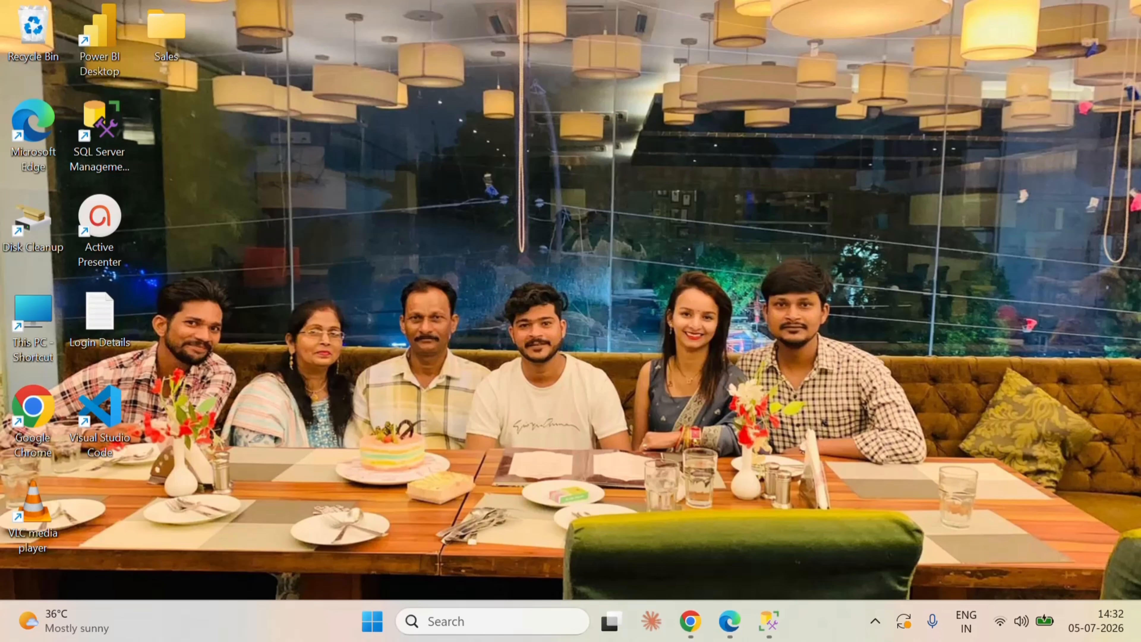
Step: Switch to SQL Server Management Studio and expand the SuperStore_Sales database down to its list of tables
left_click(769, 619)
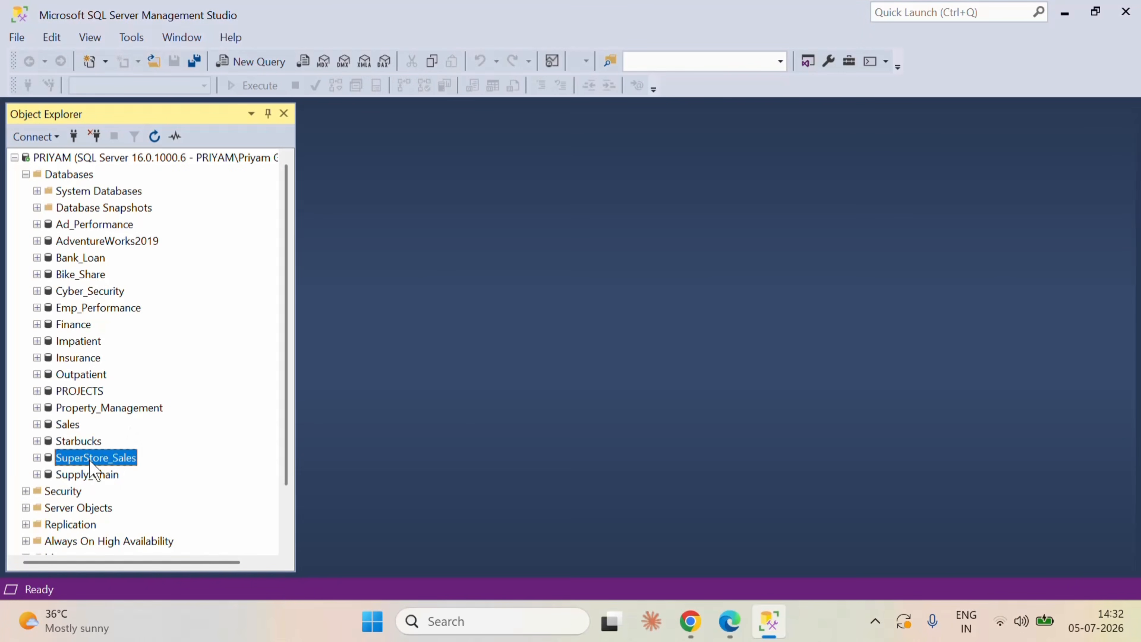
left_click(37, 457)
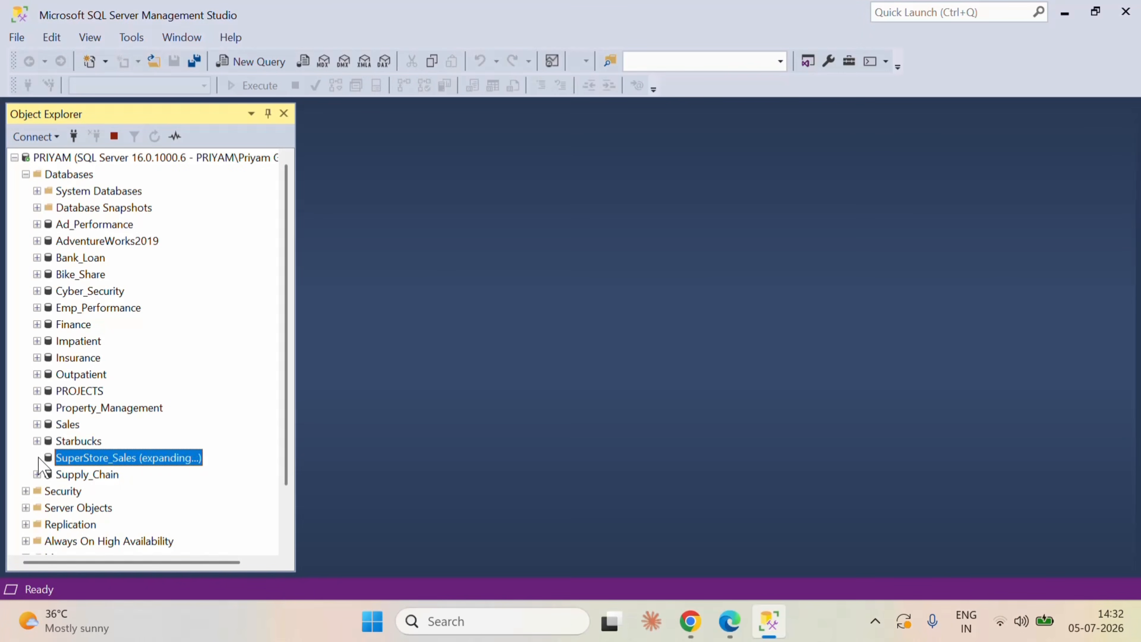
left_click(48, 407)
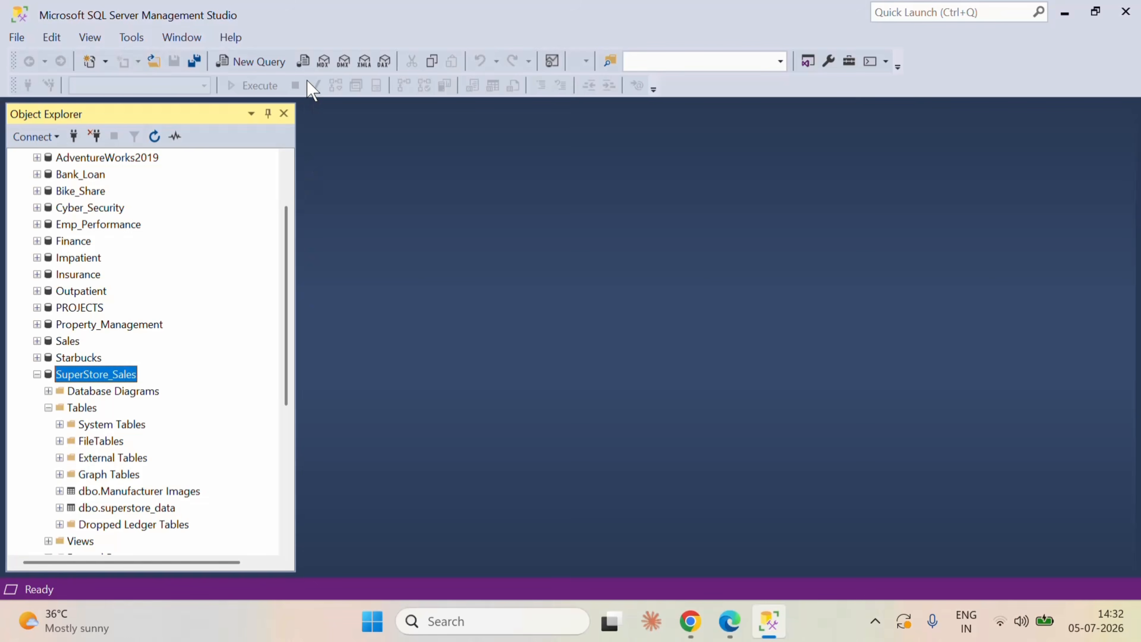
Step: Run a new query selecting all columns from [dbo].[superstore_data] and review the returned columns
left_click(252, 61)
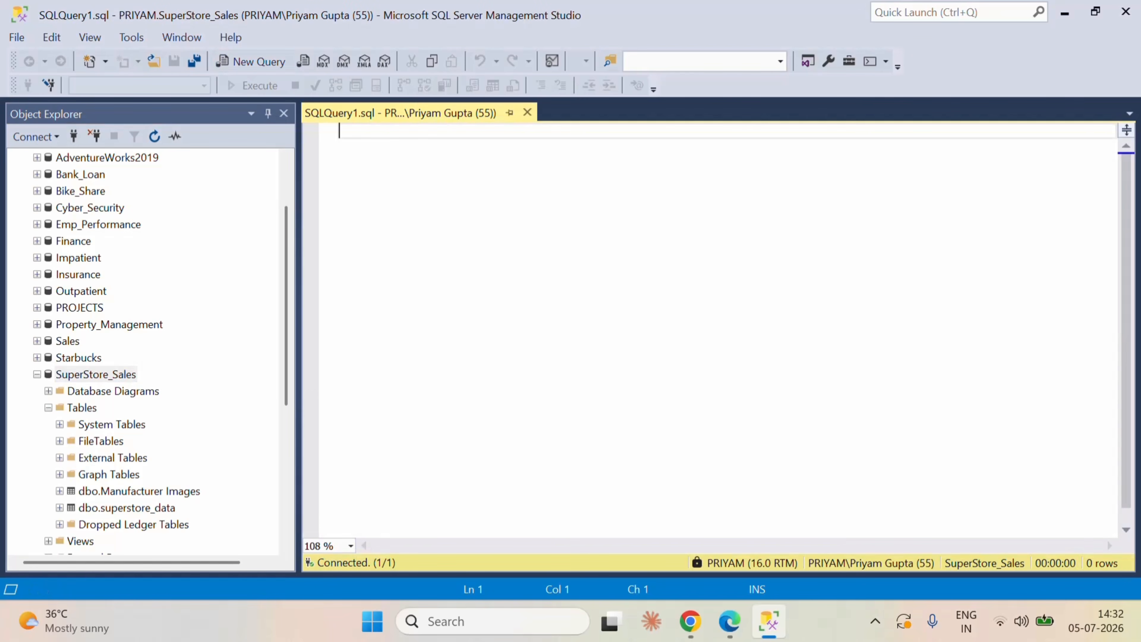
type("select ")
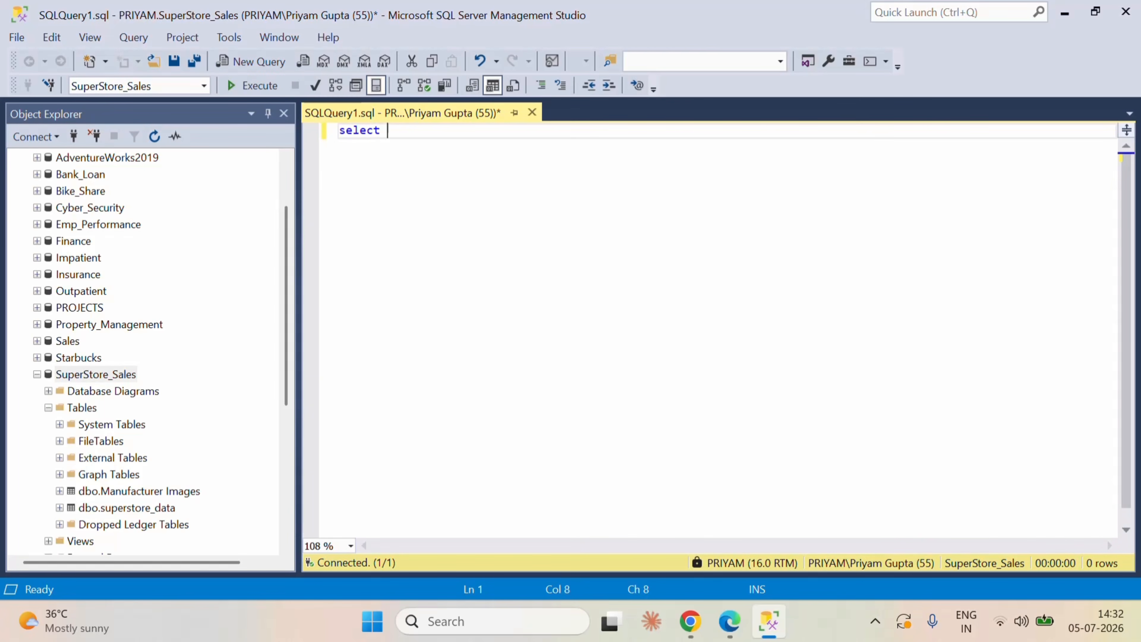
type("* from")
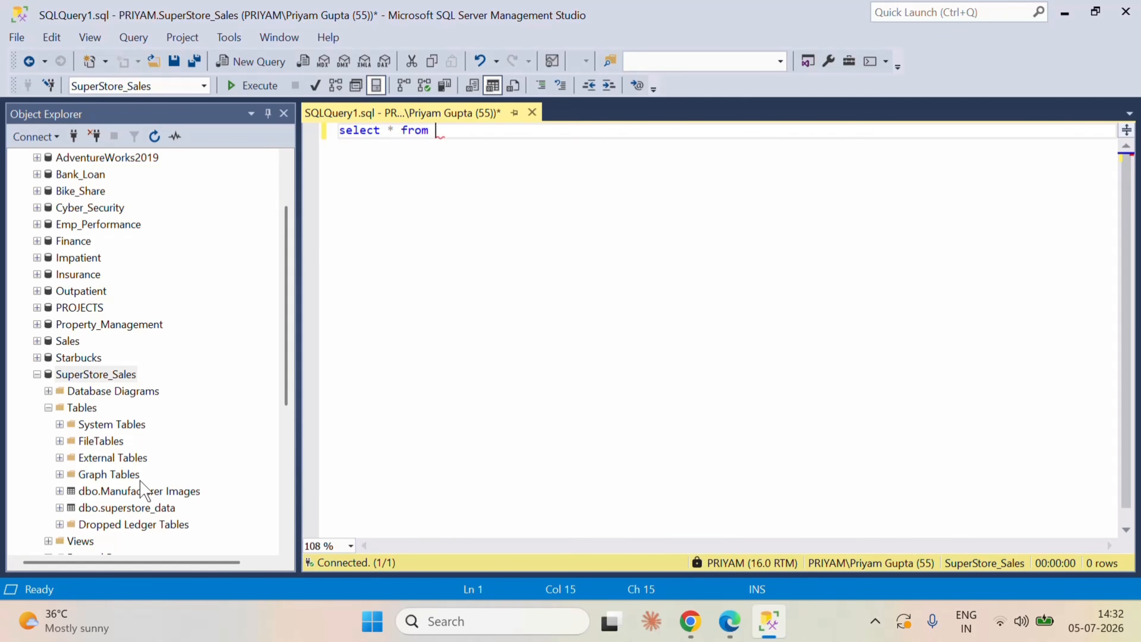
left_click_drag(140, 509, 499, 133)
left_click(252, 85)
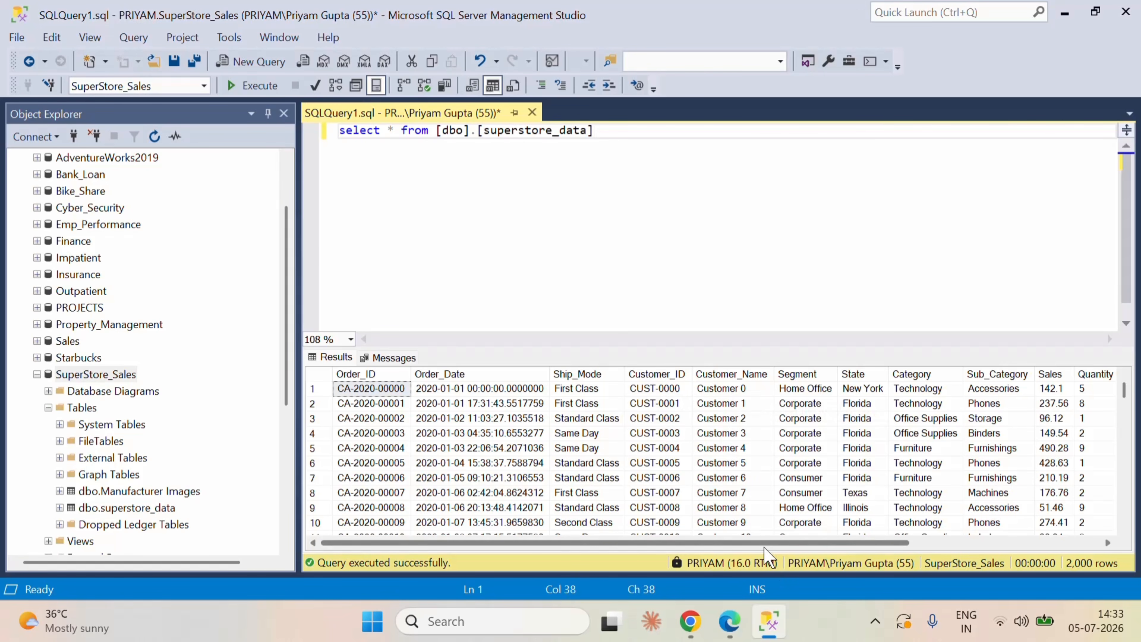
scroll(765, 553, "right", 5)
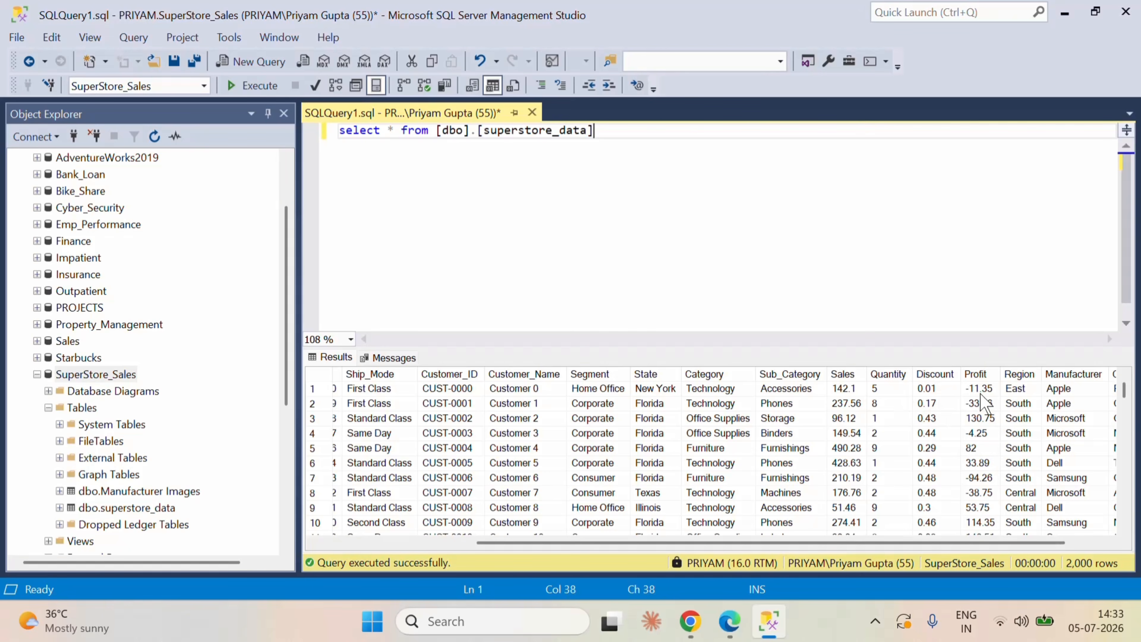
scroll(984, 544, "right", 2)
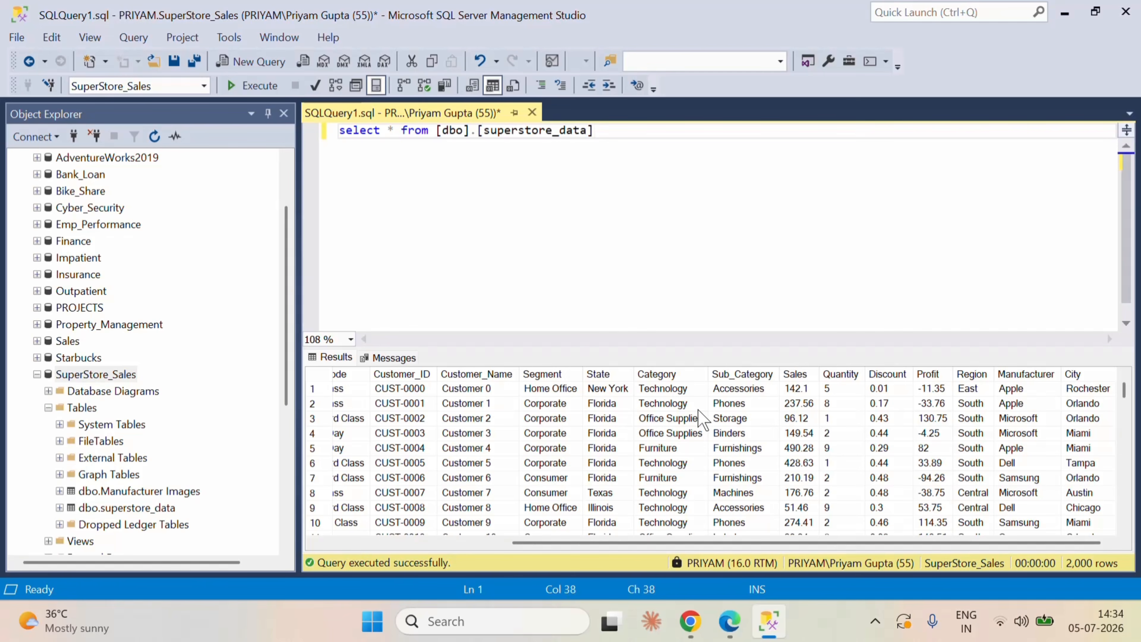
left_click_drag(786, 543, 471, 543)
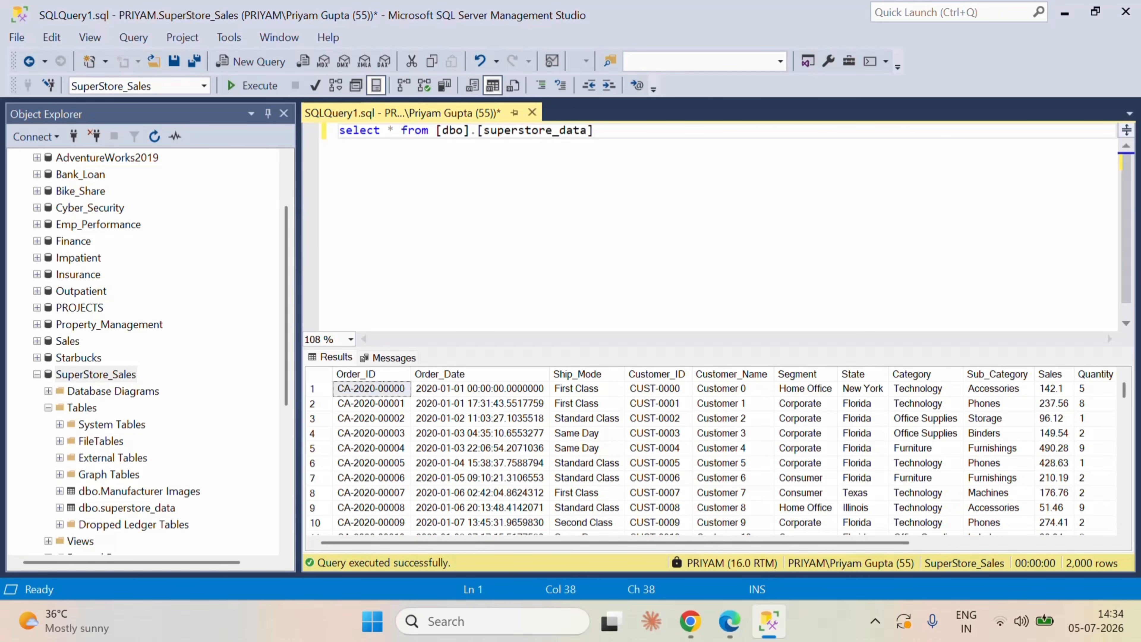
Step: Switch to Microsoft Fabric in Edge and create a new workspace named SuperStore_Sales
left_click(730, 620)
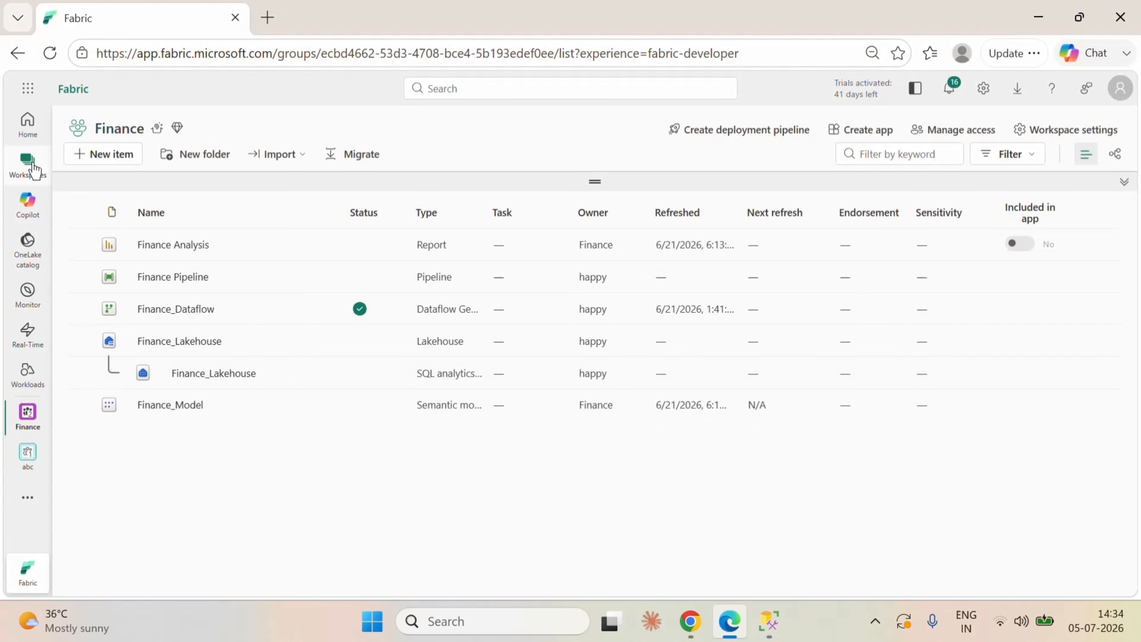
left_click(28, 164)
left_click(164, 571)
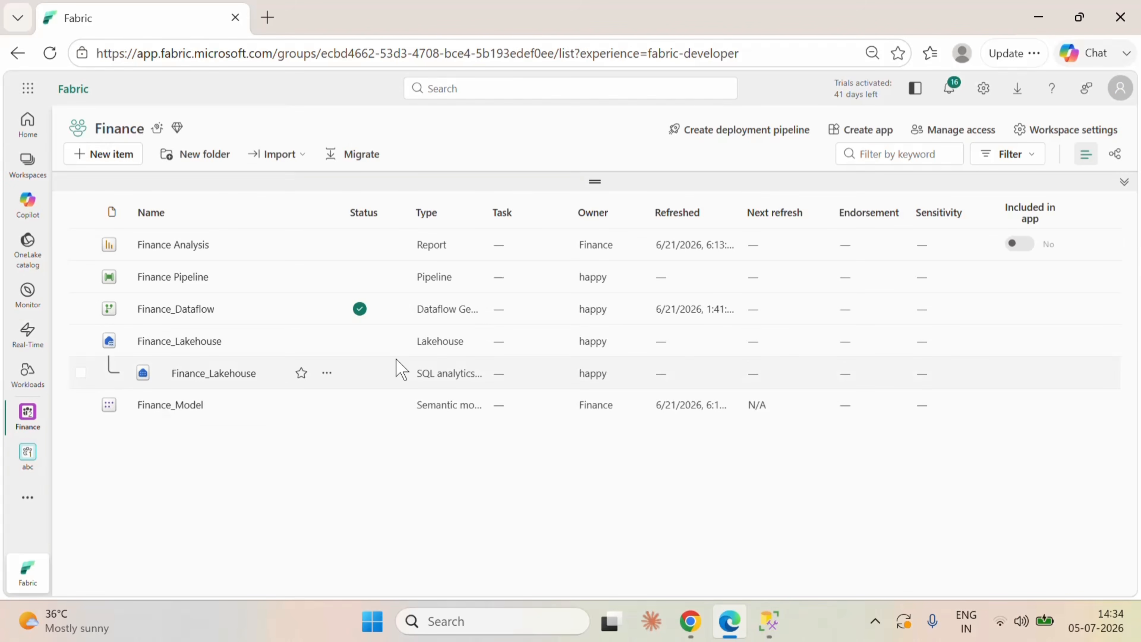
left_click(33, 167)
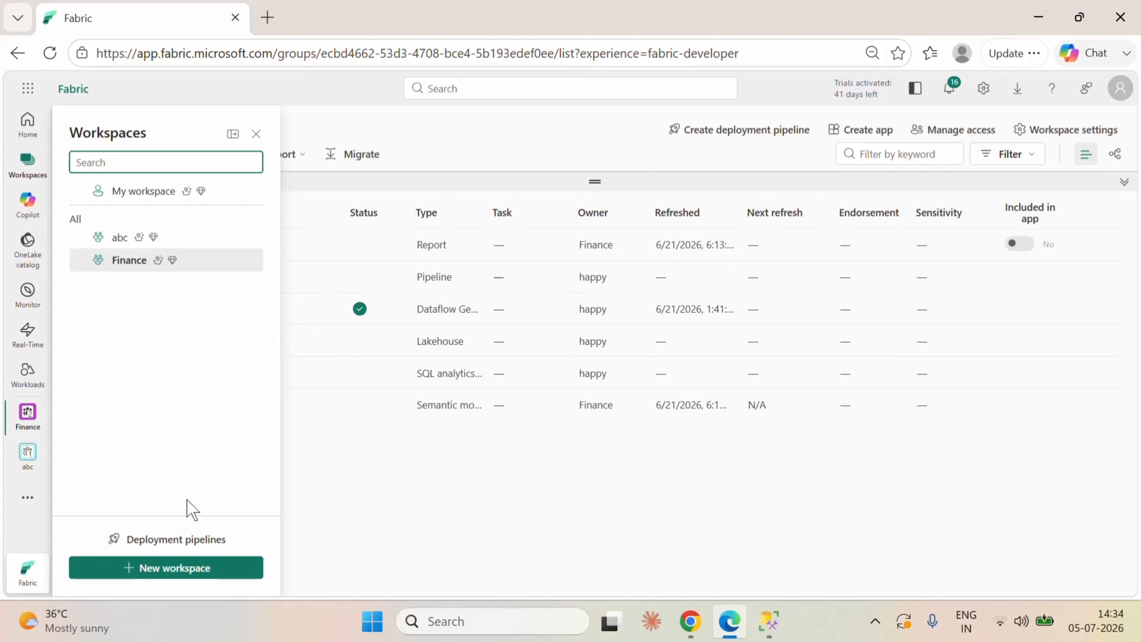
left_click(175, 567)
left_click(749, 182)
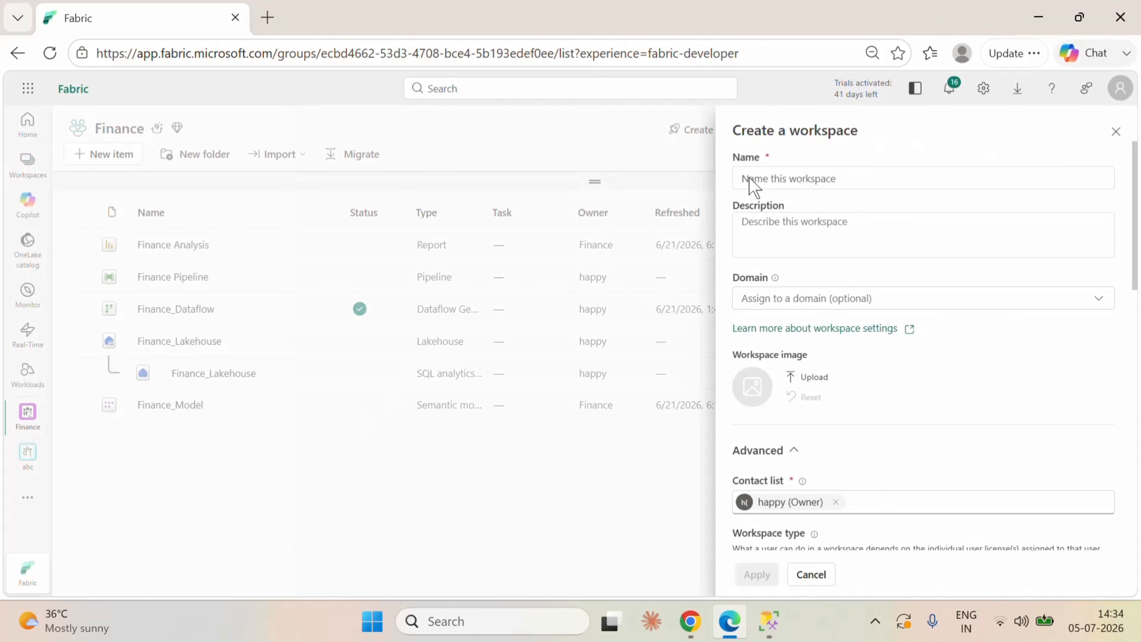
left_click(749, 182)
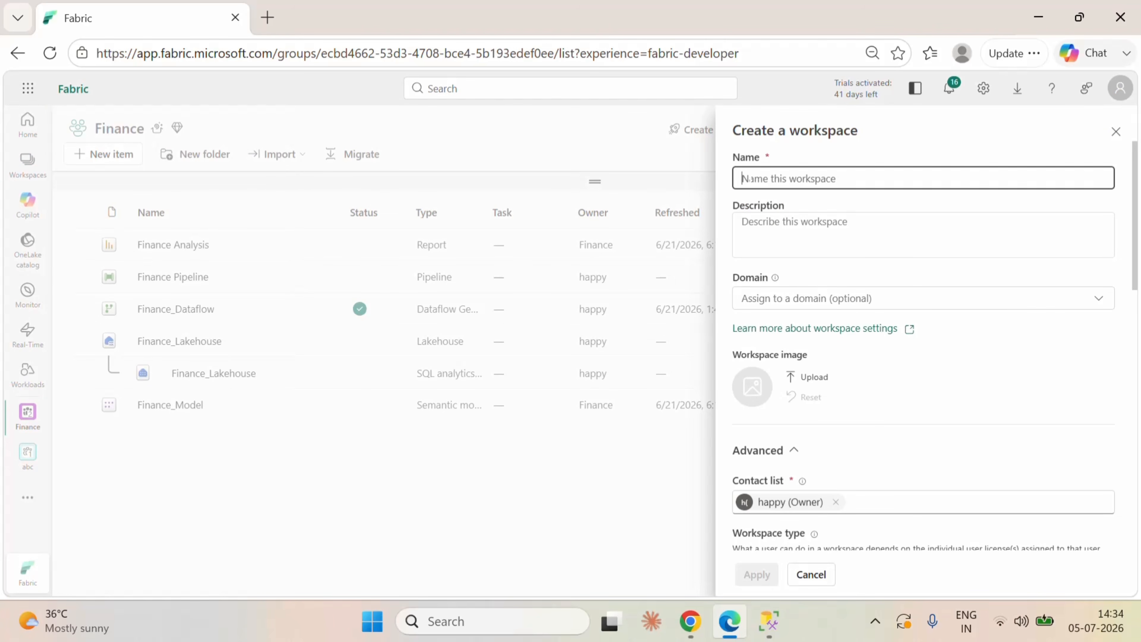
type("Super")
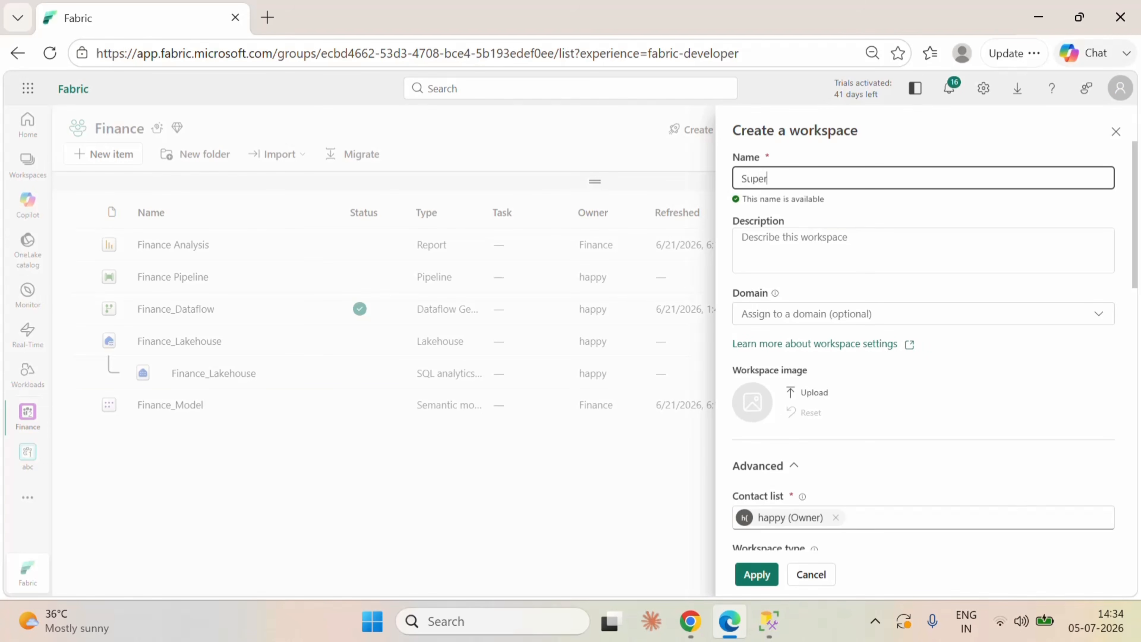
type("Store_Sales")
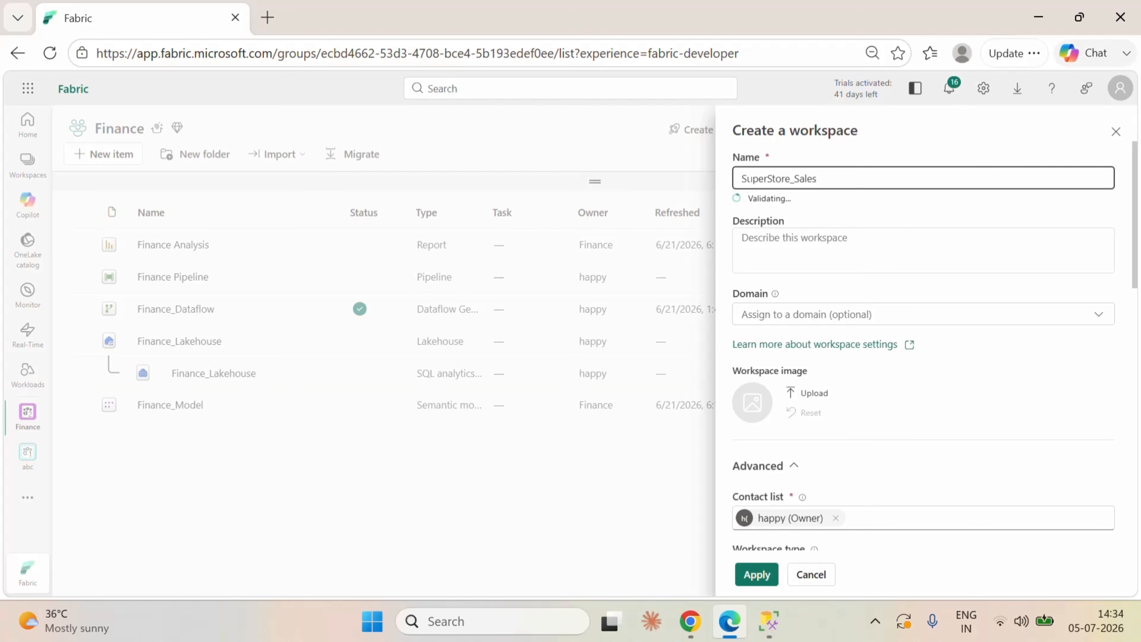
left_click(755, 575)
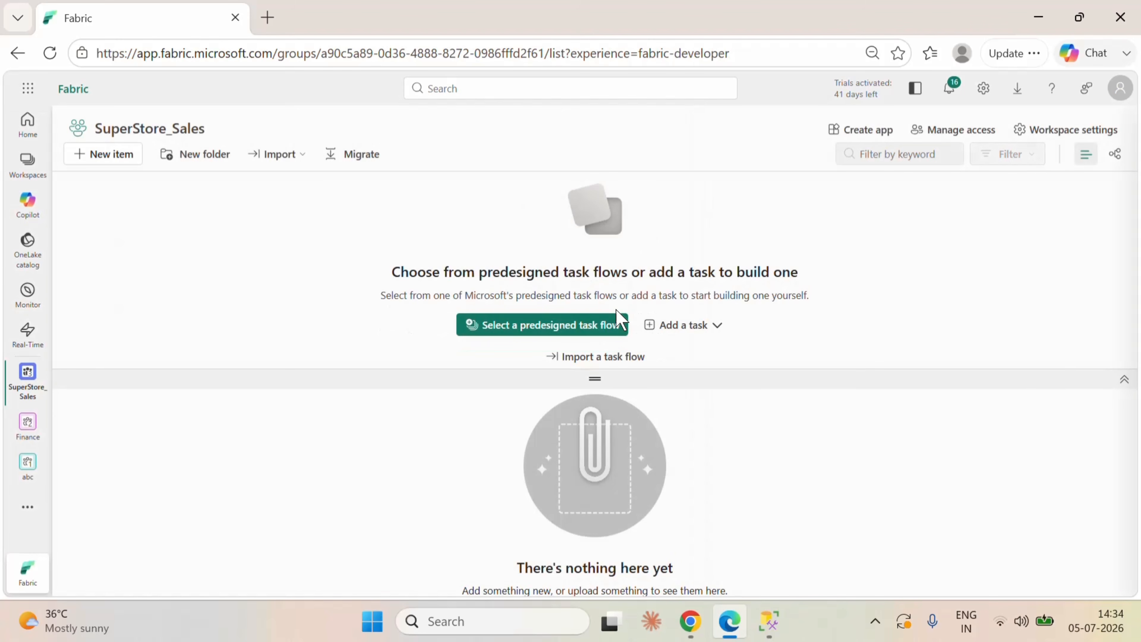
Step: Collapse the task flow area, start a new Lakehouse item and assign the workspace to the free Fabric trial capacity
left_click(1125, 380)
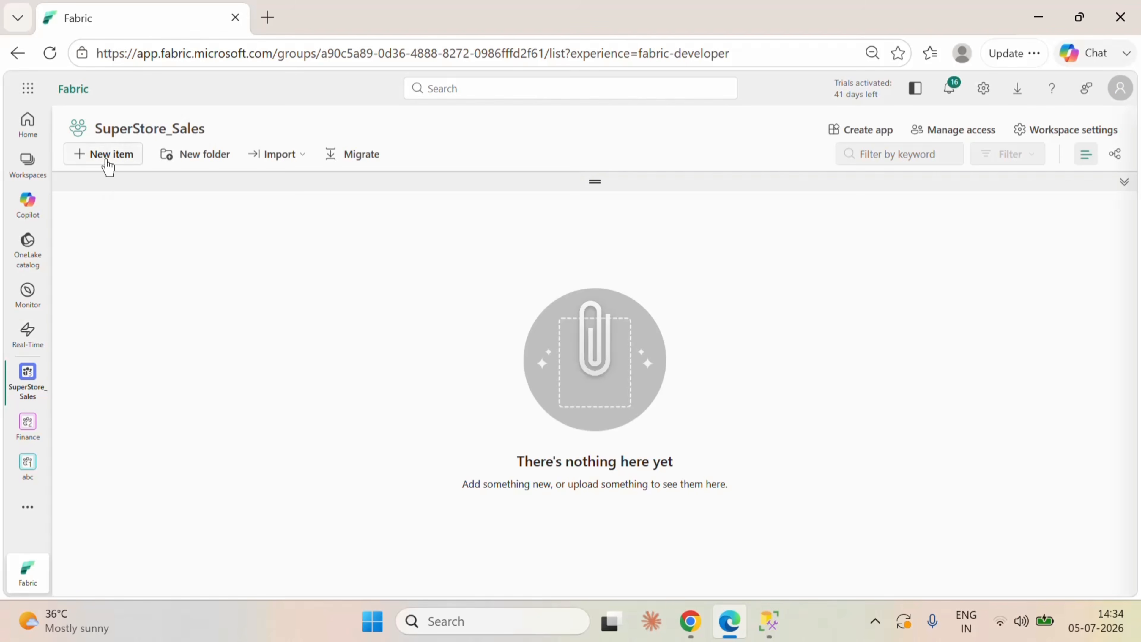
left_click(104, 155)
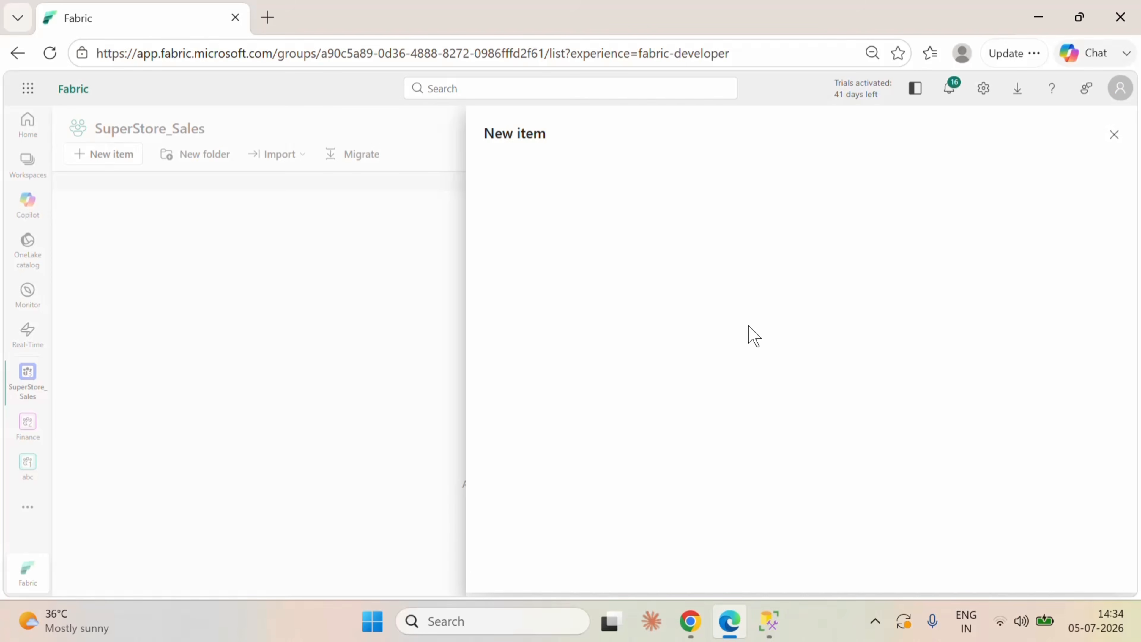
left_click(674, 279)
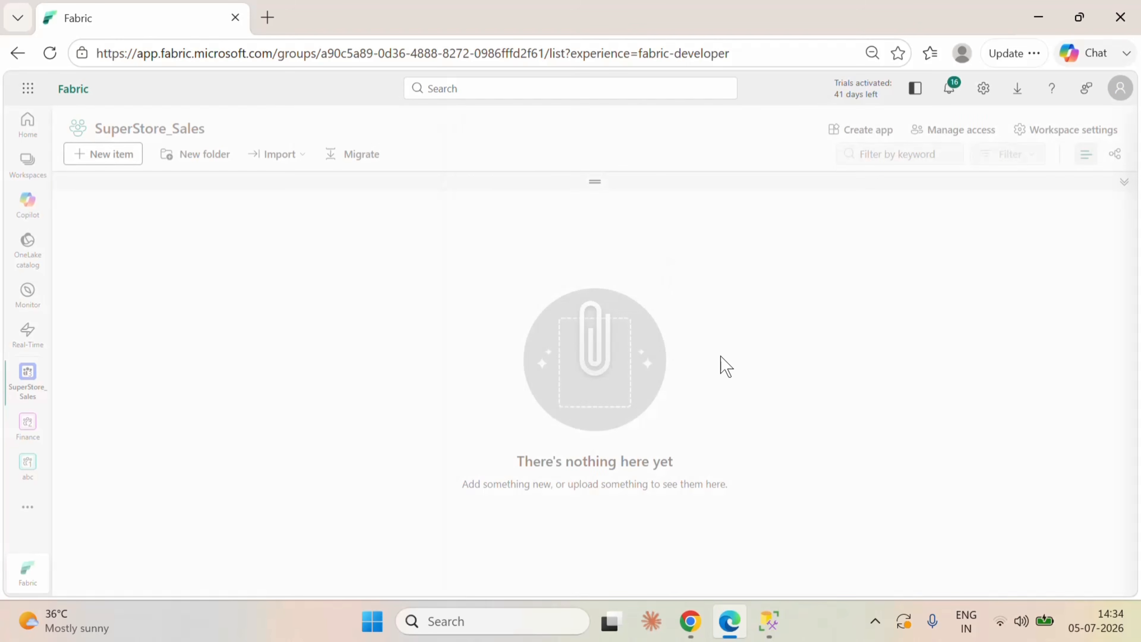
left_click(667, 386)
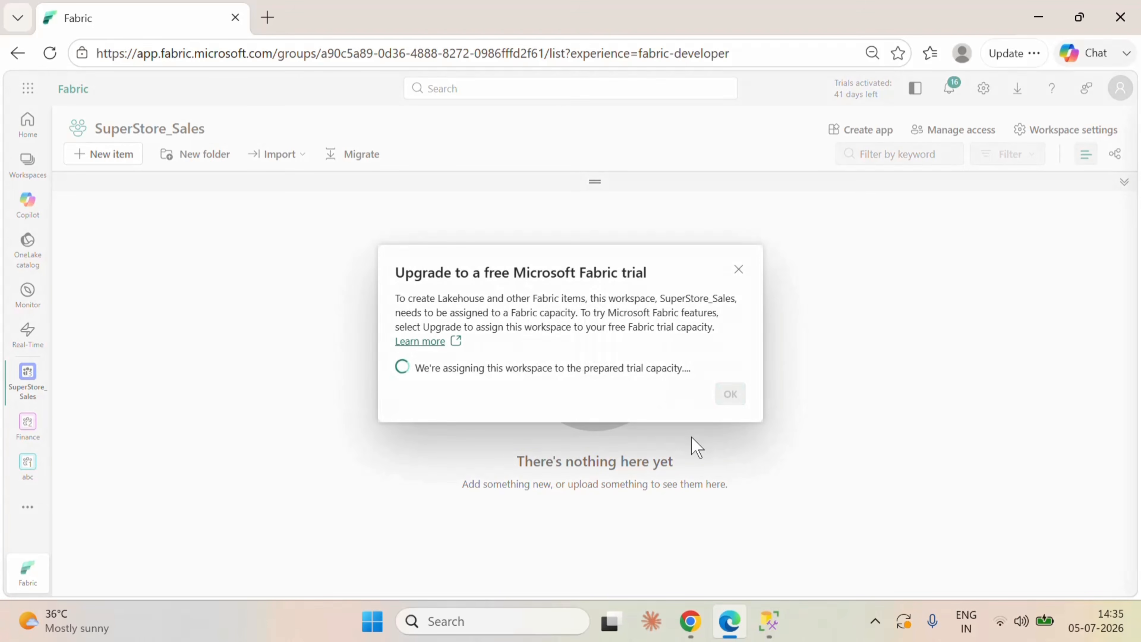
left_click(730, 394)
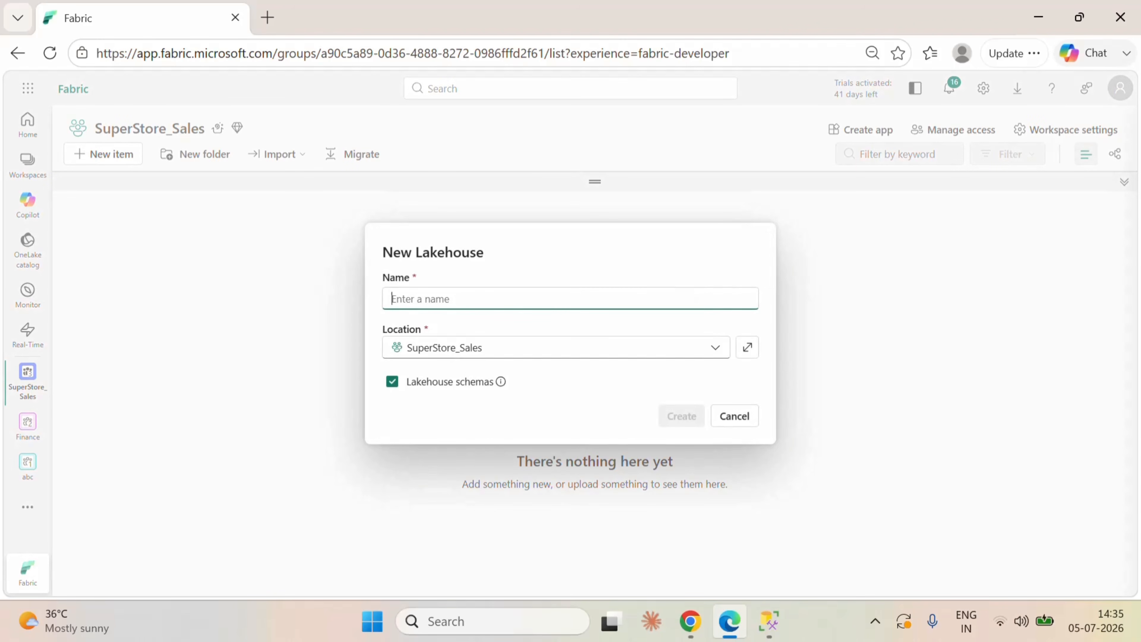
Step: Create the lakehouse with the name Superstore_Sales_lakehouse, and close it to return to the workspace's item list
type("Su")
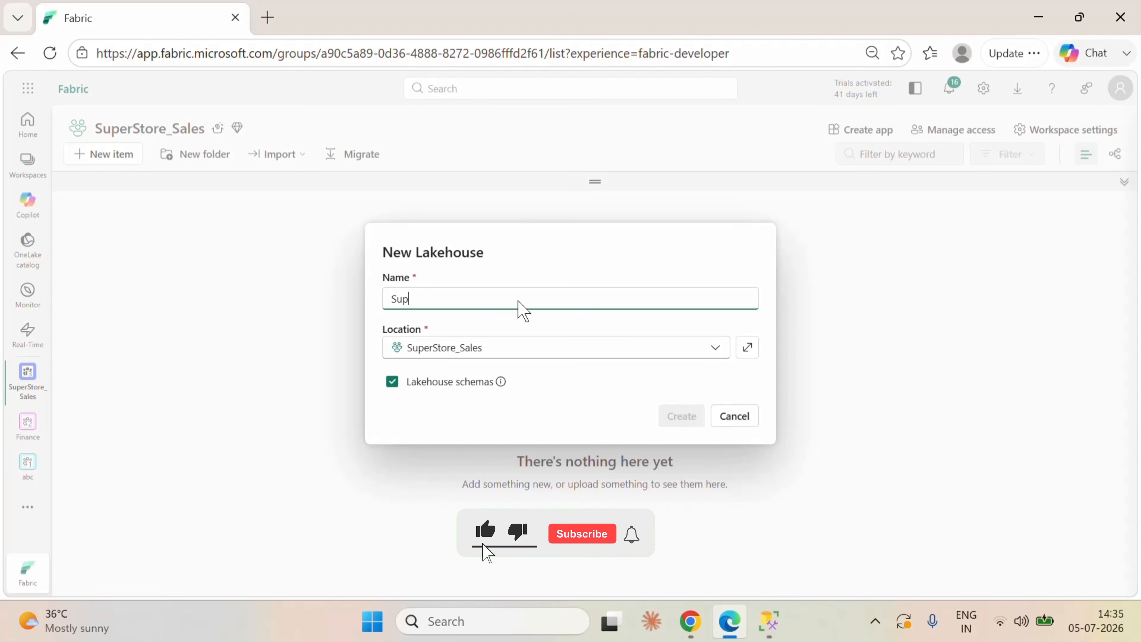
type("p")
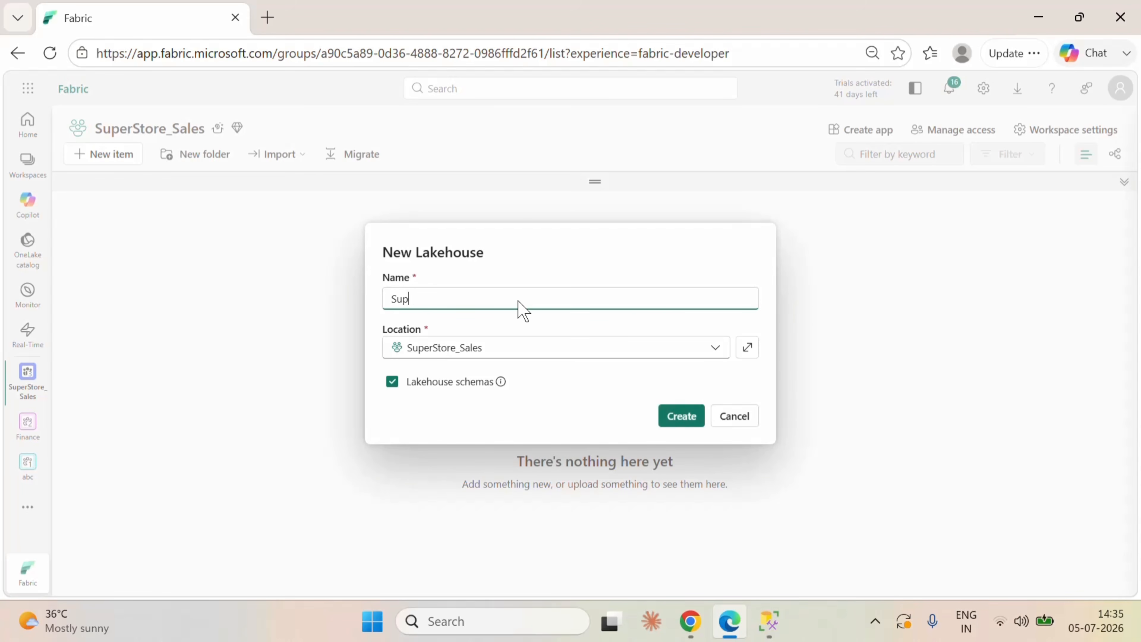
type("erstore")
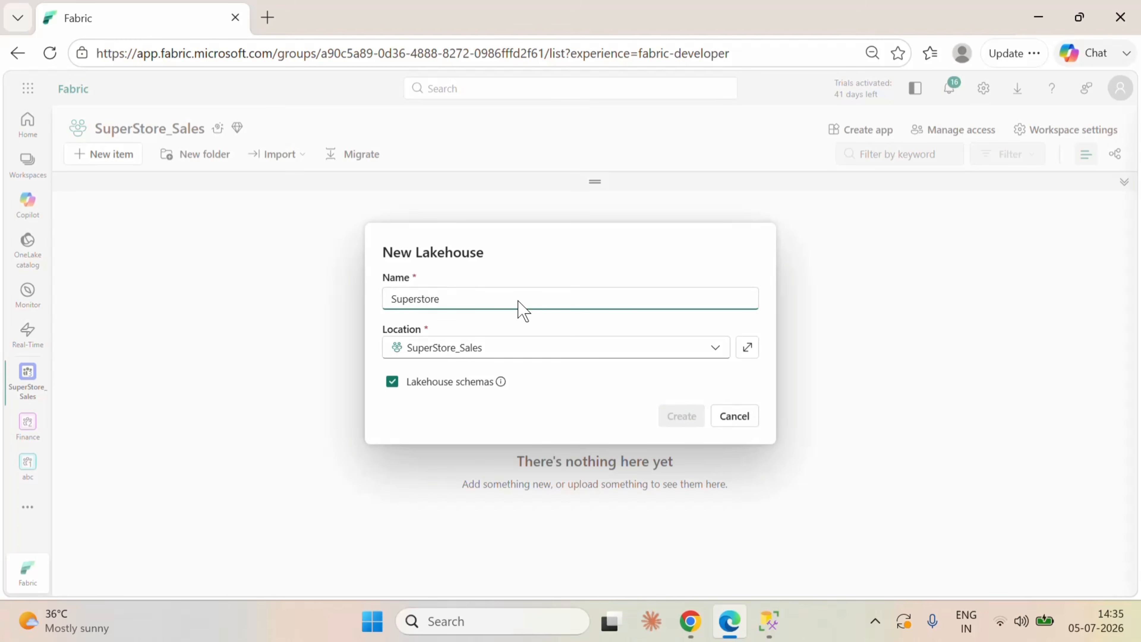
type("_Sales_lakehouse")
left_click(679, 415)
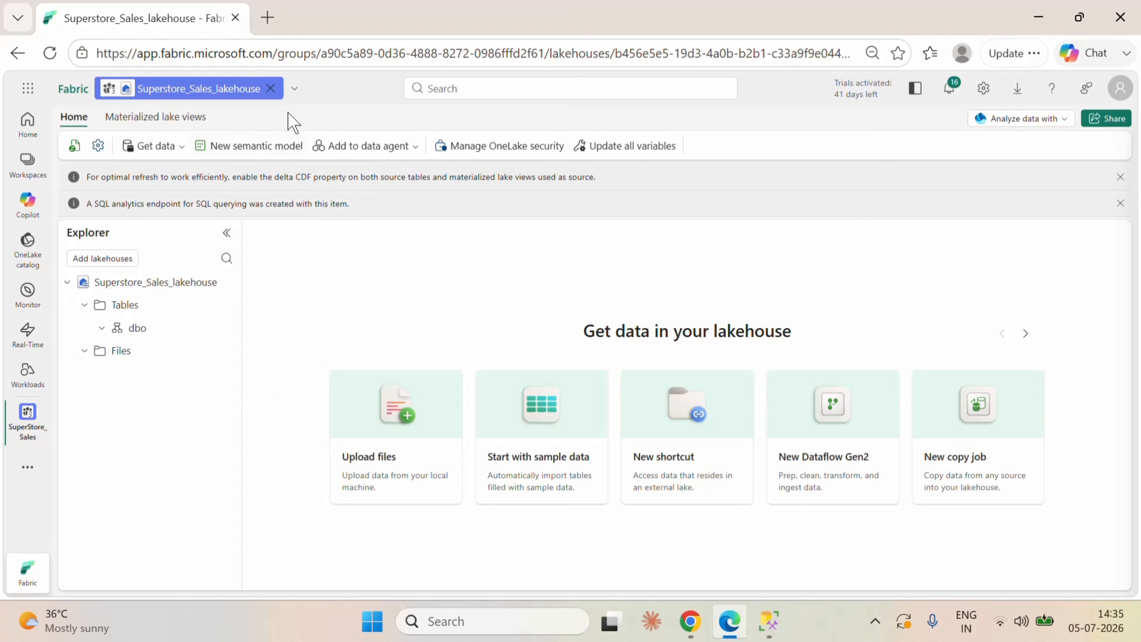
left_click(270, 89)
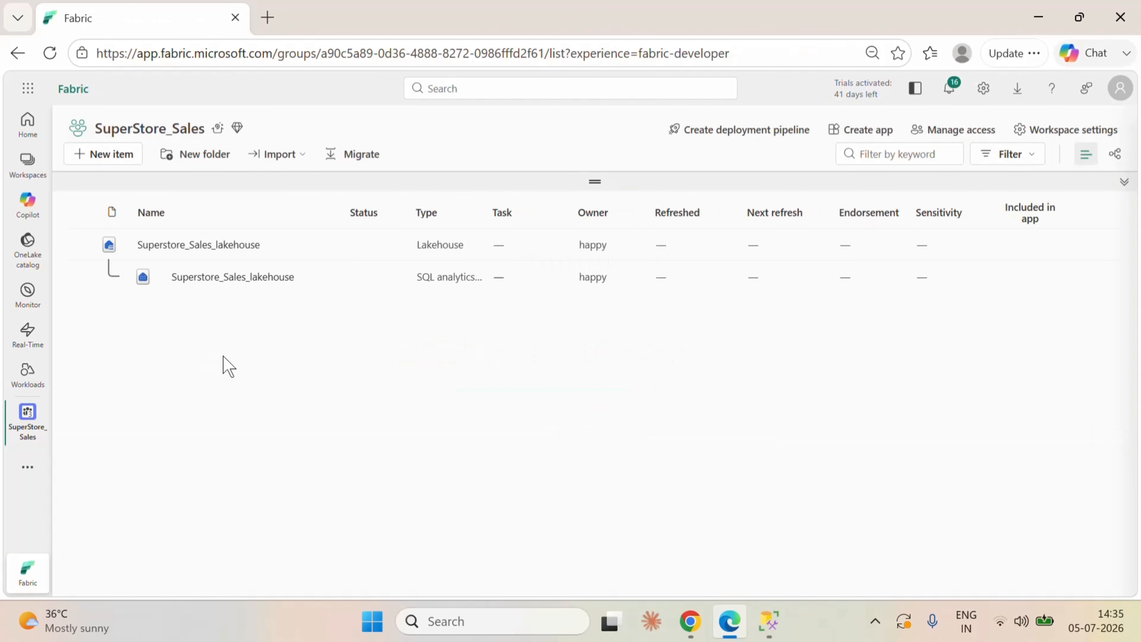
Step: Add a Dataflow Gen2 item named SuperStore_Sales_Dataflow to the SuperStore_Sales workspace
left_click(100, 158)
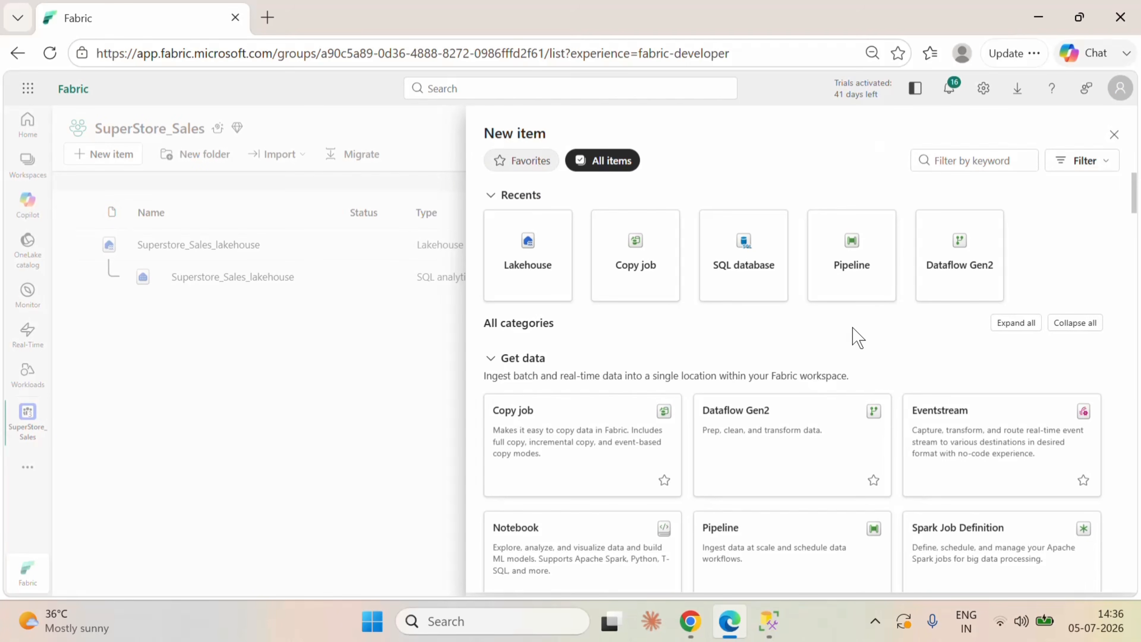
left_click(965, 258)
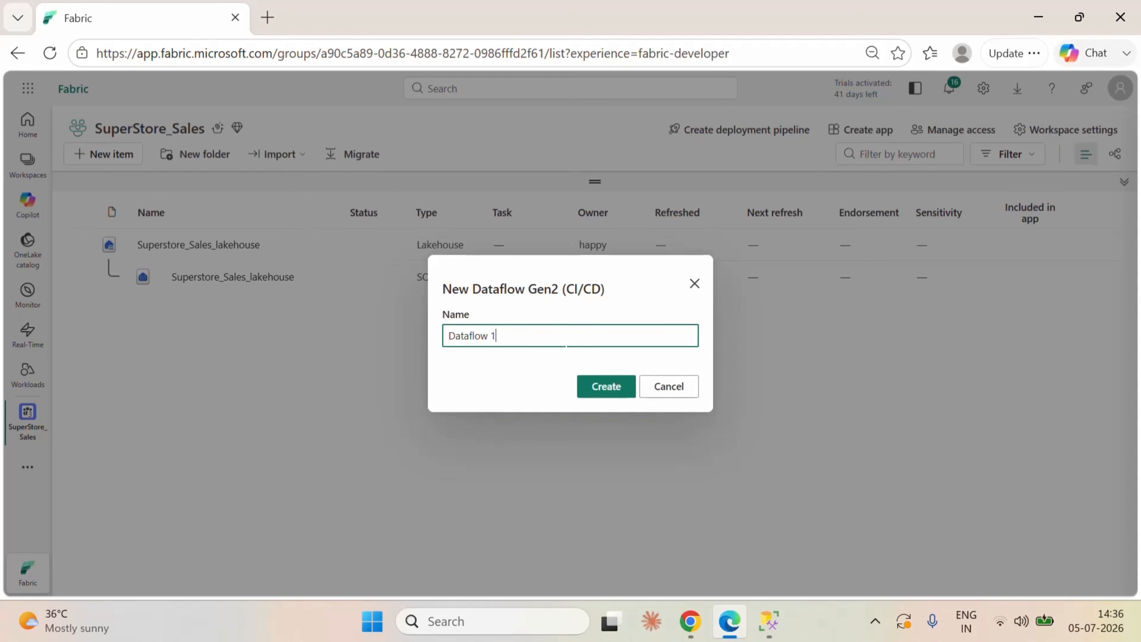
left_click_drag(499, 336, 415, 325)
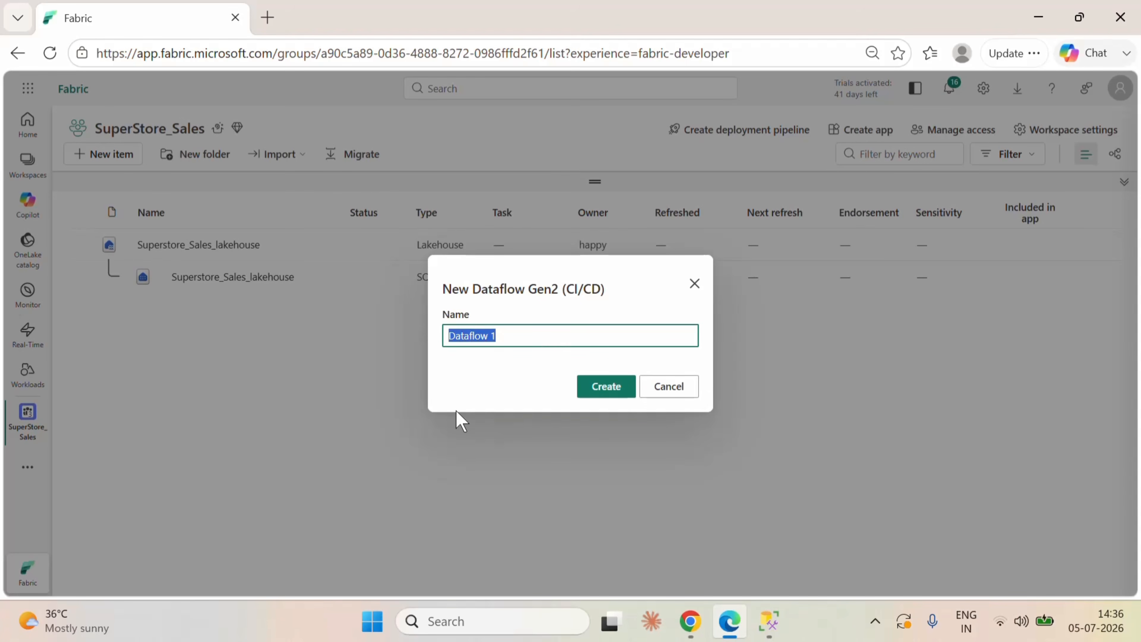
key("BackSpace")
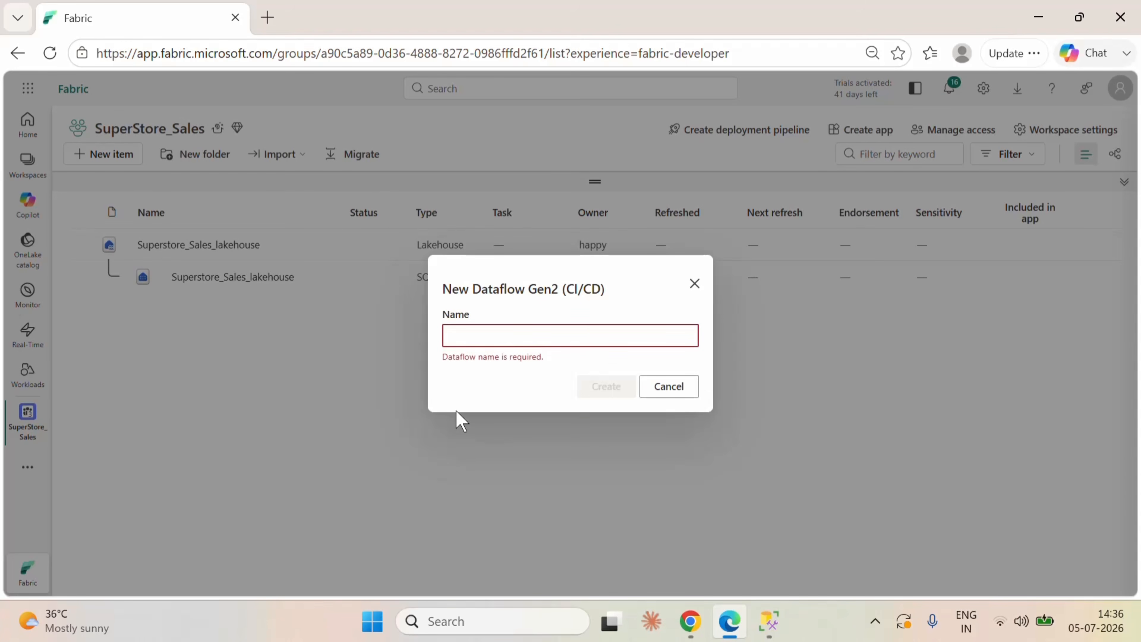
type("Supe")
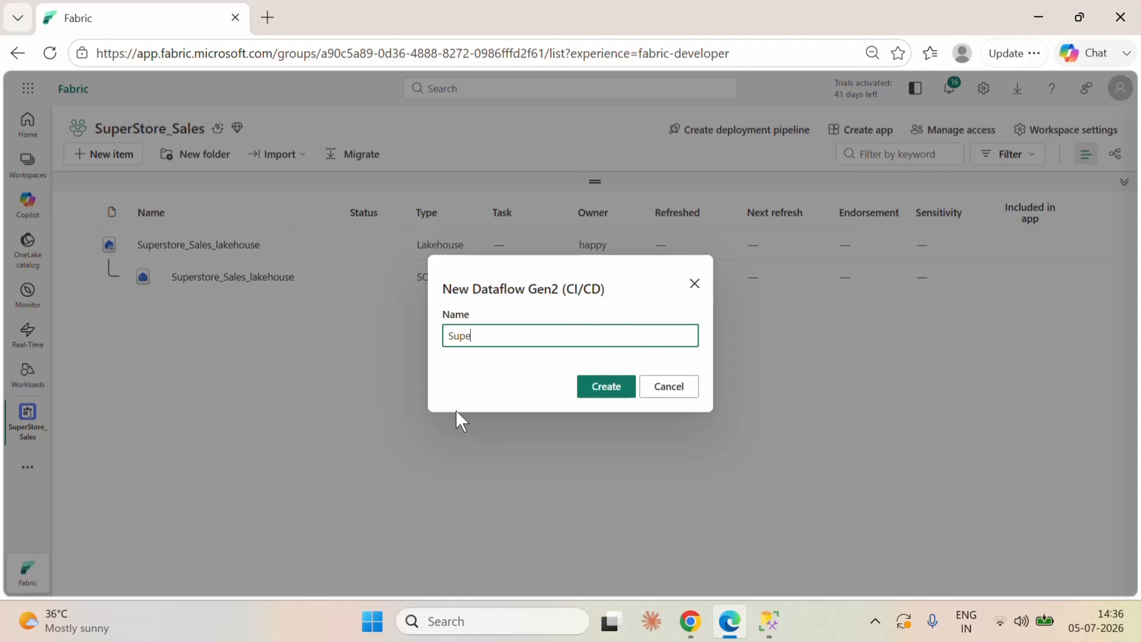
type("rStore_Sales_Dataflow")
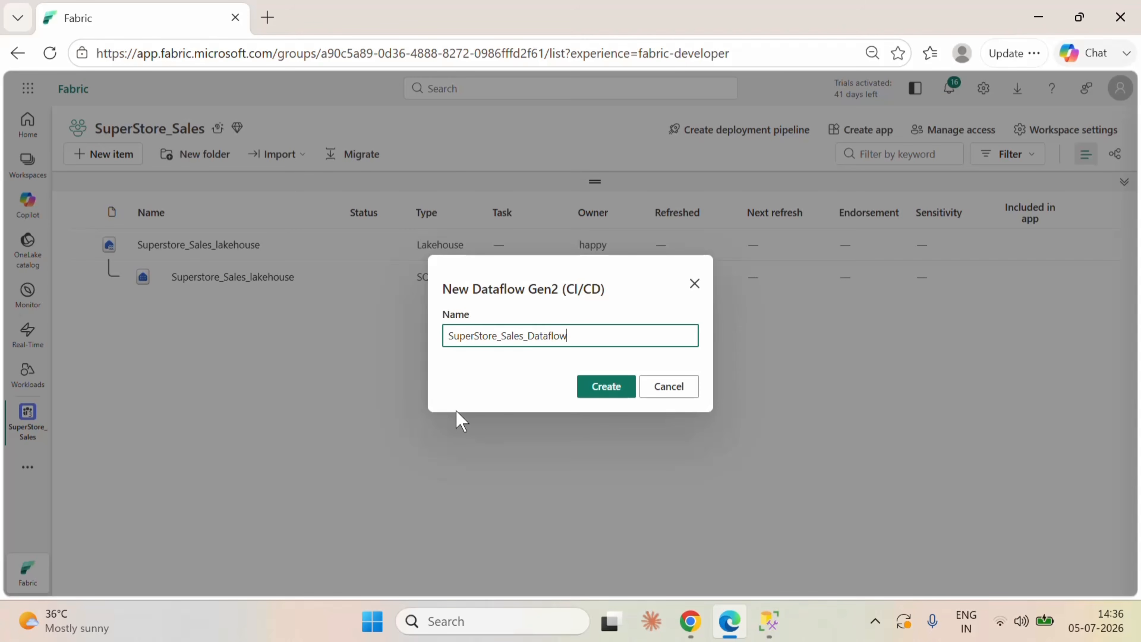
left_click(611, 396)
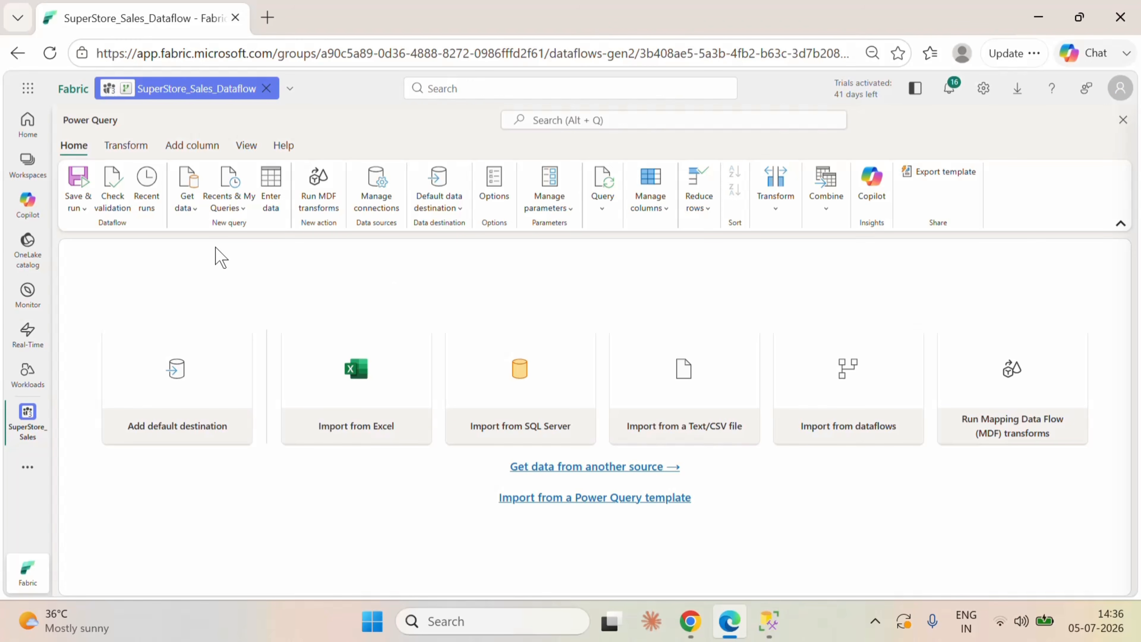
Step: Start a SQL Server database source for the dataflow and enter the name of the SQL server
left_click(191, 207)
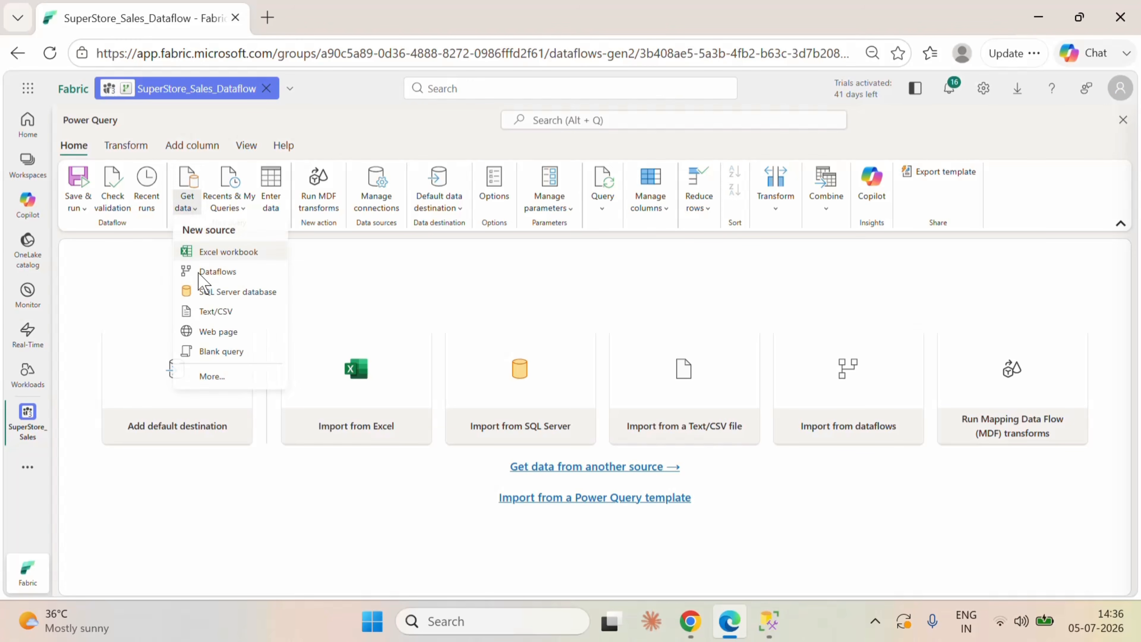
left_click(223, 297)
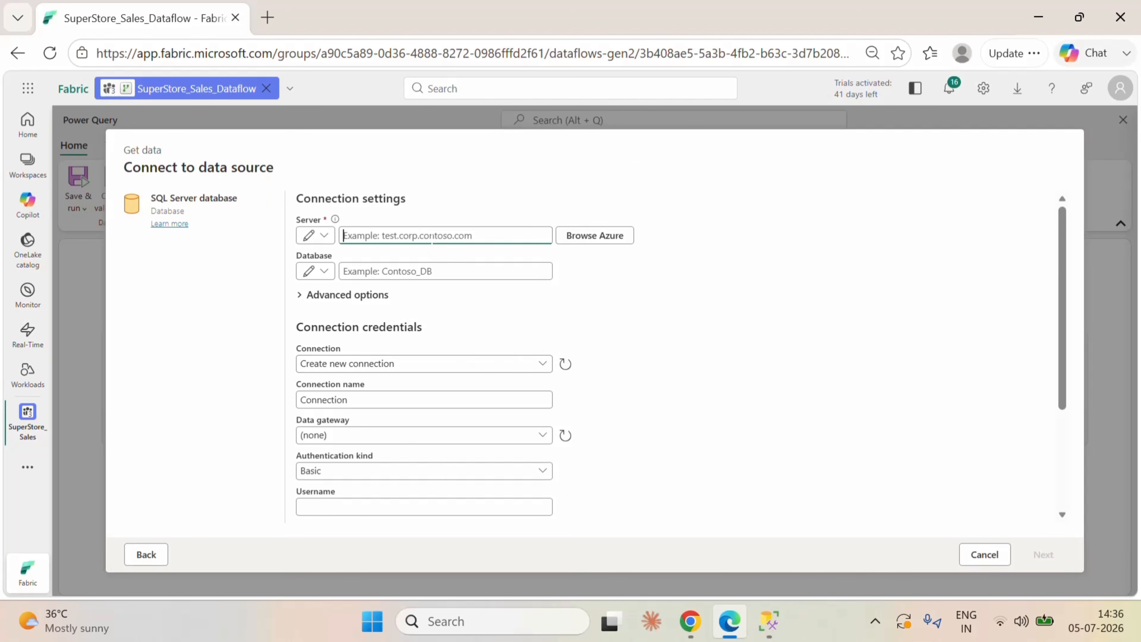
type("PRIT")
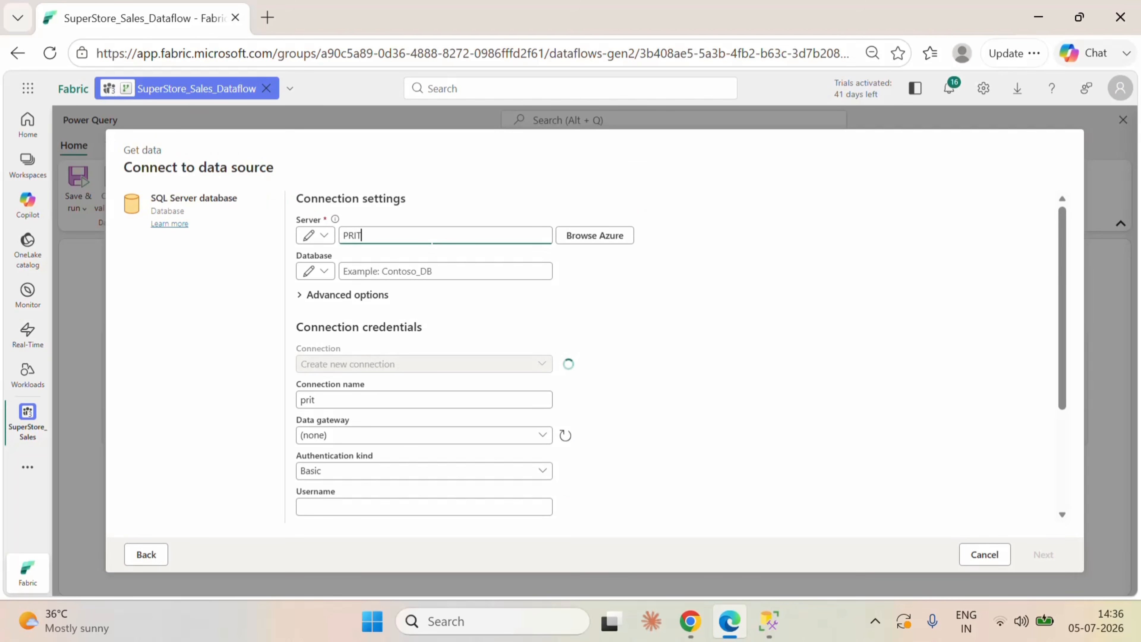
key("BackSpace")
type("Y")
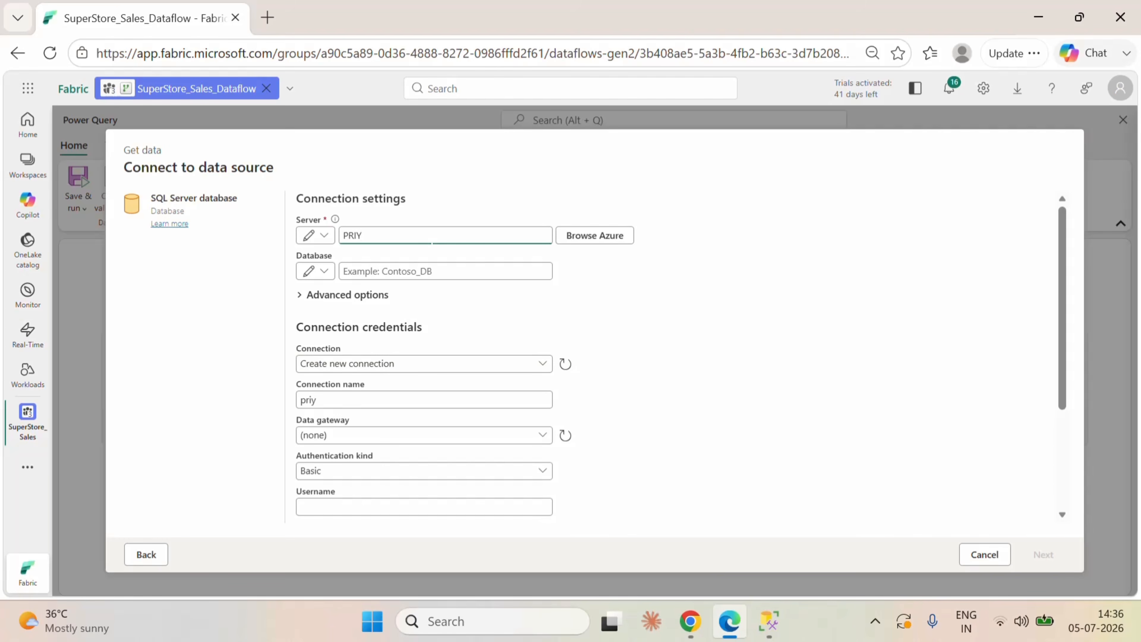
type("AM")
Step: Set the database to SuperStore_Sales and check its name against the database in SQL Server Management Studio before returning to the connection form
left_click(444, 271)
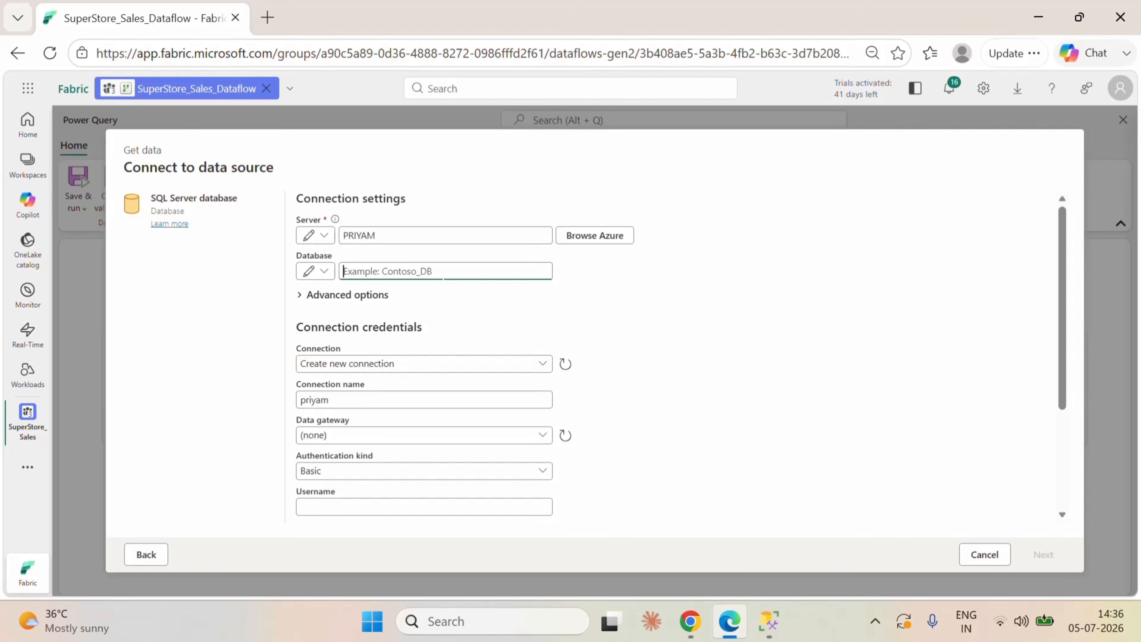
type("SuperStore")
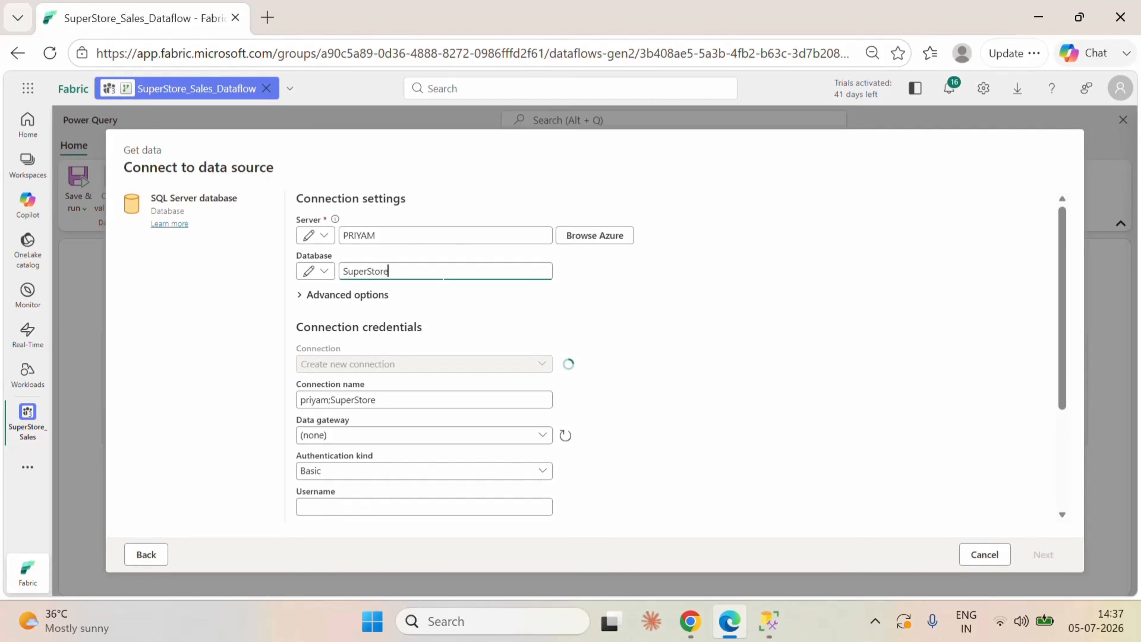
type("_Sales")
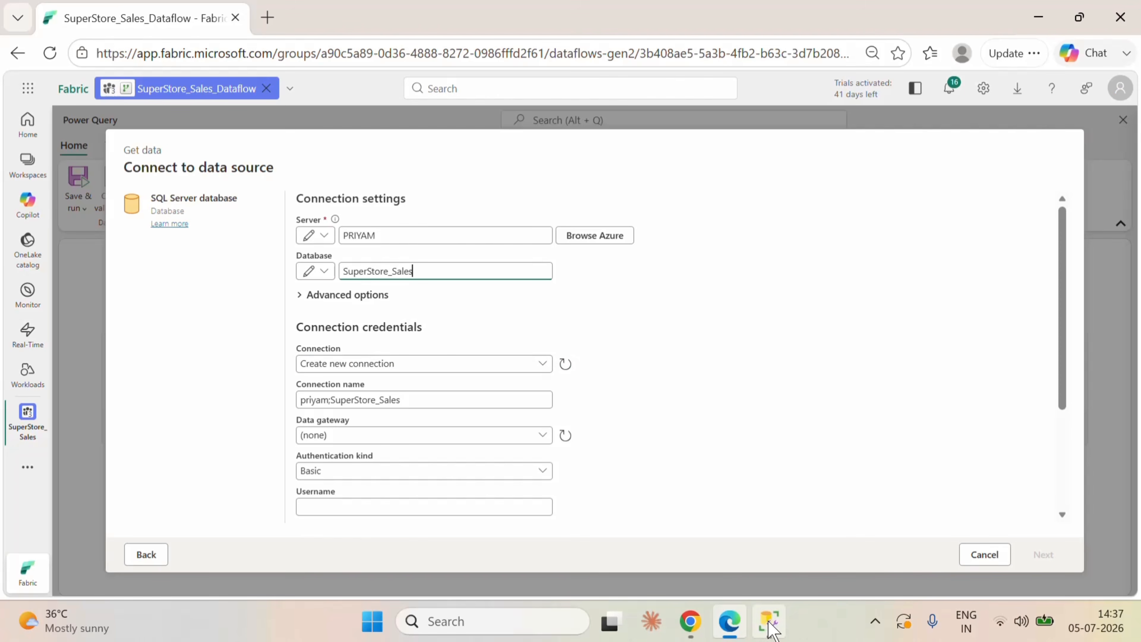
left_click(768, 621)
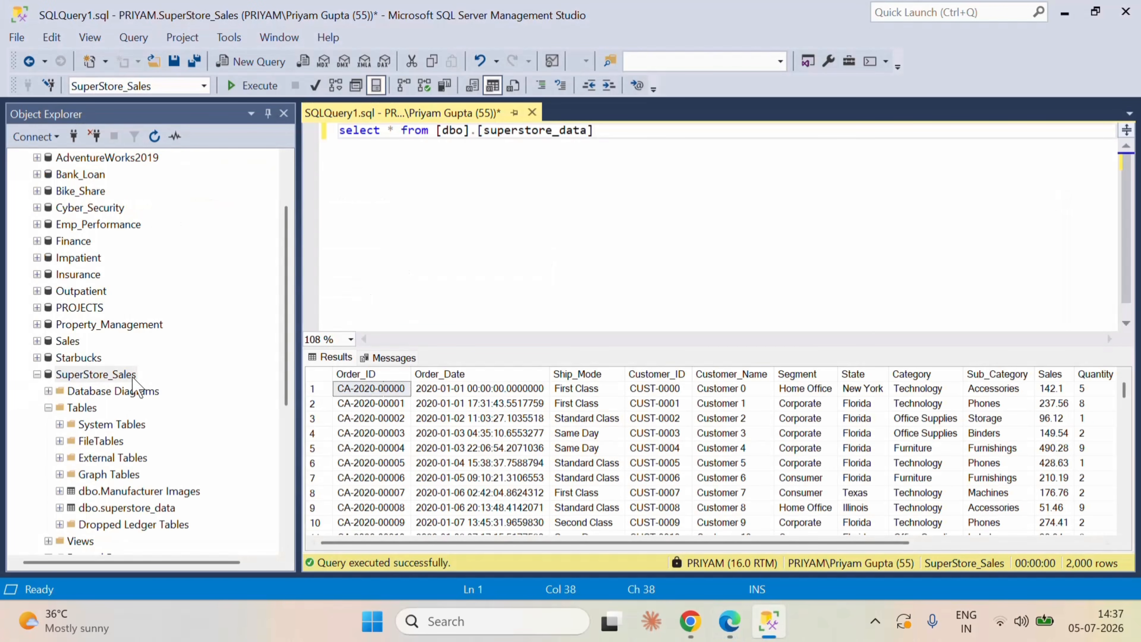
left_click(1065, 15)
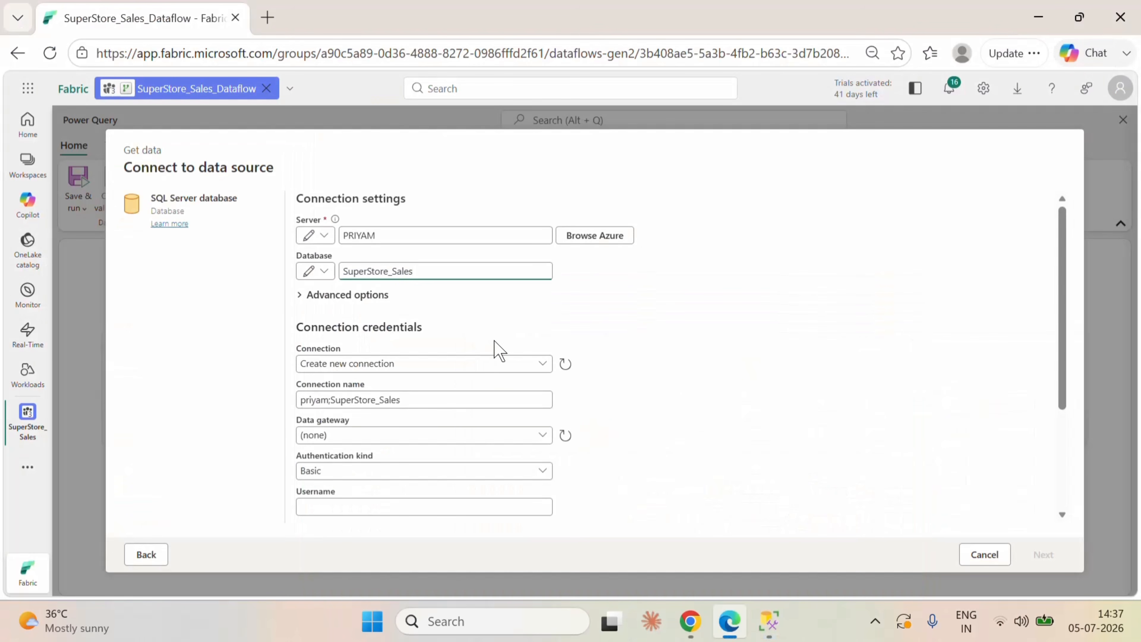
Step: Keep creating a new connection, select the on-premises data gateway and set the authentication kind to Windows
scroll(651, 347, "down", 1)
scroll(656, 357, "down", 2)
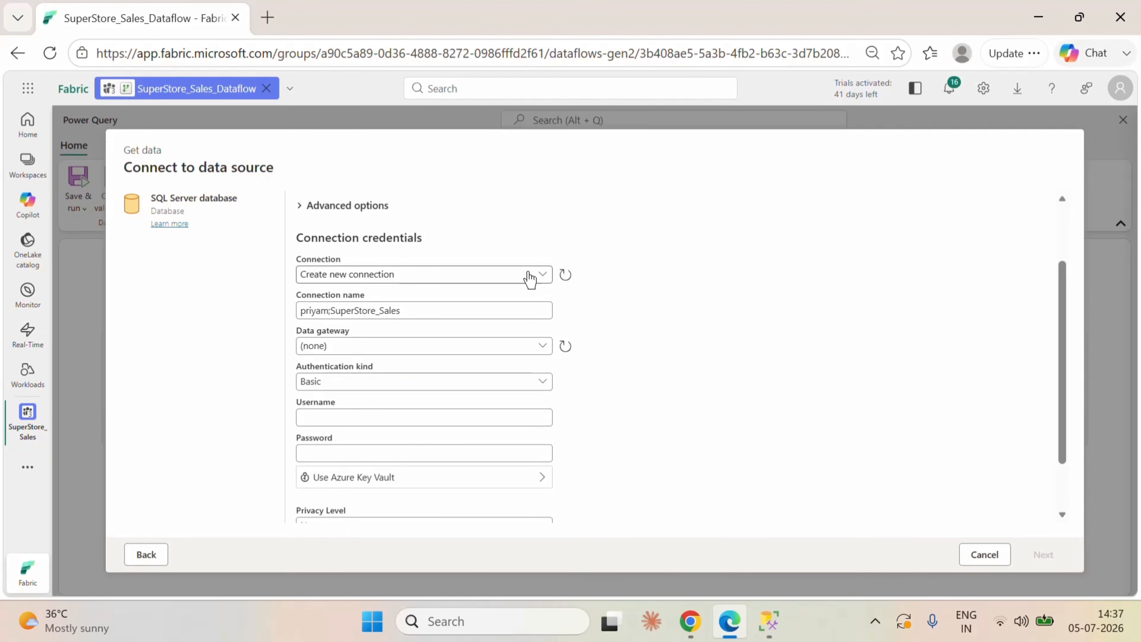
left_click(532, 274)
left_click(664, 292)
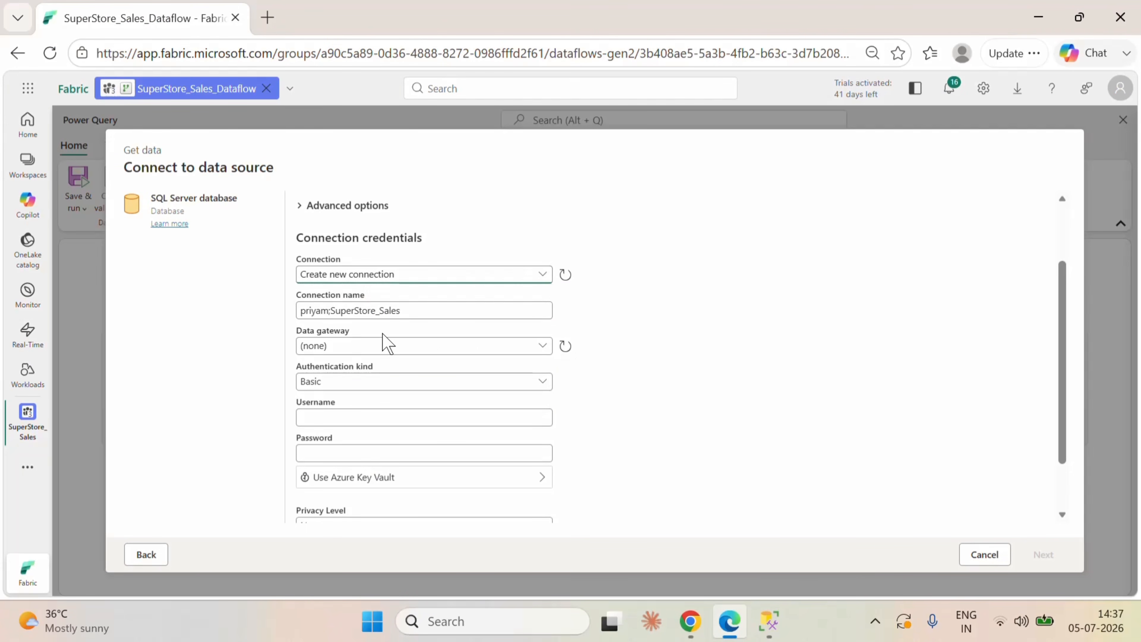
left_click(421, 342)
left_click(407, 386)
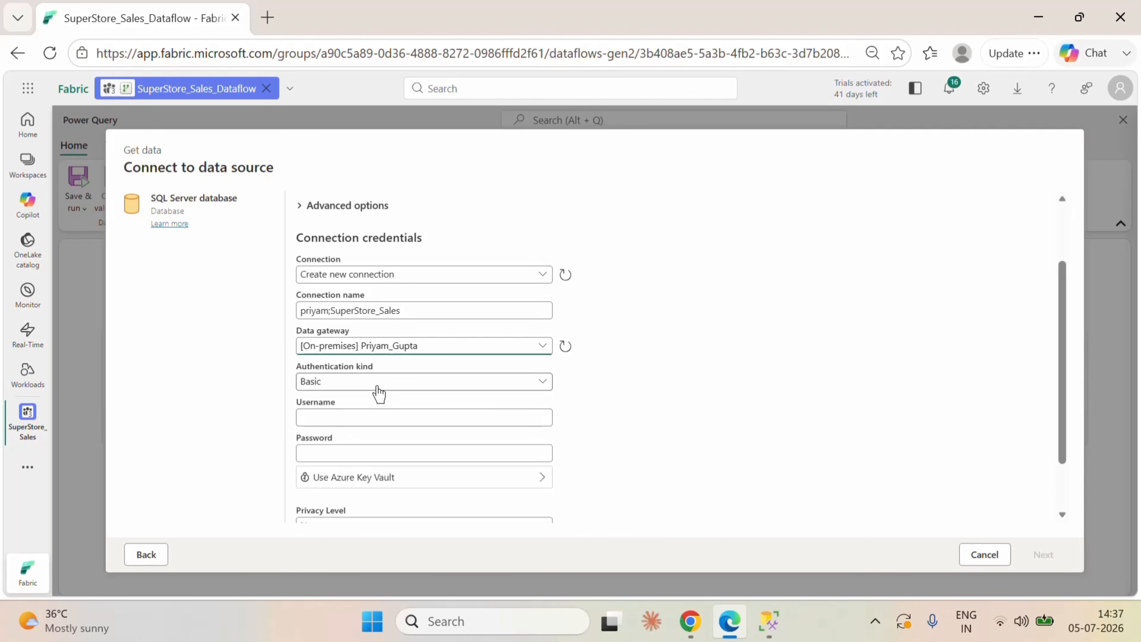
left_click(378, 386)
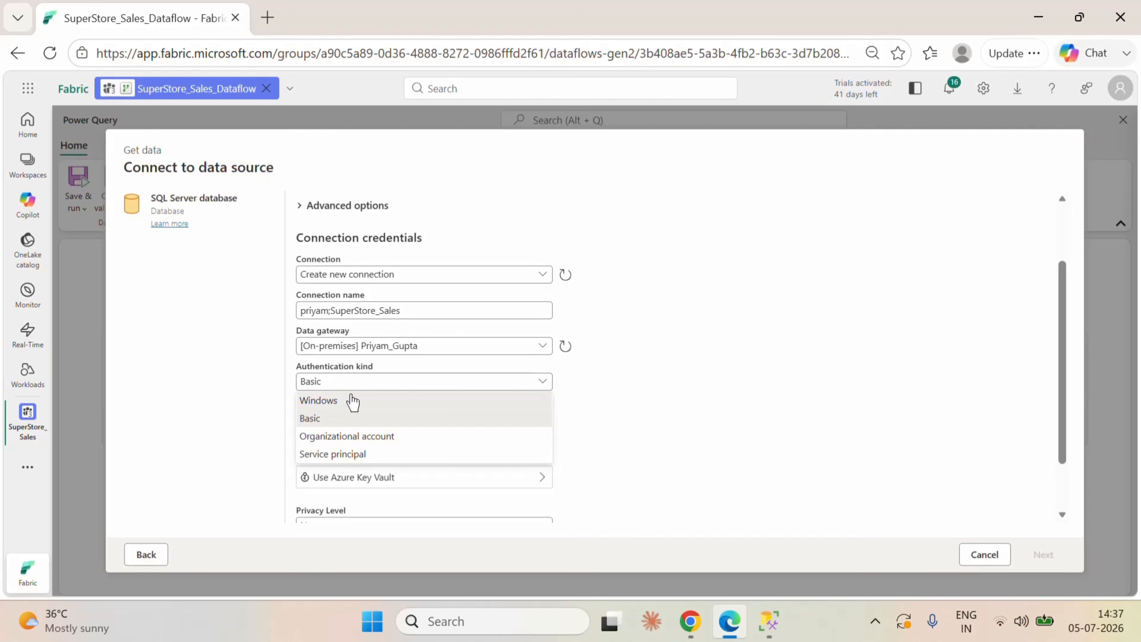
left_click(351, 395)
Step: Enter the Windows account's username and password as the connection credentials
left_click(369, 420)
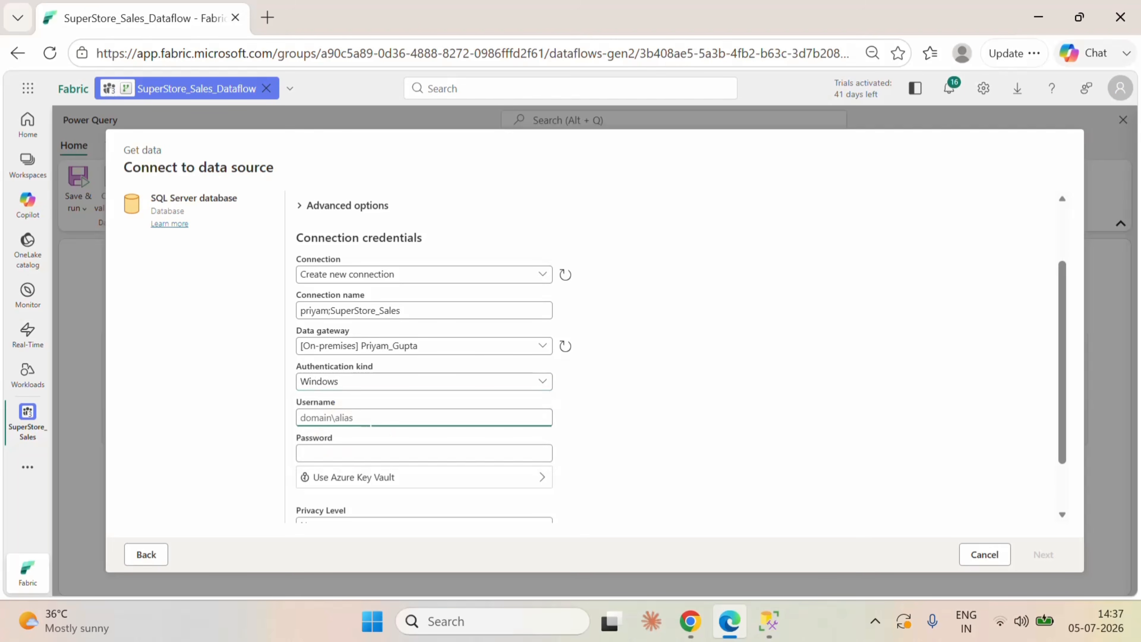
type("Pri")
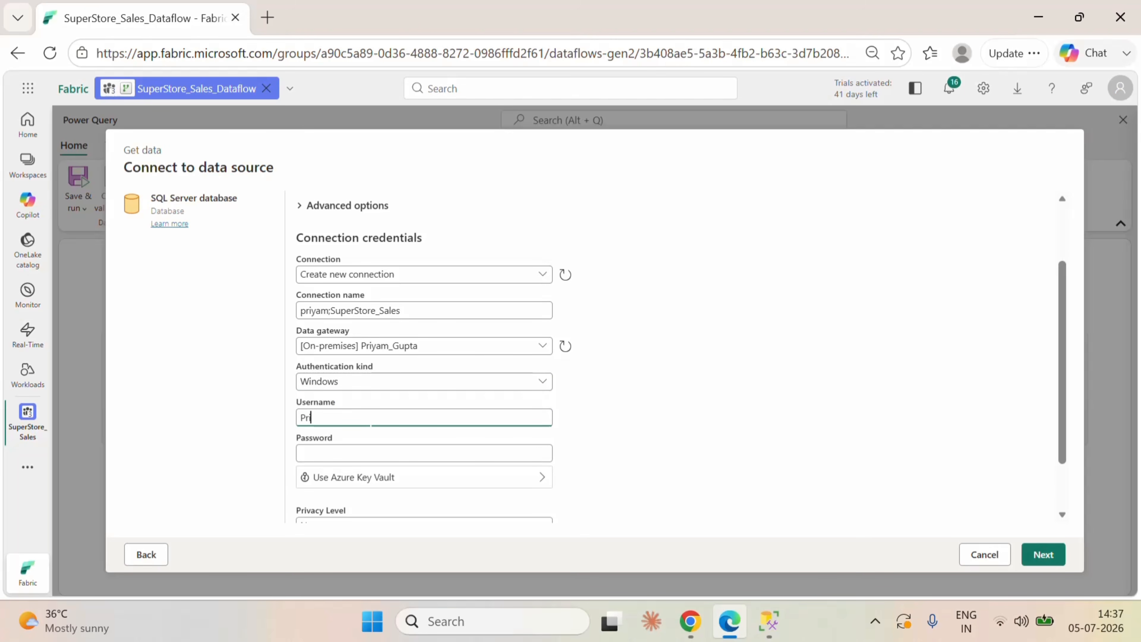
type("yam Gupta")
left_click(369, 454)
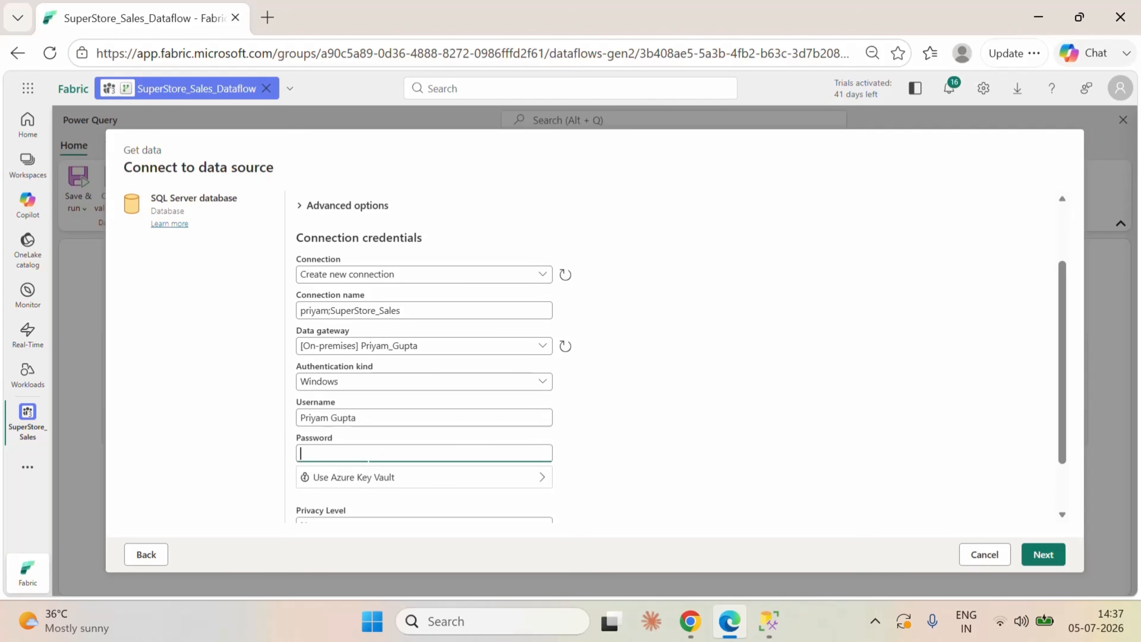
type("••••")
key("BackSpace")
key("BackSpace")
key("BackSpace")
key("BackSpace")
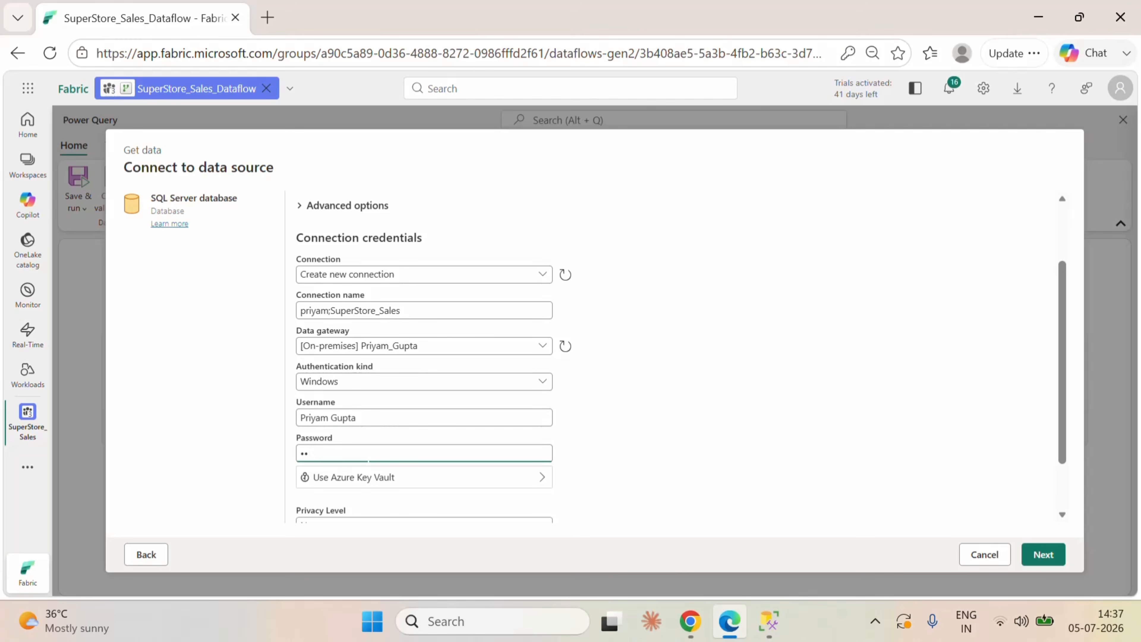
type("•••••••")
left_click(667, 464)
Step: Turn off the encrypted connection option and continue to the data selection
scroll(665, 467, "down", 2)
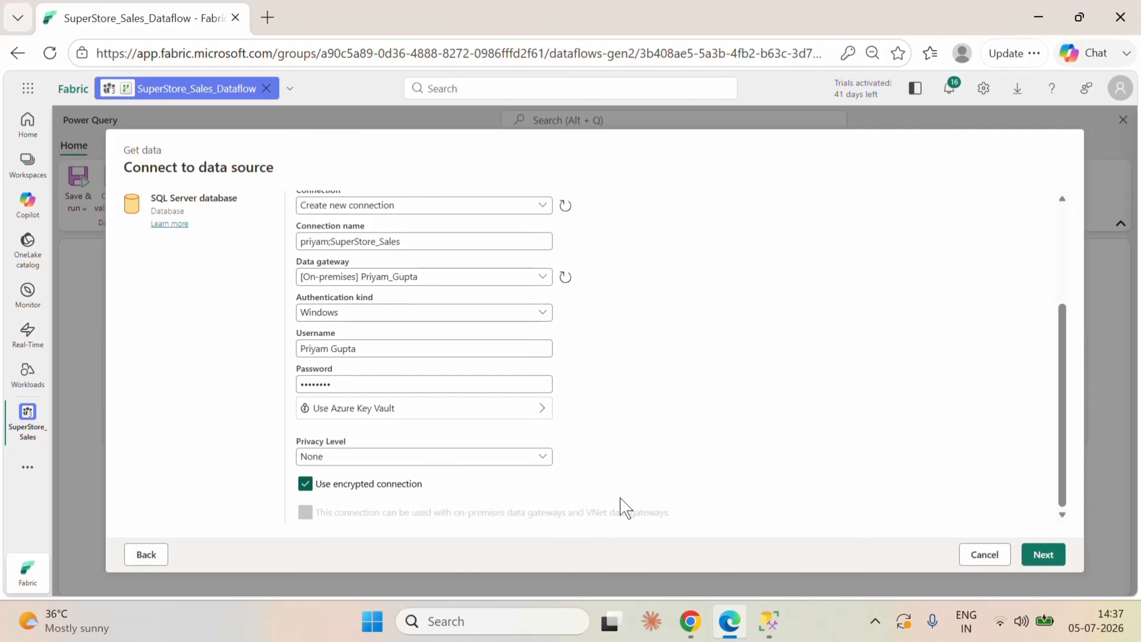
left_click(305, 484)
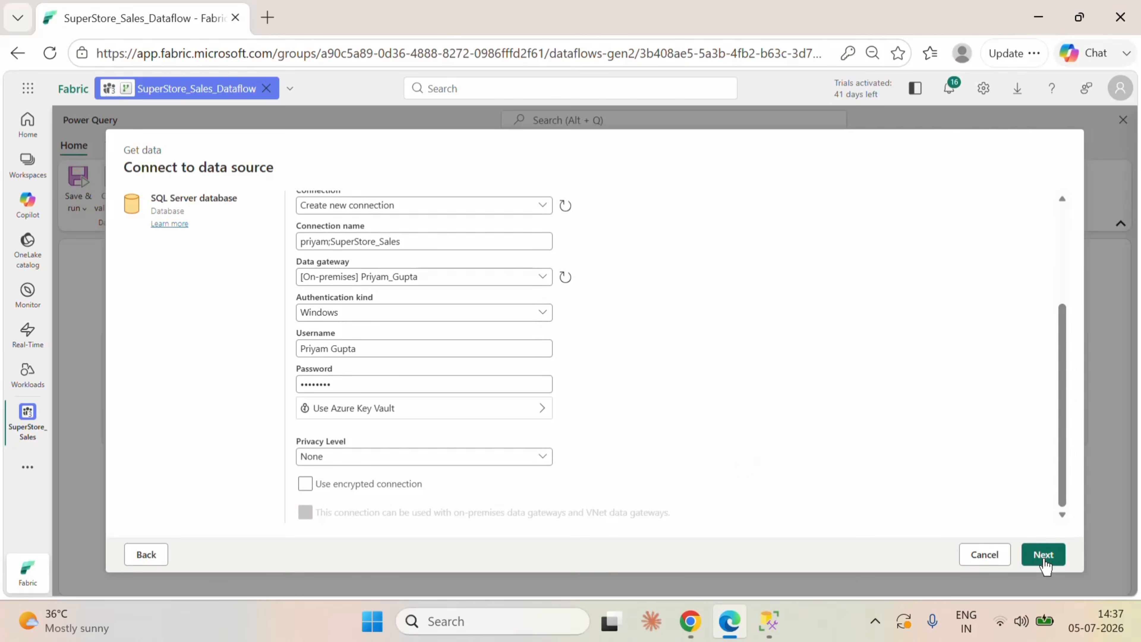
left_click(1045, 559)
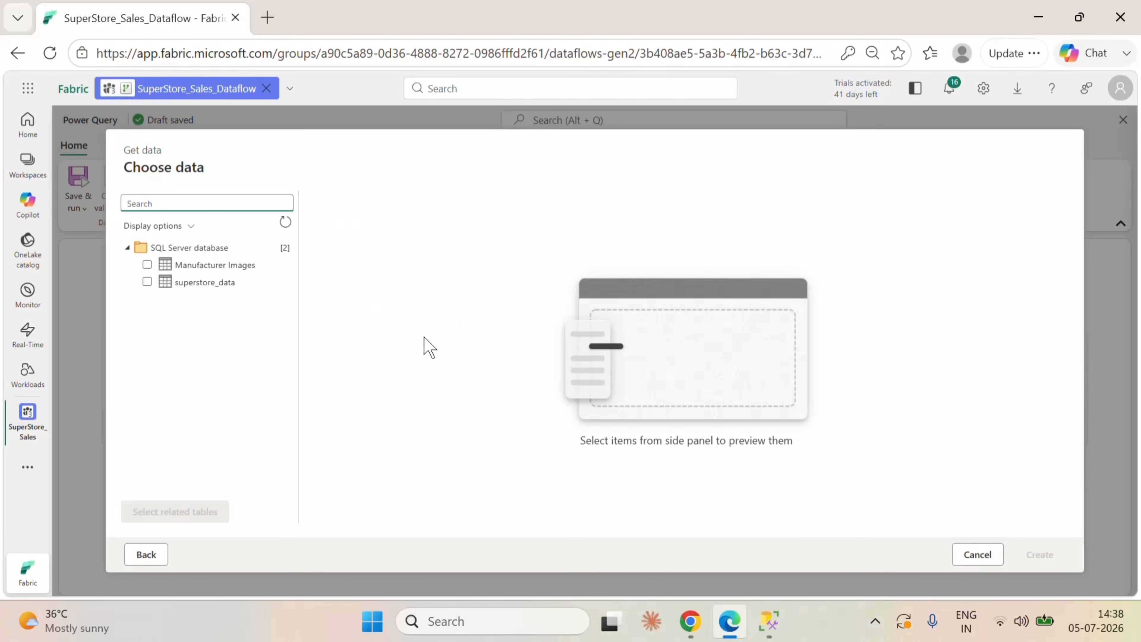
Step: Select the Manufacturer Images and superstore_data tables and create queries from them
left_click(147, 265)
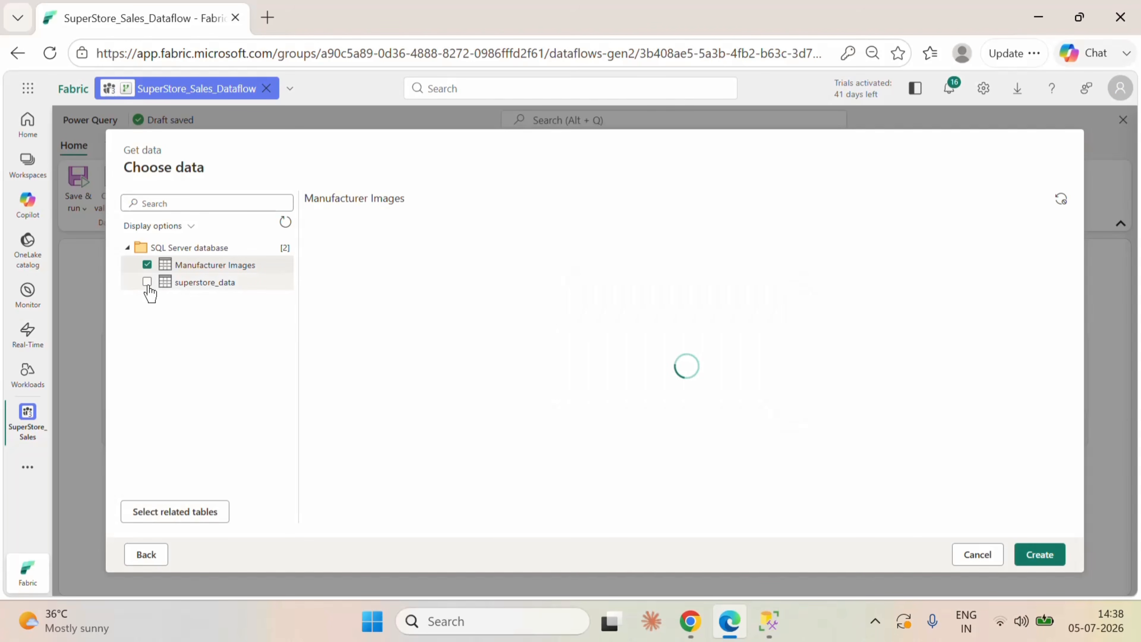
left_click(147, 282)
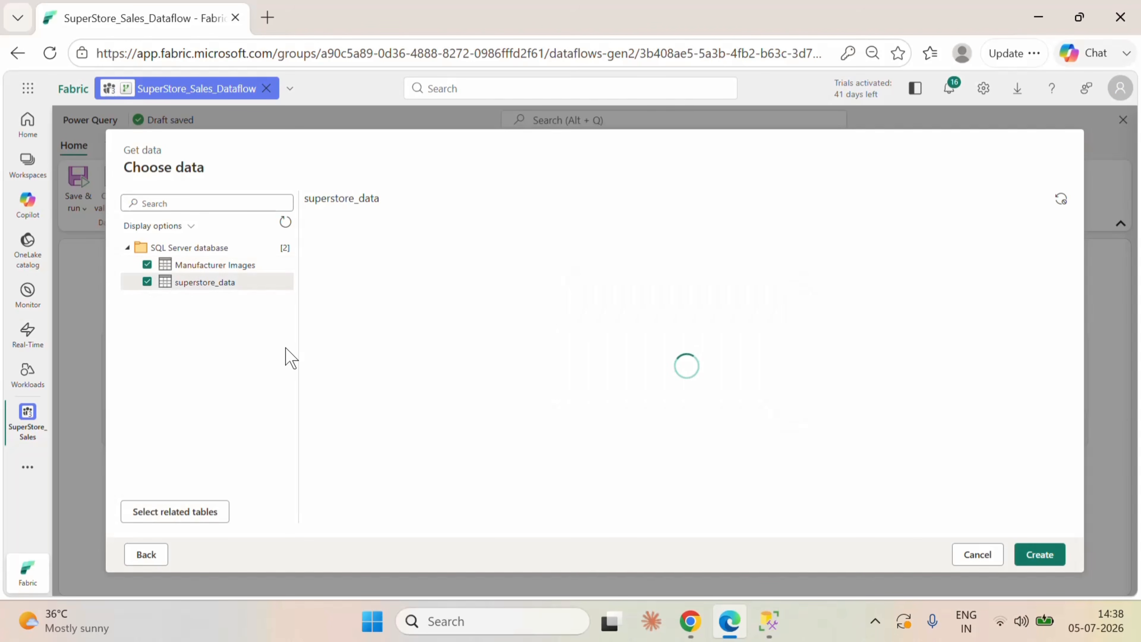
left_click(1037, 555)
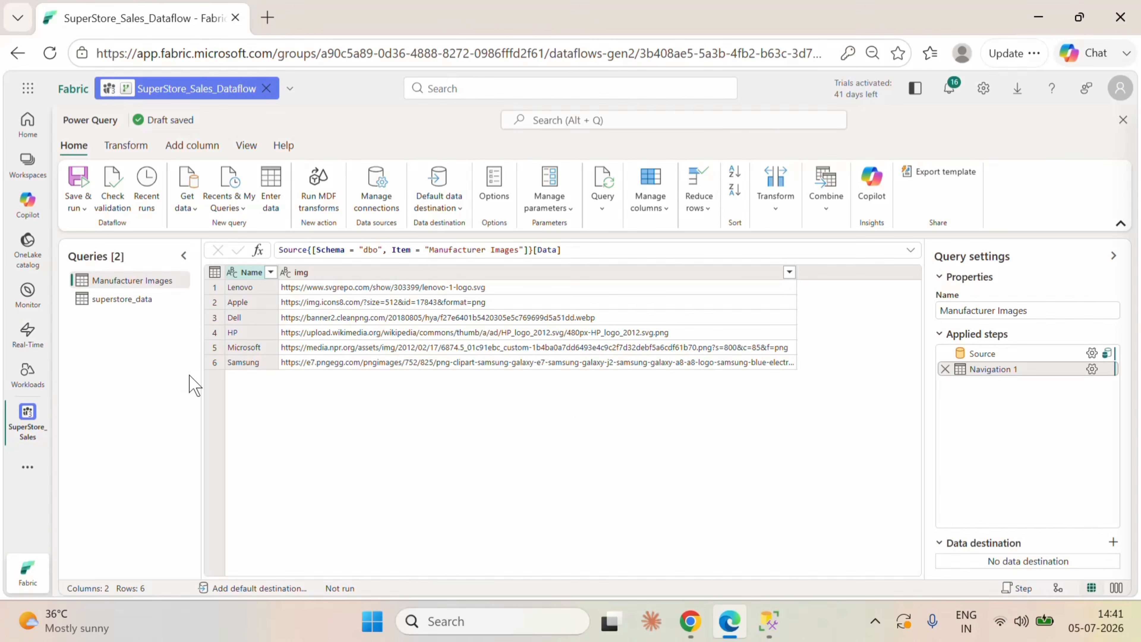
Step: Rename the superstore_data query as FactSales
left_click(110, 300)
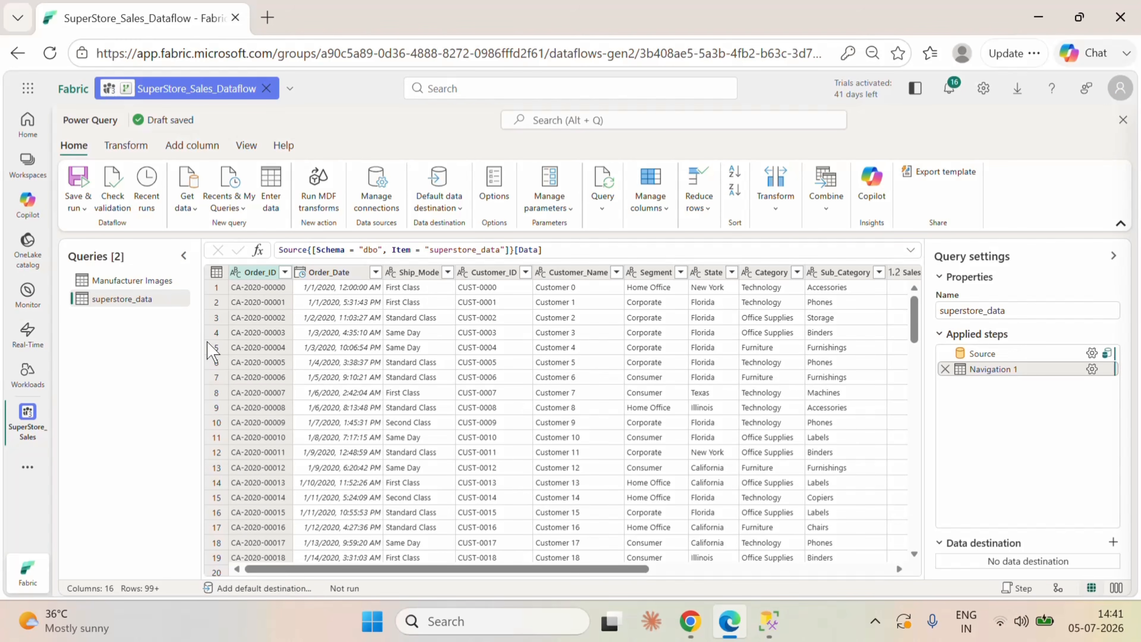
double_click(127, 300)
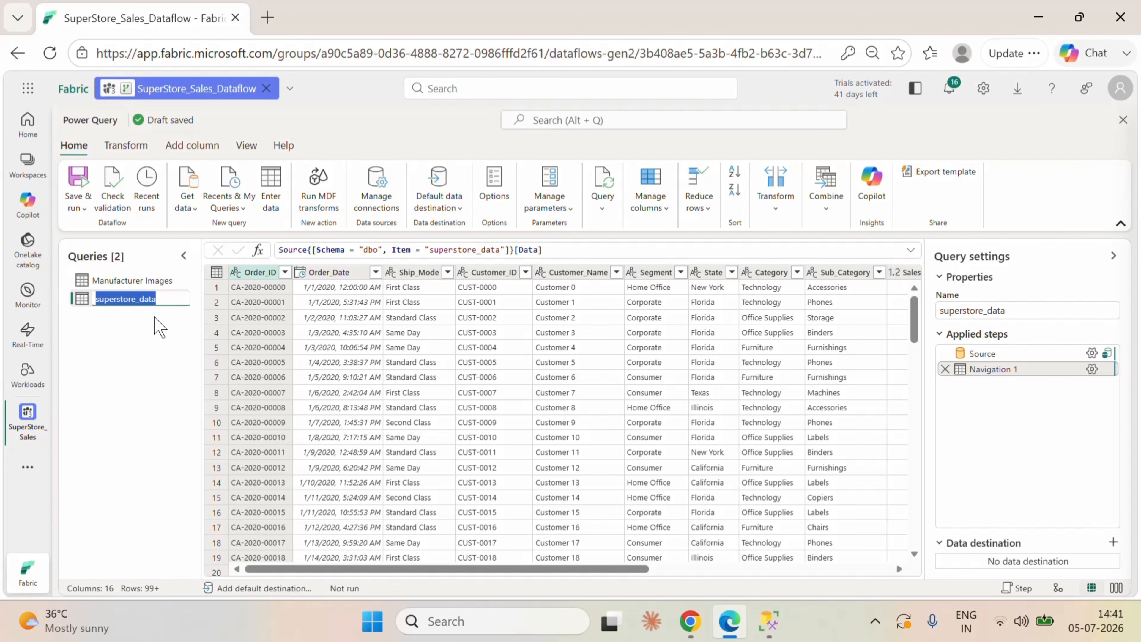
type("FactSal")
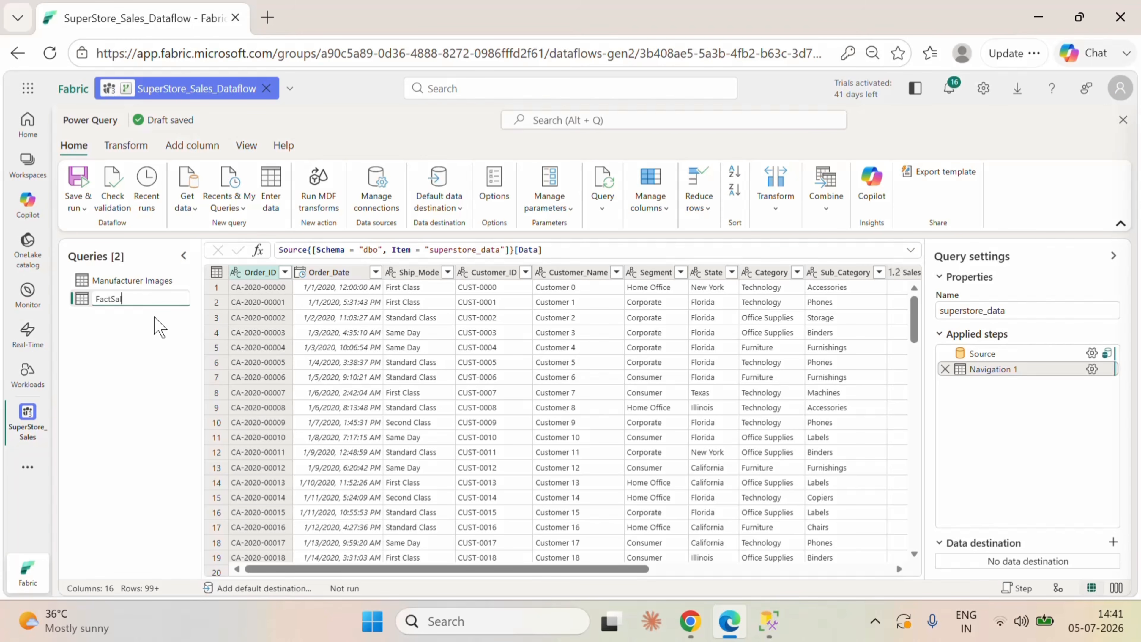
type("es")
key("Return")
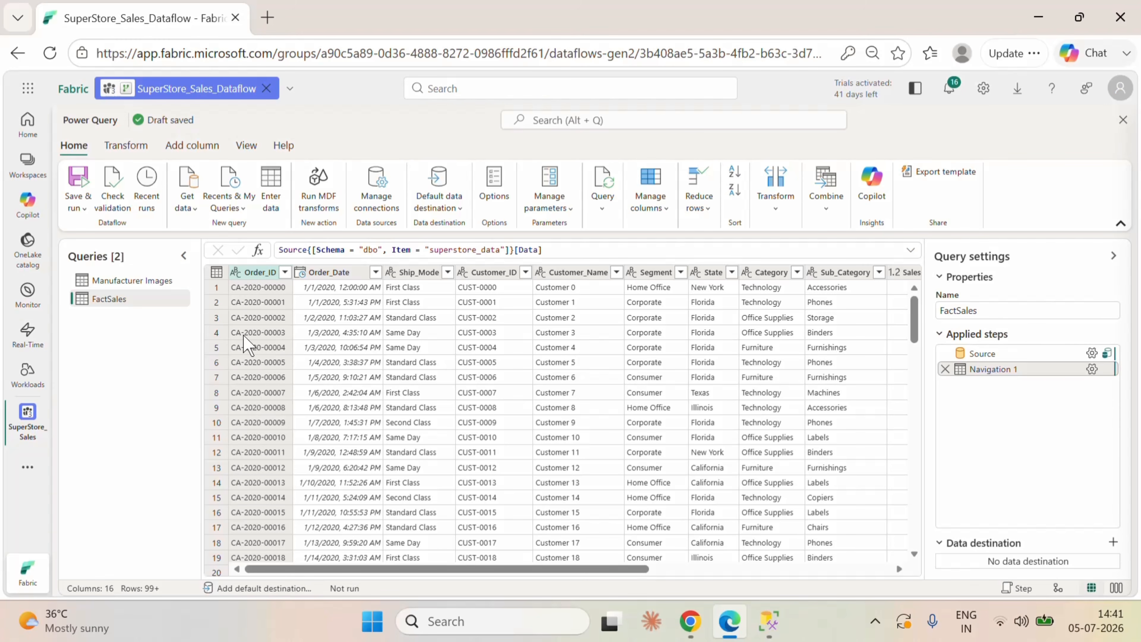
Step: Duplicate the FactSales query
left_click(413, 272)
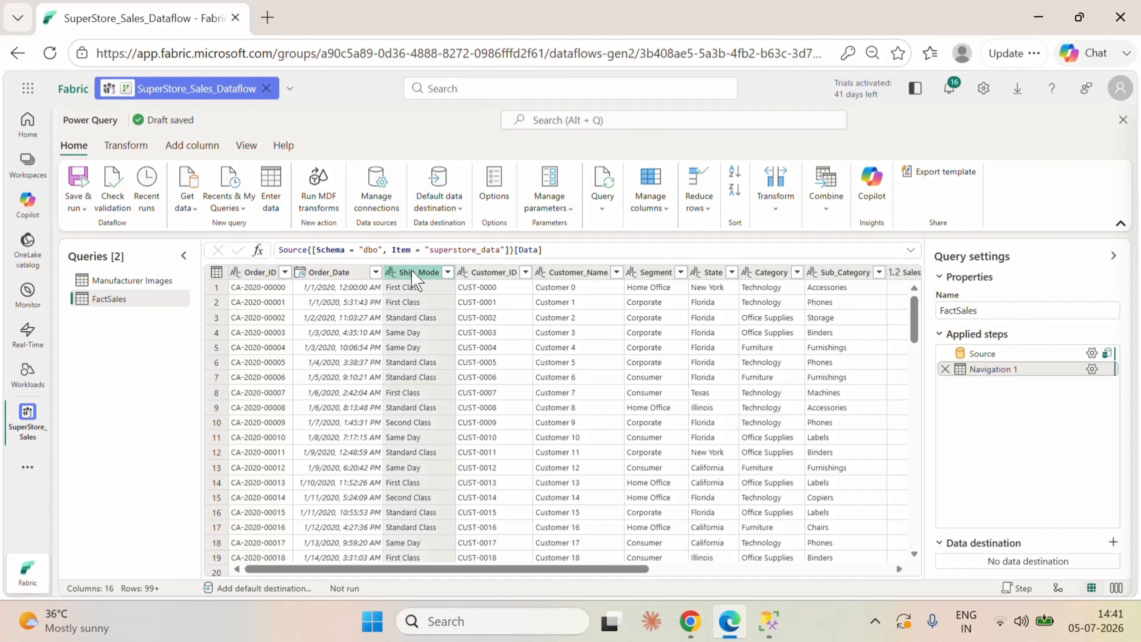
right_click(151, 298)
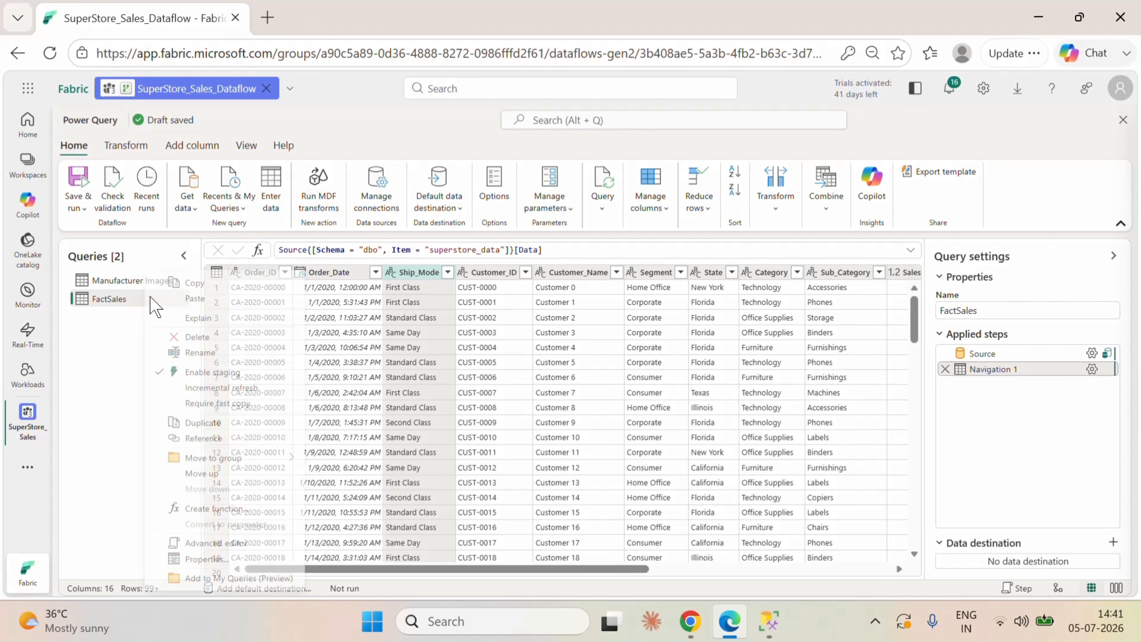
left_click(231, 424)
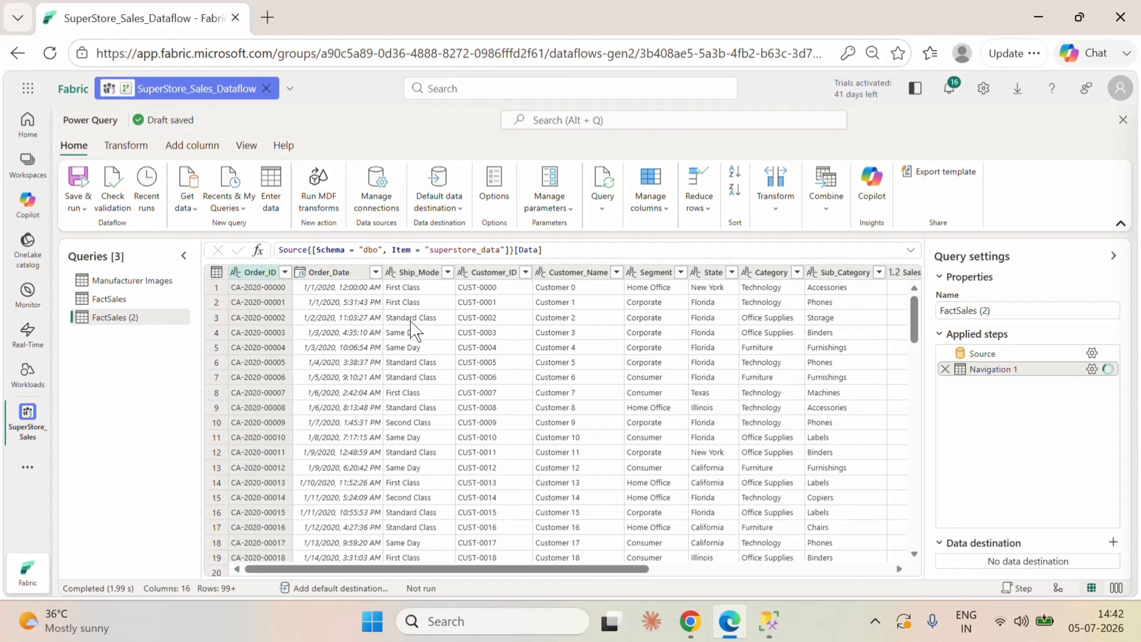
Step: Keep only the Ship_Mode column in the duplicated FactSales query and remove its duplicate values
left_click(414, 273)
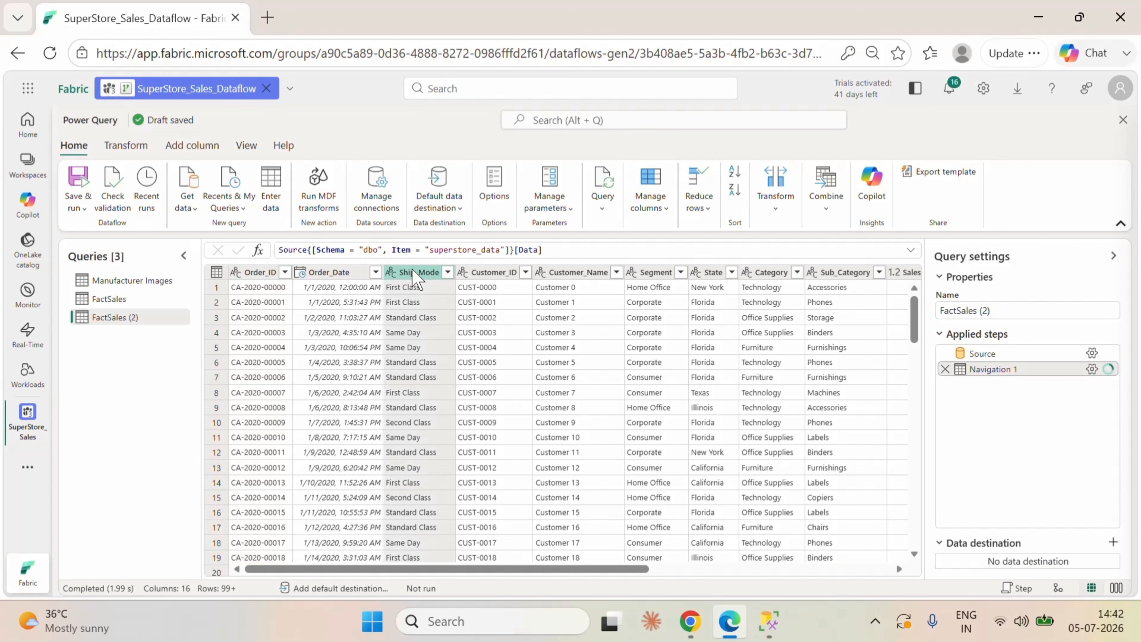
right_click(414, 273)
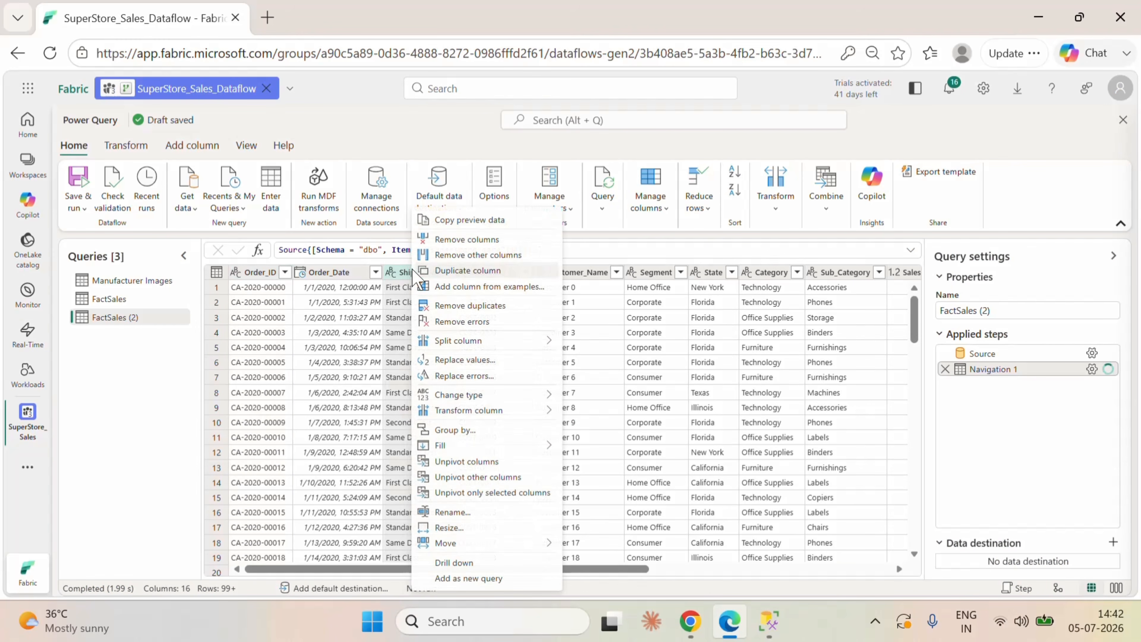
left_click(470, 254)
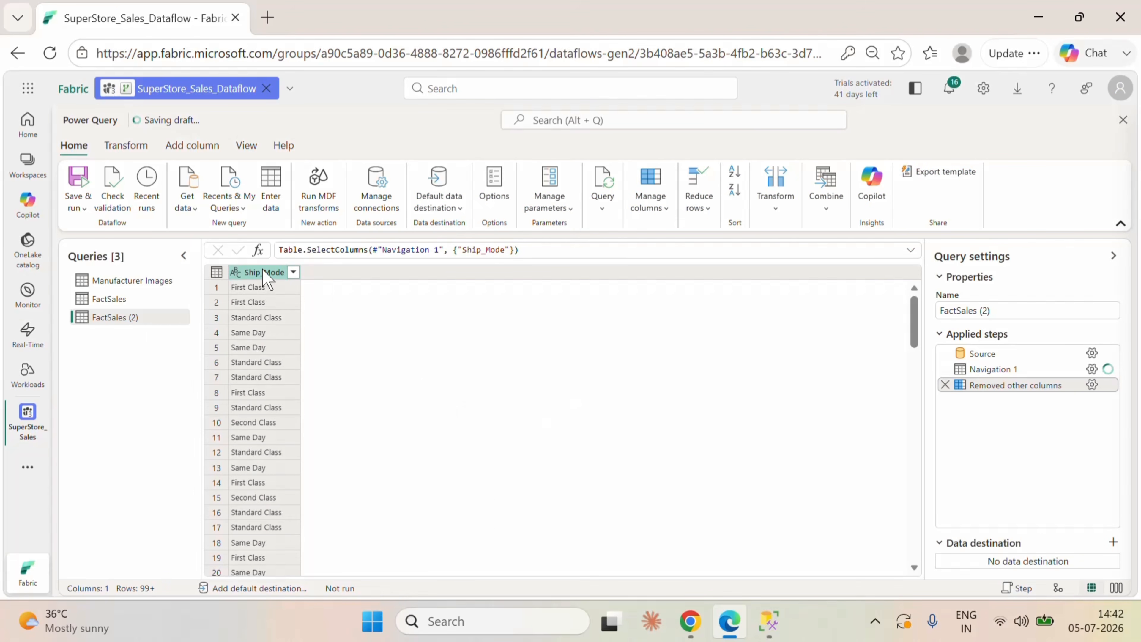
right_click(263, 275)
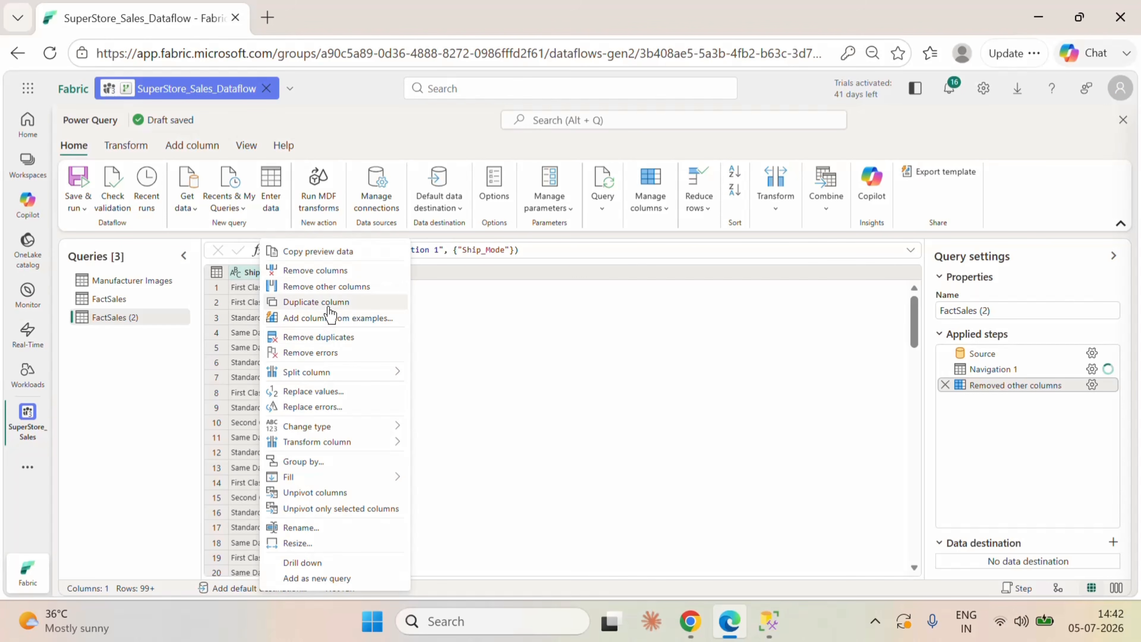
left_click(314, 343)
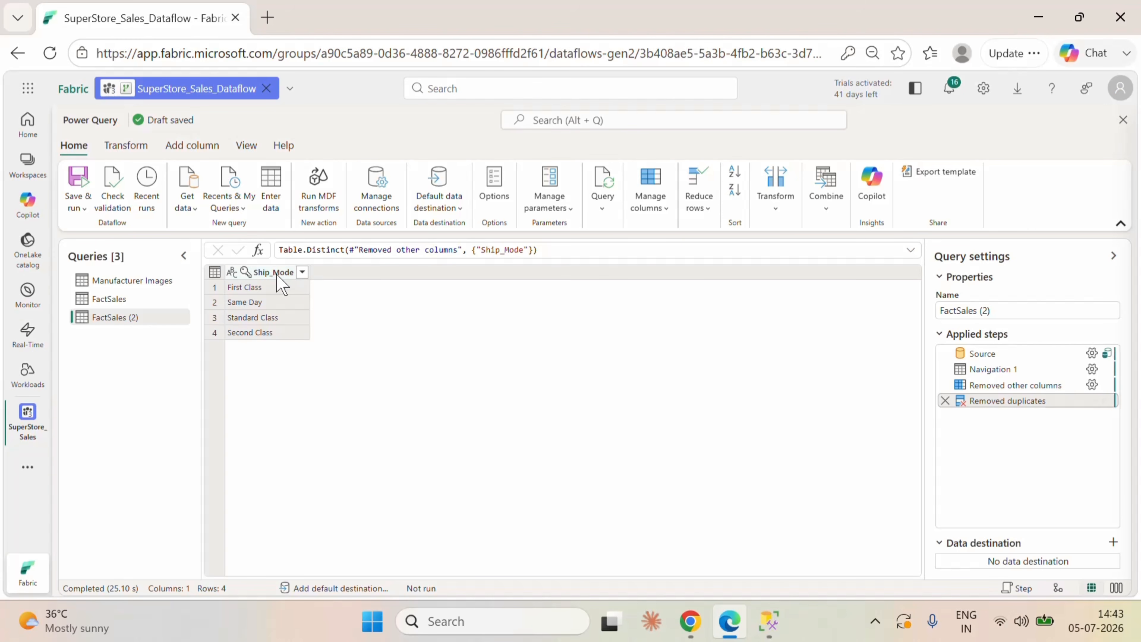
Step: Add an index column starting from 1 to the duplicated FactSales query with the distinct ship modes
left_click(191, 148)
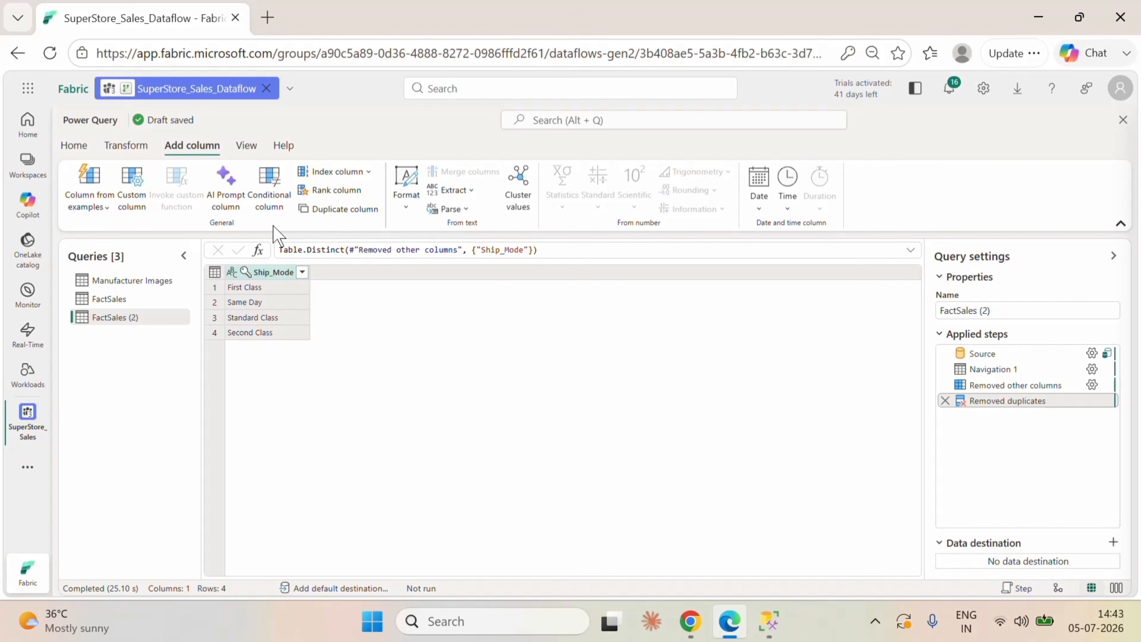
left_click(368, 171)
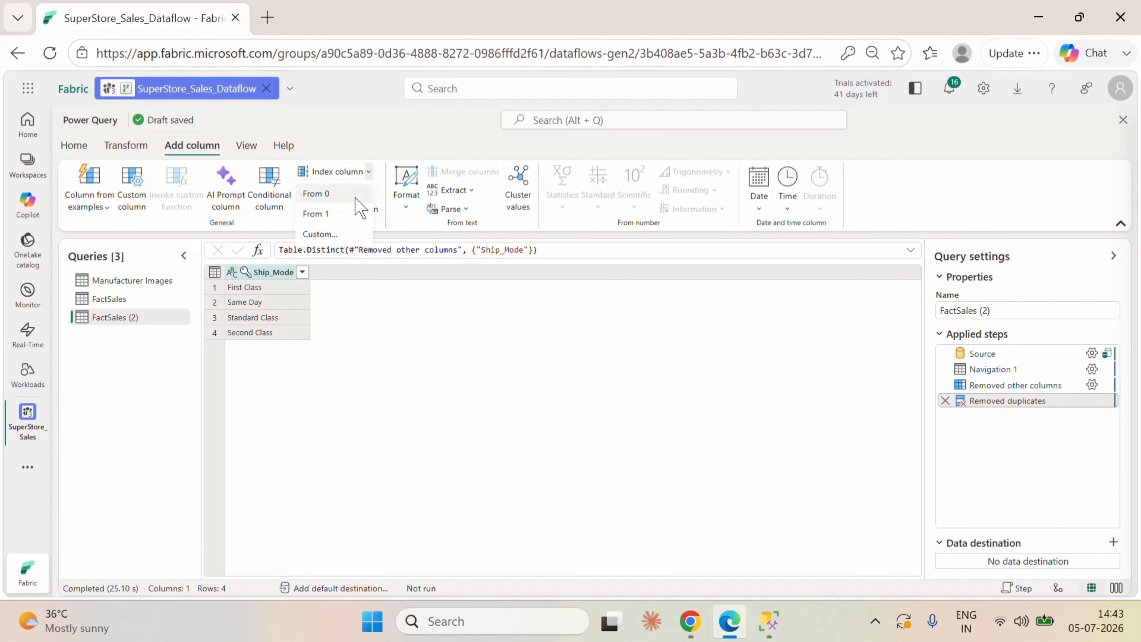
left_click(338, 215)
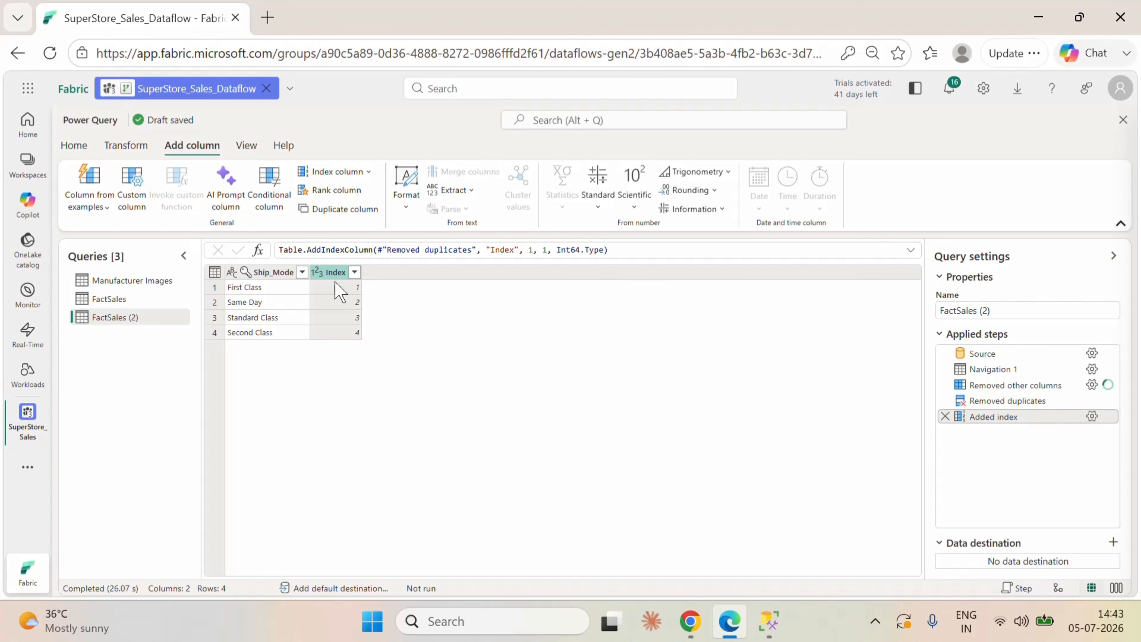
Step: Rename the Index column as ShipMode_ID
double_click(331, 274)
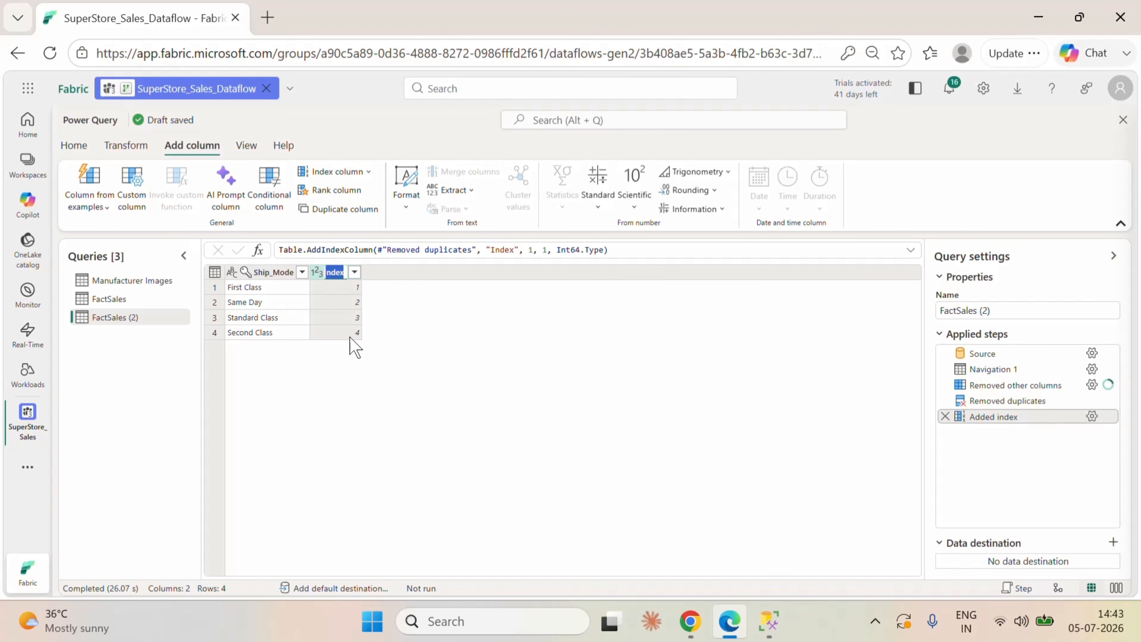
key("BackSpace")
type("Ship")
type("Mo")
type("de_")
type("ID")
key("Return")
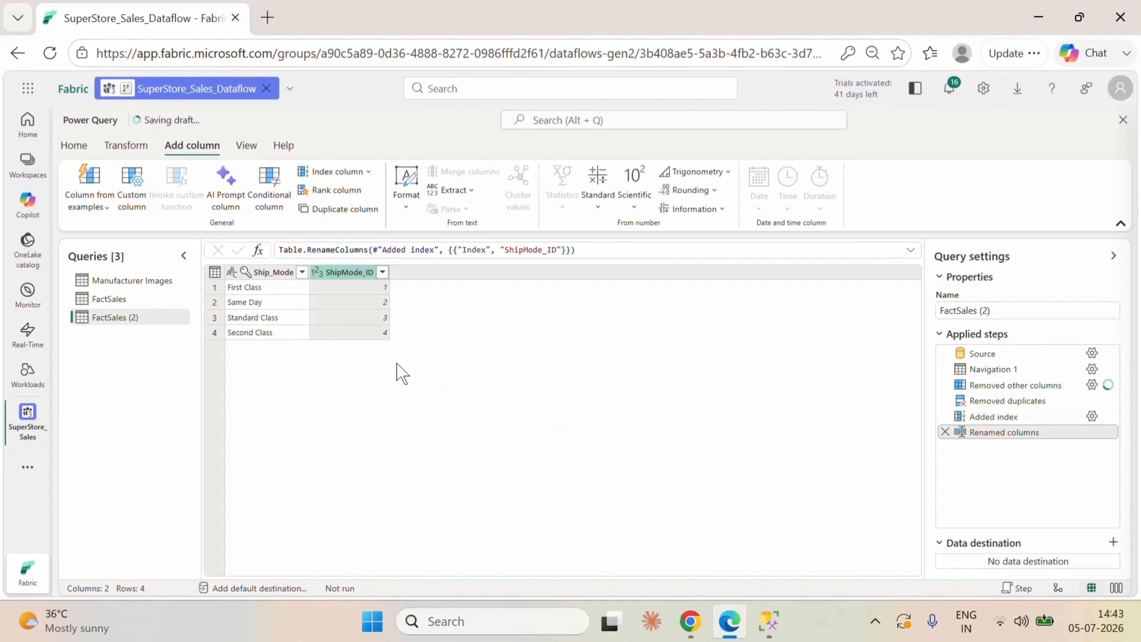
Step: Rename the ship mode query as DimShipMode
double_click(129, 318)
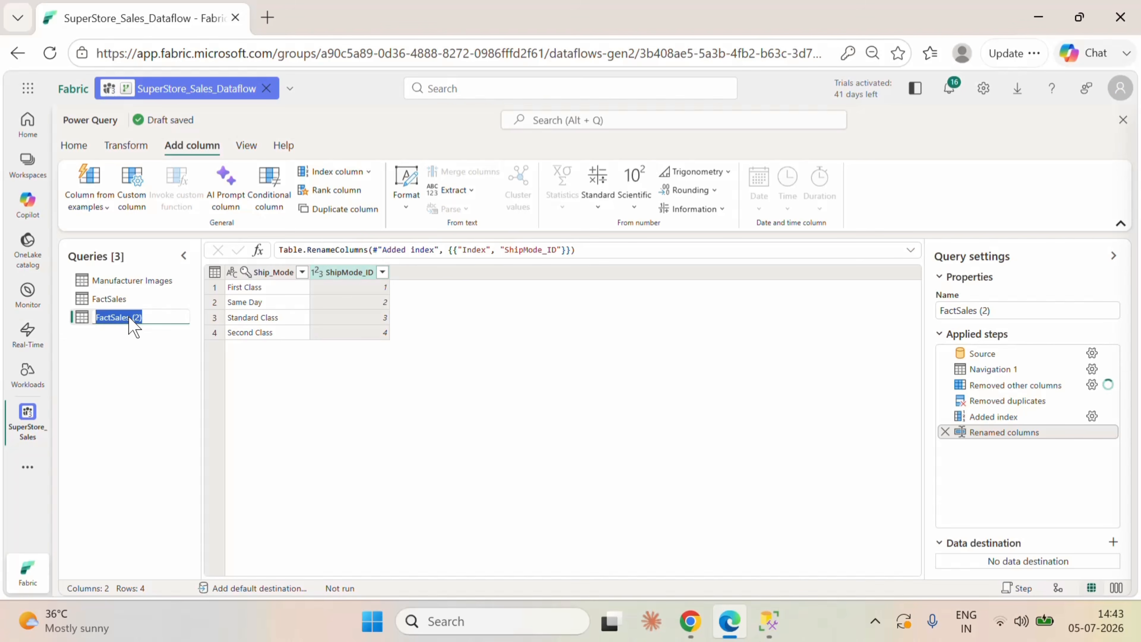
key("BackSpace")
left_click(176, 372)
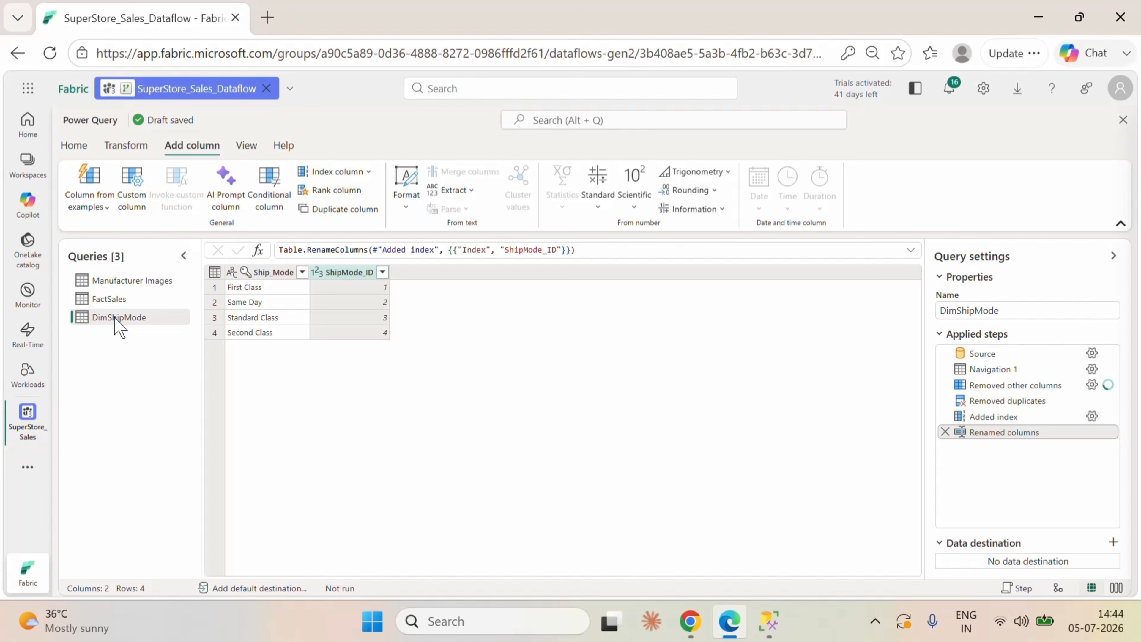
Step: Duplicate the FactSales query for the segment dimension
left_click(112, 299)
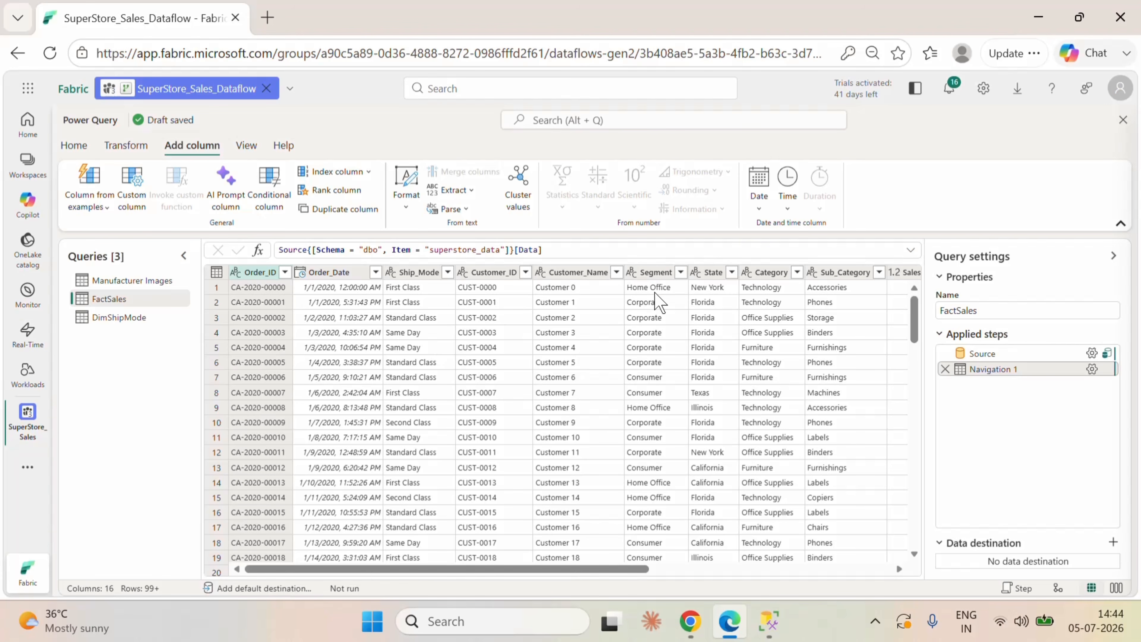
left_click(657, 278)
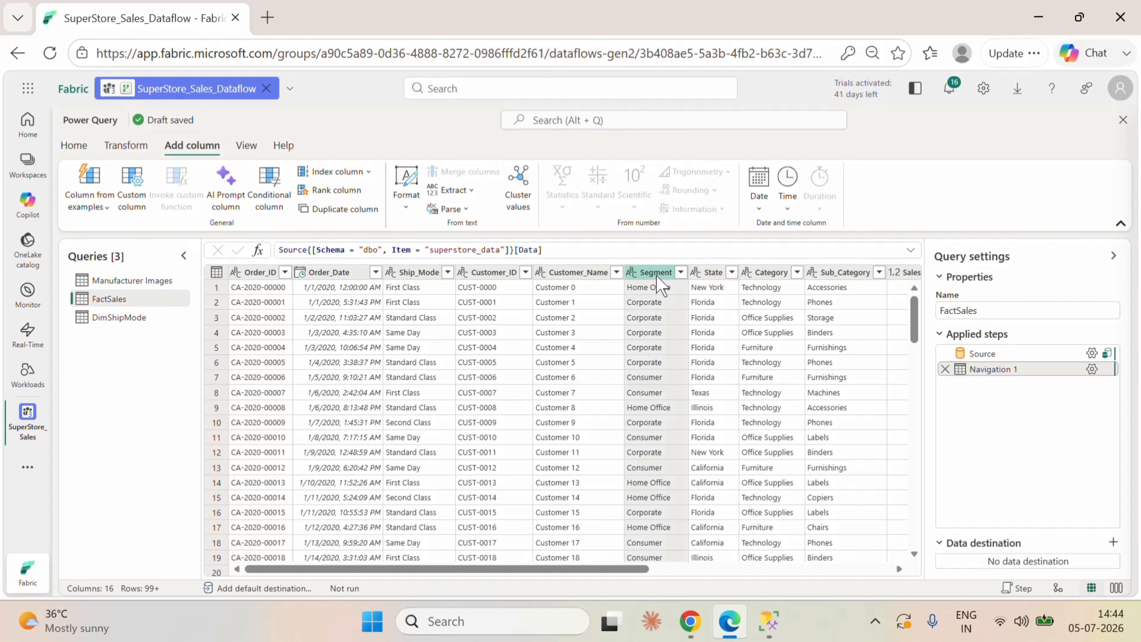
right_click(160, 298)
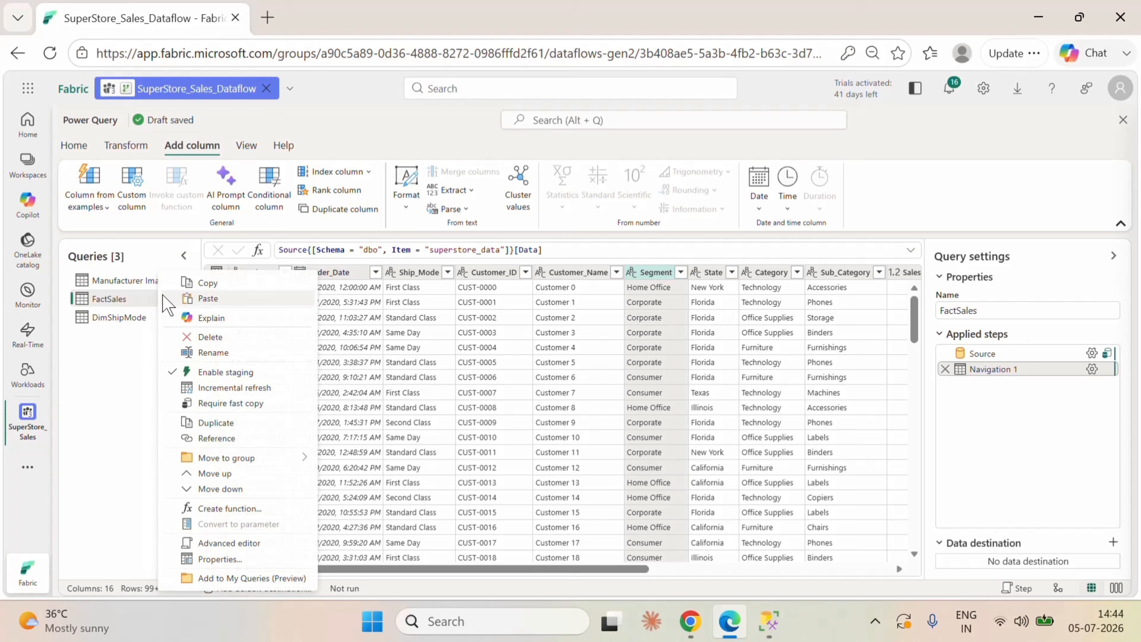
left_click(239, 438)
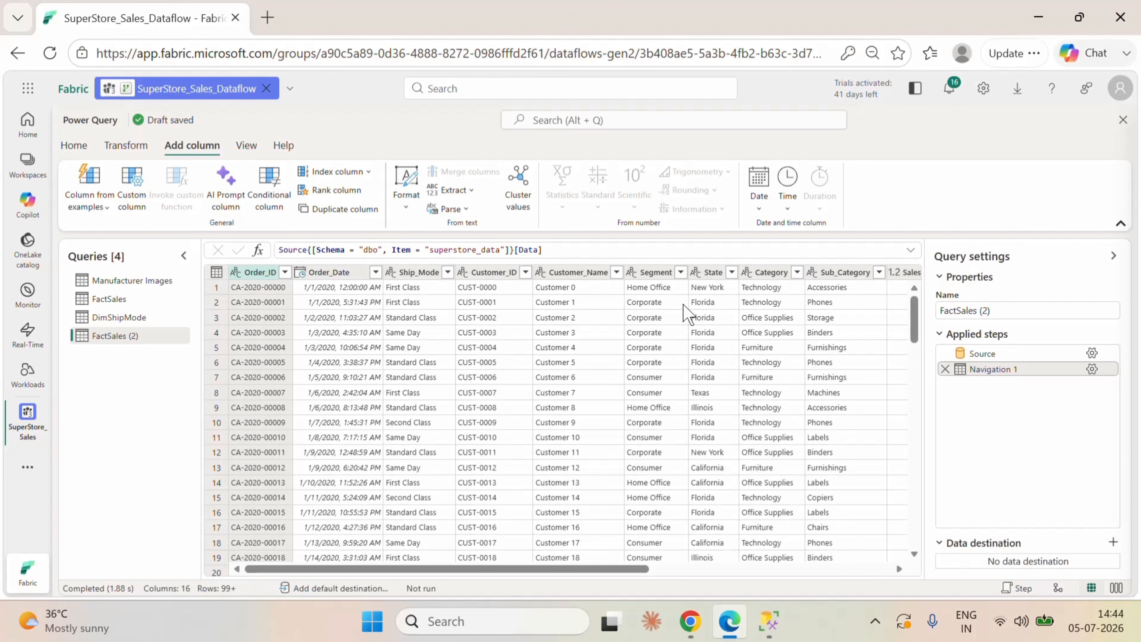
Step: Keep only the Segment column in the duplicated FactSales query and remove its duplicate values
left_click(656, 273)
right_click(655, 275)
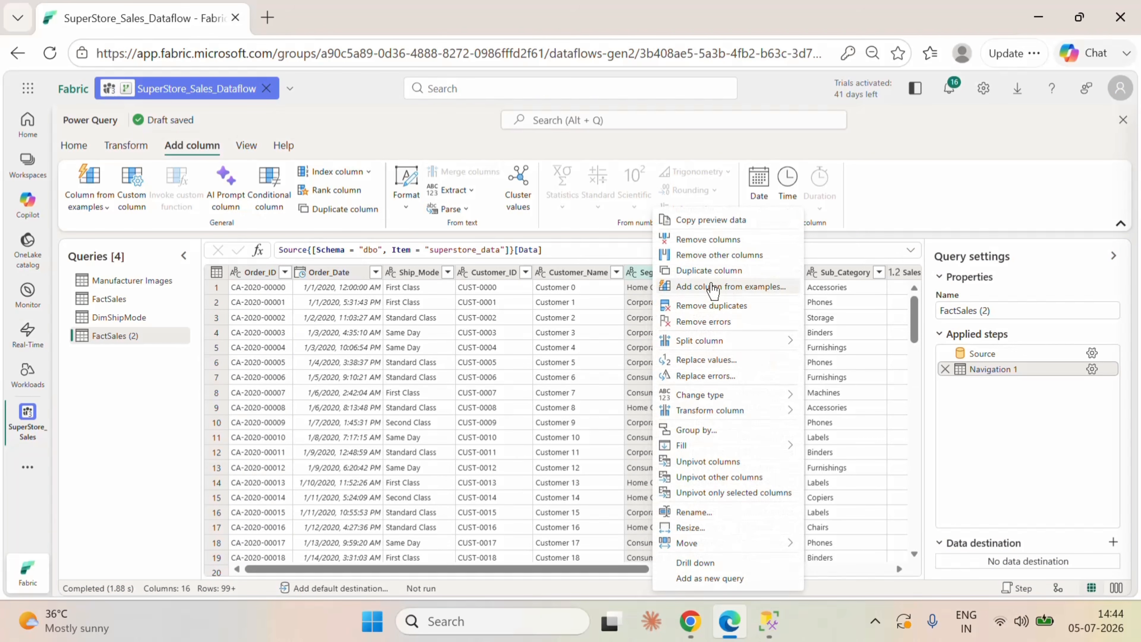
left_click(723, 287)
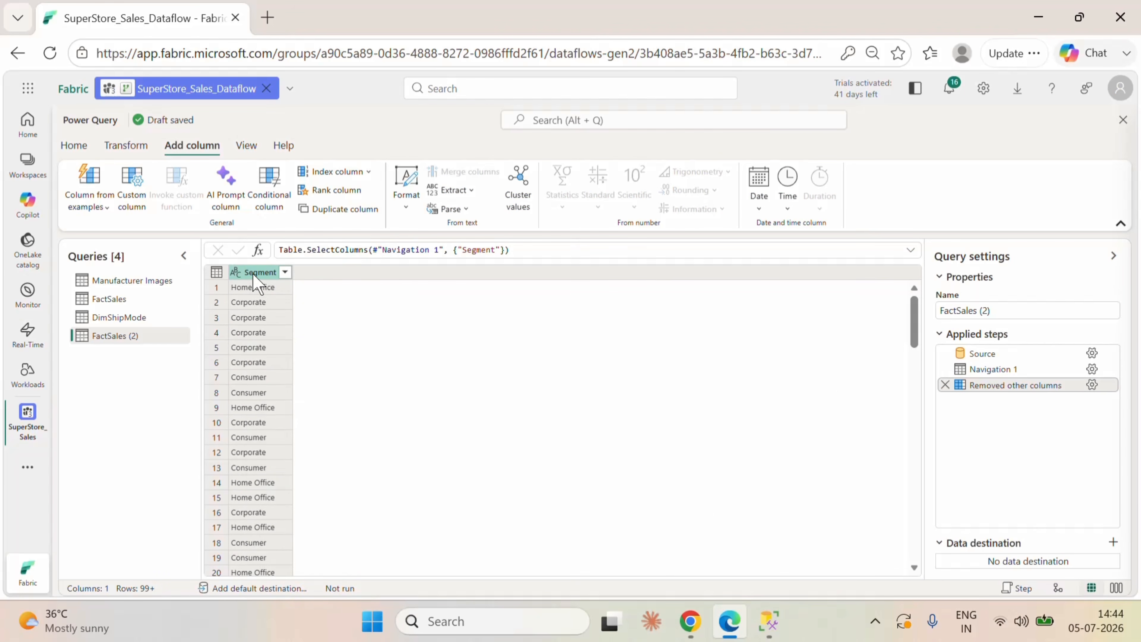
right_click(255, 280)
left_click(331, 337)
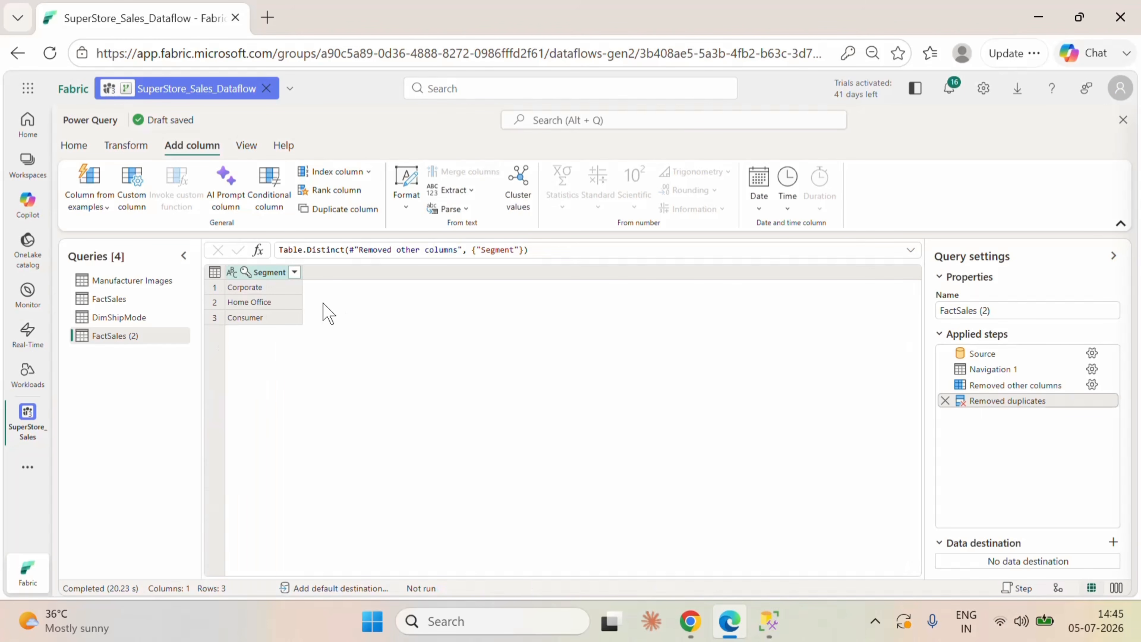
Step: Add an index column starting from 0 to the segment query and rename it Segemnt_ID
left_click(362, 173)
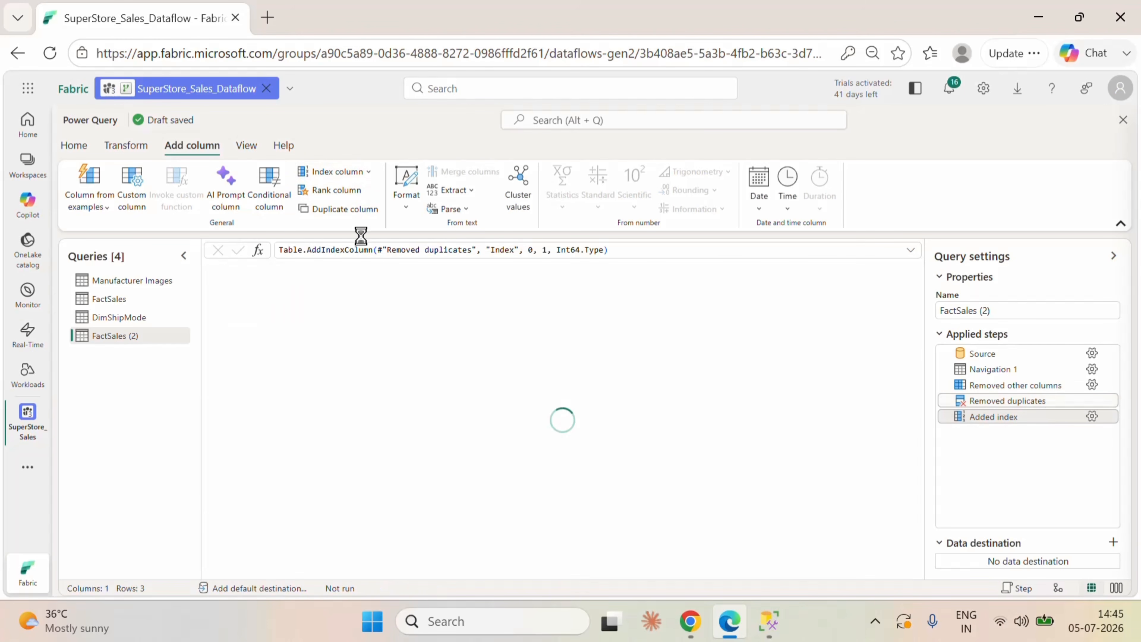
double_click(341, 272)
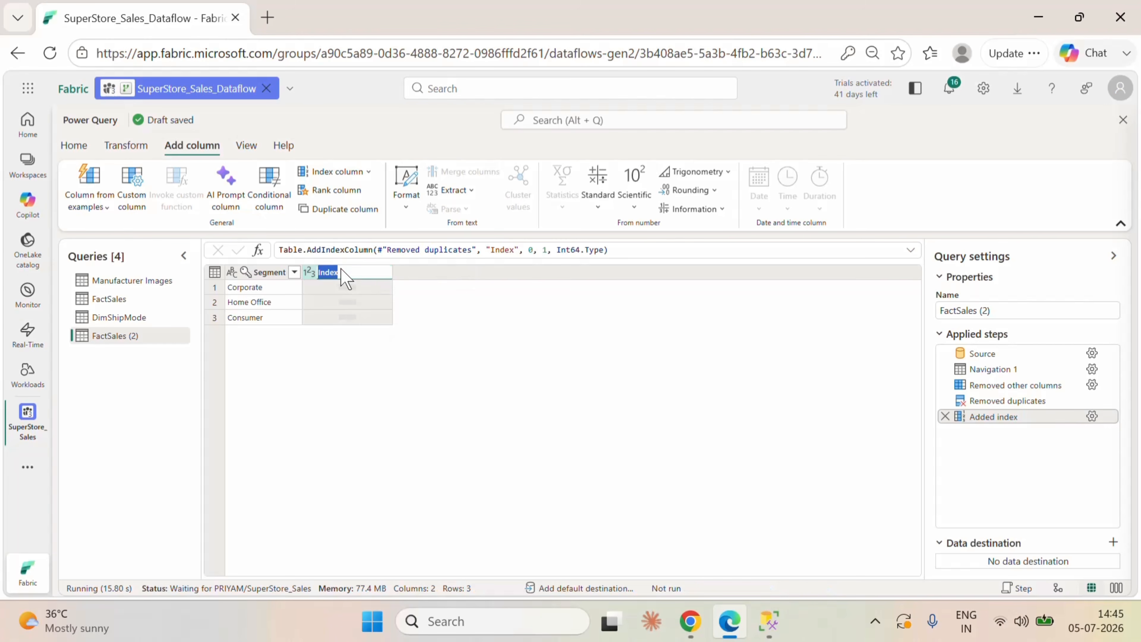
type("Se")
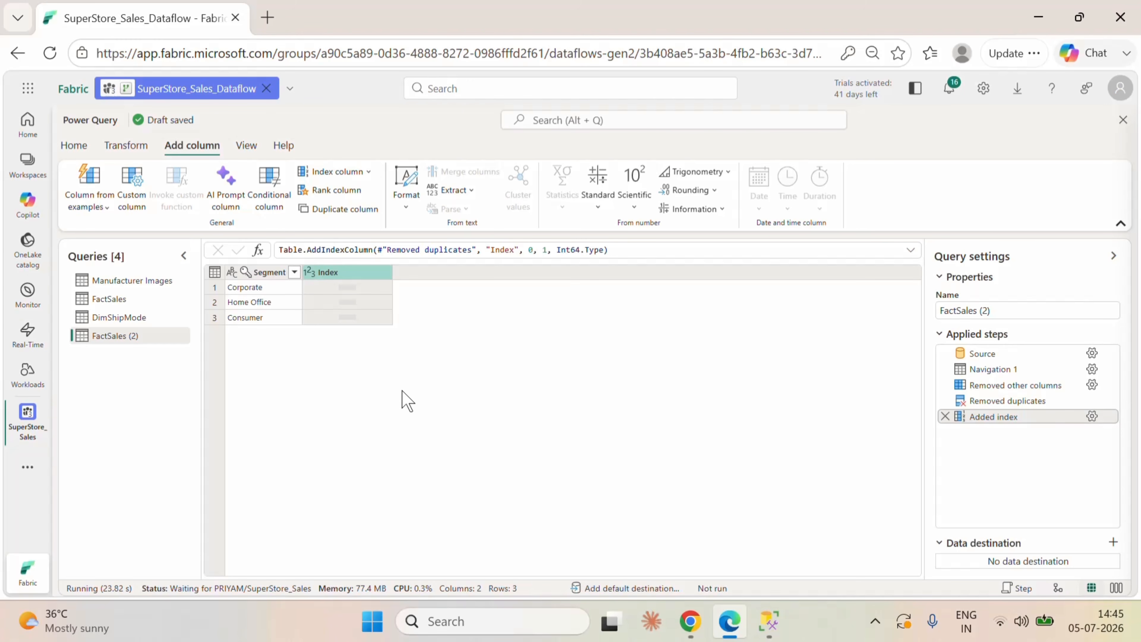
left_click(399, 322)
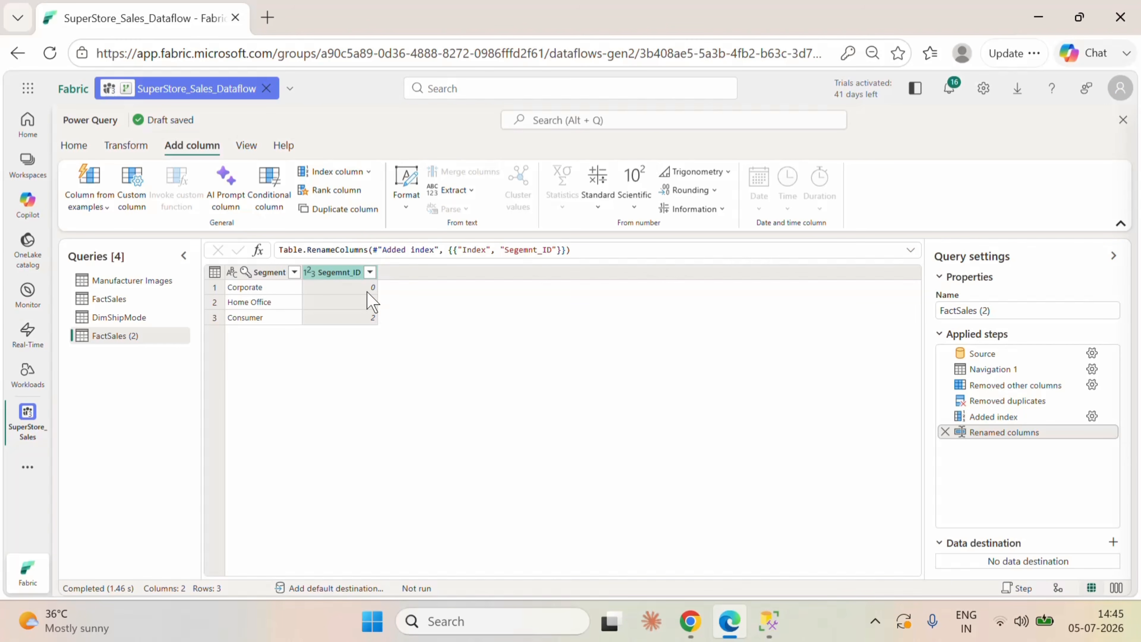
Step: Set the starting index of the segment query's Added index step to 1 and return to the Renamed columns step
left_click(1092, 416)
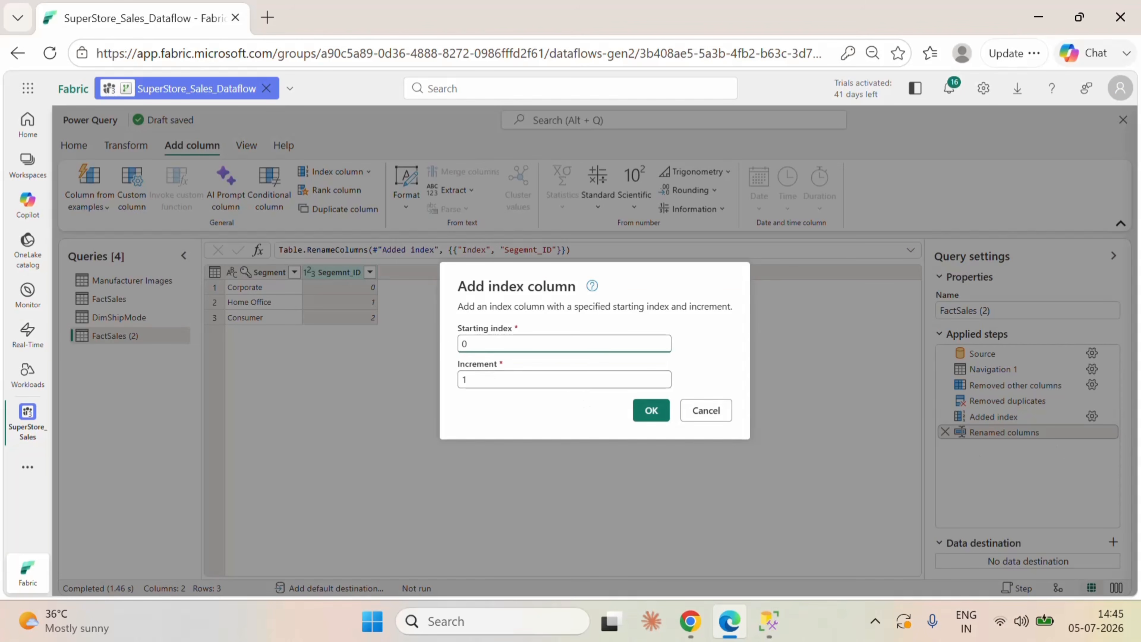
left_click_drag(477, 344, 449, 343)
type("1")
left_click(651, 409)
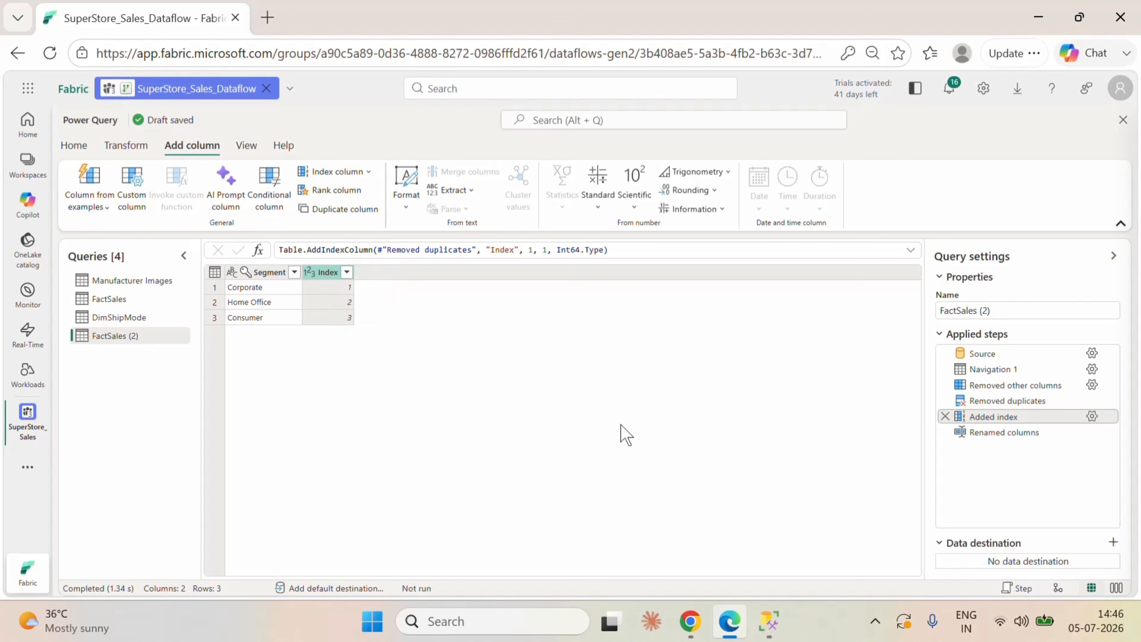
left_click(997, 432)
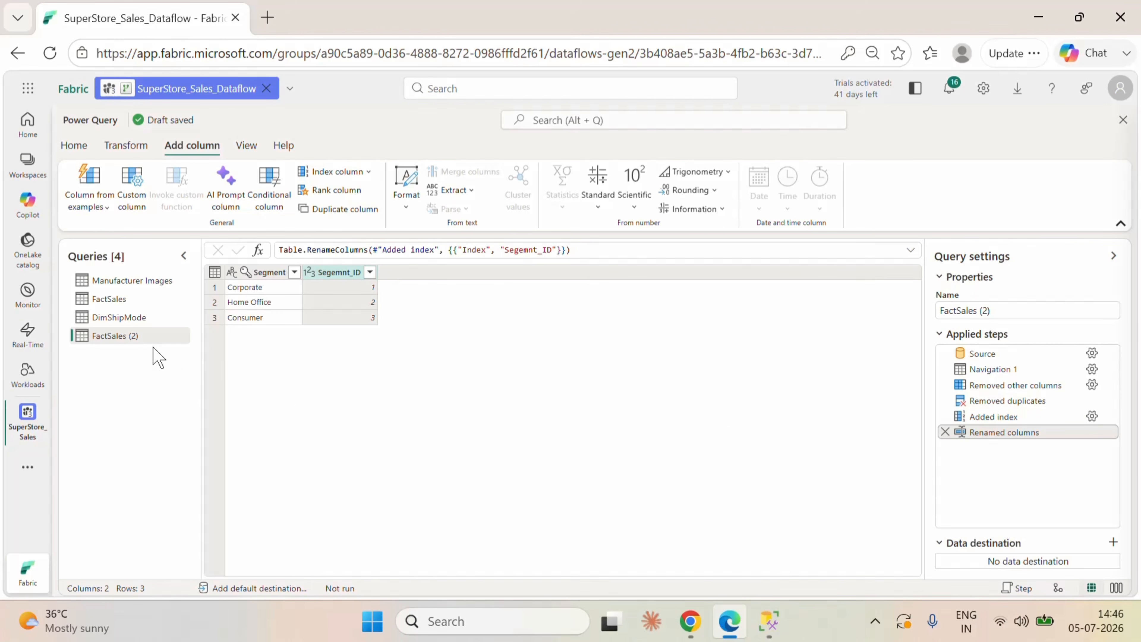
Step: Rename the segment query as DimSegment
double_click(144, 339)
key("BackSpace")
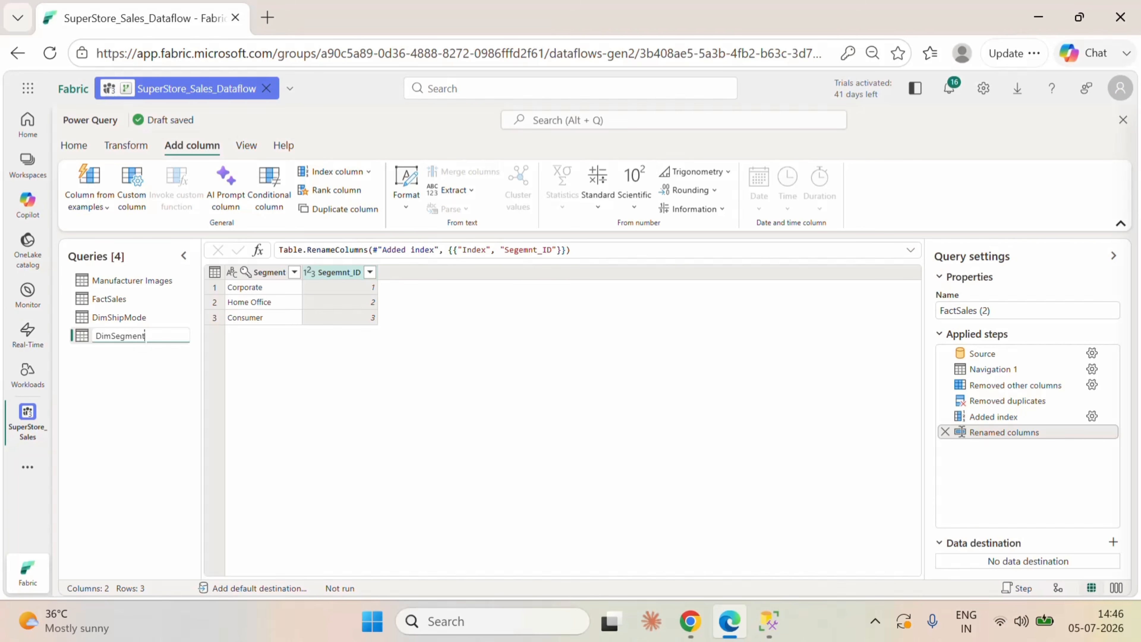
left_click(153, 397)
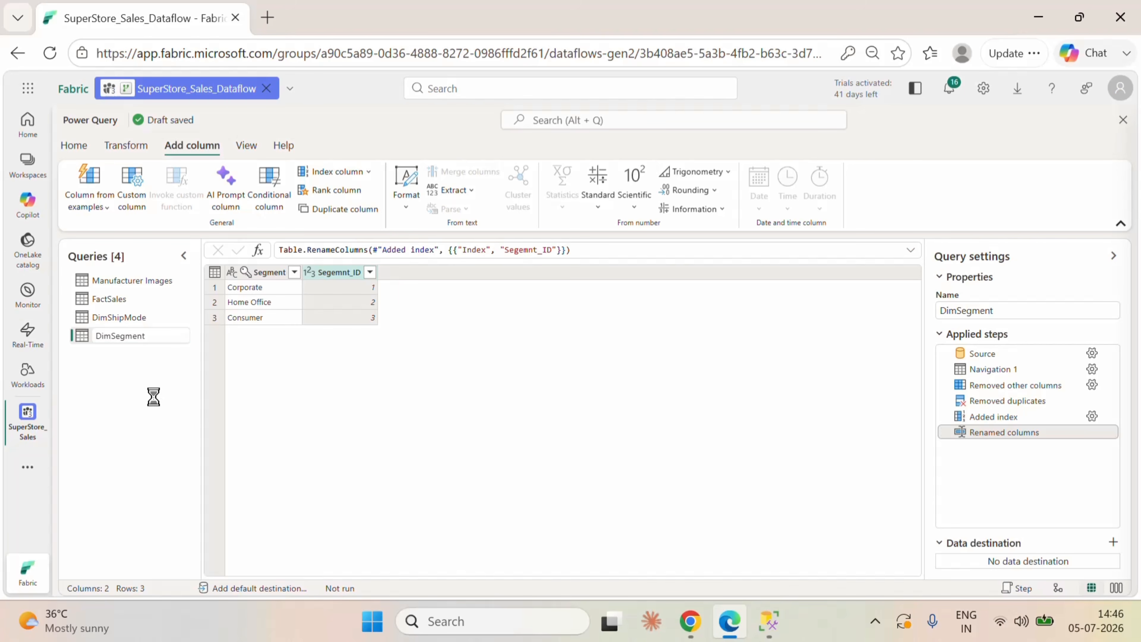
Step: Duplicate the FactSales query again for the location dimension
left_click(109, 301)
right_click(109, 301)
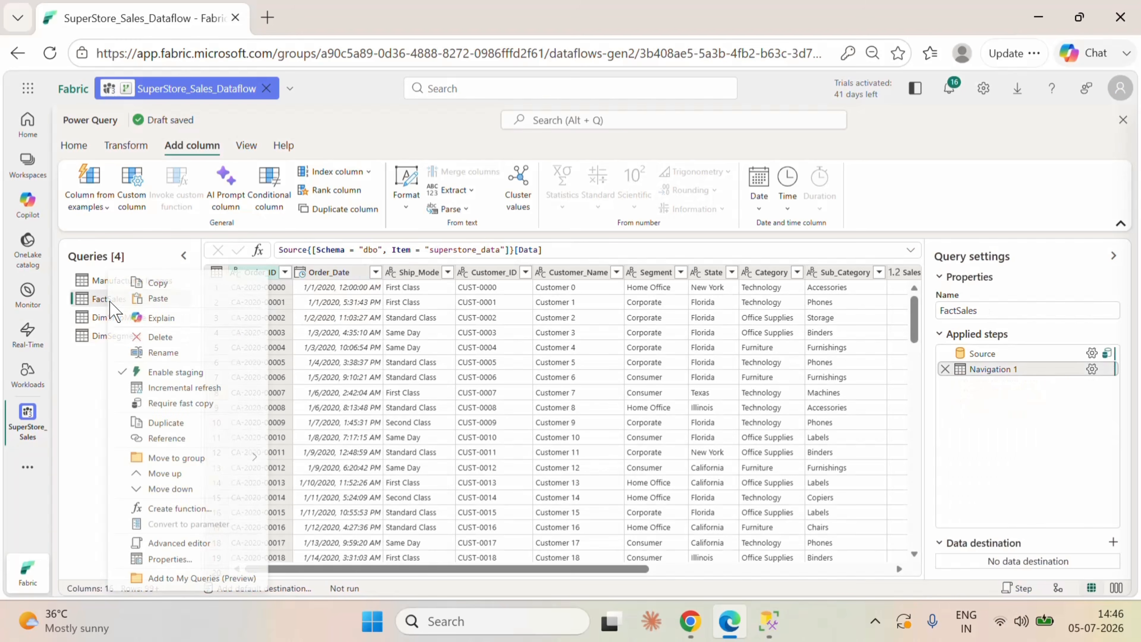
left_click(181, 421)
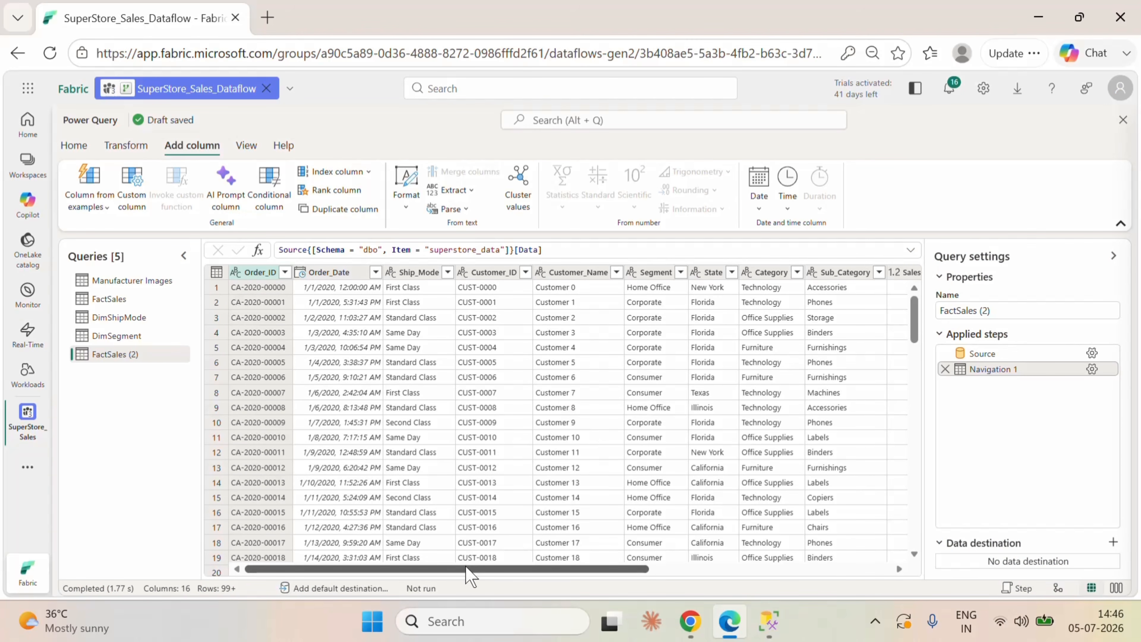
Step: Try to keep only the State, Region and City columns in the new FactSales copy and delete the applied step
left_click_drag(466, 568, 626, 571)
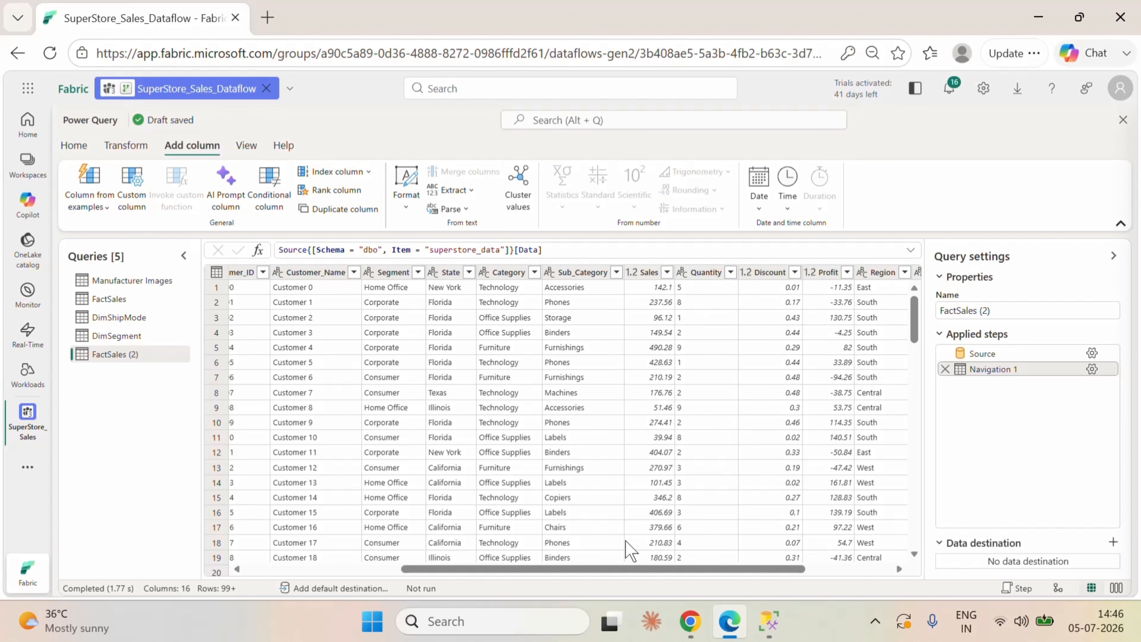
left_click_drag(630, 570, 700, 572)
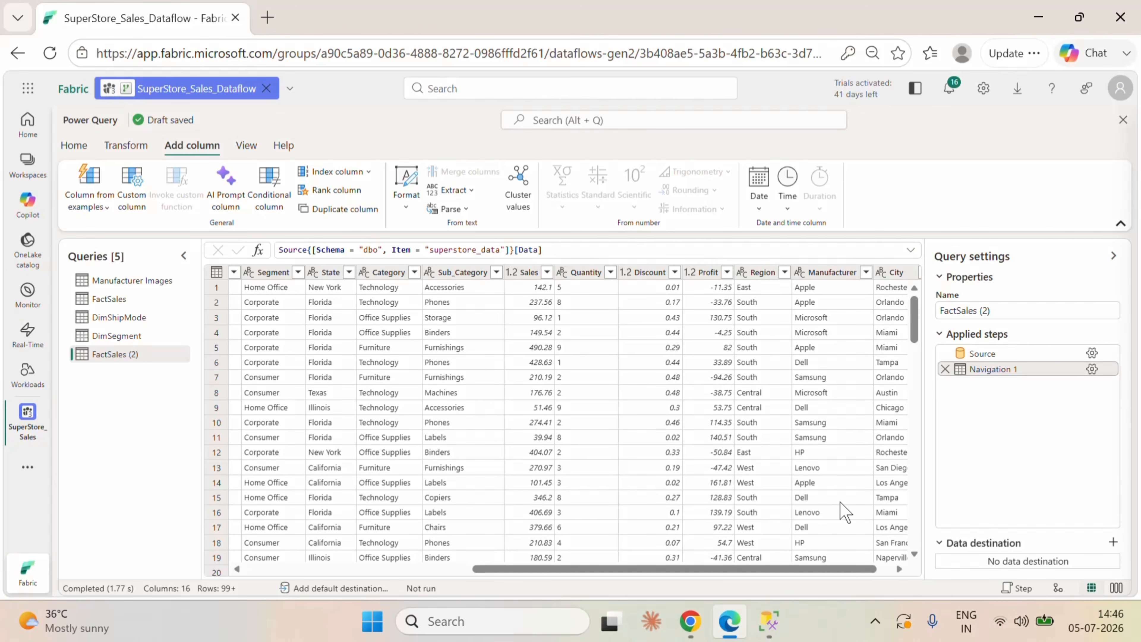
mouse_move(824, 568)
left_mouse_down()
mouse_move(883, 579)
mouse_move(825, 573)
left_mouse_up()
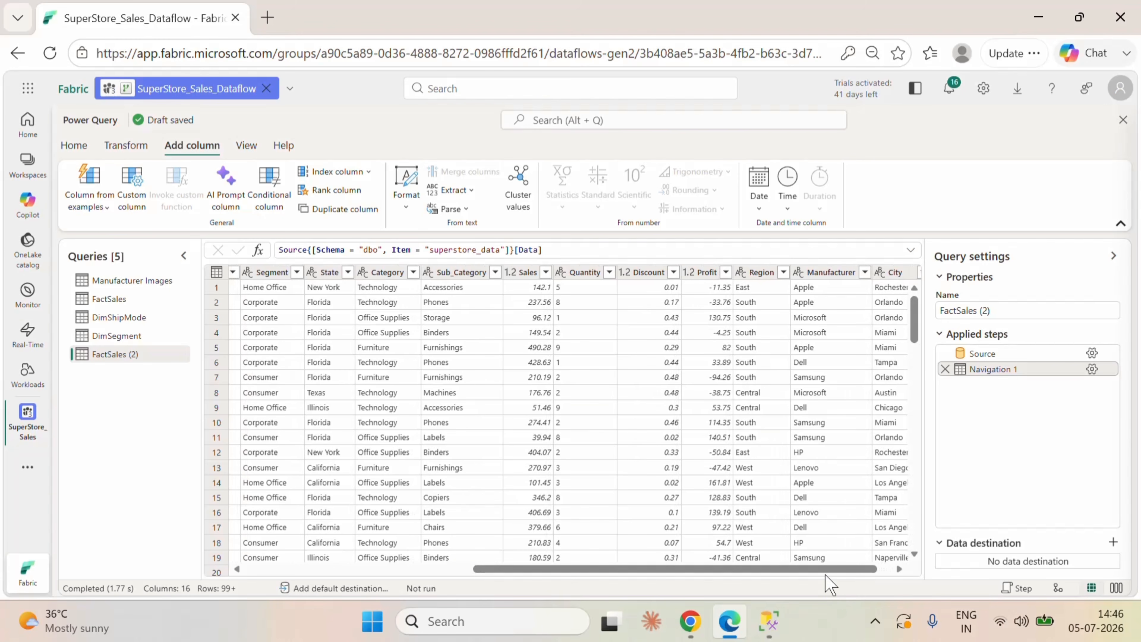
left_click(325, 272)
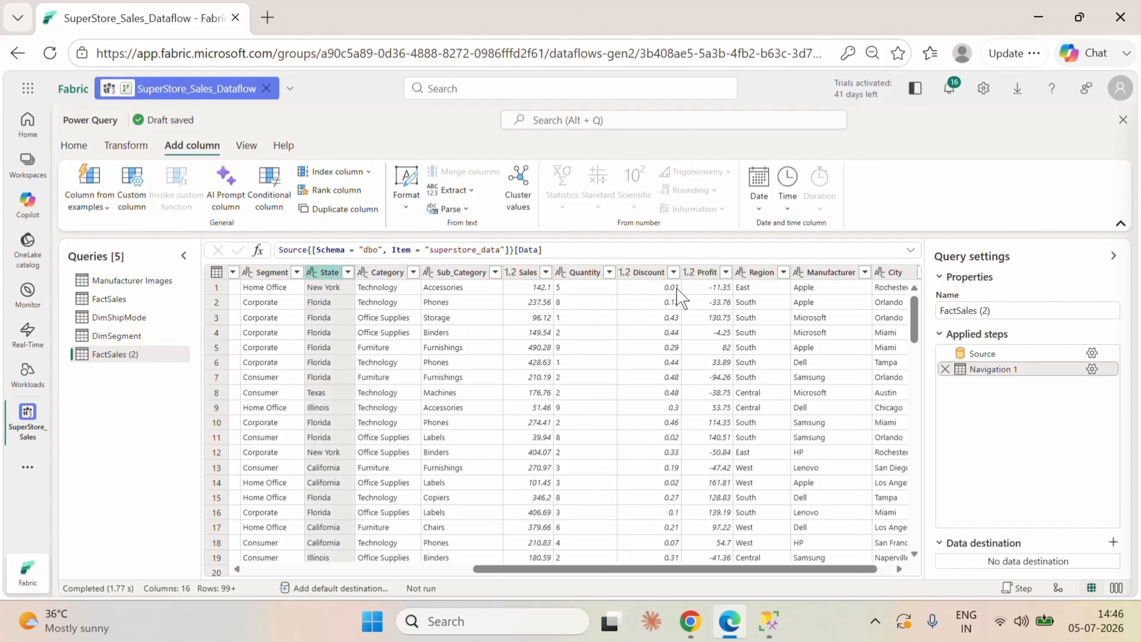
left_click(769, 275, "ctrl")
left_click(899, 275, "ctrl")
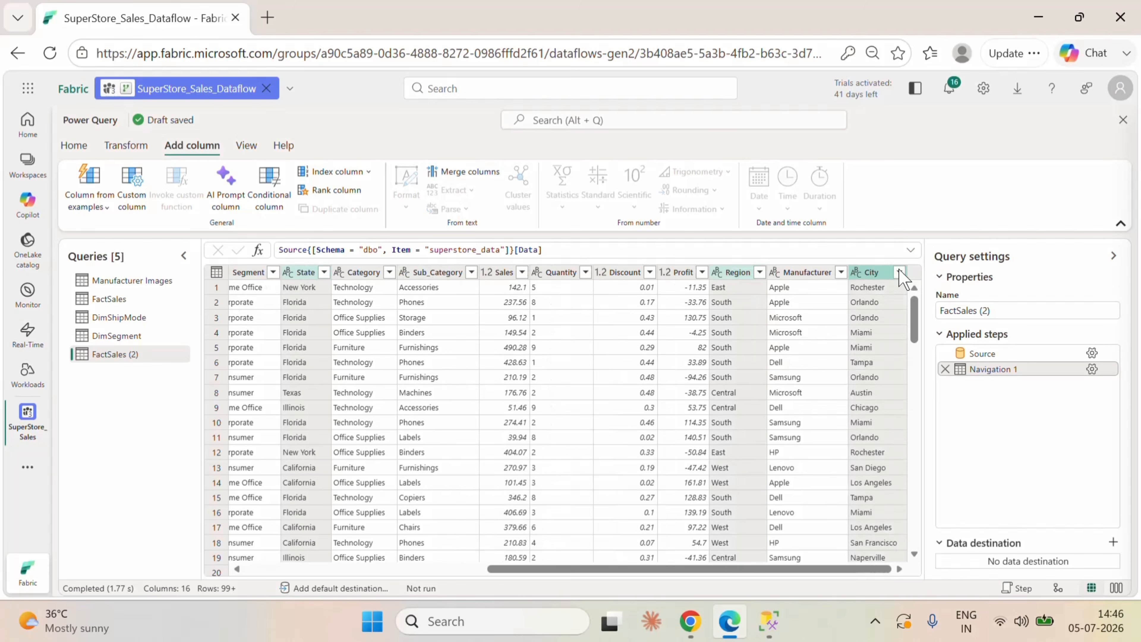
right_click(613, 272)
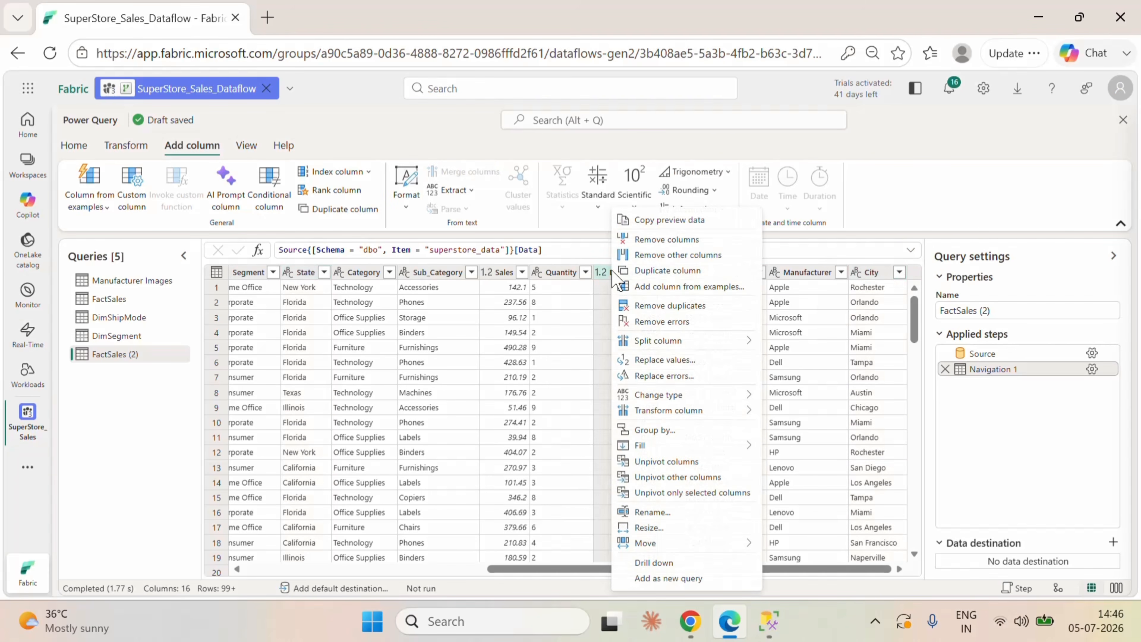
left_click(683, 256)
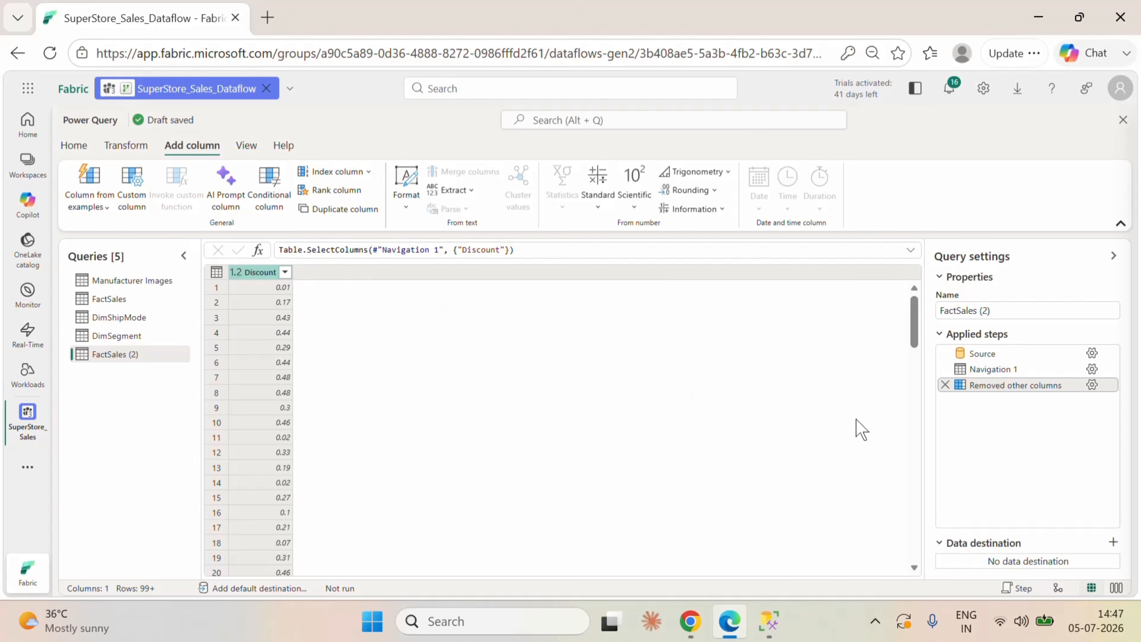
left_click(943, 385)
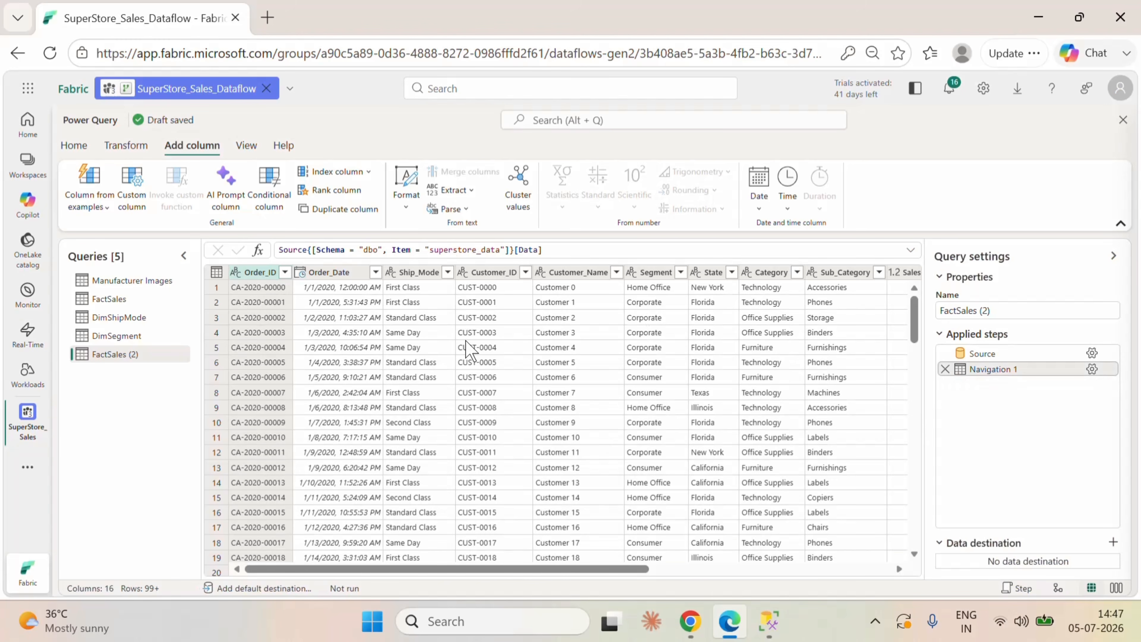
Step: Keep only the State, Region and City columns in the FactSales copy and remove duplicate rows from the whole table
left_click_drag(574, 570, 776, 582)
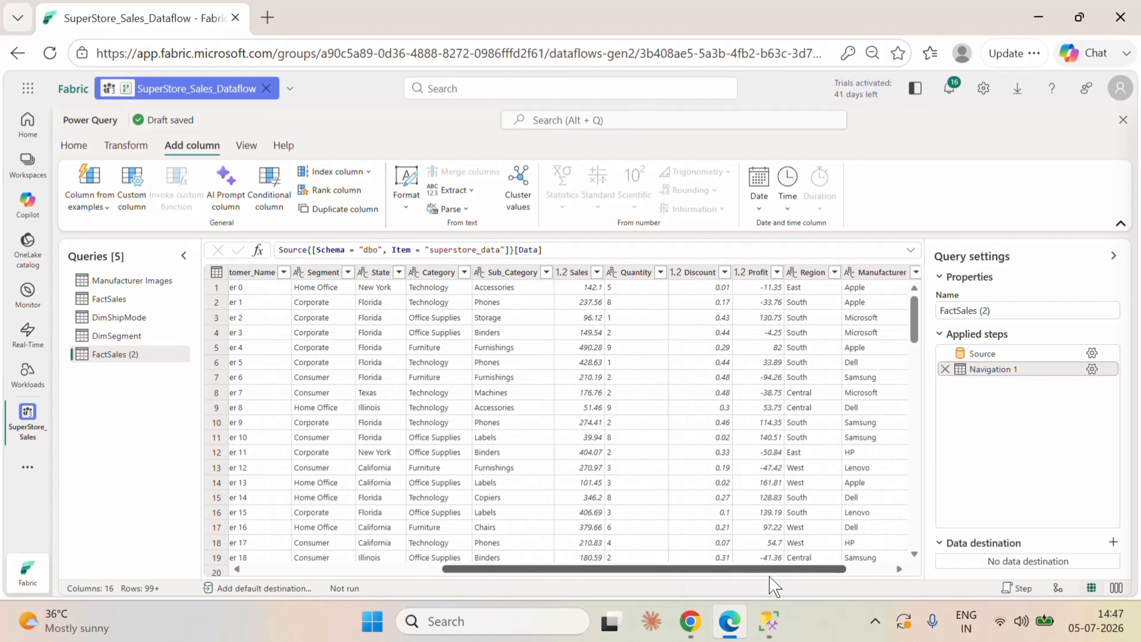
left_click(377, 271)
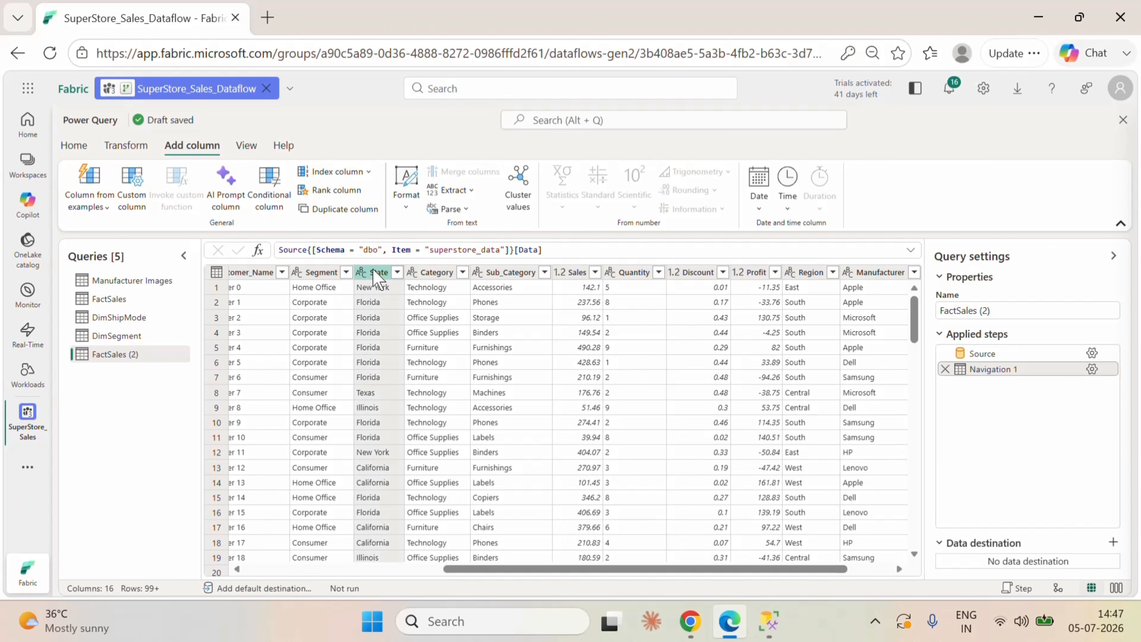
left_click(804, 272)
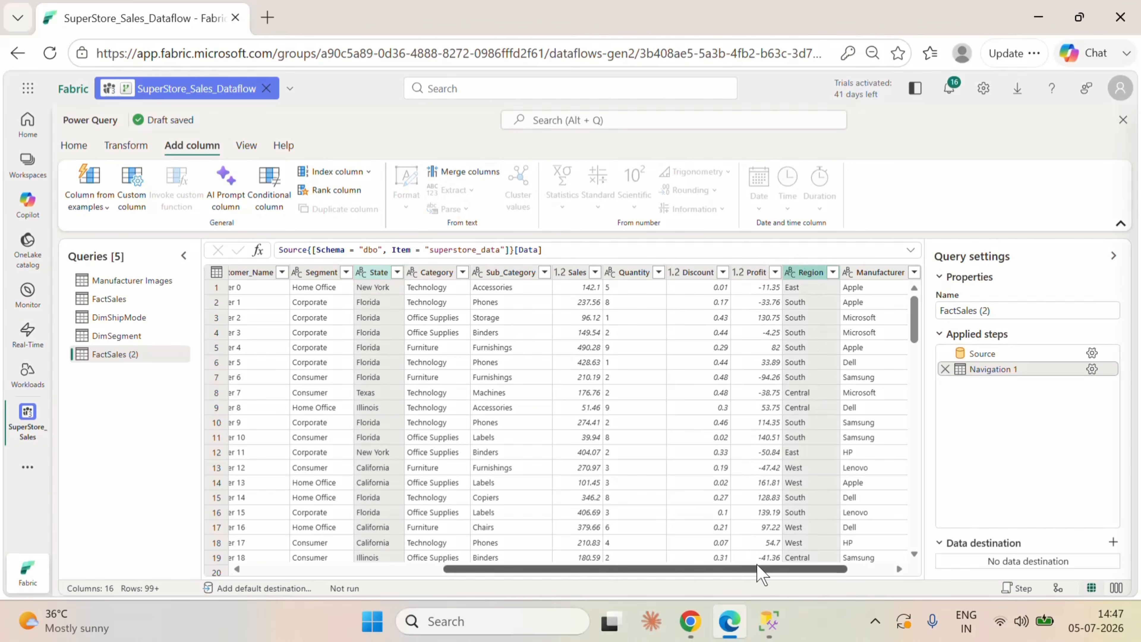
left_click_drag(766, 570, 810, 570)
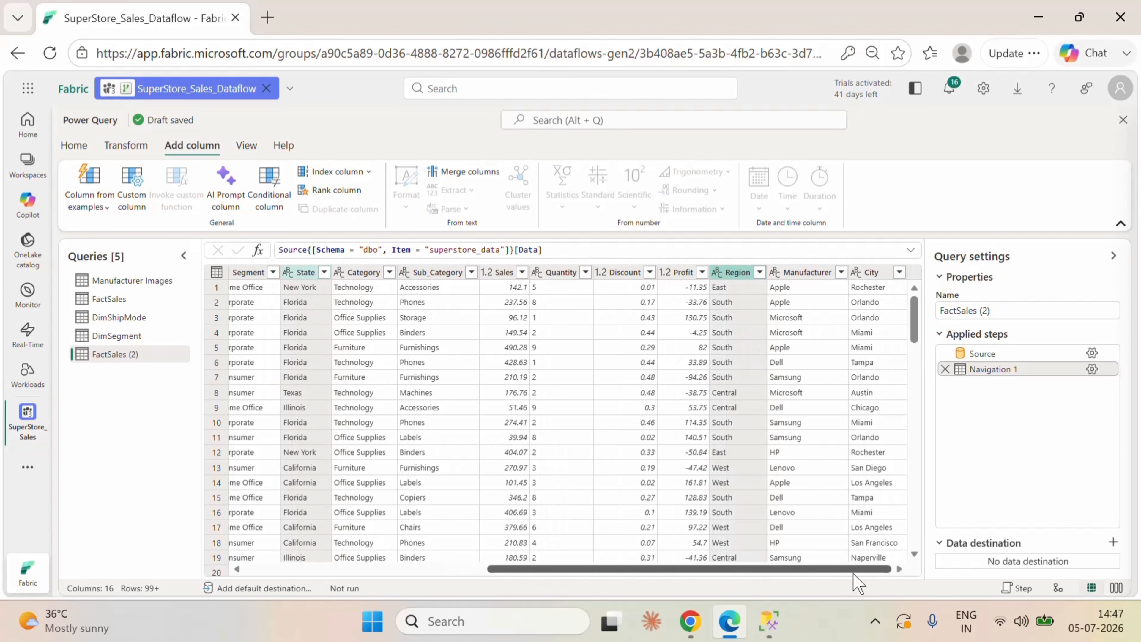
left_click(875, 272)
right_click(875, 276)
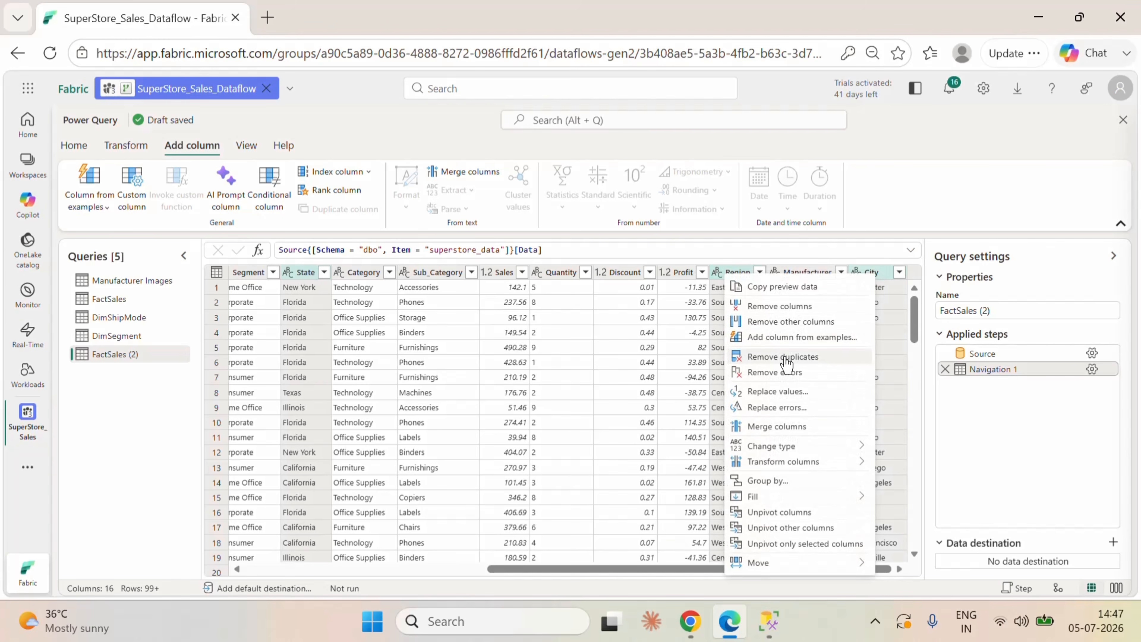
left_click(783, 322)
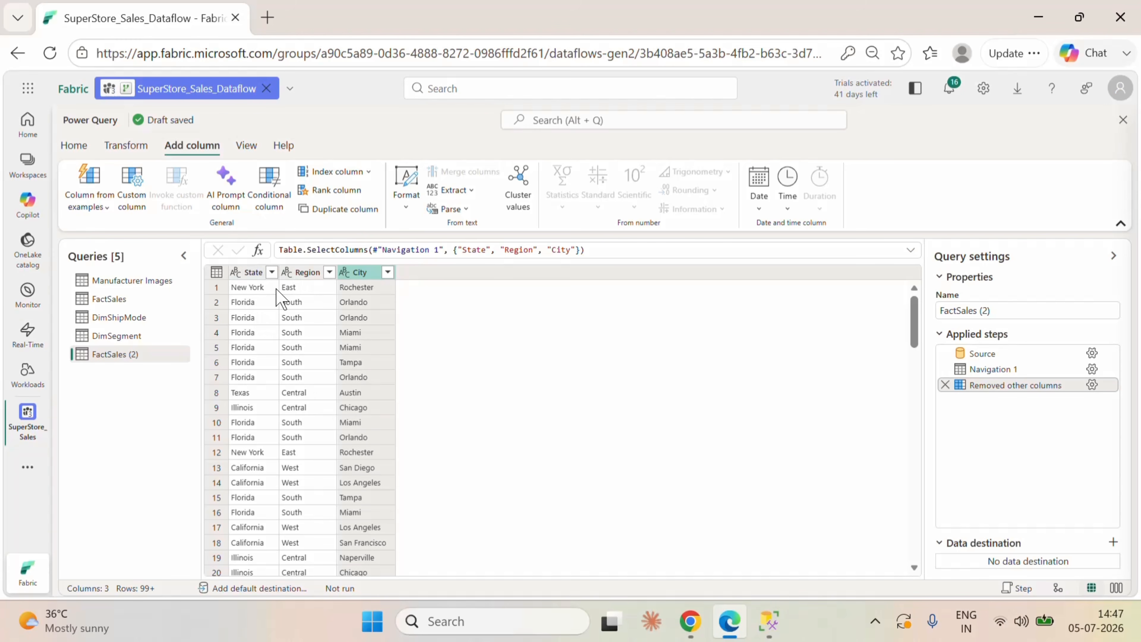
left_click(215, 275)
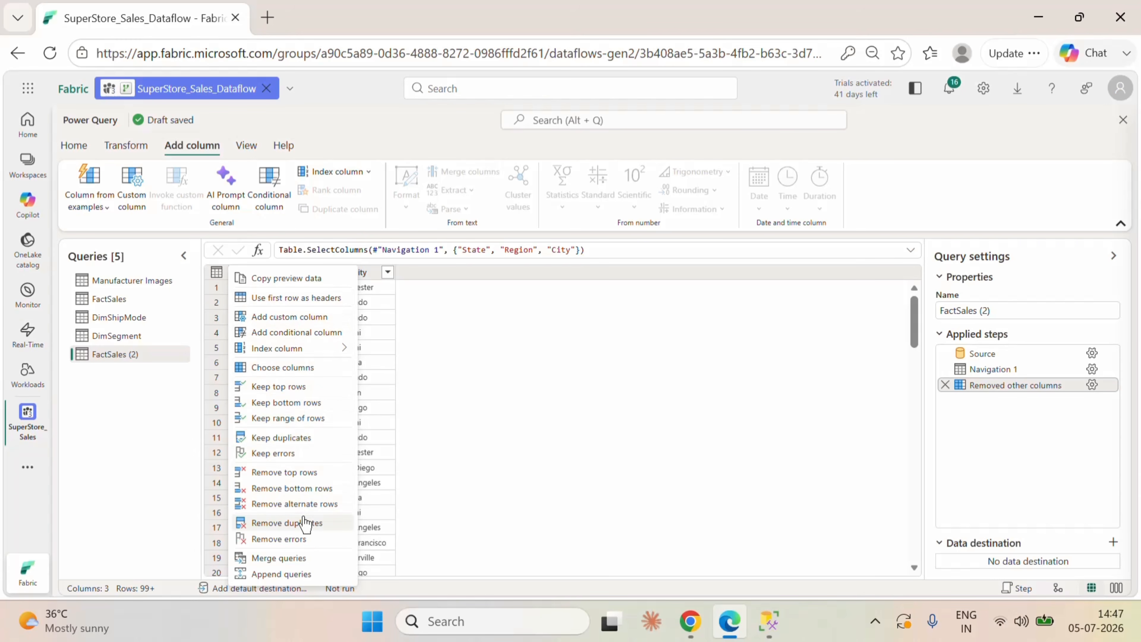
left_click(293, 537)
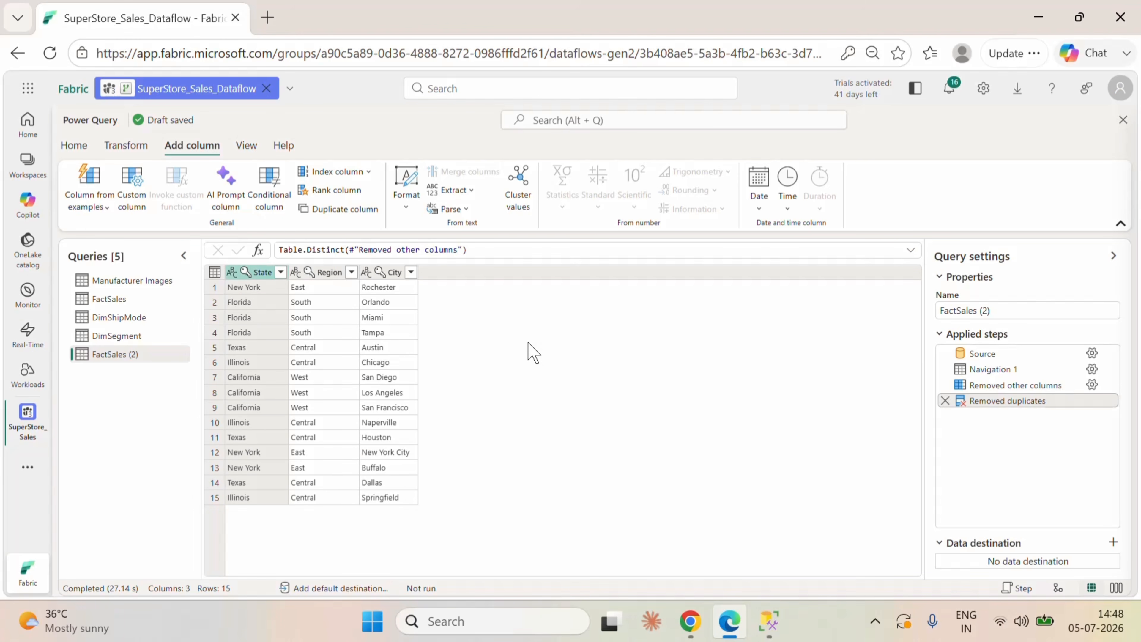
Step: Add an index column starting from 1 to the distinct city rows and name it City_ID
left_click(368, 171)
left_click(315, 214)
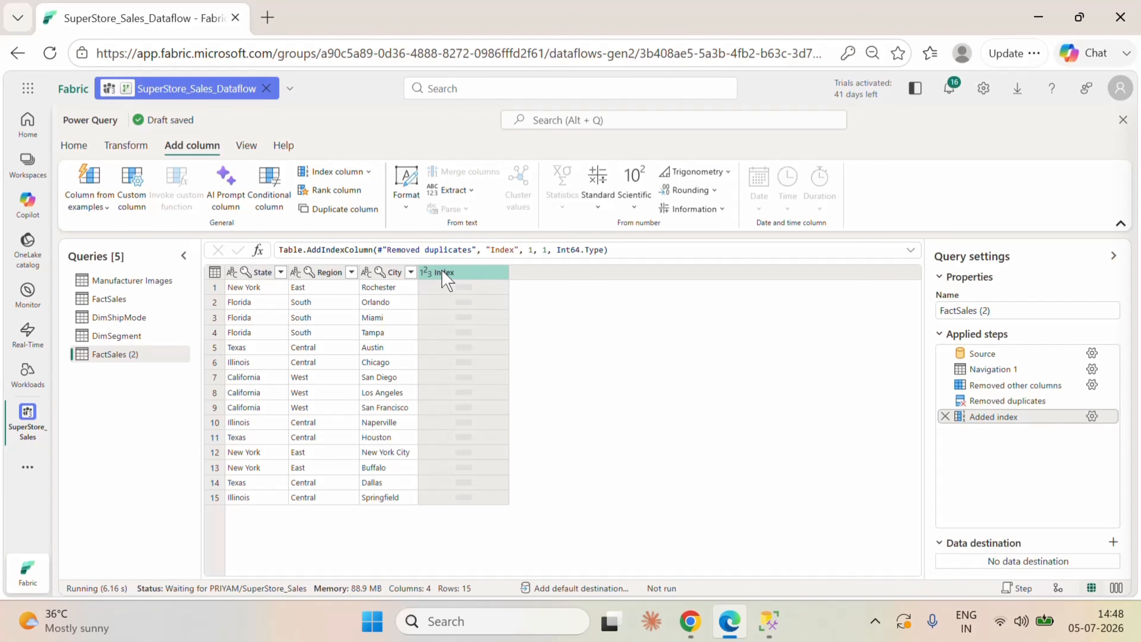
double_click(444, 273)
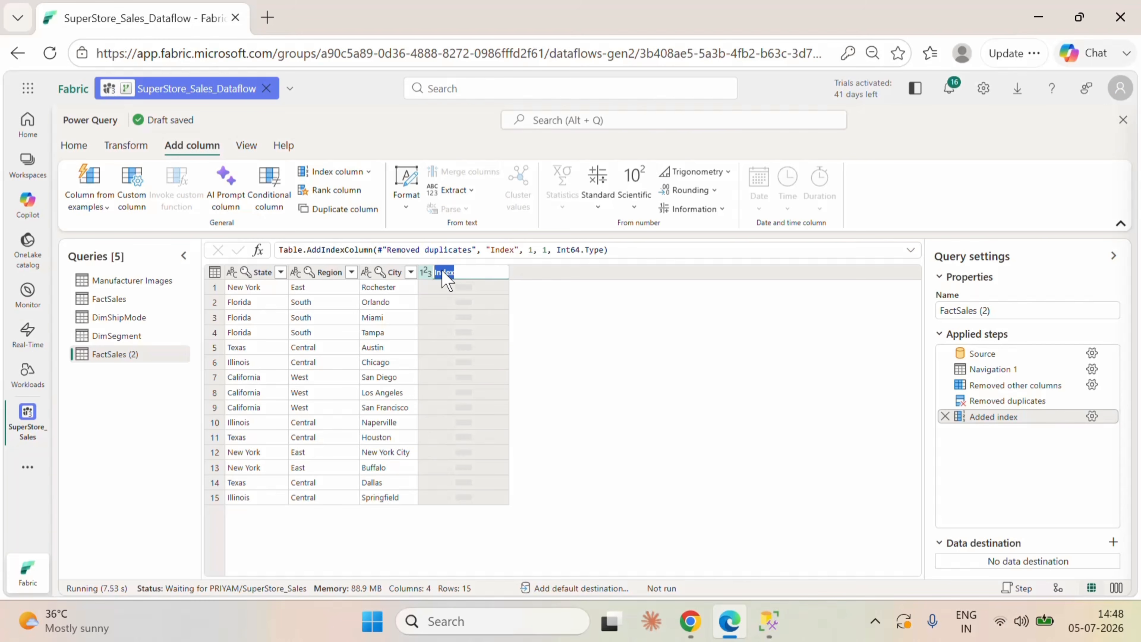
key("BackSpace")
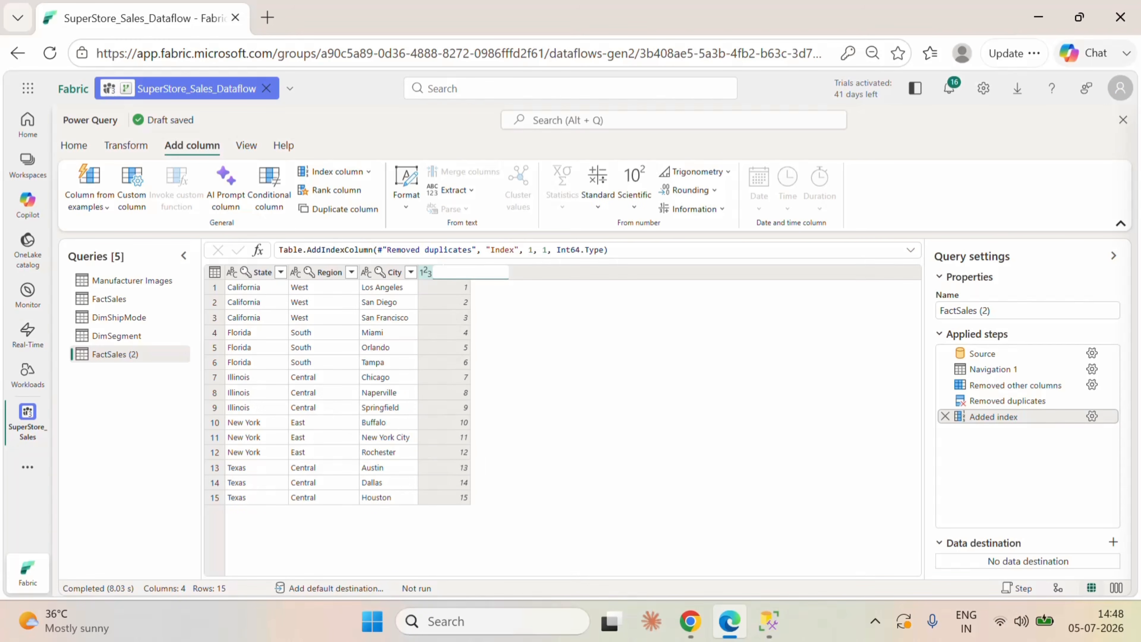
type("City_ID")
key("Return")
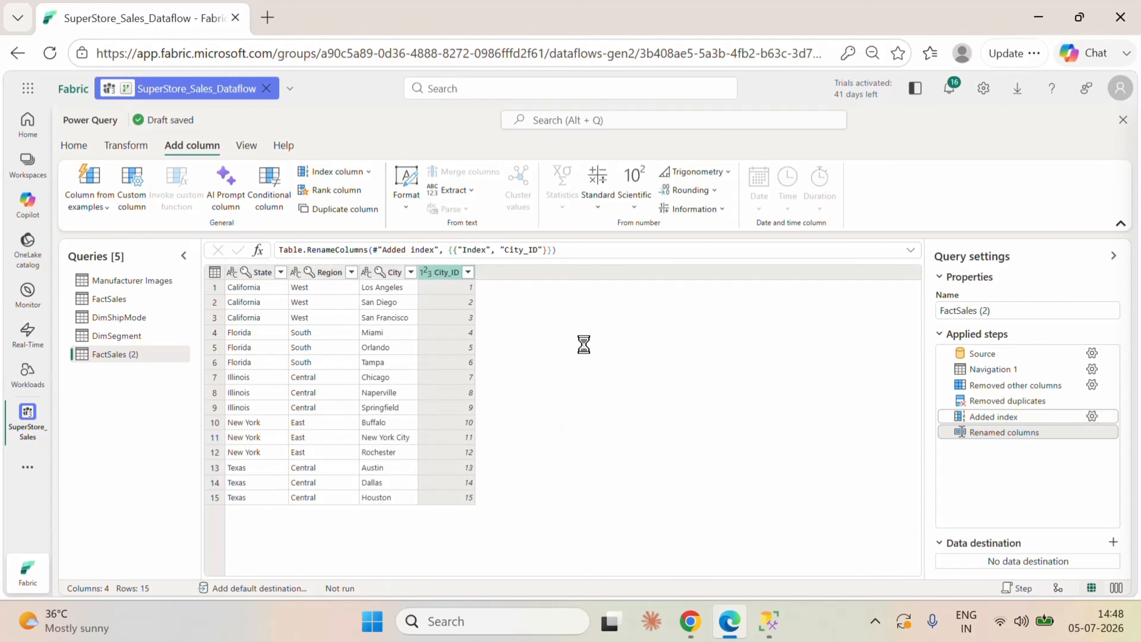
Step: Rename the location query, still called FactSales (2), as DimCity
double_click(158, 365)
key("BackSpace")
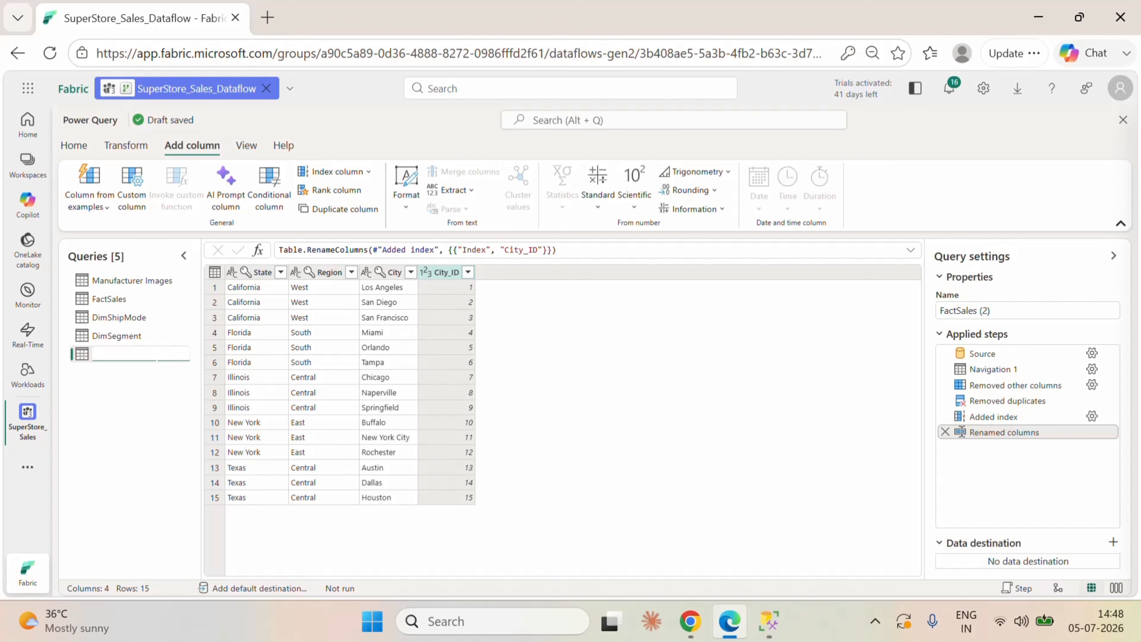
type("DimCity")
left_click(146, 429)
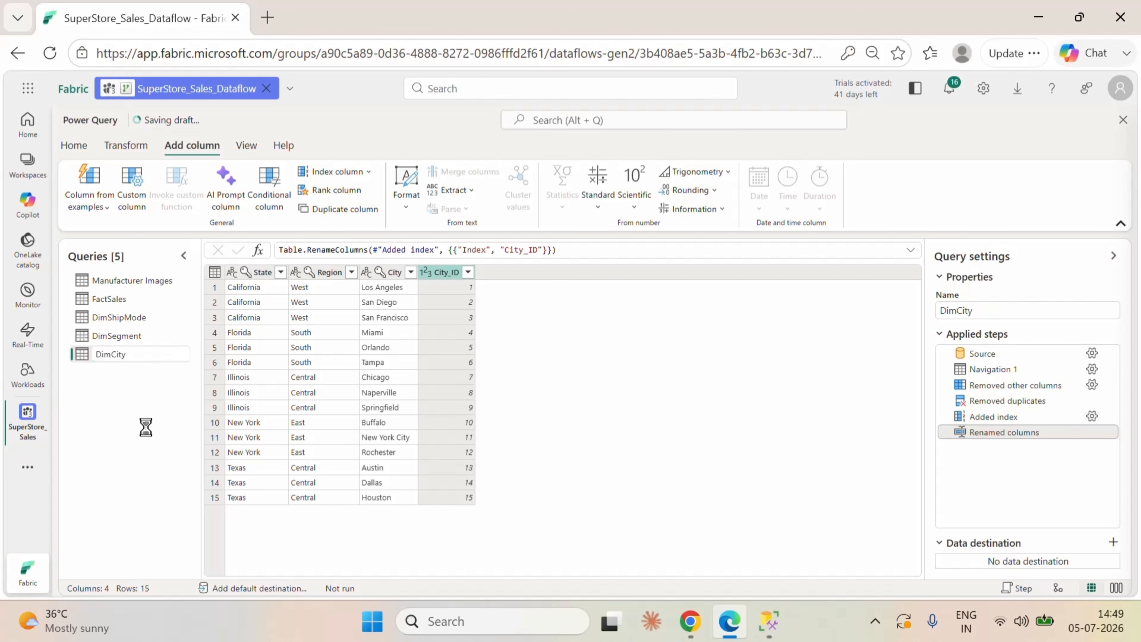
Step: Duplicate the FactSales query for the sub-category dimension
left_click(122, 302)
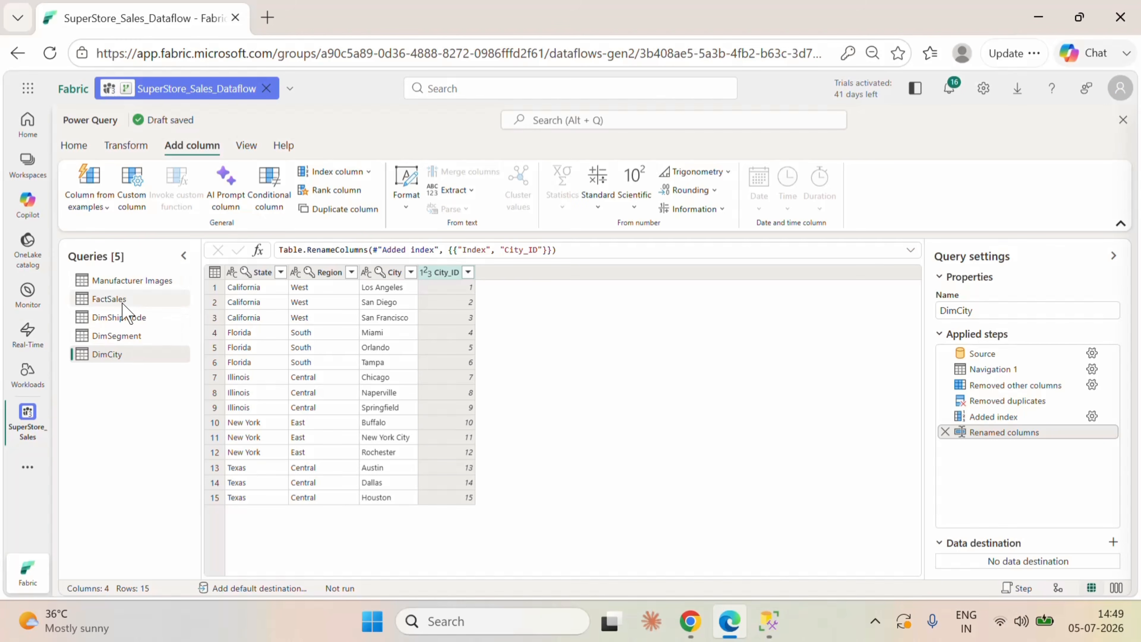
right_click(122, 302)
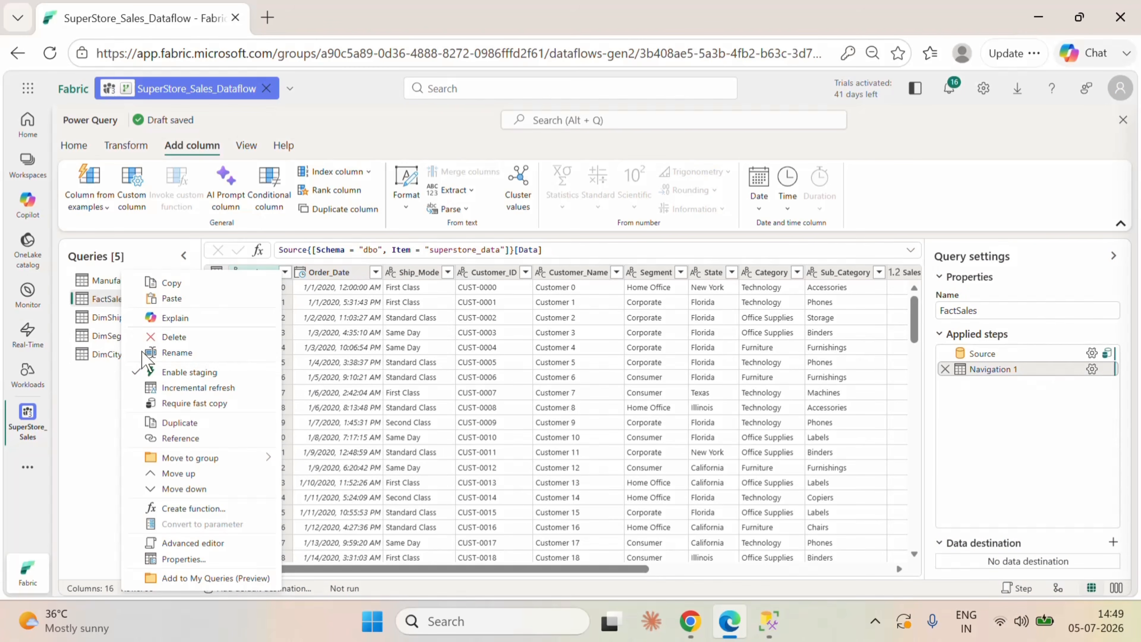
left_click(181, 434)
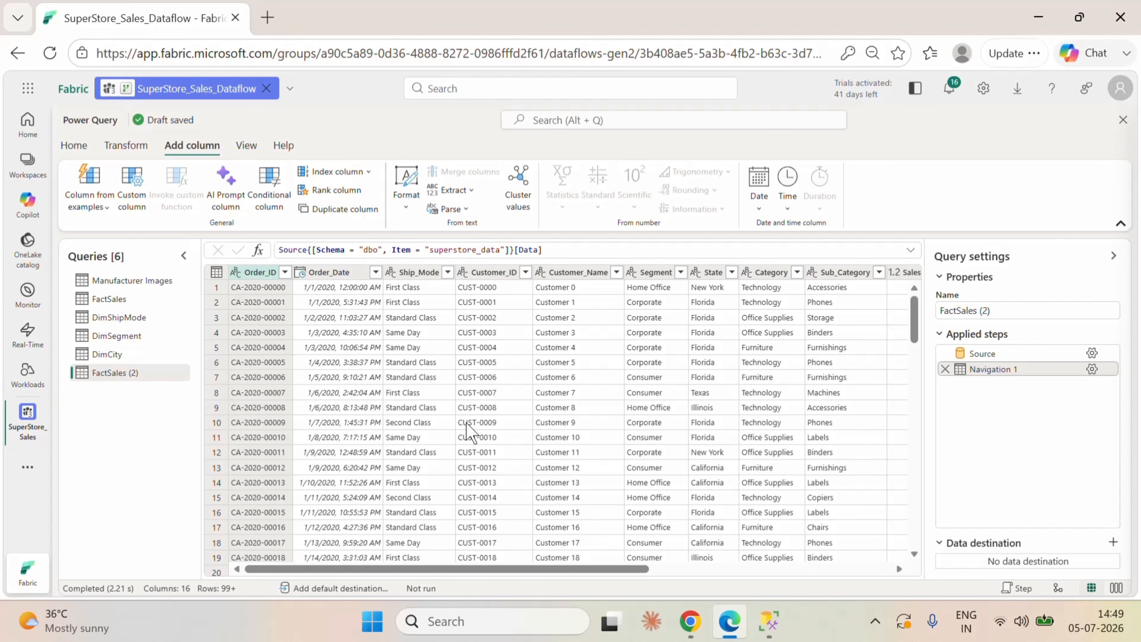
Step: Keep only the Category and Sub_Category columns in the new FactSales copy and remove its duplicate rows
left_click_drag(483, 578, 604, 581)
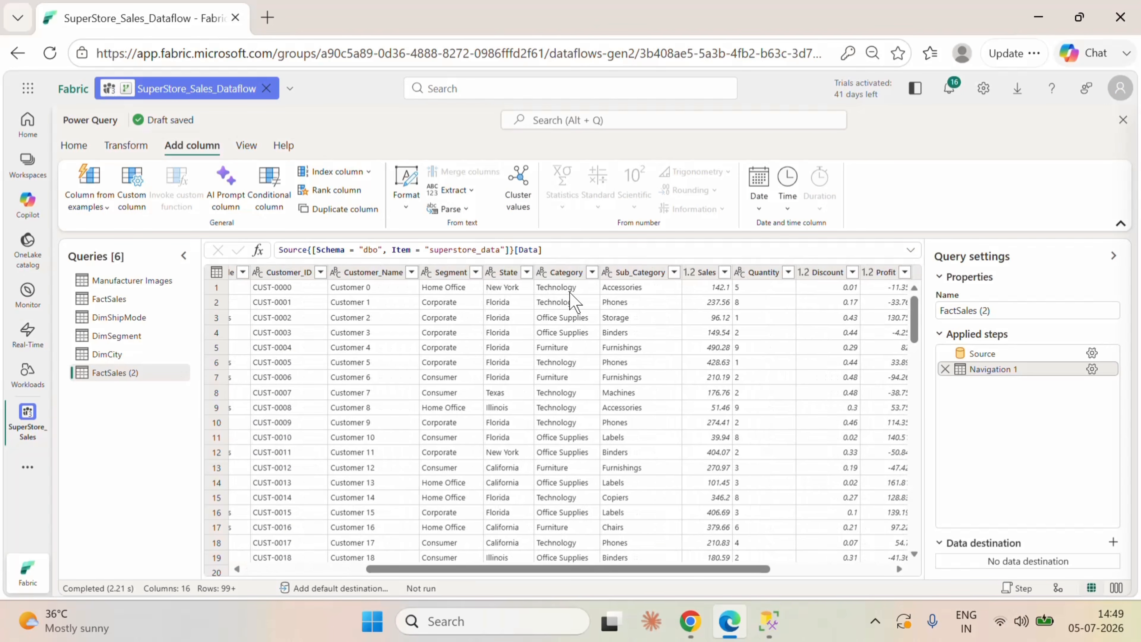
left_click(569, 272)
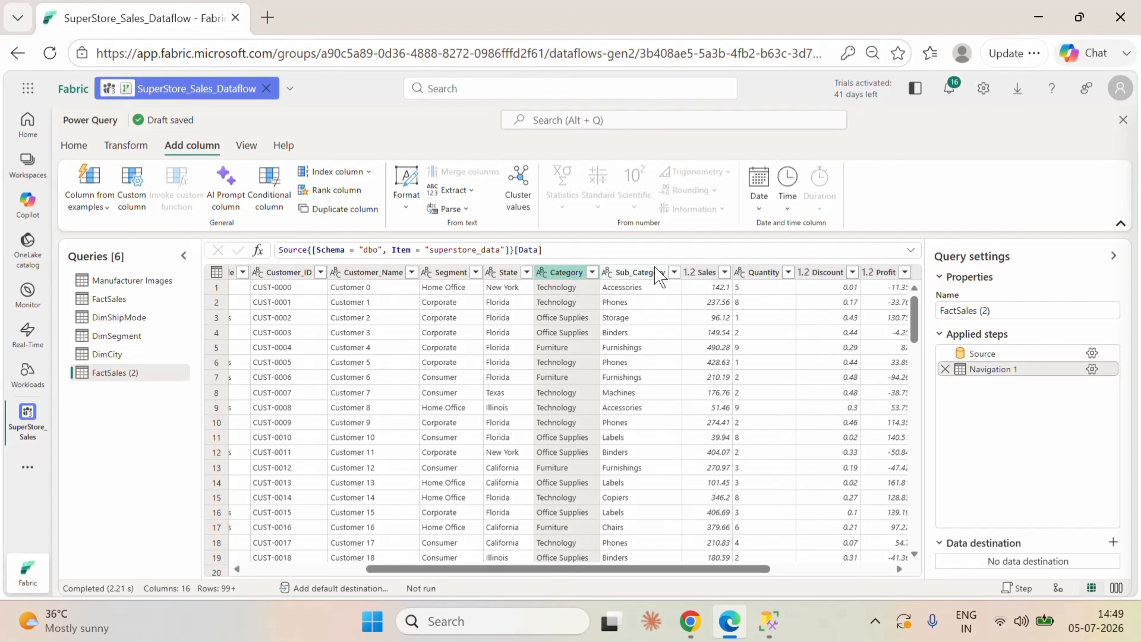
left_click(652, 273)
right_click(653, 273)
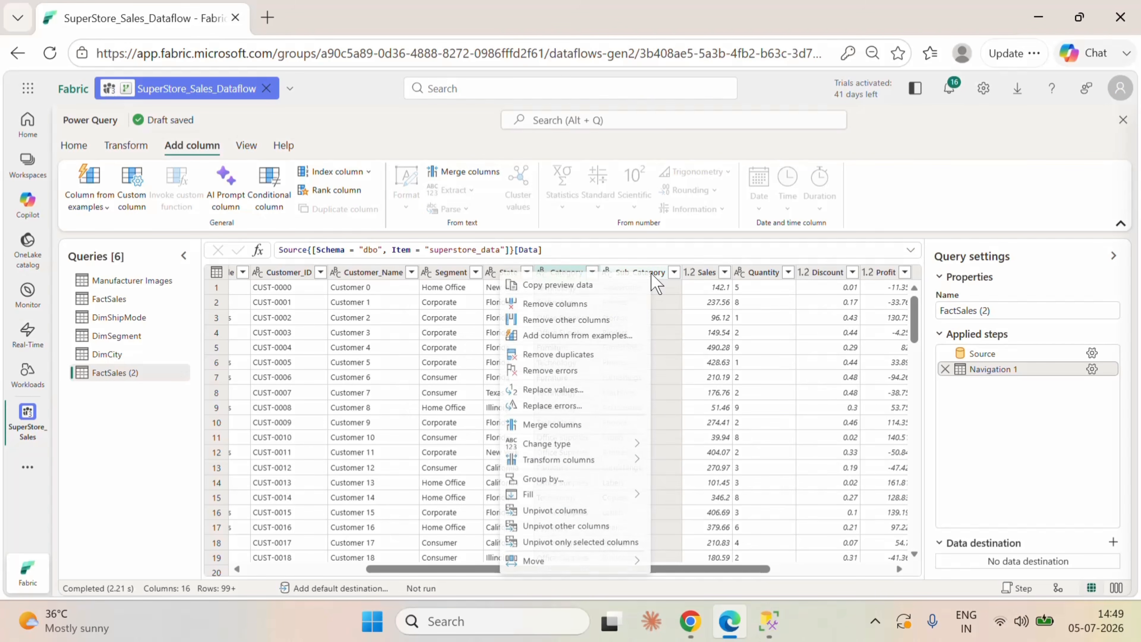
left_click(571, 322)
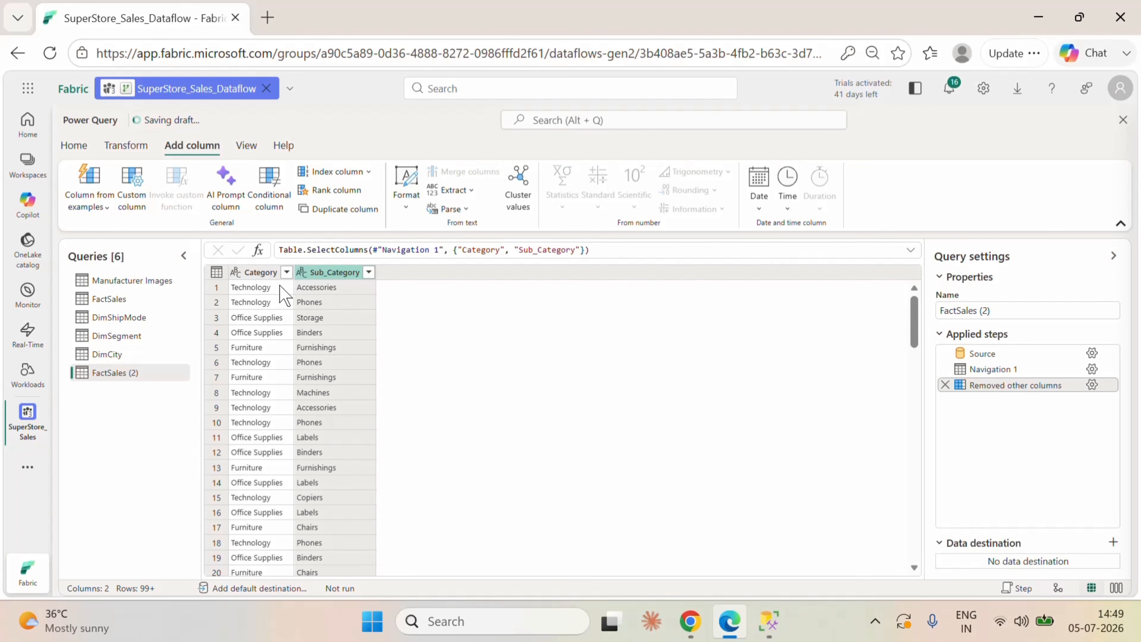
left_click(216, 274)
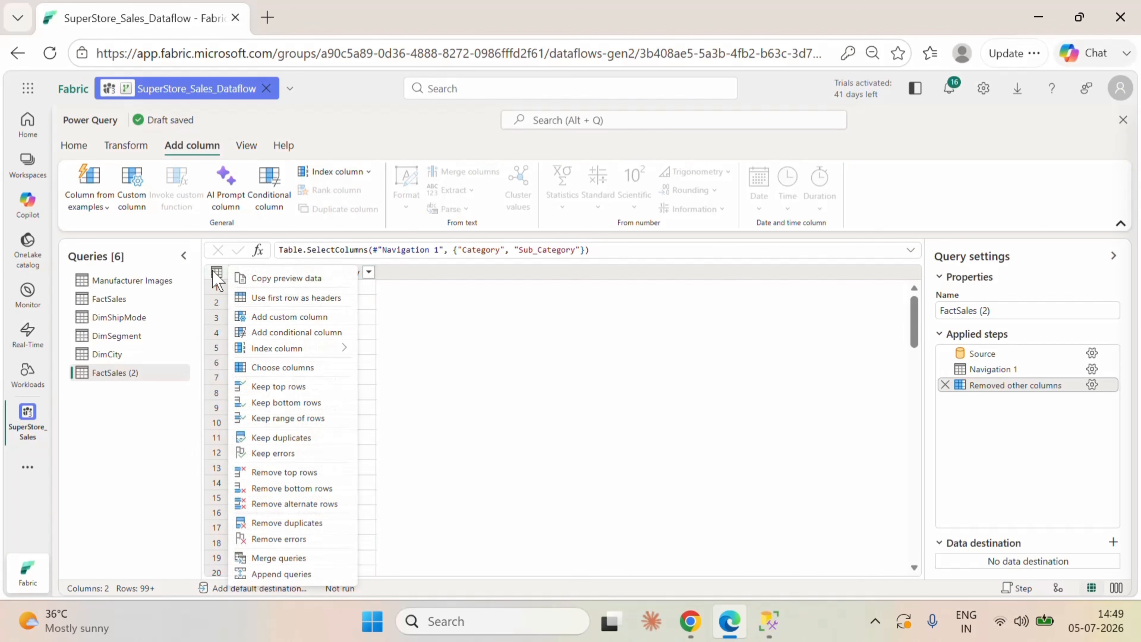
left_click(304, 524)
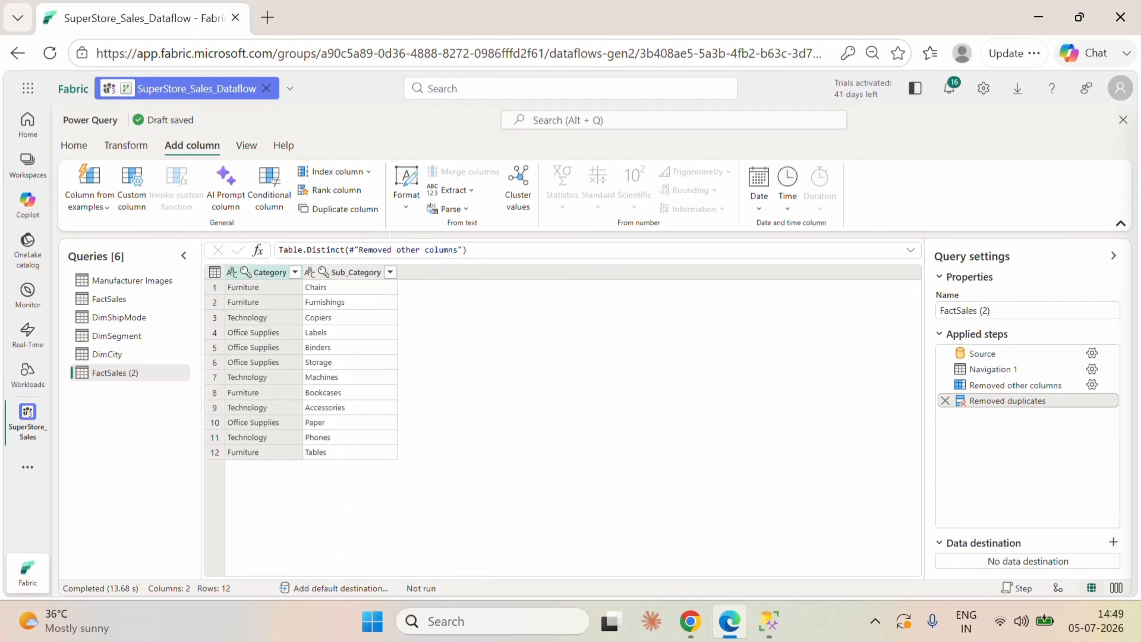
Step: Add an index column starting from 1 to the distinct category rows and name it SubCategory_ID
left_click(368, 171)
left_click(322, 214)
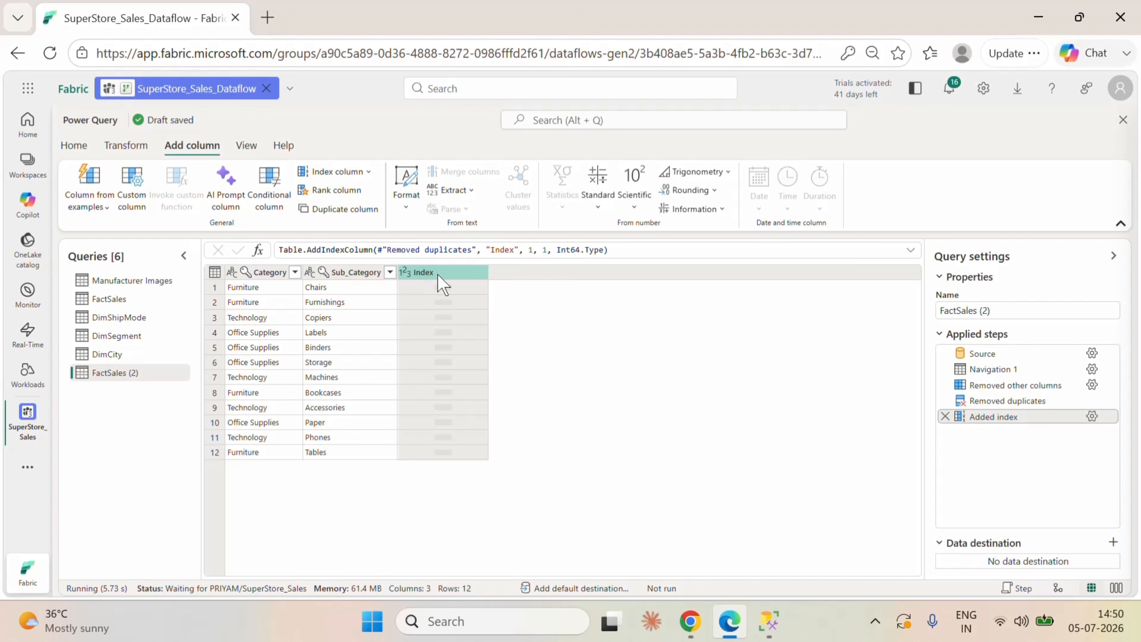
double_click(440, 283)
key("BackSpace")
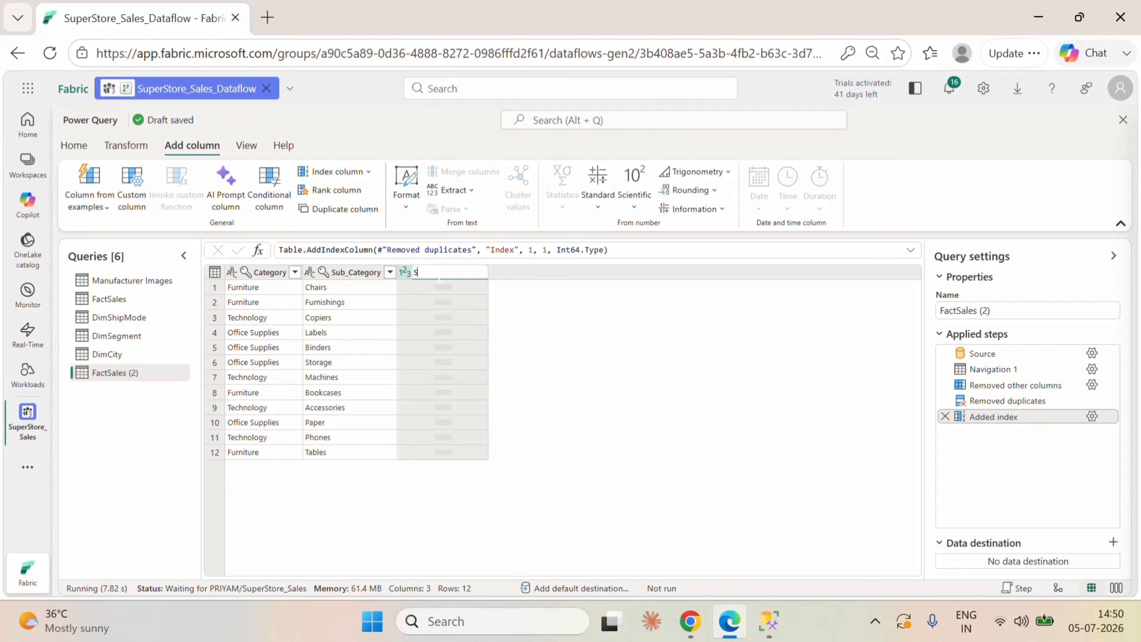
type("SubCategory_ID")
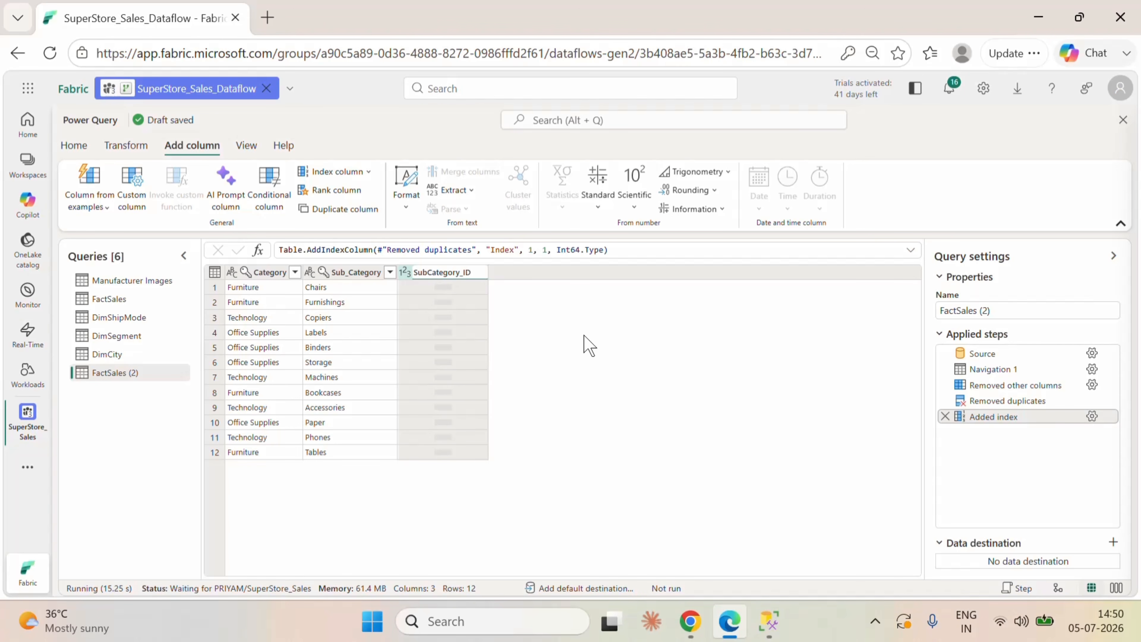
left_click(602, 335)
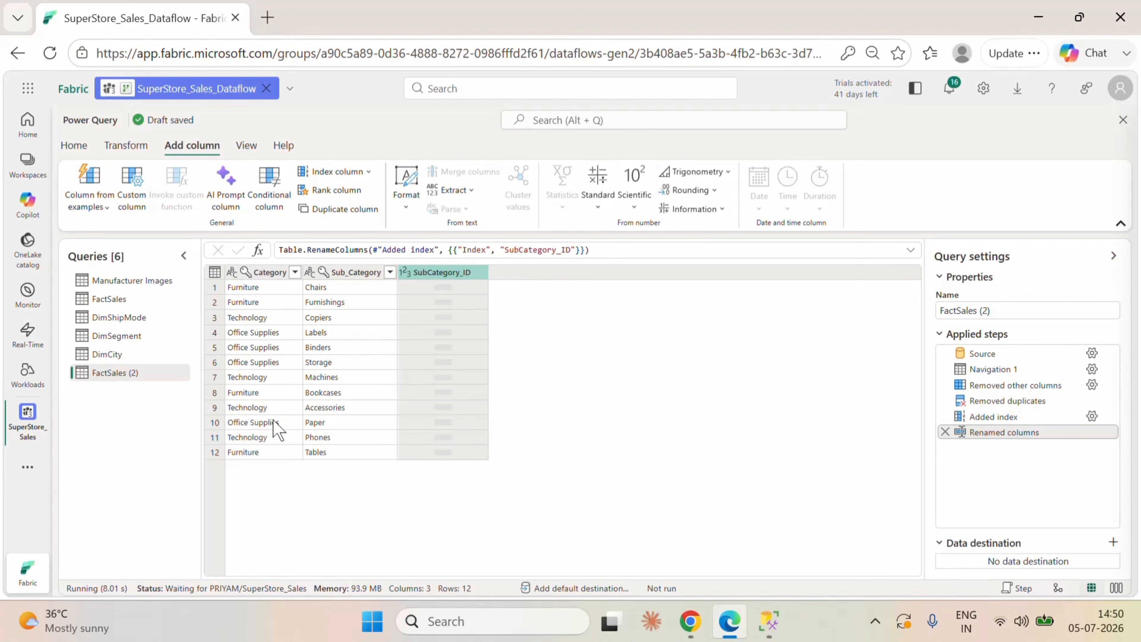
Step: Rename the category query, still called FactSales (2), as DimSubCategory
double_click(134, 373)
key("BackSpace")
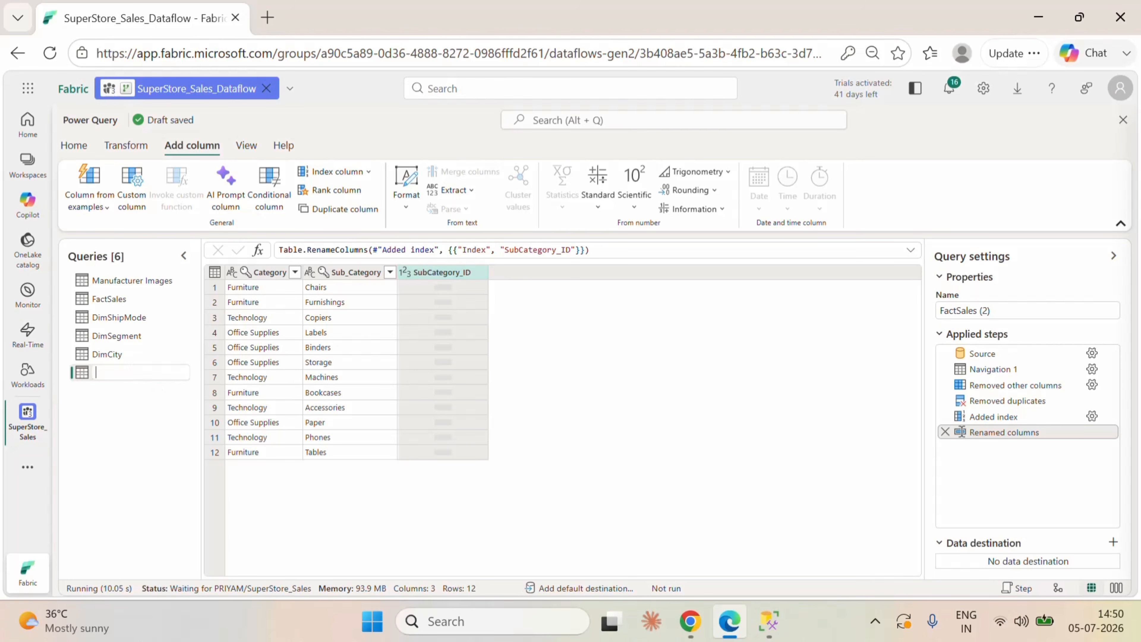
type("DimSubCategory")
key("Return")
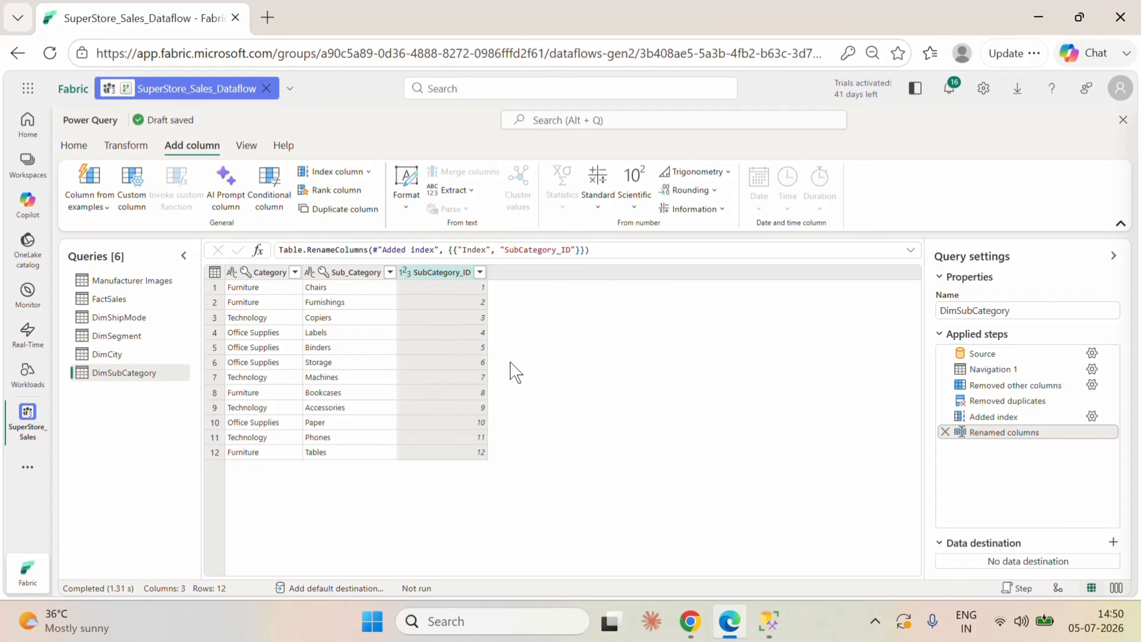
Step: Duplicate the FactSales query once more for the manufacturer dimension
left_click(127, 302)
right_click(127, 302)
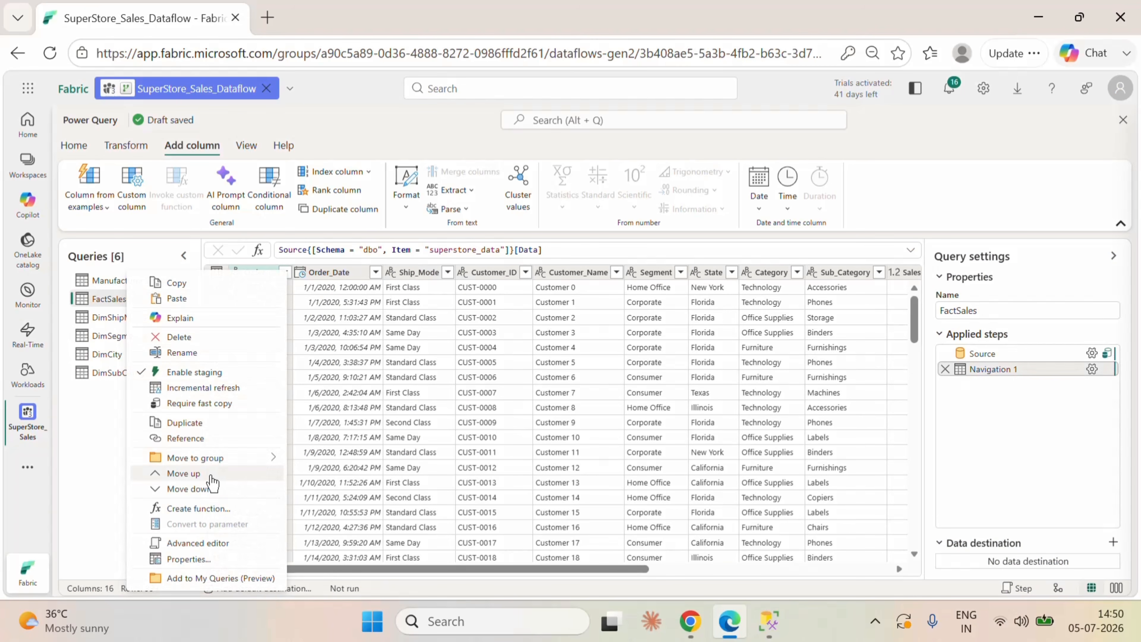
left_click(200, 439)
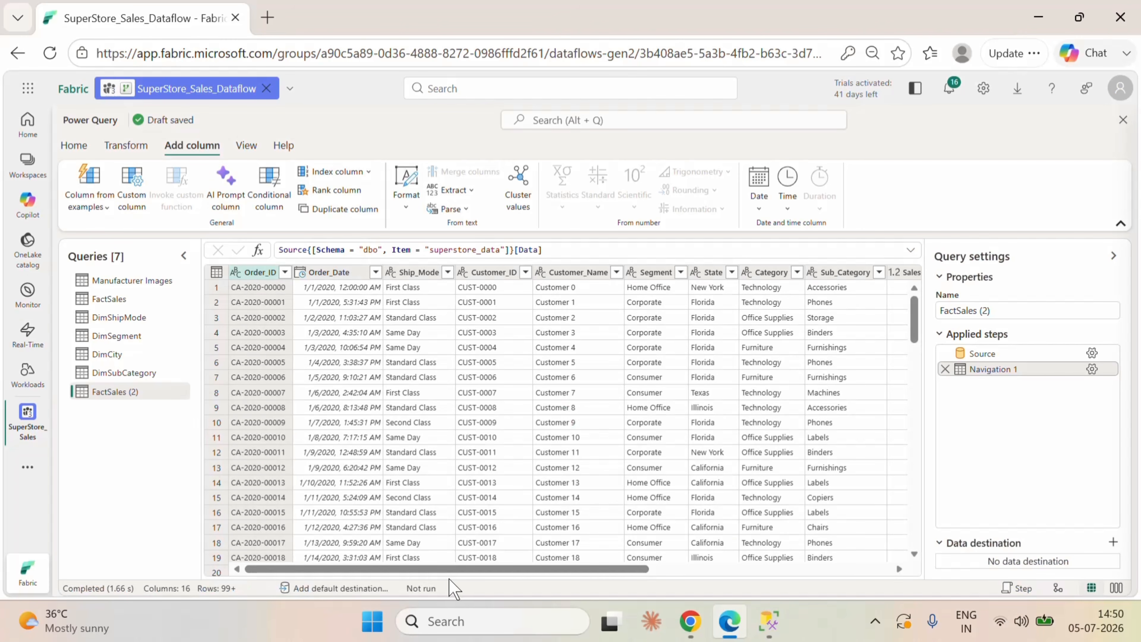
Step: Keep only the Manufacturer column in the newest FactSales copy
left_click_drag(436, 565, 699, 604)
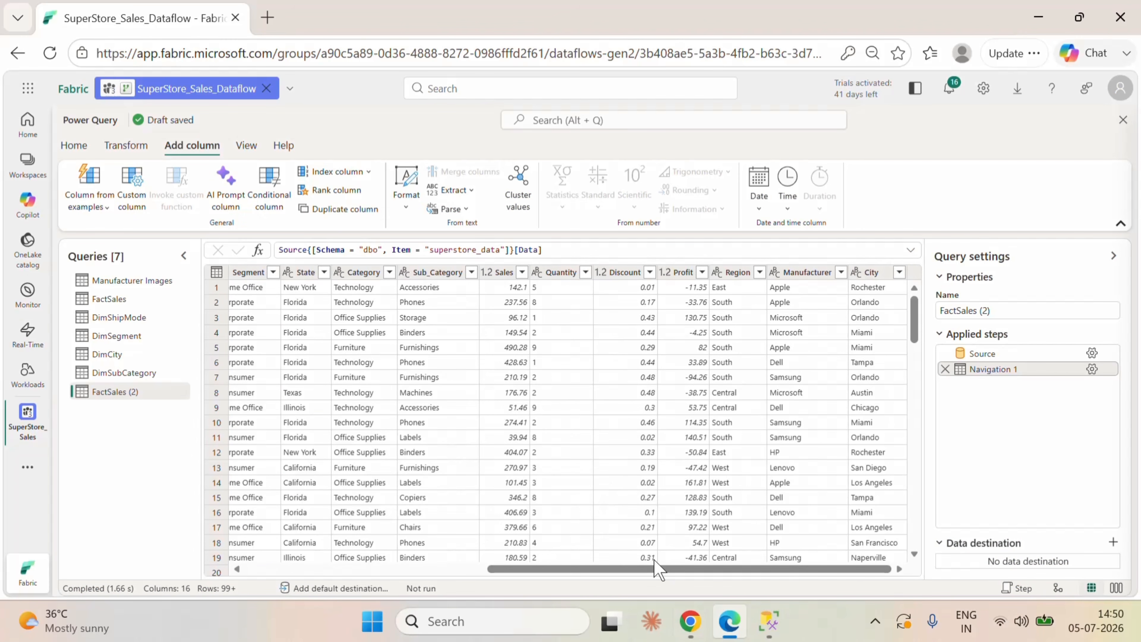
left_click(807, 273)
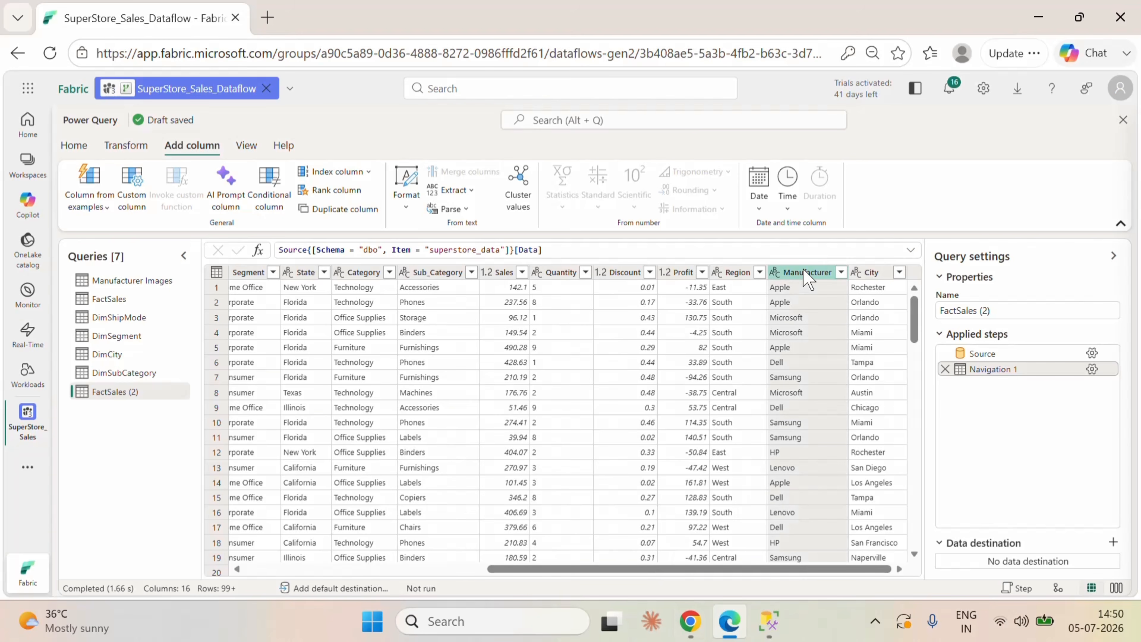
right_click(805, 273)
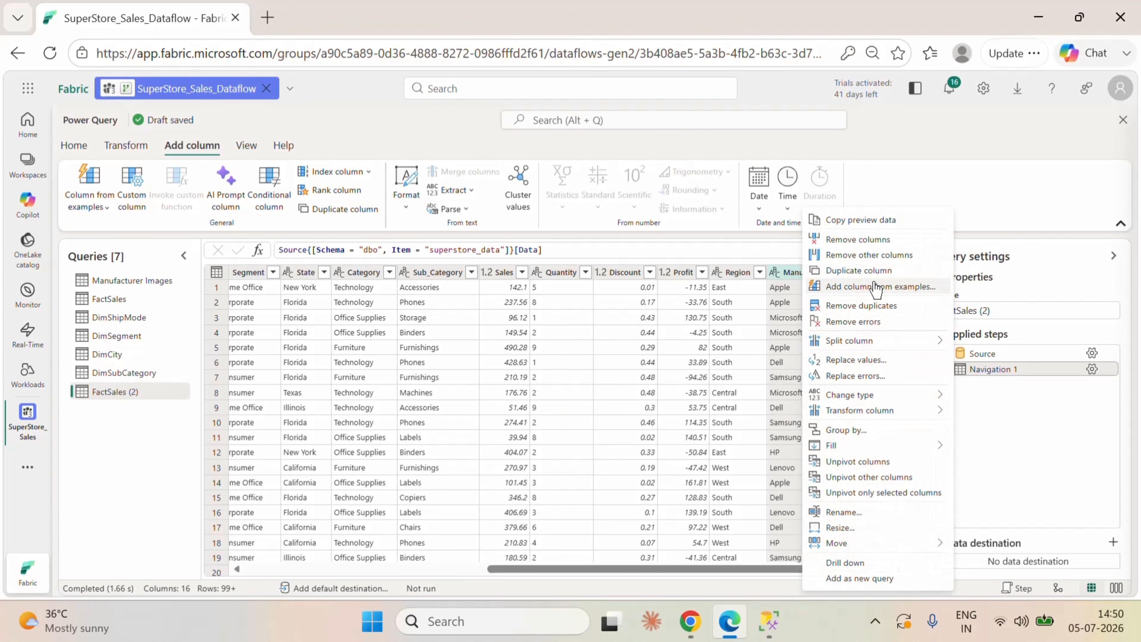
left_click(864, 255)
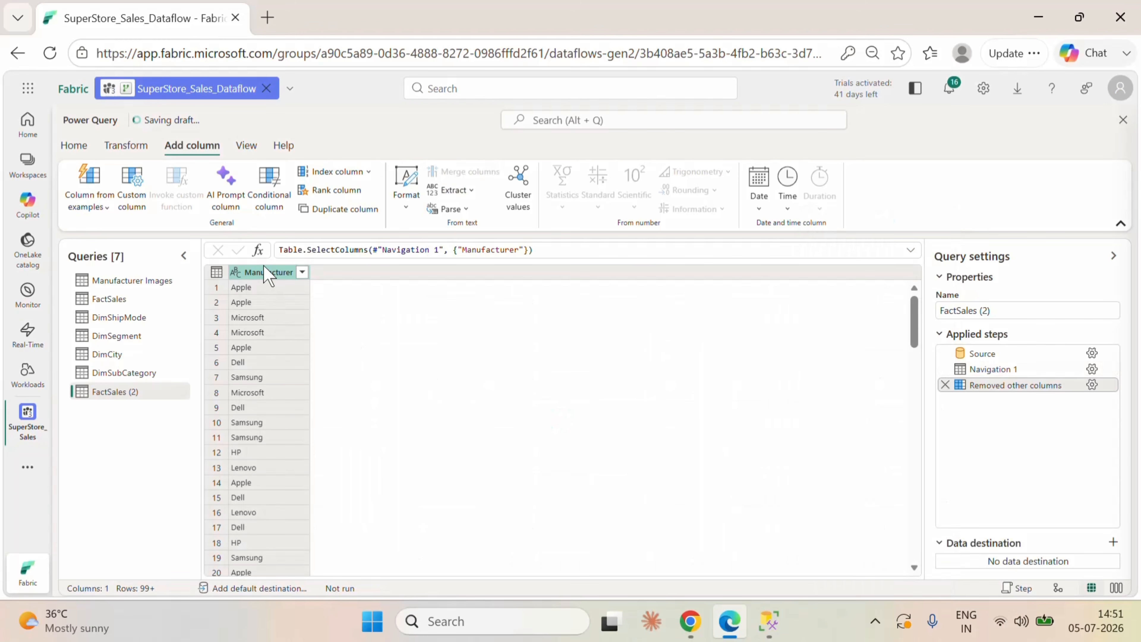
Step: Remove duplicate rows from the Manufacturer column and add an index column starting from 1
right_click(264, 273)
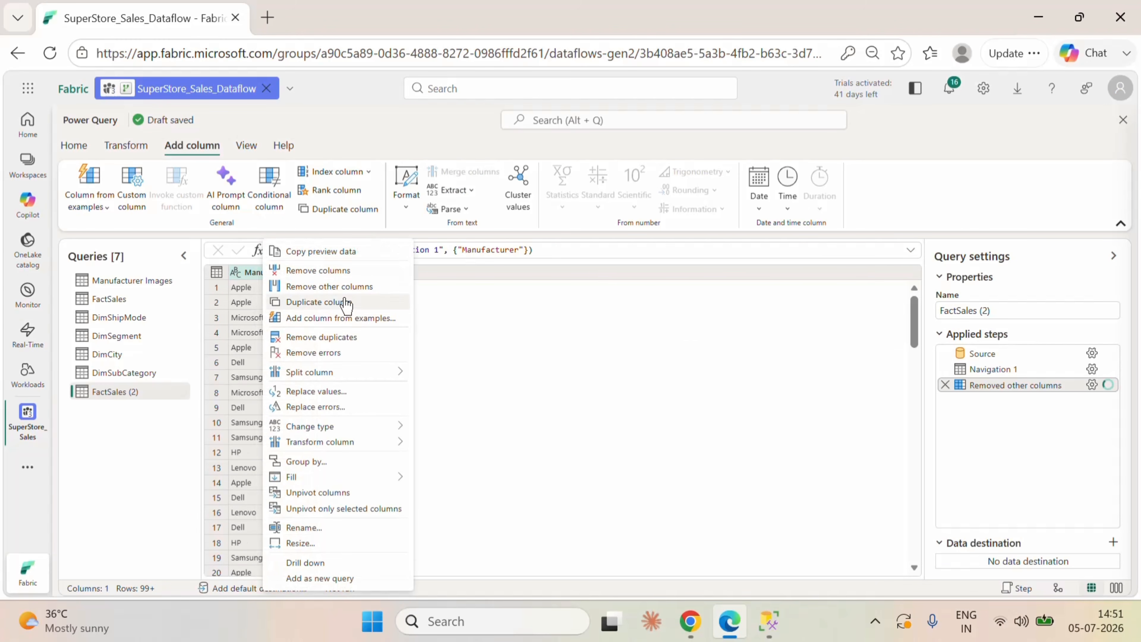
left_click(322, 337)
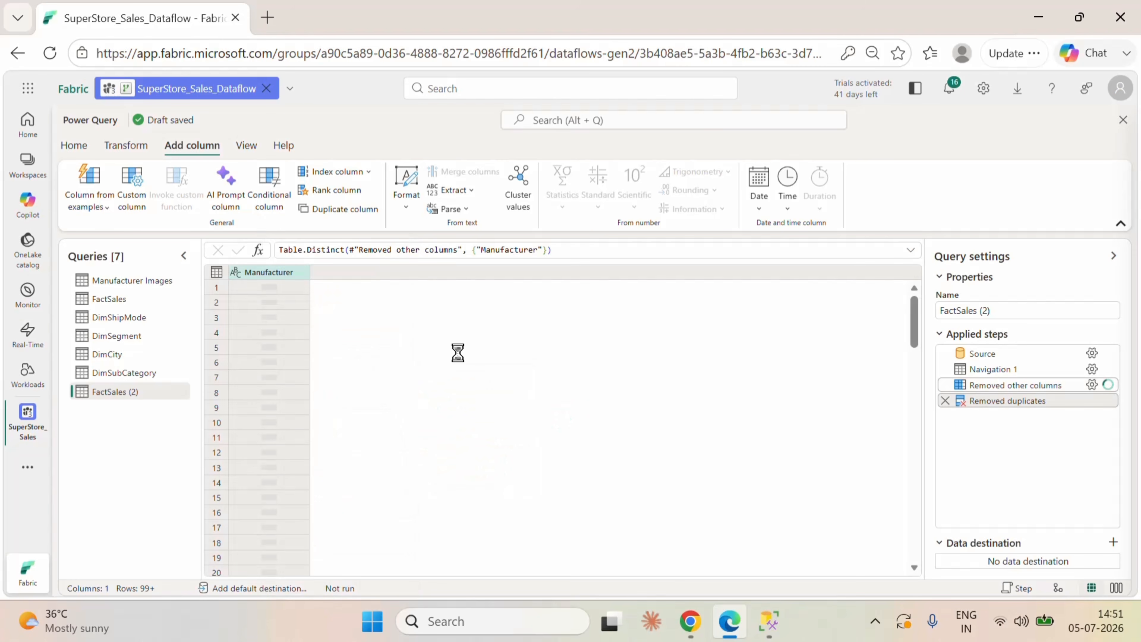
left_click(368, 174)
left_click(333, 216)
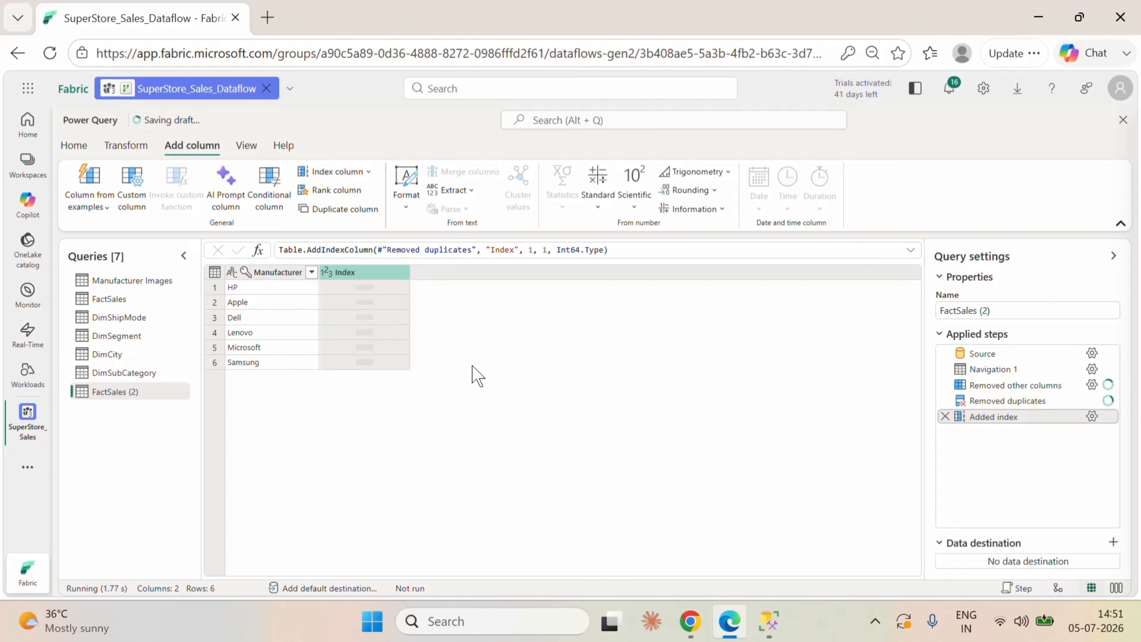
Step: Rename the manufacturer query, still called FactSales (2), as DimManufacturer
double_click(144, 393)
type("Di")
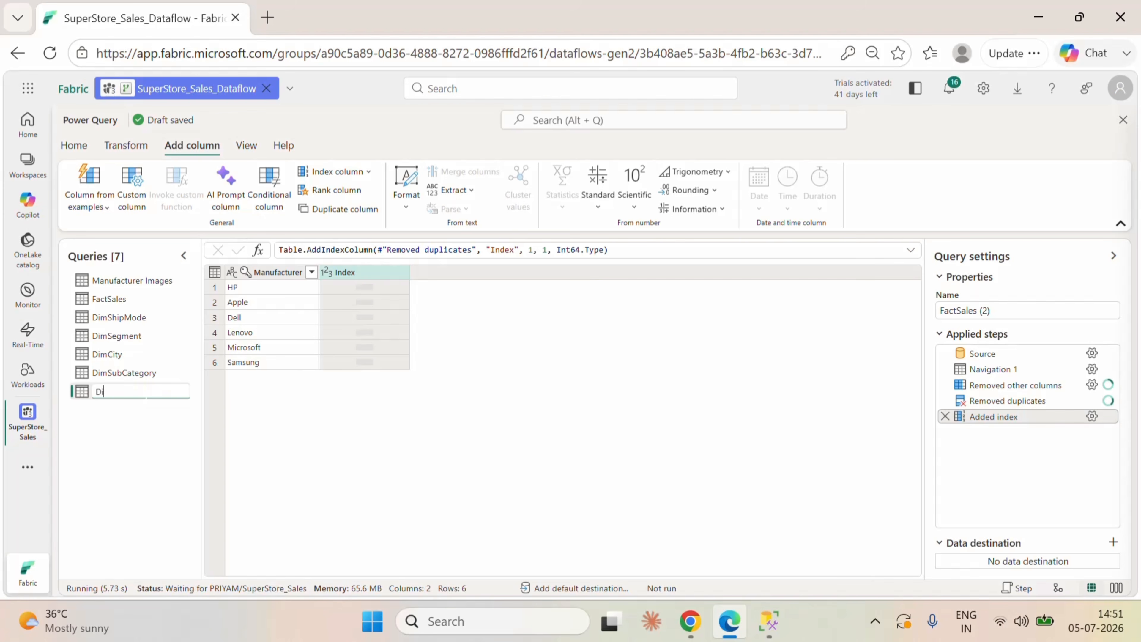
type("mManufacturer")
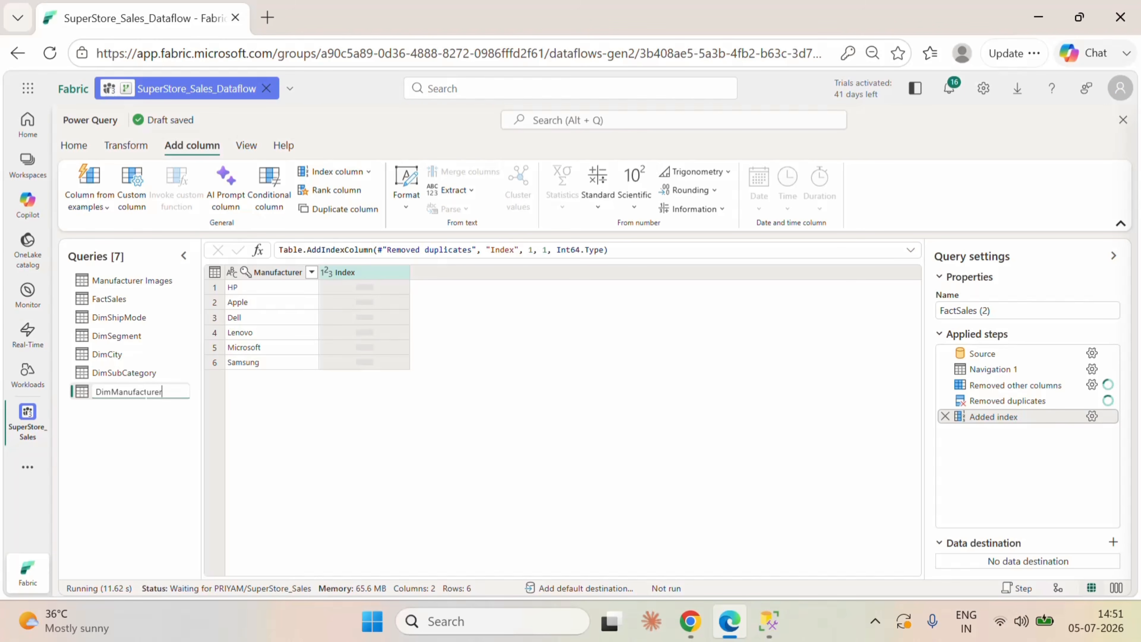
left_click(384, 406)
Step: Rename the Index column of DimManufacturer as Manufacturer_ID
double_click(368, 270)
key("BackSpace")
type("Manufacturer_ID")
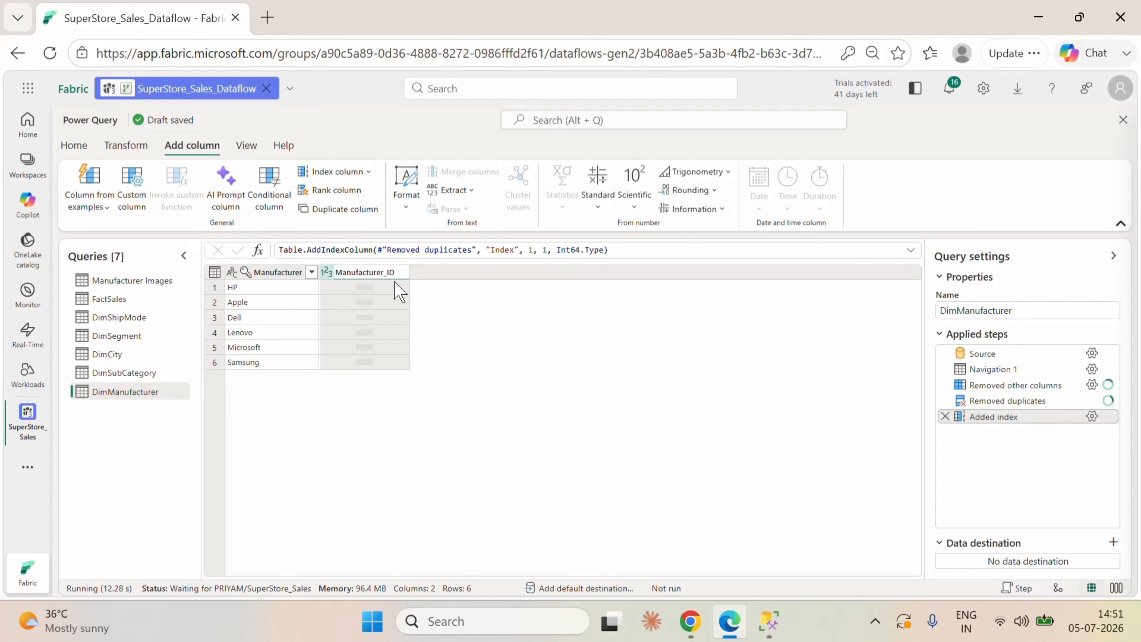
left_click(513, 346)
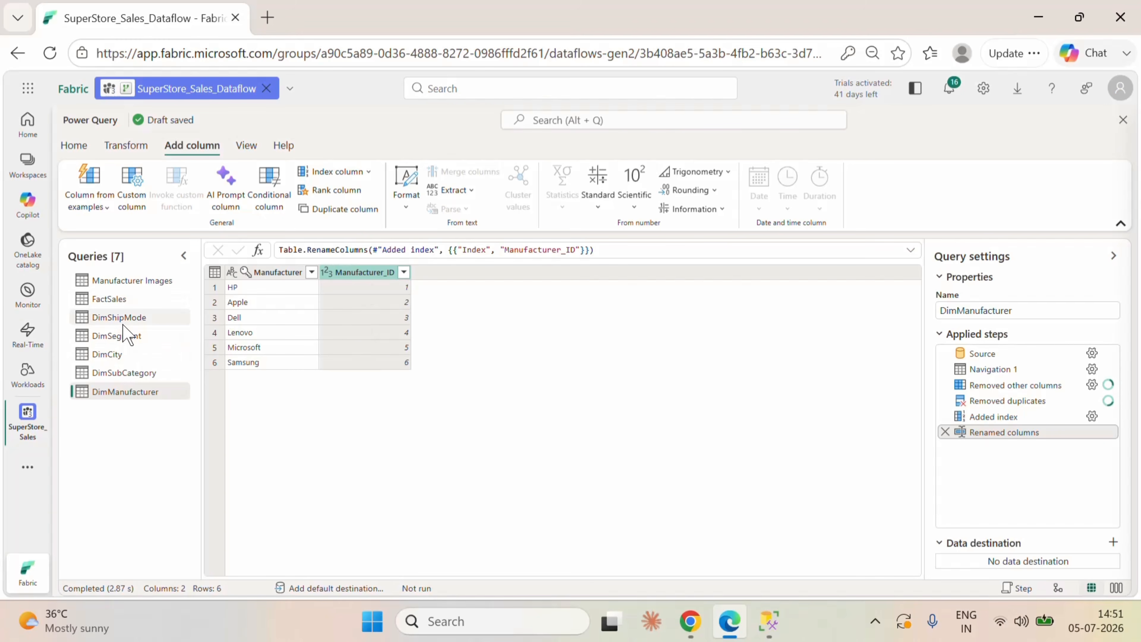
Step: Merge FactSales with DimShipMode on the Ship_Mode column using a left outer join
left_click(109, 298)
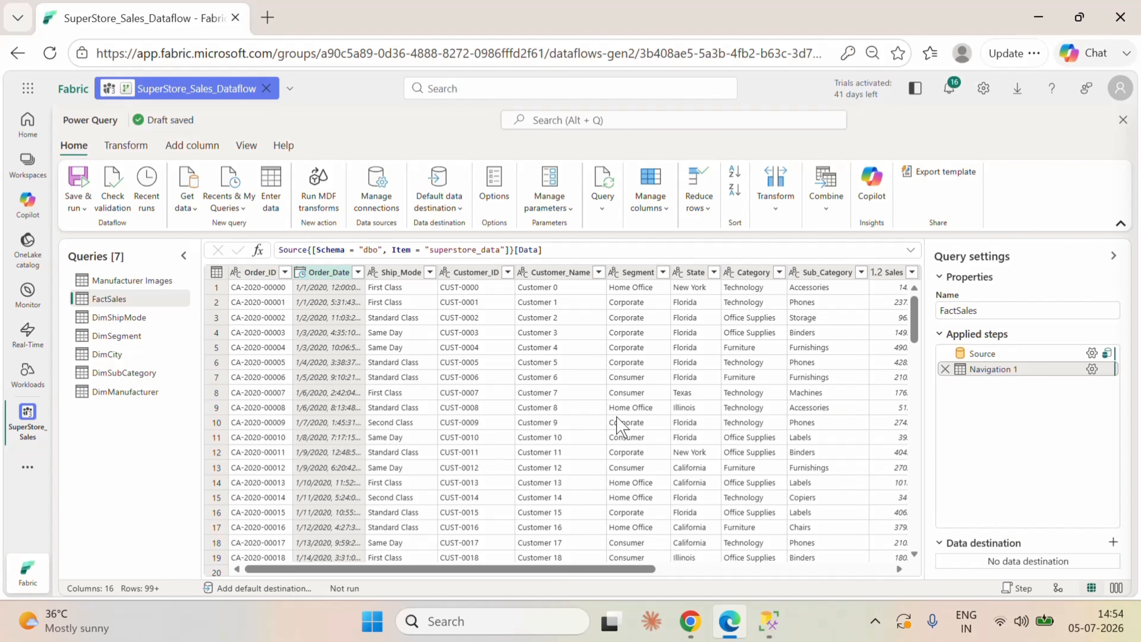
left_click(775, 214)
left_click(832, 222)
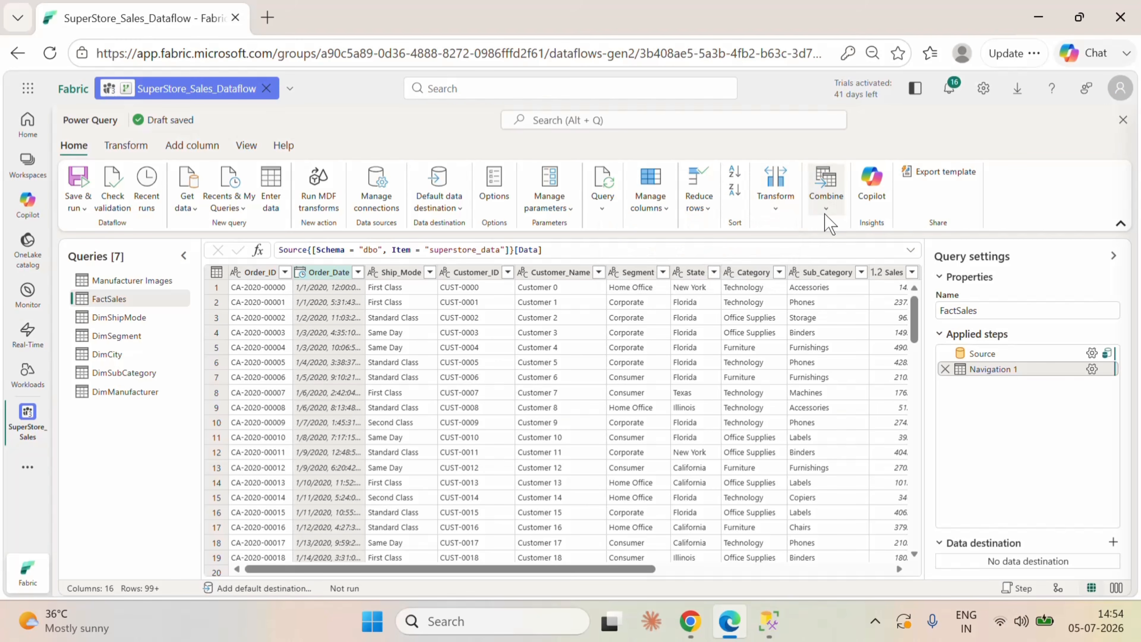
left_click(794, 228)
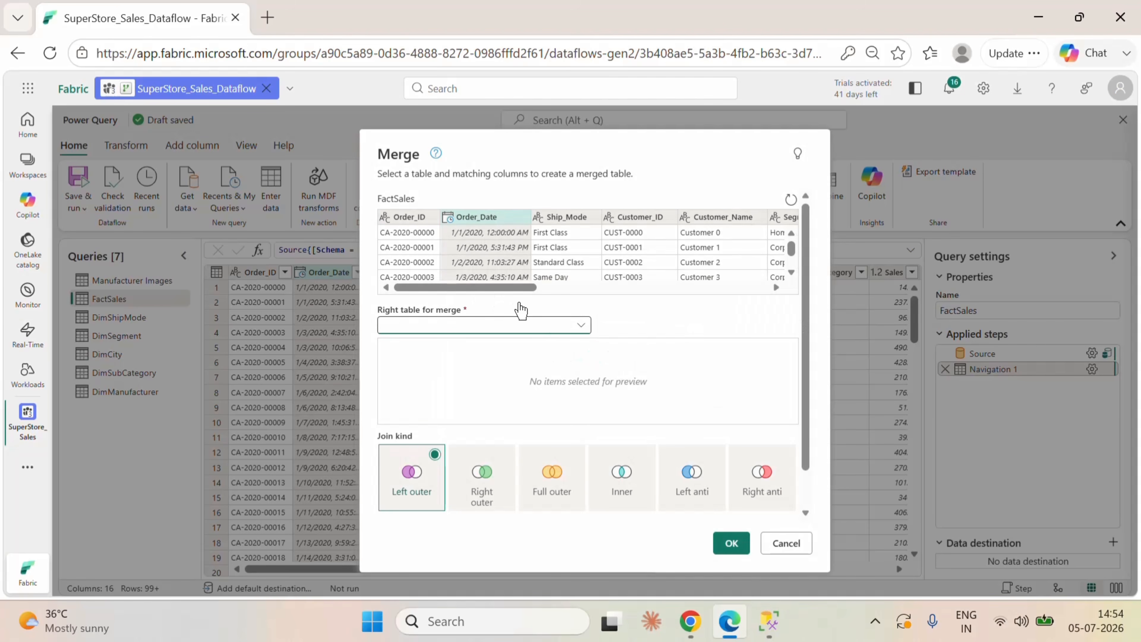
left_click(565, 216)
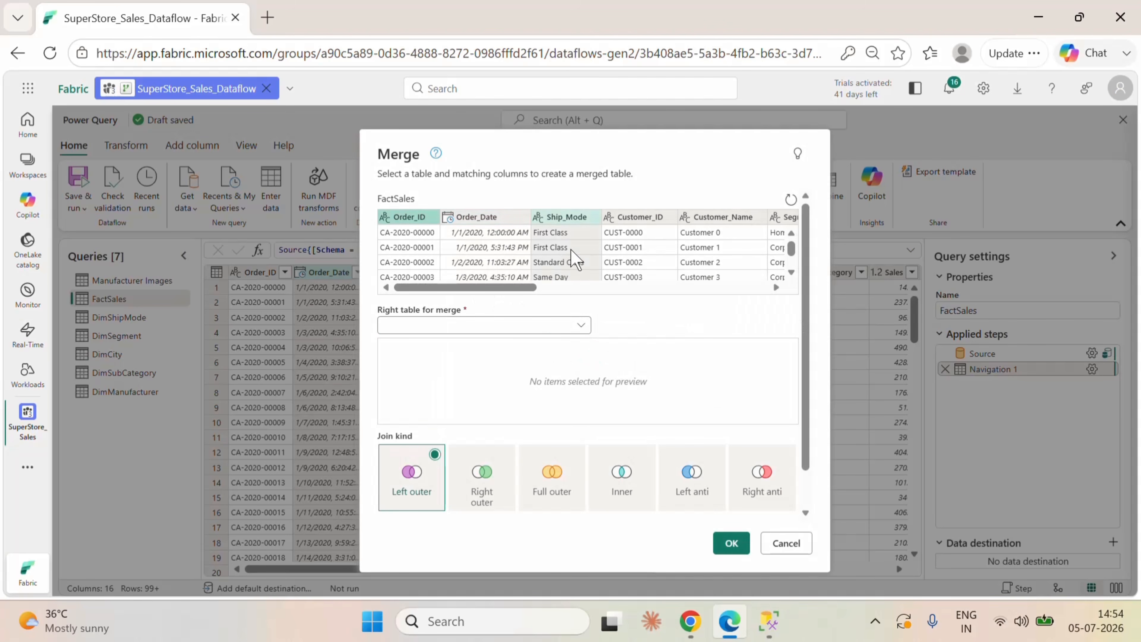
left_click(579, 324)
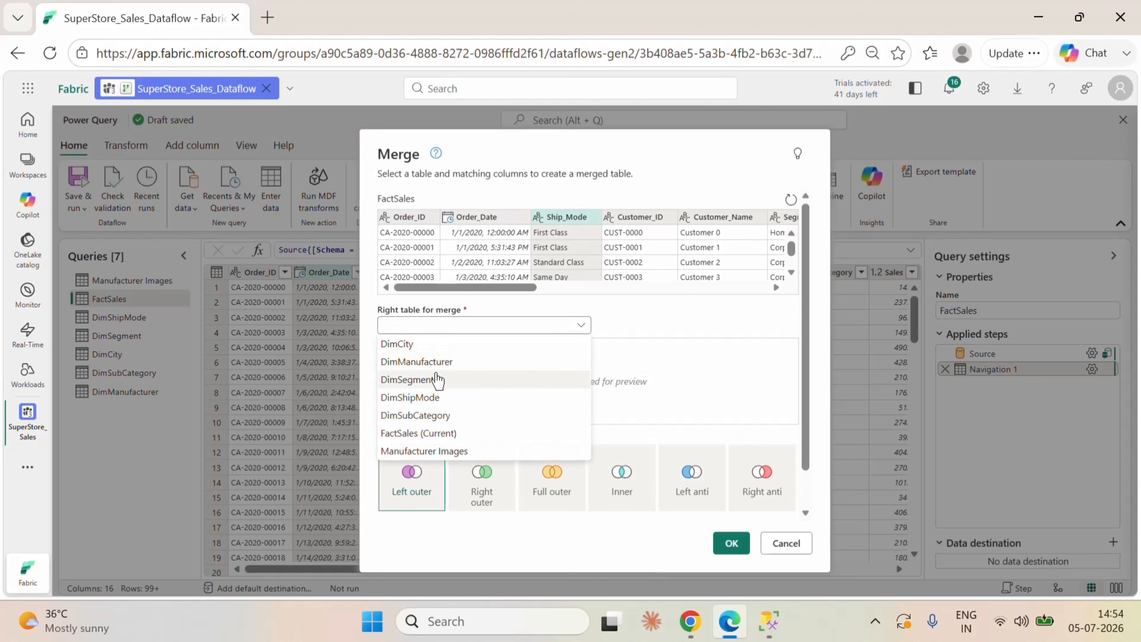
left_click(426, 398)
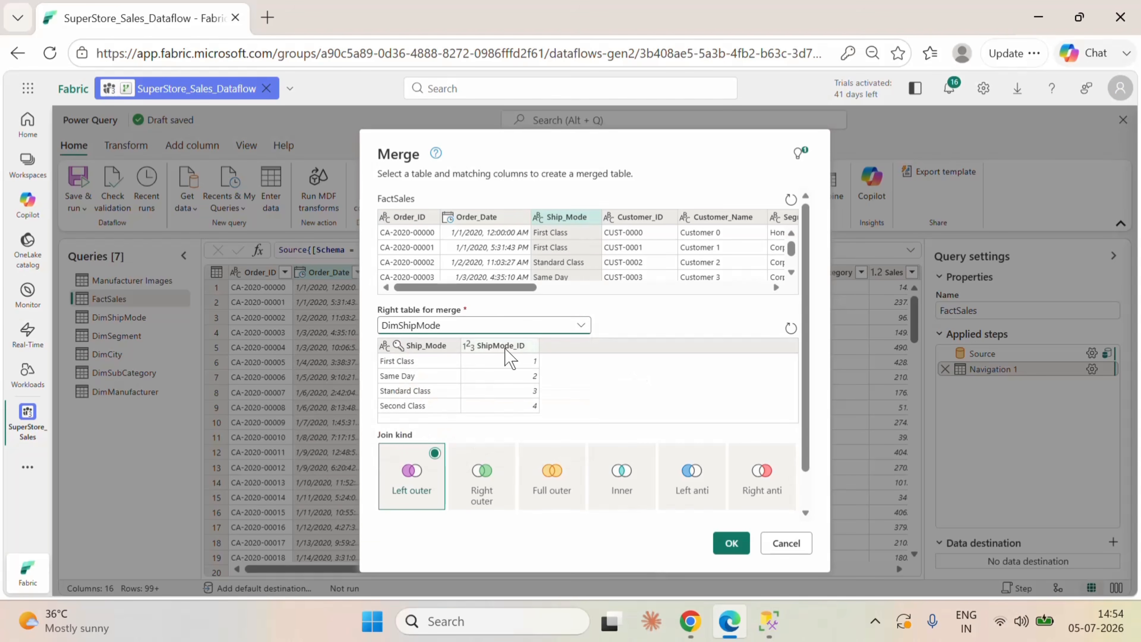
left_click(420, 365)
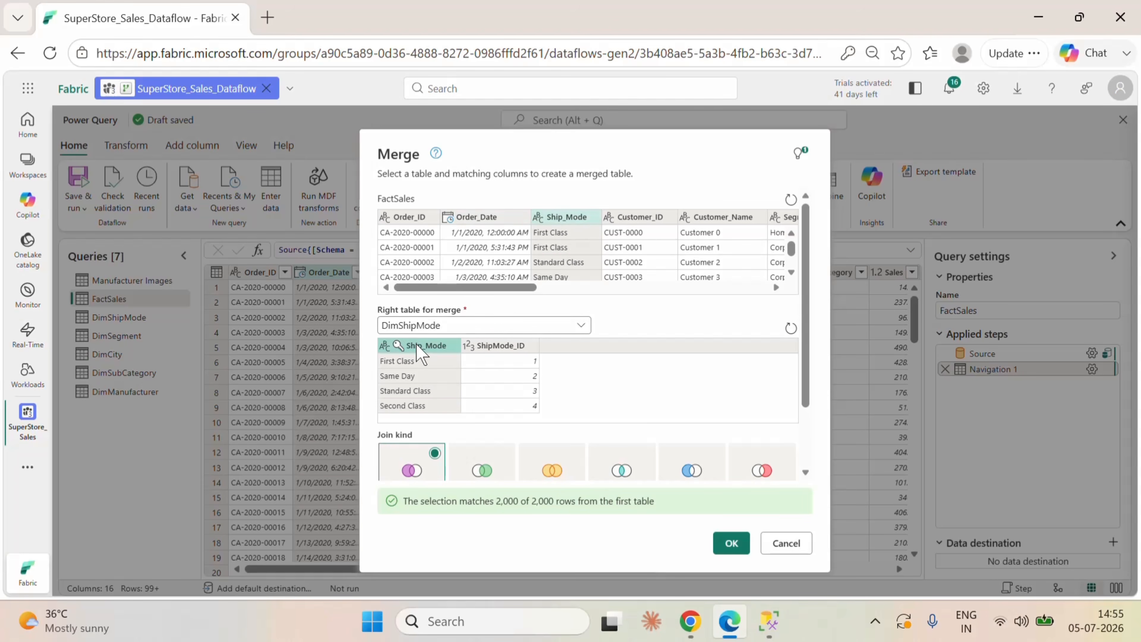
left_click(731, 545)
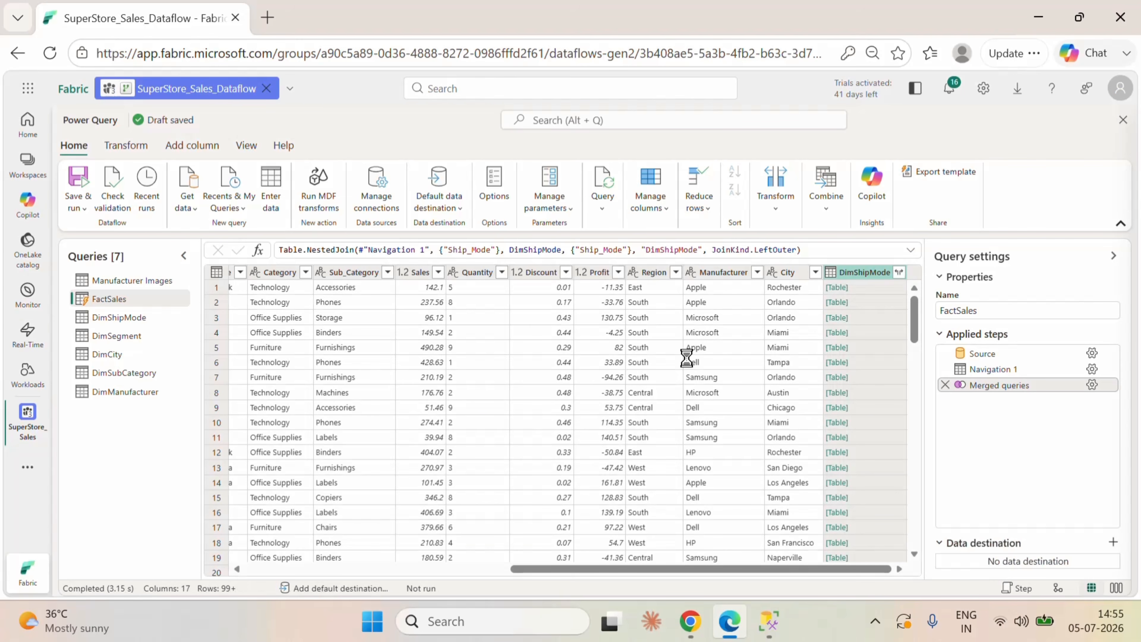
Step: Expand the merged DimShipMode column in FactSales to ShipMode_ID only, without the original column name as prefix
left_click(898, 273)
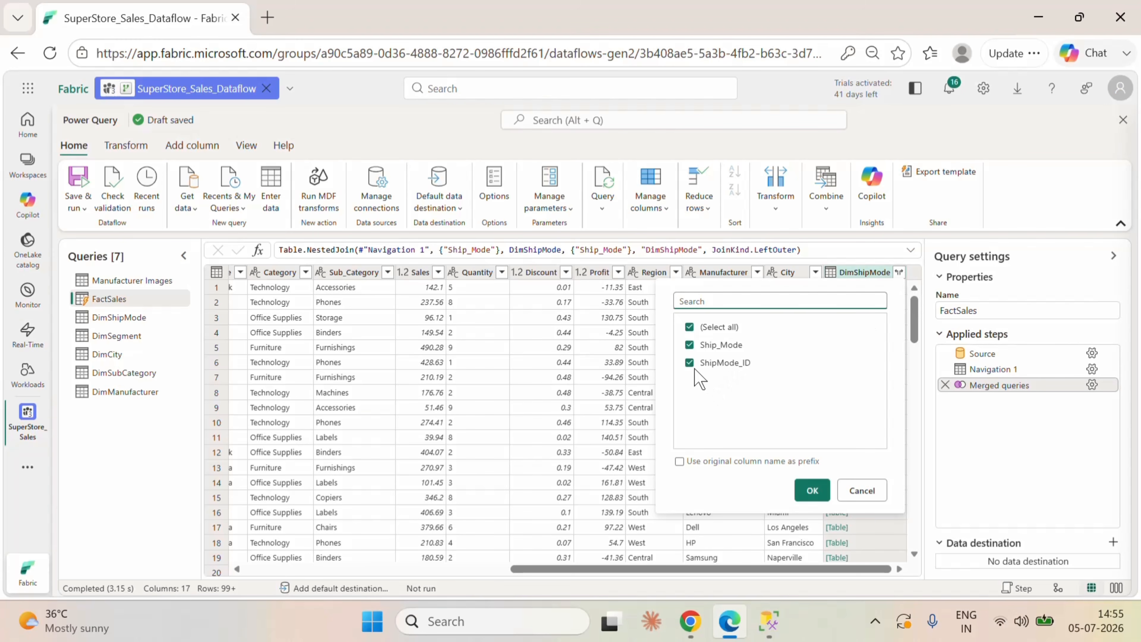
left_click(689, 344)
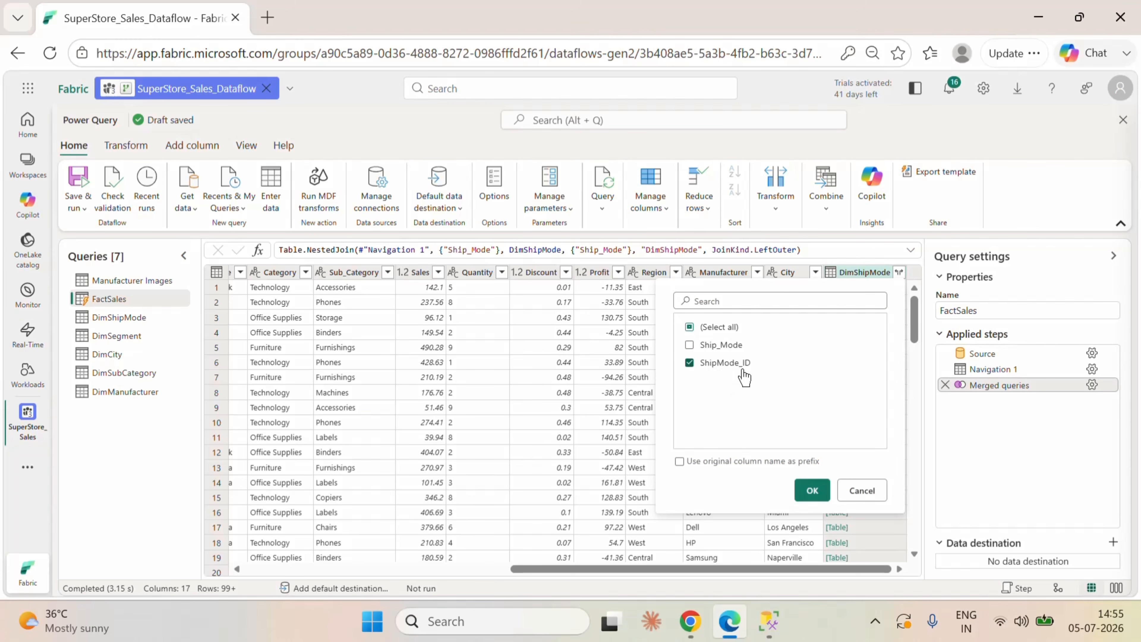
left_click(812, 490)
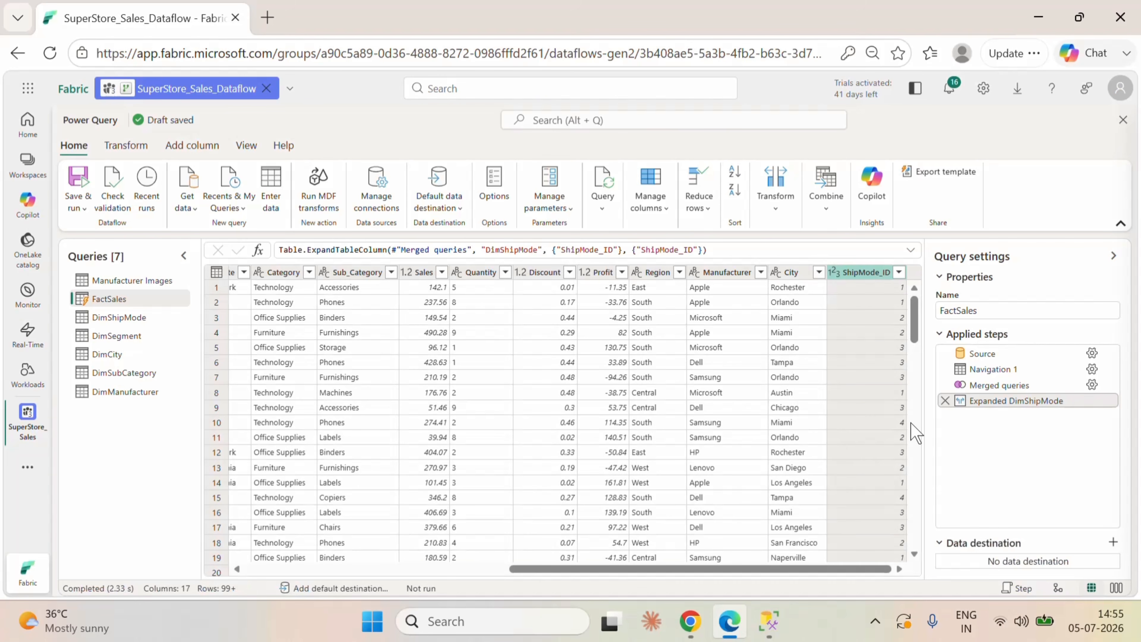
left_click(898, 272)
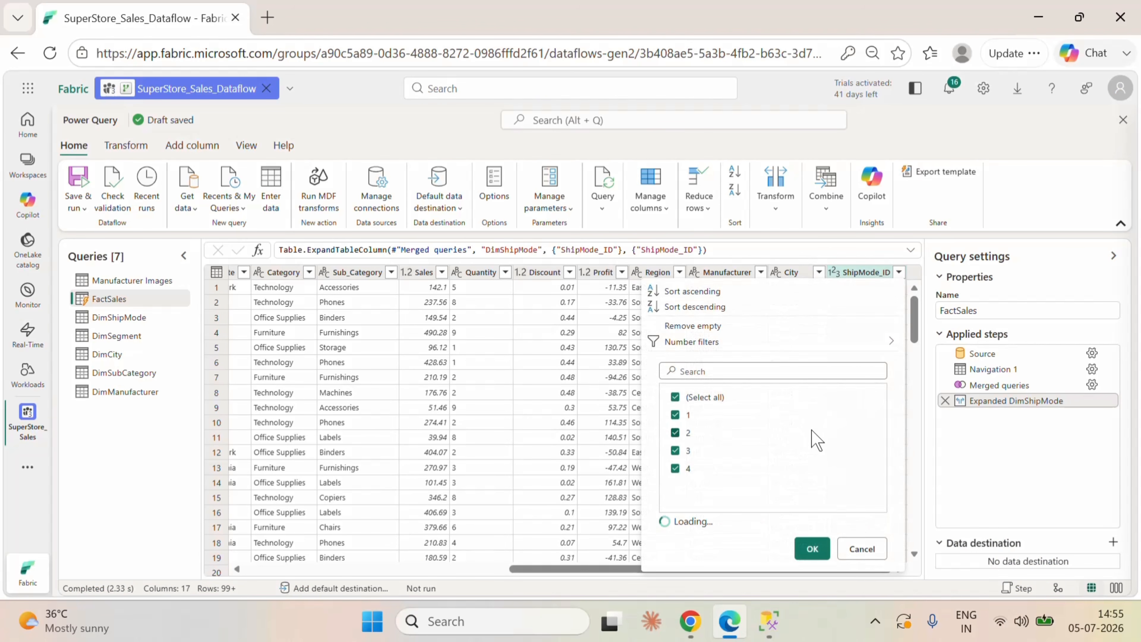
left_click(862, 549)
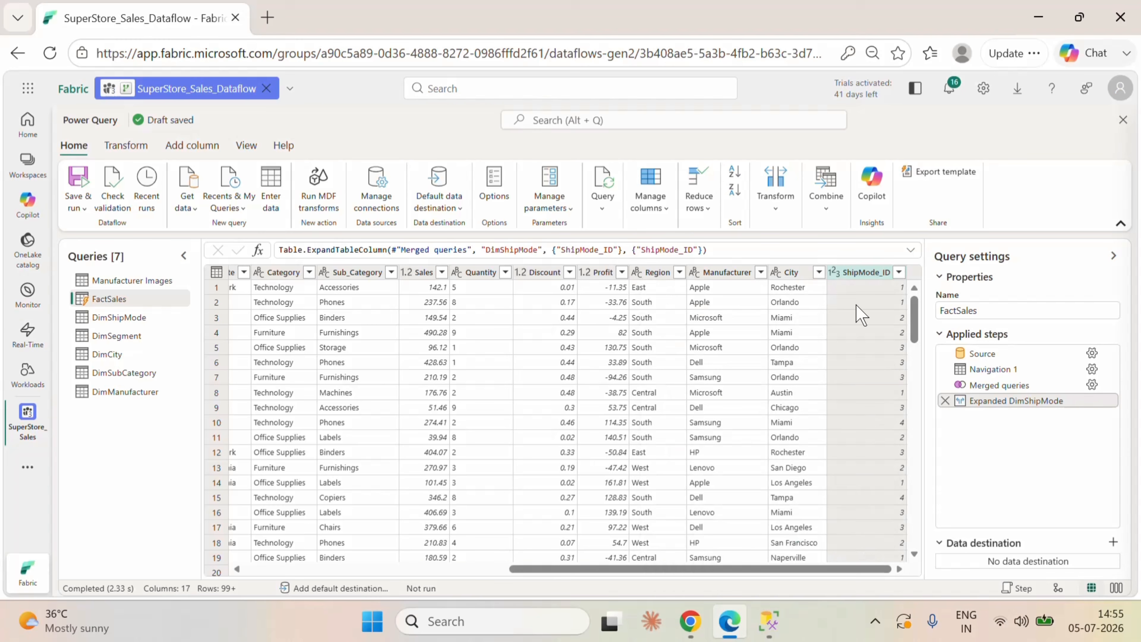
left_click(860, 275)
Step: Merge FactSales with DimSegment on the Segment column using a left outer join
left_click(826, 198)
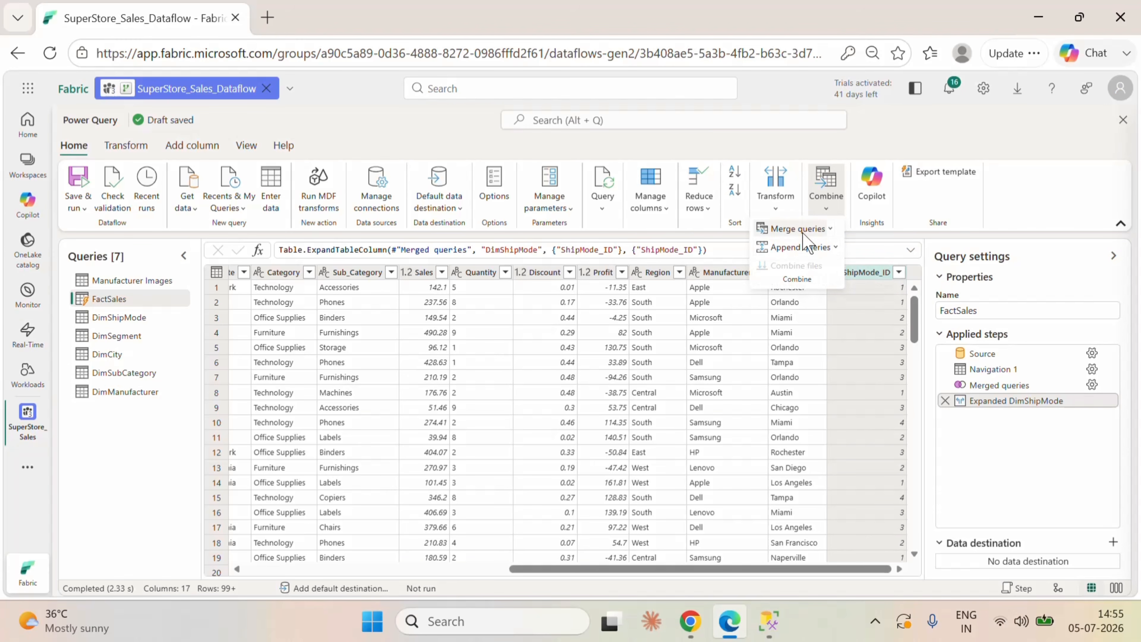
left_click(807, 242)
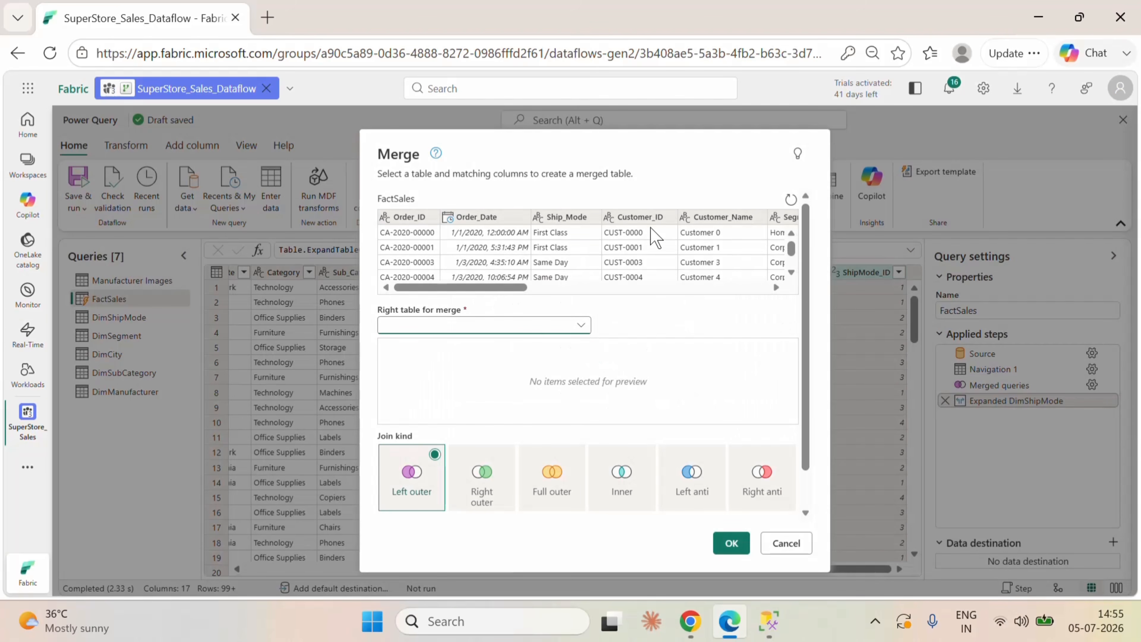
left_click_drag(506, 287, 553, 288)
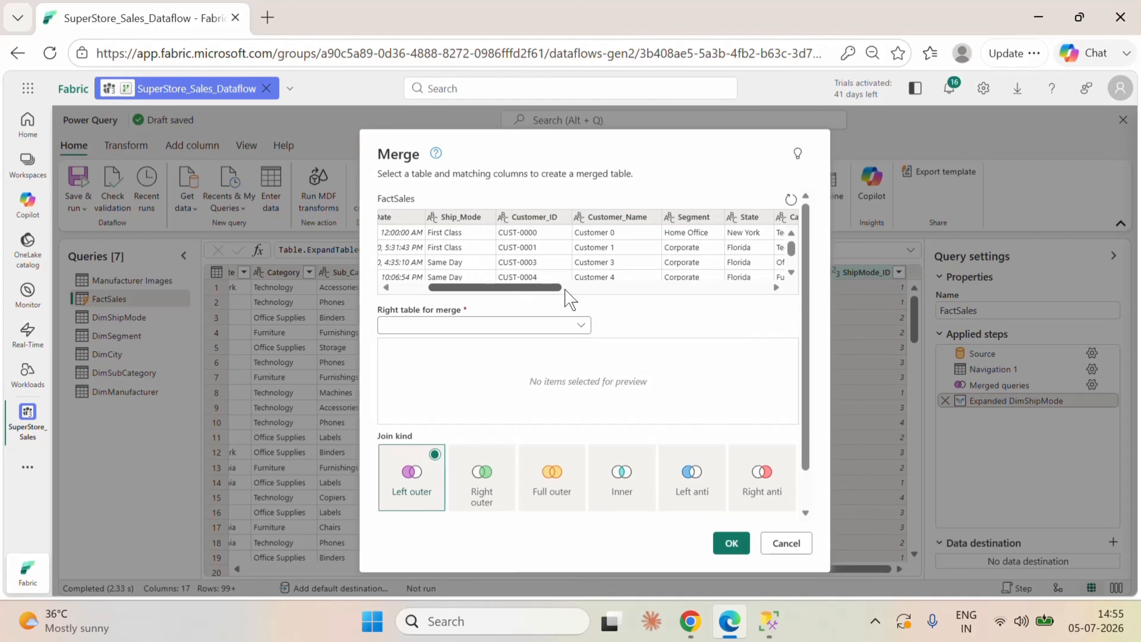
left_click(683, 220)
left_click(559, 327)
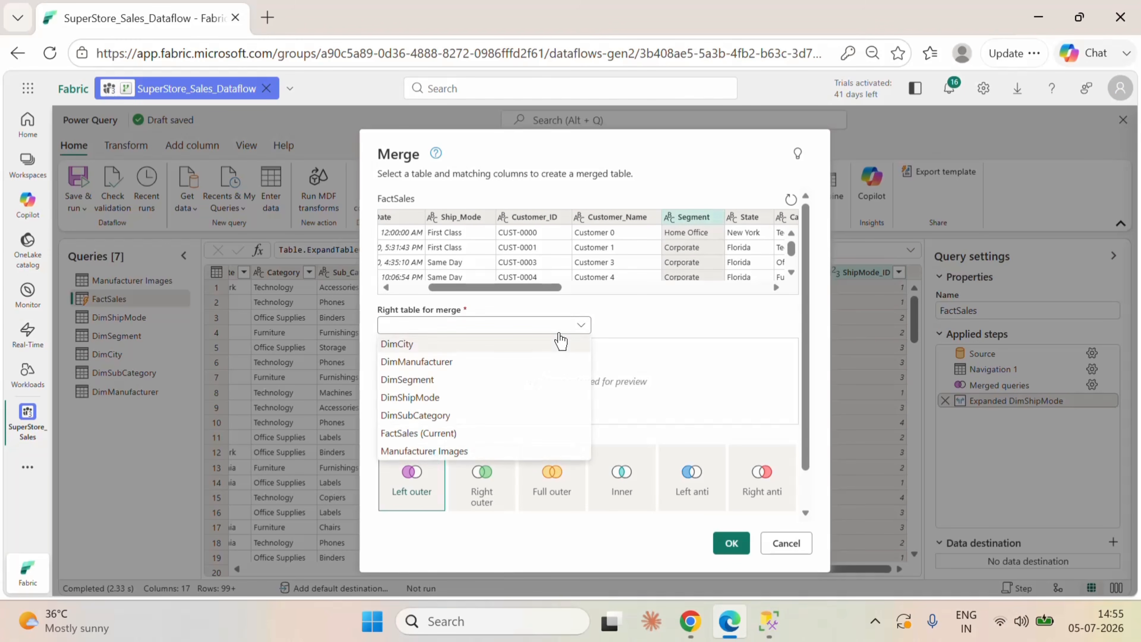
left_click(442, 382)
left_click(432, 359)
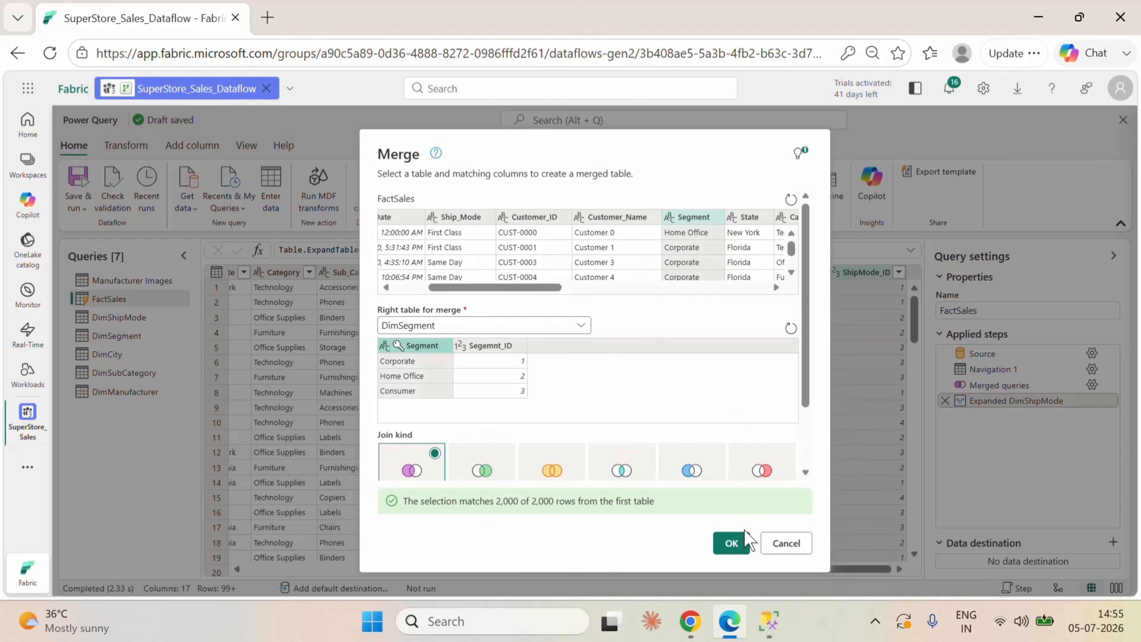
left_click(739, 545)
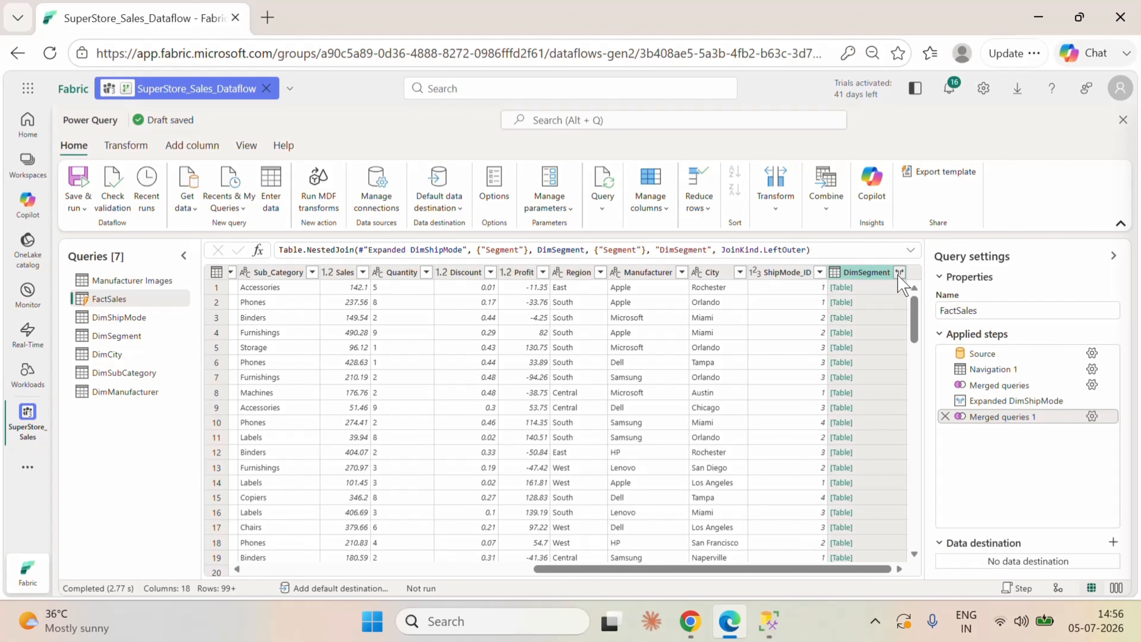
Step: Expand the merged DimSegment column in FactSales to Segemnt_ID only
left_click(899, 273)
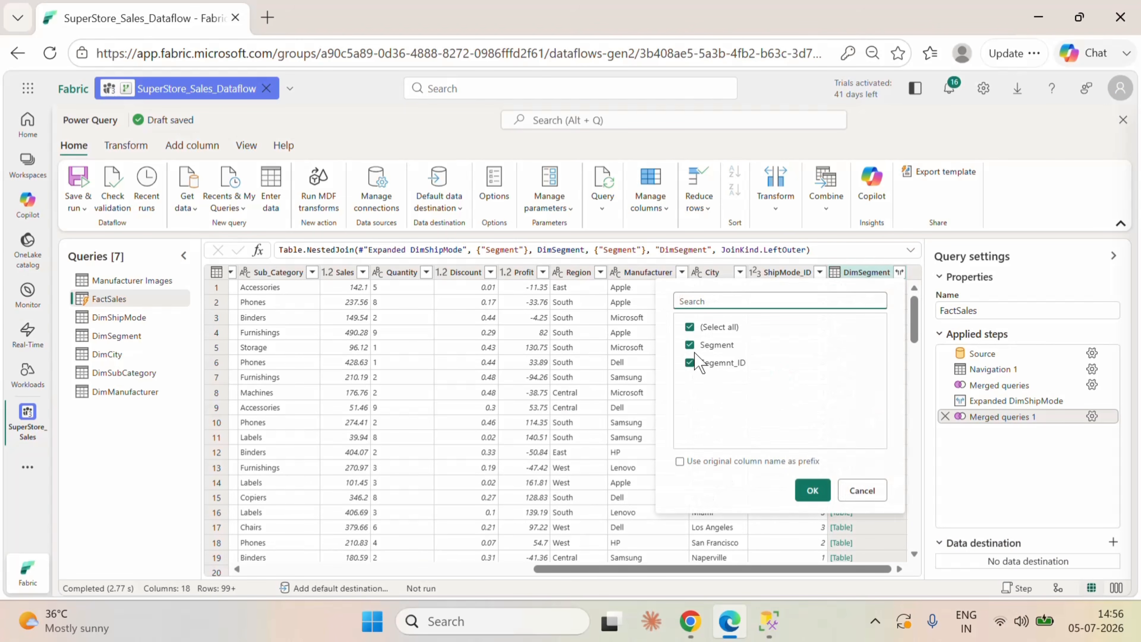
left_click(695, 353)
left_click(812, 490)
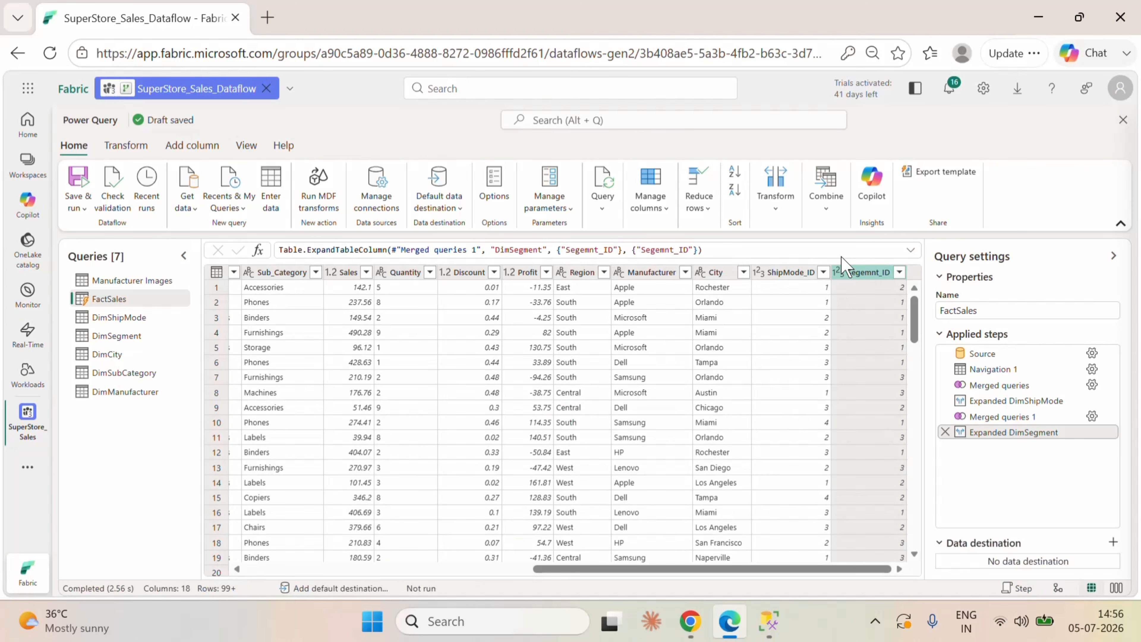
Step: Start merging FactSales with another query and select its State, Region and City columns, in that order, as the matching columns
left_click(831, 219)
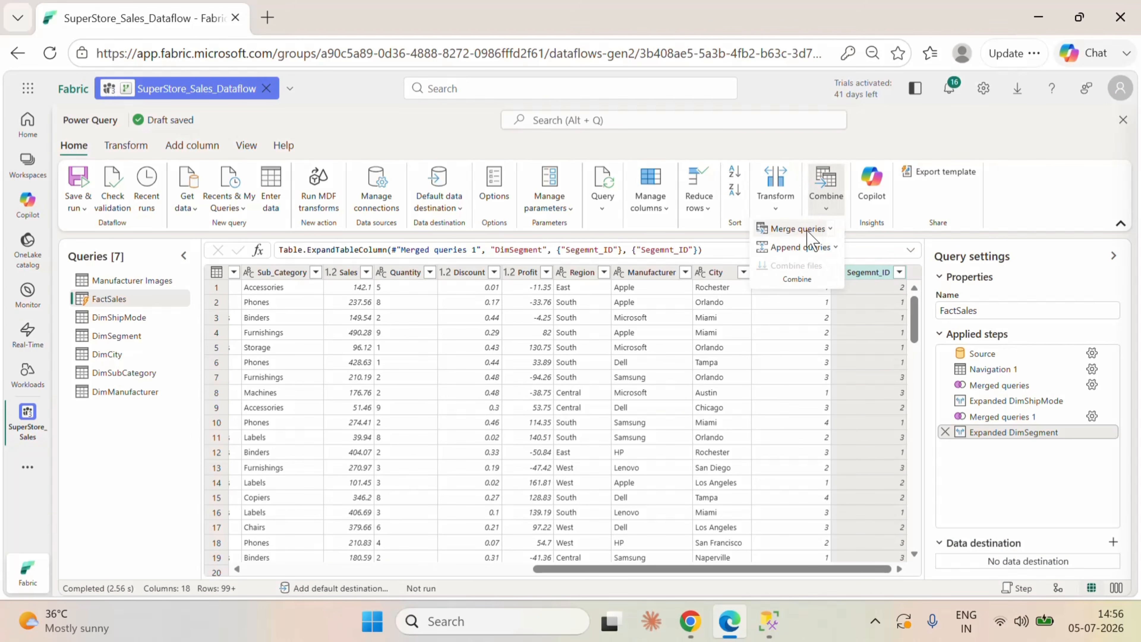
left_click(793, 226)
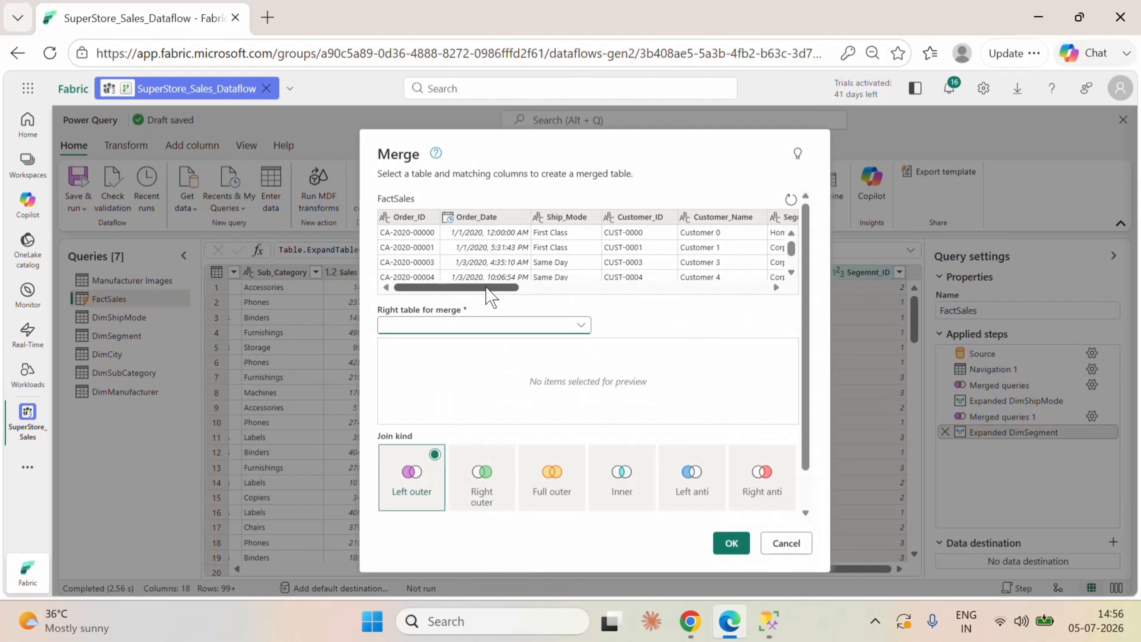
left_click_drag(491, 288, 604, 296)
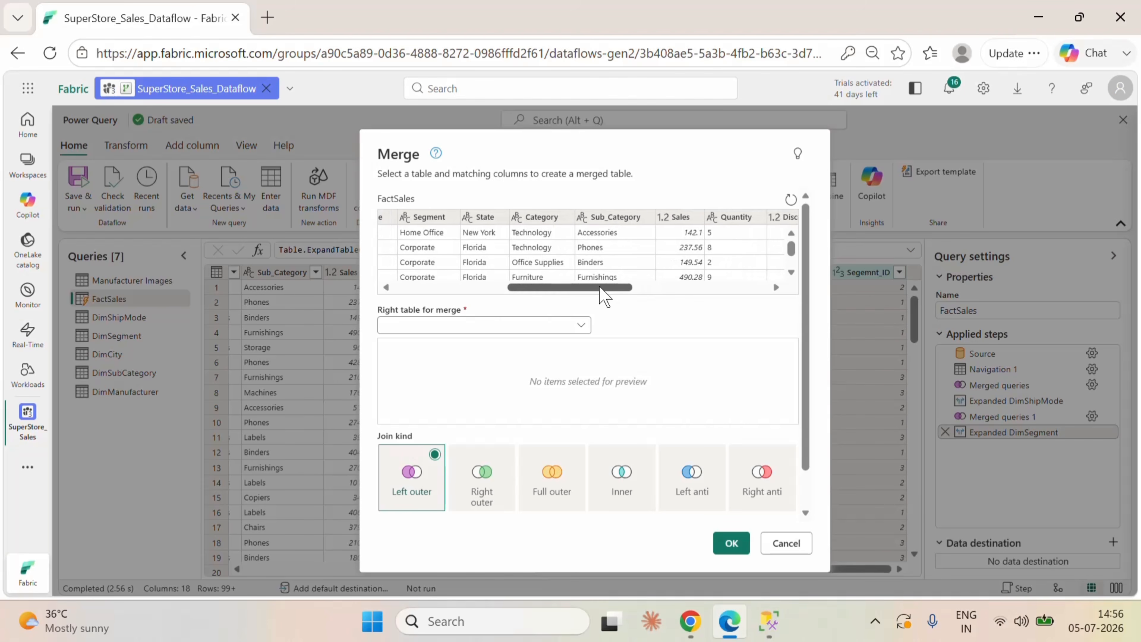
left_click(489, 222, "ctrl")
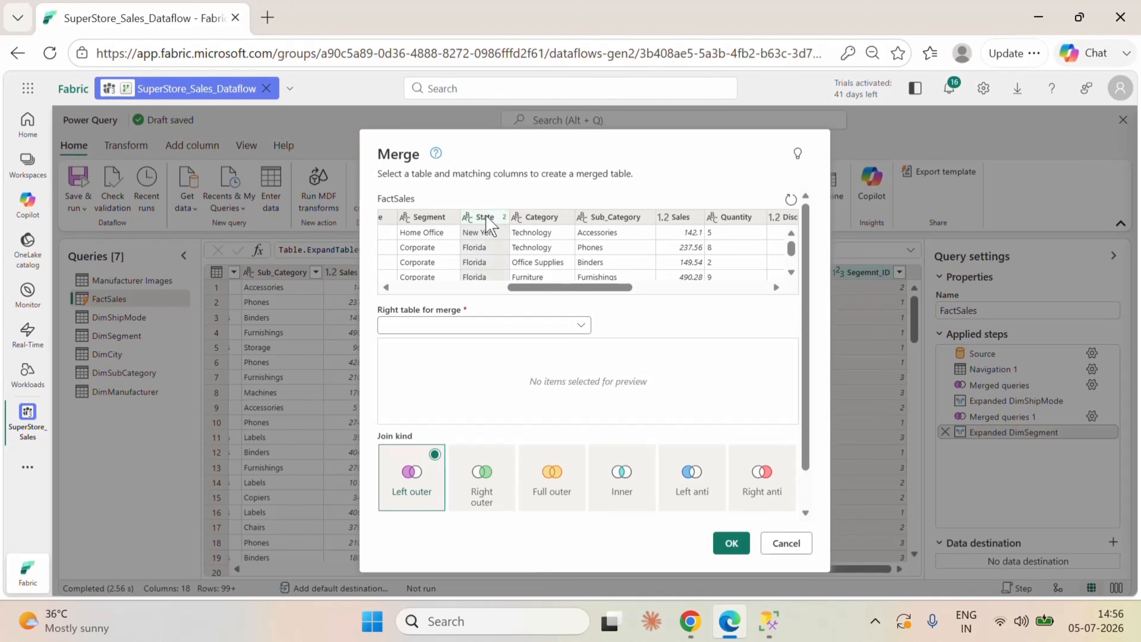
left_click_drag(562, 299, 630, 290)
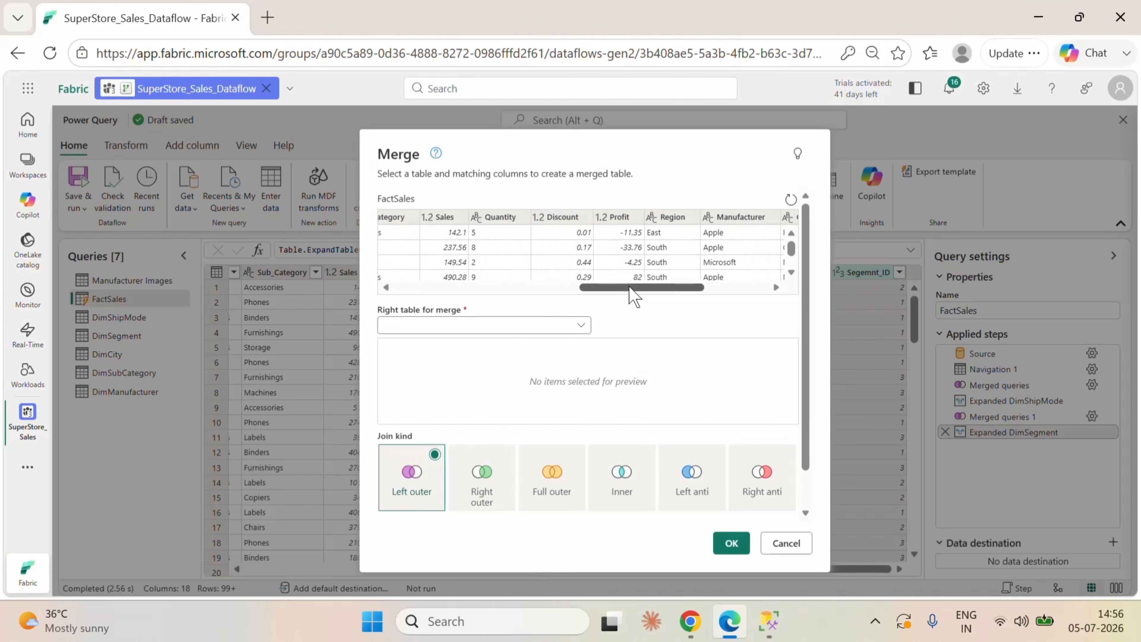
left_click(672, 217, "ctrl")
left_click_drag(668, 292, 714, 292)
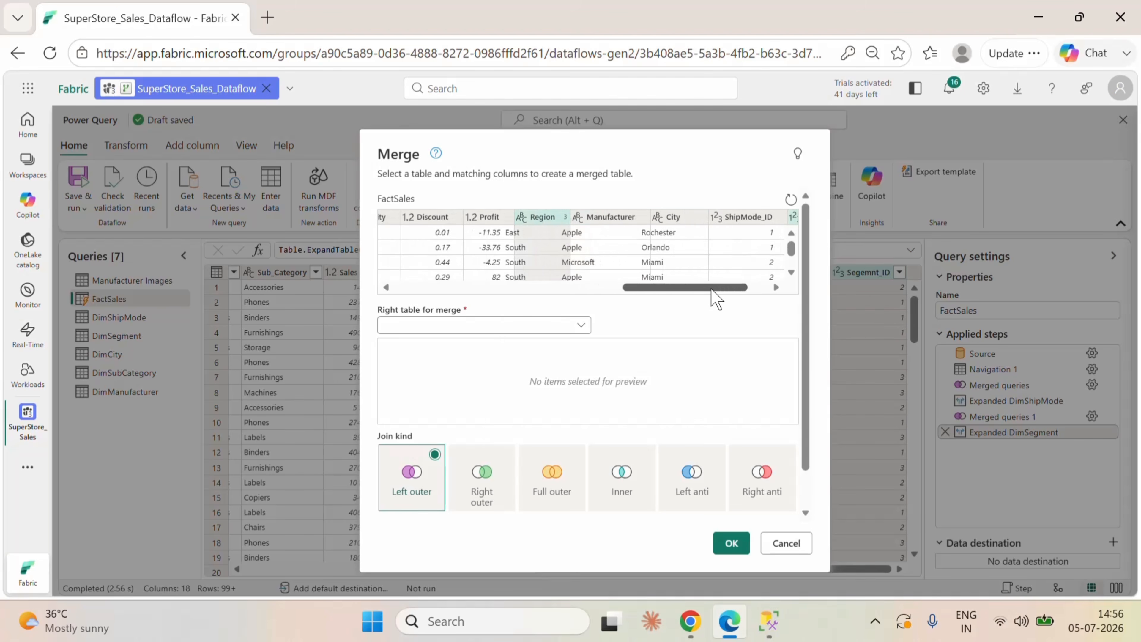
left_click(660, 217, "ctrl")
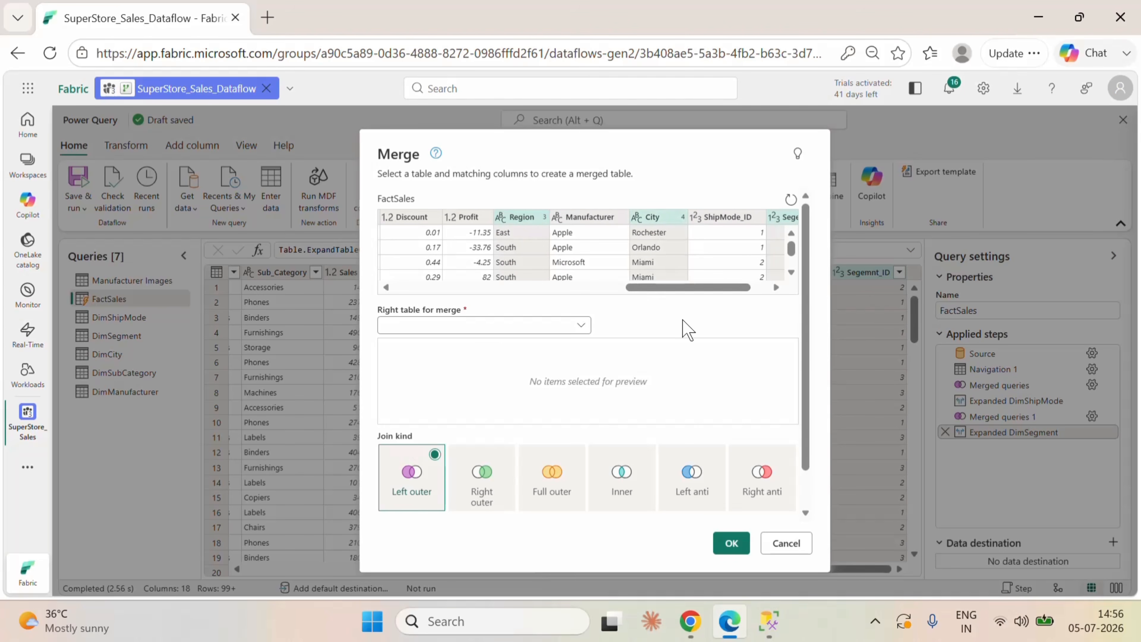
left_click_drag(700, 294, 754, 299)
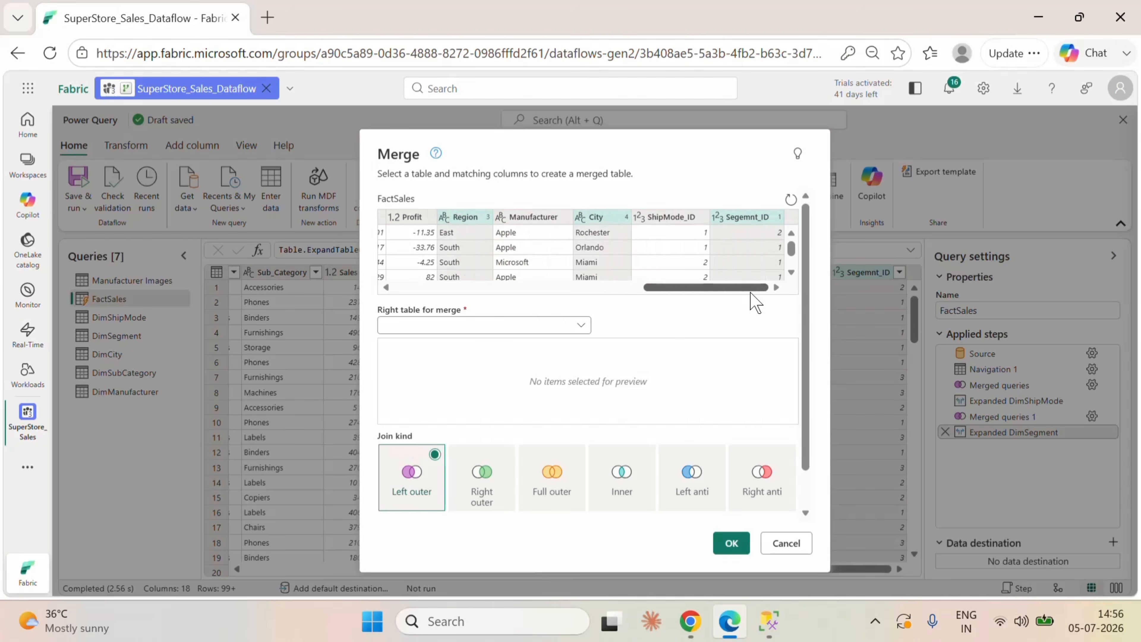
left_click(755, 218, "ctrl")
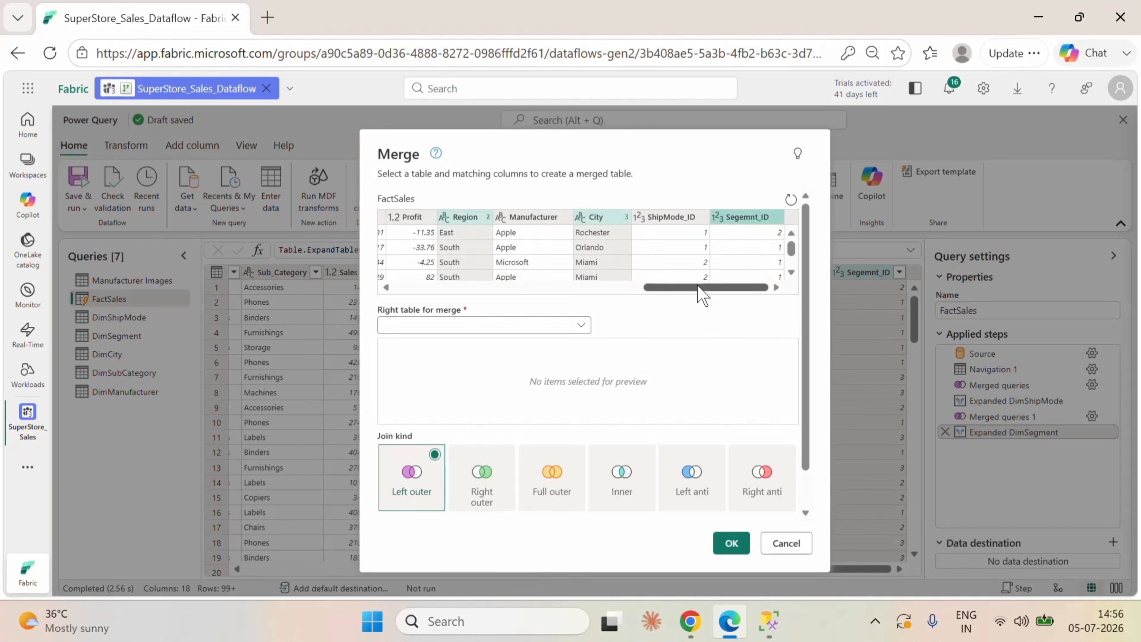
mouse_move(702, 294)
left_mouse_down()
mouse_move(548, 297)
mouse_move(688, 291)
left_mouse_up()
Step: Choose DimCity as the right table for the merge and match its State, Region and City columns in that order
left_click(582, 332)
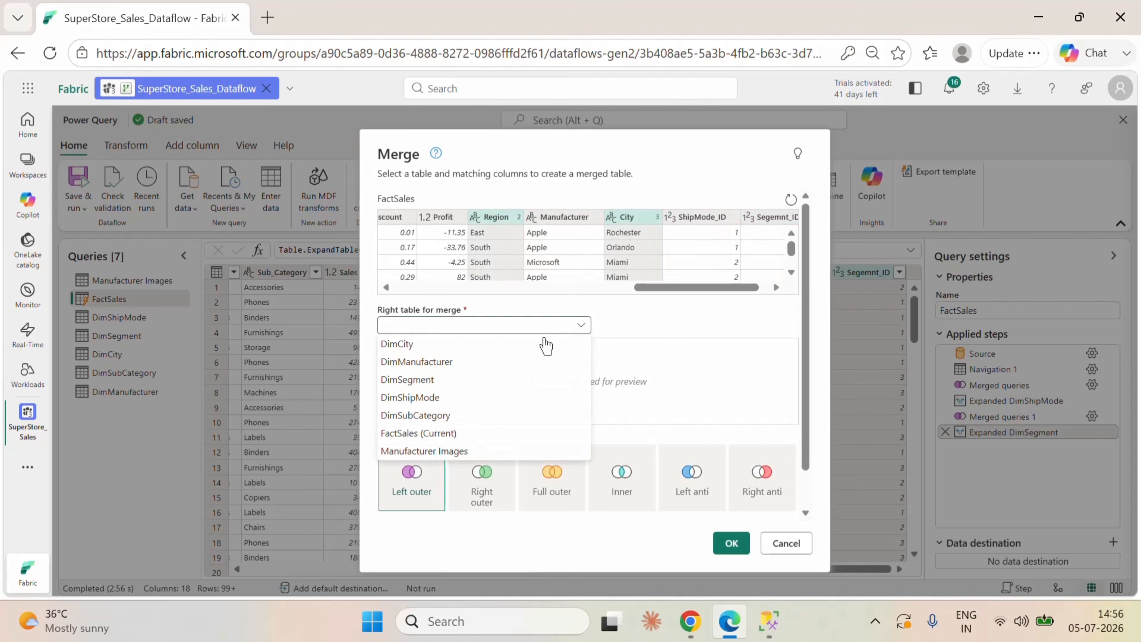
left_click(406, 340)
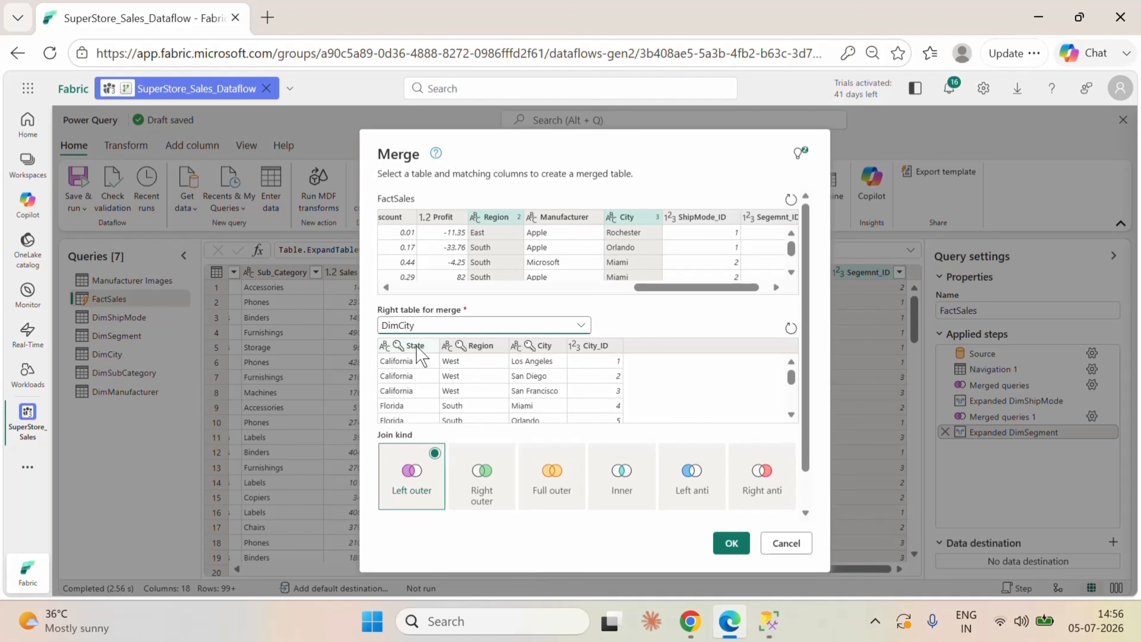
left_click(415, 348)
left_click(477, 347, "ctrl")
left_click(552, 348, "ctrl")
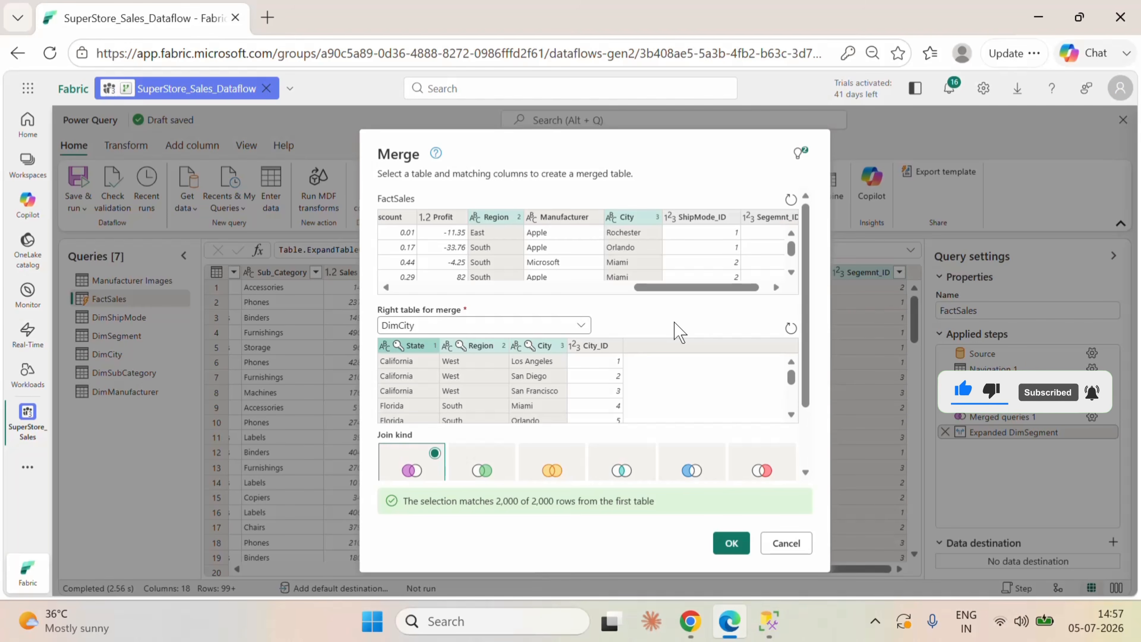
Step: Try matching the DimCity columns in a different order from FactSales: City, Region, State
left_click(543, 350)
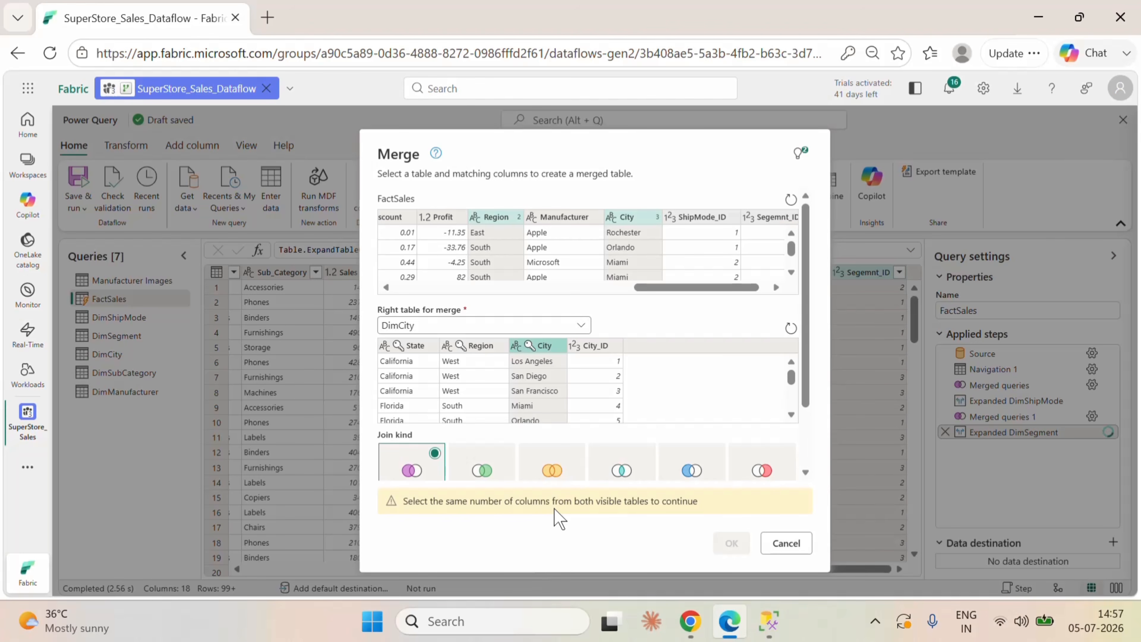
left_click(479, 345, "ctrl")
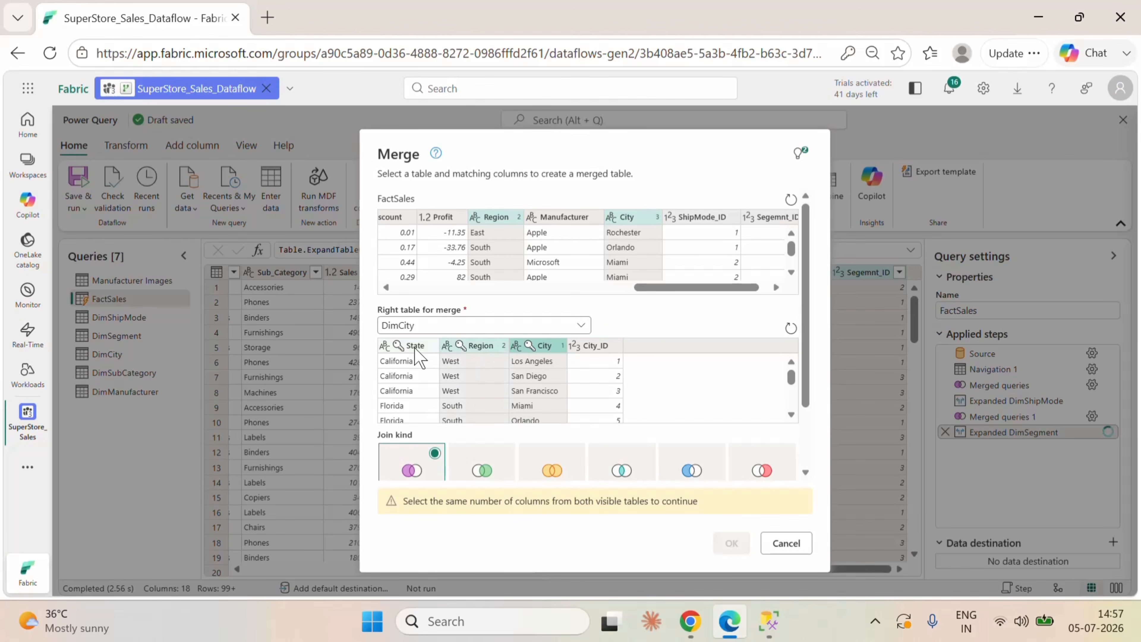
left_click(415, 347, "ctrl")
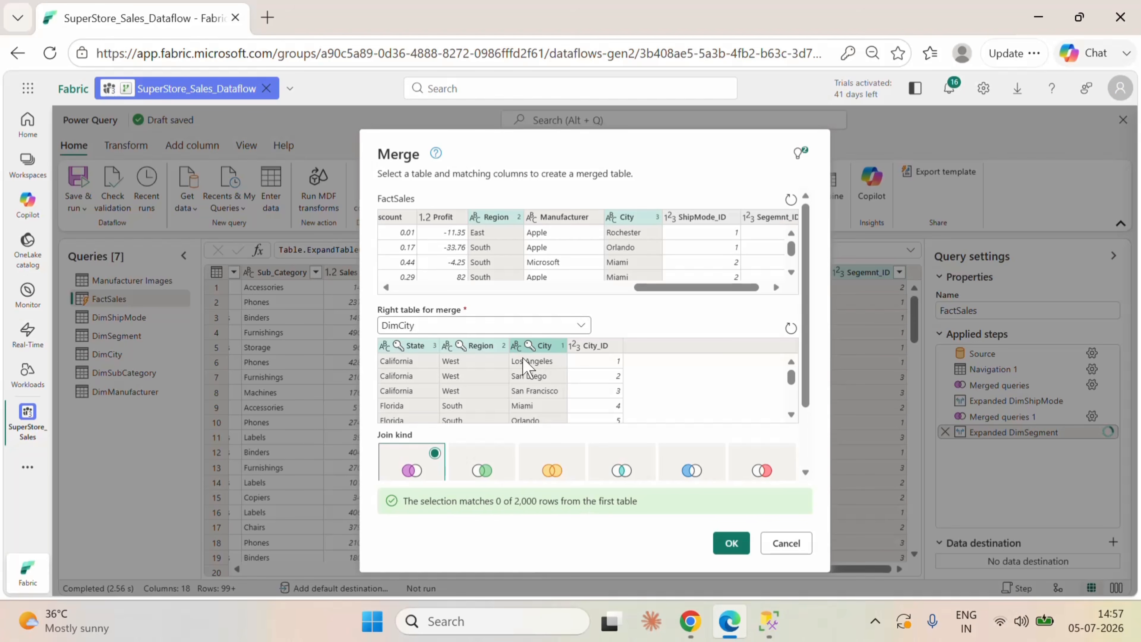
Step: Reselect DimCity's matching columns in the order State, Region, City and complete the left outer merge
left_click(421, 347)
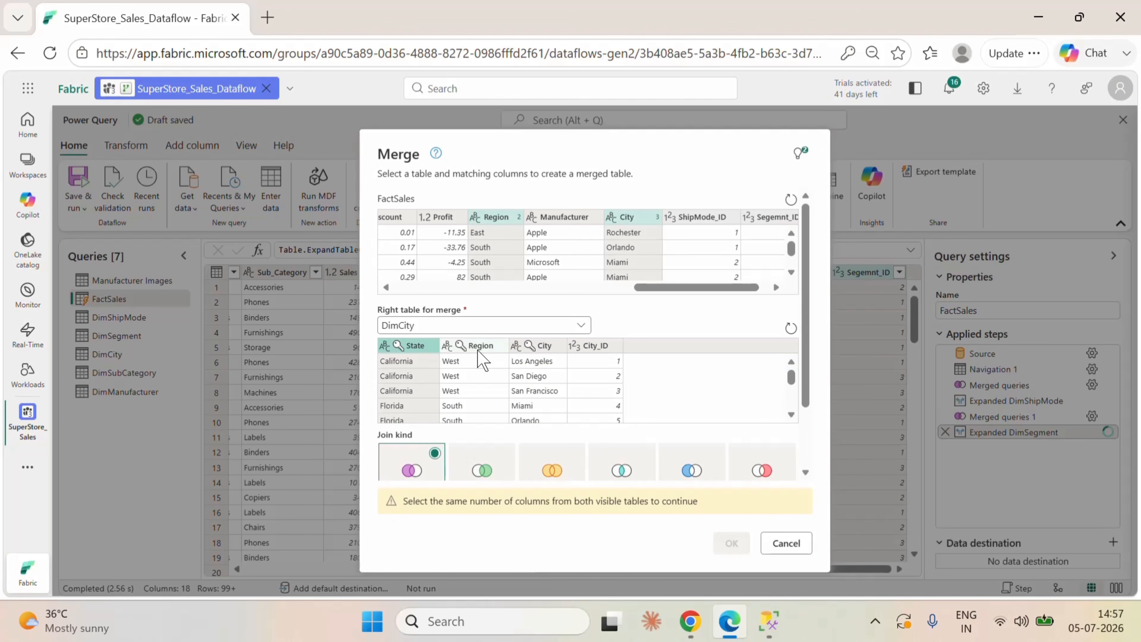
left_click(489, 349, "ctrl")
left_click(539, 346, "ctrl")
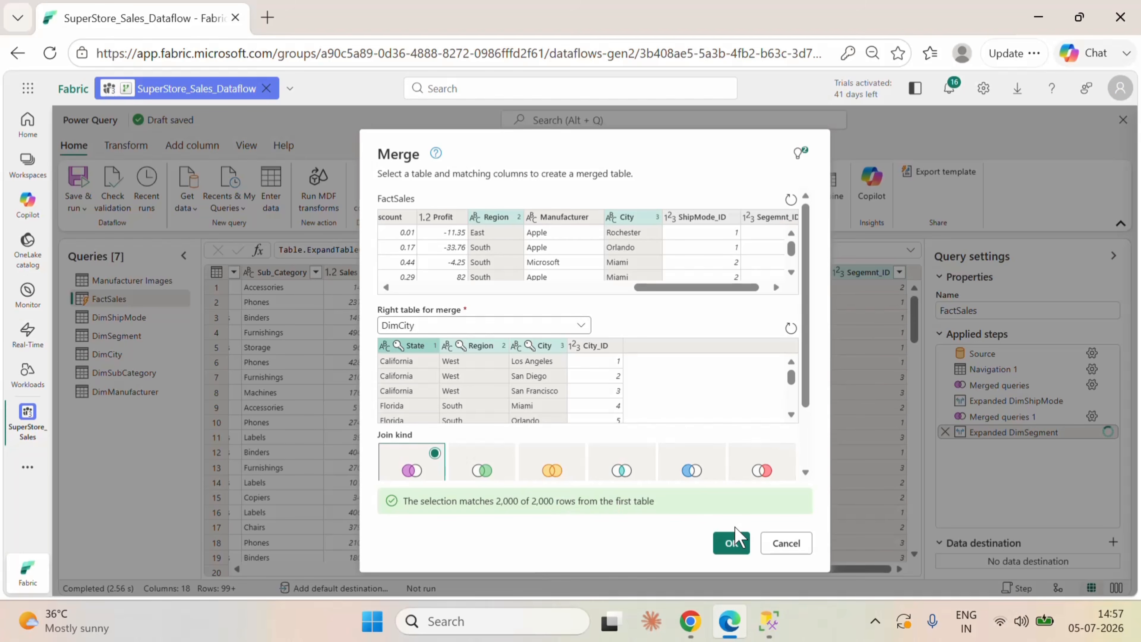
left_click(731, 542)
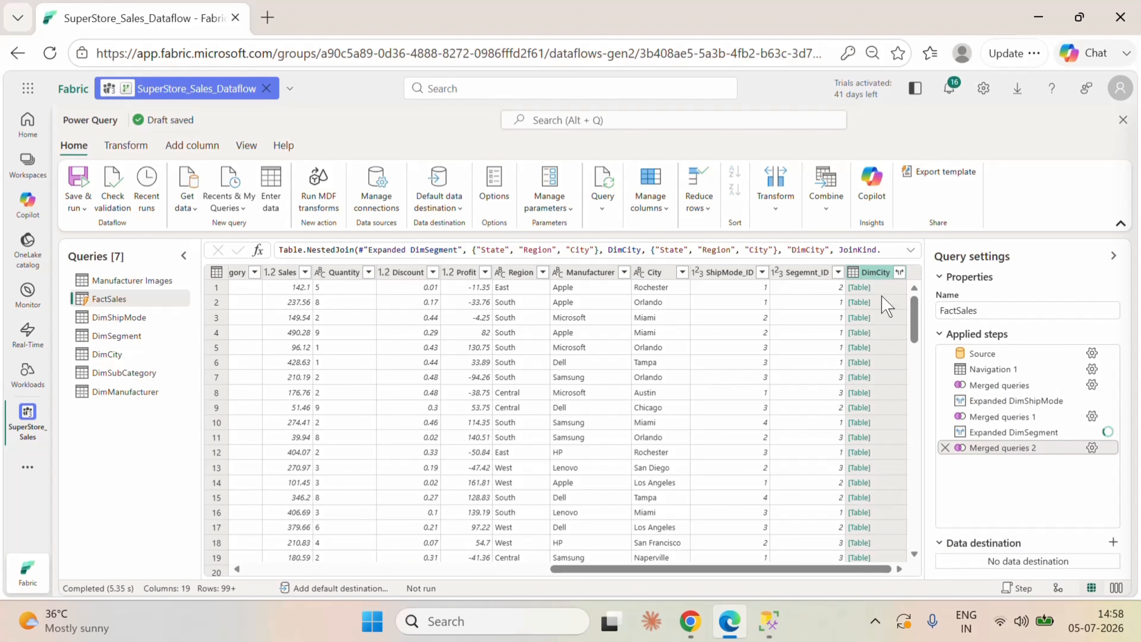
Step: Expand the merged DimCity column in FactSales to City_ID only, without the original column name as prefix
left_click(899, 272)
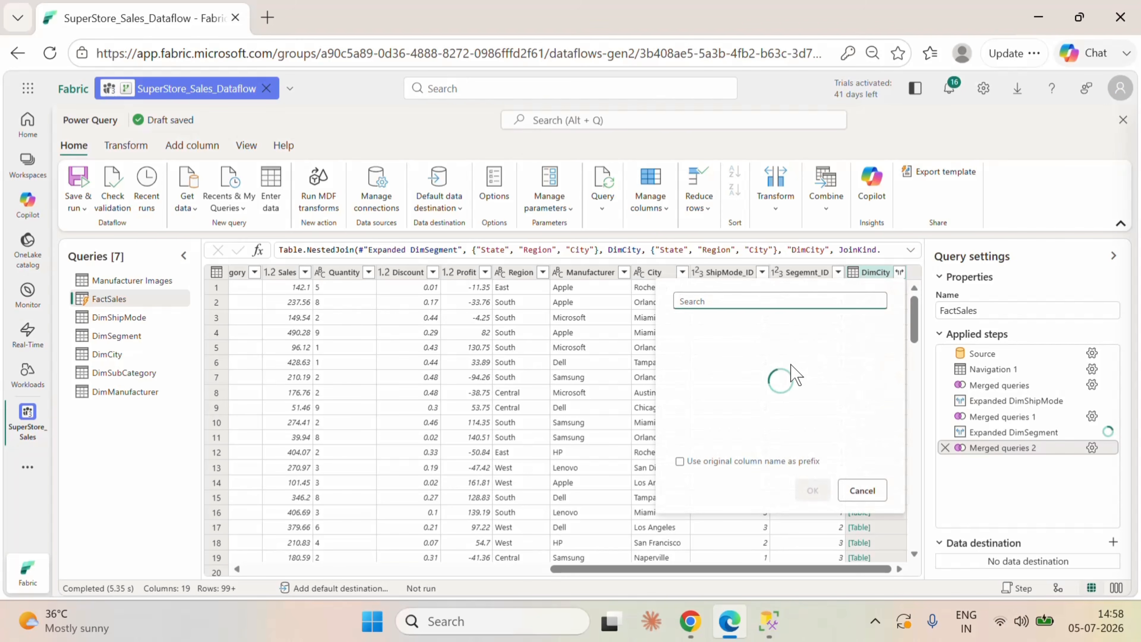
left_click(689, 327)
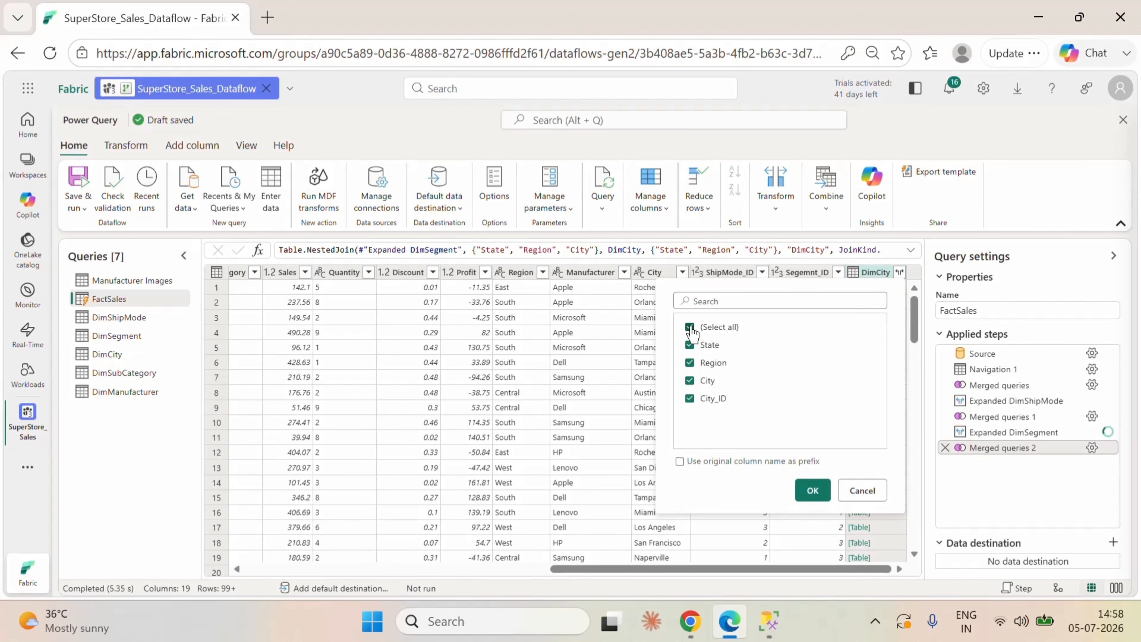
left_click(690, 399)
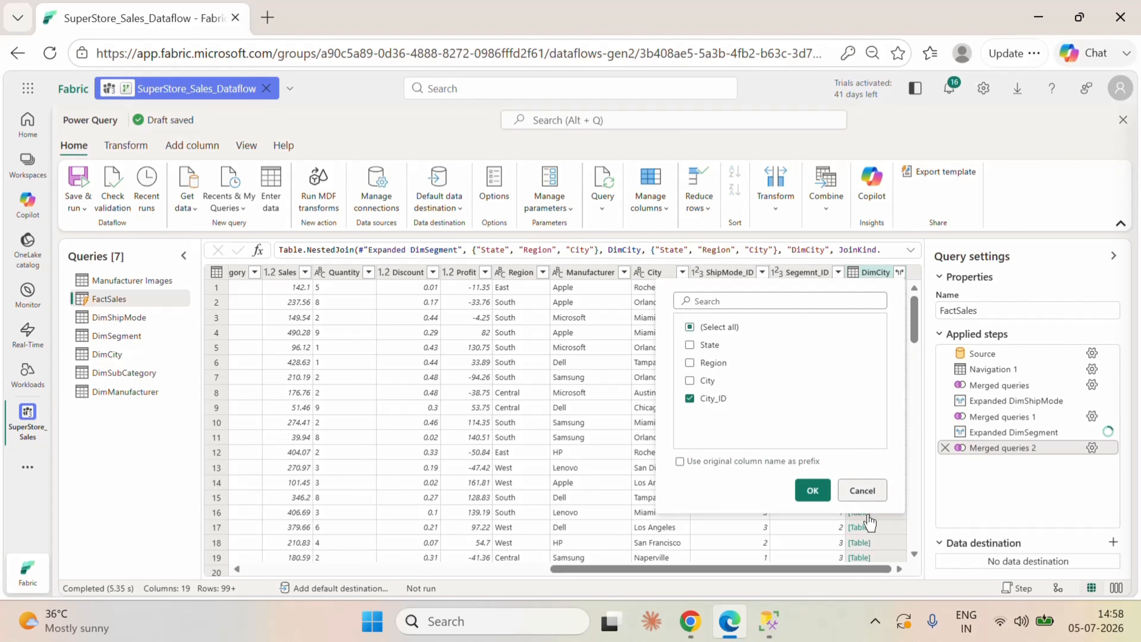
left_click(812, 490)
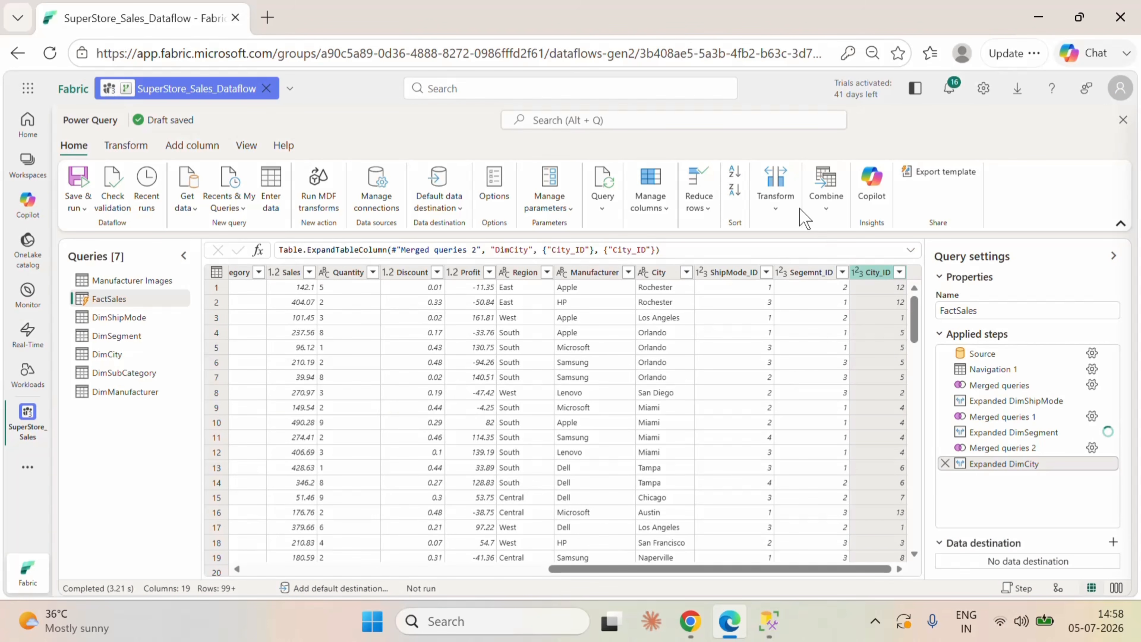
Step: Start another merge on FactSales and select Category and Sub_Category, in that order, as its matching columns
left_click(827, 204)
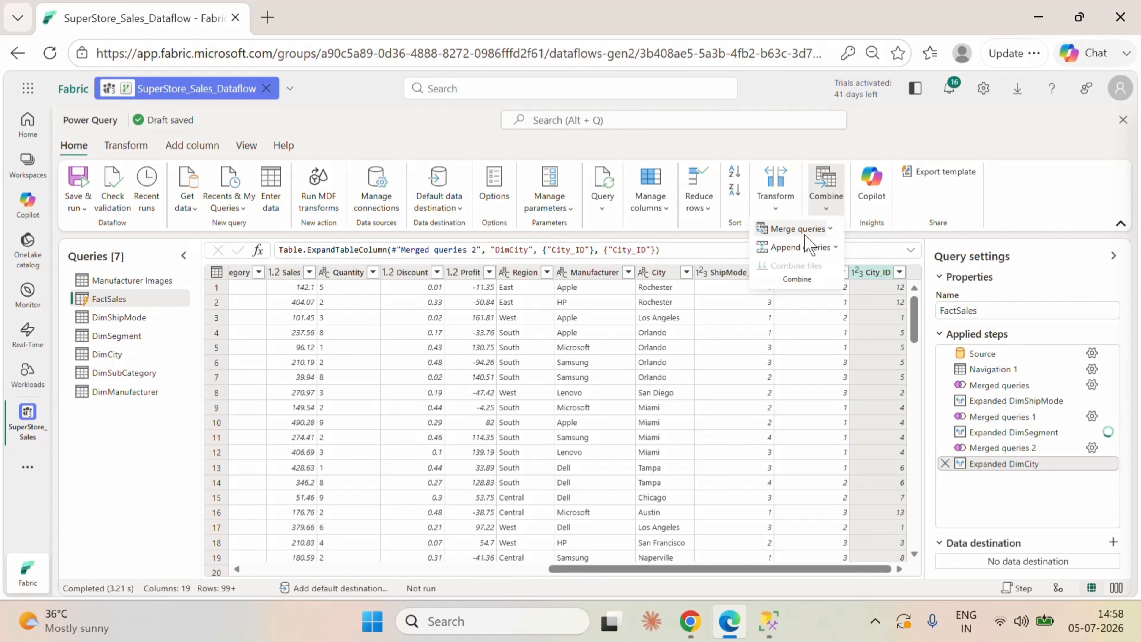
left_click(804, 233)
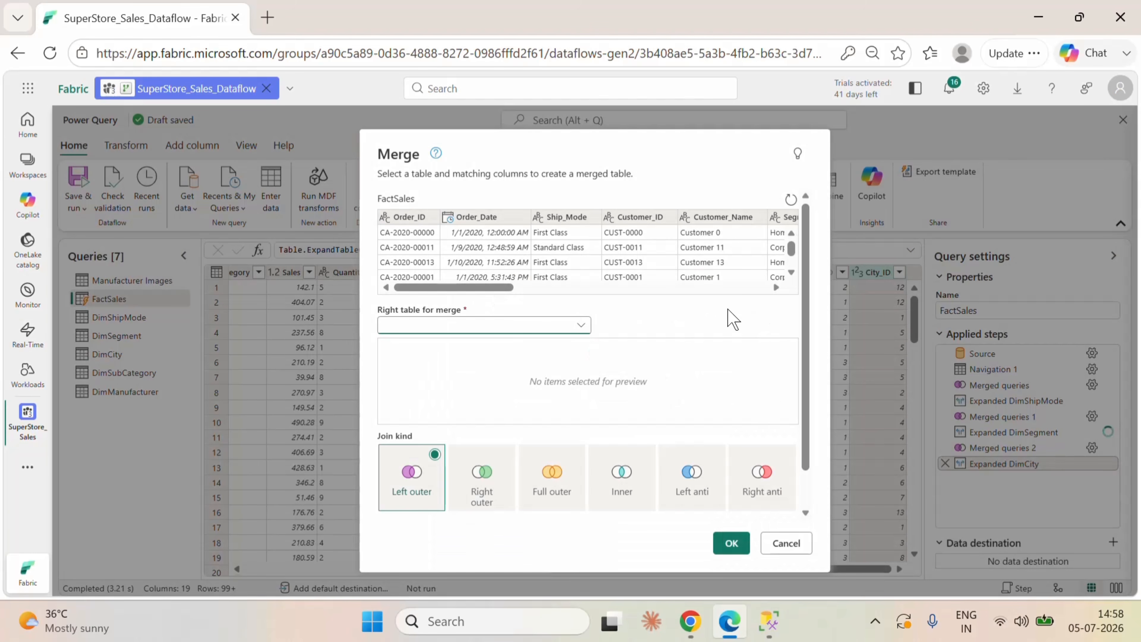
left_click(467, 279)
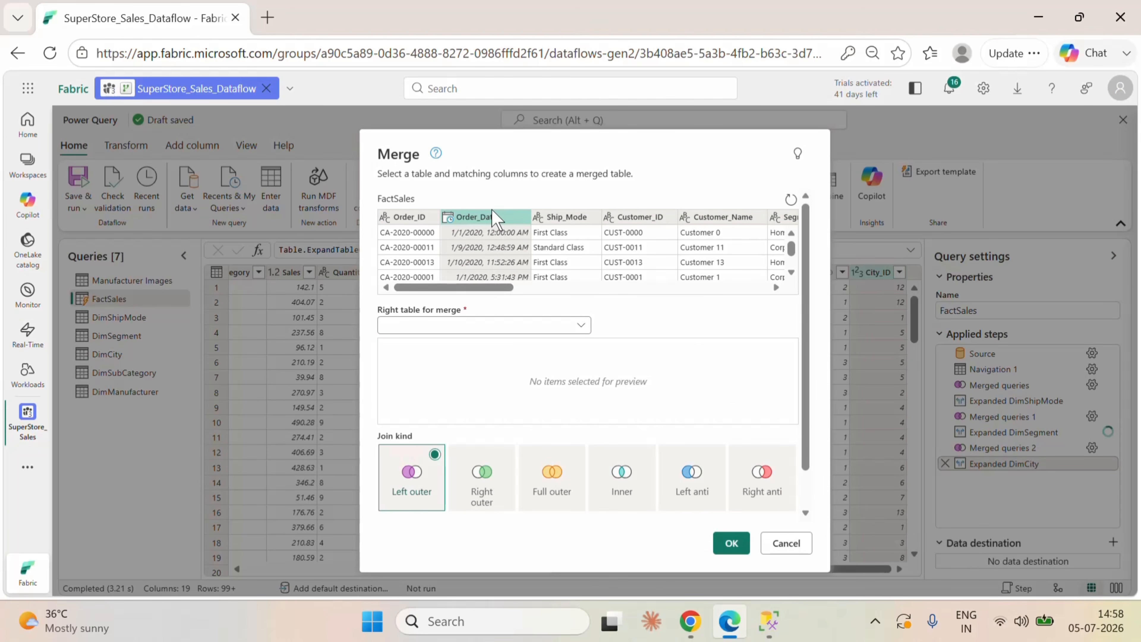
left_click_drag(486, 288, 602, 291)
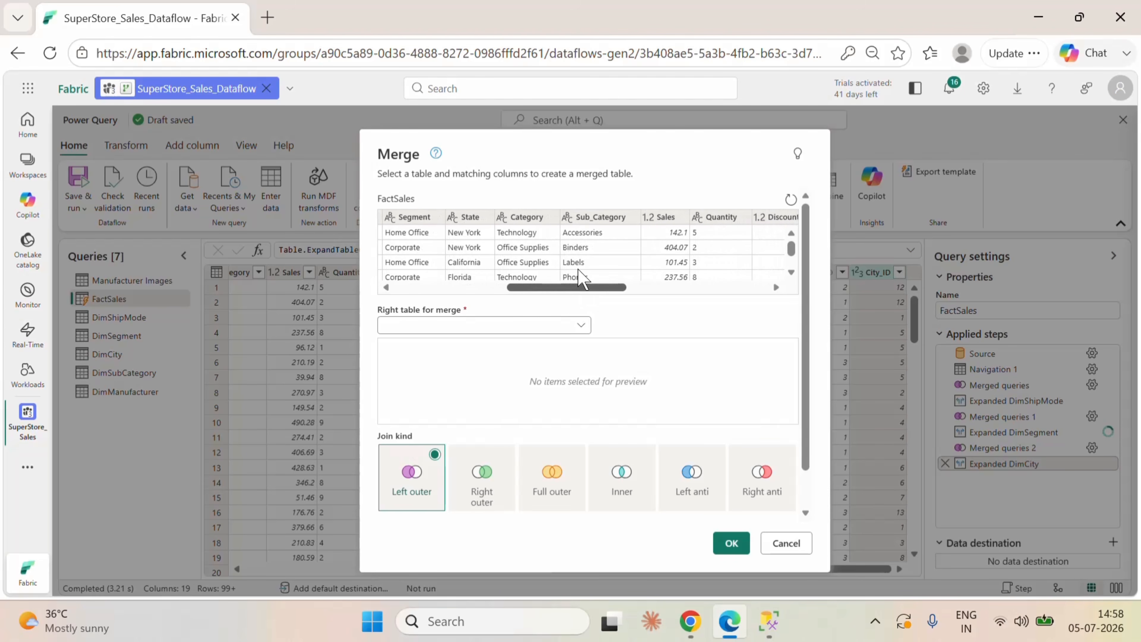
left_click(537, 219)
left_click(597, 220, "ctrl")
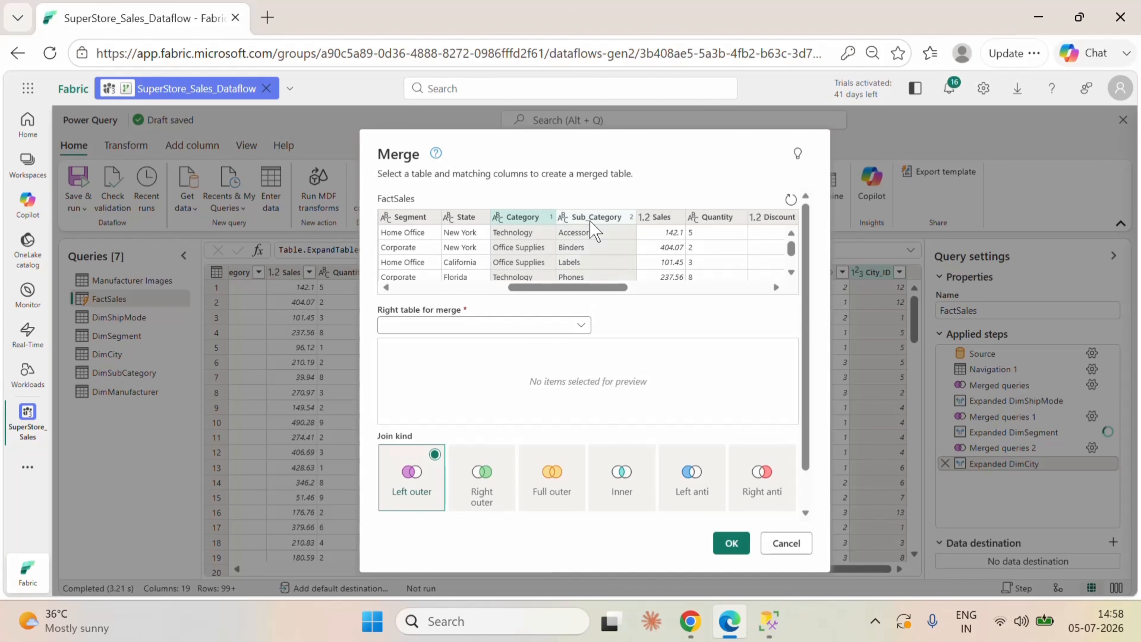
Step: Choose DimSubCategory as the right table for the merge and match its Category and Sub_Category columns
left_click(573, 330)
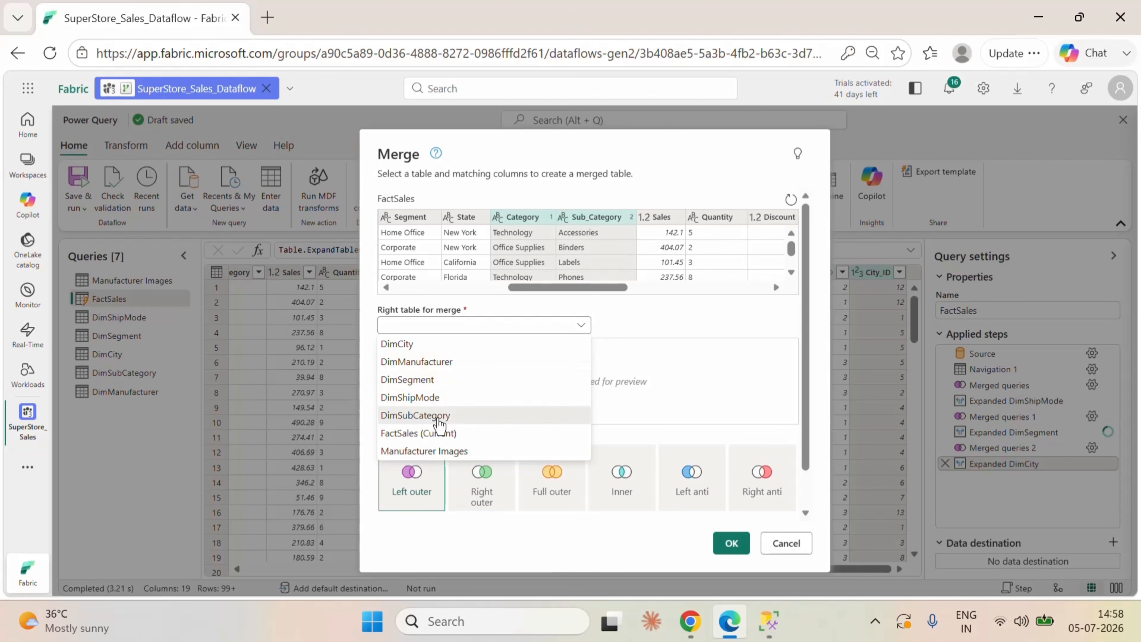
left_click(480, 416)
left_click(424, 352)
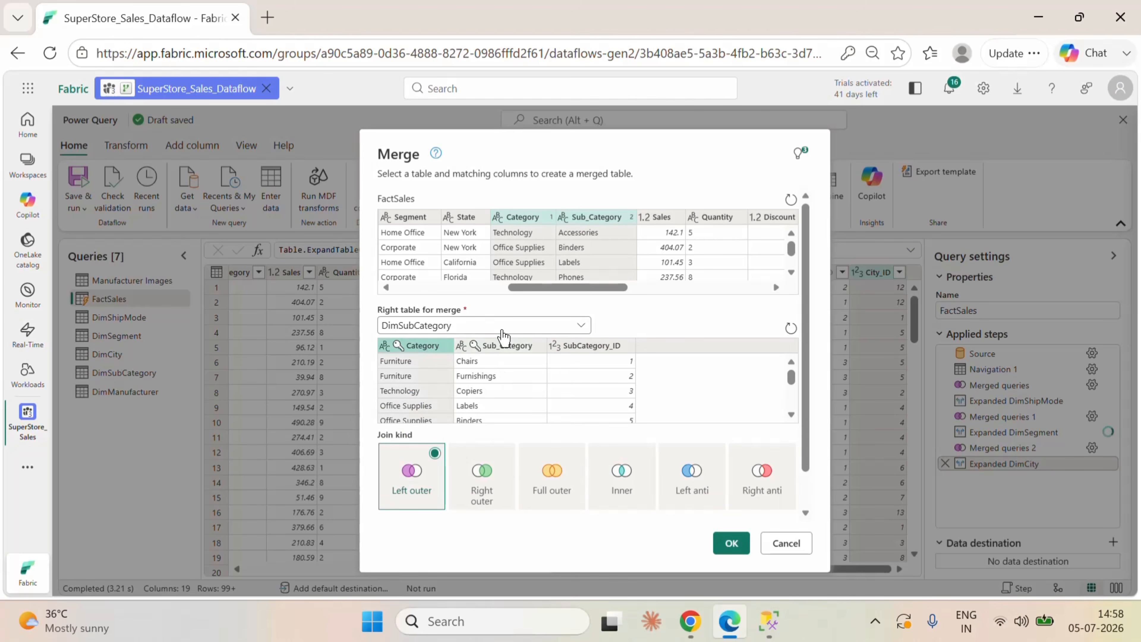
left_click(512, 351, "ctrl")
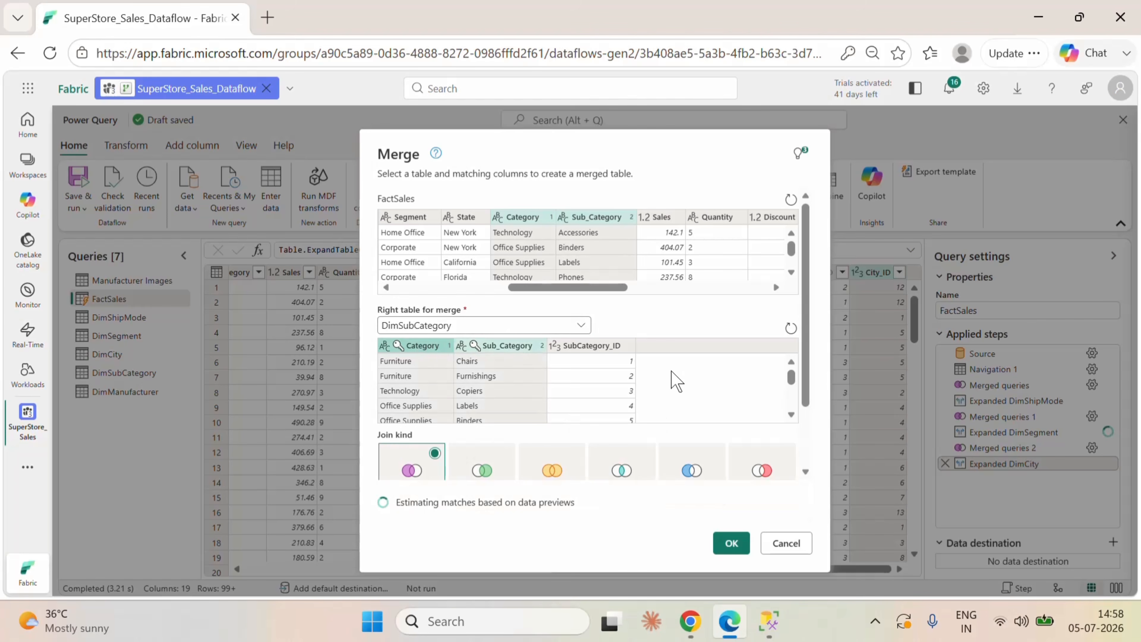
Step: Try matching the DimSubCategory columns in reverse order, with Sub_Category before Category
left_click(529, 349)
left_click(428, 350, "ctrl")
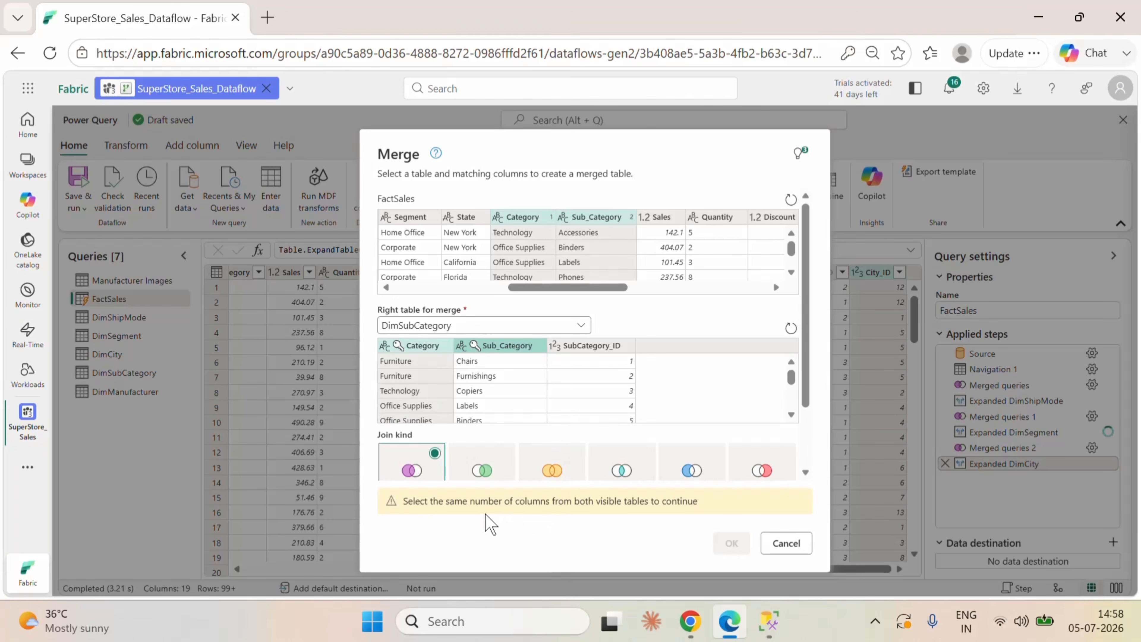
left_click(520, 367)
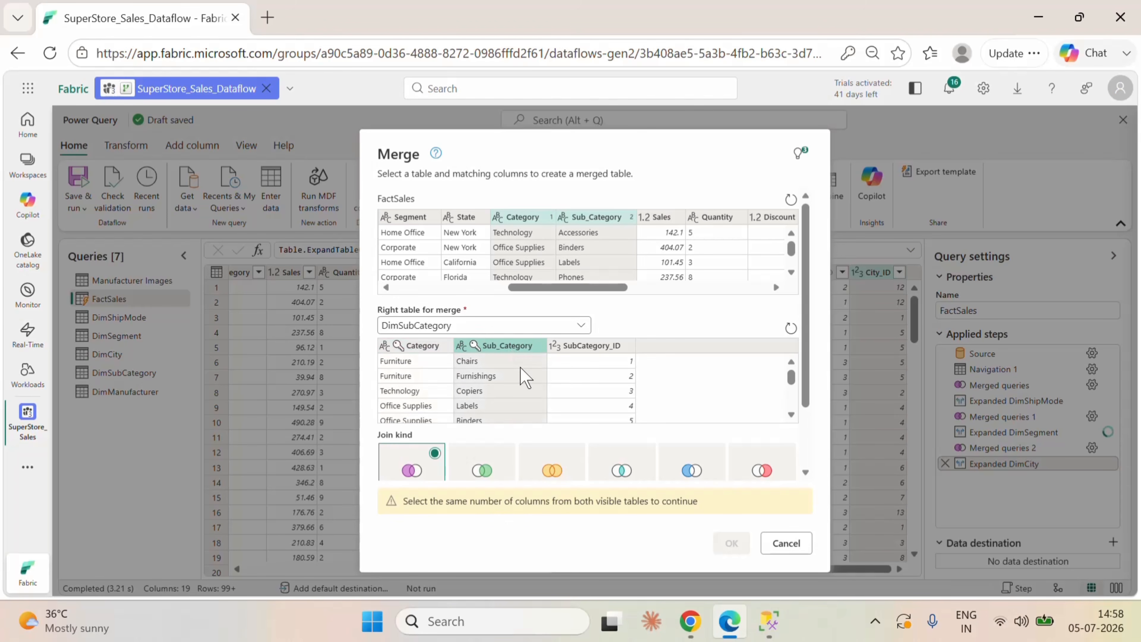
Step: Reselect DimSubCategory's matching columns in the order Category, Sub_Category and complete the left outer merge
left_click(416, 355)
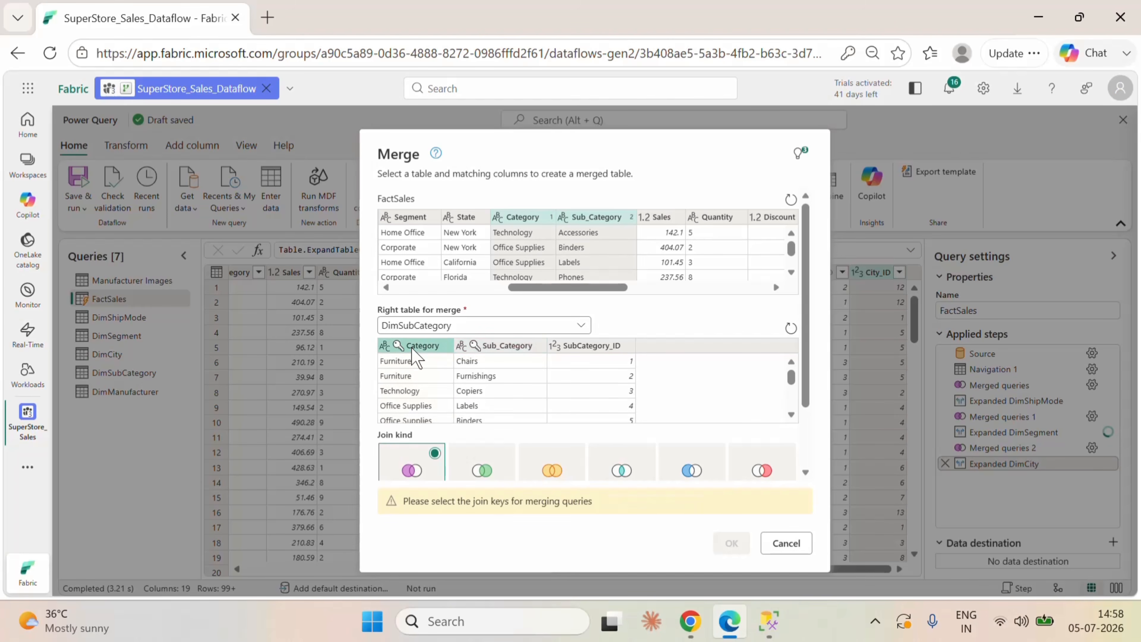
left_click(511, 345, "ctrl")
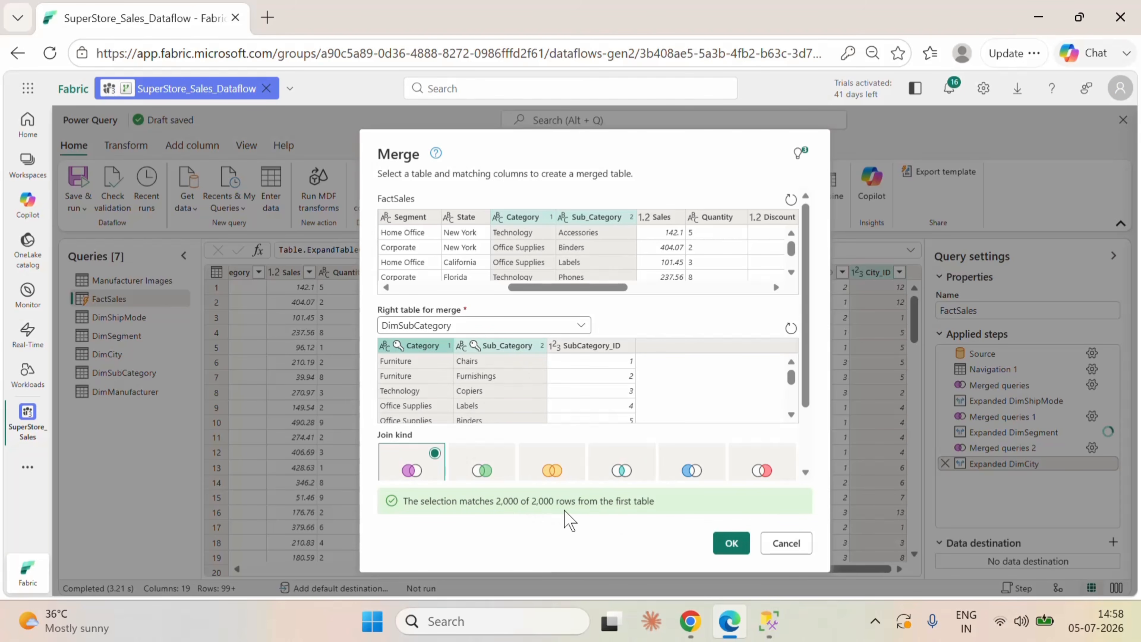
left_click(736, 545)
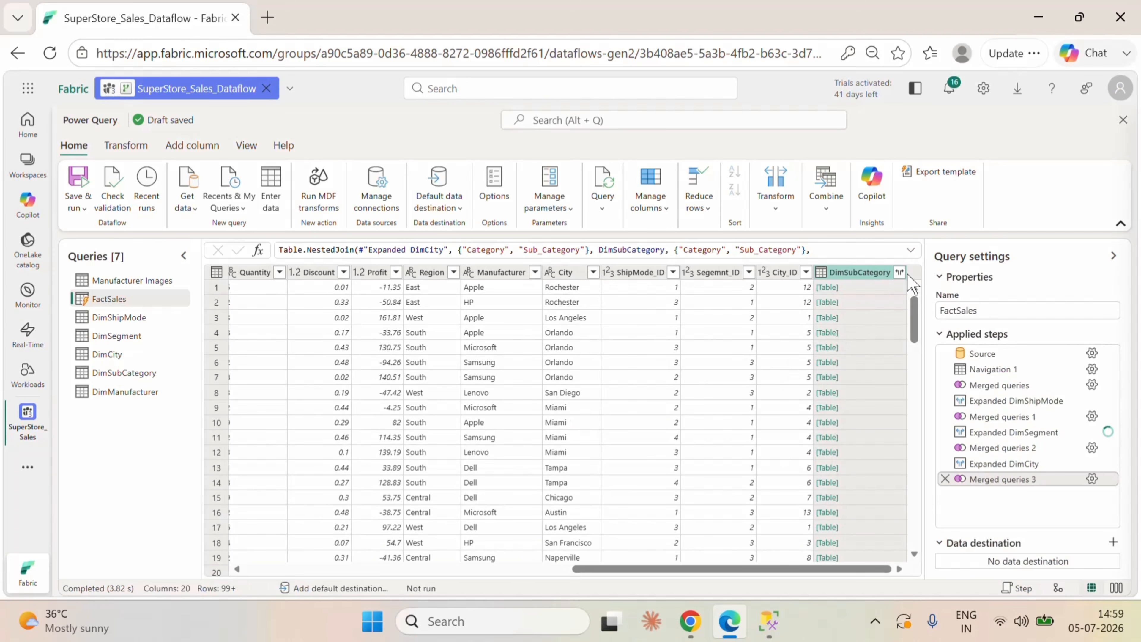
Step: Expand the DimSubCategory column in FactSales to bring in only SubCategory_ID, without the original column name as prefix
left_click(899, 272)
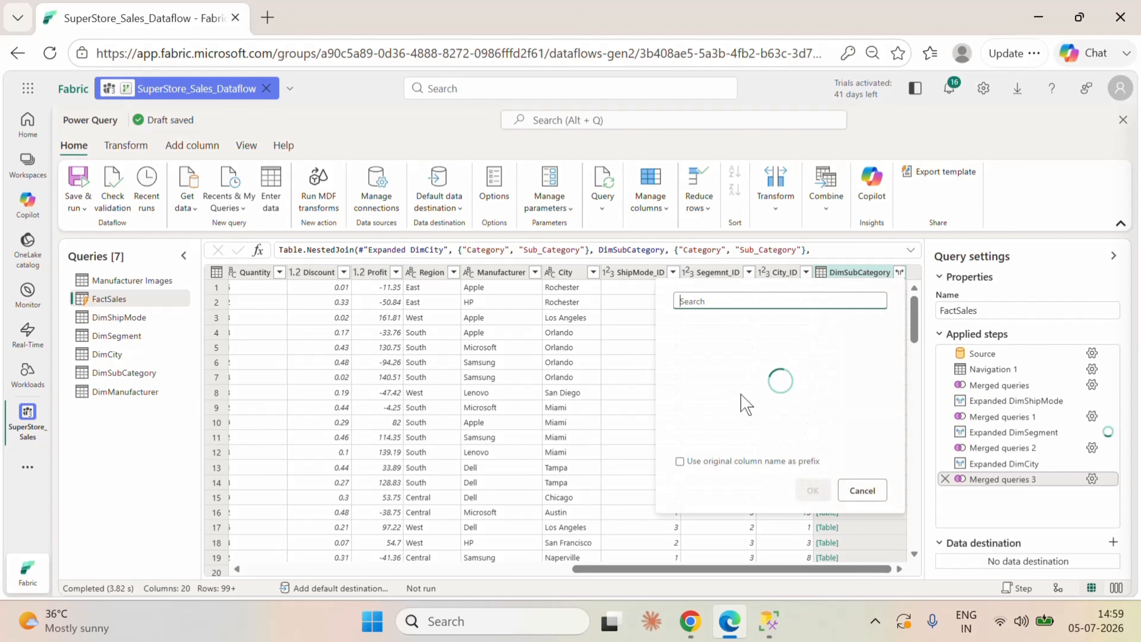
left_click(689, 327)
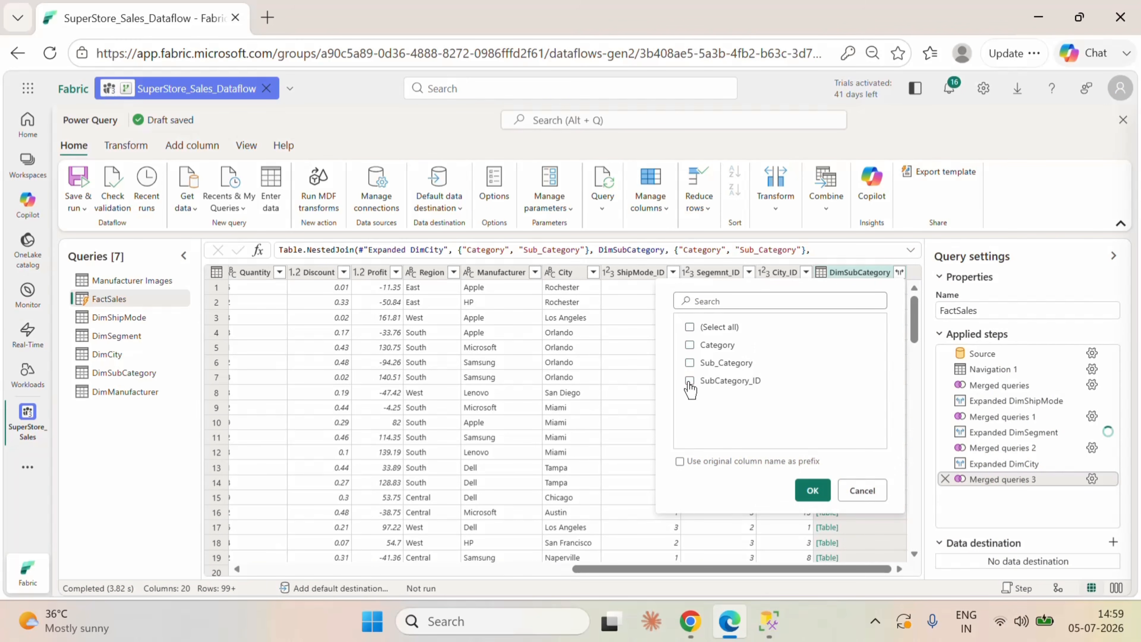
left_click(811, 490)
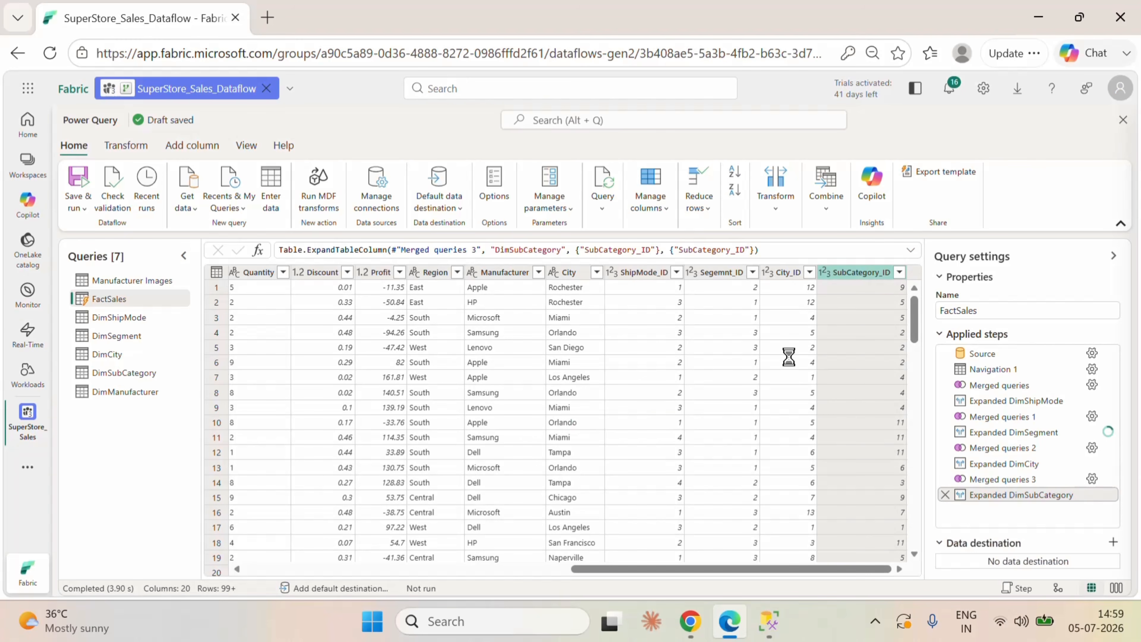
Step: Merge FactSales with DimManufacturer using a left outer join on the Manufacturer column of both tables
left_click(831, 216)
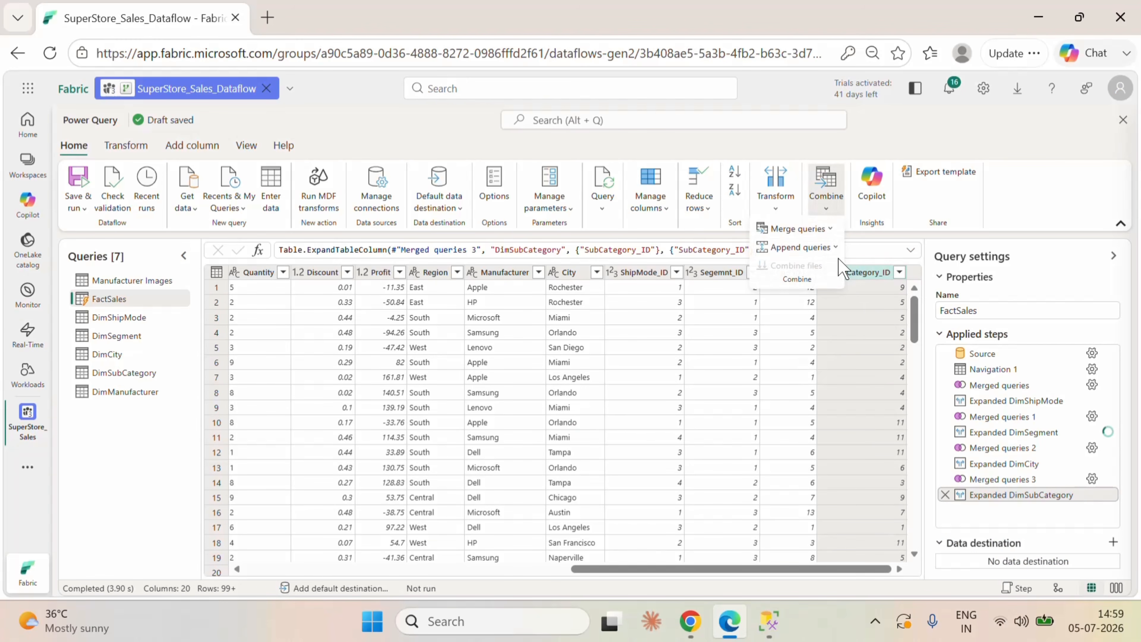
left_click(812, 230)
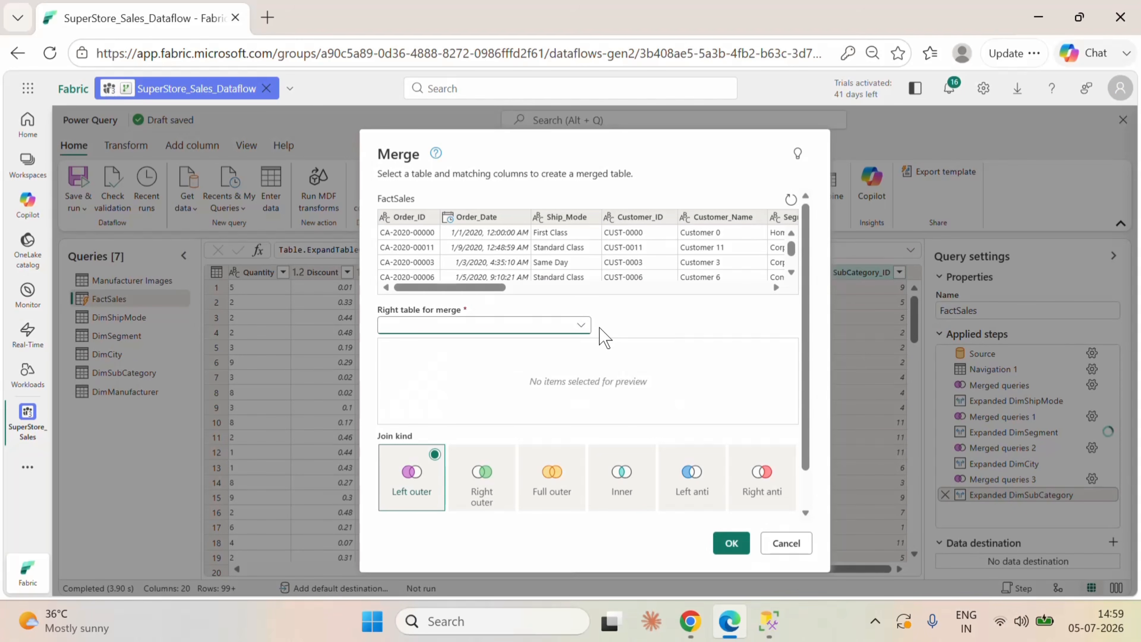
left_click_drag(463, 292, 688, 290)
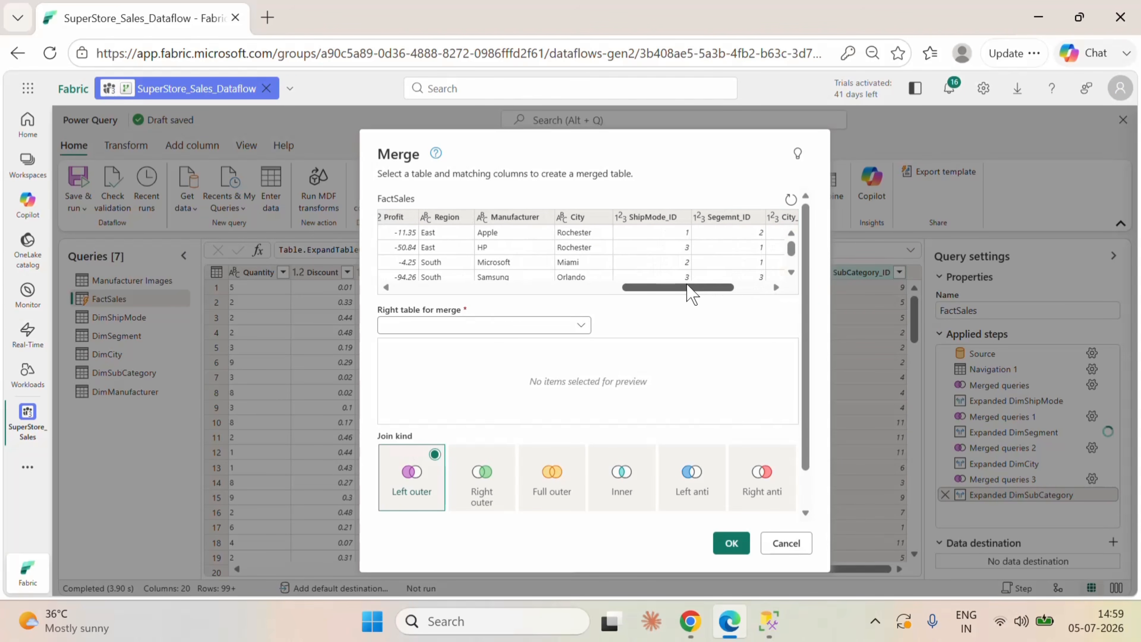
left_click(527, 218)
left_click(543, 326)
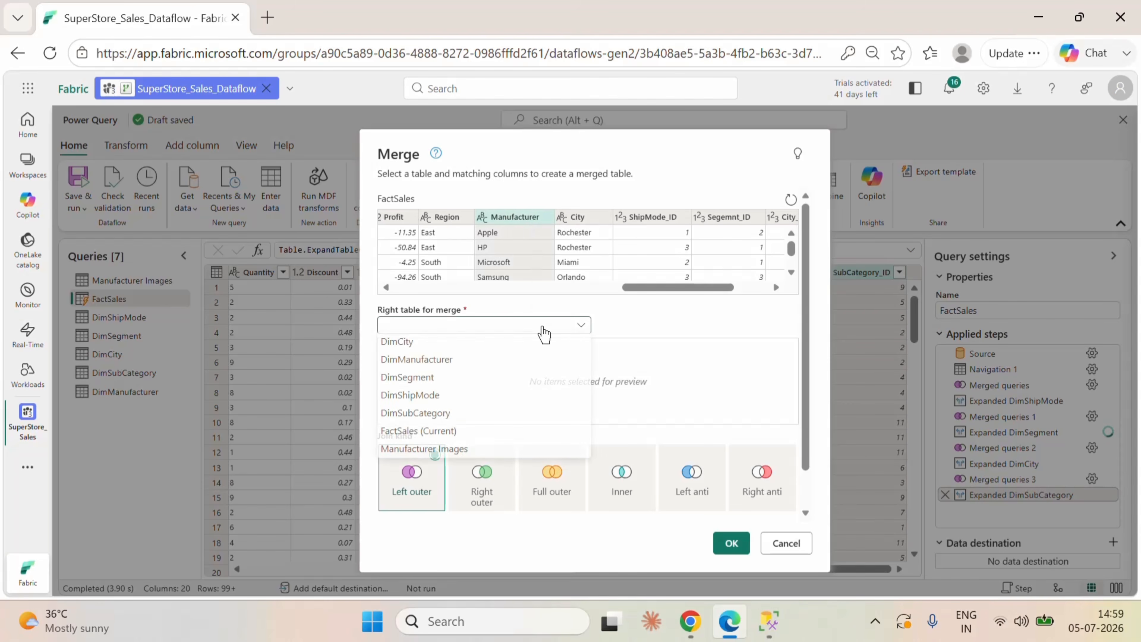
left_click(421, 365)
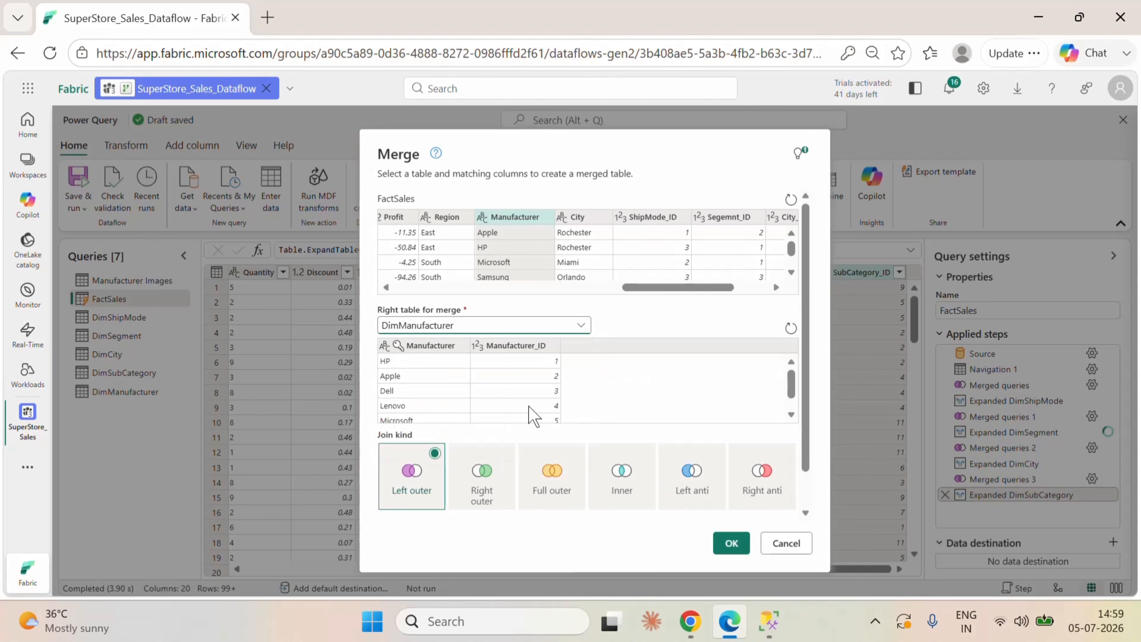
left_click(436, 347)
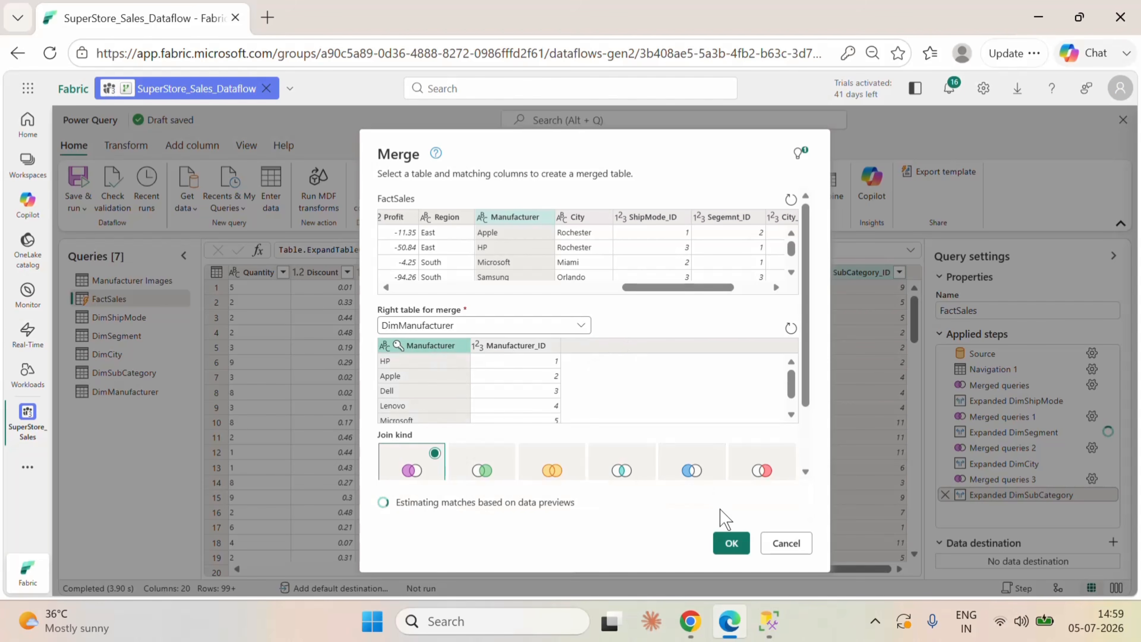
left_click(730, 546)
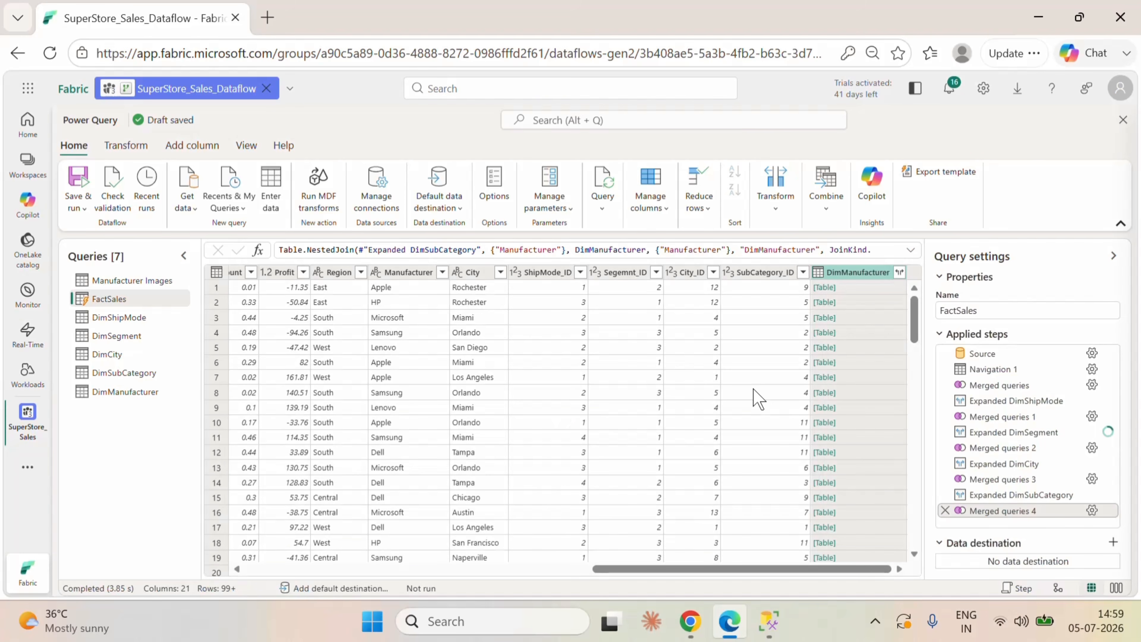
Step: Expand the DimManufacturer column in FactSales to bring in only Manufacturer_ID, without the original column name as prefix
left_click(900, 273)
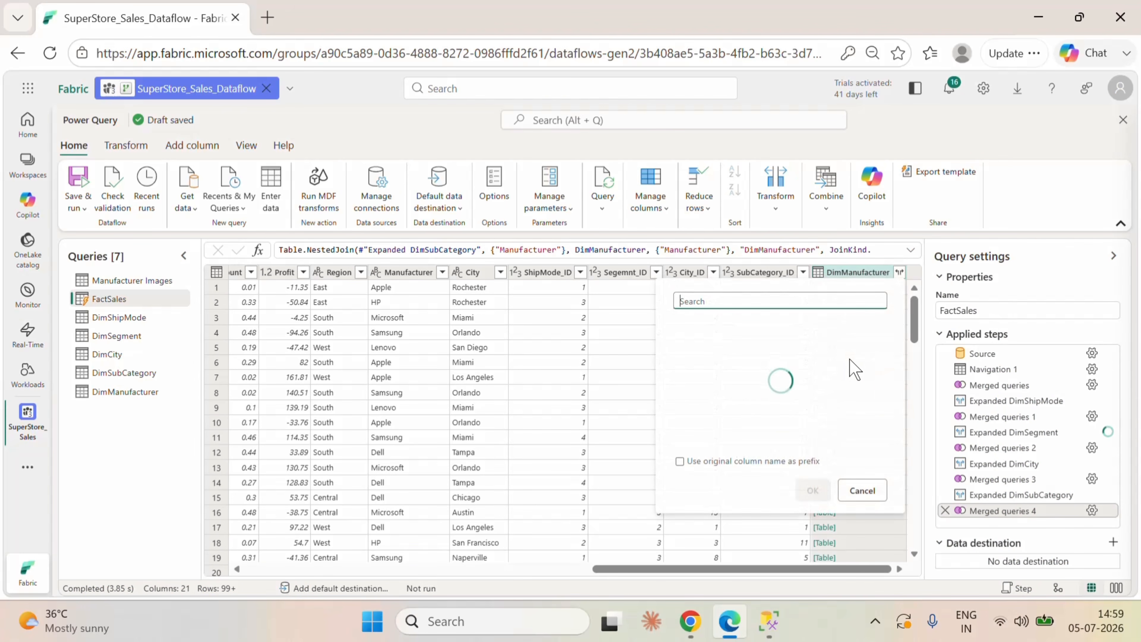
left_click(689, 344)
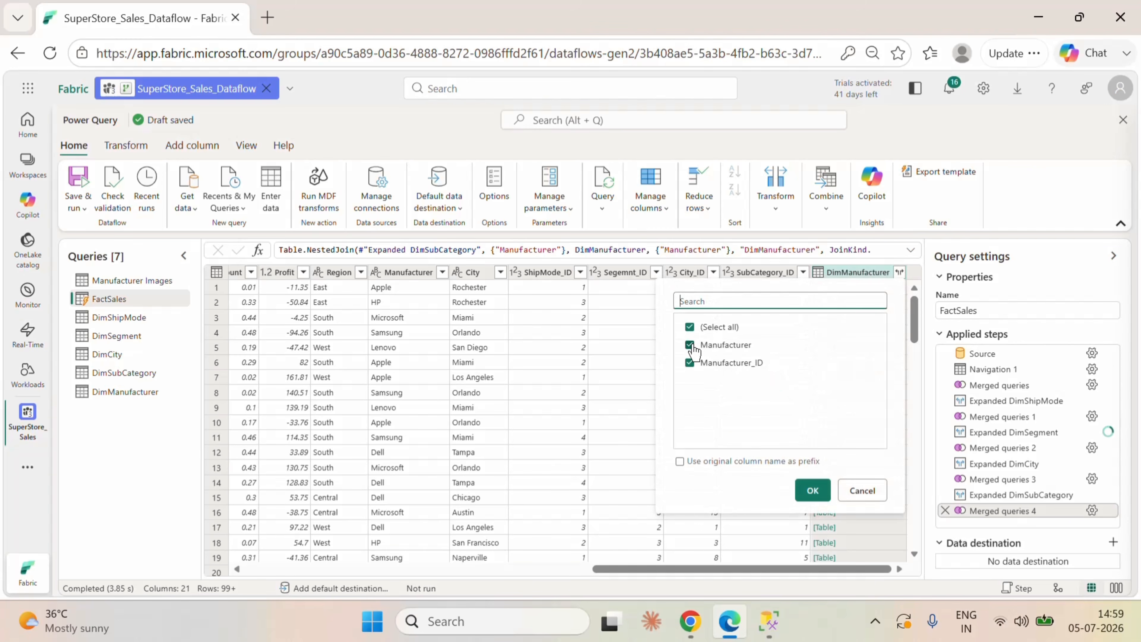
left_click(813, 490)
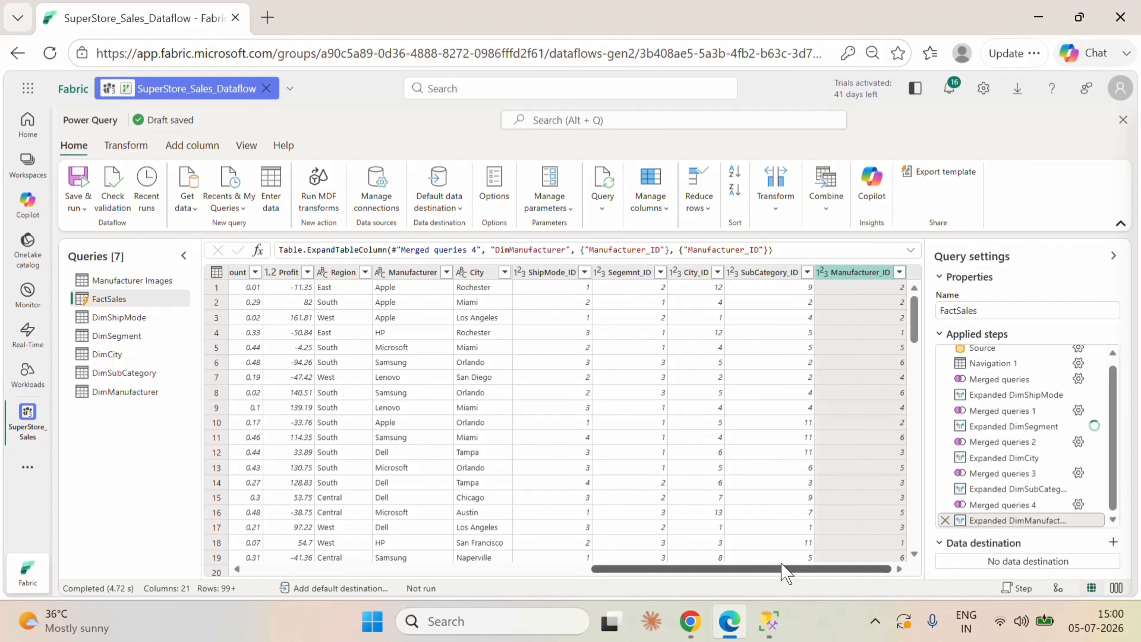
left_click_drag(782, 568, 856, 572)
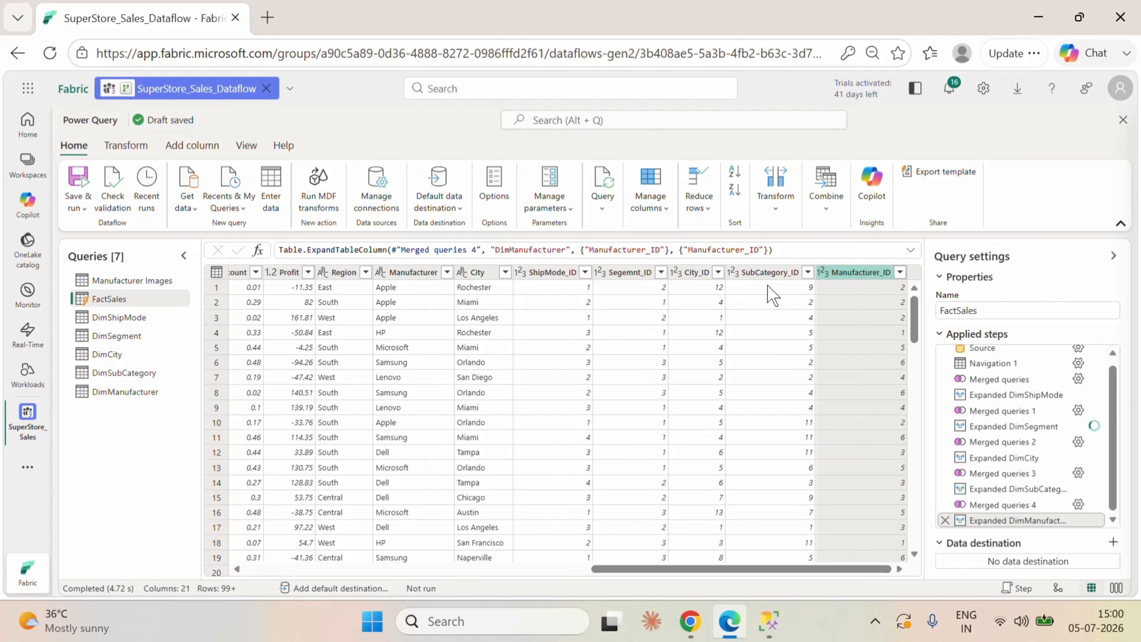
Step: Remove Ship_Mode, Customer_ID, Customer_Name, Segment, State, Category, Sub_Category, Region, Manufacturer and City from FactSales
left_click_drag(840, 570, 401, 603)
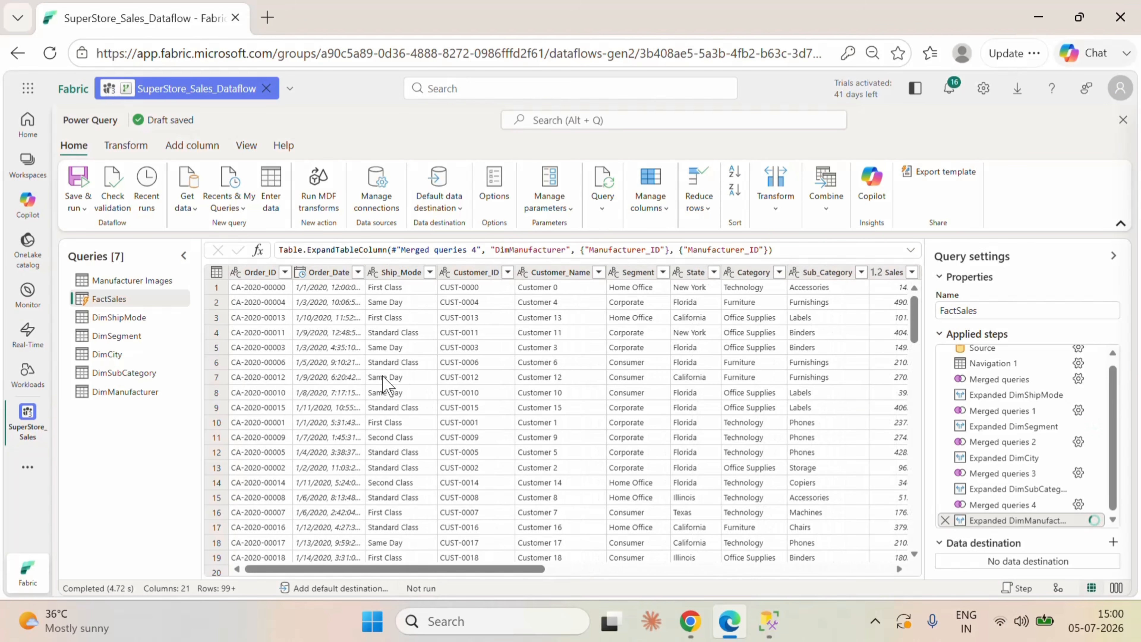
left_click(395, 273)
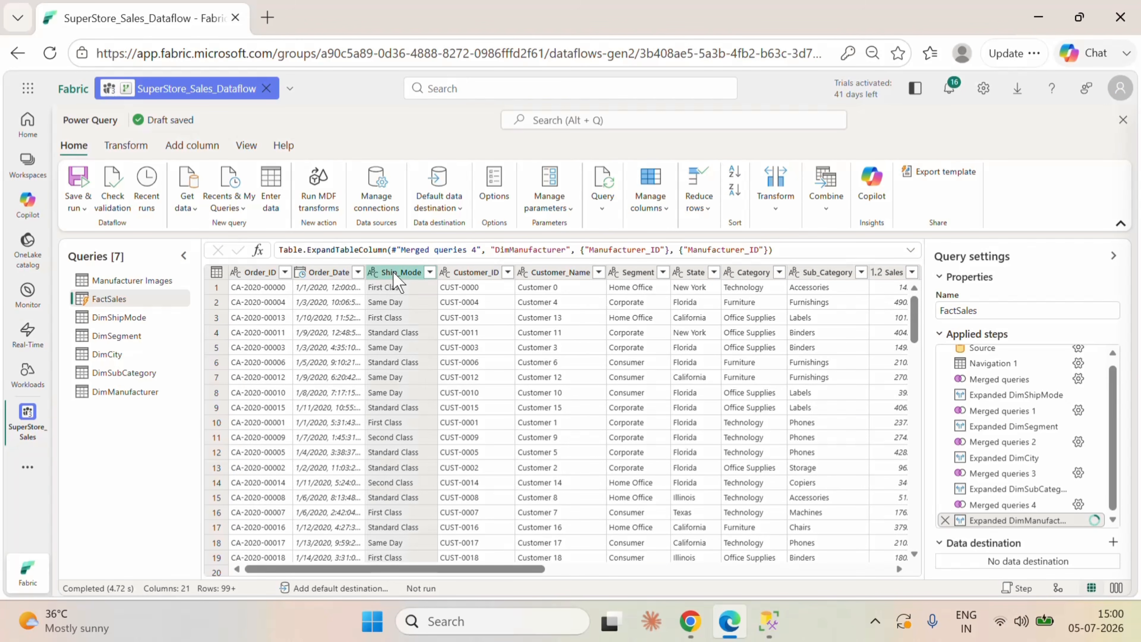
left_click(476, 288)
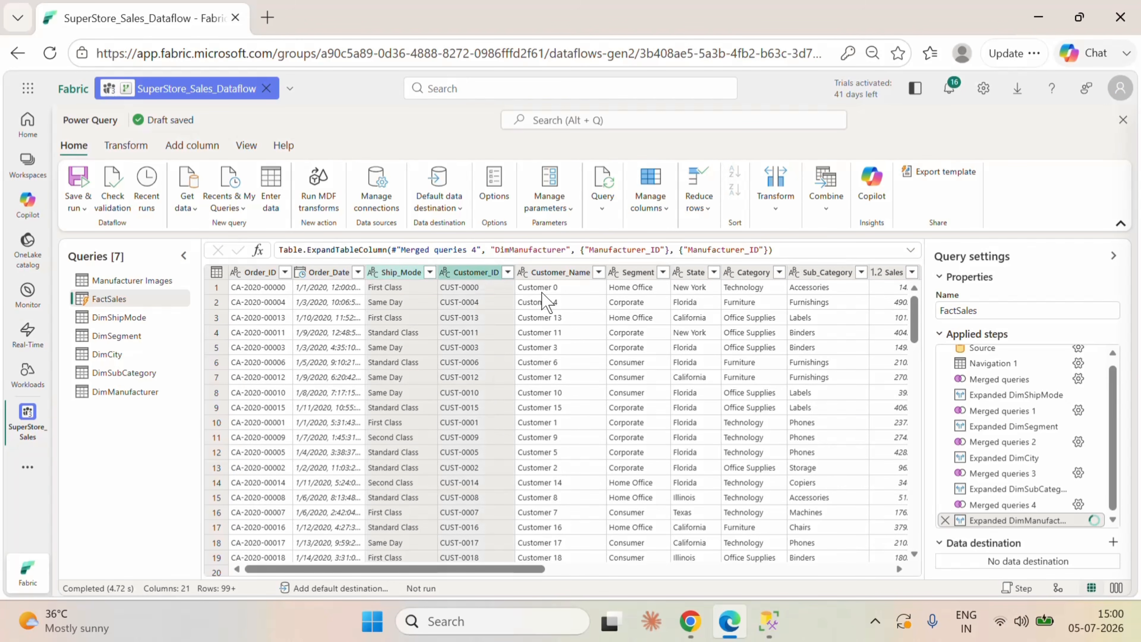
left_click(559, 296)
left_click(640, 287)
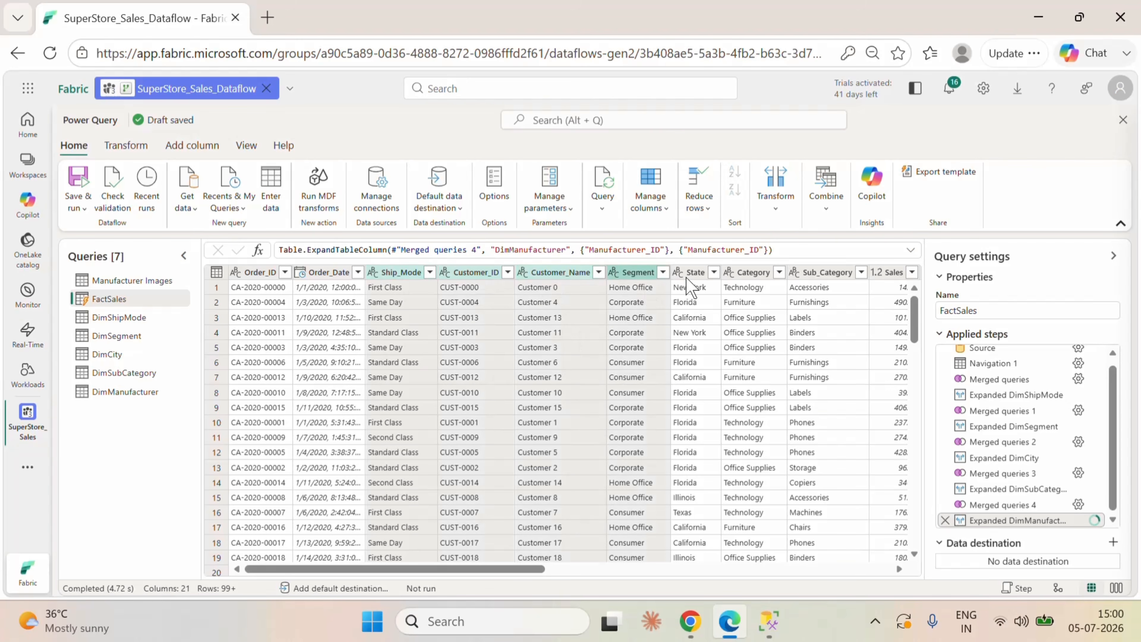
left_click(694, 283)
left_click(748, 272)
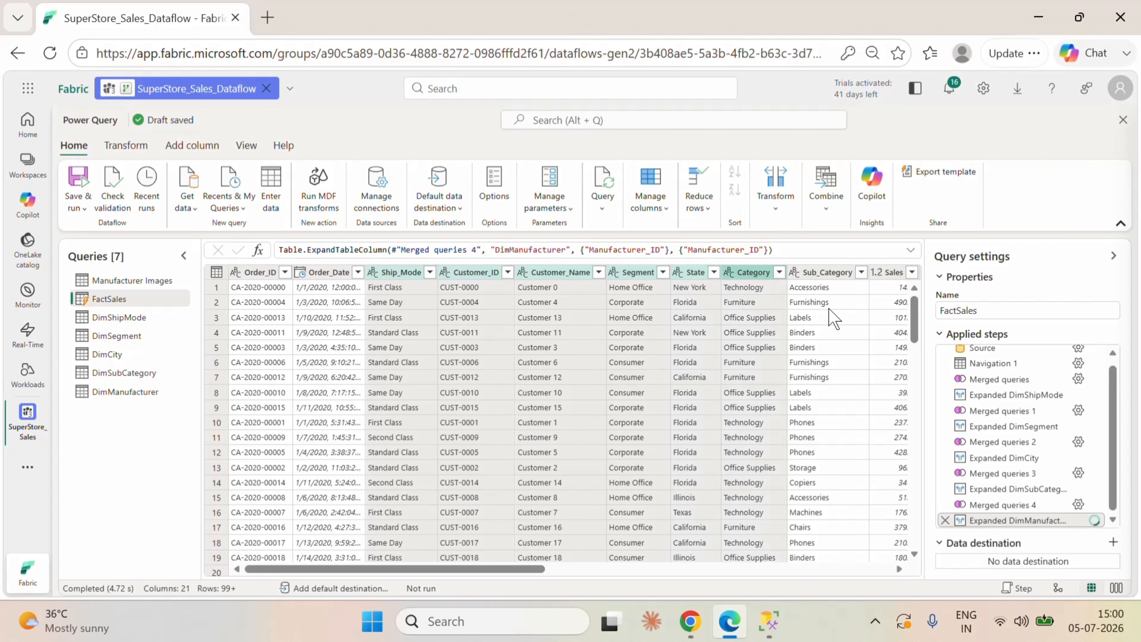
left_click(828, 277)
left_click_drag(531, 569, 799, 576)
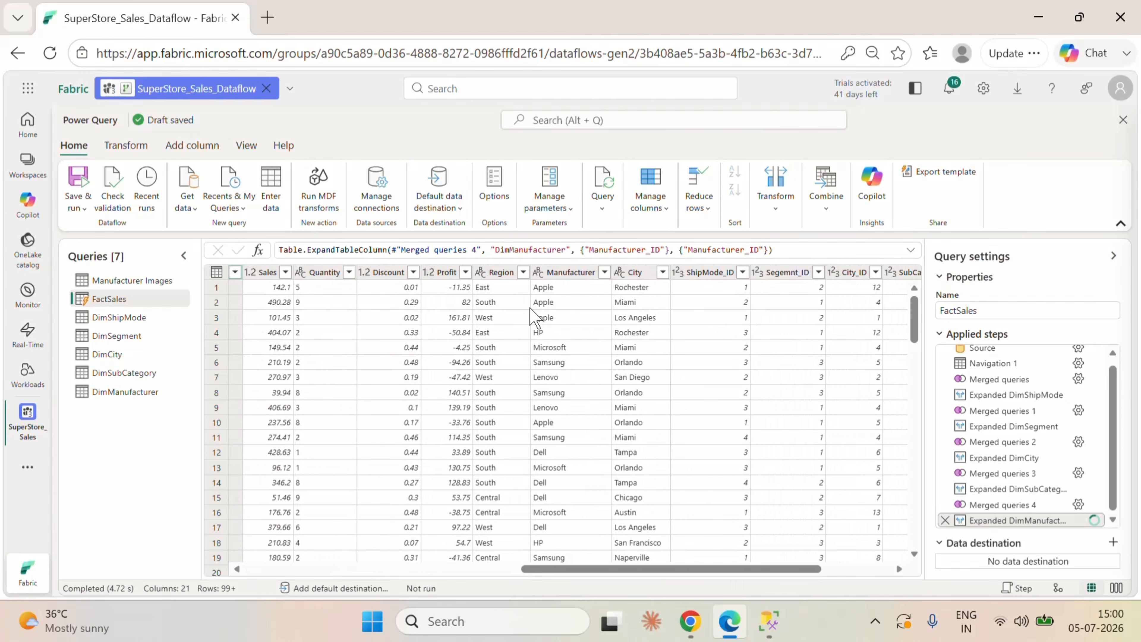
left_click(515, 275)
left_click(564, 272)
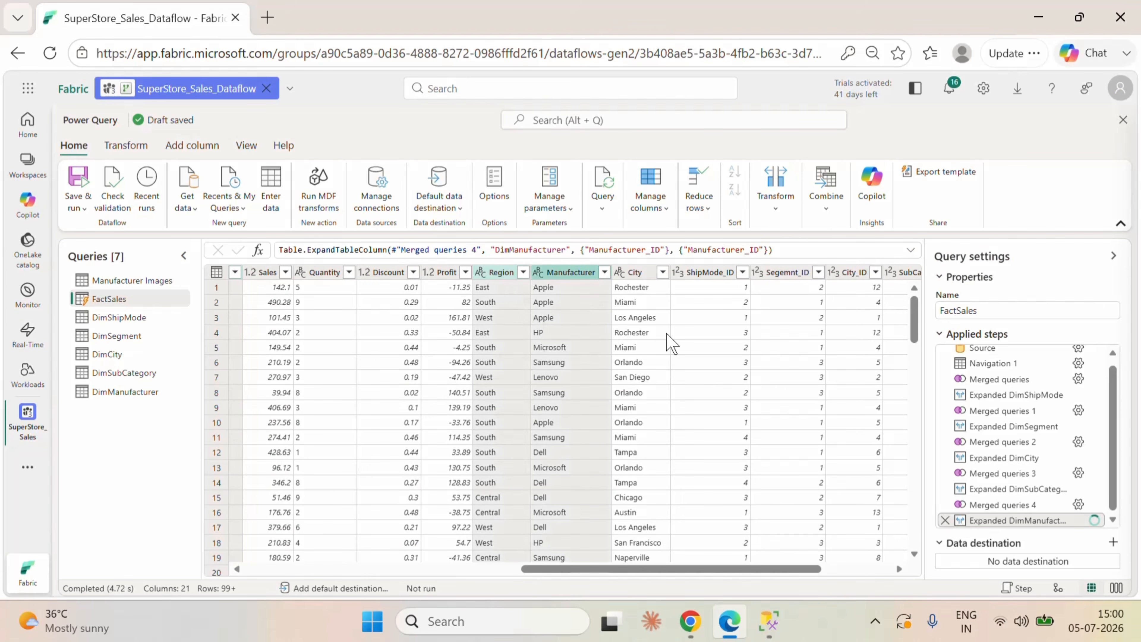
left_click(643, 272, "ctrl")
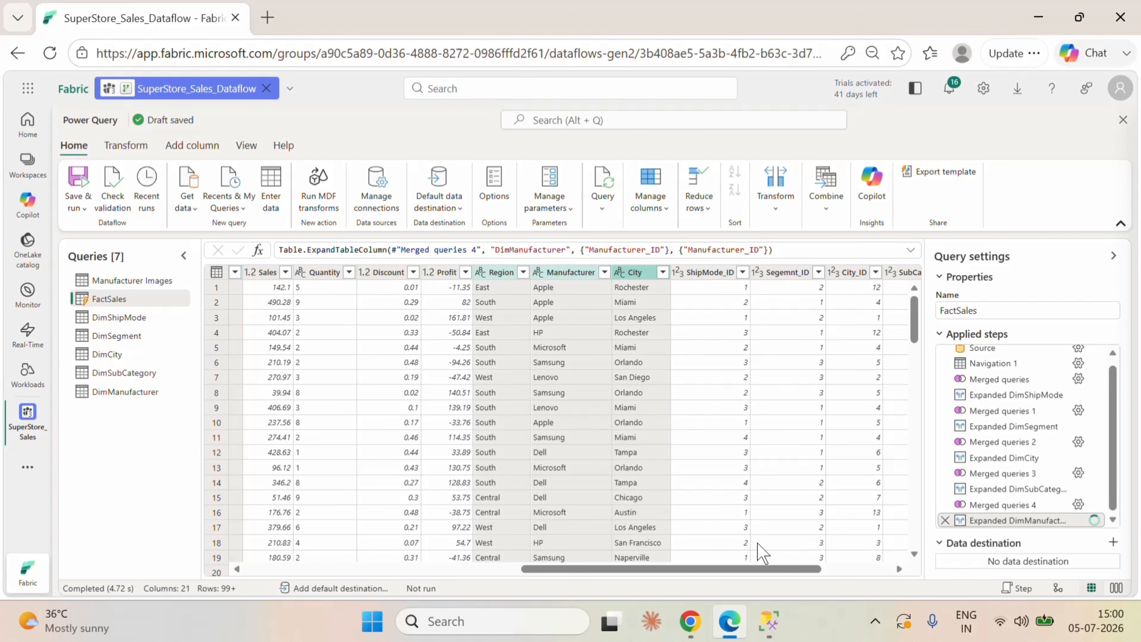
left_click_drag(764, 568, 456, 562)
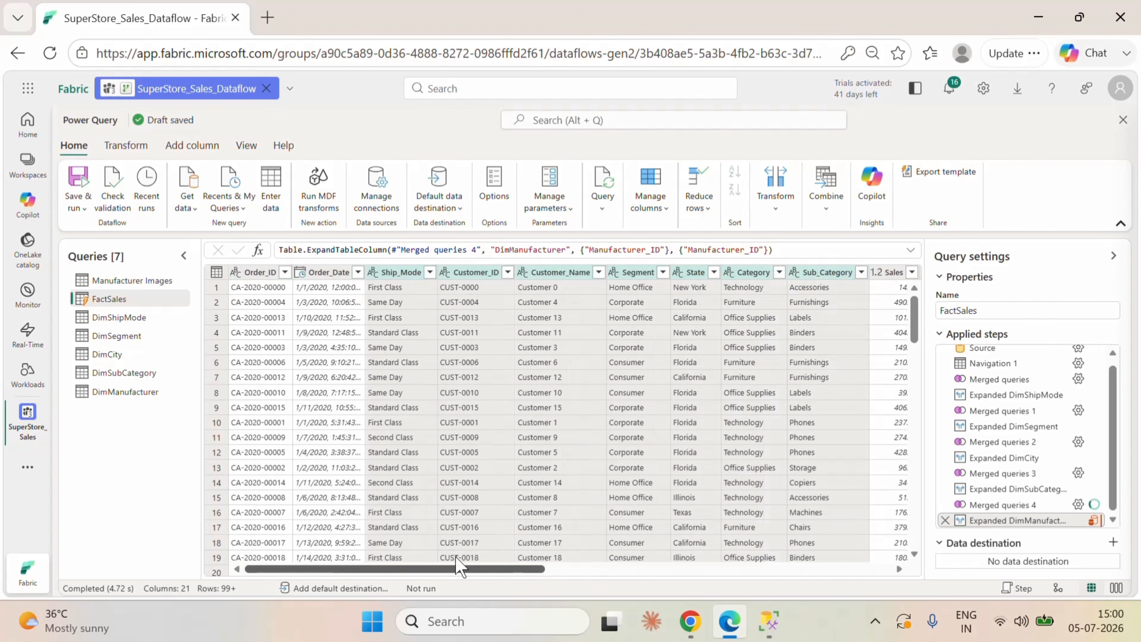
right_click(461, 271)
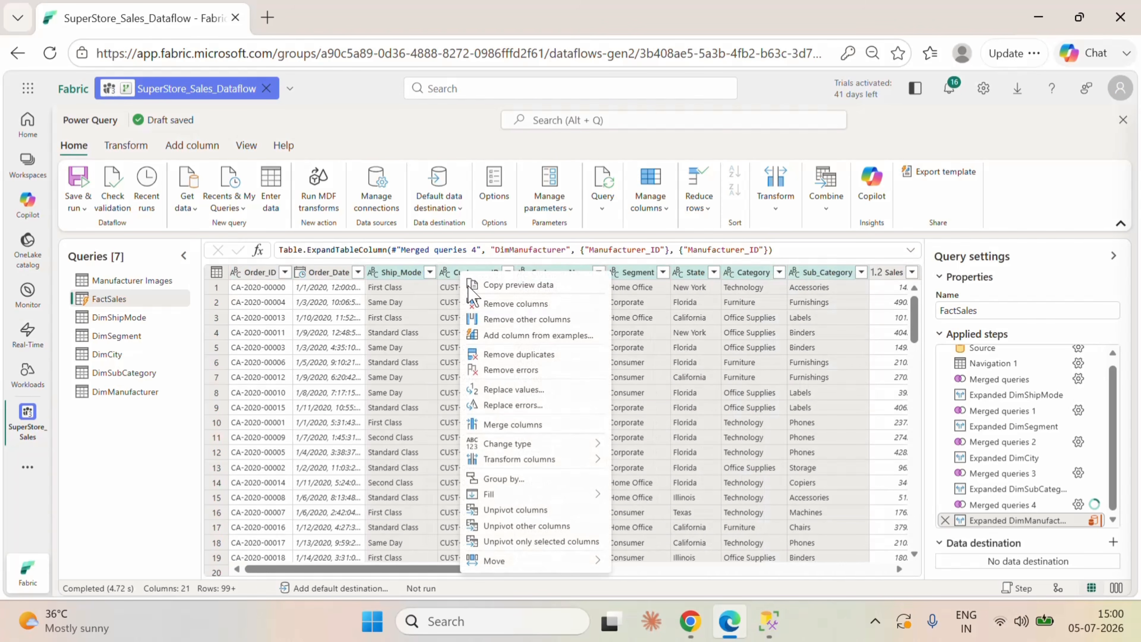
left_click(516, 306)
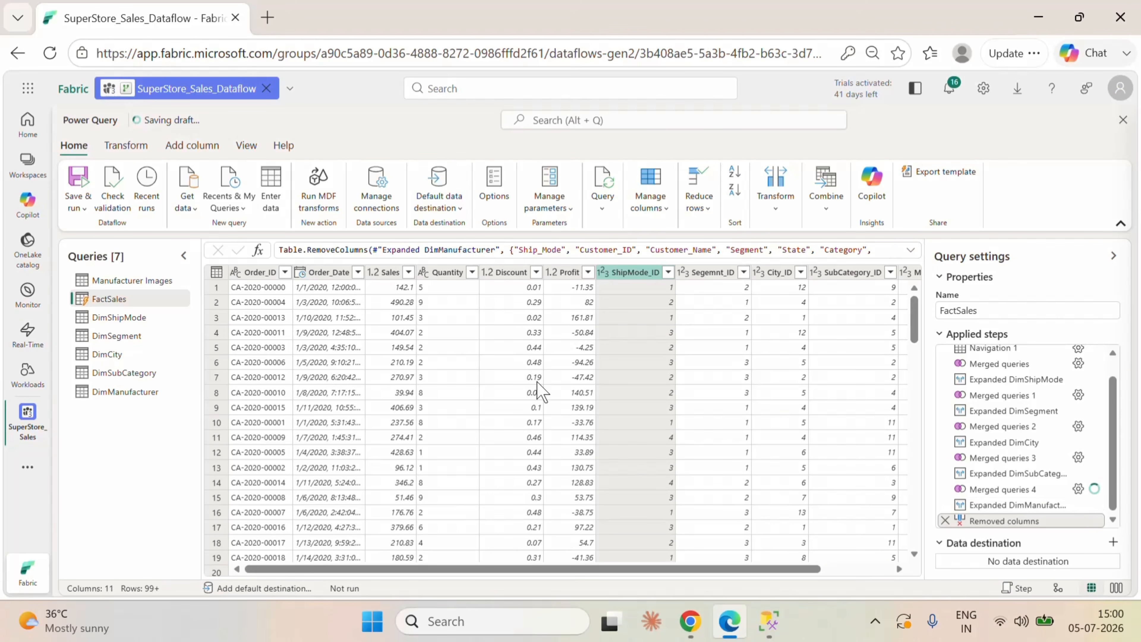
Step: Change the data type of FactSales' Order_Date column to Date
left_click(300, 272)
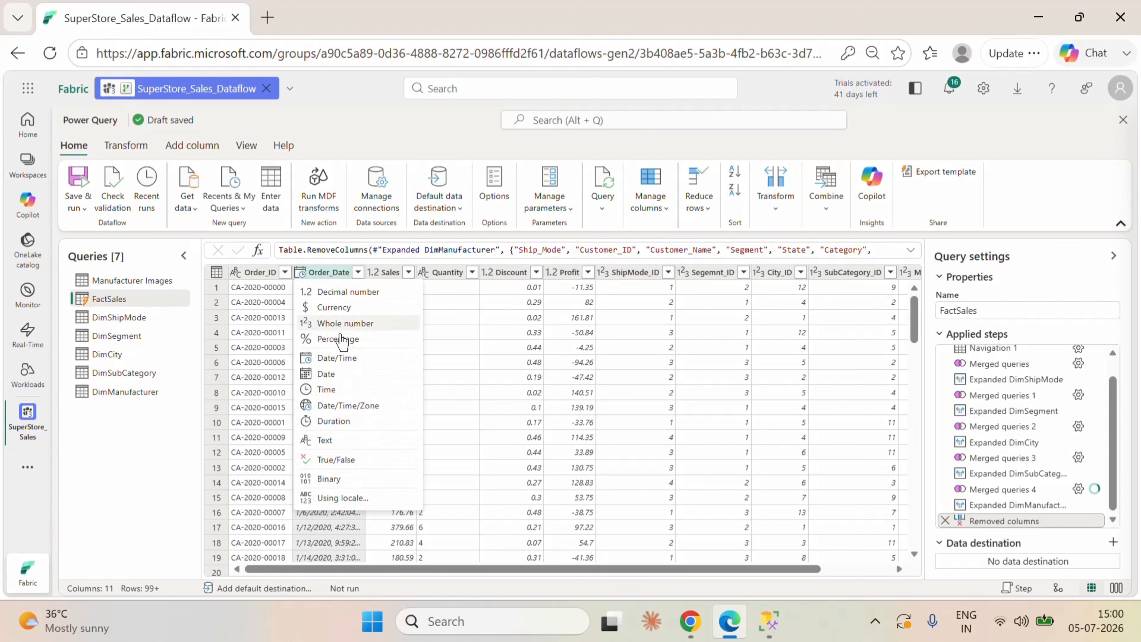
left_click(338, 379)
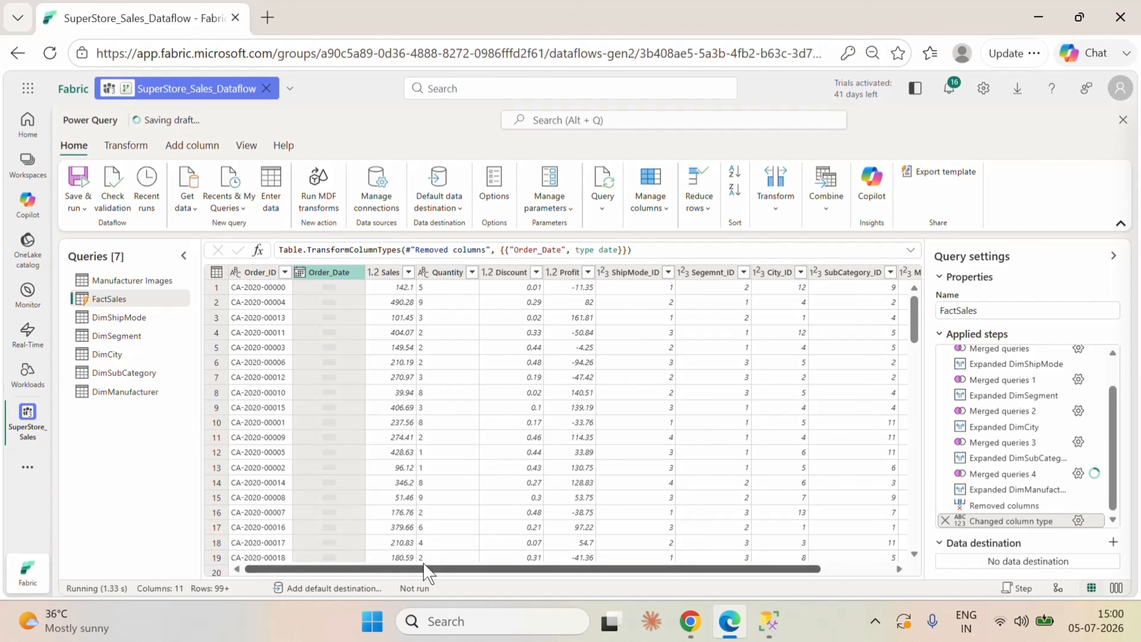
left_click_drag(409, 568, 360, 570)
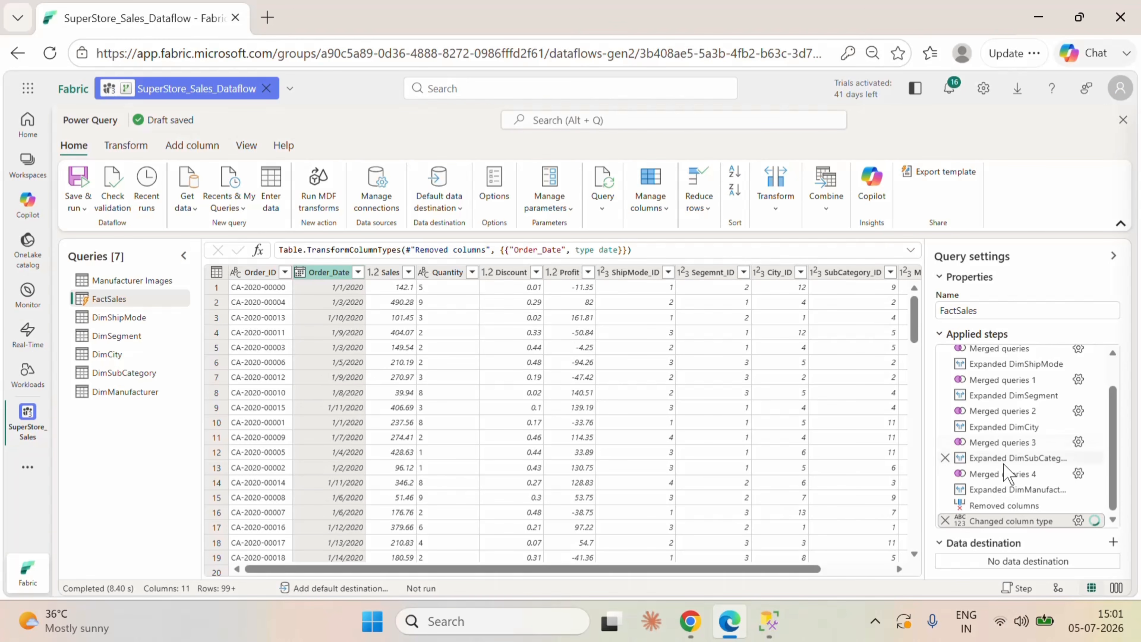
scroll(1006, 470, "up", 2)
scroll(1011, 404, "down", 2)
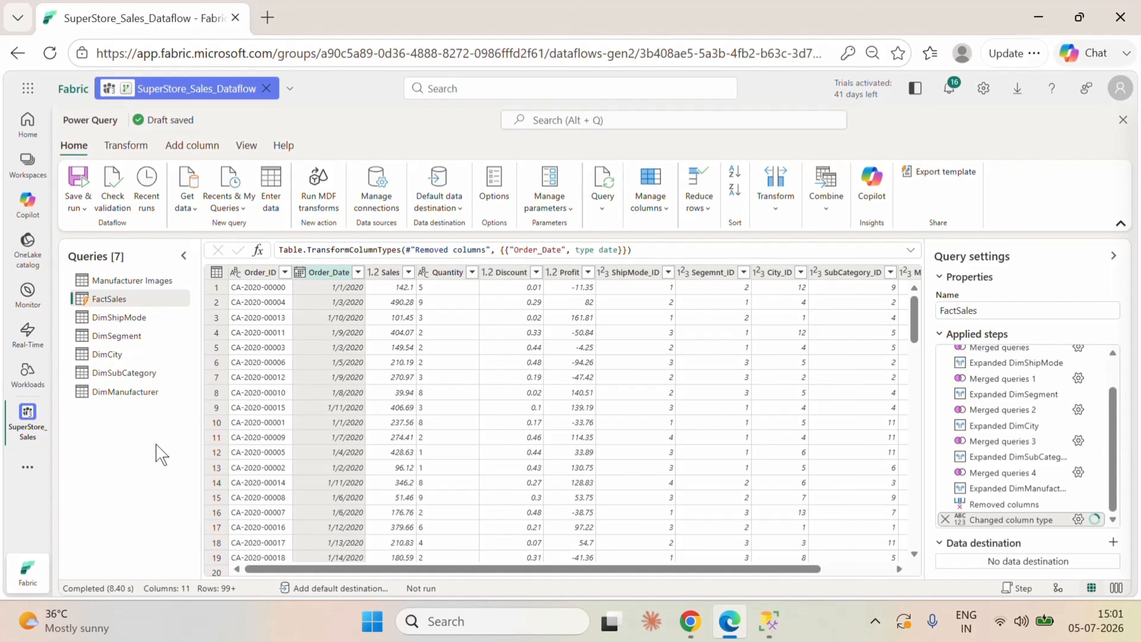
Step: Open Mcode.txt from the Data folder of the Sales project in Notepad and select all of its calendar-table M code
left_click(1133, 615)
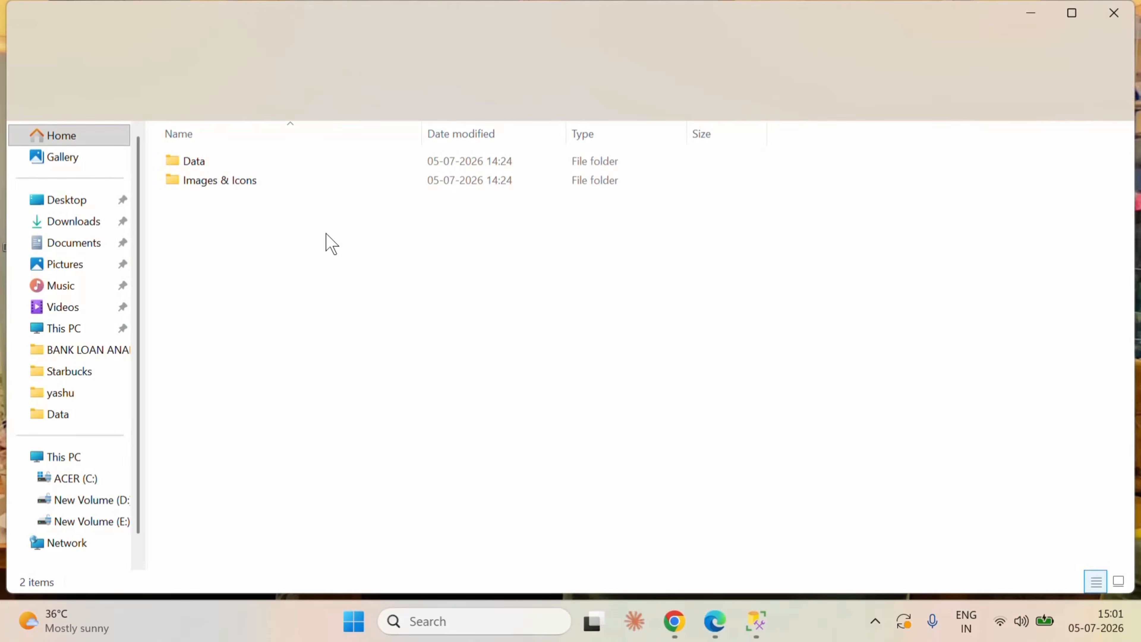
double_click(240, 166)
double_click(227, 180)
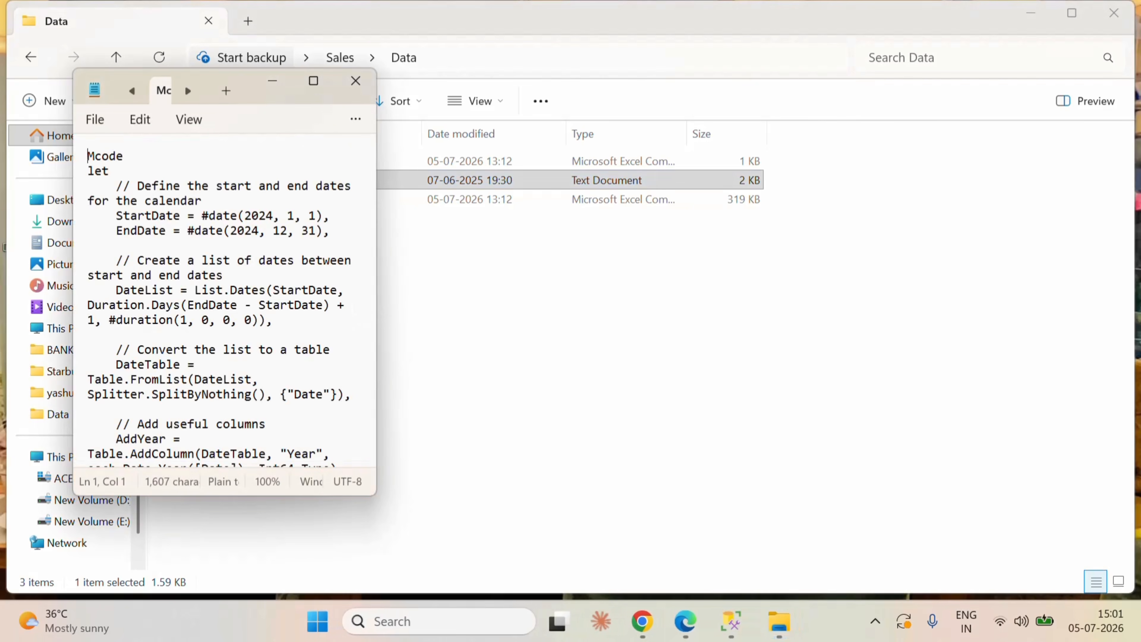
left_click(314, 82)
left_click(504, 474)
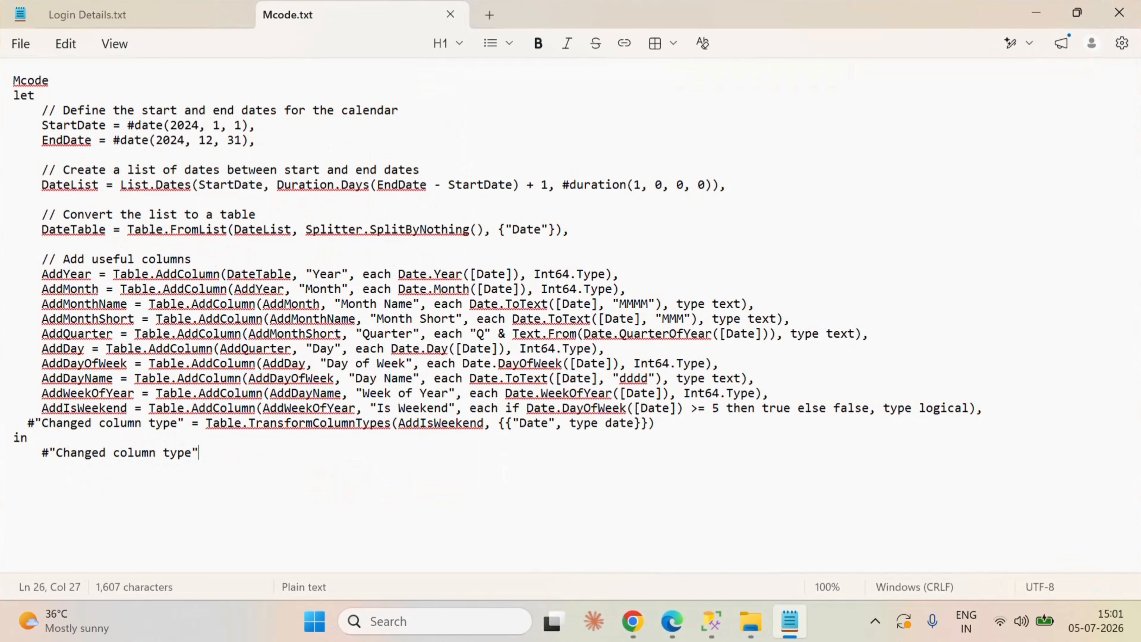
key("ctrl+a")
key("ctrl+c")
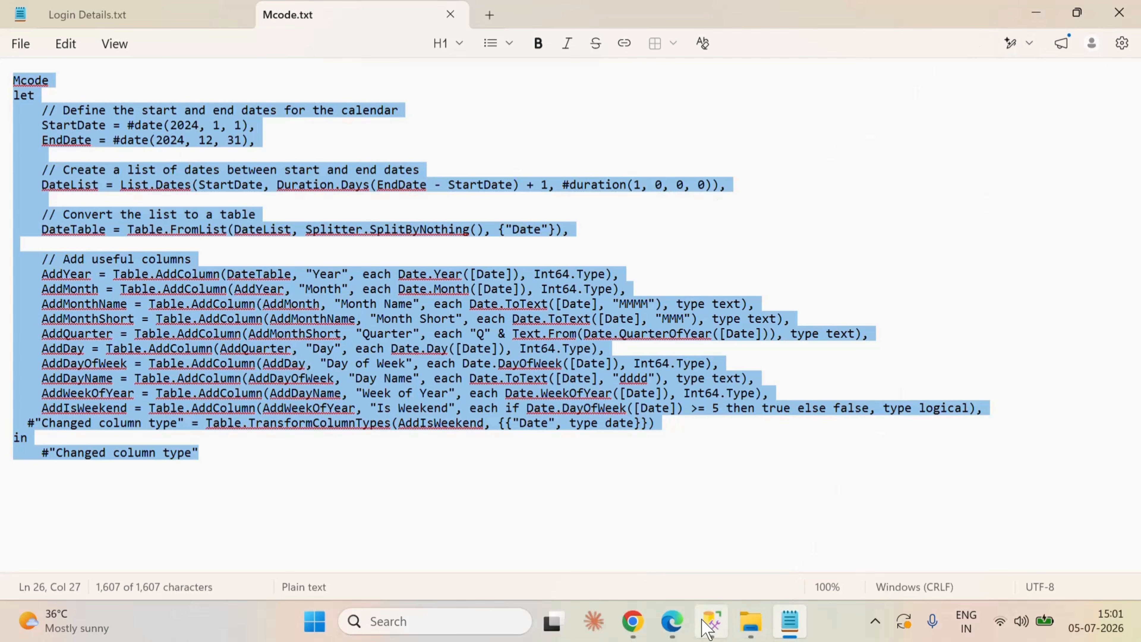
Step: In the Fabric dataflow, start a blank query, replace its default code with the copied calendar M code, and remove the leading "Mcode" text
left_click(672, 622)
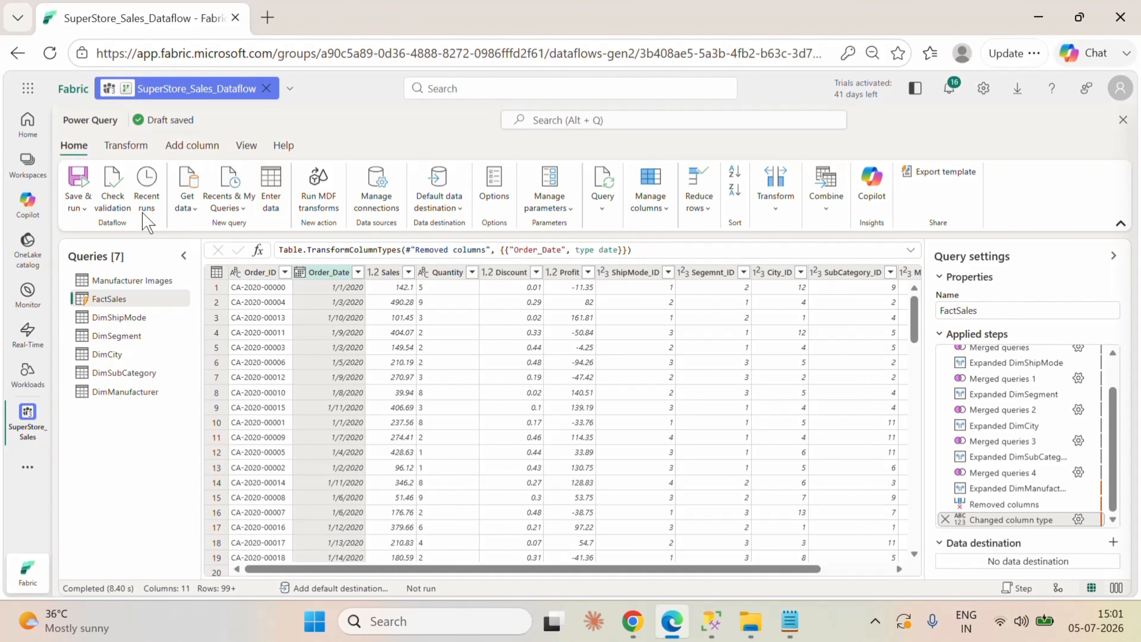
left_click(193, 206)
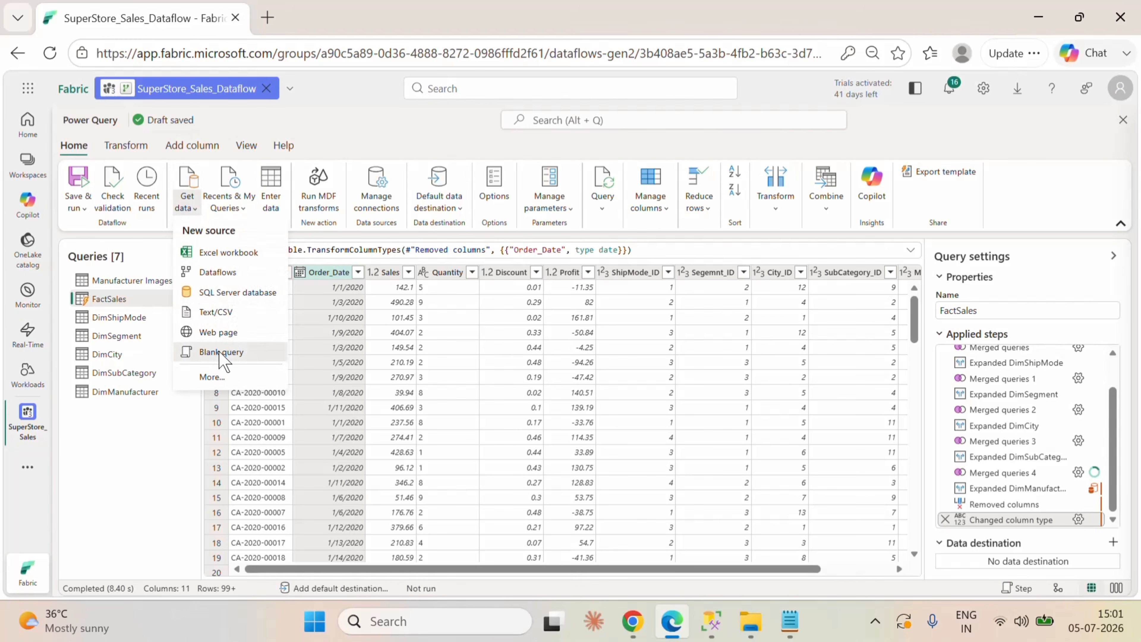
left_click(256, 360)
key("ctrl+a")
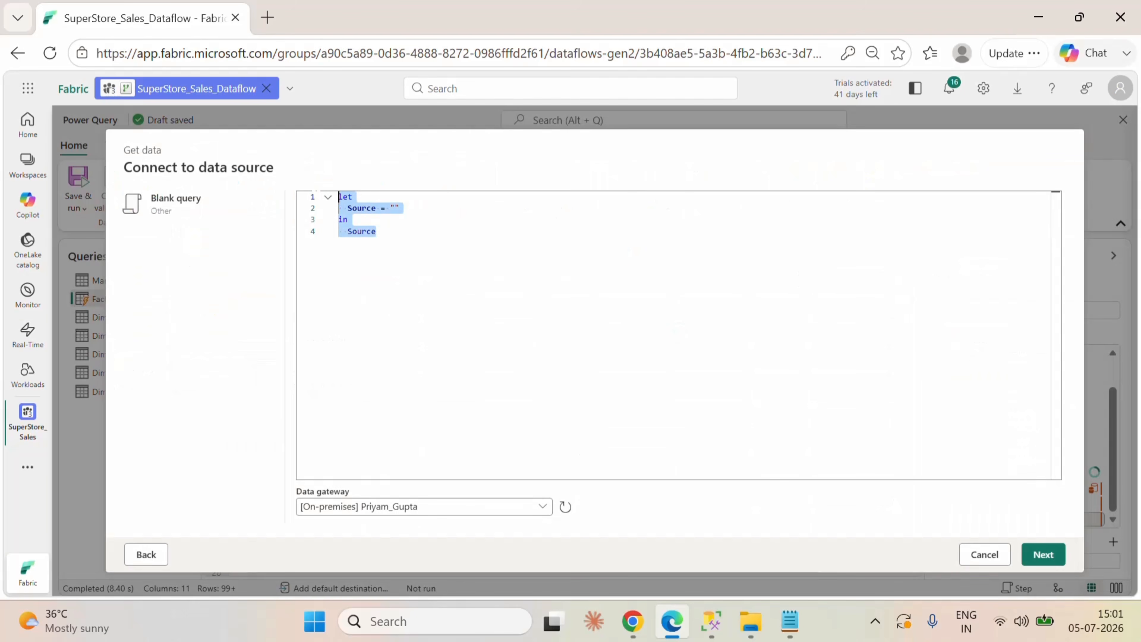
key("ctrl+v")
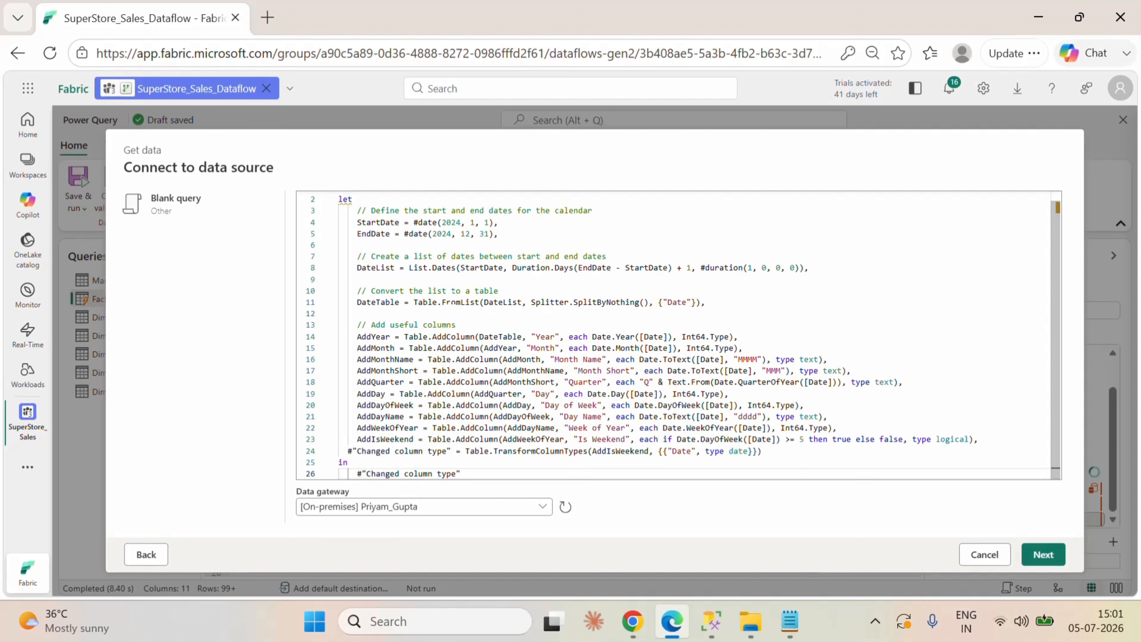
left_click_drag(353, 199, 328, 197)
key("BackSpace")
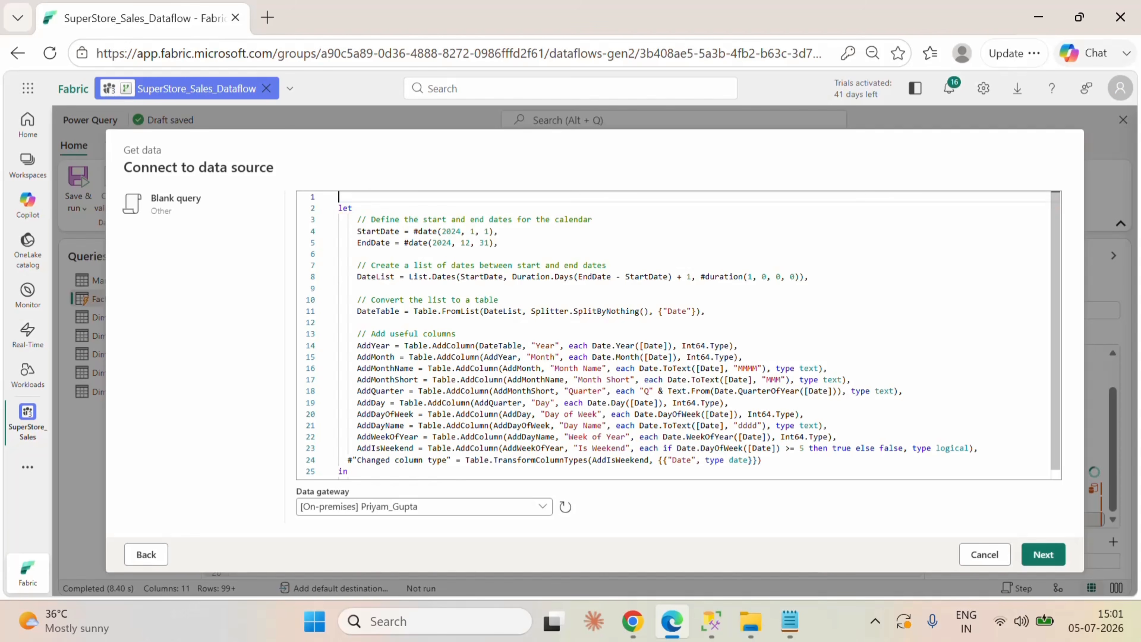
left_click(357, 254)
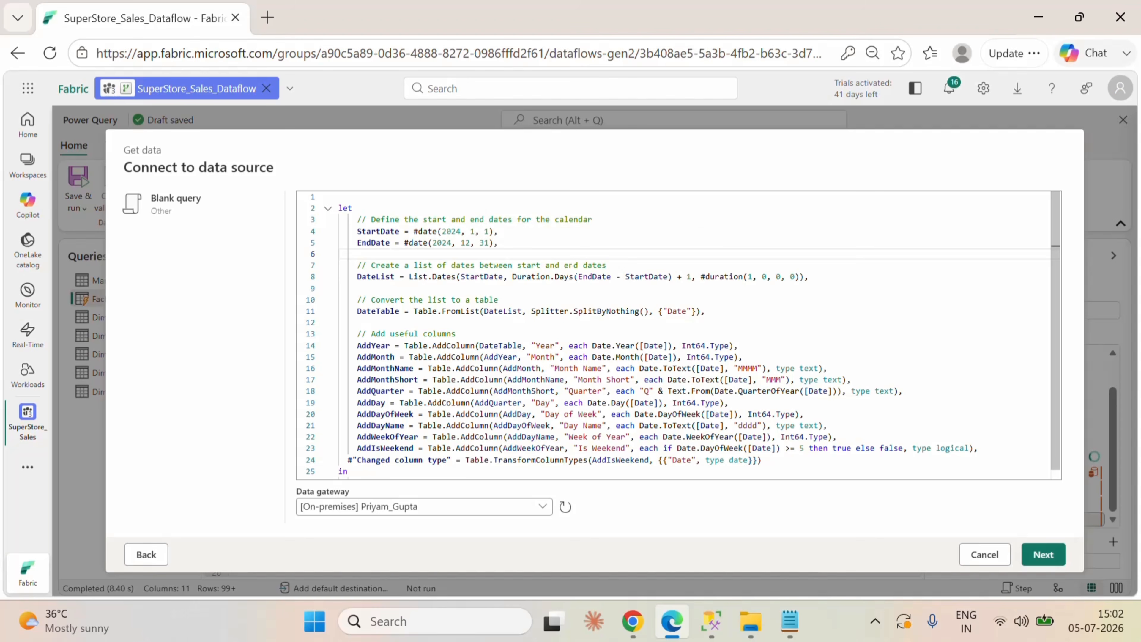
Step: Switch to SQL Server Management Studio and run a query for max(order_date) from [dbo].[superstore_data]
left_click(712, 621)
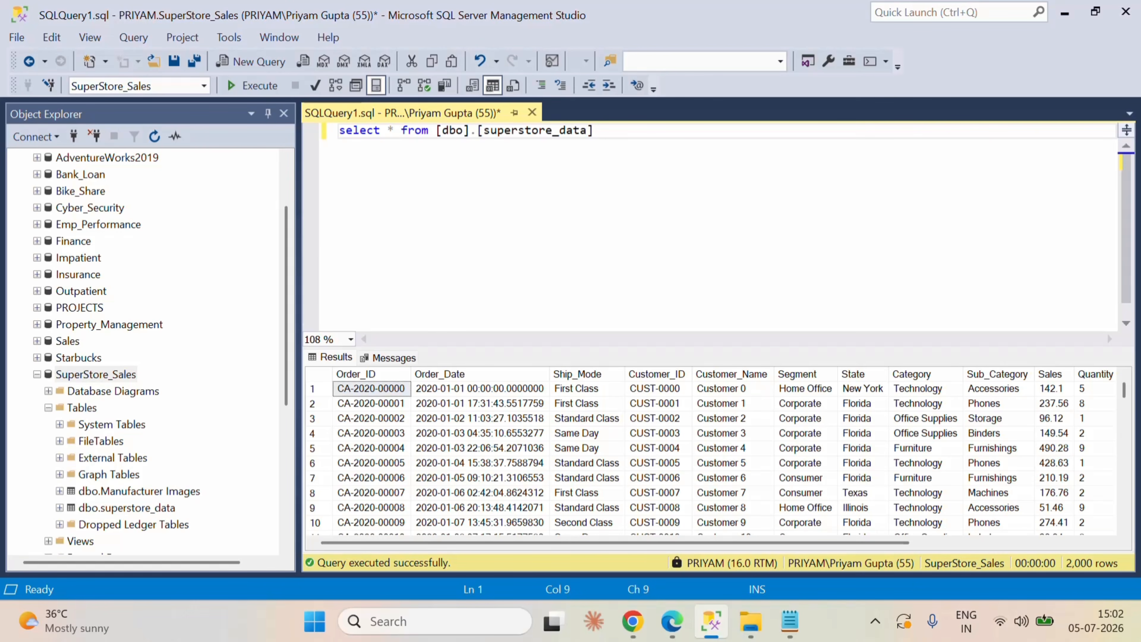
key("BackSpace")
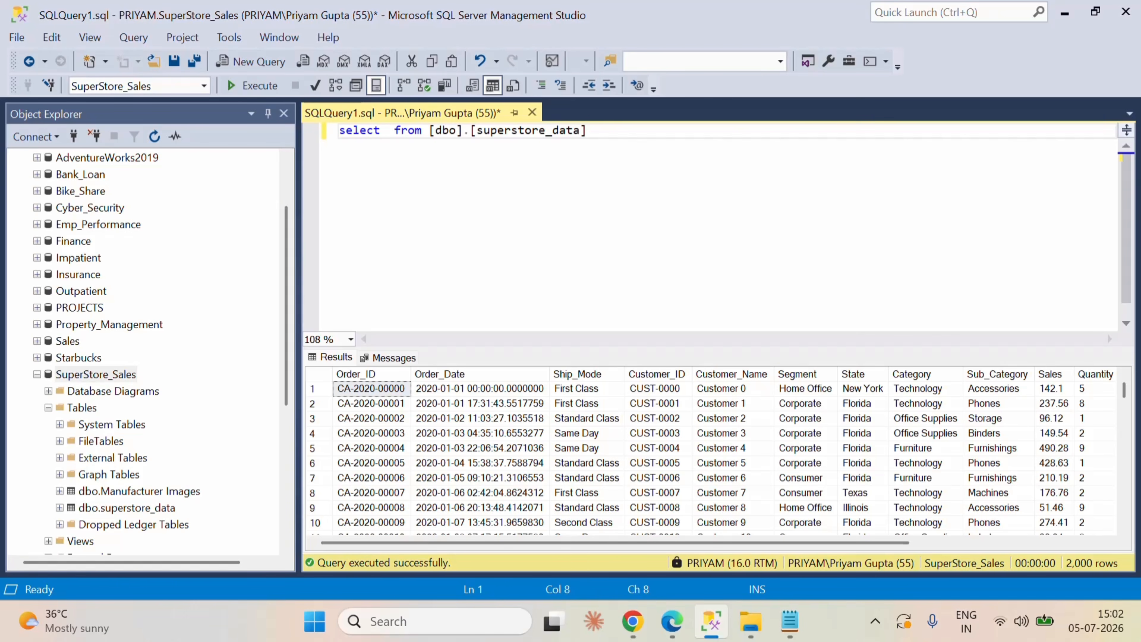
type("max")
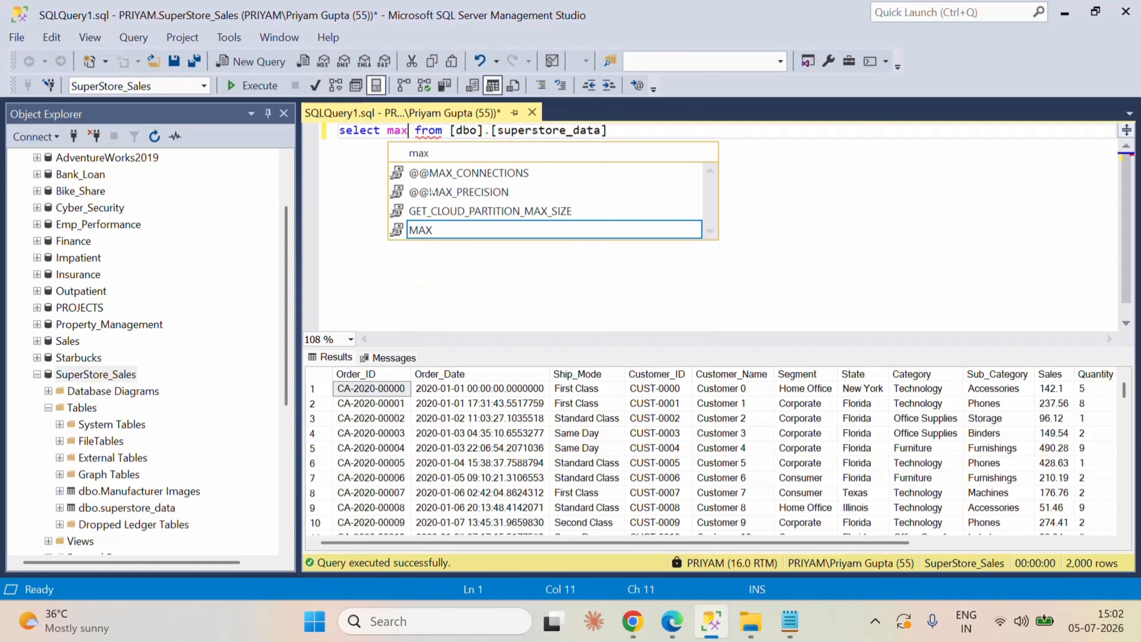
type("(")
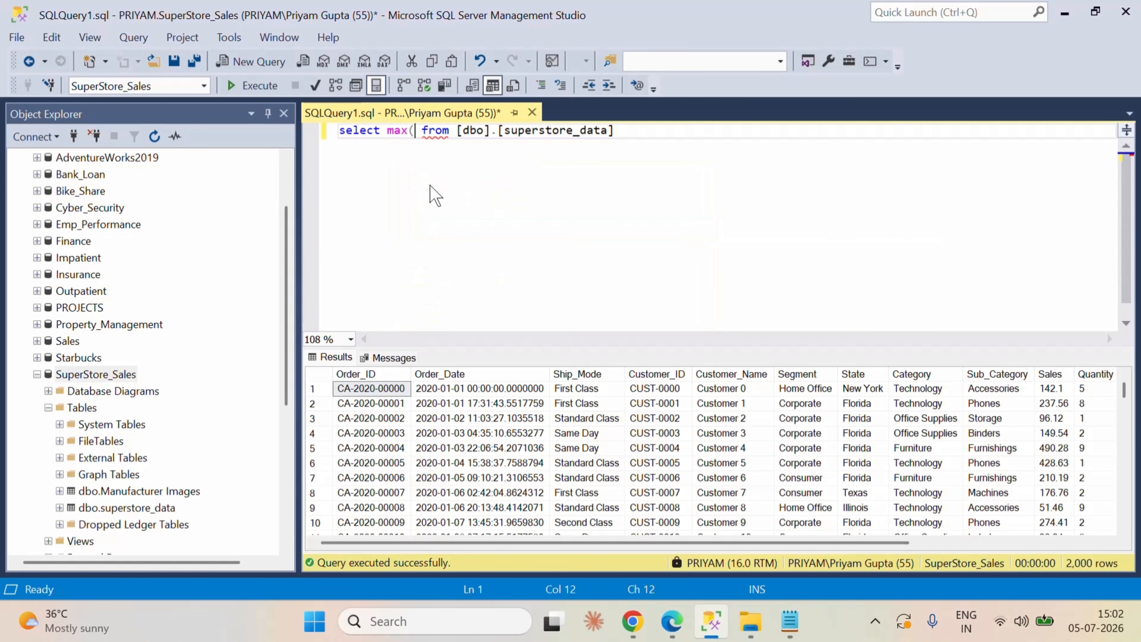
type("order")
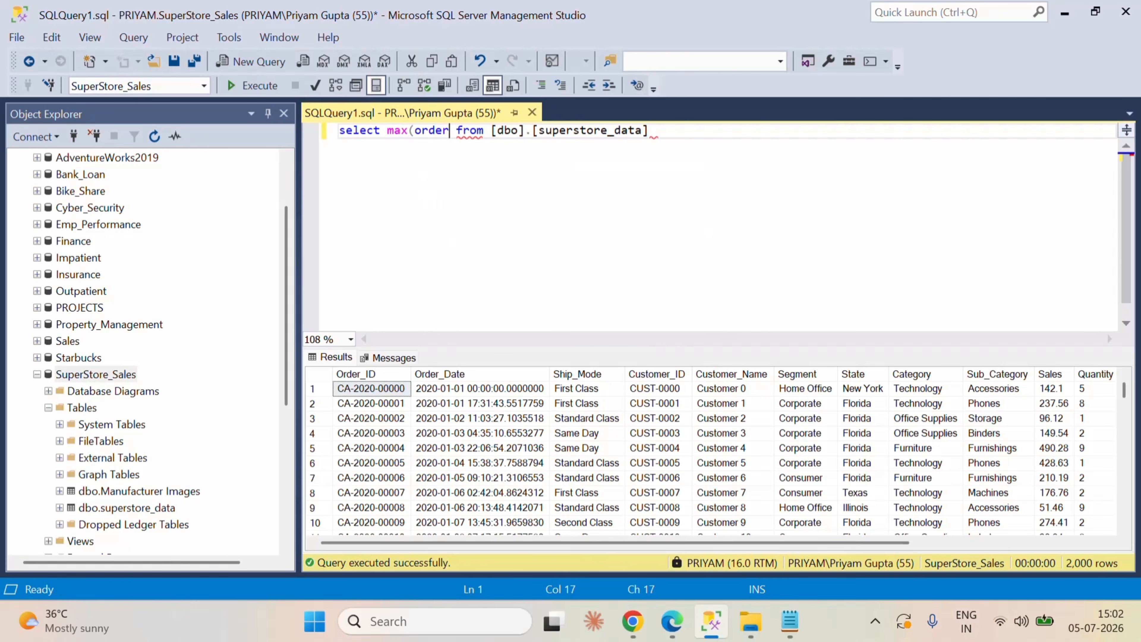
type("_")
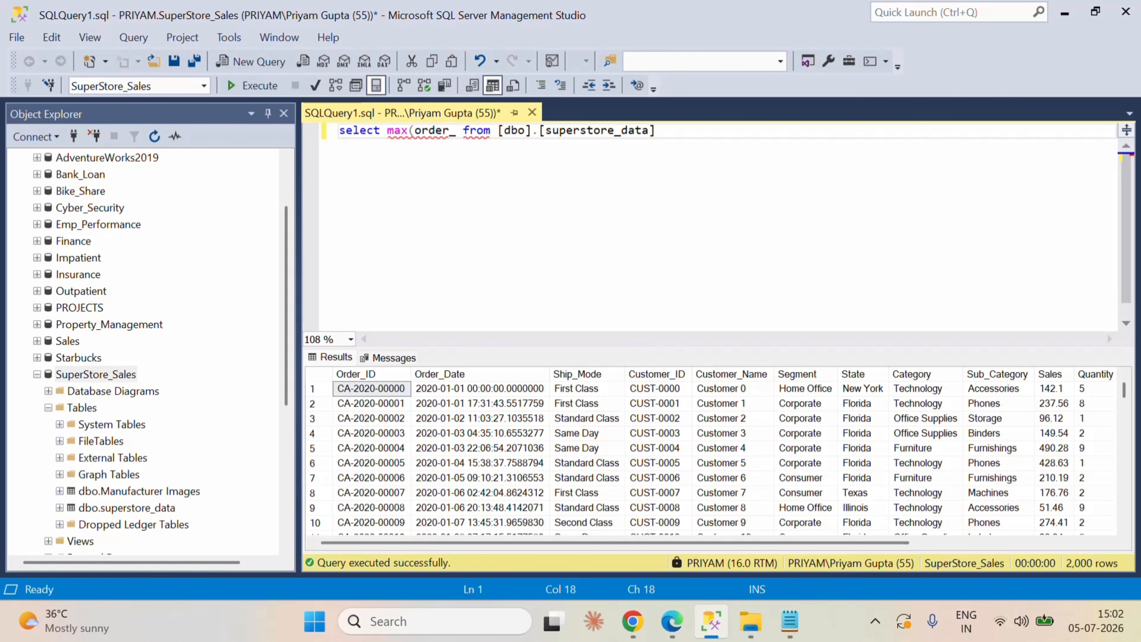
type("date)")
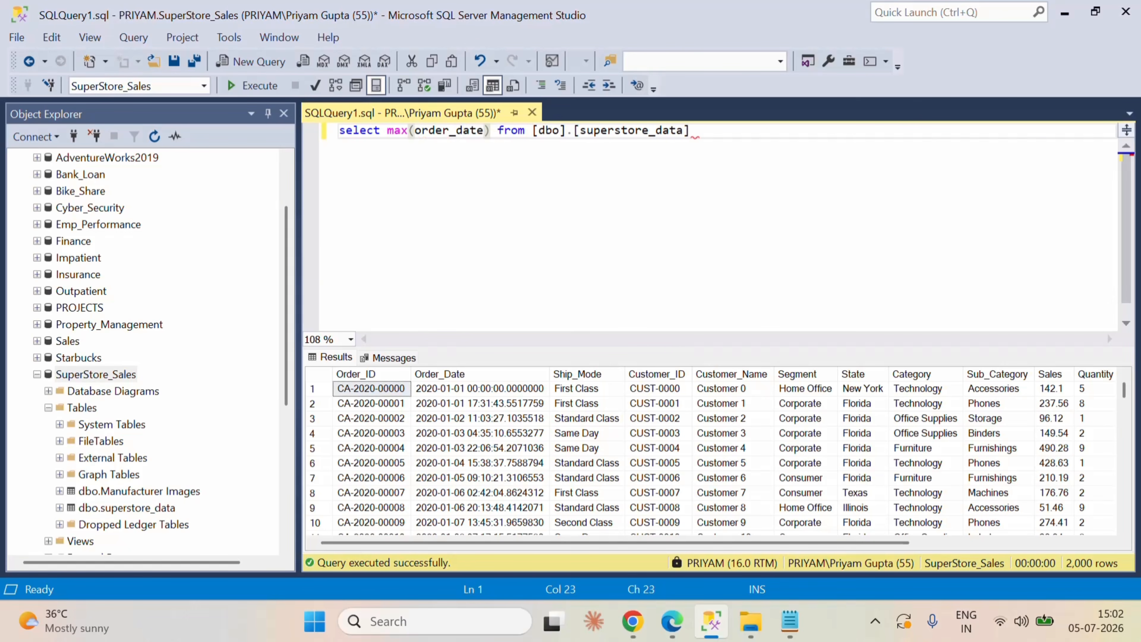
key("End")
left_click(230, 84)
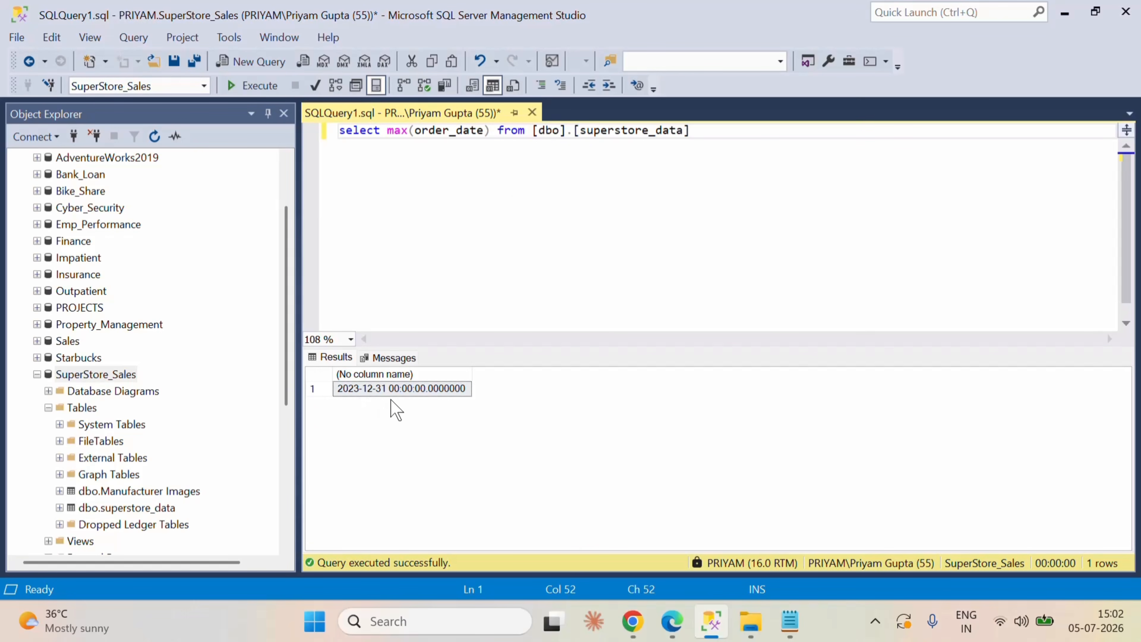
Step: Back in the Fabric blank query, set the year of the calendar's EndDate to 2023
left_click(663, 623)
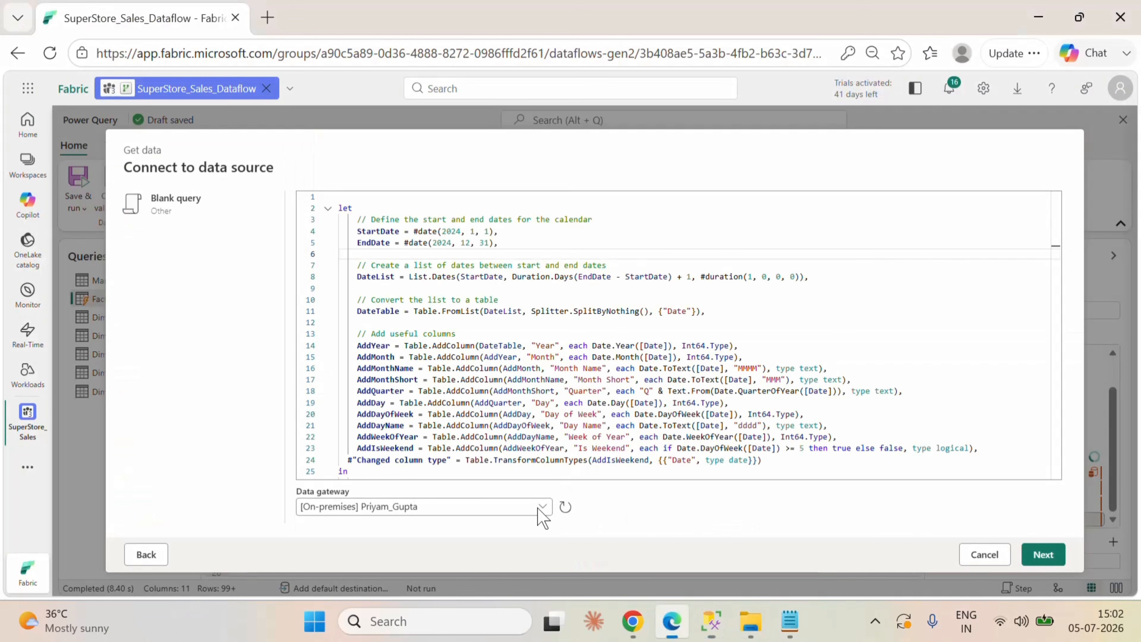
left_click(452, 243)
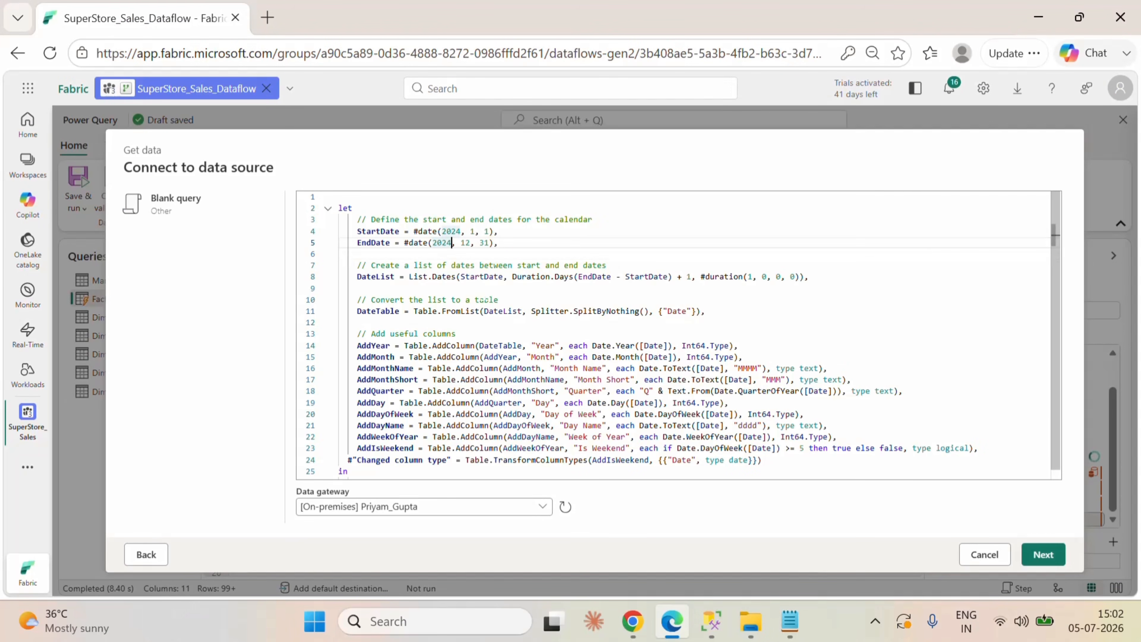
key("BackSpace")
type("3")
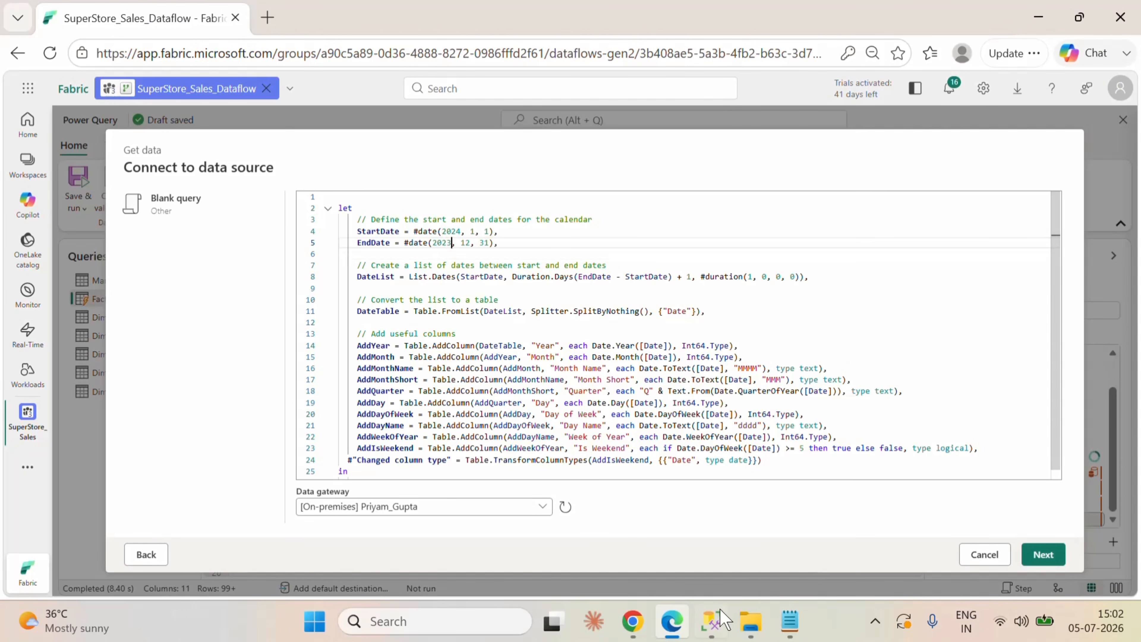
Step: In SQL Server Management Studio, change the aggregate to min(order_date) and run the query on [dbo].[superstore_data]
left_click(717, 630)
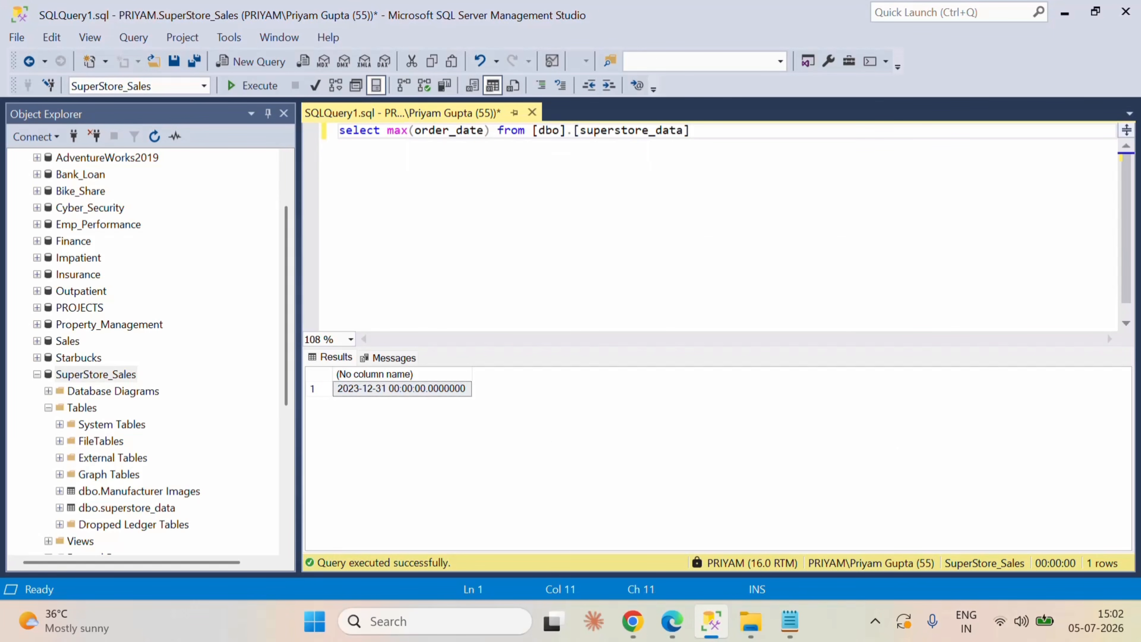
key("BackSpace")
key("BackSpace")
type("in")
key("End")
left_click(252, 86)
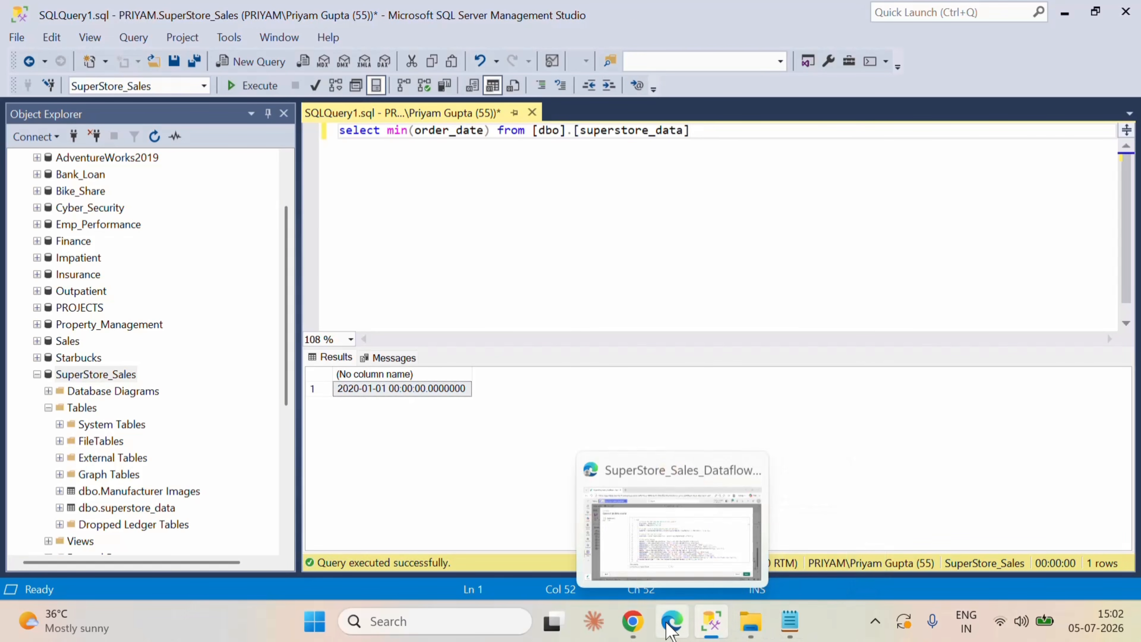
Step: Return to the Fabric blank query and set the year of the calendar's StartDate to 2020
left_click(683, 475)
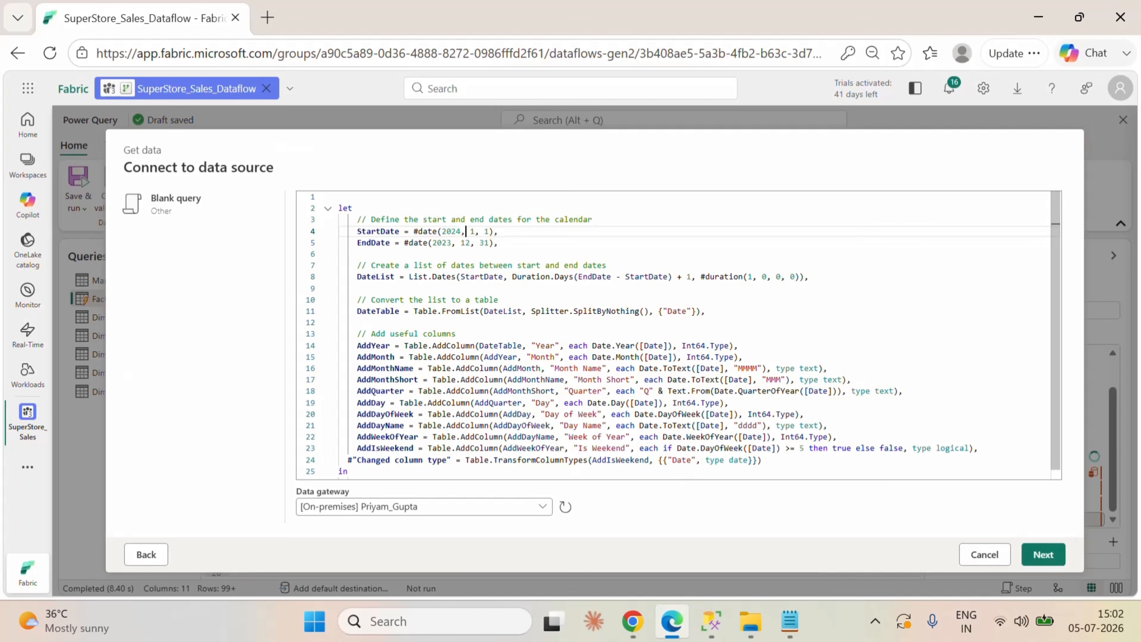
type("2020")
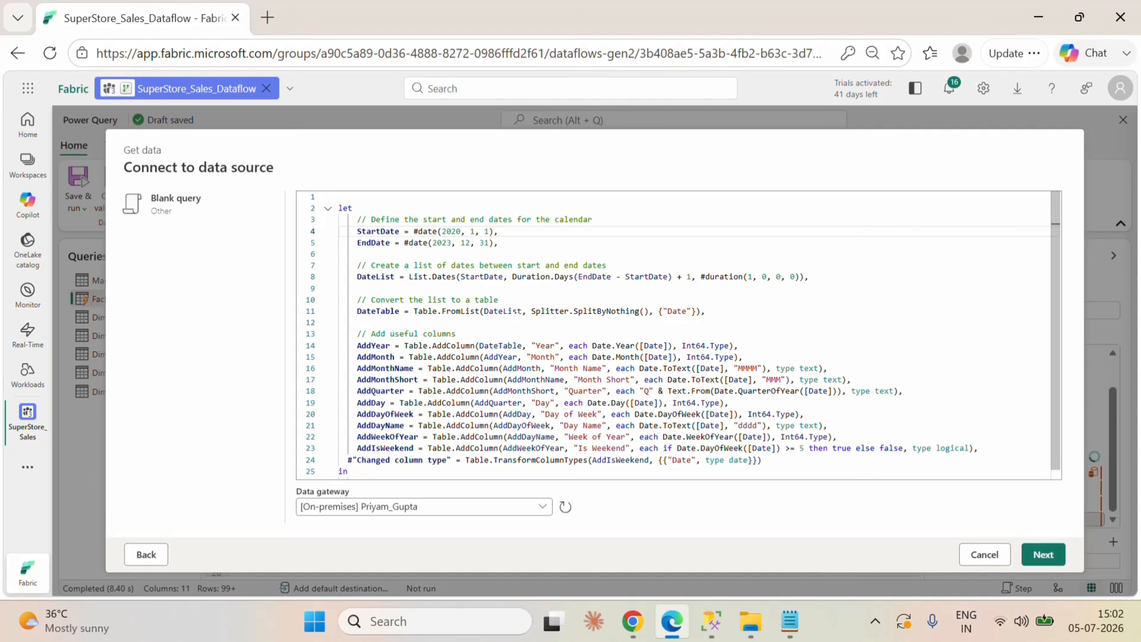
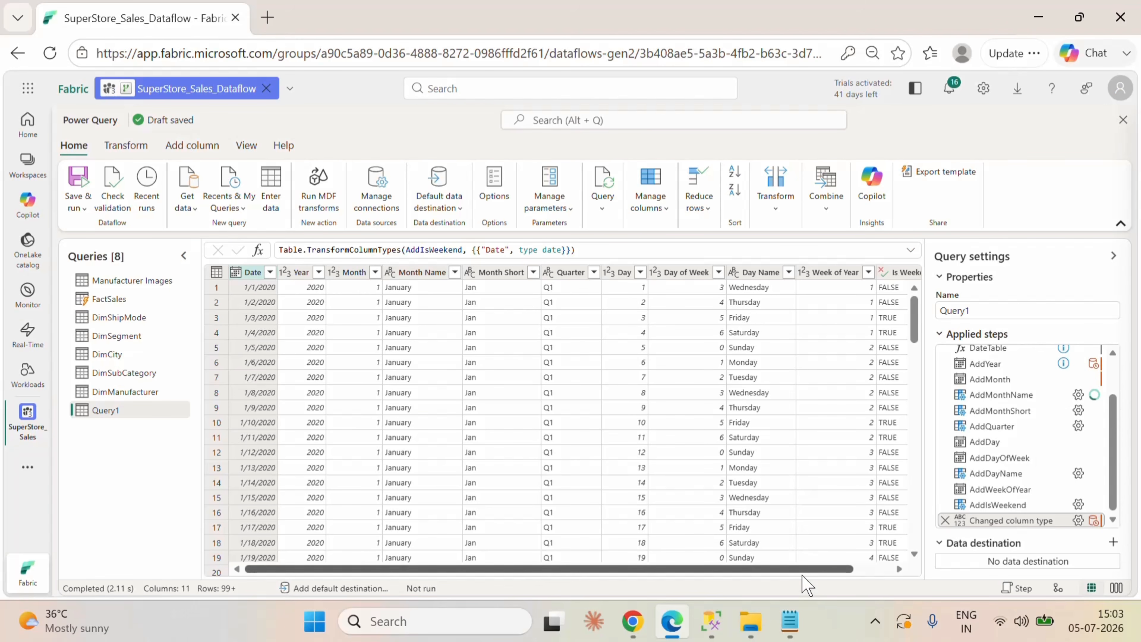
scroll(803, 576, "right", 2)
scroll(753, 579, "left", 2)
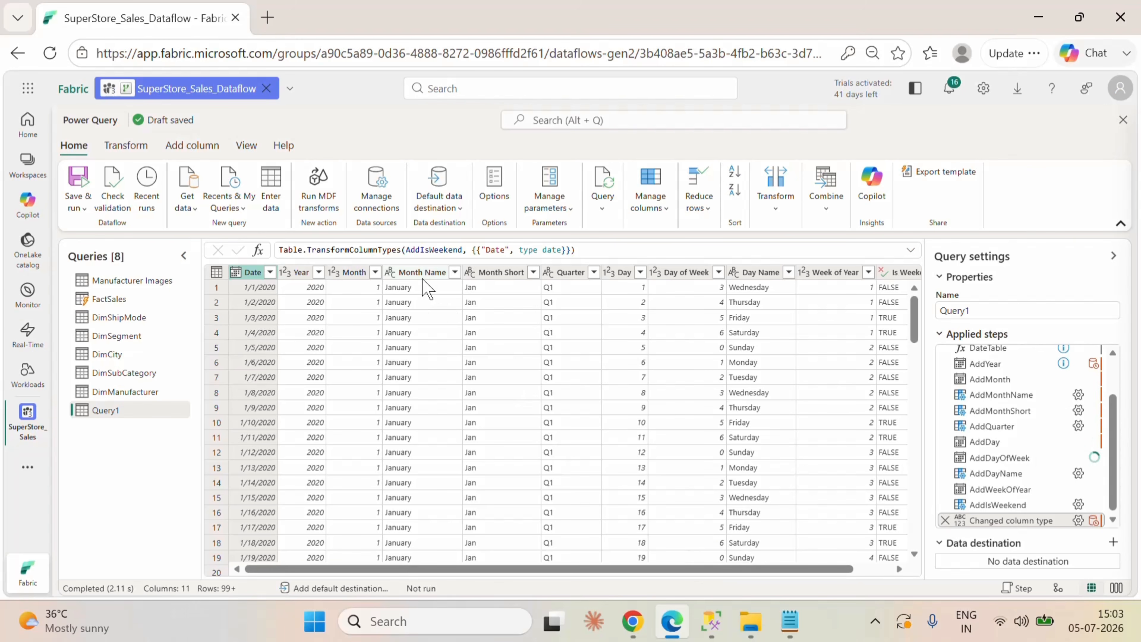
left_click(495, 274)
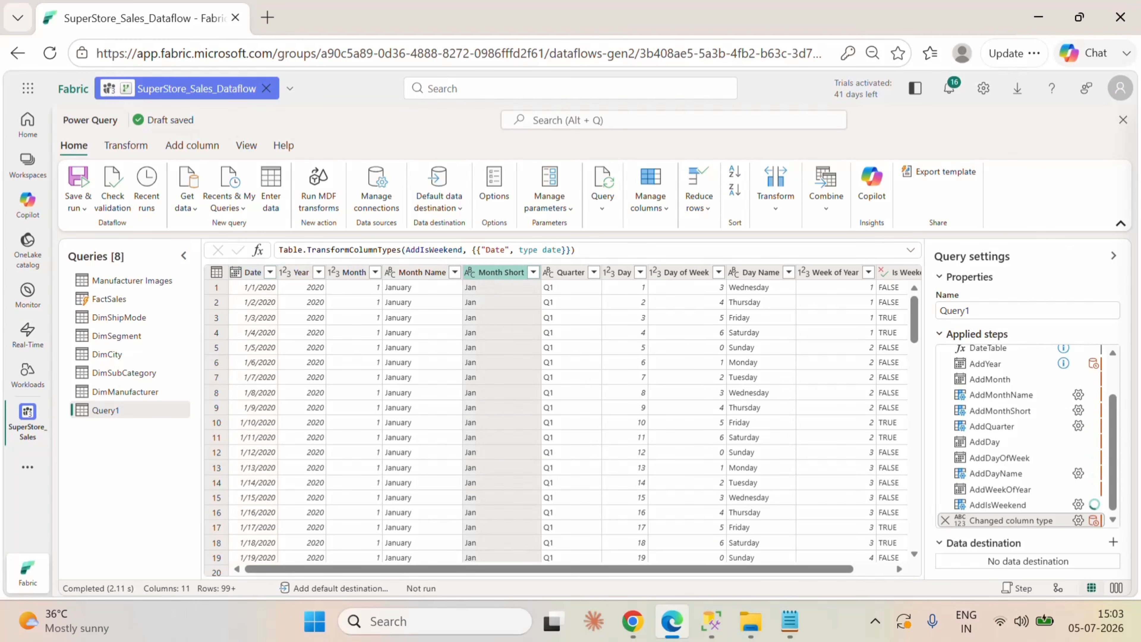
left_click(126, 146)
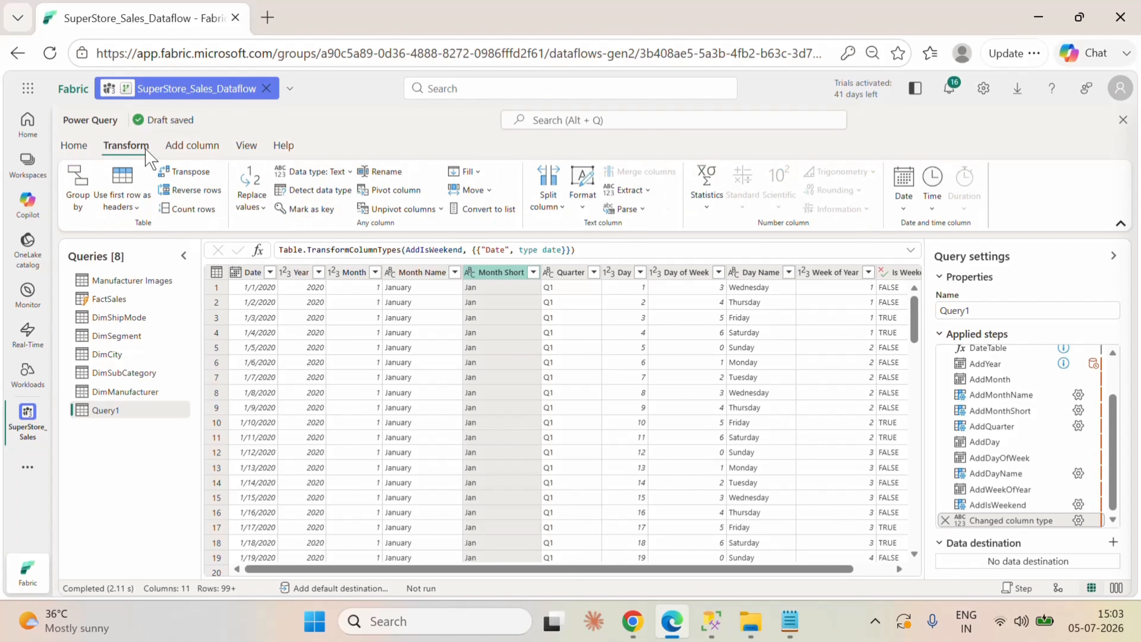
left_click(187, 153)
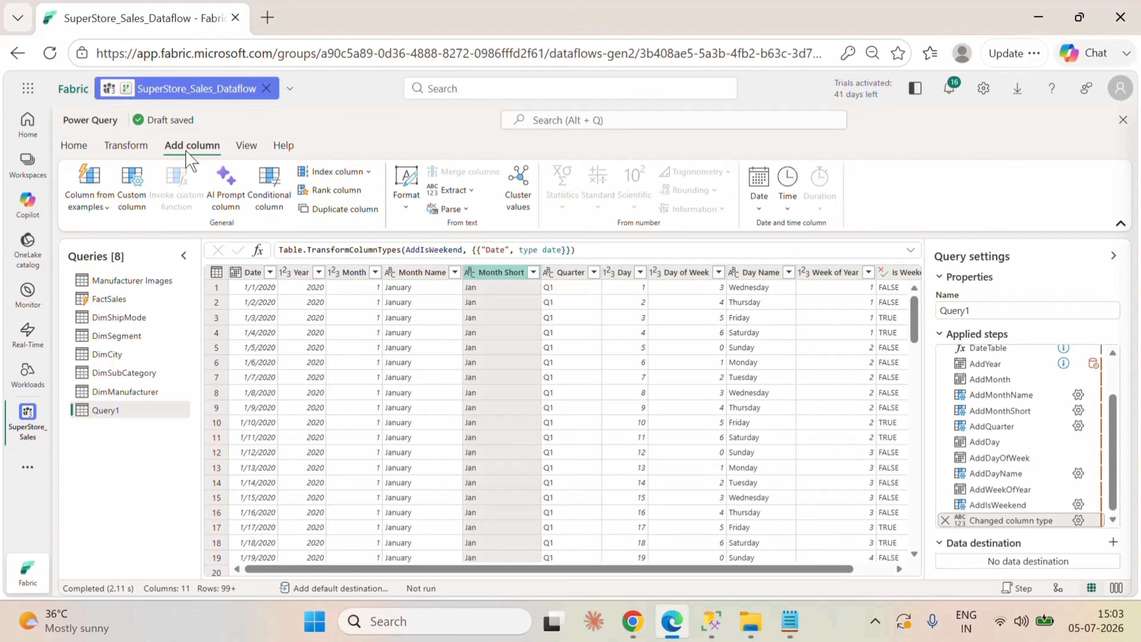
left_click(80, 147)
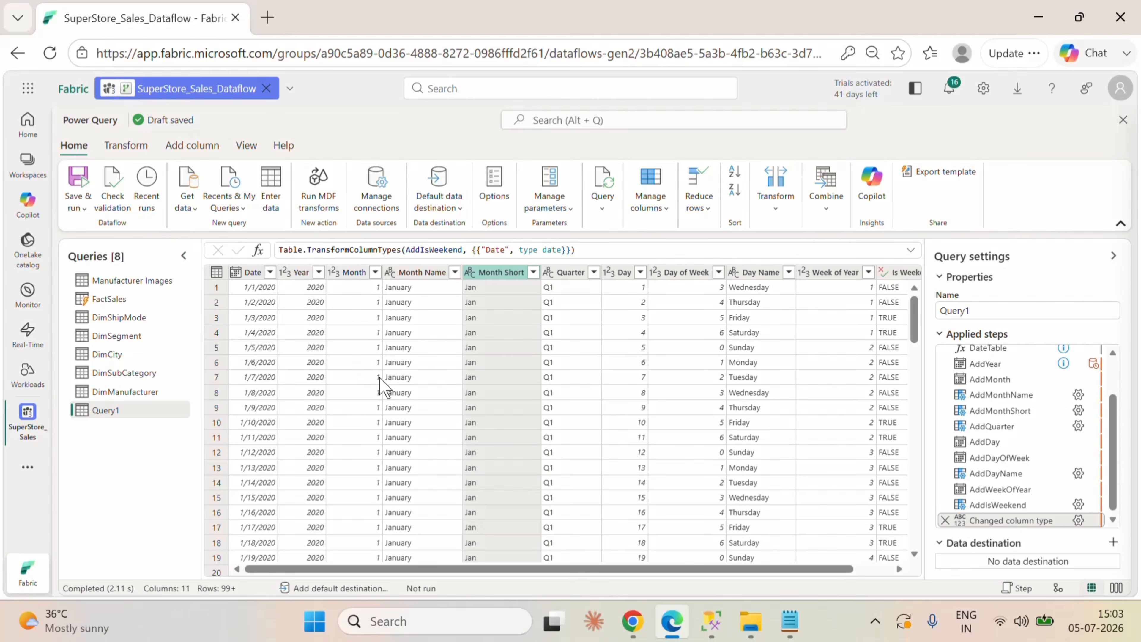
Step: Rename the Query1 calendar query as CalandarTable
double_click(123, 410)
key("BackSpace")
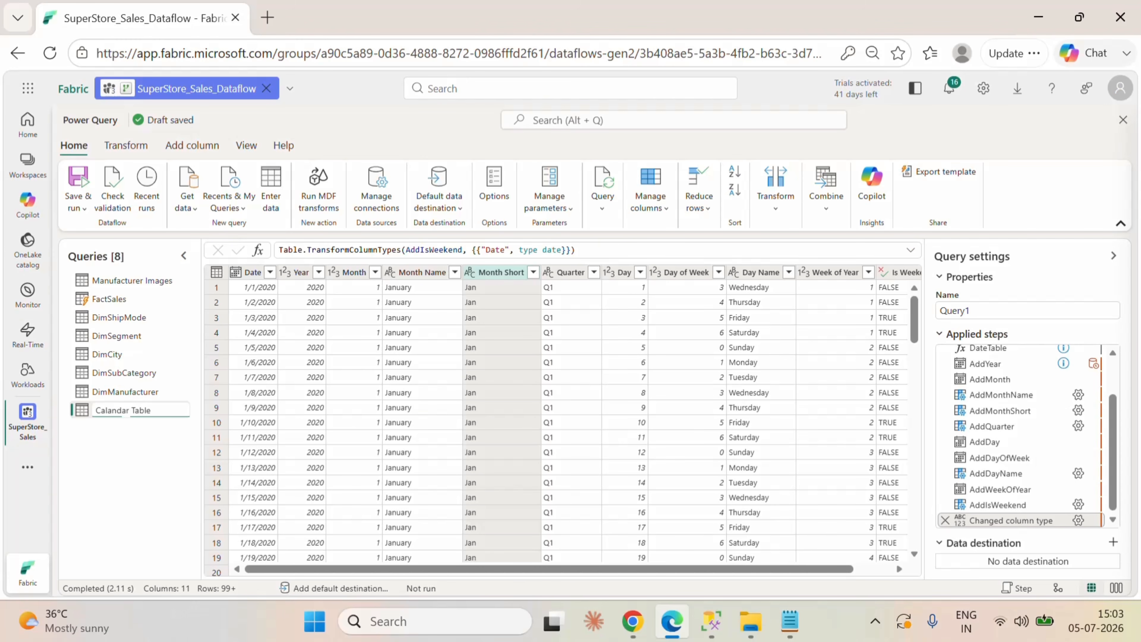
left_click(158, 477)
Step: Rename the Manufacturer Images query as Manufacturer_Images, replacing the space with an underscore
left_click(143, 282)
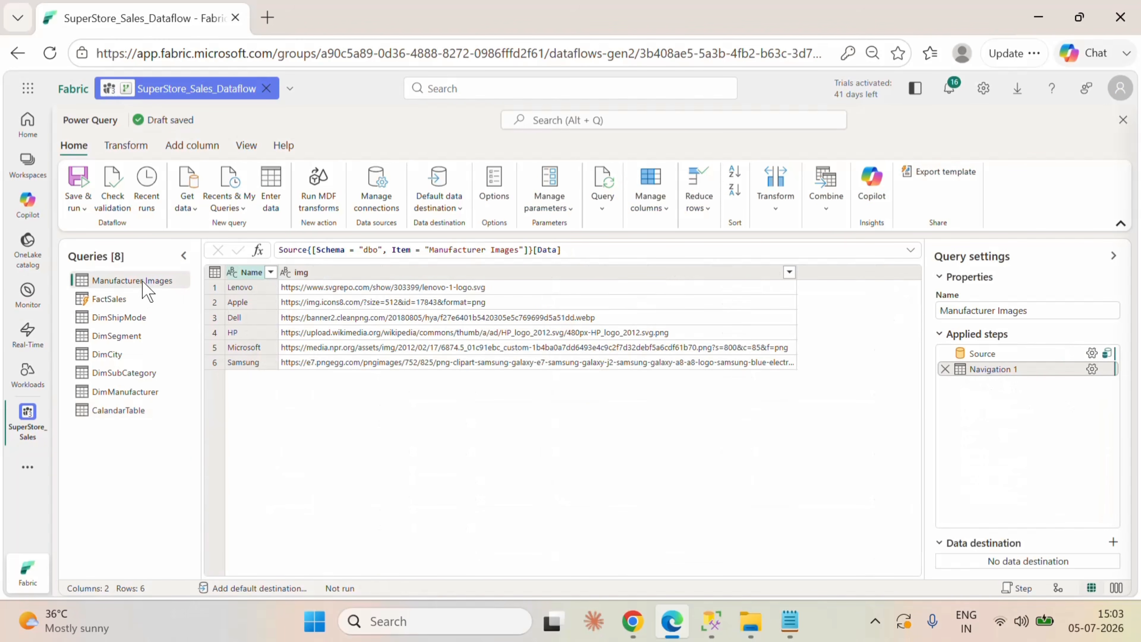
double_click(145, 281)
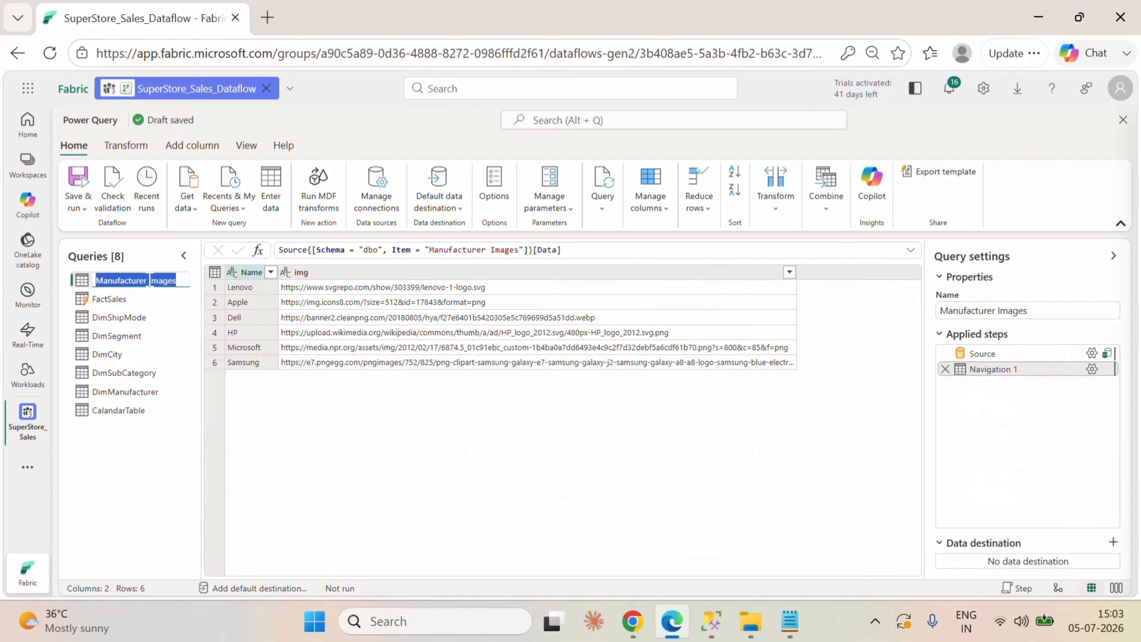
left_click(149, 280)
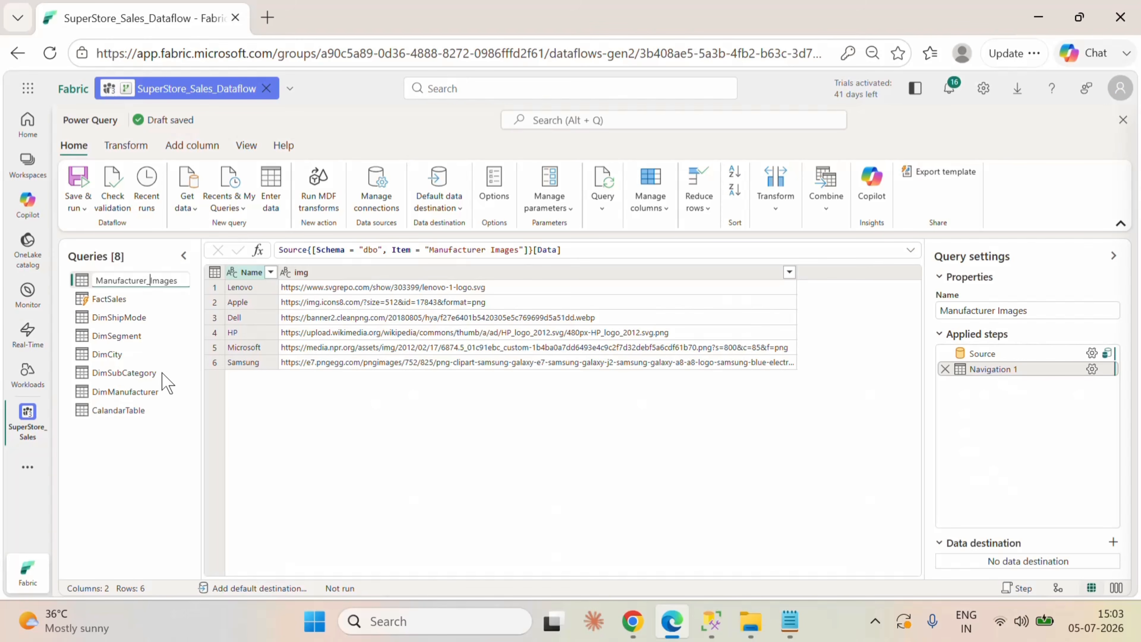
key("Return")
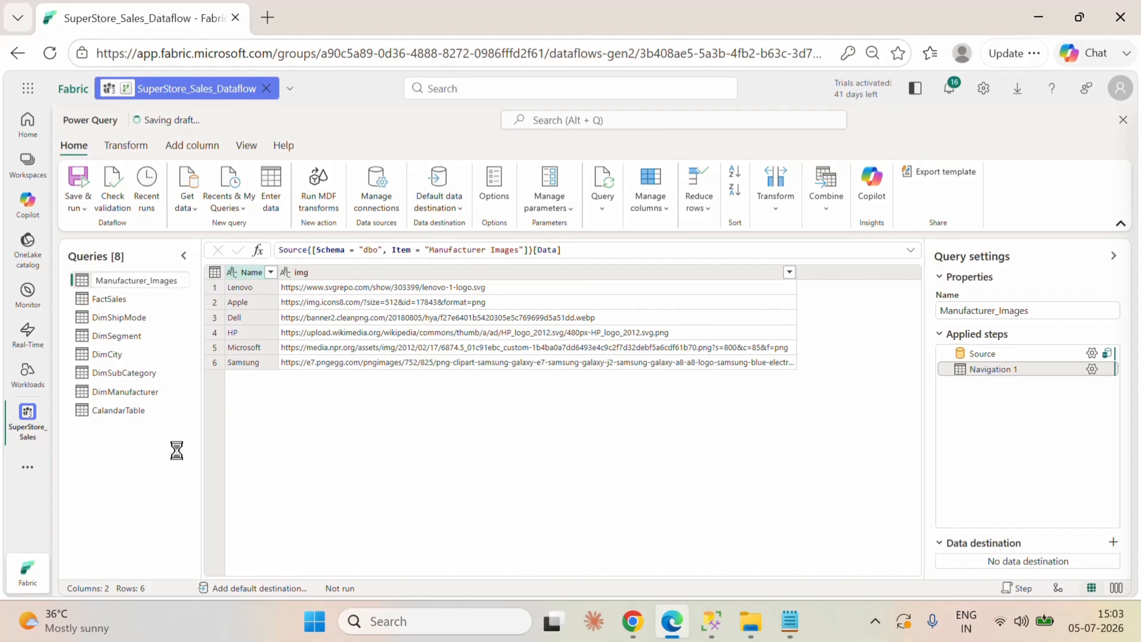
Step: Set the Manufacturer_Images query's destination to a new lakehouse table in dbo of Superstore_Sales_lakehouse, SuperStore_Sales workspace, and save the automatic settings
left_click(1112, 542)
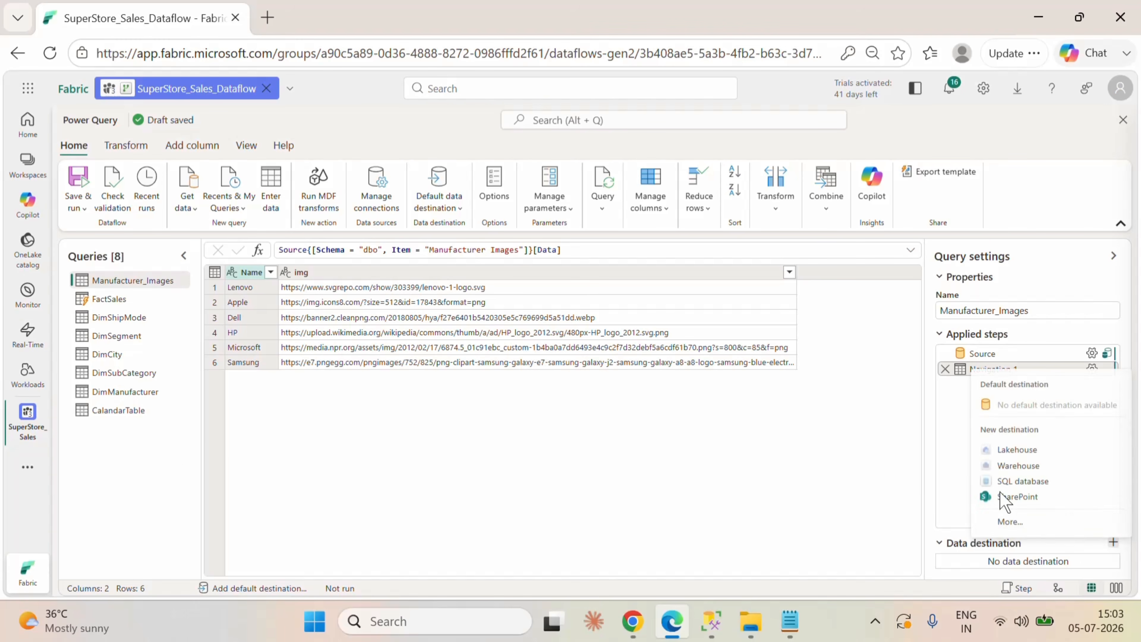
left_click(1033, 450)
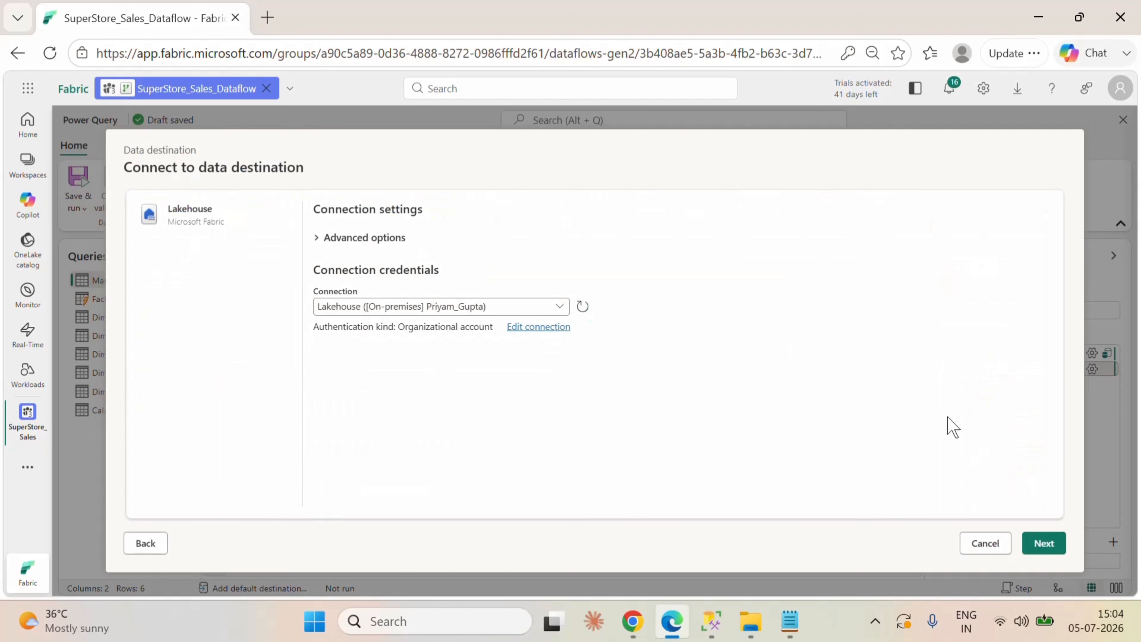
left_click(1039, 542)
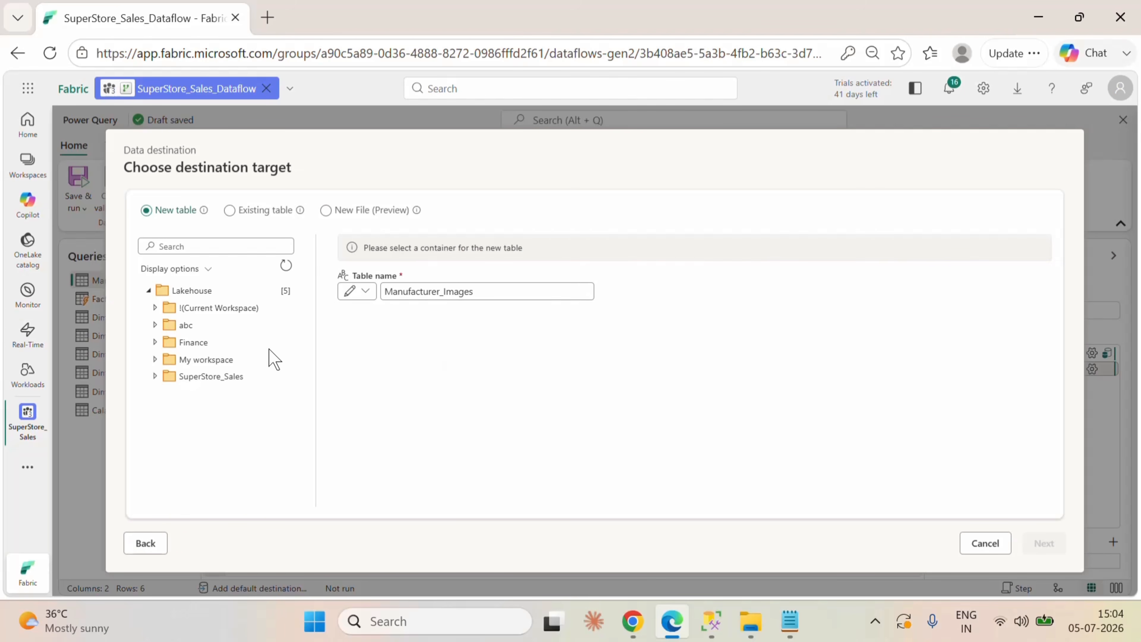
left_click(213, 377)
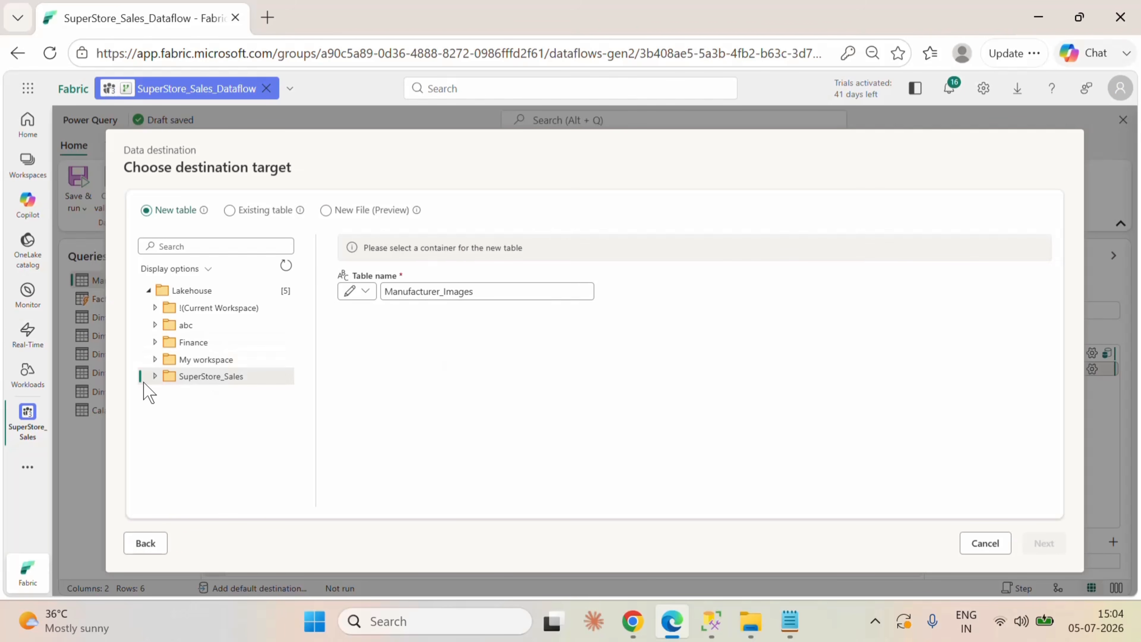
left_click(155, 377)
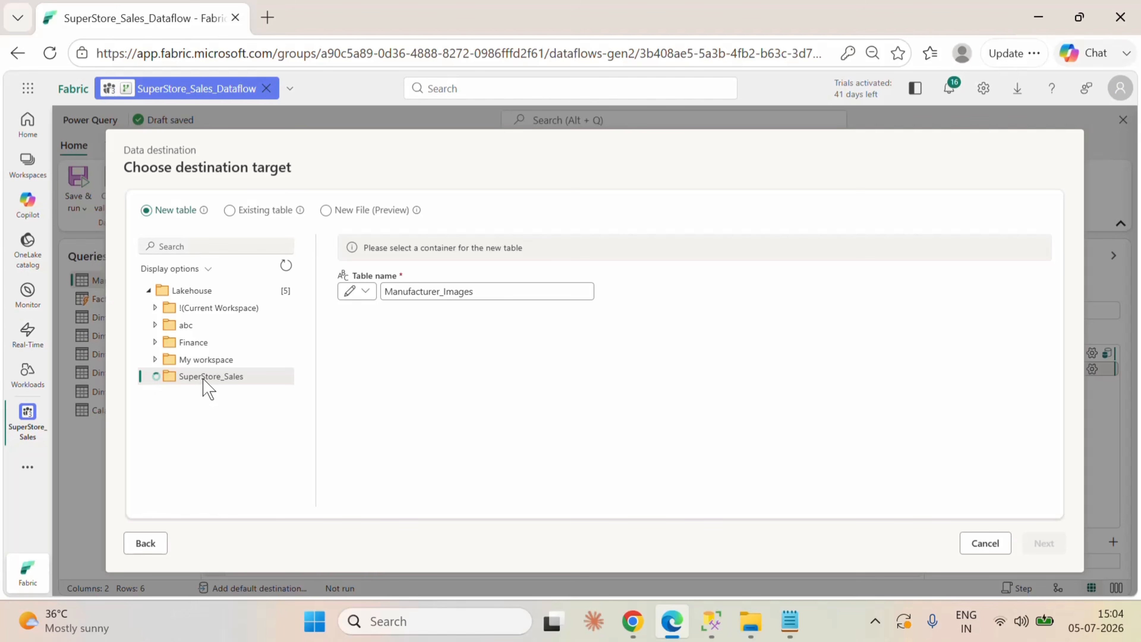
left_click(165, 410)
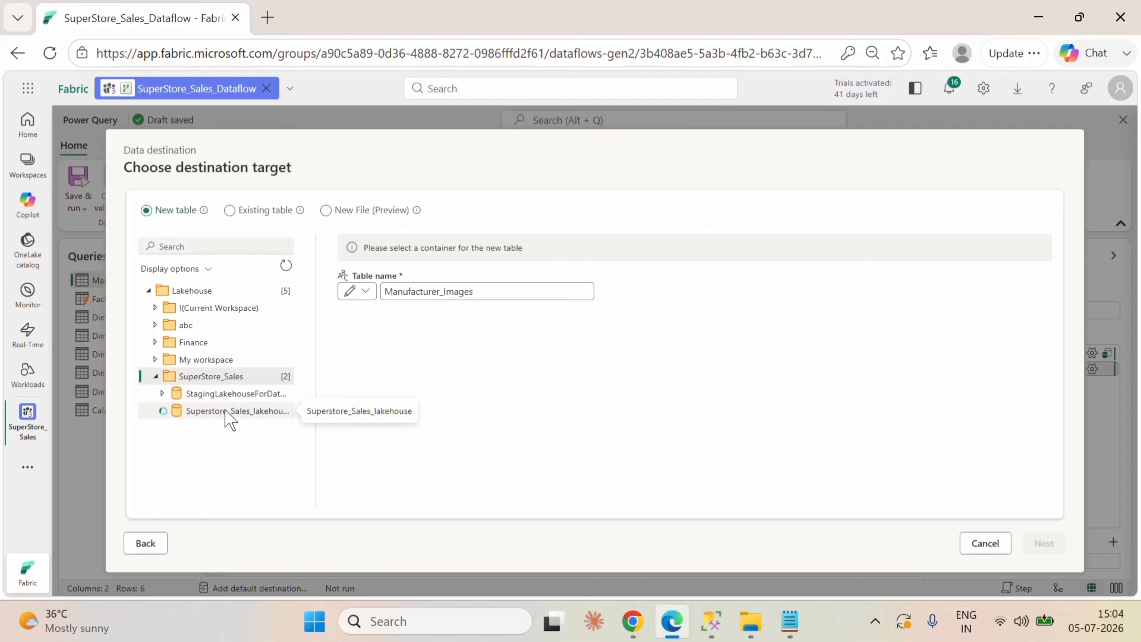
left_click(193, 430)
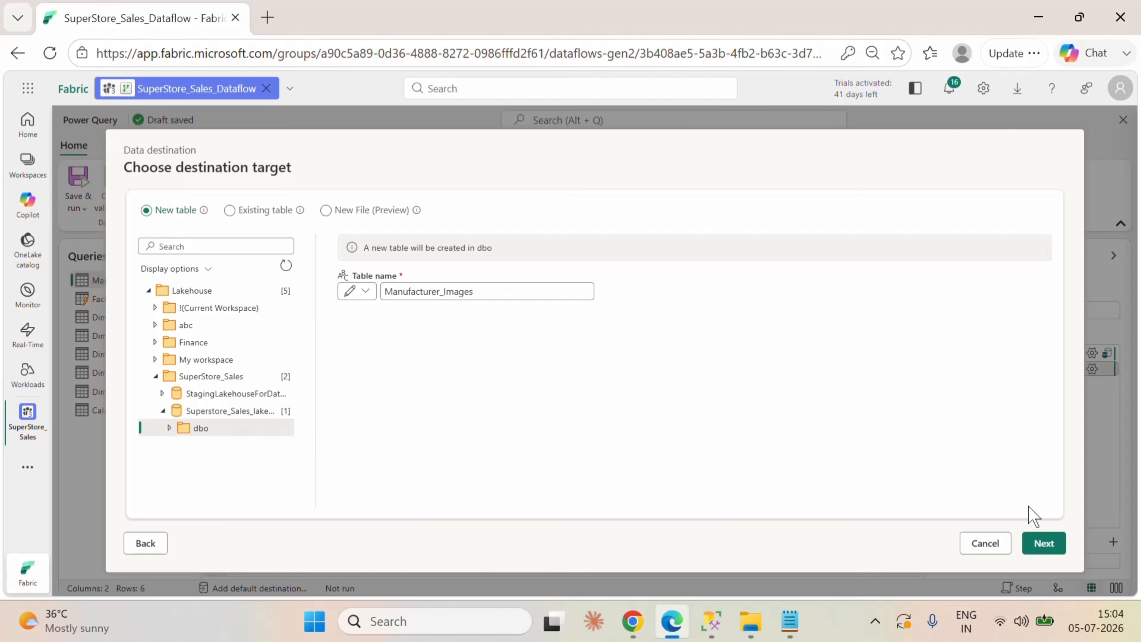
left_click(1044, 543)
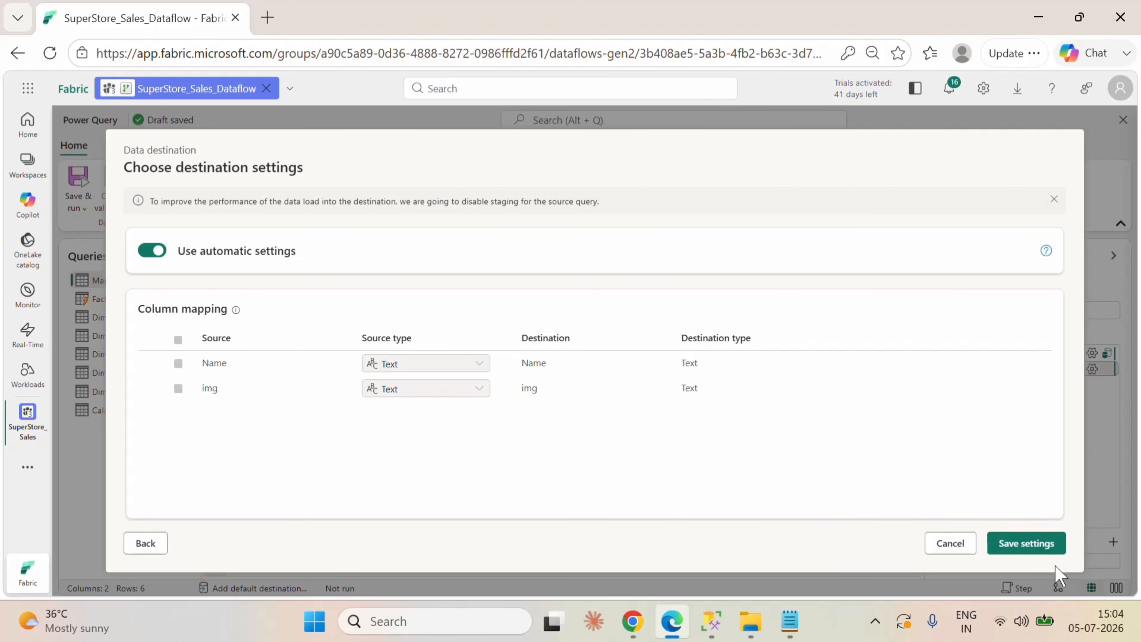
left_click(1037, 544)
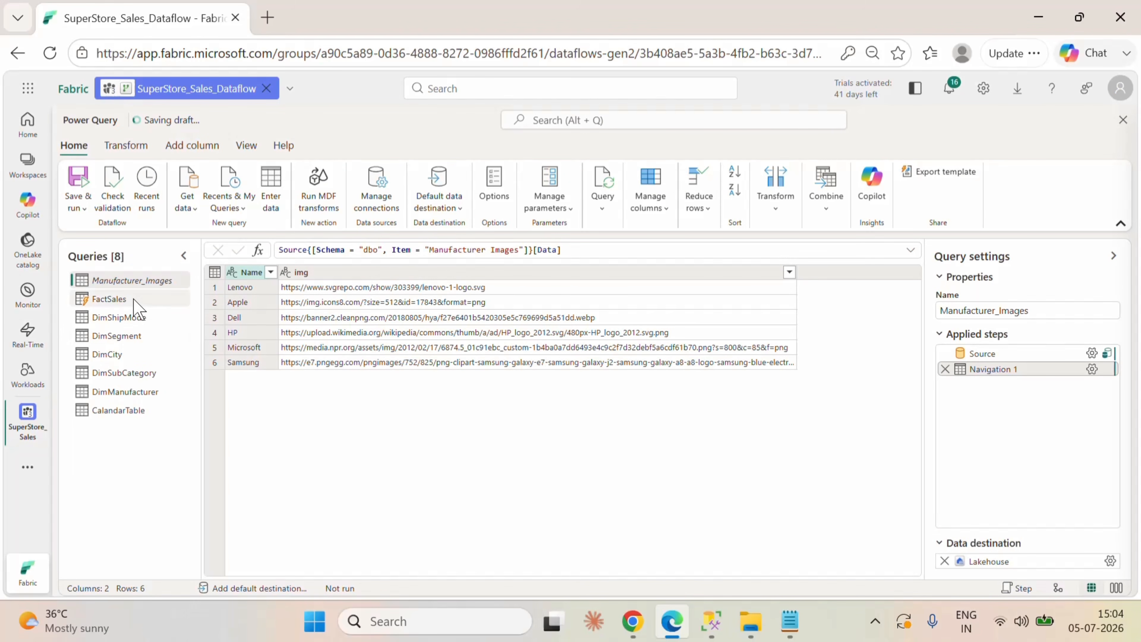
Step: Give the FactSales query a lakehouse destination as a new table in dbo of Superstore_Sales_lakehouse and save the settings
left_click(143, 299)
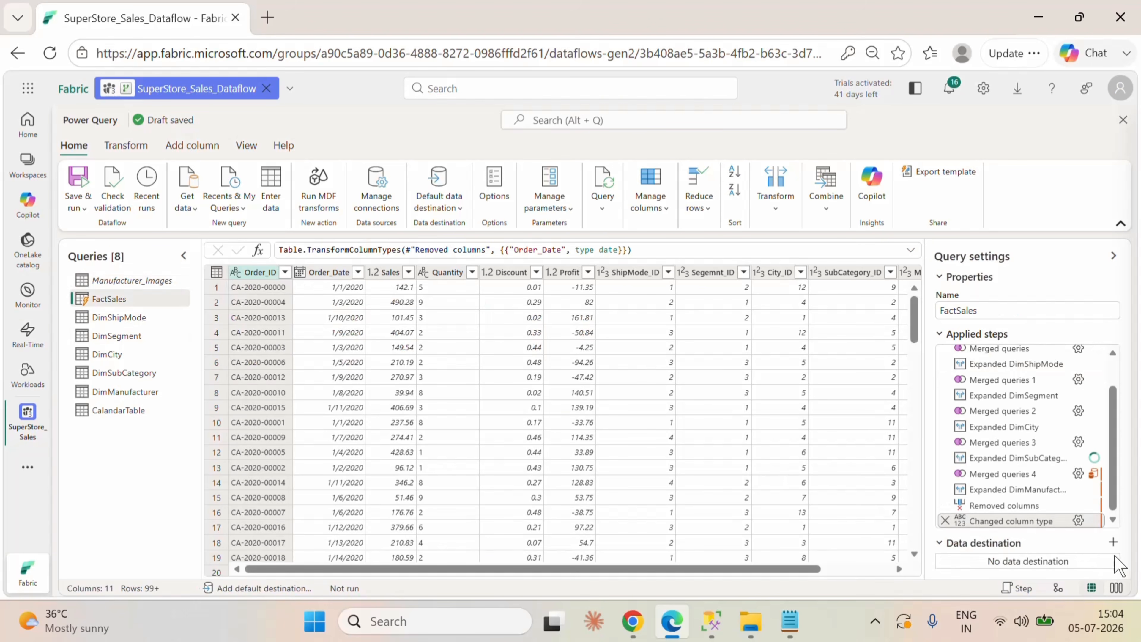
left_click(1113, 541)
left_click(945, 449)
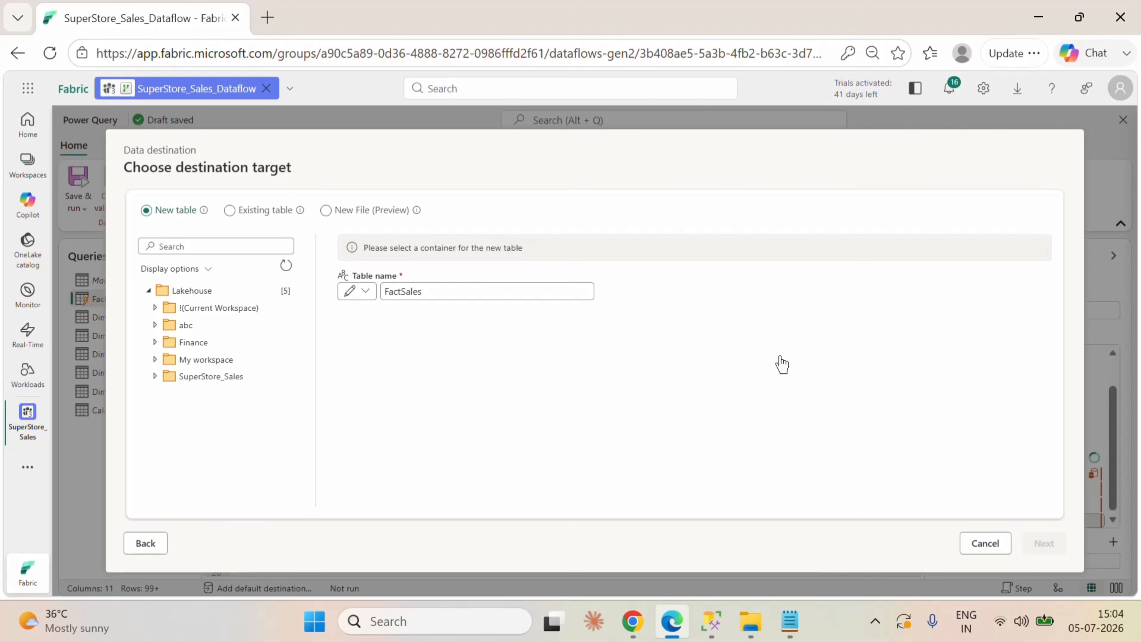
left_click(207, 378)
left_click(175, 411)
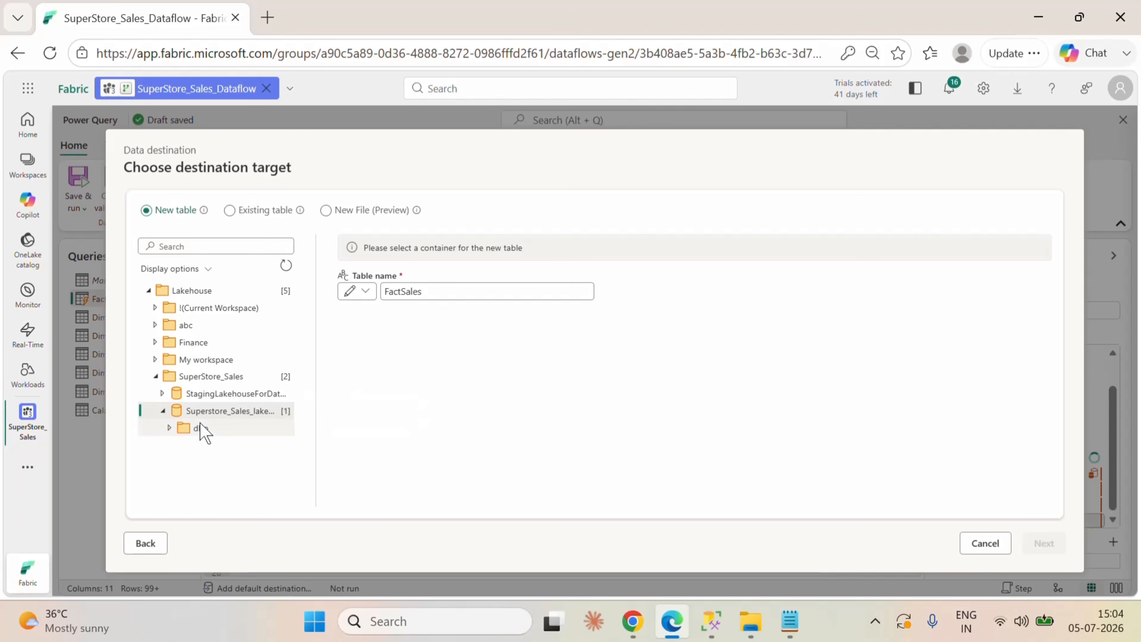
left_click(200, 428)
left_click(1043, 543)
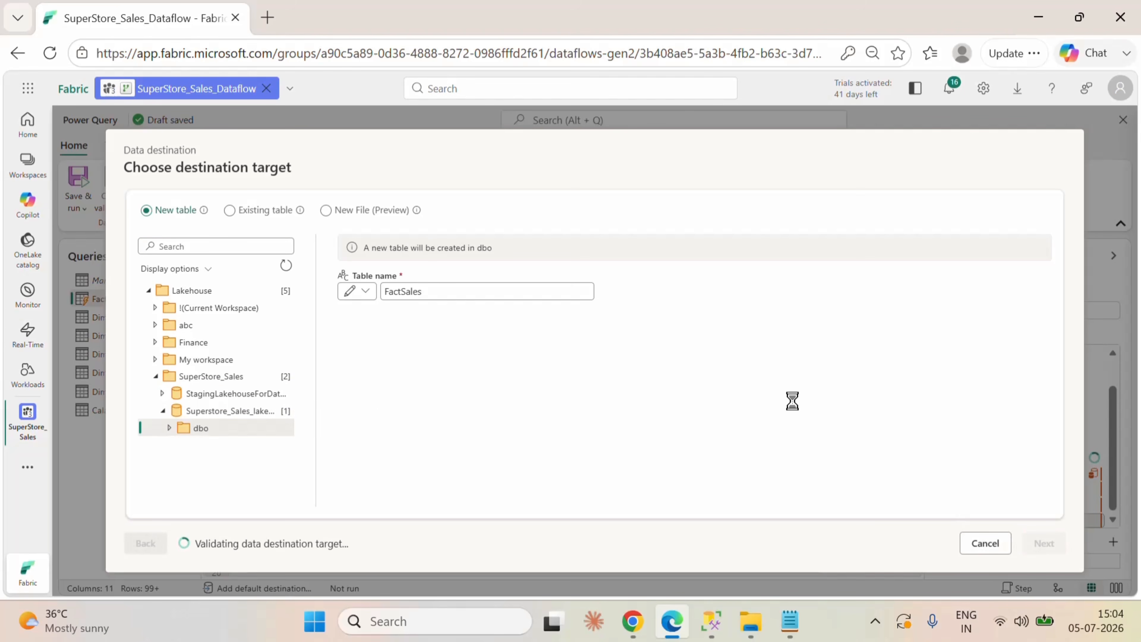
left_click(1008, 543)
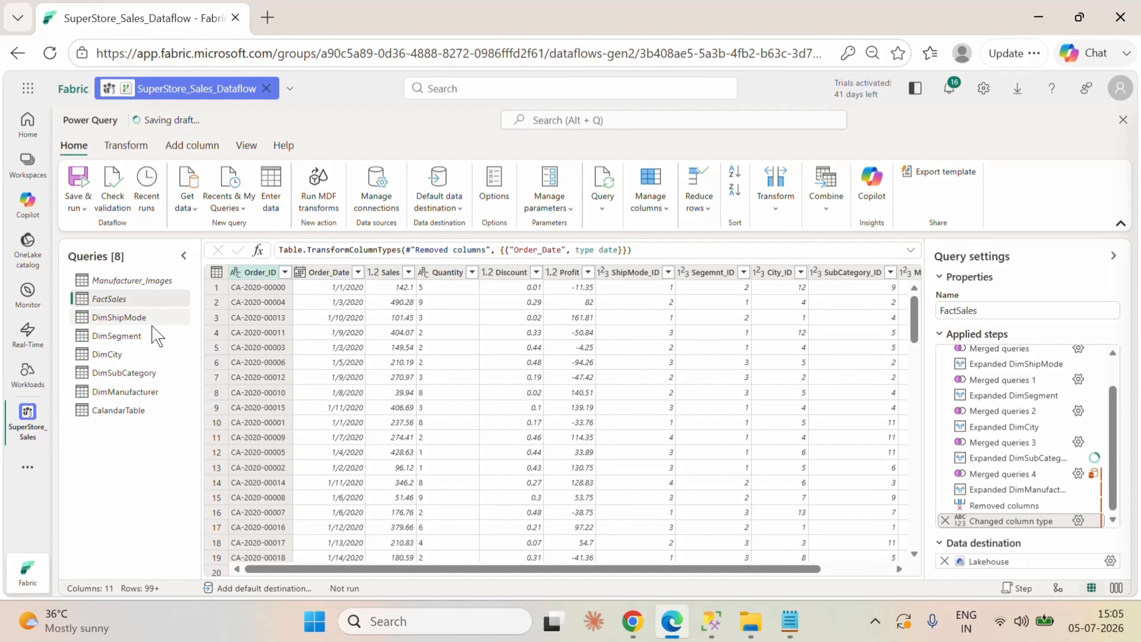
Step: Give the DimShipMode query a lakehouse destination as a new table in dbo of Superstore_Sales_lakehouse and save the settings
left_click(144, 320)
left_click(1112, 542)
left_click(1017, 454)
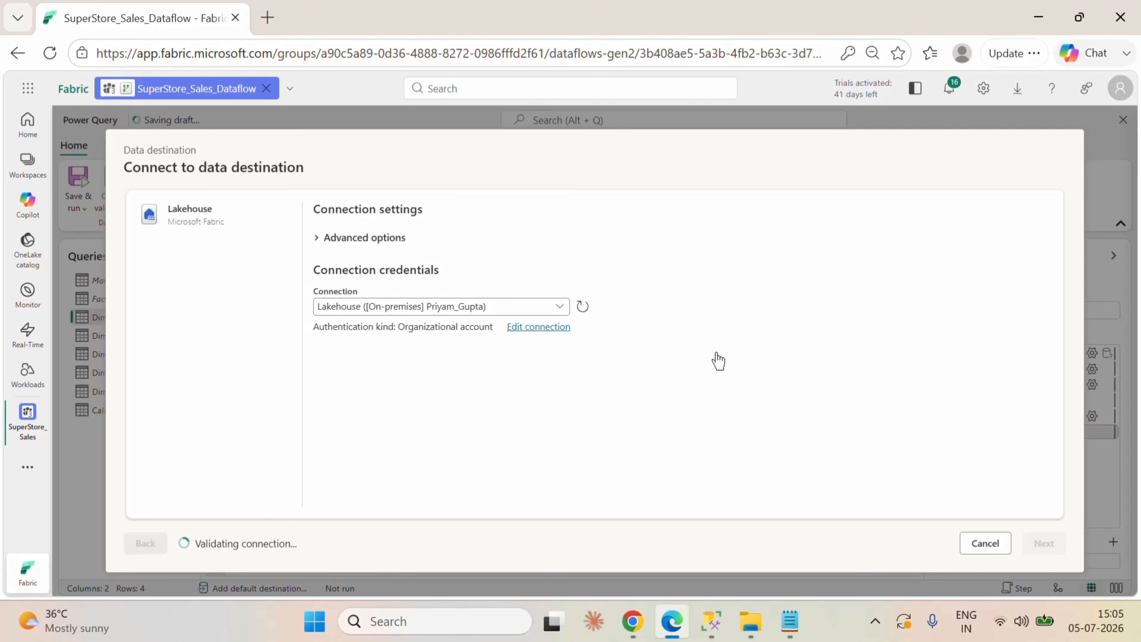
left_click(195, 381)
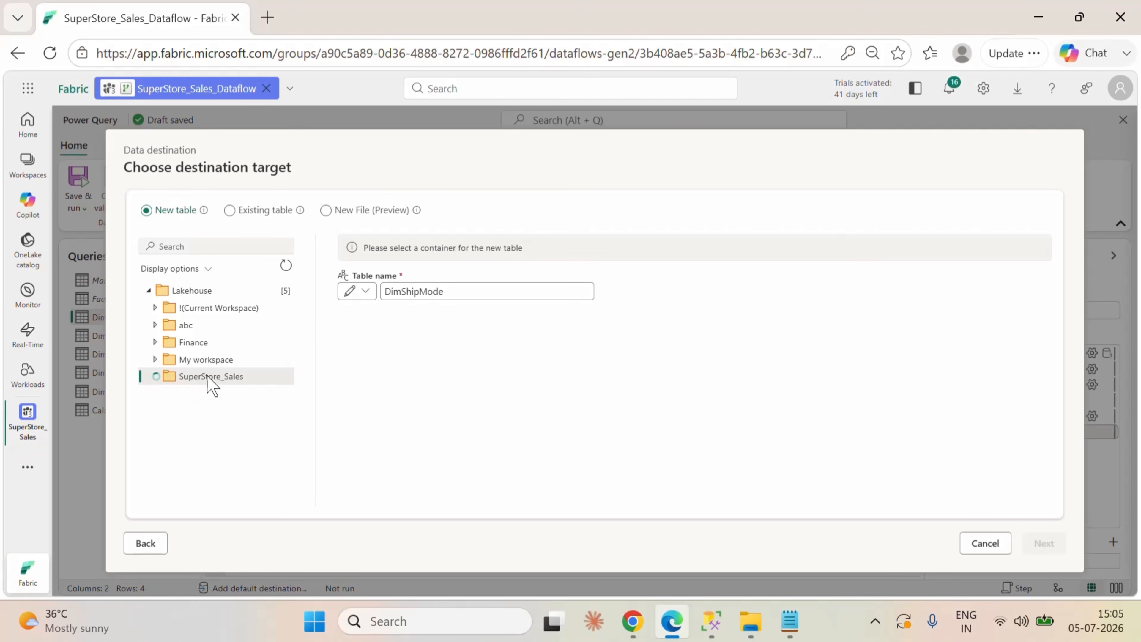
left_click(195, 412)
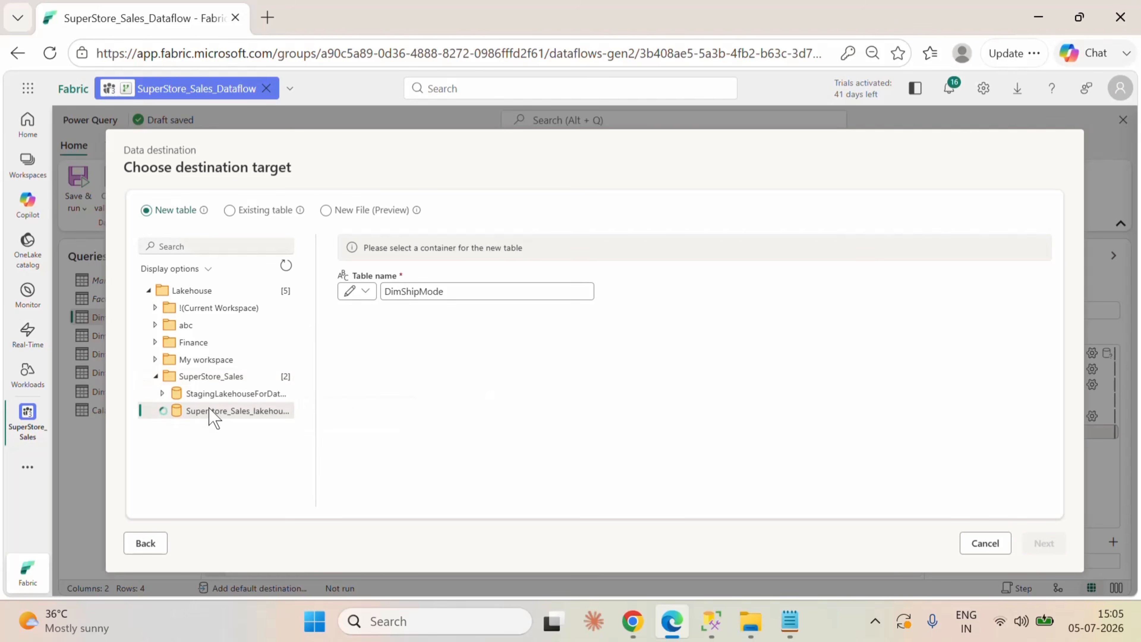
left_click(204, 428)
left_click(1033, 544)
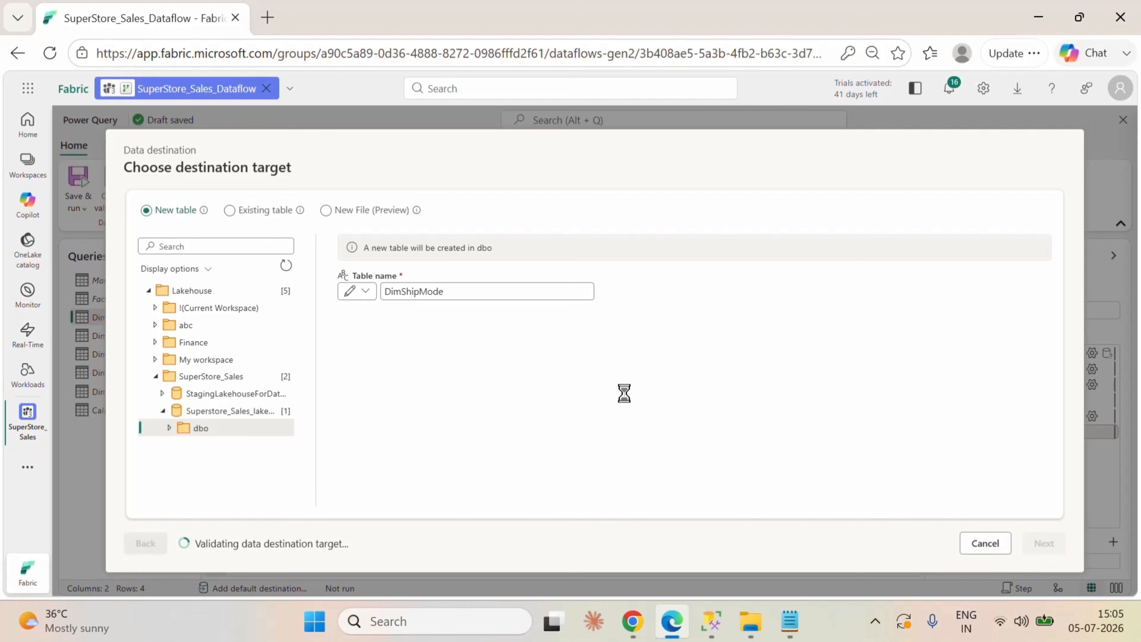
left_click(1033, 544)
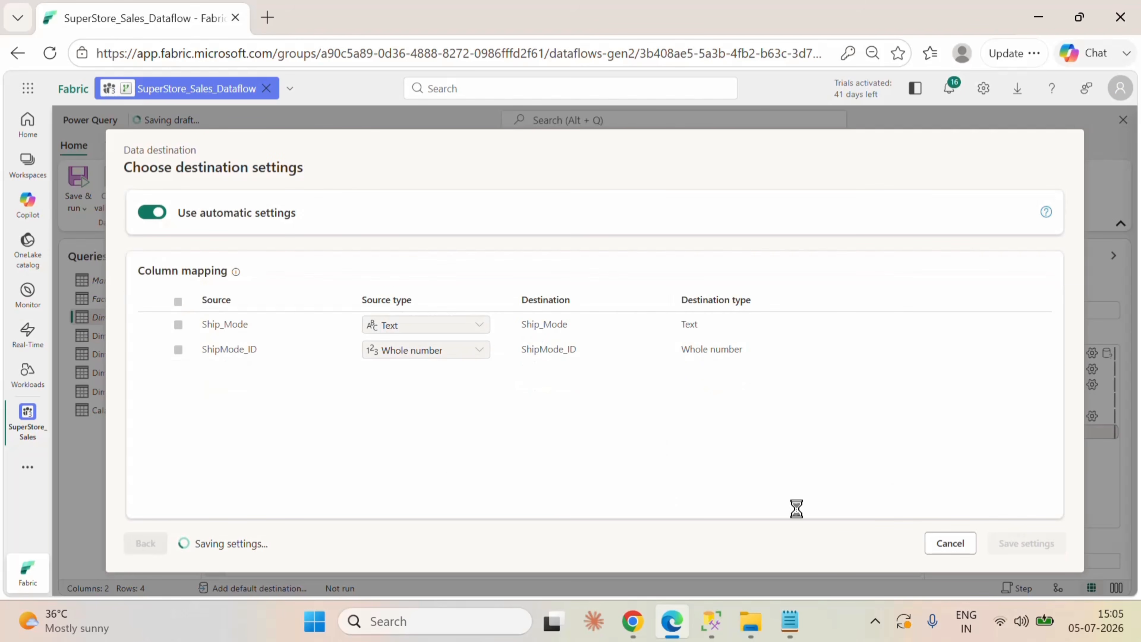
Step: Give the DimSegment query a lakehouse destination as a new table in dbo of Superstore_Sales_lakehouse and save the settings
left_click(128, 336)
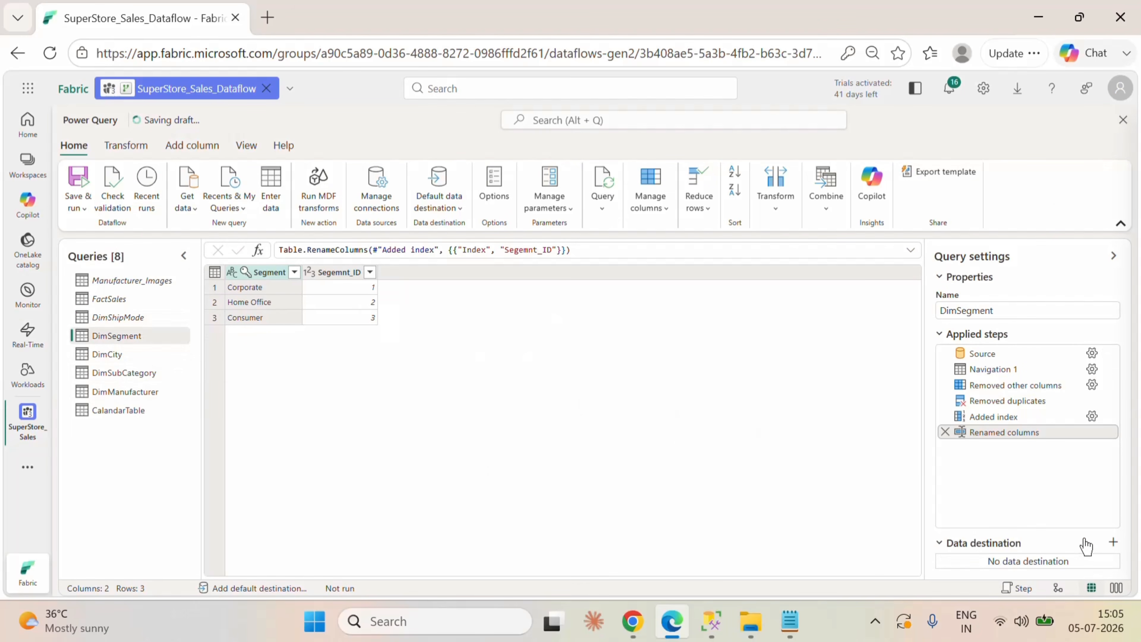
left_click(1113, 542)
left_click(1029, 450)
left_click(1044, 543)
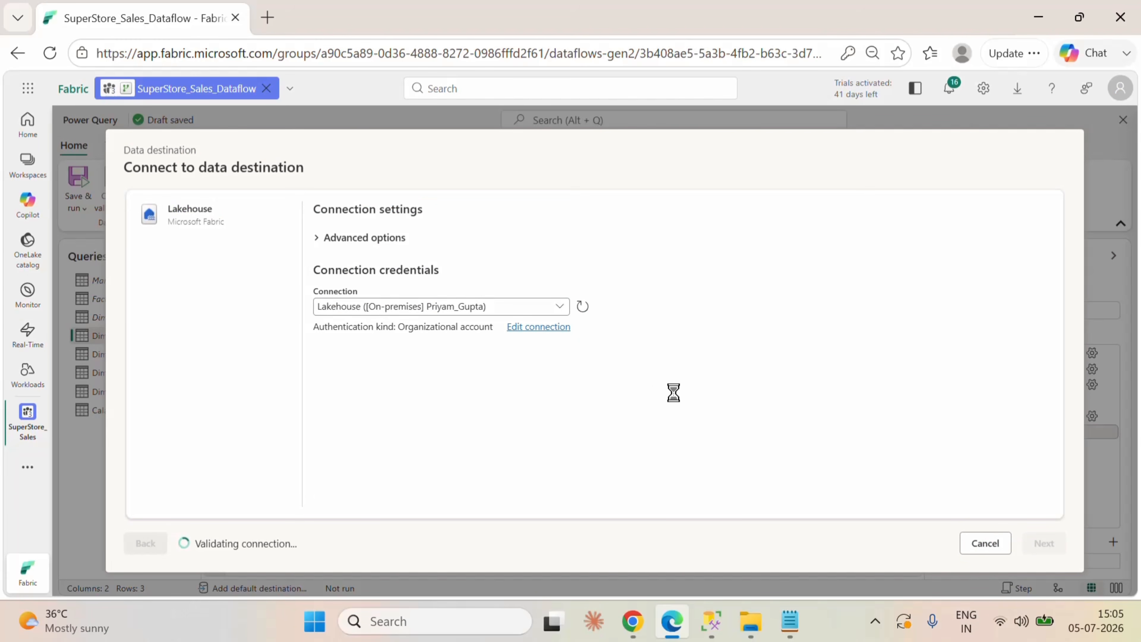
left_click(215, 377)
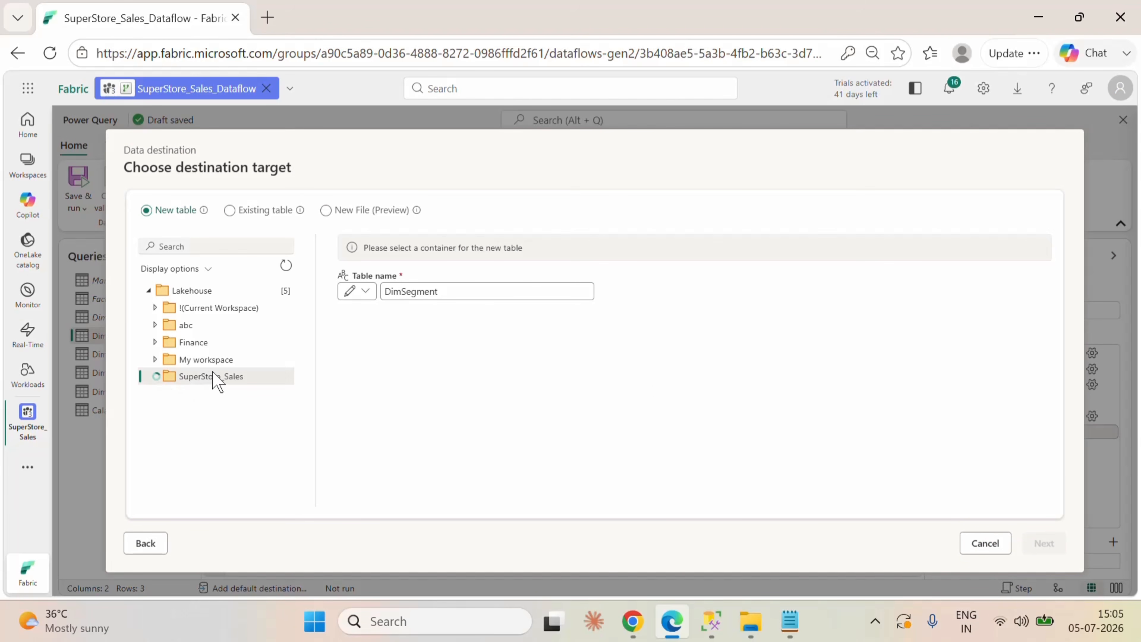
left_click(183, 418)
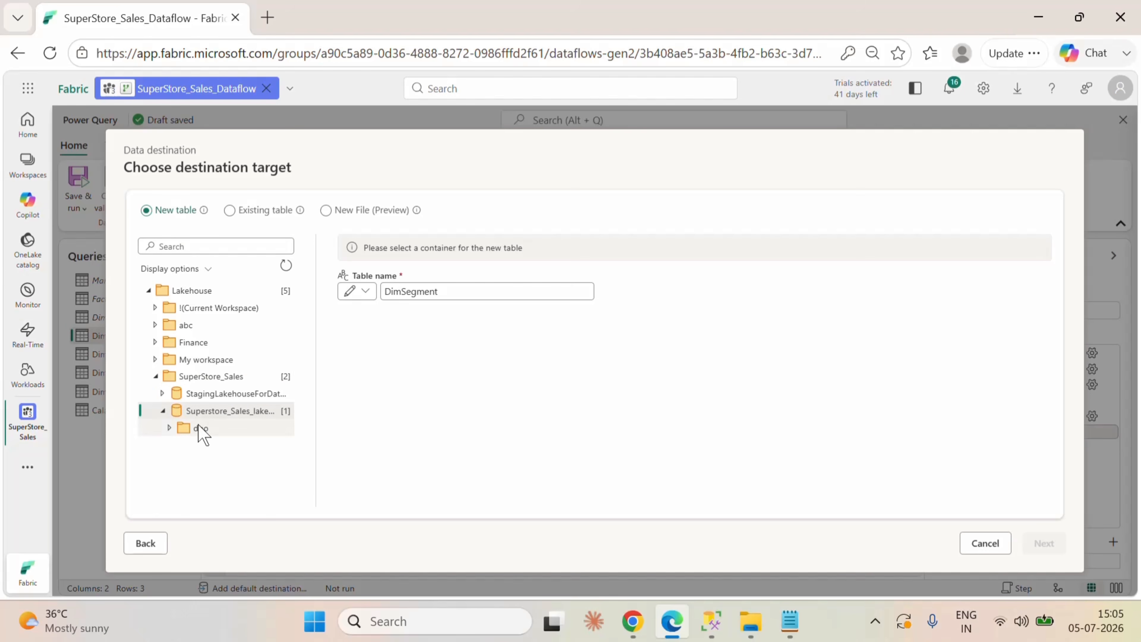
left_click(200, 429)
left_click(1044, 543)
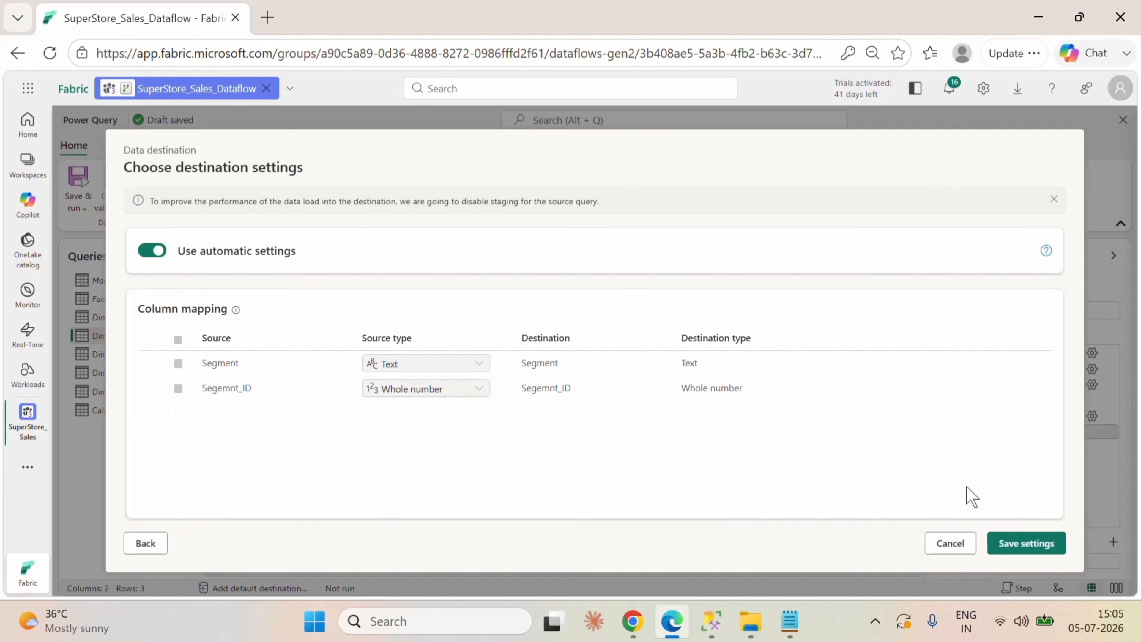
left_click(1026, 542)
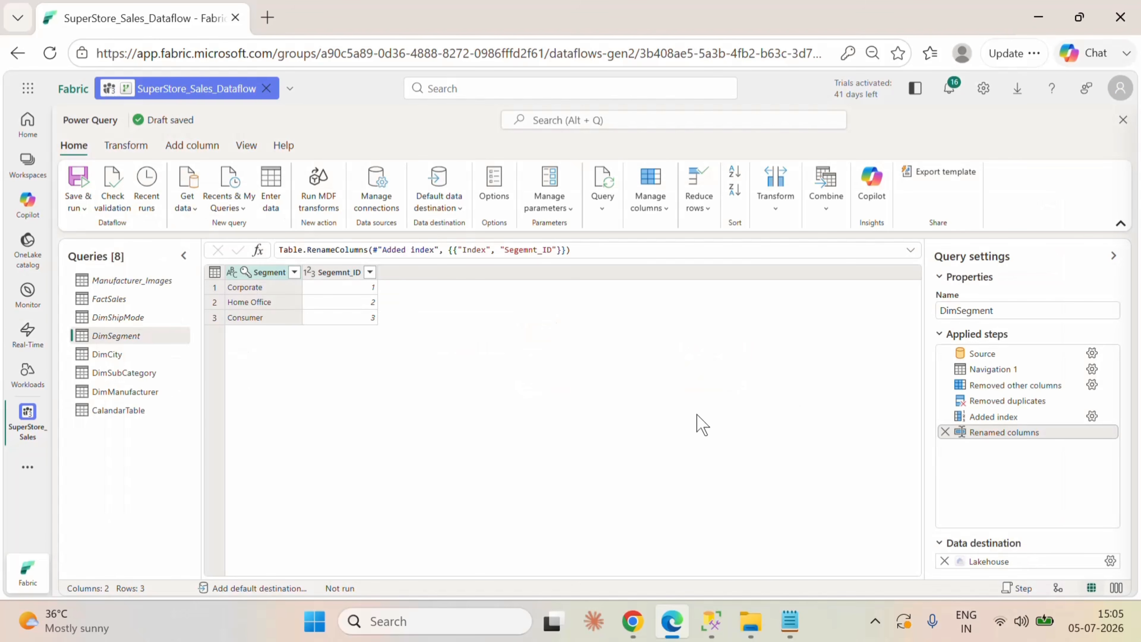
Step: Give the DimCity query a lakehouse destination as a new table in dbo of Superstore_Sales_lakehouse and save the settings
left_click(185, 356)
left_click(1107, 543)
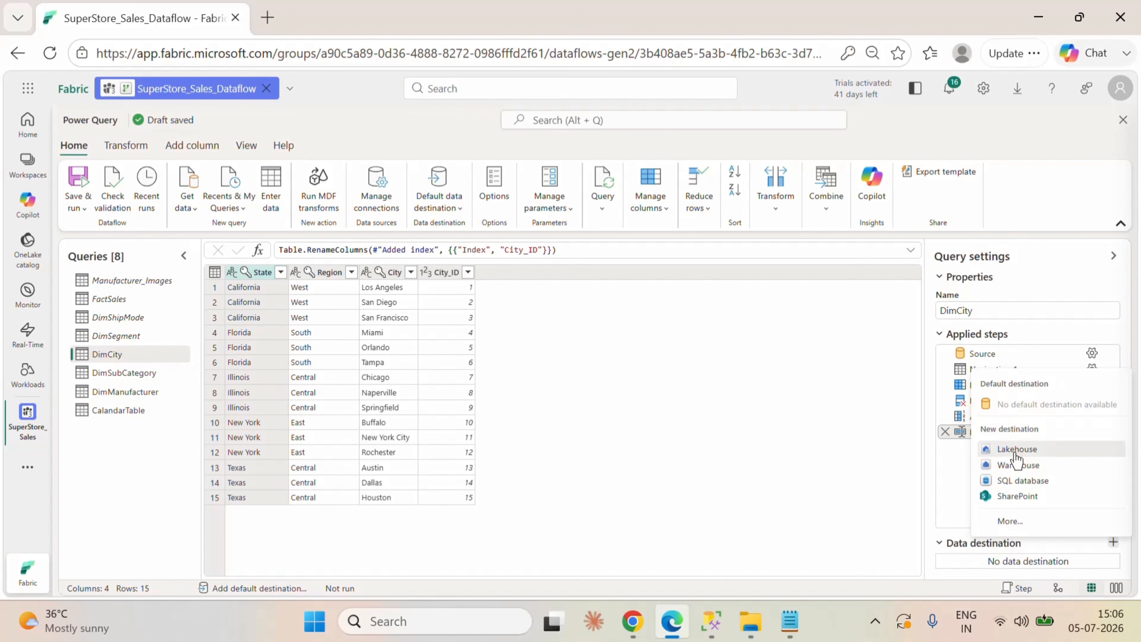
left_click(1016, 455)
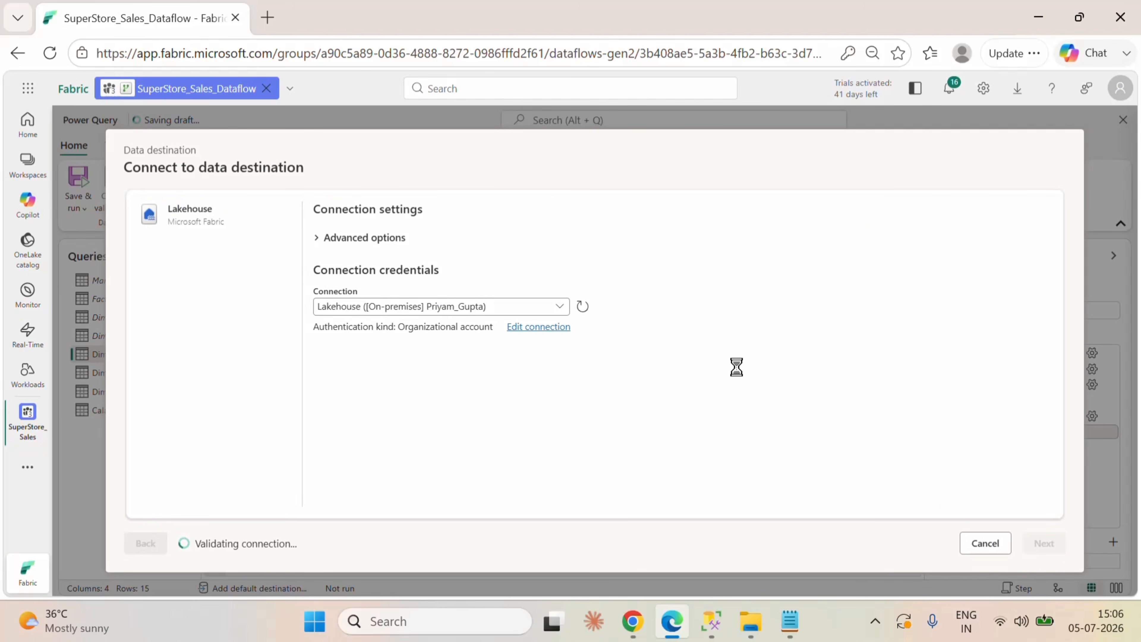
left_click(216, 380)
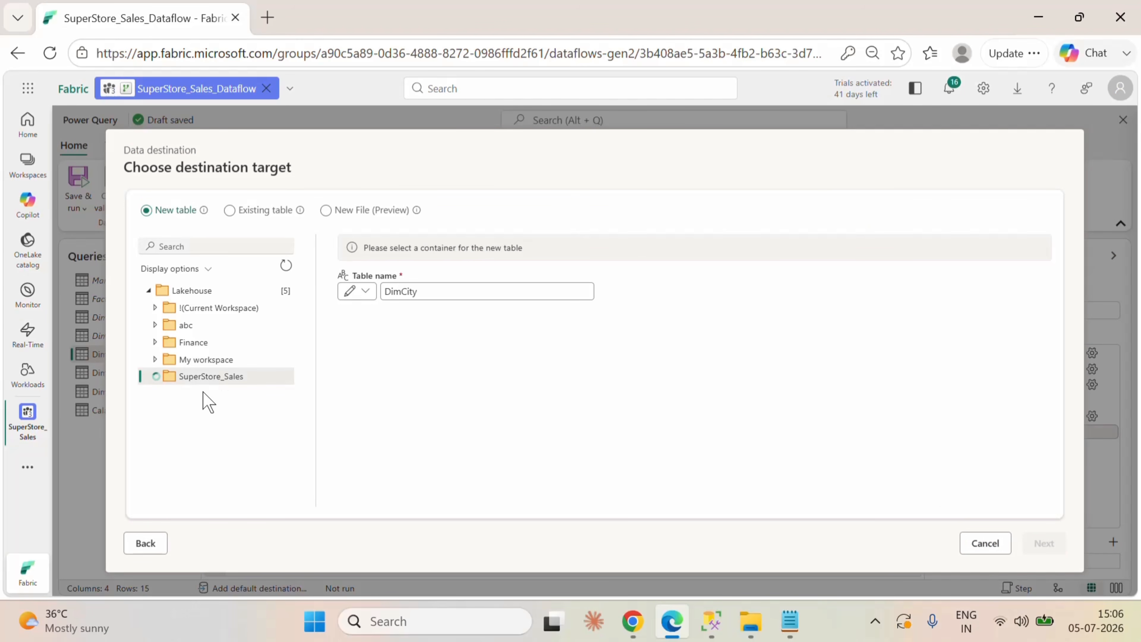
left_click(218, 412)
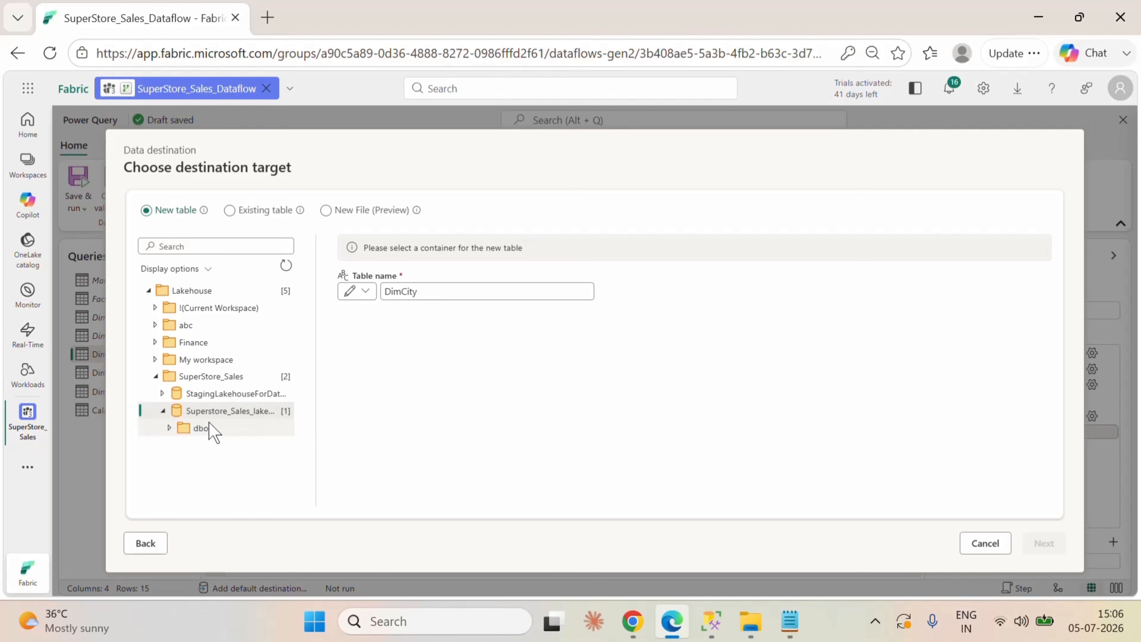
left_click(202, 428)
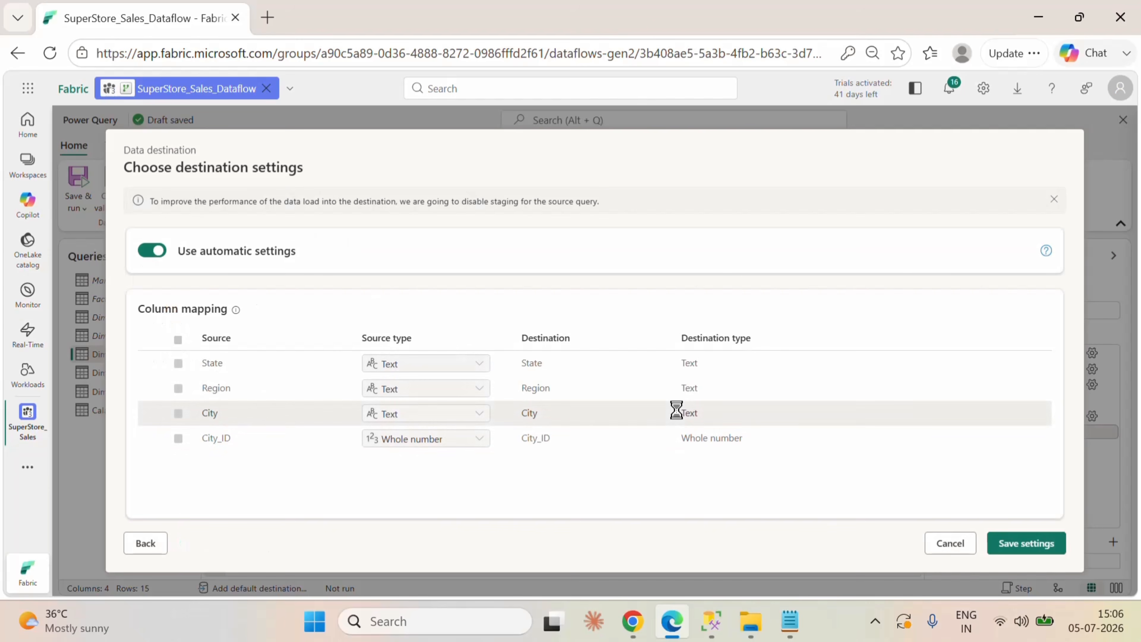
left_click(1020, 543)
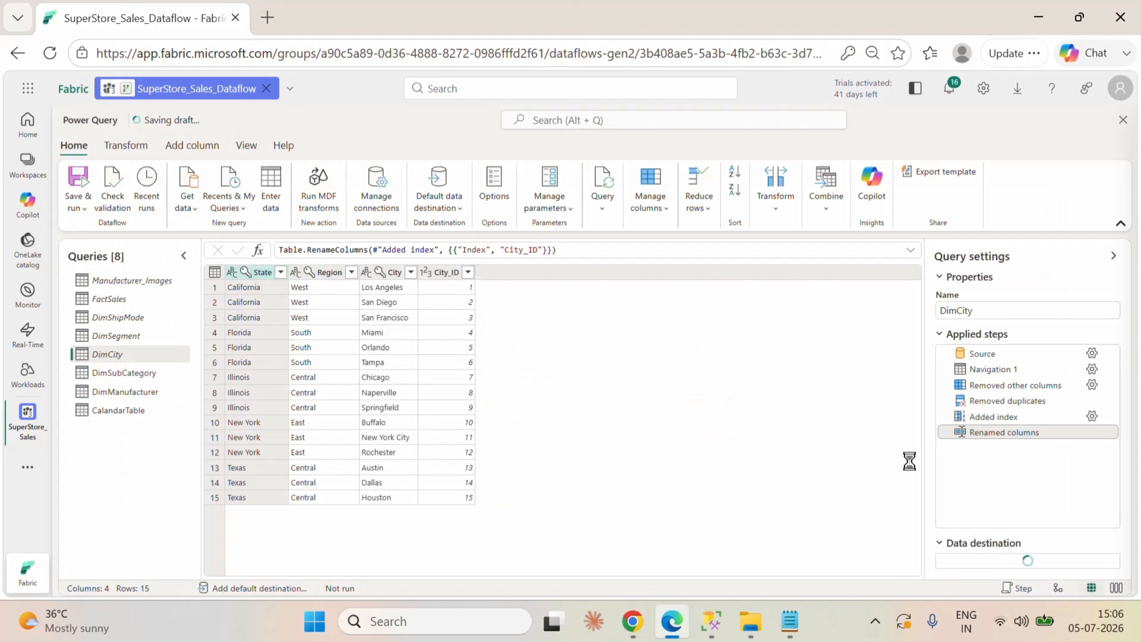
Step: Give the DimSubCategory query a lakehouse destination as a new table in dbo of Superstore_Sales_lakehouse and save the settings
left_click(173, 373)
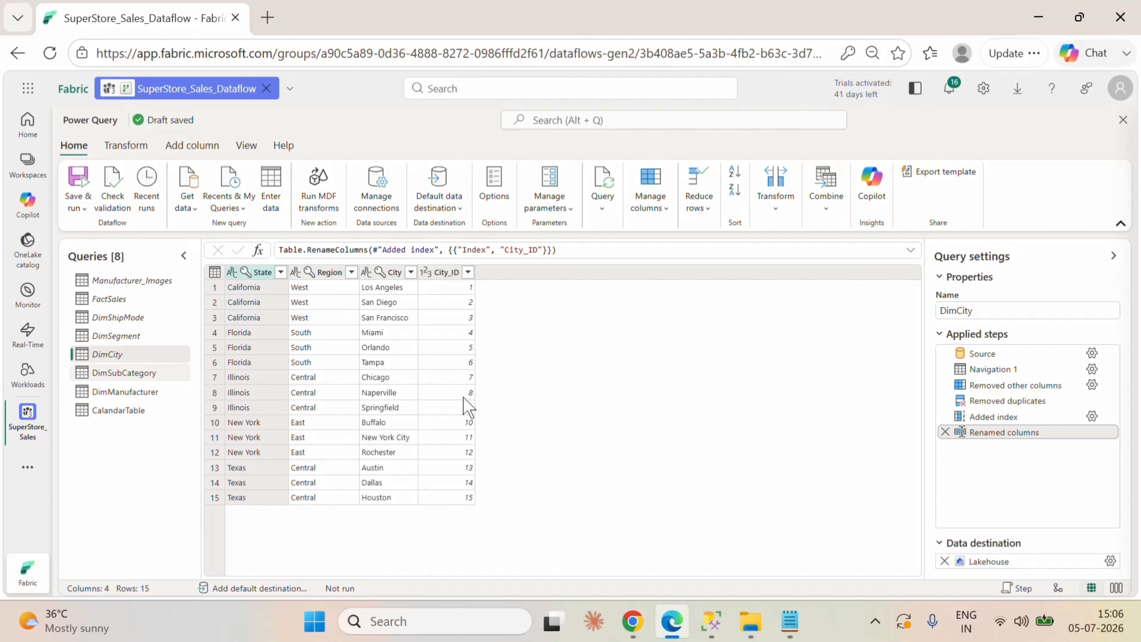
left_click(1112, 543)
left_click(1019, 454)
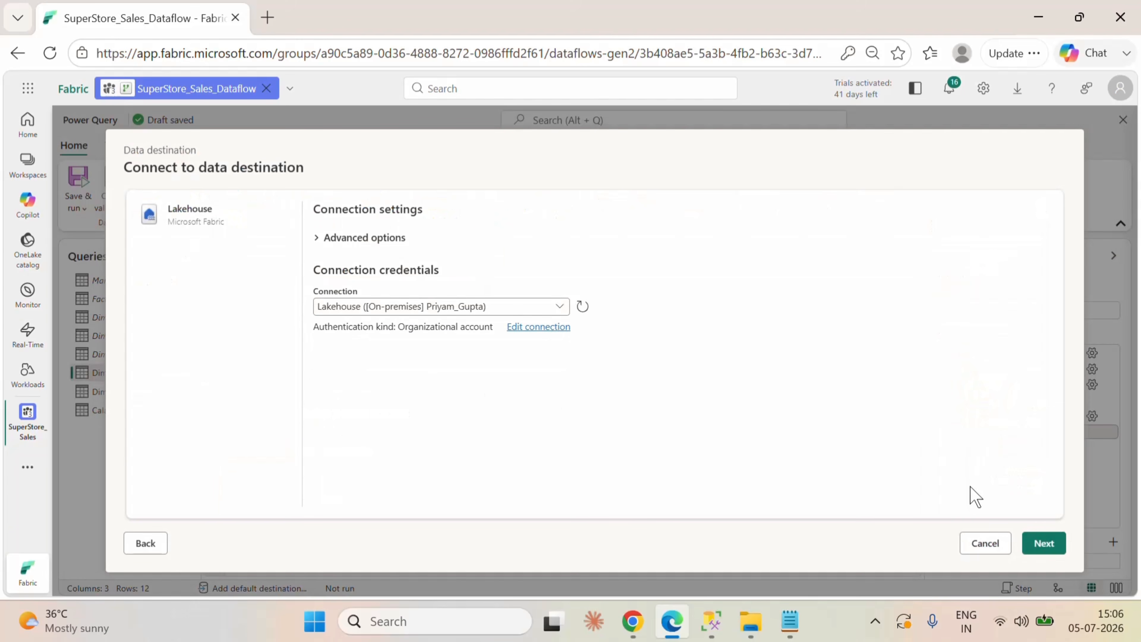
left_click(1045, 545)
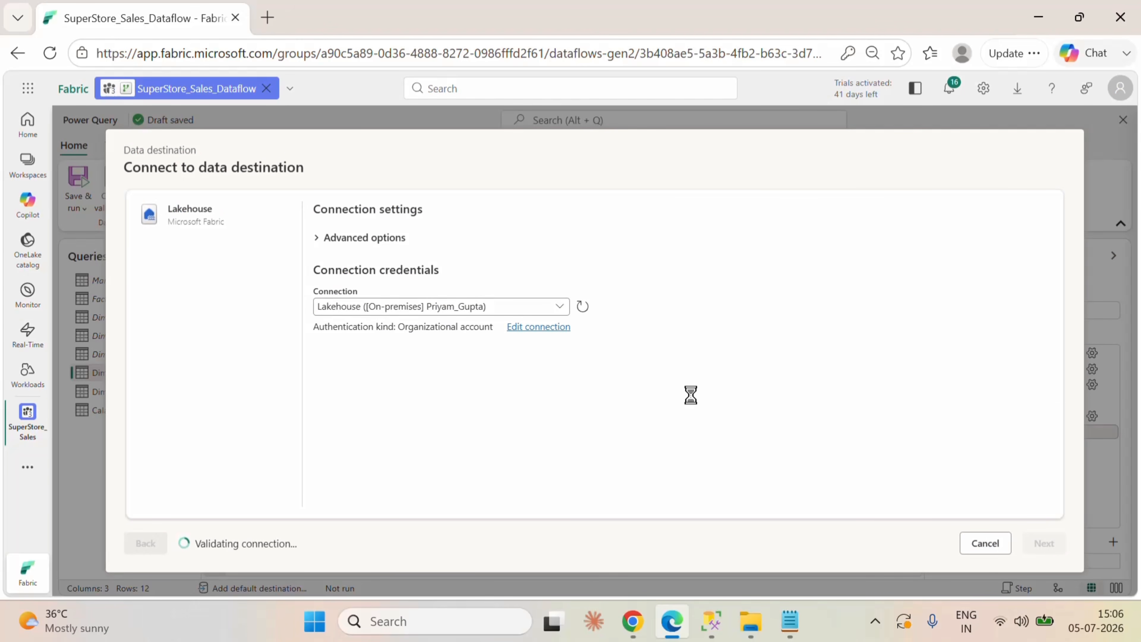
left_click(155, 376)
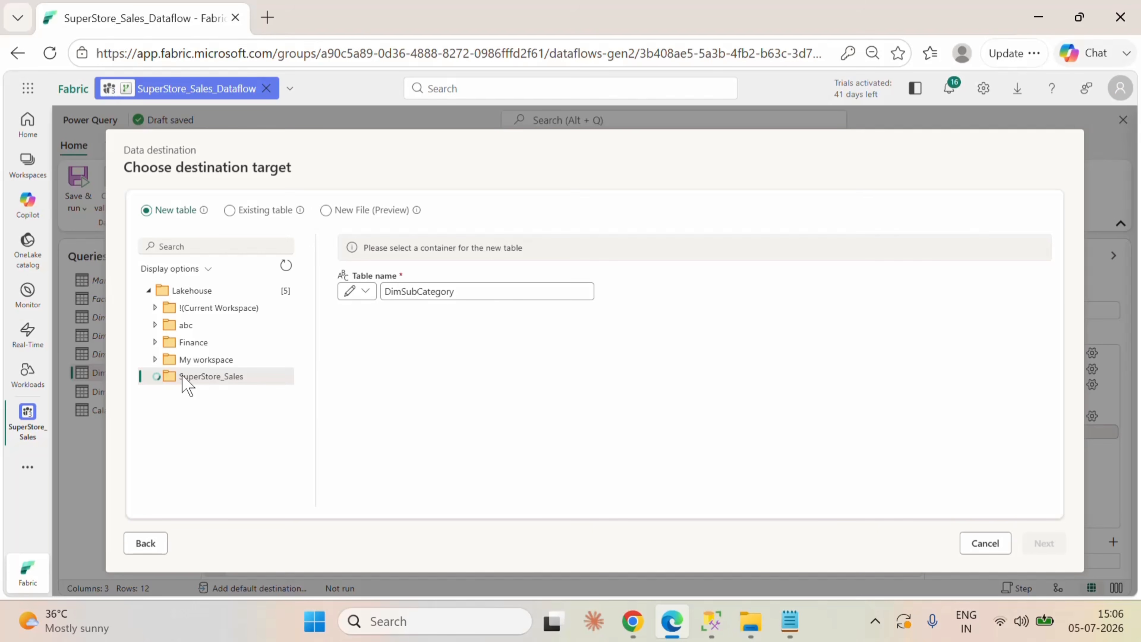
left_click(212, 411)
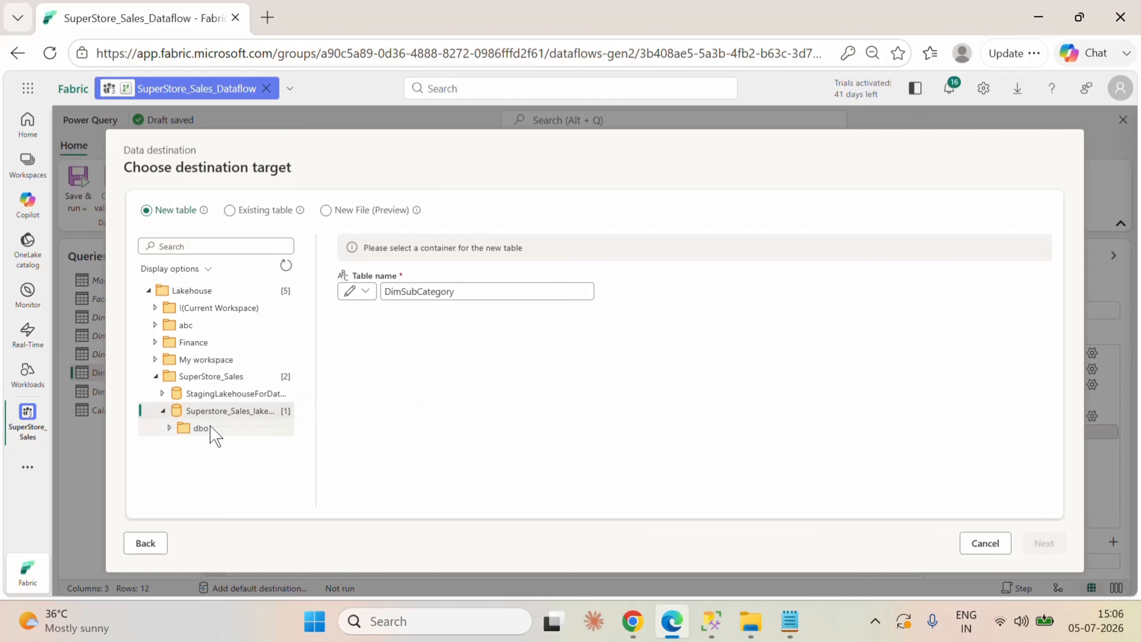
left_click(211, 430)
left_click(1045, 543)
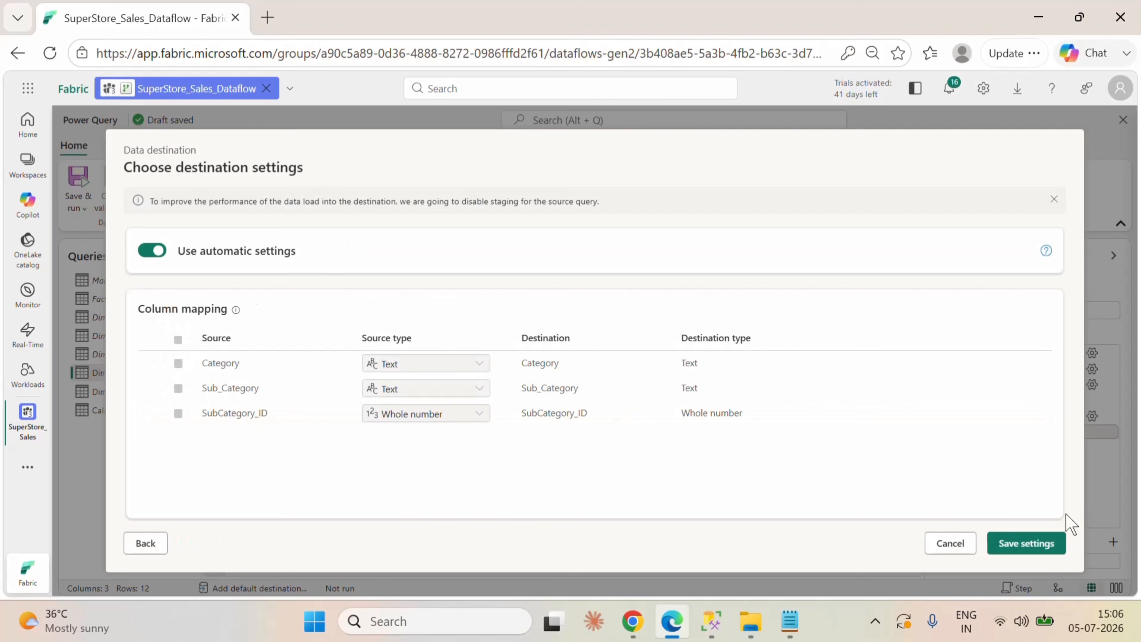
left_click(1038, 543)
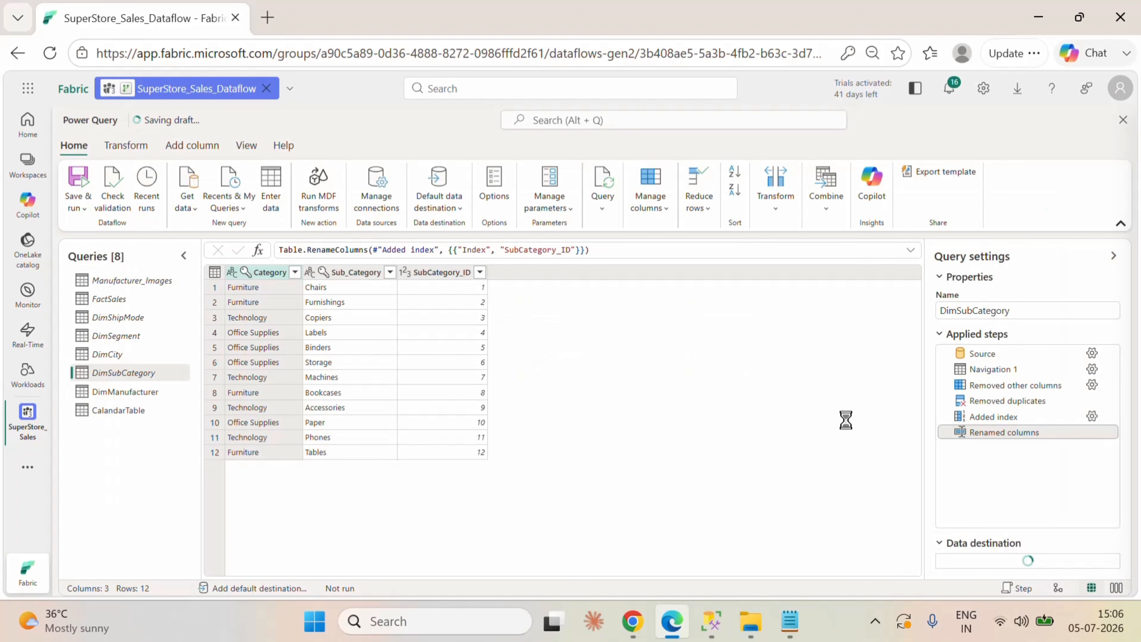
Step: Give the DimManufacturer query a lakehouse destination as a new table in dbo of Superstore_Sales_lakehouse and save the settings
left_click(133, 391)
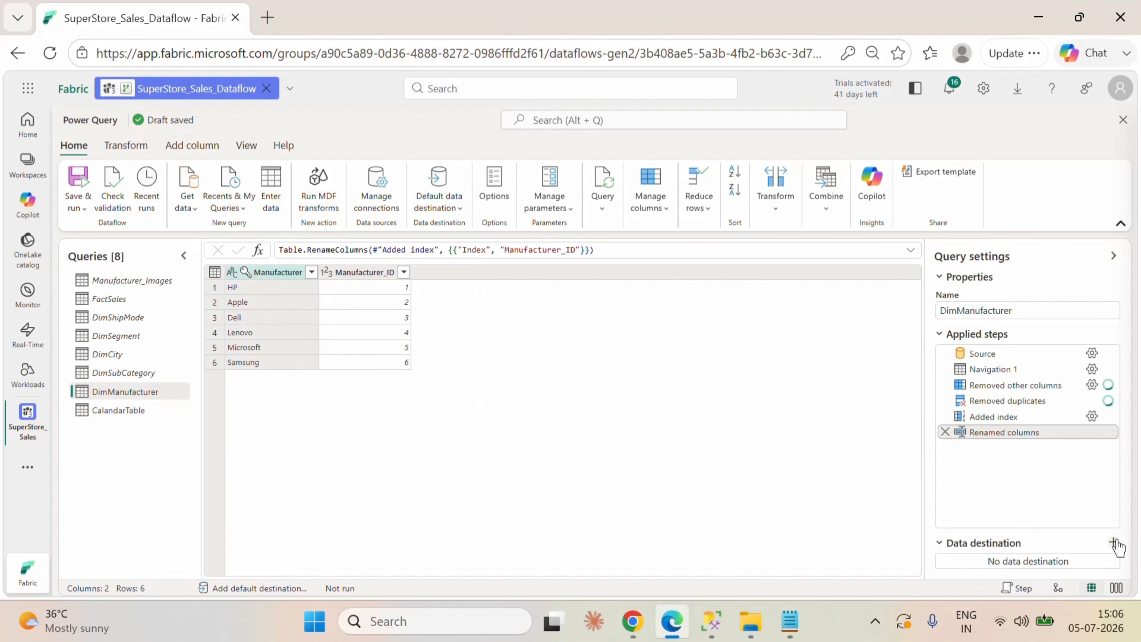
left_click(1113, 542)
left_click(1032, 449)
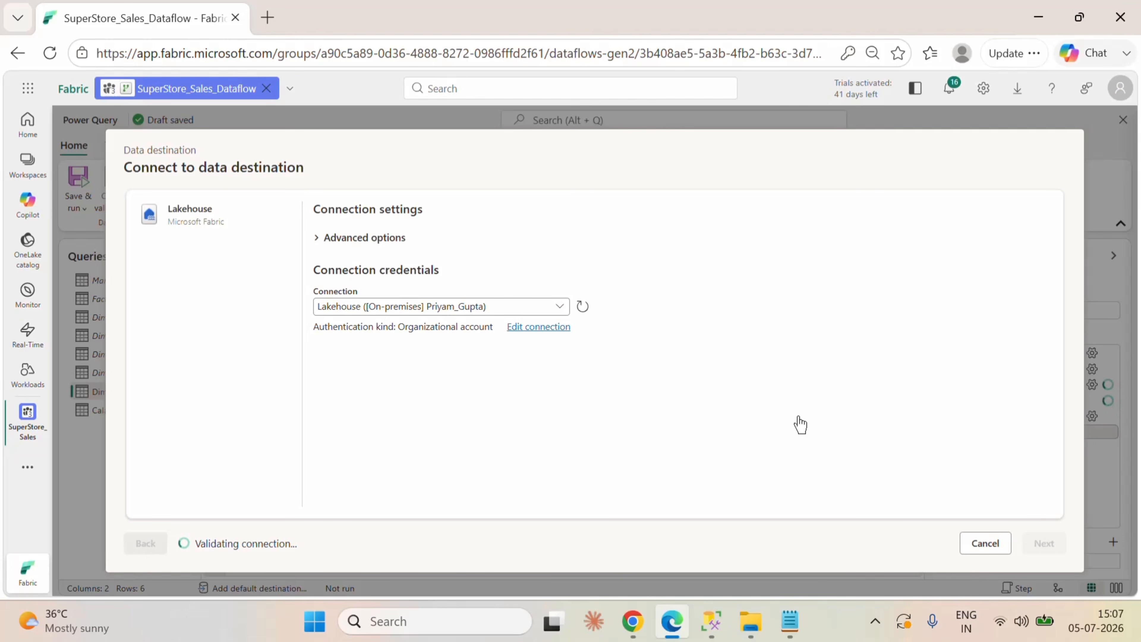
left_click(220, 377)
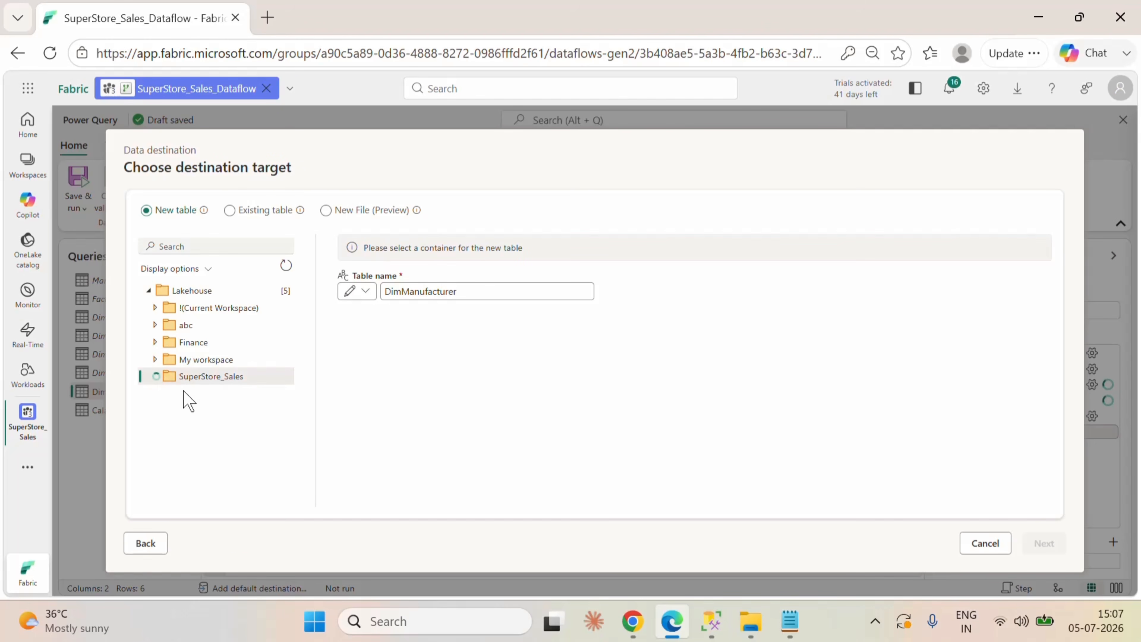
left_click(211, 410)
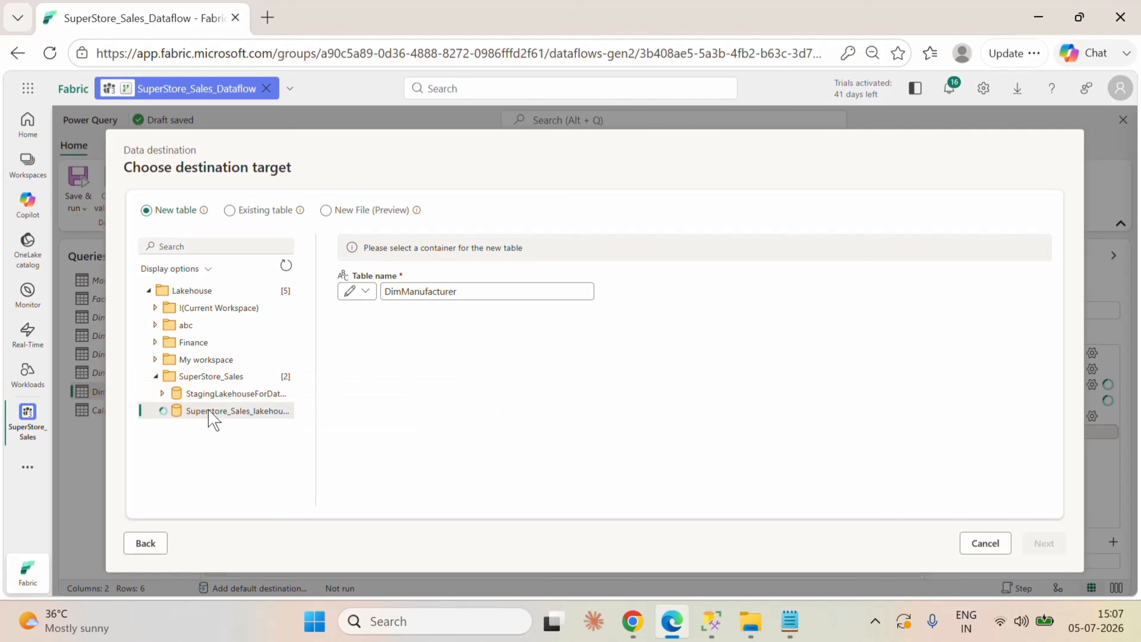
left_click(203, 425)
left_click(1044, 543)
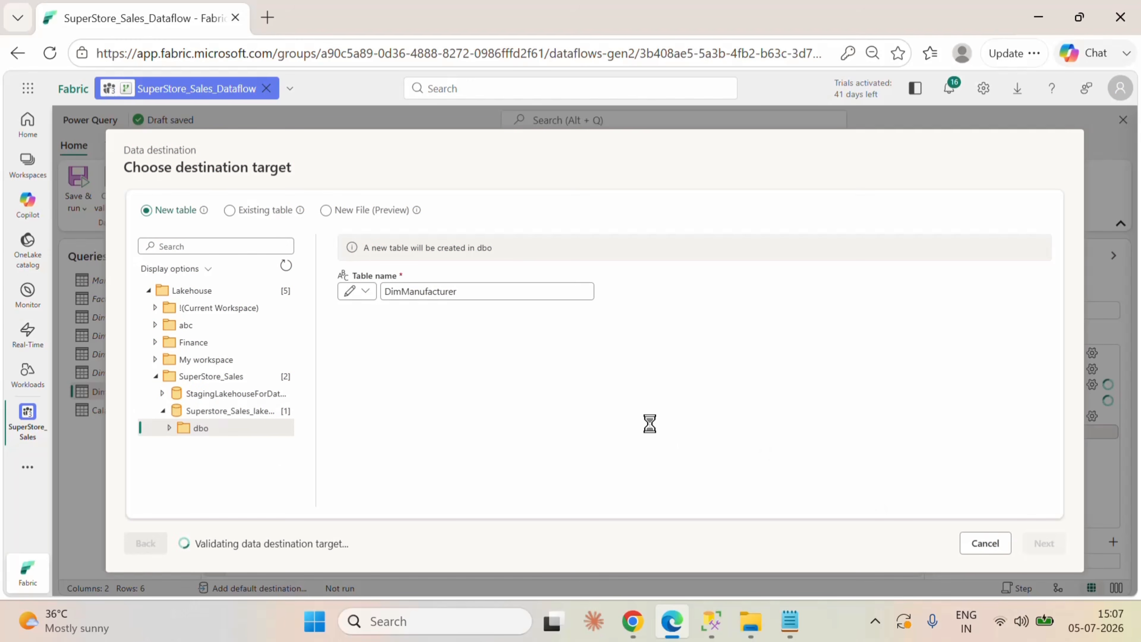
left_click(1034, 543)
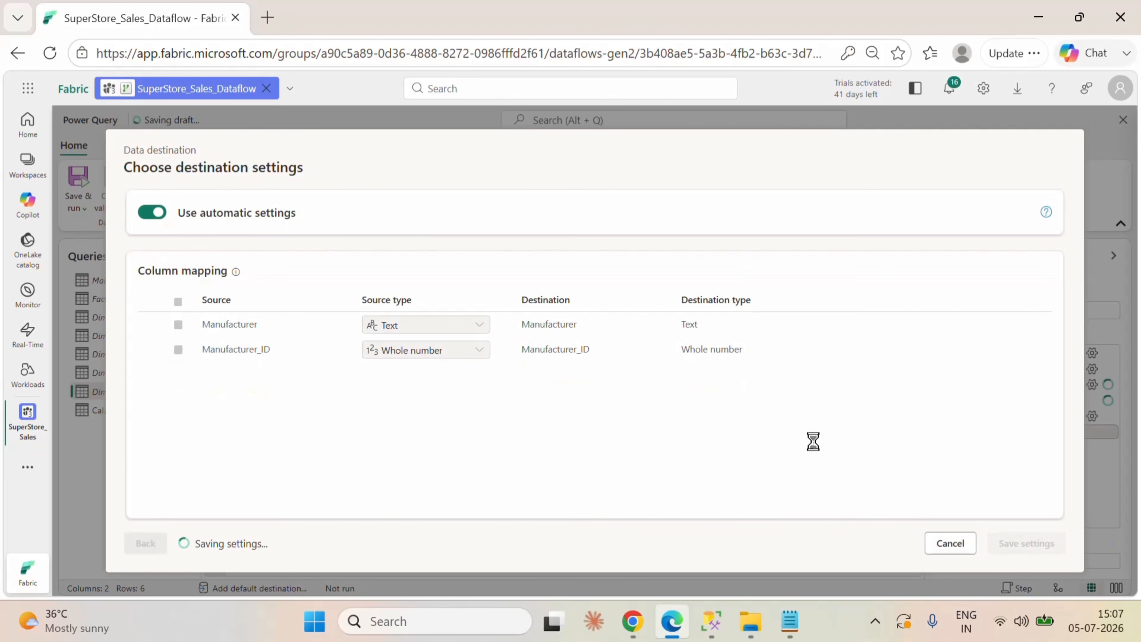
Step: Give the CalandarTable query a lakehouse destination as a new table in dbo of Superstore_Sales_lakehouse and save the settings
left_click(145, 409)
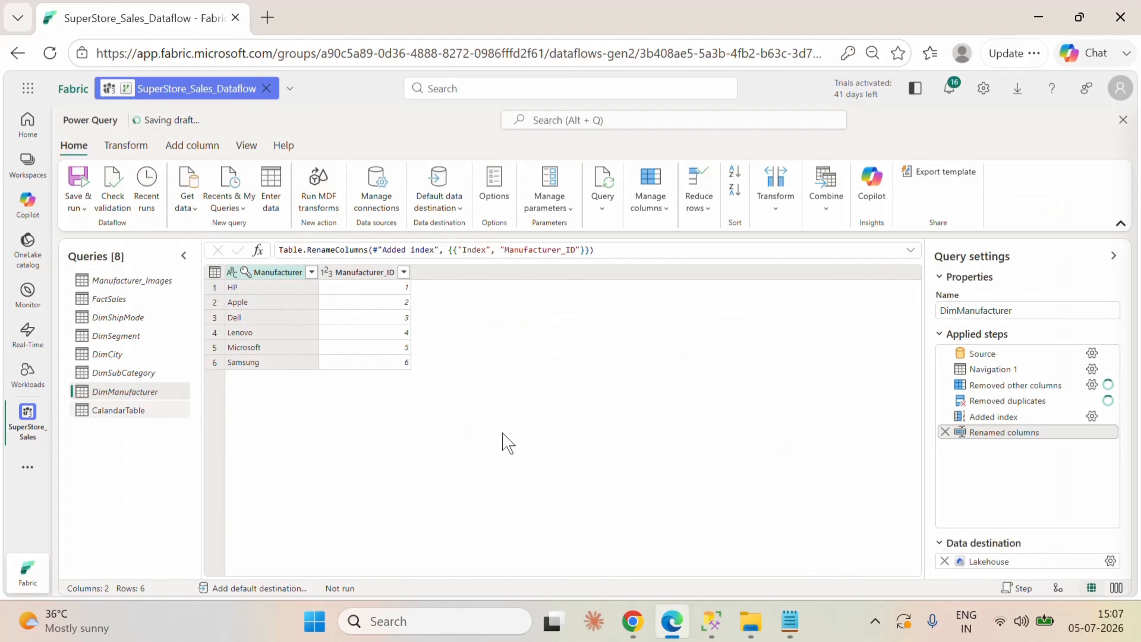
left_click(1112, 542)
left_click(1004, 452)
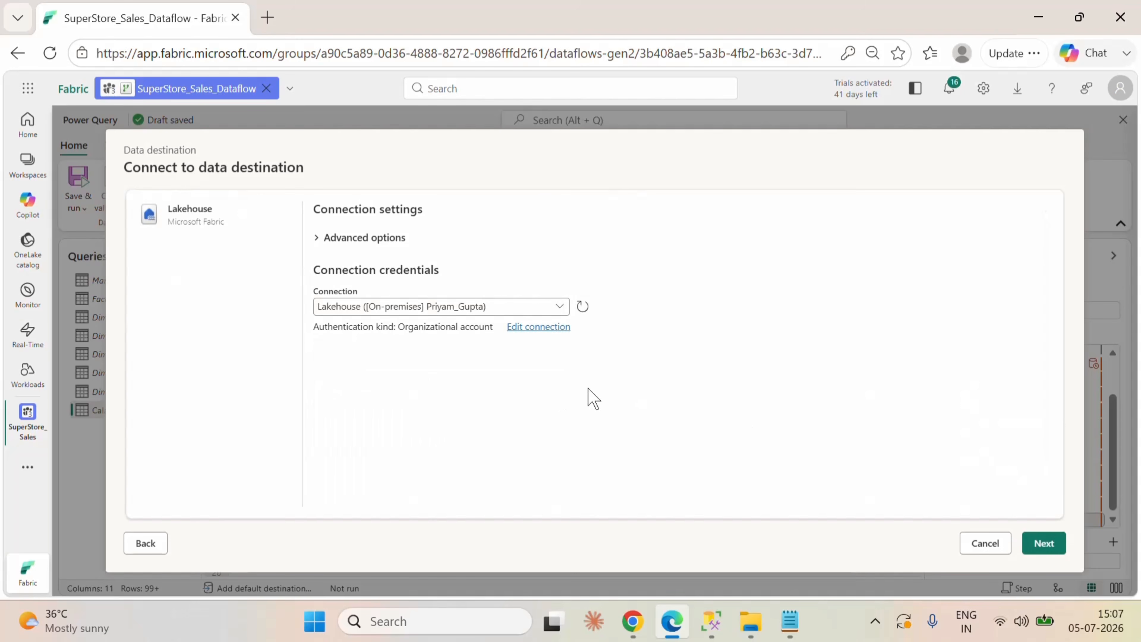
left_click(1042, 544)
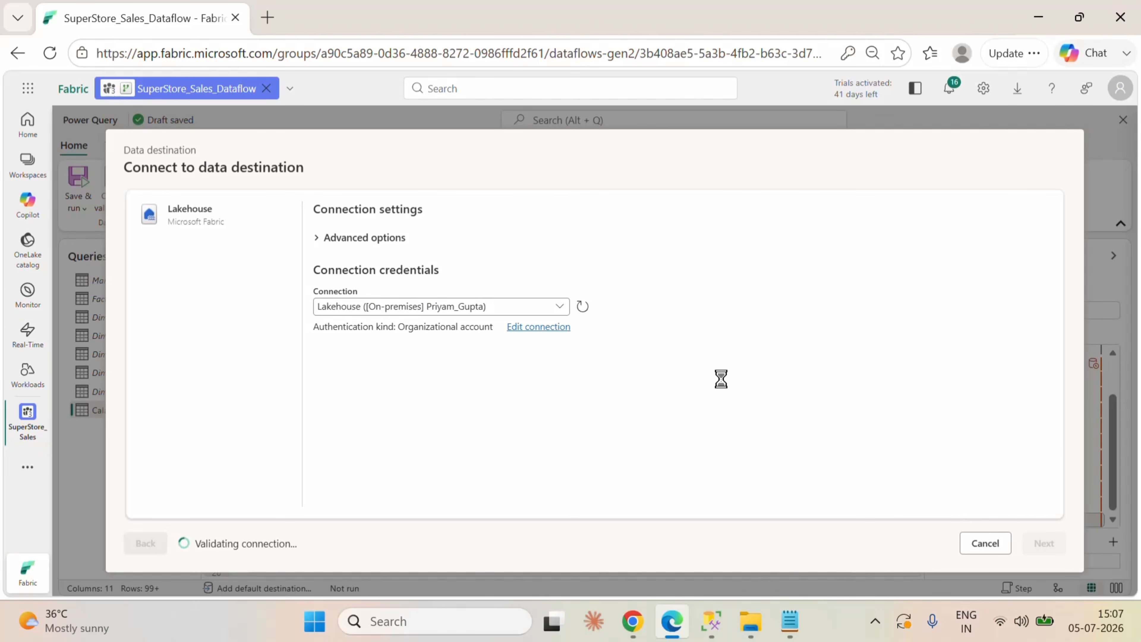
left_click(154, 377)
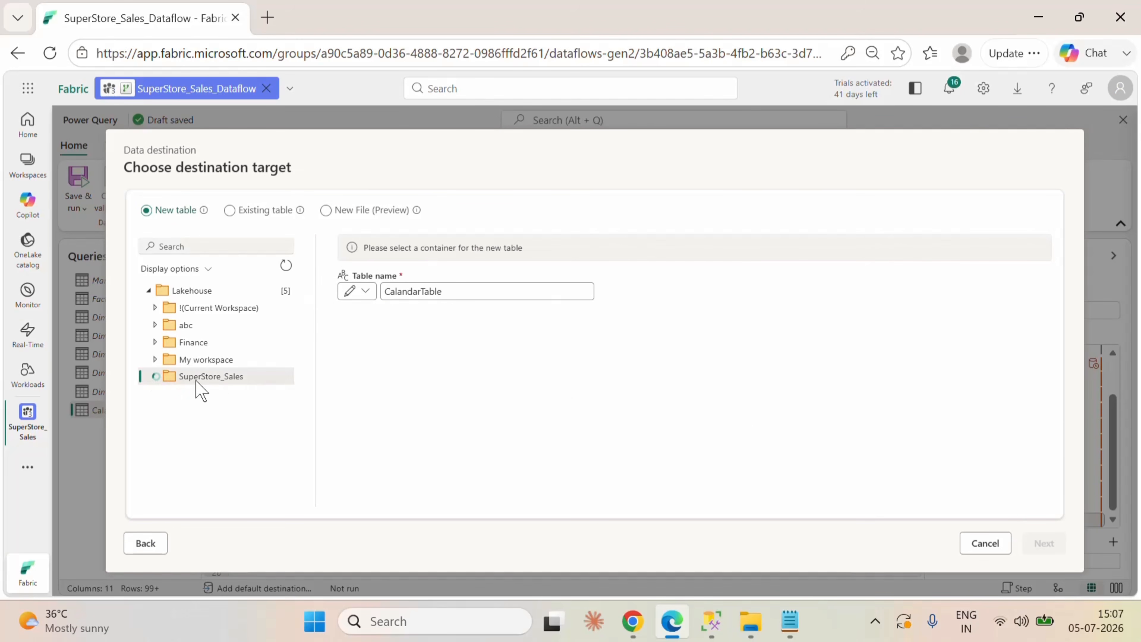
left_click(173, 411)
left_click(201, 427)
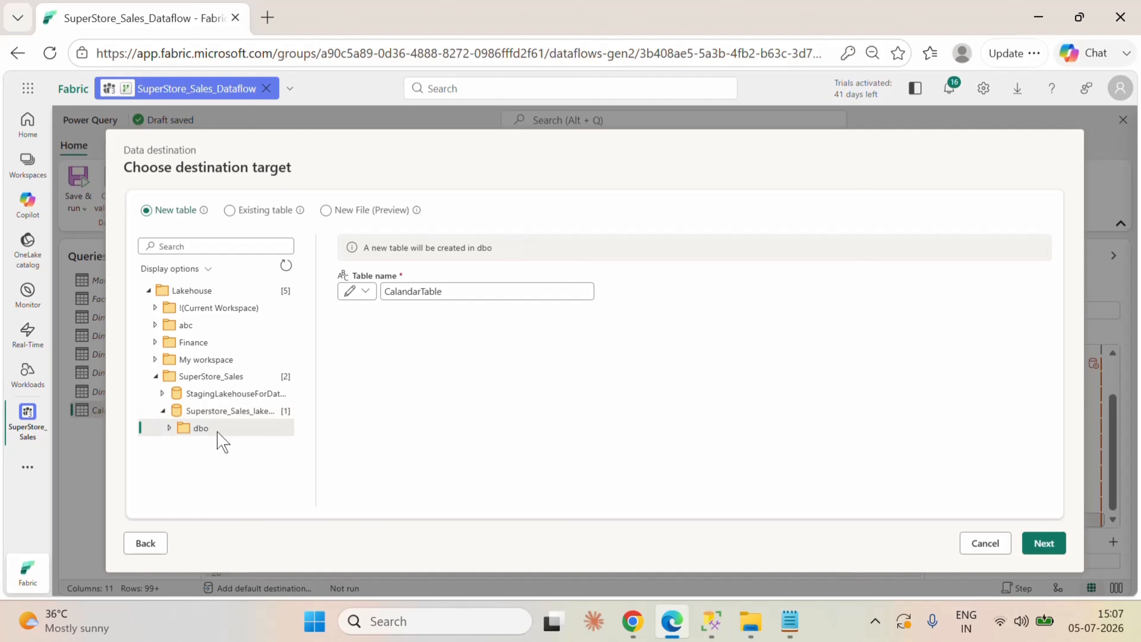
left_click(1044, 542)
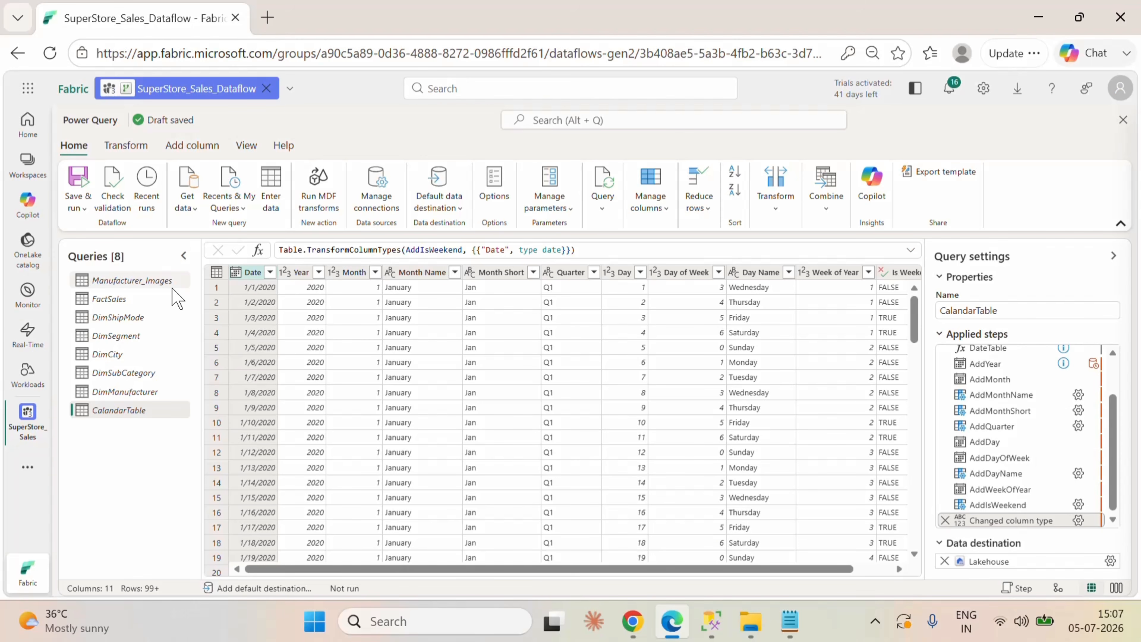
Step: Save and run SuperStore_Sales_Dataflow to load all its queries into the lakehouse
left_click(77, 204)
left_click(115, 275)
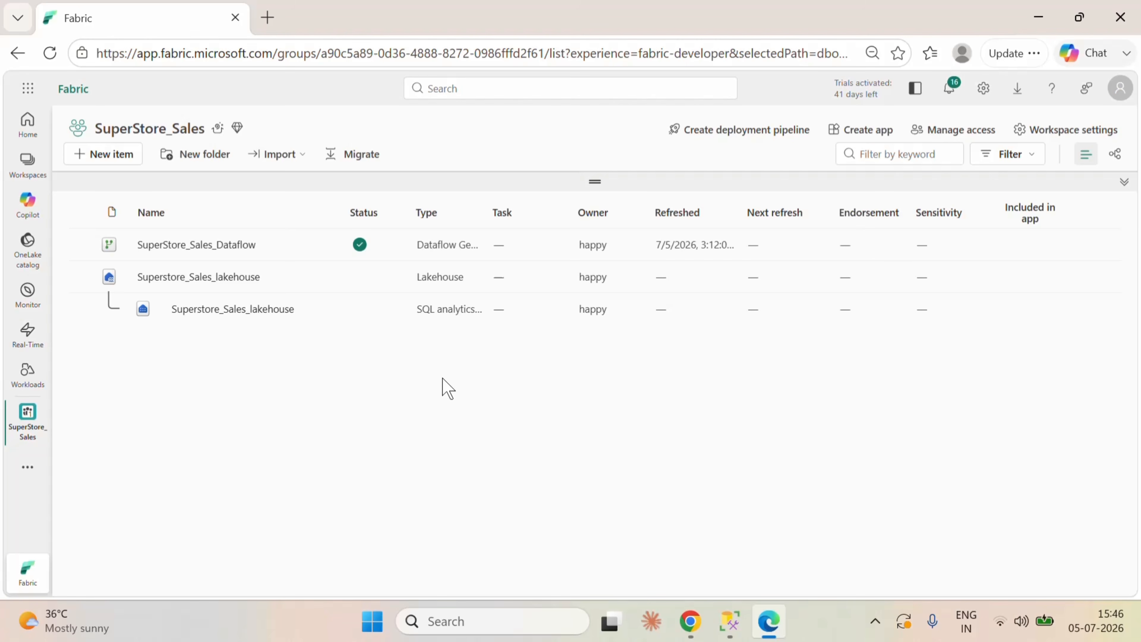
Step: Check the run status of SuperStore_Sales_Dataflow in the workspace and open Superstore_Sales_lakehouse to view its loaded tables
left_click(360, 244)
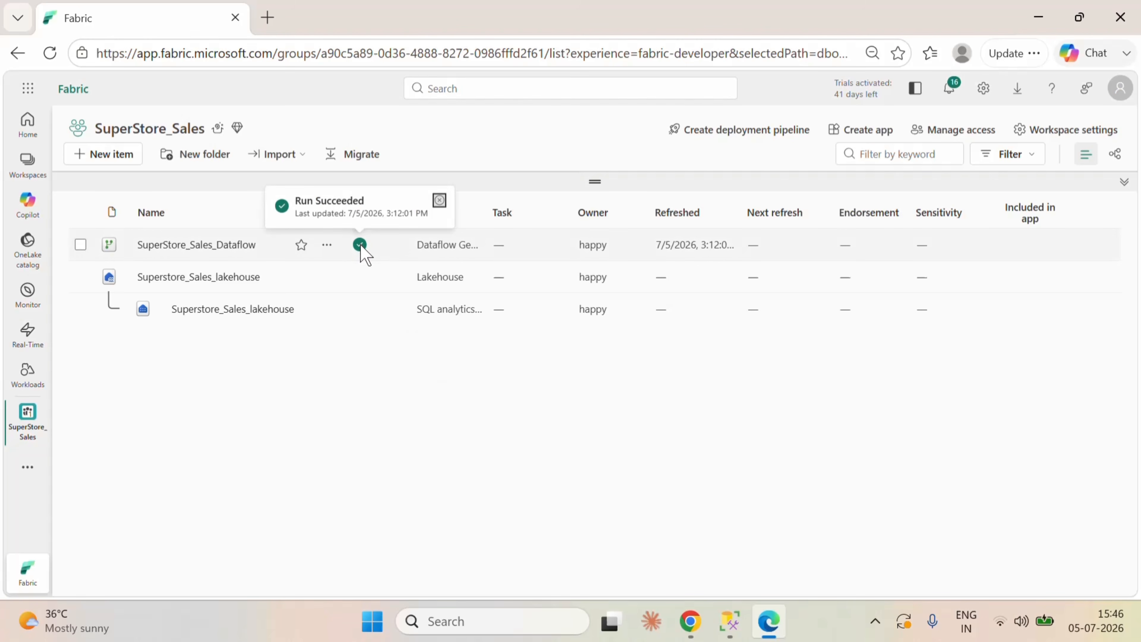
left_click(375, 446)
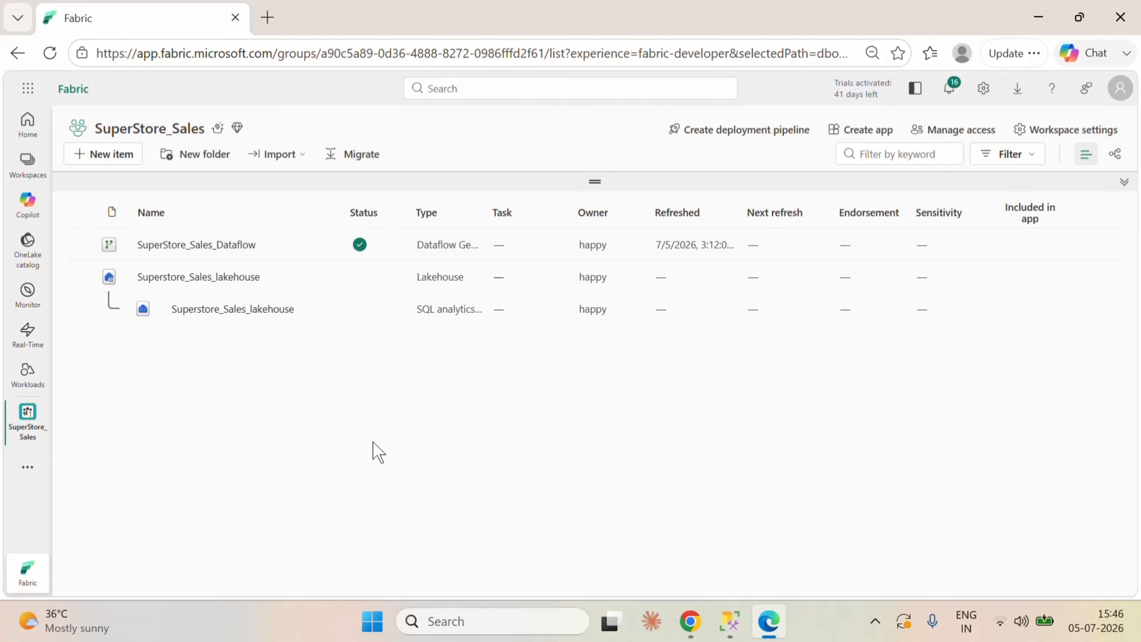
left_click(233, 283)
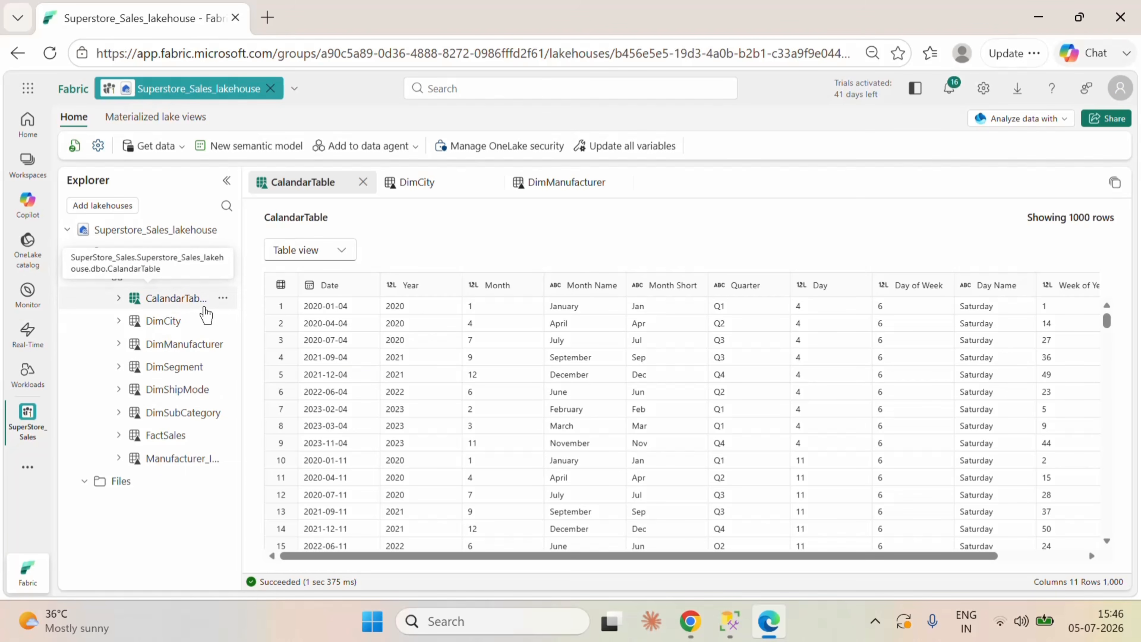
Step: Switch Superstore_Sales_lakehouse to its SQL analytics endpoint and expand the tables of the dbo schema
left_click(1035, 122)
left_click(964, 182)
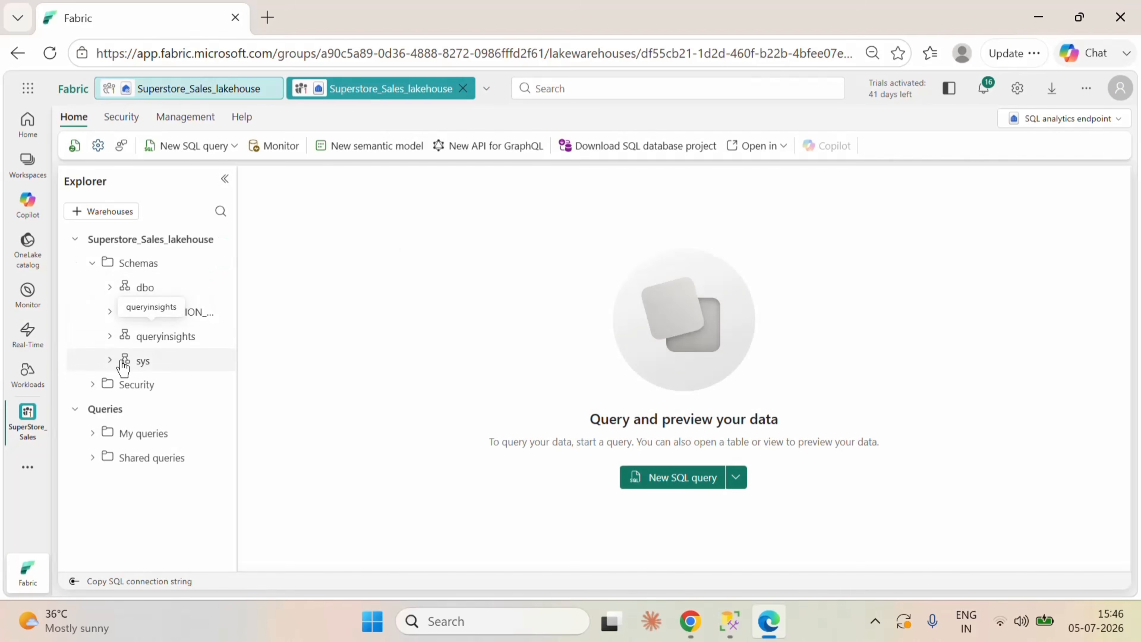
left_click(107, 290)
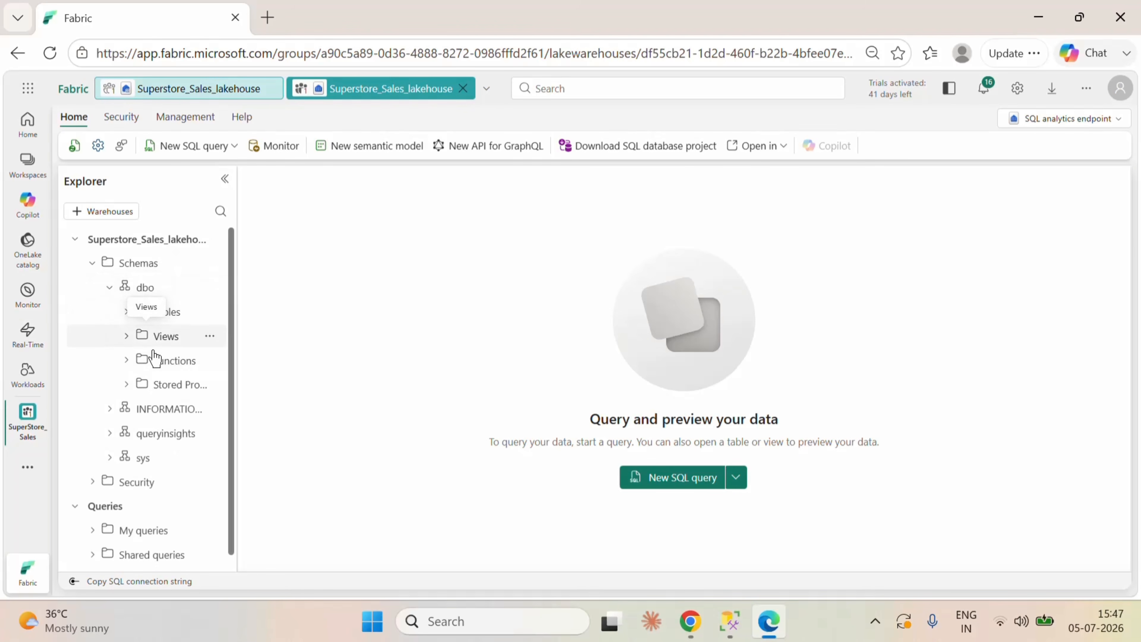
left_click(127, 310)
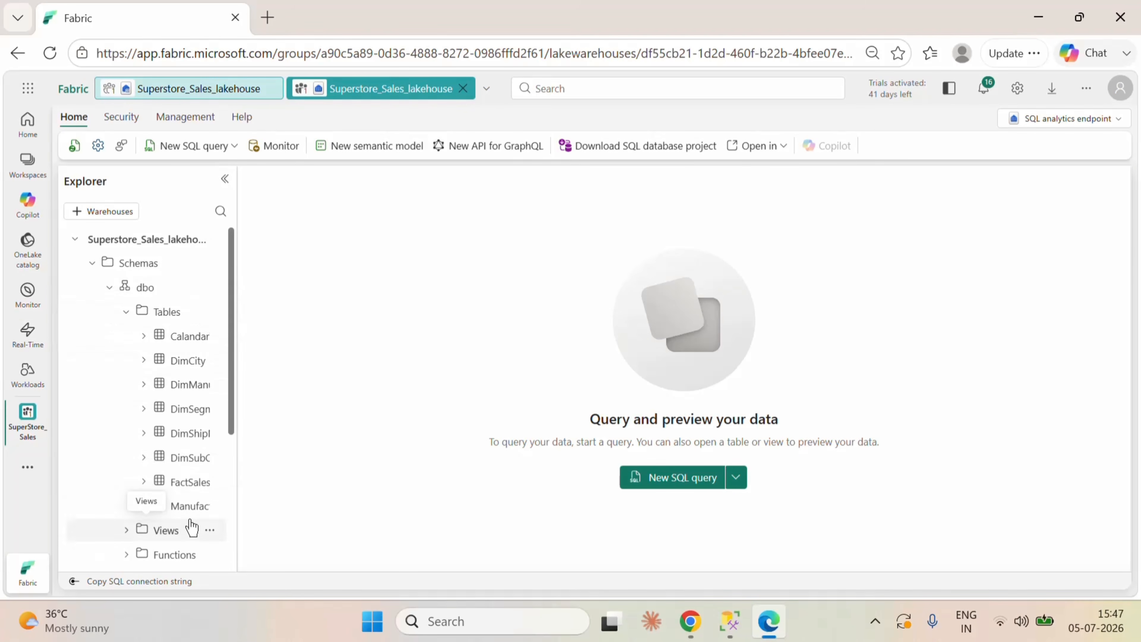
Step: Create a Direct Lake on SQL semantic model named SuperStore_Sales_Model in the SuperStore_Sales workspace with all dbo tables
left_click(375, 153)
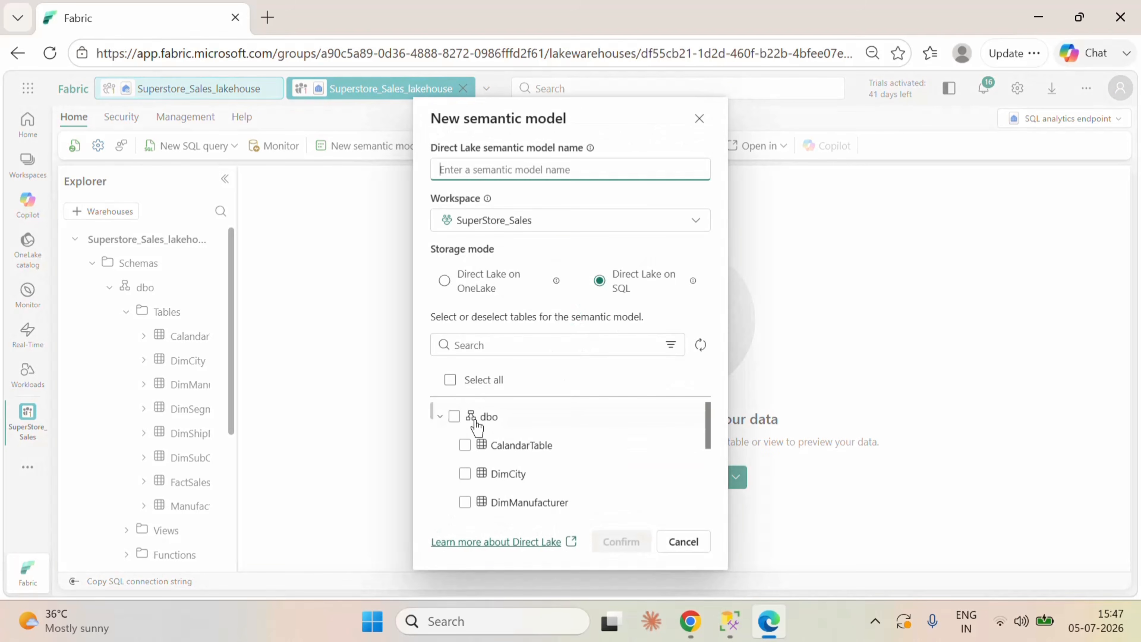
left_click(454, 416)
scroll(624, 474, "down", 5)
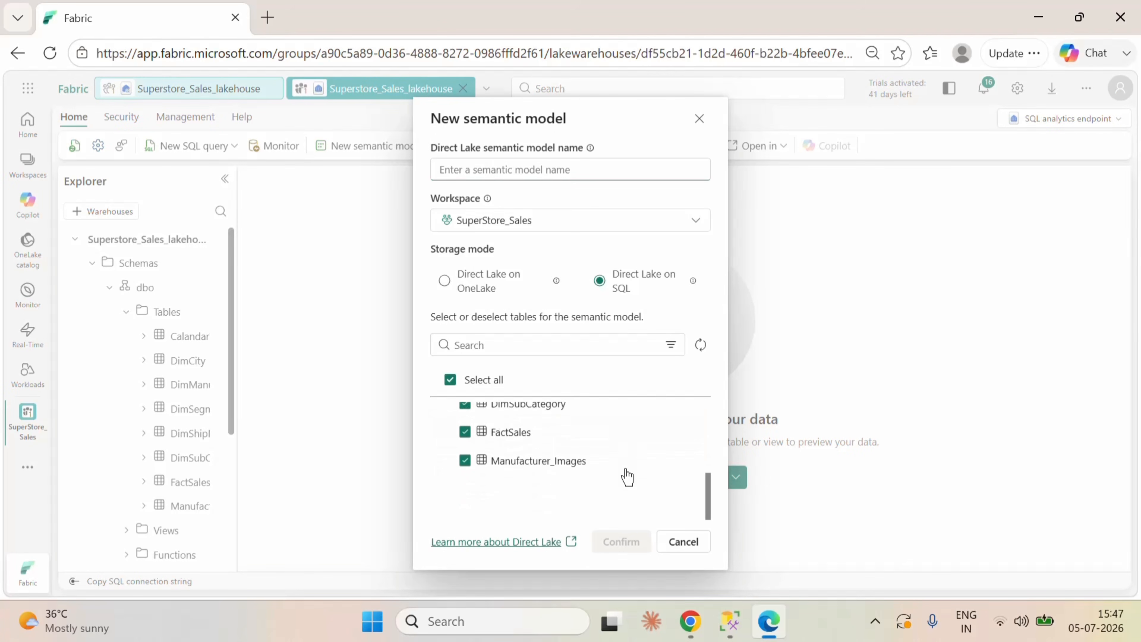
scroll(624, 474, "up", 5)
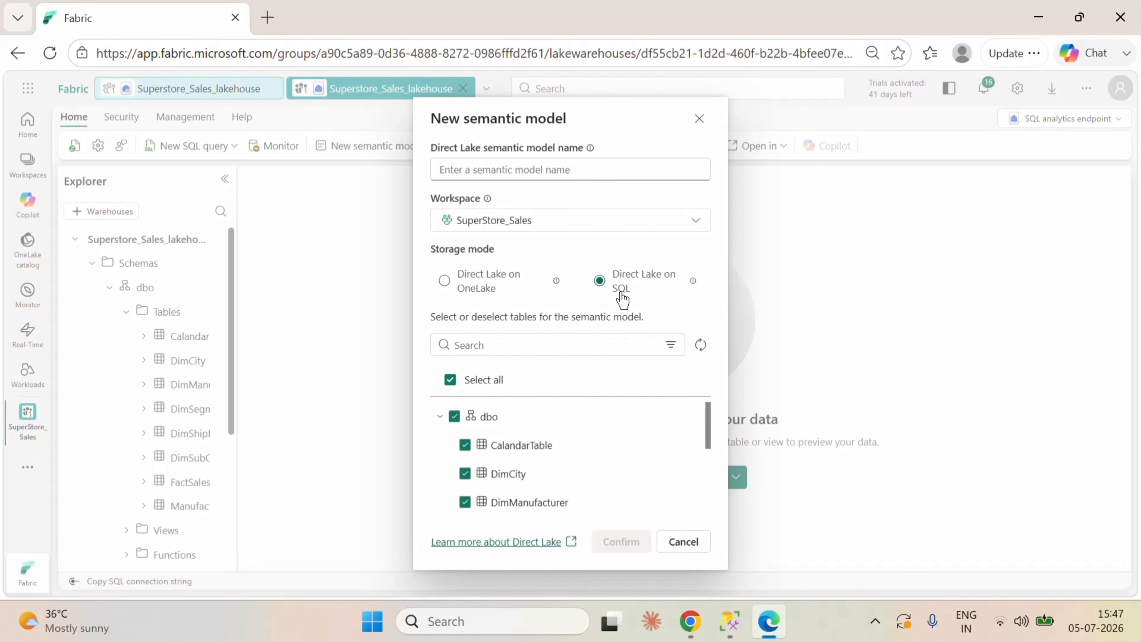
left_click(506, 170)
type("SuperStore_Sales")
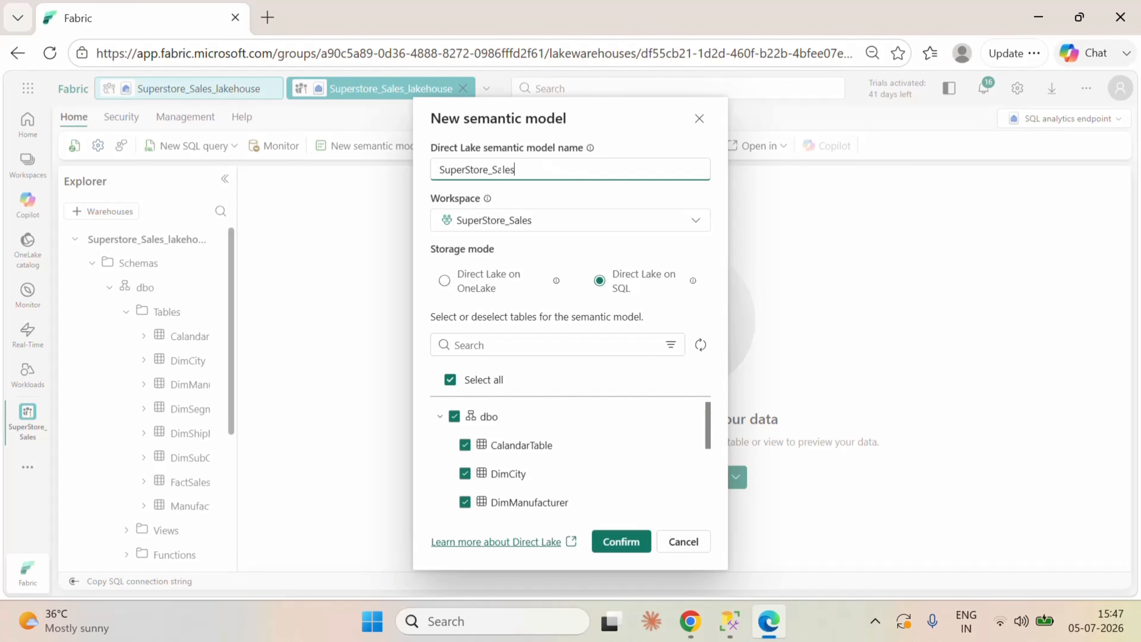
type("_Model")
left_click(635, 542)
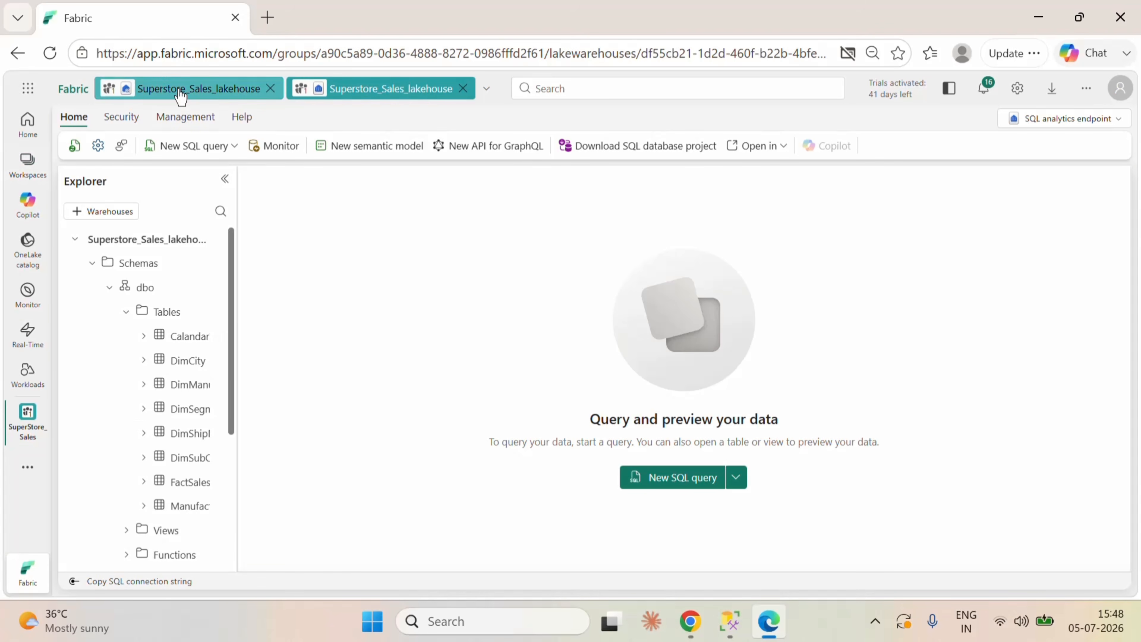
Step: Open SuperStore_Sales_Model from the workspace and switch it from viewing to editing mode
left_click(28, 424)
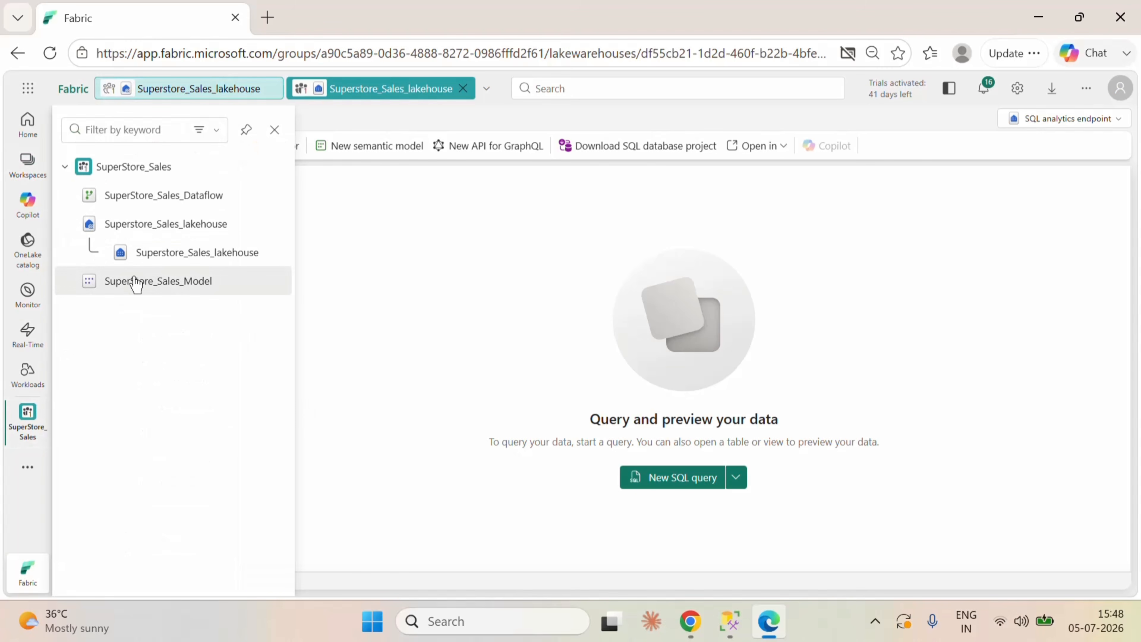
left_click(157, 281)
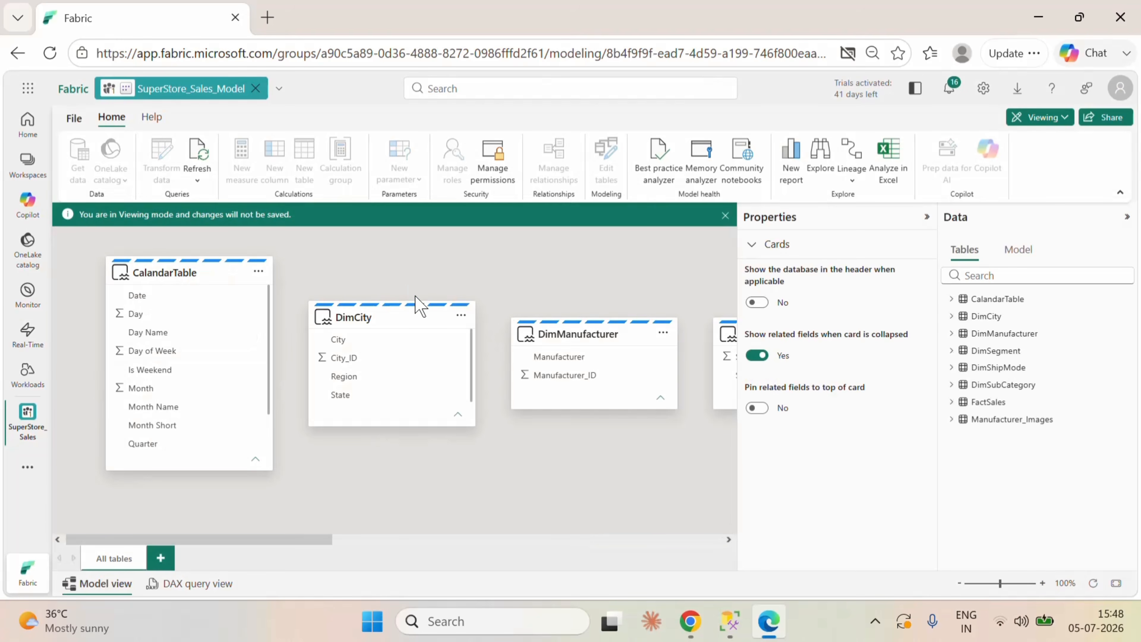
left_click(724, 216)
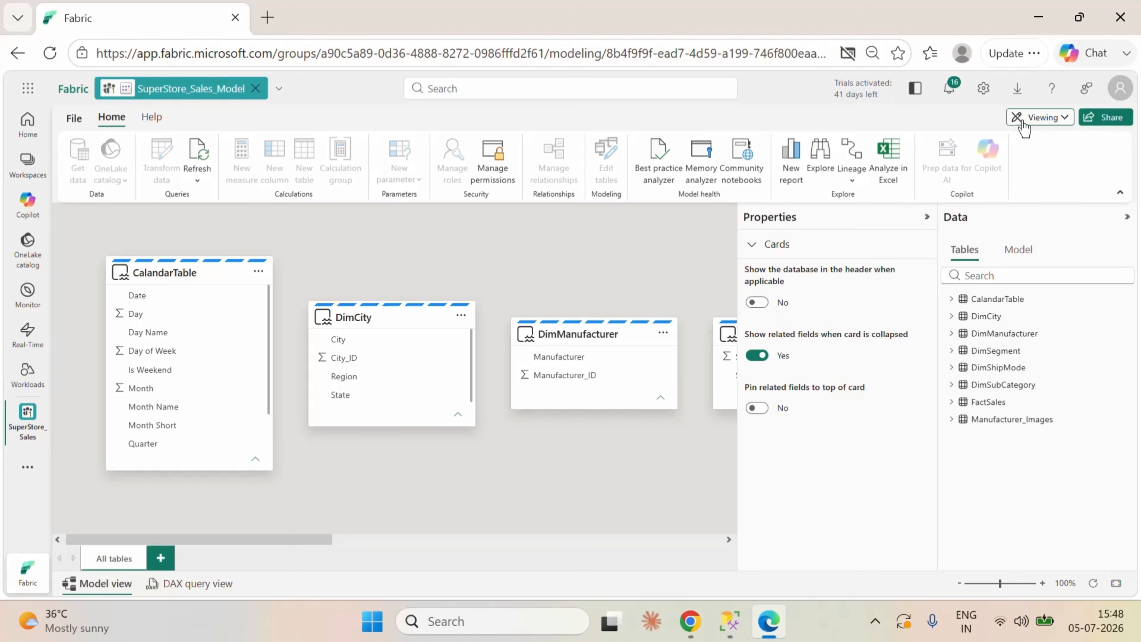
left_click(1040, 126)
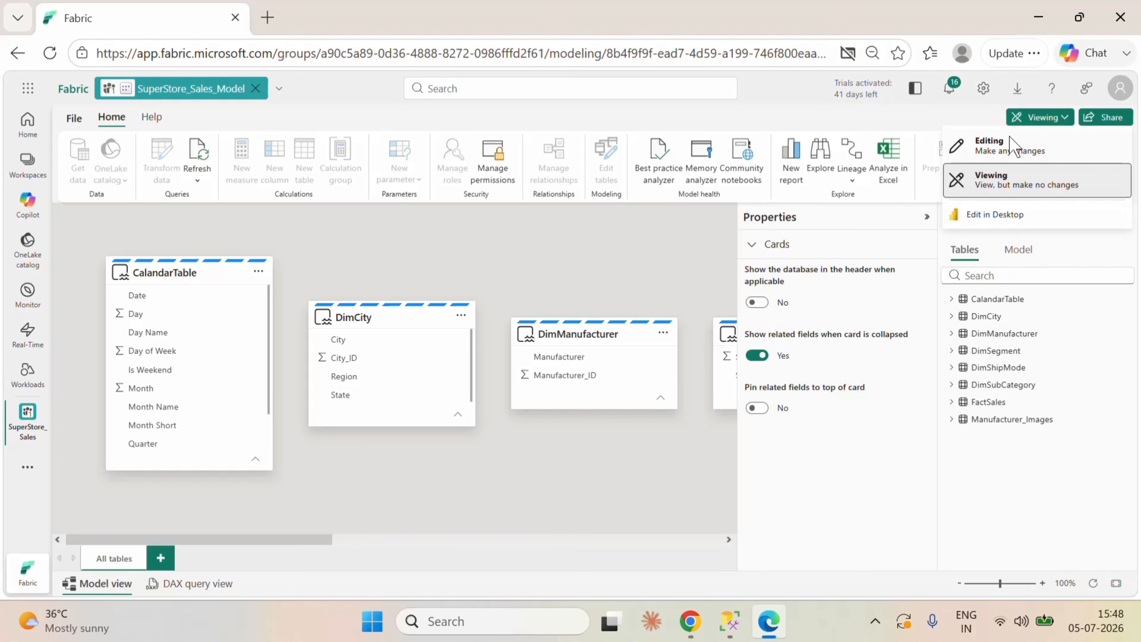
left_click(1013, 146)
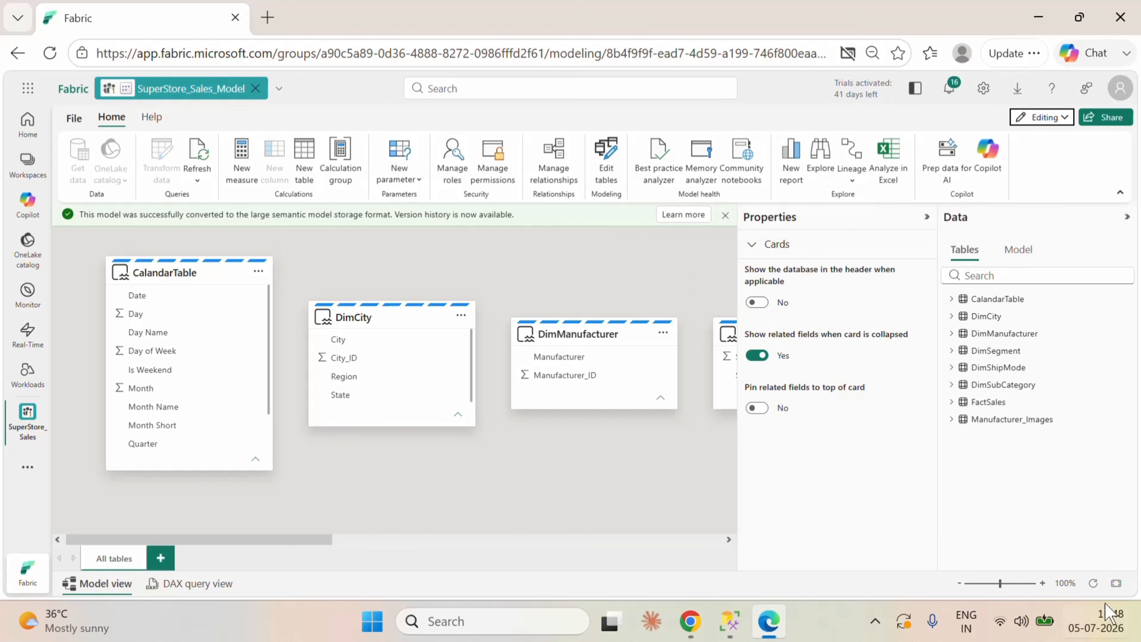
Step: Arrange the model diagram with FactSales central, CalandarTable beside it, DimCity and DimManufacturer below, and DimSegment above
left_click(1117, 583)
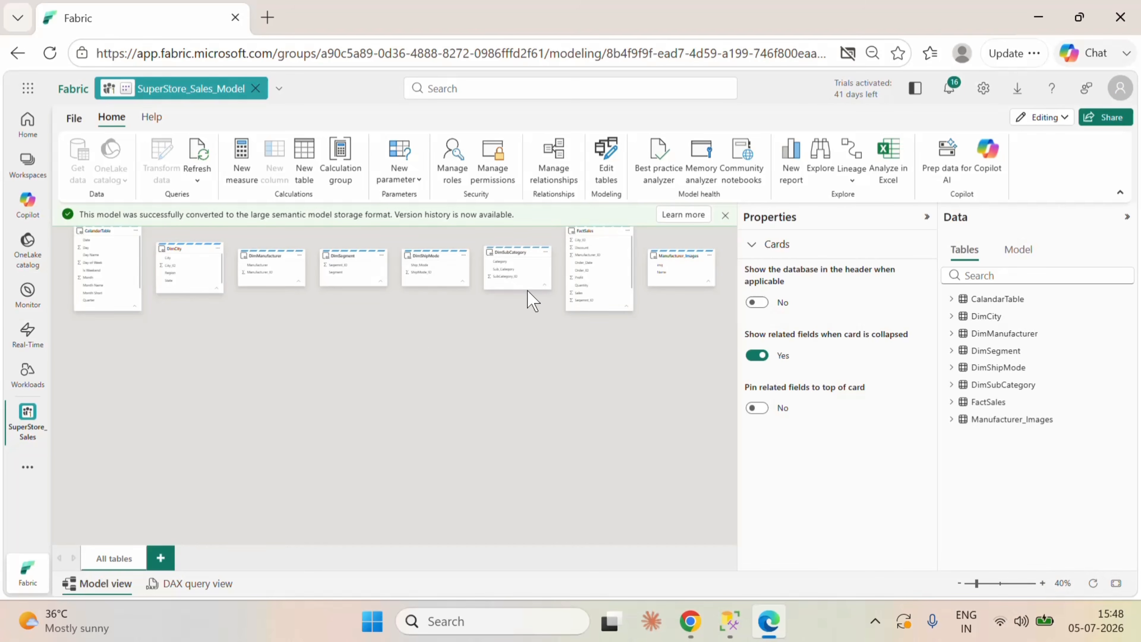
left_click_drag(588, 232, 370, 350)
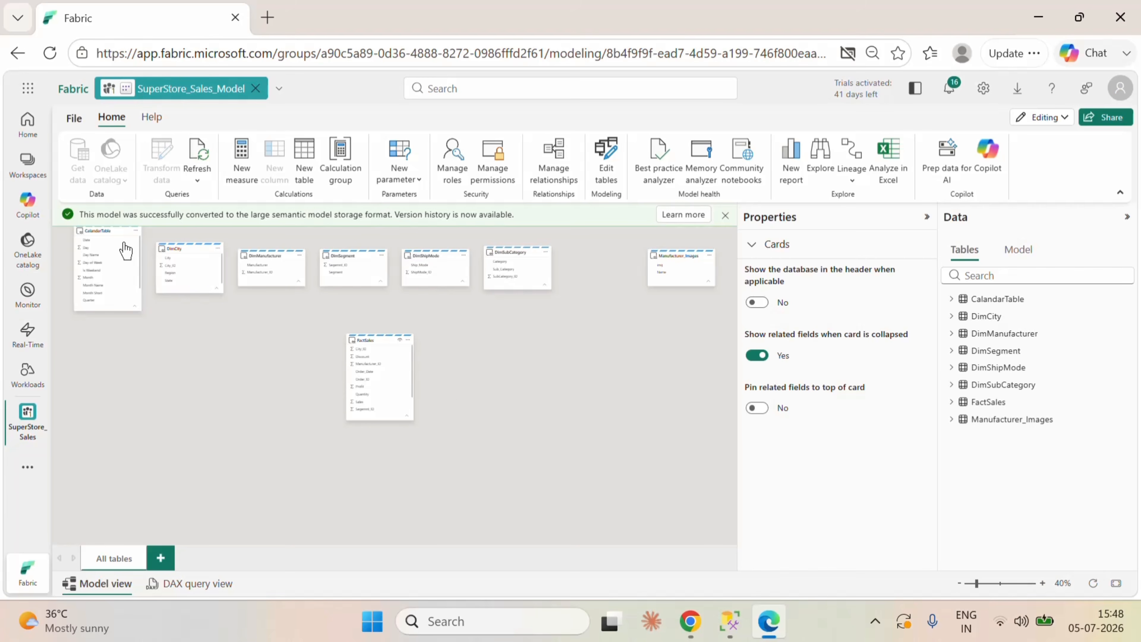
left_click_drag(108, 239, 253, 352)
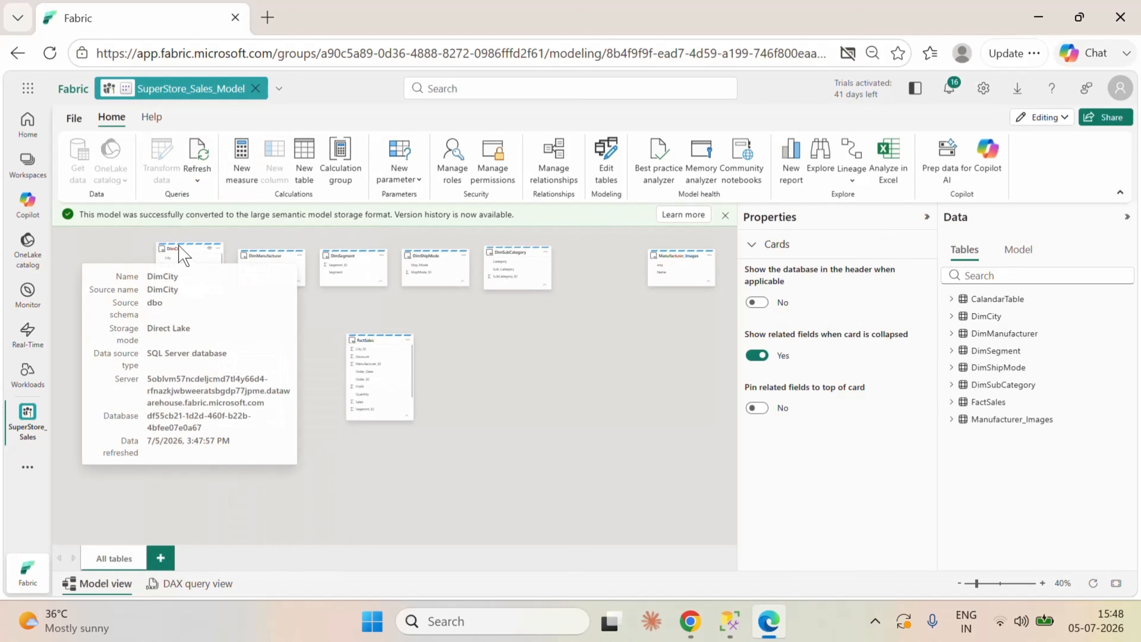
left_click_drag(180, 248, 315, 453)
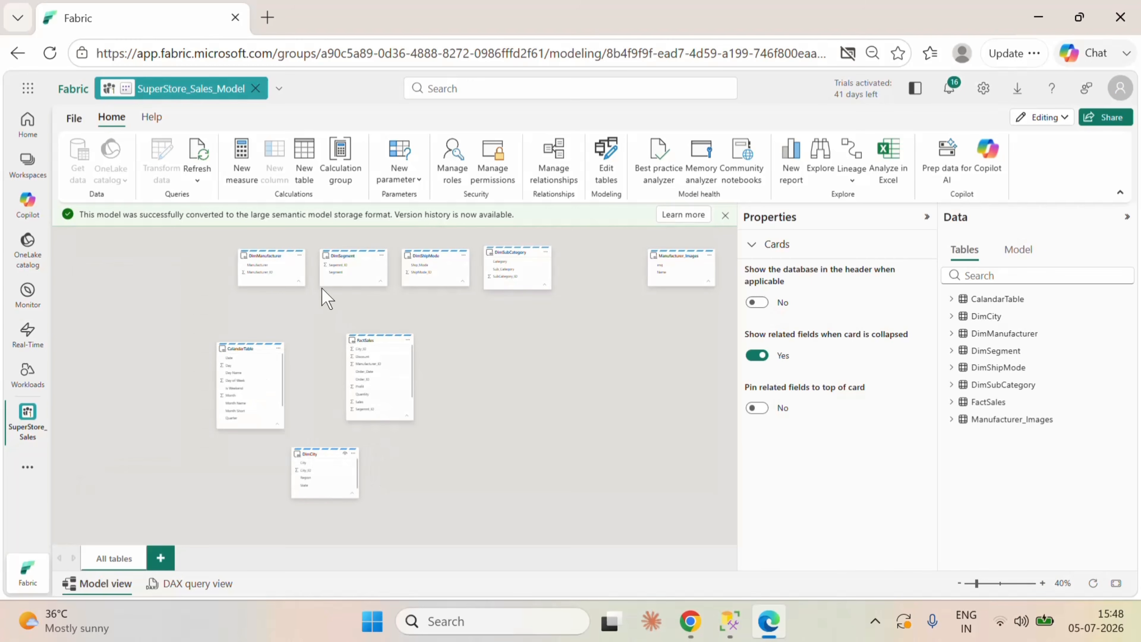
left_click_drag(281, 255, 445, 459)
left_click_drag(350, 257, 278, 266)
Step: Place the DimSubCategory table to the right of FactSales and Manufacturer_Images to the upper right of it
left_click_drag(517, 252, 528, 340)
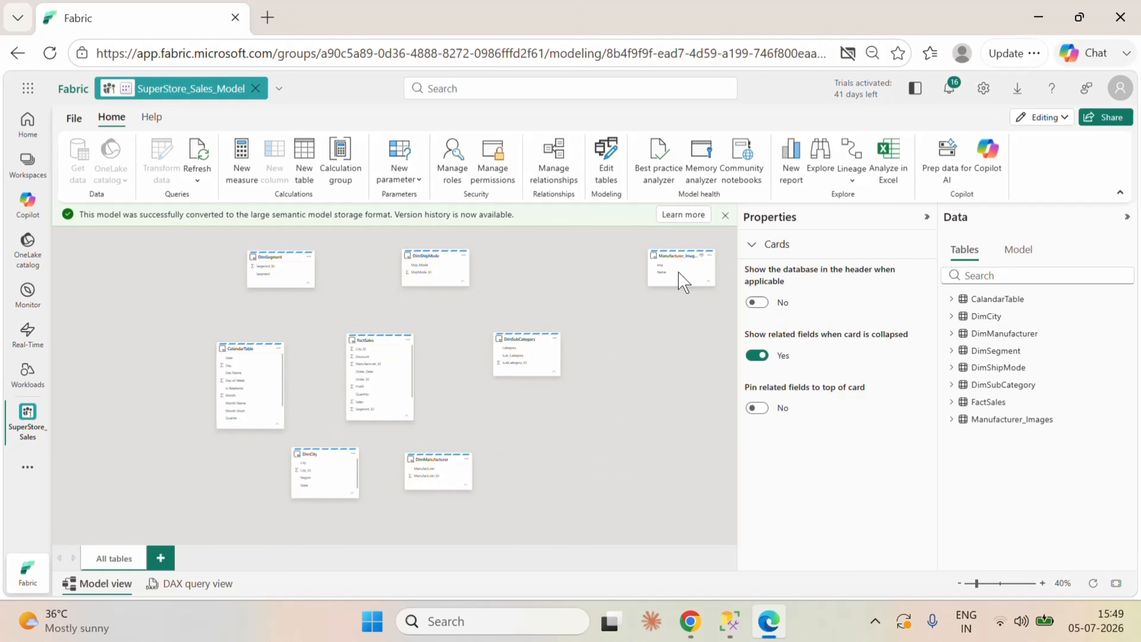
left_click_drag(528, 334, 530, 310)
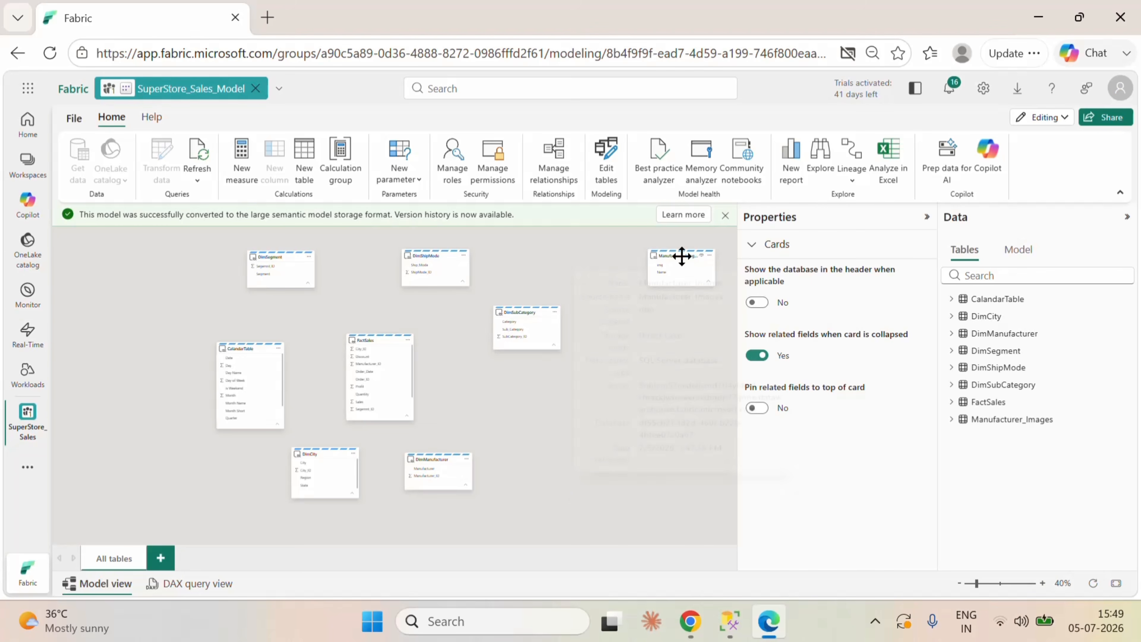
left_click_drag(682, 256, 528, 394)
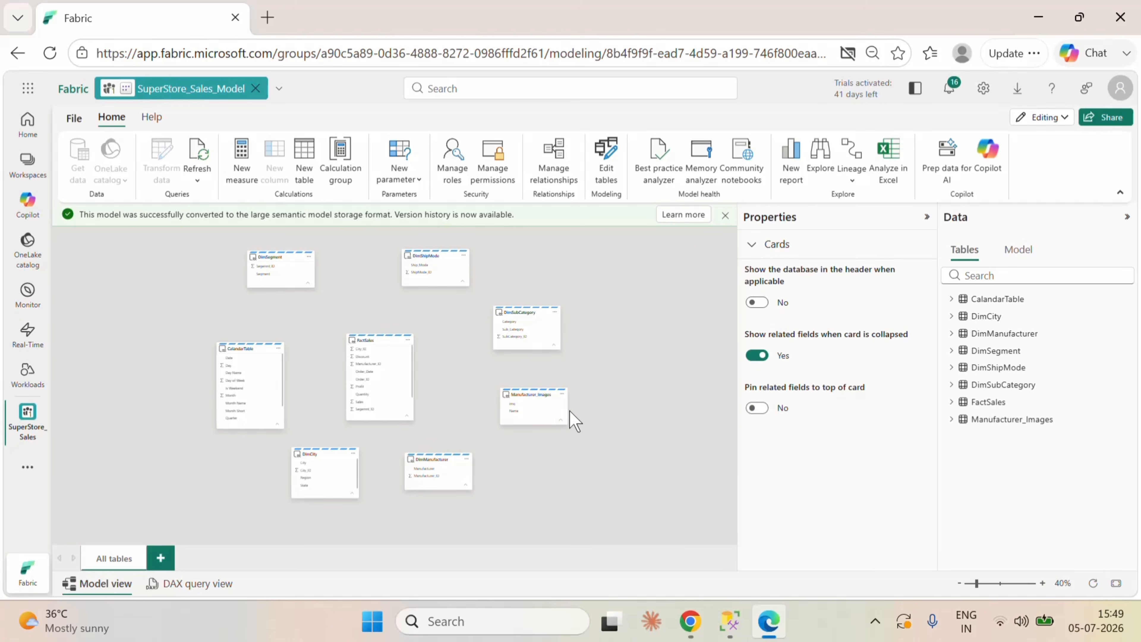
left_click_drag(540, 395, 628, 355)
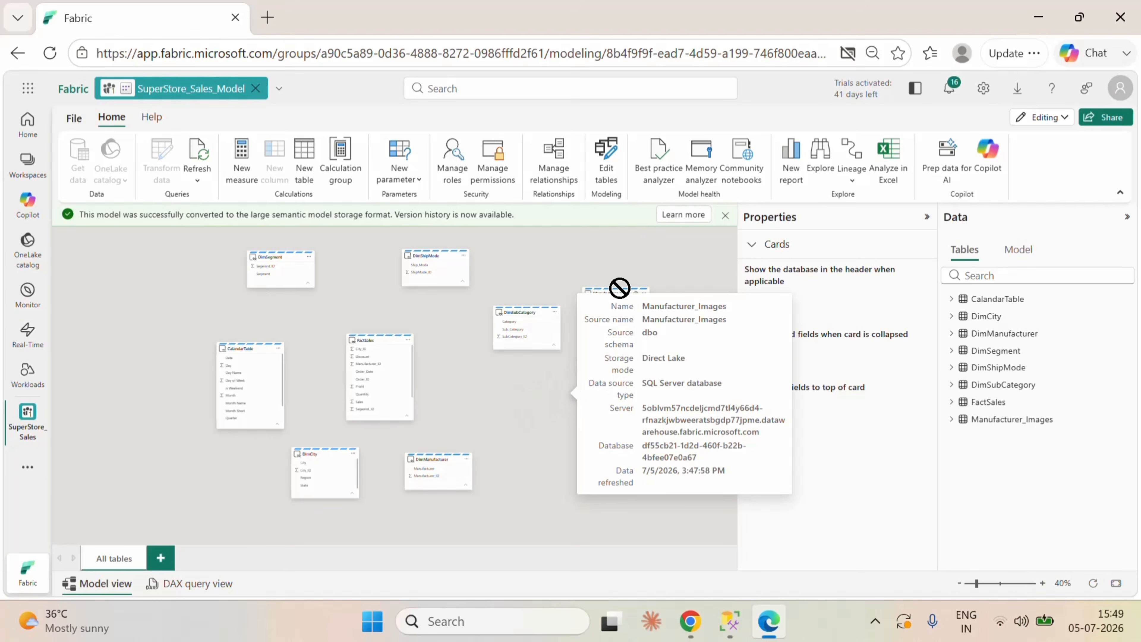
left_click_drag(619, 288, 615, 278)
left_click_drag(524, 313, 513, 363)
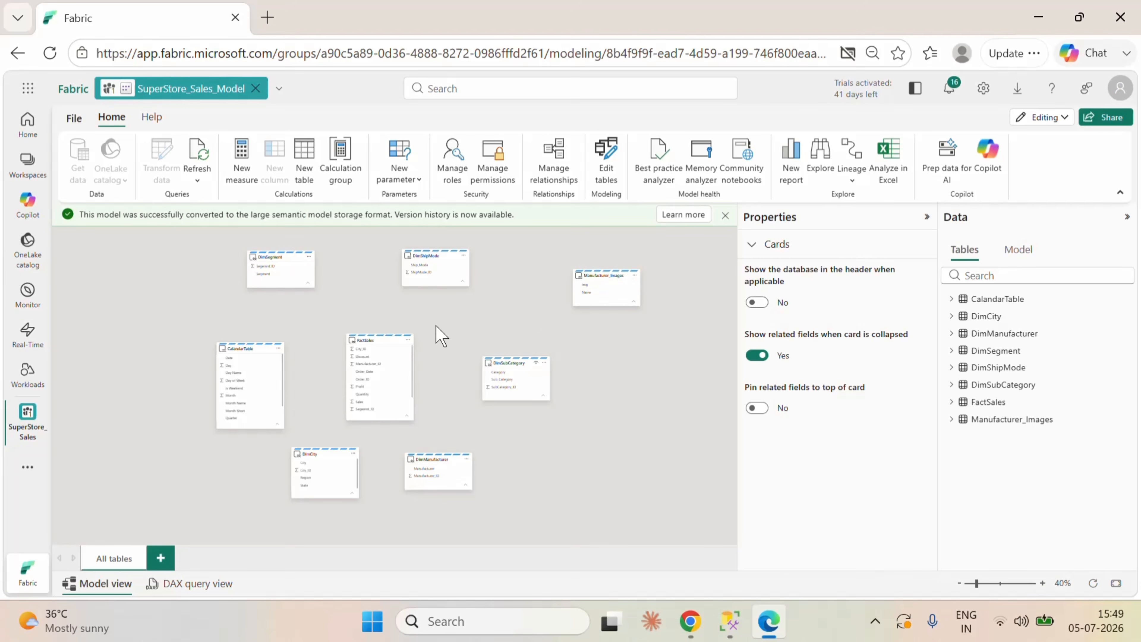
Step: Create an active one-to-many relationship from DimShipMode to FactSales on ShipMode_ID with single cross-filter direction
left_click(1043, 584)
left_click(1043, 583)
left_click(1043, 583)
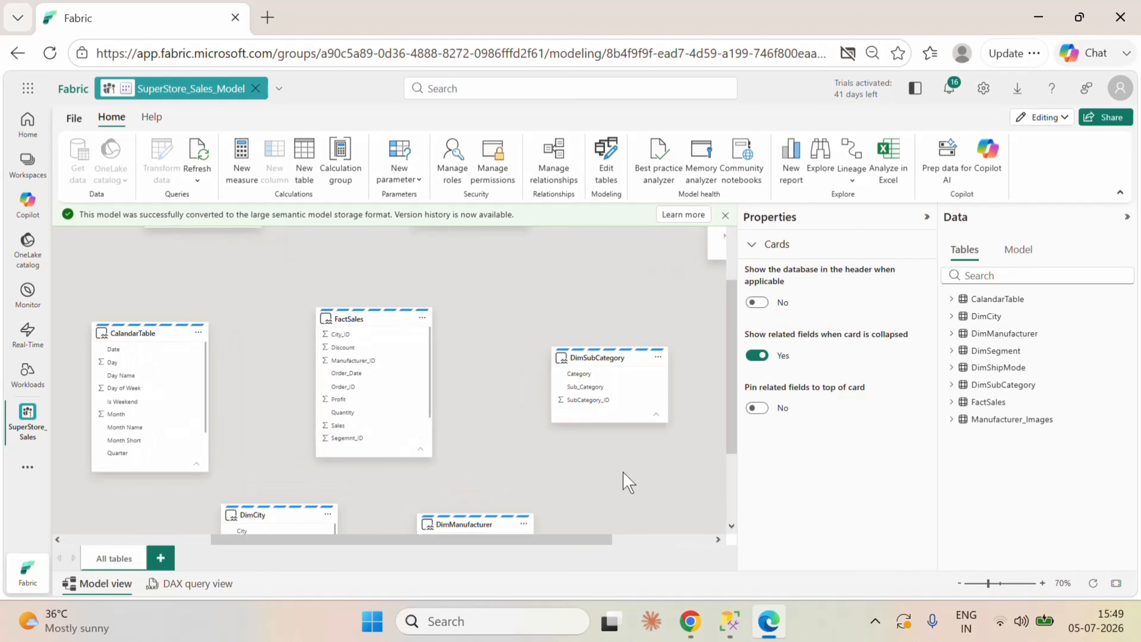
scroll(623, 472, "up", 2)
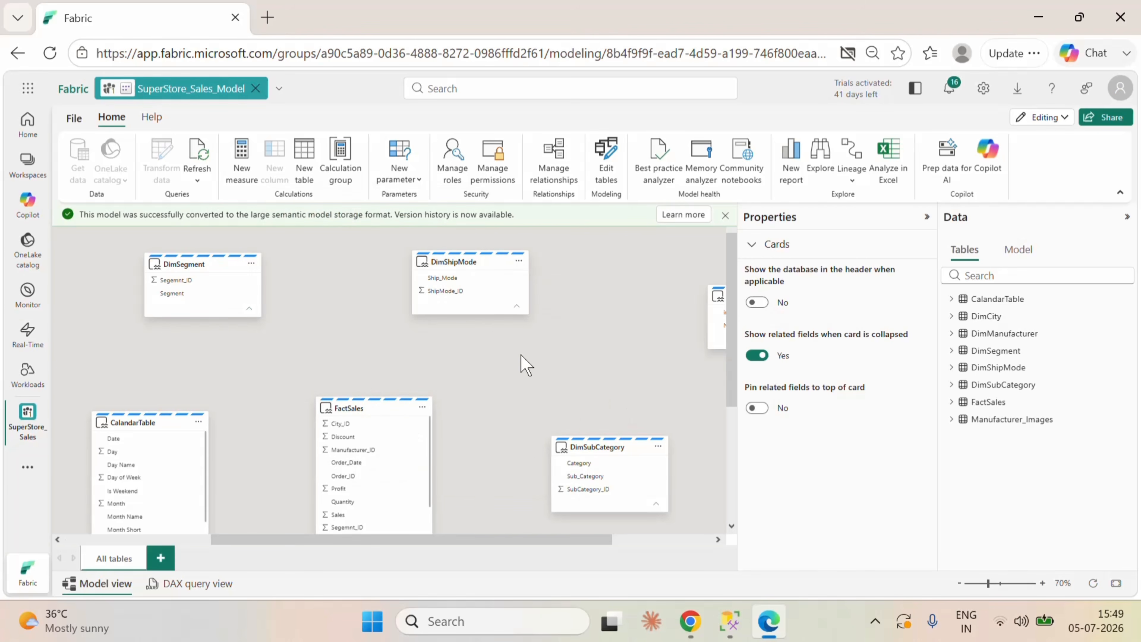
scroll(397, 476, "down", 3)
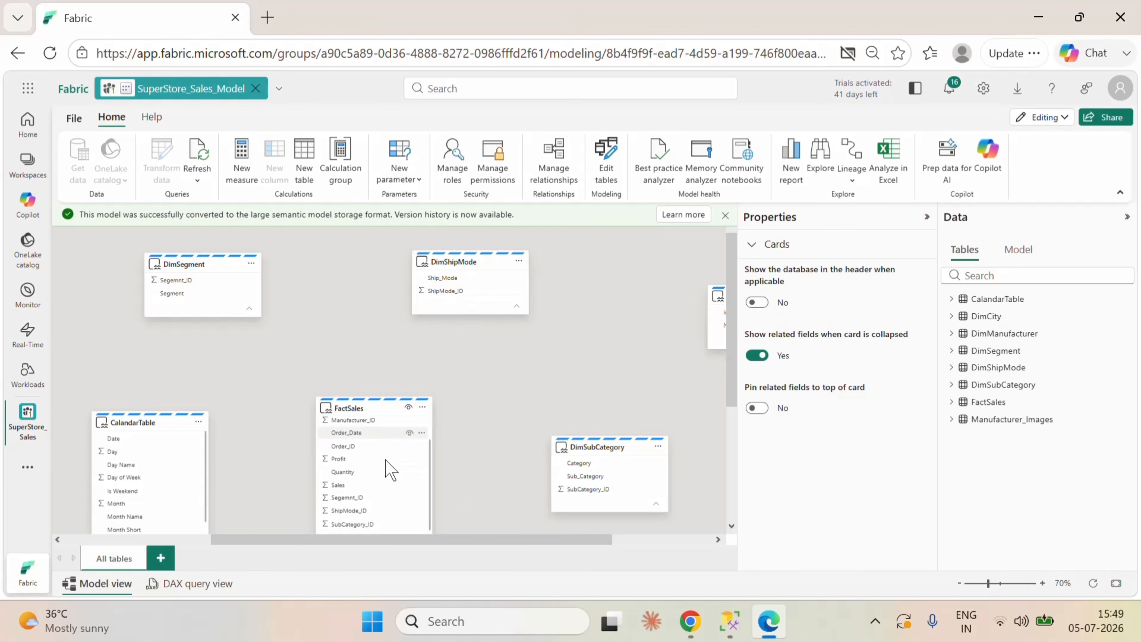
left_click(463, 291)
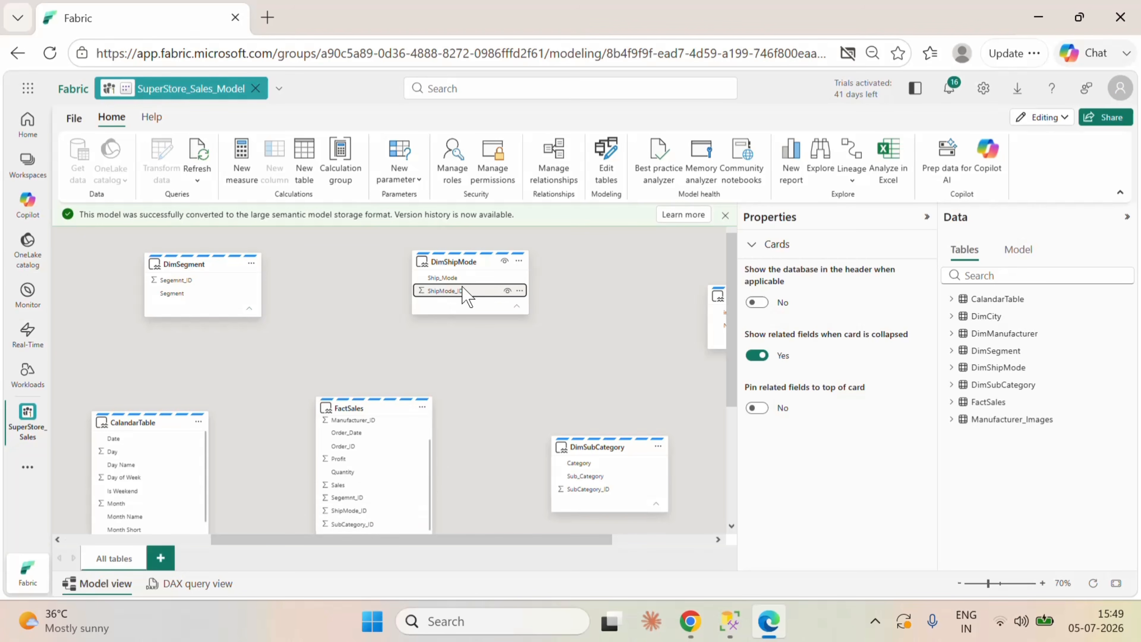
left_click_drag(465, 301, 355, 511)
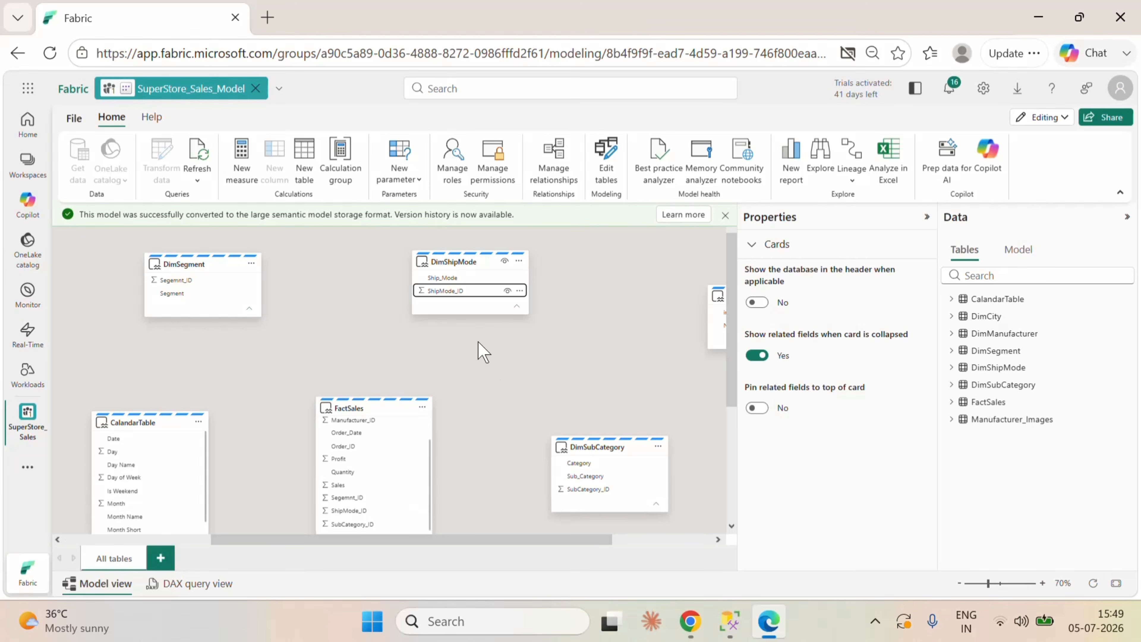
left_click_drag(454, 290, 466, 366)
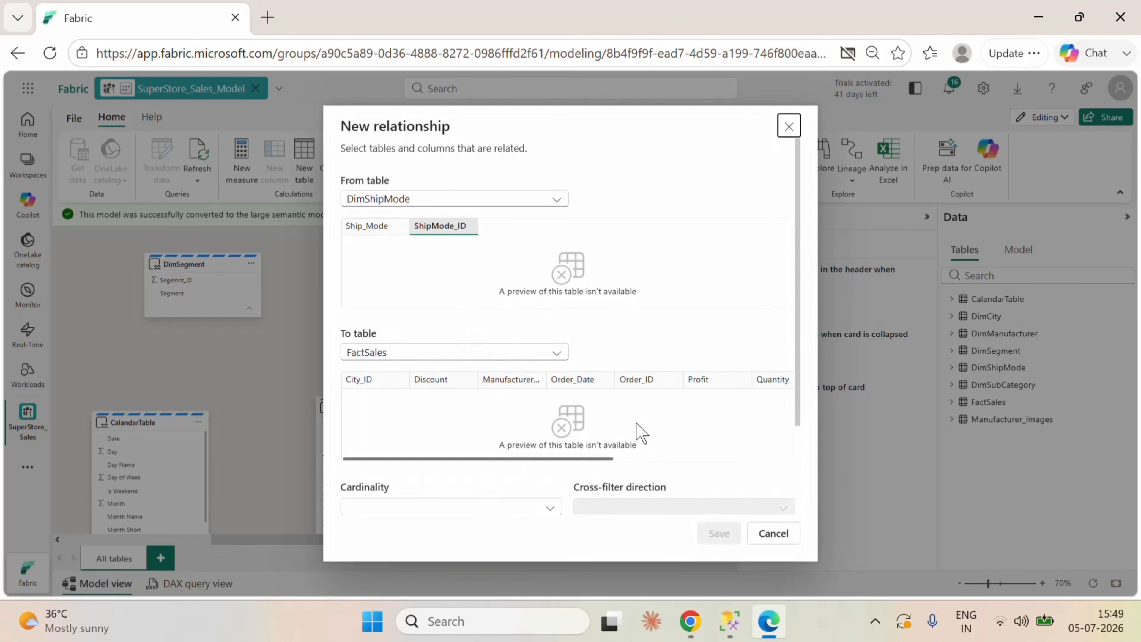
scroll(636, 433, "down", 3)
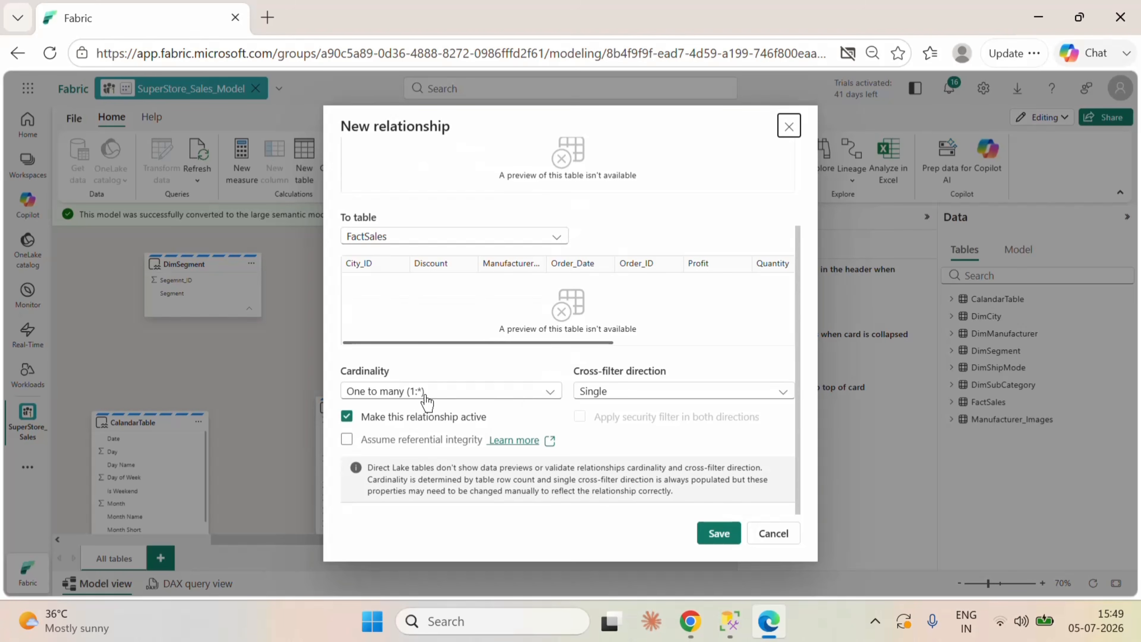
left_click(717, 533)
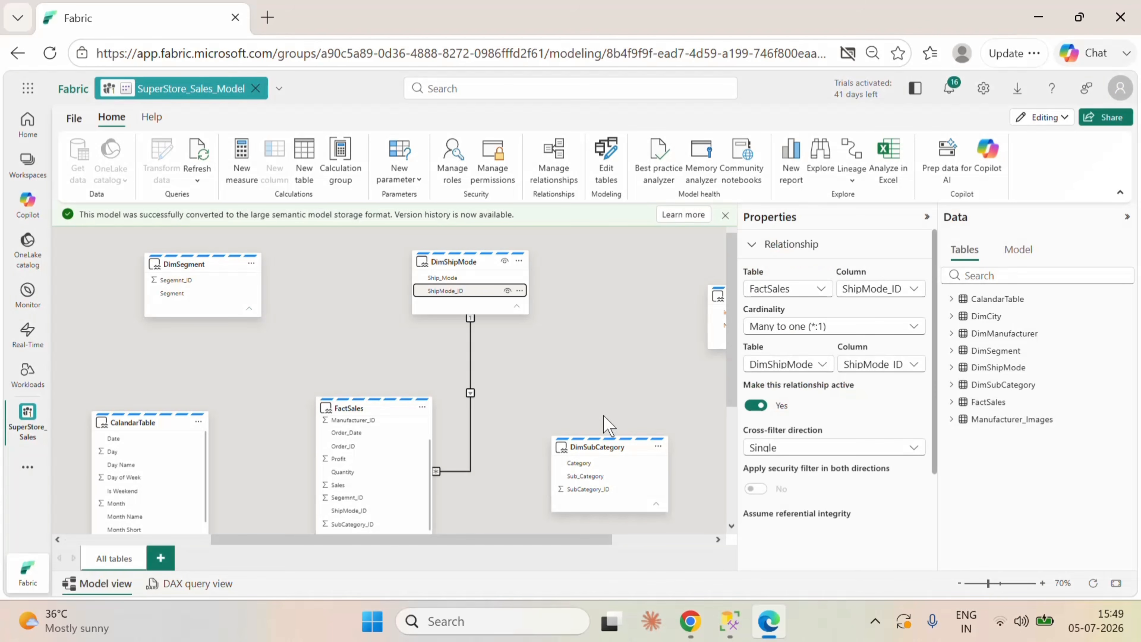
Step: Create an active one-to-many relationship from DimSubCategory to FactSales on SubCategory_ID with single cross-filter direction
scroll(575, 375, "down", 2)
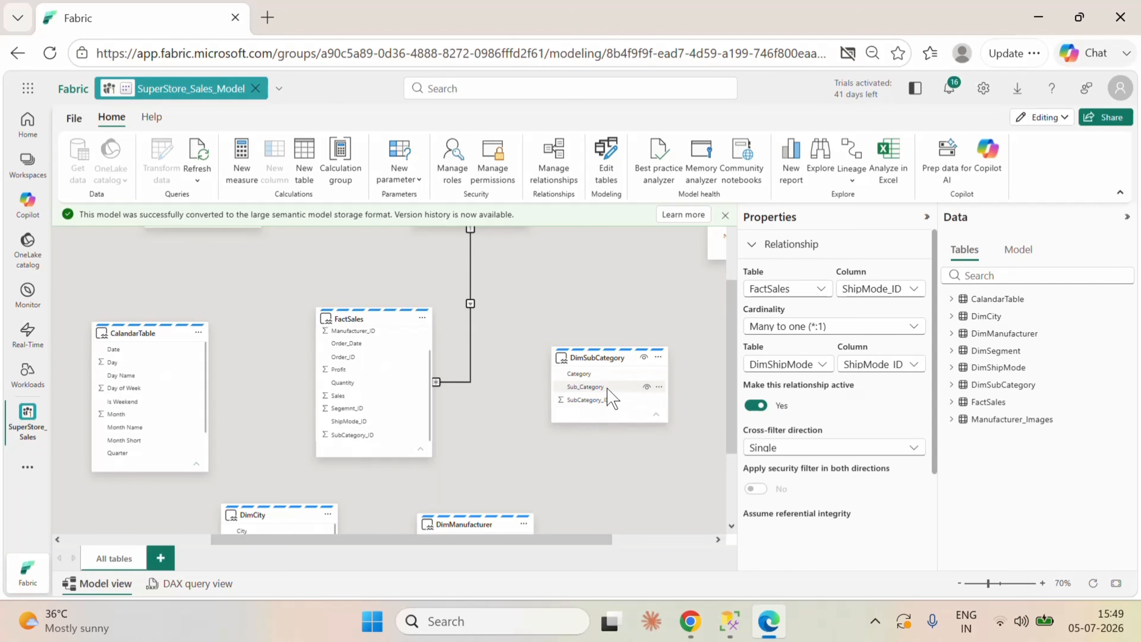
left_click_drag(602, 411, 387, 435)
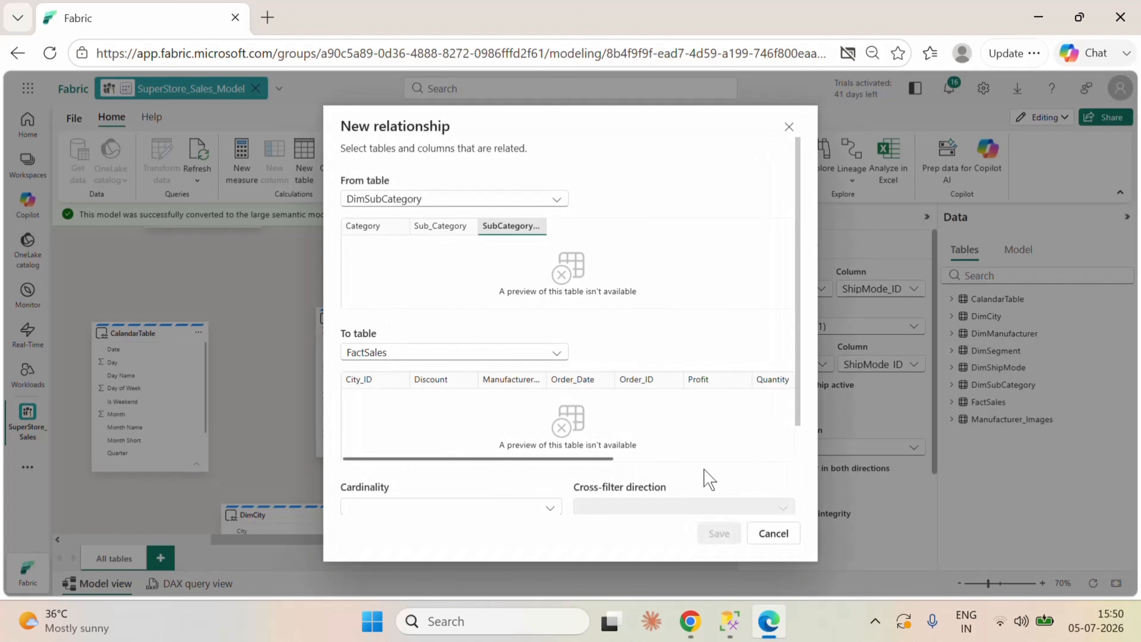
scroll(674, 420, "down", 3)
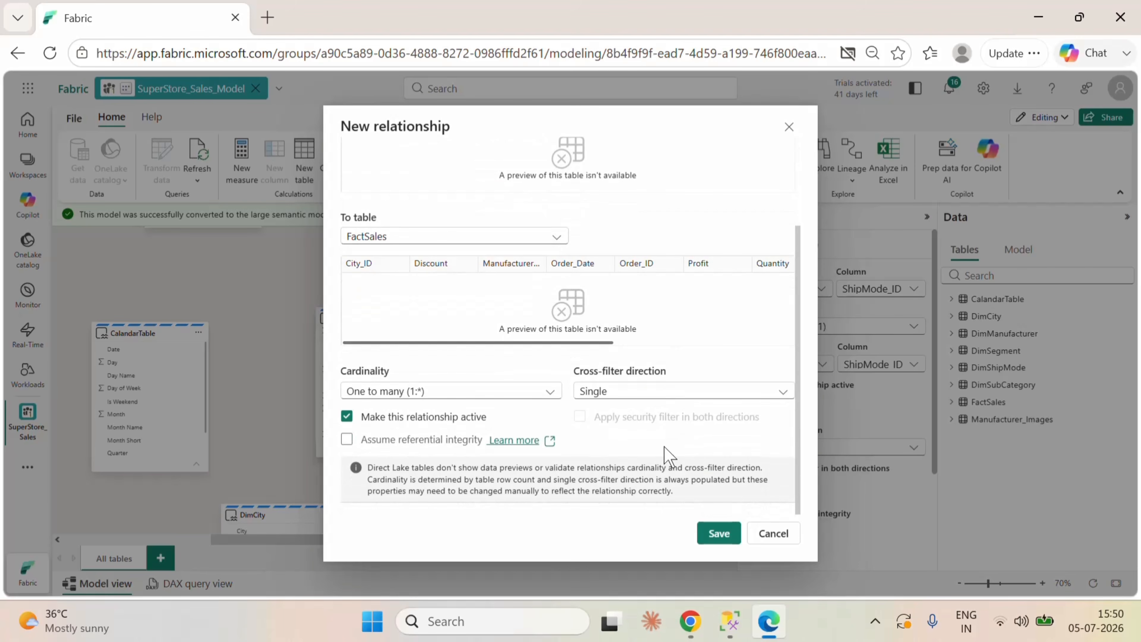
left_click(721, 534)
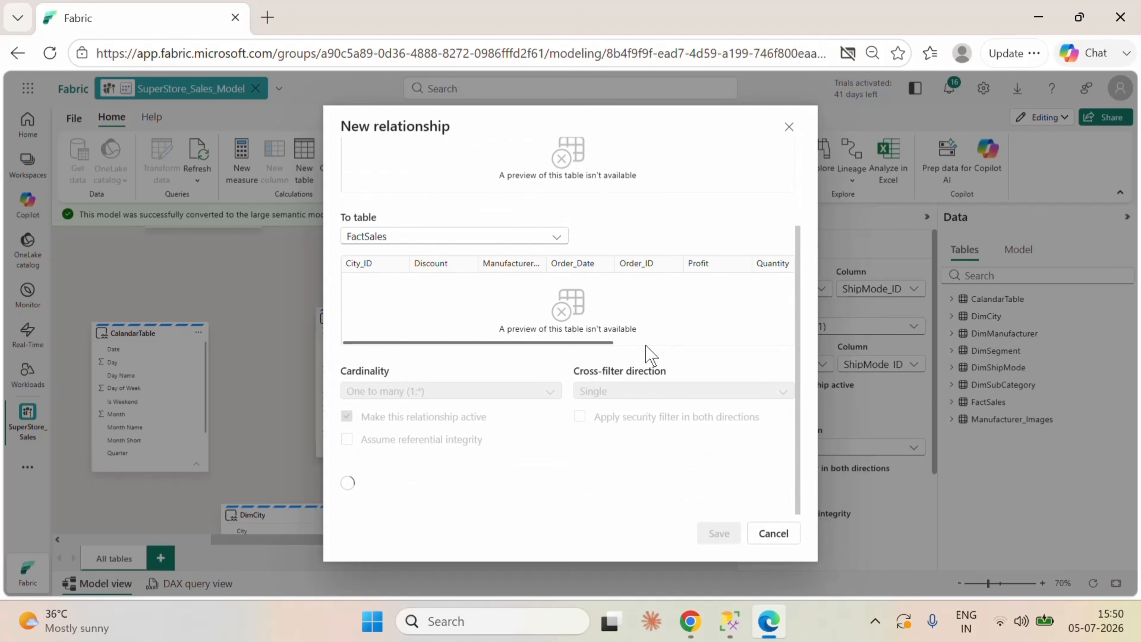
scroll(660, 478, "down", 2)
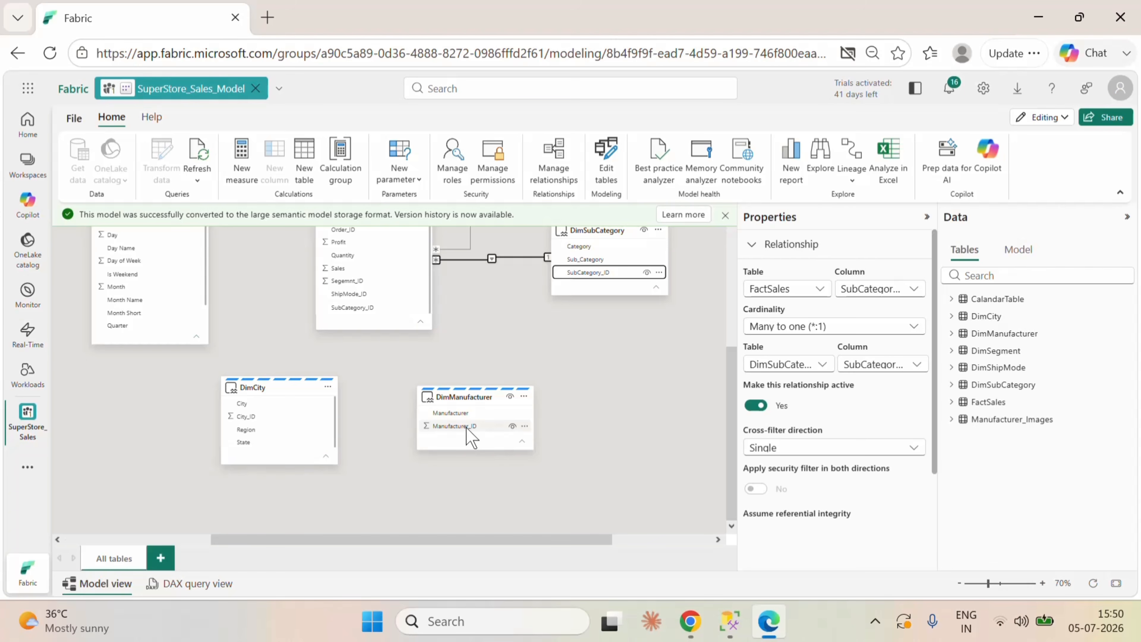
Step: Create an active one-to-many relationship from DimManufacturer to FactSales on Manufacturer_ID with single cross-filter direction
scroll(375, 272, "up", 1)
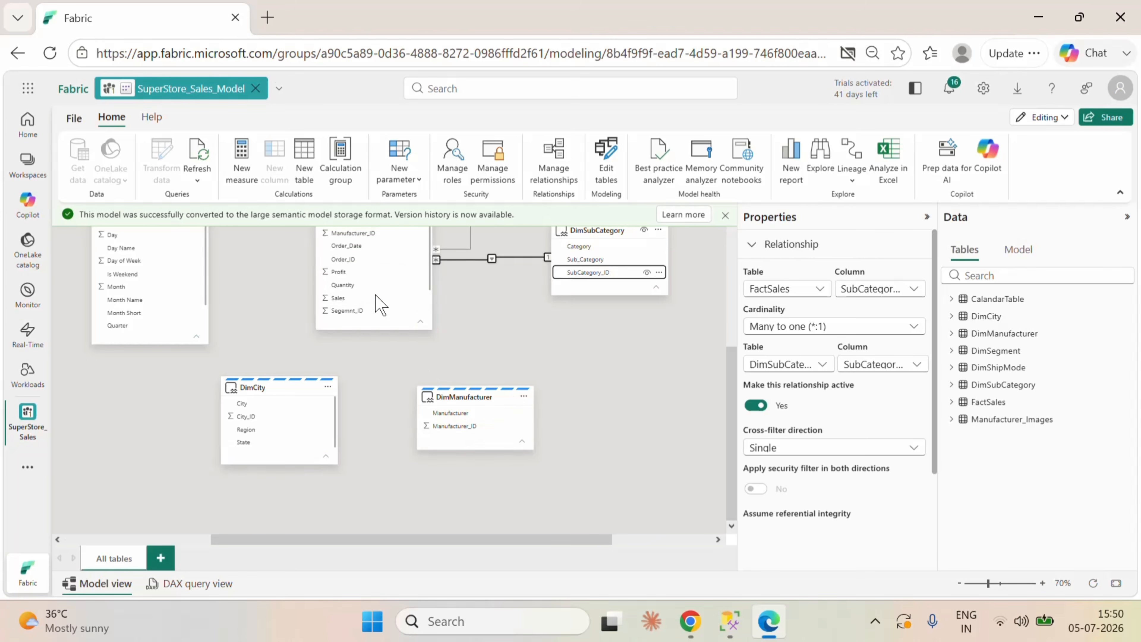
left_click_drag(446, 426, 366, 235)
scroll(661, 420, "down", 3)
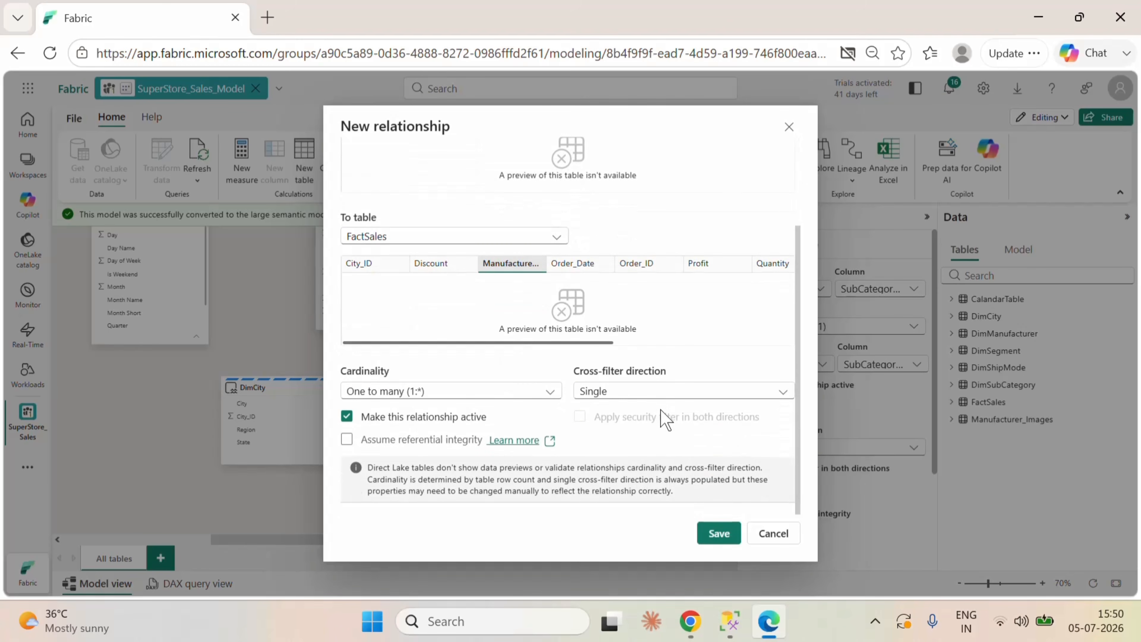
left_click(717, 533)
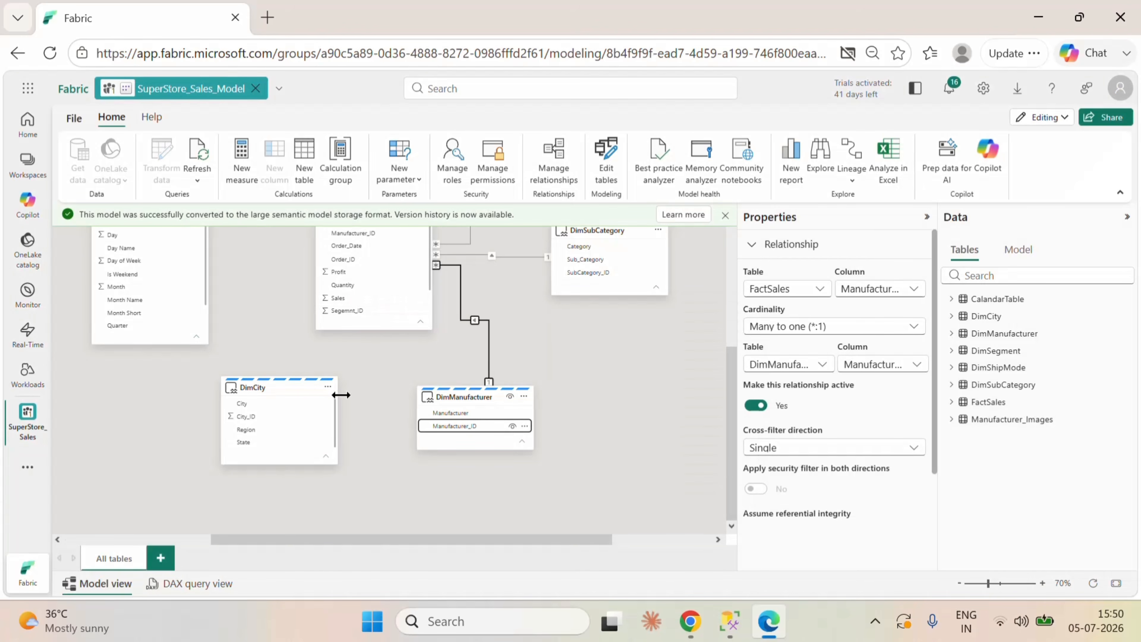
Step: Create an active one-to-many relationship from DimCity to FactSales on City_ID with single cross-filter direction
scroll(384, 301, "down", 2)
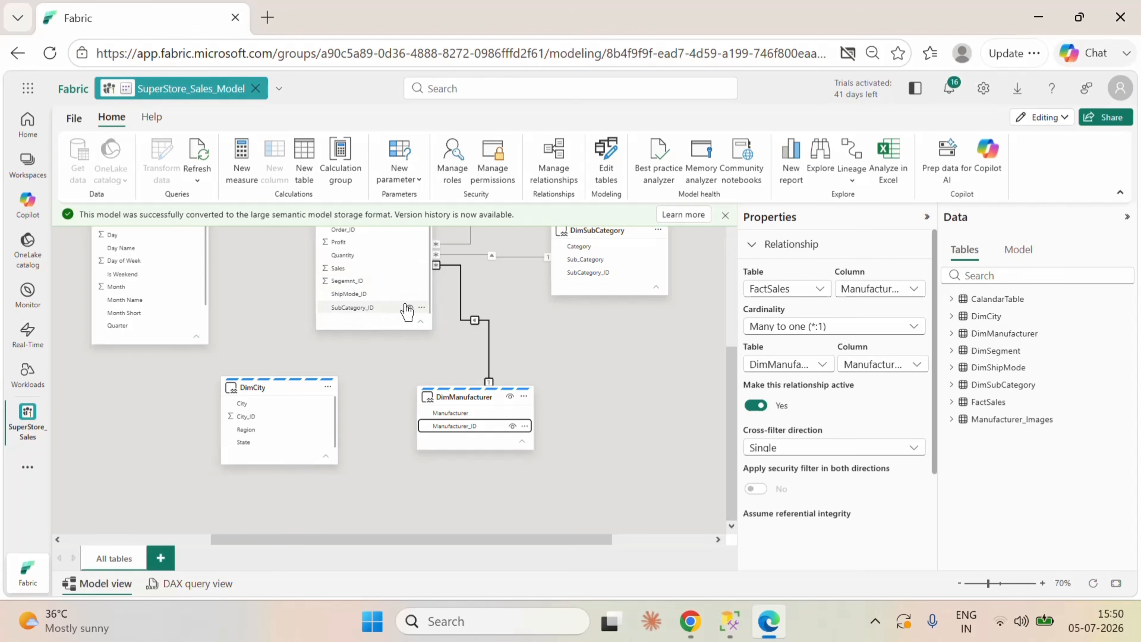
scroll(384, 307, "up", 3)
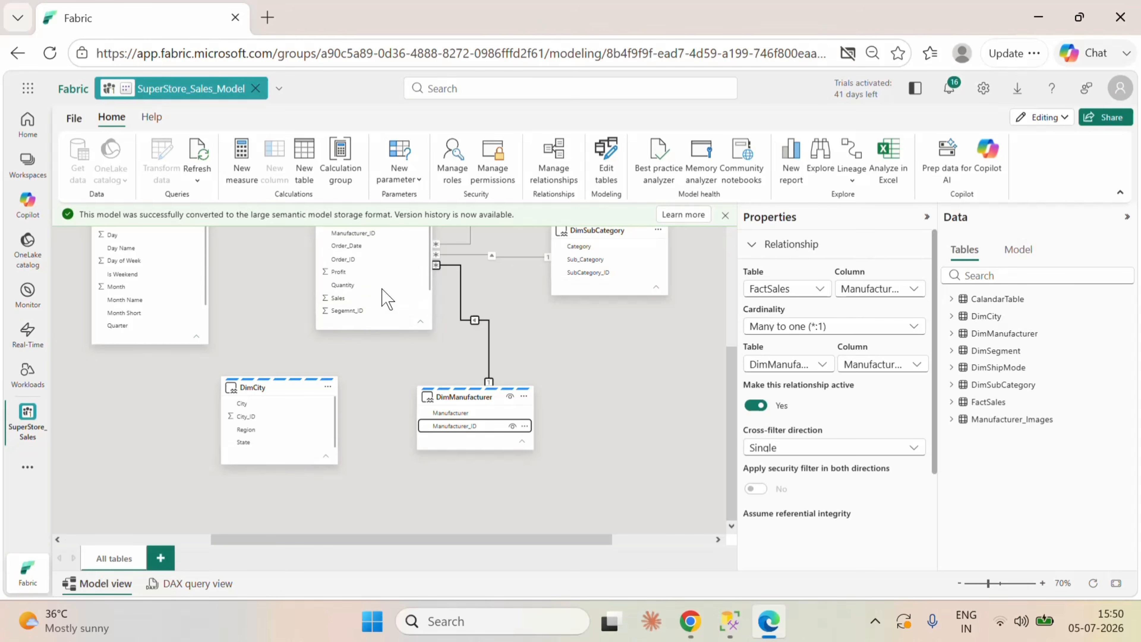
scroll(384, 302, "up", 2)
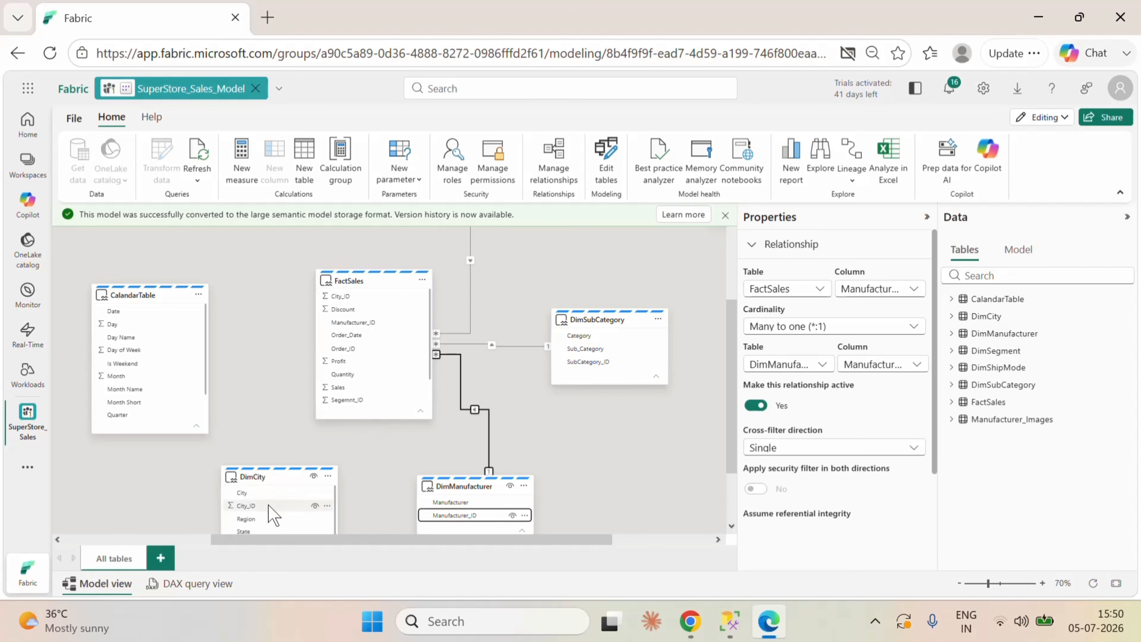
left_click_drag(252, 505, 364, 300)
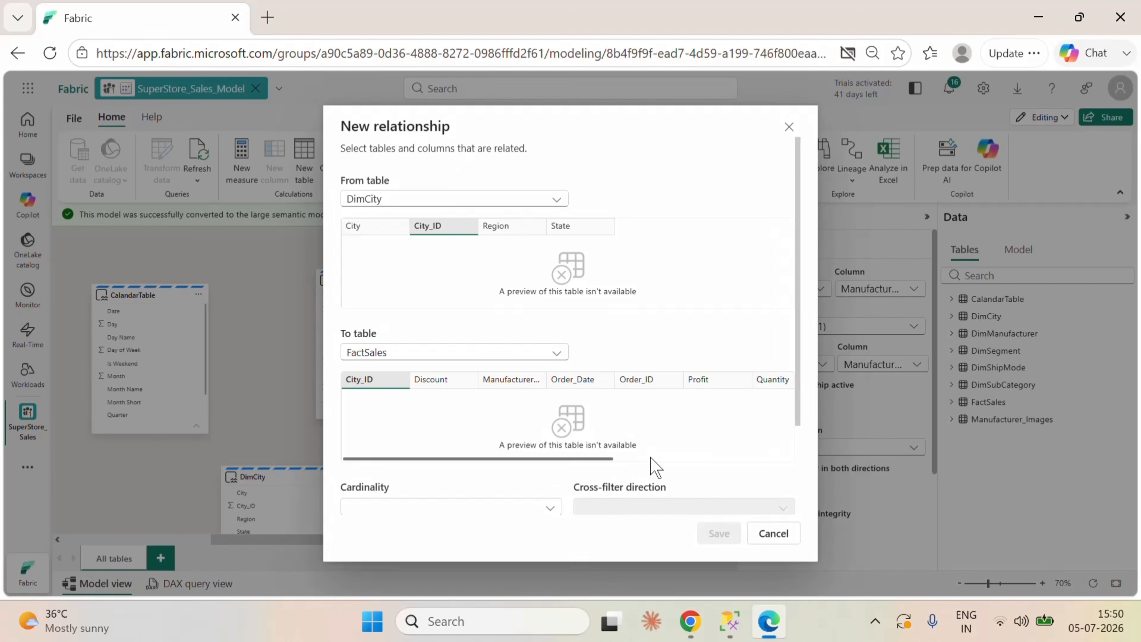
scroll(692, 412, "down", 3)
left_click(719, 534)
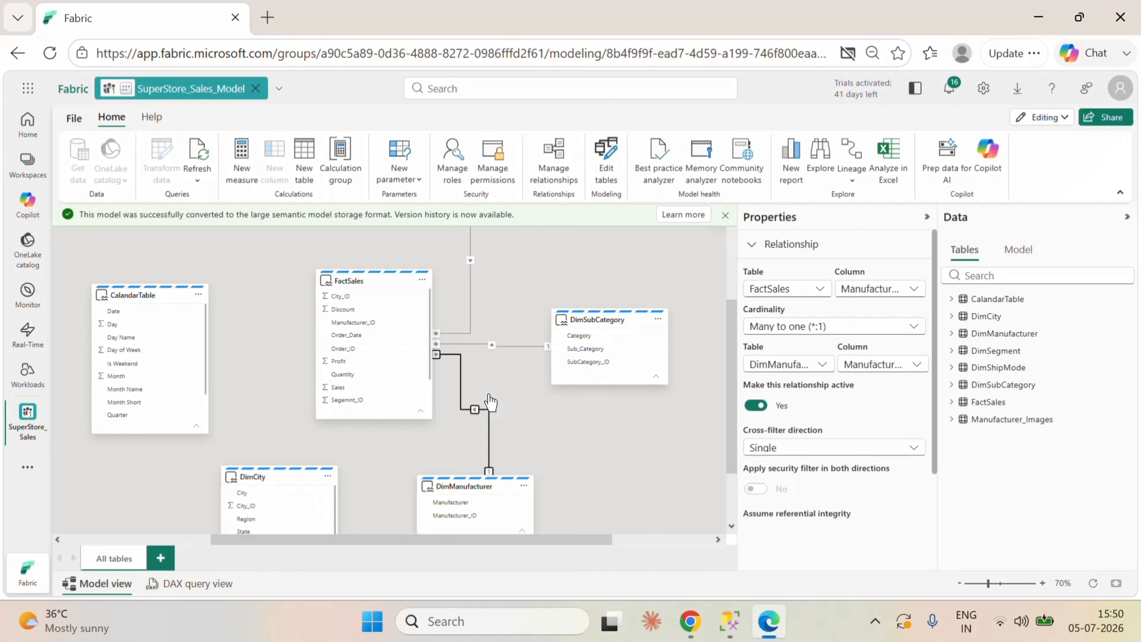
Step: Create an active one-to-many relationship from CalandarTable's Date to FactSales' Order_Date with single cross-filter direction
scroll(389, 357, "up", 2)
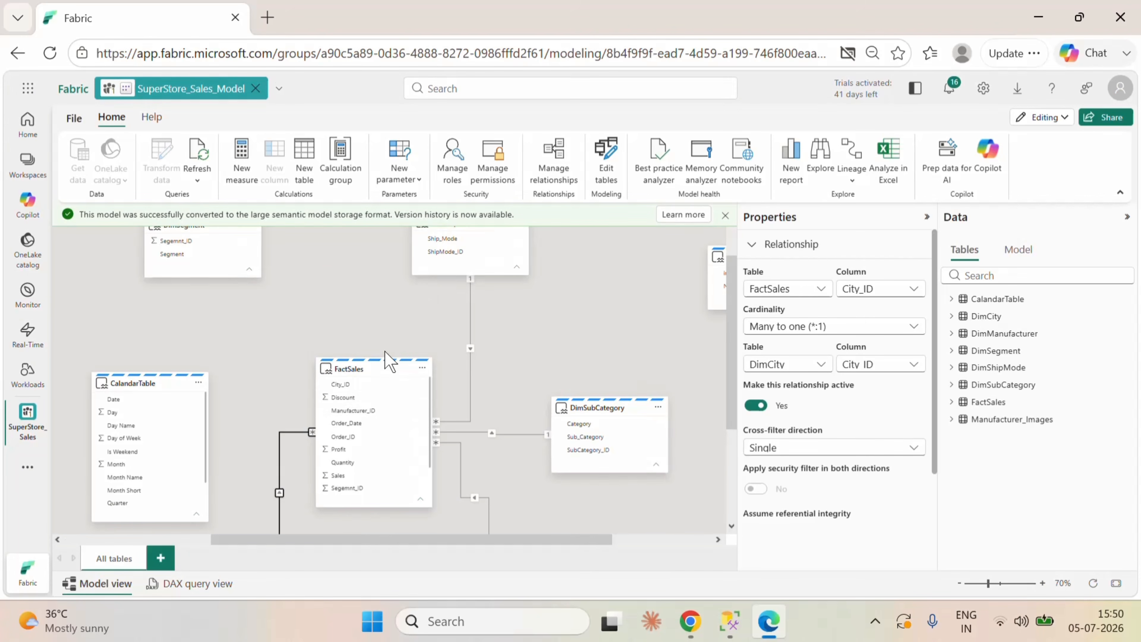
left_click_drag(169, 403, 353, 439)
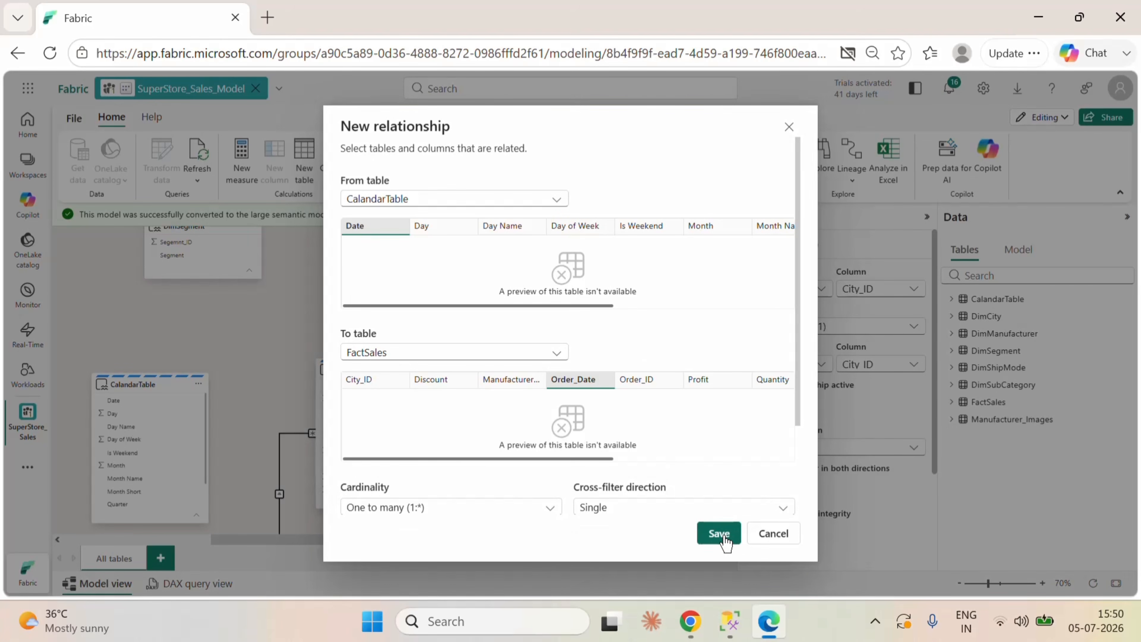
left_click(724, 539)
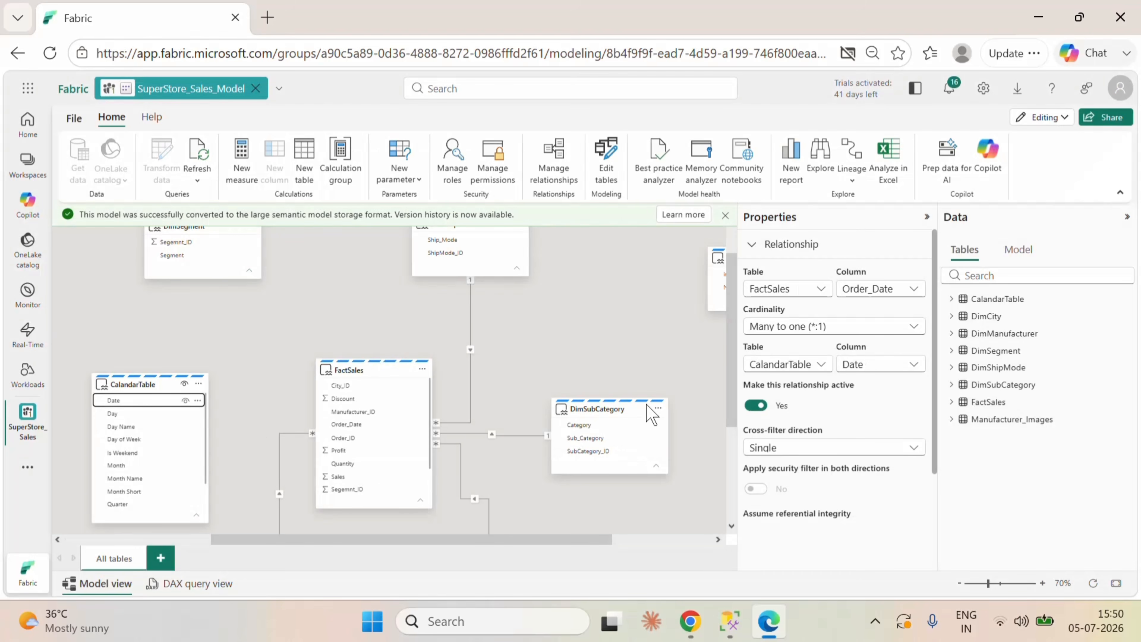
Step: Move FactSales slightly upward and create an active one-to-many relationship from DimSegment to FactSales on Segemnt_ID with single cross-filter direction
scroll(324, 317, "up", 3)
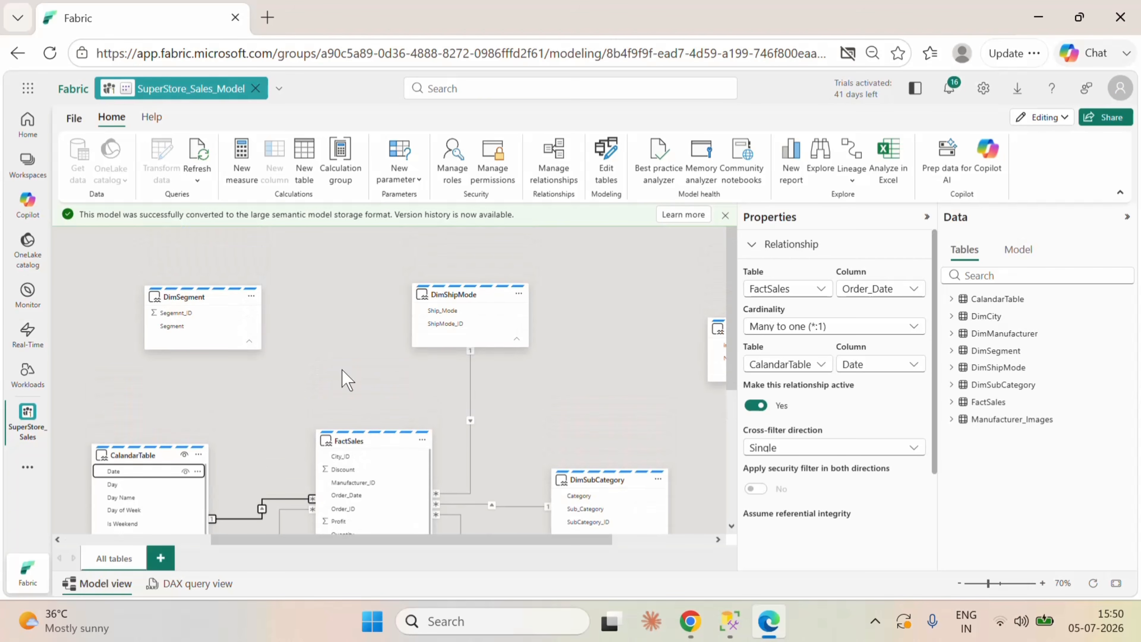
scroll(344, 376, "down", 4)
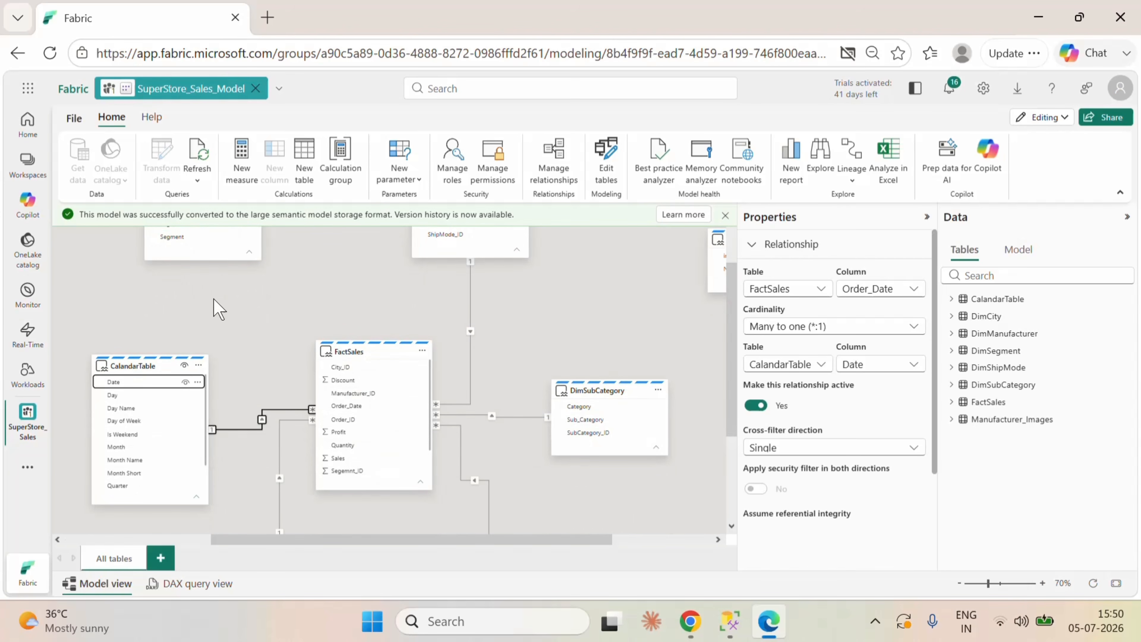
scroll(247, 360, "up", 3)
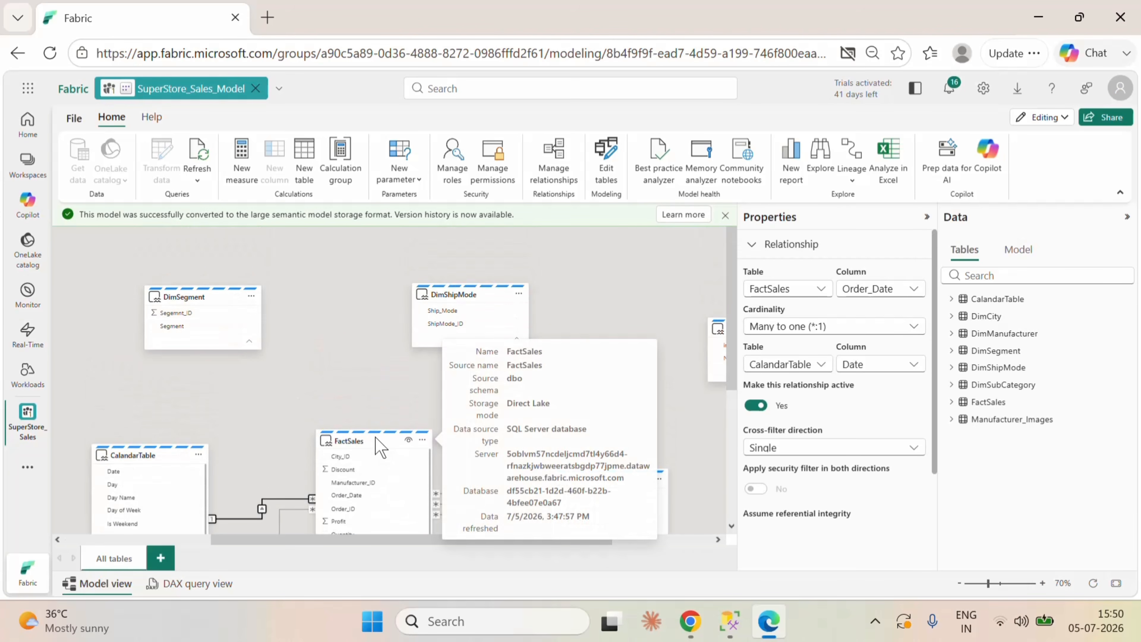
left_click_drag(375, 437, 378, 409)
scroll(405, 471, "down", 1)
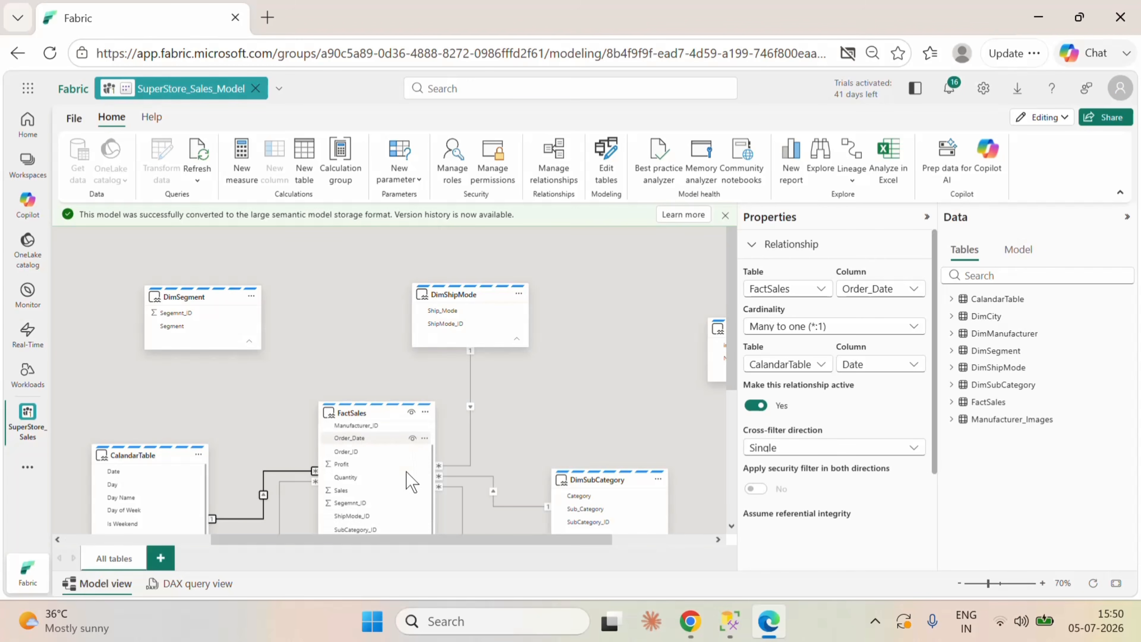
left_click_drag(188, 313, 352, 504)
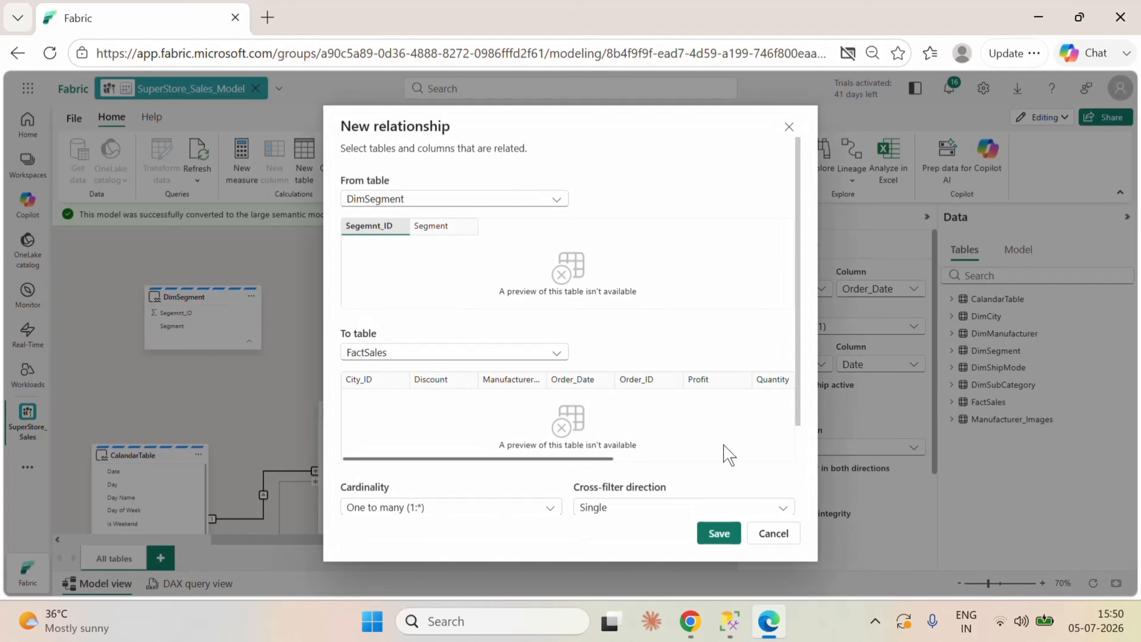
left_click(718, 533)
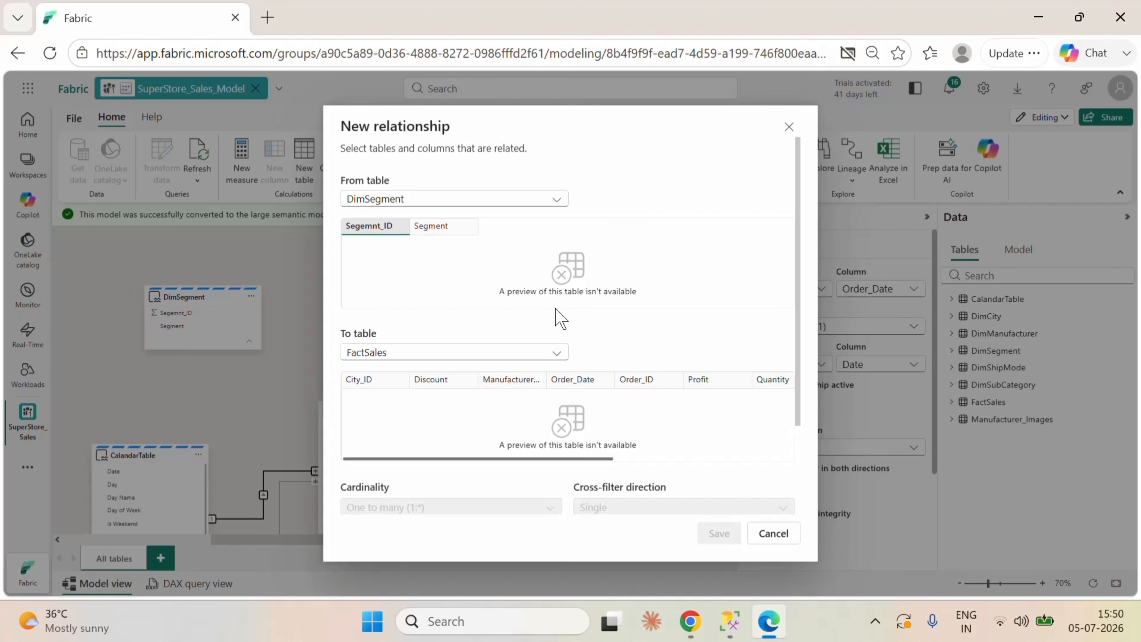
Step: Deselect the DimSegment relationship and dismiss the notice about conversion to the large semantic model storage format
scroll(601, 346, "down", 5)
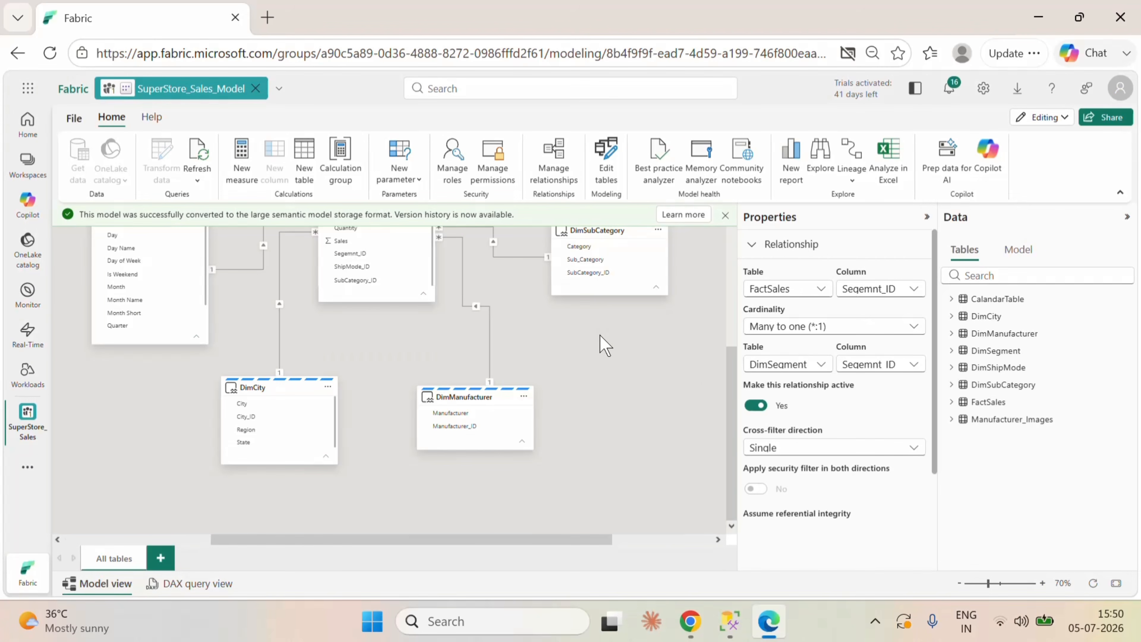
scroll(629, 434, "up", 3)
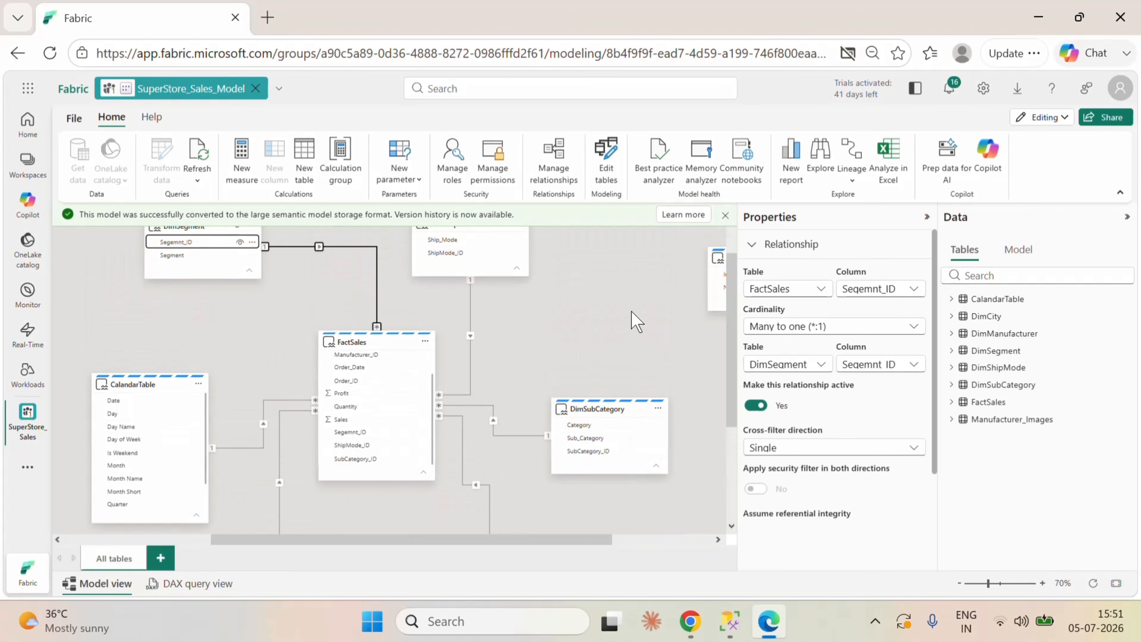
left_click(576, 293)
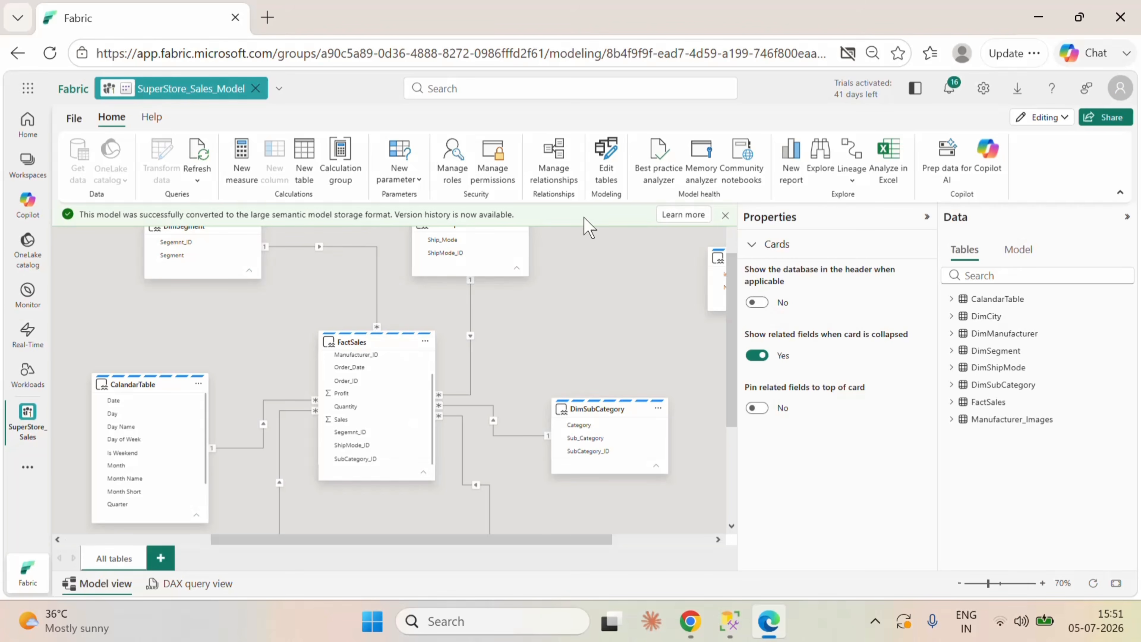
left_click(725, 215)
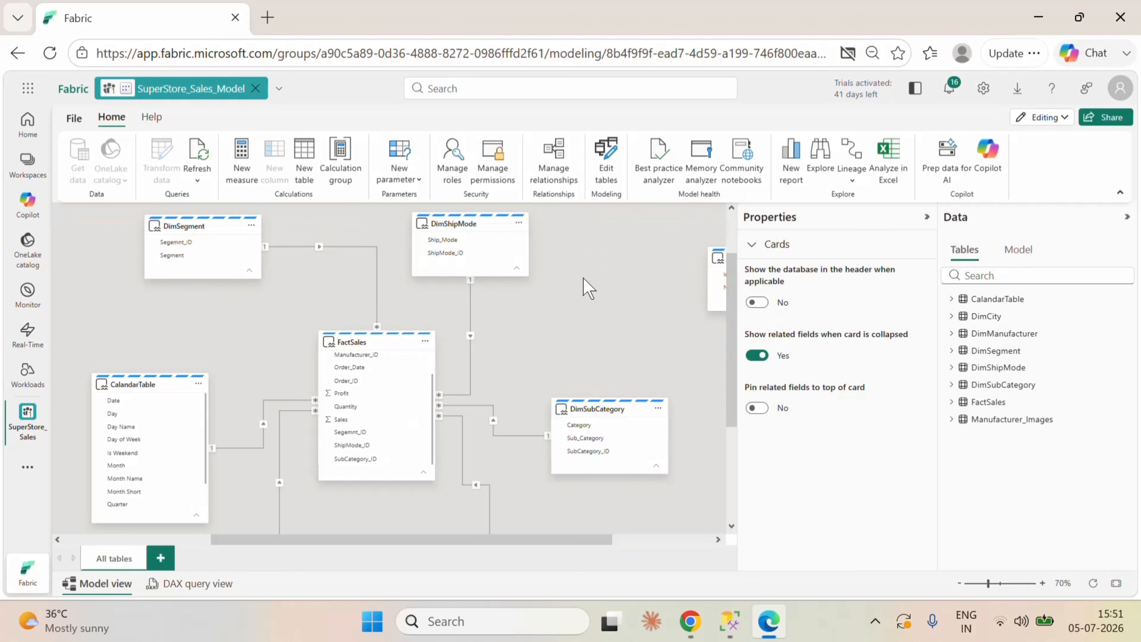
Step: Review the relationships between FactSales and the surrounding dimension tables across the model diagram
scroll(654, 303, "down", 4)
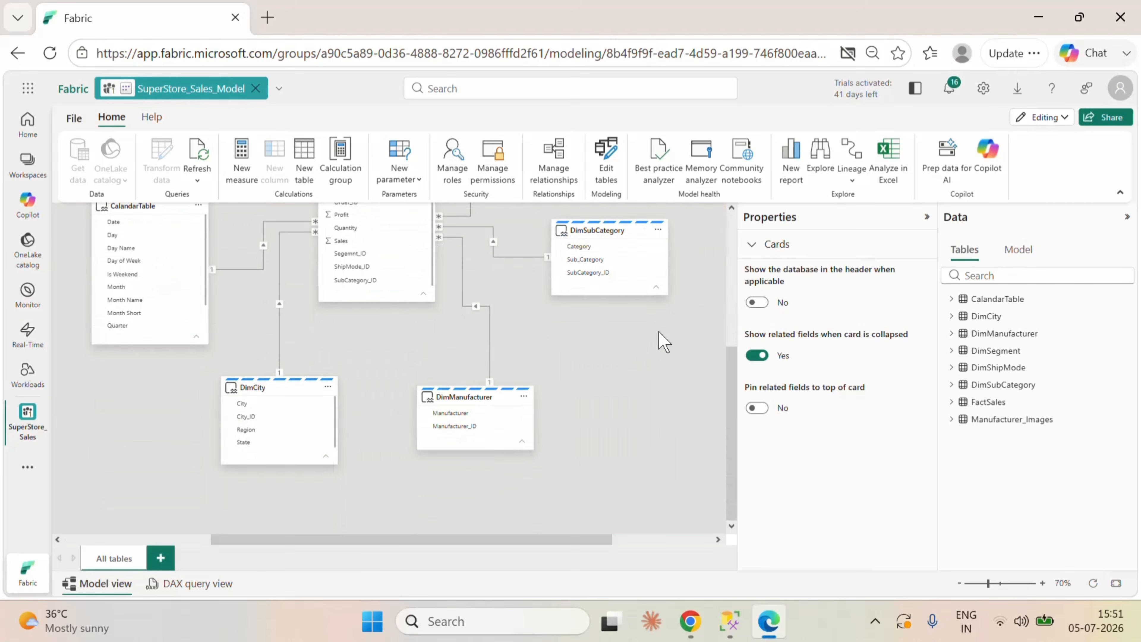
scroll(657, 317, "up", 2)
scroll(566, 274, "up", 3)
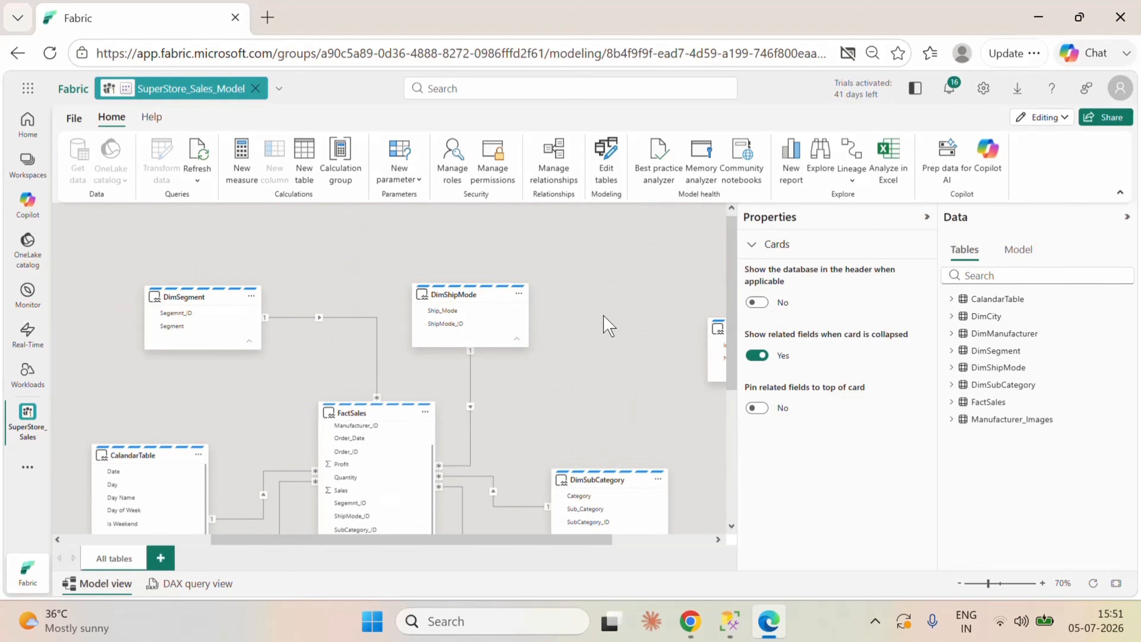
scroll(608, 326, "down", 2)
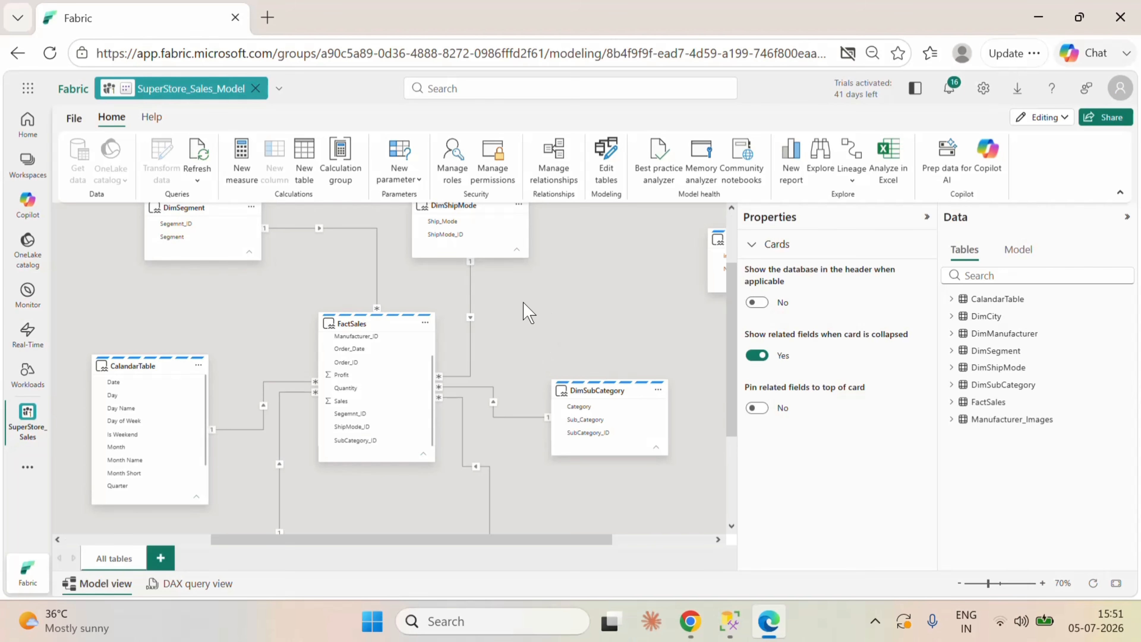
scroll(616, 297, "up", 2)
scroll(616, 297, "down", 2)
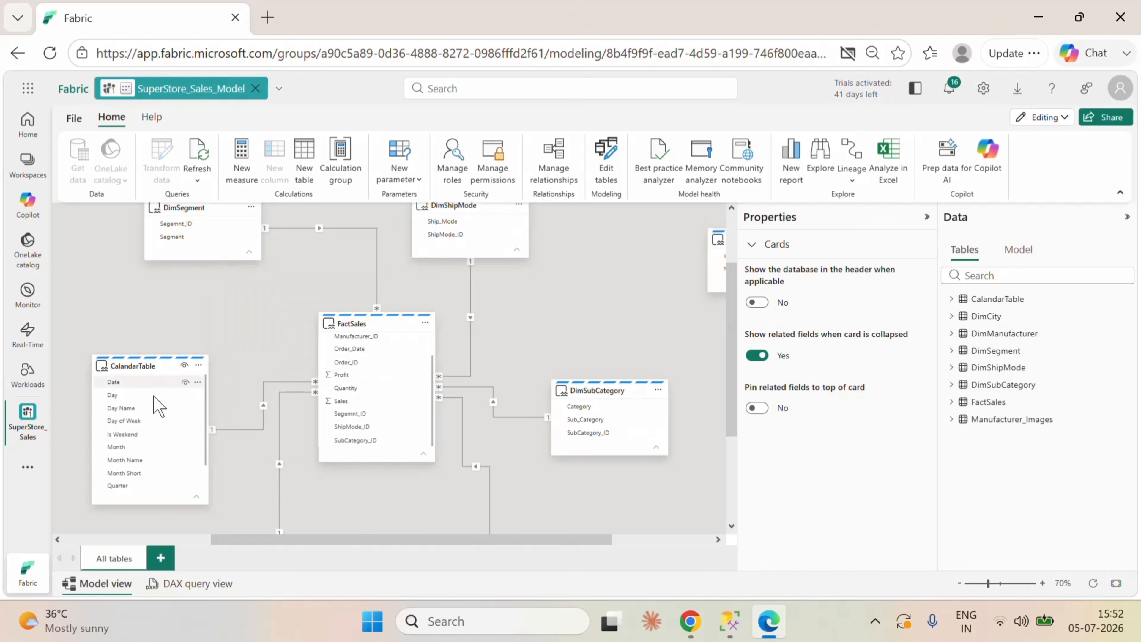
Step: Set the Month Name column of CalandarTable to sort by the Month column
scroll(159, 423, "down", 2)
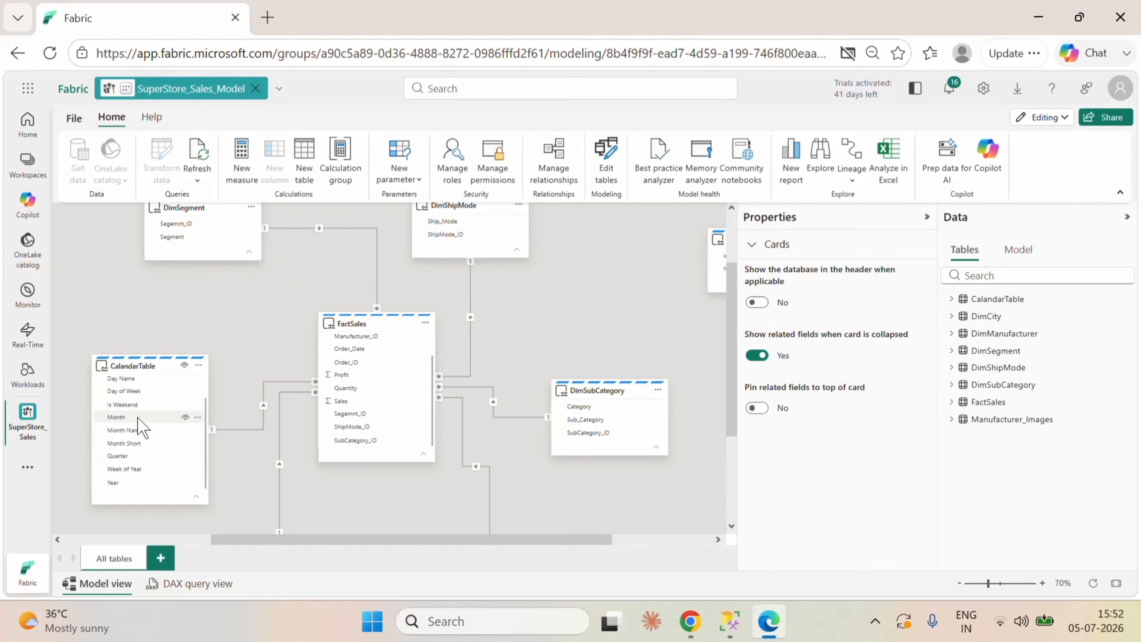
left_click(135, 430)
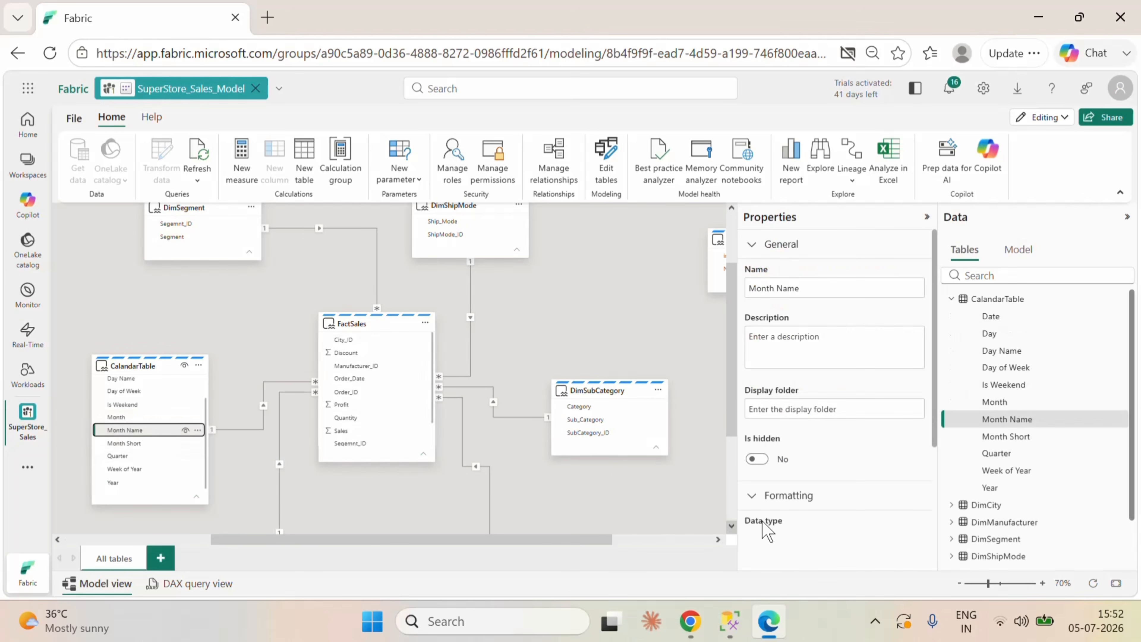
scroll(830, 496, "down", 3)
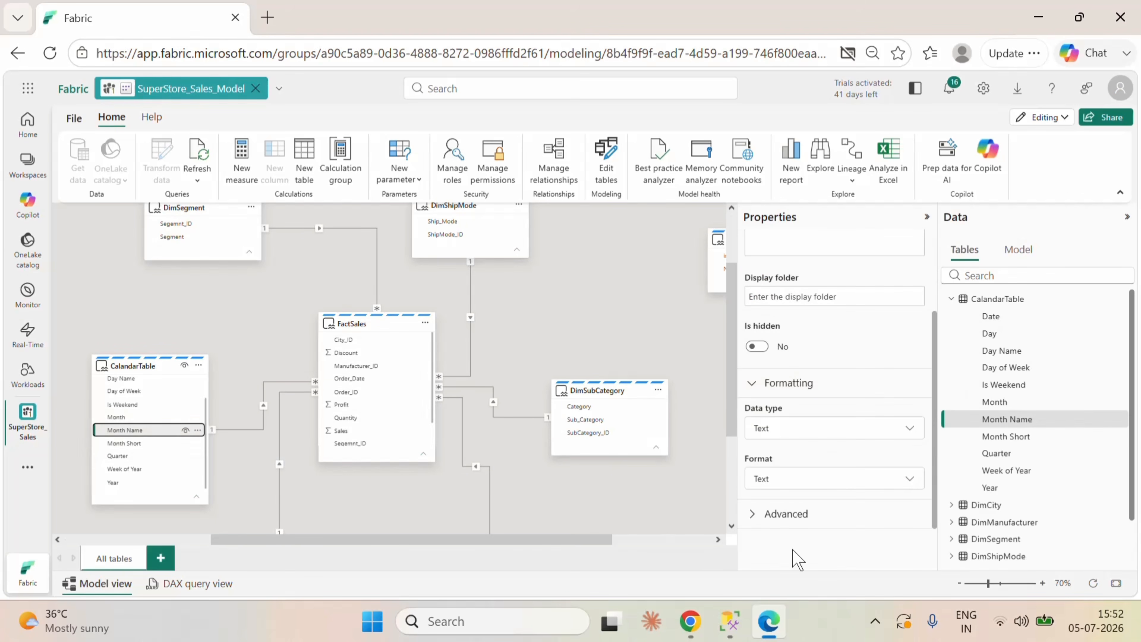
left_click(858, 517)
scroll(835, 479, "down", 3)
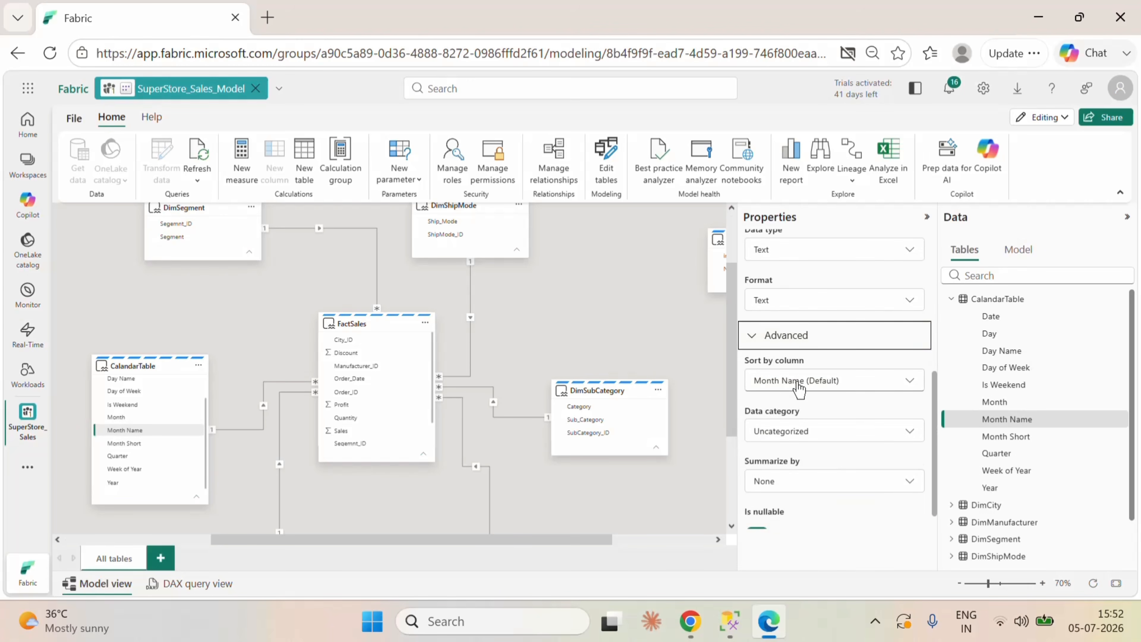
left_click(809, 386)
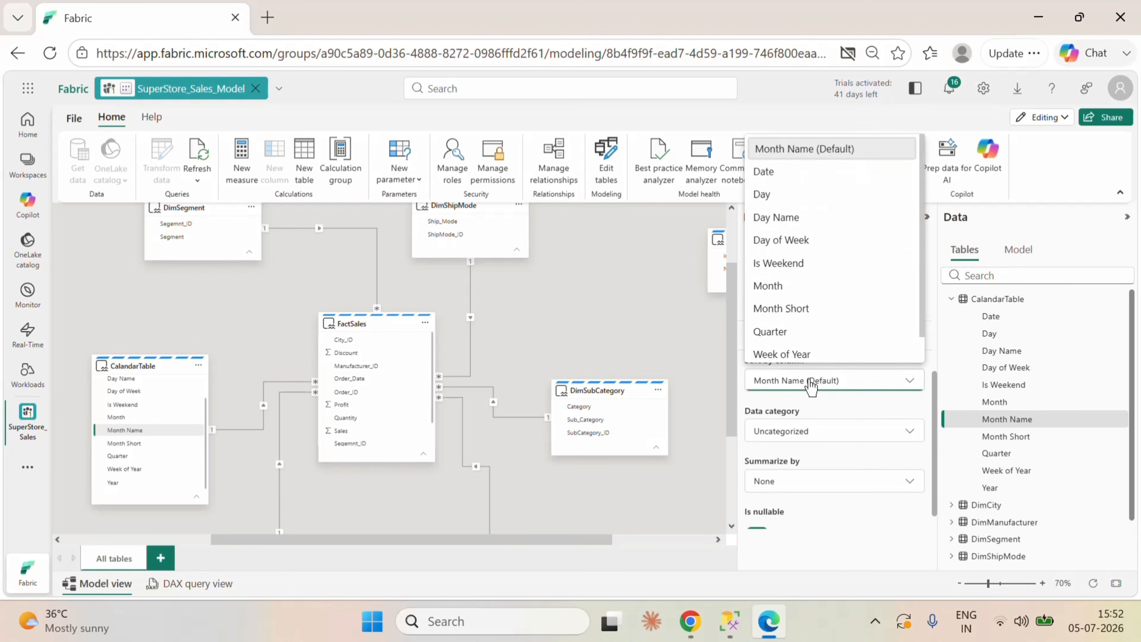
left_click(795, 287)
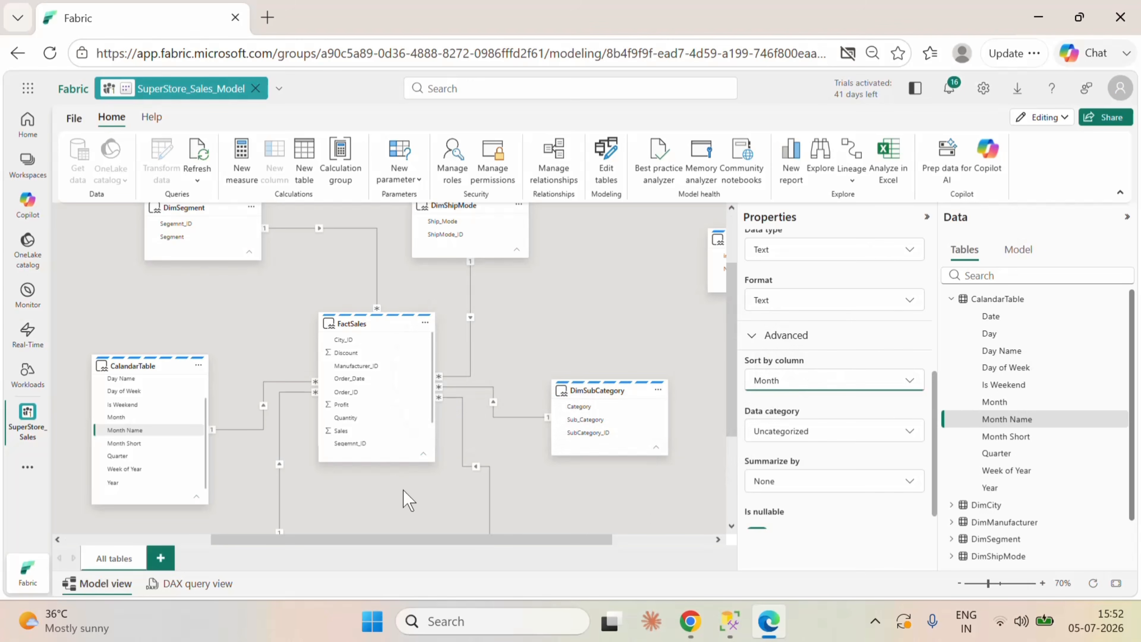
Step: Set the Month Short column of CalandarTable to sort by the Month column
left_click(127, 443)
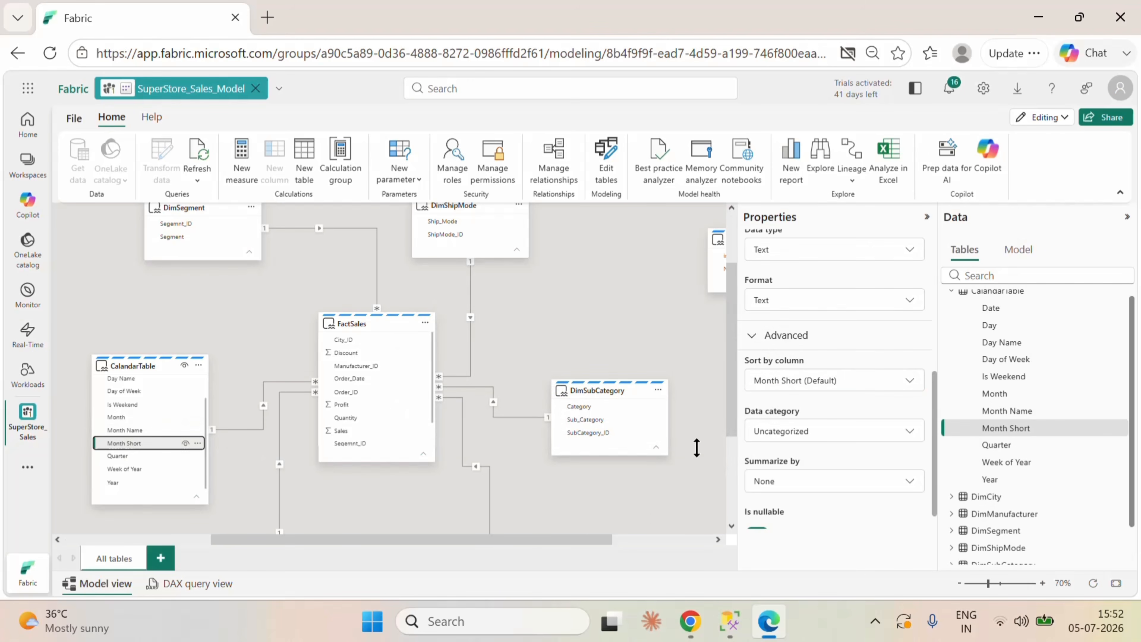
left_click(802, 385)
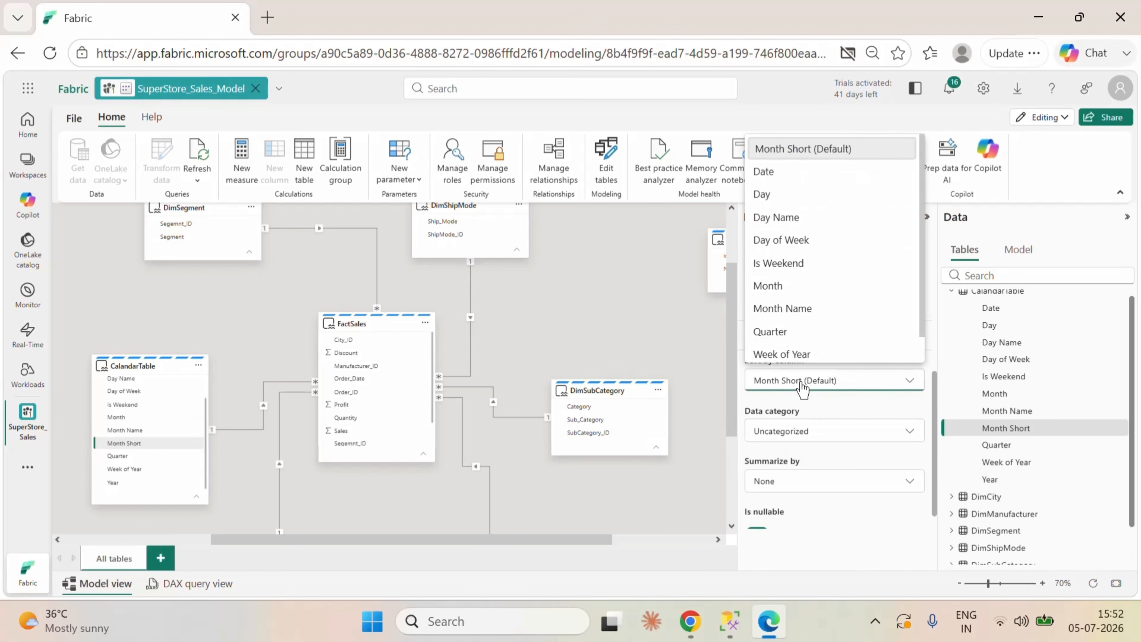
left_click(776, 290)
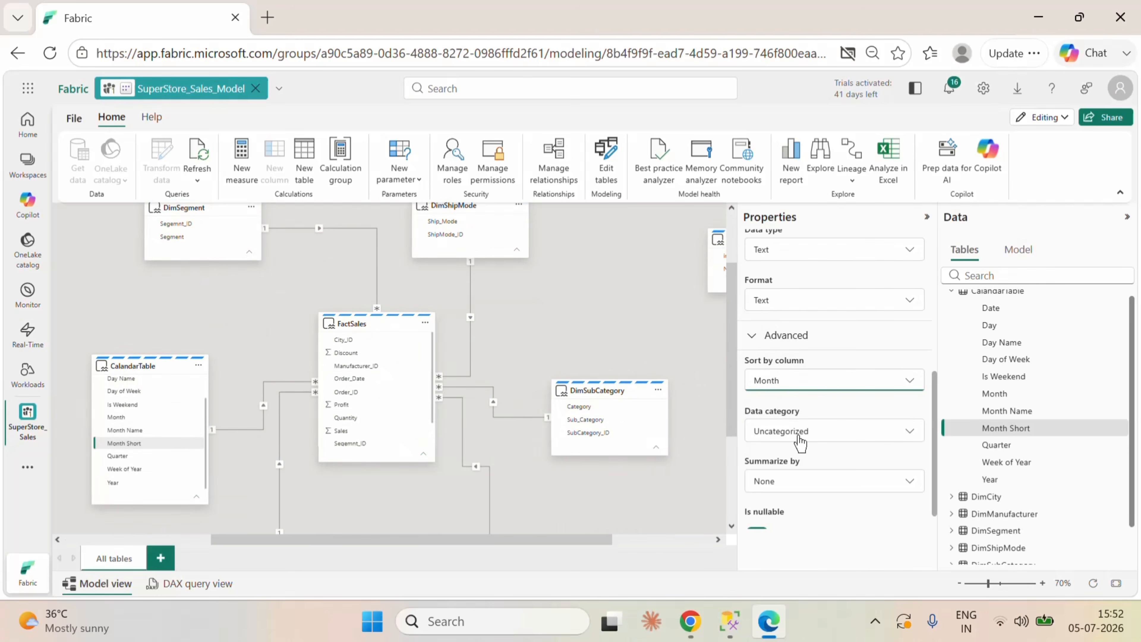
scroll(817, 470, "down", 1)
scroll(827, 438, "up", 2)
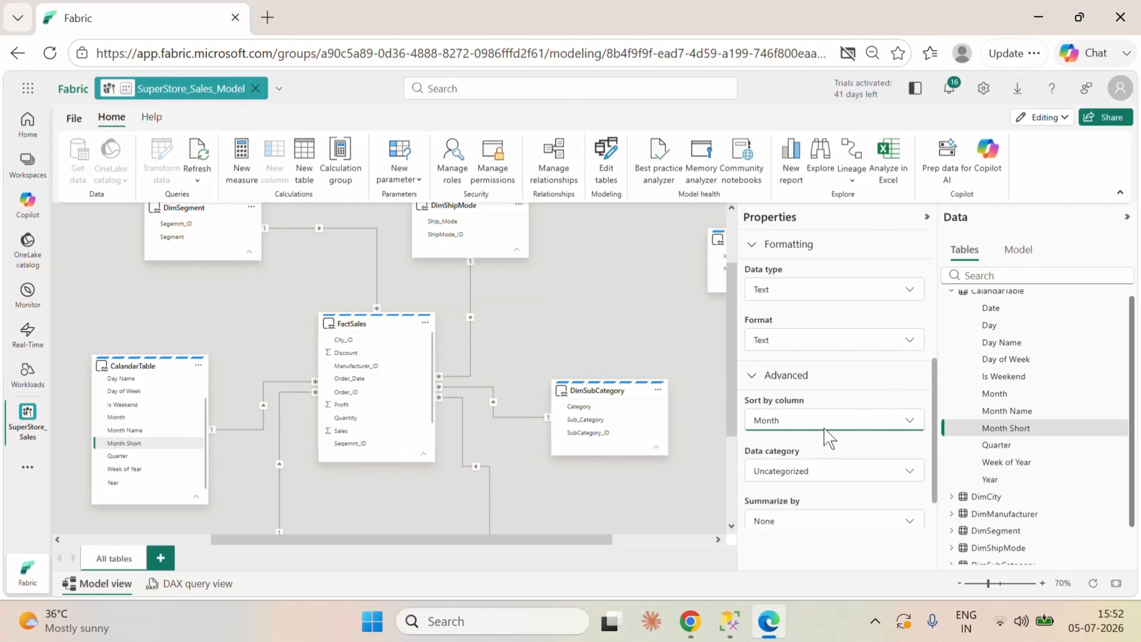
scroll(873, 403, "up", 3)
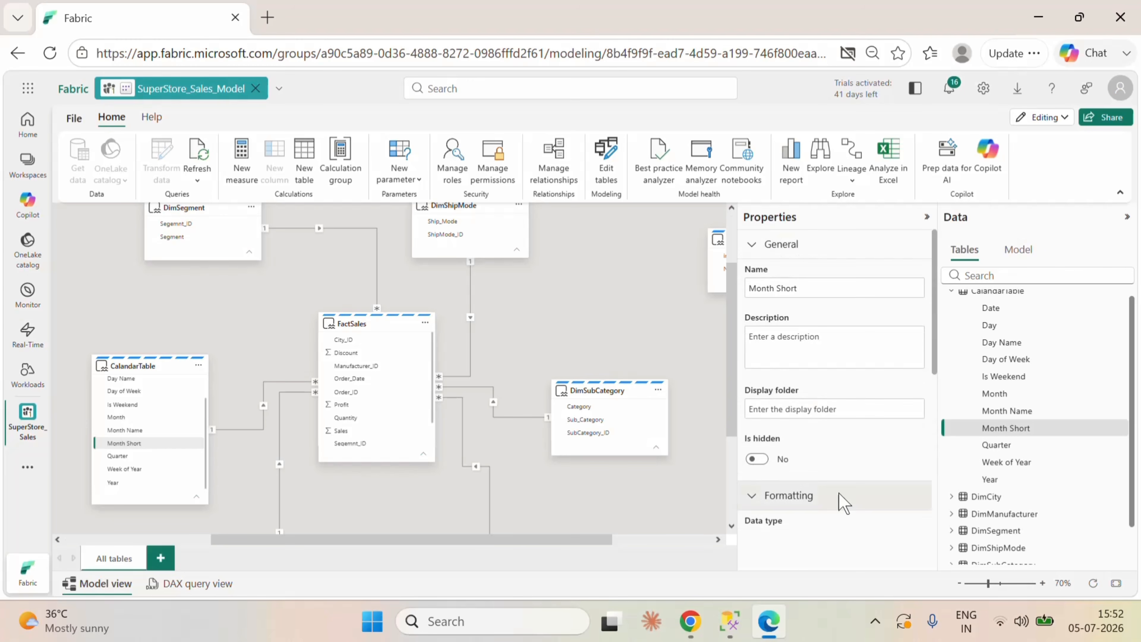
left_click(682, 333)
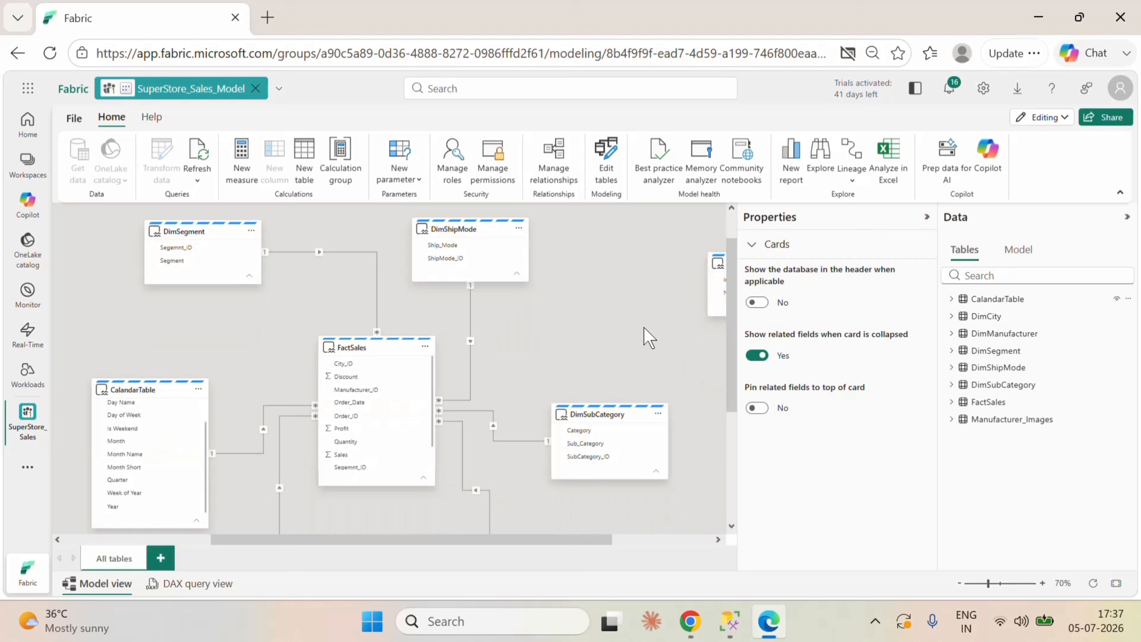
Step: Create a measure in the FactSales table defined as Orders = COUNT(FactSales[Order_ID])
scroll(643, 328, "down", 3)
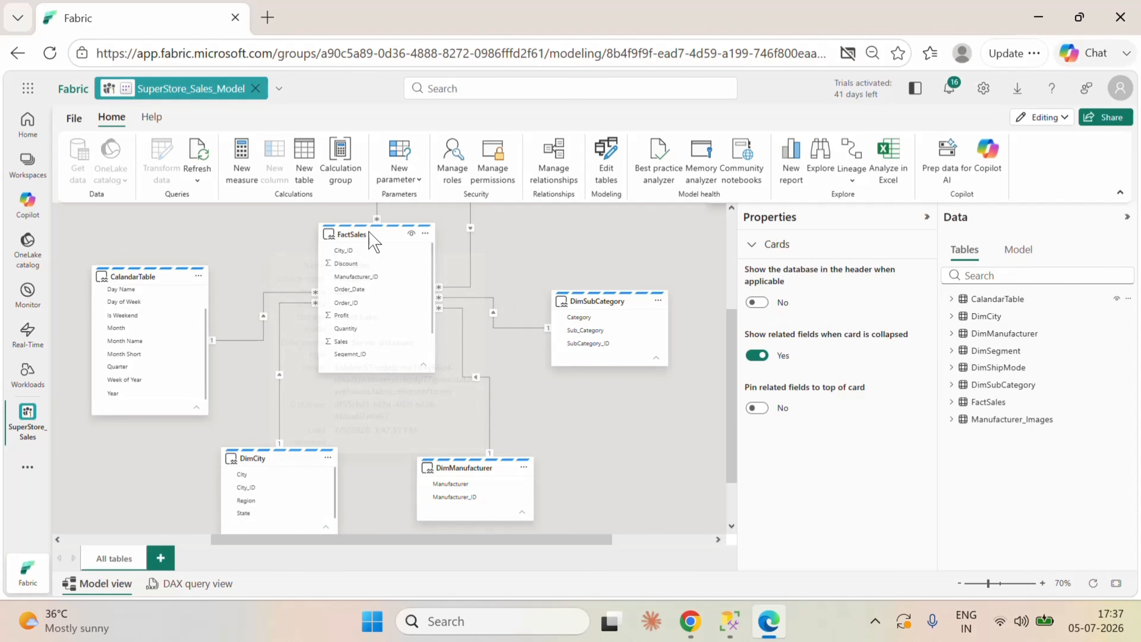
left_click(425, 233)
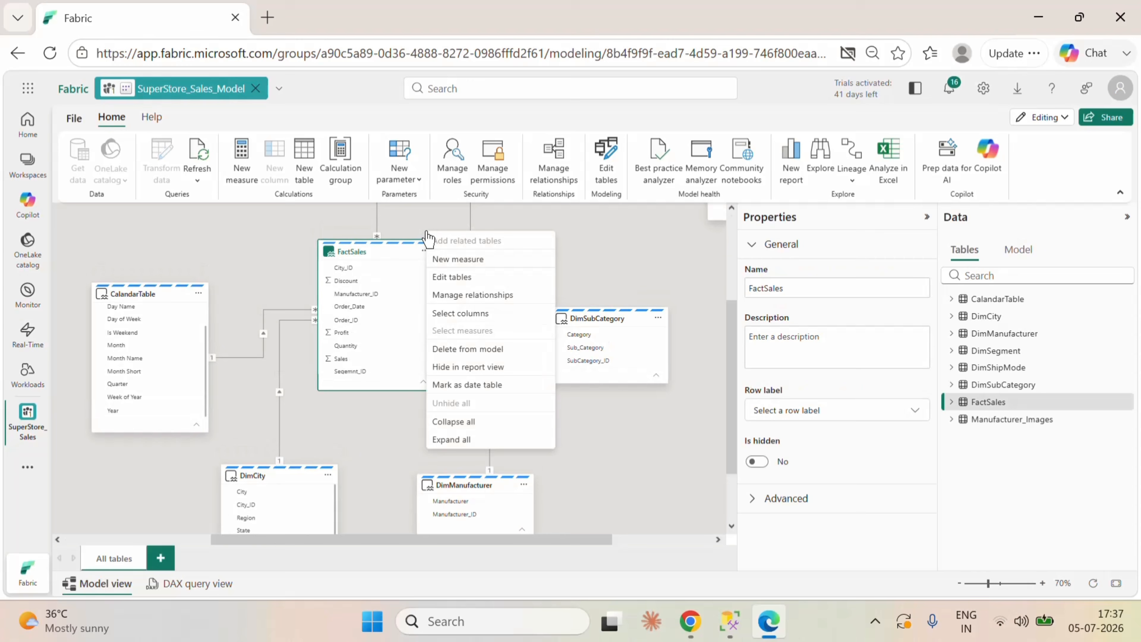
left_click(450, 265)
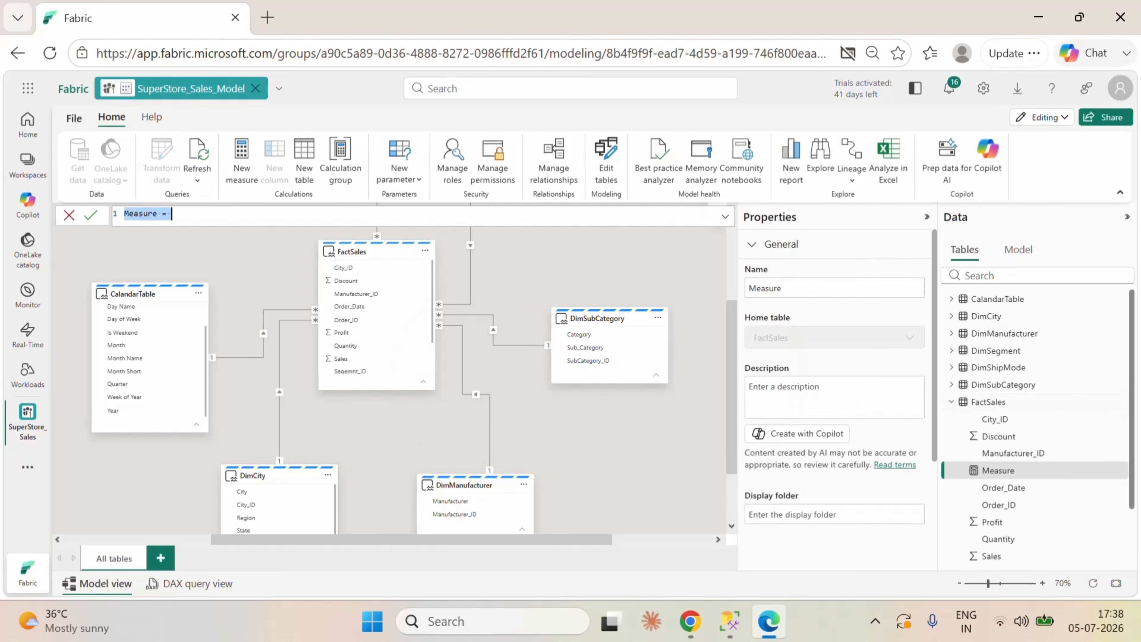
type("Orders=count")
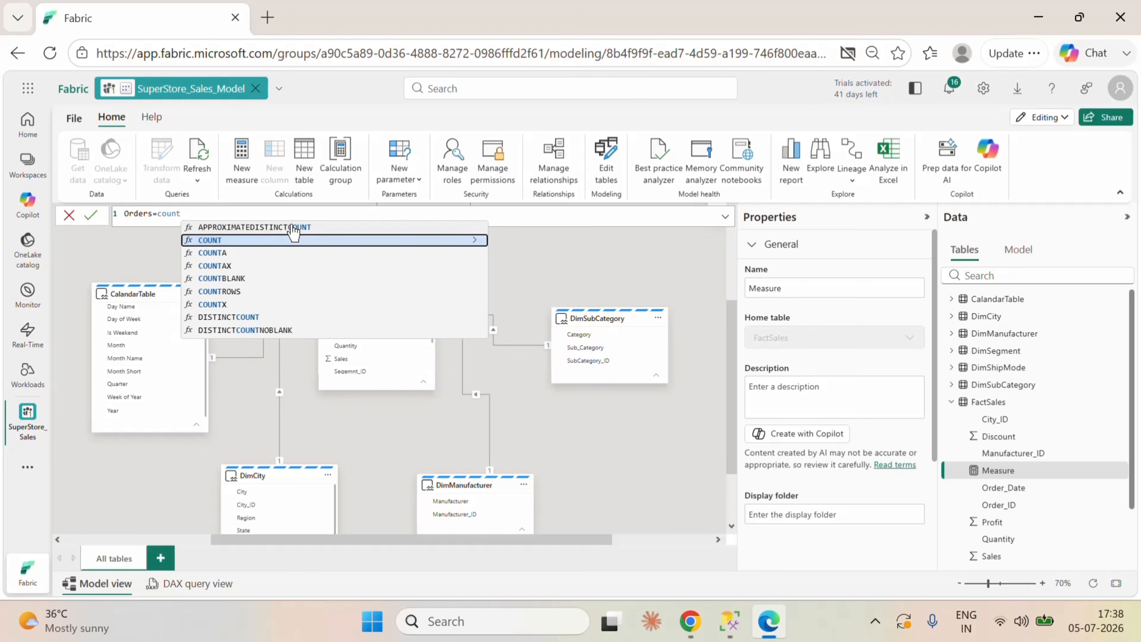
left_click(245, 241)
type("ord")
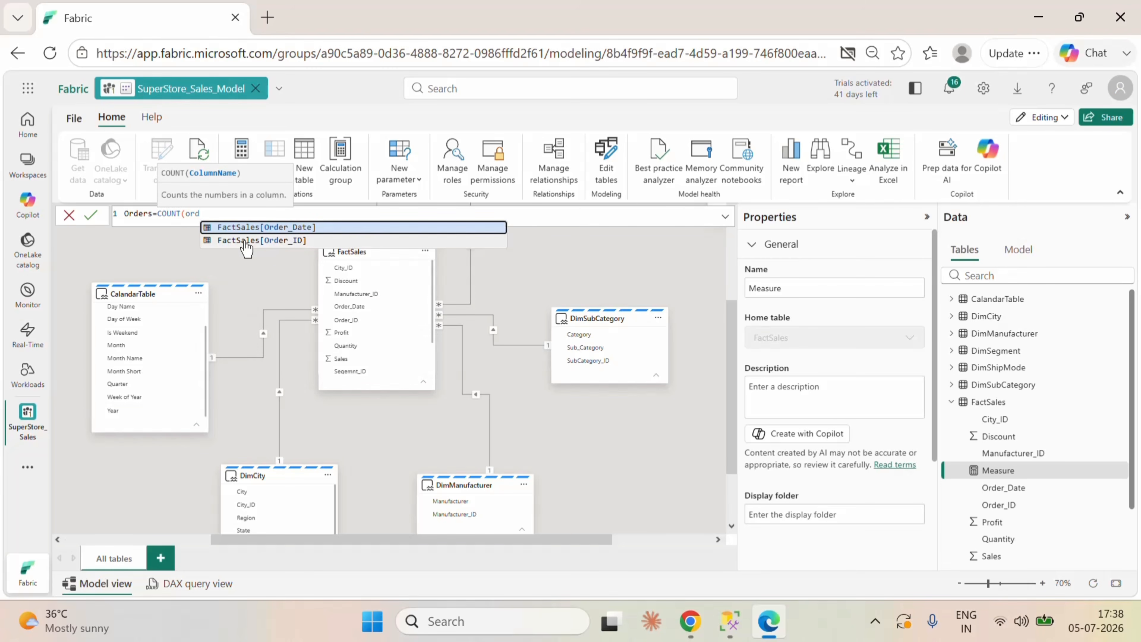
left_click(245, 241)
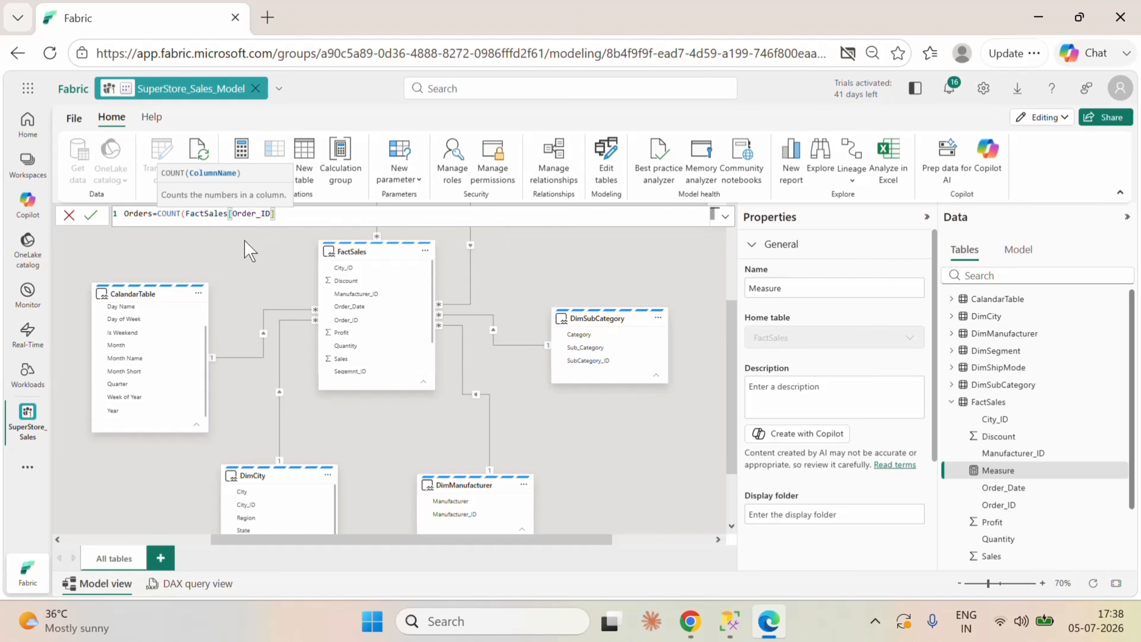
type(")")
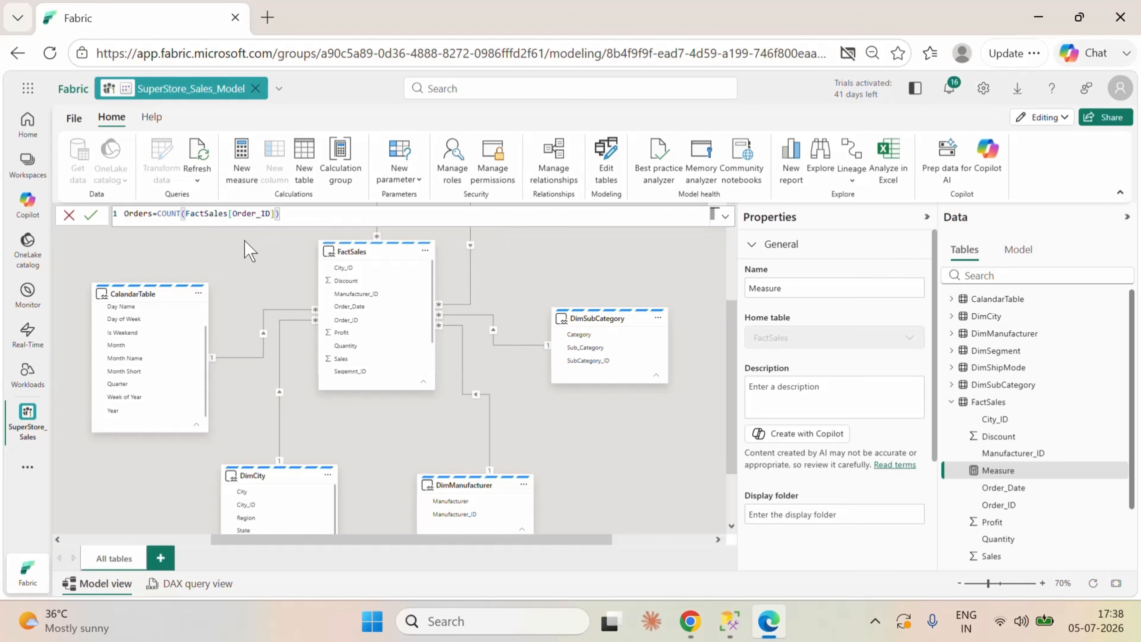
left_click(90, 216)
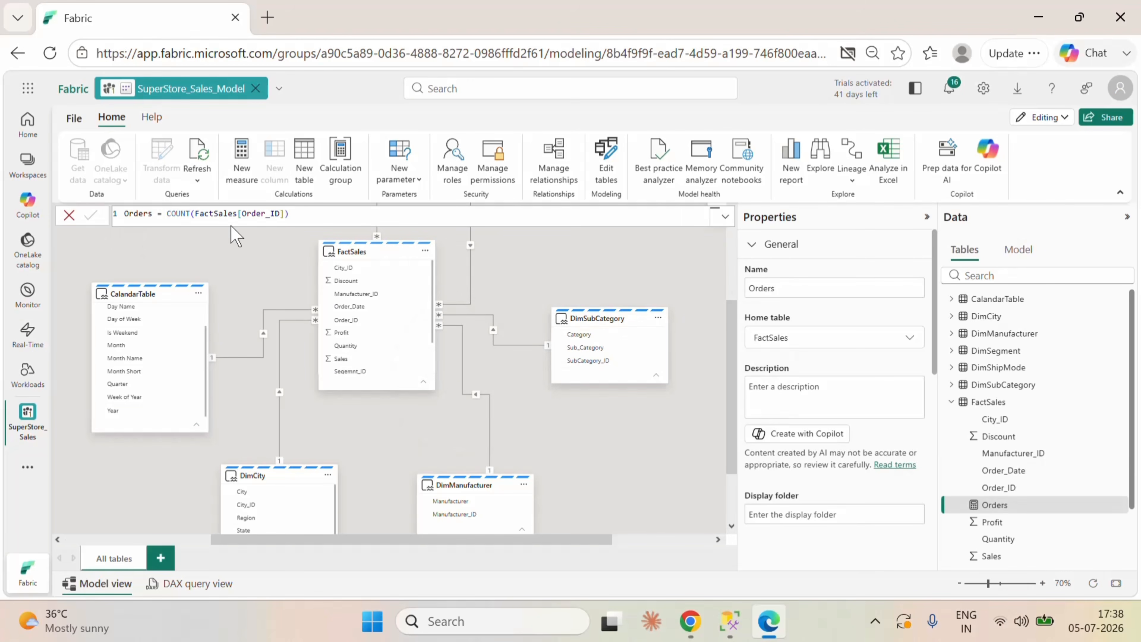
Step: Add a new FactSales measure named Orders PY and begin its formula with CALCULATE over the [Orders] measure
left_click(425, 250)
left_click(452, 279)
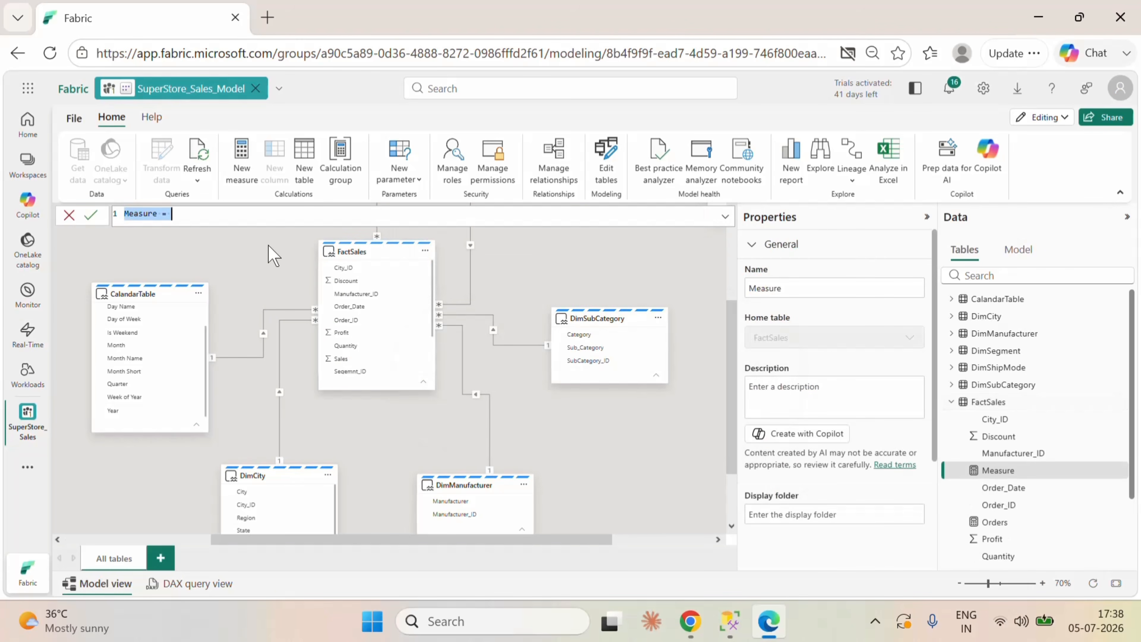
type("Orders PY=cal")
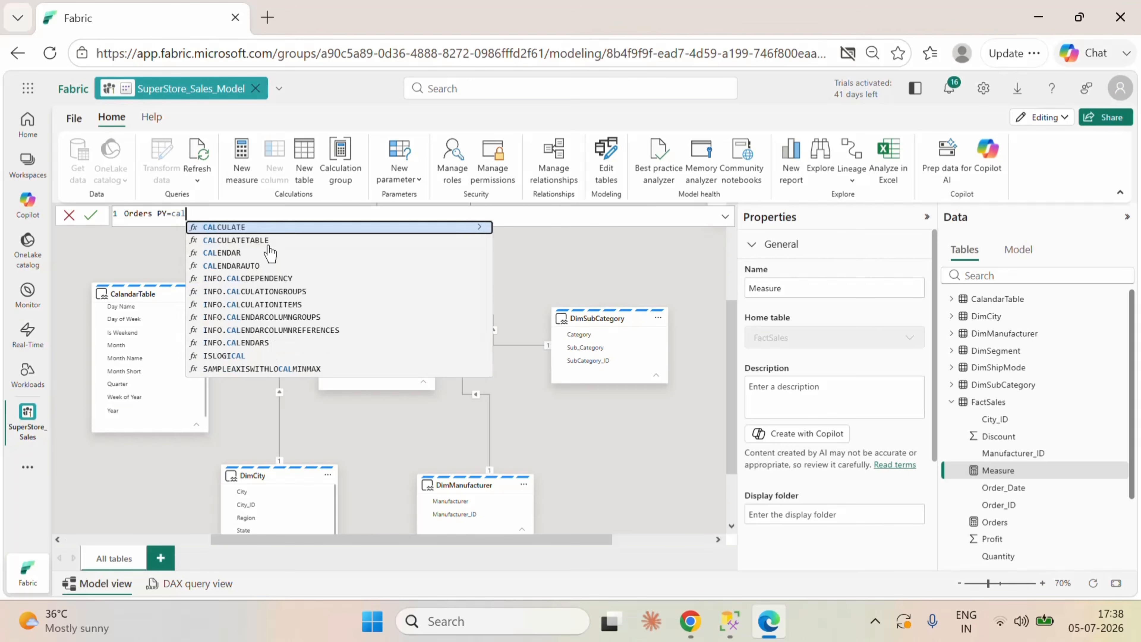
left_click(254, 227)
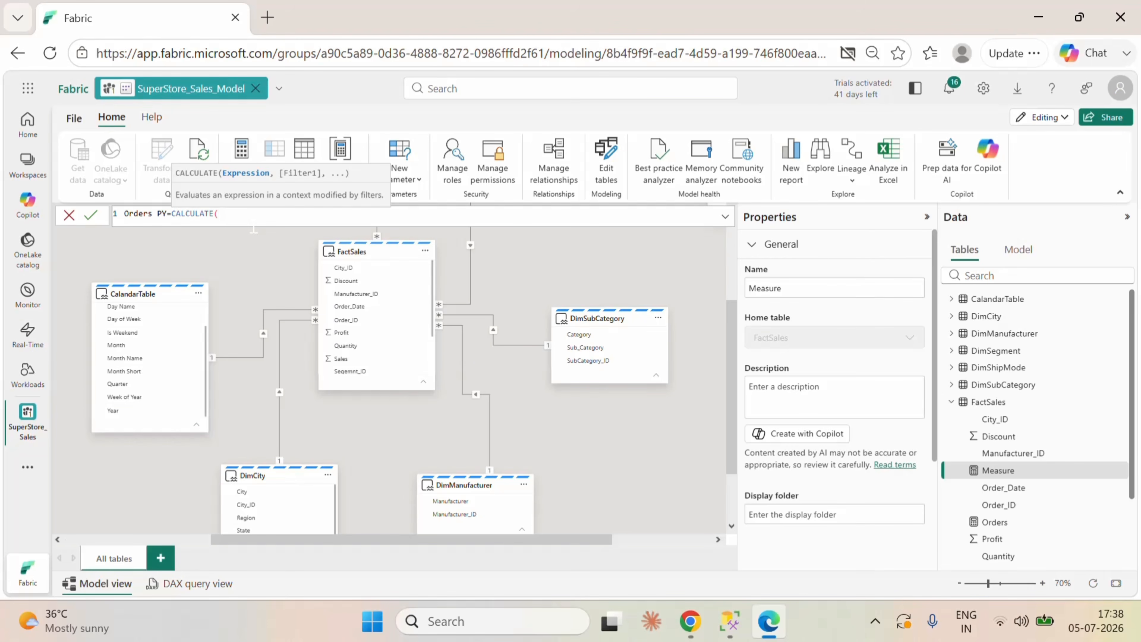
type("or")
left_click(254, 227)
type(",")
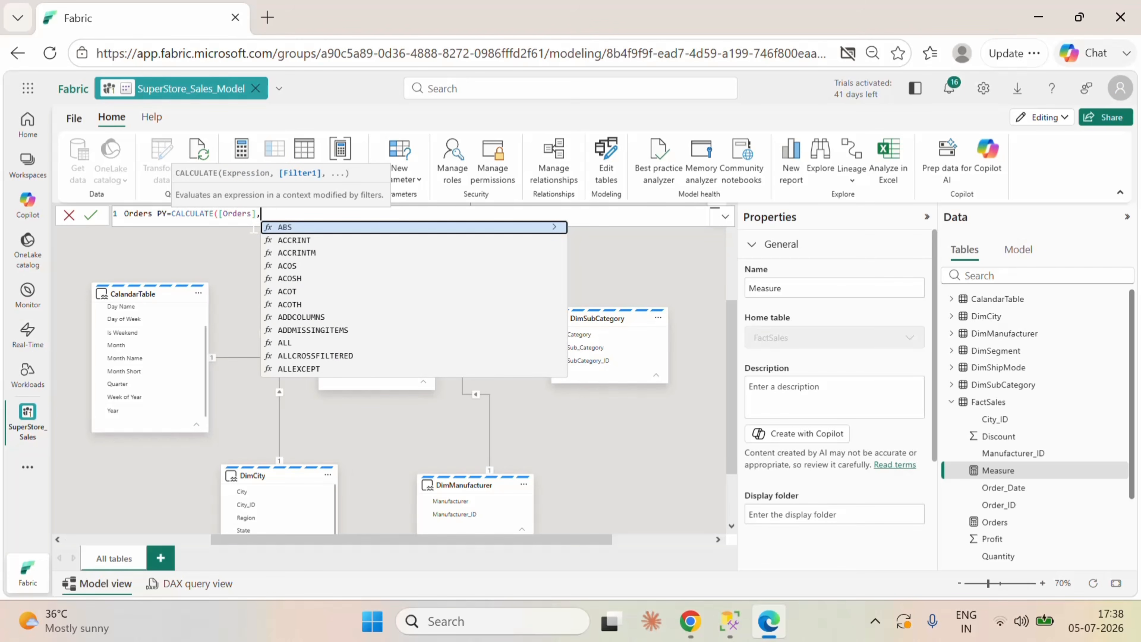
type("pre")
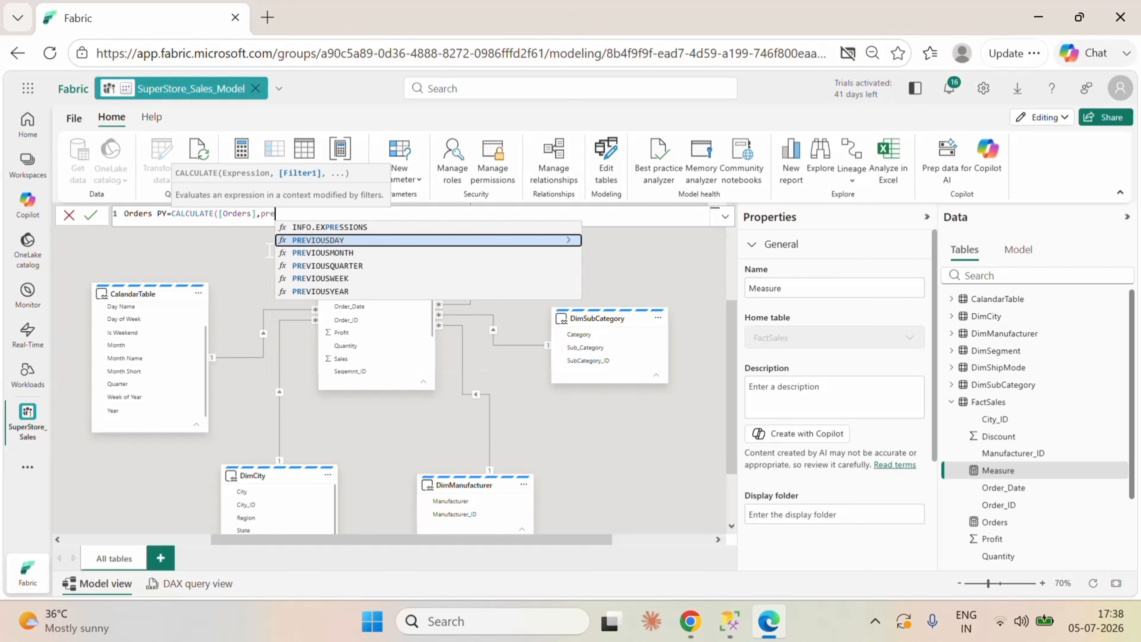
Step: Complete the Orders PY formula with the filter PREVIOUSYEAR(CalandarTable[Date]) and commit the measure
left_click(348, 292)
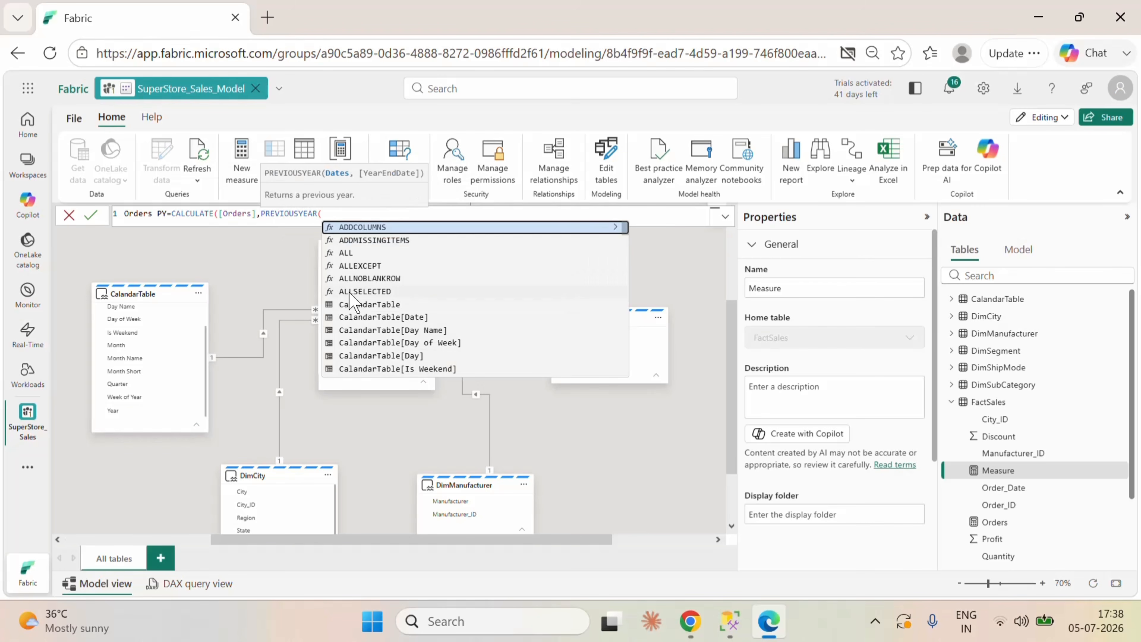
type("cal")
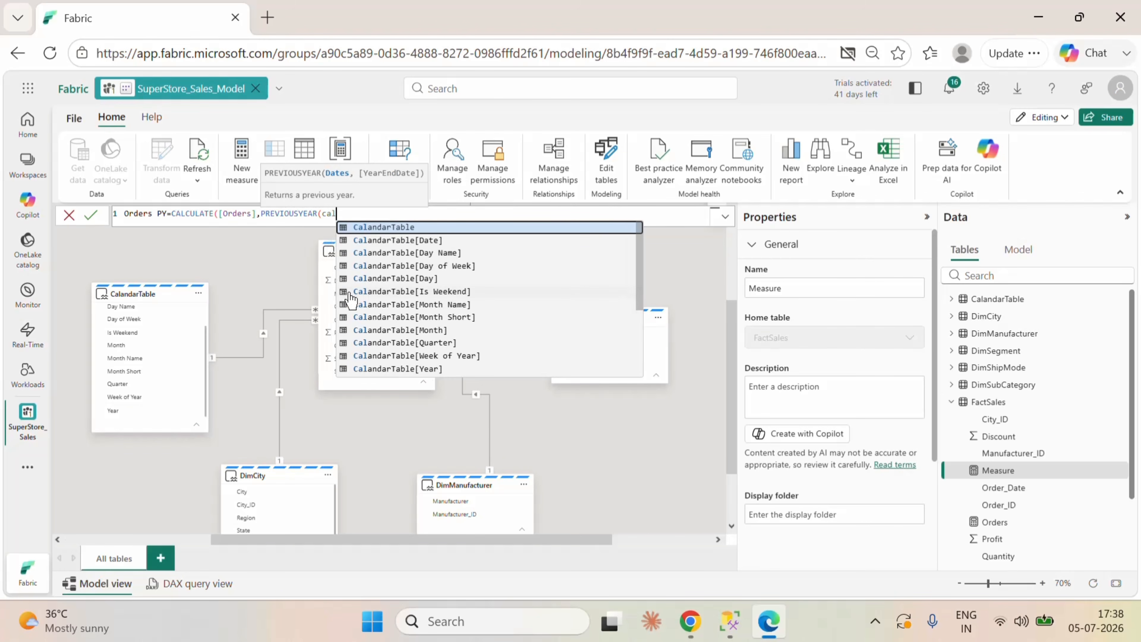
left_click(416, 239)
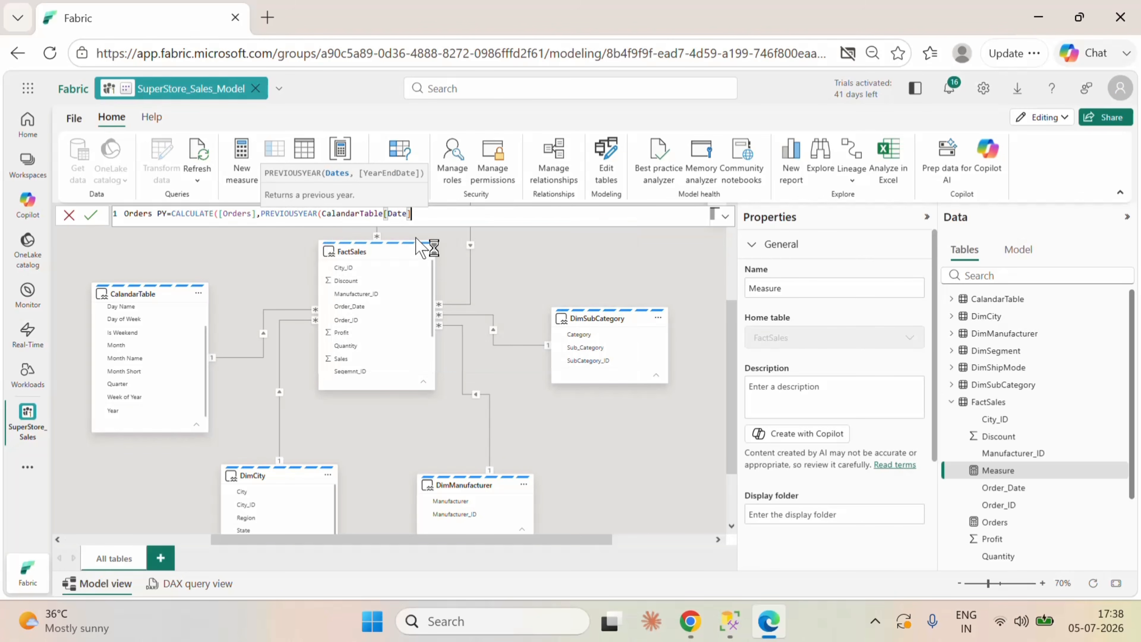
type(")")
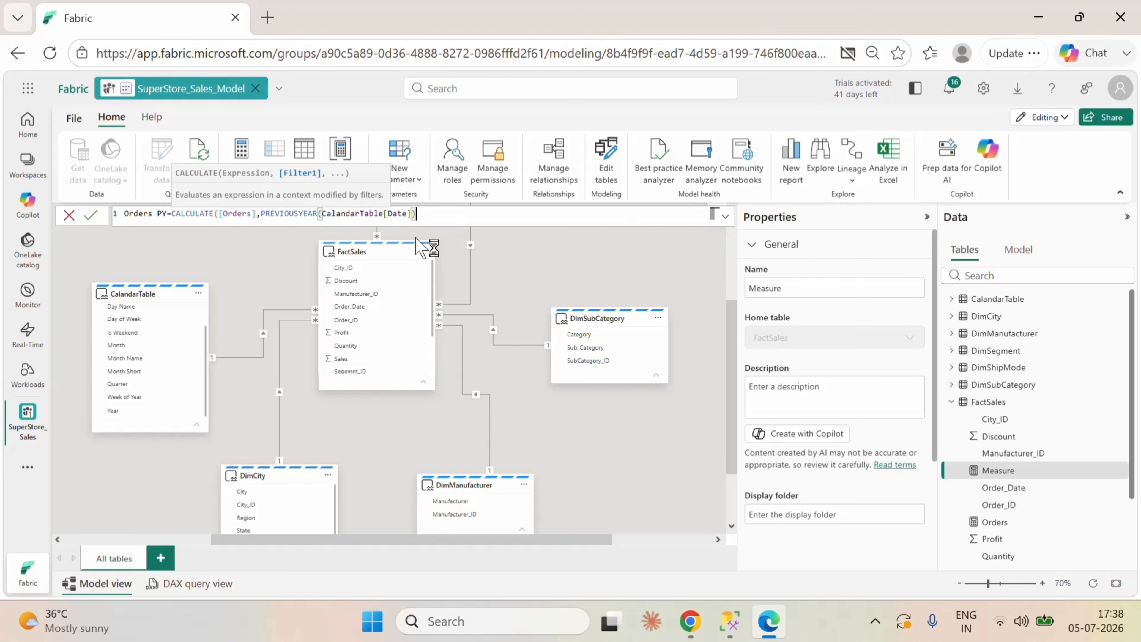
type(")")
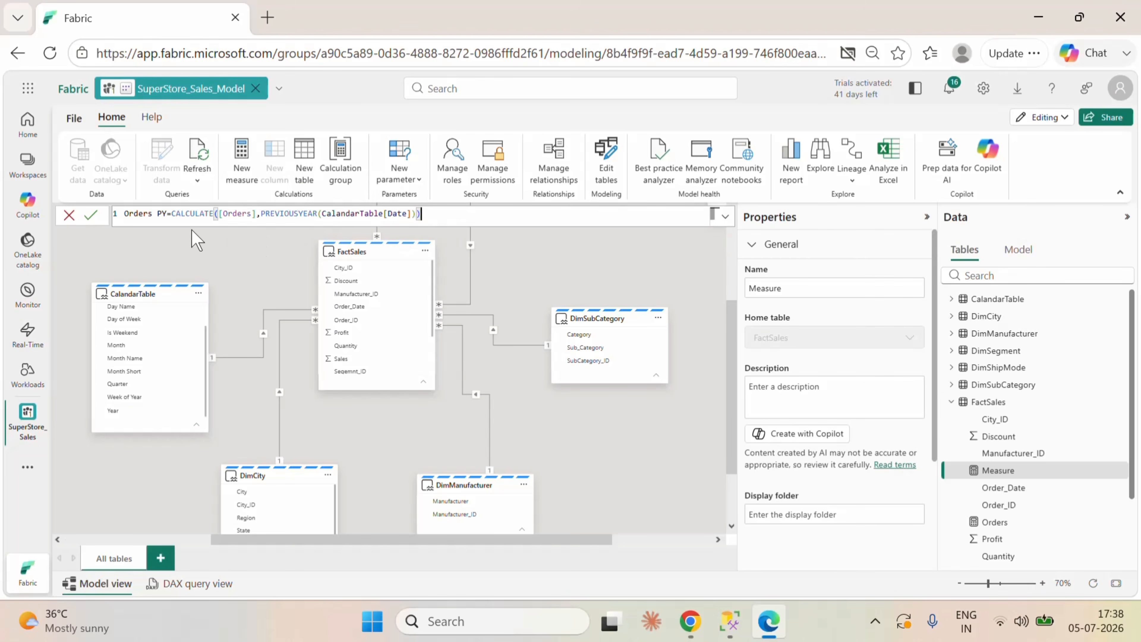
left_click(91, 215)
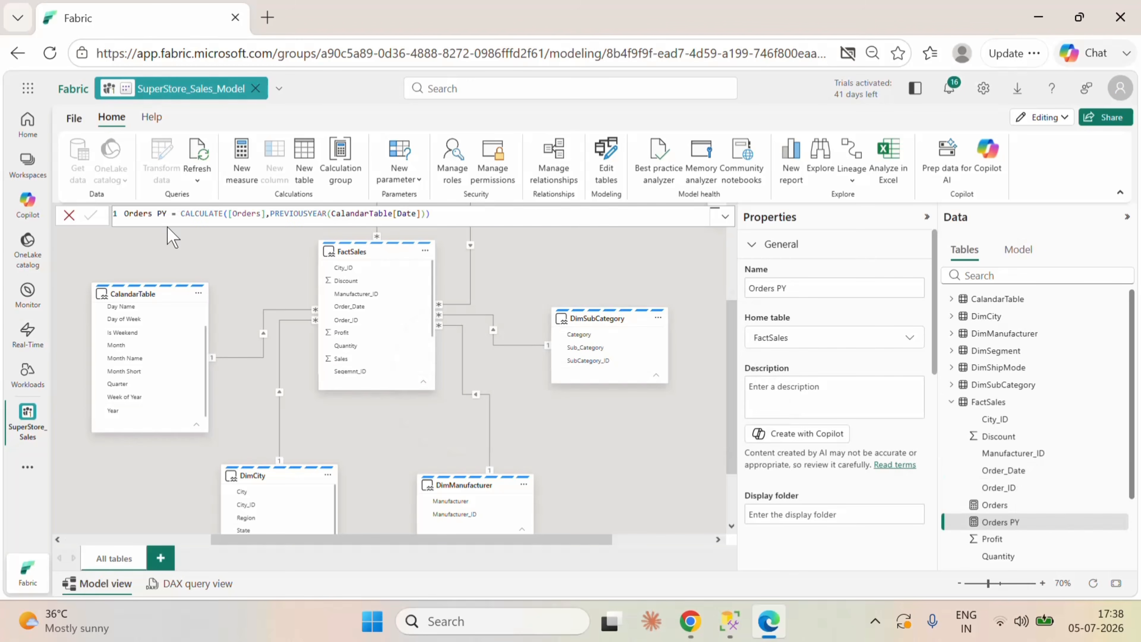
Step: Create a measure in the FactSales table defined as Orders Variance = [Orders]-[Orders PY]
left_click(425, 250)
left_click(455, 283)
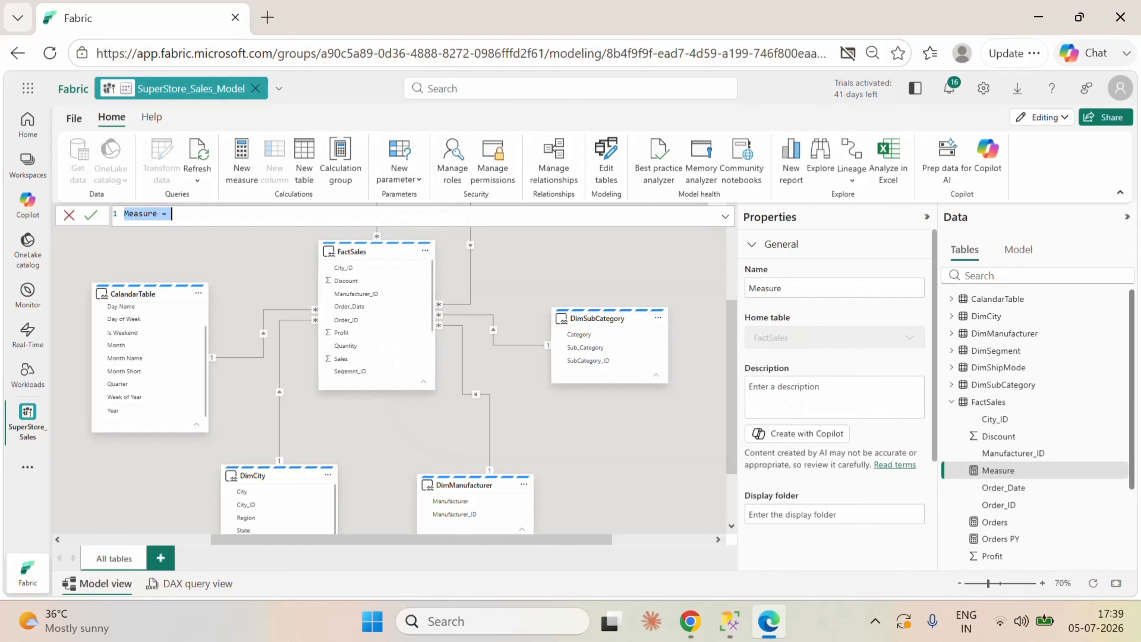
type("Orders Varia")
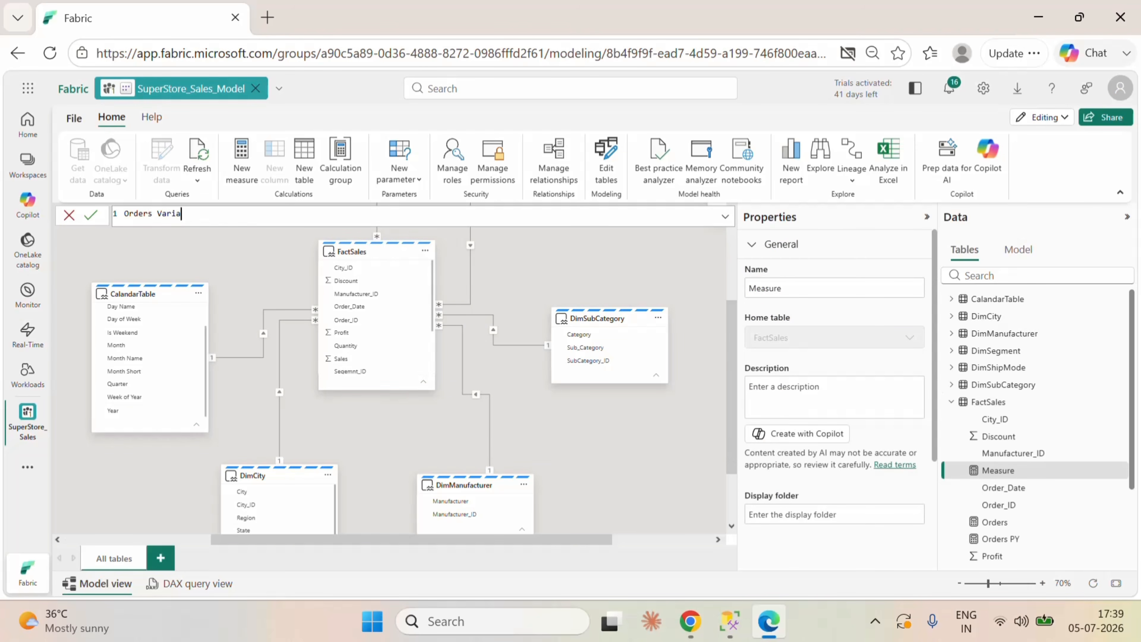
type("nce=or")
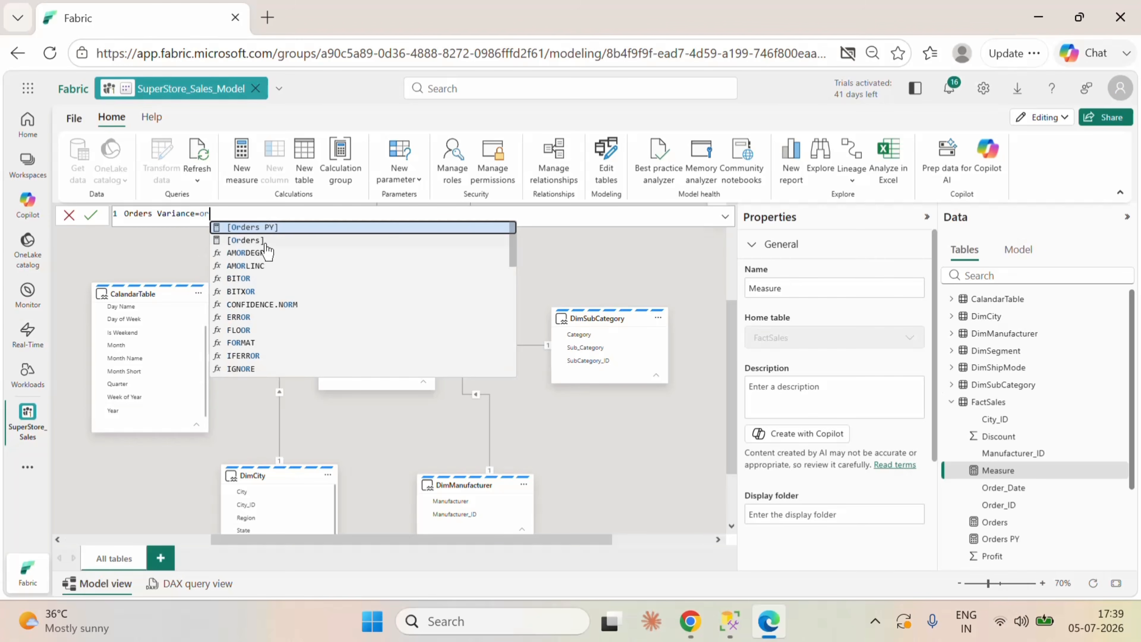
left_click(264, 240)
type("-or")
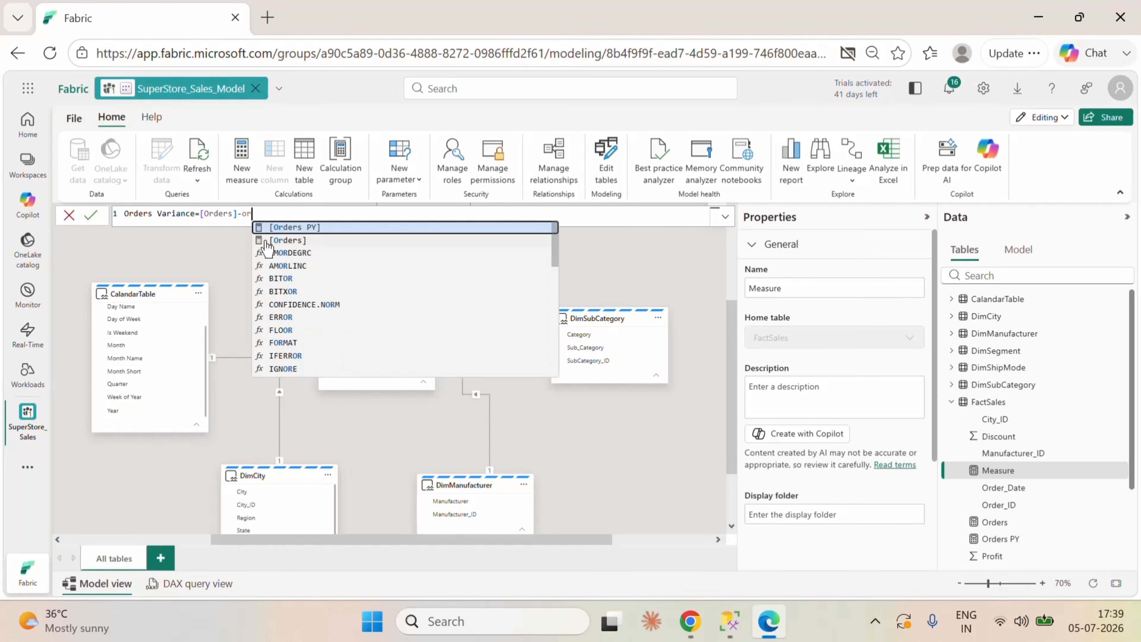
left_click(293, 228)
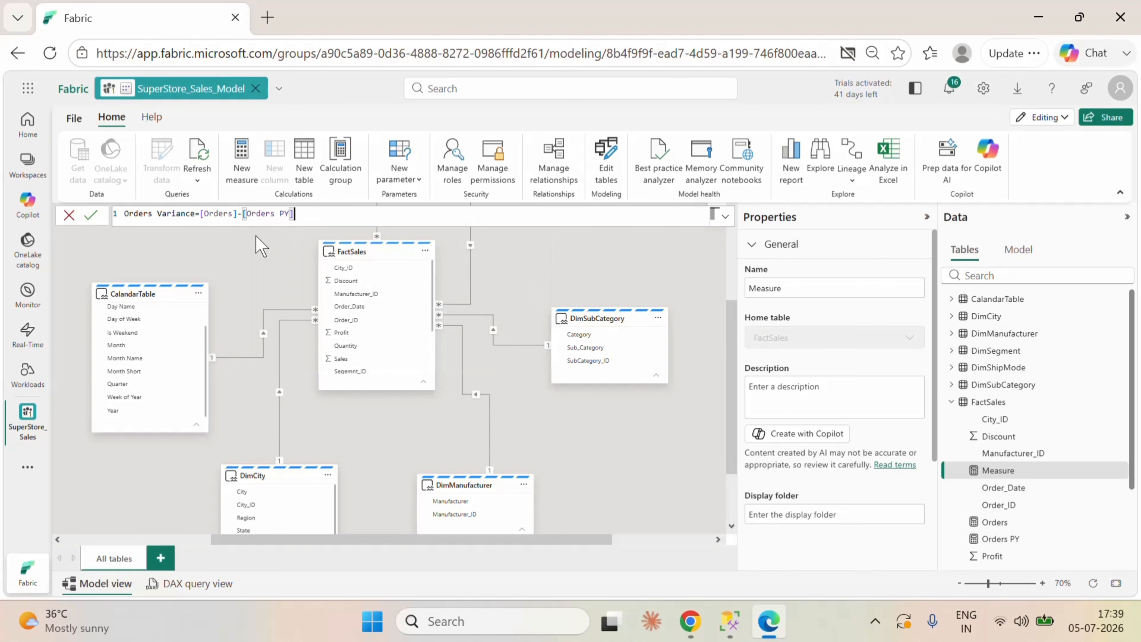
left_click(91, 215)
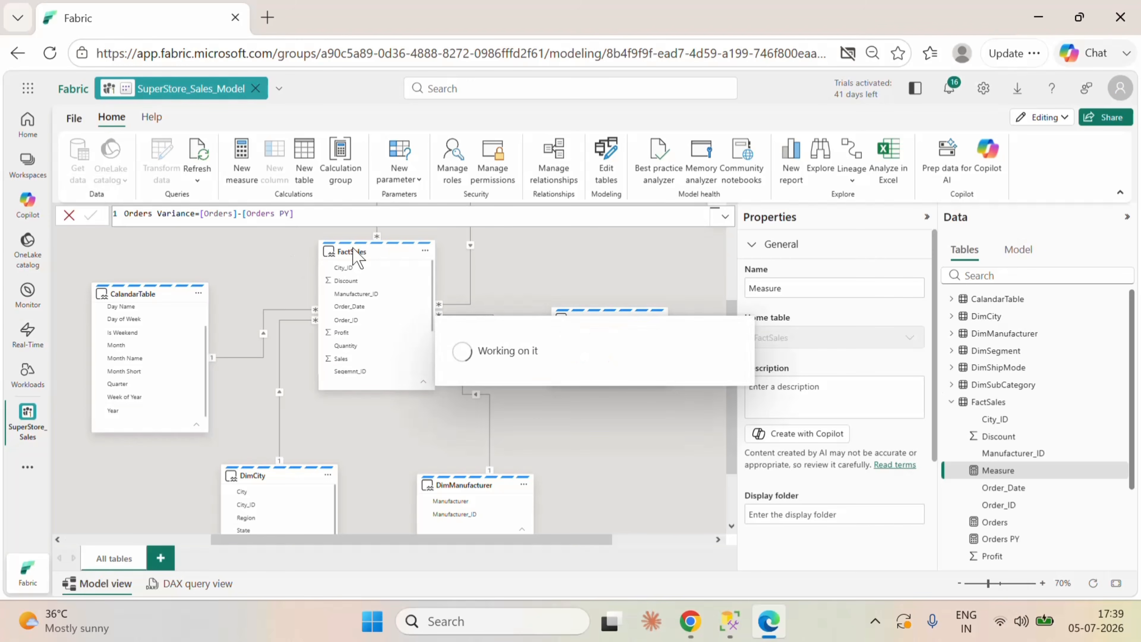
Step: Add a new FactSales measure named Orders Growth and begin its formula with the DIVIDE function
mouse_move(352, 254)
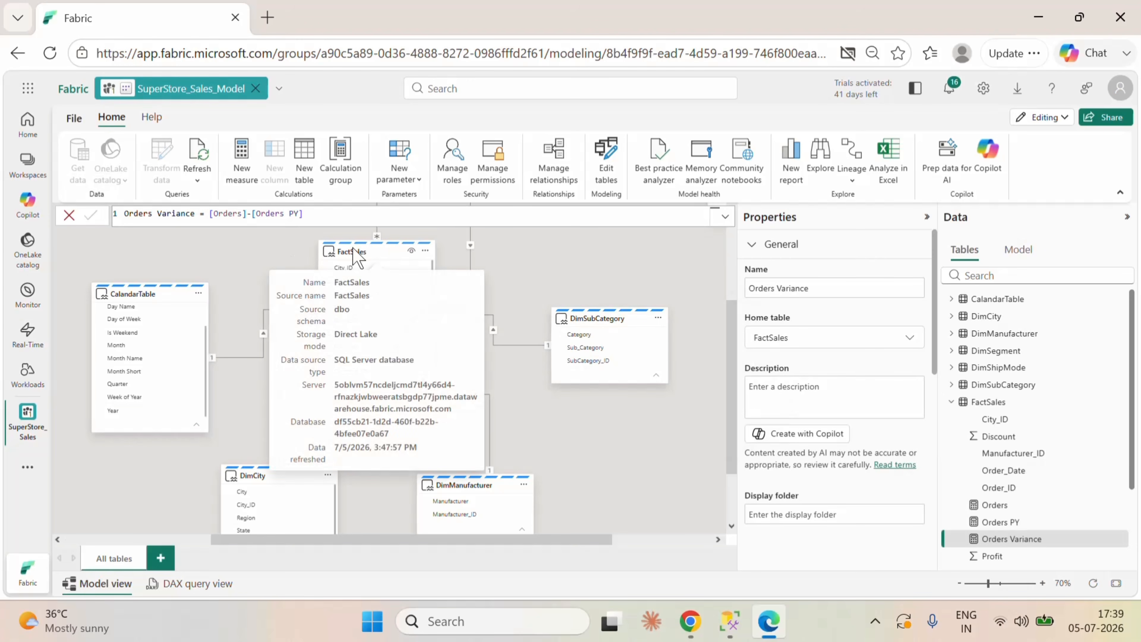
left_click(425, 251)
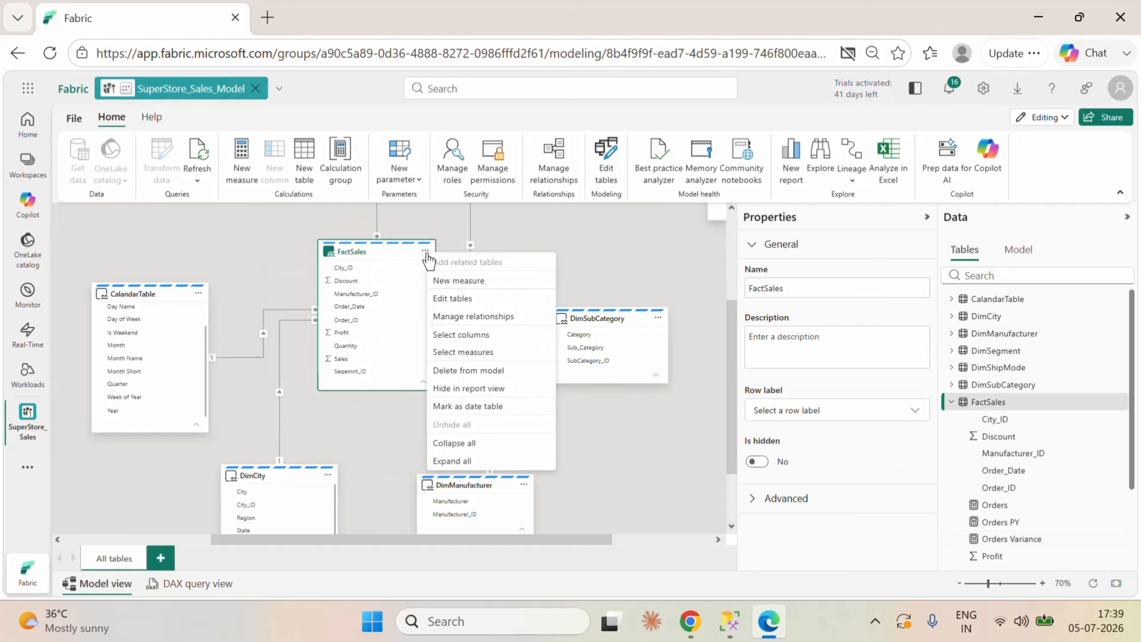
key("Escape")
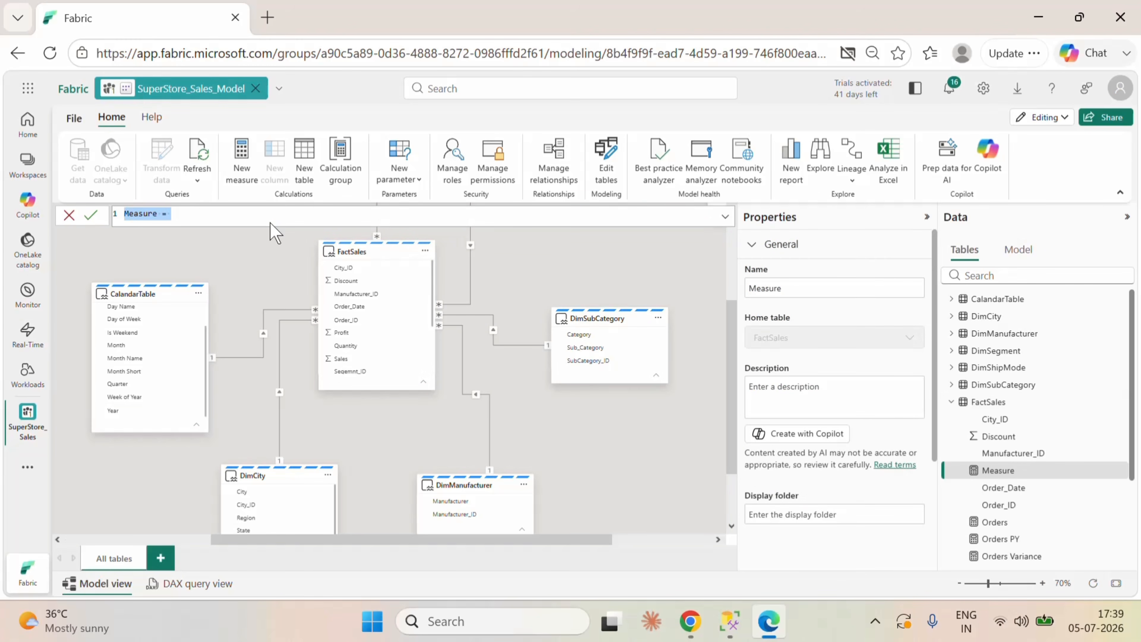
type("Orders Growth=")
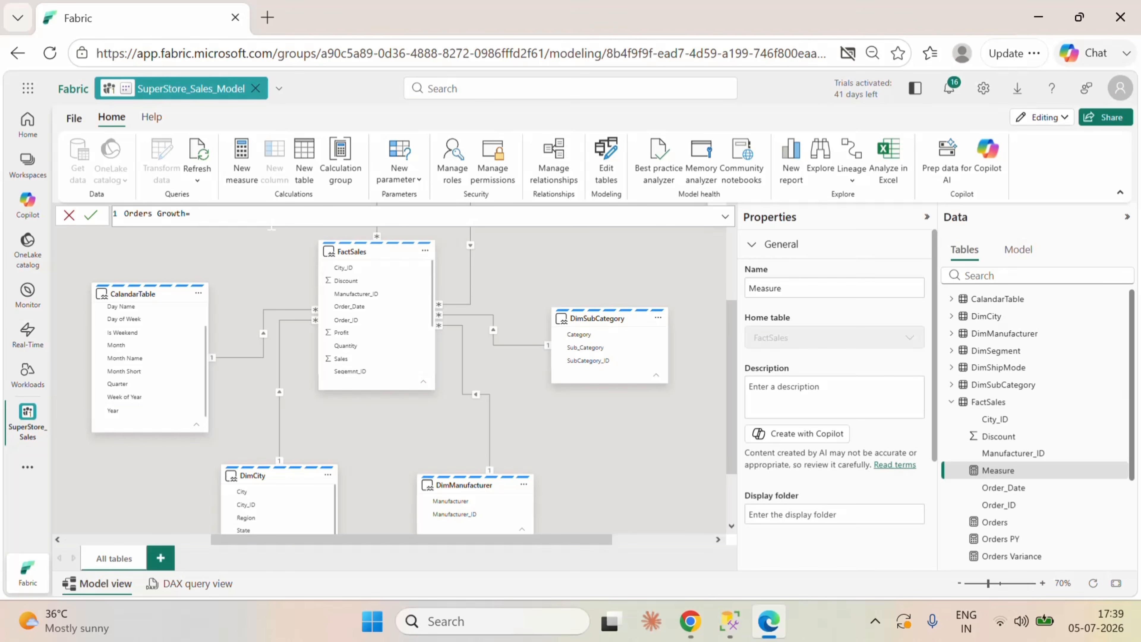
type("di")
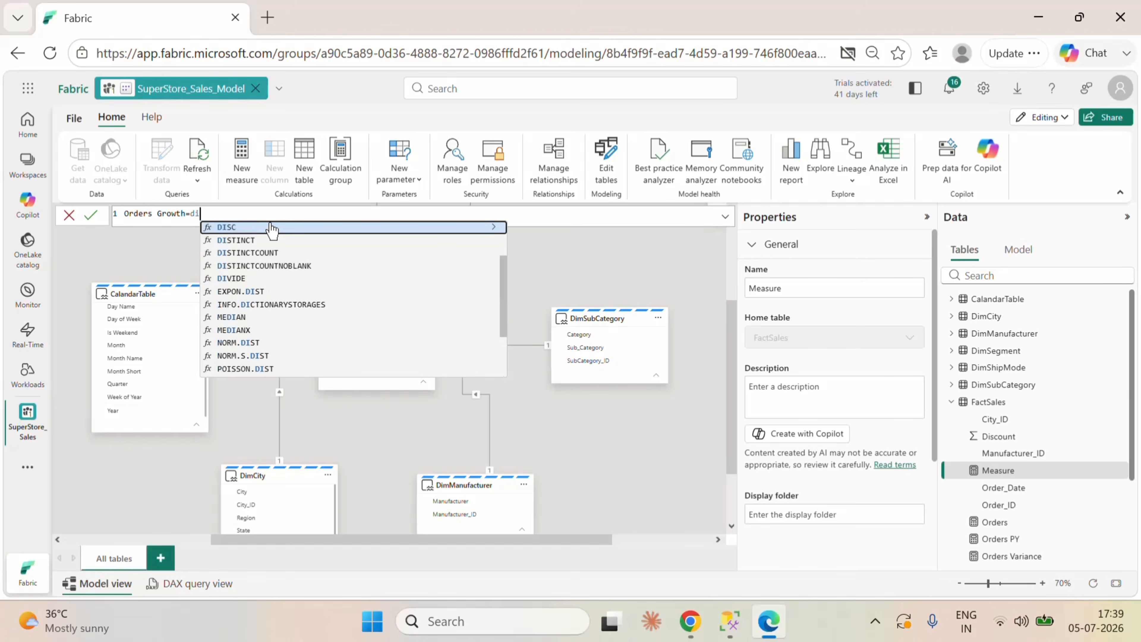
left_click(238, 280)
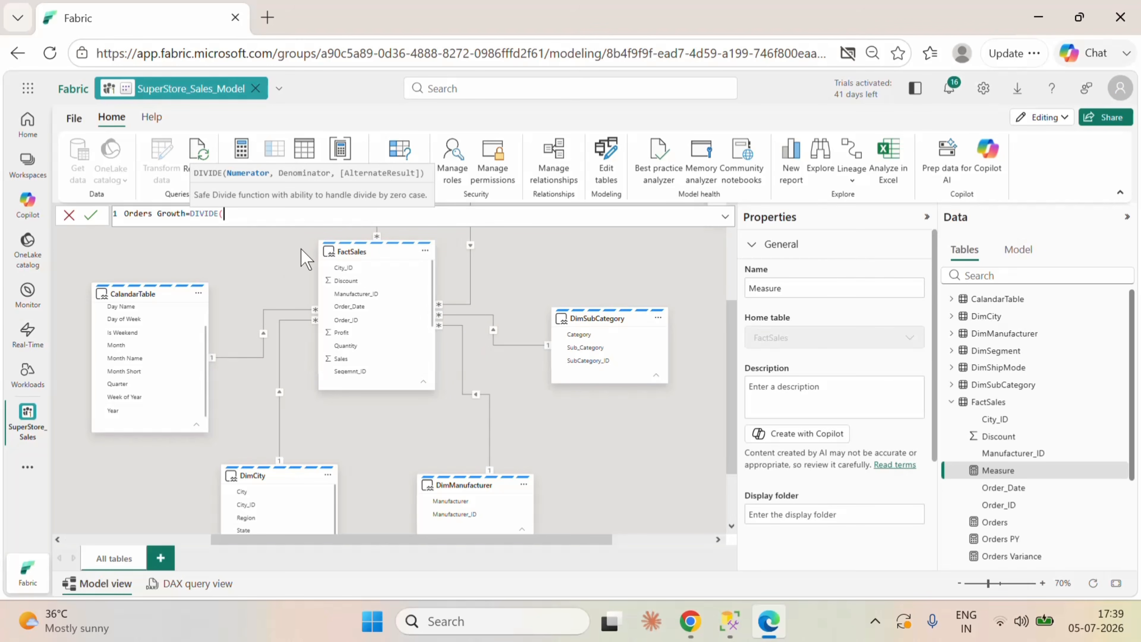
Step: Complete the Orders Growth formula with the DIVIDE arguments [Orders Variance],[Orders PY],0 and commit the measure
type("[")
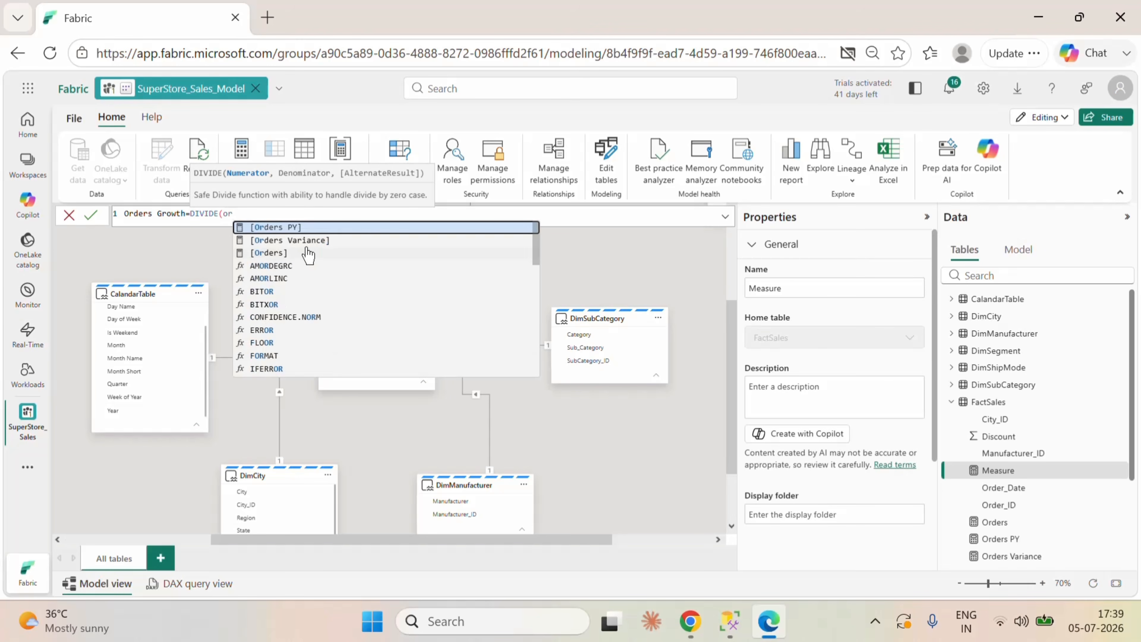
left_click(307, 247)
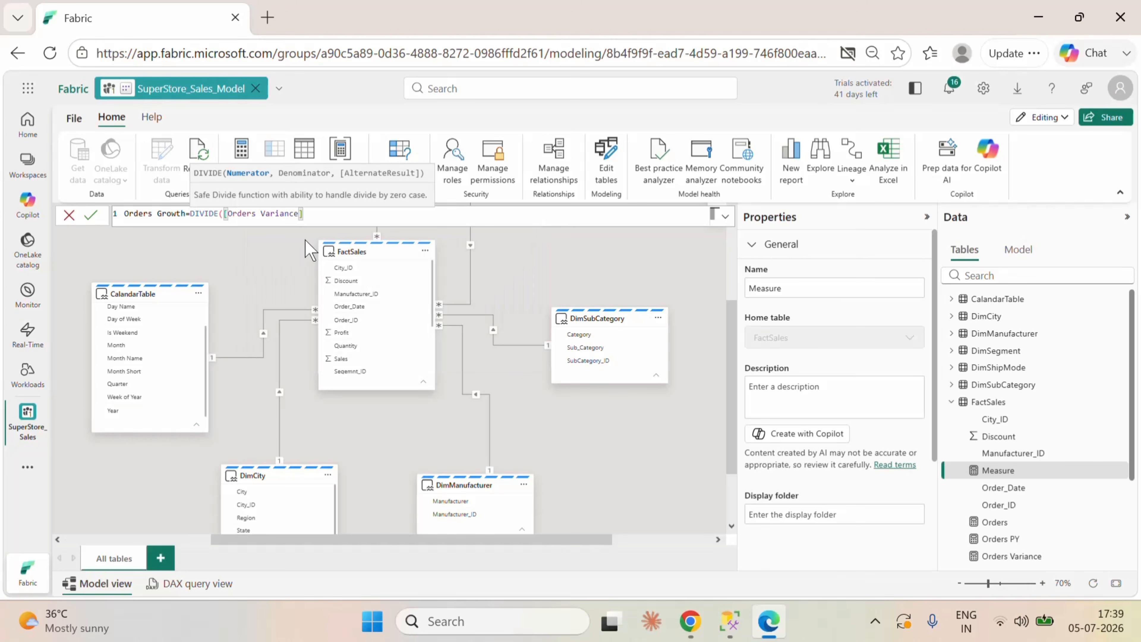
type(",or")
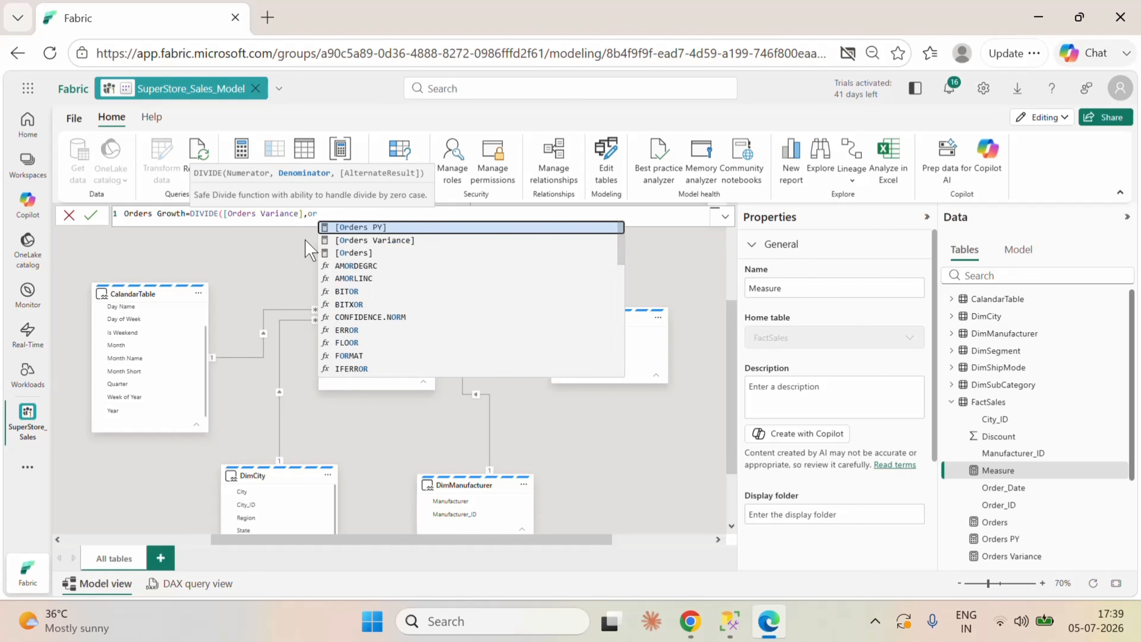
left_click(373, 230)
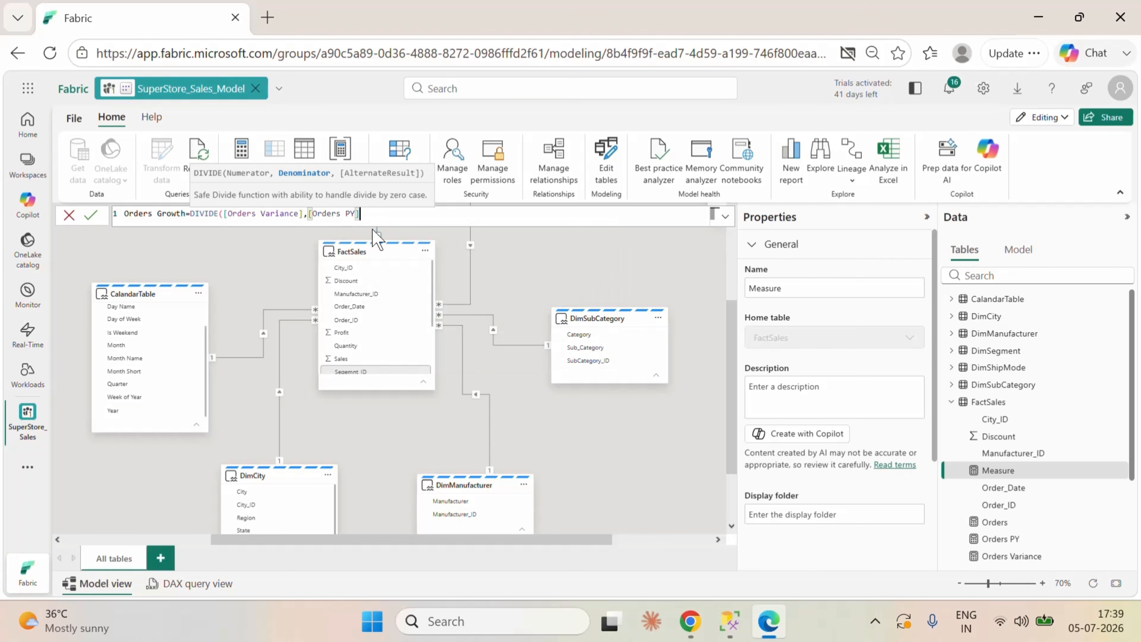
type(",0")
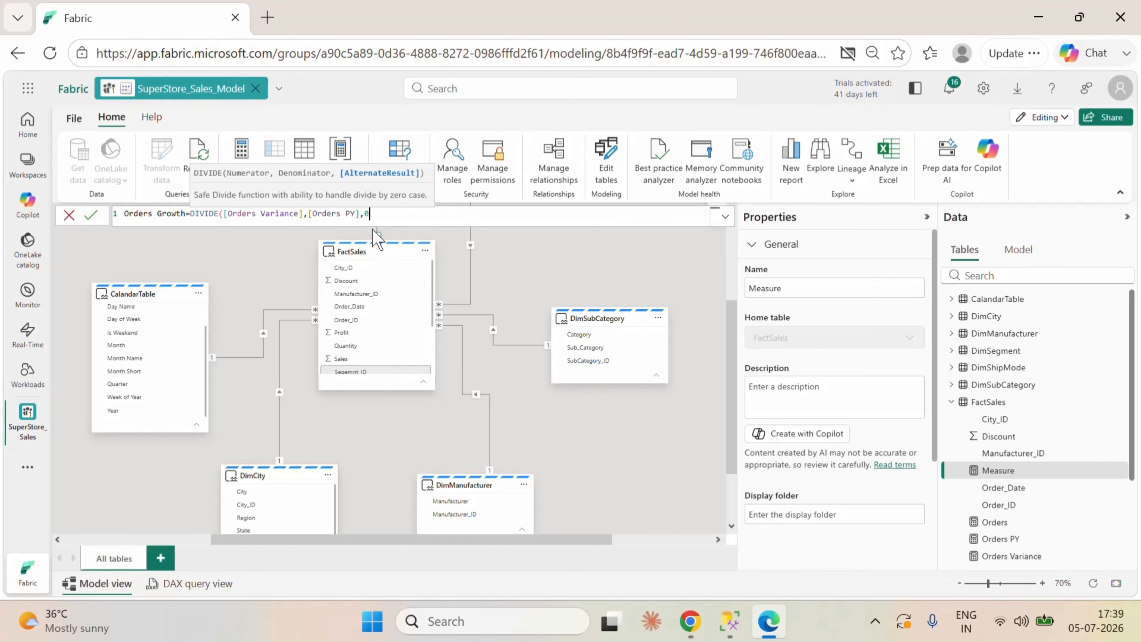
type(")")
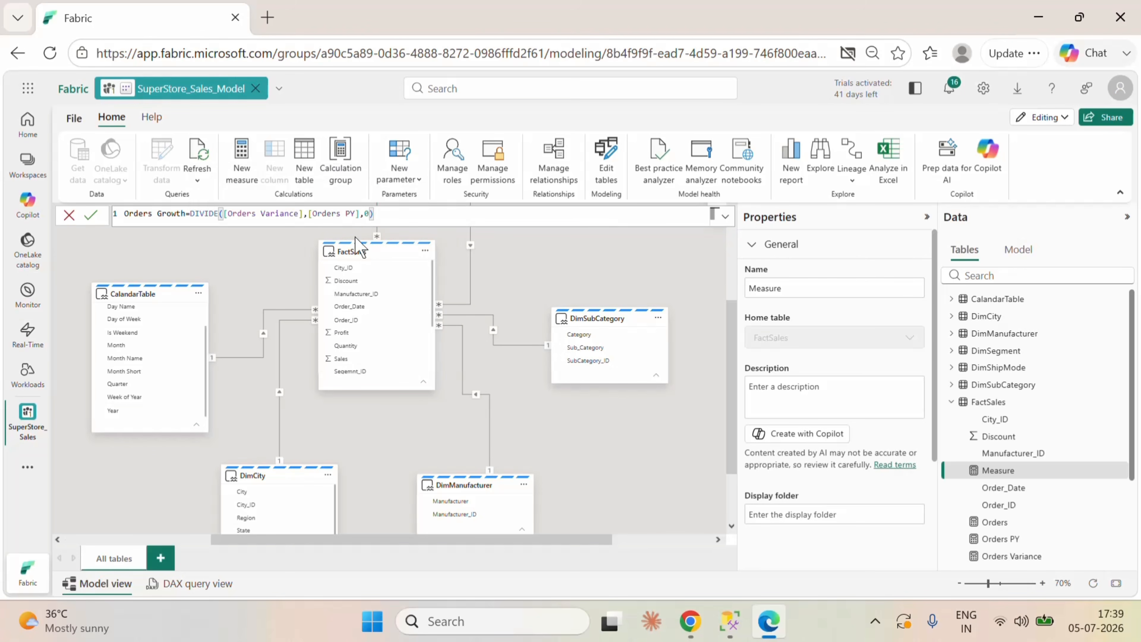
left_click(90, 215)
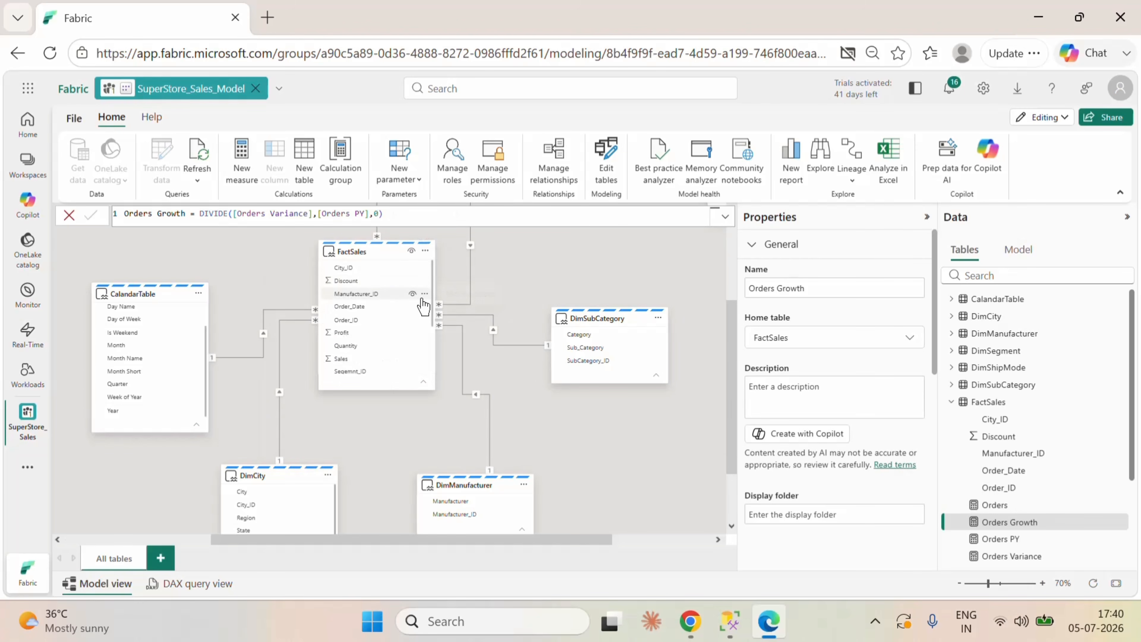
Step: Add a new FactSales measure named Orders Growth arrow and begin its formula with the IF function
left_click(425, 251)
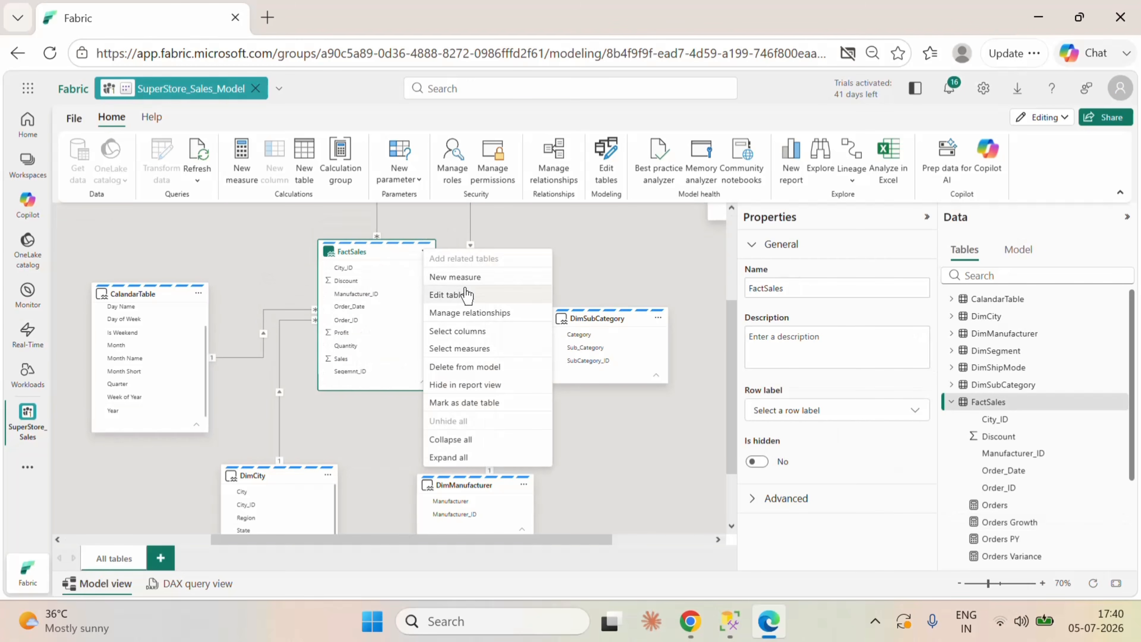
left_click(467, 277)
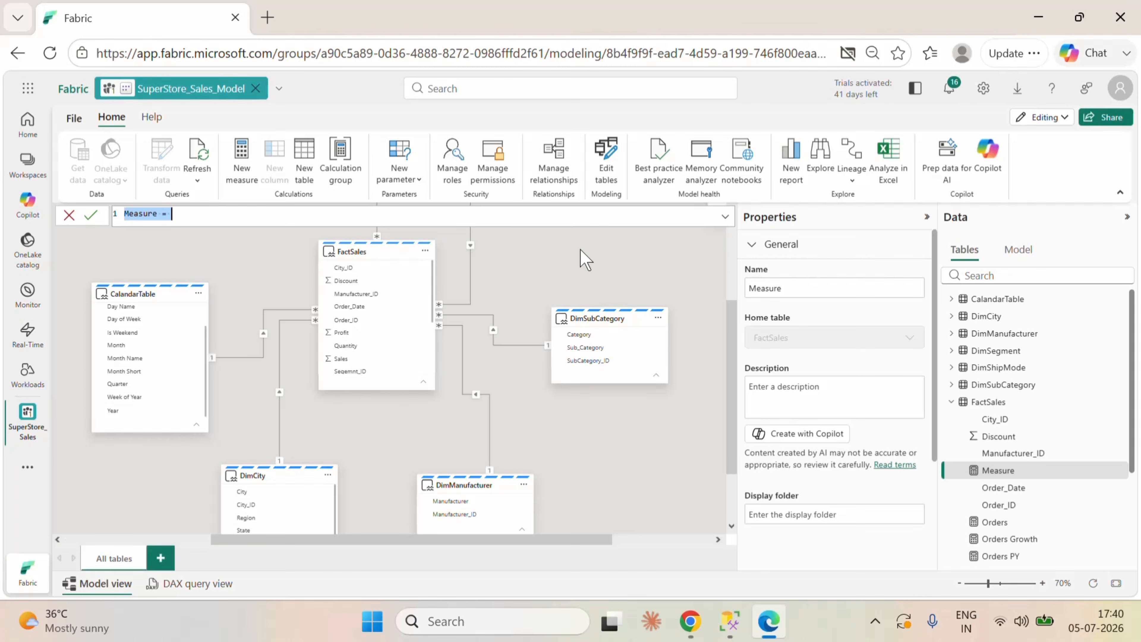
type("Orders Growth arr")
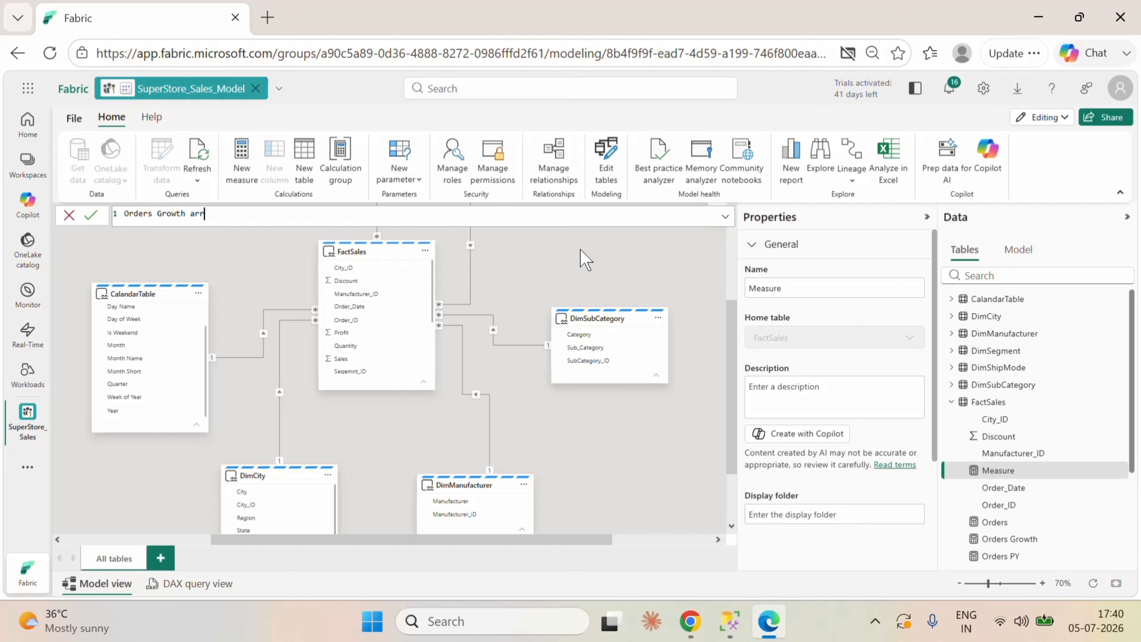
type("ow=if")
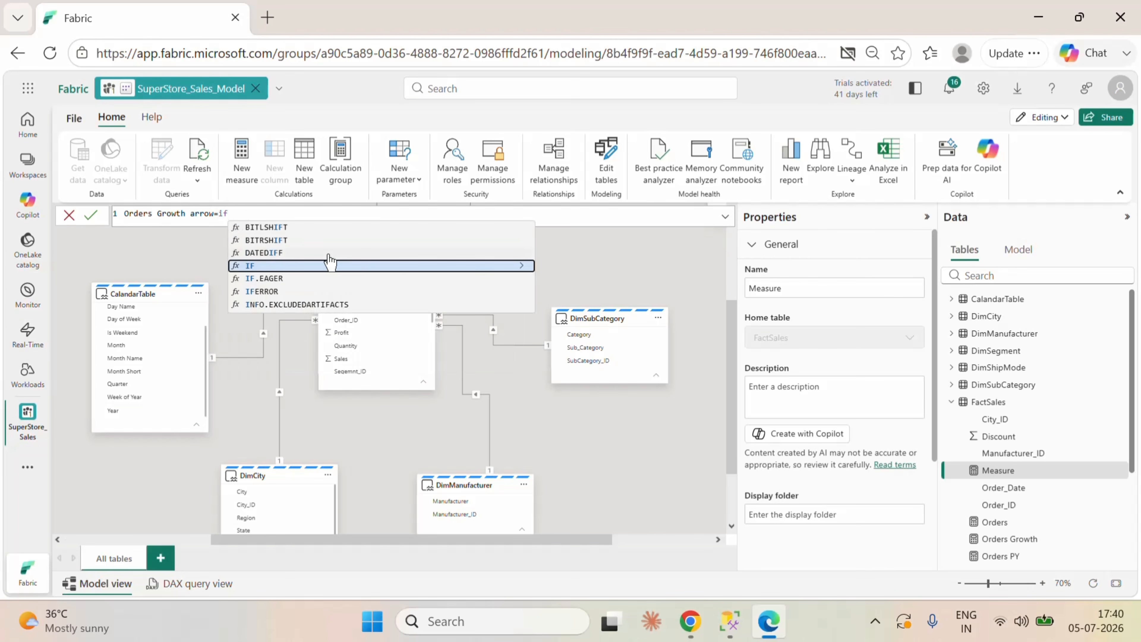
left_click(300, 266)
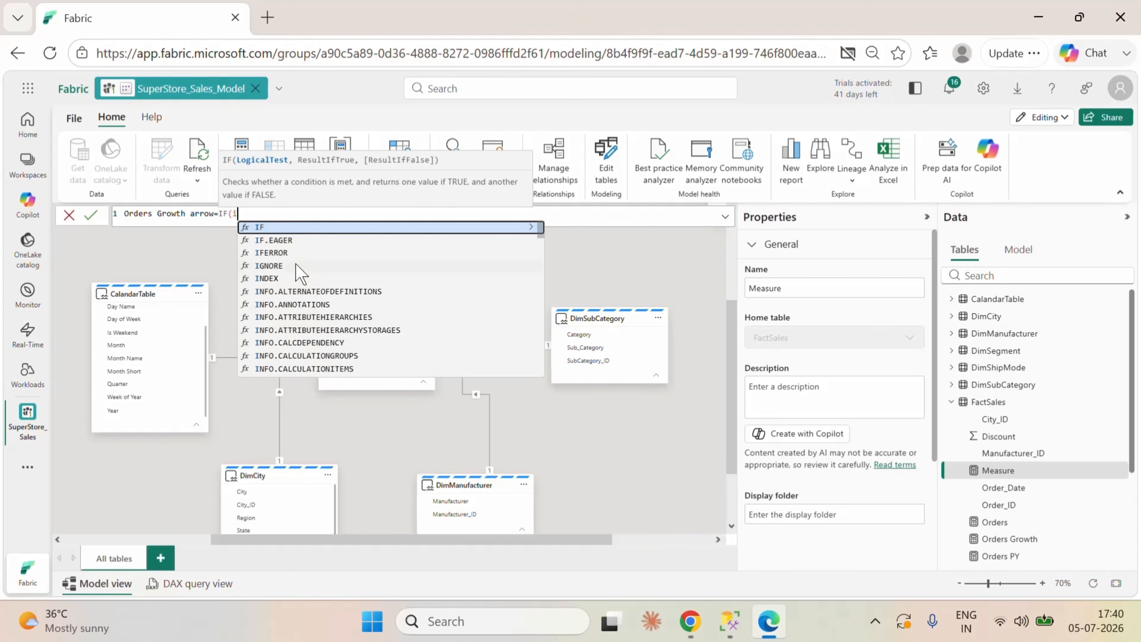
Step: Set the IF condition to ISBLANK([Orders]) with BLANK() as the result when true
type("is")
left_click(286, 243)
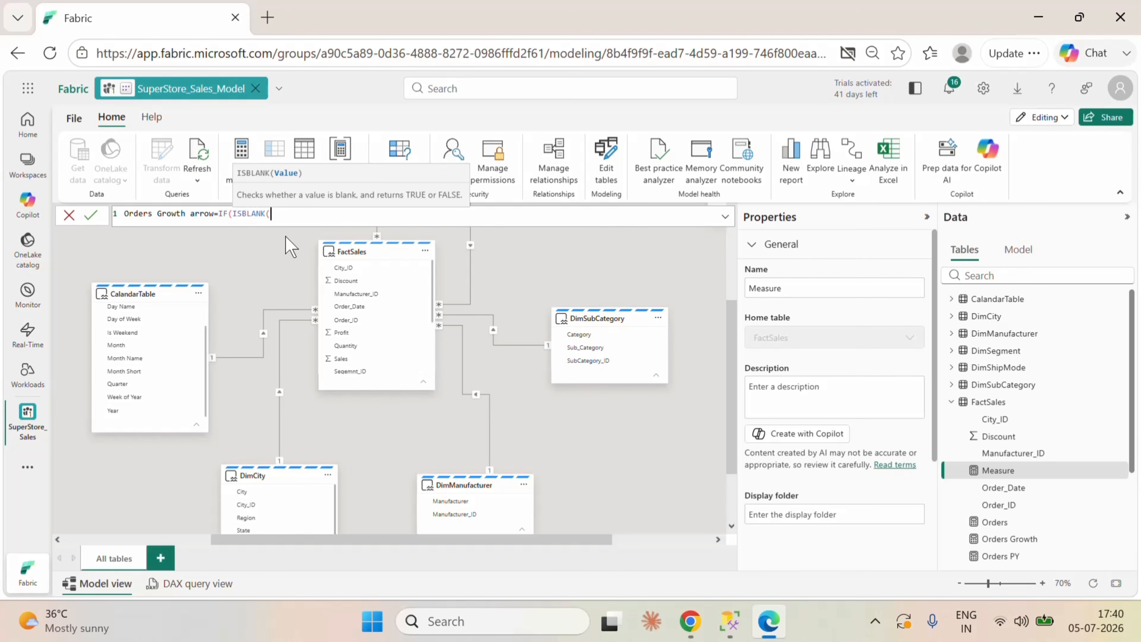
type("or")
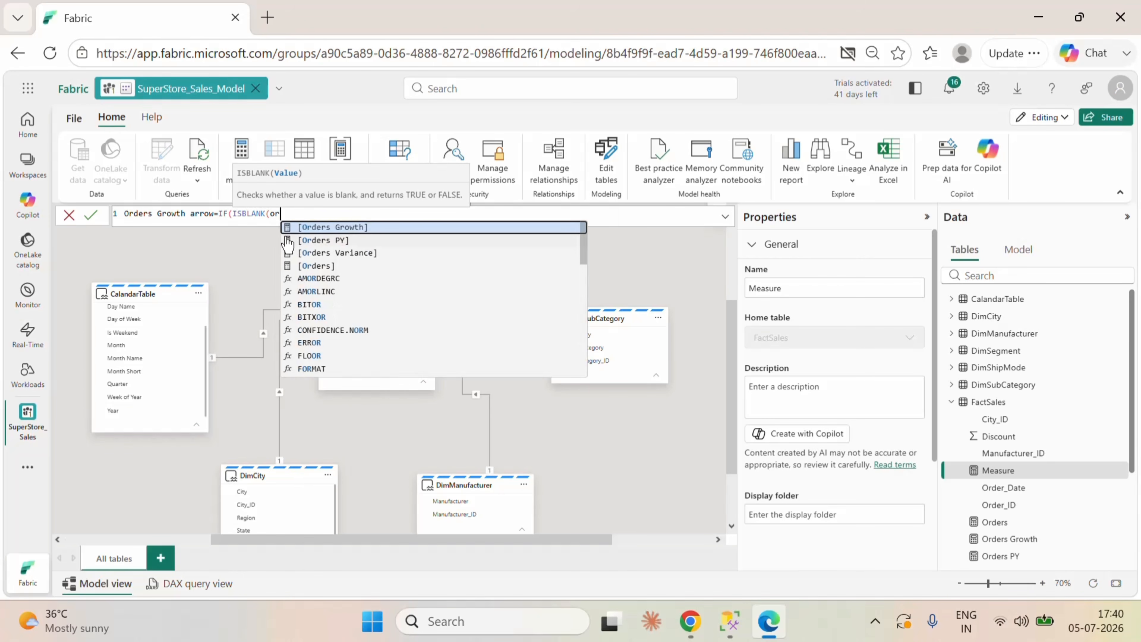
left_click(331, 266)
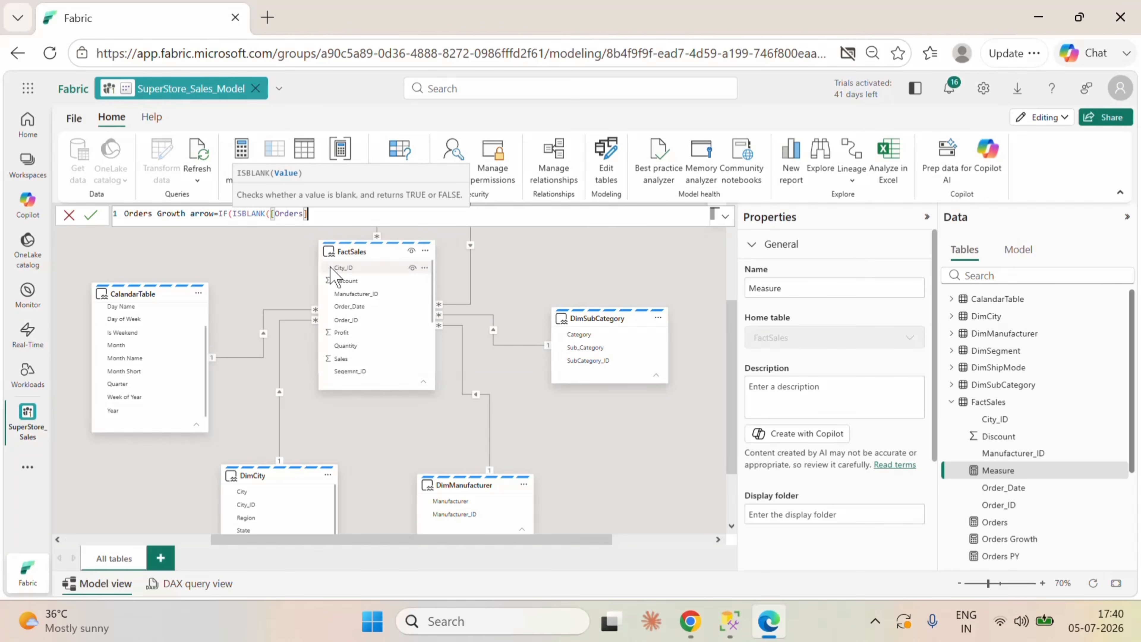
type("),")
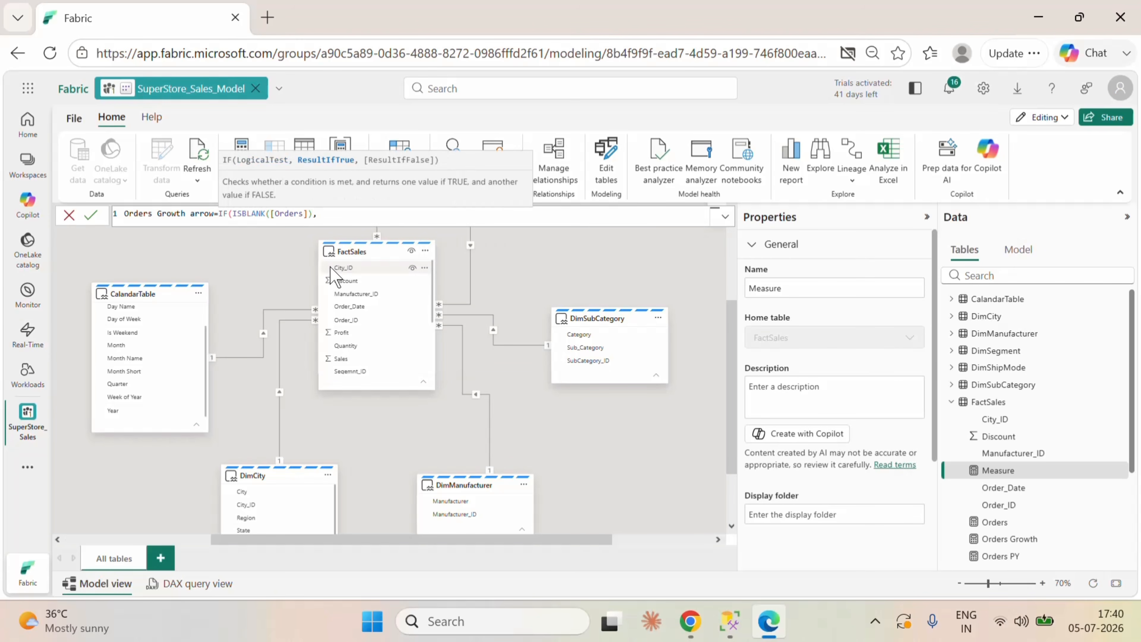
type("bla")
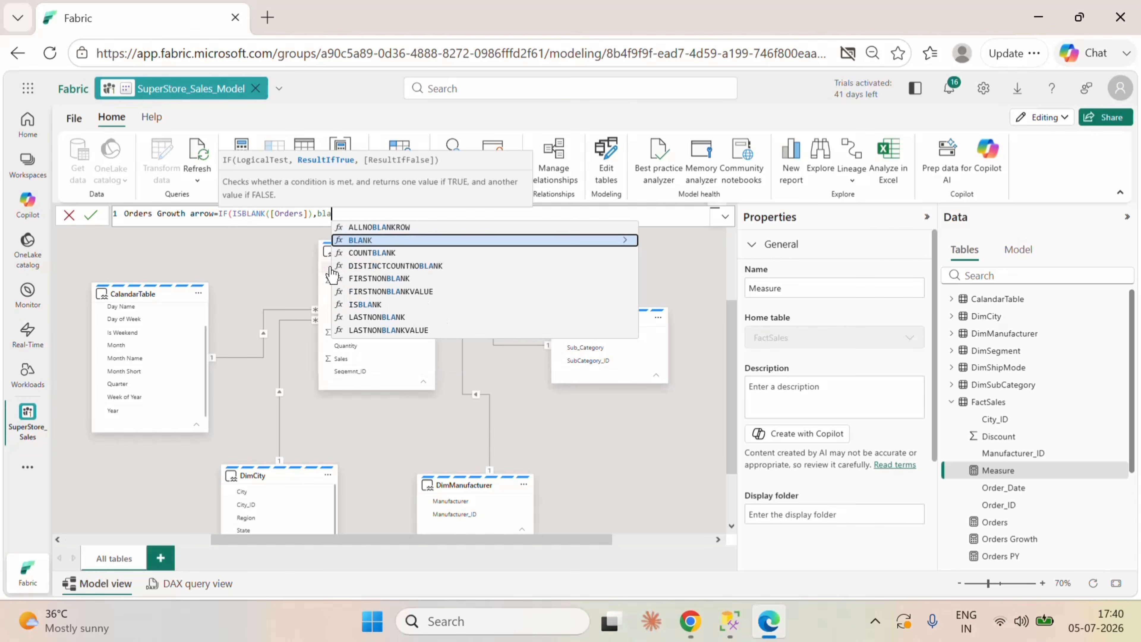
left_click(387, 240)
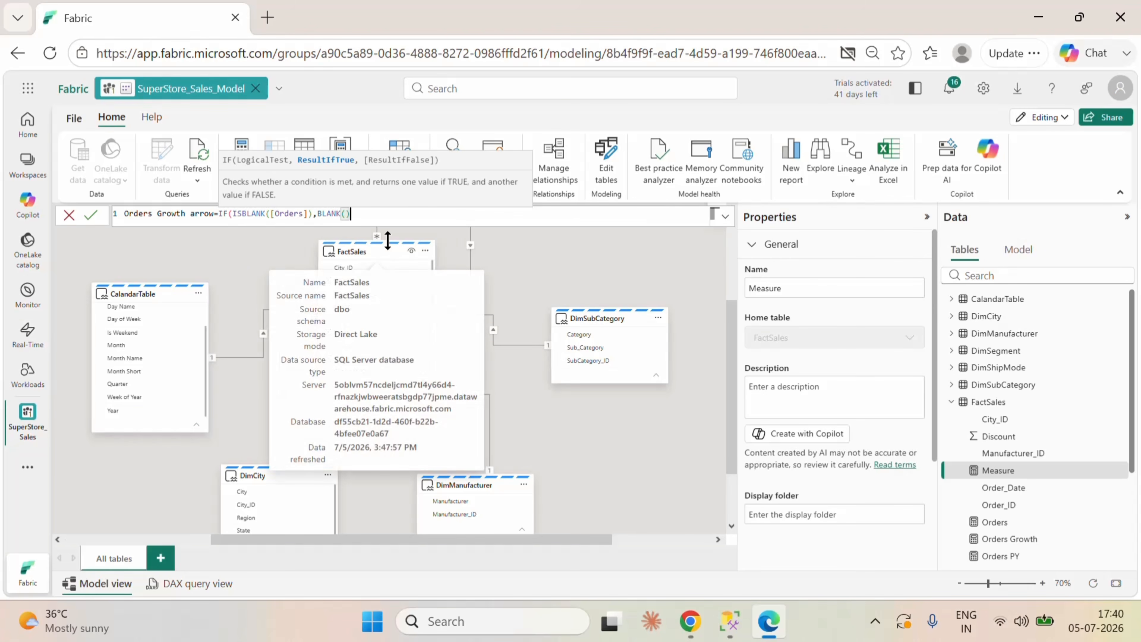
type("),if")
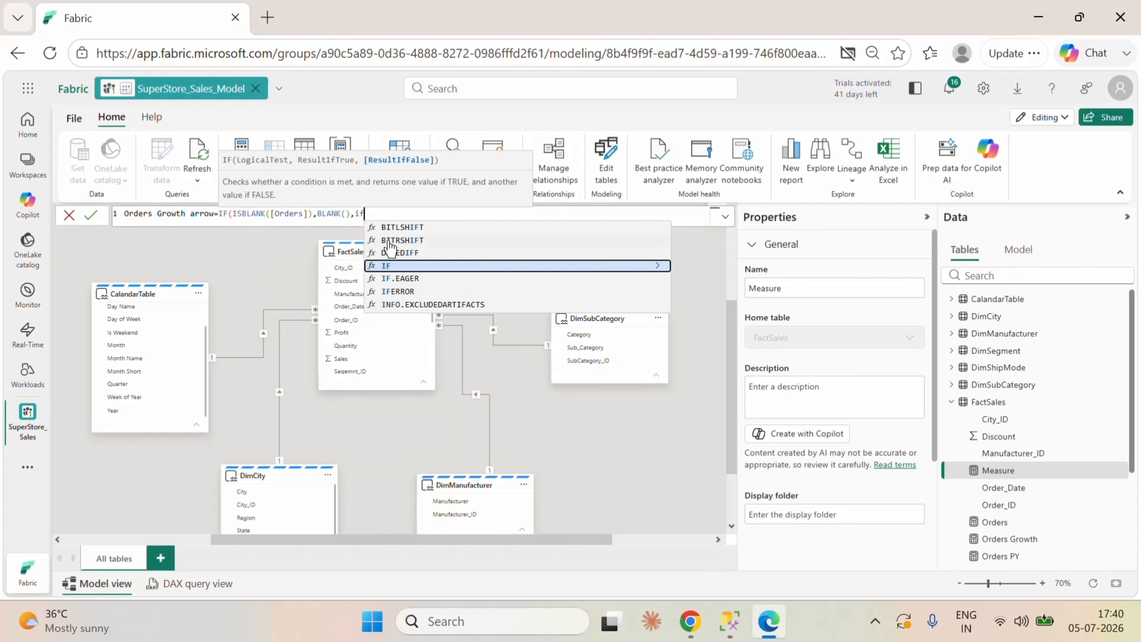
Step: Nest a second IF as the false result, testing whether [Orders Variance]>0
key("Tab")
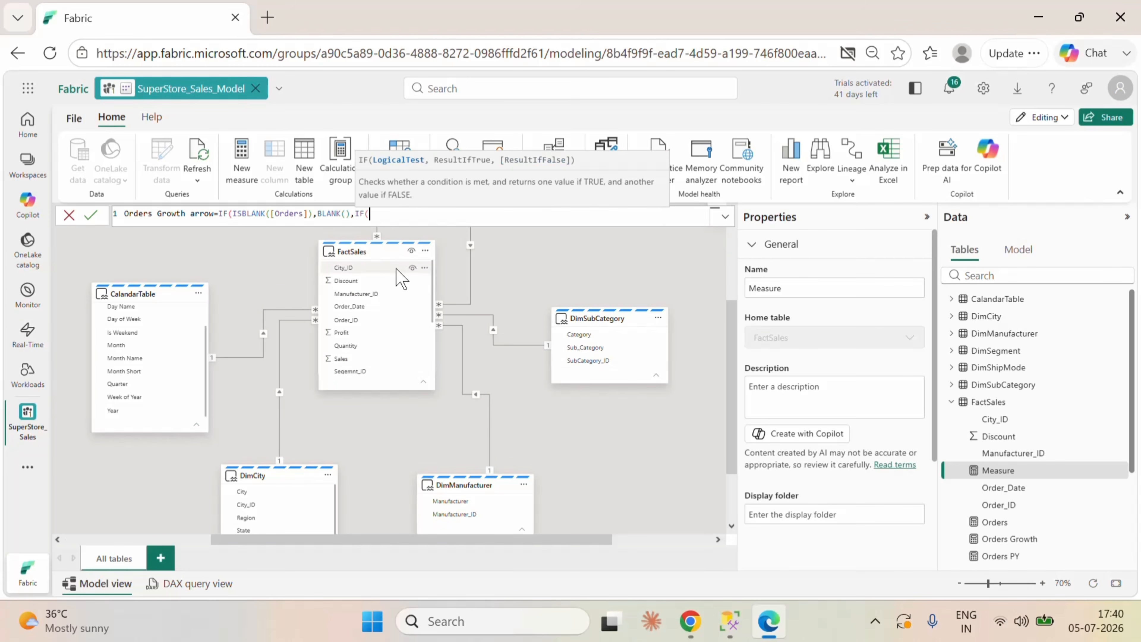
type("or")
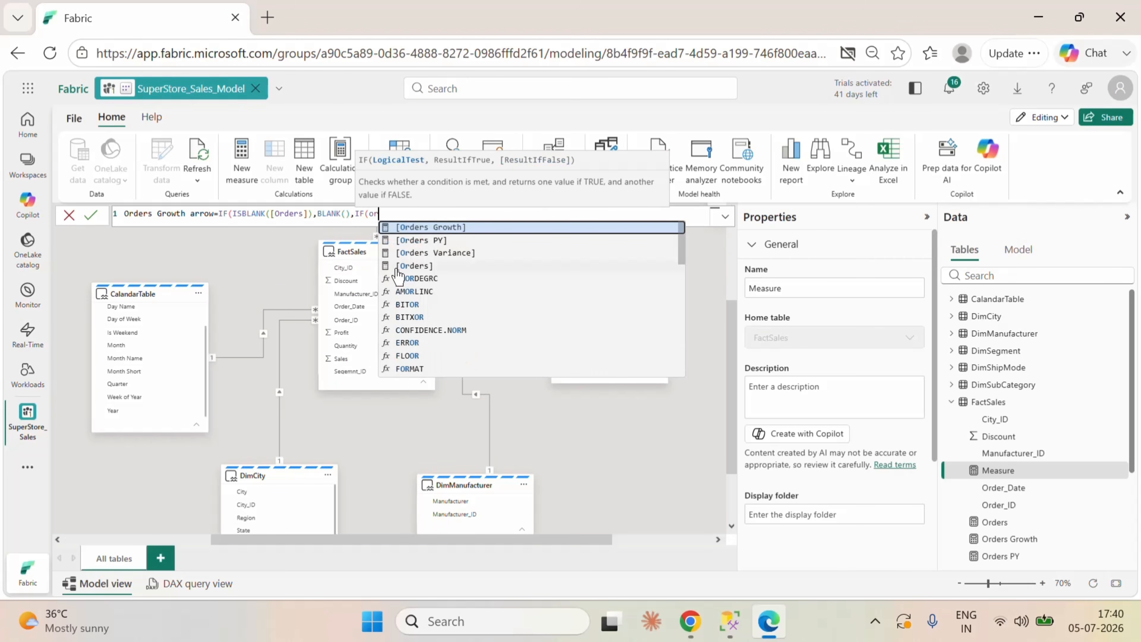
left_click(470, 252)
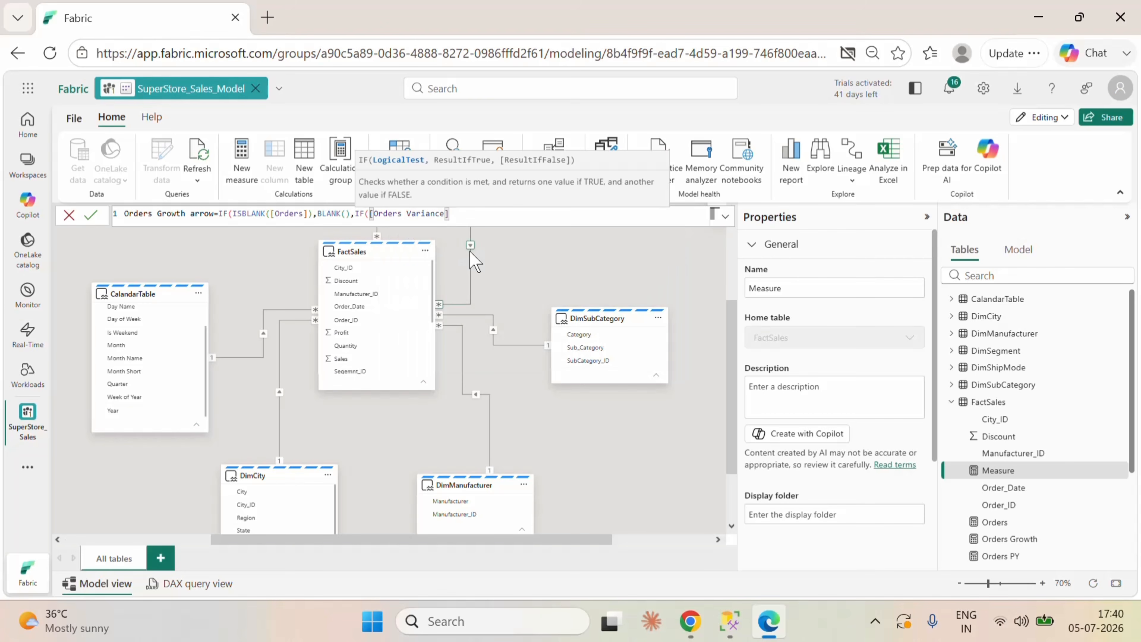
type(">0,\"+\"")
Step: Enter the nested IF's true result as "+" & ROUND([Orders Growth])*100, followed by a comma
type("& ro")
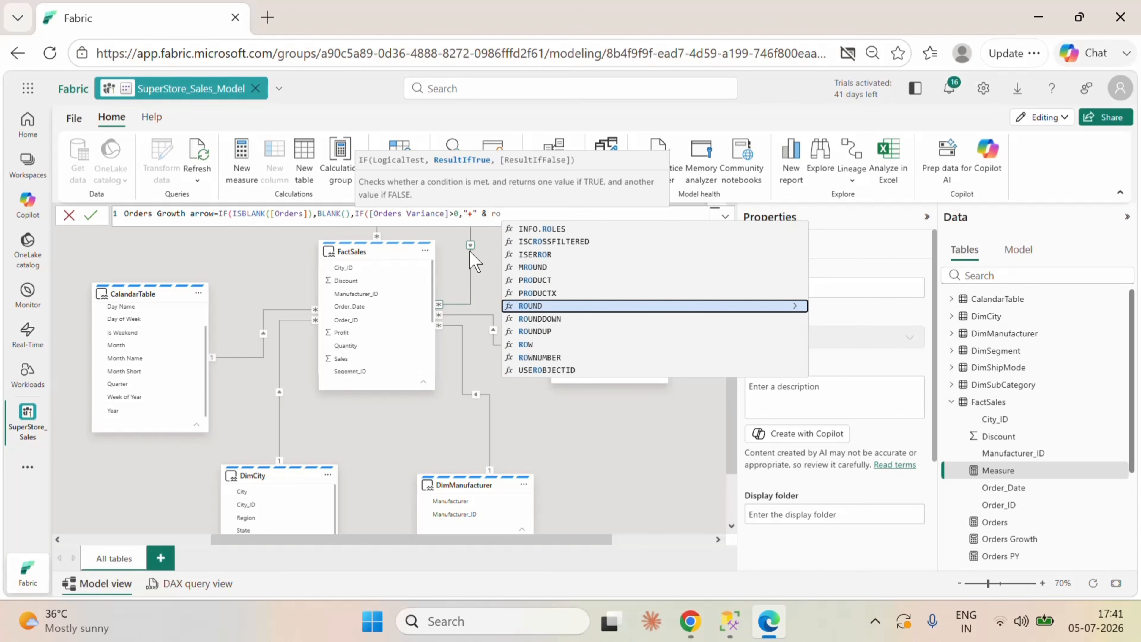
type("u")
left_click(568, 307)
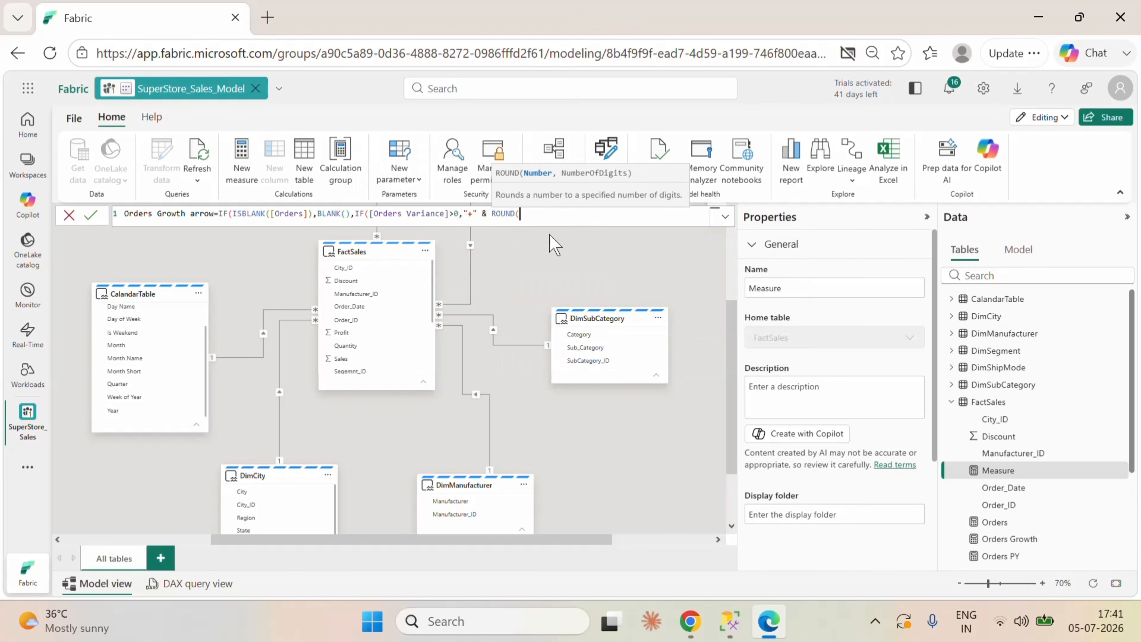
type("or")
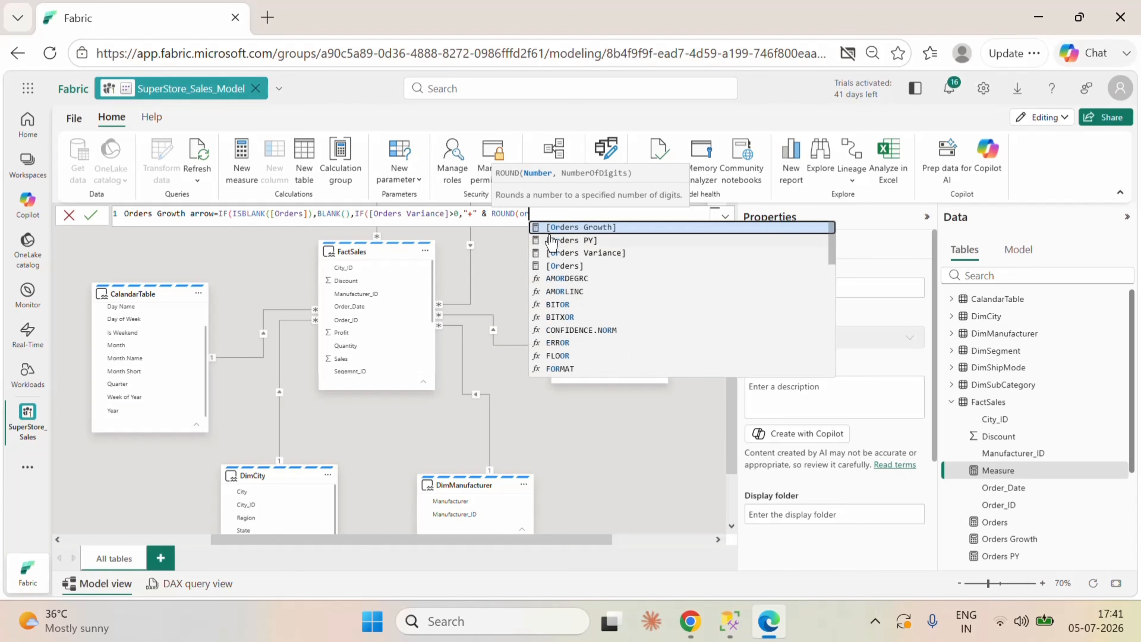
left_click(566, 228)
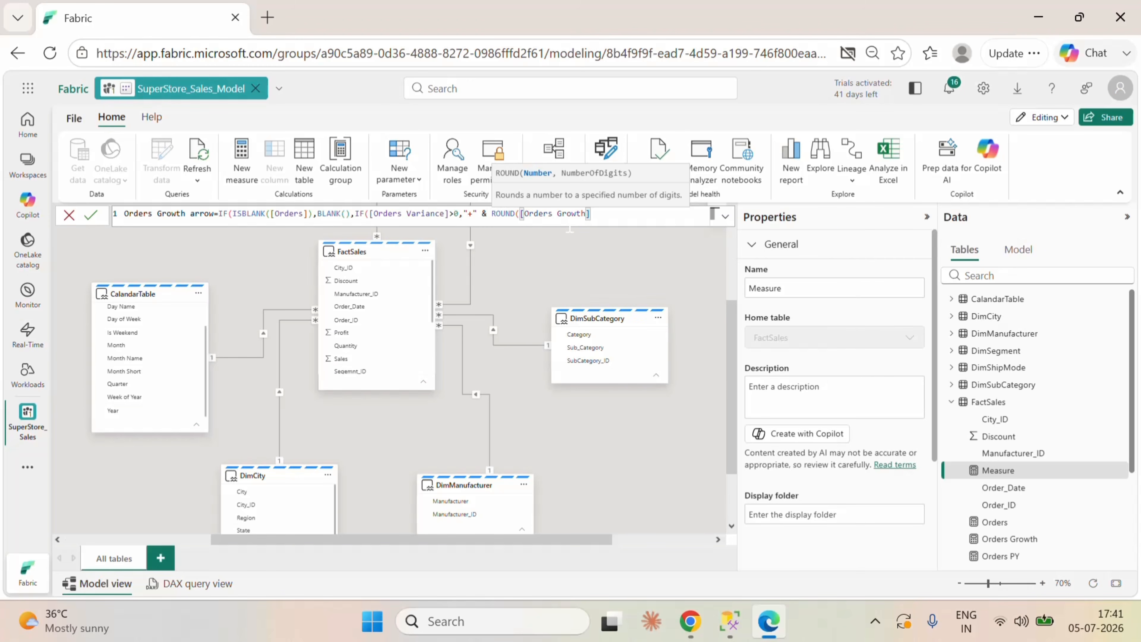
type(")")
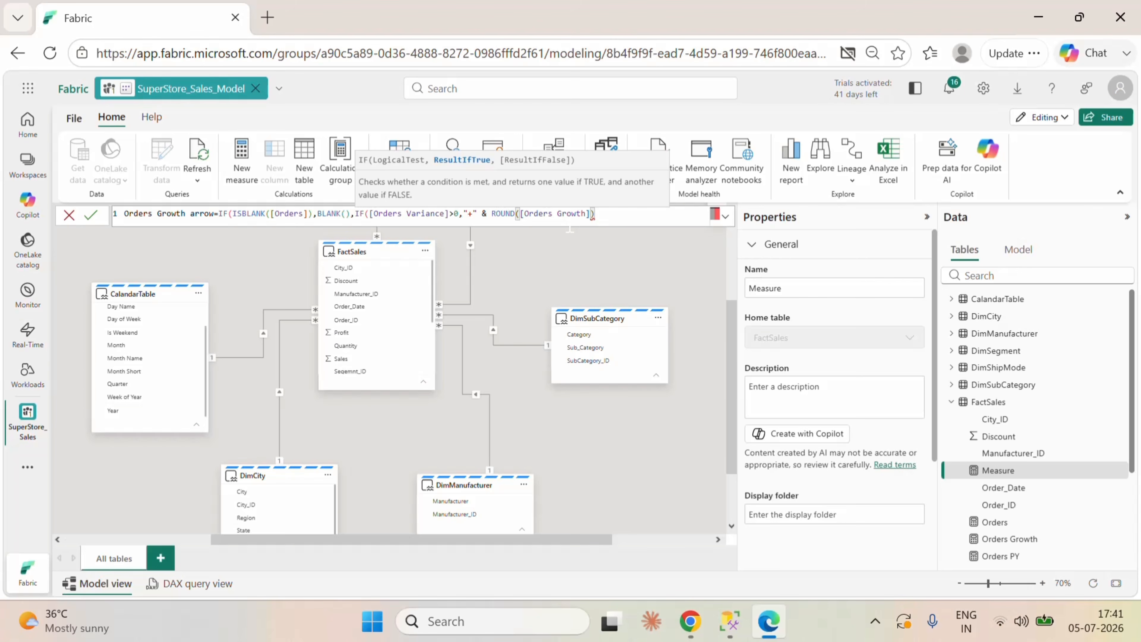
type("*100,")
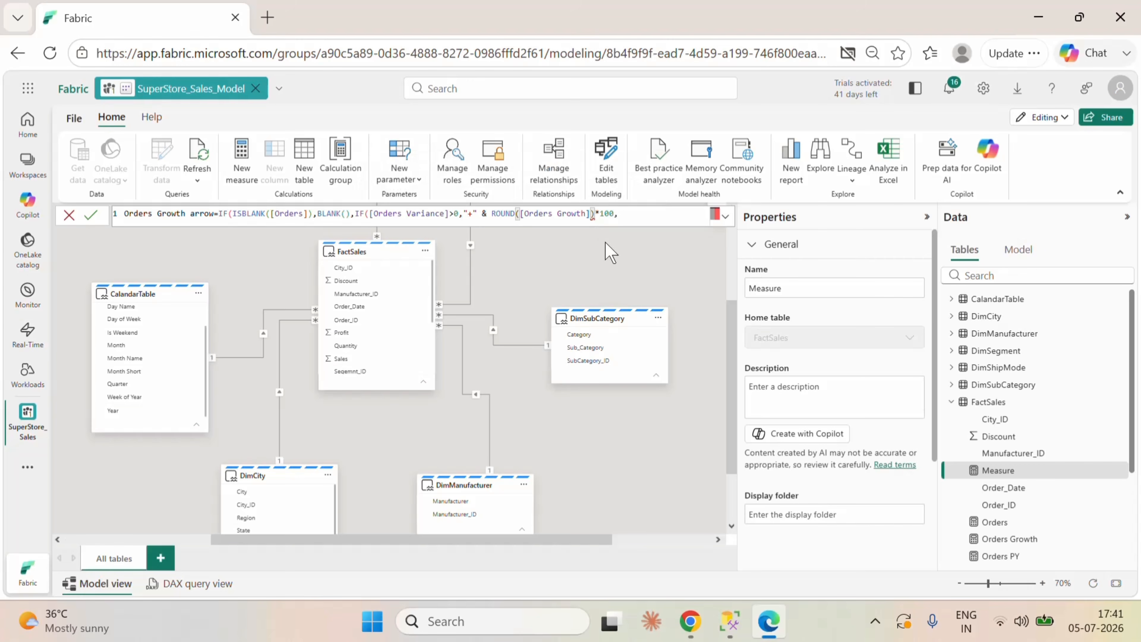
Step: Correct the rounding expression to ROUND([Orders Growth]*100,1), moving the closing parenthesis after the one-digit argument
left_click(595, 213)
type(")")
key("BackSpace")
key("BackSpace")
key("End")
type("1)")
Step: Append & "%" & "▲" to the nested IF's true result, followed by a comma
type("& \"\"%\" & \"\"")
key("super+period")
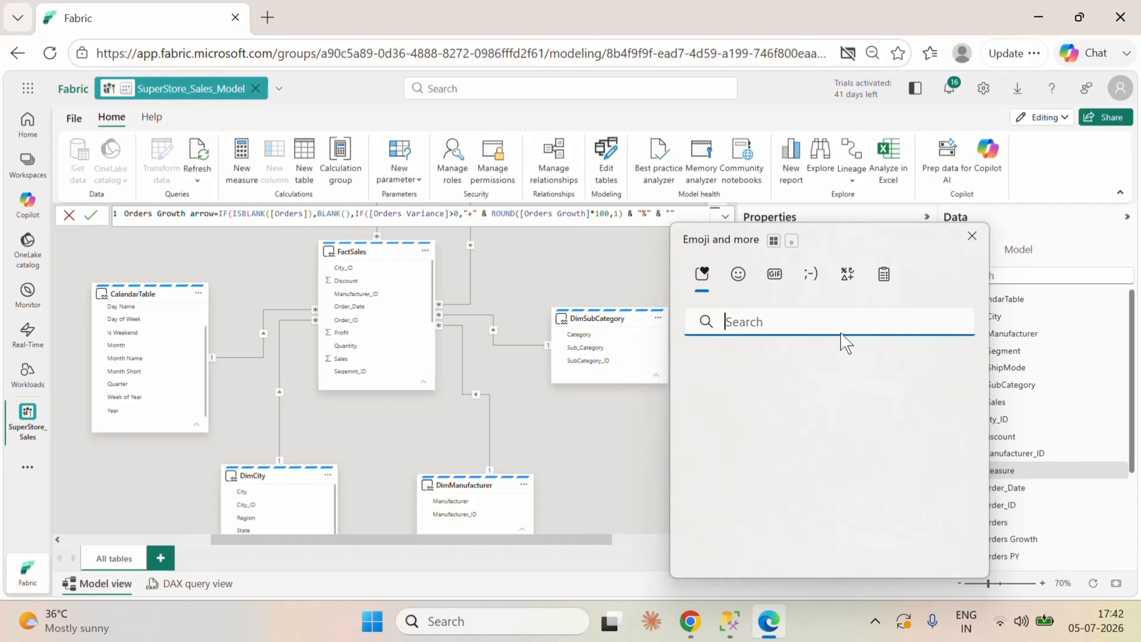
left_click(848, 280)
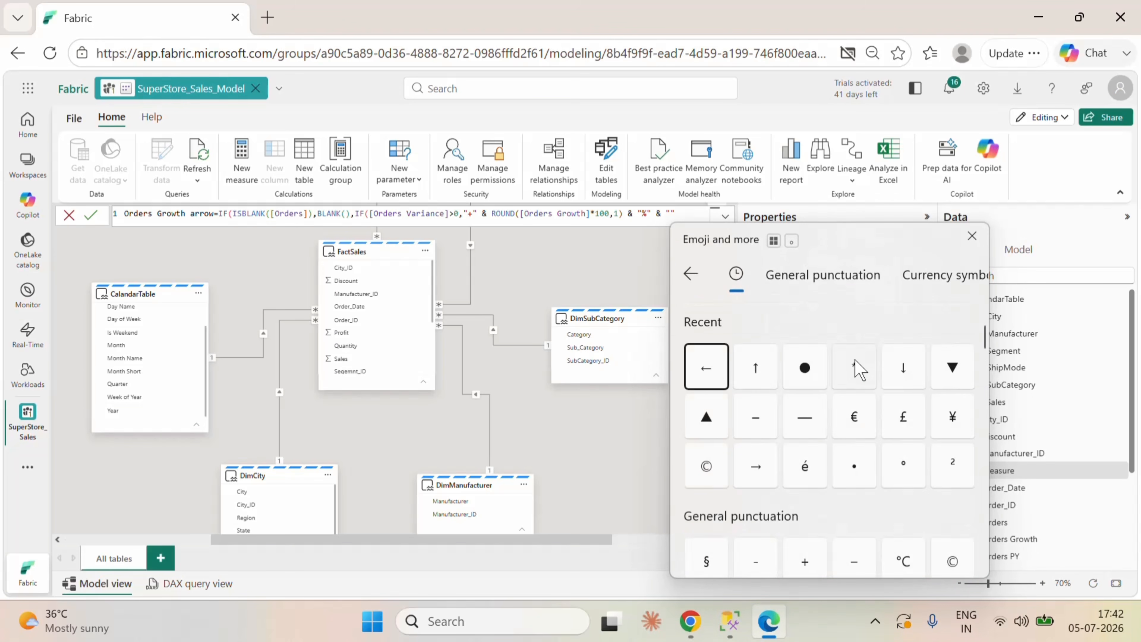
left_click(711, 427)
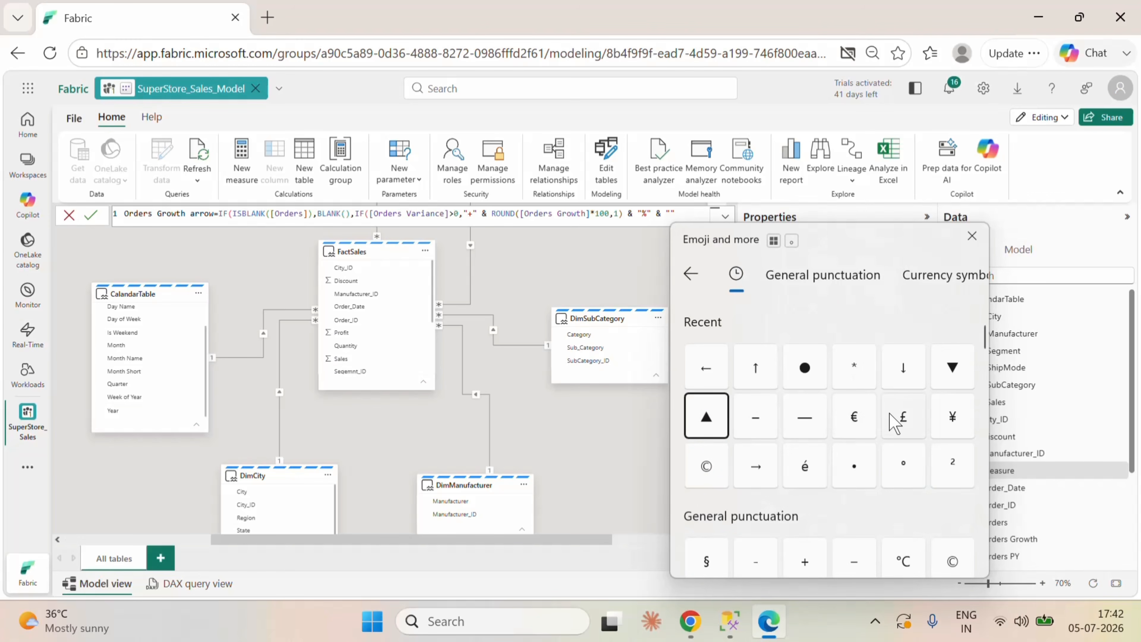
left_click(709, 417)
left_click(700, 214)
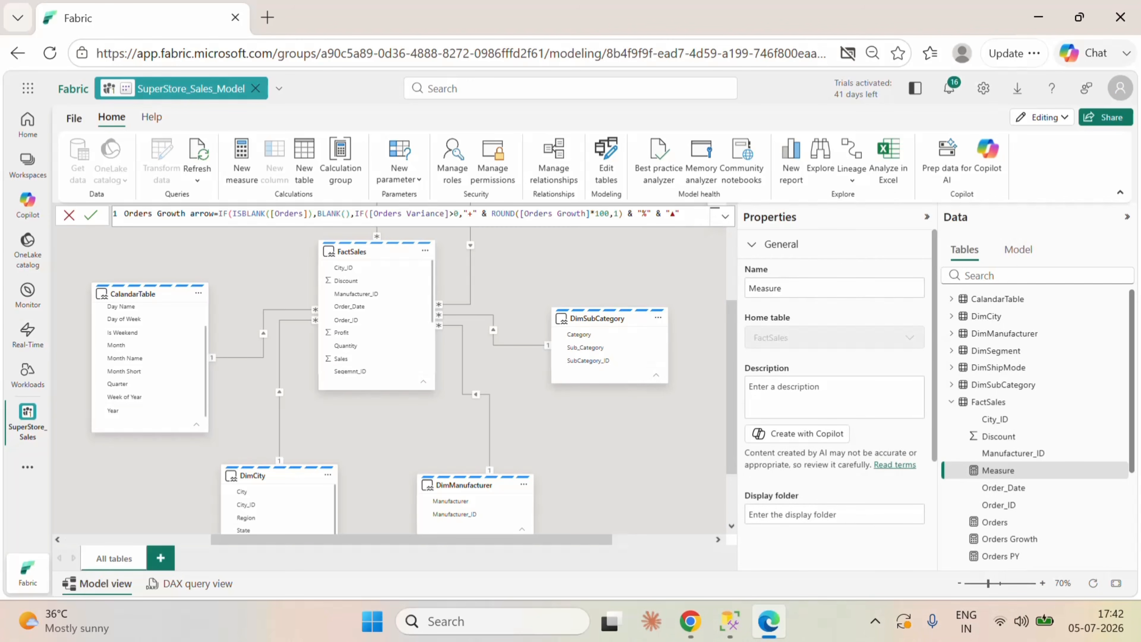
type(",")
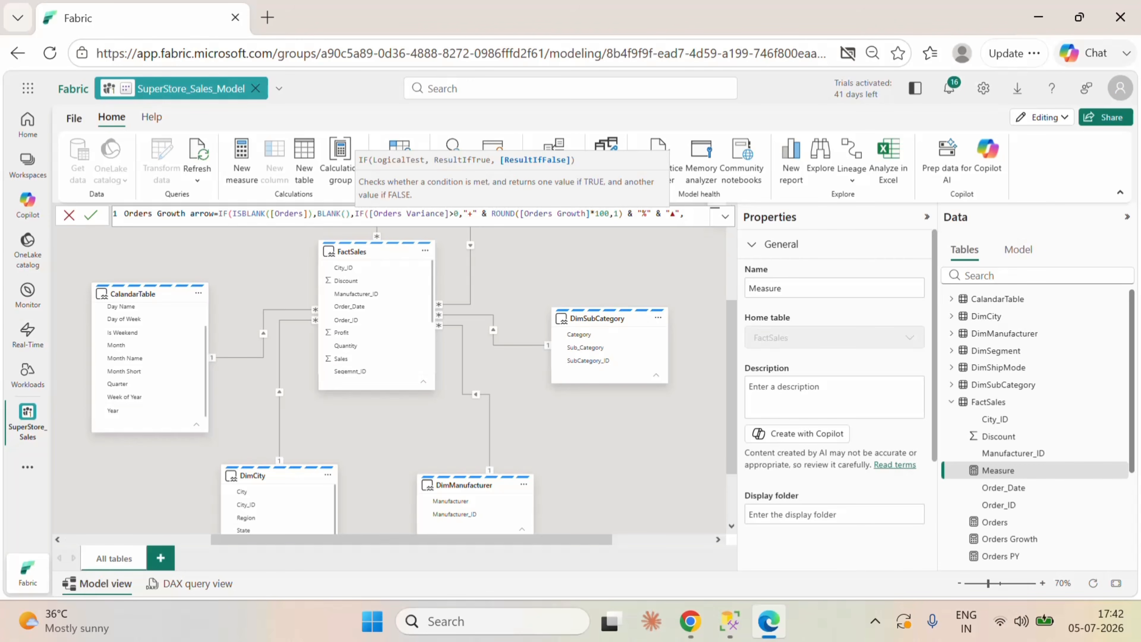
type("rou")
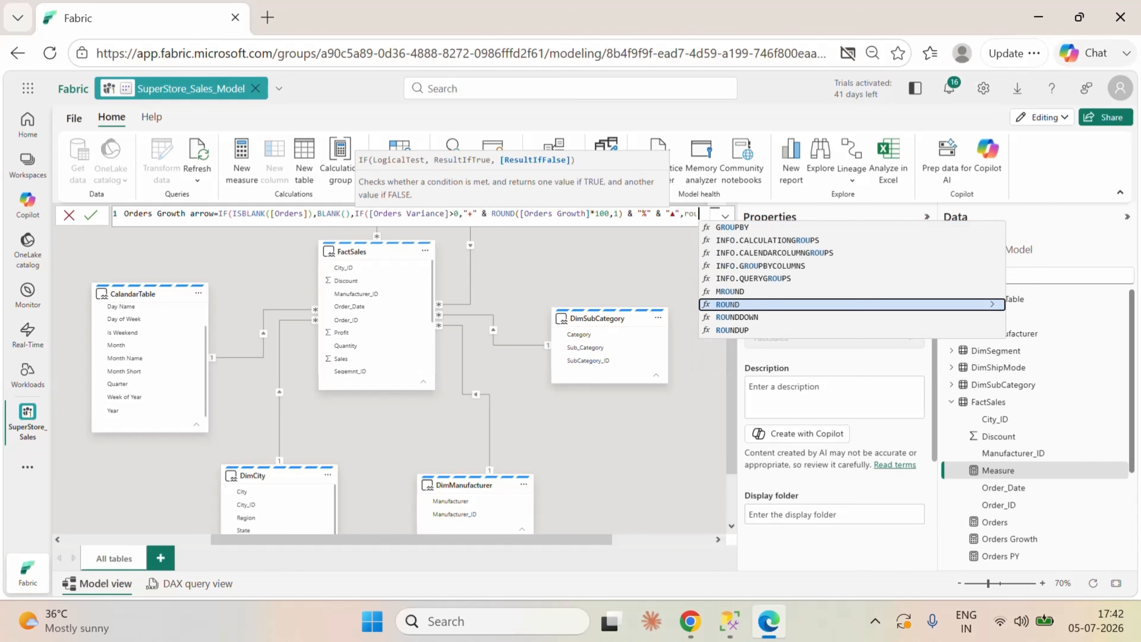
Step: Begin the nested IF's false result with ROUND([Orders Growth]*100,1)
left_click(748, 307)
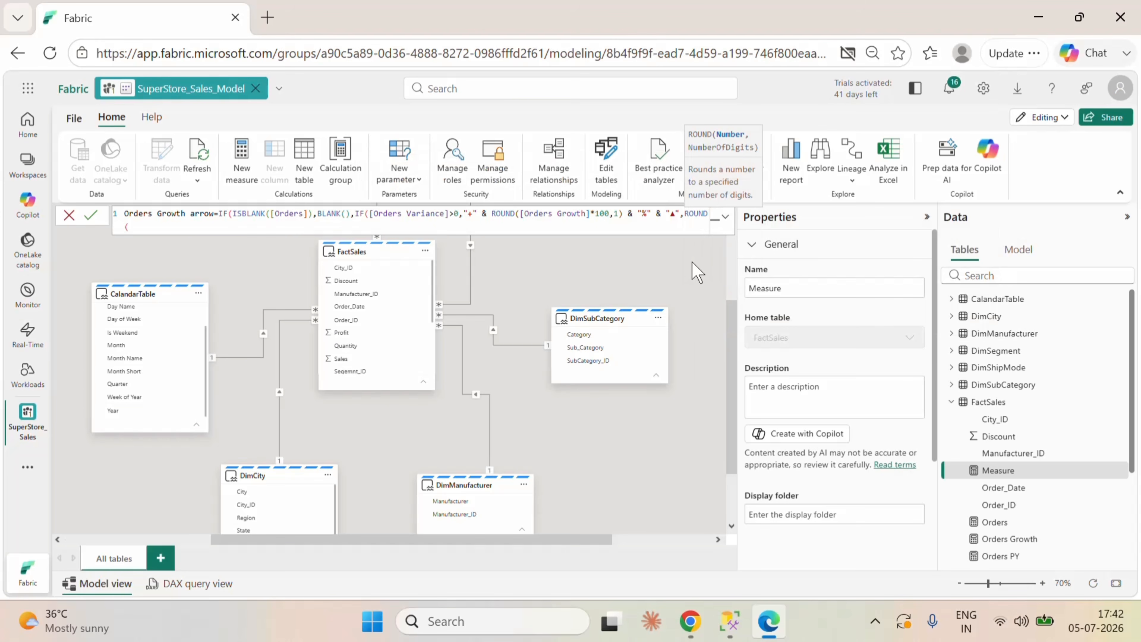
type("or")
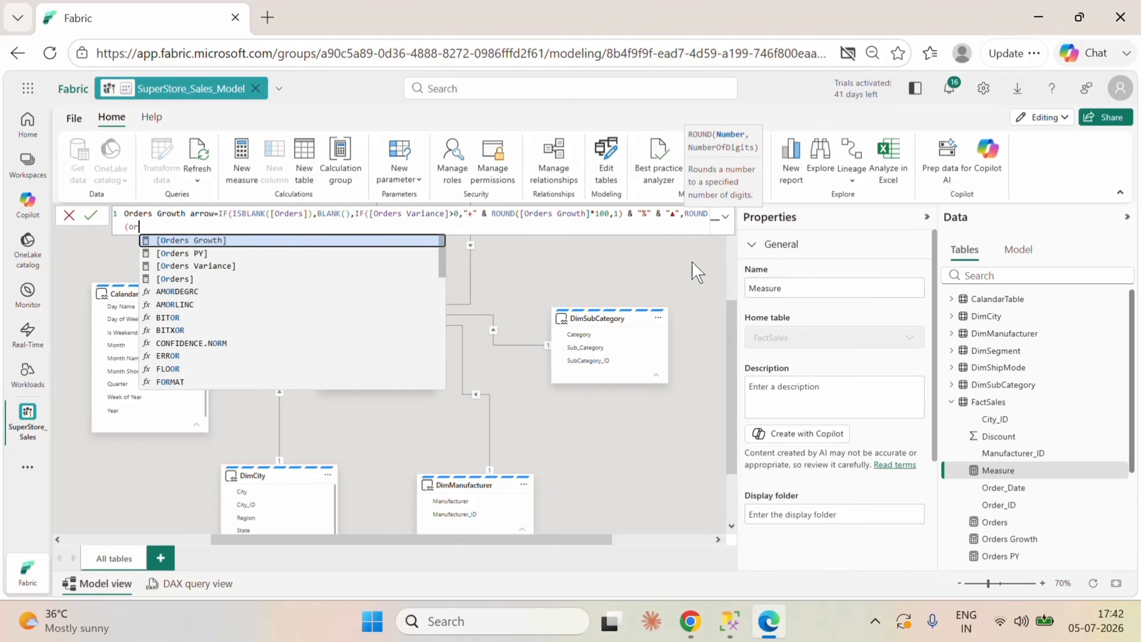
left_click(252, 242)
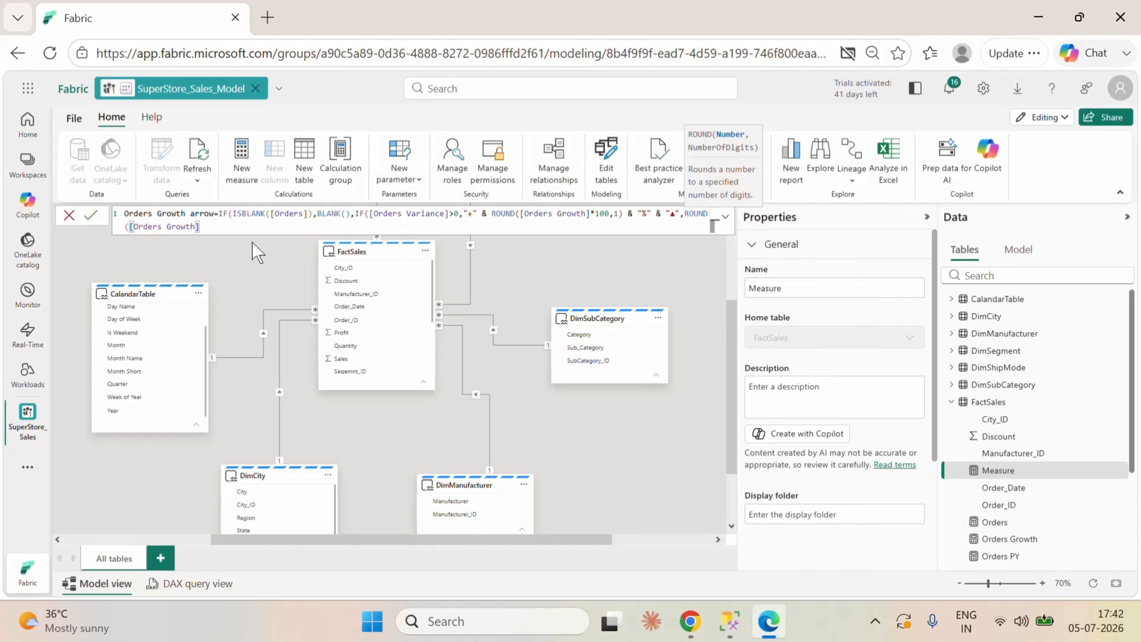
type("*100,1)")
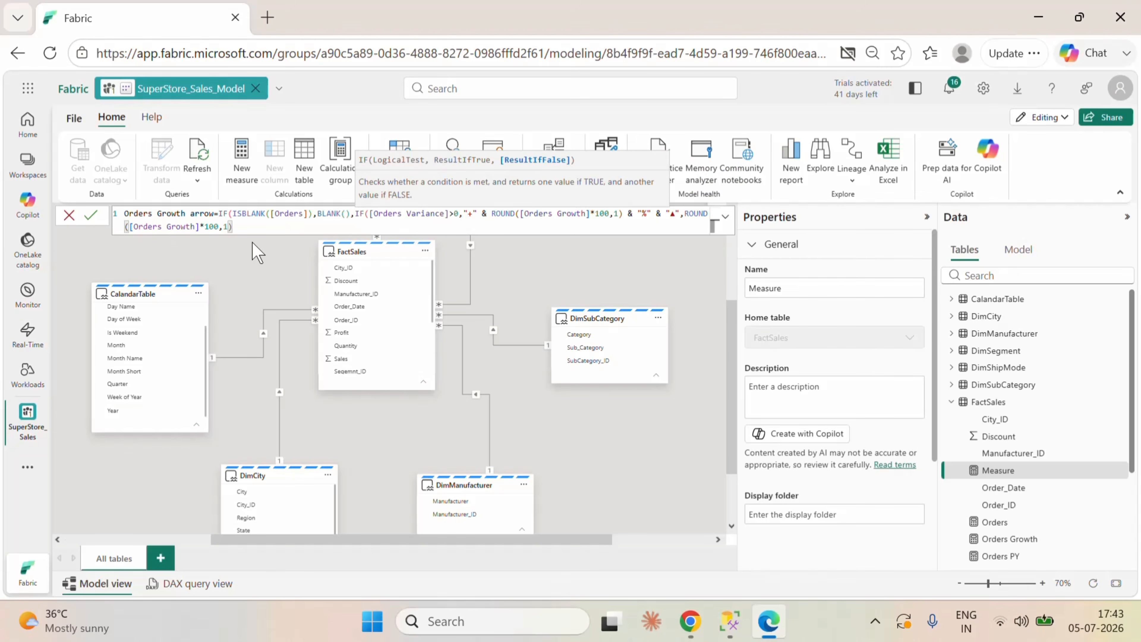
type(" & \"%\" & \"\"")
Step: Append & "%" & "▼" to the false result, then close both IF functions and commit the Orders Growth arrow measure
key("super+period")
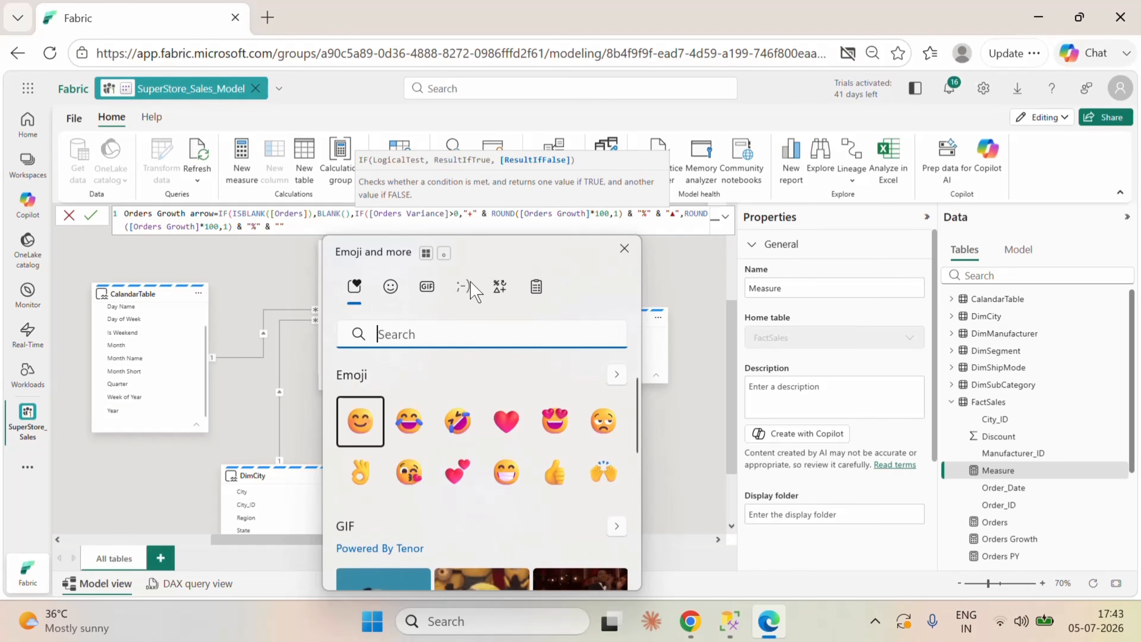
left_click(469, 284)
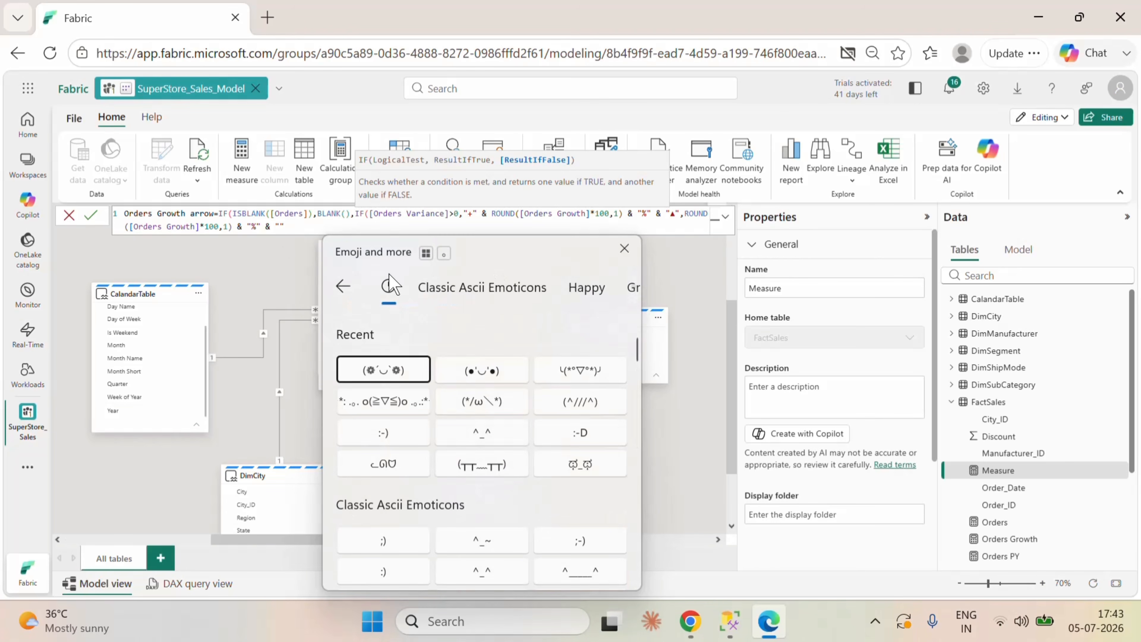
left_click(344, 290)
left_click(499, 288)
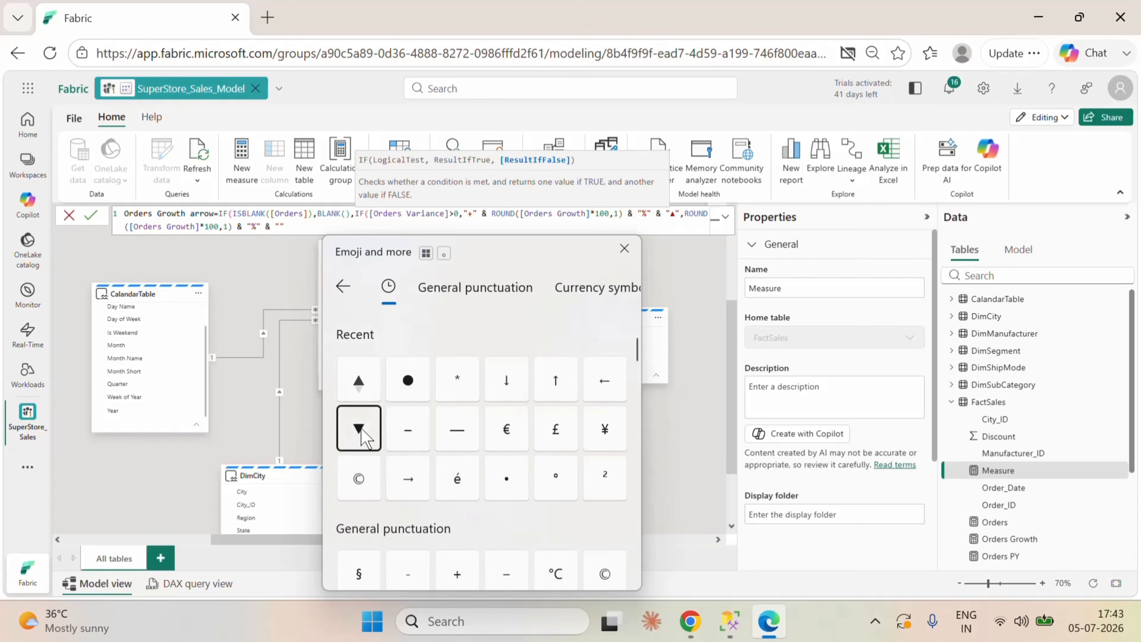
left_click(362, 429)
left_click(297, 227)
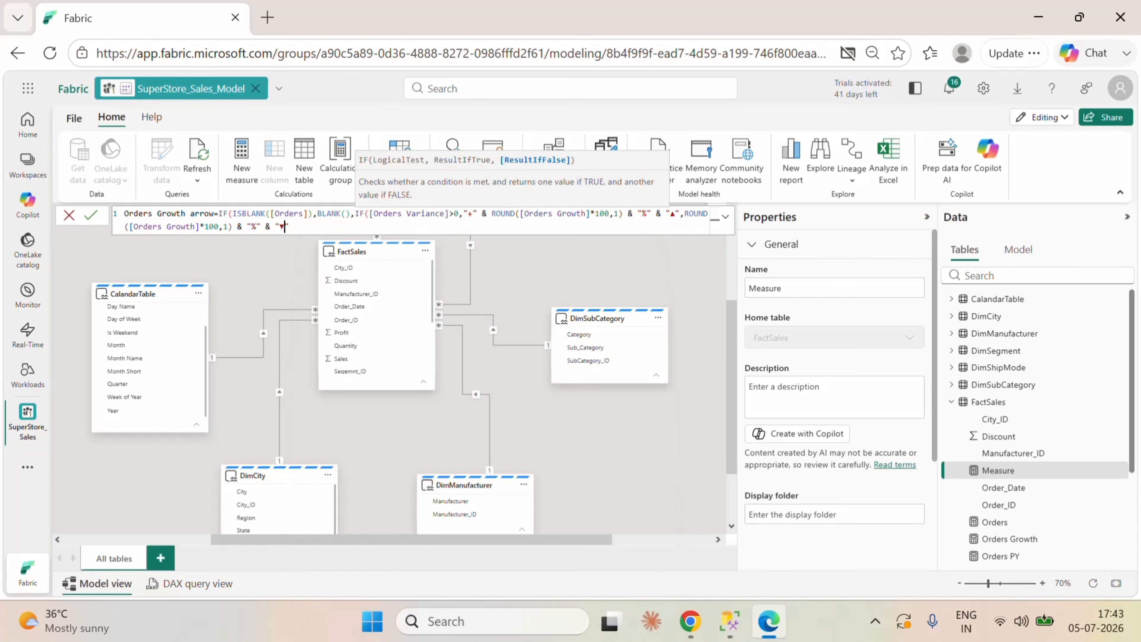
type("\"")
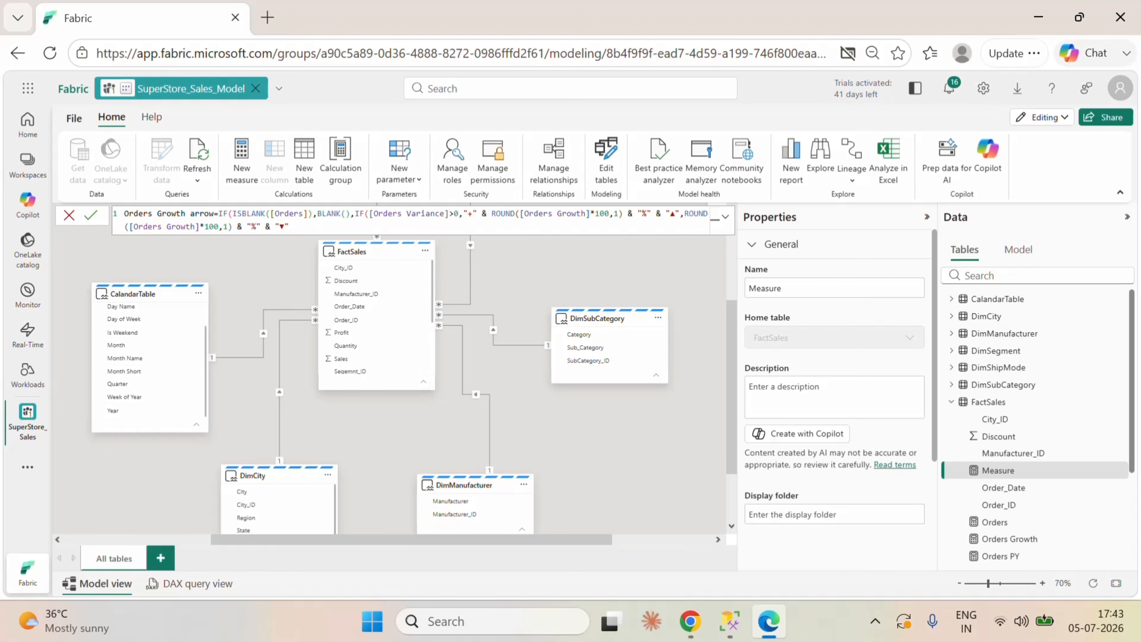
type("))")
left_click(90, 215)
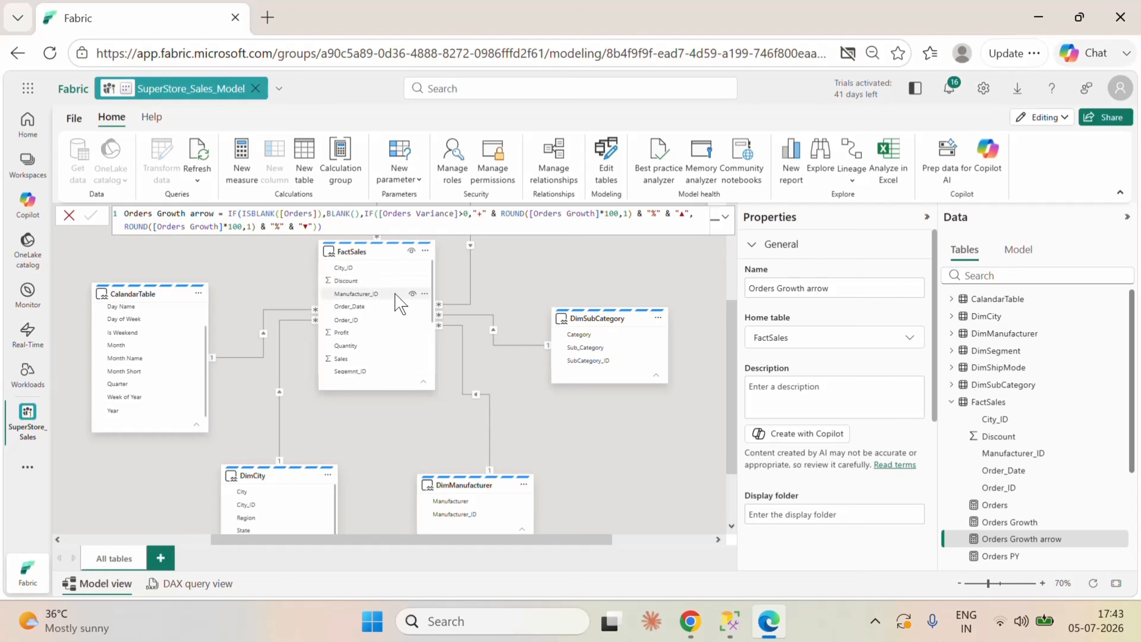
Step: Add a new measure to FactSales named Orders Color and begin its formula with the IF function
left_click(425, 250)
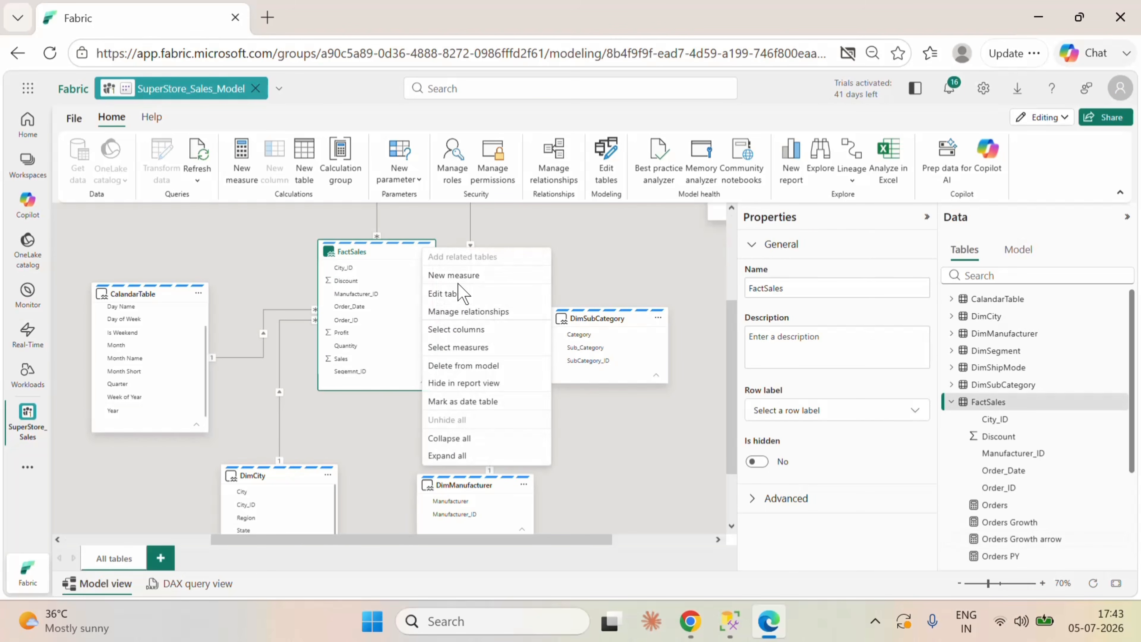
key("Escape")
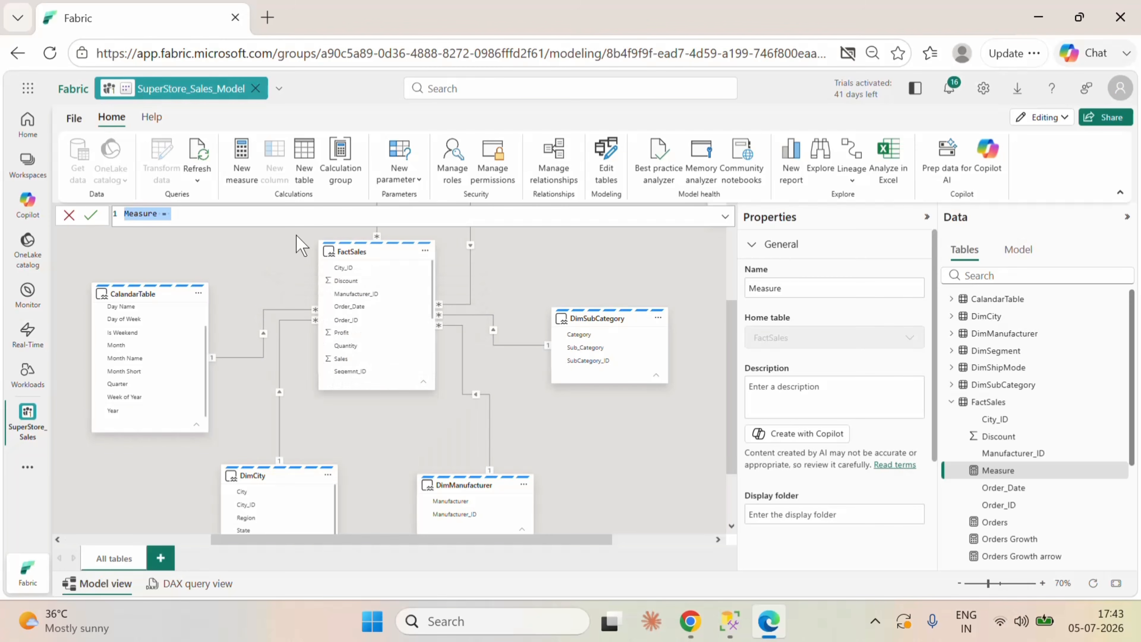
type("Orders Color=if")
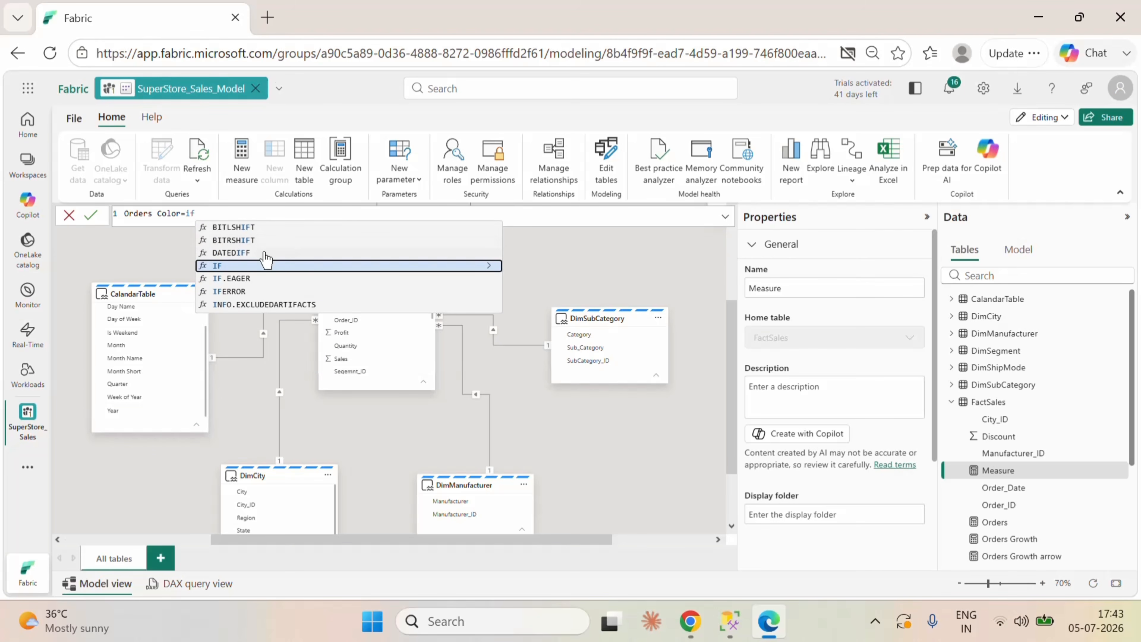
left_click(235, 263)
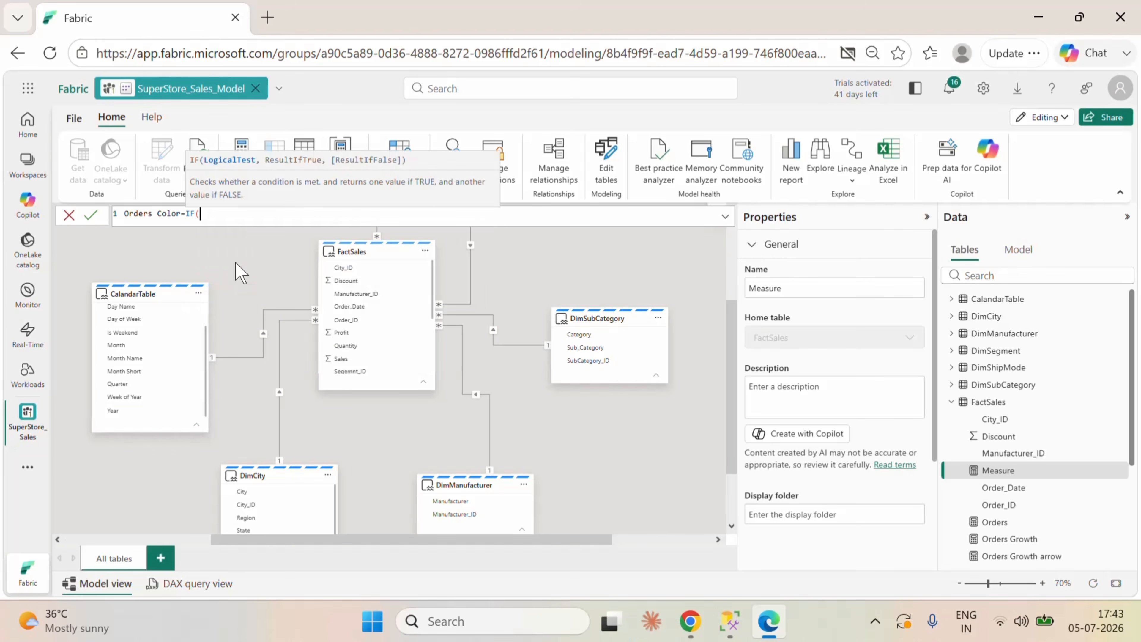
Step: Set the IF condition of Orders Color to [Orders Growth]>=0, followed by a comma
type("or")
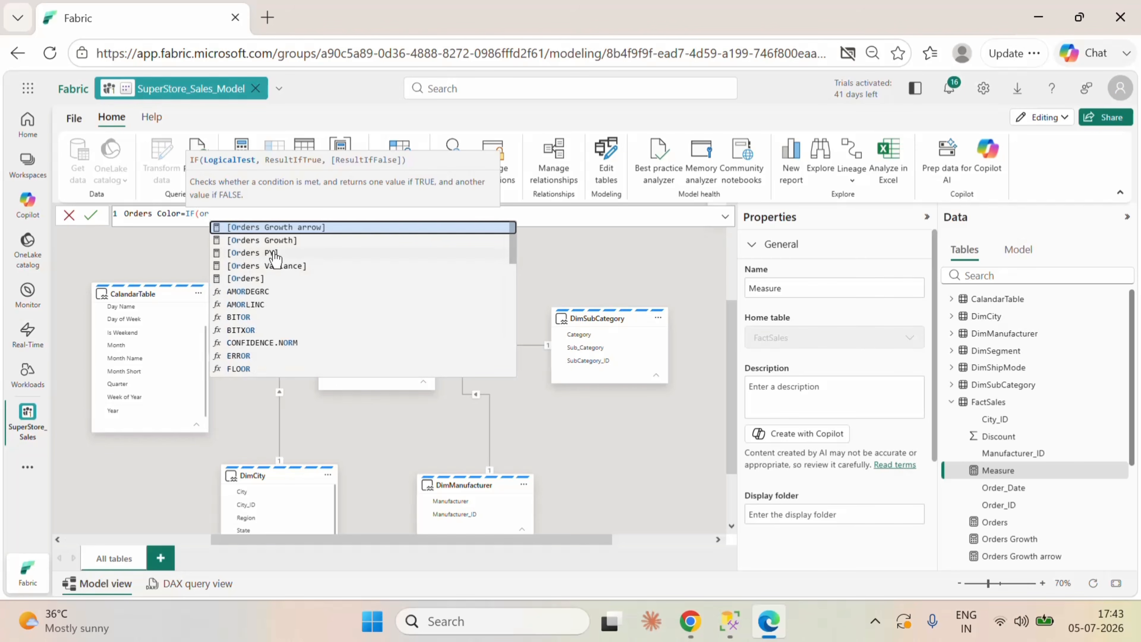
left_click(268, 240)
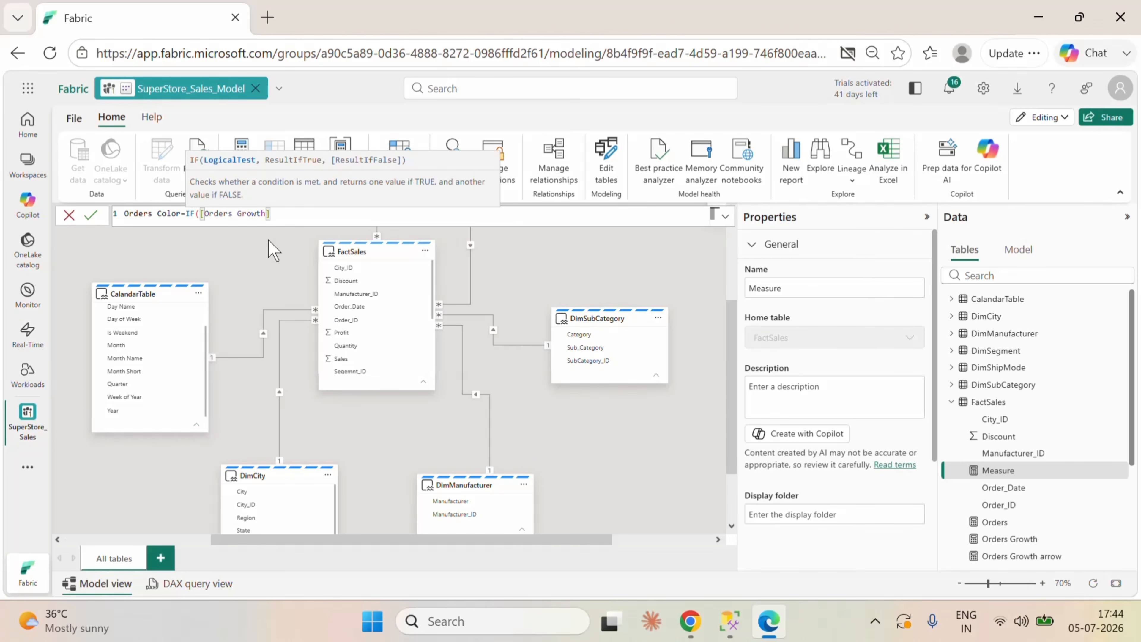
type(">=0,\"\"Green,\"\"")
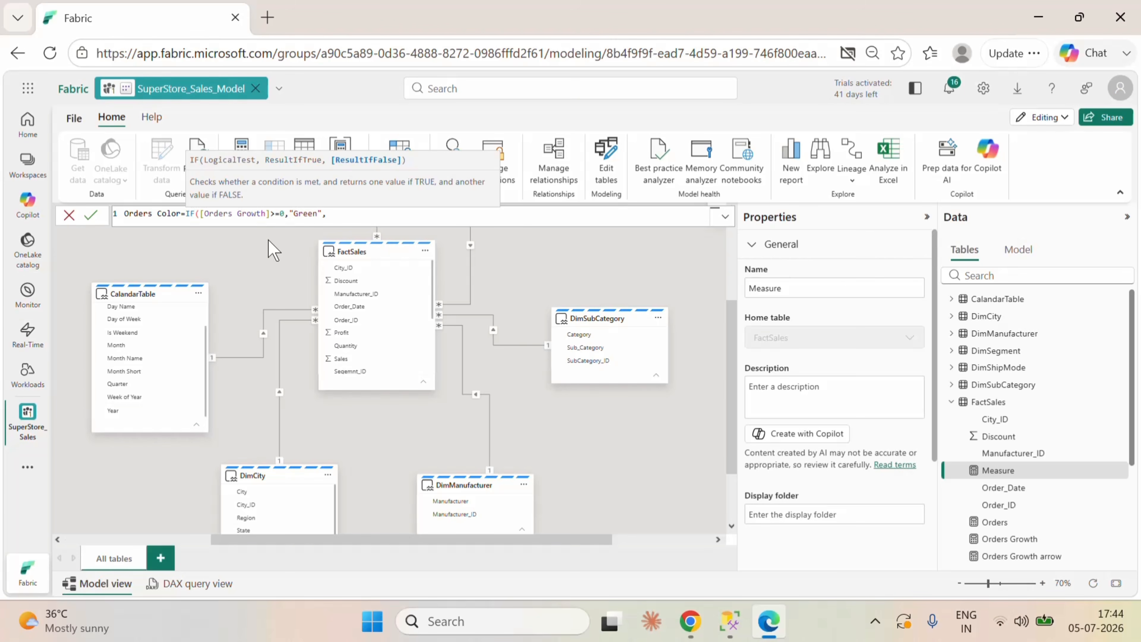
Step: Return "Green" when the condition is true and "Red" when false, and commit the Orders Color measure
key("Left")
type("Red")
key("Right")
type(")")
left_click(91, 216)
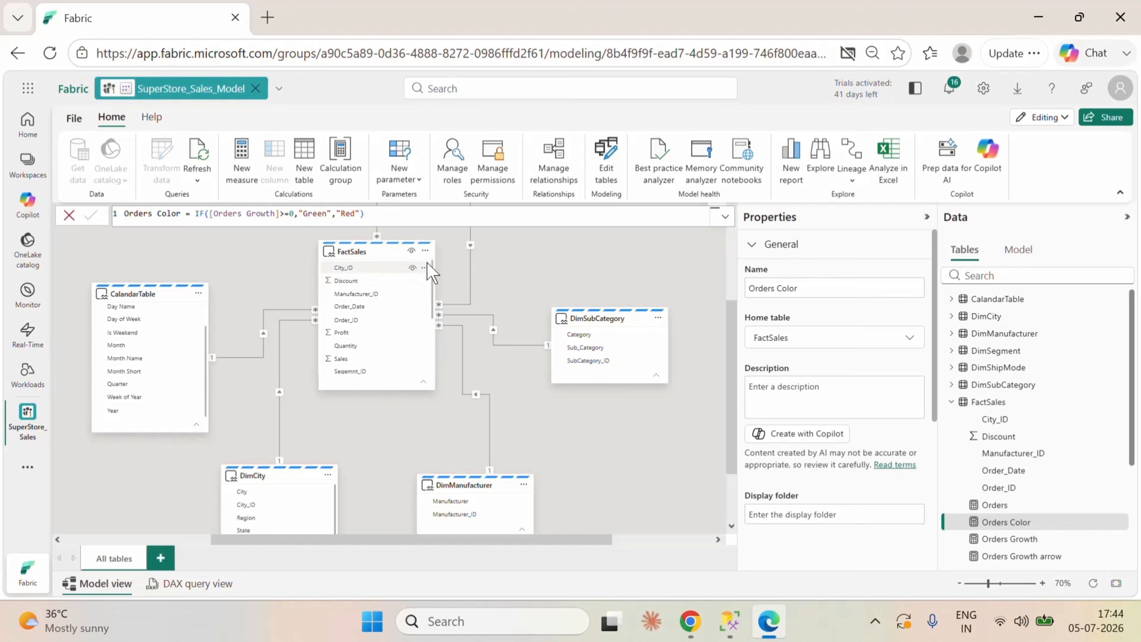
Step: Try to add a FactSales measure named Sales with the formula SUM(FactSales[Sales])
left_click(425, 252)
left_click(544, 255)
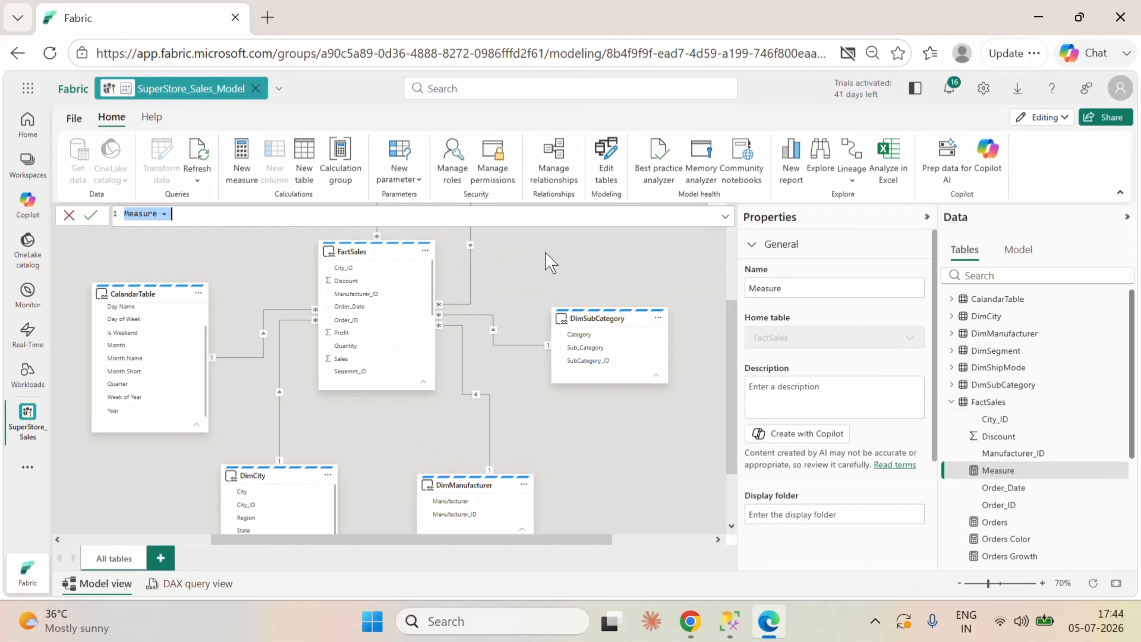
type("Sales=sum")
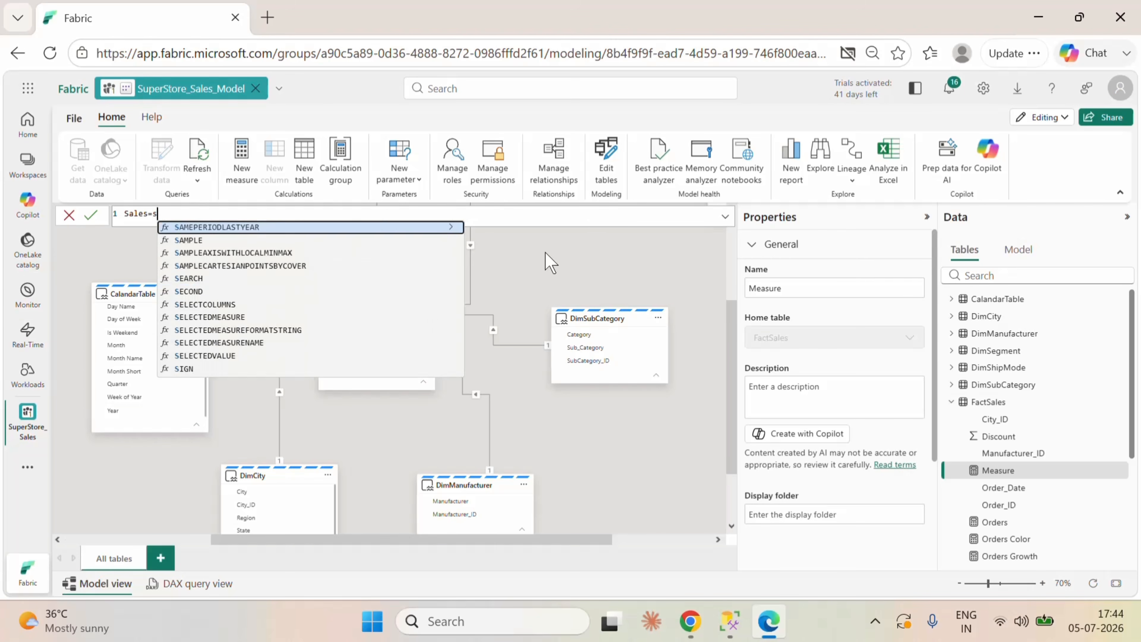
left_click(303, 228)
type("sal")
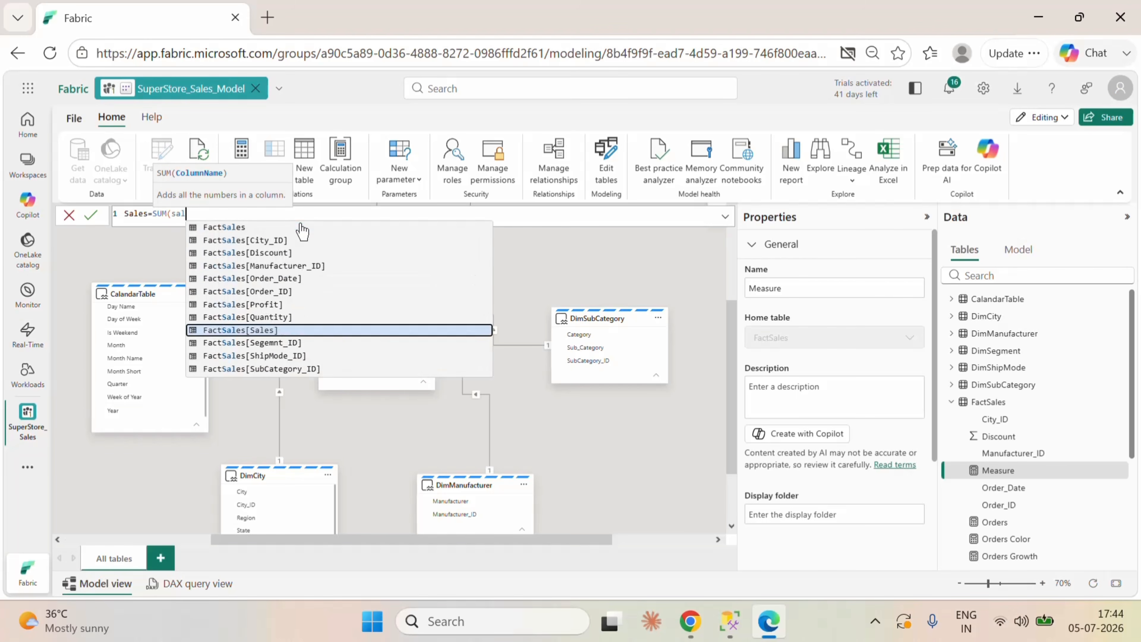
left_click(276, 330)
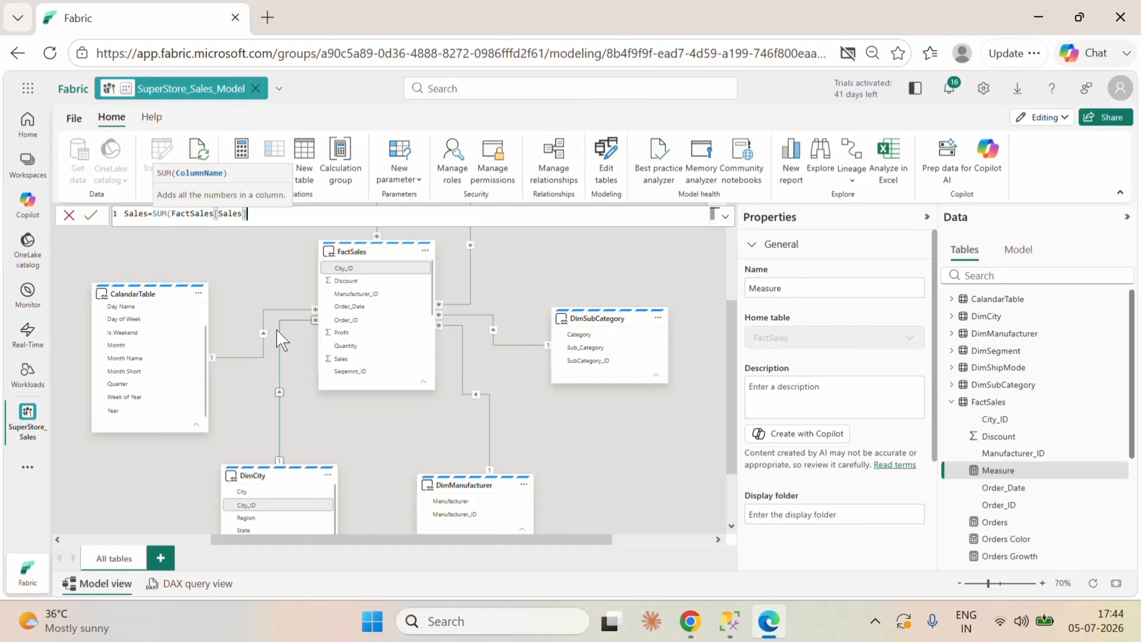
type(")")
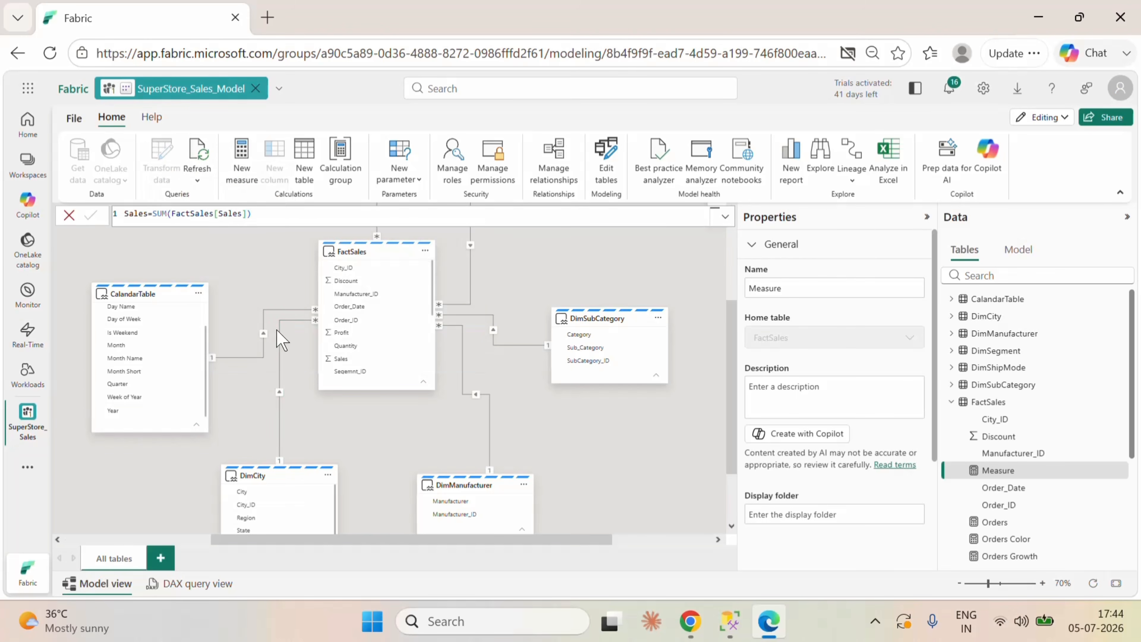
key("Return")
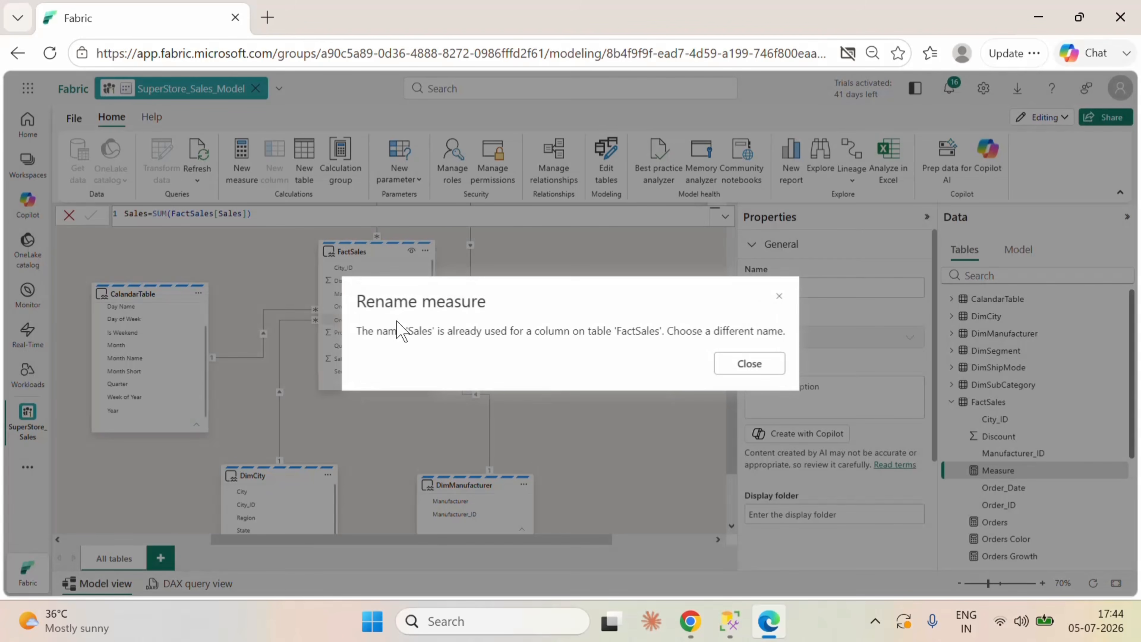
left_click(750, 363)
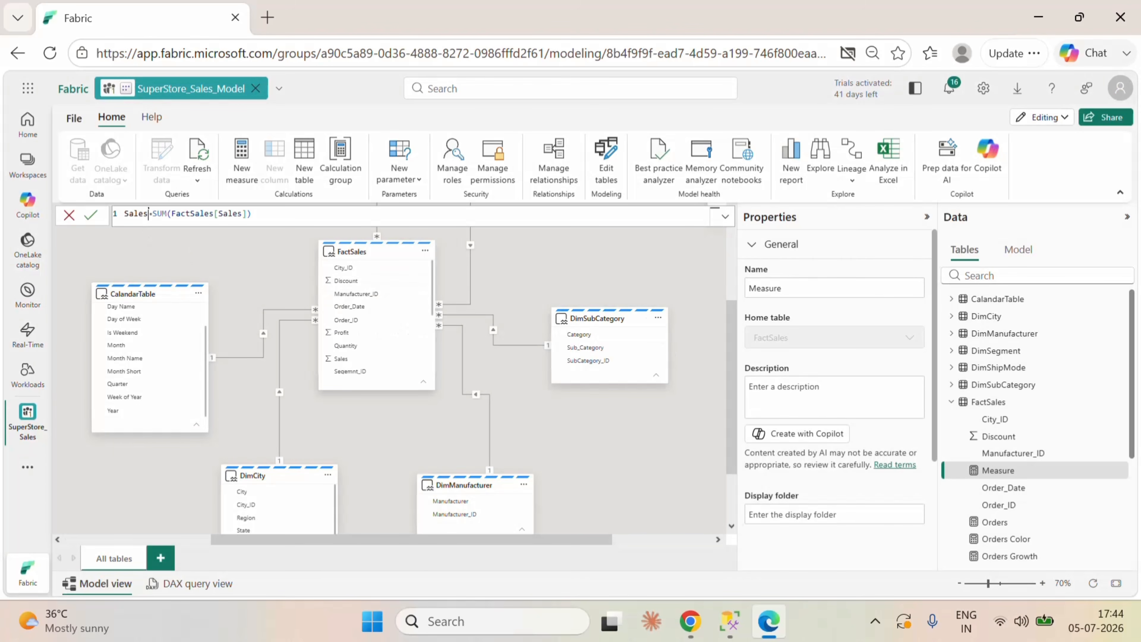
Step: Rename the sales sum measure to Sales_1 in its formula and commit it
double_click(147, 213)
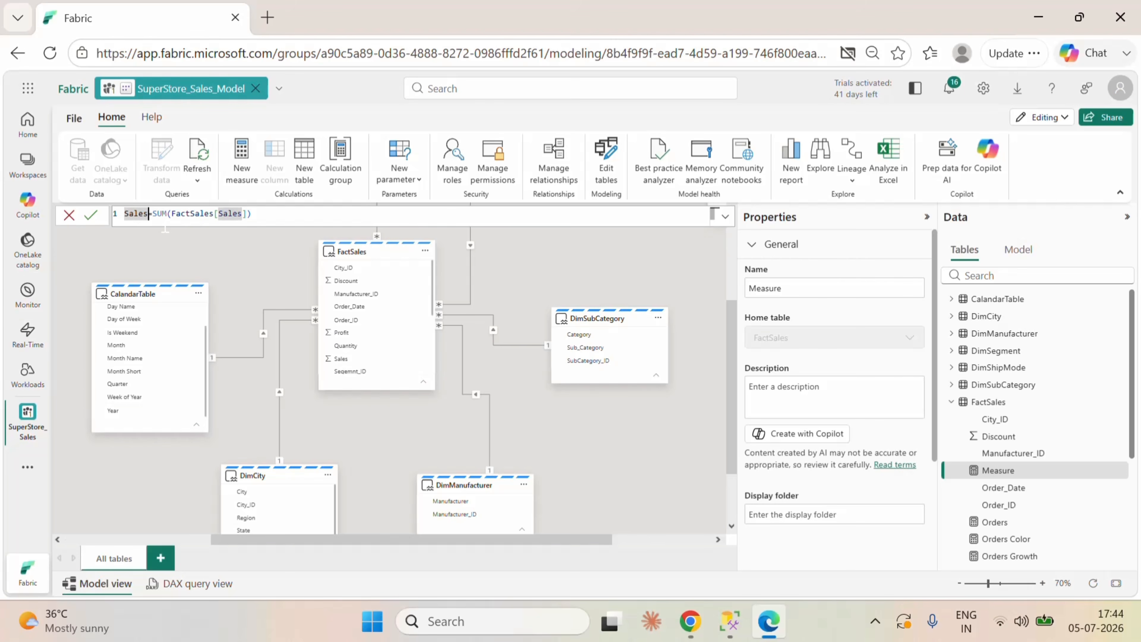
type("_")
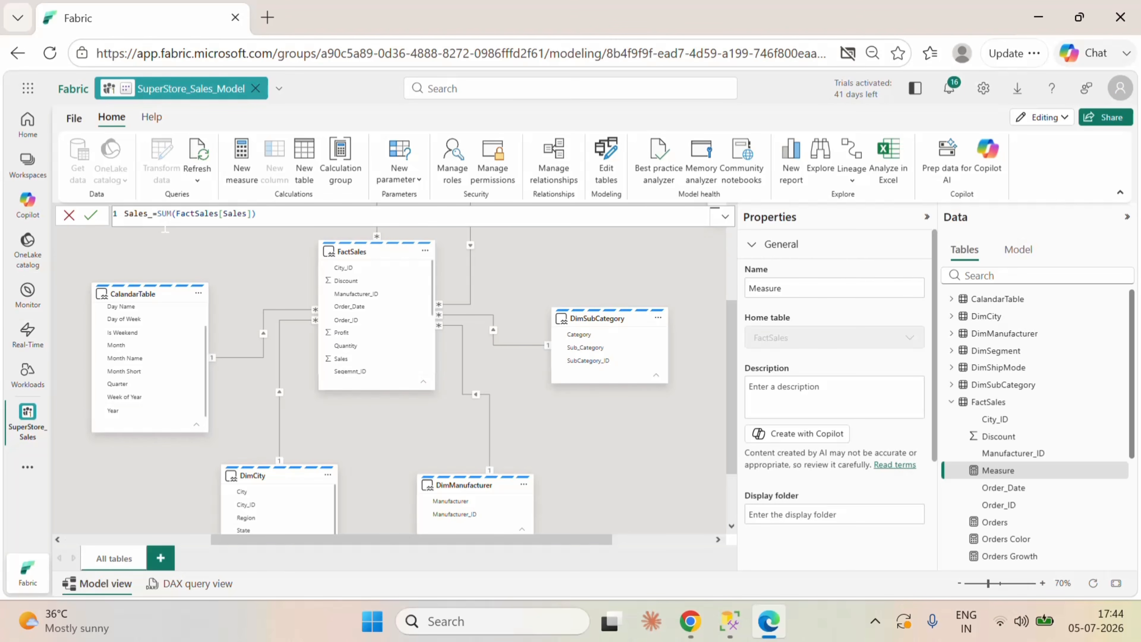
type("1")
left_click(260, 214)
left_click(90, 216)
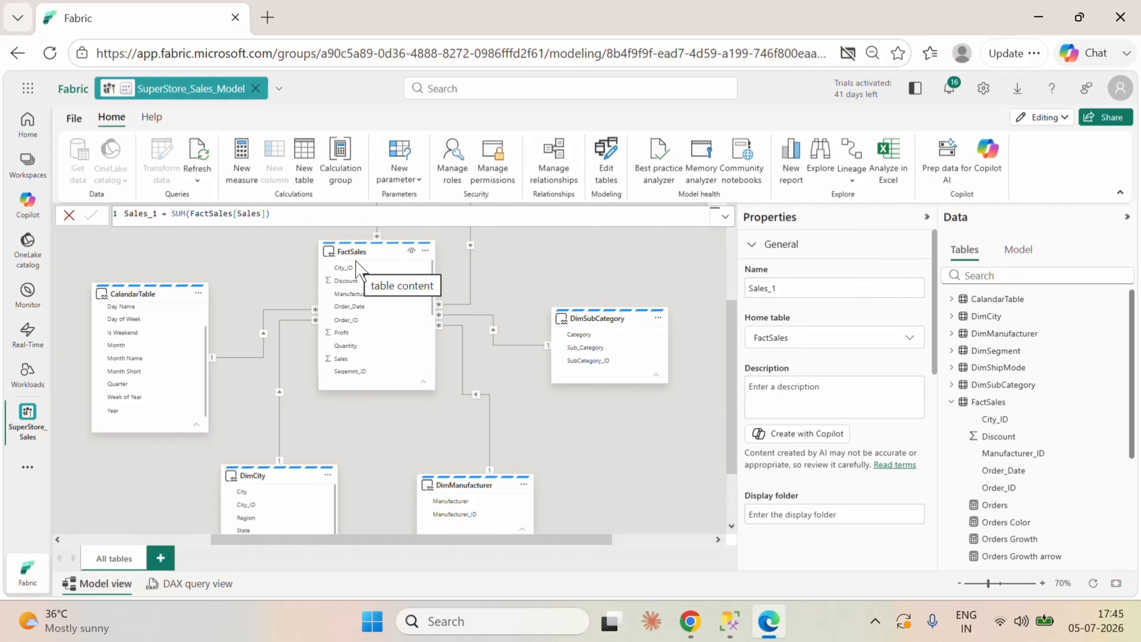
Step: Add a measure named Profit_1 to the FactSales table with the formula SUM(FactSales[Profit]) and commit it
left_click(425, 250)
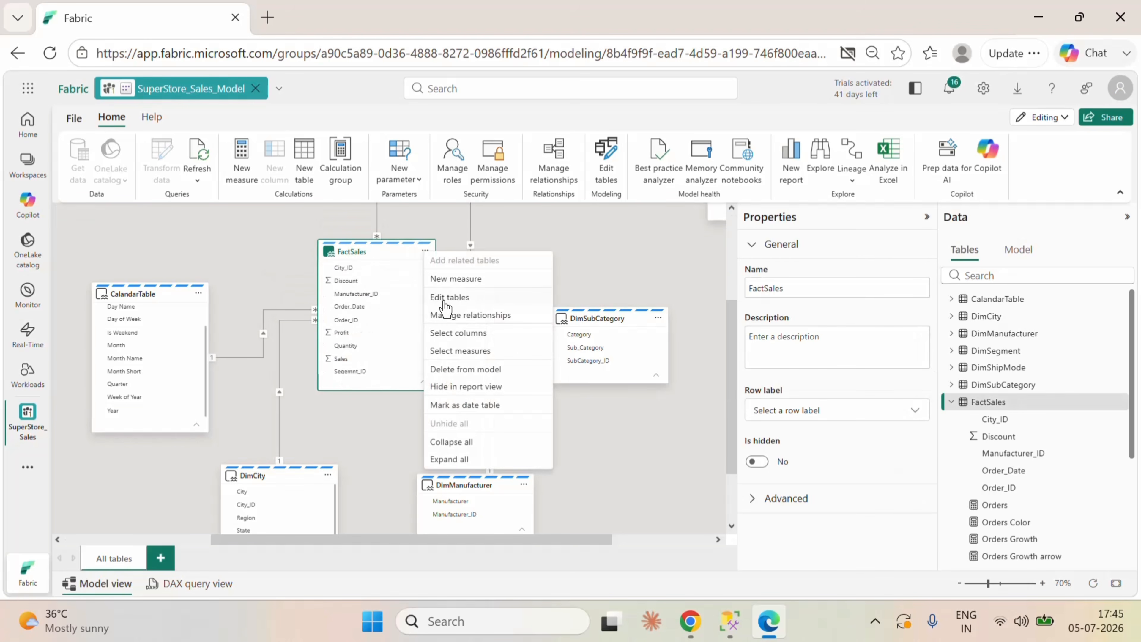
left_click(456, 279)
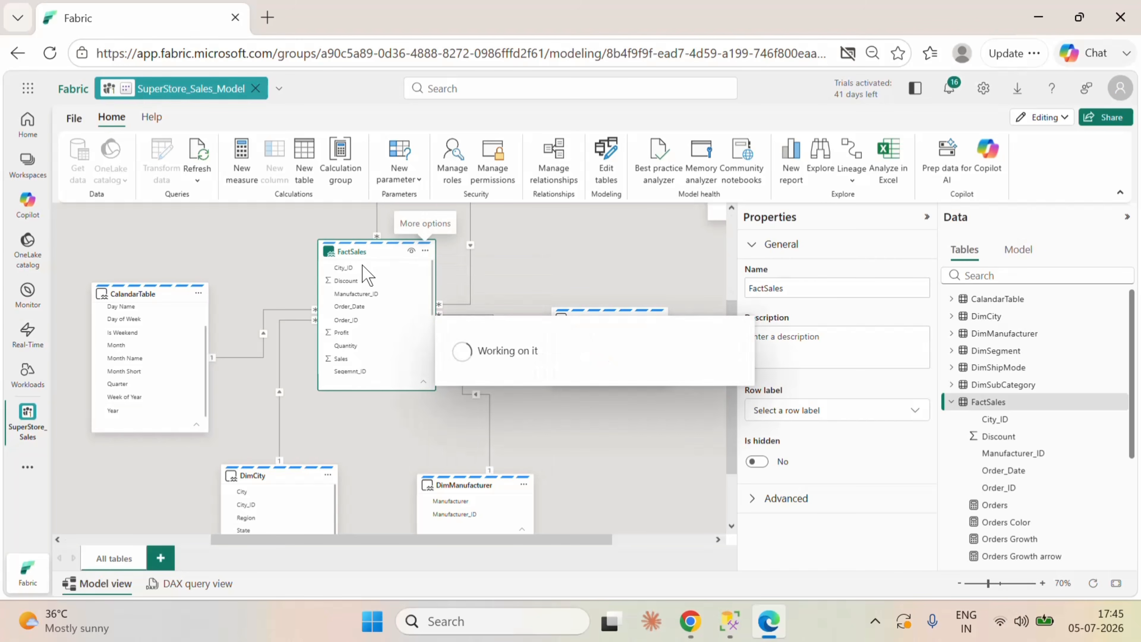
type("Profit")
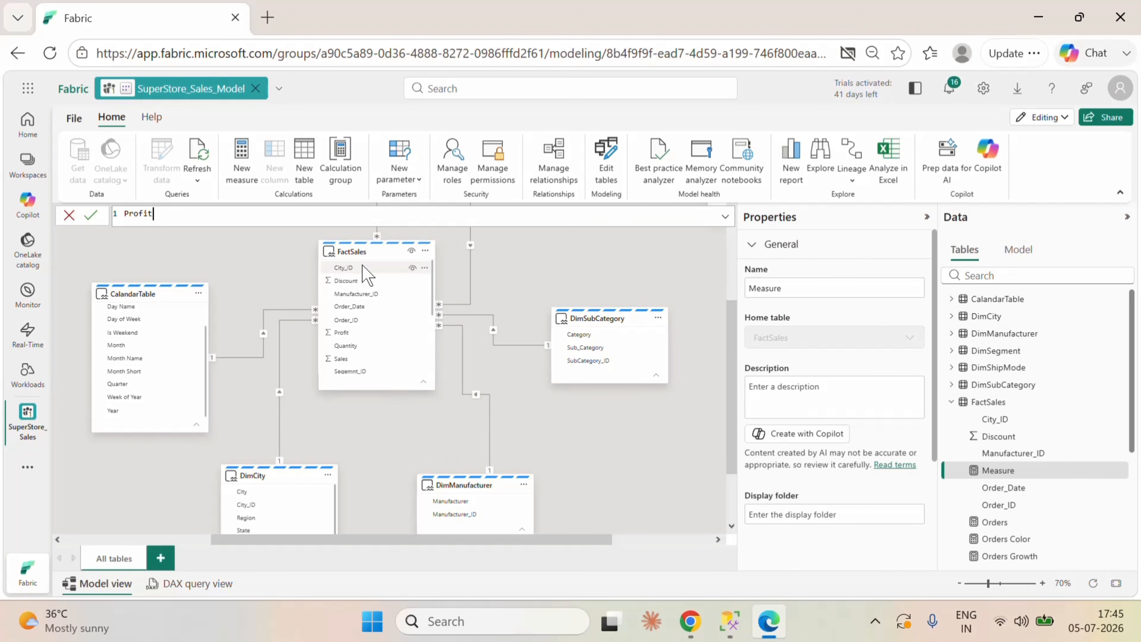
type("=sum")
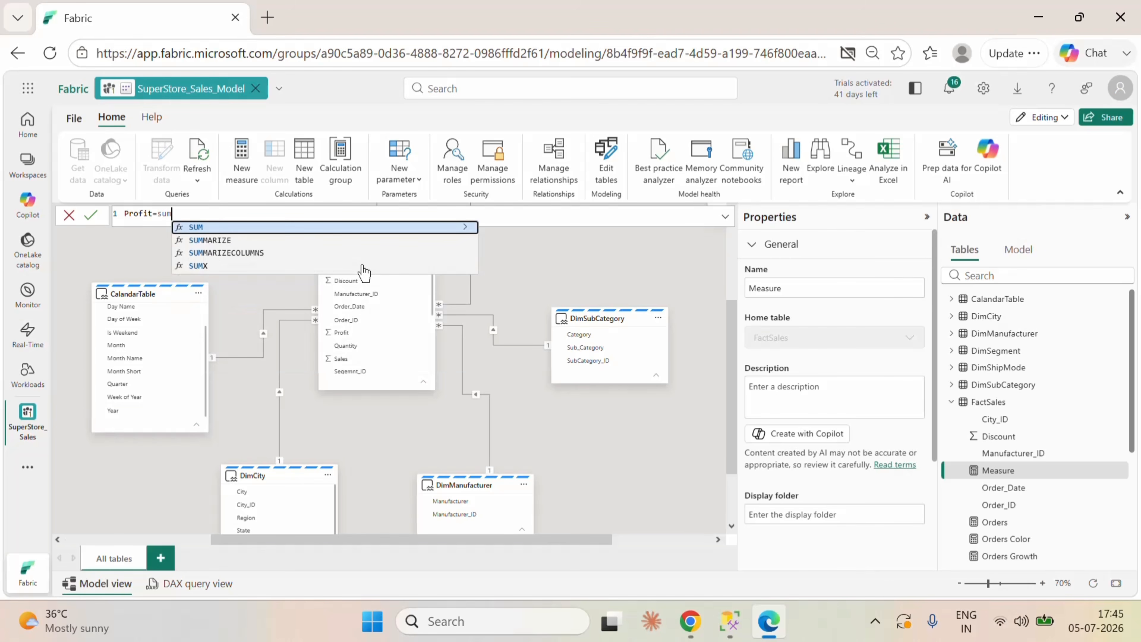
left_click(237, 229)
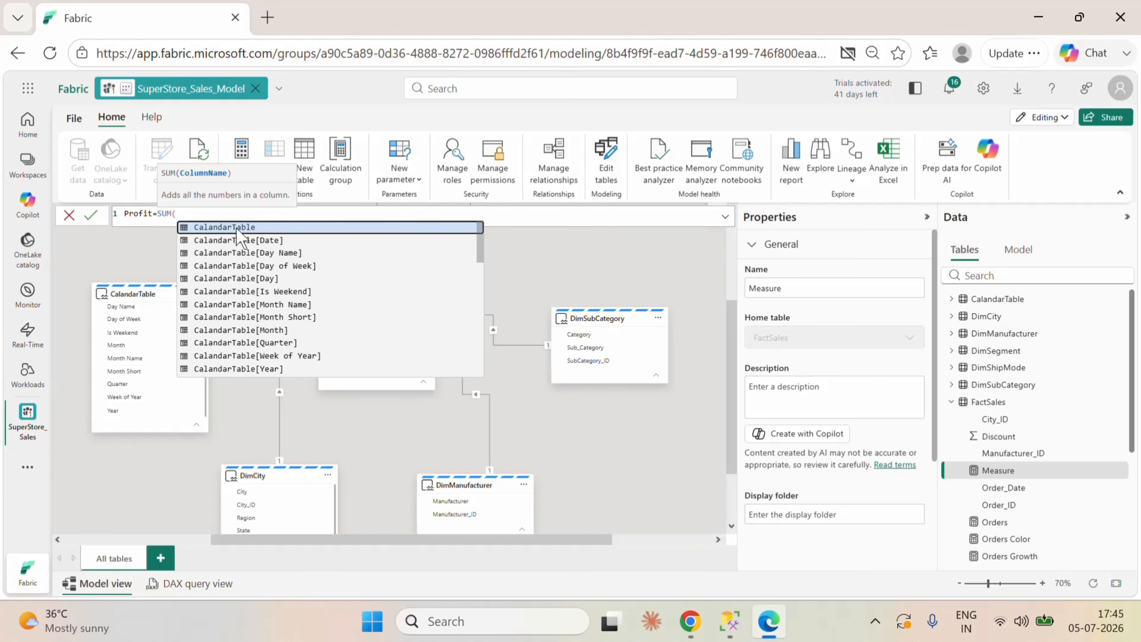
type("pro")
left_click(237, 228)
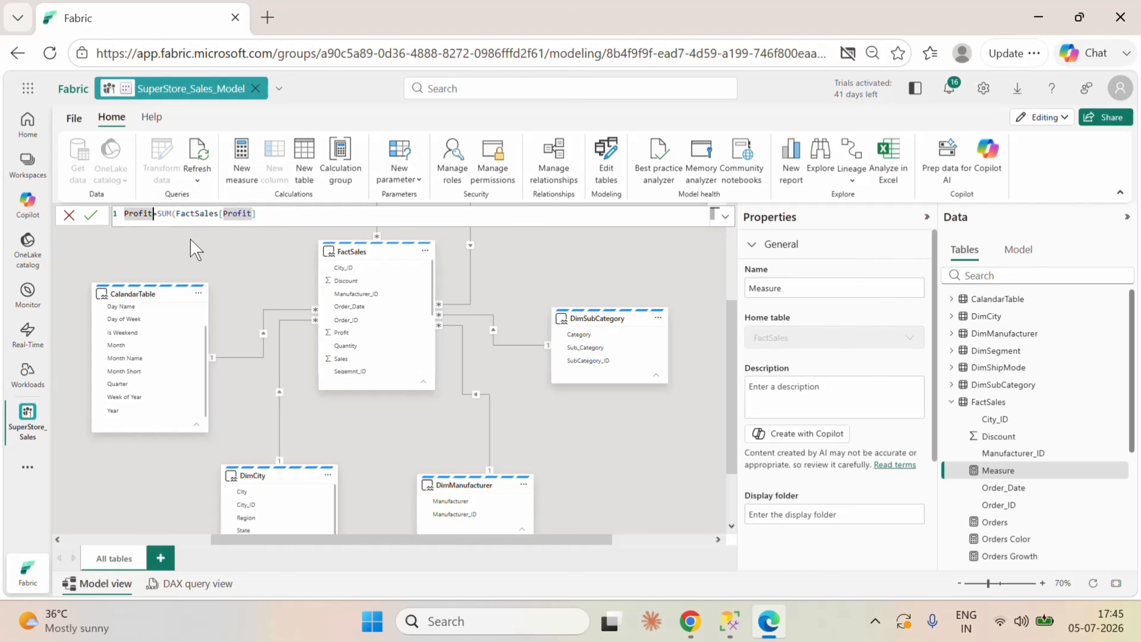
type("_1")
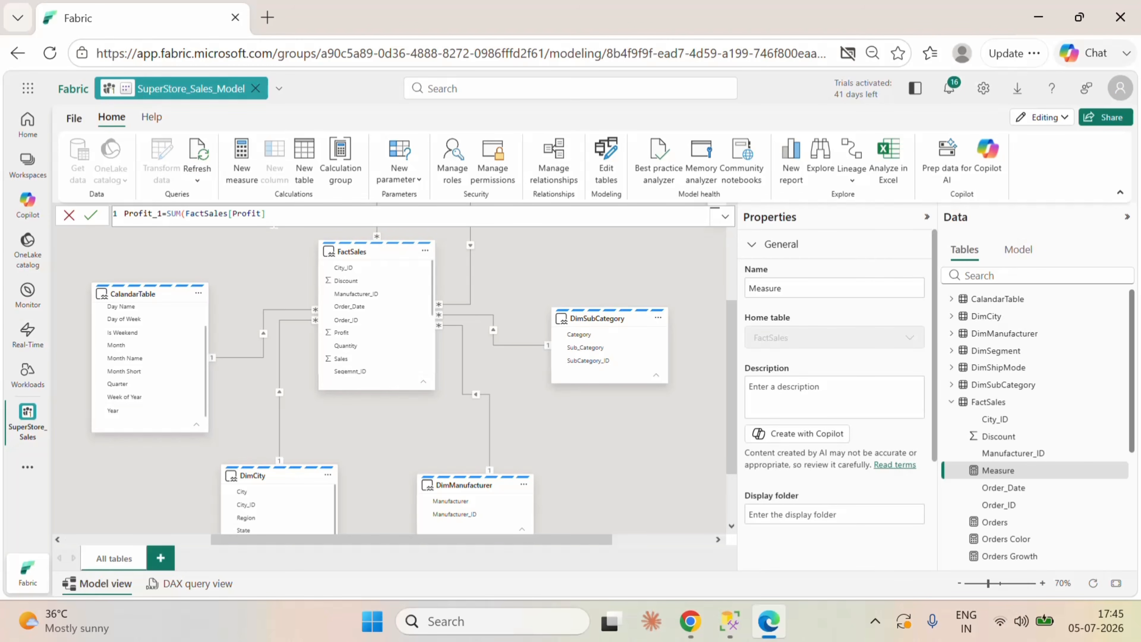
left_click(273, 218)
left_click(90, 216)
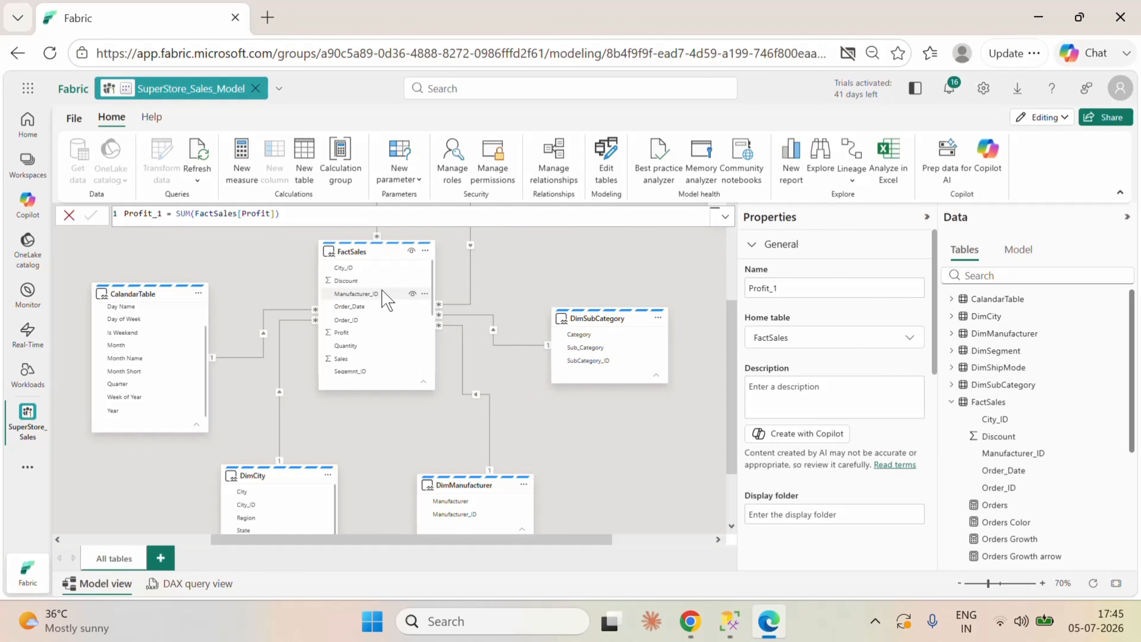
scroll(380, 297, "down", 3)
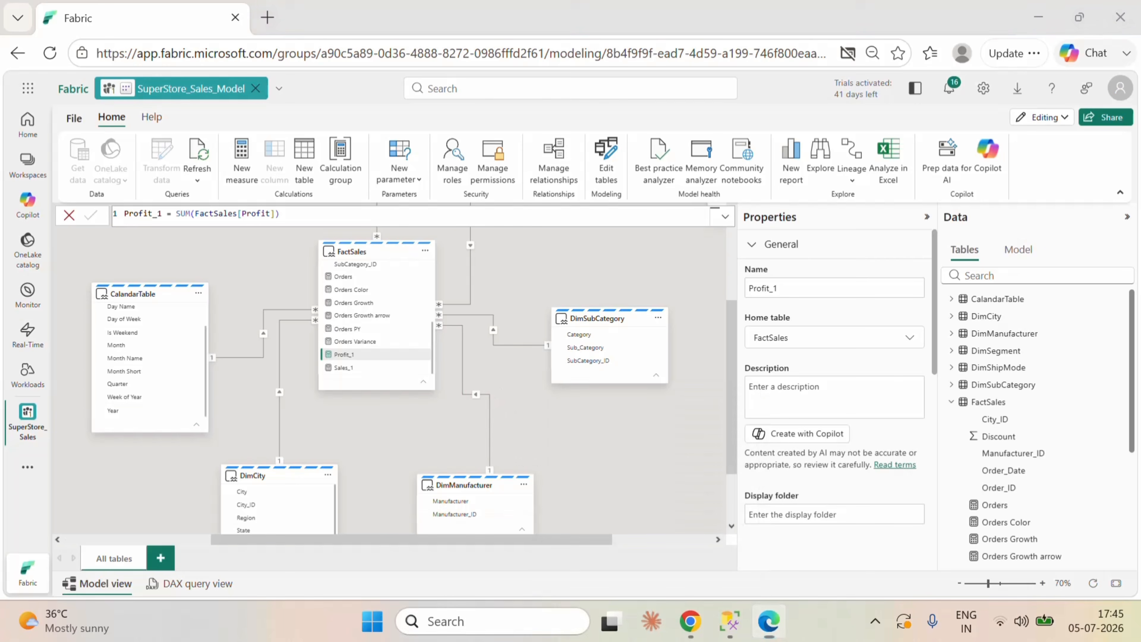
Step: Launch Power BI Desktop and start a blank report
left_click(532, 622)
type("powe")
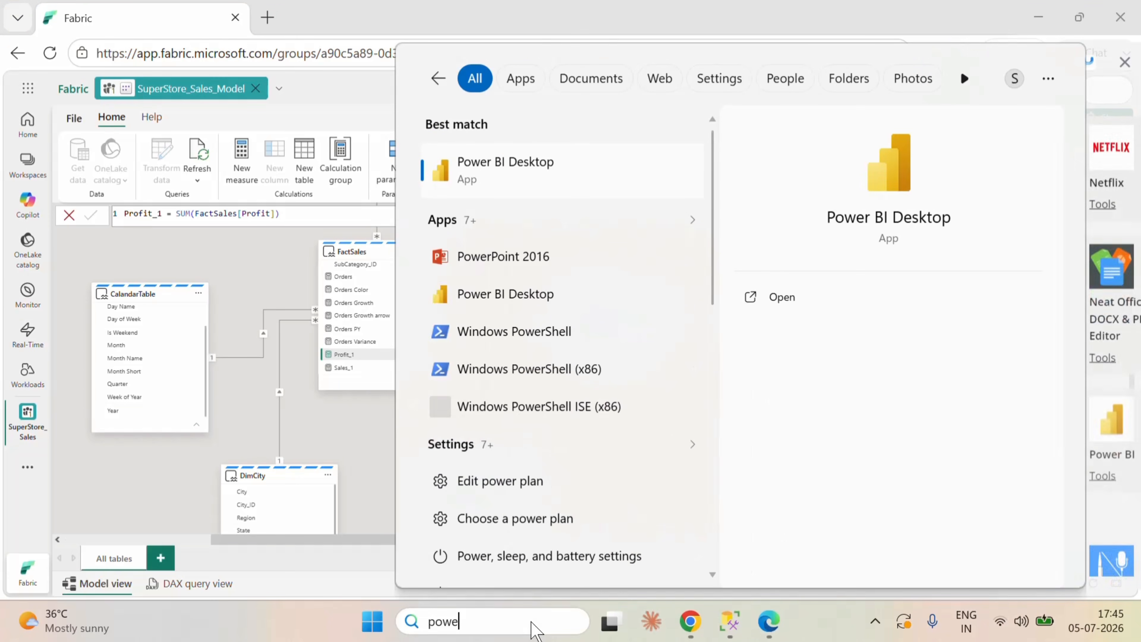
left_click(517, 162)
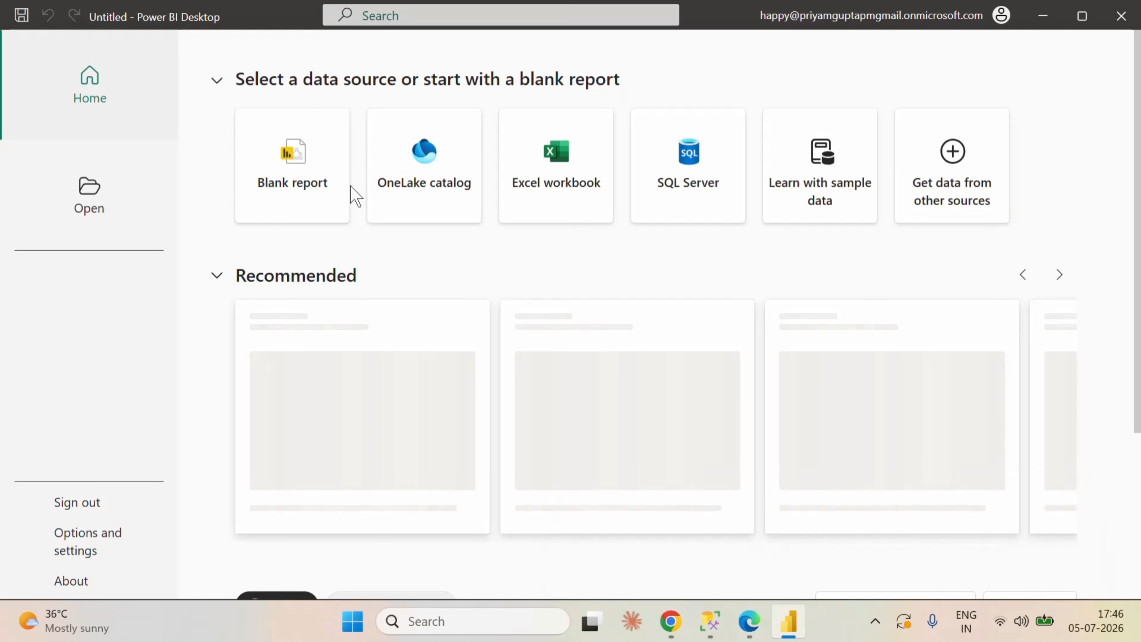
left_click(319, 180)
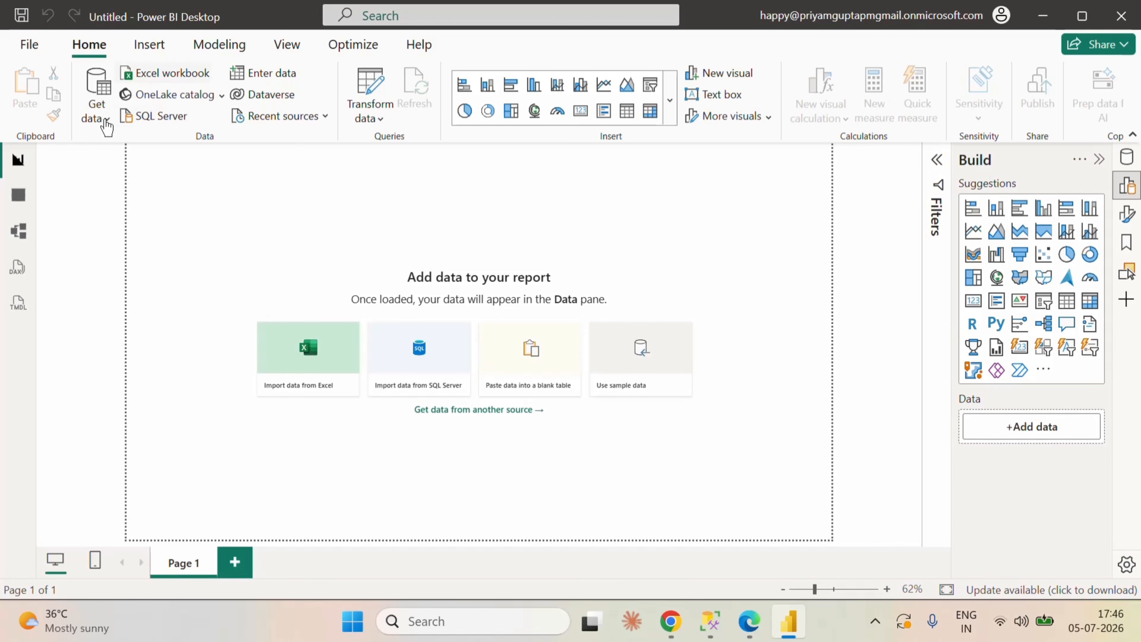
Step: Connect the blank report to the SuperStore_Sales_Model semantic model from the OneLake catalog
left_click(106, 119)
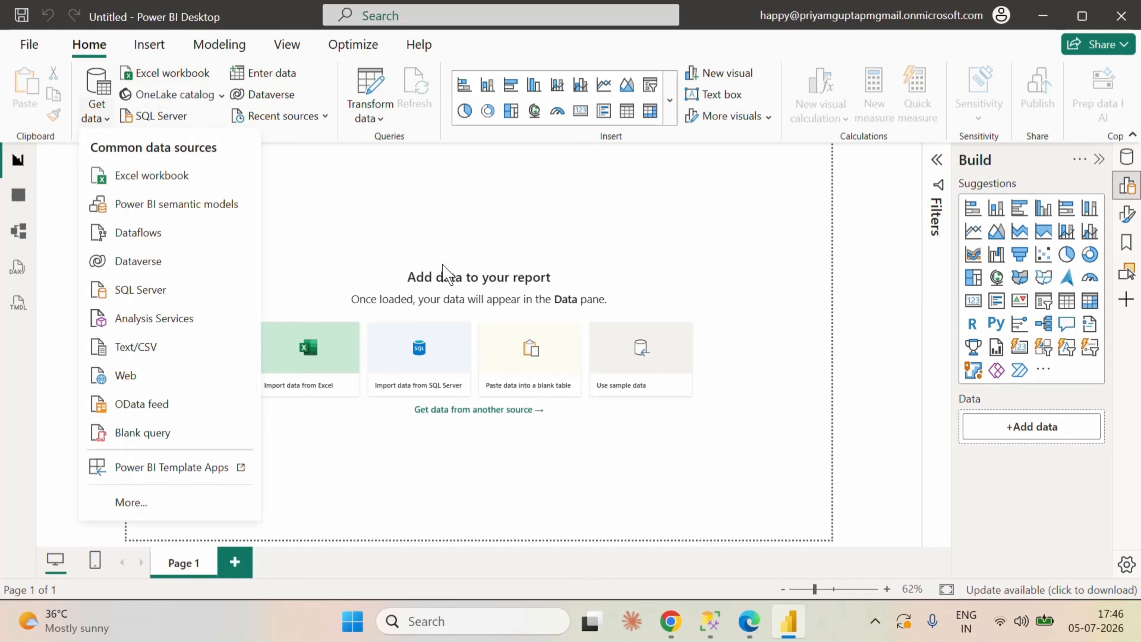
key("Escape")
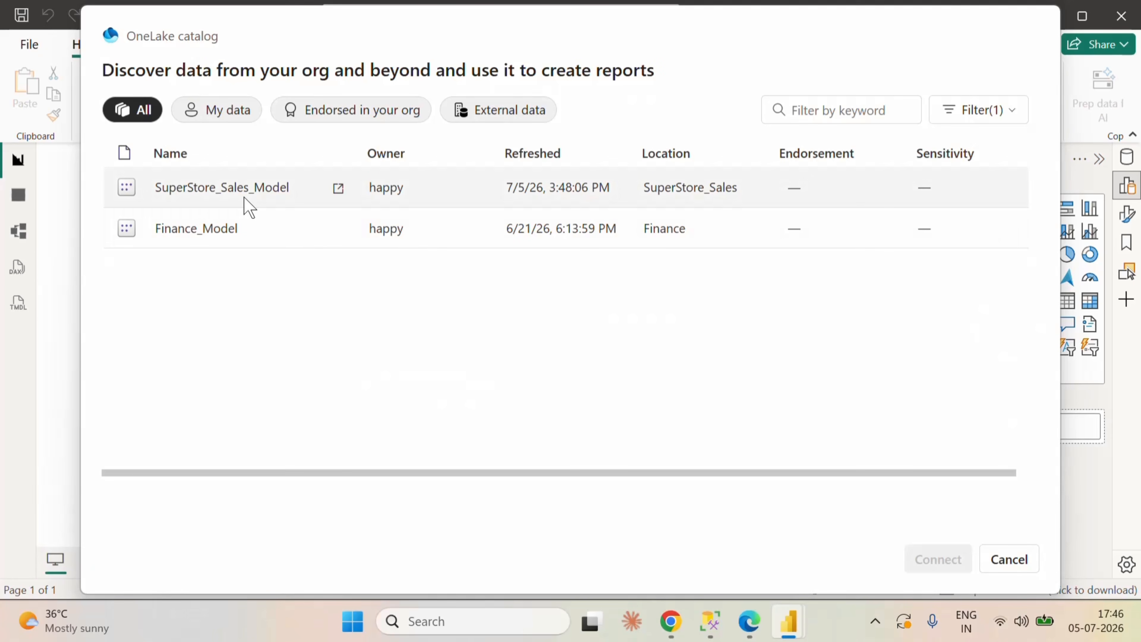
left_click(245, 197)
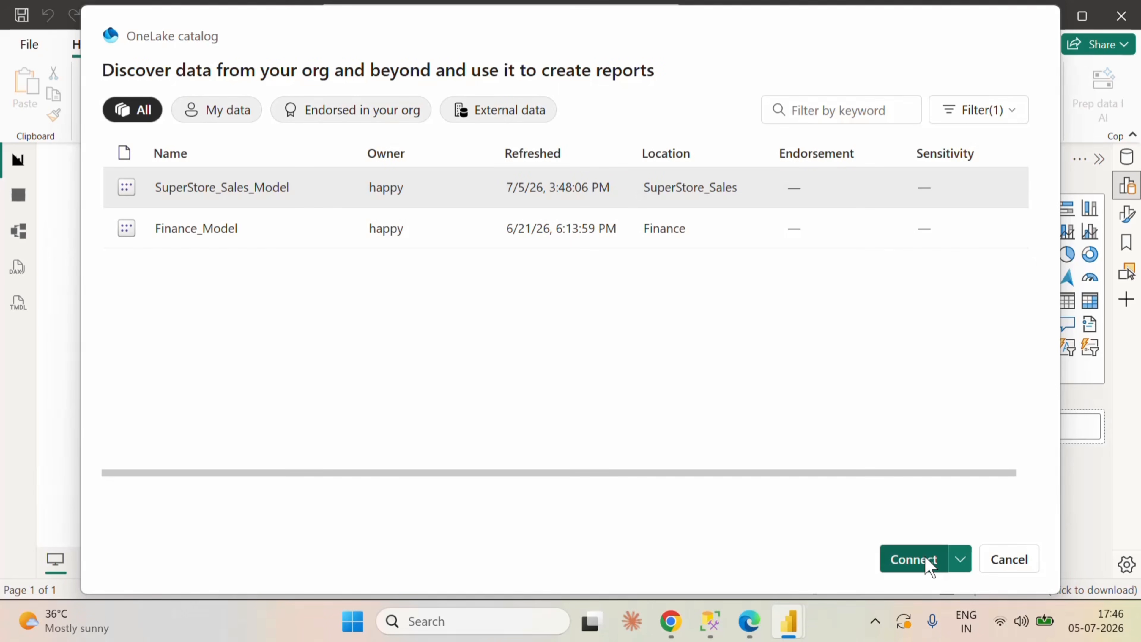
left_click(913, 559)
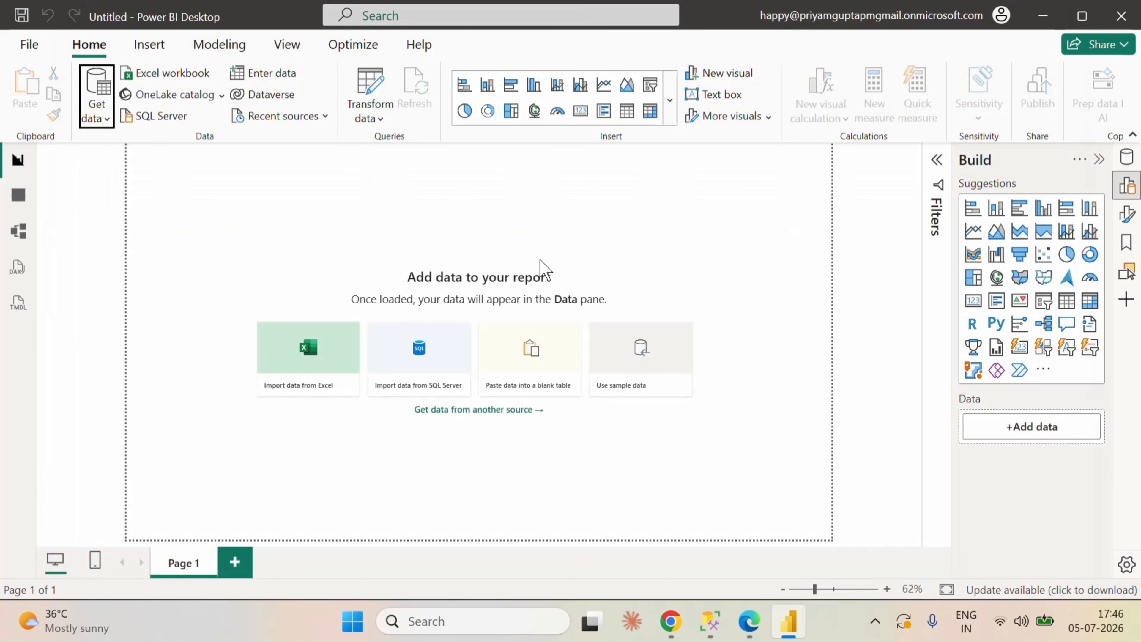
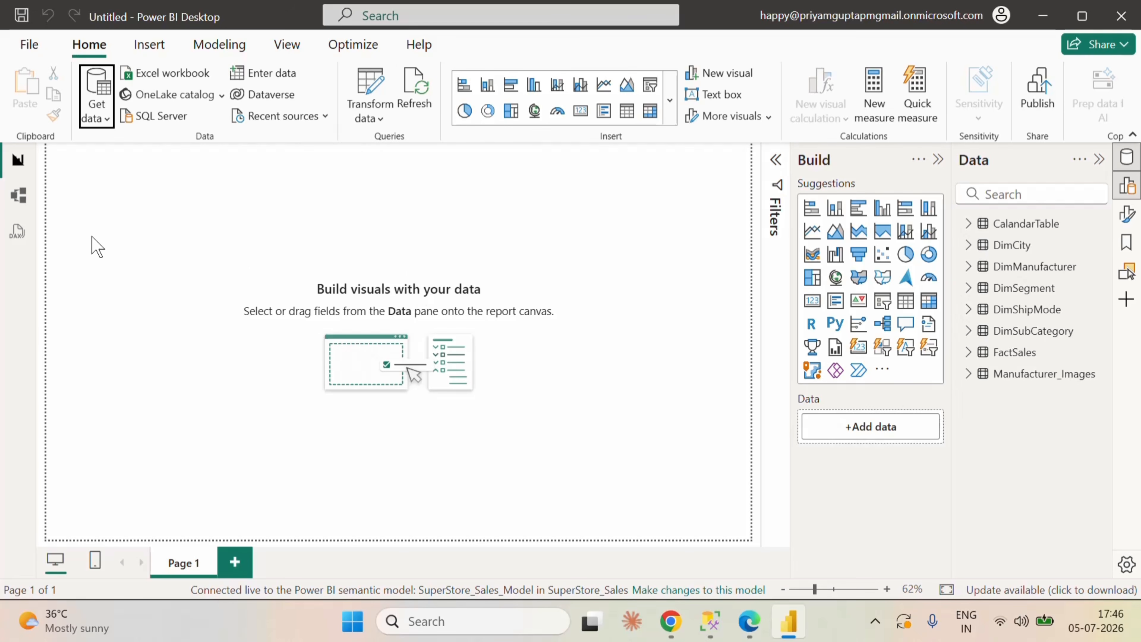
Step: Review the table relationships of the connected semantic model in the fitted model diagram, and return to the report canvas
left_click(26, 208)
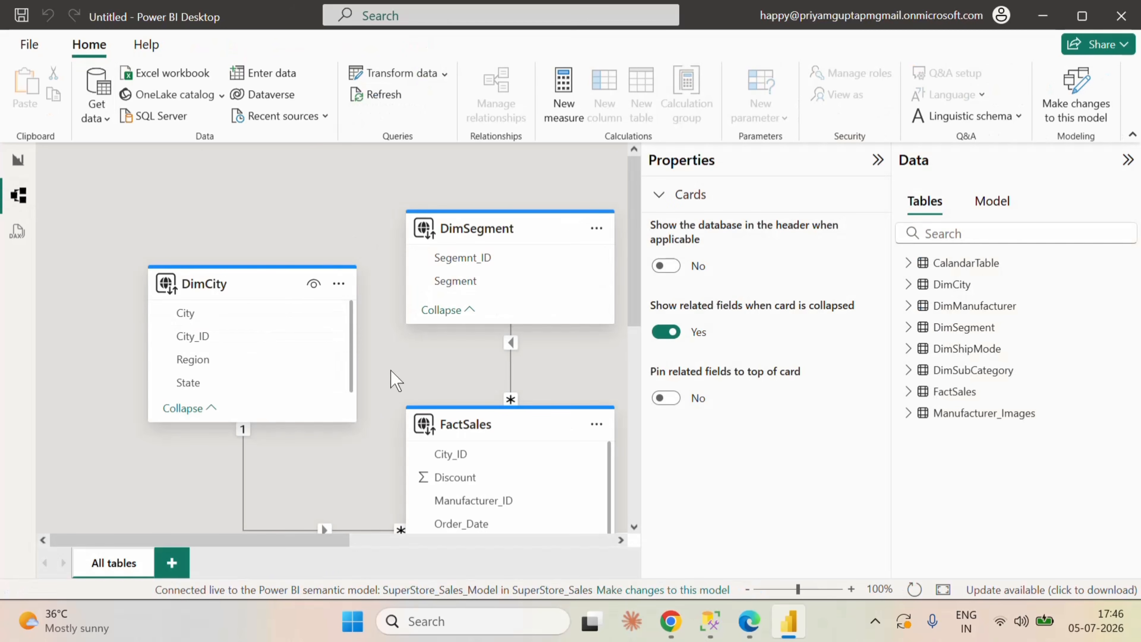
left_click(943, 589)
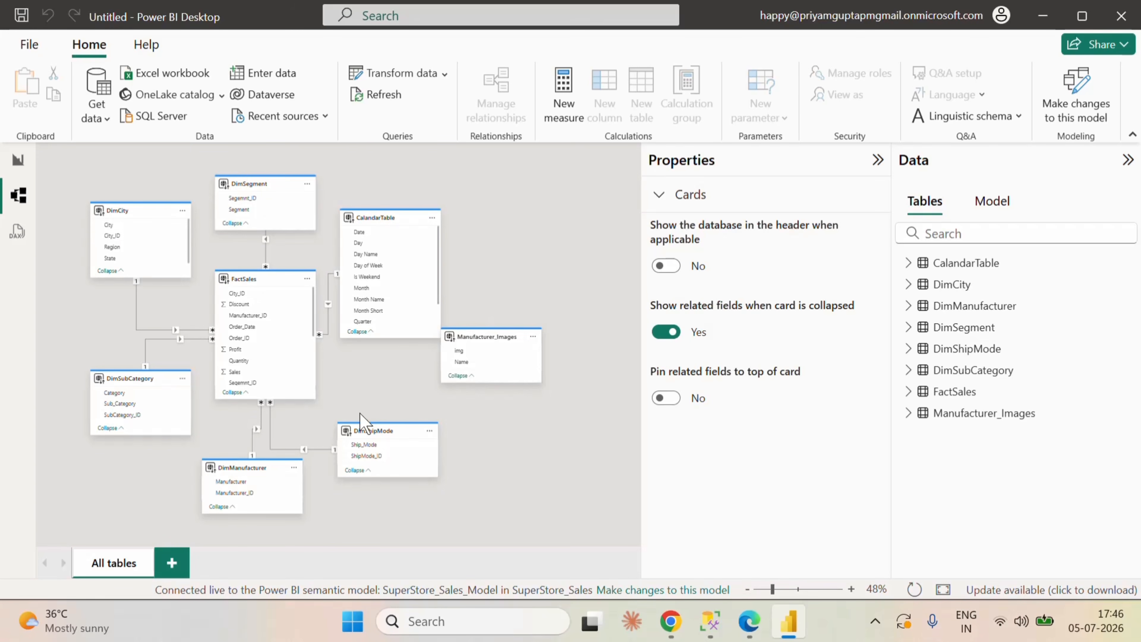
left_click(19, 162)
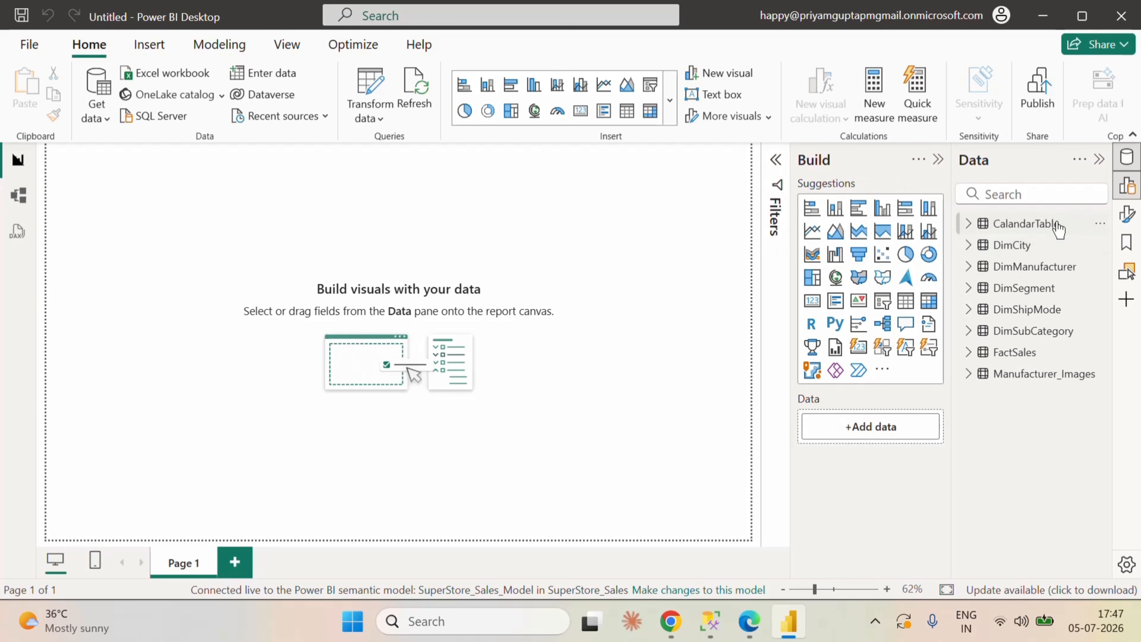
Step: Set the report page's canvas type to Custom with a height of 900 px
left_click(1127, 216)
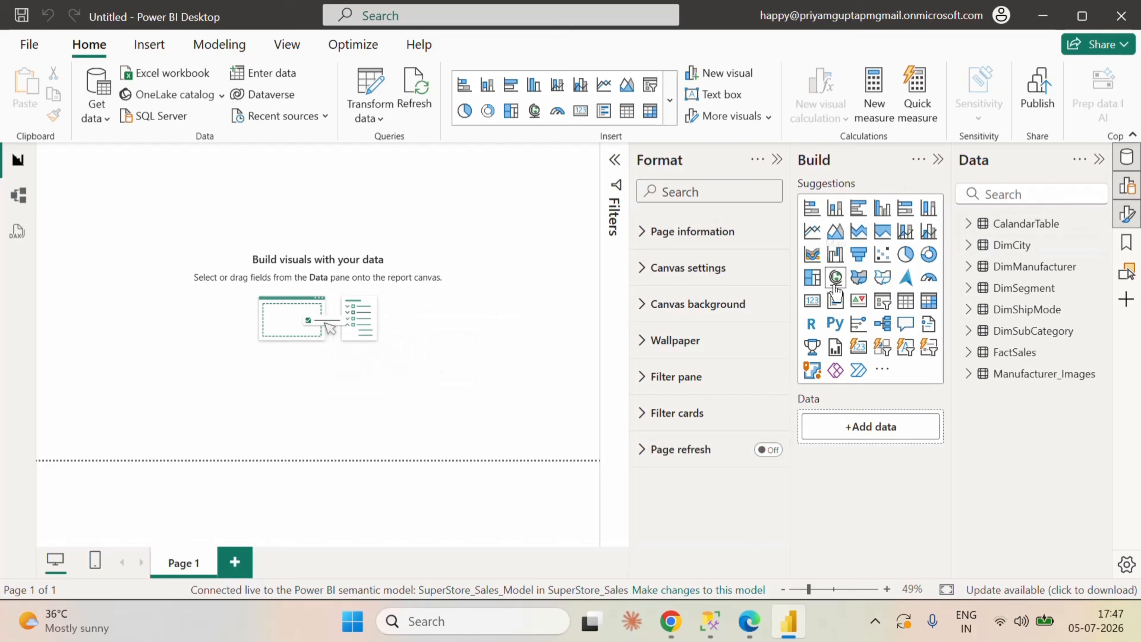
left_click(644, 275)
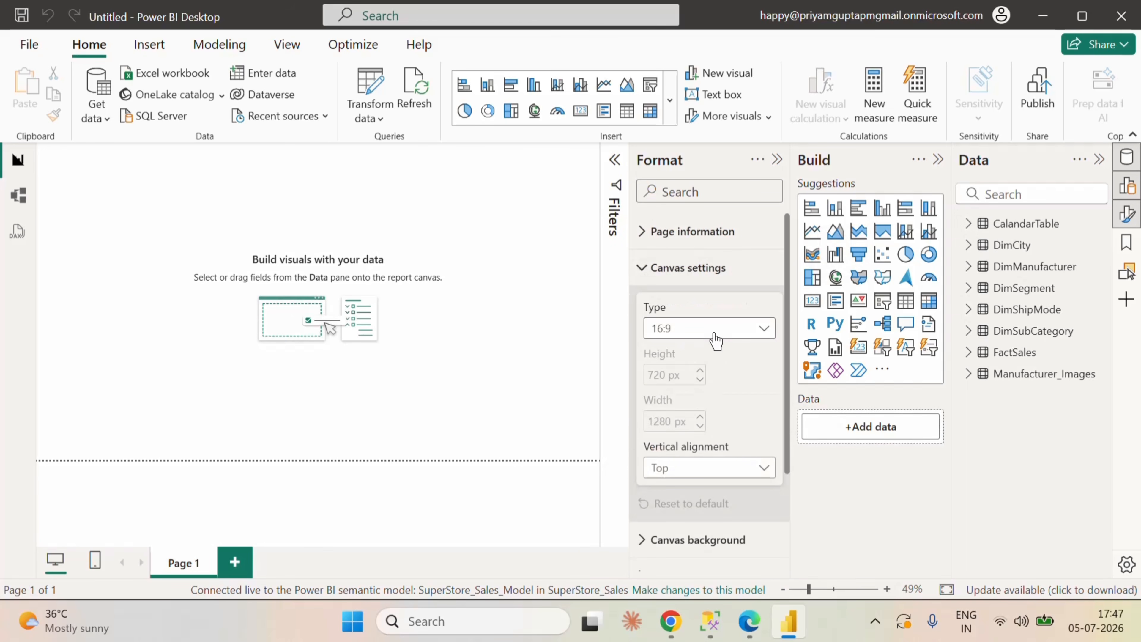
left_click(715, 341)
left_click(689, 438)
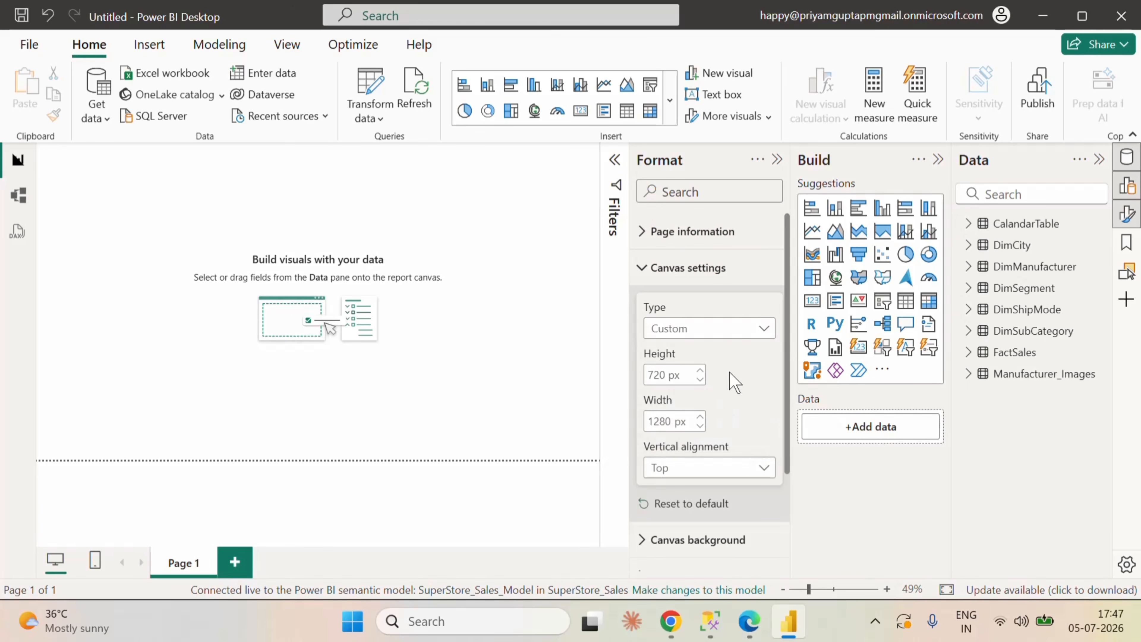
type("900")
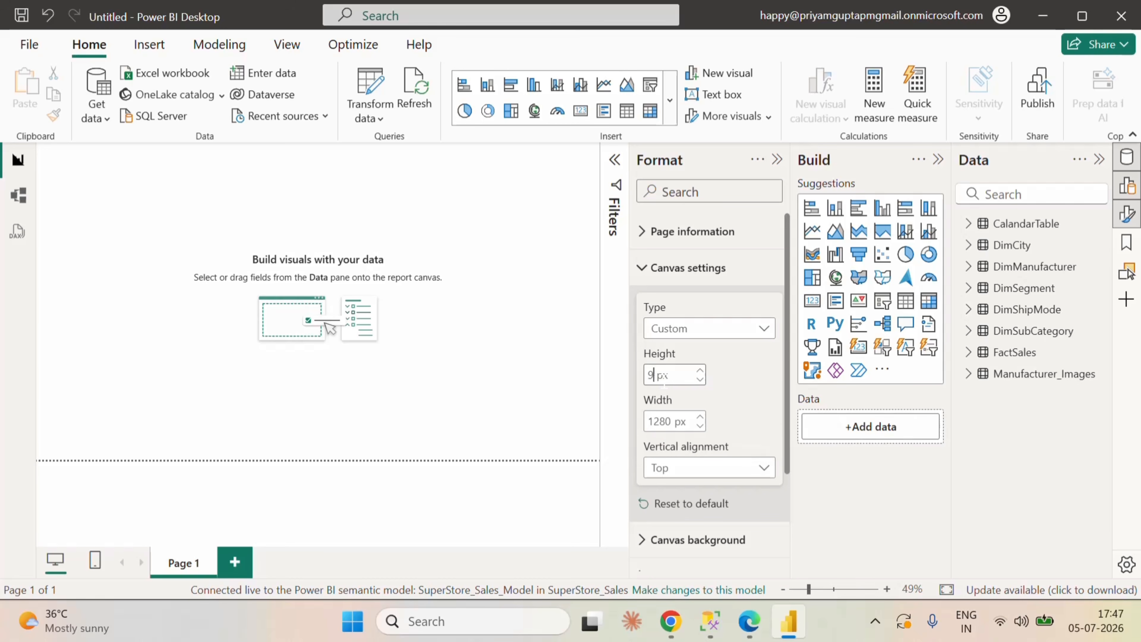
key("Return")
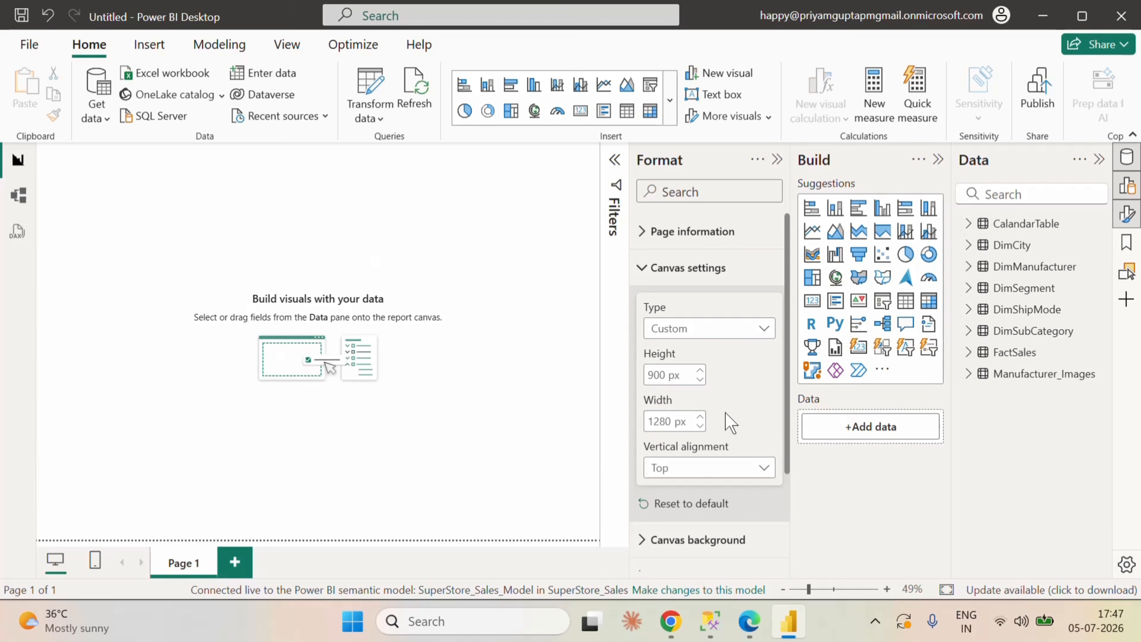
Step: Browse for a canvas background image in the Images & Icons folder inside the Sales folder on the Desktop
scroll(741, 407, "down", 3)
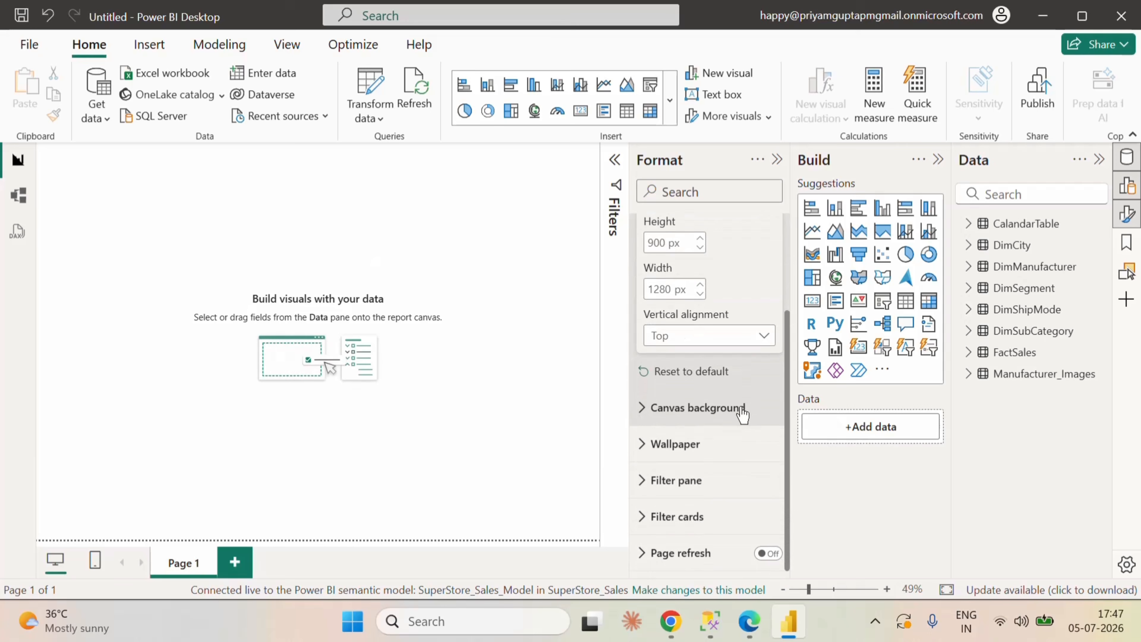
left_click(706, 407)
scroll(738, 456, "down", 4)
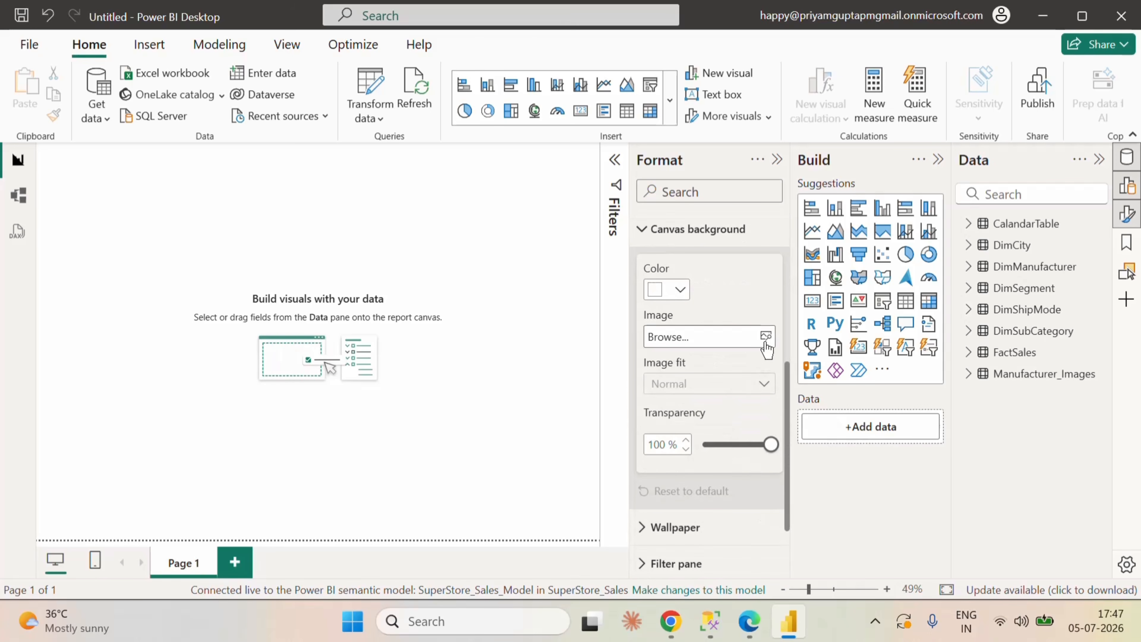
left_click(773, 336)
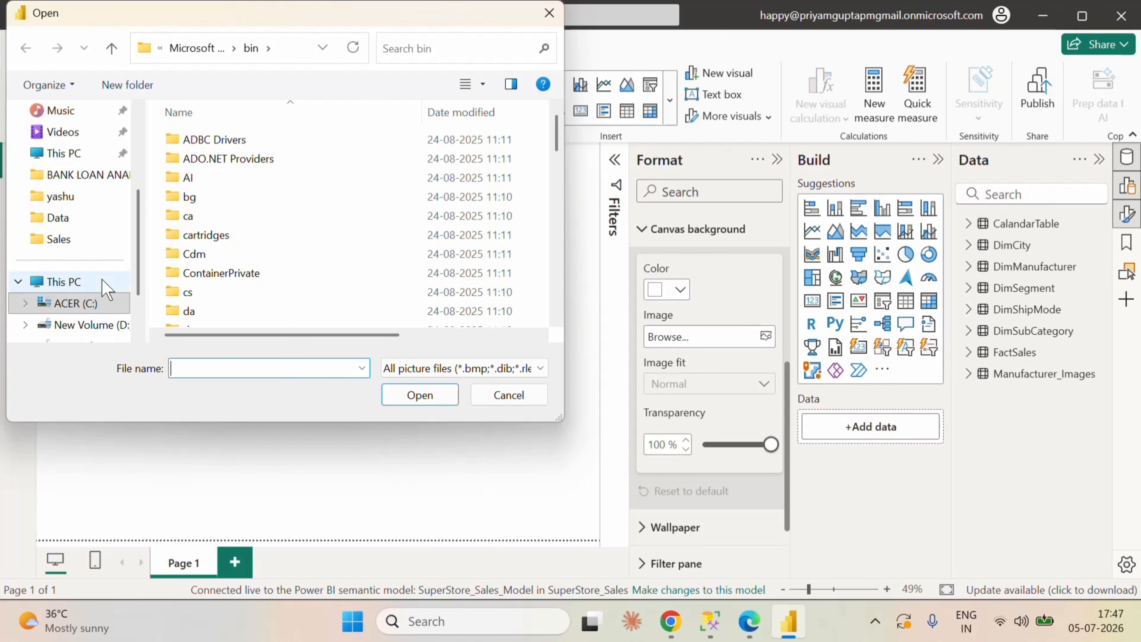
scroll(100, 251, "up", 2)
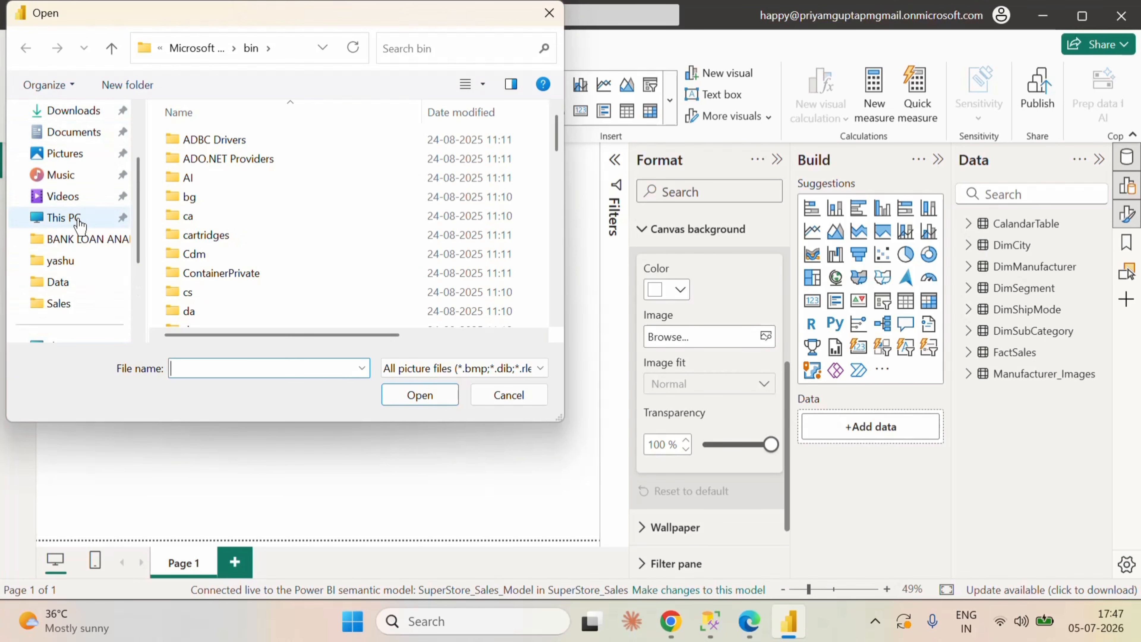
scroll(88, 220, "up", 2)
left_click(67, 180)
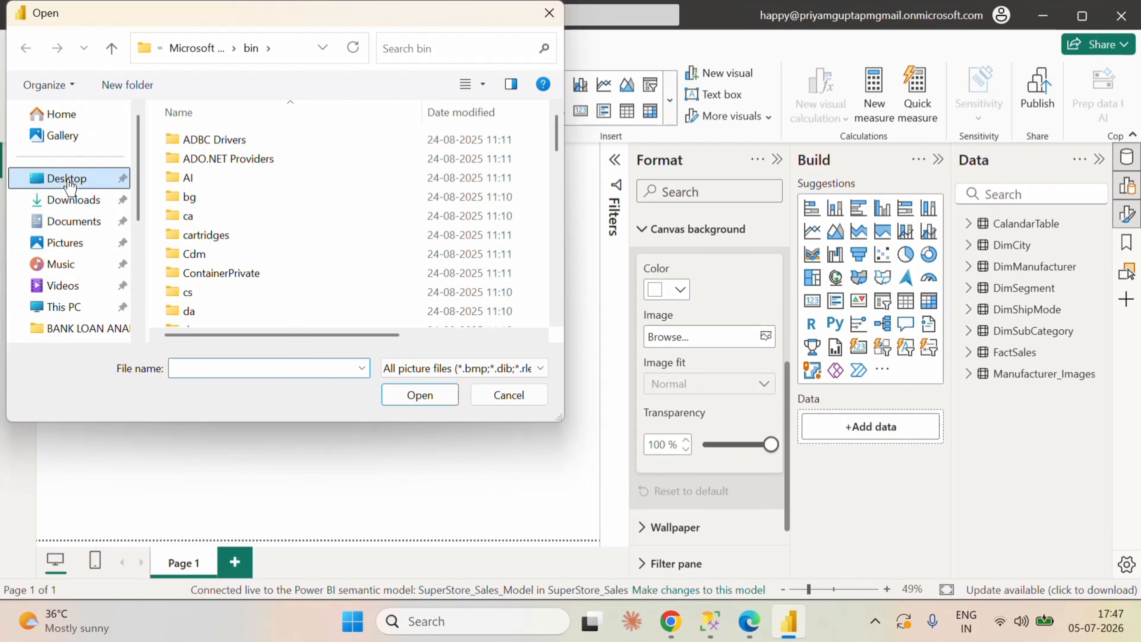
double_click(194, 166)
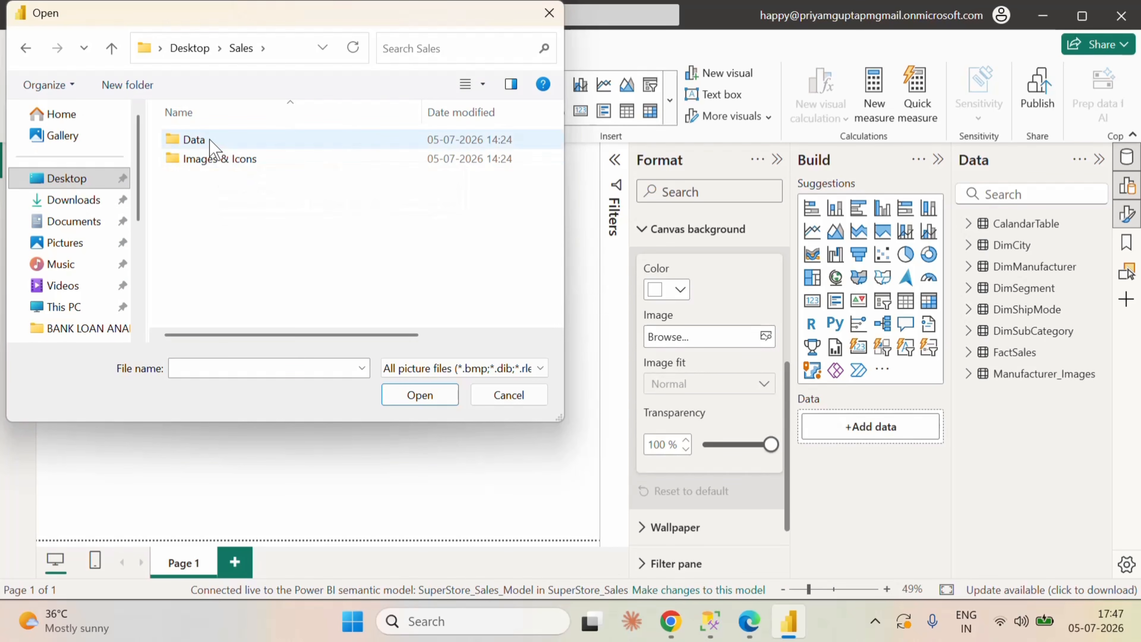
left_click(214, 162)
double_click(215, 163)
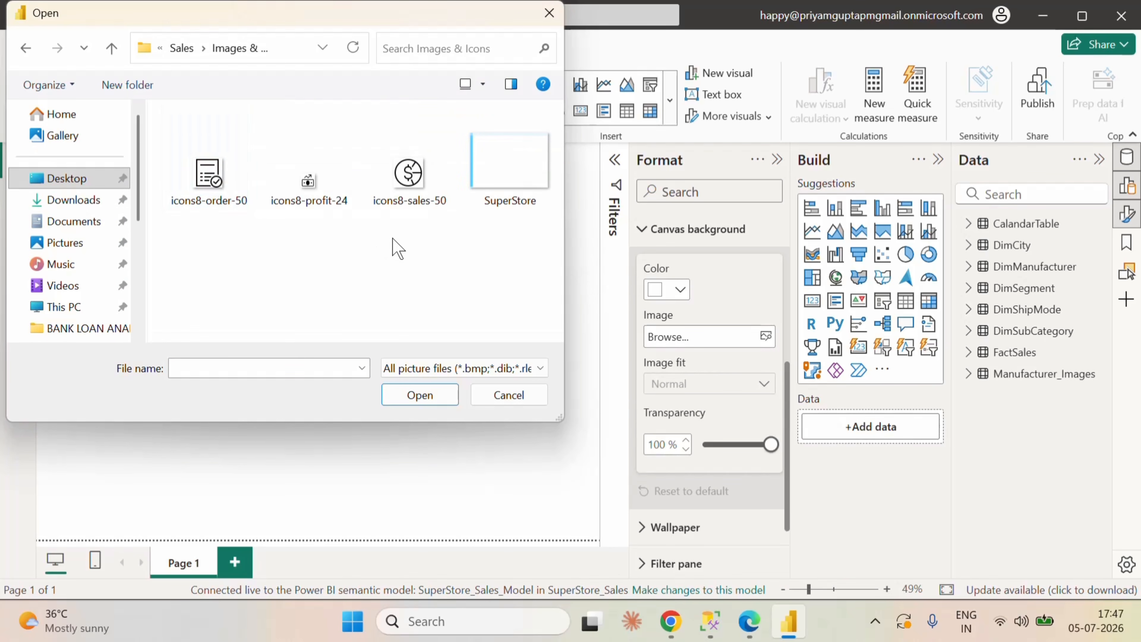
Step: Use the SuperStore image as the canvas background and set its transparency to 0%
left_click(502, 191)
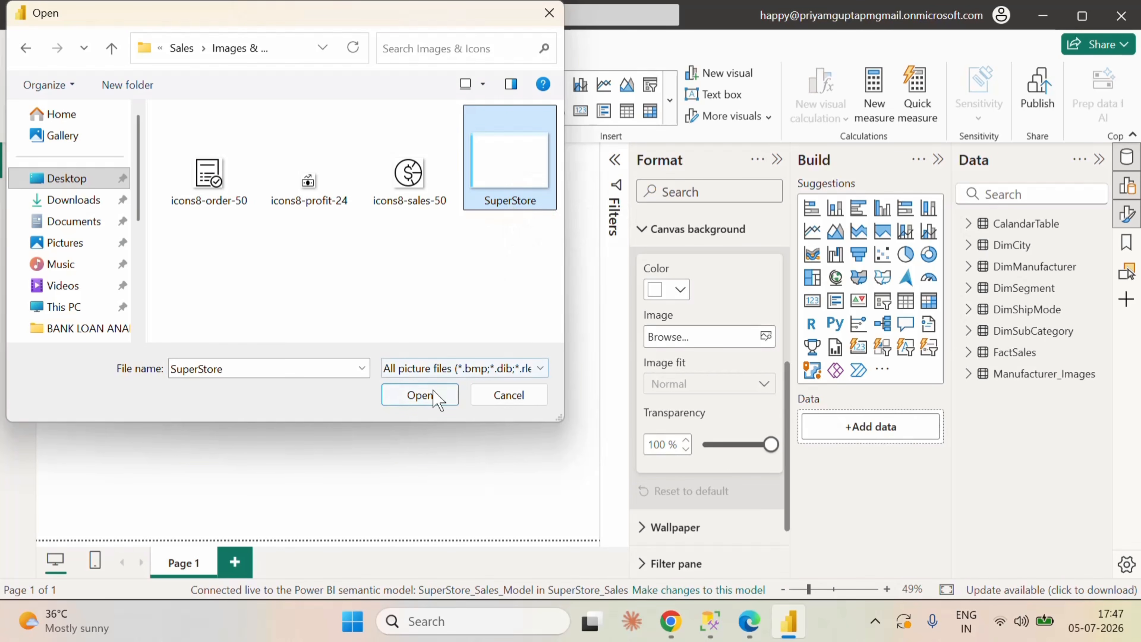
left_click(420, 395)
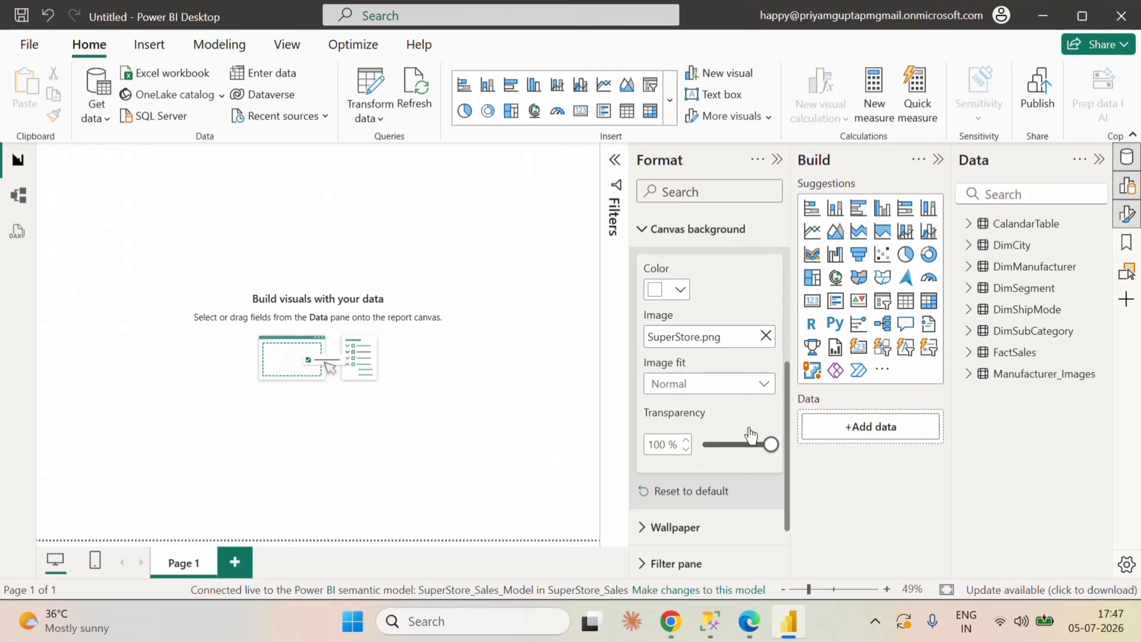
left_click_drag(771, 444, 705, 444)
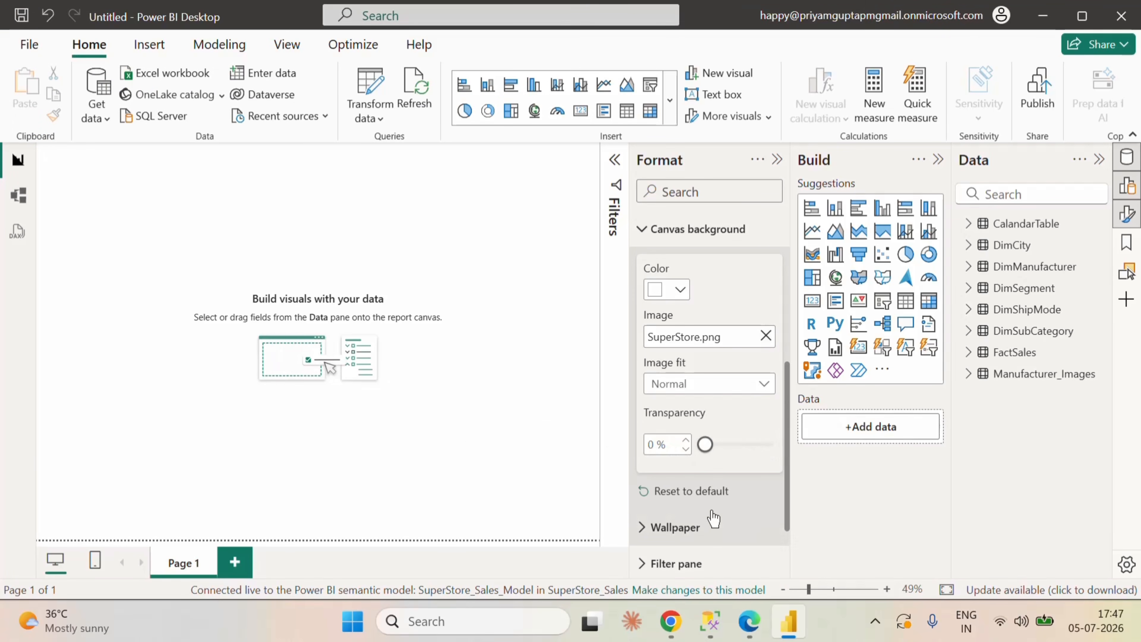
left_click(774, 161)
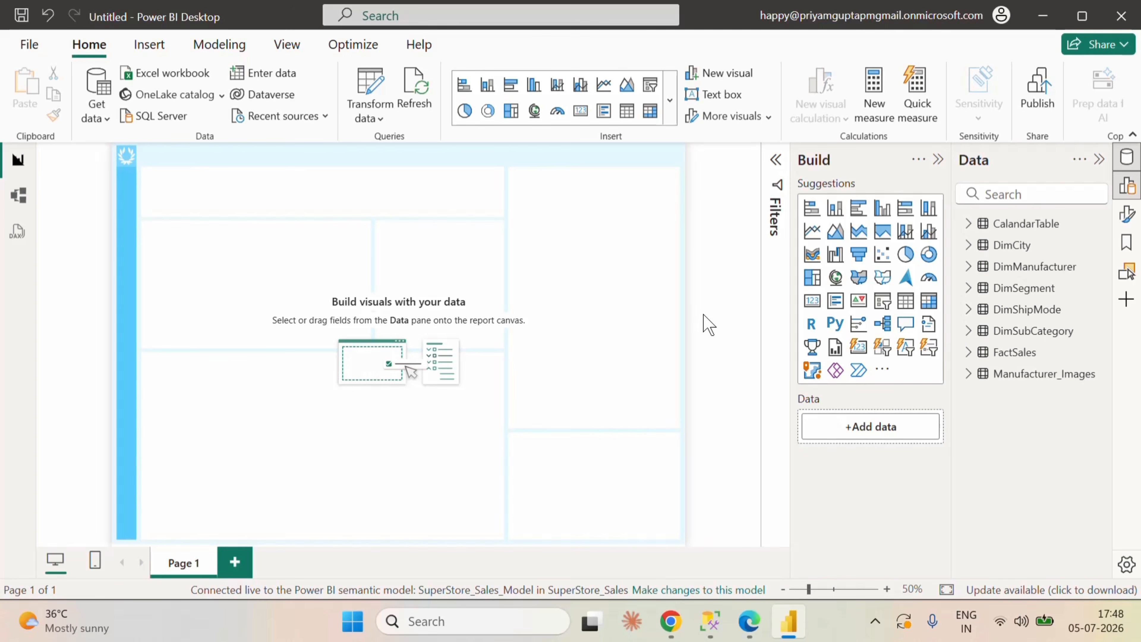
Step: Add a slicer to the page and fill it with the Year field from CalandarTable
left_click(669, 112)
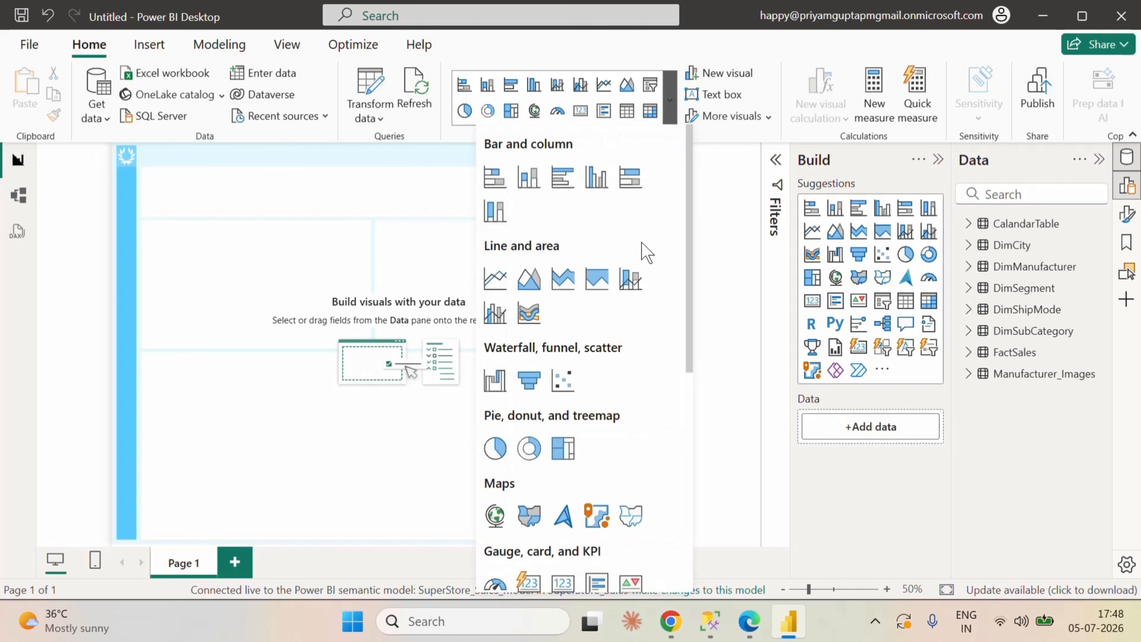
scroll(640, 459, "down", 5)
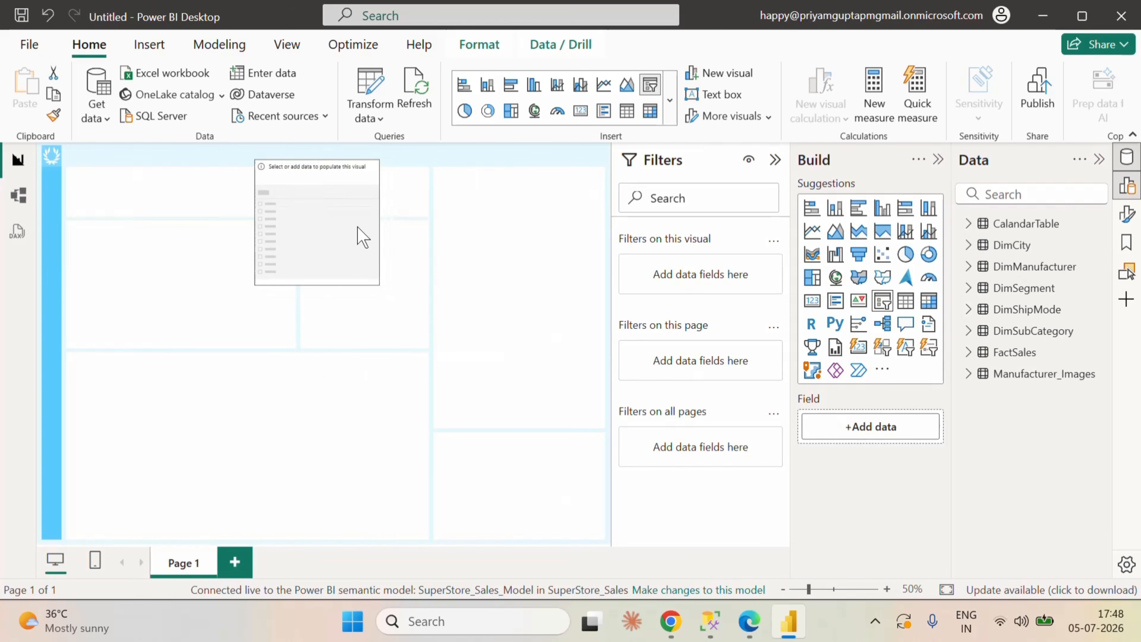
left_click(968, 224)
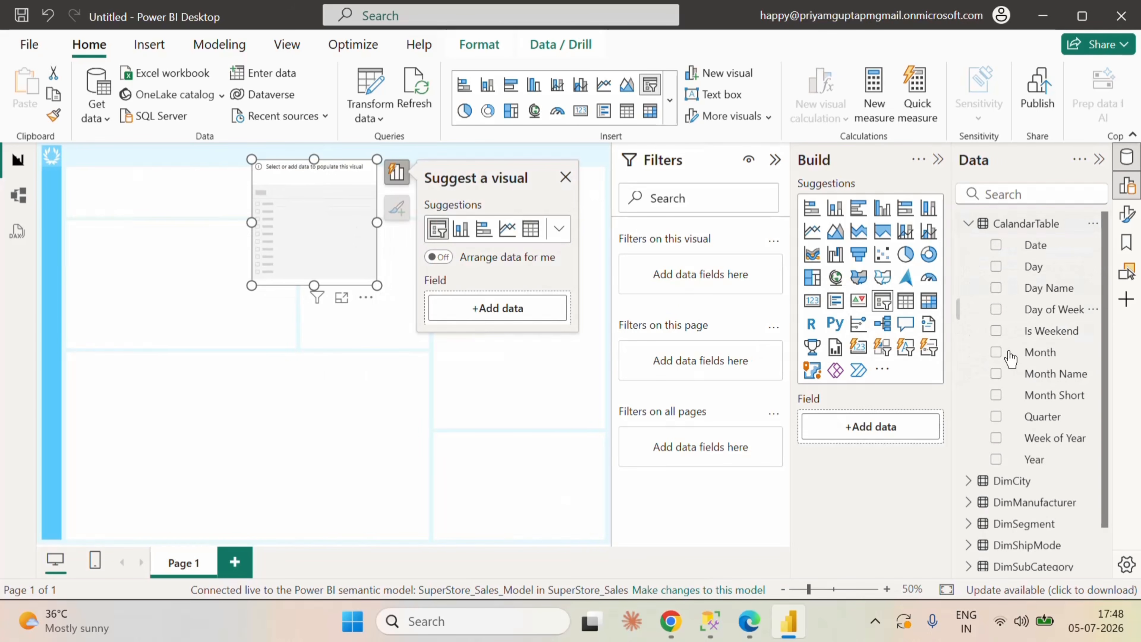
left_click(995, 460)
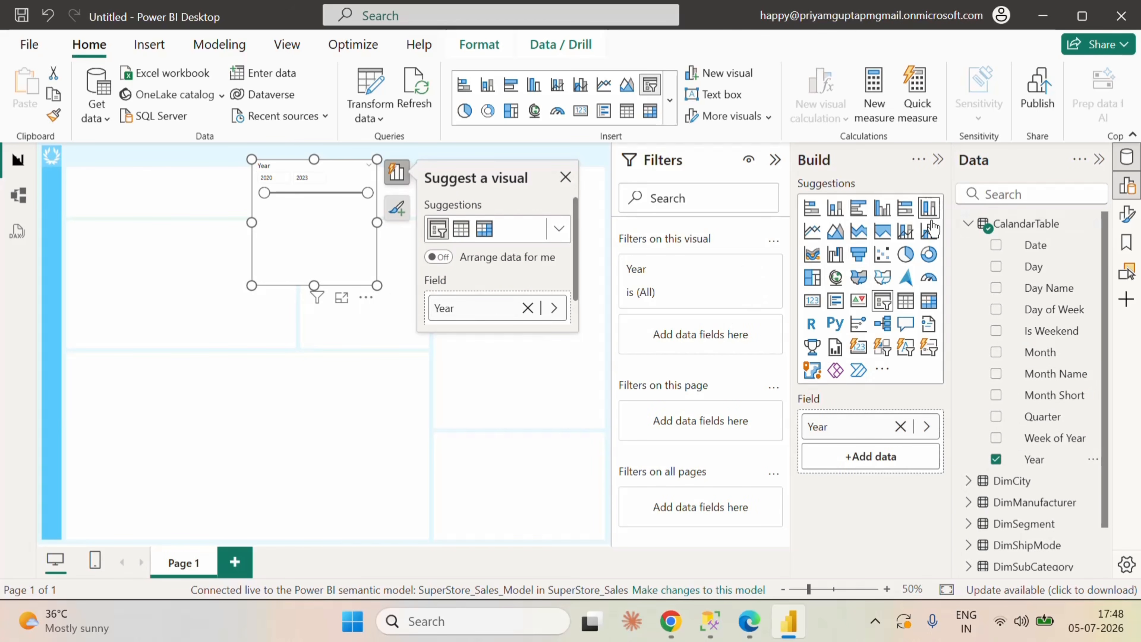
left_click(775, 160)
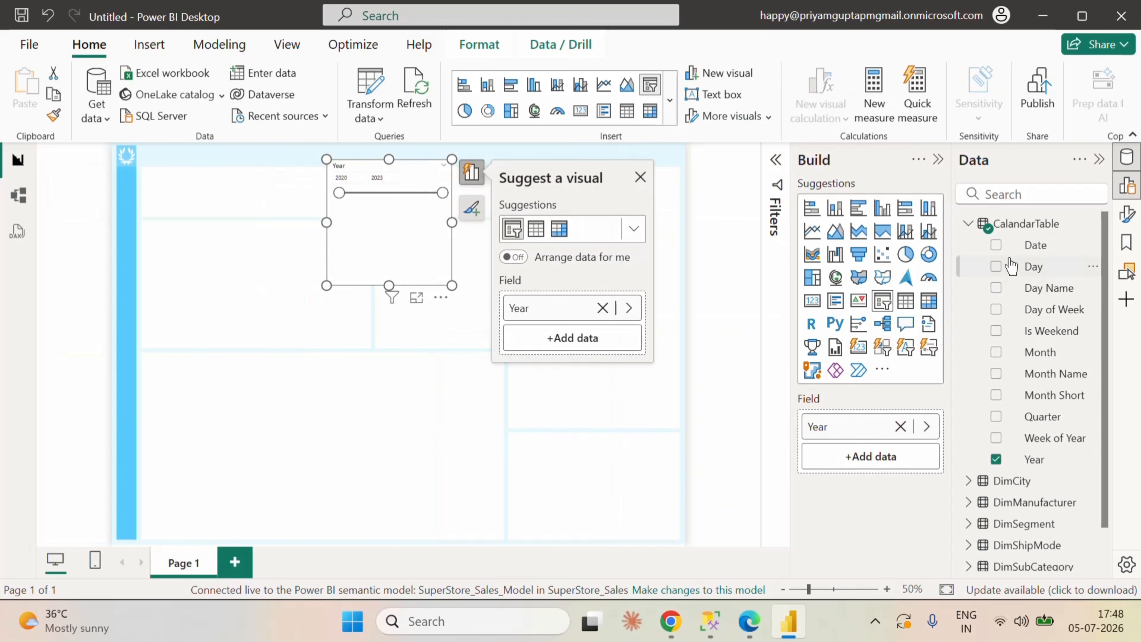
Step: Change the Year slicer's style to Tile
left_click(1127, 213)
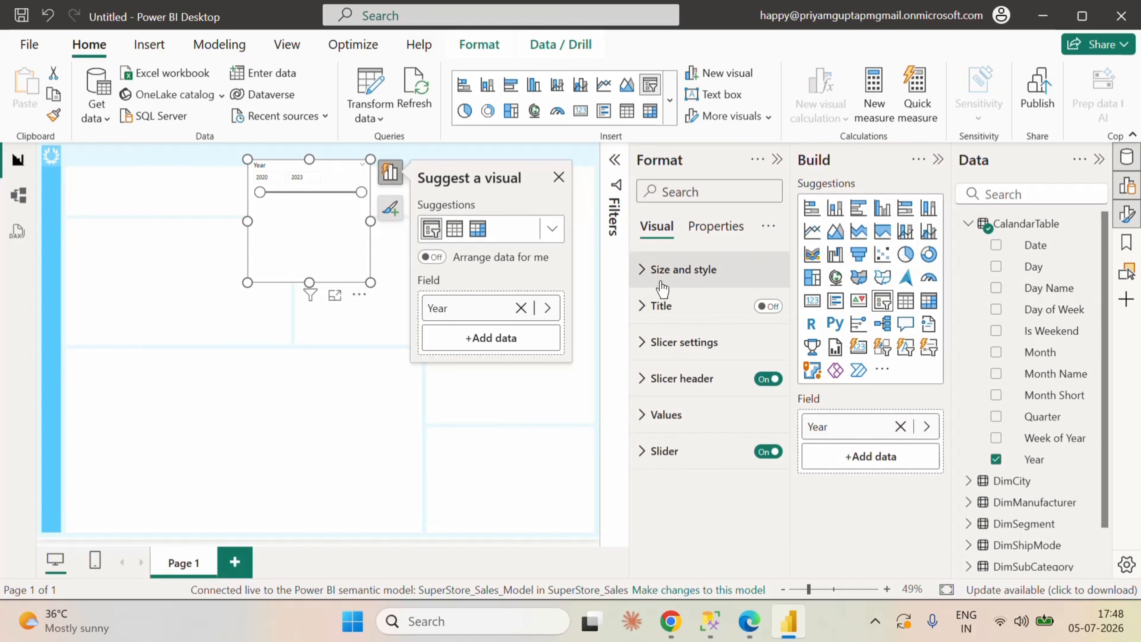
left_click(642, 271)
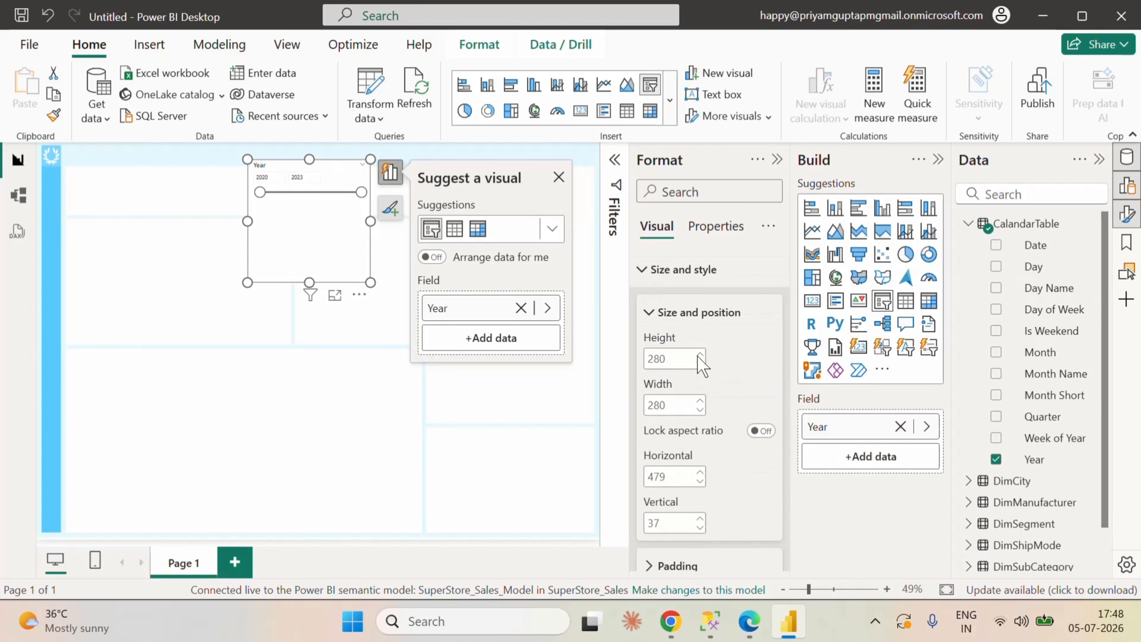
left_click(642, 272)
left_click(642, 339)
scroll(743, 425, "down", 1)
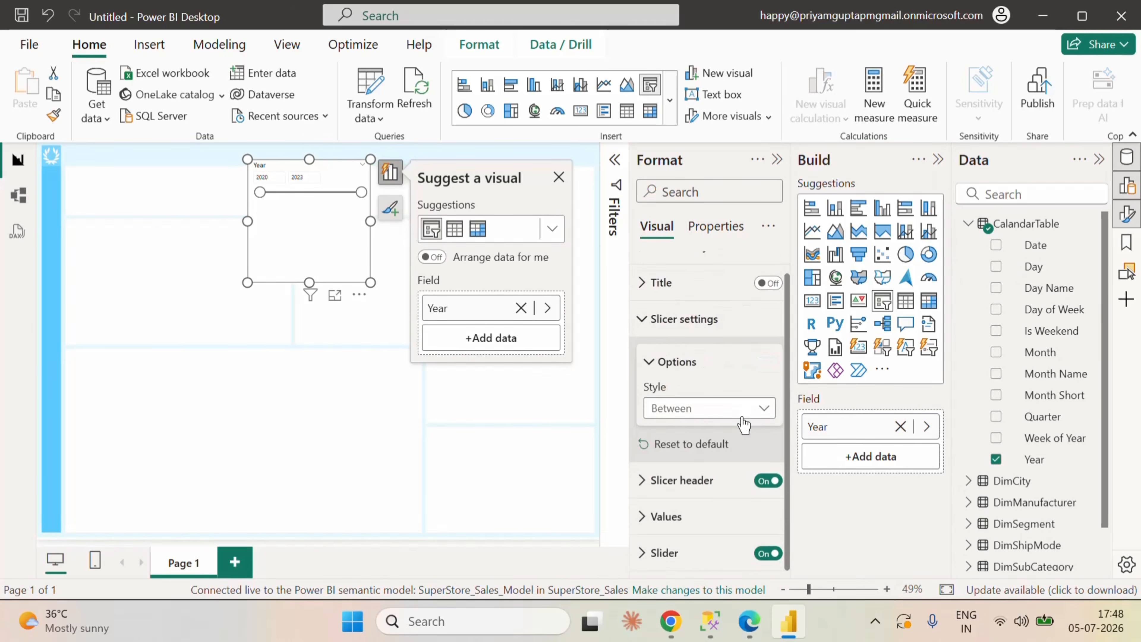
left_click(729, 409)
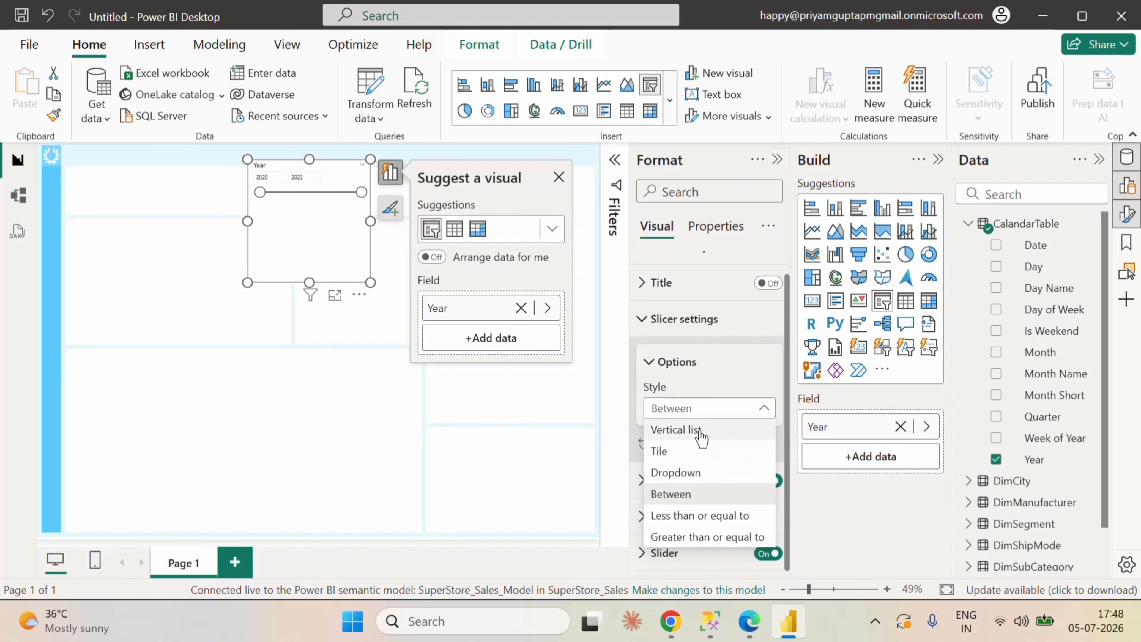
left_click(697, 452)
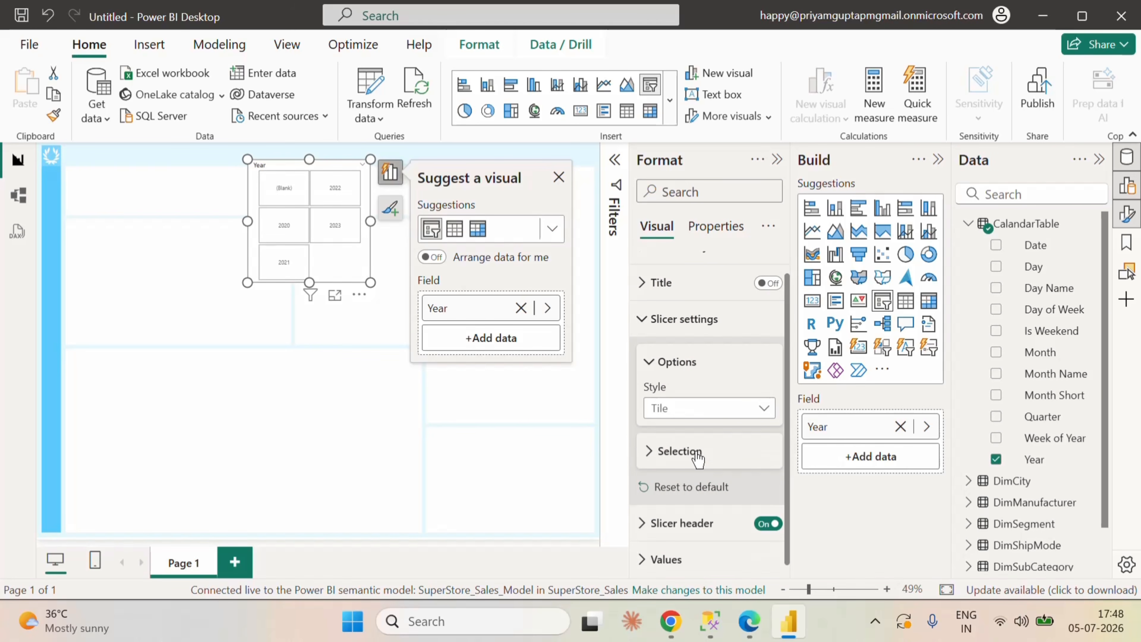
left_click(642, 318)
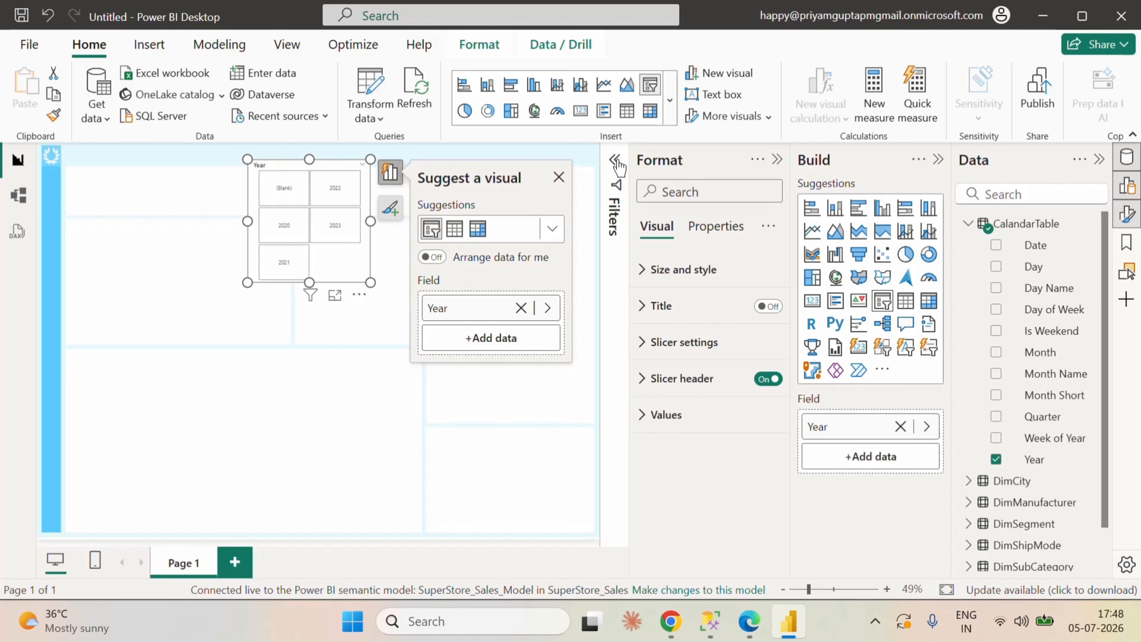
Step: Exclude the (Blank) value from the Year slicer using basic filtering with all other years selected
left_click(615, 160)
left_click(577, 280)
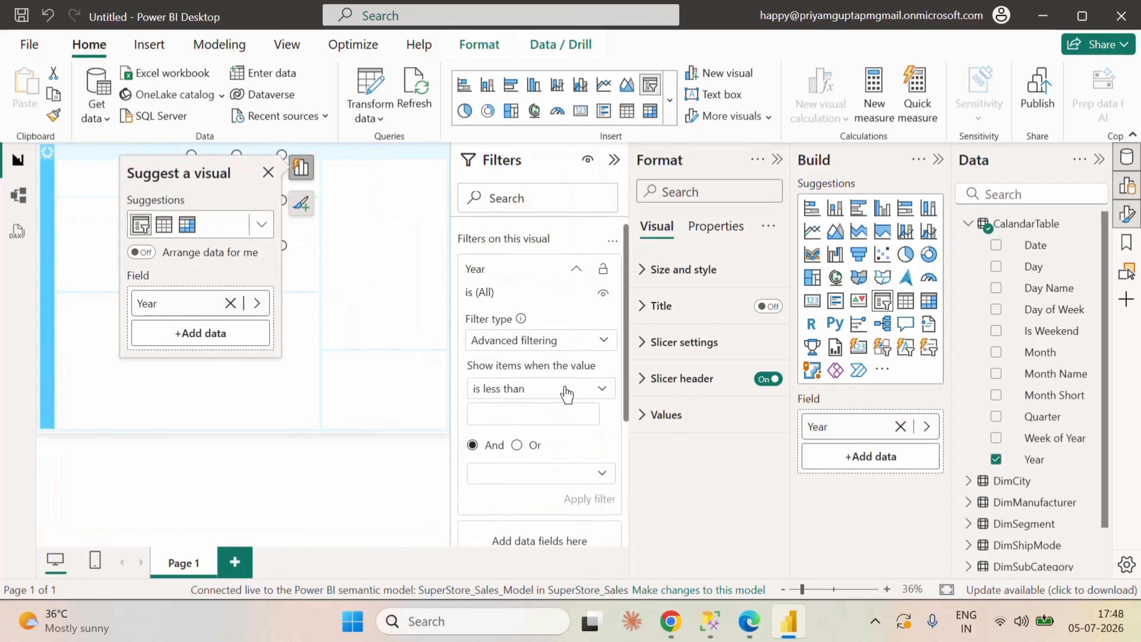
left_click(545, 342)
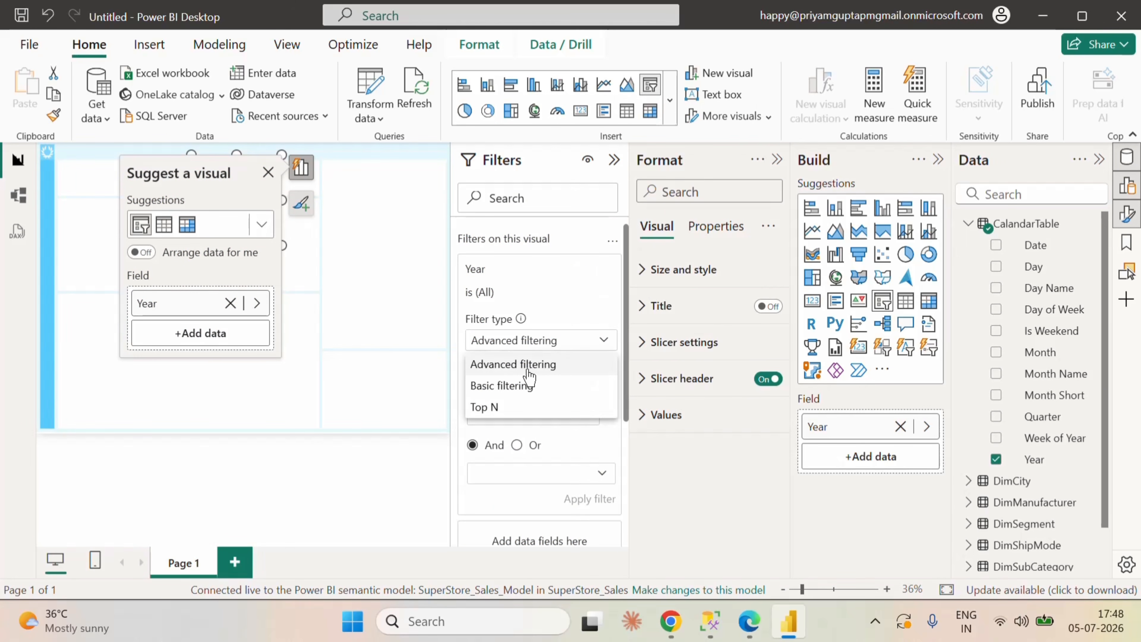
left_click(514, 386)
left_click(478, 362)
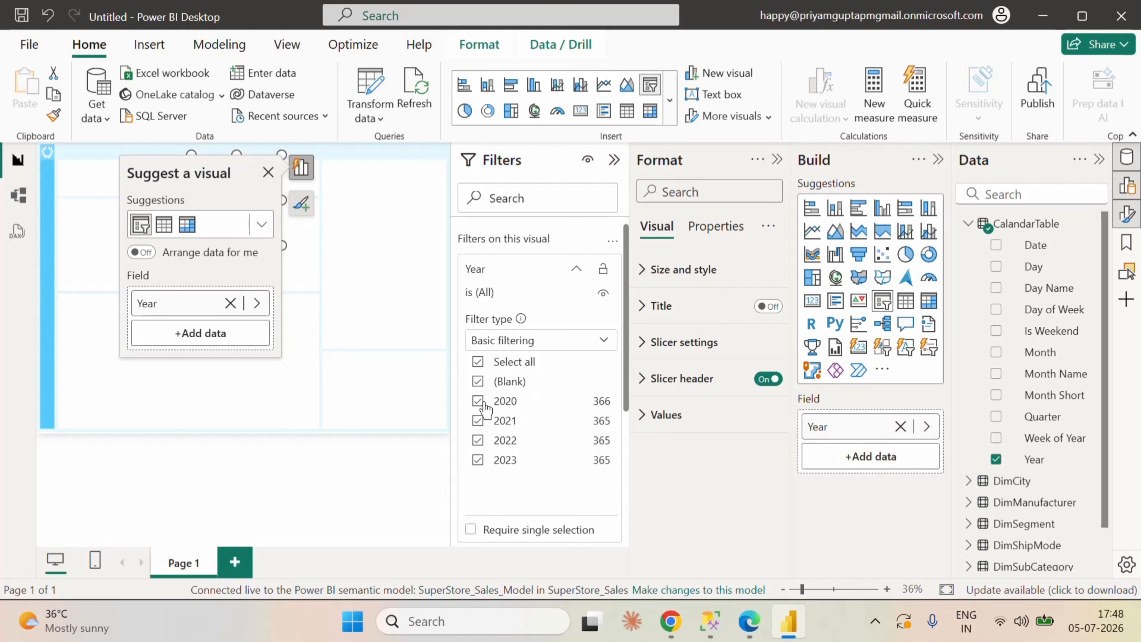
left_click(477, 381)
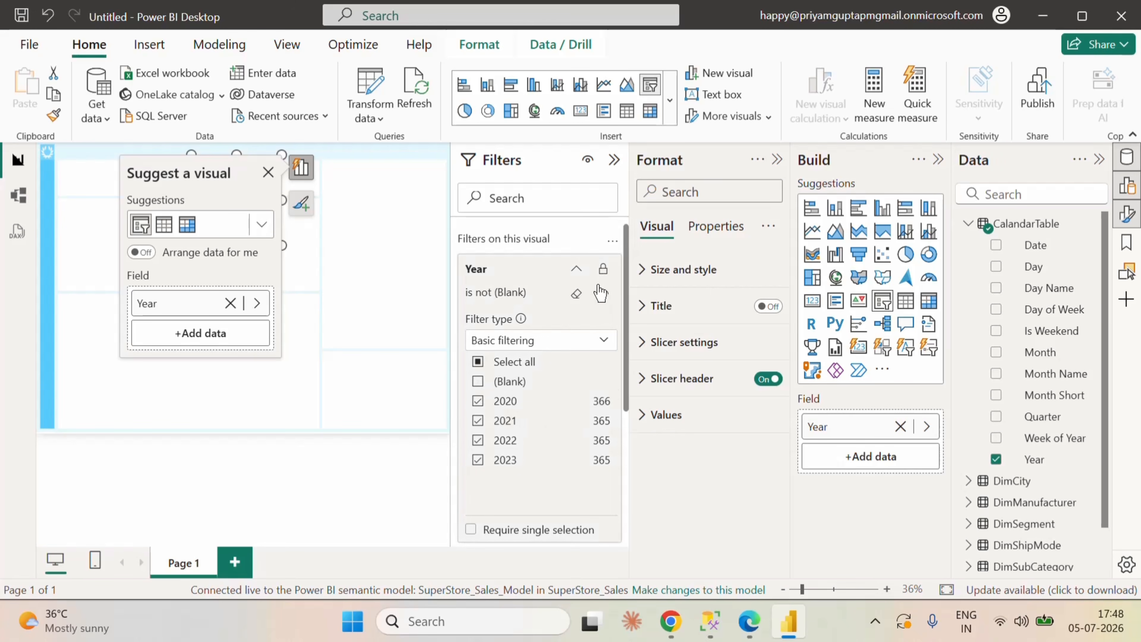
left_click(576, 268)
left_click(615, 159)
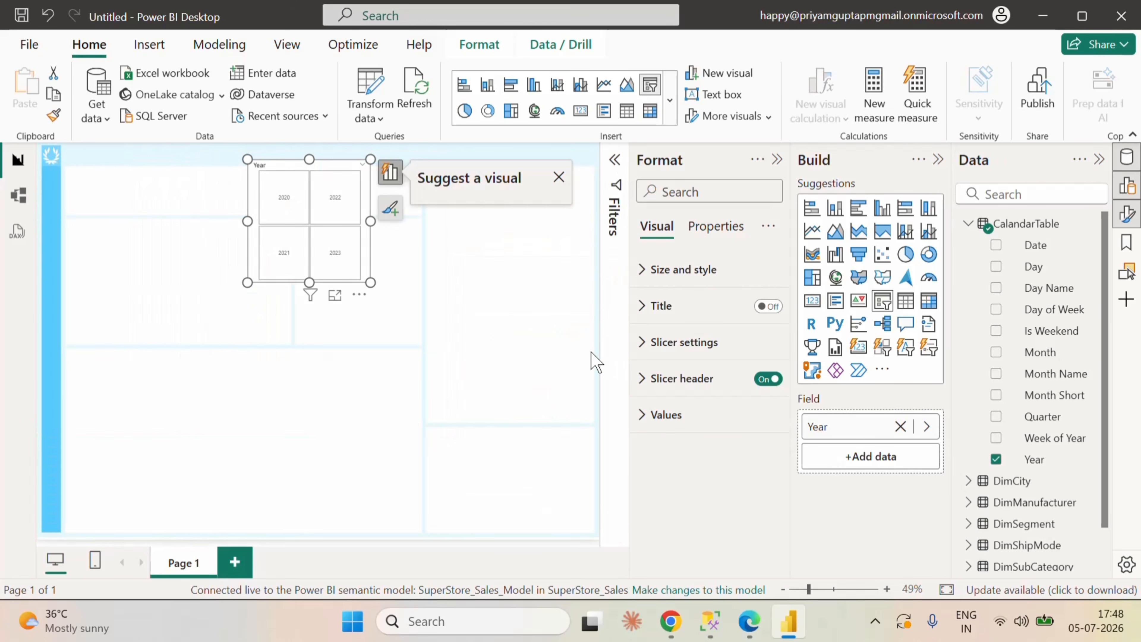
Step: Convert the Year slicer to a button slicer and enlarge it so that all four year buttons fit
left_click_drag(371, 221, 471, 238)
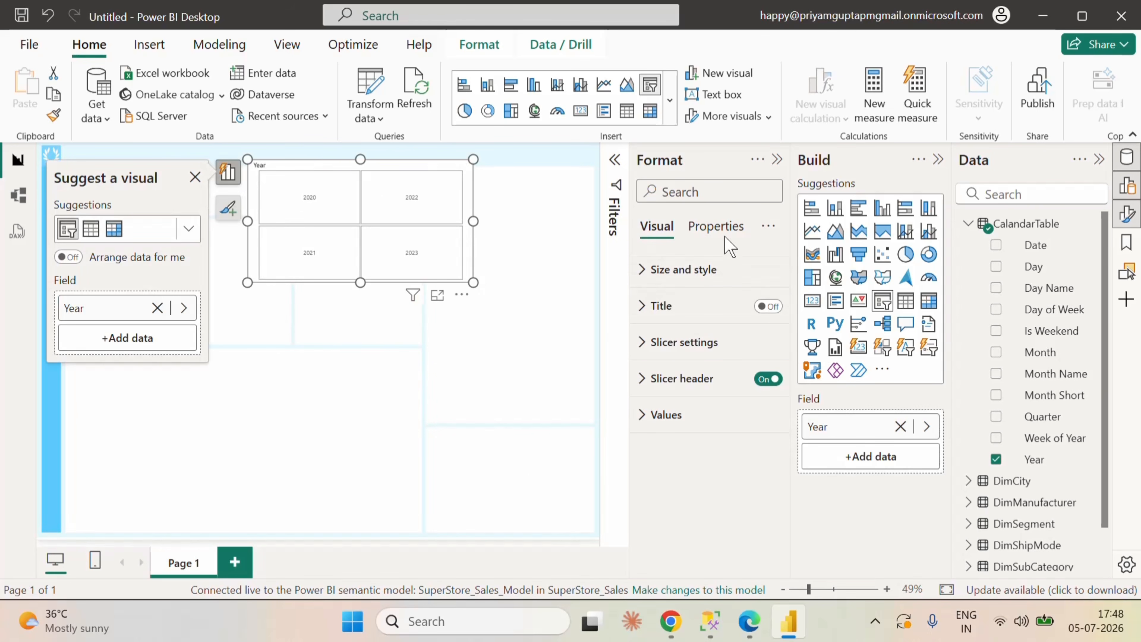
left_click(644, 279)
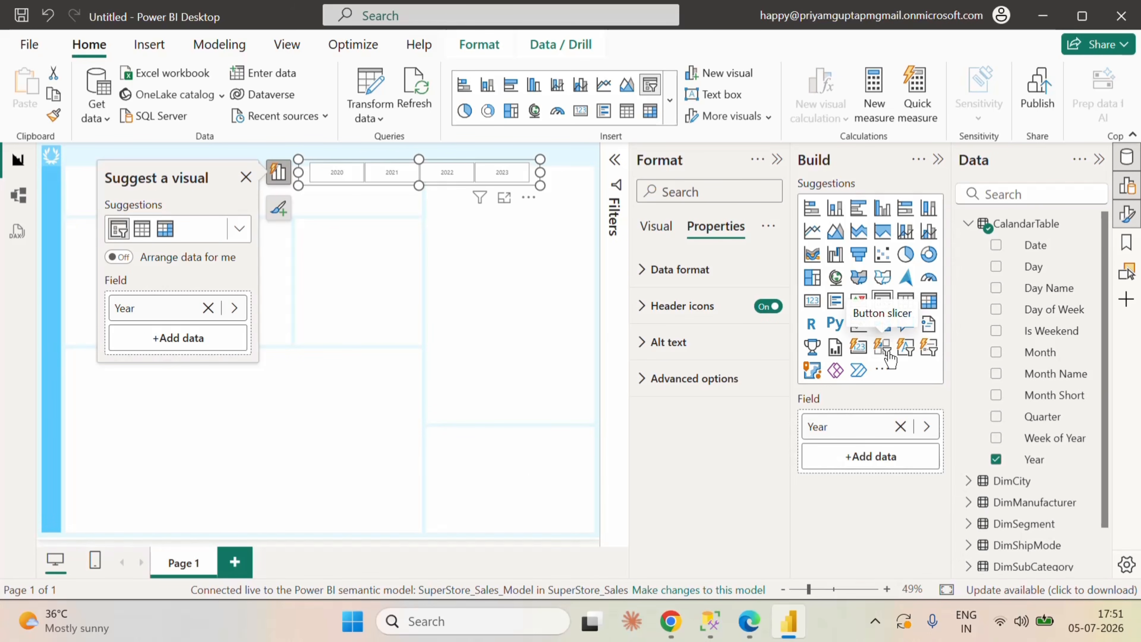
left_click(883, 349)
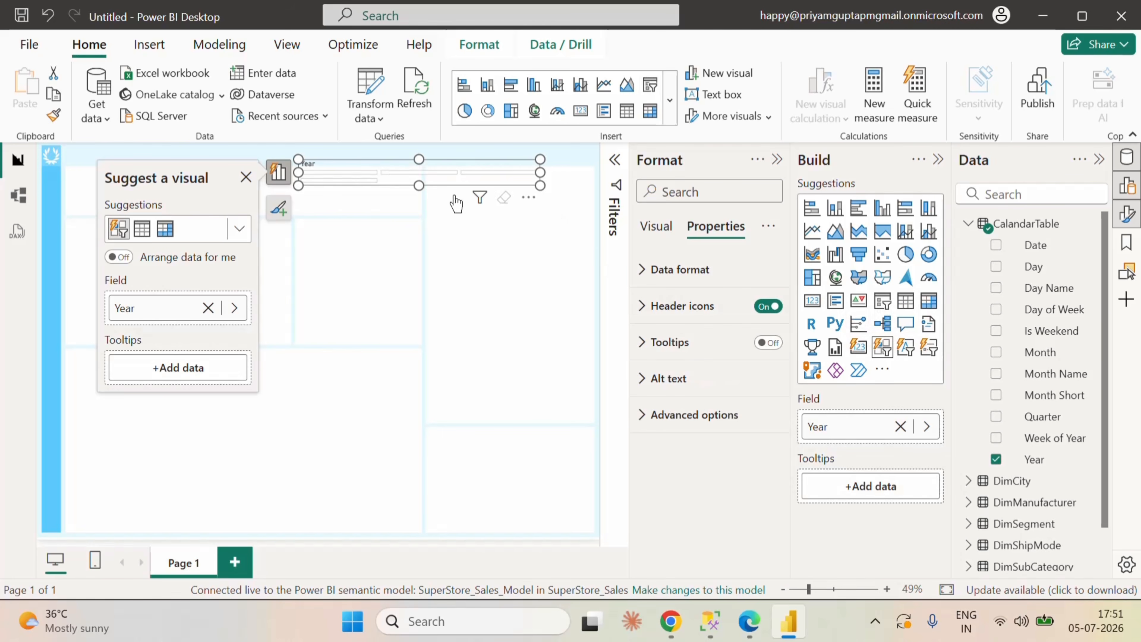
left_click(421, 217)
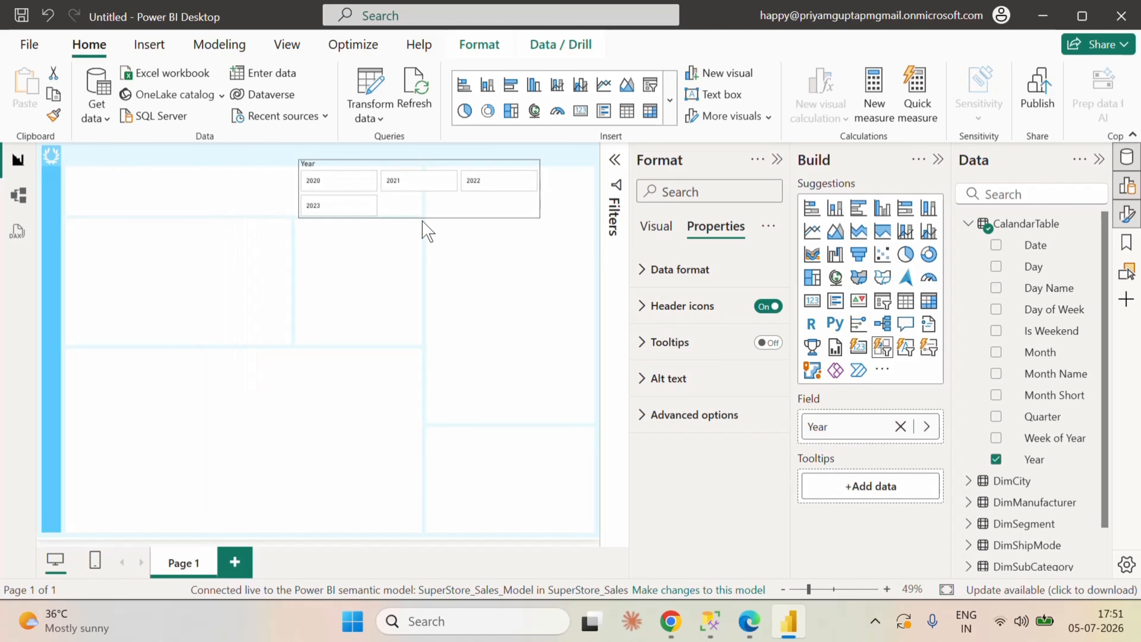
left_click(422, 221)
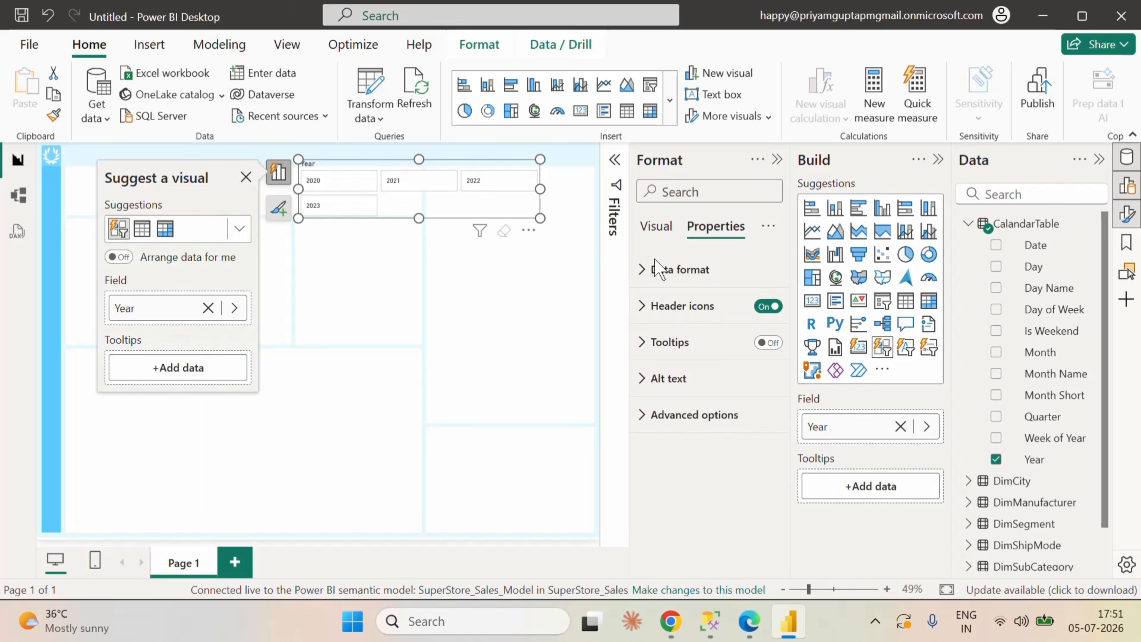
Step: Turn off the title of the Year button slicer
left_click(656, 227)
scroll(701, 382, "down", 3)
scroll(705, 390, "down", 8)
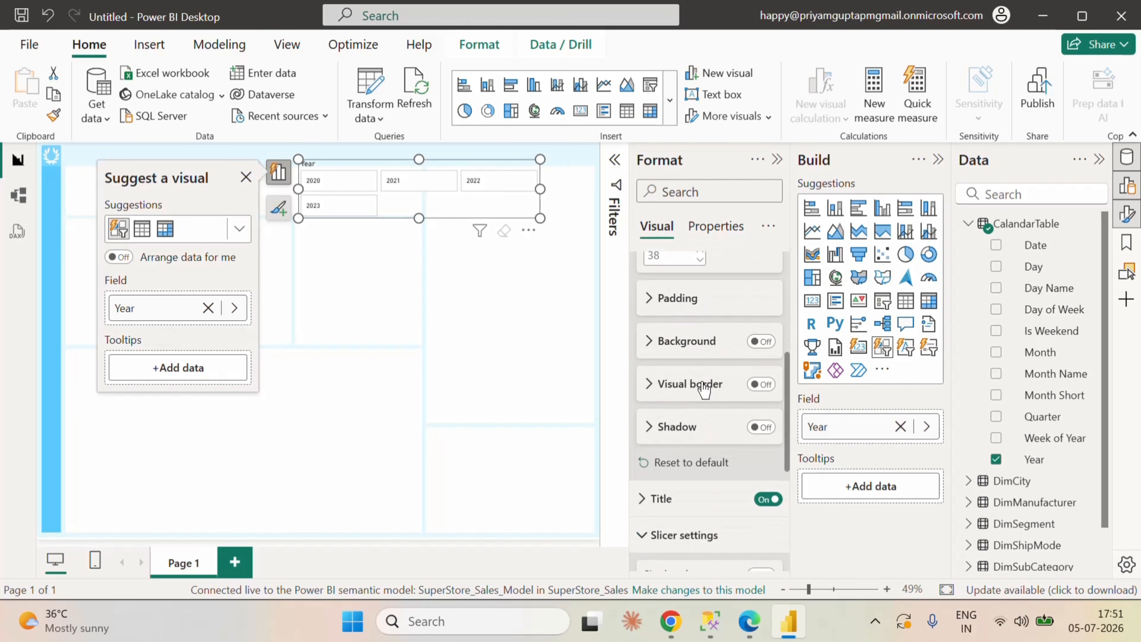
scroll(719, 431, "up", 5)
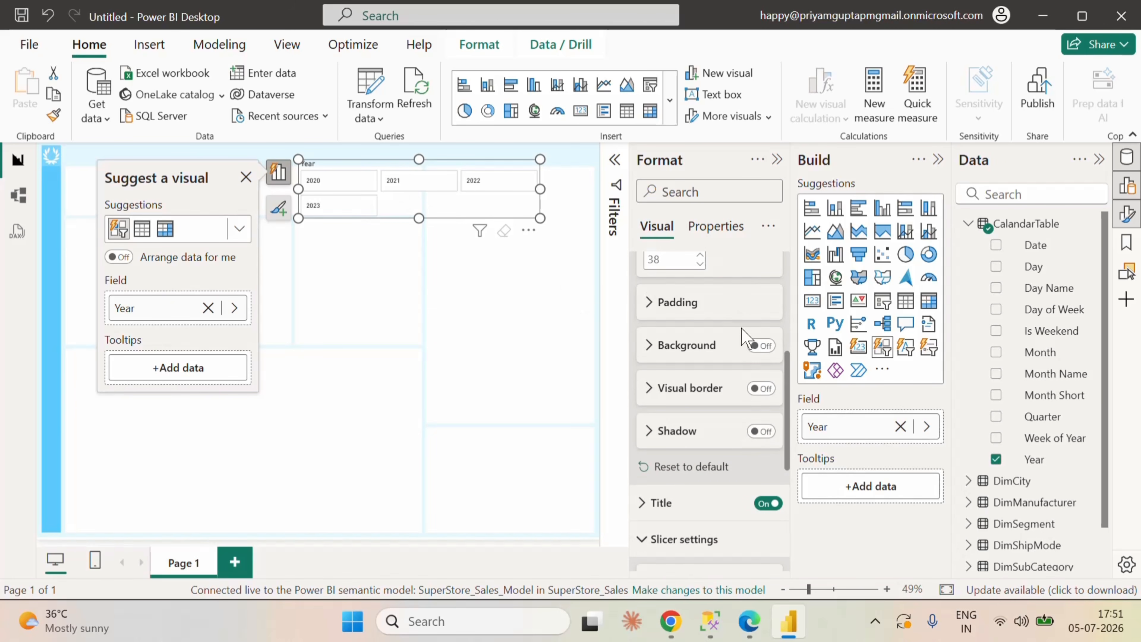
scroll(742, 350, "up", 4)
left_click(651, 270)
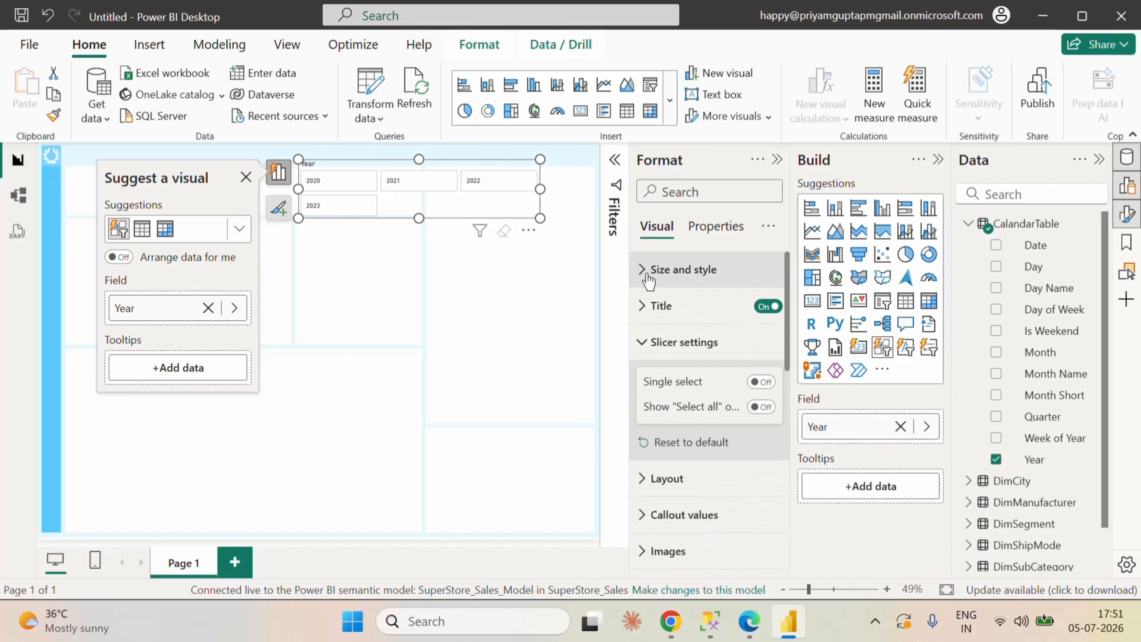
left_click(768, 306)
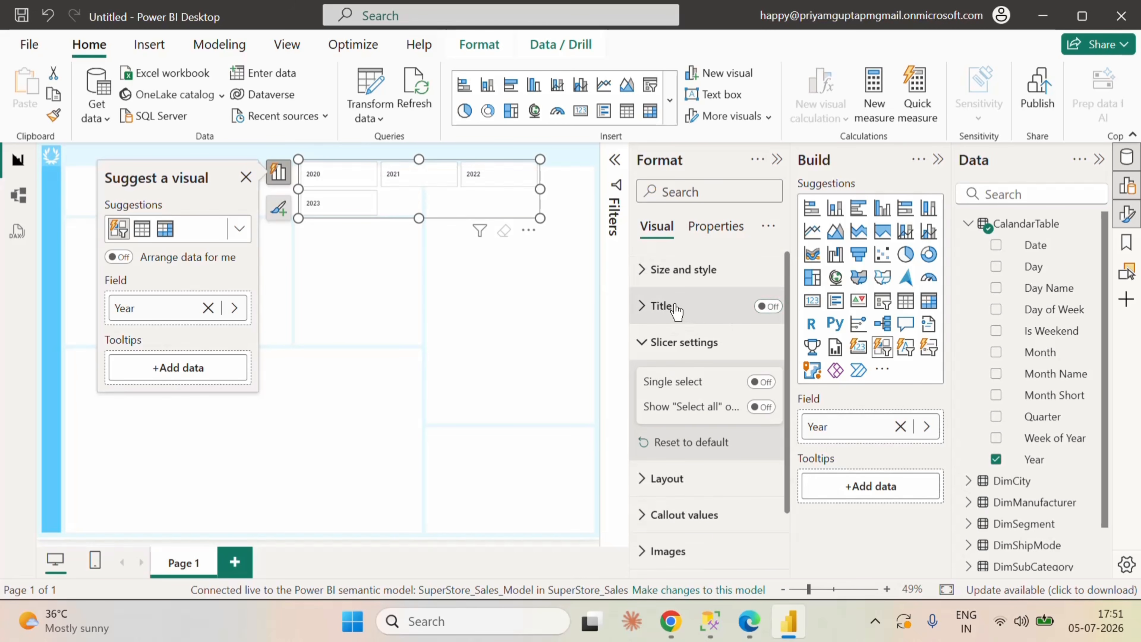
Step: Set the slicer's grid layout to a maximum of 1 row and 4 columns
left_click(649, 350)
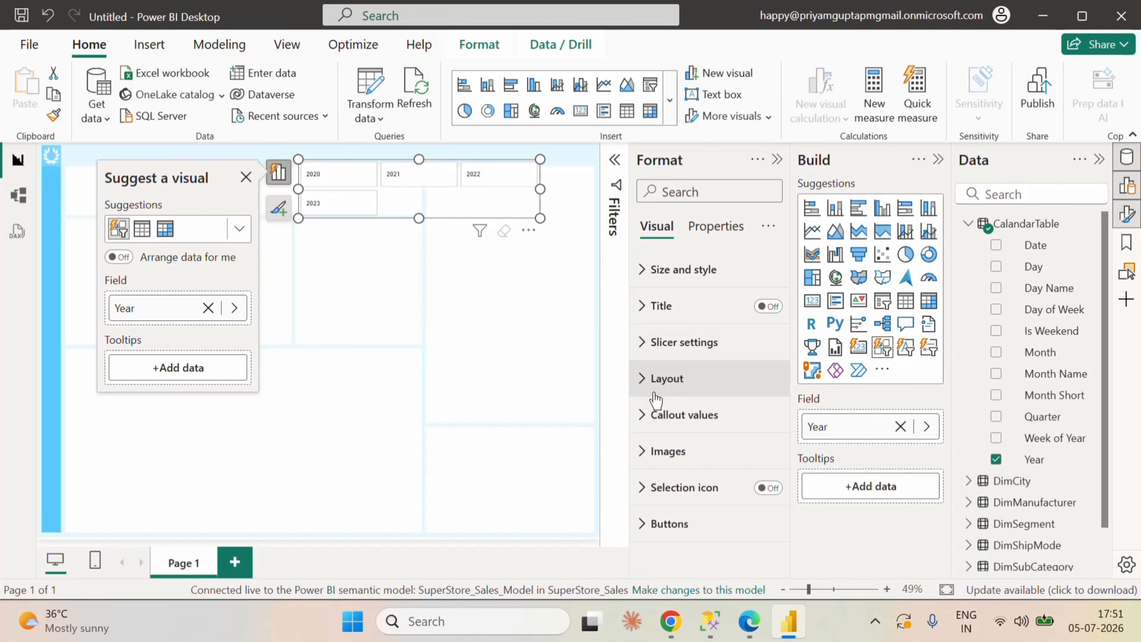
left_click(646, 378)
scroll(728, 432, "down", 2)
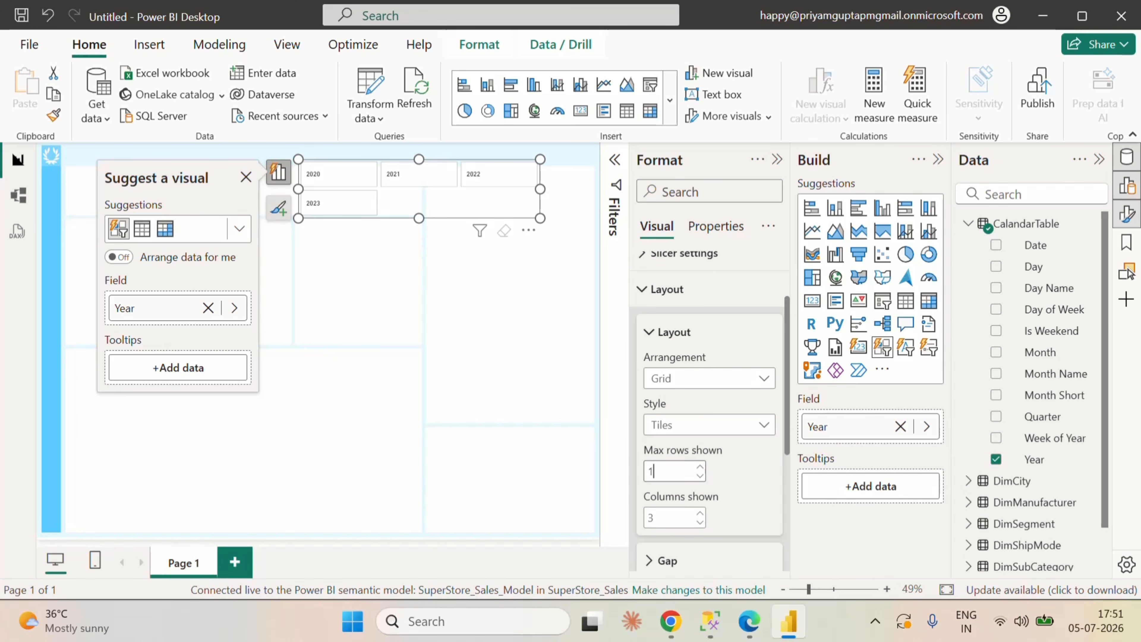
key("Tab")
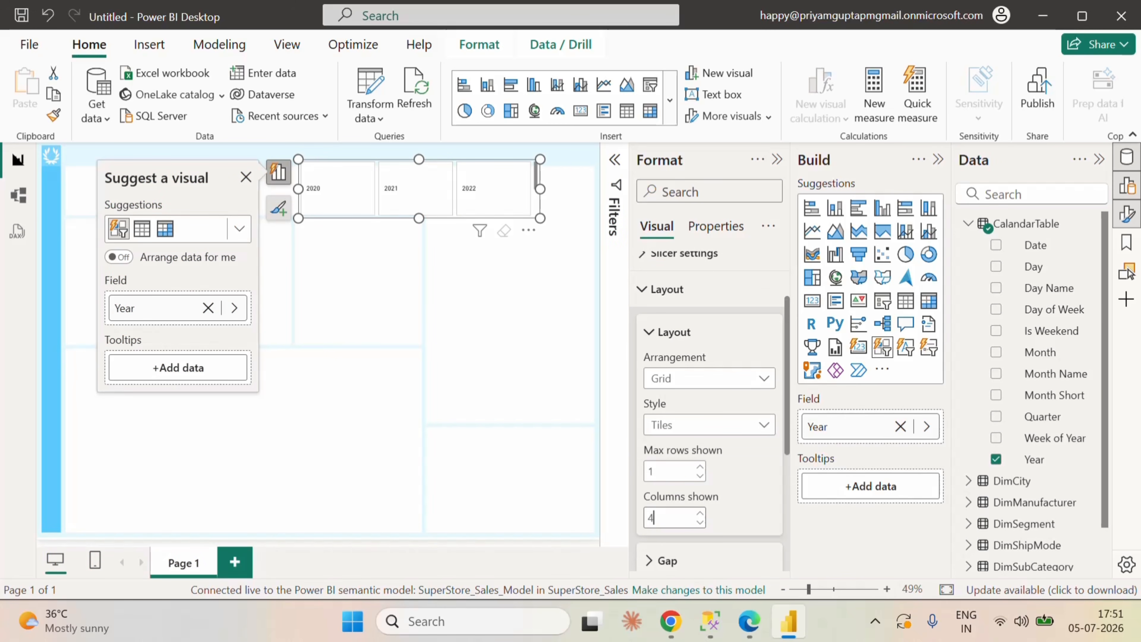
type("4")
key("Return")
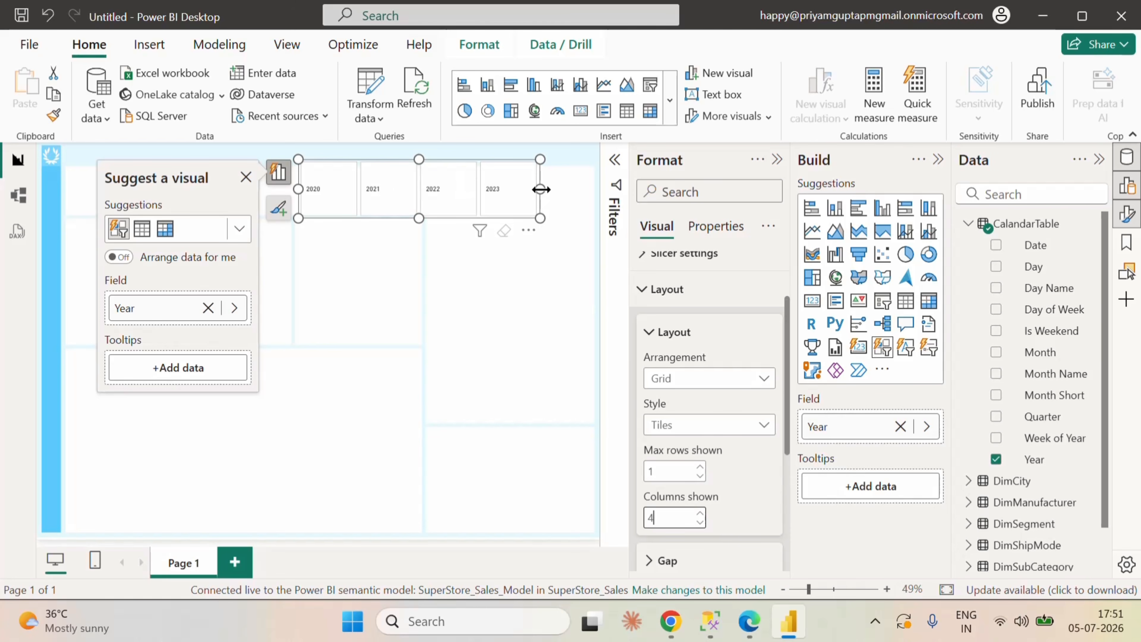
Step: Widen the Year slicer slightly and reduce its height to a slim single row of buttons
left_click_drag(540, 189, 566, 191)
left_click(433, 216)
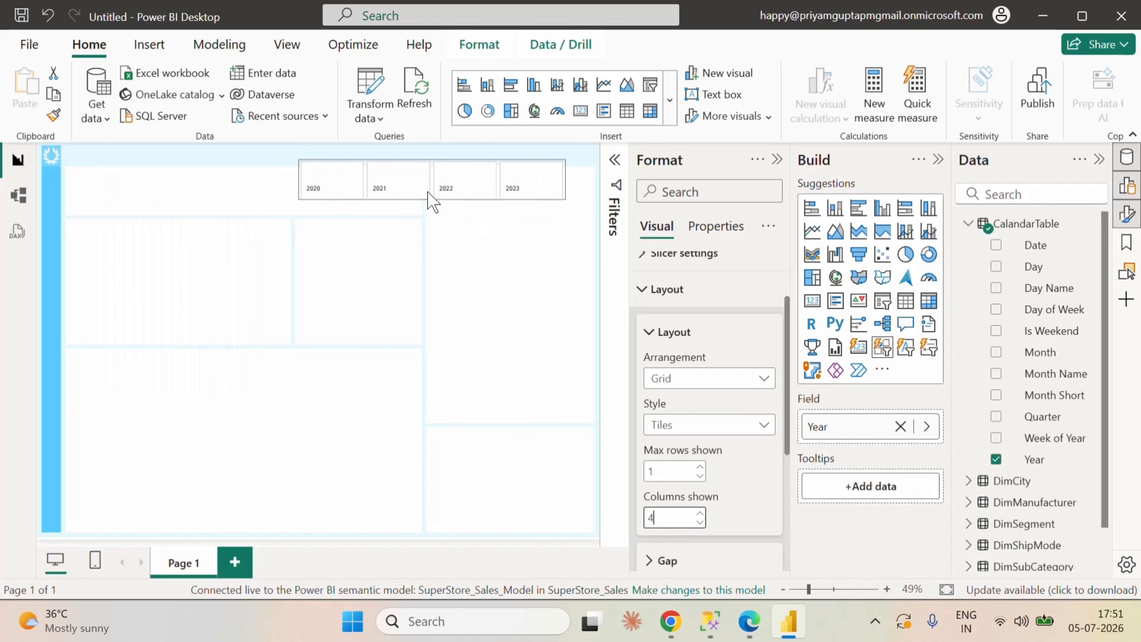
left_click(432, 188)
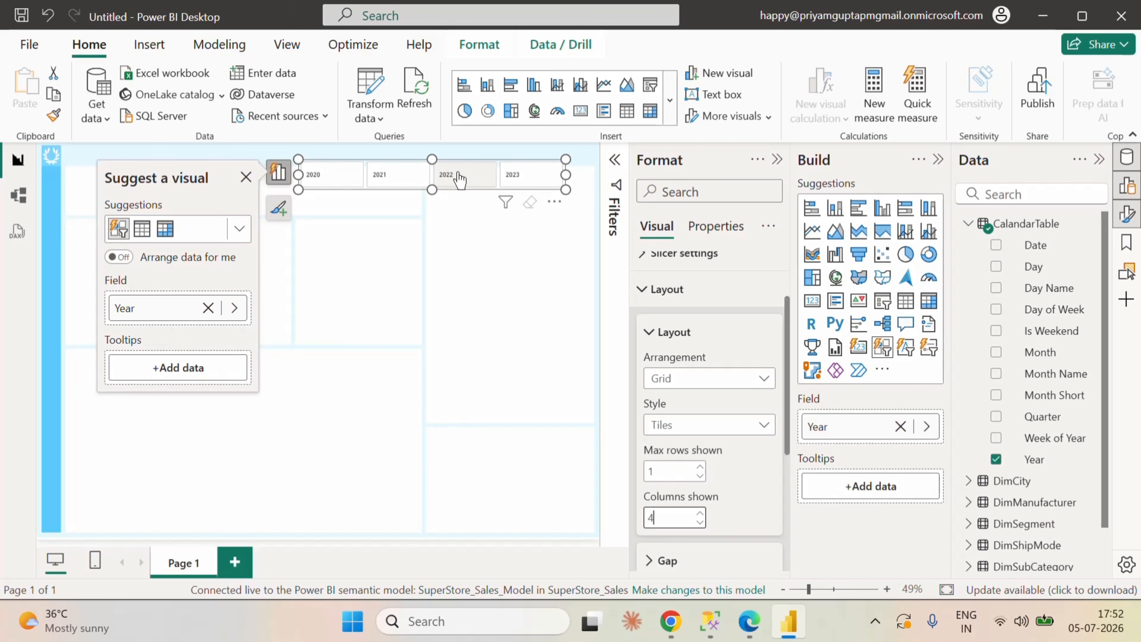
left_click(645, 289)
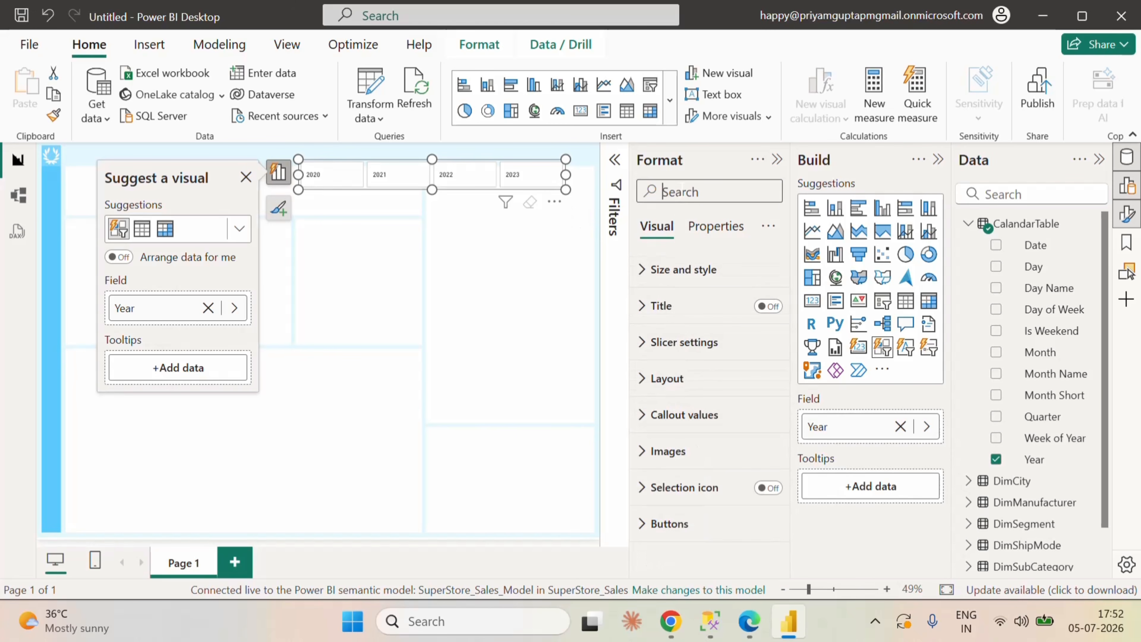
type("back")
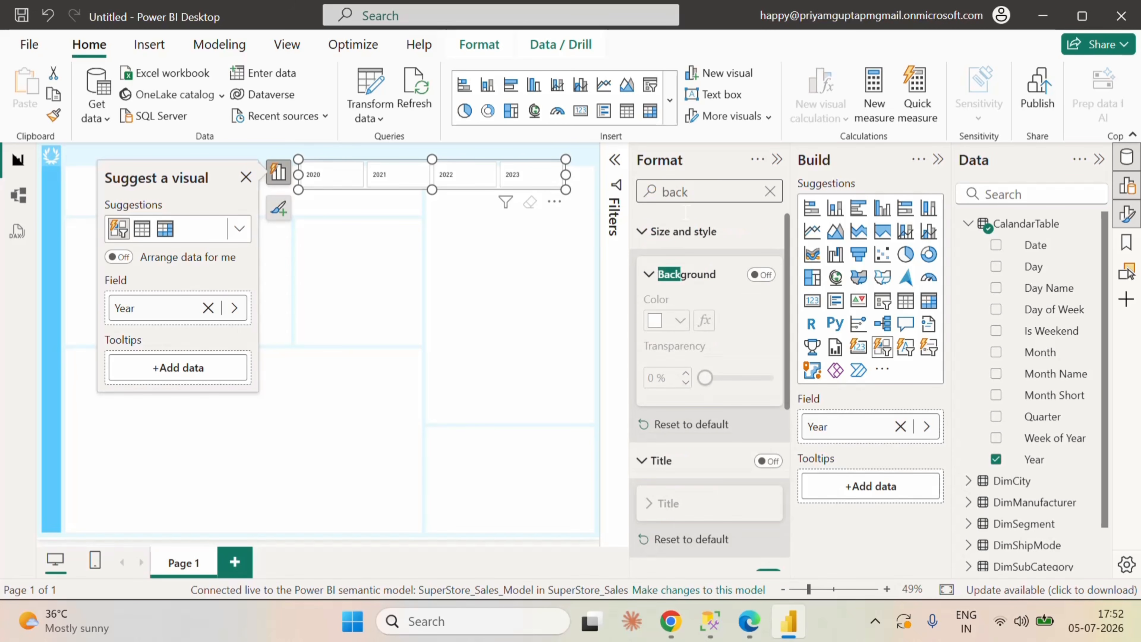
scroll(713, 370, "down", 5)
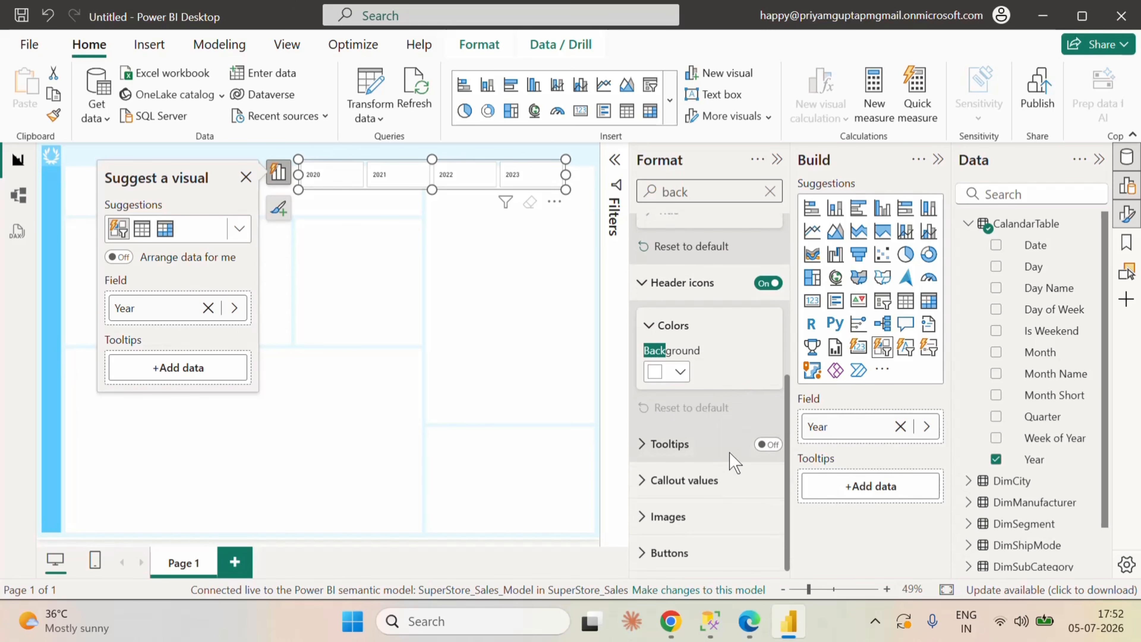
scroll(718, 446, "up", 5)
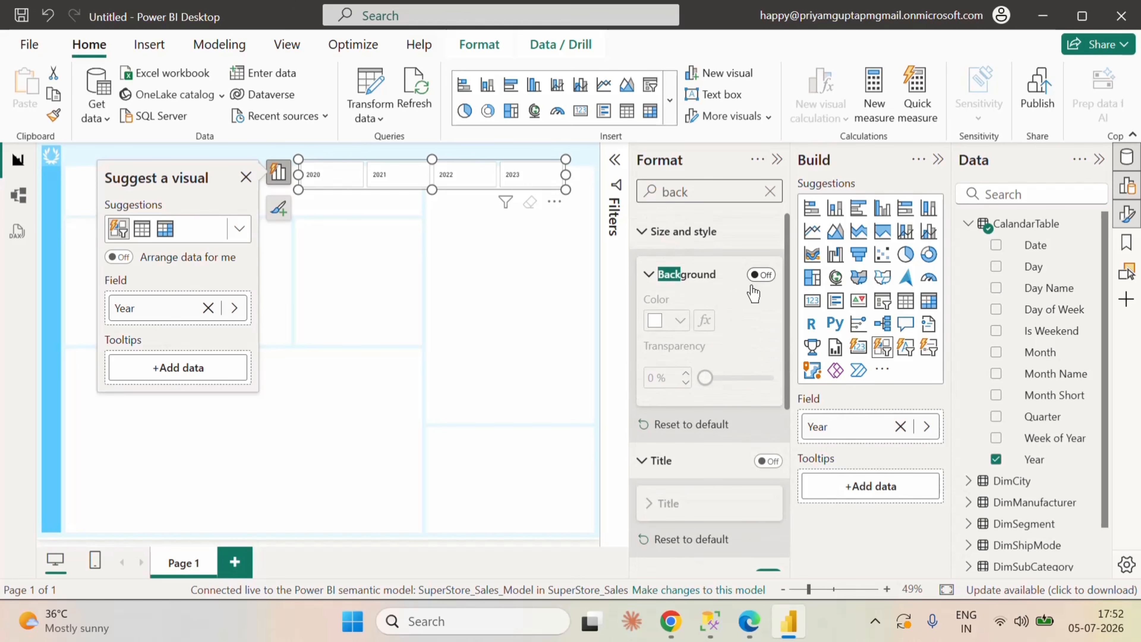
left_click(769, 191)
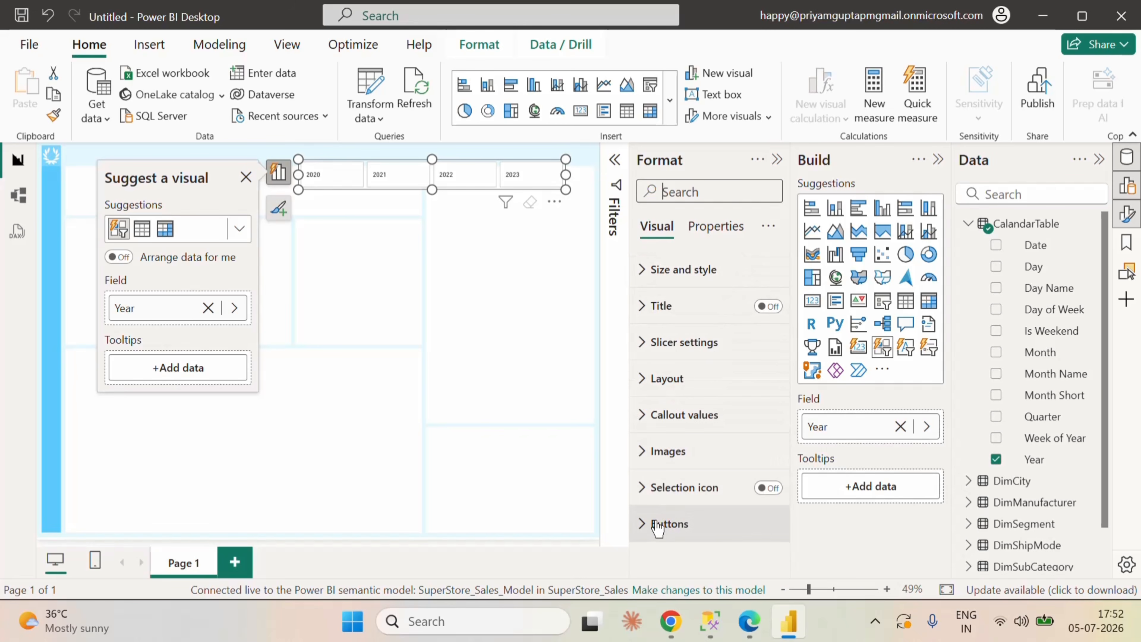
Step: Turn off the fill and the border of all the Year slicer's buttons
left_click(669, 523)
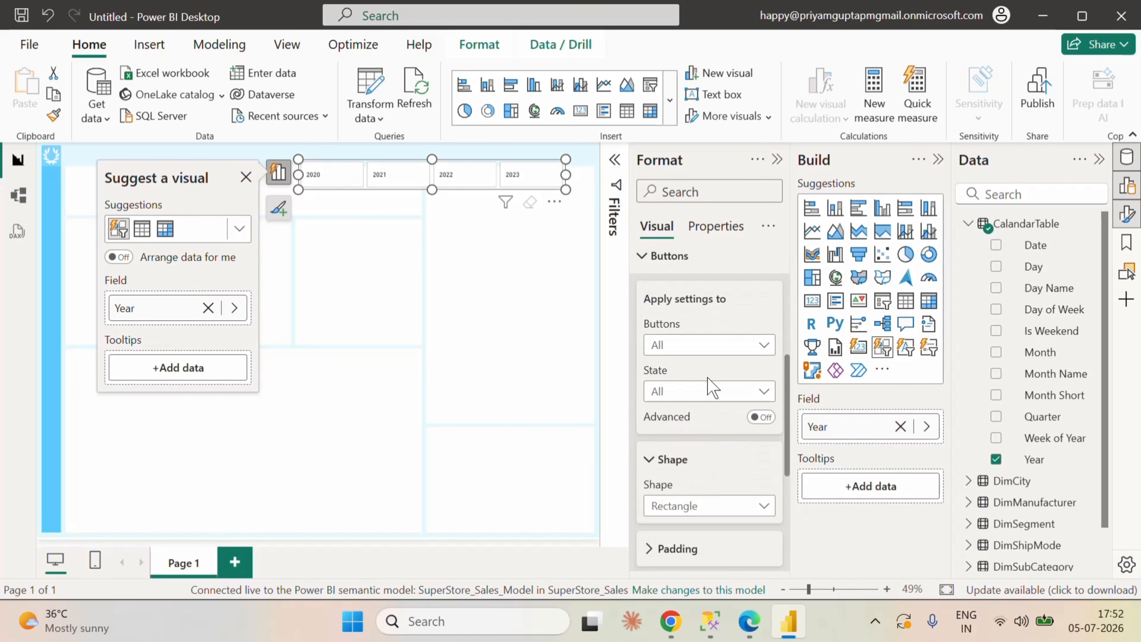
scroll(718, 427, "down", 5)
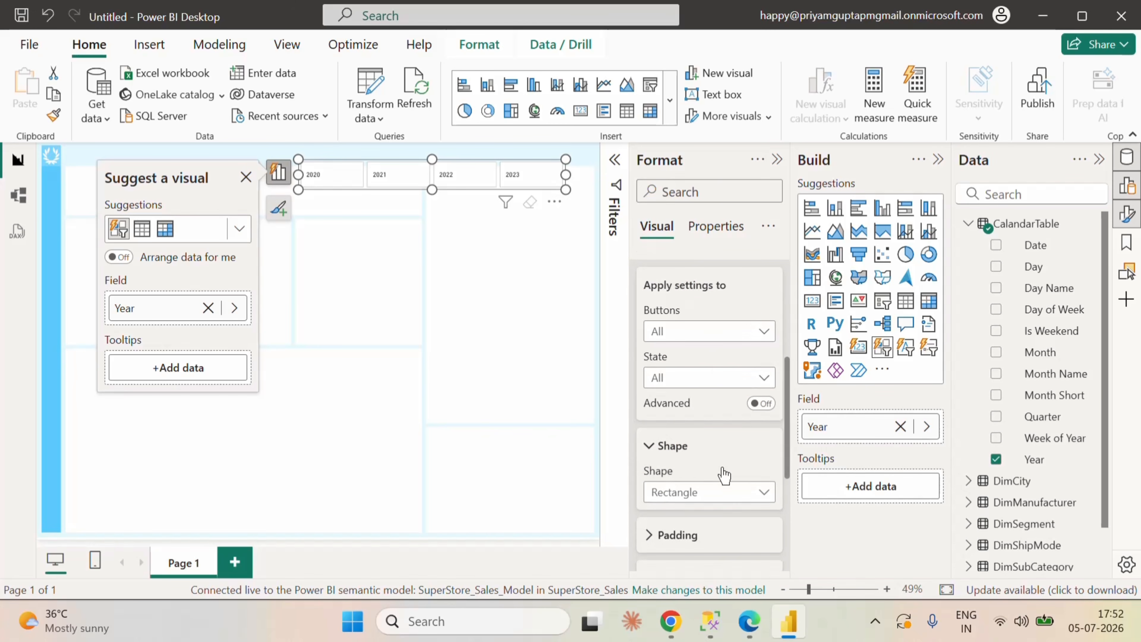
left_click(764, 351)
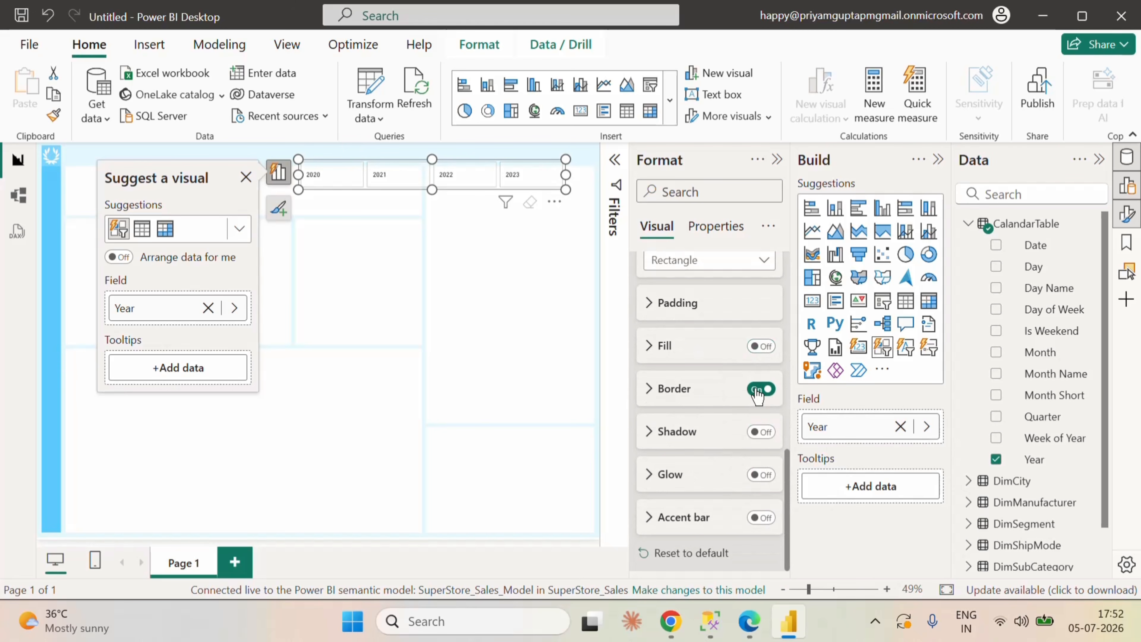
left_click(760, 389)
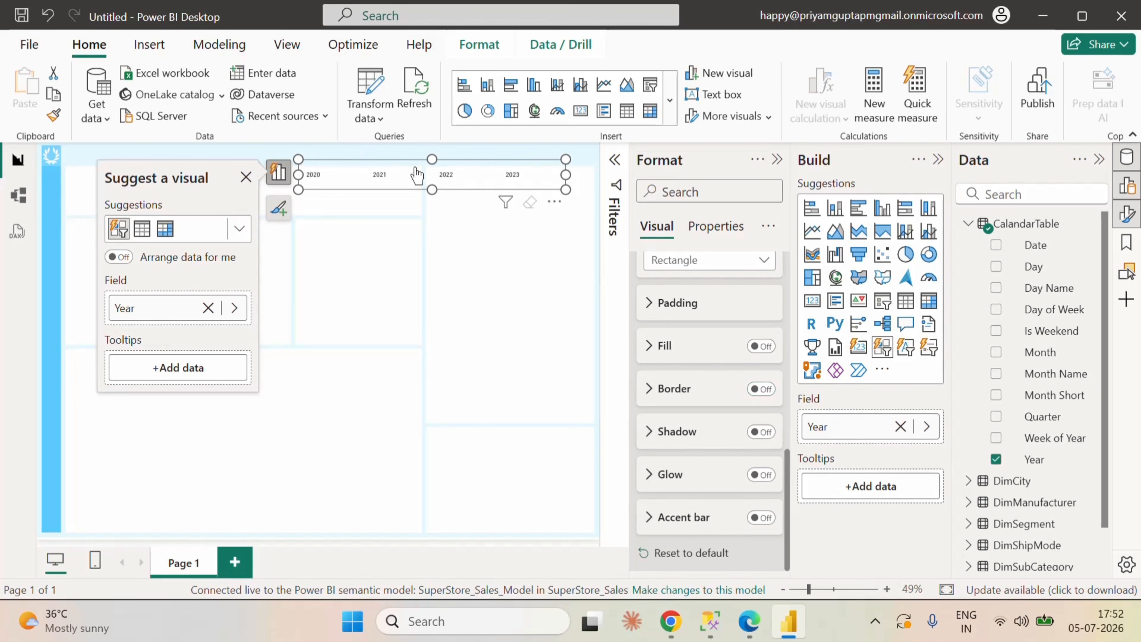
Step: Move the Year slicer into the canvas's header band and adjust its width so it ends at the canvas's right edge
left_click_drag(405, 171, 444, 167)
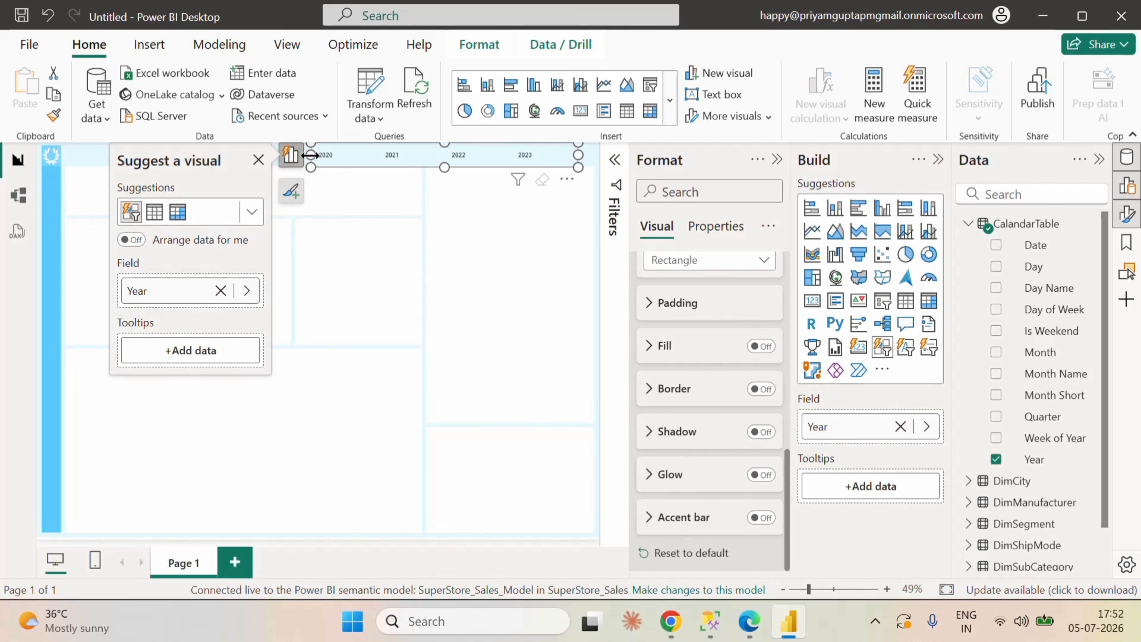
left_click_drag(310, 155, 335, 154)
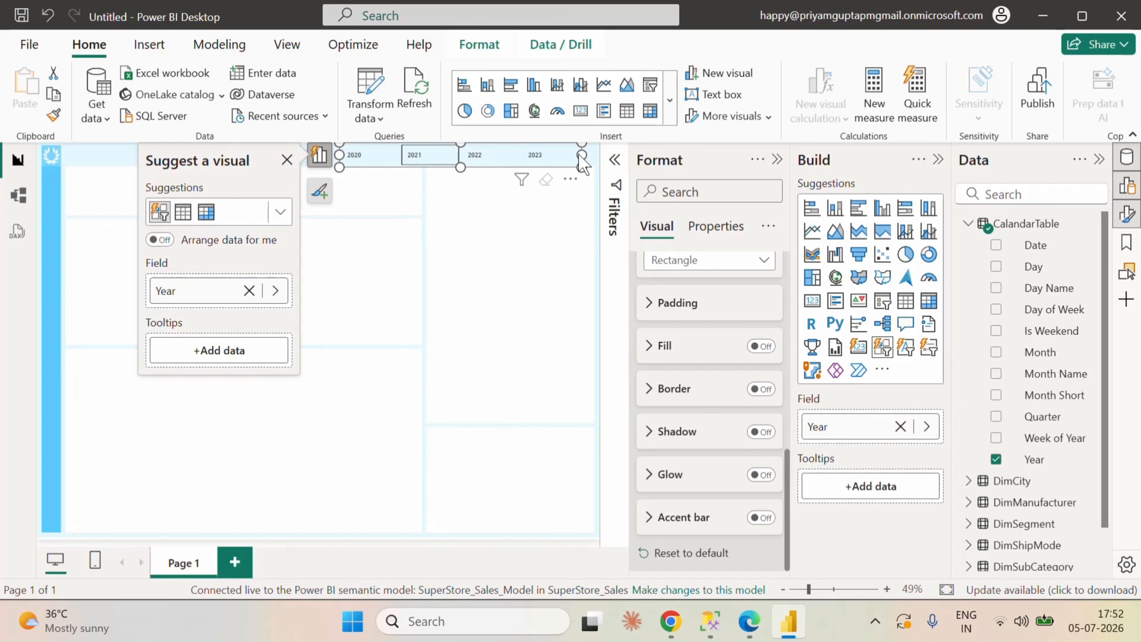
left_click(590, 162)
left_click_drag(590, 162, 595, 163)
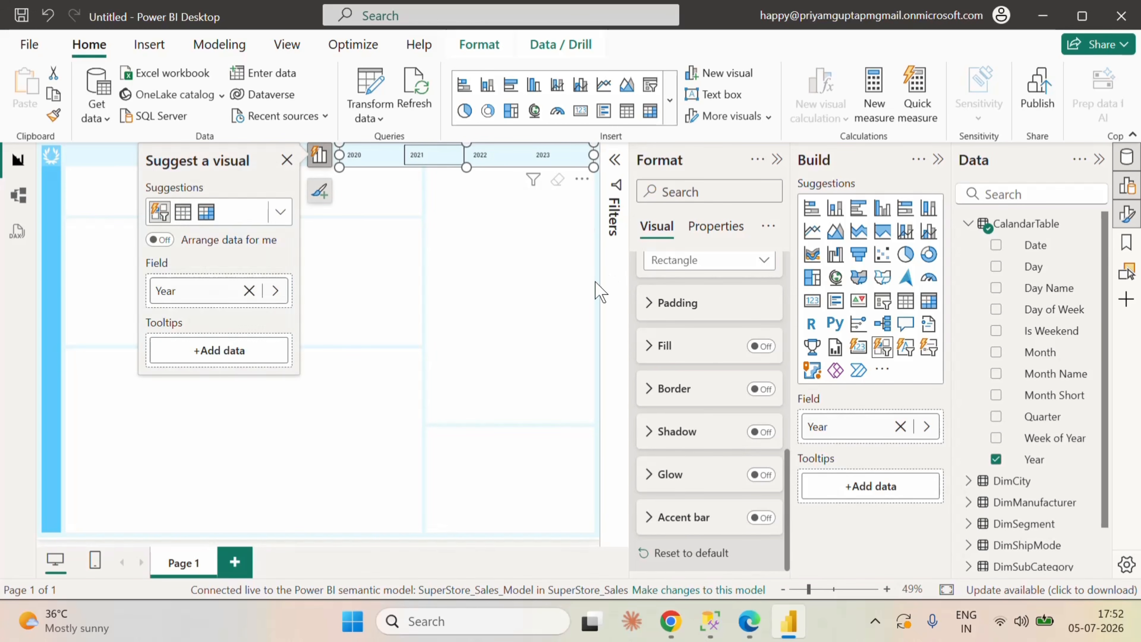
Step: Turn on the slicer buttons' accent bar, with its position set to Bottom and its width to 1 px
scroll(687, 411, "up", 4)
scroll(696, 405, "down", 2)
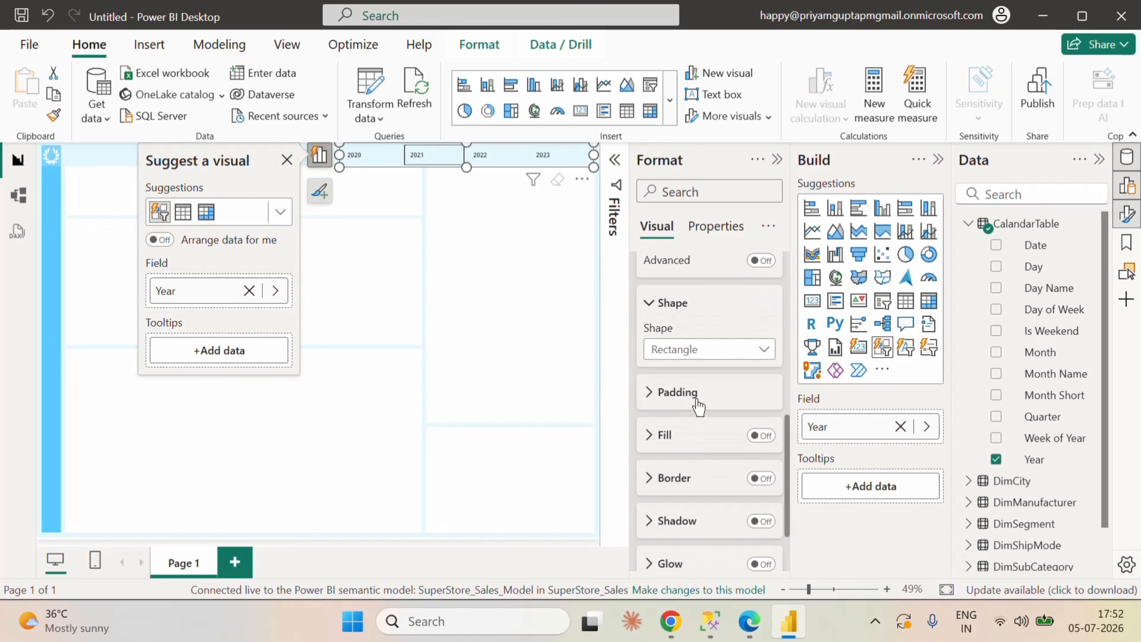
scroll(723, 450, "down", 2)
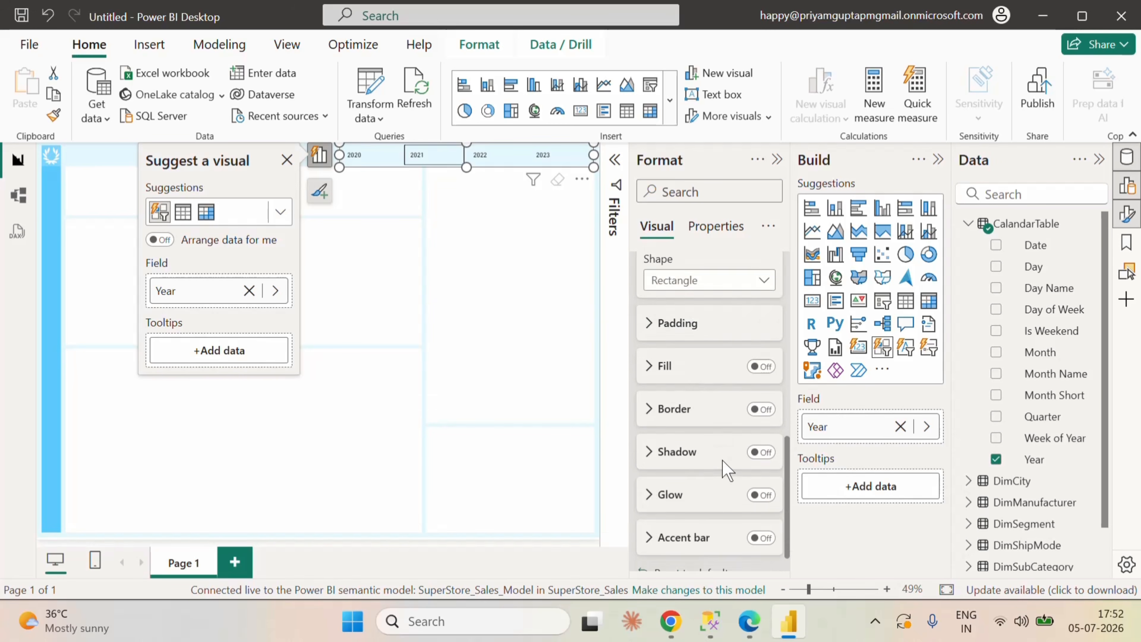
left_click(751, 521)
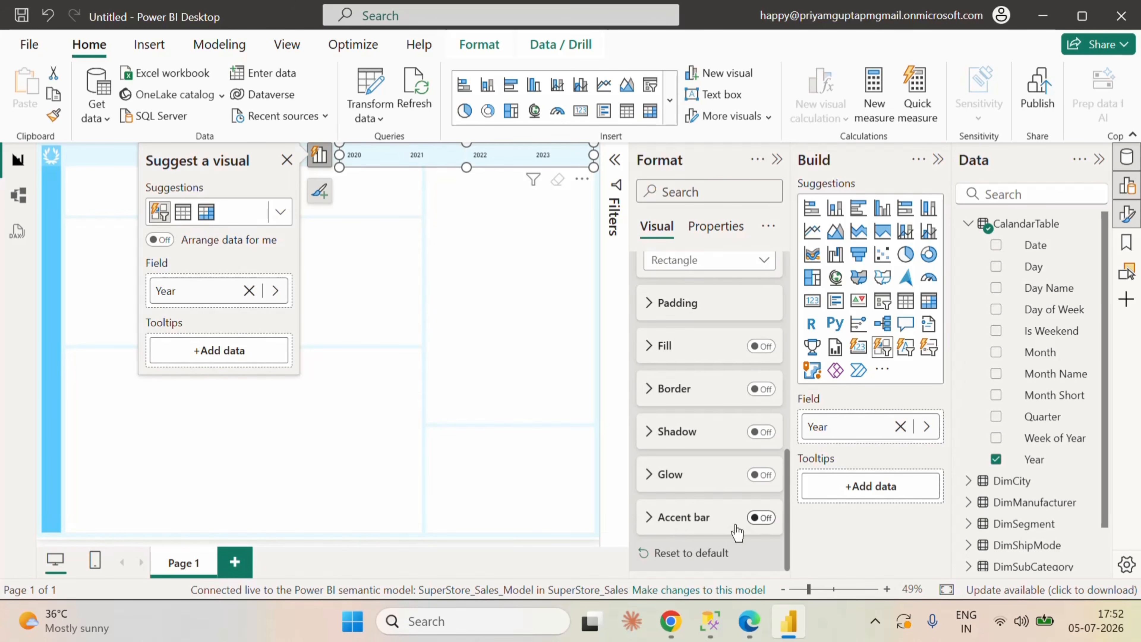
left_click(663, 518)
scroll(701, 508, "down", 2)
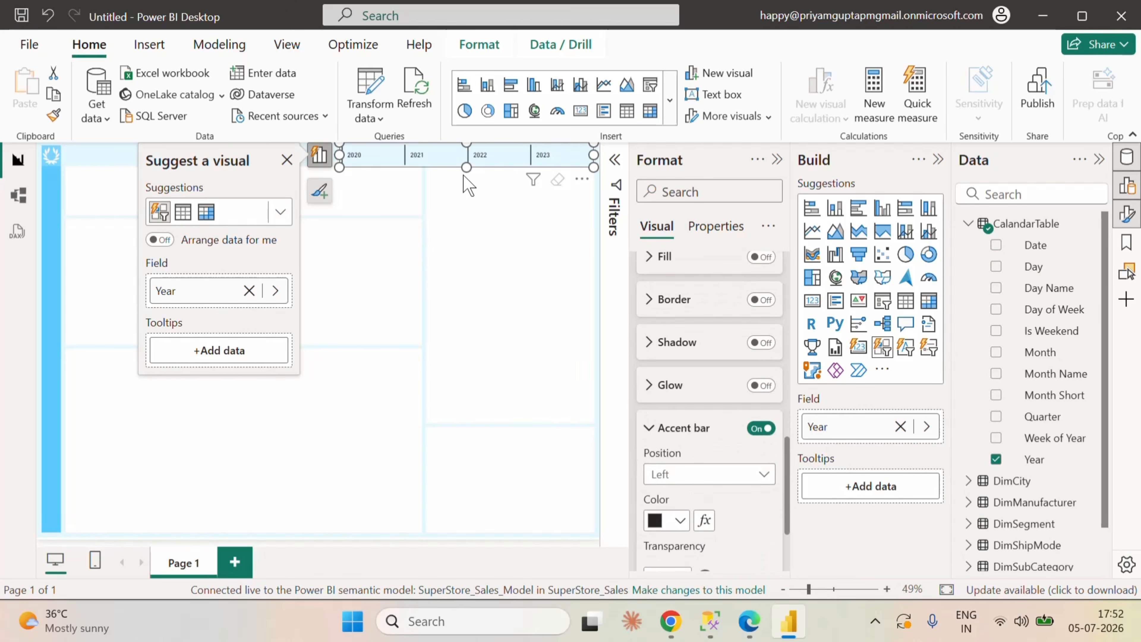
left_click(726, 475)
left_click(706, 514)
scroll(719, 487, "down", 3)
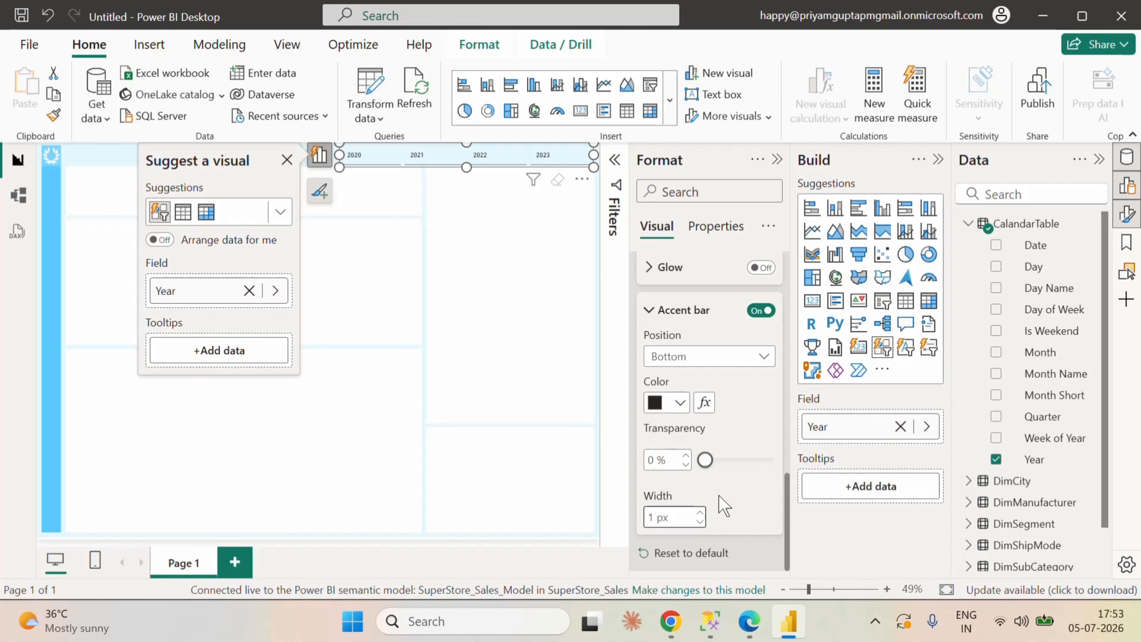
Step: Set the colour of the slicer buttons' accent bar to hex #58CAFD
left_click(679, 403)
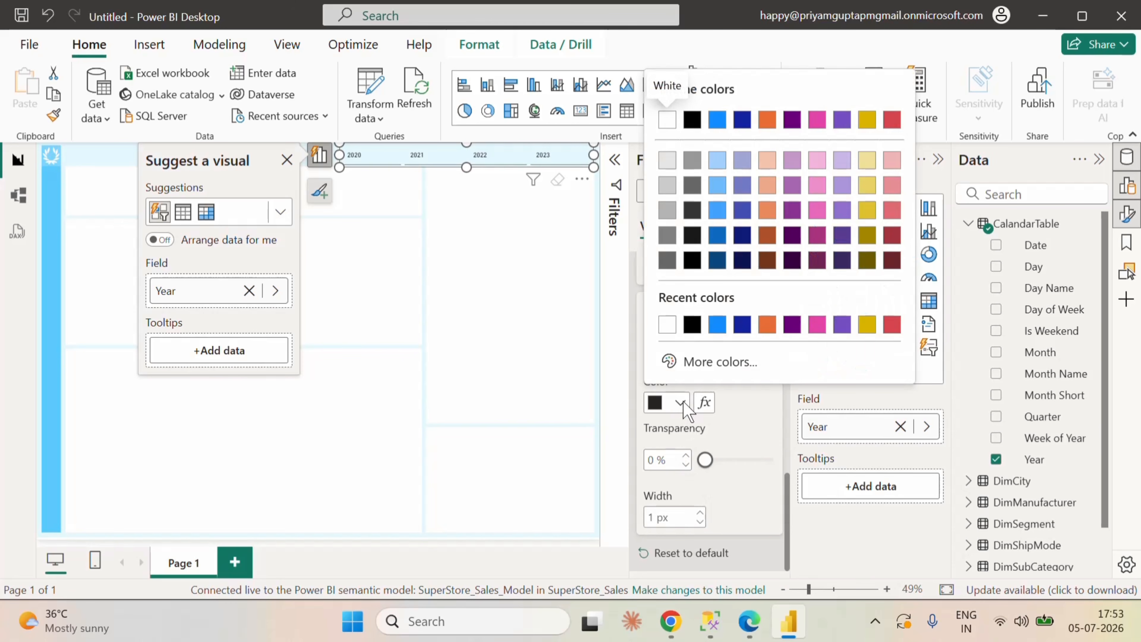
left_click(714, 361)
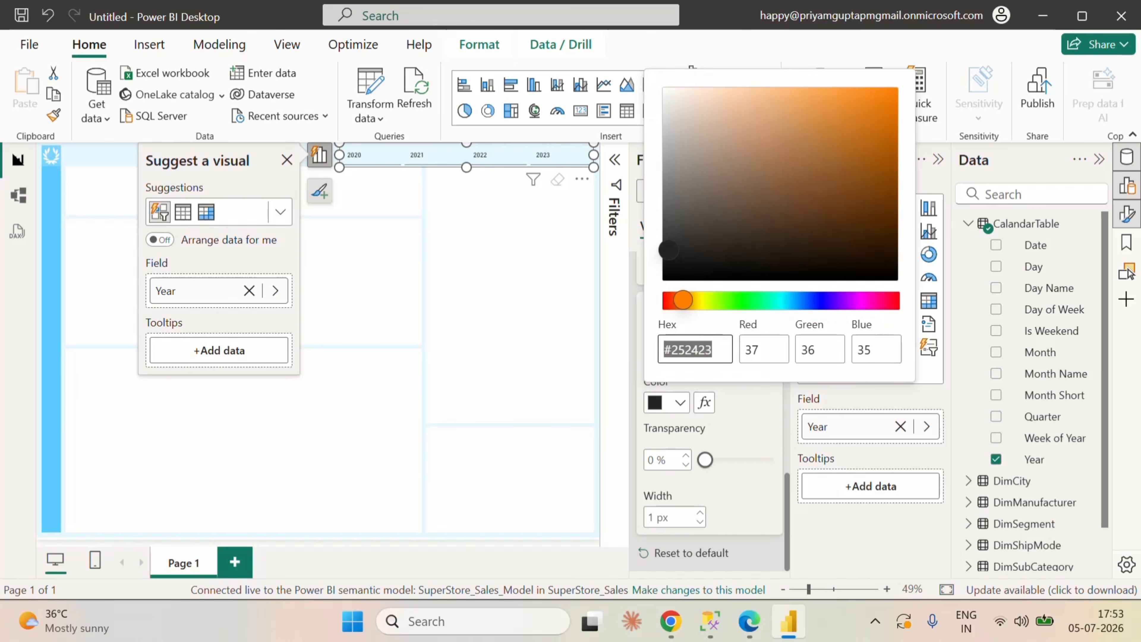
type("58c")
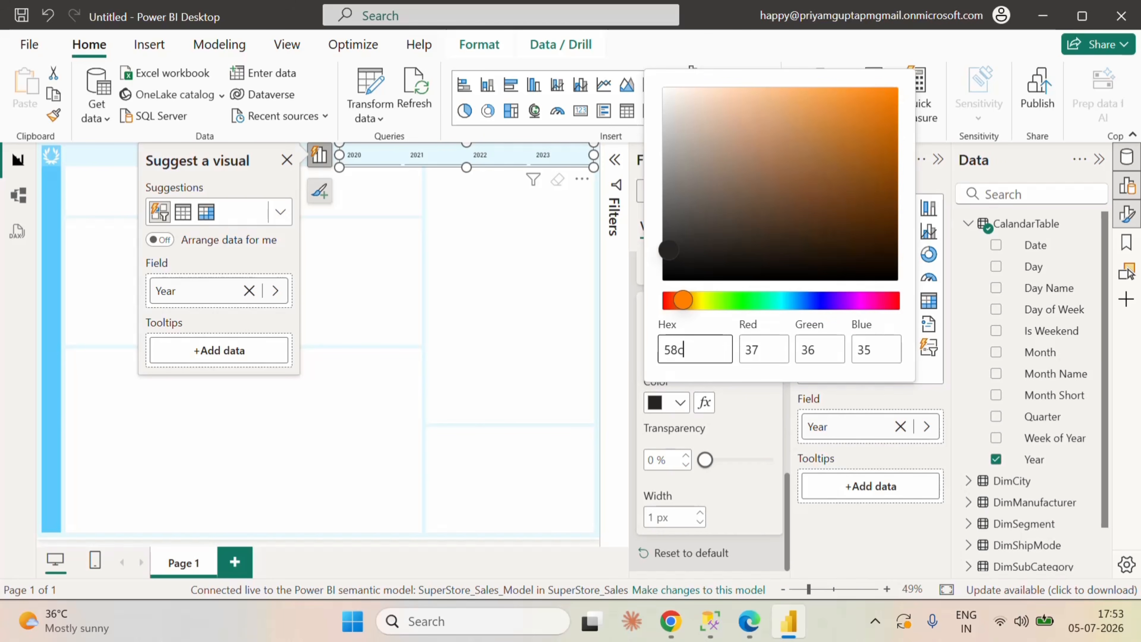
type("afd")
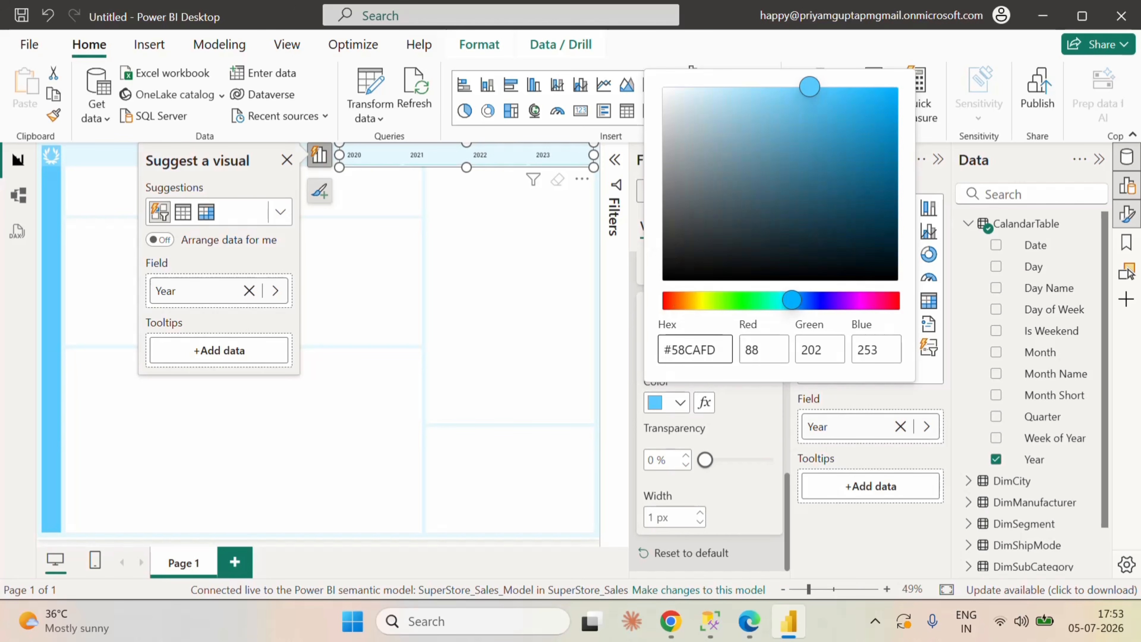
left_click(743, 424)
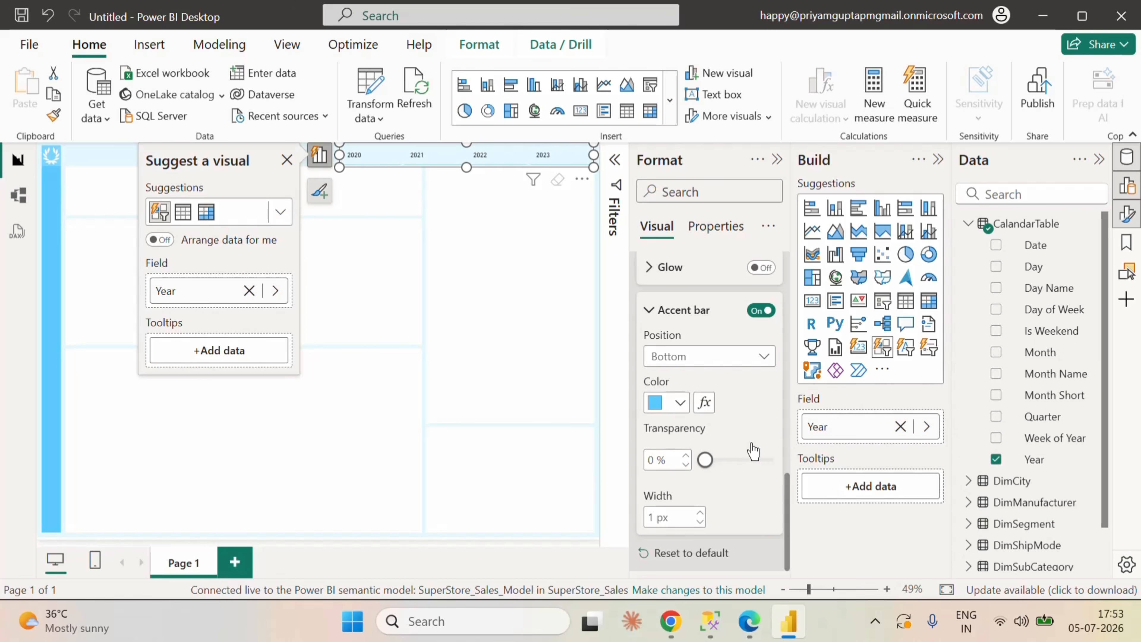
Step: Set the accent bar width to 5 px for the buttons' Selected state, and select 2023 in the Year slicer
scroll(753, 451, "up", 4)
scroll(708, 509, "down", 4)
scroll(728, 459, "up", 4)
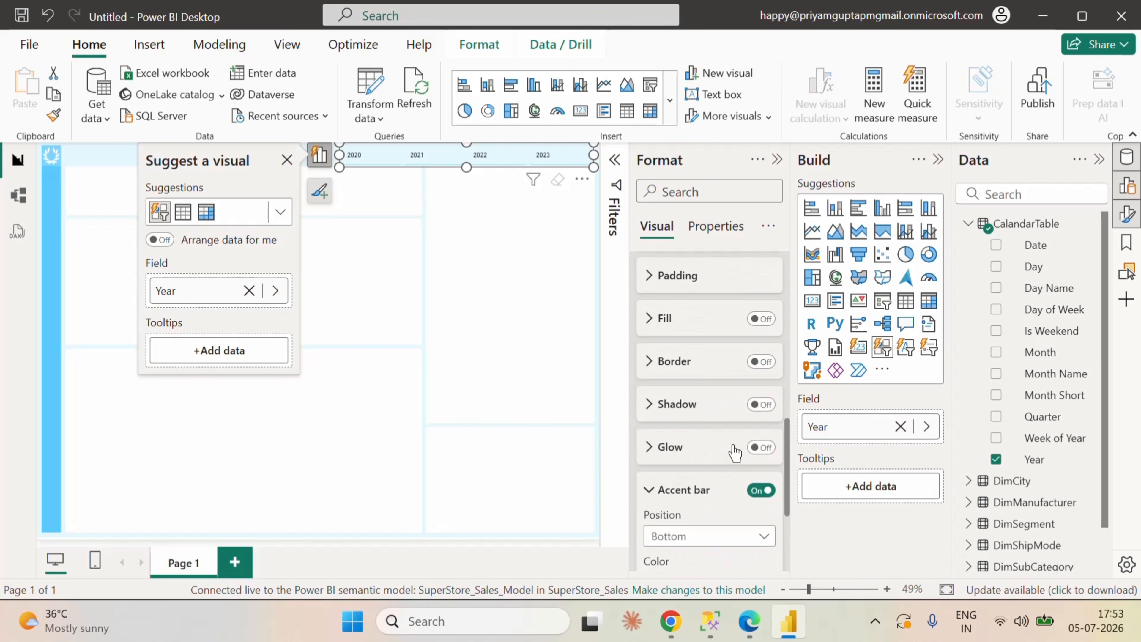
scroll(732, 451, "up", 5)
scroll(705, 355, "up", 2)
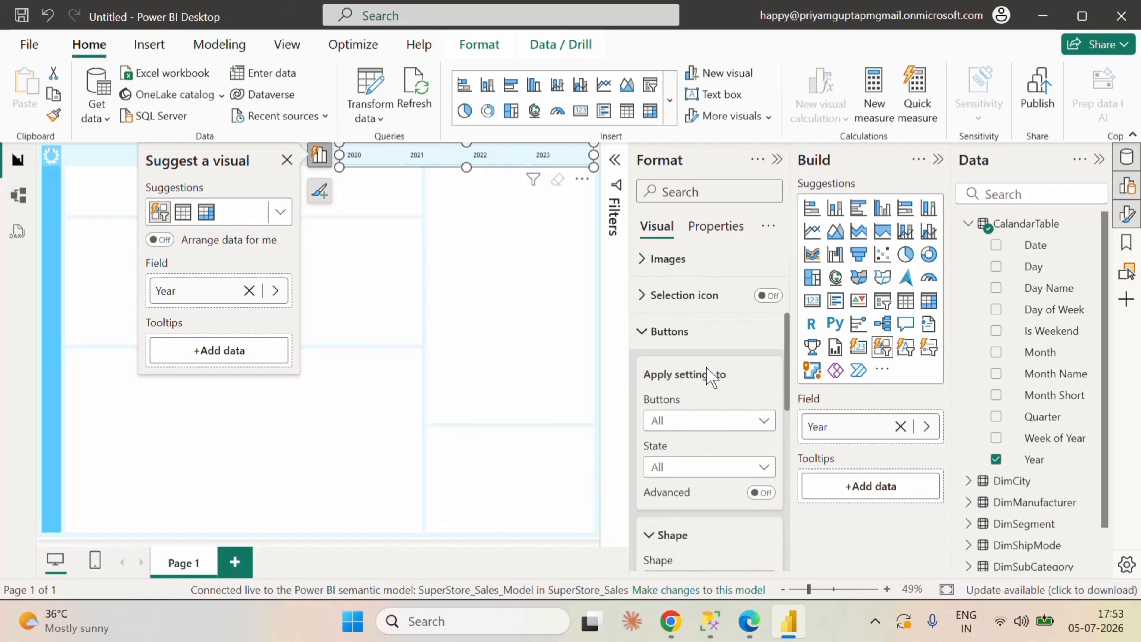
scroll(719, 404, "up", 1)
left_click(713, 474)
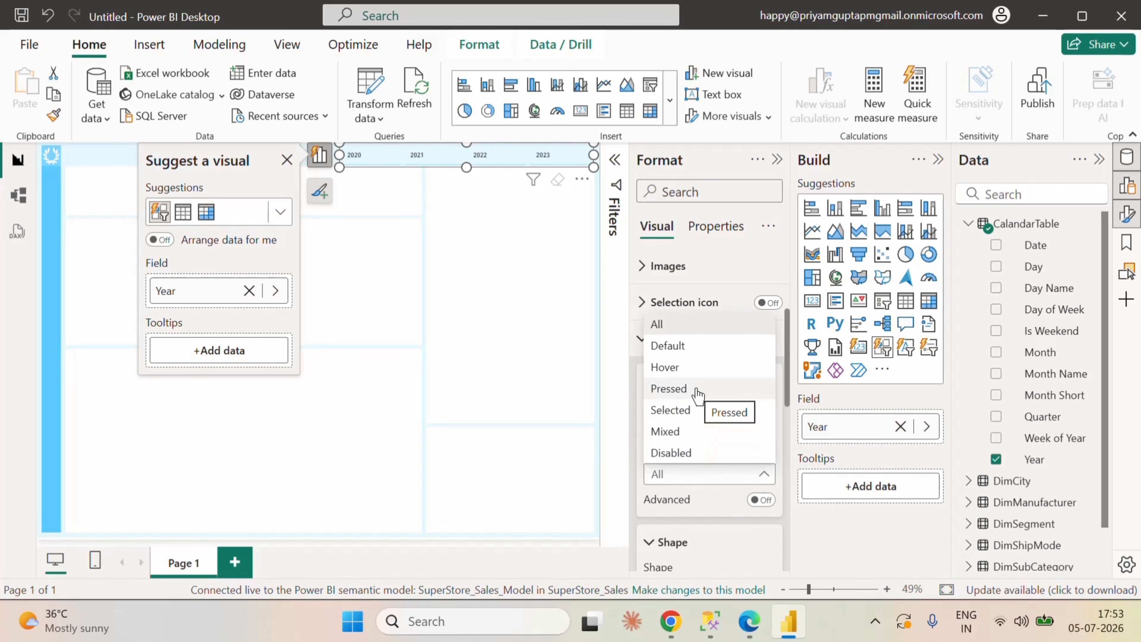
left_click(689, 410)
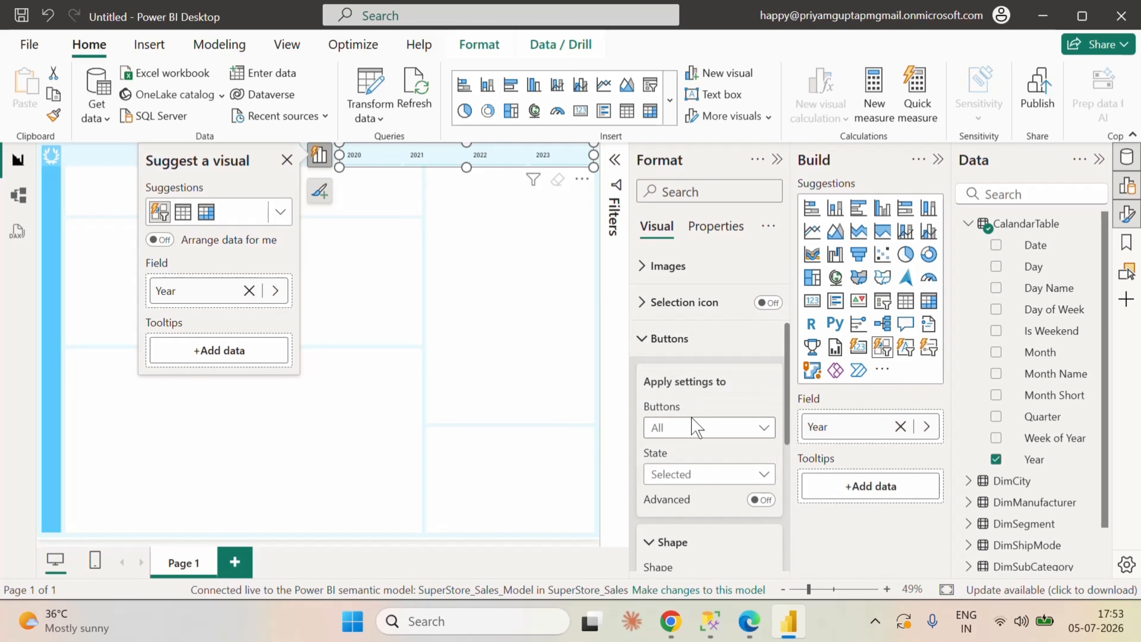
scroll(723, 486, "down", 1)
scroll(728, 499, "down", 5)
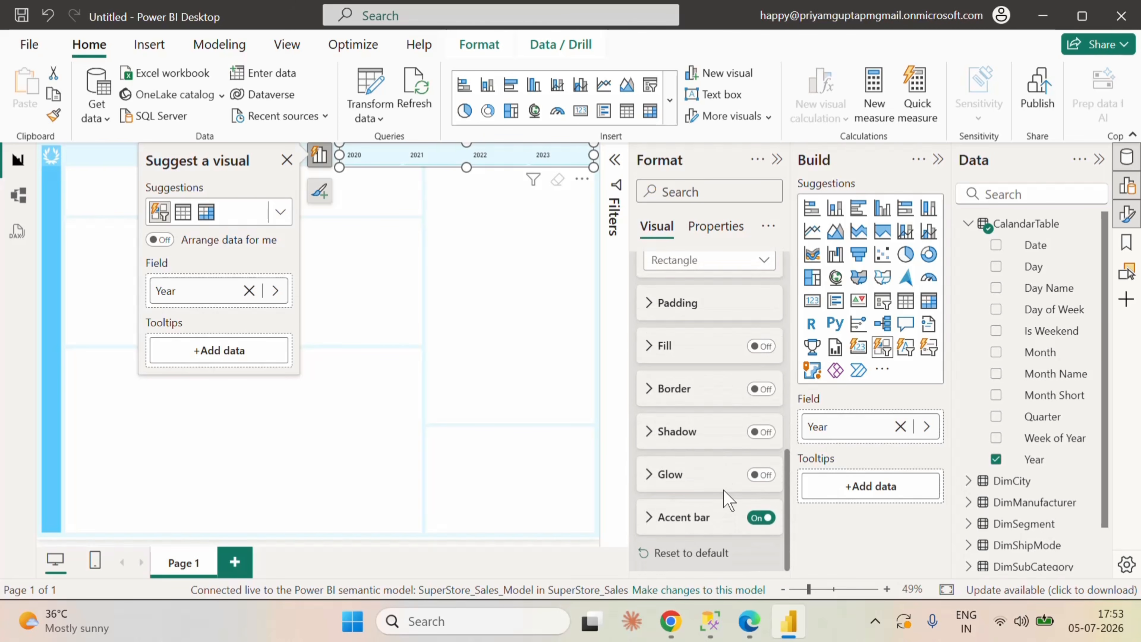
left_click(660, 521)
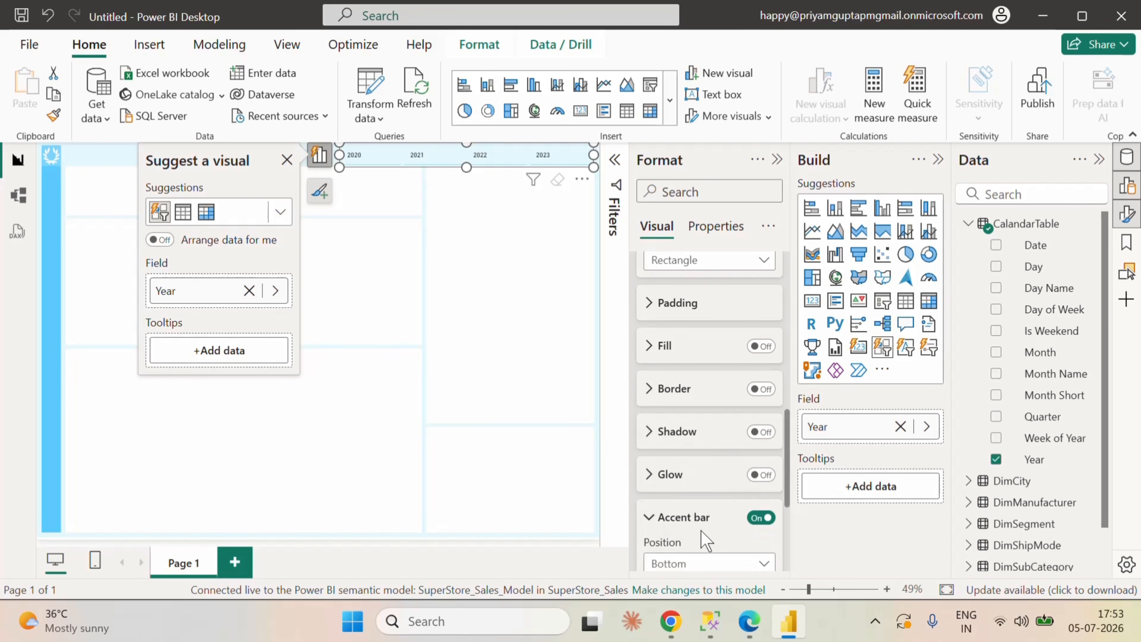
scroll(700, 530, "down", 4)
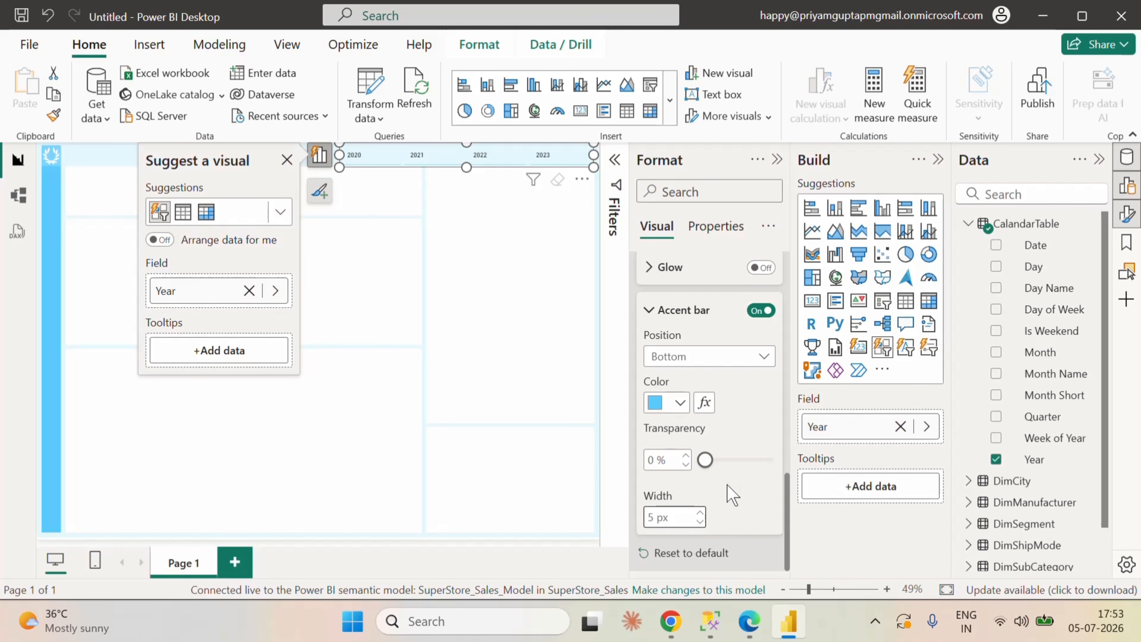
left_click(548, 156)
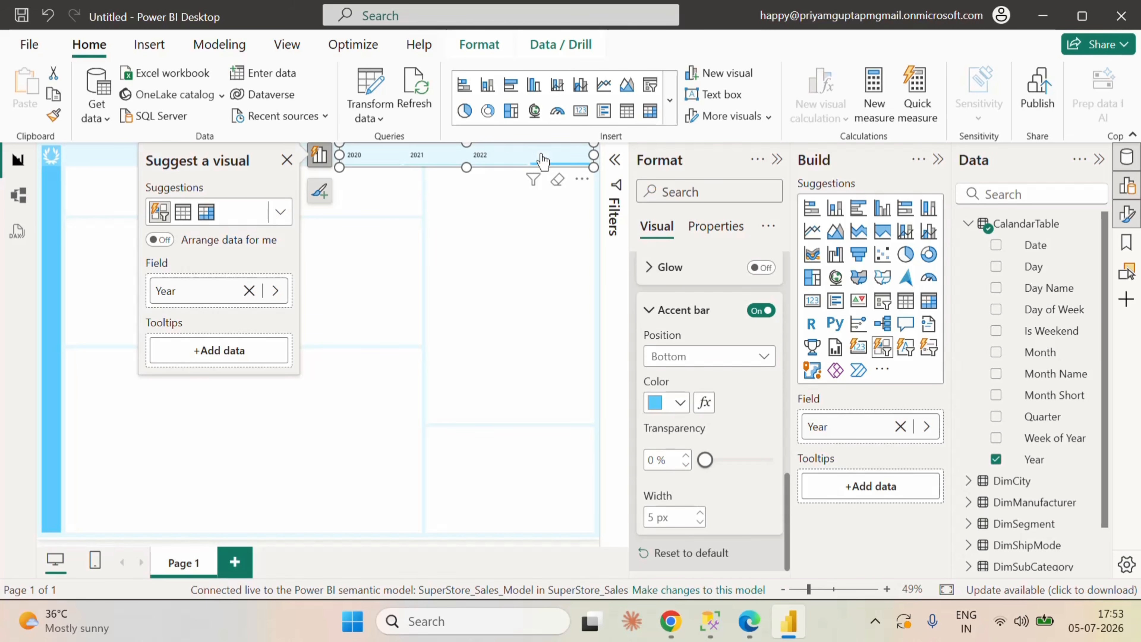
Step: Set the font size of the slicer's callout values to 13 for all button states
scroll(726, 409, "up", 10)
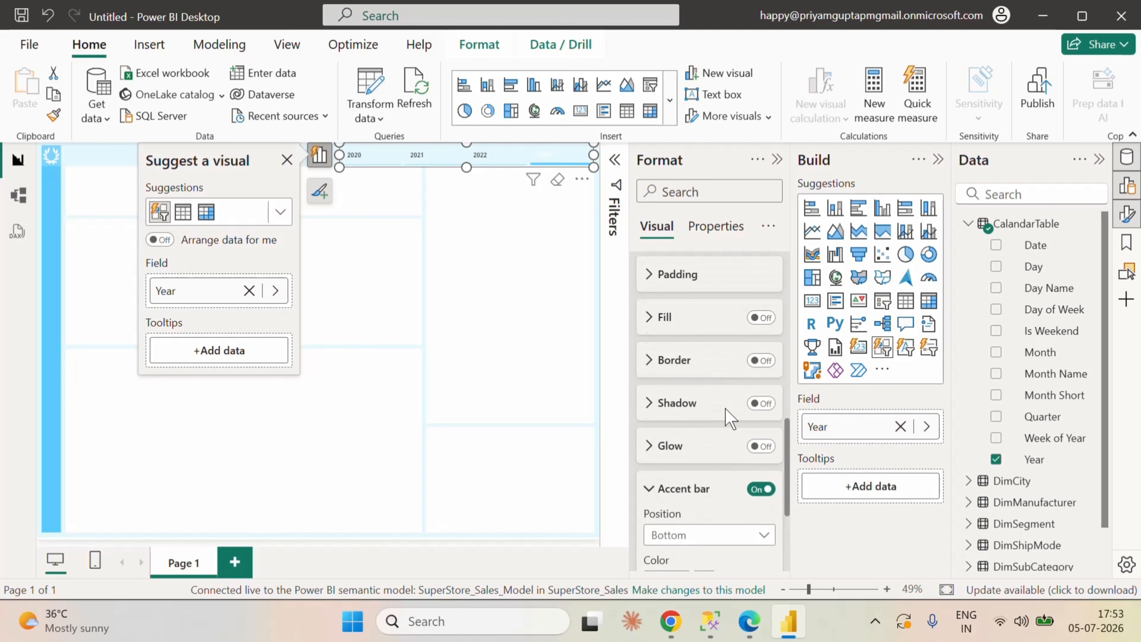
scroll(727, 415, "up", 5)
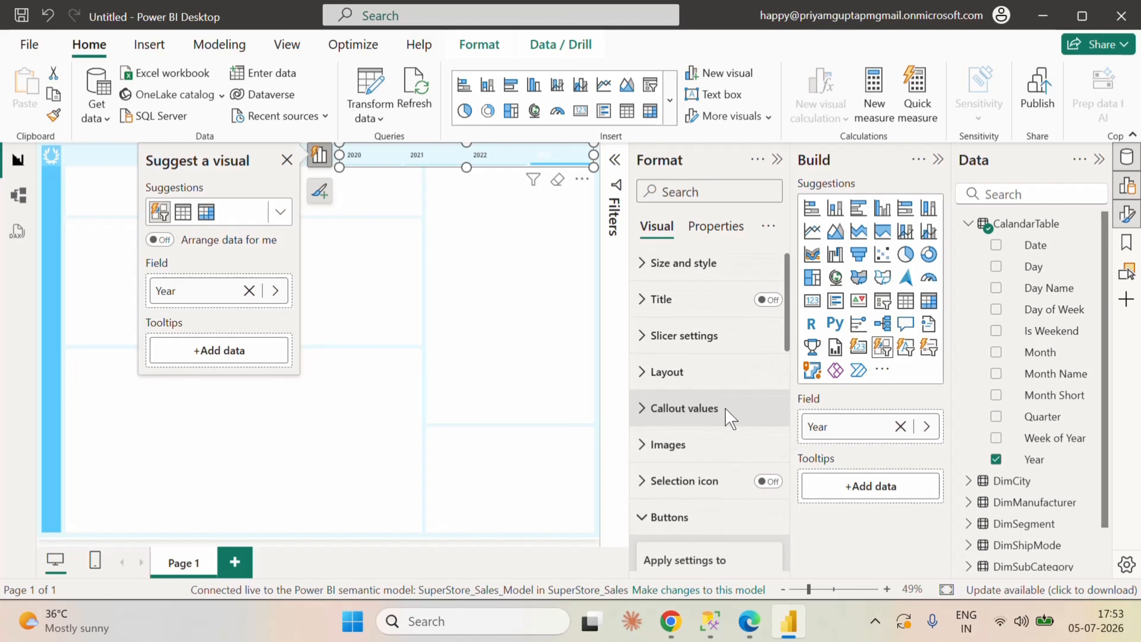
left_click(648, 413)
scroll(736, 408, "down", 3)
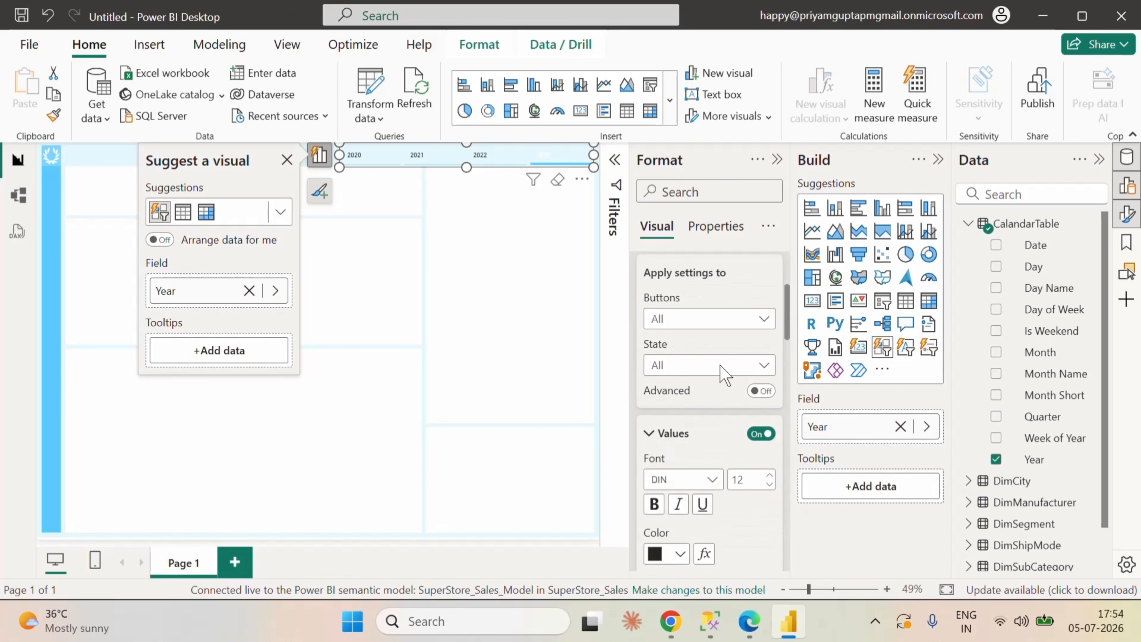
left_click(698, 366)
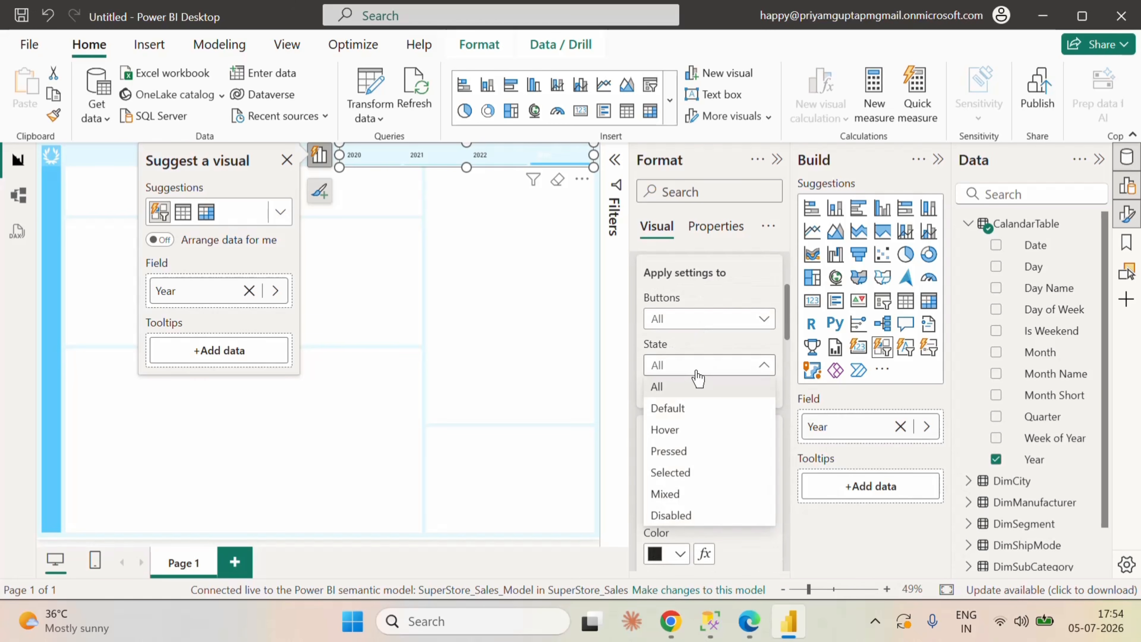
left_click(707, 355)
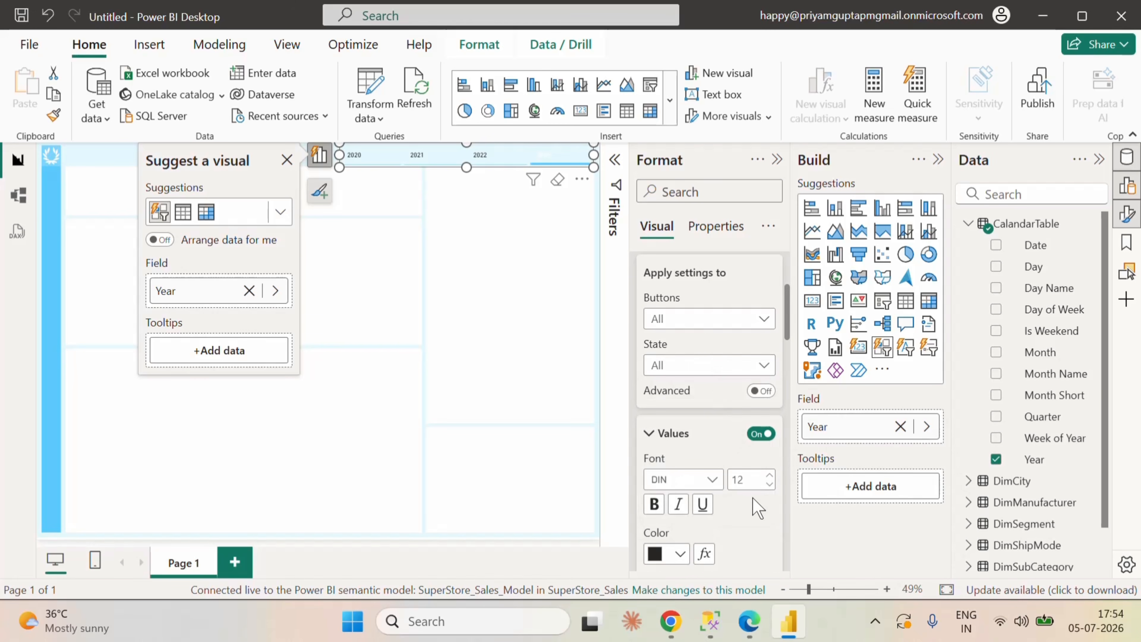
scroll(754, 514, "down", 4)
scroll(755, 514, "down", 2)
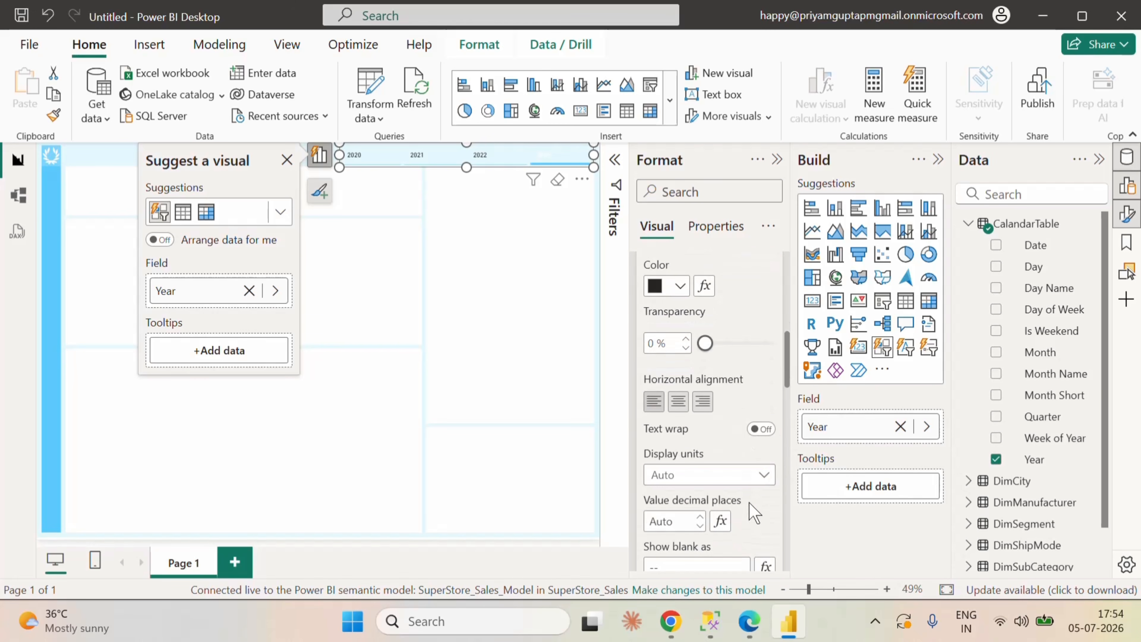
scroll(748, 502, "up", 6)
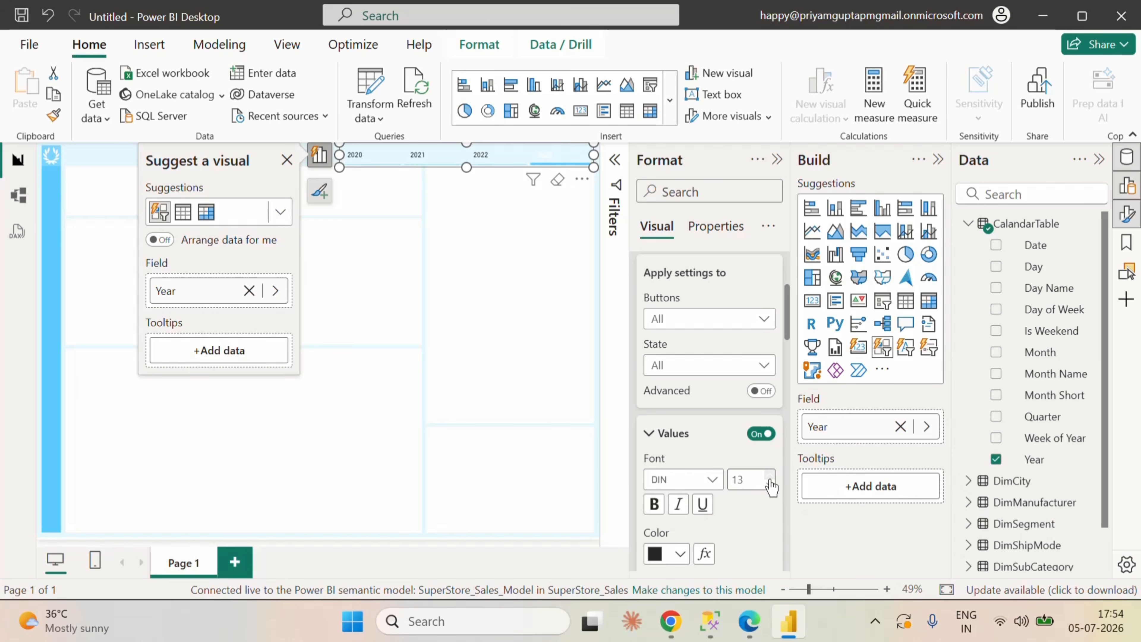
Step: For the Selected state, make the slicer's callout values bold and black with font size 14
left_click(694, 365)
left_click(686, 476)
scroll(735, 458, "down", 1)
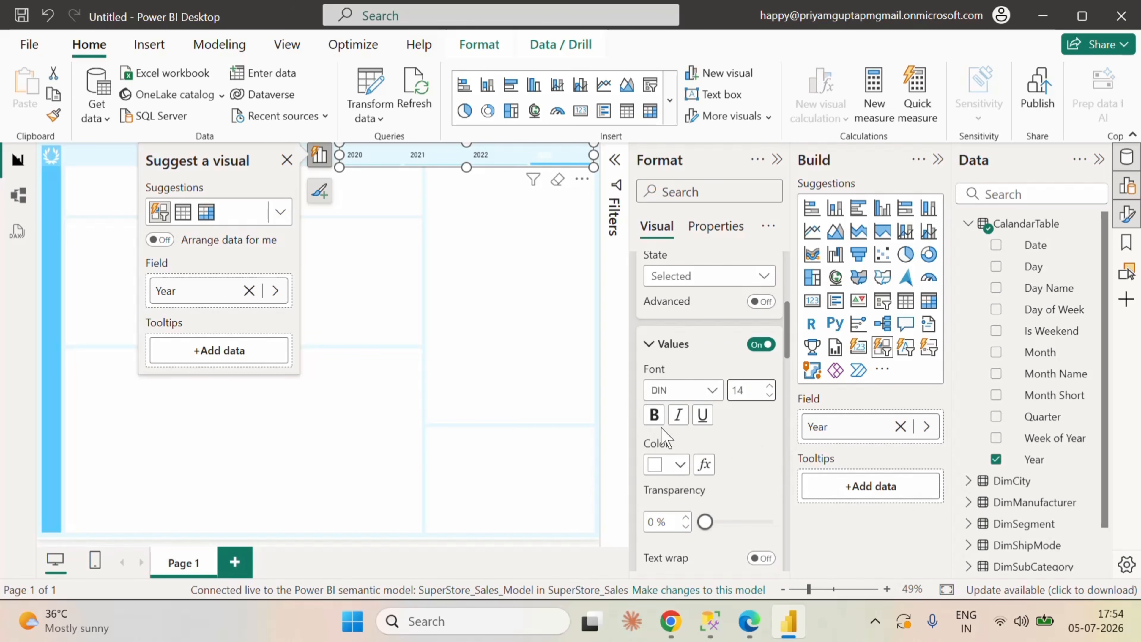
left_click(680, 466)
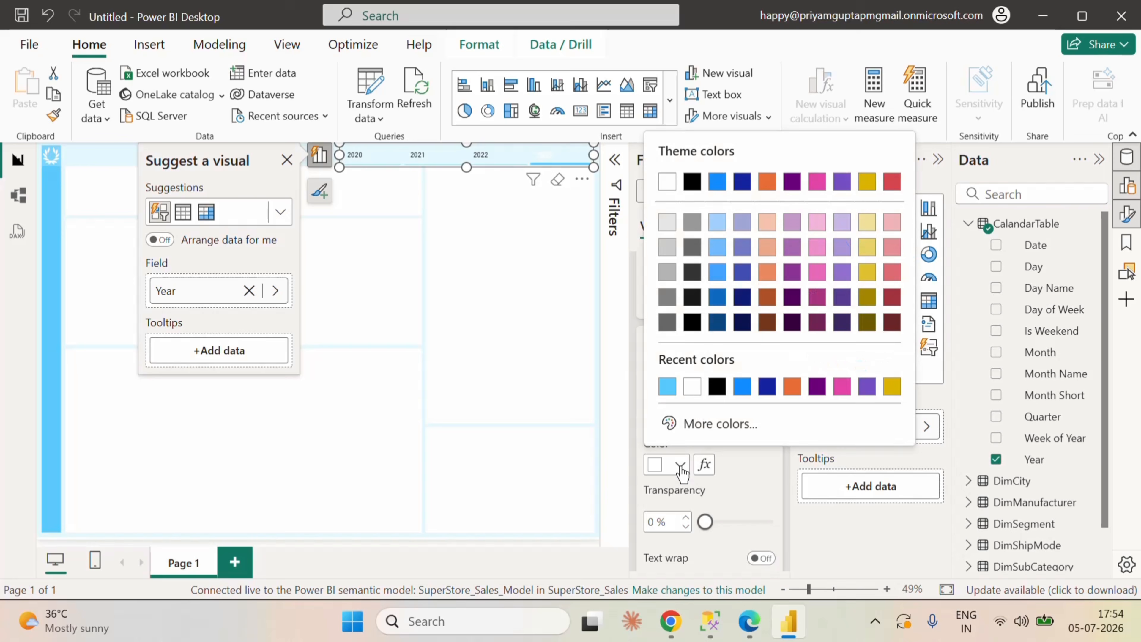
left_click(717, 386)
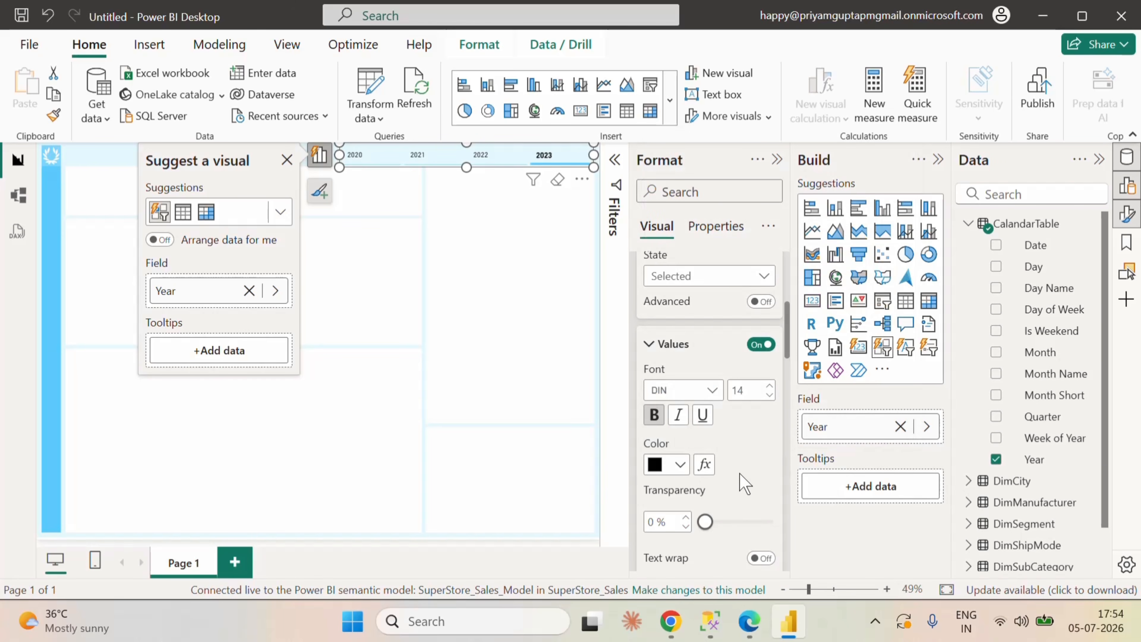
Step: Look through the slicer's remaining callout value and button settings for the Selected state, including the callout Layout's vertical alignment options
scroll(739, 474, "down", 10)
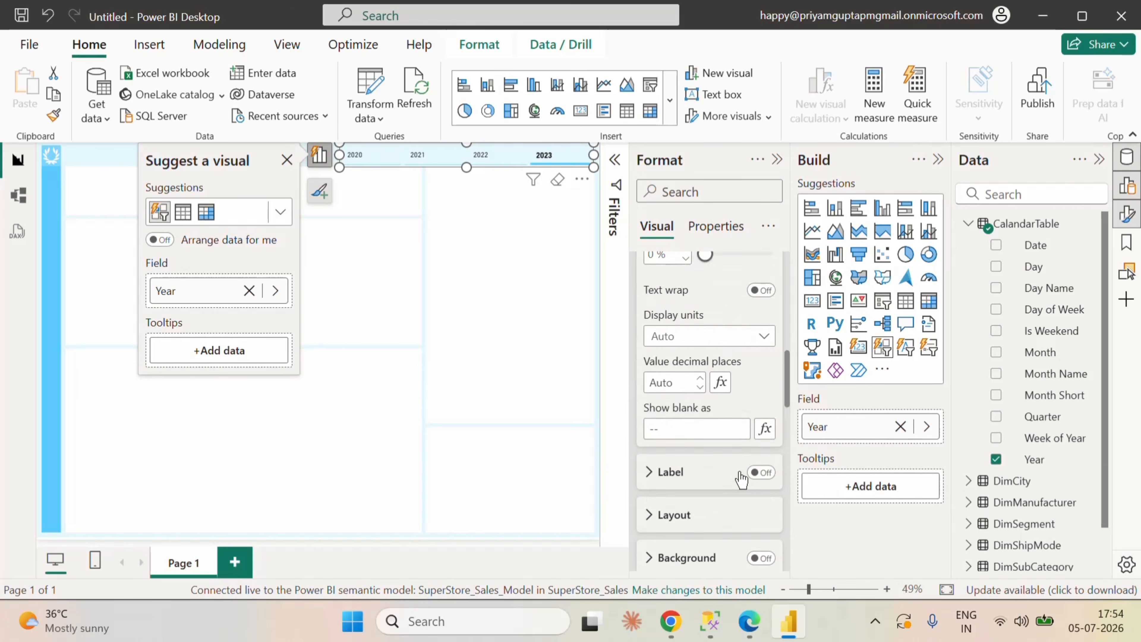
scroll(739, 471, "up", 2)
scroll(739, 471, "down", 4)
scroll(712, 387, "up", 2)
scroll(715, 382, "up", 6)
scroll(723, 380, "down", 6)
scroll(726, 380, "down", 12)
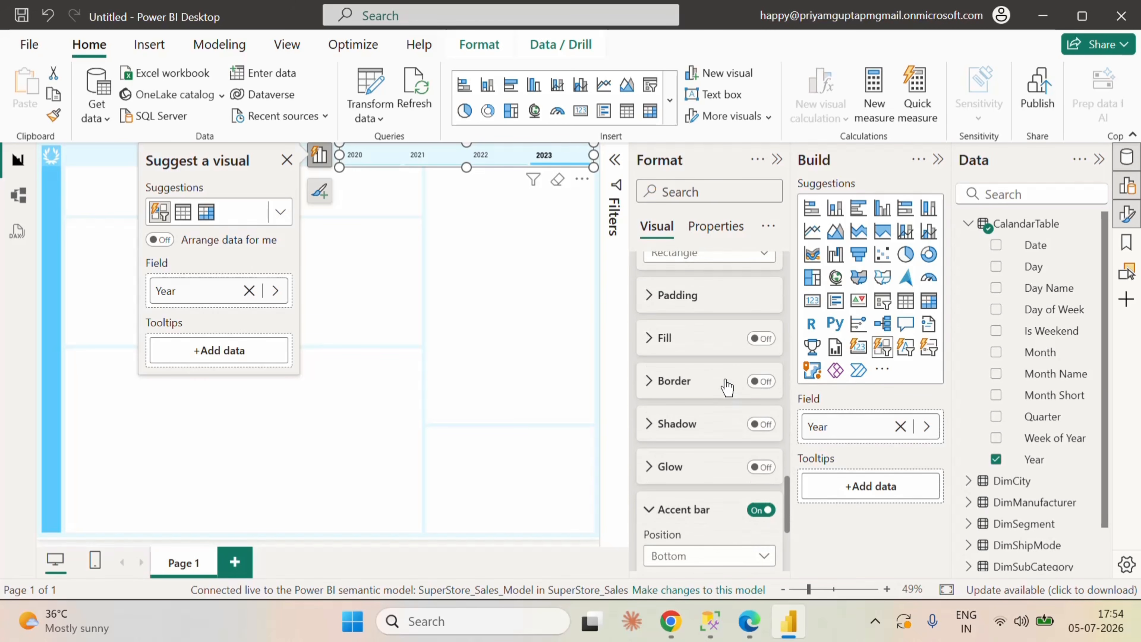
scroll(727, 388, "down", 5)
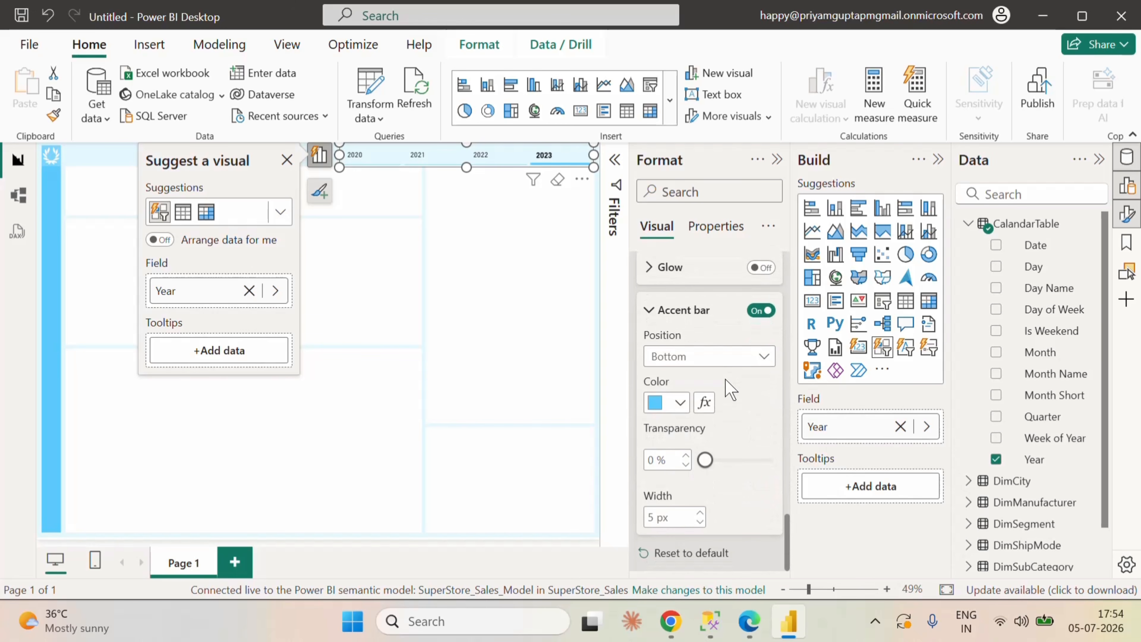
scroll(730, 390, "up", 6)
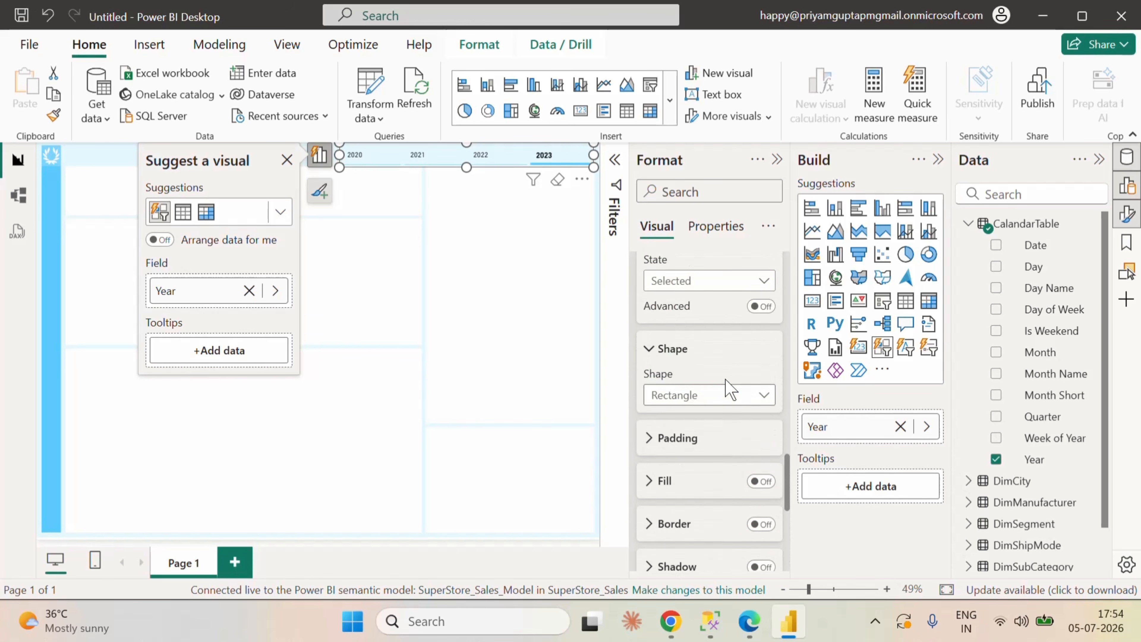
scroll(724, 378, "up", 1)
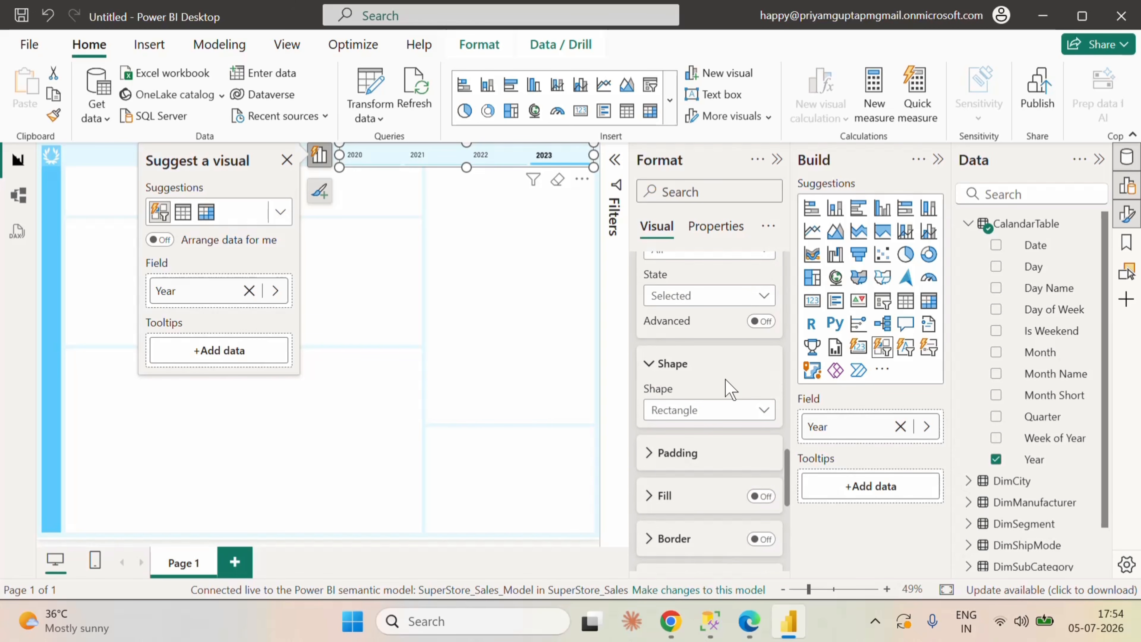
scroll(730, 390, "up", 2)
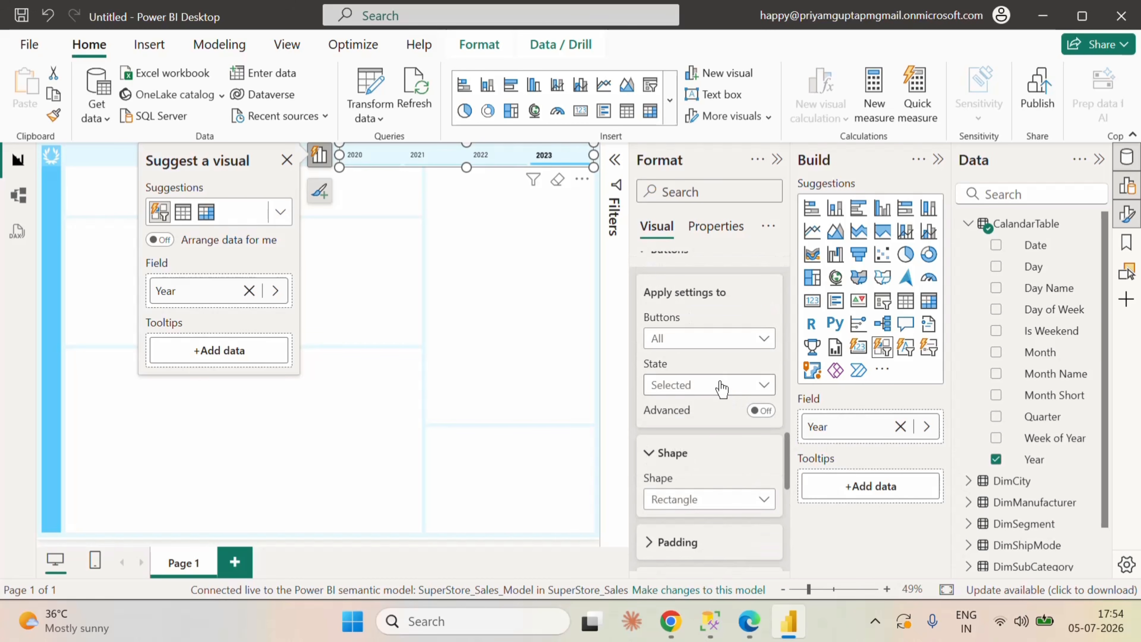
scroll(721, 387, "up", 4)
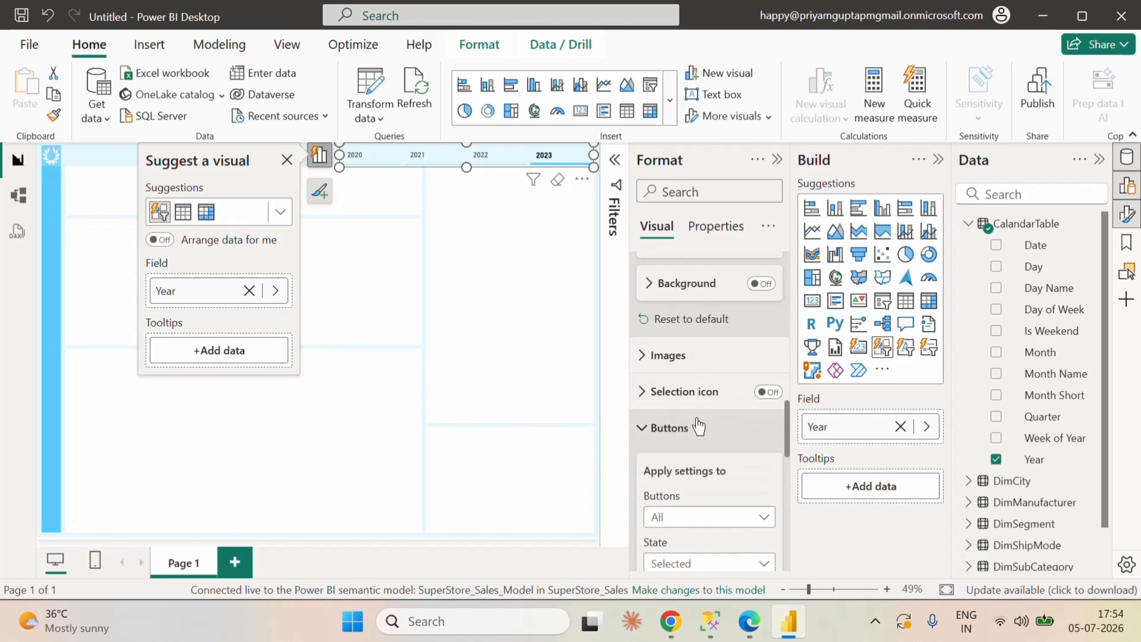
left_click(650, 365)
left_click(643, 362)
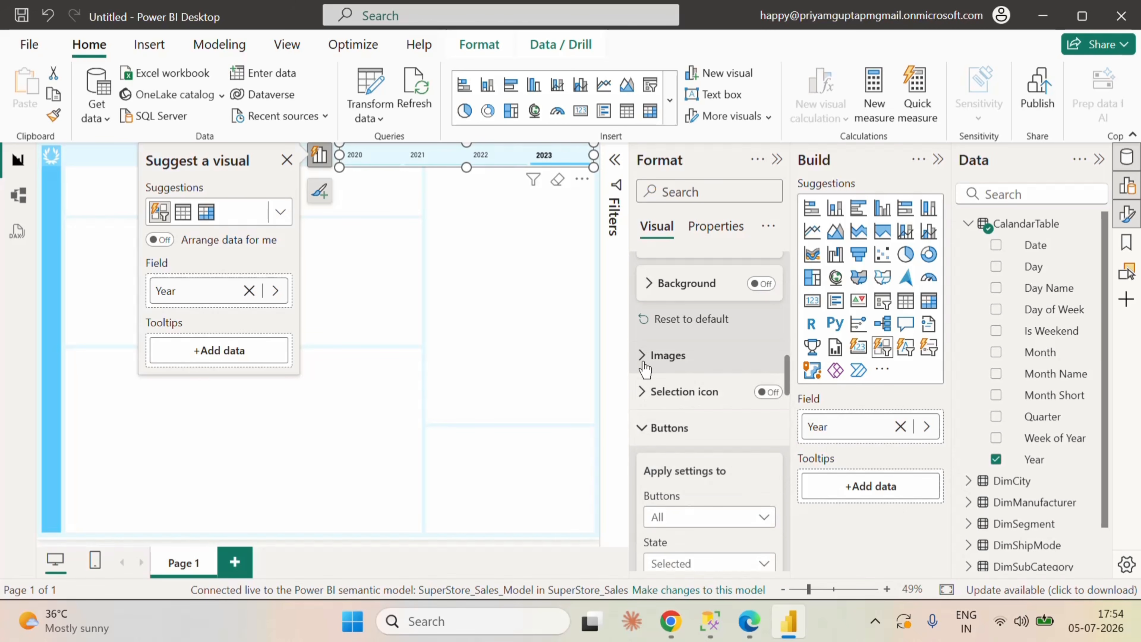
scroll(695, 395, "up", 4)
scroll(706, 434, "up", 2)
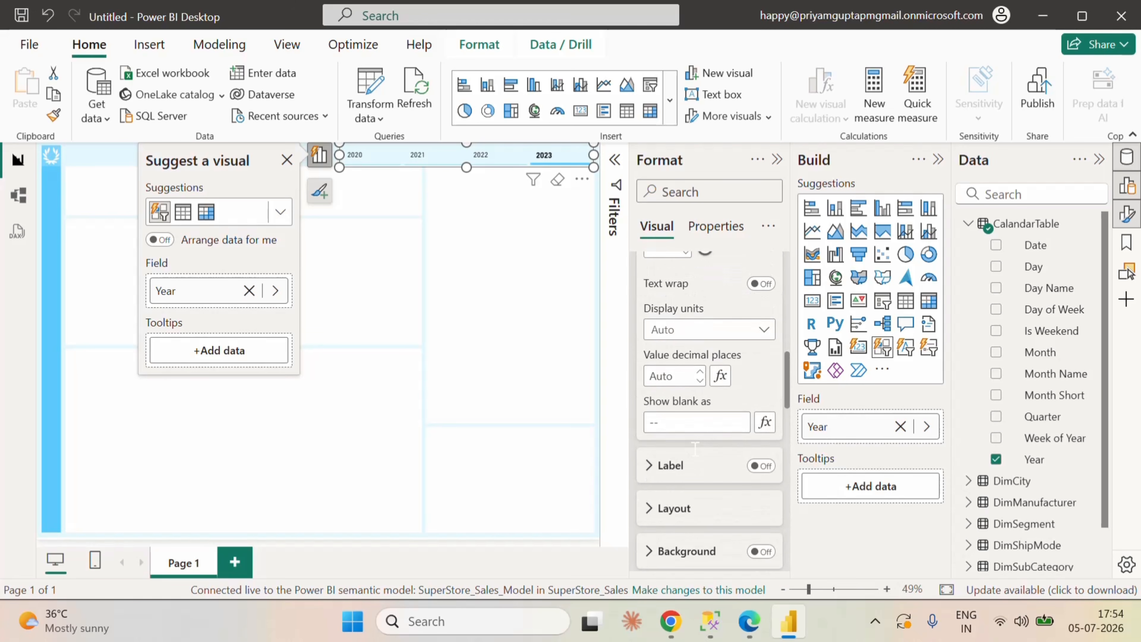
left_click(659, 510)
scroll(687, 432, "down", 4)
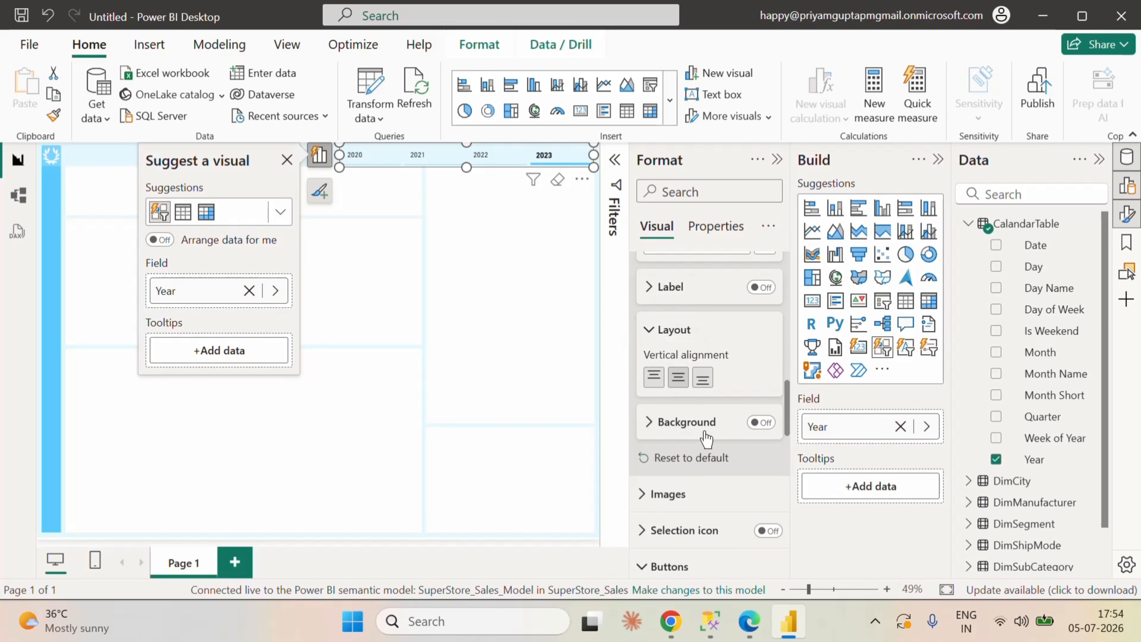
scroll(759, 397, "up", 8)
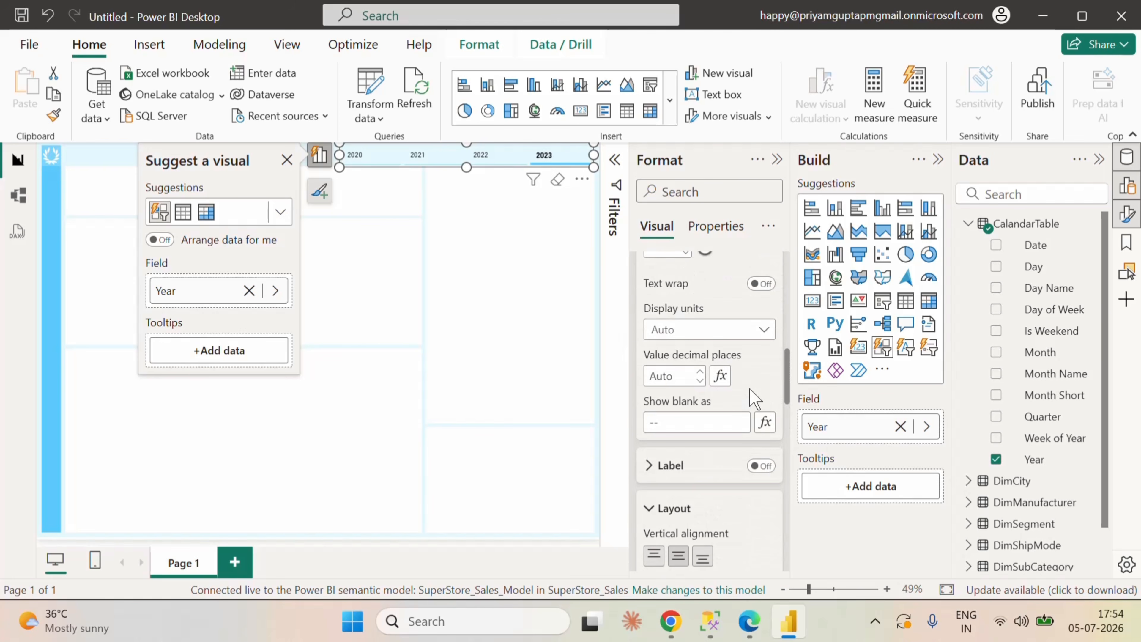
Step: Examine the Year slicer's Layout settings, including Gap and Overflow, and collapse the Layout and Callout values sections
scroll(754, 398, "up", 8)
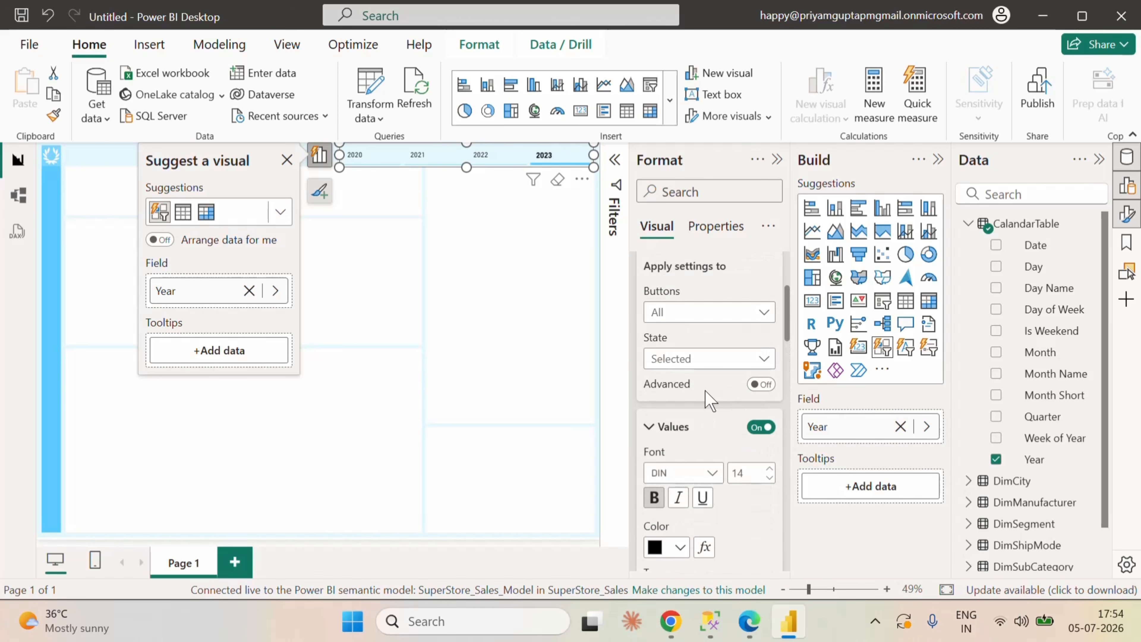
left_click(700, 364)
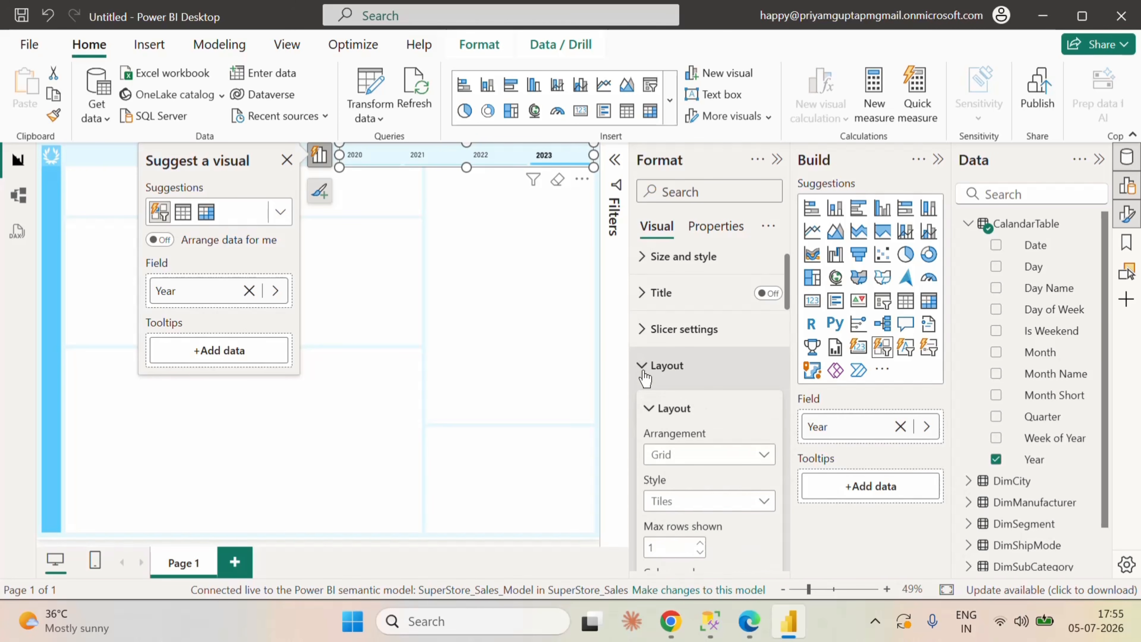
scroll(741, 424, "down", 5)
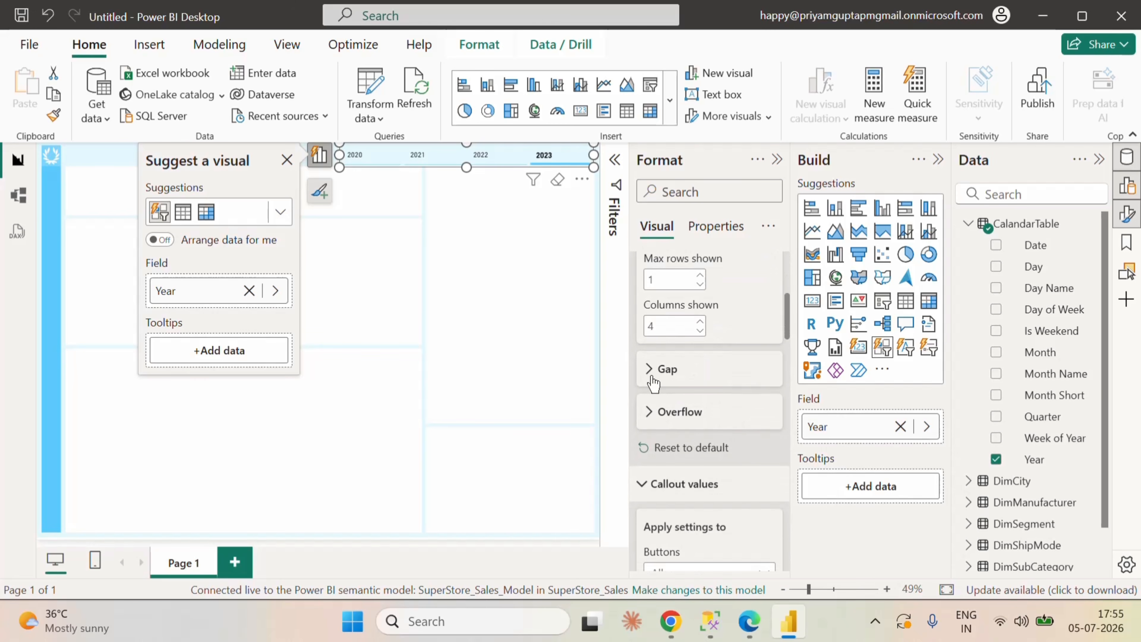
left_click(664, 370)
scroll(707, 450, "down", 2)
left_click(710, 394)
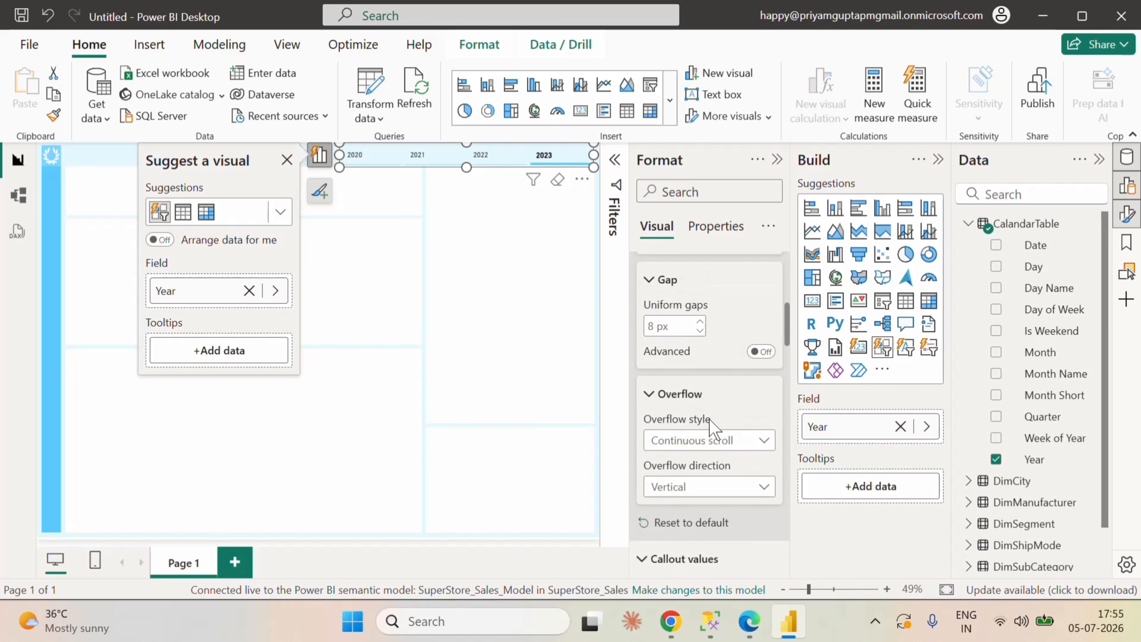
scroll(719, 427, "up", 4)
scroll(726, 443, "up", 4)
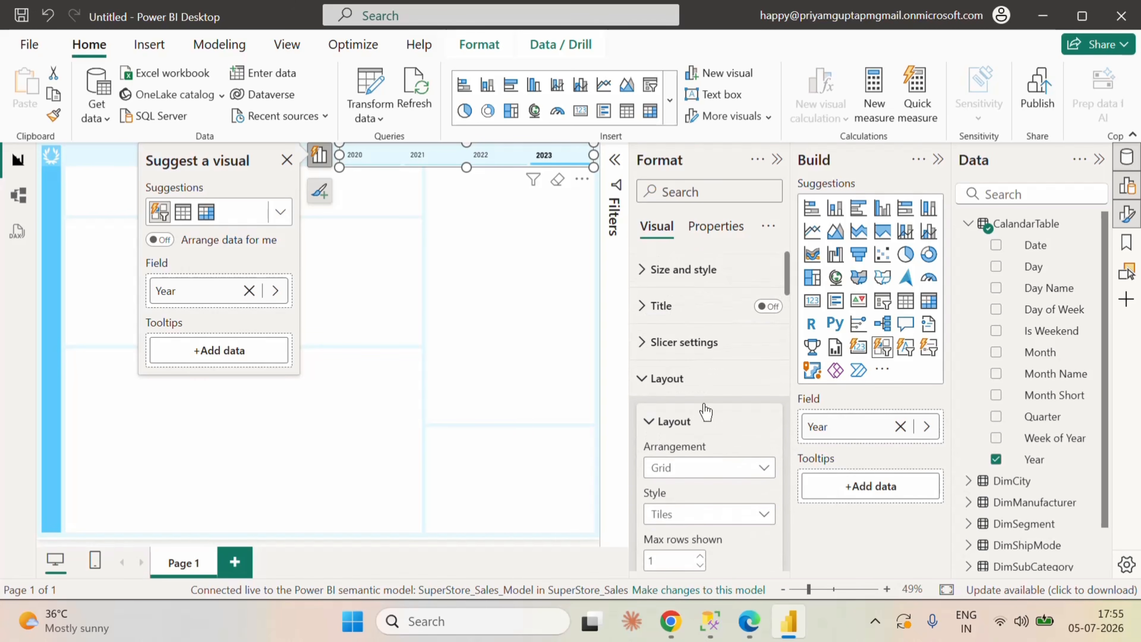
left_click(640, 379)
left_click(646, 415)
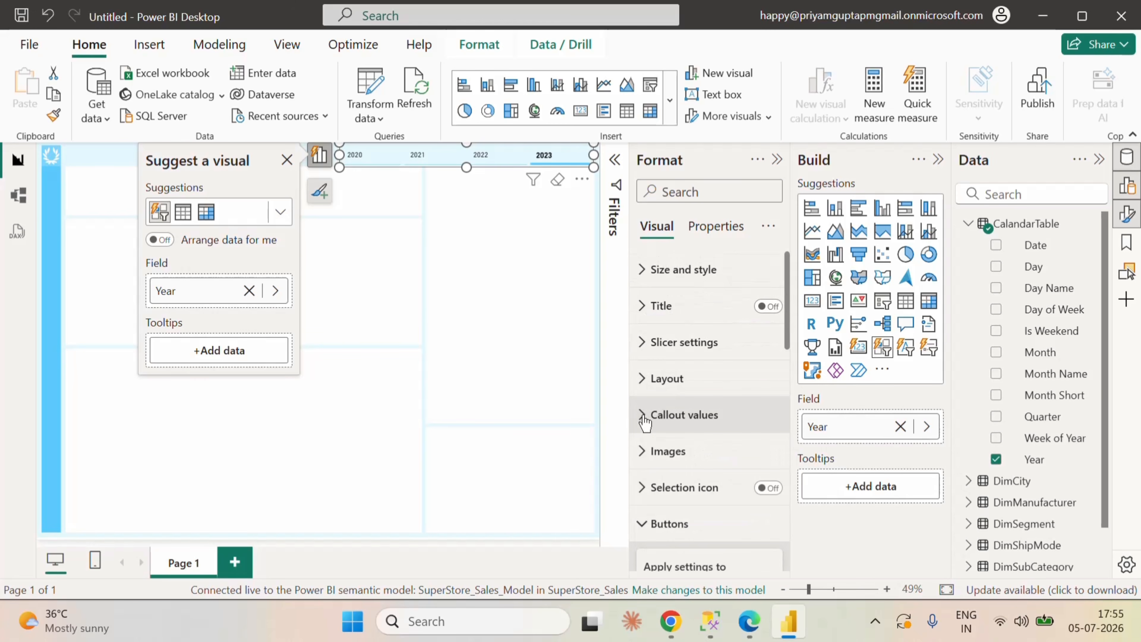
Step: Look through the slicer's Buttons settings for the Selected state, including Shape and Accent bar, and collapse them
scroll(700, 451, "down", 1)
scroll(705, 445, "down", 6)
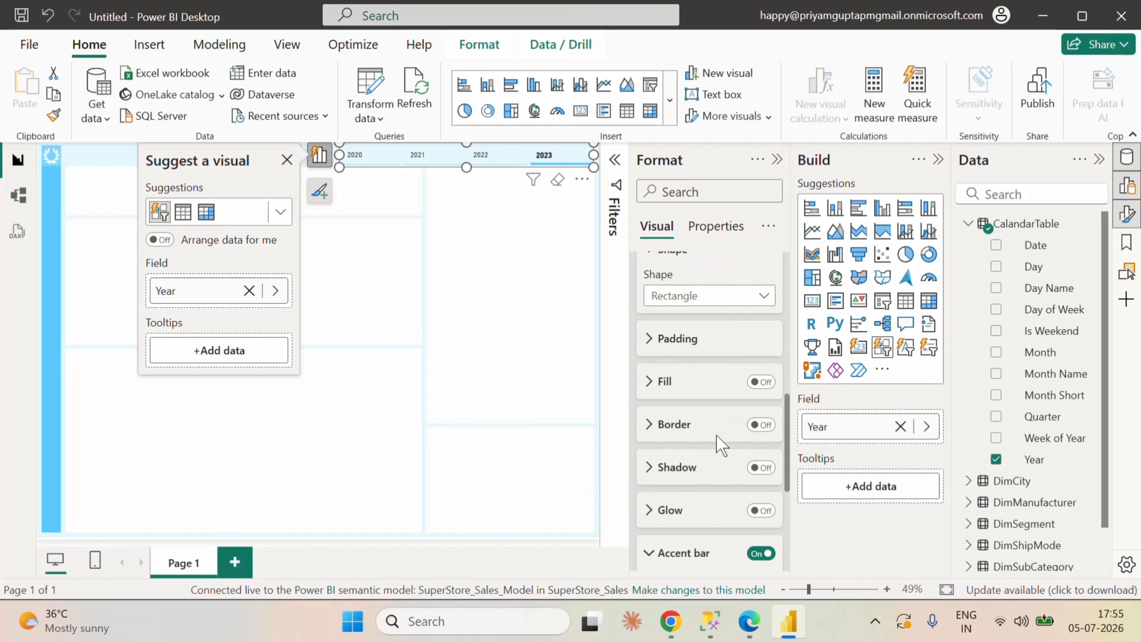
scroll(715, 434, "down", 4)
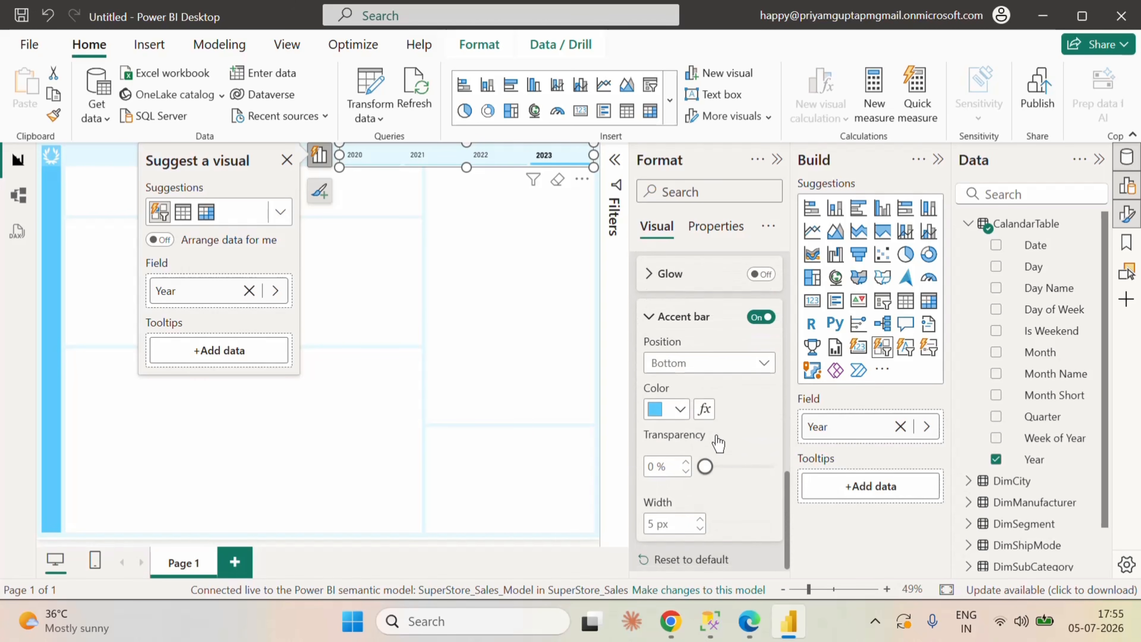
left_click(653, 311)
scroll(731, 416, "up", 1)
scroll(730, 416, "up", 1)
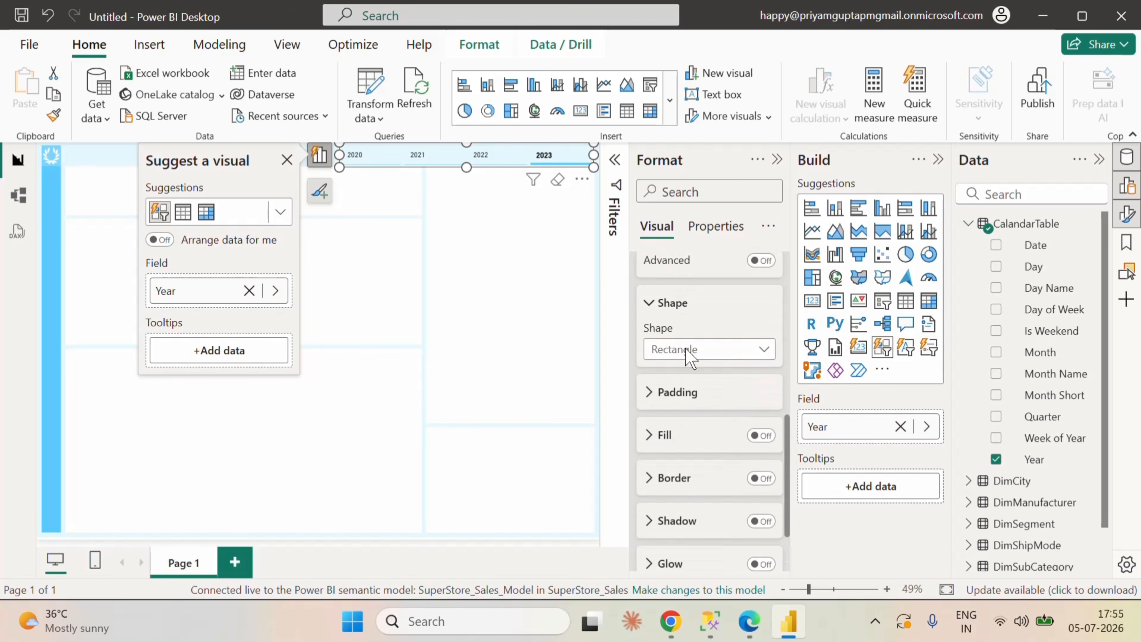
left_click(650, 310)
scroll(710, 396, "up", 4)
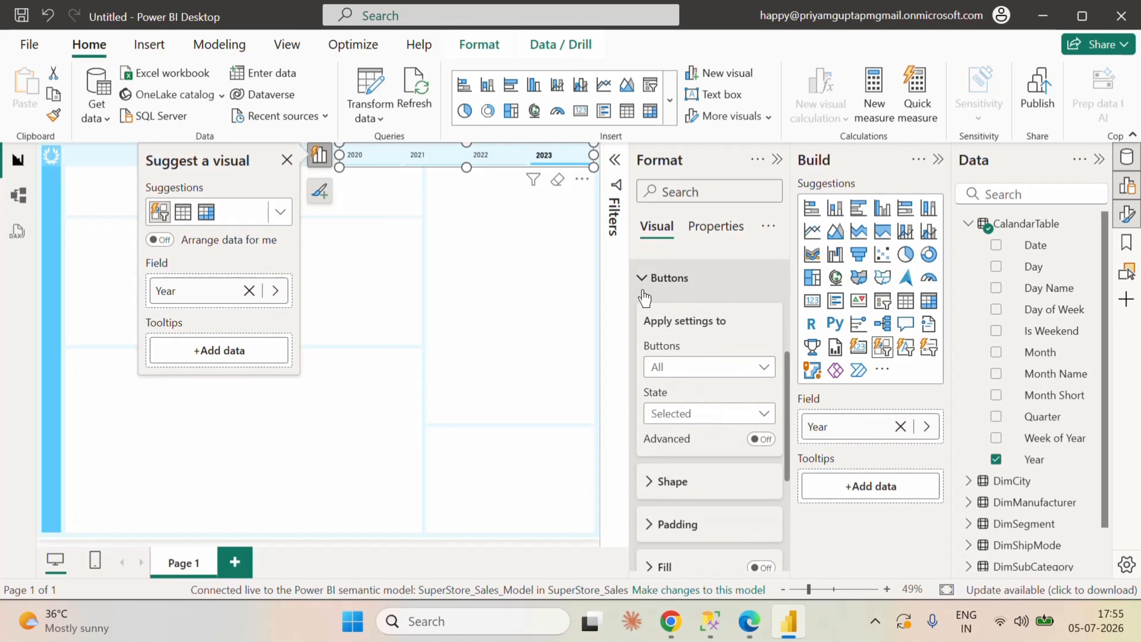
left_click(643, 278)
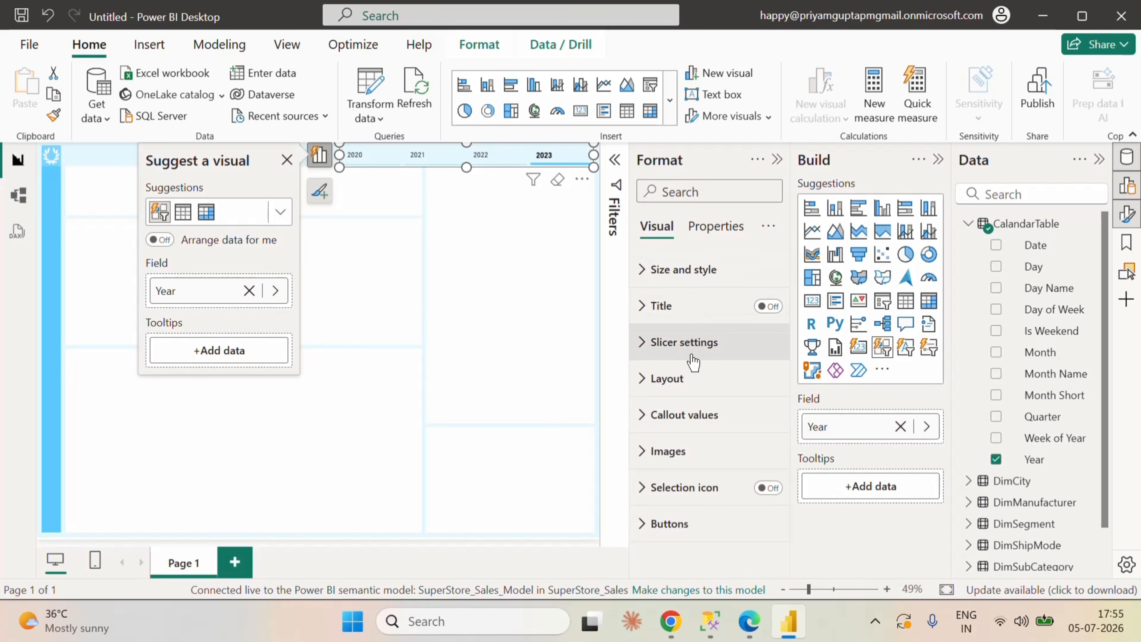
Step: Center the slicer's callout values horizontally for all button states
left_click(644, 418)
scroll(759, 467, "down", 4)
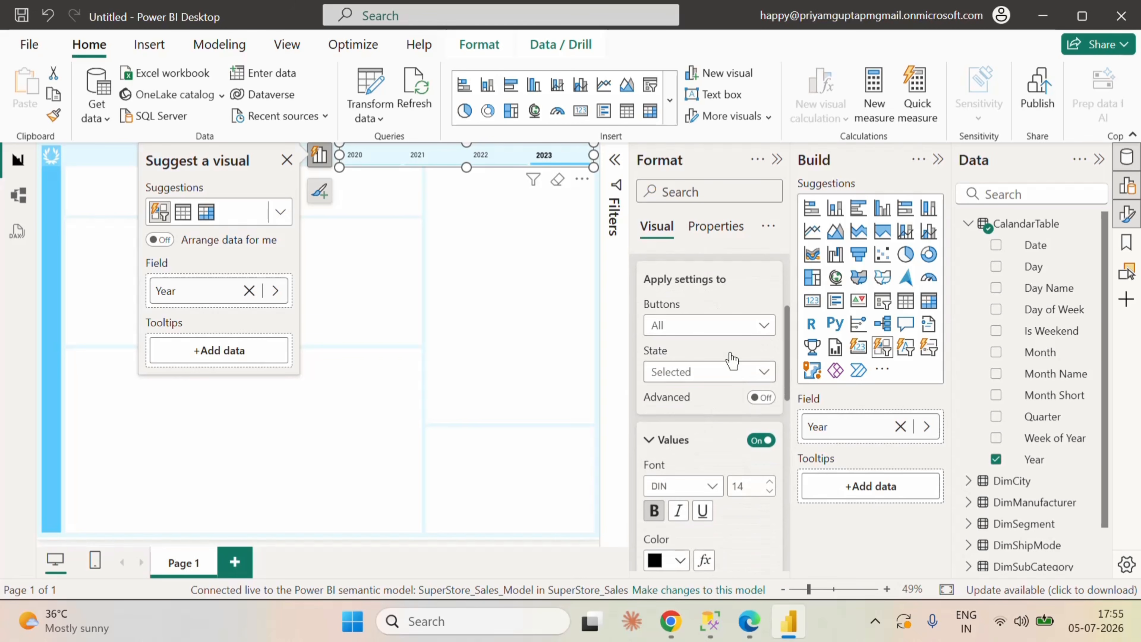
left_click(716, 378)
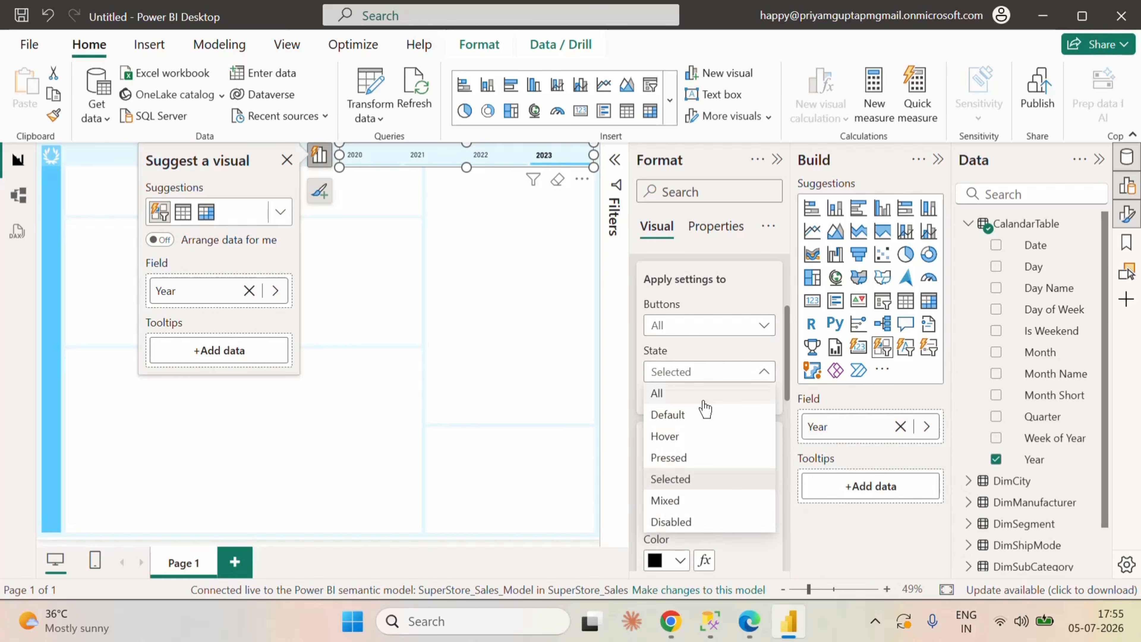
left_click(703, 409)
scroll(728, 445, "down", 4)
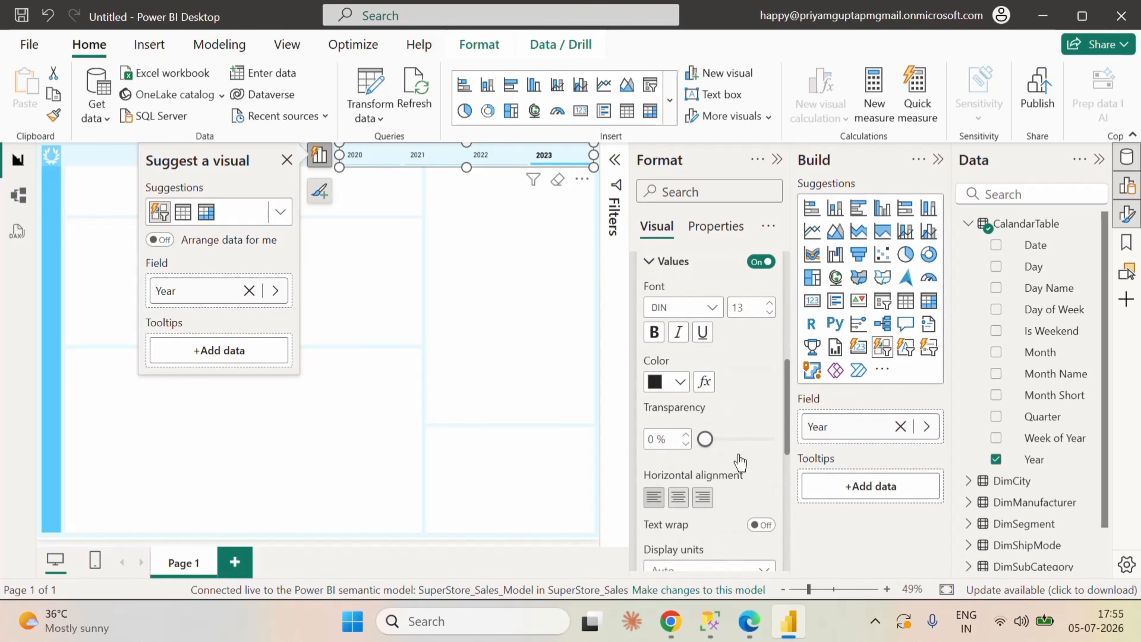
left_click(678, 498)
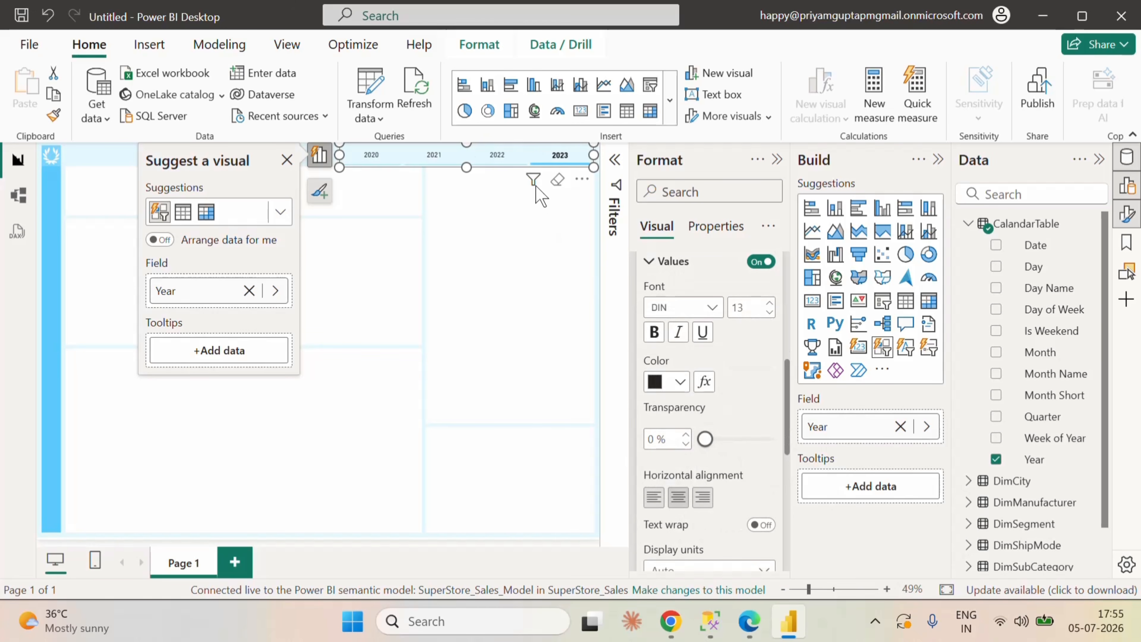
Step: Review the accent bar's position, color, transparency and width for the buttons' Selected state
scroll(754, 463, "down", 8)
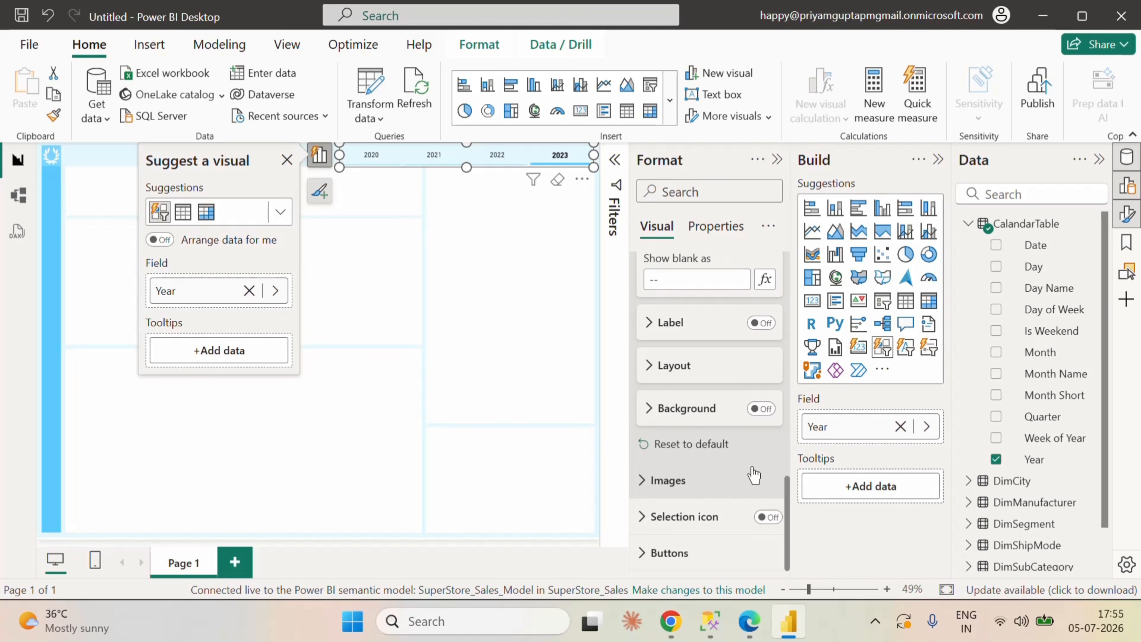
left_click(658, 552)
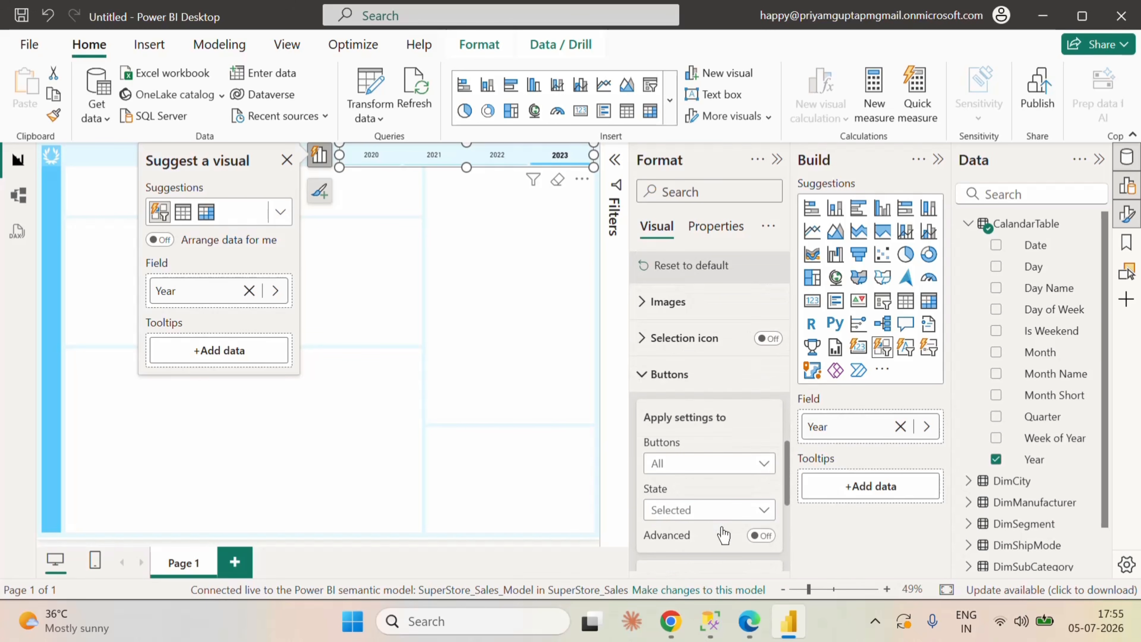
scroll(723, 535, "down", 10)
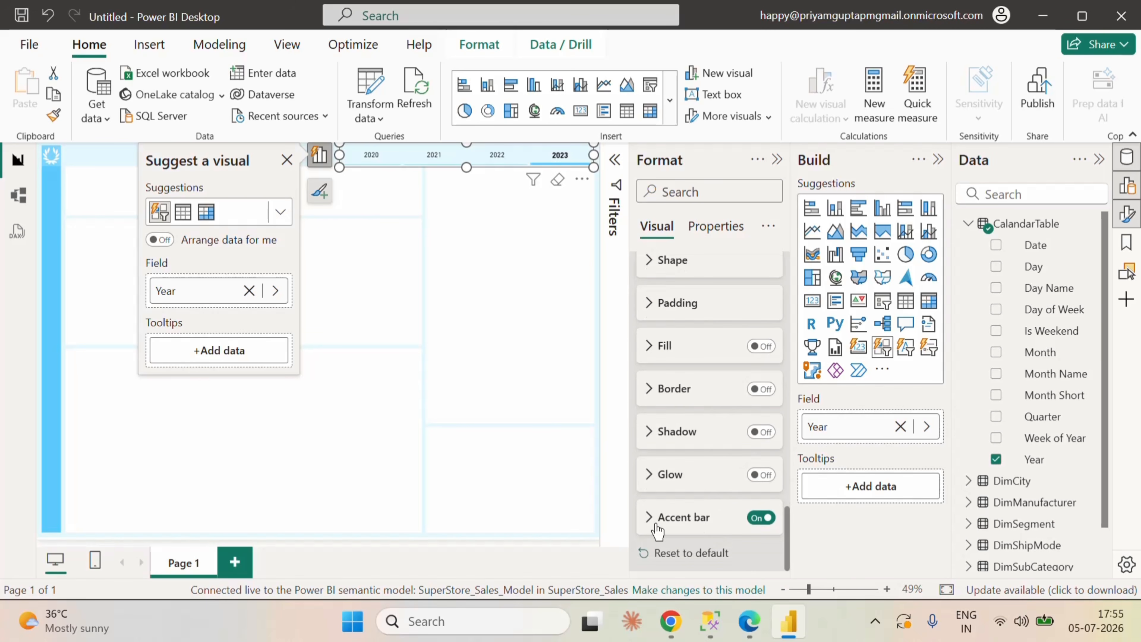
left_click(658, 526)
scroll(734, 530, "down", 5)
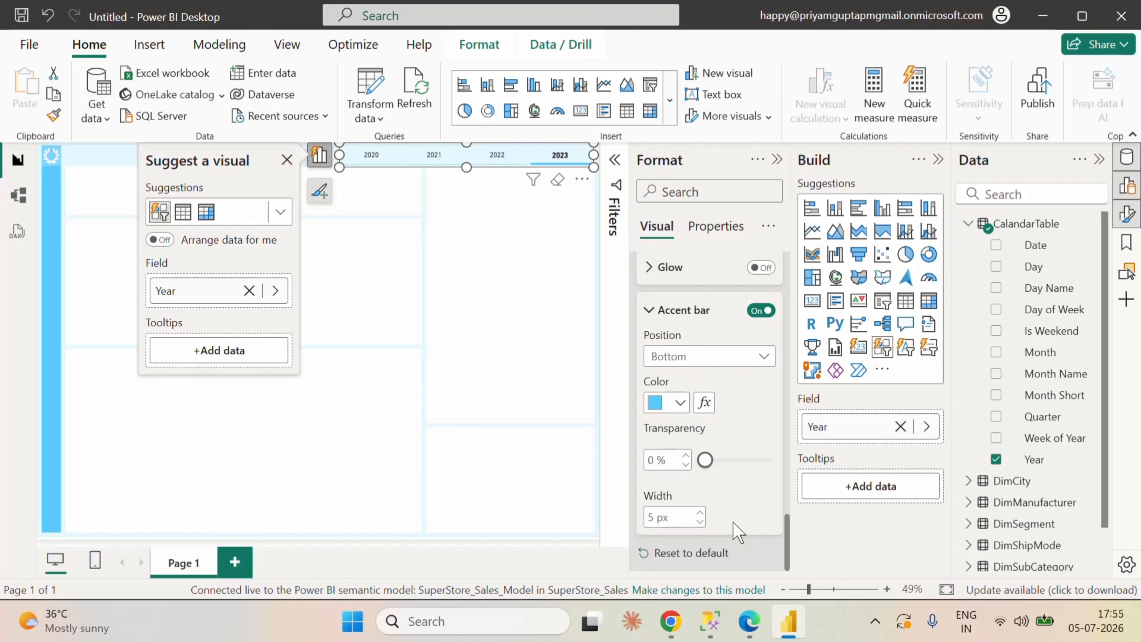
scroll(737, 533, "up", 15)
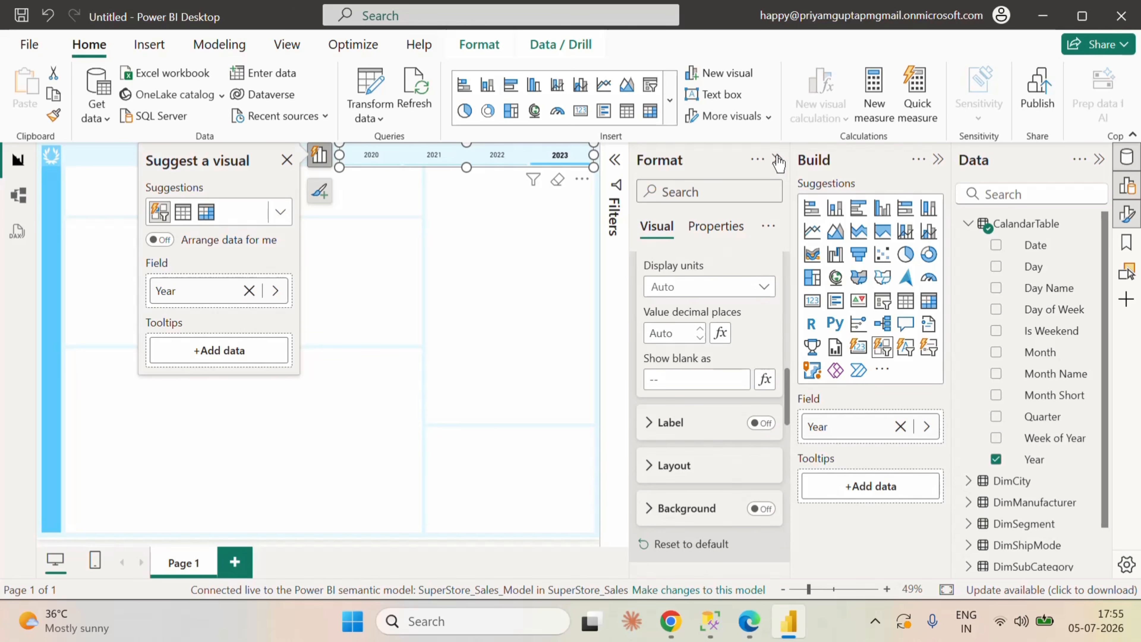
Step: Close the Format pane and try multi-selection in the Year slicer by adding 2021 and 2022 alongside 2023
left_click(777, 161)
left_click(716, 182)
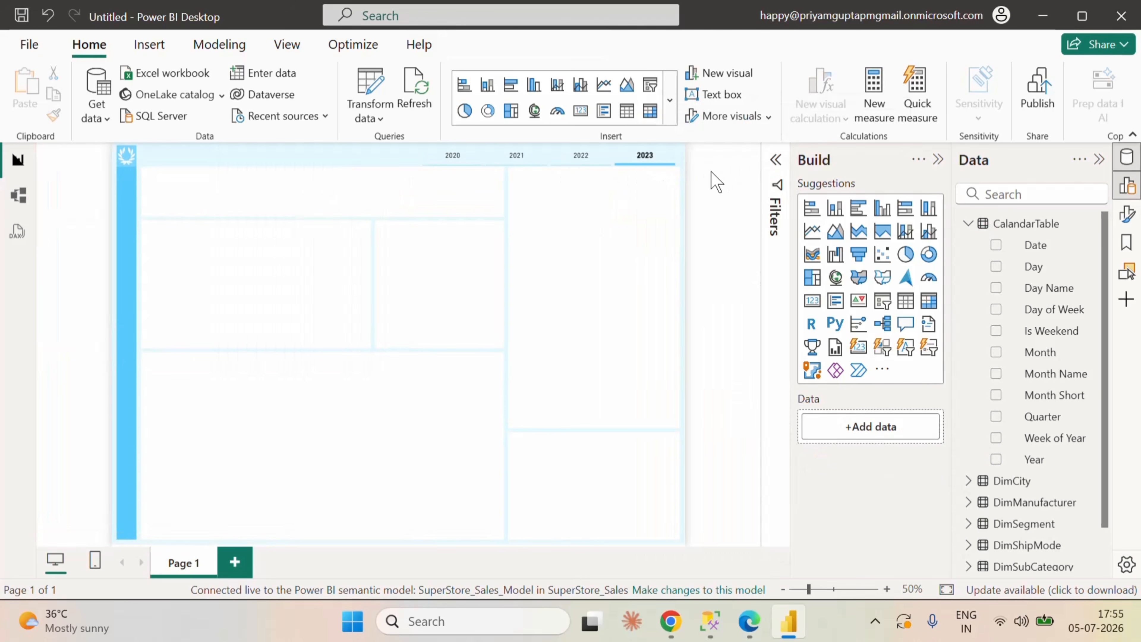
left_click(600, 253)
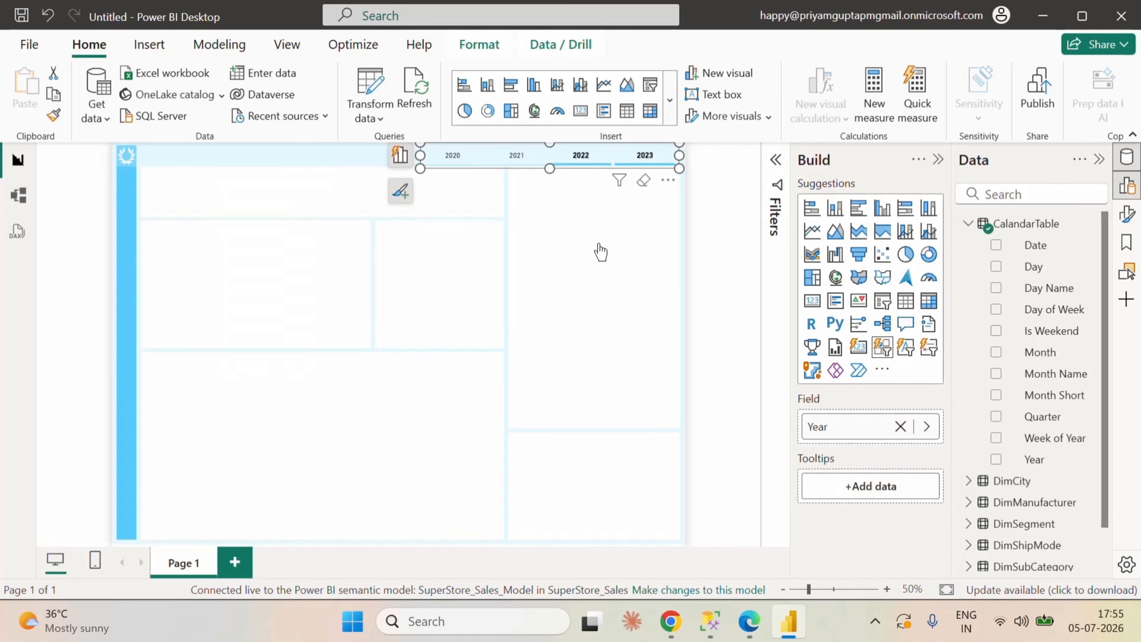
left_click(516, 157)
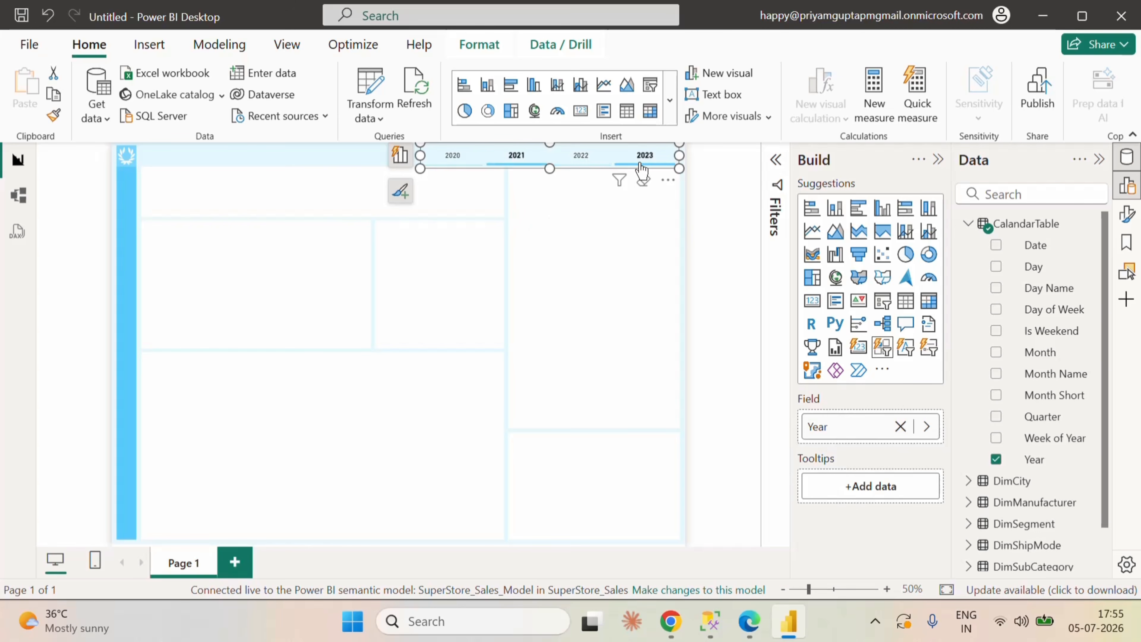
left_click(579, 158, "ctrl")
Step: Reopen the slicer's formatting options and switch its Single select option on and back off
left_click(1127, 214)
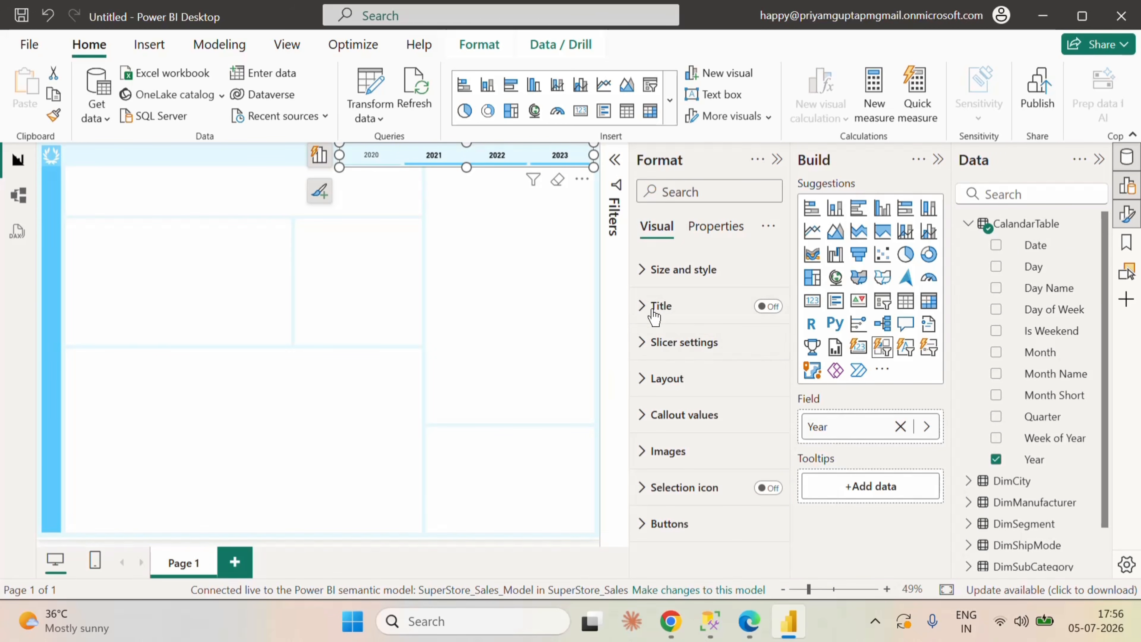
left_click(652, 341)
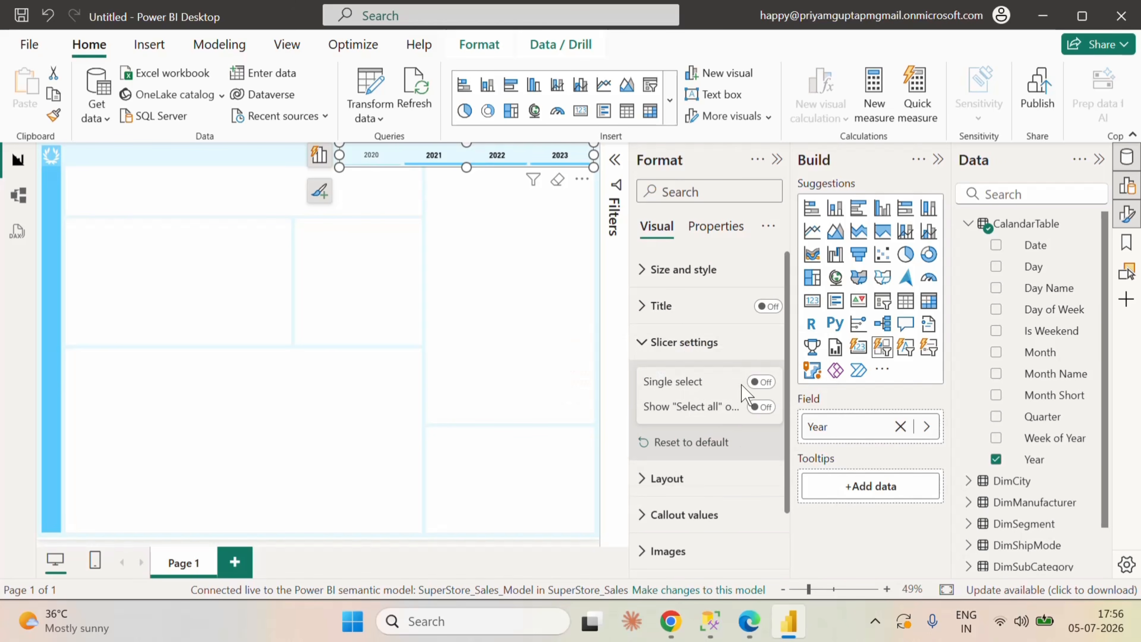
left_click(759, 382)
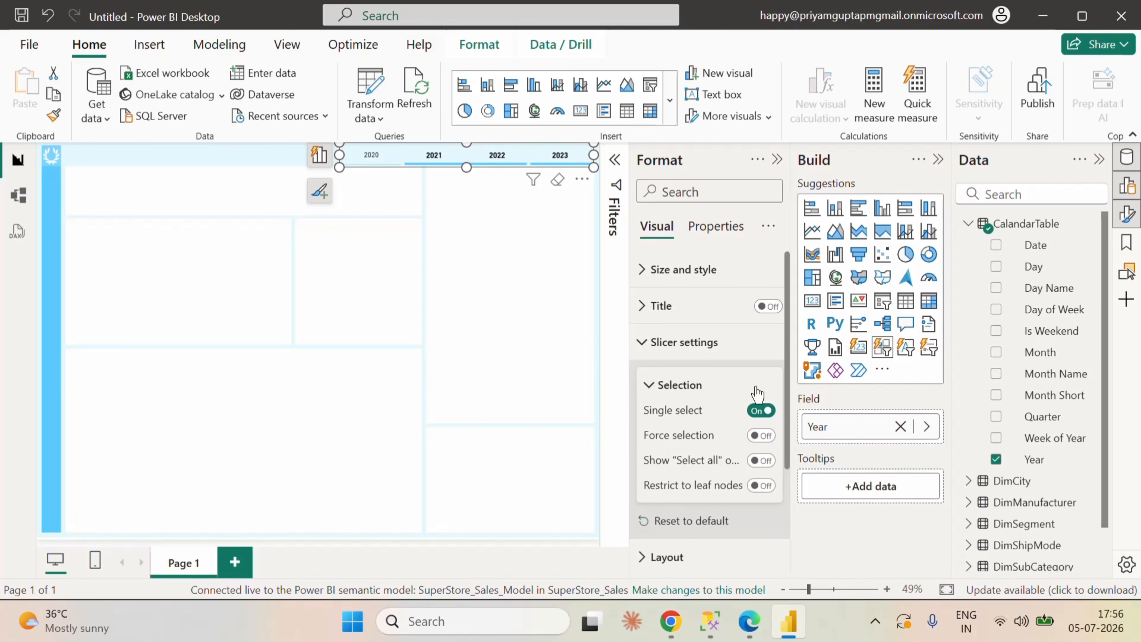
left_click(761, 410)
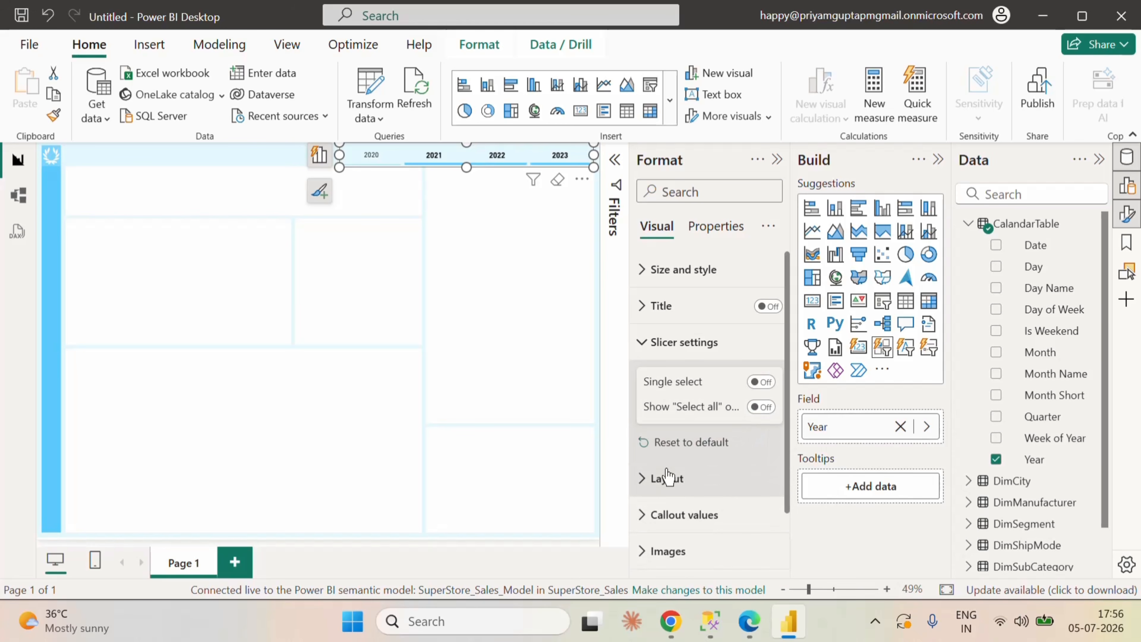
left_click(643, 343)
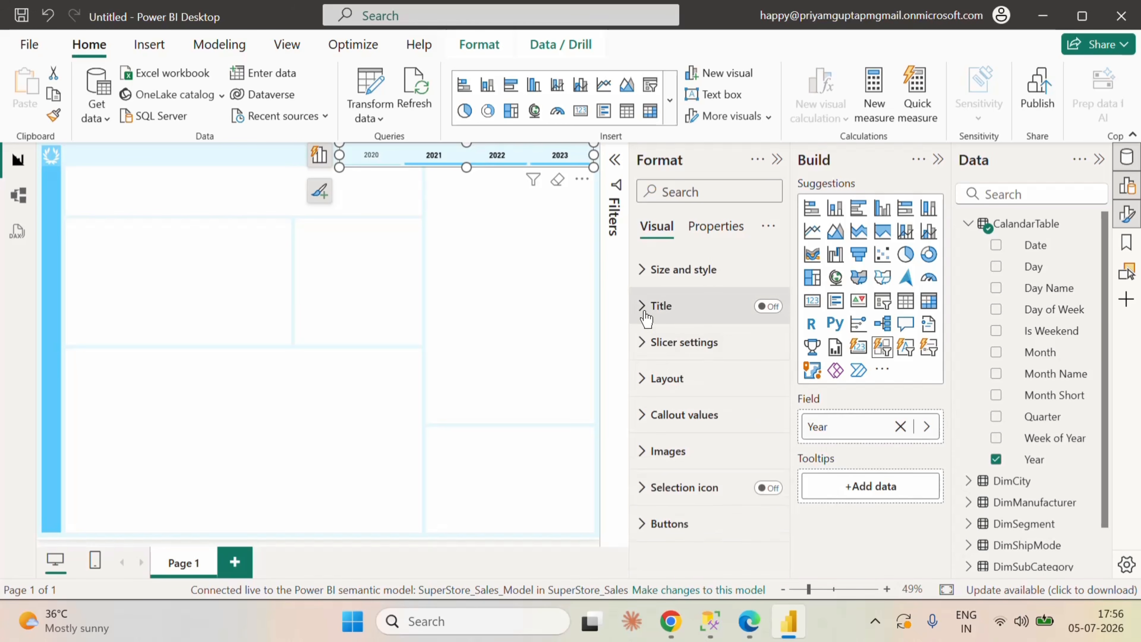
Step: Turn on Single select in the slicer settings and leave only 2023 selected
left_click(646, 425)
left_click(647, 415)
left_click(651, 381)
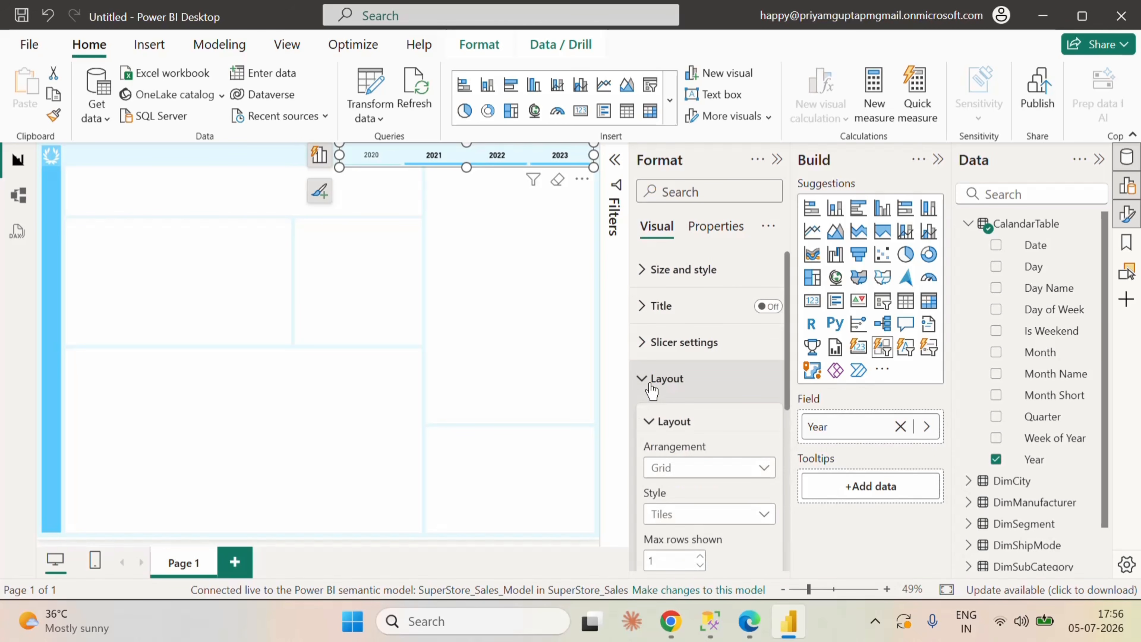
left_click(651, 382)
left_click(644, 341)
scroll(719, 454, "down", 2)
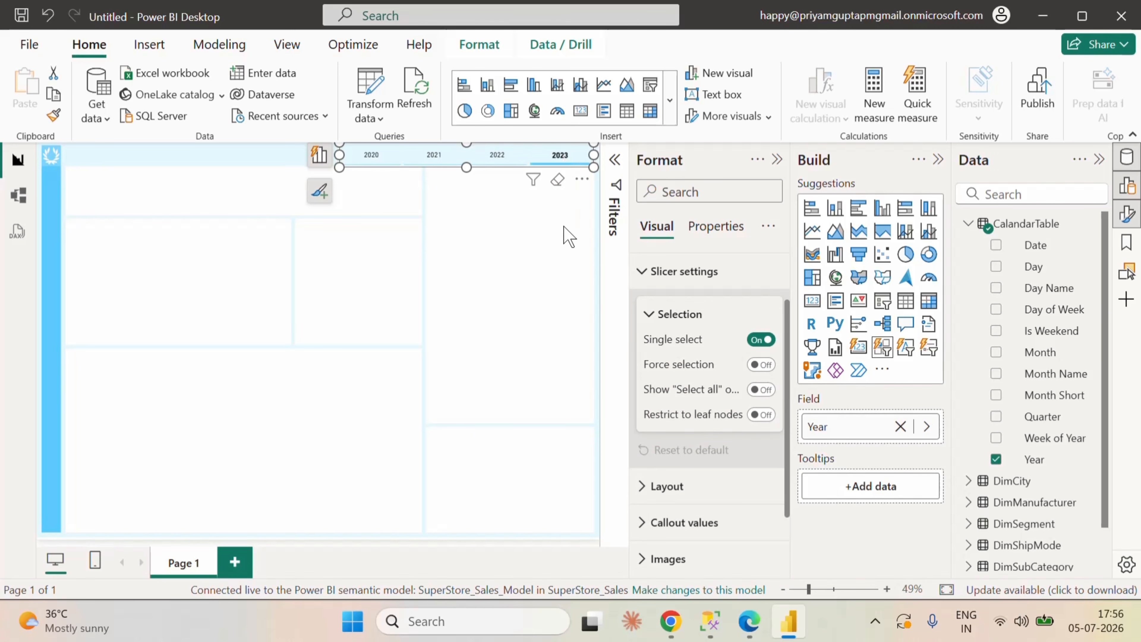
Step: Test single selection in the Year slicer with 2022, 2021, 2023 and 2020, and clear the selection
left_click(494, 160)
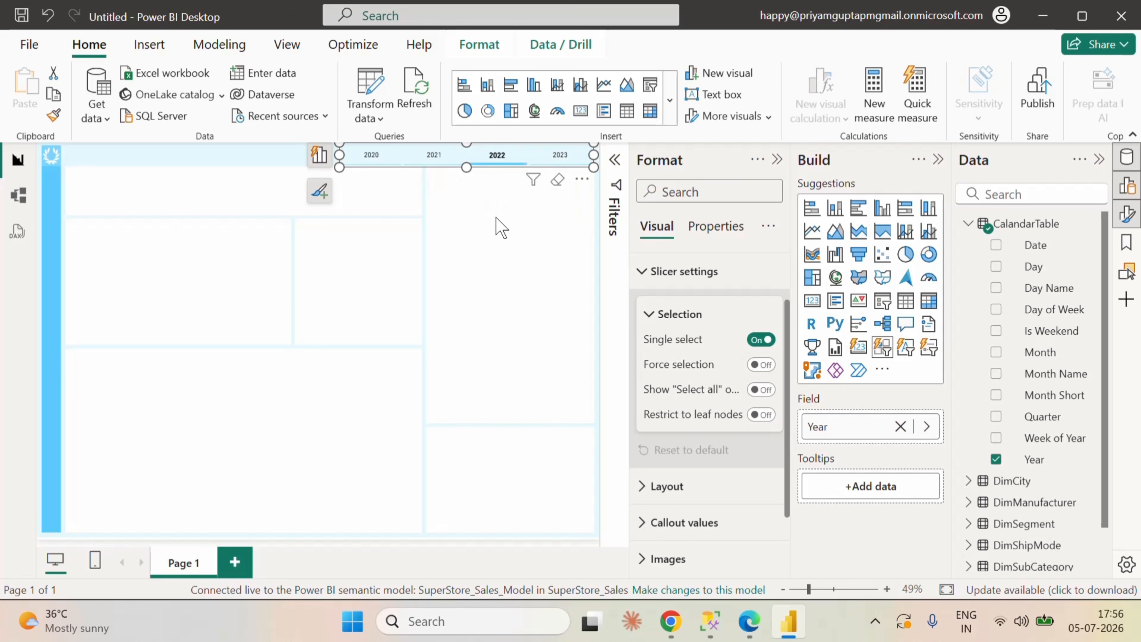
left_click(434, 158)
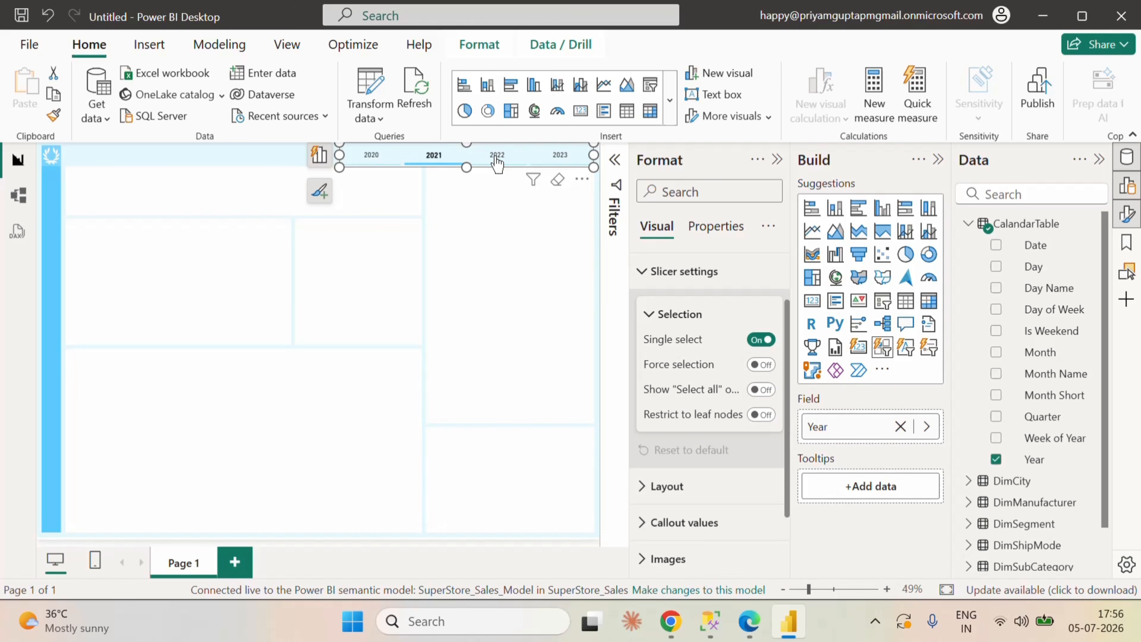
left_click(547, 157, "ctrl")
left_click(372, 158, "ctrl")
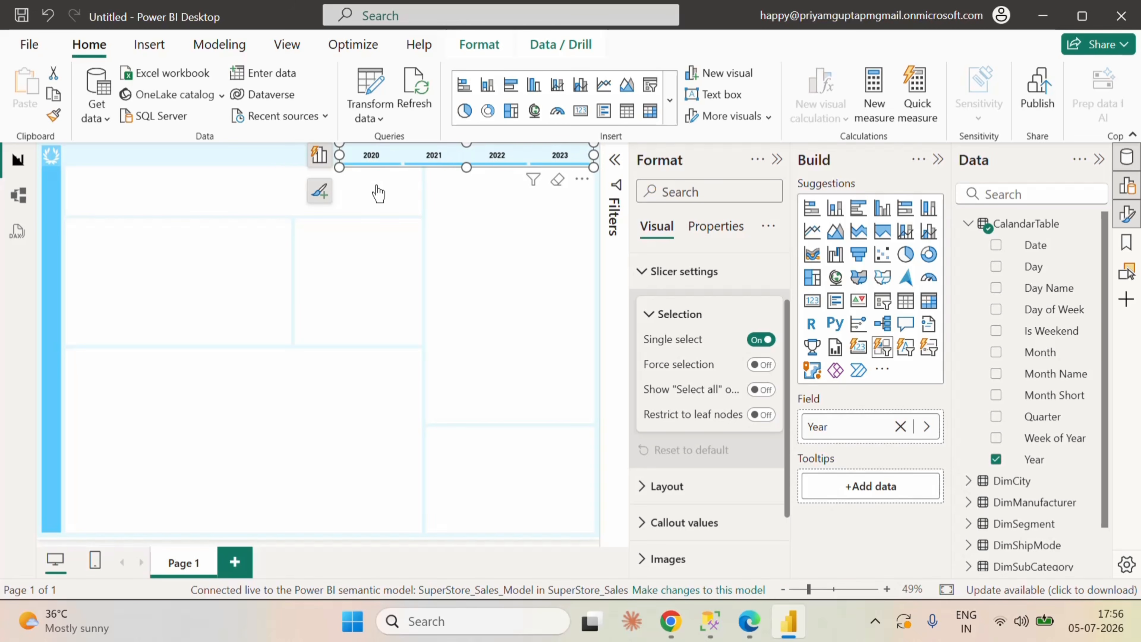
left_click(372, 159)
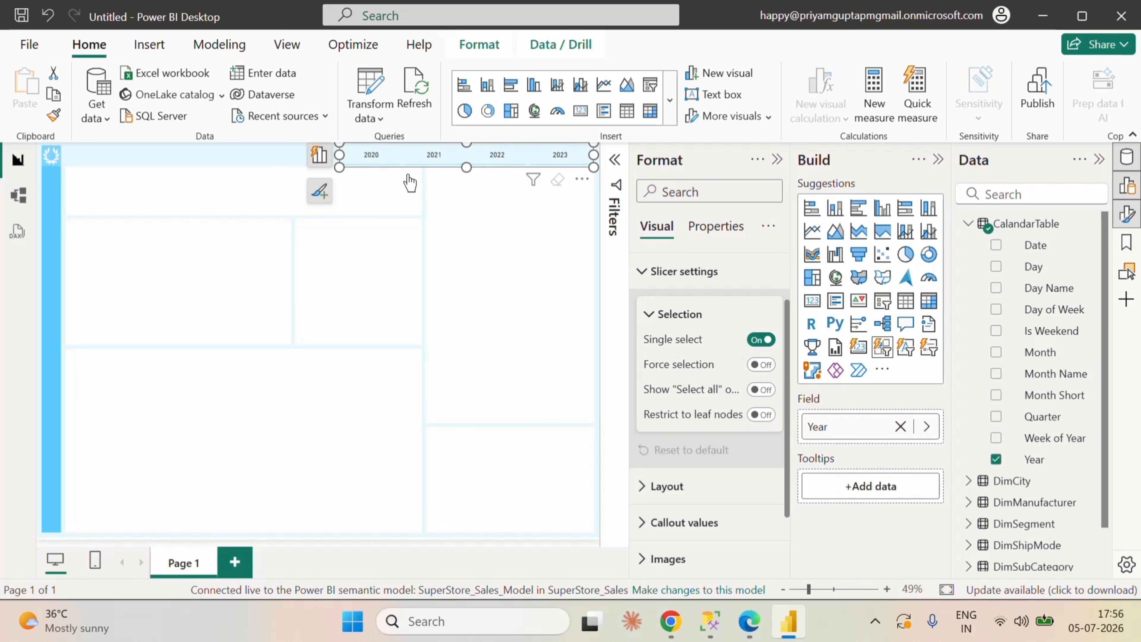
Step: Switch the Year slicer through 2020, 2021 and 2022, leave 2023 selected, and close the slicer's formatting options
left_click(370, 159)
left_click(431, 166)
left_click(502, 157)
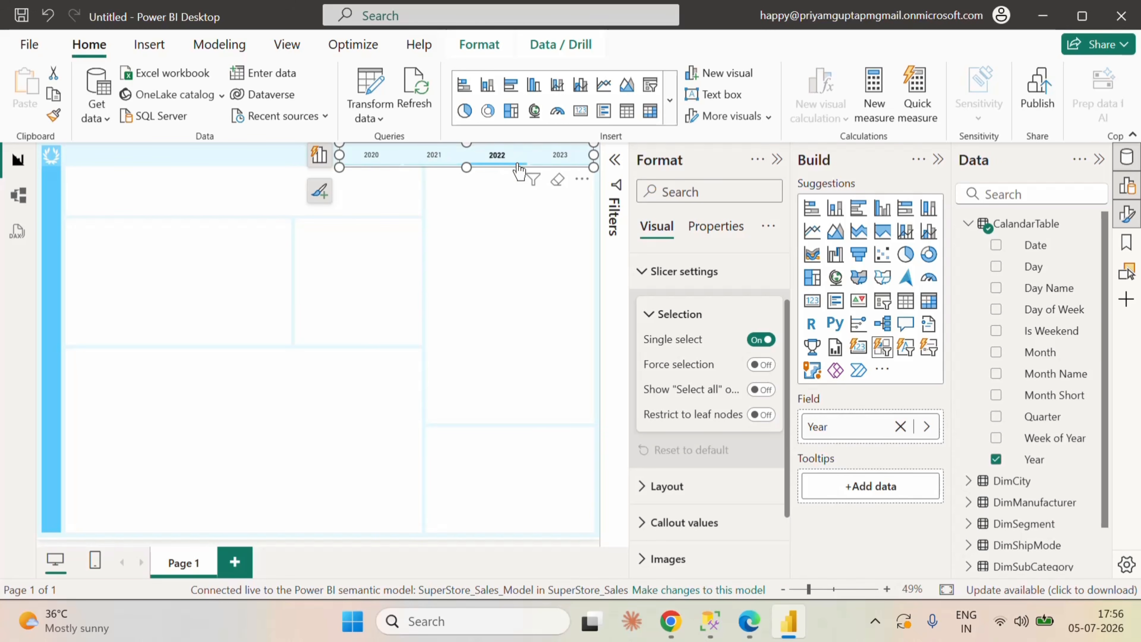
left_click(561, 160)
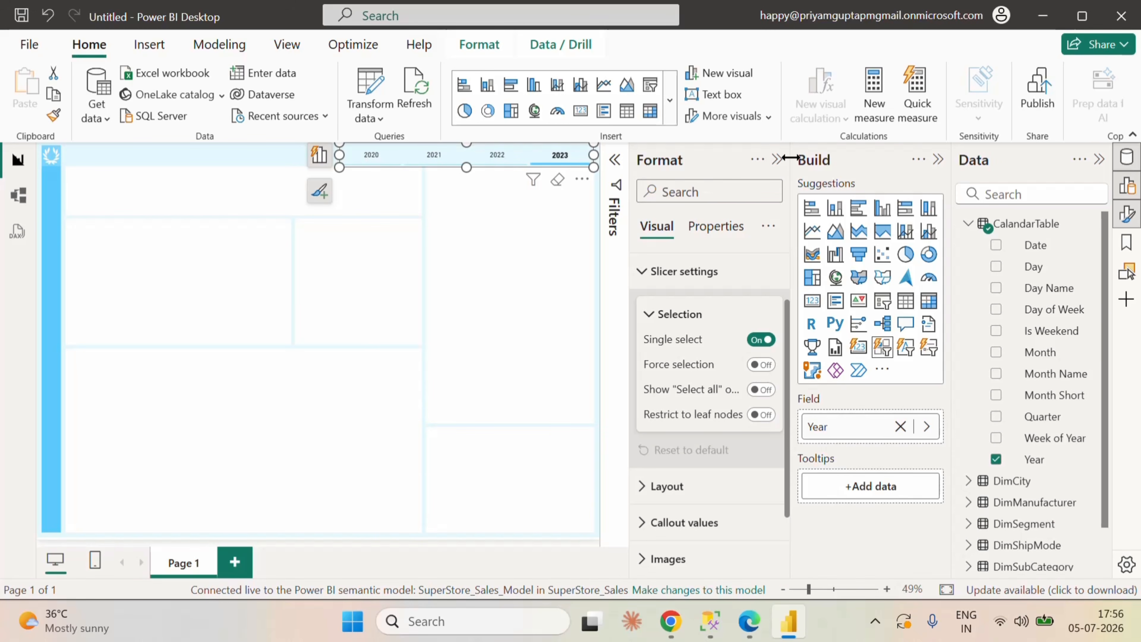
left_click(777, 160)
left_click(744, 220)
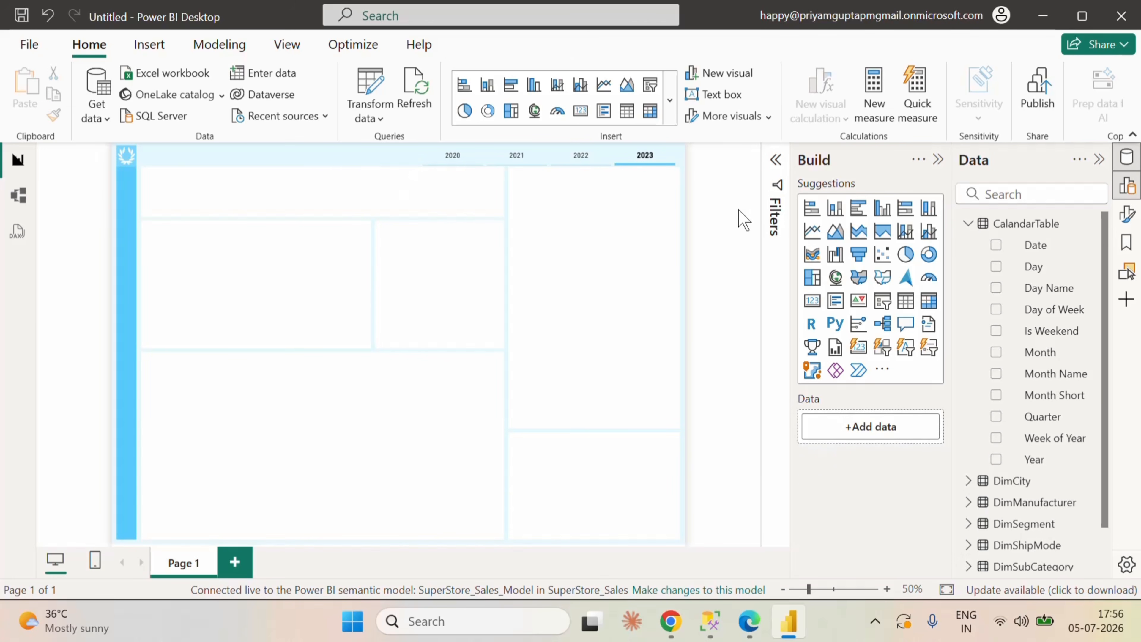
Step: Insert a new-style card visual on the page, move it over the middle of the canvas and reduce its height
left_click(670, 104)
scroll(609, 407, "down", 6)
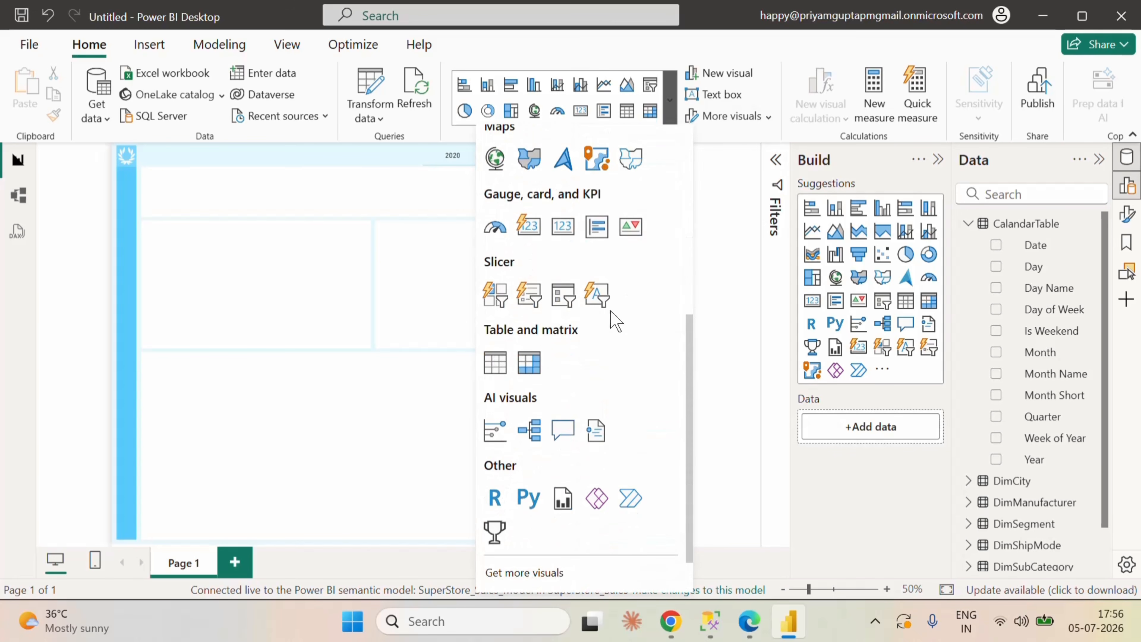
left_click(539, 229)
left_click_drag(313, 299, 435, 300)
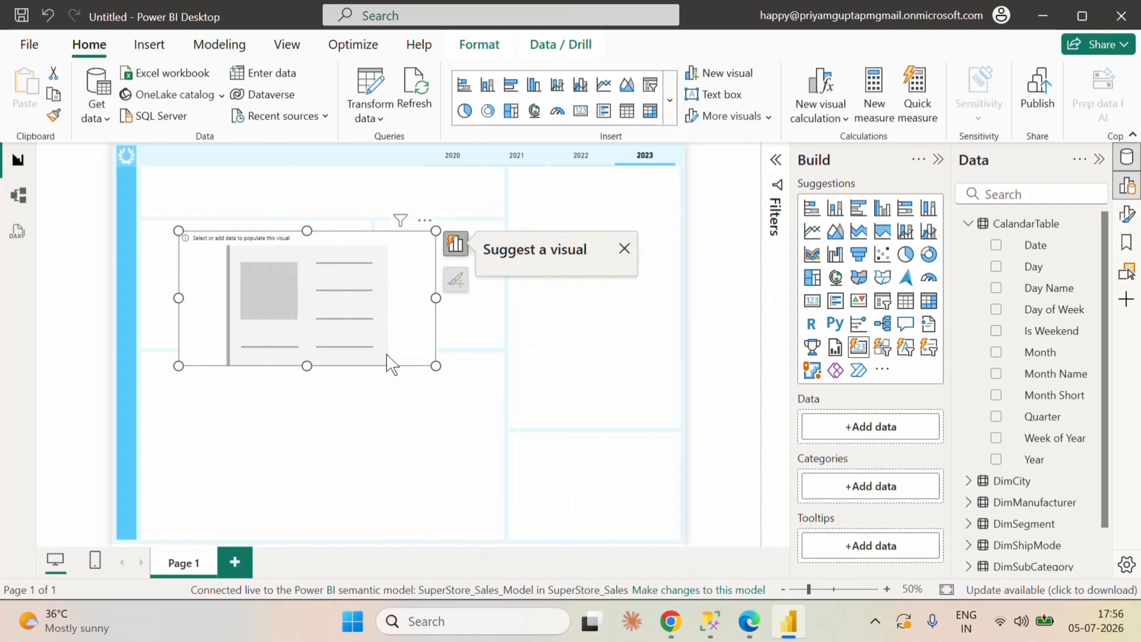
left_click_drag(308, 365, 310, 315)
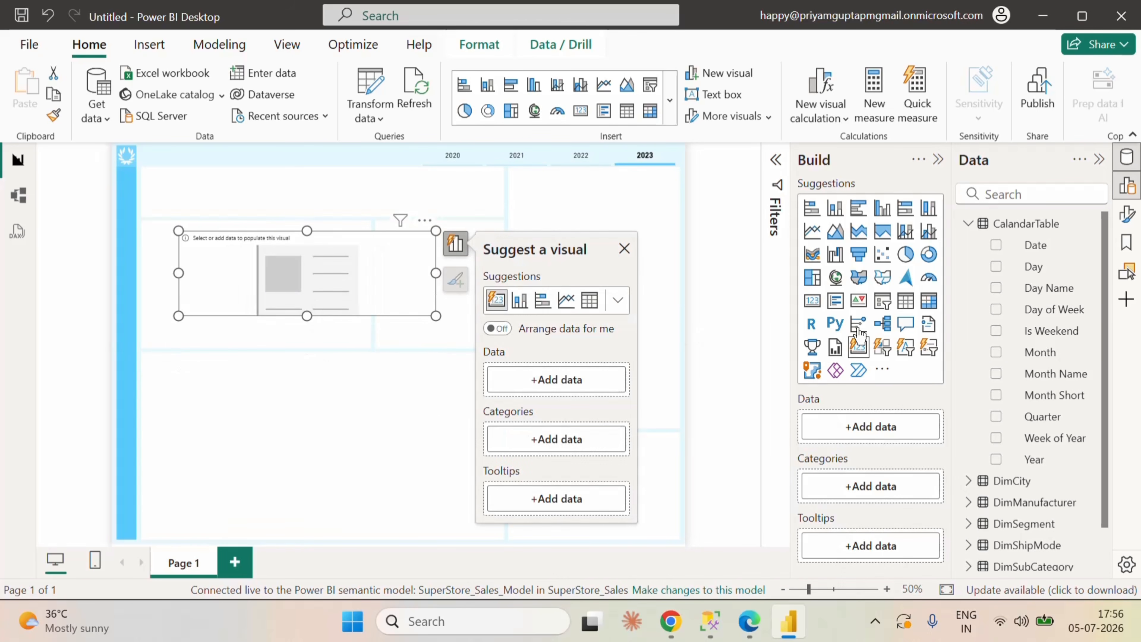
Step: Add the Orders, Sales_1 and Profit_1 measures from the FactSales table to the card visual's data
left_click(968, 223)
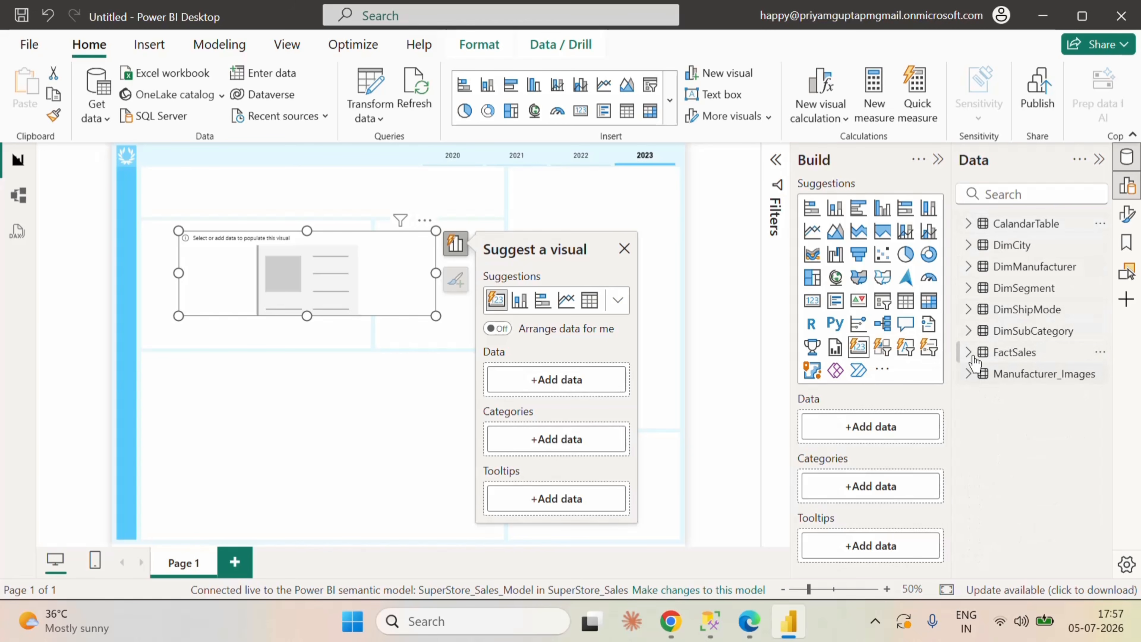
left_click(969, 352)
scroll(995, 315, "down", 4)
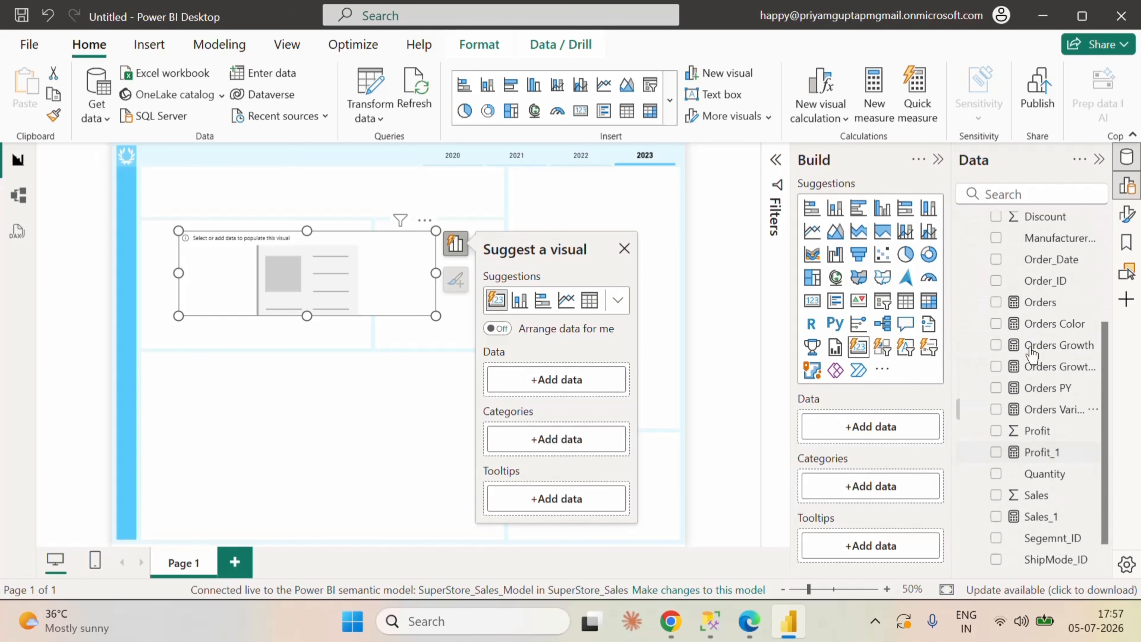
left_click(995, 302)
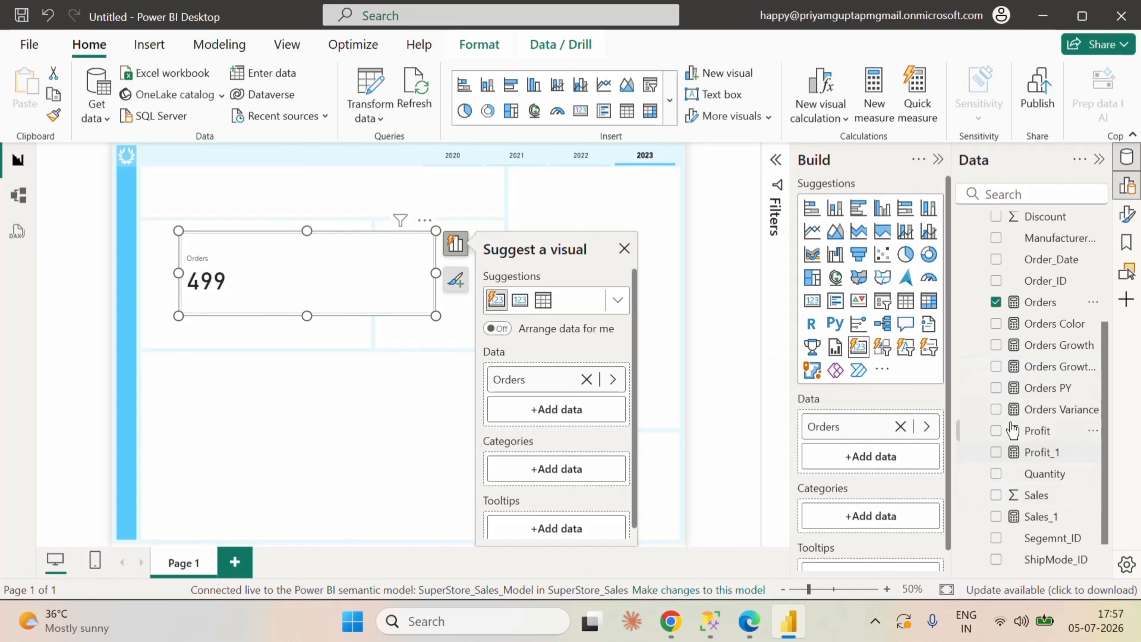
left_click(995, 521)
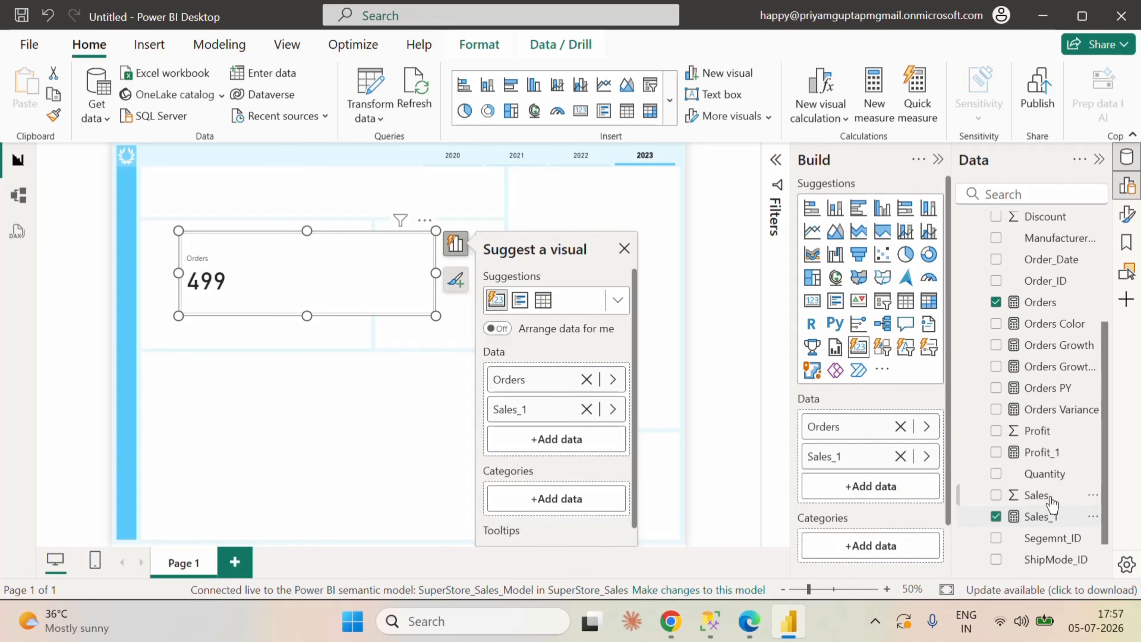
scroll(1051, 503, "down", 2)
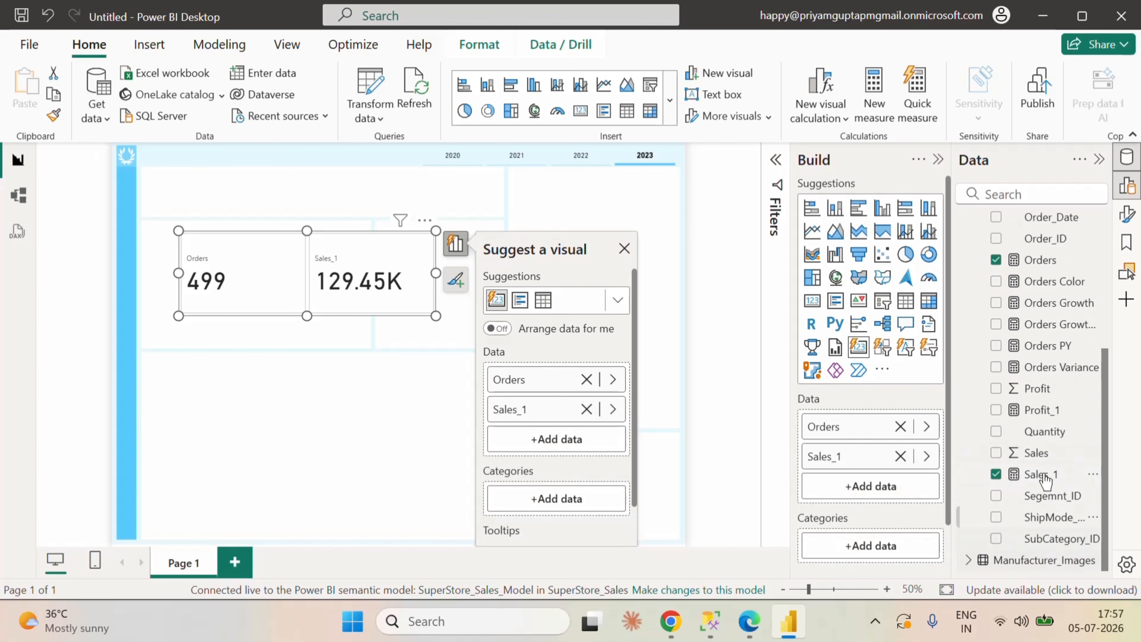
left_click(994, 409)
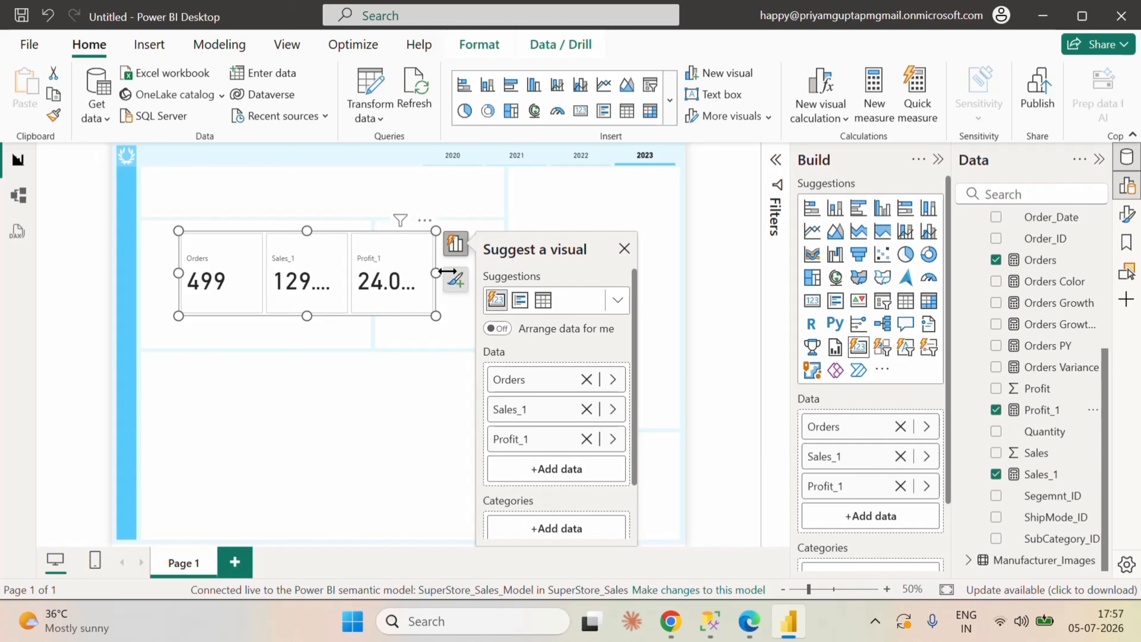
Step: Fit the card visual into the canvas's upper band below the header, about 805 wide and 103 high, and dismiss the visual suggestions
left_click_drag(444, 272, 548, 275)
left_click(369, 292)
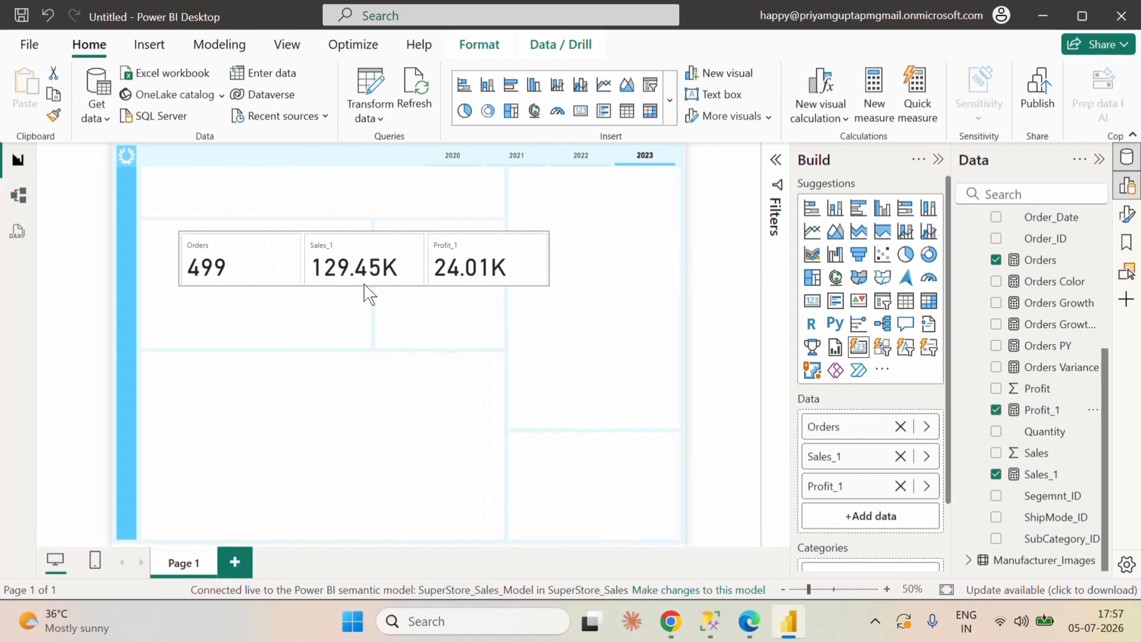
left_click_drag(411, 265, 372, 194)
left_click_drag(324, 222, 320, 215)
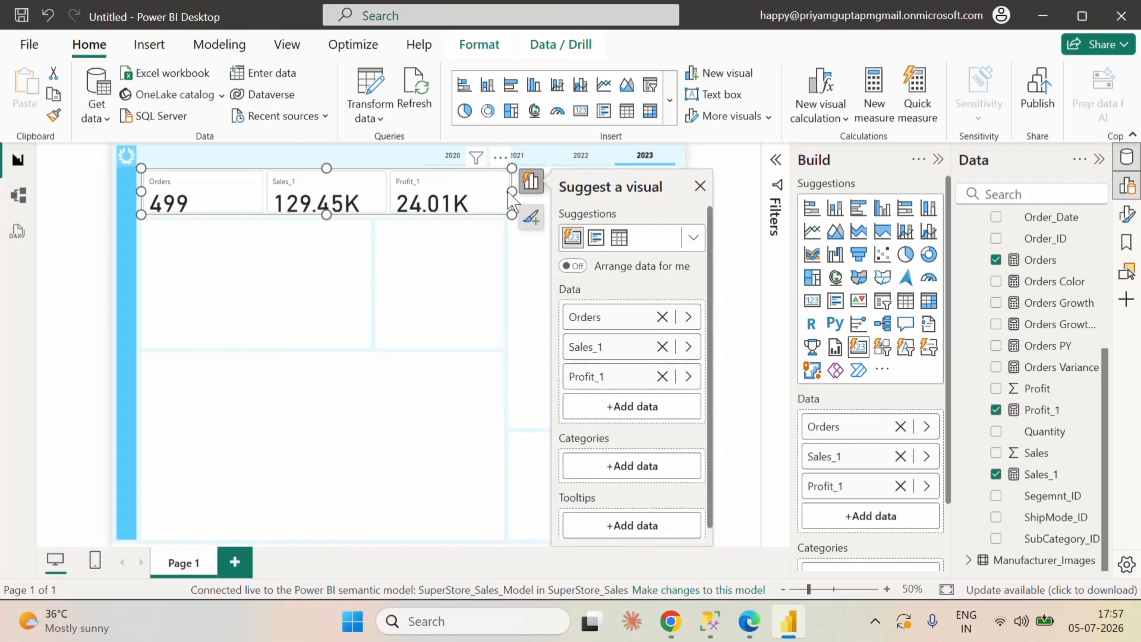
left_click_drag(499, 192, 501, 193)
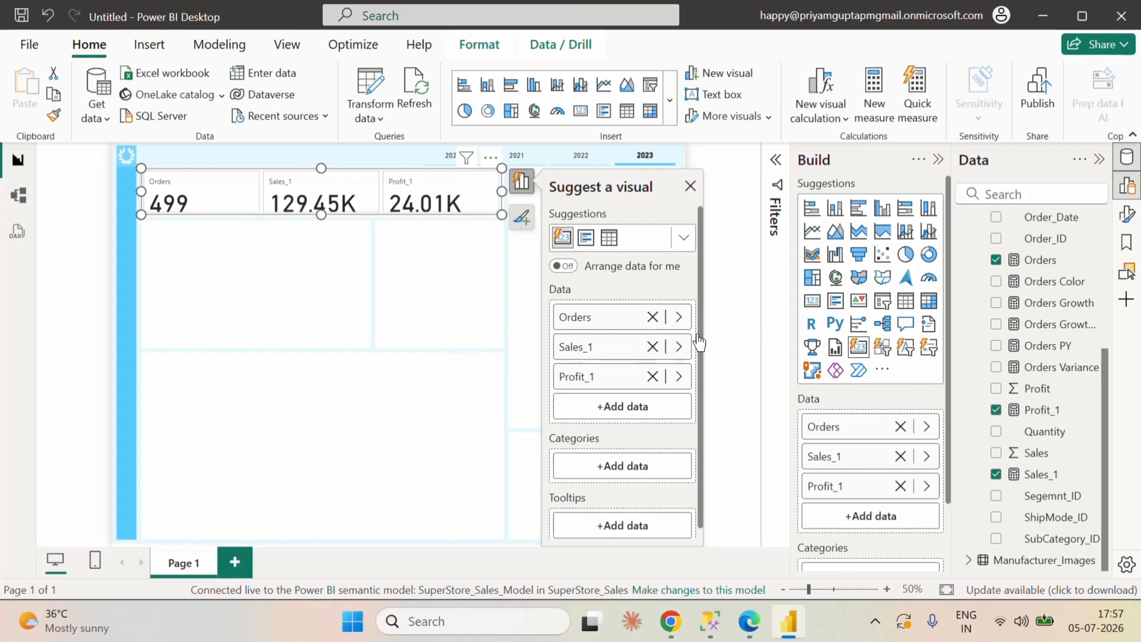
left_click(690, 186)
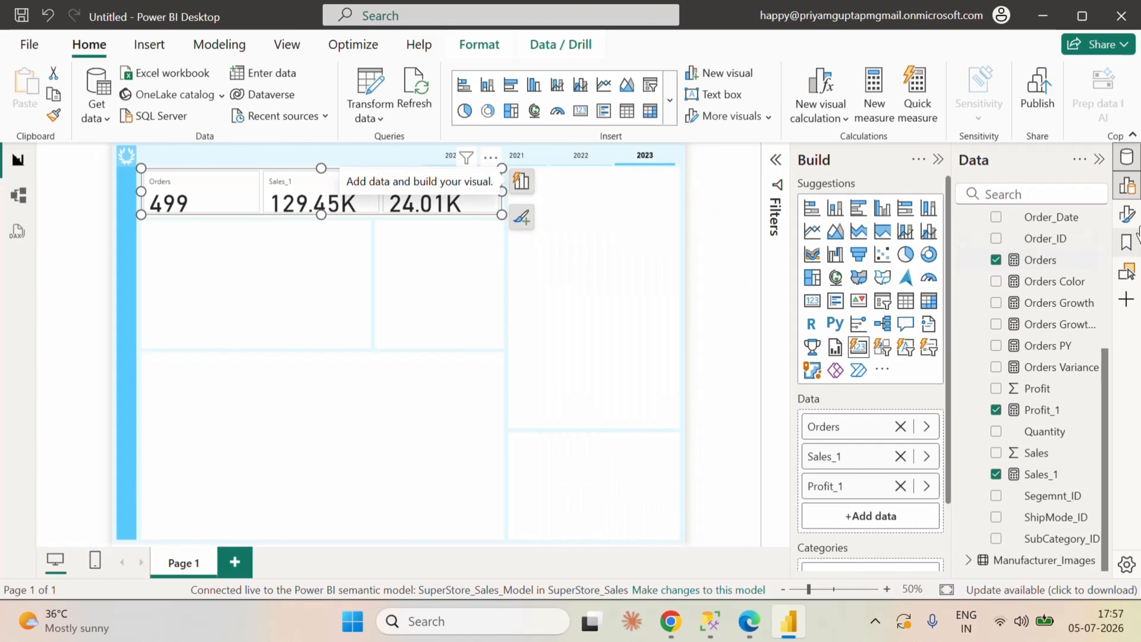
Step: Turn off the card visual's background in its size and style settings
left_click(939, 159)
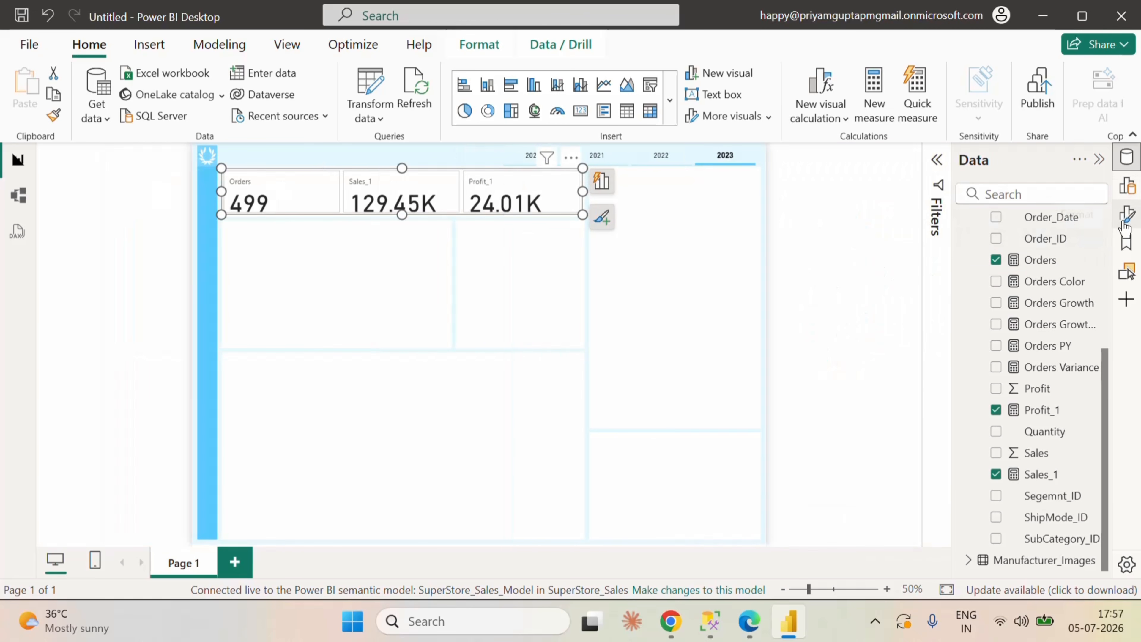
left_click(1127, 214)
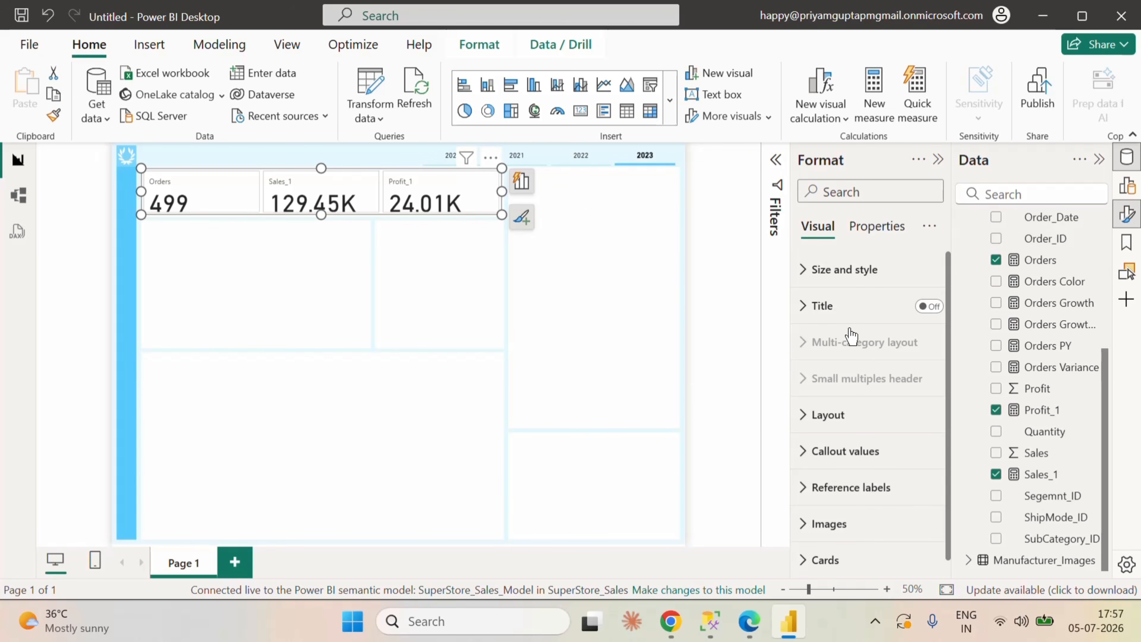
left_click(808, 272)
scroll(902, 445, "down", 5)
left_click(921, 341)
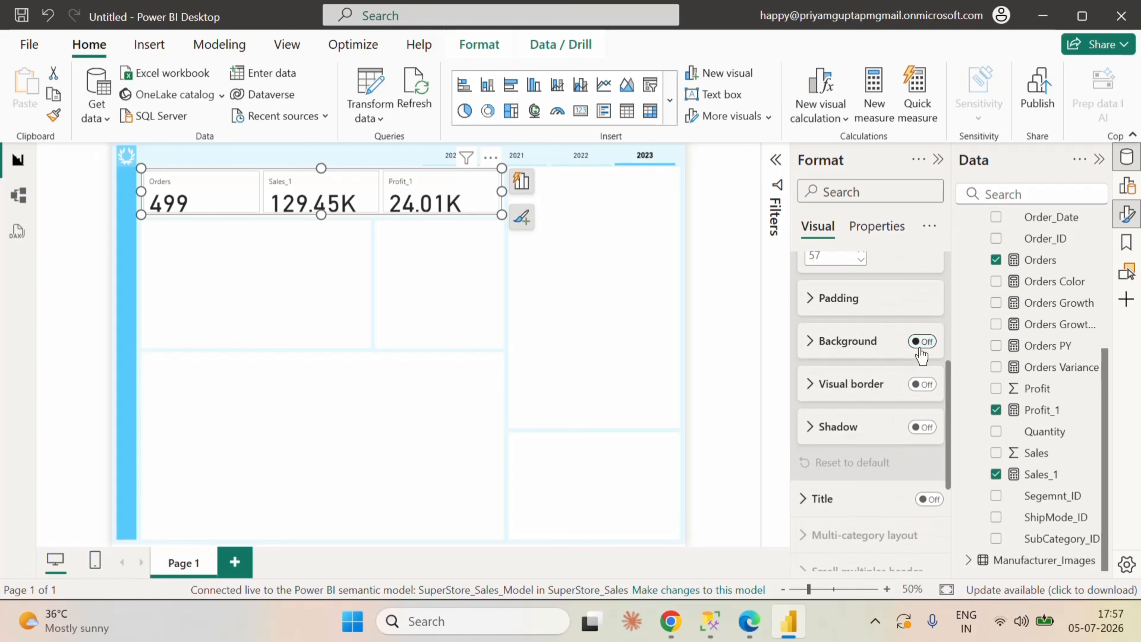
scroll(895, 397, "up", 3)
scroll(896, 398, "up", 3)
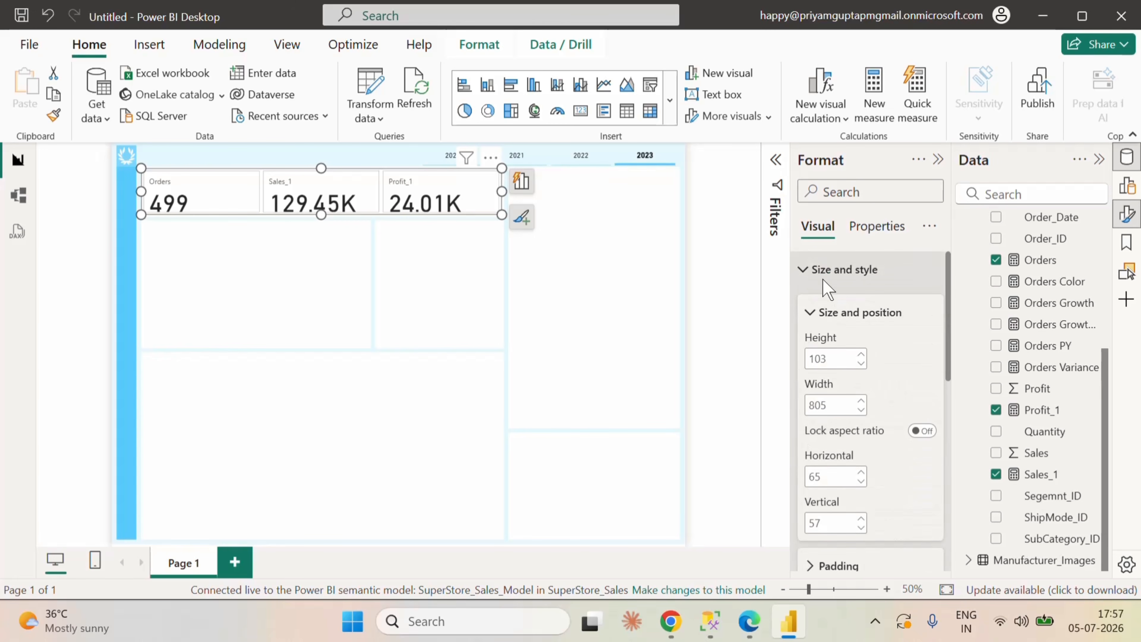
left_click(807, 272)
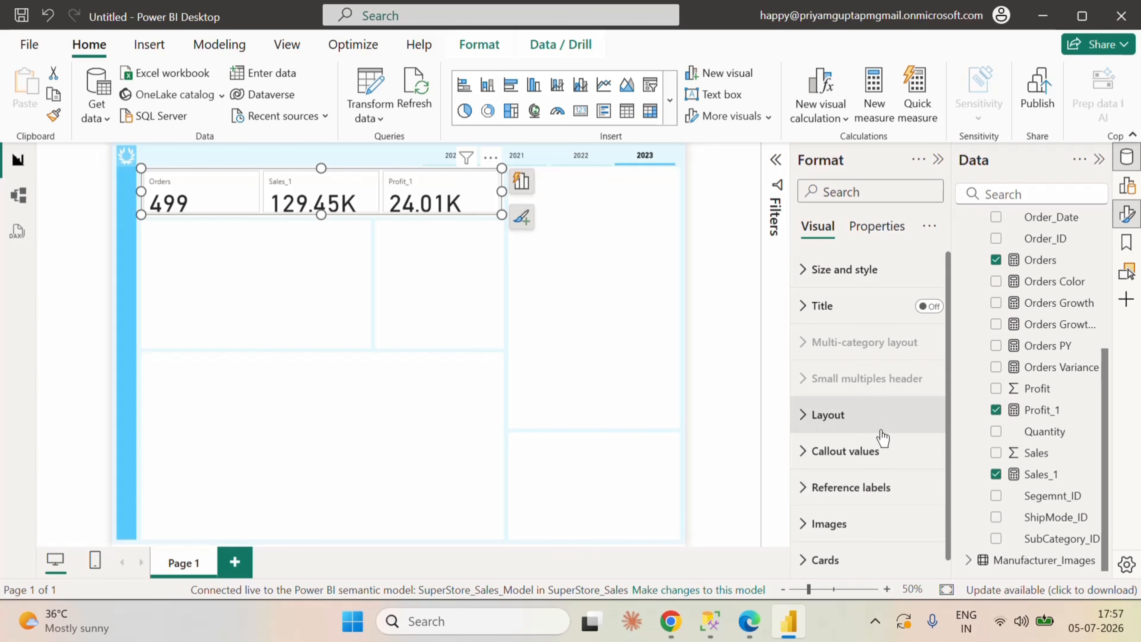
Step: Turn off the border around the individual cards for all series
scroll(858, 520, "down", 1)
left_click(825, 555)
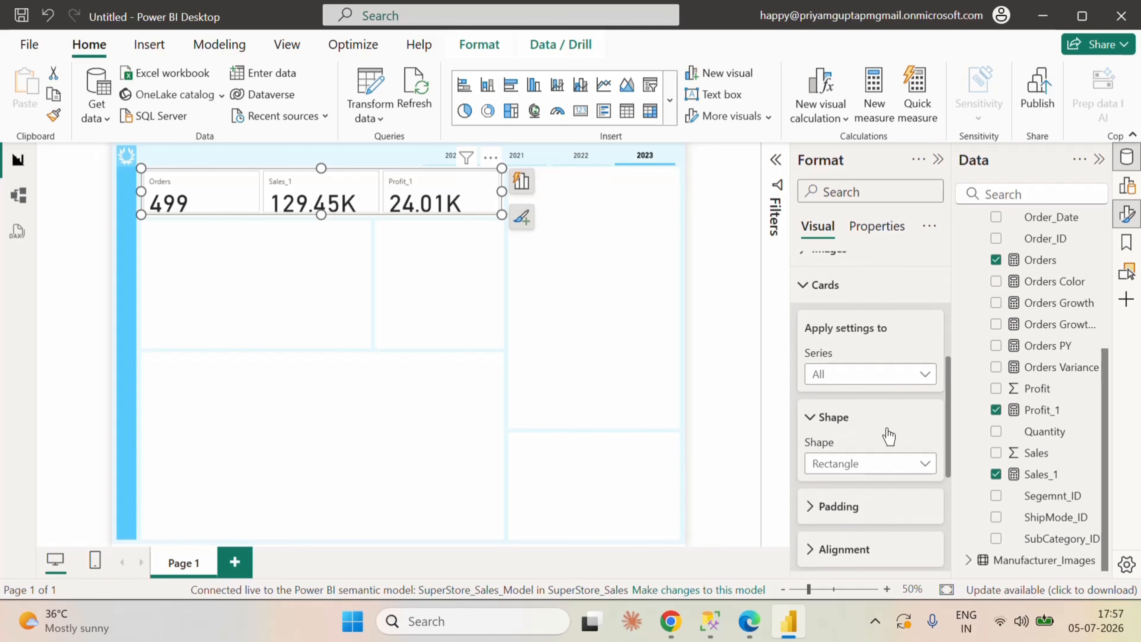
scroll(889, 432, "down", 5)
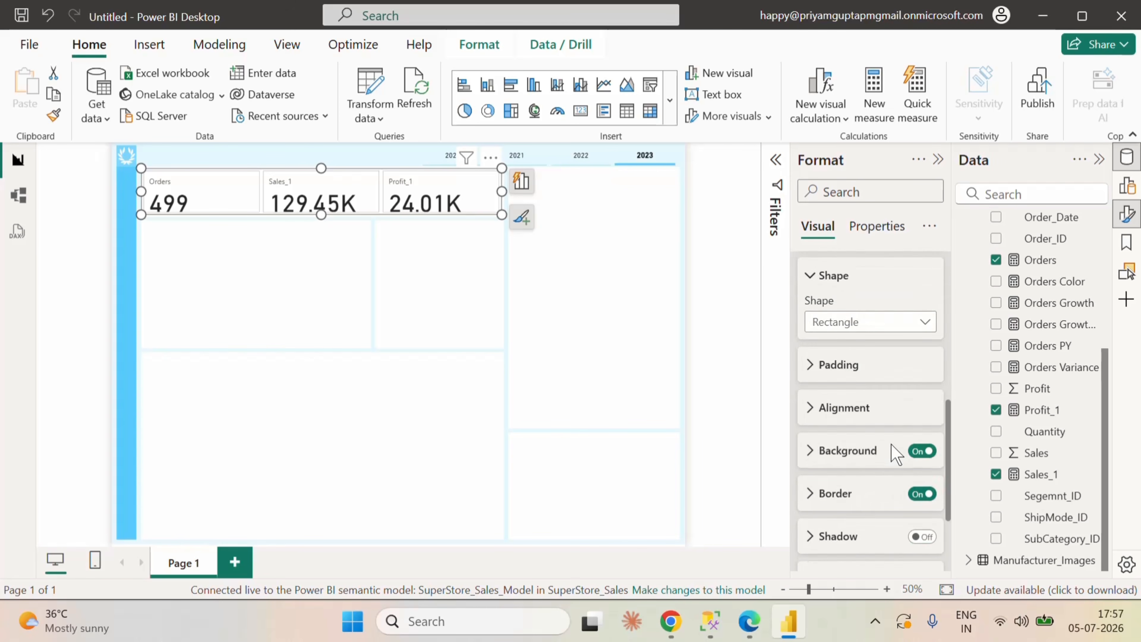
left_click(921, 457)
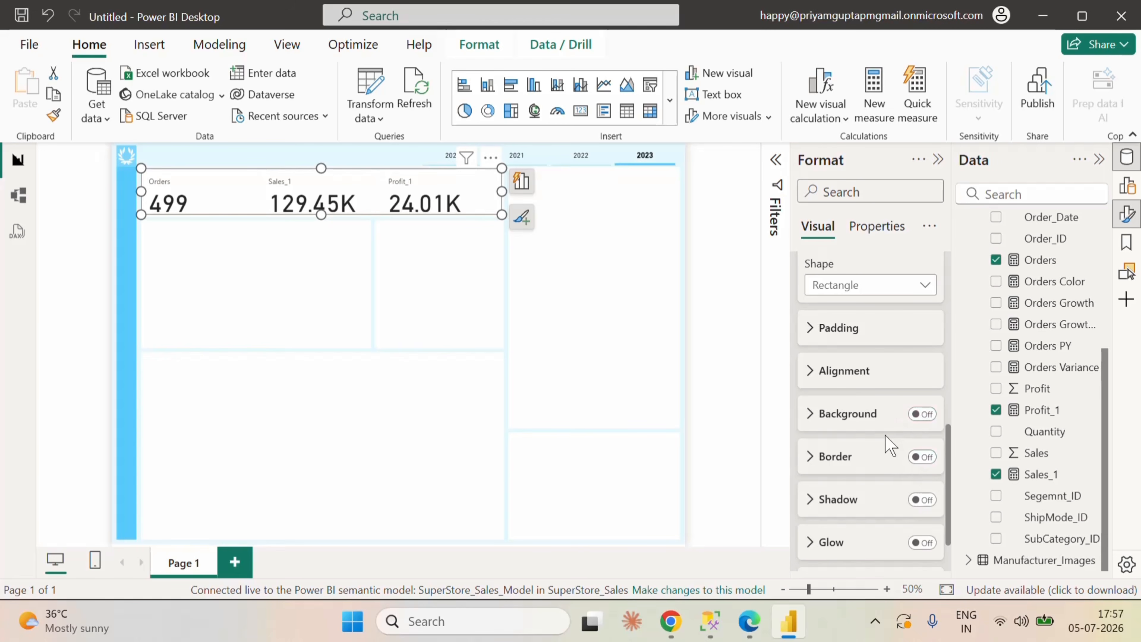
scroll(887, 443, "down", 2)
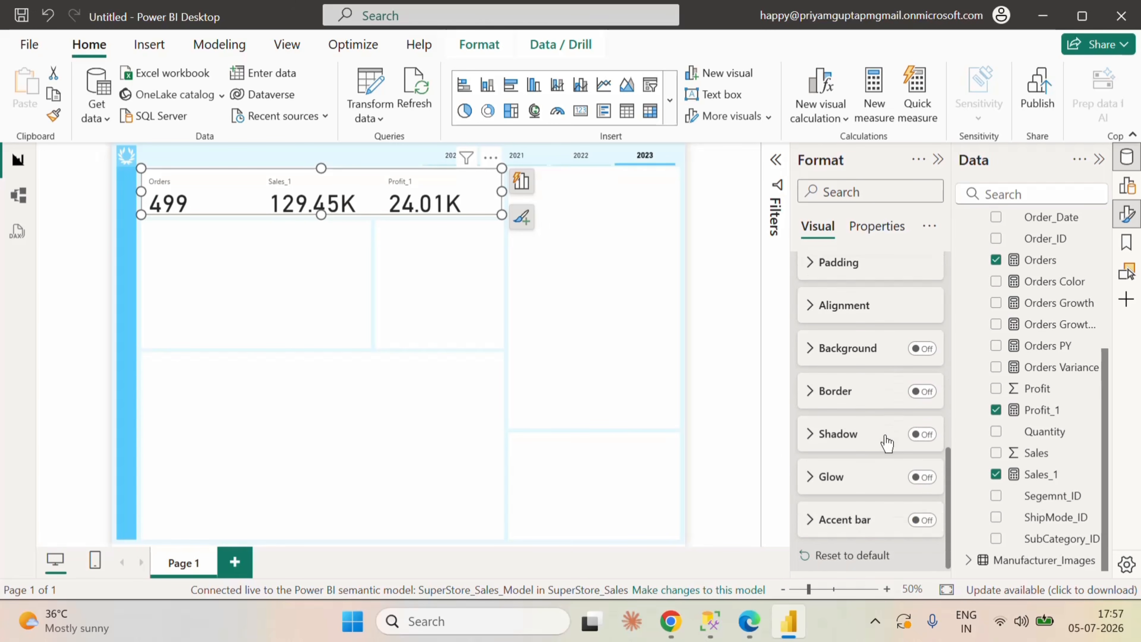
Step: Turn on the cards' accent bar, colour it light grey, and try a width of 1 px before increasing it again
left_click(923, 519)
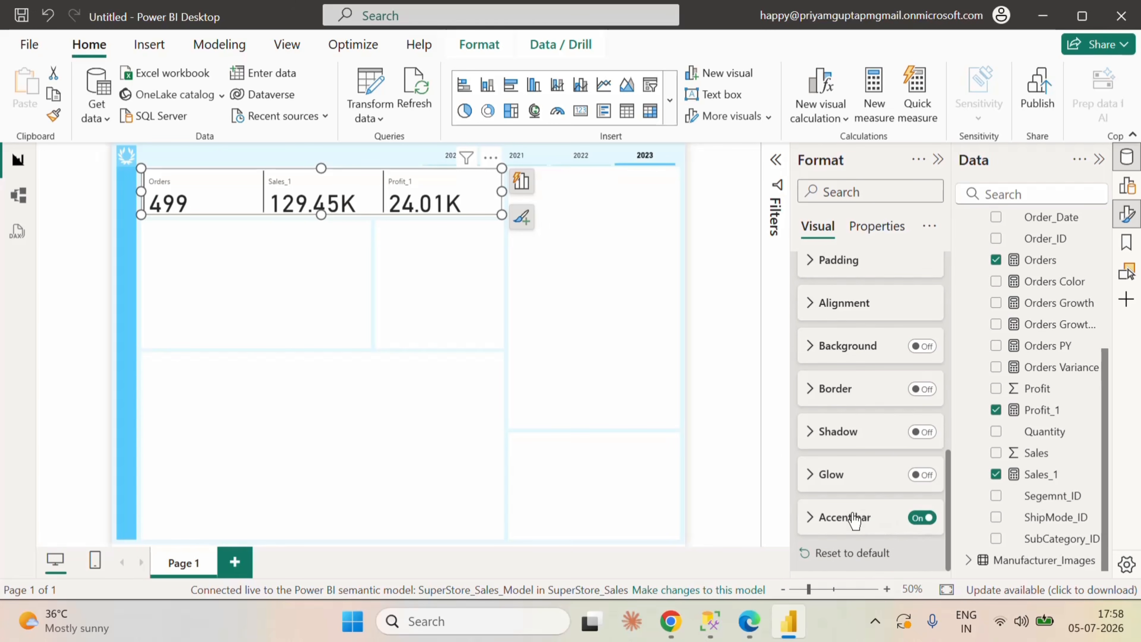
left_click(821, 517)
scroll(883, 521, "down", 1)
scroll(883, 522, "down", 3)
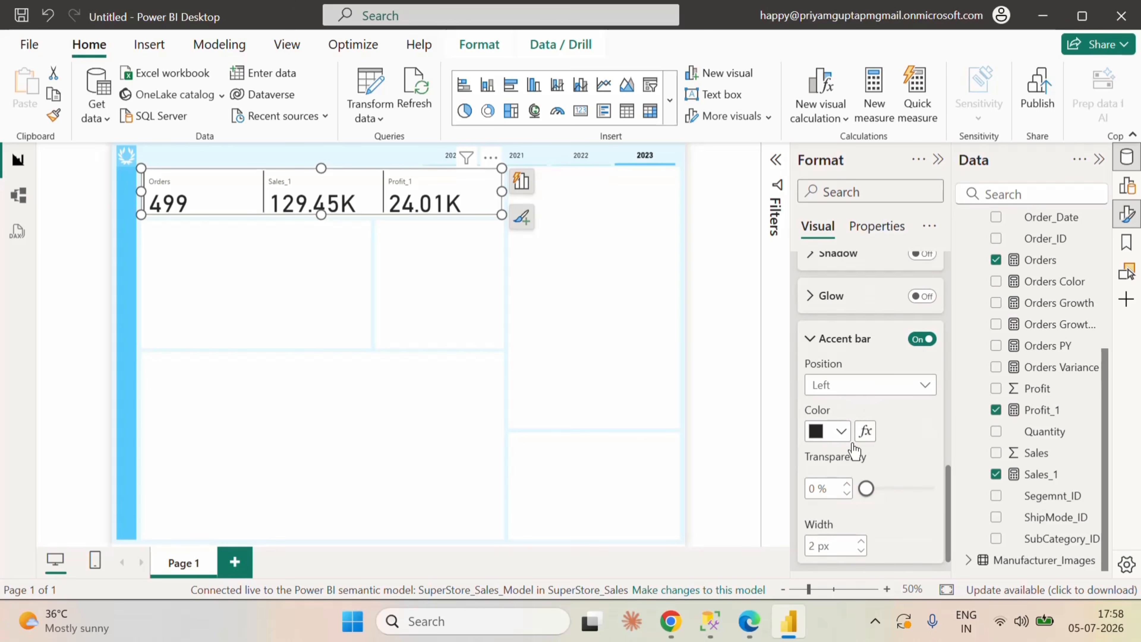
left_click(841, 432)
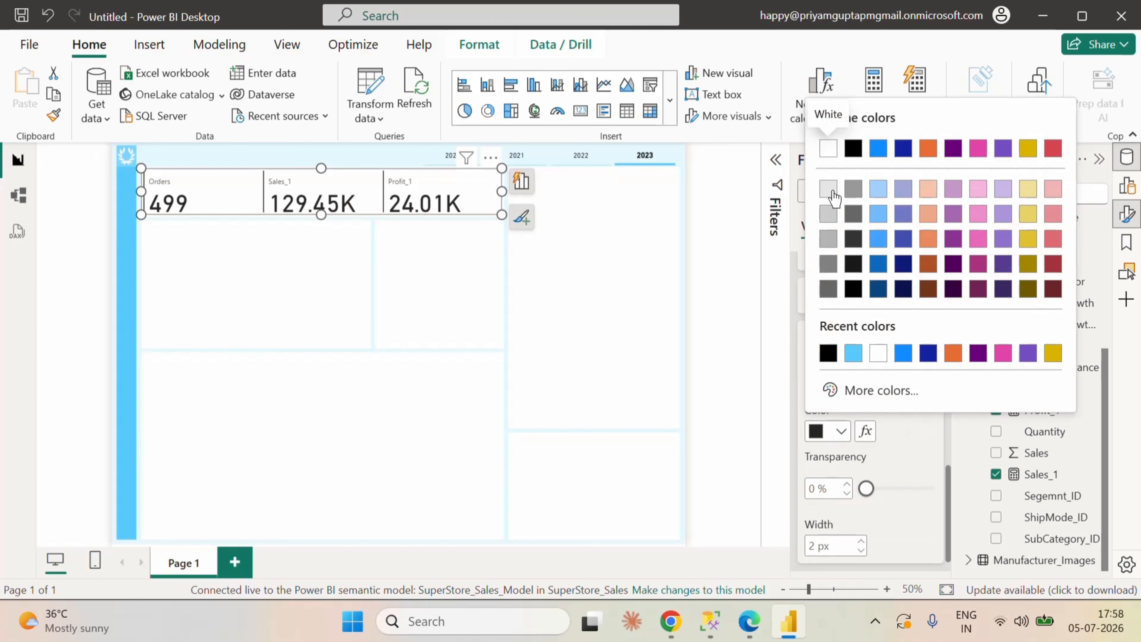
left_click(822, 146)
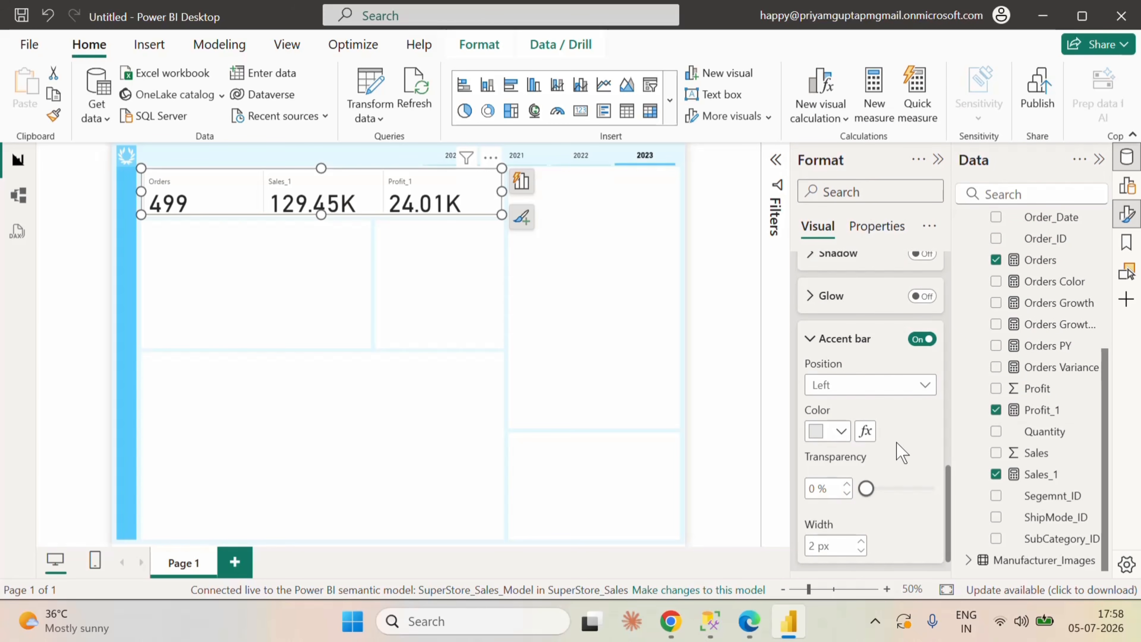
scroll(887, 468, "down", 1)
left_click(861, 521)
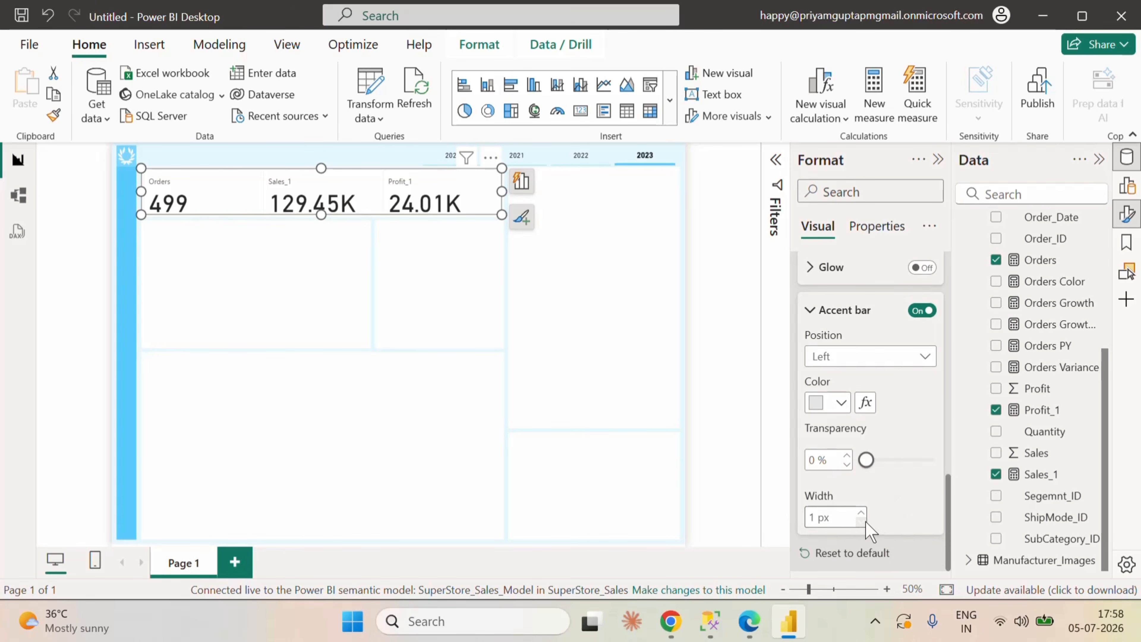
left_click(861, 513)
Step: Set the font size of the cards' callout values to 25 for all series
scroll(890, 498, "up", 10)
scroll(894, 463, "up", 3)
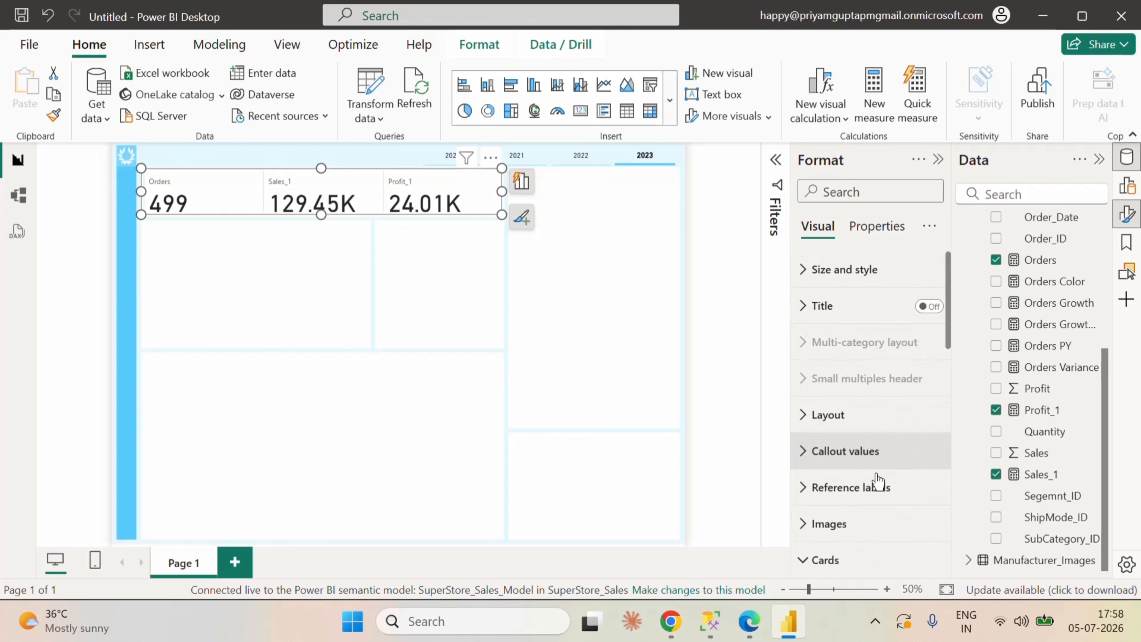
left_click(813, 453)
scroll(869, 476, "down", 4)
double_click(901, 451)
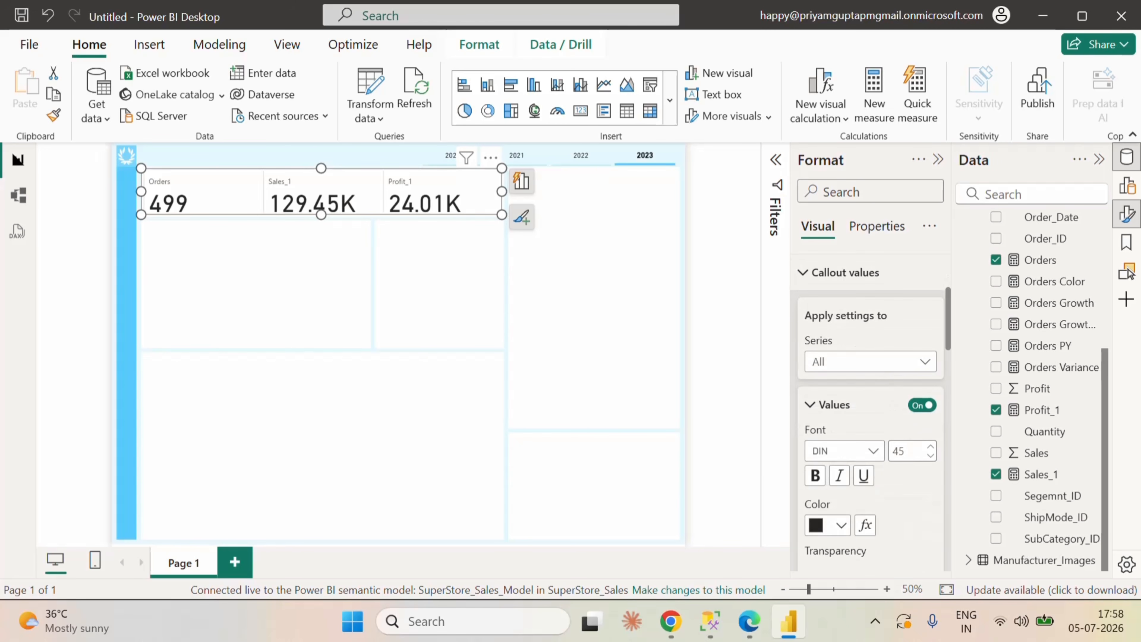
type("25")
key("Return")
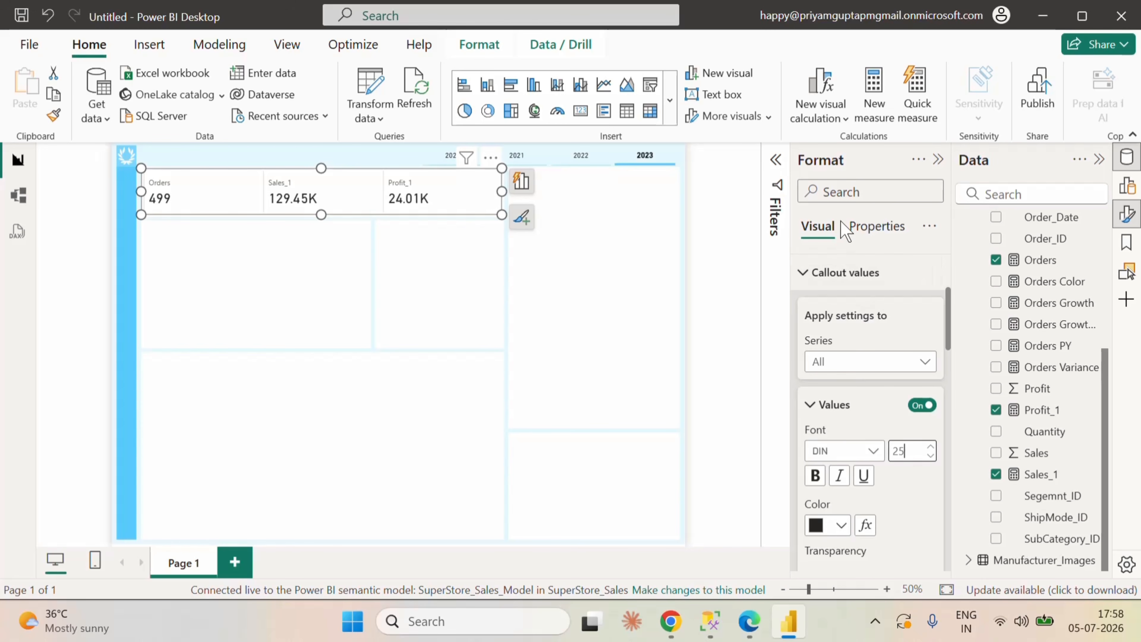
Step: Rename the Sales_1 and Profit_1 fields in the card visual as Sales and Profit
left_click(1128, 185)
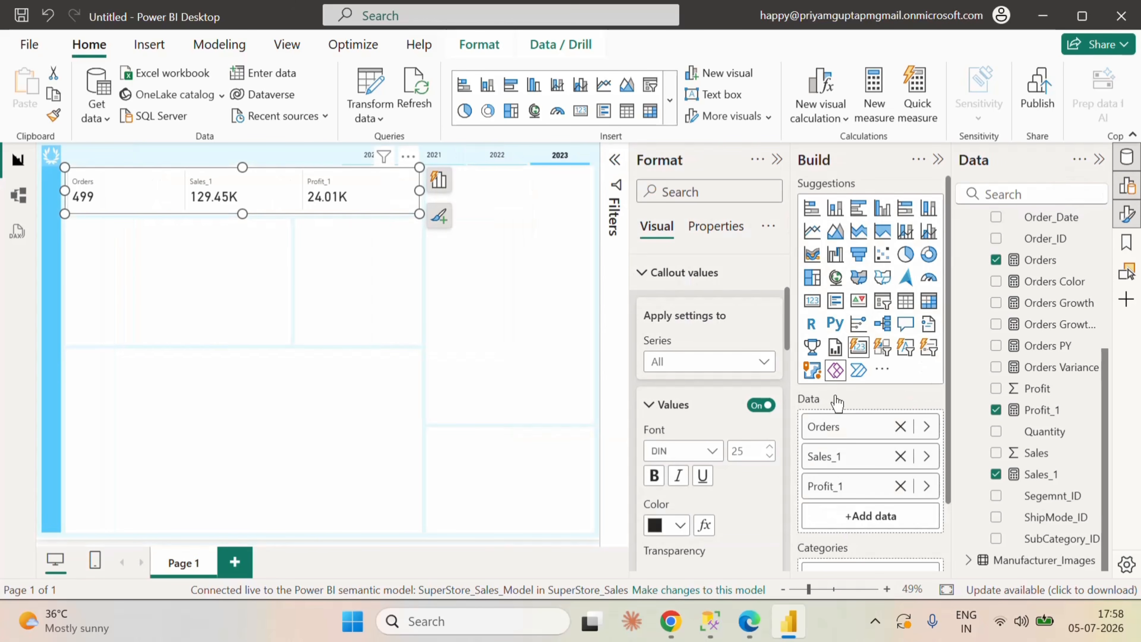
double_click(837, 461)
key("BackSpace")
key("BackSpace")
key("Return")
double_click(845, 494)
left_click(938, 159)
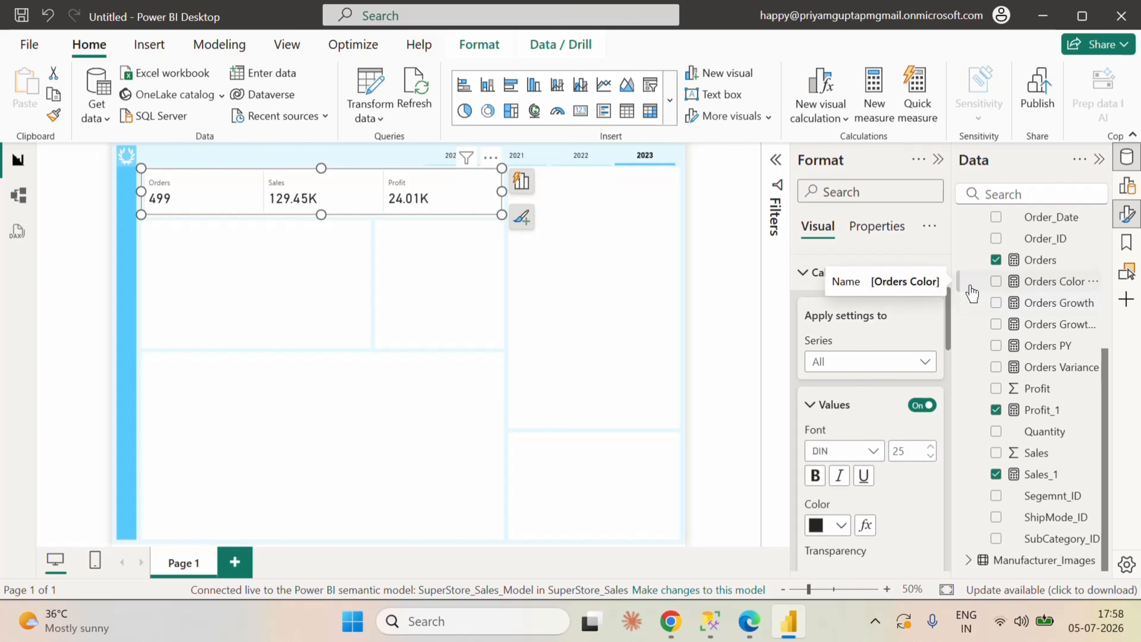
Step: Add the Orders Variance measure as a reference label for the Orders series and make the card visual slightly taller
left_click(804, 274)
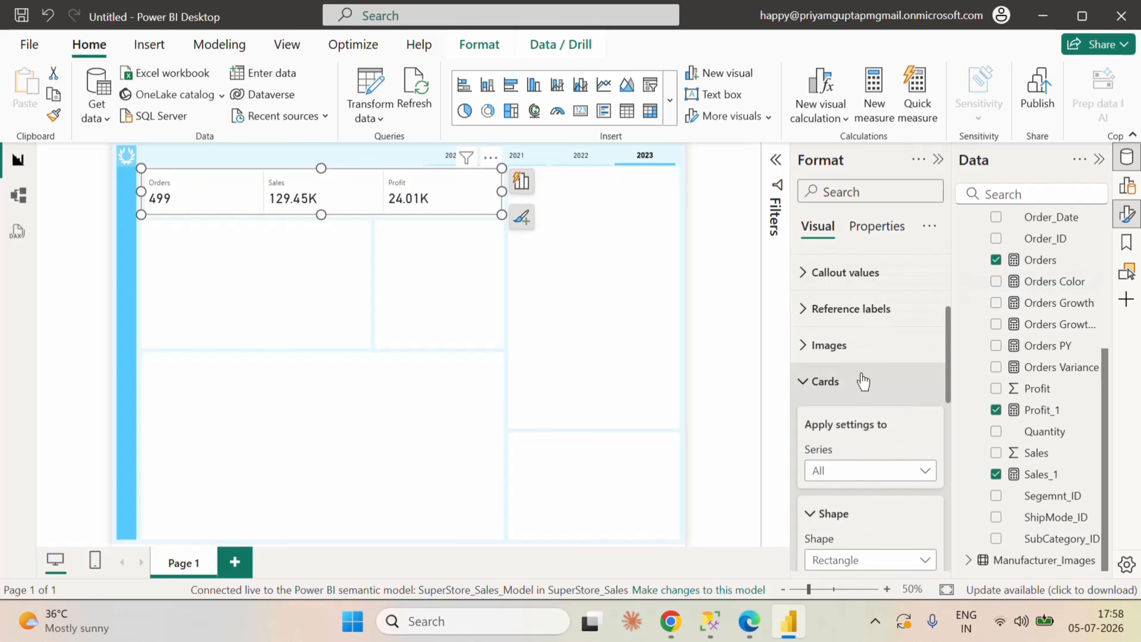
left_click(813, 309)
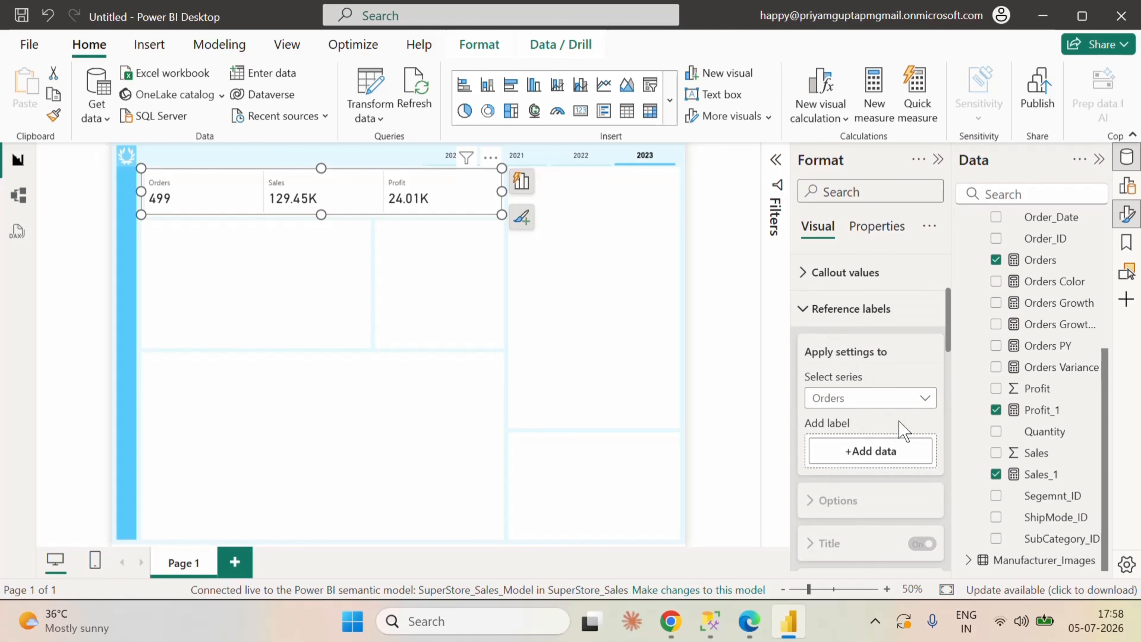
left_click_drag(1065, 371, 894, 453)
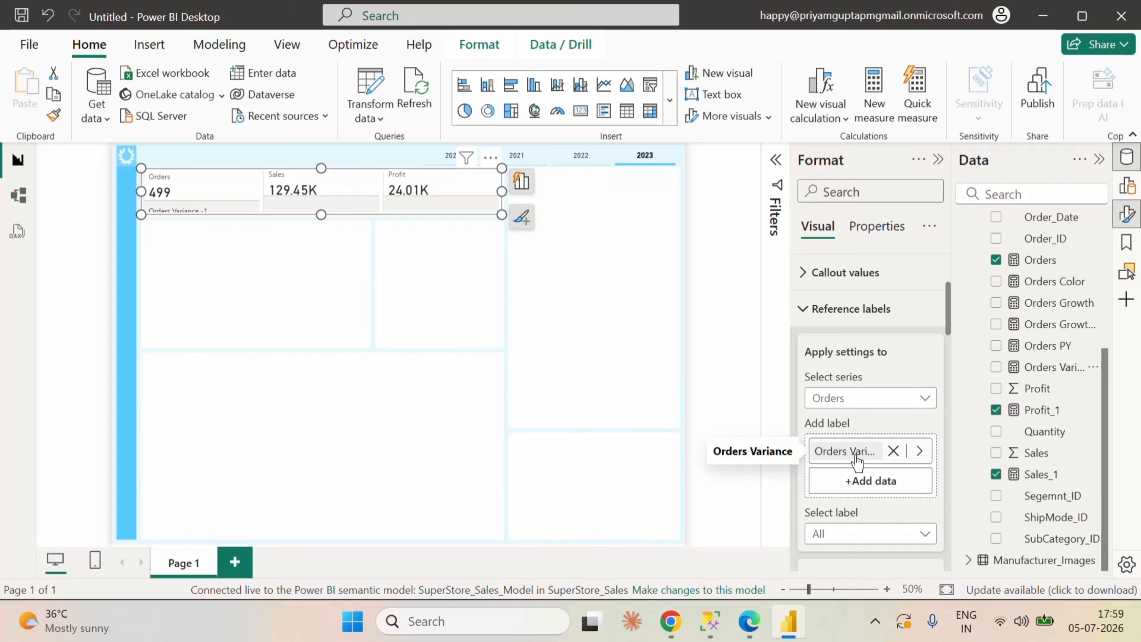
left_click_drag(318, 218, 318, 229)
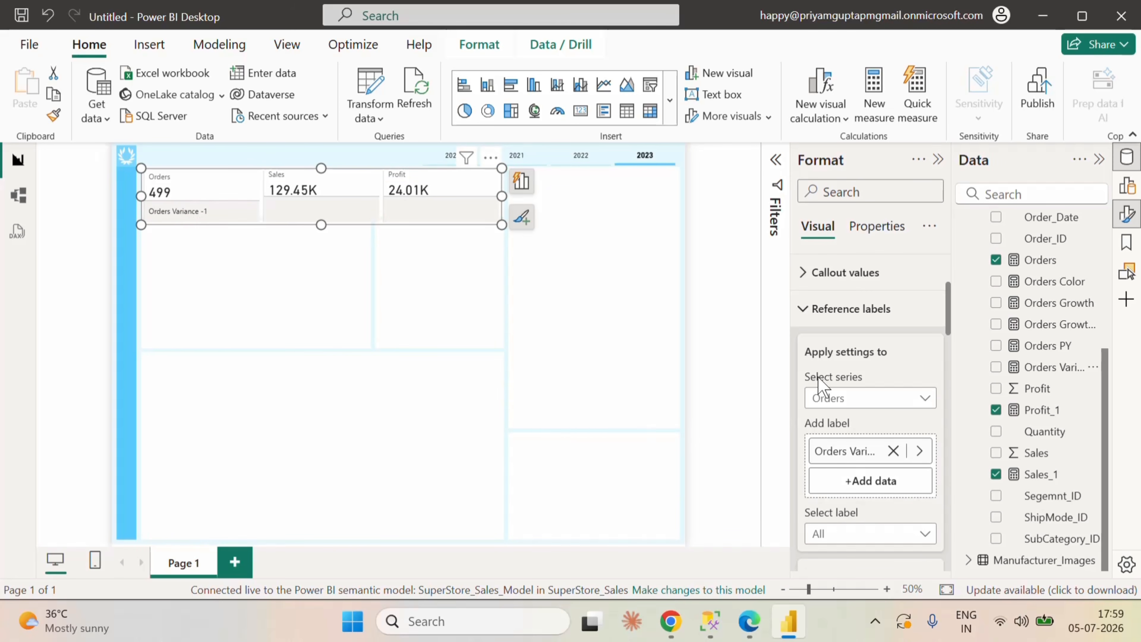
Step: Target the Orders Variance reference label and set its title content to Custom
scroll(881, 447, "down", 2)
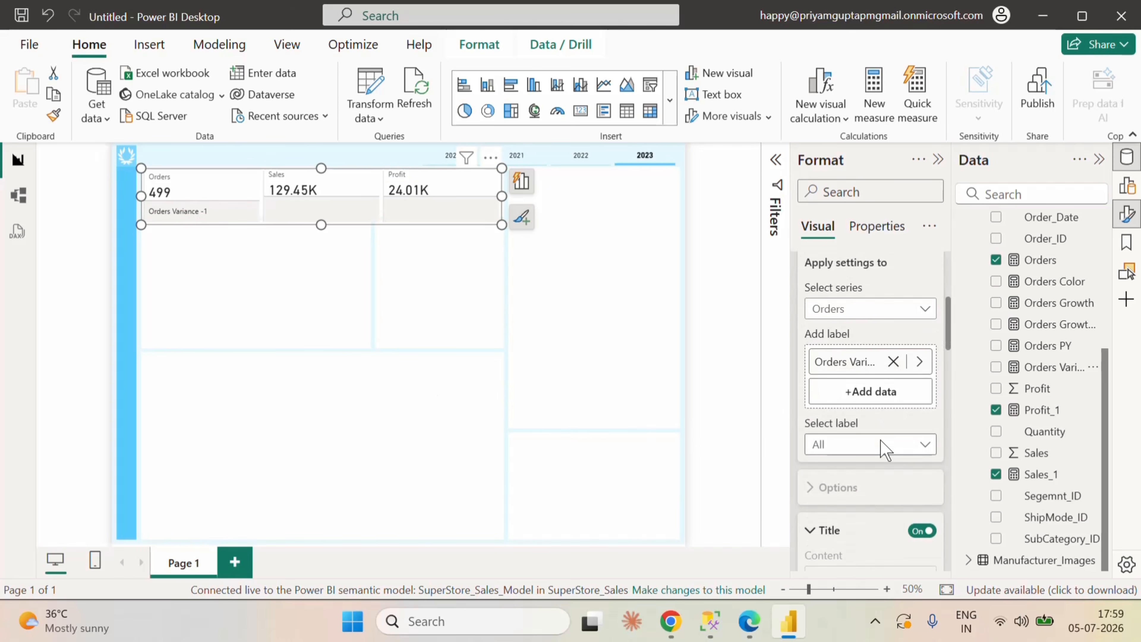
left_click(832, 447)
left_click(848, 487)
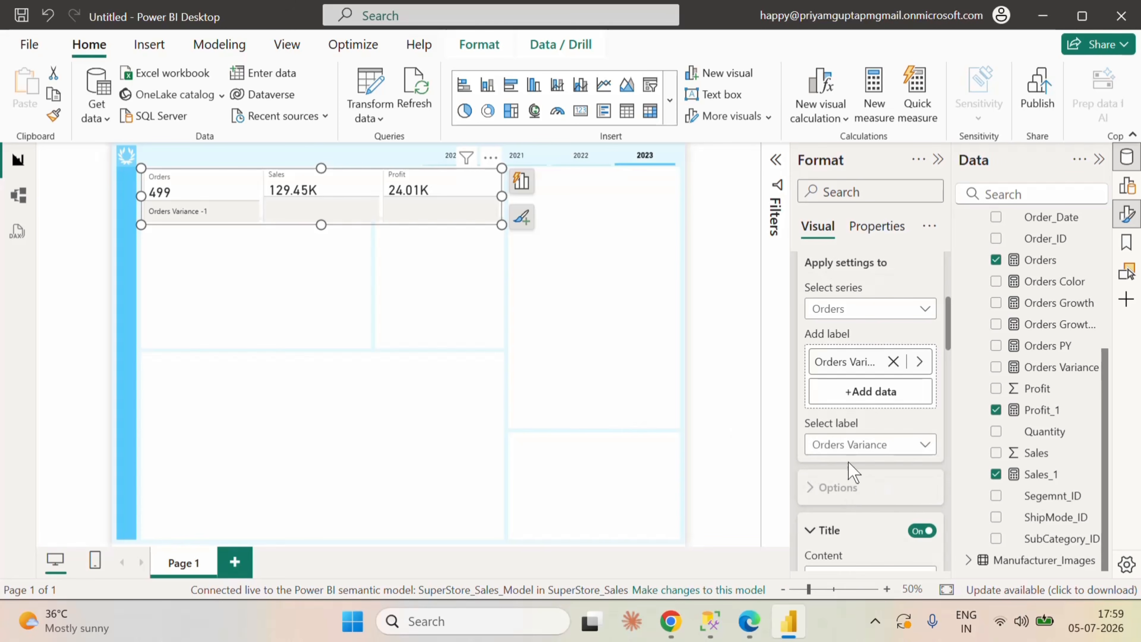
scroll(873, 522, "down", 2)
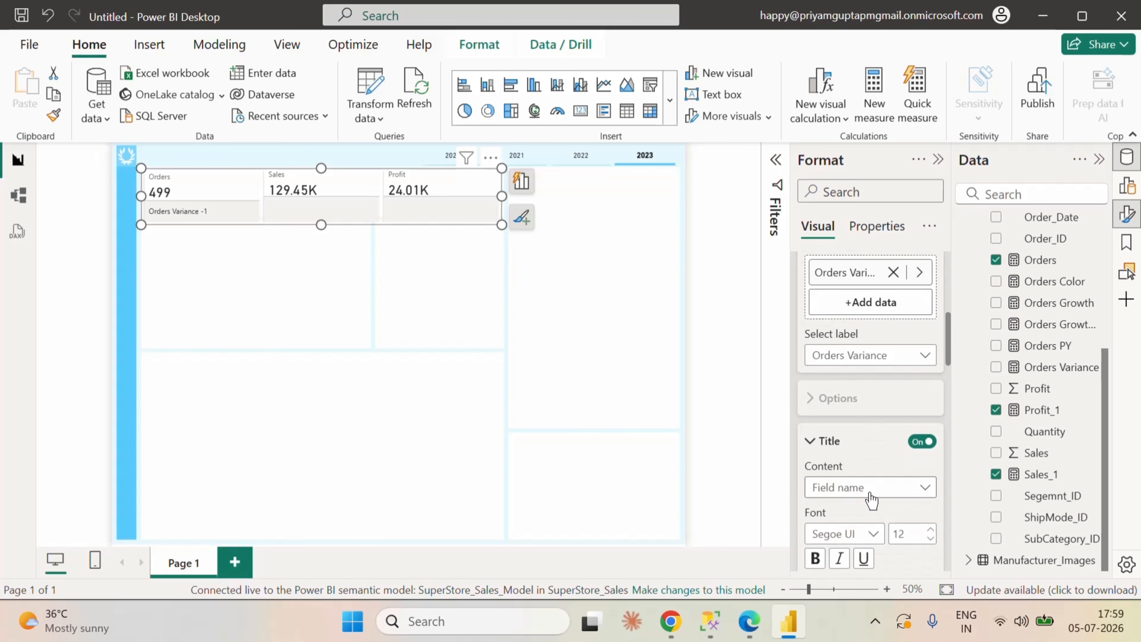
left_click(871, 494)
left_click(859, 510)
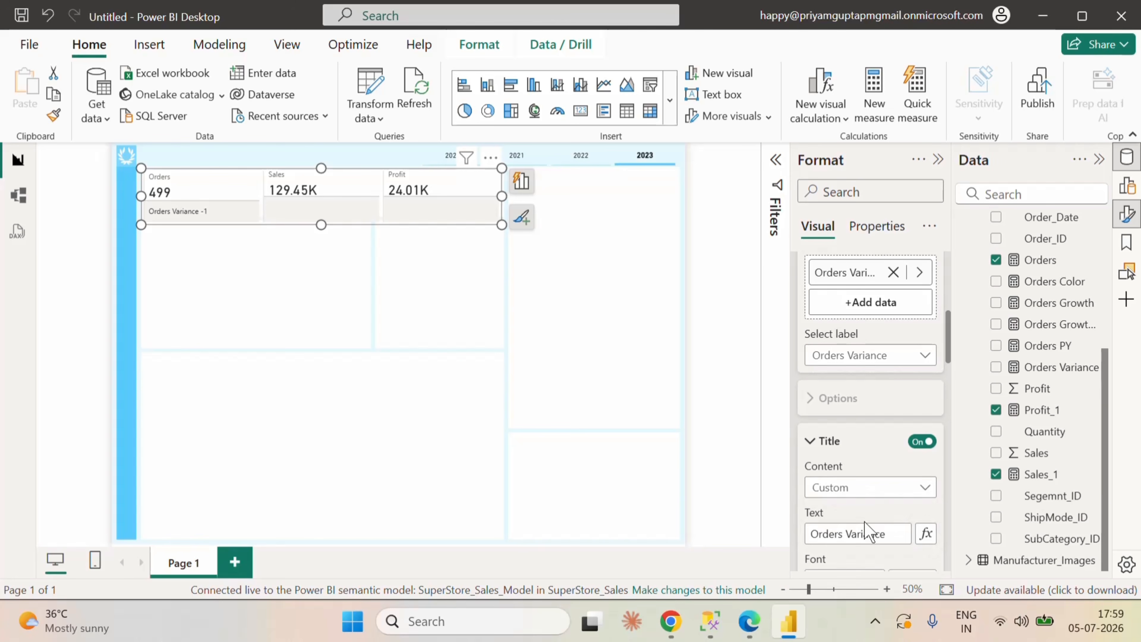
Step: Replace the Orders Variance label's title text with "PY :" and set the title font size to 10
scroll(867, 517, "down", 2)
left_click_drag(886, 444, 797, 443)
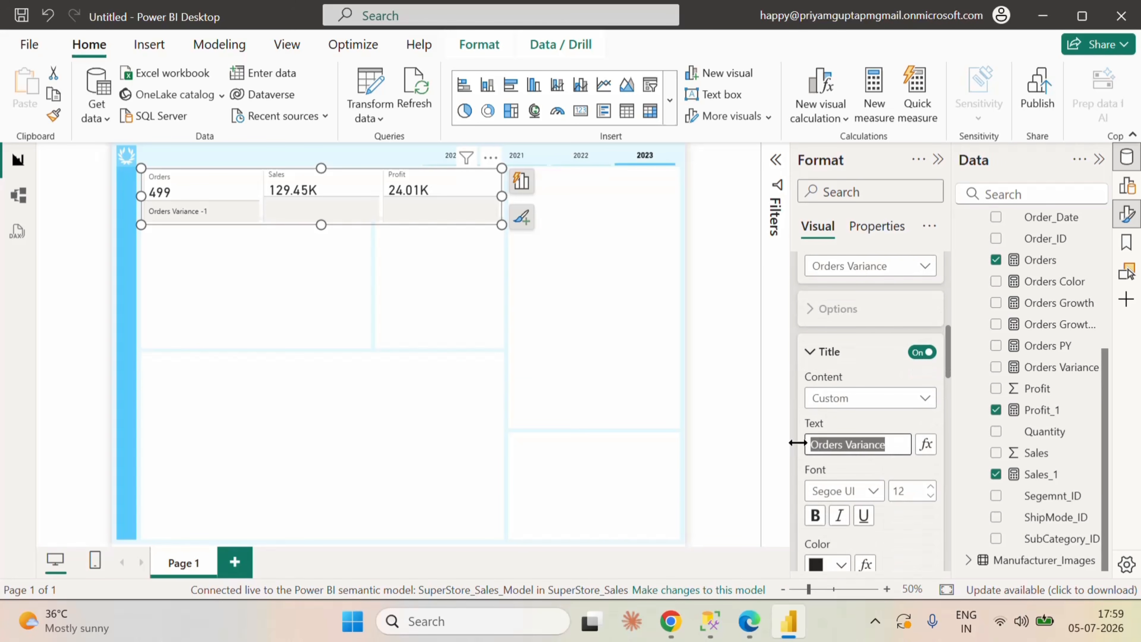
key("BackSpace")
type("PY")
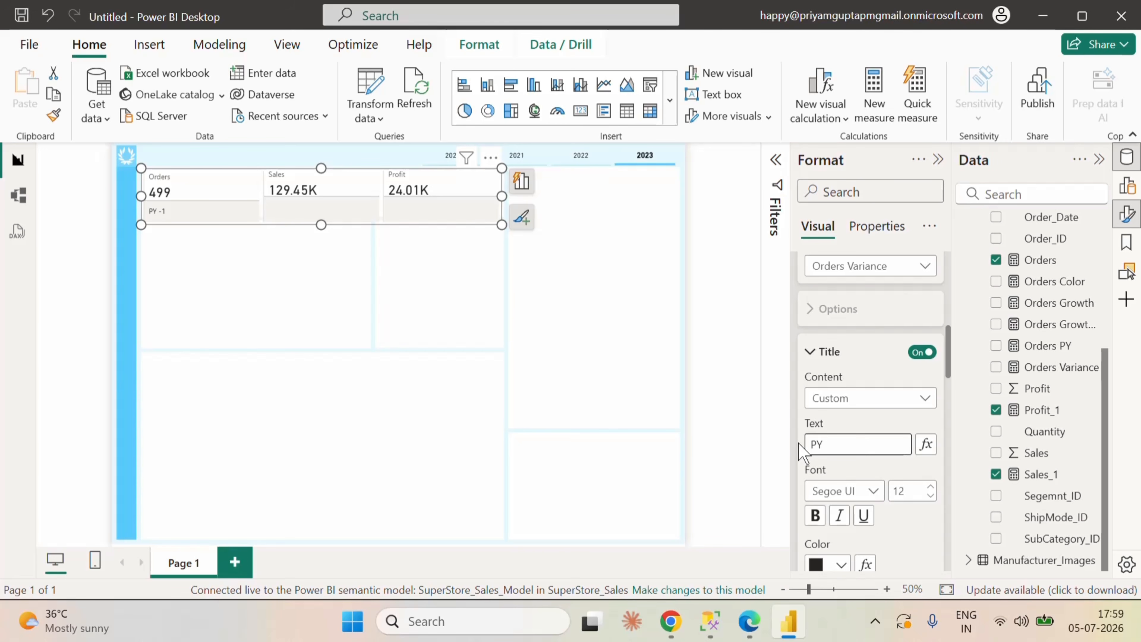
key("Home")
type(";")
key("BackSpace")
key("End")
type(":")
left_click(876, 420)
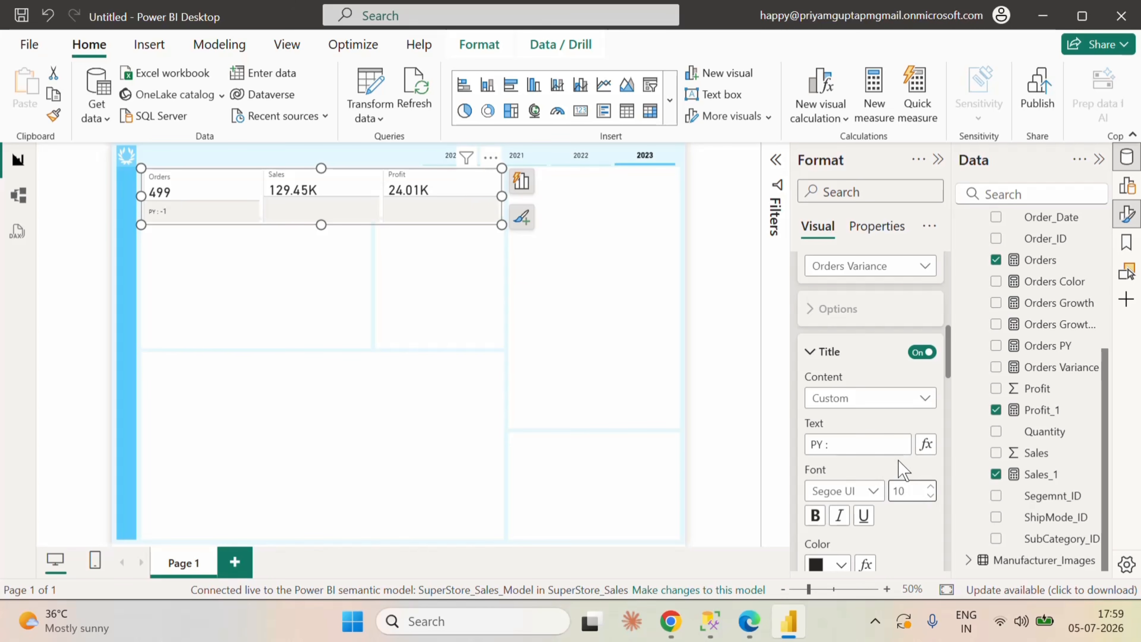
Step: Colour the Orders Variance label's value conditionally by field value using the Orders Color measure, and make the value bold
scroll(901, 470, "down", 4)
scroll(899, 466, "down", 2)
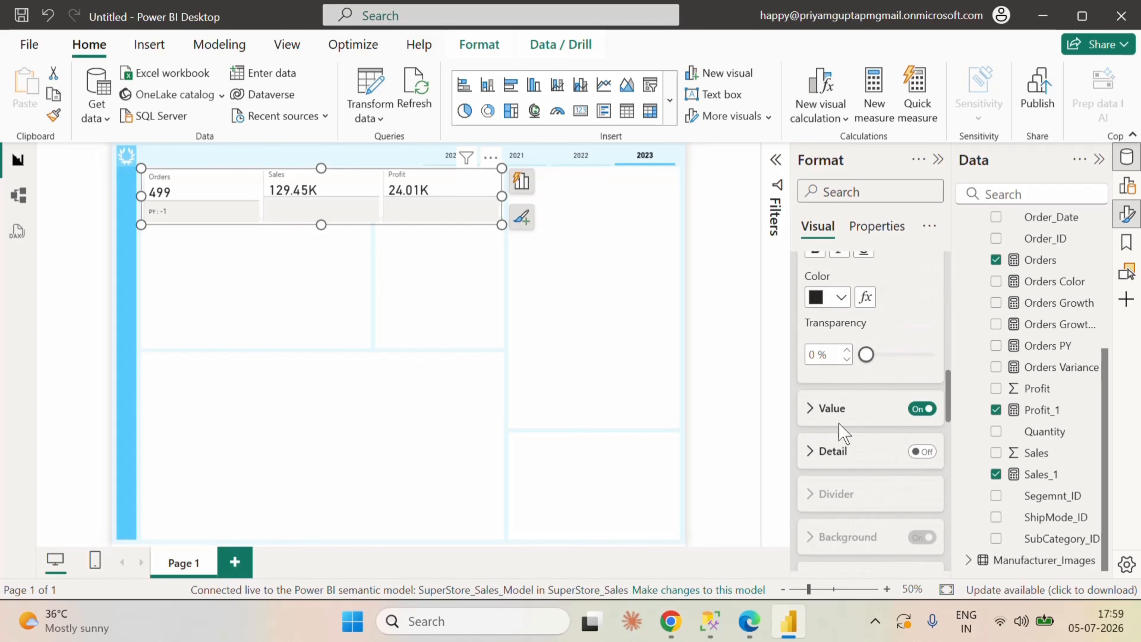
left_click(814, 408)
scroll(901, 467, "down", 2)
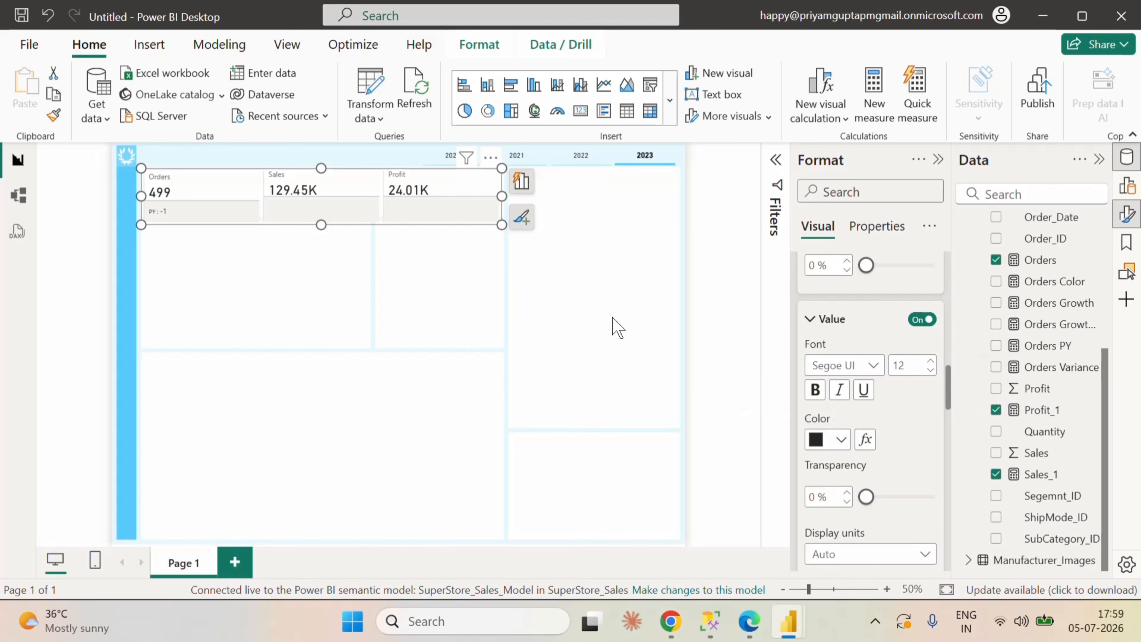
left_click(866, 439)
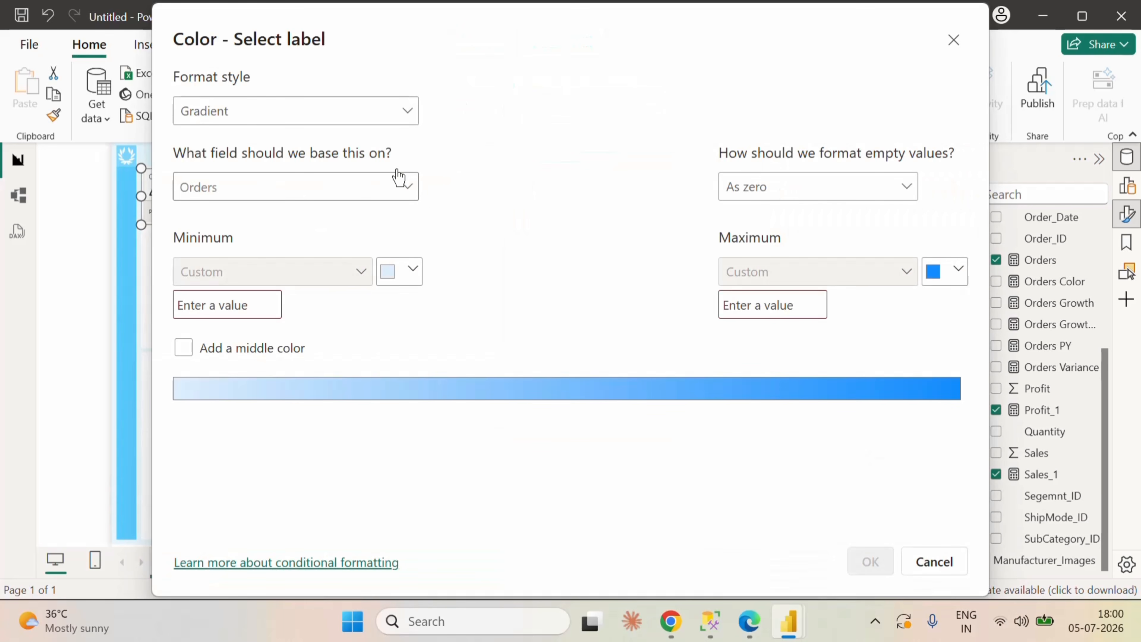
left_click(374, 111)
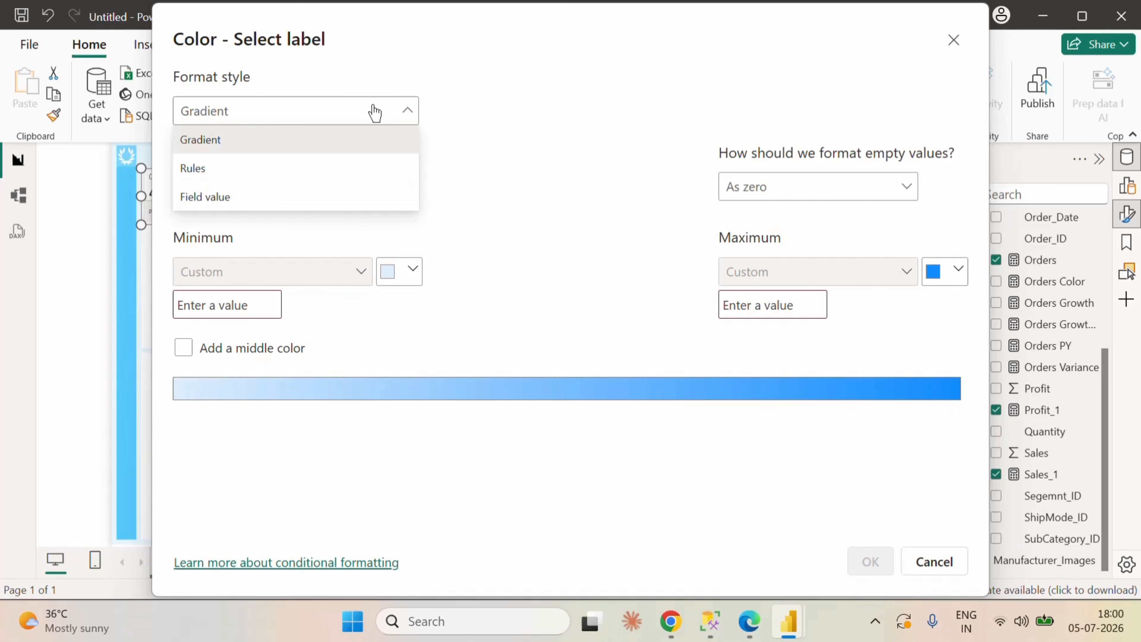
left_click(263, 198)
left_click(322, 198)
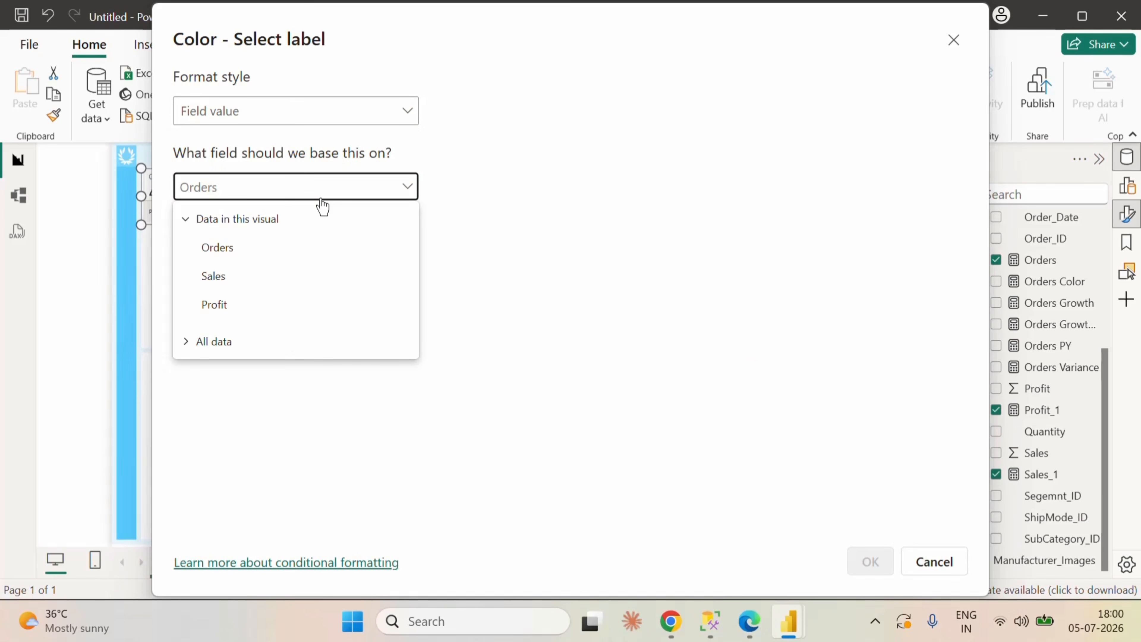
left_click(305, 194)
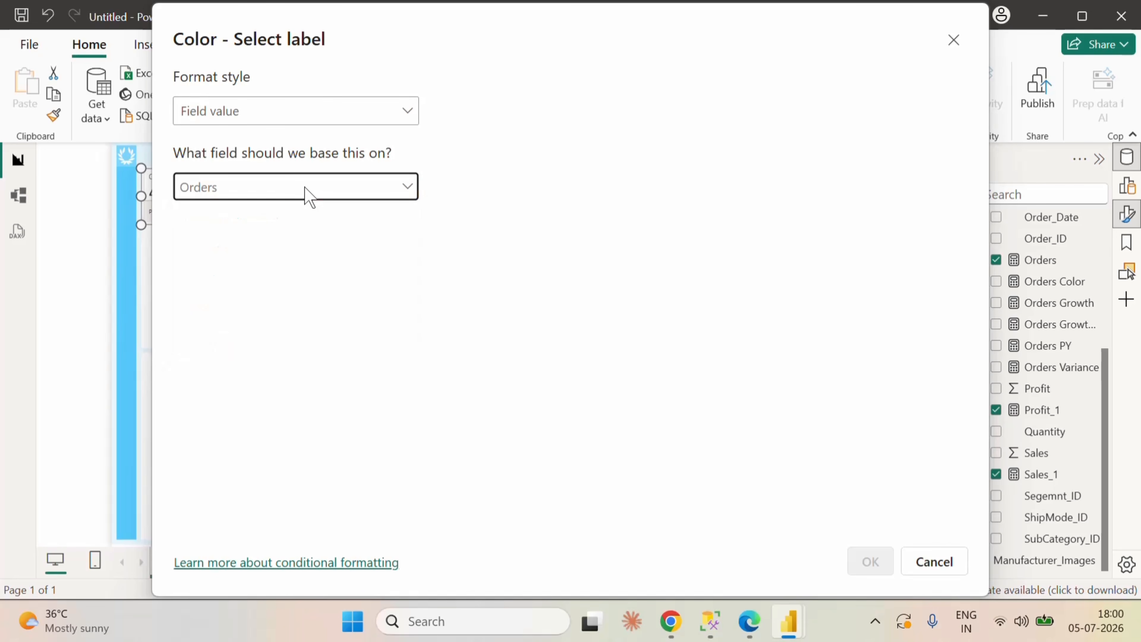
left_click(306, 189)
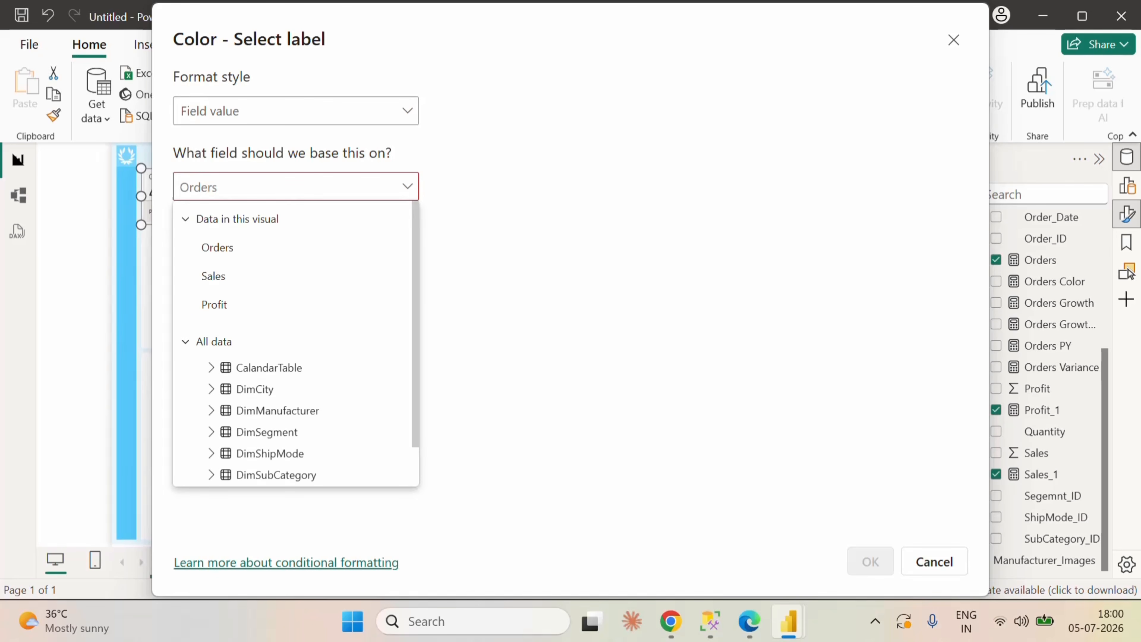
type("orde")
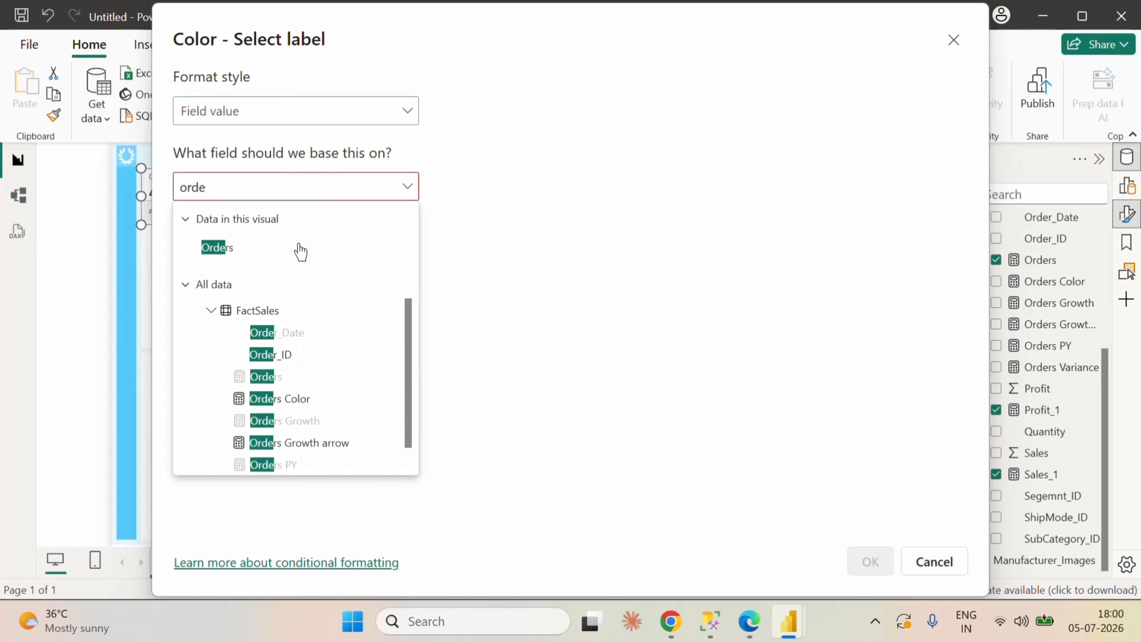
left_click(300, 399)
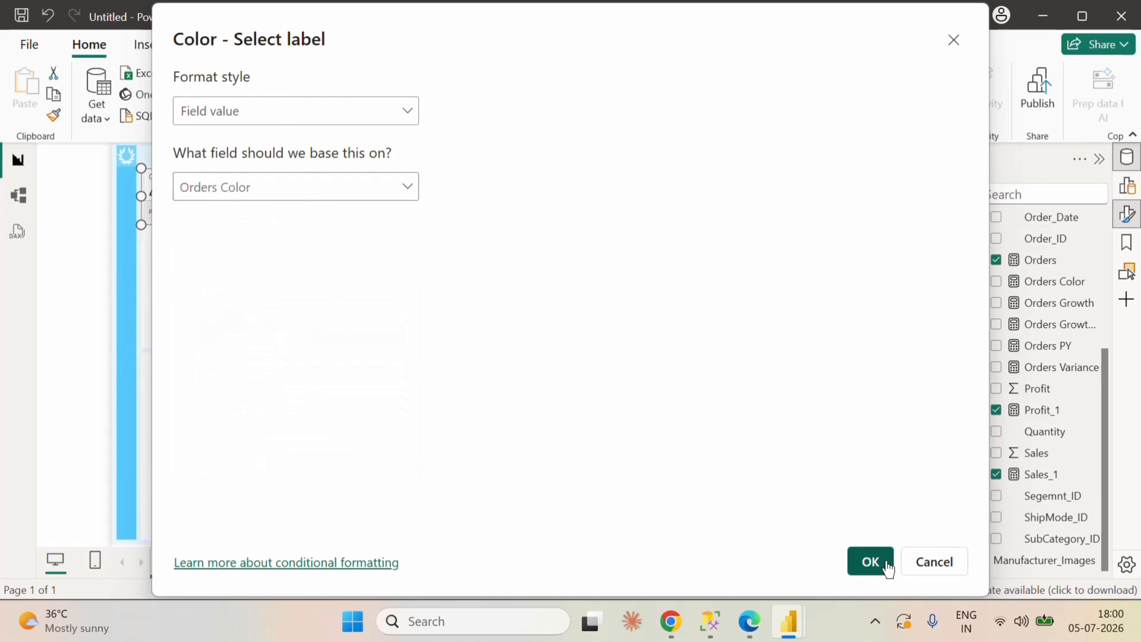
left_click(869, 562)
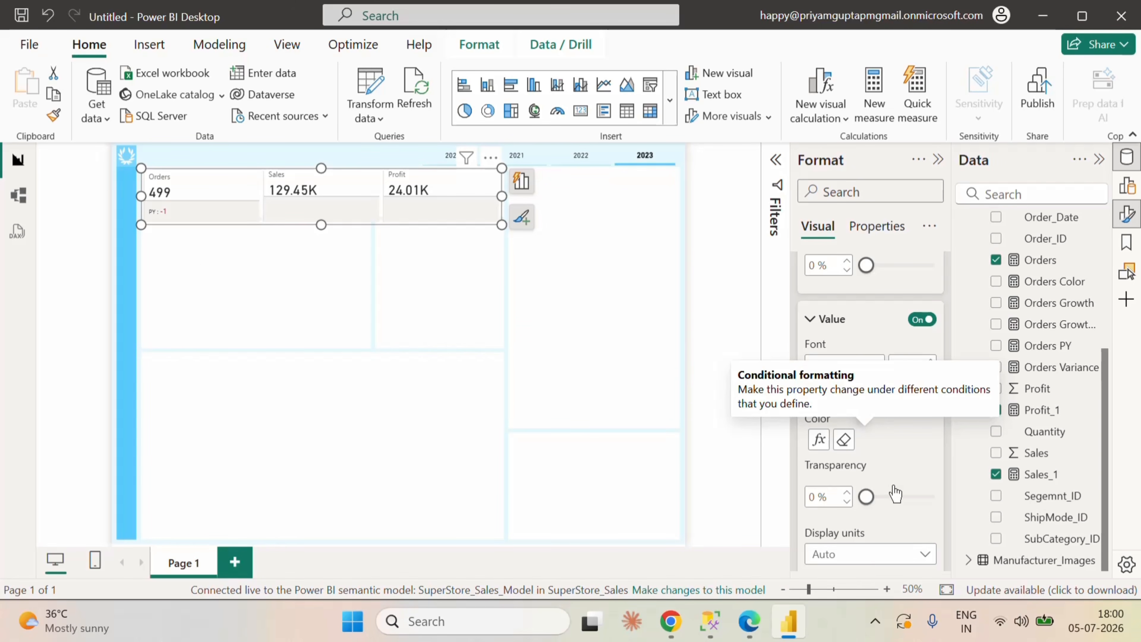
left_click(814, 389)
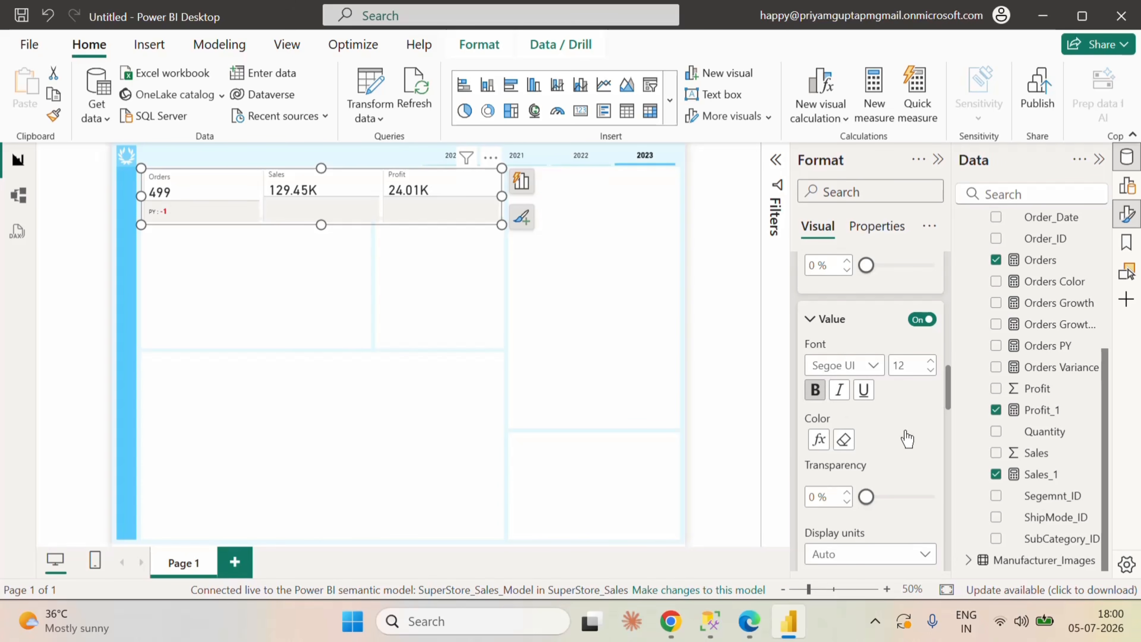
Step: Turn on the detail for the Orders Variance label and use the Orders Growth arrow measure as its data
scroll(906, 439, "down", 6)
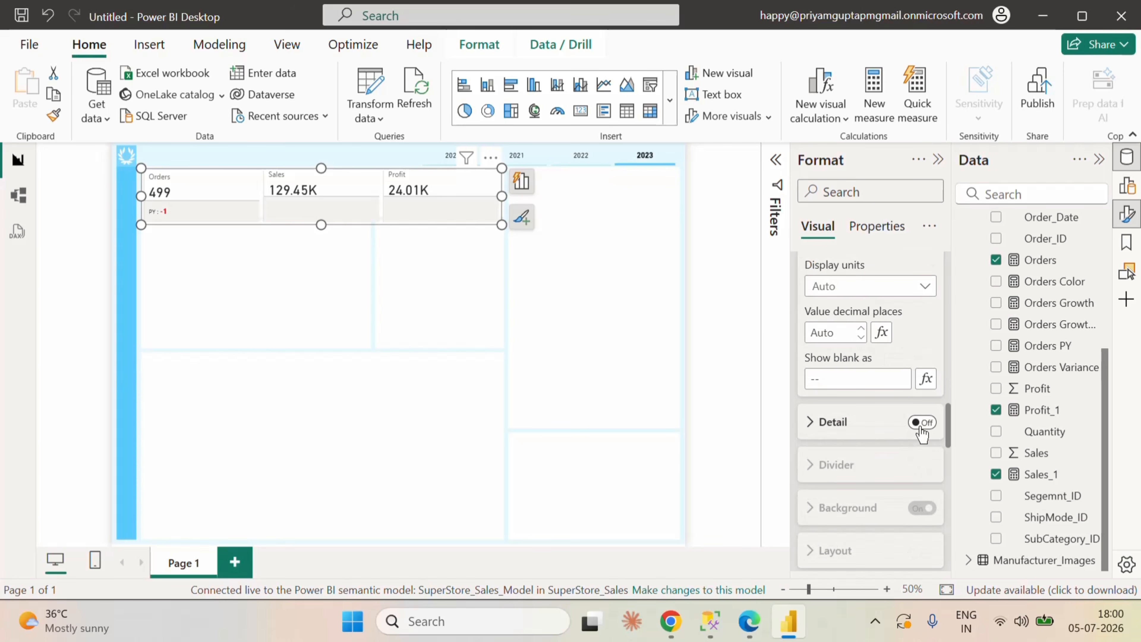
left_click(918, 425)
left_click(811, 422)
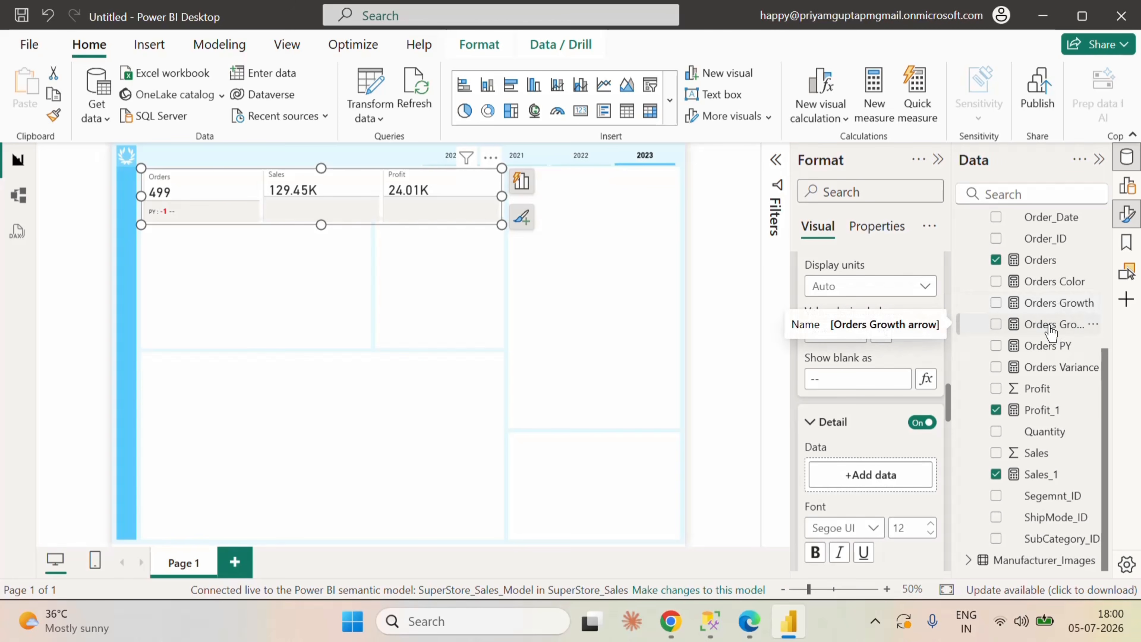
left_click_drag(1051, 332, 883, 476)
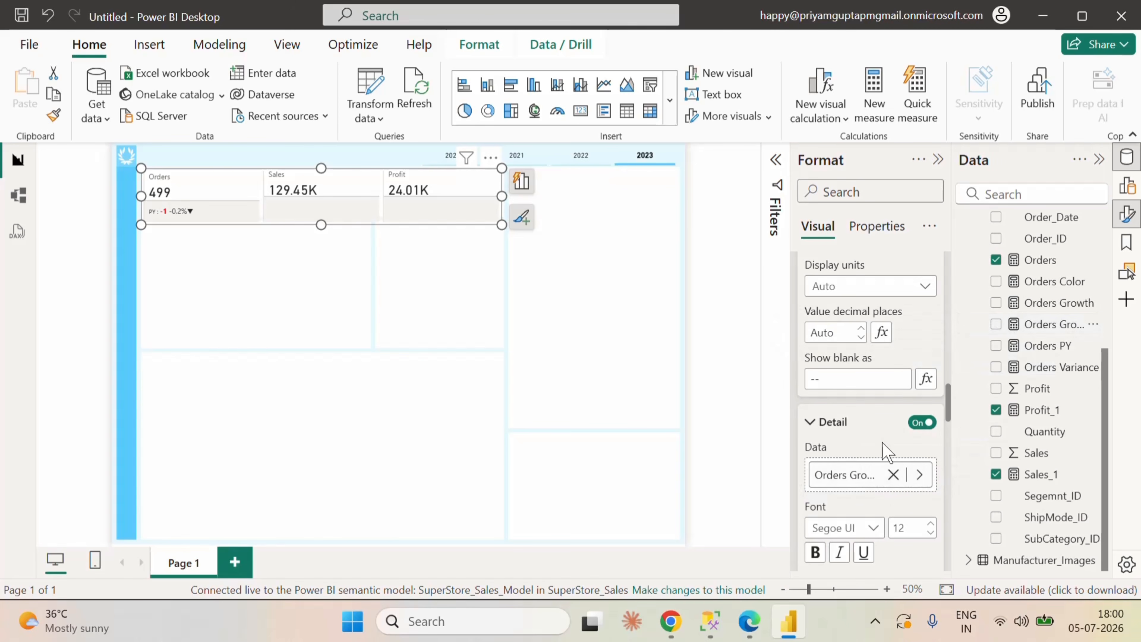
Step: Set the detail's font colour conditionally by field value, based on the Orders Color measure
scroll(881, 441, "down", 2)
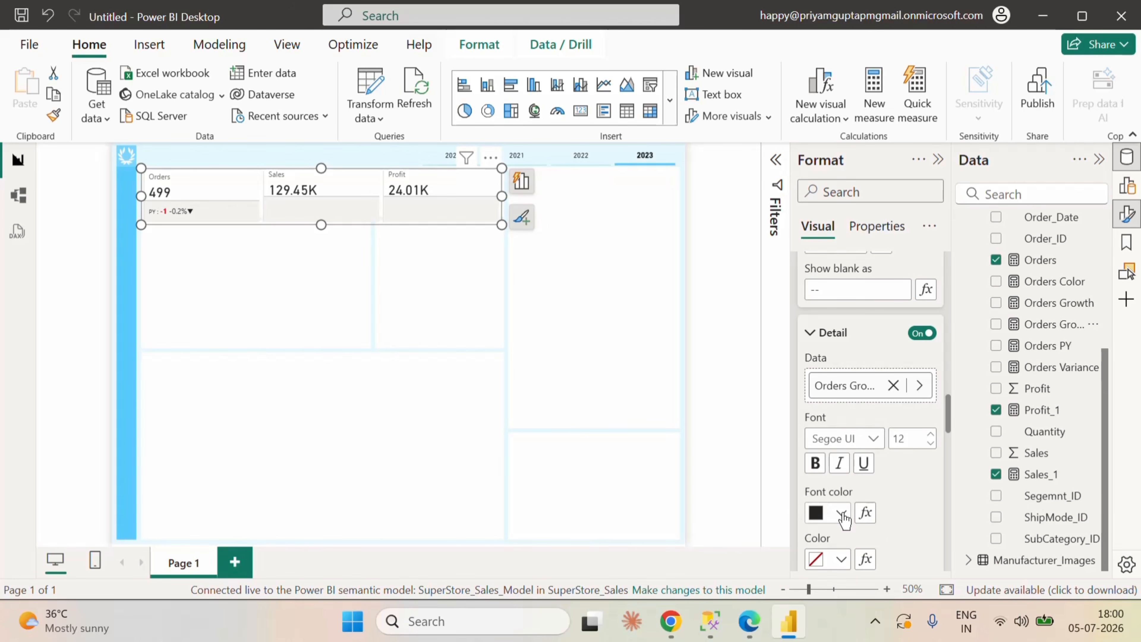
left_click(865, 512)
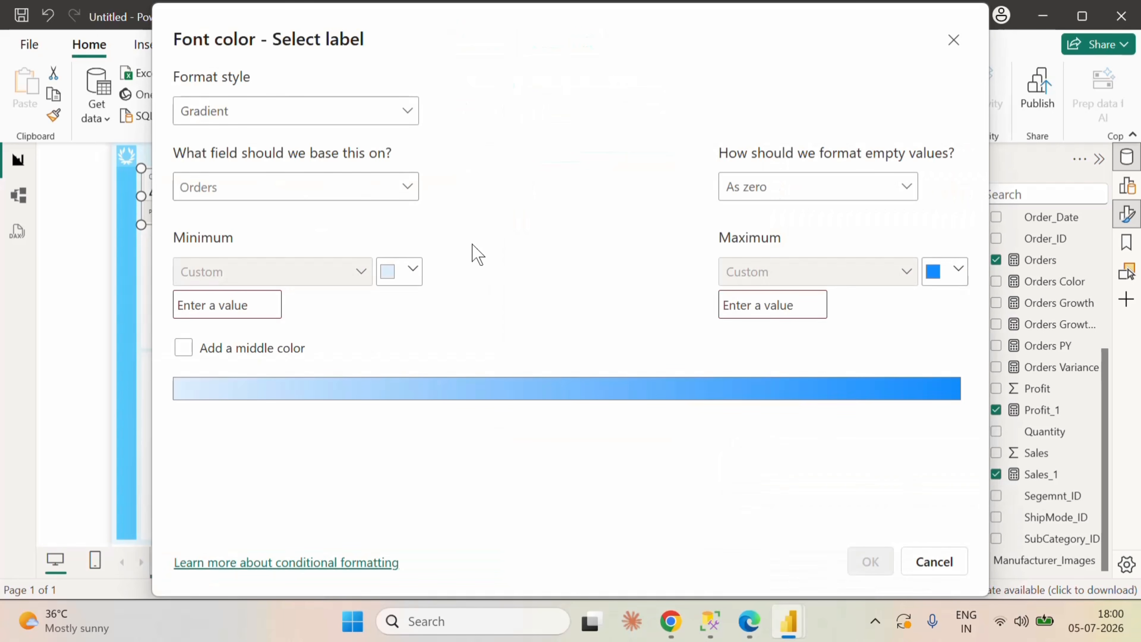
left_click(395, 118)
left_click(276, 198)
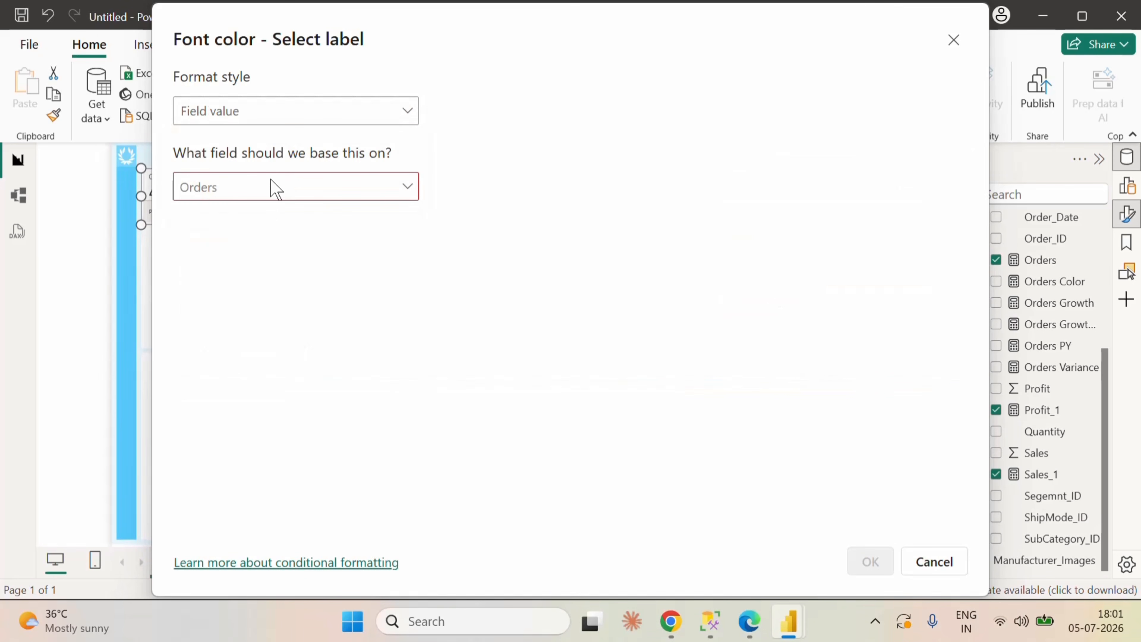
left_click(263, 186)
type("o")
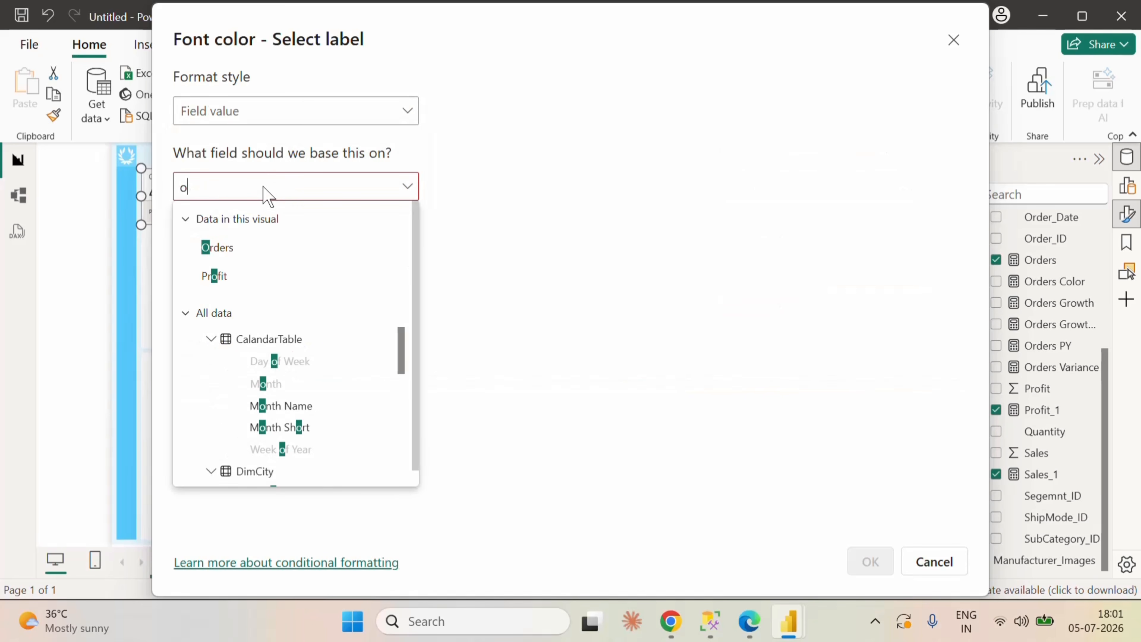
type("rder")
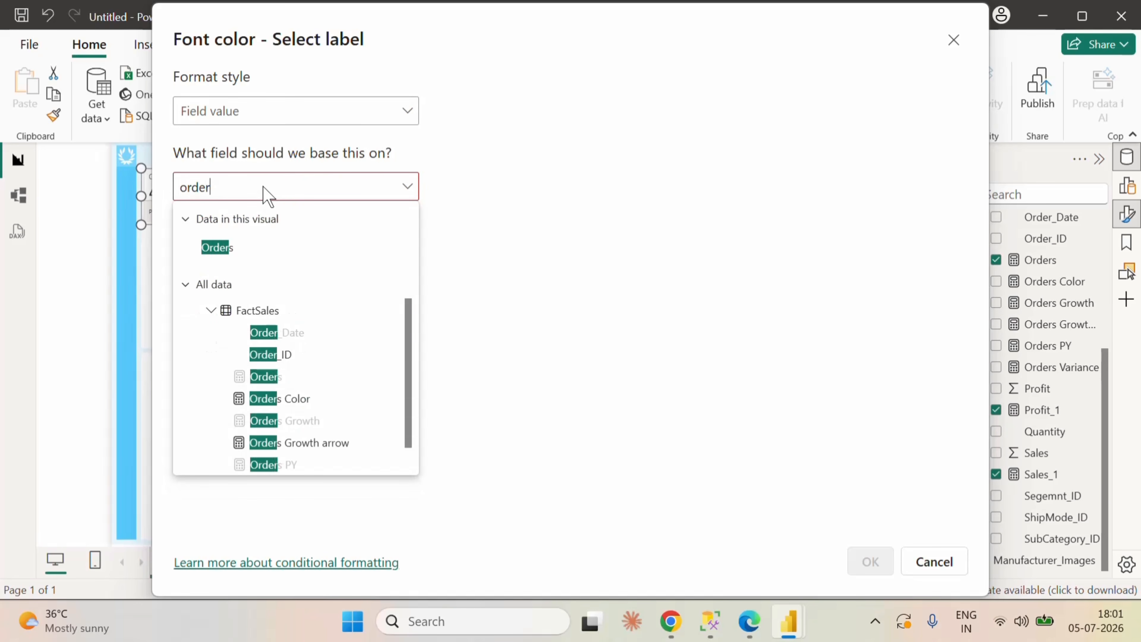
left_click(313, 398)
left_click(870, 561)
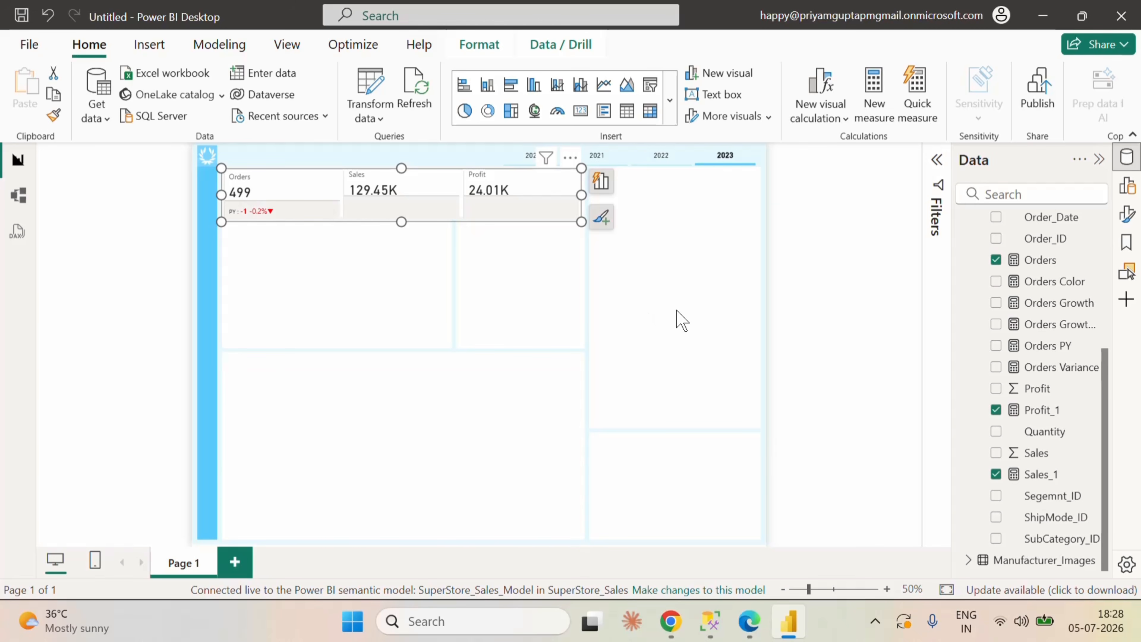
Step: Switch to the Fabric semantic model in Edge and copy the whole formula of the Orders PY measure
left_click(748, 620)
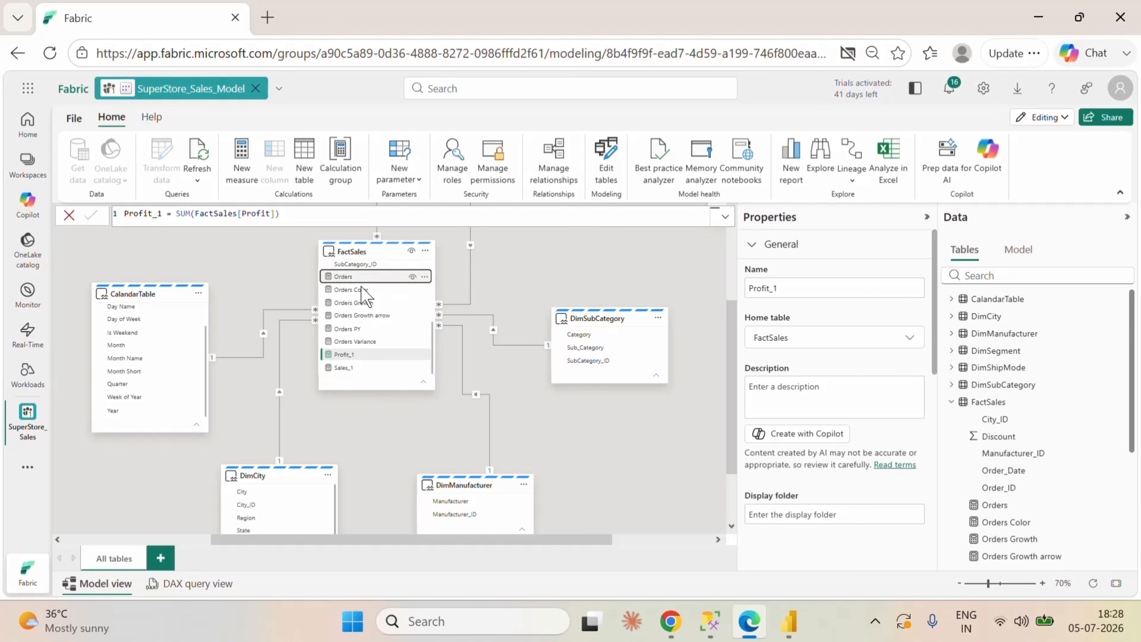
left_click(352, 277)
left_click(355, 290)
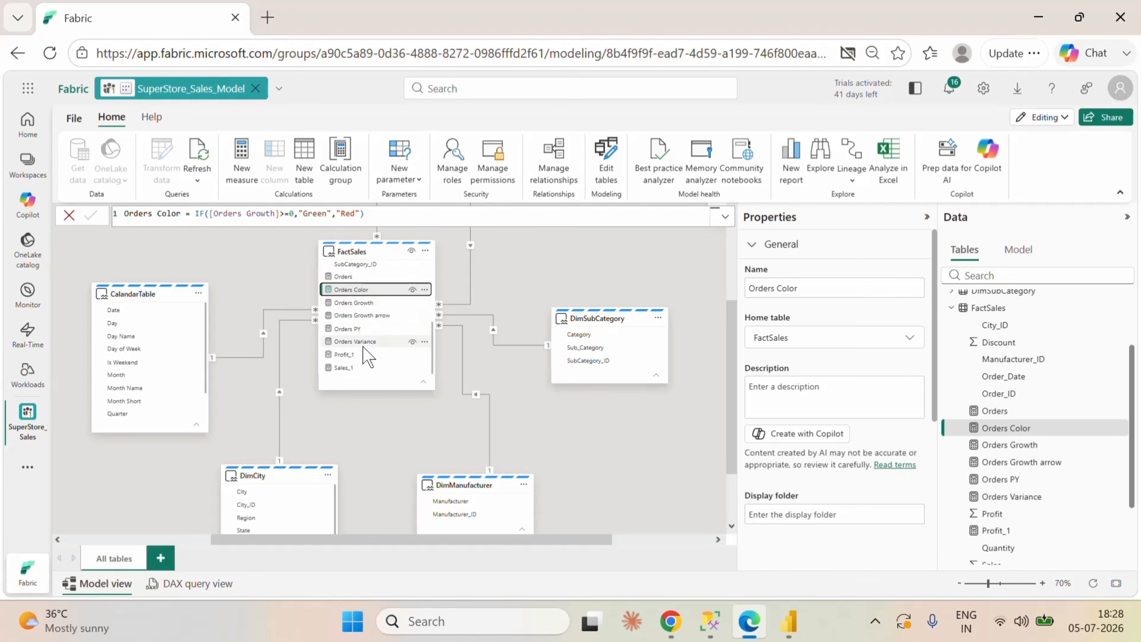
left_click(362, 328)
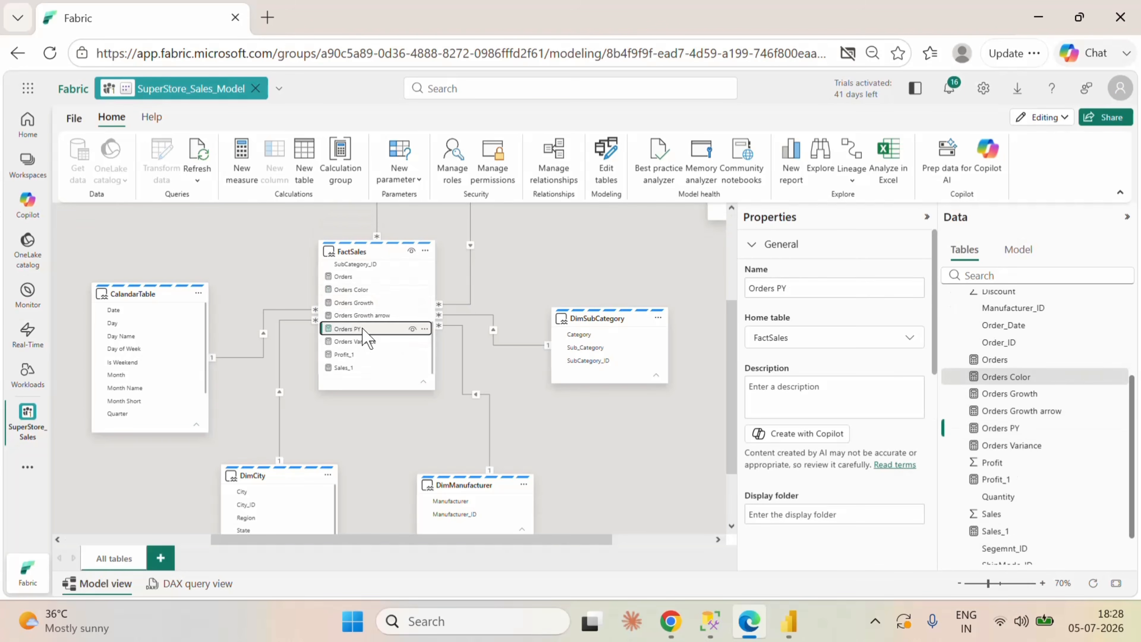
left_click(457, 214)
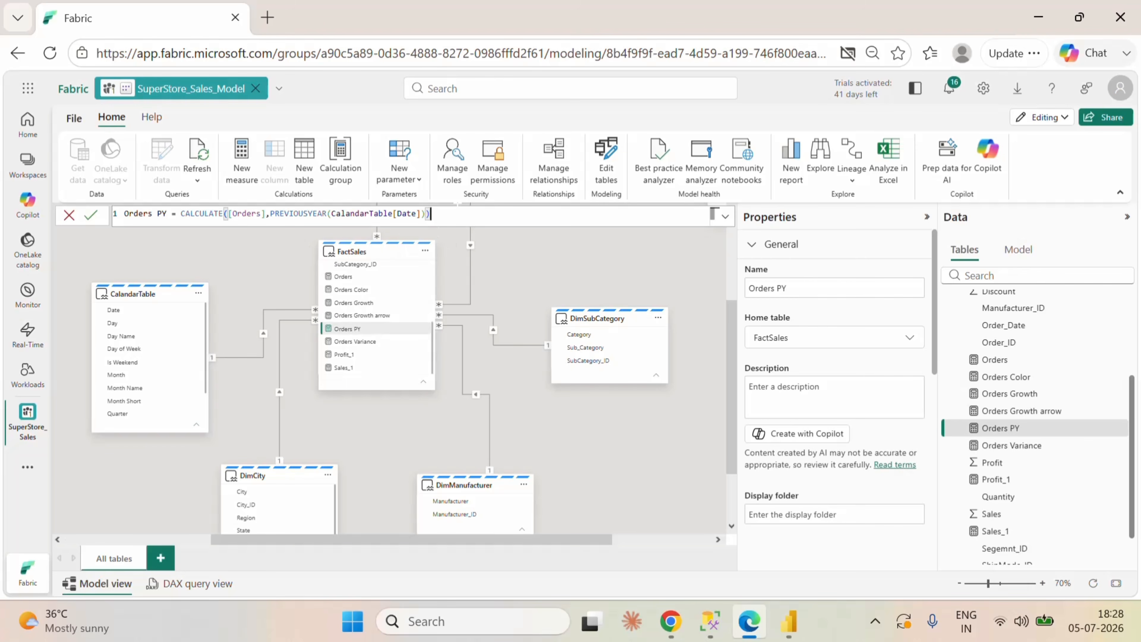
key("ctrl+a")
key("ctrl+c")
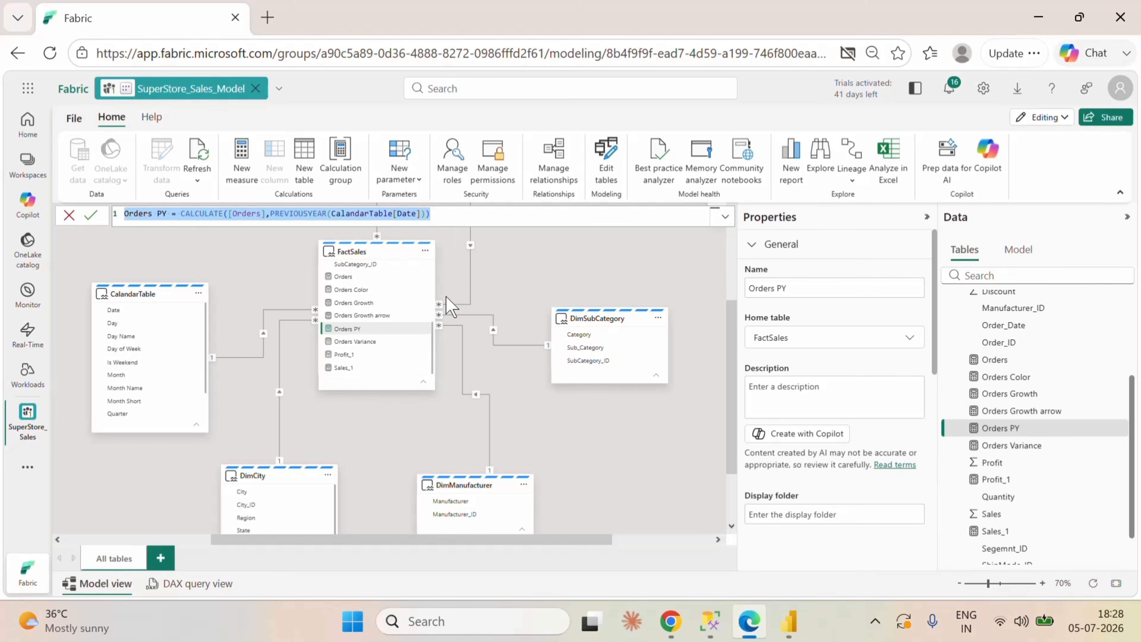
Step: Add a FactSales measure from the copied formula, reading Sales PY = CALCULATE([Sales_1],PREVIOUSYEAR(CalandarTable[Date])), and save it
left_click(425, 250)
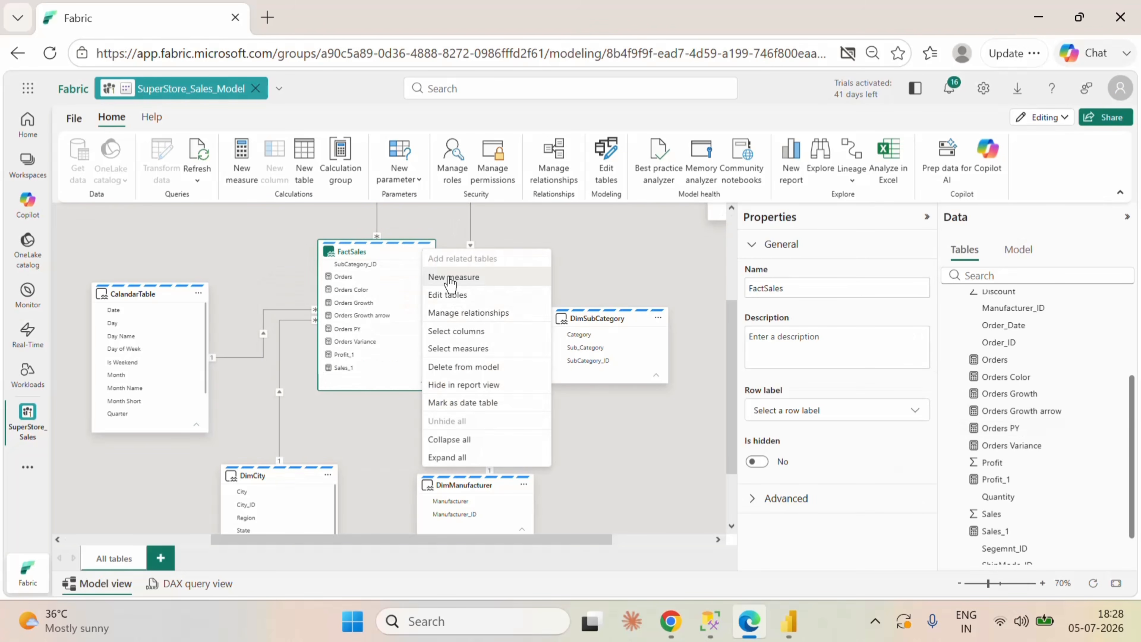
left_click(269, 230)
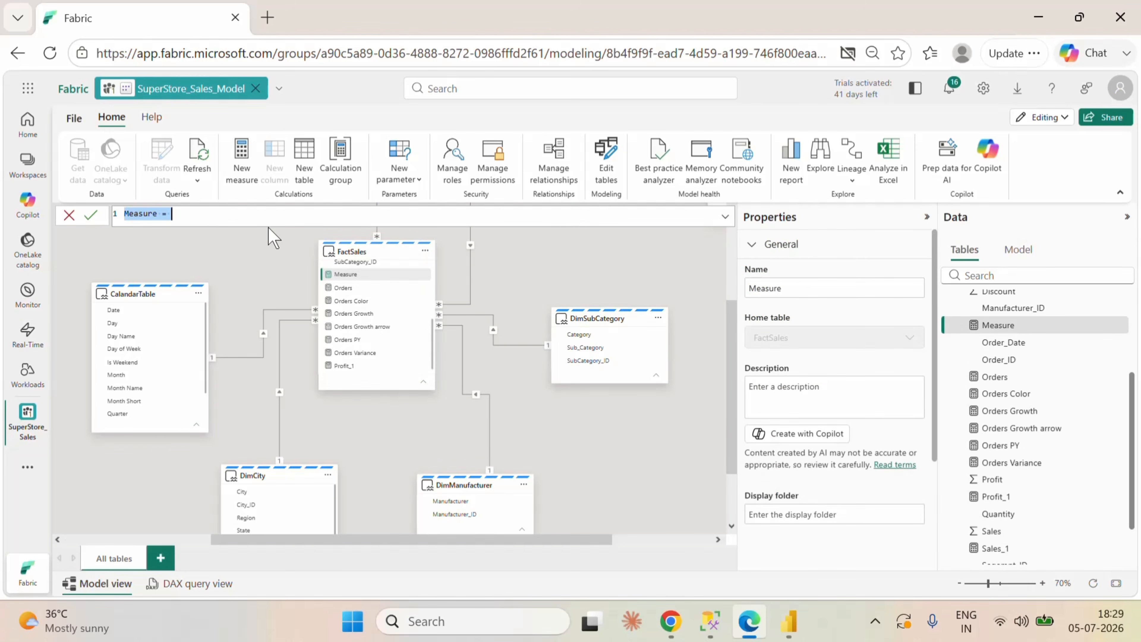
key("ctrl+v")
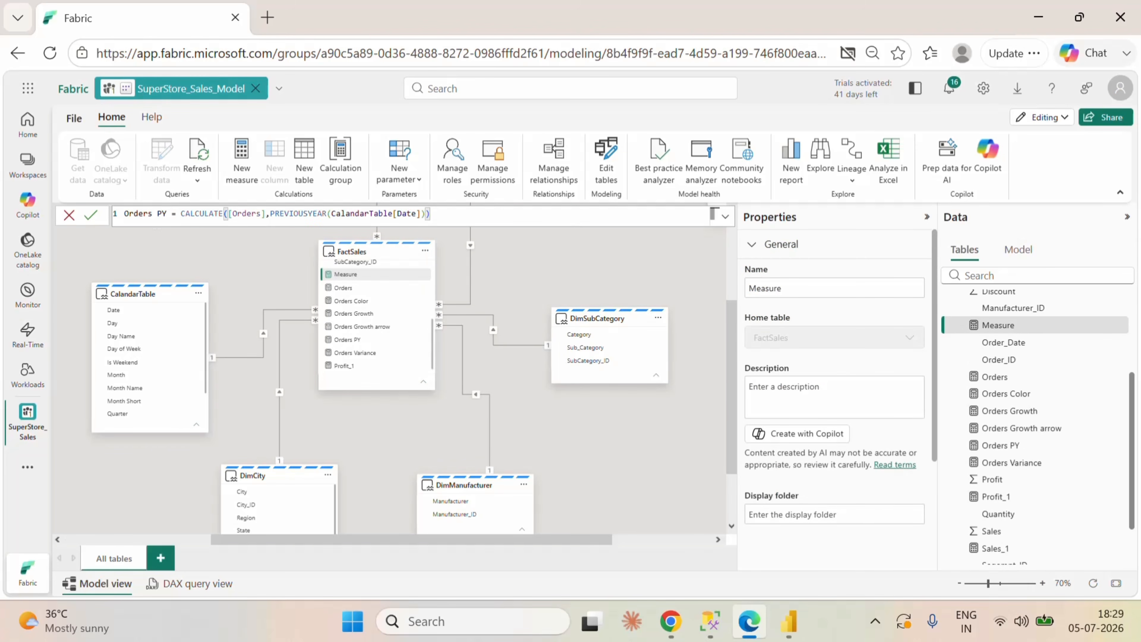
double_click(135, 214)
type("Sa")
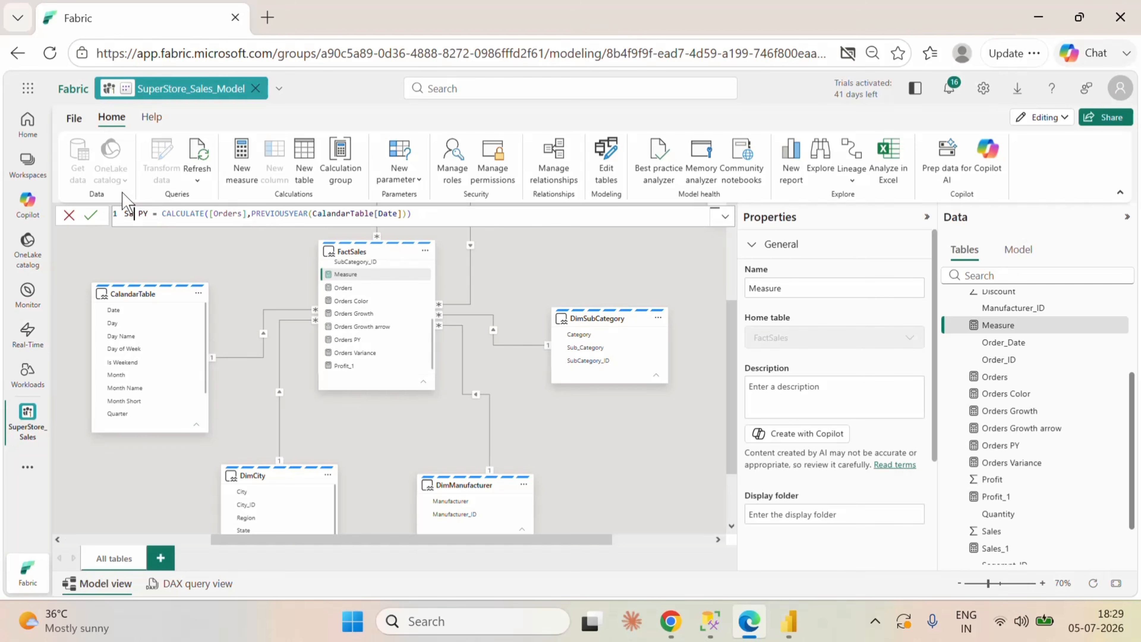
type("les")
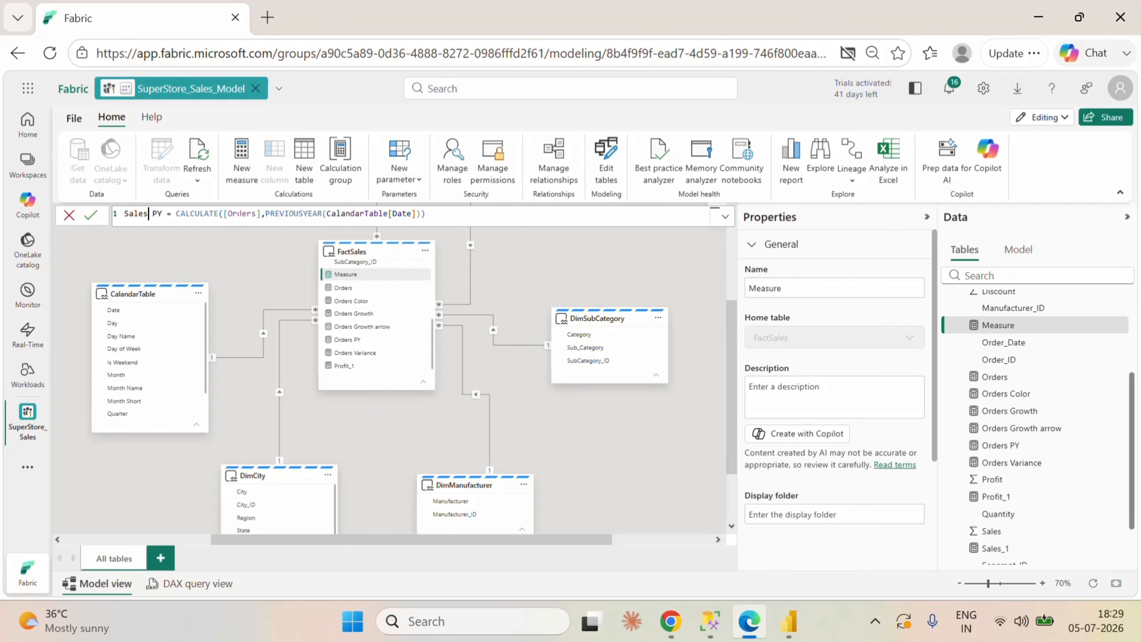
double_click(228, 213)
type("sa")
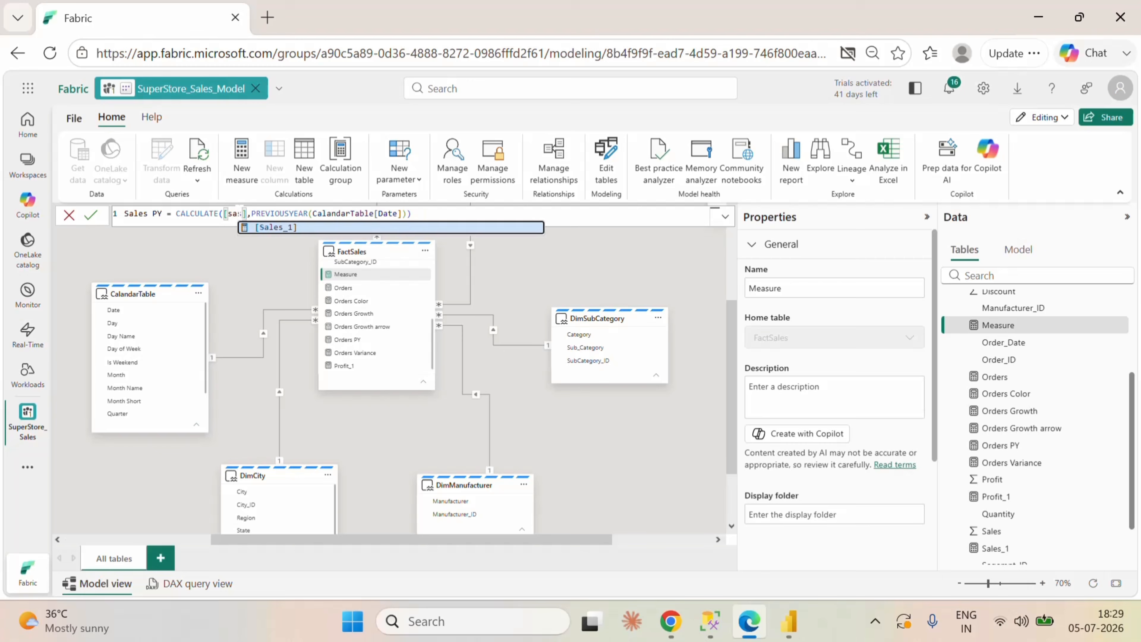
left_click(286, 228)
left_click(434, 215)
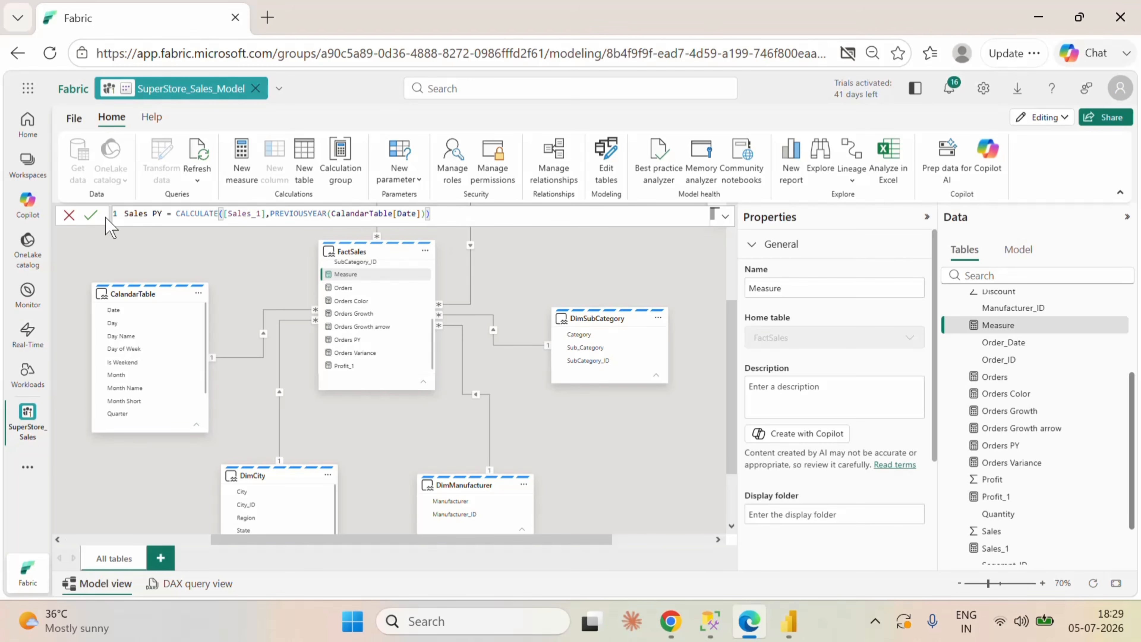
left_click(91, 216)
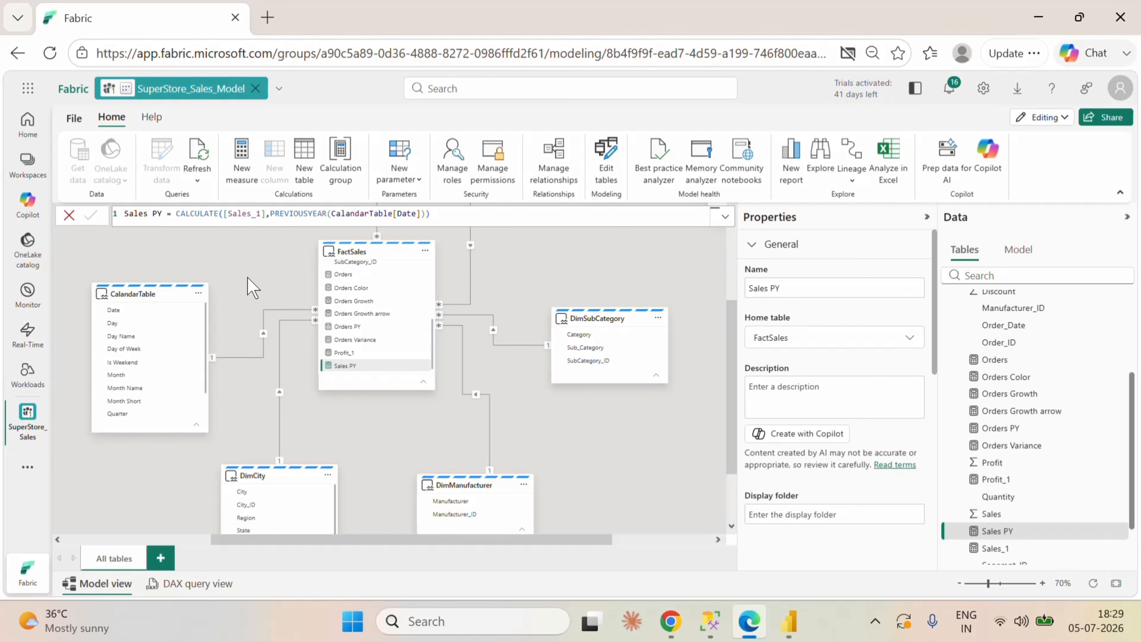
Step: Create another measure in the FactSales table and name it Sales Variance, with Orders Variance as the model
left_click(373, 339)
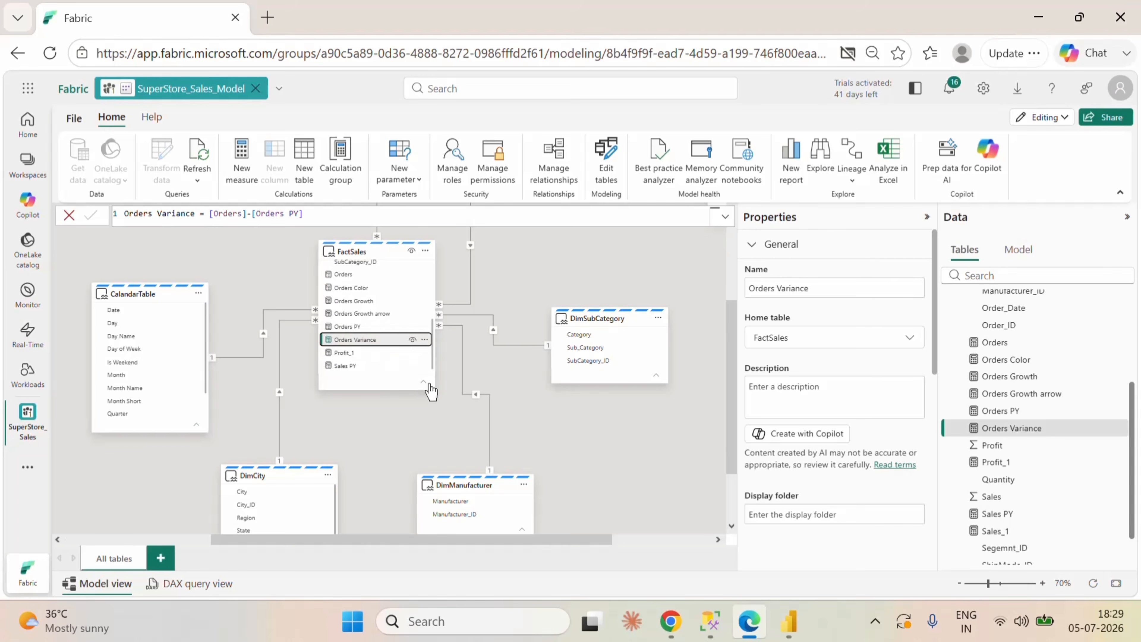
left_click(425, 340)
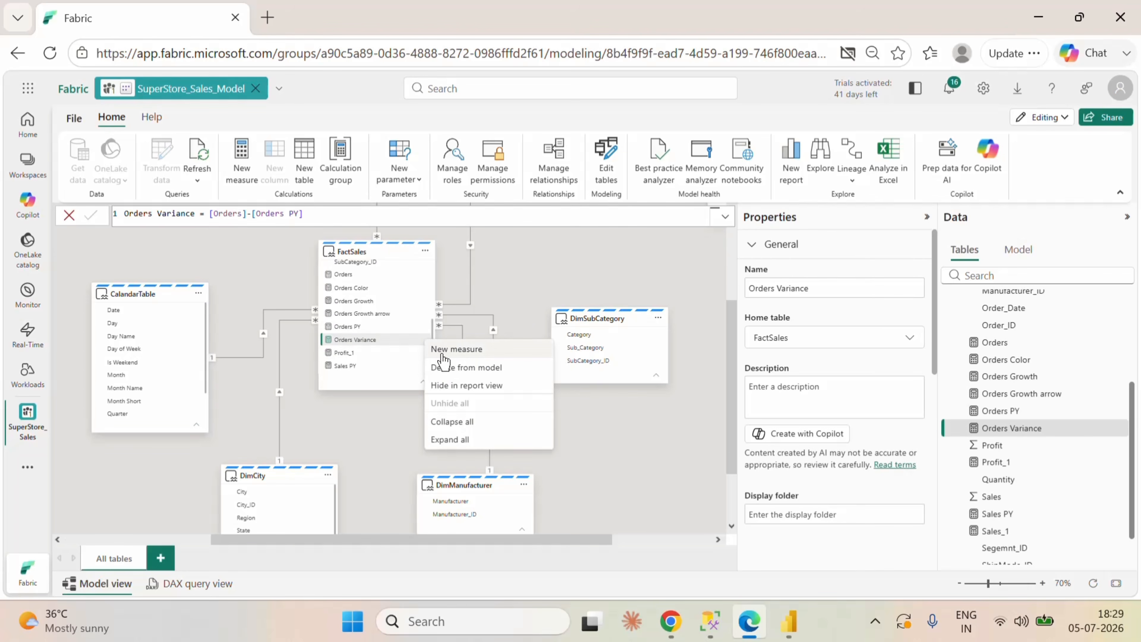
left_click(454, 350)
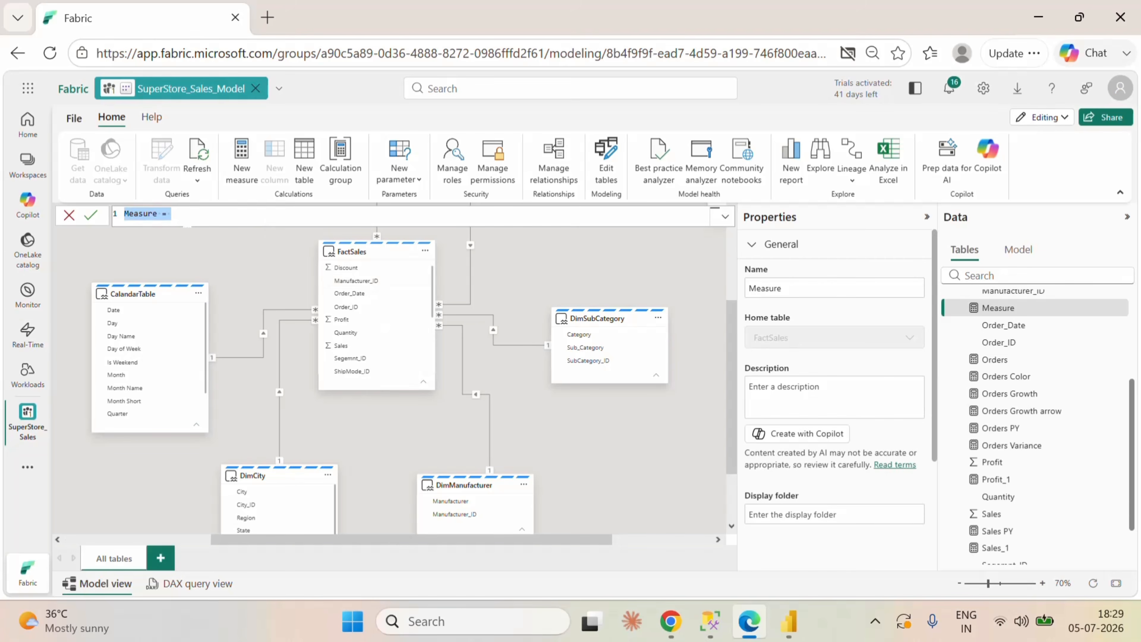
type("Sales Variance")
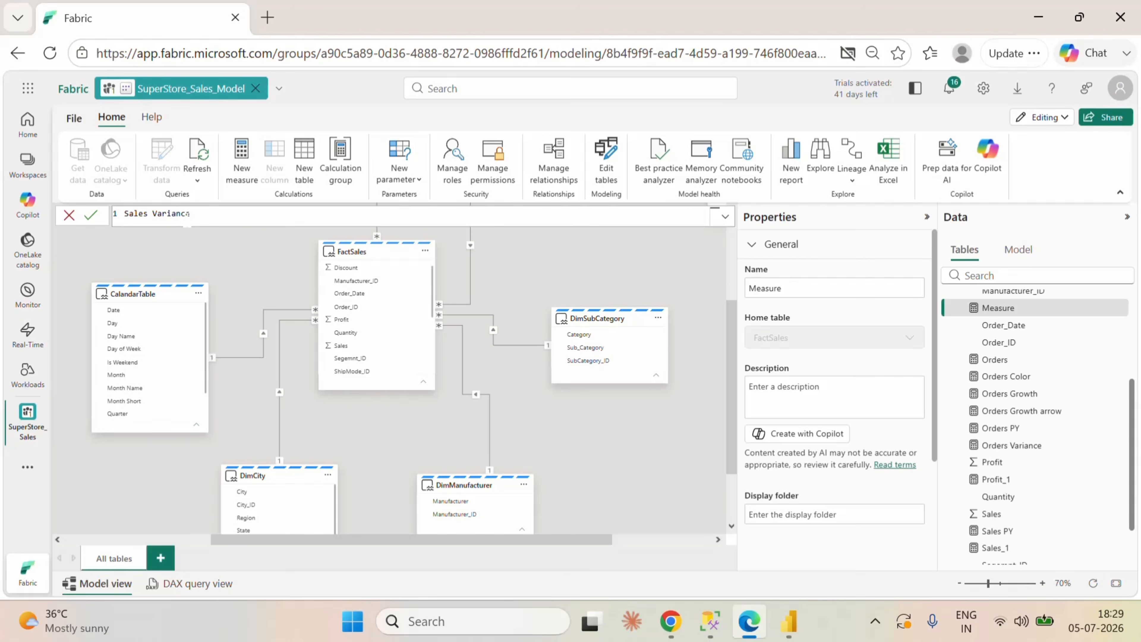
type("=sa")
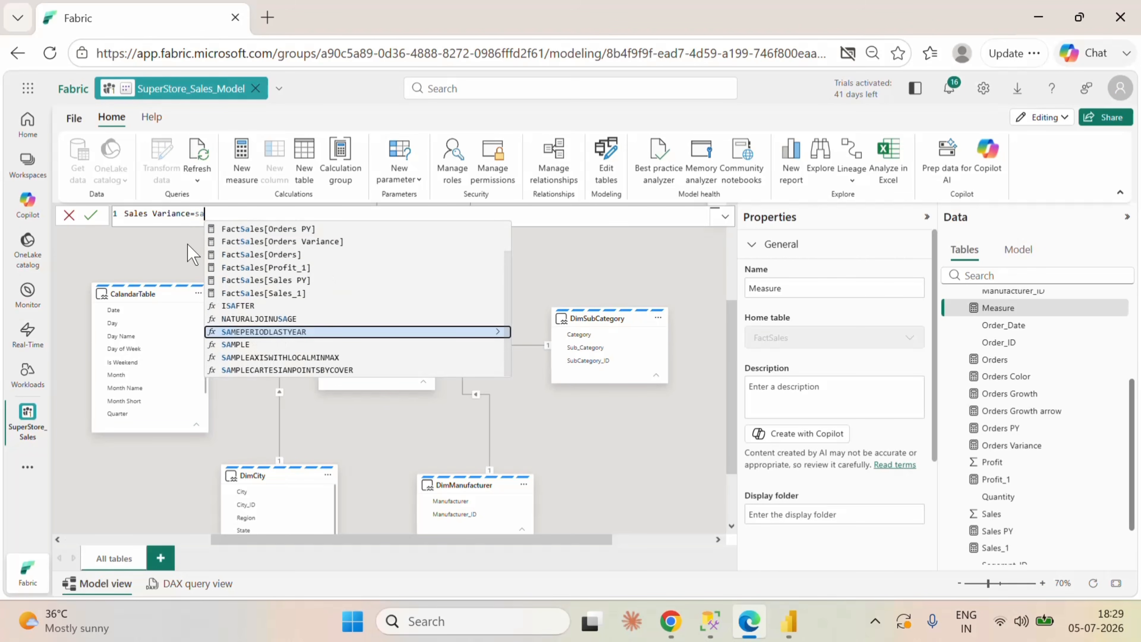
scroll(353, 304, "up", 1)
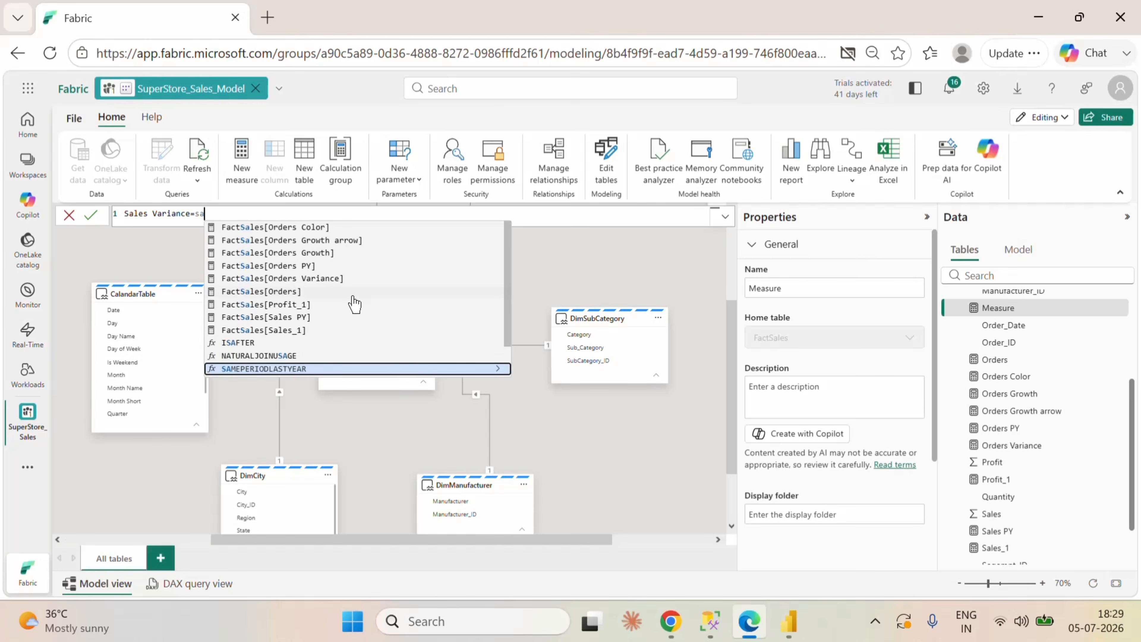
left_click(298, 330)
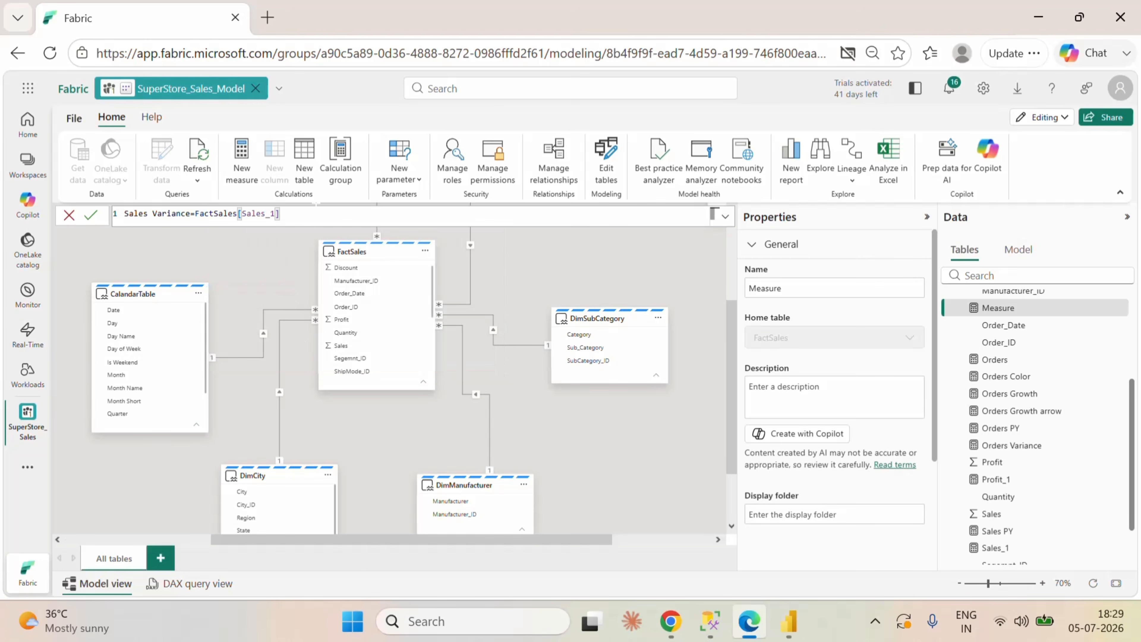
key("ctrl+shift+Left")
key("ctrl+shift+Left")
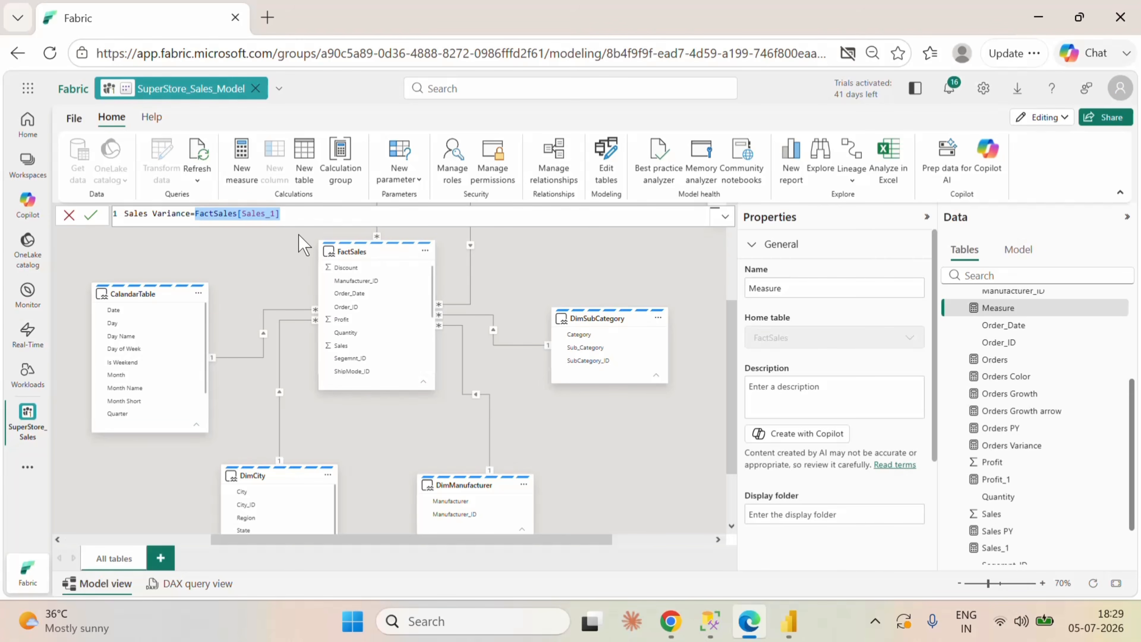
Step: Define the Sales Variance measure as [Sales_1]-[Sales PY], using references without the table name, and save it
type("[")
left_click_drag(289, 213, 200, 213)
key("BackSpace")
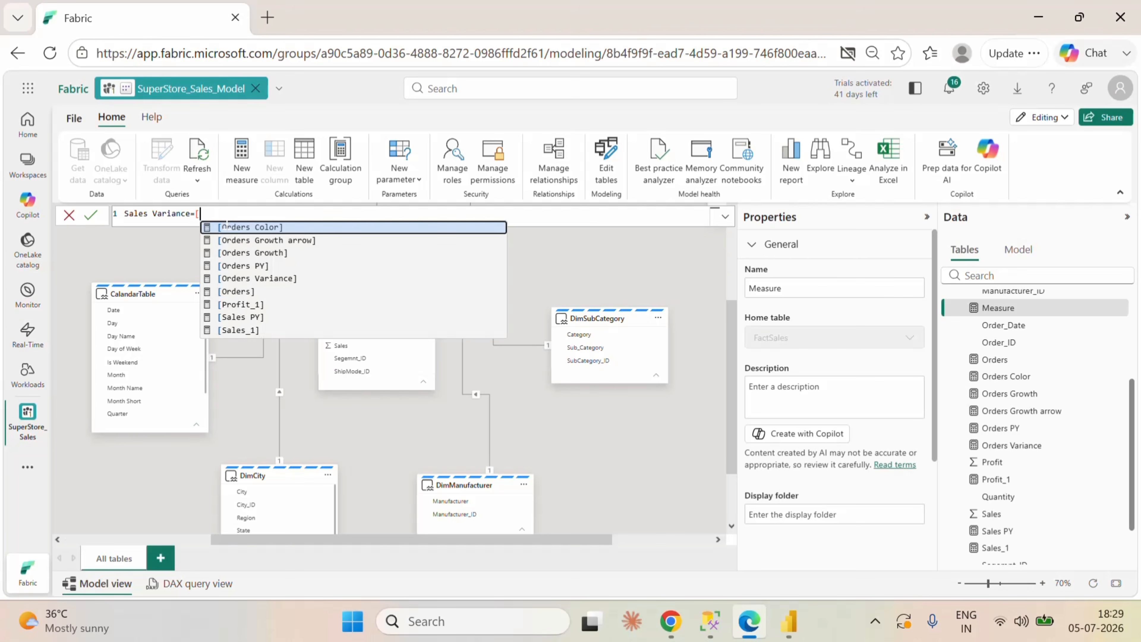
left_click(253, 332)
type("-")
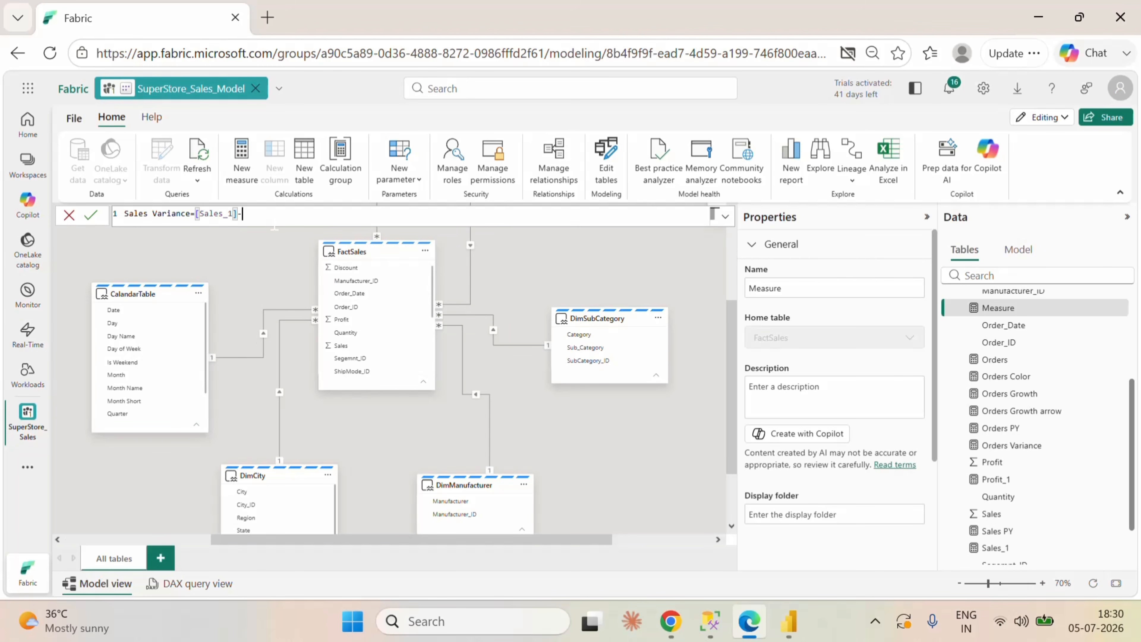
type("sa")
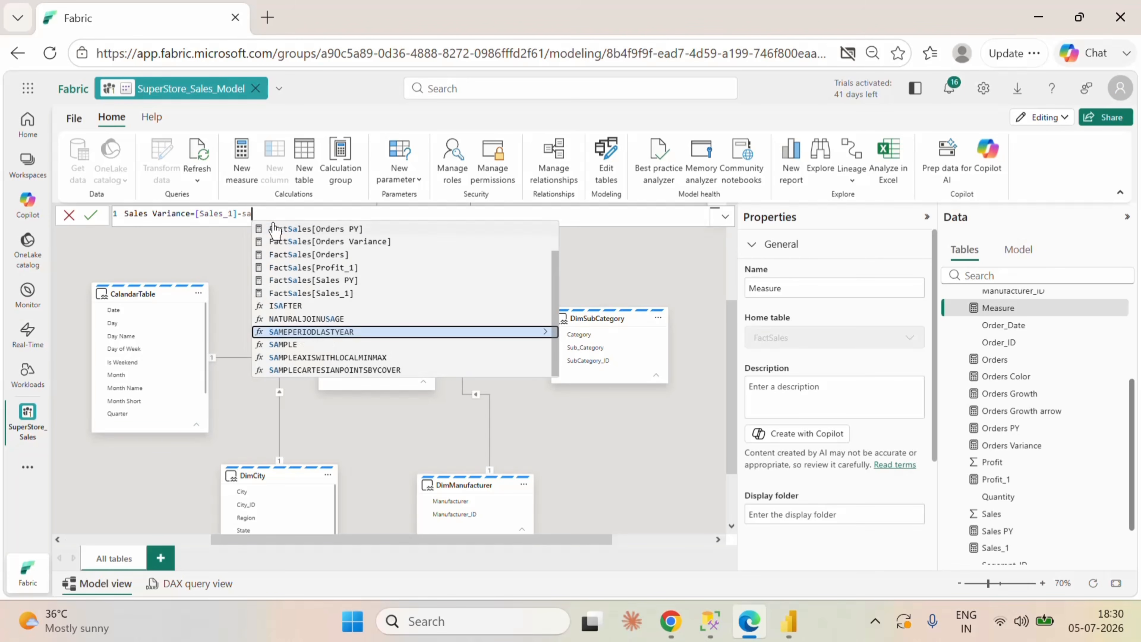
scroll(359, 290, "up", 1)
key("BackSpace")
key("BackSpace")
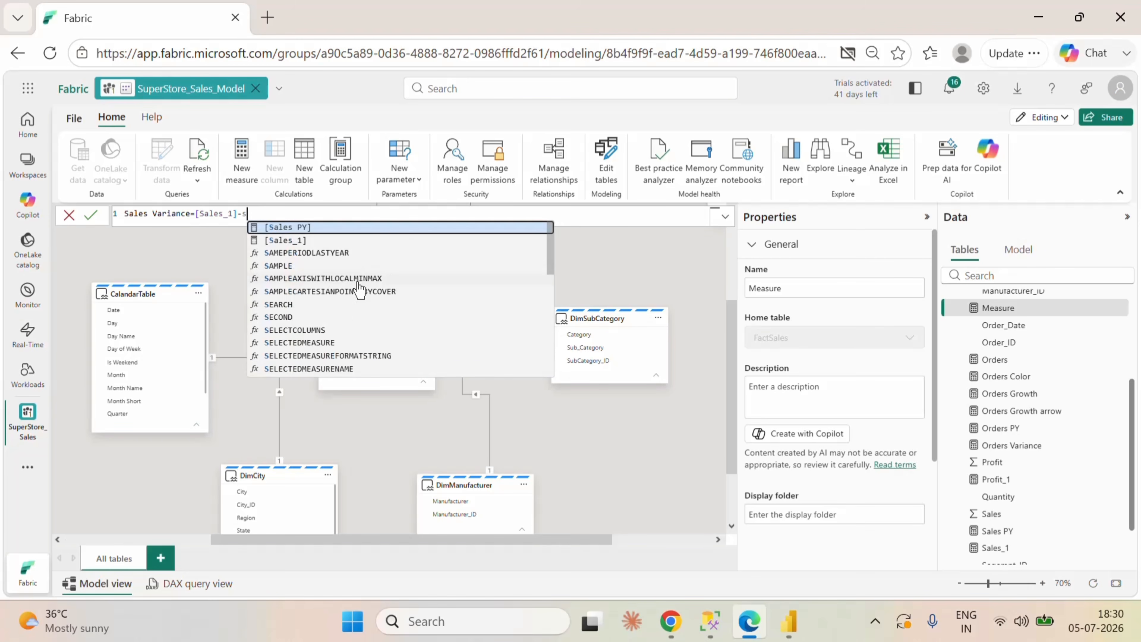
type("[")
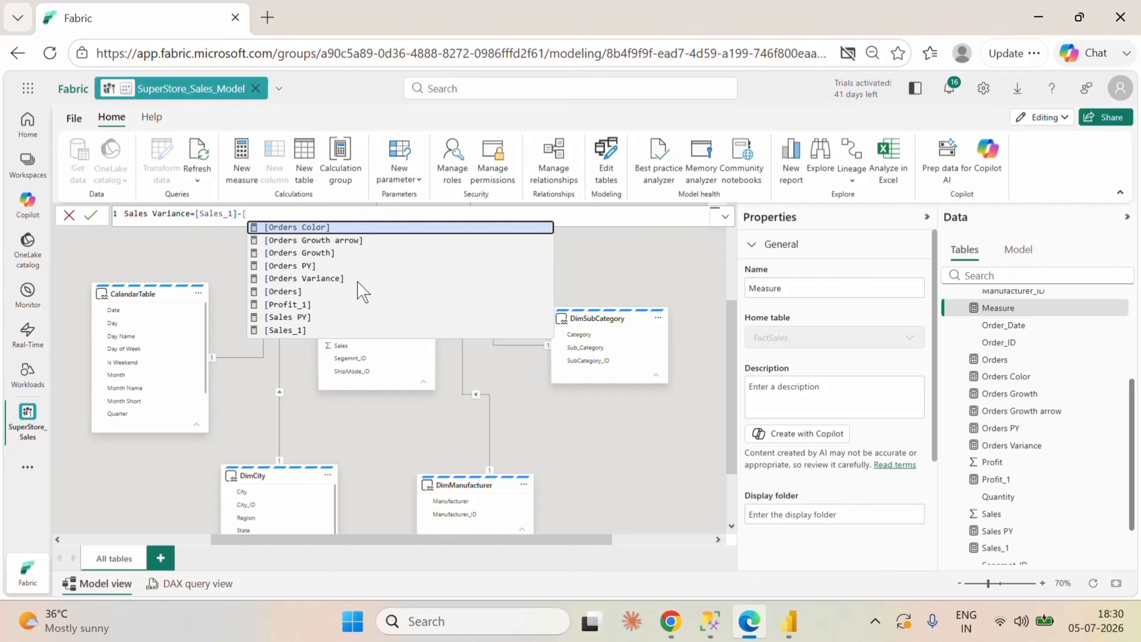
left_click(314, 317)
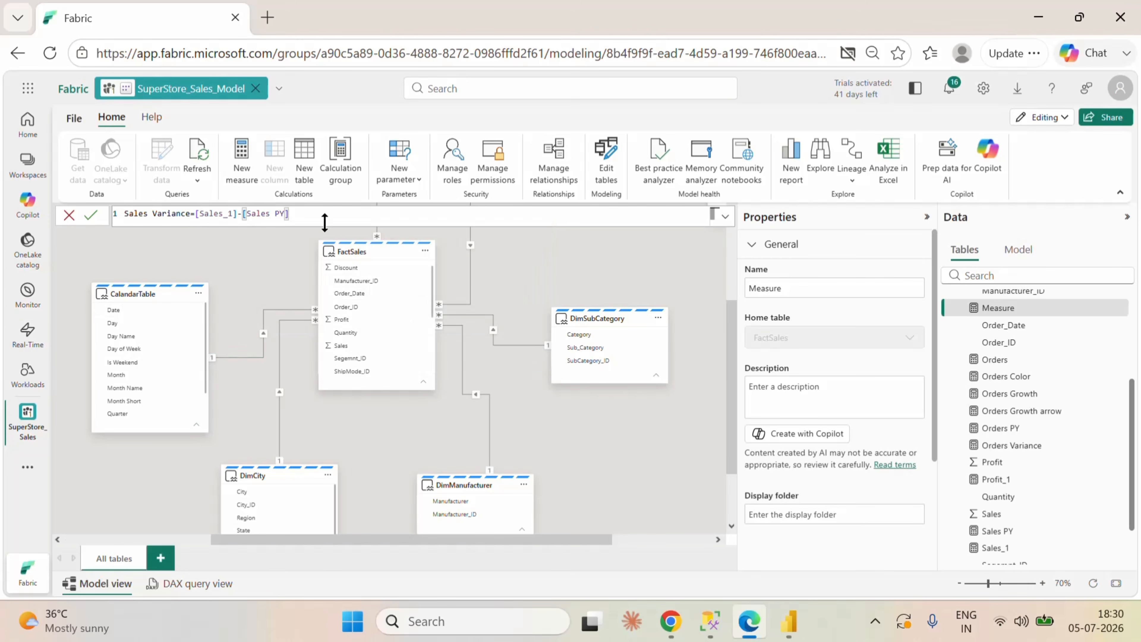
left_click(90, 215)
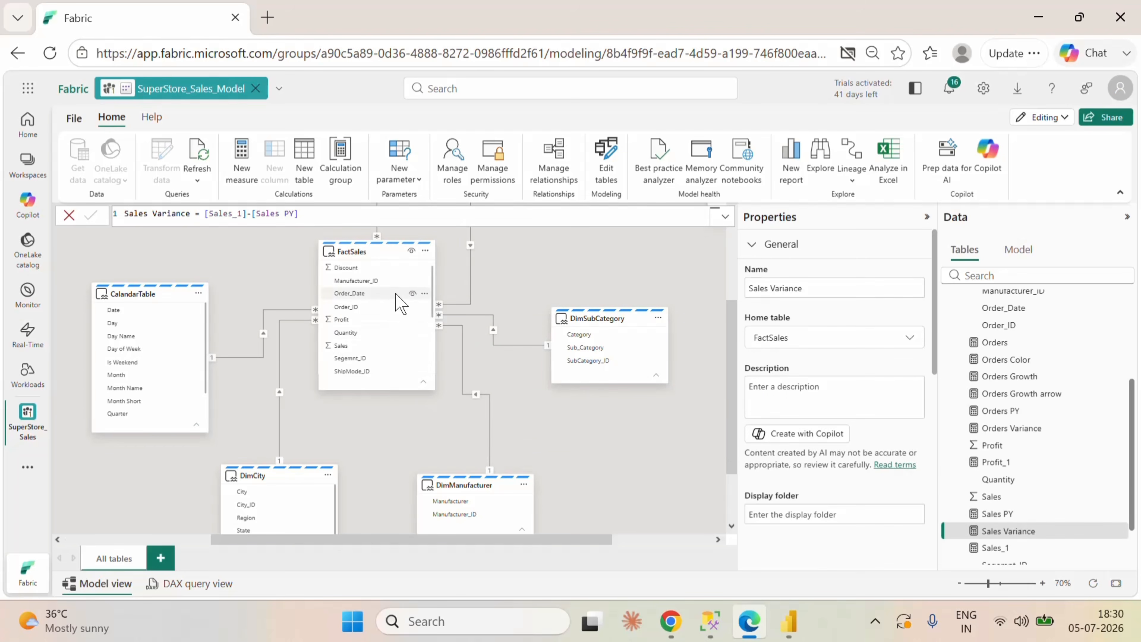
Step: Copy the whole formula of the Orders Growth measure in FactSales
scroll(400, 304, "down", 5)
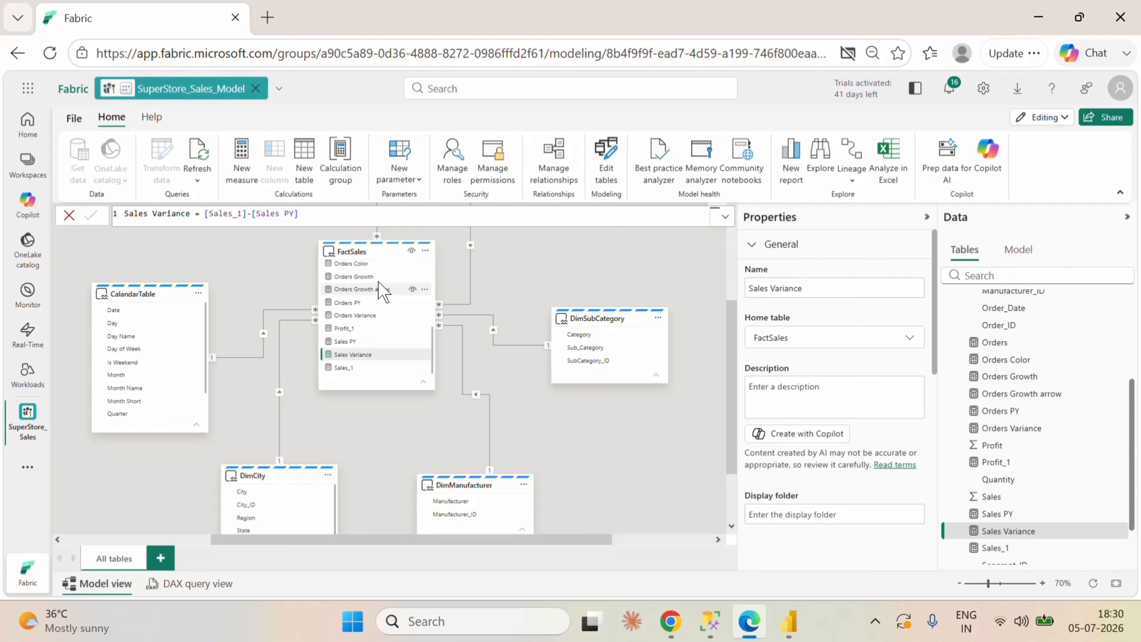
left_click(378, 276)
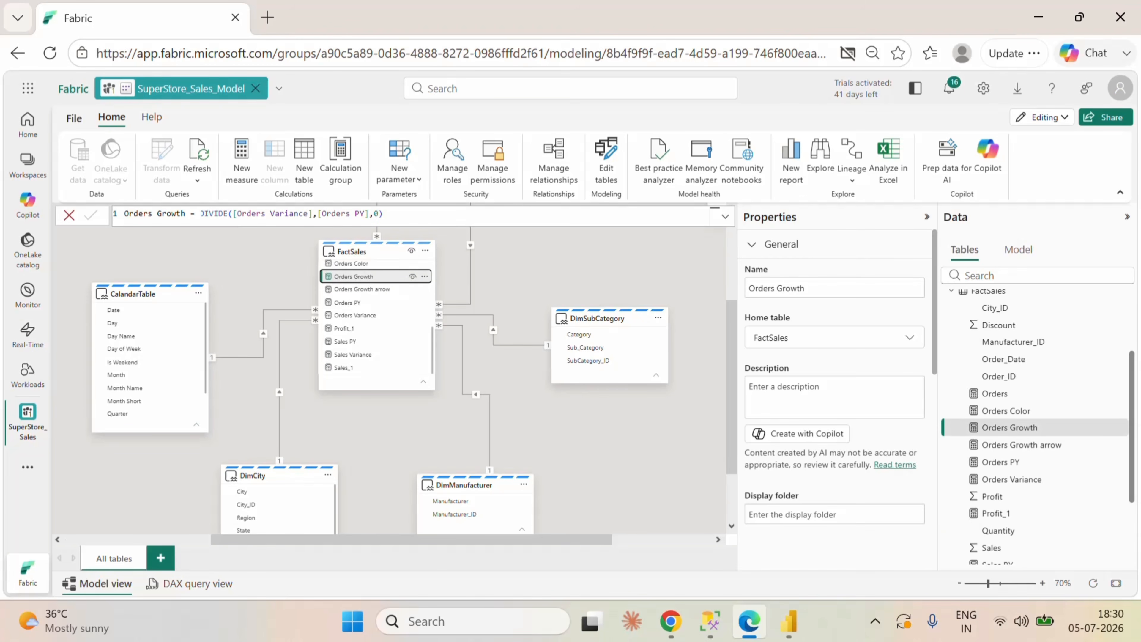
left_click(385, 214)
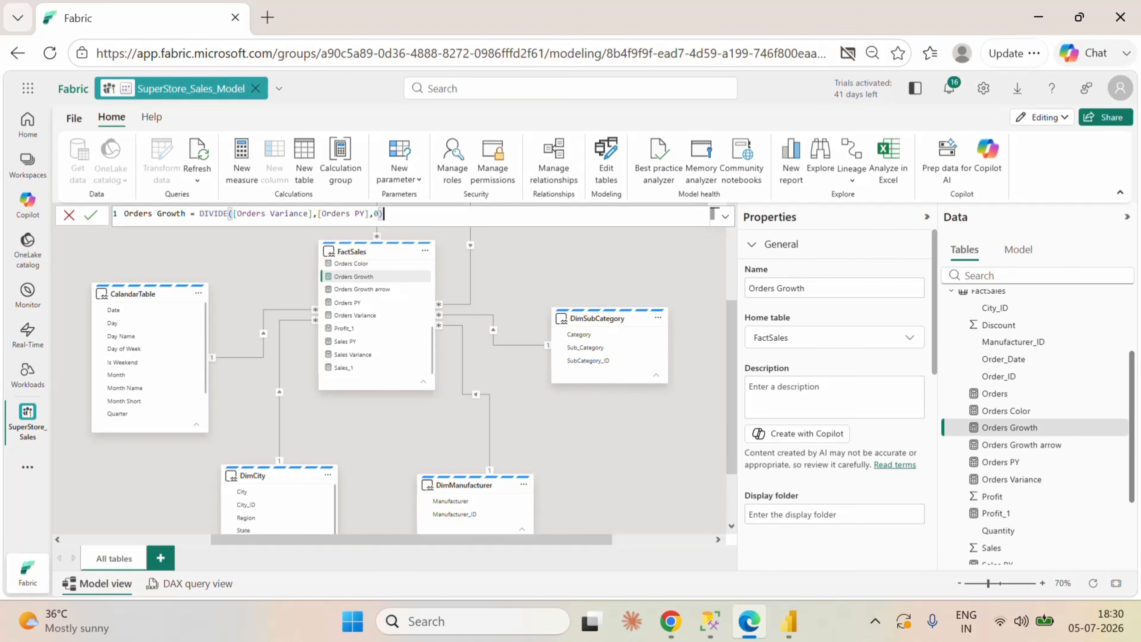
key("ctrl+a")
key("ctrl+c")
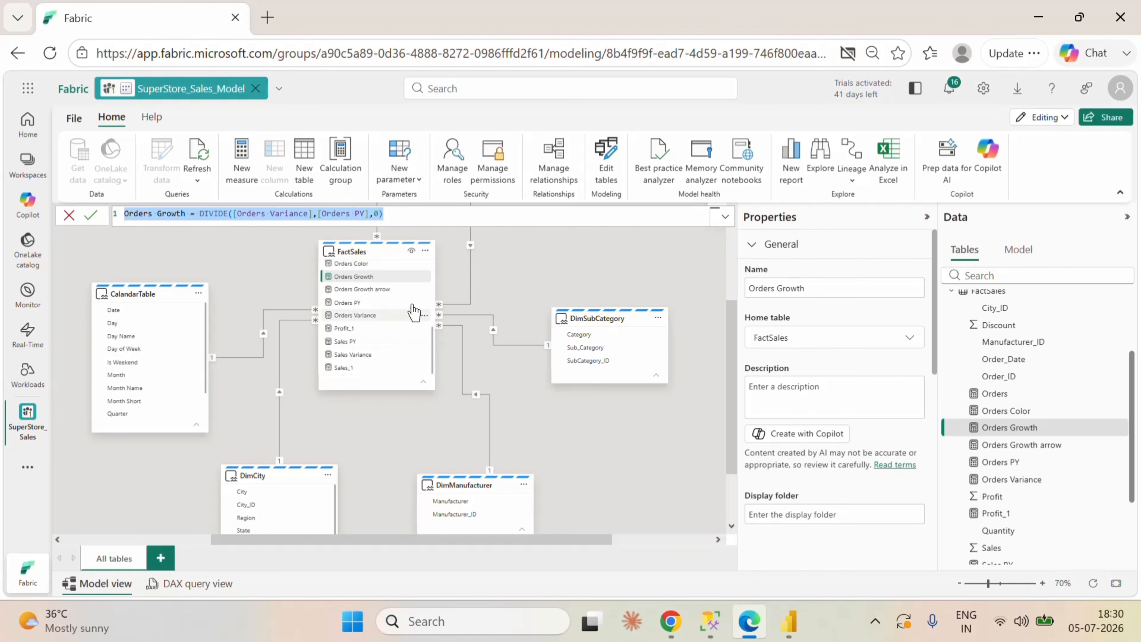
Step: Create a FactSales measure from the copied Orders Growth formula and name it Sales Growth
right_click(425, 289)
left_click(457, 295)
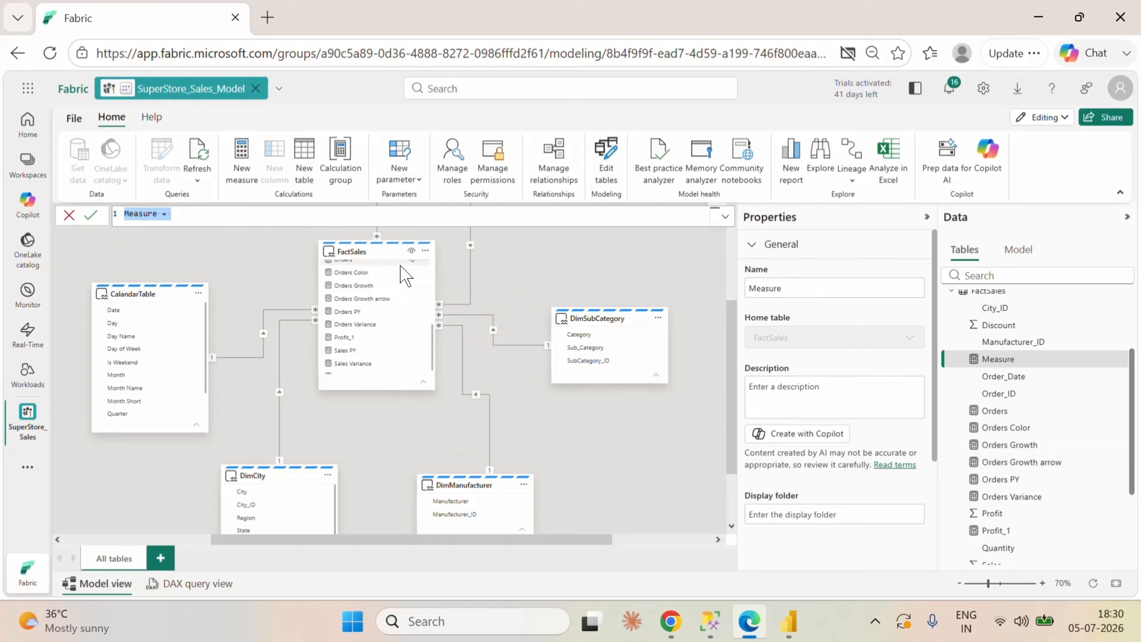
key("ctrl+v")
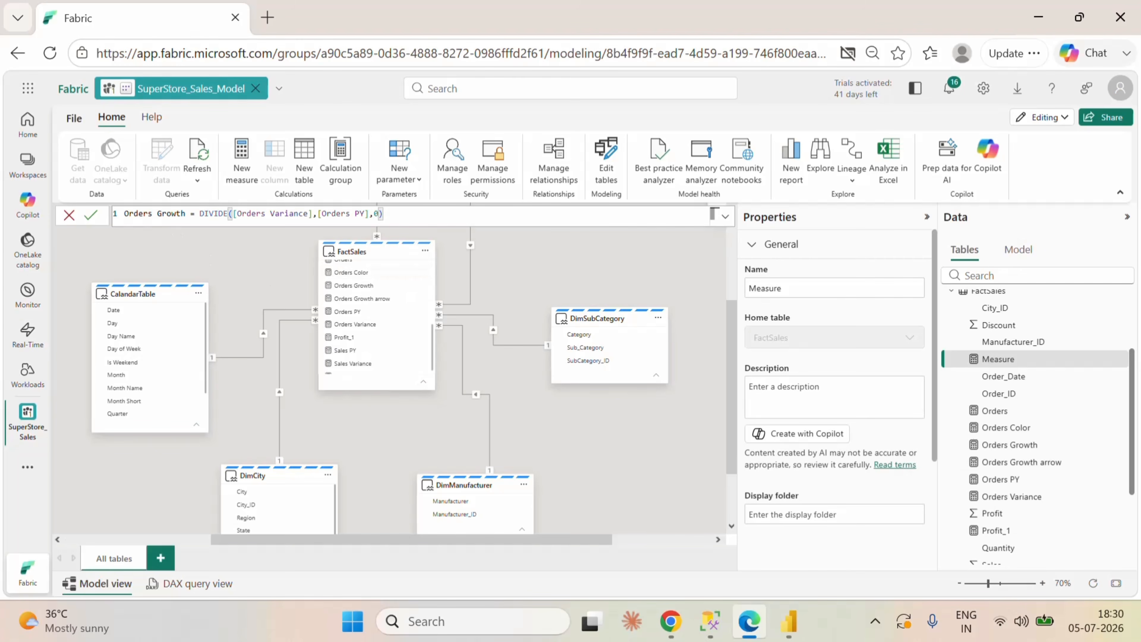
double_click(137, 213)
type("Sales")
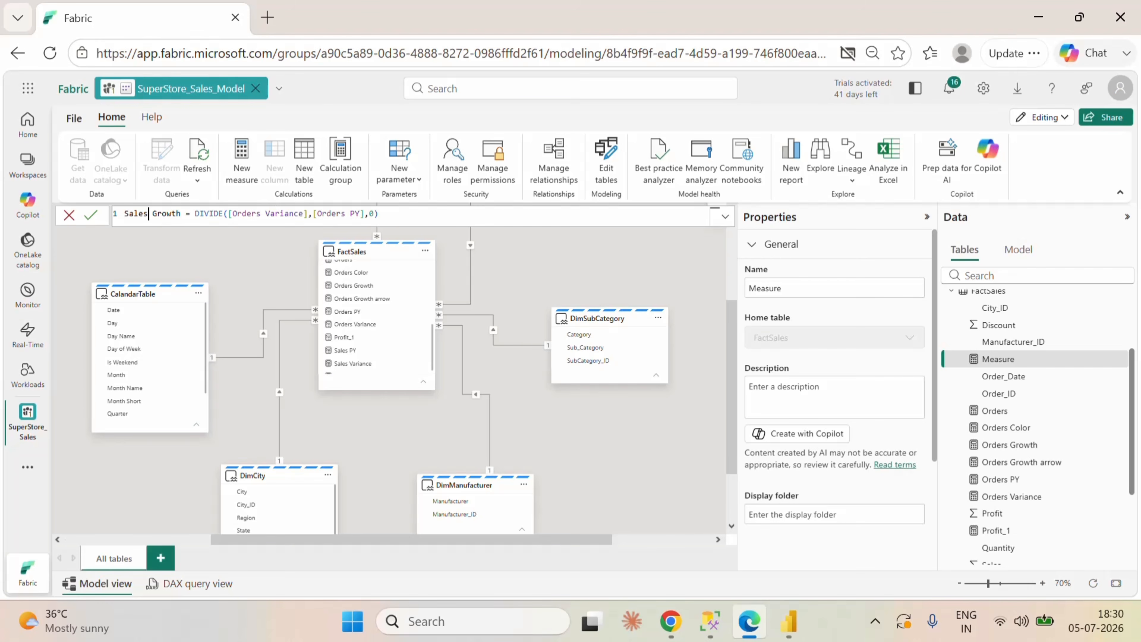
Step: Define Sales Growth as DIVIDE([Sales Variance],[Sales PY],0) and save the measure
double_click(232, 213)
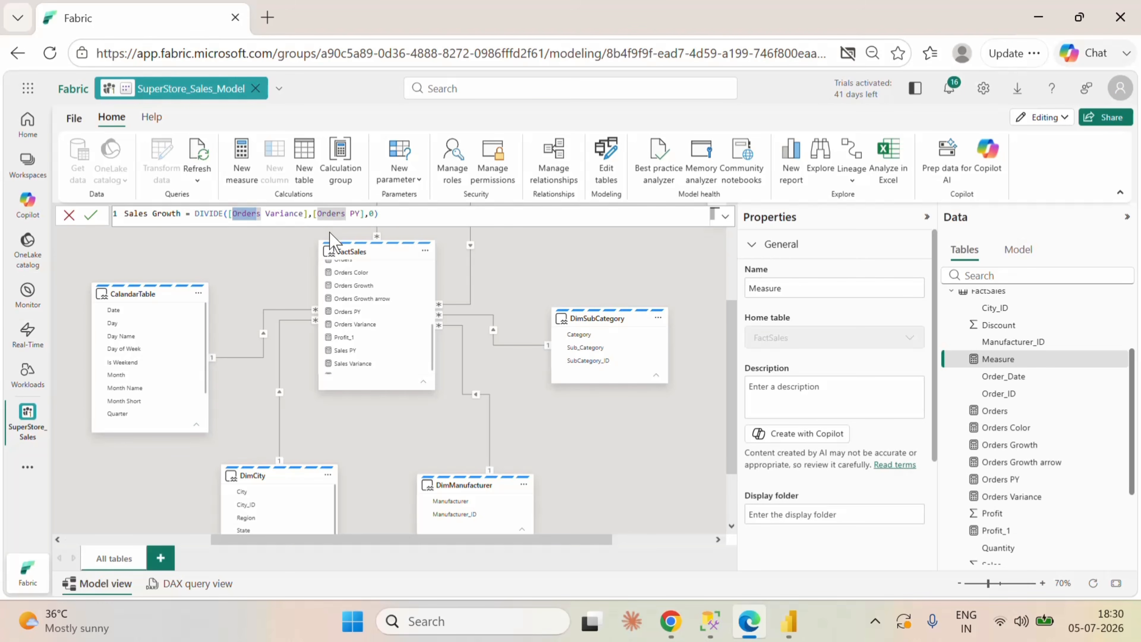
type("sa")
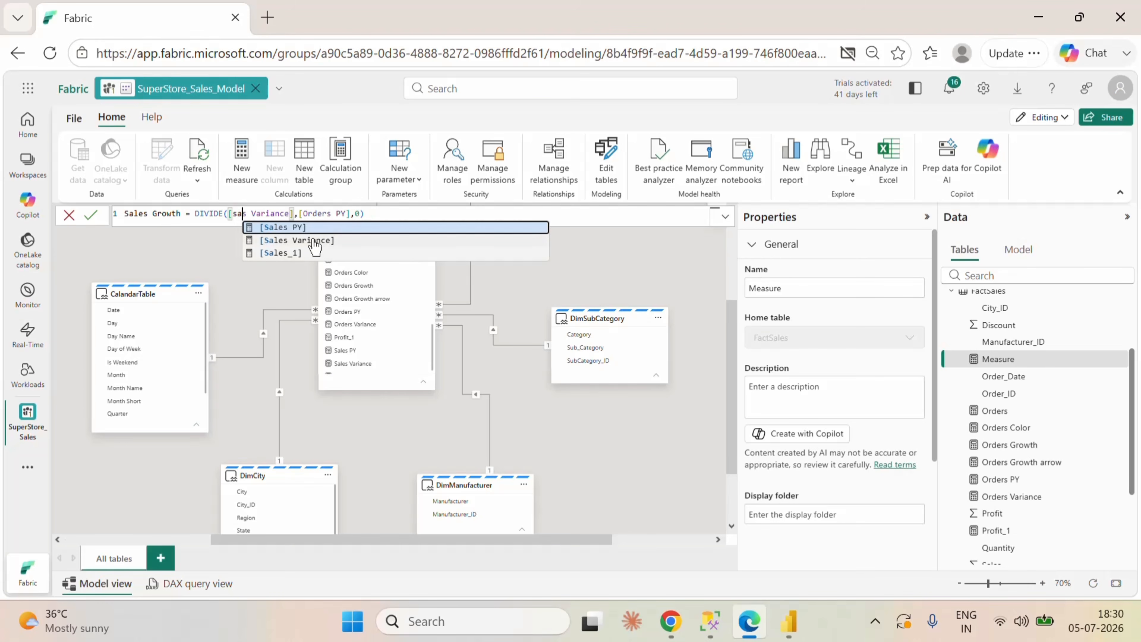
left_click(313, 241)
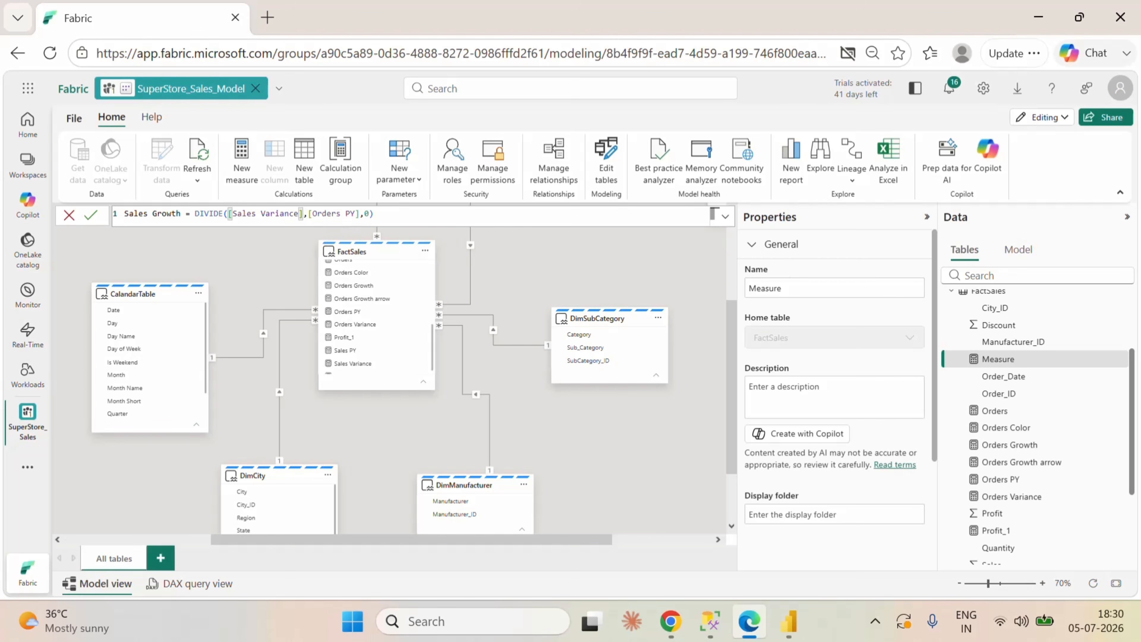
left_click_drag(342, 213, 318, 214)
type("sa")
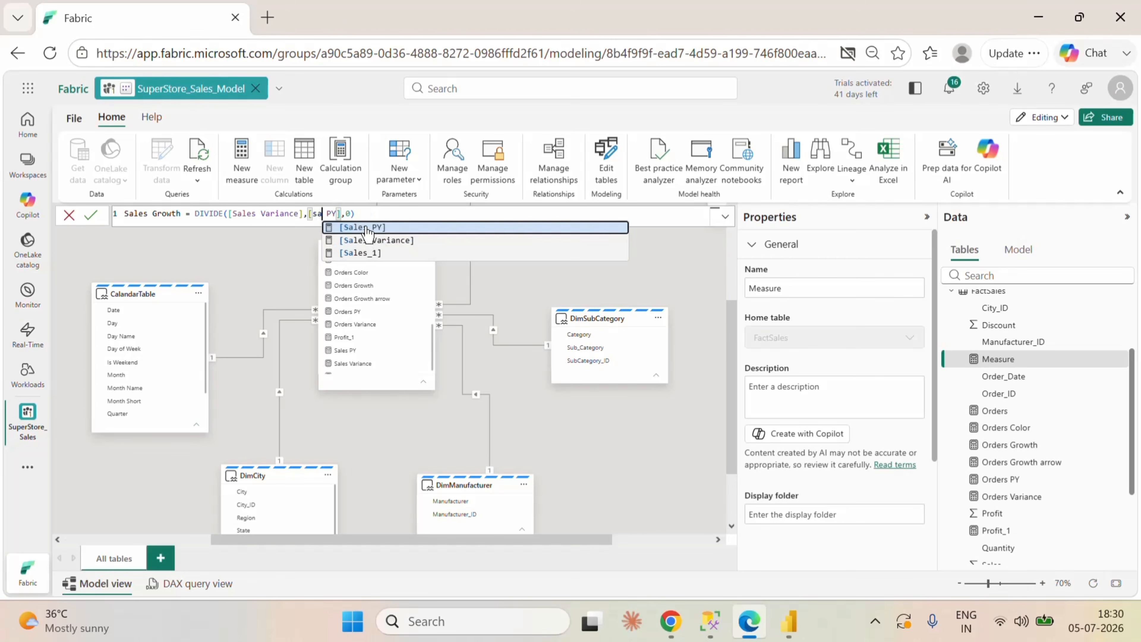
left_click(366, 227)
left_click(91, 215)
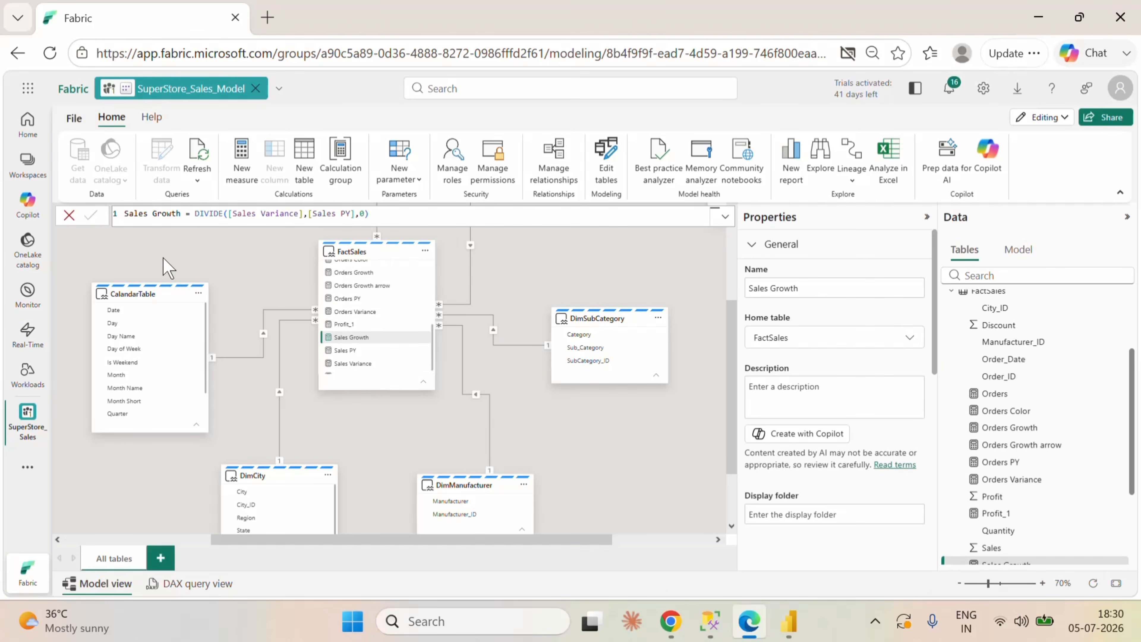
Step: In the Orders Growth arrow measure, add a space before the % and ▼ symbols of the negative branch, check the report's Orders card, and save
left_click(376, 289)
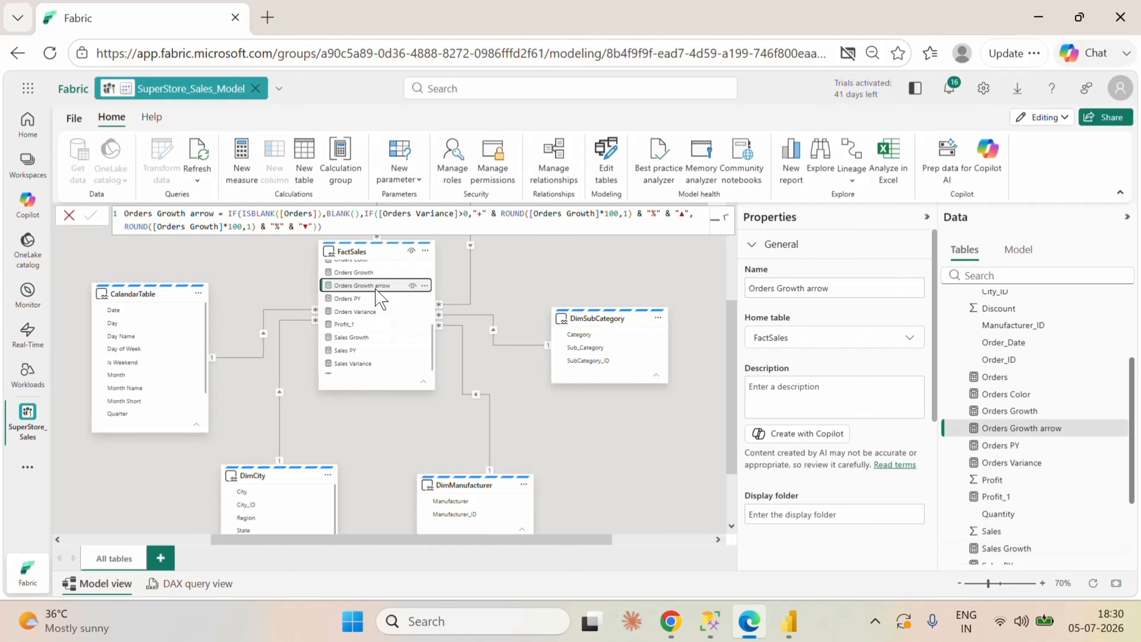
left_click(322, 226)
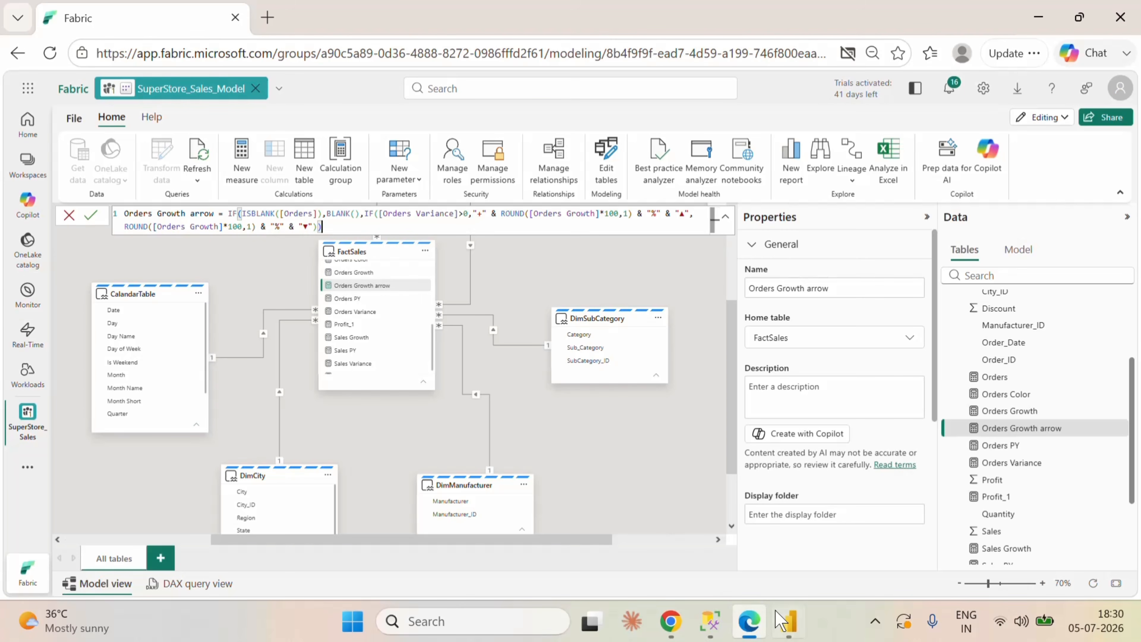
left_click(784, 620)
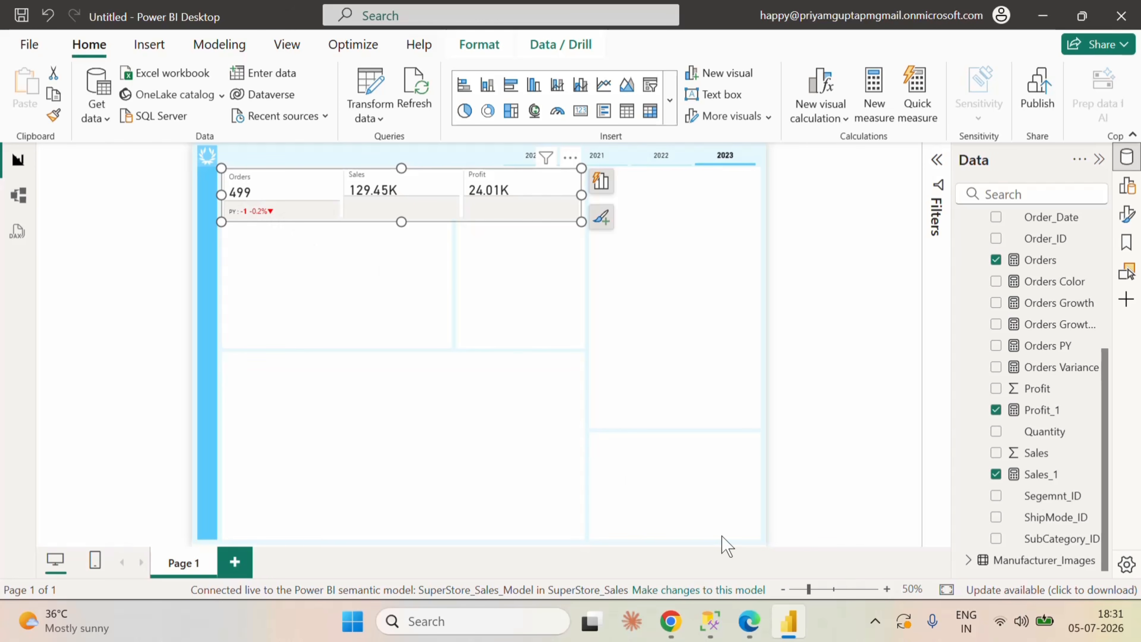
left_click(750, 623)
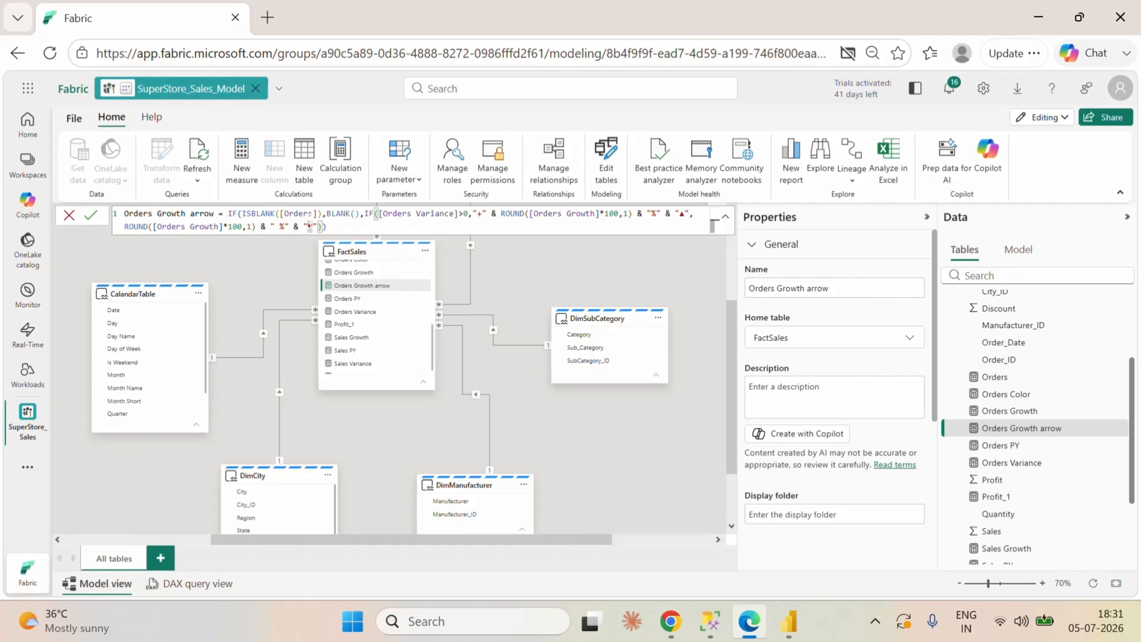
left_click(91, 216)
Step: Copy the Orders Growth arrow formula into a new FactSales measure and name it sales Growth arrow
left_click(355, 214)
key("ctrl+a")
key("ctrl+c")
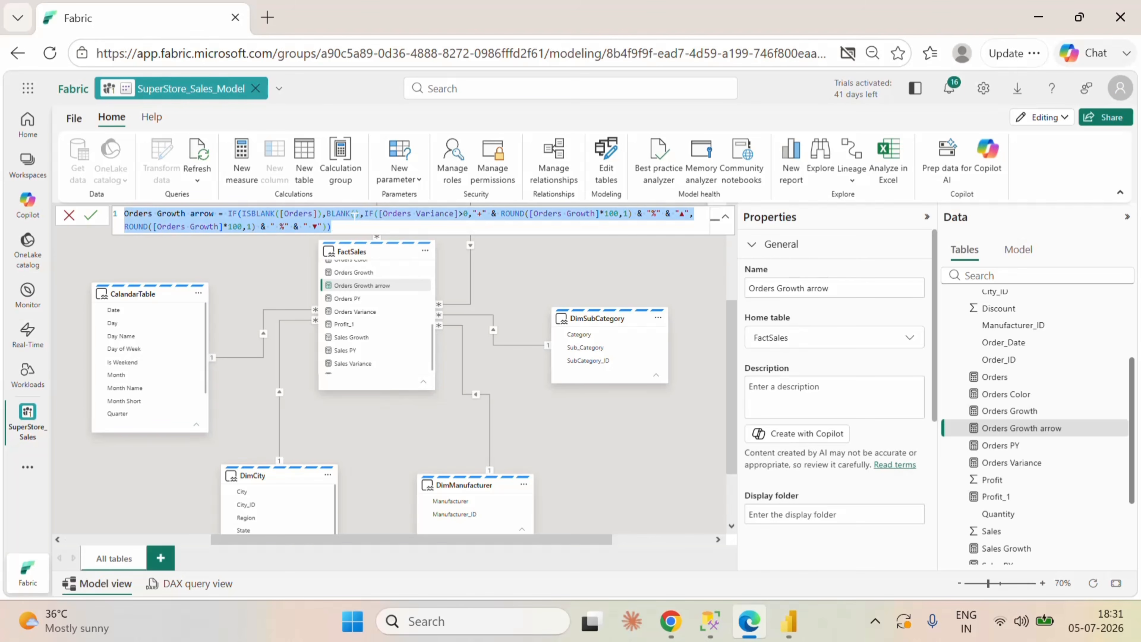
right_click(427, 288)
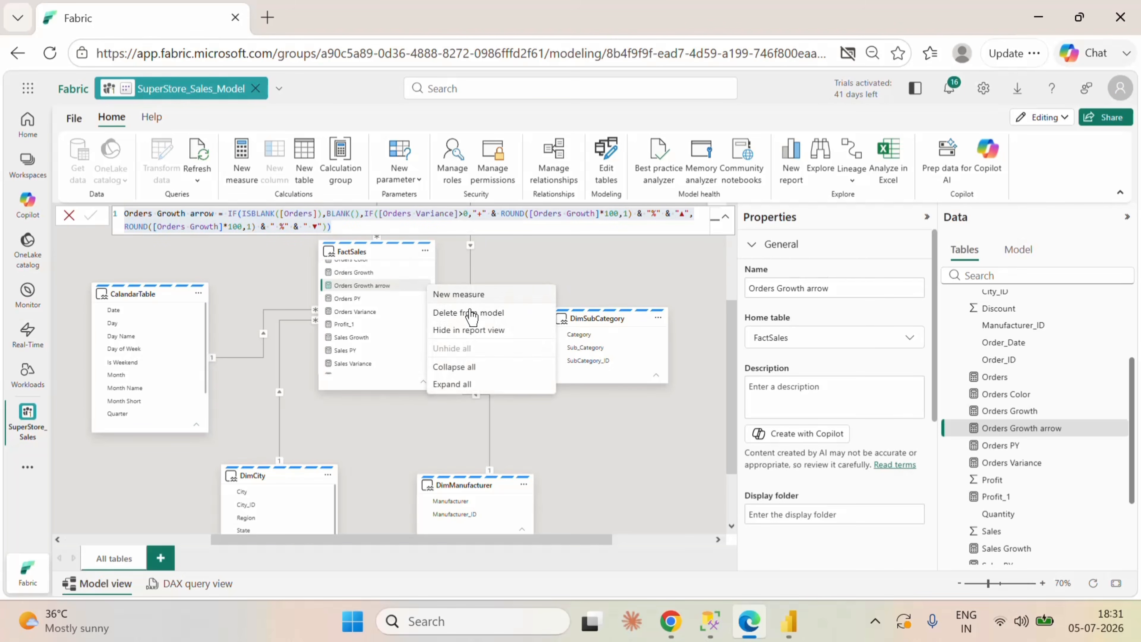
left_click(469, 298)
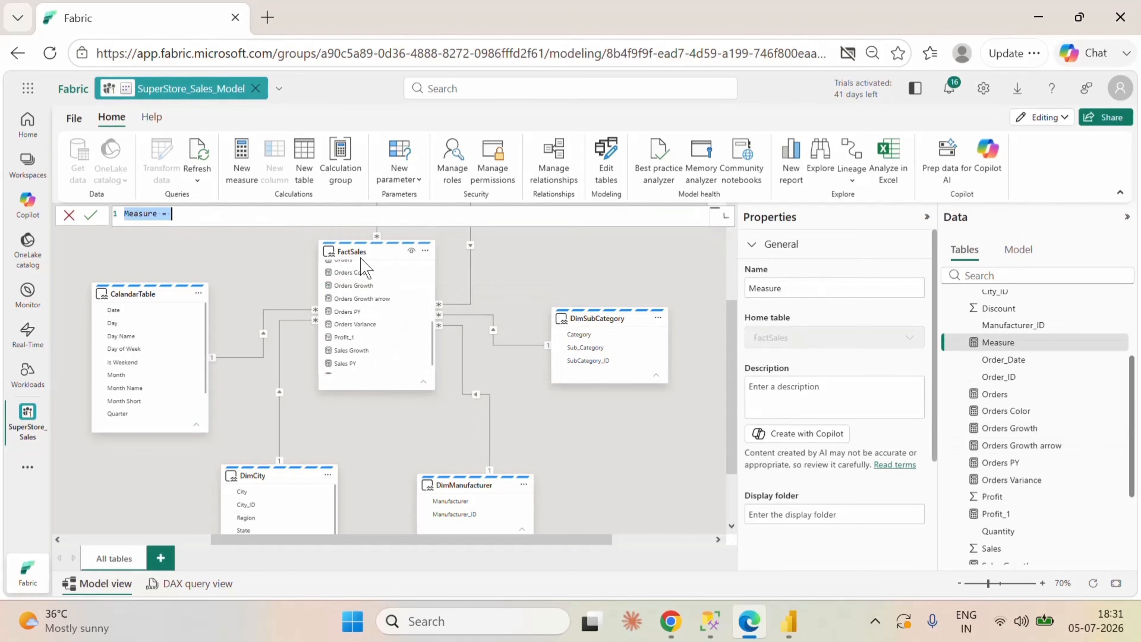
key("ctrl+v")
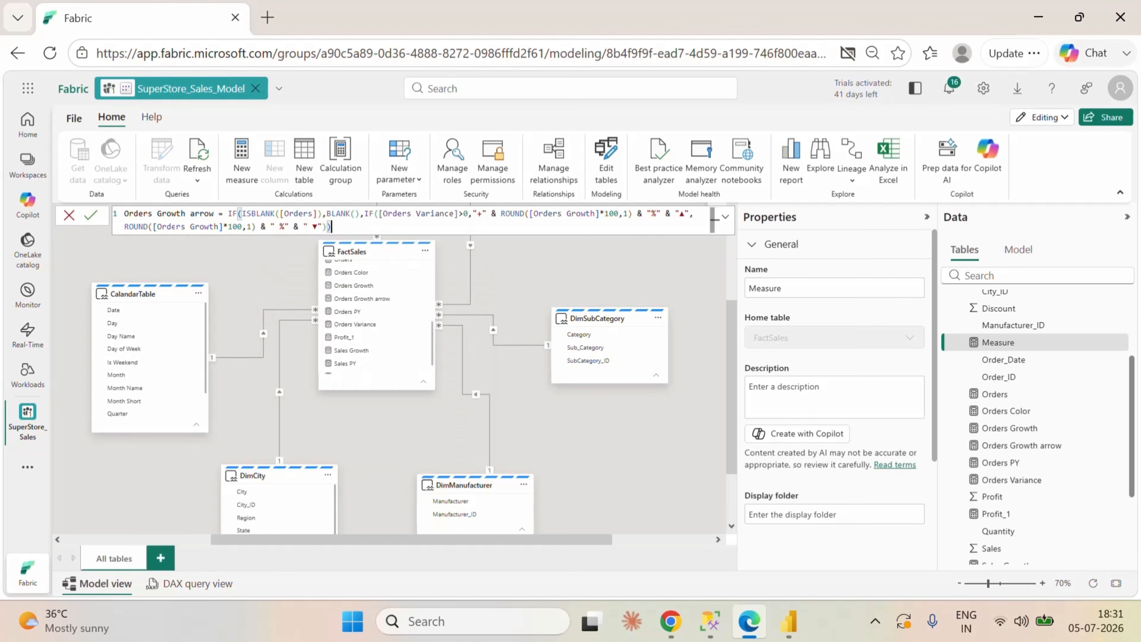
left_click_drag(148, 213, 124, 213)
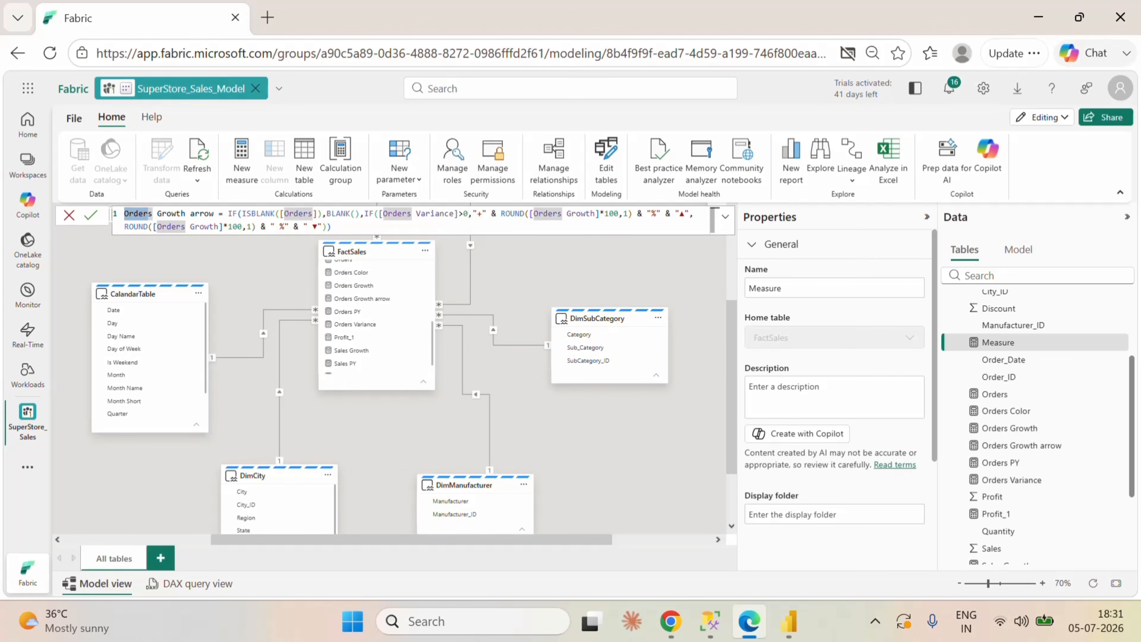
key("BackSpace")
type("sale")
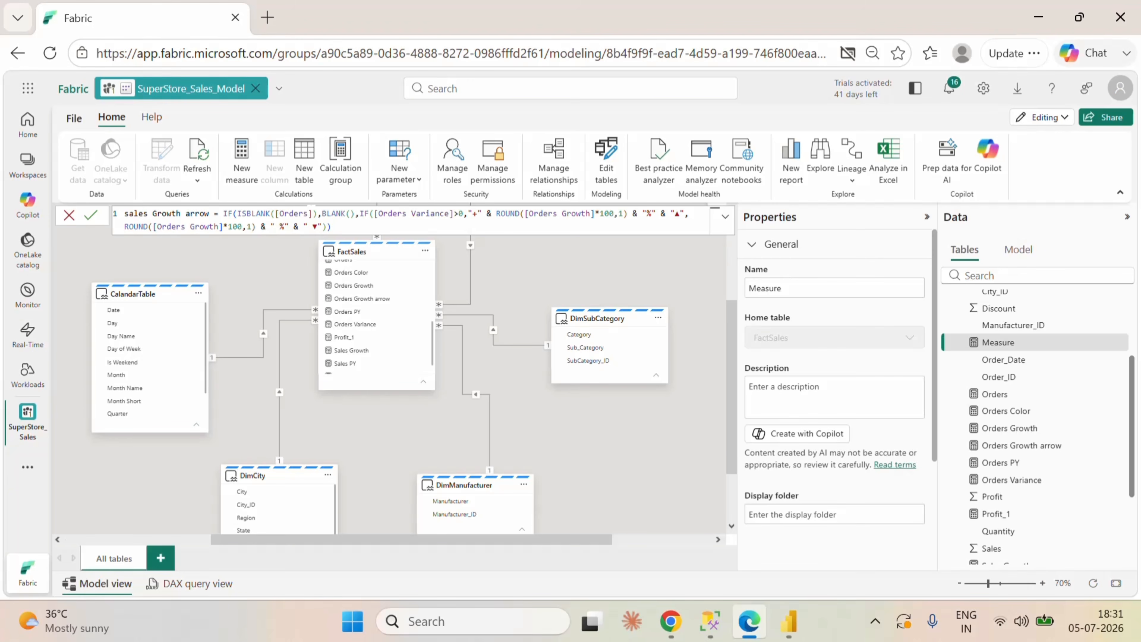
Step: In the sales Growth arrow formula, use [Sales_1] in the ISBLANK check and [Sales Variance] in the greater-than-zero condition
left_click_drag(308, 214, 280, 213)
type("sa")
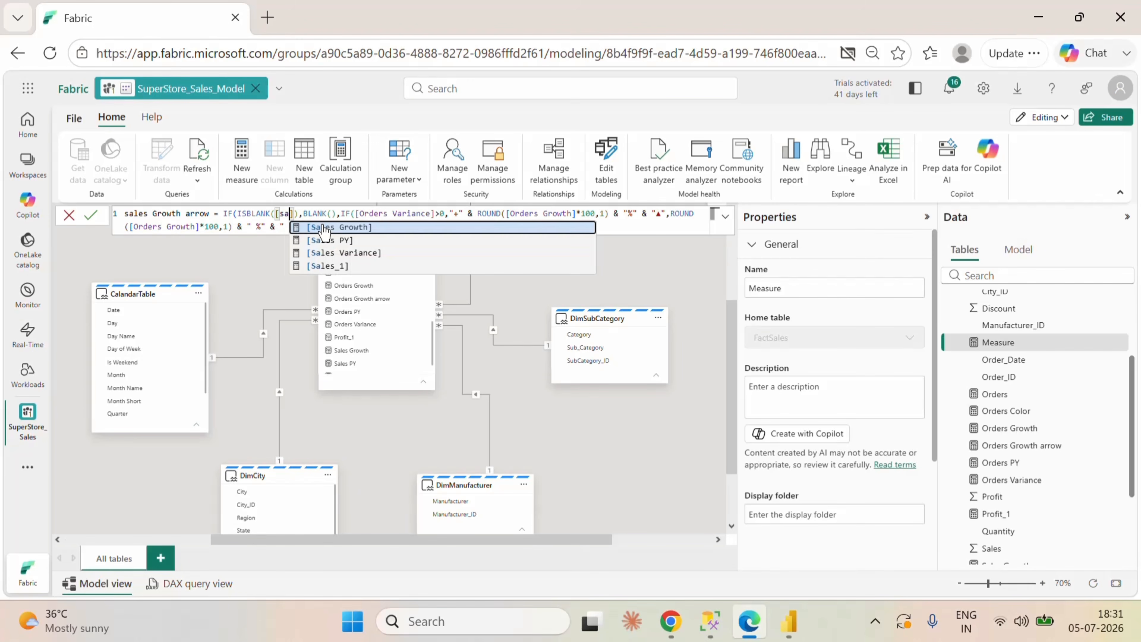
left_click(342, 266)
left_click(332, 226)
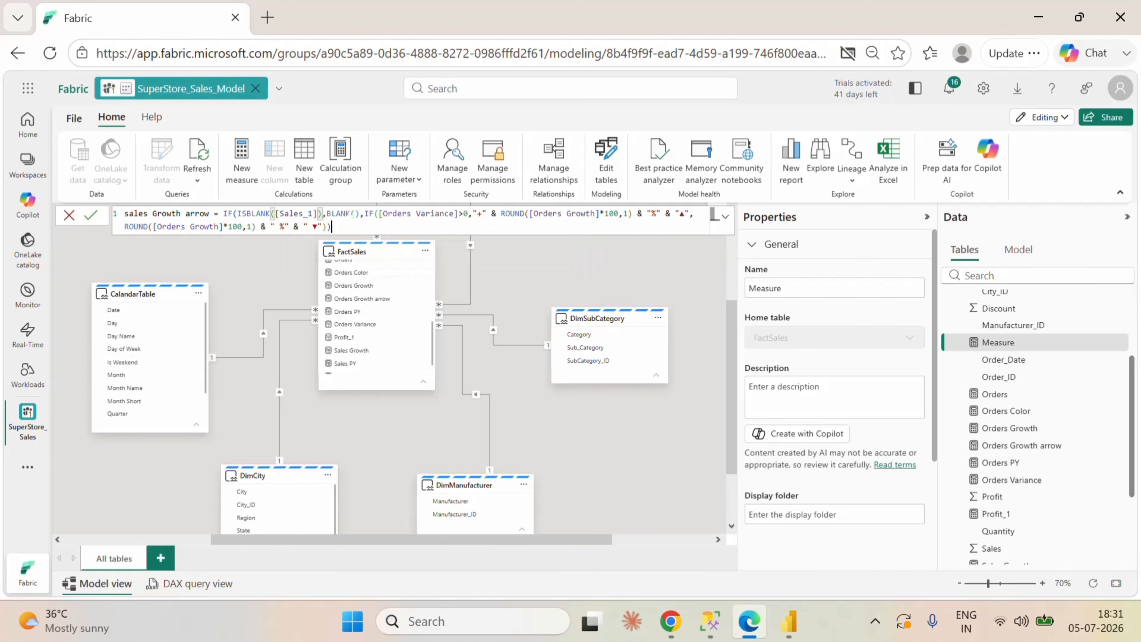
left_click_drag(454, 213, 384, 214)
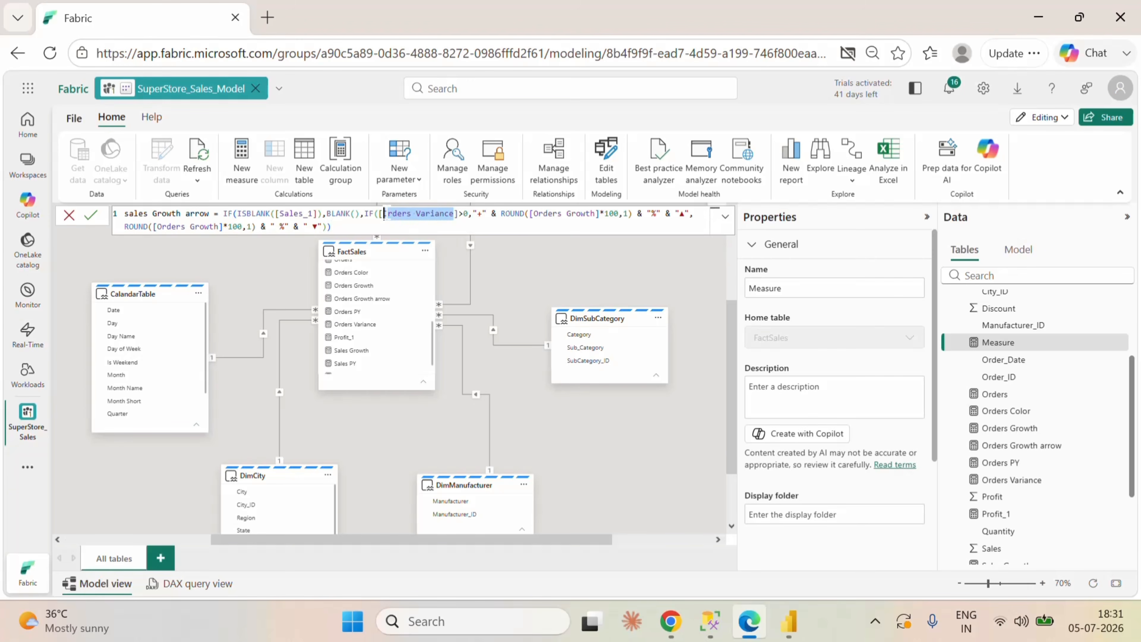
type("sa")
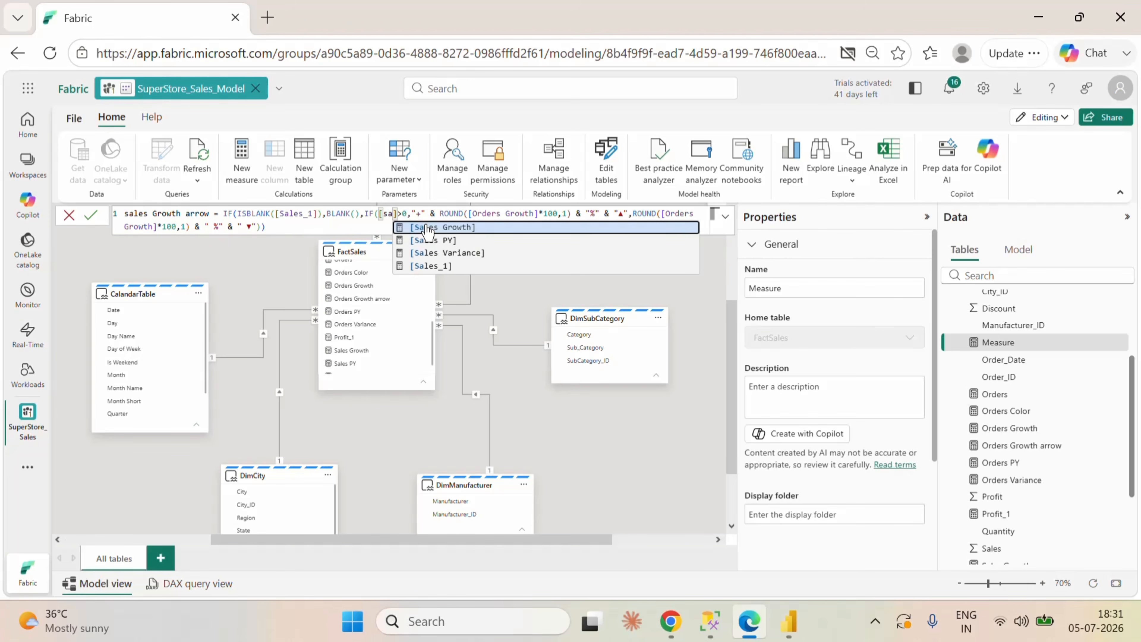
left_click(451, 252)
Step: Use [Sales Growth] inside both ROUND functions of the sales Growth arrow formula and save the measure
left_click(591, 214)
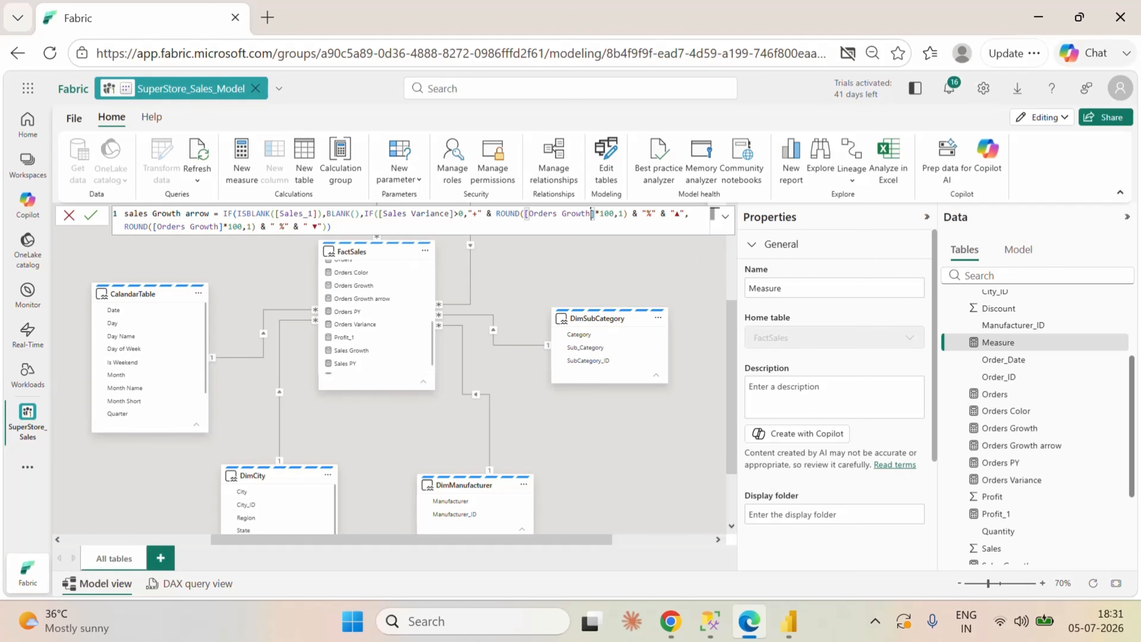
left_click_drag(591, 214, 526, 213)
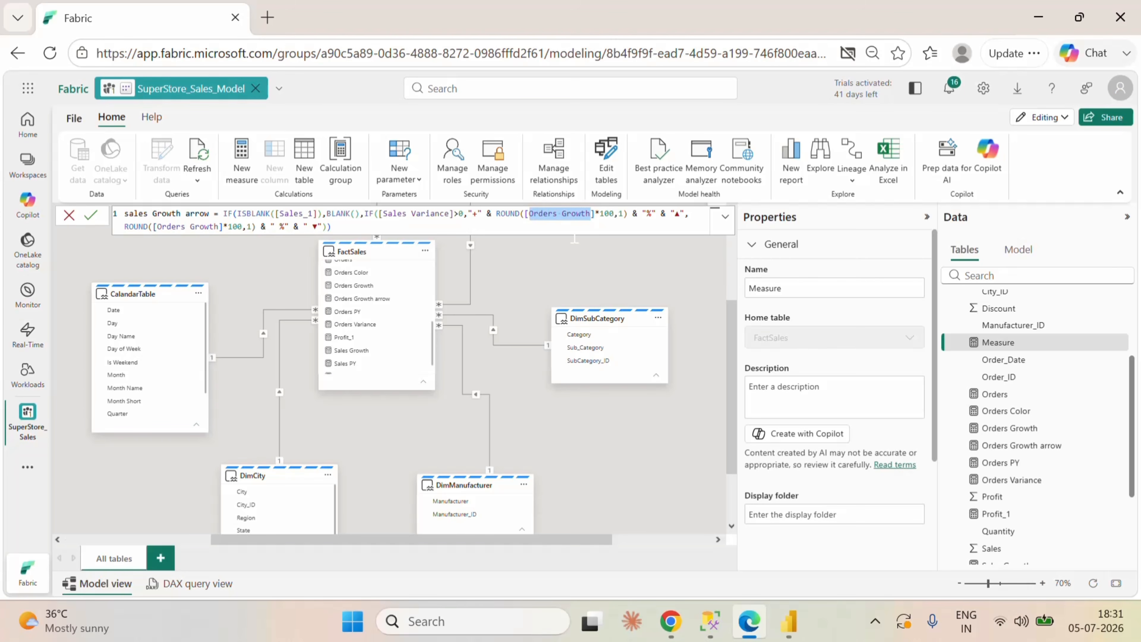
type("sa")
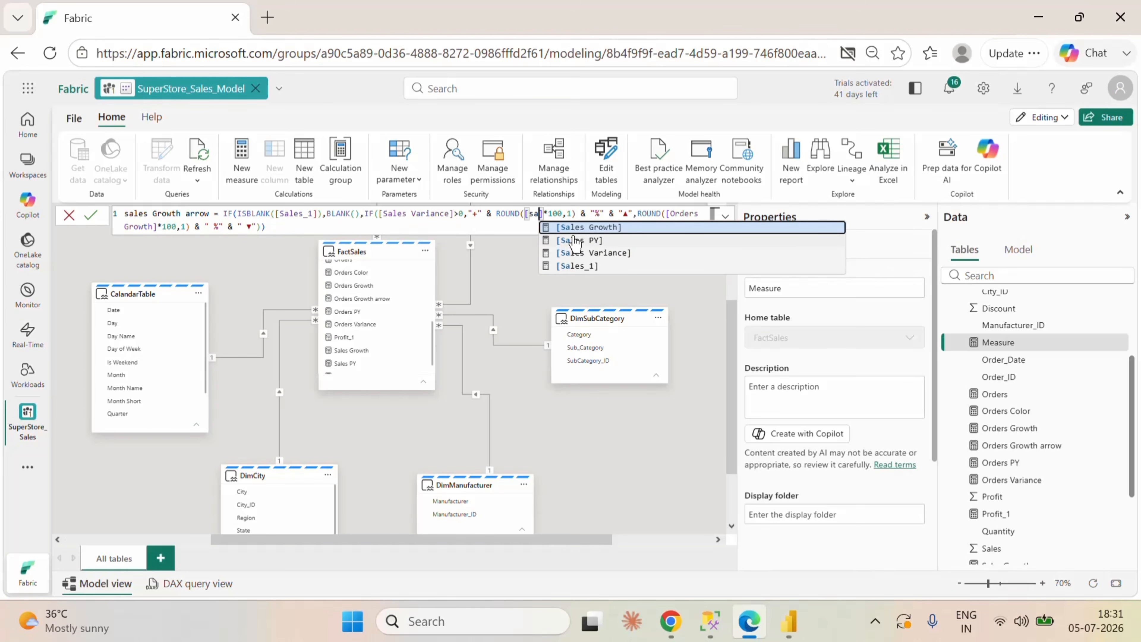
left_click(579, 227)
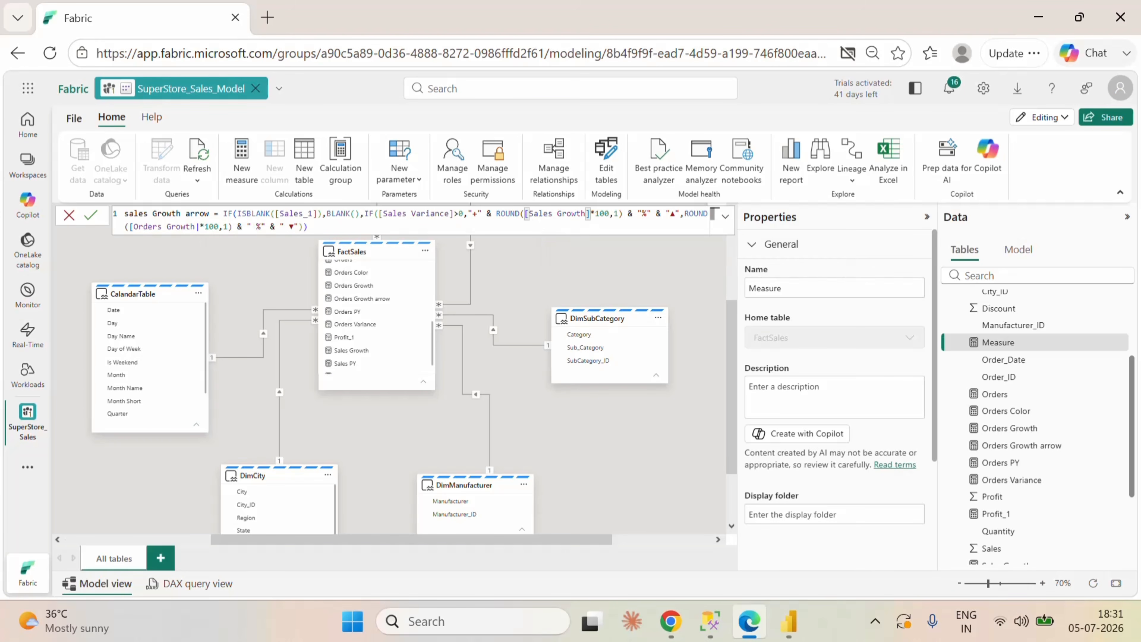
left_click_drag(195, 226, 134, 226)
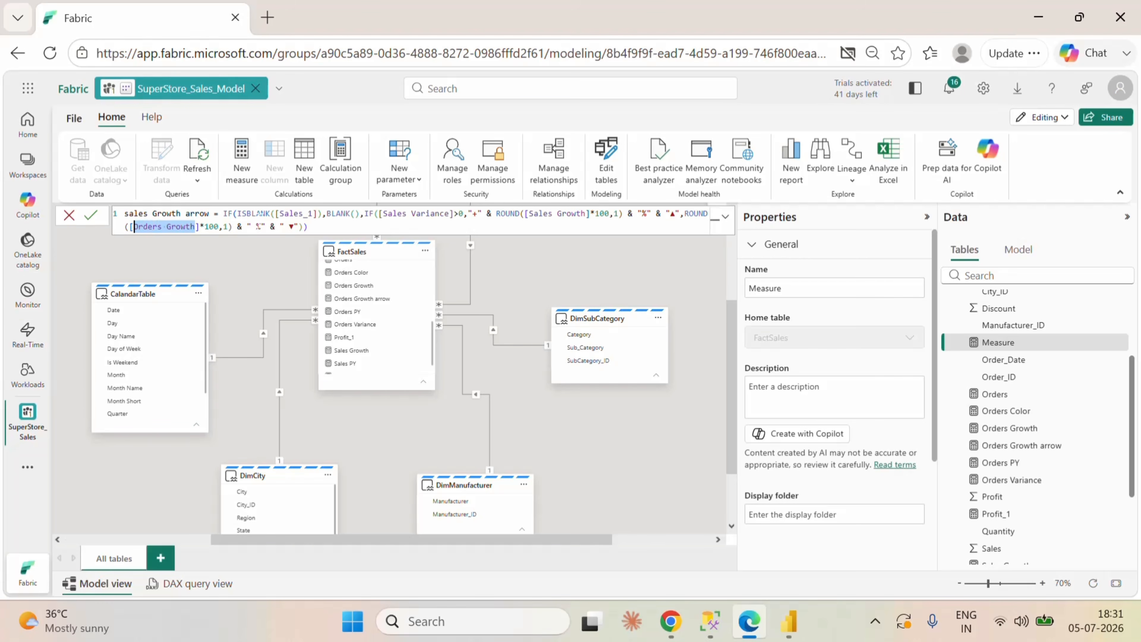
type("sal;")
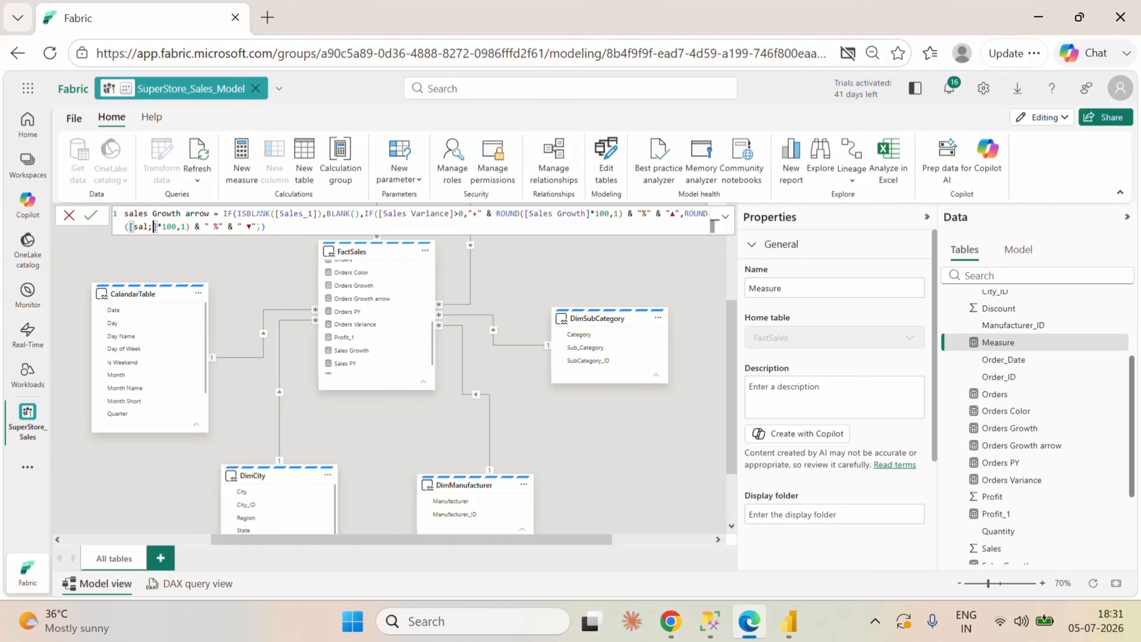
key("BackSpace")
left_click(190, 241)
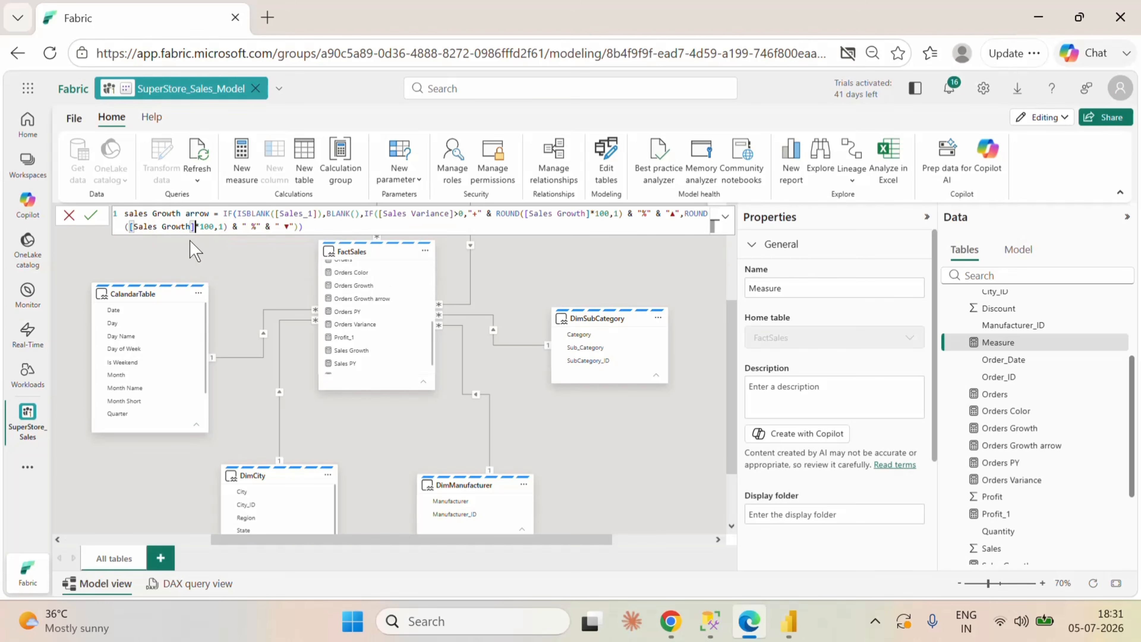
left_click(92, 217)
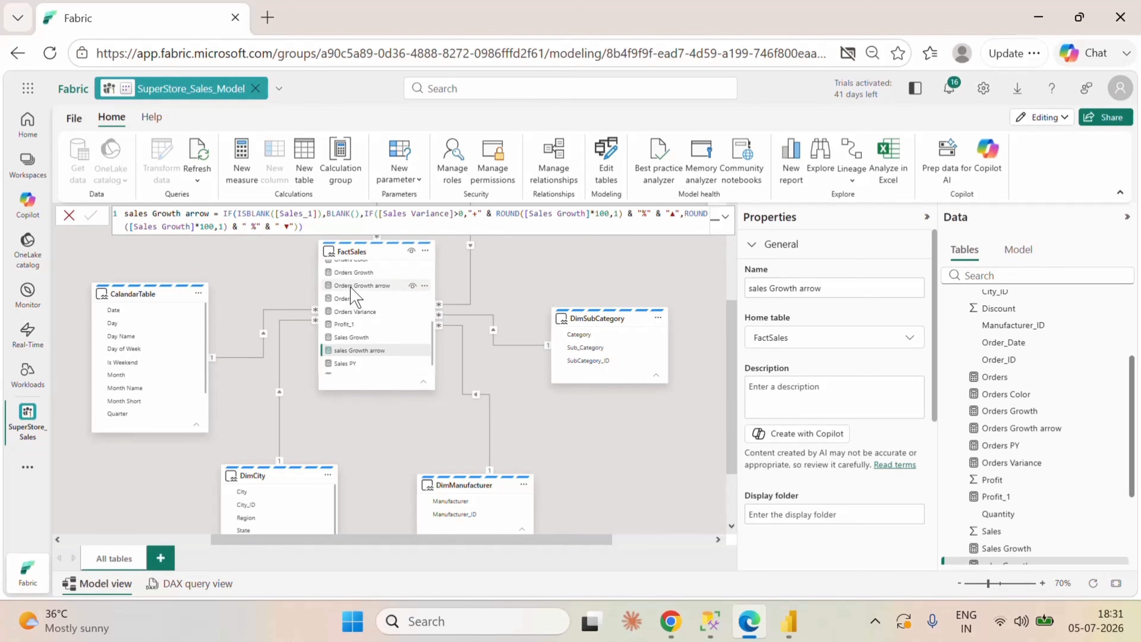
Step: Copy the whole Orders Color formula into a new measure in the FactSales table
scroll(389, 351, "up", 2)
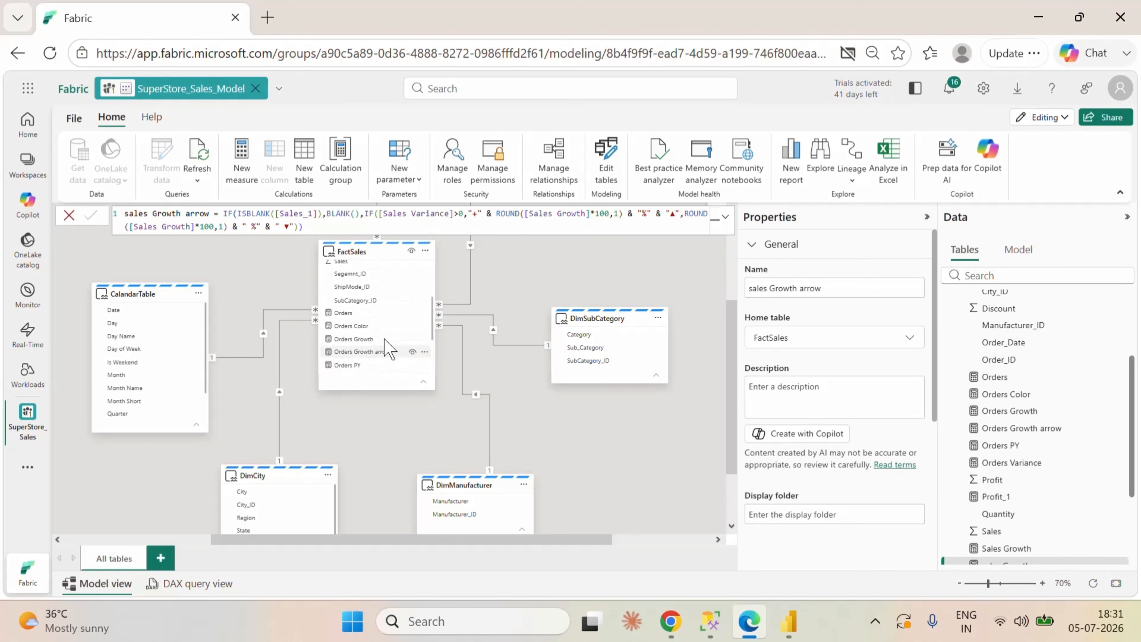
left_click(375, 325)
left_click(365, 214)
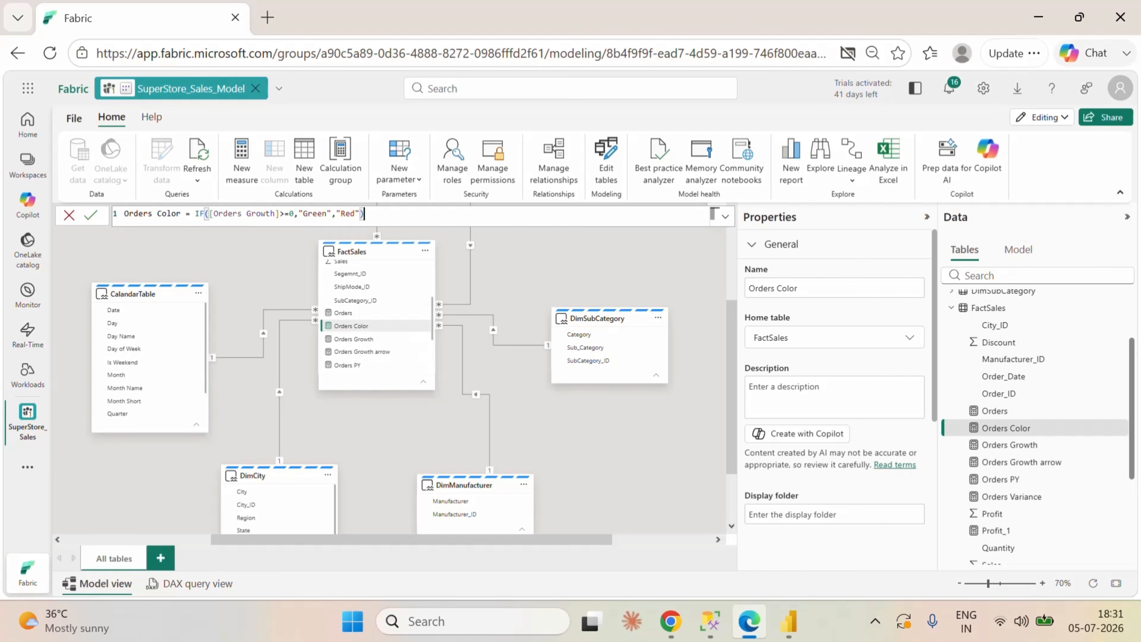
key("ctrl+a")
key("ctrl+c")
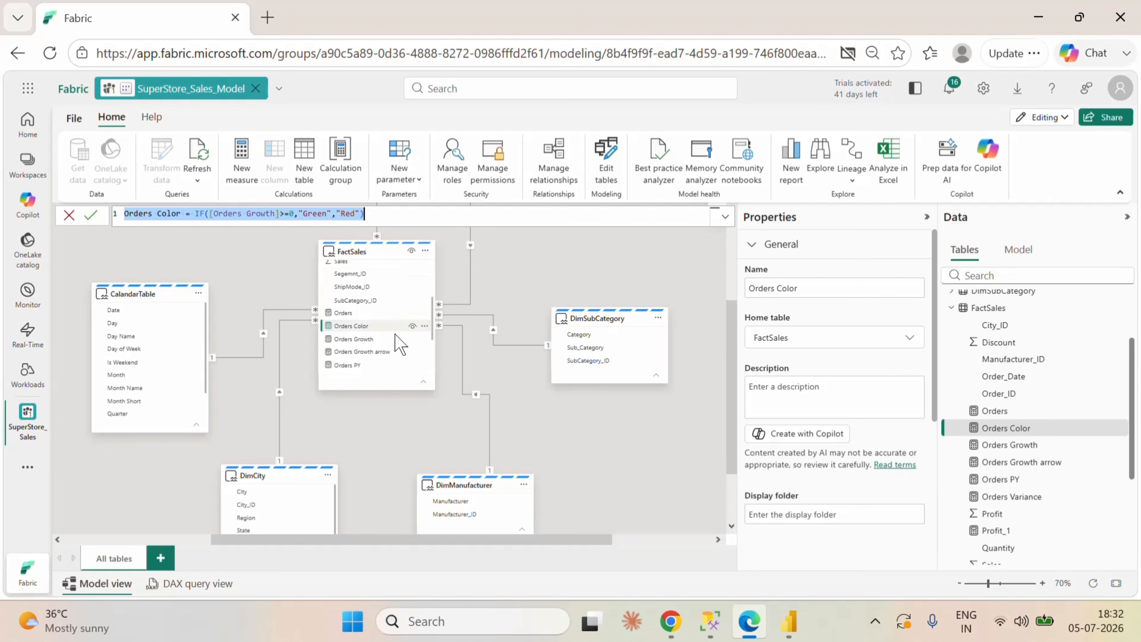
right_click(417, 313)
key("Escape")
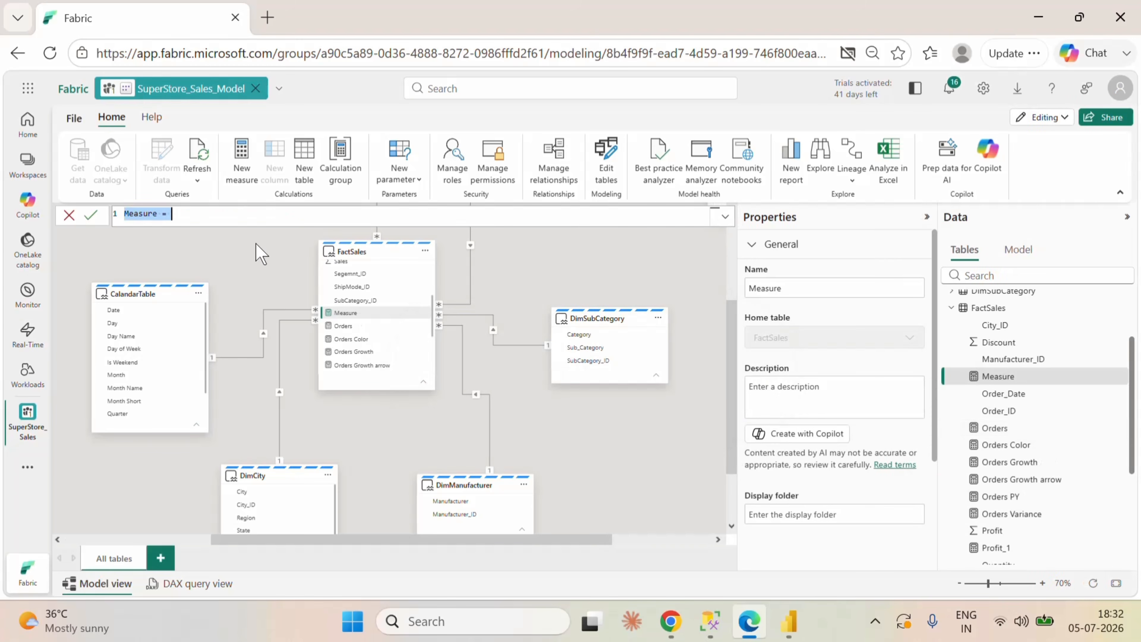
key("ctrl+v")
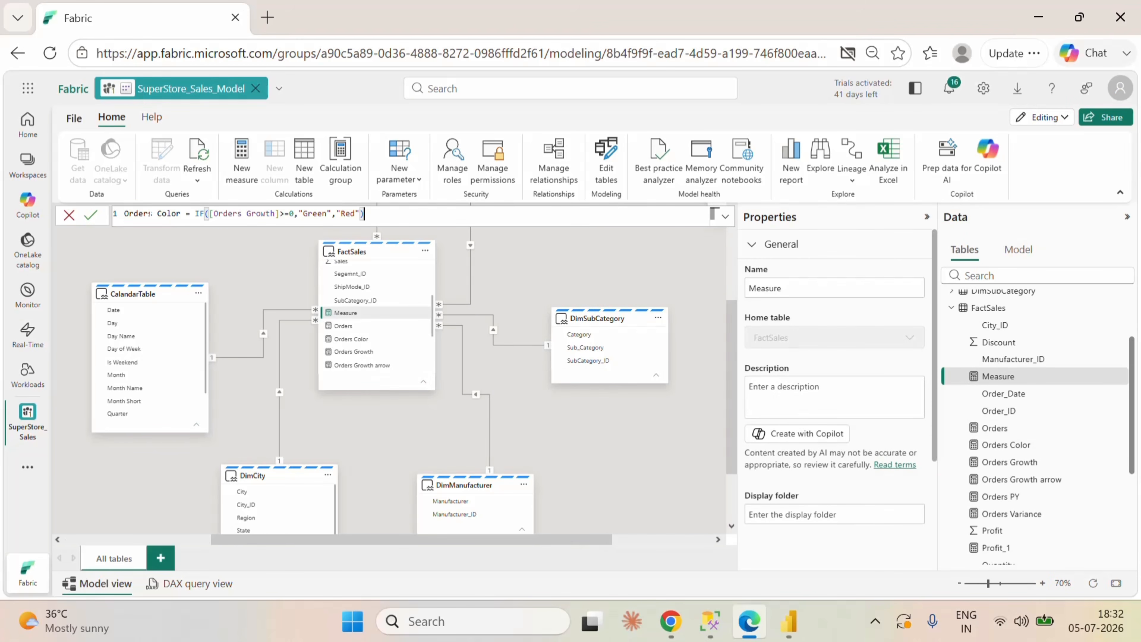
Step: Name the copied color measure sales Color, use [Sales Growth] in its IF condition, and save the measure
left_click_drag(149, 214, 100, 218)
type("sal")
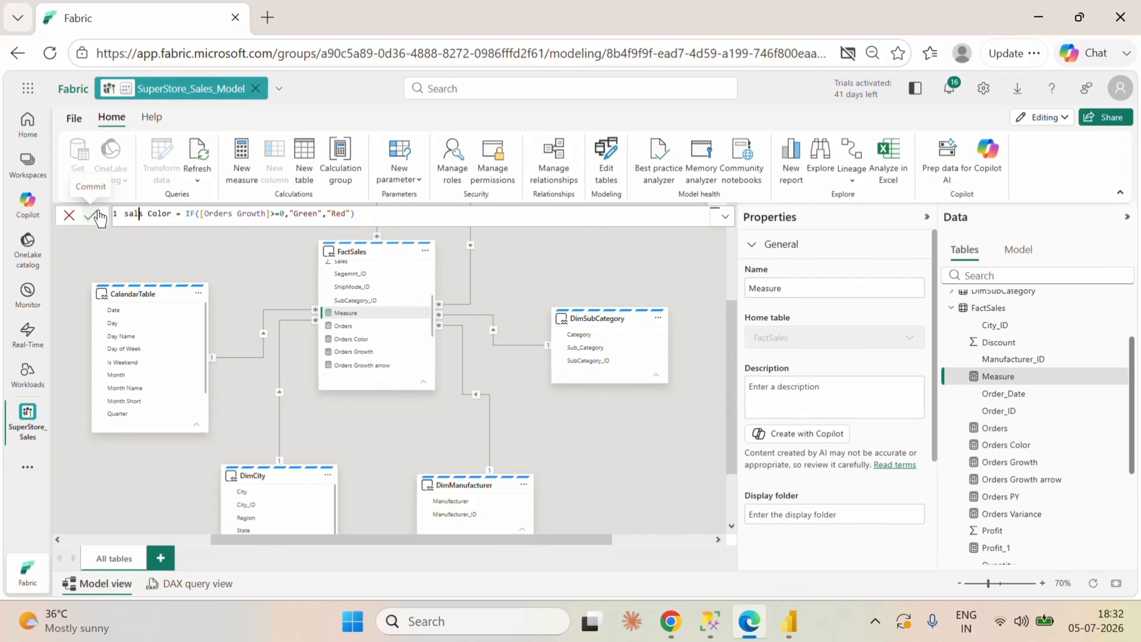
type("es")
key("Delete")
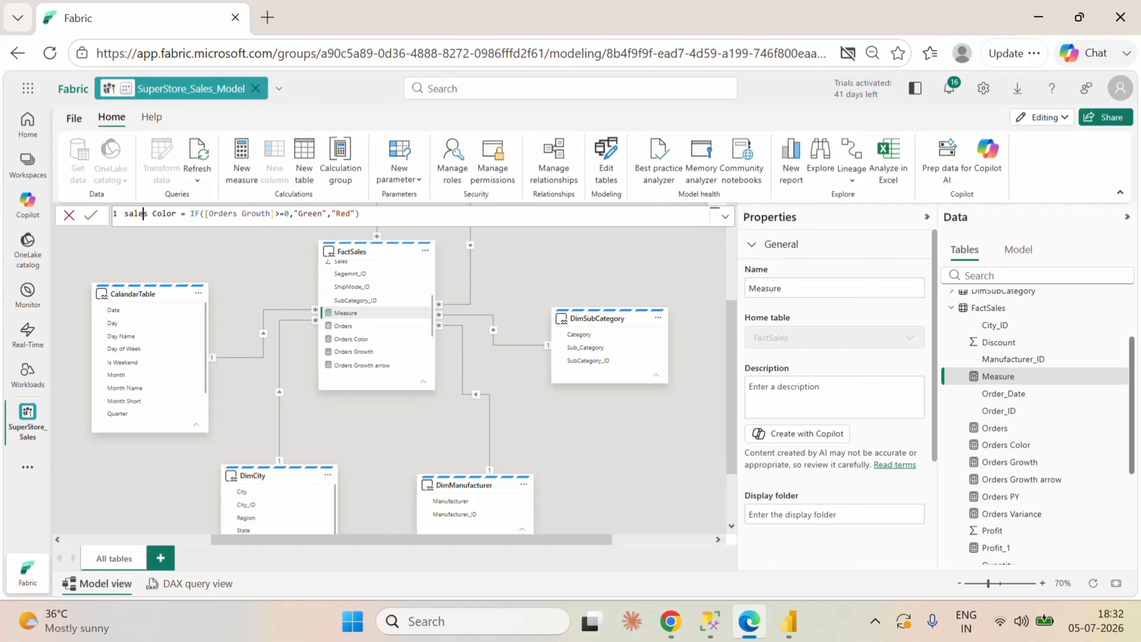
left_click_drag(269, 214, 214, 212)
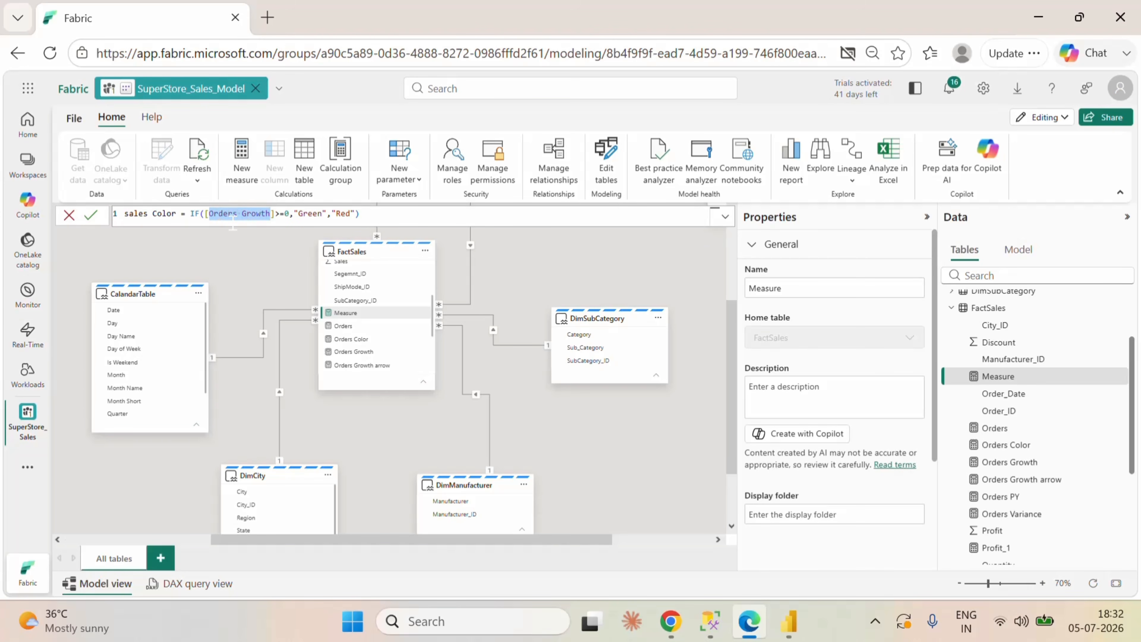
type("sa")
left_click(253, 240)
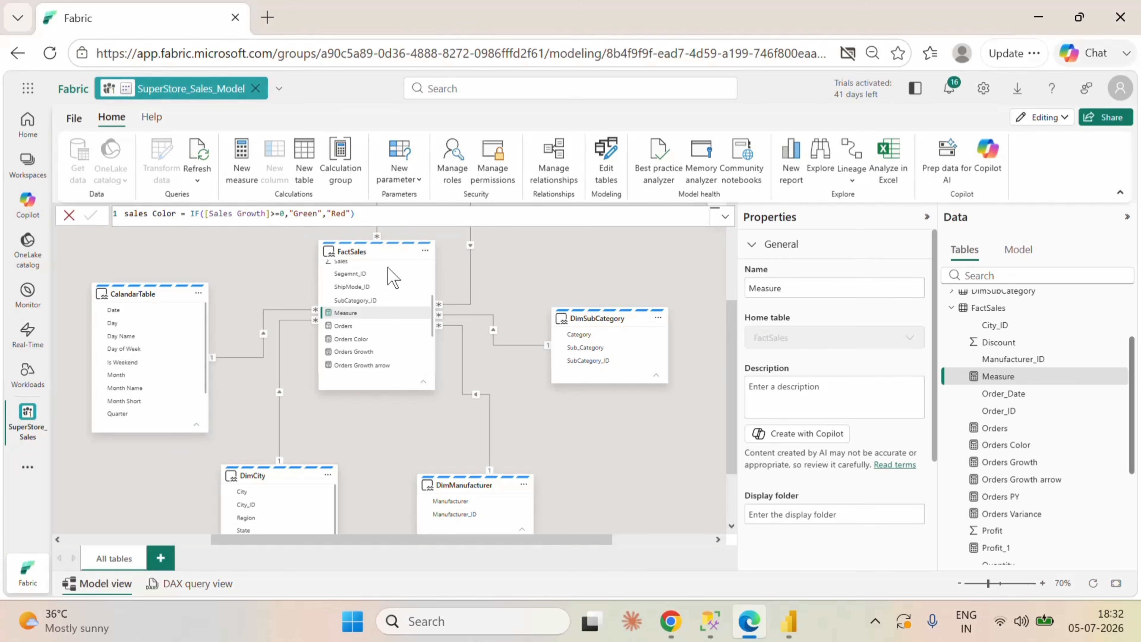
key("Return")
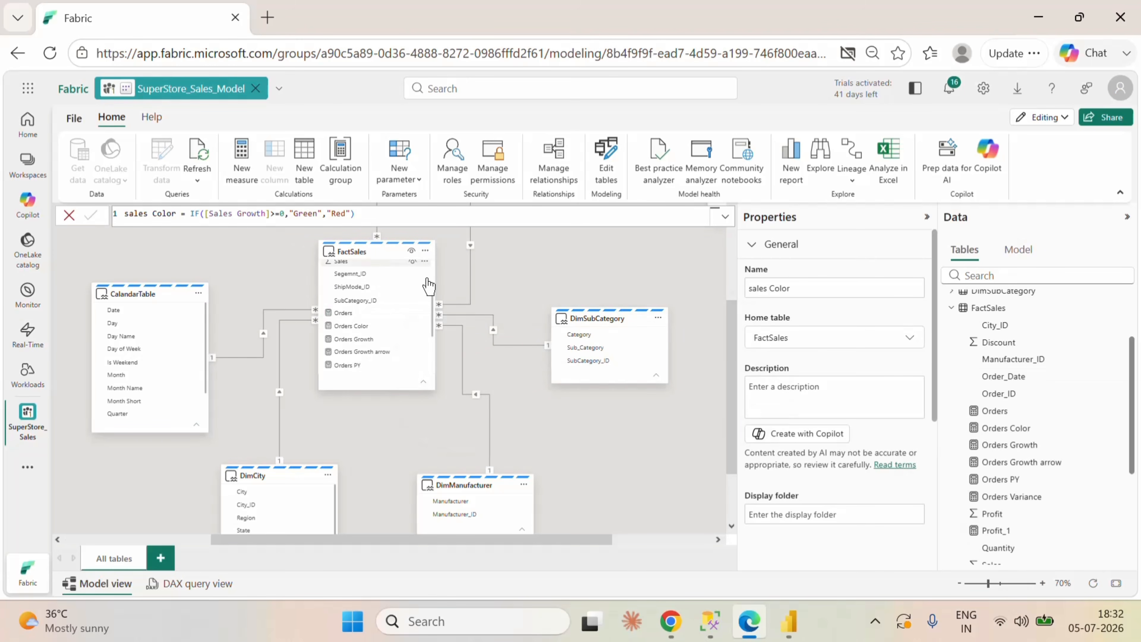
Step: Switch to the untitled superstore report in Power BI Desktop
left_click(789, 621)
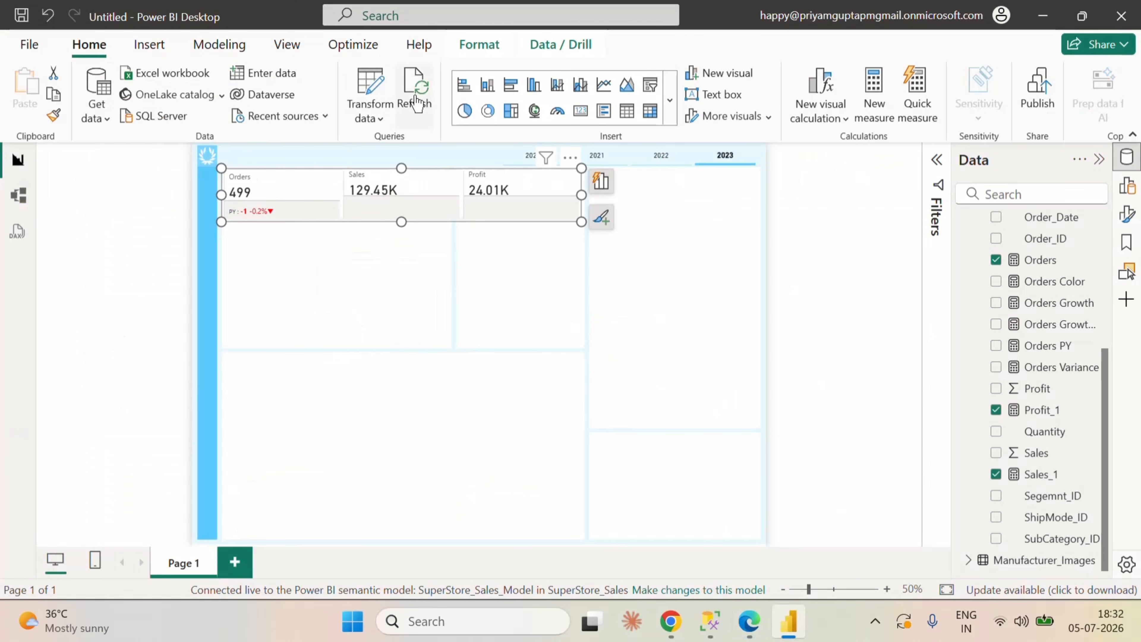
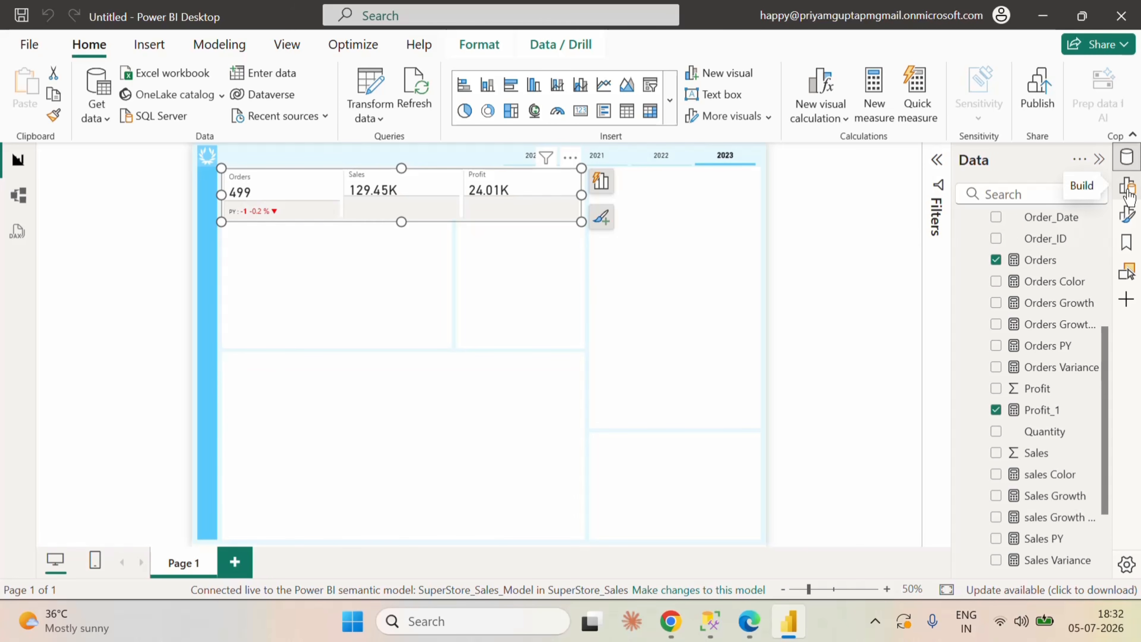
Step: Add the Sales Variance measure as a reference label for the Sales series of the KPI card
left_click(1127, 216)
scroll(863, 443, "down", 1)
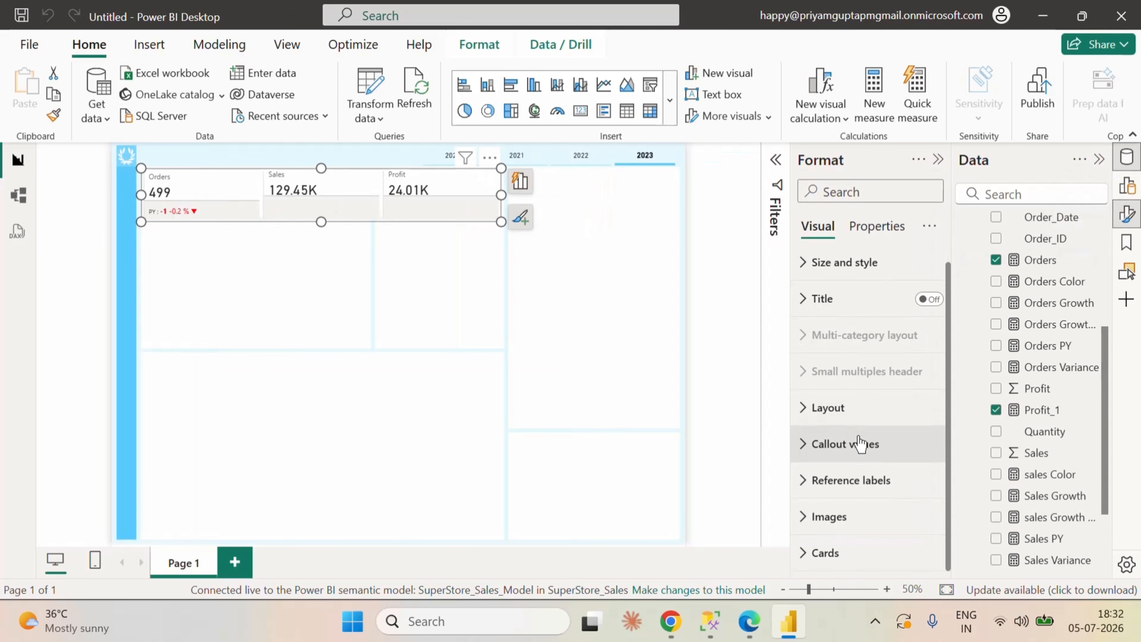
left_click(815, 493)
scroll(889, 496, "down", 4)
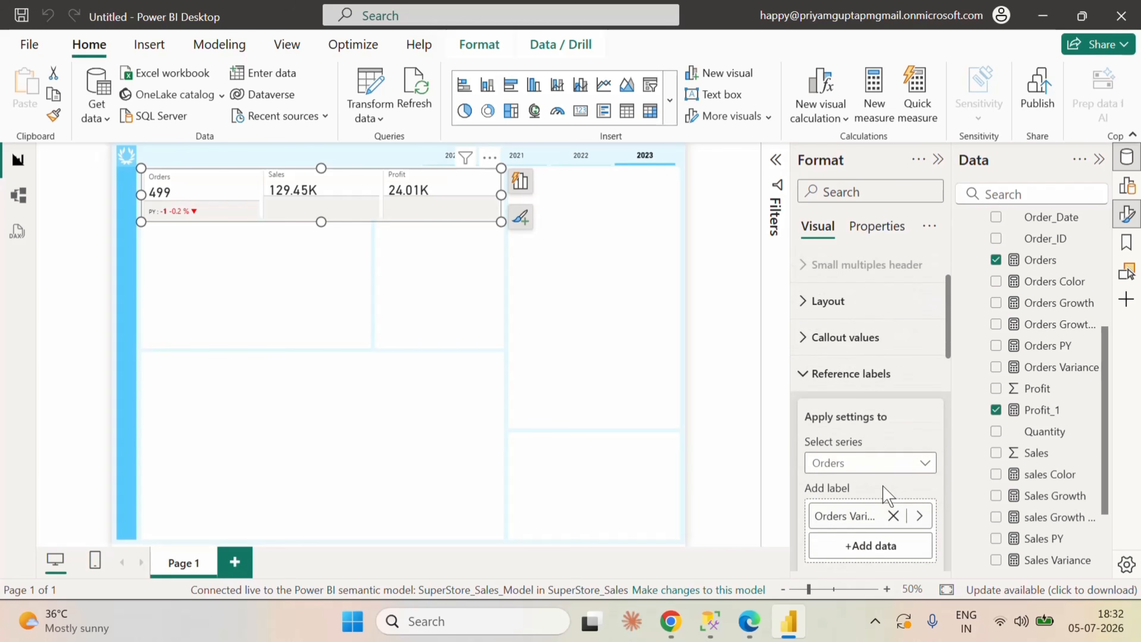
left_click(870, 398)
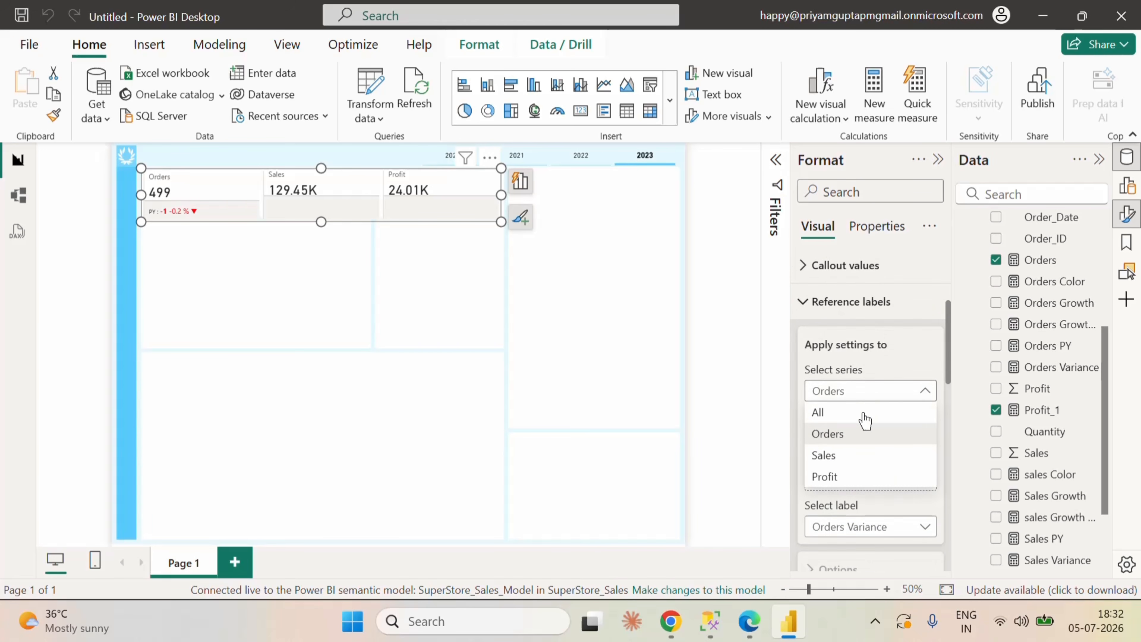
left_click(849, 455)
scroll(1065, 454, "up", 4)
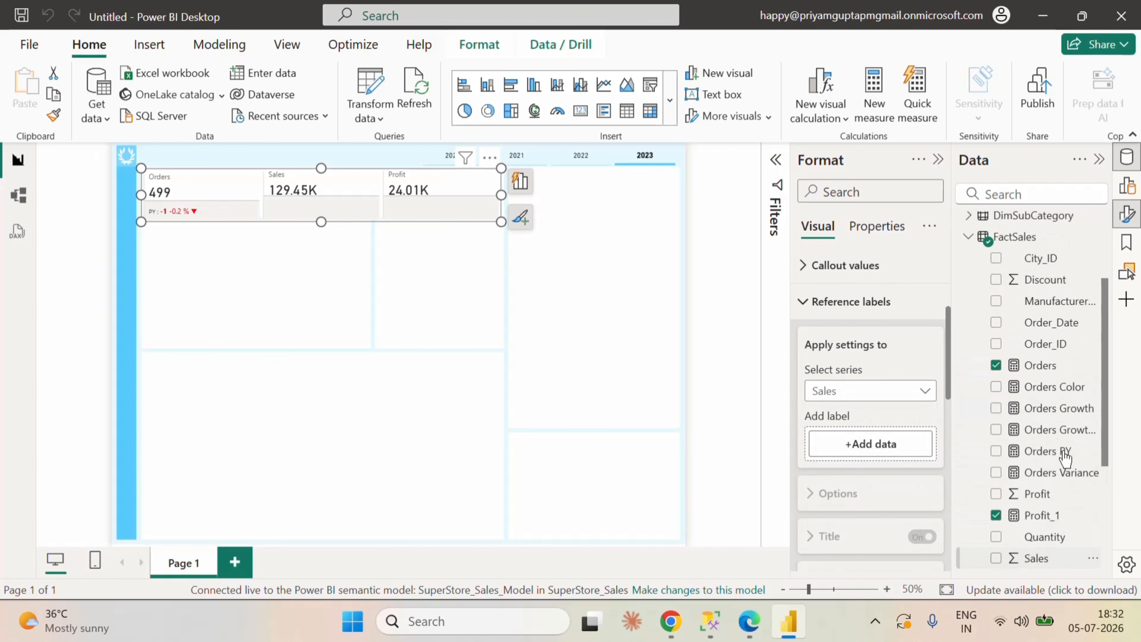
scroll(1065, 458, "down", 4)
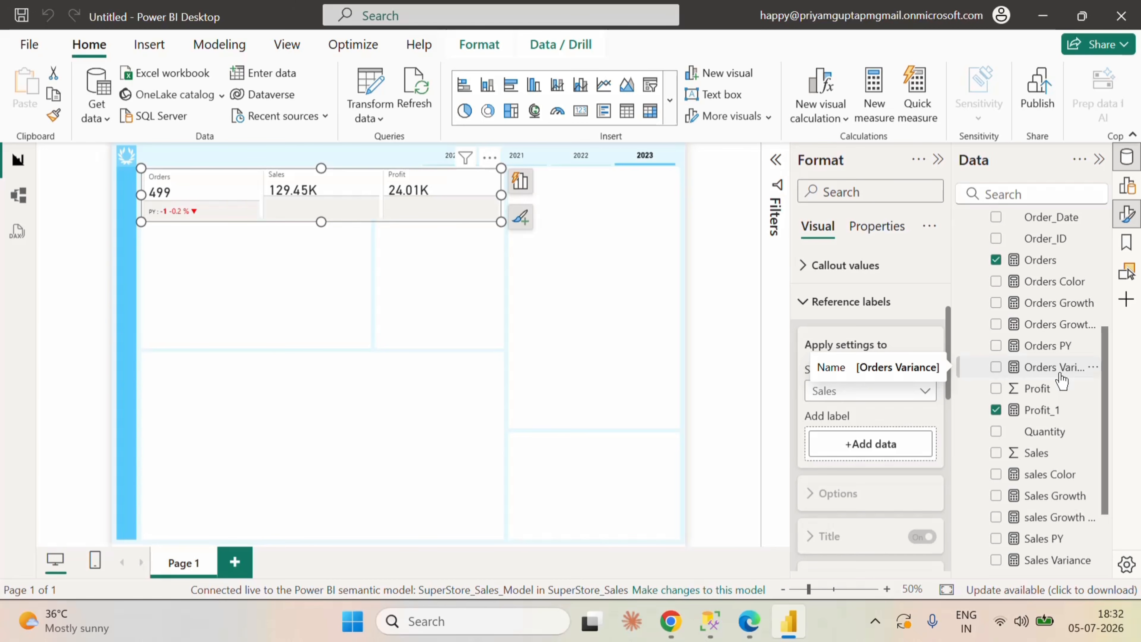
scroll(1072, 465, "down", 3)
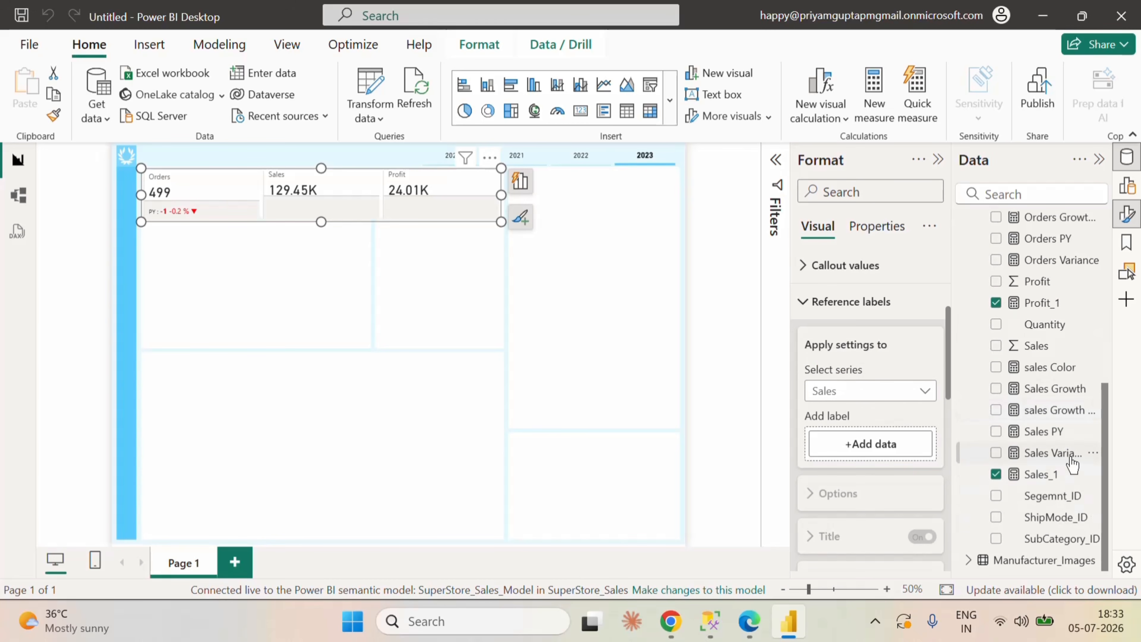
left_click_drag(1072, 458, 909, 466)
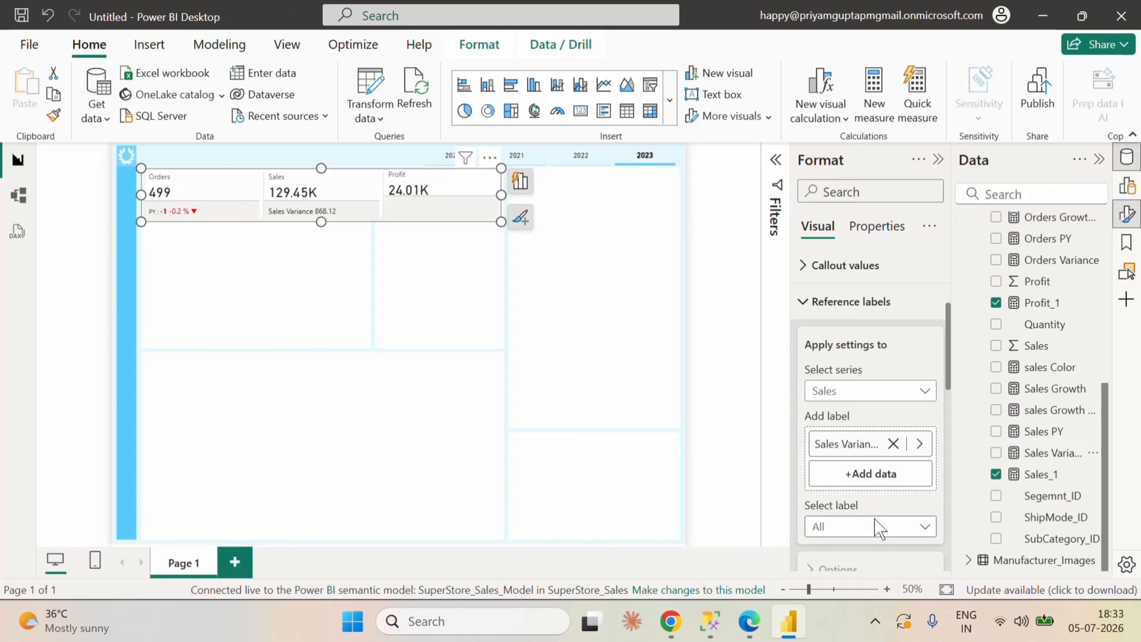
Step: Select the Sales Variance label of the Sales series and set its title content to Custom
scroll(875, 503, "down", 2)
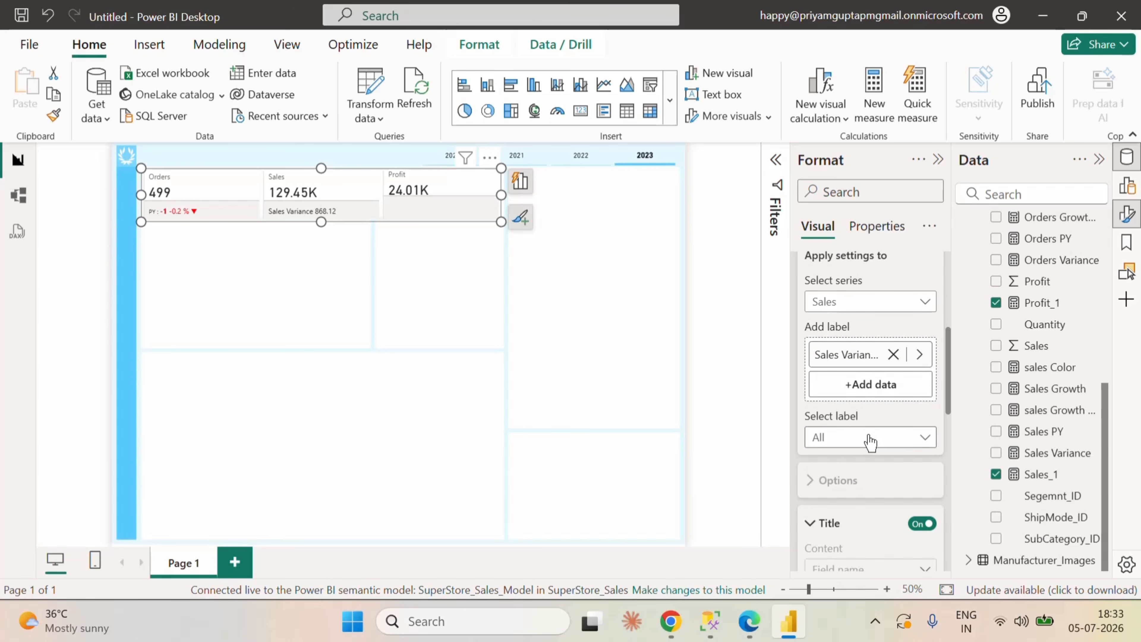
left_click(866, 439)
left_click(866, 480)
scroll(874, 488, "down", 2)
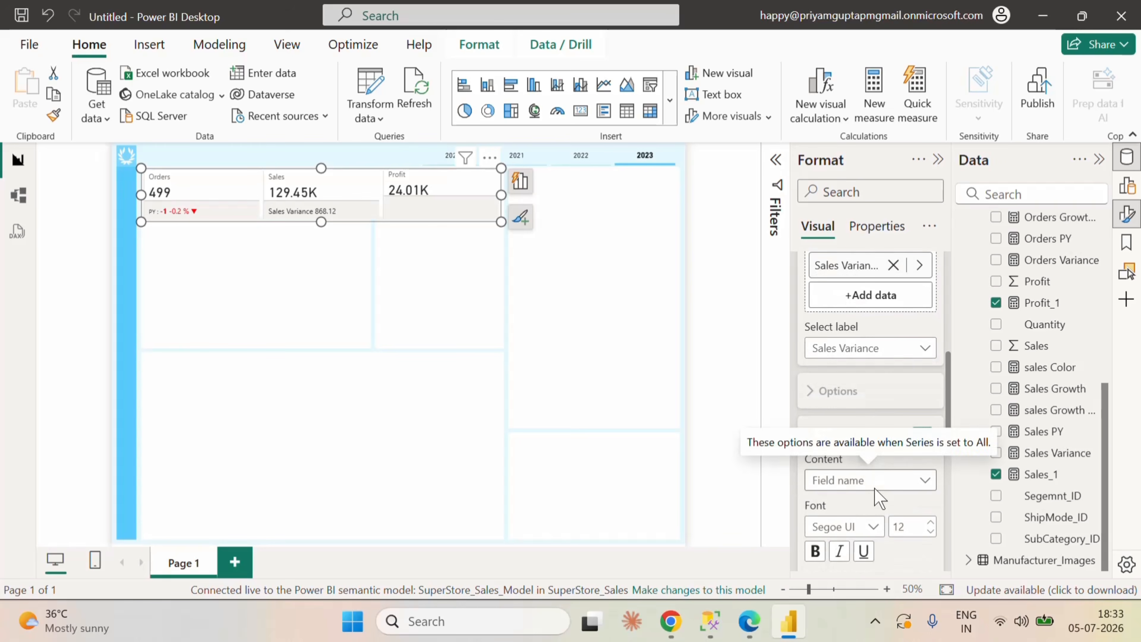
left_click(876, 479)
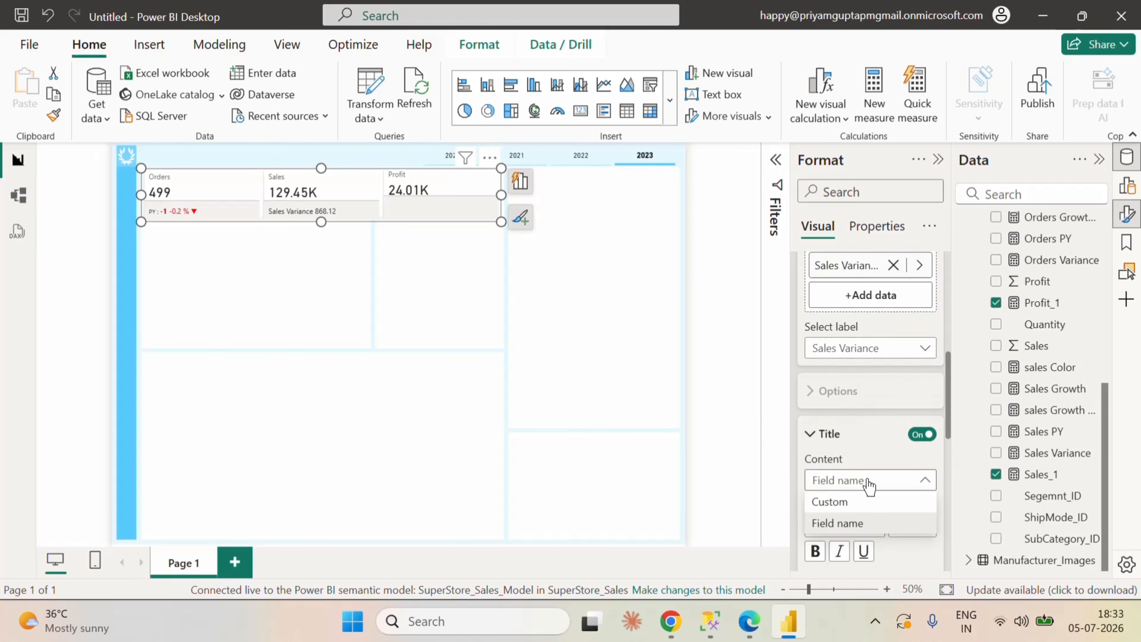
left_click(843, 503)
scroll(880, 513, "down", 4)
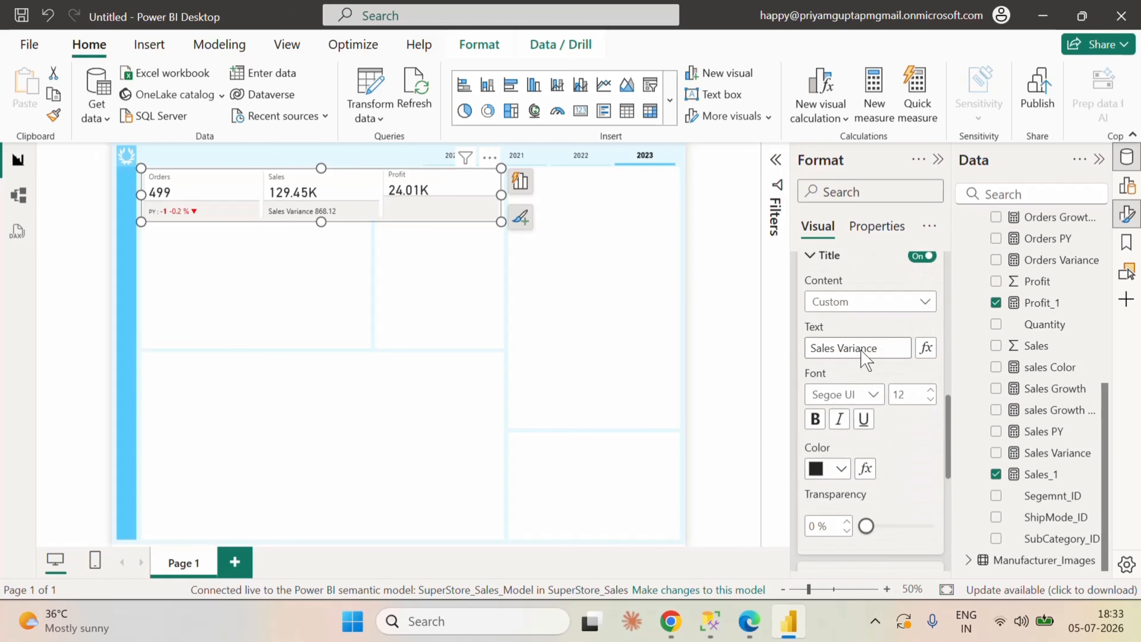
Step: Replace the Sales Variance label's title text with "PY :" at font size 12
left_click_drag(874, 349, 791, 343)
key("BackSpace")
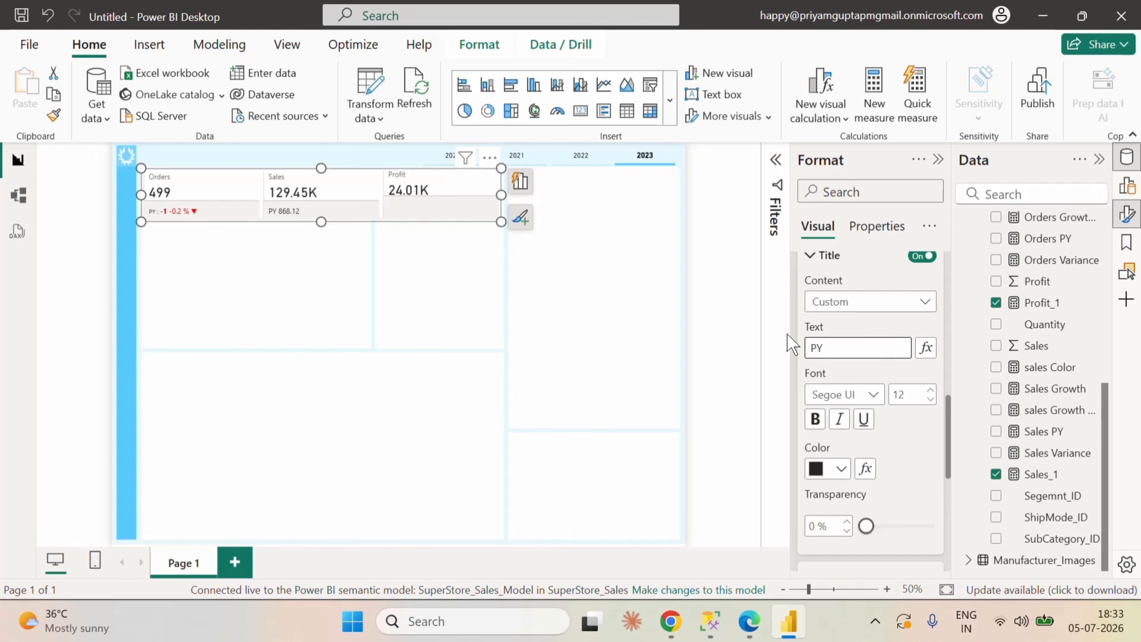
type("PY :")
left_click(889, 319)
left_click(851, 355)
left_click(929, 399)
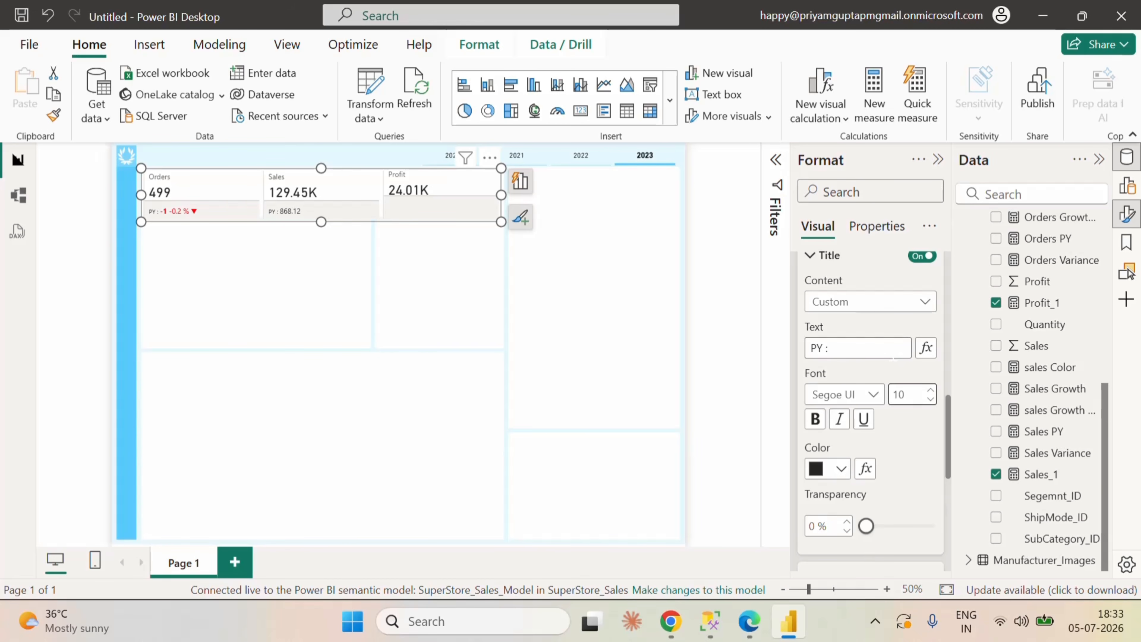
left_click(931, 389)
Step: Select the Orders series in the reference label settings and set its label title font size to 12
scroll(912, 384, "up", 4)
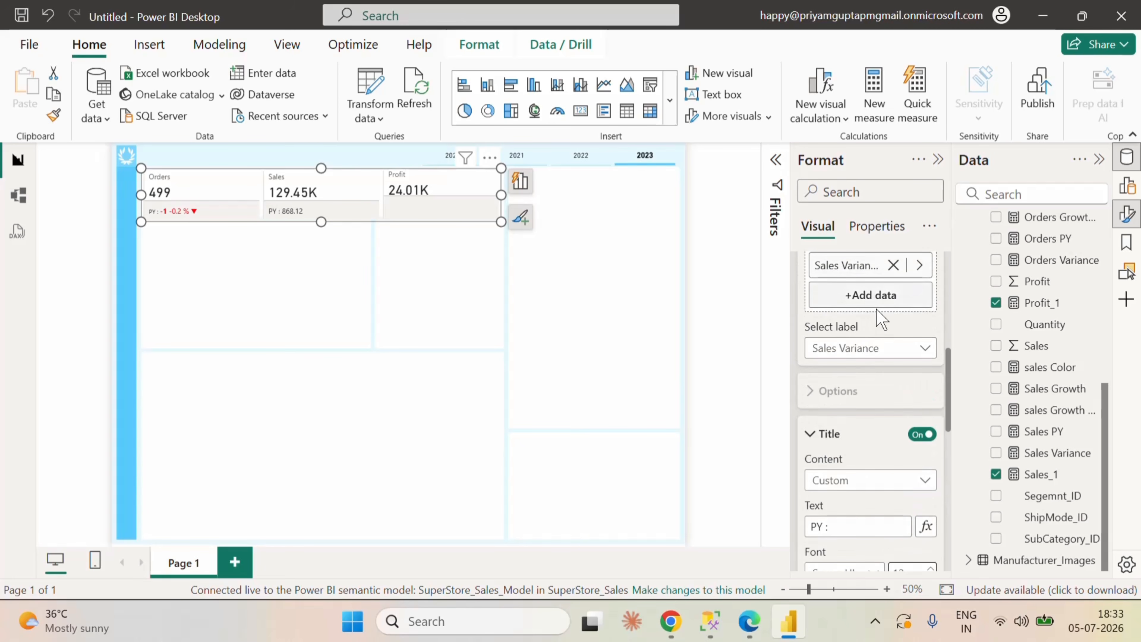
scroll(877, 315, "up", 2)
left_click(857, 304)
left_click(857, 389)
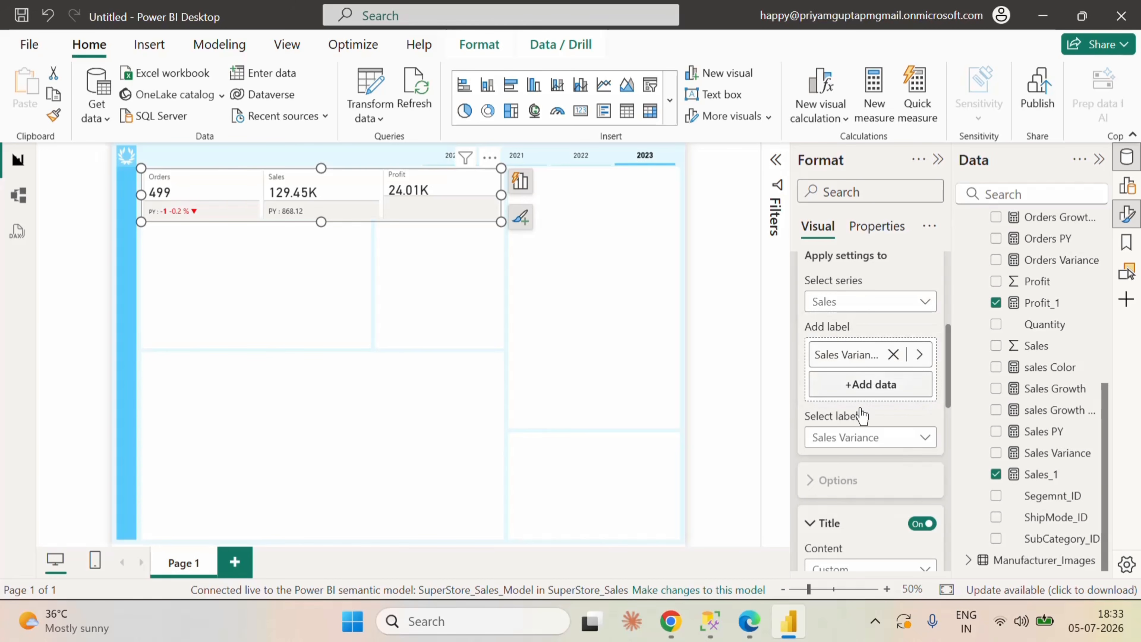
scroll(880, 445, "down", 8)
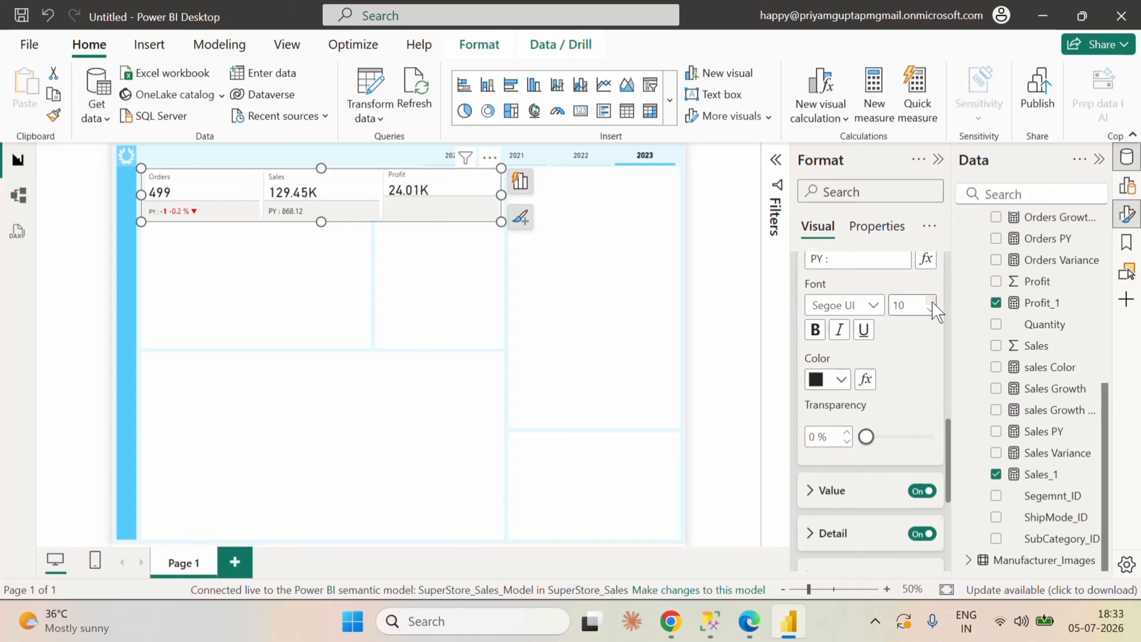
left_click(930, 300)
left_click(930, 299)
Step: Select the Sales series again and open the conditional color settings for its reference label value
scroll(910, 367, "up", 2)
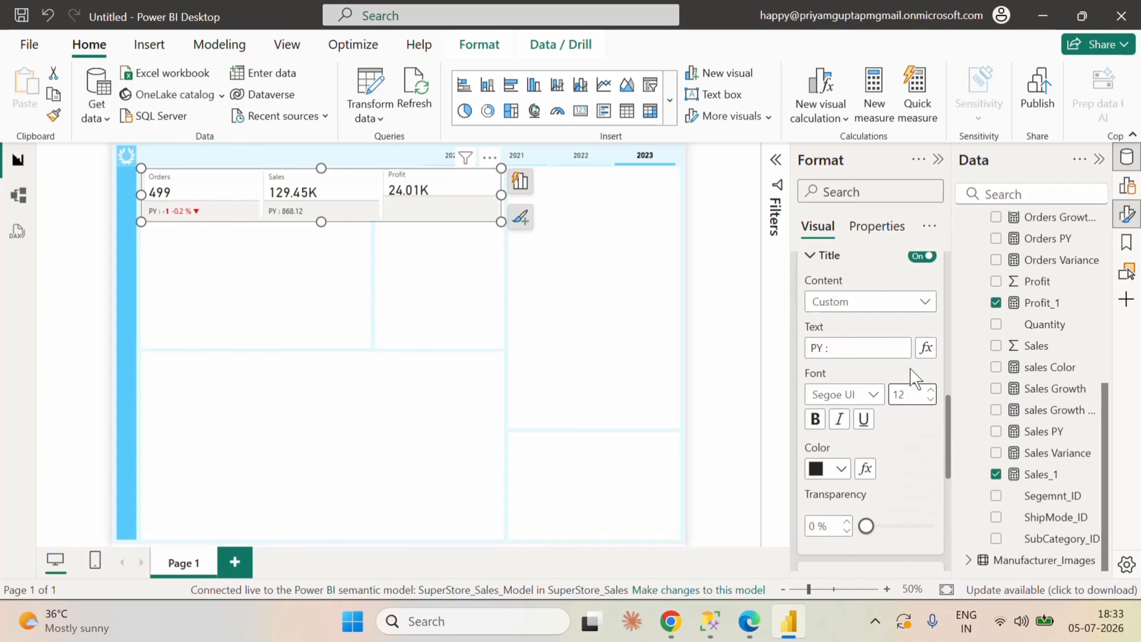
scroll(910, 368, "up", 6)
left_click(865, 304)
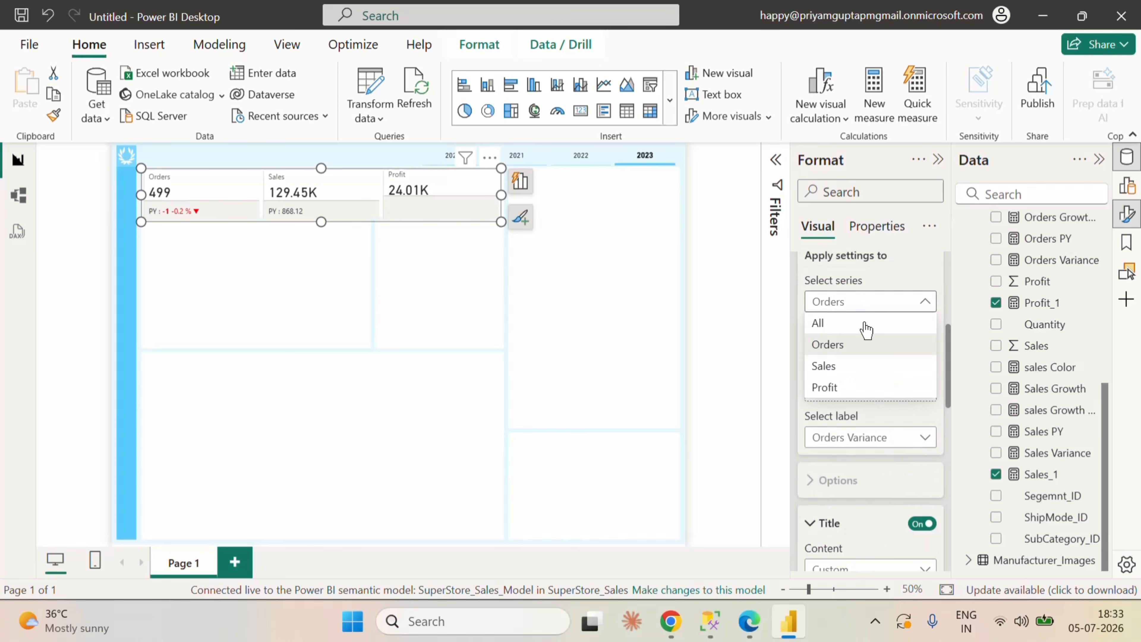
left_click(838, 367)
scroll(896, 479, "down", 6)
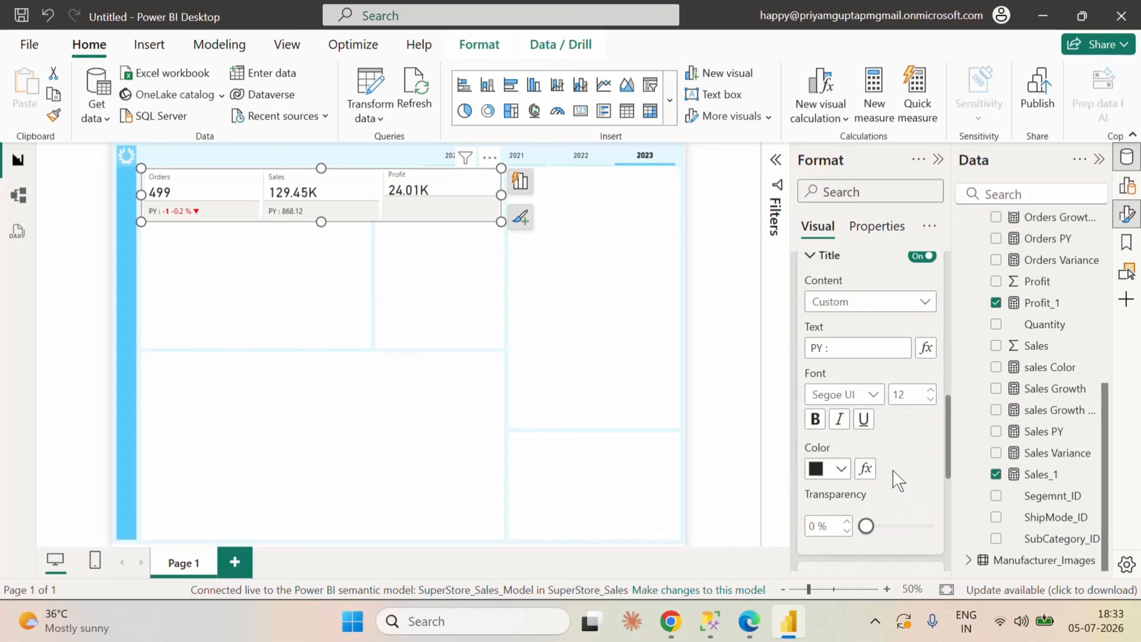
scroll(896, 480, "down", 2)
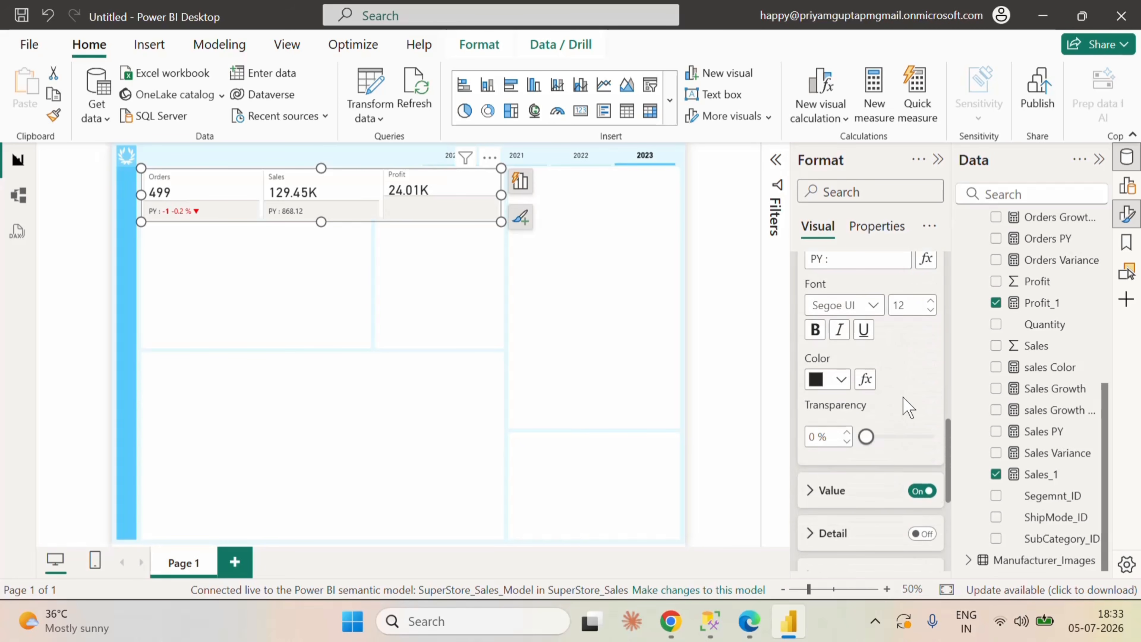
scroll(903, 396, "down", 2)
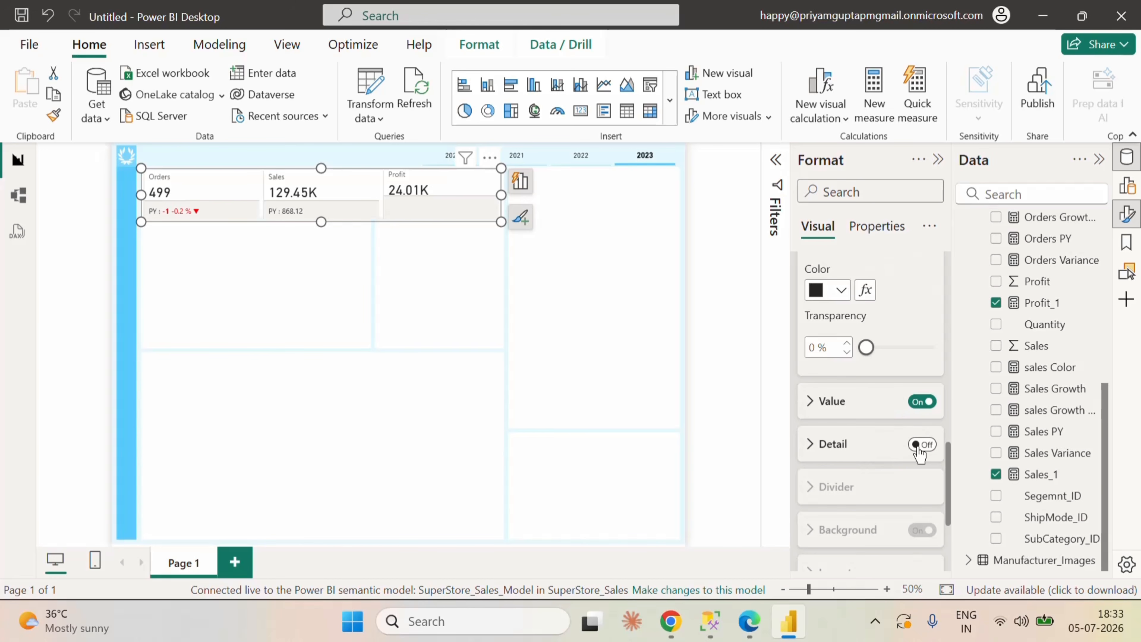
scroll(907, 438, "up", 2)
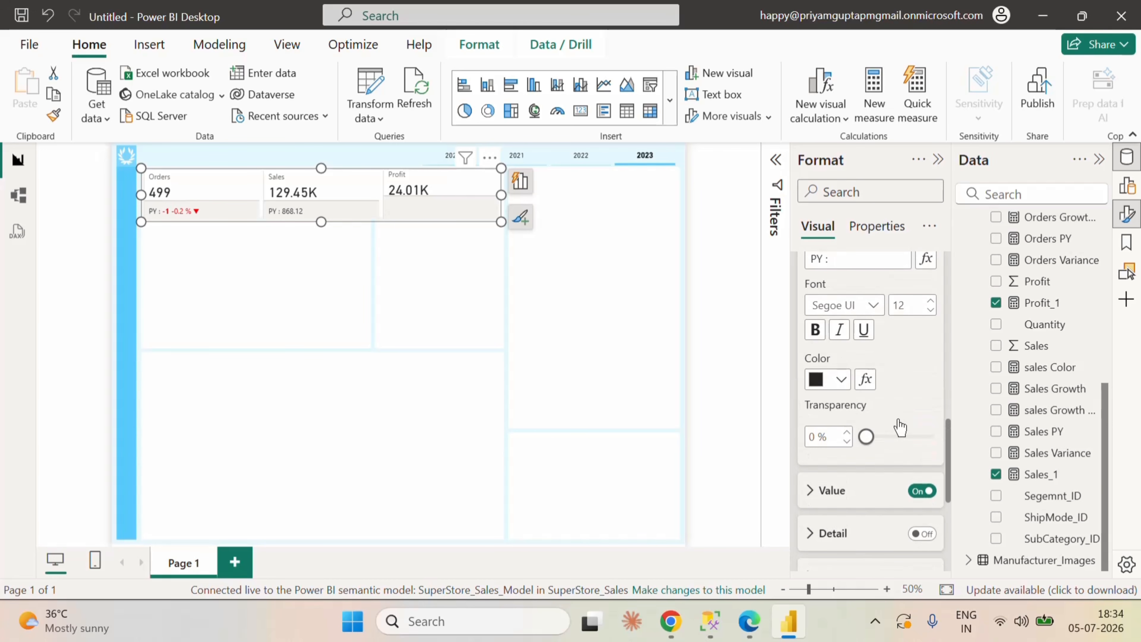
scroll(899, 427, "down", 2)
left_click(818, 411)
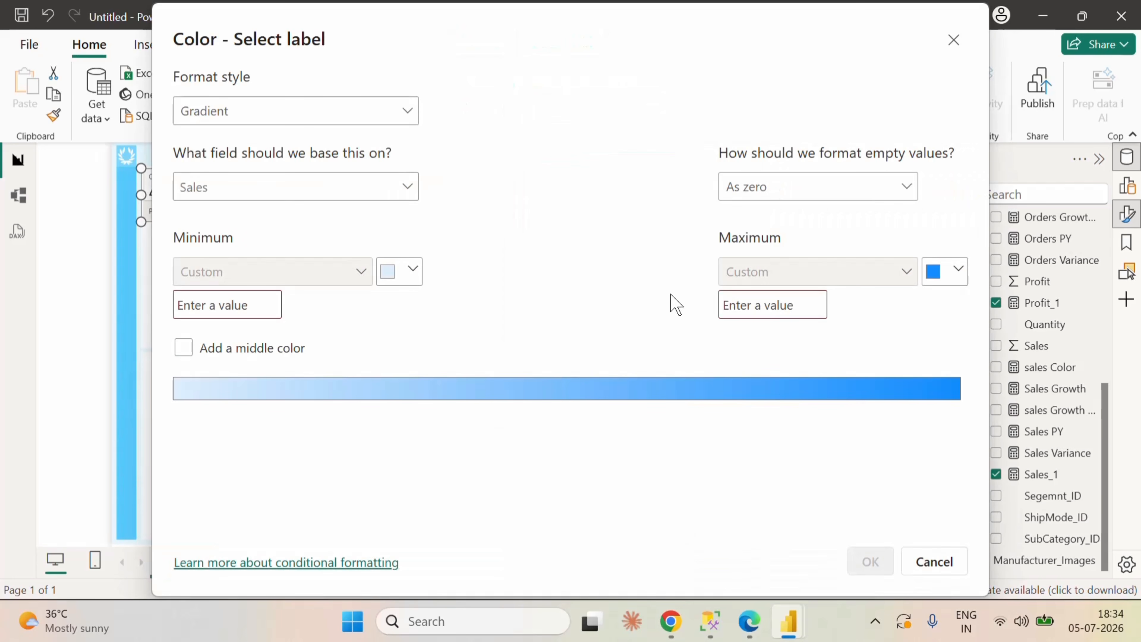
Step: Color the Sales reference label value by field value, based on the sales Color measure
left_click(373, 112)
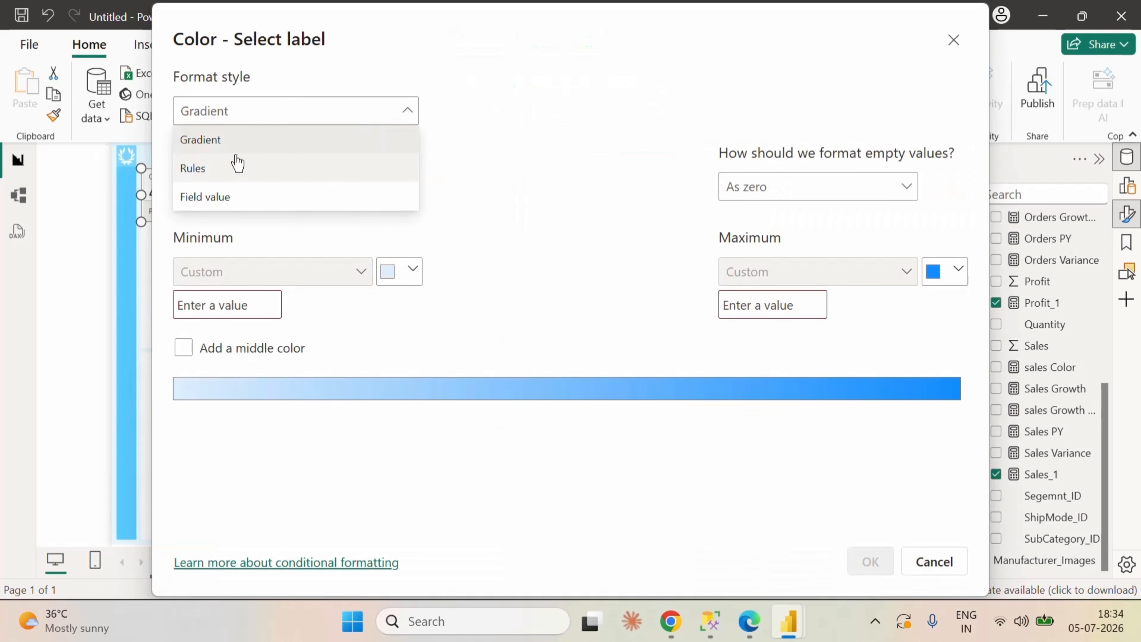
left_click(224, 197)
left_click(228, 198)
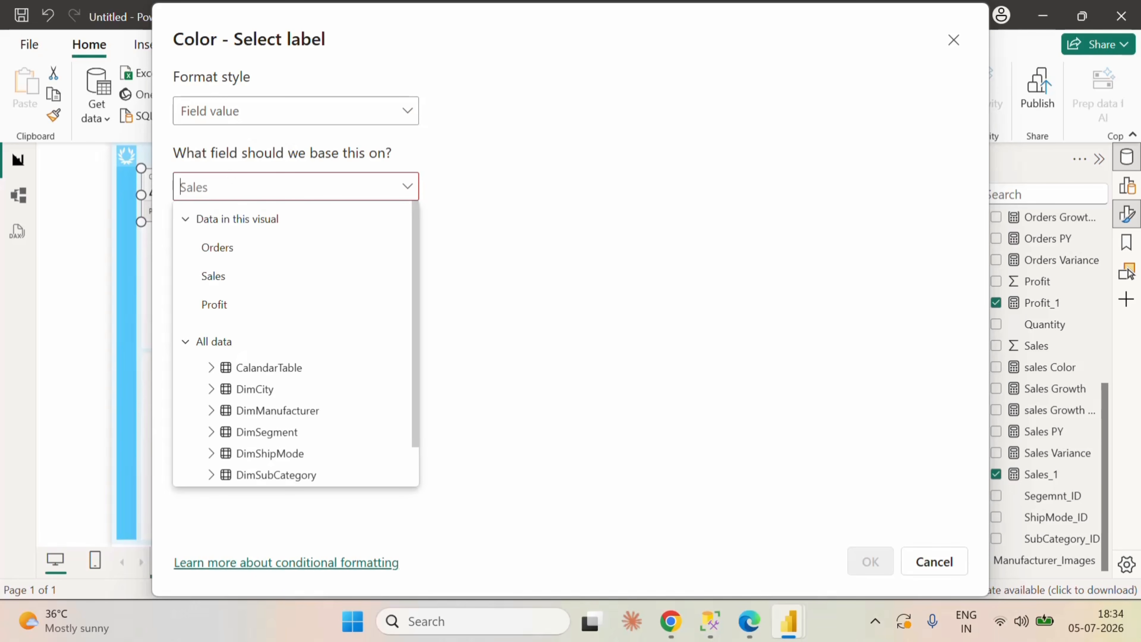
type("sal")
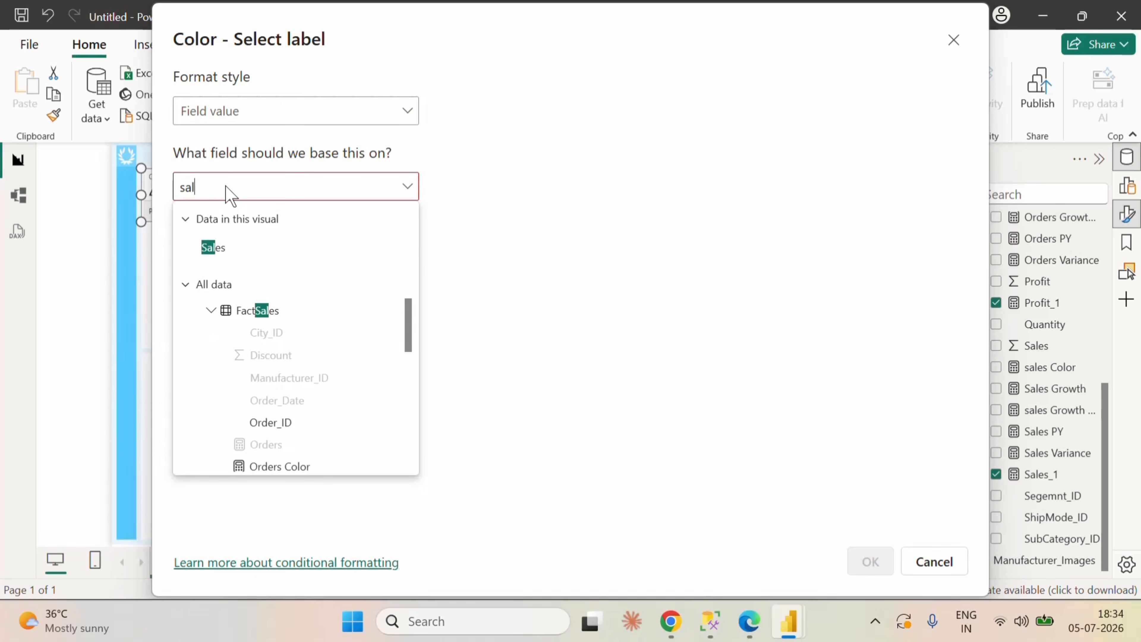
type("es")
scroll(299, 334, "down", 5)
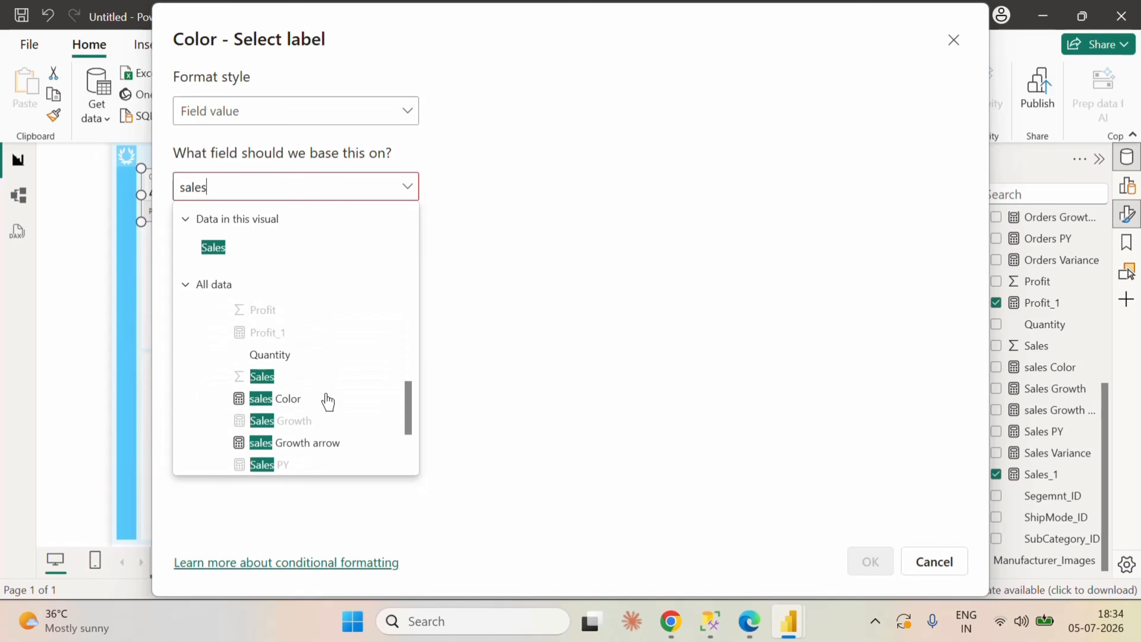
left_click(298, 400)
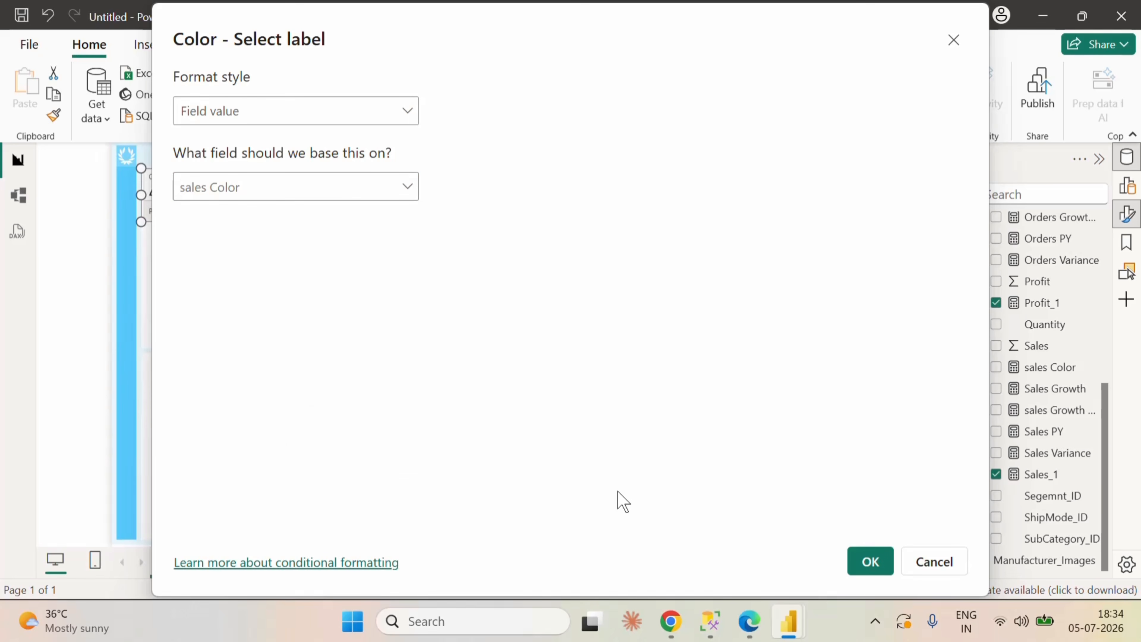
left_click(855, 570)
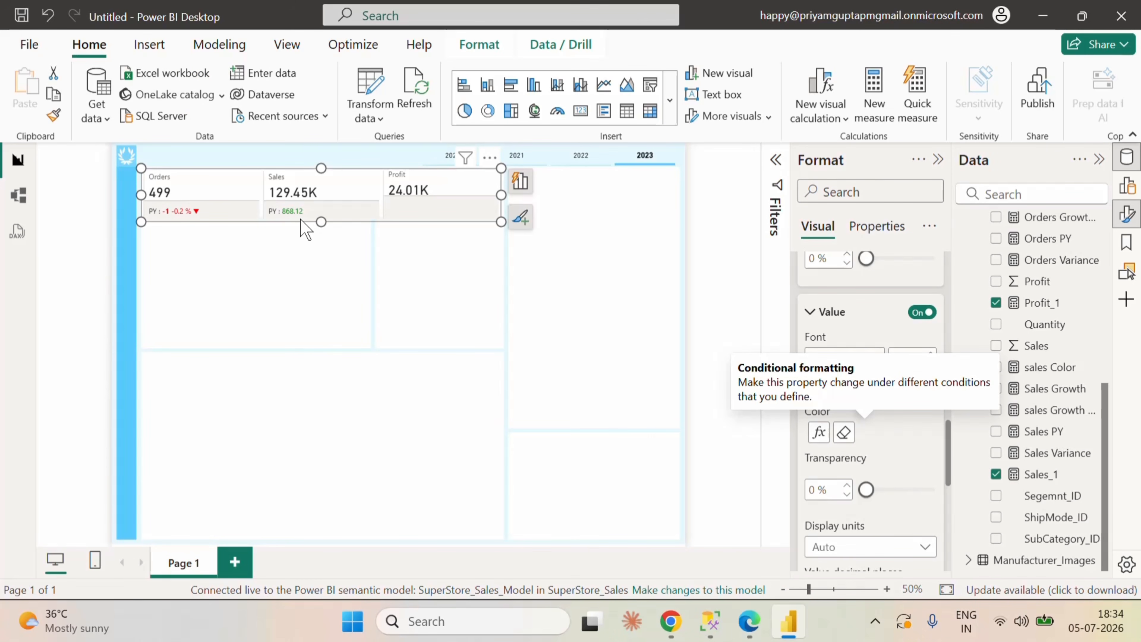
Step: Set the Sales reference label's value decimal places to 0 and its transparency to 0 %
scroll(908, 451, "down", 2)
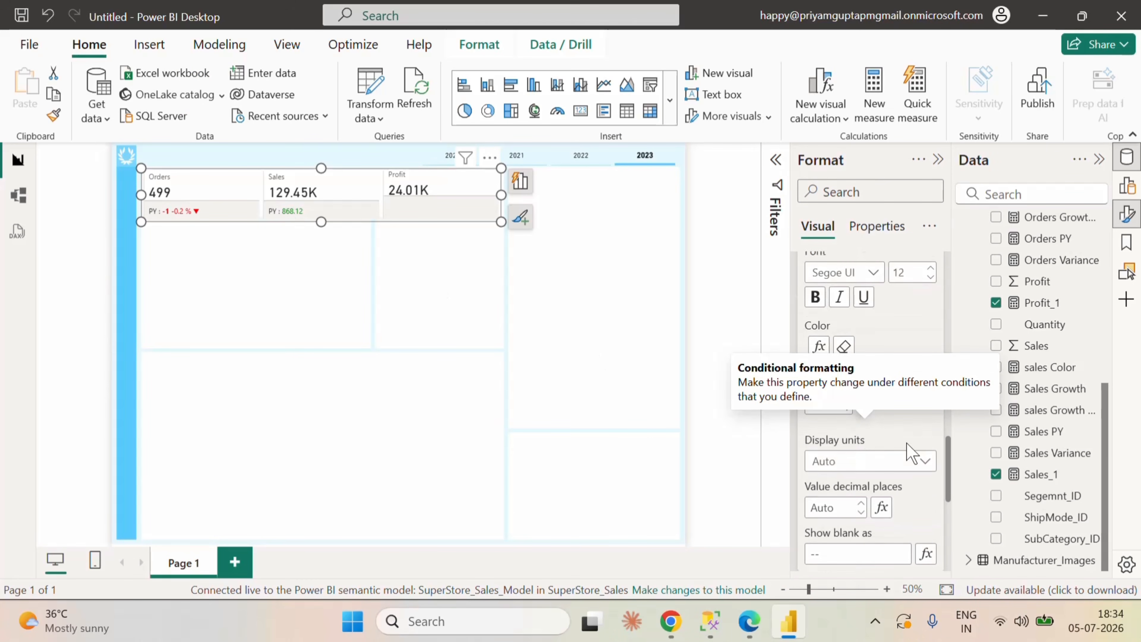
left_click(860, 459)
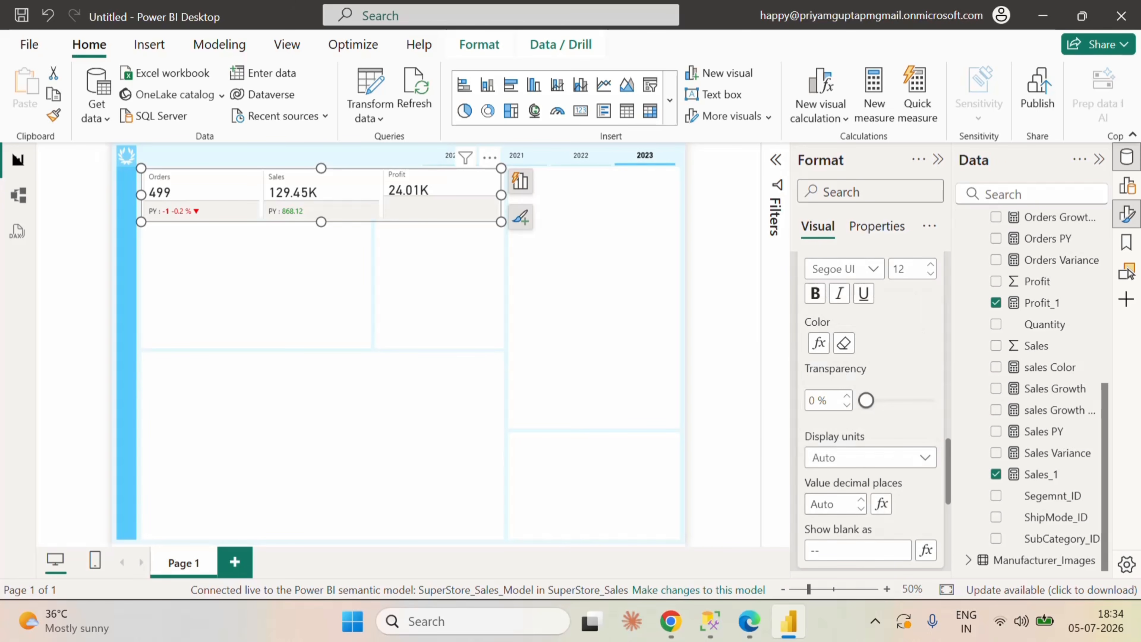
left_click(831, 504)
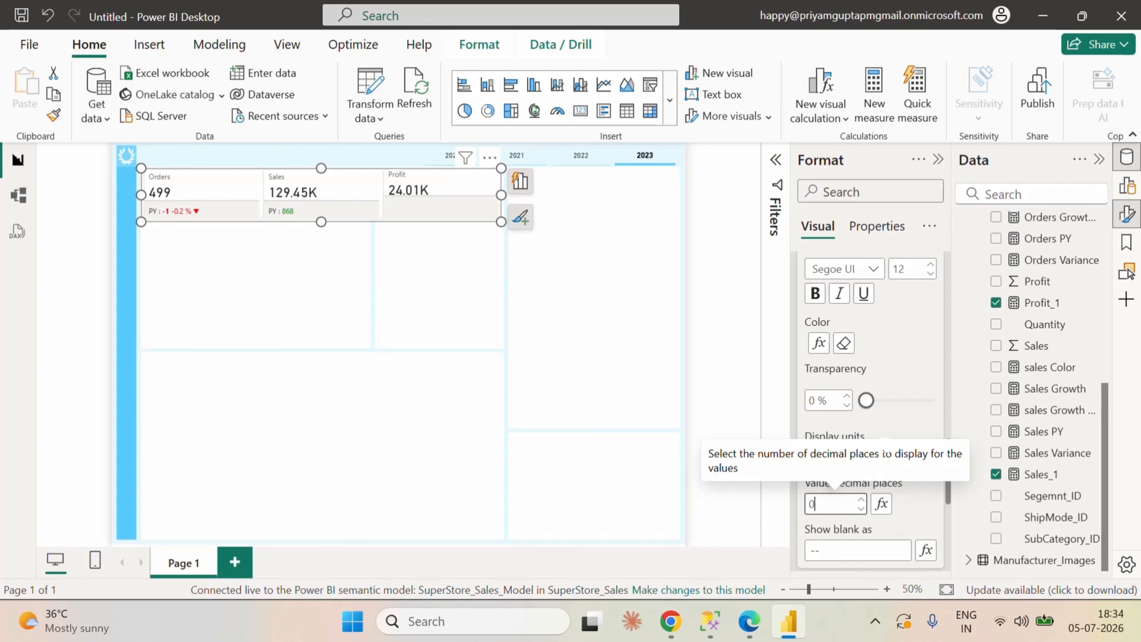
left_click(891, 417)
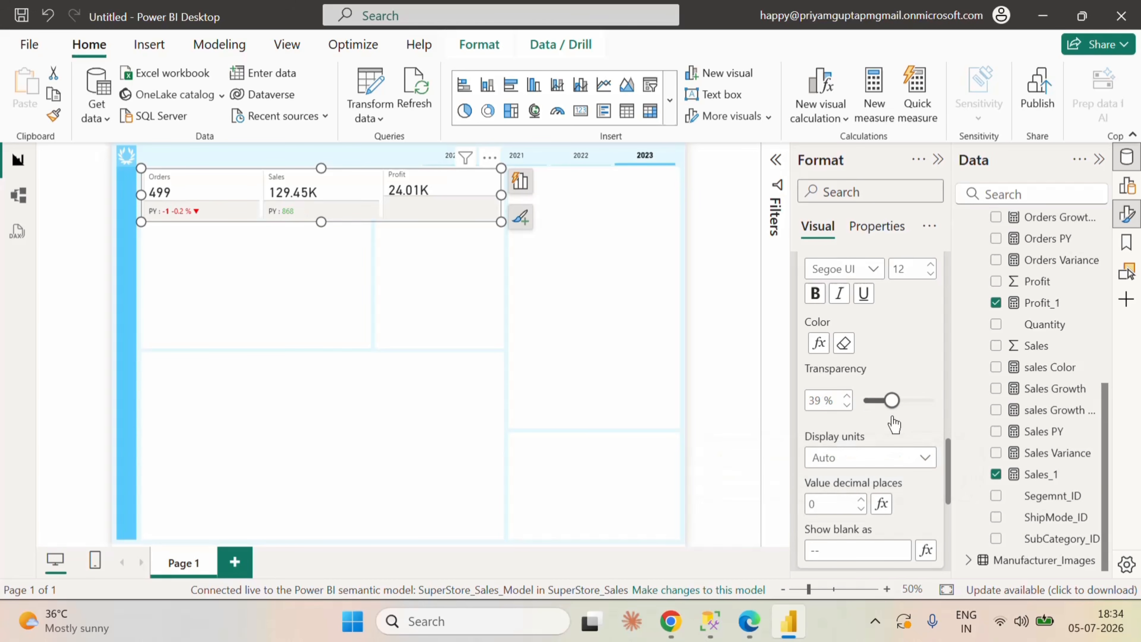
left_click(864, 401)
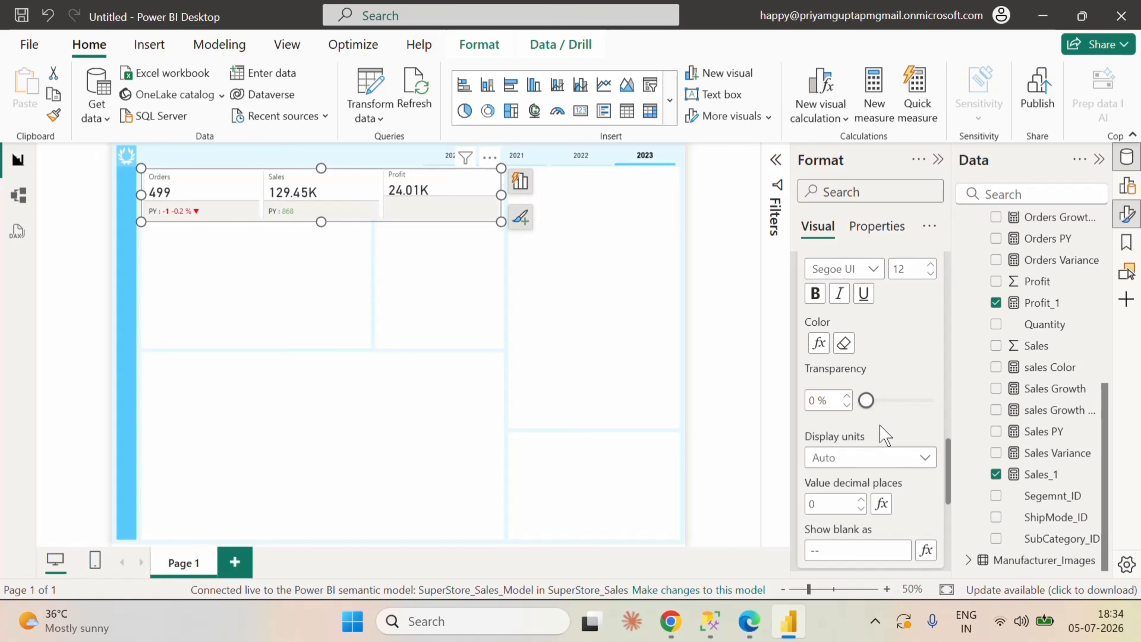
scroll(893, 435, "down", 2)
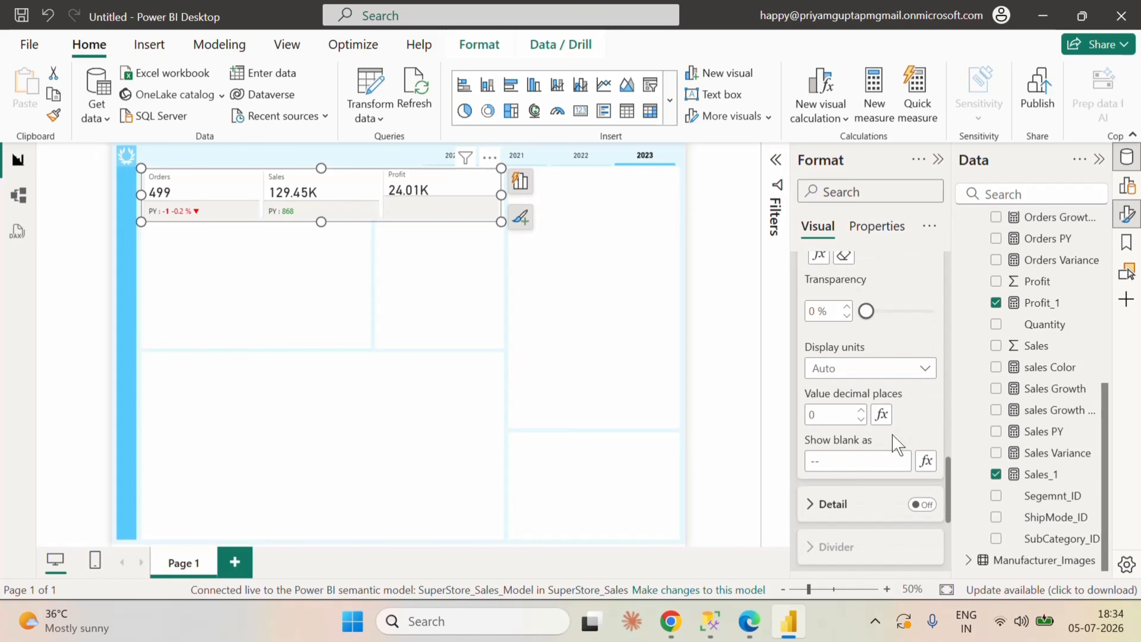
Step: Make the Sales reference label's value text bold
scroll(896, 445, "up", 4)
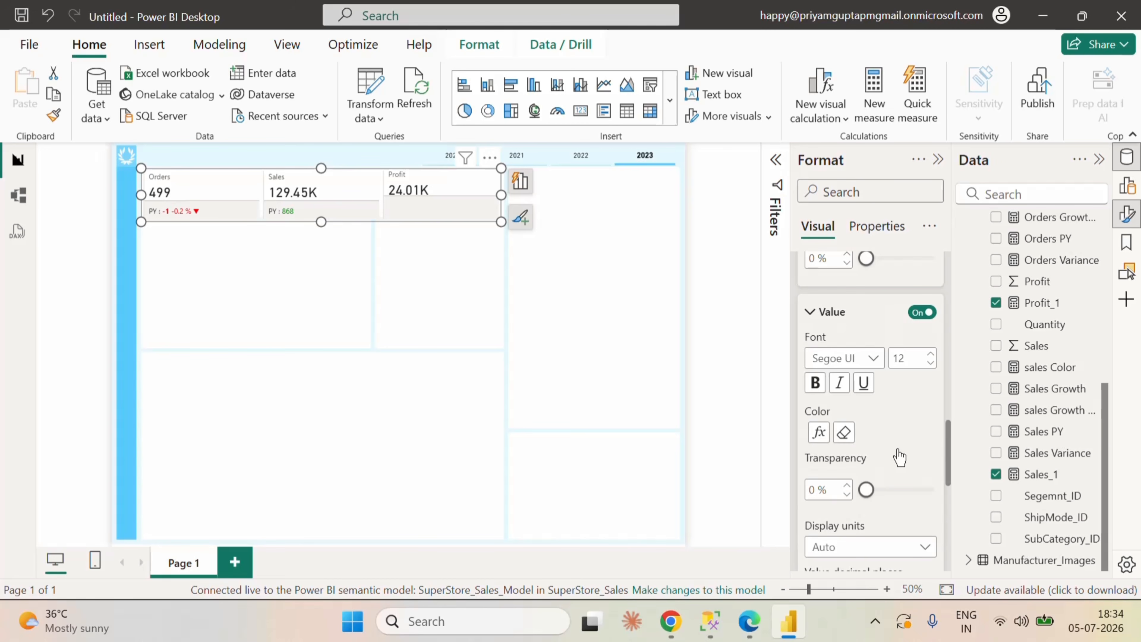
scroll(899, 457, "down", 5)
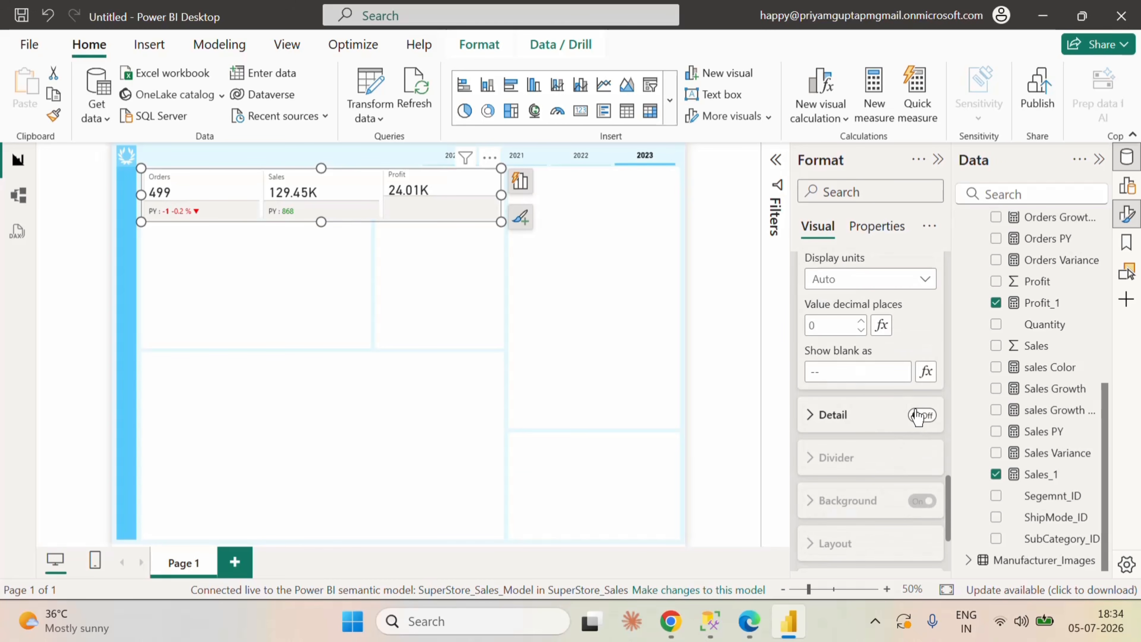
scroll(917, 416, "up", 5)
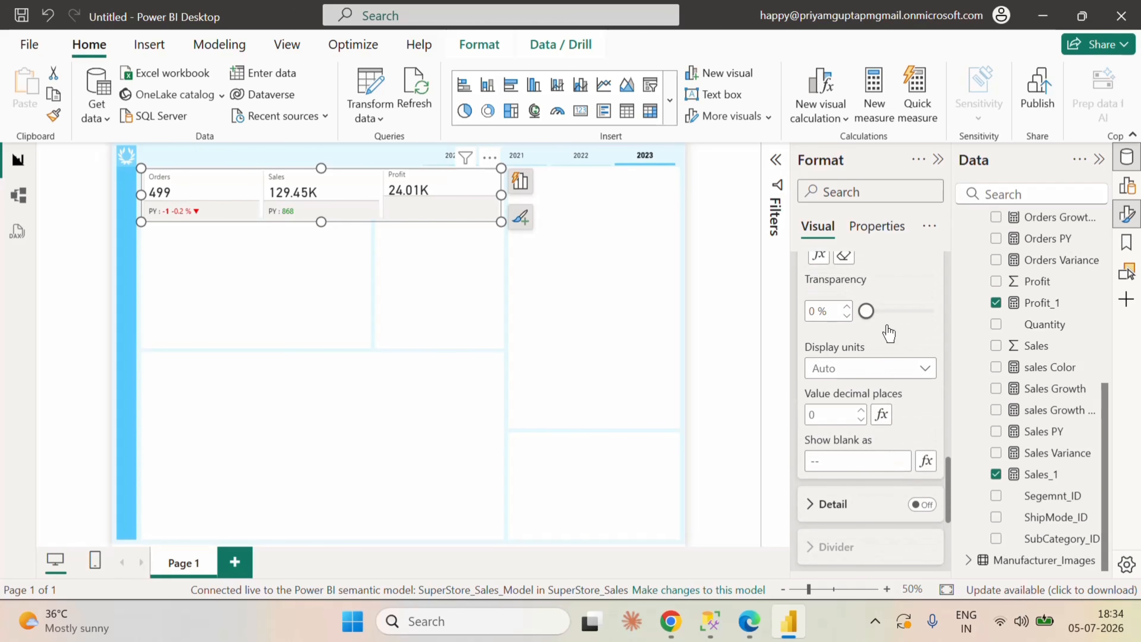
left_click(814, 382)
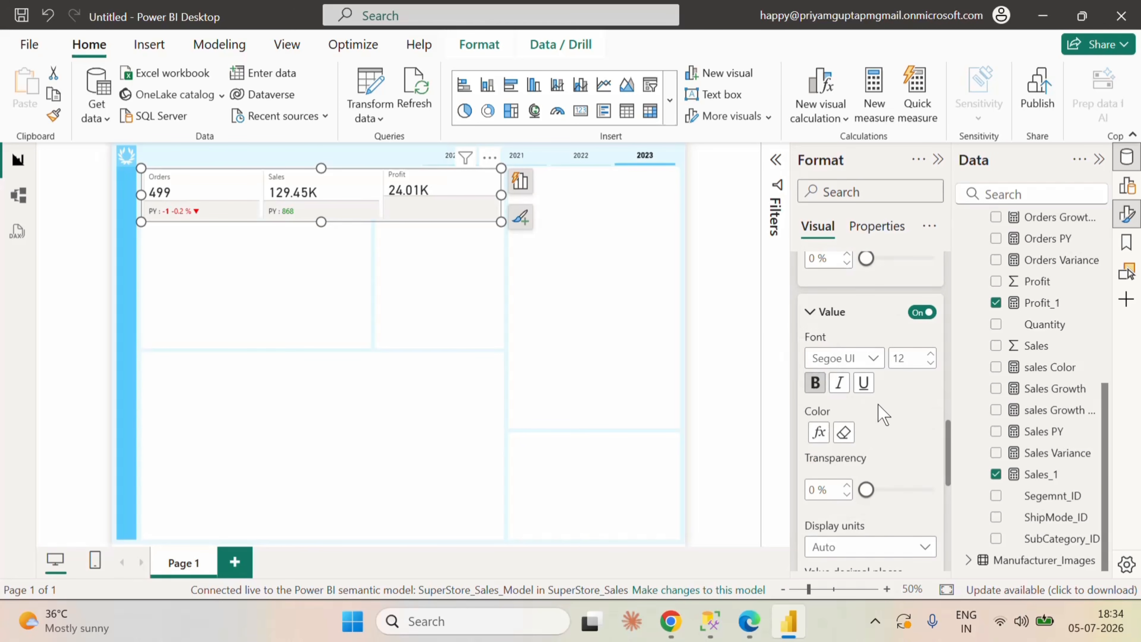
Step: Turn on the Detail section of the Sales reference label and add the sales Growth arrow measure as its data
scroll(894, 431, "down", 5)
left_click(919, 414)
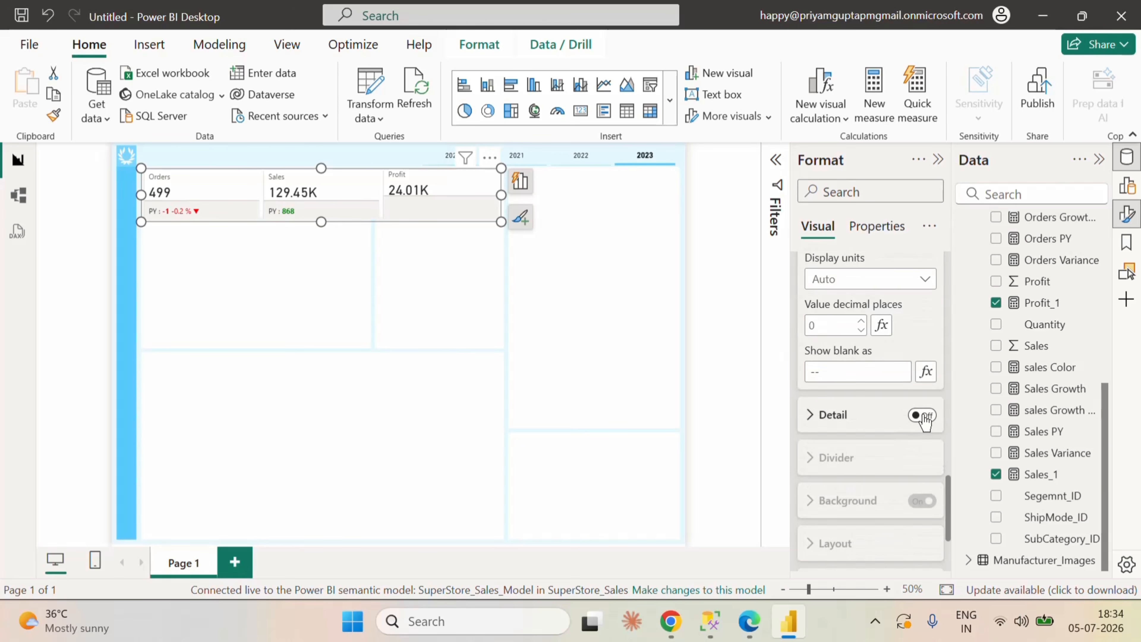
left_click(810, 420)
scroll(899, 467, "down", 2)
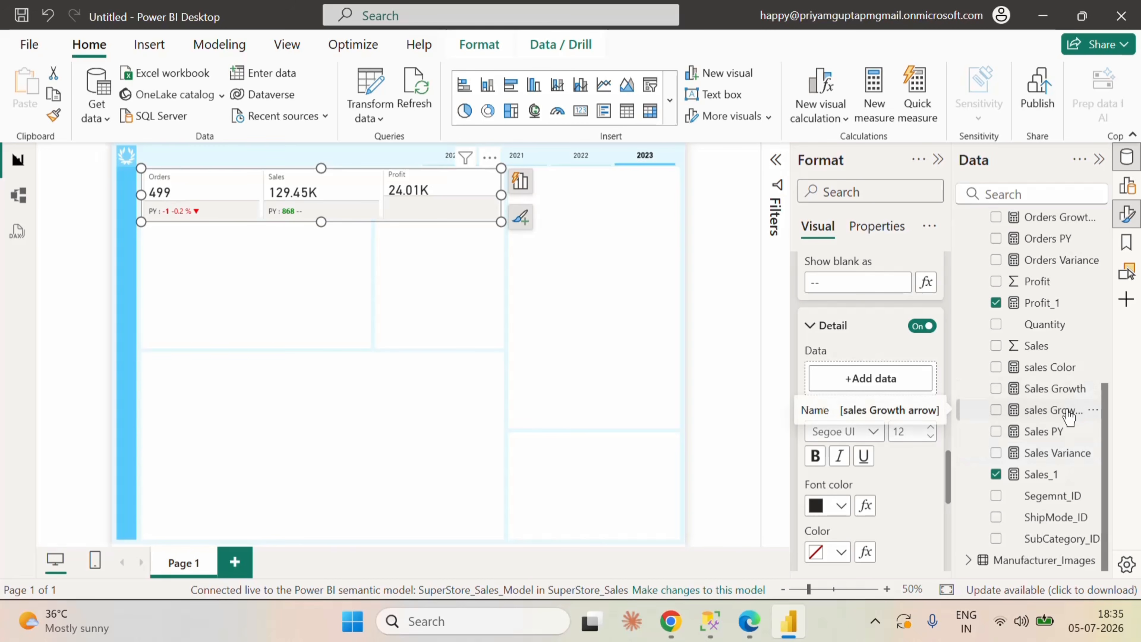
left_click_drag(1068, 416, 916, 379)
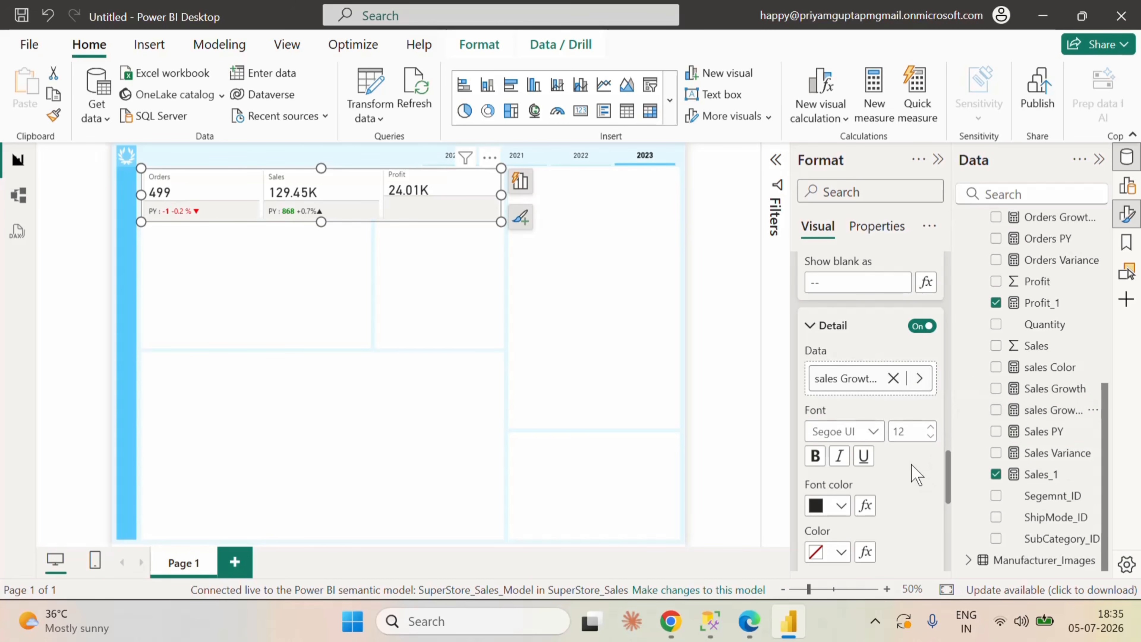
Step: Open the conditional font color settings for the Sales reference label detail and set the format style to Field value
scroll(910, 472, "down", 2)
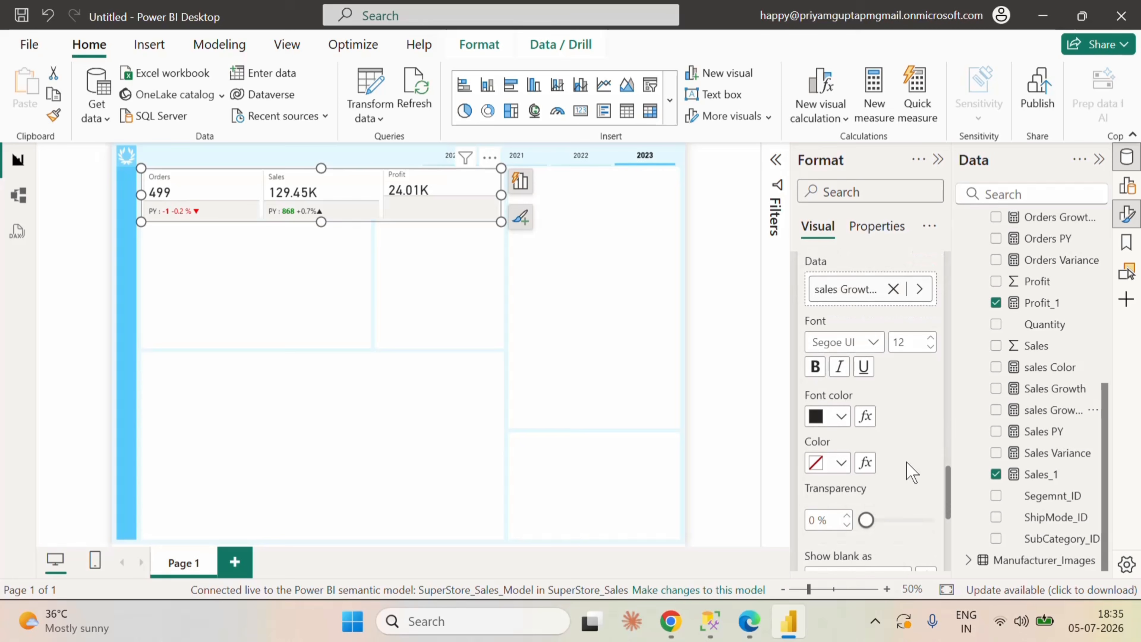
left_click(866, 416)
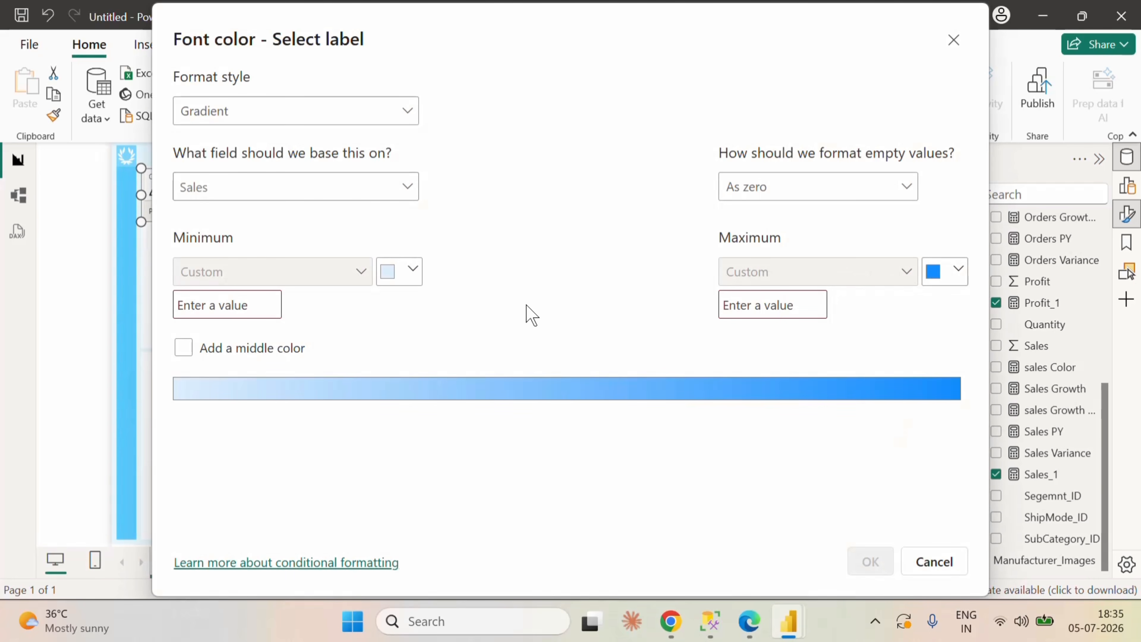
left_click(392, 110)
left_click(254, 198)
Step: Base the detail font color on the sales Color measure and apply the conditional formatting
left_click(266, 189)
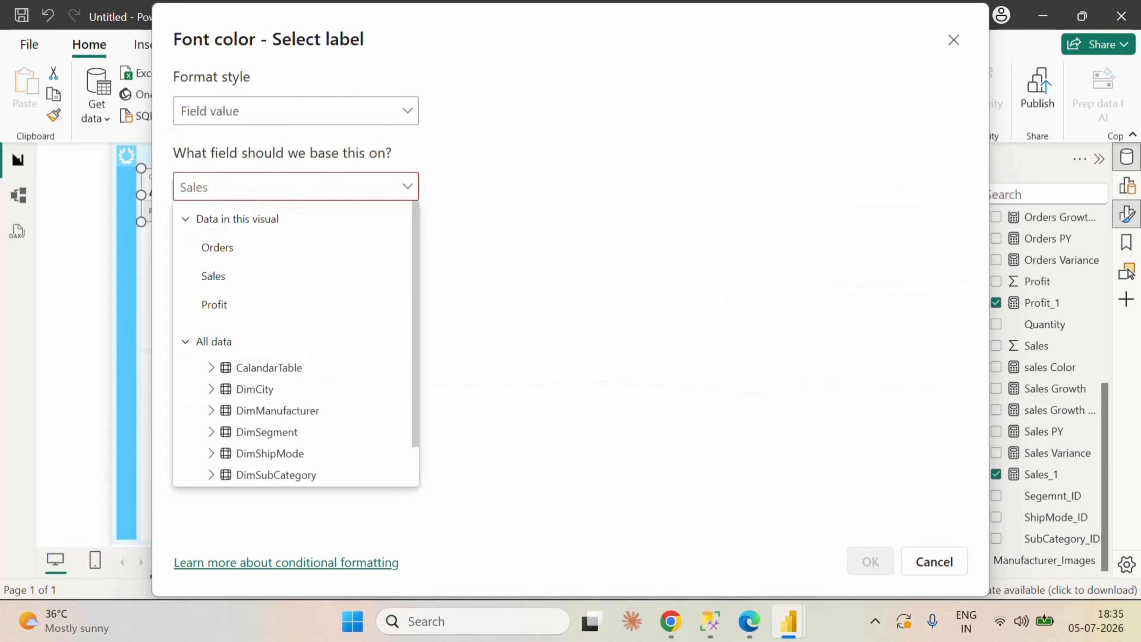
type("sales c")
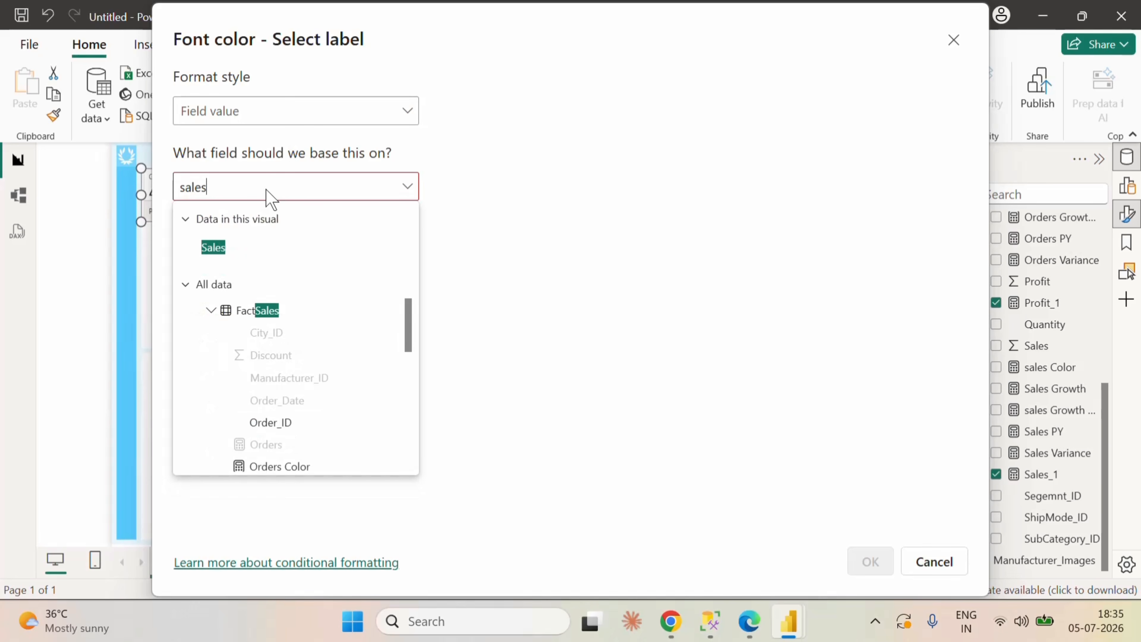
key("BackSpace")
key("BackSpace")
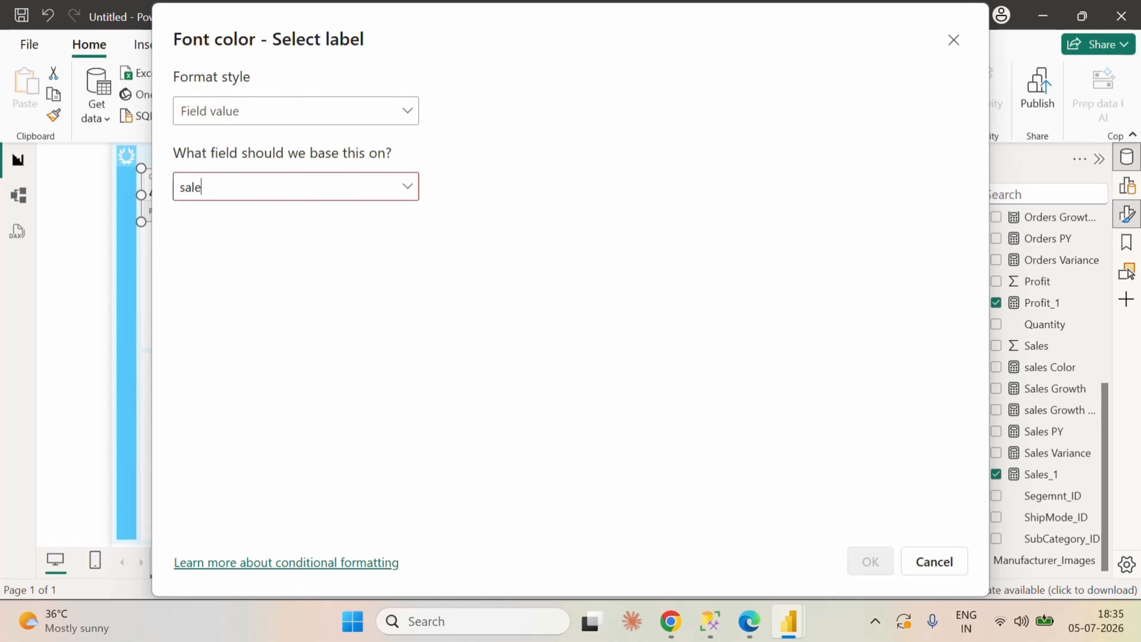
key("BackSpace")
key("BackSpace")
type("sa")
left_click(408, 186)
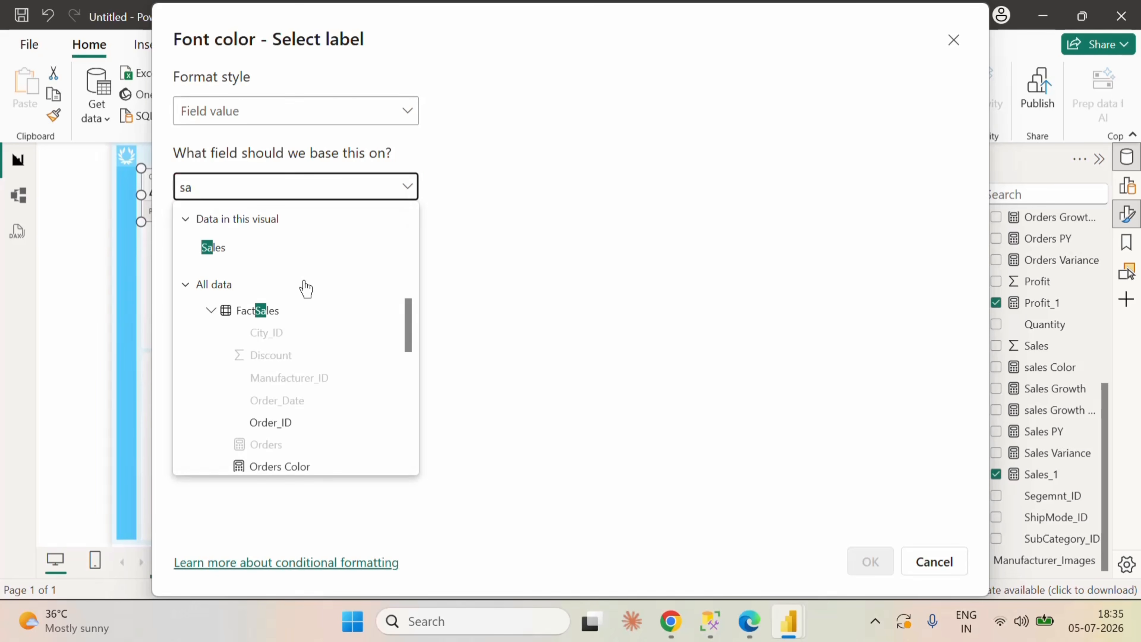
scroll(337, 440, "down", 2)
scroll(341, 436, "down", 3)
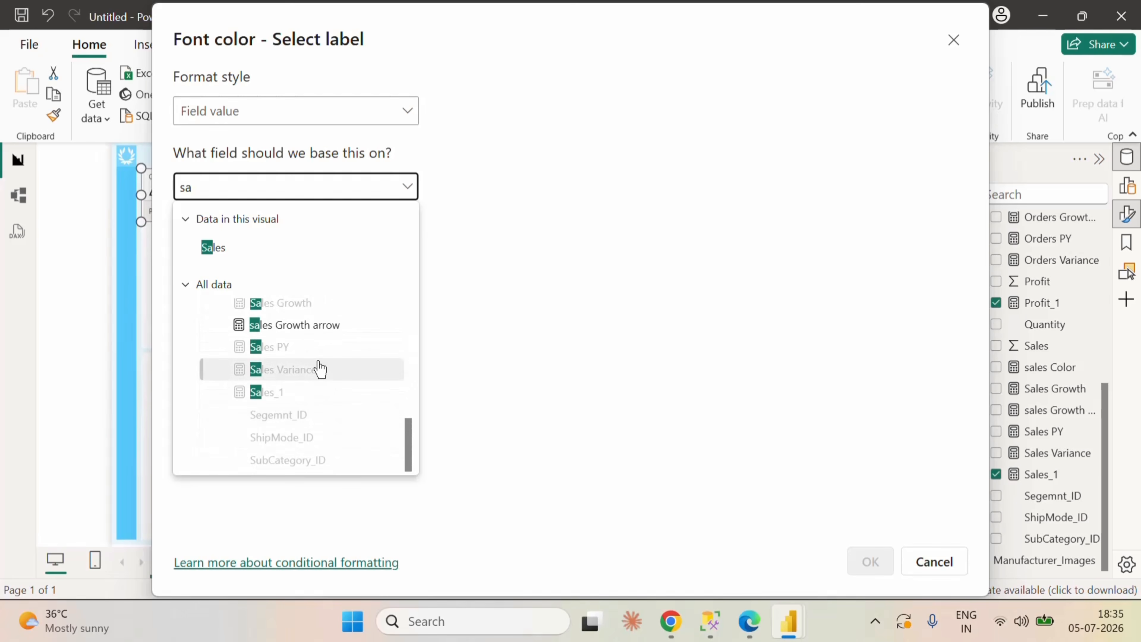
scroll(345, 383, "up", 2)
scroll(310, 390, "down", 2)
left_click(310, 377)
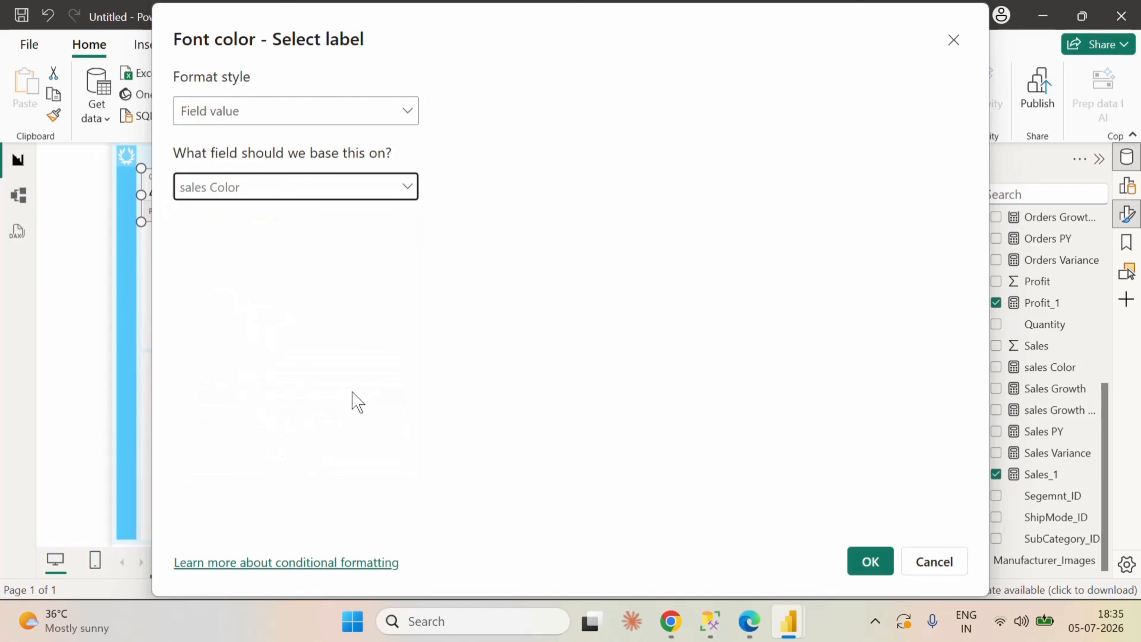
left_click(870, 561)
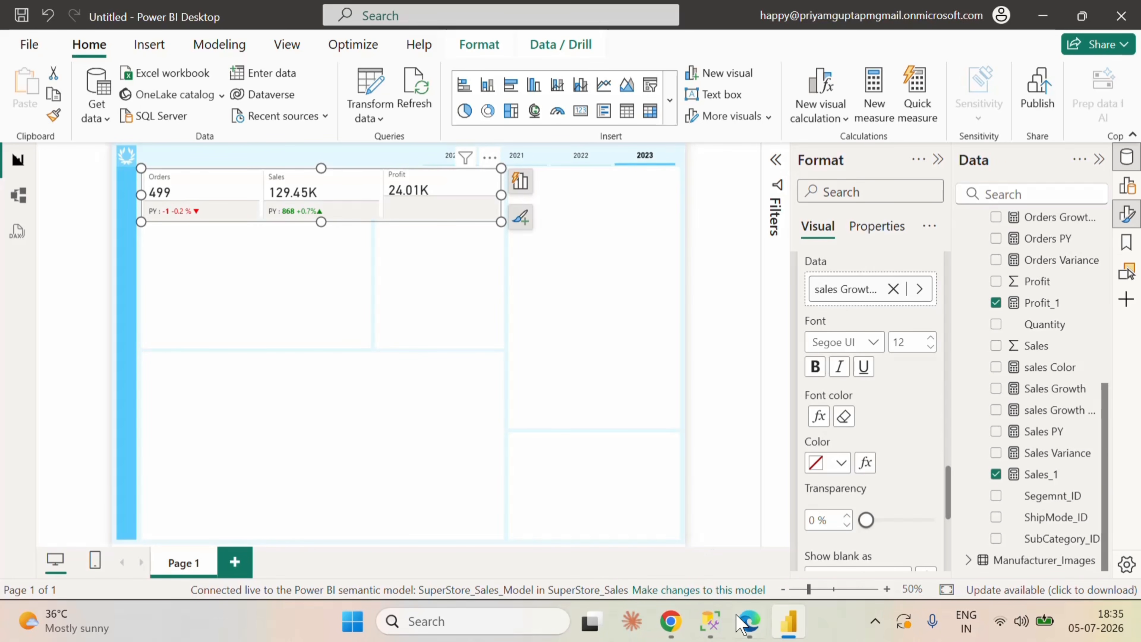
Step: Switch to the Fabric semantic model, compare the Orders Growth arrow and sales Growth arrow formulas, and return to Power BI Desktop
left_click(749, 621)
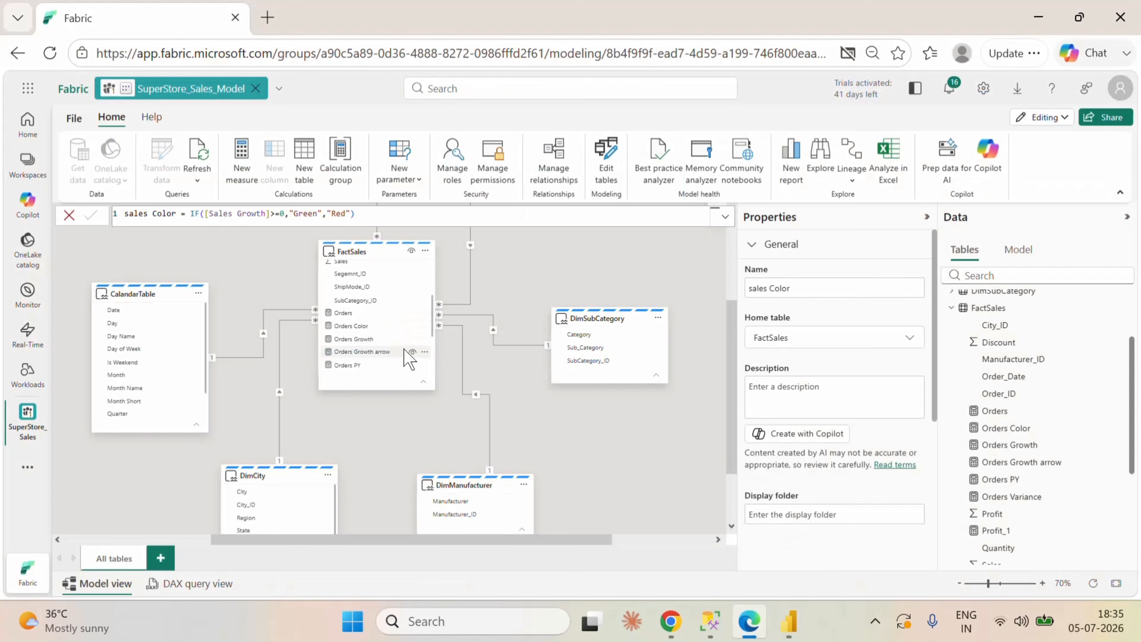
left_click(389, 352)
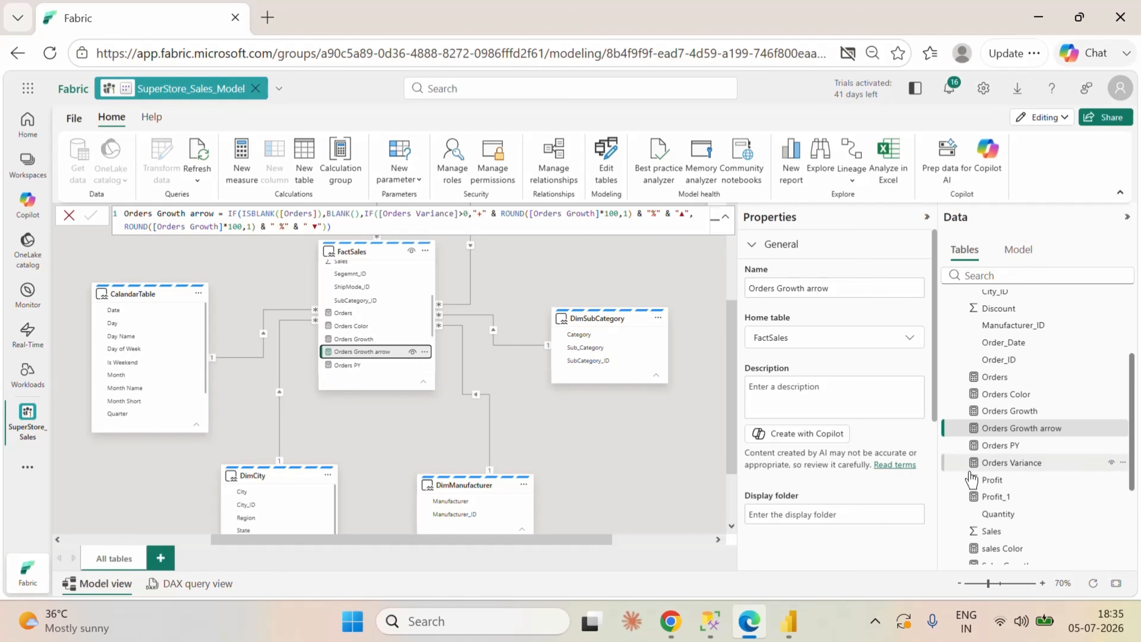
scroll(1033, 472, "down", 3)
left_click(1020, 435)
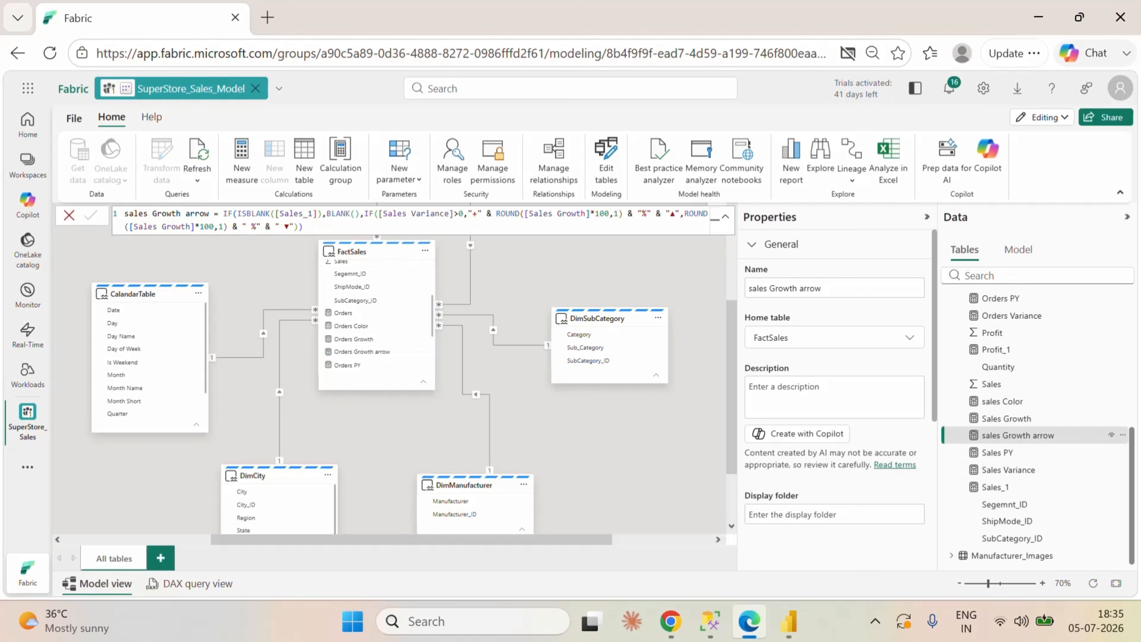
left_click(789, 621)
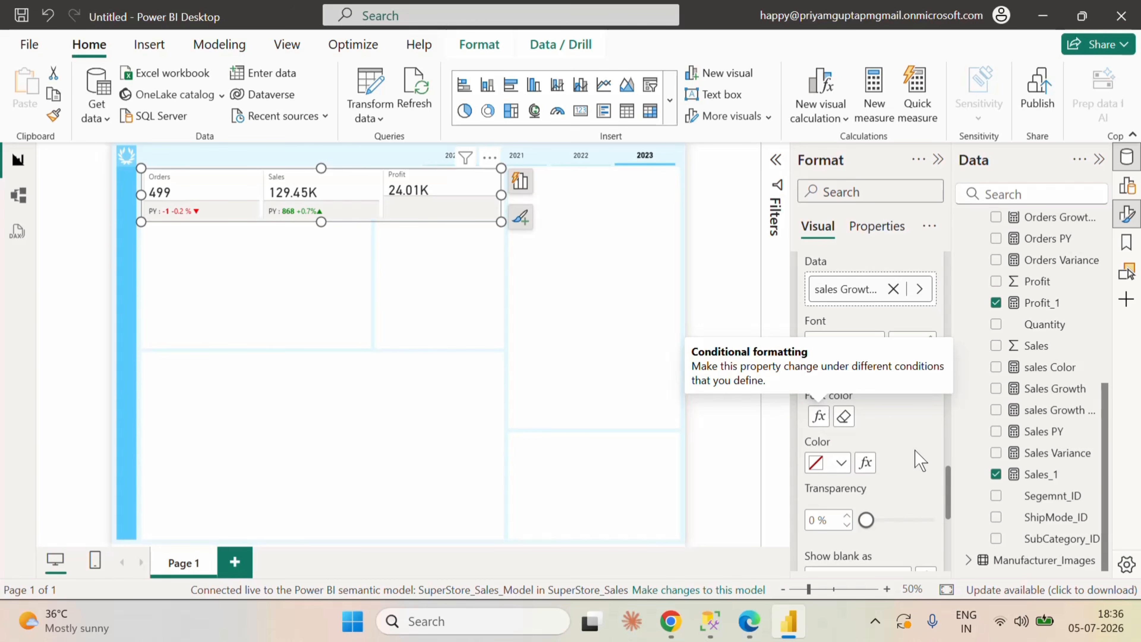
scroll(920, 459, "down", 2)
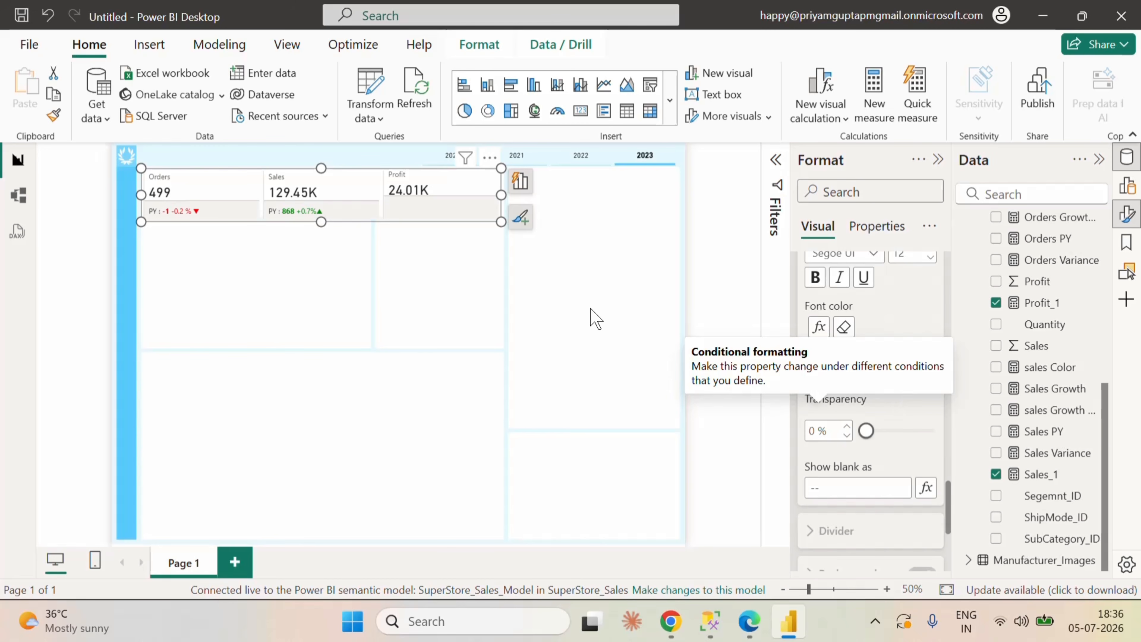
left_click(406, 100)
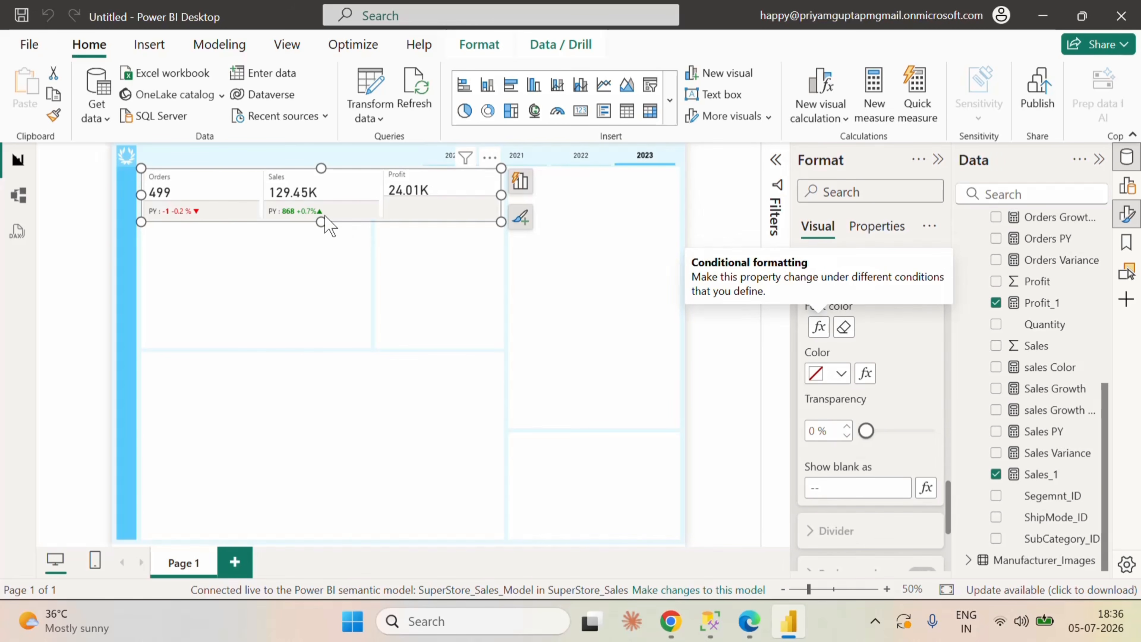
scroll(912, 413, "up", 2)
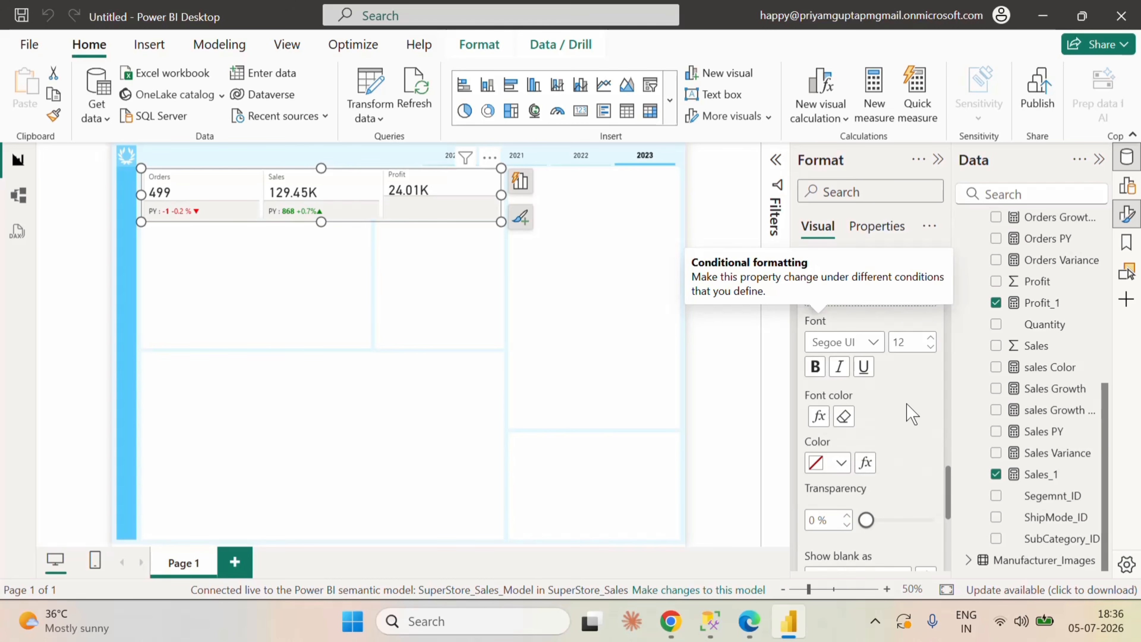
scroll(912, 414, "down", 2)
scroll(907, 404, "down", 1)
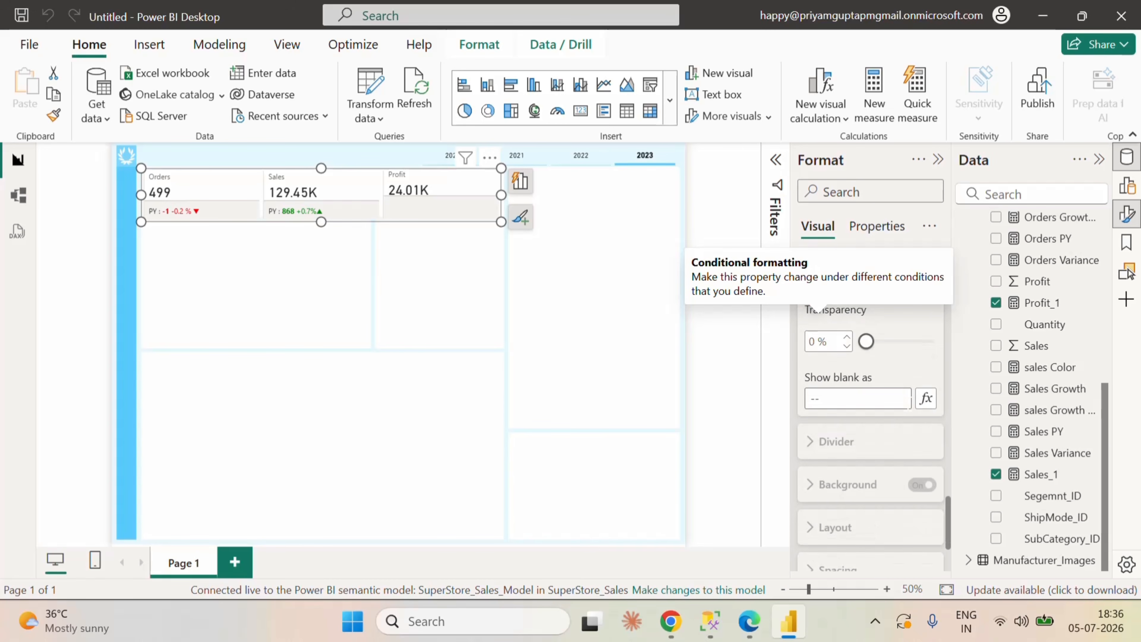
scroll(907, 404, "up", 5)
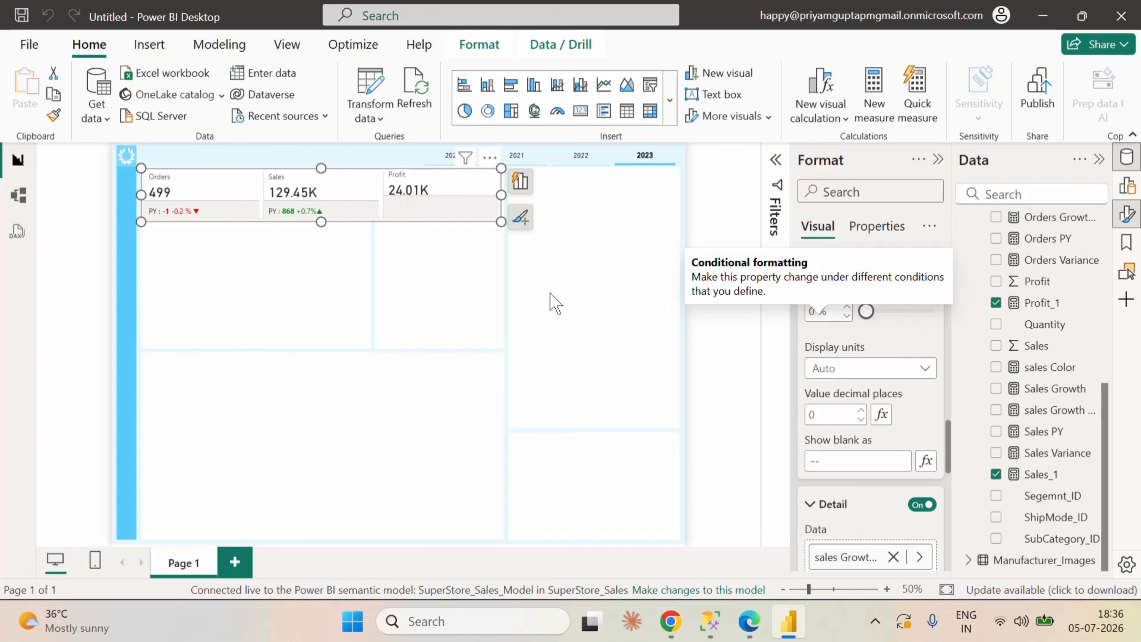
Step: Switch to the Fabric semantic model, copy the Orders PY formula, and add a new measure to the FactSales table
left_click(750, 621)
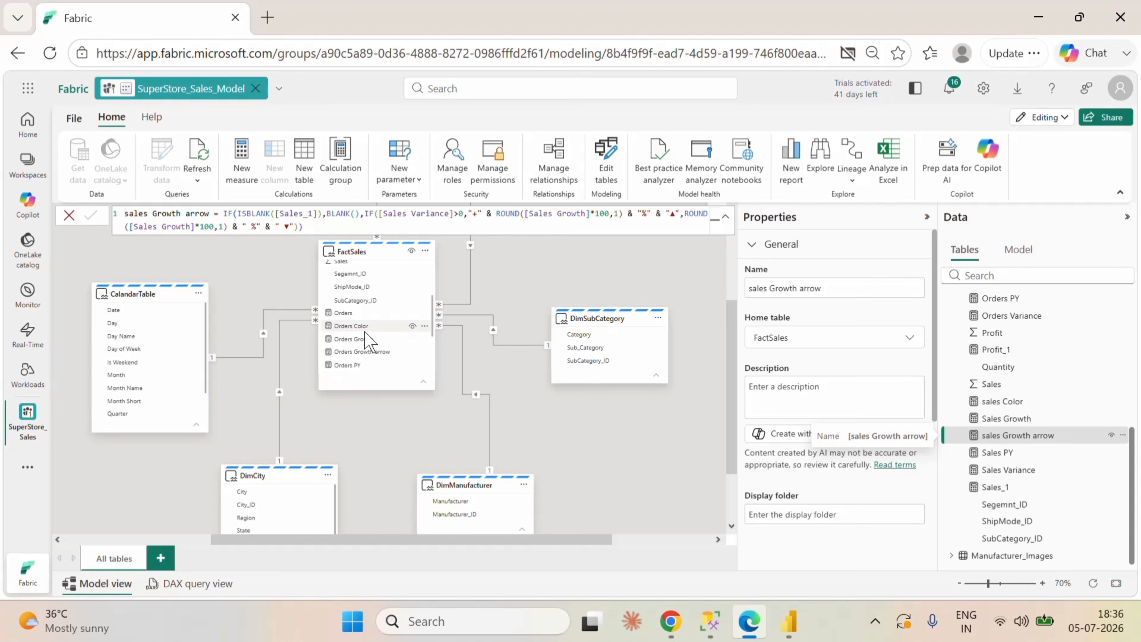
scroll(373, 351, "down", 3)
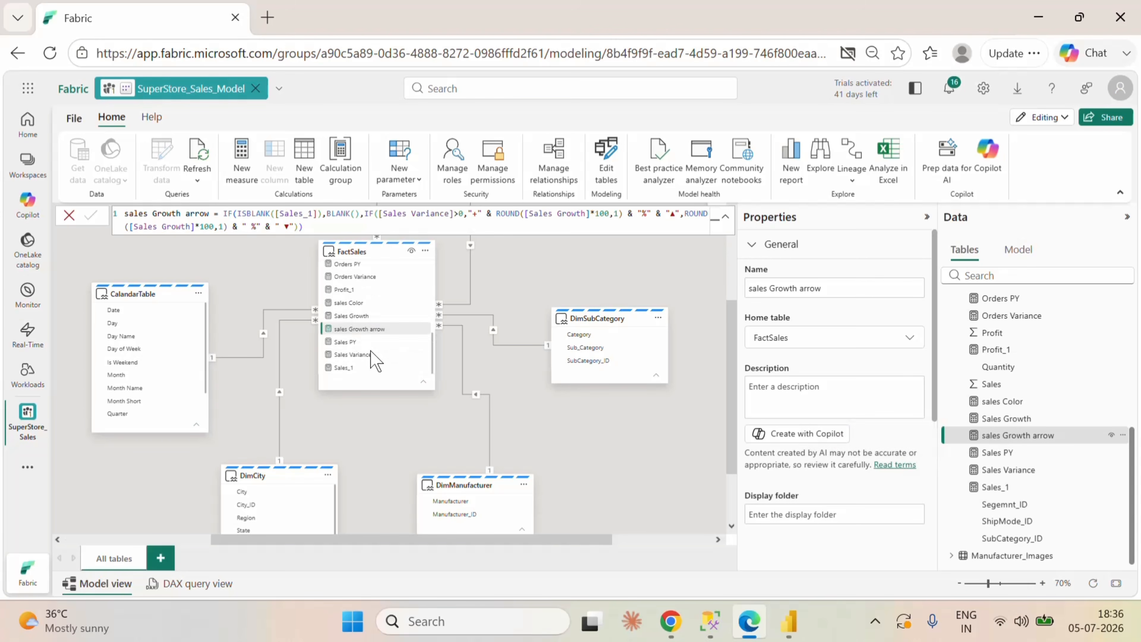
left_click(352, 262)
left_click(431, 214)
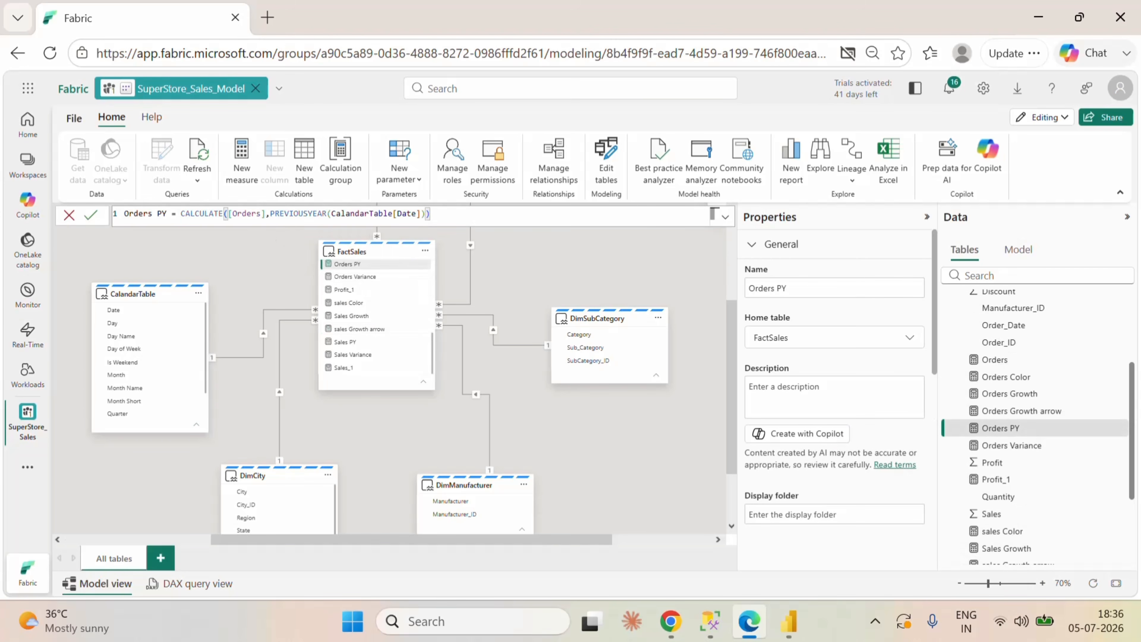
key("ctrl+a")
key("ctrl+c")
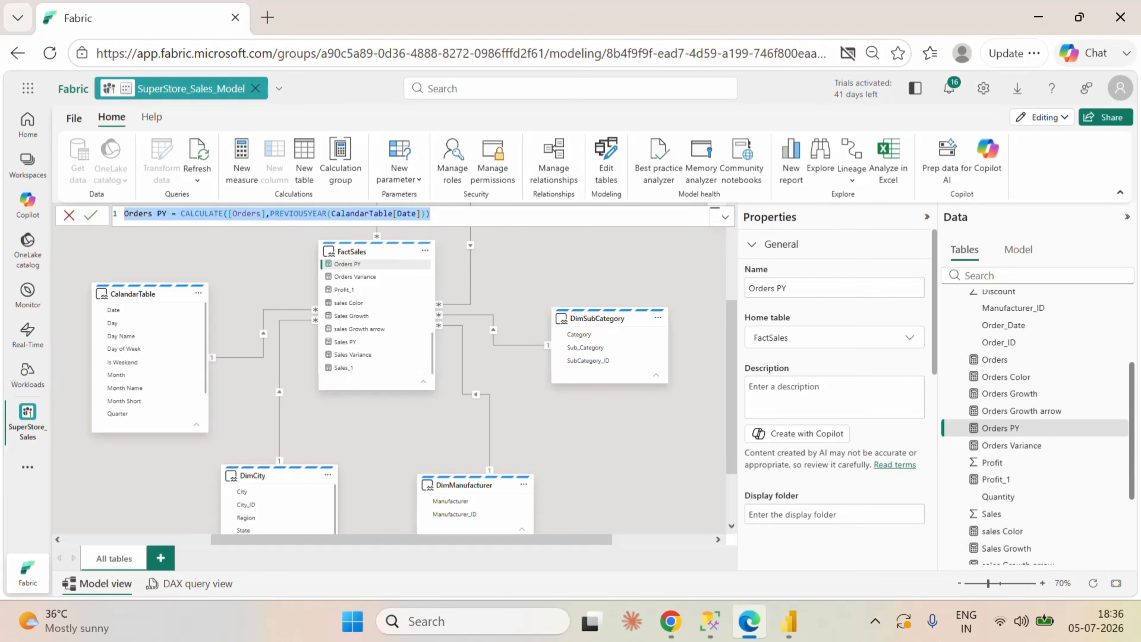
right_click(425, 302)
left_click(468, 311)
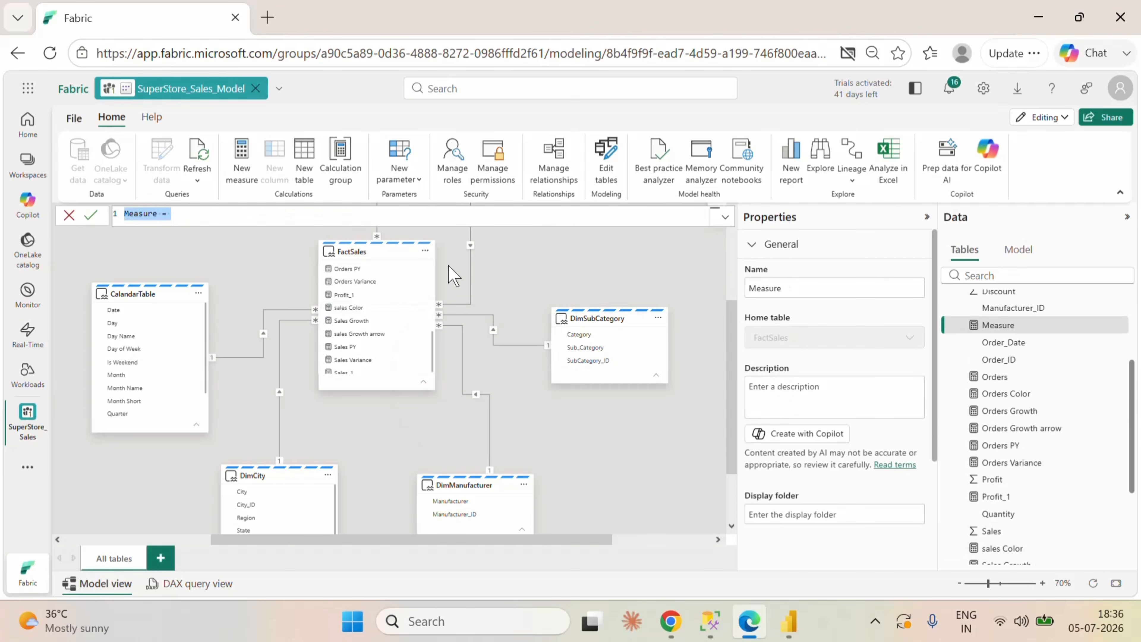
Step: Define the new measure from the copied formula as Profit PY = CALCULATE([Profit_1],PREVIOUSYEAR(CalandarTable[Date])) and commit it
key("ctrl+v")
double_click(131, 213)
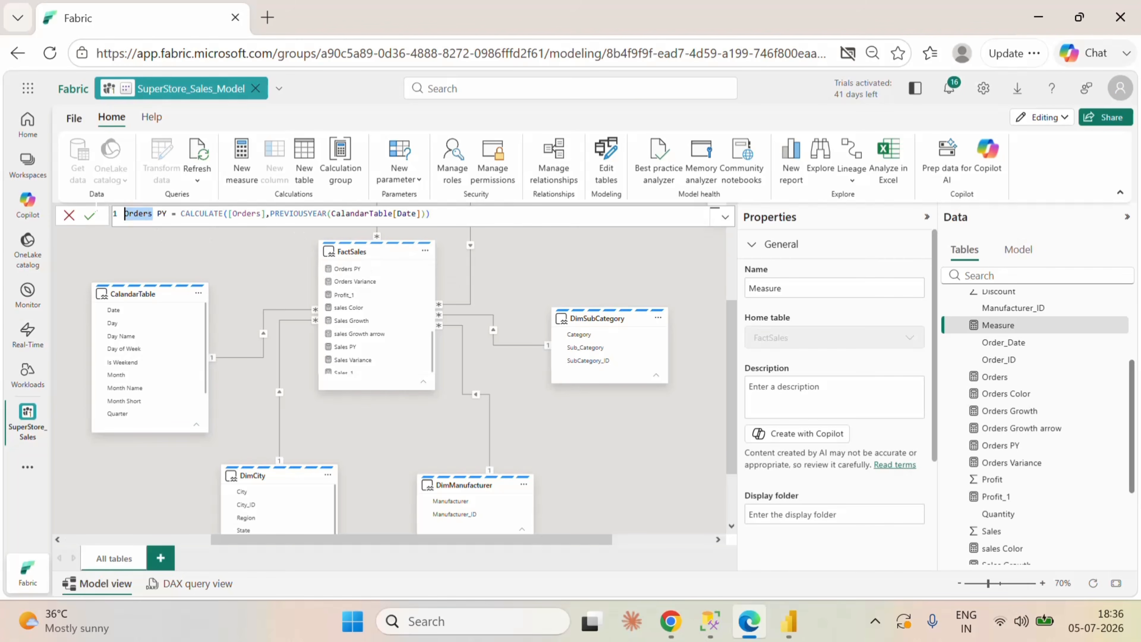
type("Pro")
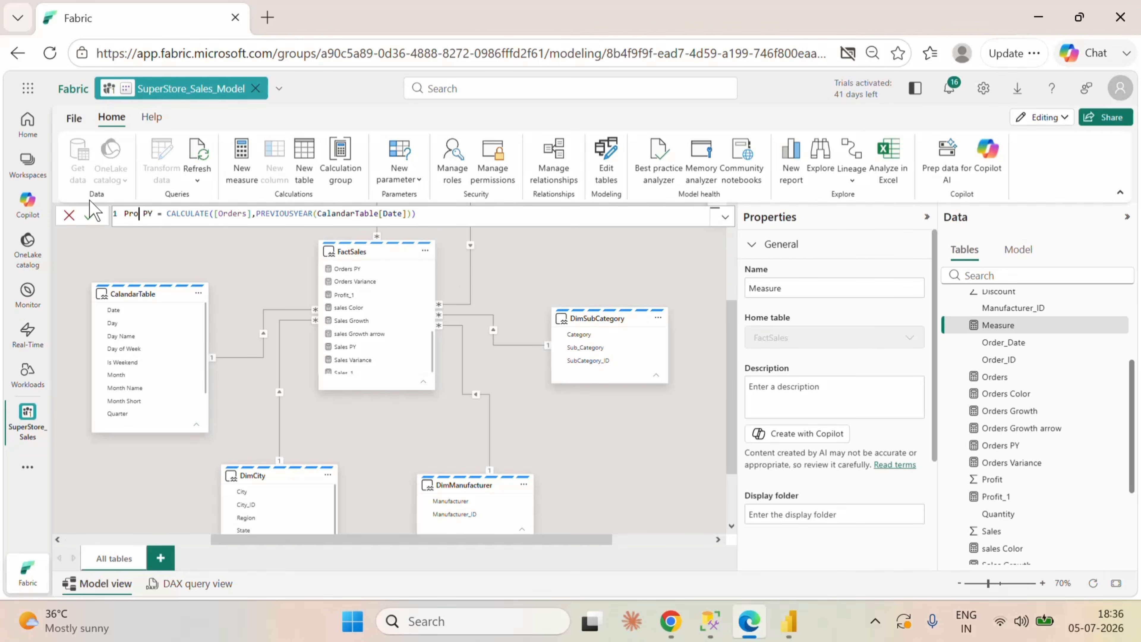
type("fit")
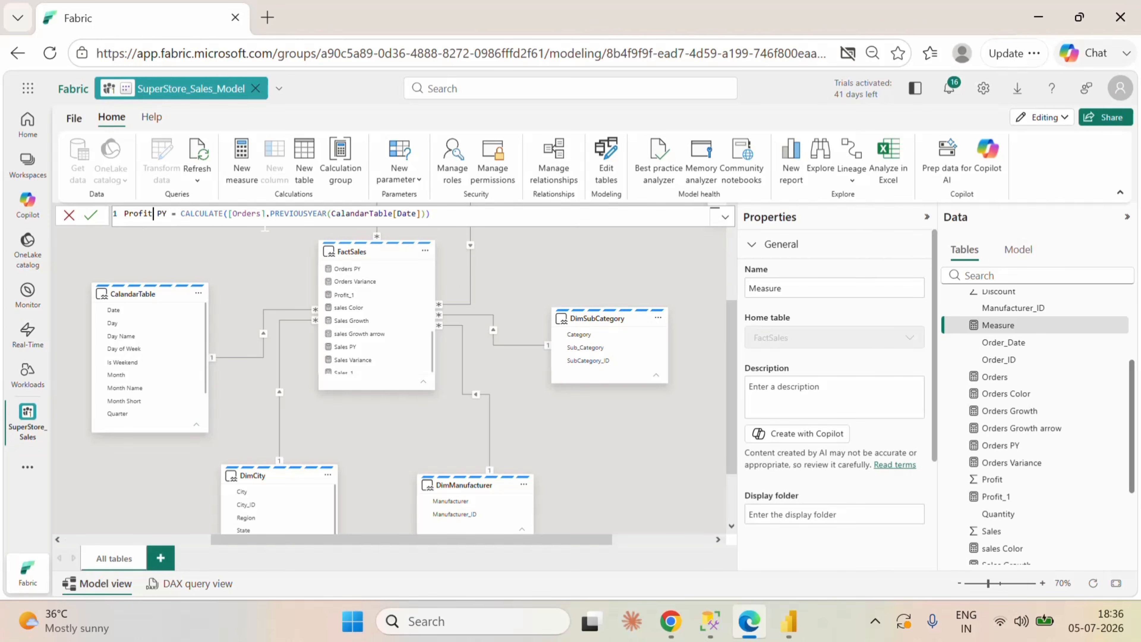
left_click_drag(262, 214, 232, 215)
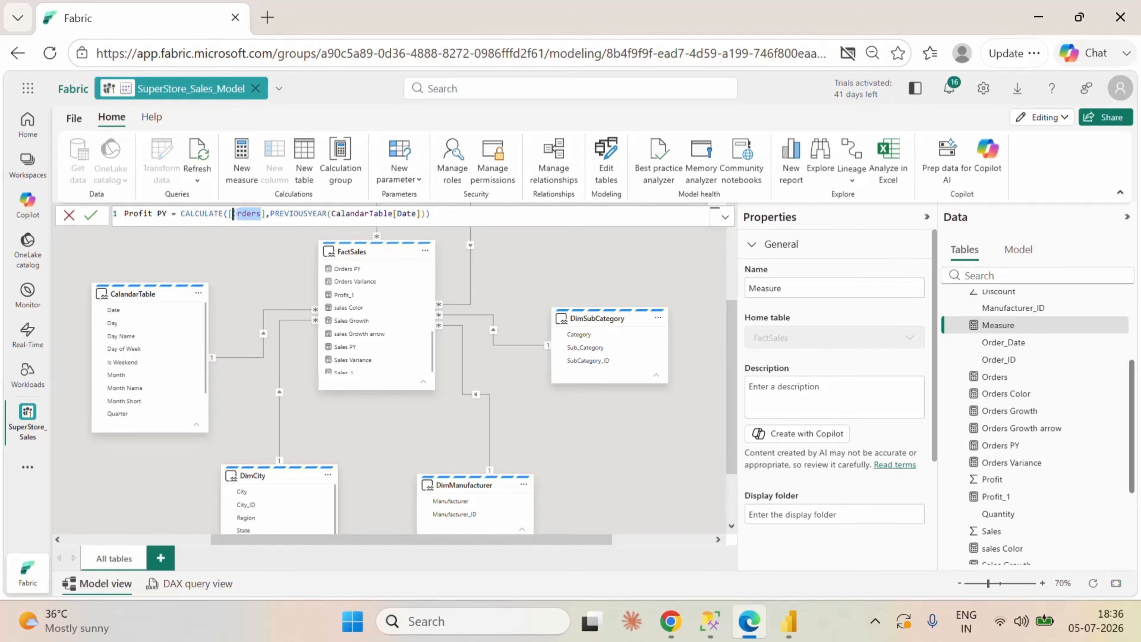
type("pro")
left_click(276, 228)
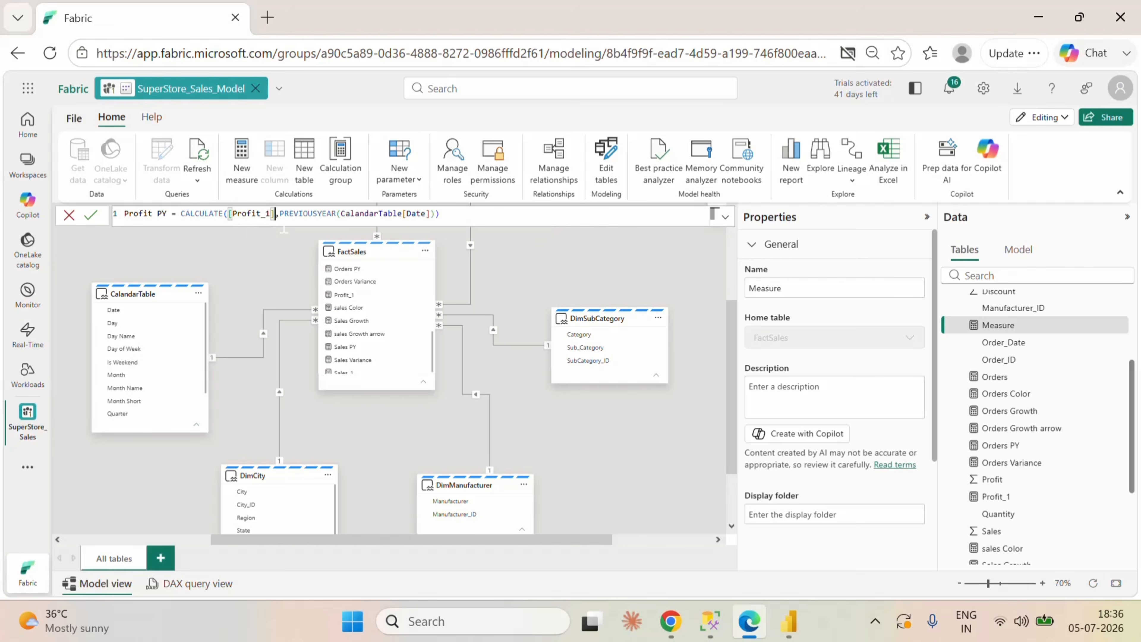
left_click(90, 215)
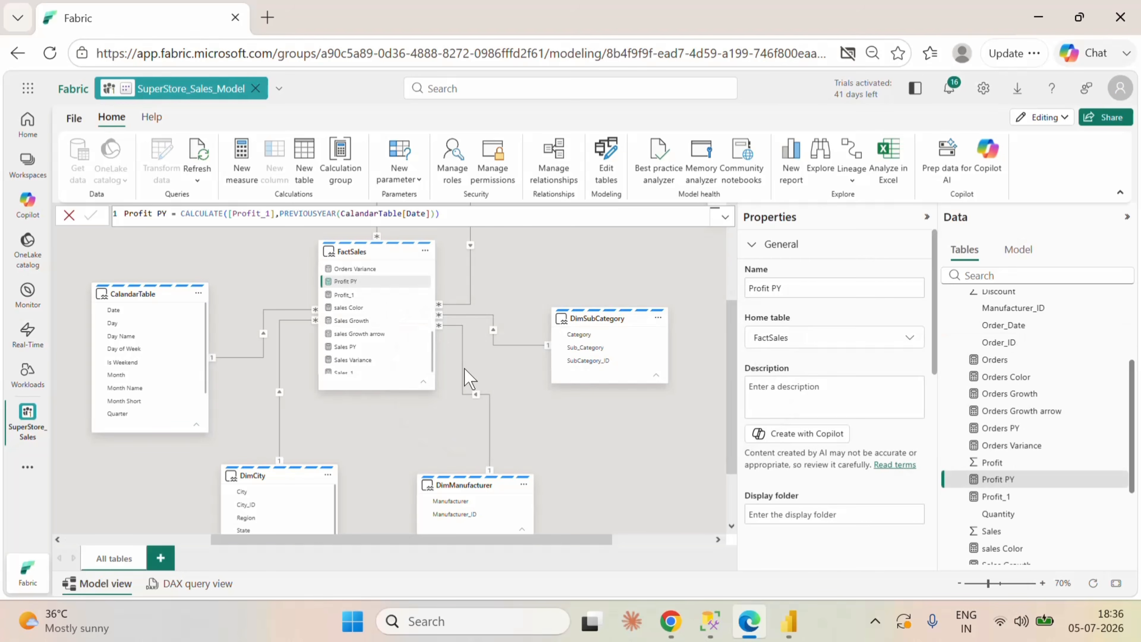
Step: Copy the Sales Variance formula and paste it into a new measure in the FactSales table
left_click(380, 362)
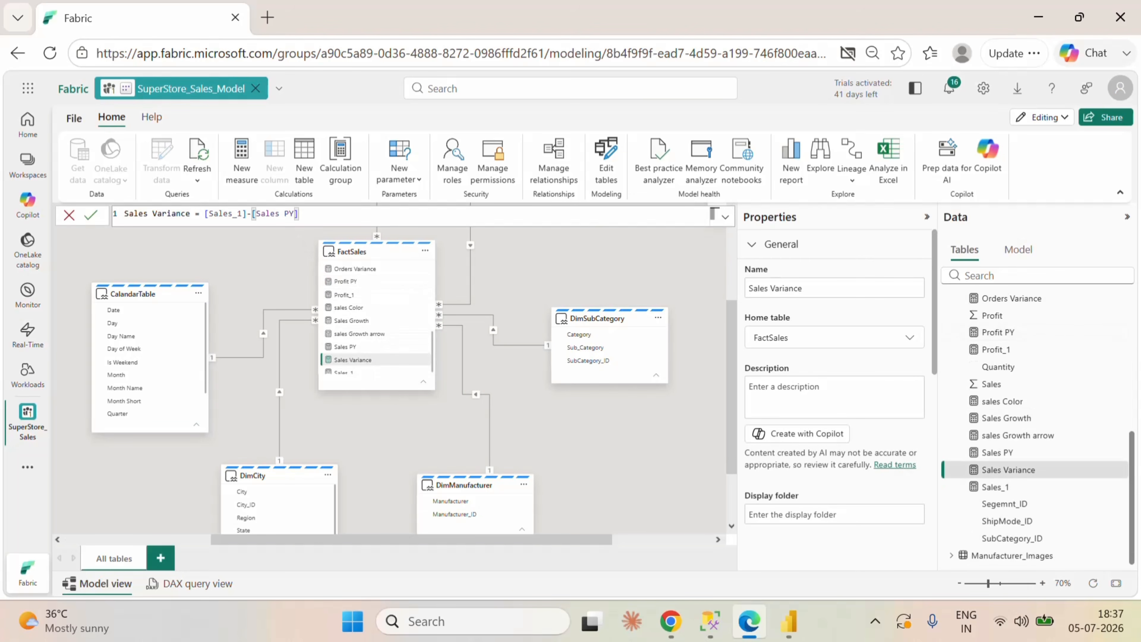
key("ctrl+a")
key("ctrl+c")
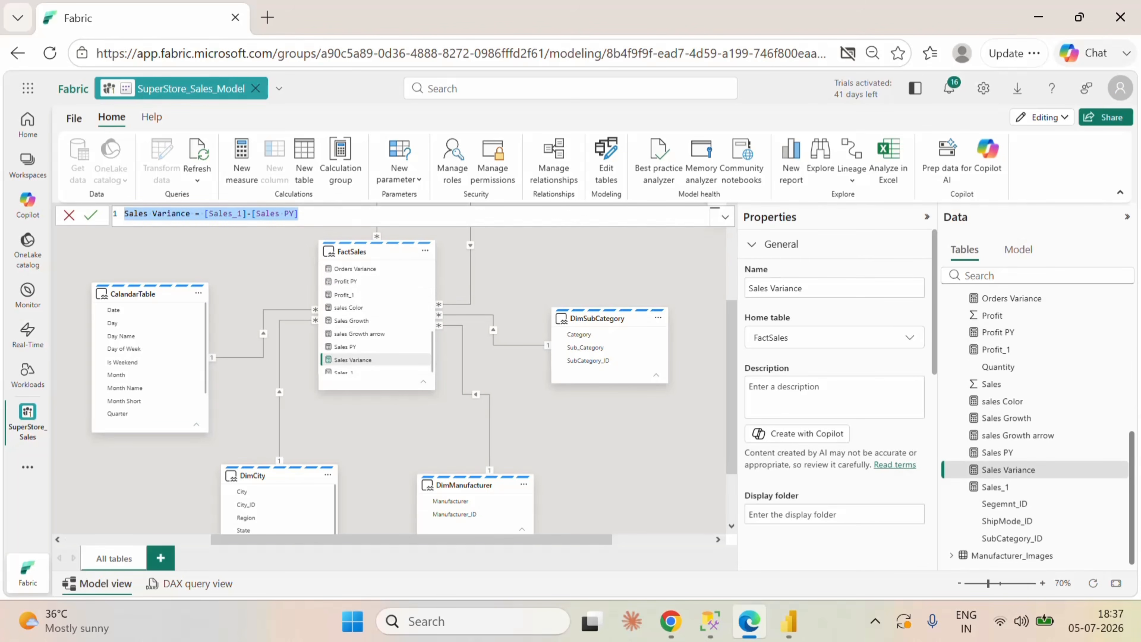
right_click(426, 333)
left_click(482, 348)
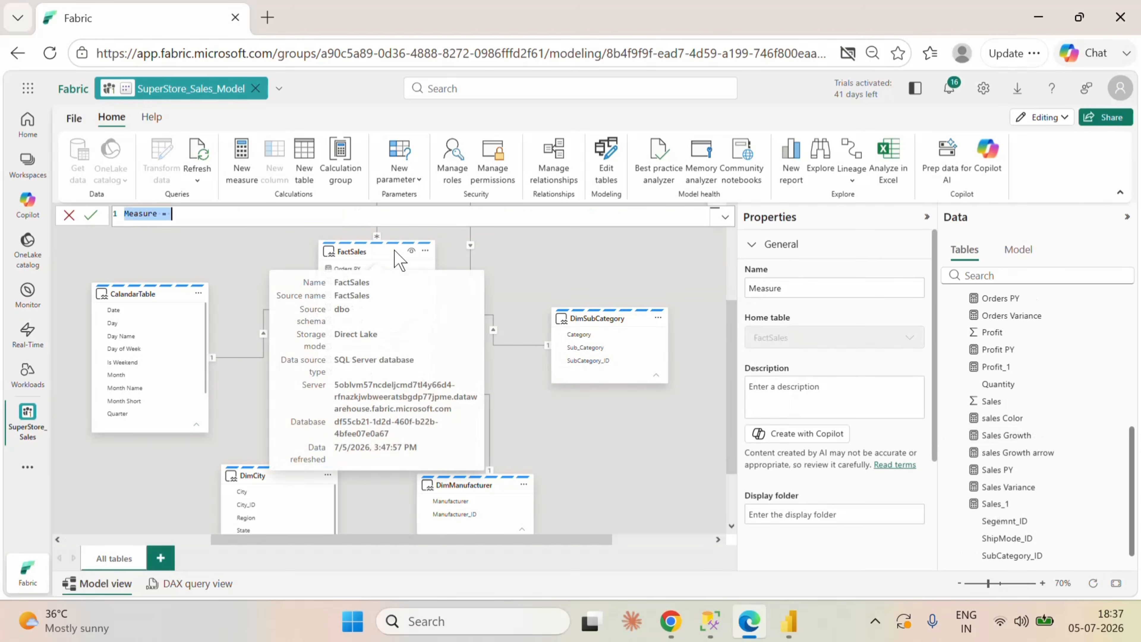
key("ctrl+v")
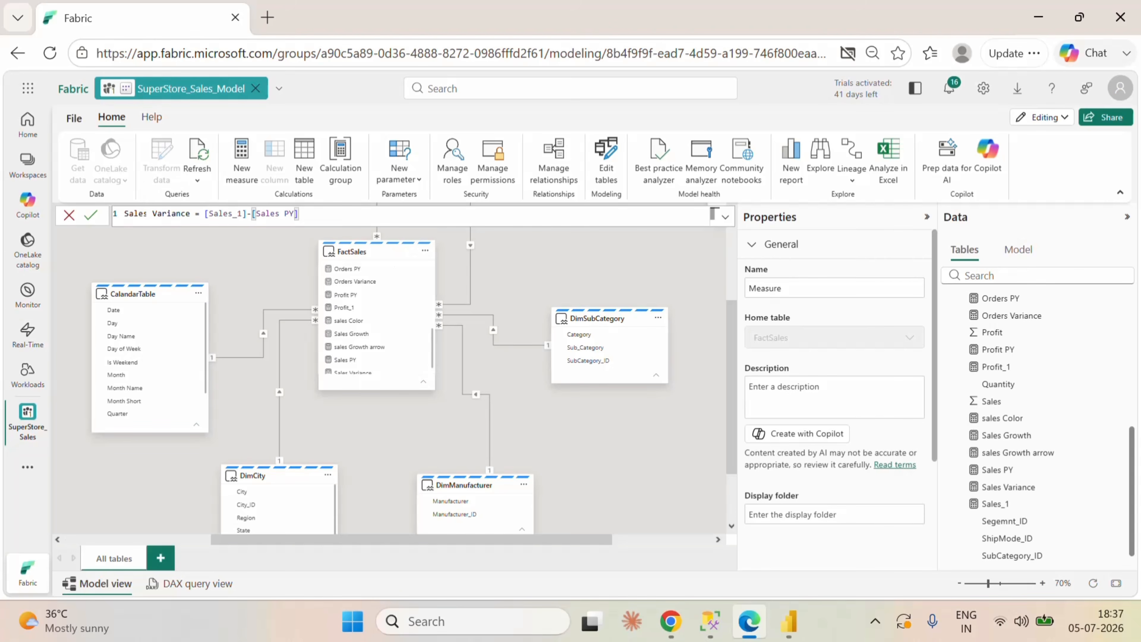
Step: Rewrite the pasted formula as Profit Variance = [Profit_1]-[Profit PY] and commit the measure
double_click(143, 213)
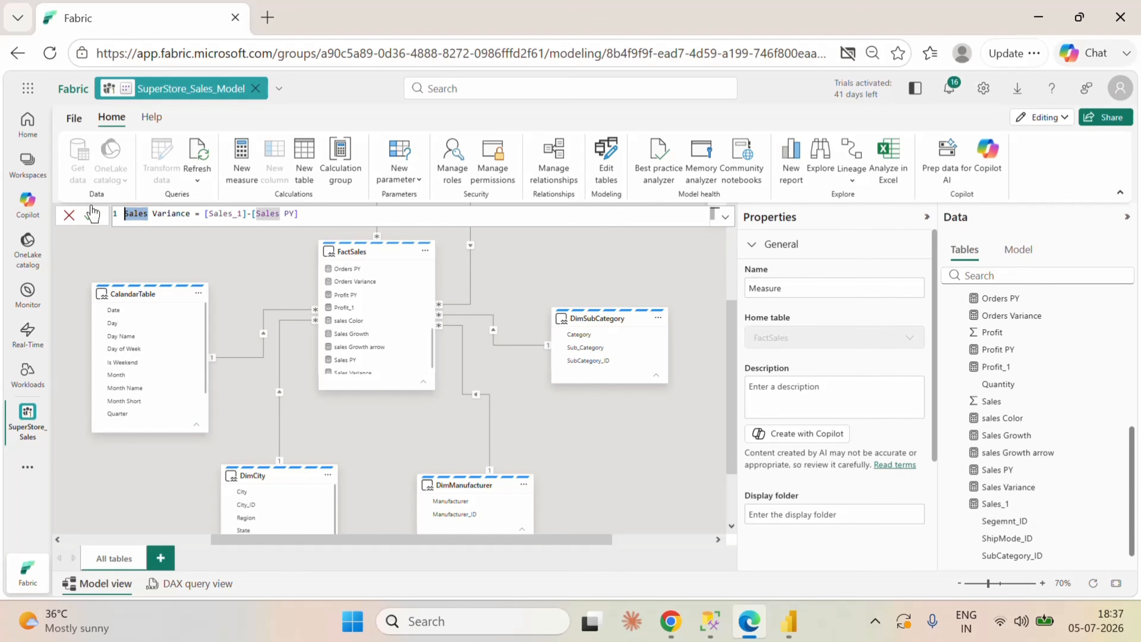
type("Prof")
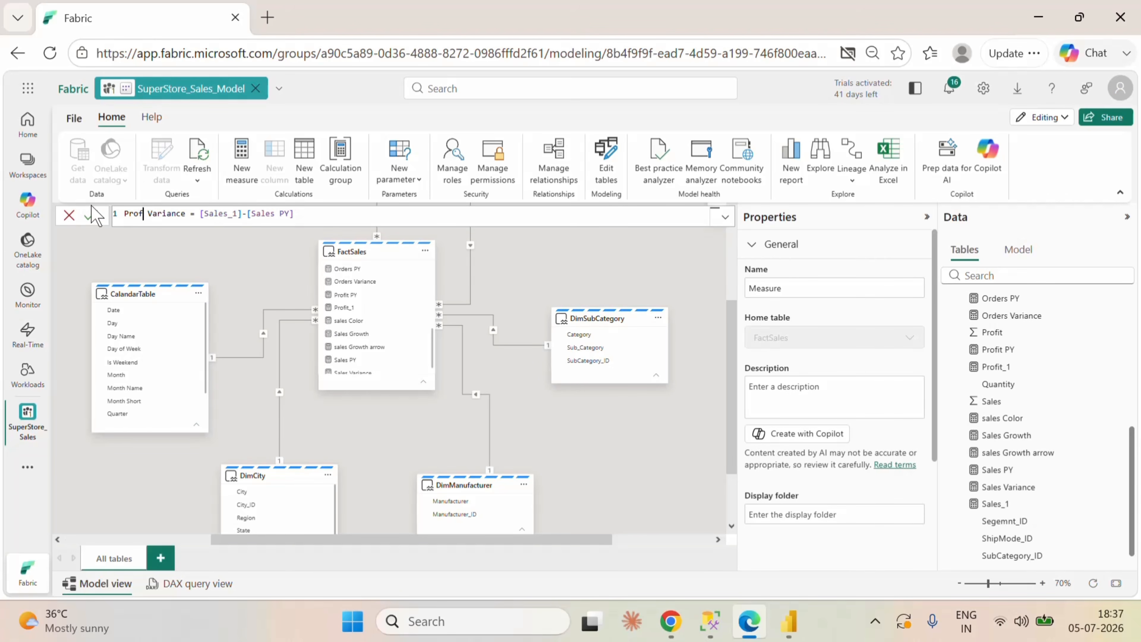
type("it")
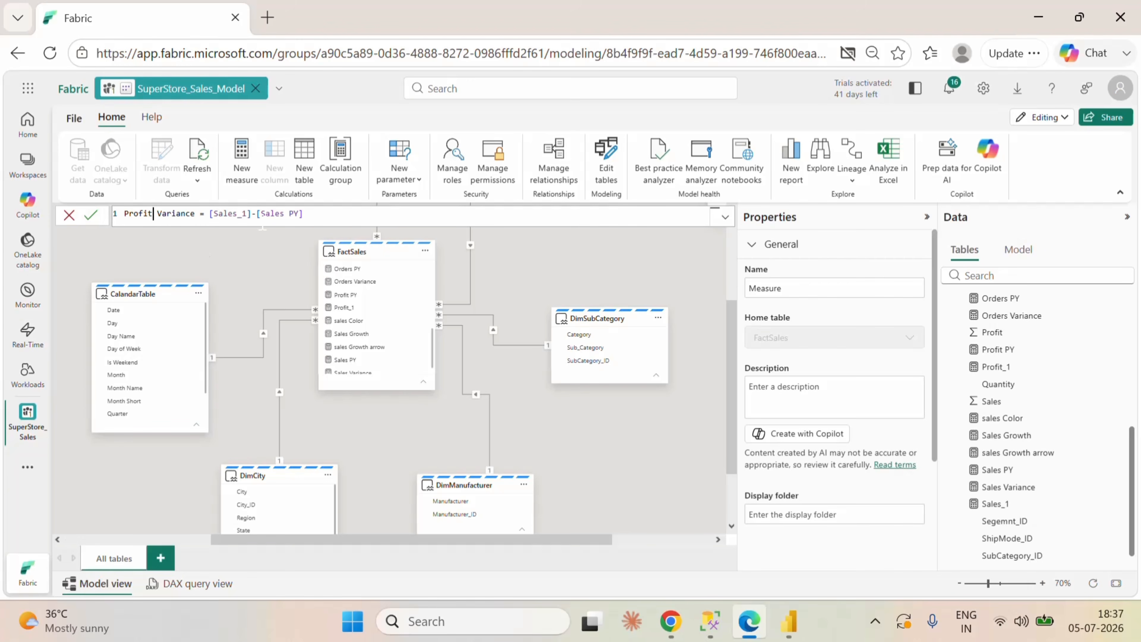
double_click(227, 213)
type("pr")
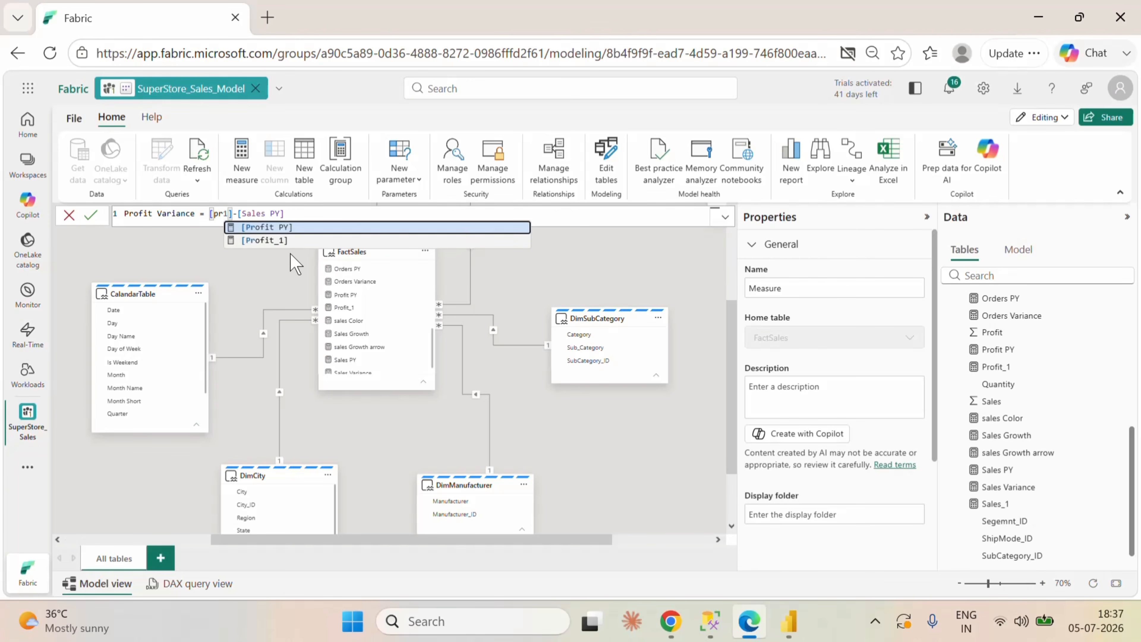
left_click(287, 239)
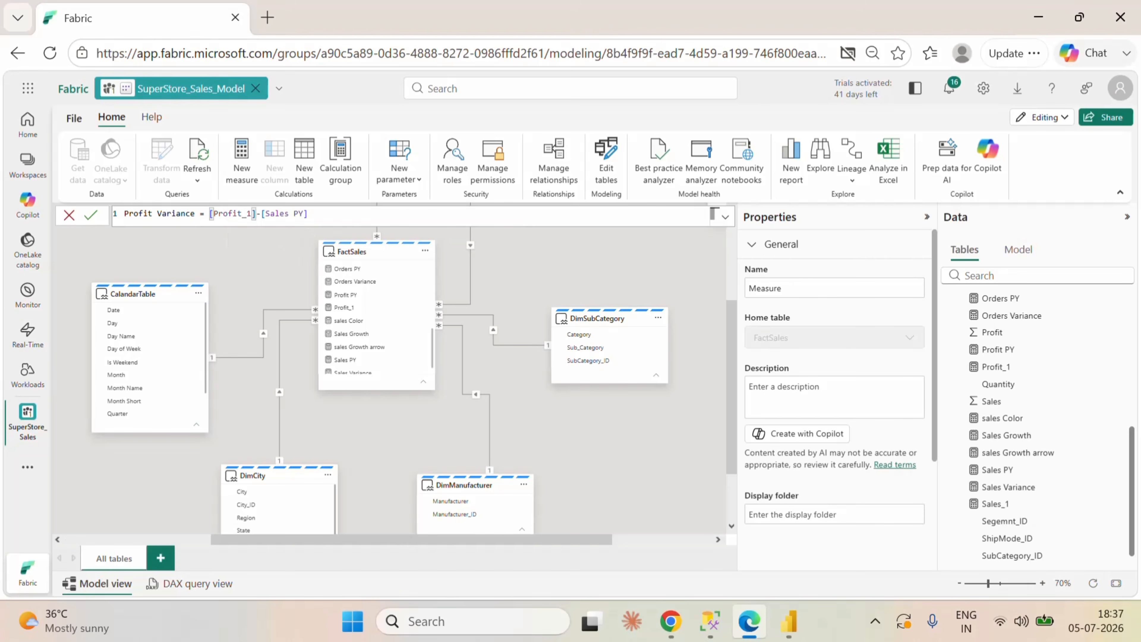
left_click_drag(305, 213, 270, 213)
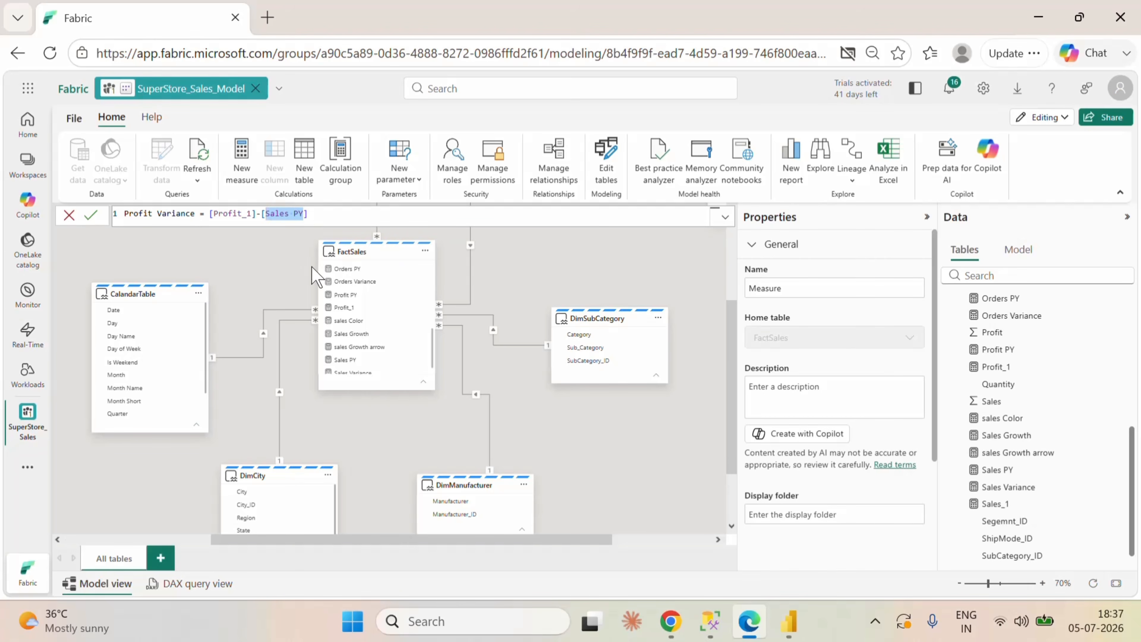
type("p")
left_click(313, 227)
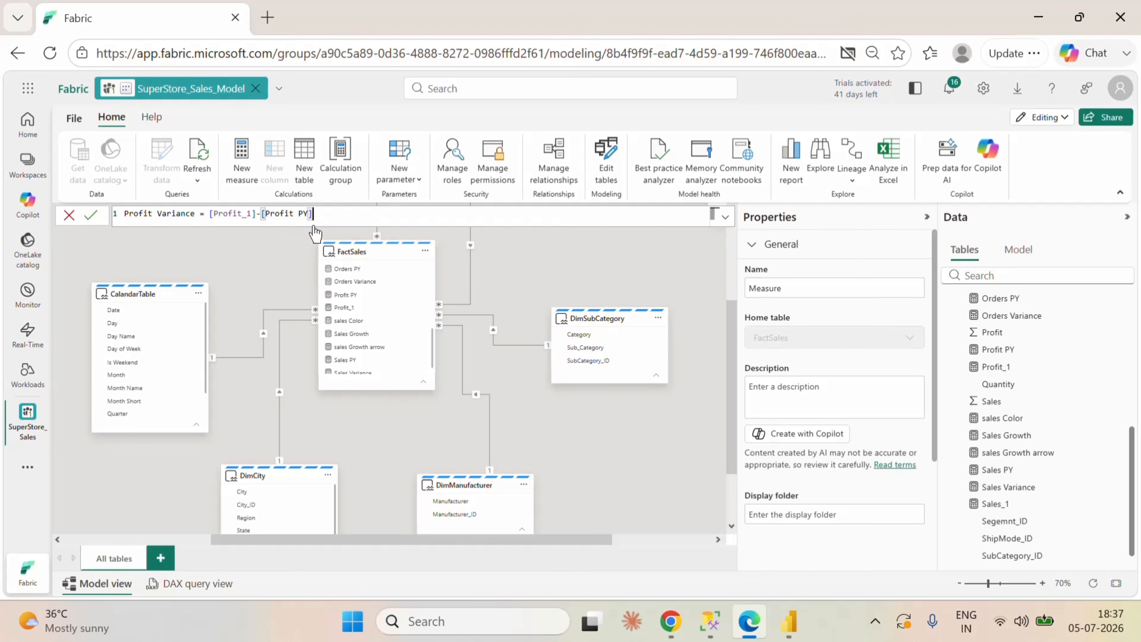
left_click(86, 217)
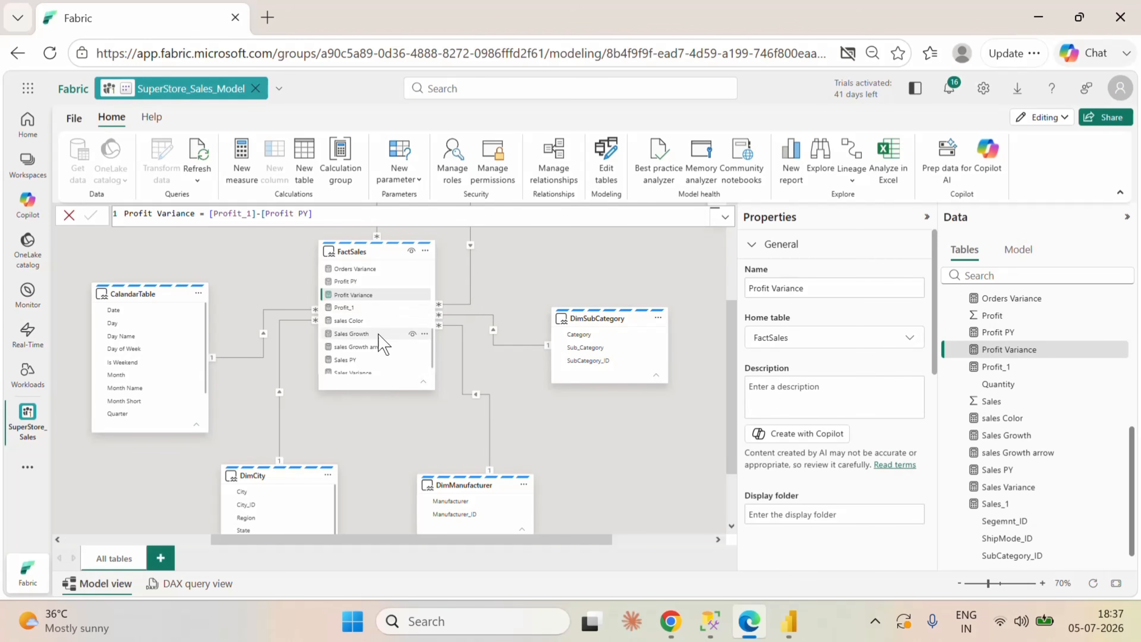
Step: Copy the Sales Growth formula and paste it into a new measure in the FactSales table
left_click(368, 333)
left_click(404, 219)
key("ctrl+a")
key("ctrl+c")
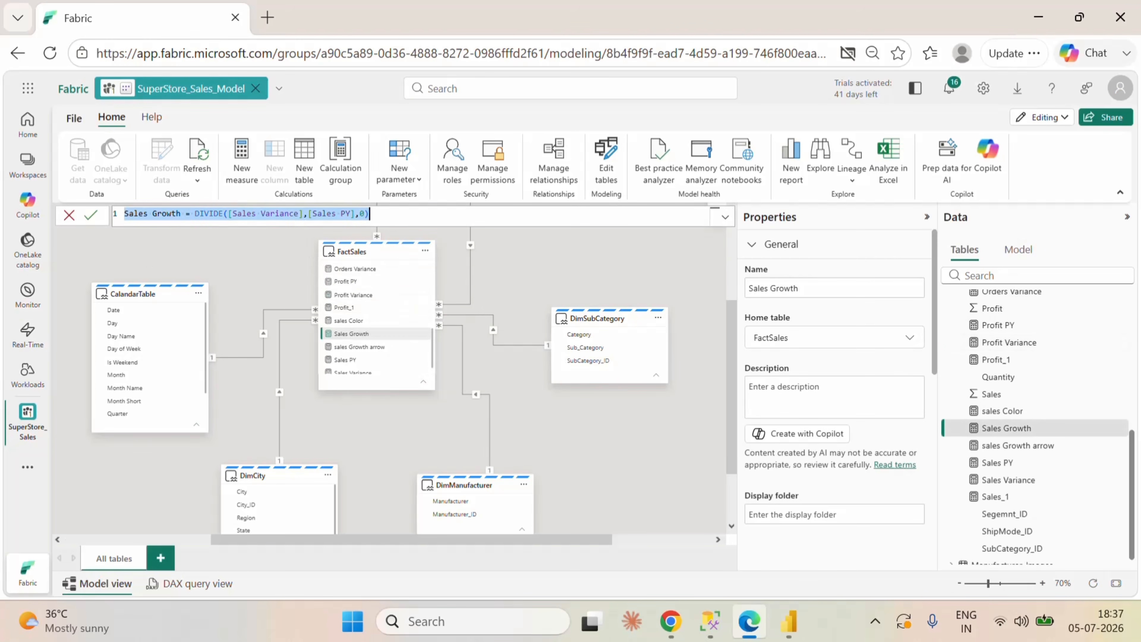
left_click(423, 334)
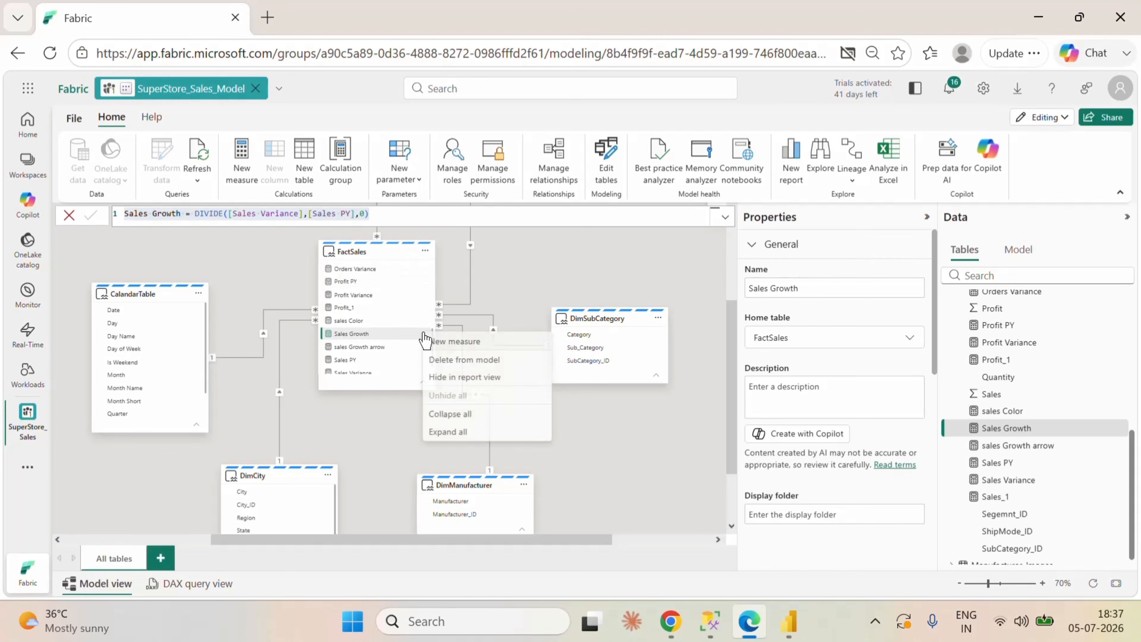
left_click(470, 343)
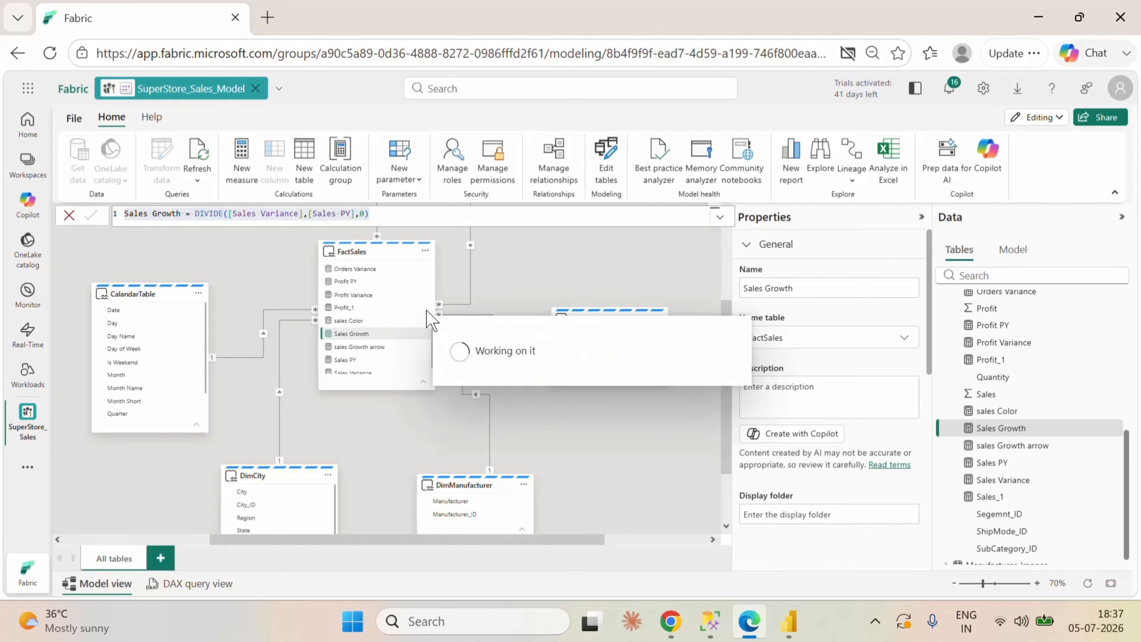
key("ctrl+v")
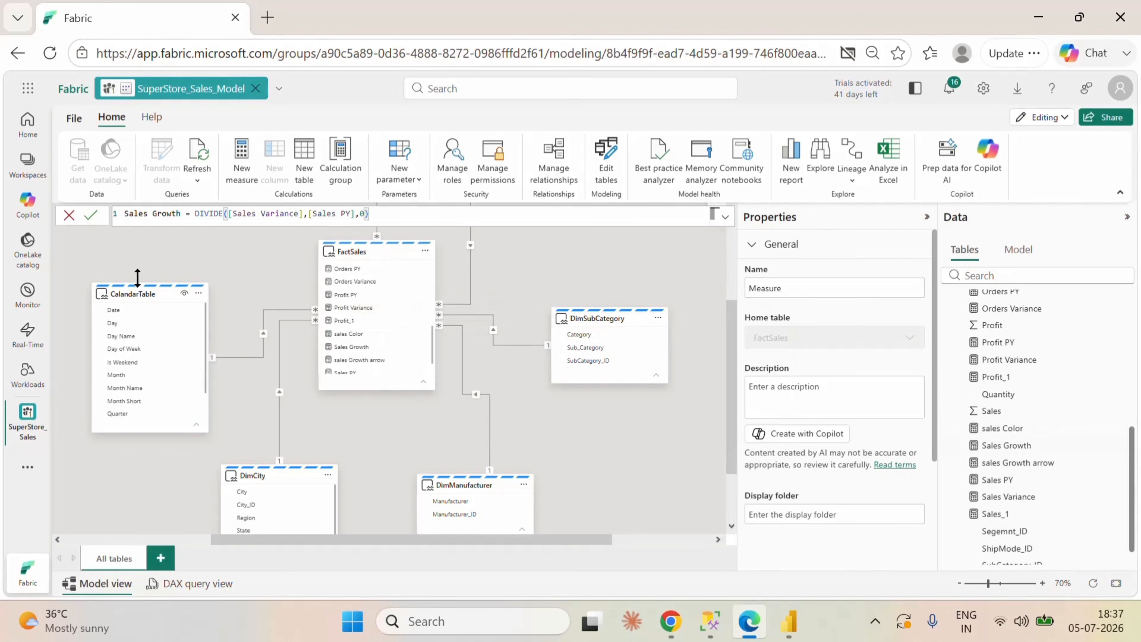
Step: Rewrite the pasted formula as Profit Growth = DIVIDE([Profit Variance],[Profit PY],0) and commit the measure
double_click(136, 213)
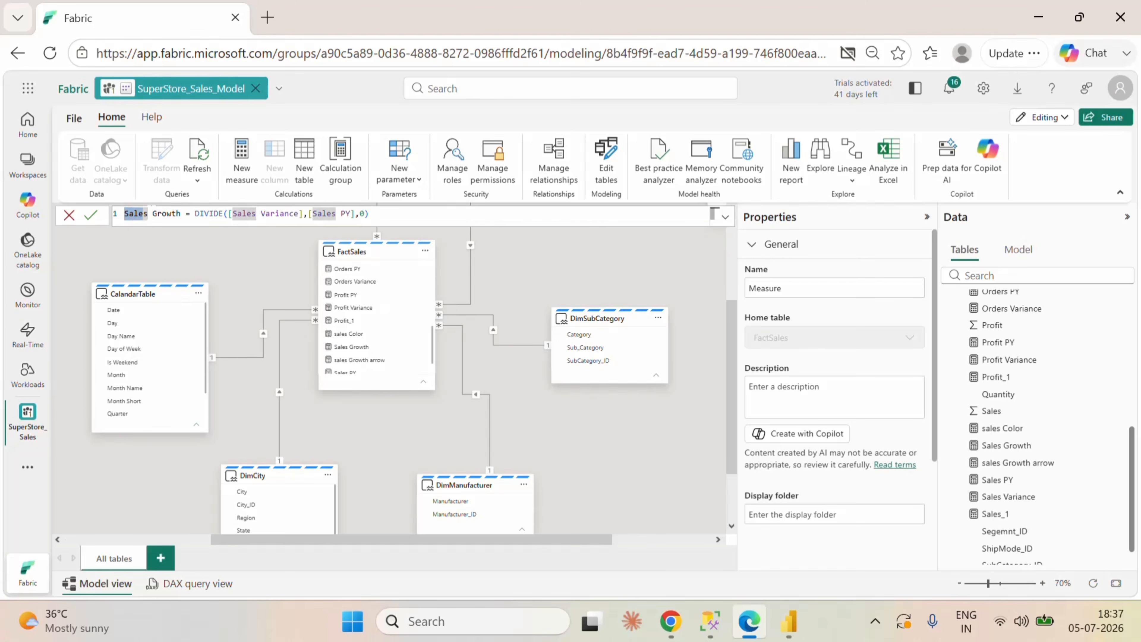
type("P")
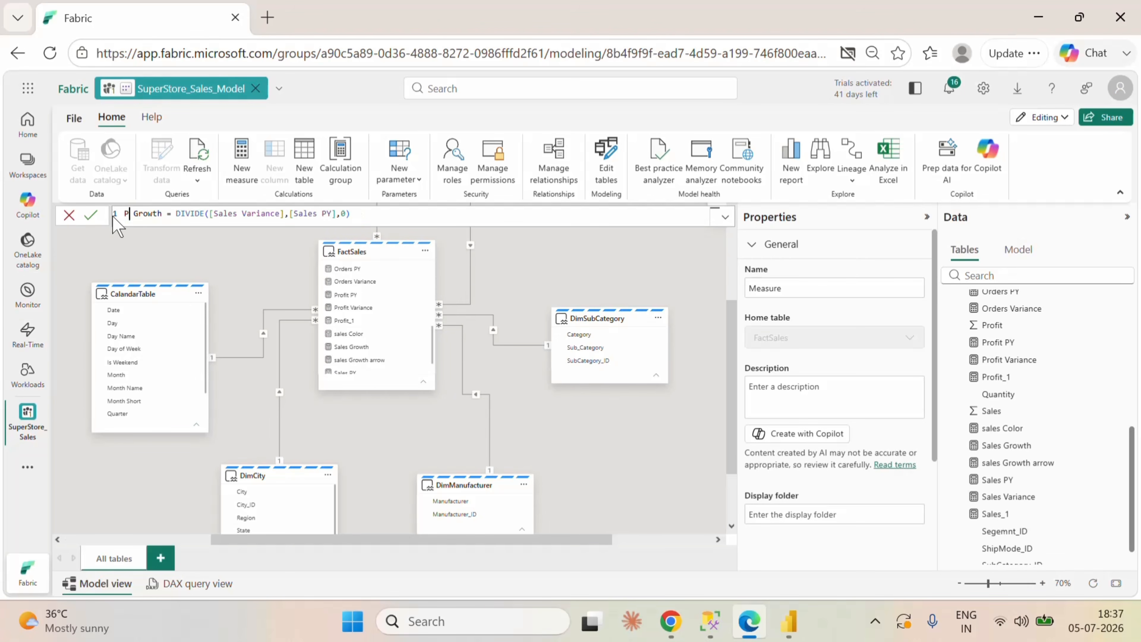
type("rofit")
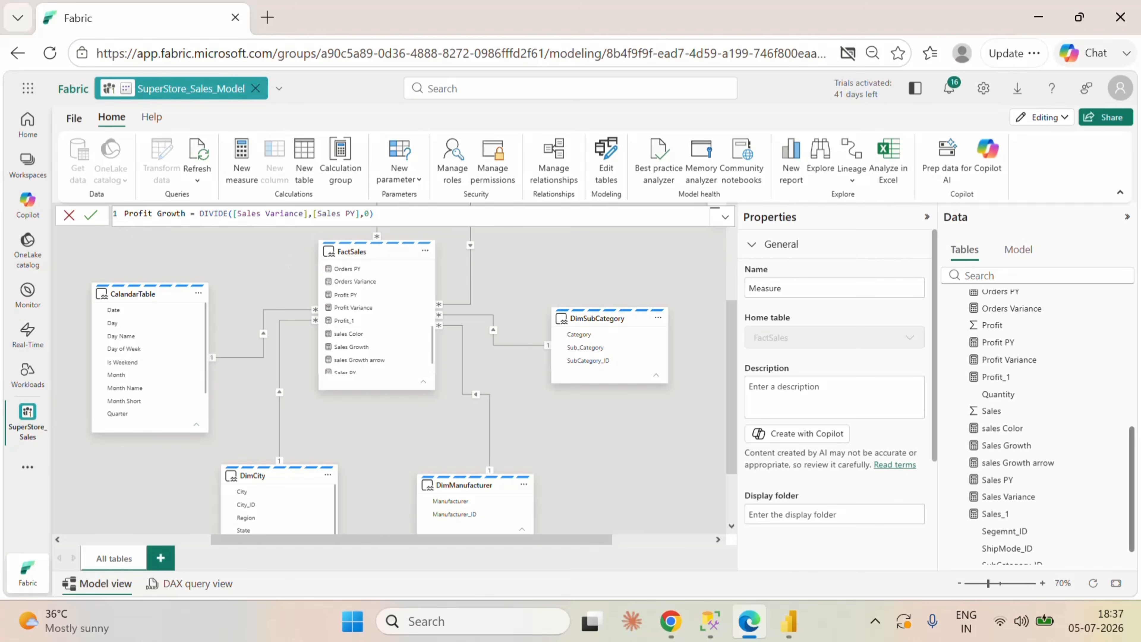
left_click(300, 213)
left_click_drag(301, 213, 238, 213)
type("pr")
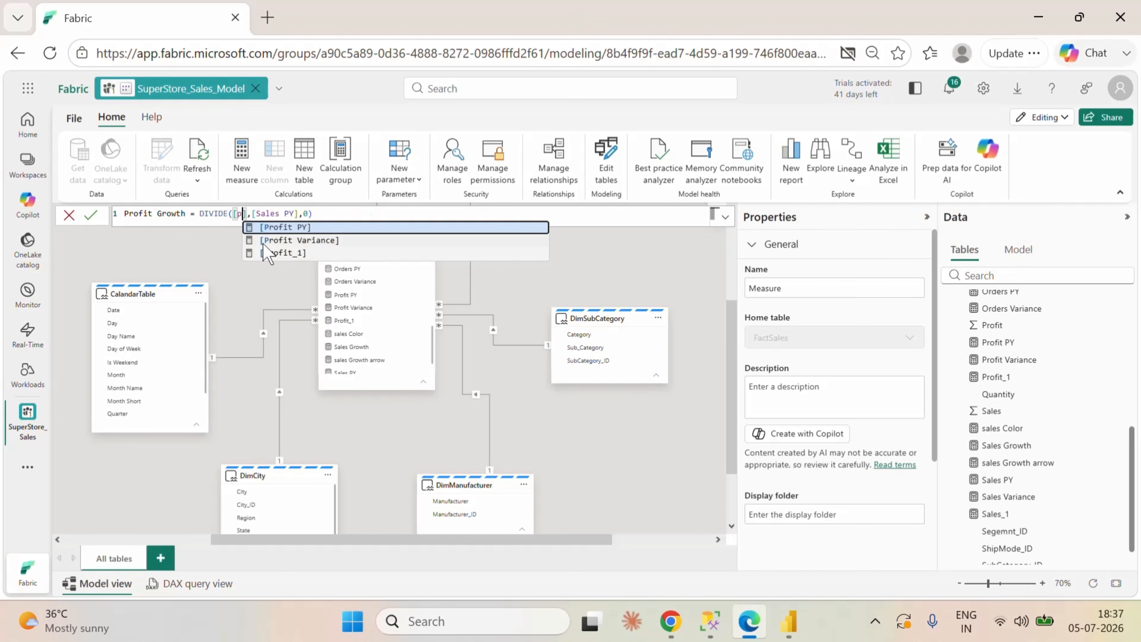
left_click(273, 241)
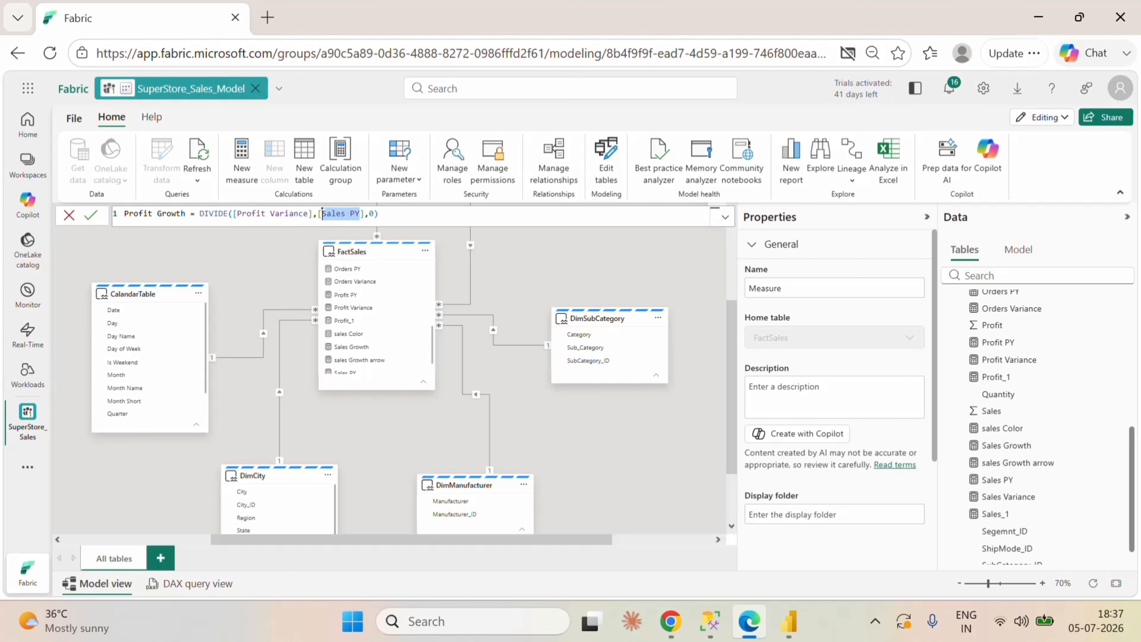
type("pr")
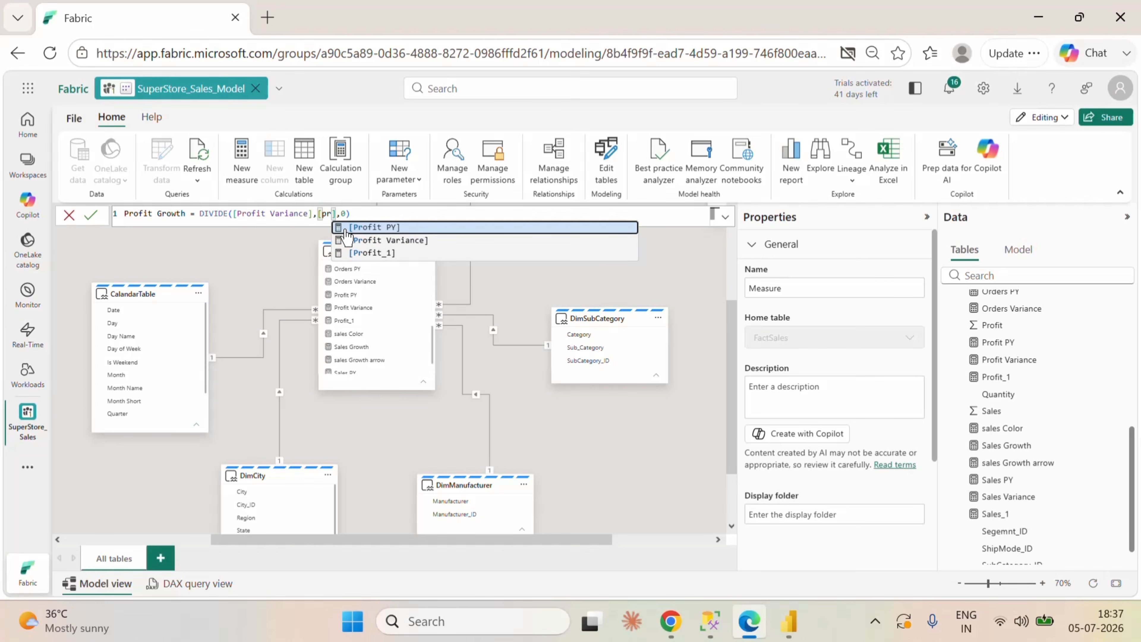
left_click(366, 229)
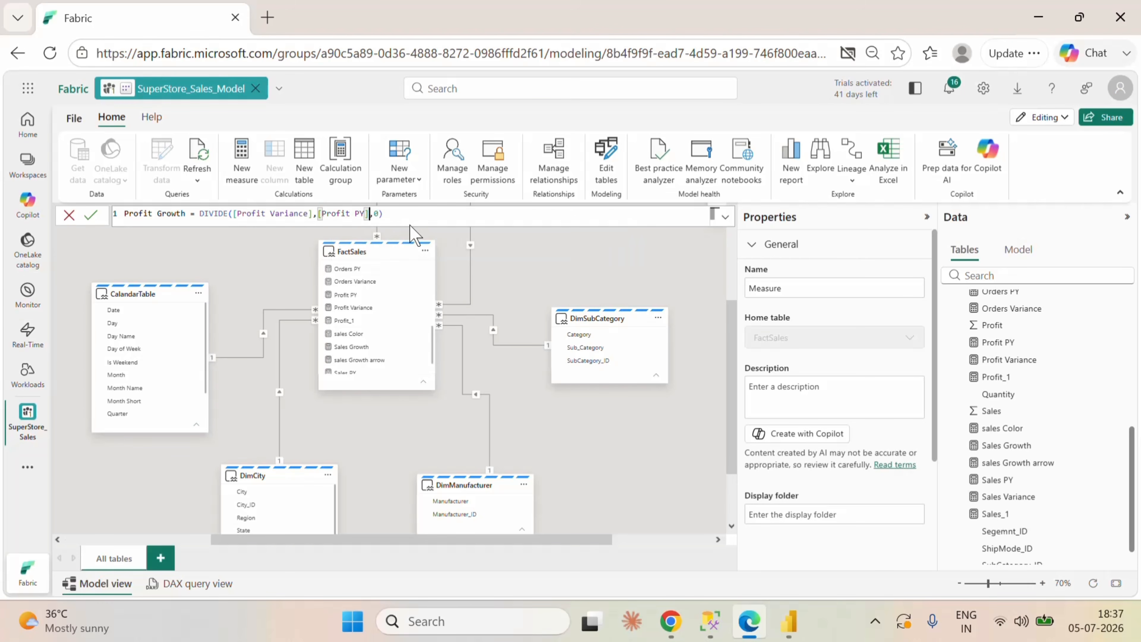
left_click(90, 216)
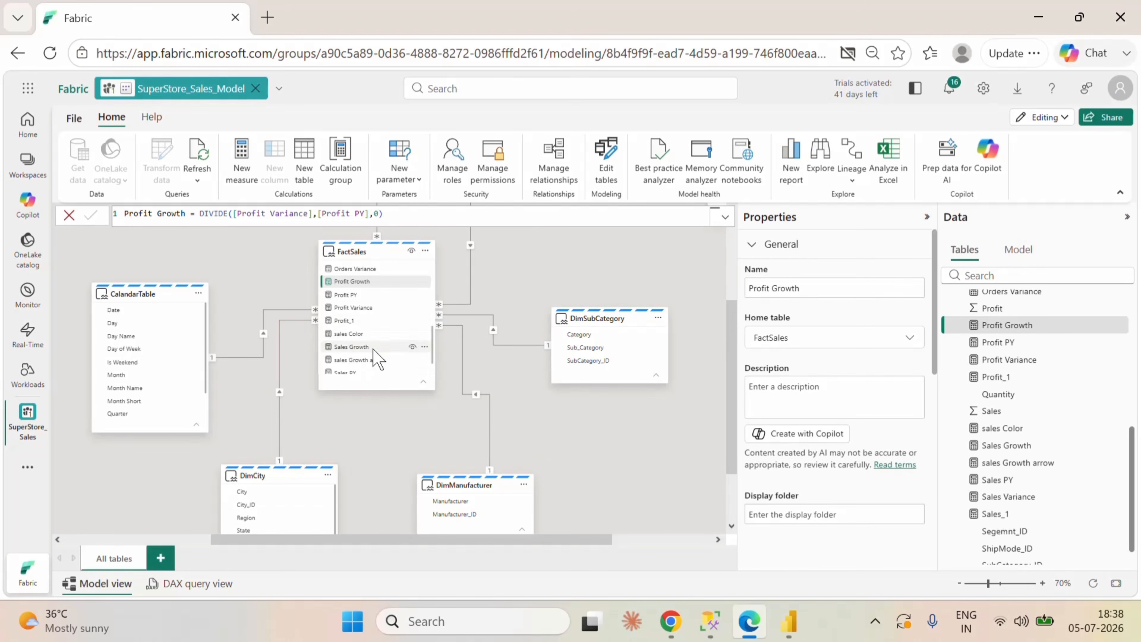
Step: Copy the sales Growth arrow formula and paste it into a new measure in the FactSales table
left_click(380, 359)
left_click(713, 221)
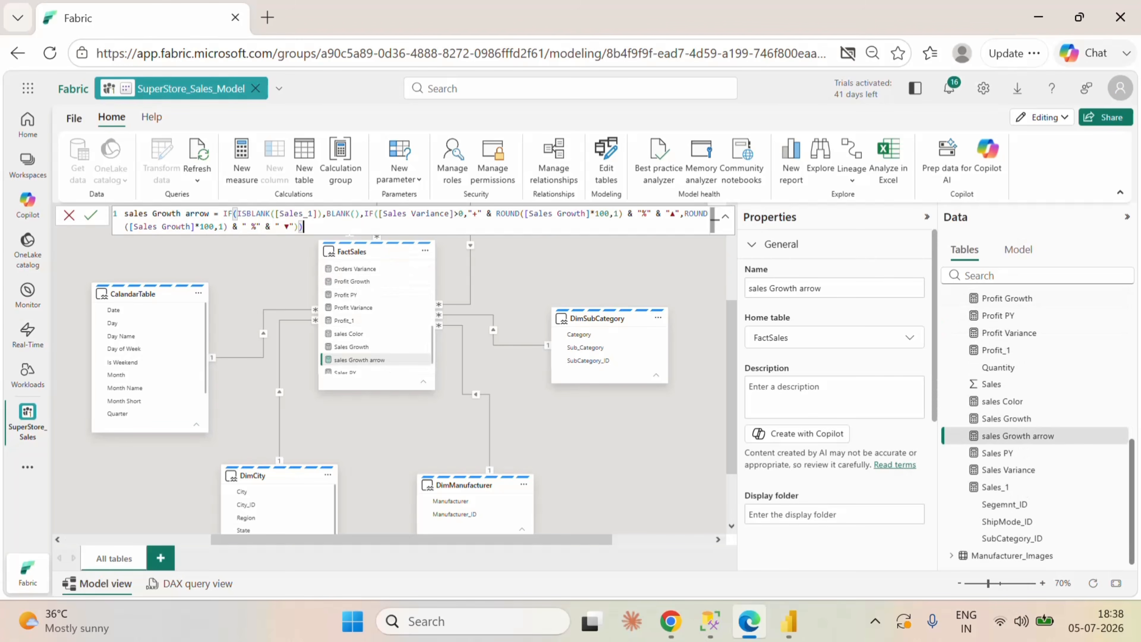
key("ctrl+a")
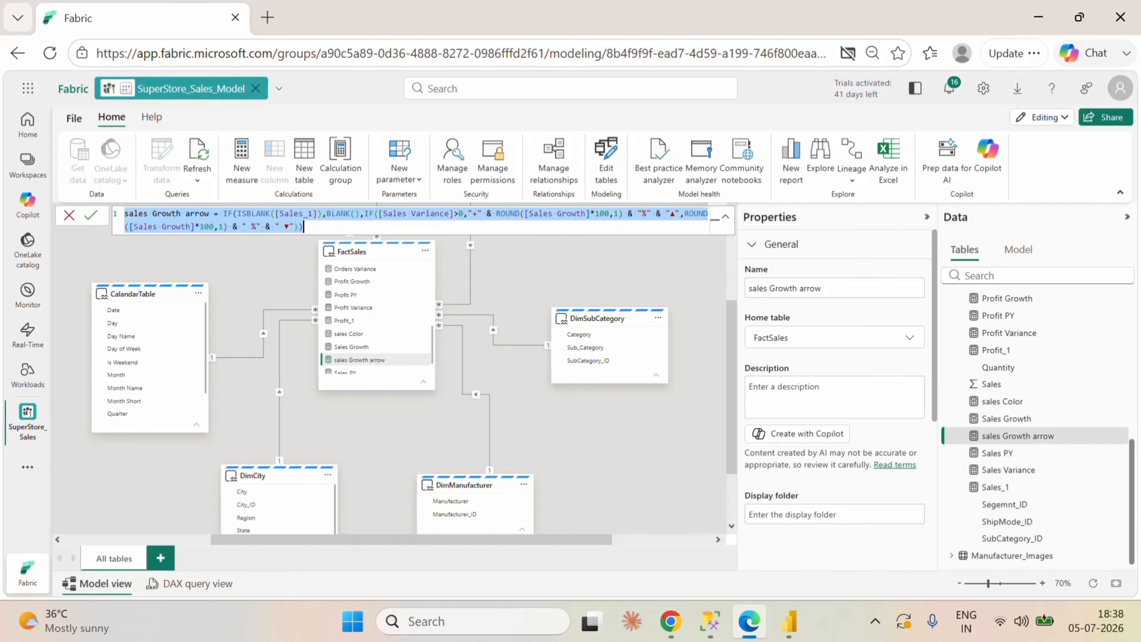
right_click(420, 309)
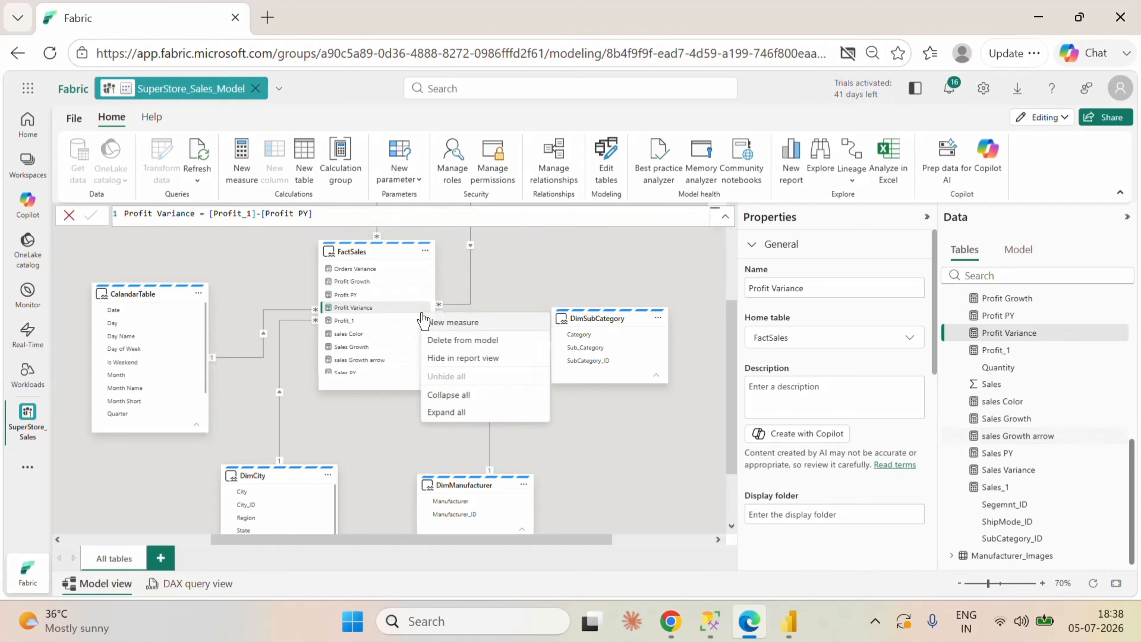
left_click(455, 326)
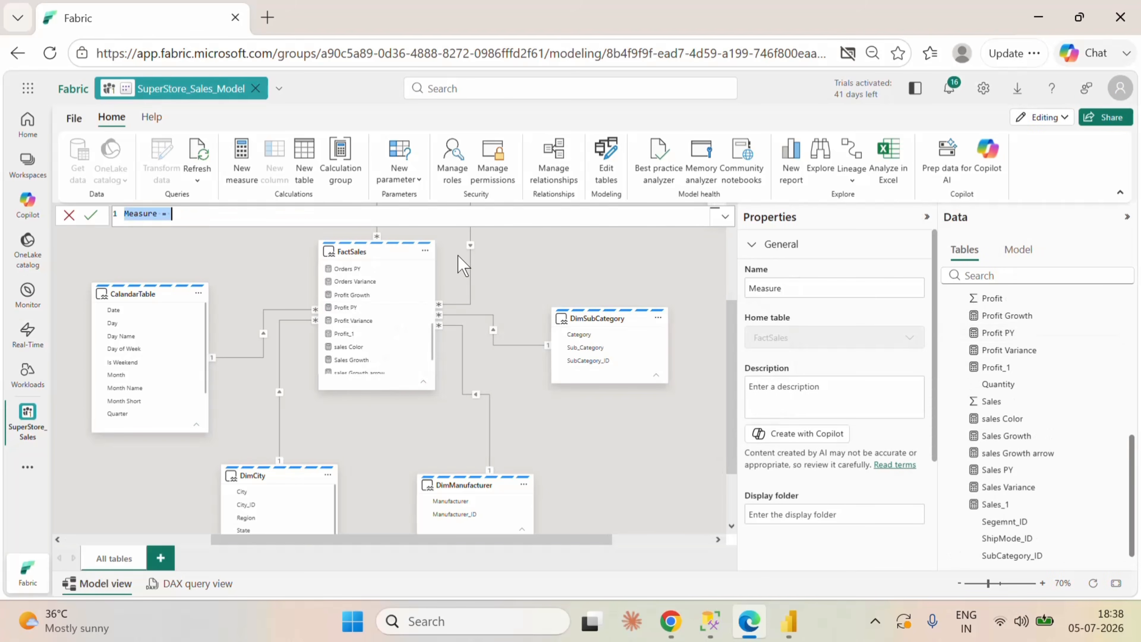
key("ctrl+v")
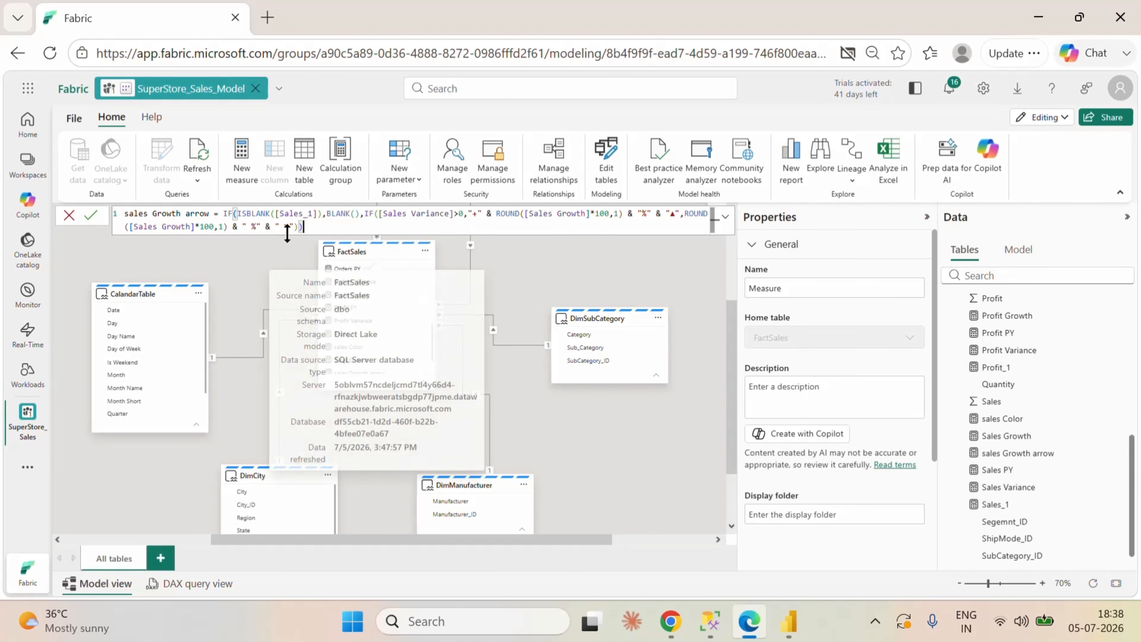
Step: Rename the pasted measure formula to Profit Growth arrow and make its ISBLANK check reference [Profit_1]
double_click(137, 214)
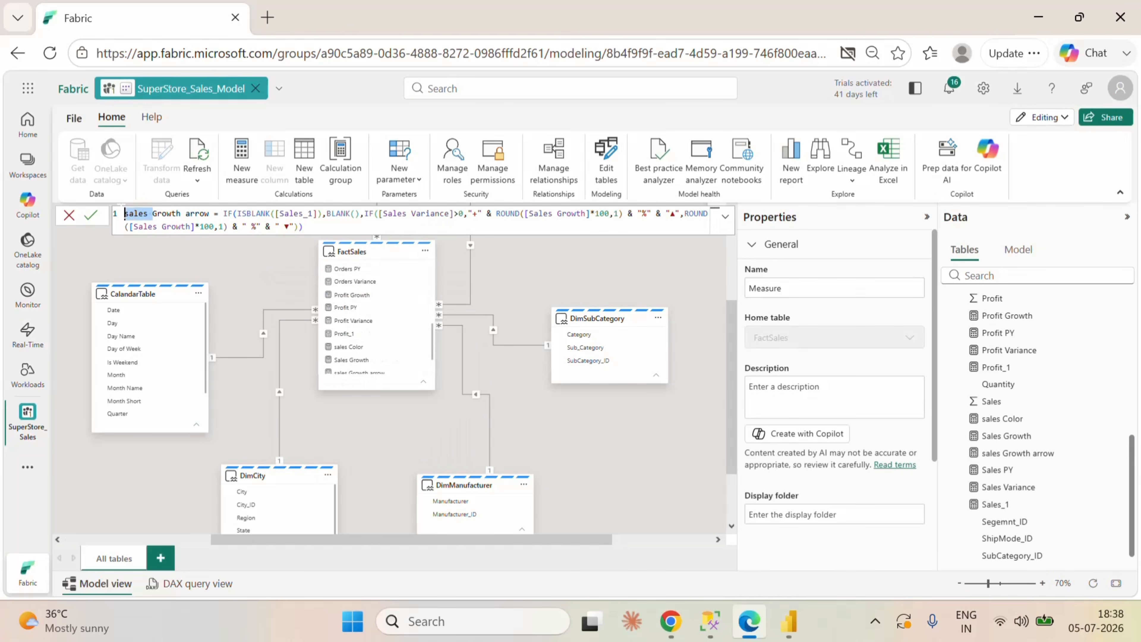
type("Prof")
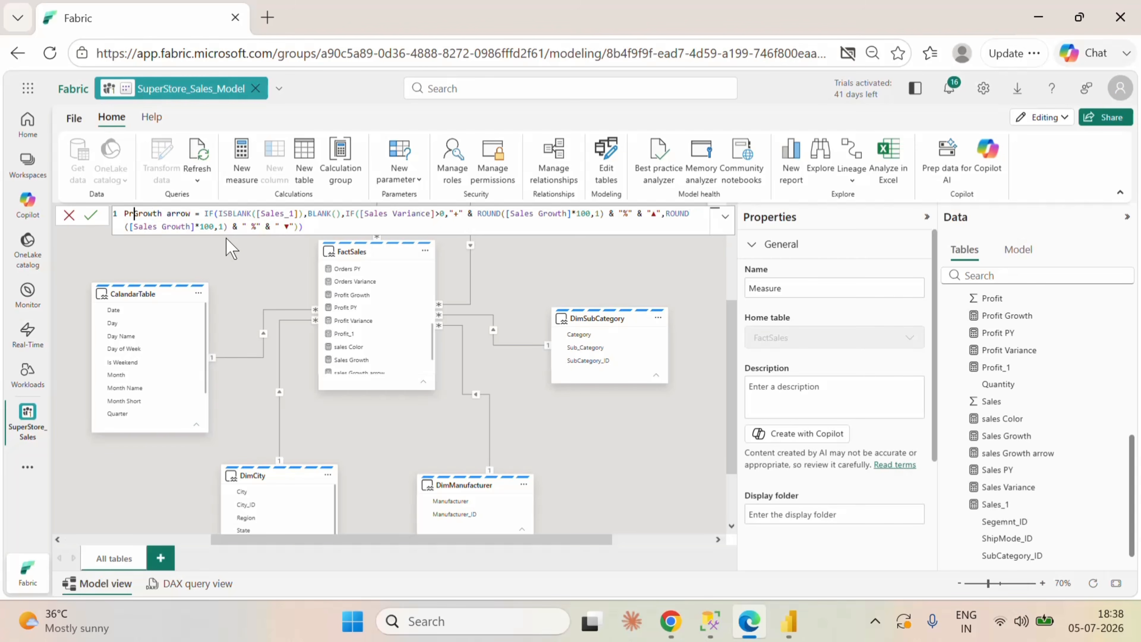
type("it")
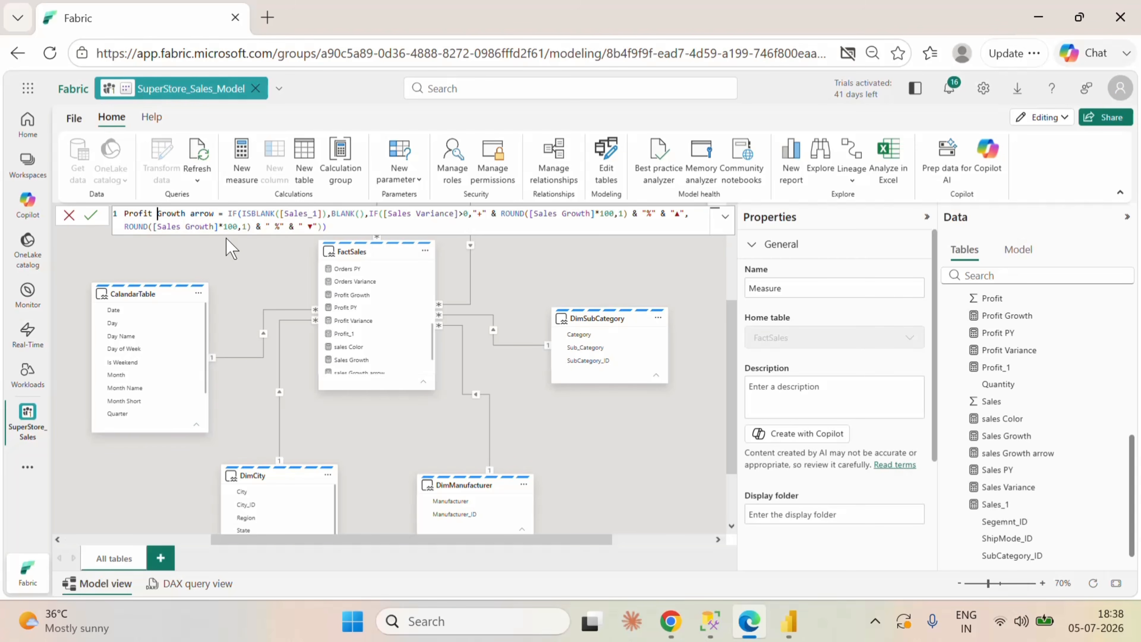
left_click(328, 226)
left_click_drag(319, 214, 284, 214)
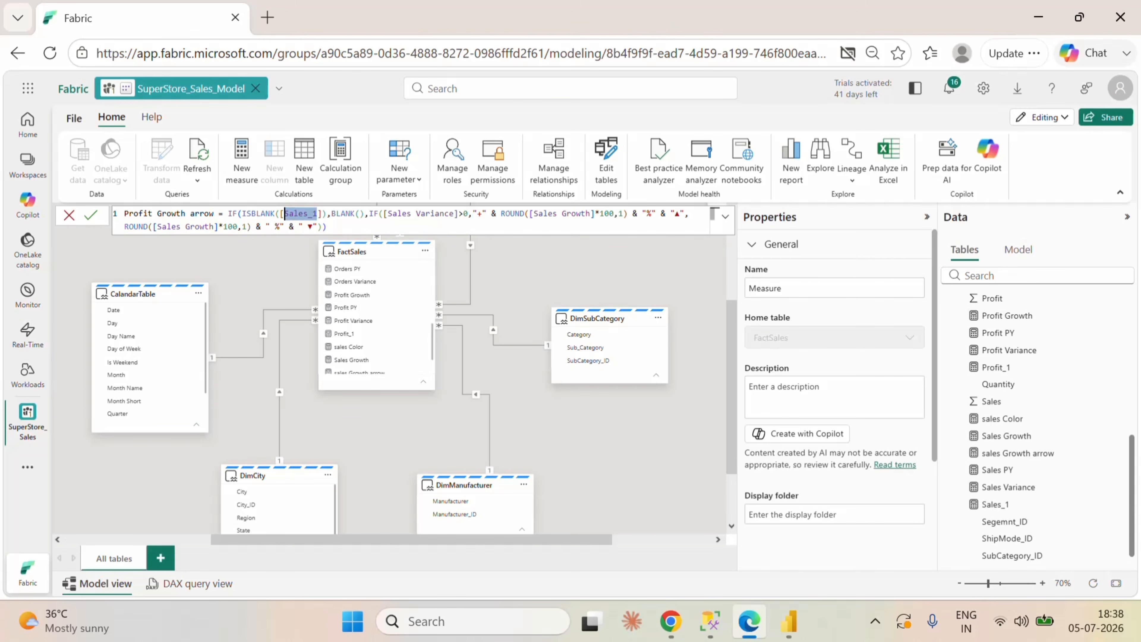
key("BackSpace")
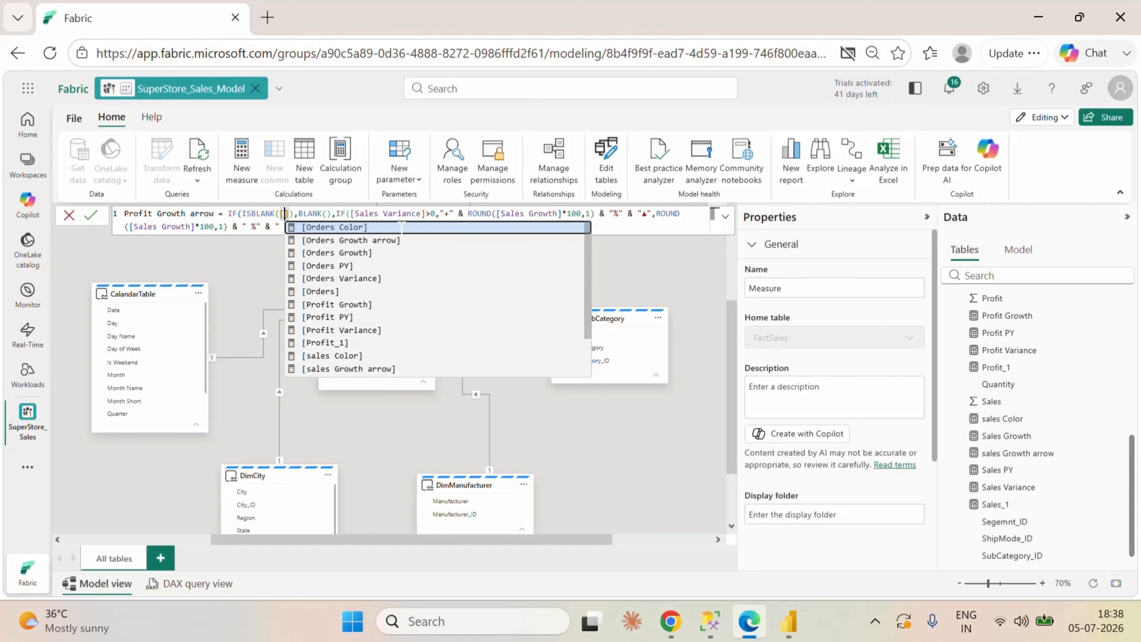
type("Profit")
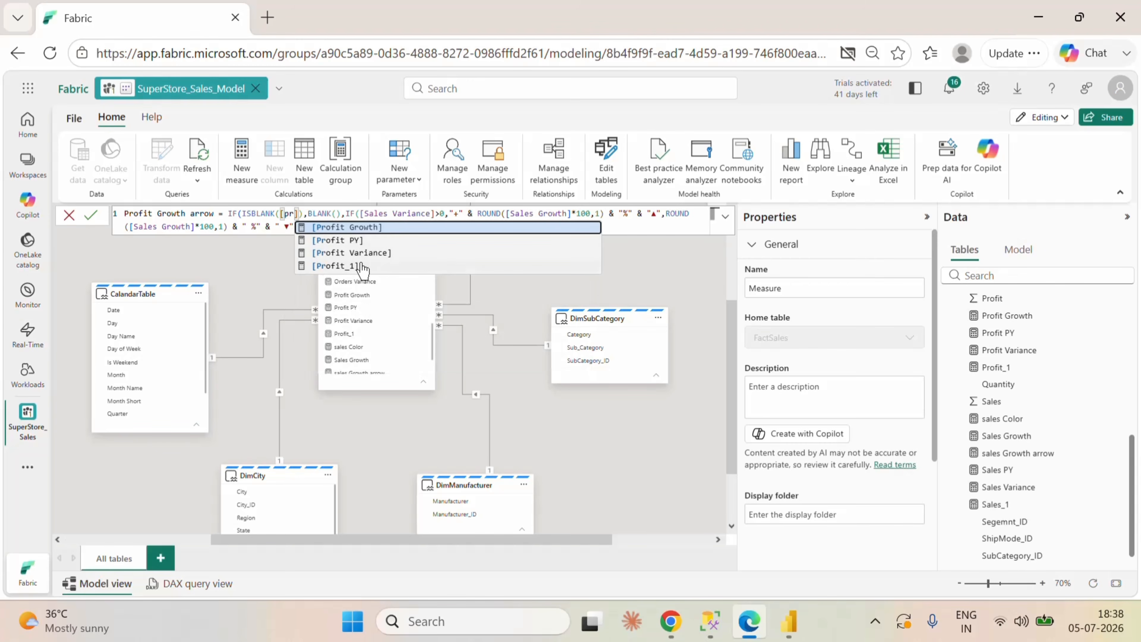
left_click(348, 269)
left_click(328, 226)
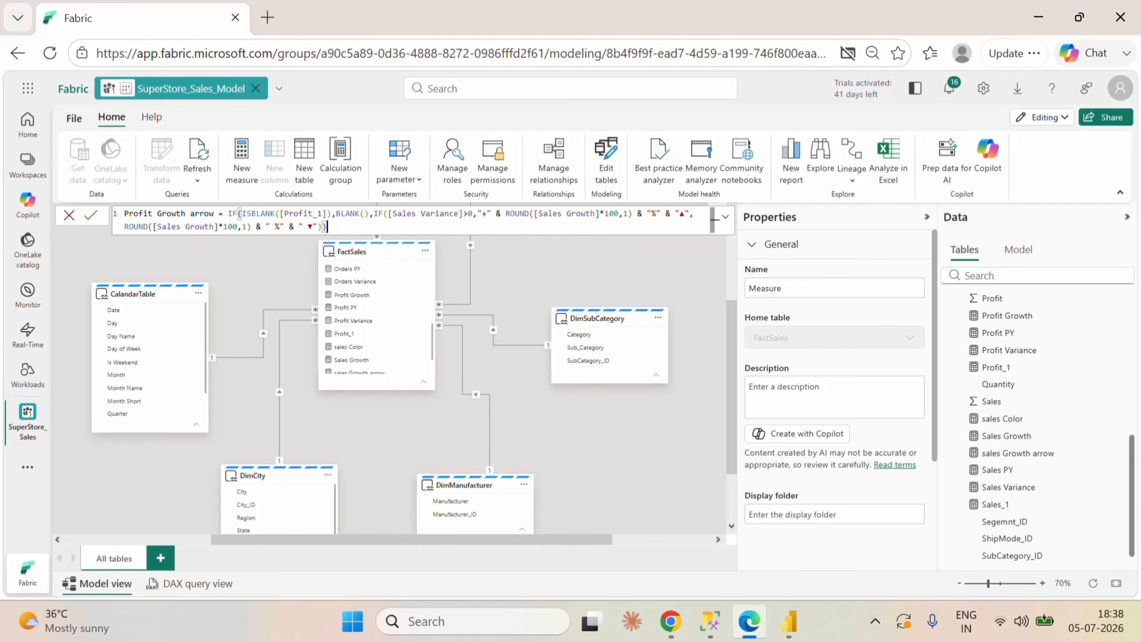
Step: Replace the [Sales Variance] reference in the Profit Growth arrow formula's inner IF condition with [Profit Variance]
left_click_drag(459, 213, 394, 213)
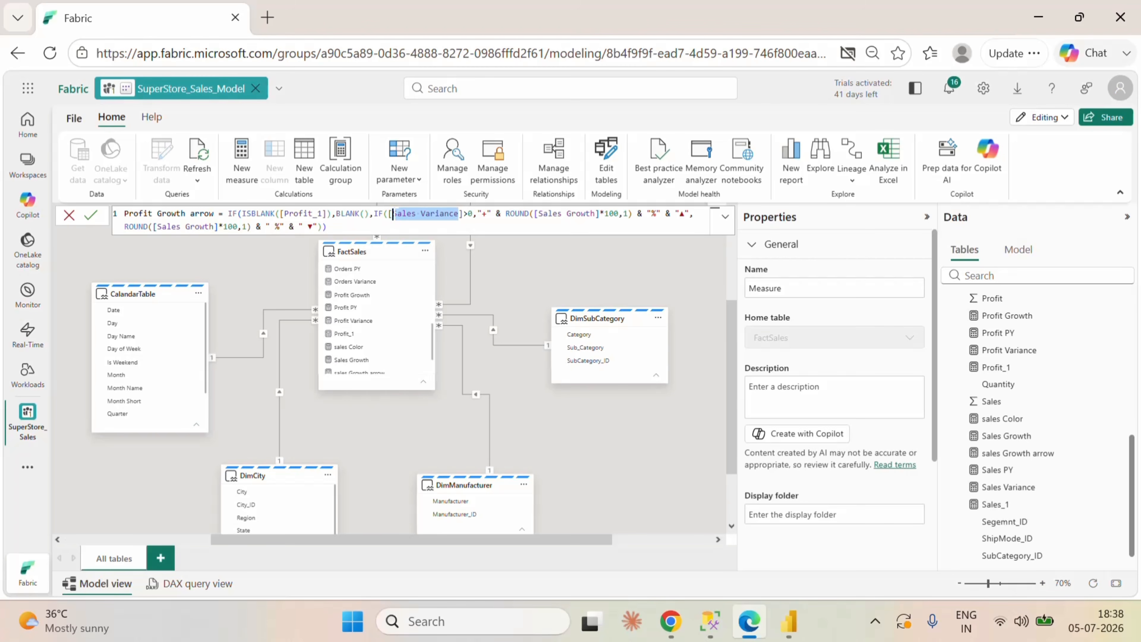
type("pr")
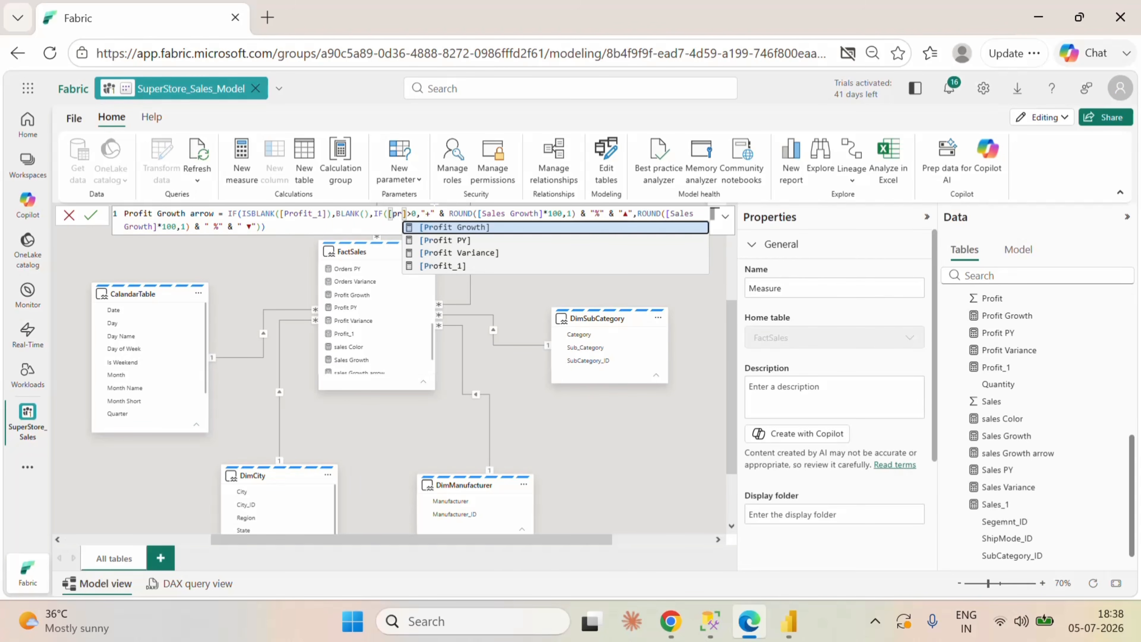
left_click(469, 255)
left_click(328, 226)
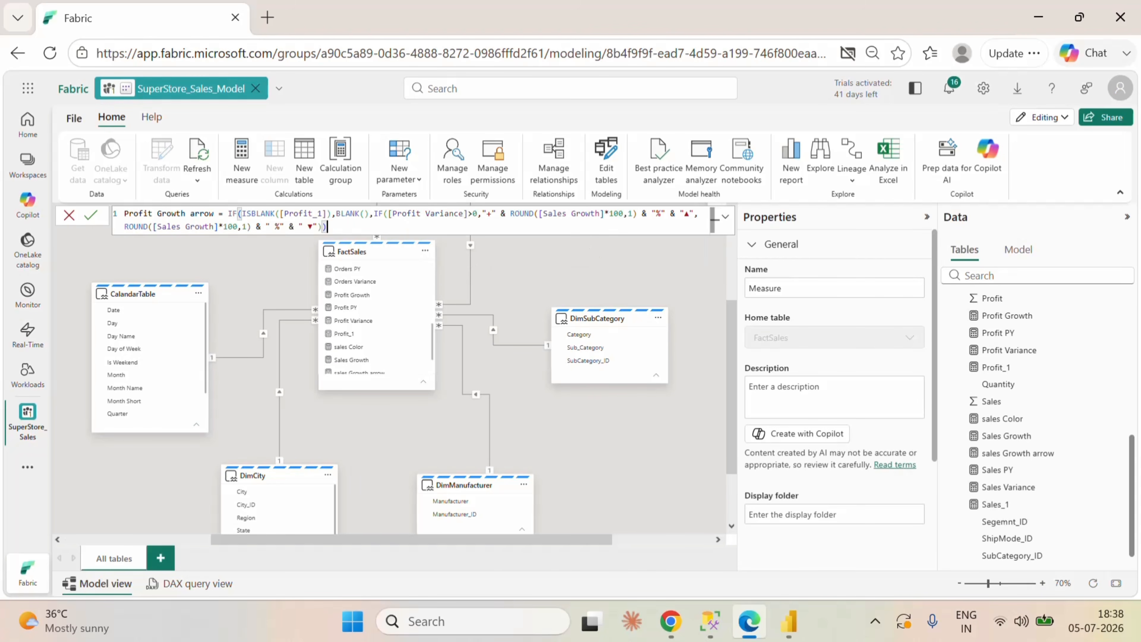
Step: Replace both [Sales Growth] references in the ROUND functions with [Profit Growth] and commit the Profit Growth arrow measure
left_click_drag(601, 213, 550, 213)
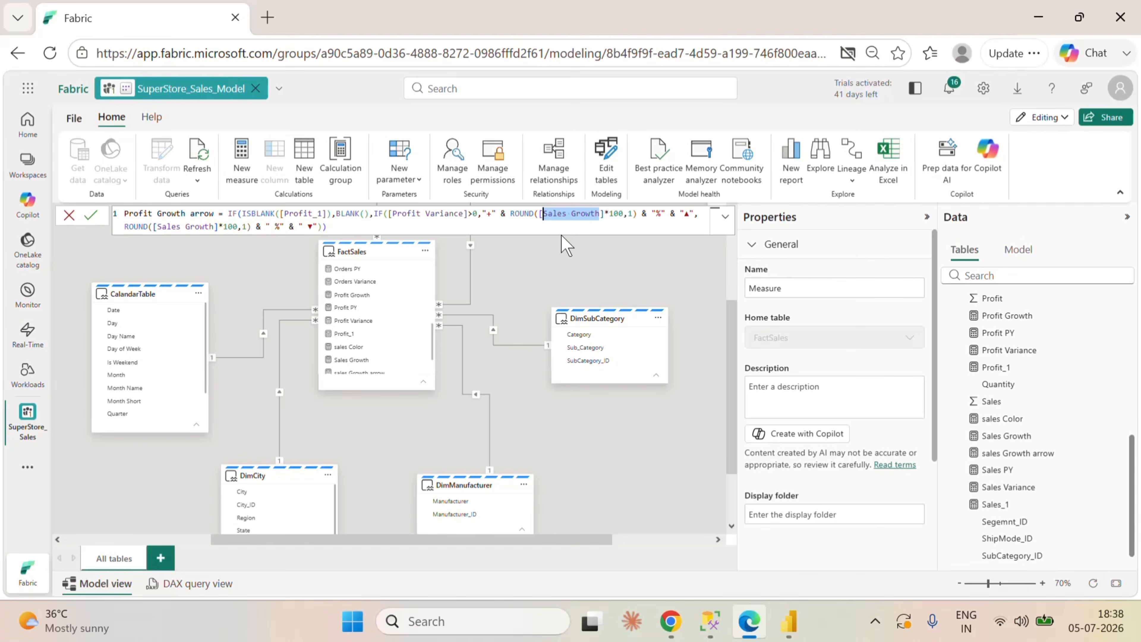
key("ctrl+d")
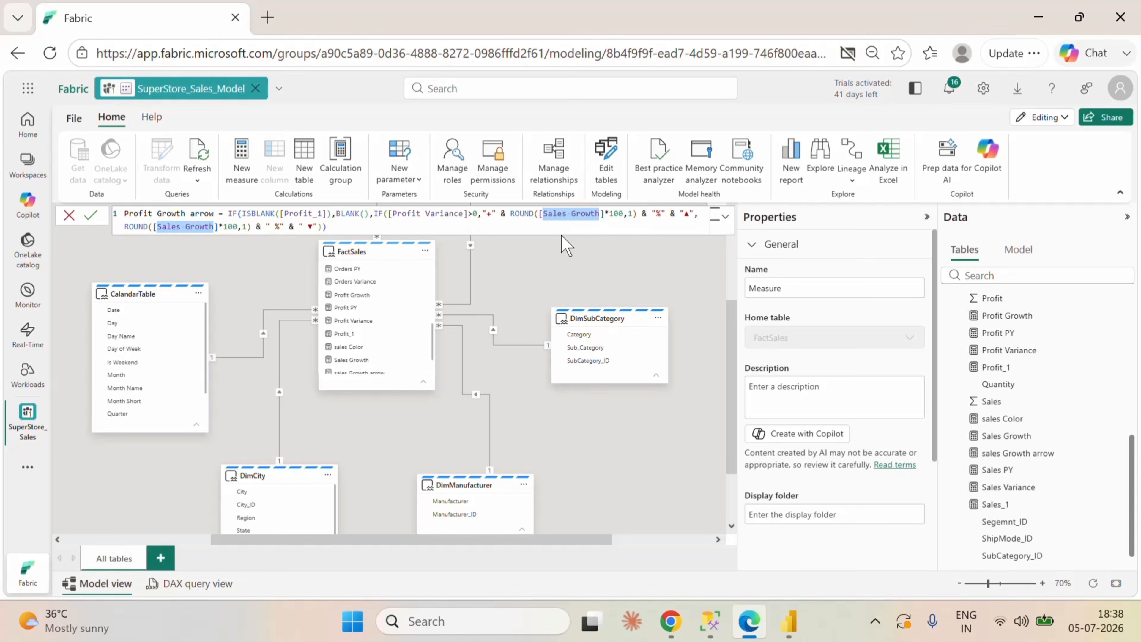
type("p")
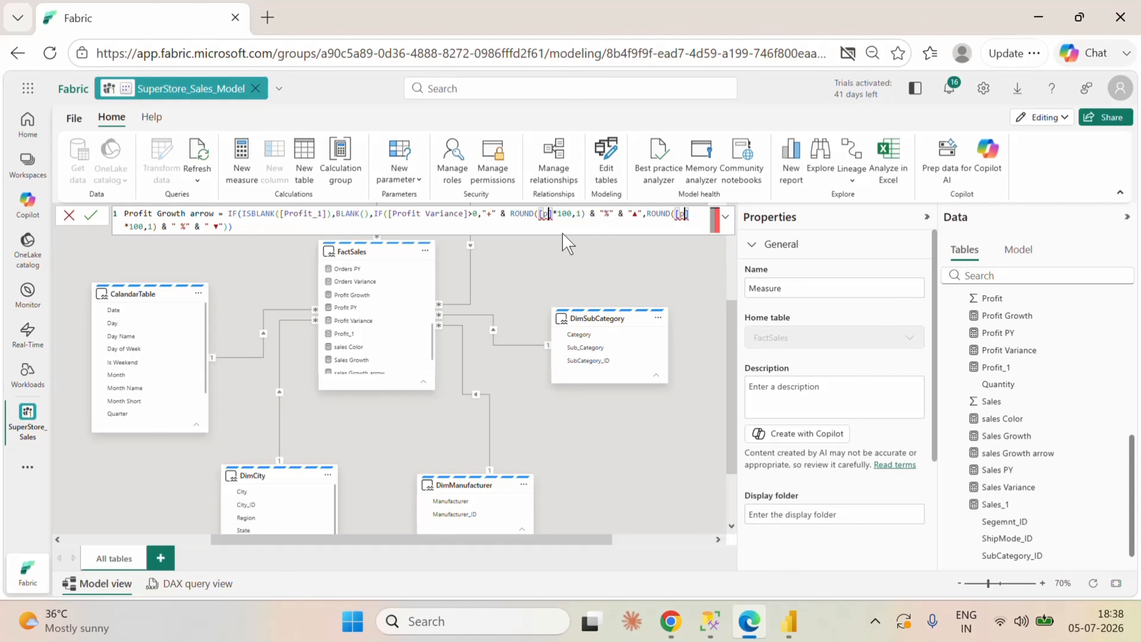
type("r")
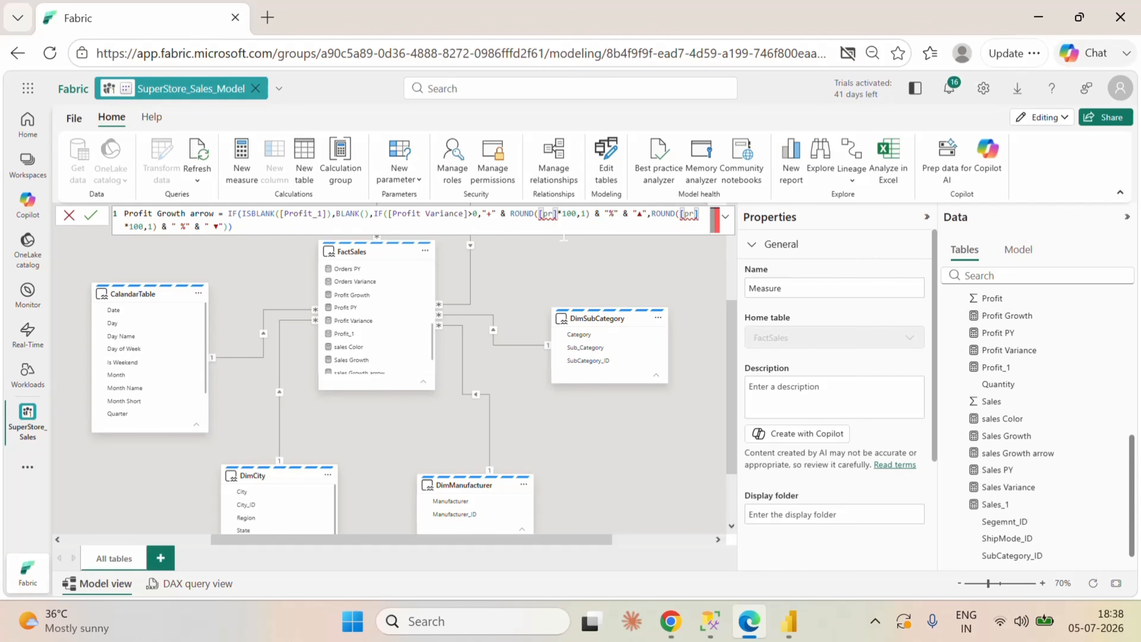
key("BackSpace")
key("BackSpace")
type("PR")
key("BackSpace")
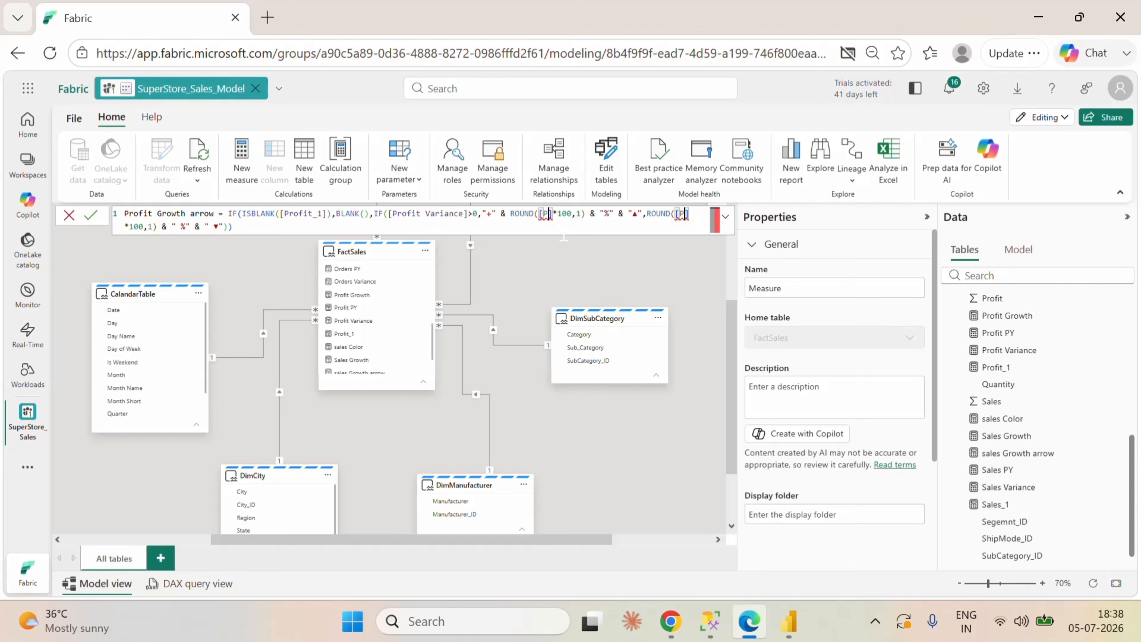
type("o")
key("BackSpace")
type("rofit")
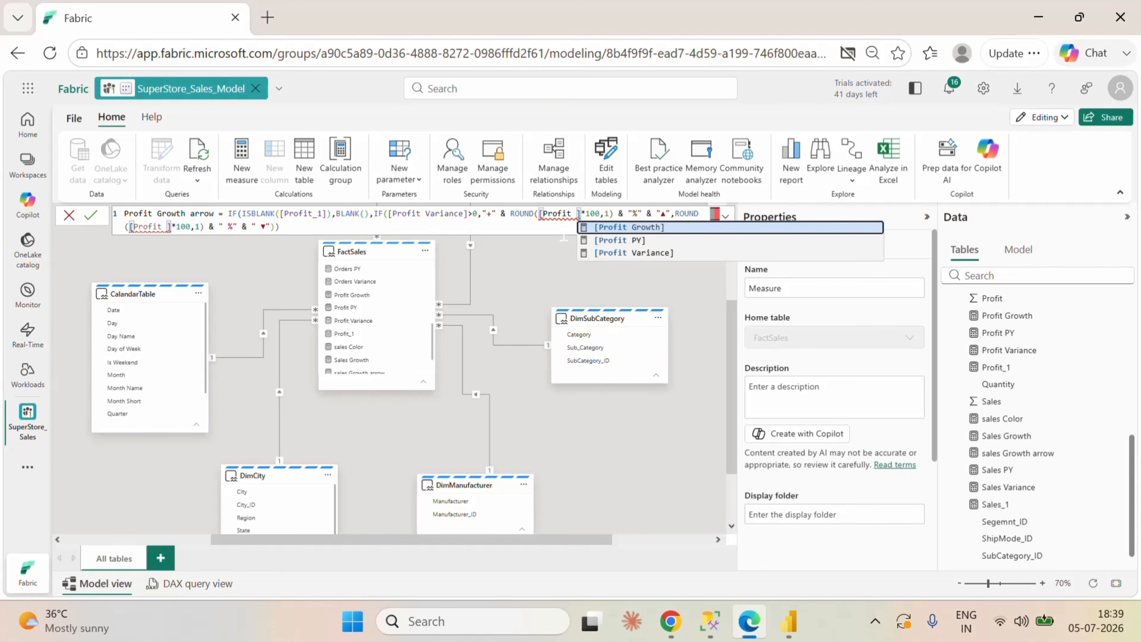
left_click(623, 228)
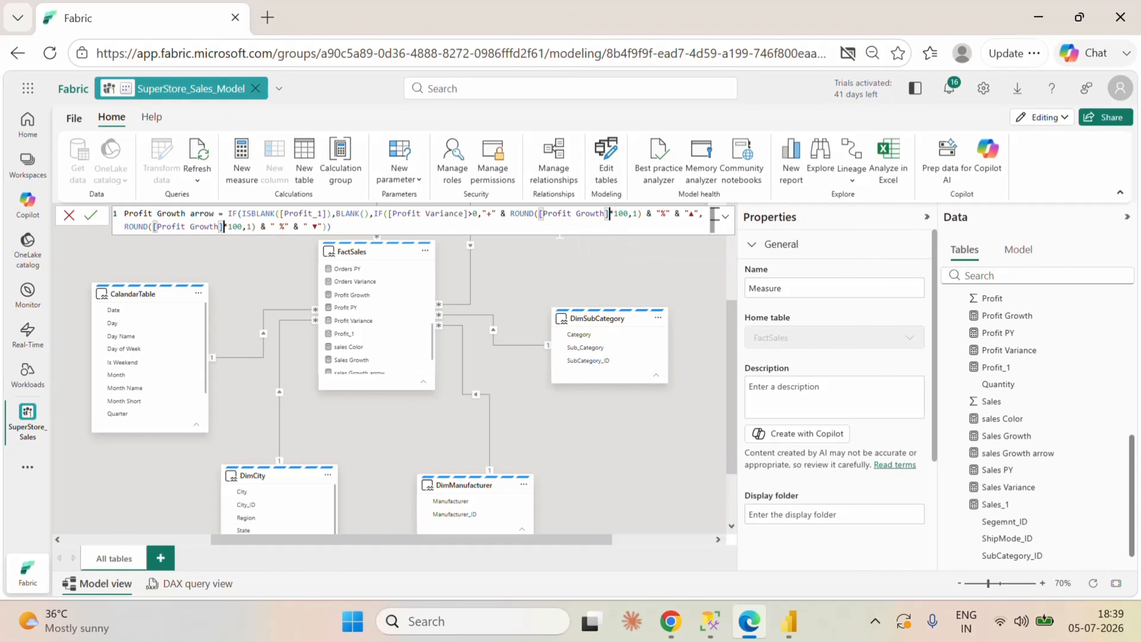
left_click(391, 229)
left_click(92, 216)
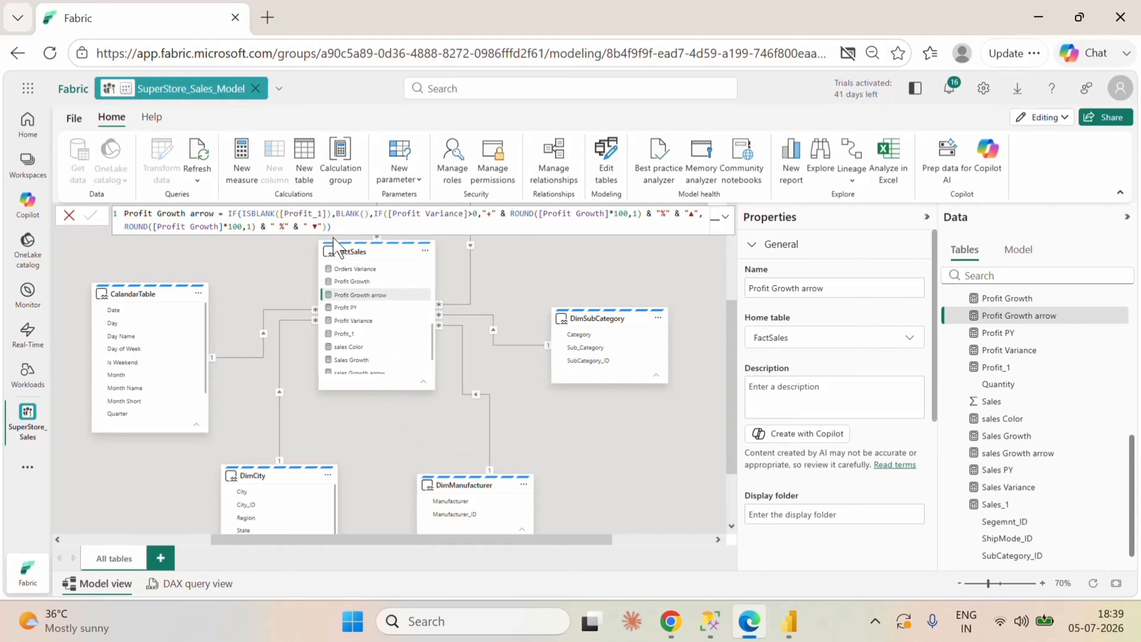
Step: Copy the sales Color formula and paste it into a new measure in the FactSales table
mouse_move(334, 251)
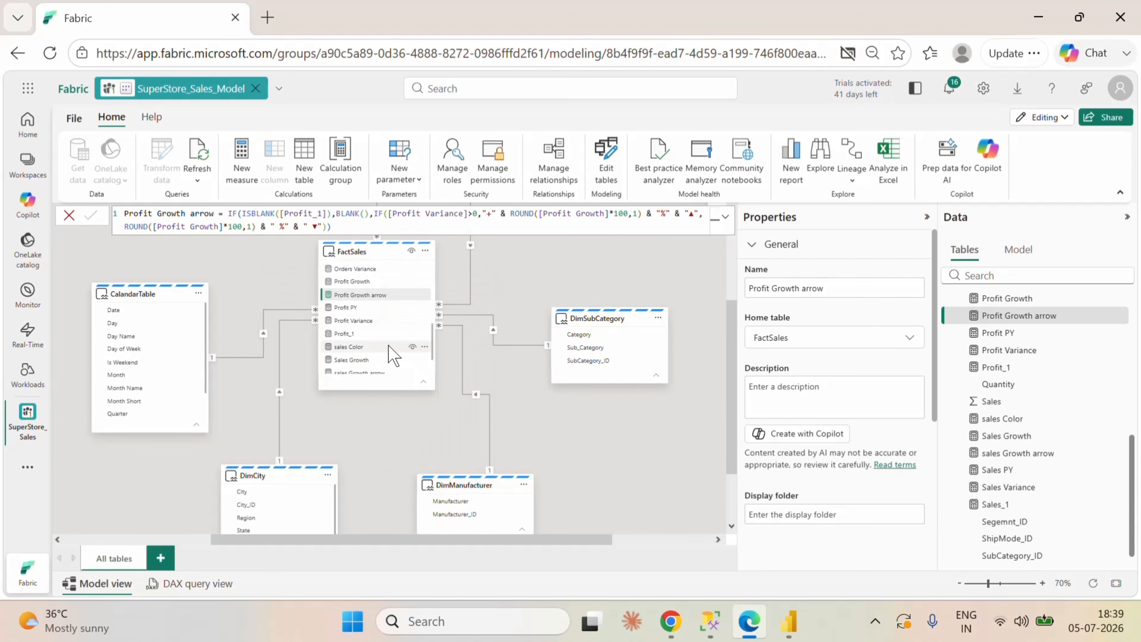
scroll(391, 353, "down", 2)
left_click(357, 301)
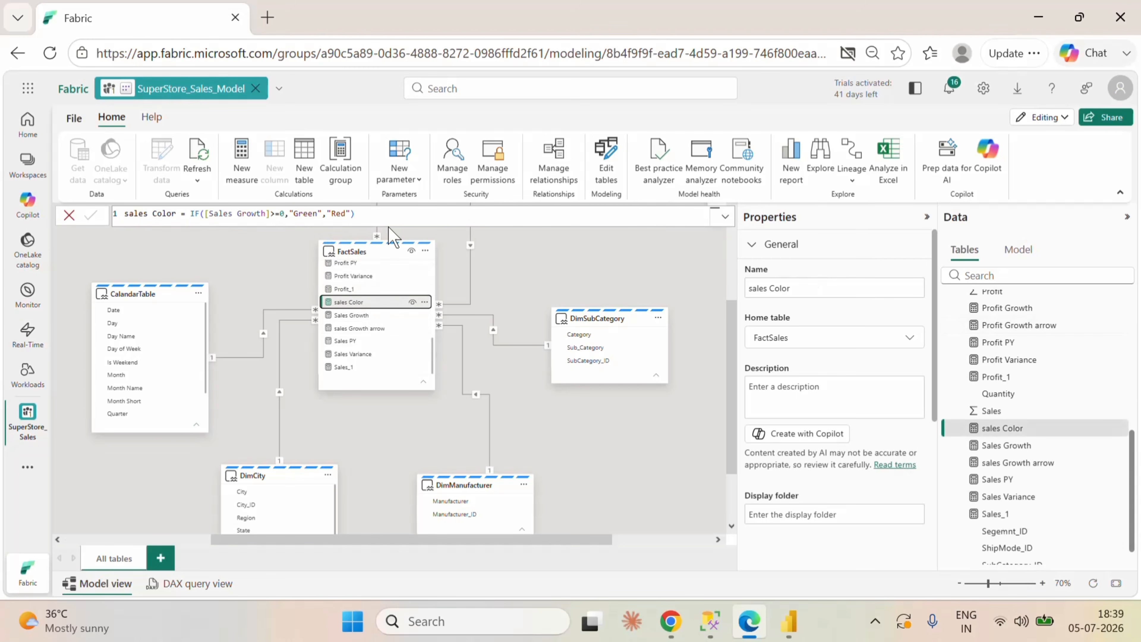
left_click(391, 224)
key("ctrl+a")
key("ctrl+c")
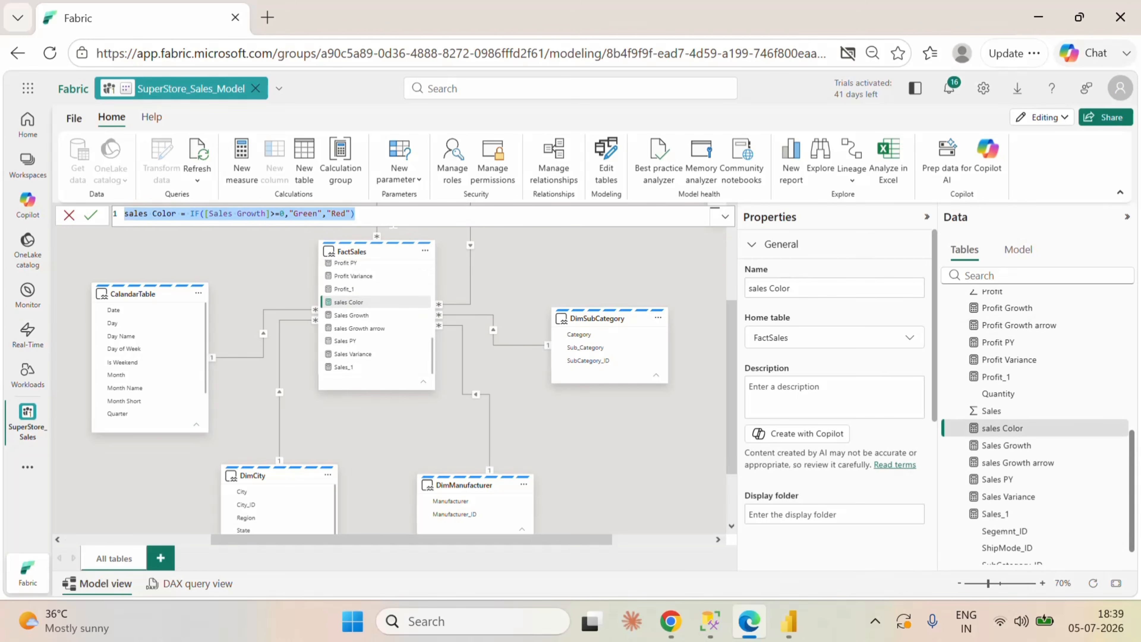
right_click(425, 309)
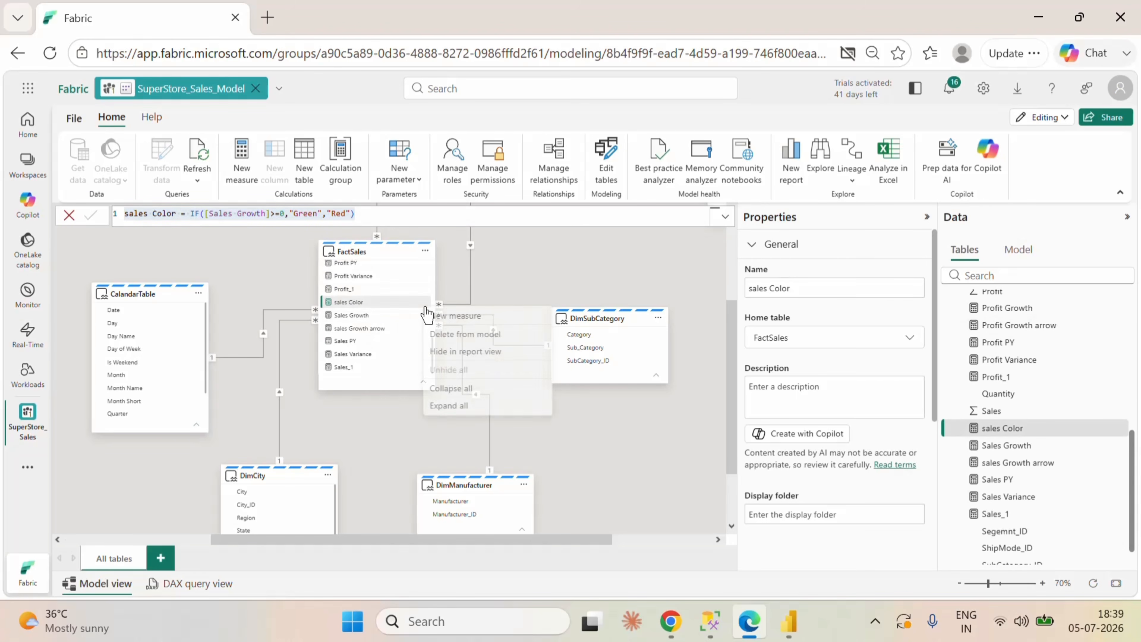
left_click(458, 317)
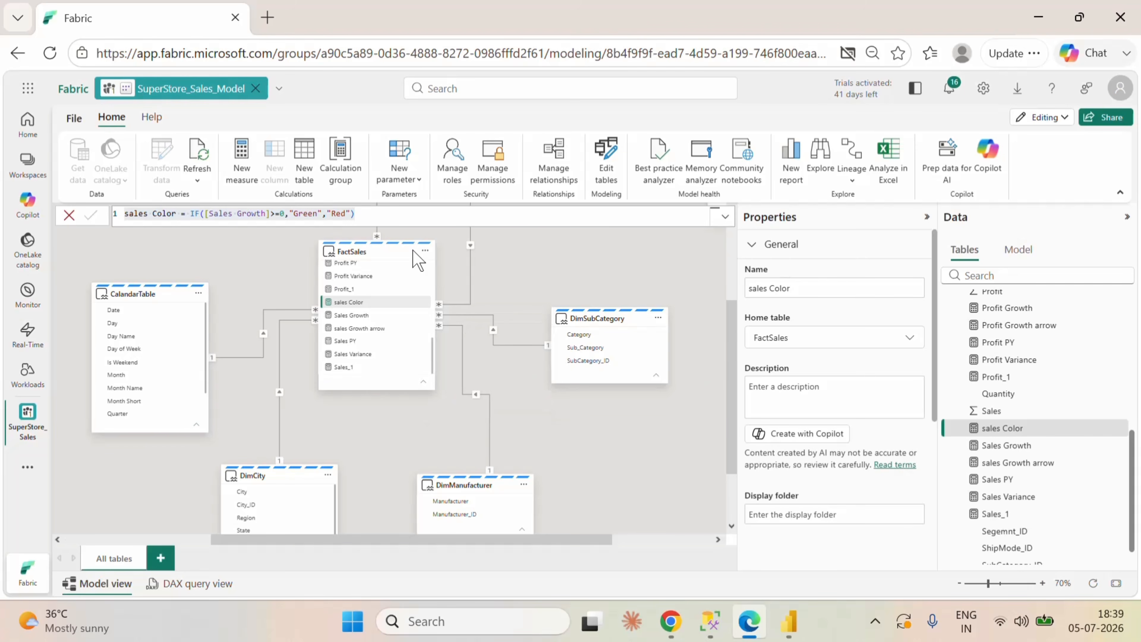
key("ctrl+v")
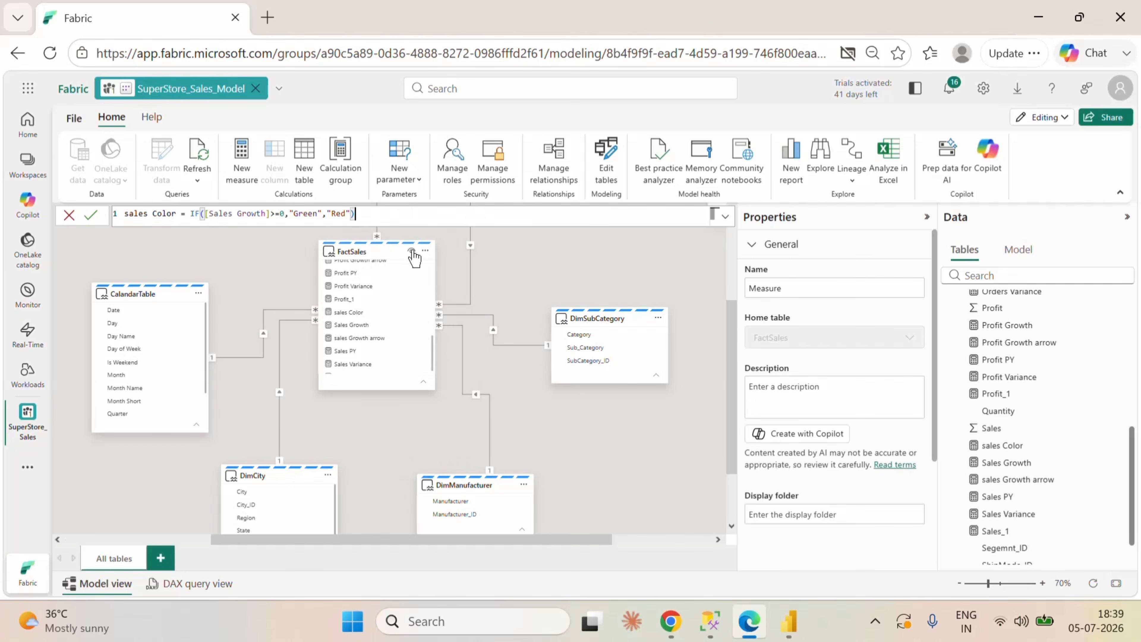
Step: Rewrite the pasted formula as Profit Color = IF([Profit Growth]>=0,"Green","Red") and commit the measure
left_click_drag(267, 213, 209, 214)
type("pr")
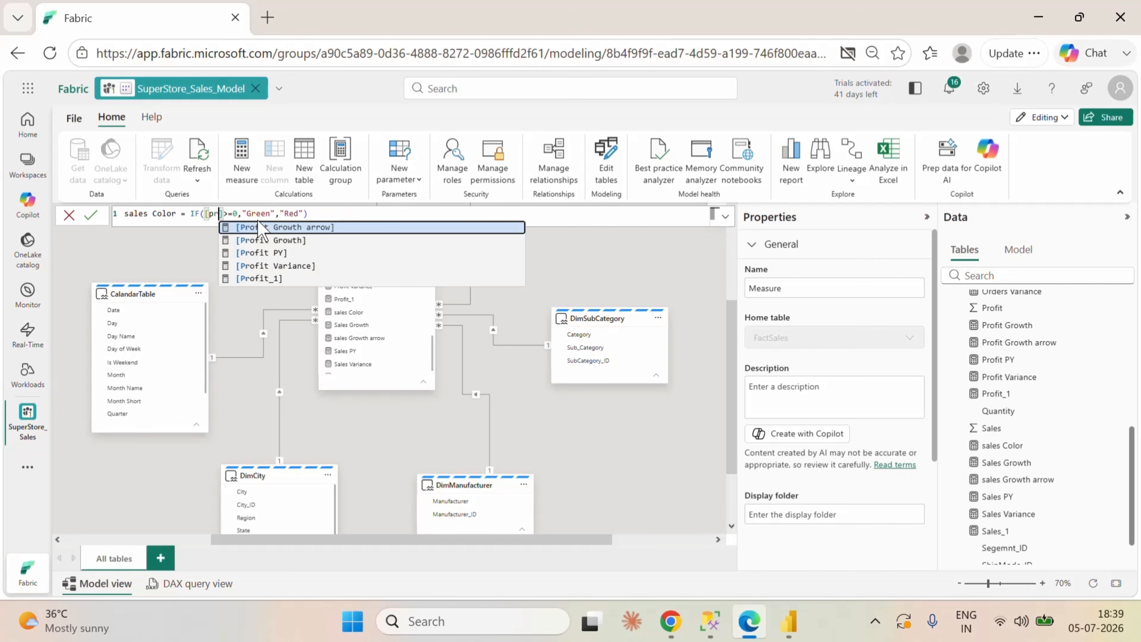
left_click(292, 239)
key("End")
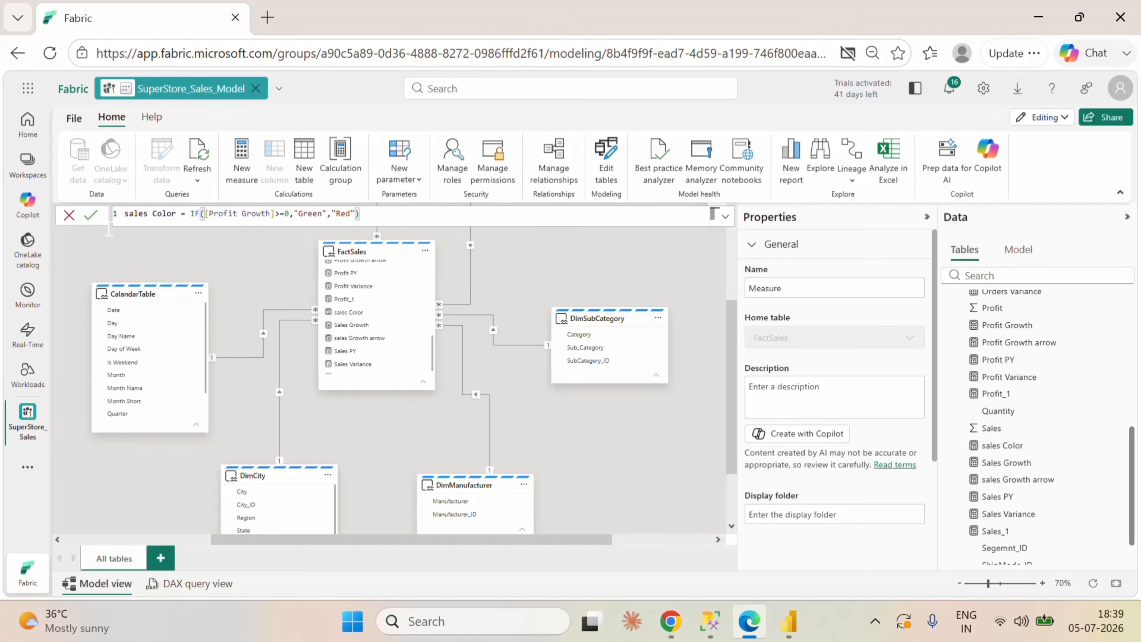
left_click(90, 215)
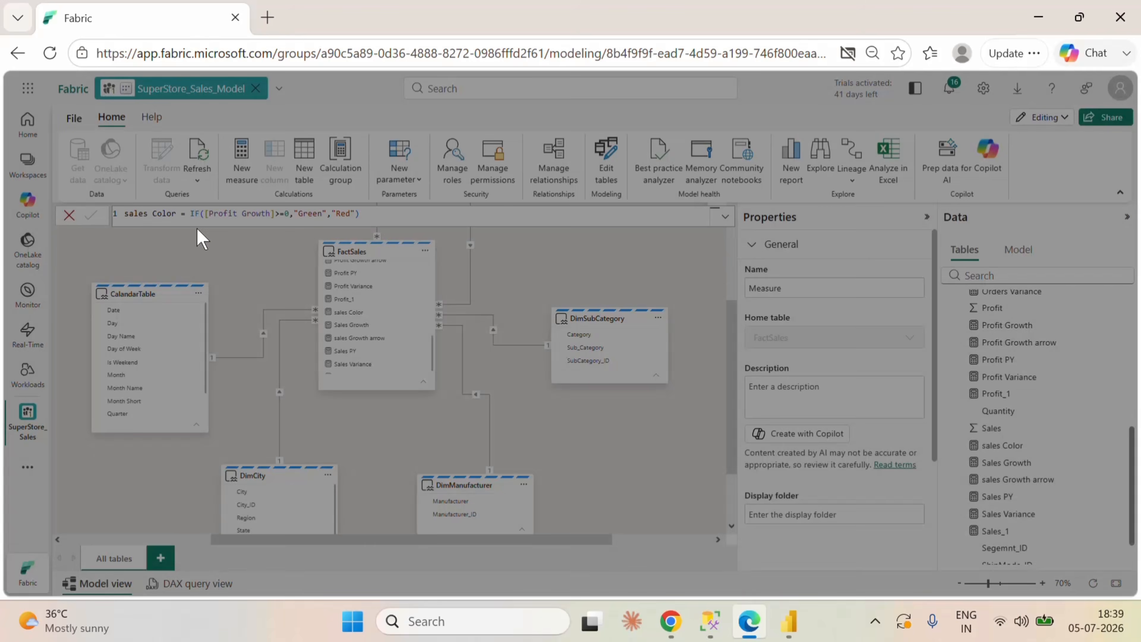
left_click(765, 362)
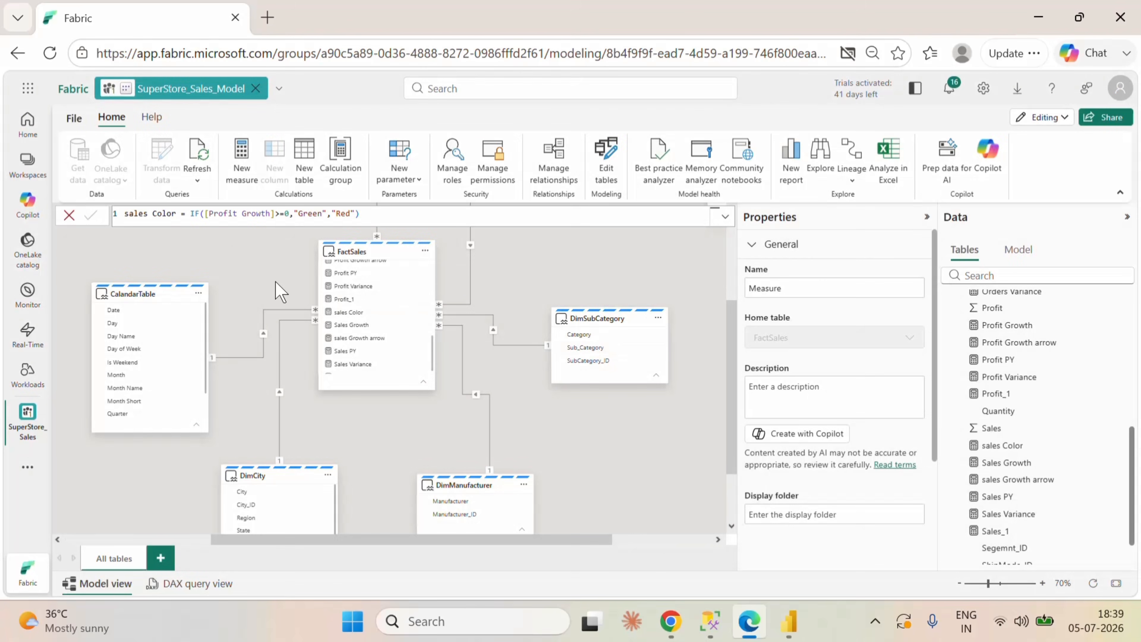
left_click_drag(148, 214, 125, 213)
type("Profit")
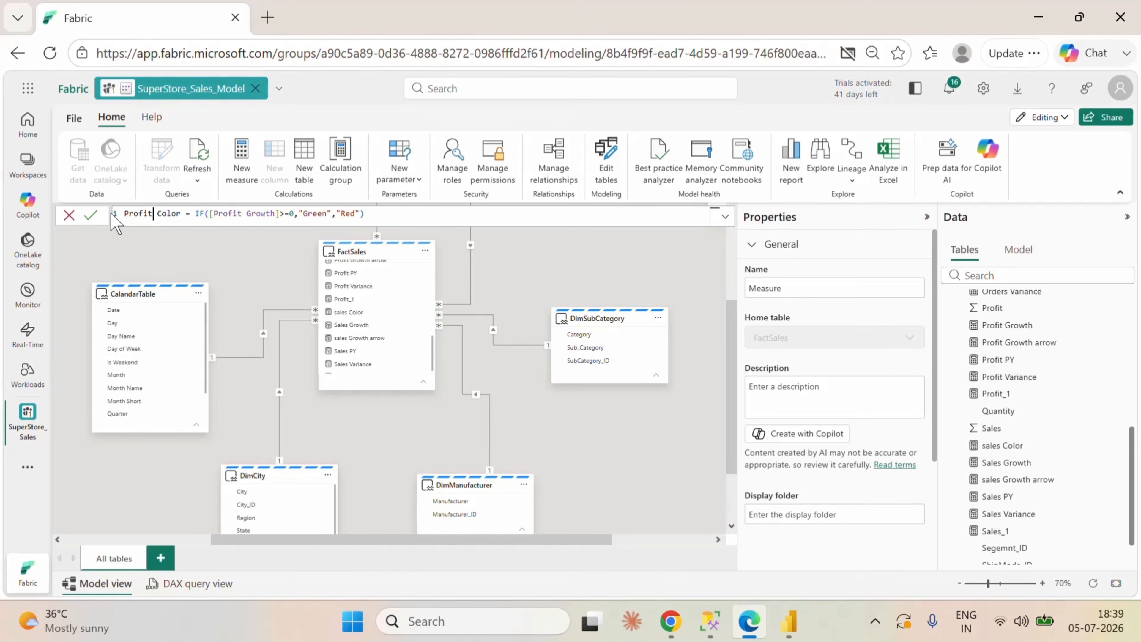
left_click(90, 215)
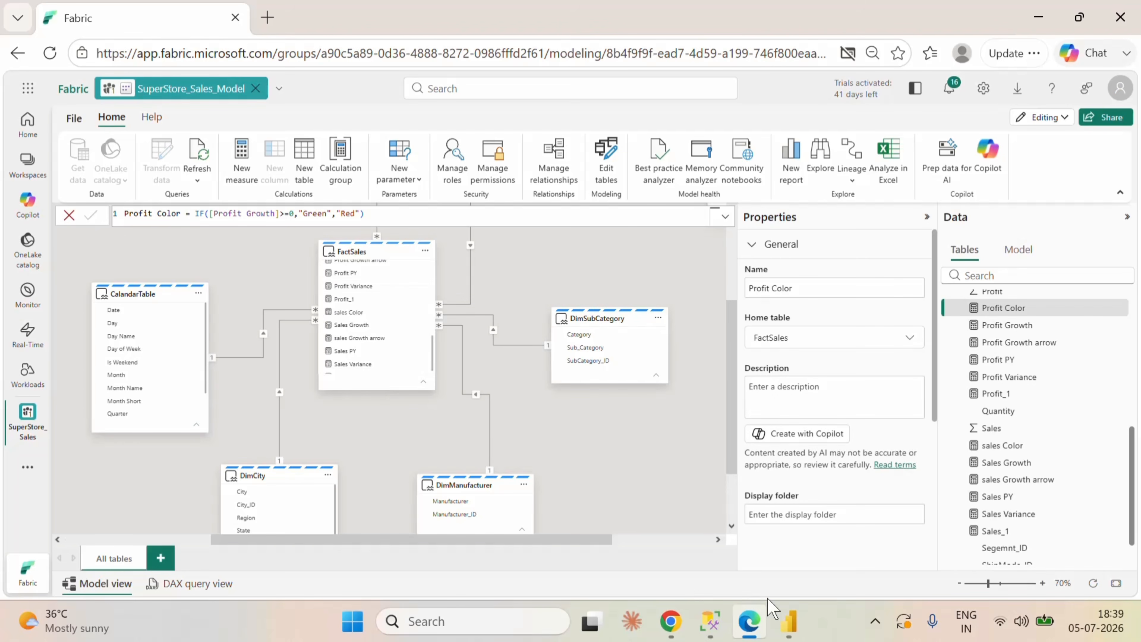
Step: Switch to Power BI Desktop and apply the card's reference label settings to the Profit series
left_click(789, 621)
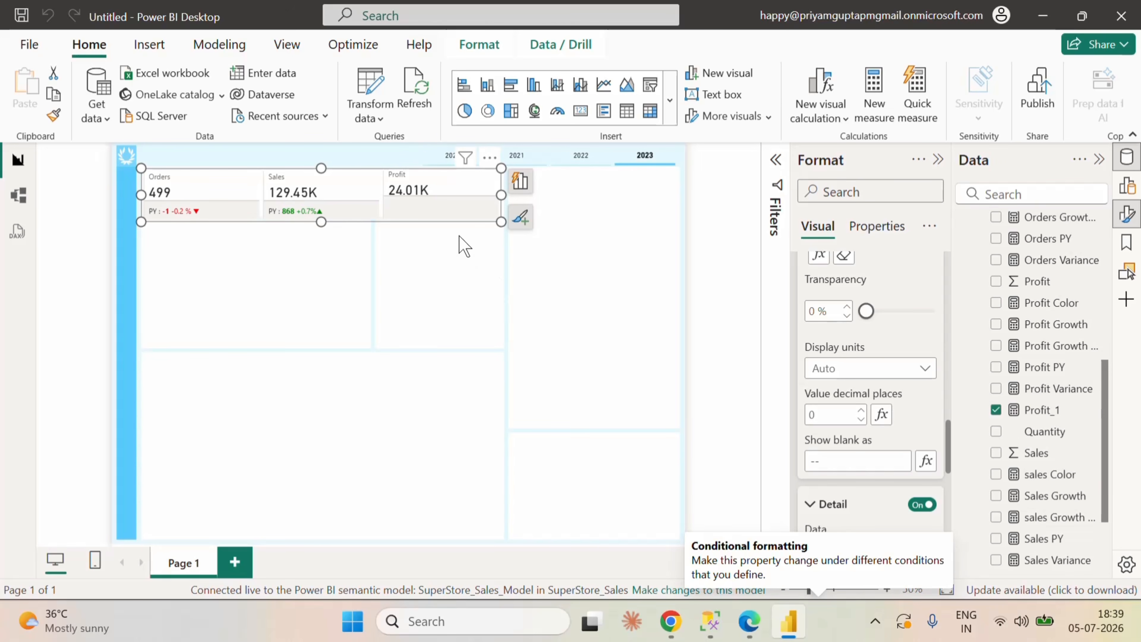
scroll(894, 377, "up", 5)
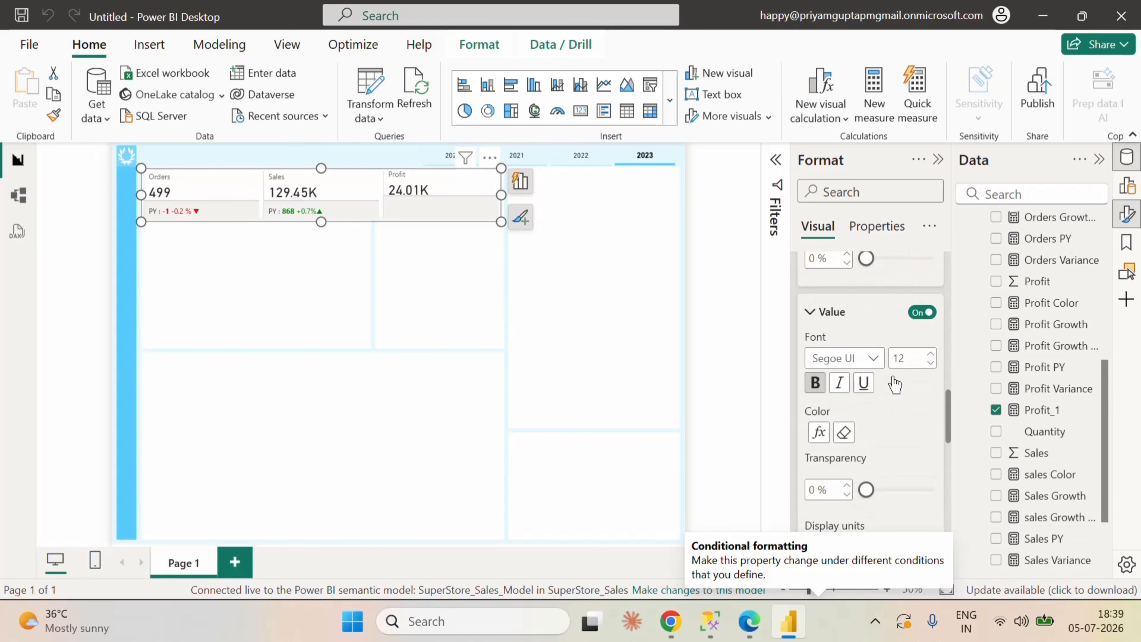
scroll(902, 382, "up", 5)
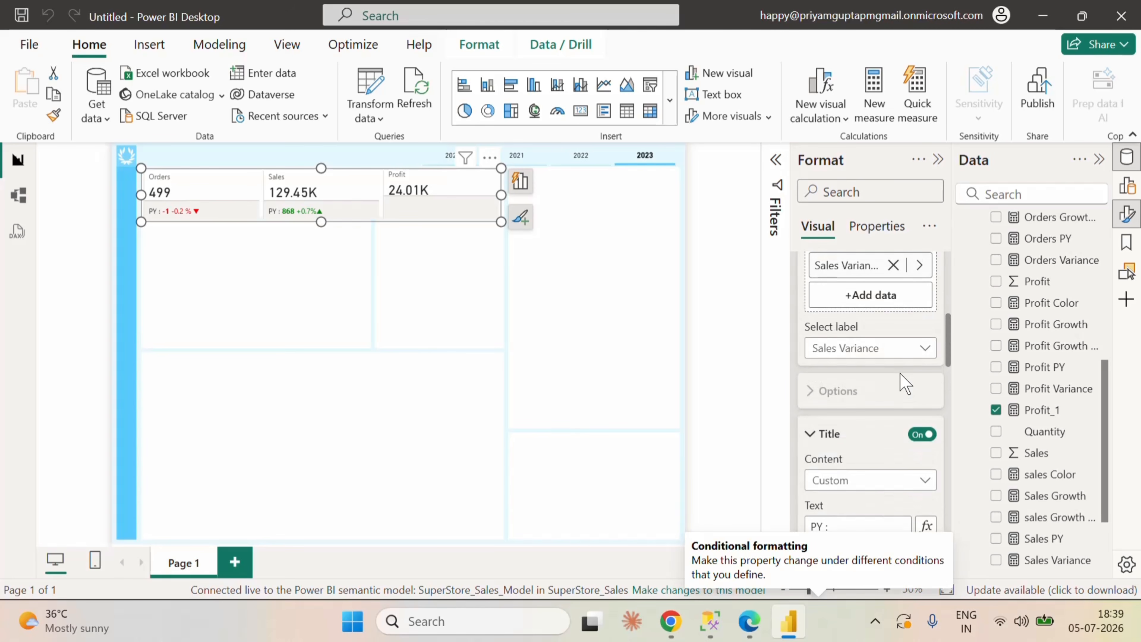
left_click(888, 400)
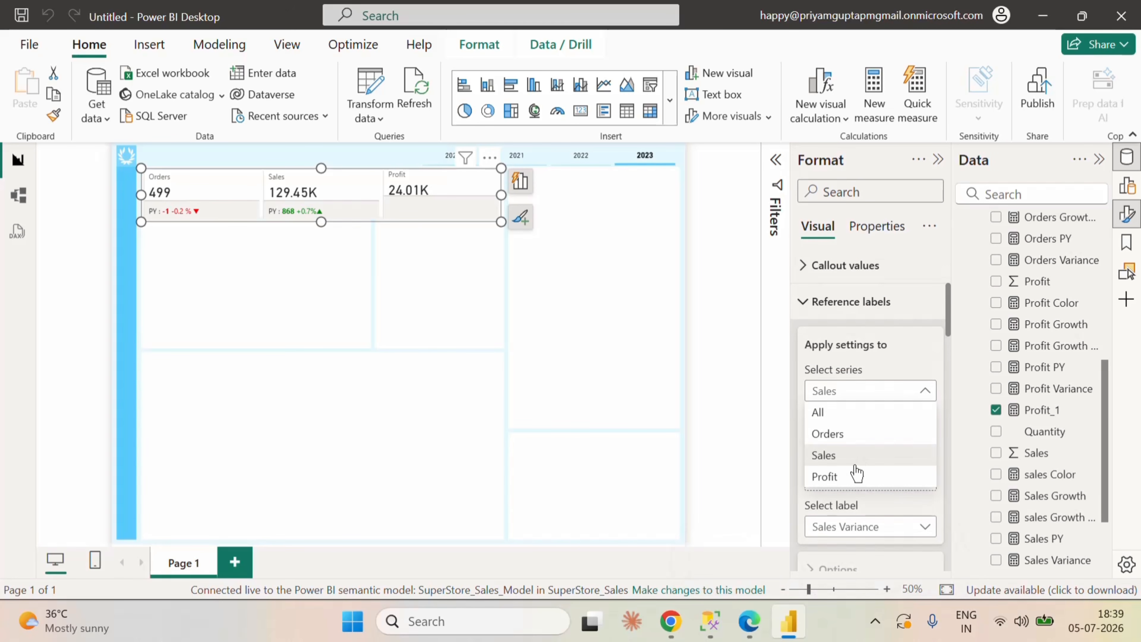
left_click(850, 477)
scroll(865, 420, "down", 3)
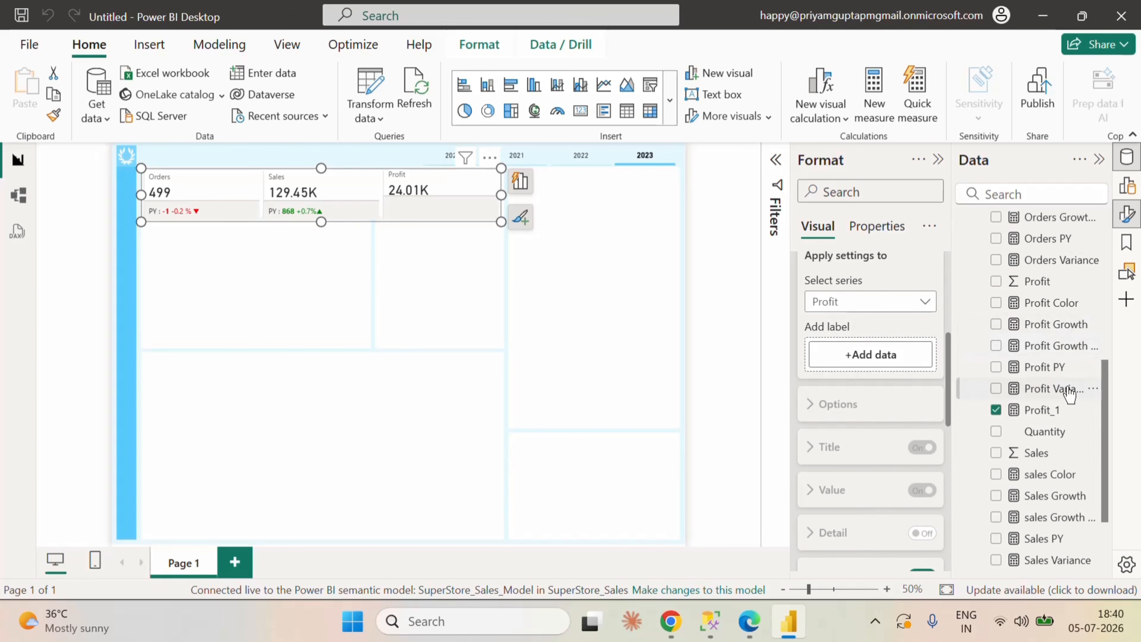
Step: Add the Profit Variance measure as the Profit series' reference label and select that label for formatting
left_click_drag(1063, 389, 894, 357)
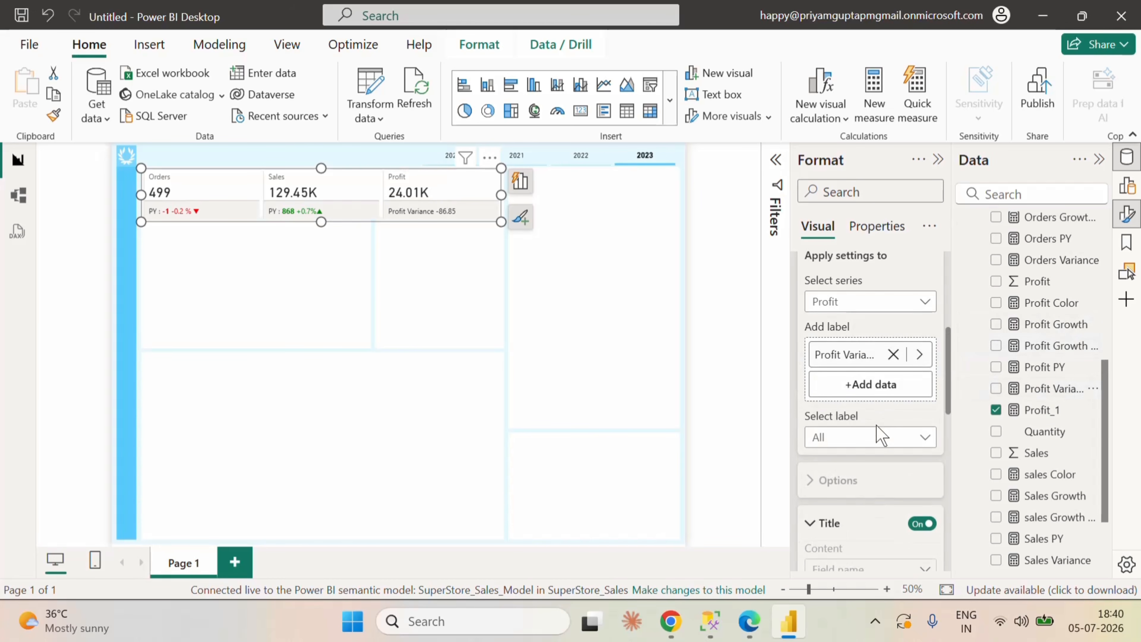
scroll(867, 404, "down", 2)
left_click(855, 357)
left_click(846, 390)
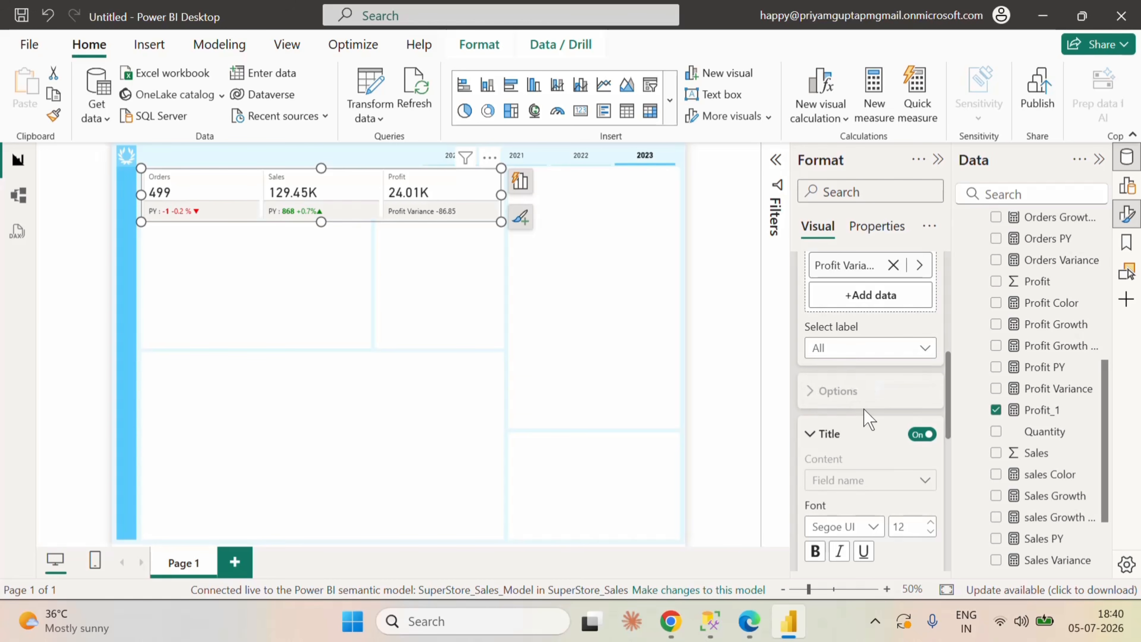
Step: Switch the Profit Variance label's title to custom content with the text "PY :"
scroll(874, 432, "down", 3)
left_click(896, 392)
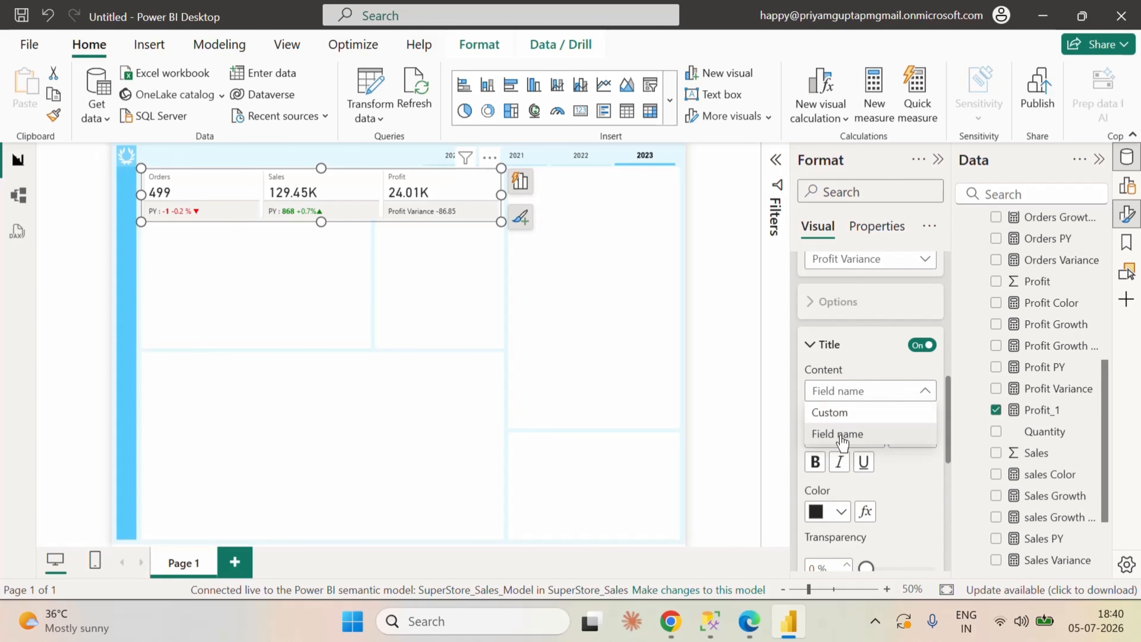
left_click(831, 413)
scroll(853, 404, "down", 2)
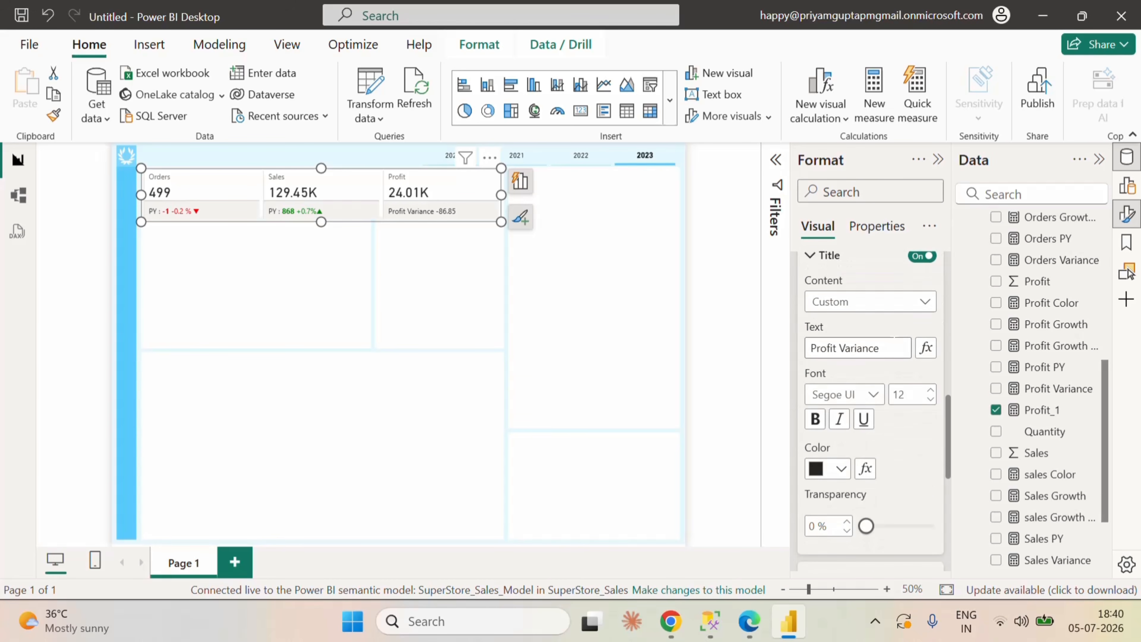
left_click(805, 347)
key("ctrl+a")
type("PY")
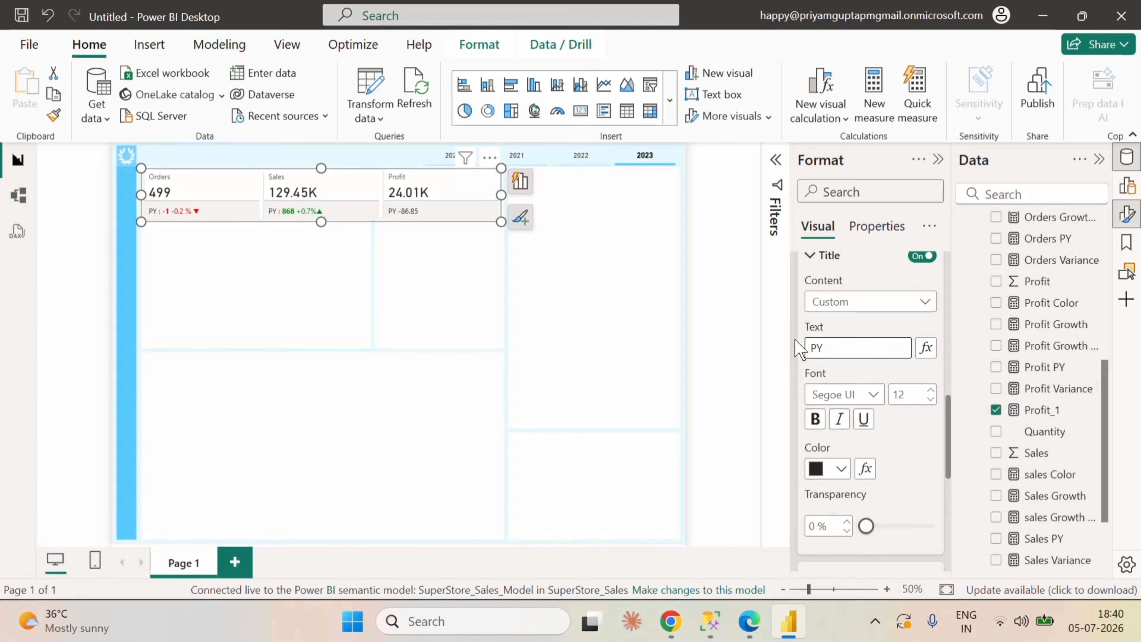
type(" :")
Step: Try coloring the Profit label's title by field value with the Profit Color measure, and clear that conditional color again
scroll(906, 447, "down", 2)
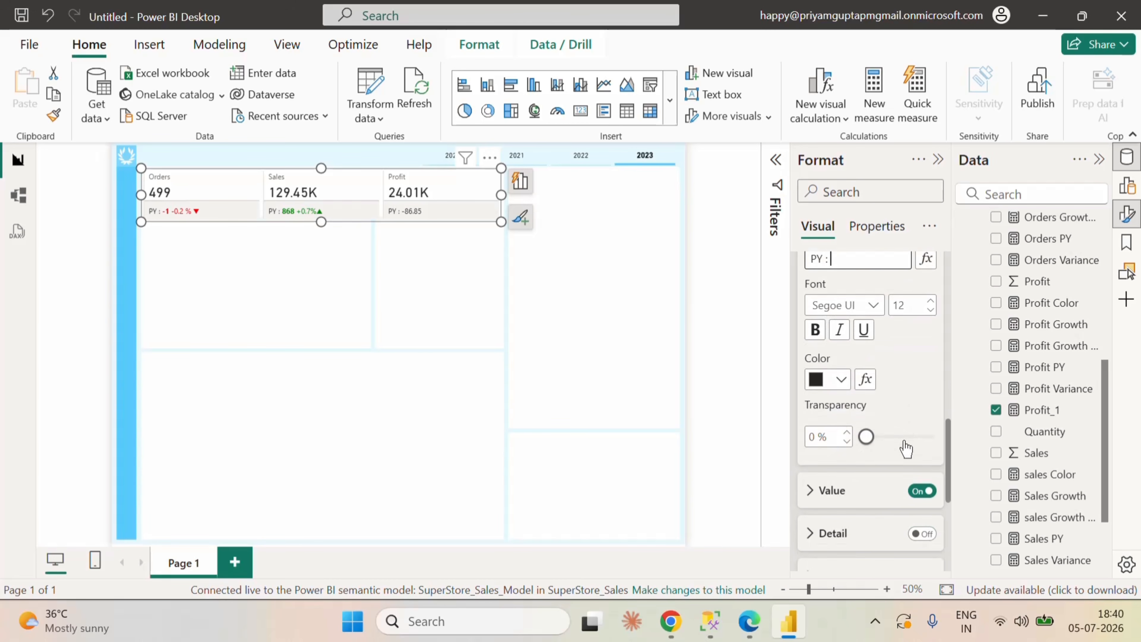
left_click(864, 382)
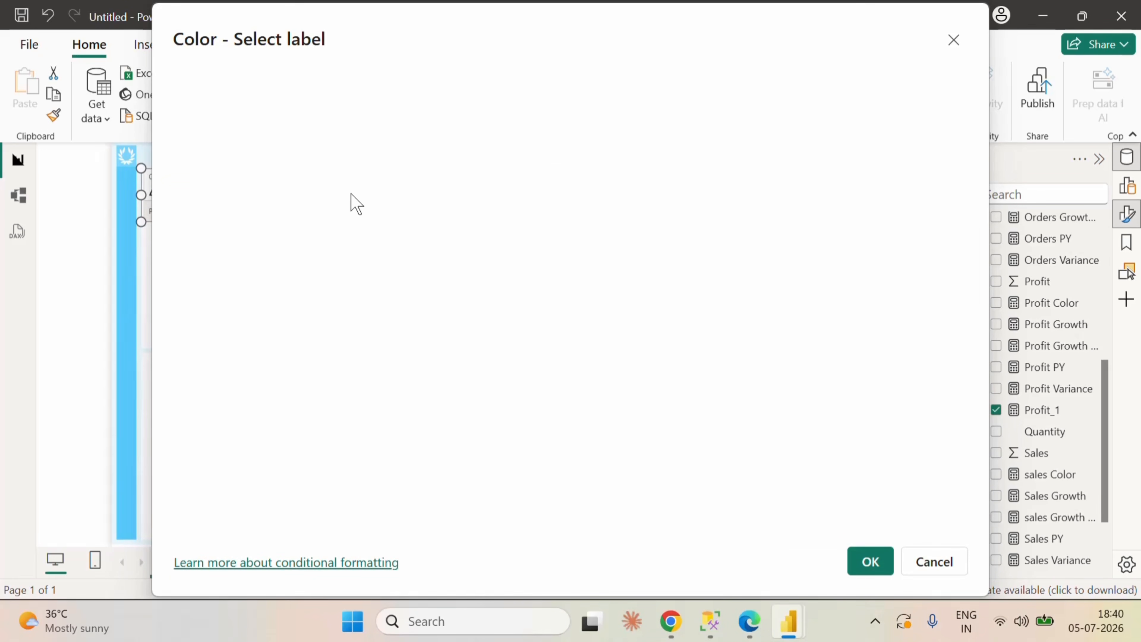
left_click(912, 550)
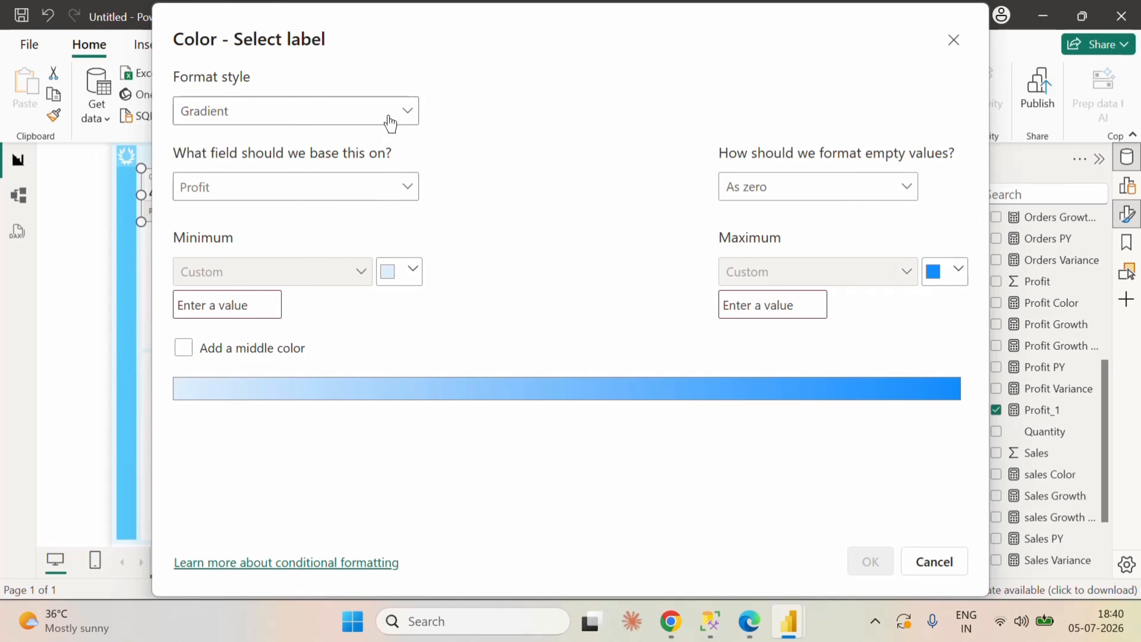
left_click(389, 116)
left_click(242, 198)
left_click(243, 186)
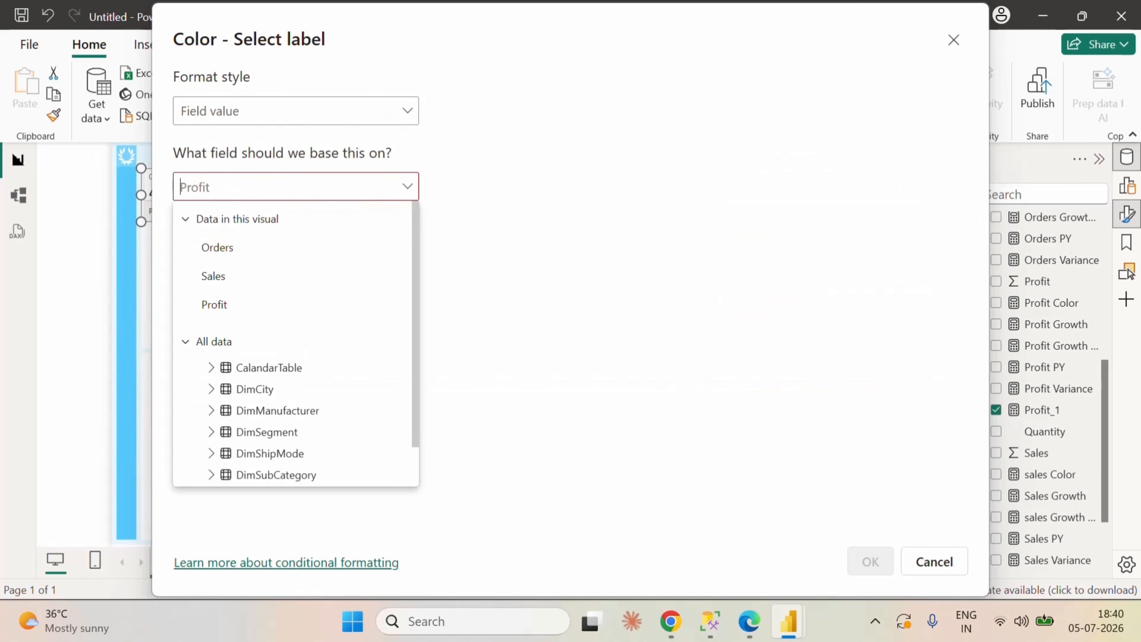
type("Pr")
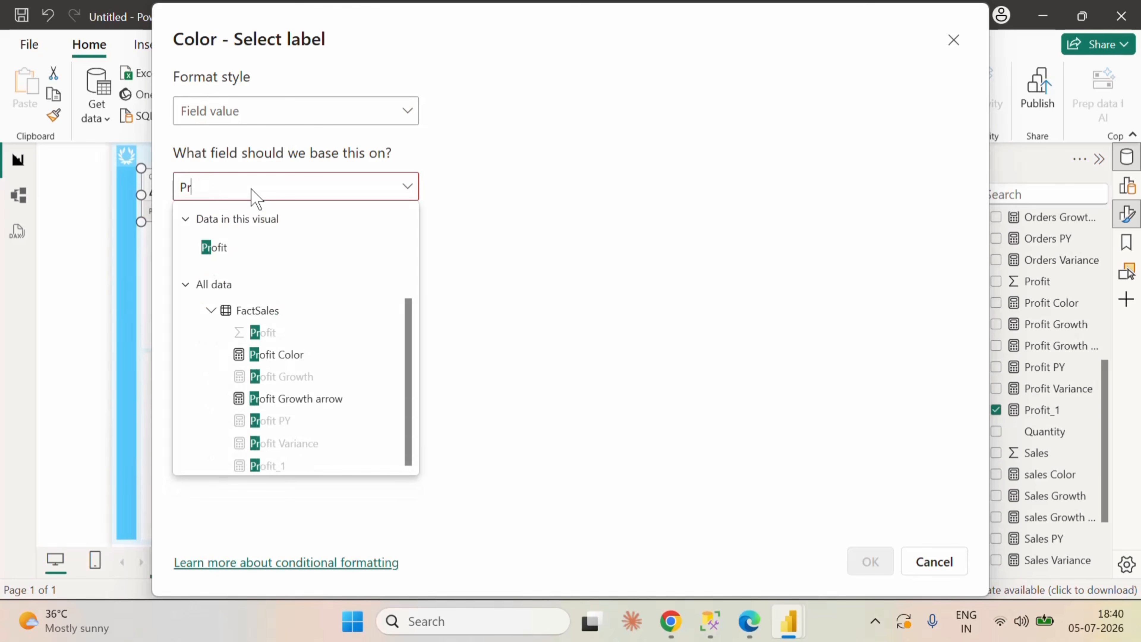
left_click(288, 355)
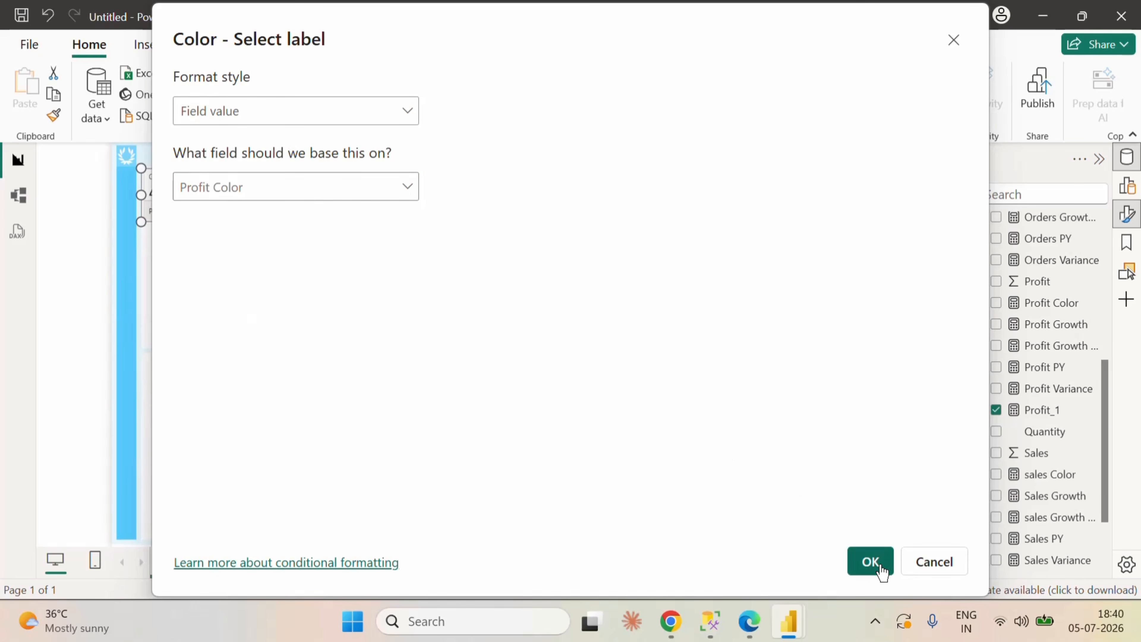
left_click(871, 563)
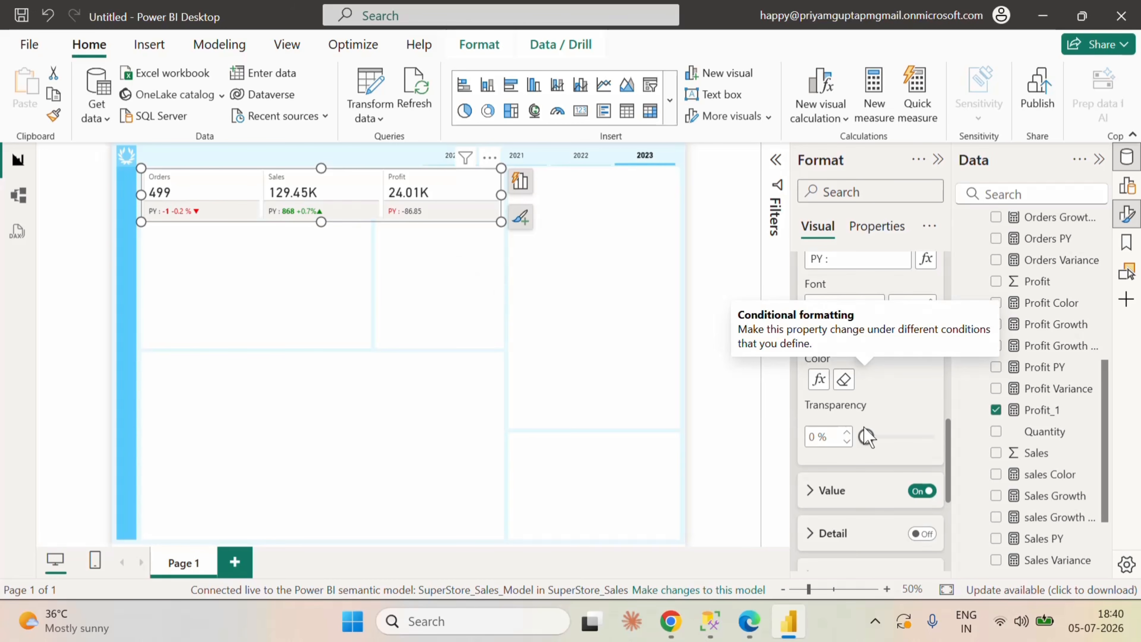
scroll(881, 445, "up", 2)
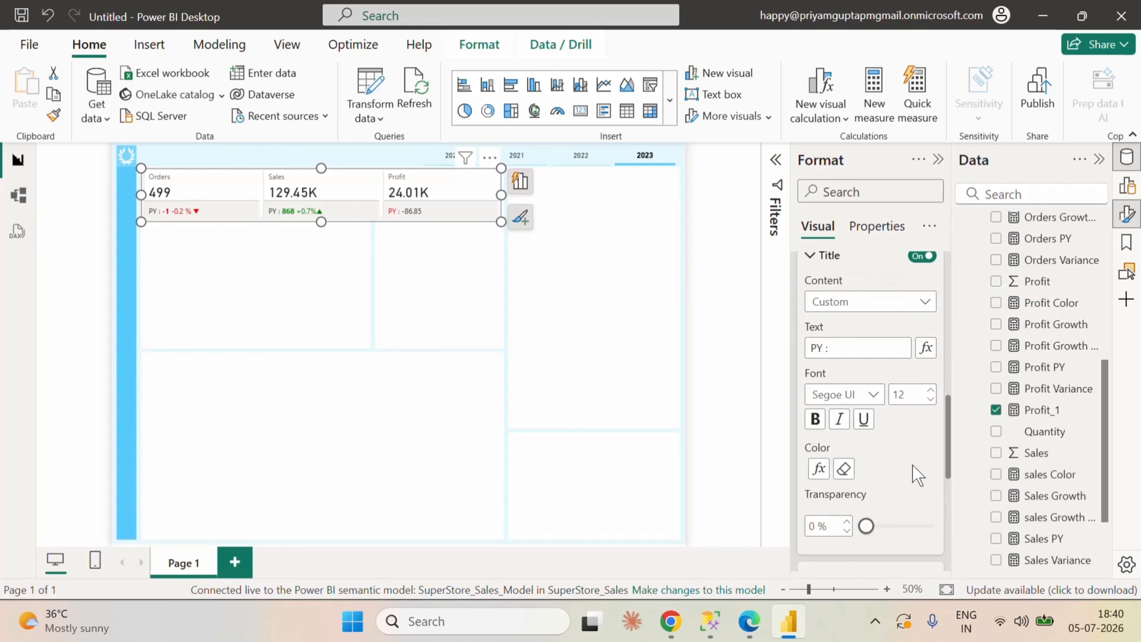
left_click(843, 469)
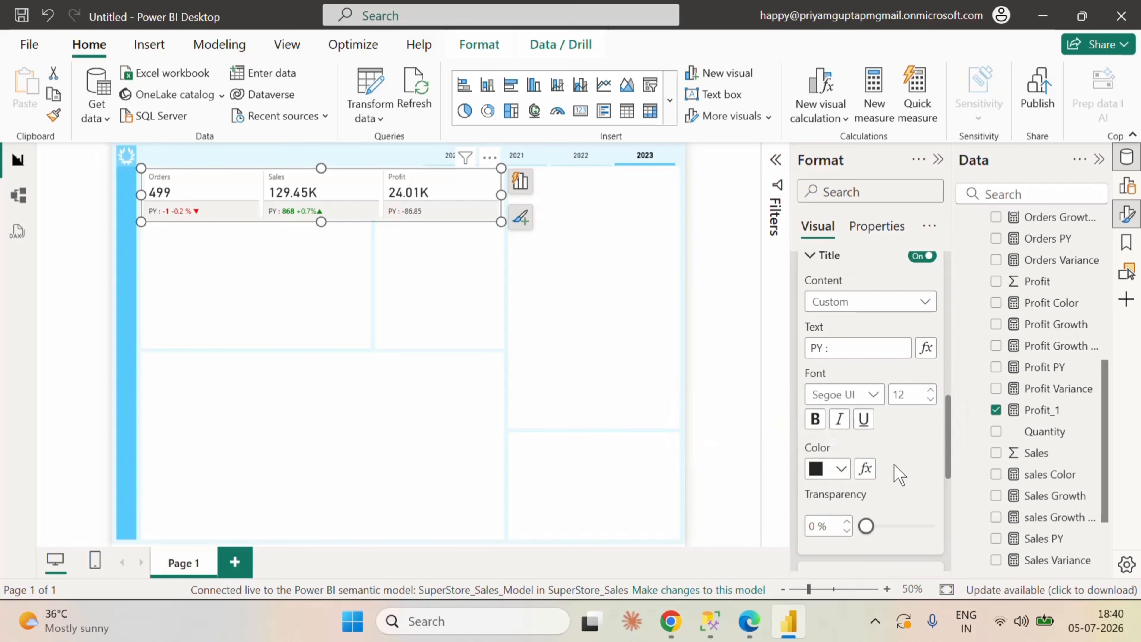
Step: Apply conditional color to the Profit label's value, using the Field value style based on the Profit Color measure
scroll(898, 462, "down", 4)
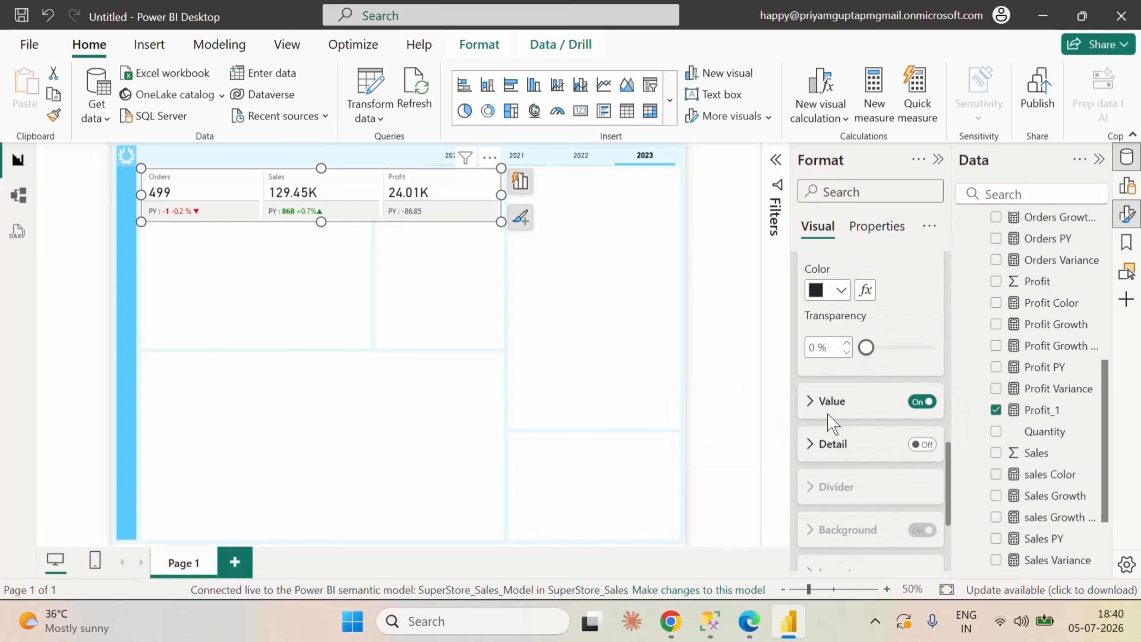
left_click(810, 400)
scroll(867, 436, "down", 2)
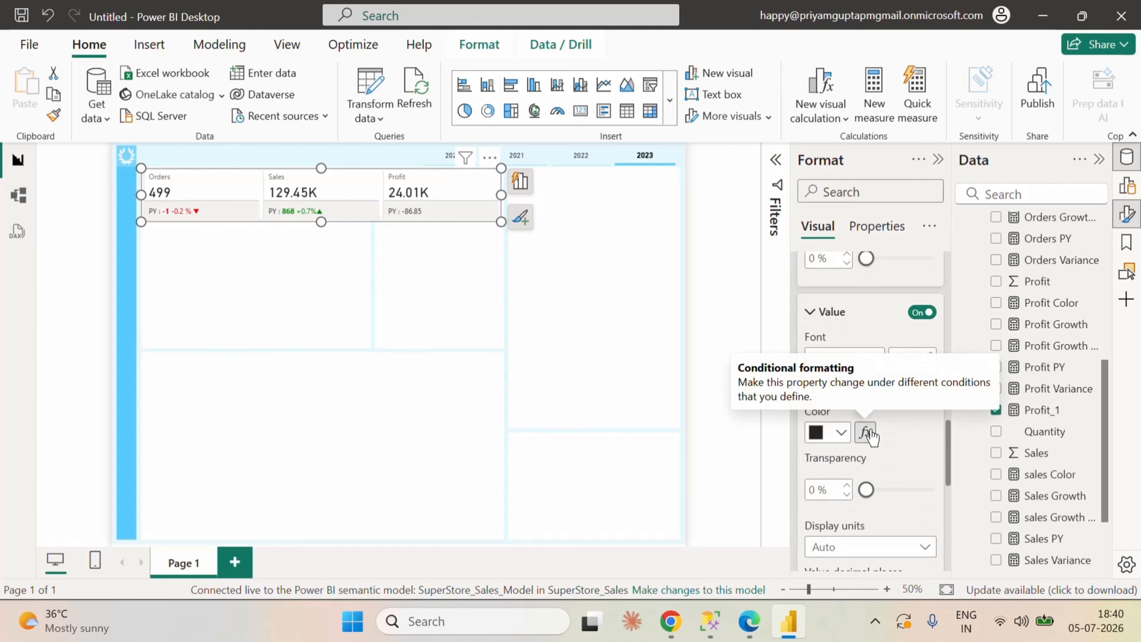
left_click(866, 432)
left_click(328, 113)
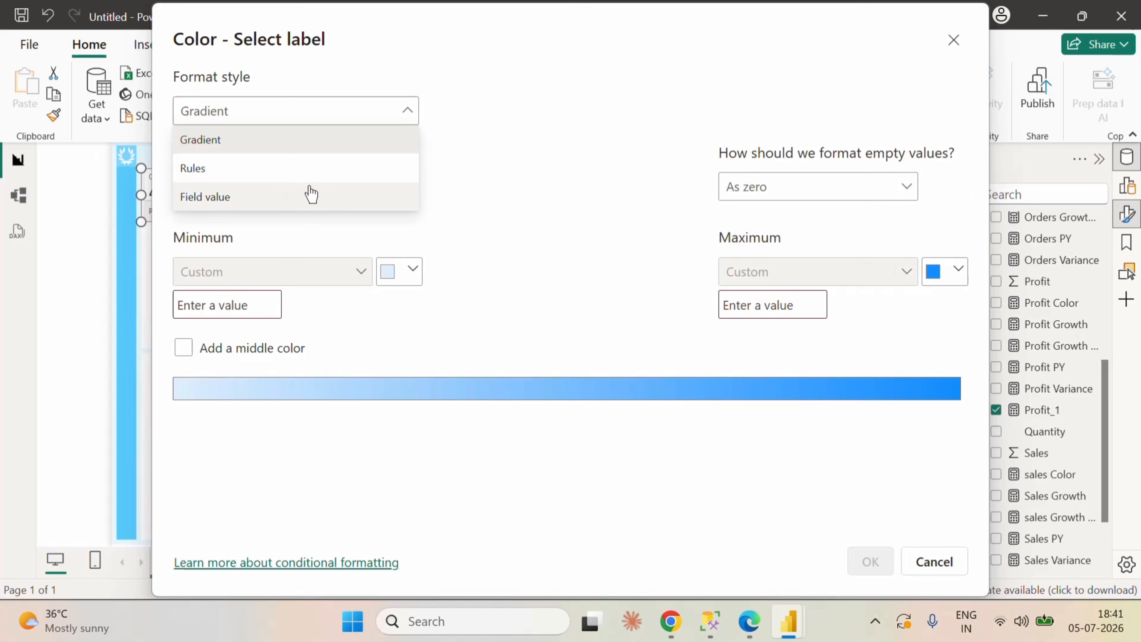
left_click(219, 195)
left_click(269, 186)
type("pr")
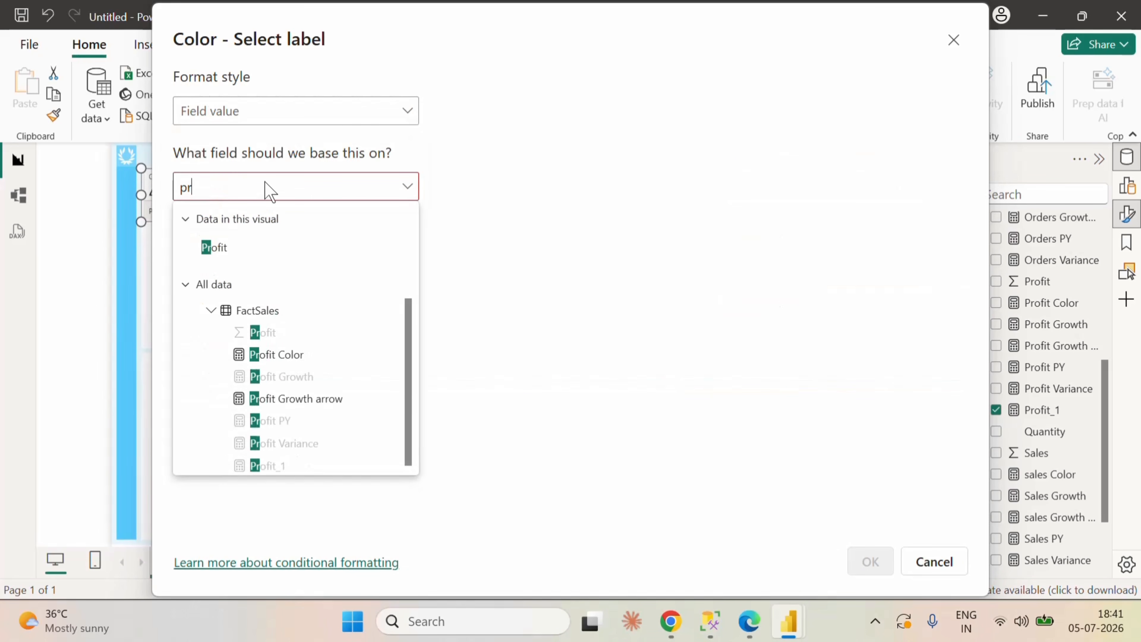
type("of")
left_click(288, 355)
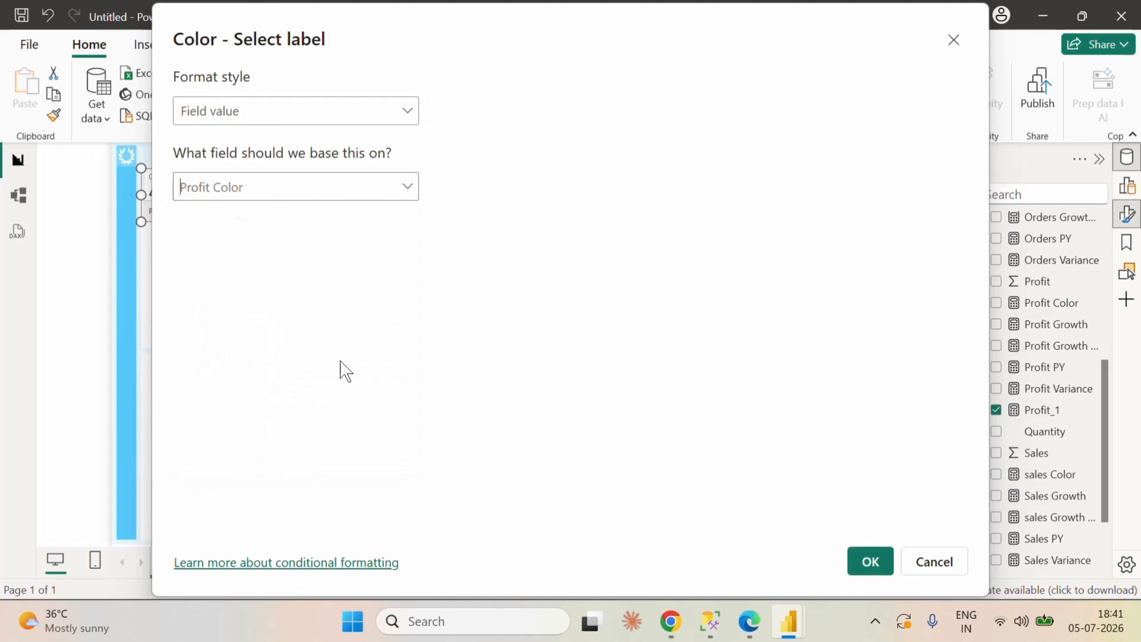
left_click(870, 561)
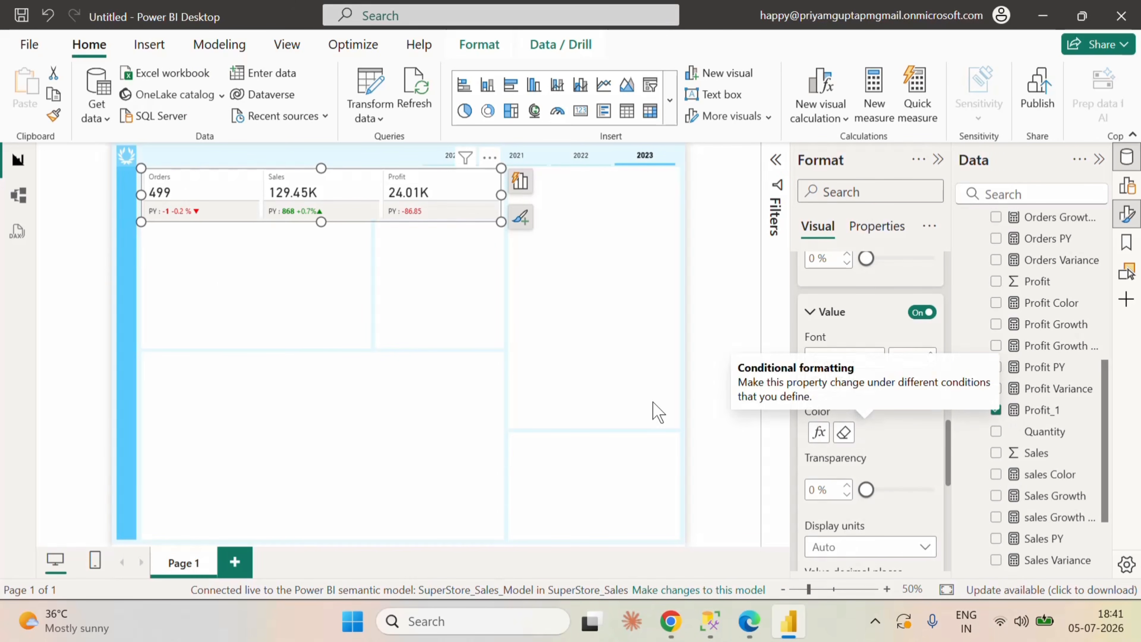
Step: Set the Profit label's value decimal places to 0
scroll(908, 470, "down", 2)
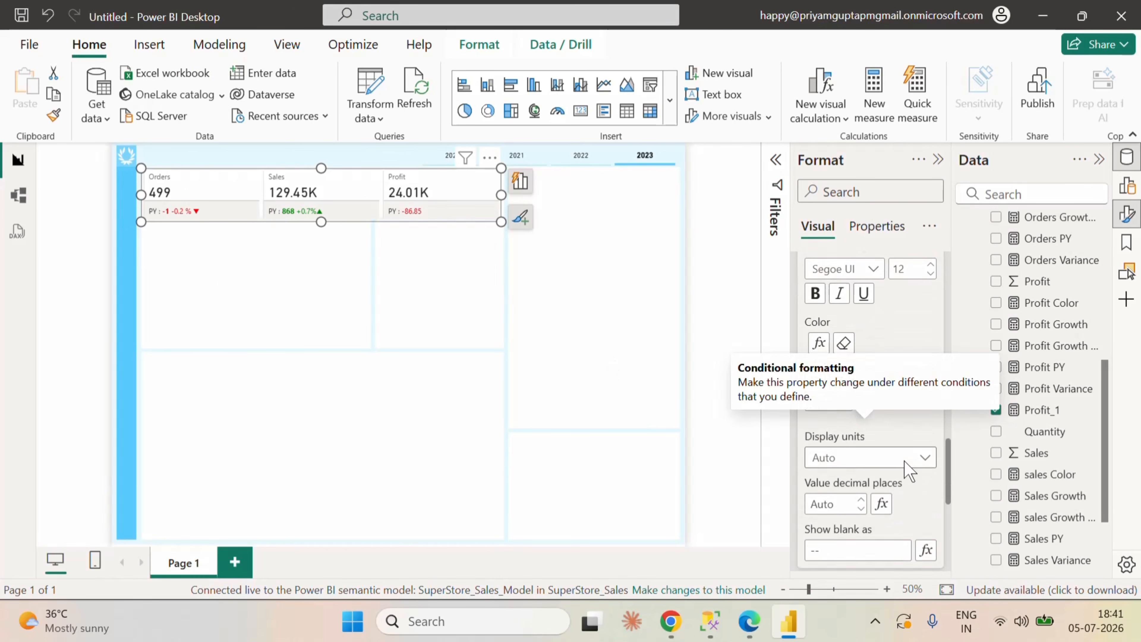
scroll(908, 470, "down", 5)
scroll(904, 466, "up", 3)
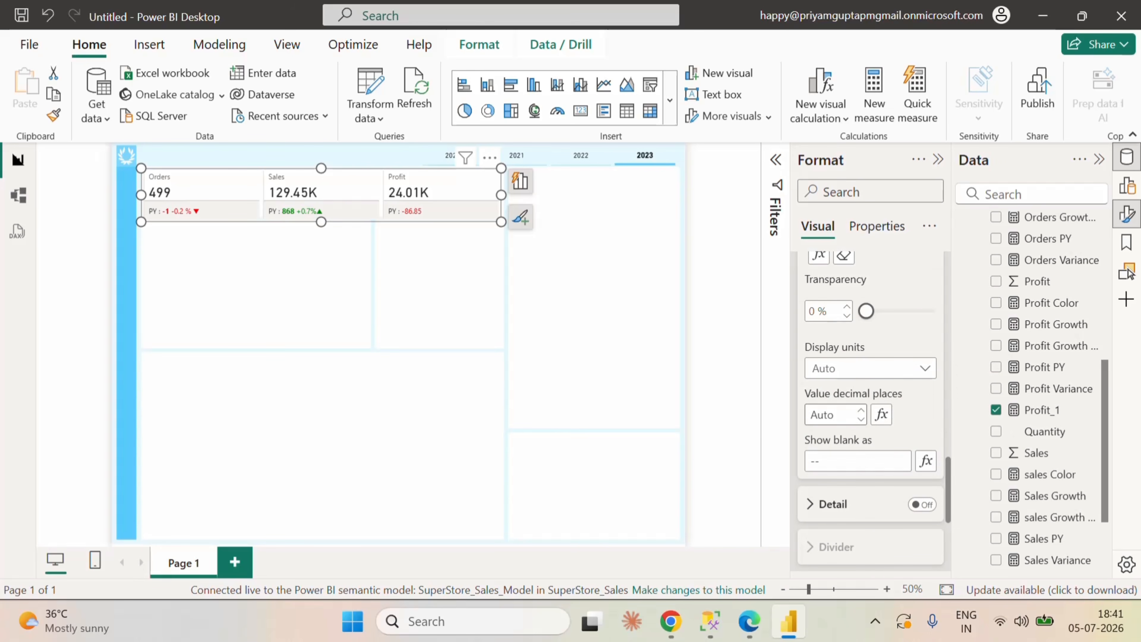
left_click(832, 414)
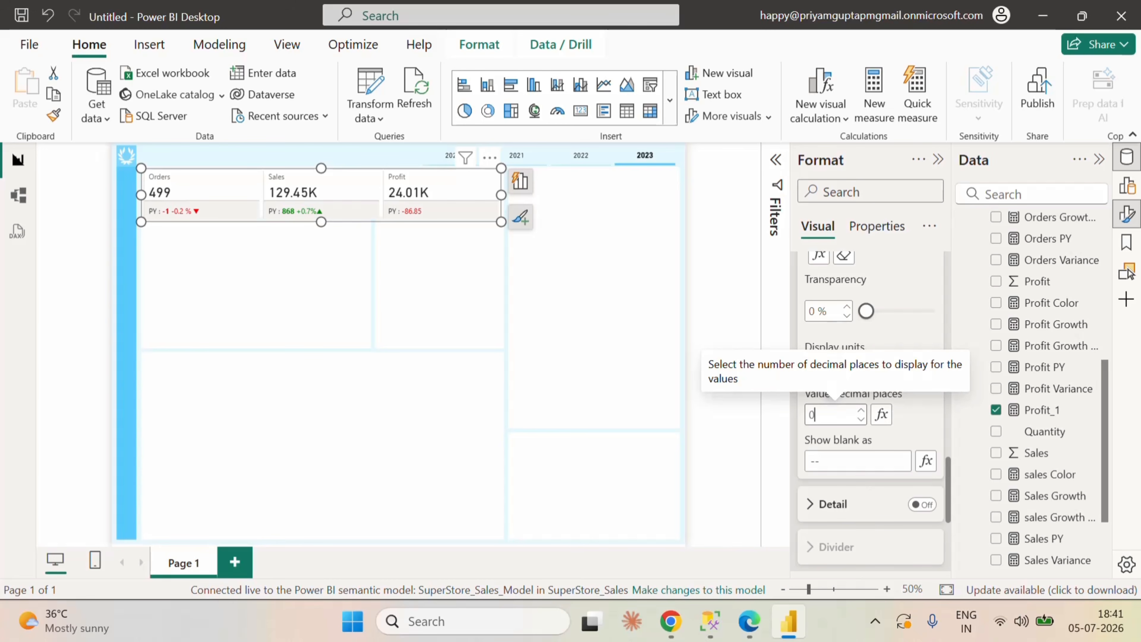
Step: Enable the Profit label's detail and add the Profit Growth arrow measure as its data
scroll(919, 443, "down", 2)
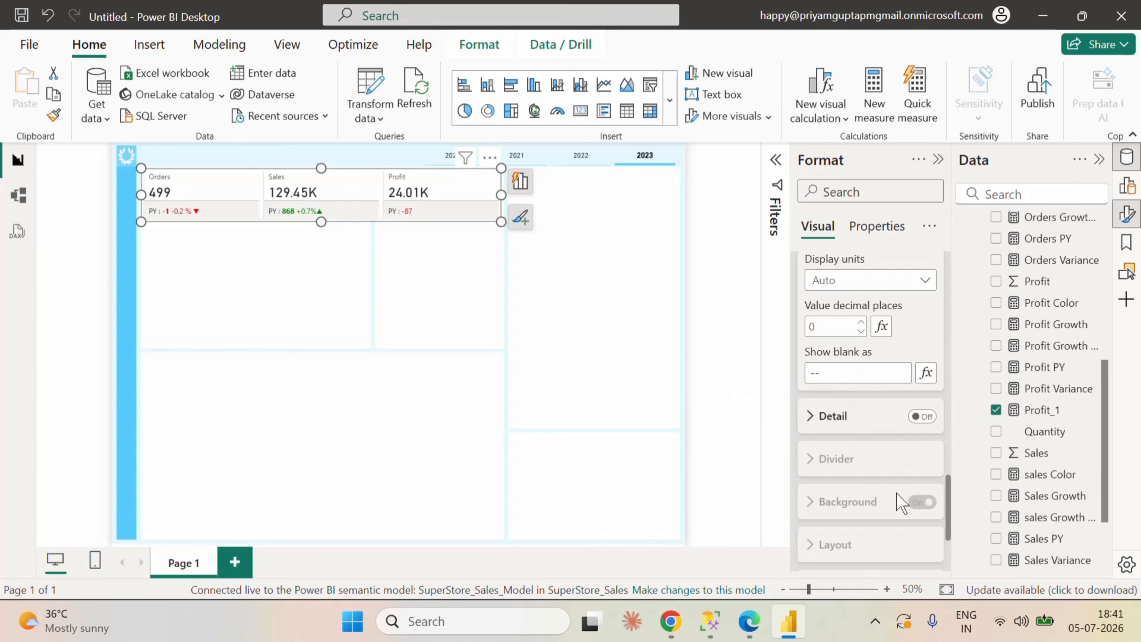
left_click(922, 416)
left_click(810, 420)
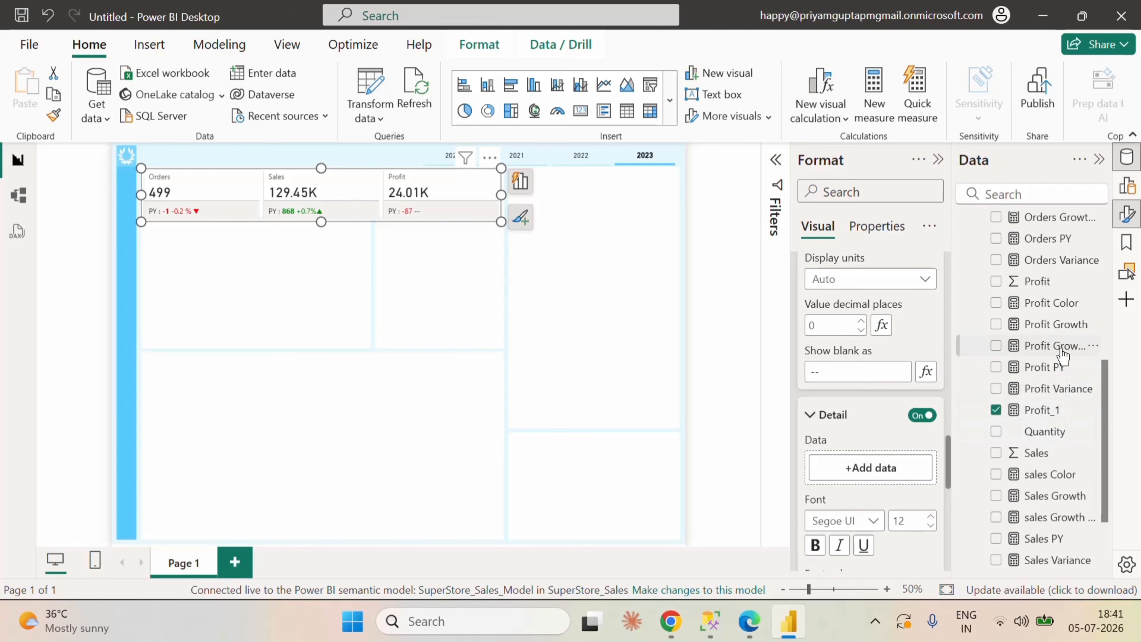
left_click_drag(1063, 354, 899, 480)
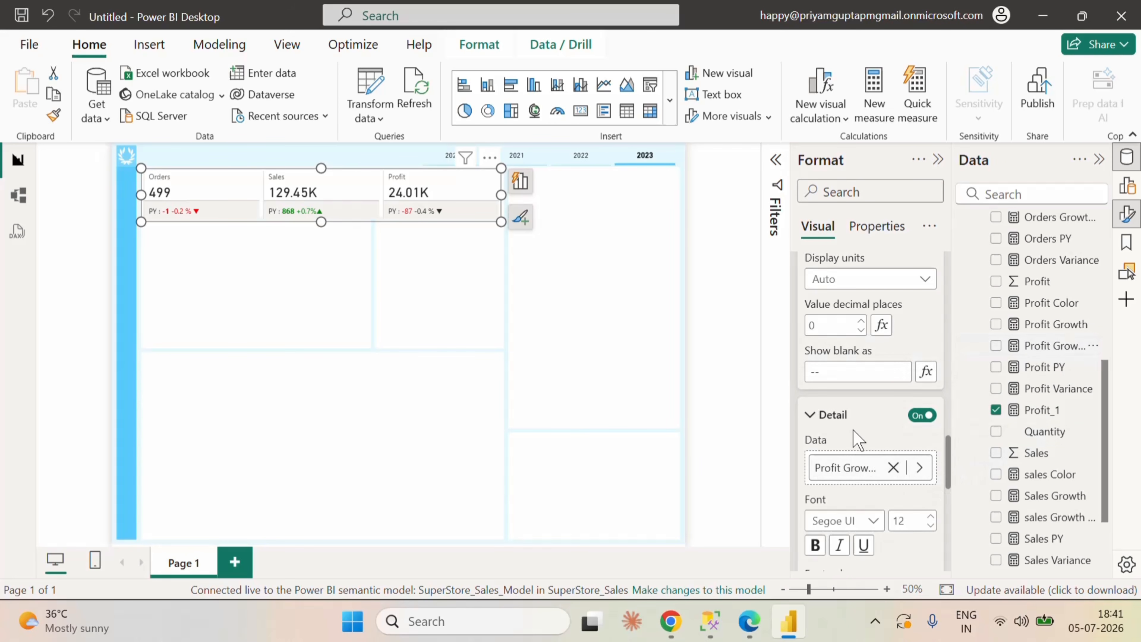
Step: Apply conditional font color to the Profit label's detail, using the Field value style based on the Profit Color measure
scroll(853, 429, "down", 4)
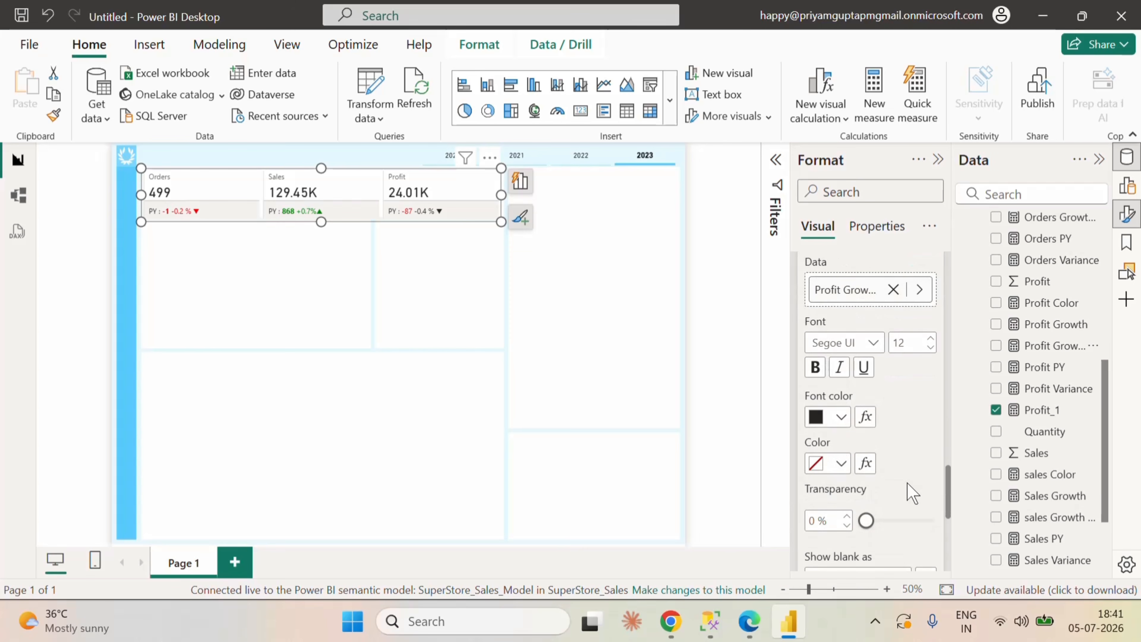
left_click(864, 417)
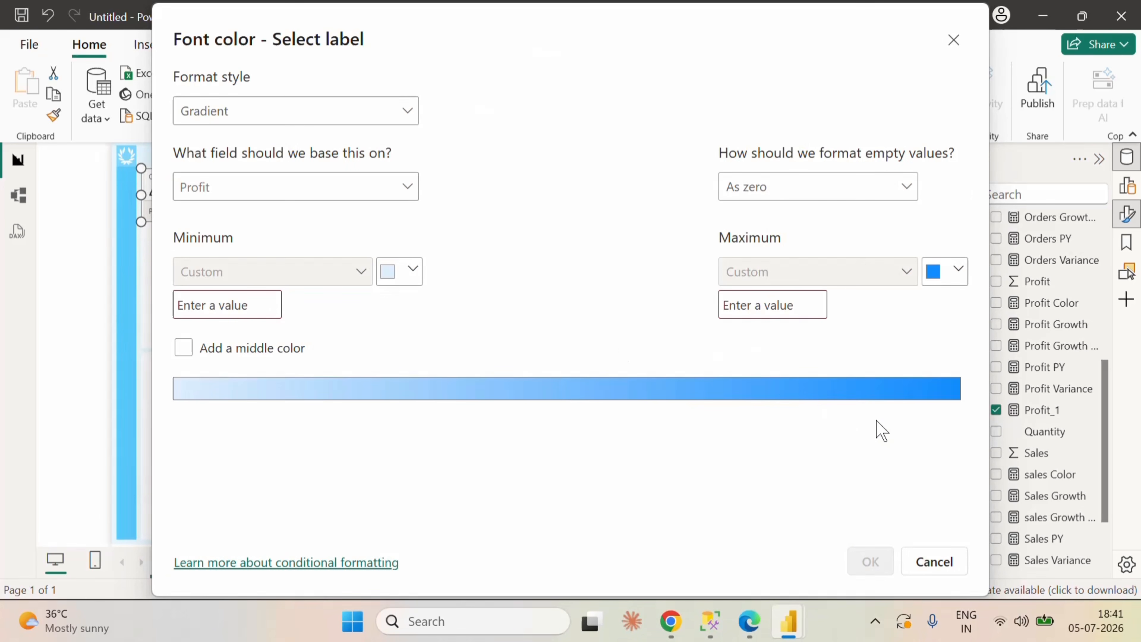
left_click(358, 118)
left_click(224, 196)
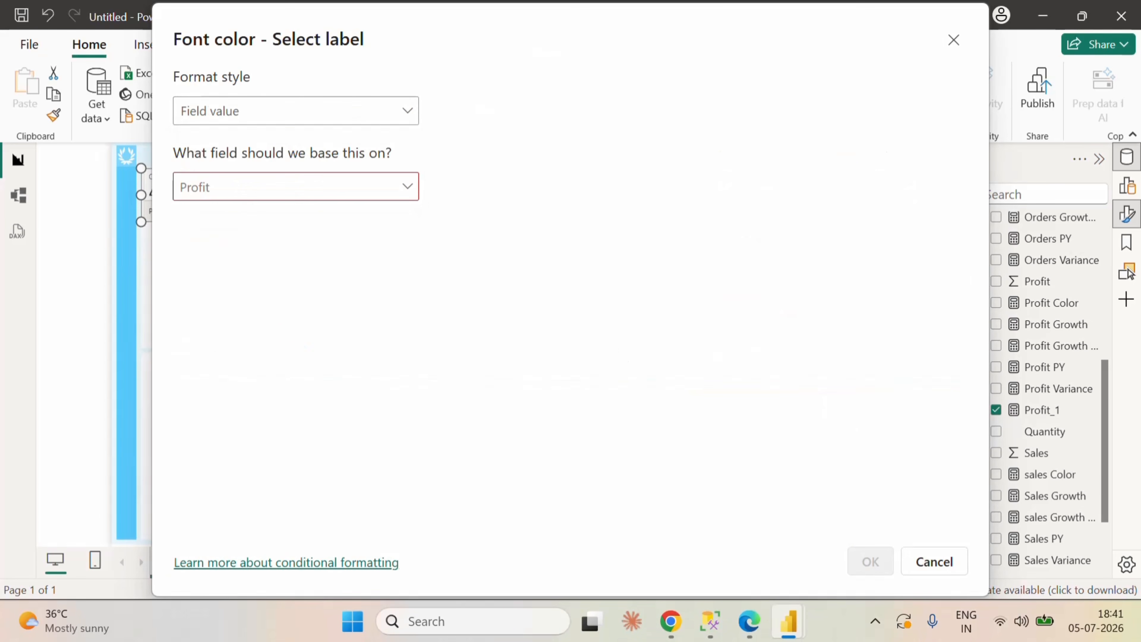
left_click(288, 194)
type("pro")
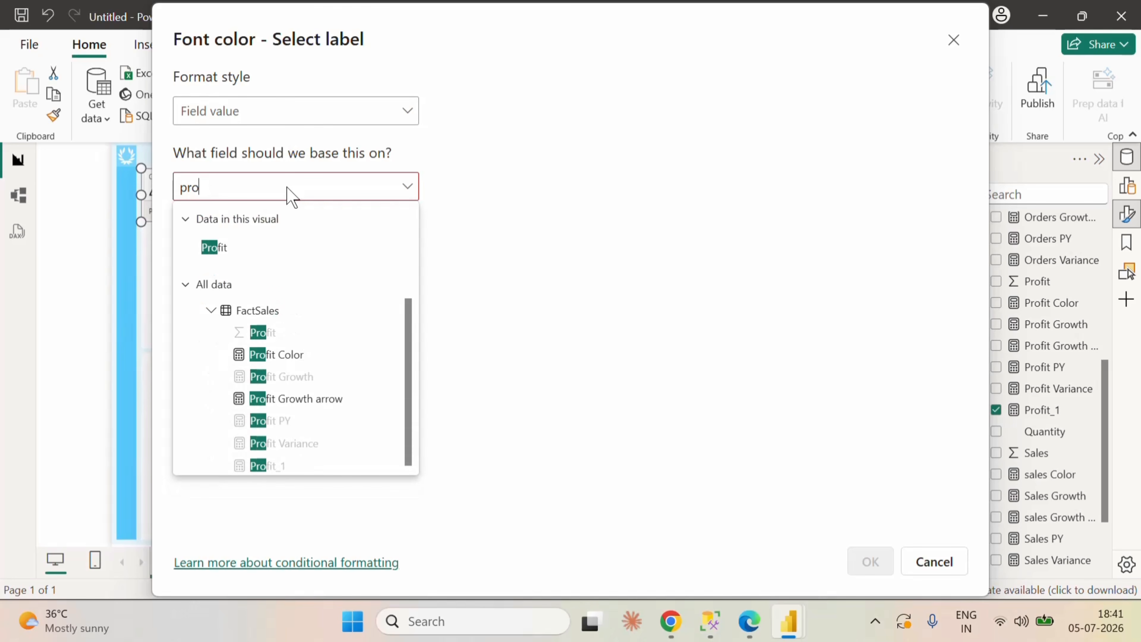
left_click(316, 357)
left_click(870, 561)
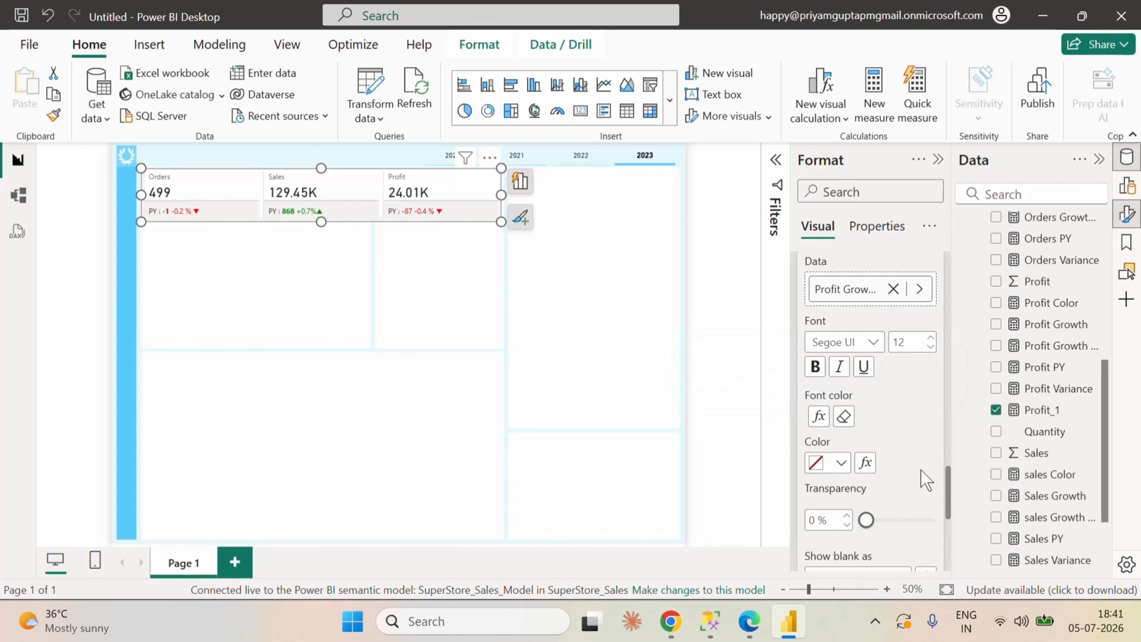
Step: Collapse the card's Reference labels settings
scroll(923, 472, "down", 3)
scroll(922, 471, "up", 6)
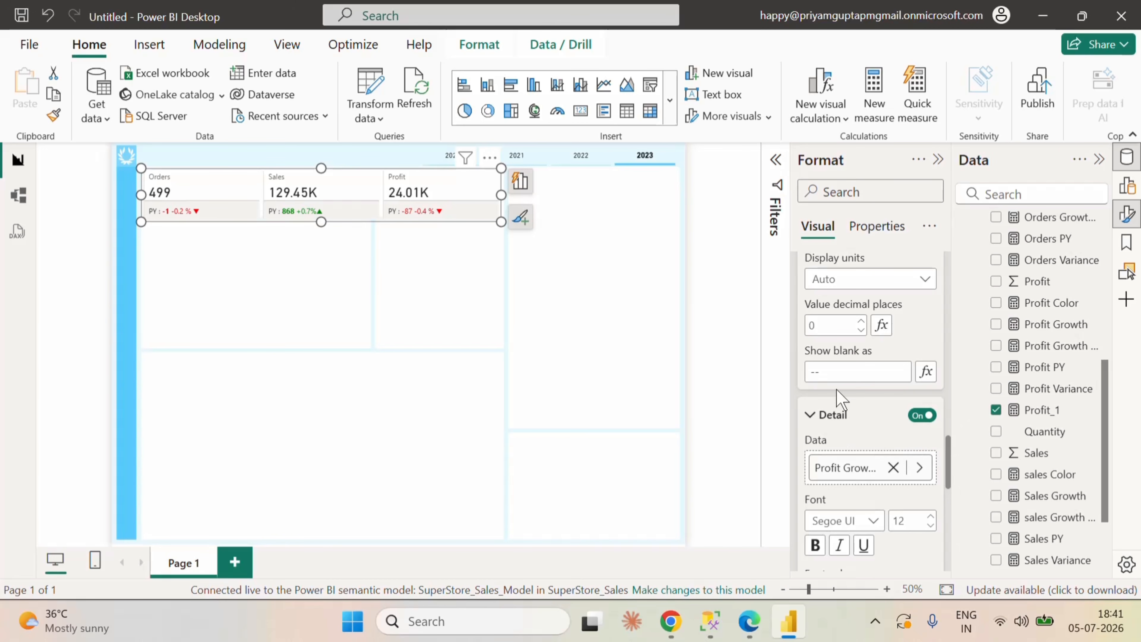
scroll(842, 404, "up", 10)
scroll(917, 402, "up", 8)
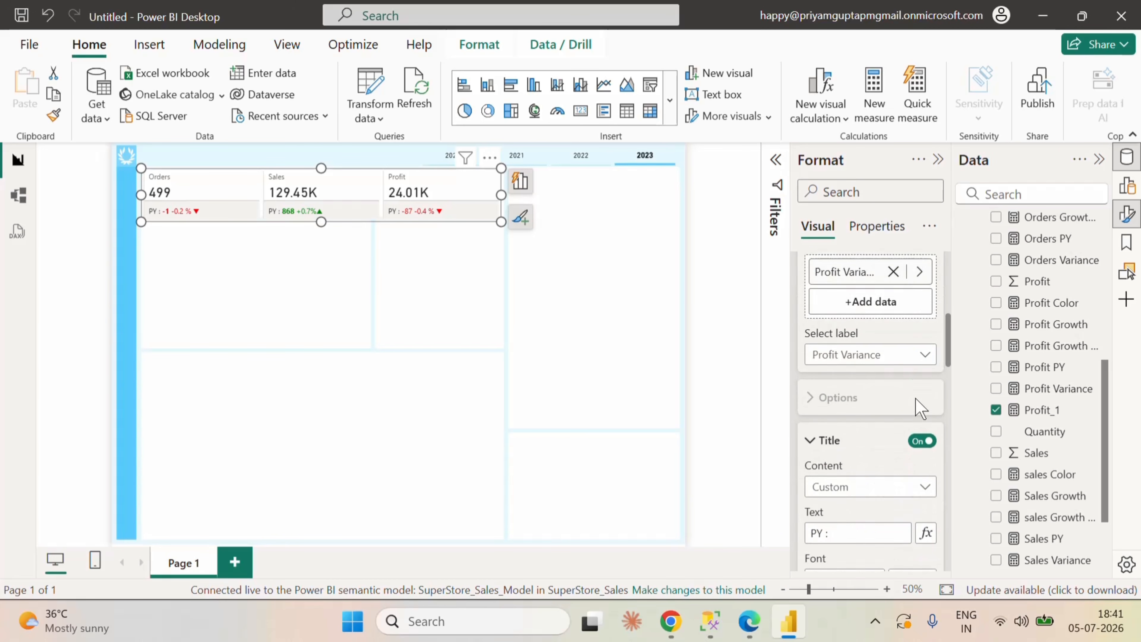
scroll(917, 400, "down", 3)
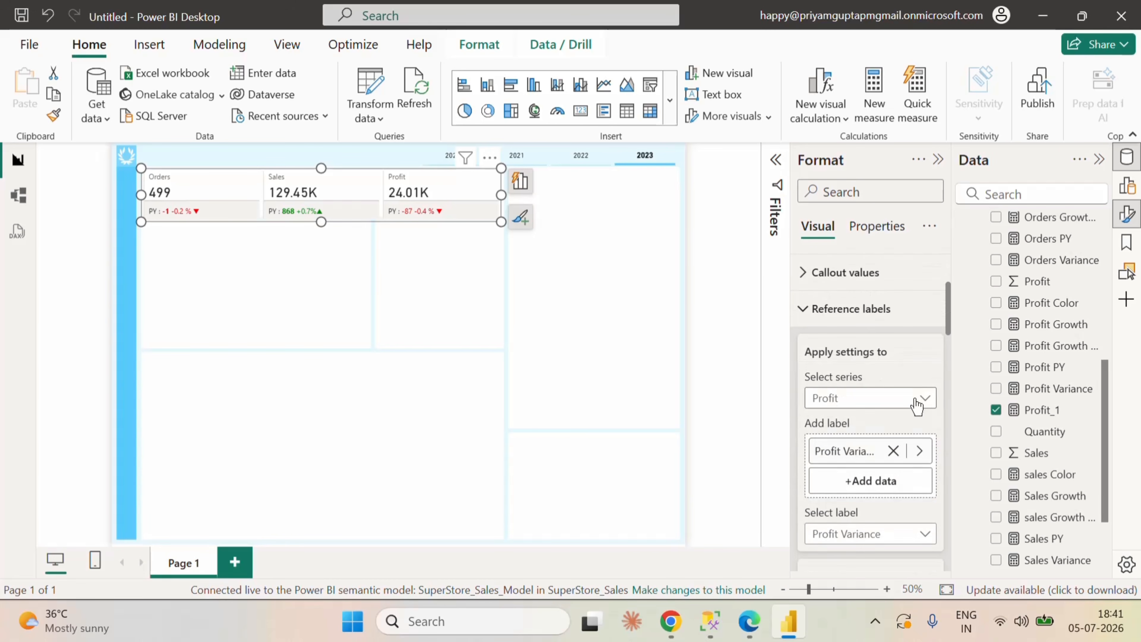
left_click(807, 310)
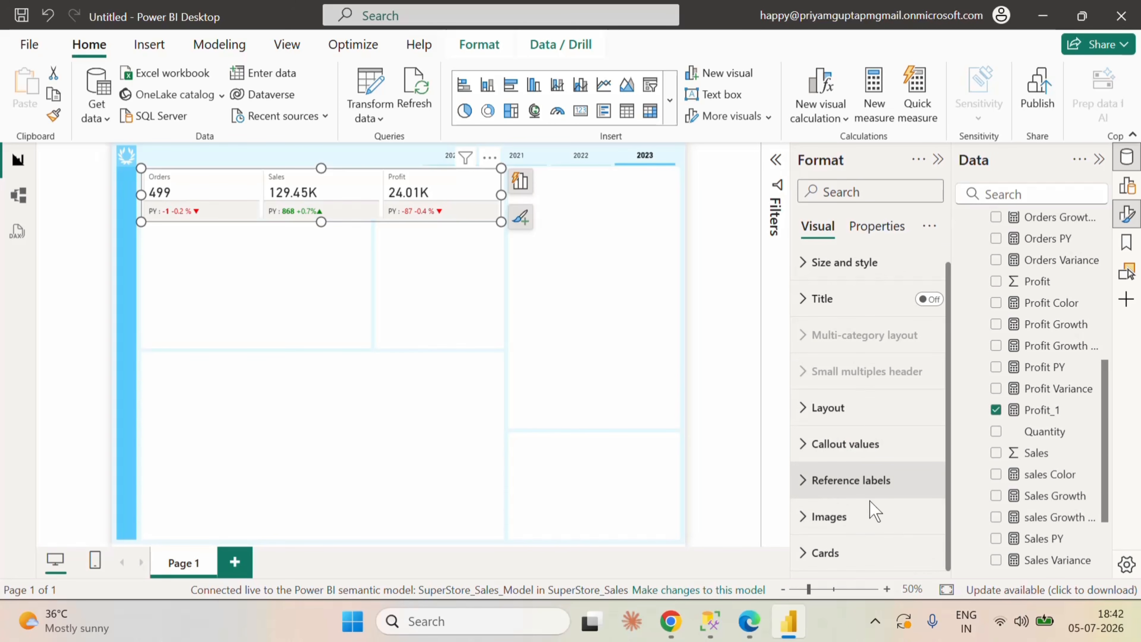
Step: Turn off the divider for the KPI card's reference labels
left_click(880, 482)
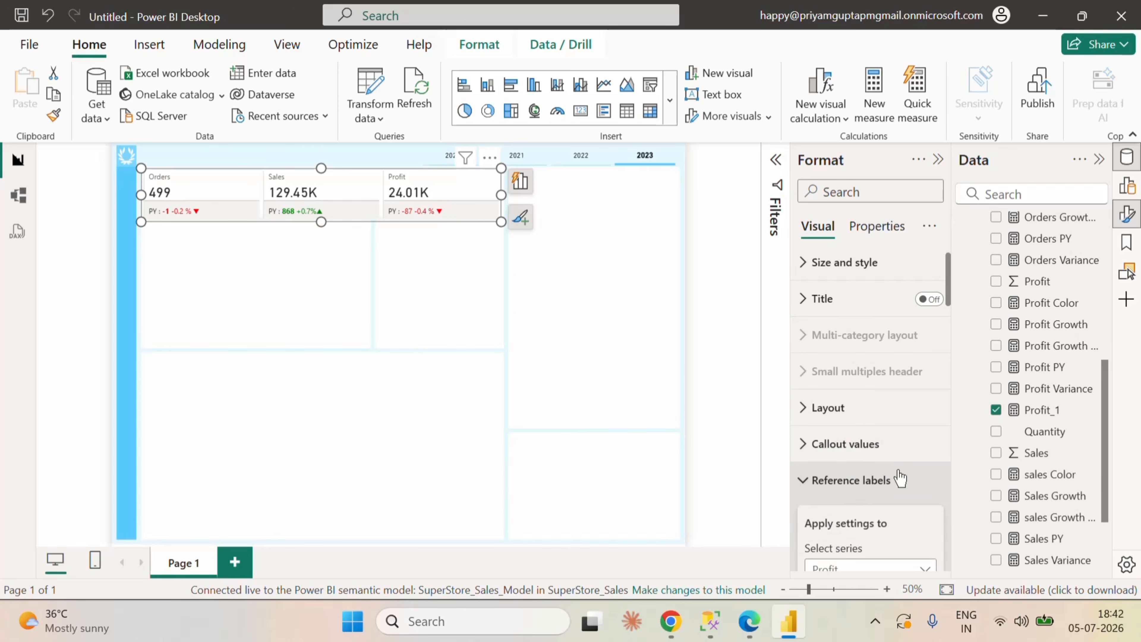
scroll(899, 478, "down", 4)
left_click(866, 396)
left_click(866, 395)
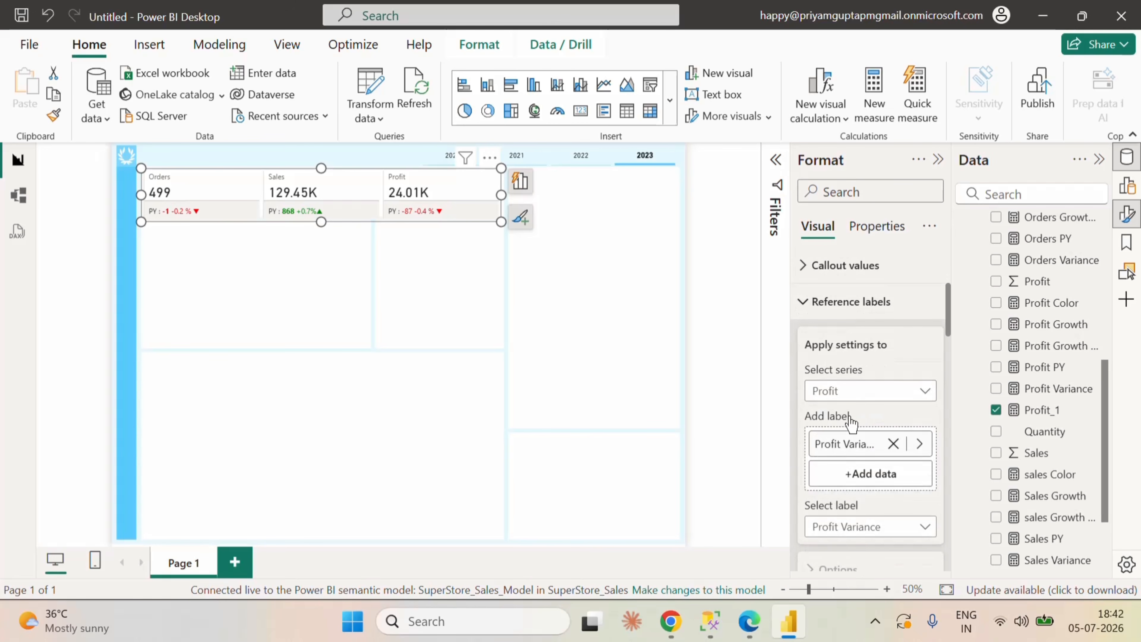
scroll(894, 435, "down", 5)
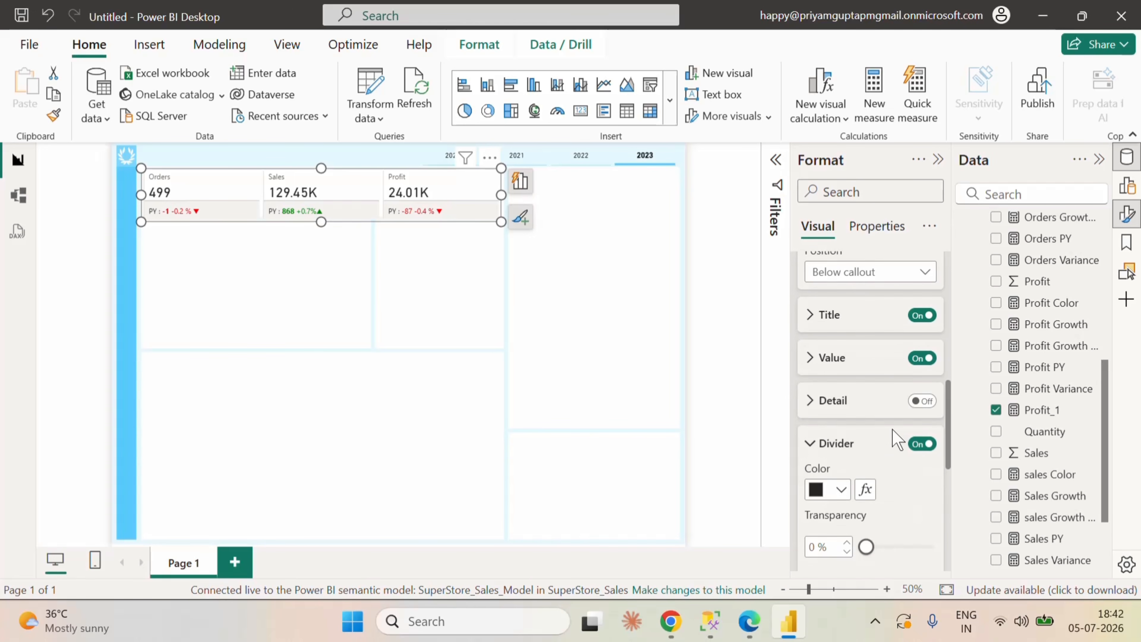
left_click(899, 443)
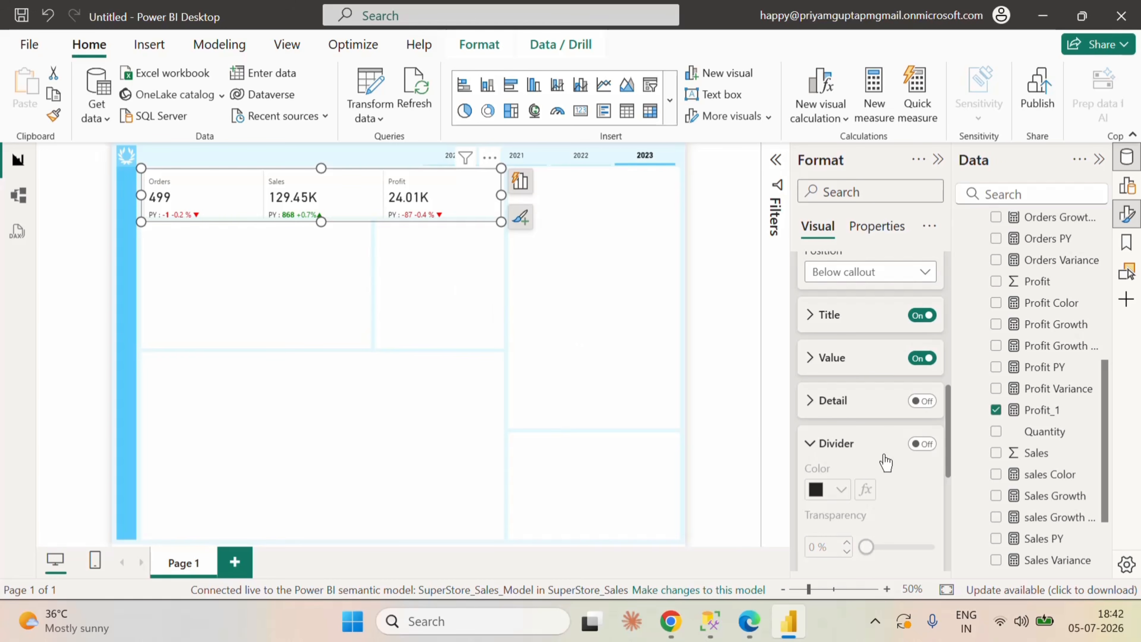
Step: Set the outer padding in the reference labels' spacing settings to 5 px
scroll(886, 463, "down", 7)
left_click(854, 446)
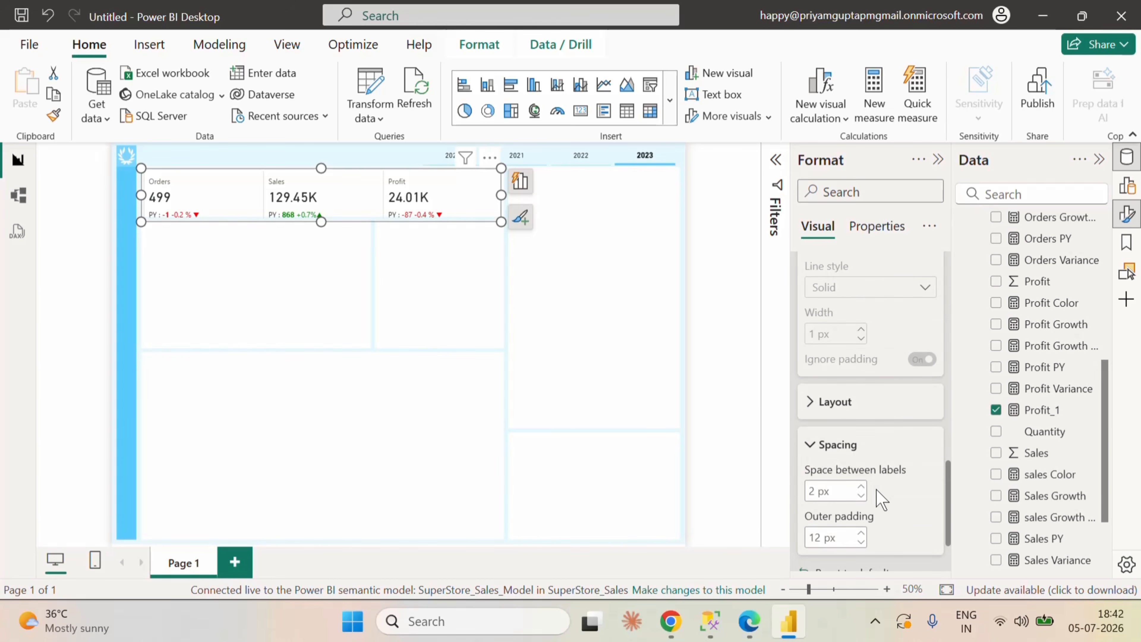
scroll(881, 499, "down", 2)
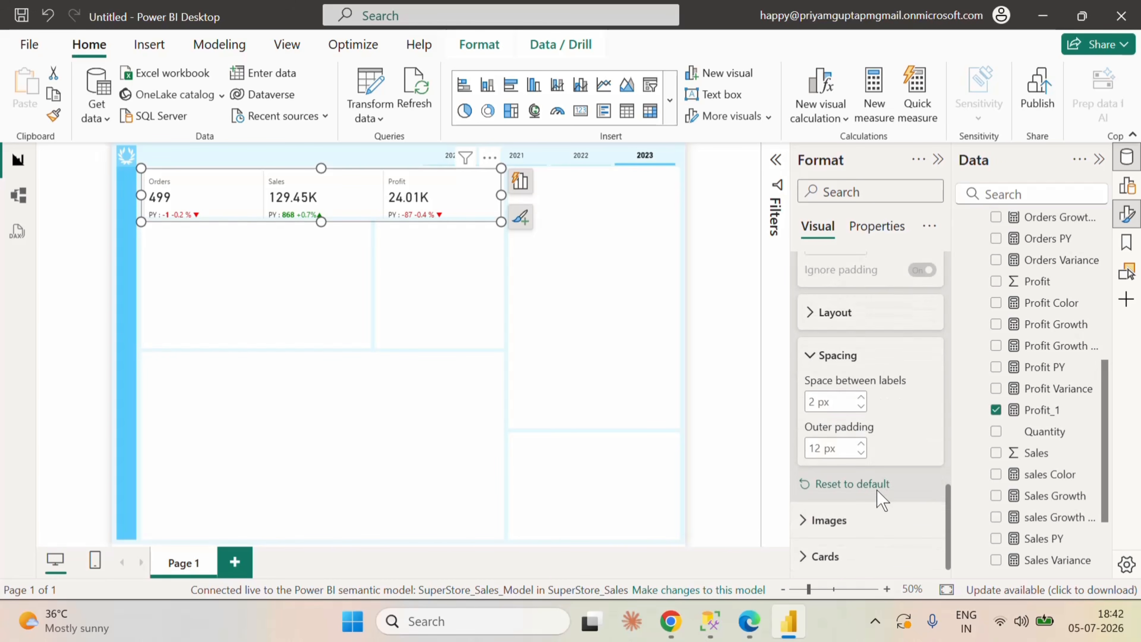
double_click(815, 449)
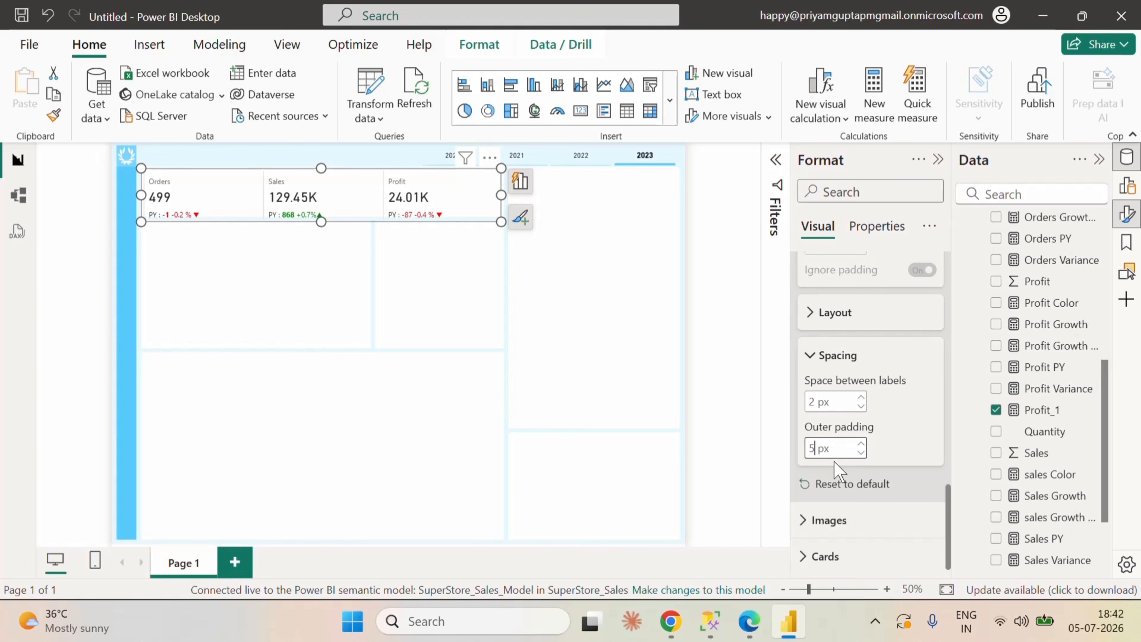
key("Return")
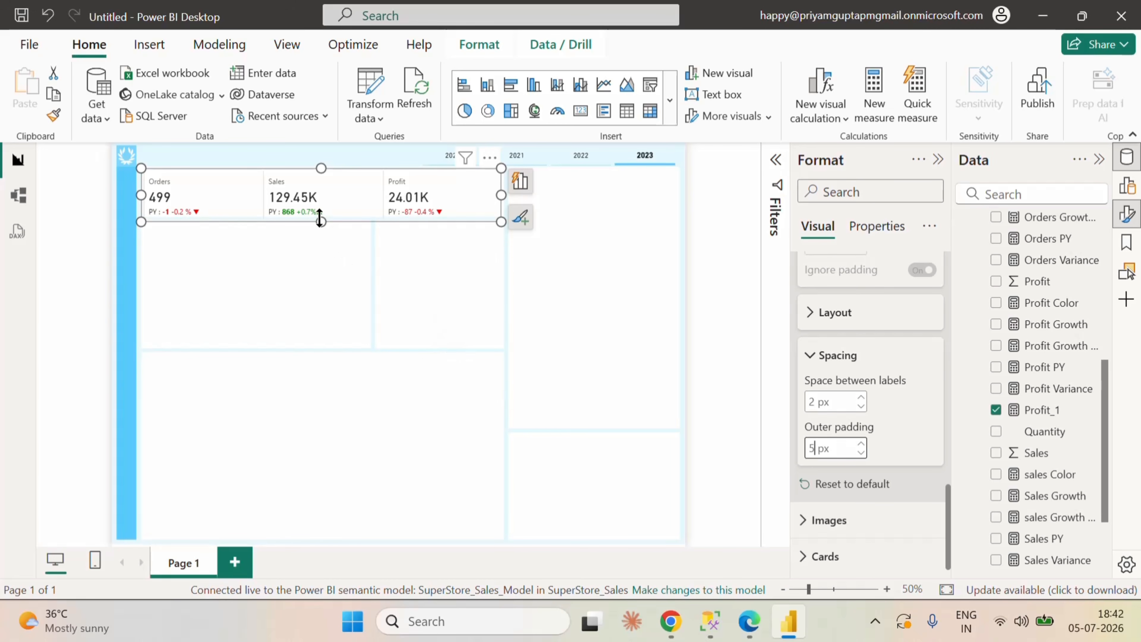
Step: Reduce the KPI card's height slightly to fit the top box of the page background
left_click_drag(320, 215, 322, 213)
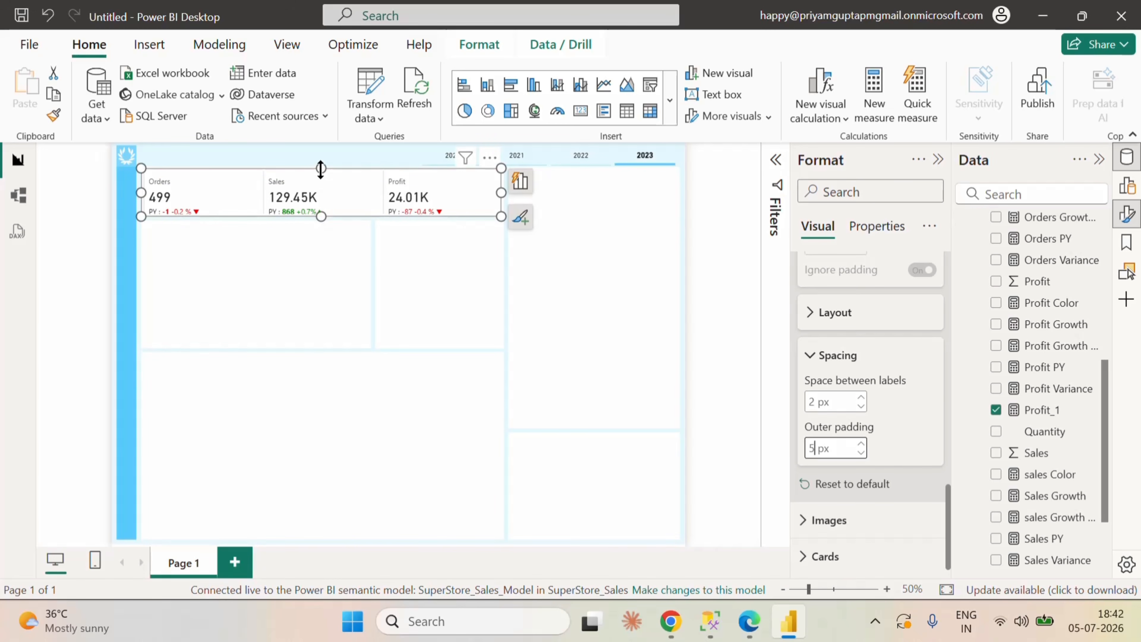
left_click_drag(321, 170, 320, 166)
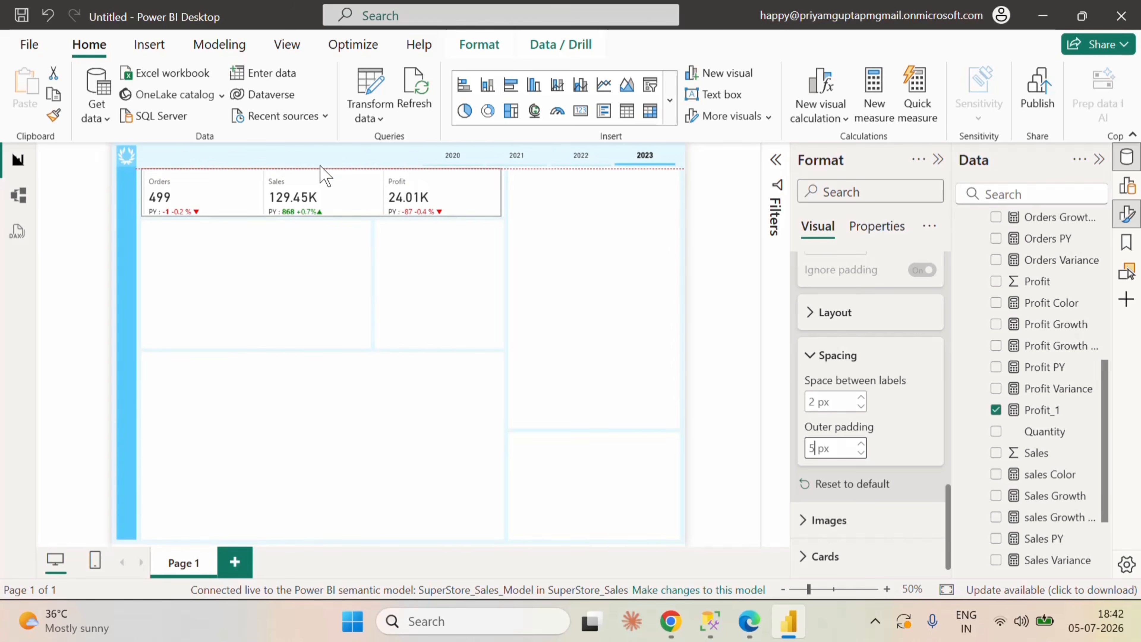
left_click_drag(320, 165, 320, 165)
Step: Set the reference labels' space between labels to 1 px and their outer padding to 3 px
left_click(861, 406)
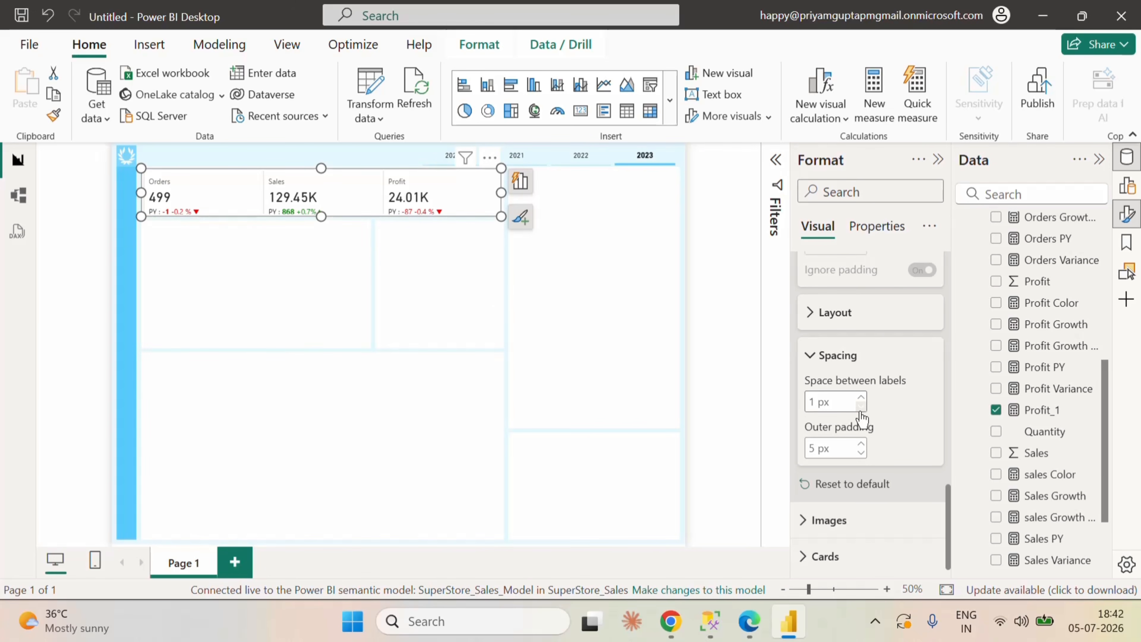
left_click(860, 452)
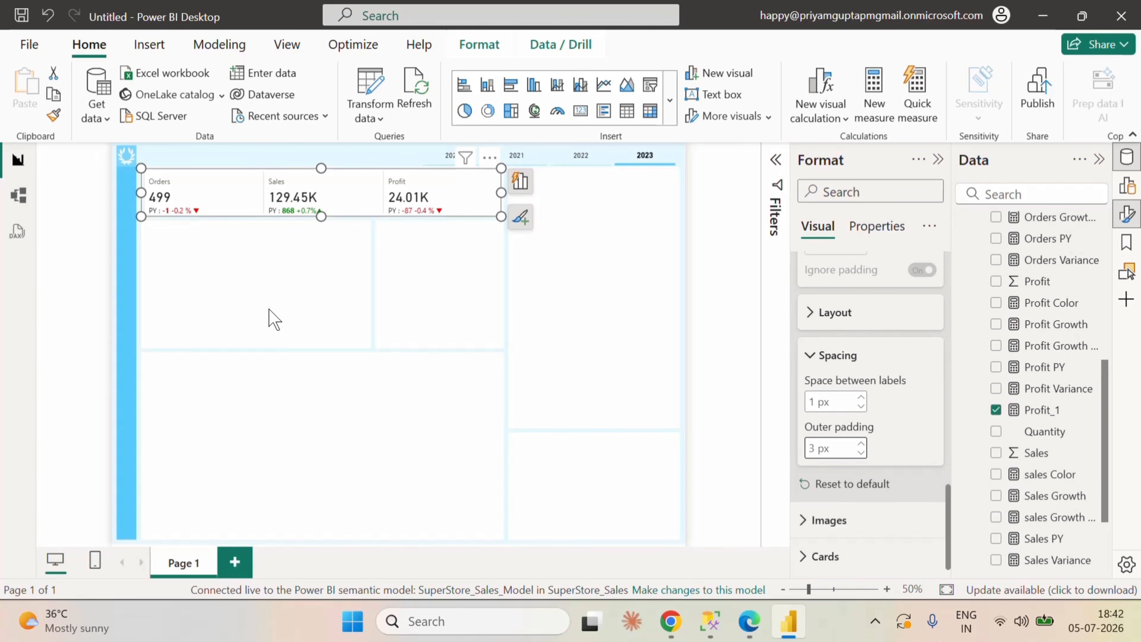
key("Up")
key("Up")
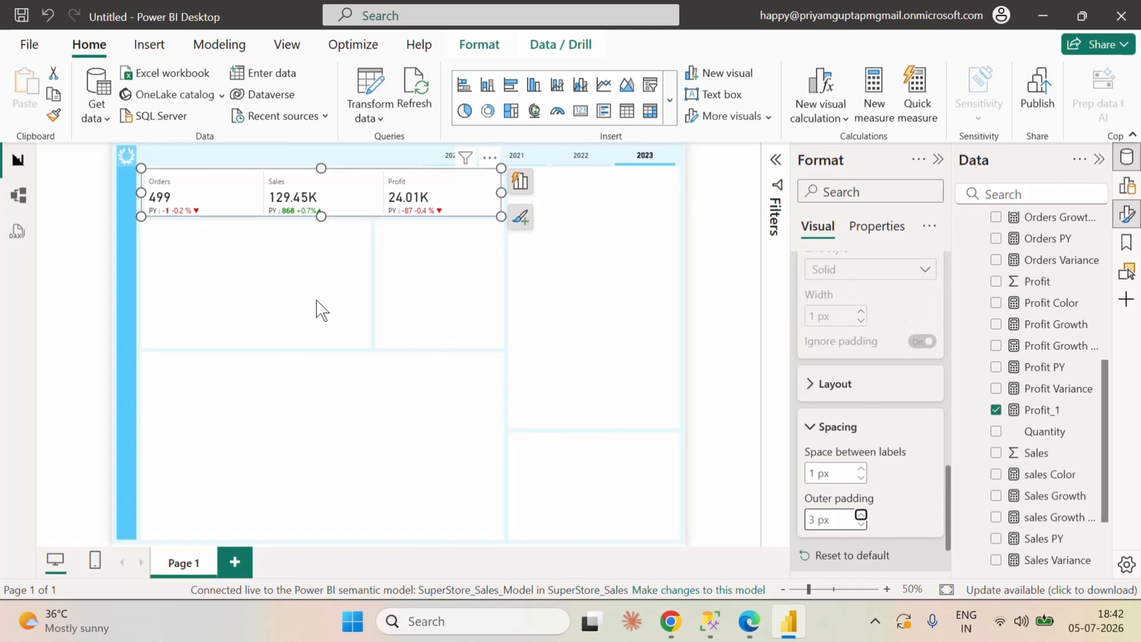
Step: Fine-tune the KPI card's vertical position and lower edge within its background box, and deselect it
left_click(317, 300)
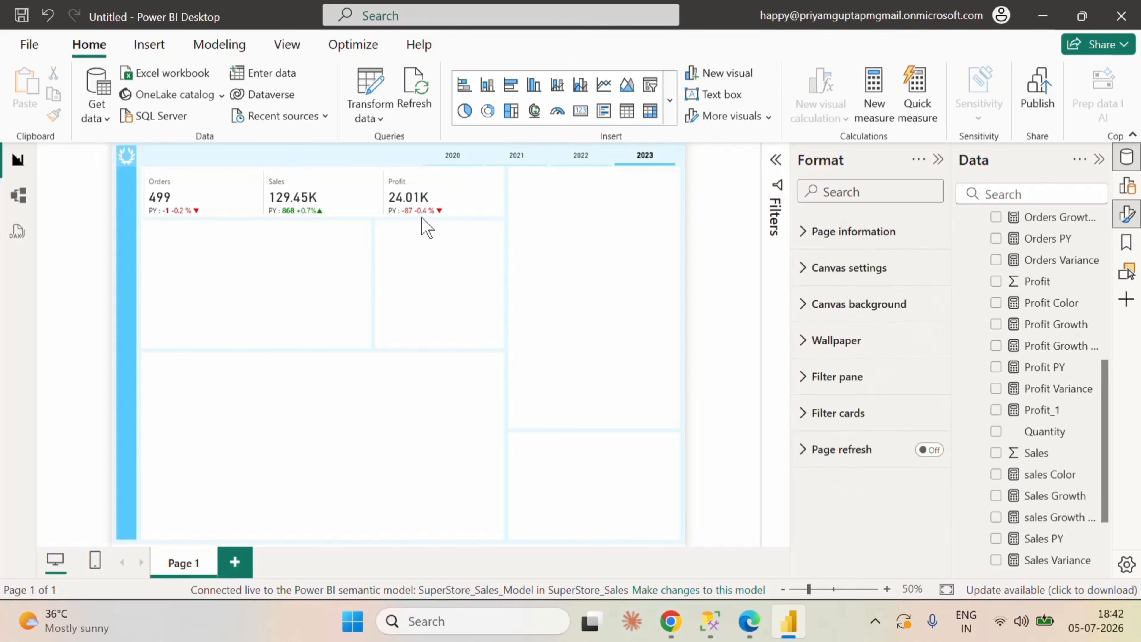
left_click(400, 173)
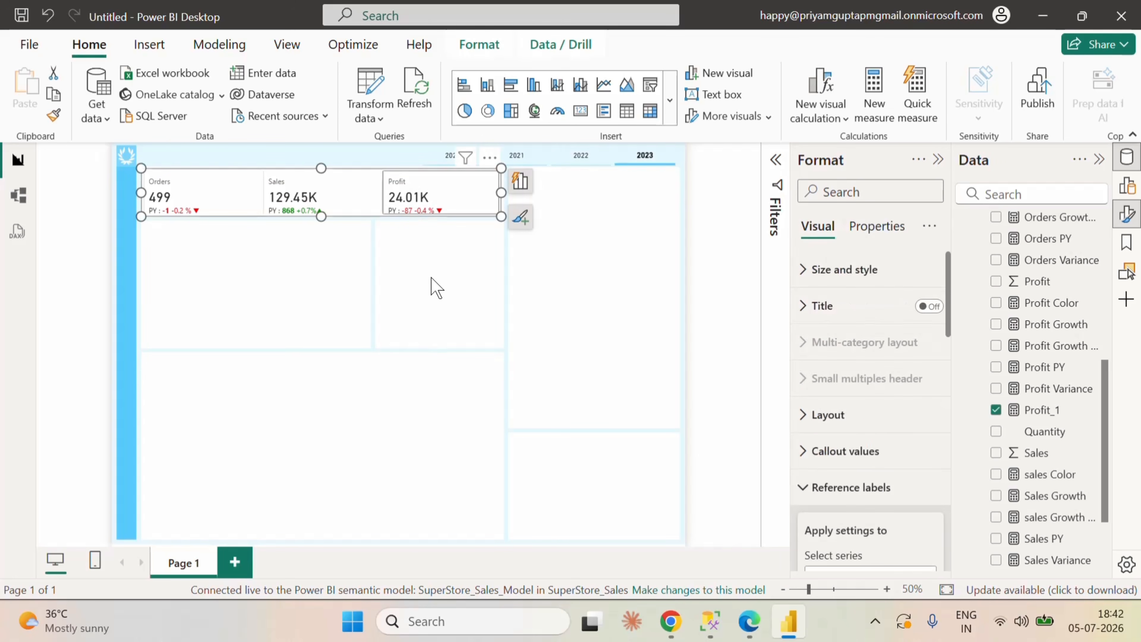
left_click(431, 288)
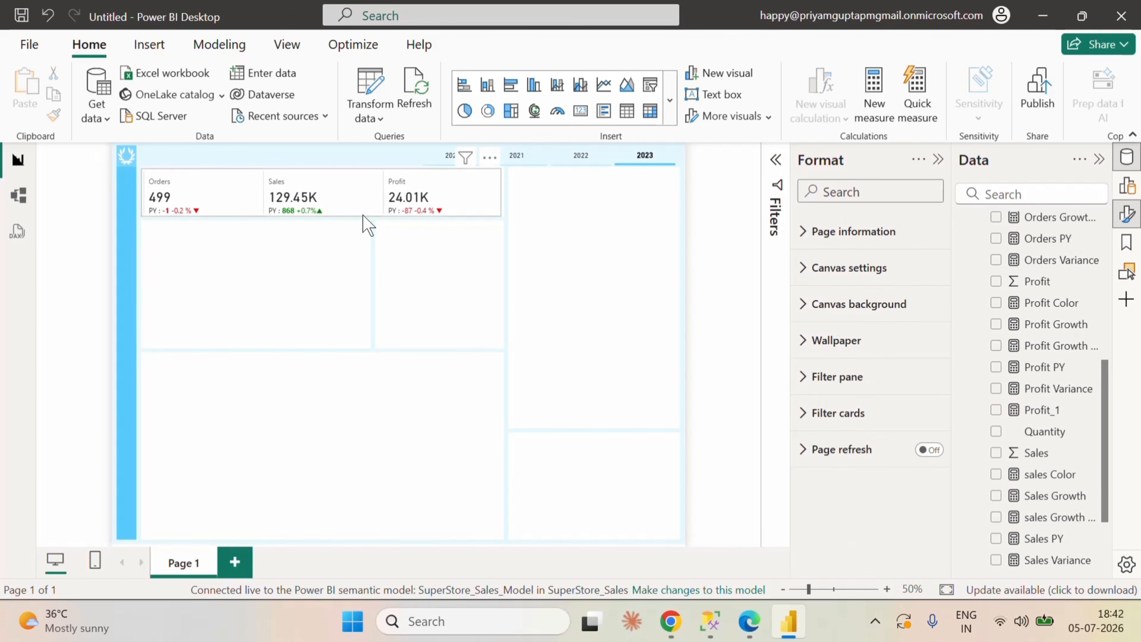
left_click(364, 223)
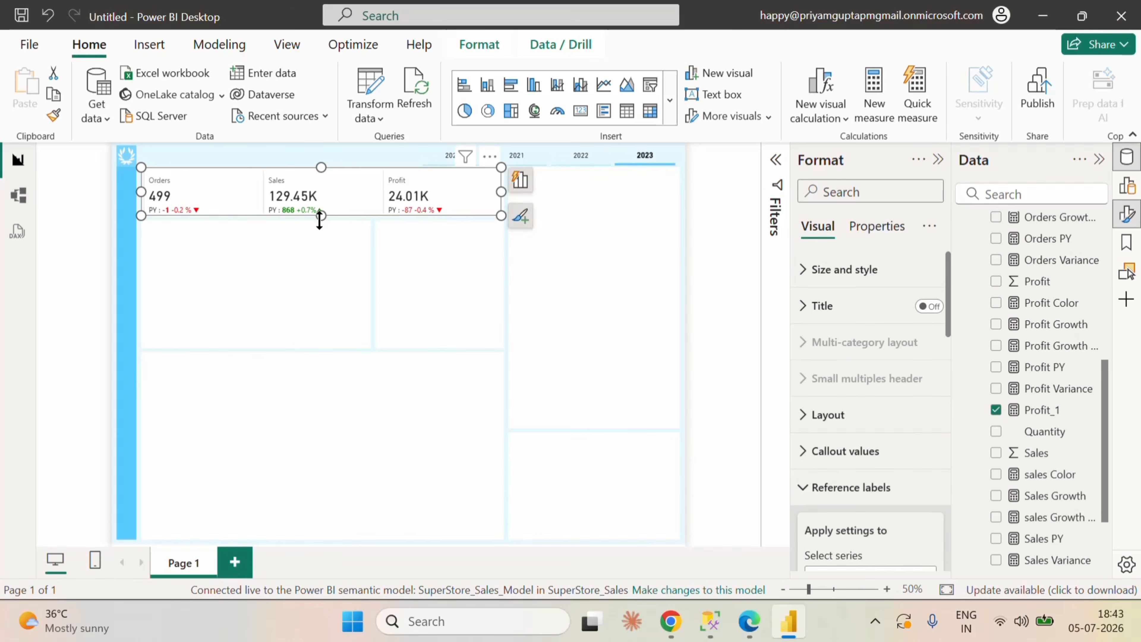
left_click_drag(320, 215, 321, 219)
left_click(532, 283)
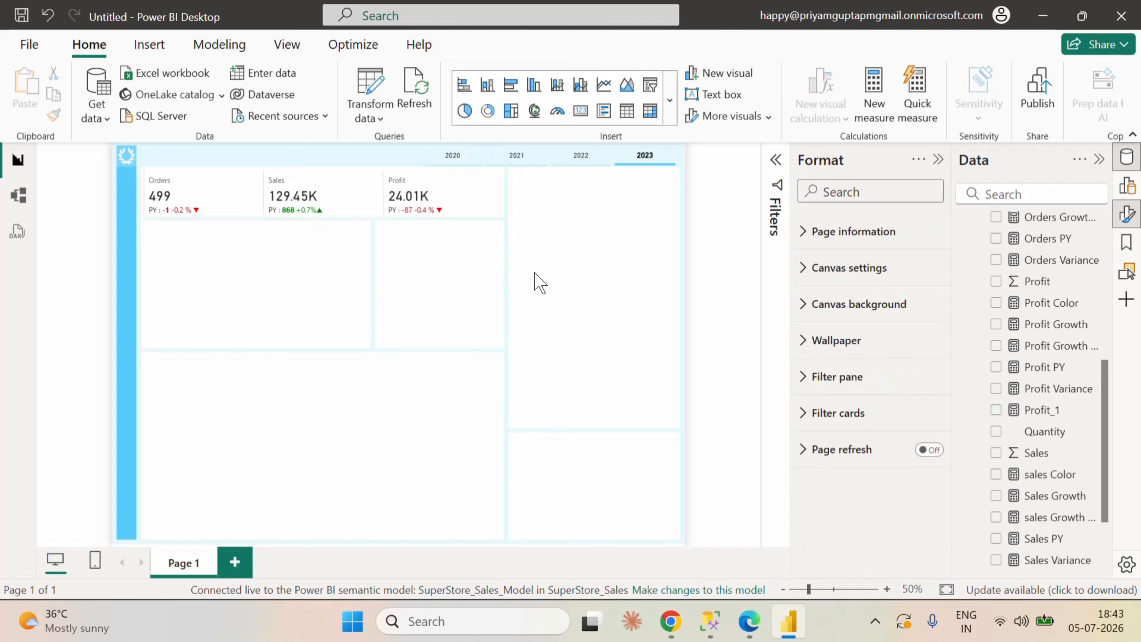
Step: Switch to Edge, search the web for "kerry kolosko svg" in a new tab and open the kerrykolosko.com site
left_click(473, 198)
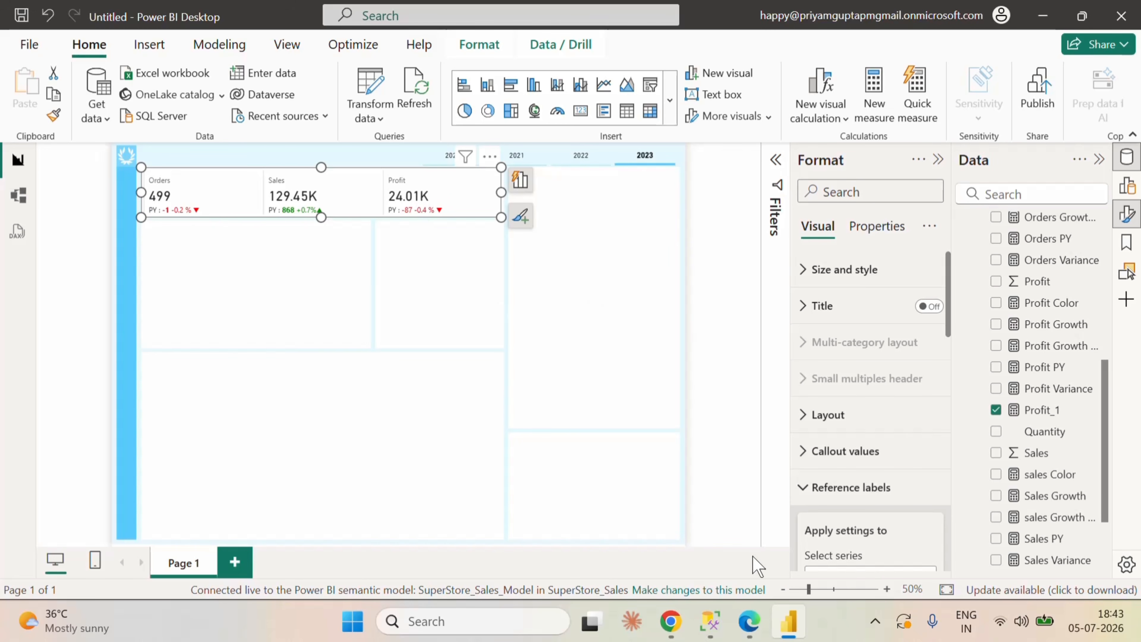
left_click(750, 621)
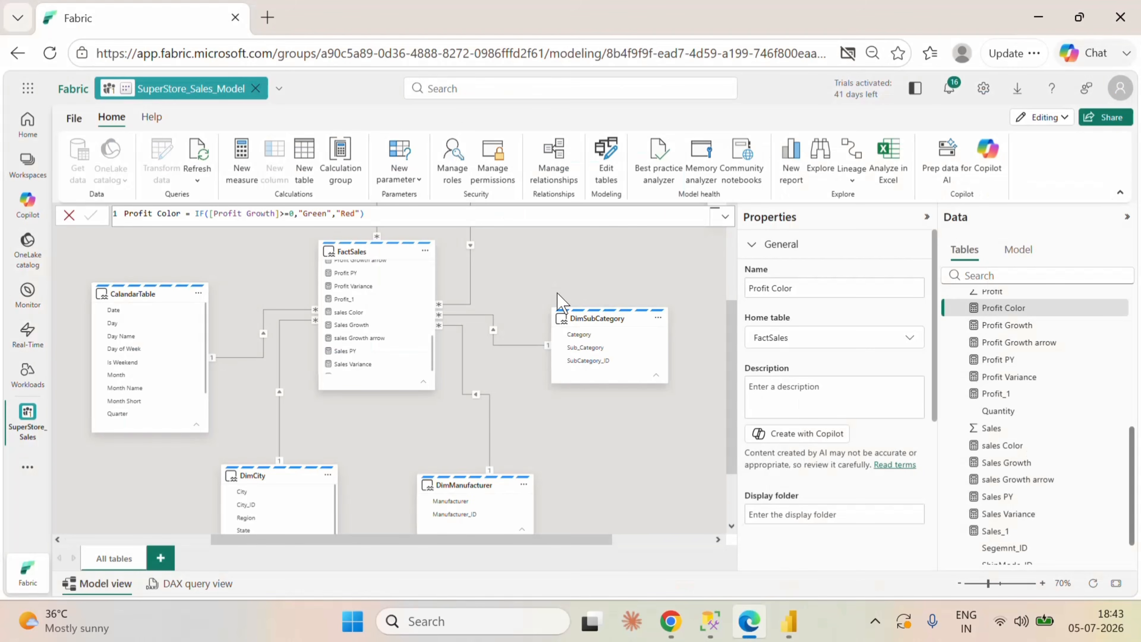
left_click(268, 17)
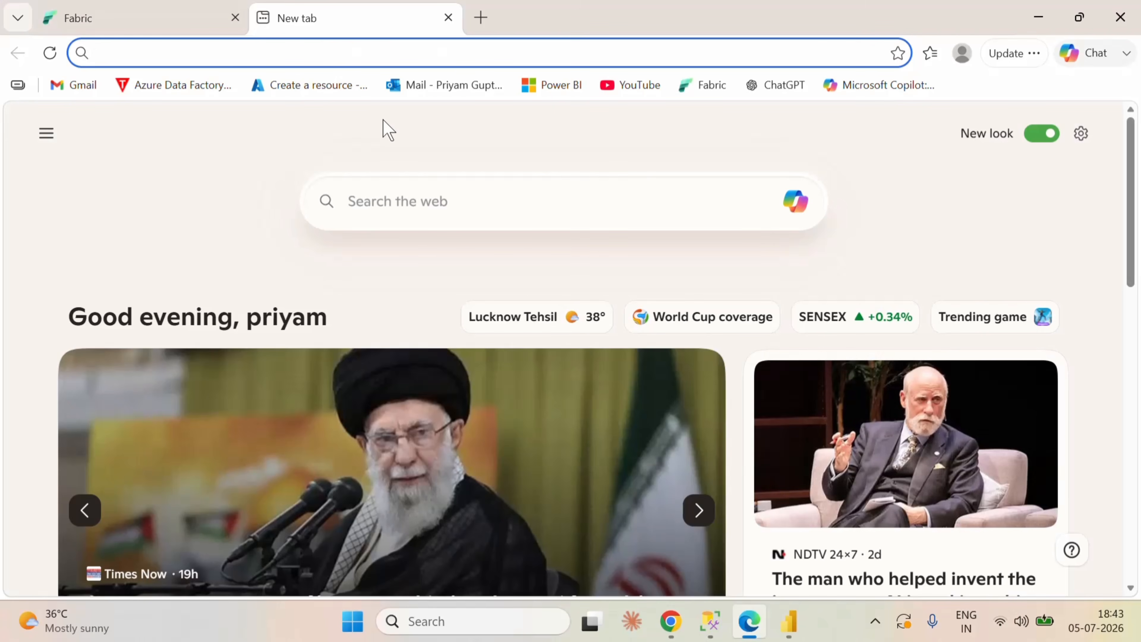
type("kerry kolosko svg")
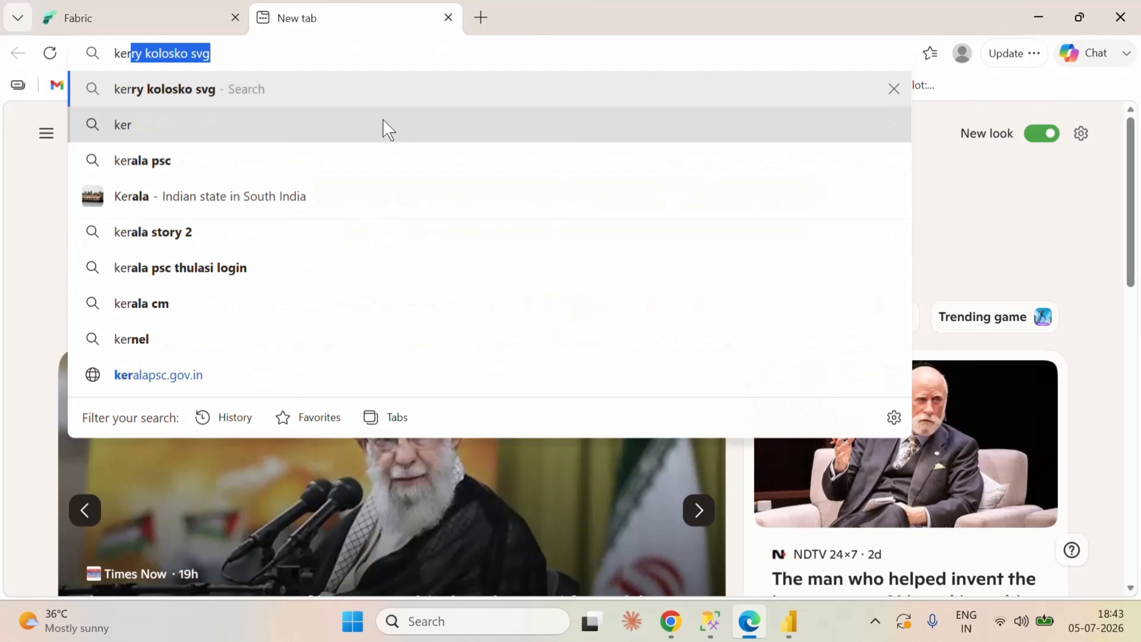
key("Return")
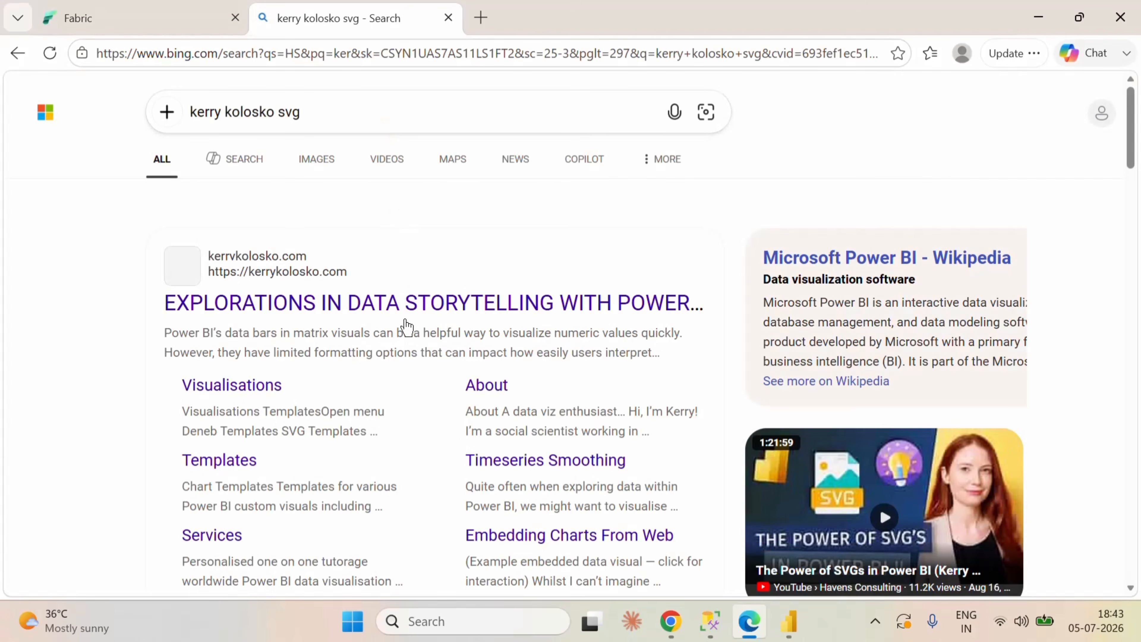
left_click(398, 308)
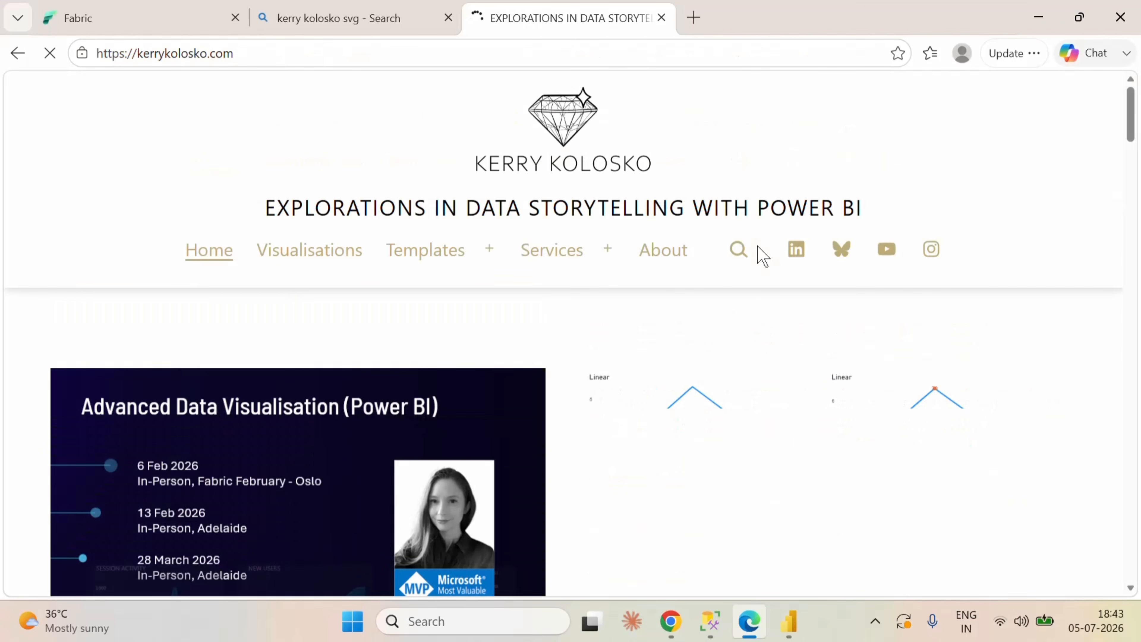
Step: Go to the site's SVG Templates and open the Area Sparklines with Intercept template
scroll(779, 343, "down", 2)
scroll(780, 343, "up", 2)
mouse_move(473, 255)
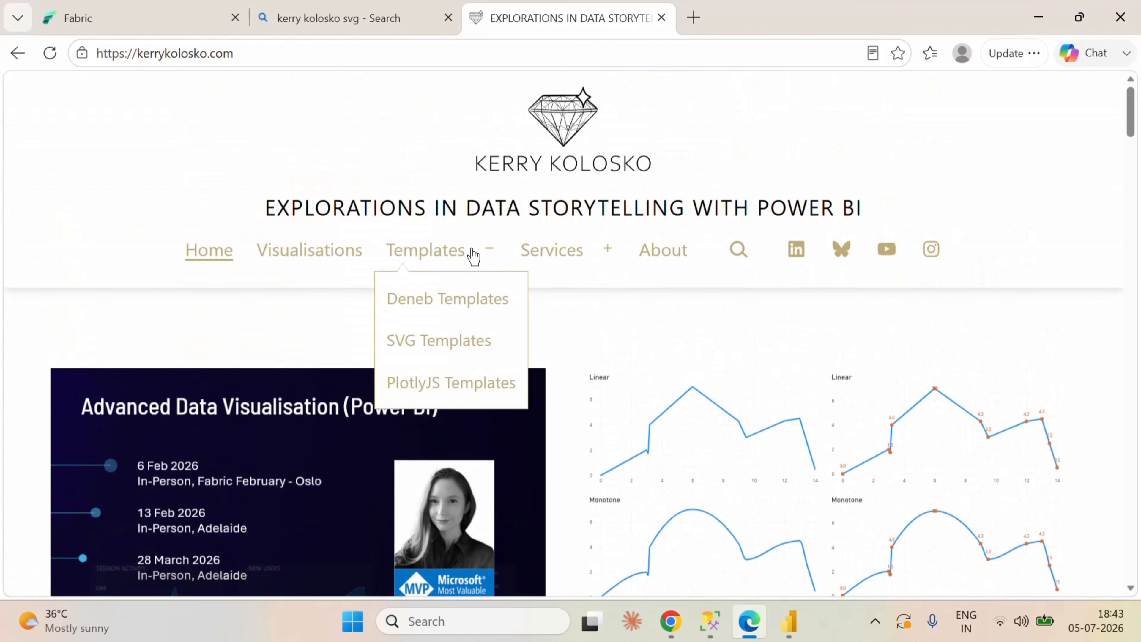
left_click(451, 353)
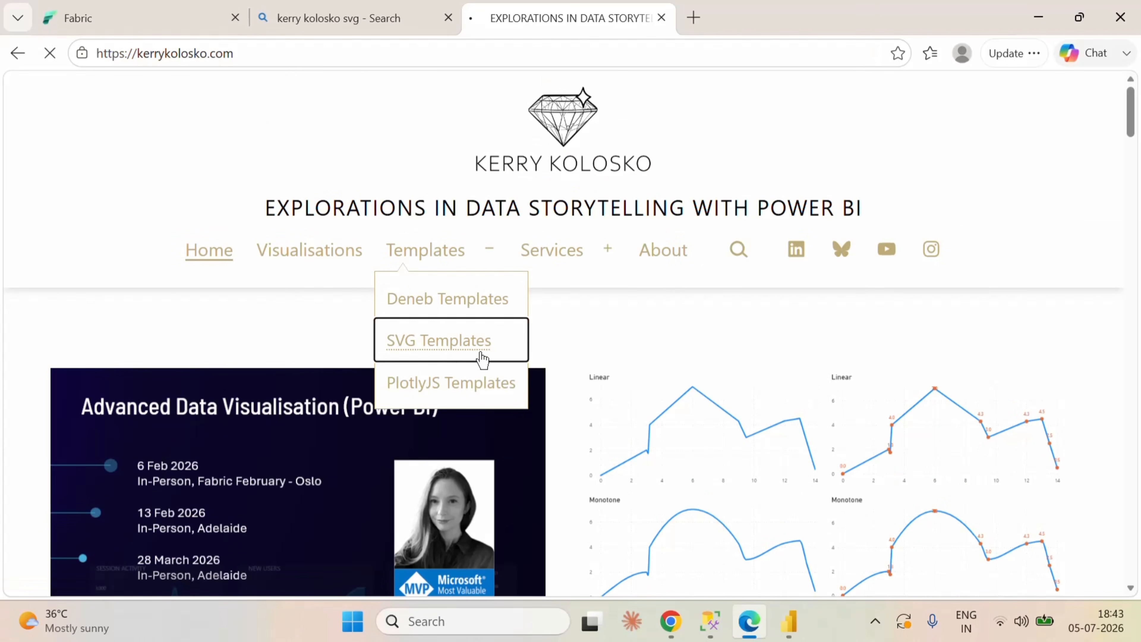
scroll(678, 351, "down", 10)
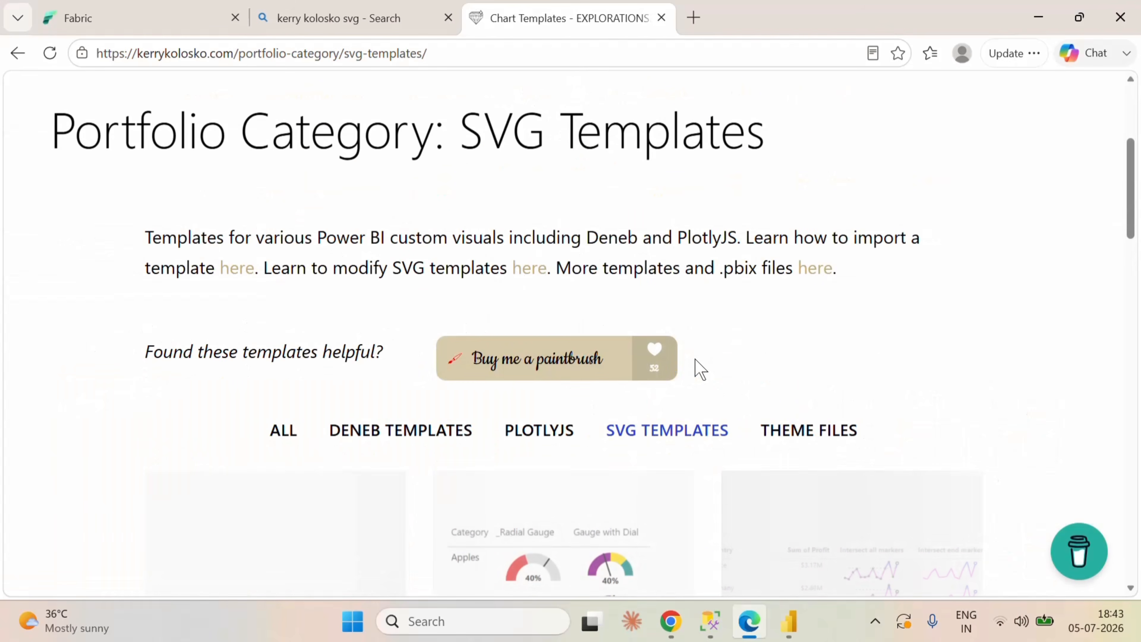
scroll(863, 390, "down", 6)
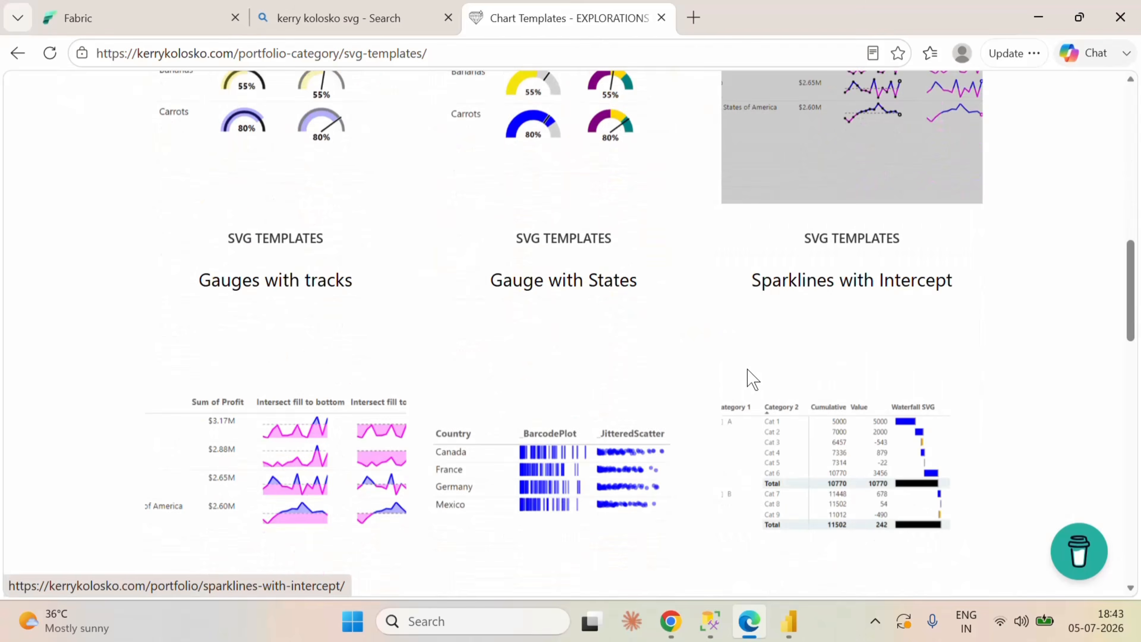
left_click(334, 358)
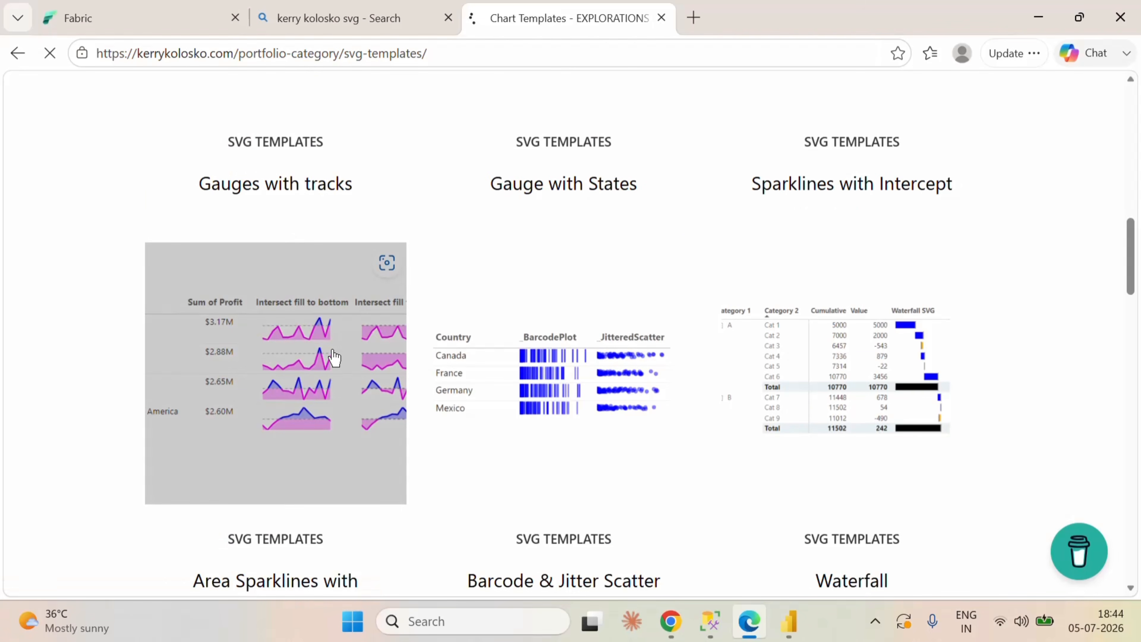
Step: Copy the "Fill to bottom" sparkline measure code and compare it with the template's preview
scroll(705, 398, "down", 6)
scroll(709, 397, "down", 10)
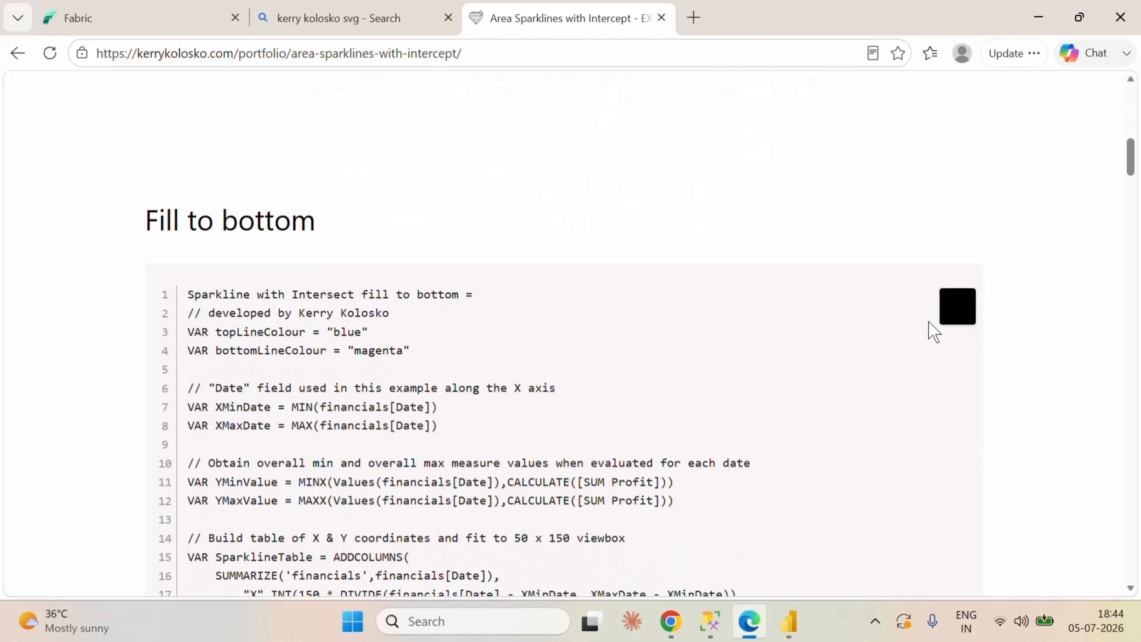
left_click(956, 306)
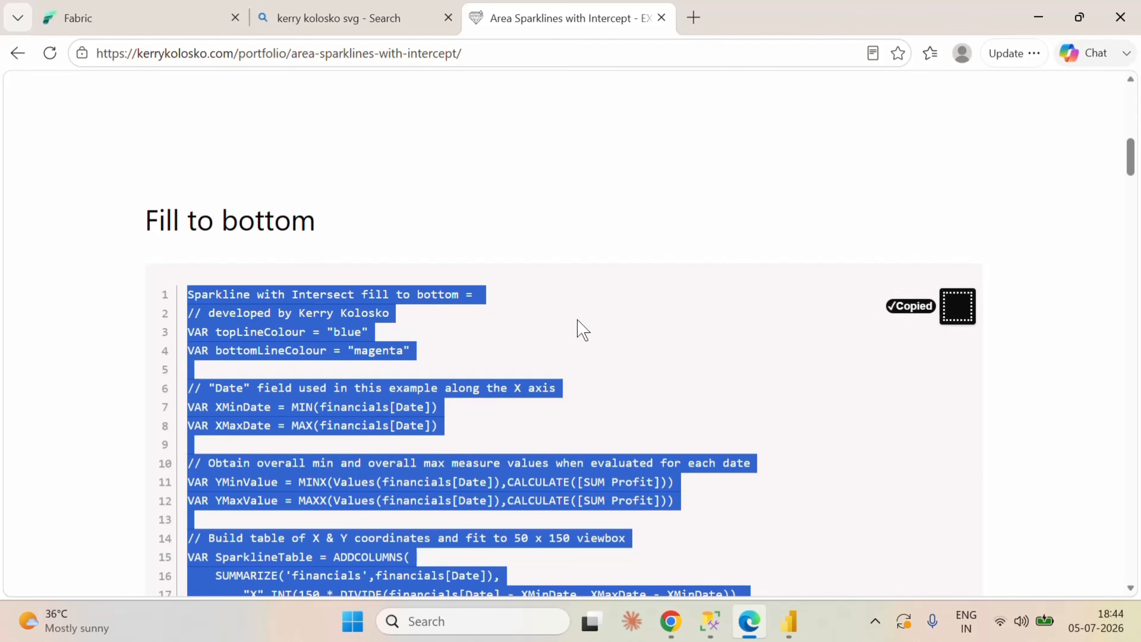
scroll(579, 328, "up", 8)
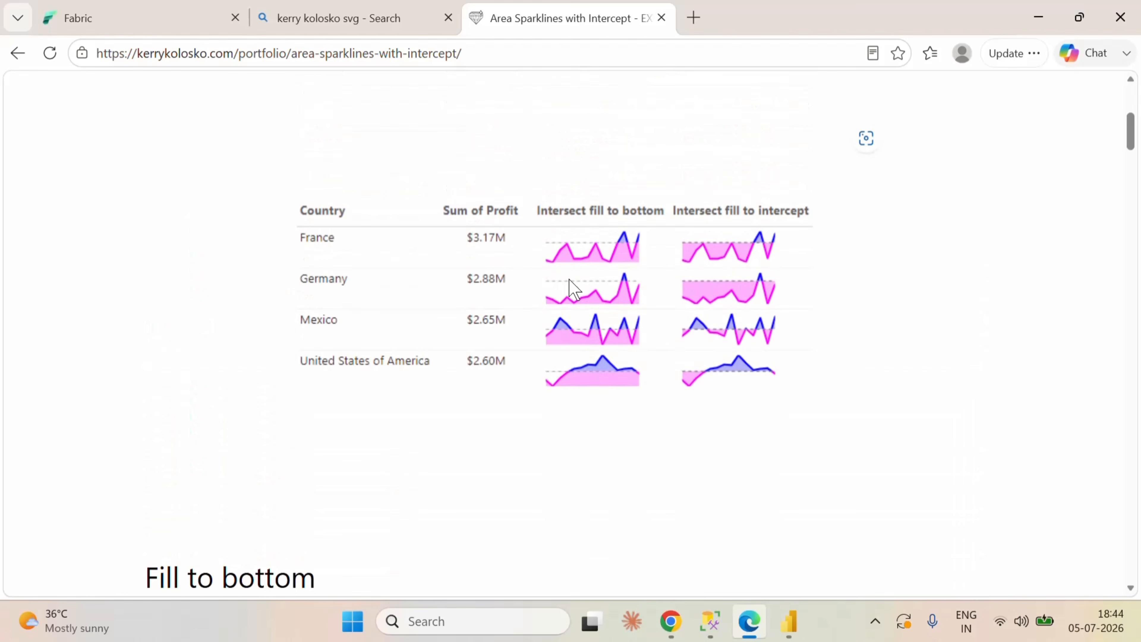
scroll(739, 419, "down", 10)
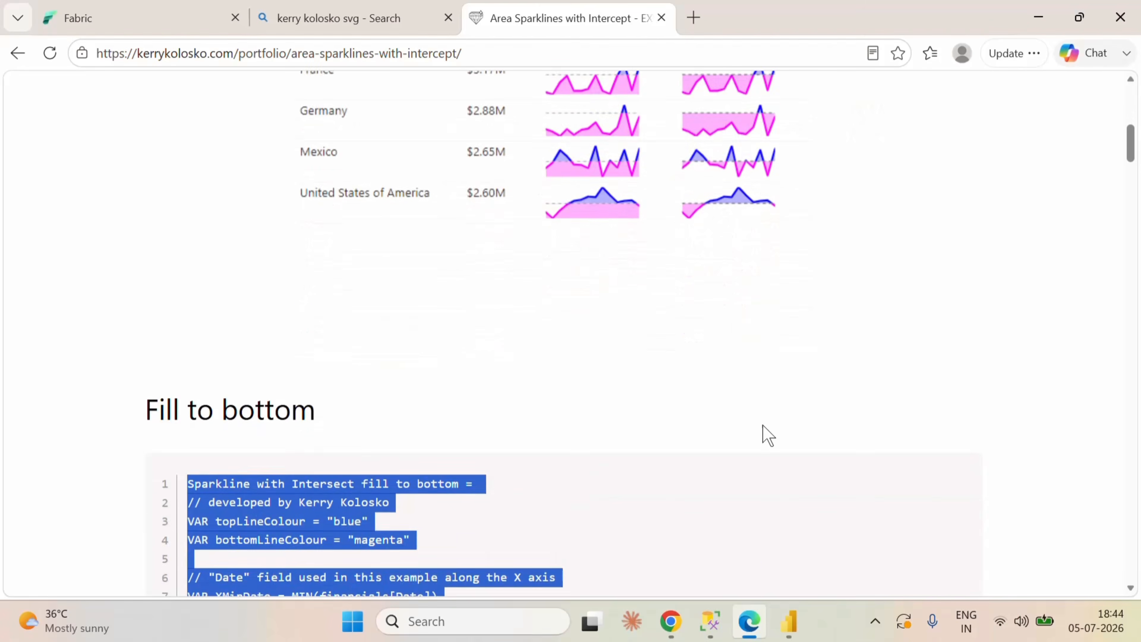
Step: Return to the SuperStore_Sales_Model semantic model in the Fabric browser tab
left_click(790, 622)
left_click(749, 622)
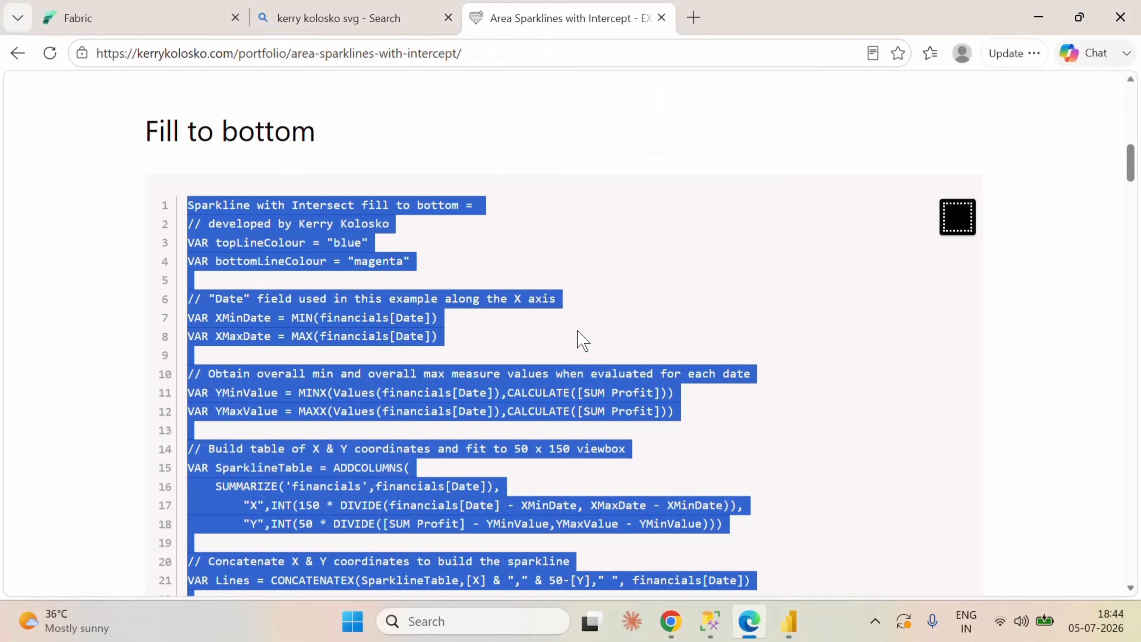
left_click(225, 19)
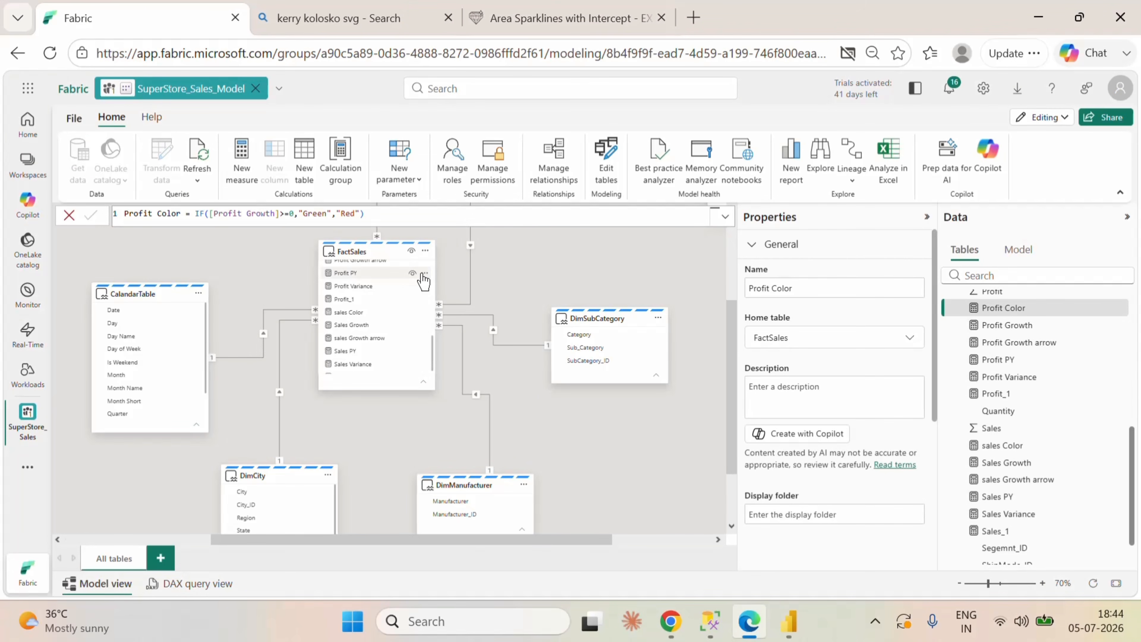
Step: Create a new measure in the FactSales table and paste the copied sparkline template code as its formula
left_click(422, 273)
key("Escape")
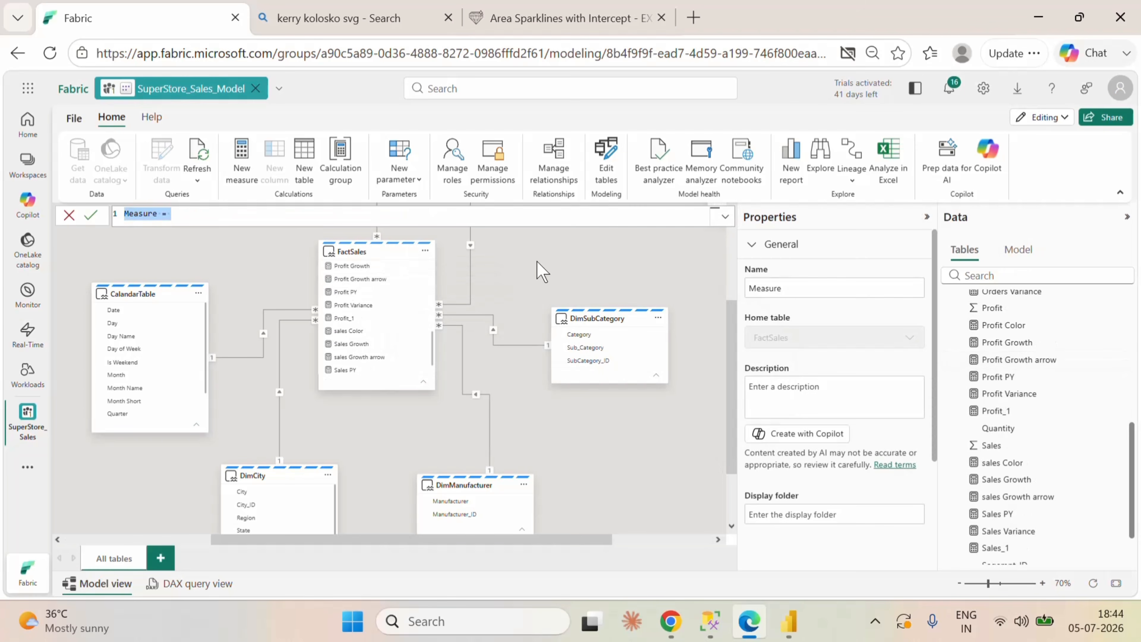
key("ctrl+v")
scroll(542, 271, "up", 5)
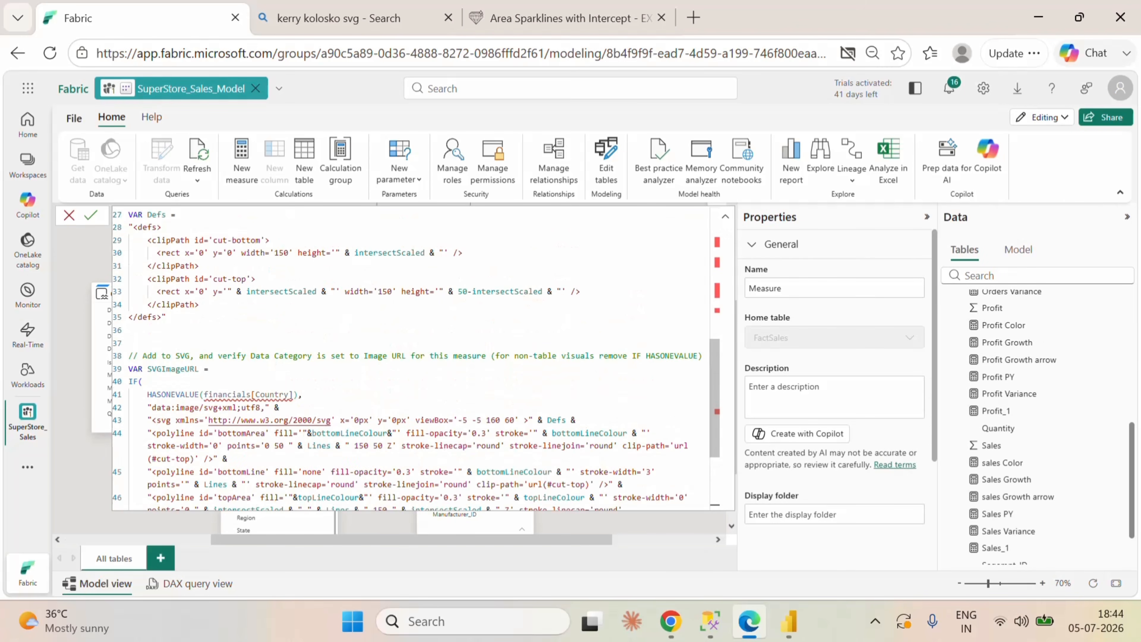
scroll(416, 358, "up", 1)
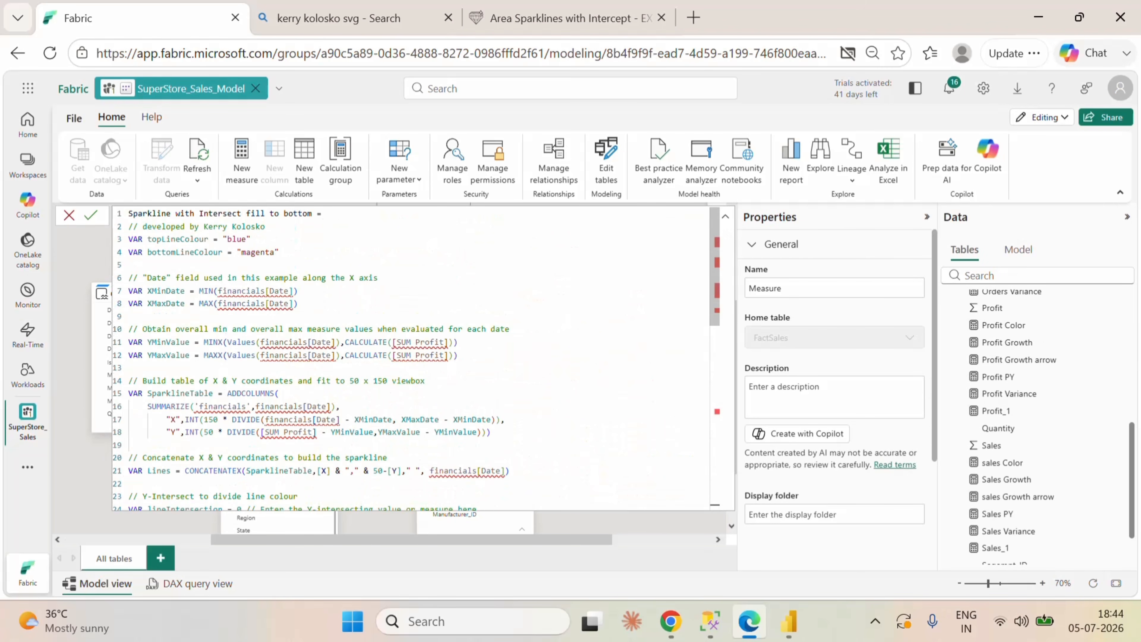
Step: Rename the measure in the first line of the formula to Orders_Sparkline
left_click_drag(312, 213, 172, 213)
key("BackSpace")
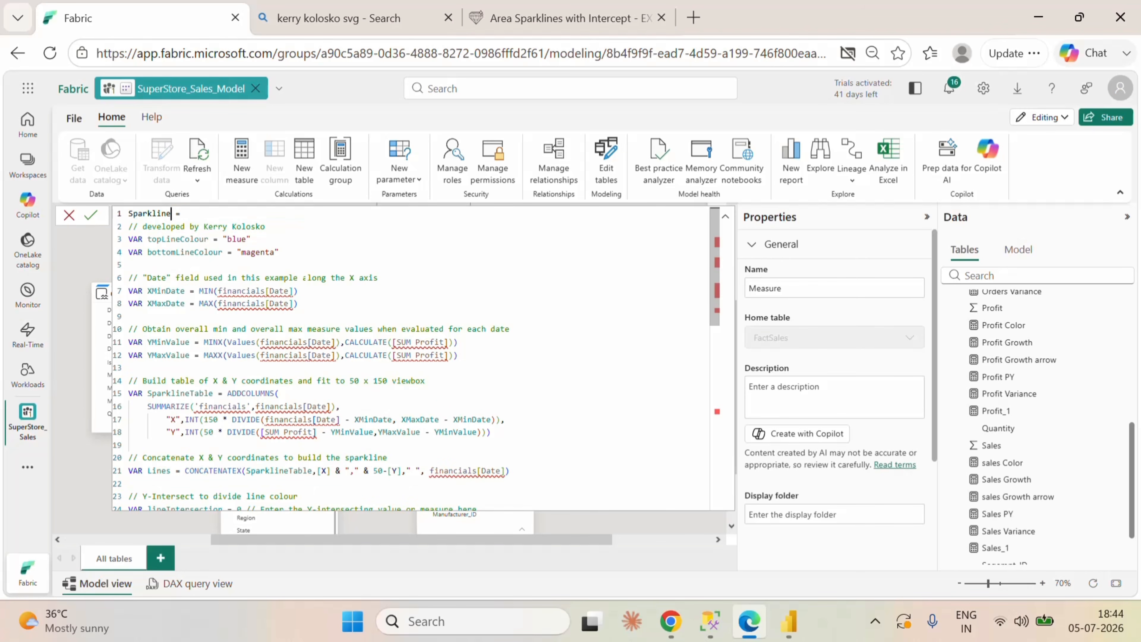
type("Orders_")
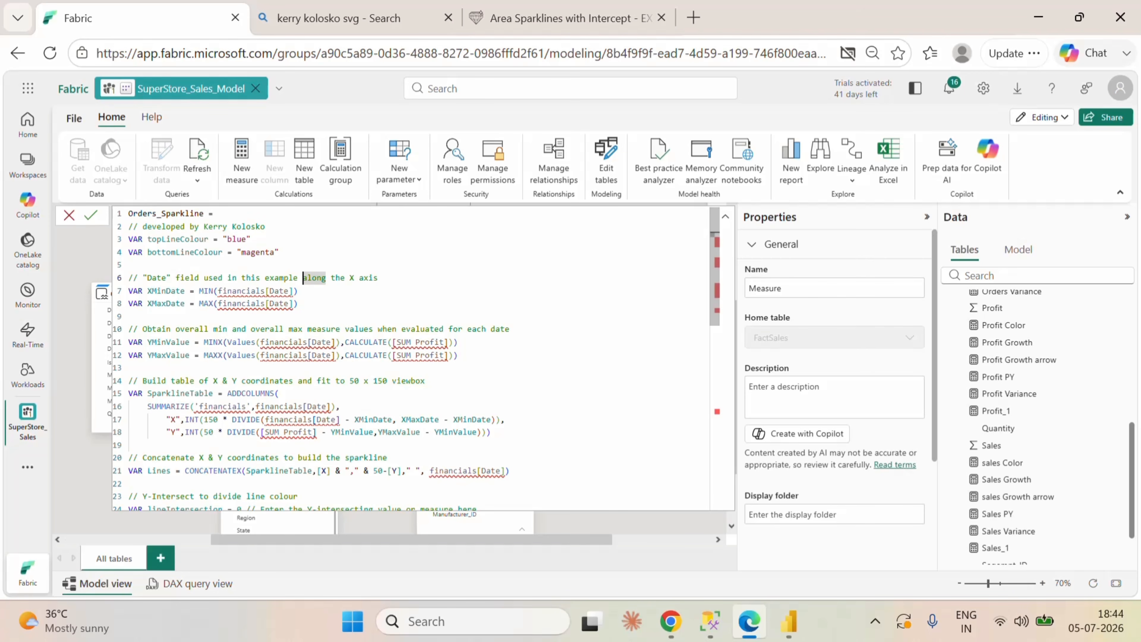
left_click(299, 304)
Step: Set the topLineColour variable to the hex colour "#58cafd"
left_click_drag(247, 239, 228, 239)
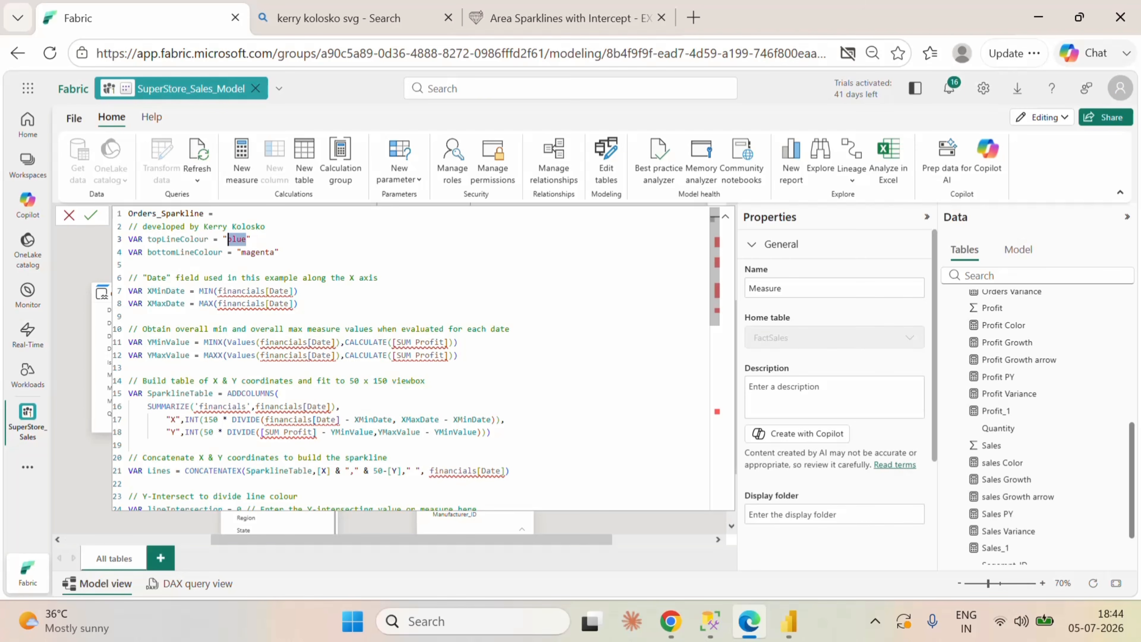
type("#")
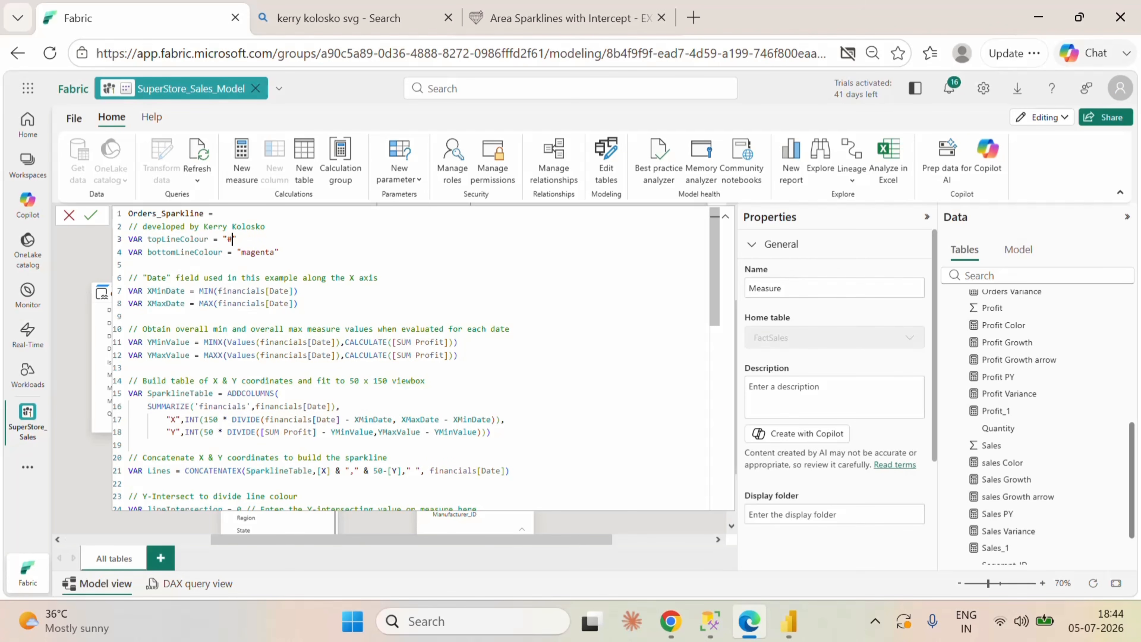
type("58cafd")
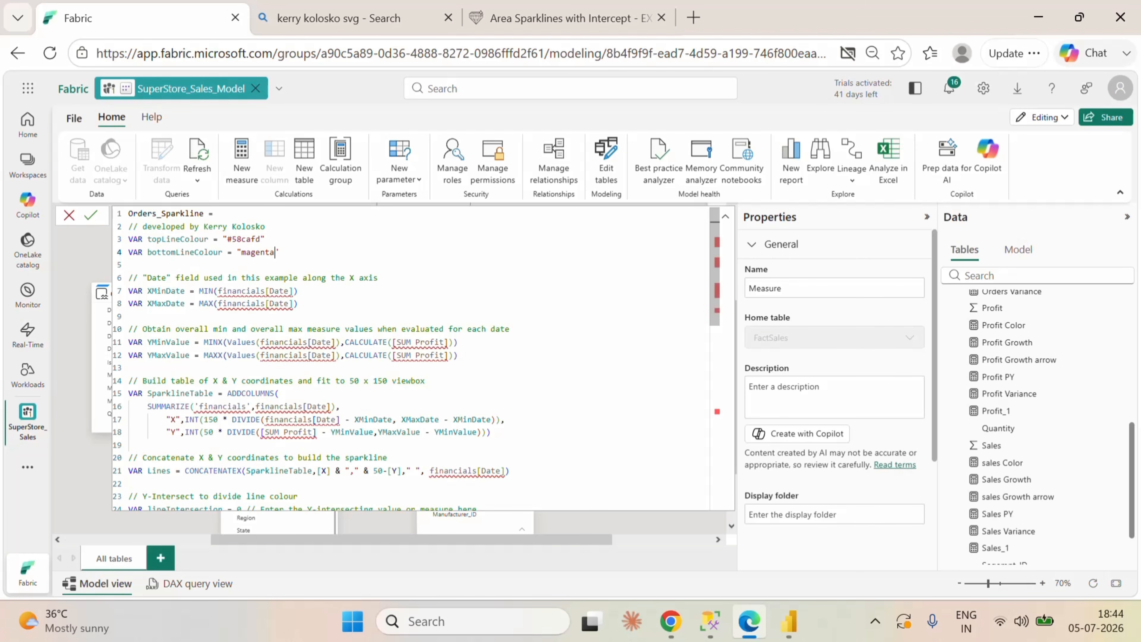
Step: Set the bottomLineColour variable to "FFB7AB"
double_click(243, 252)
key("BackSpace")
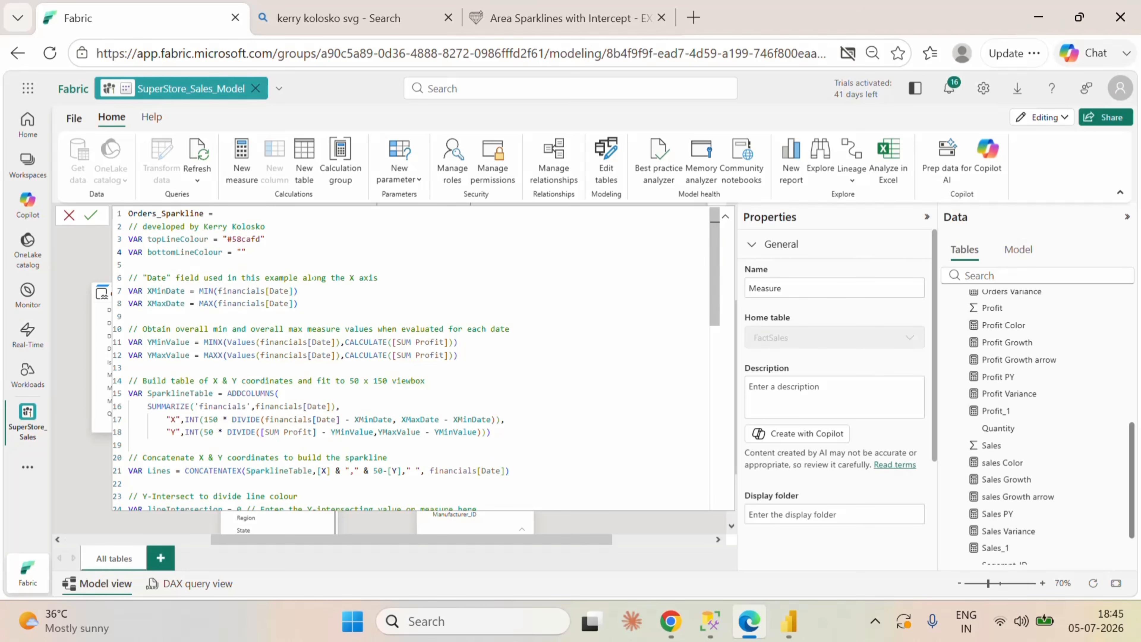
type("FFB7AB")
left_click(295, 316)
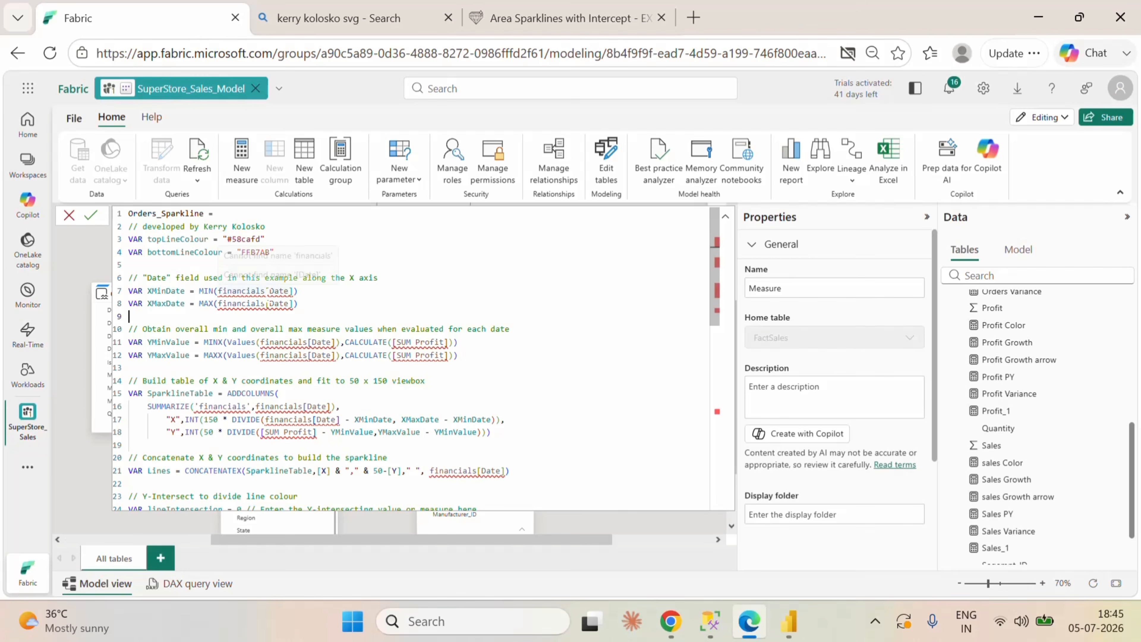
Step: Select the financials[Date] references in the XMinDate and XMaxDate variables for editing
double_click(223, 291)
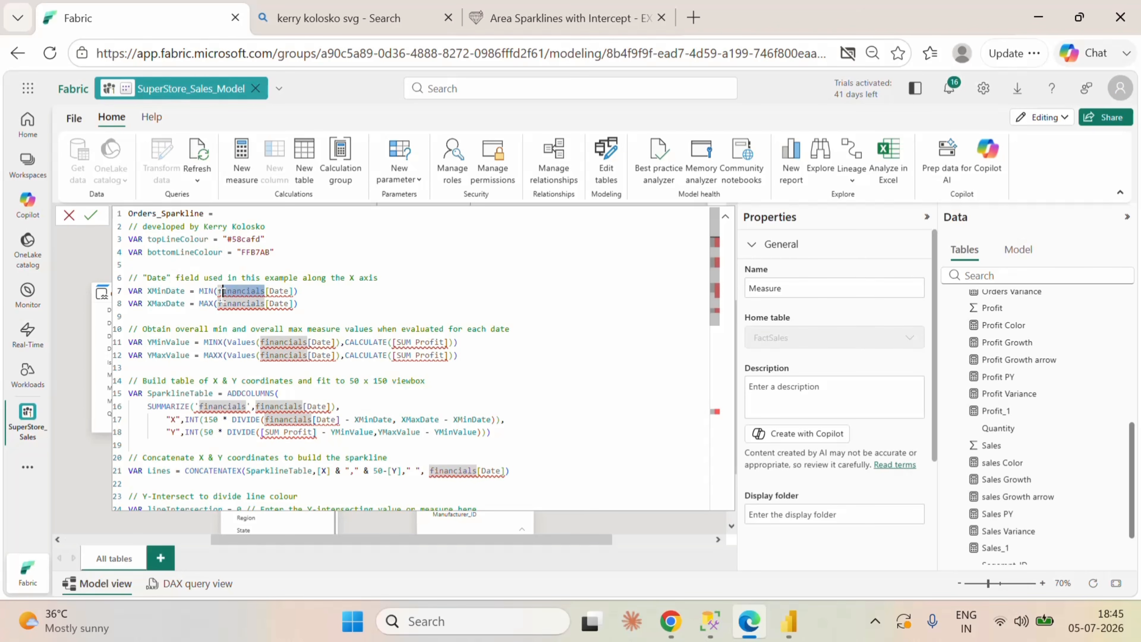
left_click(218, 304)
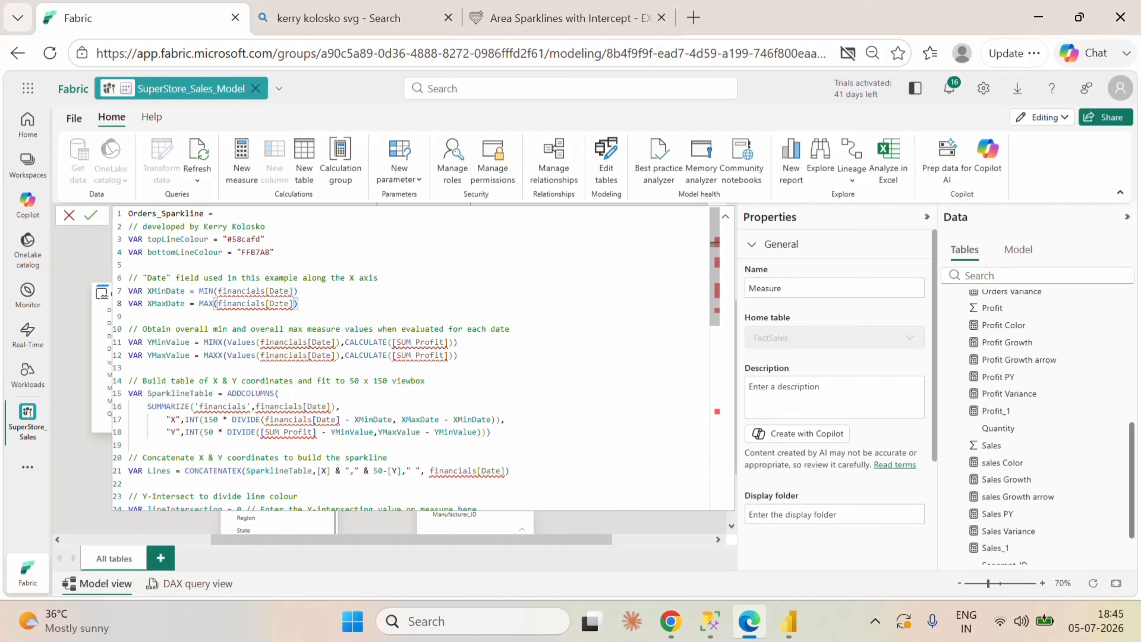
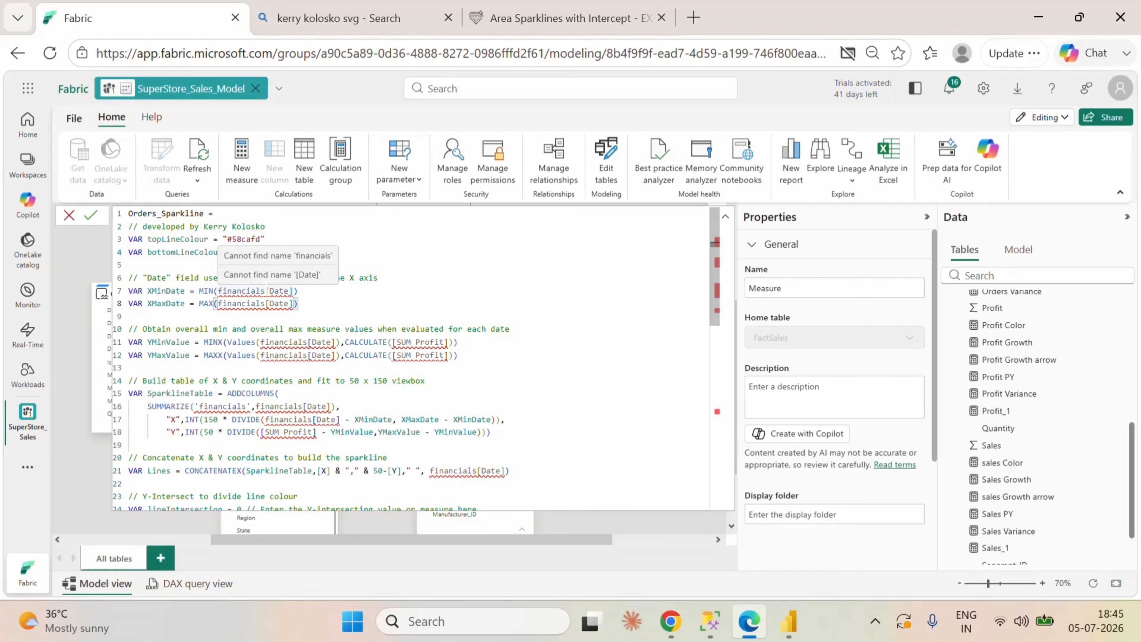
Step: Replace every financials table reference in the Orders_Sparkline measure with calendar
left_click_drag(265, 291, 218, 291)
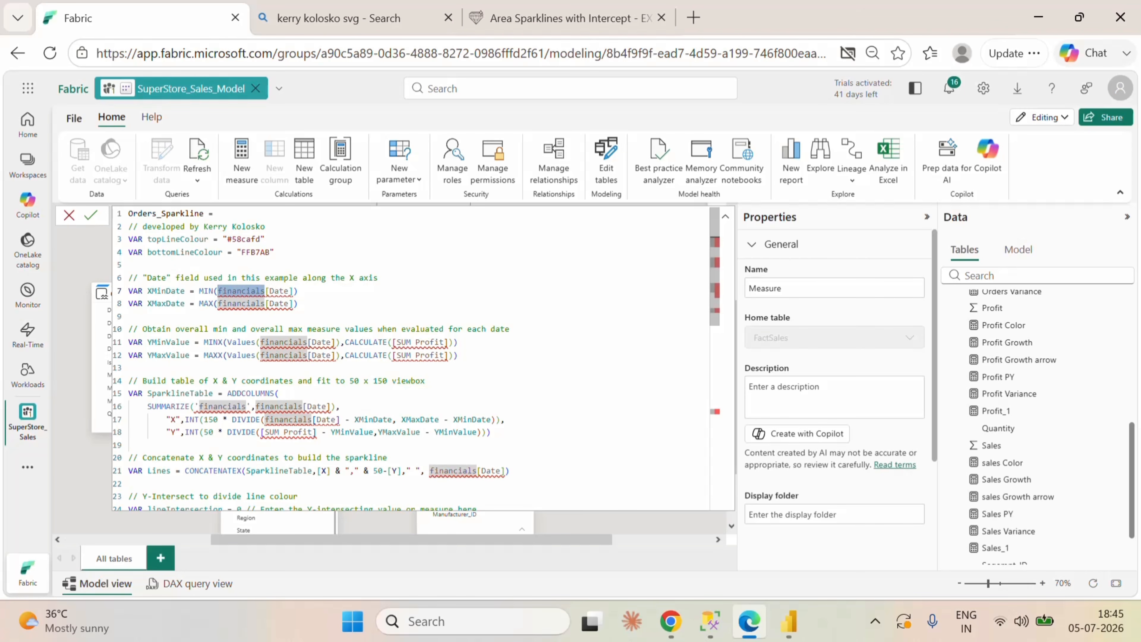
key("ctrl+shift+l")
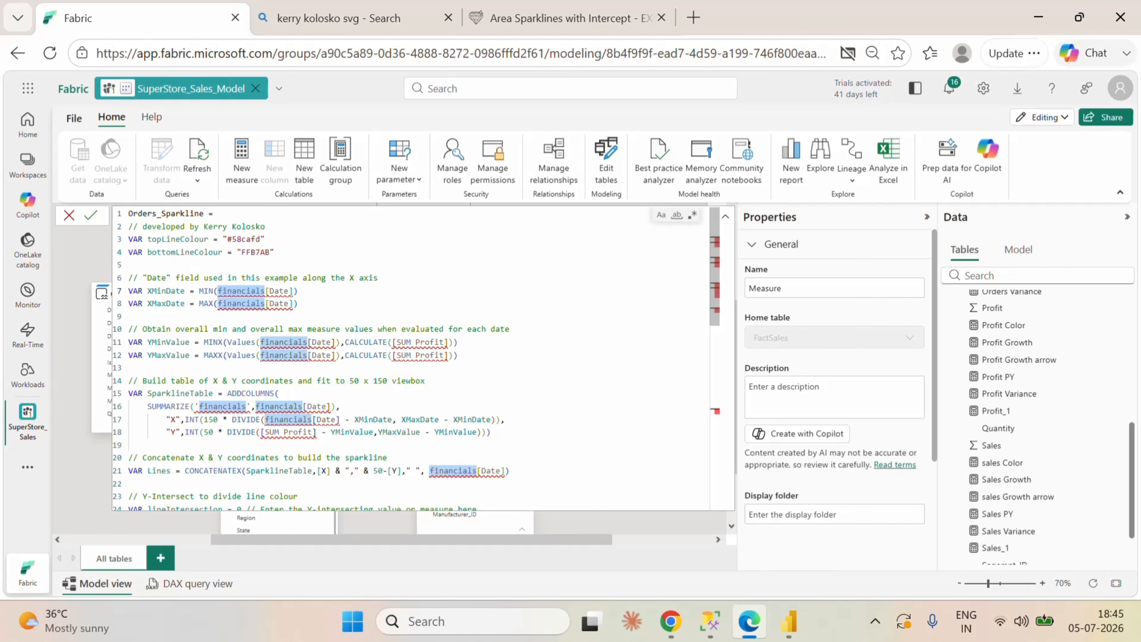
type("ca")
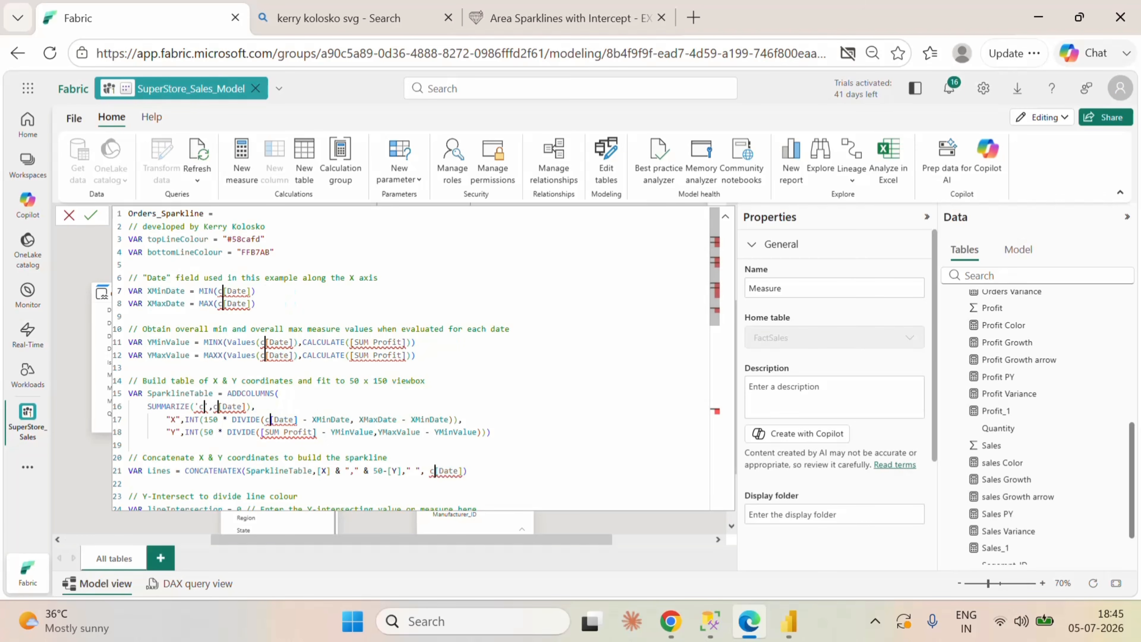
type("l")
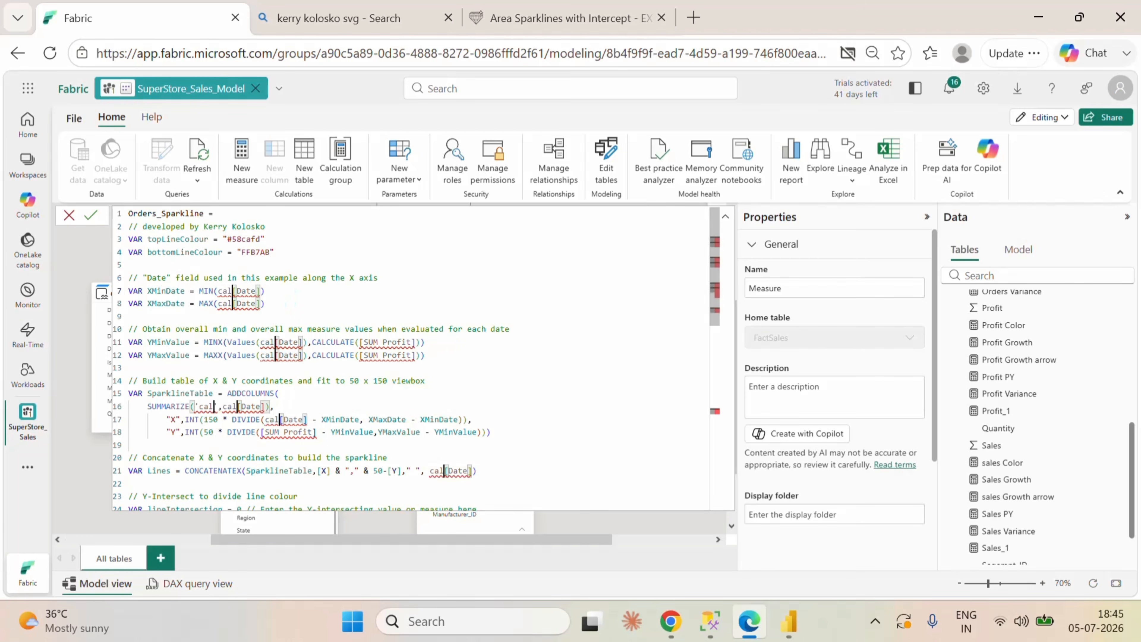
type("endar")
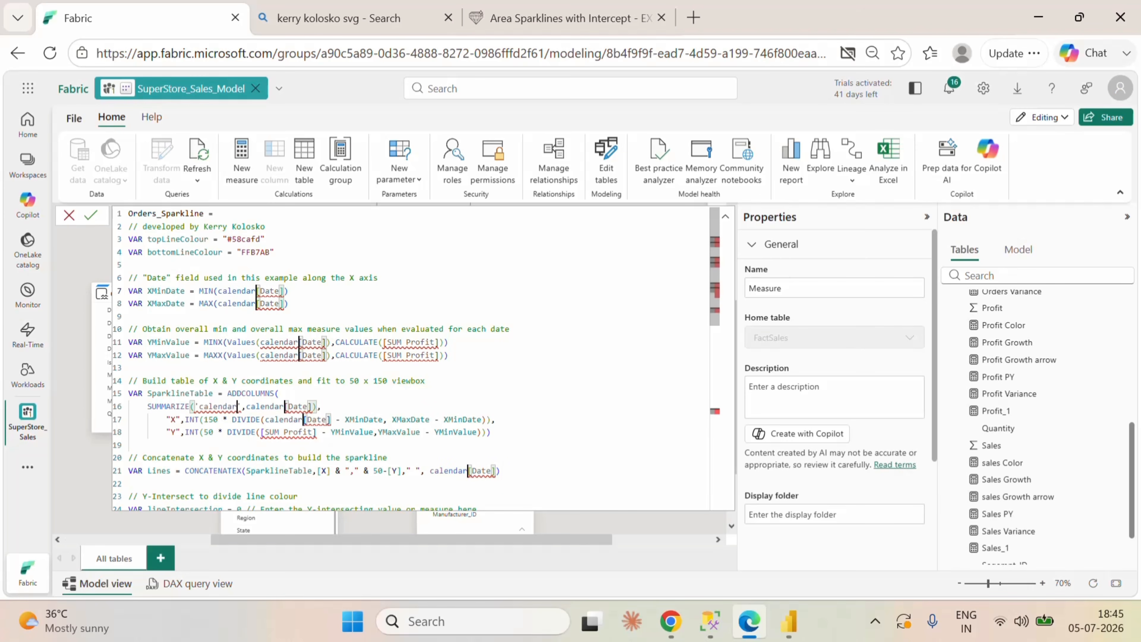
left_click(289, 291)
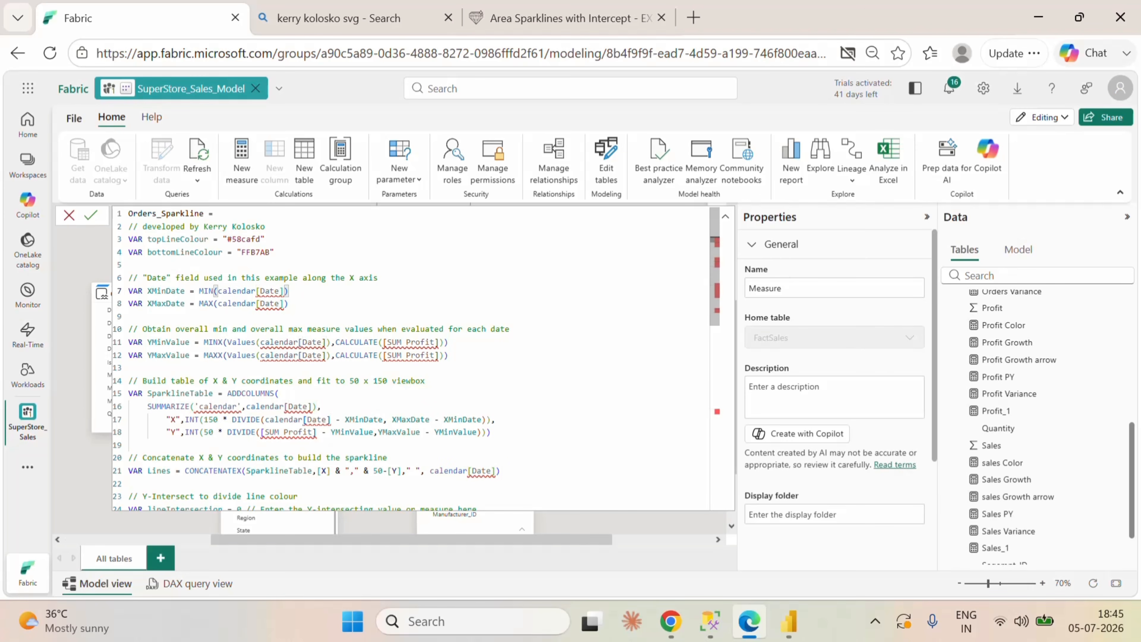
Step: Capitalise the table name as Calendar in the XMinDate line
left_click(220, 291)
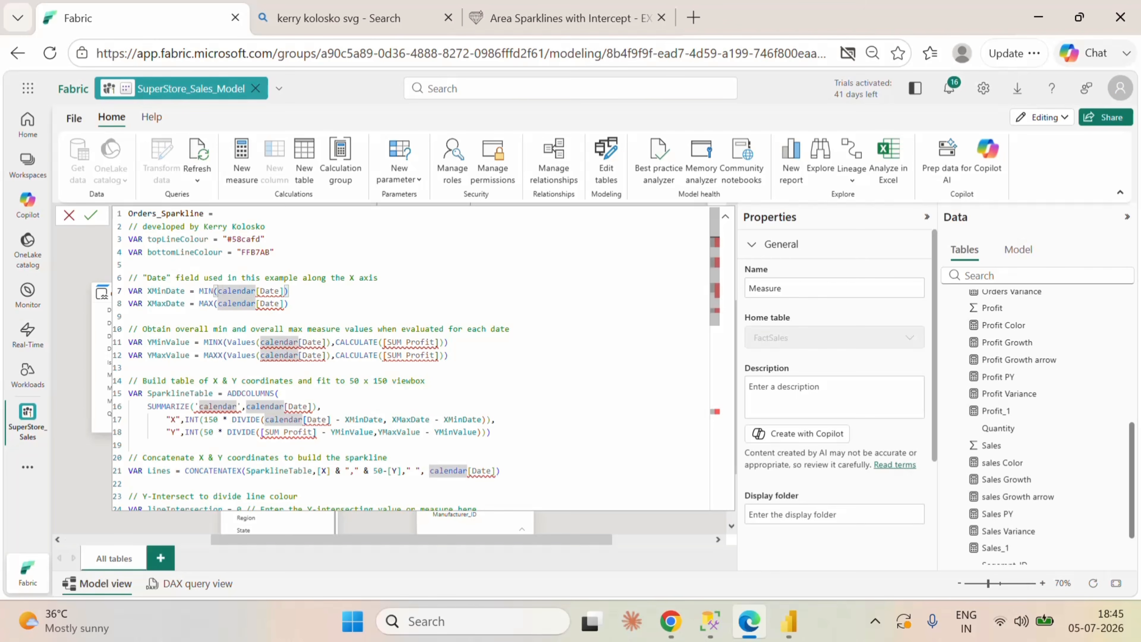
key("BackSpace")
type("C")
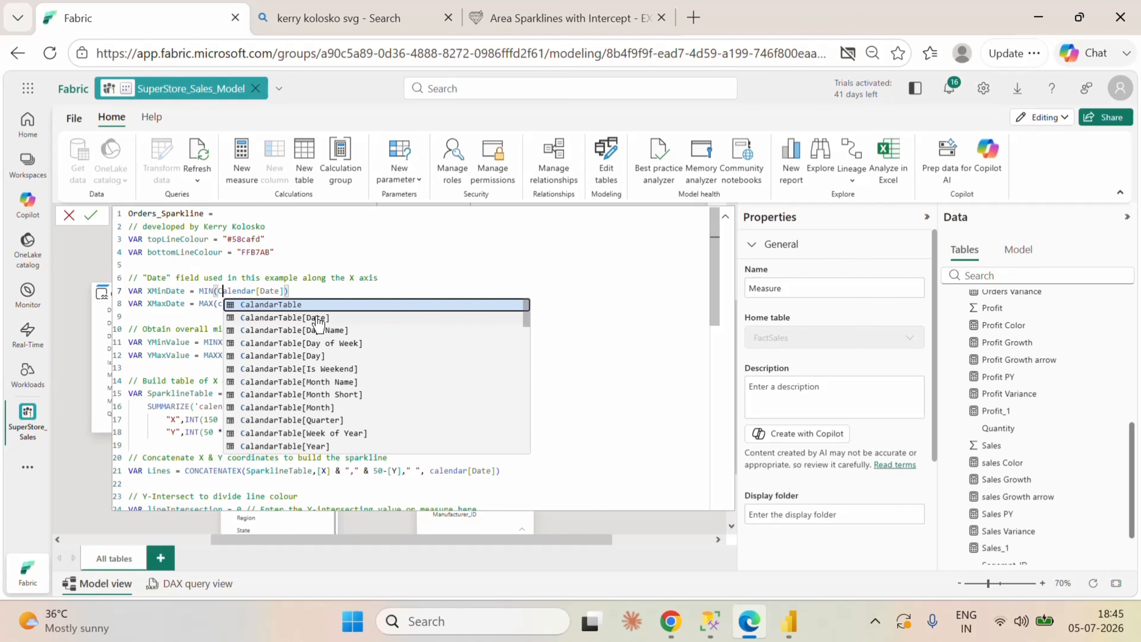
left_click(351, 278)
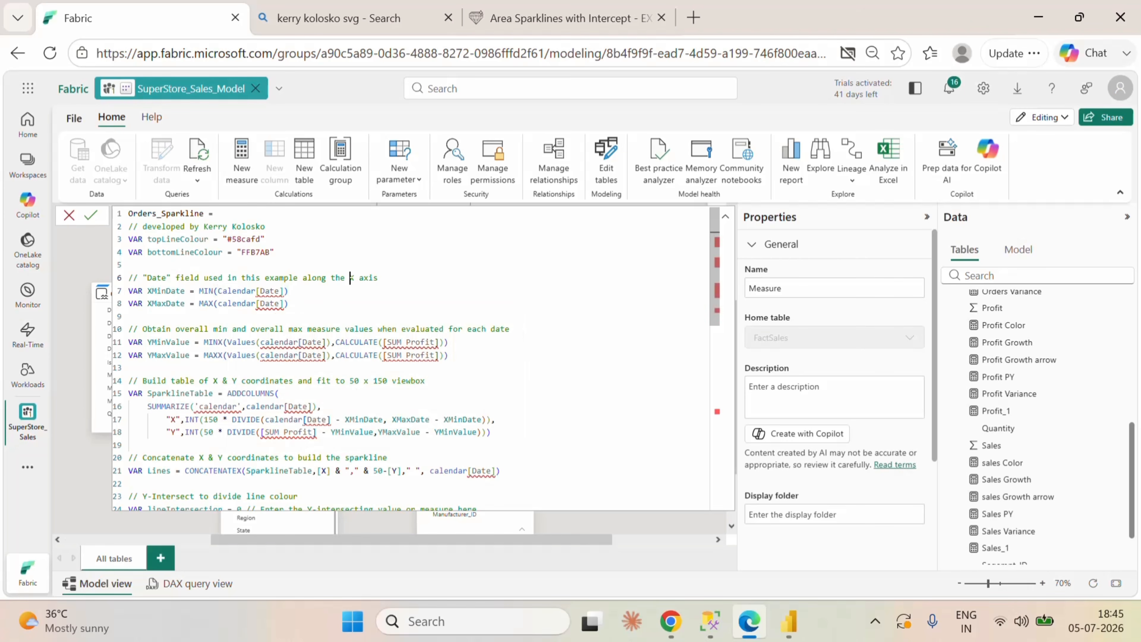
Step: Replace every calendar table reference in the measure with CalendarTable
left_click_drag(256, 291, 218, 291)
key("ctrl+shift+l")
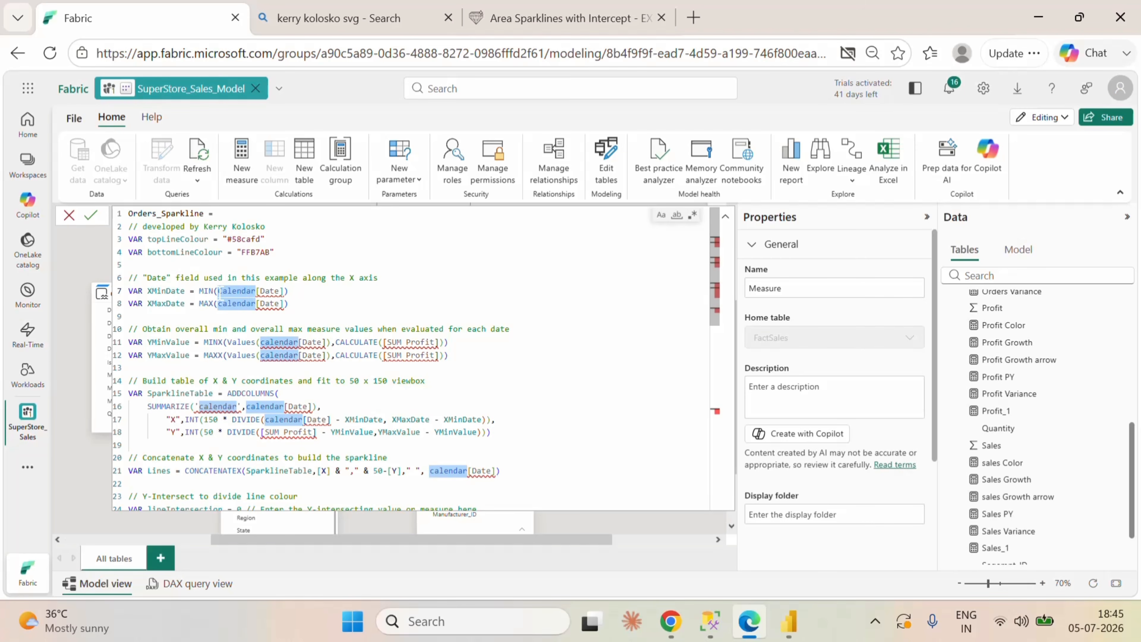
type("Ca")
type("lenda")
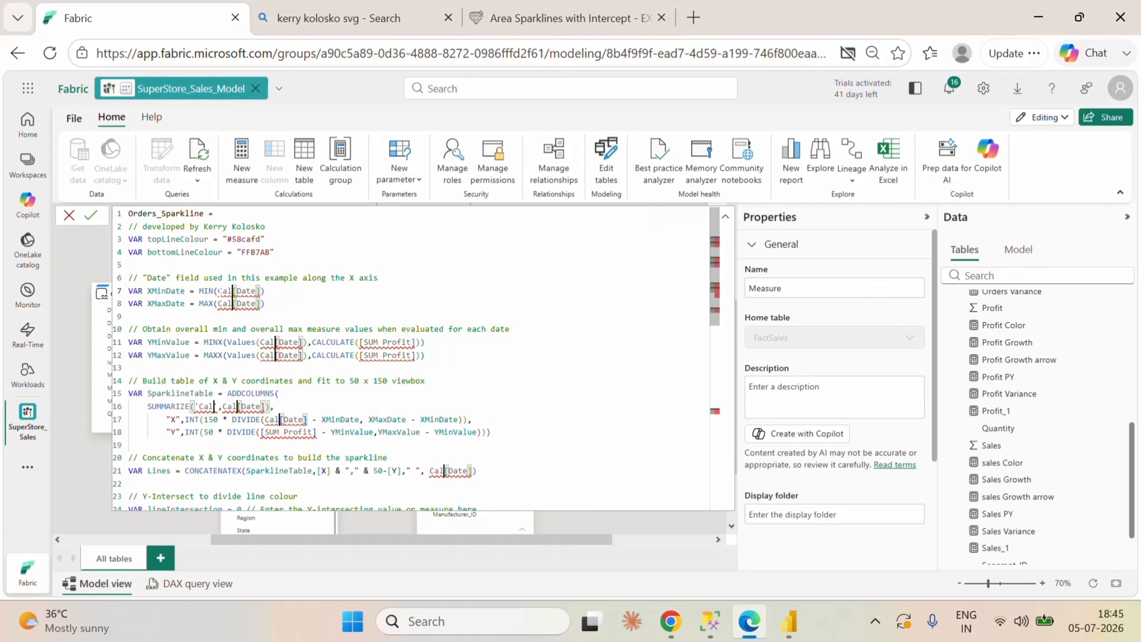
type("rTa")
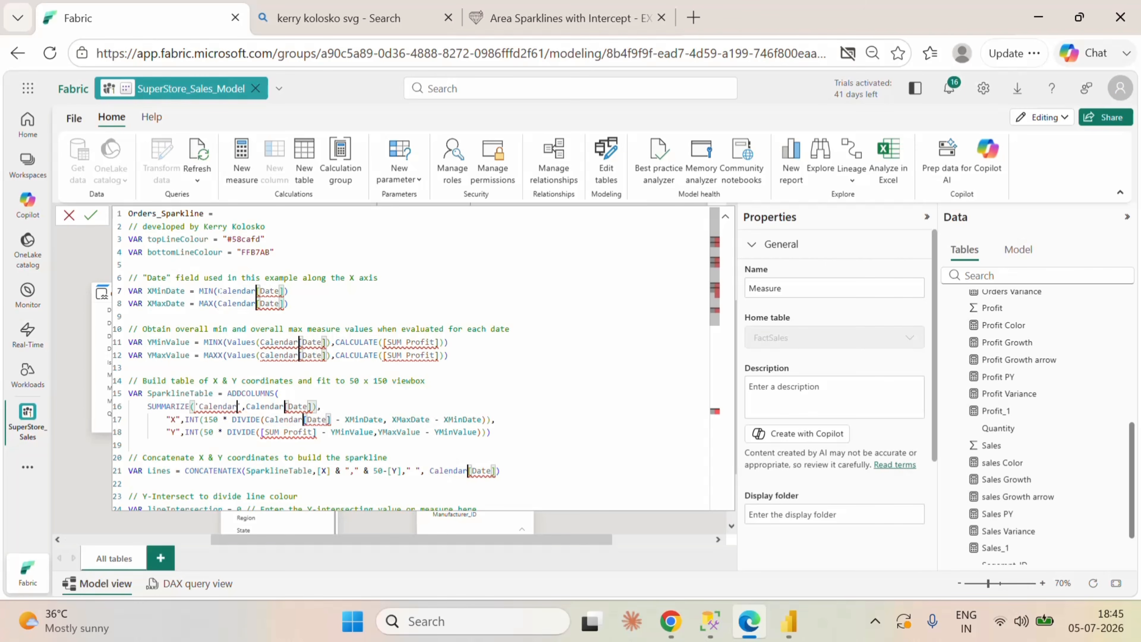
type("ble")
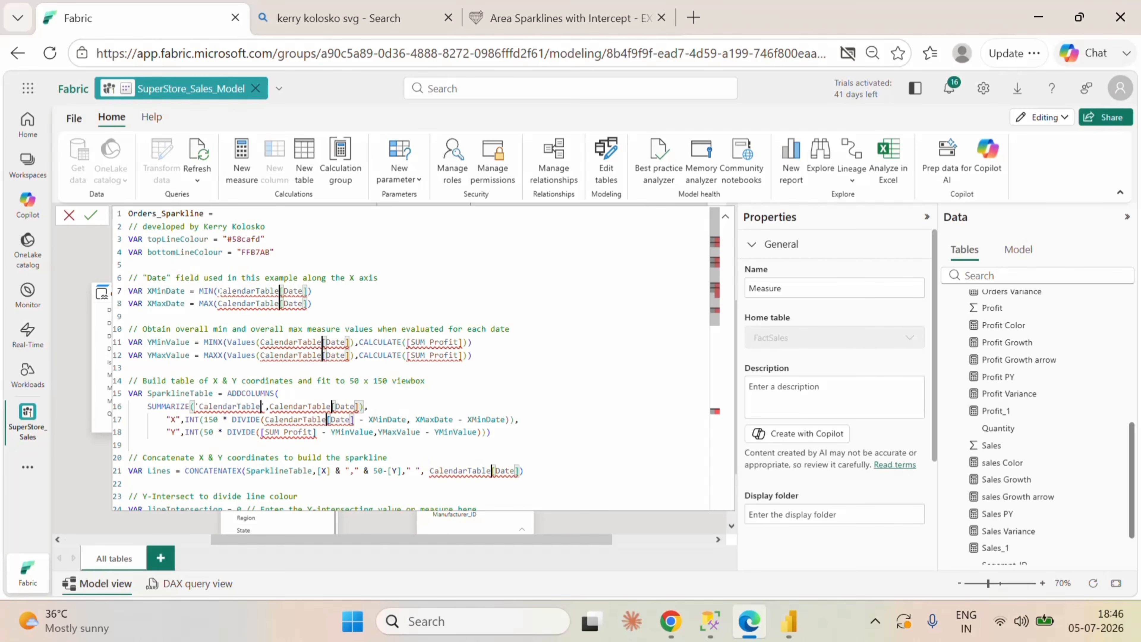
left_click(311, 303)
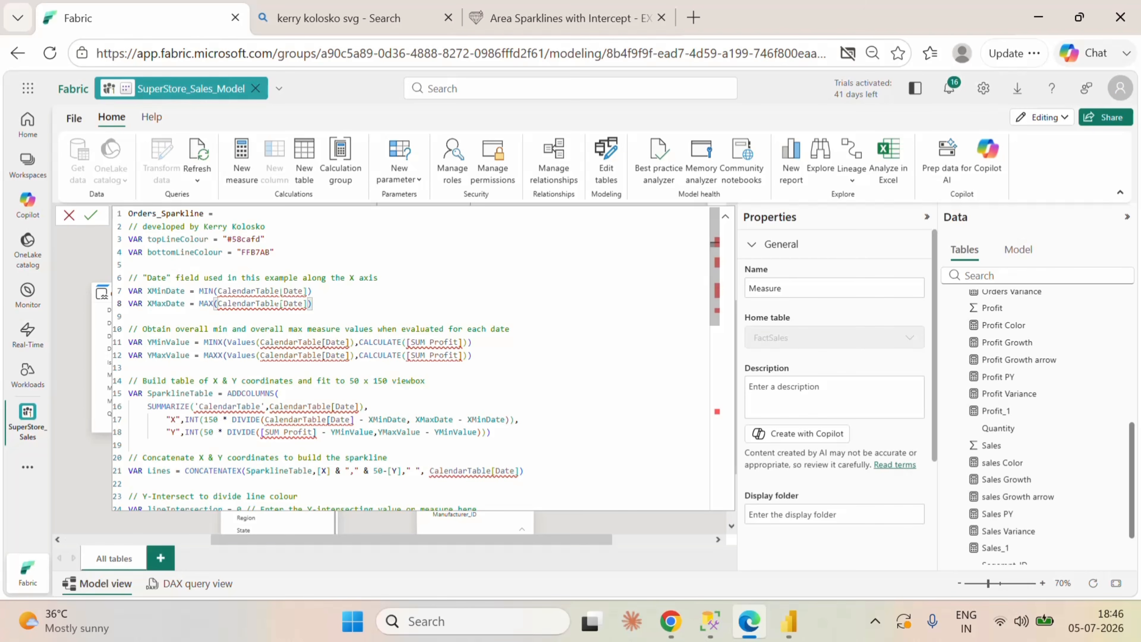
Step: Set the table reference in the XMinDate line to the model's CalandarTable
double_click(223, 290)
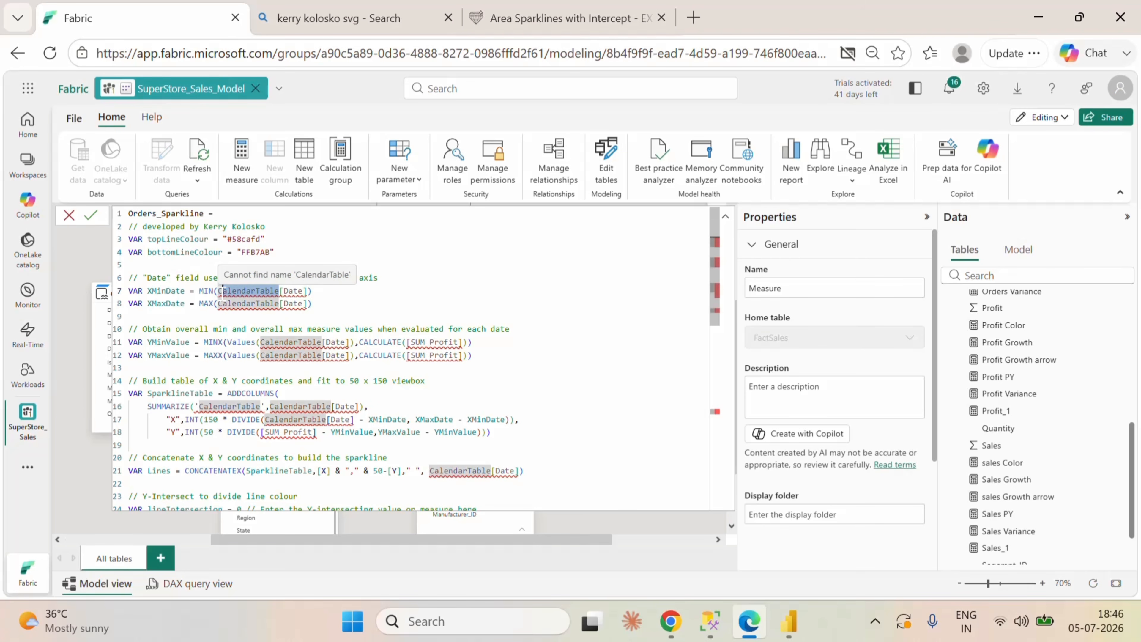
type("C")
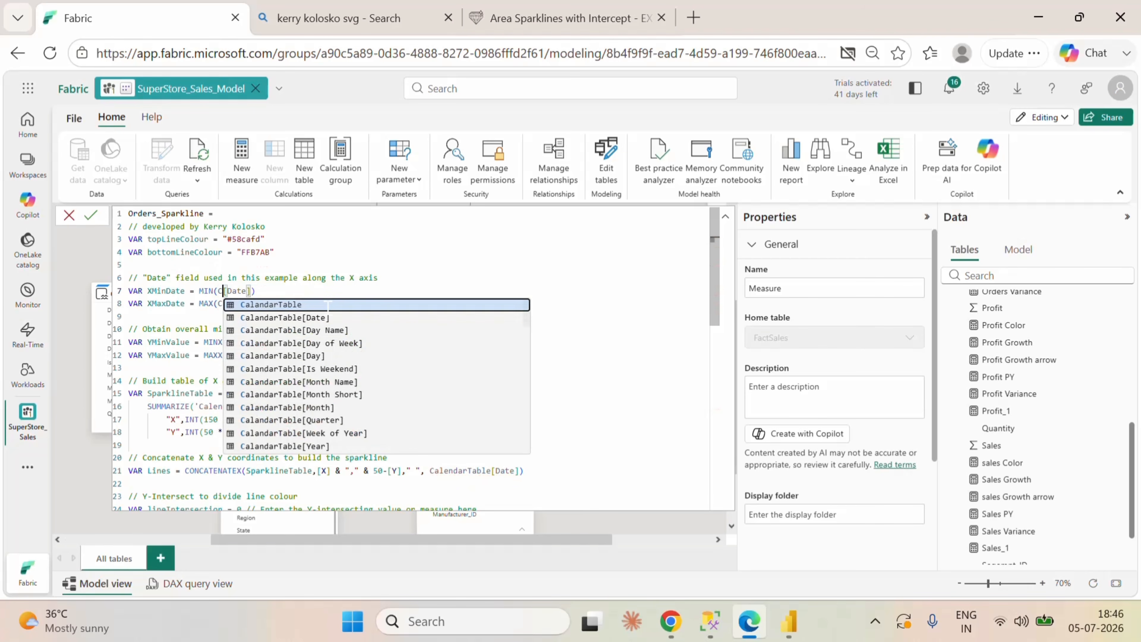
left_click(297, 306)
left_click(344, 305)
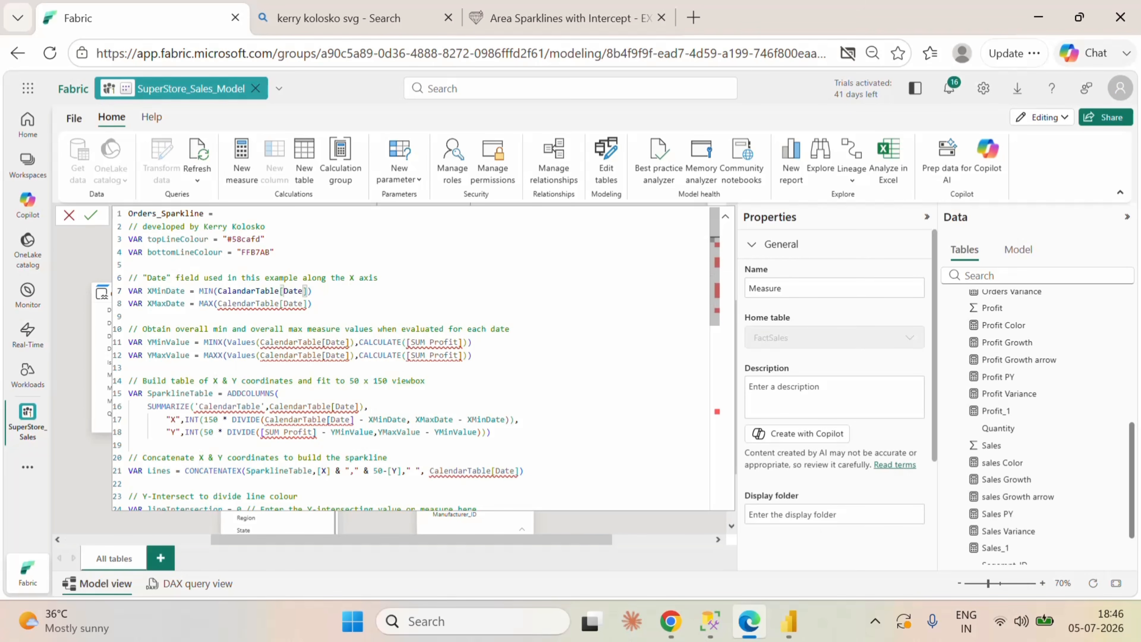
Step: Replace all remaining CalendarTable references, from XMaxDate onward, with the copied name CalandarTable
left_click_drag(279, 291, 218, 291)
key("ctrl+c")
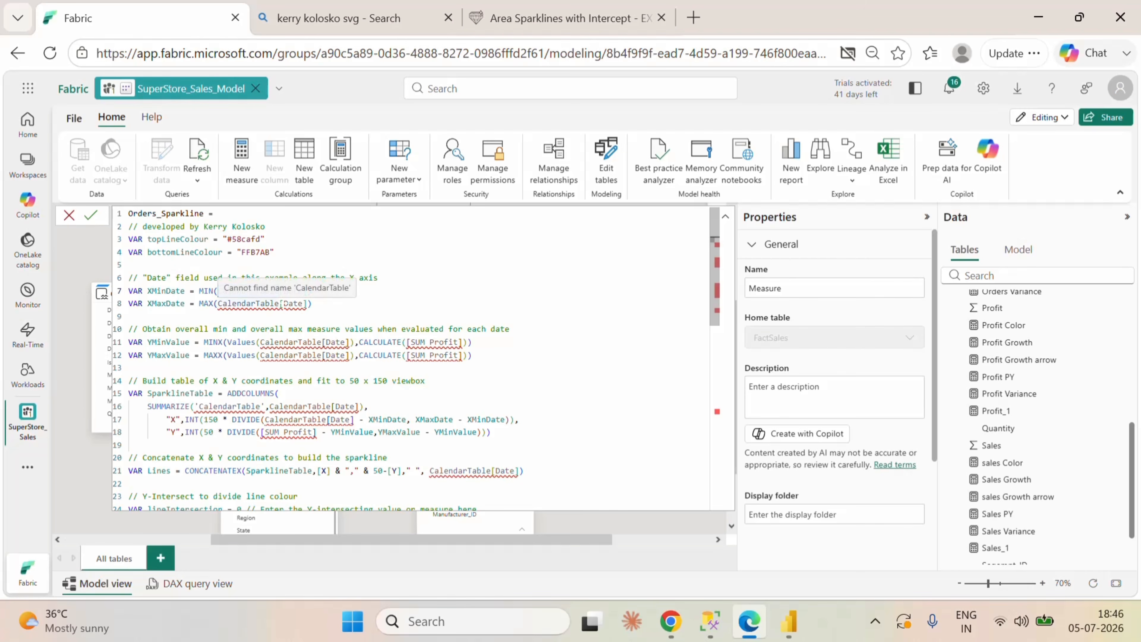
left_click(281, 304)
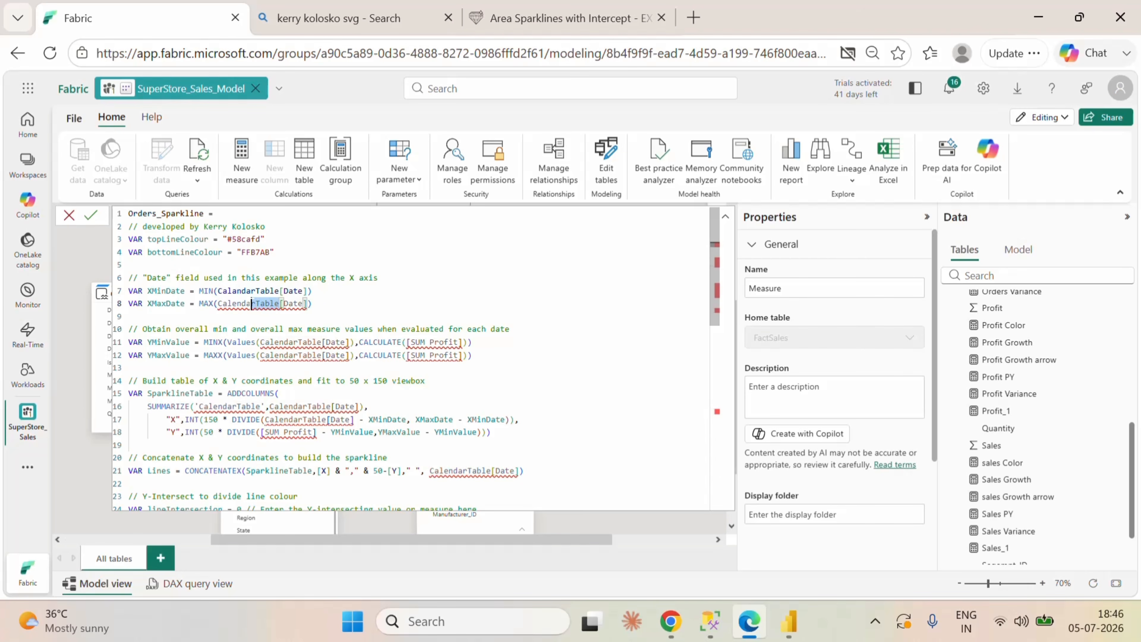
left_click_drag(279, 304, 219, 304)
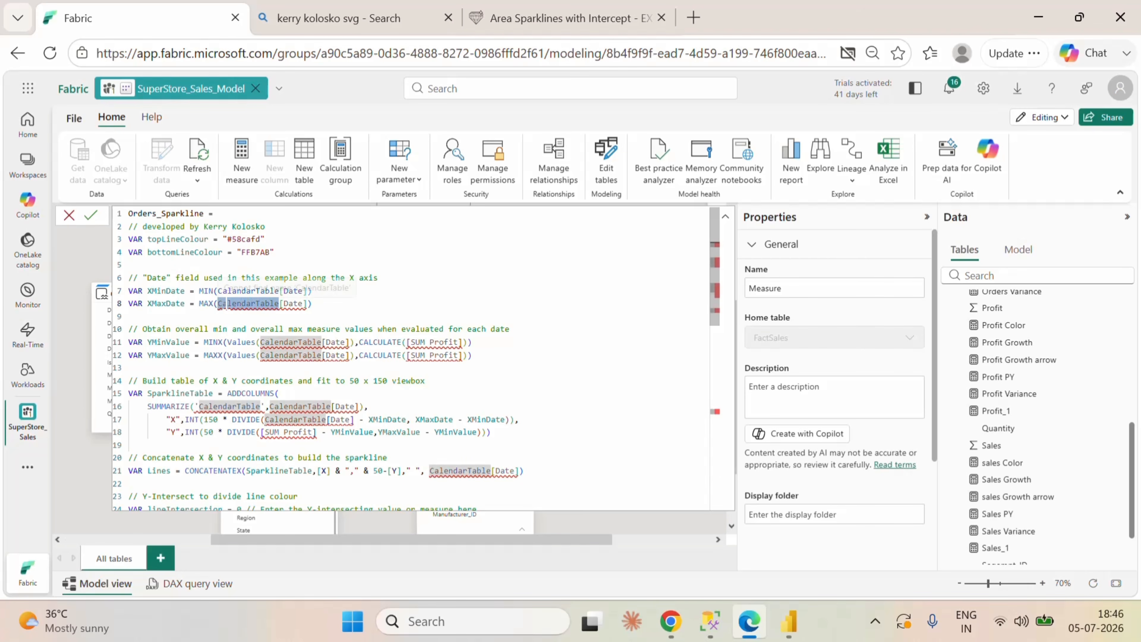
key("ctrl+shift+l")
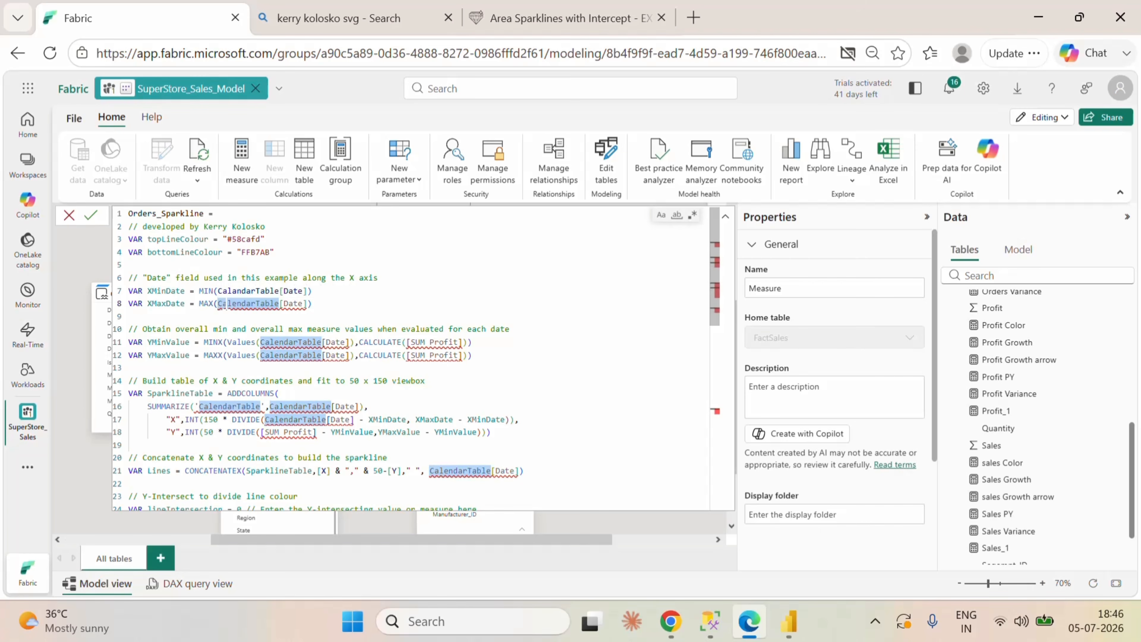
key("ctrl+v")
left_click(224, 367)
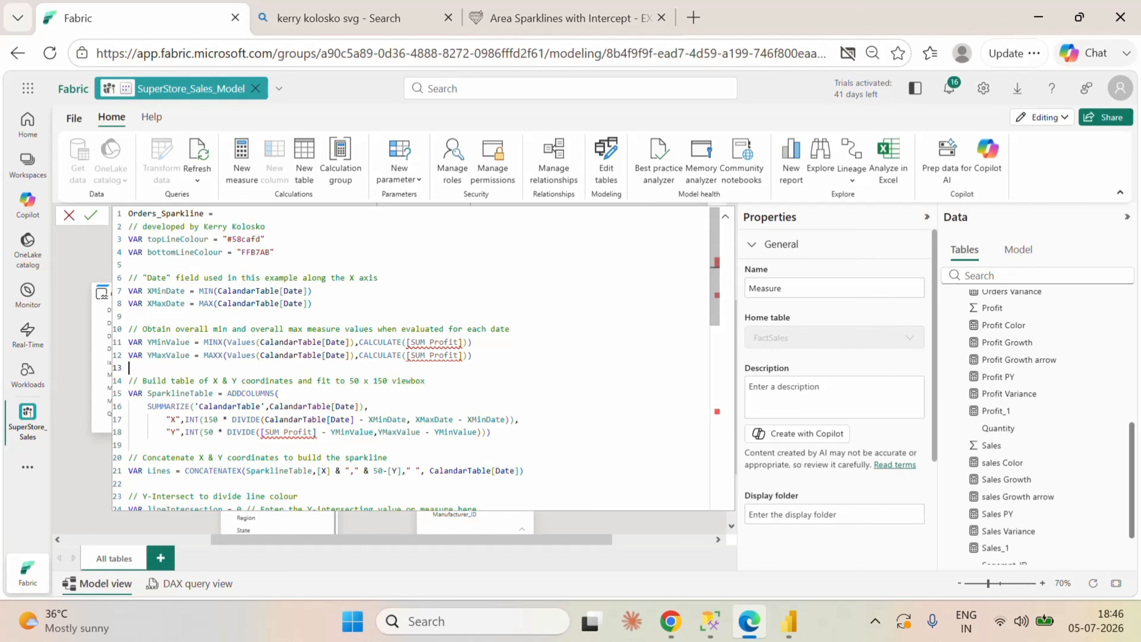
Step: Replace the SUM Profit measure in the YMinValue calculation with [Orders]
scroll(416, 360, "down", 1)
scroll(431, 306, "up", 1)
left_click_drag(458, 342, 410, 342)
type("or")
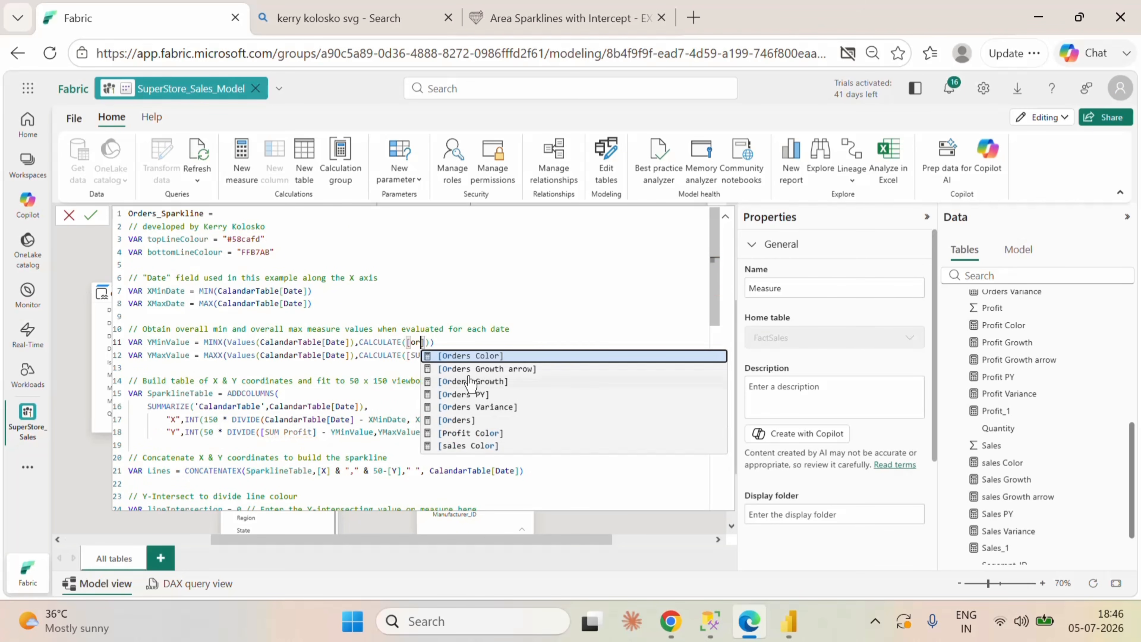
left_click(465, 420)
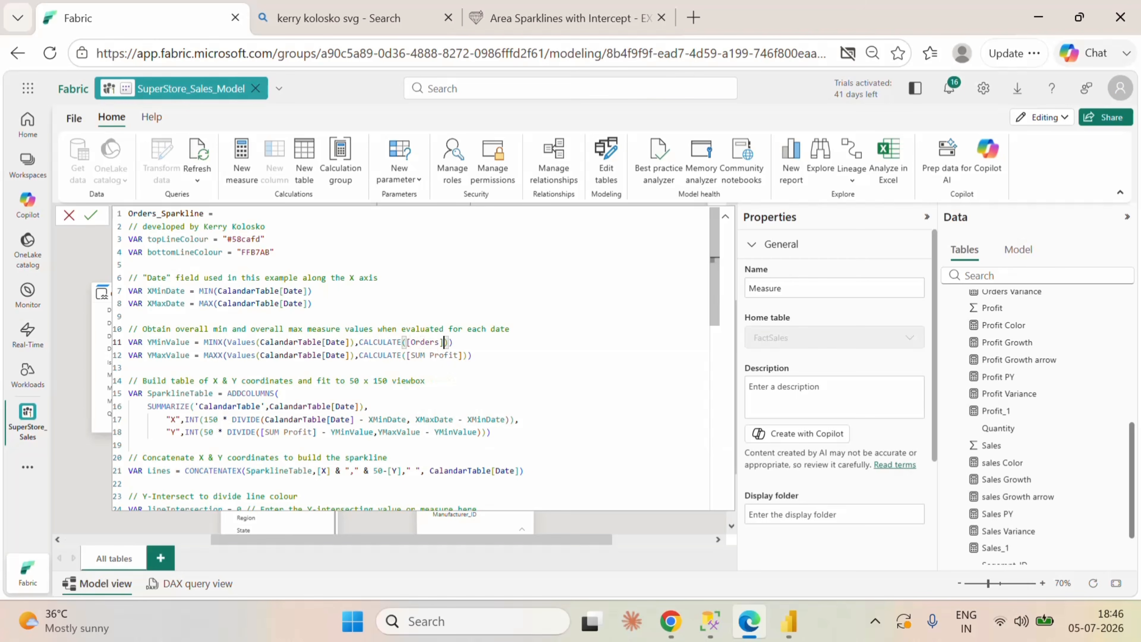
Step: Replace the remaining SUM Profit references in YMaxValue and the SparklineTable Y coordinate with Orders
left_click_drag(457, 355, 410, 355)
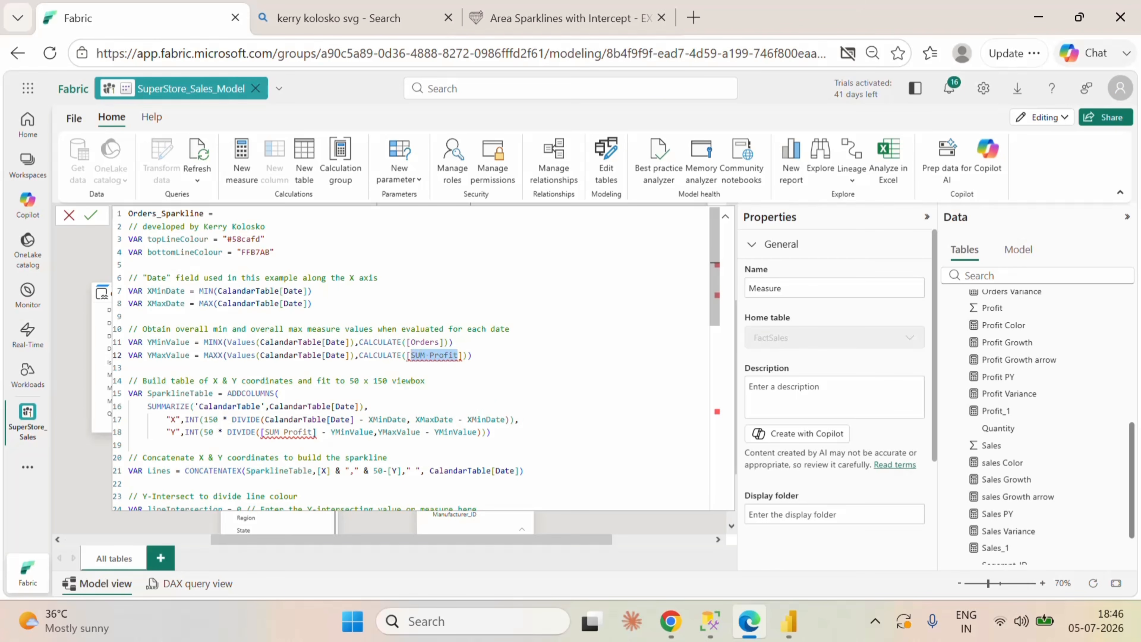
key("ctrl+f")
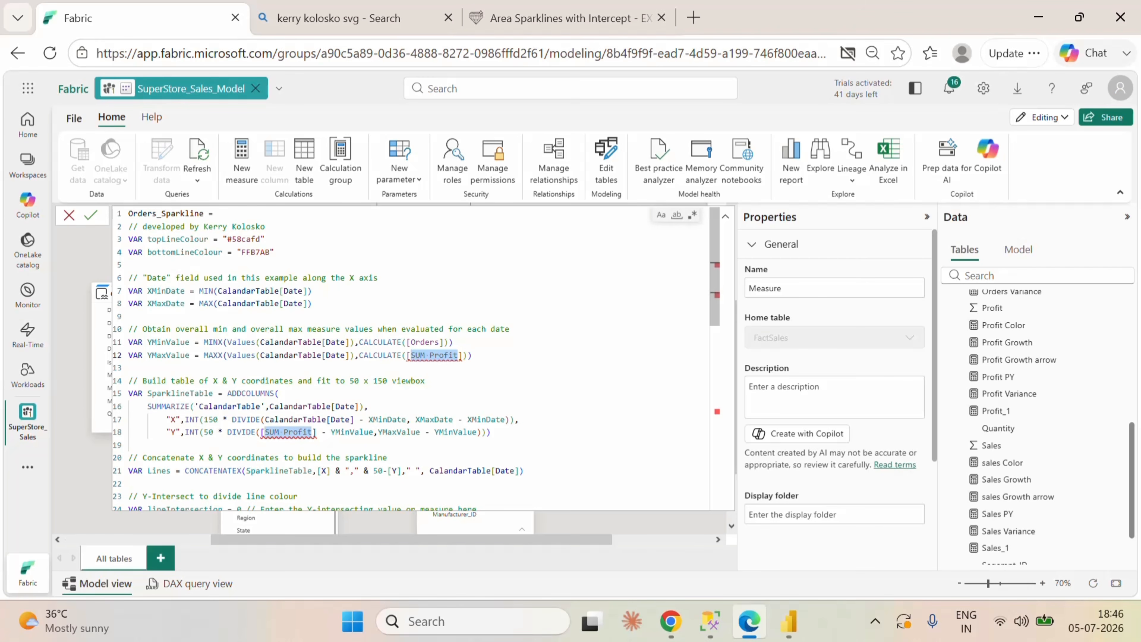
key("BackSpace")
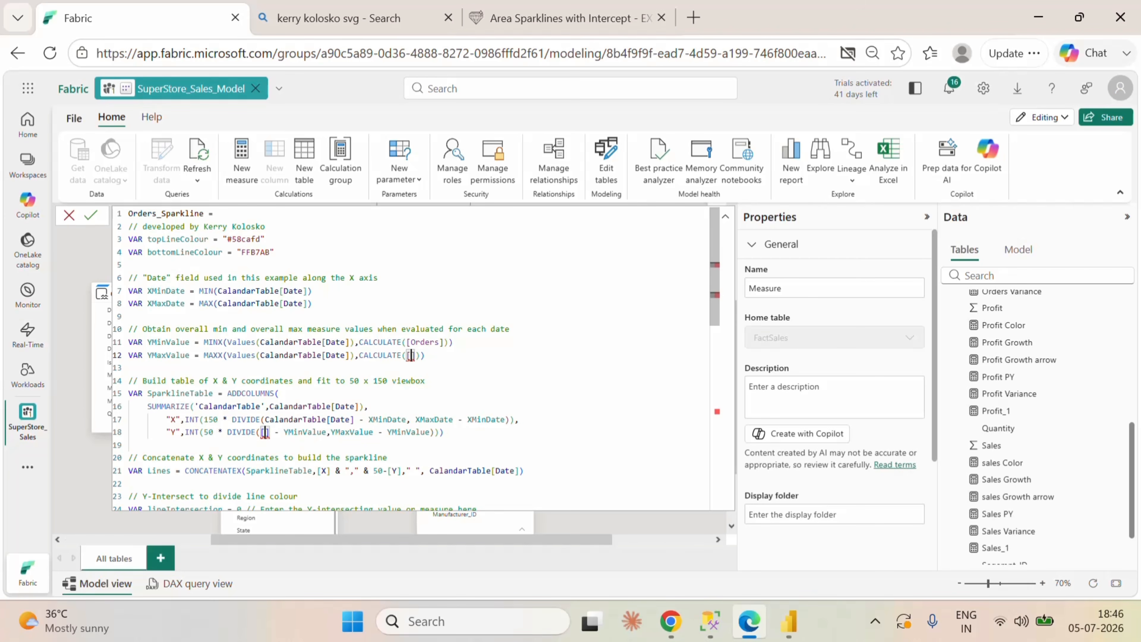
type("Orders")
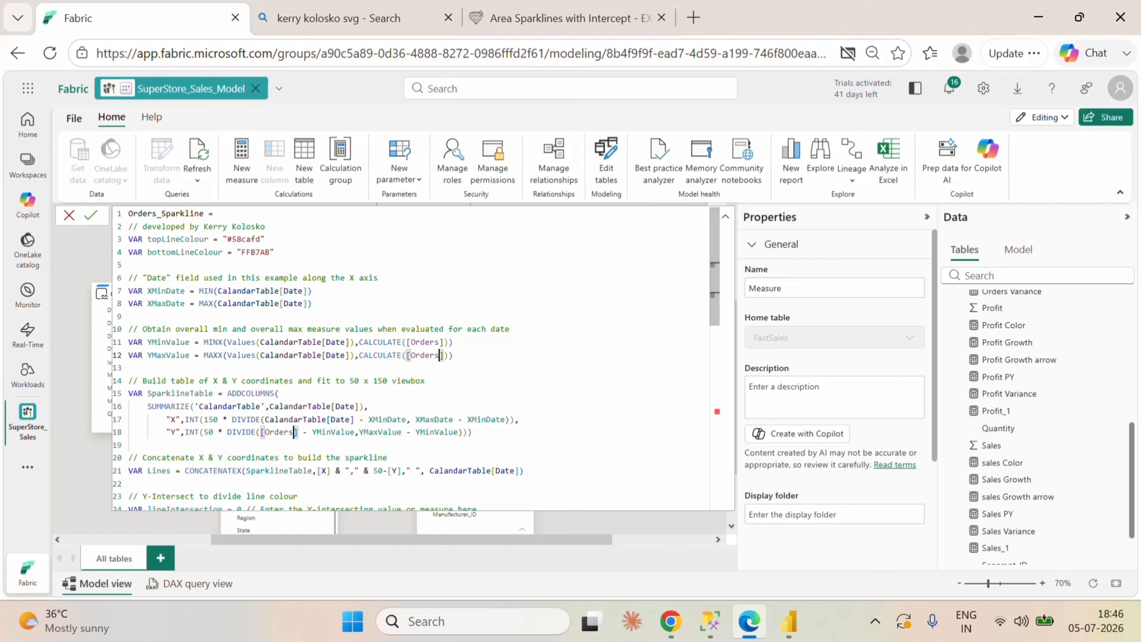
left_click(280, 393)
Step: Remove the opening IF( and the HASONEVALUE(CalandarTable[Country]) condition from the SVGImageURL variable
scroll(413, 359, "down", 2)
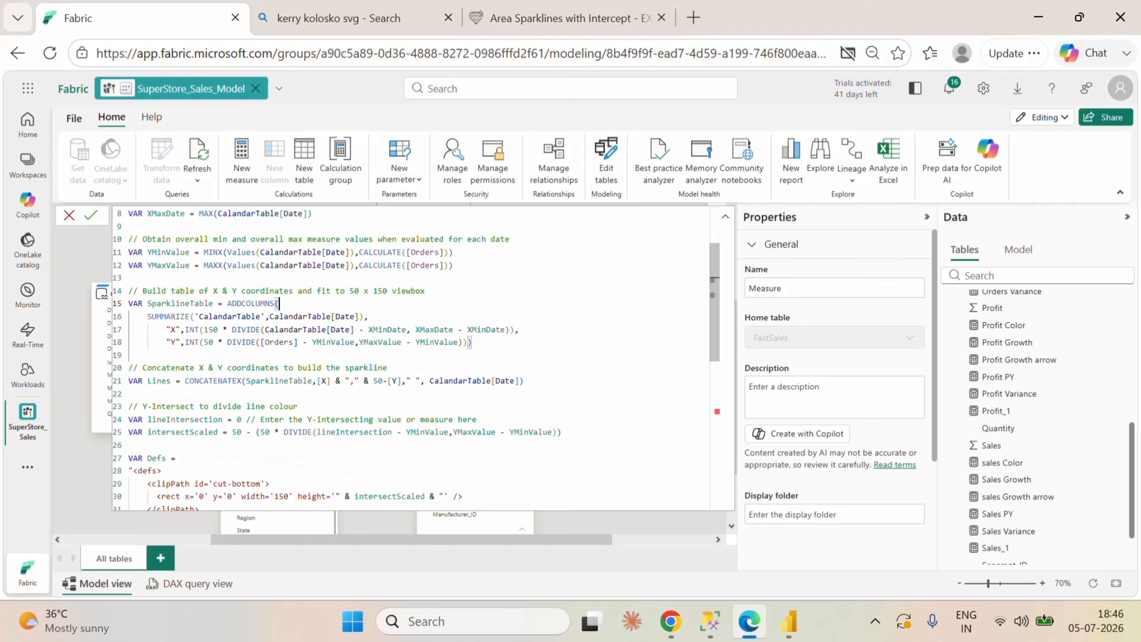
scroll(411, 359, "down", 6)
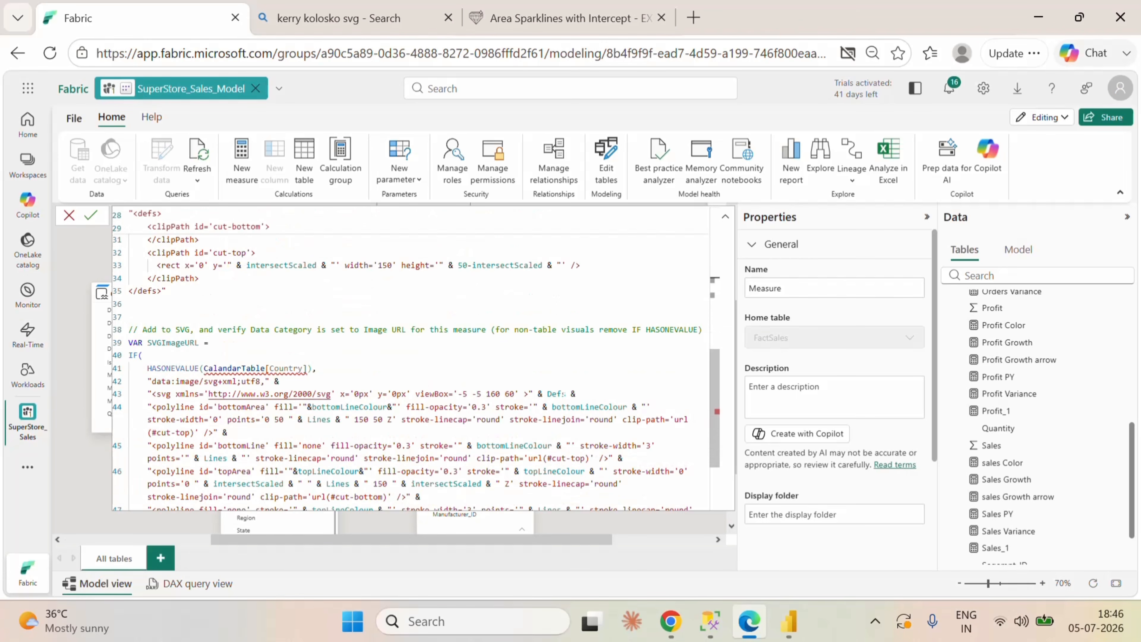
scroll(411, 360, "down", 1)
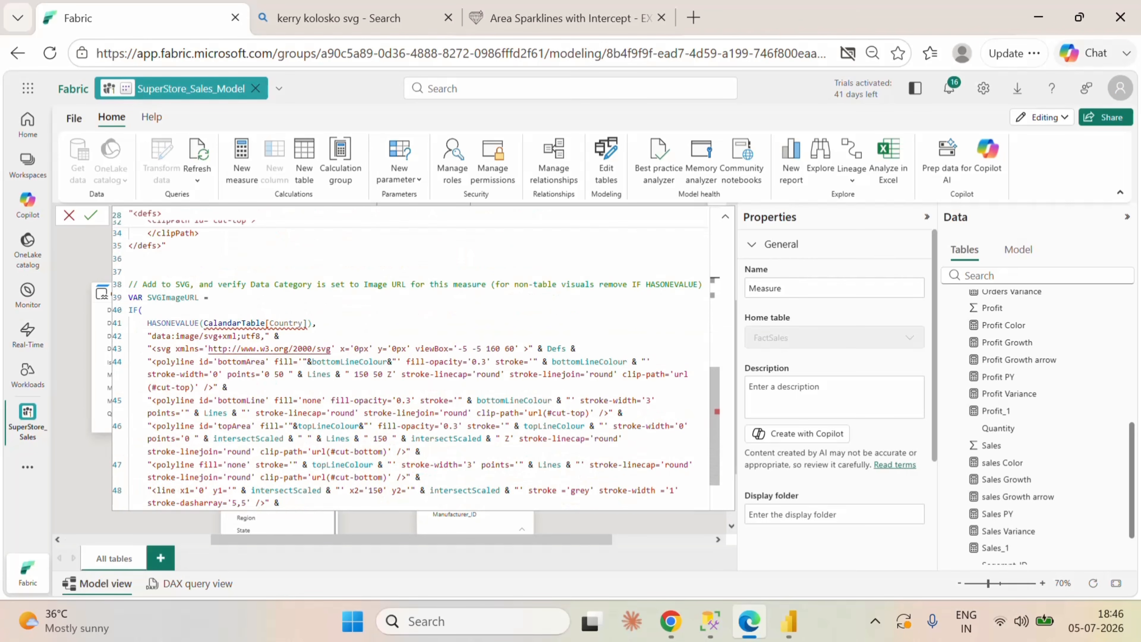
mouse_move(243, 328)
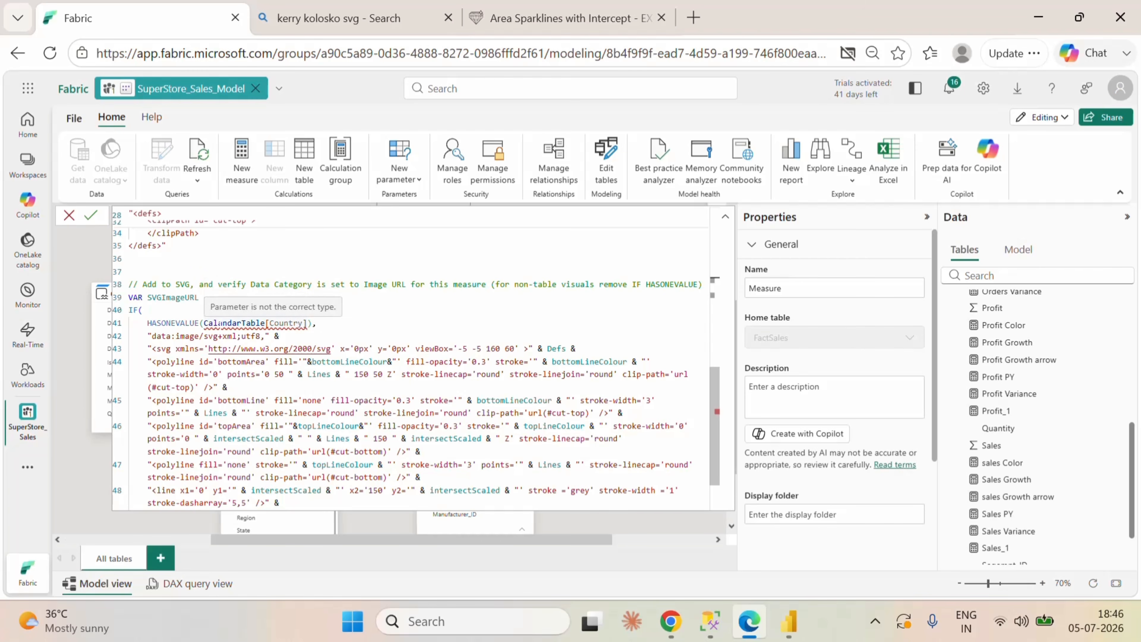
left_click_drag(317, 322, 129, 310)
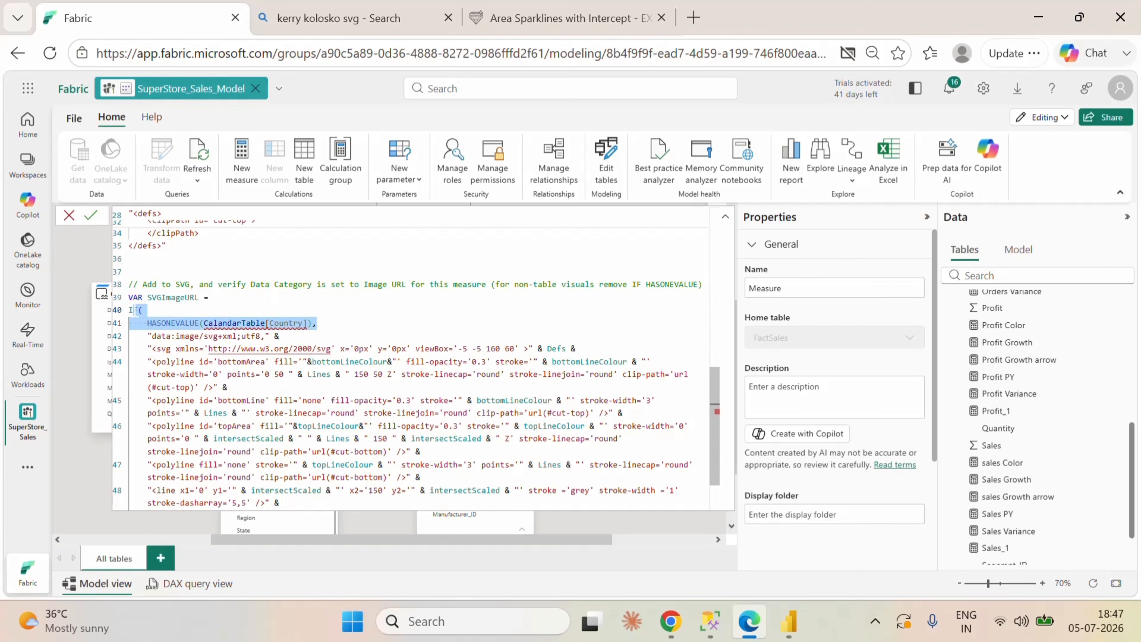
key("BackSpace")
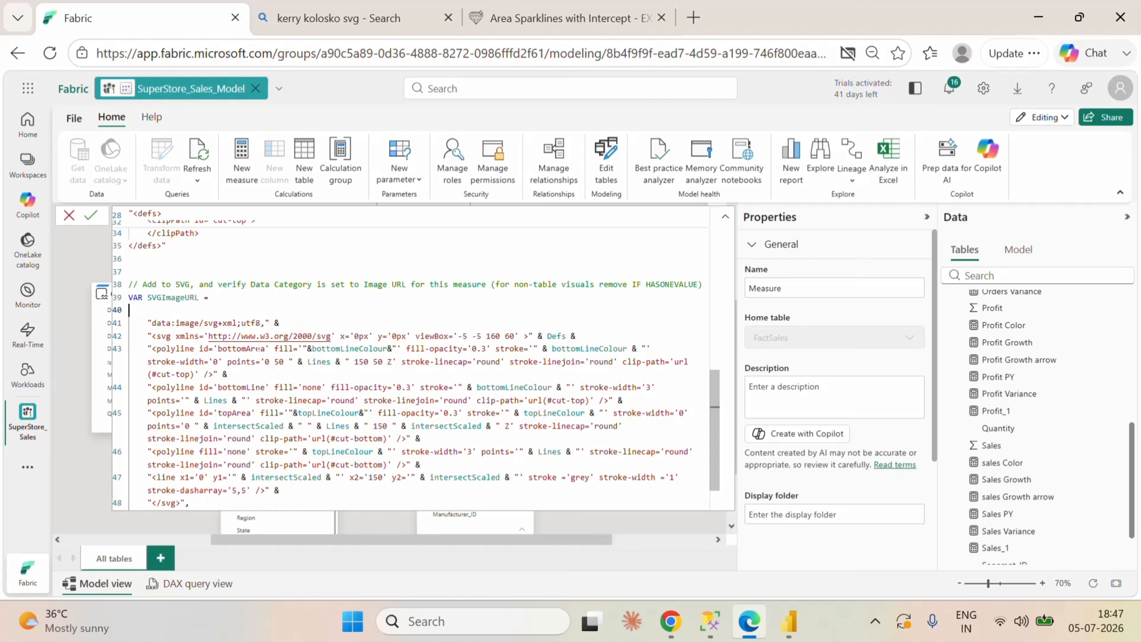
Step: Delete the trailing comma, BLANK() and closing parenthesis after the SVG string, and commit the Orders_Sparkline measure
scroll(416, 360, "down", 2)
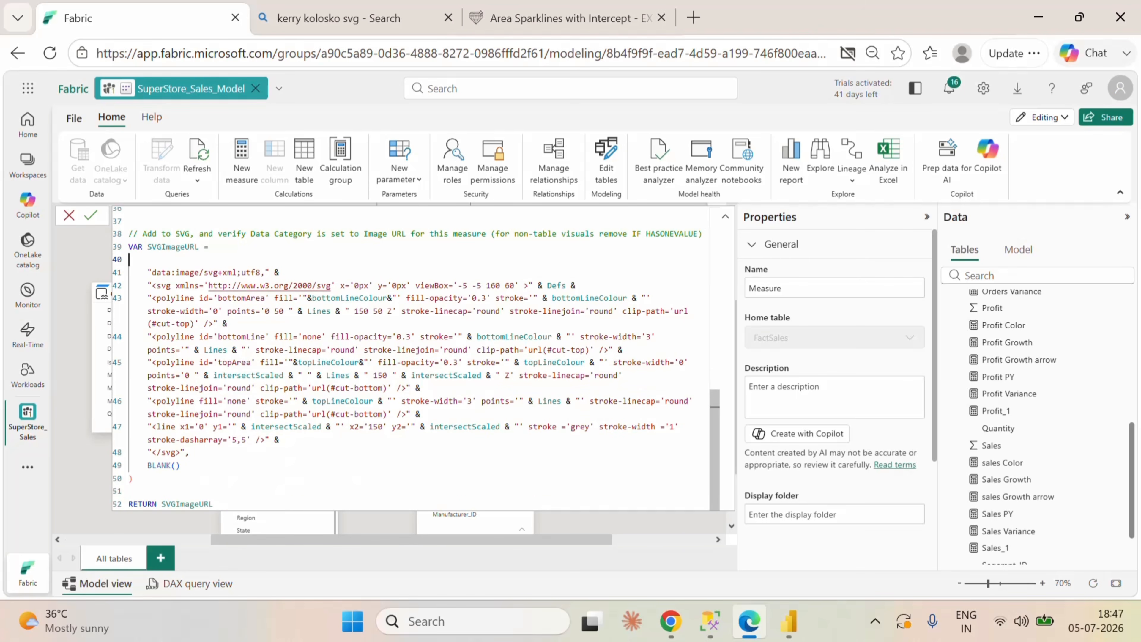
mouse_move(134, 479)
left_mouse_down()
mouse_move(129, 465)
mouse_move(185, 453)
left_mouse_up()
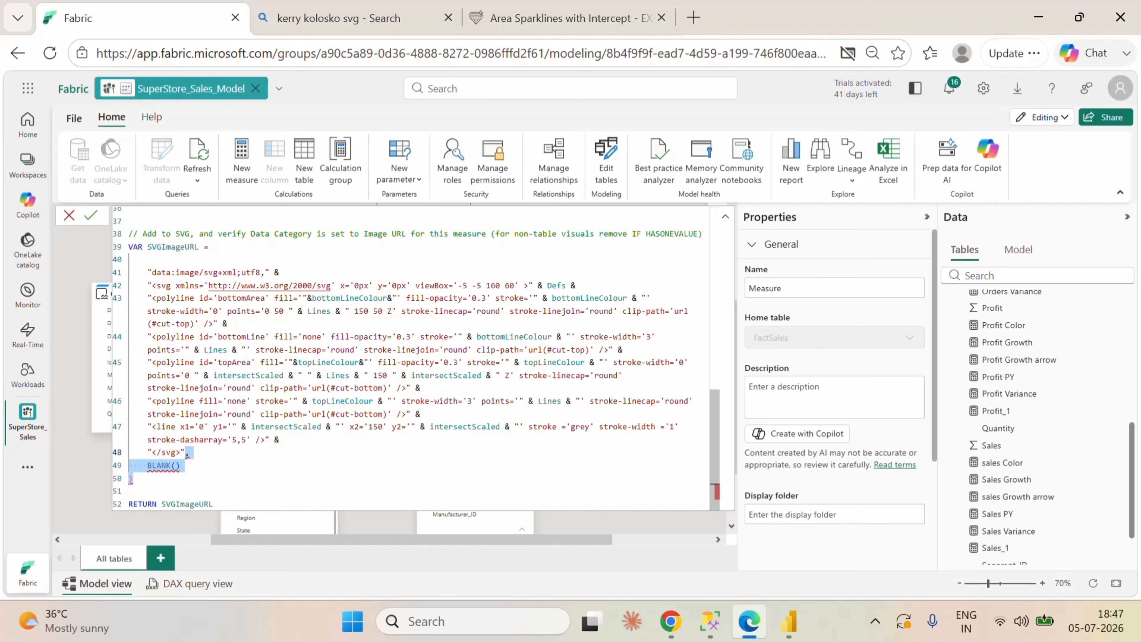
key("BackSpace")
left_click(267, 504)
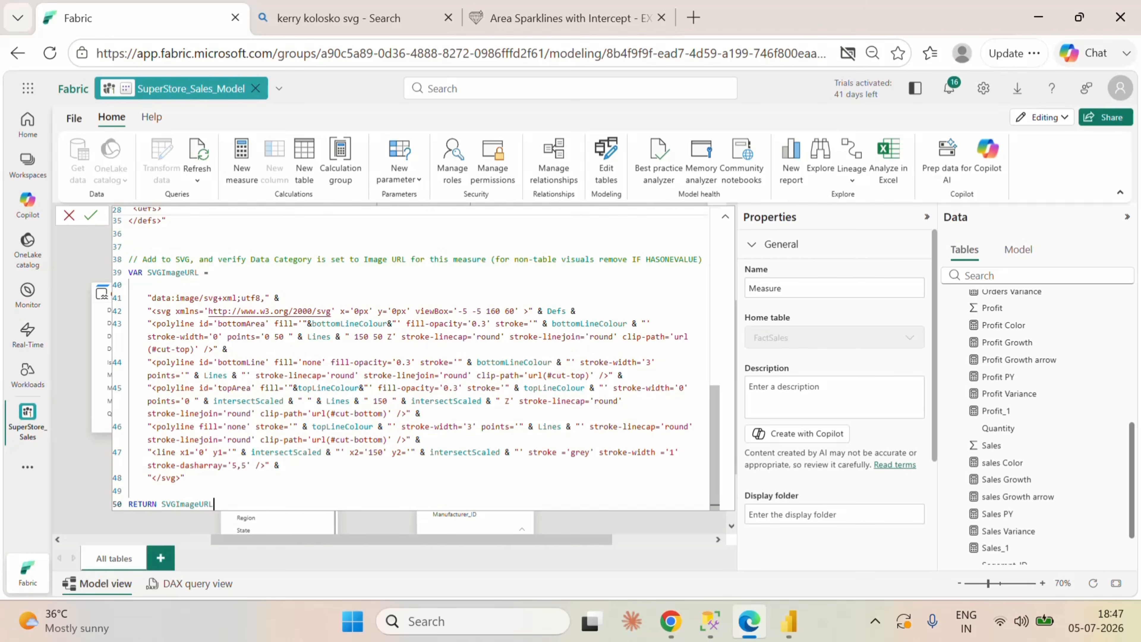
scroll(385, 425, "up", 10)
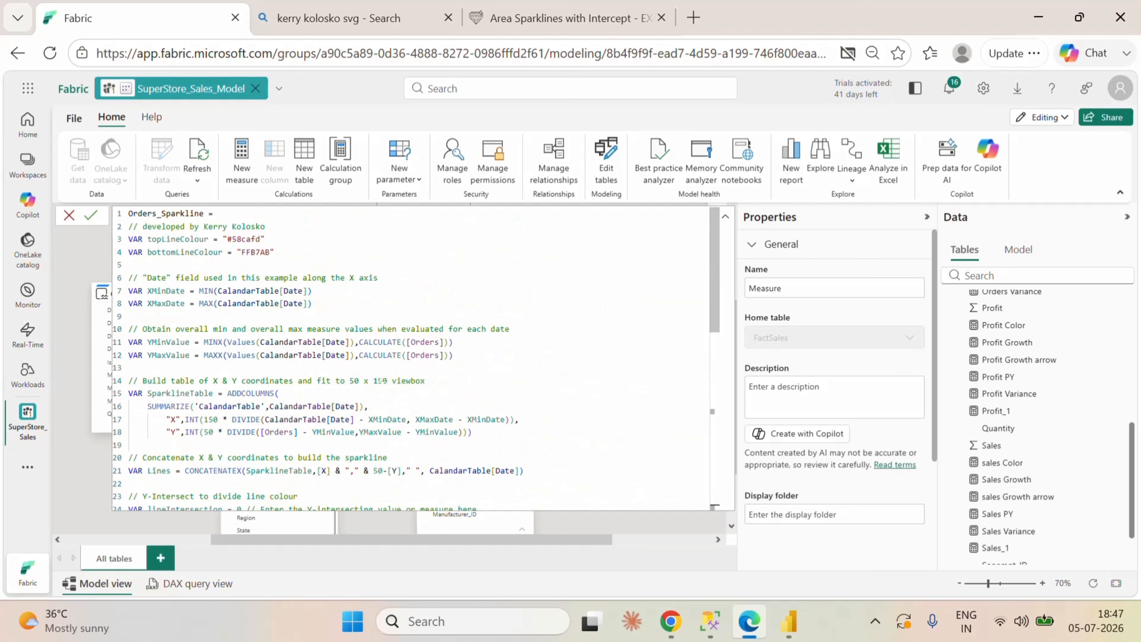
left_click(90, 215)
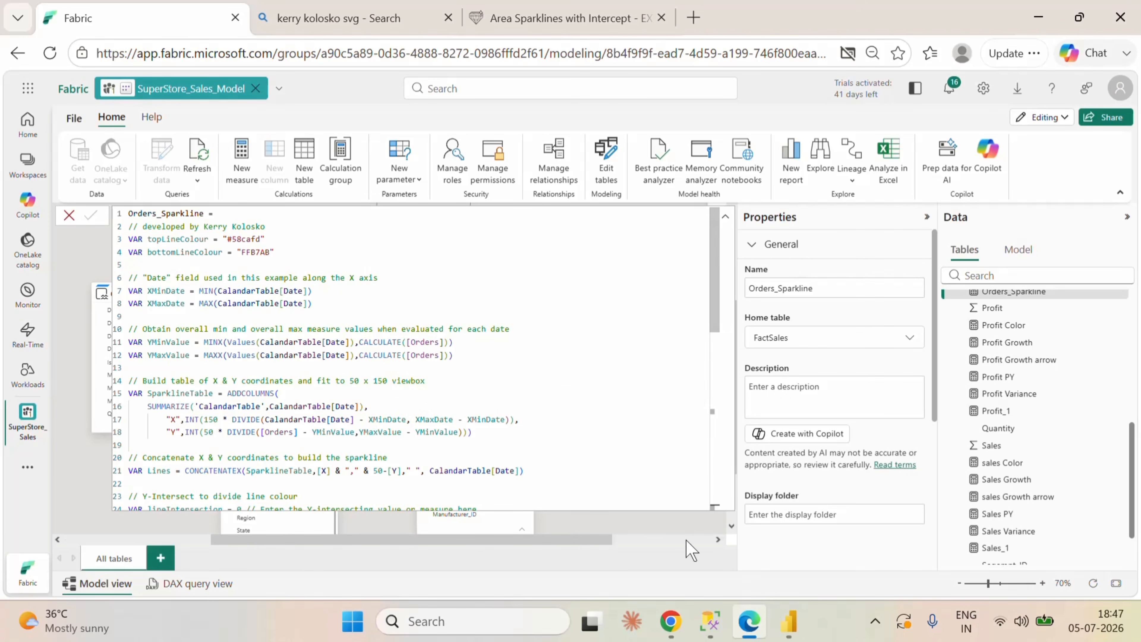
Step: Set the data category of the Orders_Sparkline measure to Image URL in the Fabric model
left_click(789, 620)
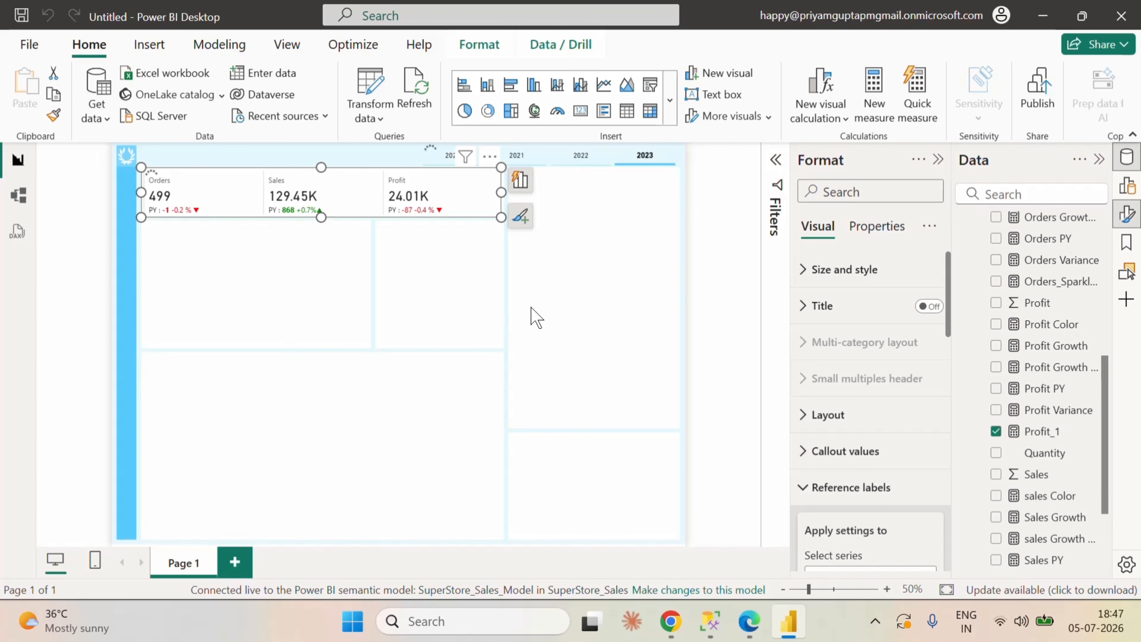
left_click(749, 621)
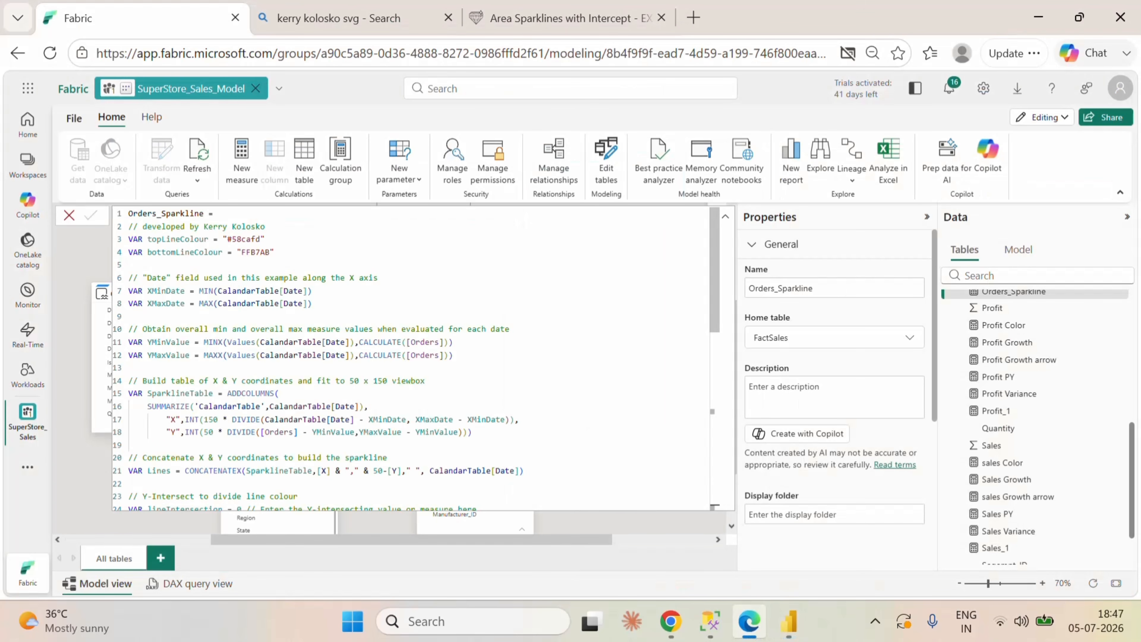
scroll(873, 479, "down", 3)
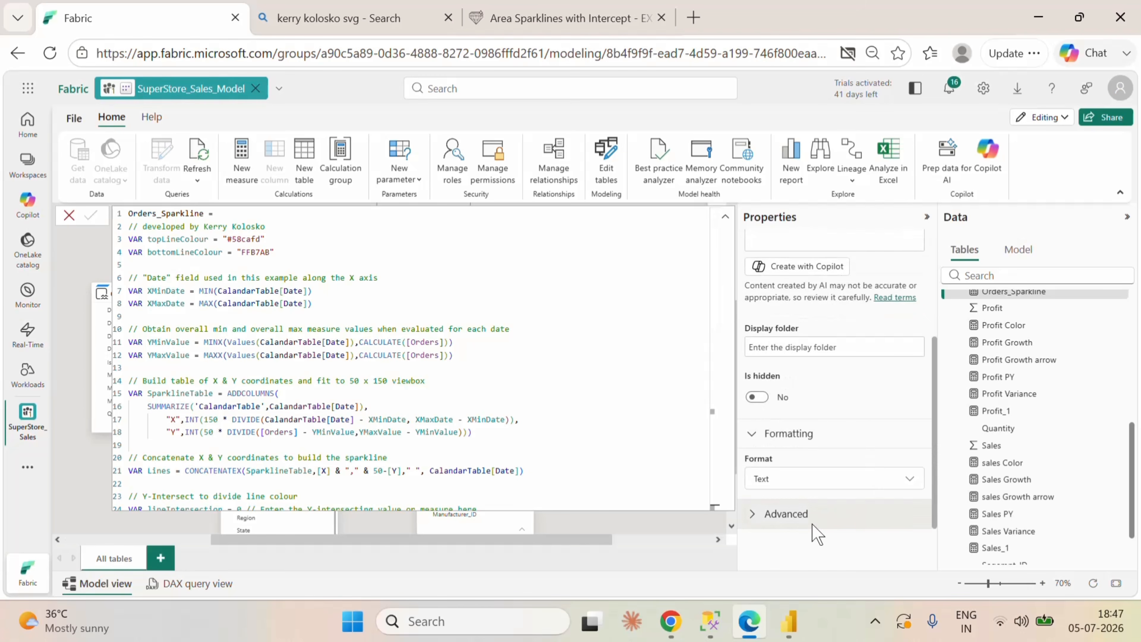
left_click(815, 514)
left_click(846, 508)
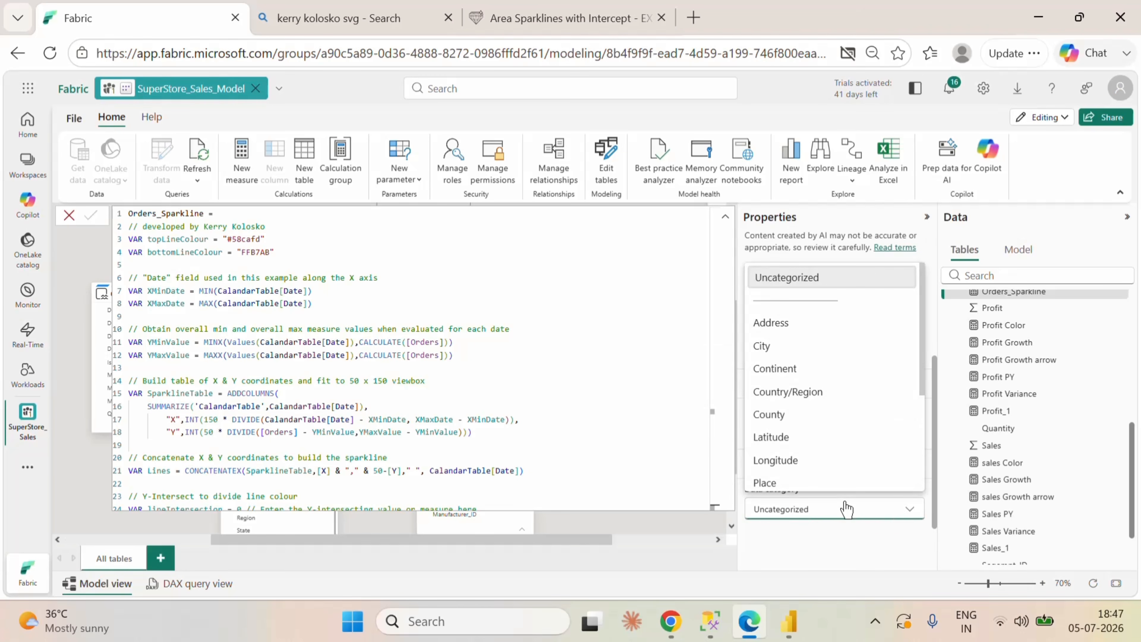
scroll(815, 409, "down", 3)
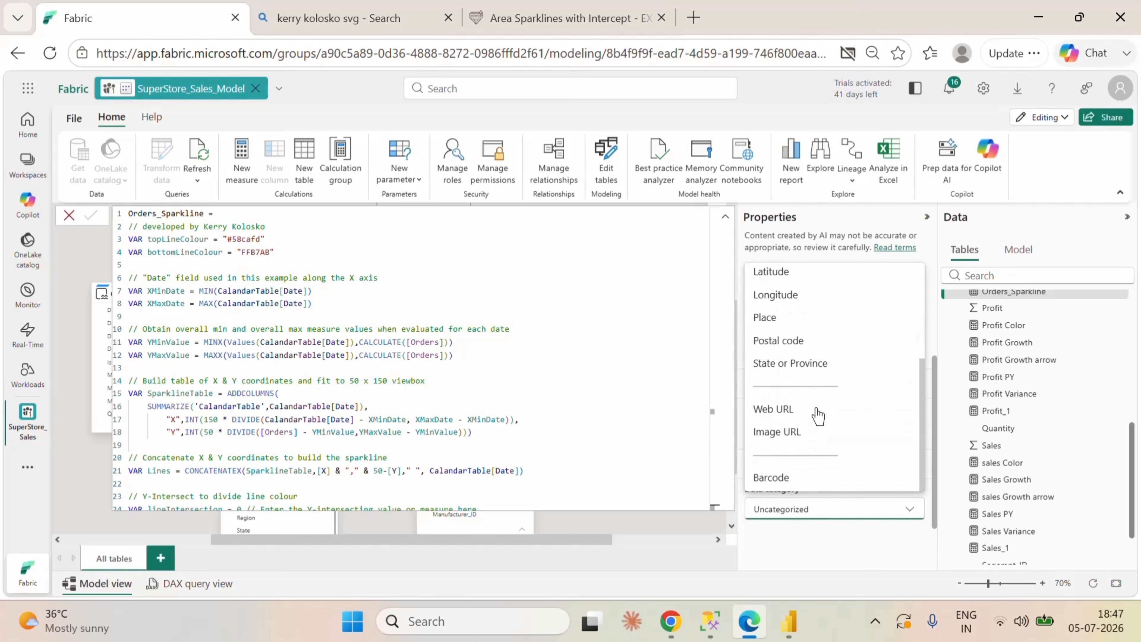
left_click(792, 443)
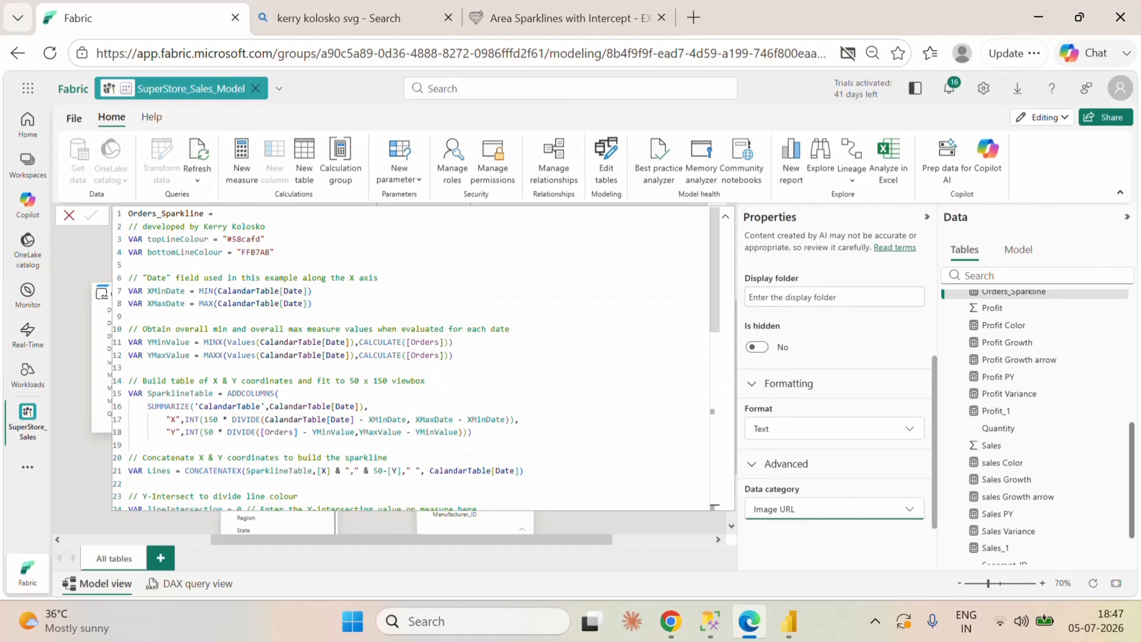
Step: Switch to Power BI Desktop and turn on the card visual's image for the Orders series
mouse_move(789, 621)
left_click(765, 585)
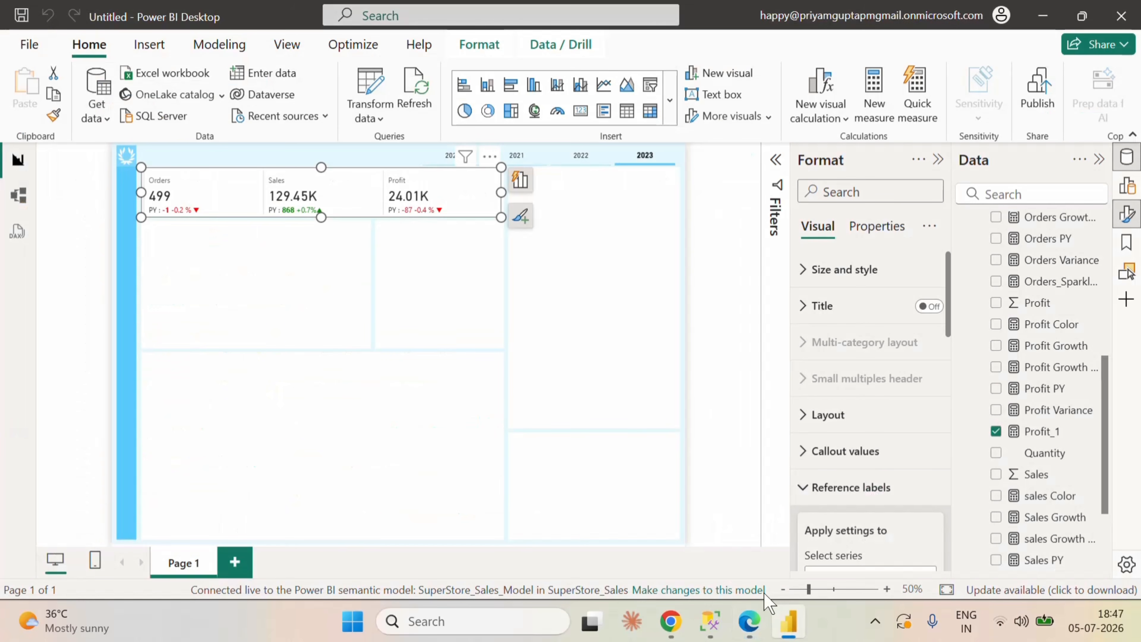
scroll(884, 505, "down", 1)
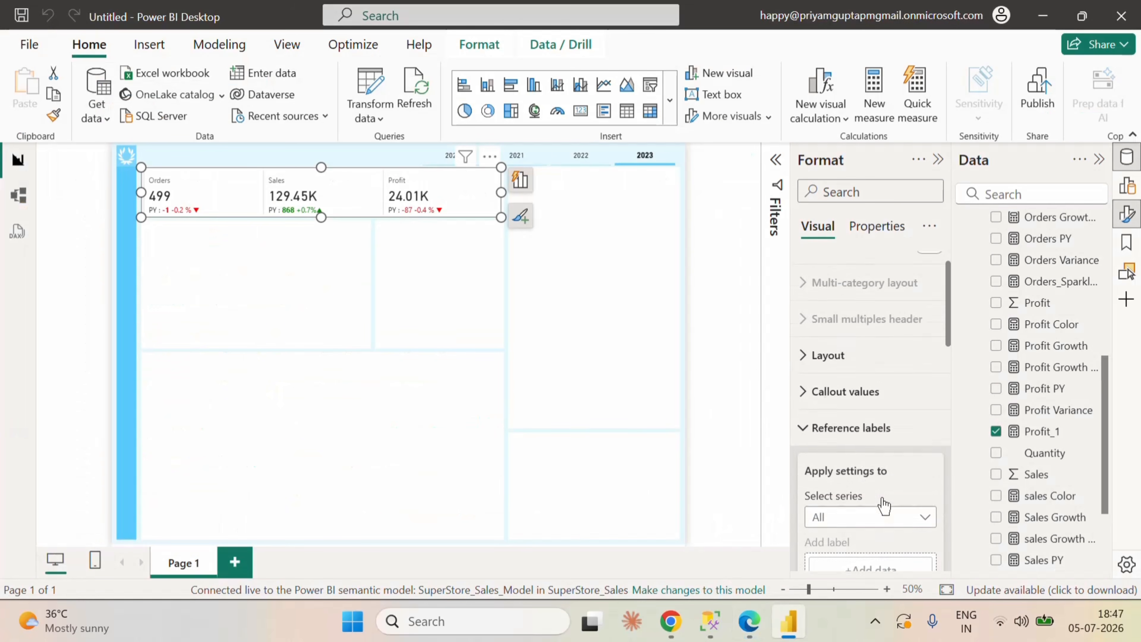
scroll(883, 499, "down", 2)
scroll(876, 449, "up", 3)
left_click(880, 484)
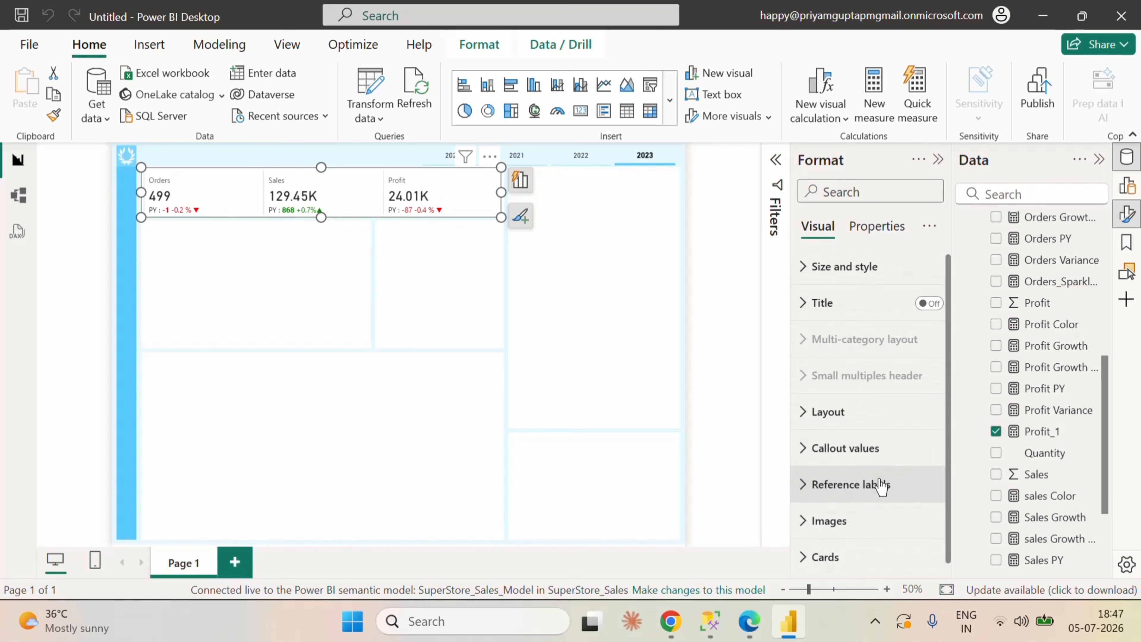
left_click(804, 521)
scroll(865, 472, "down", 3)
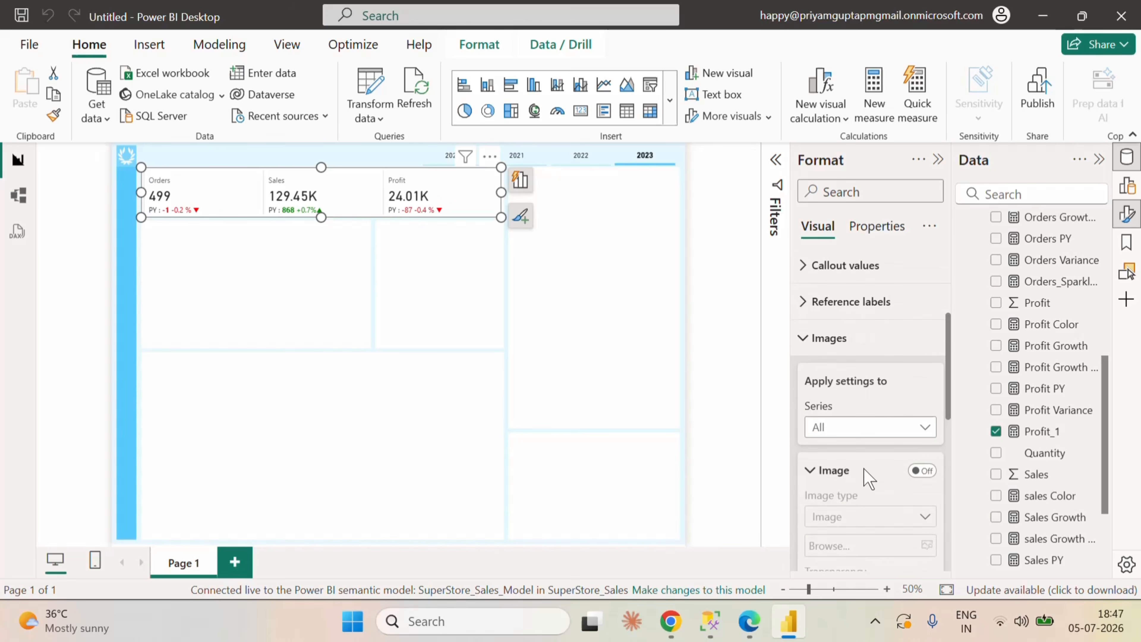
left_click(858, 438)
left_click(836, 469)
left_click(922, 470)
Step: Set the Orders image type to Image URL and base it on the Orders_Sparkline field value
scroll(880, 472, "down", 3)
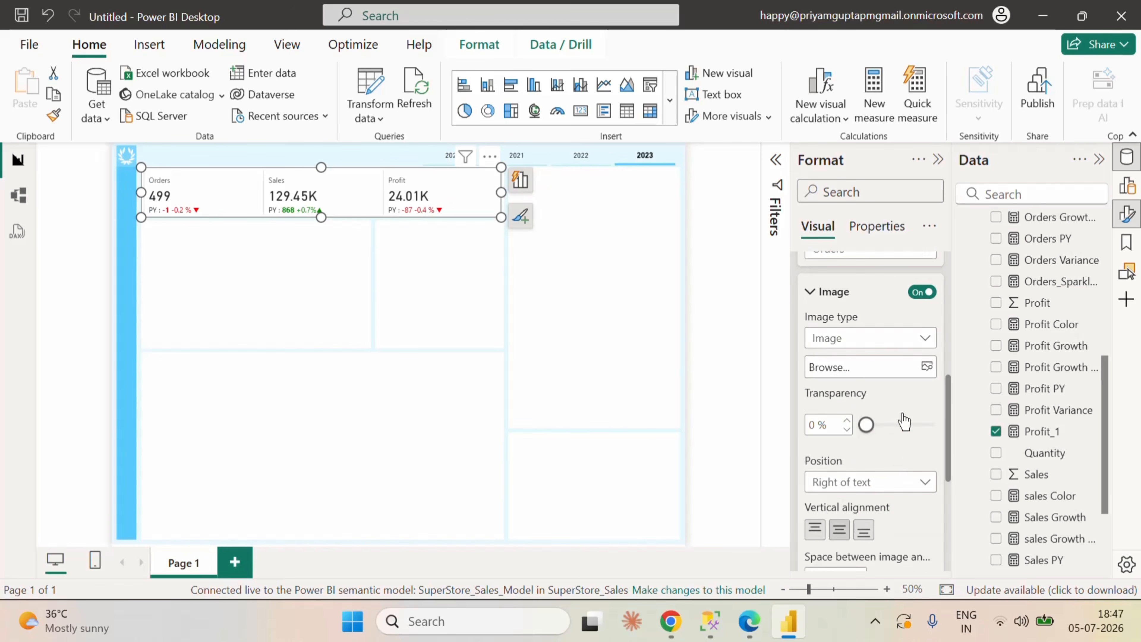
scroll(871, 425, "up", 2)
left_click(876, 428)
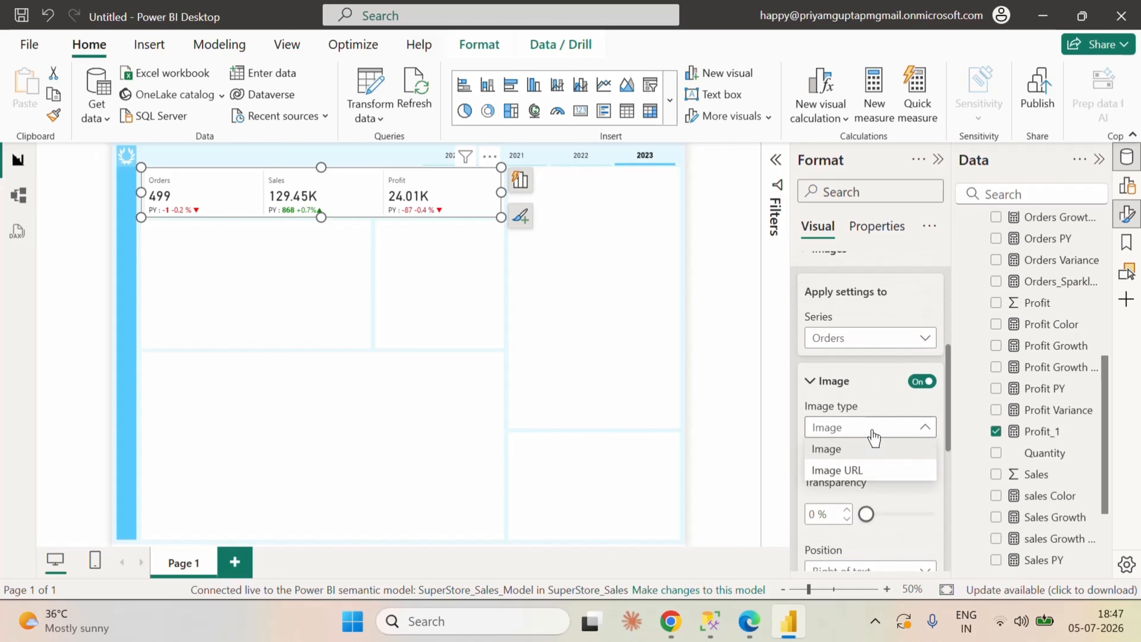
left_click(853, 471)
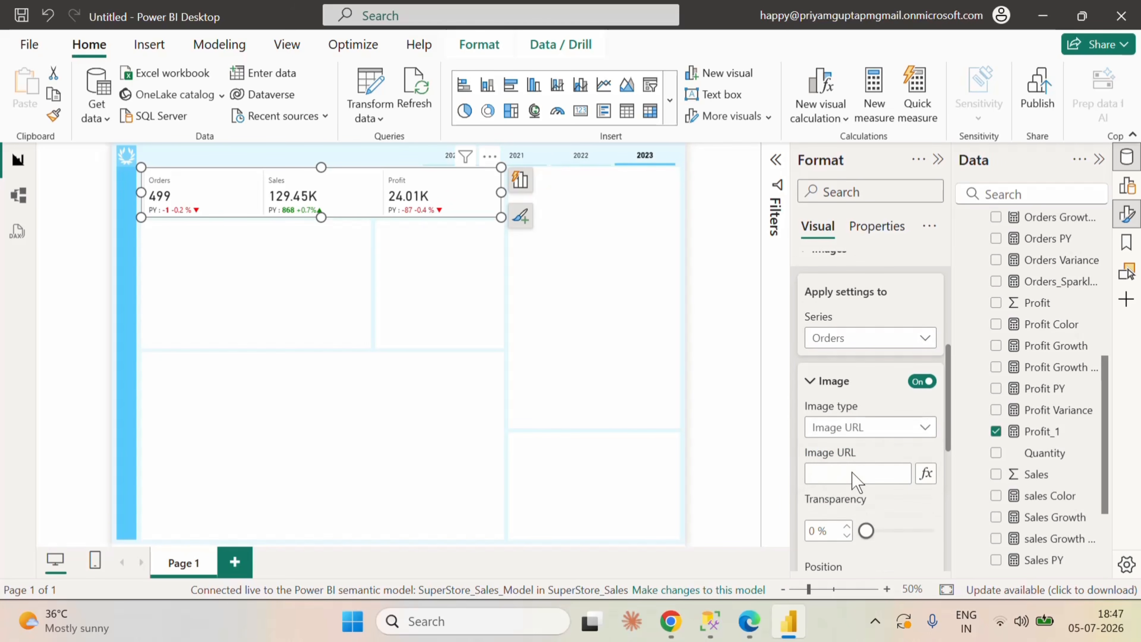
left_click(927, 473)
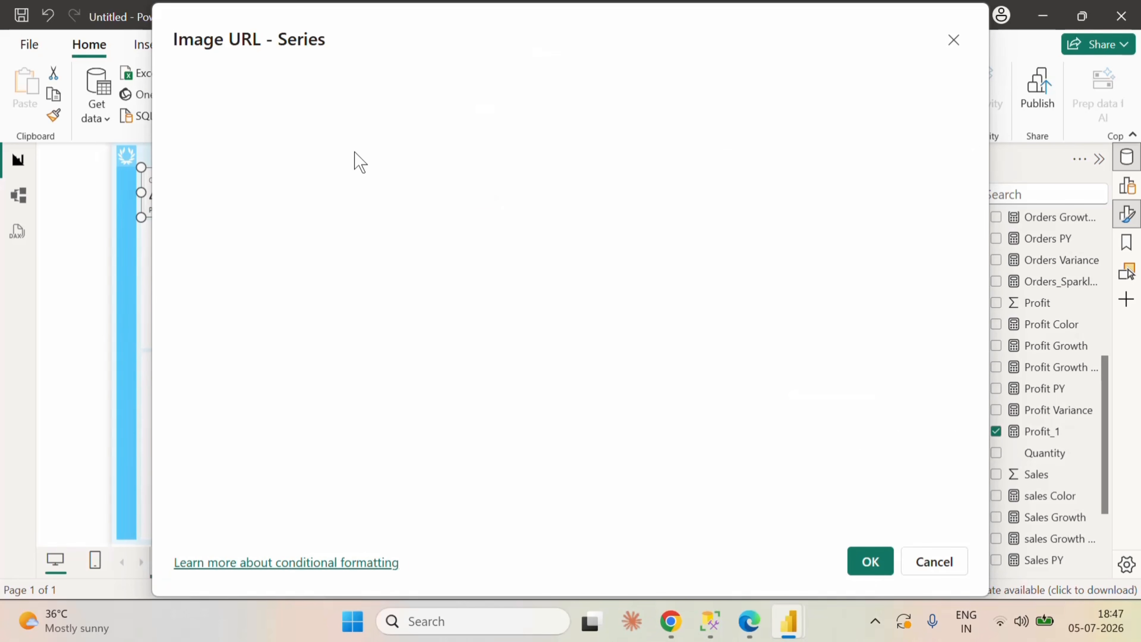
left_click_drag(496, 21, 465, 16)
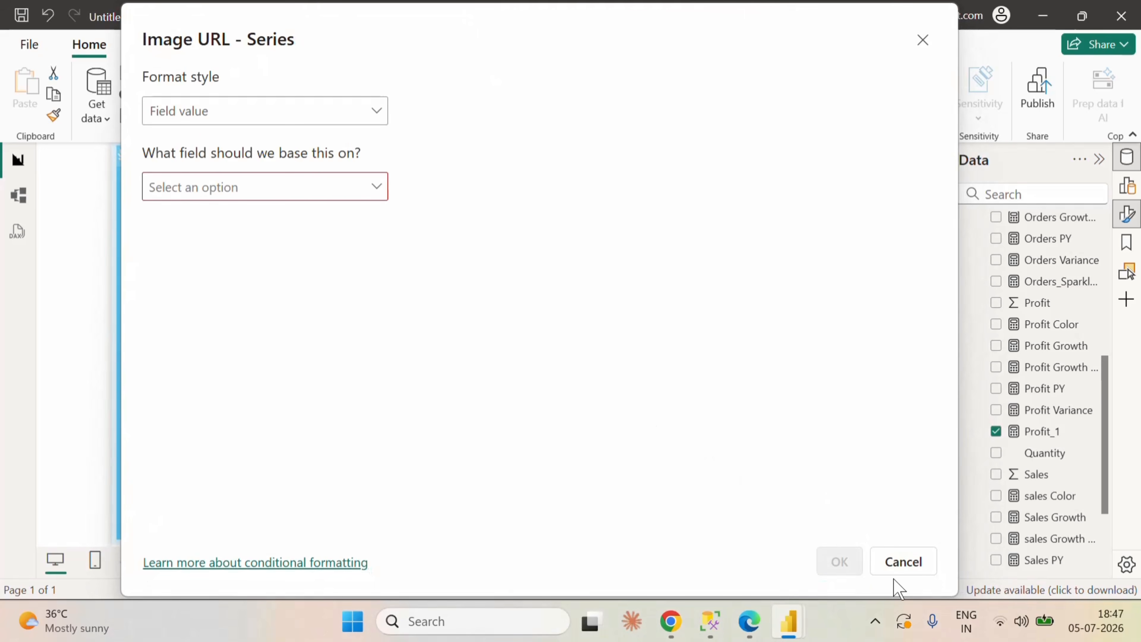
left_click(292, 196)
type("spar")
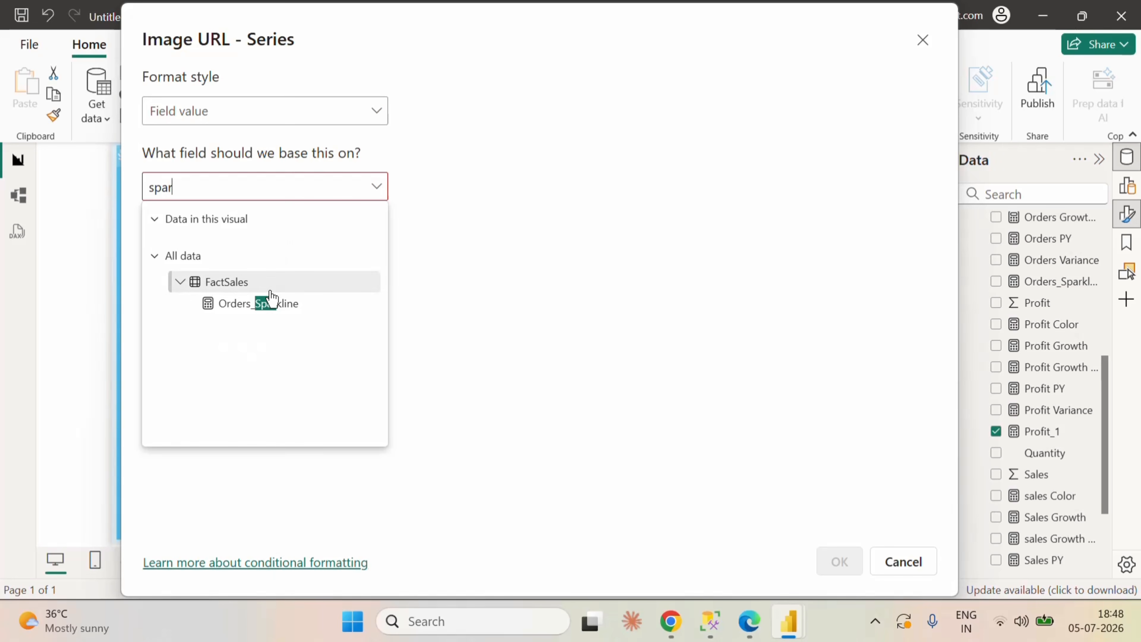
left_click(266, 304)
left_click(838, 562)
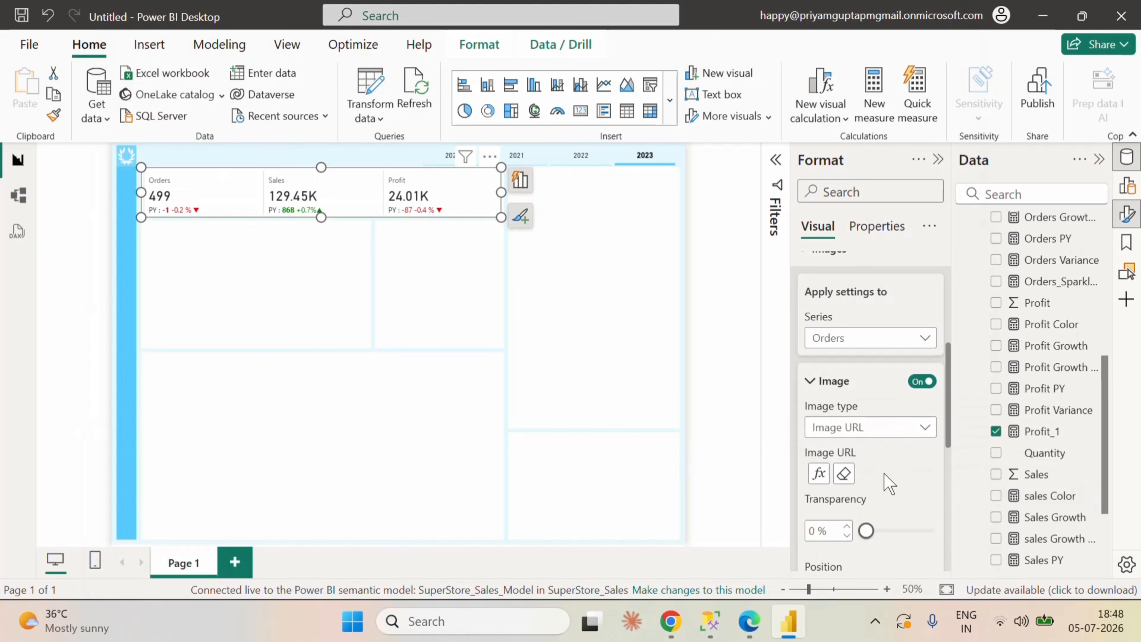
Step: Set the size of the Orders series image to 120 px
scroll(883, 472, "down", 2)
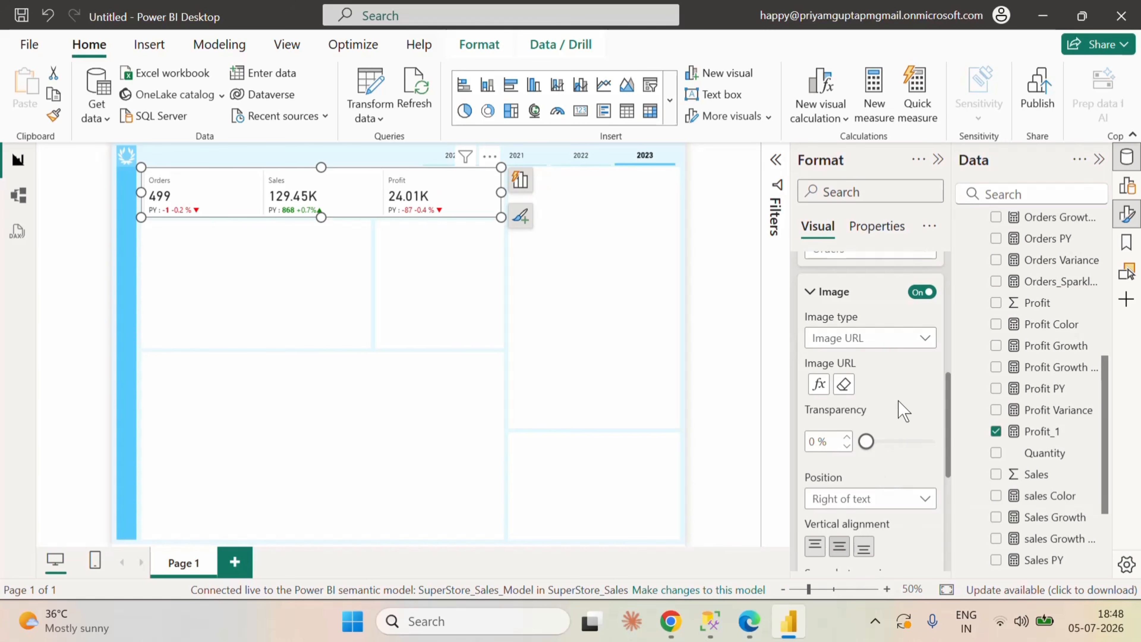
scroll(903, 465, "down", 2)
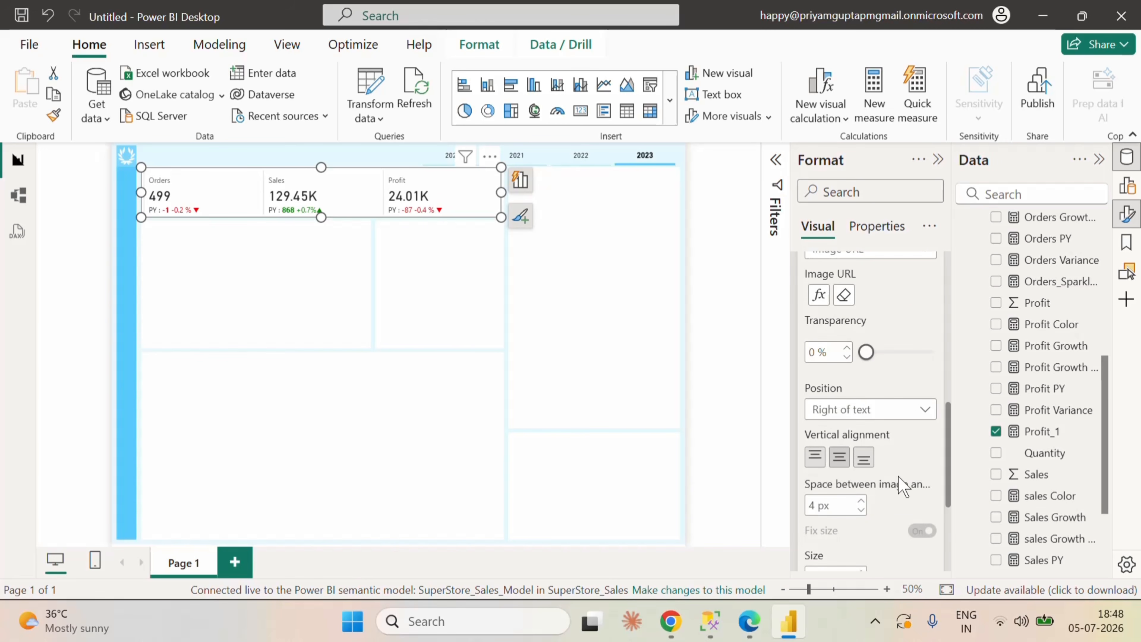
scroll(903, 485, "down", 2)
left_click(828, 488)
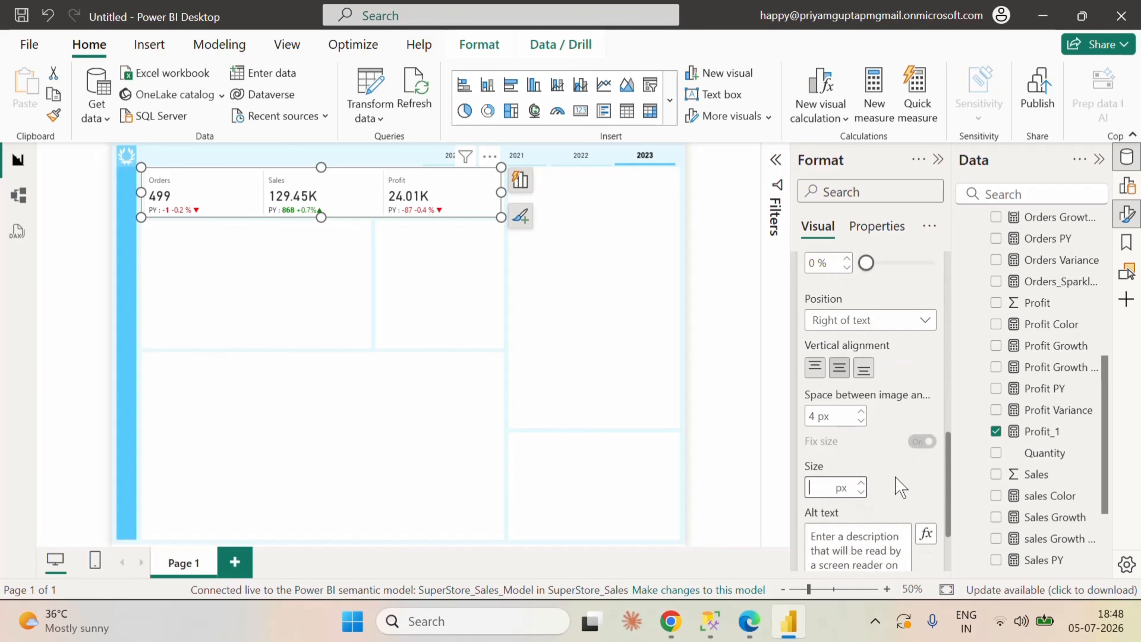
type("120")
key("Return")
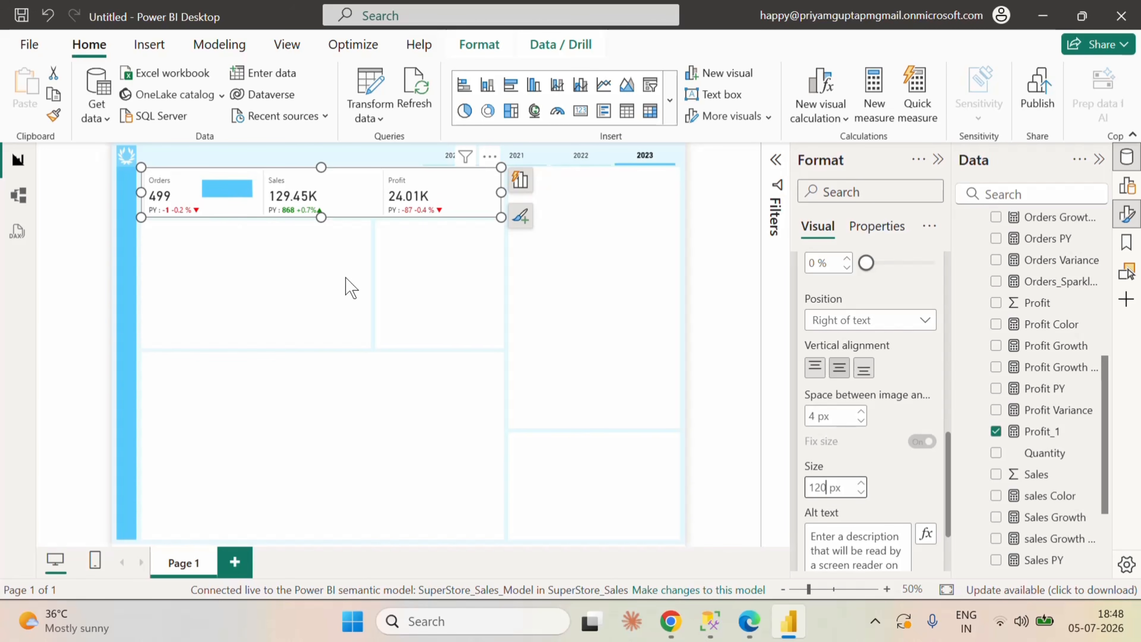
left_click(883, 472)
Step: Review the Orders_Sparkline DAX code in the Fabric model and its rendered sparkline in the Power BI Desktop card
scroll(897, 464, "up", 2)
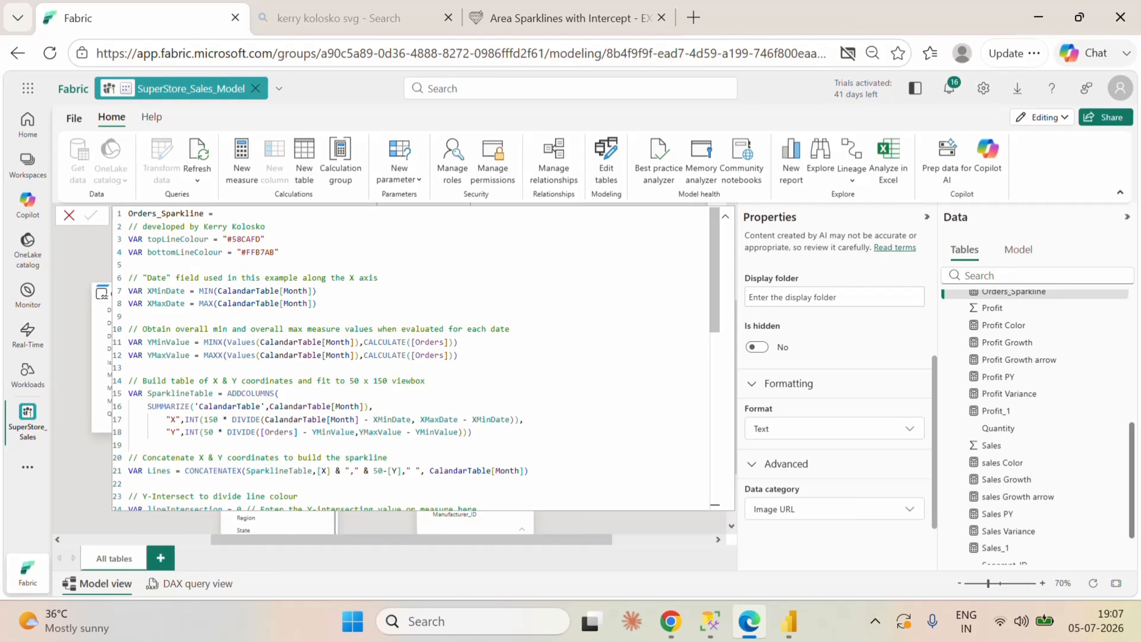
scroll(514, 380, "down", 3)
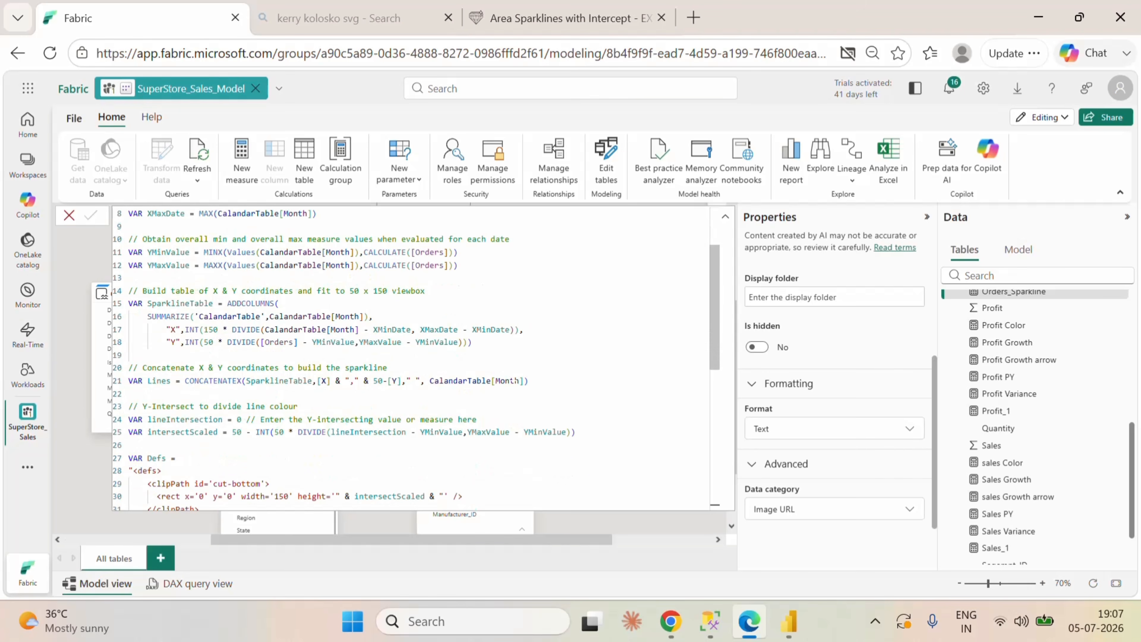
scroll(514, 380, "up", 3)
scroll(514, 380, "down", 10)
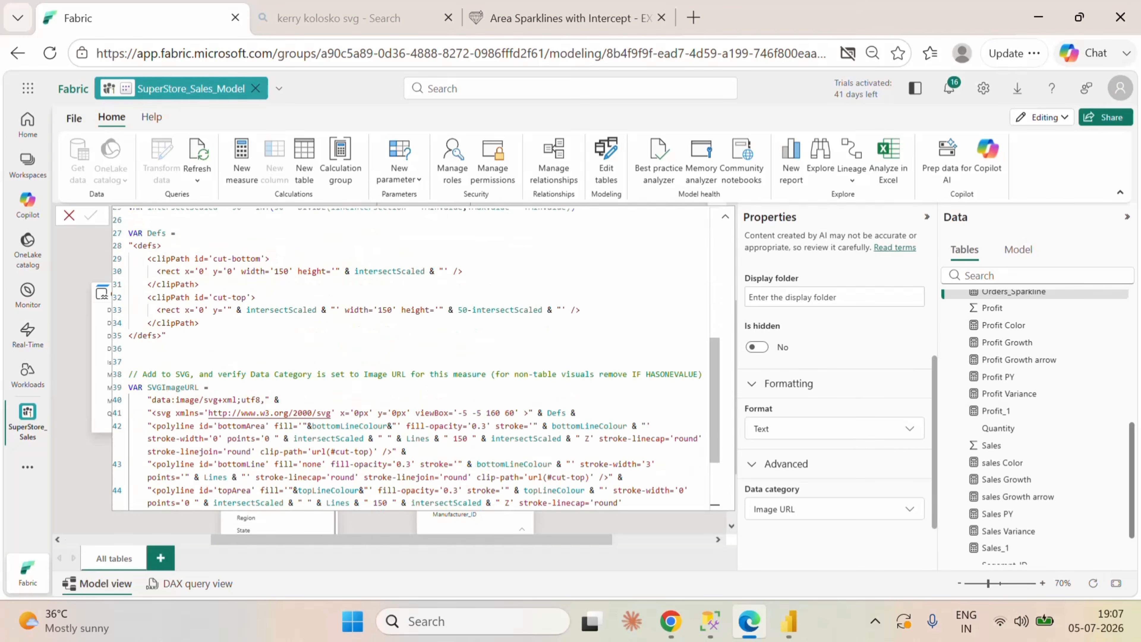
scroll(513, 381, "up", 10)
left_click(789, 621)
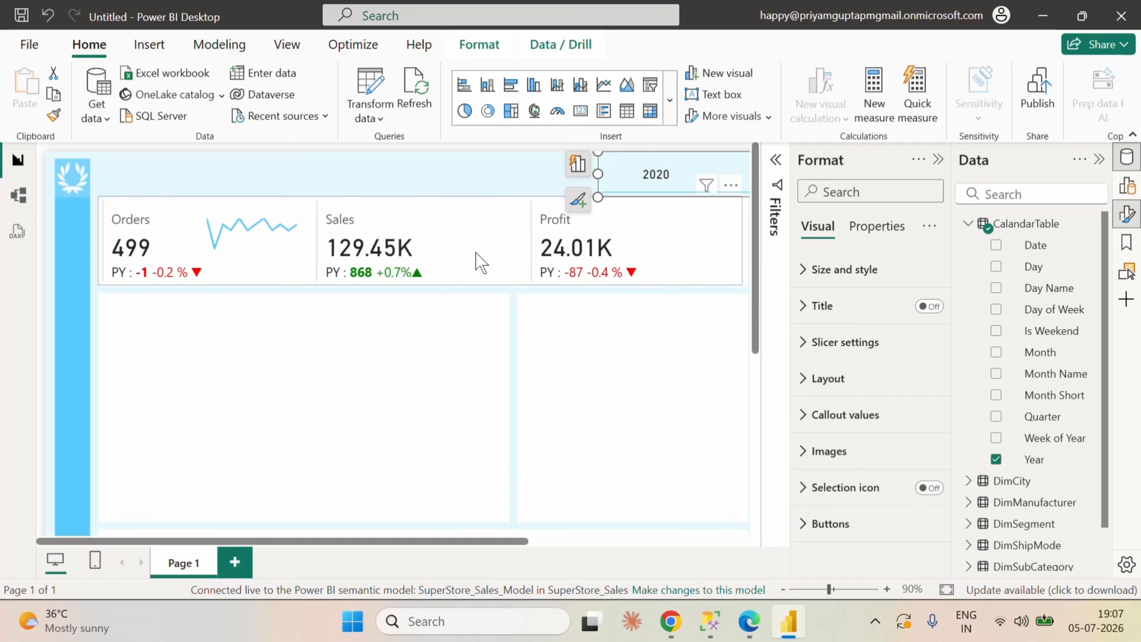
left_click(748, 623)
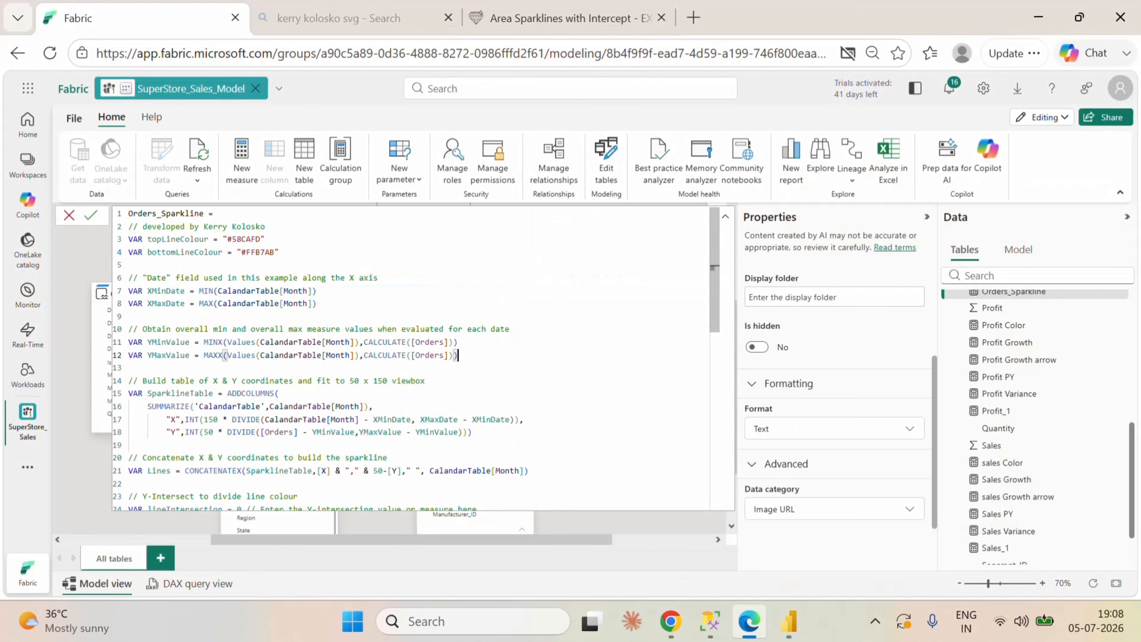
Step: Create a new measure from a copy of the Orders_Sparkline code and name it Sales_Sparkline
key("ctrl+a")
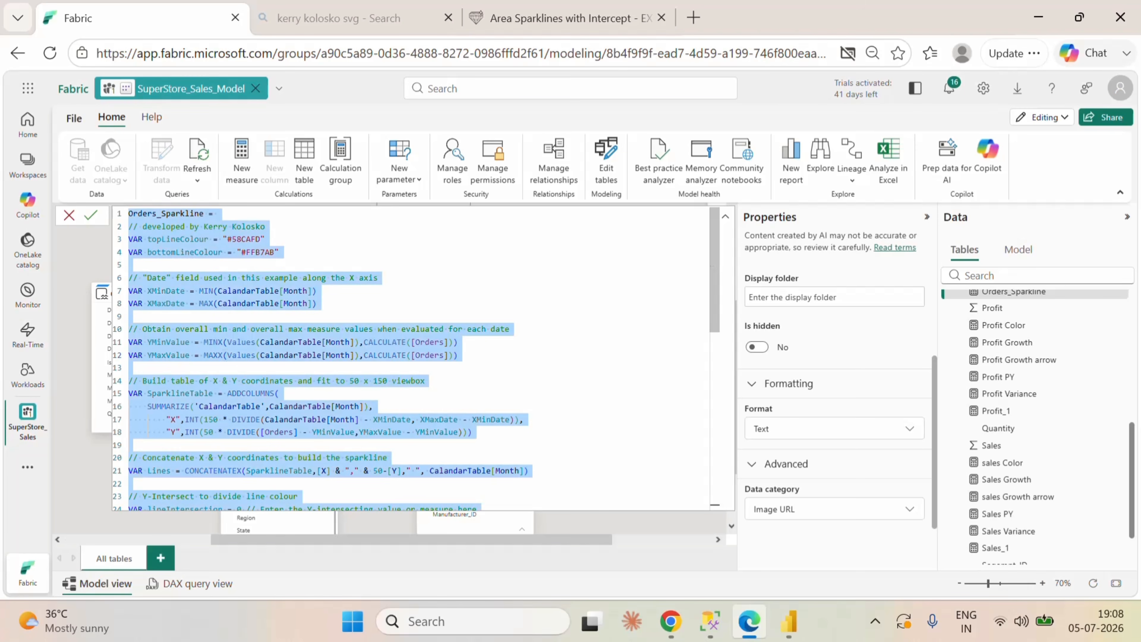
left_click(1113, 292)
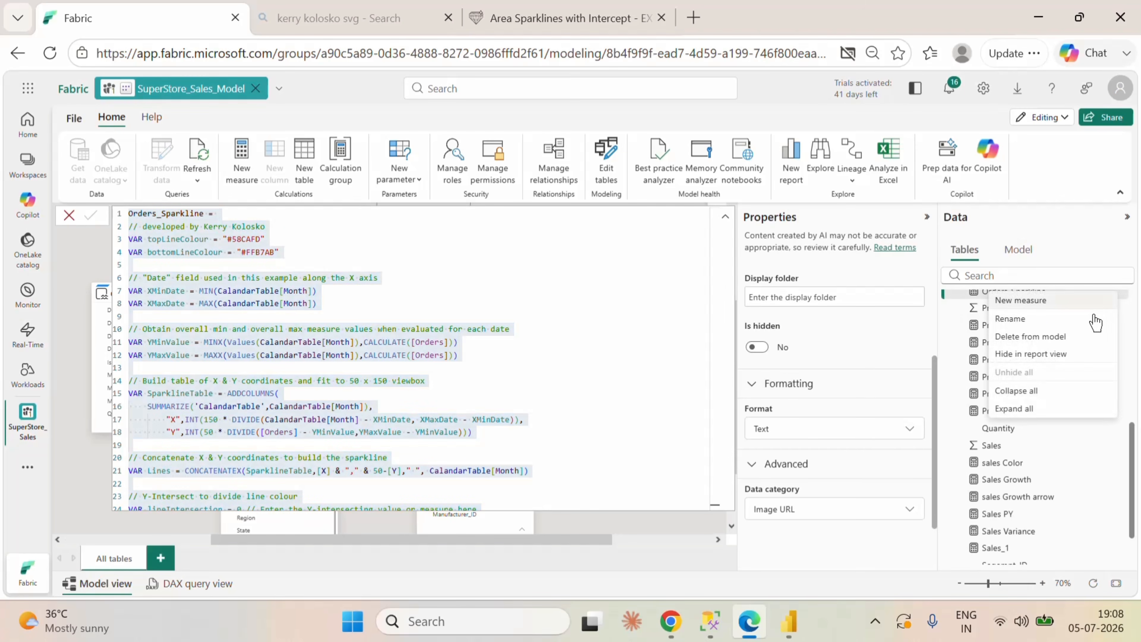
left_click(1021, 300)
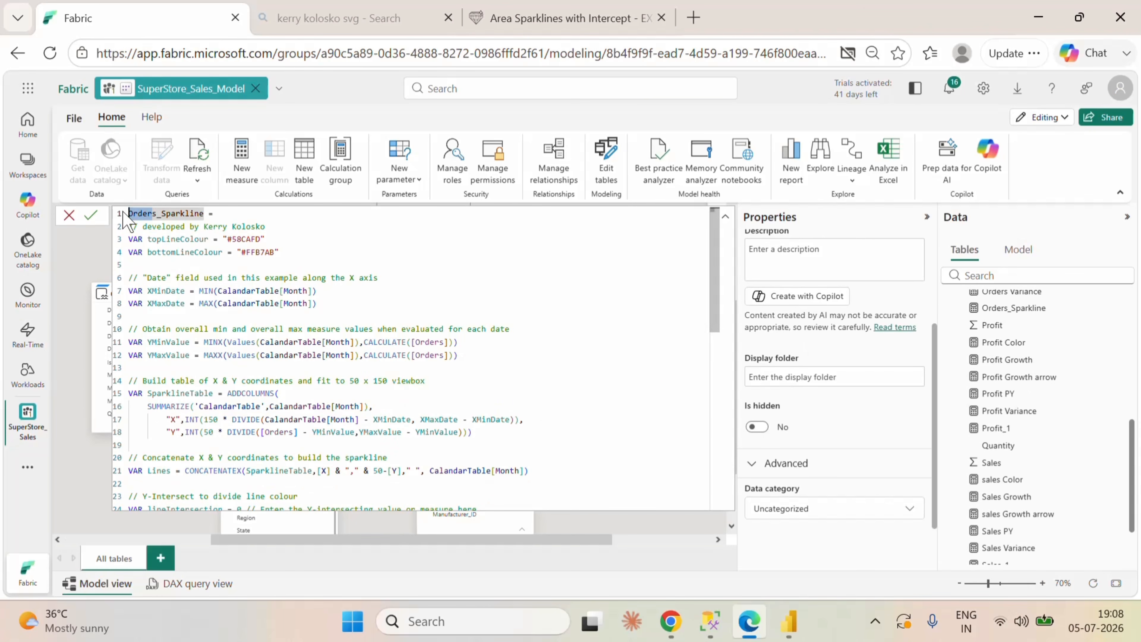
type("Sale")
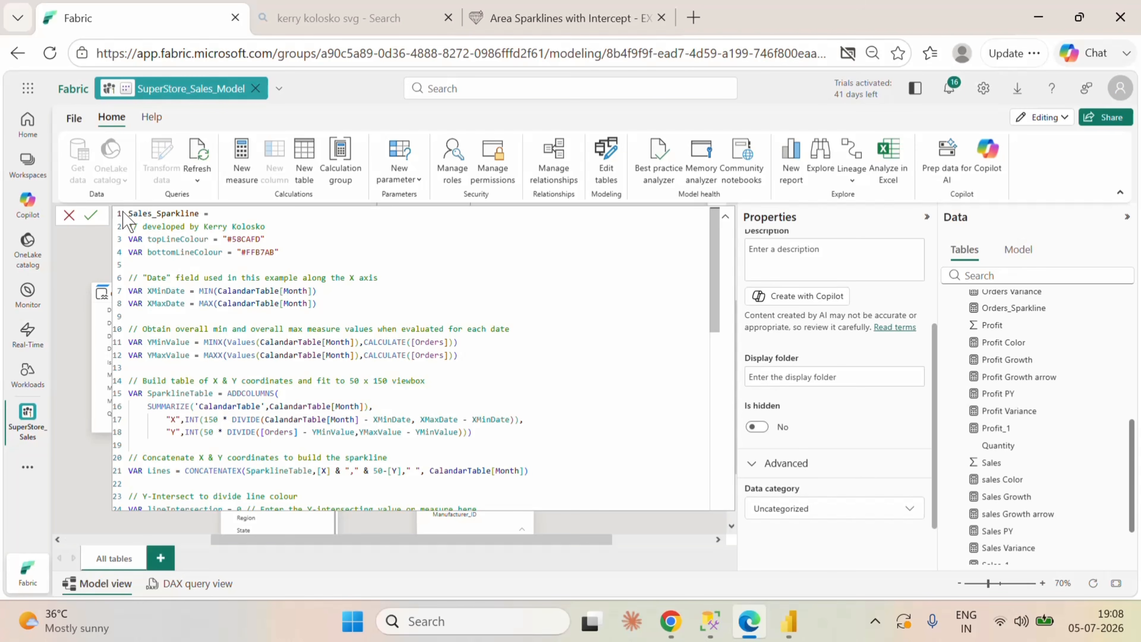
Step: Replace all [Orders] references in the YMinValue, YMaxValue and SparklineTable variables with [Sales]
scroll(416, 359, "down", 1)
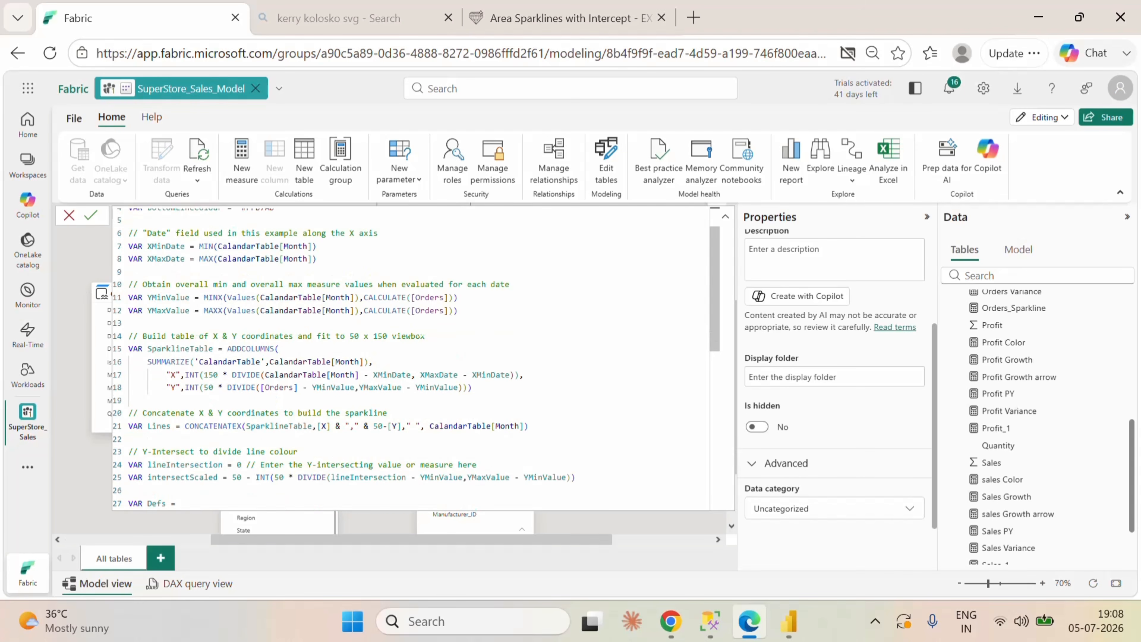
left_click_drag(444, 297, 420, 297)
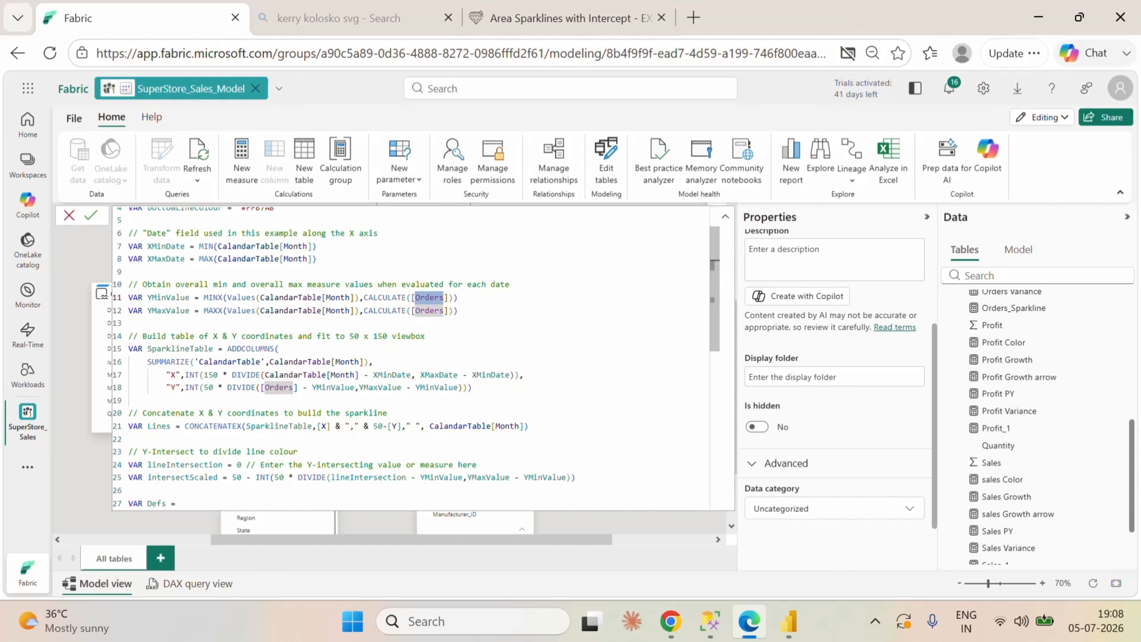
key("ctrl+shift+l")
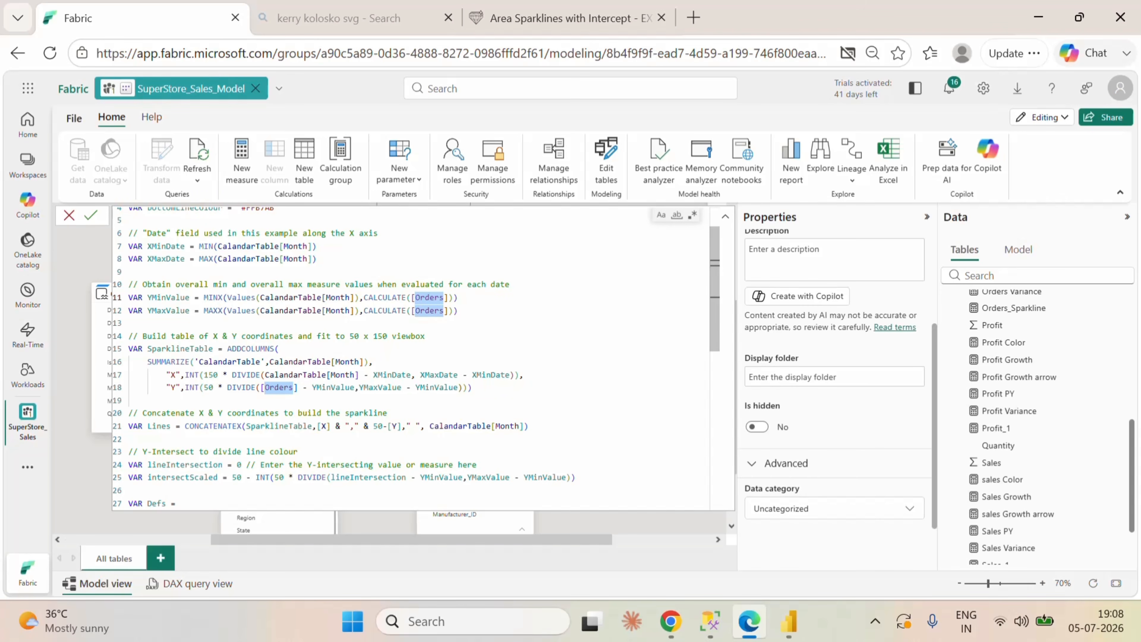
type("Sales")
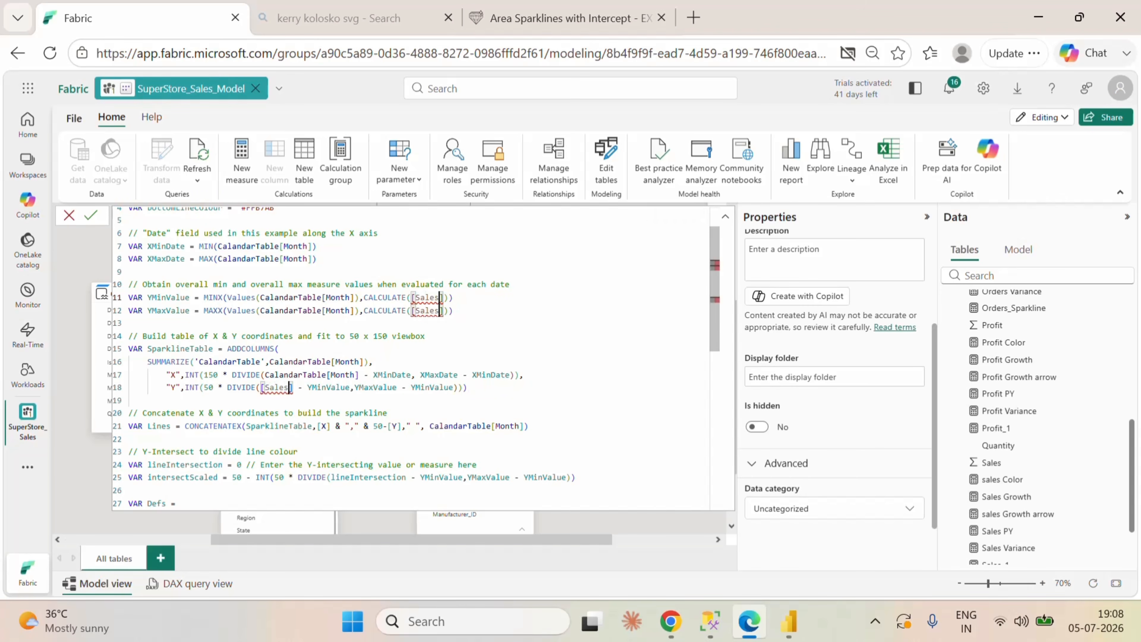
Step: Point the YMinValue calculation to the existing [Sales_1] measure
left_click(425, 336)
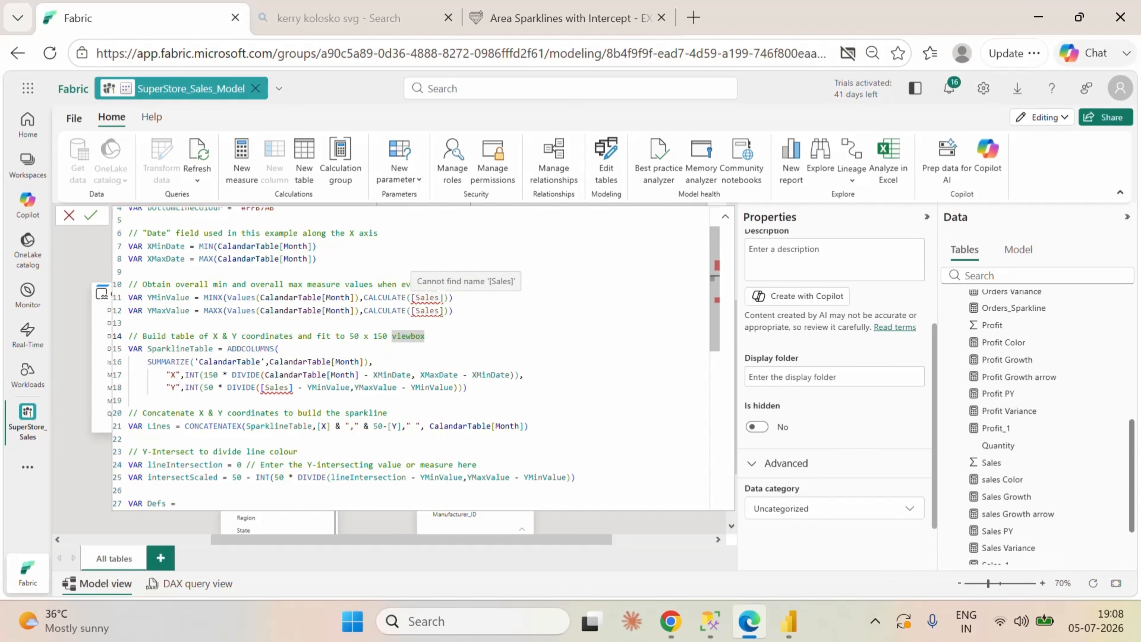
double_click(417, 297)
type("sa")
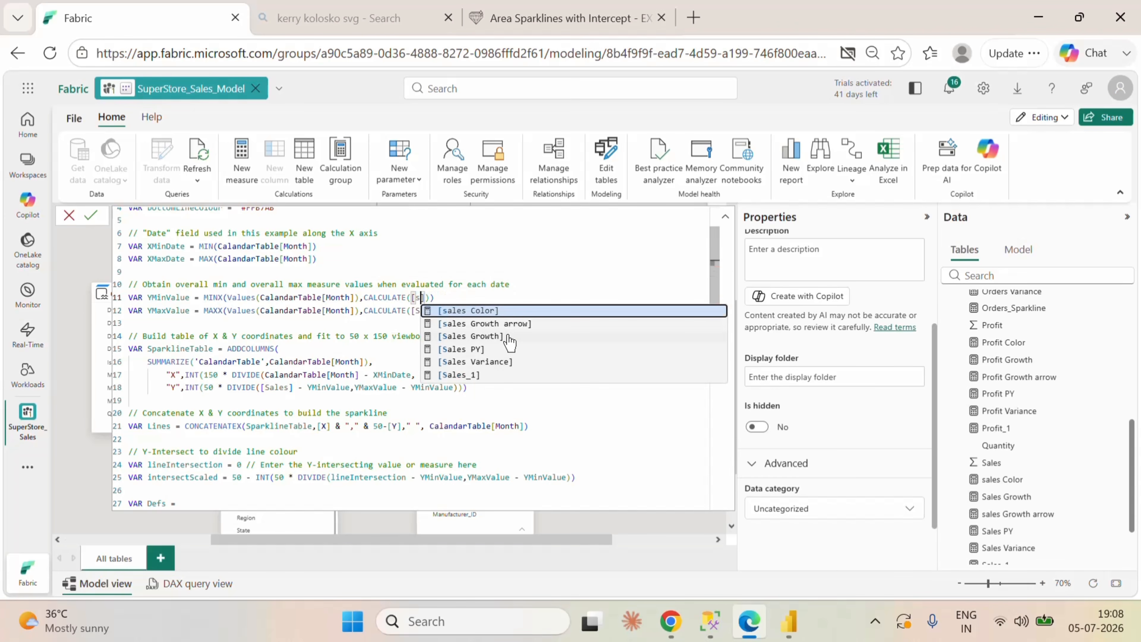
left_click(494, 375)
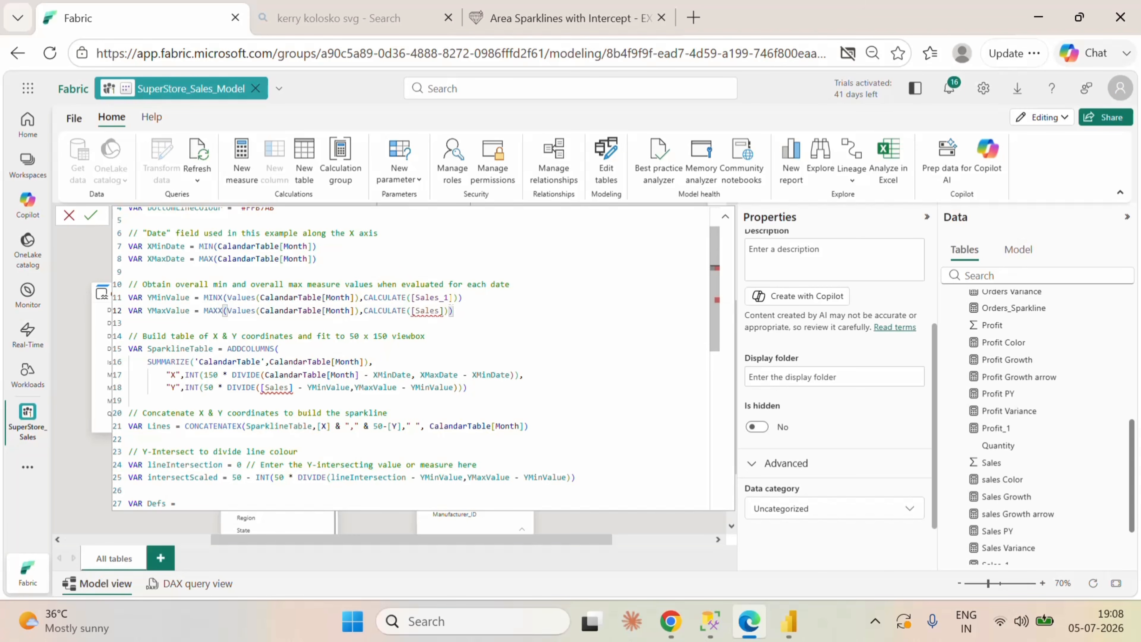
Step: Change the remaining [Sales] references in YMaxValue and SparklineTable to [Sales_1], keeping a single _1 suffix in YMinValue
double_click(416, 310)
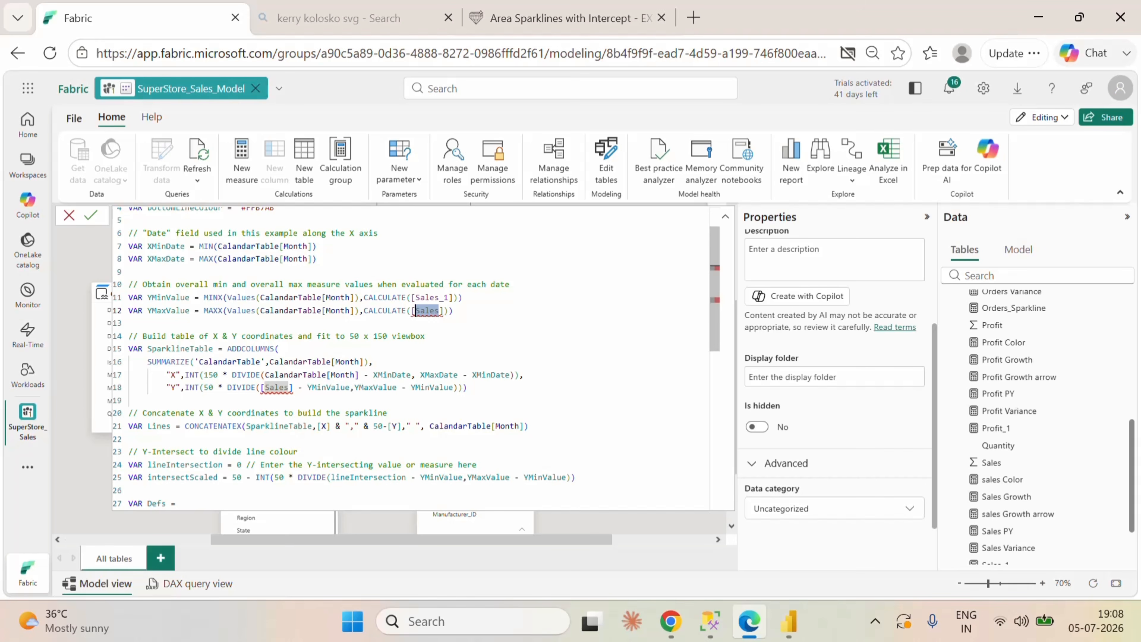
key("ctrl+shift+l")
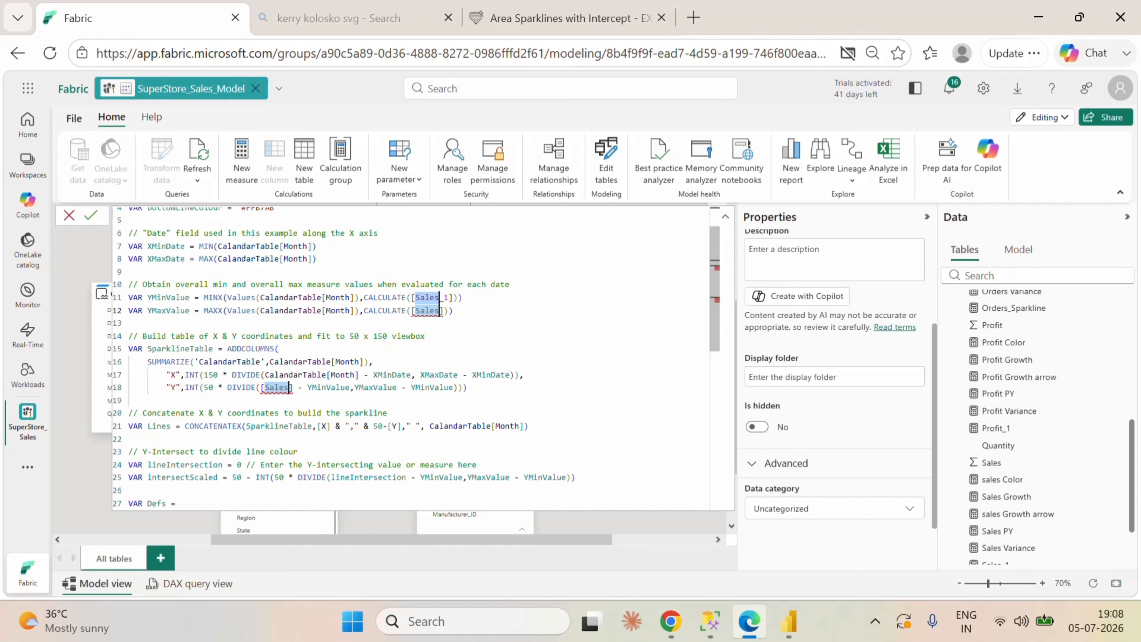
type("Sales")
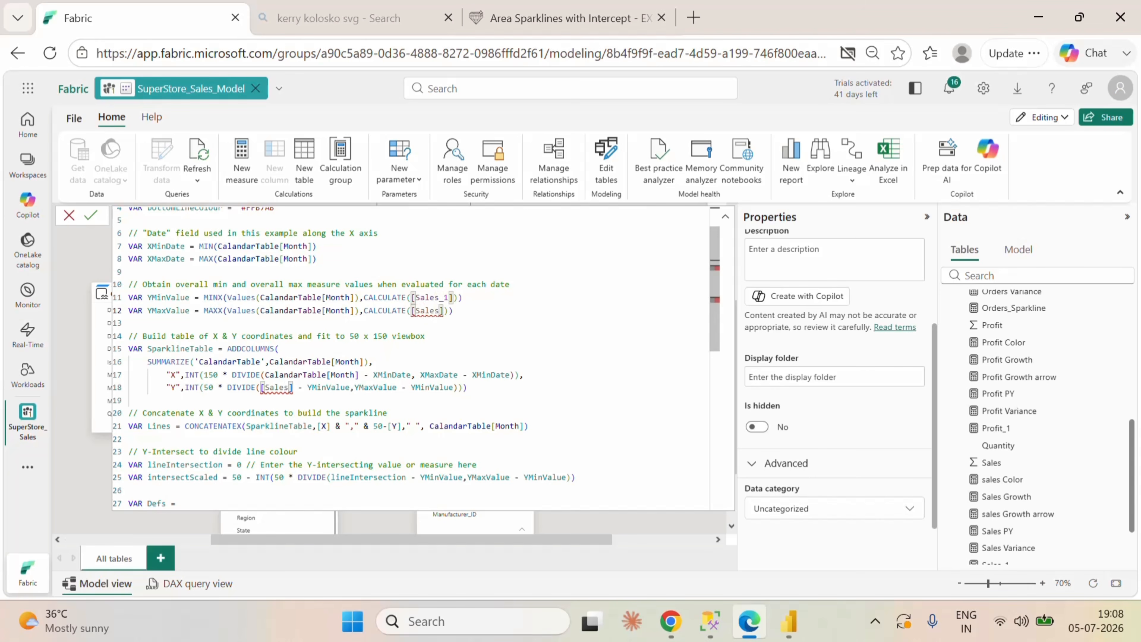
type("_1")
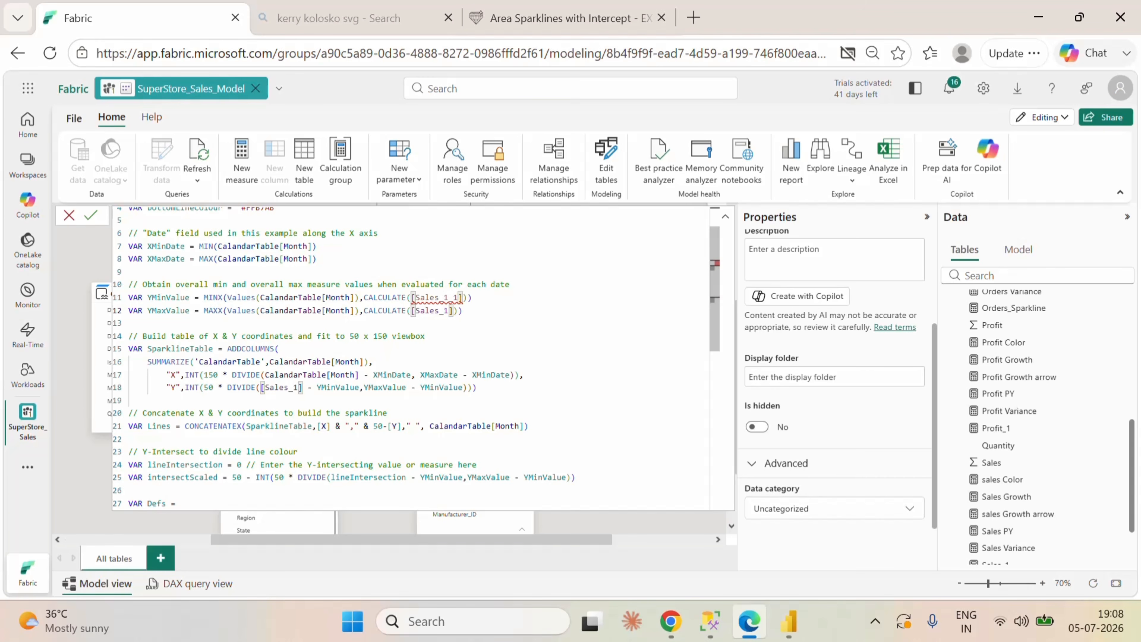
left_click(459, 298)
key("BackSpace")
key("BackSpace")
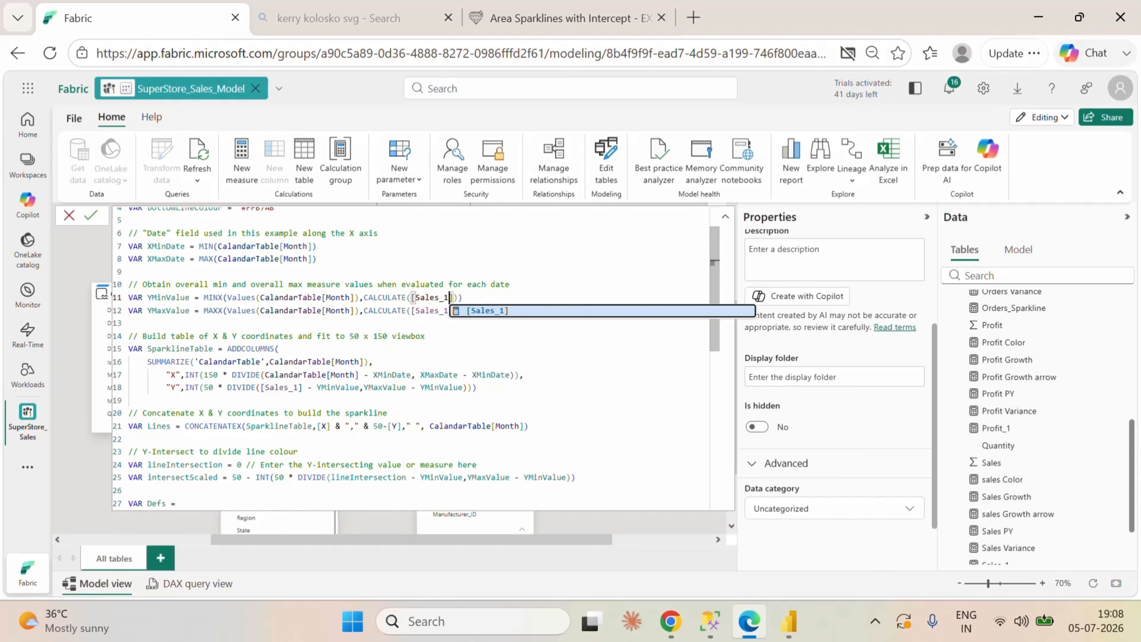
Step: Check the rest of the sales sparkline code and commit the measure as Sales_1_Sparkline
left_click(280, 348)
scroll(411, 358, "down", 2)
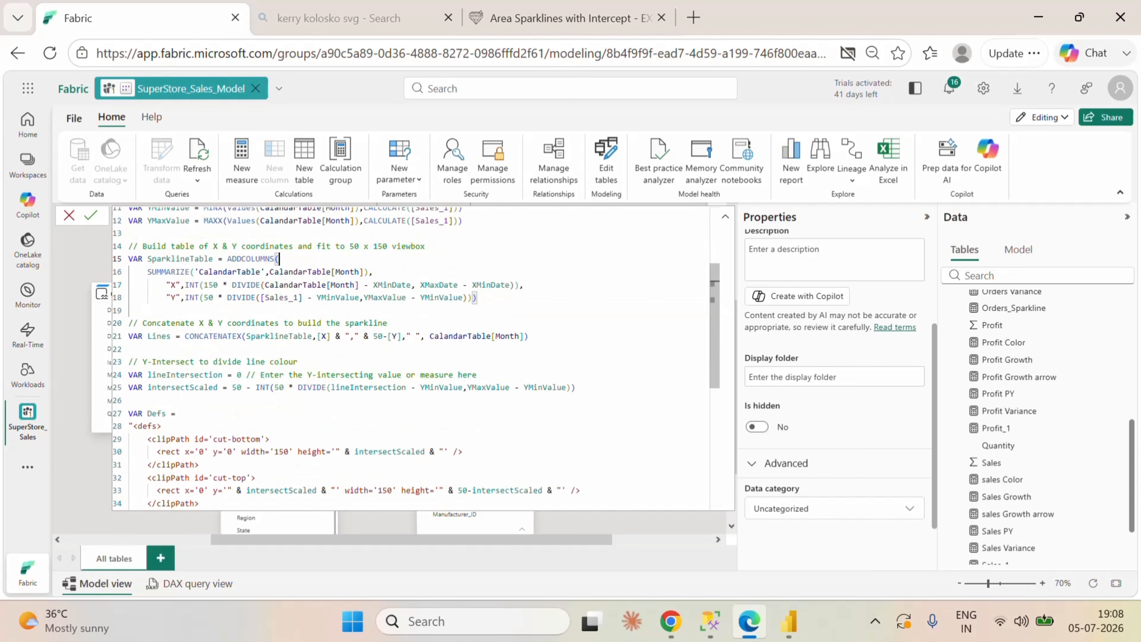
scroll(411, 357, "down", 5)
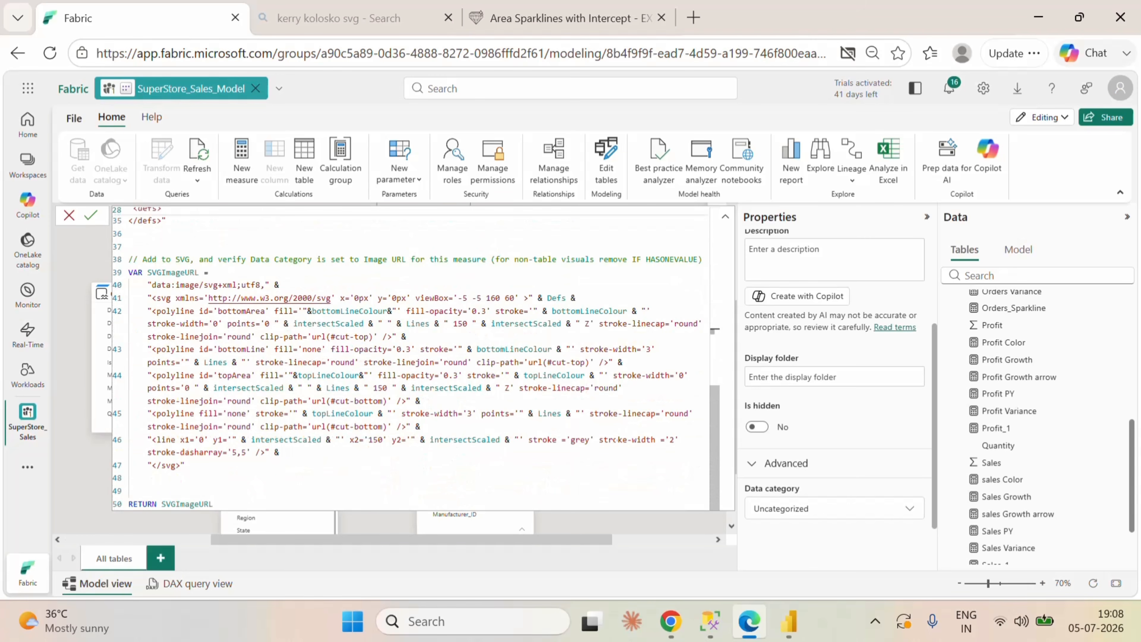
scroll(411, 357, "up", 8)
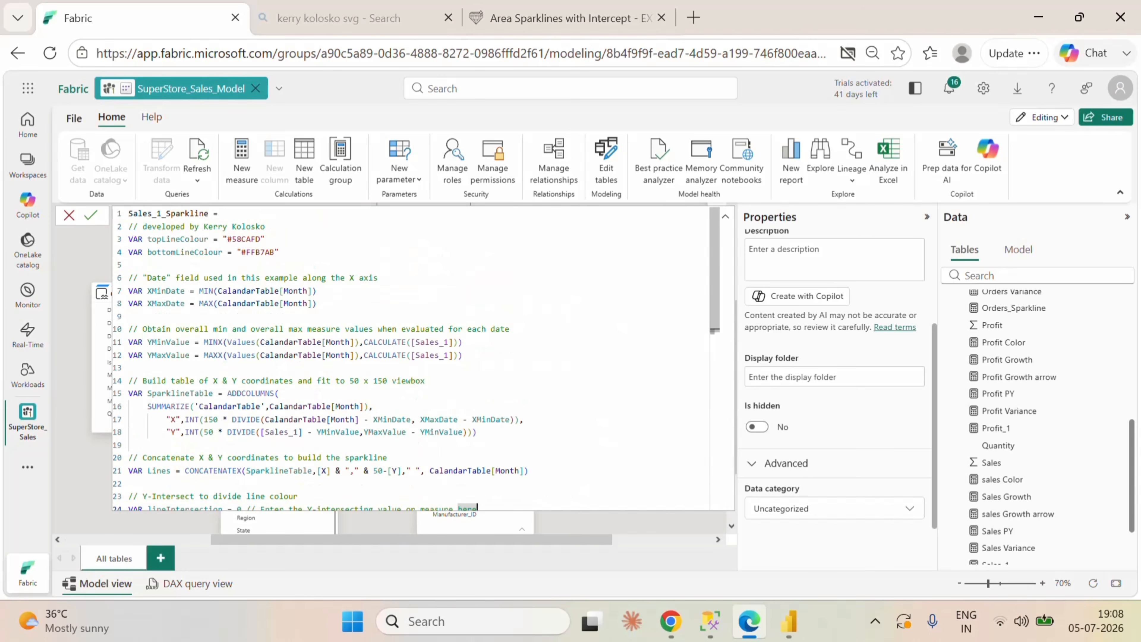
left_click(91, 215)
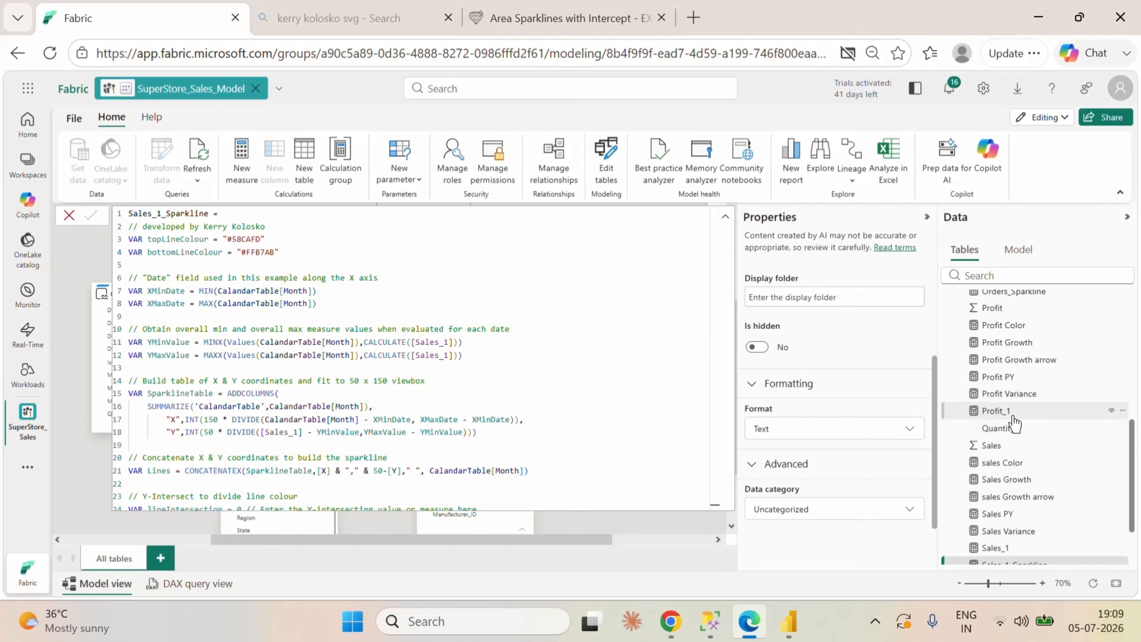
Step: Create another measure from a copy of the Sales_1_Sparkline code and change Sales in its name to Profit
left_click(426, 381)
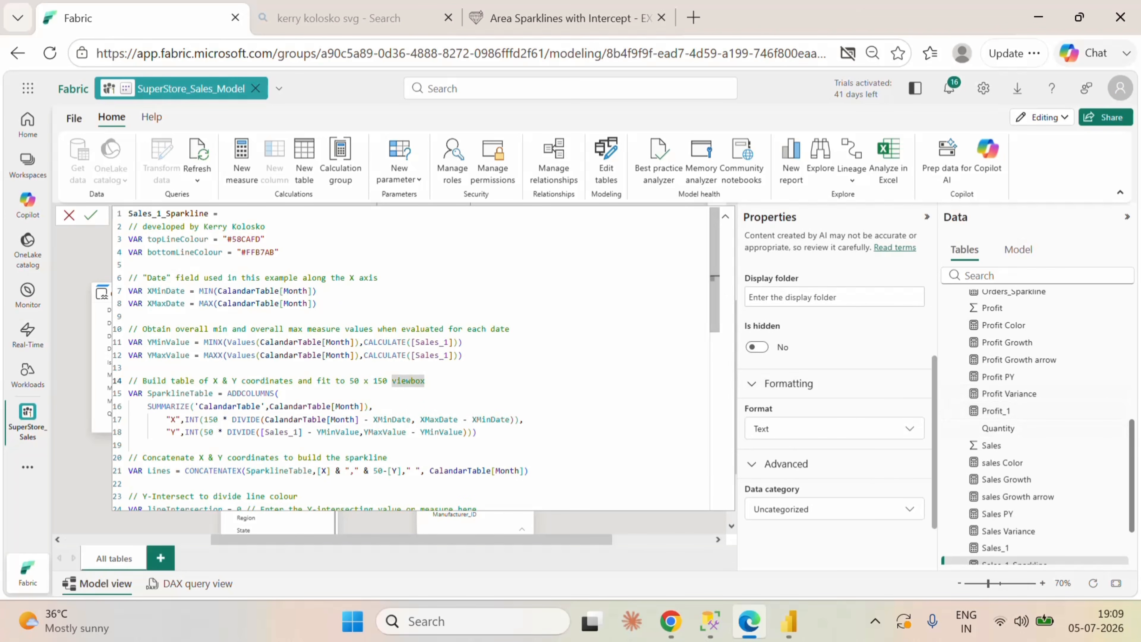
key("ctrl+a")
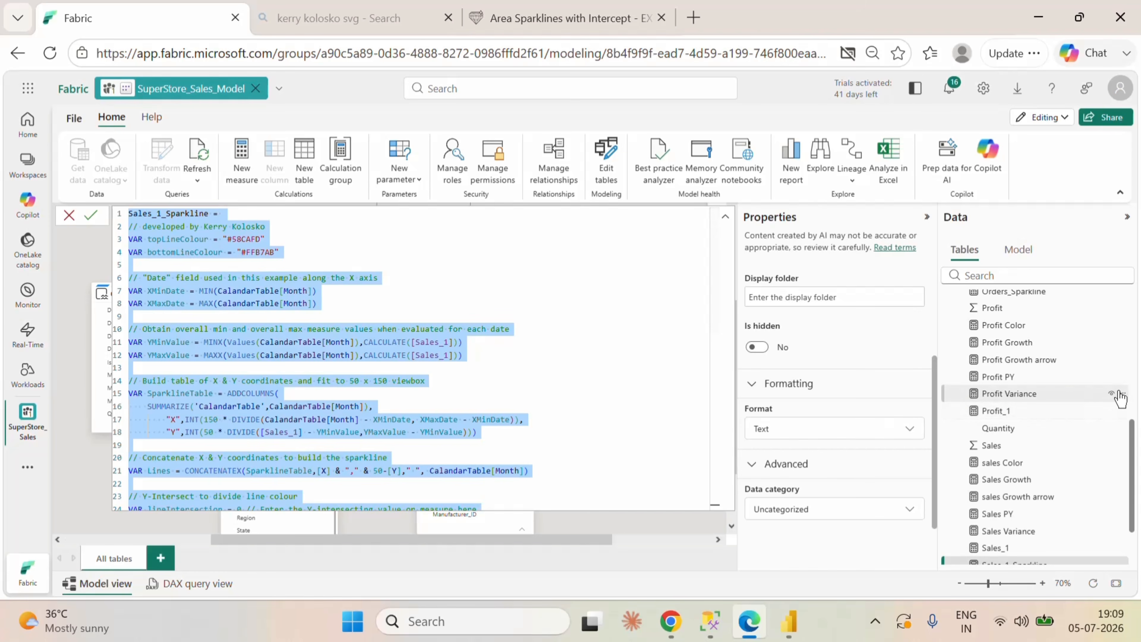
left_click(1124, 398)
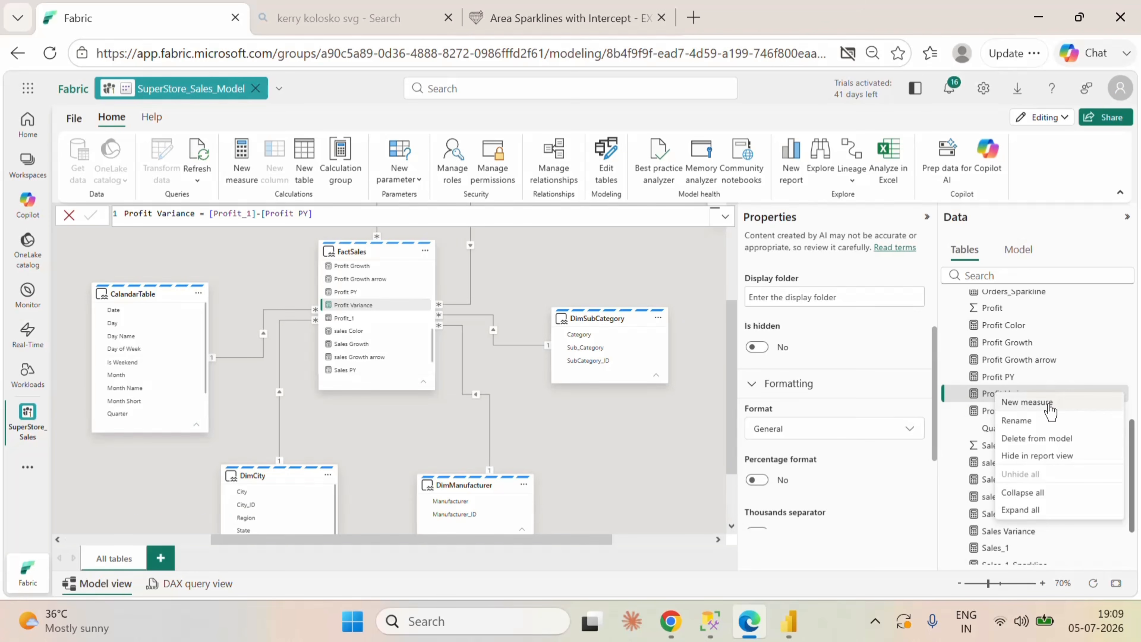
left_click(1050, 405)
key("ctrl+a")
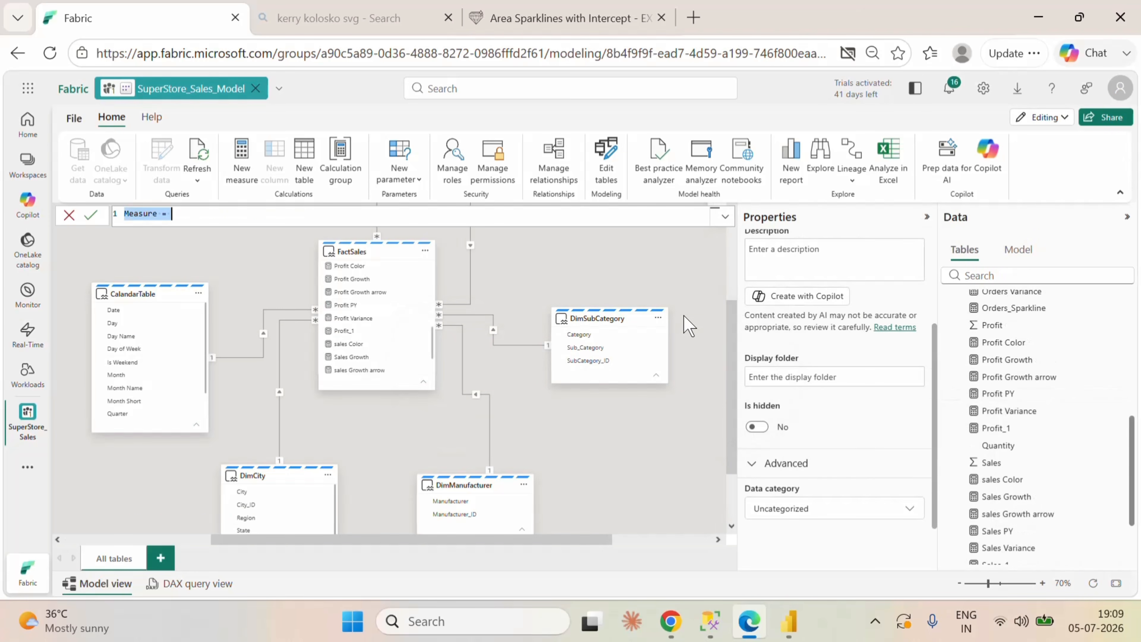
key("ctrl+v")
scroll(723, 340, "up", 15)
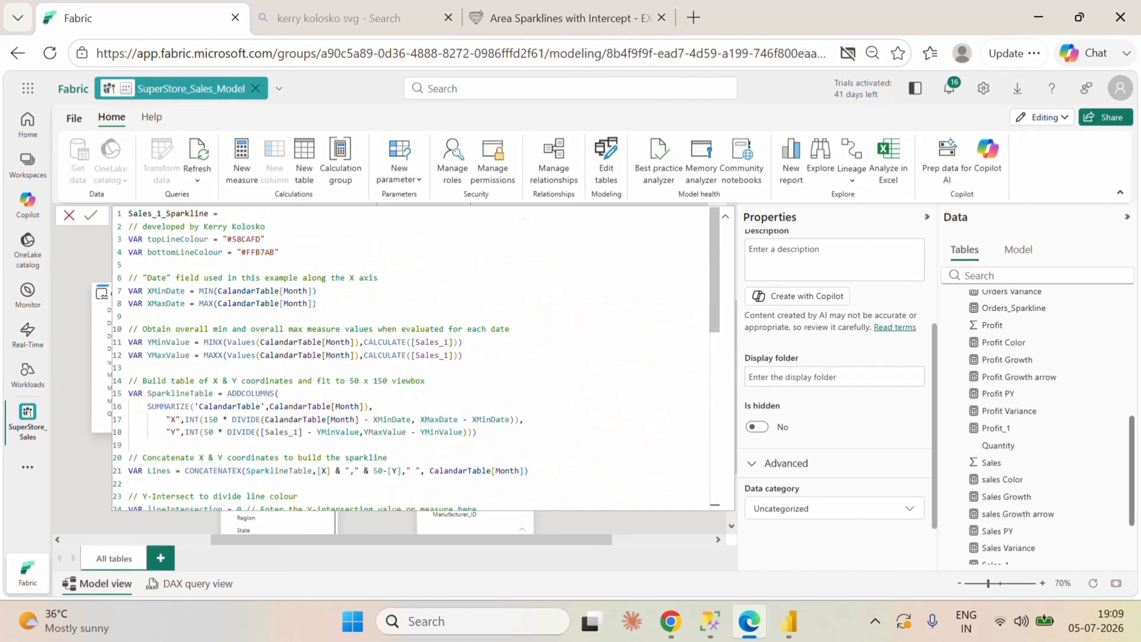
left_click_drag(129, 213, 208, 213)
type("Profit")
Step: Replace all [Sales_1] references in the YMinValue, YMaxValue and SparklineTable variables with [Profit_1]
scroll(416, 359, "down", 2)
double_click(424, 336)
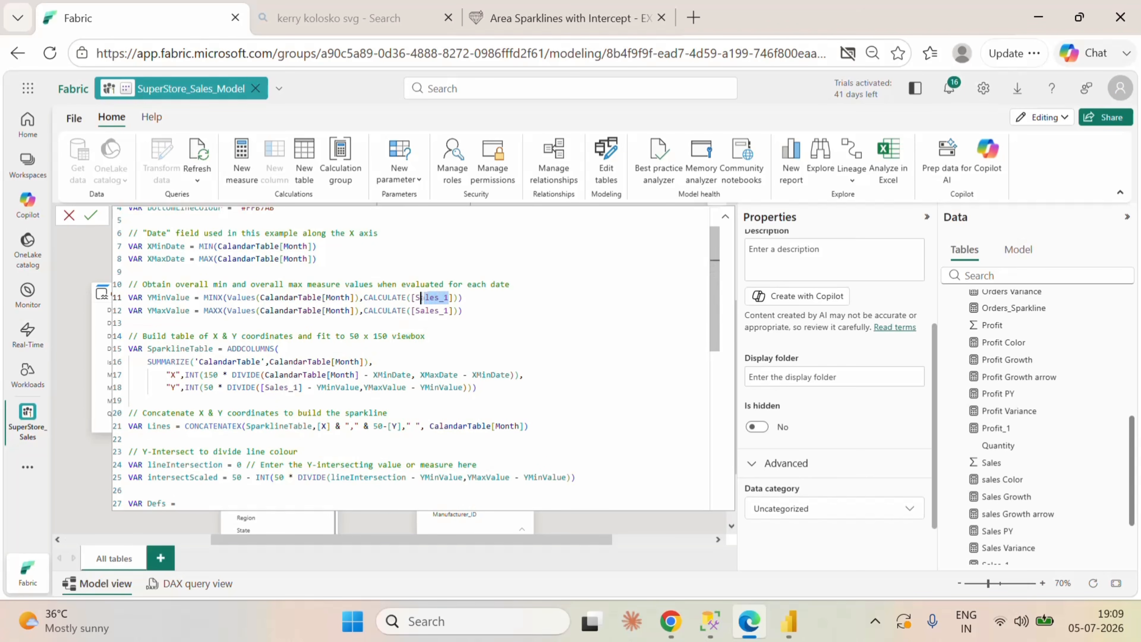
double_click(418, 298)
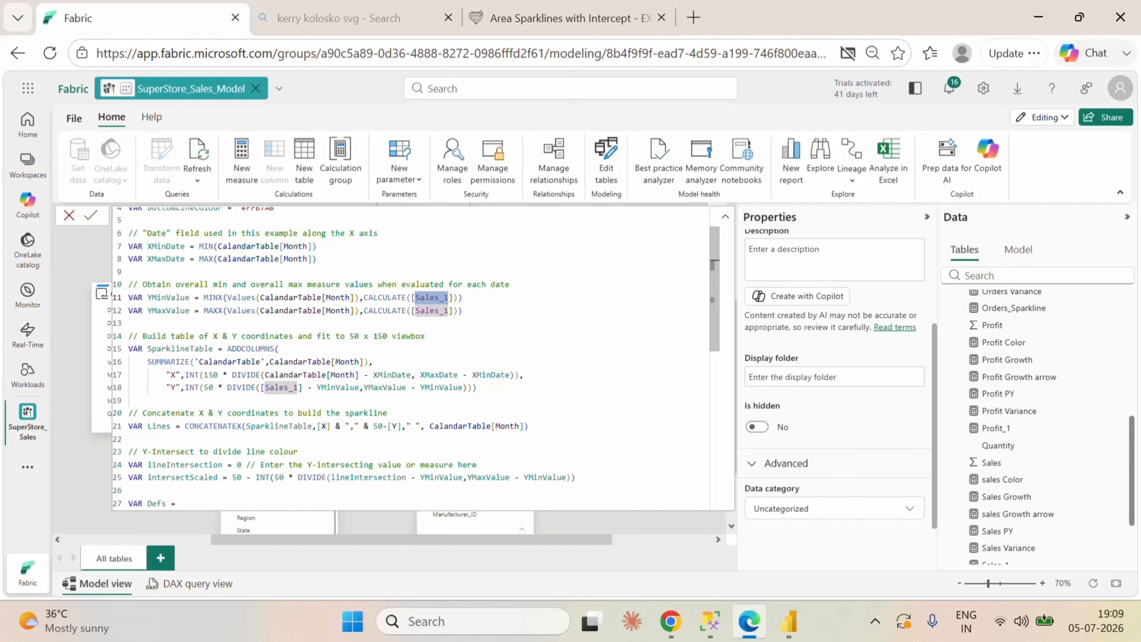
key("ctrl+shift+l")
type("Pro")
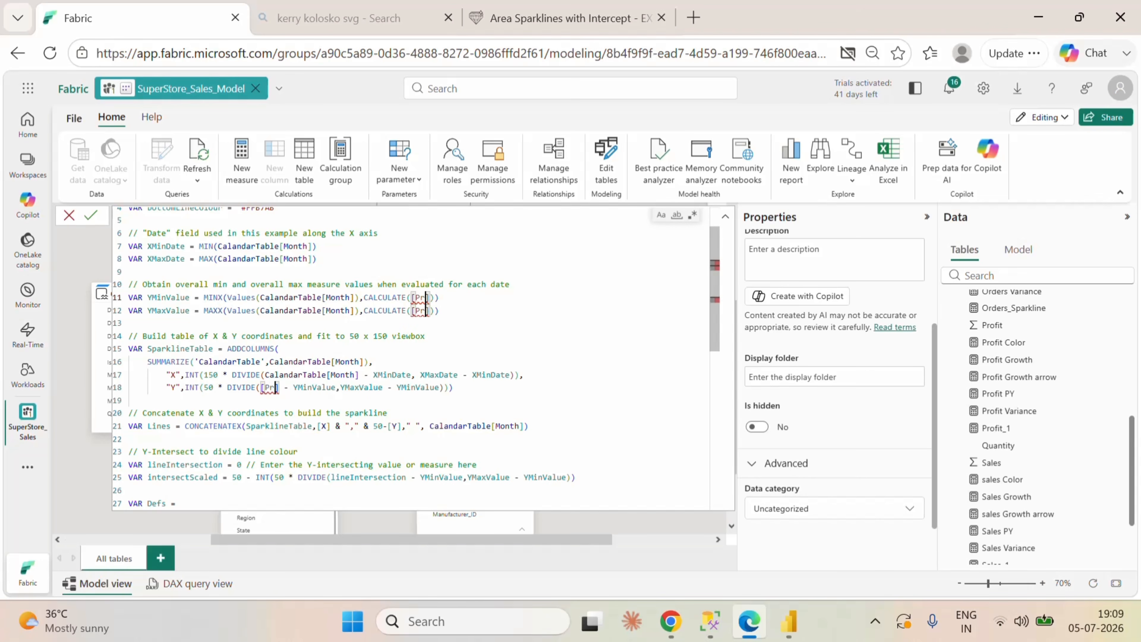
type("fit")
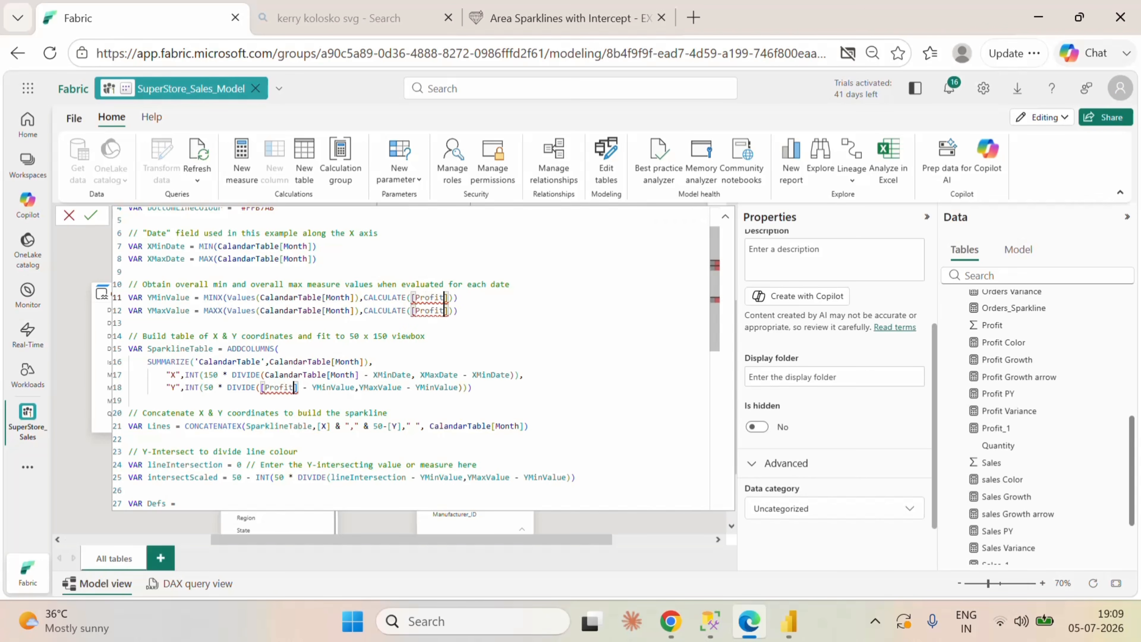
type("_1")
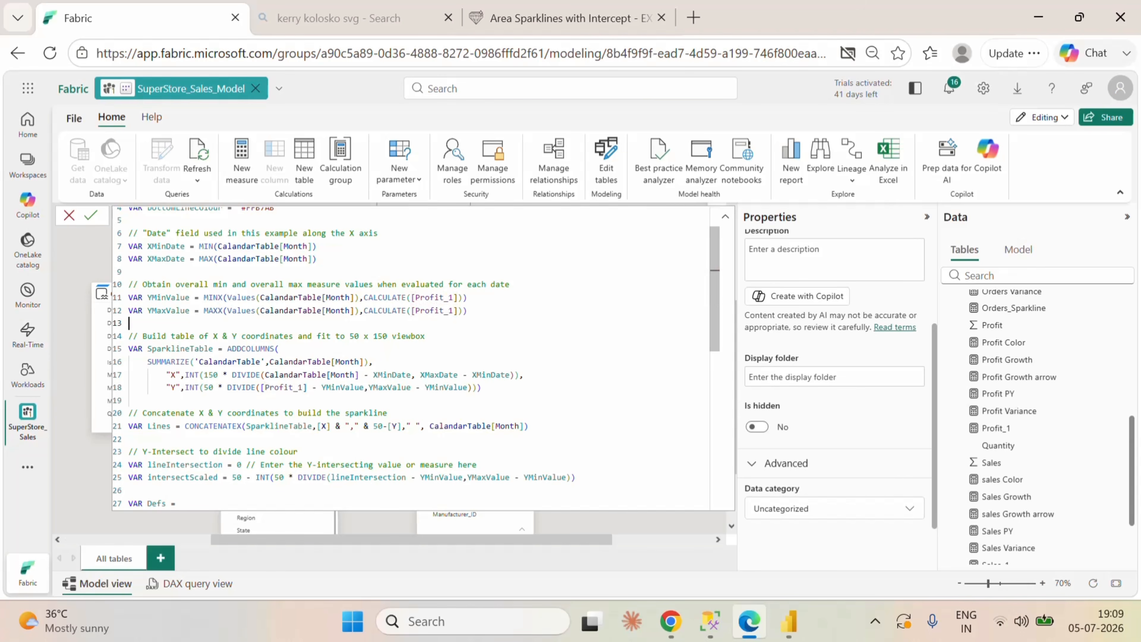
Step: Commit the Profit_1_Sparkline measure in the semantic model and switch to the report in Power BI Desktop
scroll(118, 256, "down", 8)
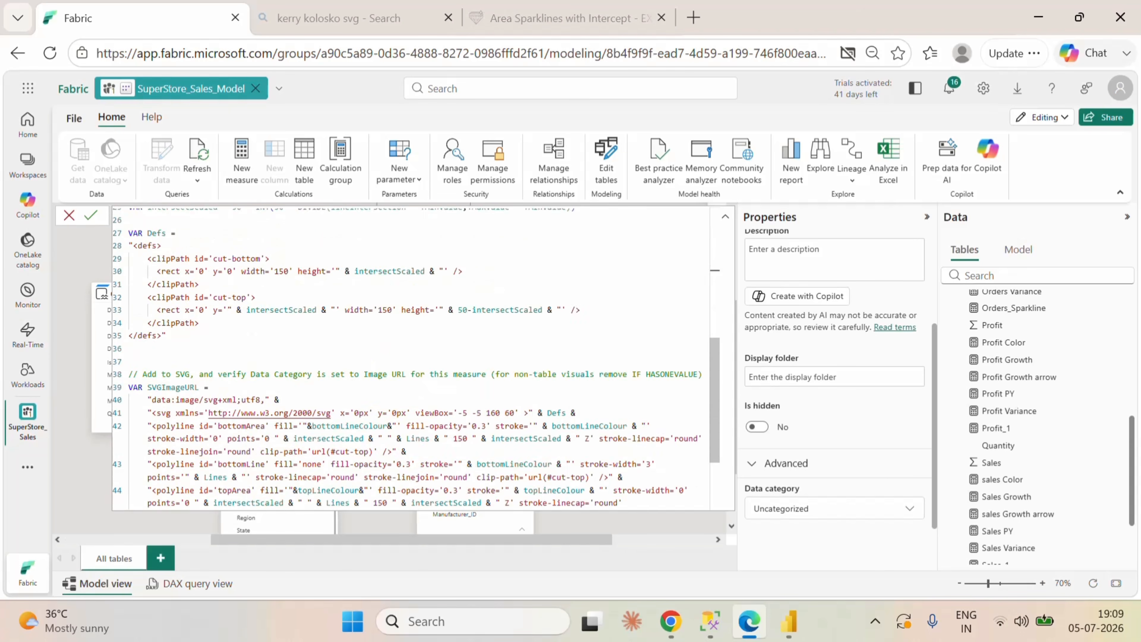
left_click(92, 215)
mouse_move(789, 622)
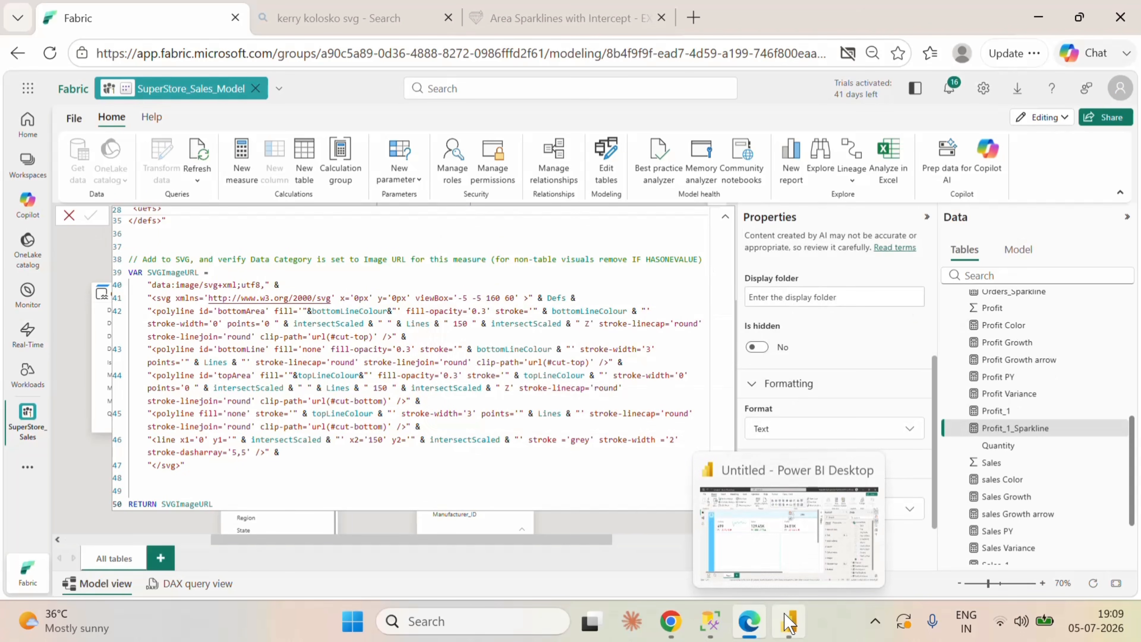
left_click(789, 623)
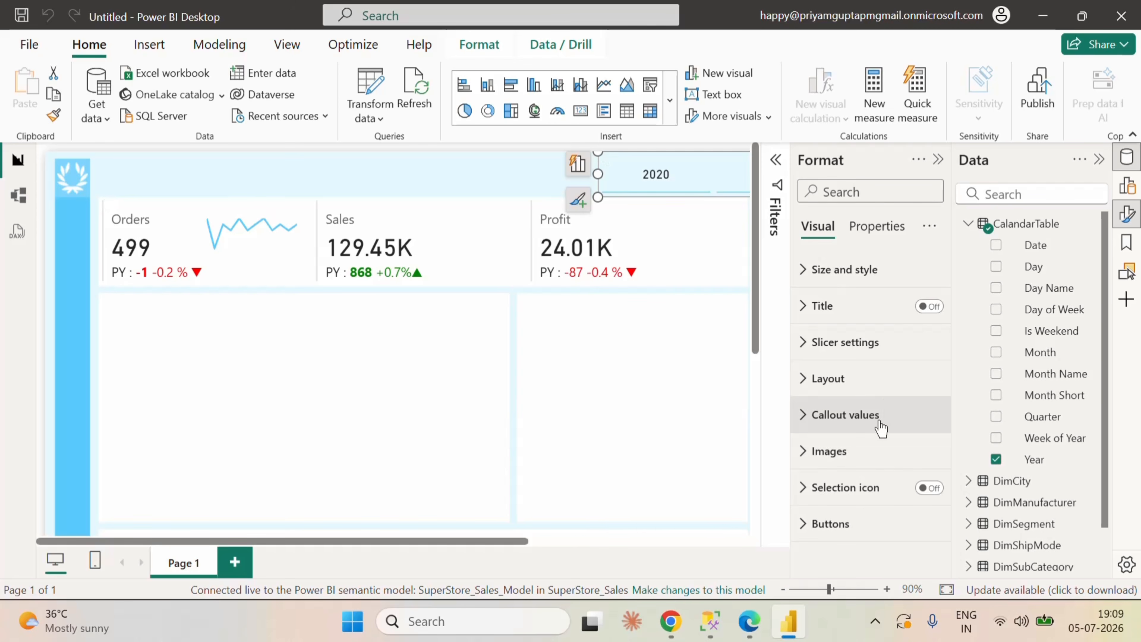
left_click(812, 452)
scroll(882, 452, "down", 5)
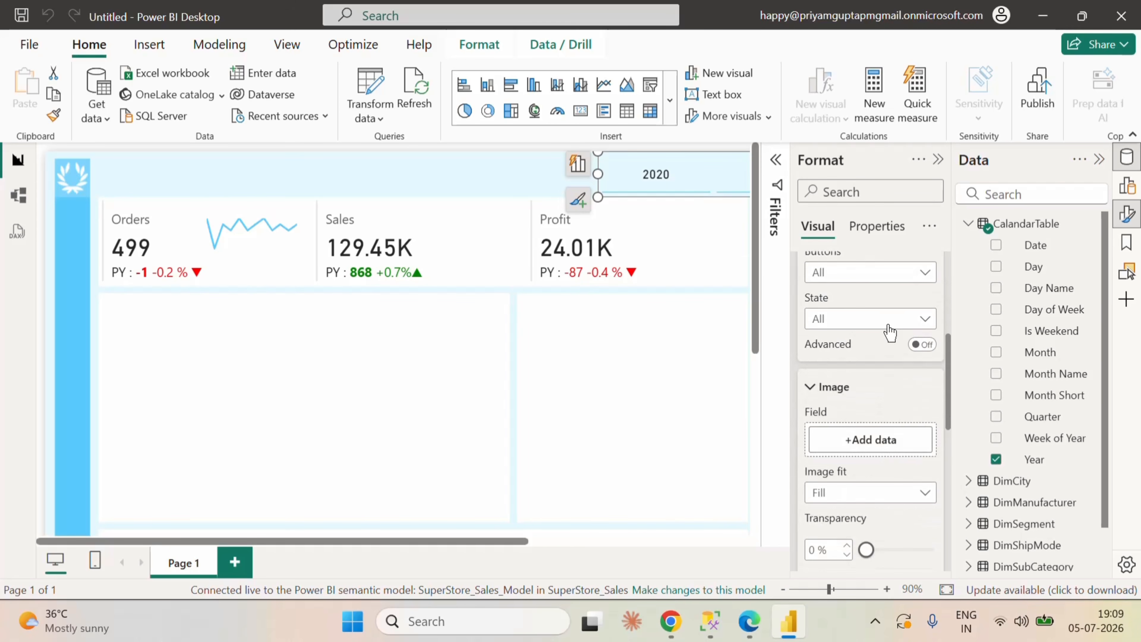
left_click(879, 273)
left_click(870, 385)
left_click(877, 321)
left_click(870, 301)
scroll(870, 301, "up", 5)
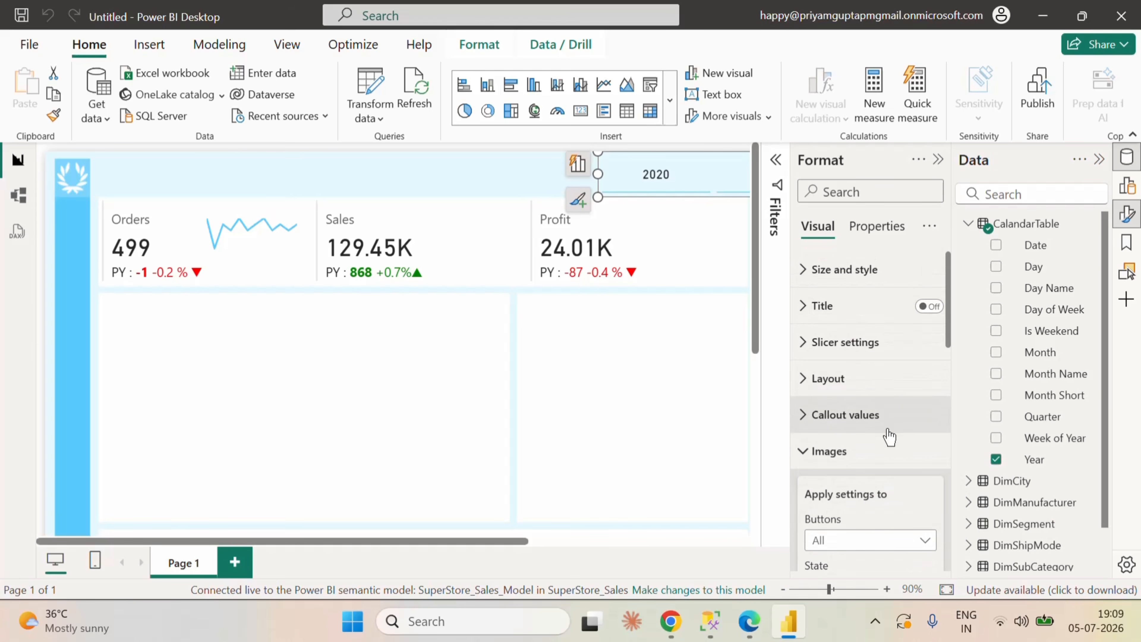
scroll(890, 438, "down", 8)
scroll(892, 444, "down", 8)
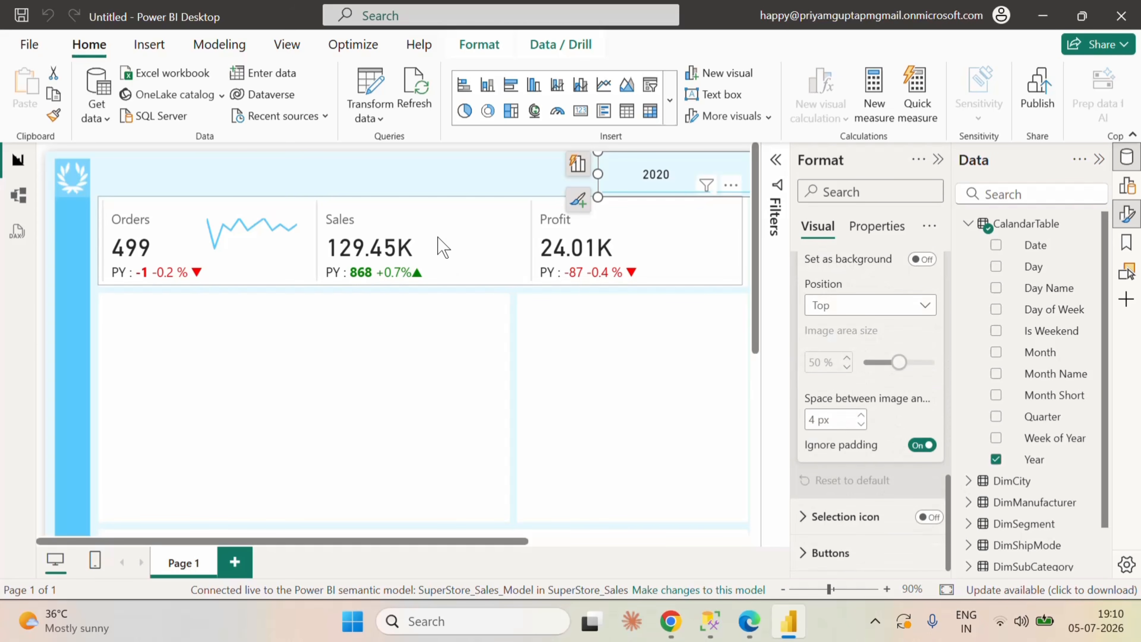
Step: Turn on the image for the Sales series of the card visual and set its image type to Image URL
left_click(440, 211)
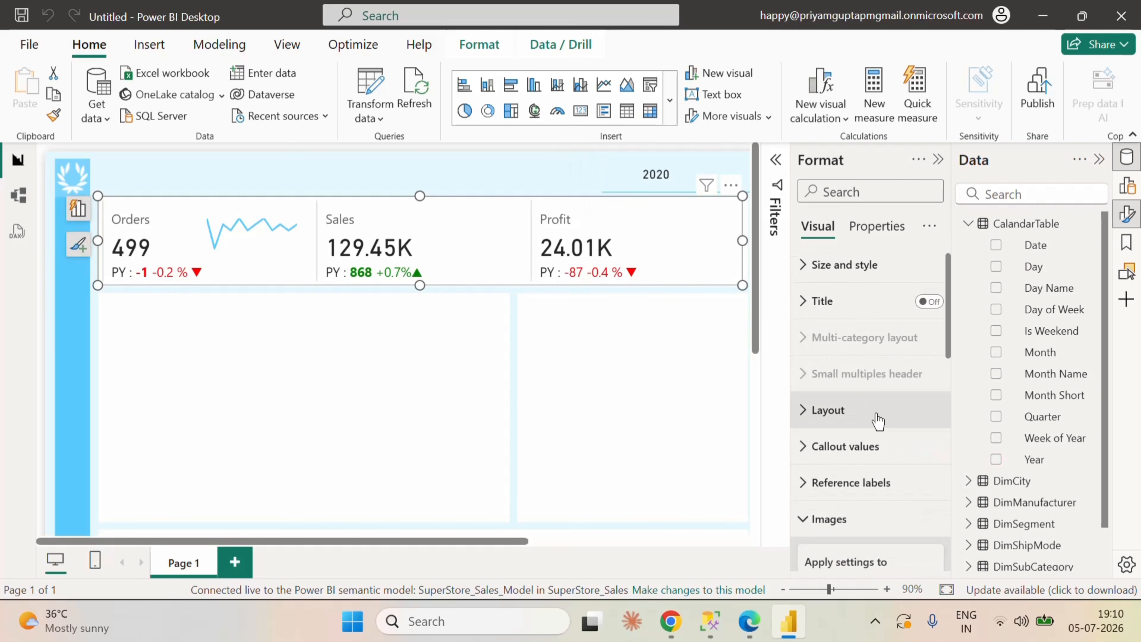
scroll(875, 418, "down", 10)
scroll(876, 420, "up", 4)
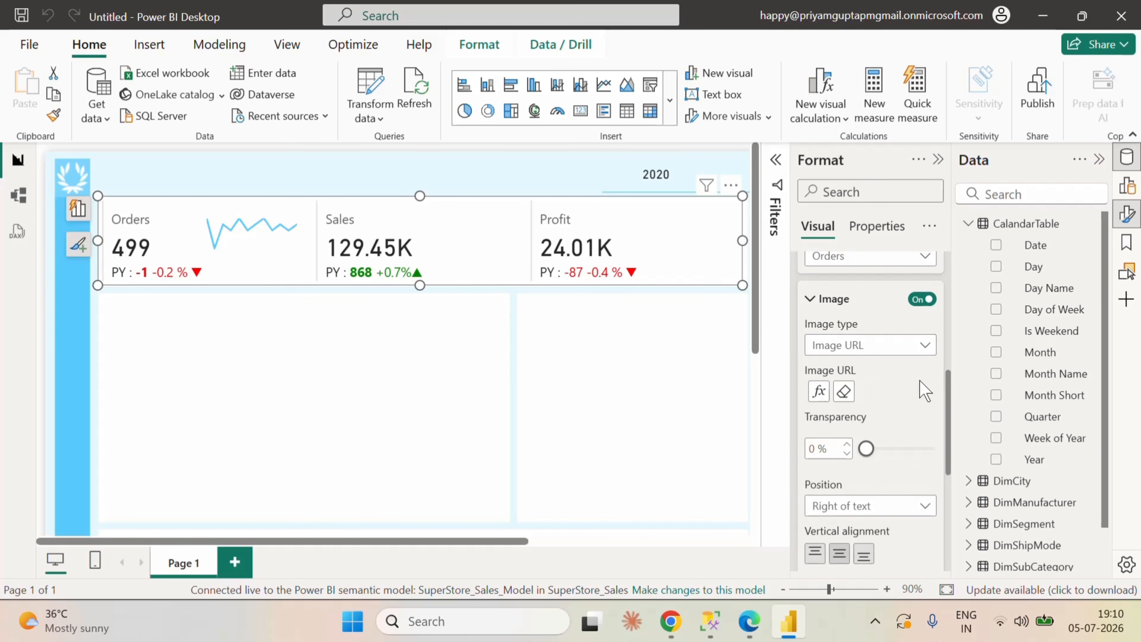
scroll(894, 395, "up", 2)
left_click(864, 434)
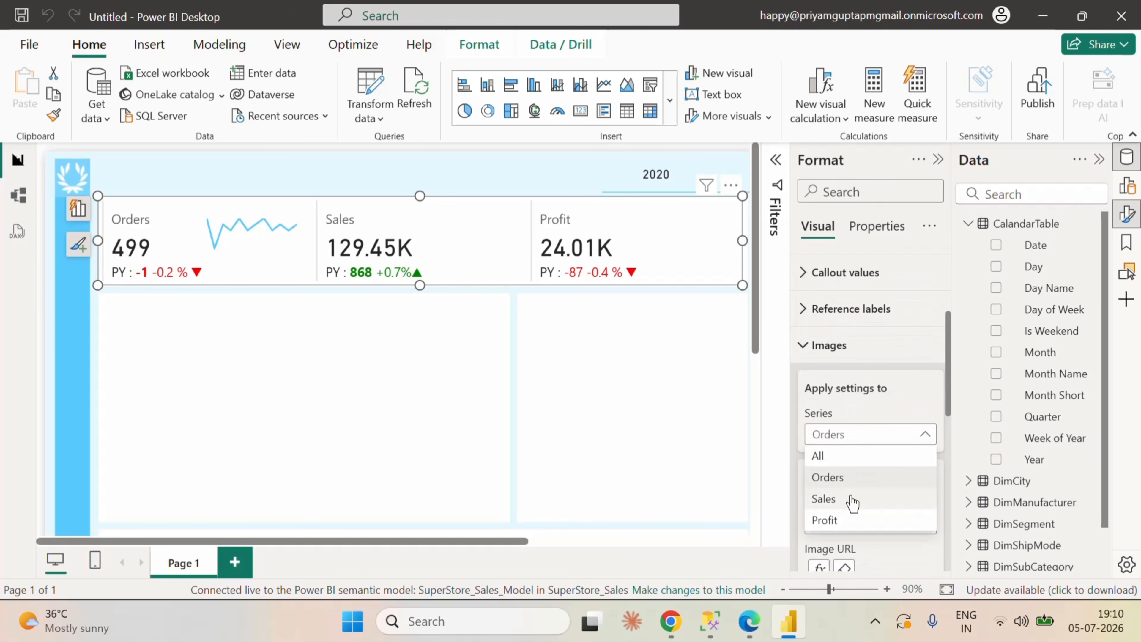
left_click(849, 500)
scroll(879, 492, "down", 3)
left_click(920, 299)
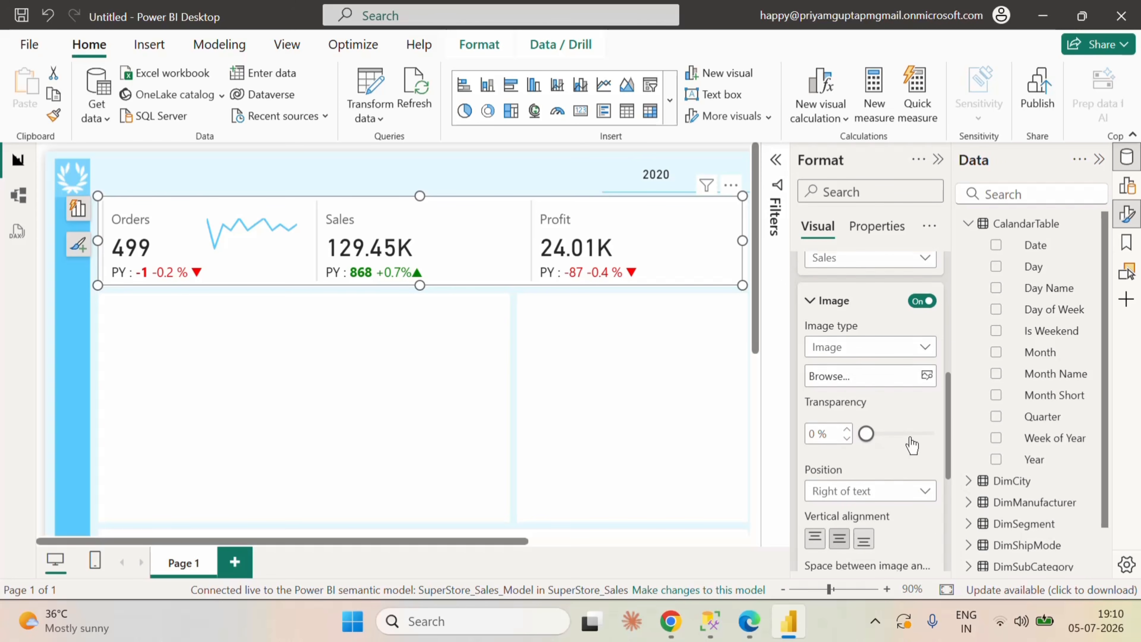
scroll(907, 436, "up", 2)
left_click(870, 434)
left_click(845, 476)
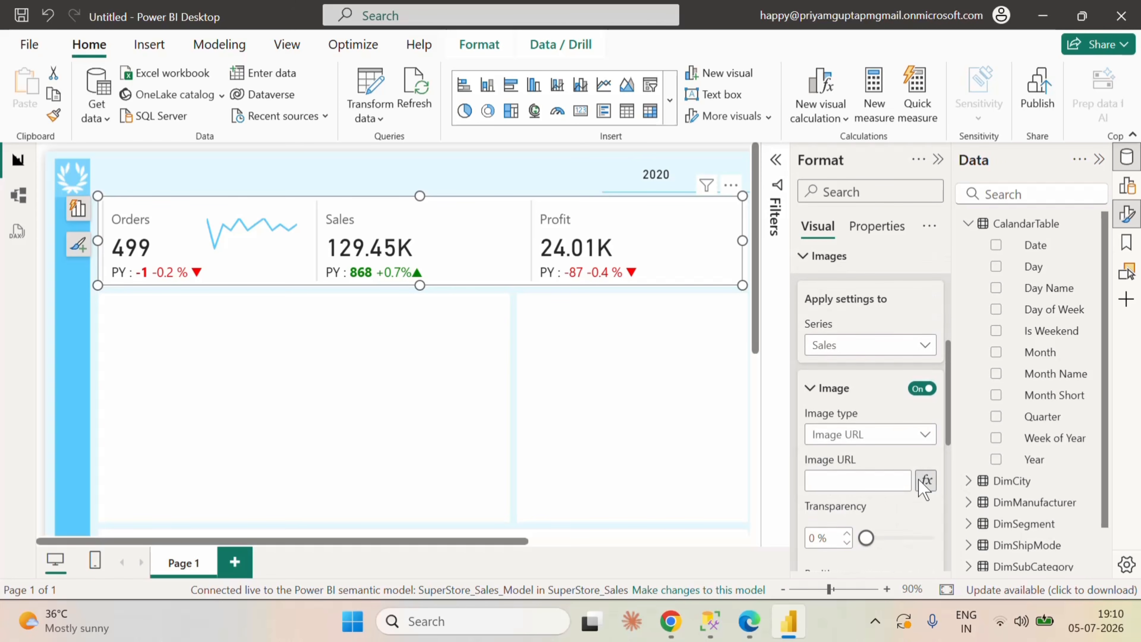
Step: Base the Sales image URL on the field value of the Sales_1_Sparkline measure
left_click(926, 480)
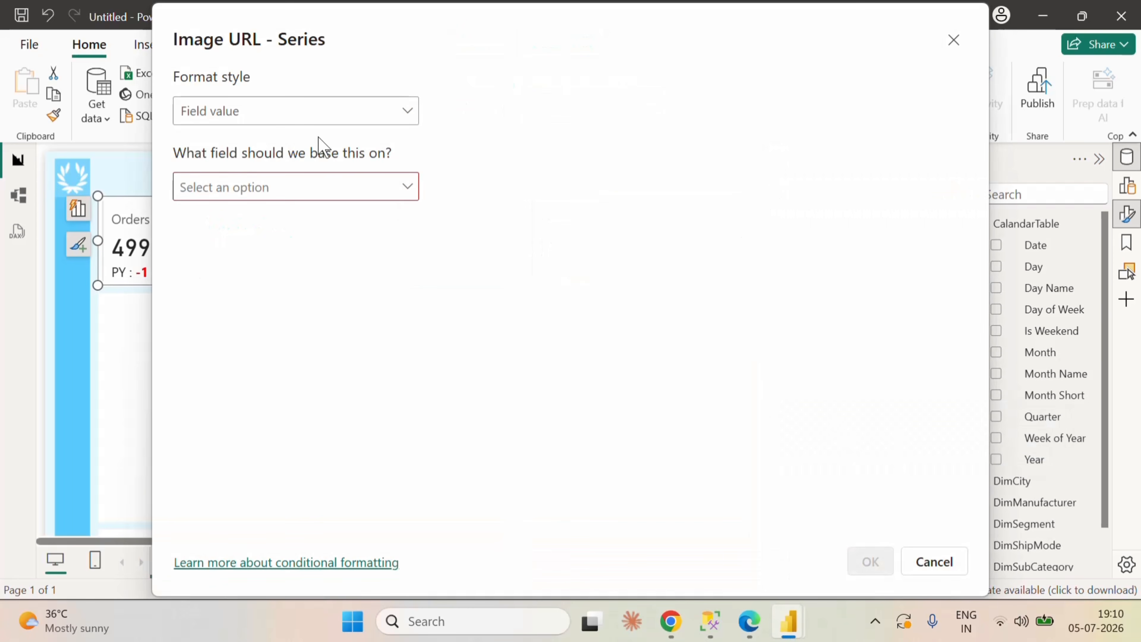
left_click(330, 194)
type("sales")
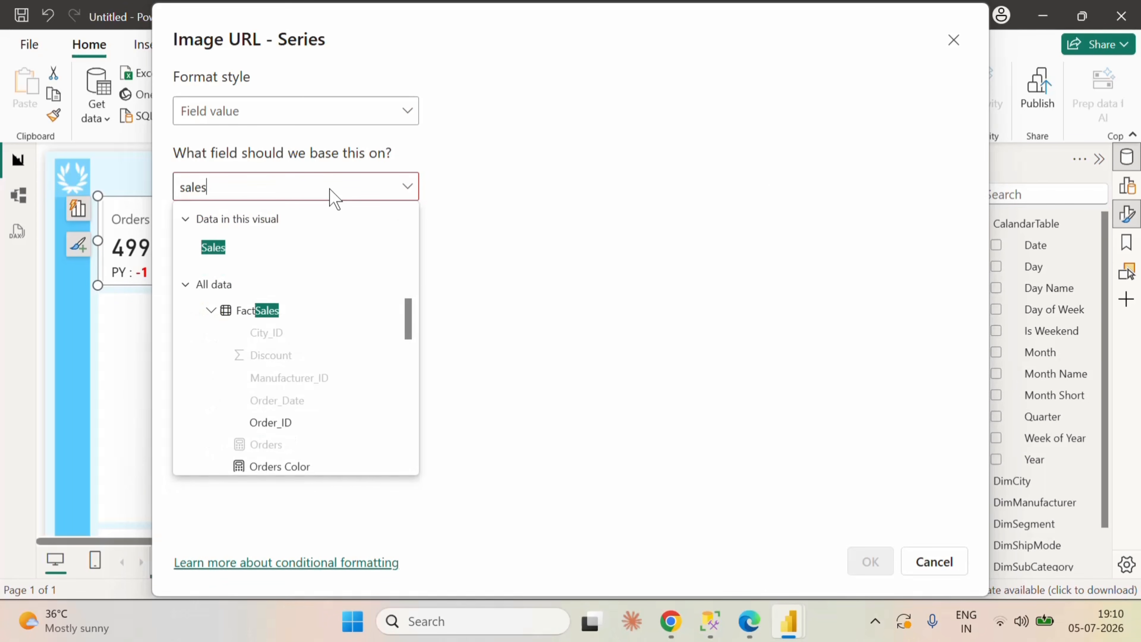
key("BackSpace")
key("BackSpace")
key("BackSpace")
key("BackSpace")
key("BackSpace")
type("spar")
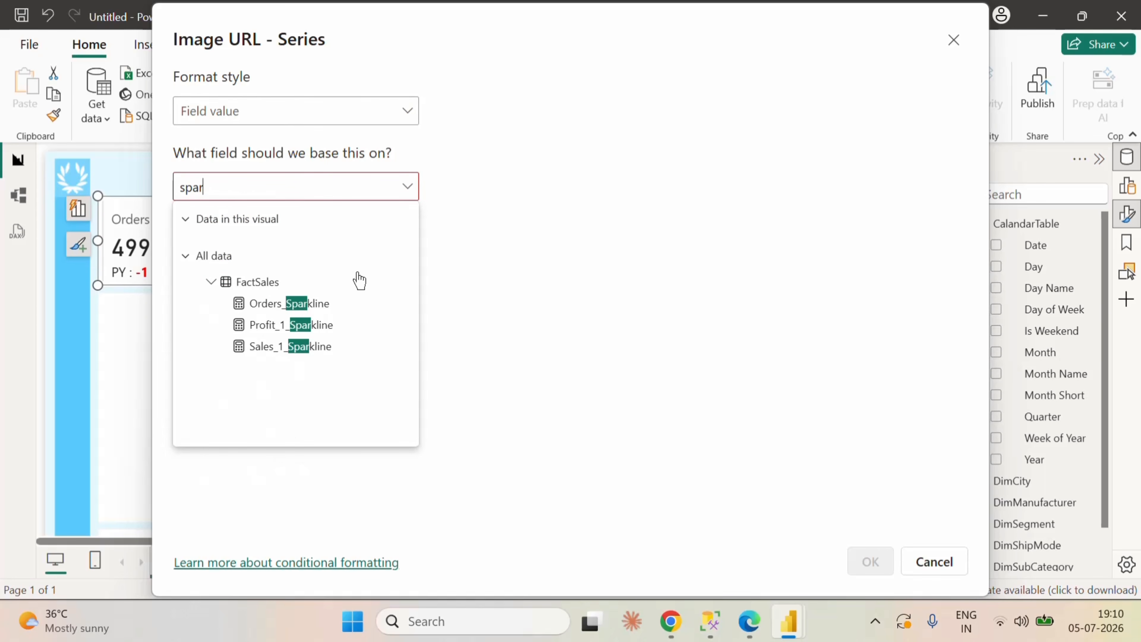
left_click(336, 357)
left_click(871, 561)
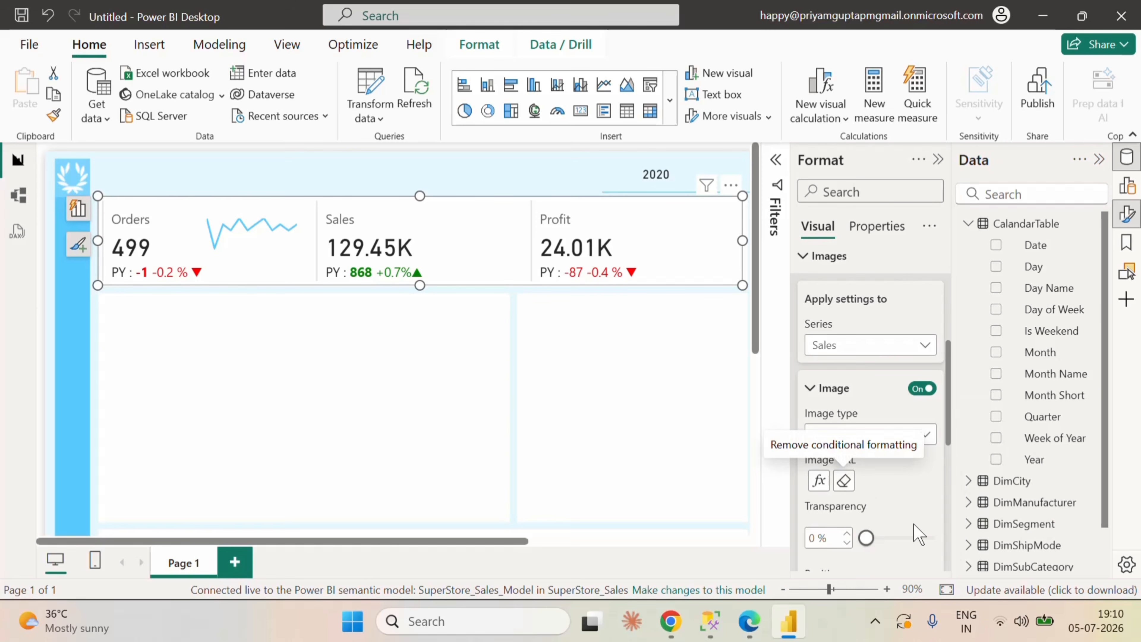
Step: Set the Sales sparkline image size to 120 px and its vertical alignment to Top
scroll(876, 480, "down", 3)
scroll(907, 493, "down", 5)
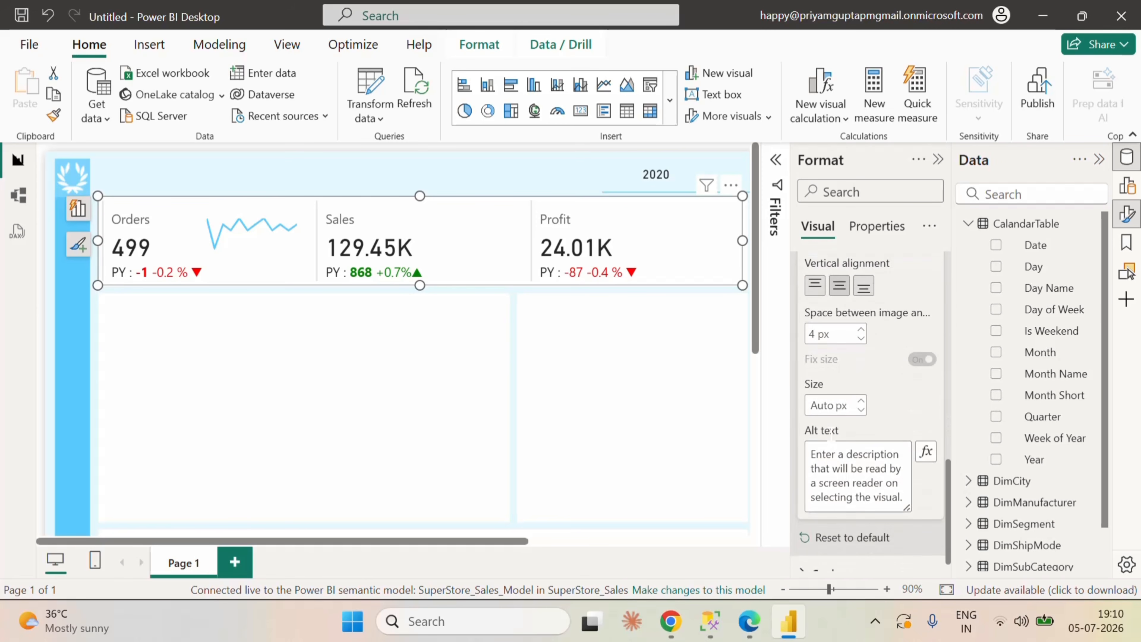
left_click(826, 404)
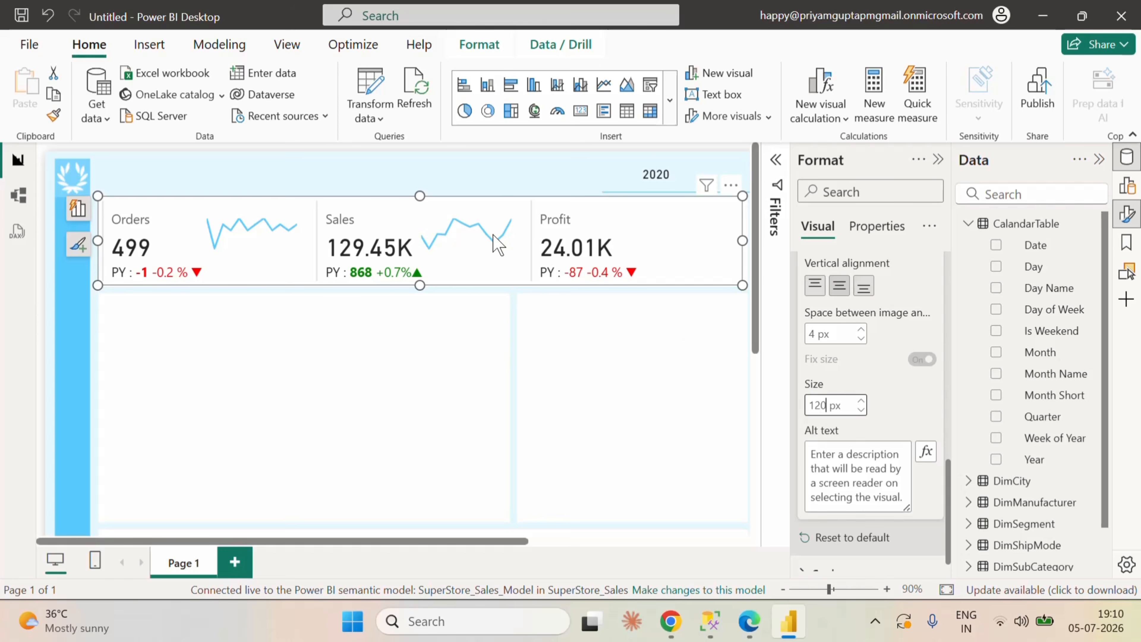
scroll(904, 441, "up", 4)
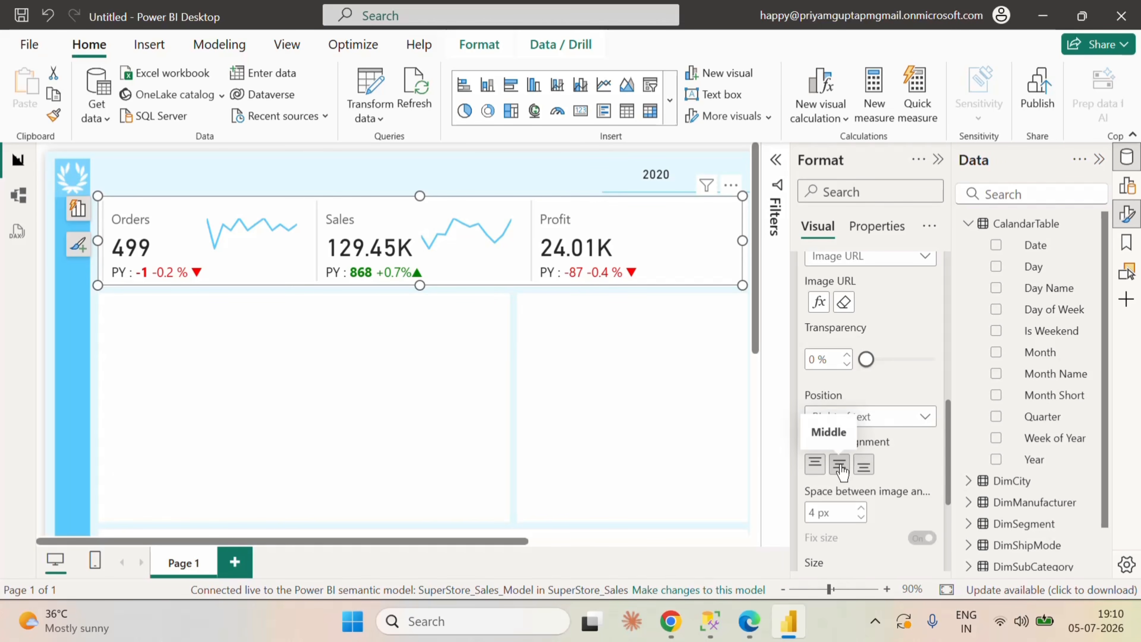
left_click(814, 463)
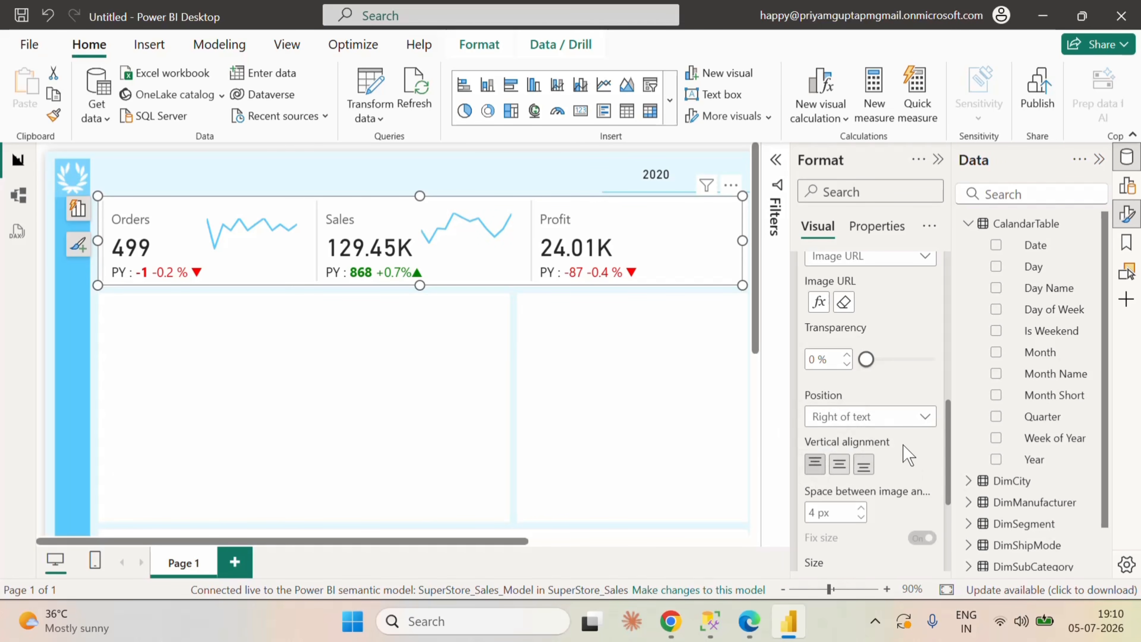
Step: Turn on the image for the Profit series and set its image type to Image URL
scroll(904, 451, "up", 4)
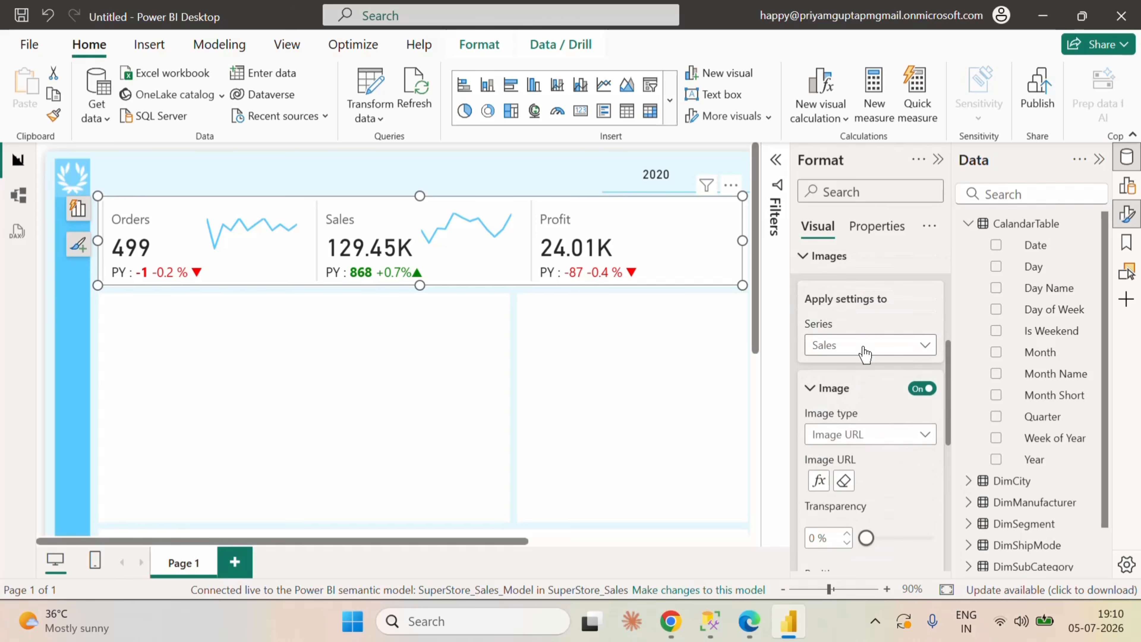
left_click(864, 354)
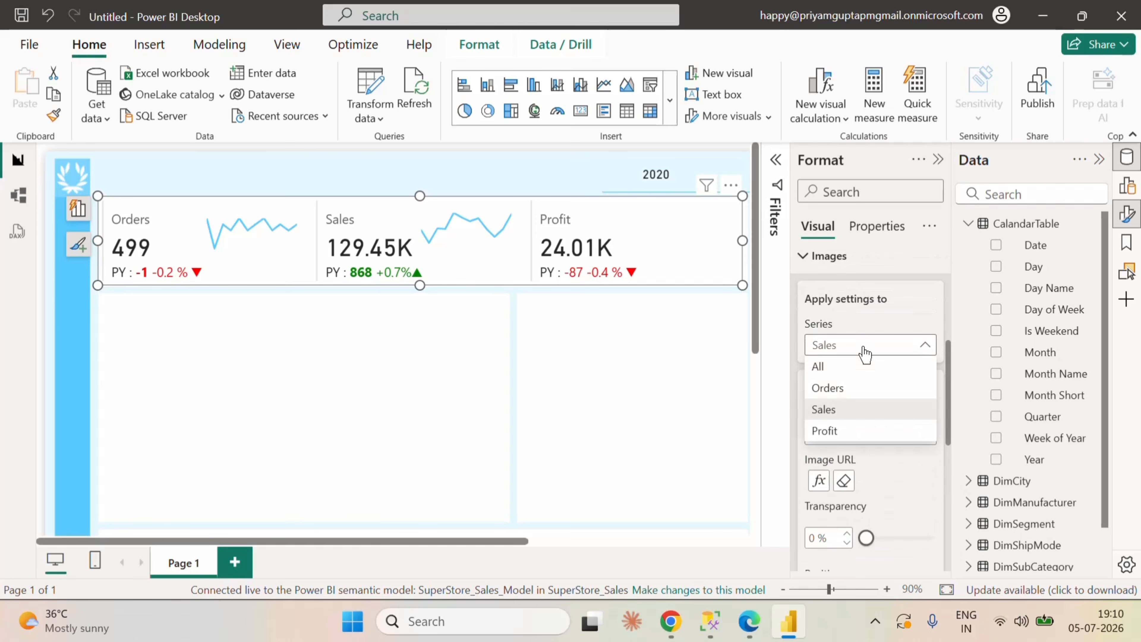
left_click(851, 431)
left_click(923, 388)
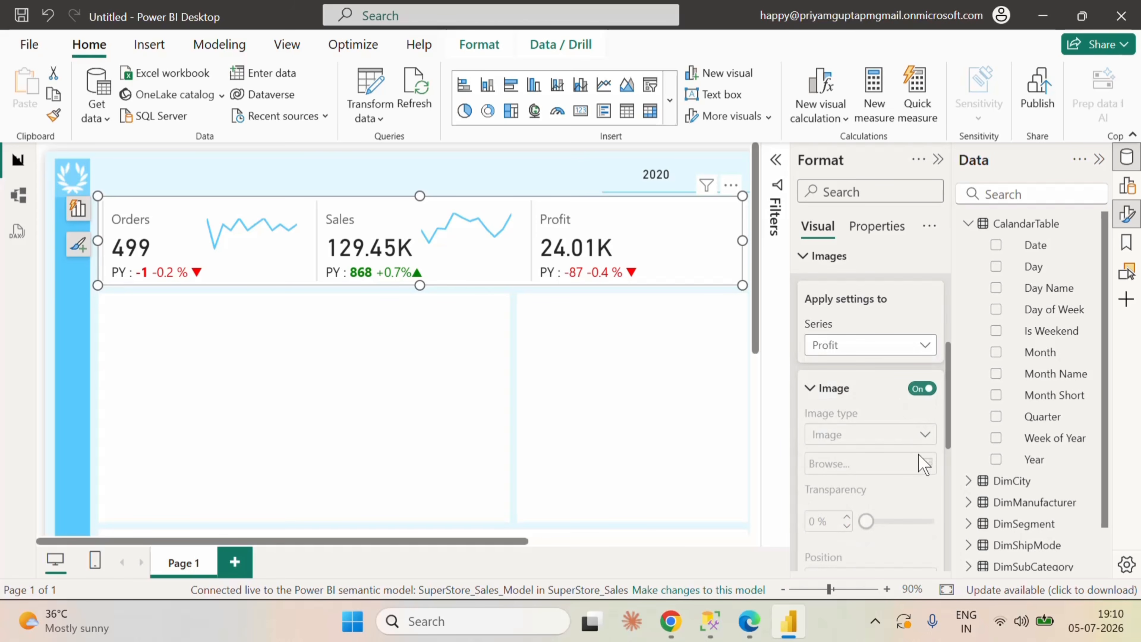
scroll(914, 501, "down", 4)
scroll(914, 499, "down", 2)
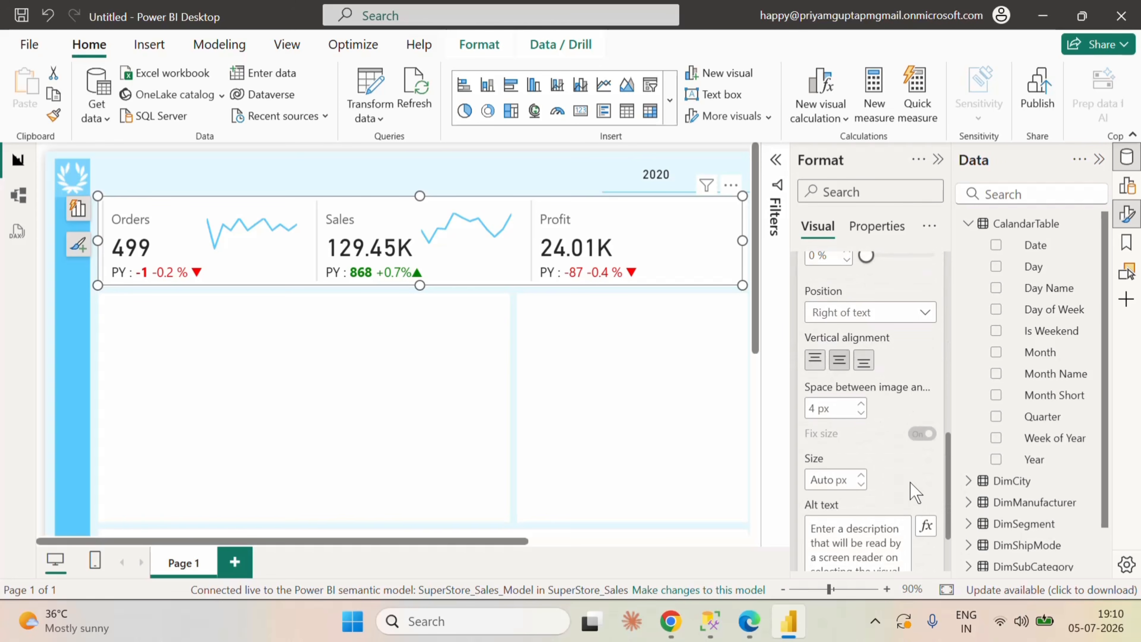
scroll(875, 314, "up", 5)
left_click(867, 344)
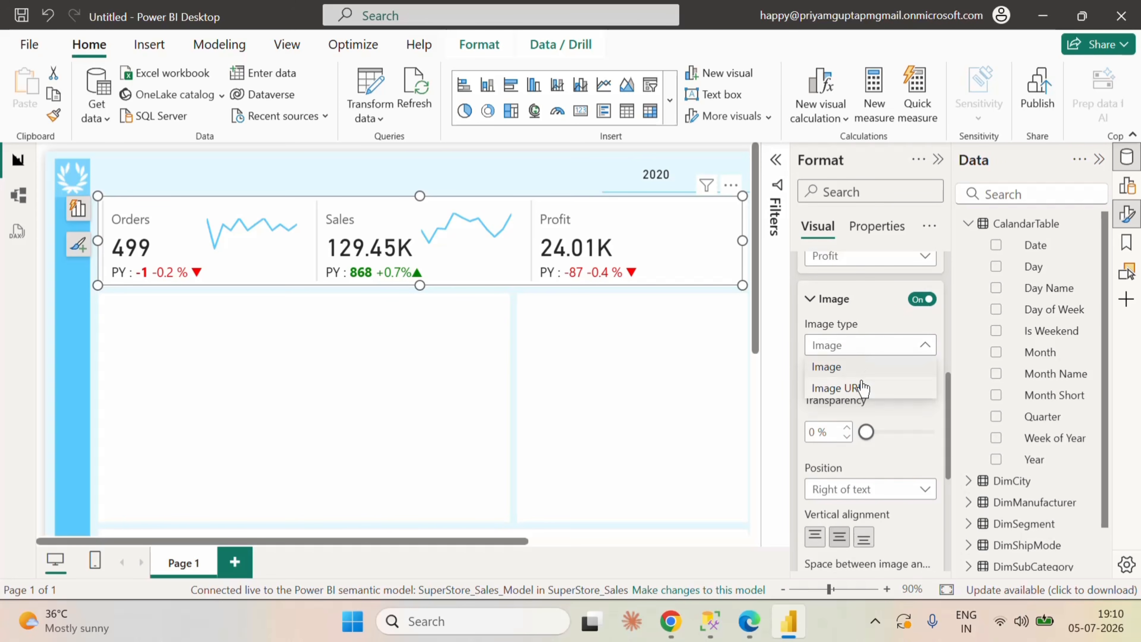
left_click(858, 387)
Step: Base the Profit image URL on the field value of the Profit_1_Sparkline measure
left_click(921, 395)
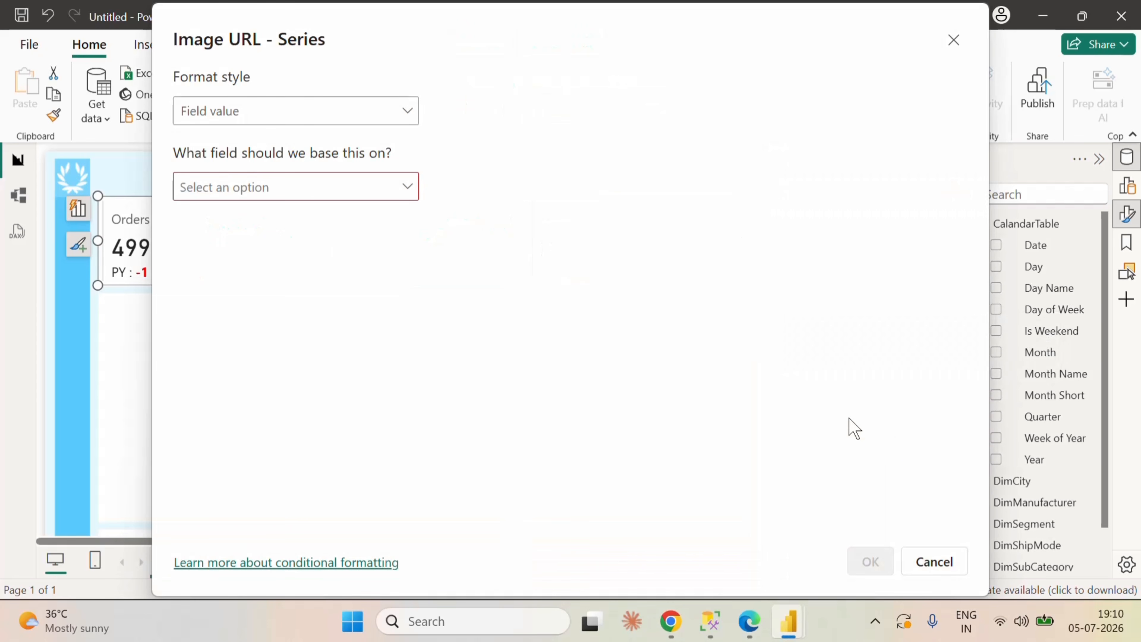
left_click(343, 193)
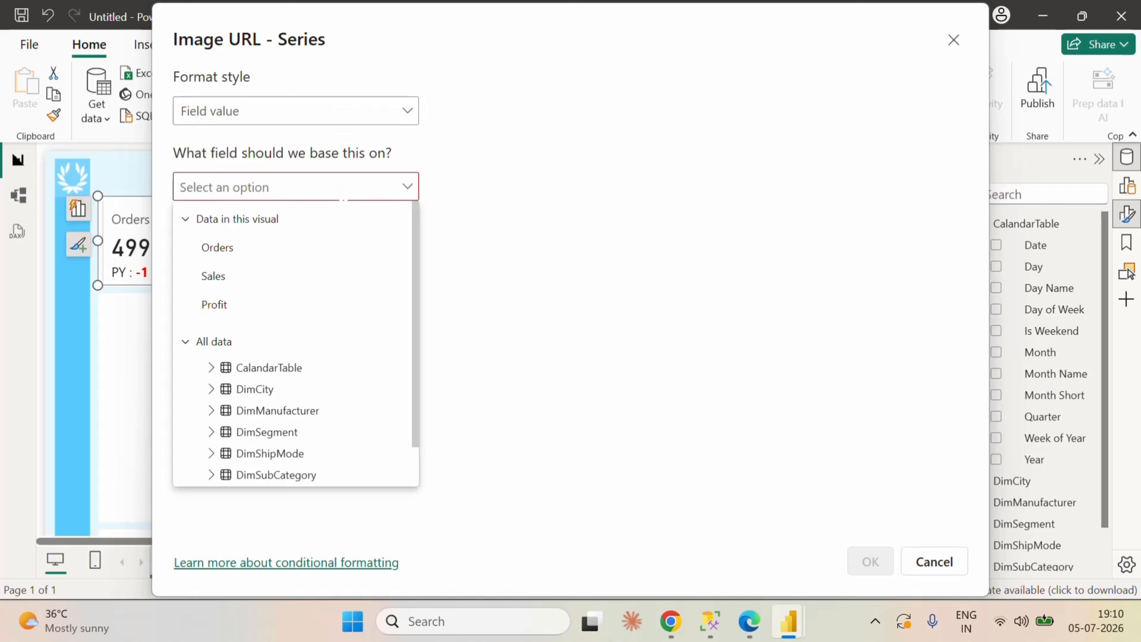
type("spa")
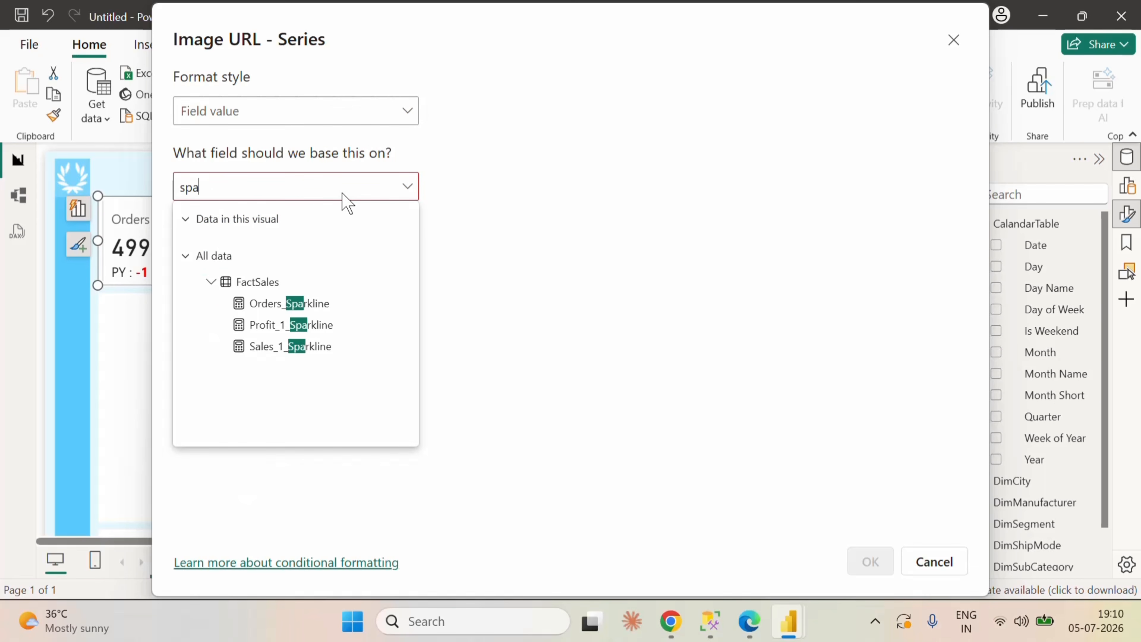
left_click(344, 323)
left_click(867, 561)
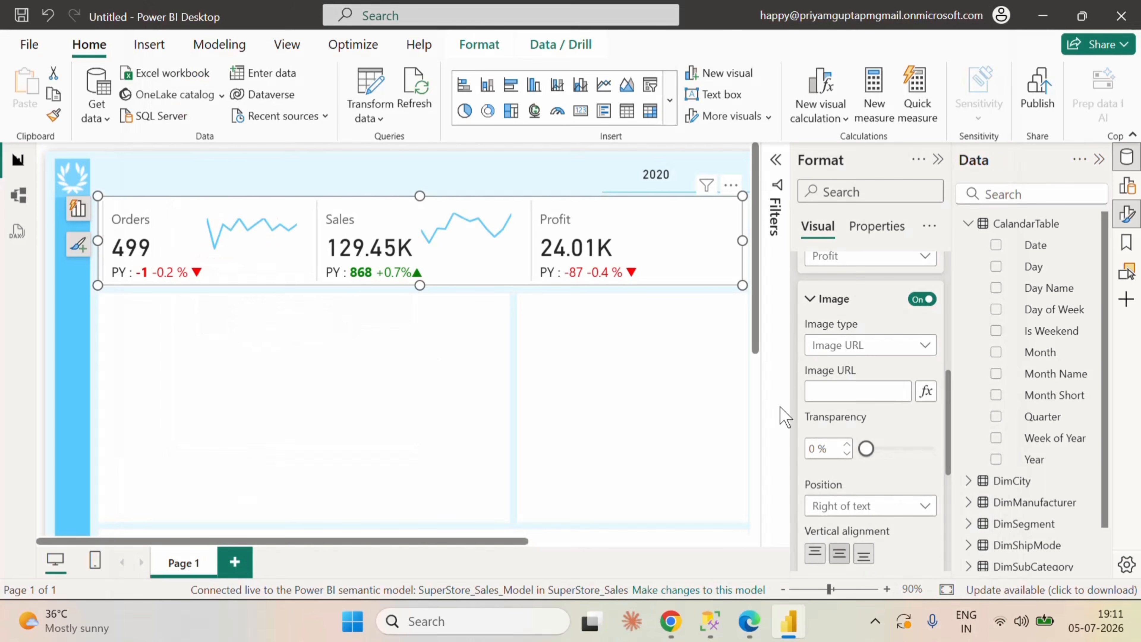
Step: Set the Profit sparkline image size to 120 px and its vertical alignment to Top
scroll(838, 486, "down", 4)
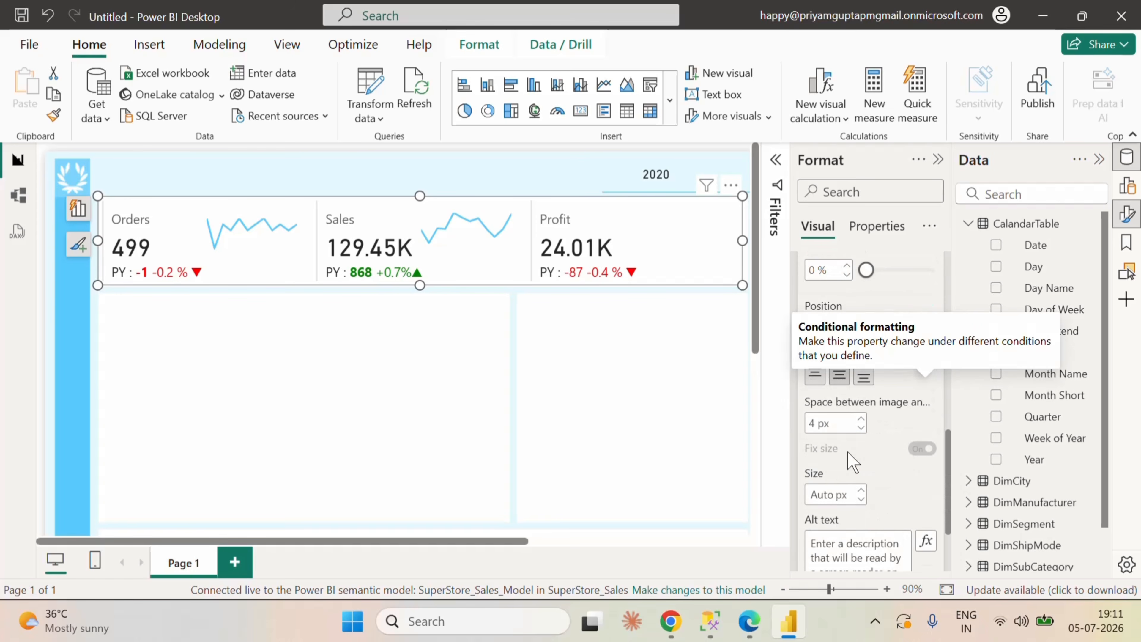
left_click(811, 495)
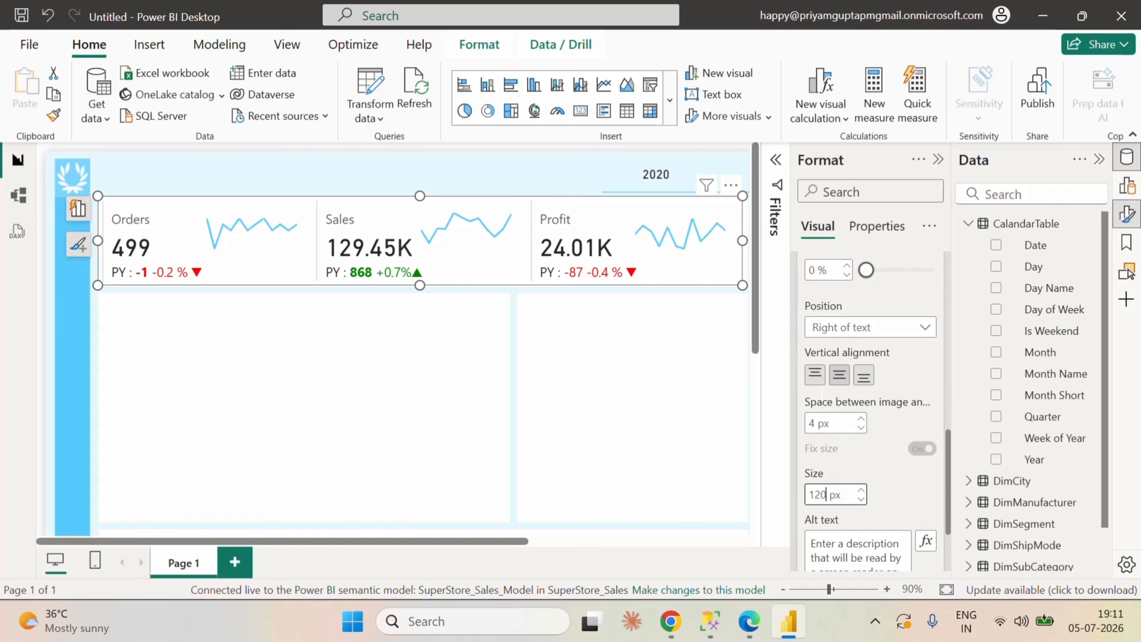
left_click(817, 380)
Step: Set the vertical alignment of the Orders series' sparkline image to Top
scroll(817, 380, "up", 4)
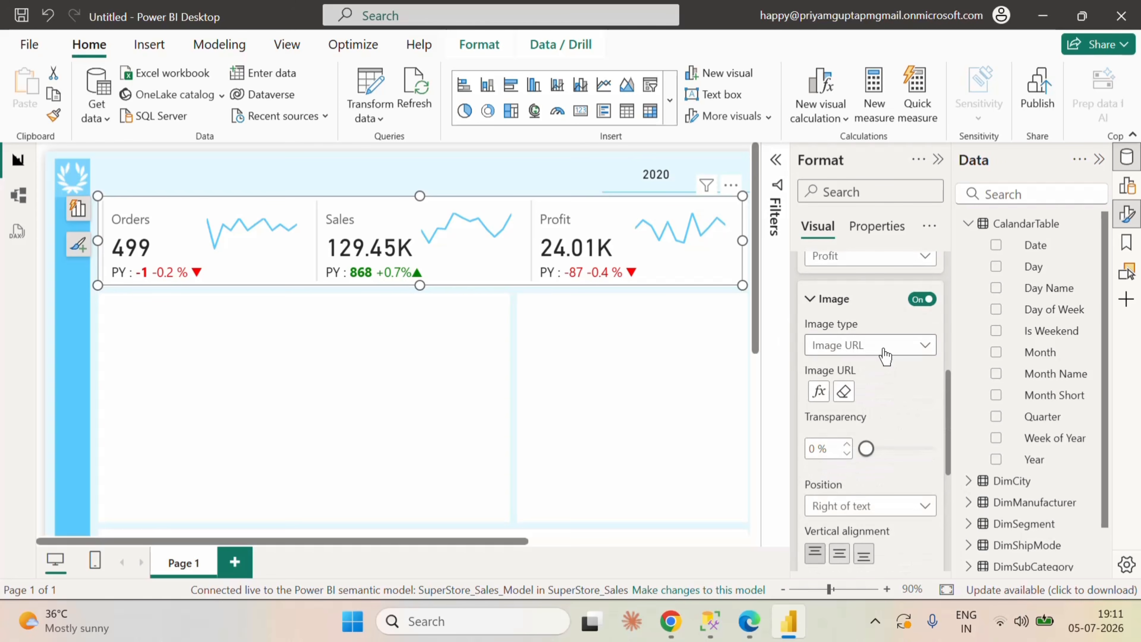
left_click(851, 257)
left_click(853, 339)
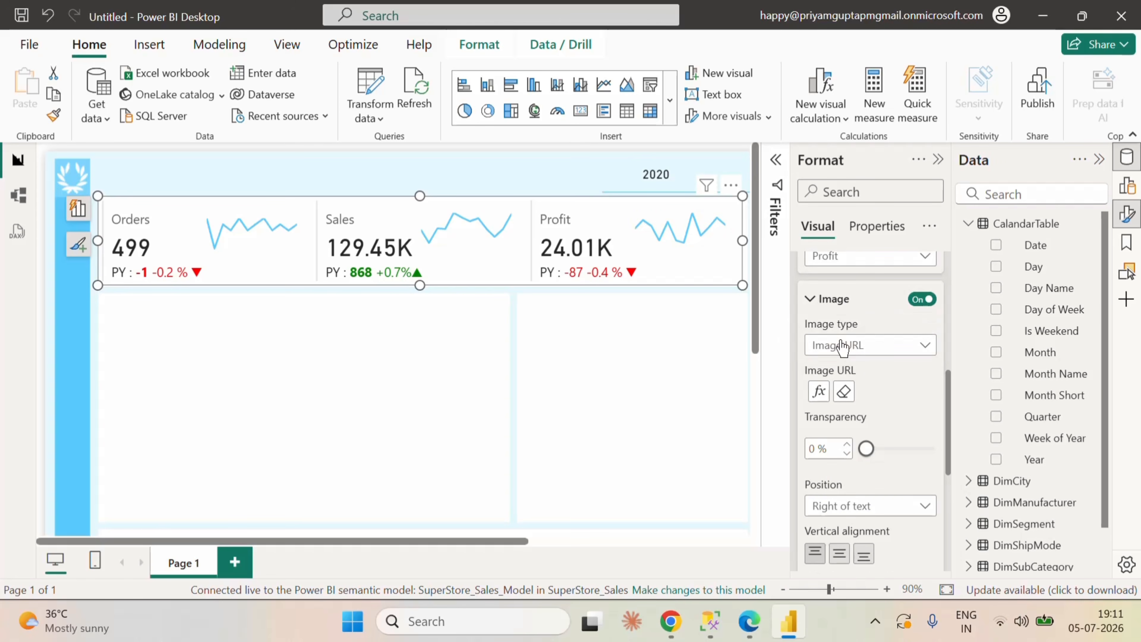
scroll(880, 450, "down", 4)
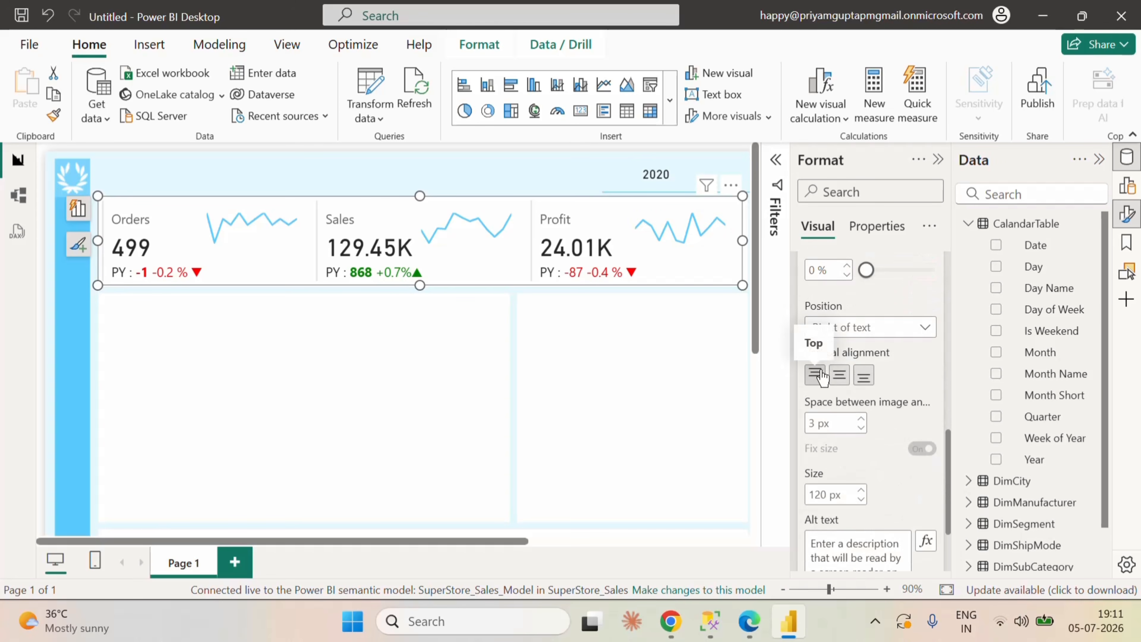
scroll(912, 427, "up", 5)
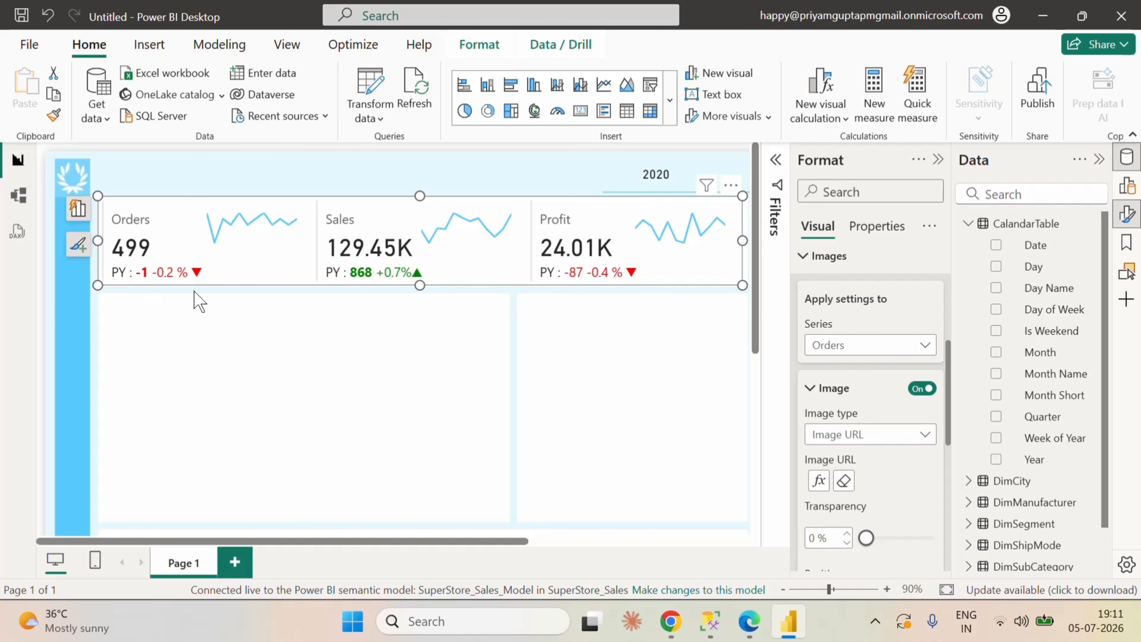
scroll(856, 395, "up", 2)
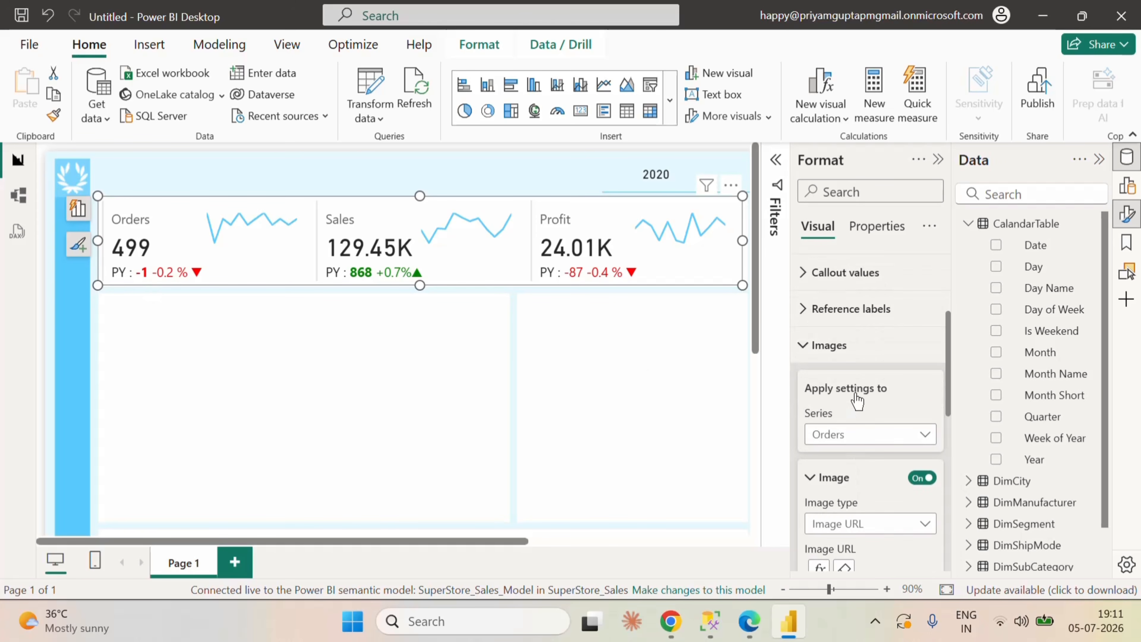
Step: Examine the cards' reference label options for all series, including position, divider, layout and spacing
left_click(806, 319)
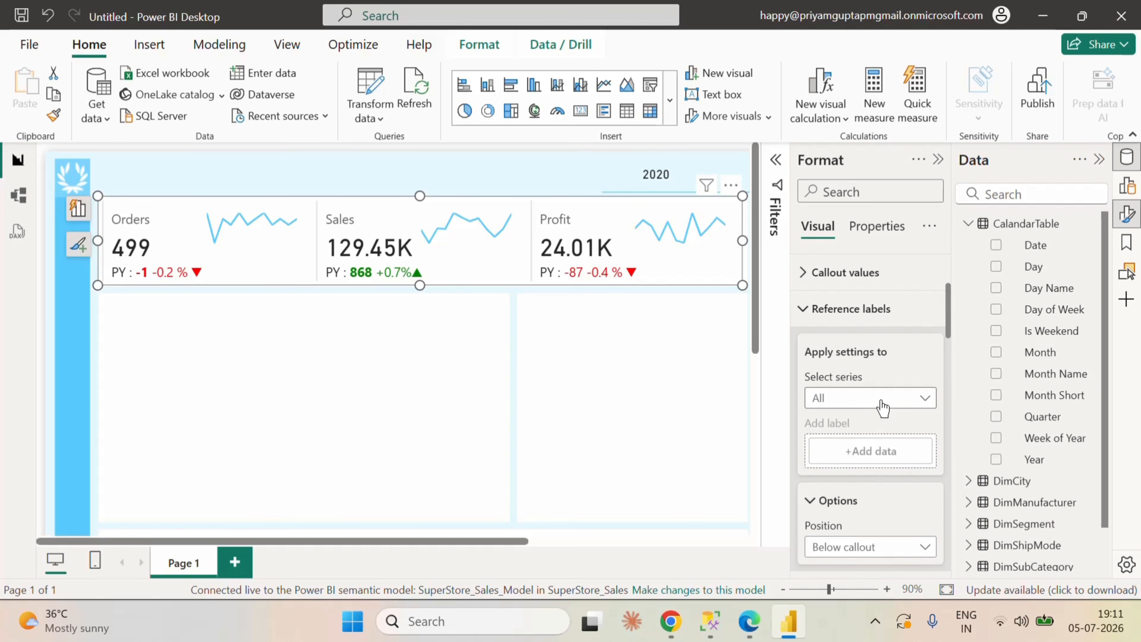
scroll(884, 391, "down", 4)
scroll(883, 371, "down", 4)
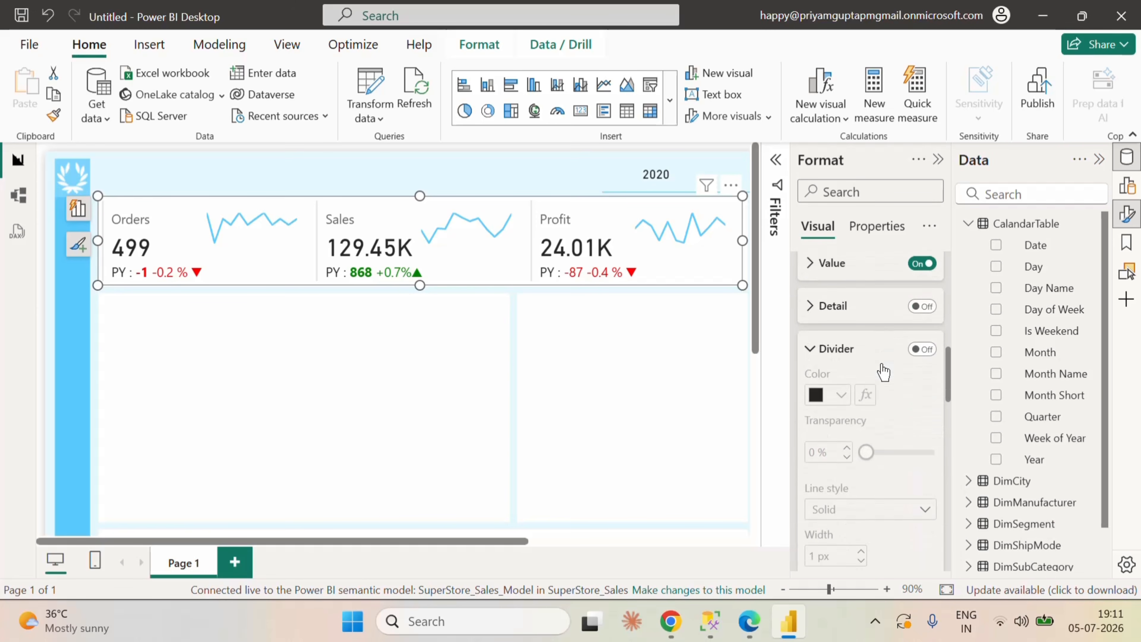
scroll(883, 372, "up", 8)
scroll(894, 429, "down", 5)
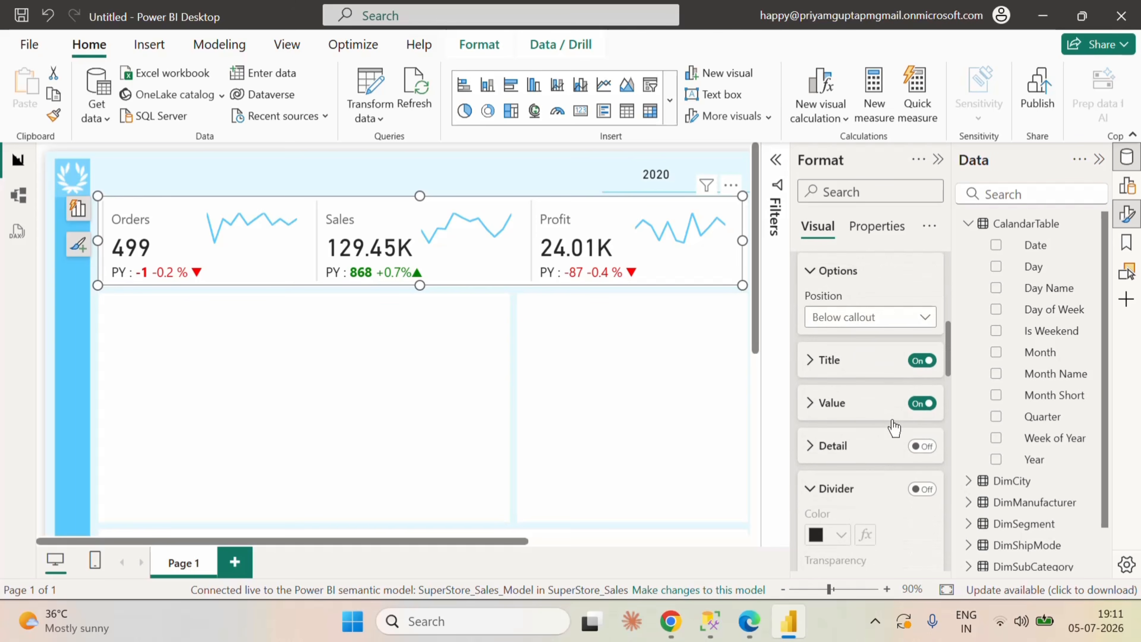
left_click(815, 454)
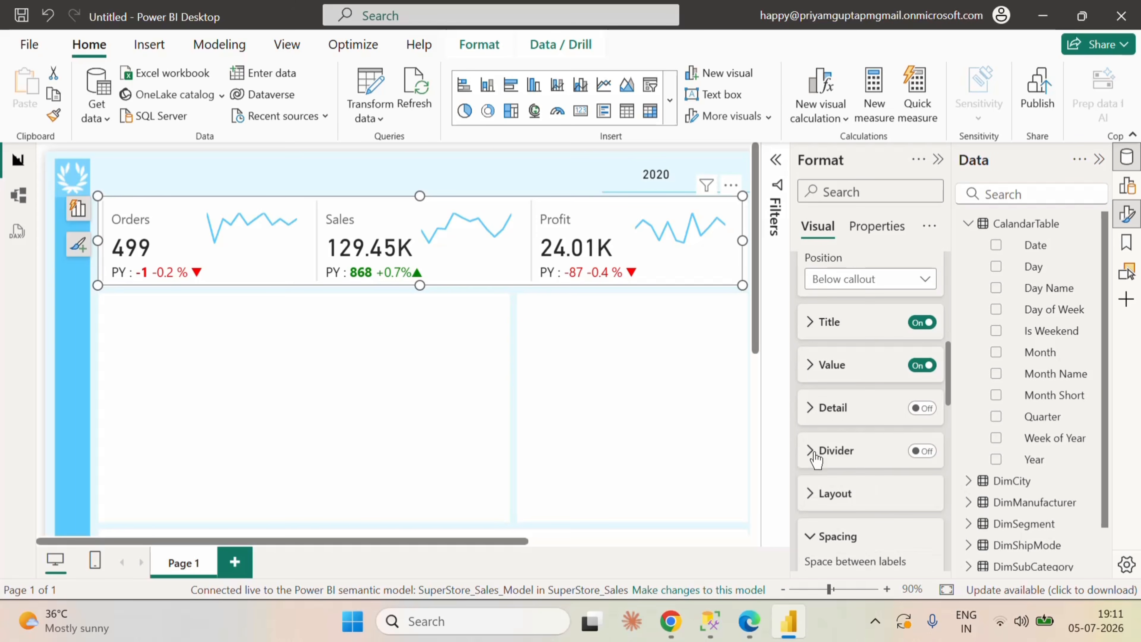
scroll(879, 510, "down", 4)
left_click(810, 368)
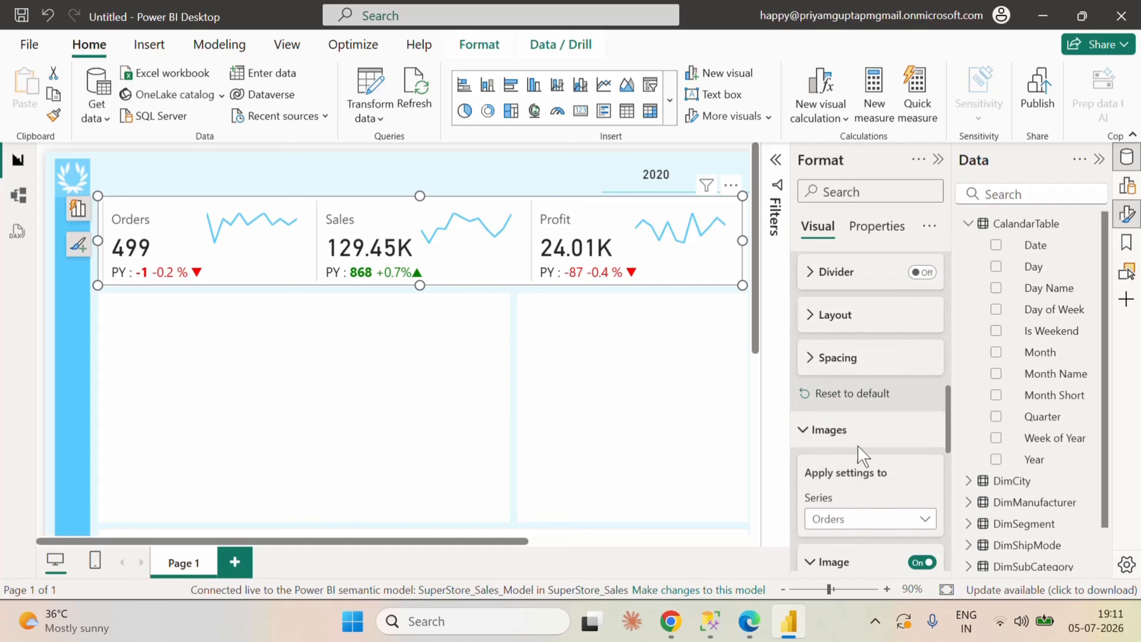
left_click(805, 432)
scroll(858, 461, "up", 5)
scroll(905, 450, "up", 2)
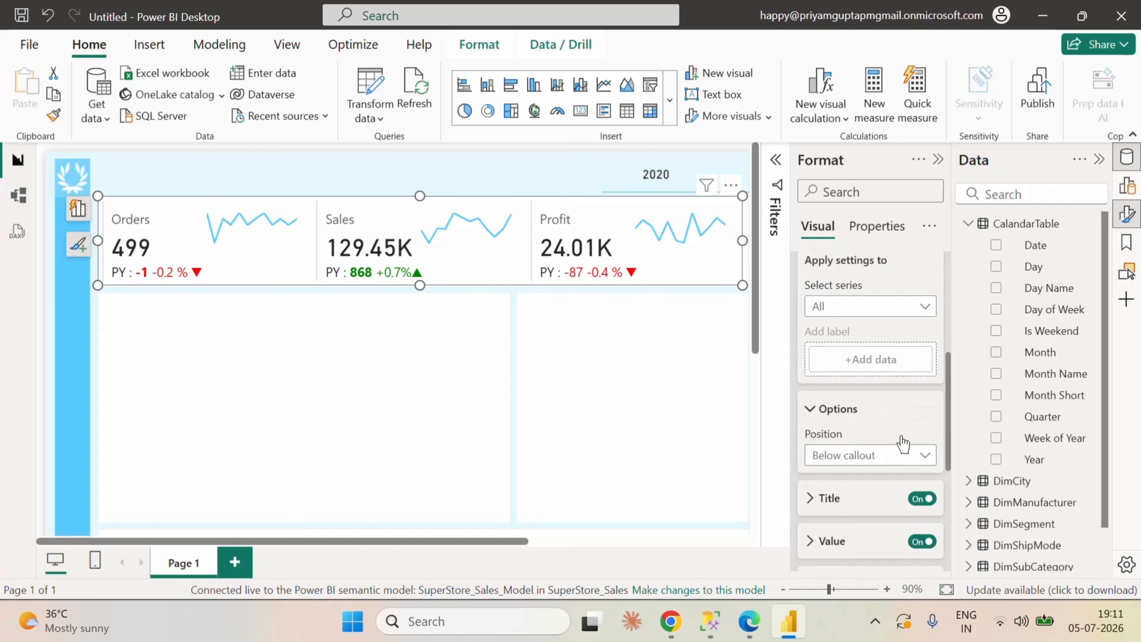
scroll(893, 408, "up", 2)
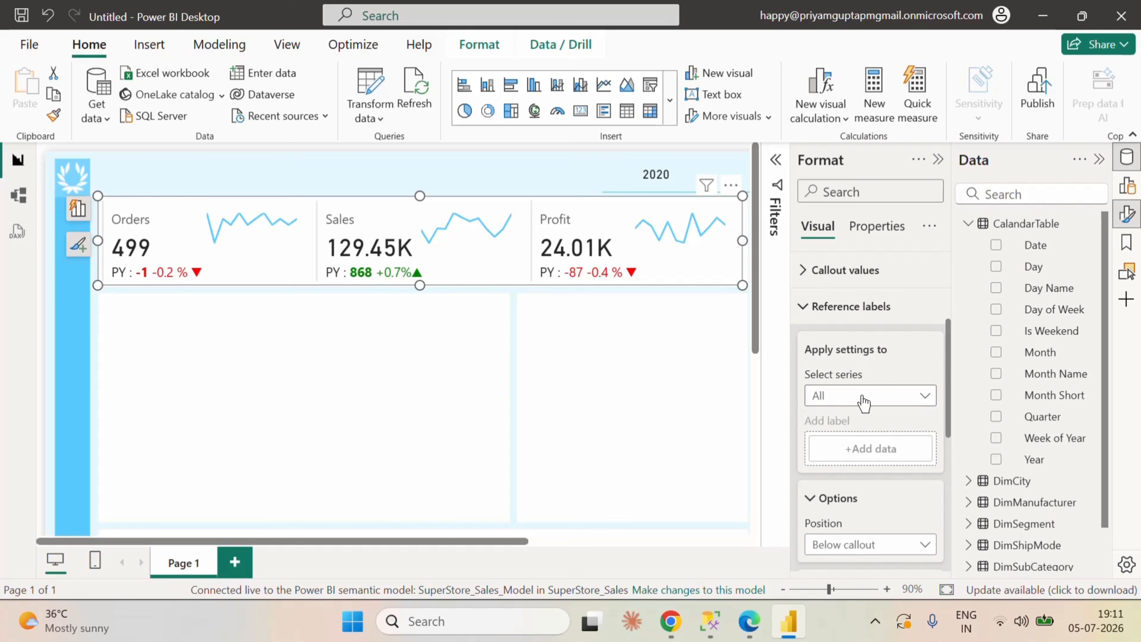
Step: Set the horizontal alignment of the cards' reference labels to right for all series
scroll(860, 455, "down", 4)
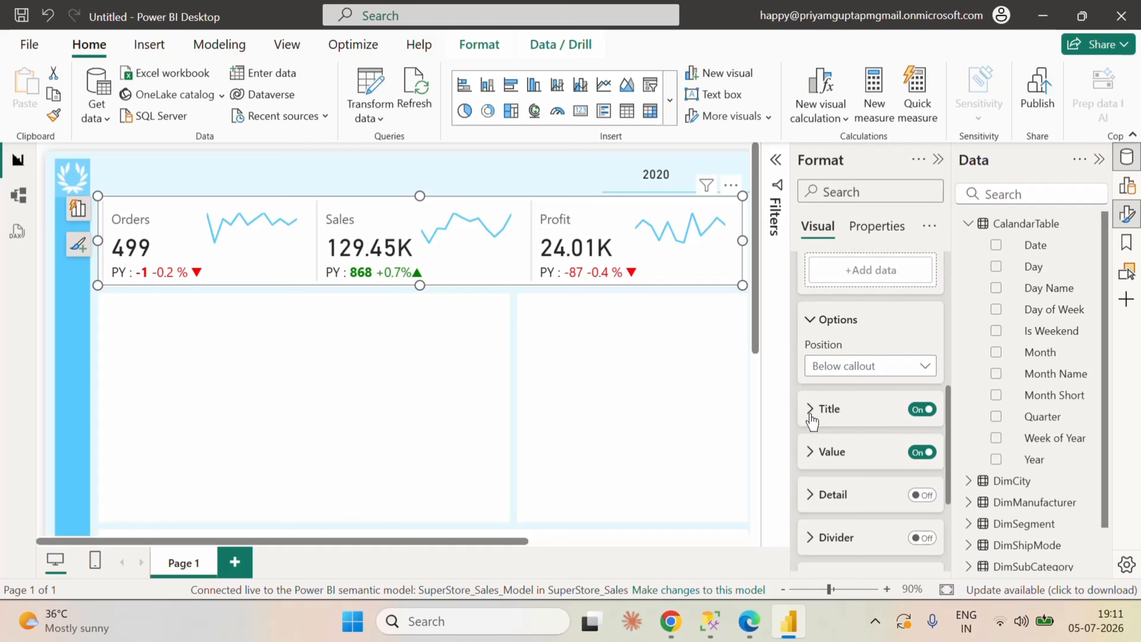
left_click(812, 451)
scroll(878, 477, "down", 5)
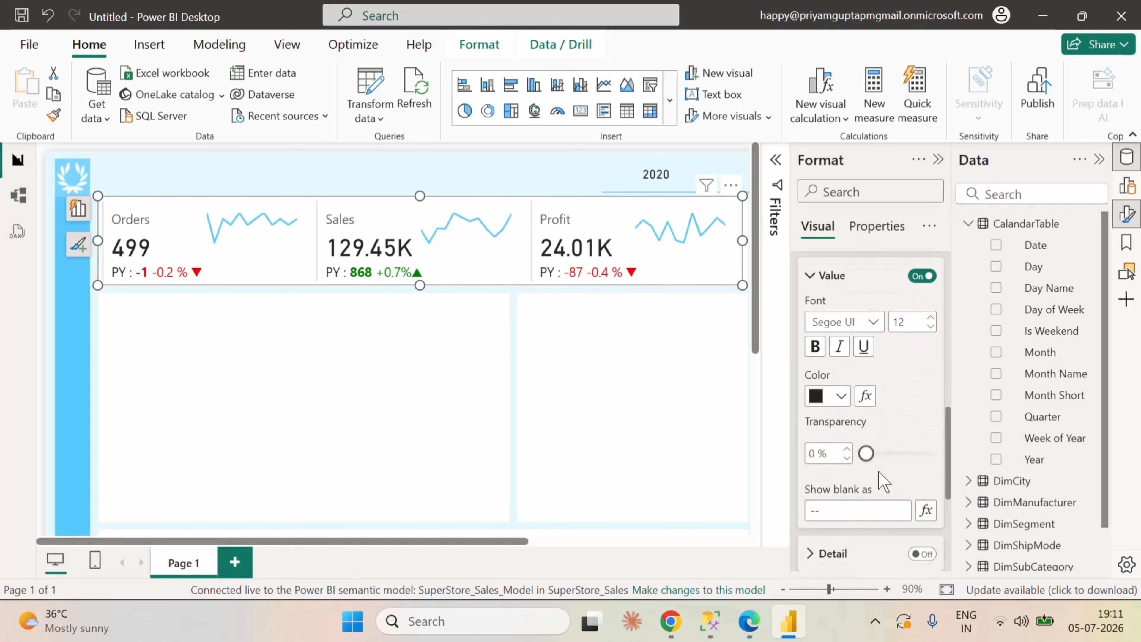
left_click(814, 465)
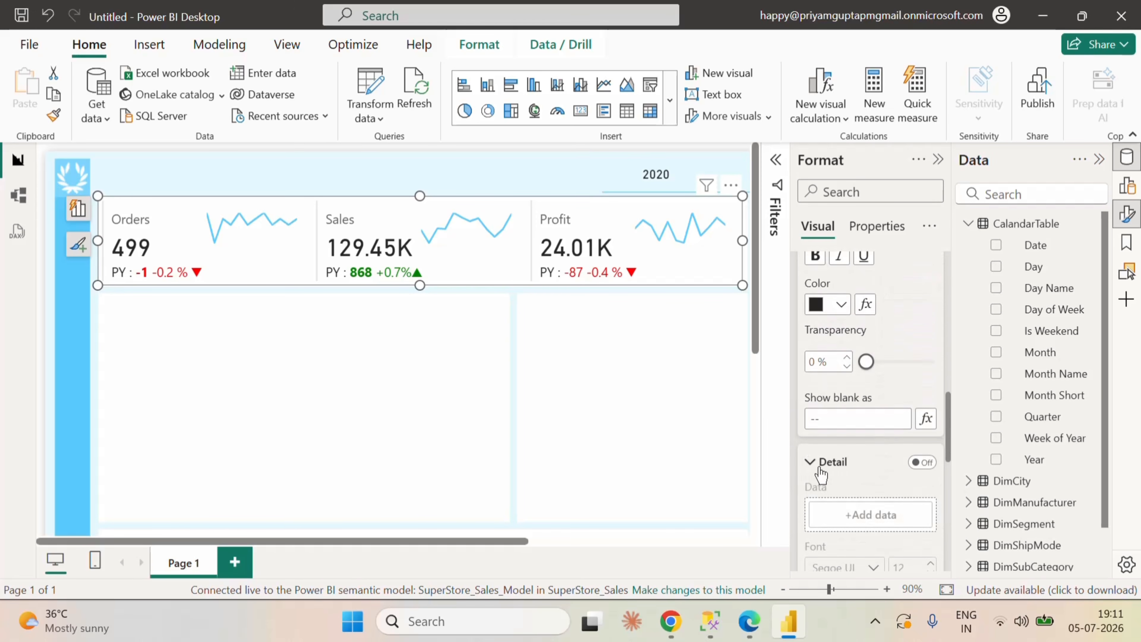
scroll(850, 476, "down", 1)
scroll(853, 477, "down", 8)
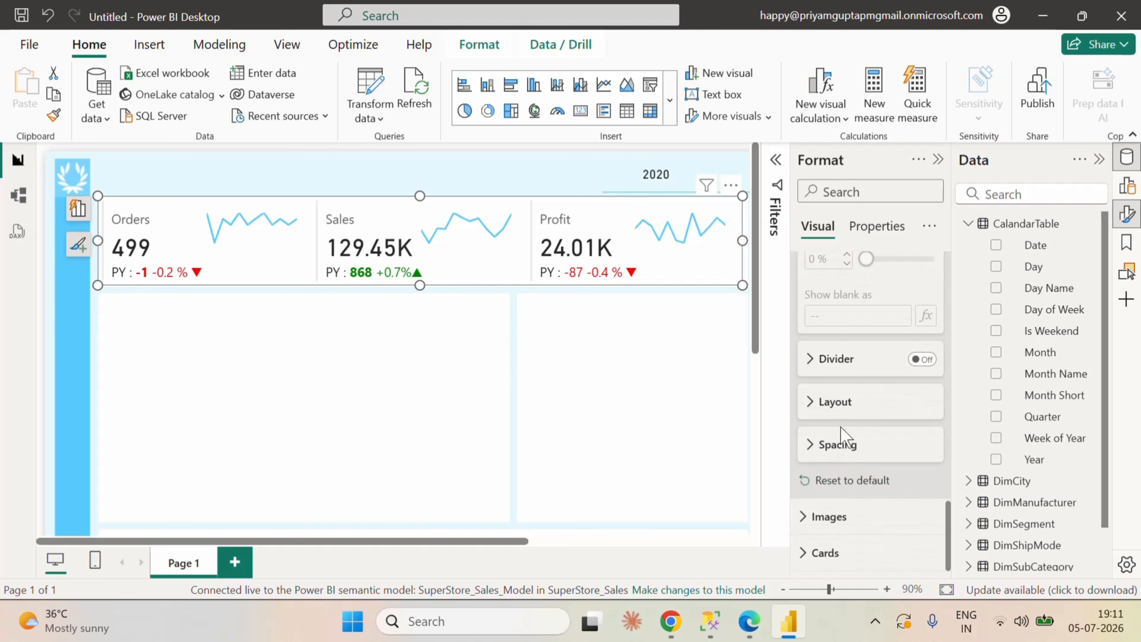
left_click(815, 447)
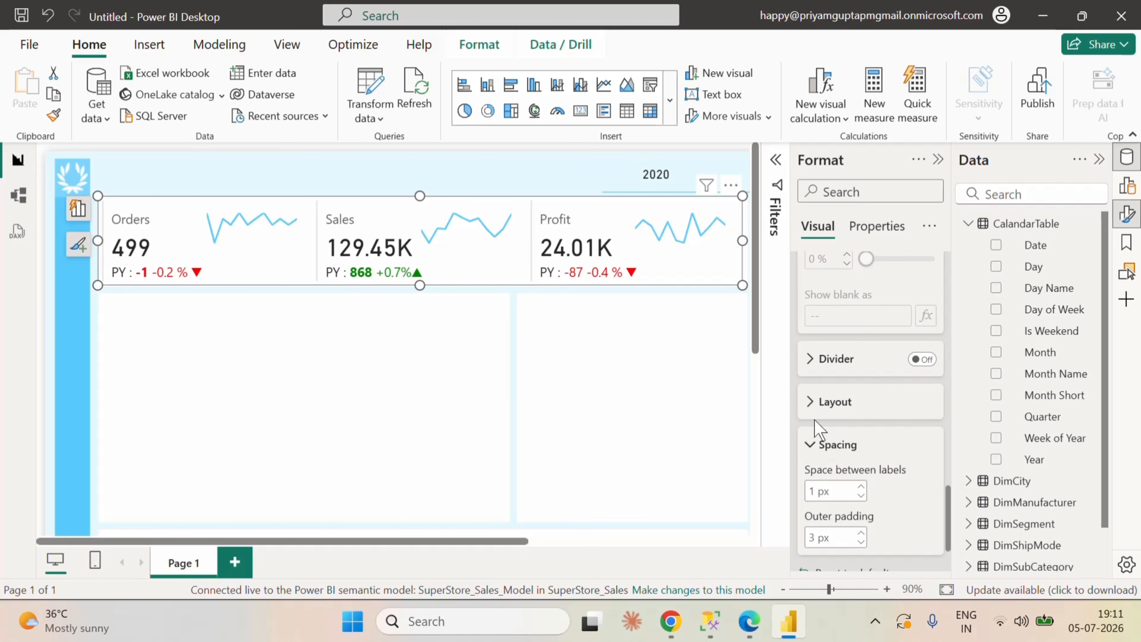
left_click(811, 401)
scroll(892, 460, "down", 1)
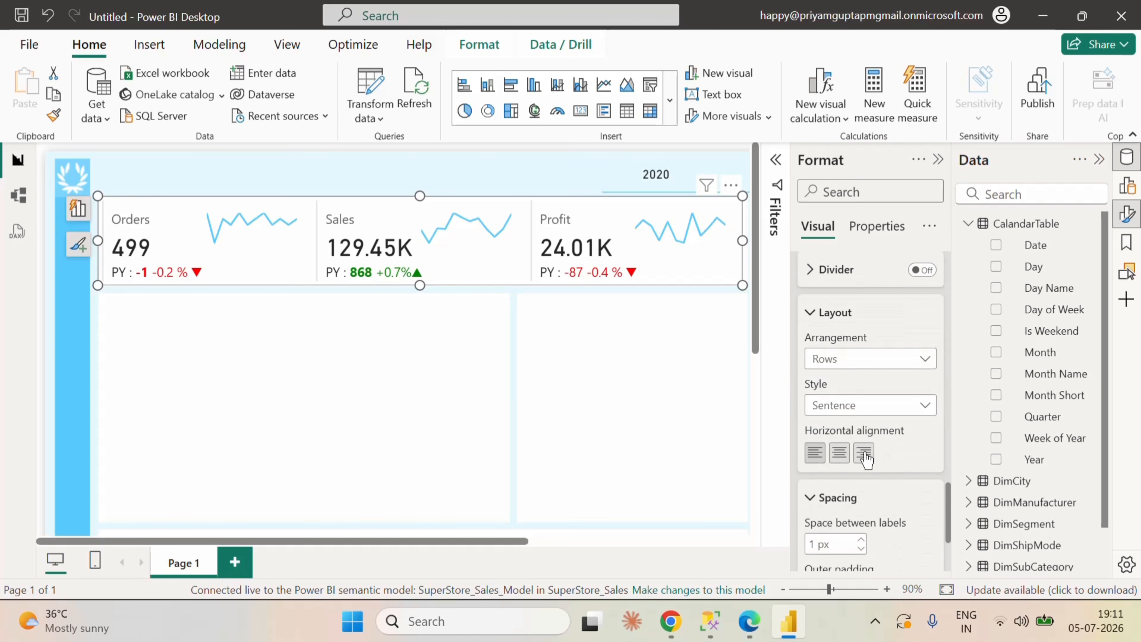
left_click(865, 458)
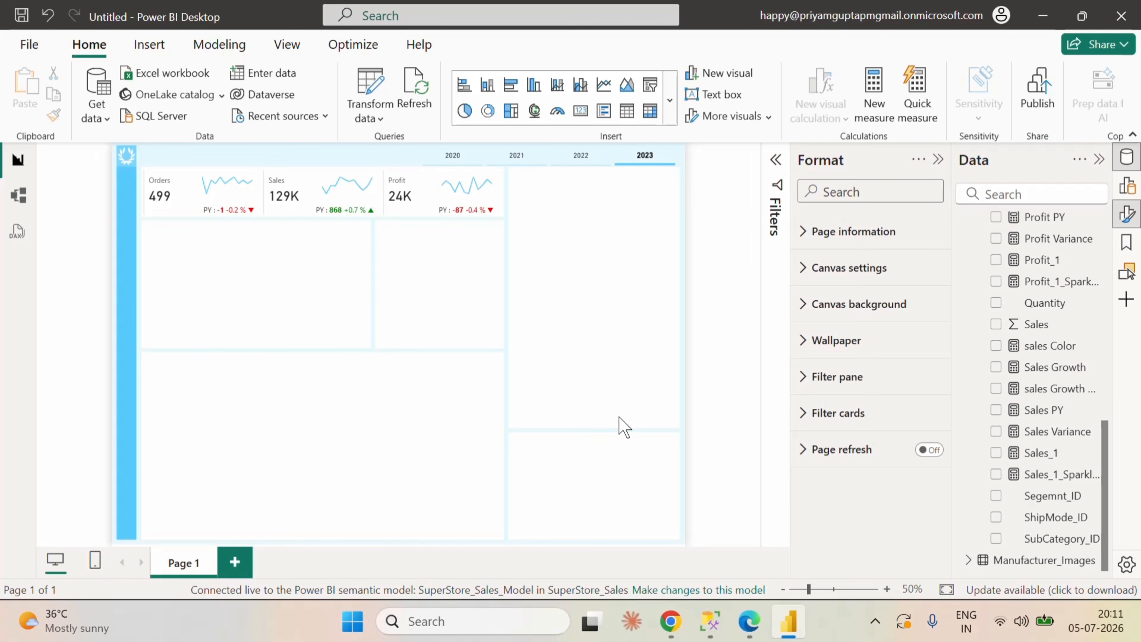
Step: Insert a decomposition tree visual and extend its upper edge to just below the KPI cards
left_click(669, 119)
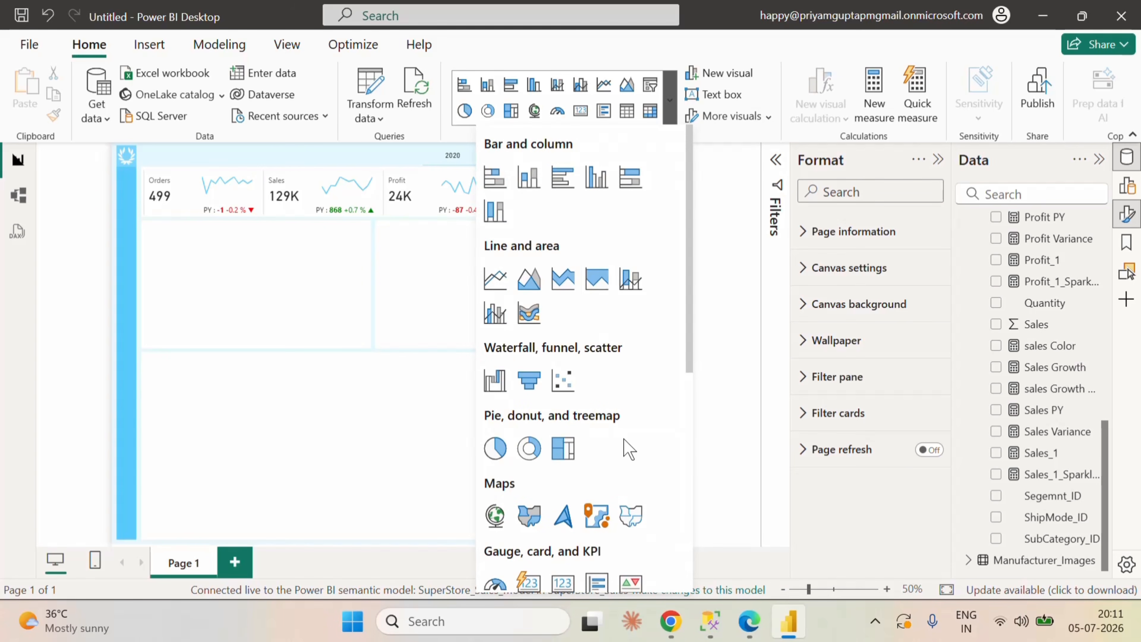
scroll(631, 472, "down", 3)
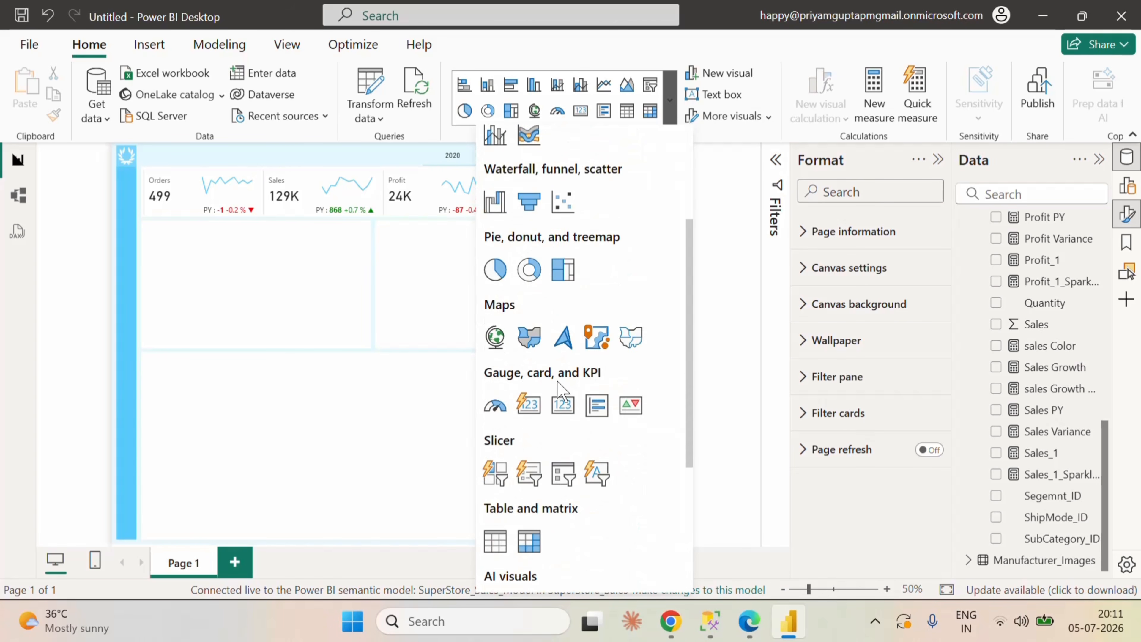
scroll(598, 472, "down", 3)
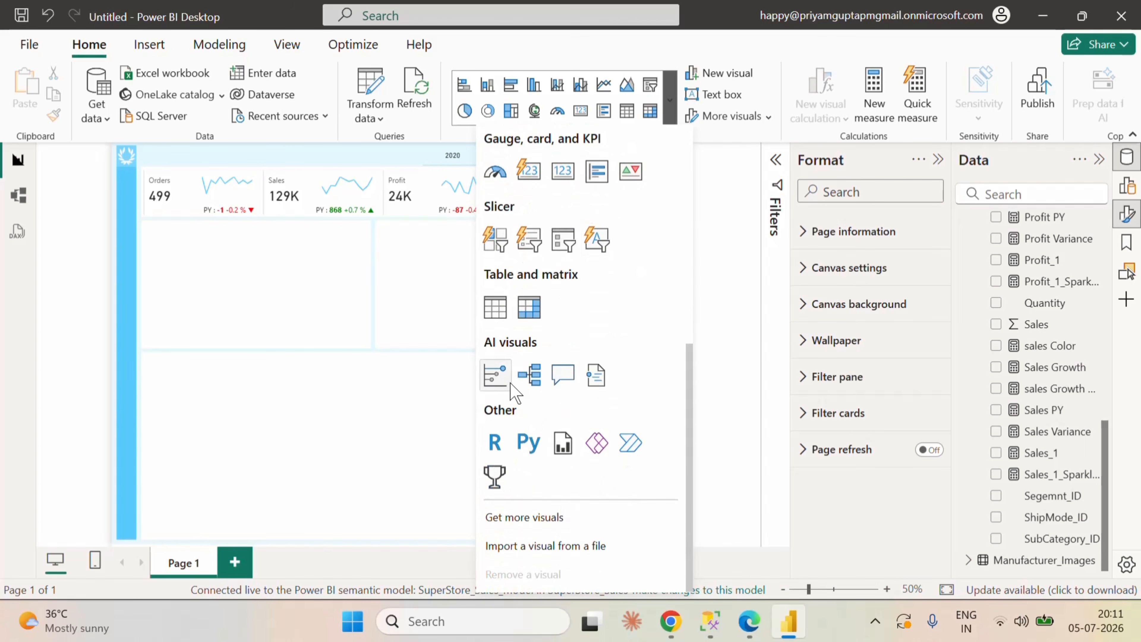
left_click(529, 375)
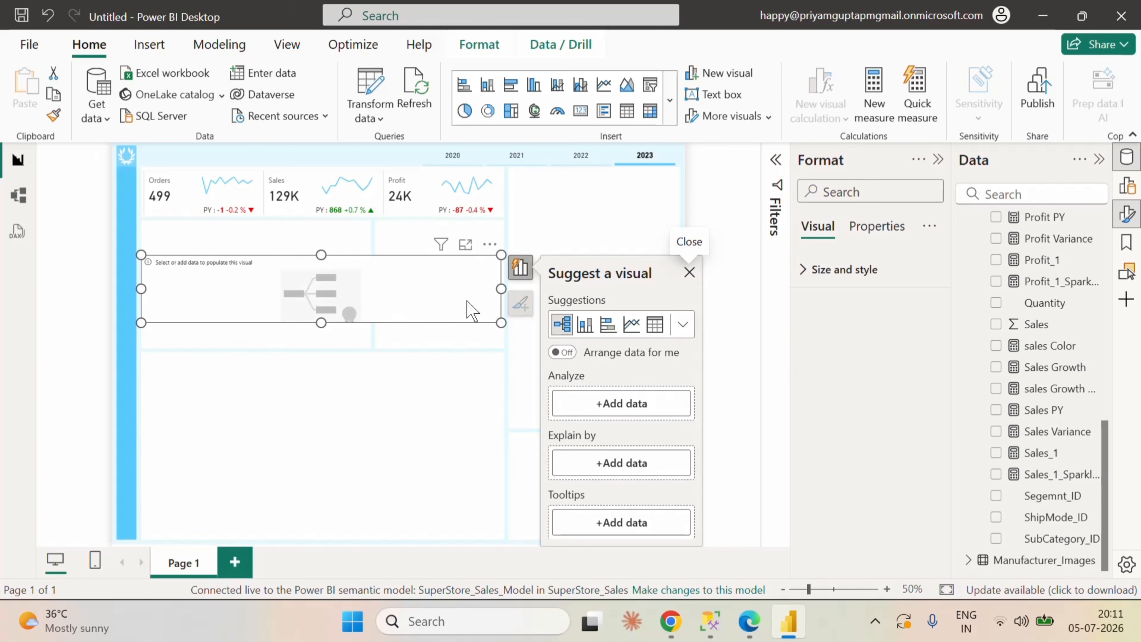
left_click_drag(321, 245, 321, 218)
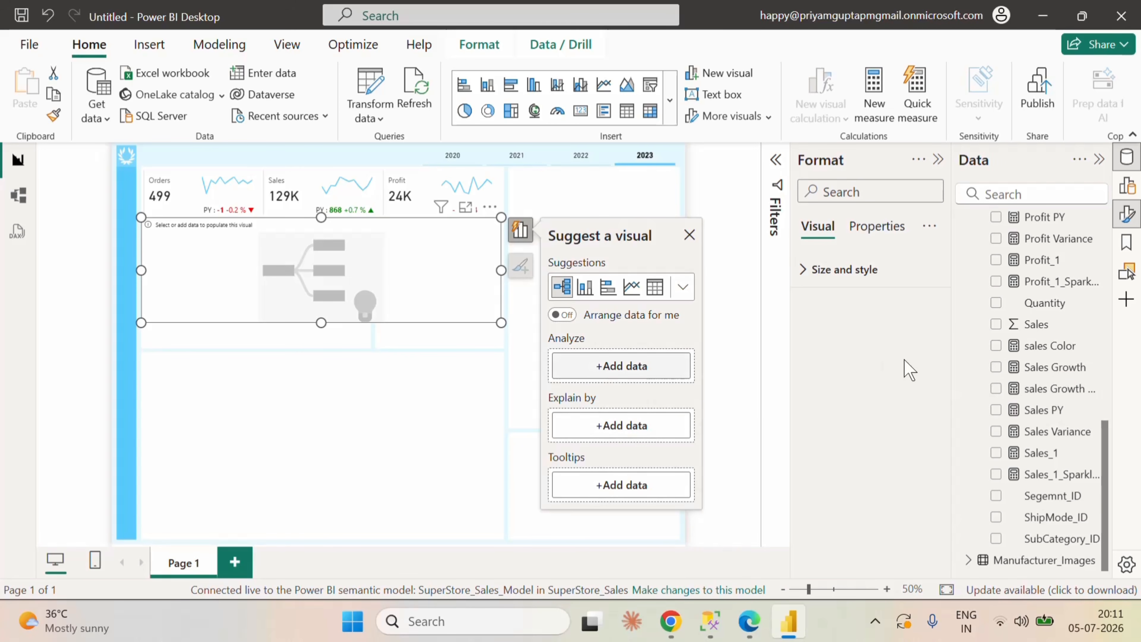
Step: Make the decomposition tree analyze Sales_1, renamed to Sales, and explain it by Category and Sub_Category from DimSubCategory
left_click_drag(1047, 455, 615, 368)
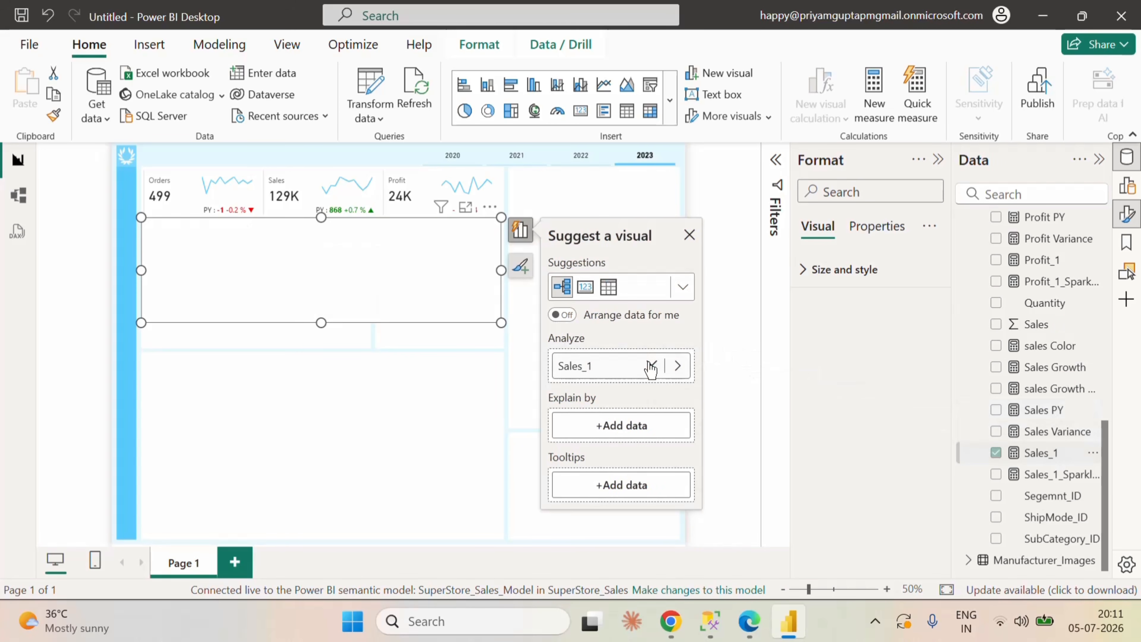
double_click(604, 366)
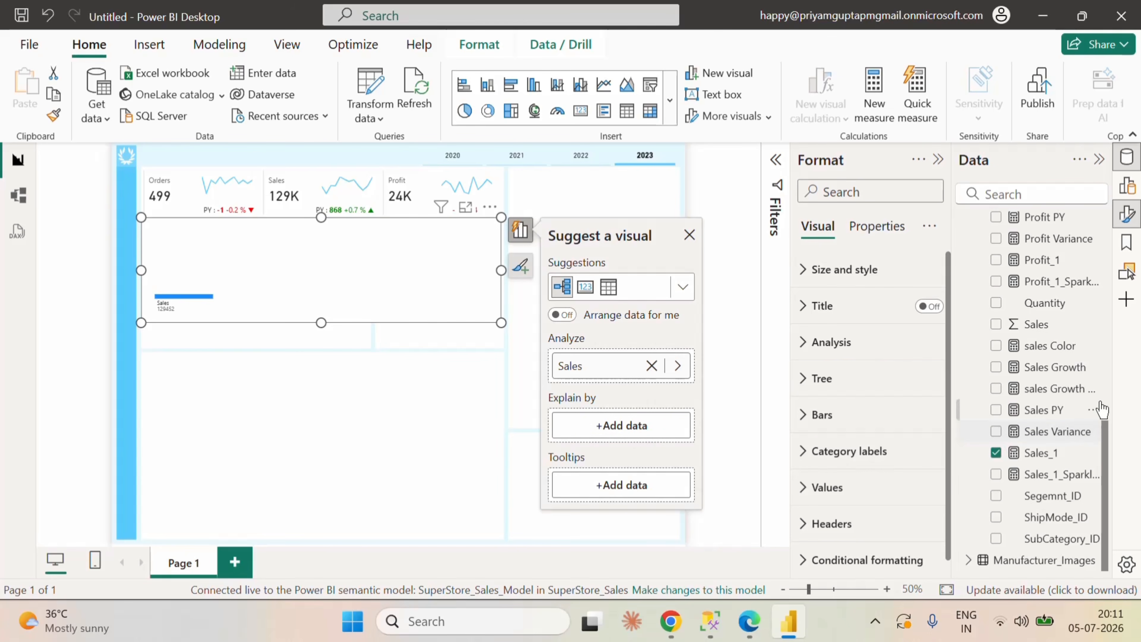
scroll(1101, 400, "up", 10)
left_click(968, 352)
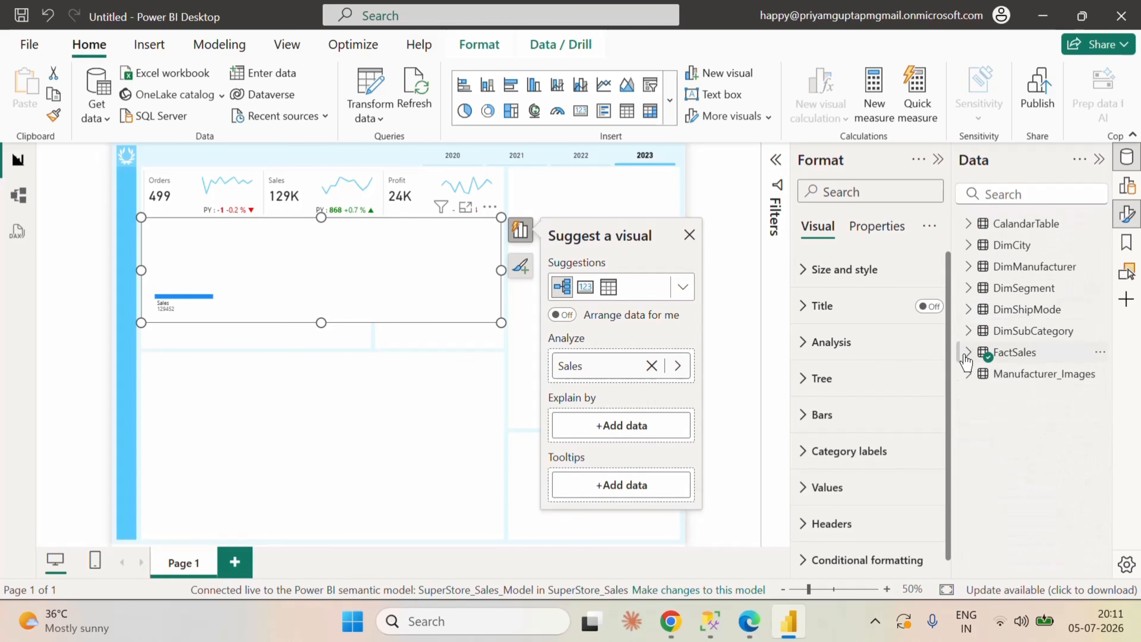
left_click(968, 330)
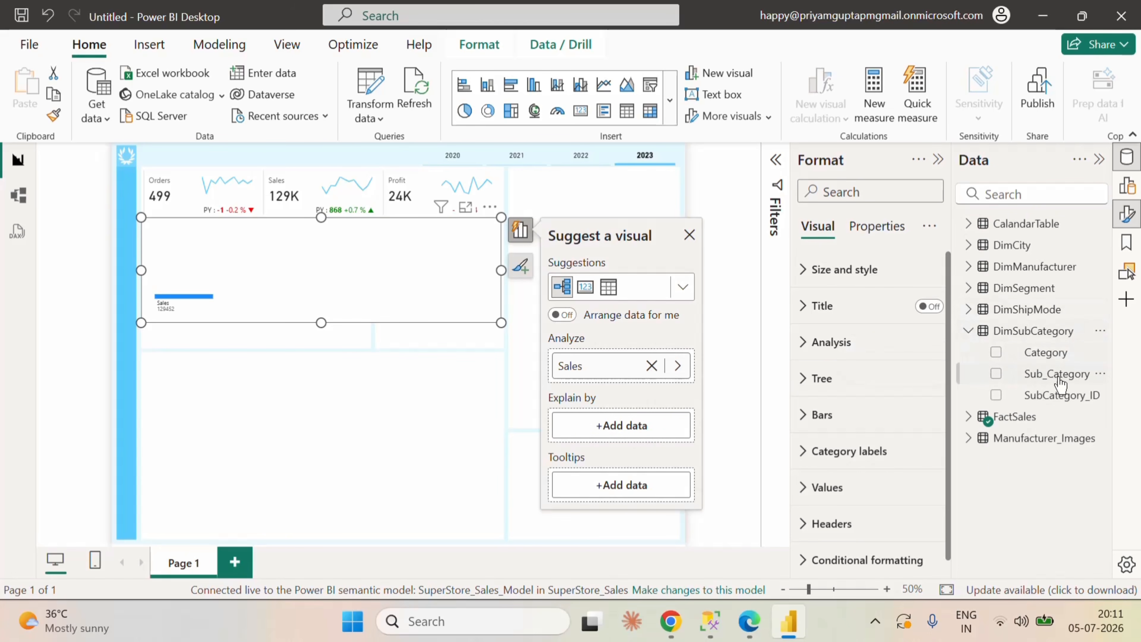
left_click(996, 352)
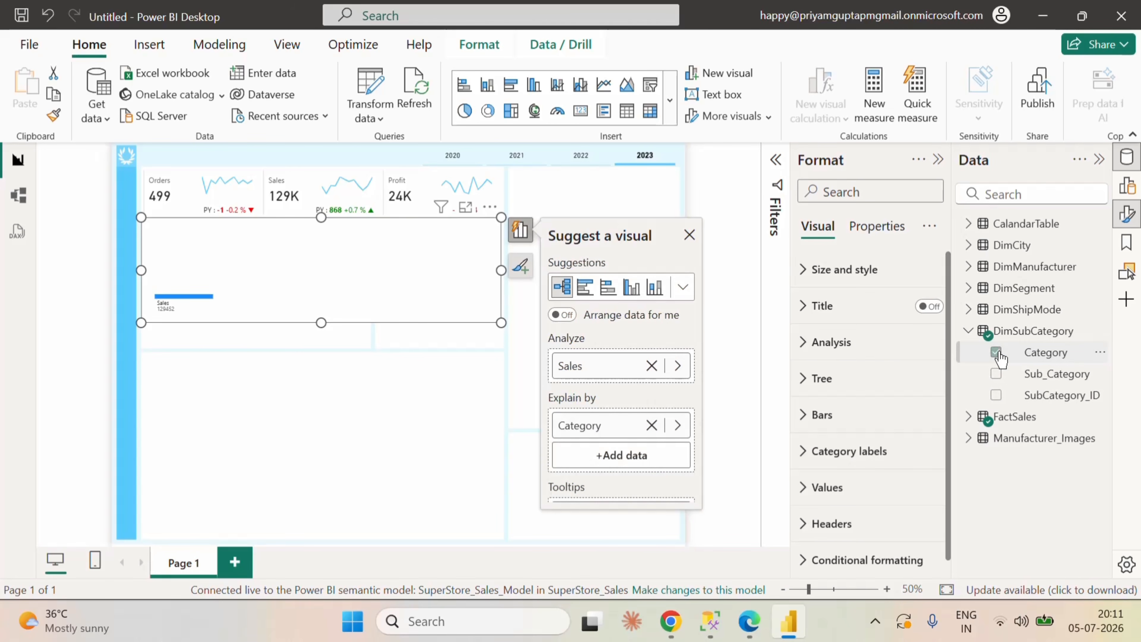
left_click(996, 373)
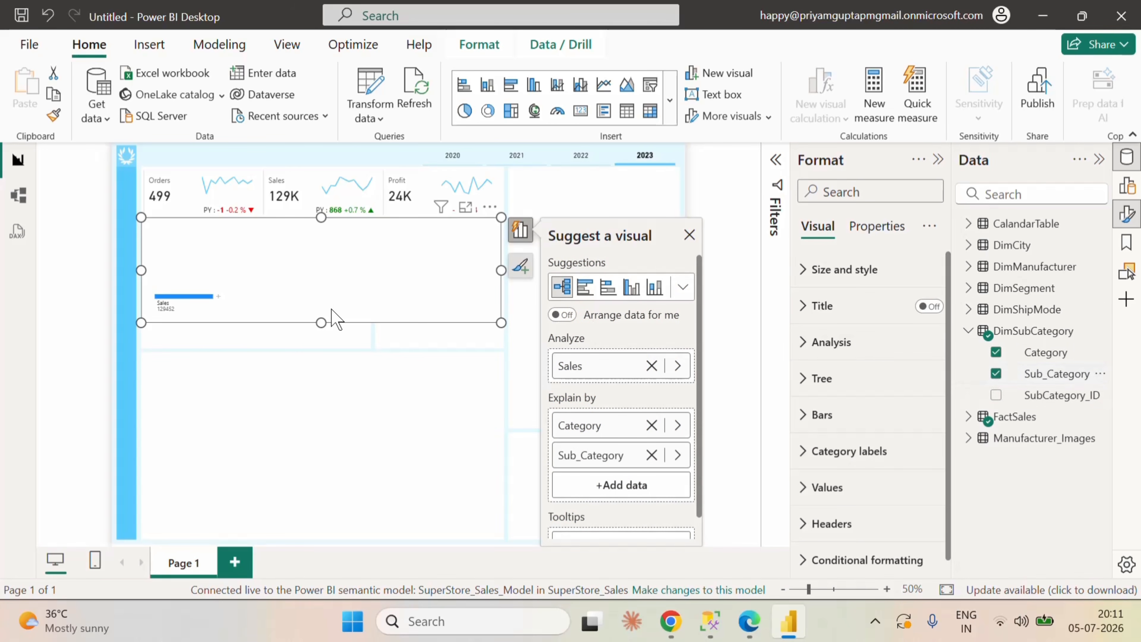
Step: Split Sales by High value in the decomposition tree and expand Office Supplies by Sub_Category
left_click(218, 296)
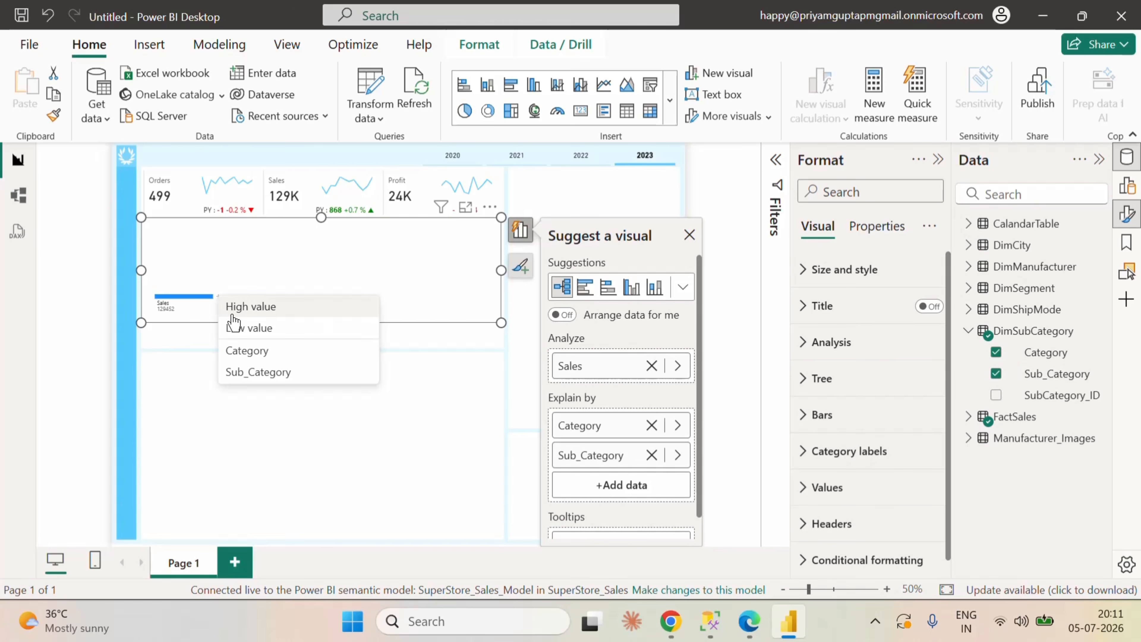
left_click(260, 307)
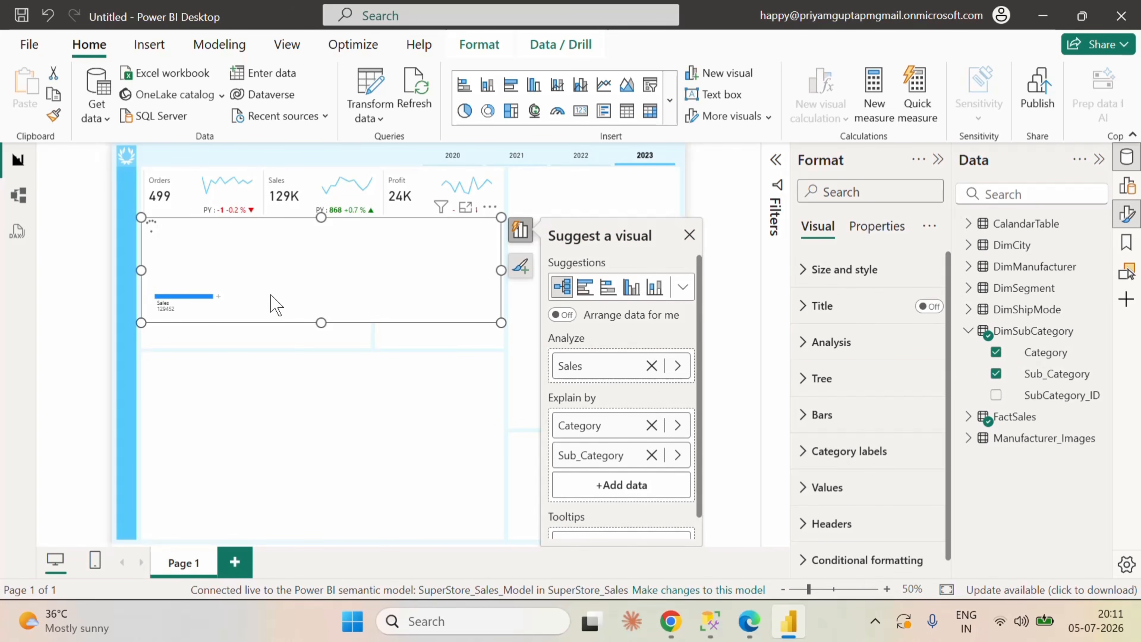
left_click(690, 236)
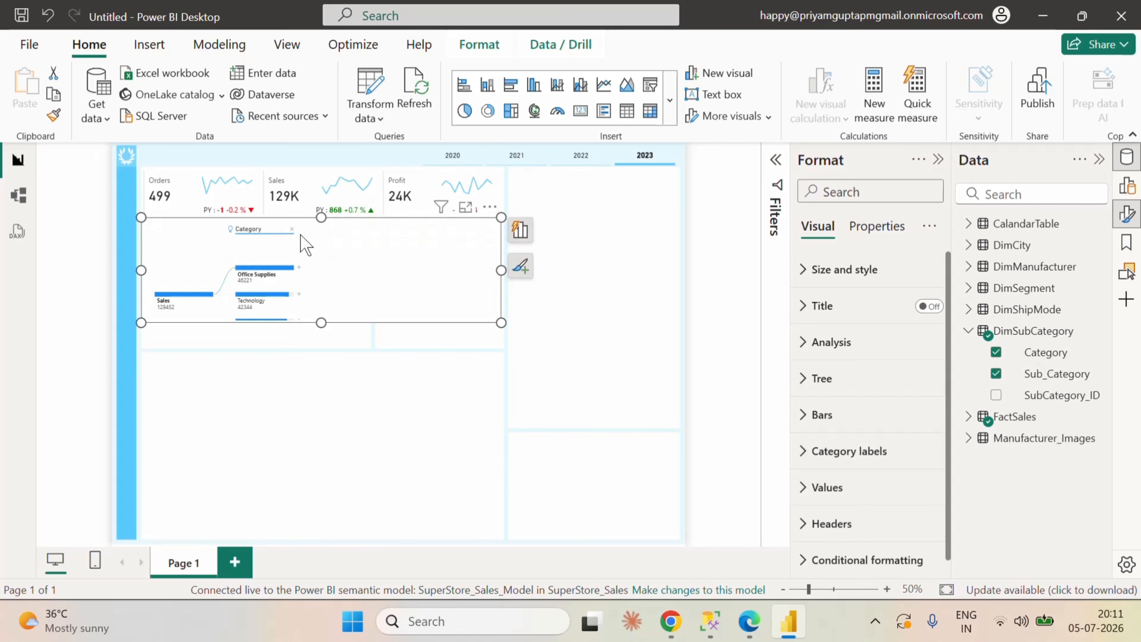
left_click(299, 267)
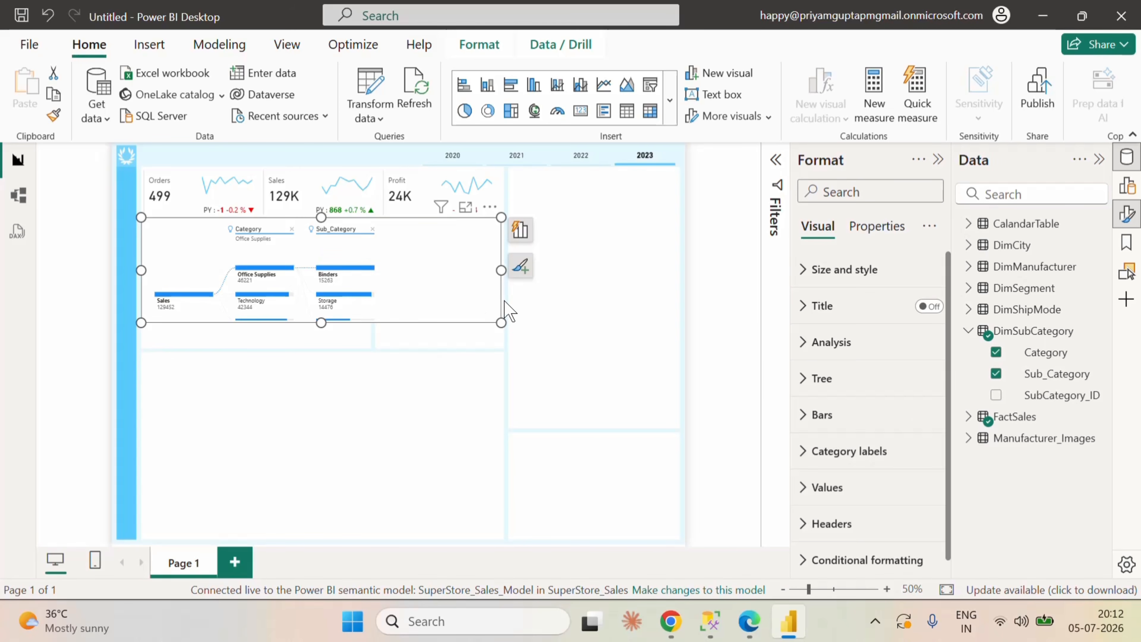
Step: Resize the decomposition tree to fit the left background box below the cards and set its tree density to Dense
left_click_drag(501, 272, 371, 282)
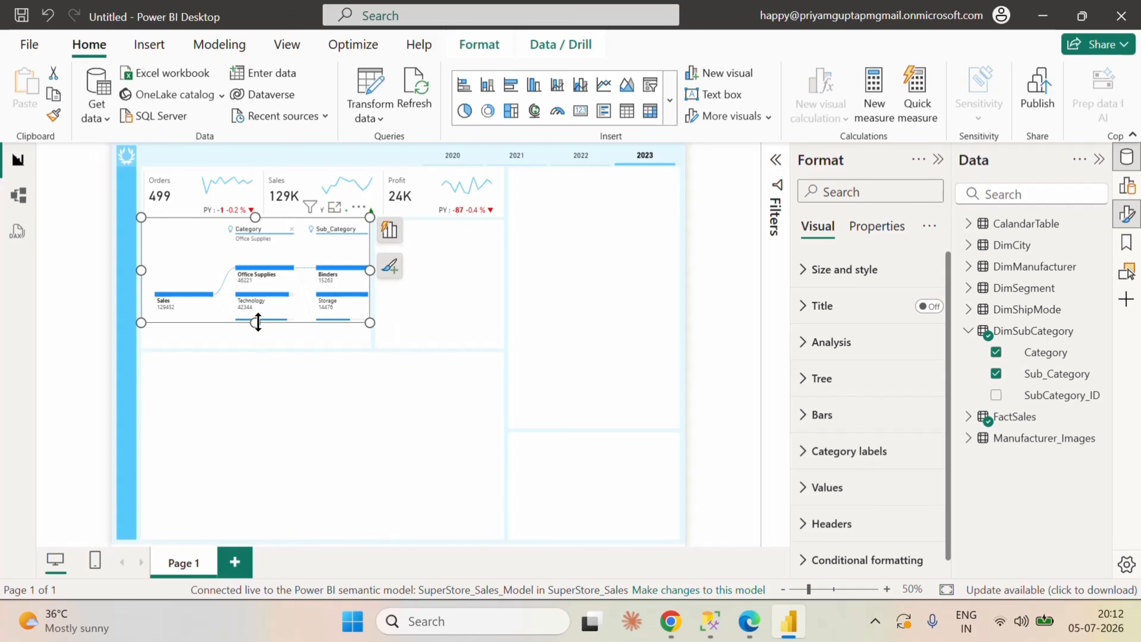
left_click_drag(255, 322, 248, 344)
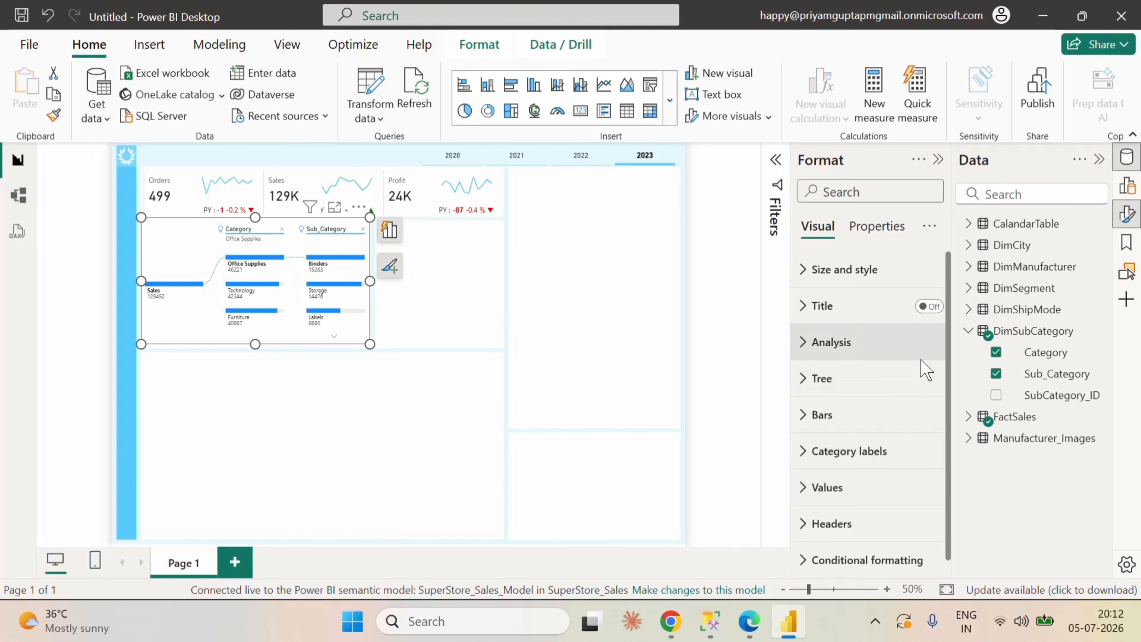
left_click(811, 380)
scroll(894, 411, "down", 2)
scroll(897, 418, "down", 1)
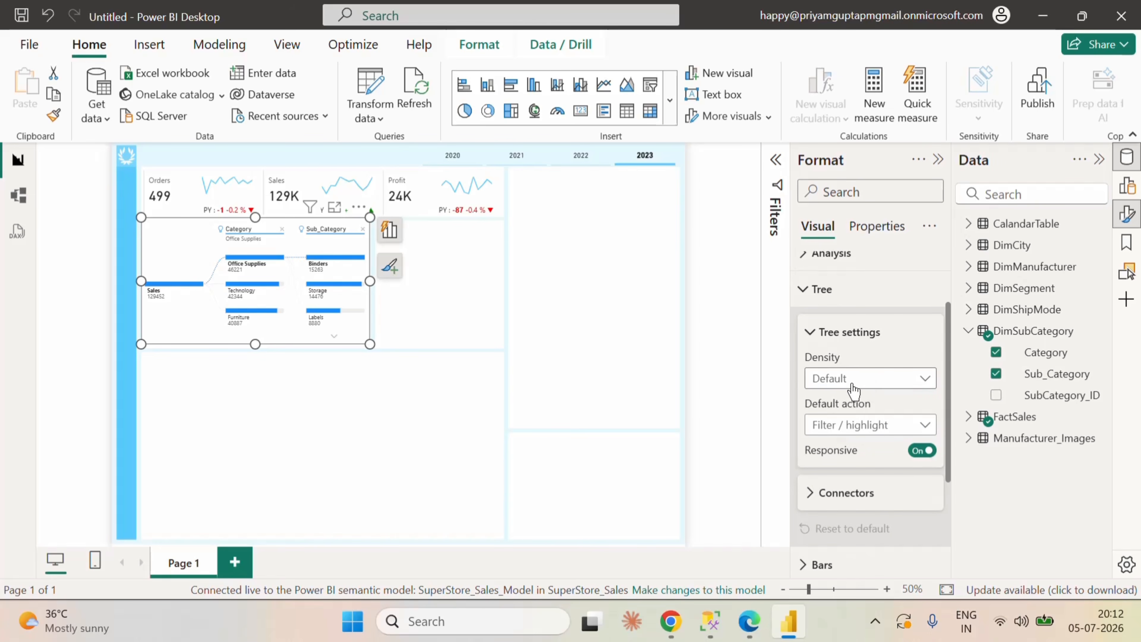
left_click(924, 378)
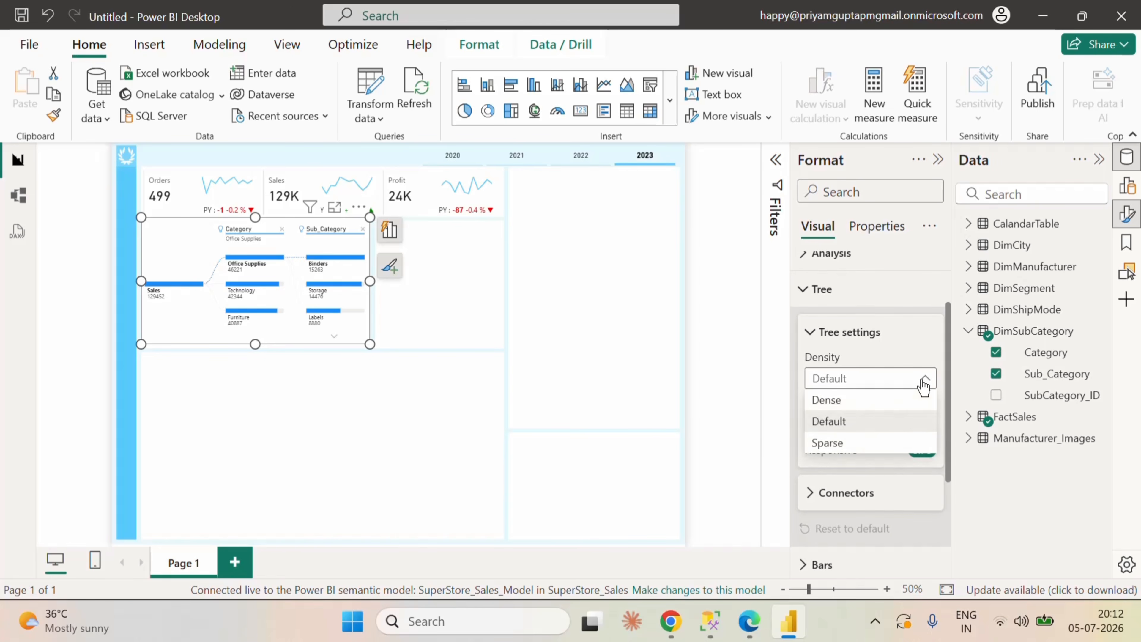
left_click(837, 403)
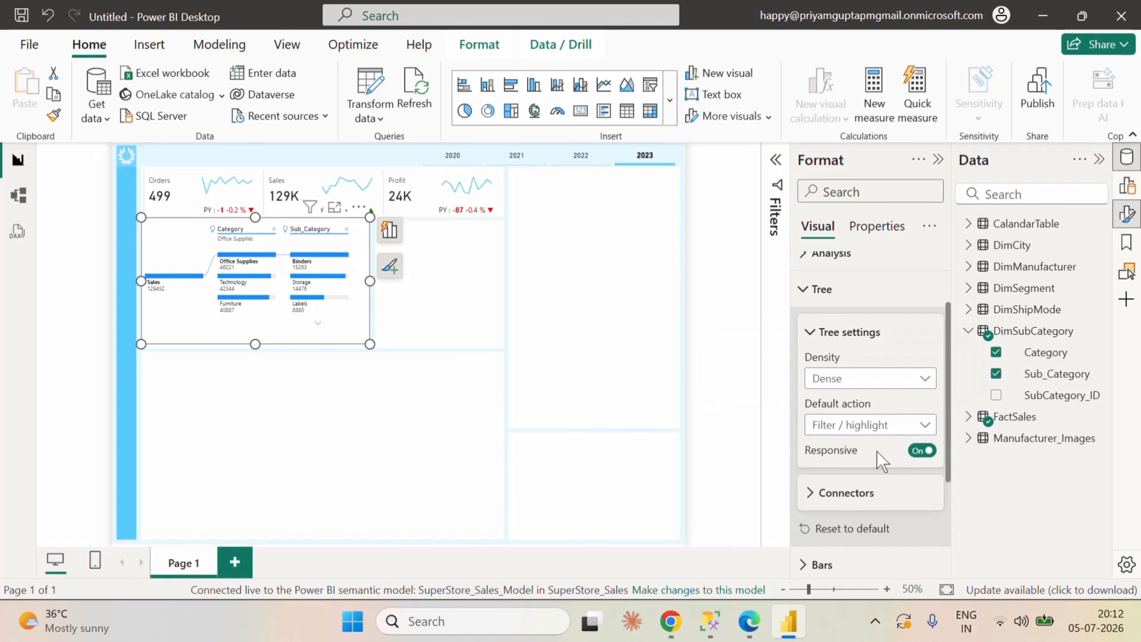
scroll(881, 460, "down", 3)
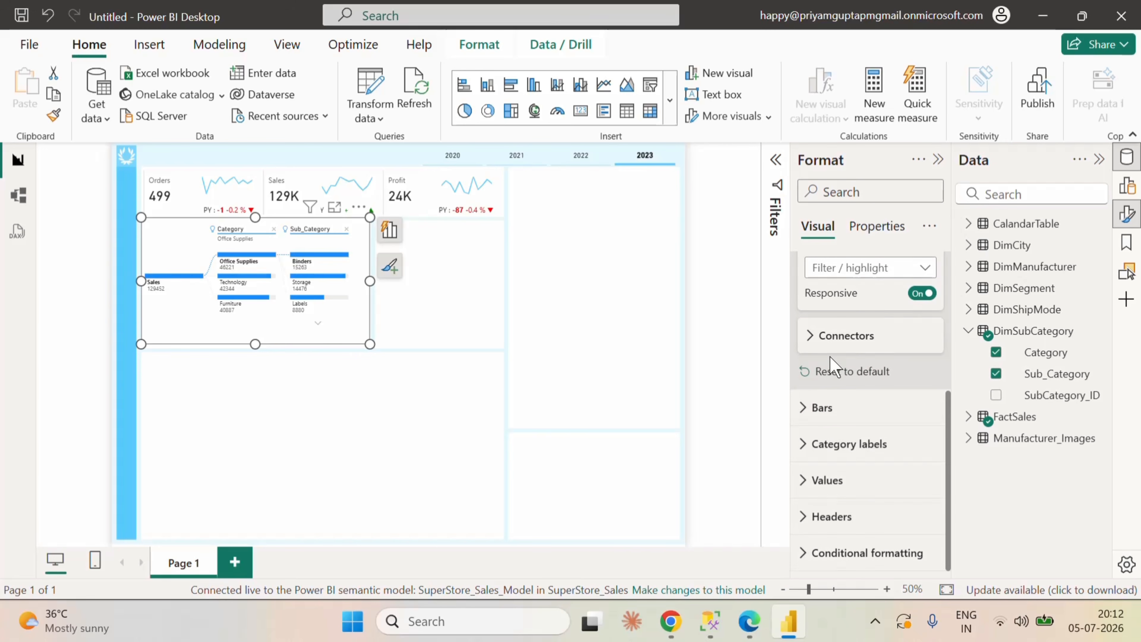
Step: Set the decomposition tree's connectors to the Round style with a light blue selected line
left_click(826, 345)
left_click(866, 384)
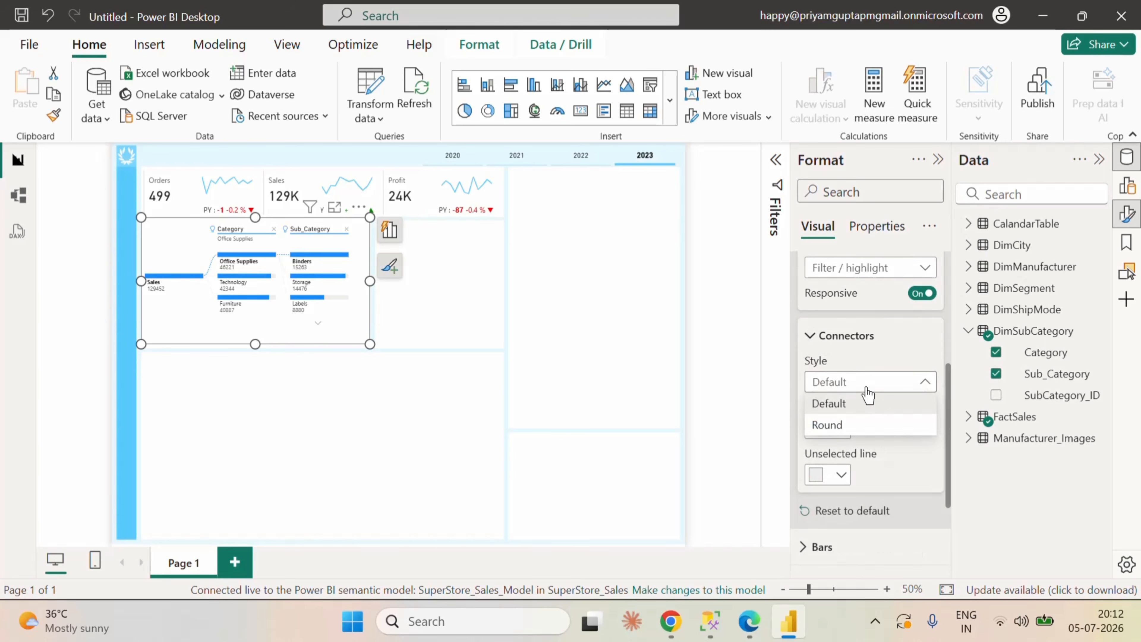
left_click(850, 428)
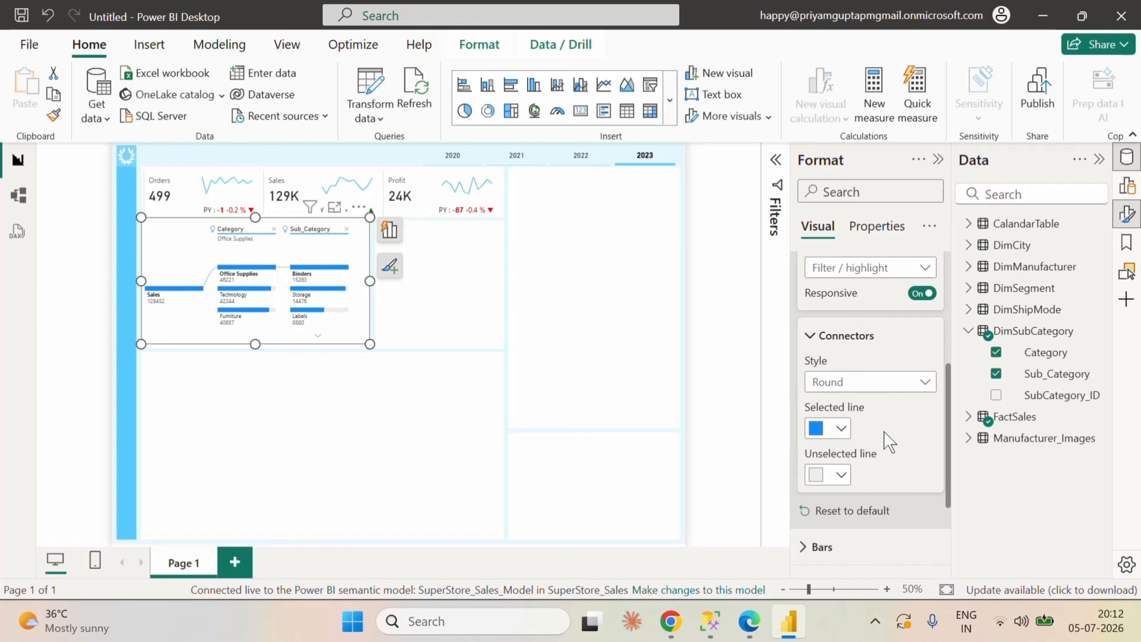
left_click(842, 428)
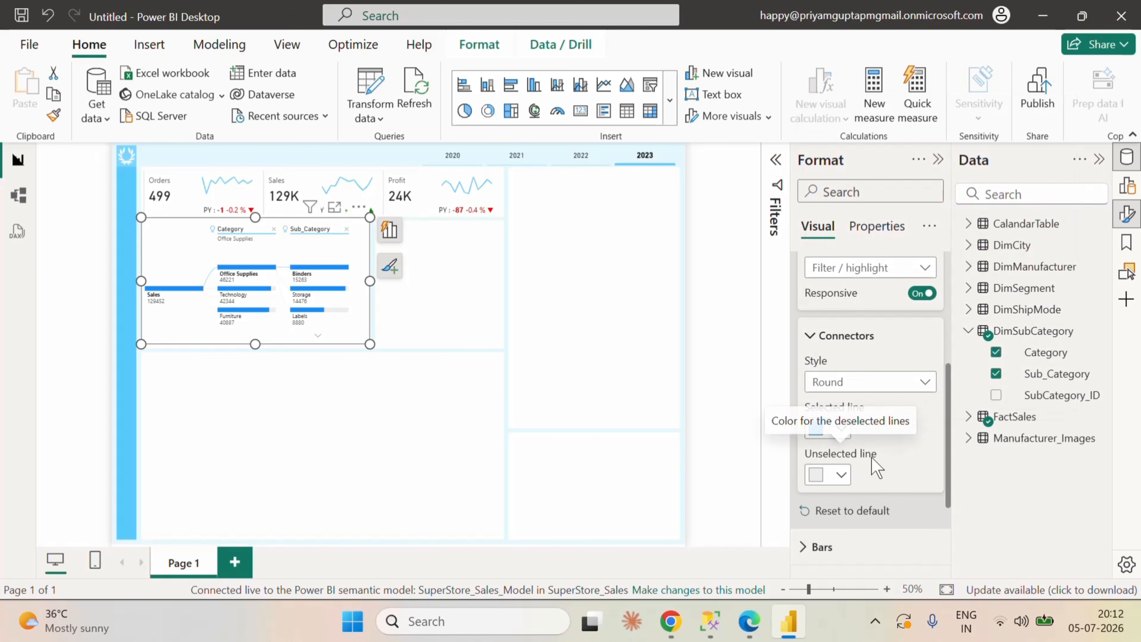
Step: Change the decomposition tree's positive bar color to light blue
scroll(883, 454, "up", 2)
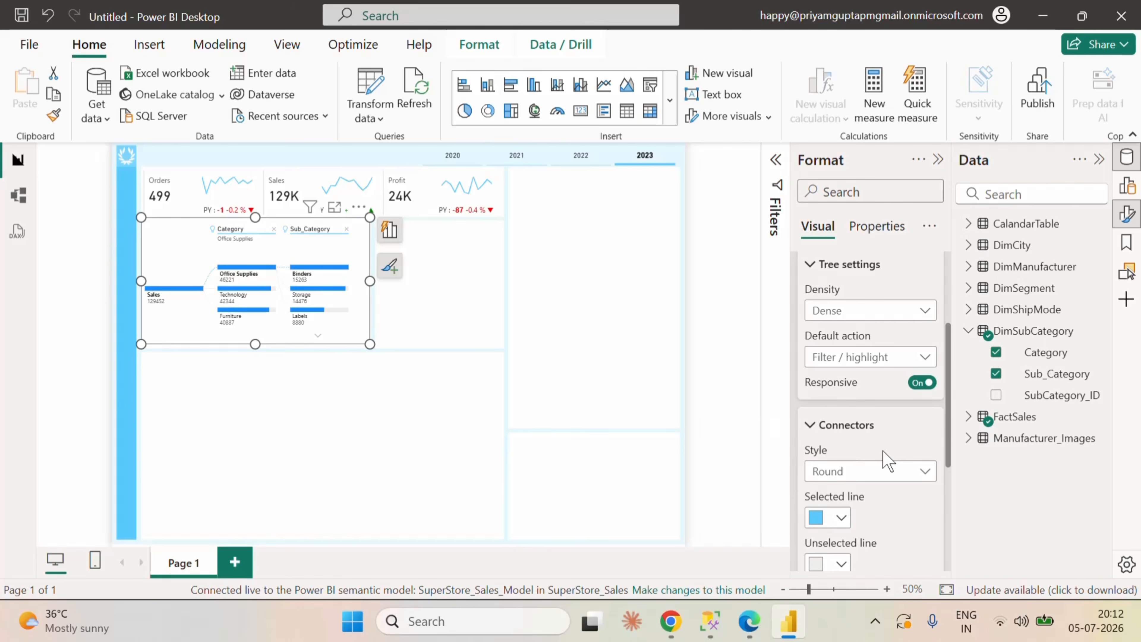
scroll(888, 460, "up", 2)
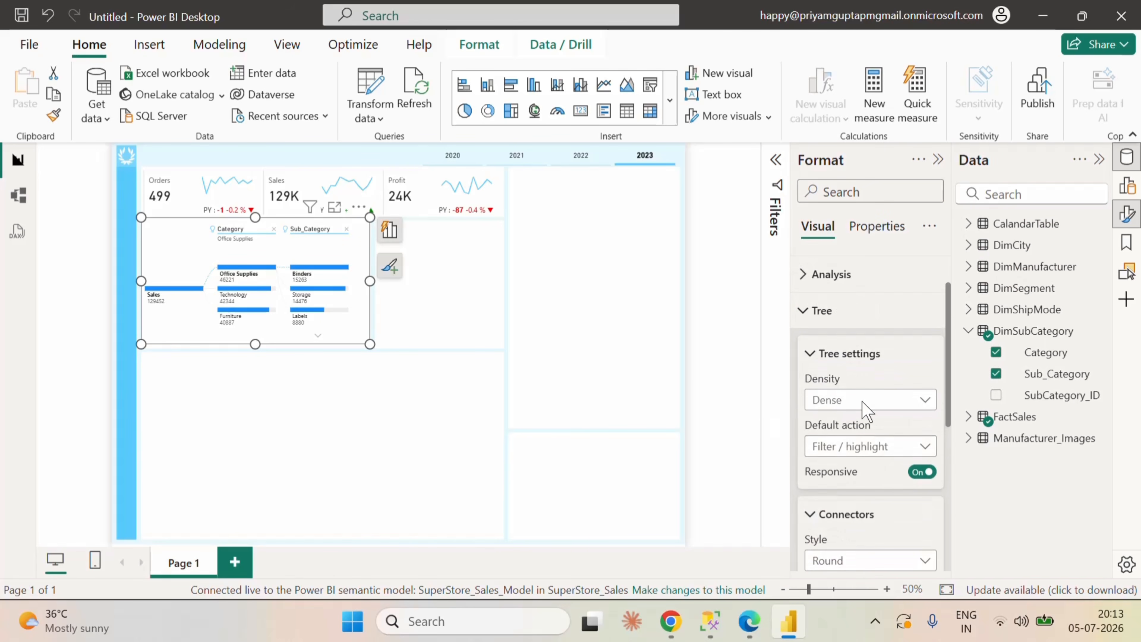
left_click(803, 314)
left_click(810, 407)
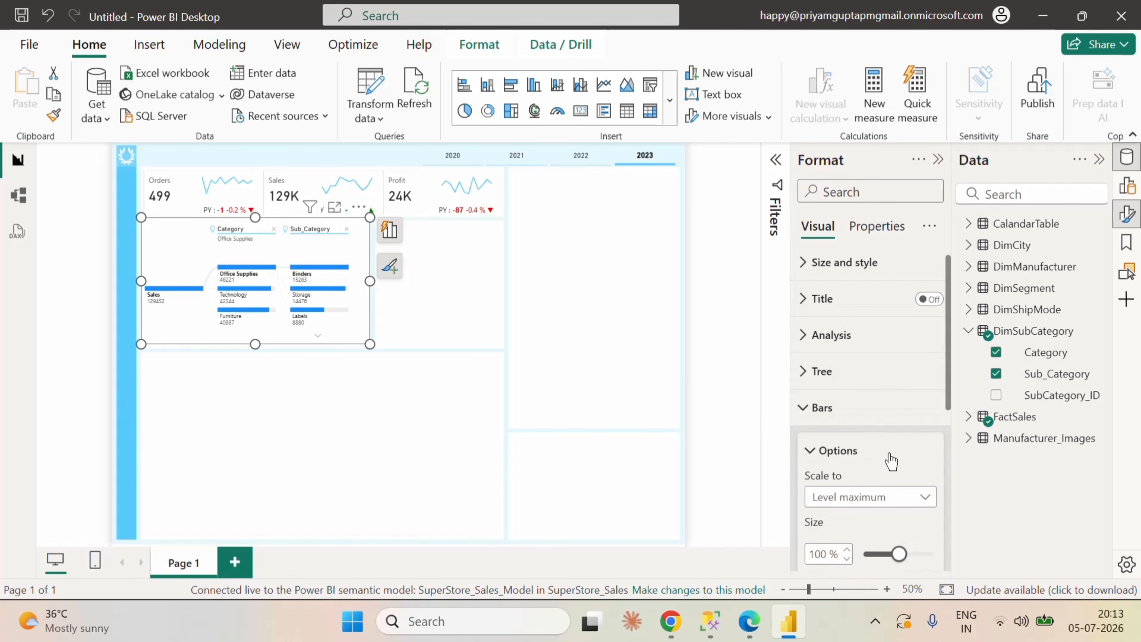
scroll(891, 460, "down", 4)
scroll(889, 452, "down", 3)
left_click(833, 373)
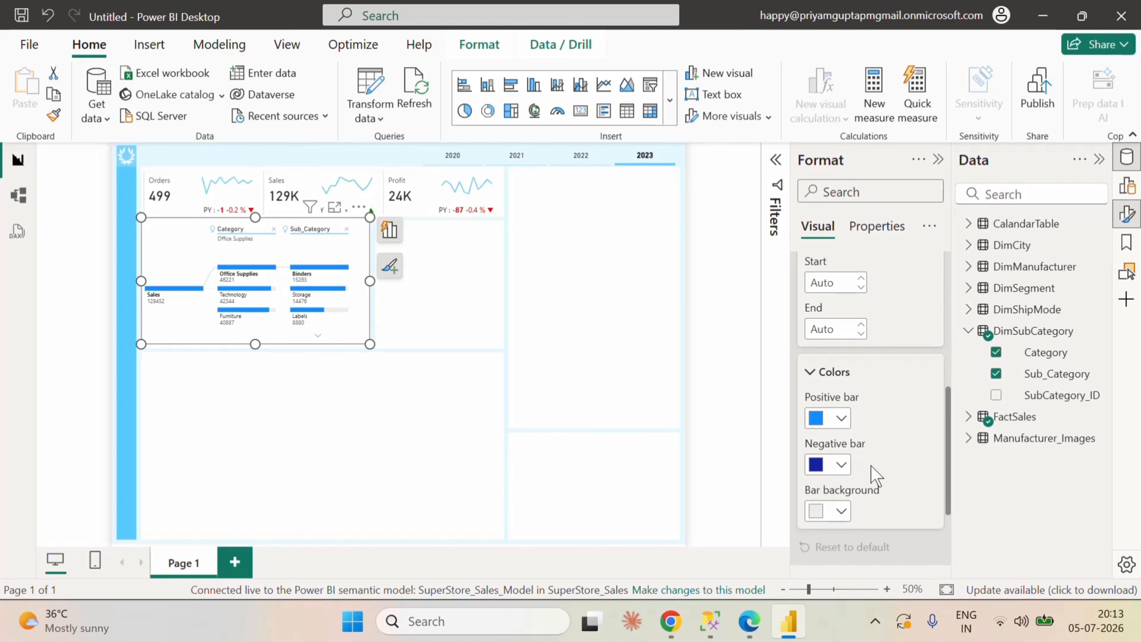
left_click(842, 422)
left_click(831, 348)
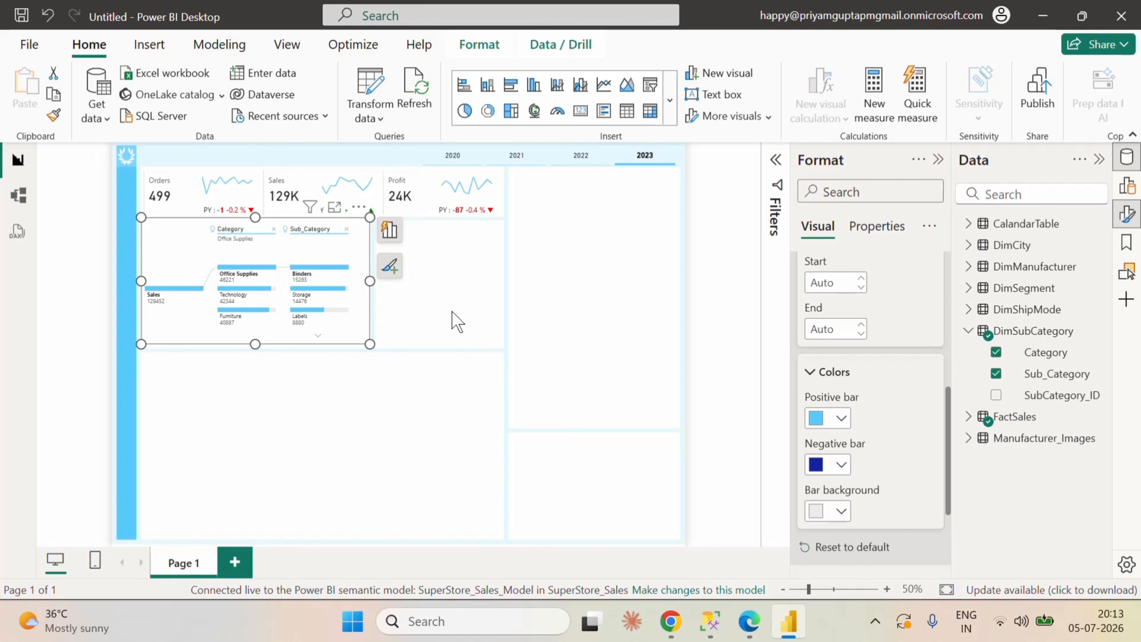
left_click(456, 319)
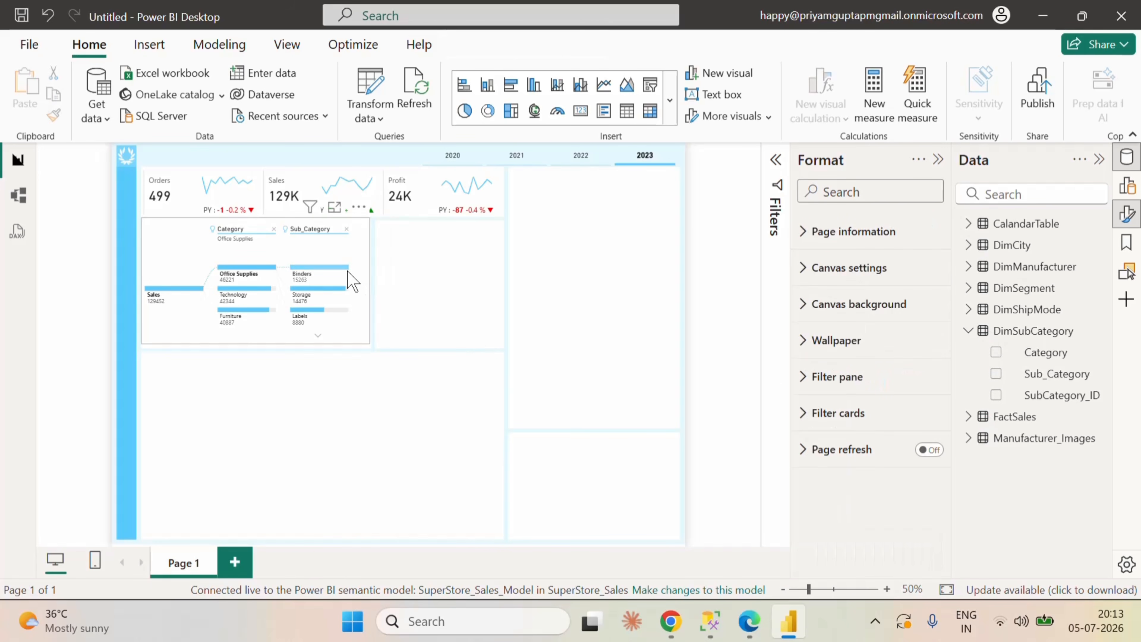
left_click(365, 268)
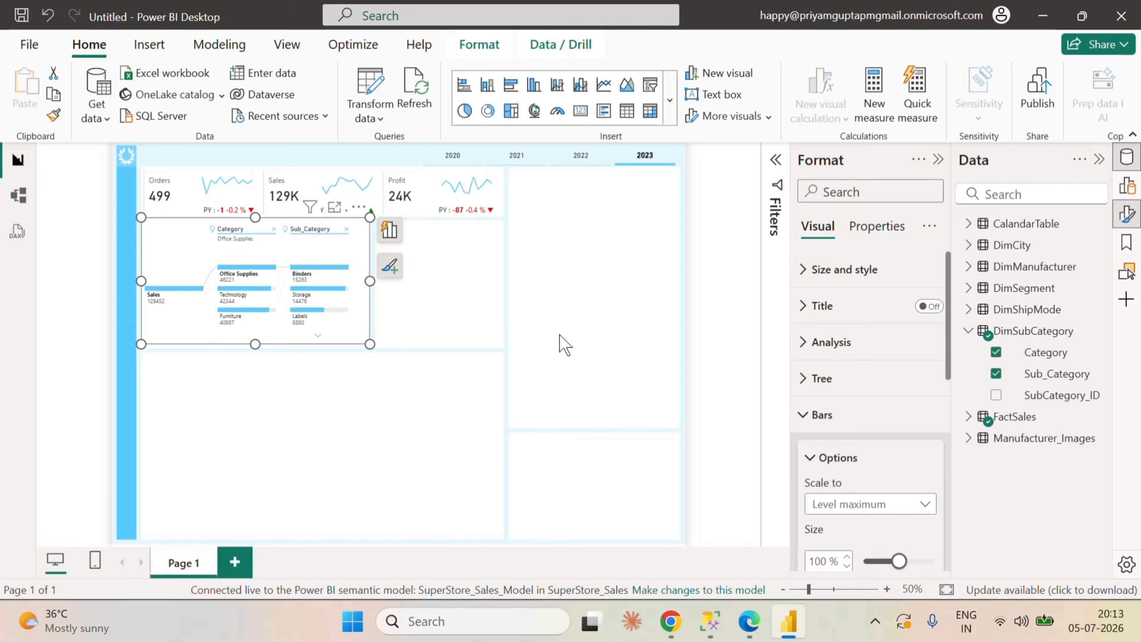
left_click(808, 270)
scroll(815, 375, "down", 5)
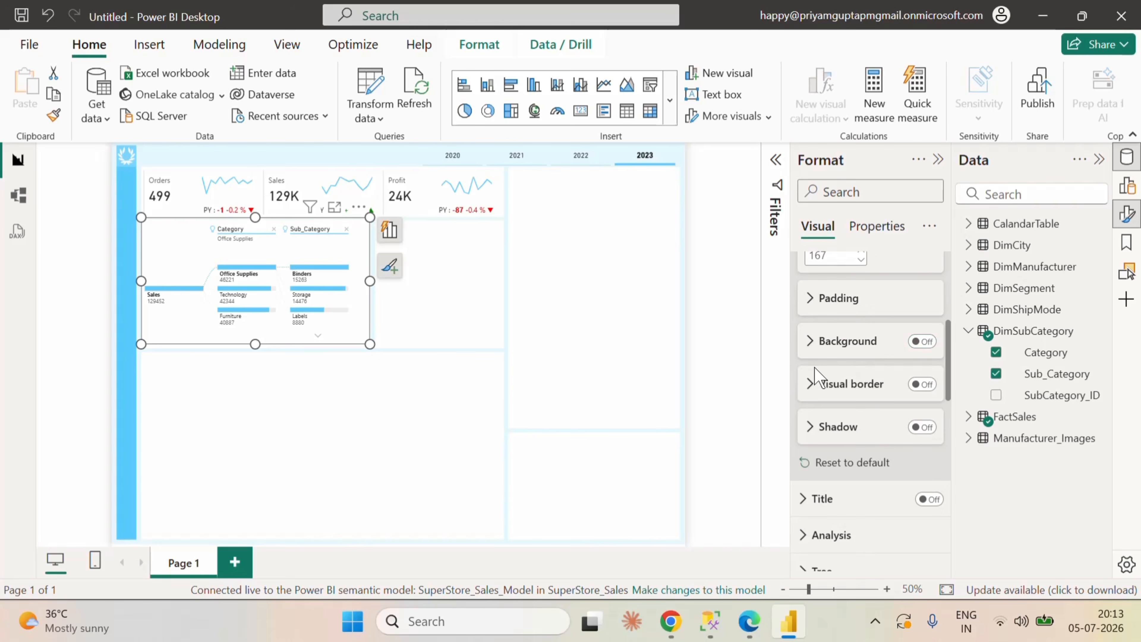
left_click(521, 295)
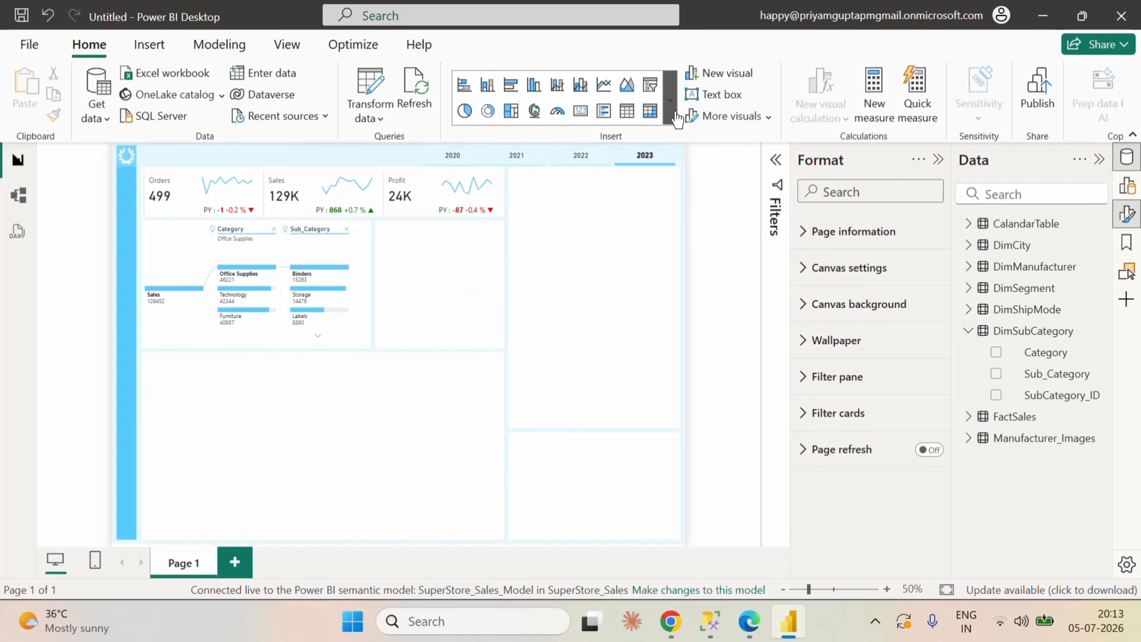
Step: Insert a donut chart in the background box beside the decomposition tree and narrow it to a width of about 268
left_click(490, 112)
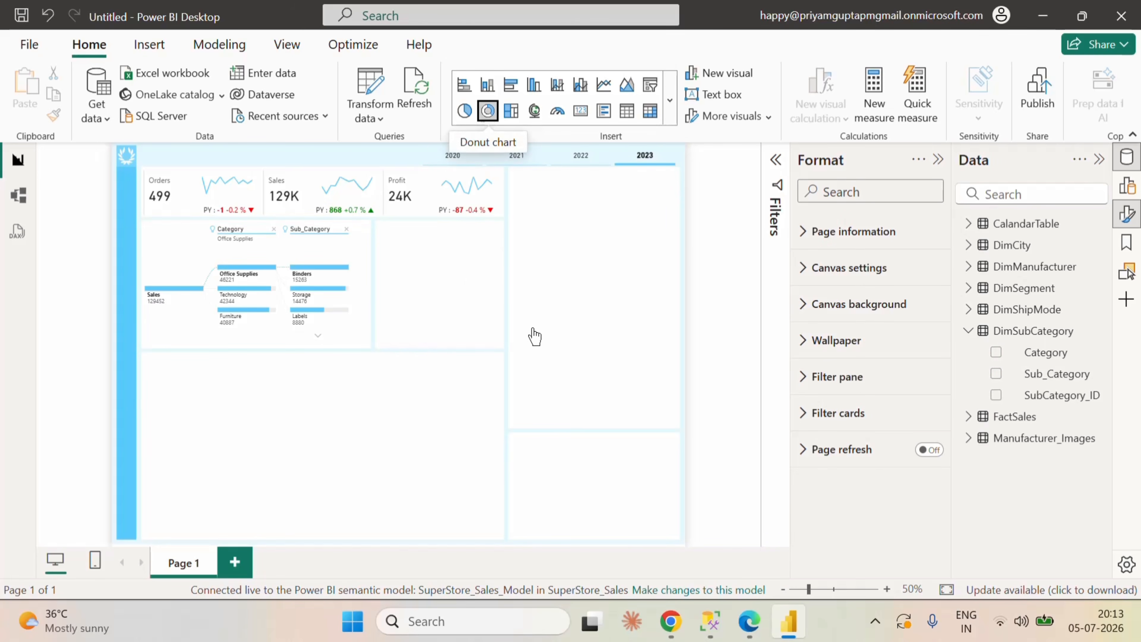
left_click_drag(305, 372, 548, 265)
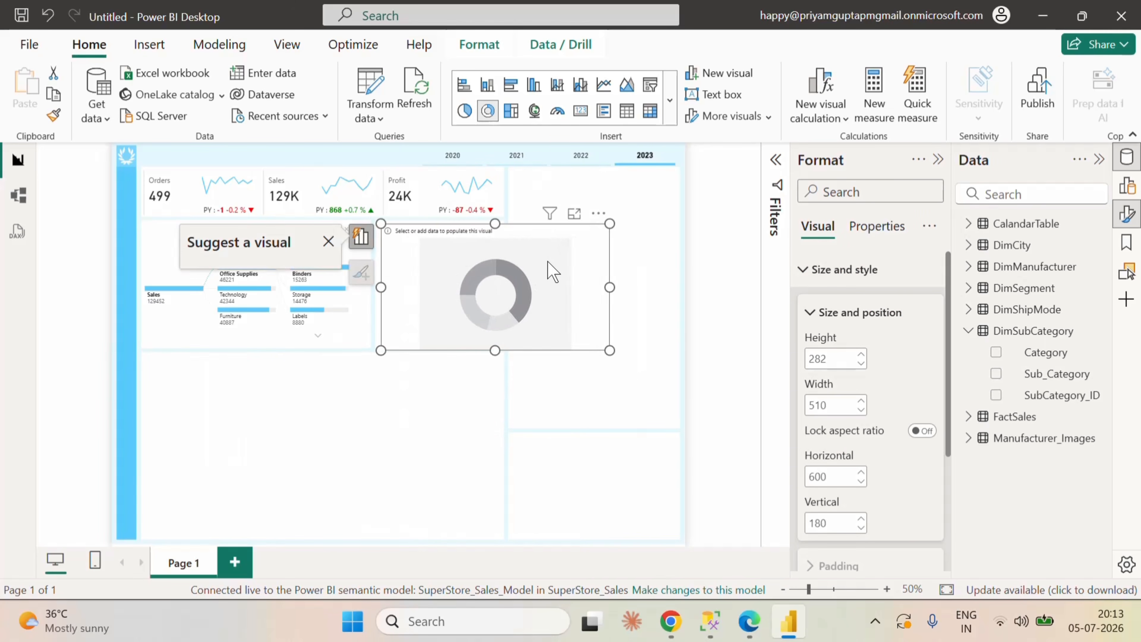
left_click_drag(610, 288, 501, 288)
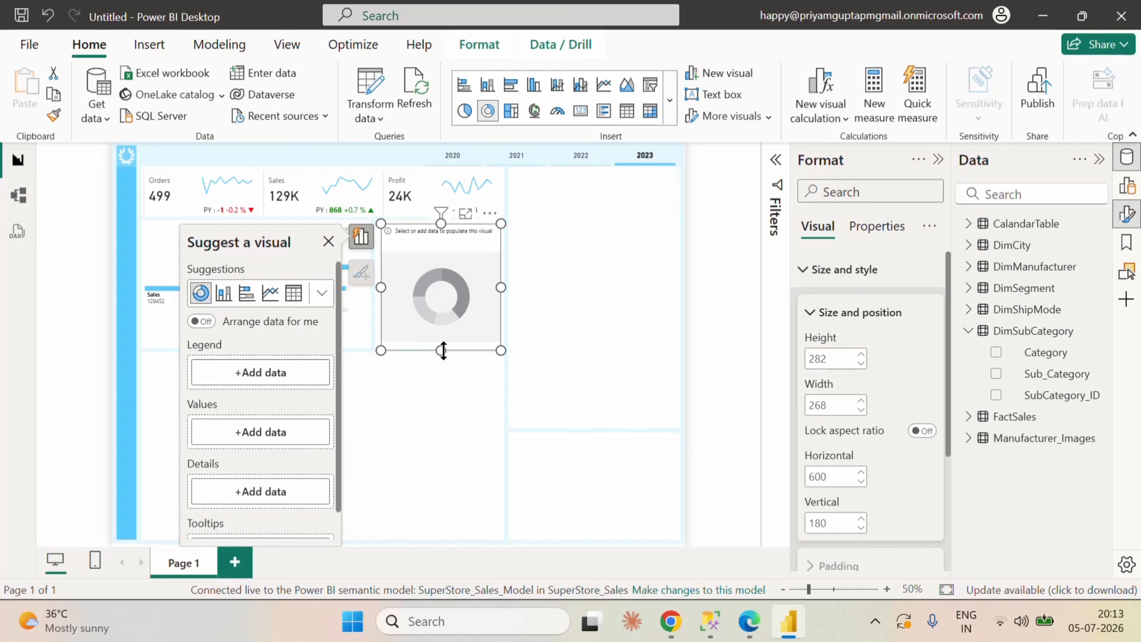
left_click(811, 312)
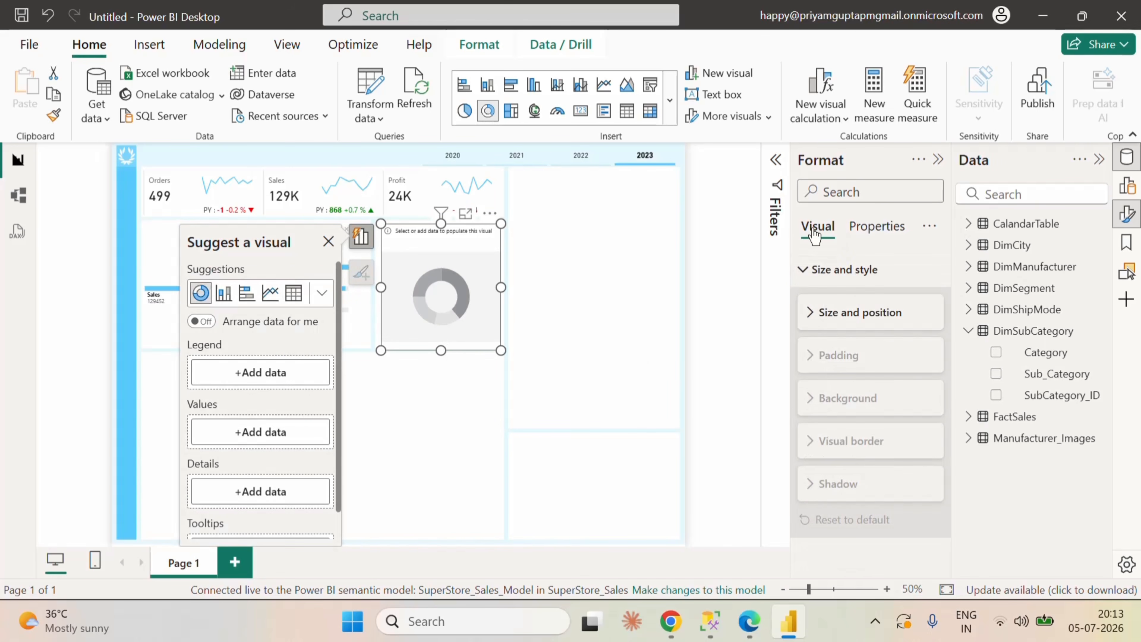
Step: Give the donut chart Sales_1 from FactSales as values and Segment from DimSegment as legend
left_click(968, 330)
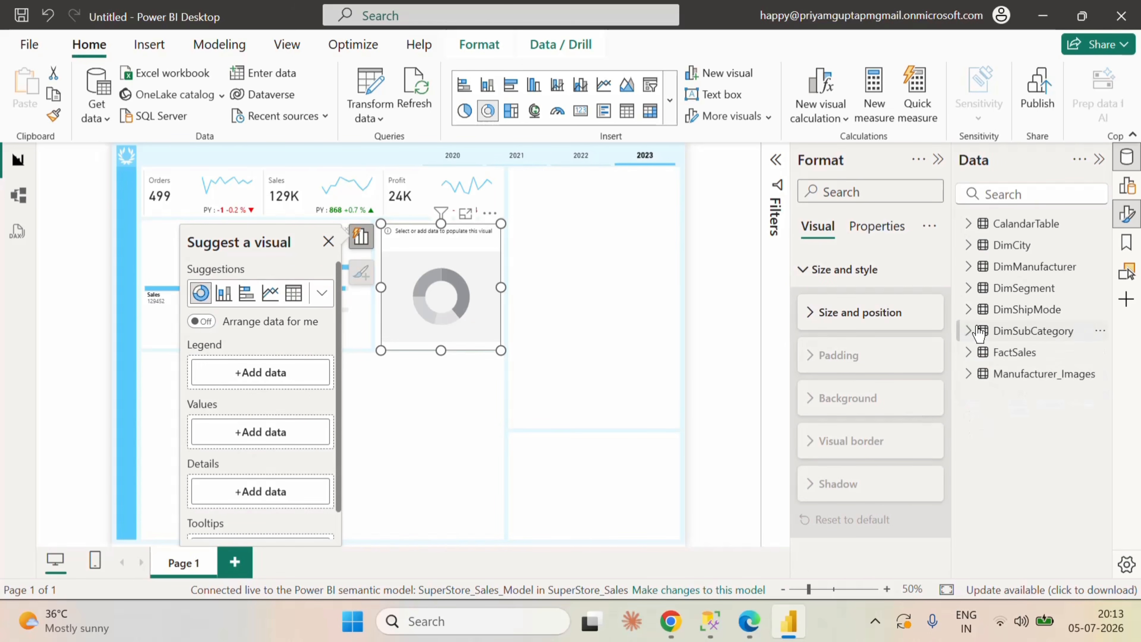
left_click(972, 358)
scroll(1069, 449, "down", 10)
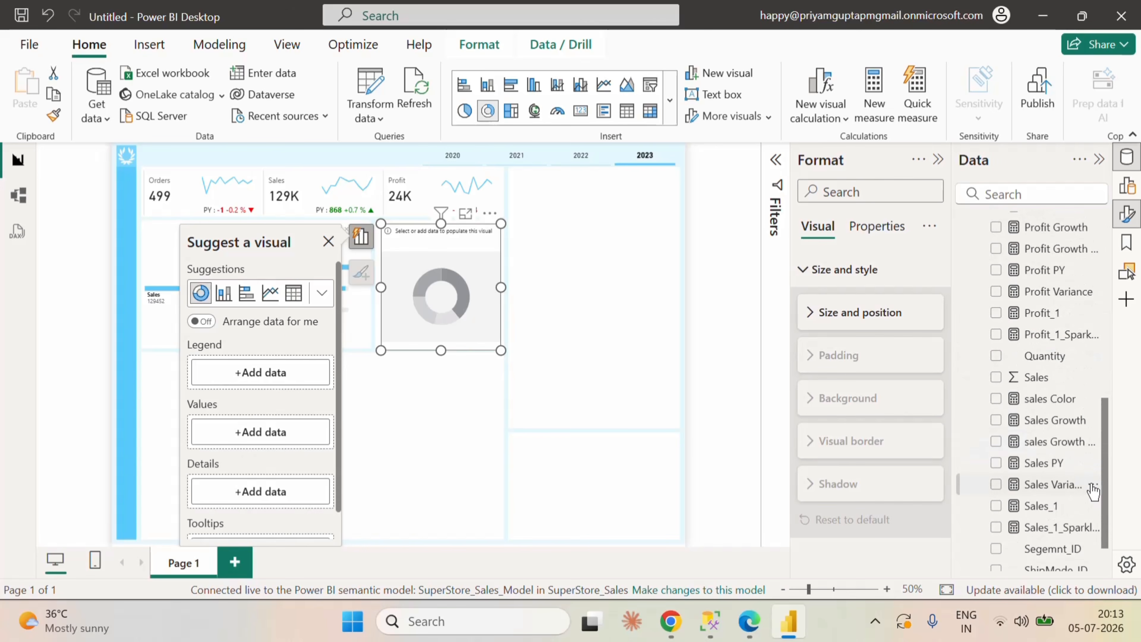
left_click(996, 506)
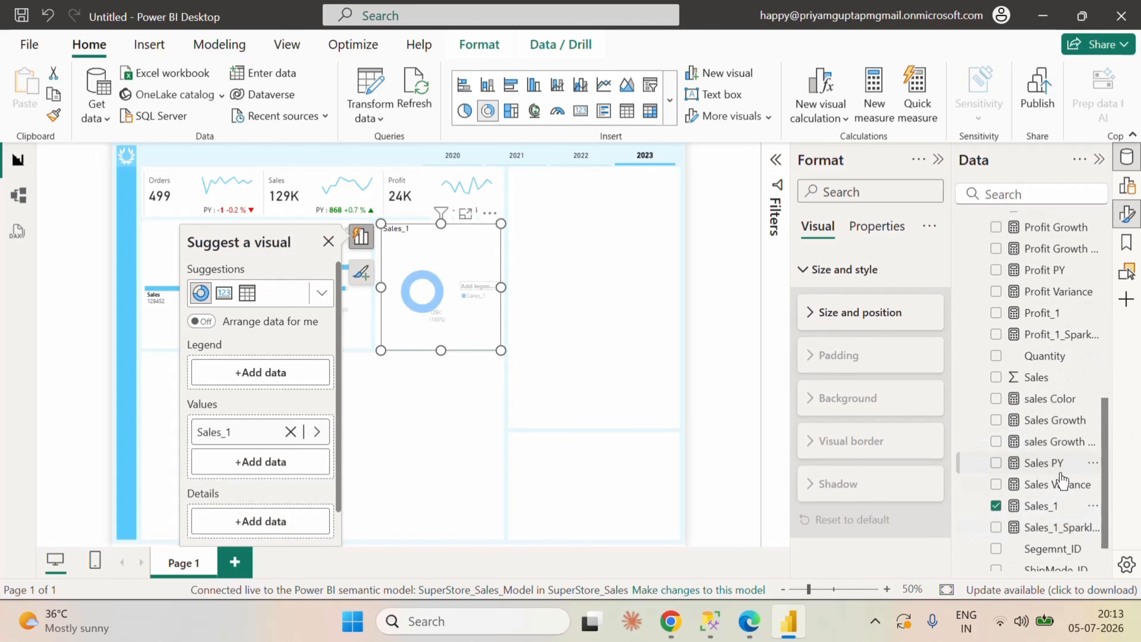
scroll(1060, 468, "up", 10)
left_click(969, 353)
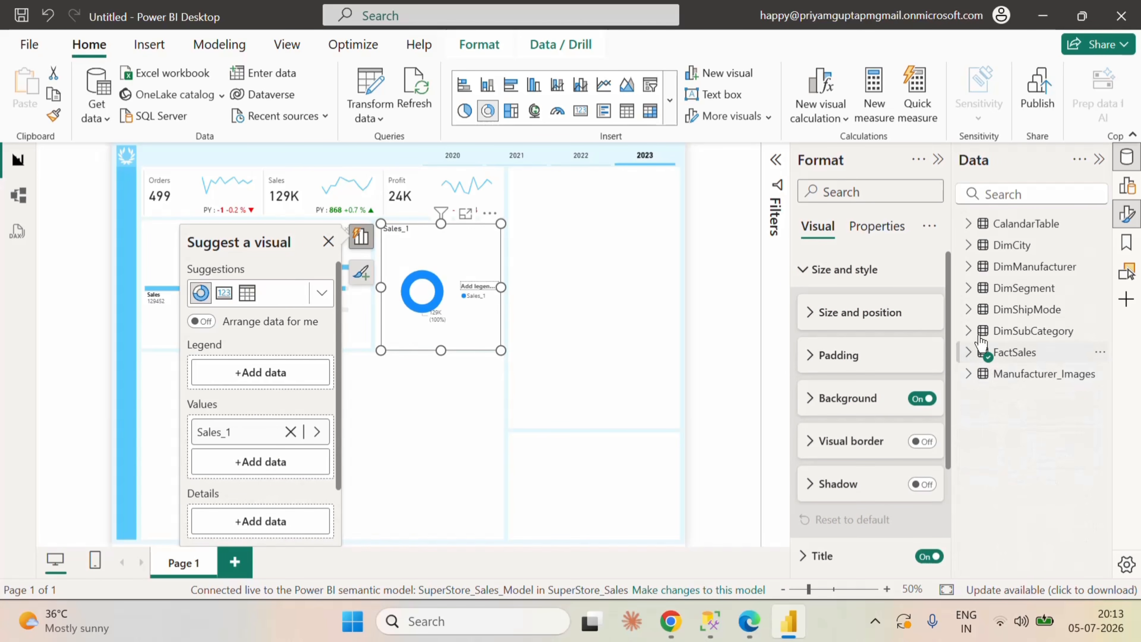
left_click(968, 288)
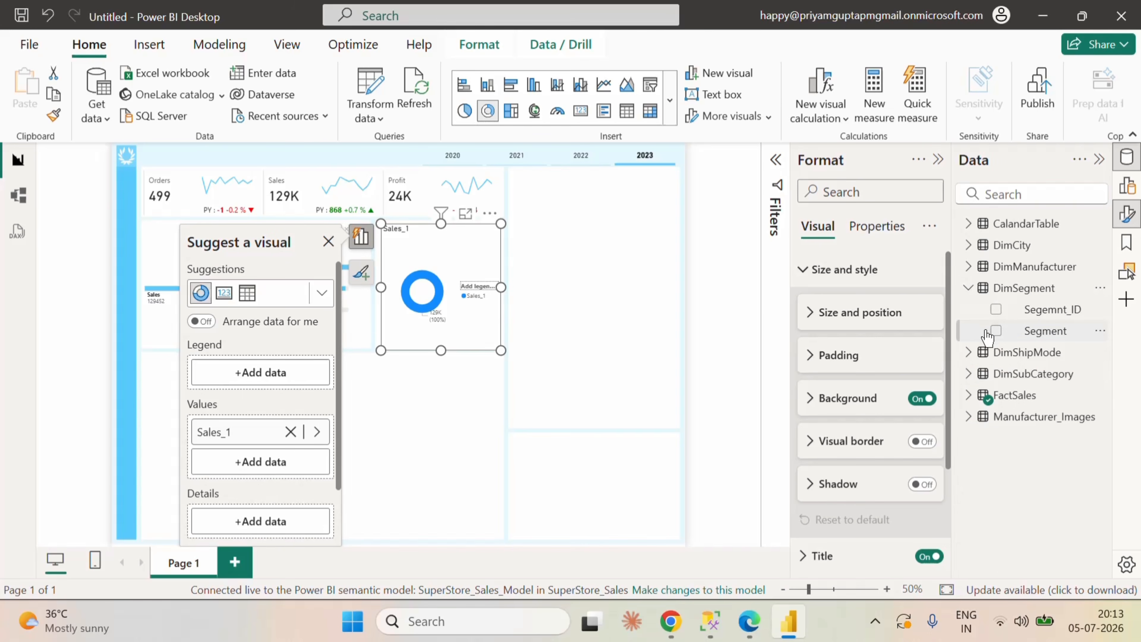
left_click(995, 331)
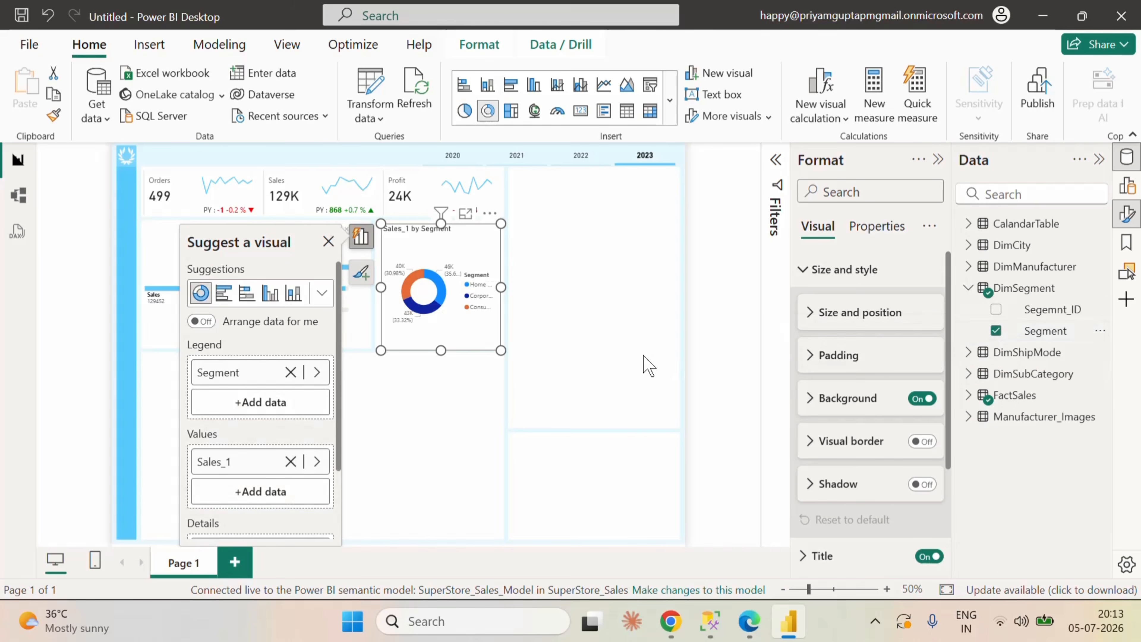
Step: Change the donut chart's title text to "Sales by Segment"
left_click(806, 272)
left_click(806, 272)
left_click(806, 272)
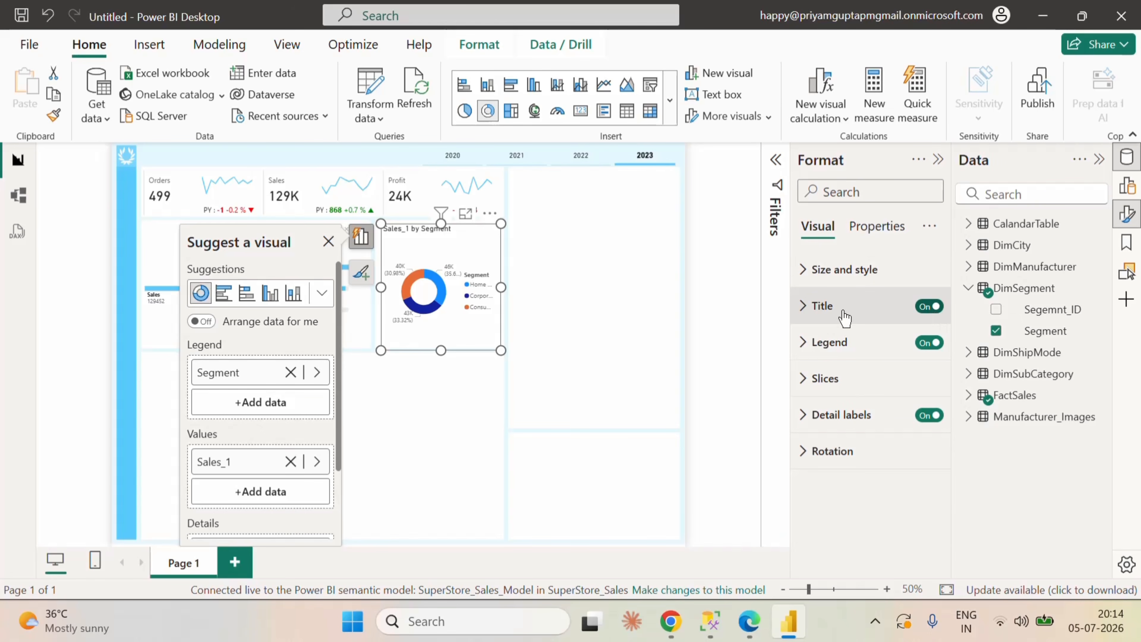
left_click(803, 307)
left_click(847, 395)
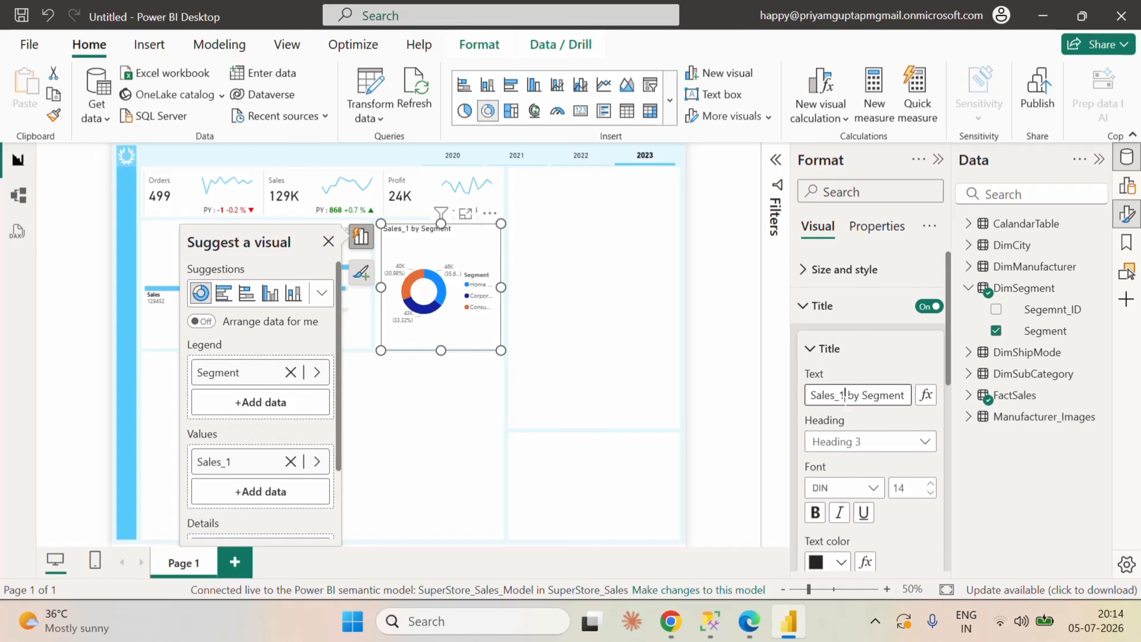
key("BackSpace")
key("BackSpace")
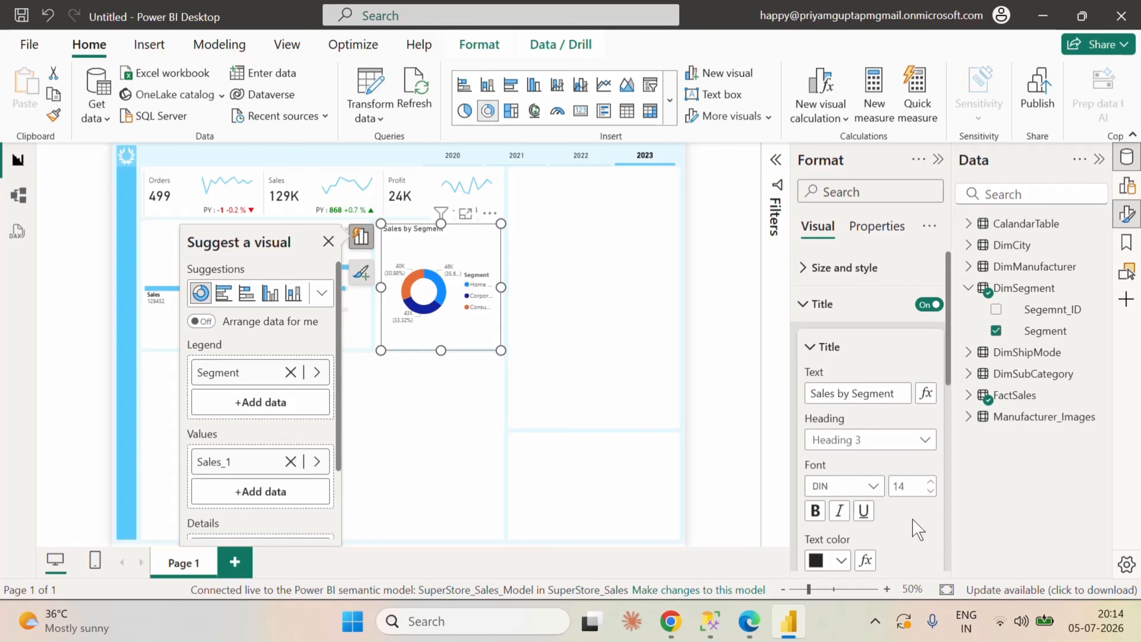
Step: Make the donut chart's title bold and horizontally centered at font size 14
scroll(912, 523, "down", 2)
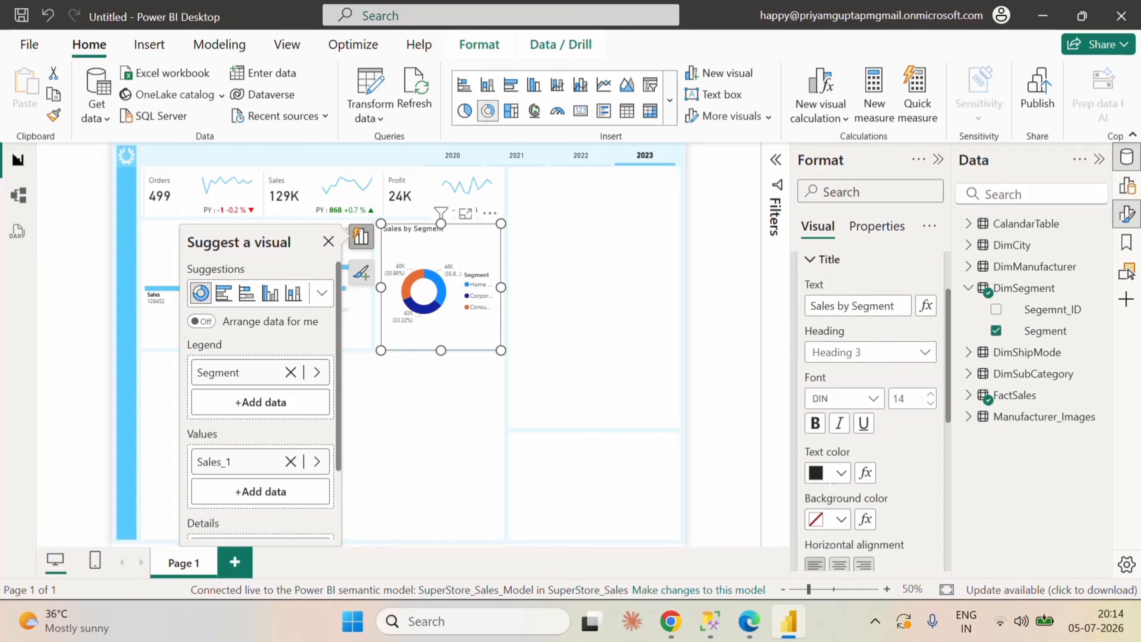
left_click(817, 429)
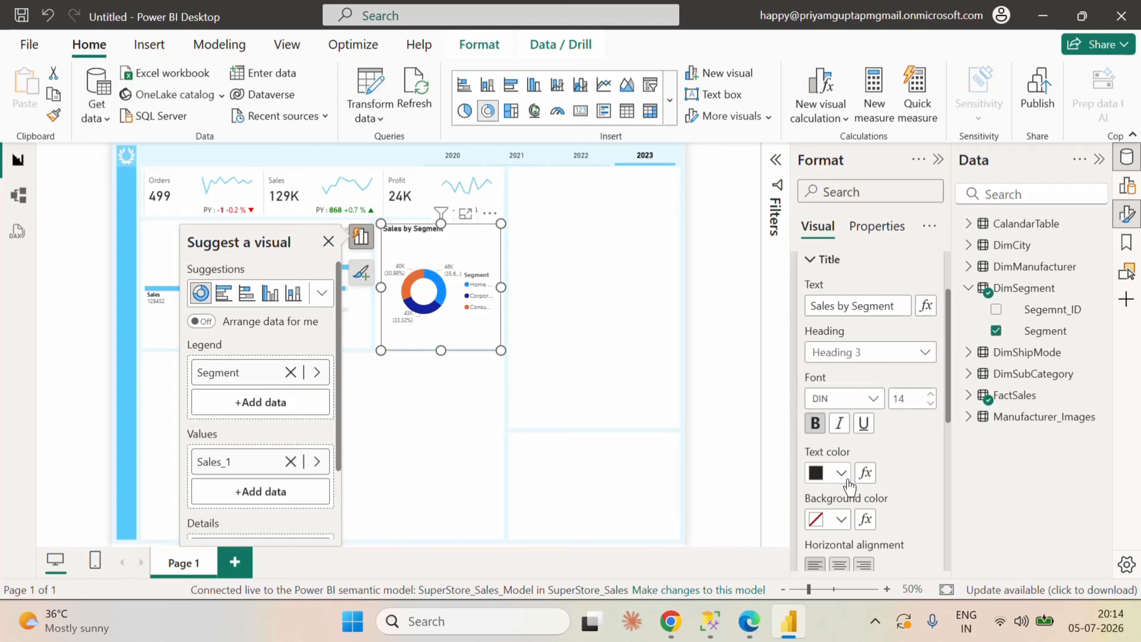
left_click(930, 403)
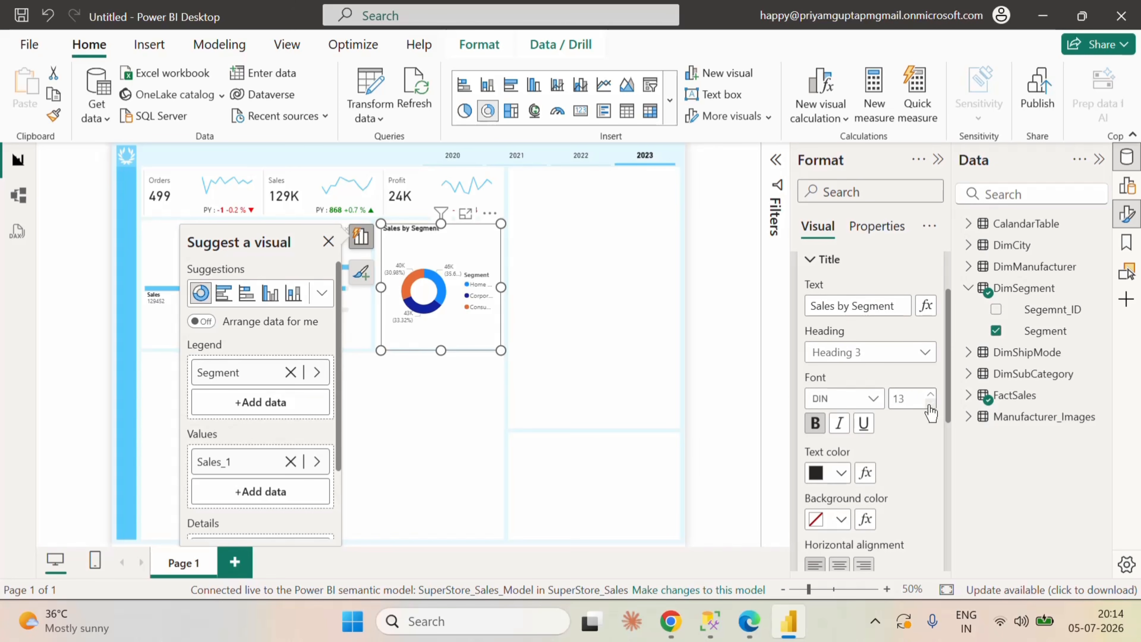
left_click(930, 404)
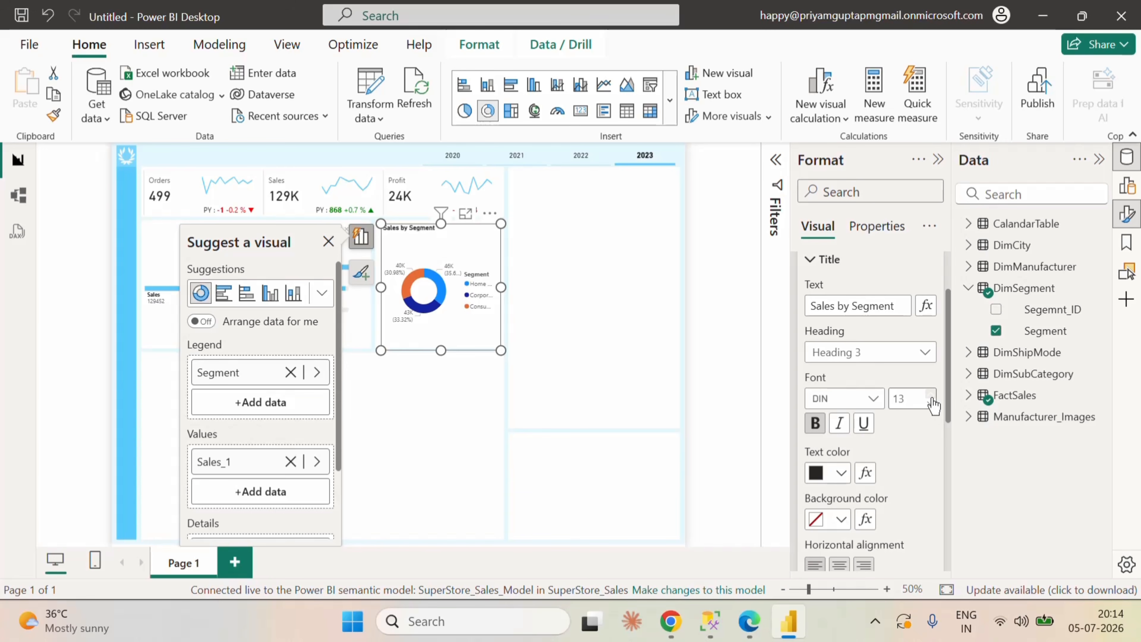
left_click(931, 395)
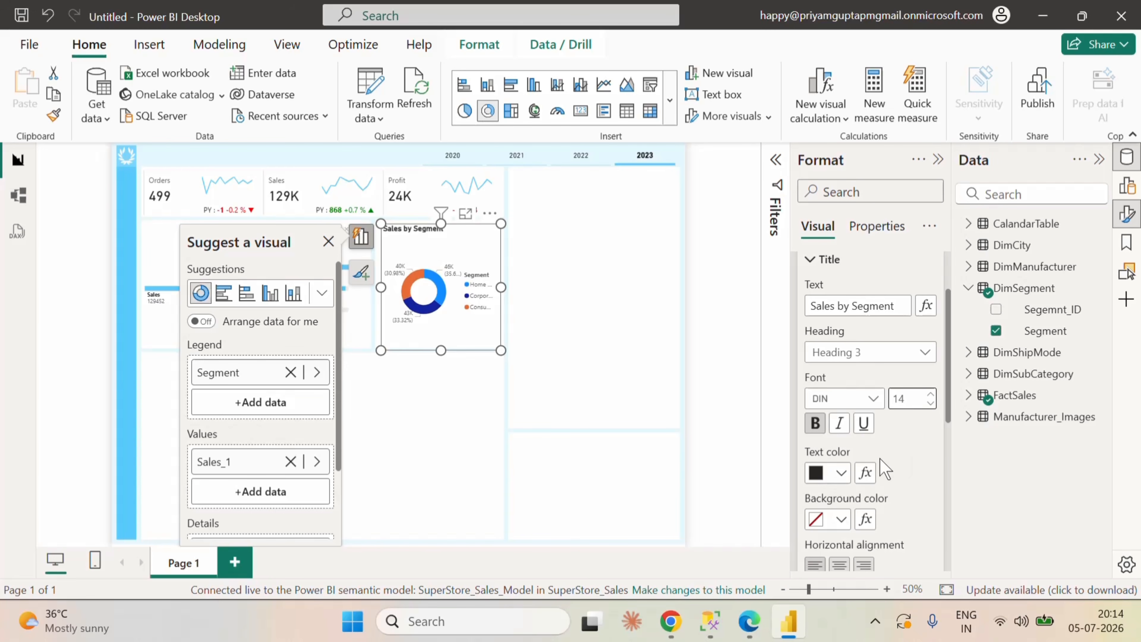
left_click(840, 565)
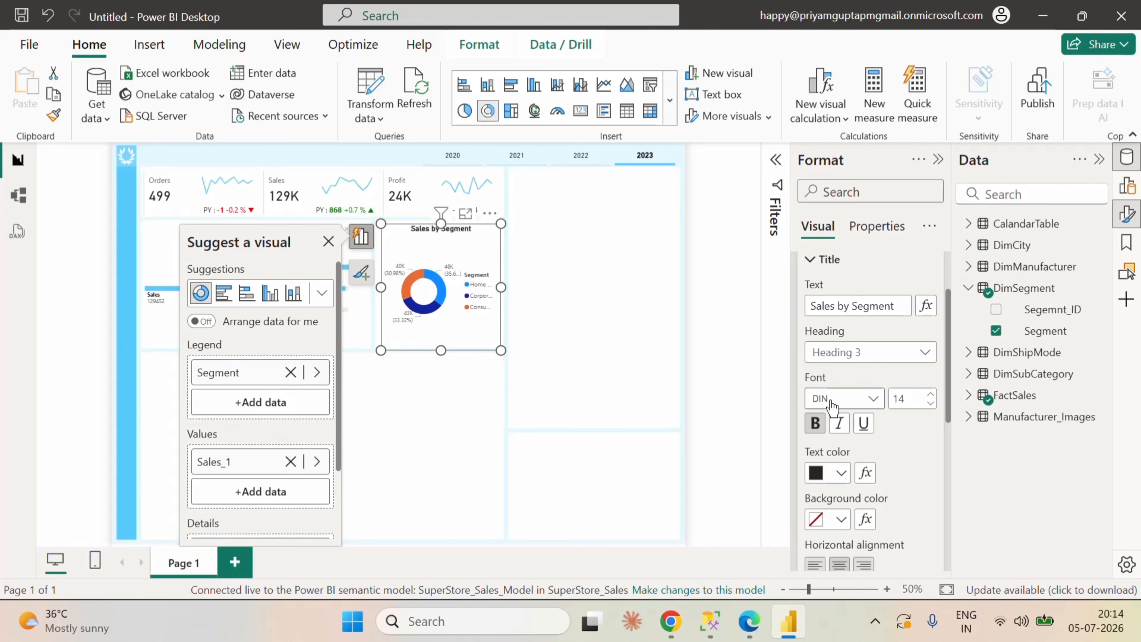
scroll(813, 395, "up", 2)
left_click(804, 306)
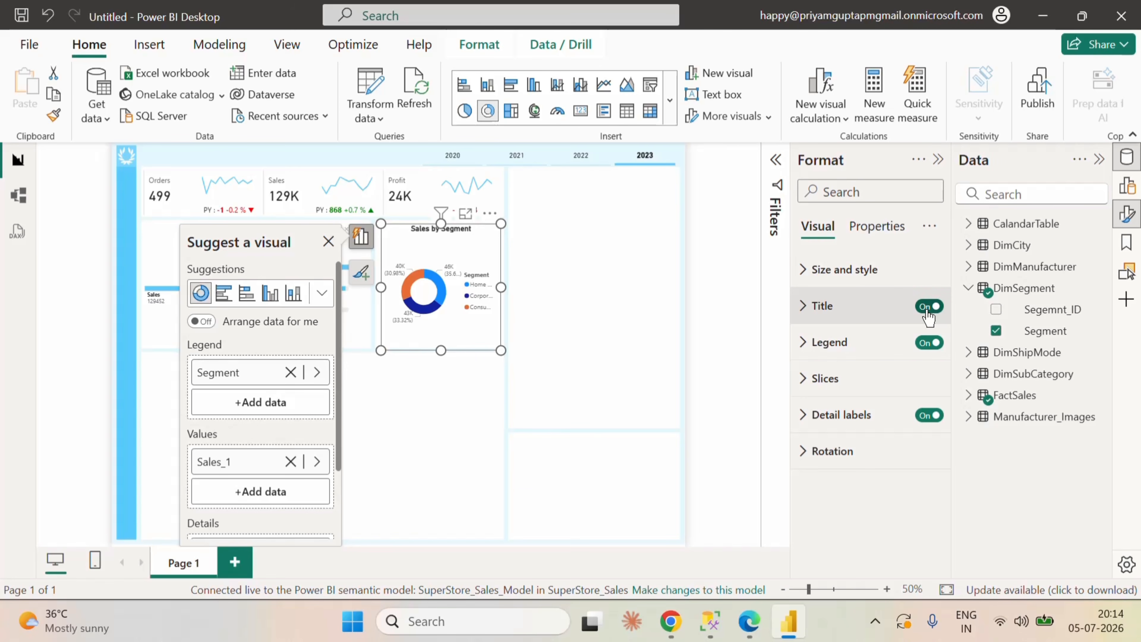
Step: Place the donut chart's legend at the Bottom center position
left_click(803, 343)
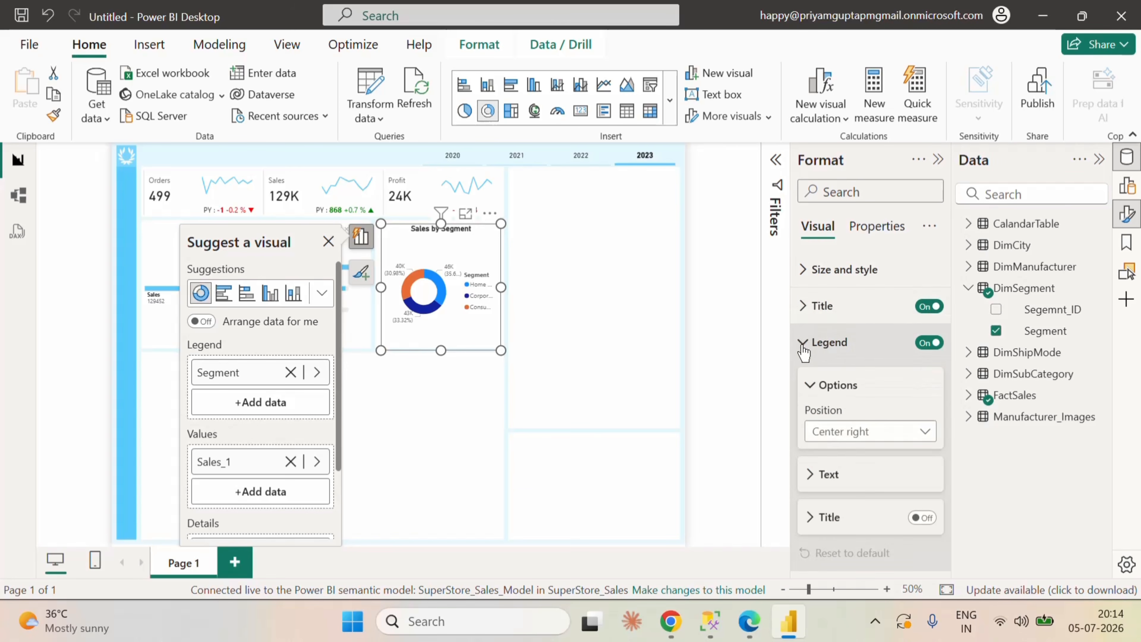
scroll(899, 463, "down", 2)
left_click(921, 427)
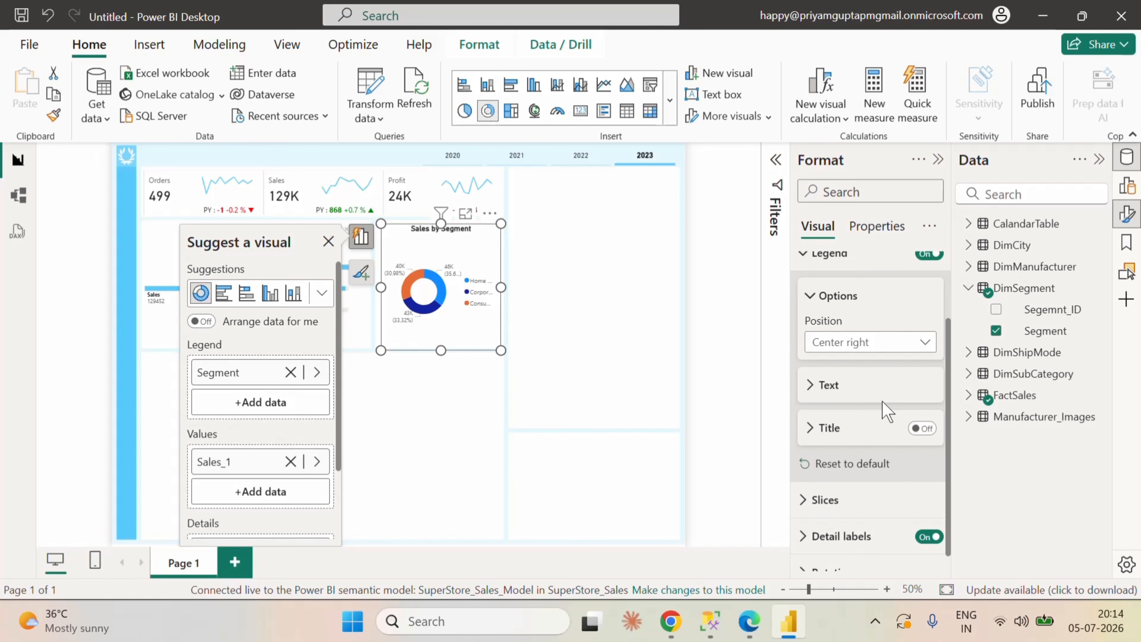
left_click(854, 343)
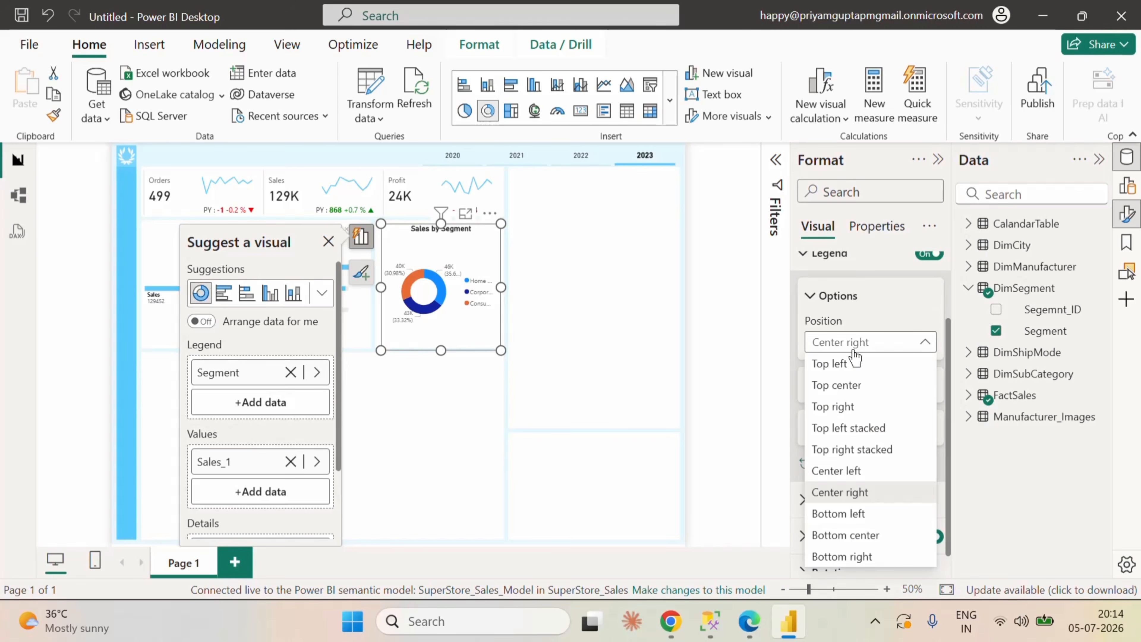
left_click(863, 536)
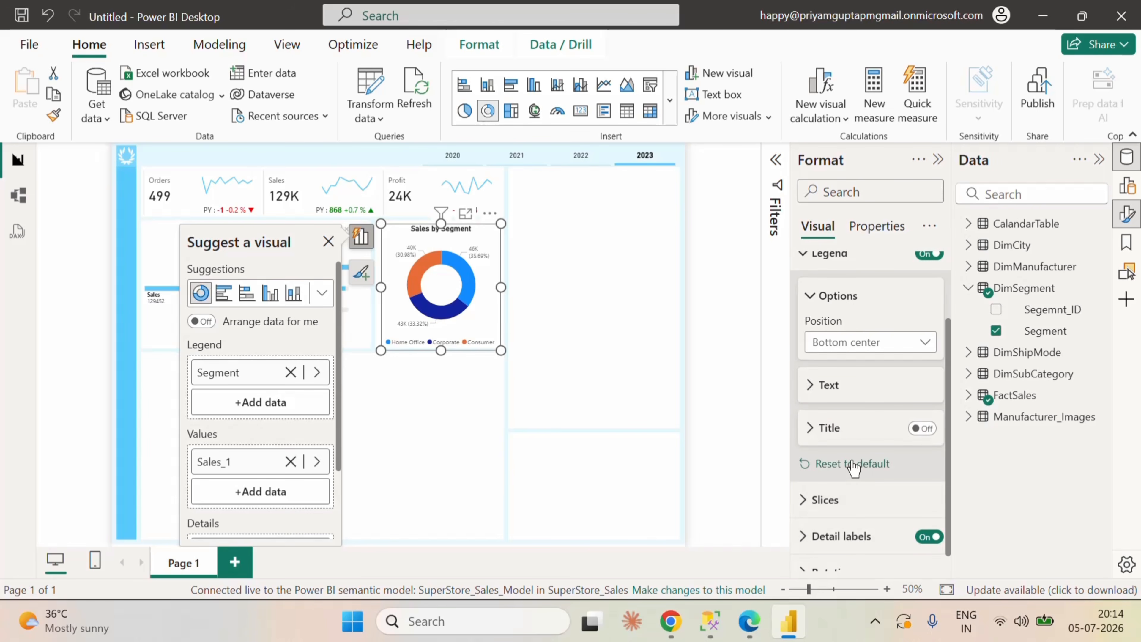
Step: Color the donut chart's Home Office slice with the light blue from the recent colors
scroll(853, 467, "down", 1)
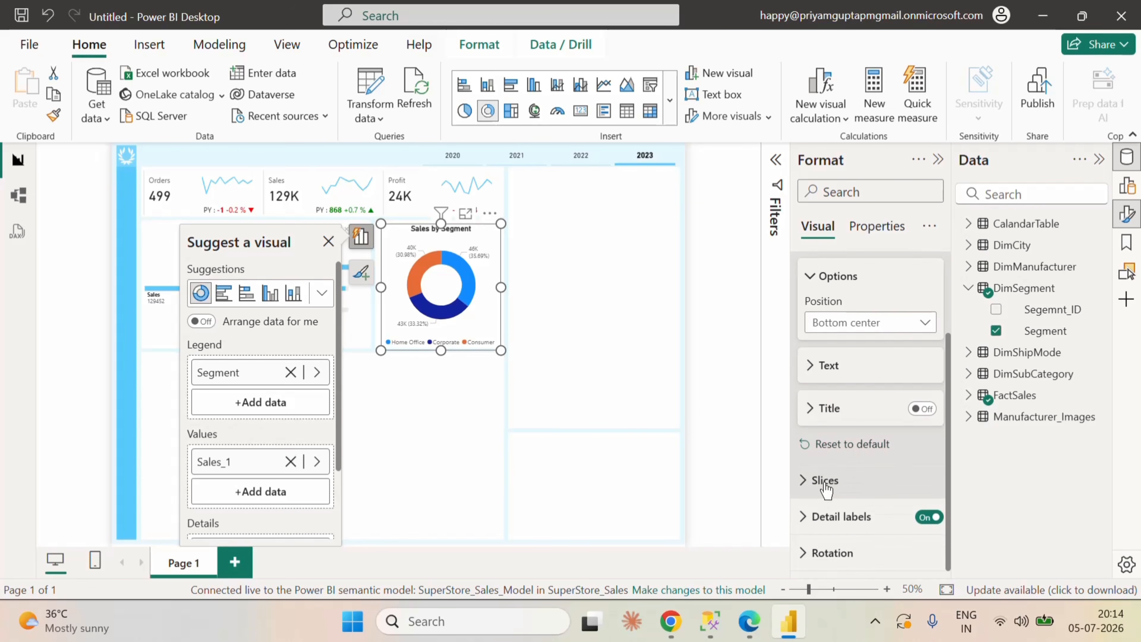
left_click(862, 481)
left_click(871, 391)
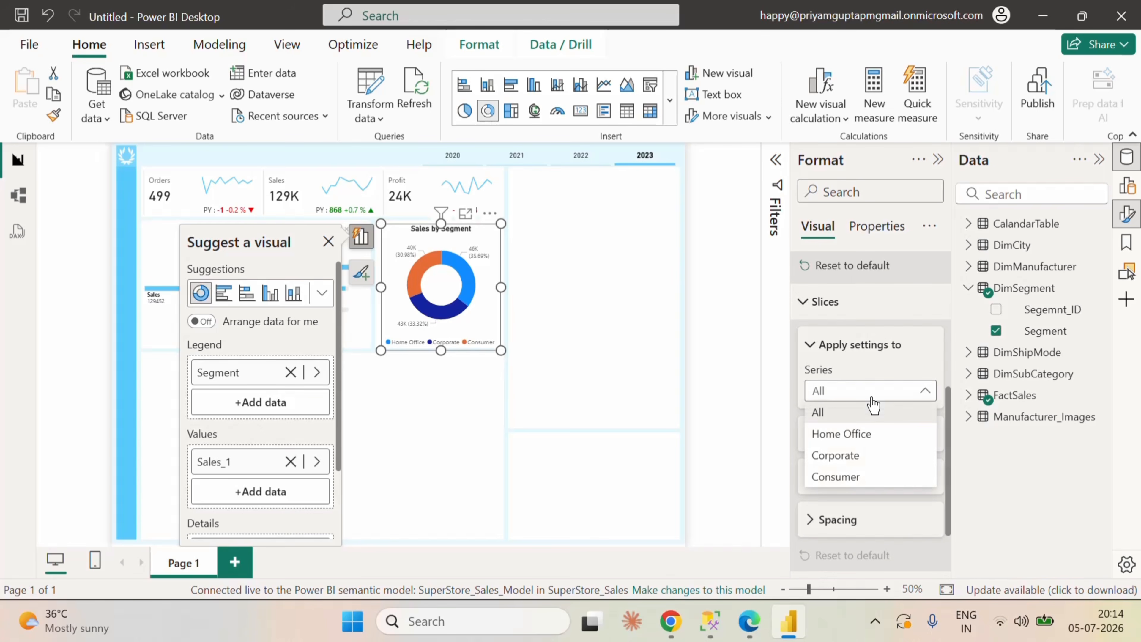
left_click(840, 433)
left_click(814, 434)
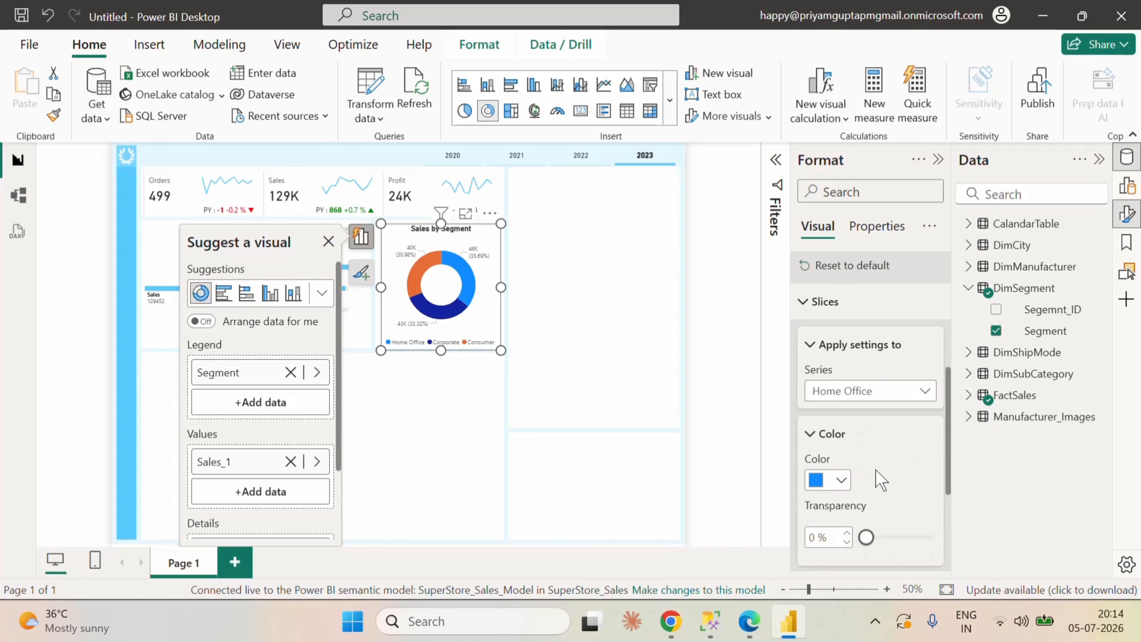
scroll(876, 472, "down", 2)
left_click(842, 394)
left_click(827, 312)
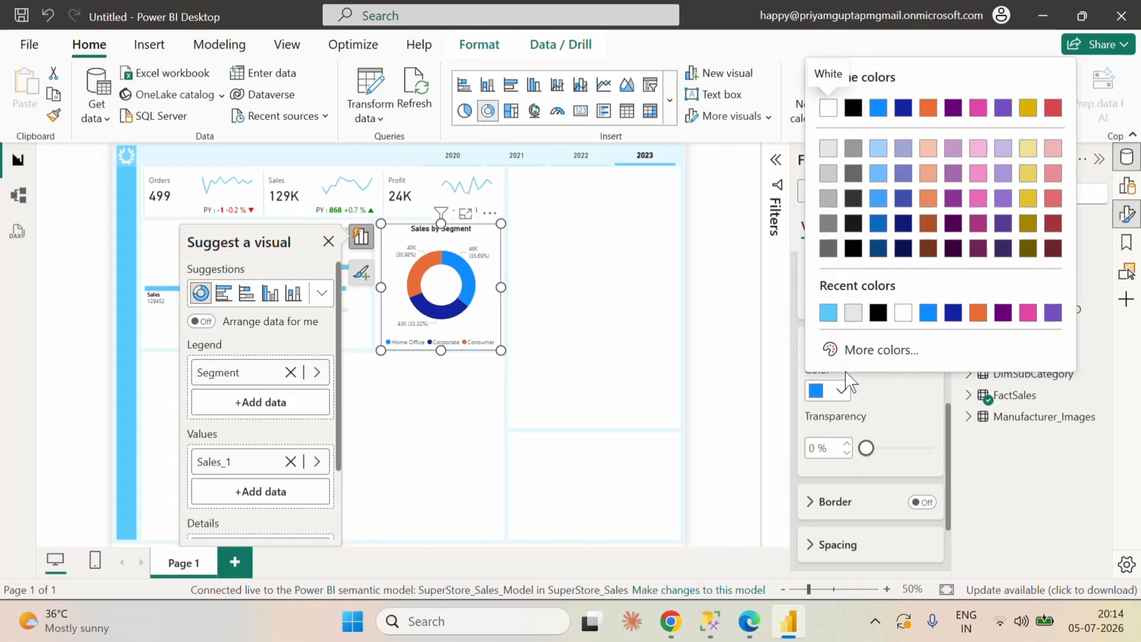
Step: Set the donut chart's Corporate slice to the custom color #99DEFC
left_click(899, 301)
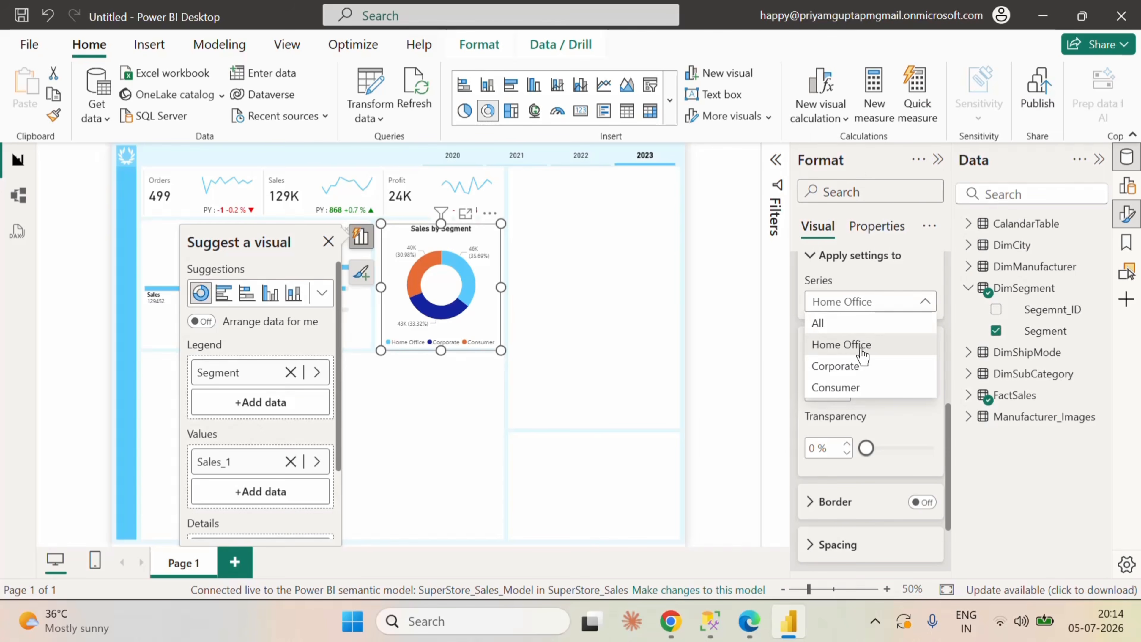
left_click(853, 364)
left_click(840, 392)
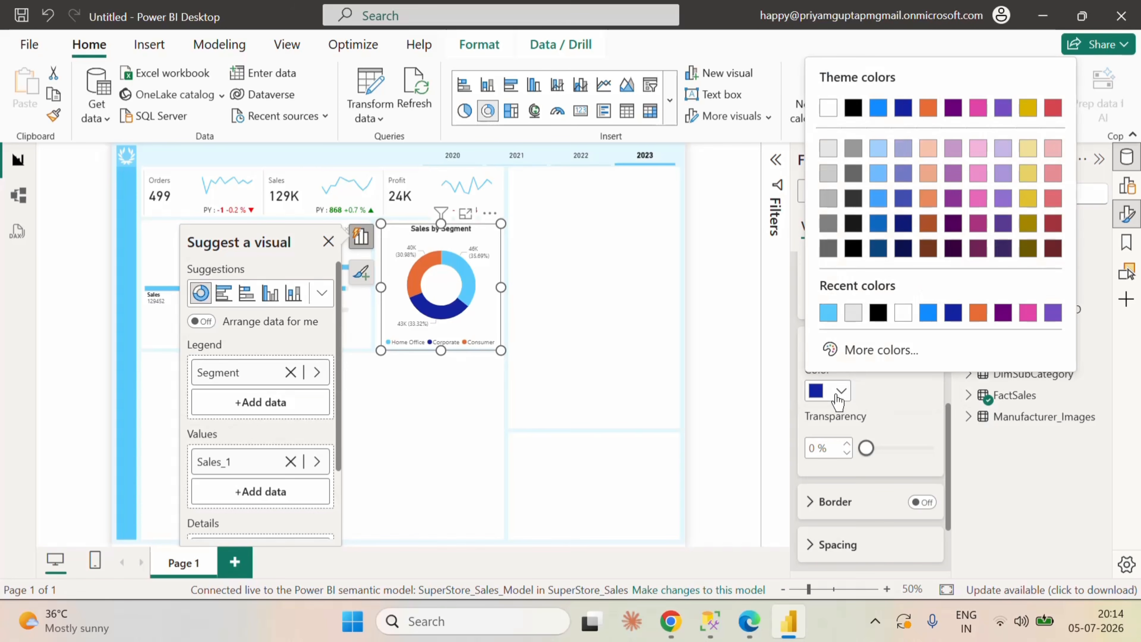
left_click(872, 349)
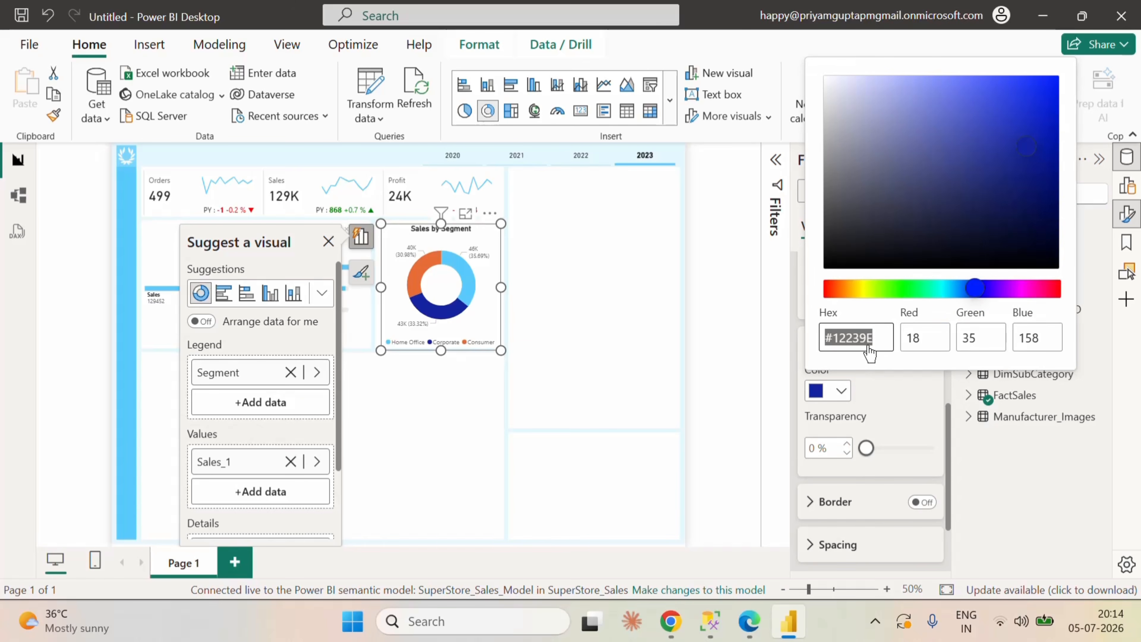
type("99d")
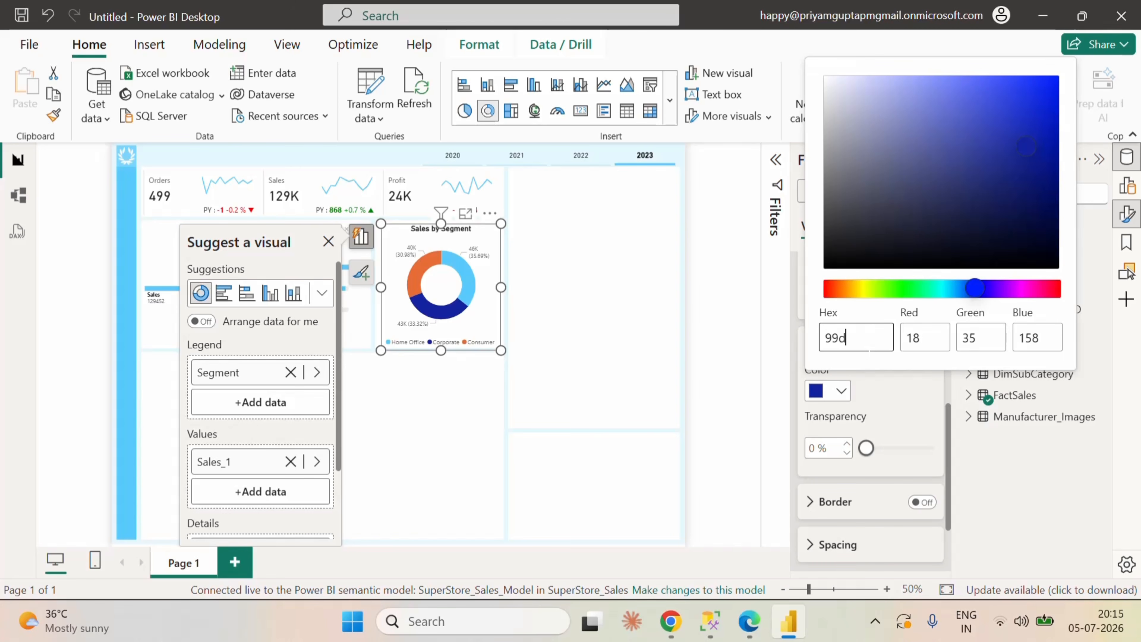
type("efc")
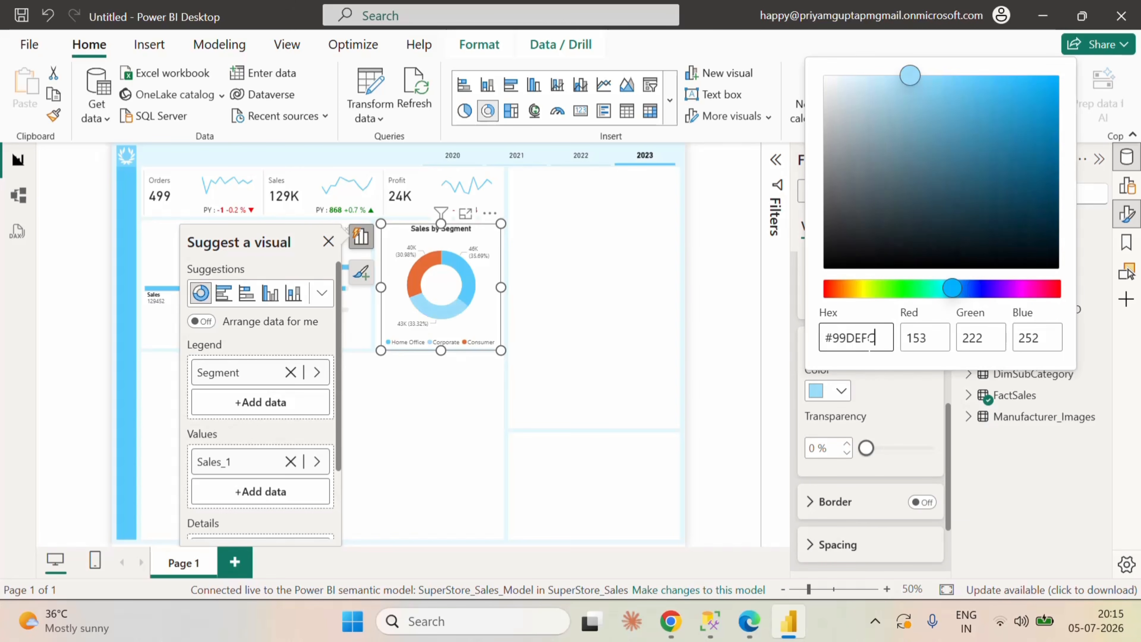
left_click(892, 413)
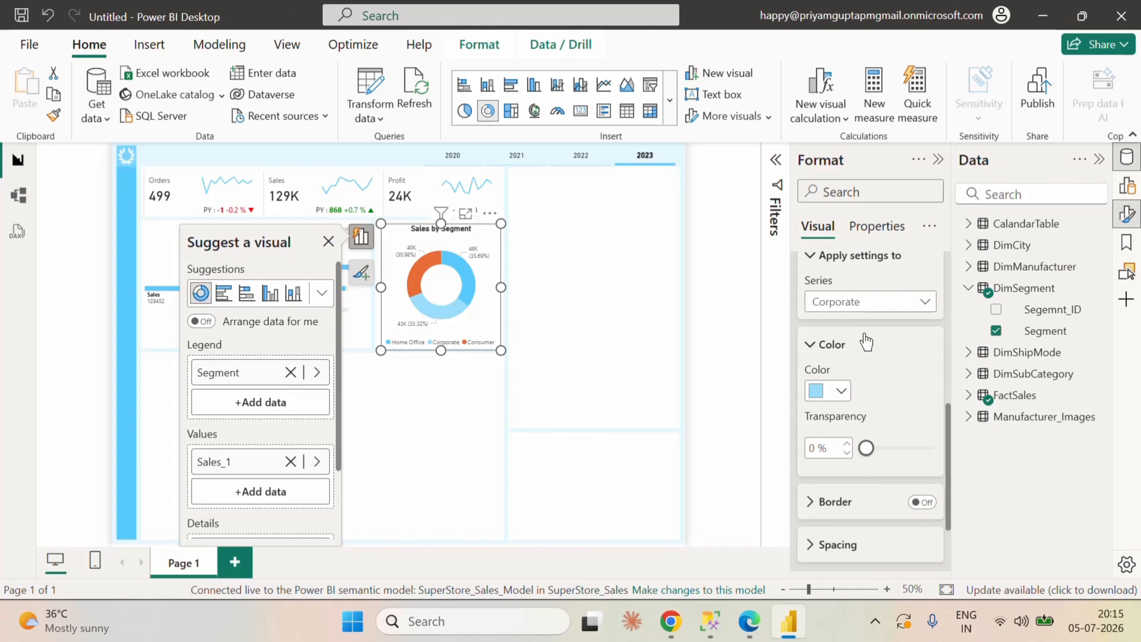
Step: Set the donut chart's Consumer slice to the custom color #D8EFF9
left_click(856, 302)
left_click(850, 390)
left_click(839, 390)
left_click(873, 357)
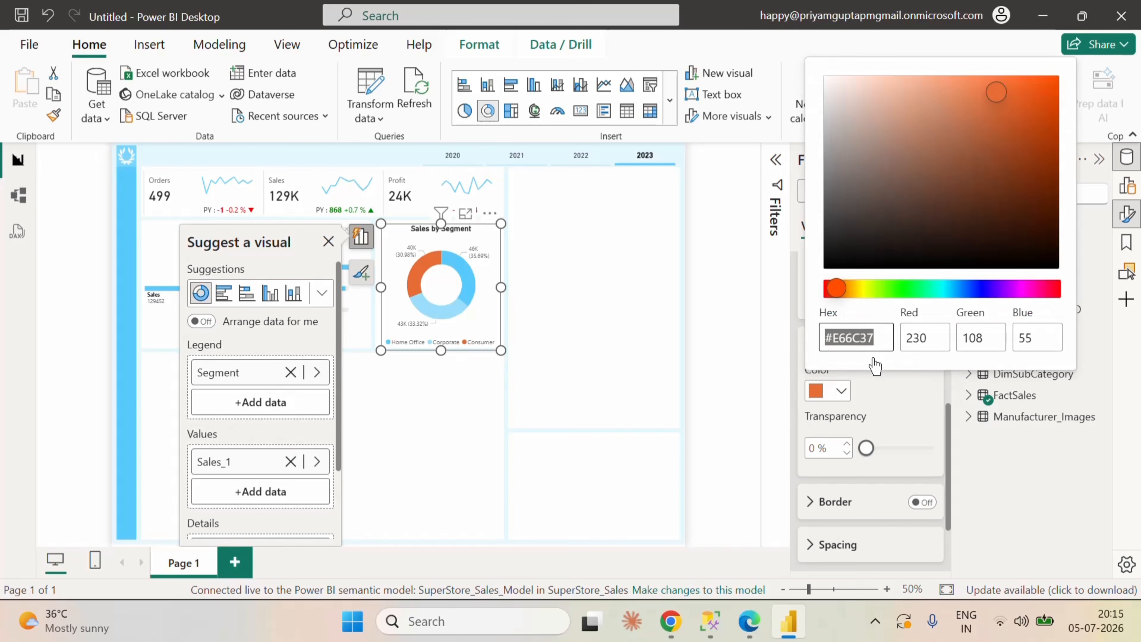
type("d8")
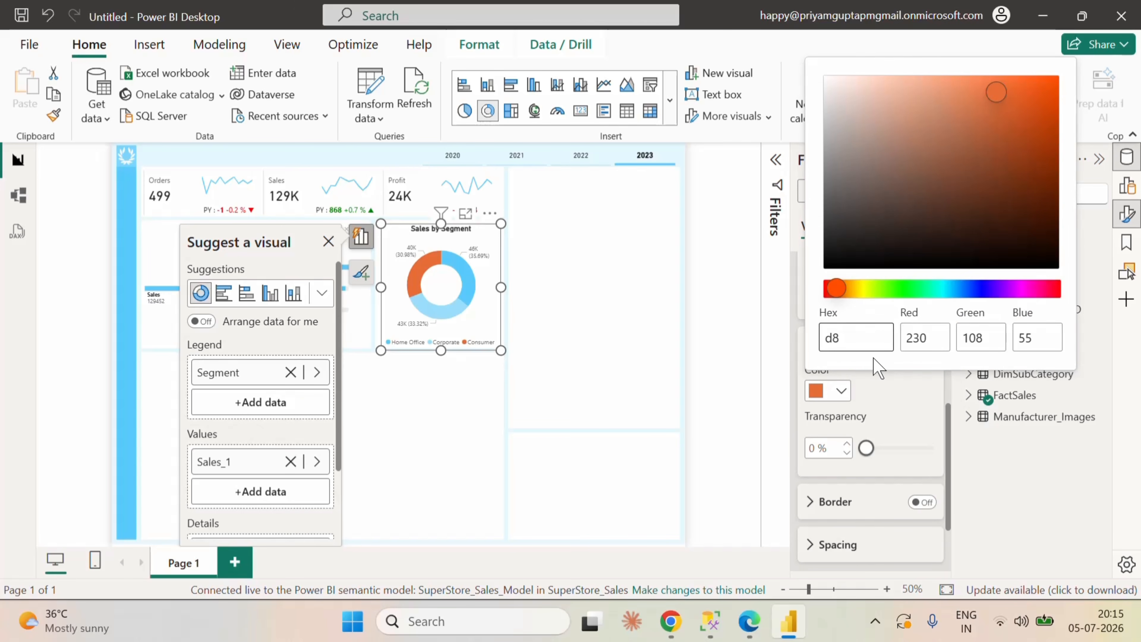
type("eff9")
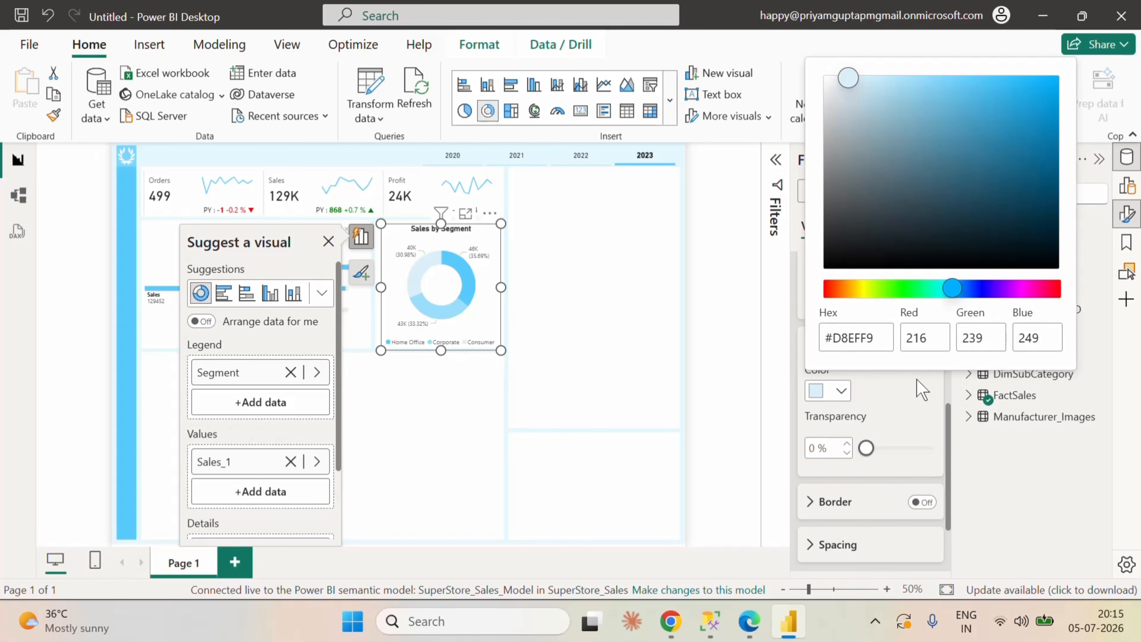
left_click(922, 407)
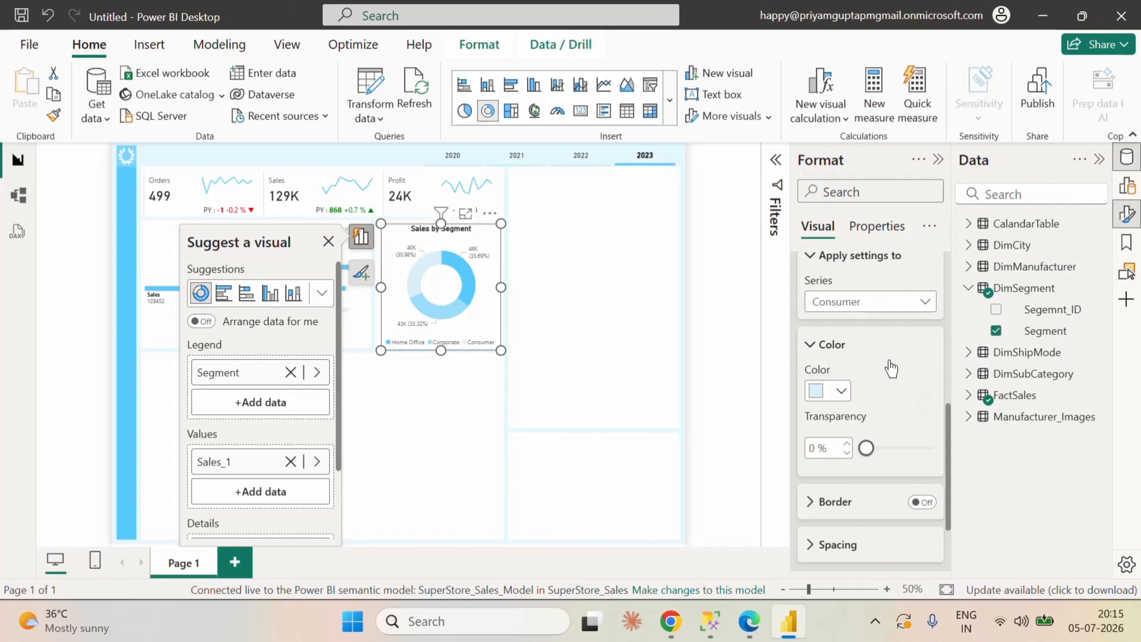
scroll(888, 360, "up", 3)
left_click(813, 301)
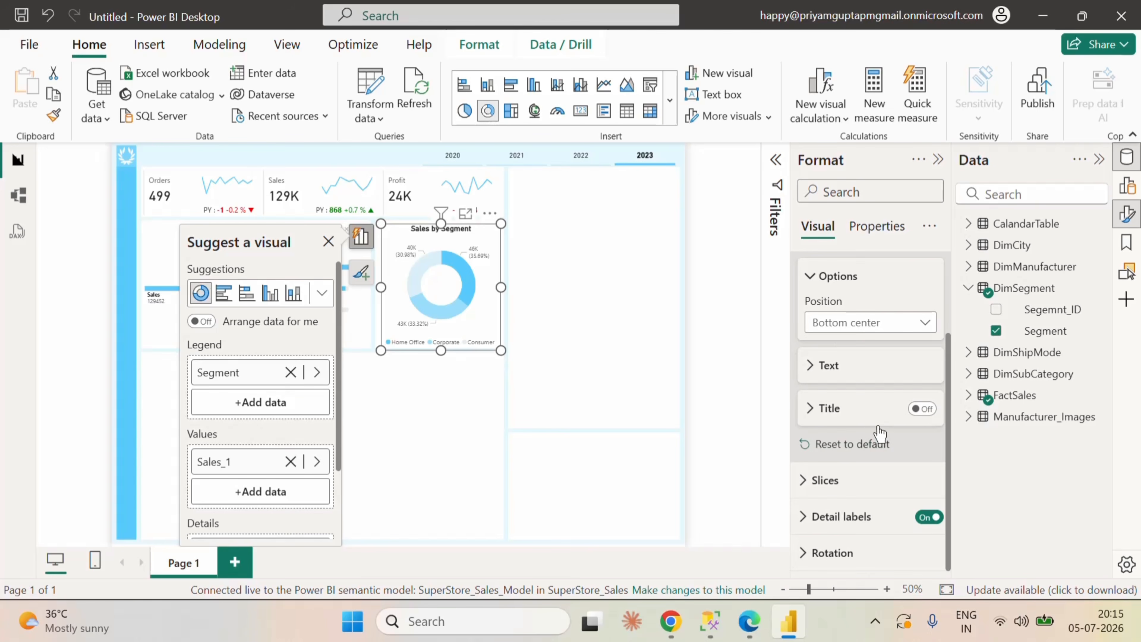
left_click(810, 365)
scroll(899, 406, "down", 3)
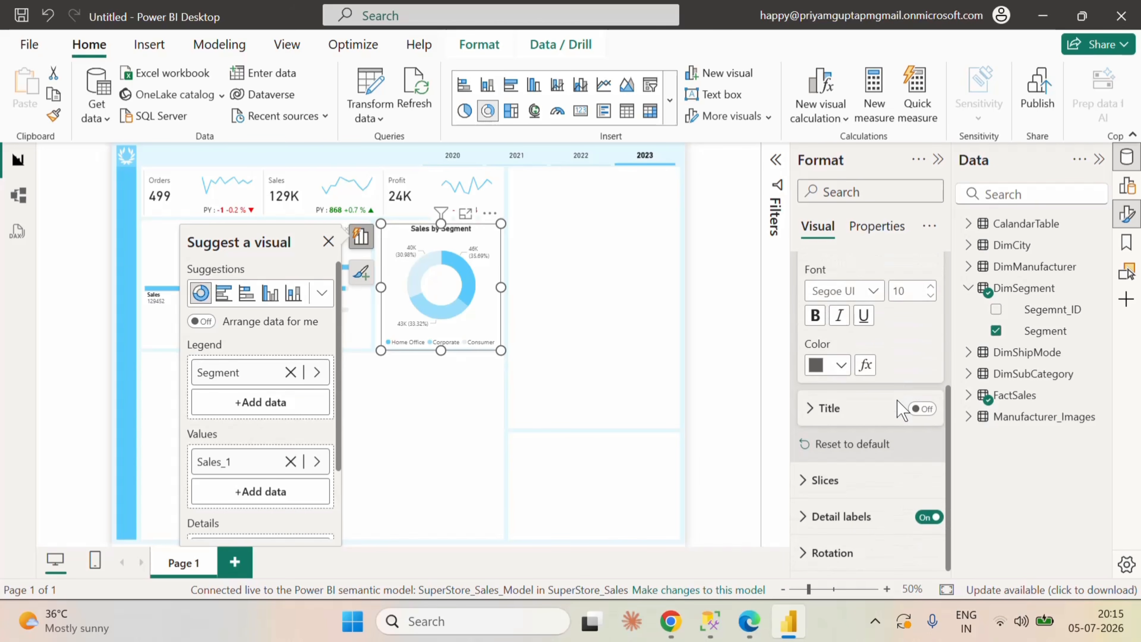
Step: Set the inner radius of the donut chart's slices to 80% and deselect the chart
left_click(887, 480)
scroll(894, 479, "down", 3)
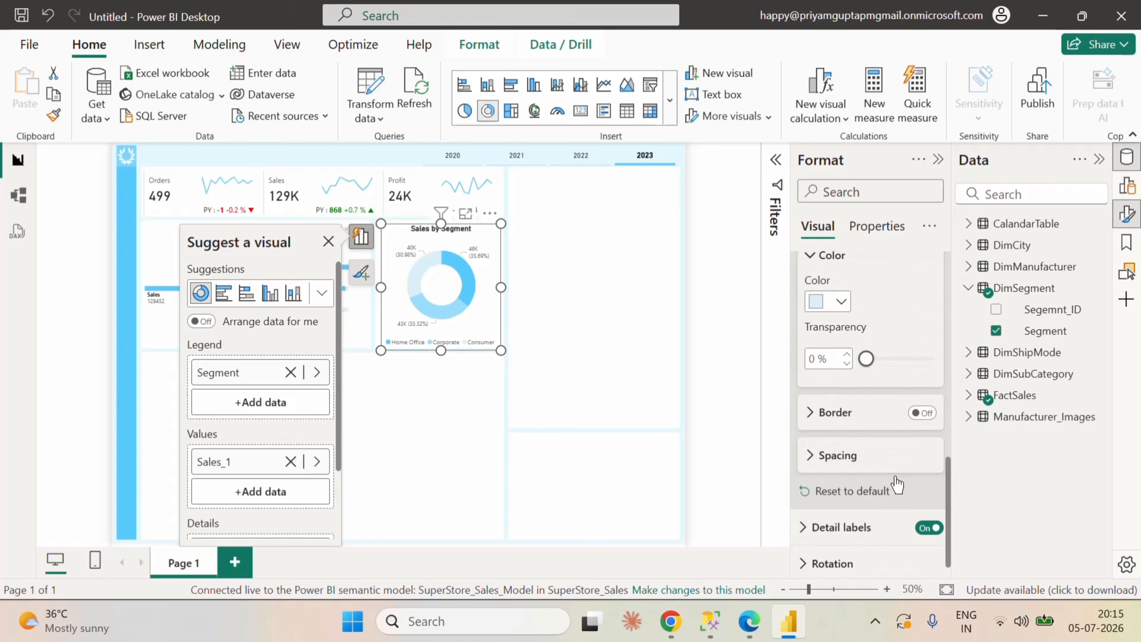
left_click(838, 455)
scroll(840, 454, "down", 2)
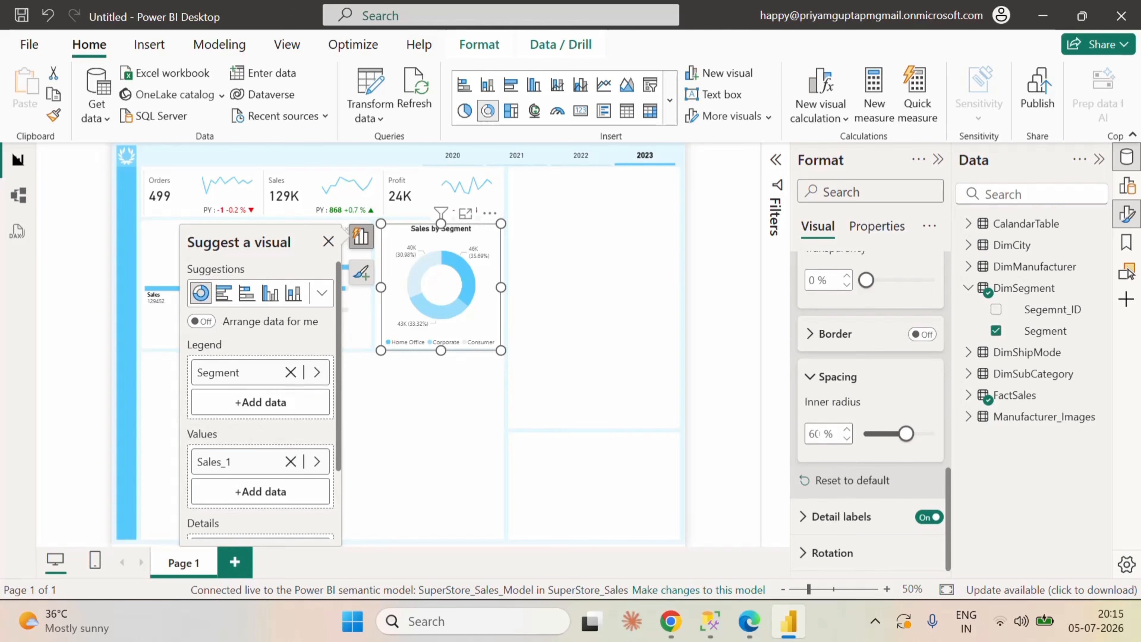
double_click(816, 434)
type("80")
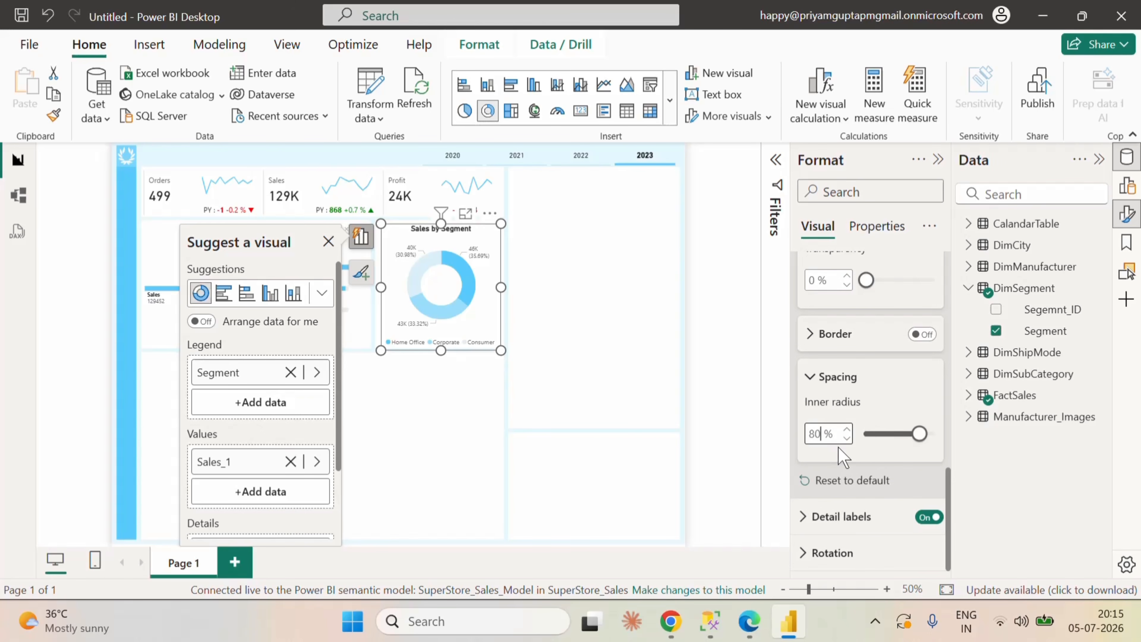
left_click(880, 445)
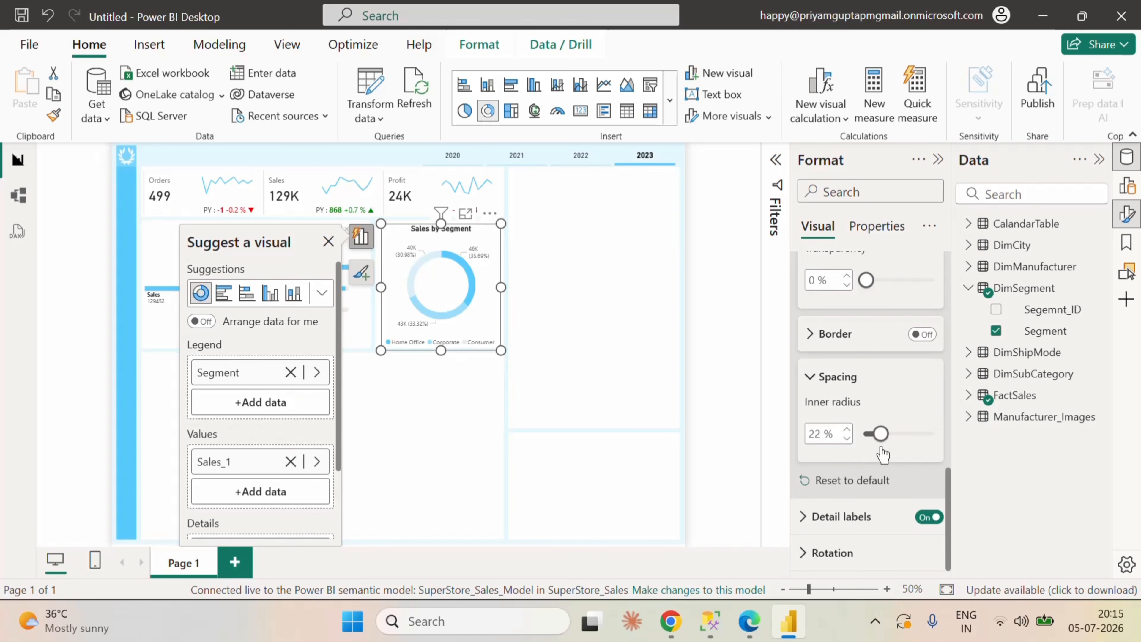
double_click(816, 434)
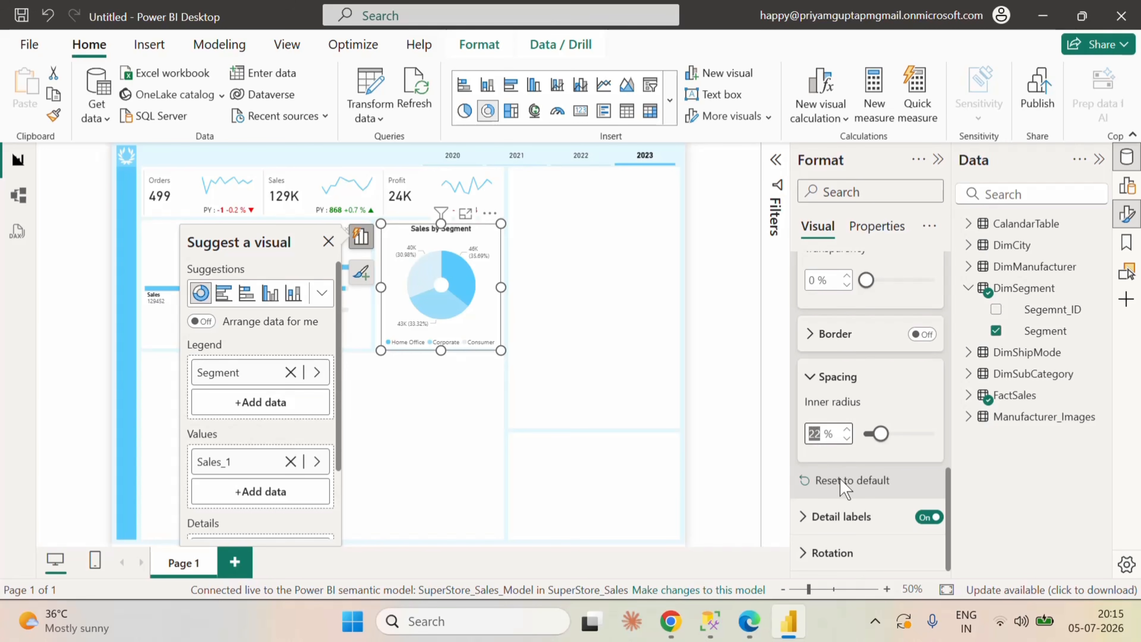
type("80")
left_click(844, 480)
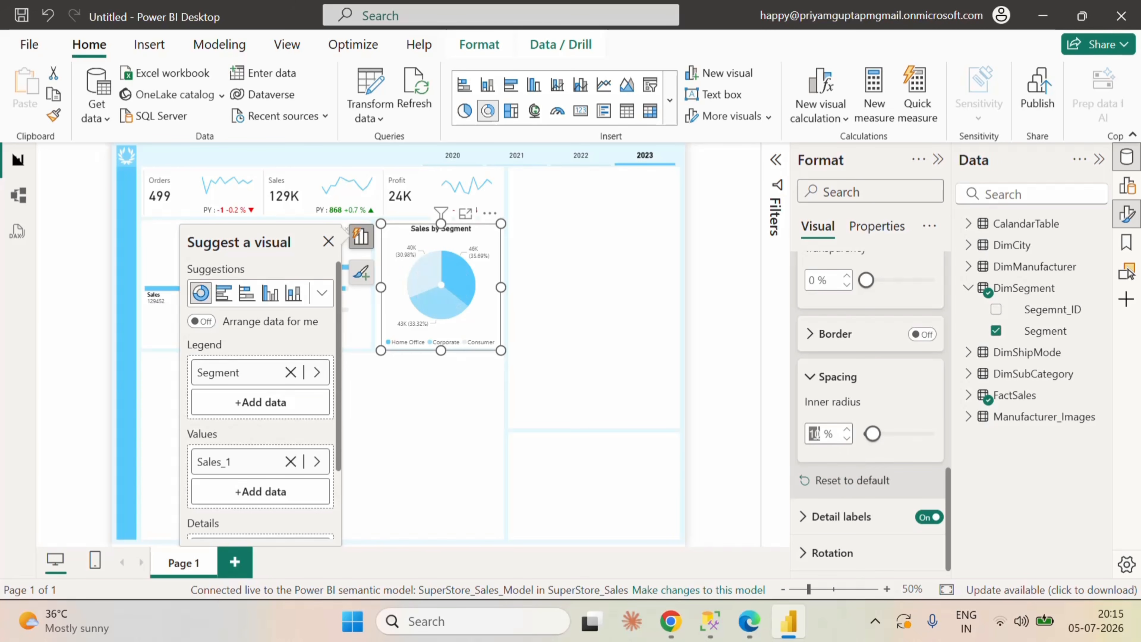
type("80")
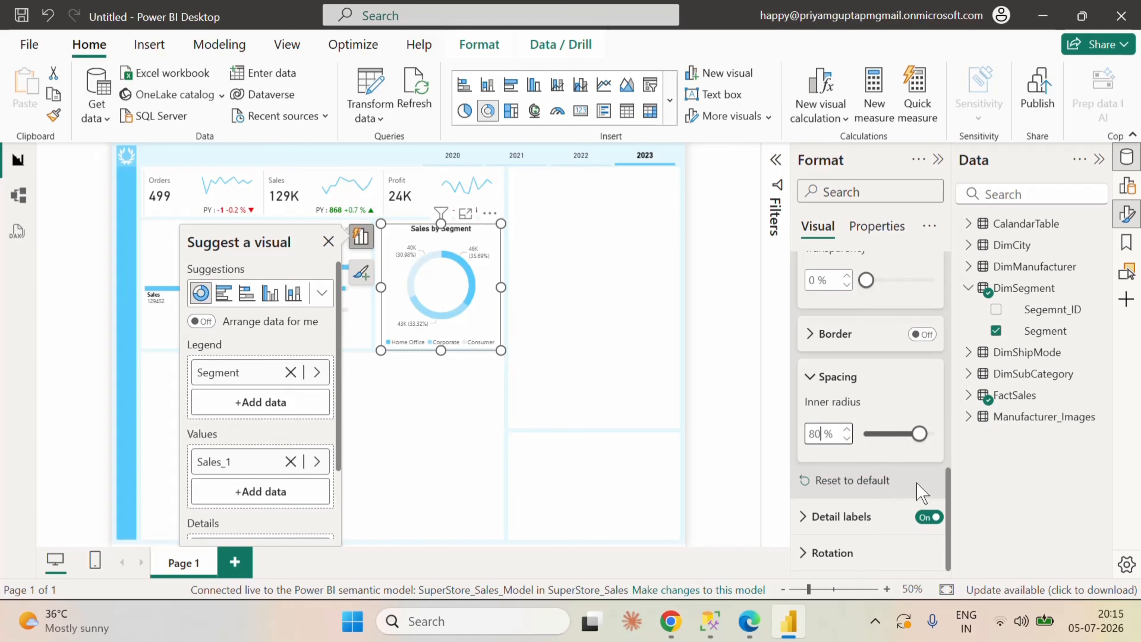
left_click(740, 448)
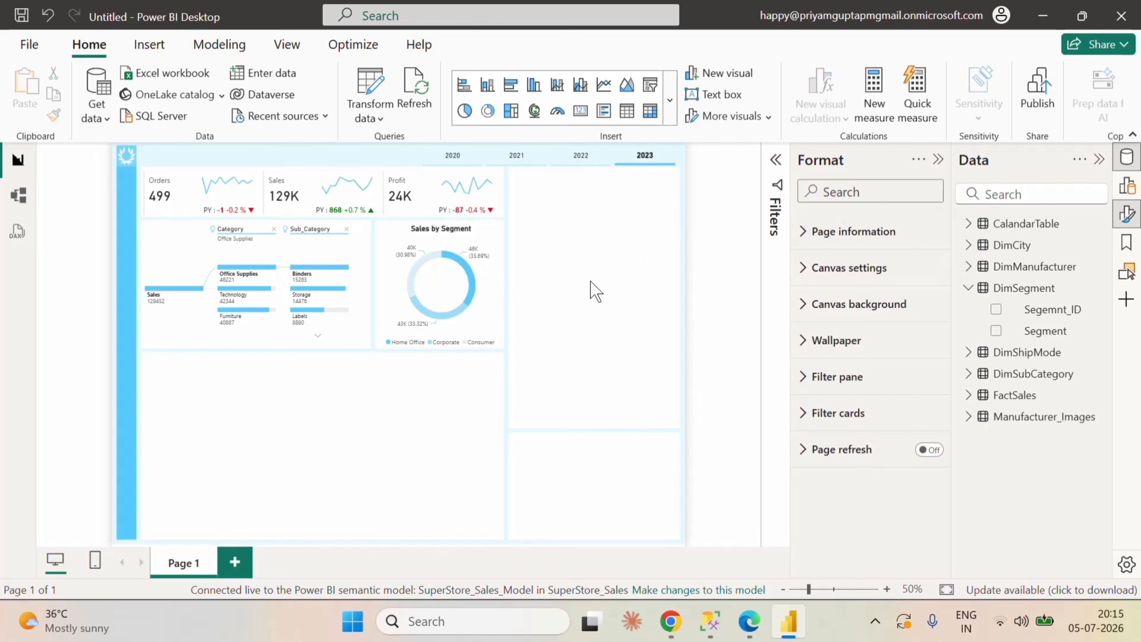
Step: Widen the donut chart slightly toward the decomposition tree and try out a higher top edge
left_click(492, 272)
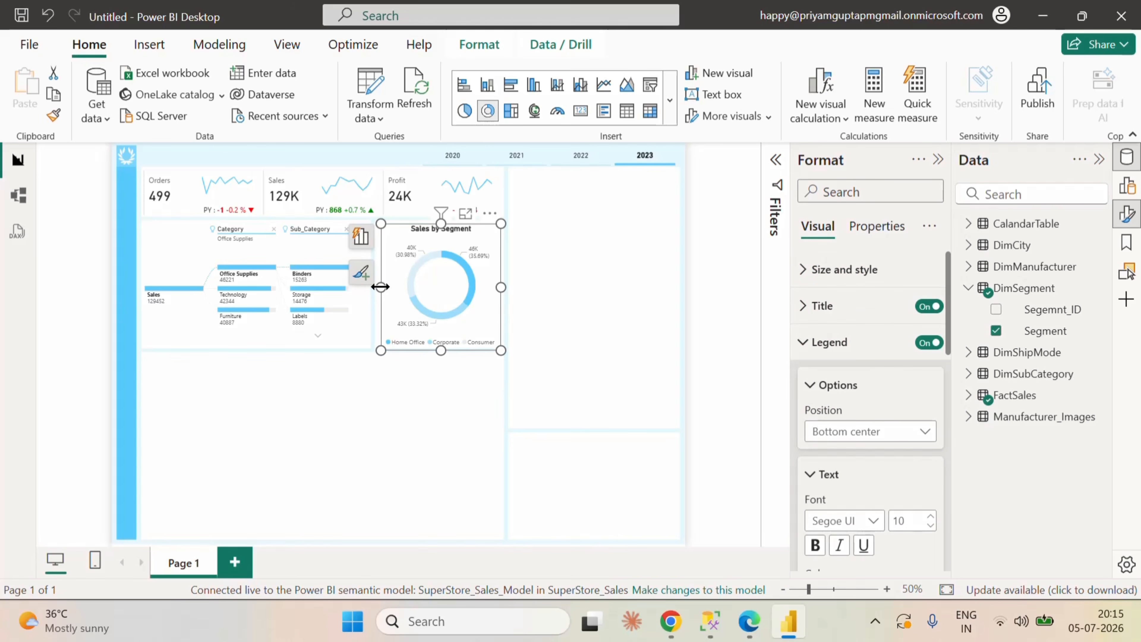
left_click_drag(380, 286, 375, 289)
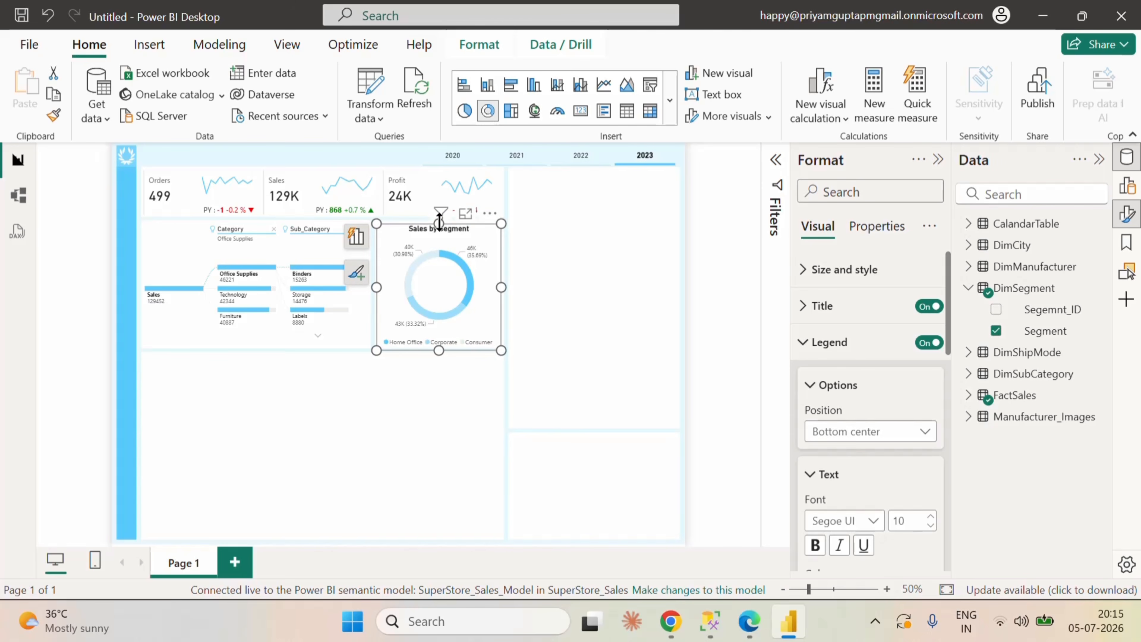
left_click_drag(438, 221, 434, 219)
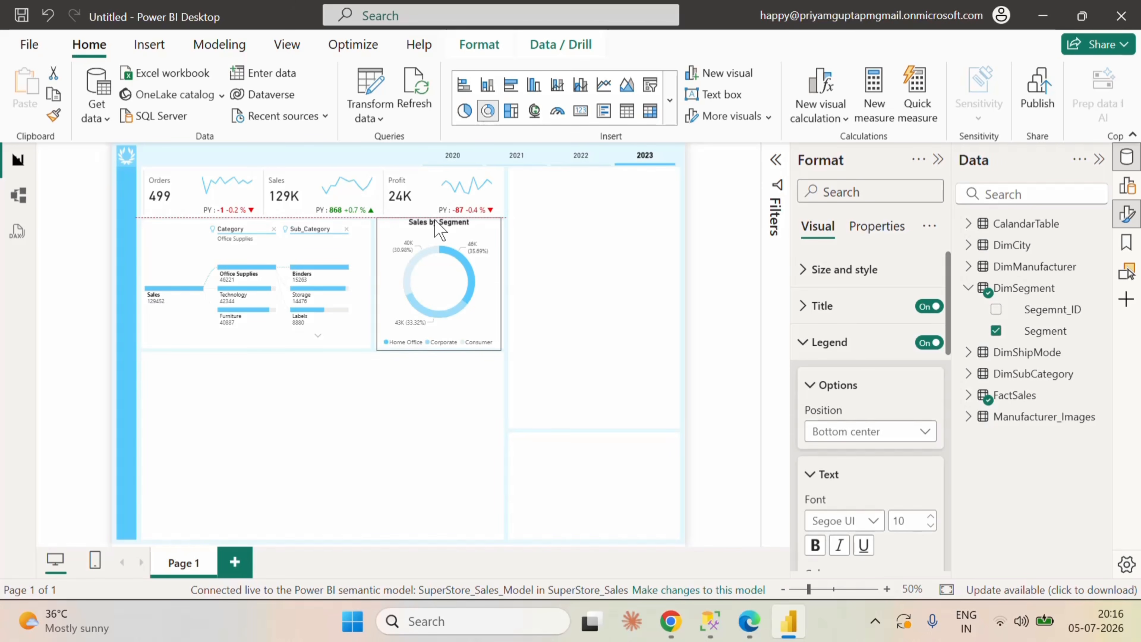
left_click_drag(435, 222, 440, 224)
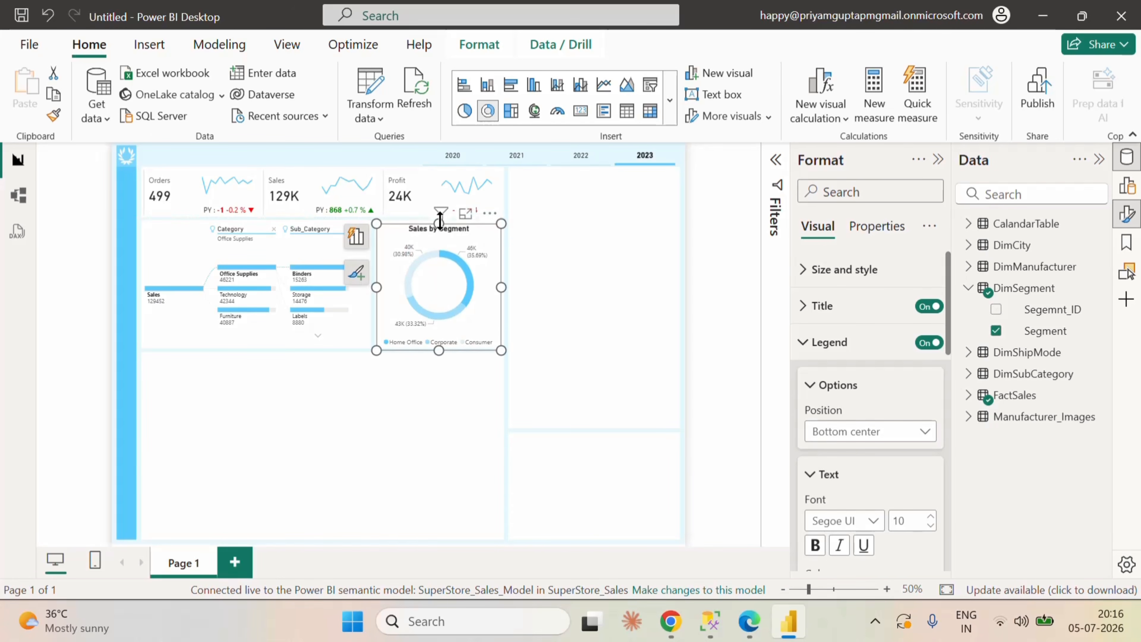
Step: Insert a filled map at the top of the tall empty box beside the KPI cards and reduce its height
left_click(571, 247)
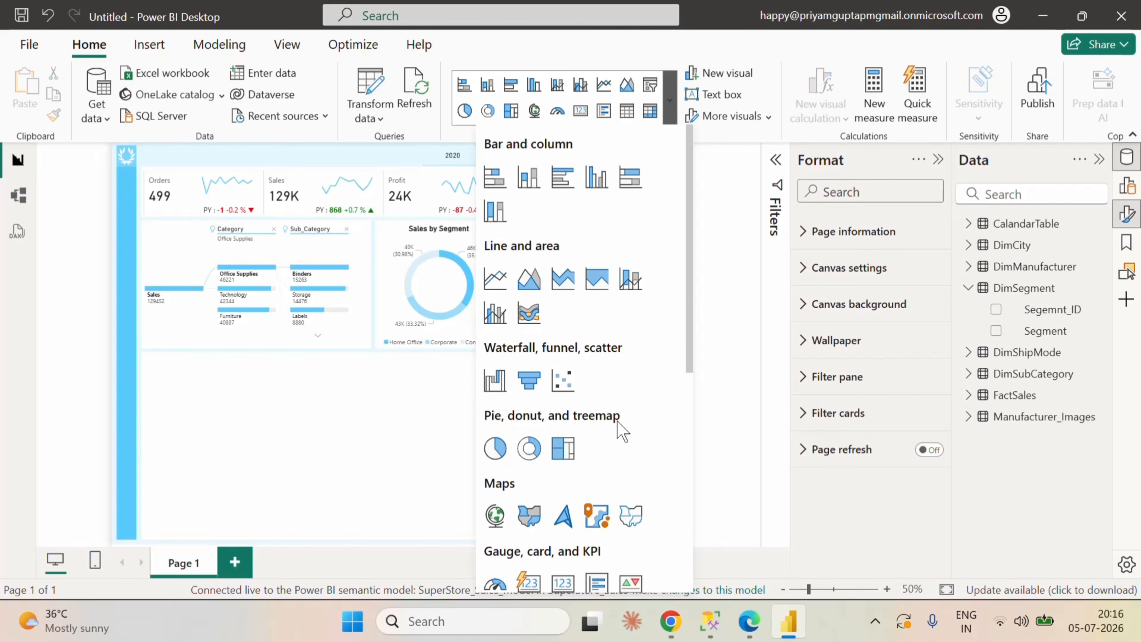
scroll(619, 430, "down", 4)
left_click(529, 337)
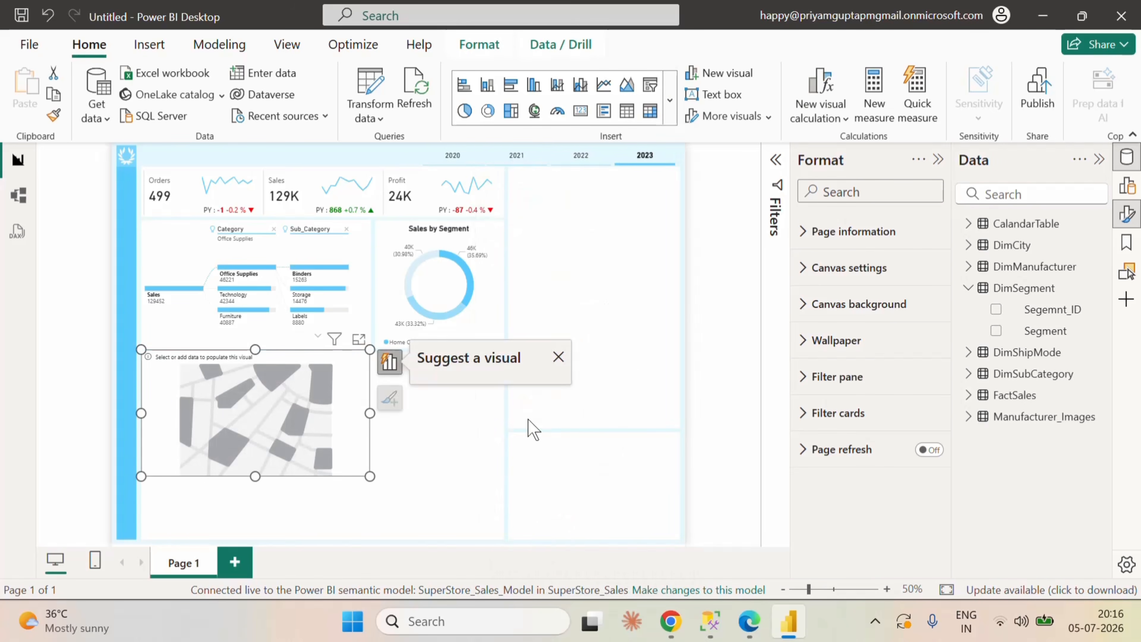
left_click_drag(332, 420, 723, 360)
left_click_drag(459, 363, 519, 360)
left_click(590, 377)
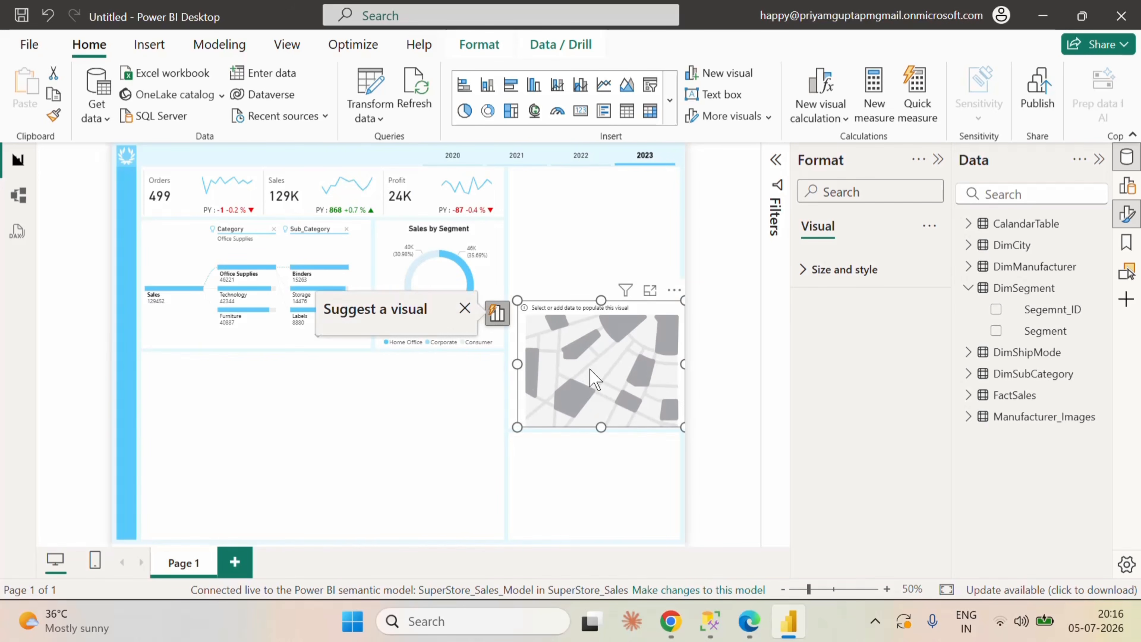
left_click_drag(591, 377, 582, 241)
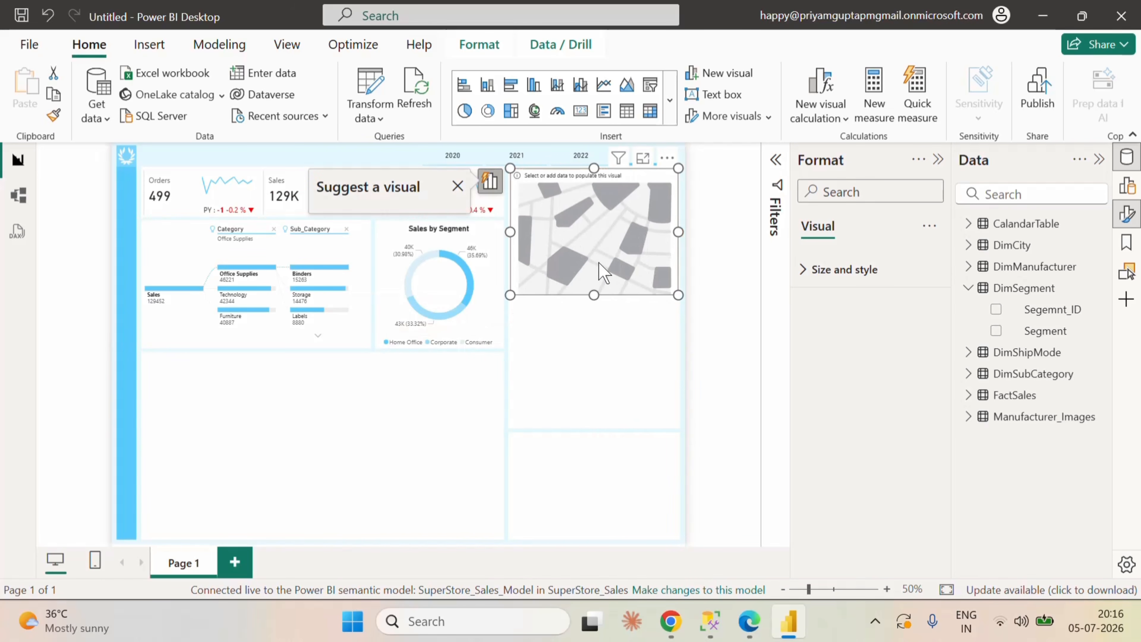
left_click_drag(596, 296, 599, 274)
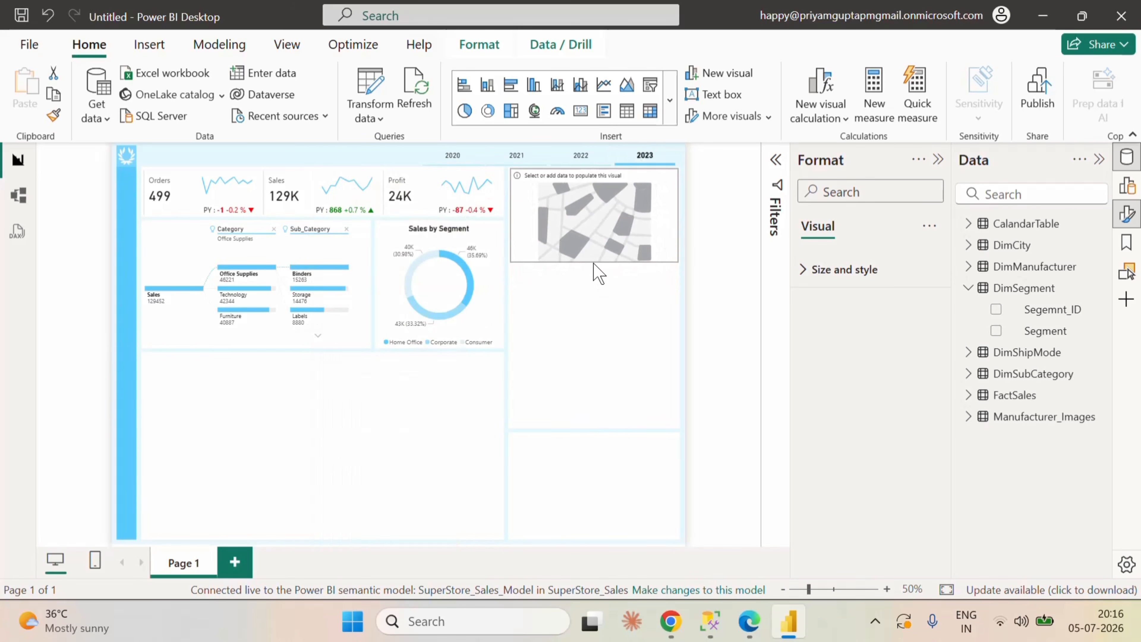
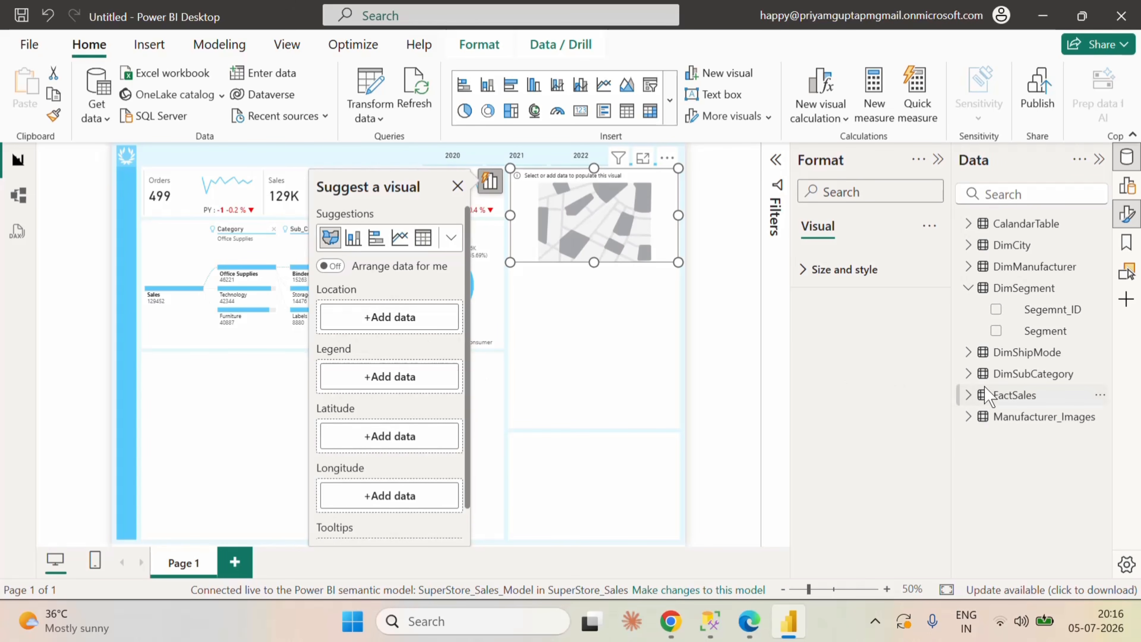
Step: Add the State field from the DimCity table as the filled map's location
left_click(968, 288)
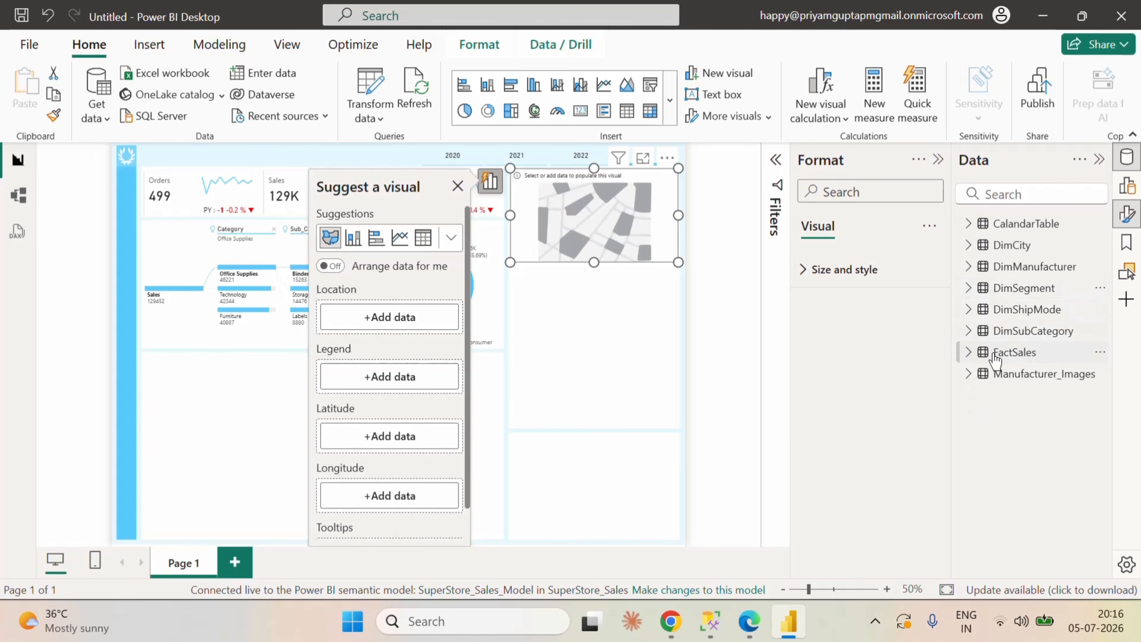
left_click(968, 244)
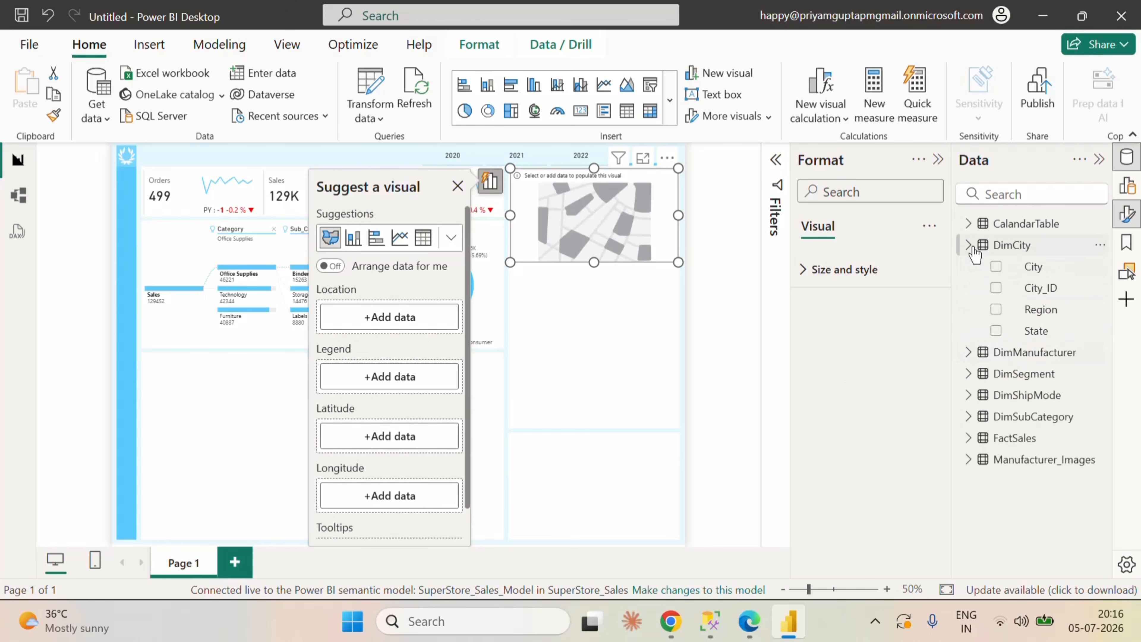
left_click(996, 331)
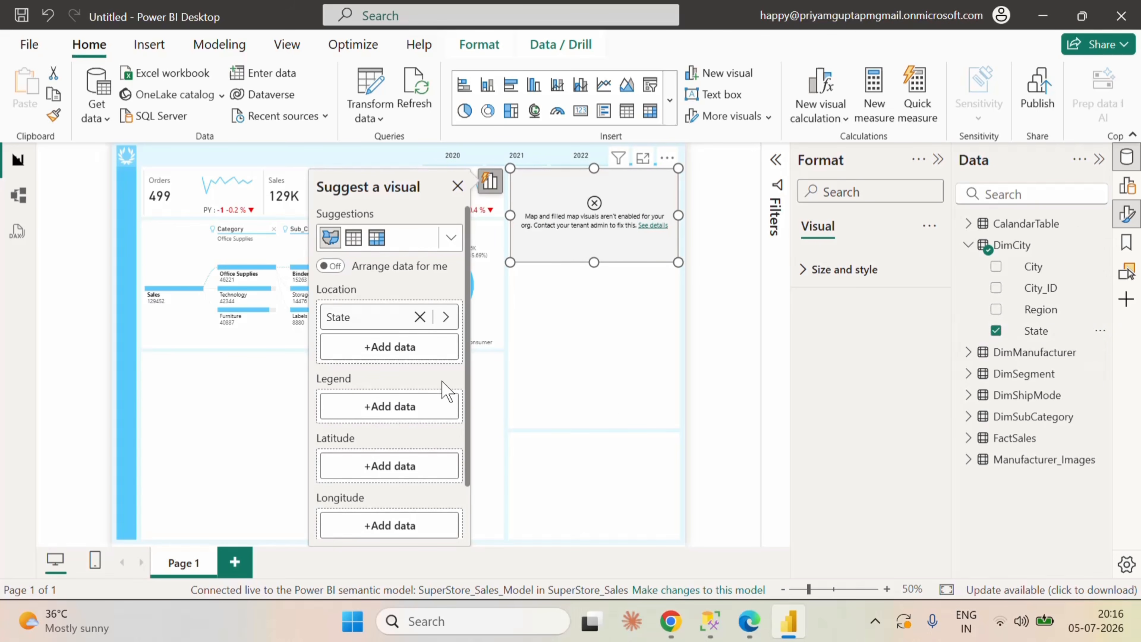
scroll(444, 432, "down", 2)
scroll(434, 451, "up", 2)
scroll(408, 408, "down", 2)
scroll(408, 464, "up", 2)
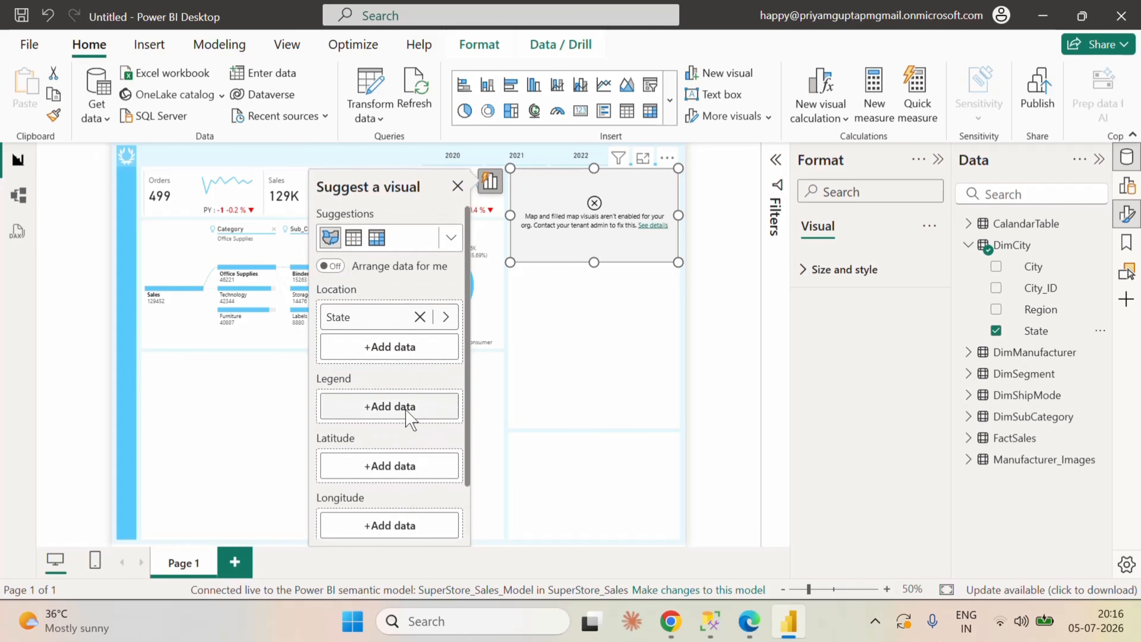
Step: Try adding the Sales_1 measure from FactSales to the filled map and remove it from the tooltips
left_click(967, 246)
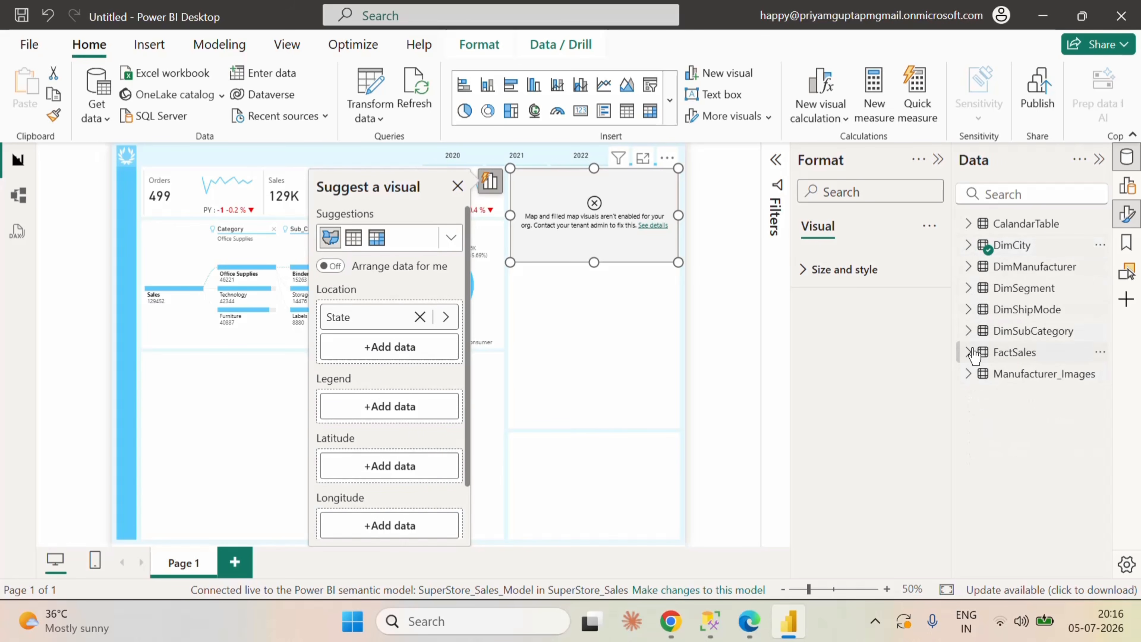
left_click(969, 353)
scroll(1033, 405, "down", 10)
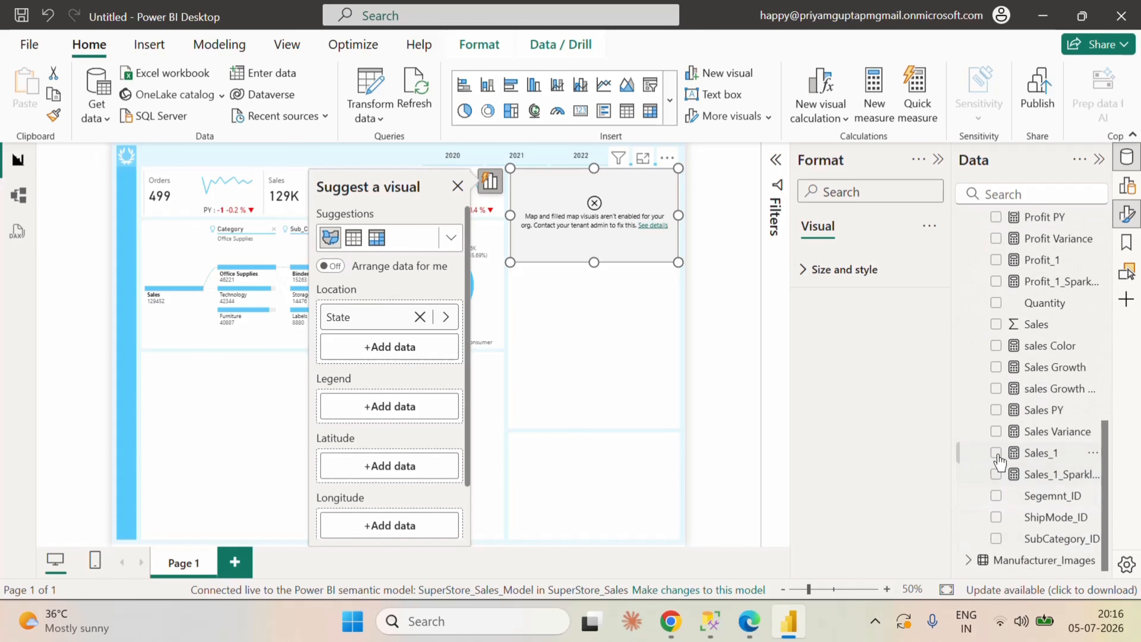
left_click(996, 453)
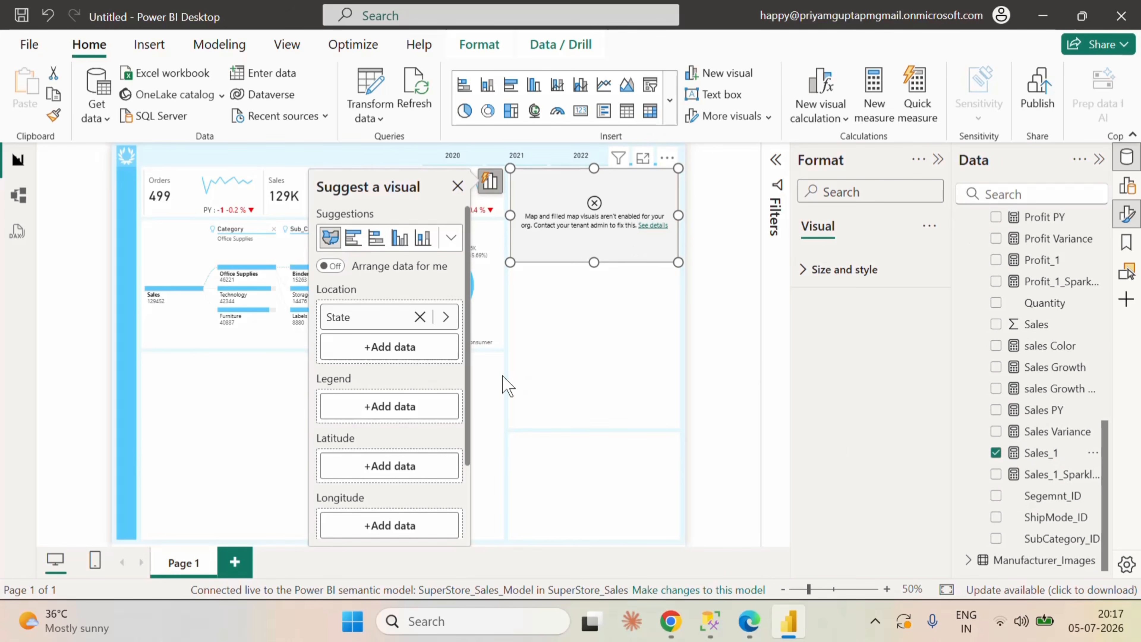
scroll(415, 421, "down", 3)
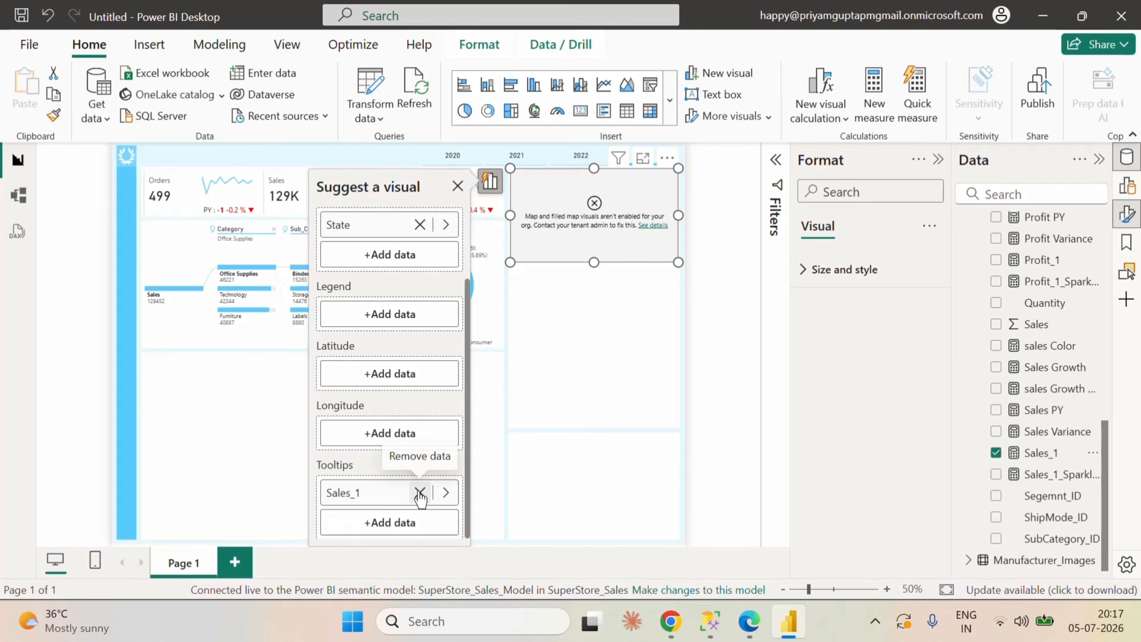
left_click(419, 492)
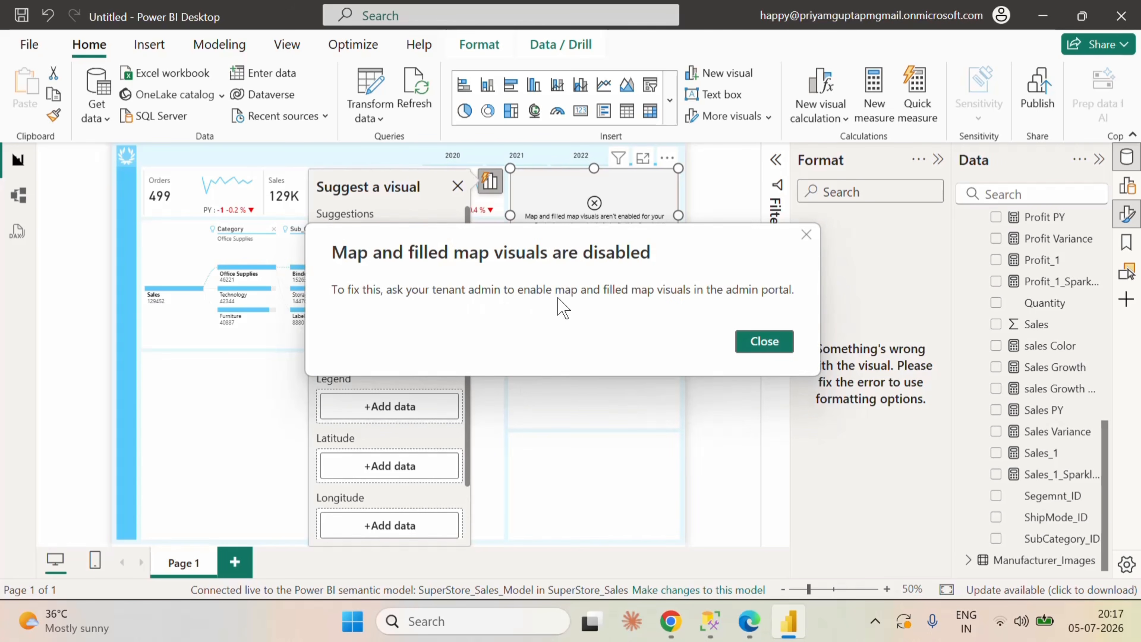
Step: Close the filled map's error details and try having its data arranged automatically
left_click(764, 342)
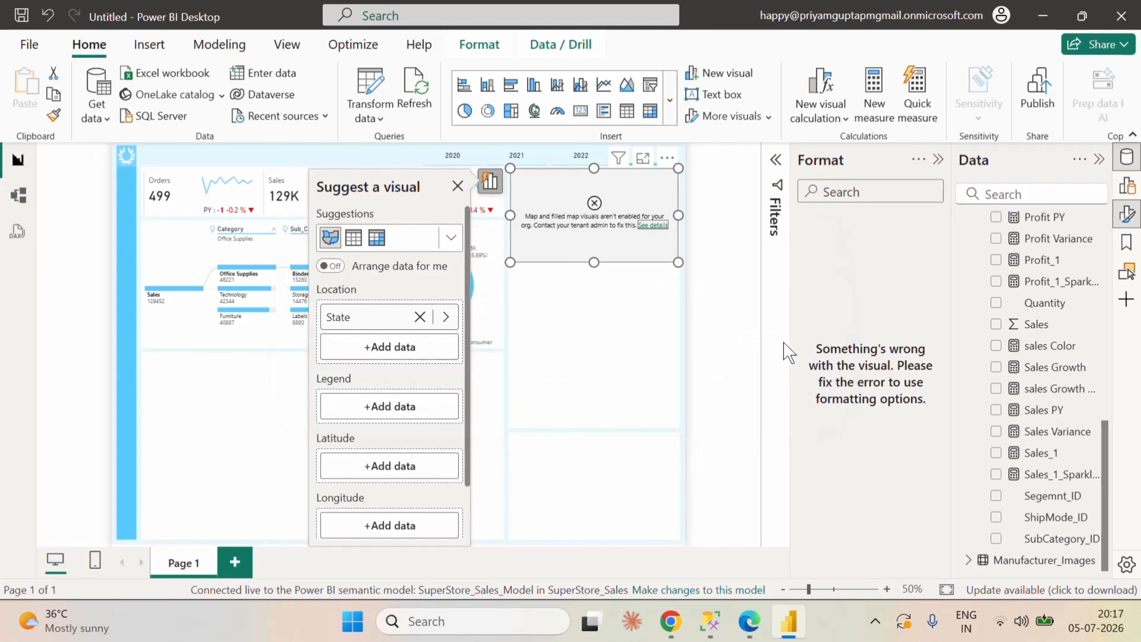
left_click(667, 159)
key("Escape")
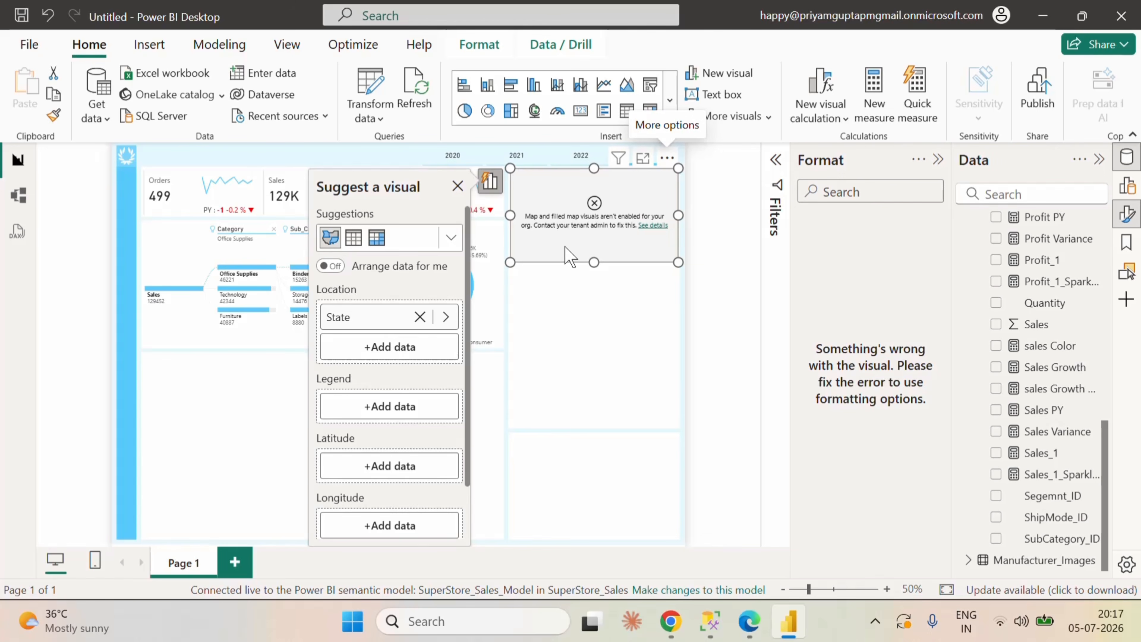
left_click(335, 269)
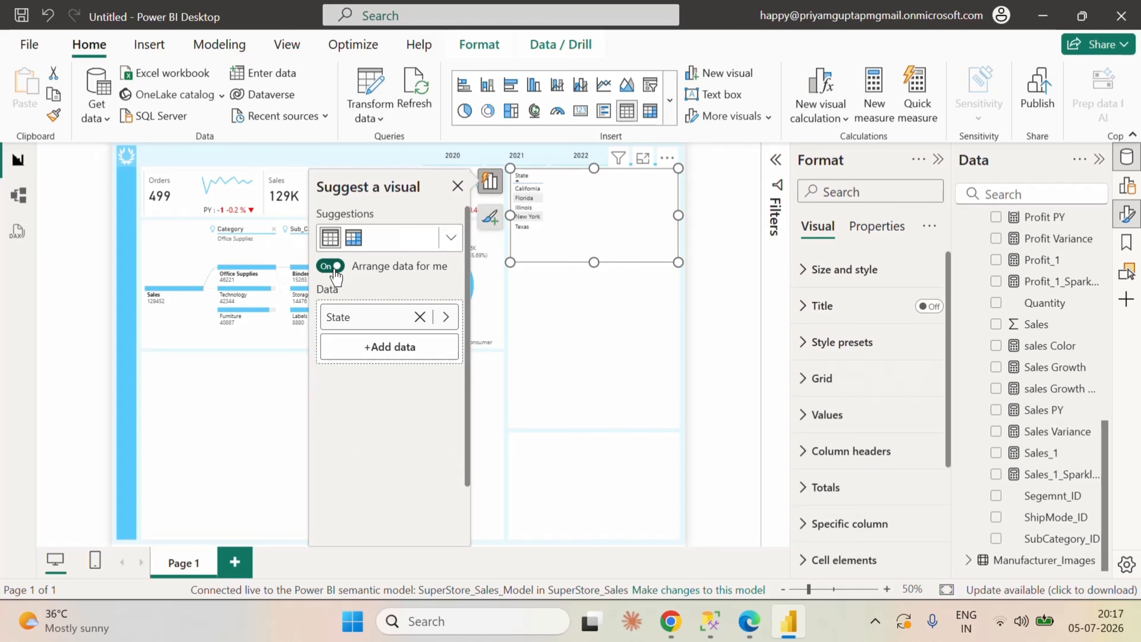
left_click(335, 269)
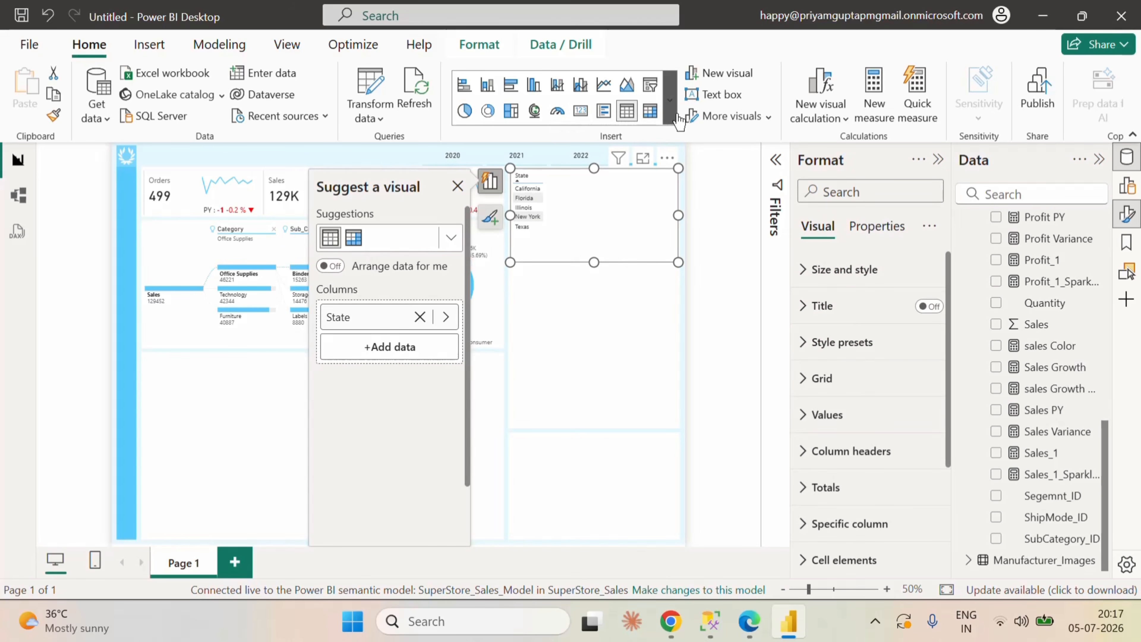
Step: Convert the State visual beside the KPI cards to a shape map
left_click(670, 100)
scroll(570, 449, "down", 3)
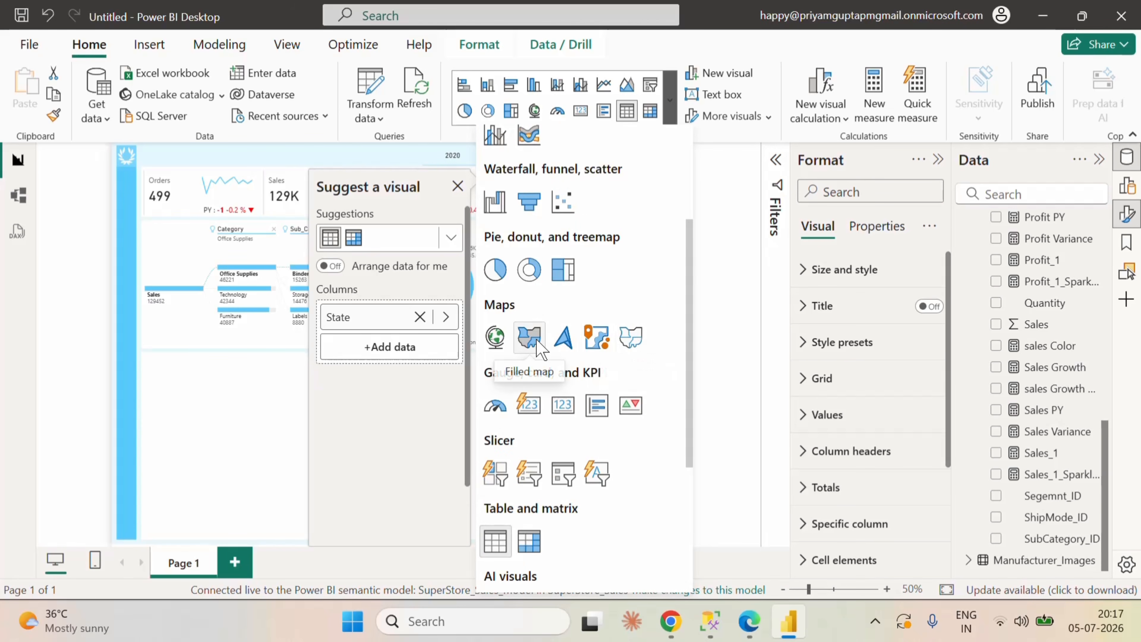
left_click(631, 338)
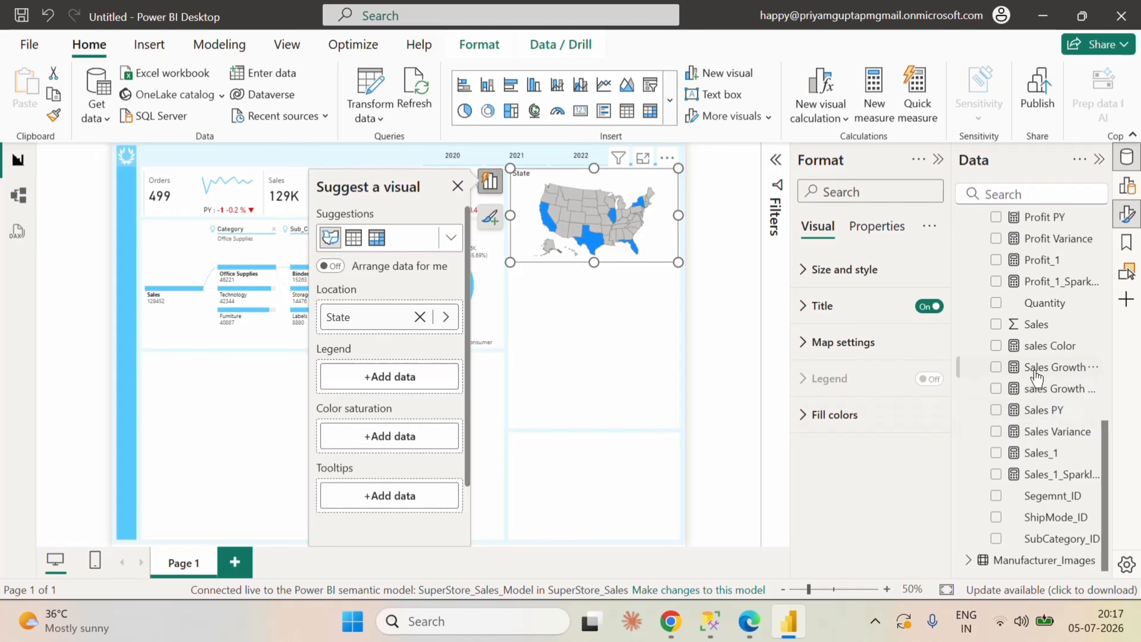
Step: Add the Sales_1 measure as the shape map's color saturation and try to rename it Sales
left_click(996, 453)
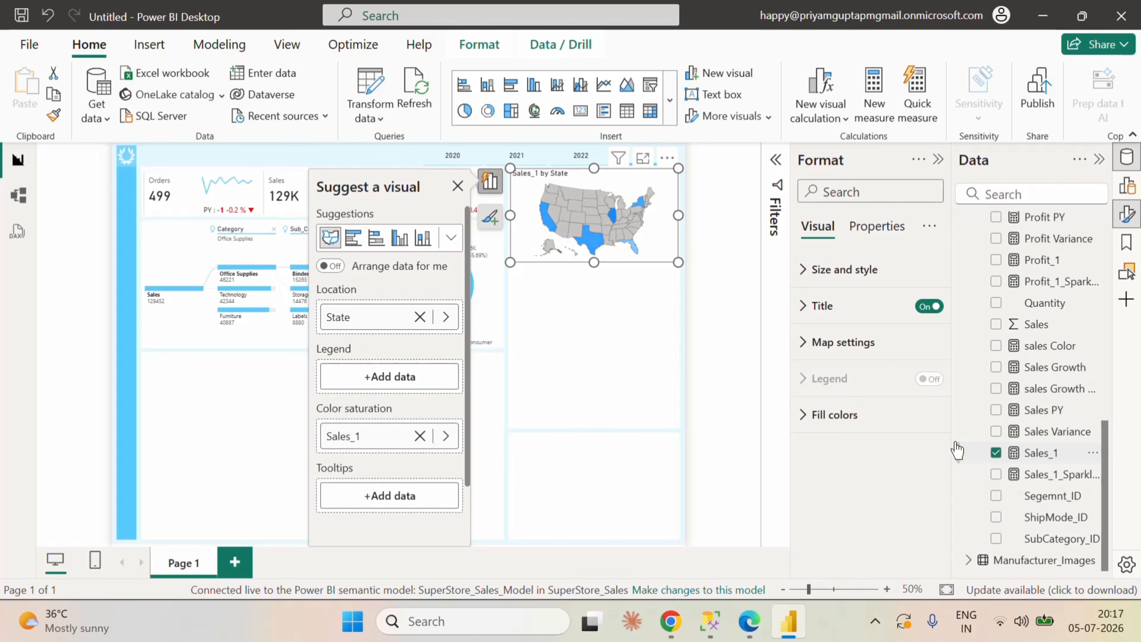
double_click(370, 436)
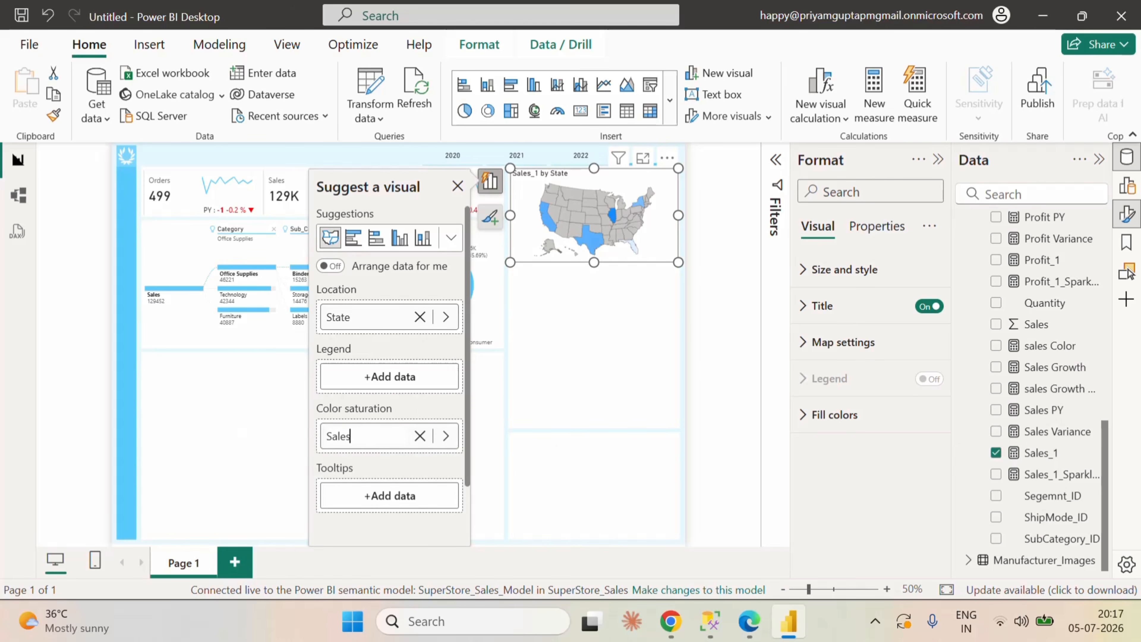
left_click(530, 424)
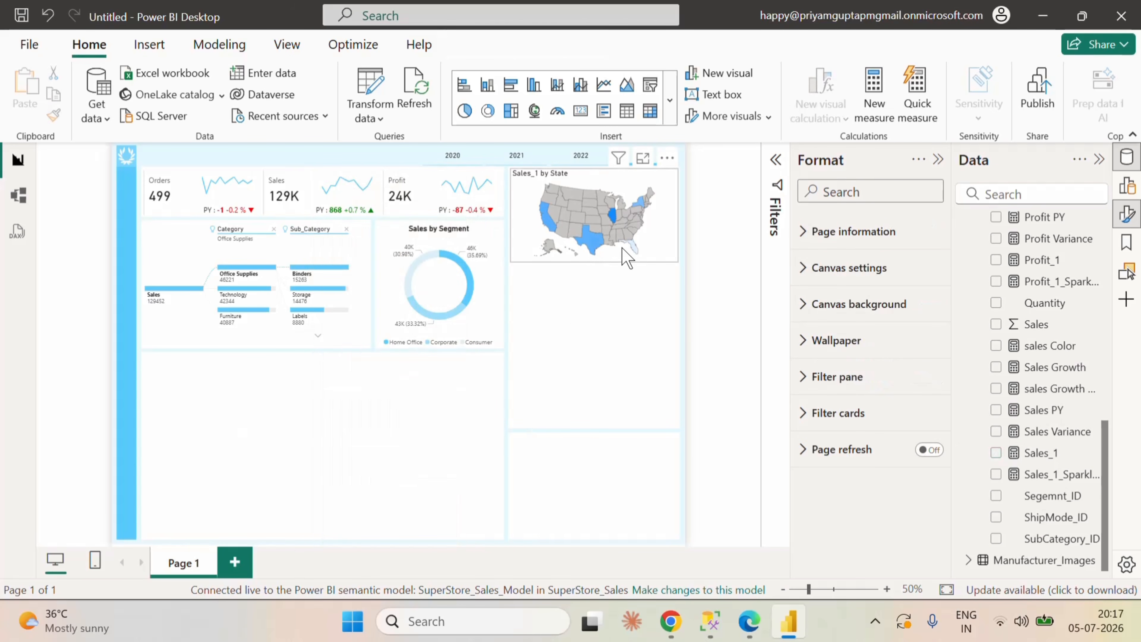
Step: Turn off the background of the shape map
left_click(671, 230)
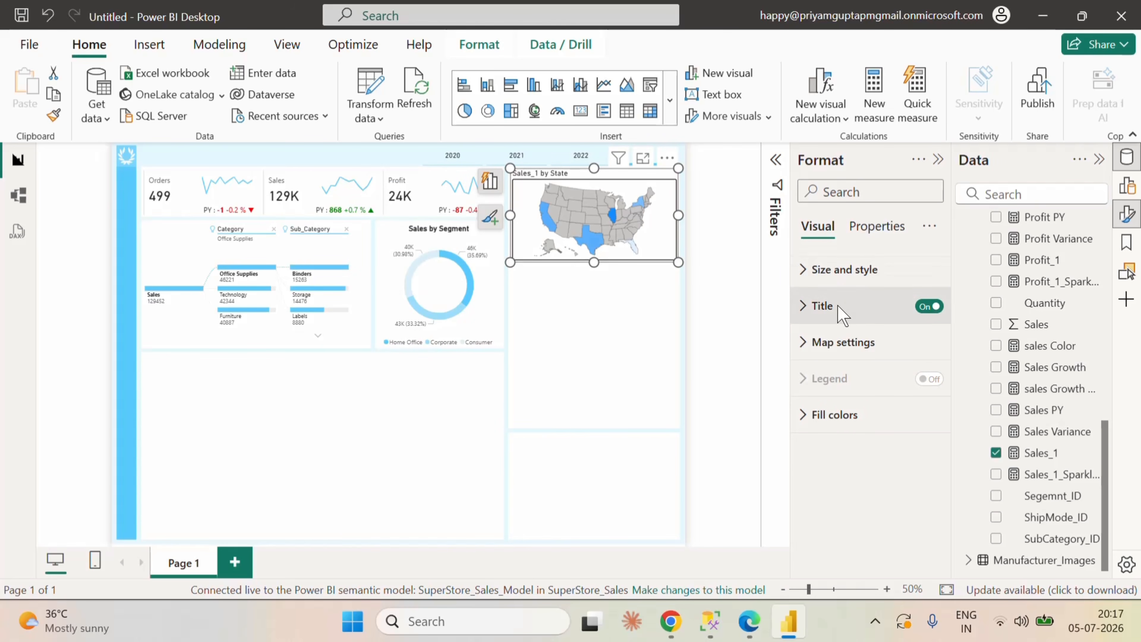
left_click(812, 271)
scroll(886, 371, "down", 2)
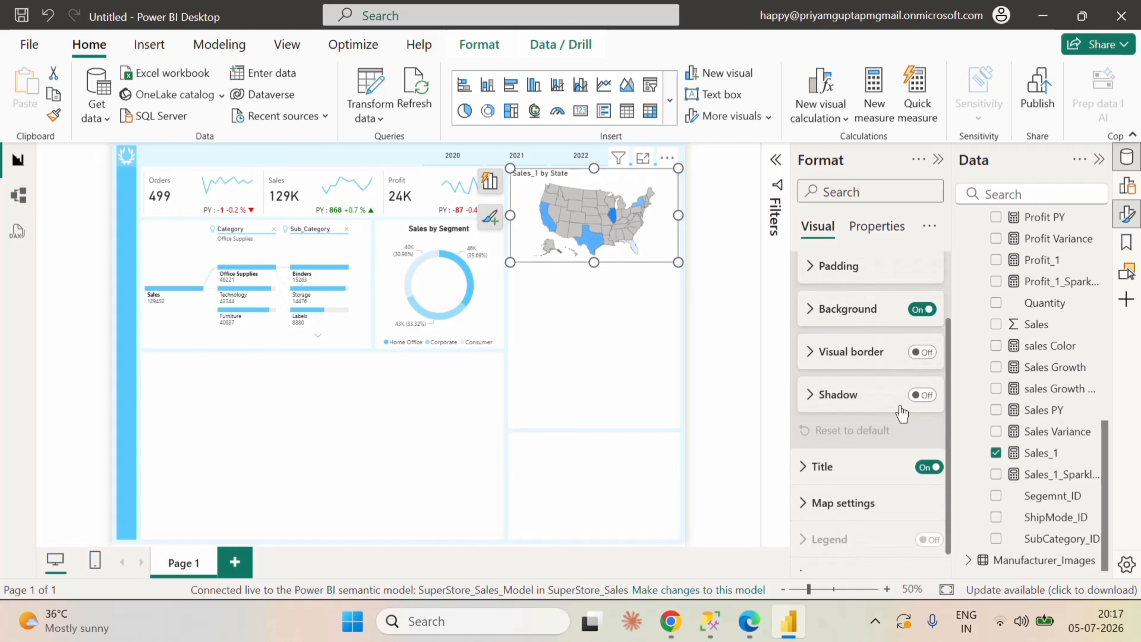
left_click(921, 308)
scroll(871, 360, "up", 2)
left_click(808, 272)
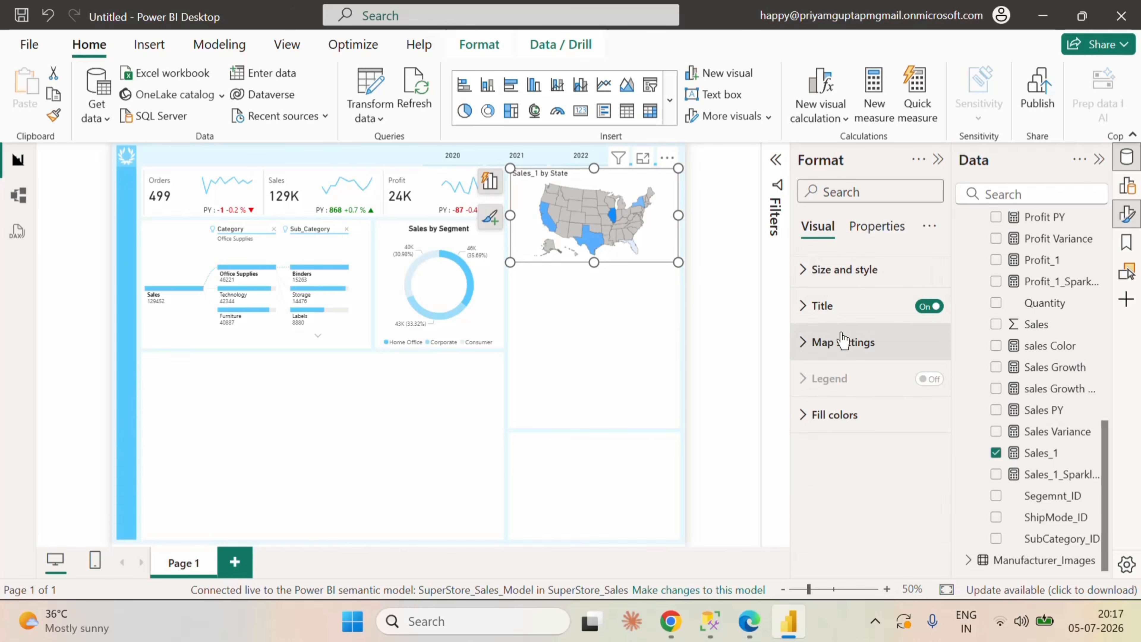
Step: Enable Auto zoom and Zoom on selection for the shape map
left_click(803, 344)
scroll(865, 397, "down", 3)
scroll(881, 389, "up", 2)
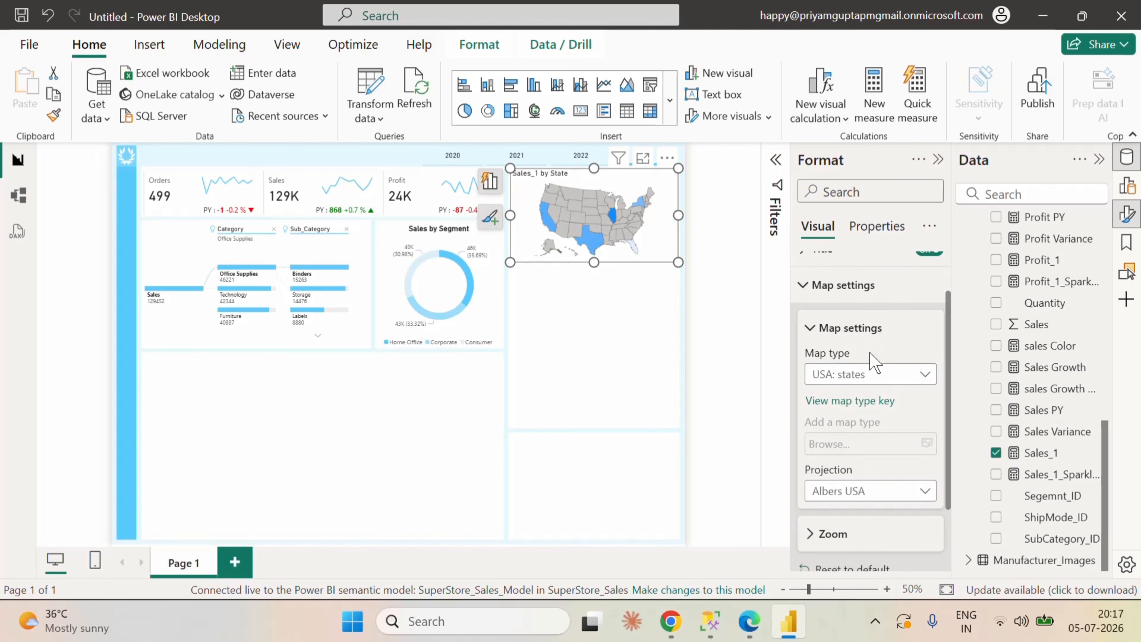
scroll(879, 357, "down", 2)
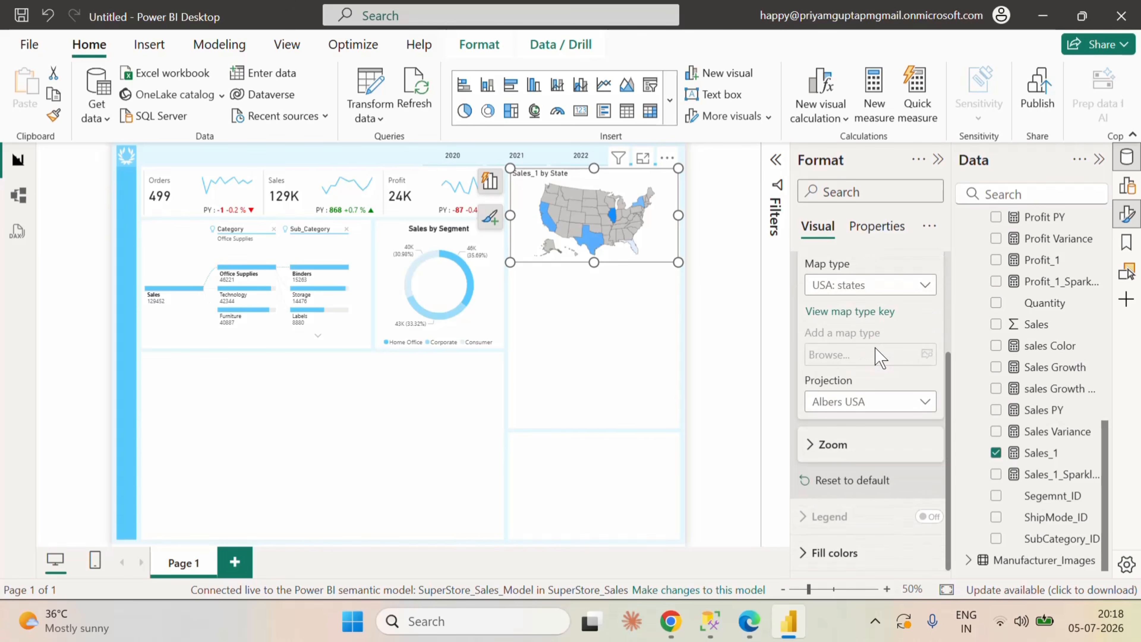
left_click(831, 444)
scroll(926, 407, "down", 2)
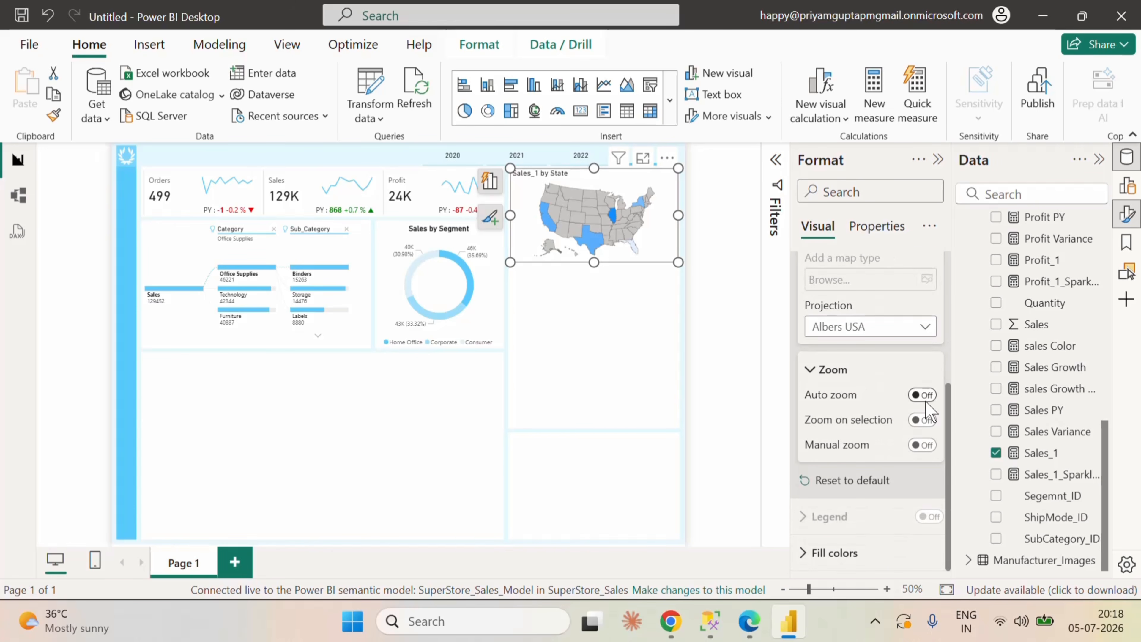
left_click(924, 398)
left_click(921, 421)
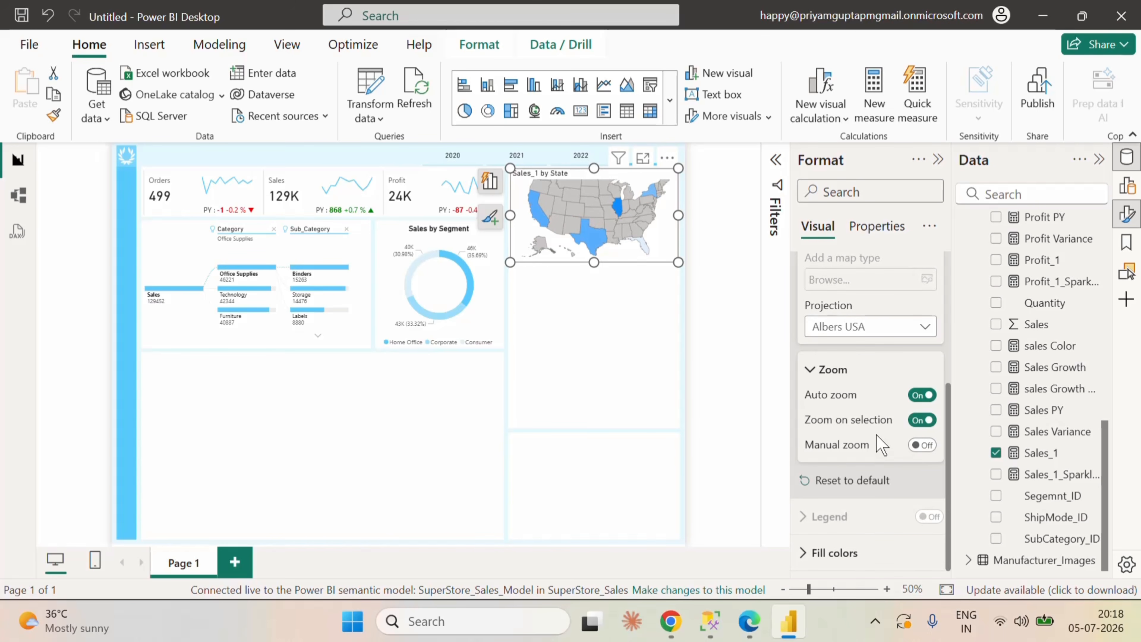
Step: Set the maximum fill color of the shape map to the recently used sky blue
left_click(836, 553)
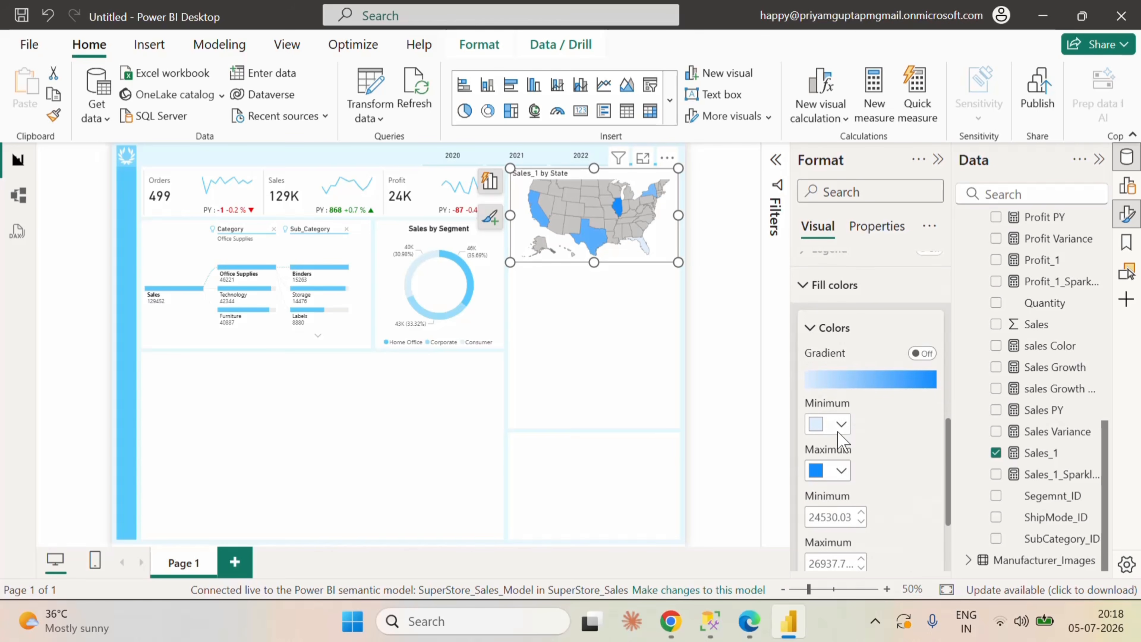
left_click(841, 471)
left_click(881, 401)
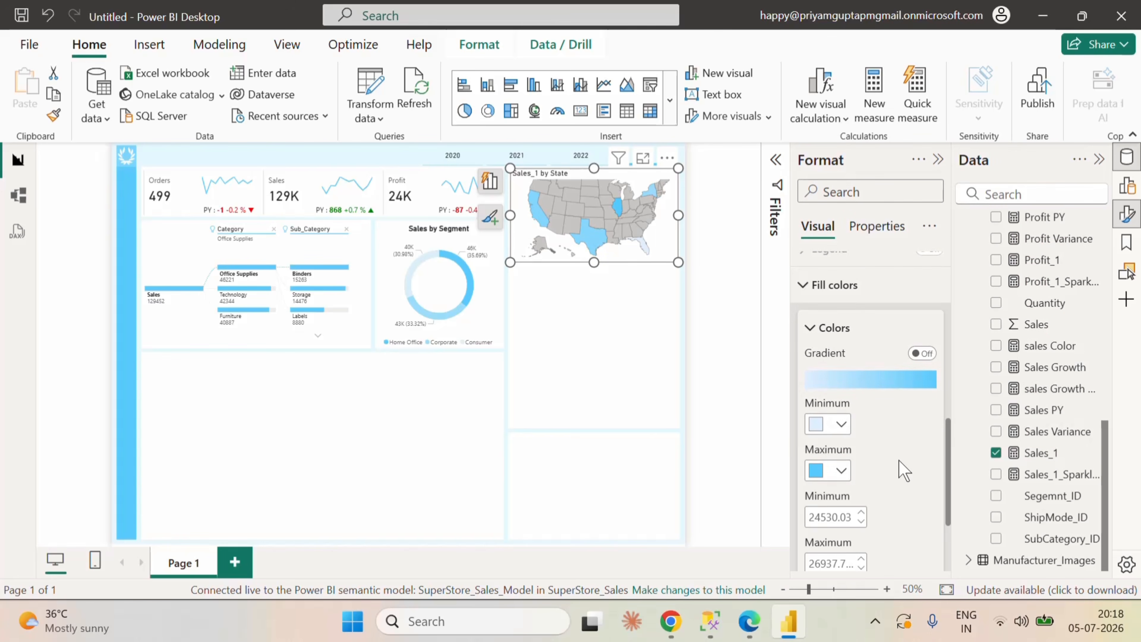
Step: Set the color of the shape map's blank areas to white
scroll(904, 471, "down", 3)
left_click(894, 473)
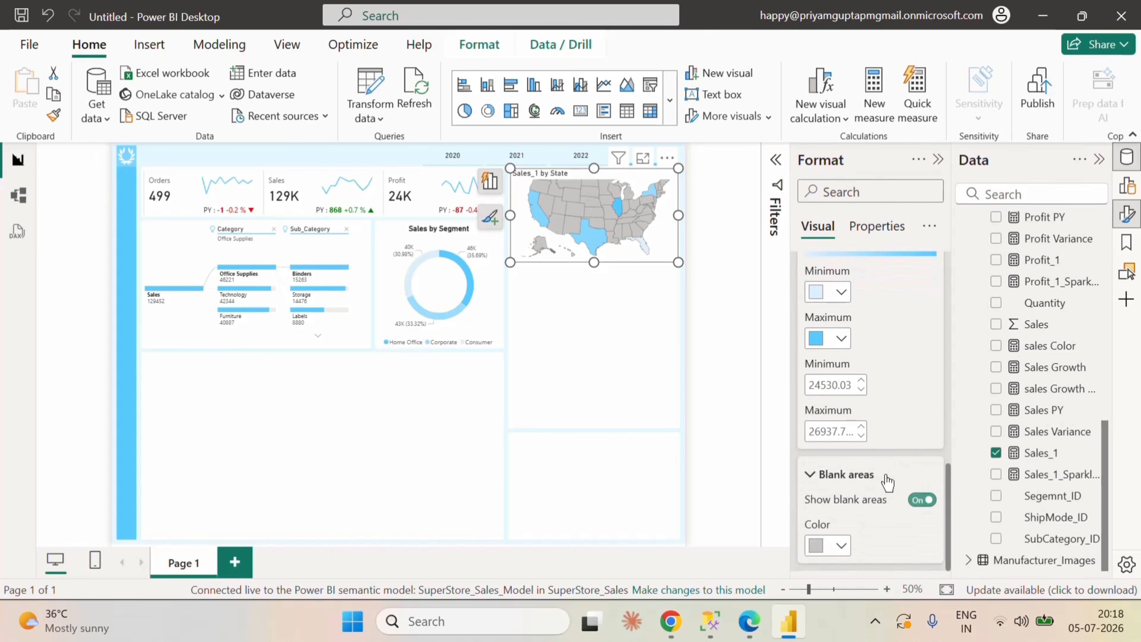
scroll(899, 486, "down", 2)
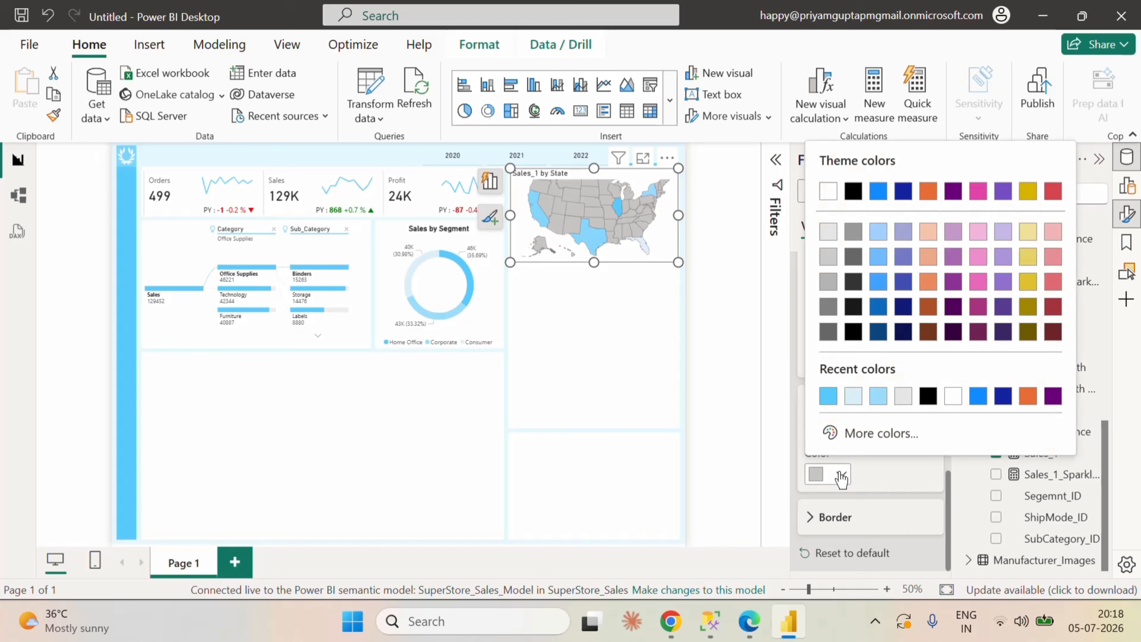
left_click(842, 474)
left_click(953, 396)
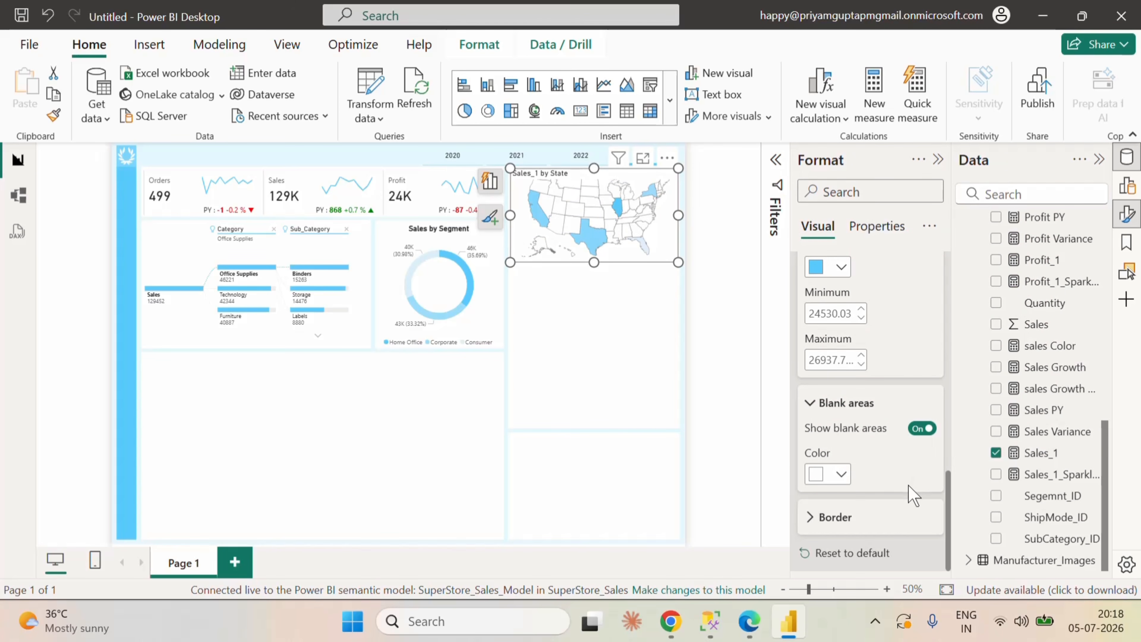
Step: Try the brighter sky blue for the shape map's state borders and settle on the recently used light blue
left_click(834, 517)
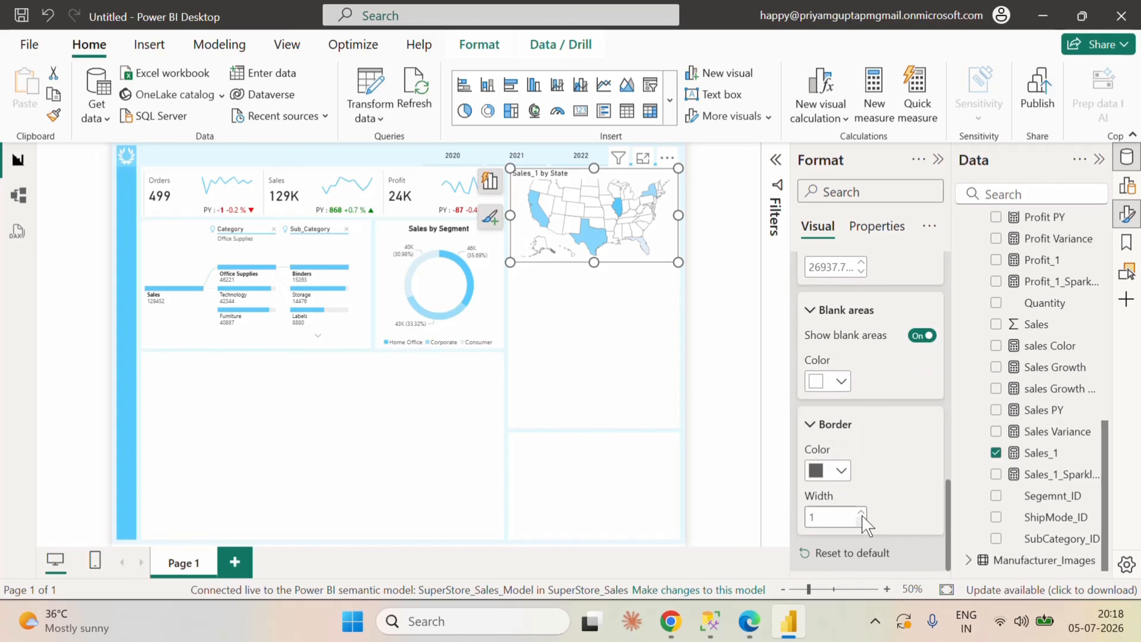
left_click(839, 472)
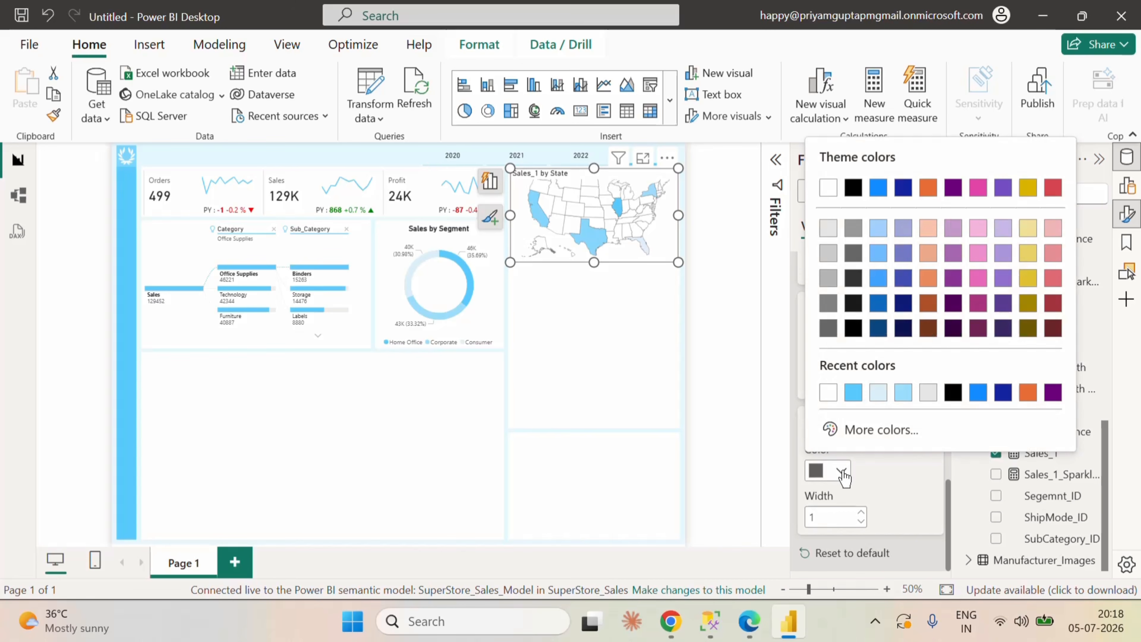
left_click(901, 398)
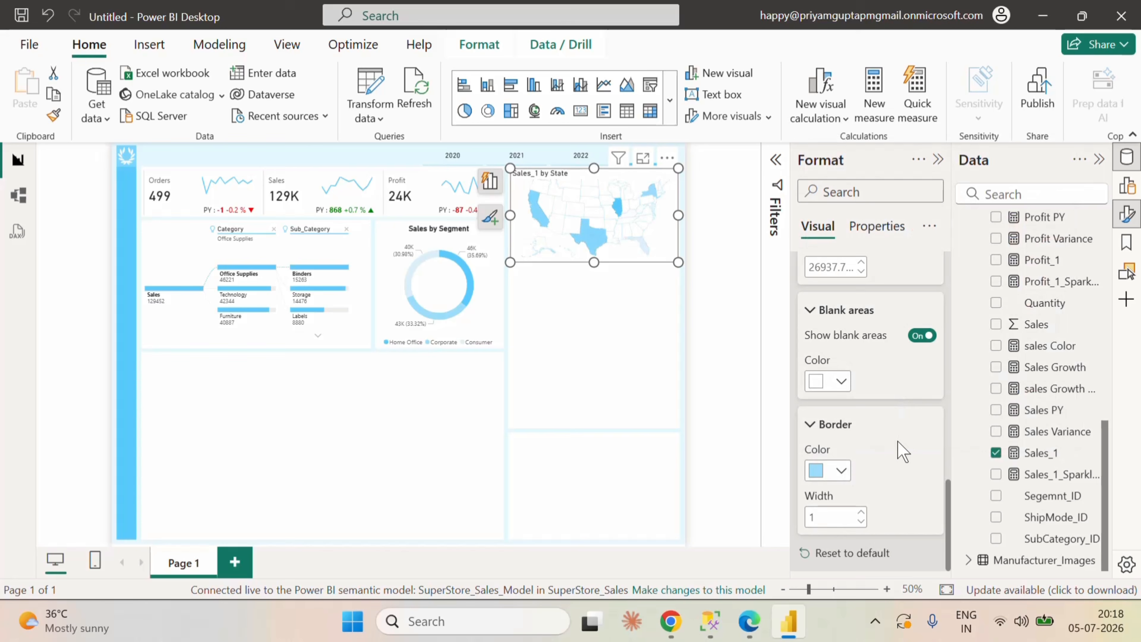
left_click(840, 471)
left_click(874, 397)
left_click(840, 471)
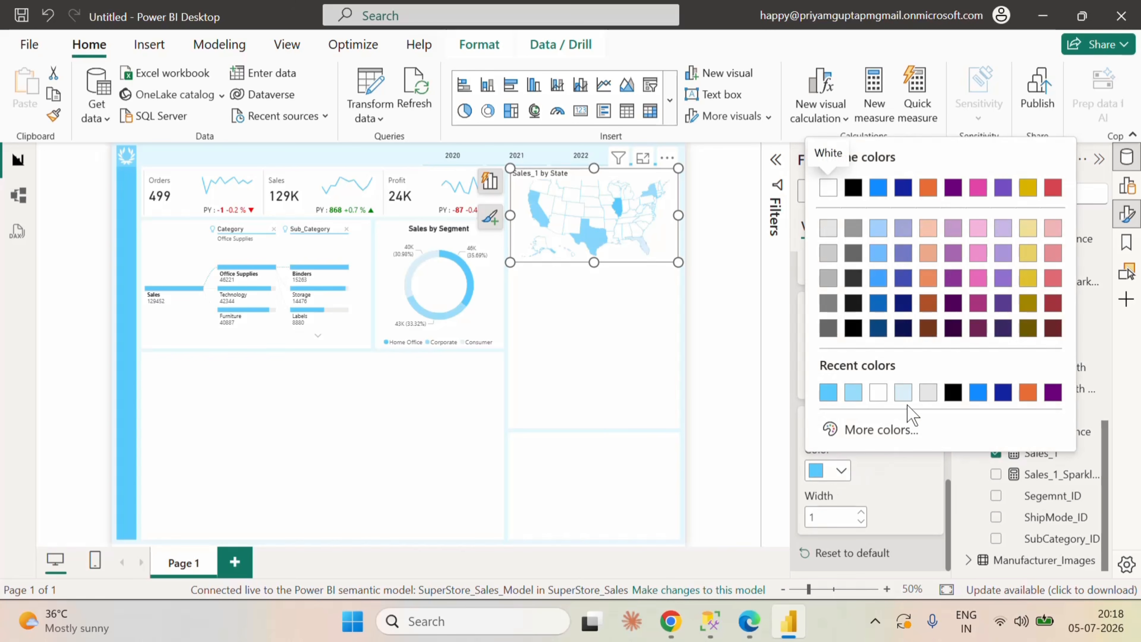
left_click(853, 392)
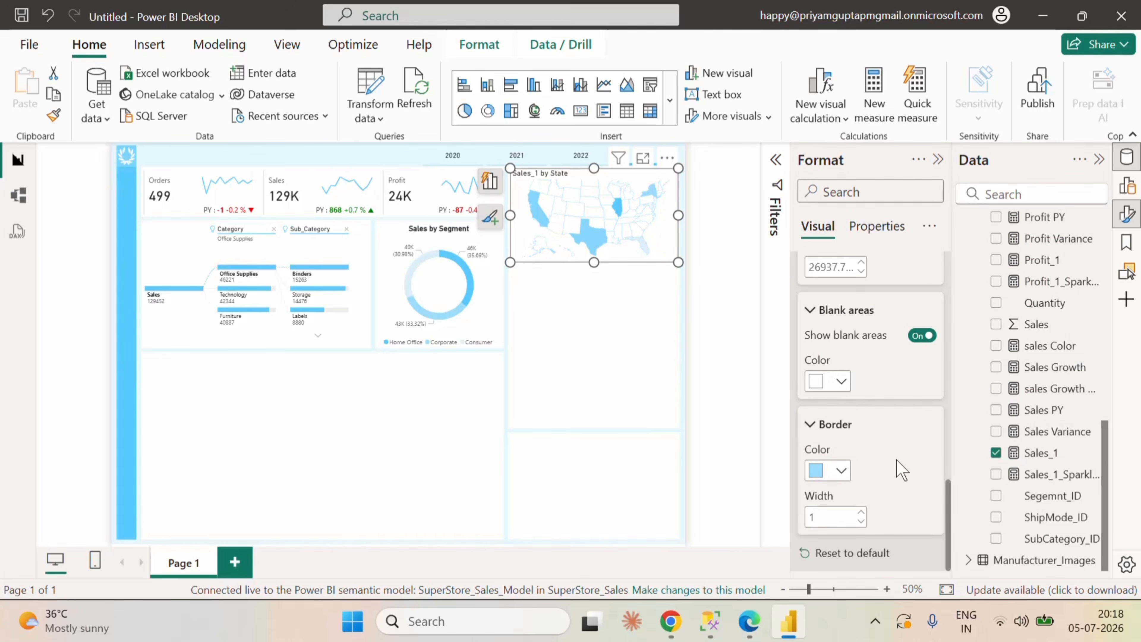
Step: Change the title text of the state shape map to "Sales by State"
scroll(901, 470, "up", 3)
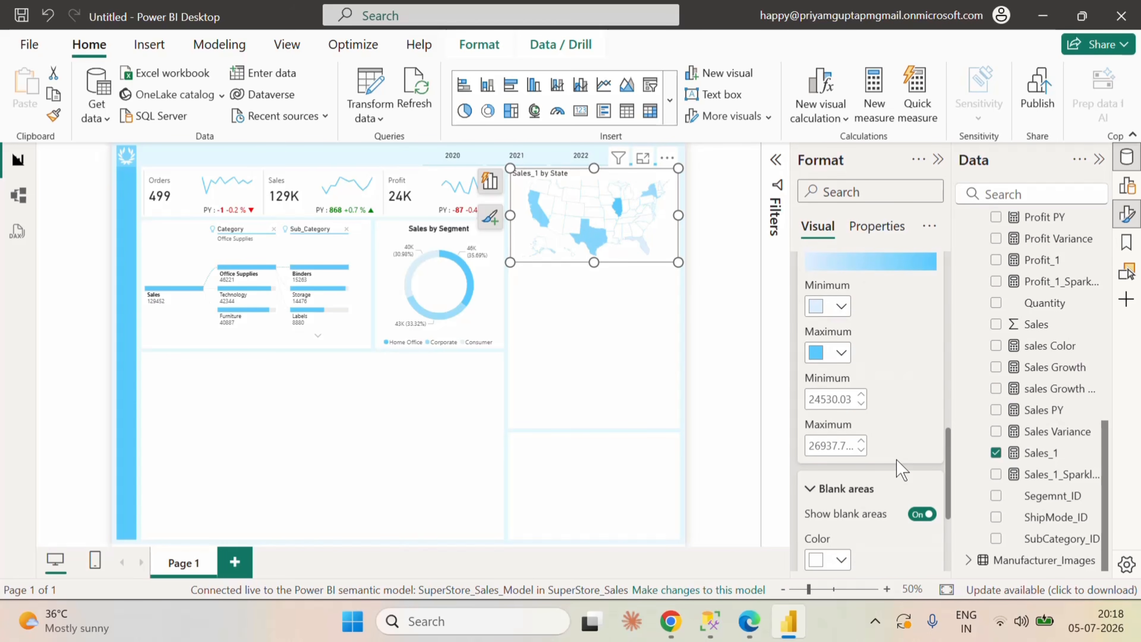
scroll(899, 470, "up", 10)
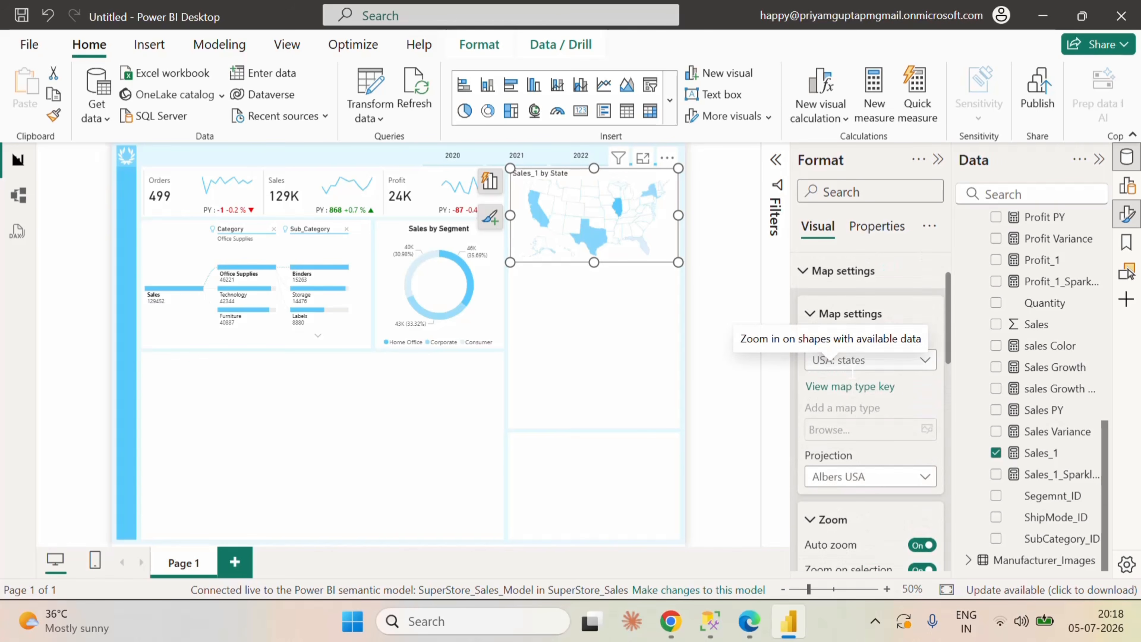
scroll(853, 372, "up", 2)
left_click(807, 345)
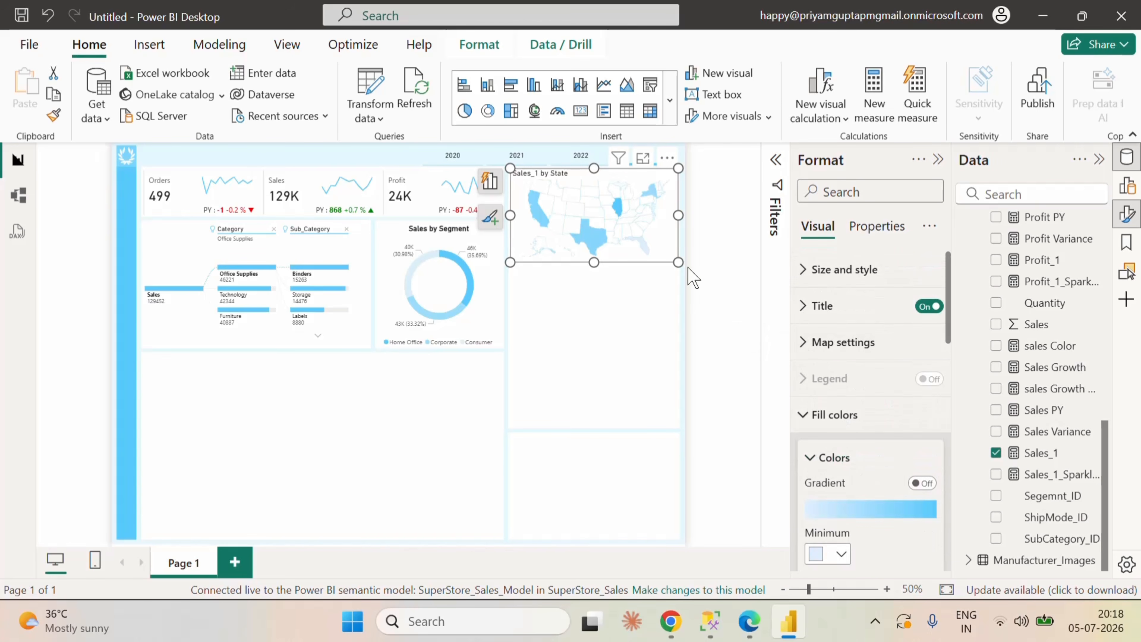
left_click(670, 297)
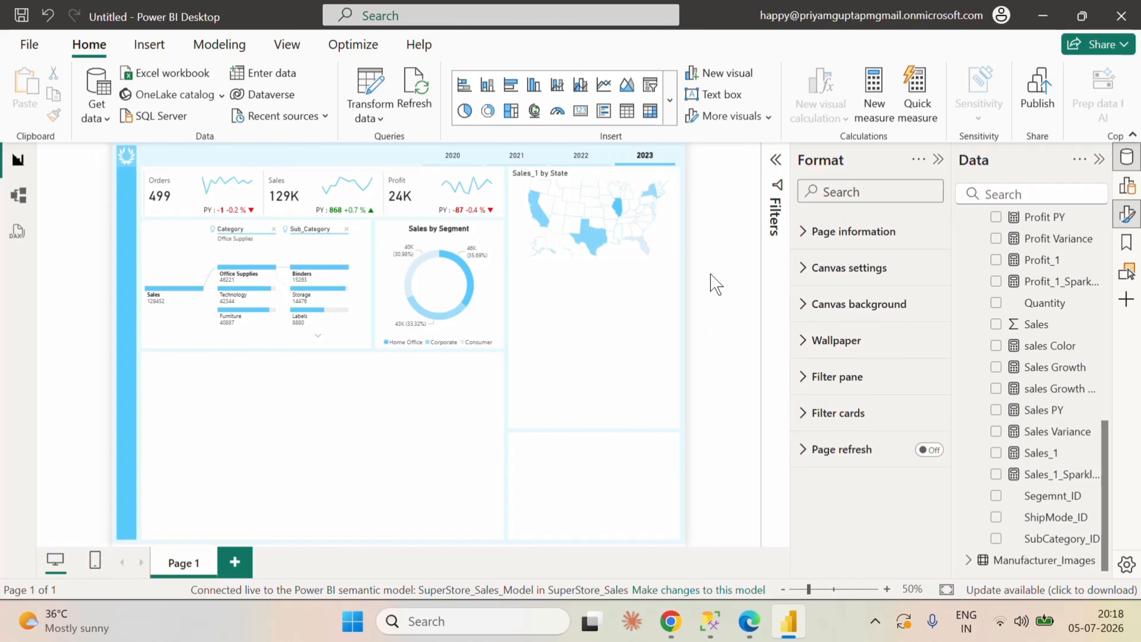
left_click(675, 248)
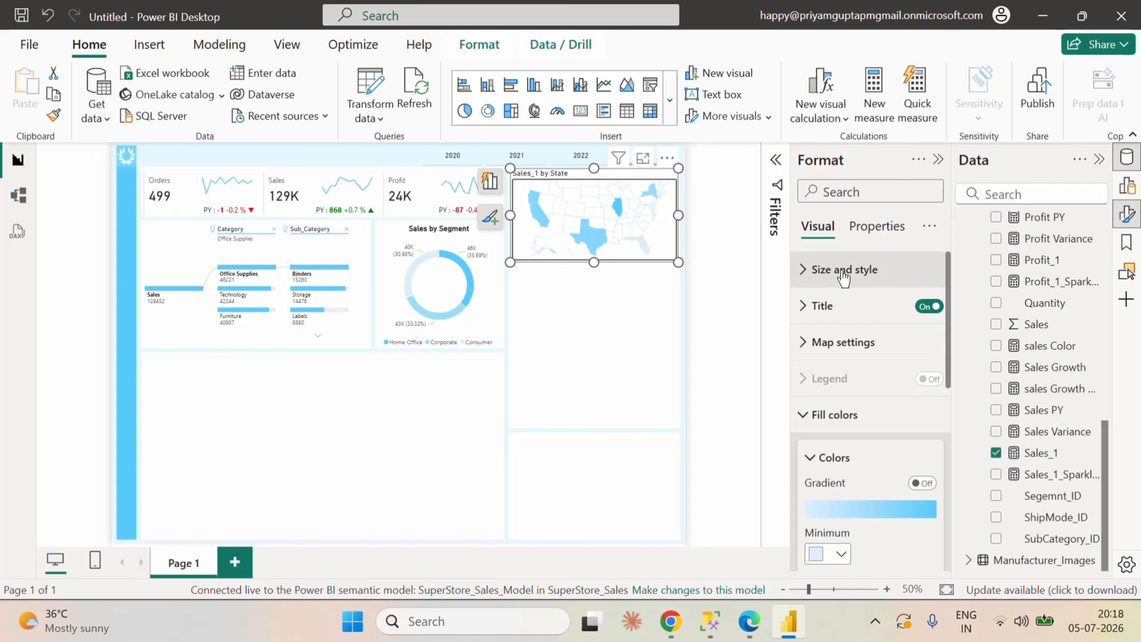
left_click(805, 343)
left_click(804, 305)
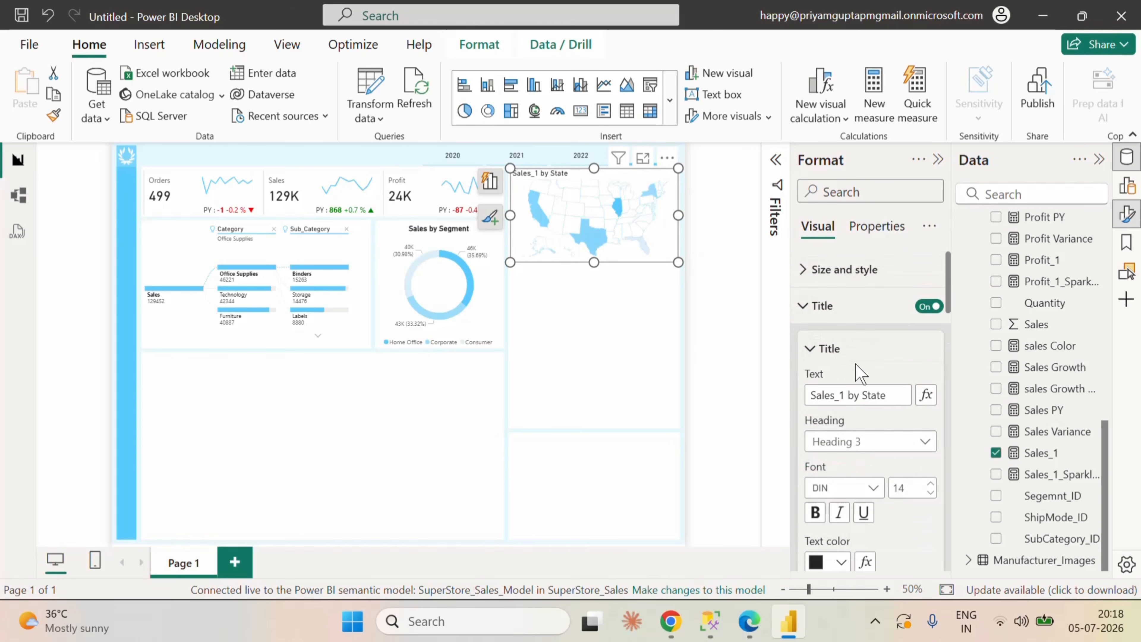
left_click(845, 394)
key("BackSpace")
key("BackSpace")
key("BackSpace")
type("s")
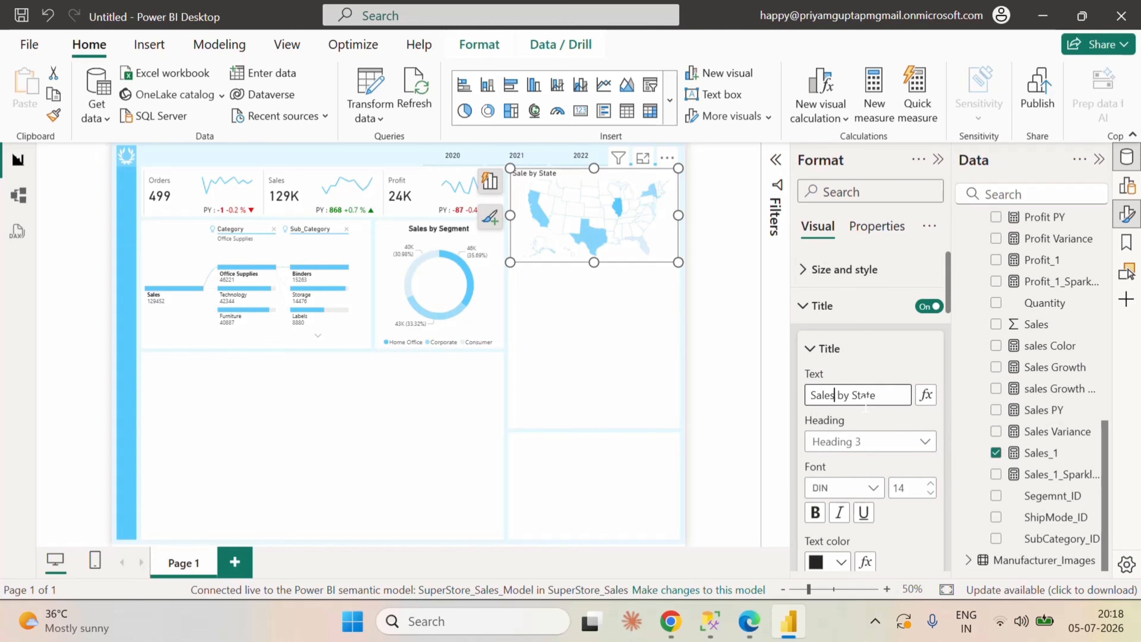
Step: Center the shape map's title horizontally and make it bold
scroll(917, 531, "down", 2)
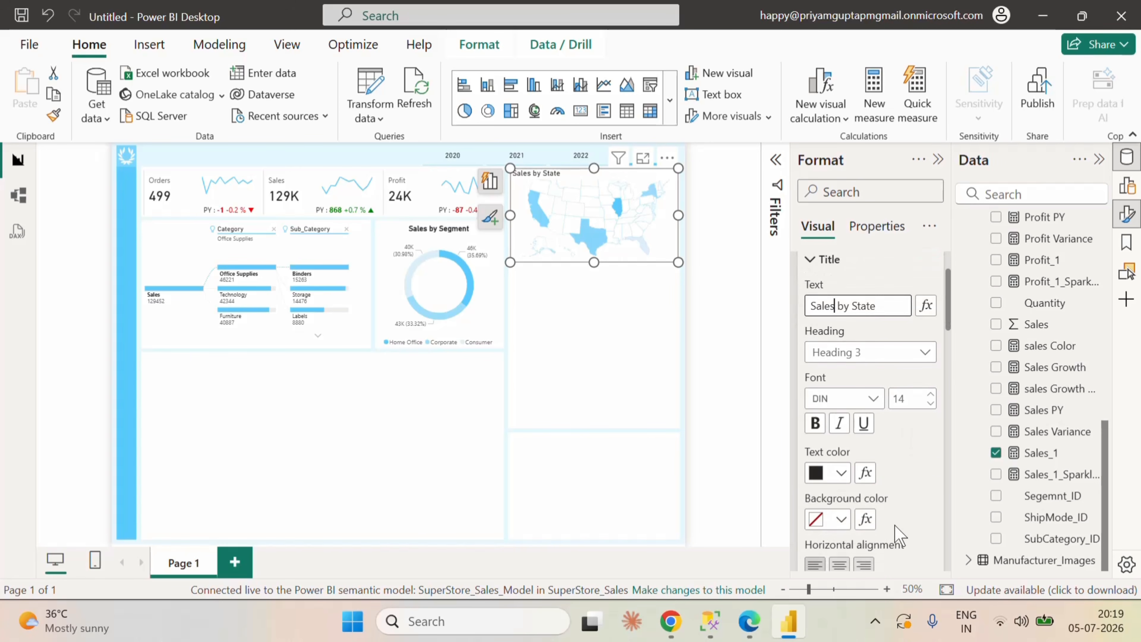
left_click(840, 565)
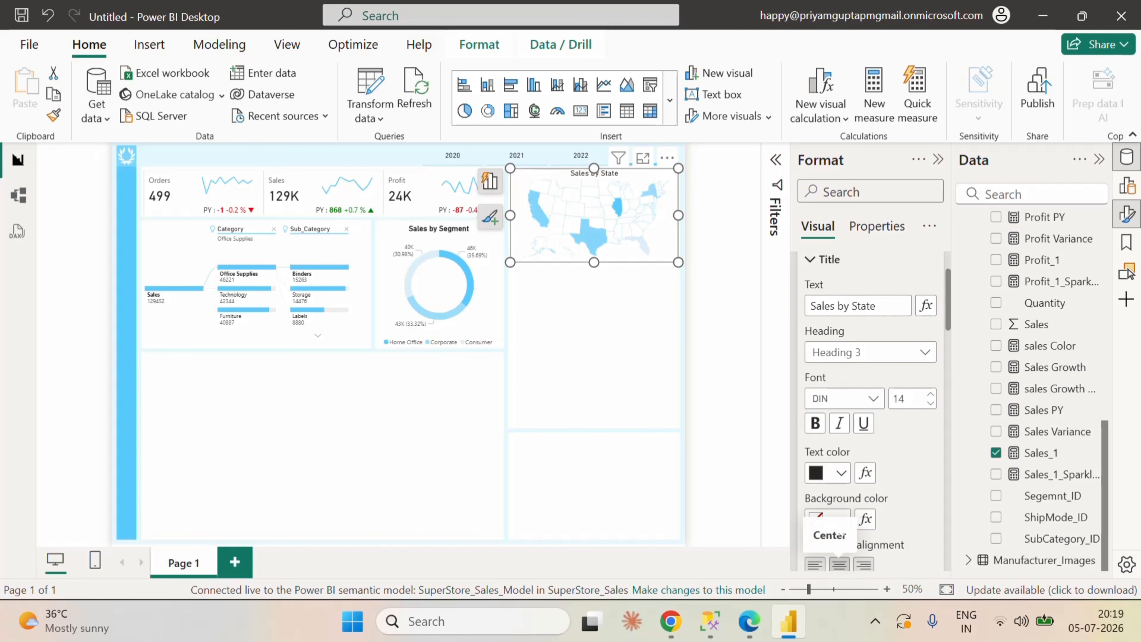
left_click(815, 423)
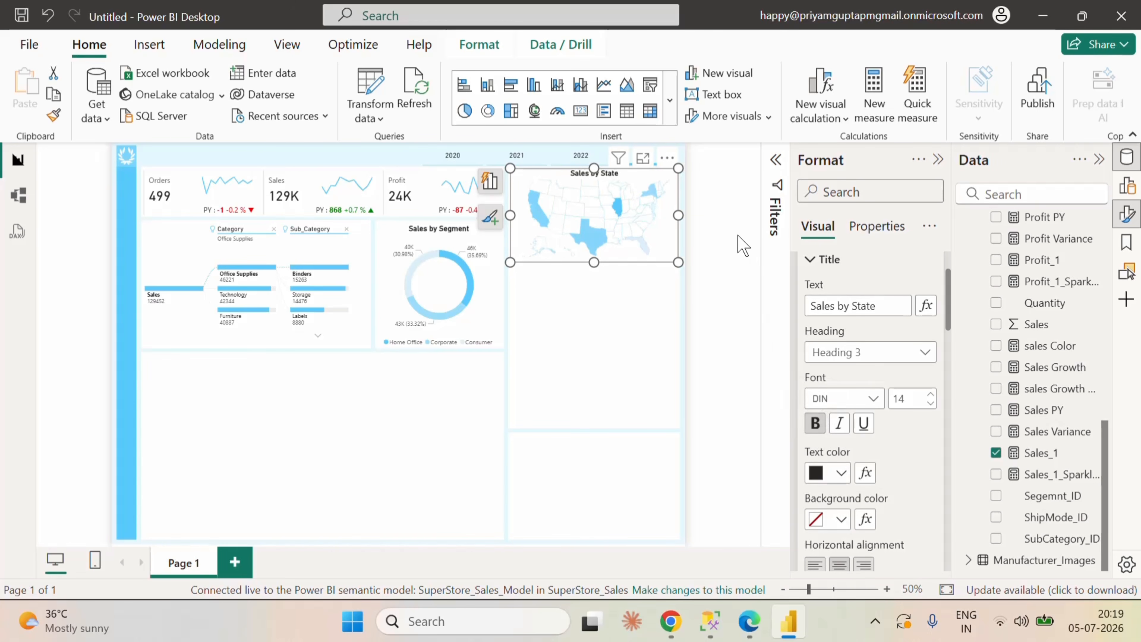
left_click(742, 245)
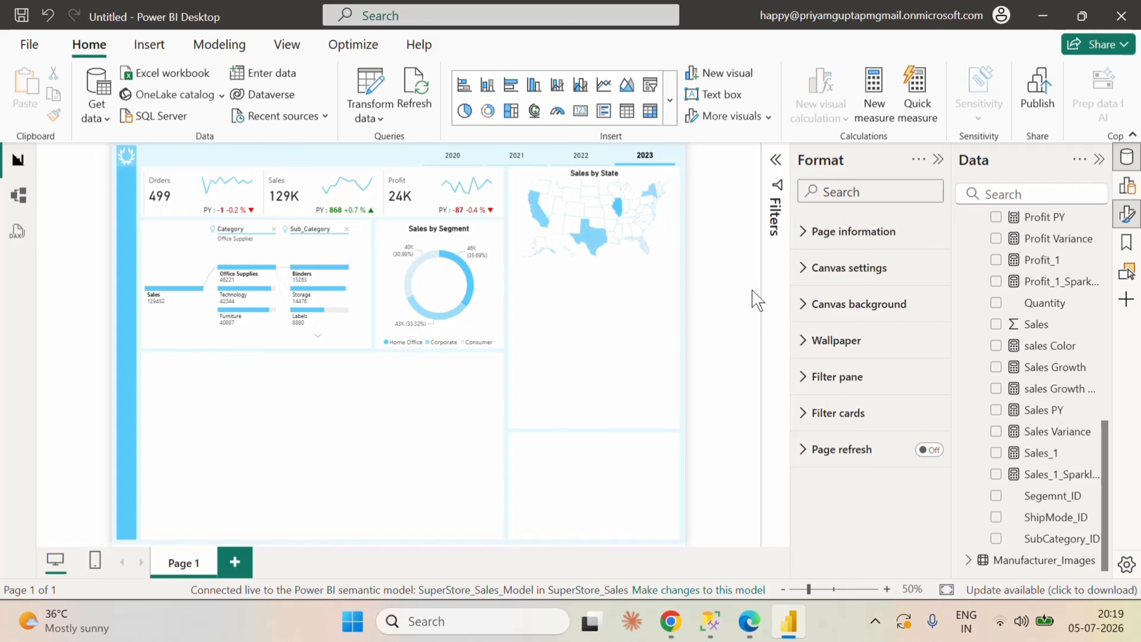
Step: Duplicate the Sales by State map, place the copy directly below the original, and shrink it to under half the original's width
left_click(649, 184)
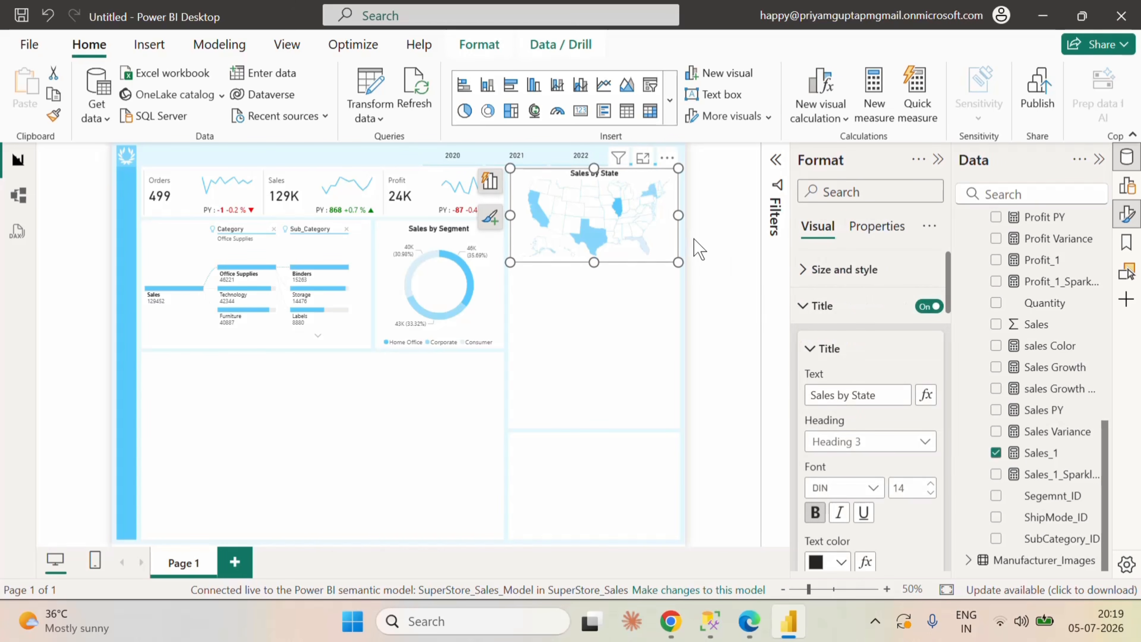
key("ctrl+c")
left_click(654, 324)
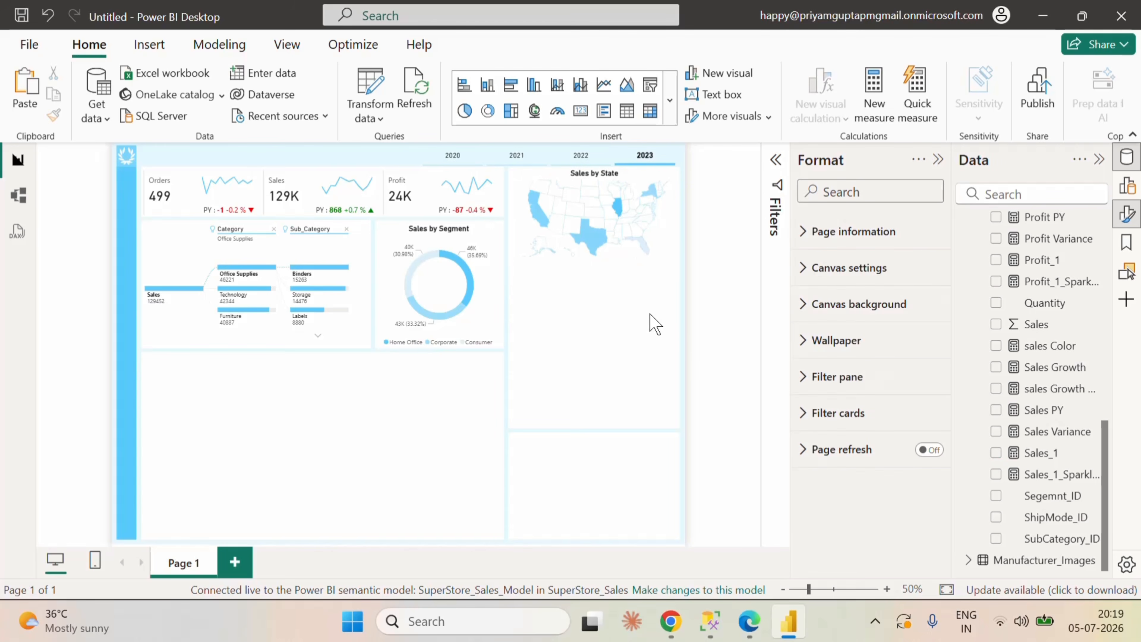
key("ctrl+v")
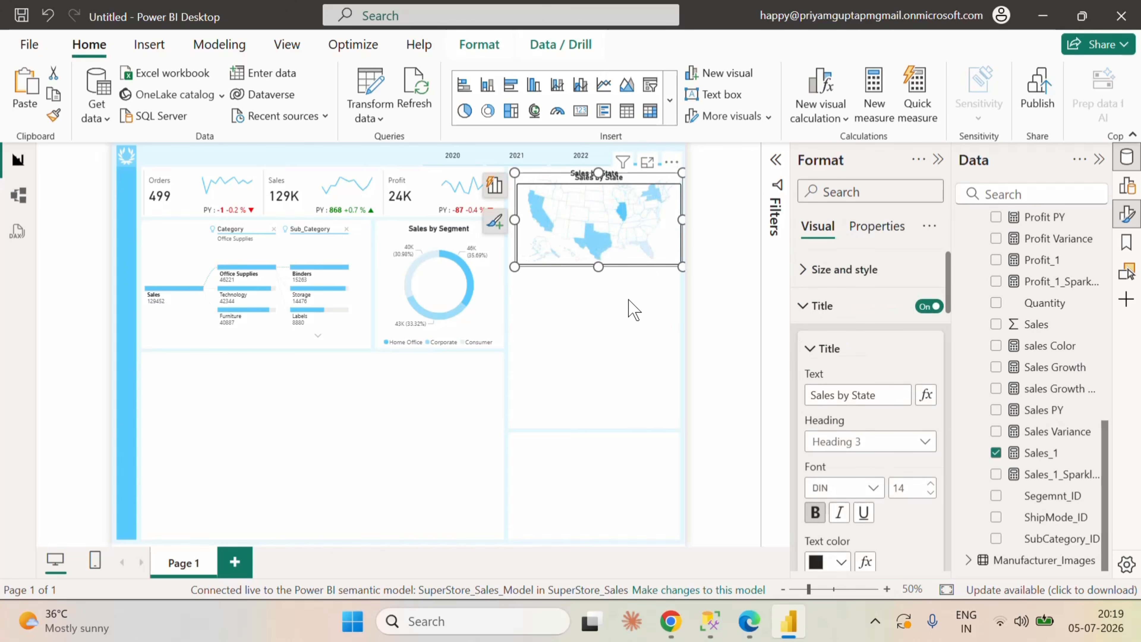
left_click_drag(557, 190, 543, 290)
left_click_drag(680, 364, 587, 336)
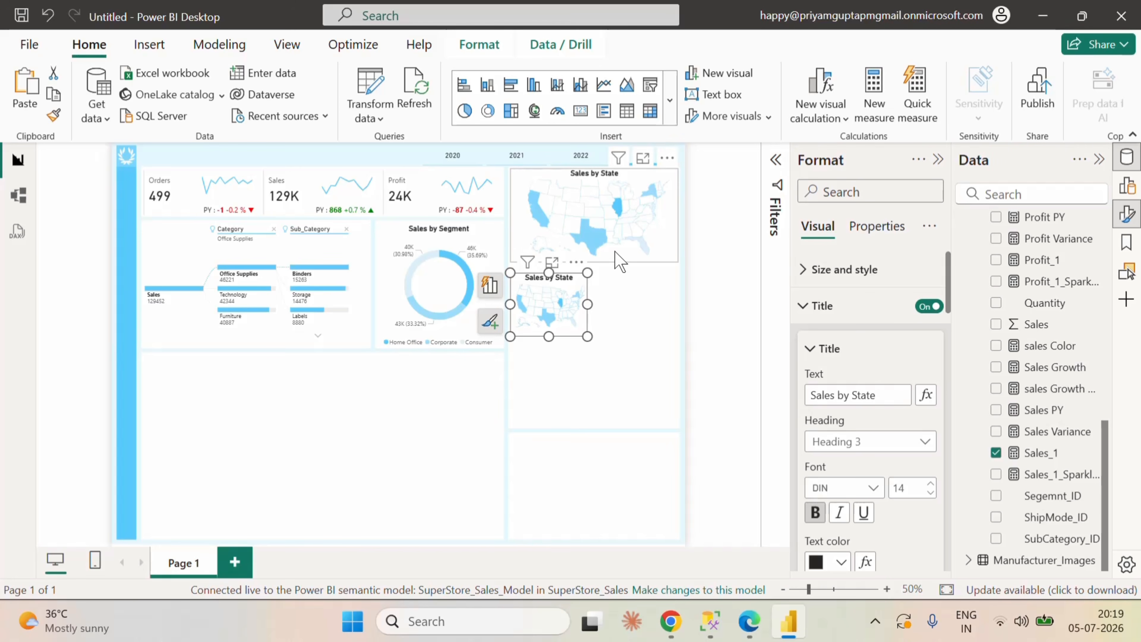
mouse_move(561, 317)
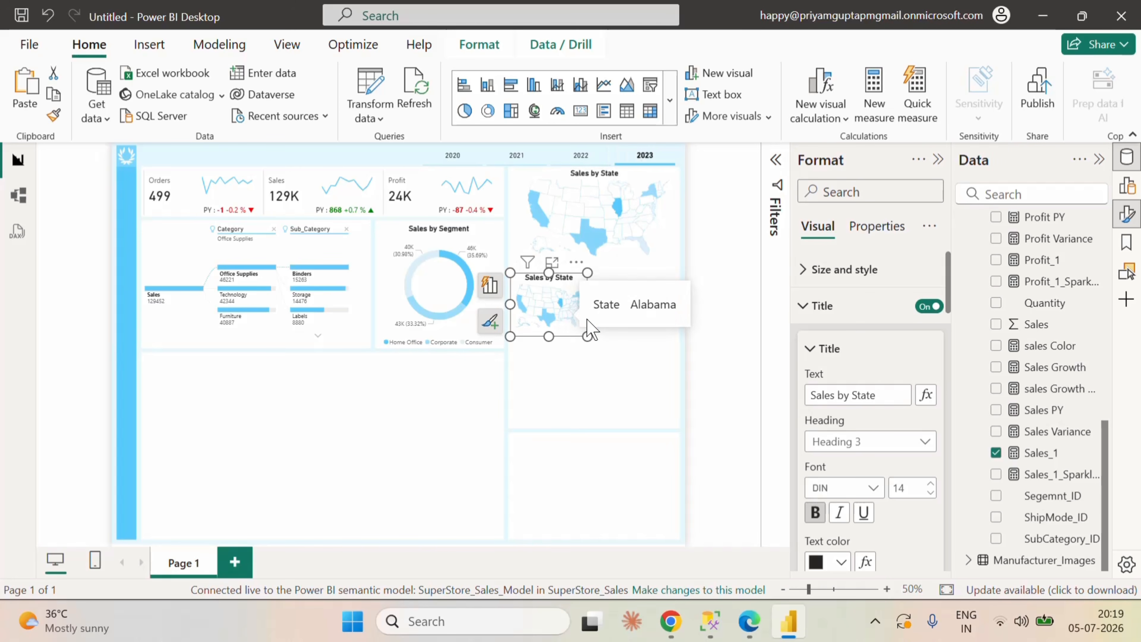
Step: Add the DimCity Region field as a visual-level filter on the map copy and restrict it to Central
left_click(775, 160)
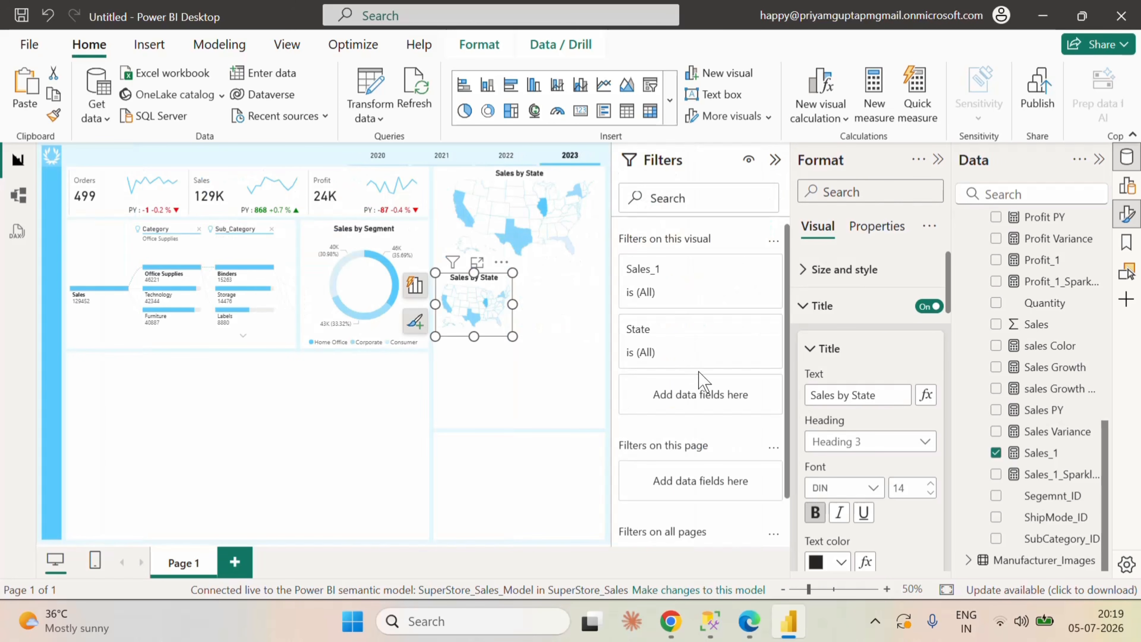
scroll(1062, 411, "up", 5)
scroll(1065, 411, "up", 4)
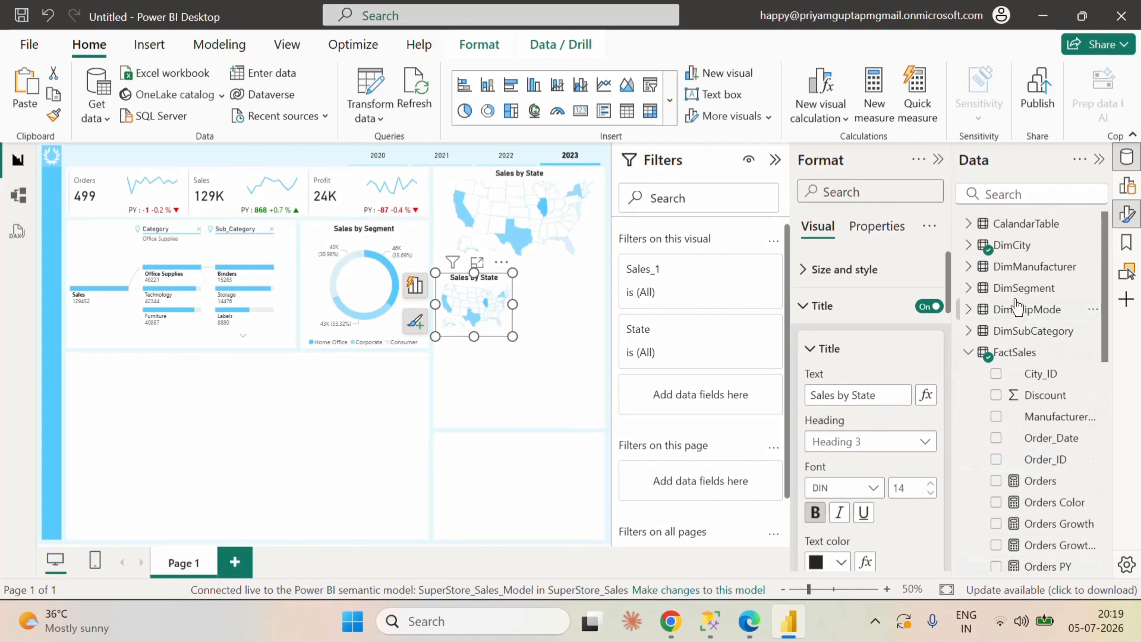
left_click(969, 353)
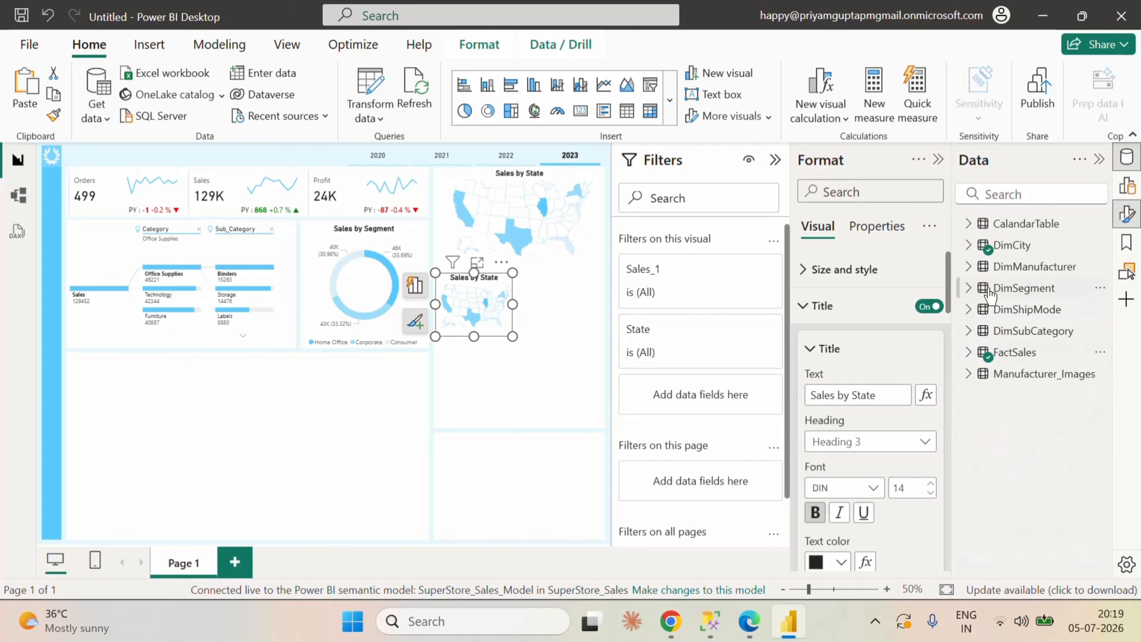
left_click(969, 246)
left_click_drag(1033, 309, 712, 392)
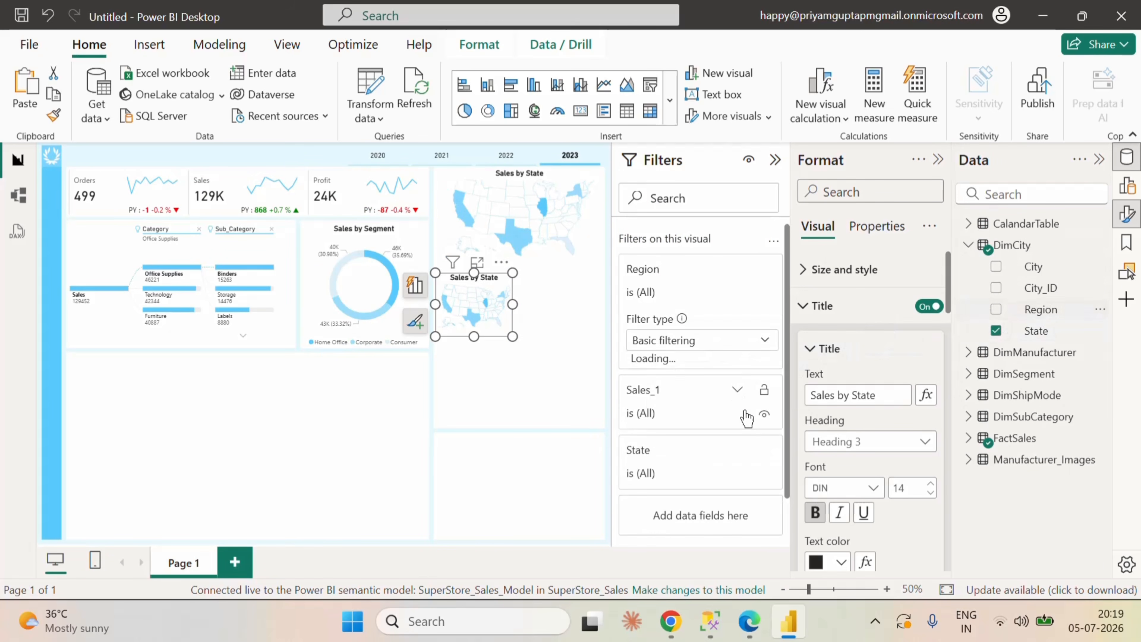
left_click(639, 429)
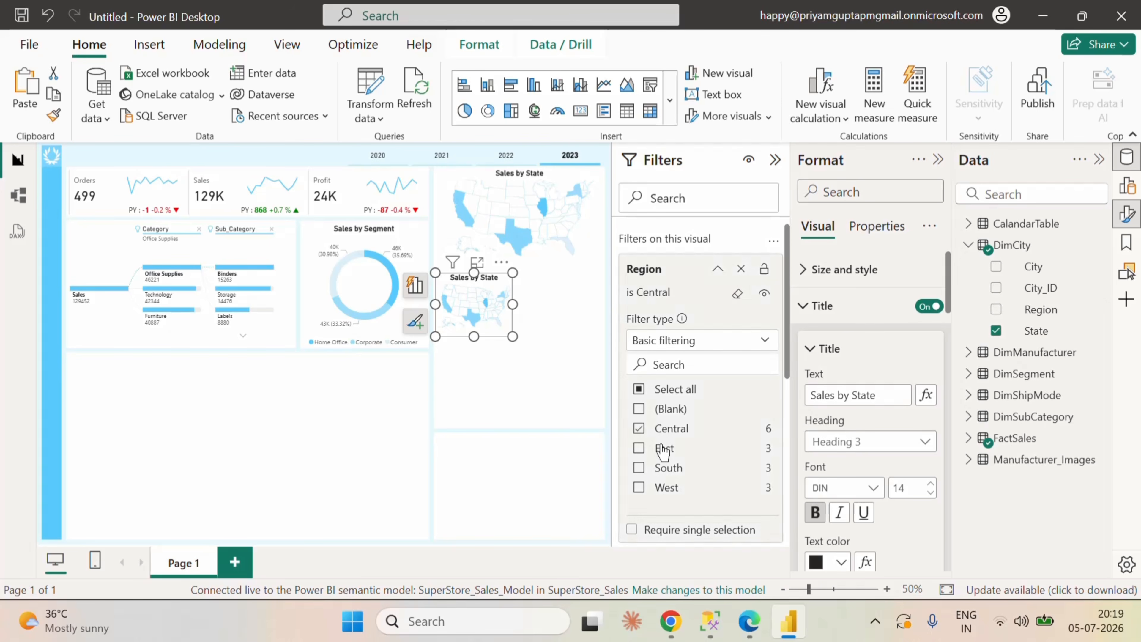
left_click(718, 268)
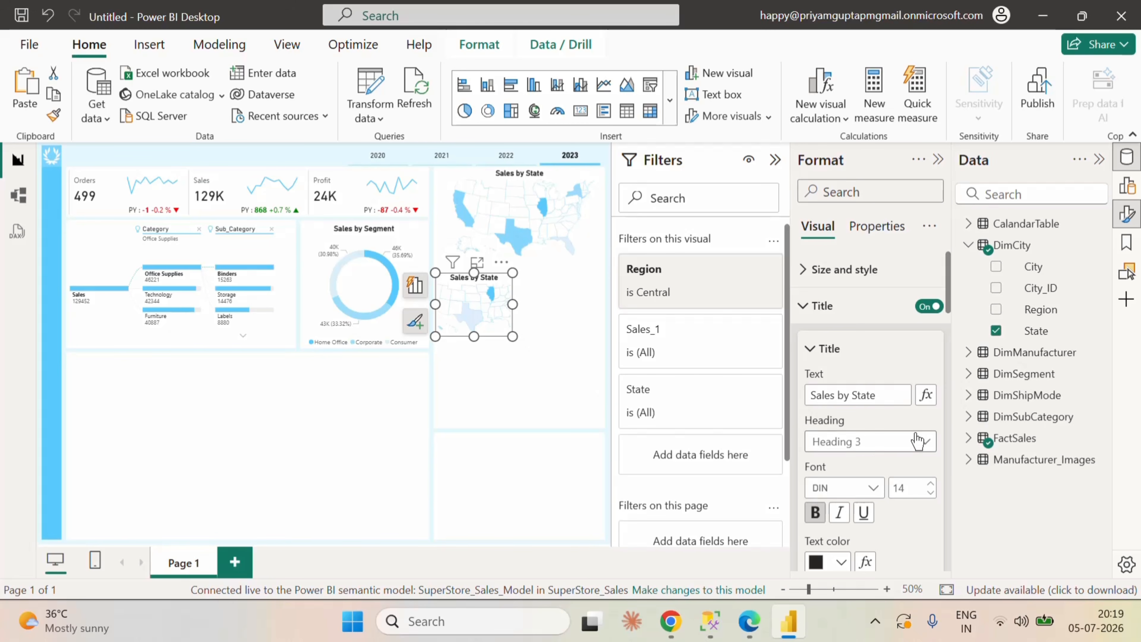
Step: Hide the blank areas on the Central region map copy
scroll(908, 441, "down", 7)
scroll(908, 441, "down", 10)
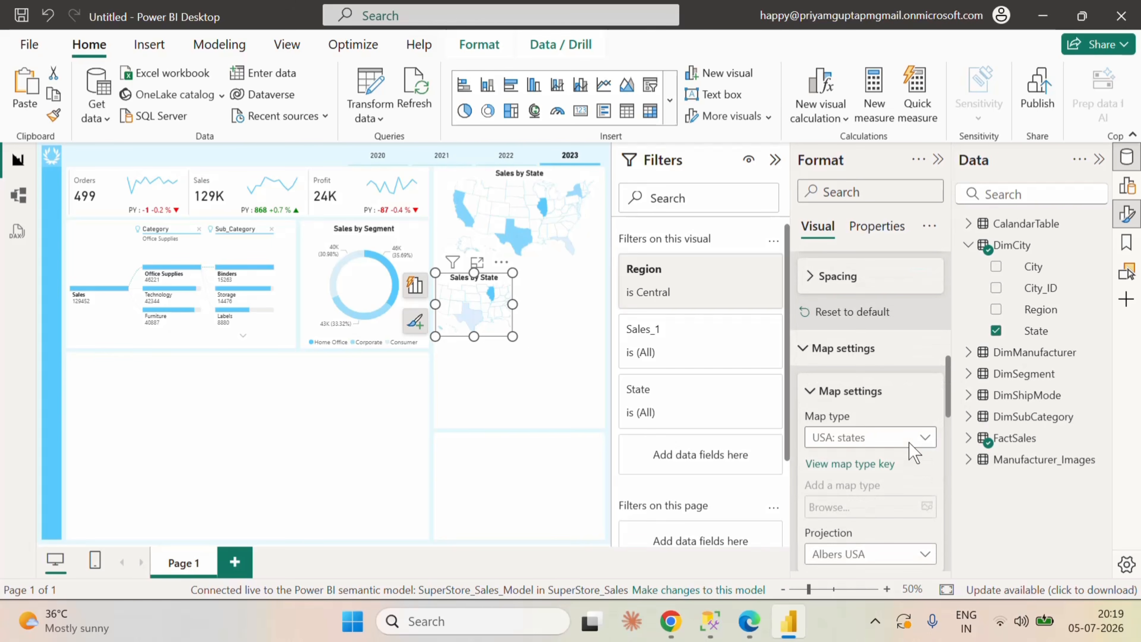
scroll(908, 442, "down", 4)
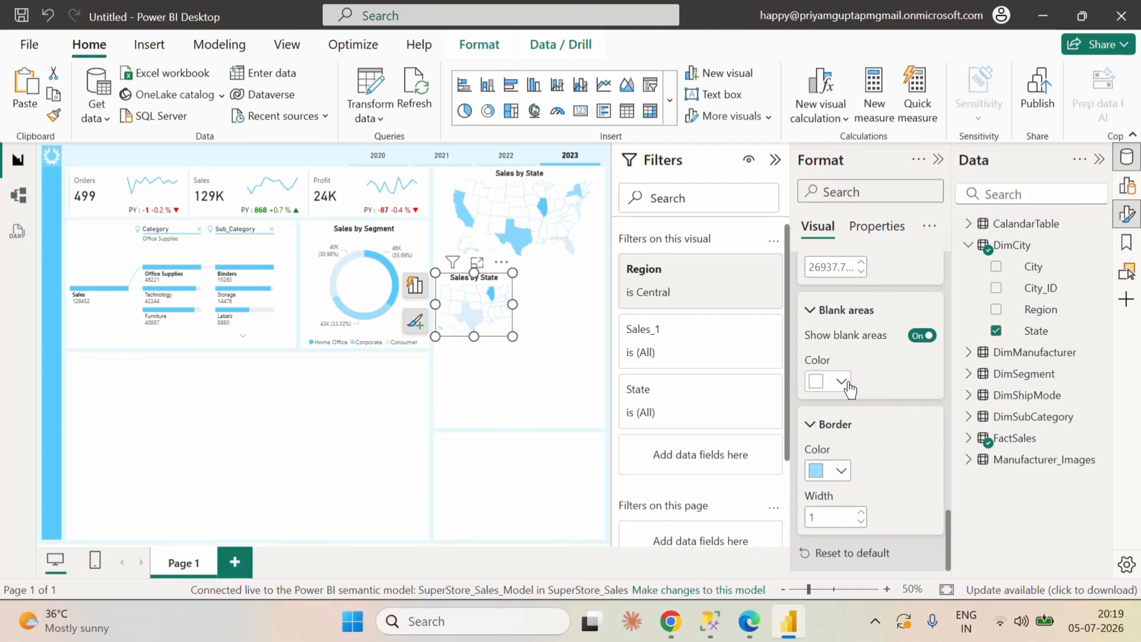
left_click(921, 336)
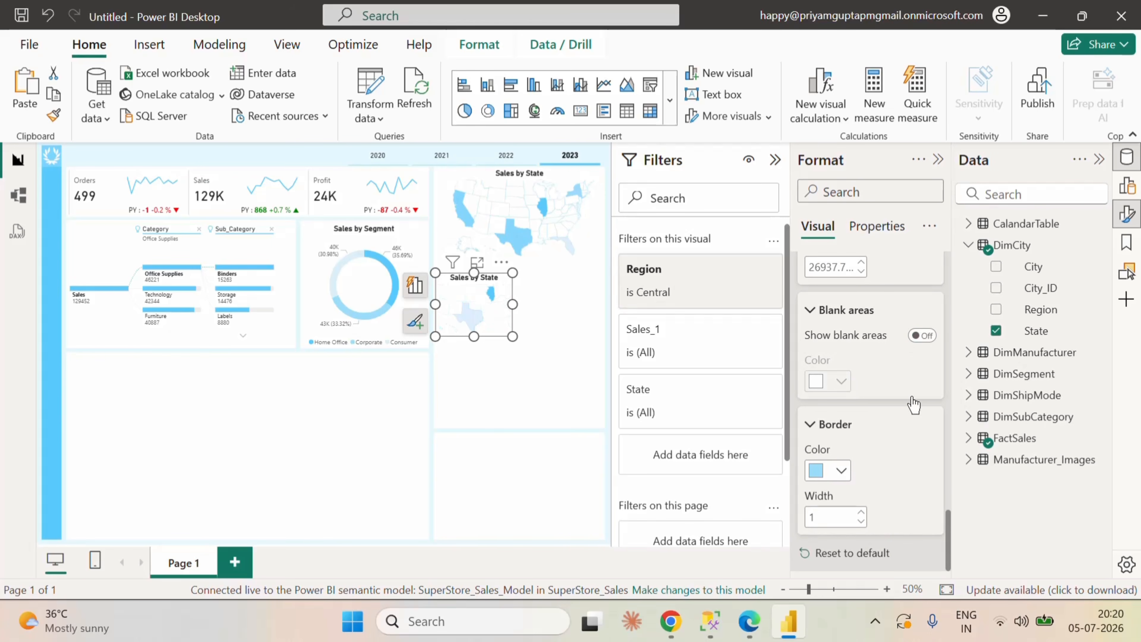
Step: Turn off the title of the Central region map copy
scroll(912, 396, "up", 10)
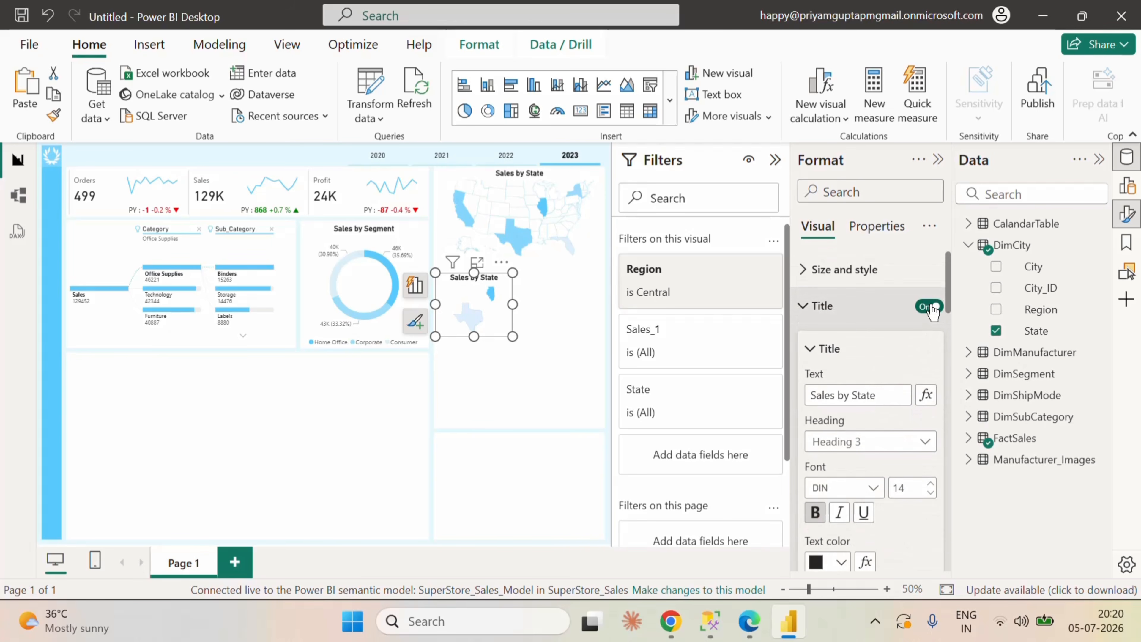
left_click(929, 307)
left_click(809, 306)
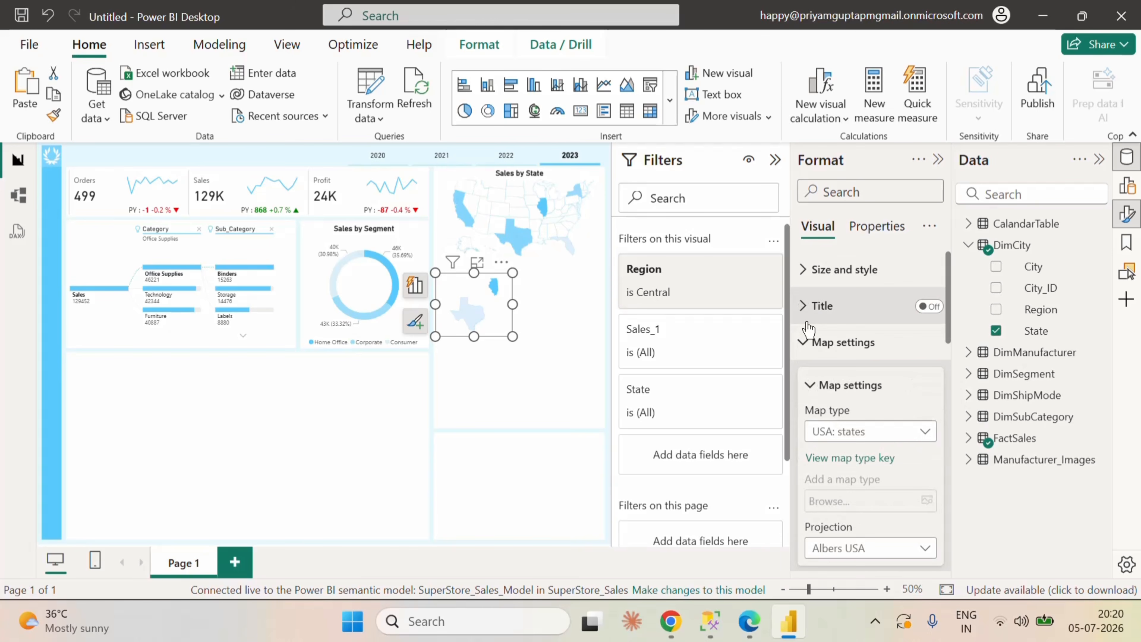
Step: Set the maximum fill color of the Central region map to light gray from the theme colors
left_click(809, 389)
left_click(822, 341)
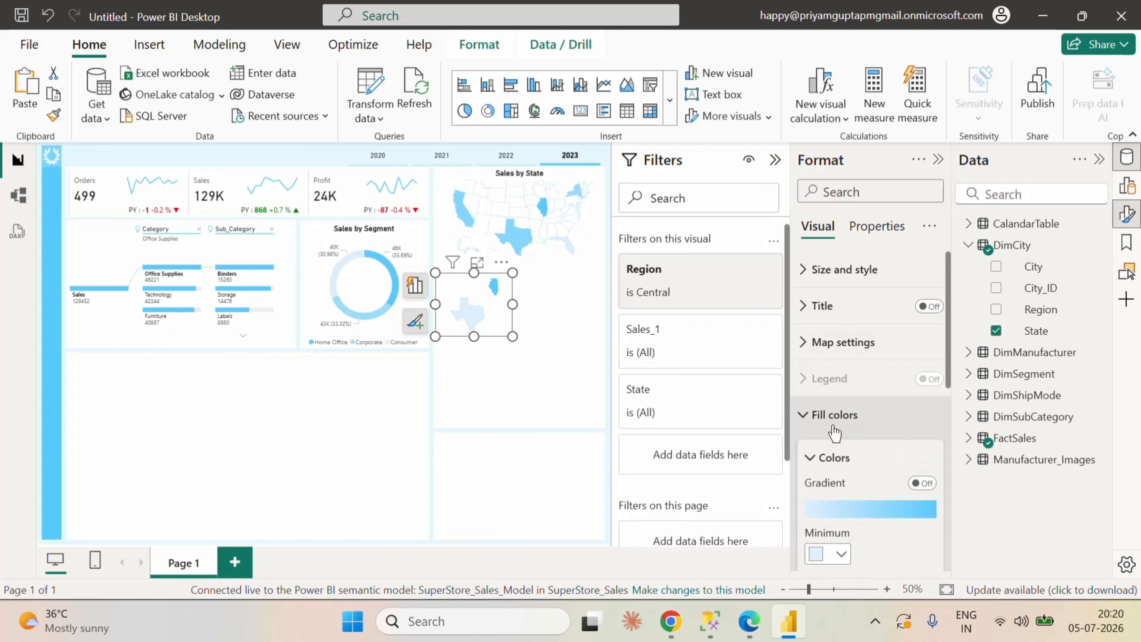
left_click(814, 421)
left_click(814, 420)
scroll(854, 499, "down", 4)
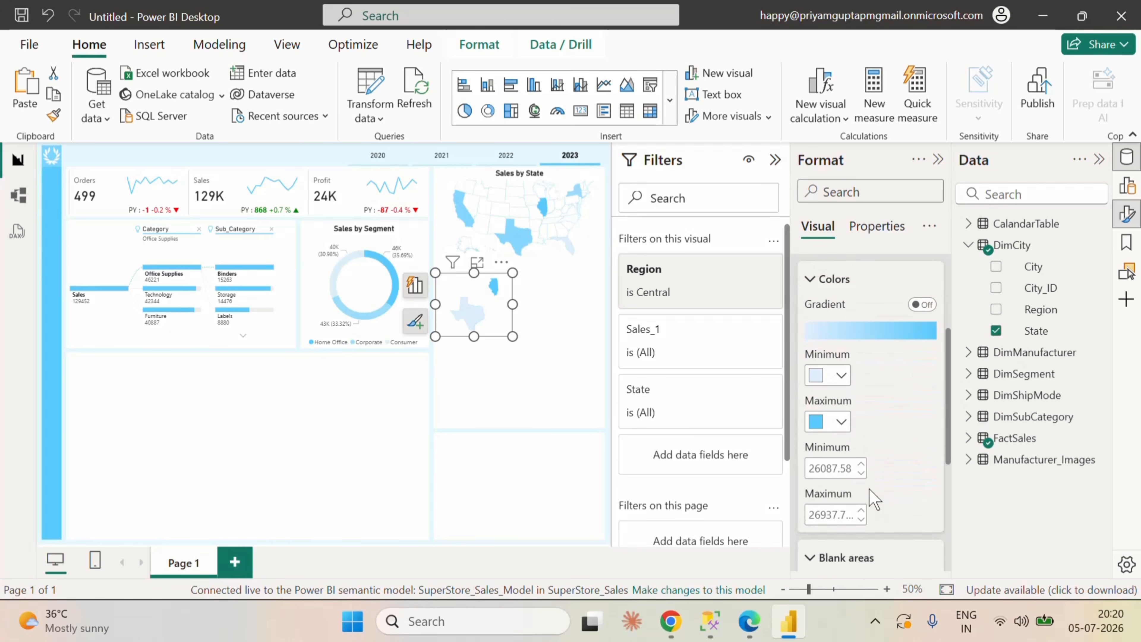
left_click(841, 422)
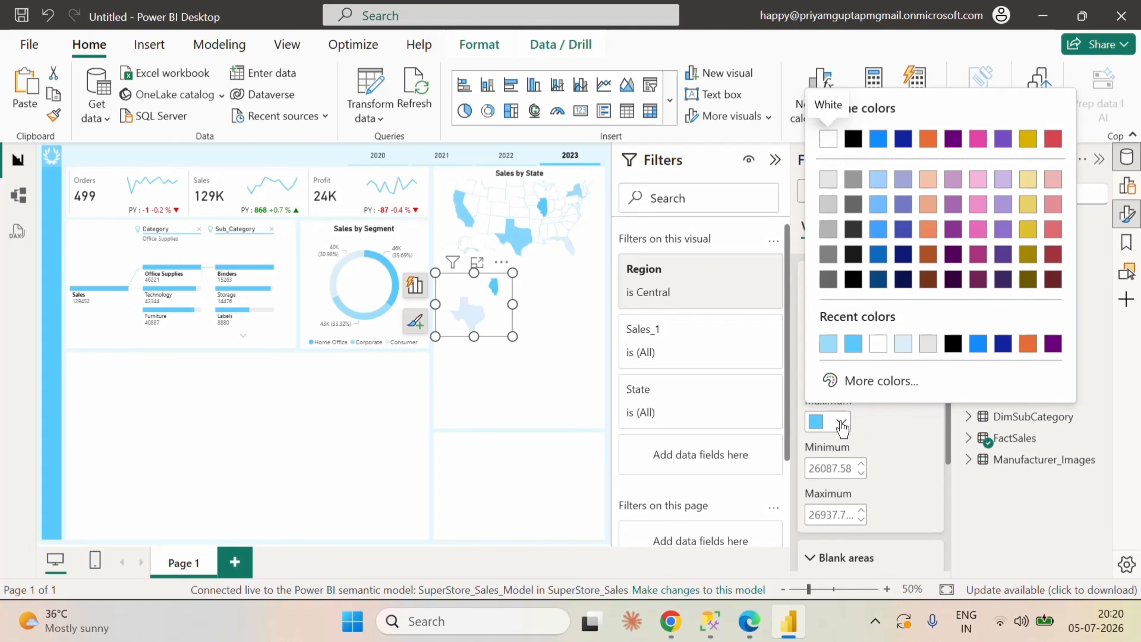
left_click(827, 180)
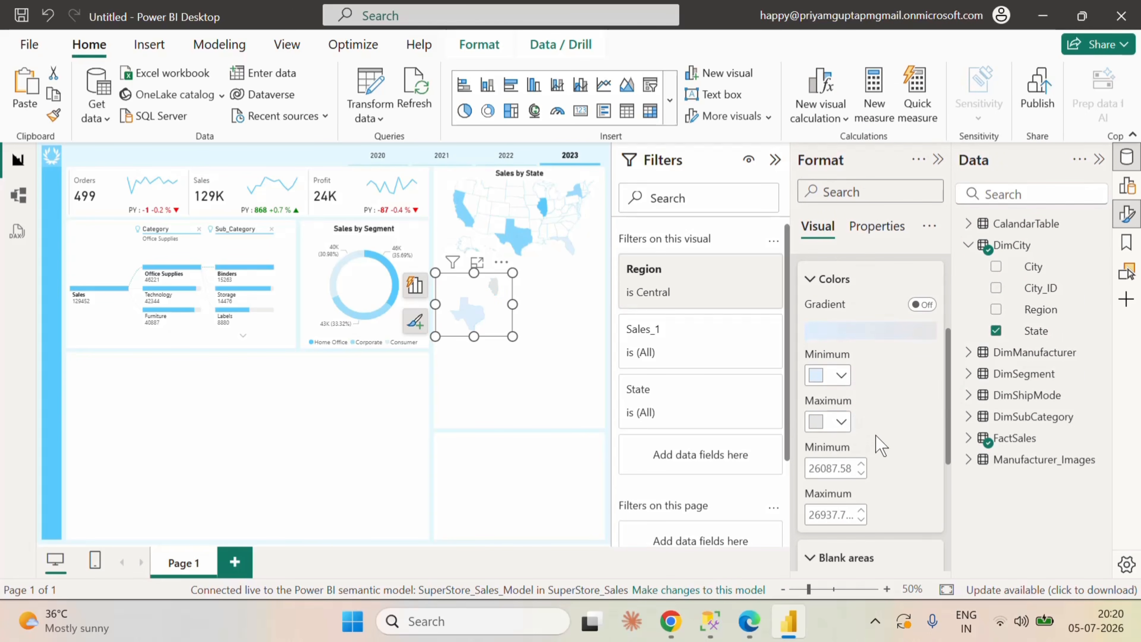
Step: Shrink the Central region map further into a small thumbnail under the Sales by State map and check its tooltip
left_click_drag(513, 336, 483, 312)
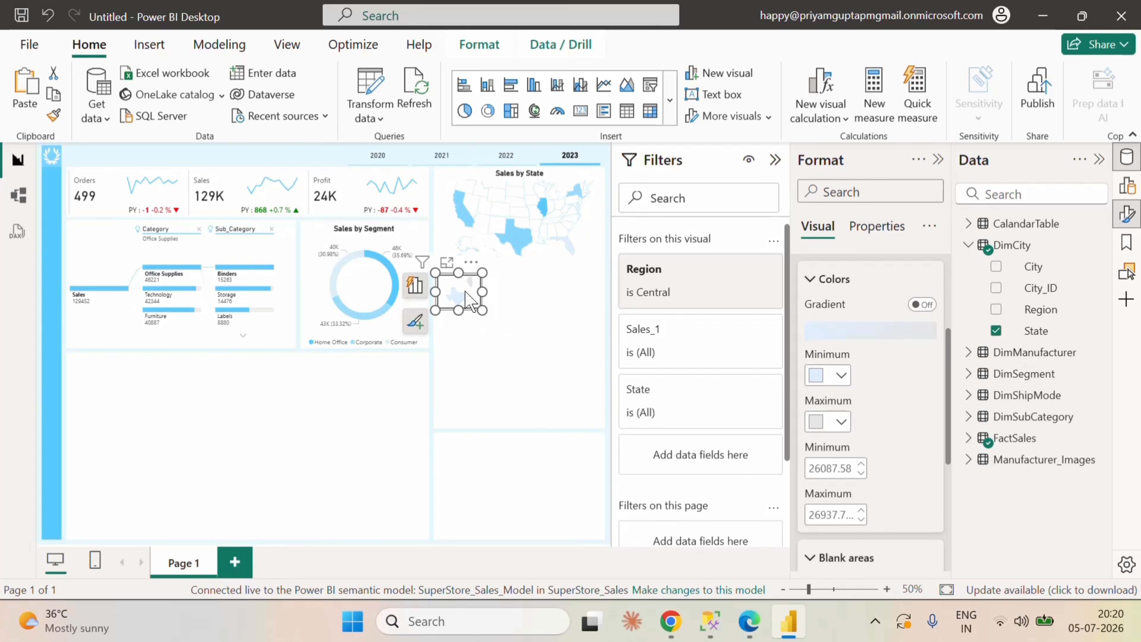
left_click(529, 345)
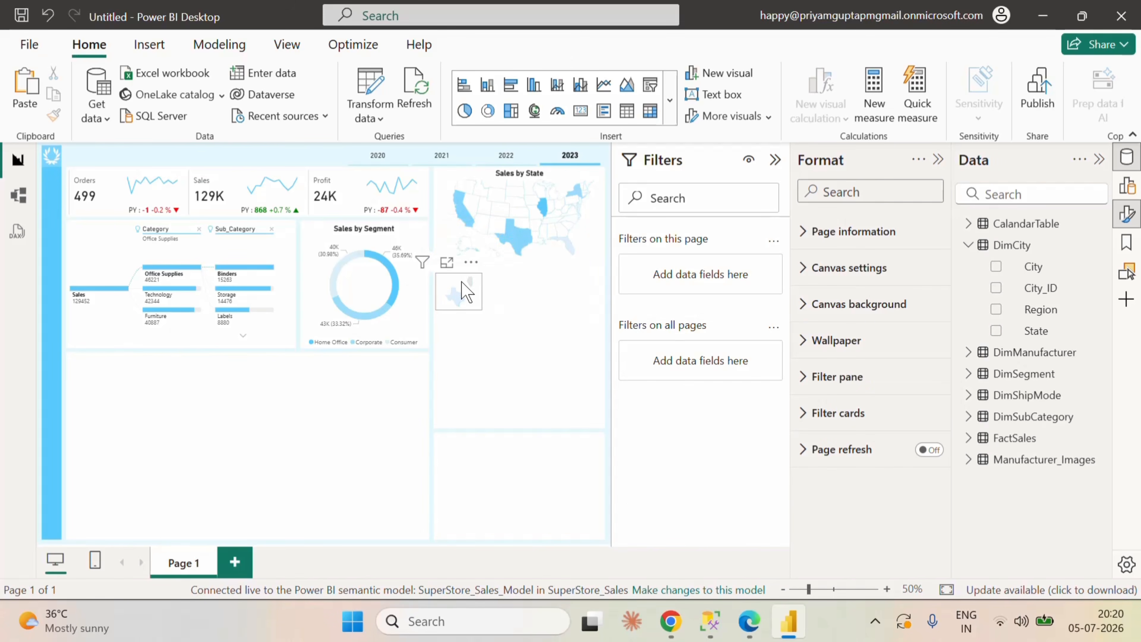
mouse_move(456, 306)
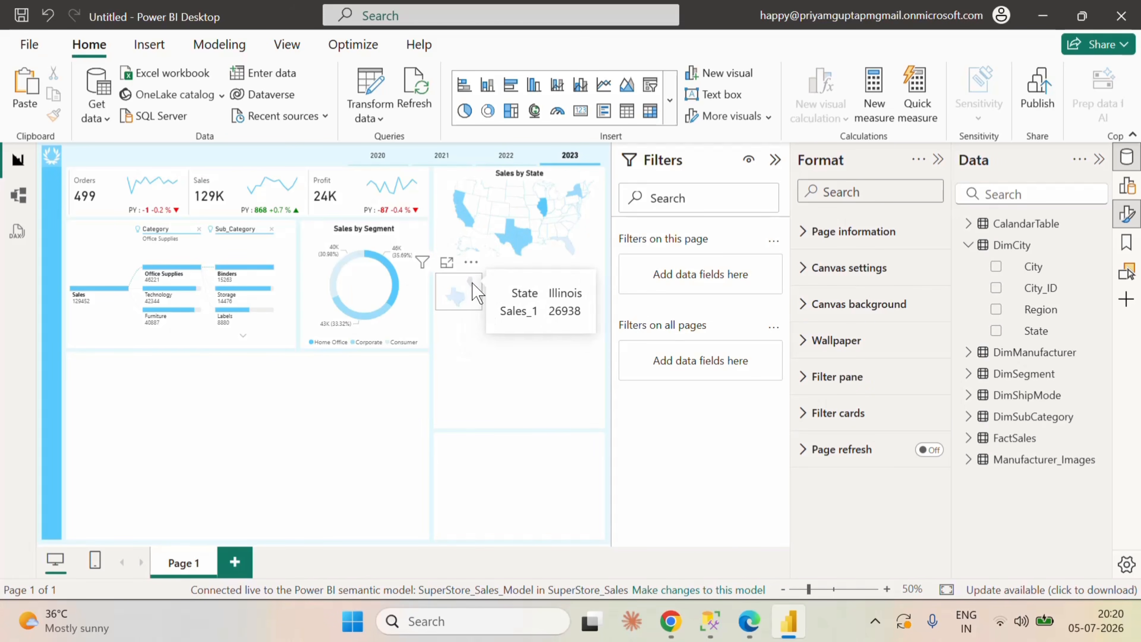
left_click(458, 288)
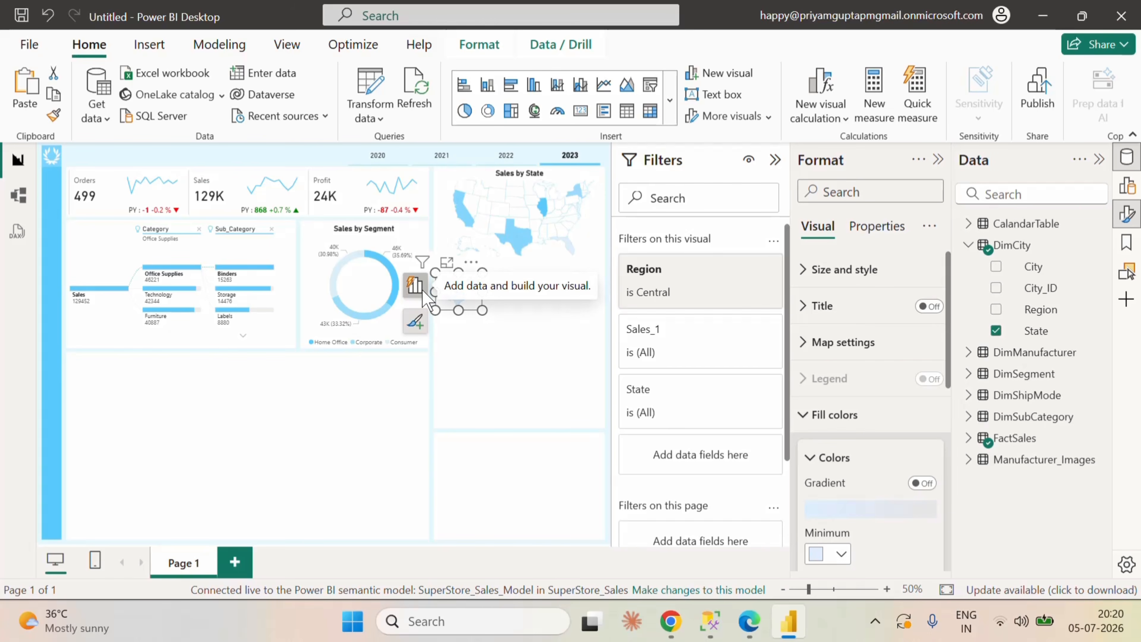
Step: Rename the Central region map's color saturation field to Sales and check the tooltip for Texas
left_click(414, 285)
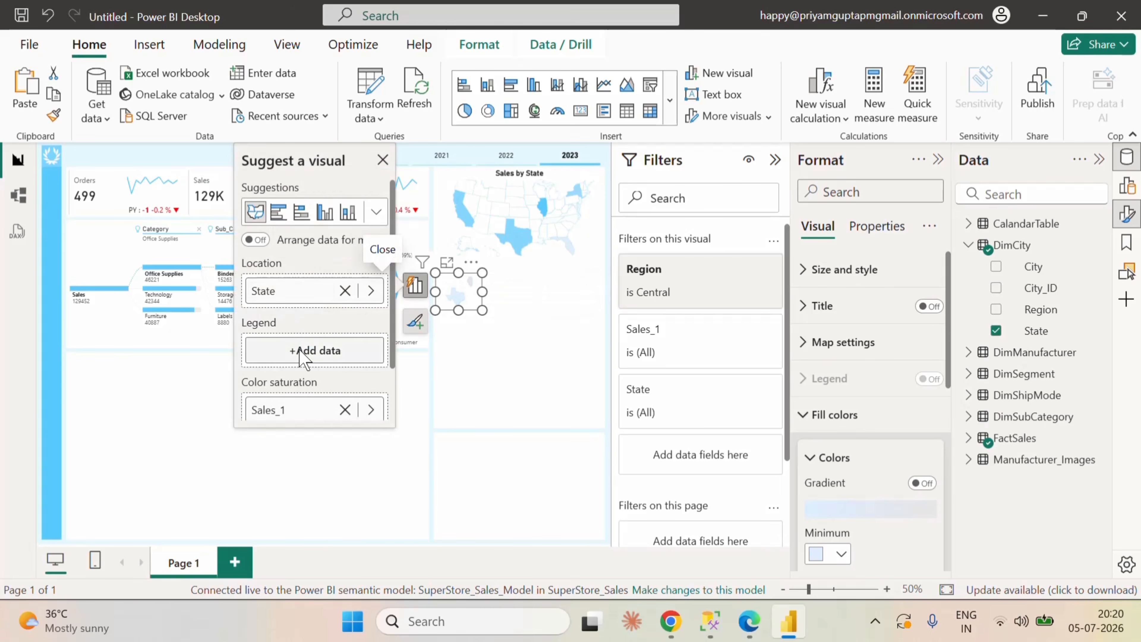
double_click(300, 411)
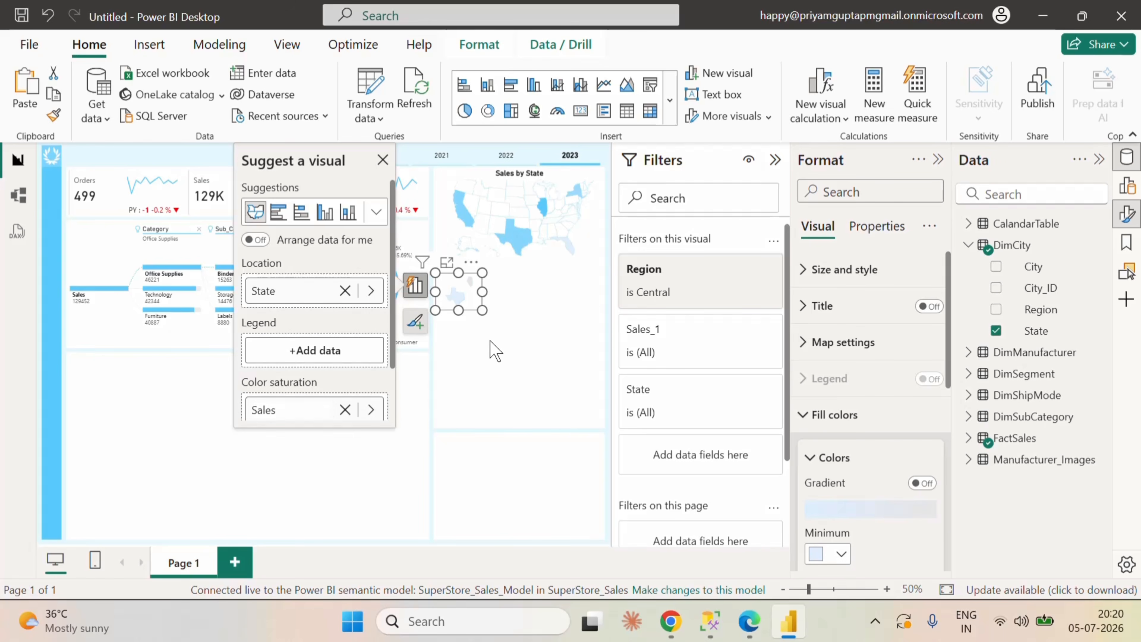
left_click(491, 348)
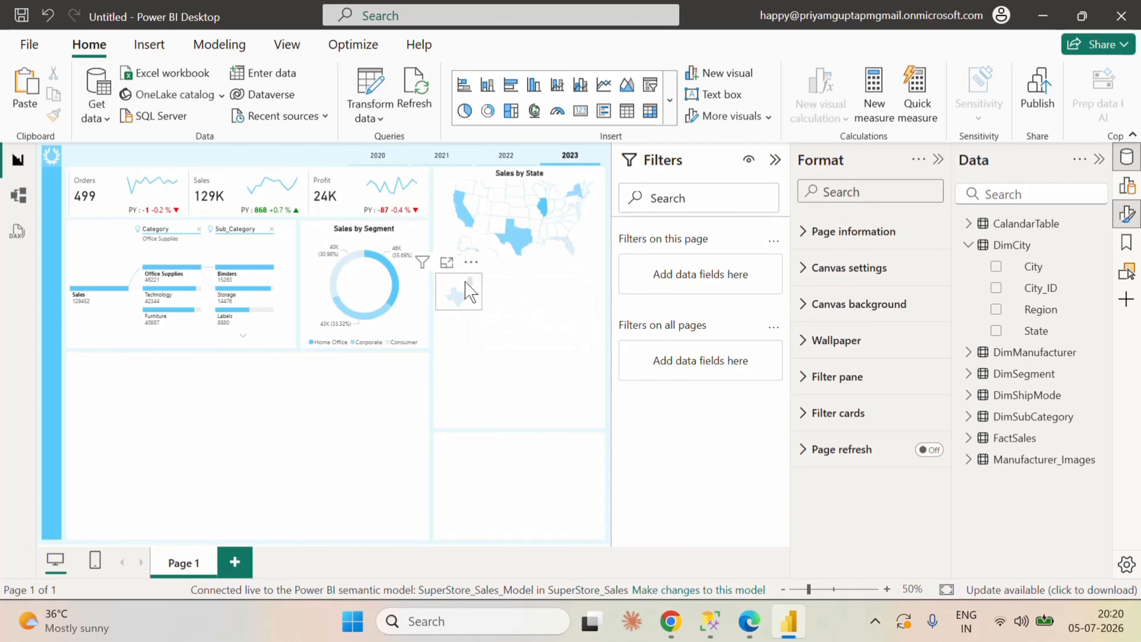
mouse_move(454, 293)
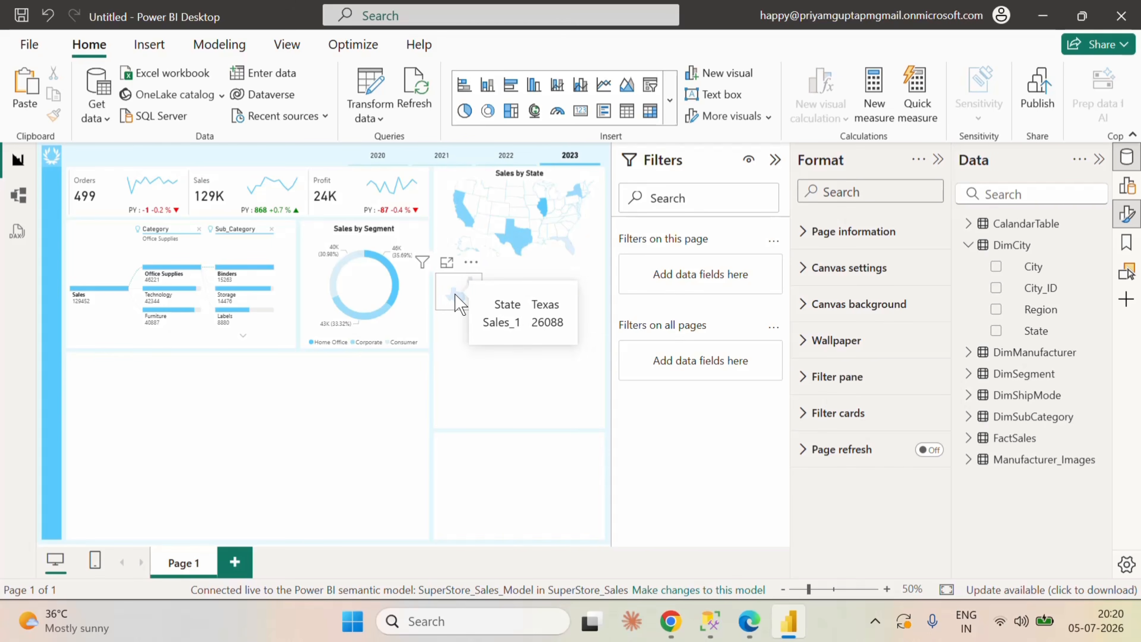
Step: Examine the Central region map's Sales_1 filter, its cross-filtering by Texas, and its title and general property settings
left_click(465, 276)
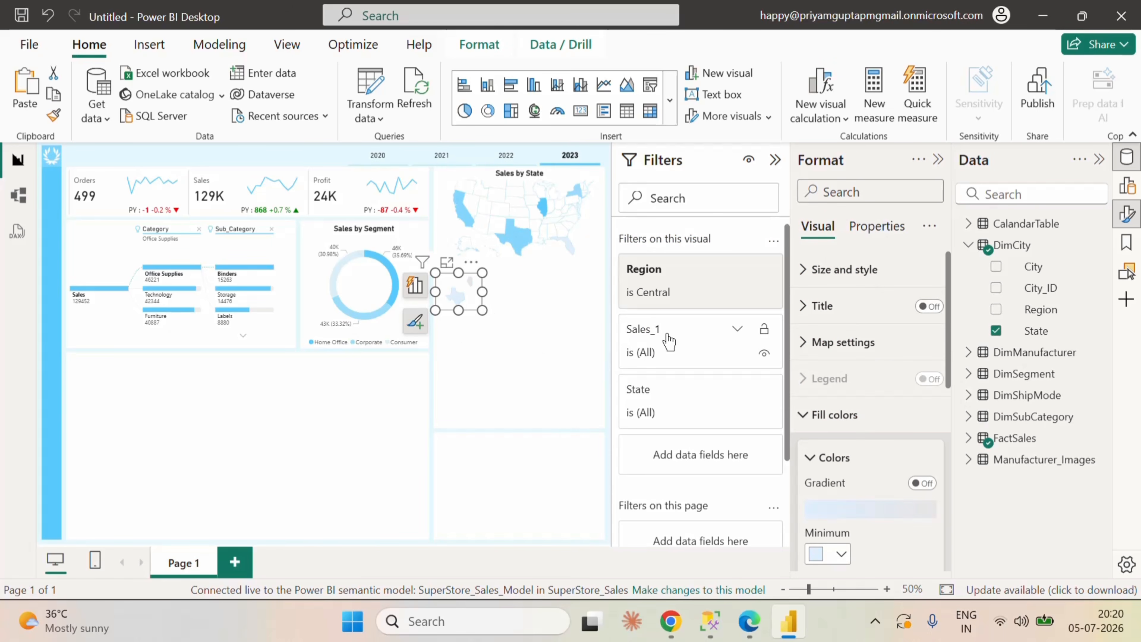
left_click(737, 332)
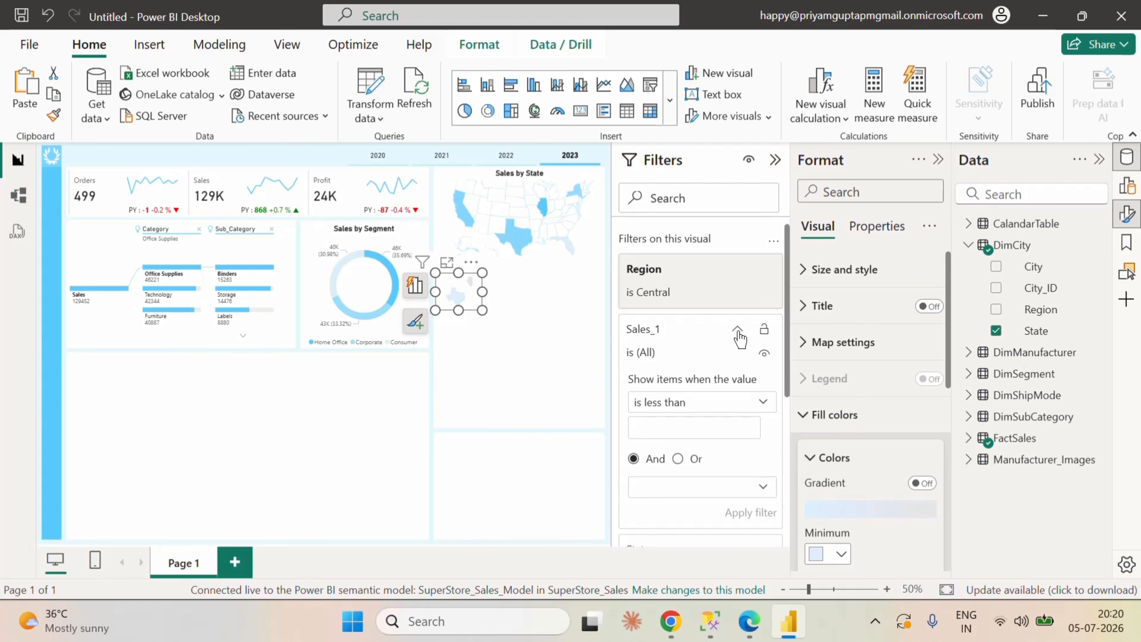
left_click(737, 332)
left_click(557, 346)
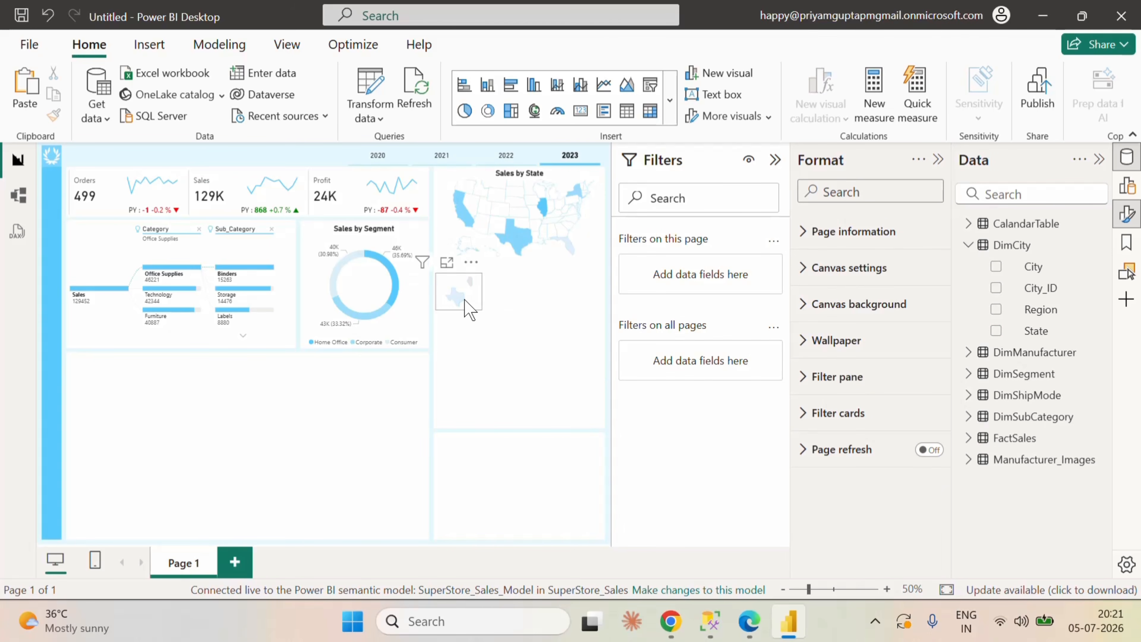
left_click(477, 299)
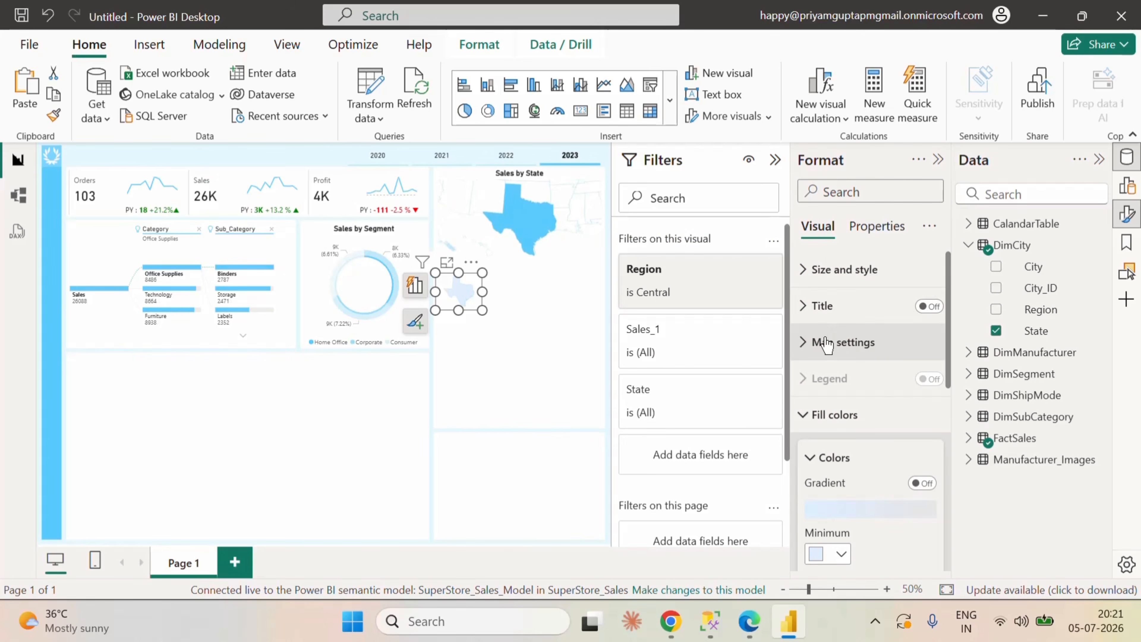
left_click(529, 354)
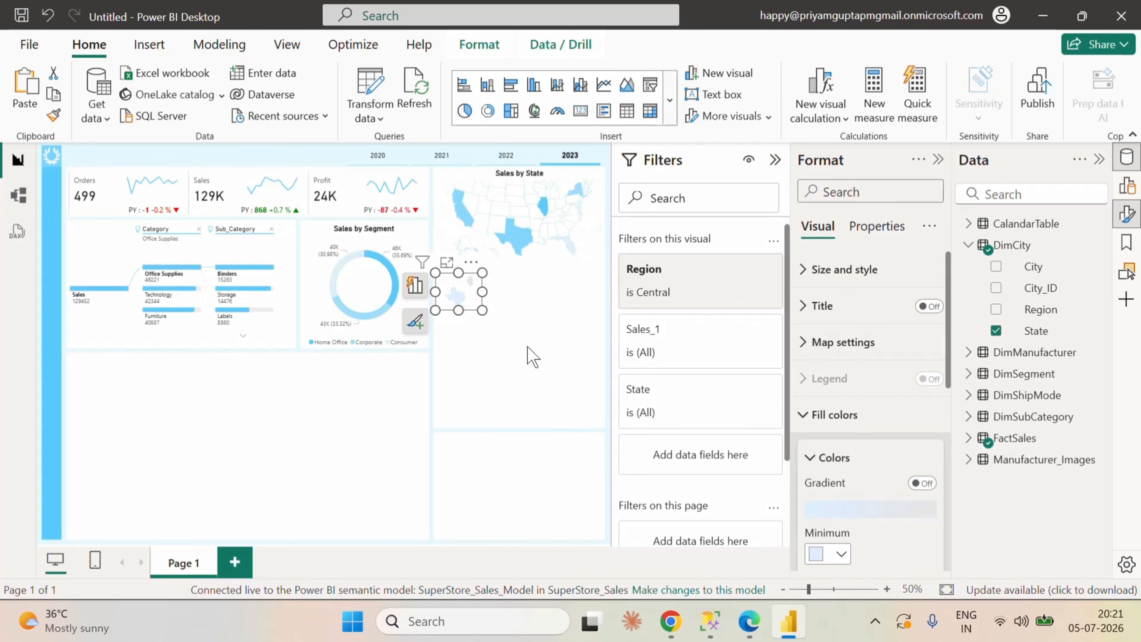
left_click(808, 414)
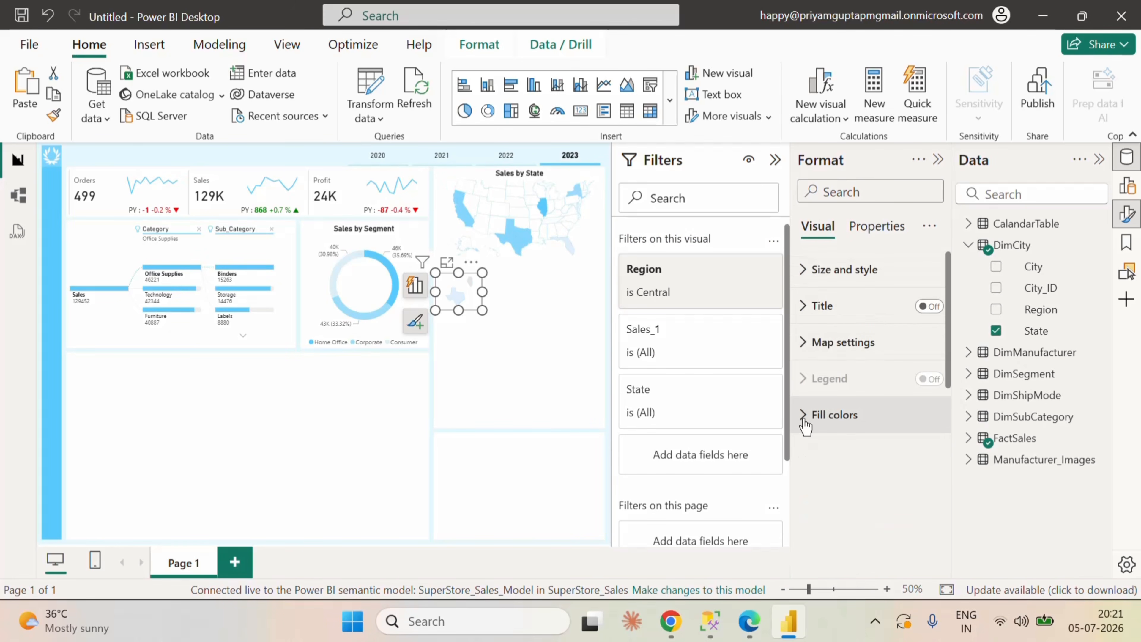
left_click(804, 307)
left_click(804, 308)
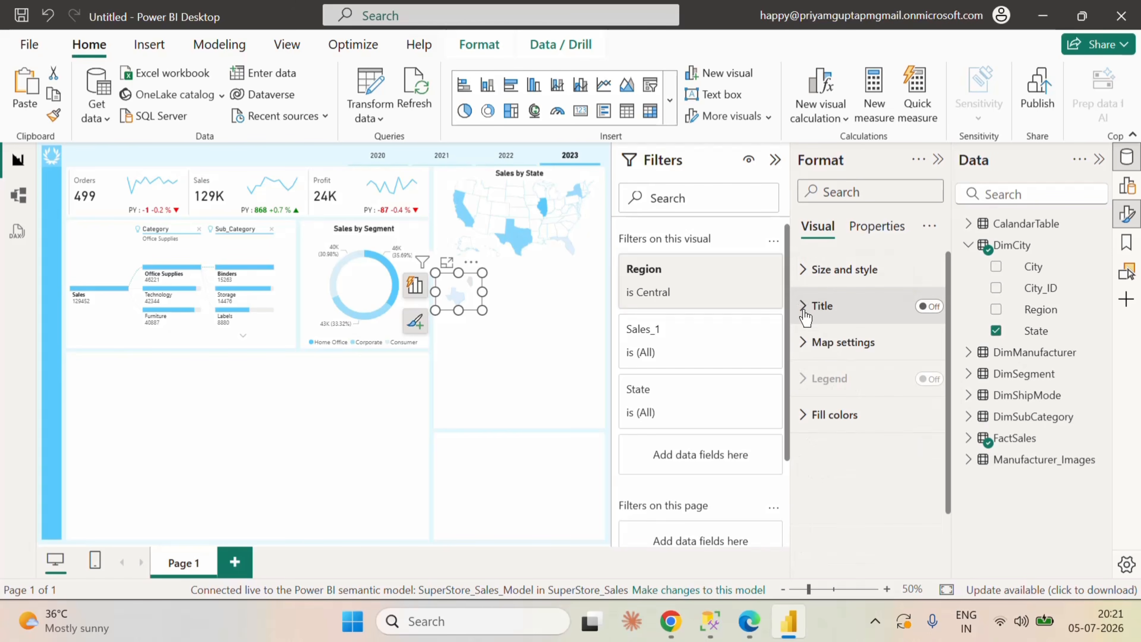
left_click(876, 229)
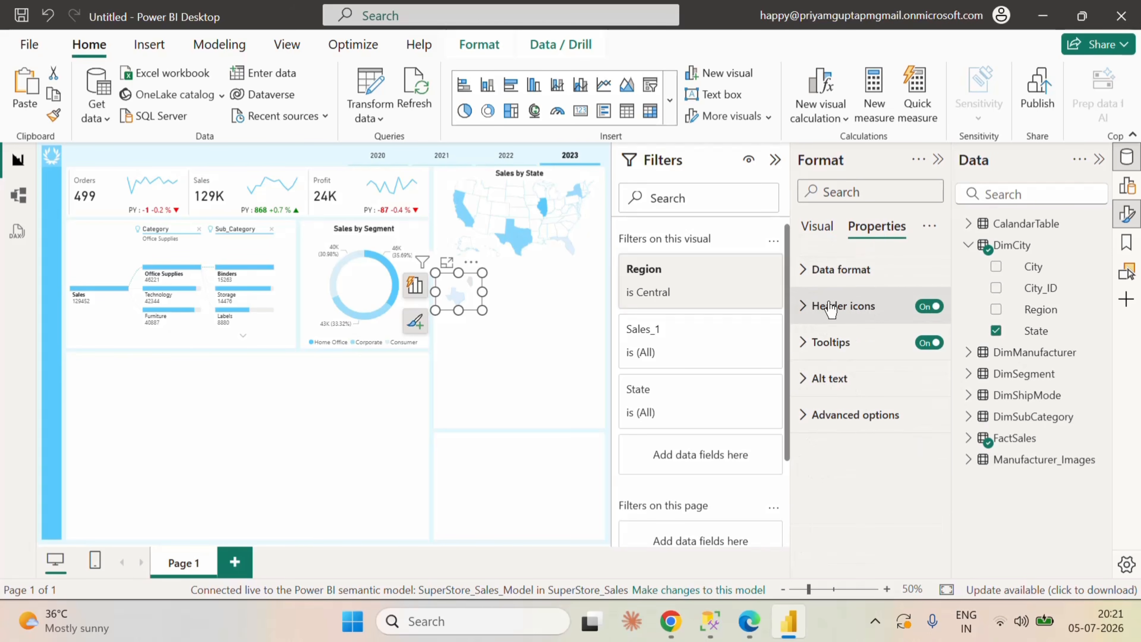
left_click(817, 229)
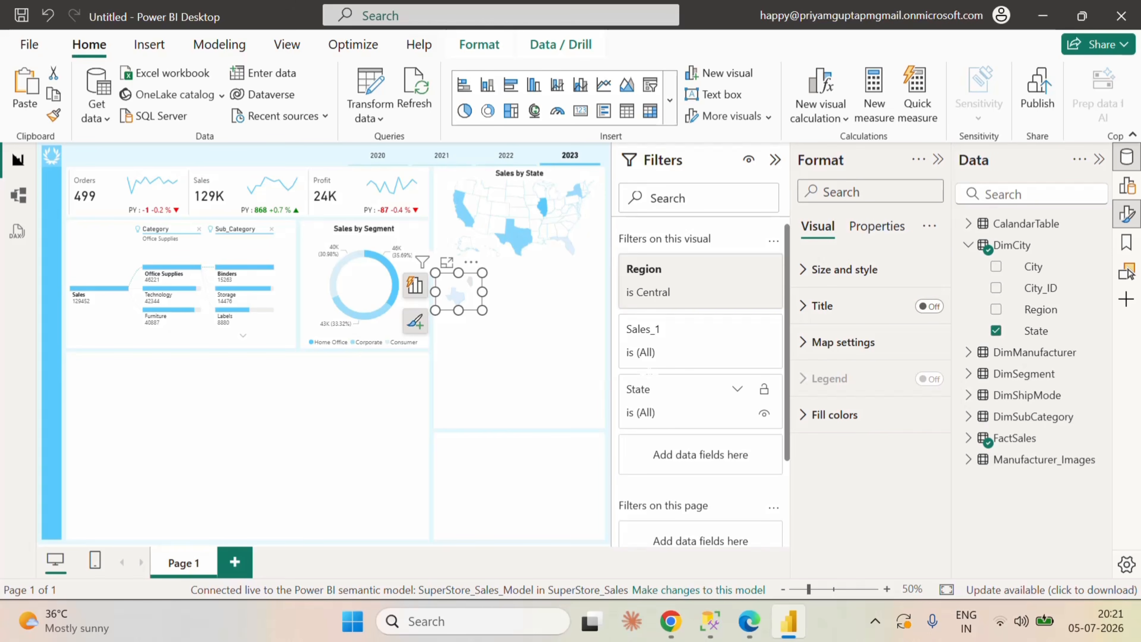
left_click(548, 345)
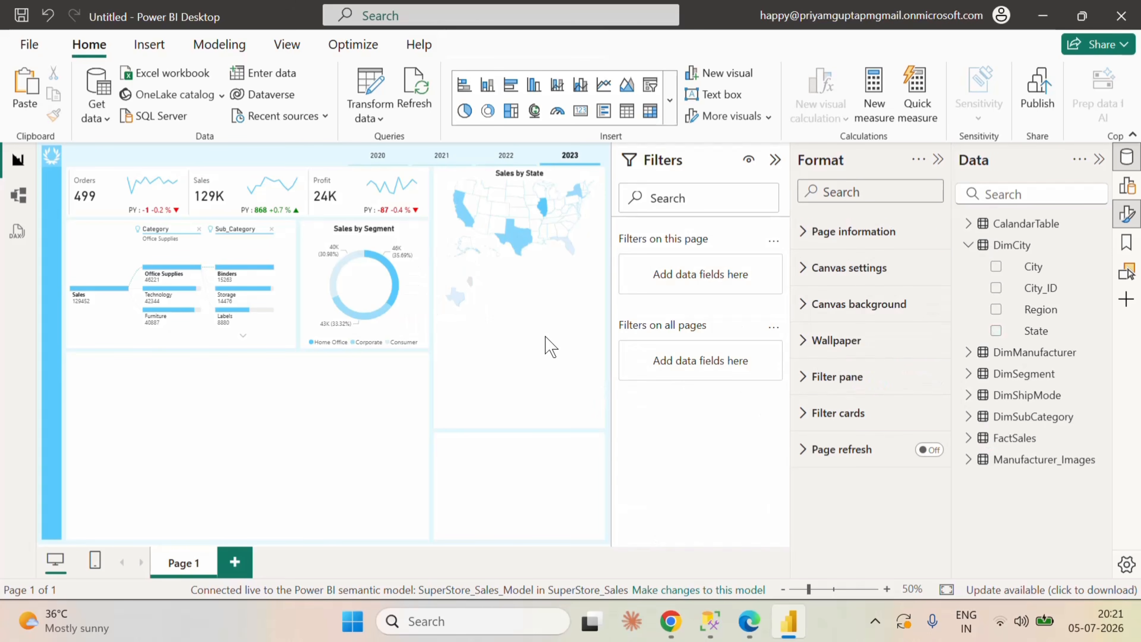
Step: Duplicate the Central region map, place the copy directly below it, and filter the copy's Region to East only
left_click(469, 290)
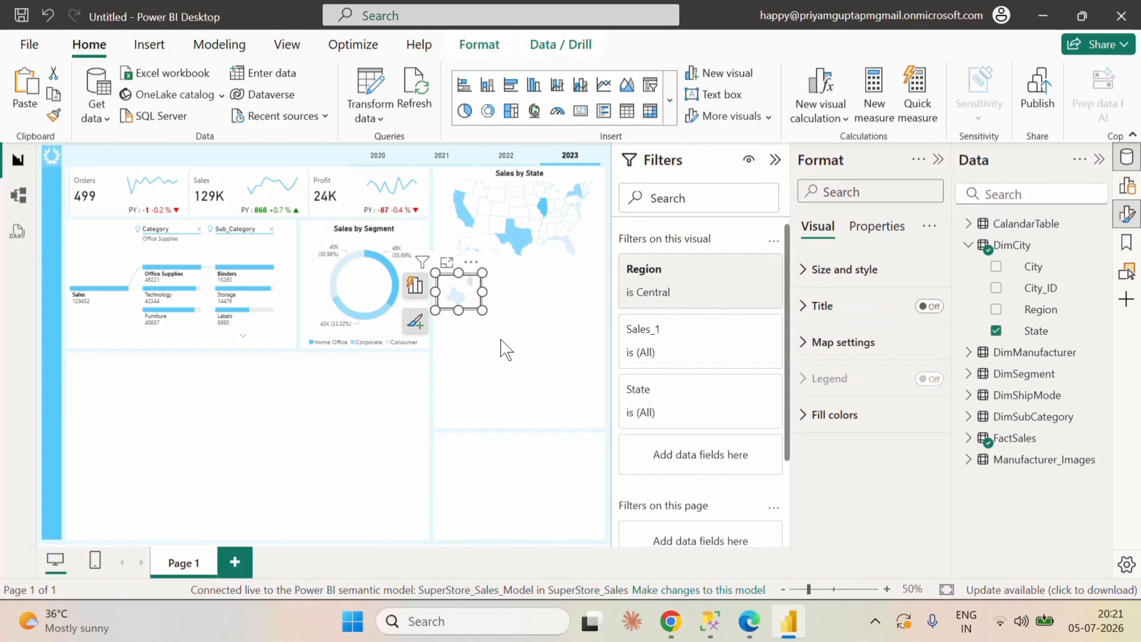
left_click(506, 350)
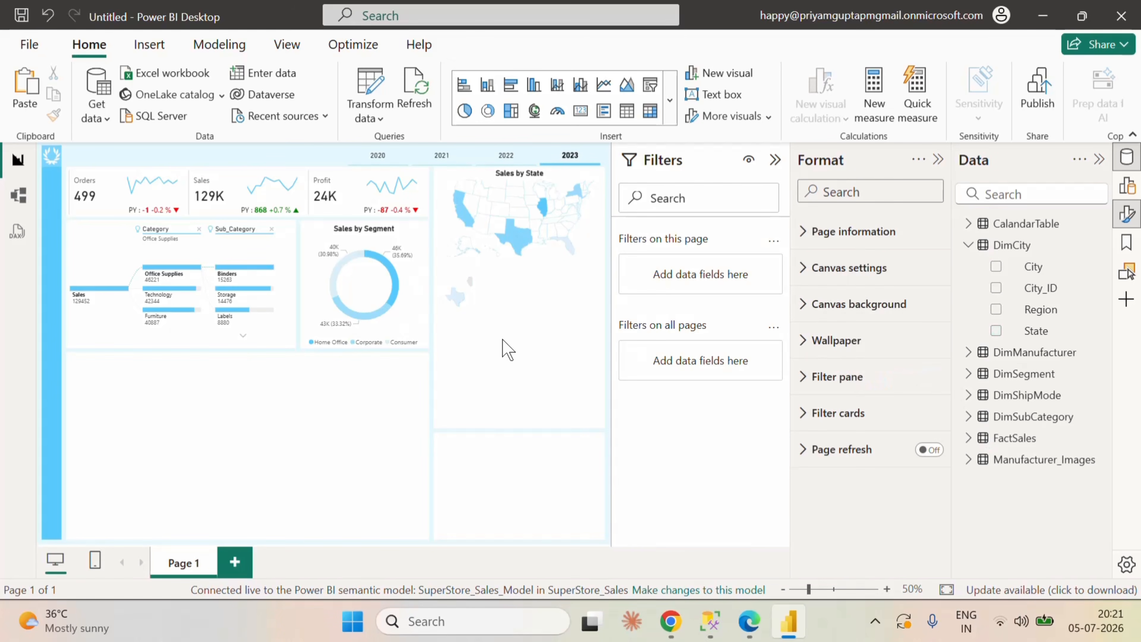
key("ctrl+v")
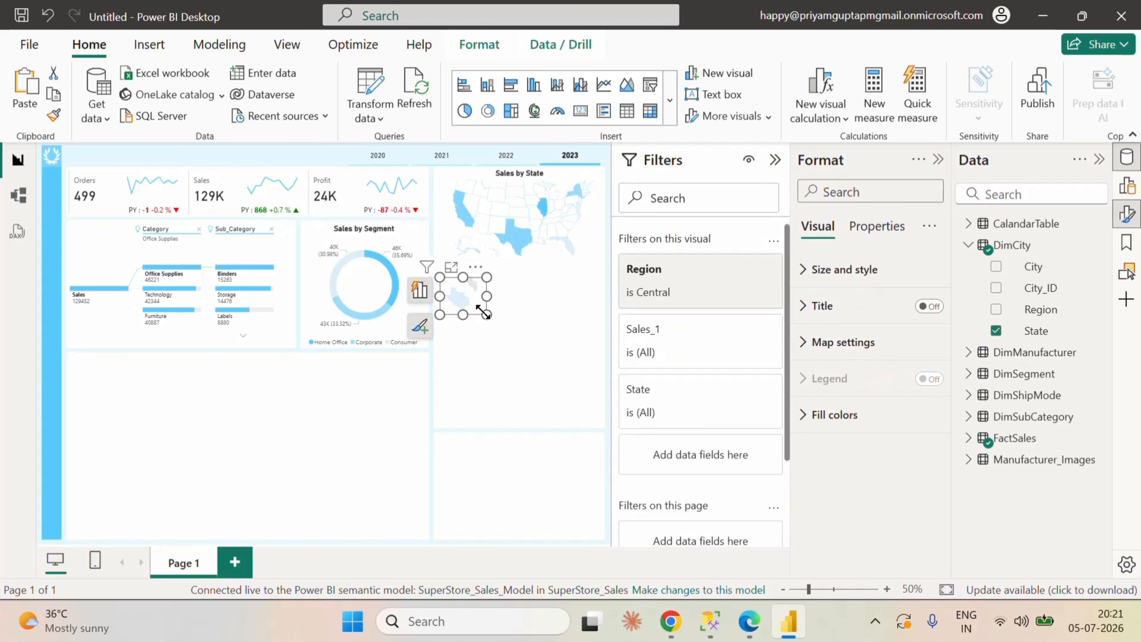
left_click_drag(481, 276, 483, 319)
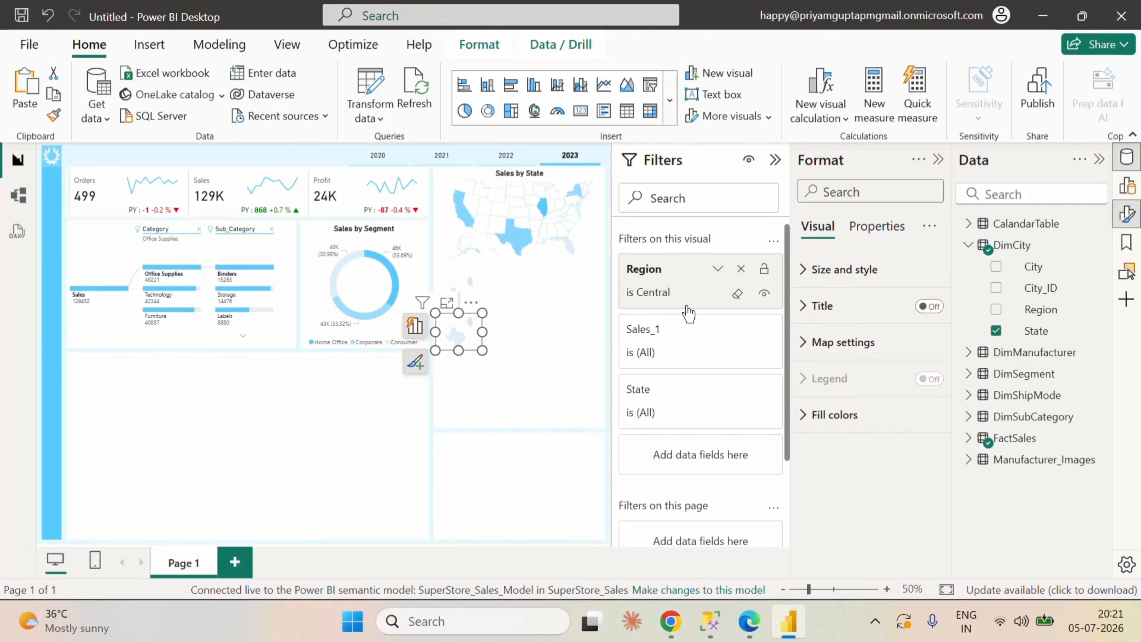
left_click(718, 270)
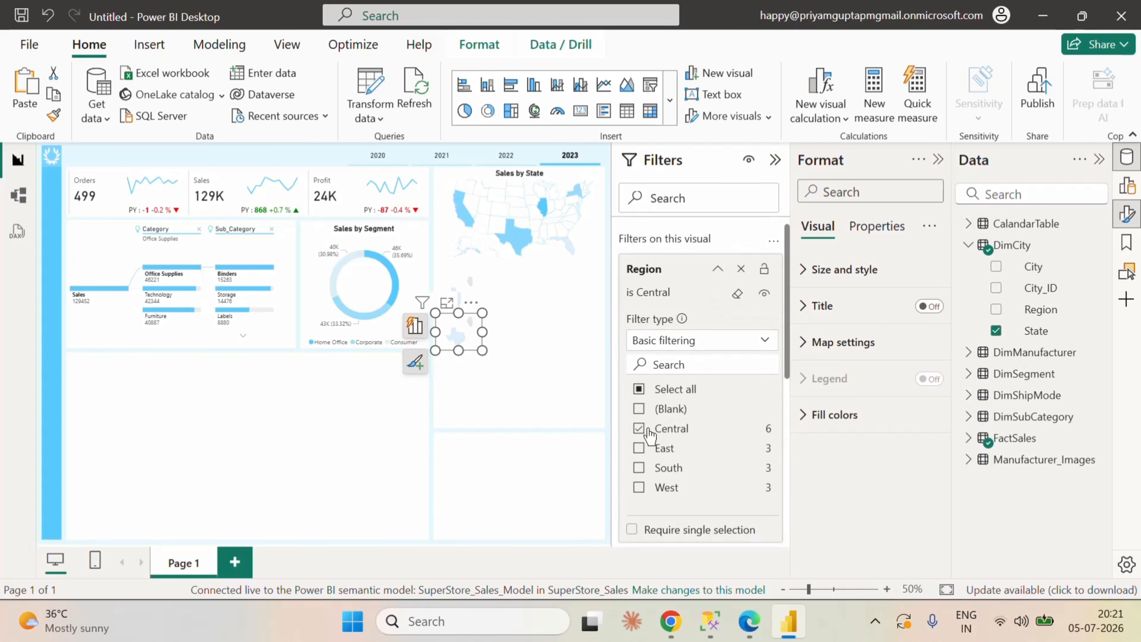
left_click(638, 429)
left_click(638, 448)
left_click(716, 270)
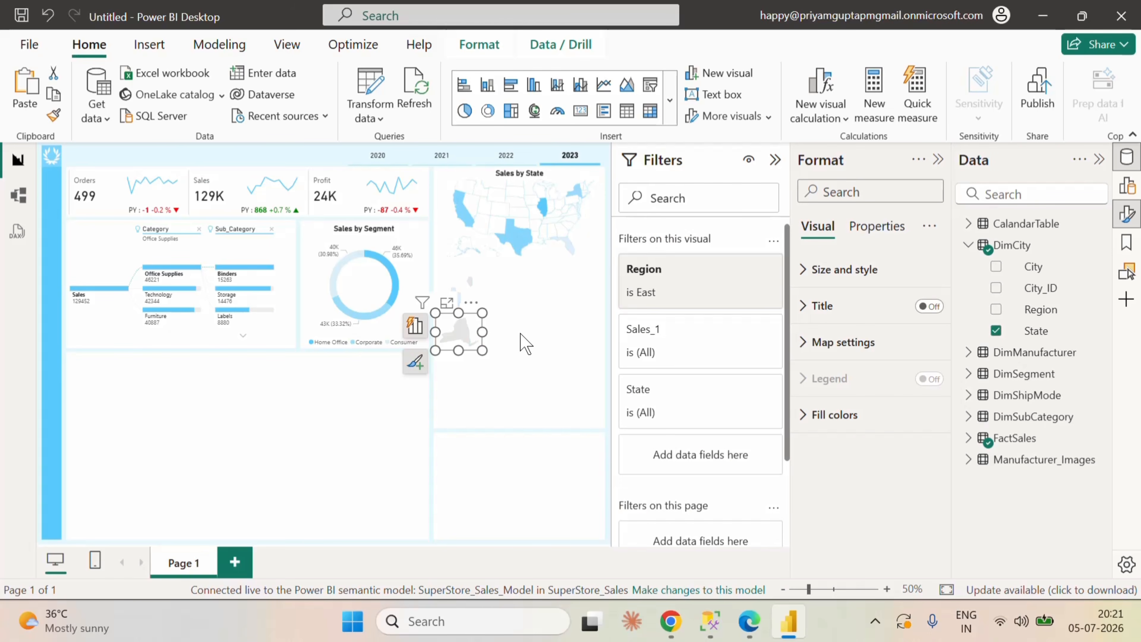
Step: Duplicate the East region map, place the copy directly below it, and filter the copy's Region to South only
left_click(526, 344)
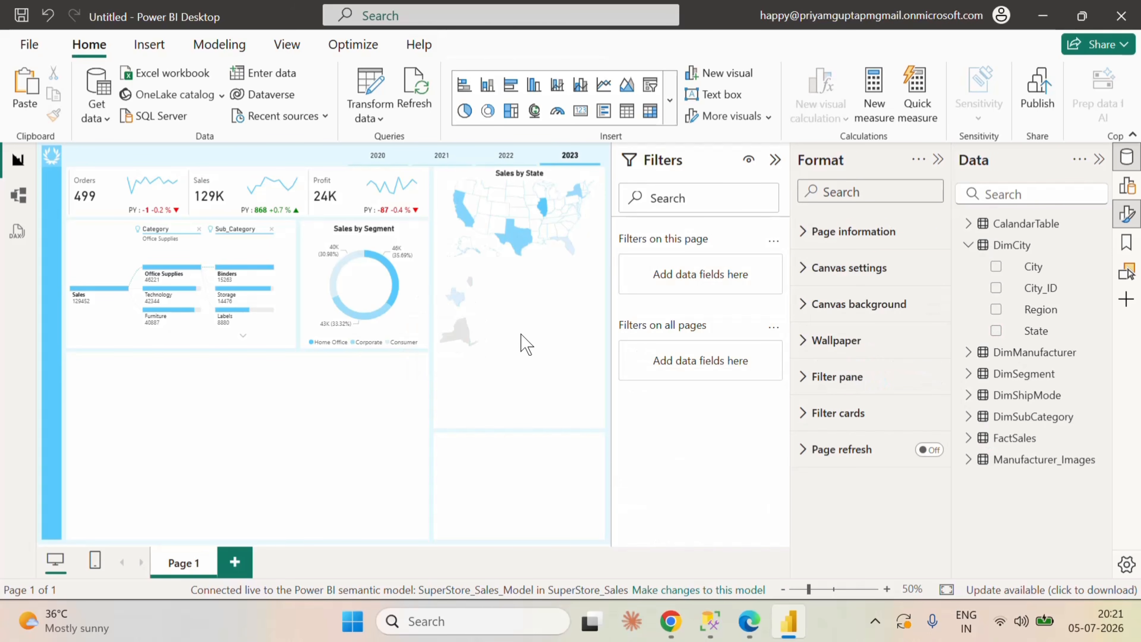
key("ctrl+v")
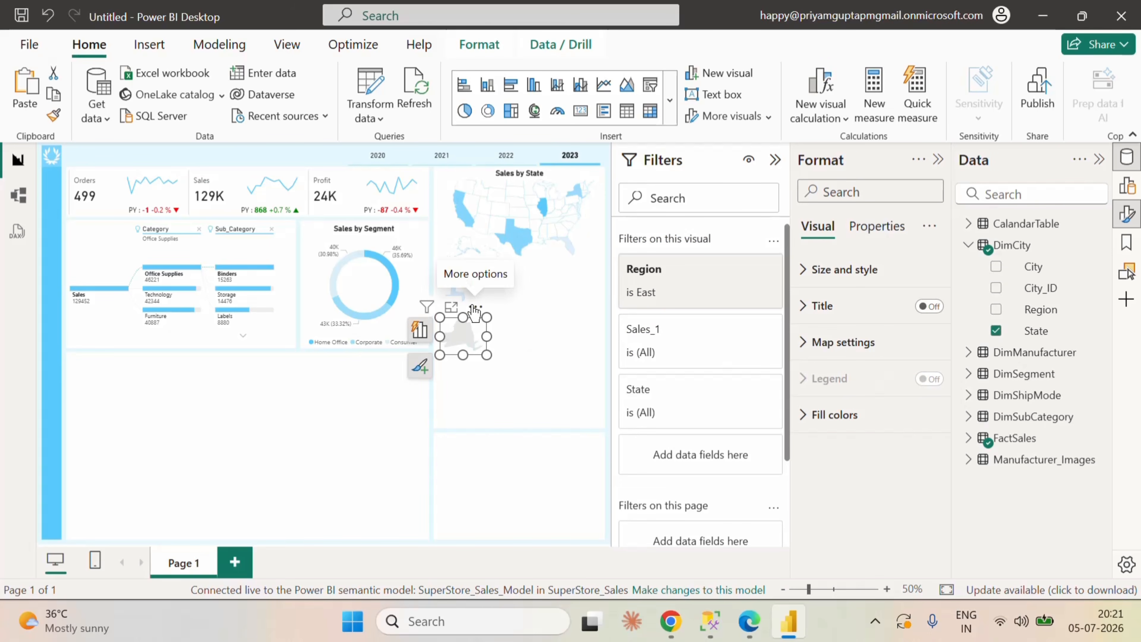
left_click_drag(472, 310, 470, 355)
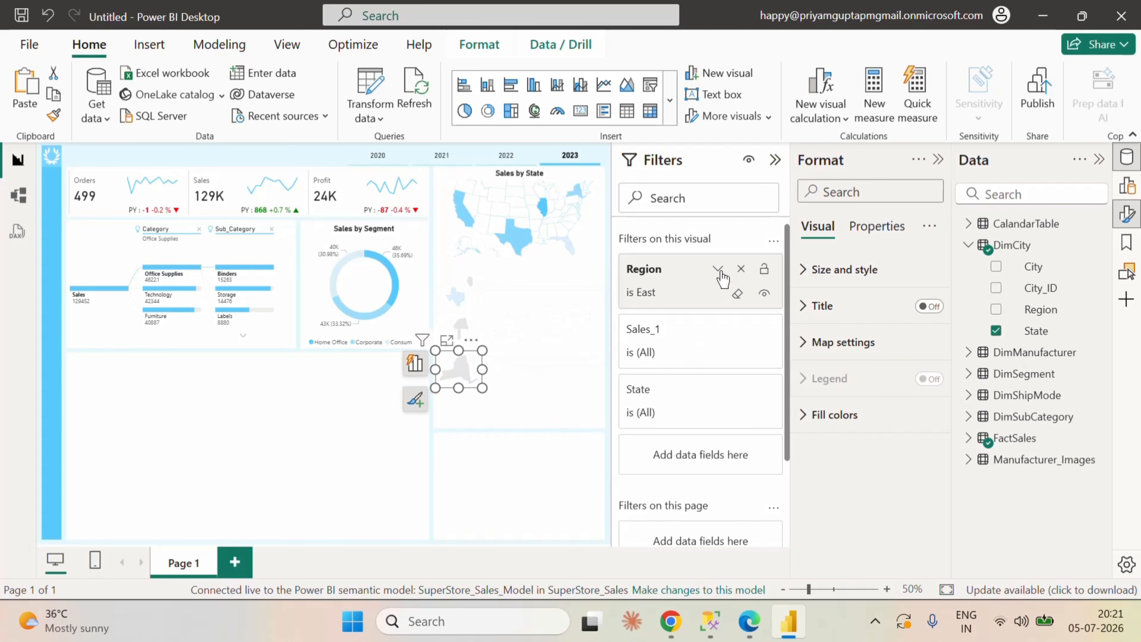
left_click(718, 271)
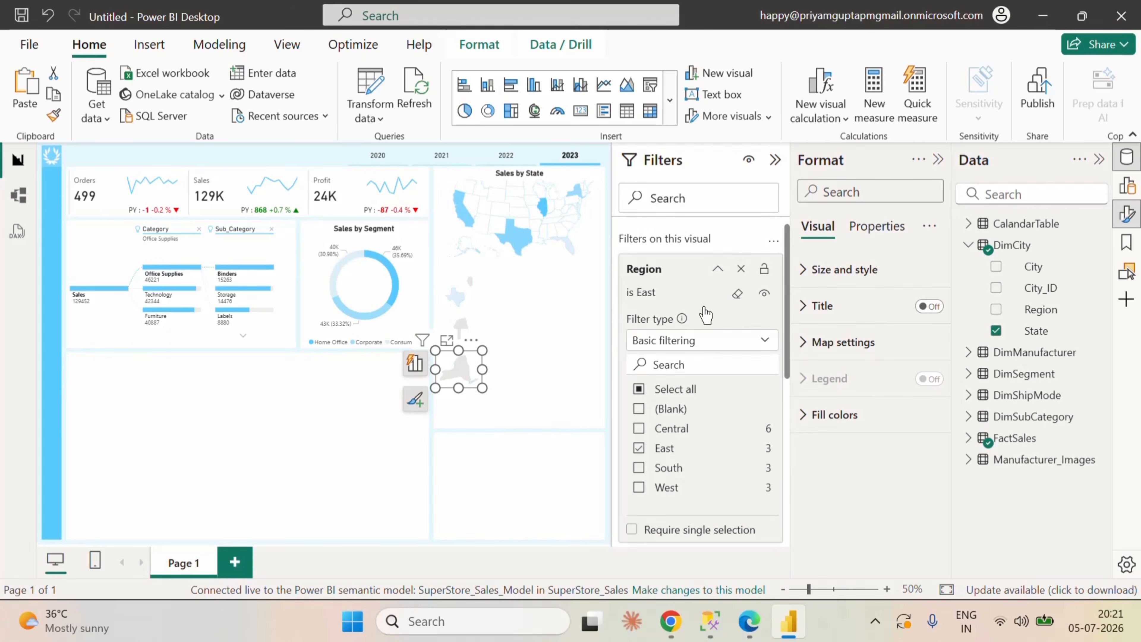
left_click(639, 450)
left_click(638, 467)
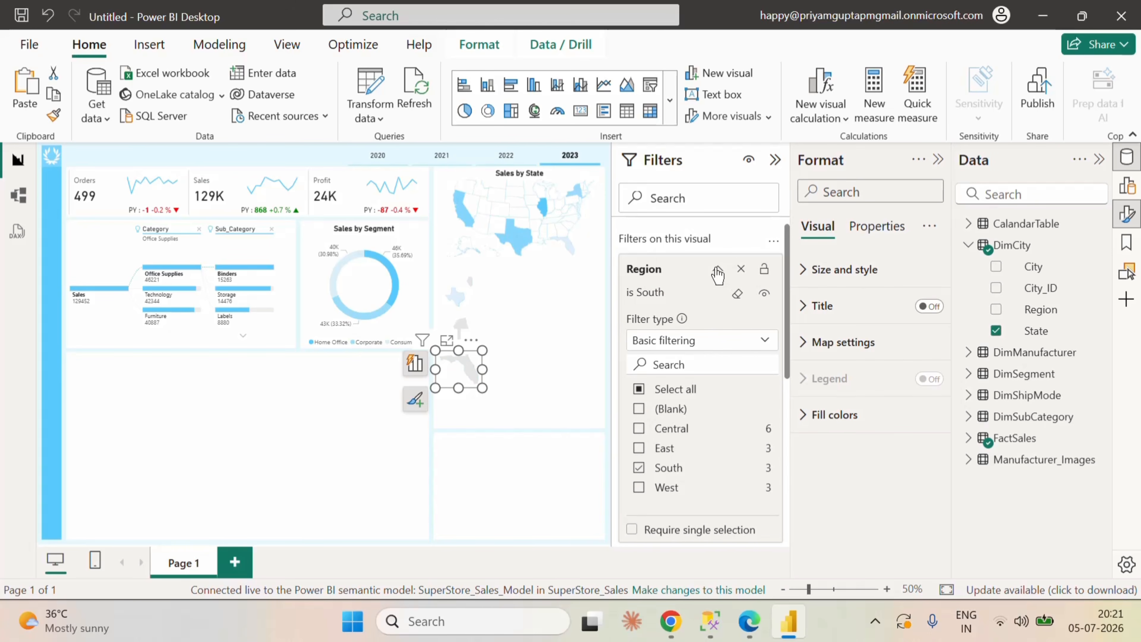
Step: Duplicate the South region map, place the copy directly below it, and filter the copy's Region to West only
left_click(542, 359)
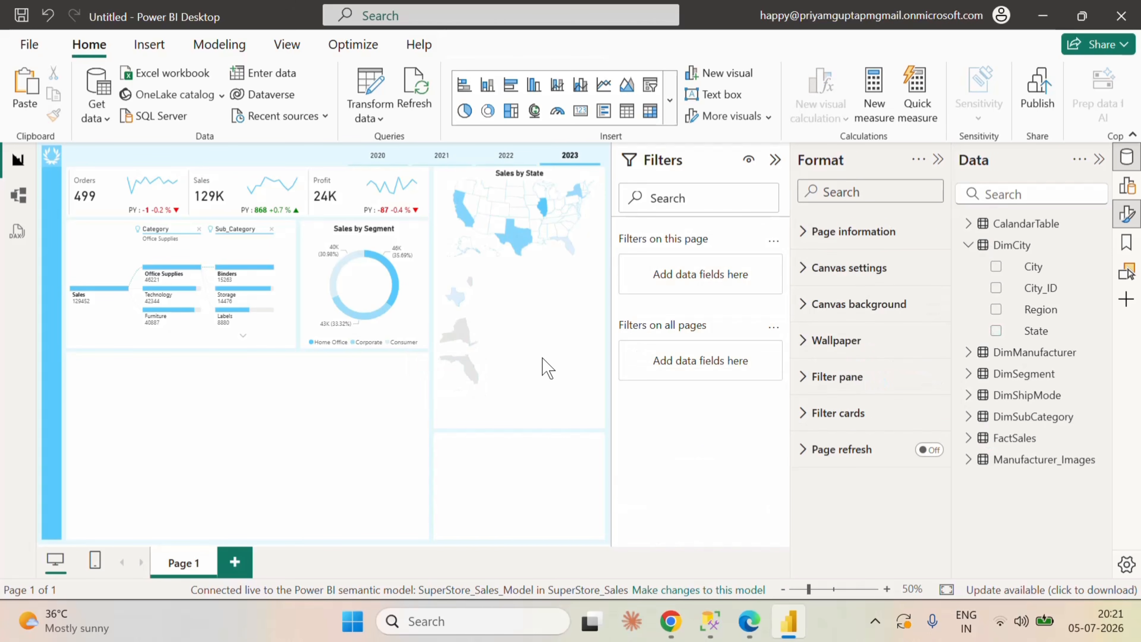
key("ctrl+v")
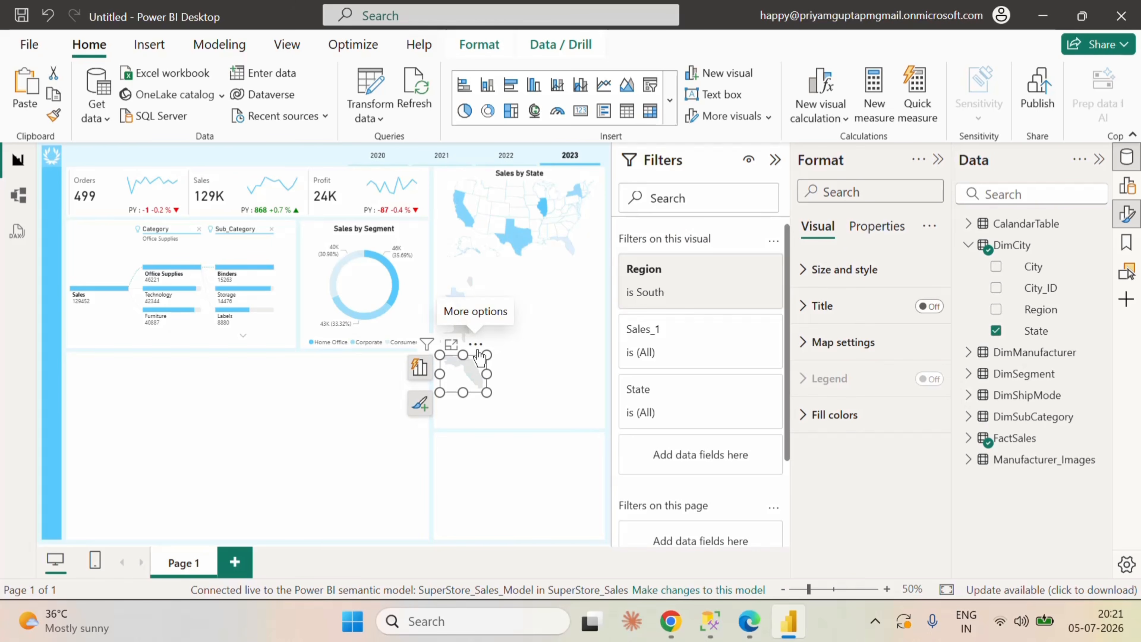
left_click_drag(479, 357, 474, 376)
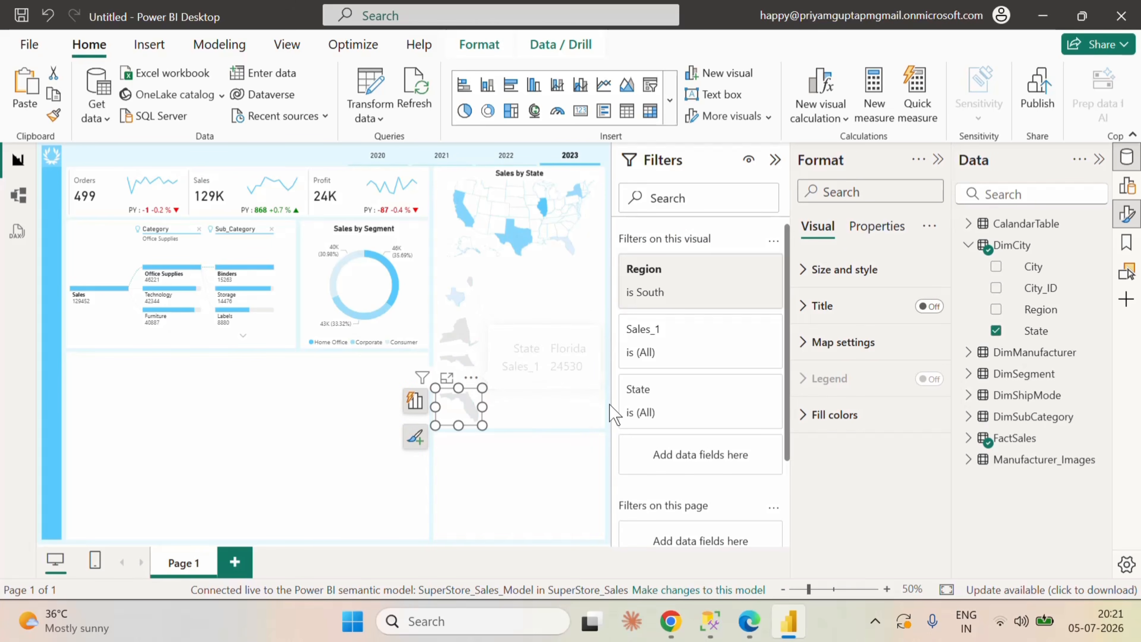
left_click(717, 270)
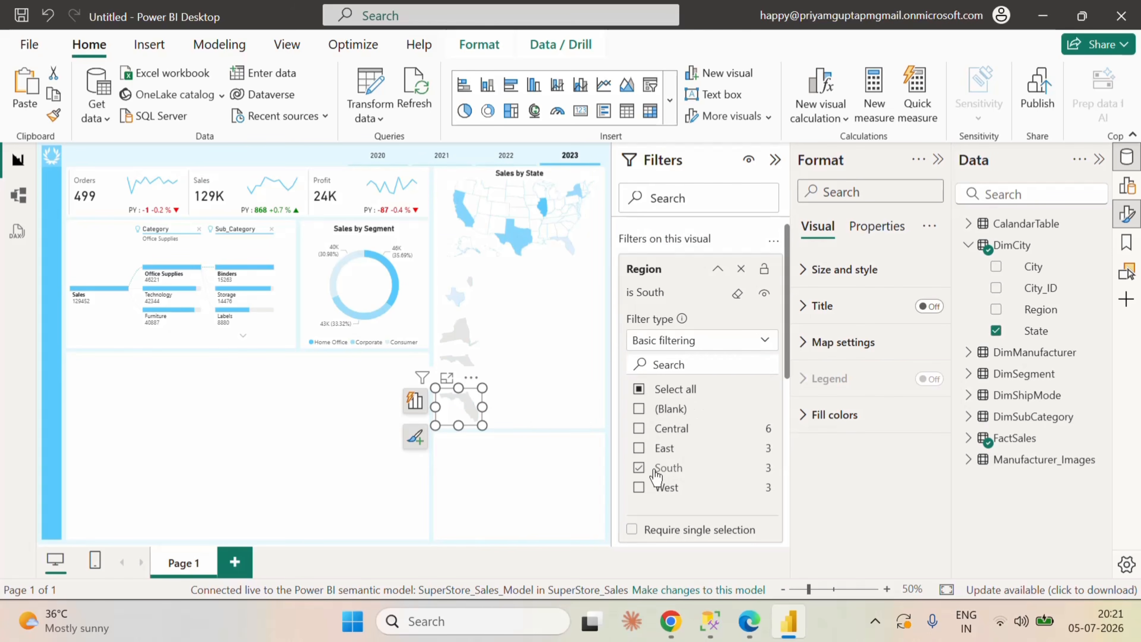
left_click(639, 468)
left_click(718, 269)
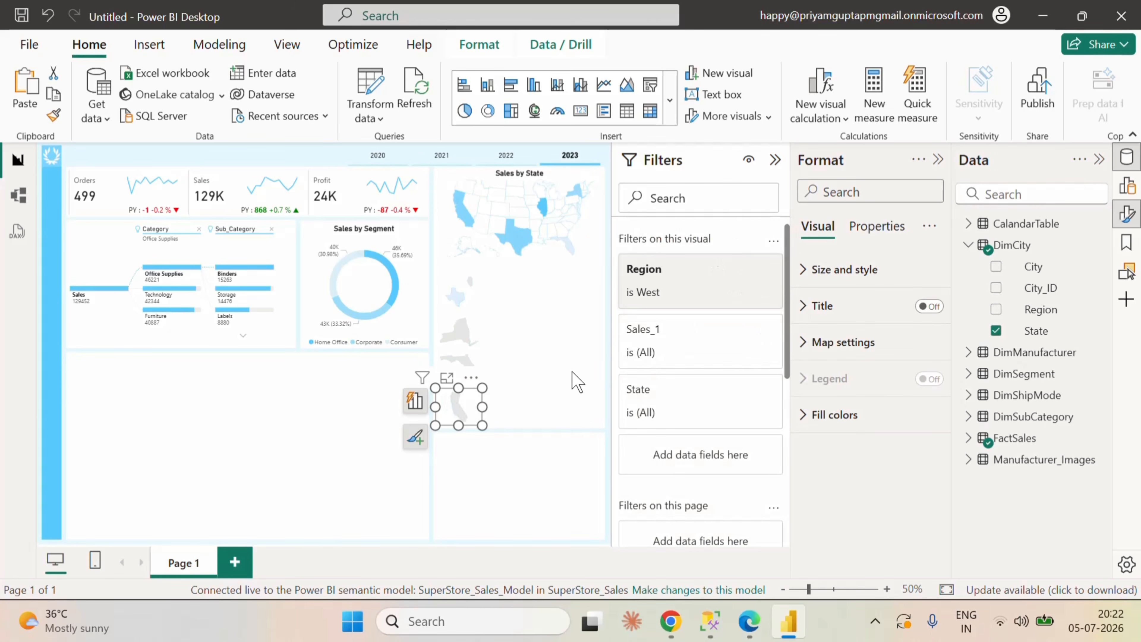
Step: Add a card visual, shrink it, and place it beside the Central region map under the Sales by State map
left_click(587, 366)
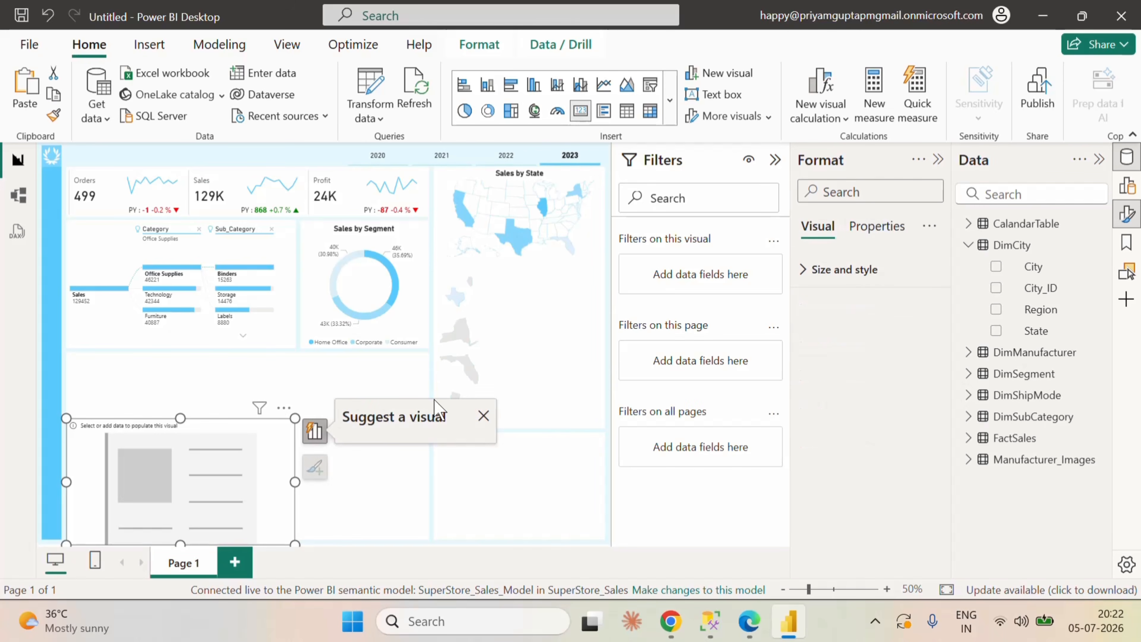
left_click_drag(250, 464, 315, 397)
left_click_drag(361, 477, 566, 314)
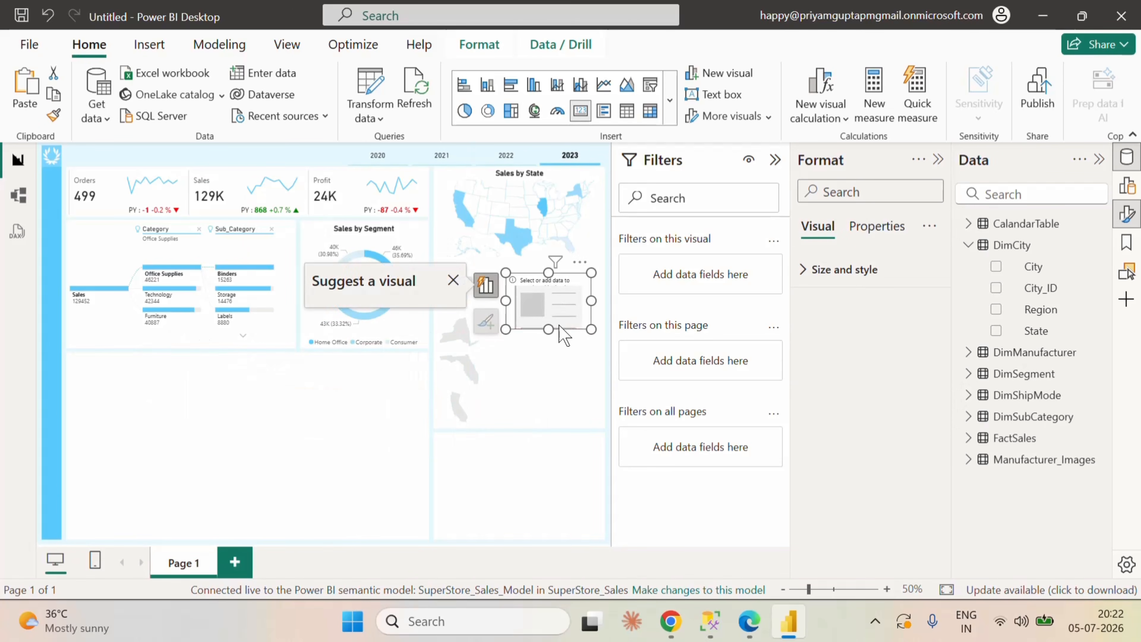
Step: Populate the new card with the Sales_1 measure from the FactSales table
left_click(969, 247)
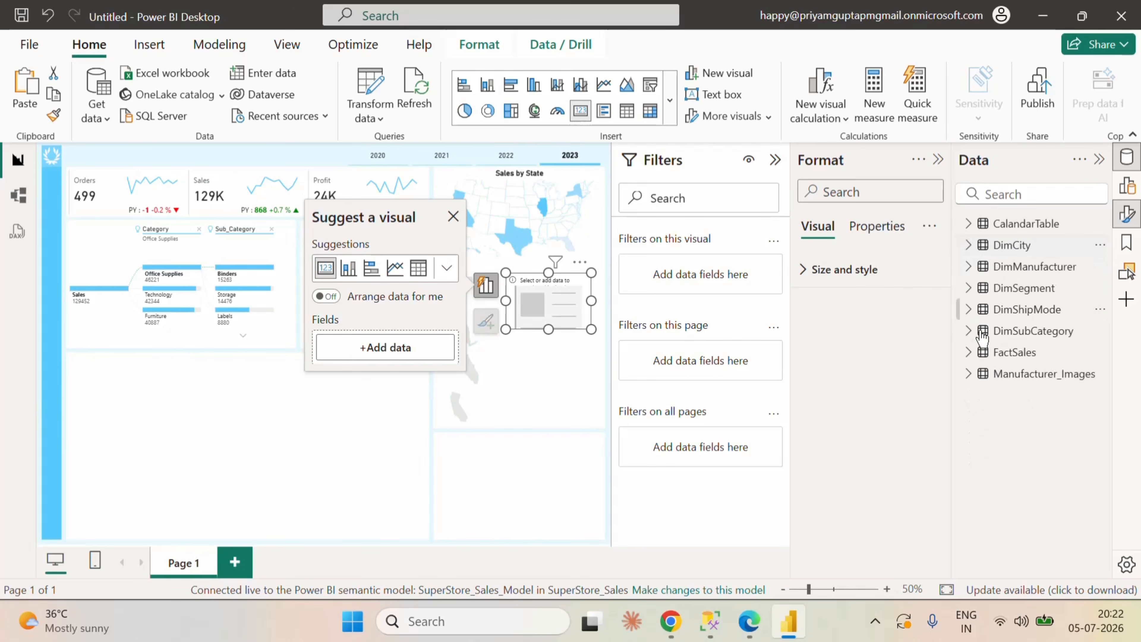
left_click(970, 353)
scroll(1006, 476, "down", 10)
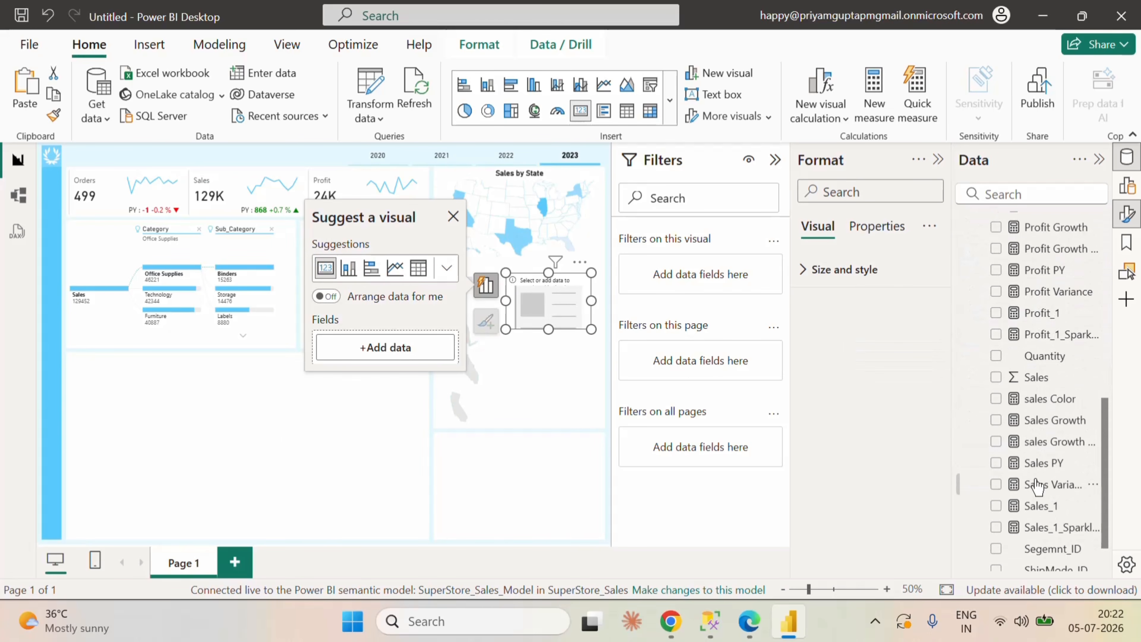
left_click(996, 453)
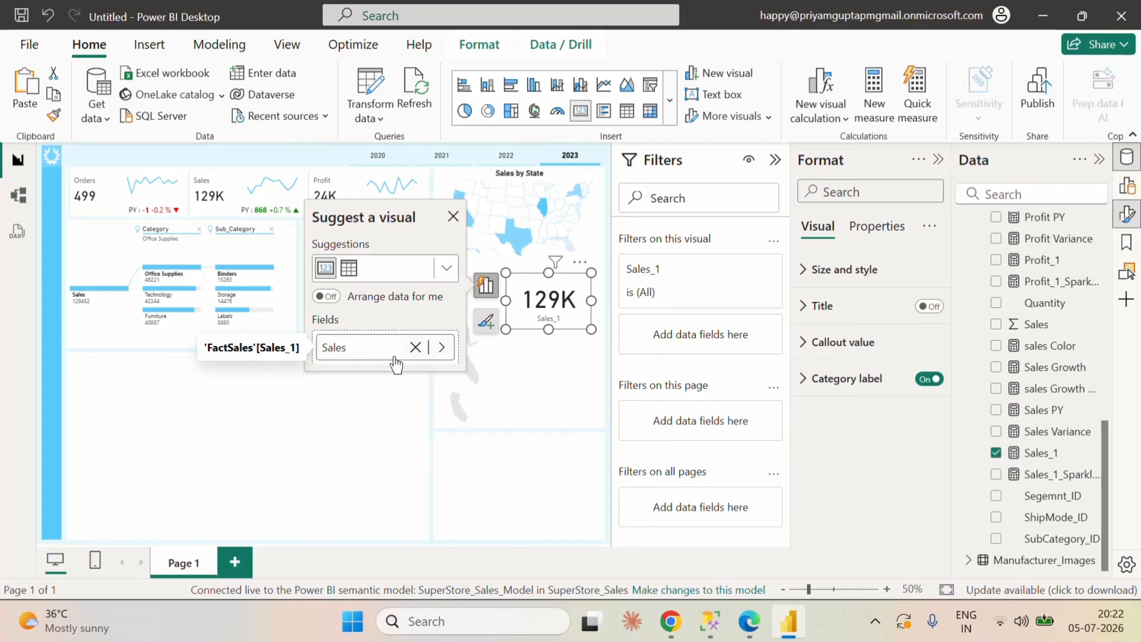
Step: Set the callout value font size of the new Sales_1 card to 20
left_click(531, 376)
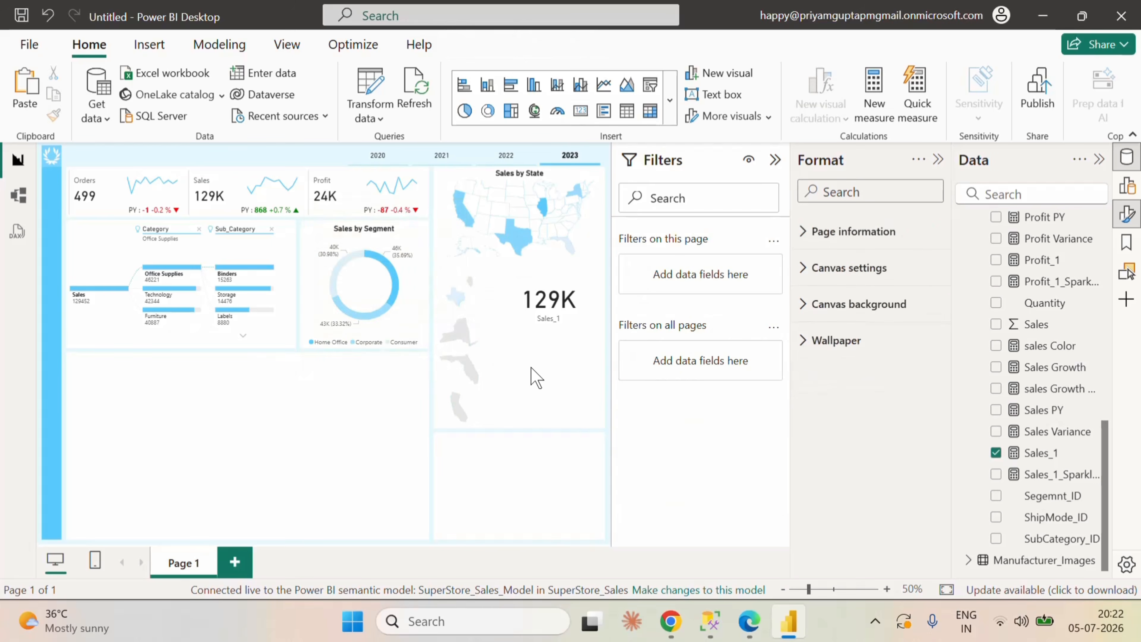
left_click(589, 296)
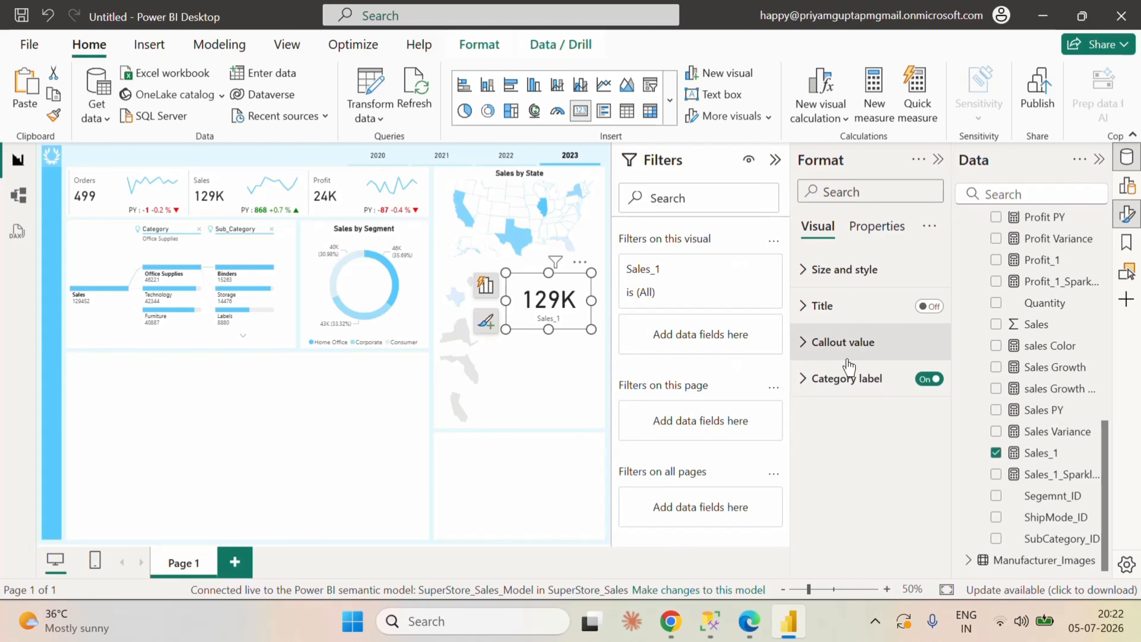
left_click(811, 341)
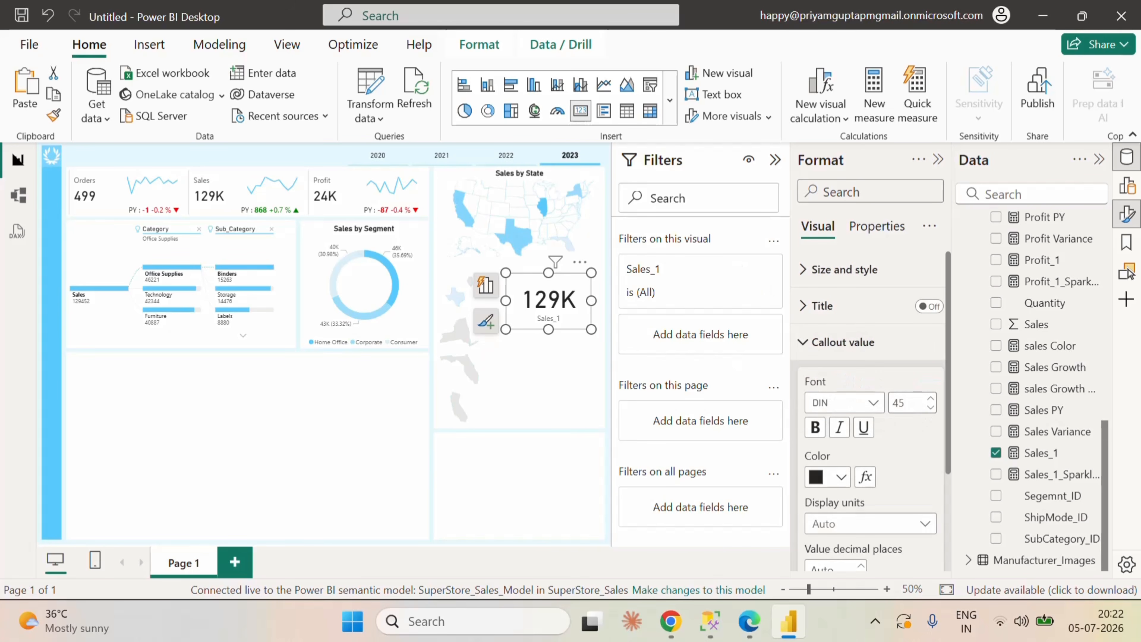
type("20")
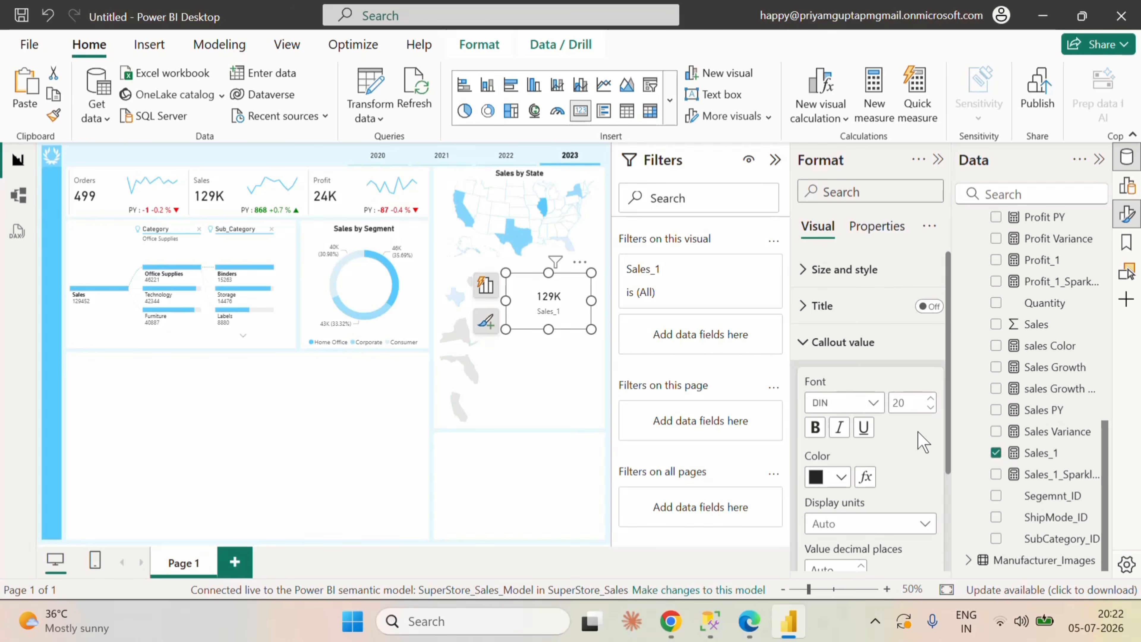
left_click(811, 342)
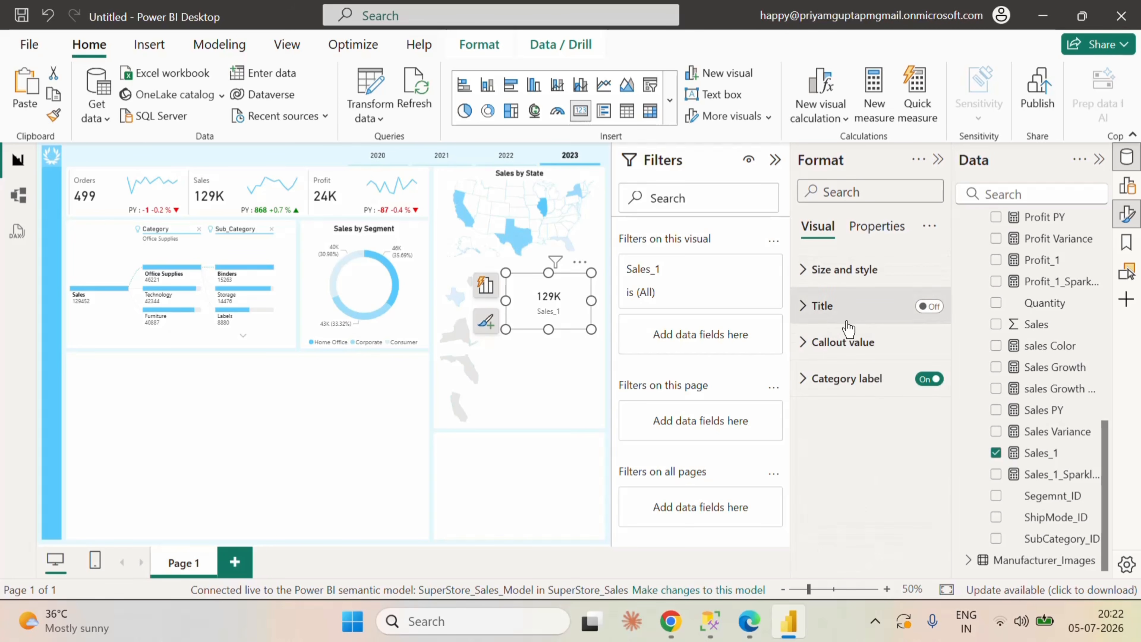
Step: Turn off the background of the Sales_1 card
left_click(843, 270)
left_click(921, 398)
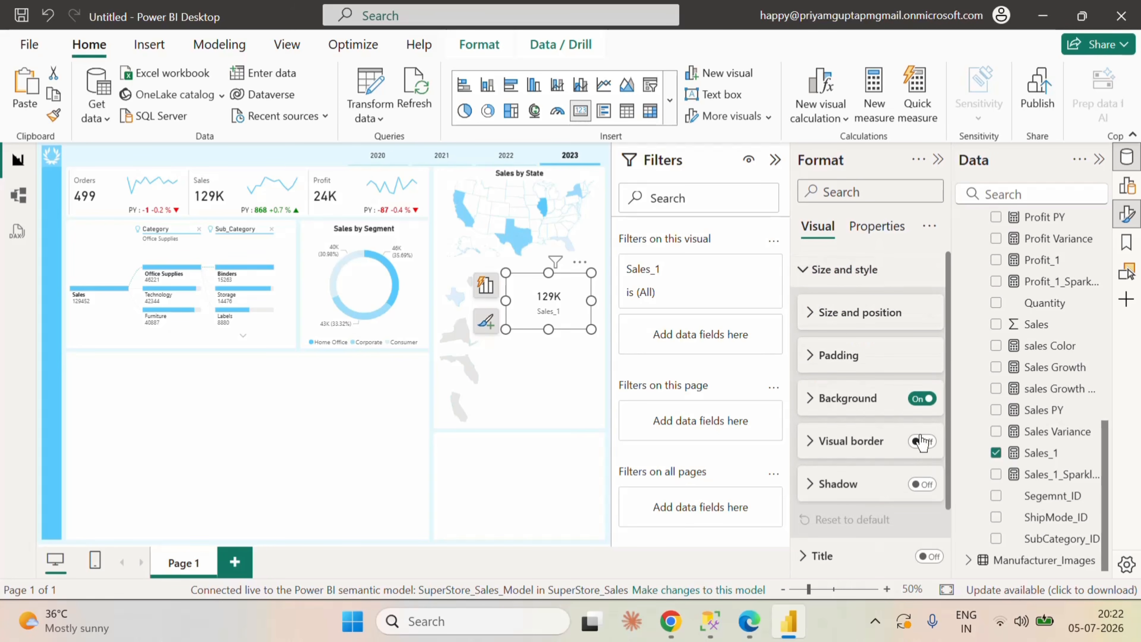
left_click(814, 275)
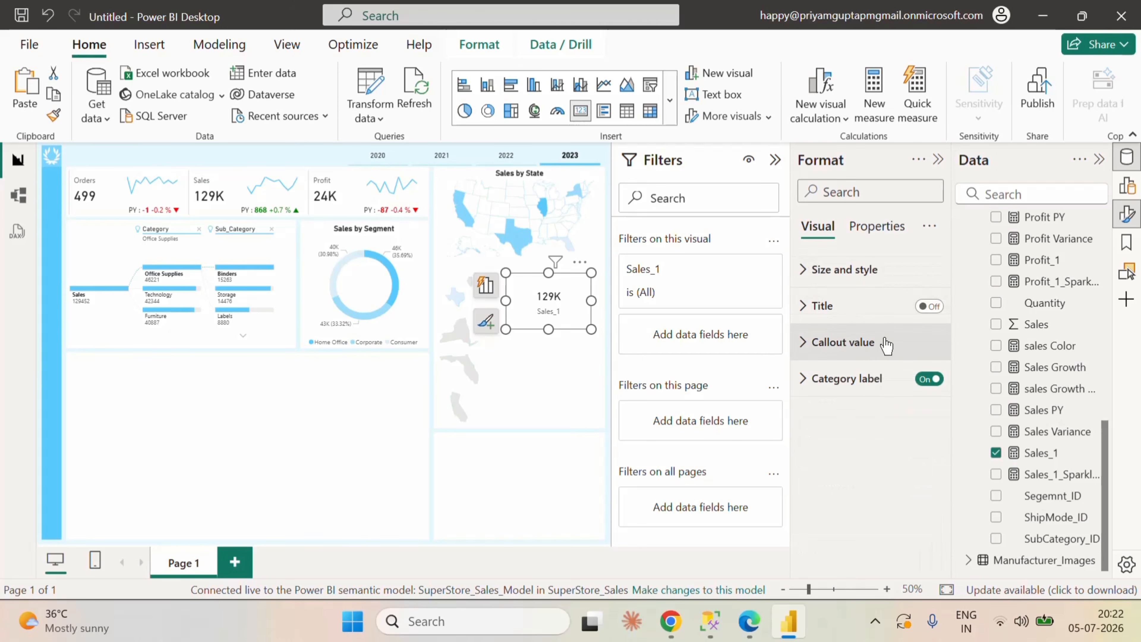
Step: Add Region from the DimCity table as a filter on the Sales_1 card and limit it to Central
scroll(988, 342, "up", 10)
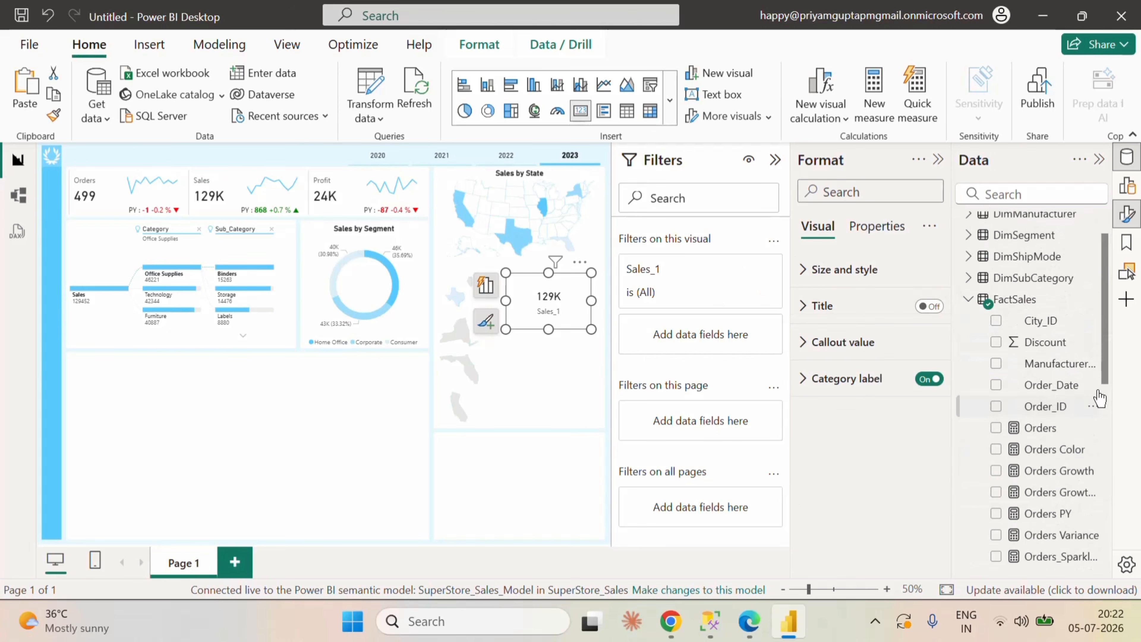
left_click(984, 352)
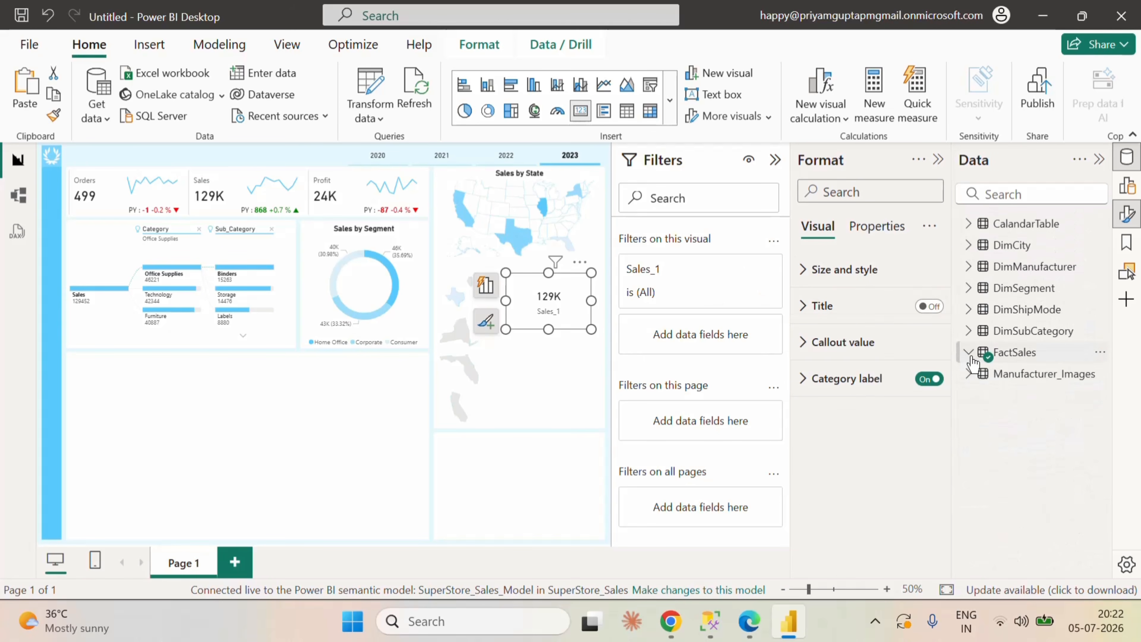
left_click(970, 245)
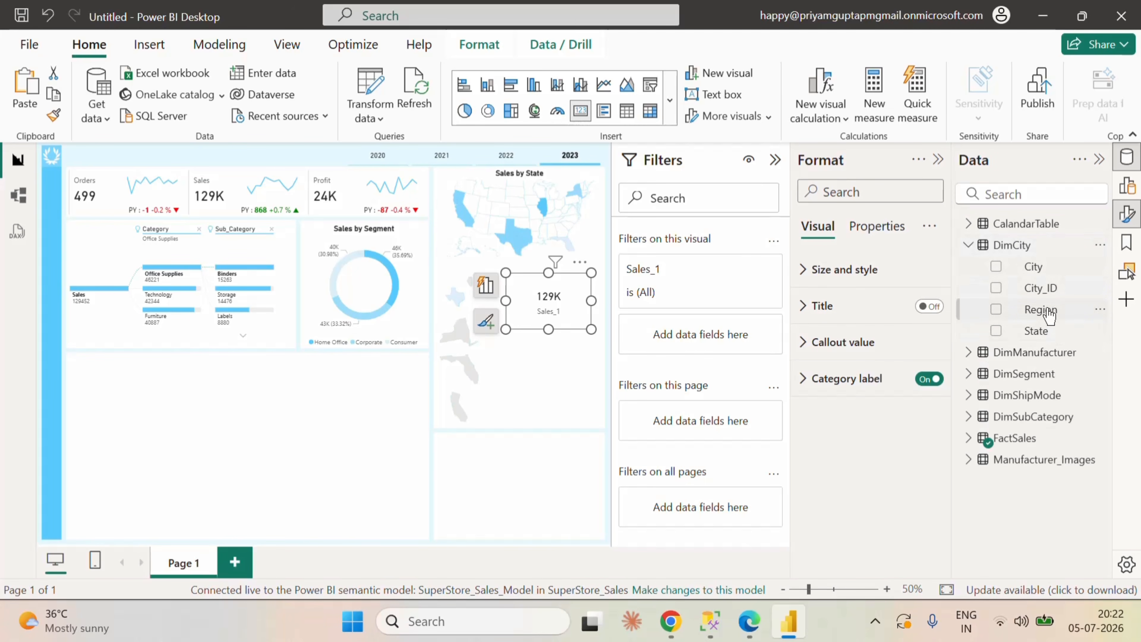
left_click_drag(1033, 310, 711, 334)
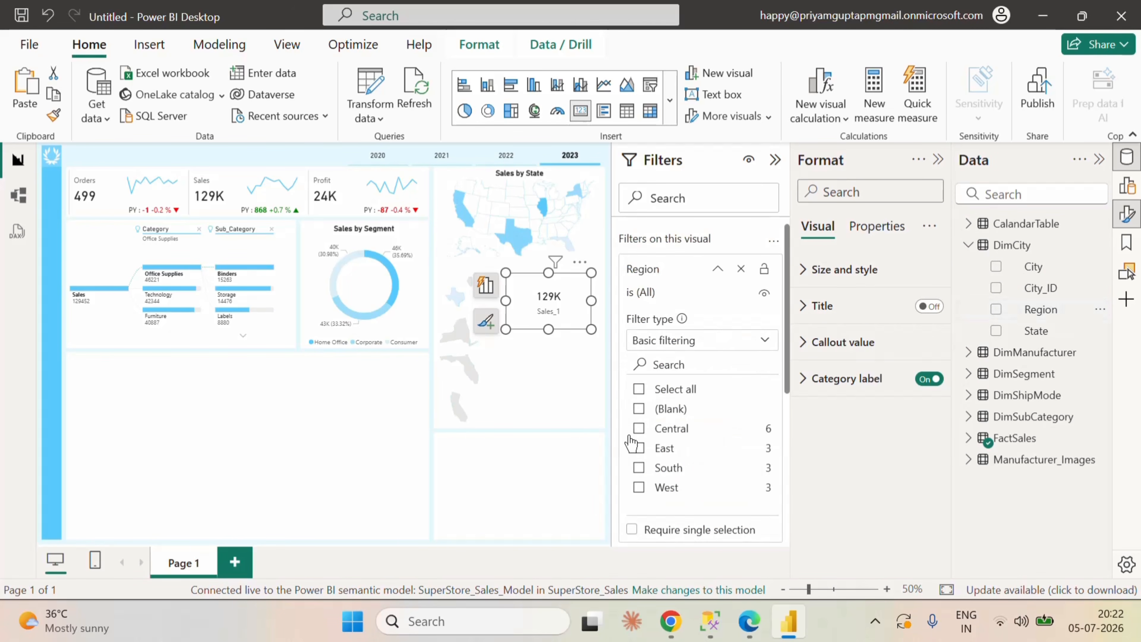
left_click(639, 429)
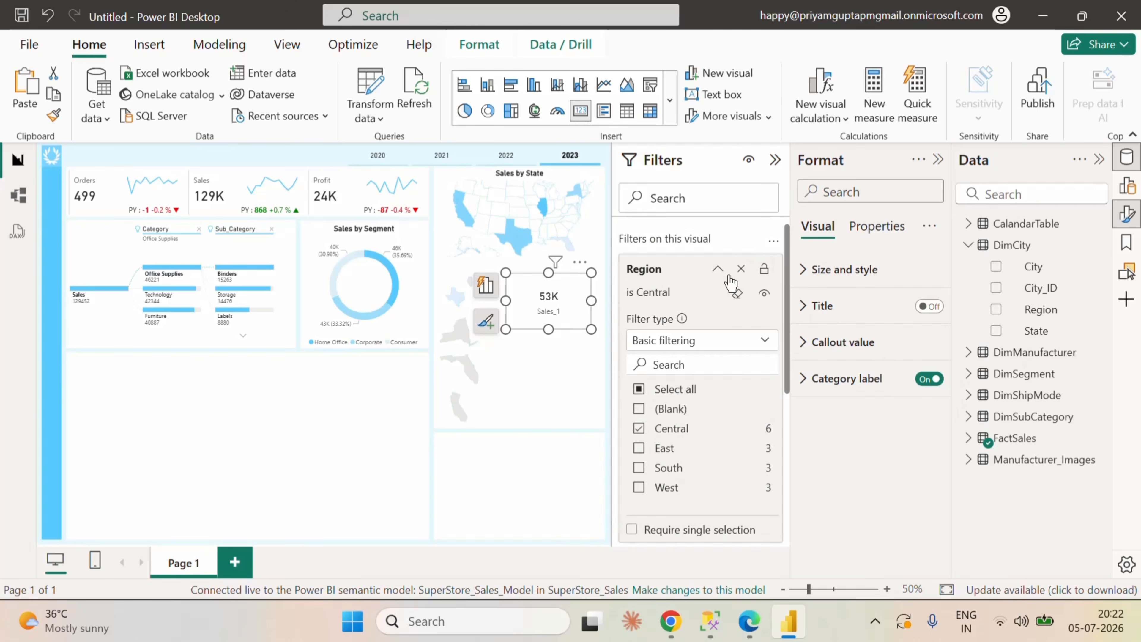
left_click(717, 269)
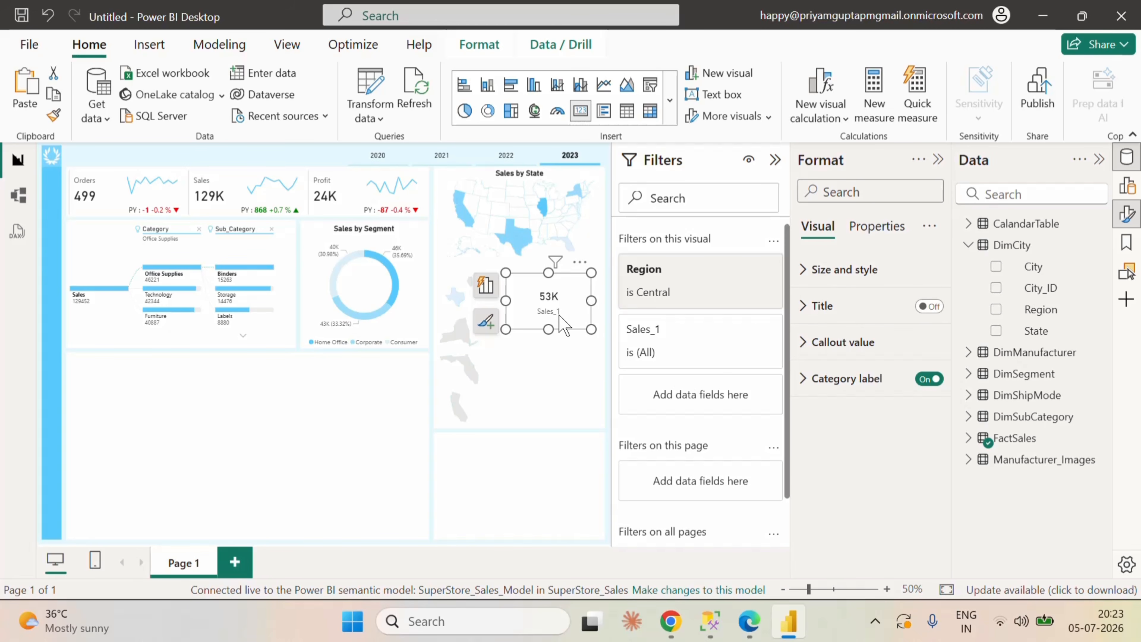
Step: Try to relabel the card's Sales_1 field as Central
left_click(487, 292)
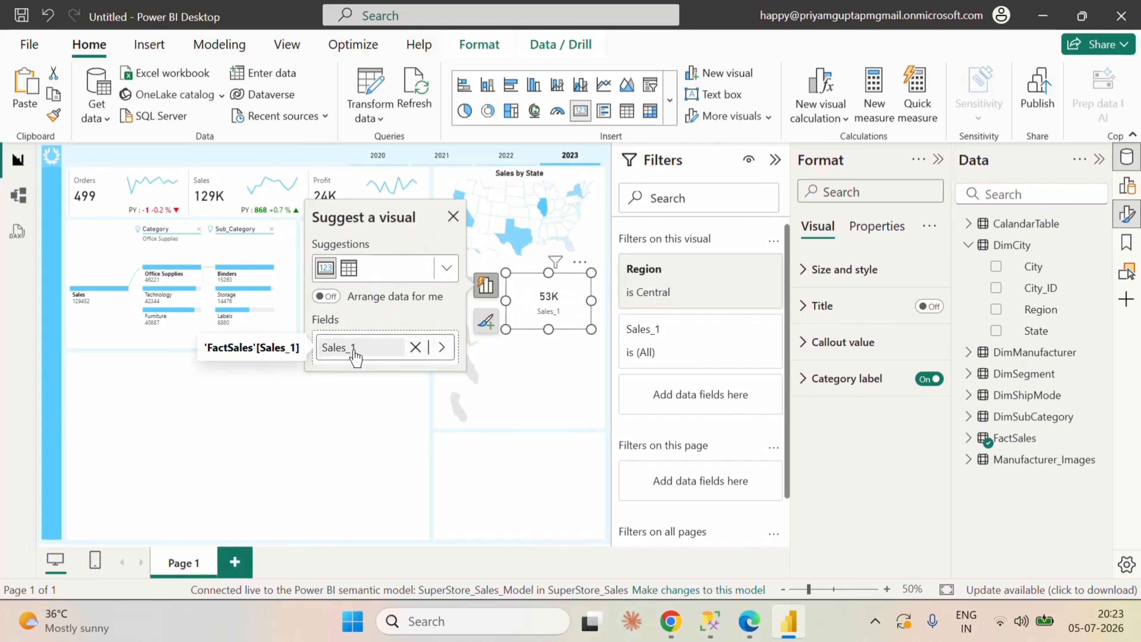
key("BackSpace")
key("BackSpace")
key("BackSpace")
key("BackSpace")
key("BackSpace")
key("BackSpace")
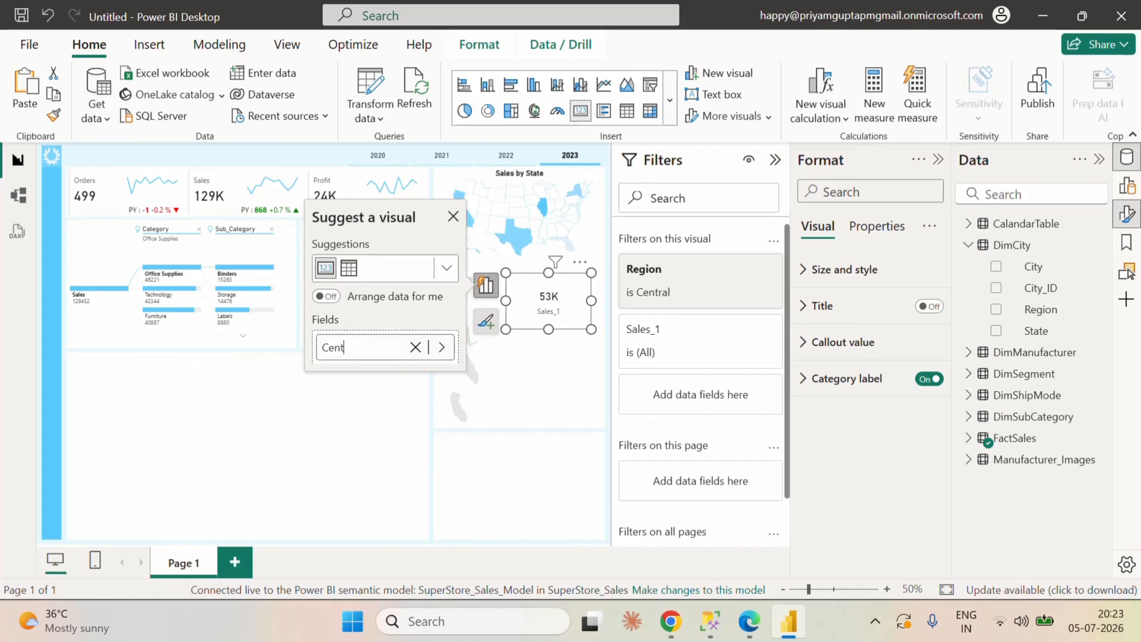
left_click(498, 396)
Step: Rename the Sales_1 field inside the Central region's card to Central
left_click(567, 292)
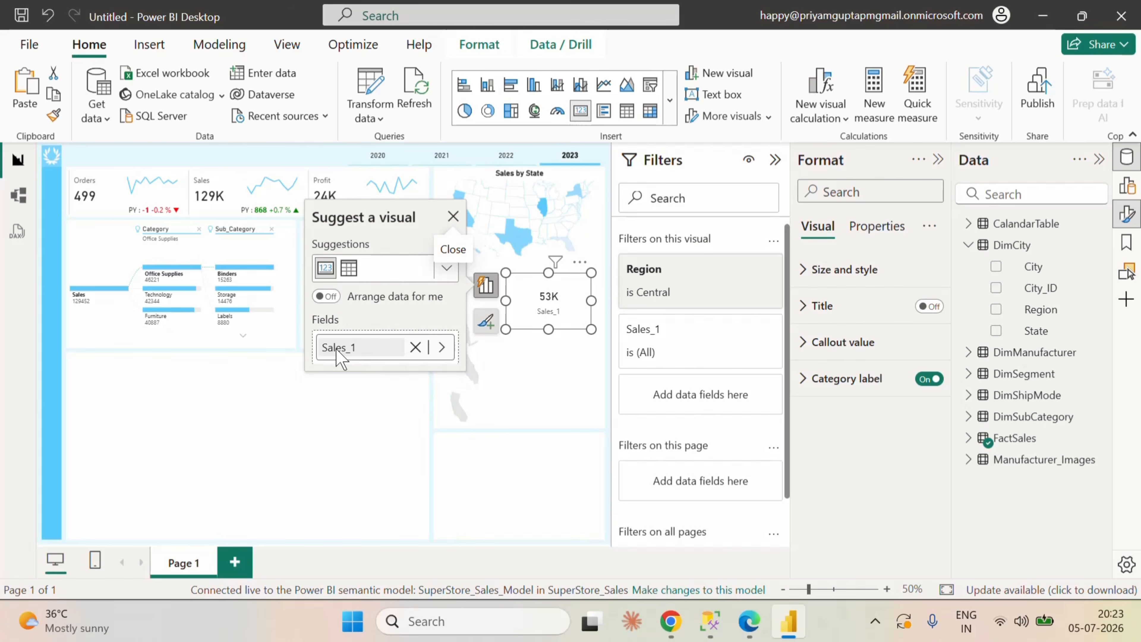
left_click(353, 357)
key("BackSpace")
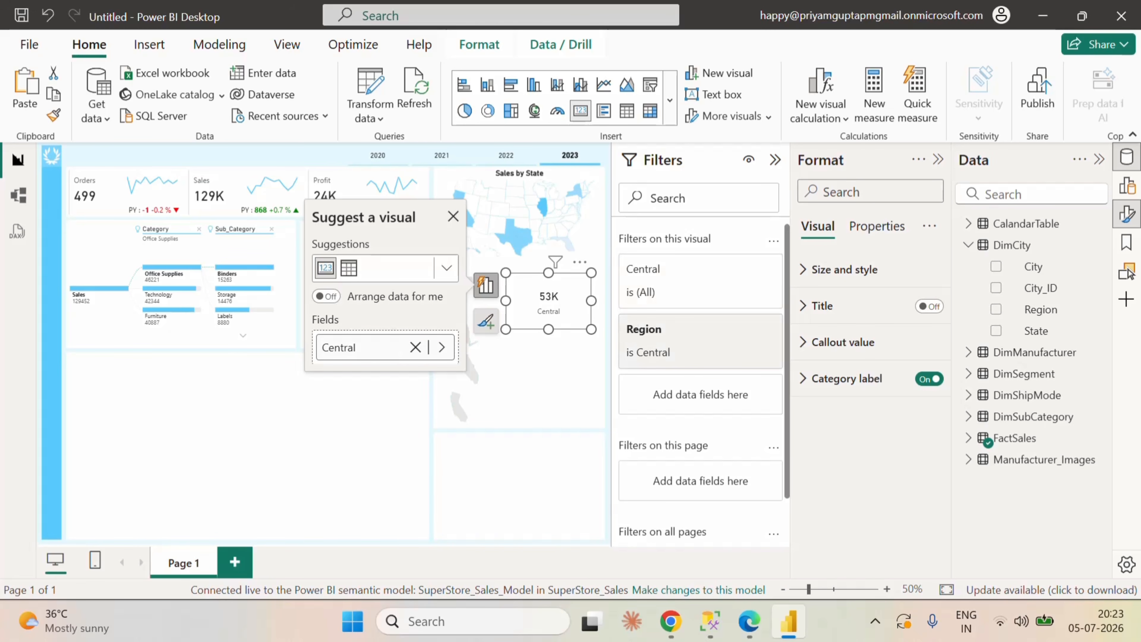
left_click(578, 398)
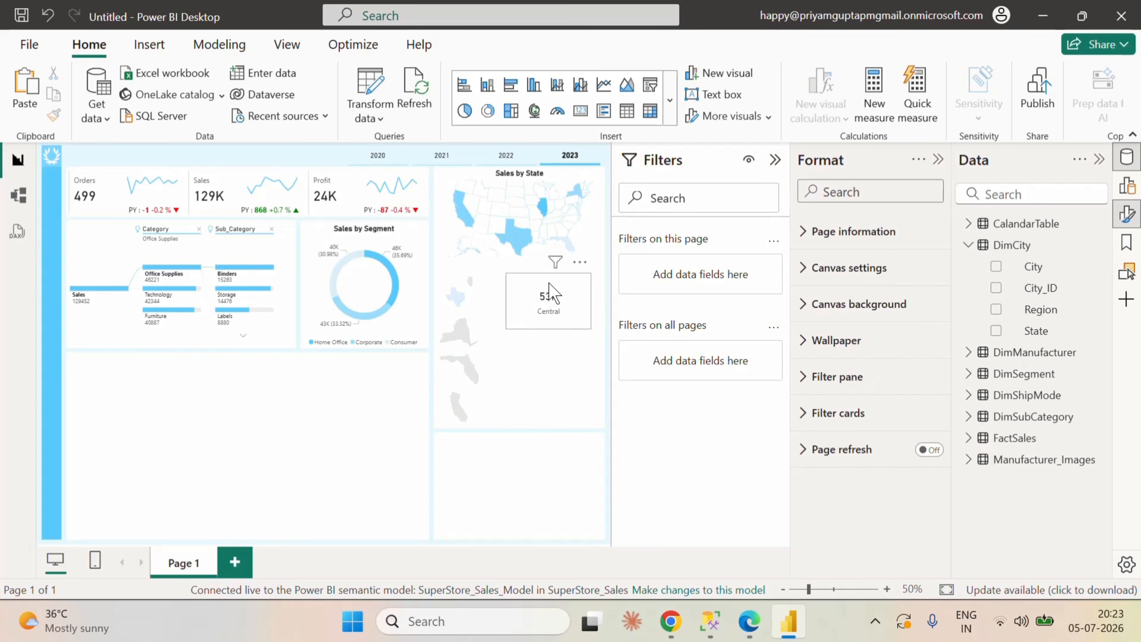
Step: Shrink the Central sales card and move it close beside the Central region map
left_click(559, 317)
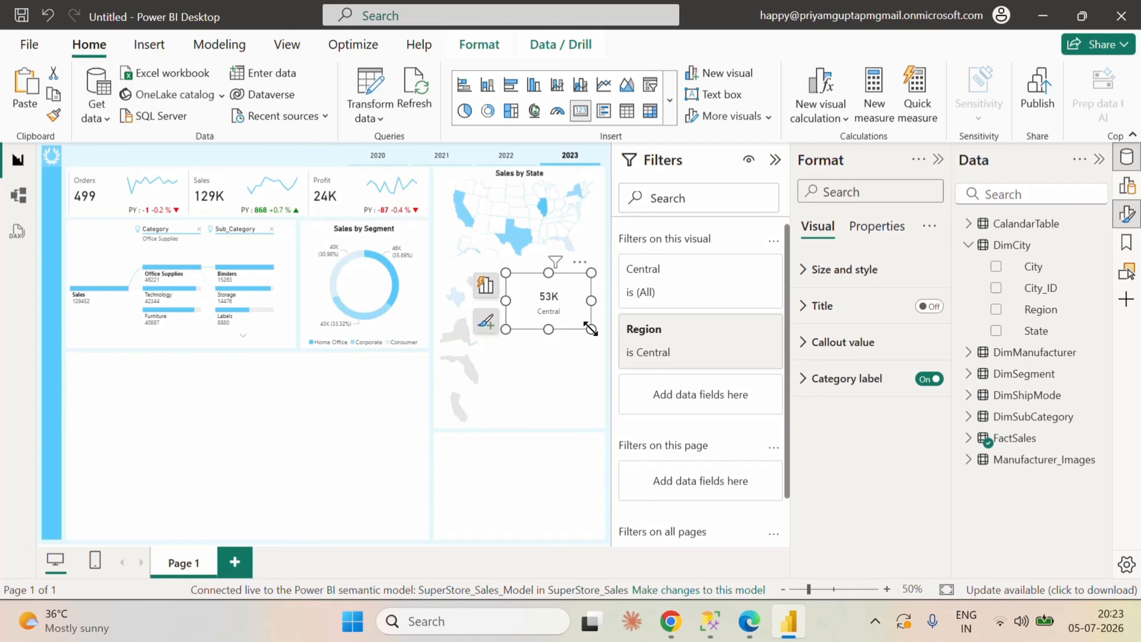
left_click_drag(592, 328, 522, 292)
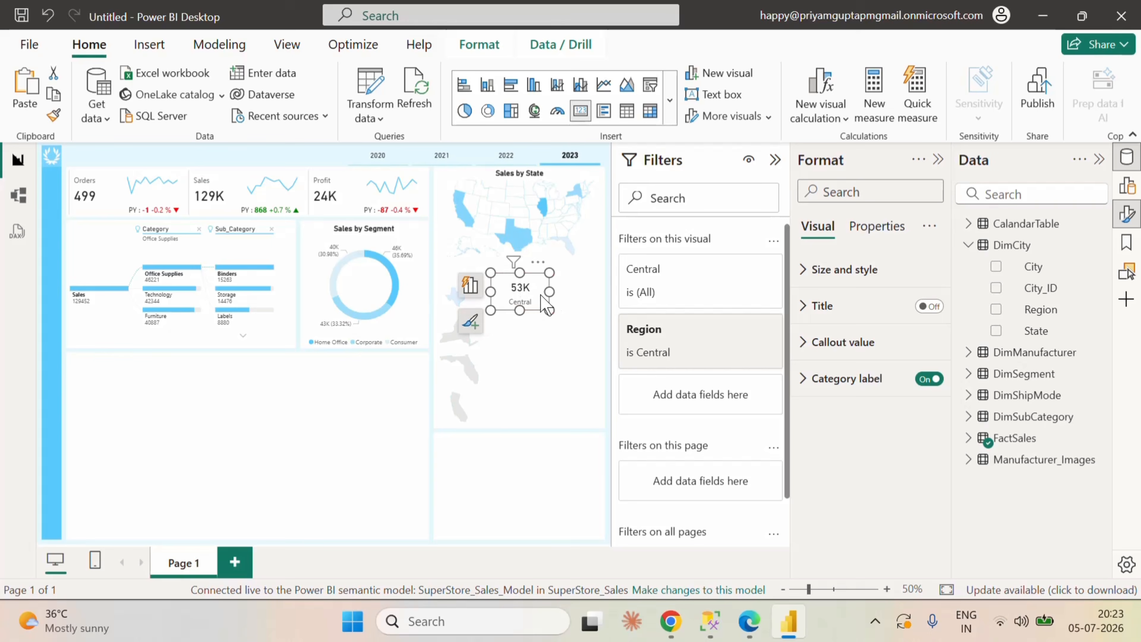
left_click(565, 339)
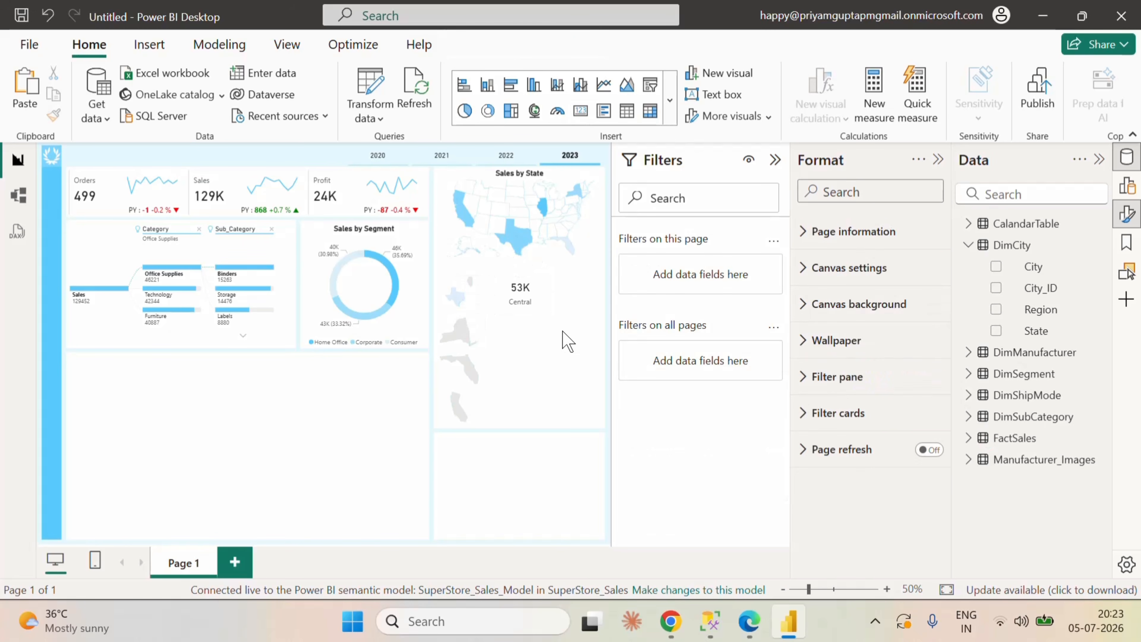
Step: Place a copy of the Central sales card directly below it and filter the copy's Region to East only
left_click(524, 297)
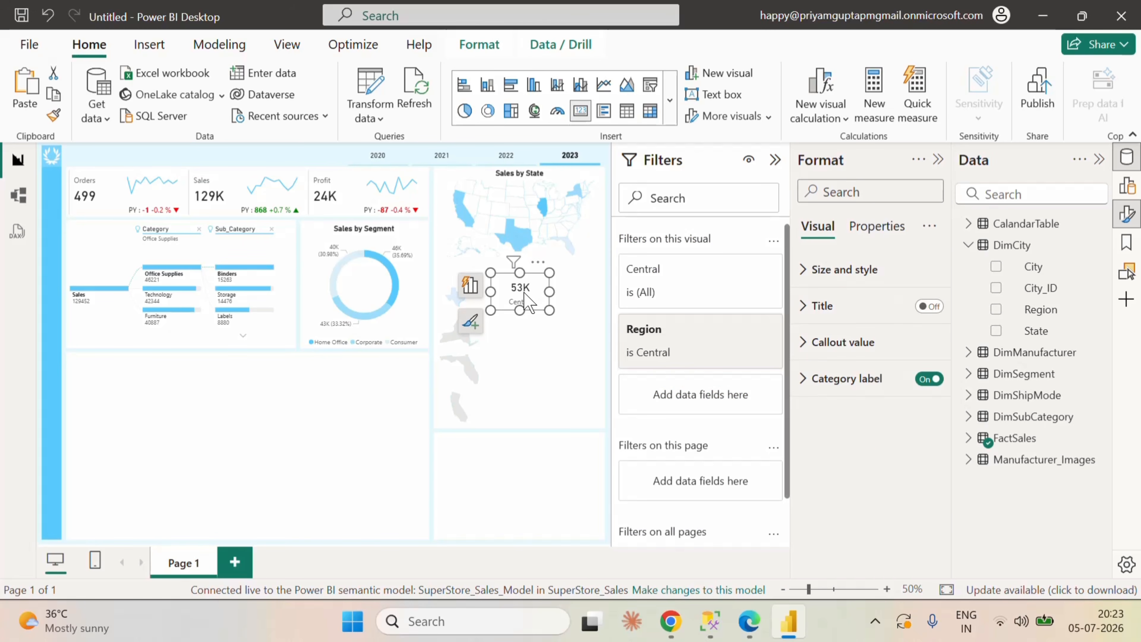
left_click(547, 355)
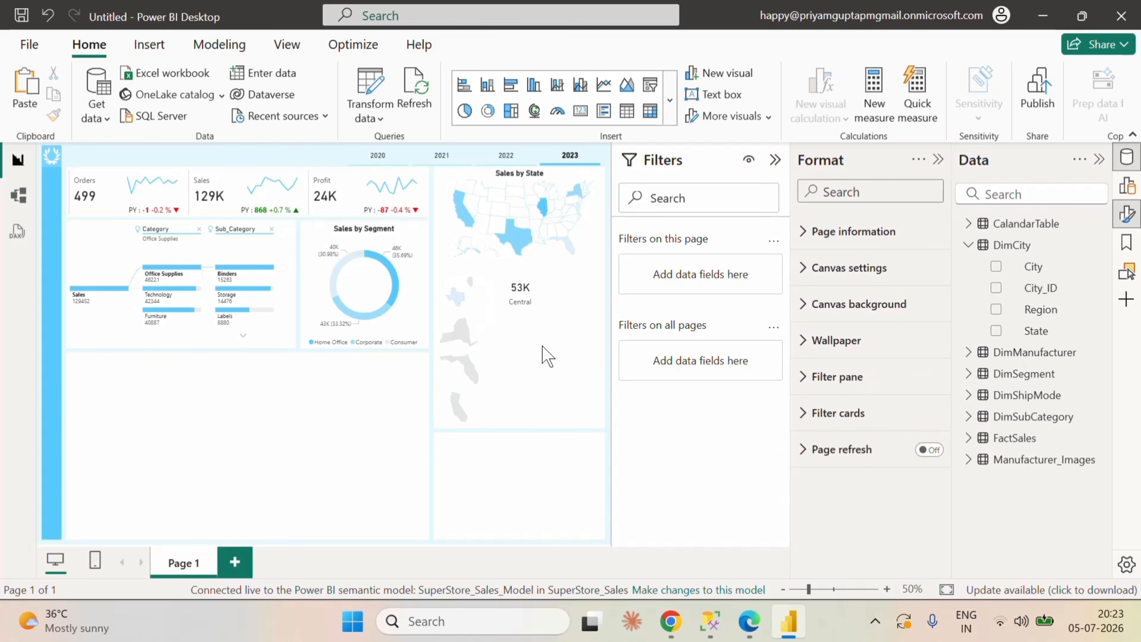
left_click_drag(523, 292, 535, 333)
left_click(720, 344)
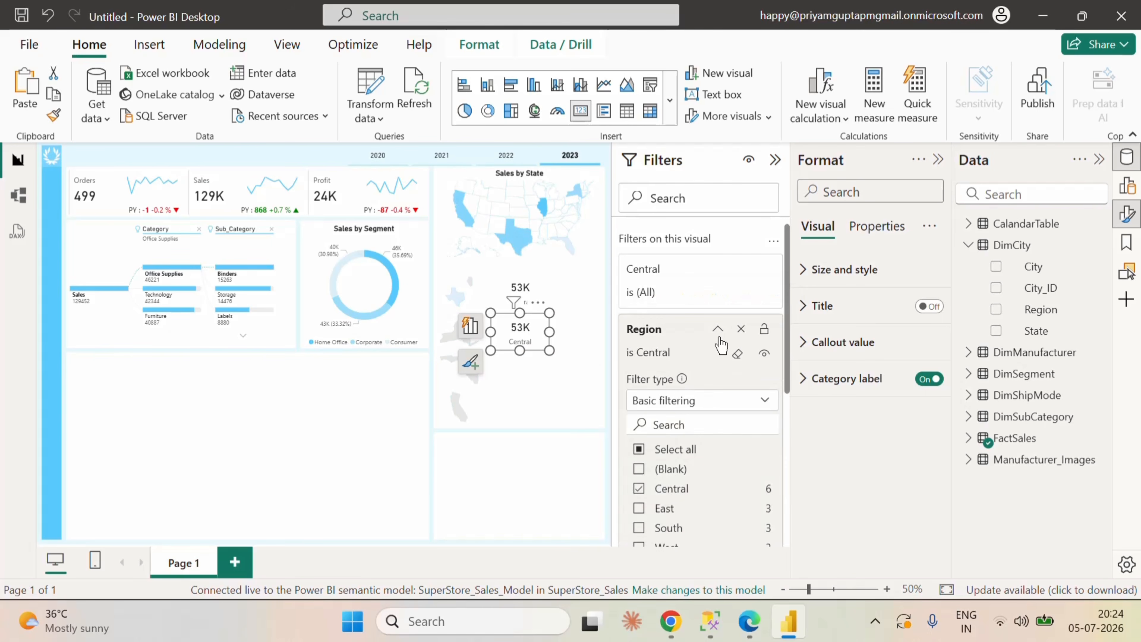
left_click(640, 490)
left_click(639, 509)
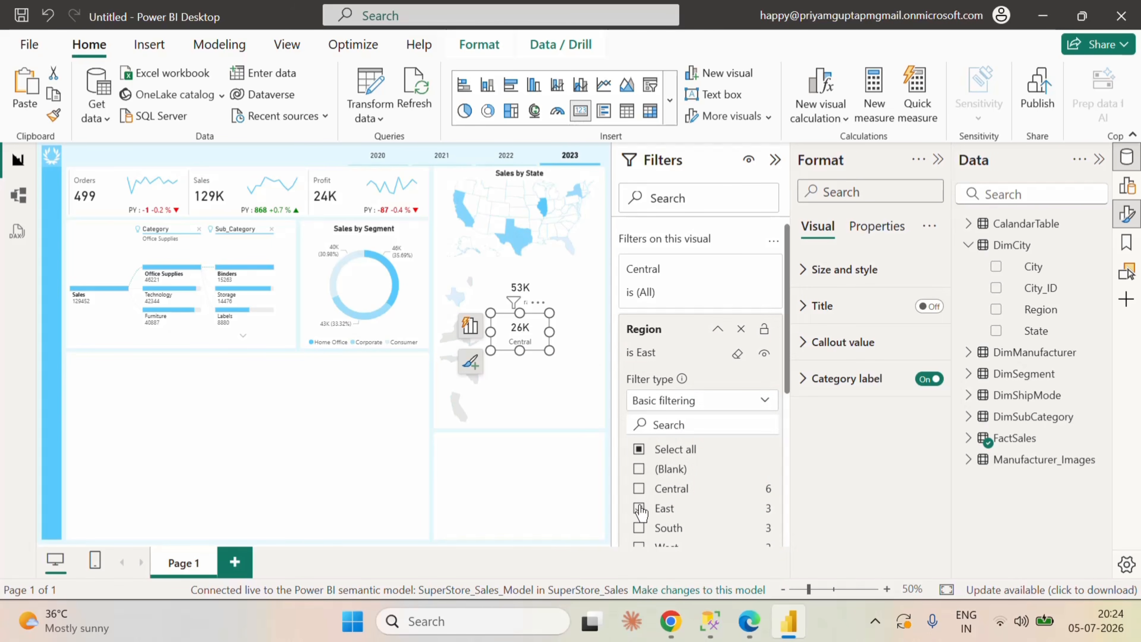
left_click(717, 329)
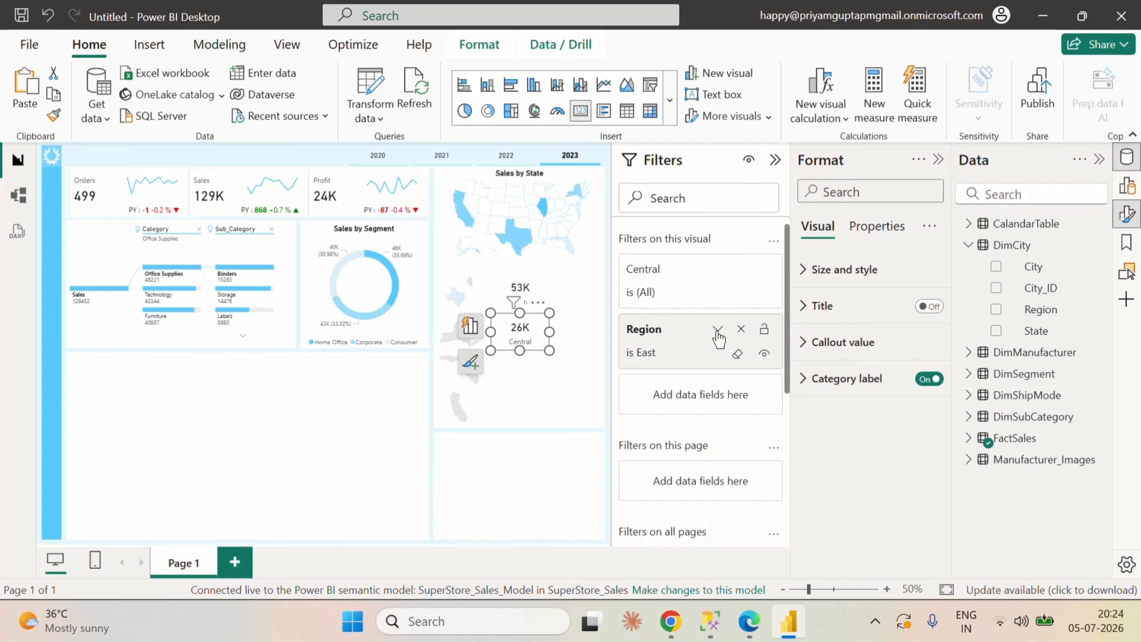
Step: Rename the field of the copied card beside the East region map to East
left_click(469, 324)
double_click(336, 390)
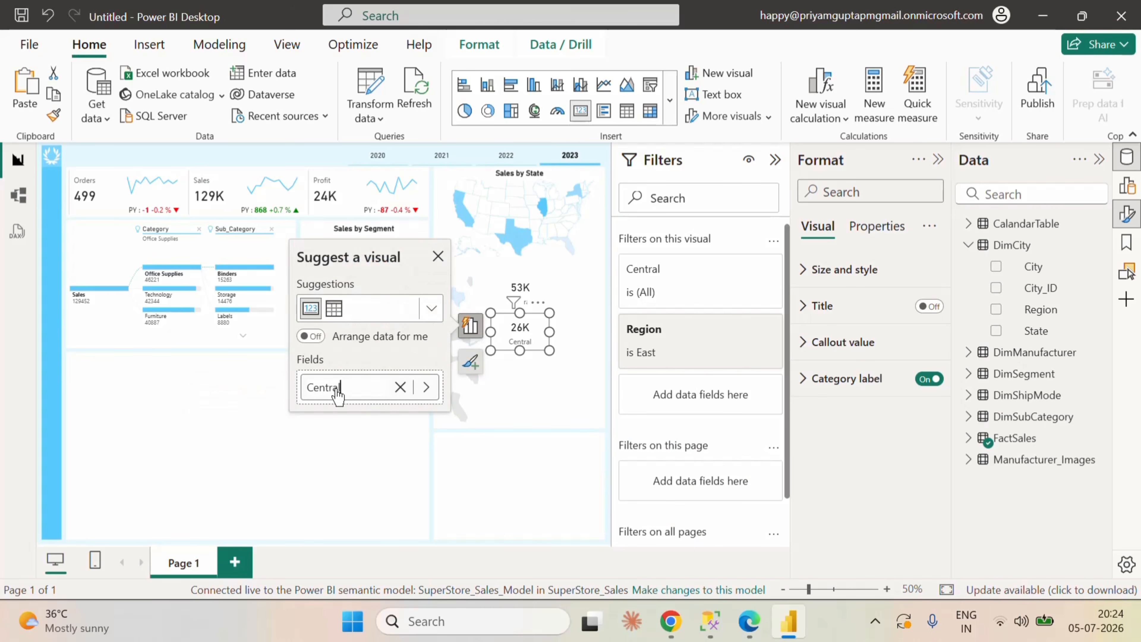
key("BackSpace")
key("BackSpace")
key("BackSpace")
key("BackSpace")
key("BackSpace")
key("BackSpace")
key("BackSpace")
left_click(507, 369)
Step: Place a copy of the East sales card directly below it and filter the copy's Region to South only
left_click(525, 328)
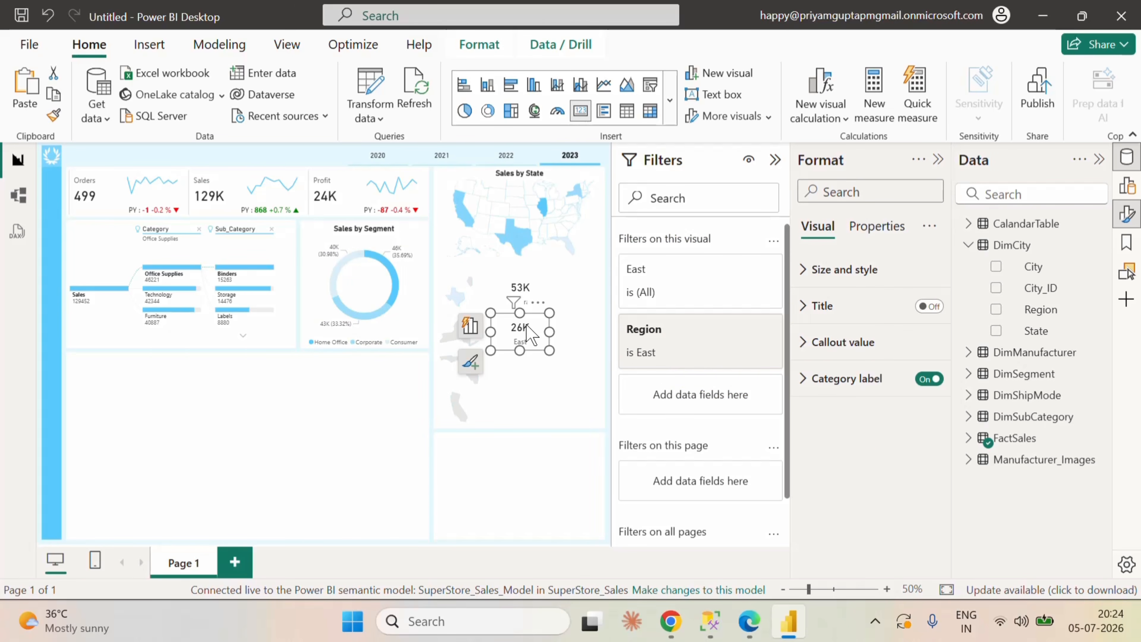
left_click(544, 389)
key("ctrl+v")
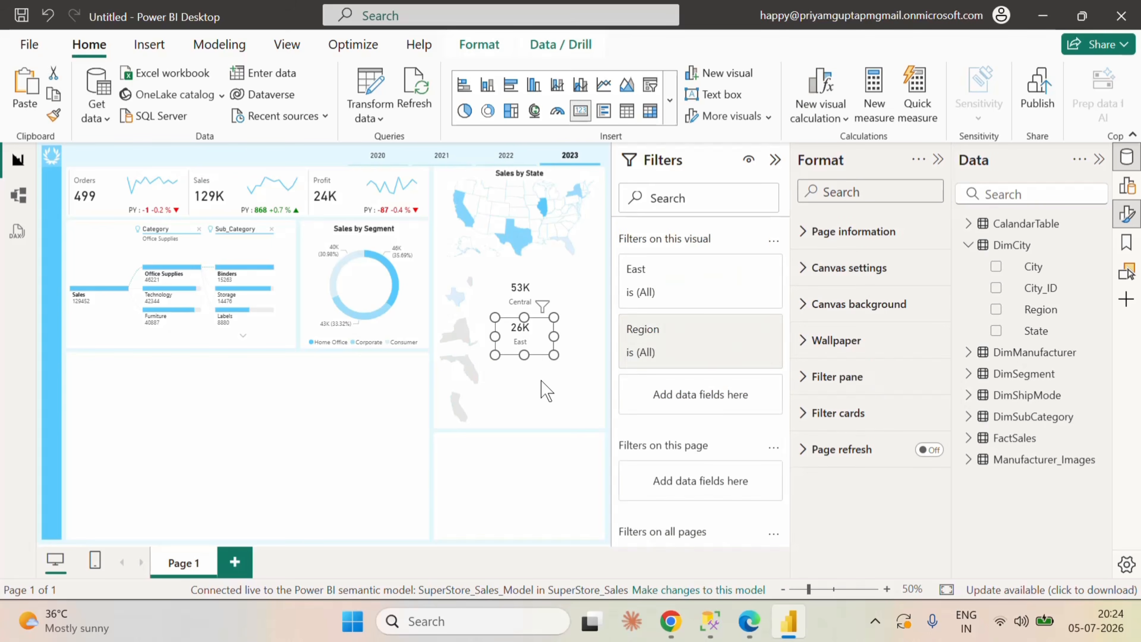
left_click_drag(526, 337, 524, 373)
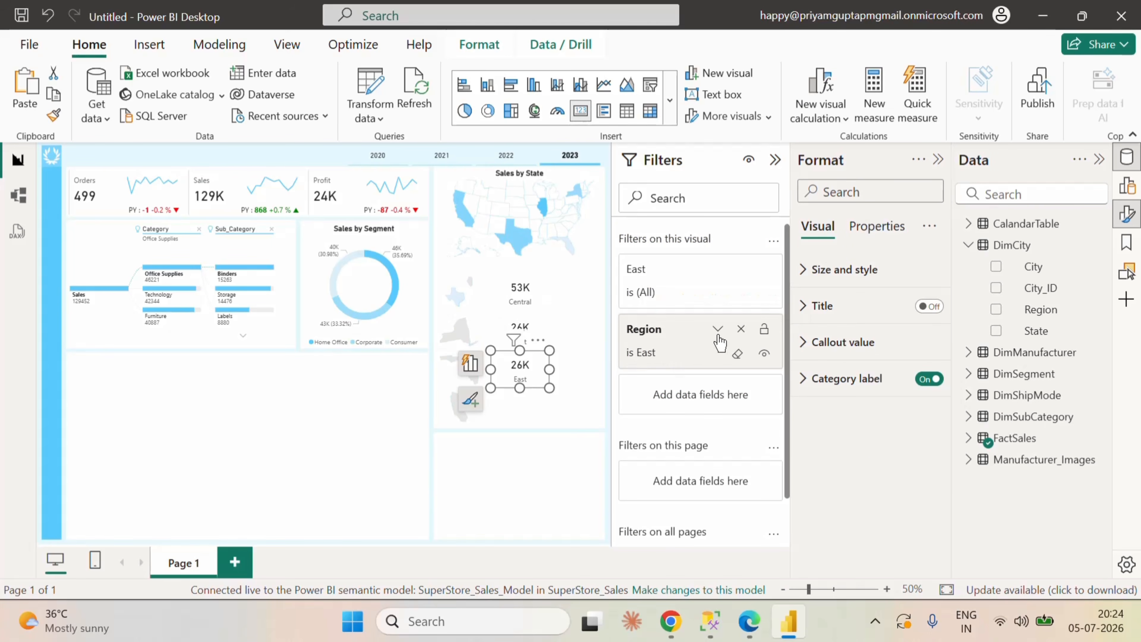
left_click(718, 342)
left_click(638, 508)
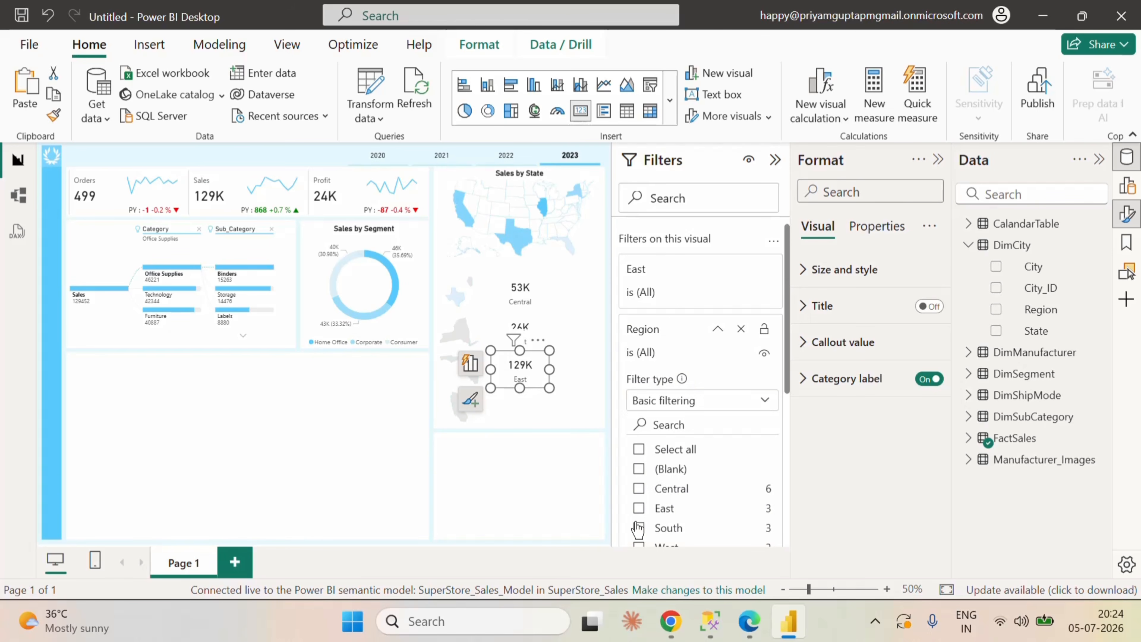
left_click(638, 528)
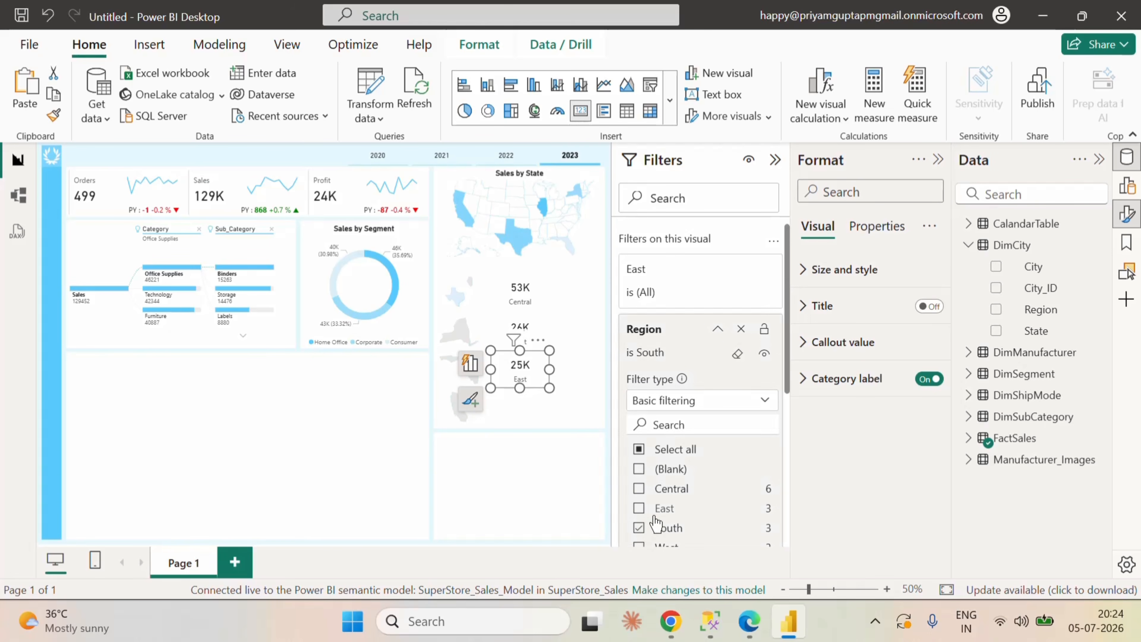
left_click(718, 328)
Step: Rename the field of the copied card beside the South region map to South
left_click(478, 401)
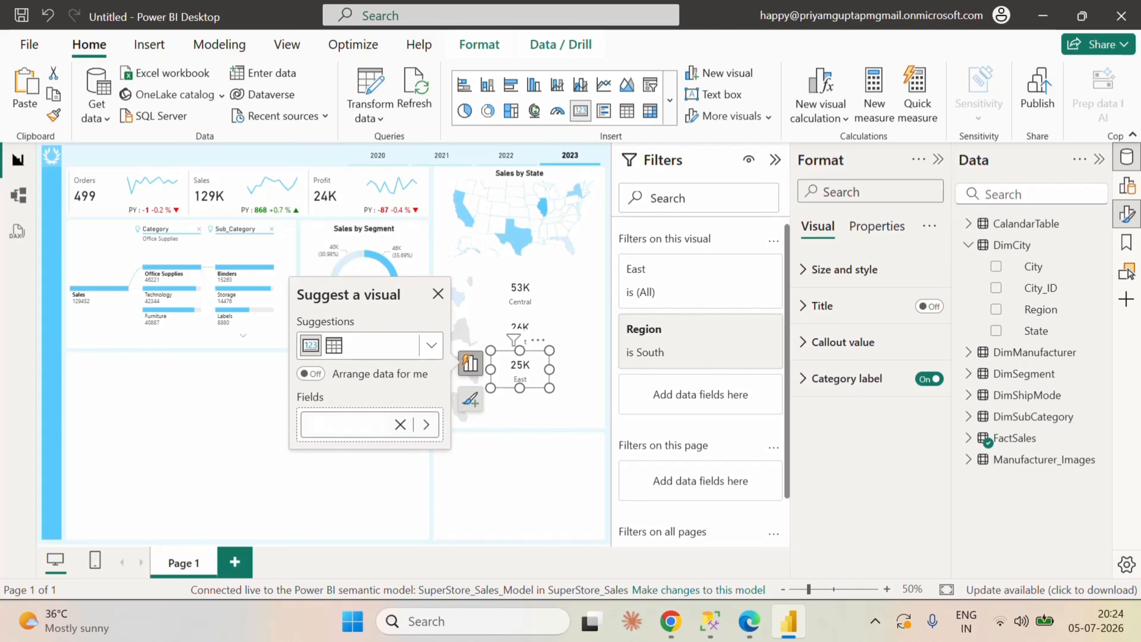
type("South")
key("Return")
left_click(552, 412)
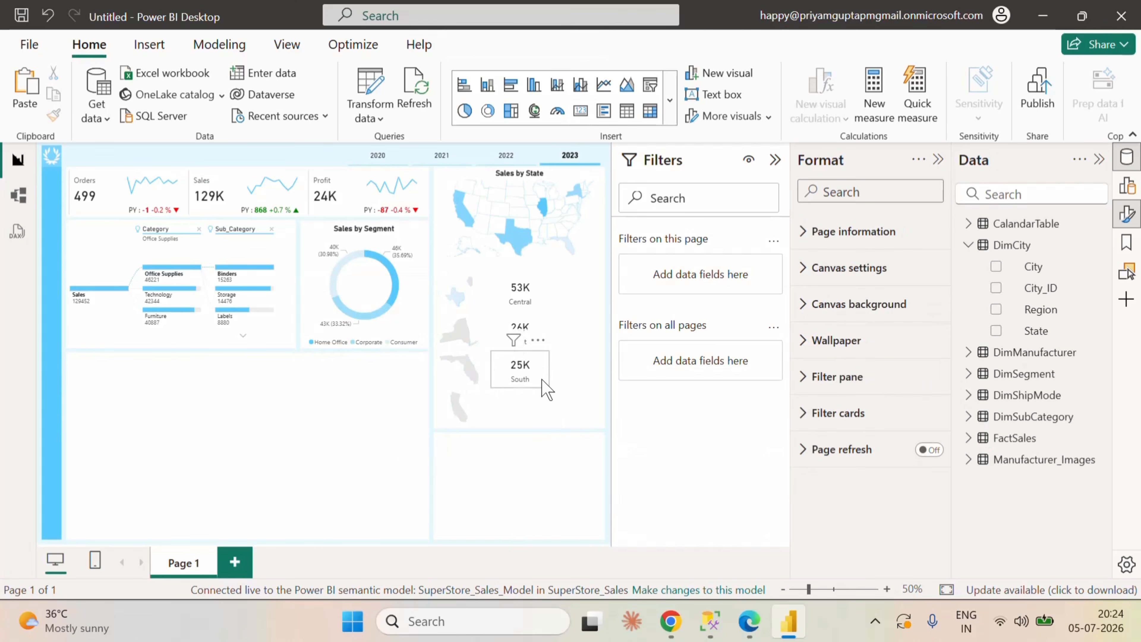
left_click(546, 383)
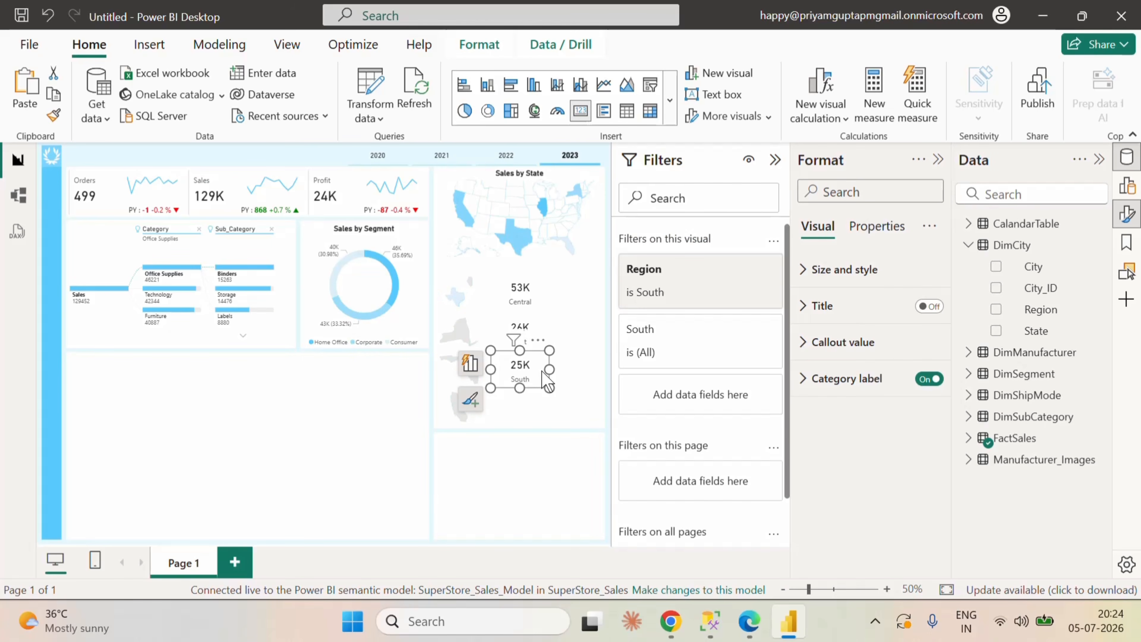
Step: Place a copy of the South sales card directly below it and filter the copy's Region to West only
left_click(552, 417)
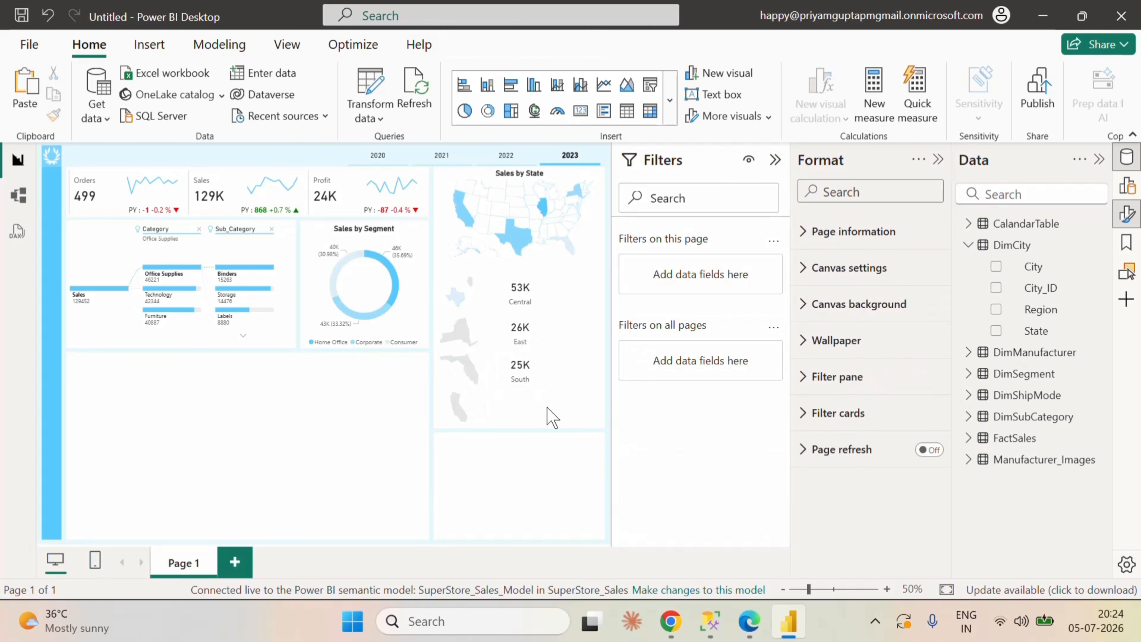
left_click(548, 408)
left_click_drag(539, 373, 536, 406)
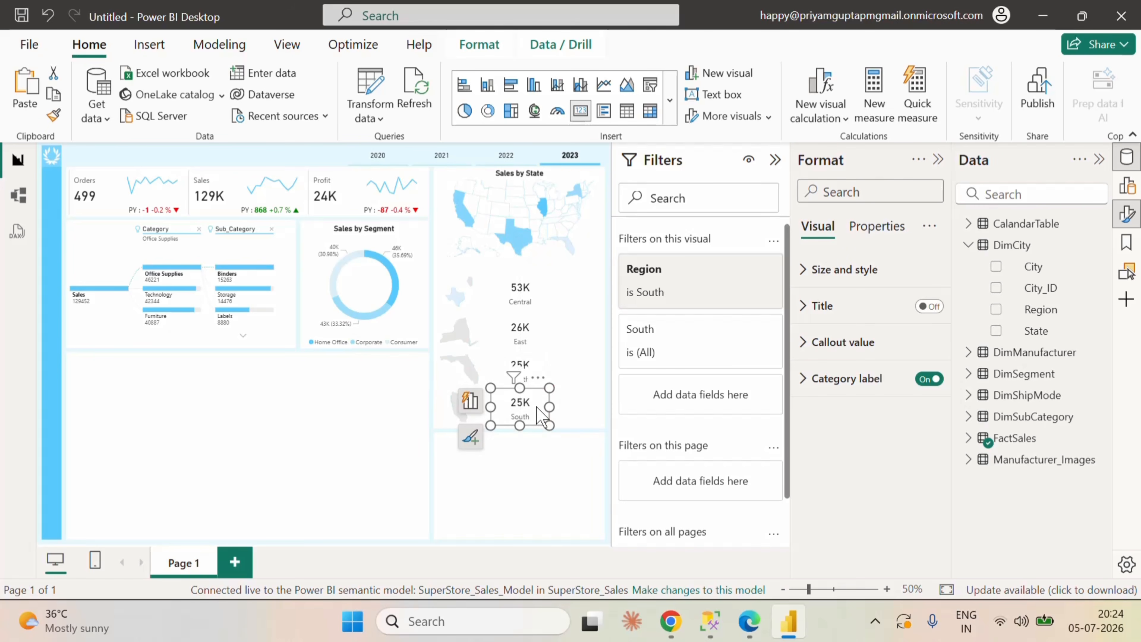
left_click(717, 269)
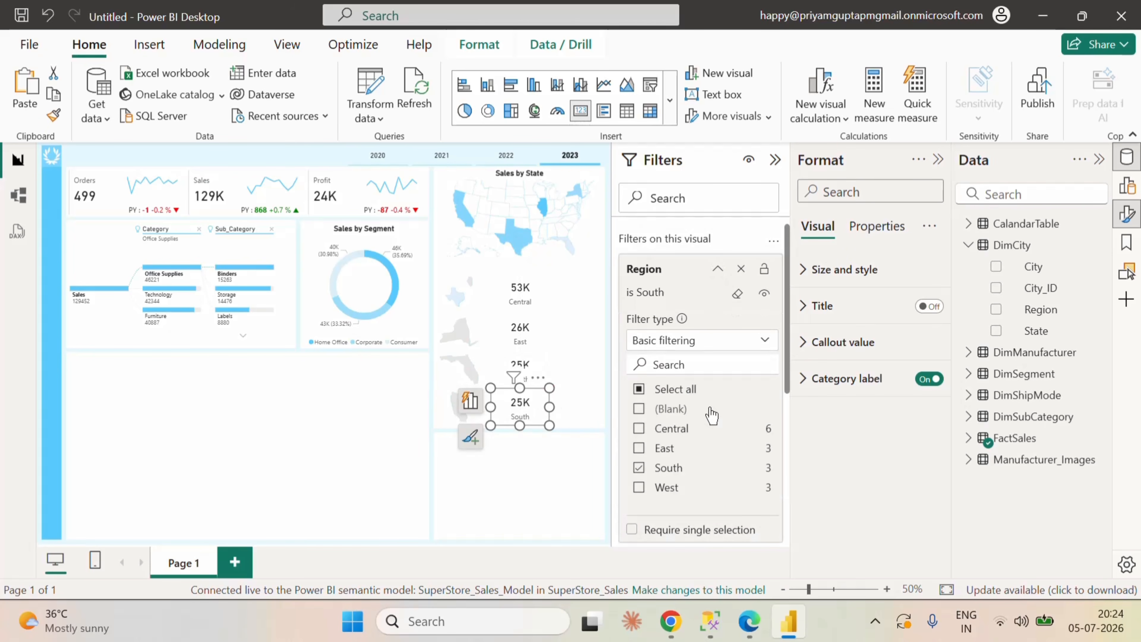
scroll(719, 405, "down", 3)
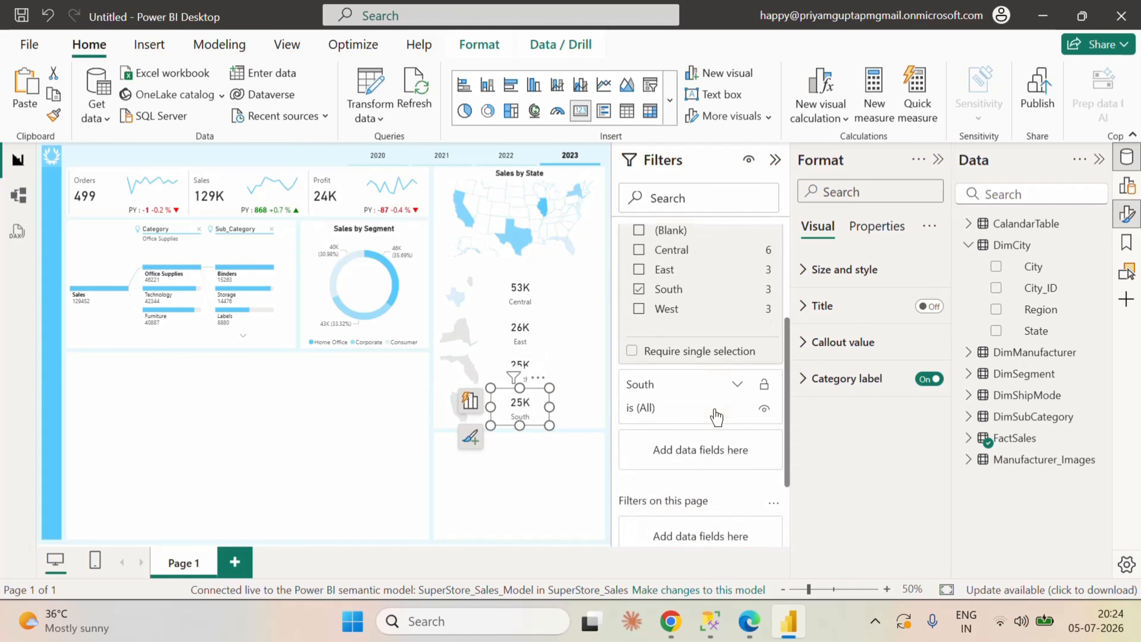
left_click(639, 309)
scroll(713, 338, "up", 3)
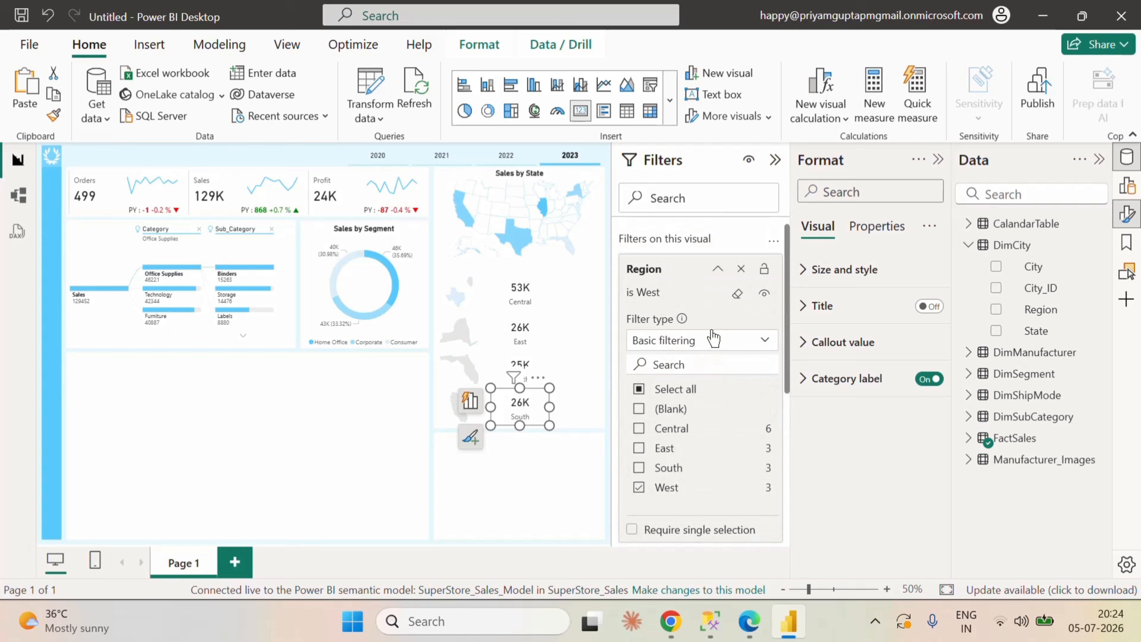
left_click(717, 269)
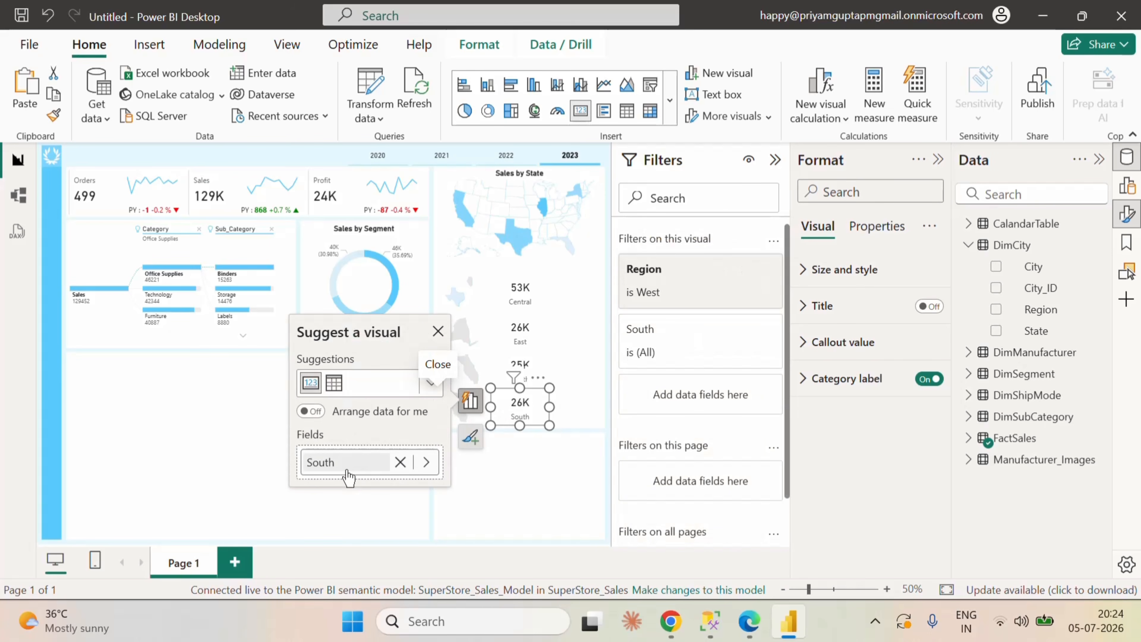
Step: Rename the field of the copied card beside the West region map to West
key("BackSpace")
key("BackSpace")
key("BackSpace")
key("BackSpace")
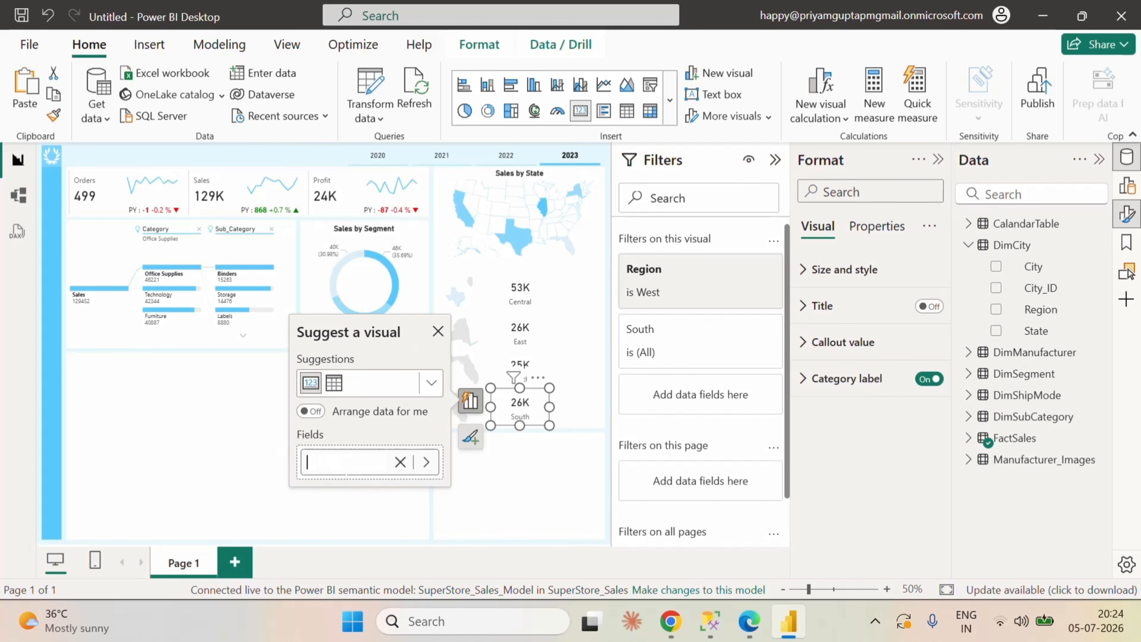
type("West")
key("Return")
left_click(539, 477)
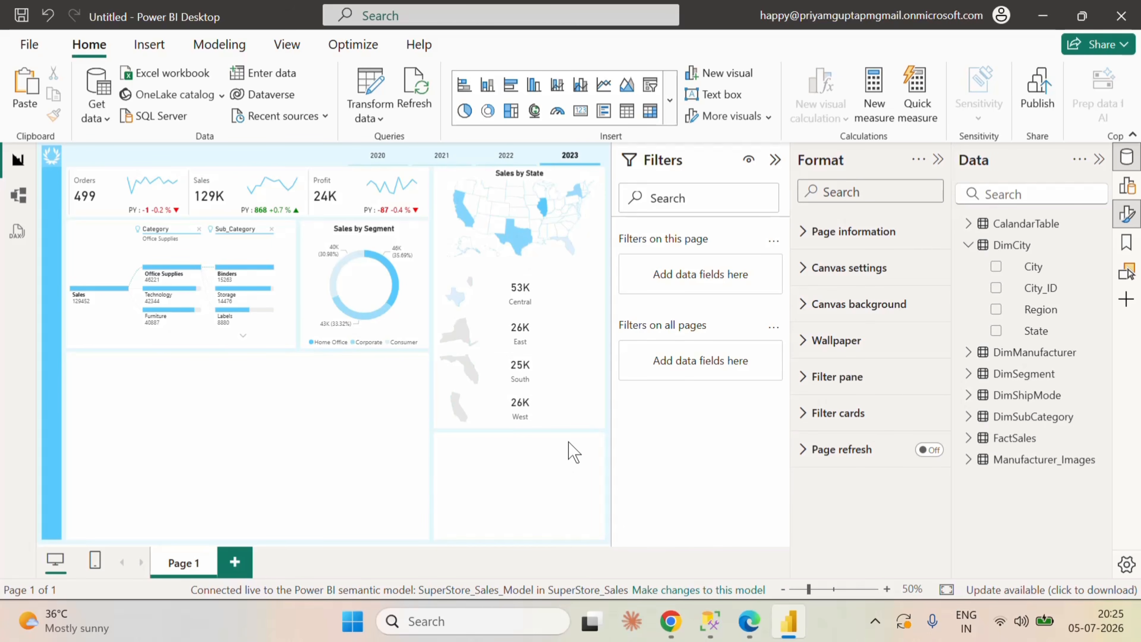
Step: Place a copy of the Central sales card directly to the right of the original
left_click(537, 297)
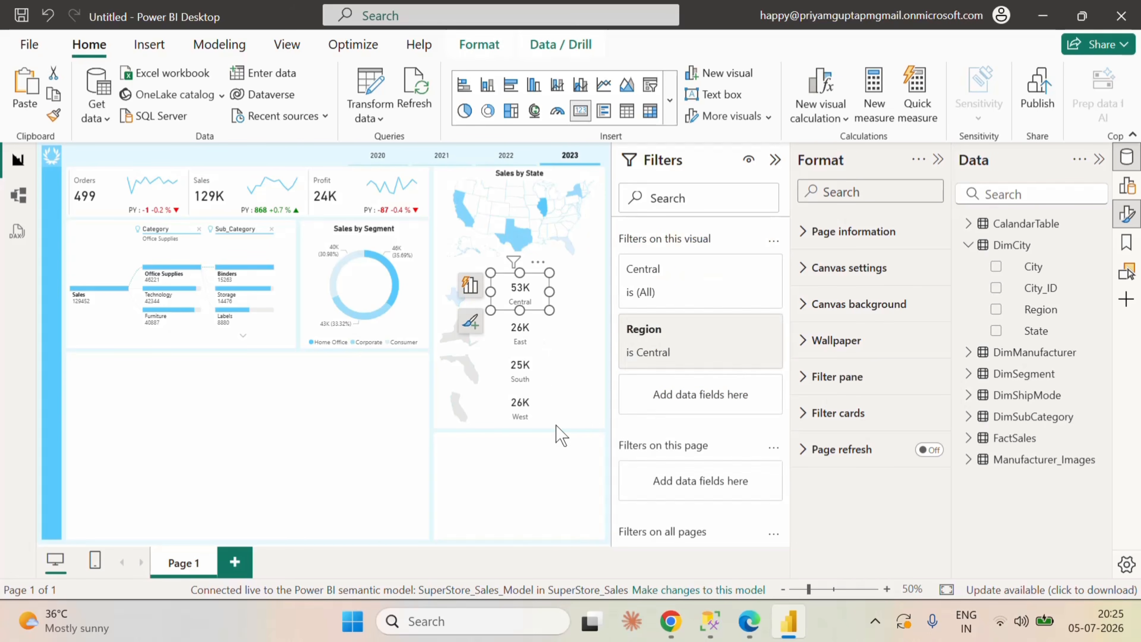
left_click(567, 465)
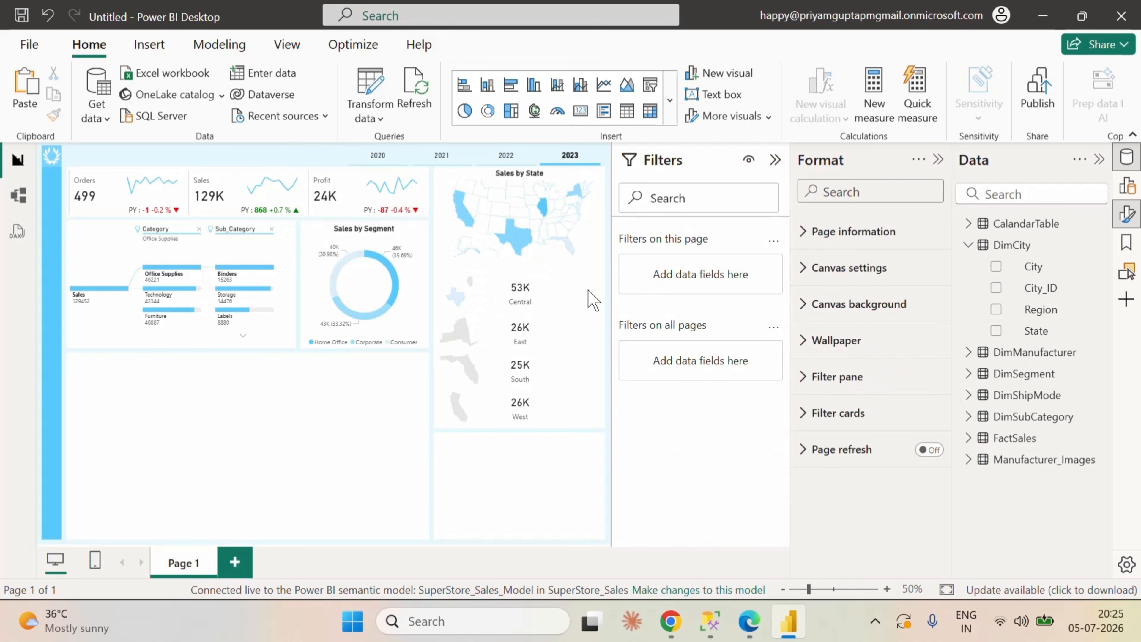
key("ctrl+v")
left_click_drag(541, 290, 587, 283)
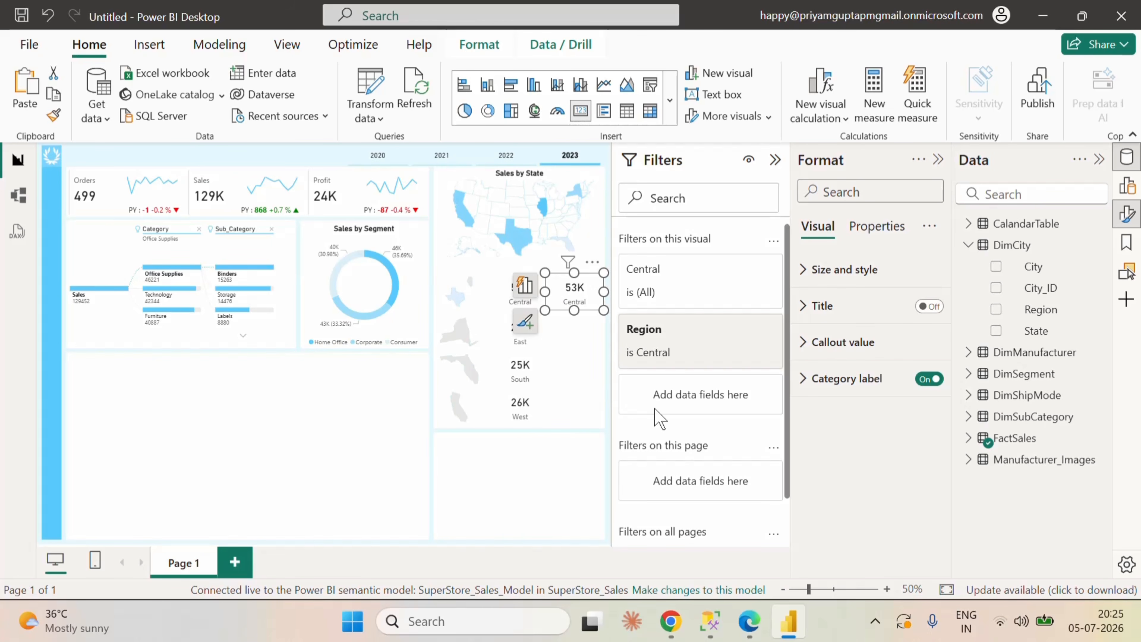
Step: Replace the copied Central card's field with the sales Growth arrow measure from FactSales
left_click(525, 285)
left_click(455, 349)
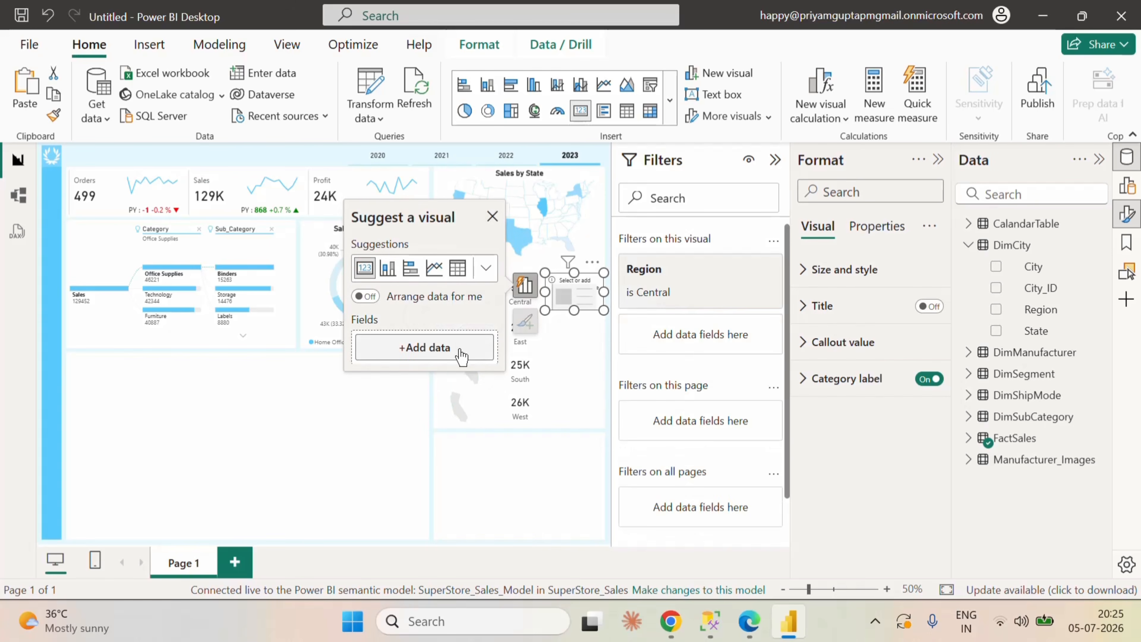
left_click(968, 245)
left_click(968, 352)
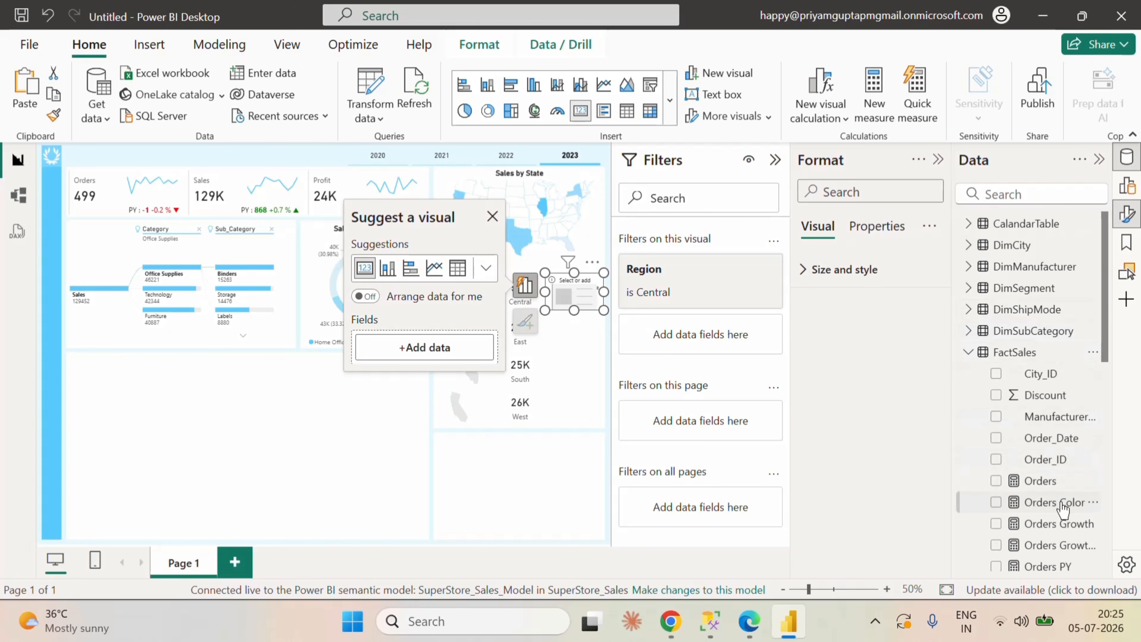
scroll(1060, 503, "down", 8)
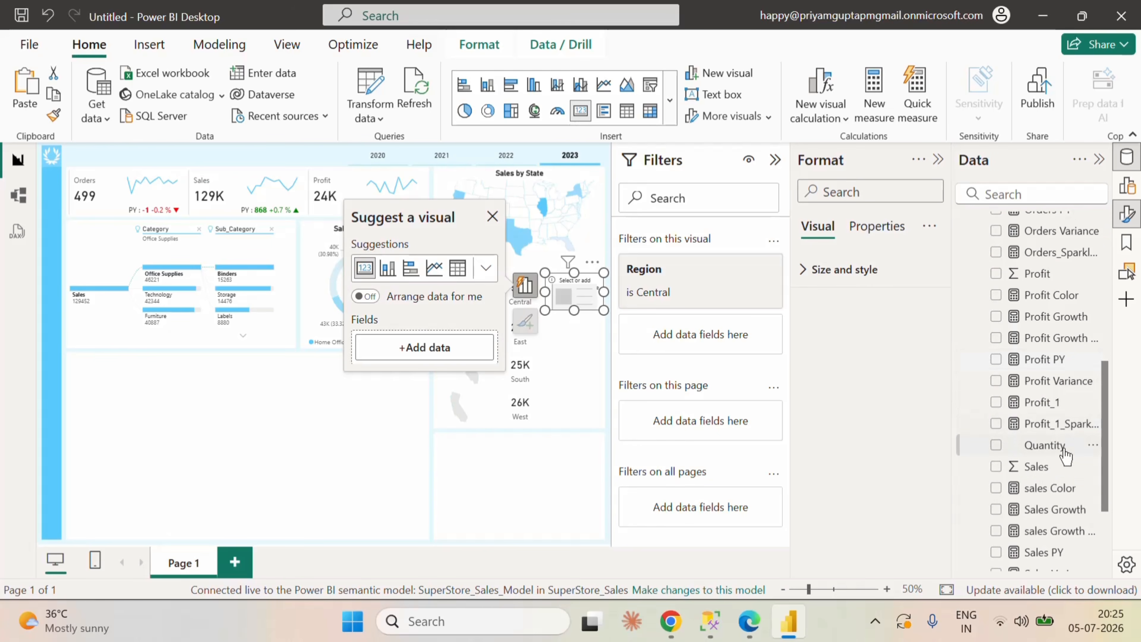
scroll(1078, 485, "down", 3)
left_click(1019, 392)
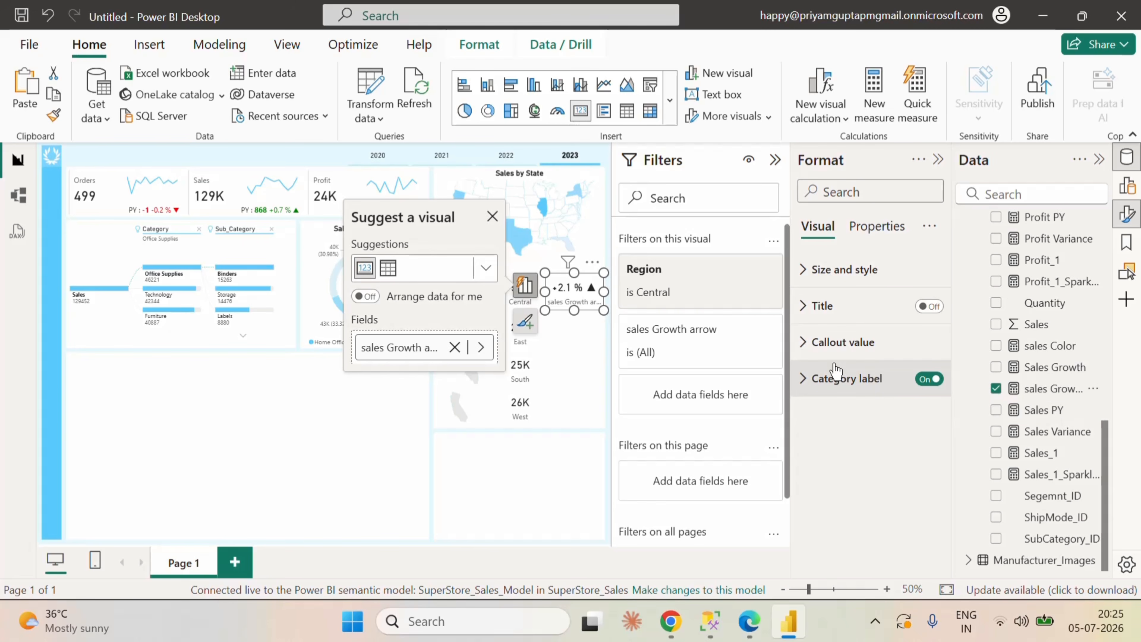
left_click(492, 220)
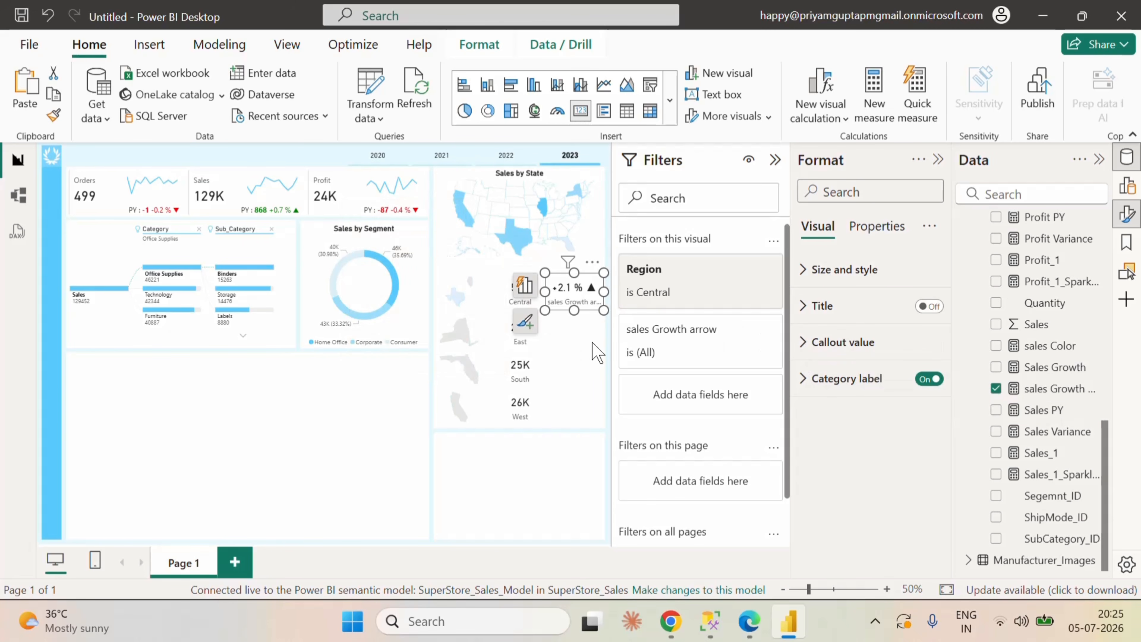
Step: Set the category label font size of the Central growth card to 10
left_click(808, 386)
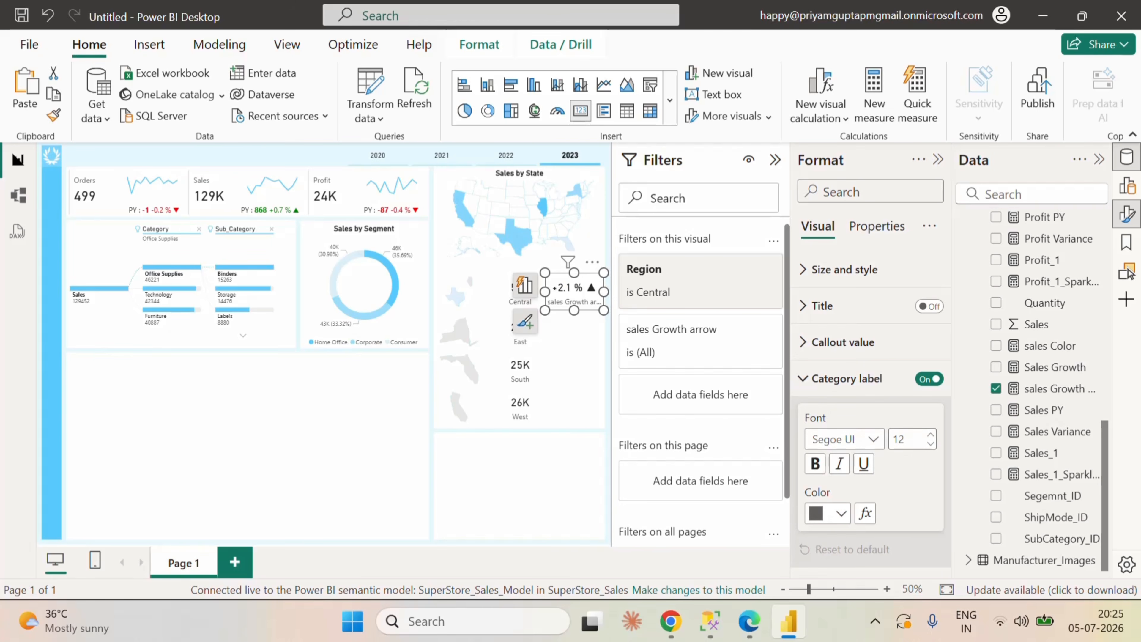
type("10")
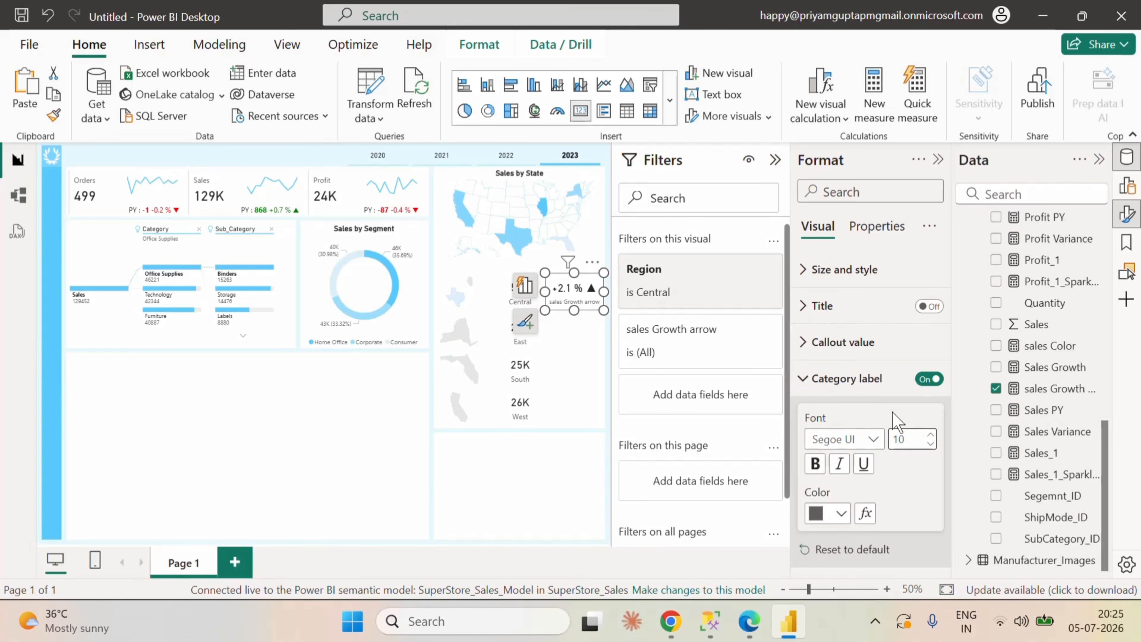
left_click(894, 470)
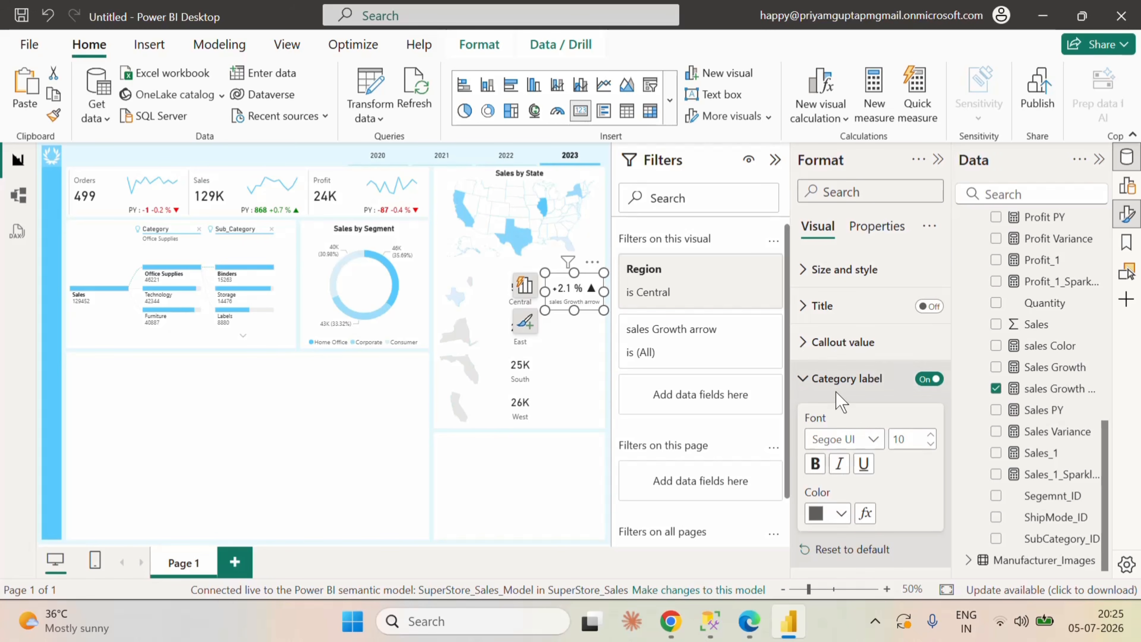
left_click(808, 381)
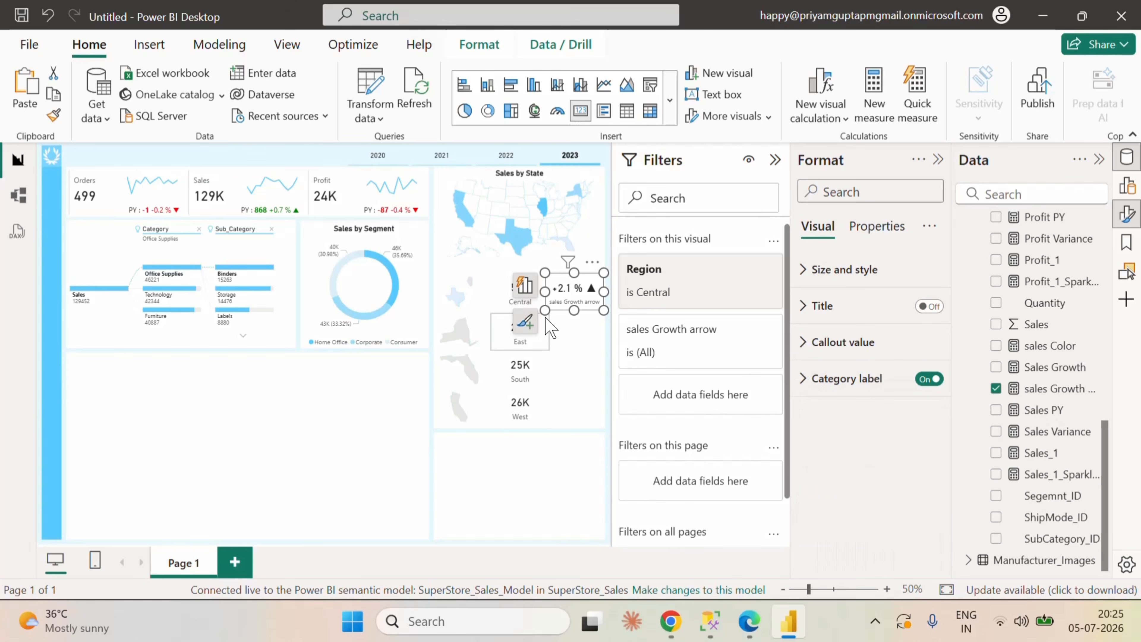
Step: Rename the field of the Central growth card to vs PY
left_click(524, 286)
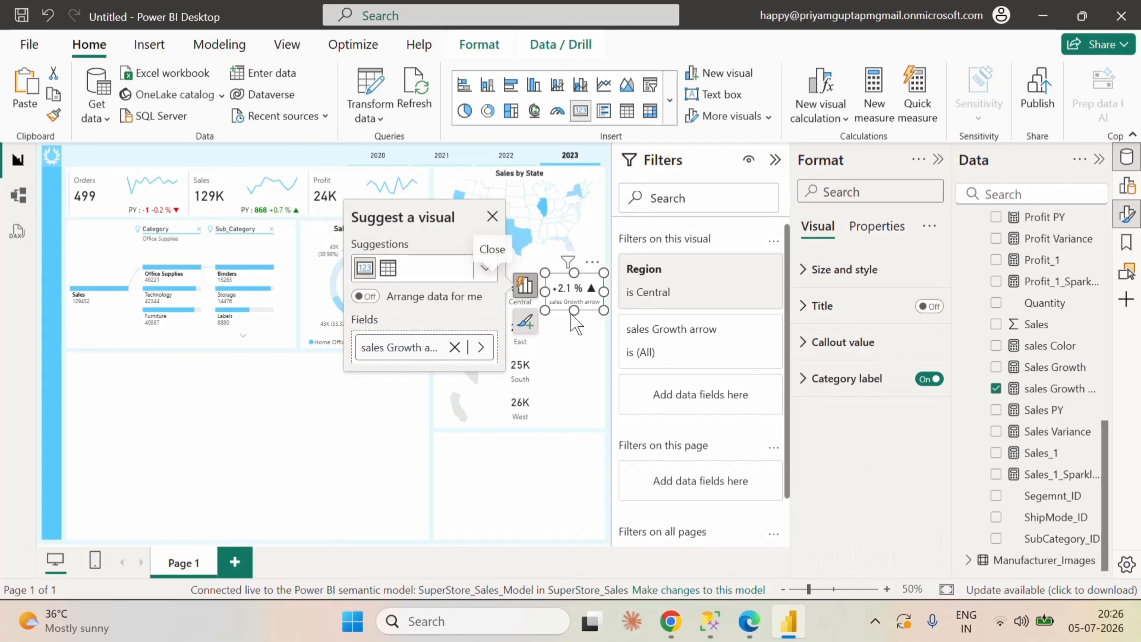
double_click(403, 346)
key("BackSpace")
key("BackSpace")
key("BackSpace")
key("BackSpace")
key("BackSpace")
key("BackSpace")
key("BackSpace")
key("BackSpace")
key("BackSpace")
key("BackSpace")
key("BackSpace")
key("BackSpace")
key("BackSpace")
key("BackSpace")
key("BackSpace")
key("BackSpace")
key("BackSpace")
key("BackSpace")
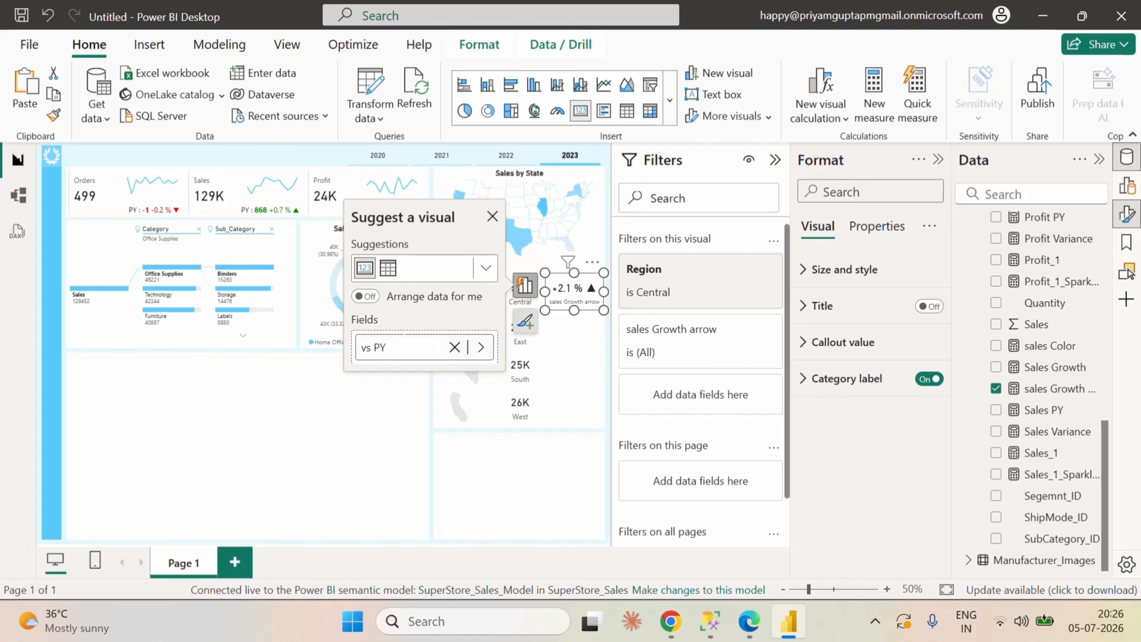
key("Return")
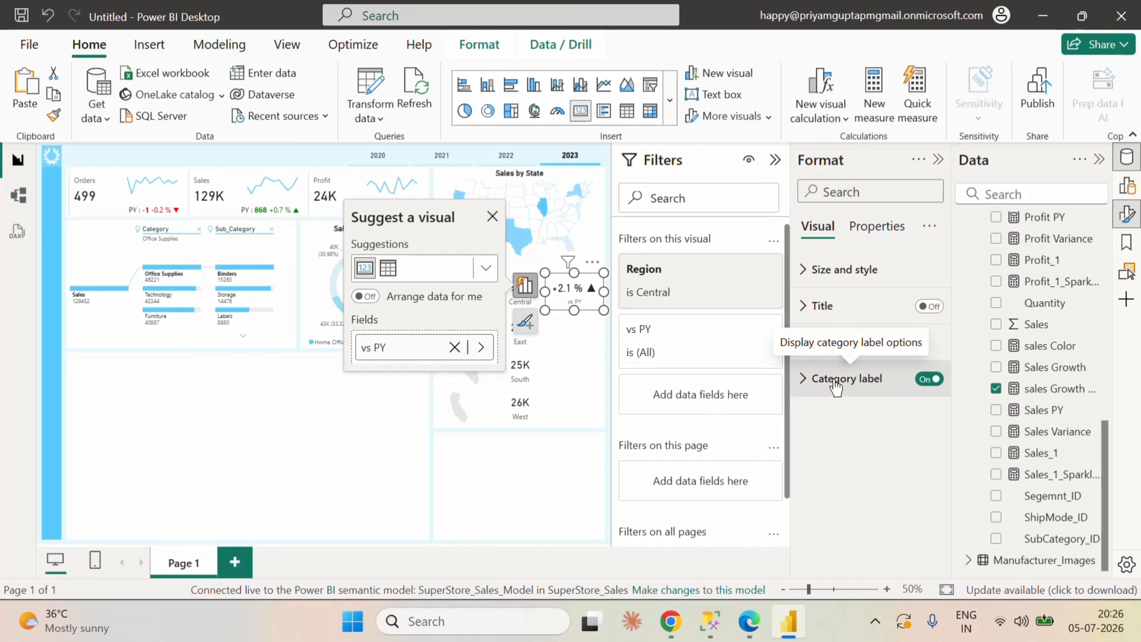
Step: Set the conditional color formatting of the vs PY card's callout value to the Field value format style
left_click(806, 343)
scroll(854, 455, "down", 2)
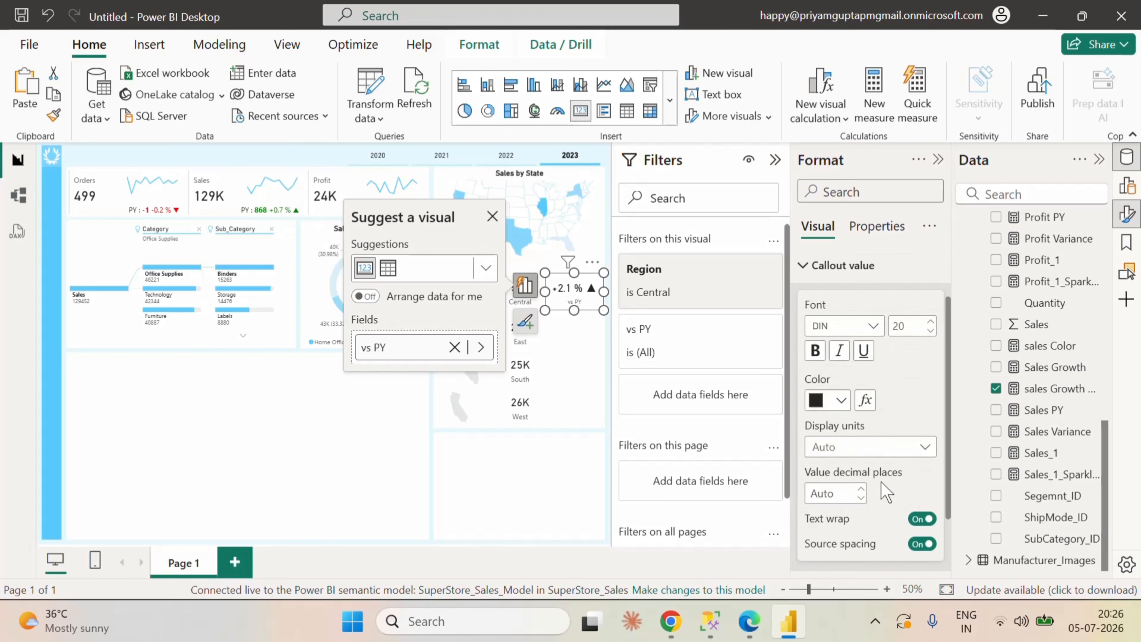
left_click(865, 391)
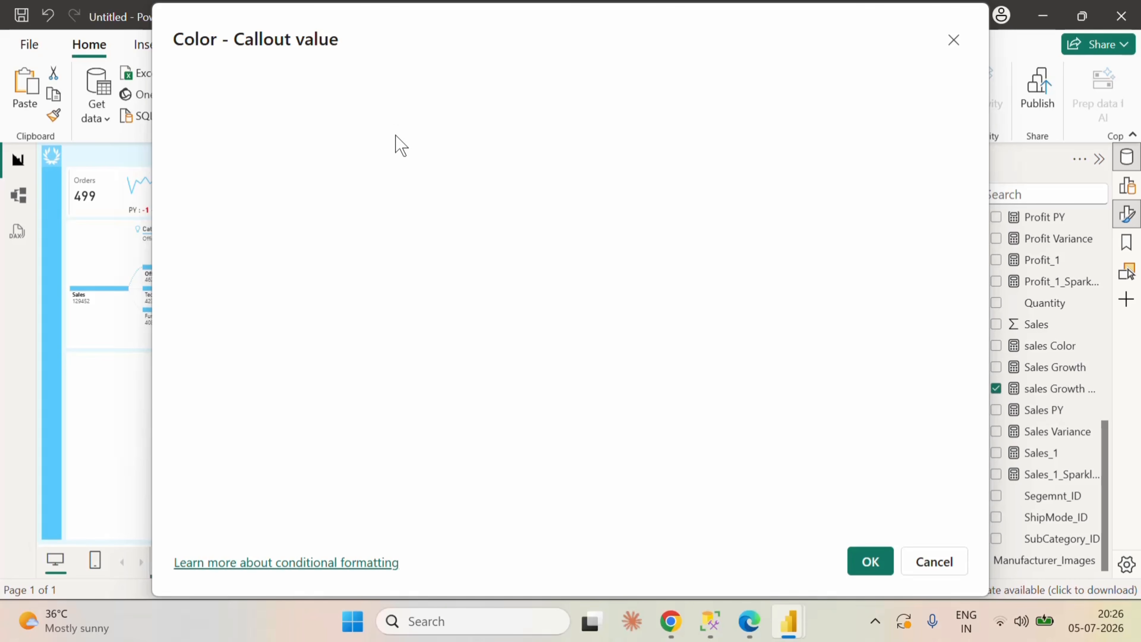
left_click_drag(544, 35, 575, 41)
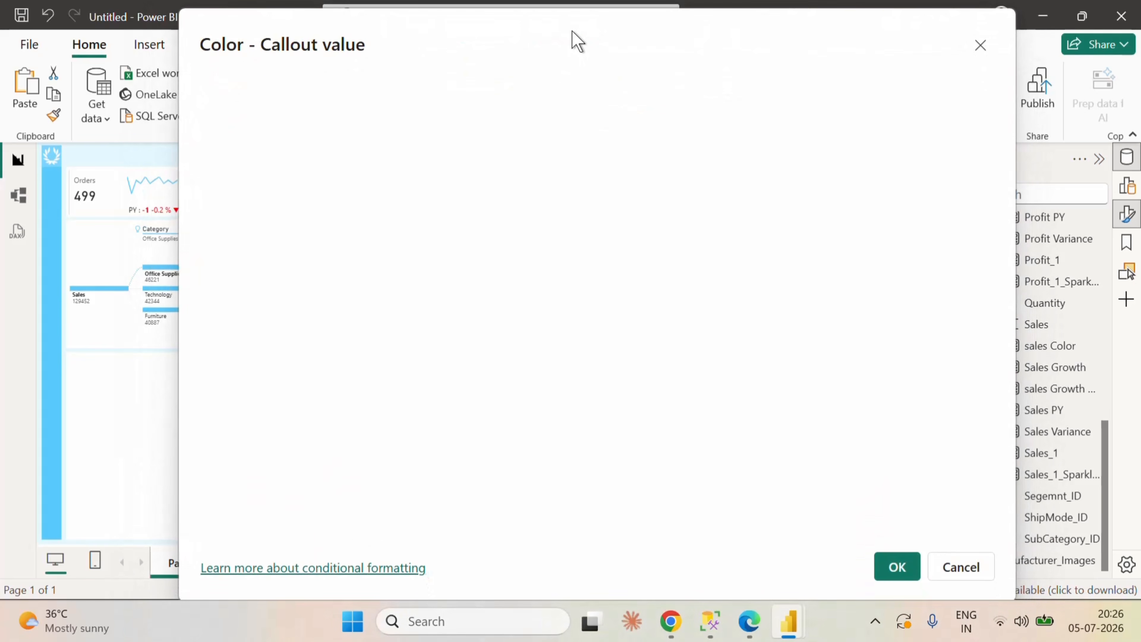
left_click(960, 565)
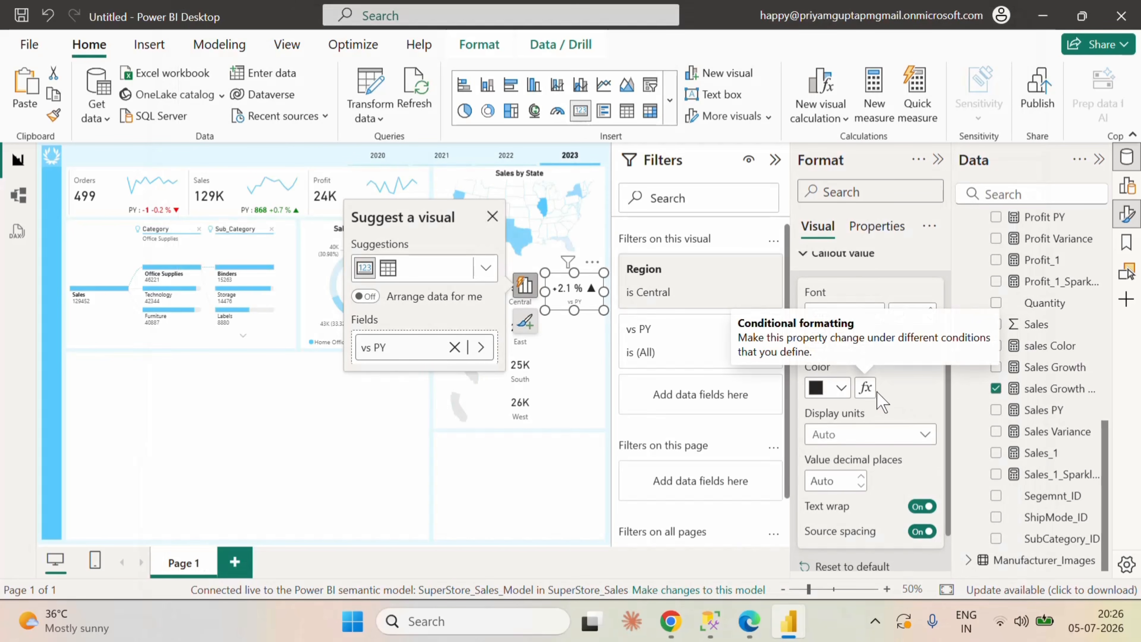
left_click(865, 388)
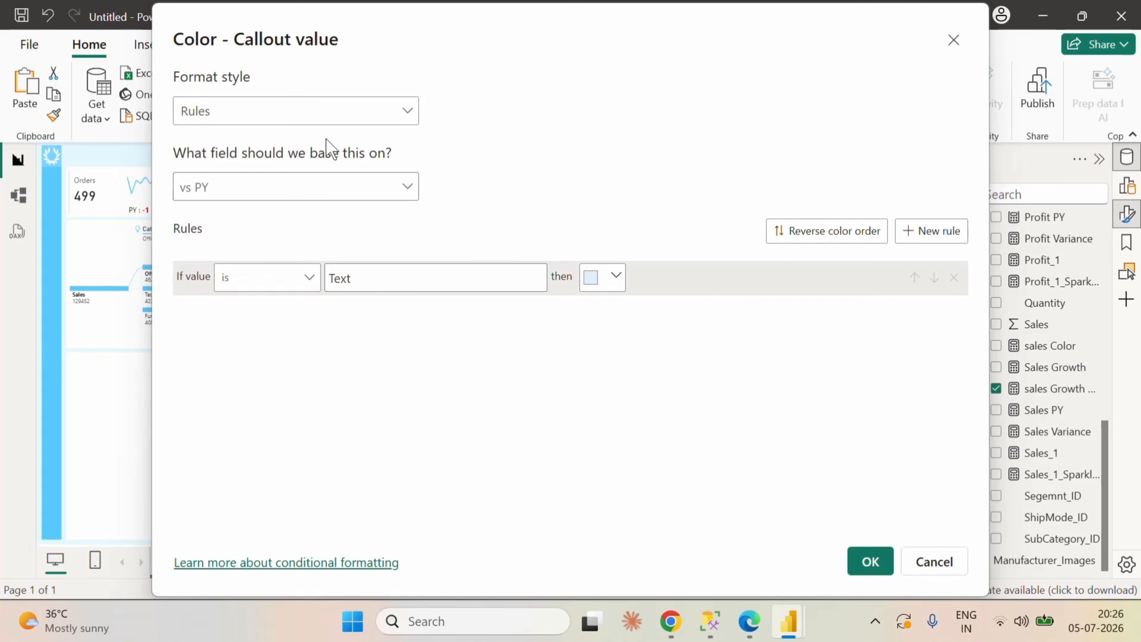
left_click(327, 117)
left_click(256, 203)
left_click(286, 186)
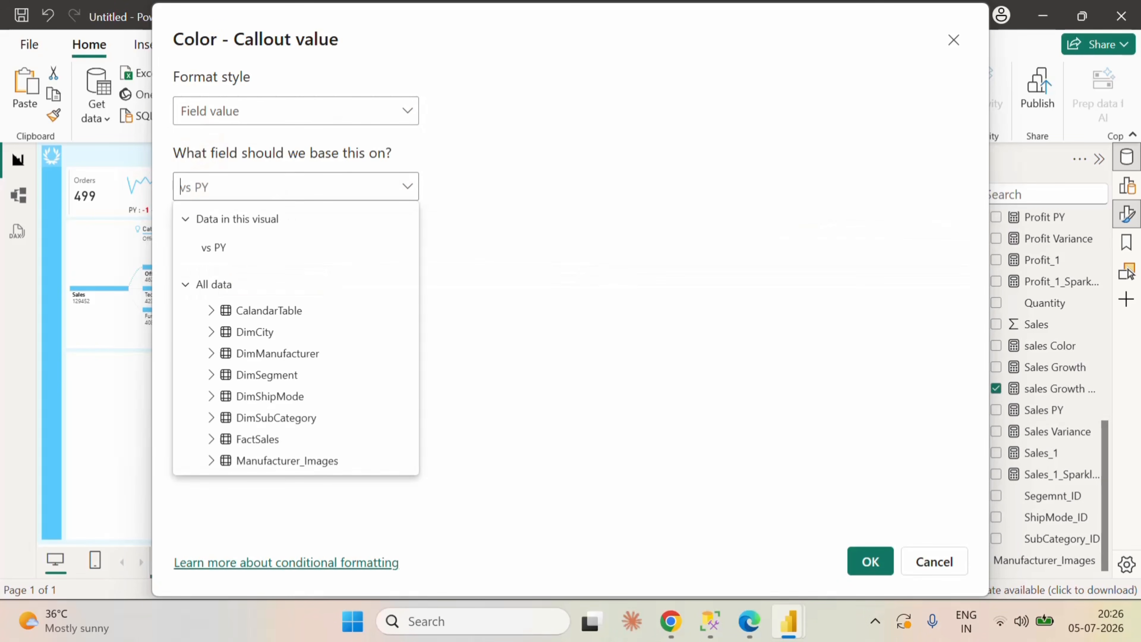
type("sa")
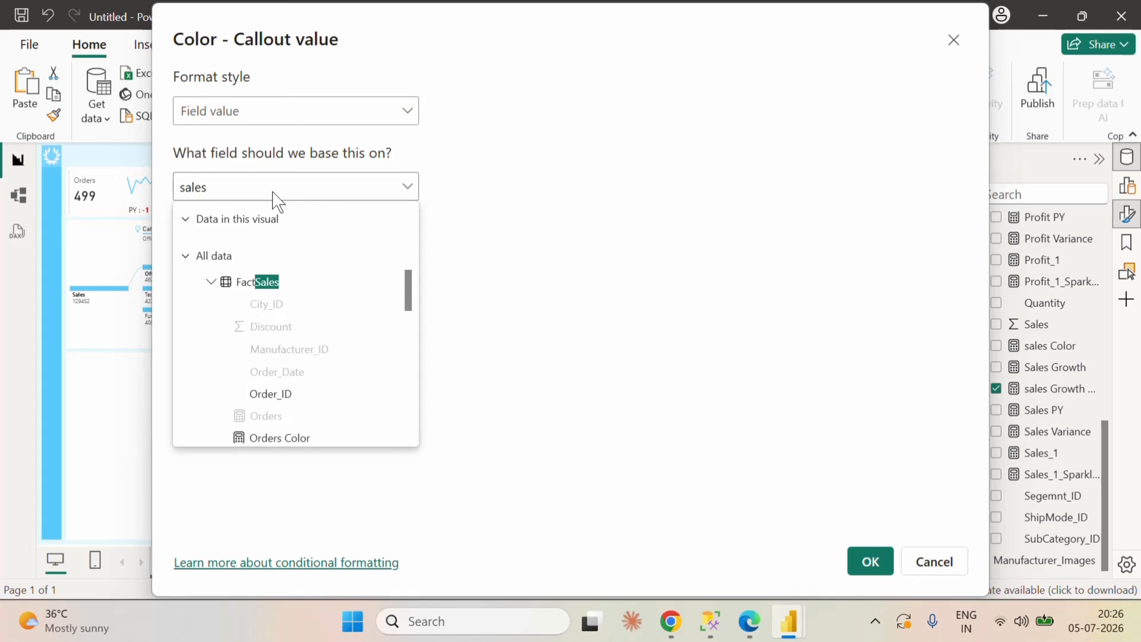
type("les co")
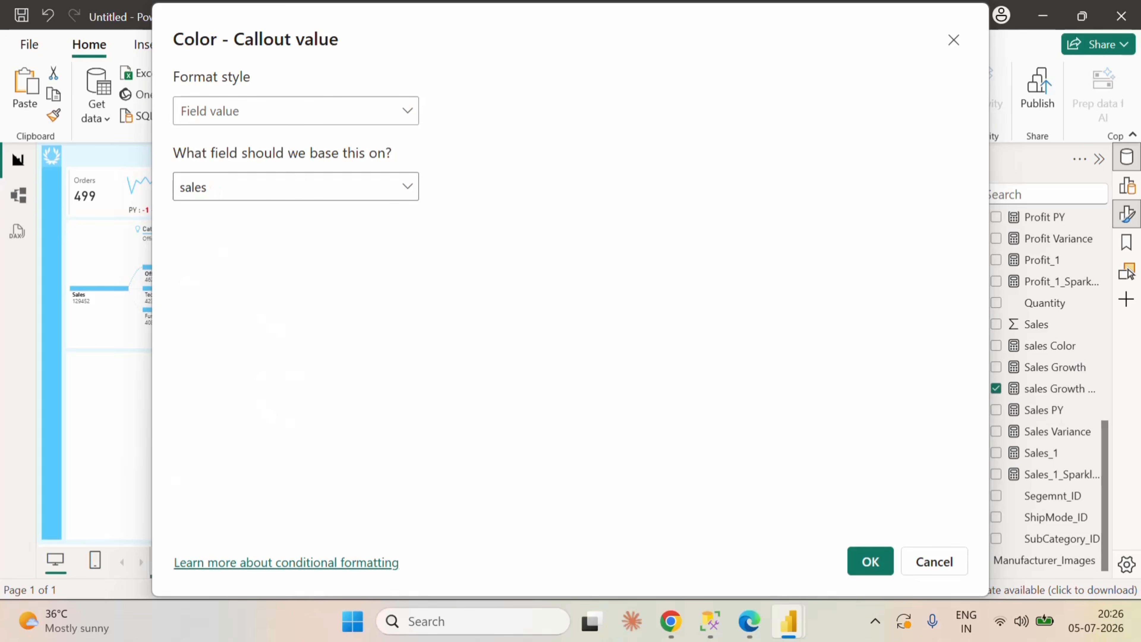
key("BackSpace")
key("BackSpace")
key("BackSpace")
key("BackSpace")
key("BackSpace")
key("BackSpace")
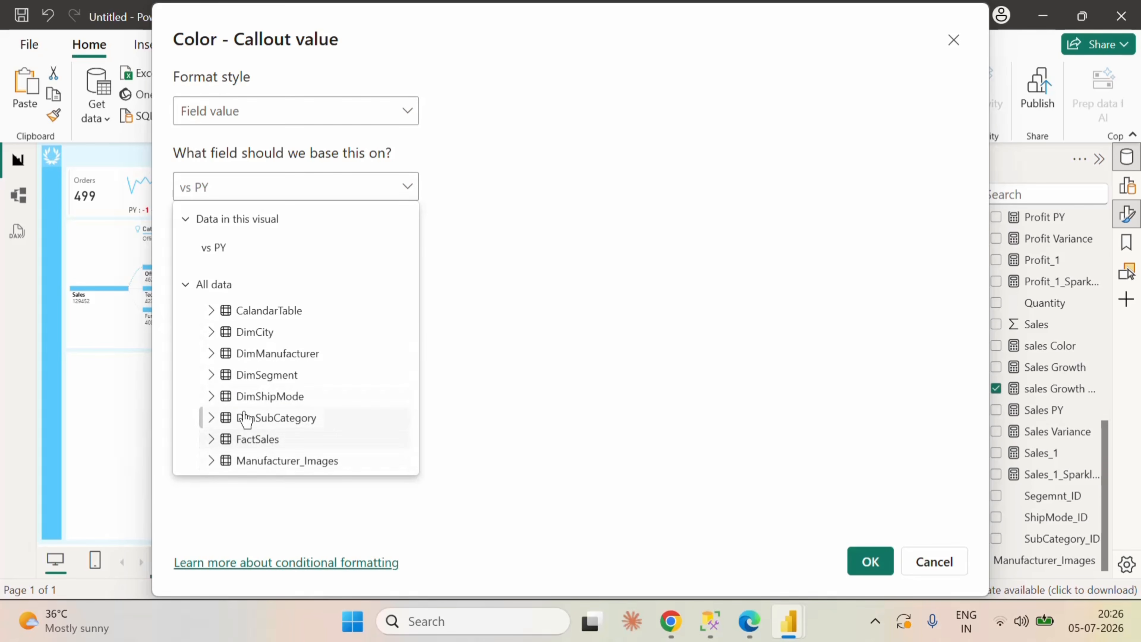
Step: Base the callout value color on the sales Color measure from FactSales and apply the formatting
left_click(252, 440)
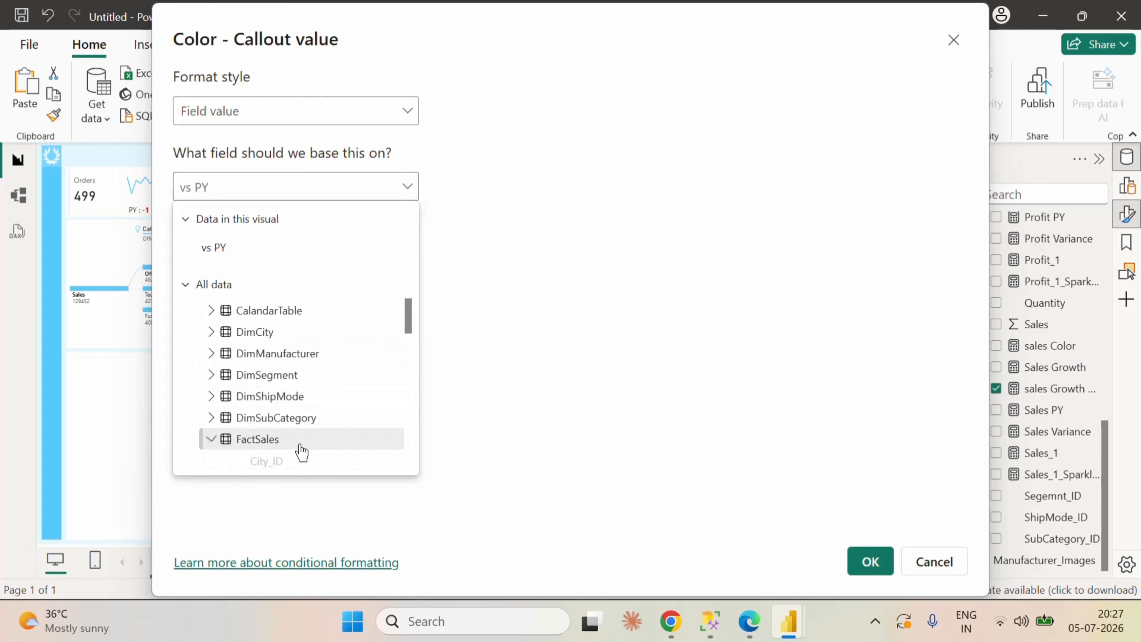
scroll(314, 443, "down", 5)
scroll(321, 372, "down", 5)
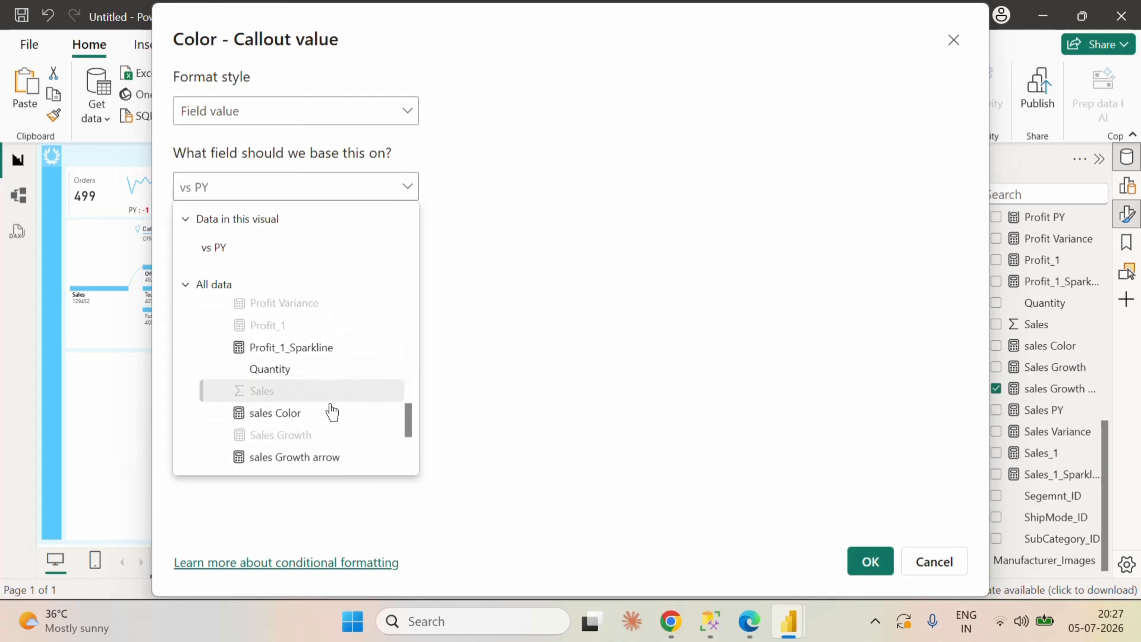
left_click(326, 413)
left_click(850, 544)
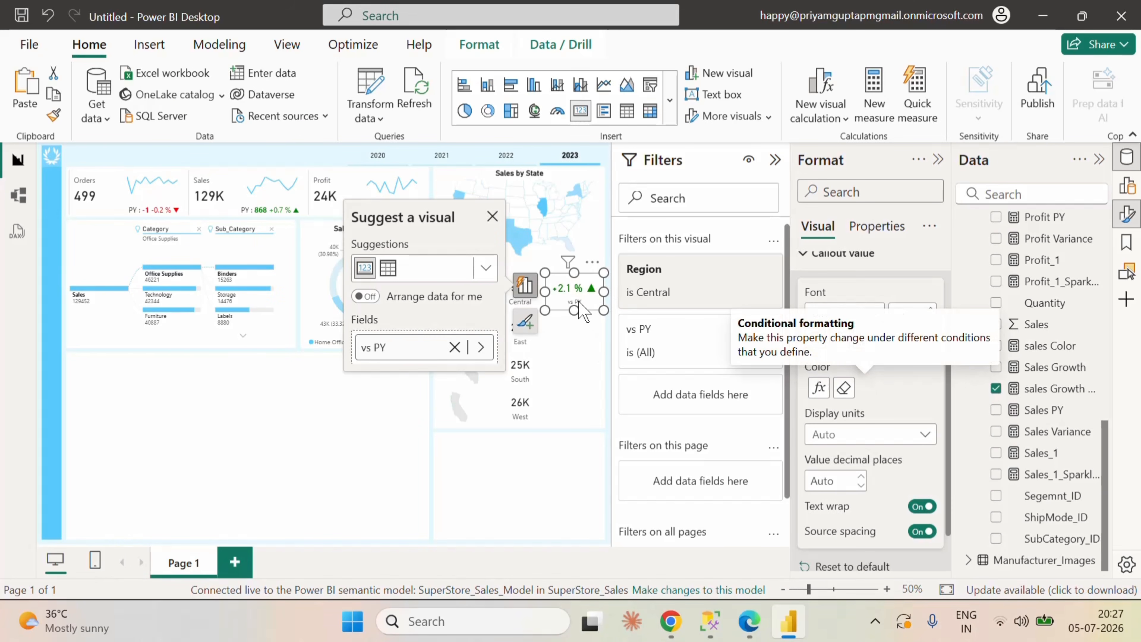
Step: Set the callout value font size of the Central growth card to 15
left_click(587, 347)
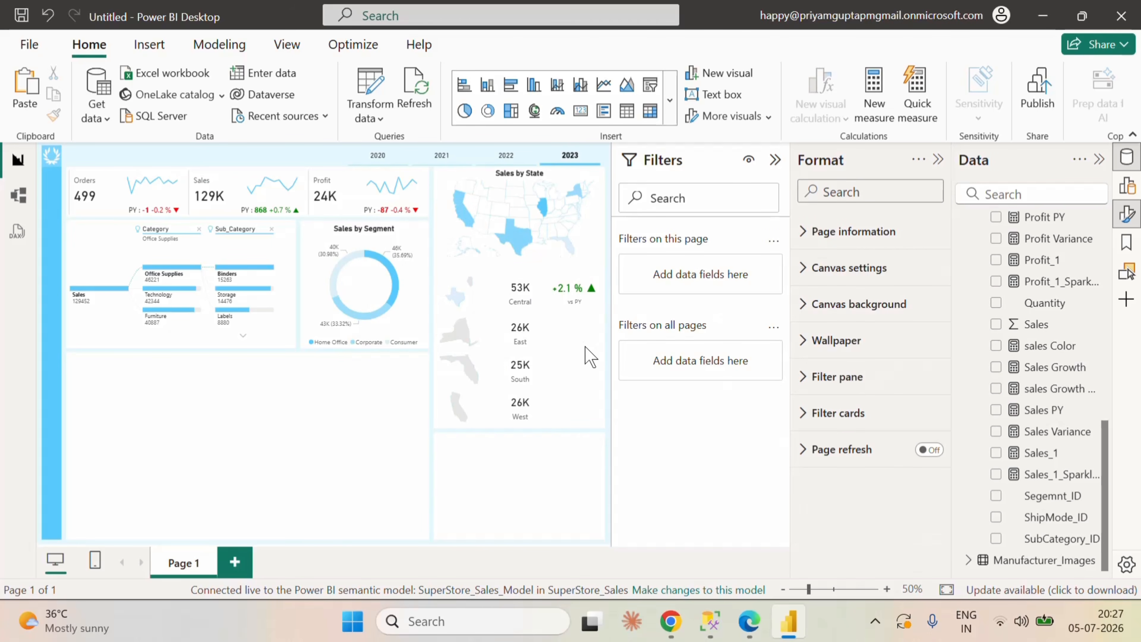
left_click(588, 278)
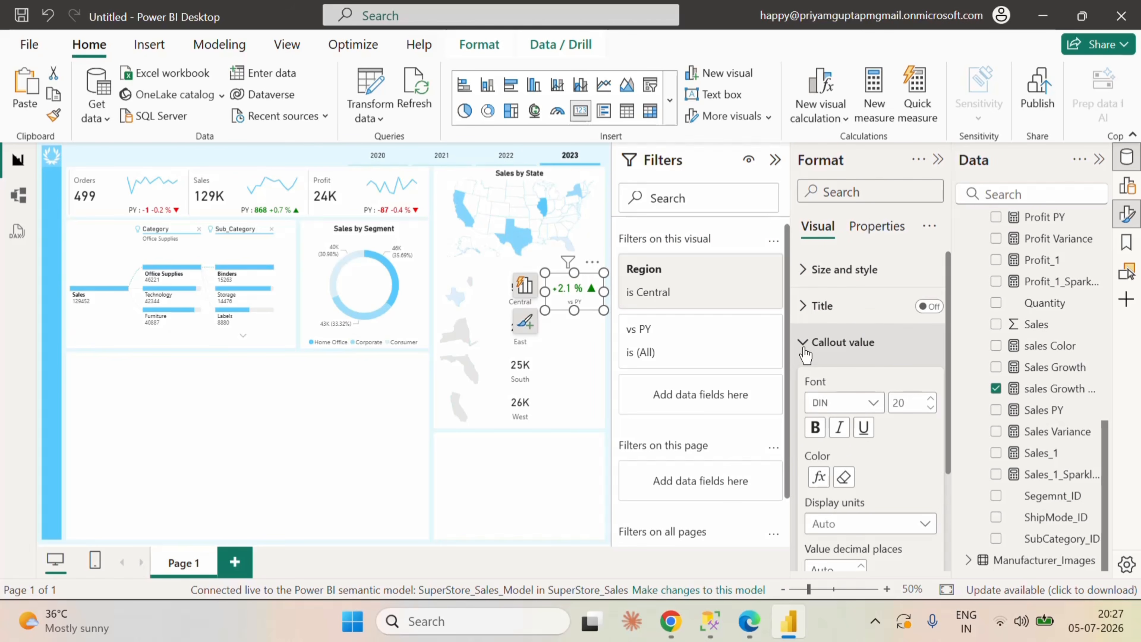
left_click(804, 343)
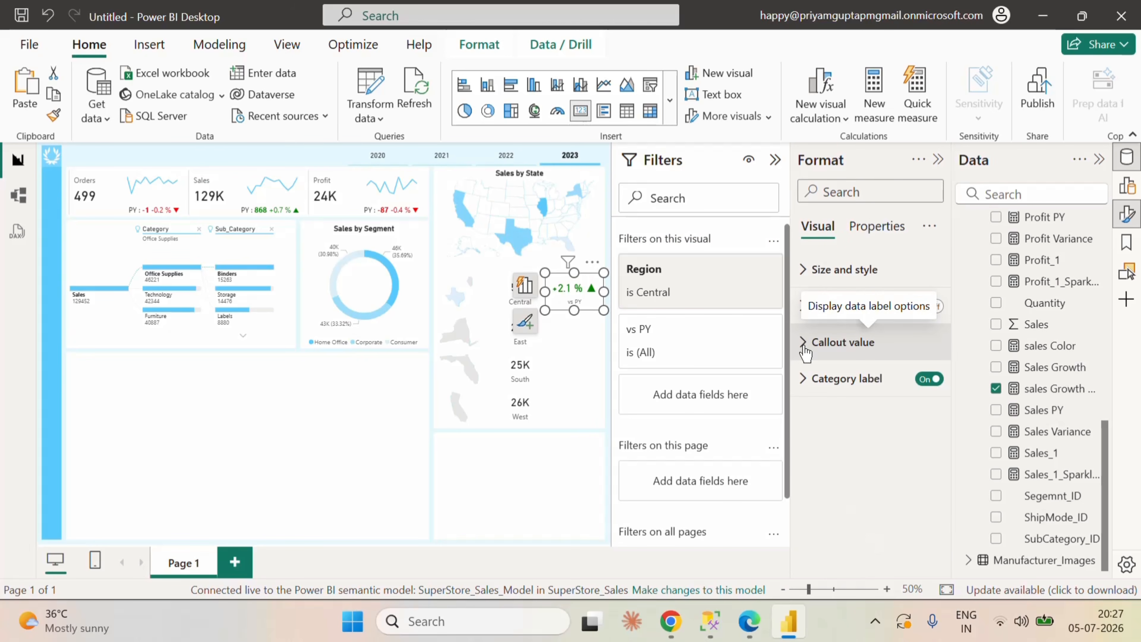
left_click(804, 342)
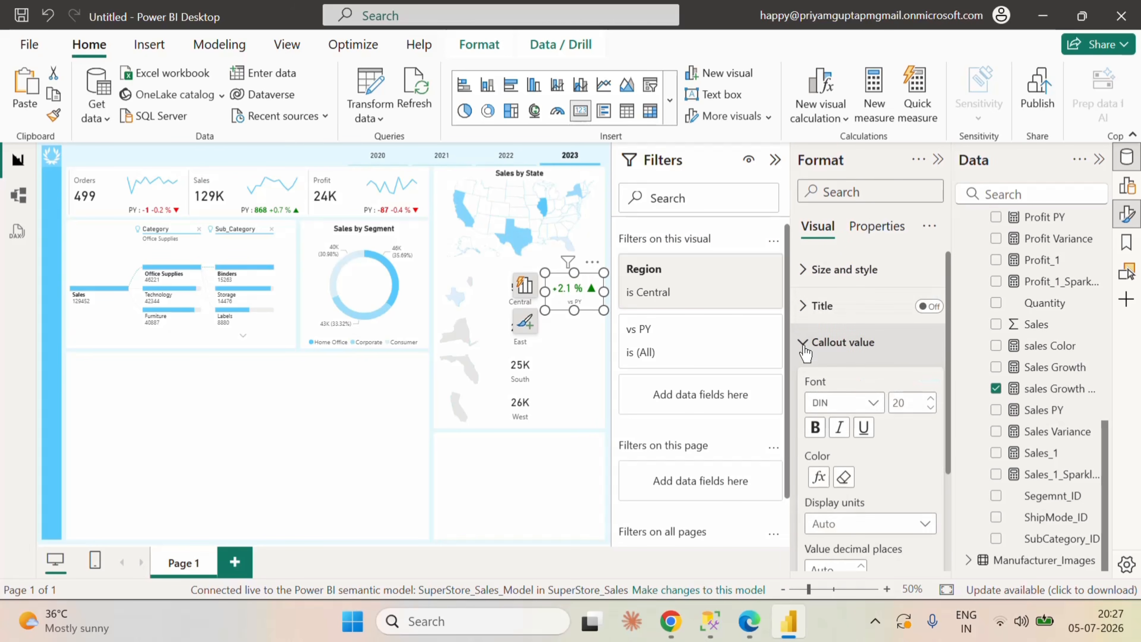
double_click(898, 402)
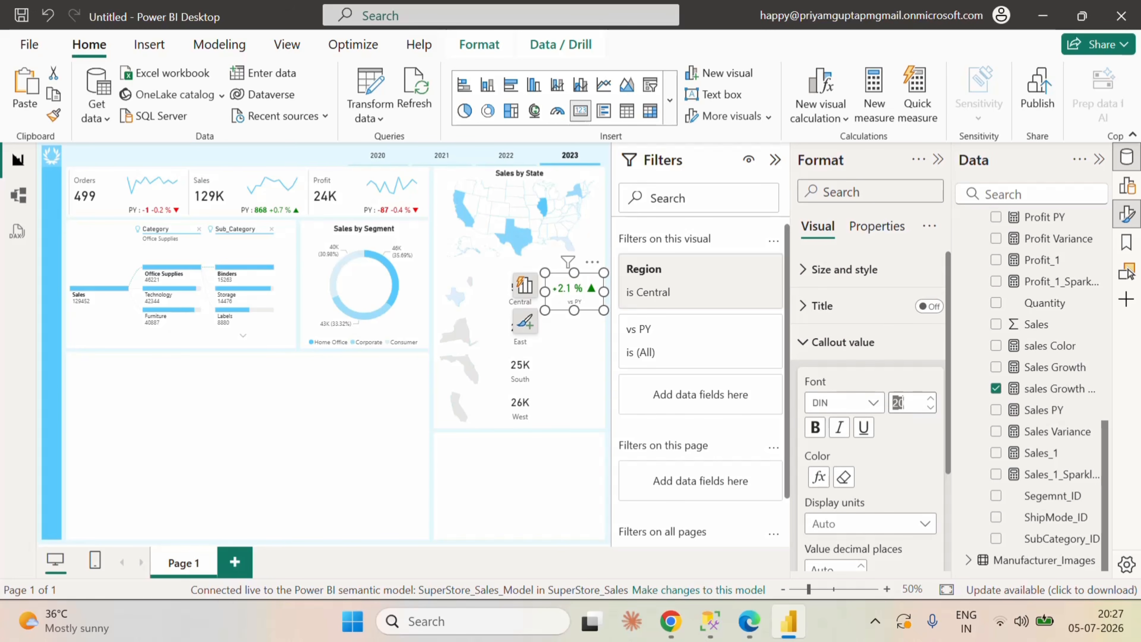
type("15")
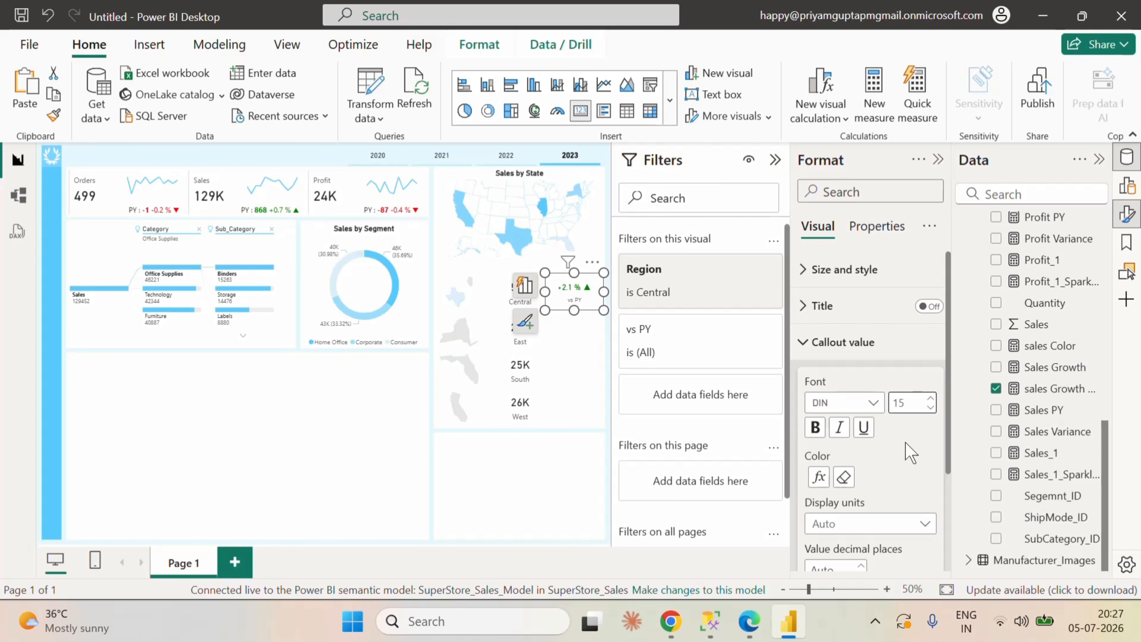
left_click(816, 352)
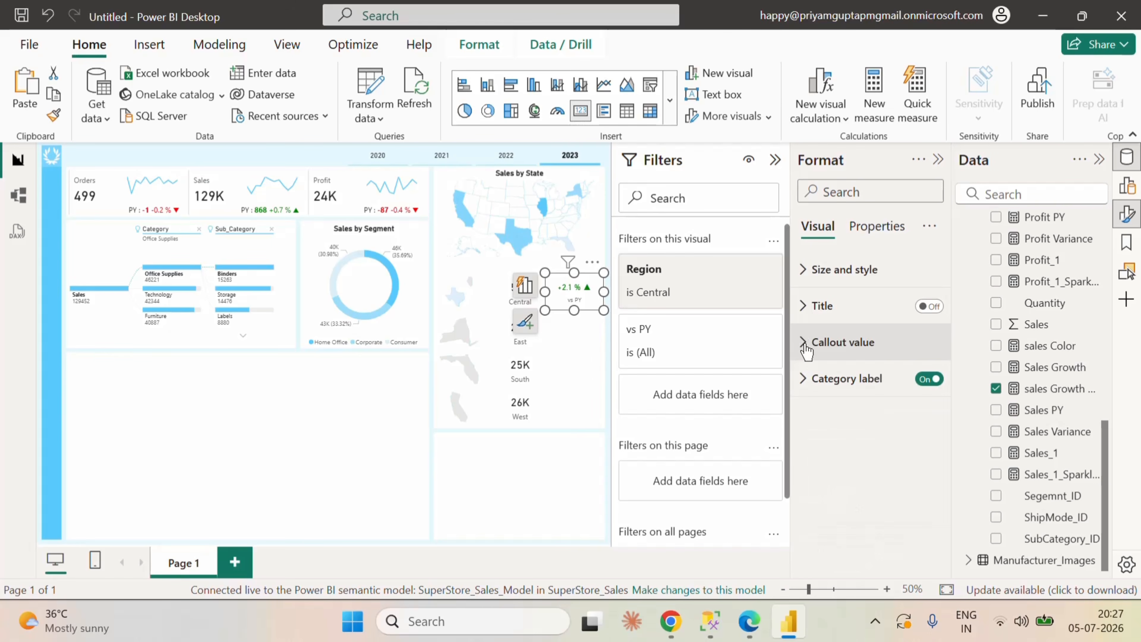
left_click(825, 387)
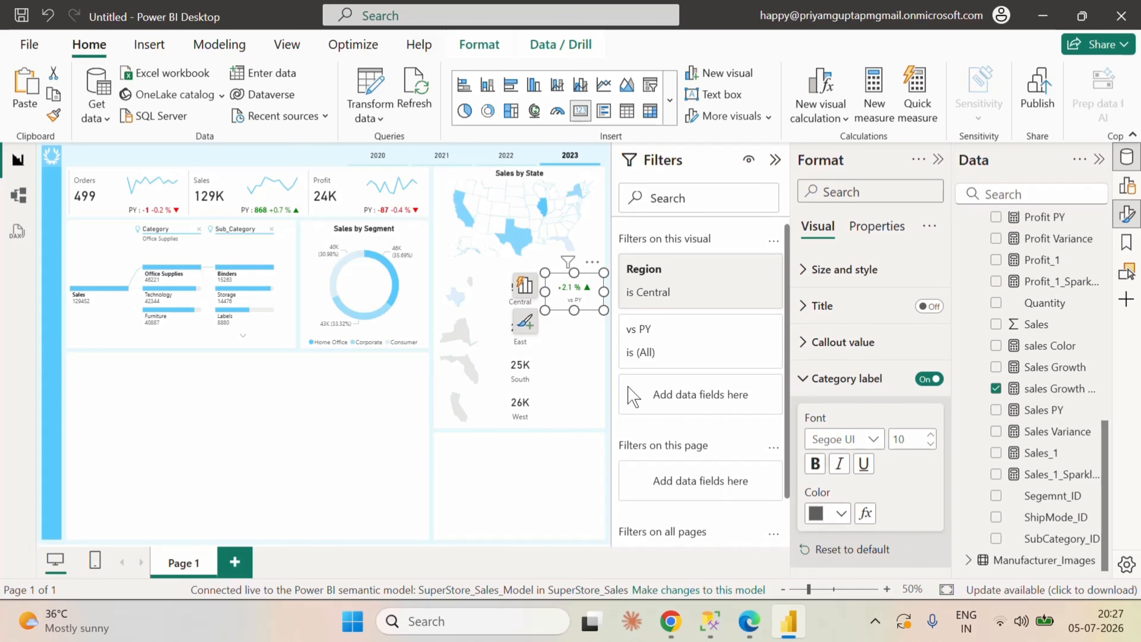
left_click(591, 433)
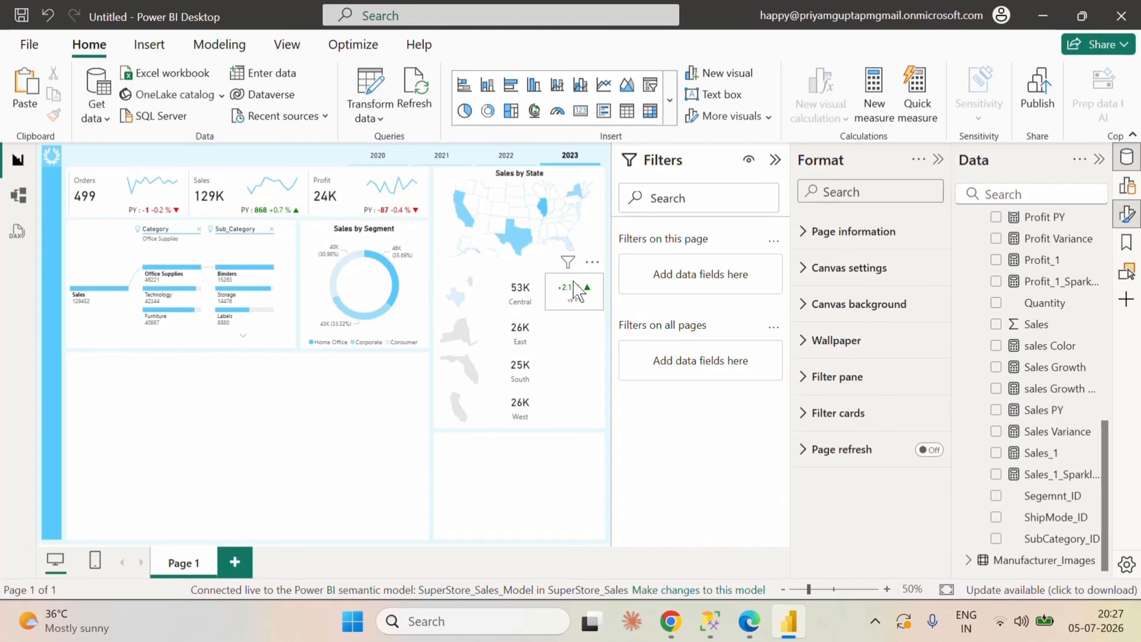
Step: Duplicate the Central growth card beside the East sales card and set the copy's Region filter to East only
left_click(578, 291)
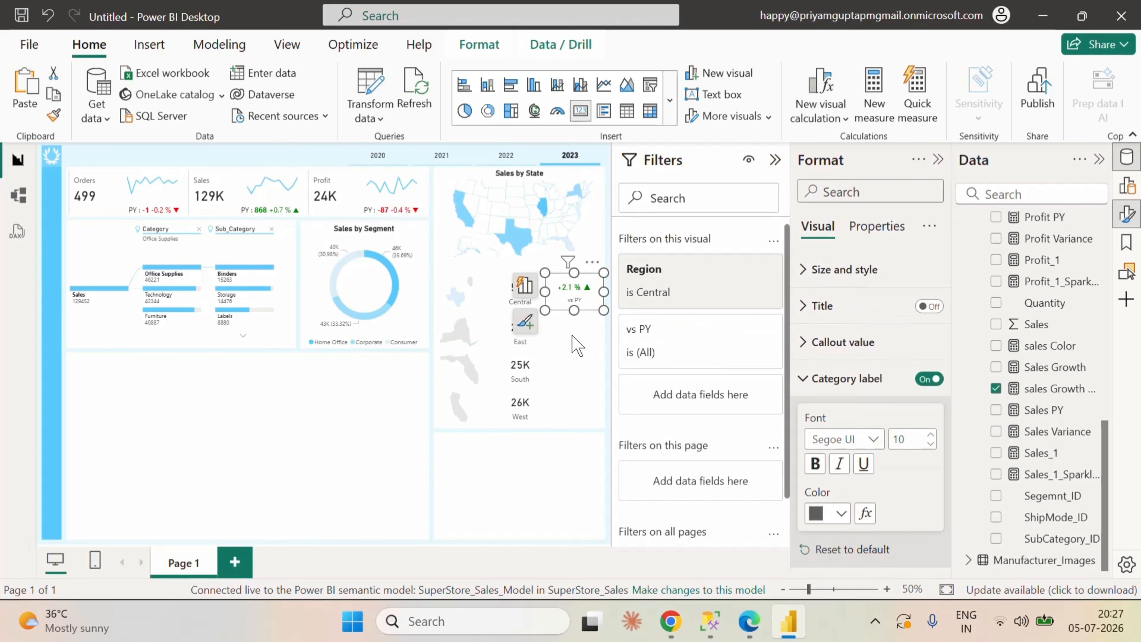
left_click(577, 346)
left_click(578, 291)
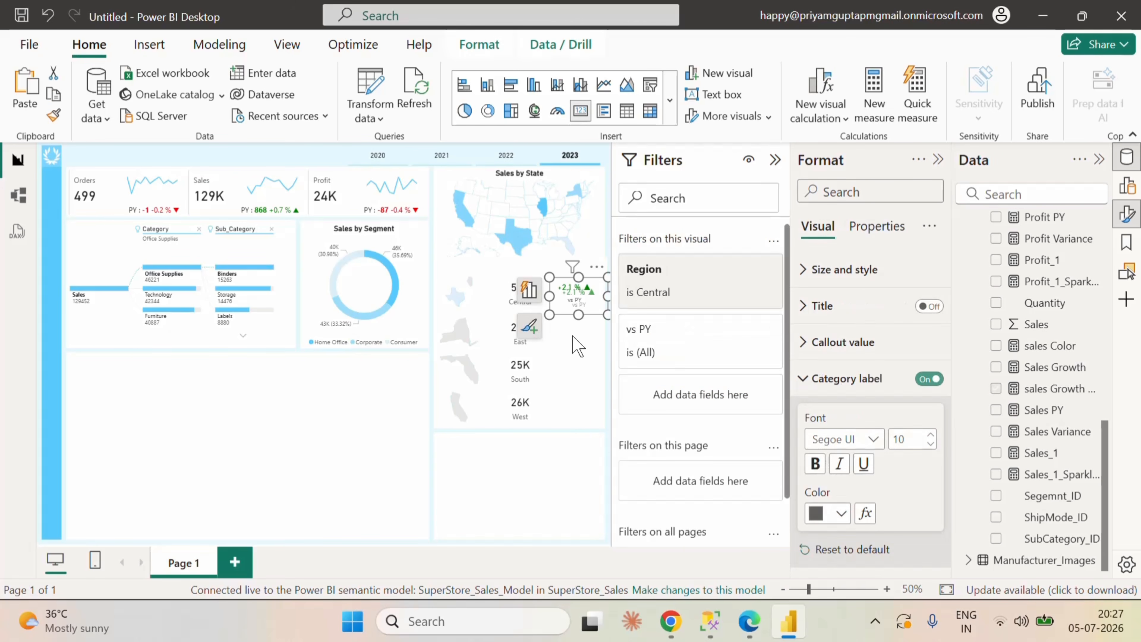
left_click_drag(578, 290, 573, 324)
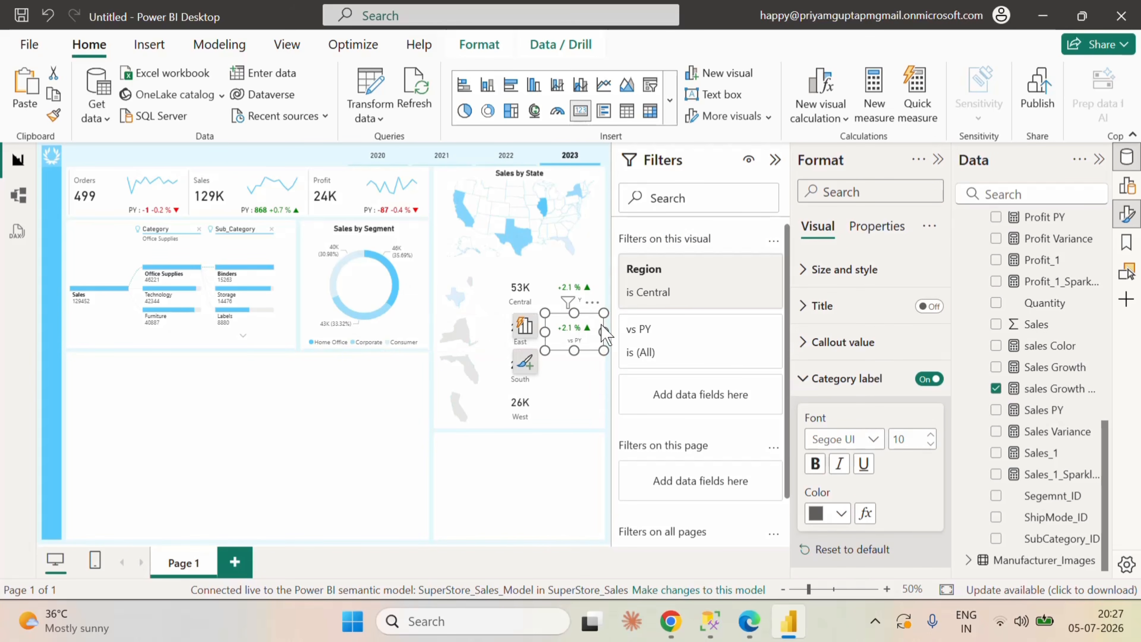
left_click(719, 271)
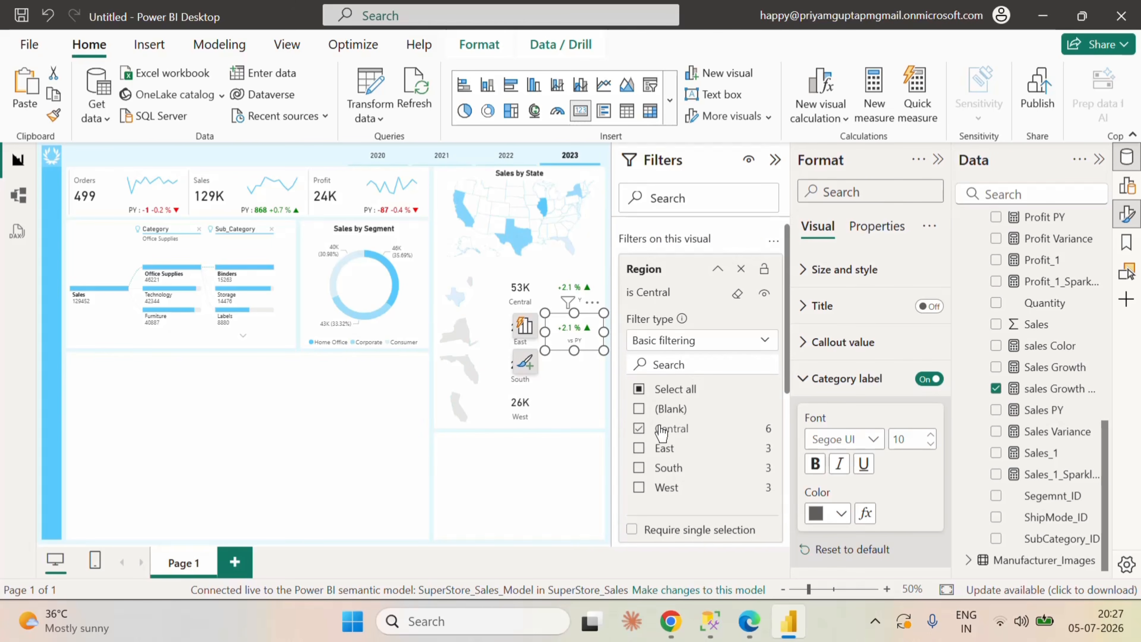
left_click(639, 448)
left_click(639, 429)
left_click(717, 269)
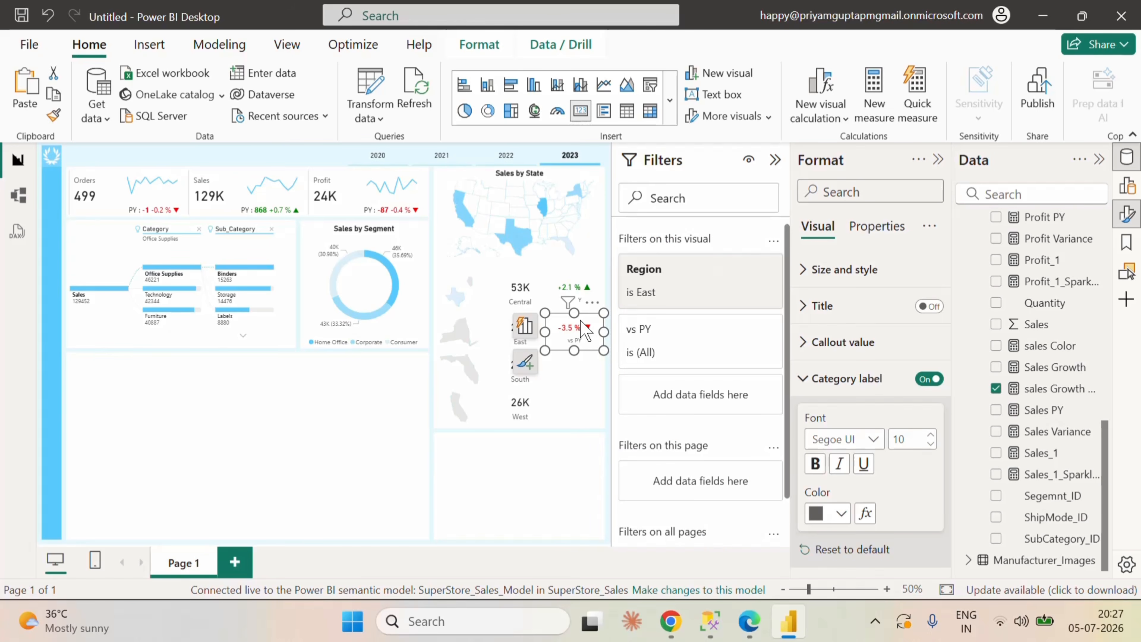
Step: Paste another growth card beside the South sales card and set its Region filter to South only
left_click(581, 396)
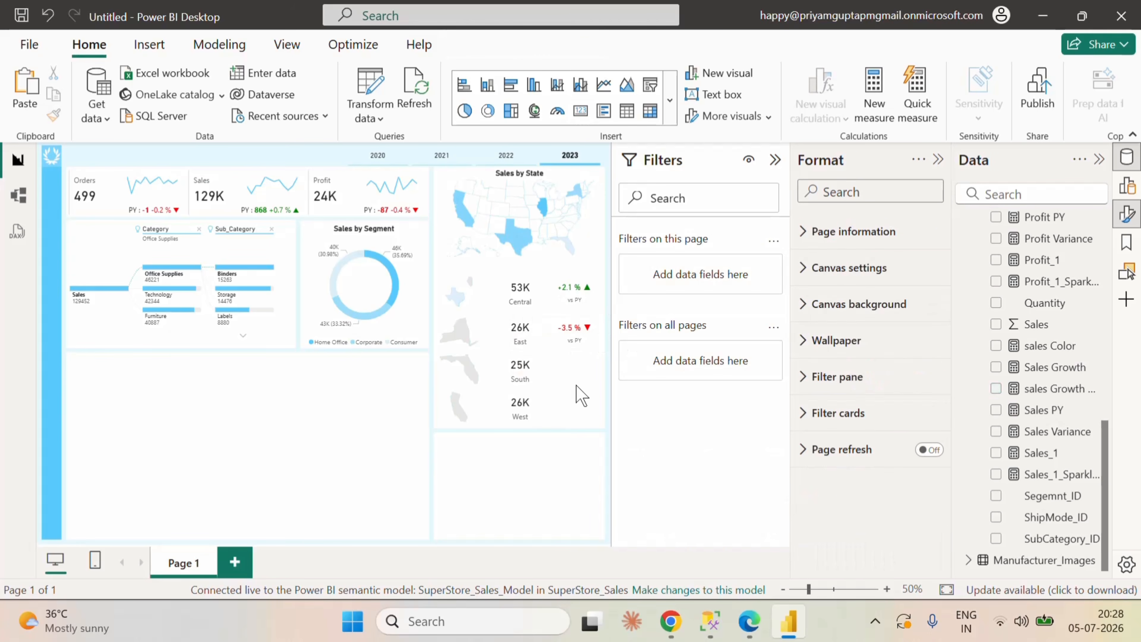
key("ctrl+v")
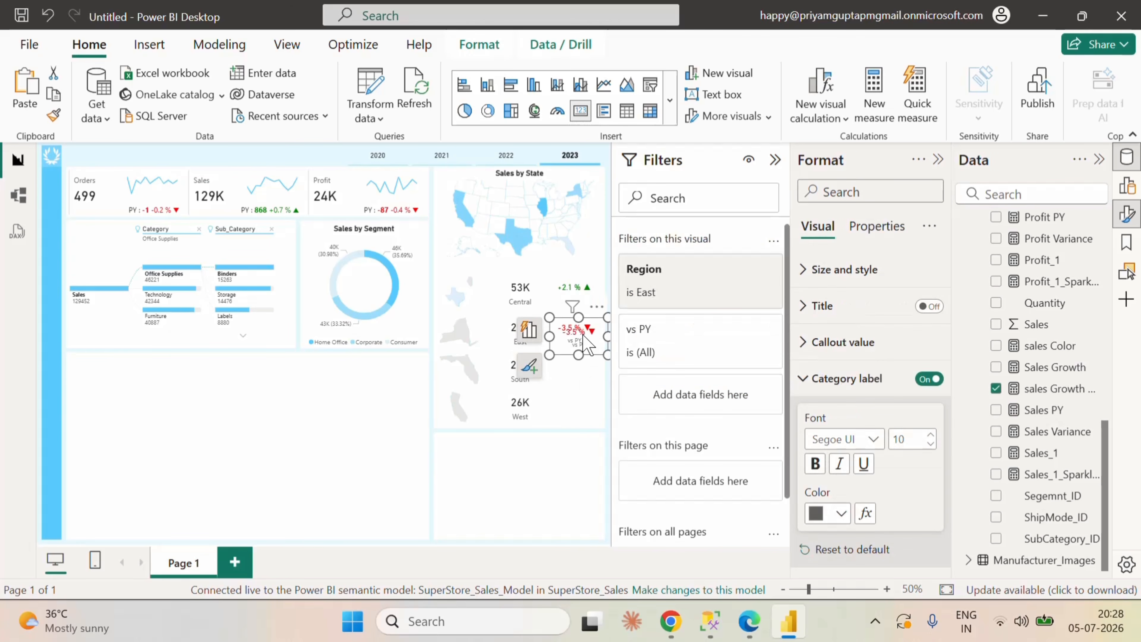
left_click_drag(583, 341, 583, 380)
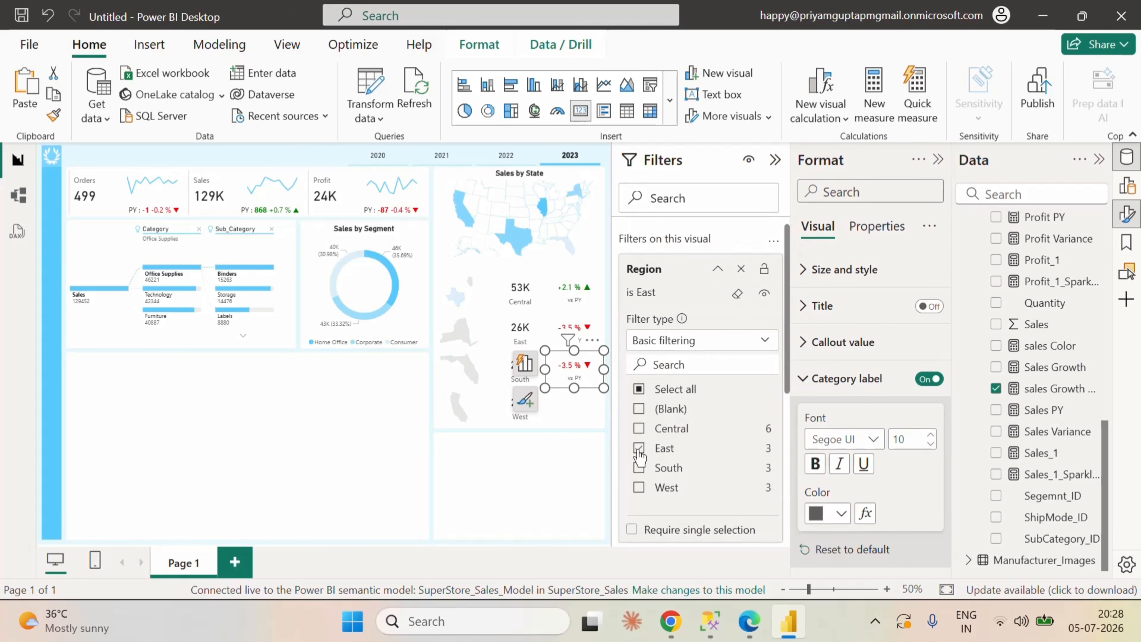
left_click(639, 449)
left_click(639, 469)
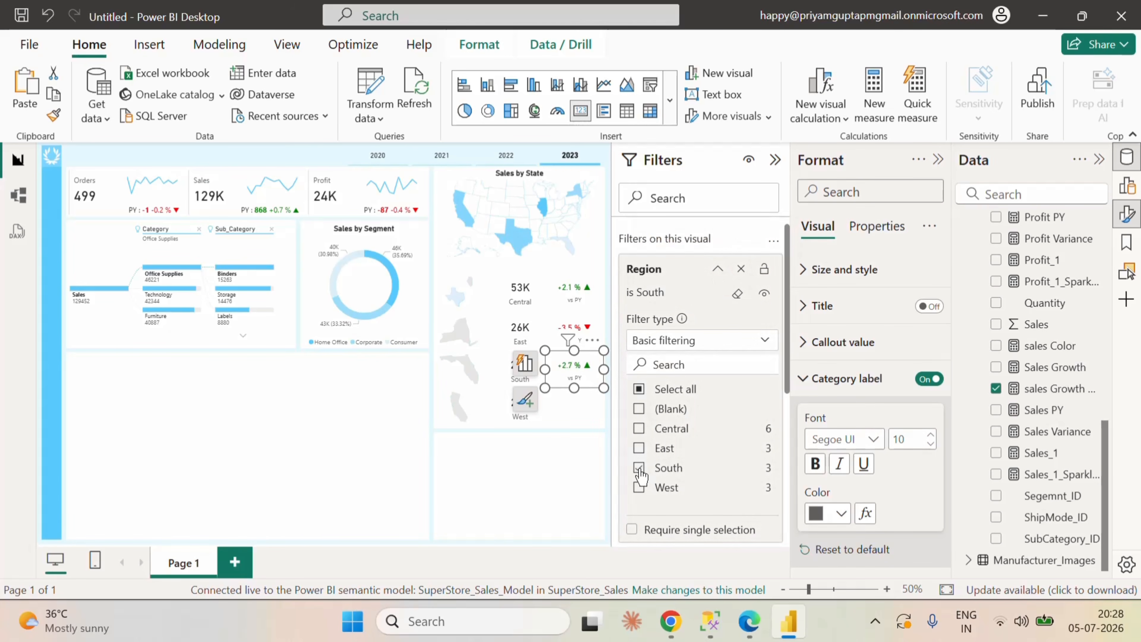
left_click(718, 268)
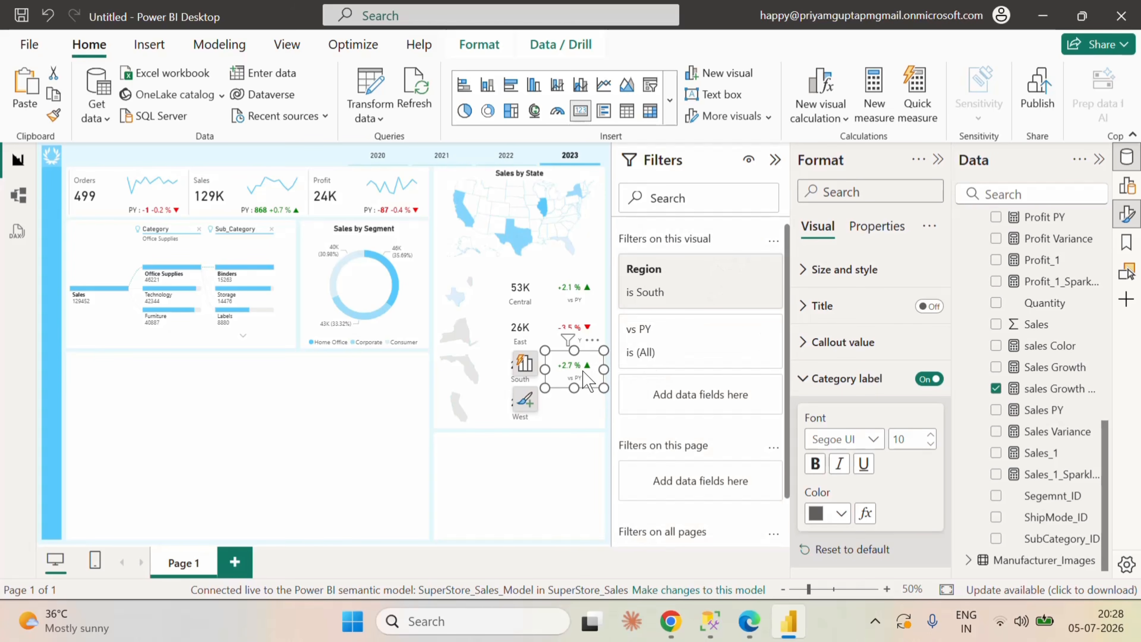
Step: Paste a growth card beside the West sales card, set its Region filter to West only, and collapse the filter settings
left_click(577, 409)
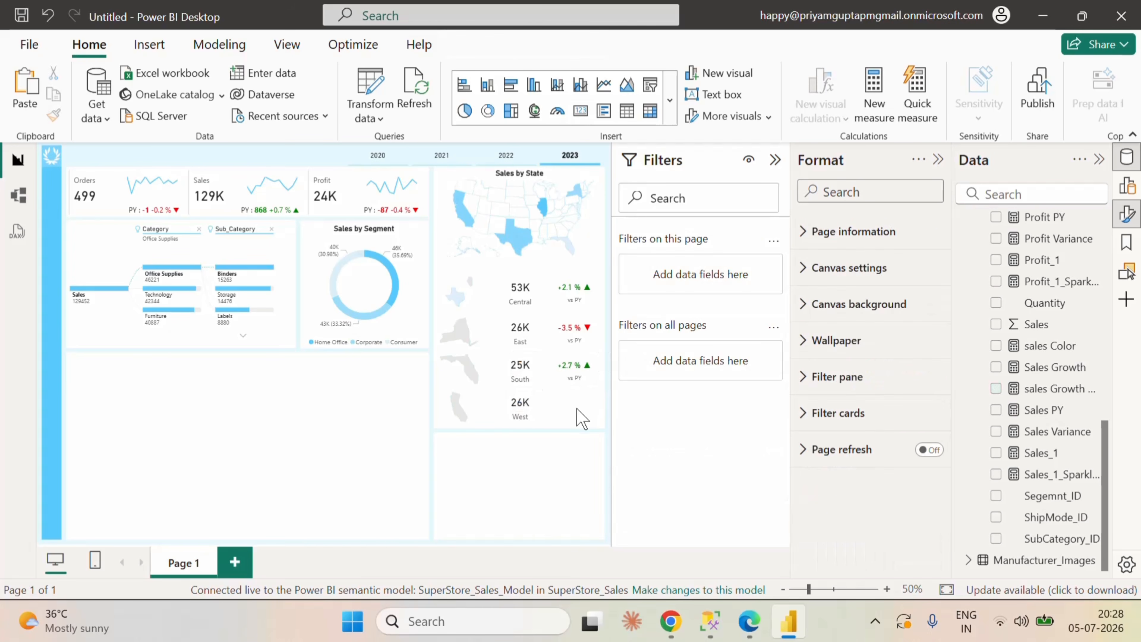
left_click(582, 416)
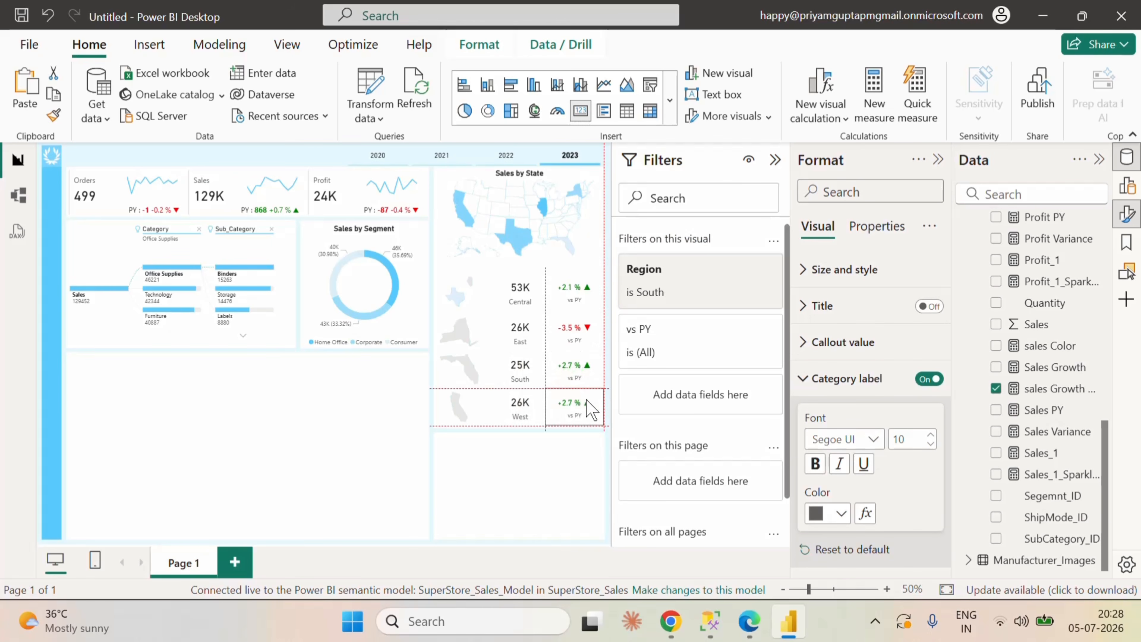
left_click(589, 409)
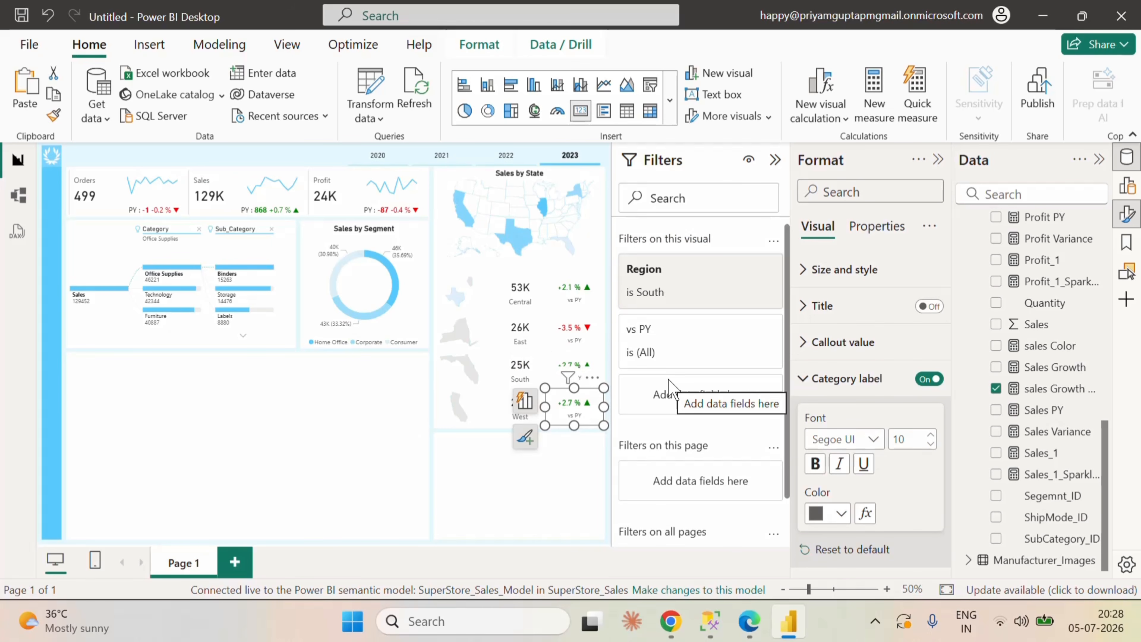
left_click(725, 284)
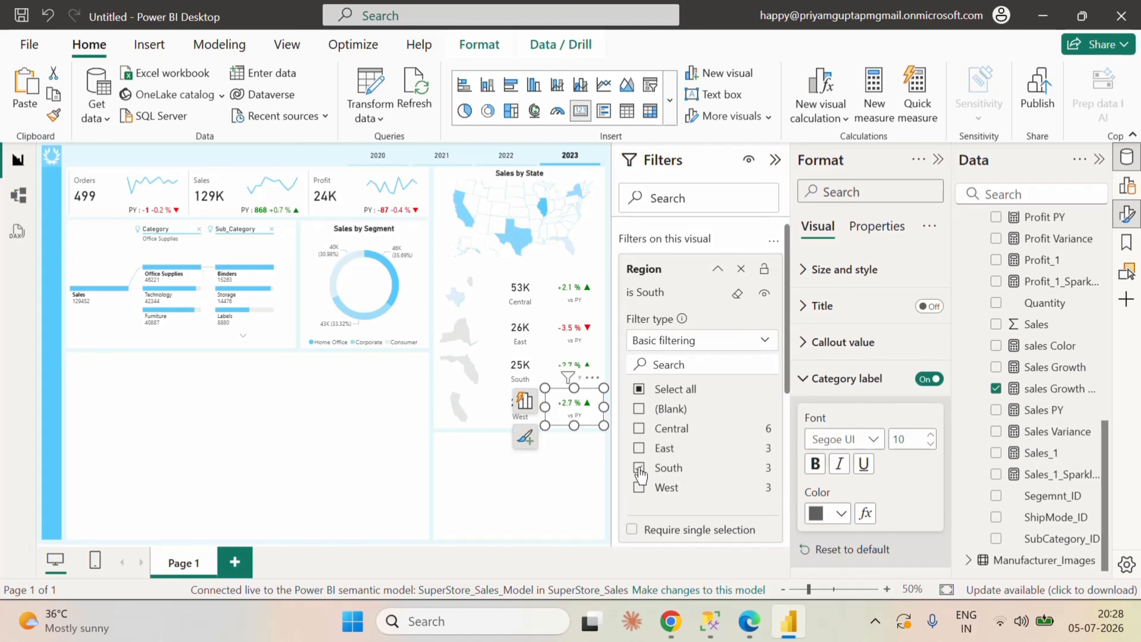
left_click(638, 487)
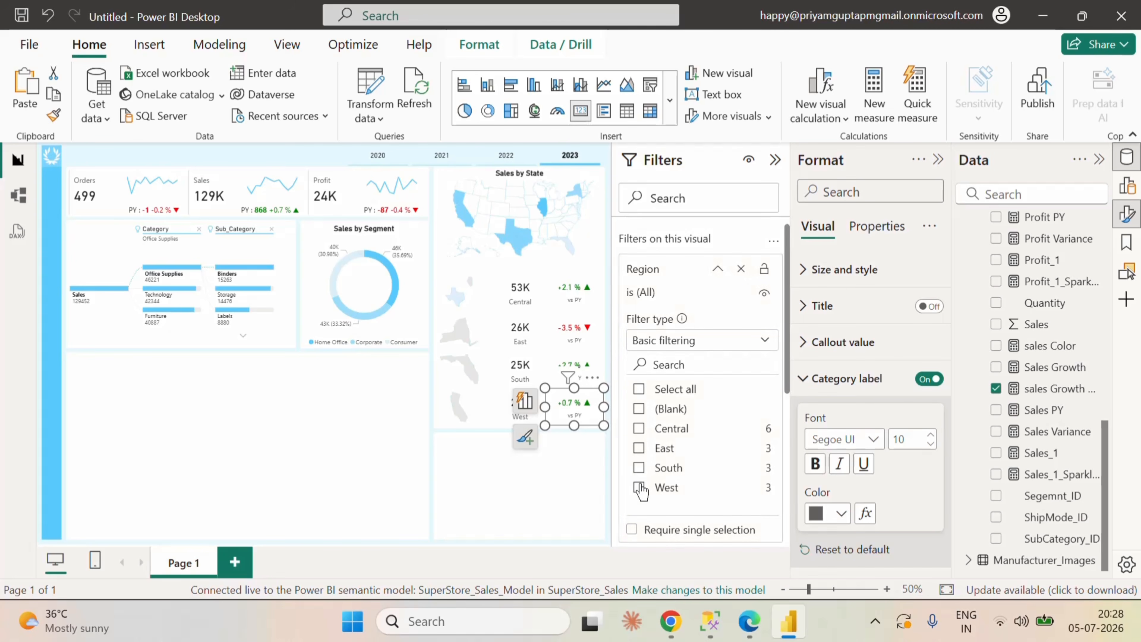
left_click(719, 269)
left_click(775, 160)
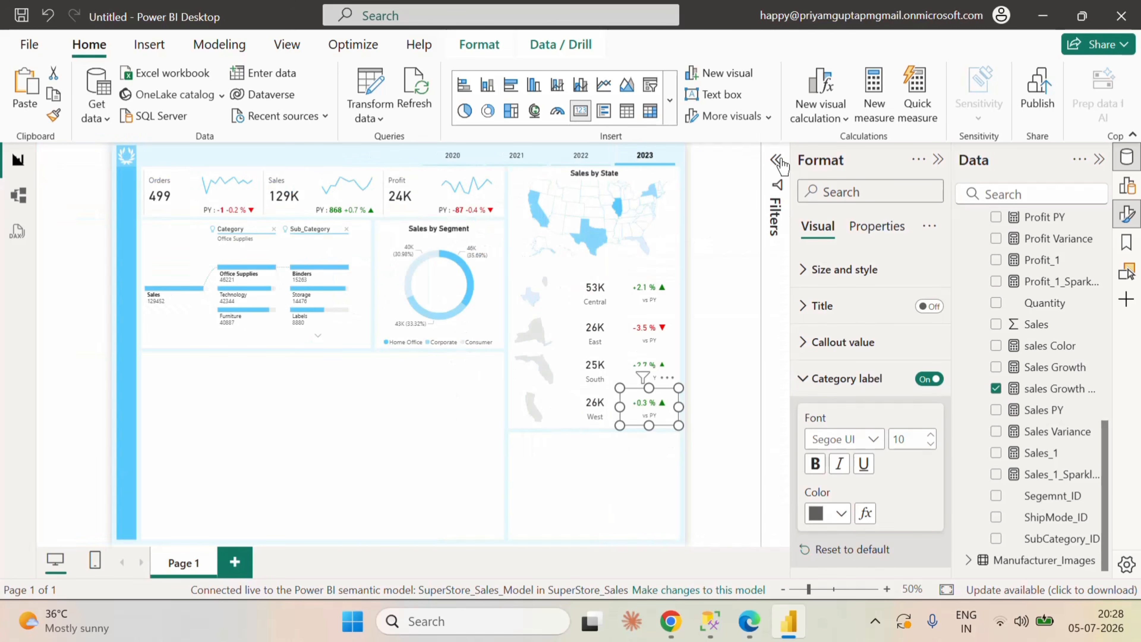
left_click(740, 306)
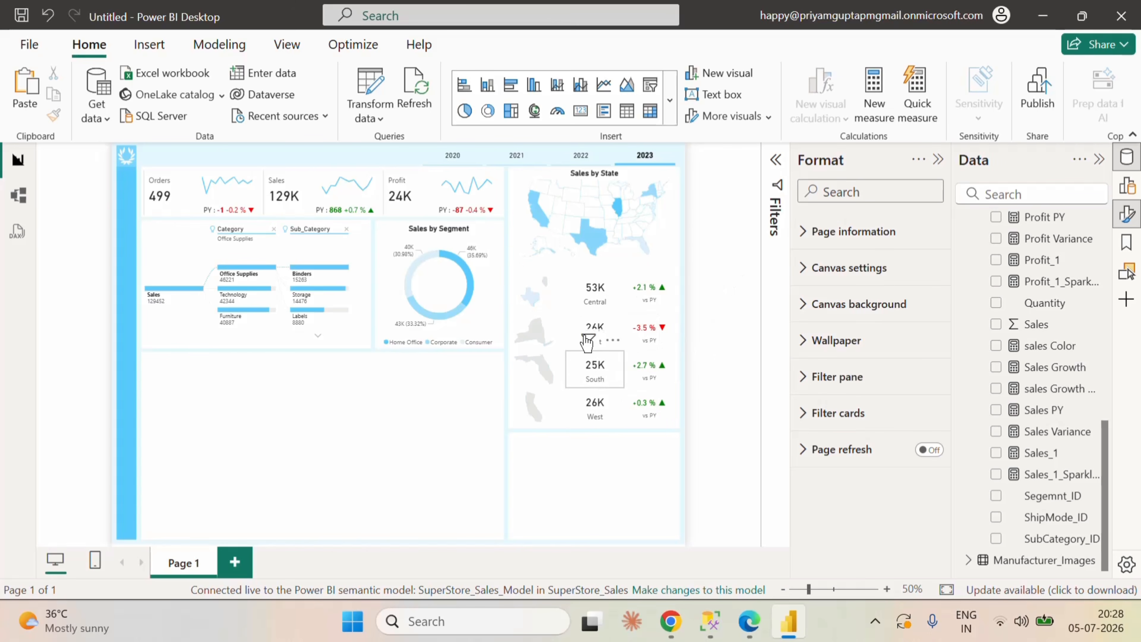
Step: Examine the Sales by State map's tooltip settings and assigned data fields
left_click(572, 196)
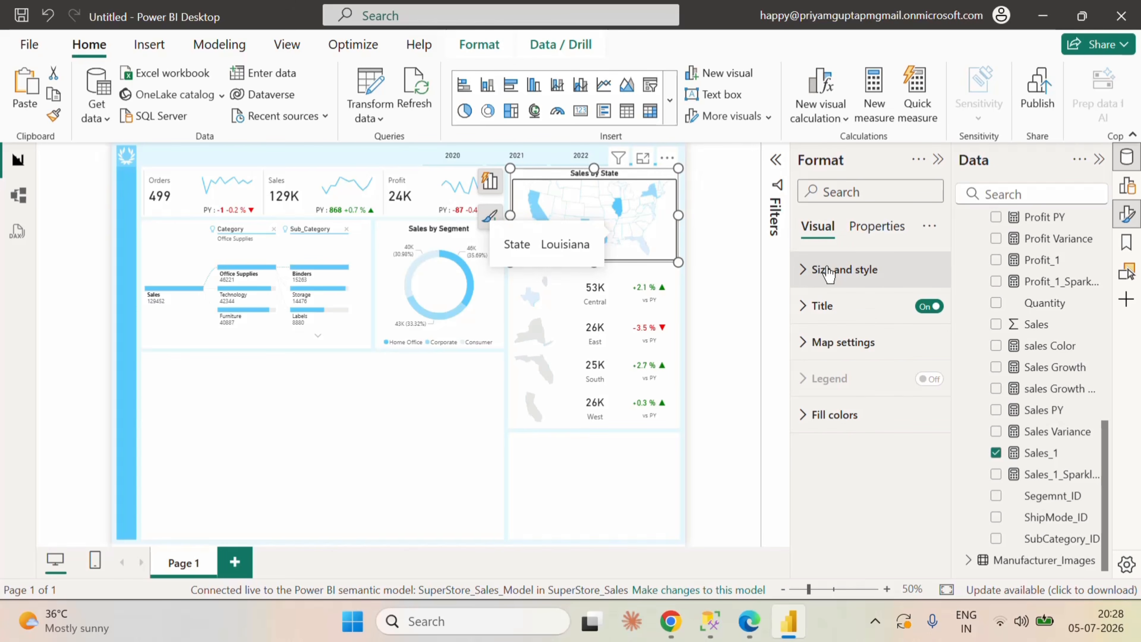
left_click(869, 192)
type("tool")
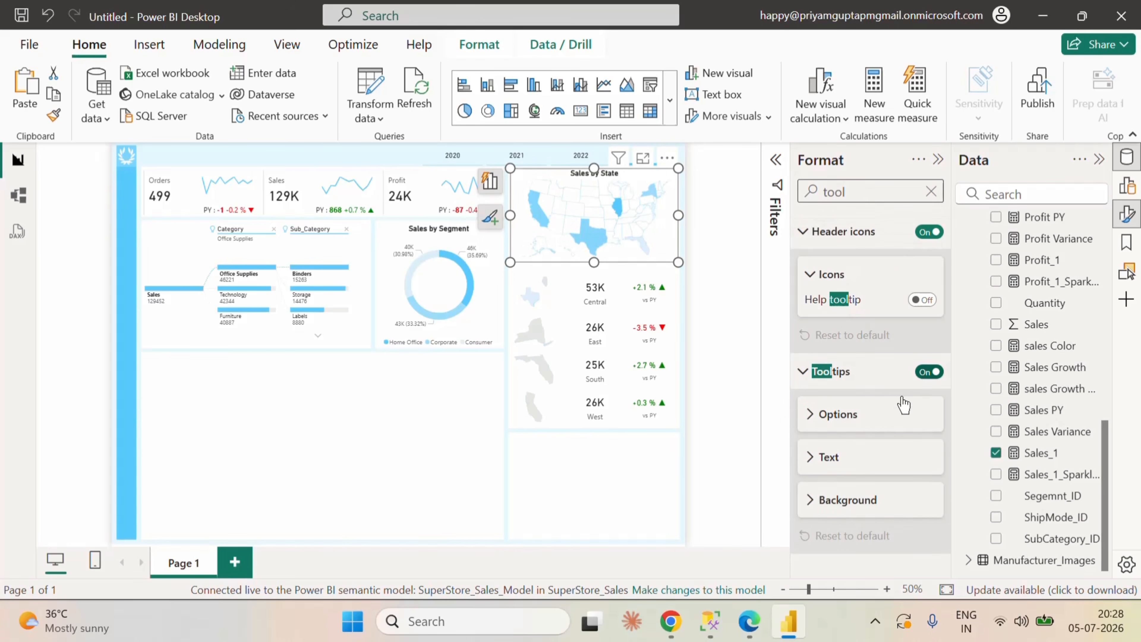
mouse_move(593, 244)
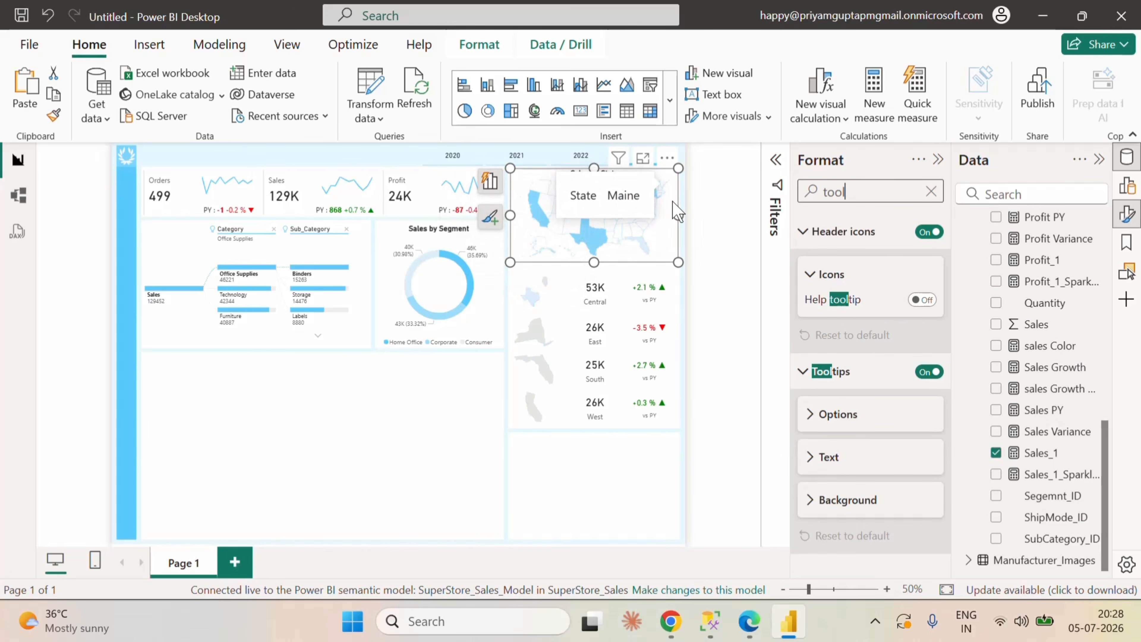
left_click(491, 198)
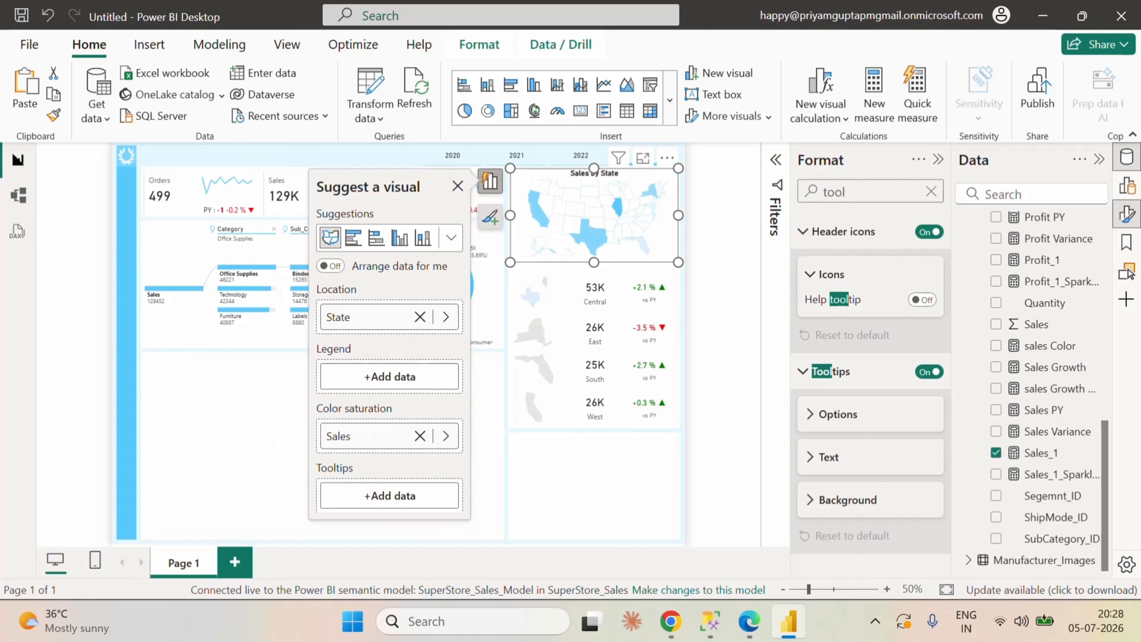
left_click(457, 186)
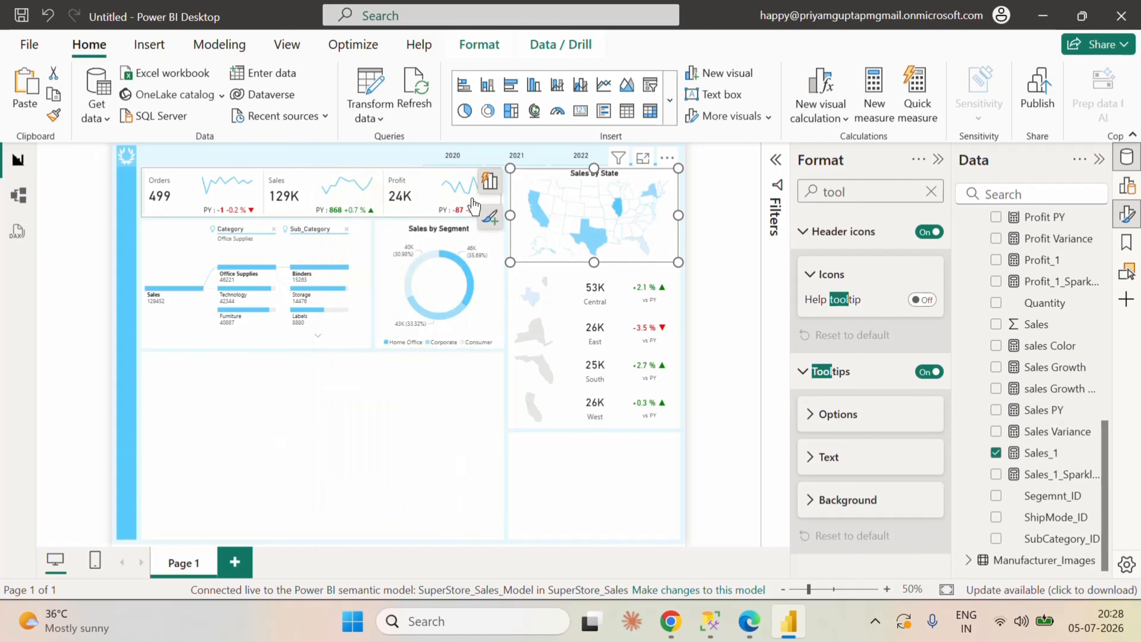
mouse_move(593, 236)
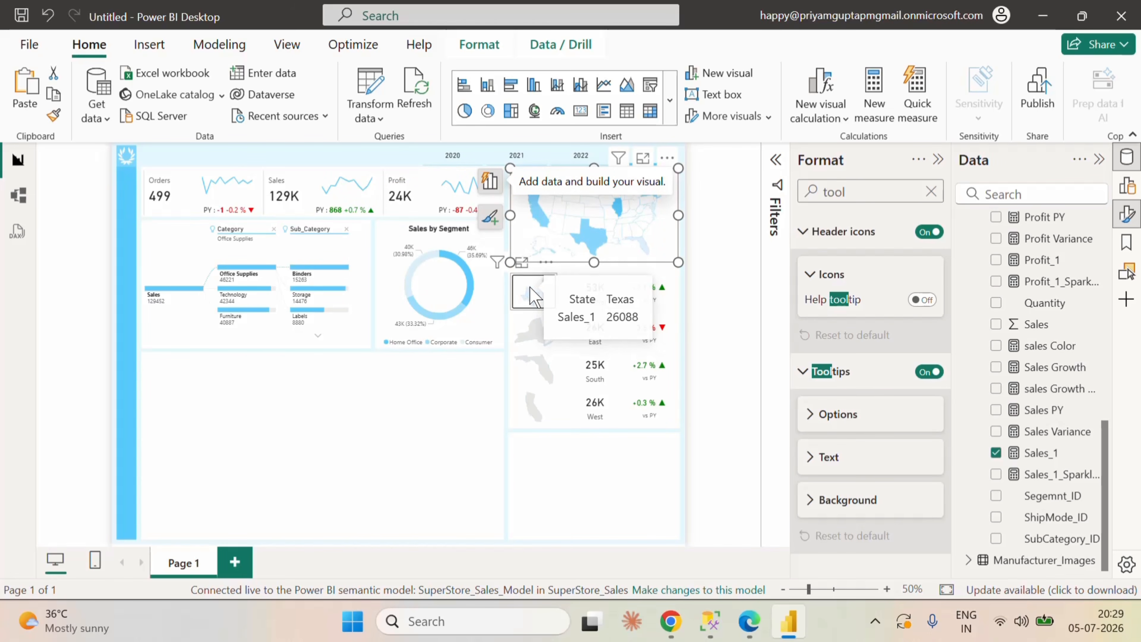
Step: Rename the Sales_1 color saturation field of the Central region map to Sales
left_click(532, 295)
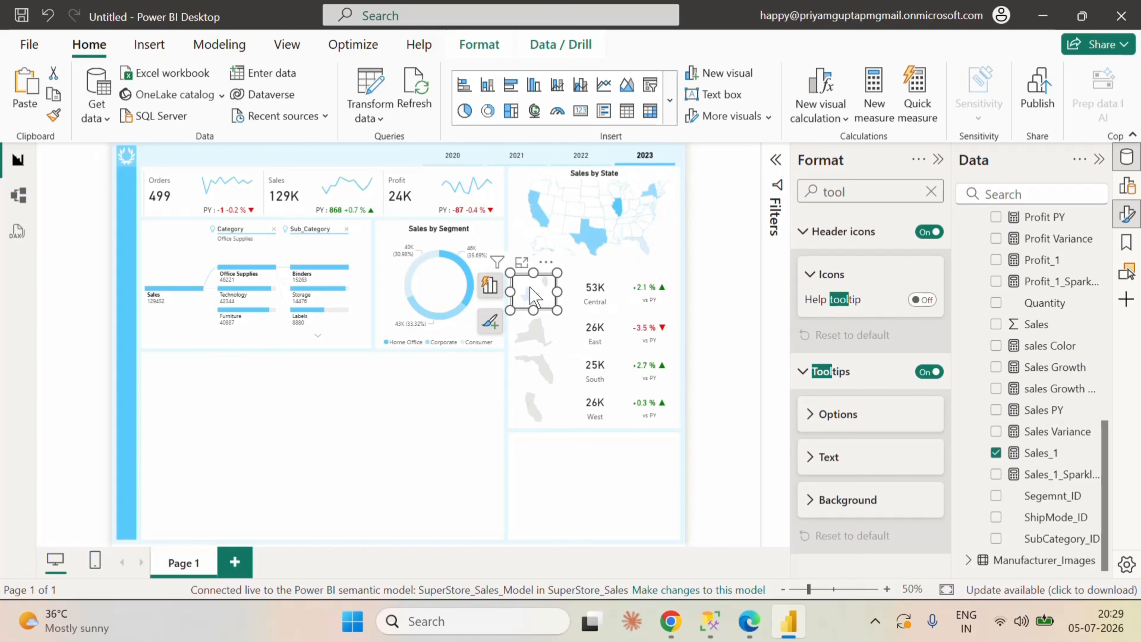
left_click(489, 285)
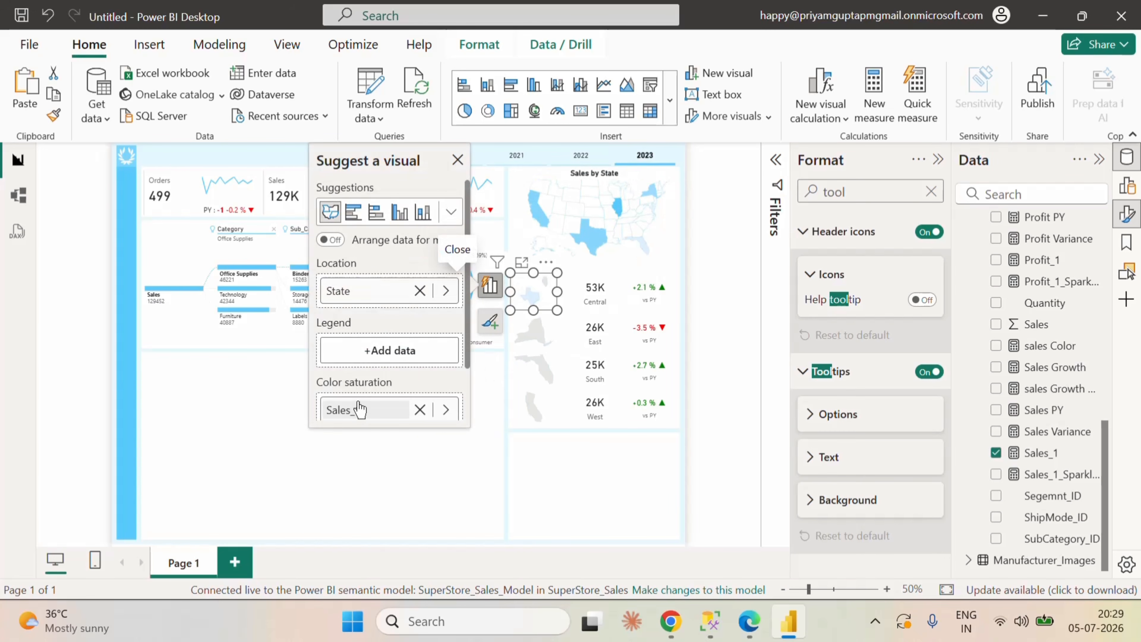
double_click(360, 409)
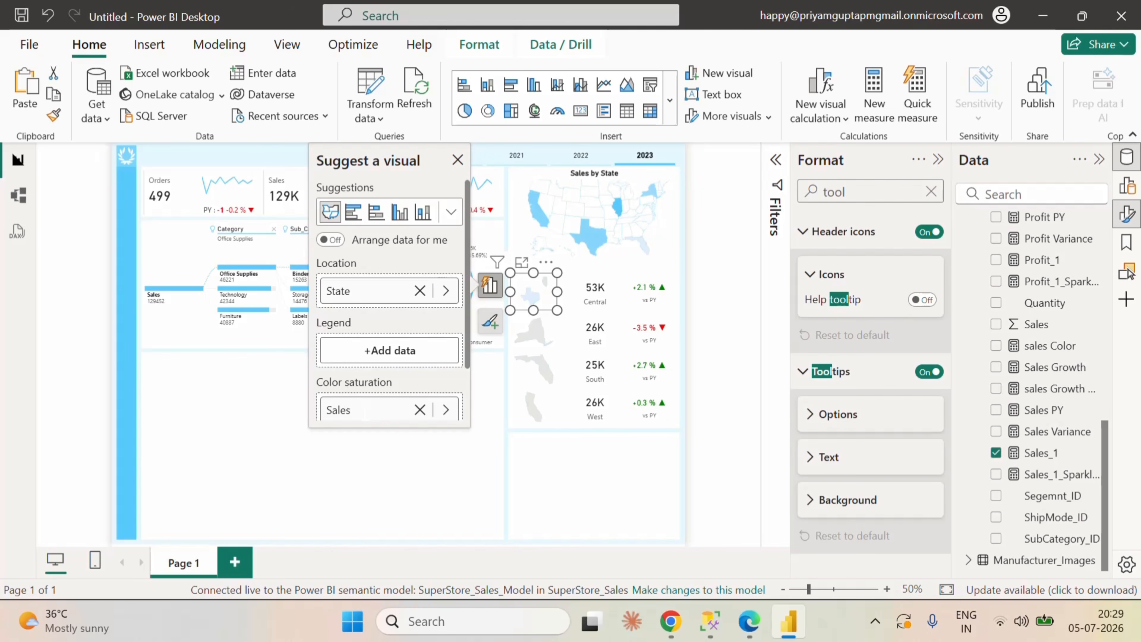
Step: Rename the Sales_1 color saturation field of the East region map to Sales
left_click(529, 321)
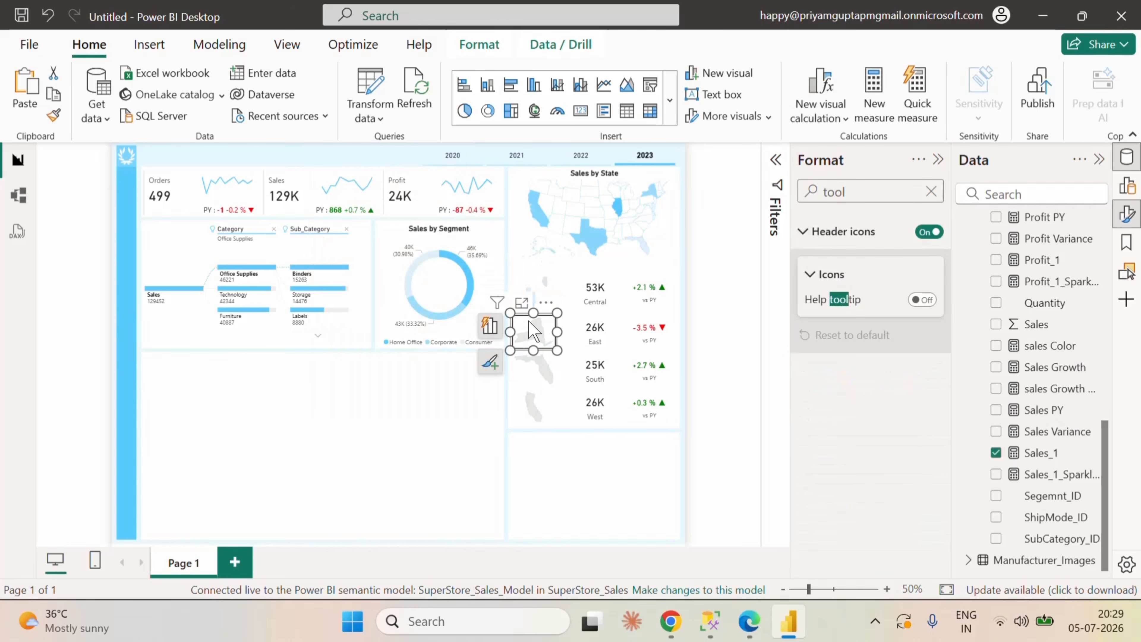
left_click(489, 324)
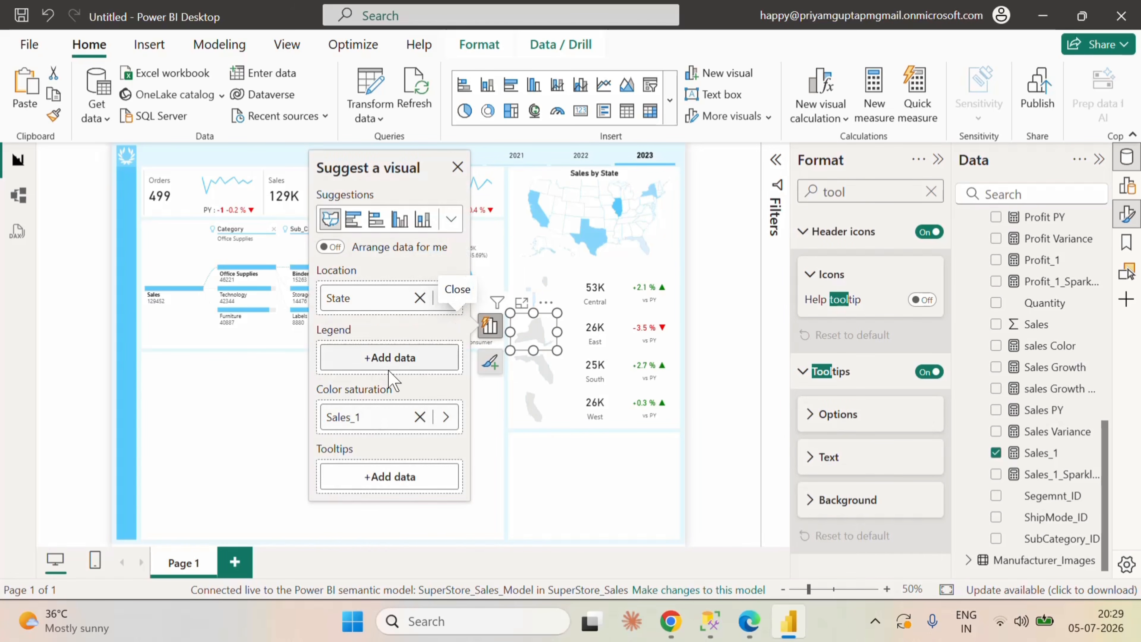
double_click(375, 422)
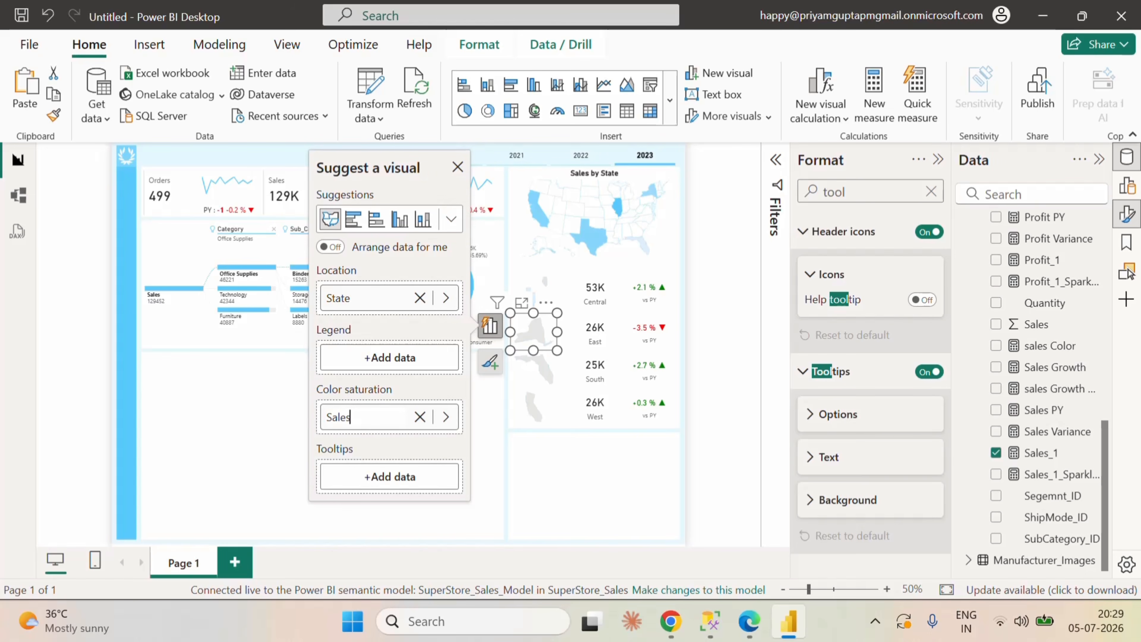
Step: Rename the Sales_1 color saturation field of the South and West region maps to Sales
left_click(544, 370)
left_click(490, 363)
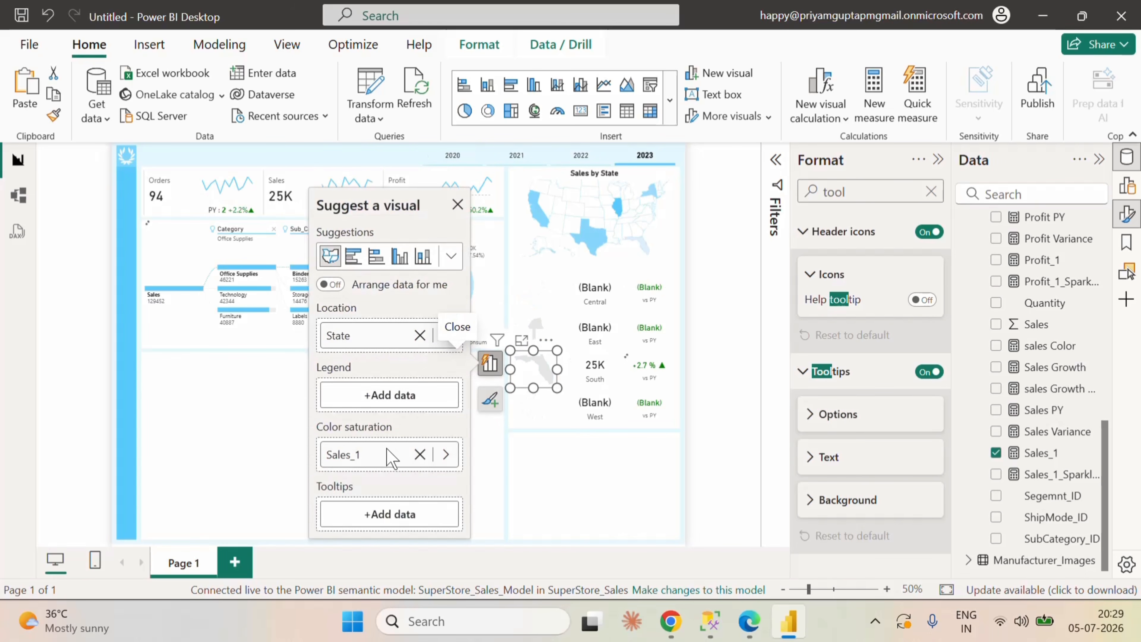
left_click(385, 465)
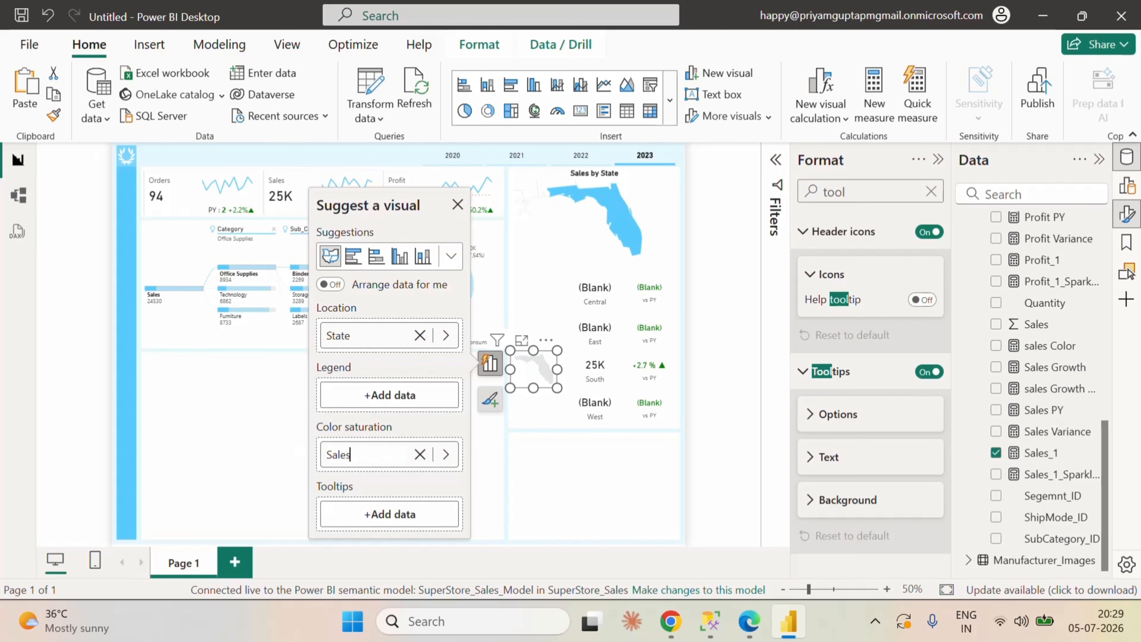
left_click(547, 410)
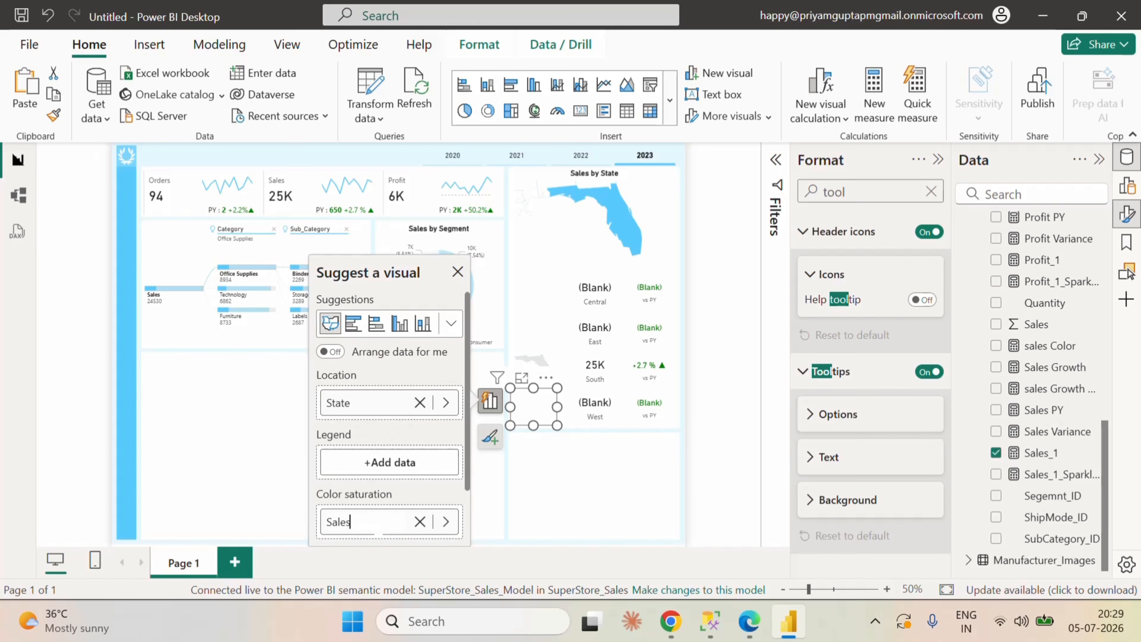
left_click(576, 484)
Step: Check the tooltips of the regional maps and the tooltip settings of the Central sales and growth cards
left_click(541, 360)
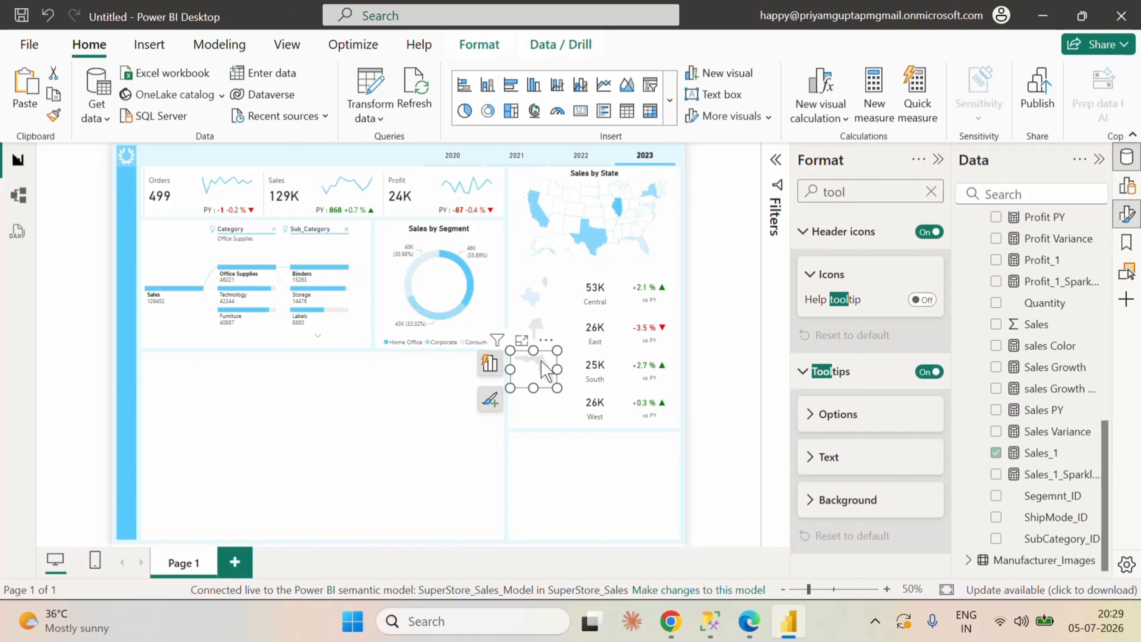
left_click(553, 296)
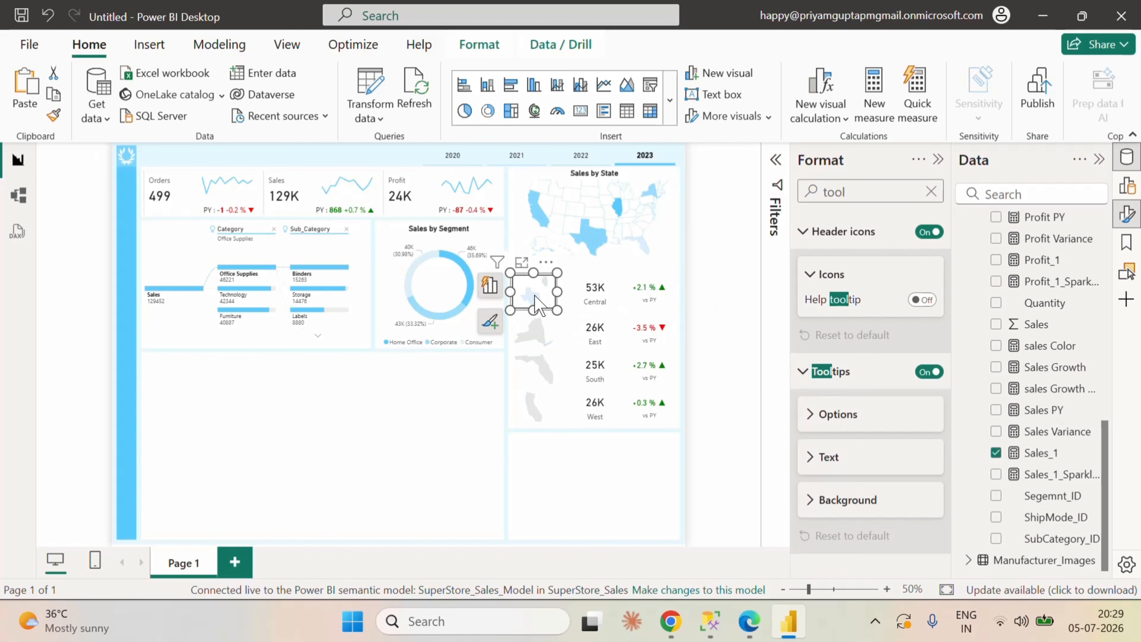
mouse_move(538, 328)
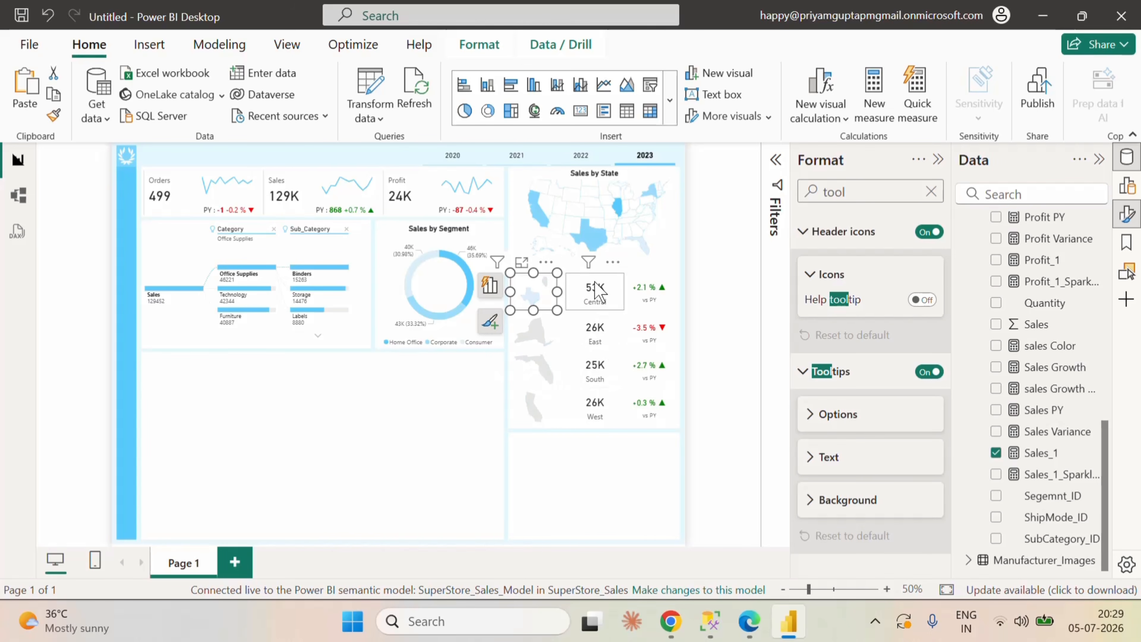
left_click(597, 295)
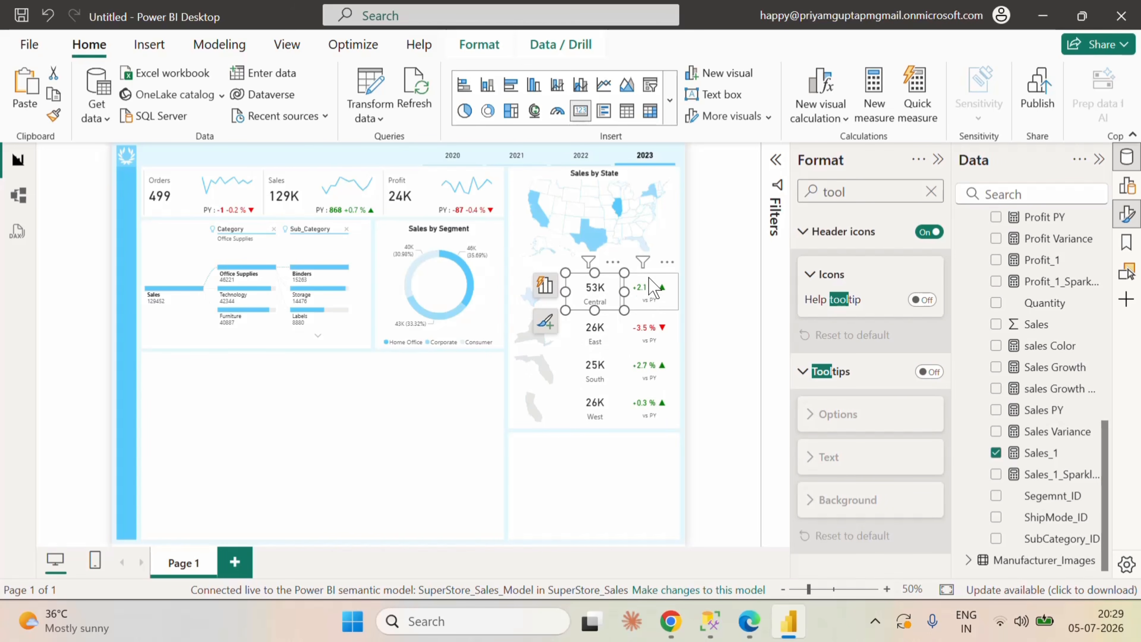
left_click(648, 290)
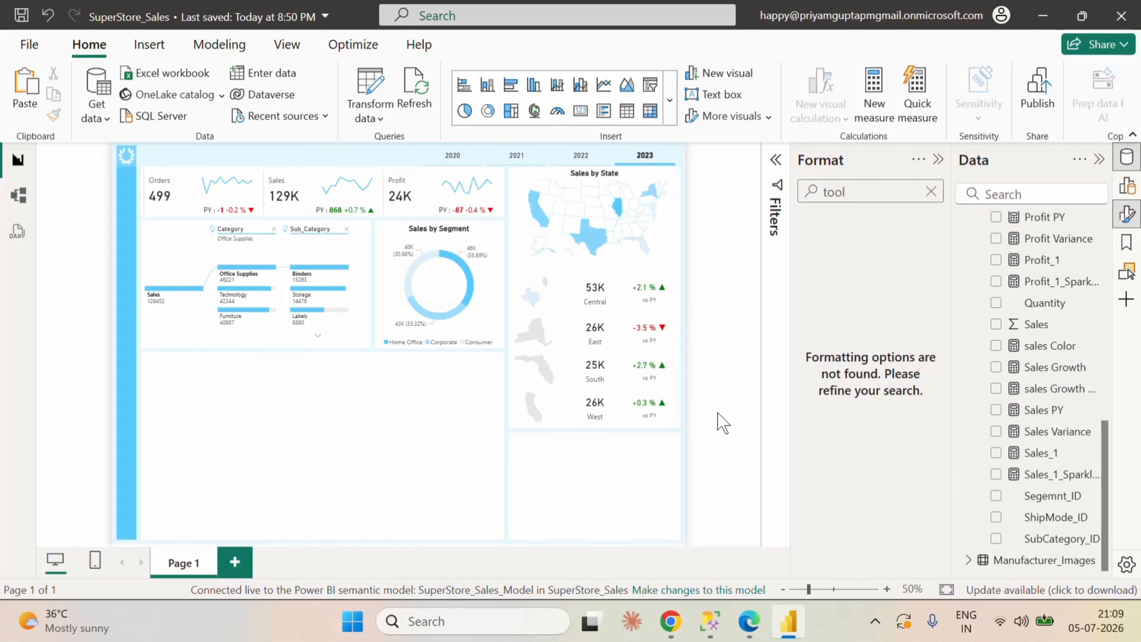
Step: Insert a matrix visual and size it to fill the empty area below the decomposition tree and segment donut
left_click(650, 111)
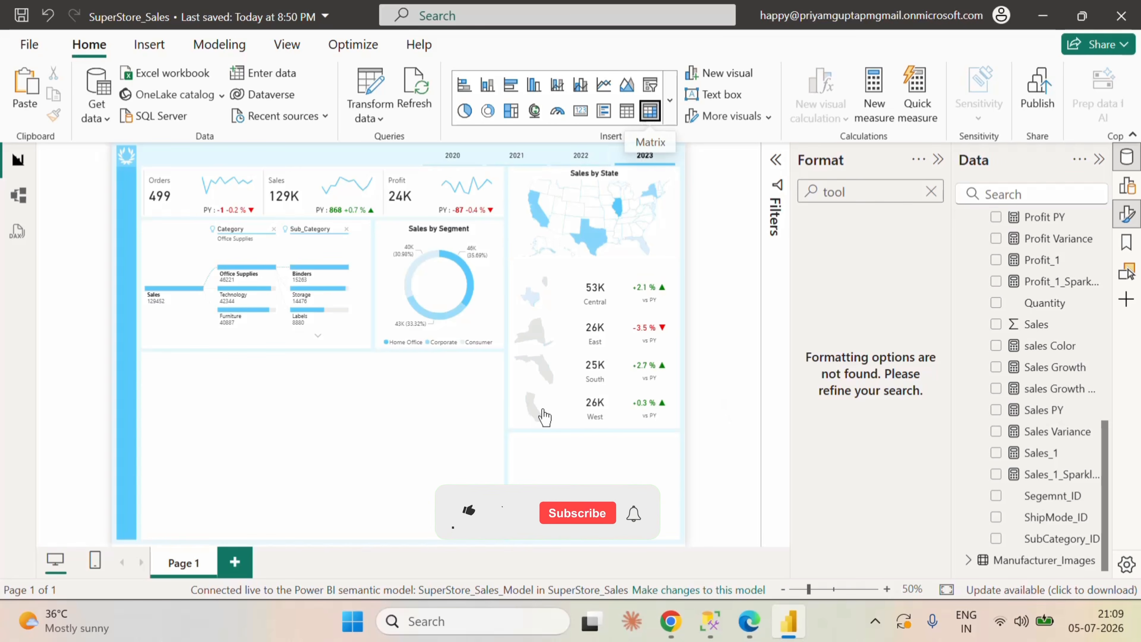
left_click_drag(308, 455, 310, 407)
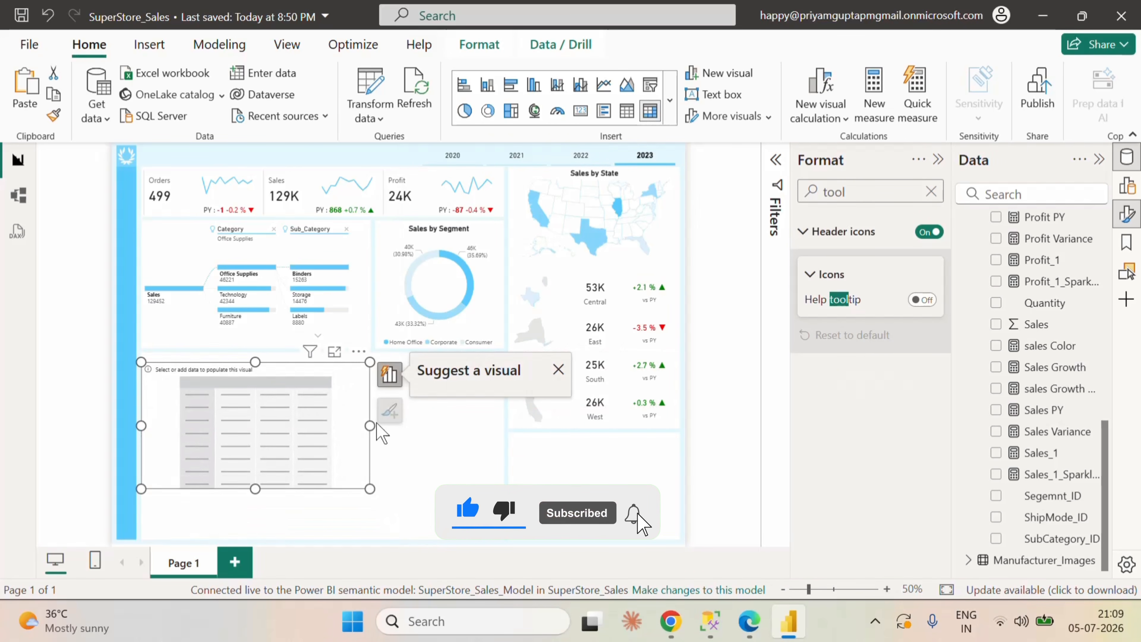
left_click_drag(371, 426, 501, 439)
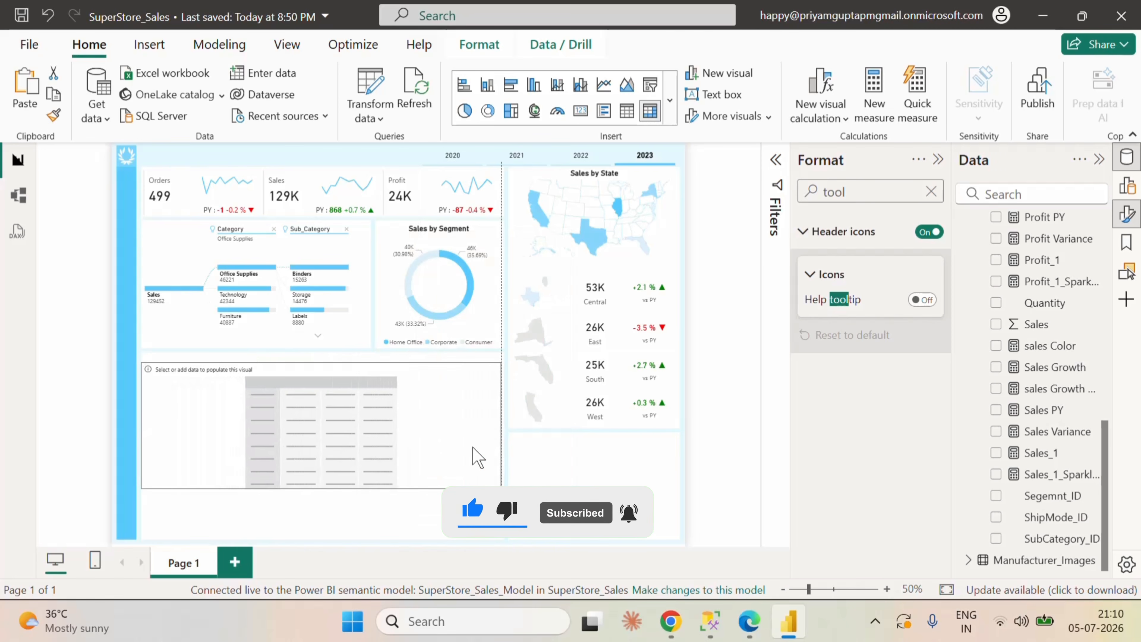
left_click_drag(321, 489, 327, 542)
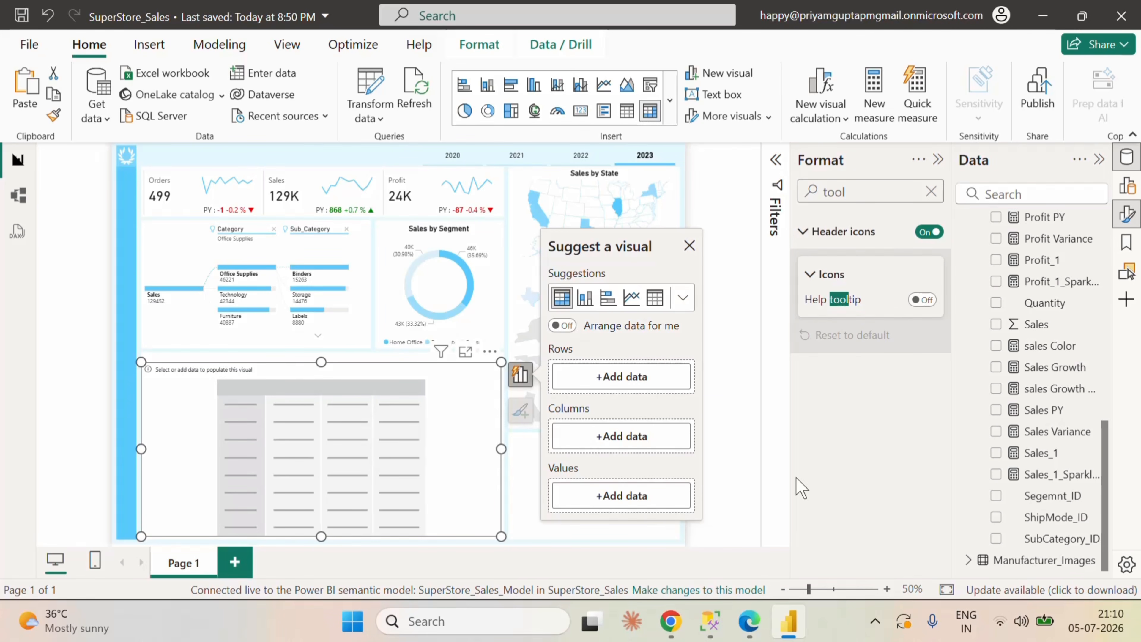
Step: Add Sub_Category from DimSubCategory to the matrix rows and Month Short from CalandarTable to its columns
left_click(627, 381)
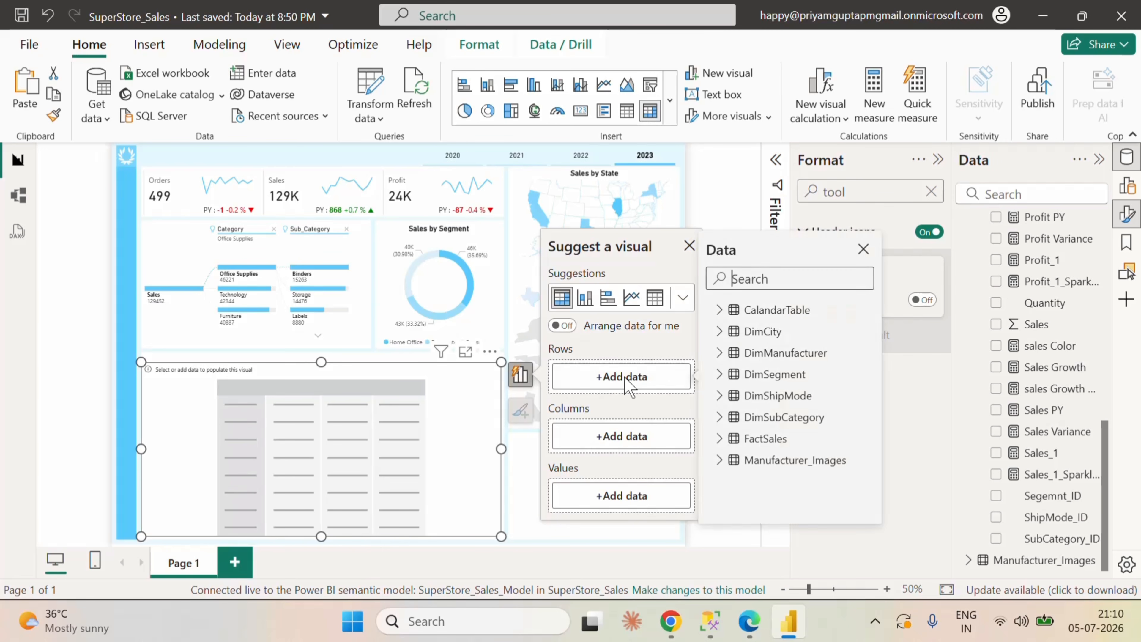
left_click(719, 331)
left_click(719, 331)
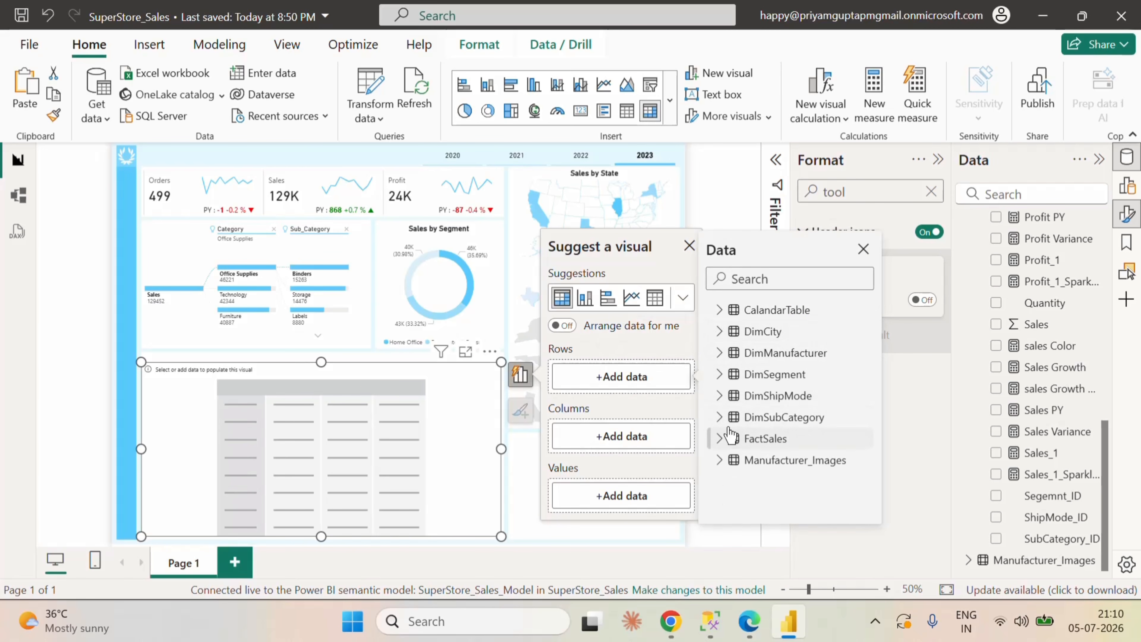
left_click(719, 417)
left_click(747, 459)
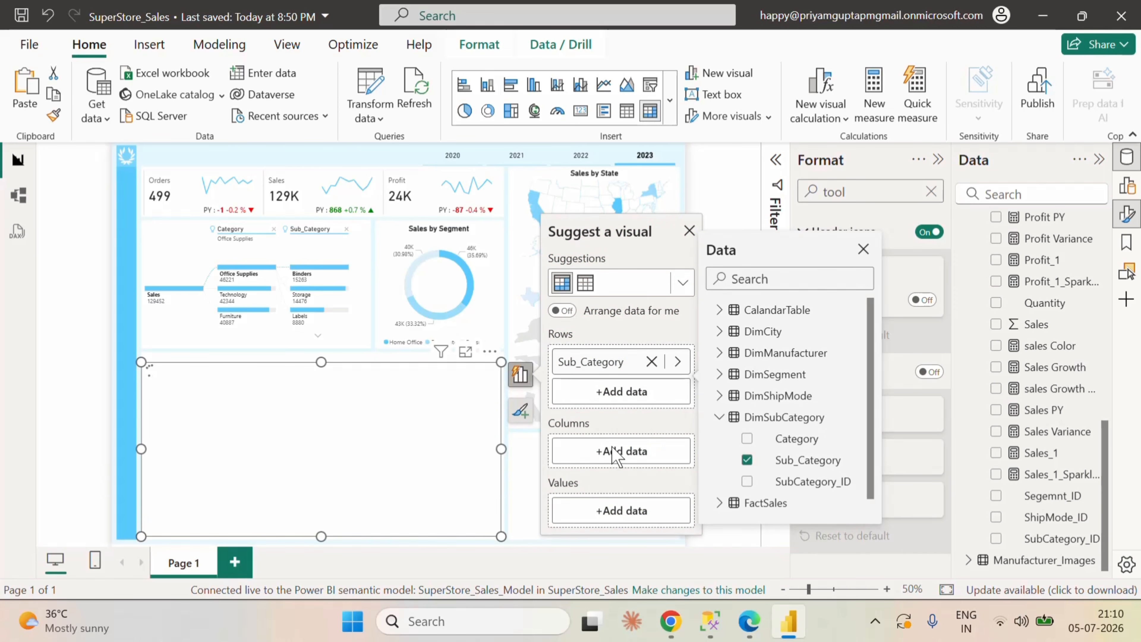
left_click(616, 452)
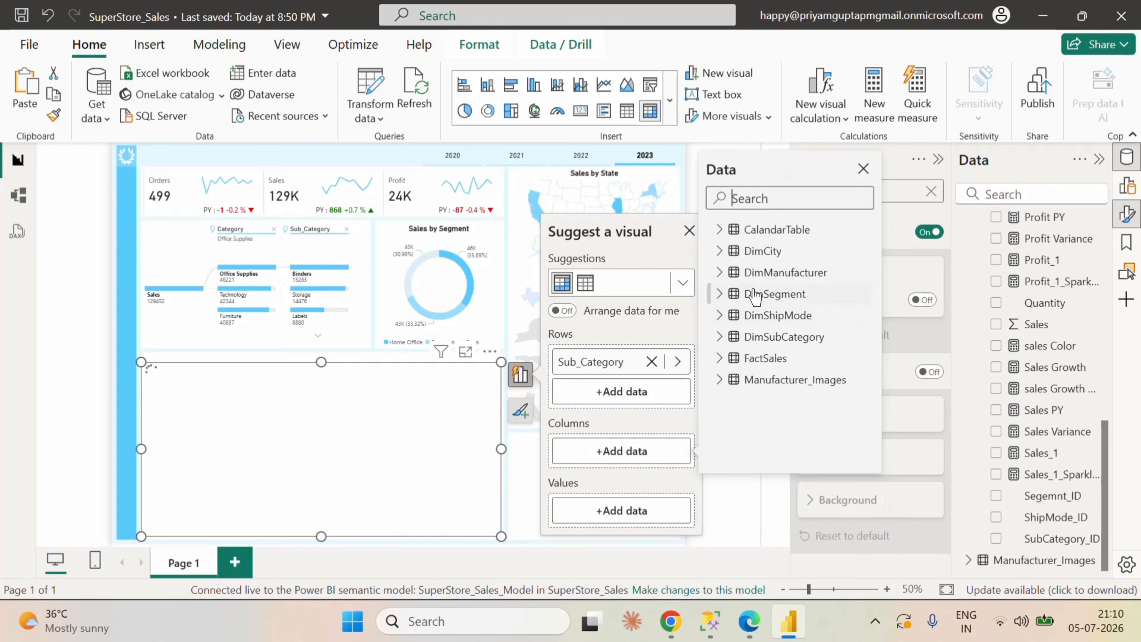
left_click(719, 231)
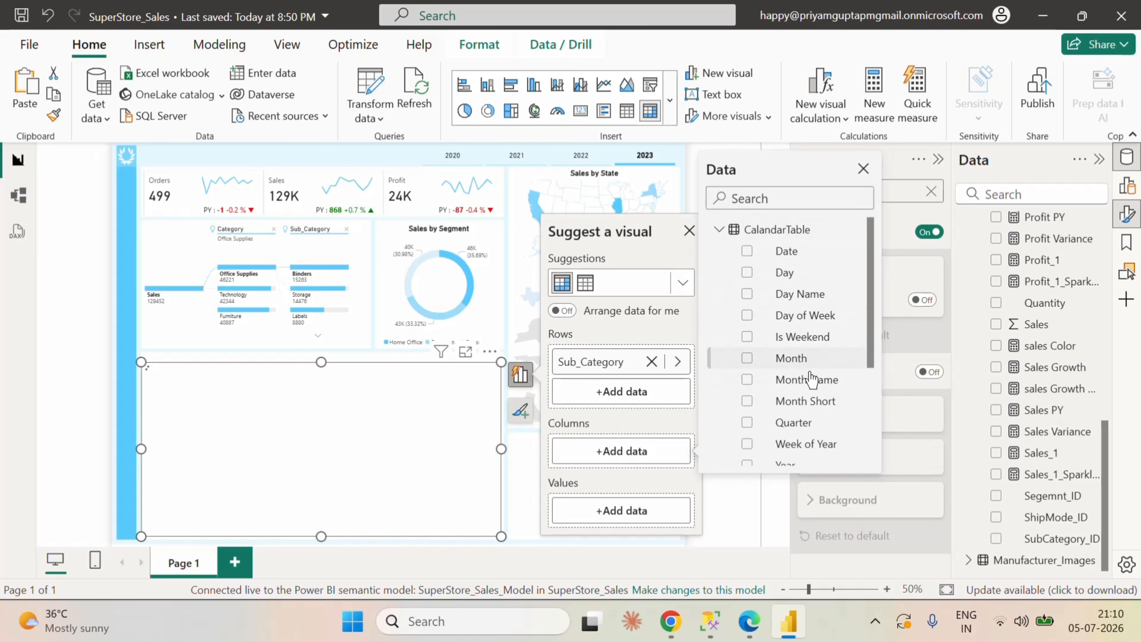
left_click(802, 404)
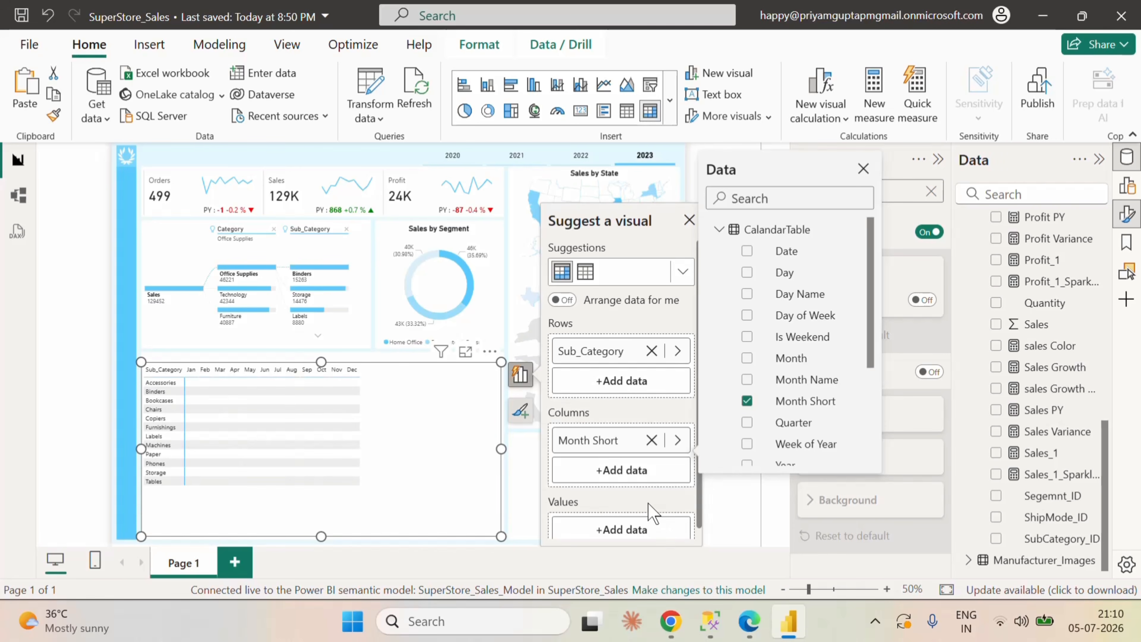
Step: Add the Sales_1 measure from FactSales to the matrix values and rename the field to Sales
left_click(645, 532)
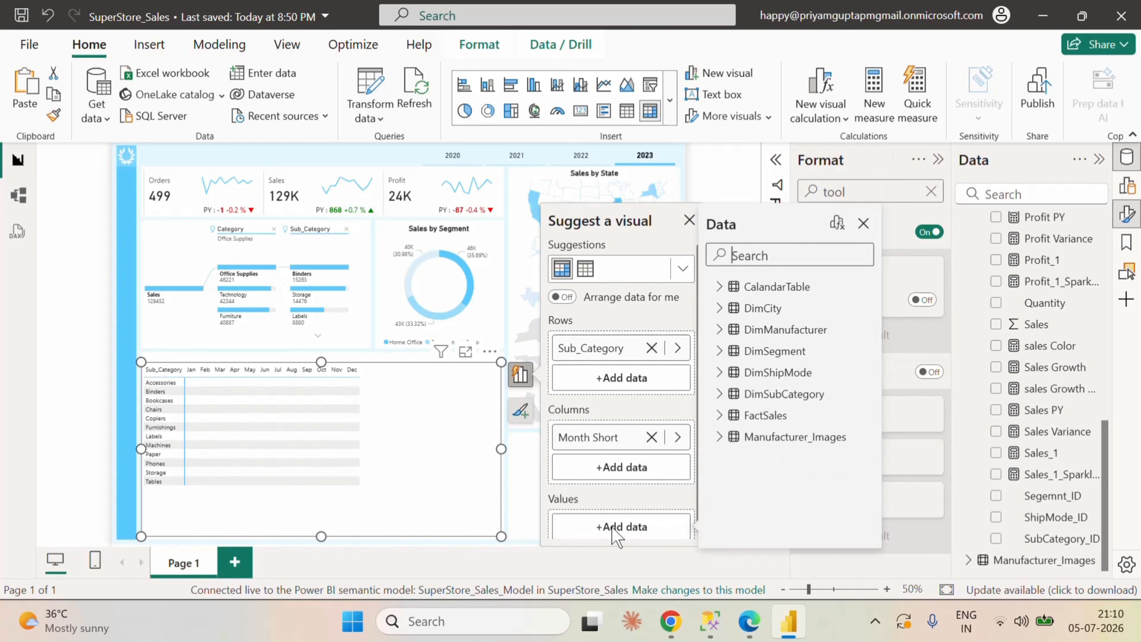
left_click(721, 419)
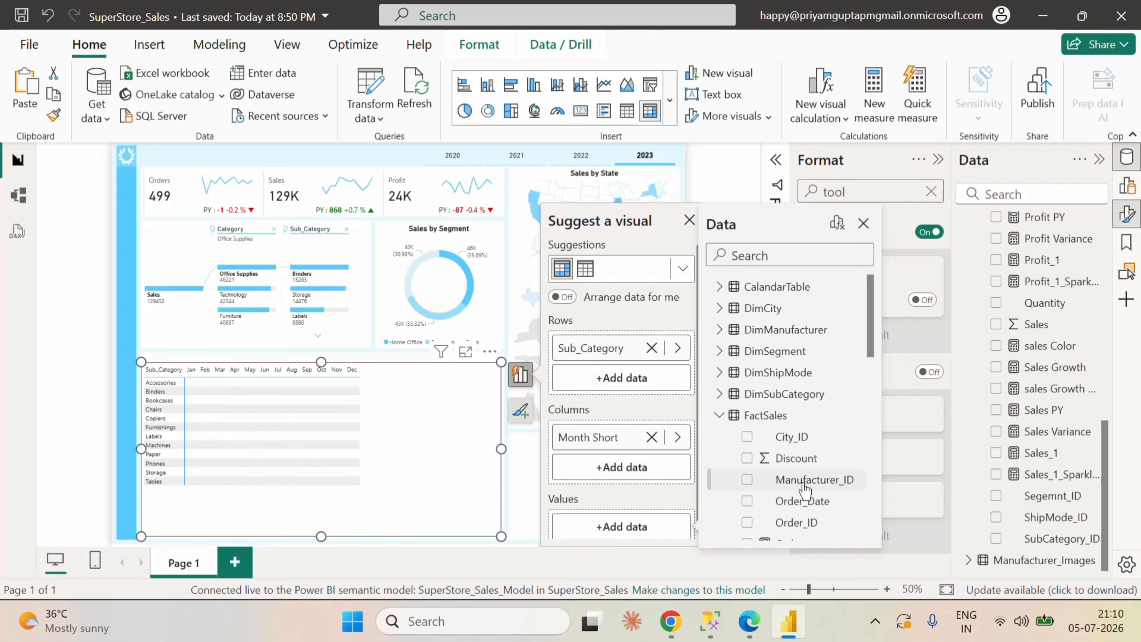
scroll(804, 477, "down", 8)
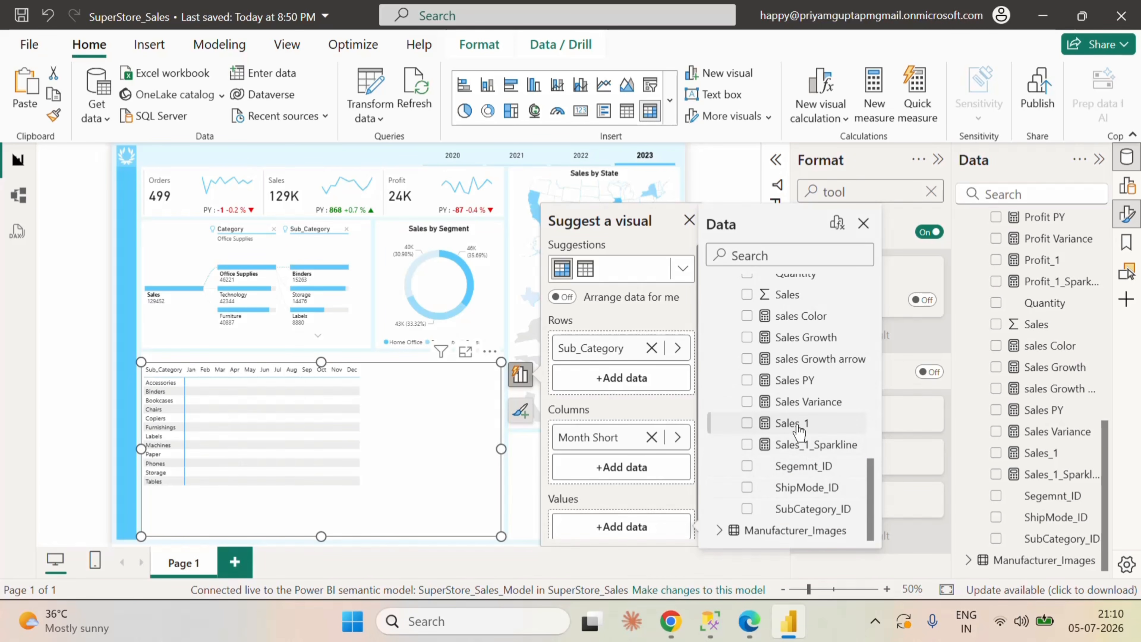
left_click(799, 424)
left_click(609, 529)
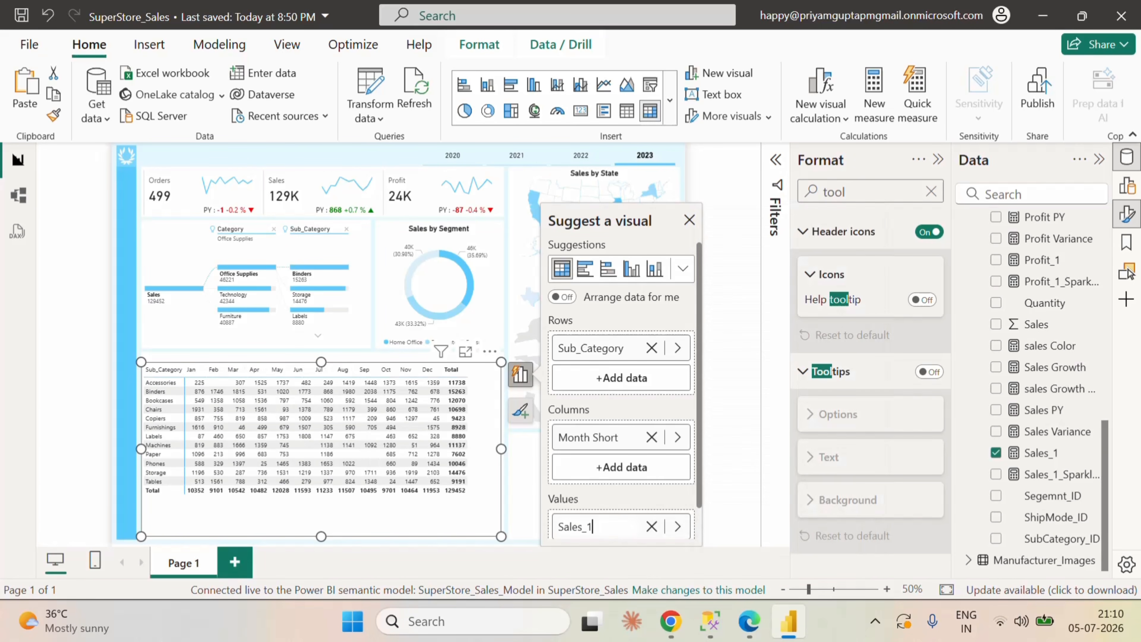
key("BackSpace")
key("BackSpace")
left_click(689, 220)
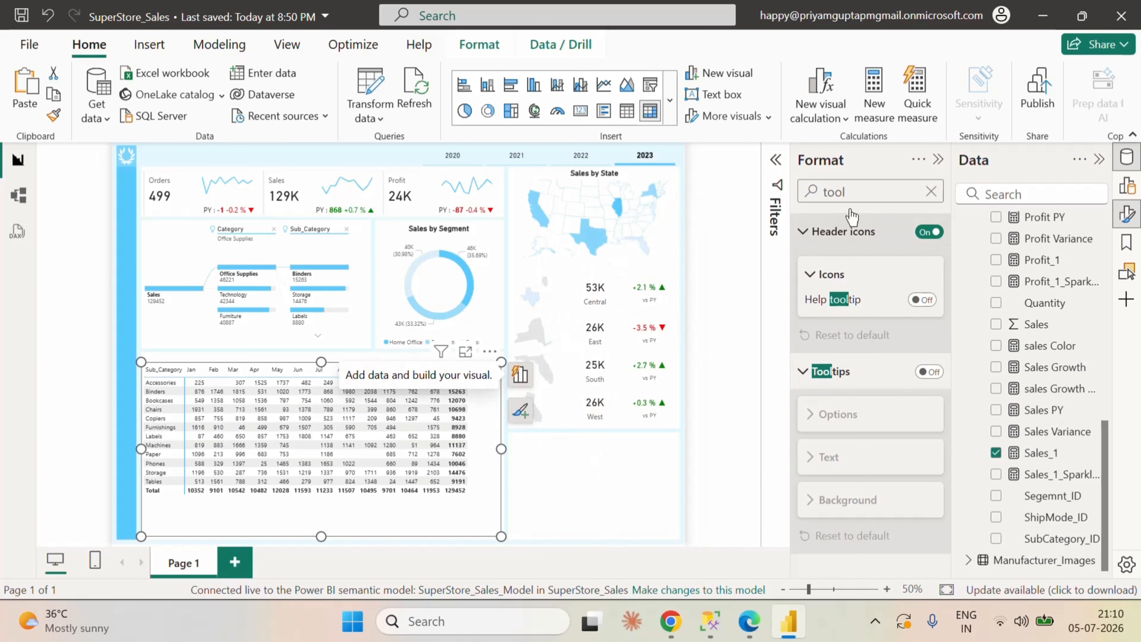
Step: Clear the formatting search and turn off the matrix's column subtotals and row subtotals
left_click(930, 191)
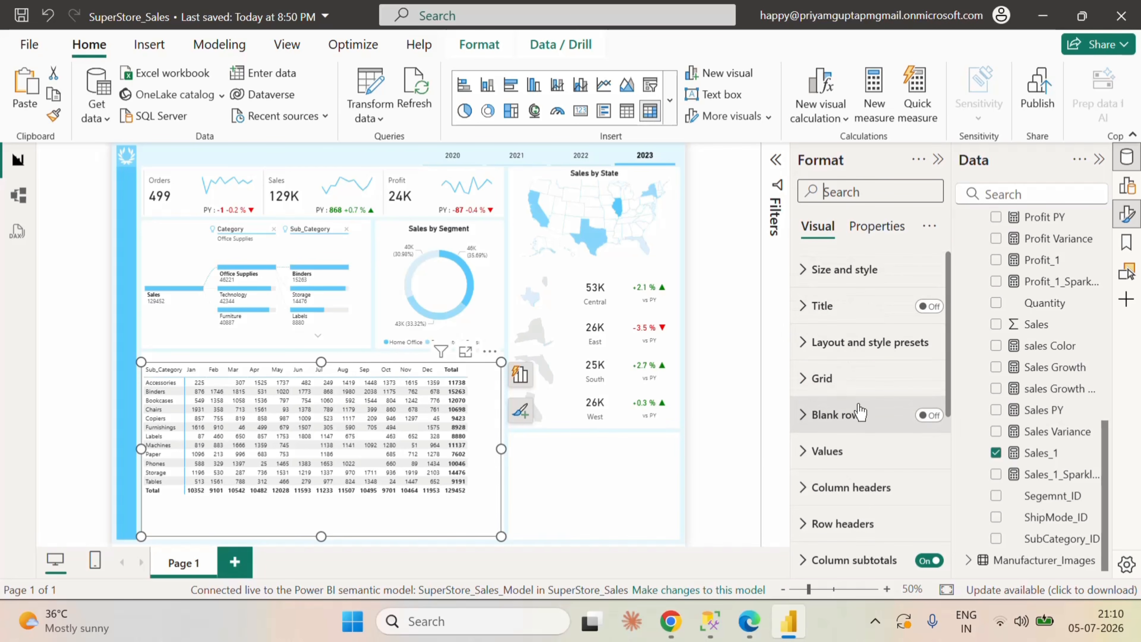
scroll(898, 431, "down", 5)
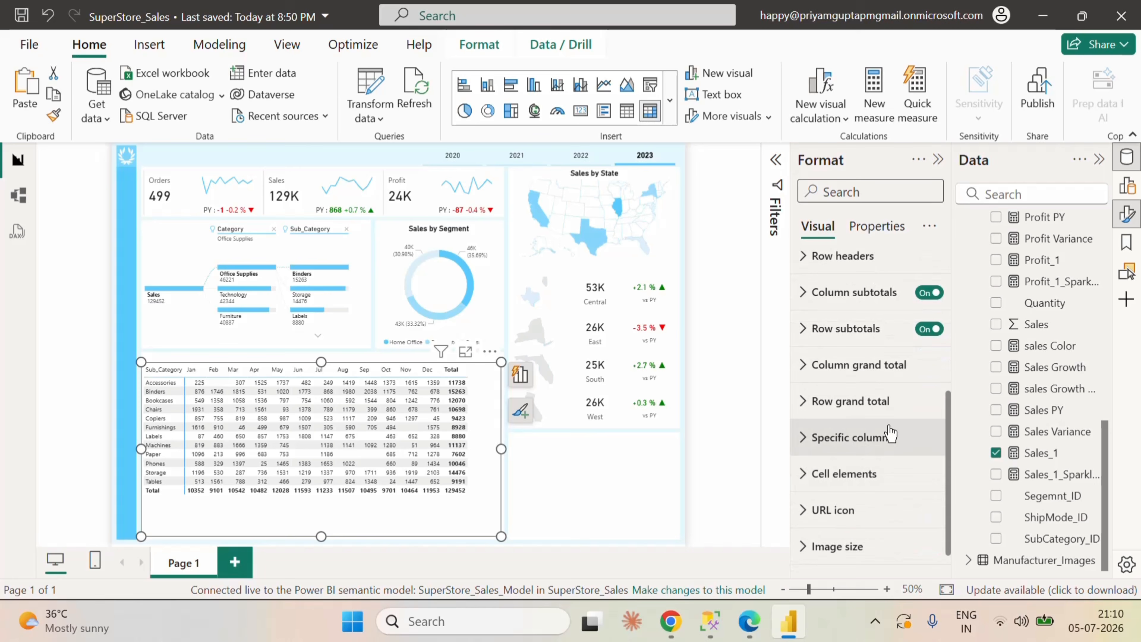
left_click(929, 293)
left_click(929, 328)
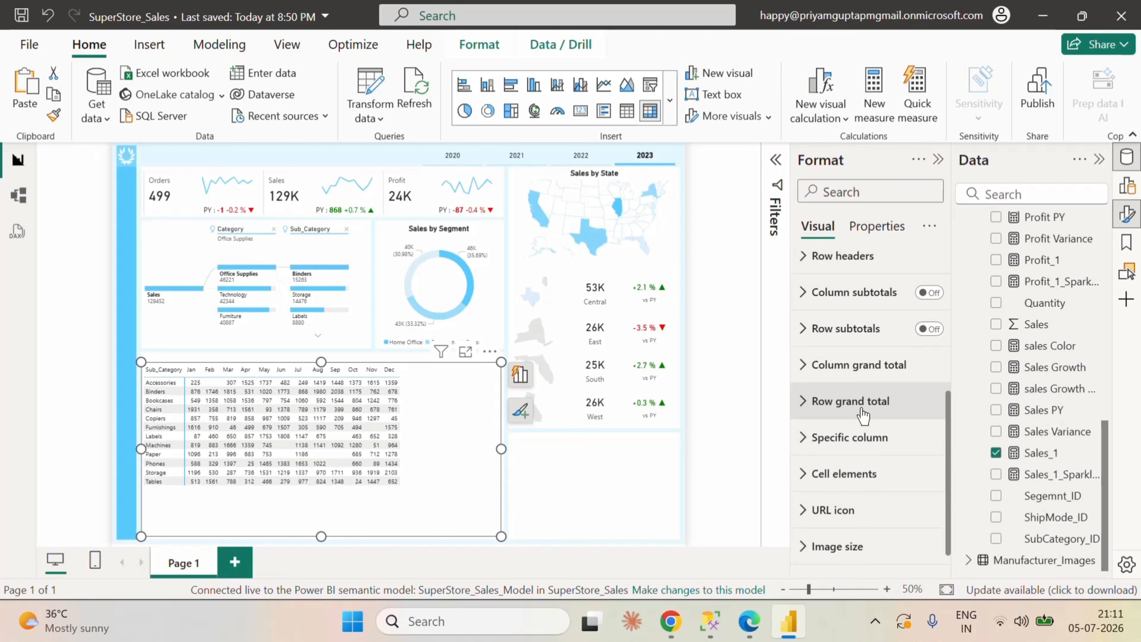
Step: Set the alternate background color of the matrix values to white
scroll(858, 405, "up", 5)
left_click(815, 450)
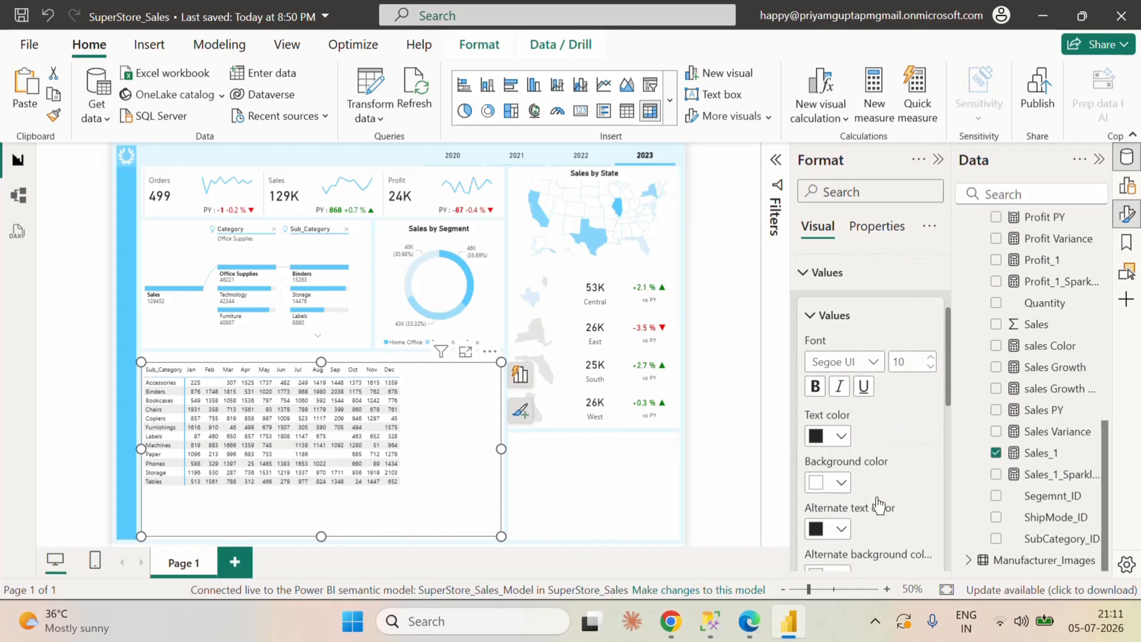
scroll(878, 506, "down", 3)
left_click(841, 485)
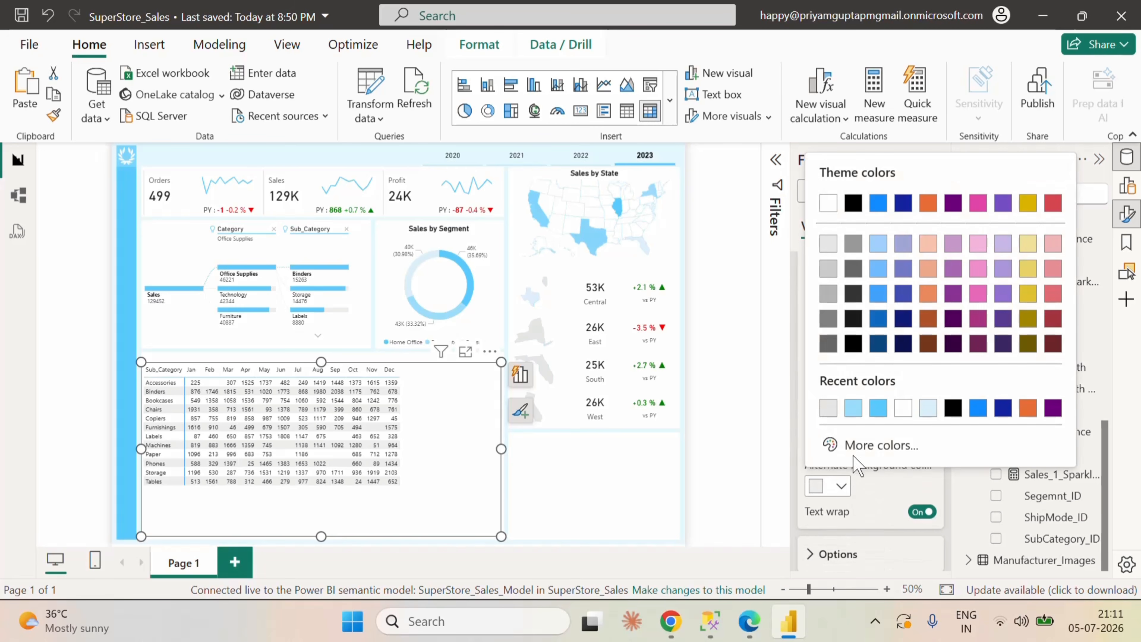
left_click(903, 409)
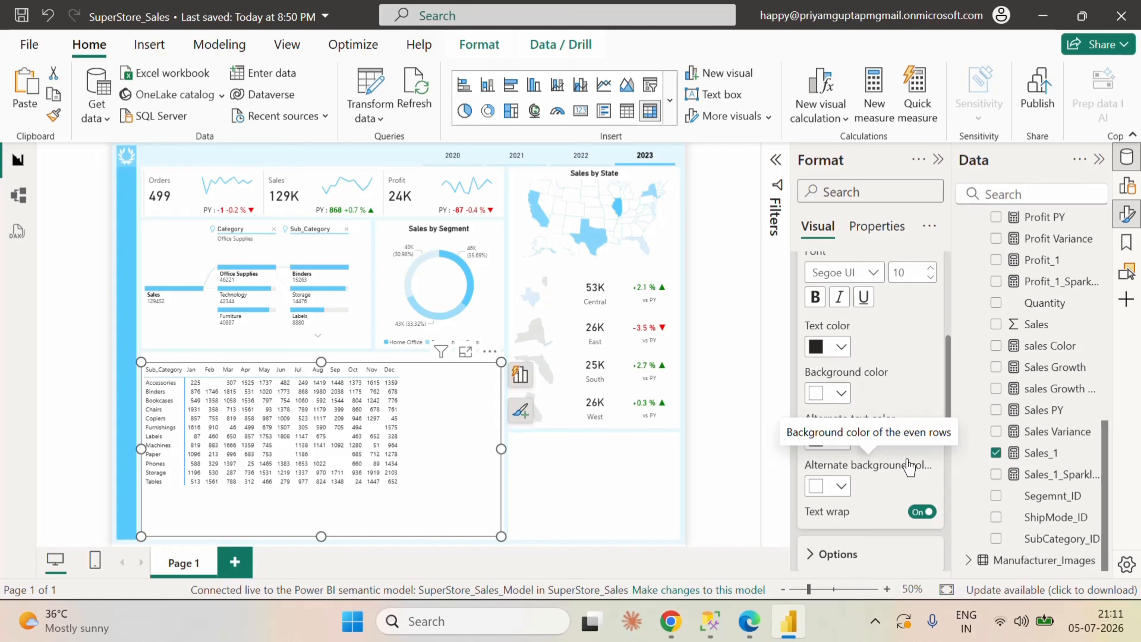
scroll(909, 467, "down", 2)
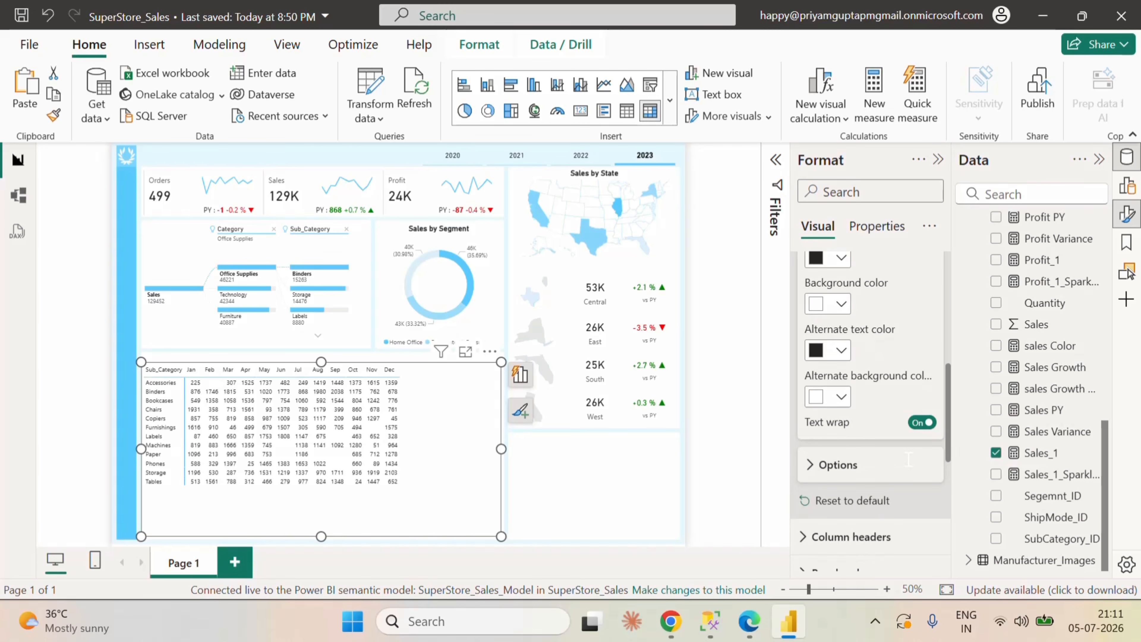
scroll(909, 458, "up", 5)
left_click(811, 362)
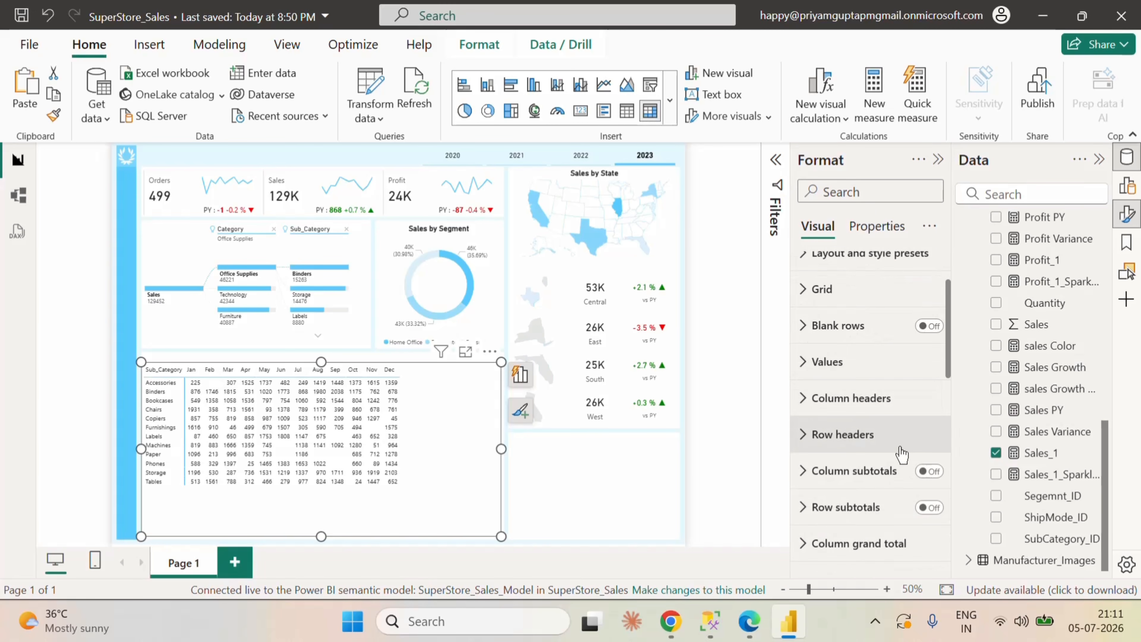
Step: Set the matrix's grid border color to white for all sections
scroll(901, 454, "up", 2)
left_click(808, 379)
scroll(903, 517, "down", 4)
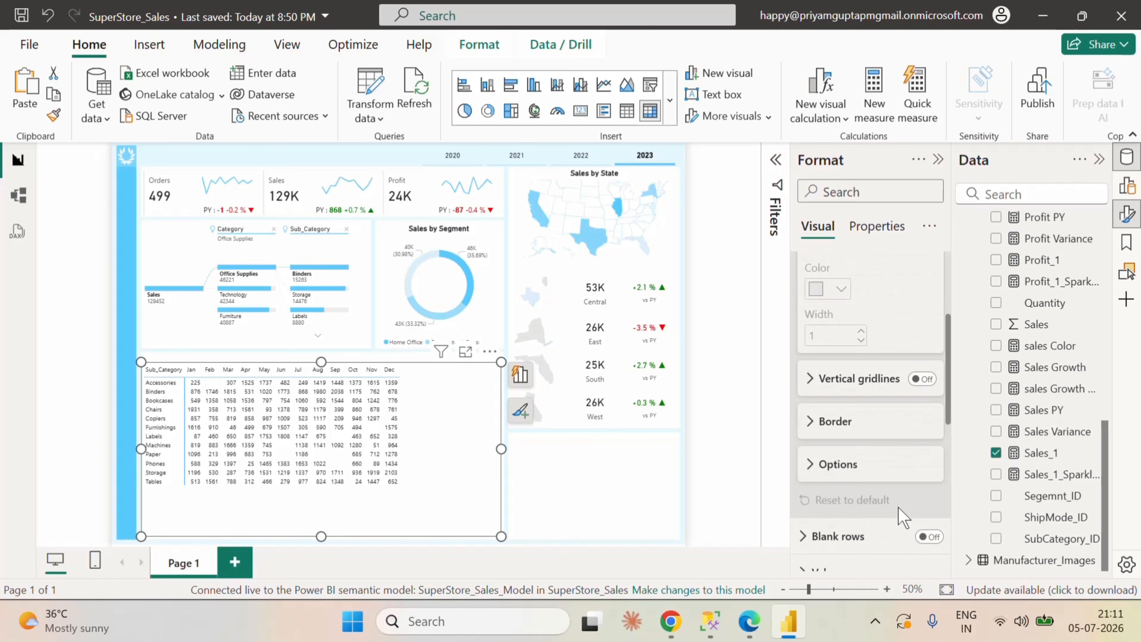
scroll(903, 516, "down", 2)
left_click(815, 344)
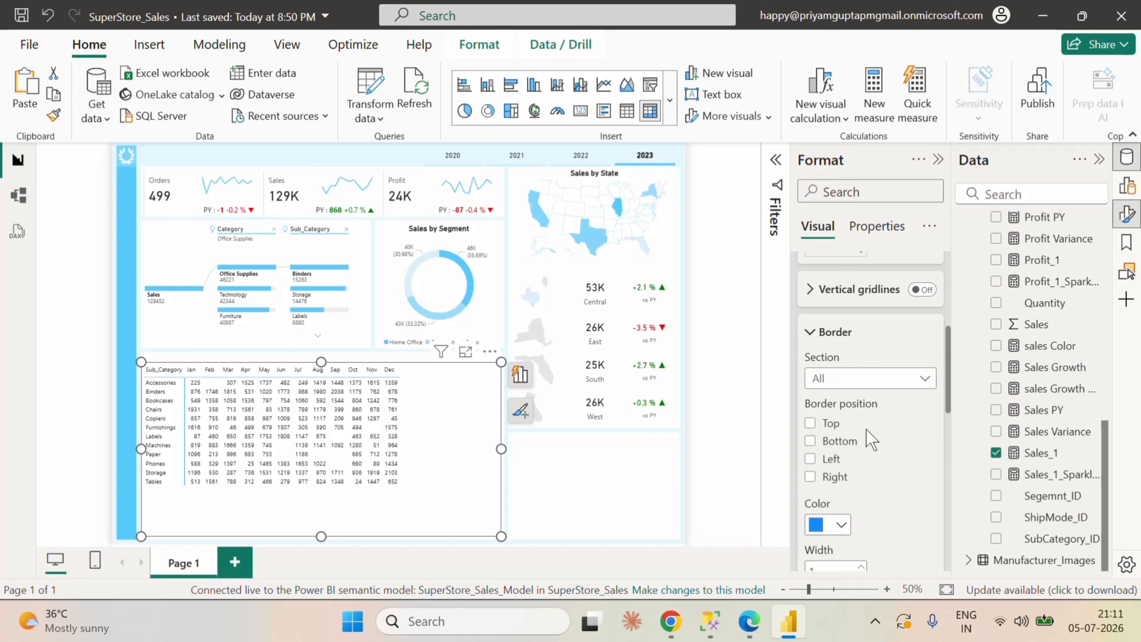
left_click(845, 534)
left_click(830, 448)
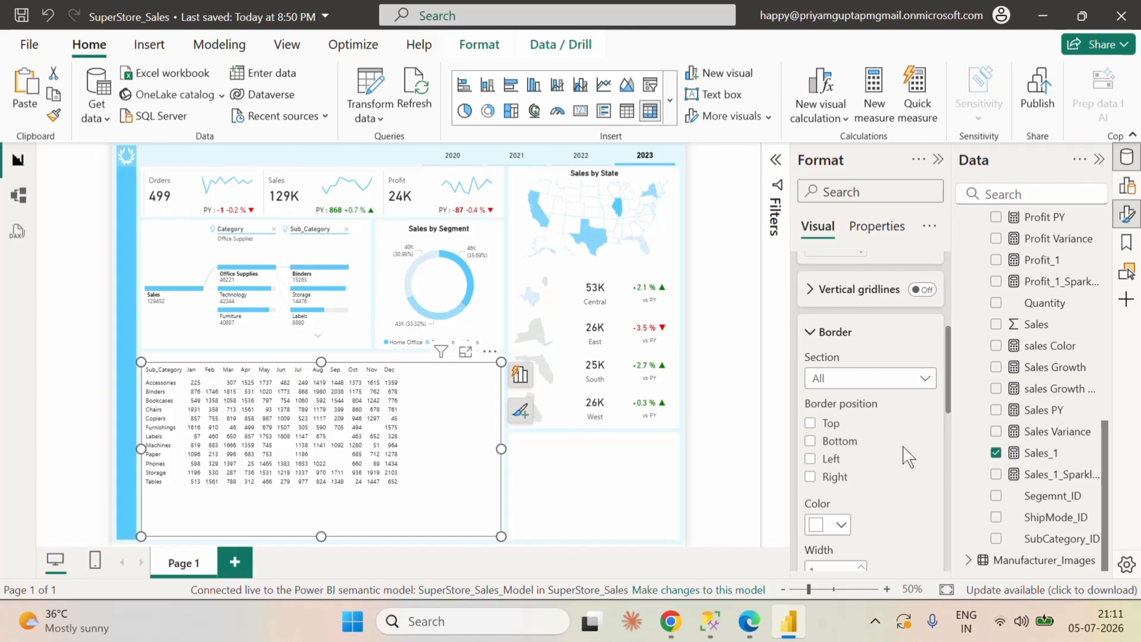
scroll(905, 456, "up", 5)
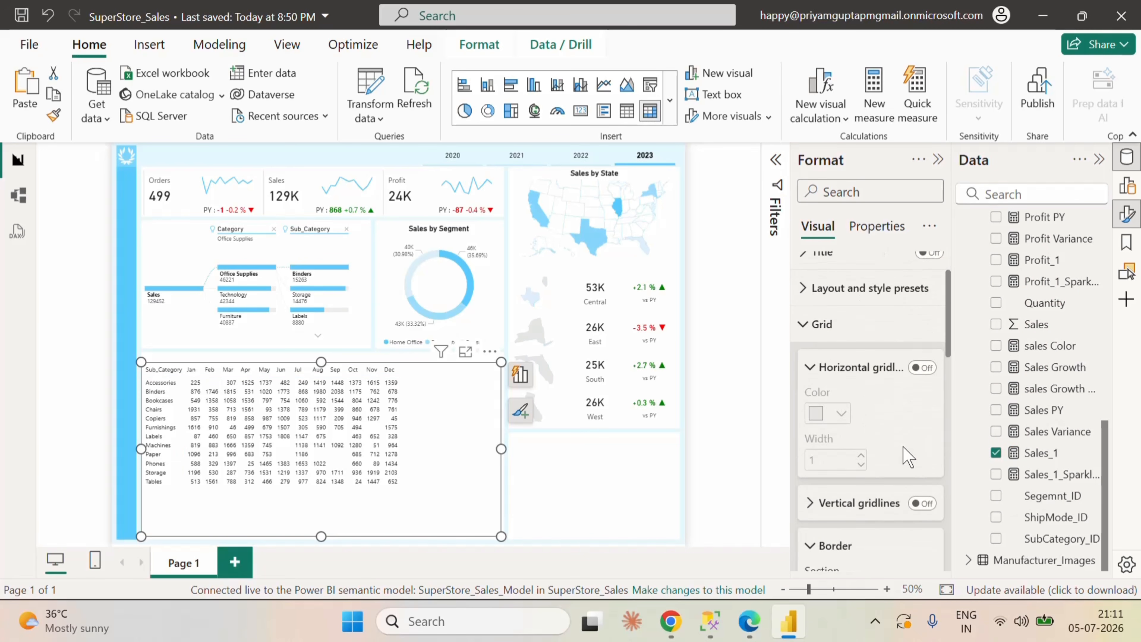
Step: Turn on background color conditional formatting for the Sales series in the matrix's cell elements
left_click(820, 380)
scroll(856, 524, "down", 5)
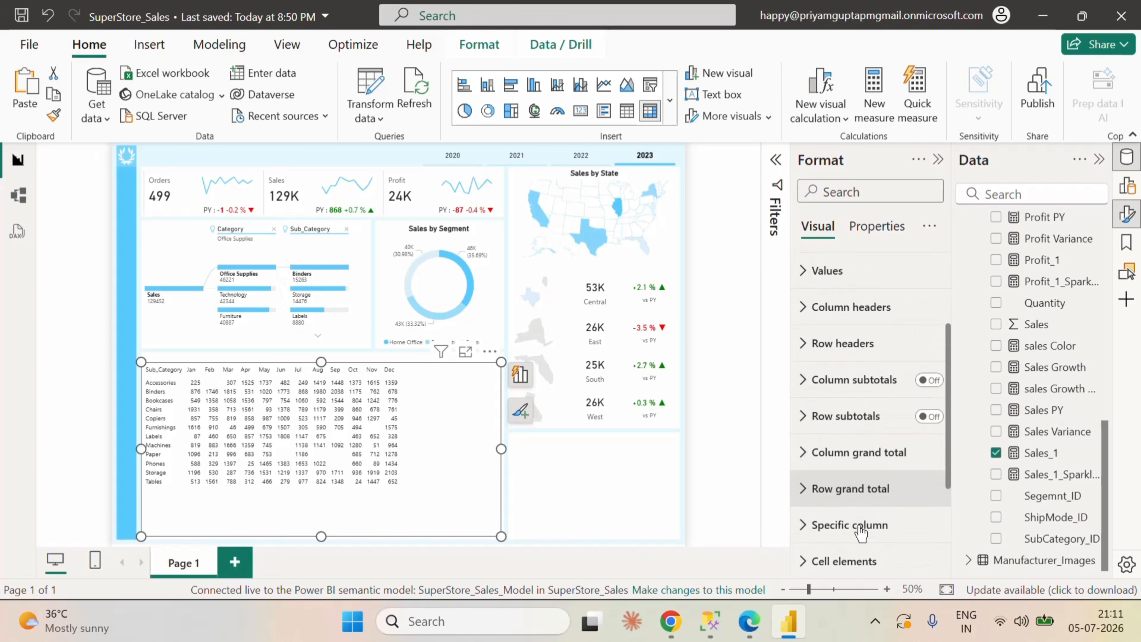
left_click(809, 444)
scroll(890, 494, "down", 3)
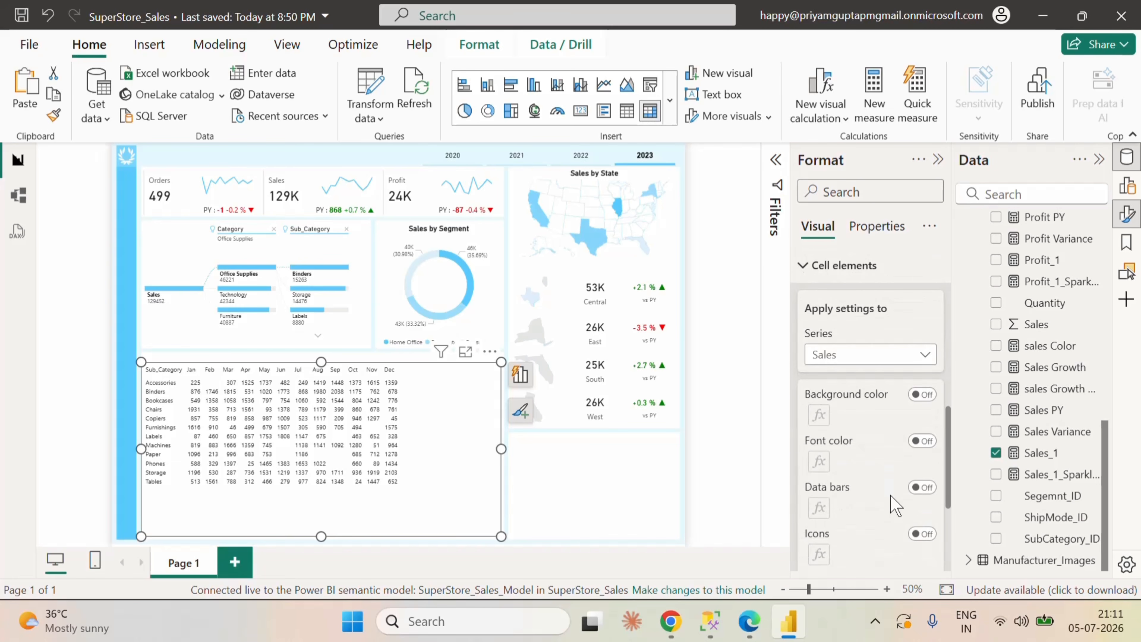
left_click(922, 399)
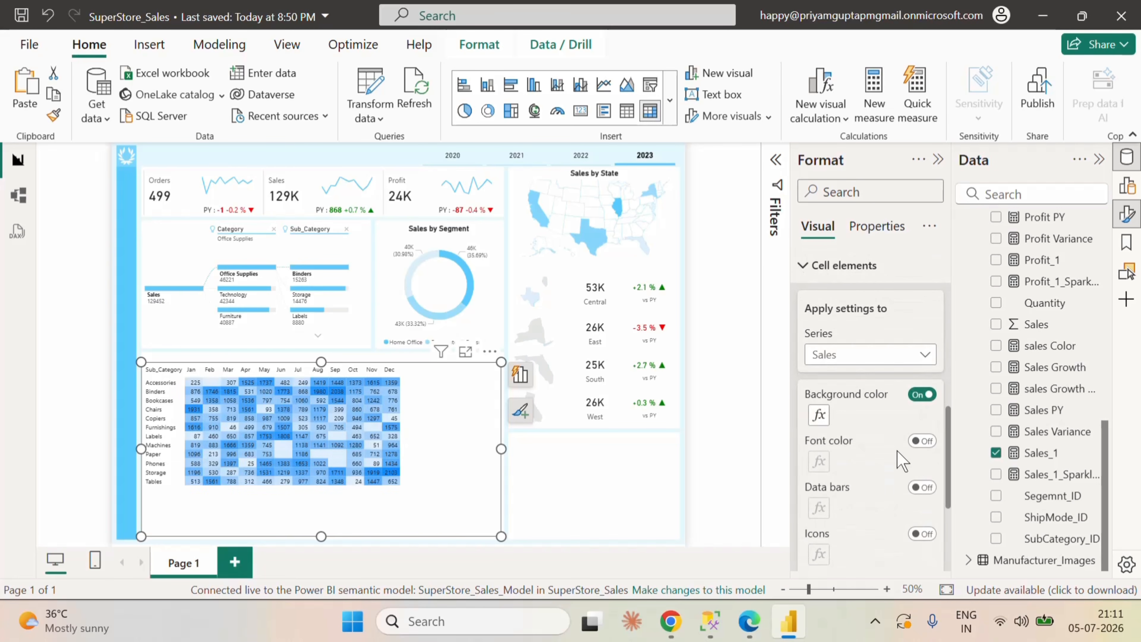
Step: Set the lowest-value color of the matrix's background color gradient to #EBF8FE
left_click(818, 415)
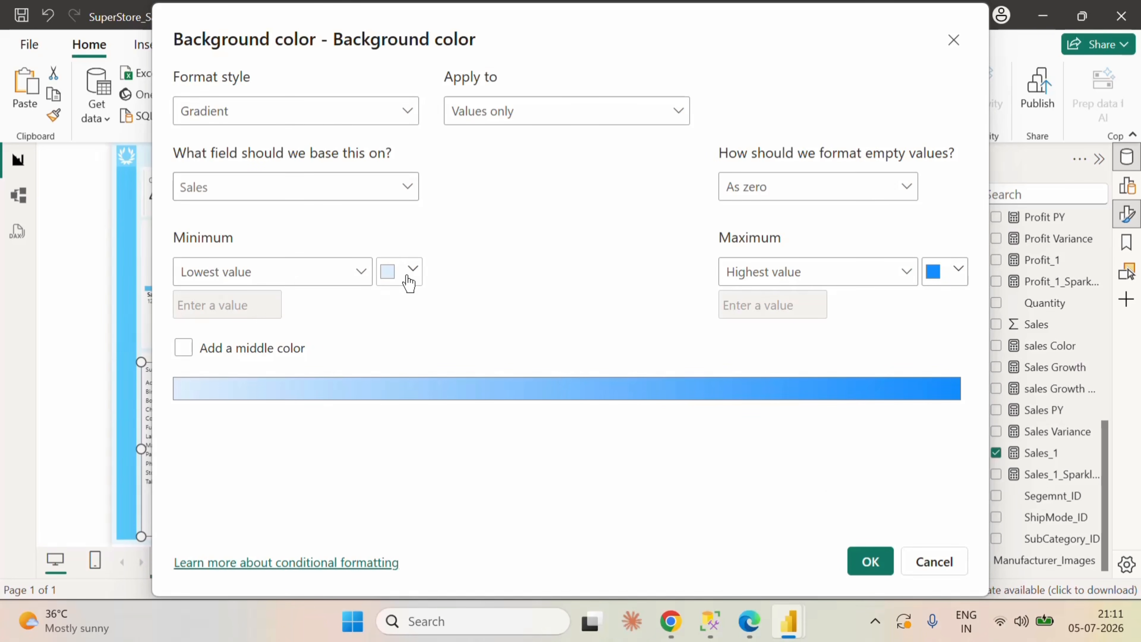
left_click(408, 282)
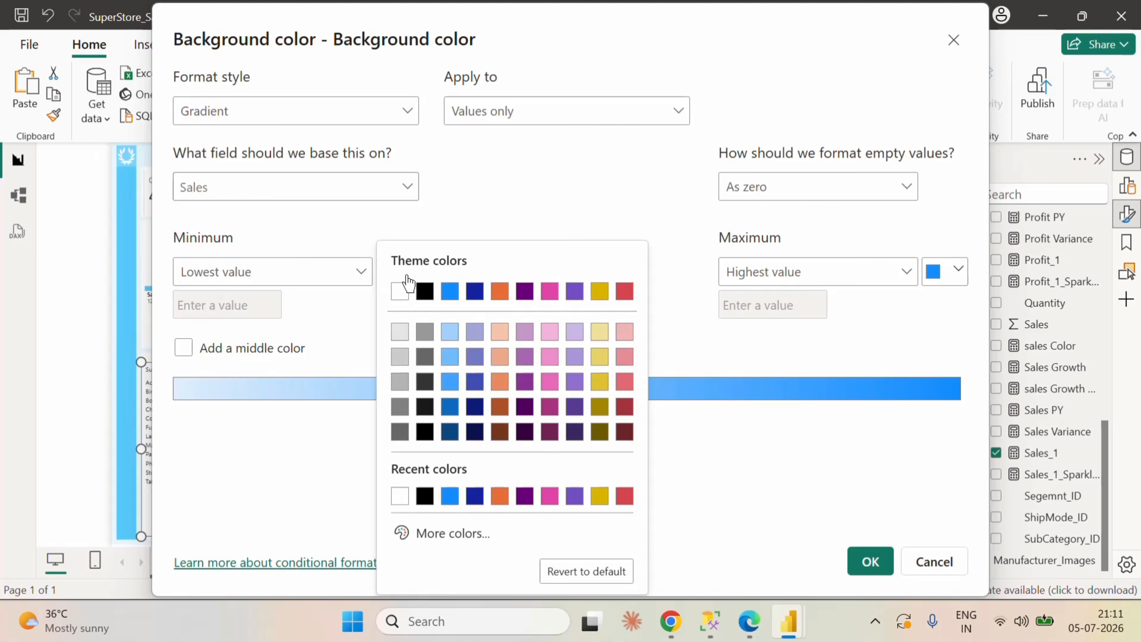
left_click(447, 535)
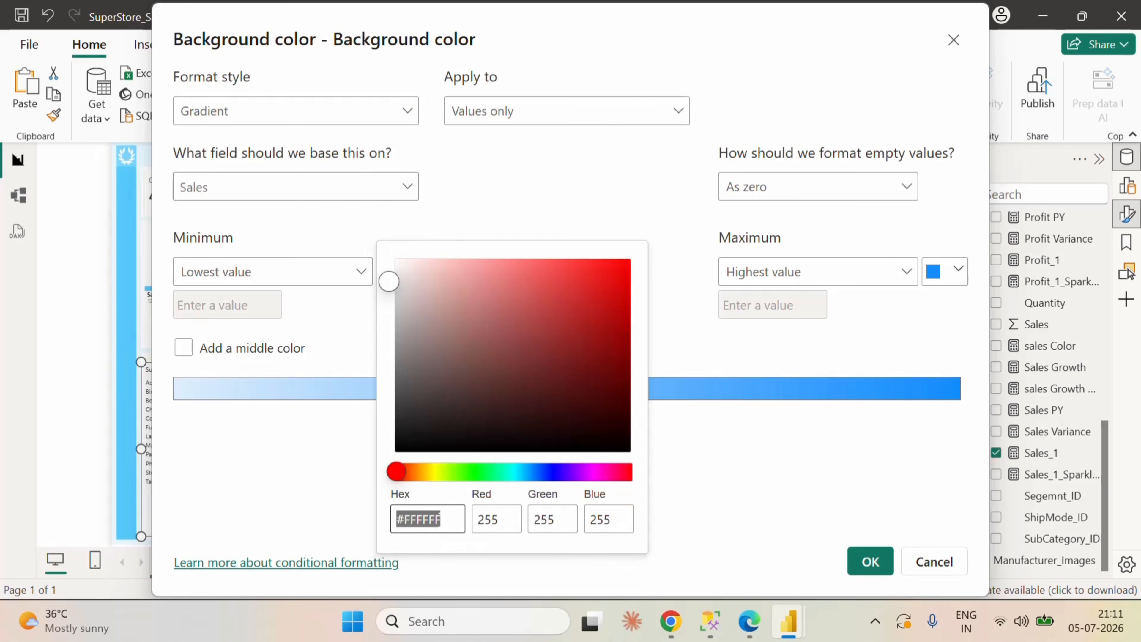
type("ebf8")
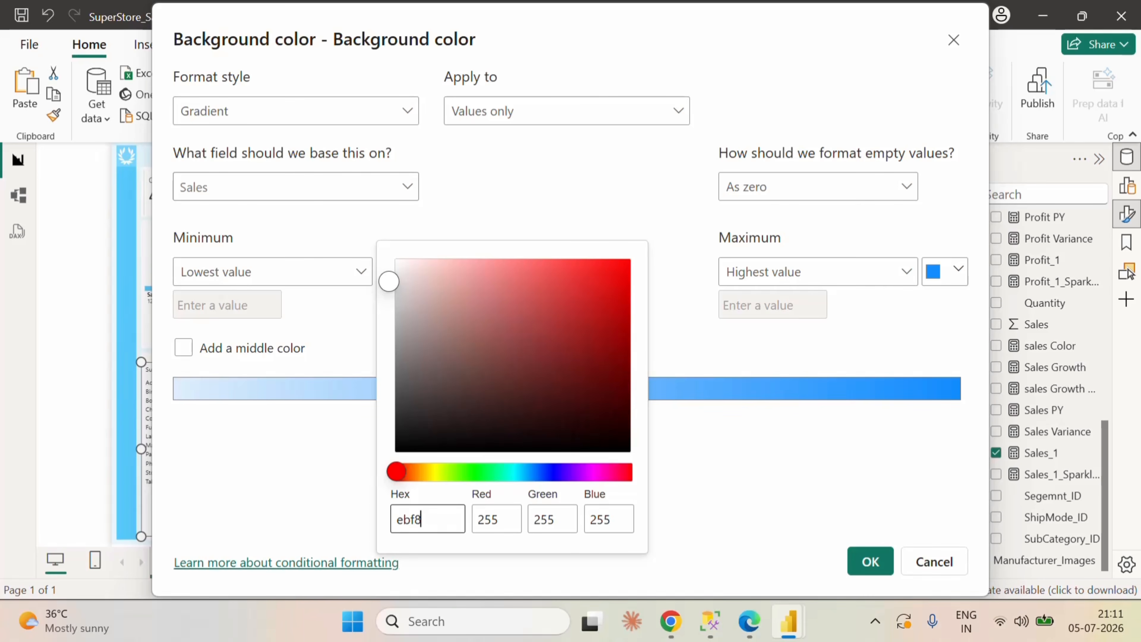
type("fe")
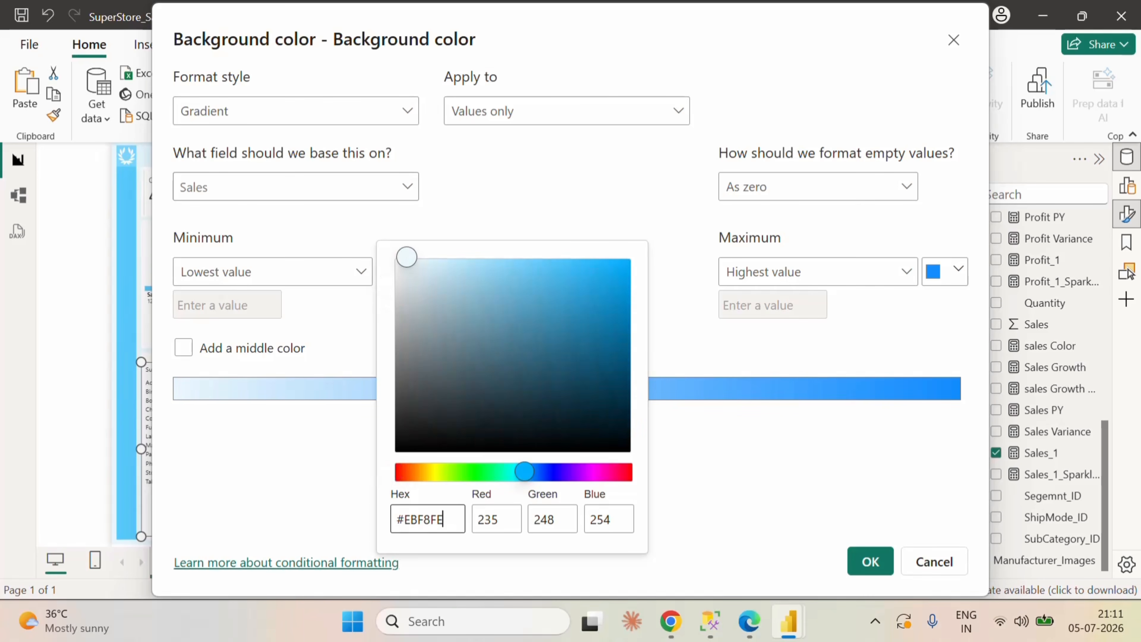
left_click(709, 482)
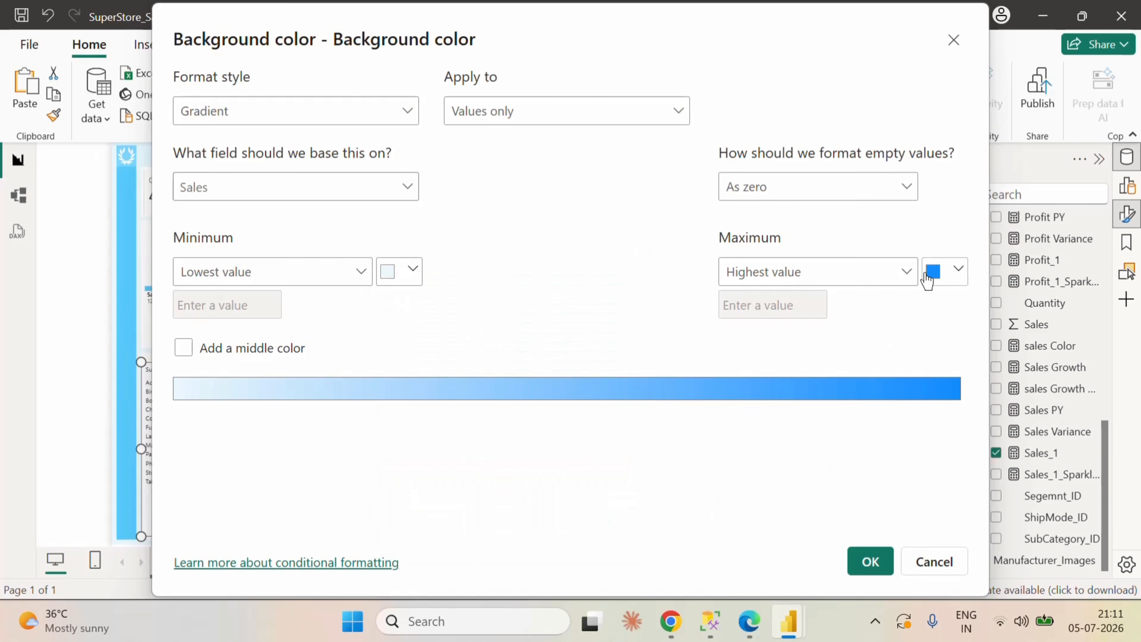
Step: Set the highest-value color of the background gradient to #58CAFD and apply the conditional formatting
left_click(956, 270)
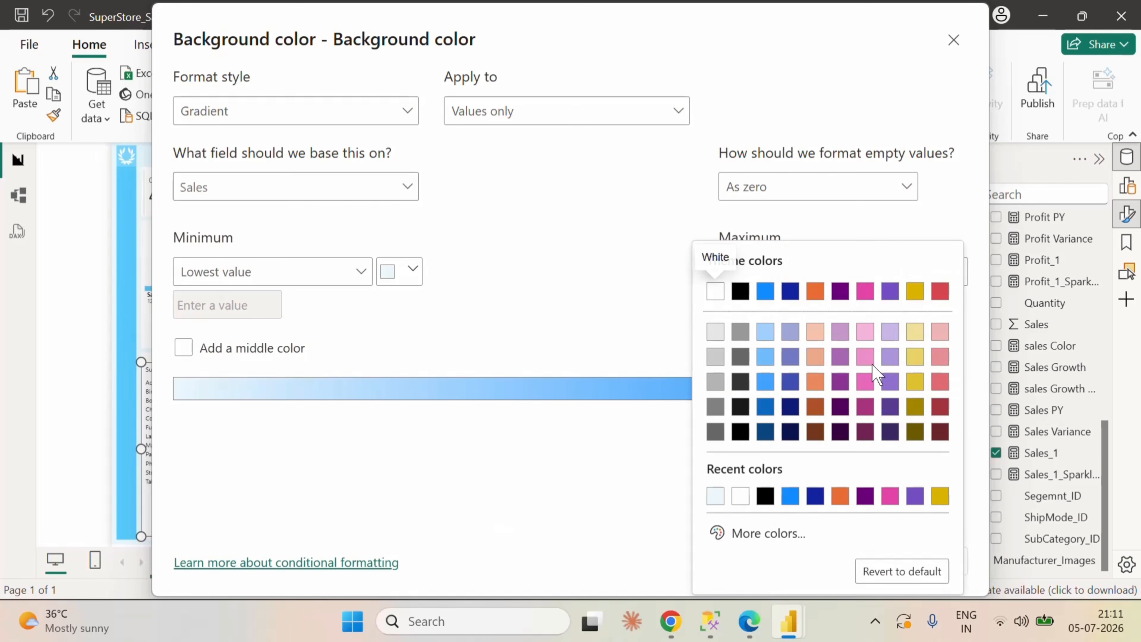
left_click(776, 540)
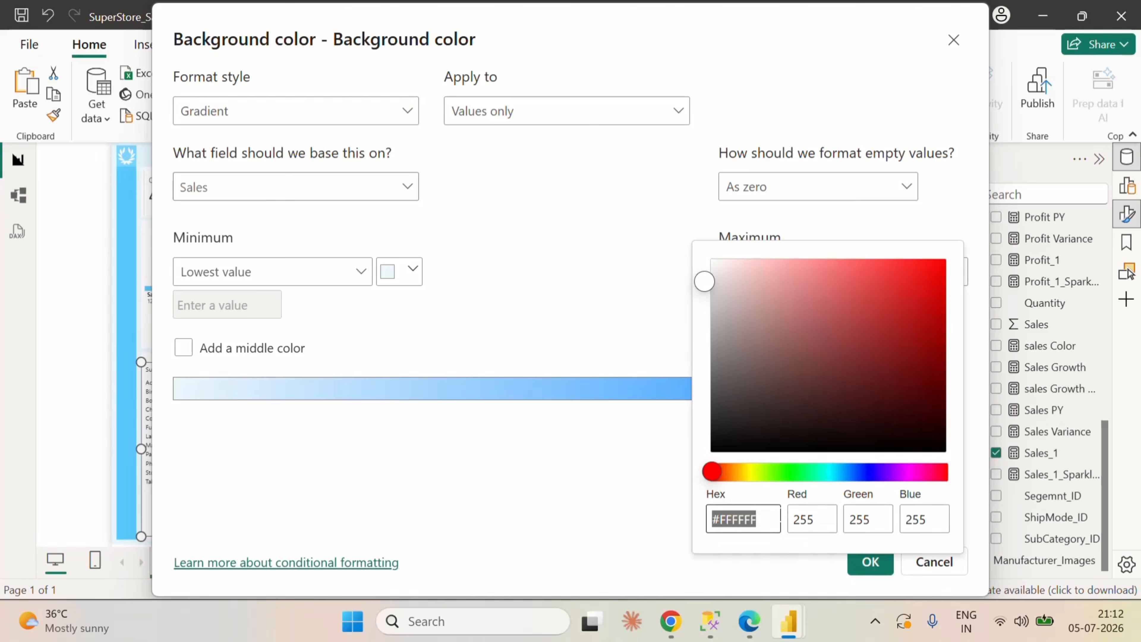
type("58")
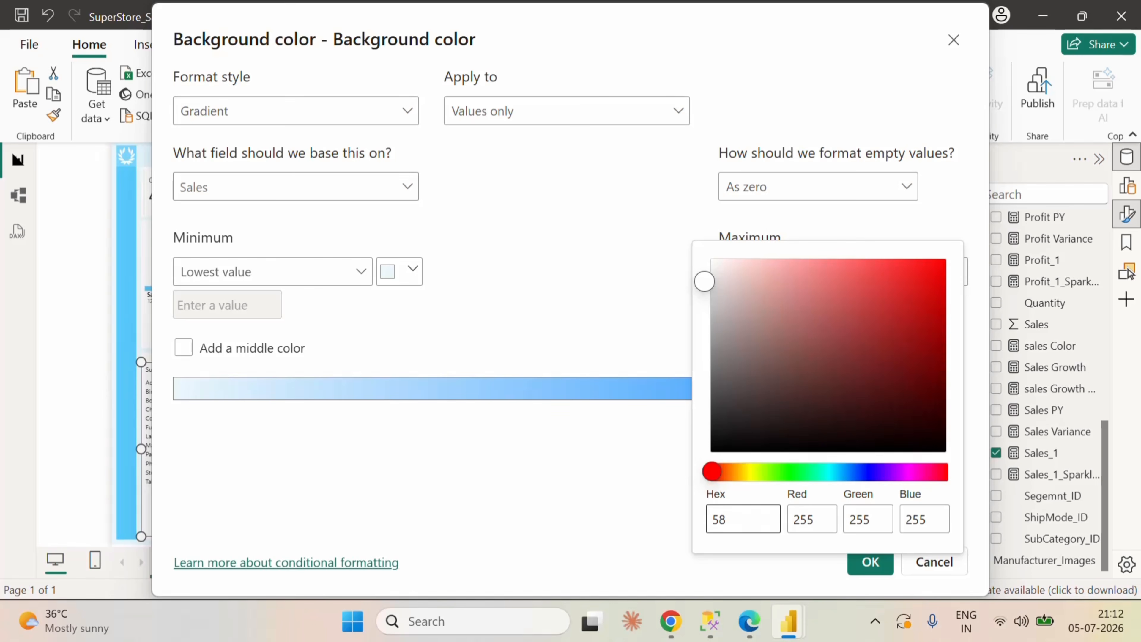
type("cafd")
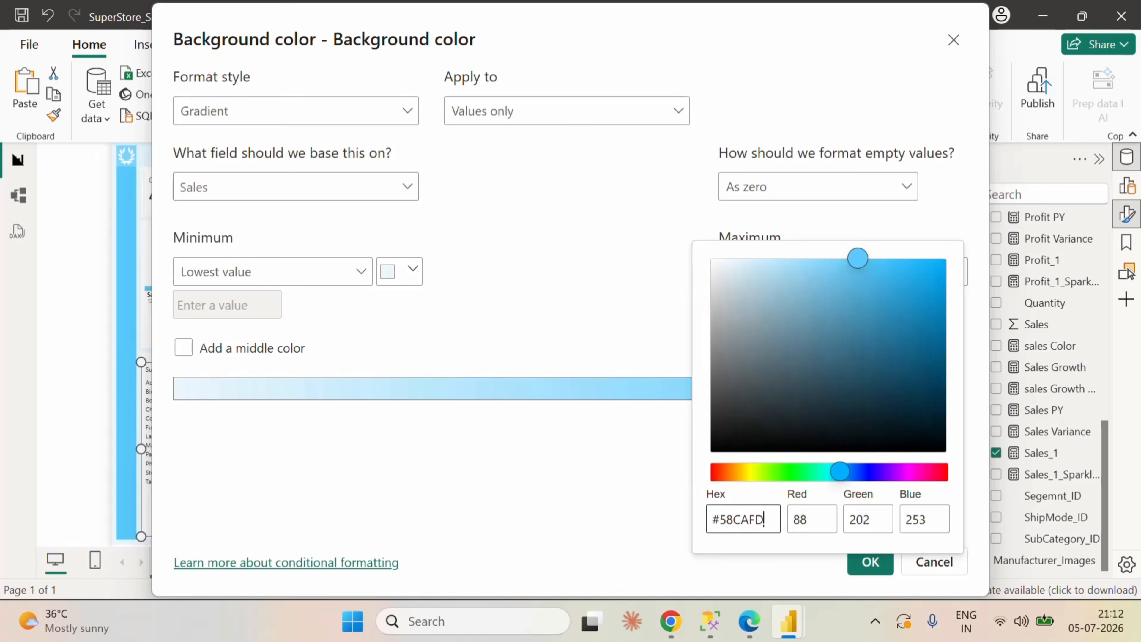
left_click(625, 490)
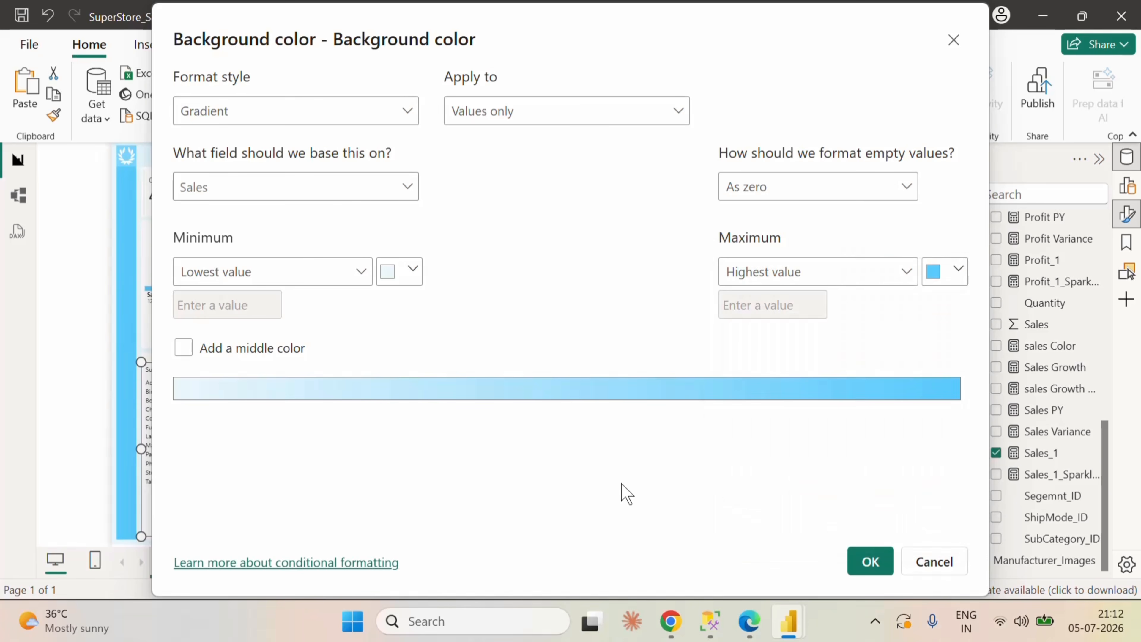
left_click(867, 565)
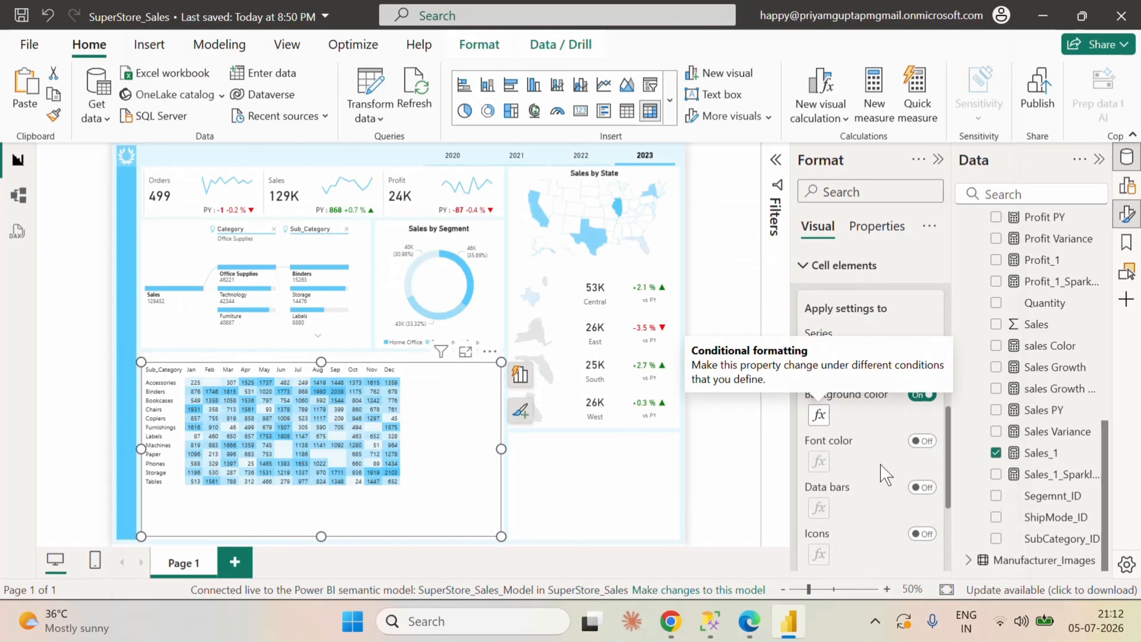
Step: Turn on font color conditional formatting for the Sales values and set the gradient's highest-value color to #58CAFD
left_click(920, 441)
left_click(820, 462)
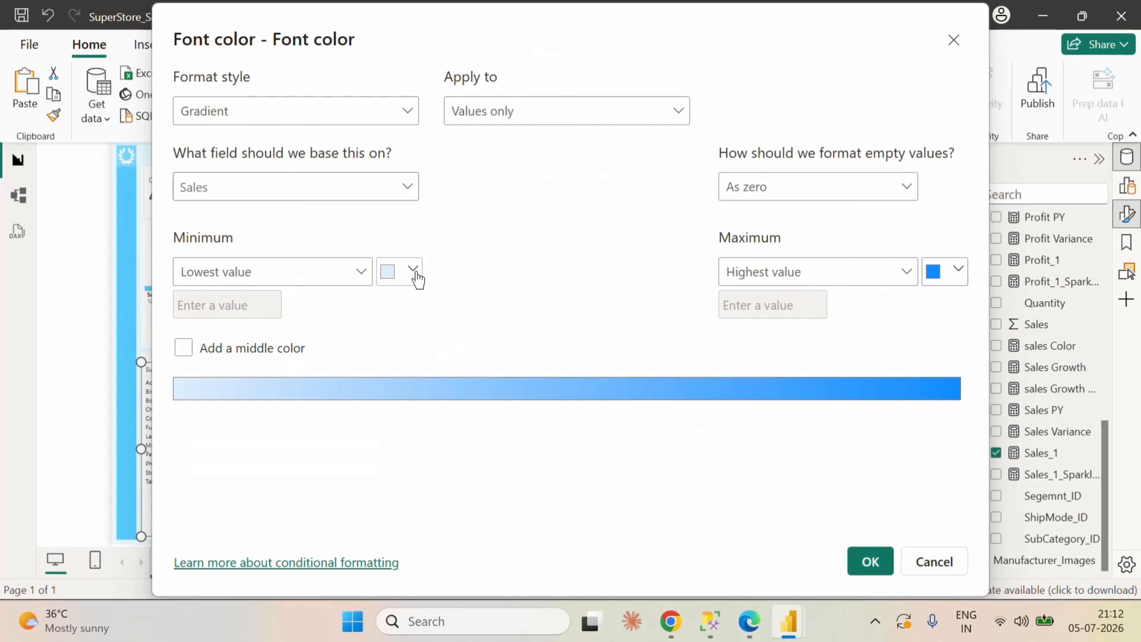
left_click(943, 274)
left_click(769, 543)
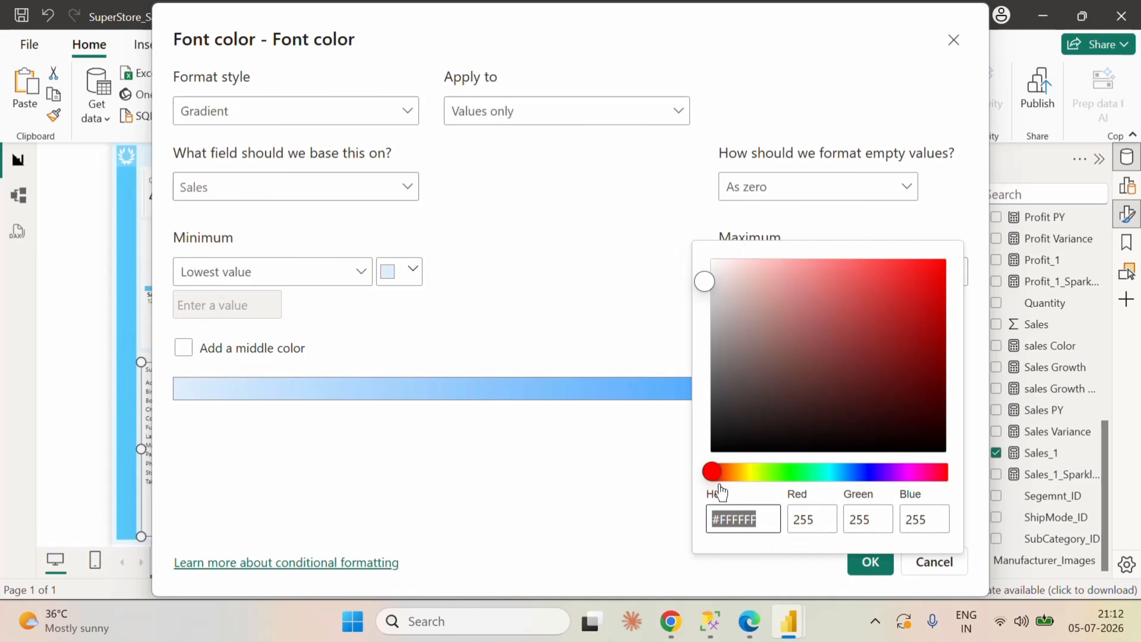
type("58ca")
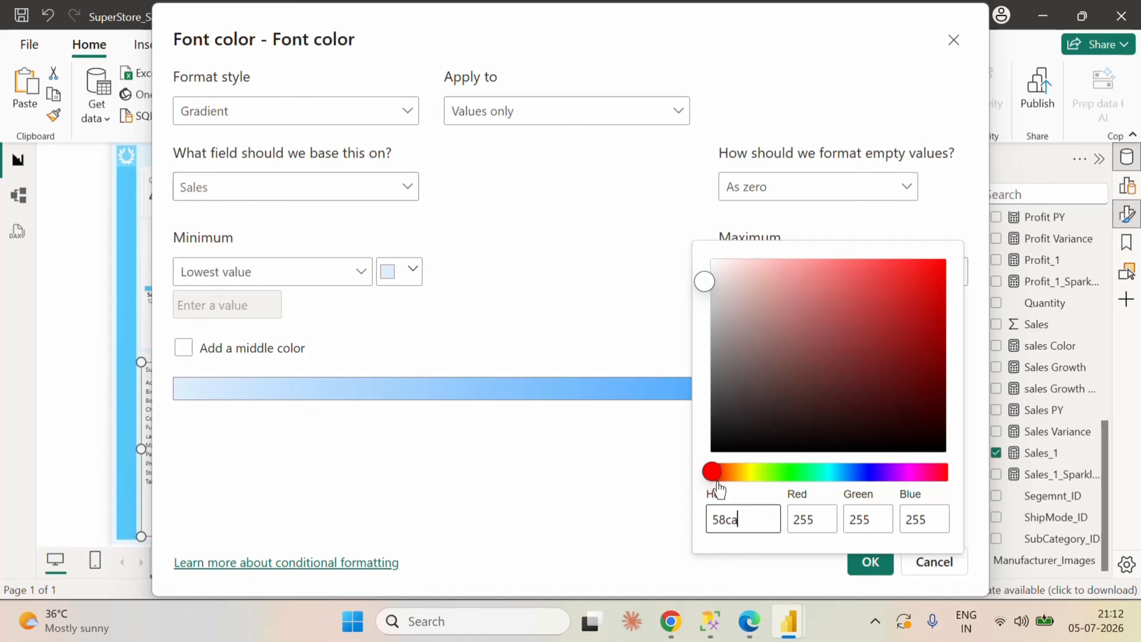
type("fd")
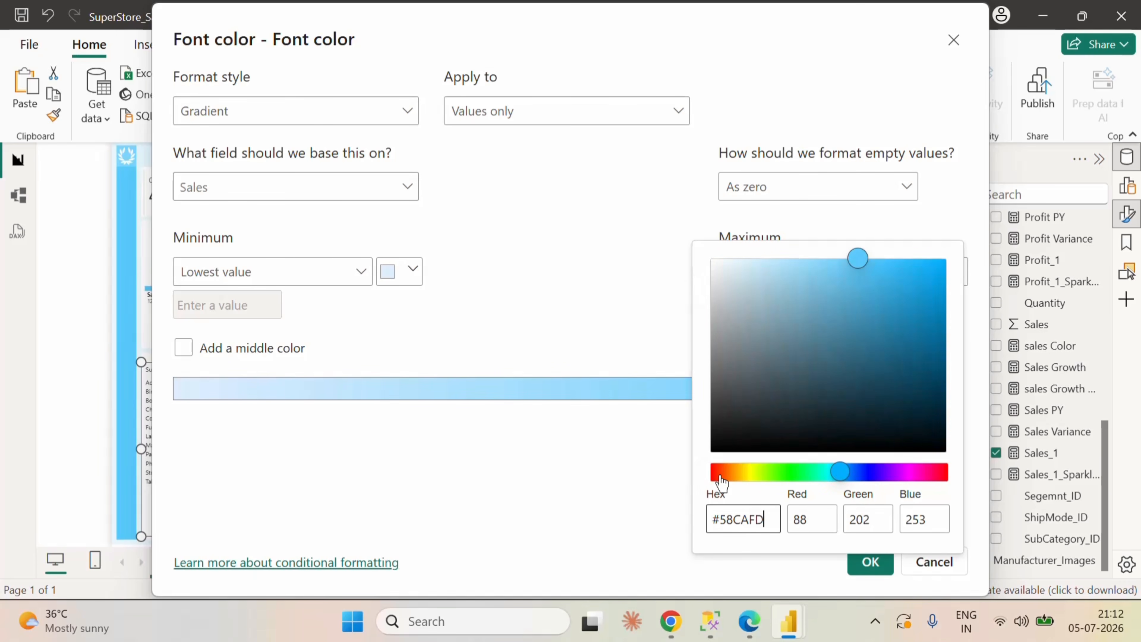
left_click(438, 391)
Step: Set the lowest-value color of the font color gradient to #EBF8FE and apply the formatting
left_click(388, 271)
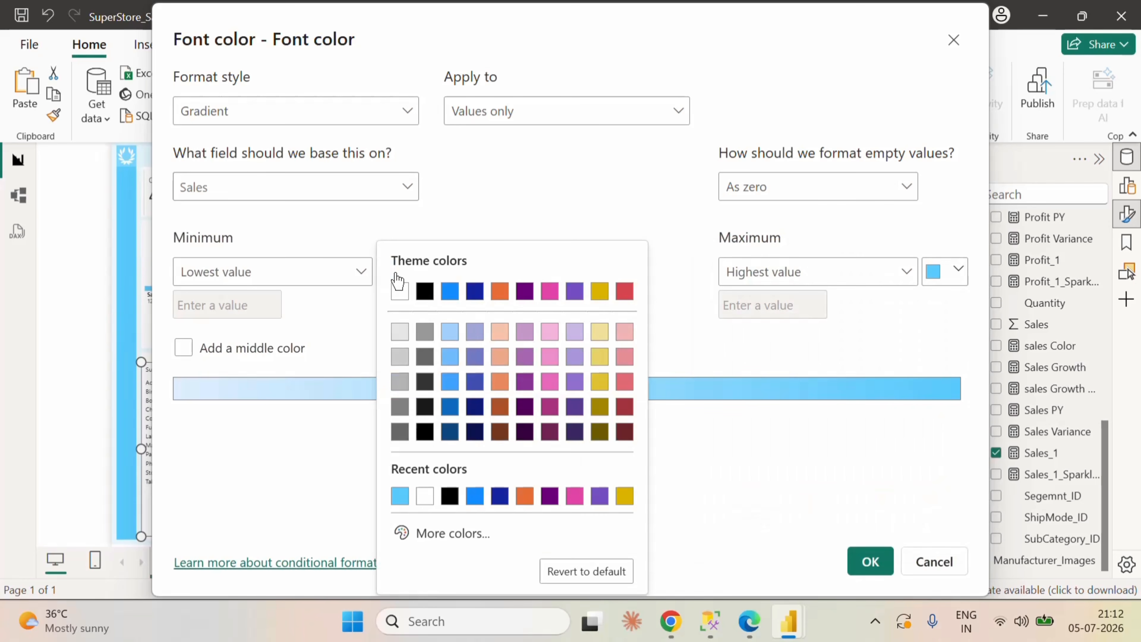
left_click(465, 543)
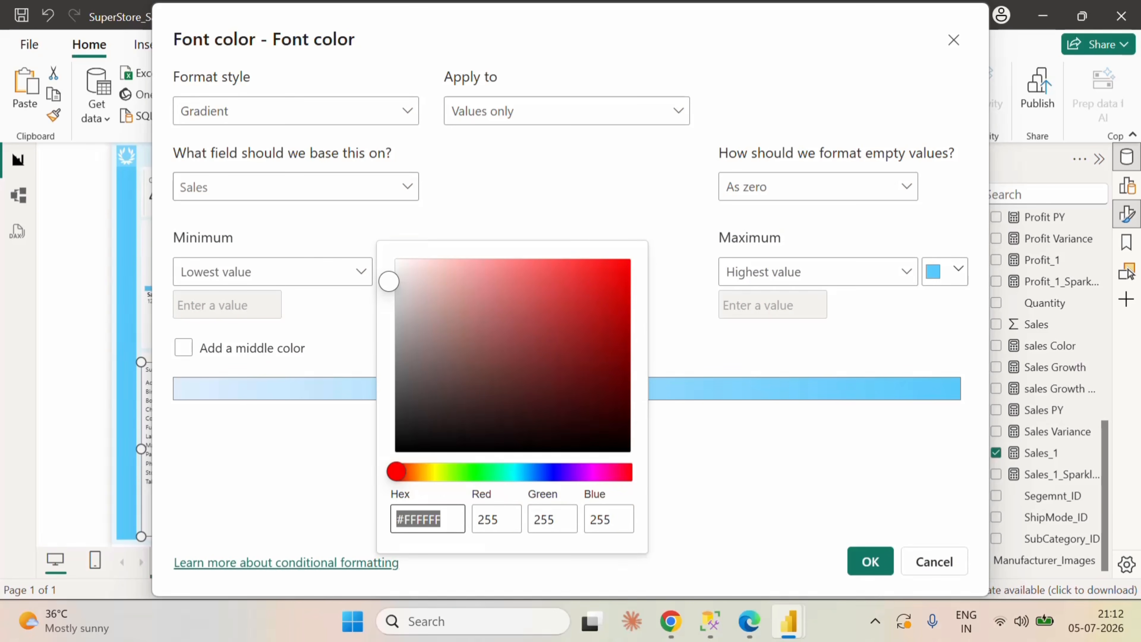
type("ebf")
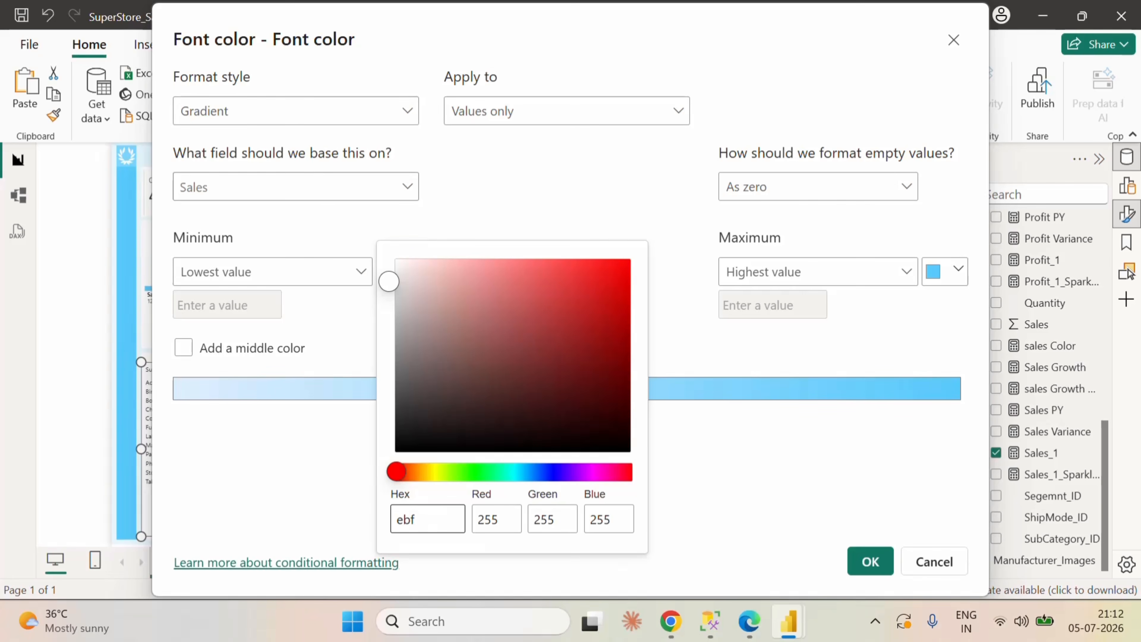
type("8fe")
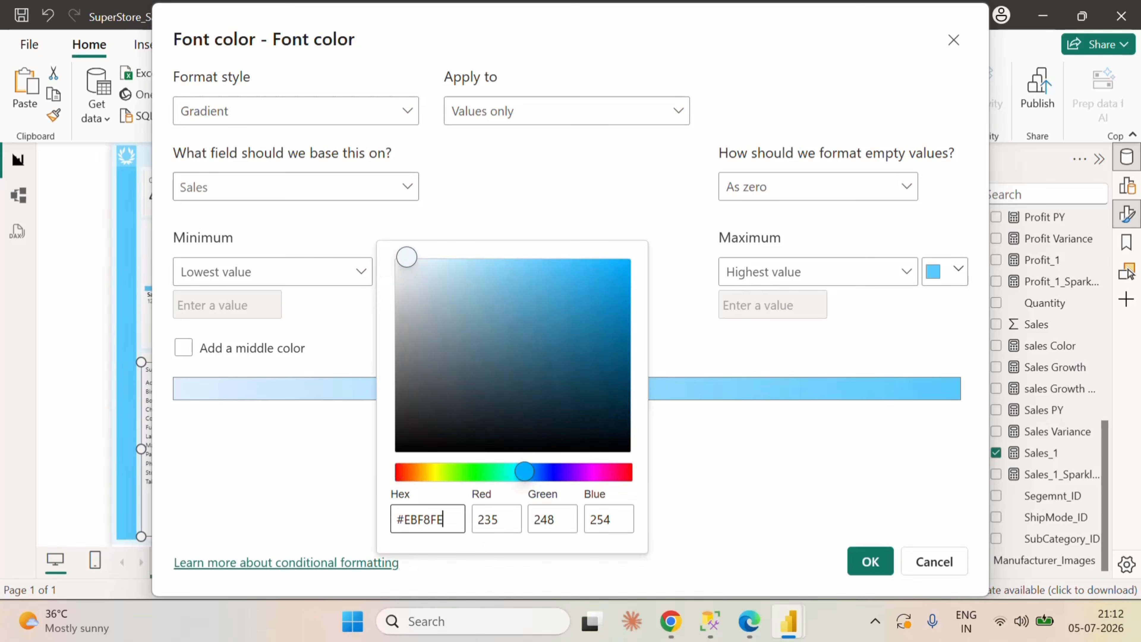
left_click(806, 502)
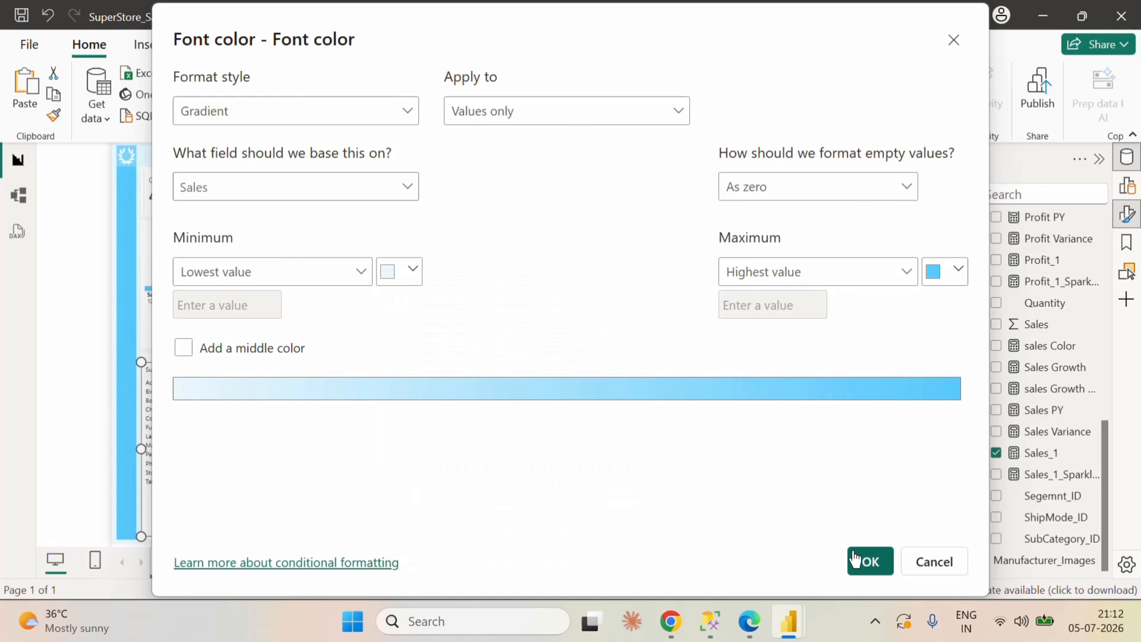
left_click(867, 561)
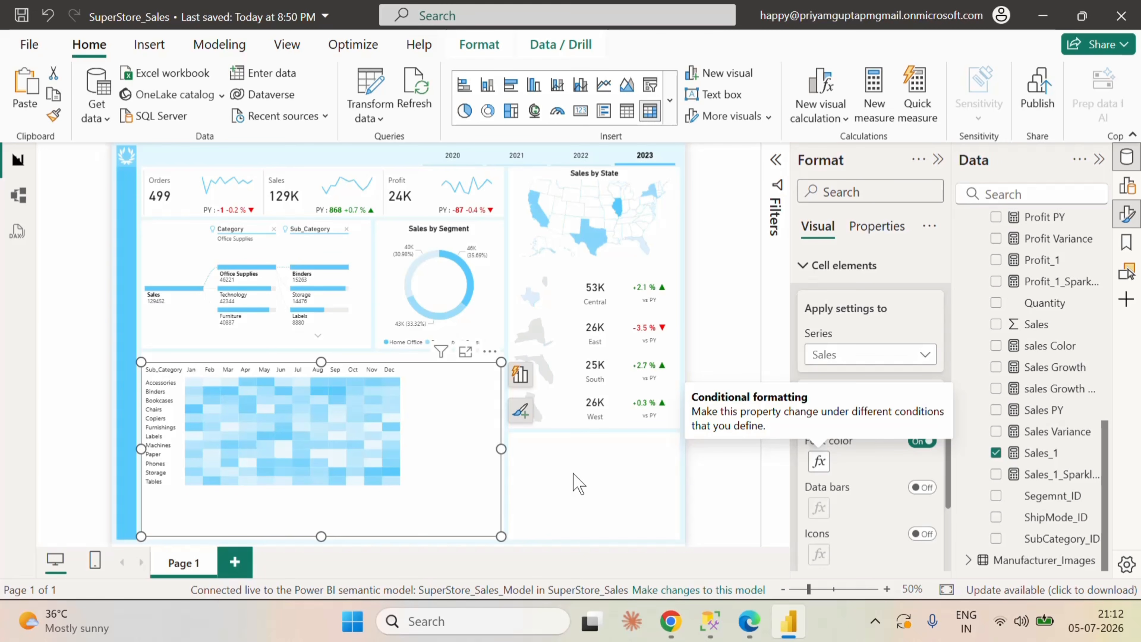
Step: Turn on the matrix's horizontal and vertical gridlines, and make the horizontal ones white with a width of 3
left_click(806, 265)
scroll(881, 426, "up", 6)
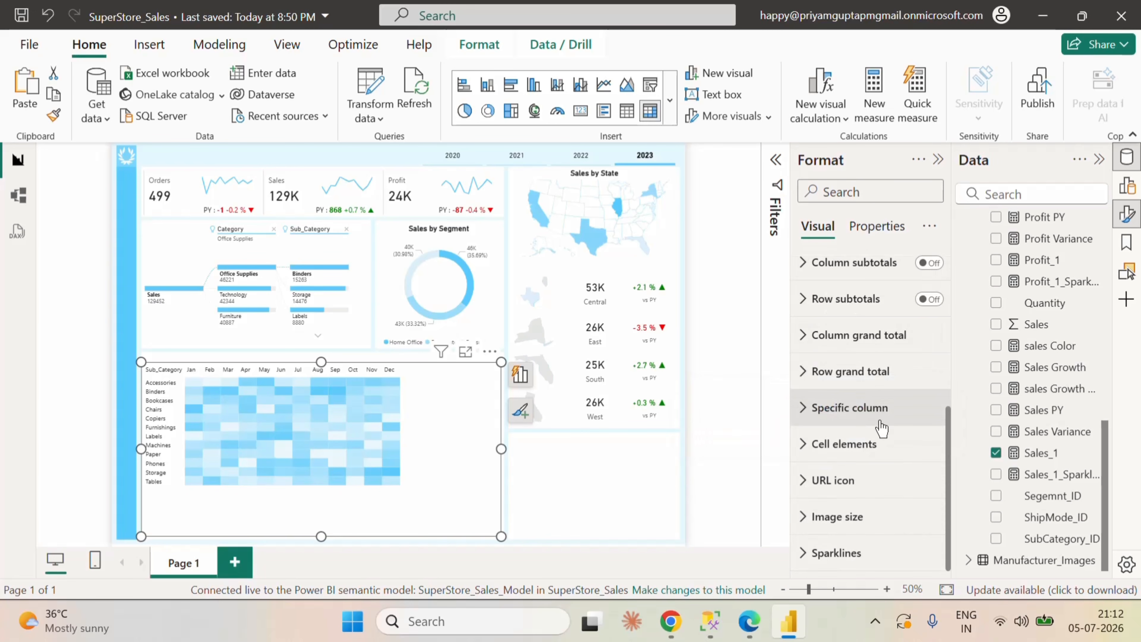
scroll(819, 332, "up", 4)
left_click(803, 365)
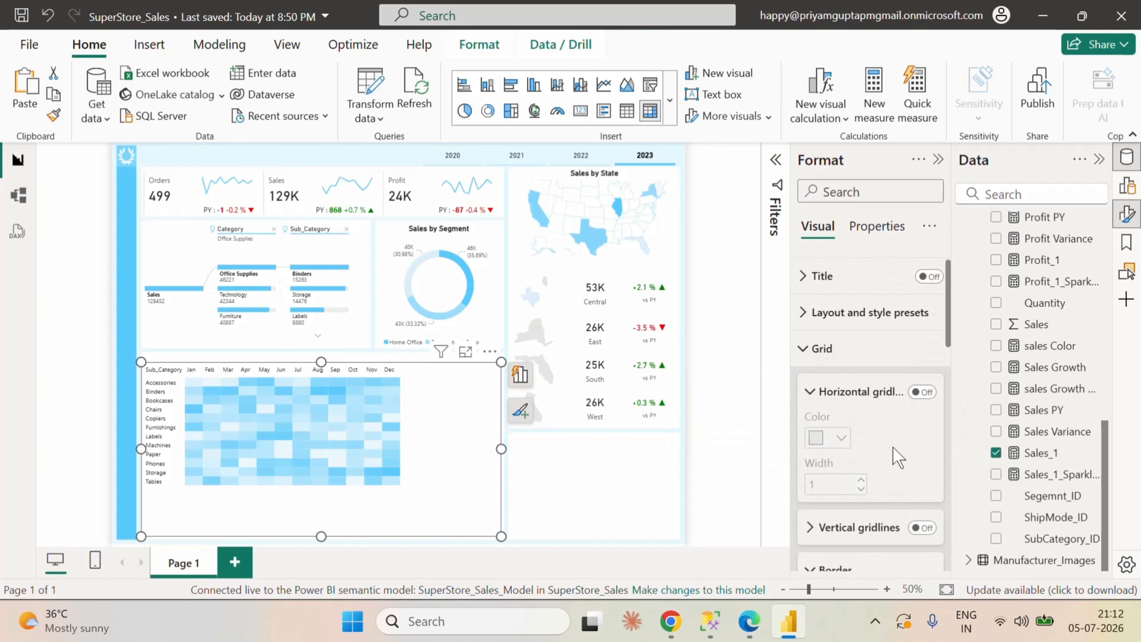
scroll(893, 432, "down", 2)
left_click(923, 302)
left_click(921, 440)
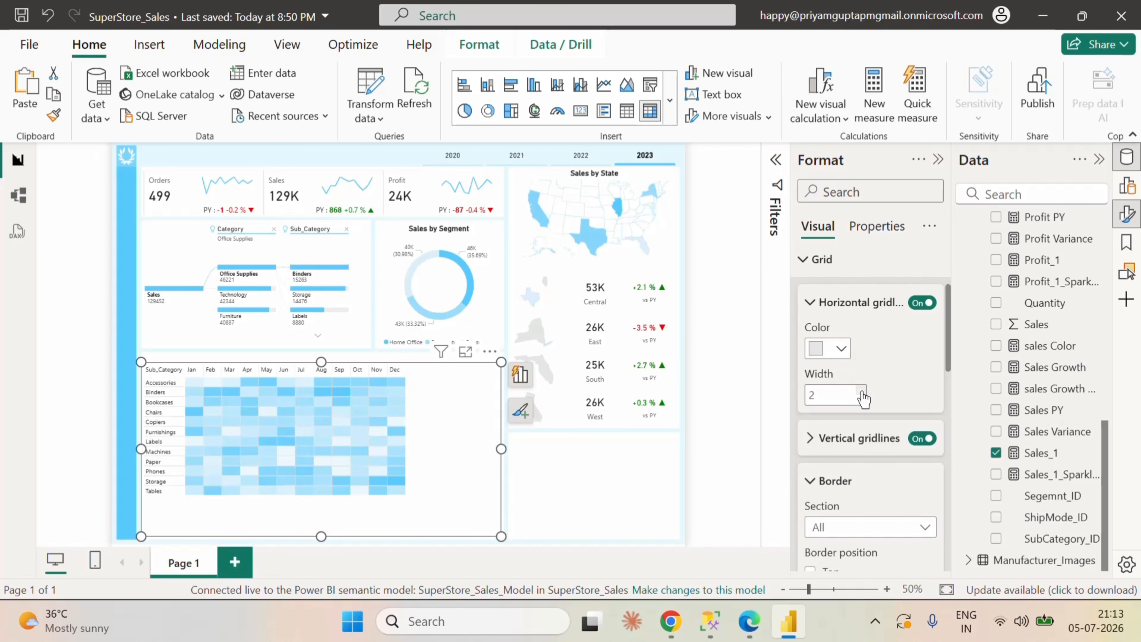
left_click(844, 355)
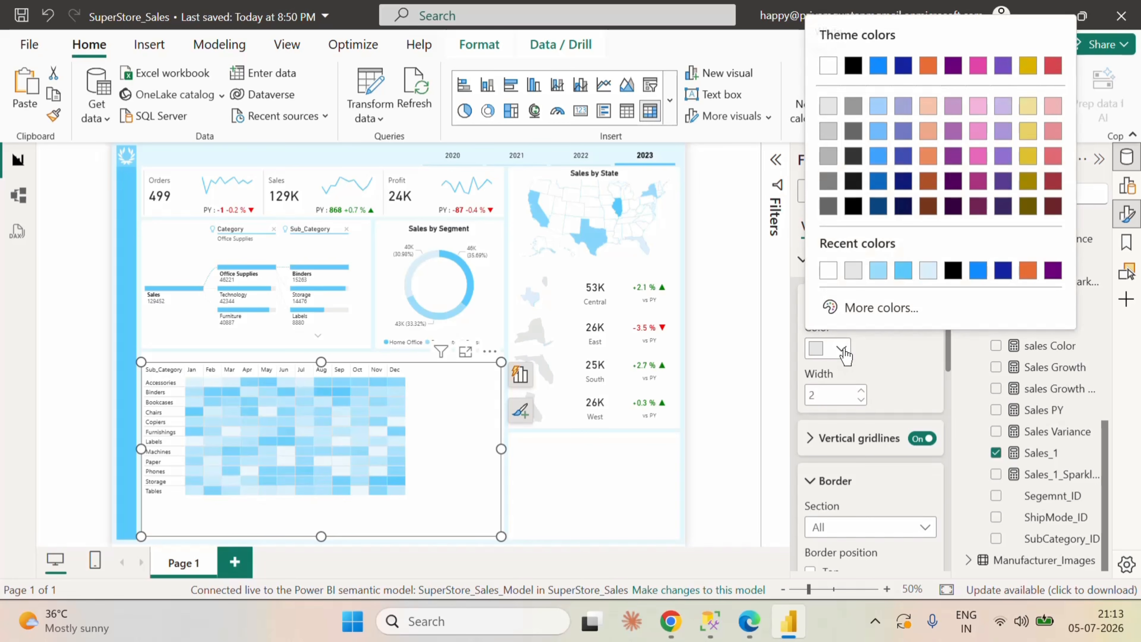
left_click(831, 269)
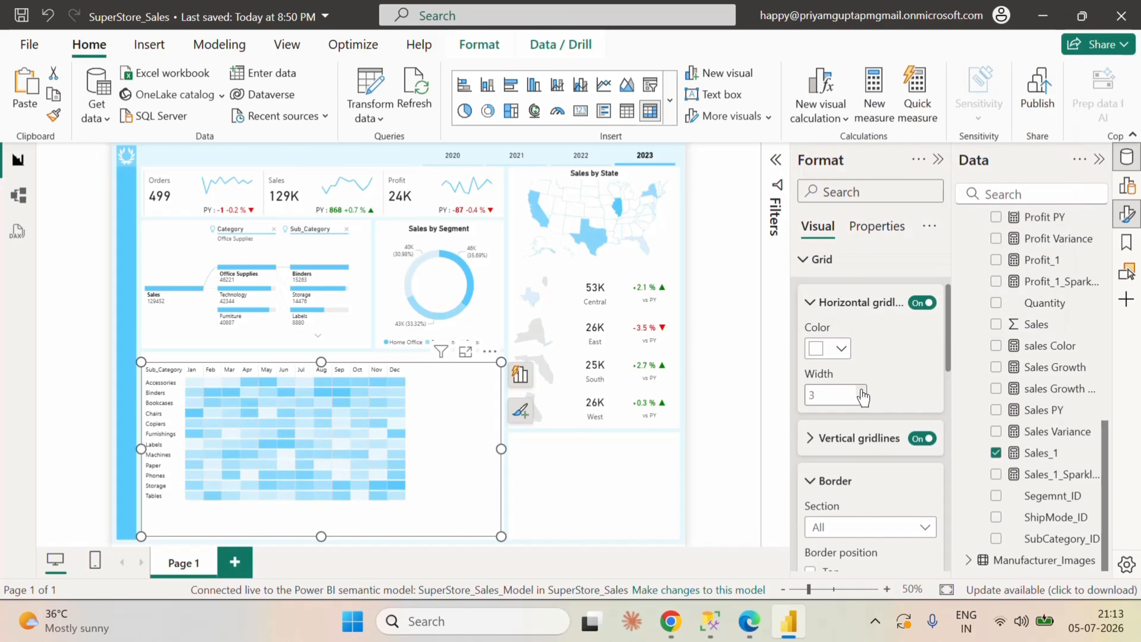
Step: Set the matrix's vertical gridlines to white with a width of 3
scroll(896, 510, "down", 2)
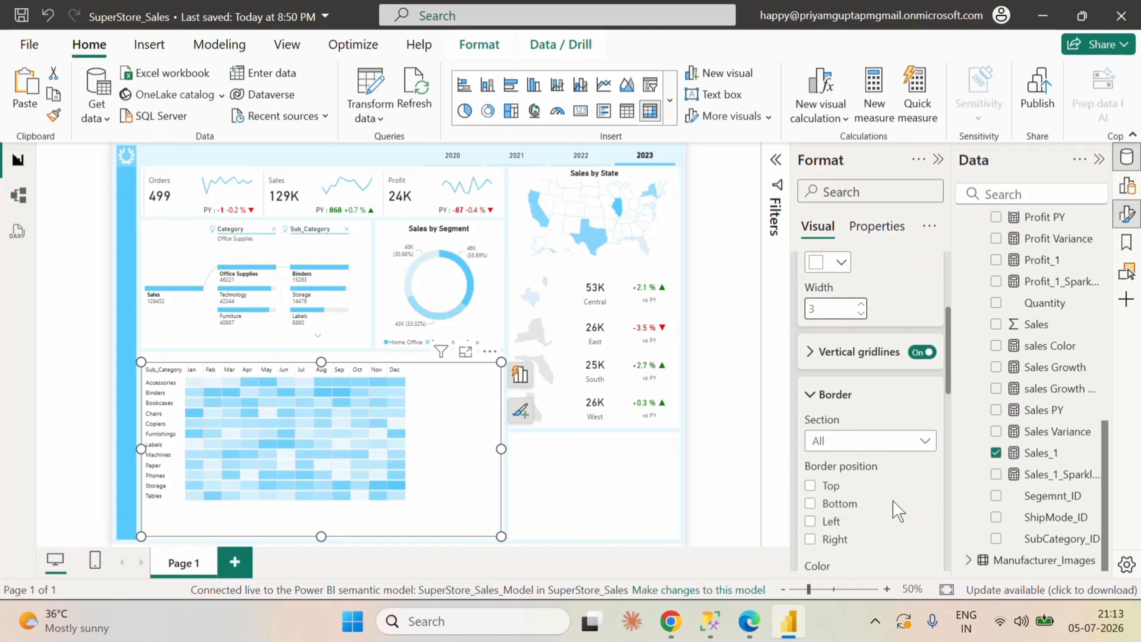
left_click(822, 349)
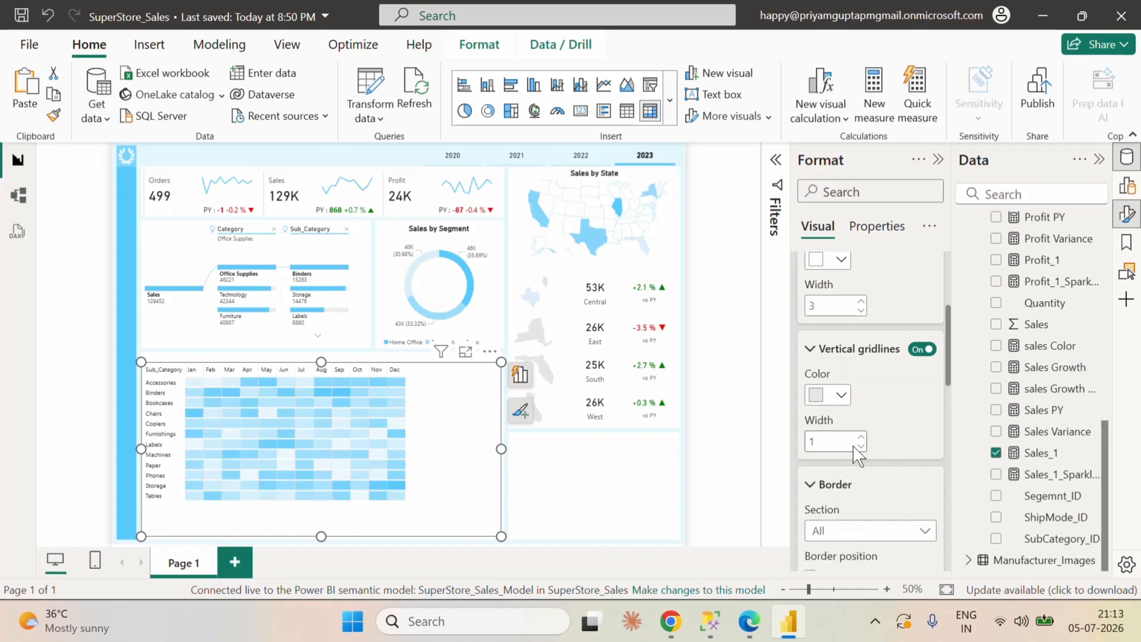
left_click(859, 436)
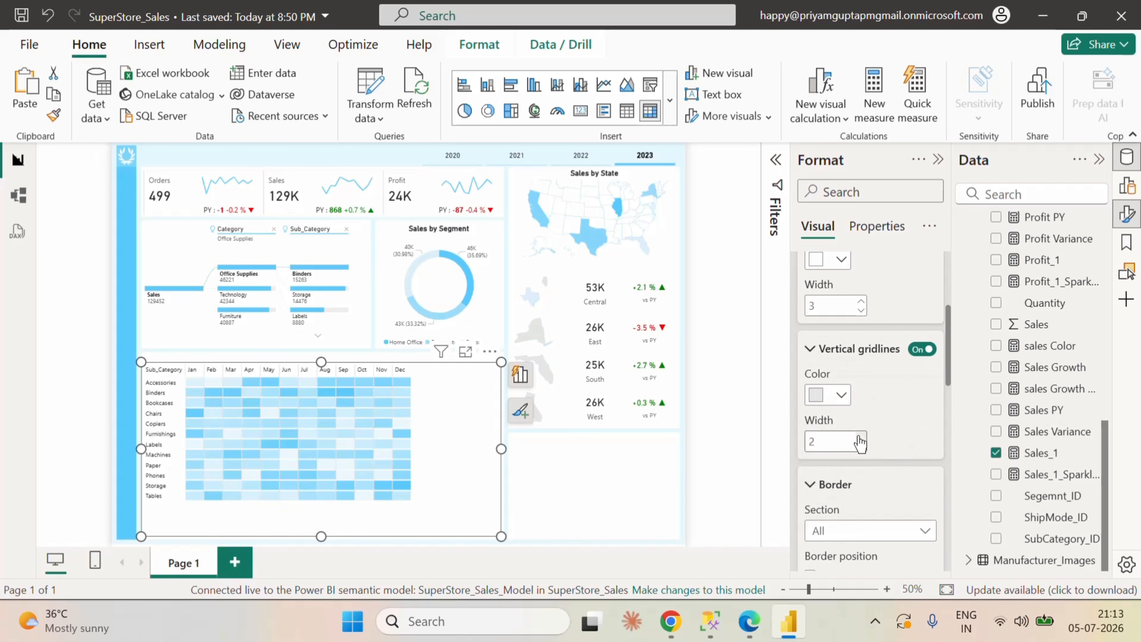
left_click(839, 395)
left_click(832, 321)
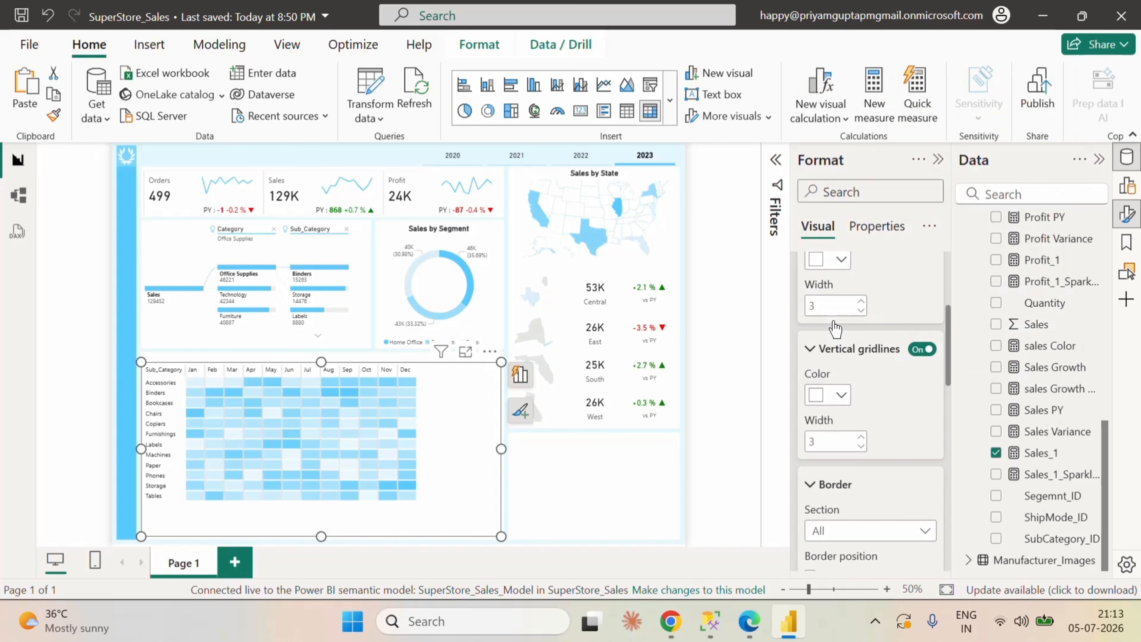
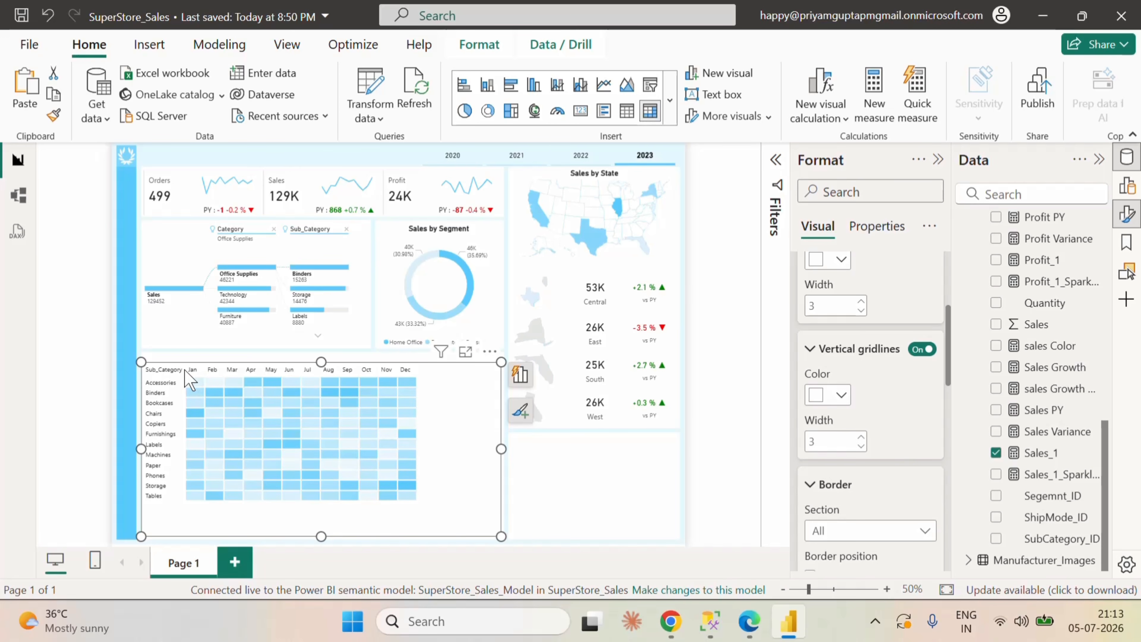
Step: Widen the matrix's Sub_Category row header column and slightly widen its Jan column
left_click_drag(185, 370, 208, 369)
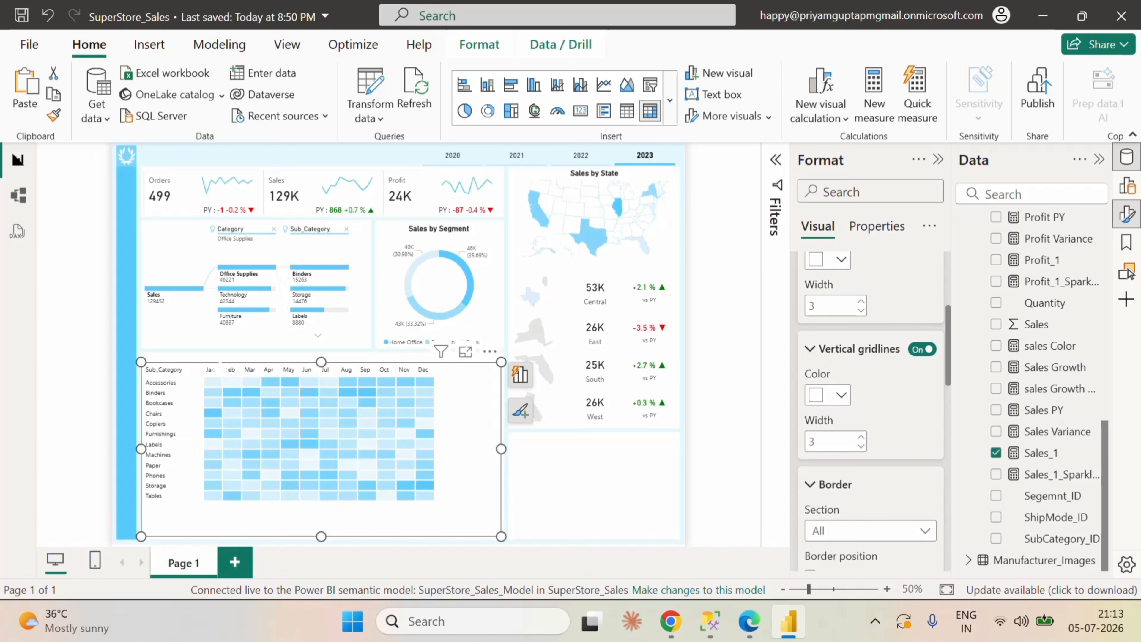
left_click_drag(220, 370, 228, 369)
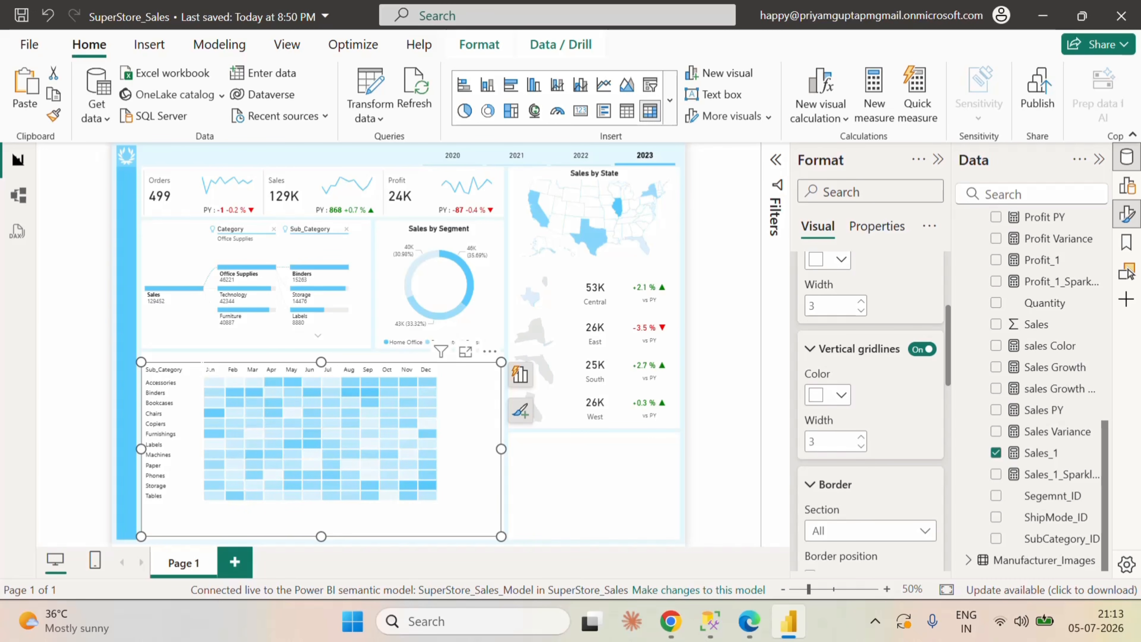
left_click_drag(205, 369, 196, 369)
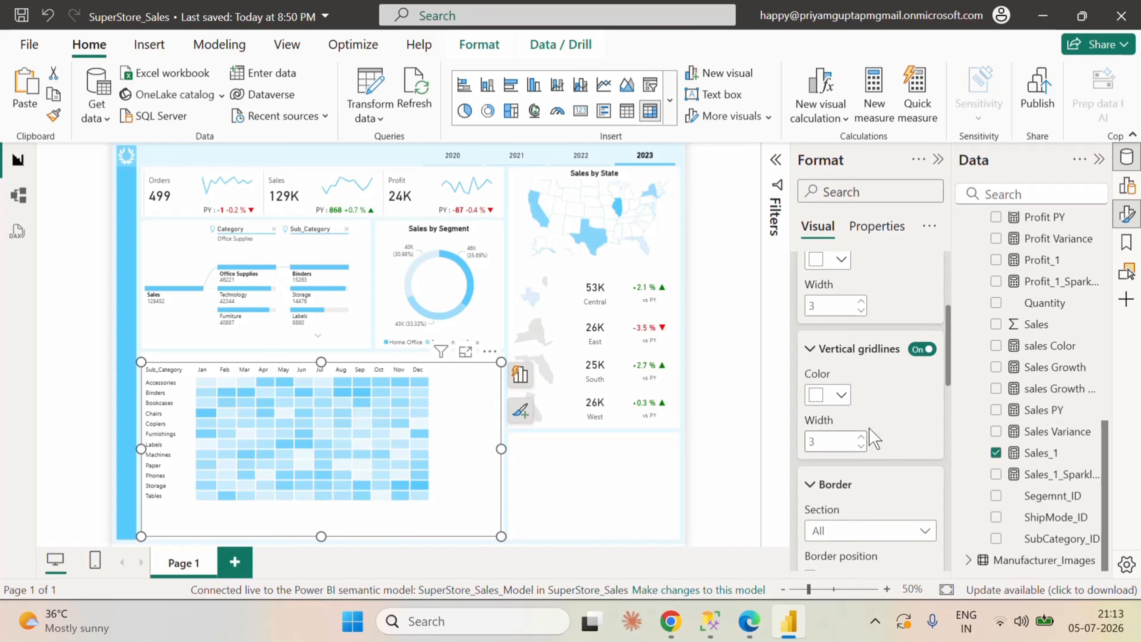
Step: Set the font size of the matrix's row headers to 13
scroll(881, 407, "up", 5)
left_click(810, 379)
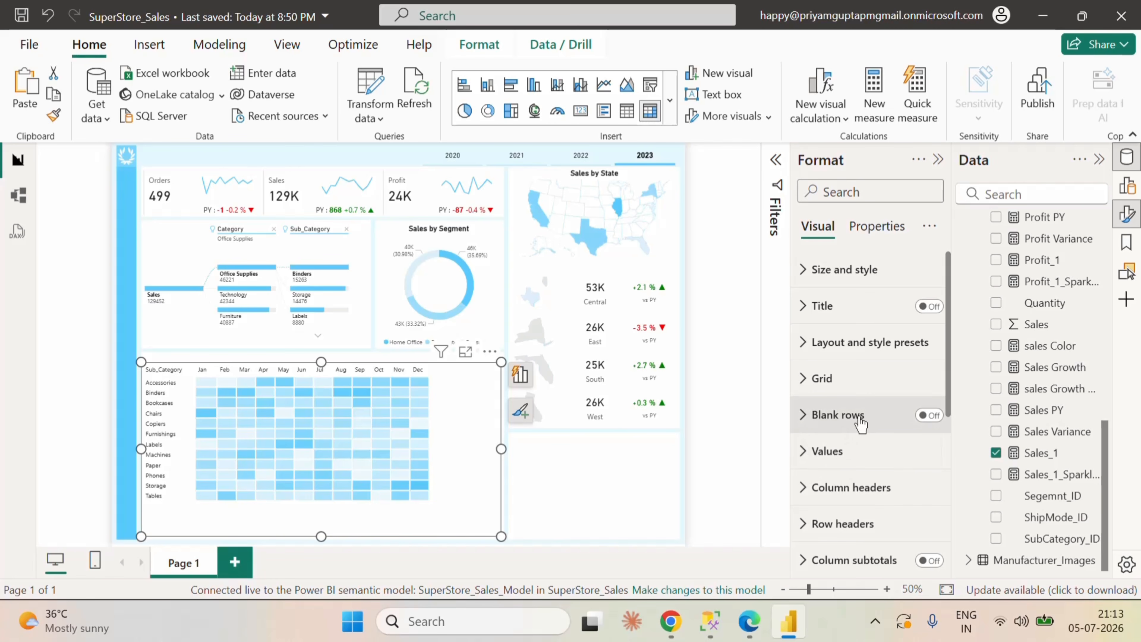
scroll(810, 448, "down", 2)
left_click(809, 439)
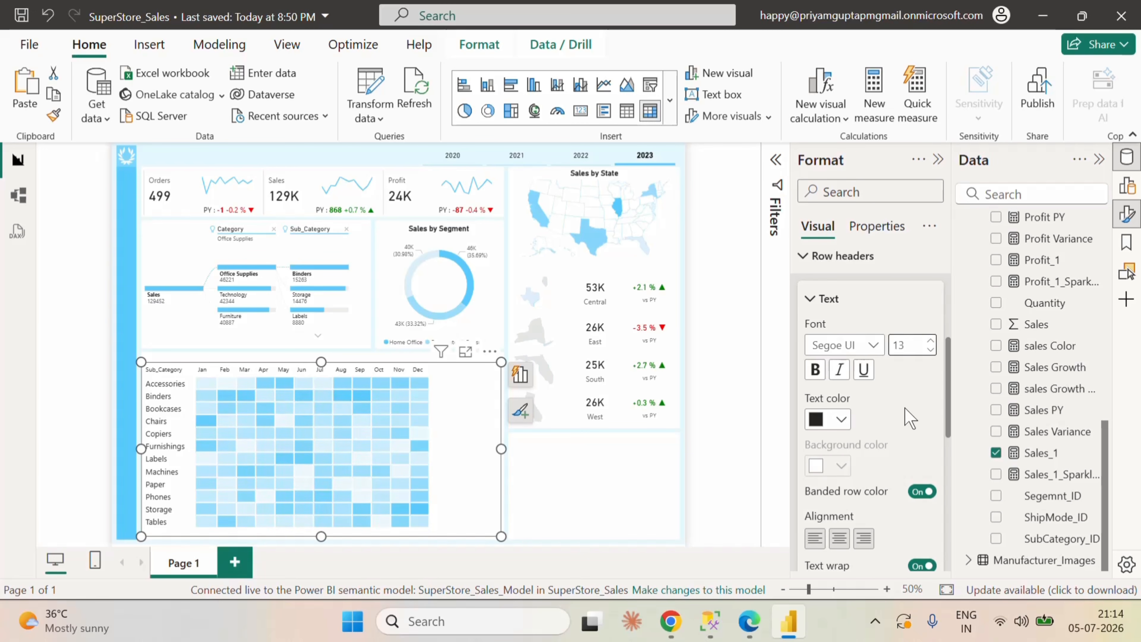
scroll(907, 418, "up", 2)
left_click(811, 347)
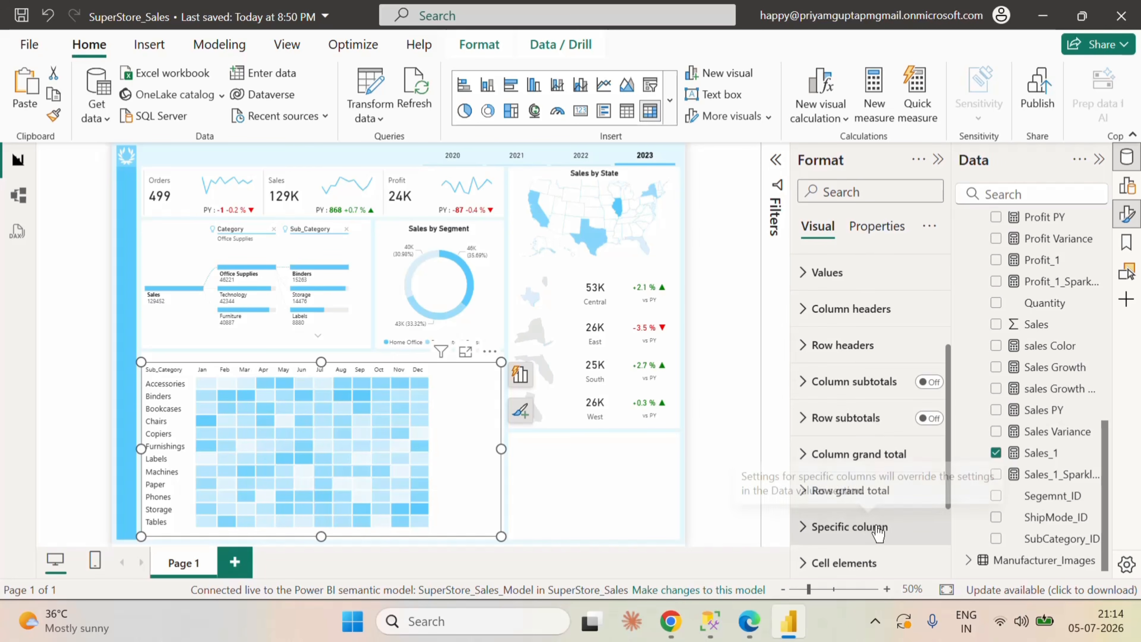
Step: Make the matrix's specific column settings for the Sales series apply to the header and the total as well
scroll(878, 532, "down", 2)
left_click(806, 439)
scroll(894, 499, "down", 2)
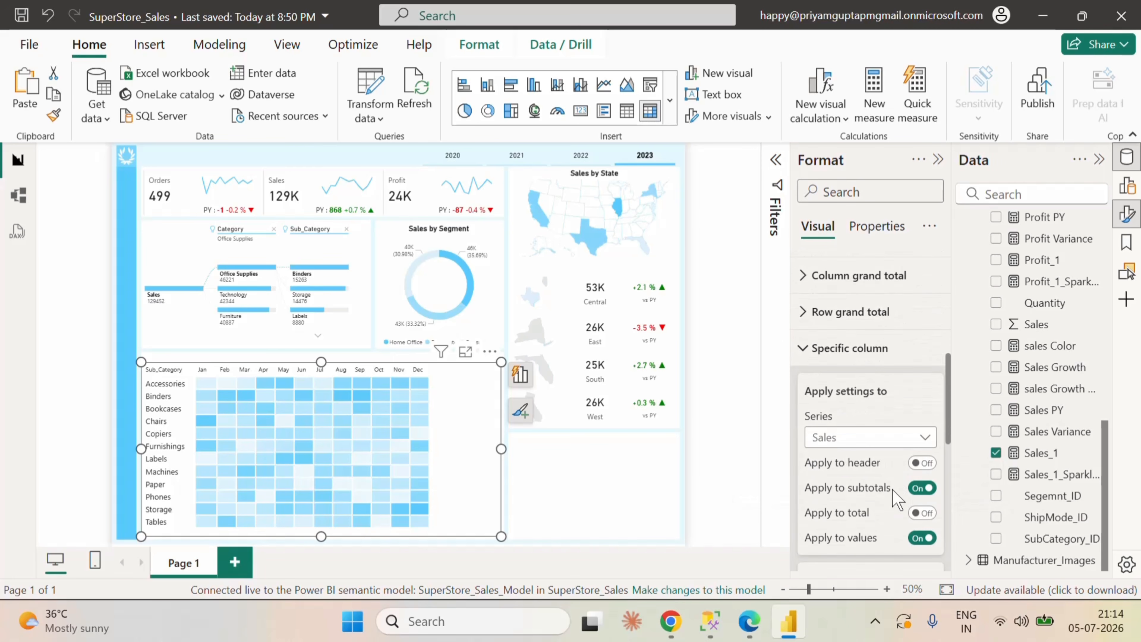
left_click(922, 463)
left_click(922, 512)
scroll(897, 507, "down", 3)
scroll(892, 505, "down", 3)
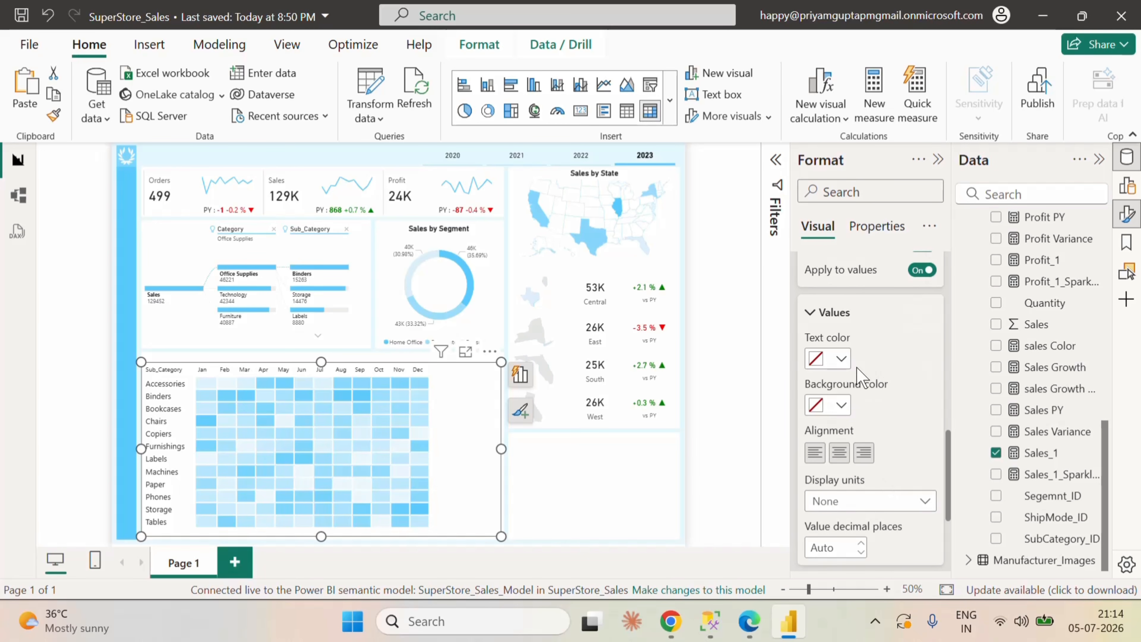
scroll(881, 470, "down", 2)
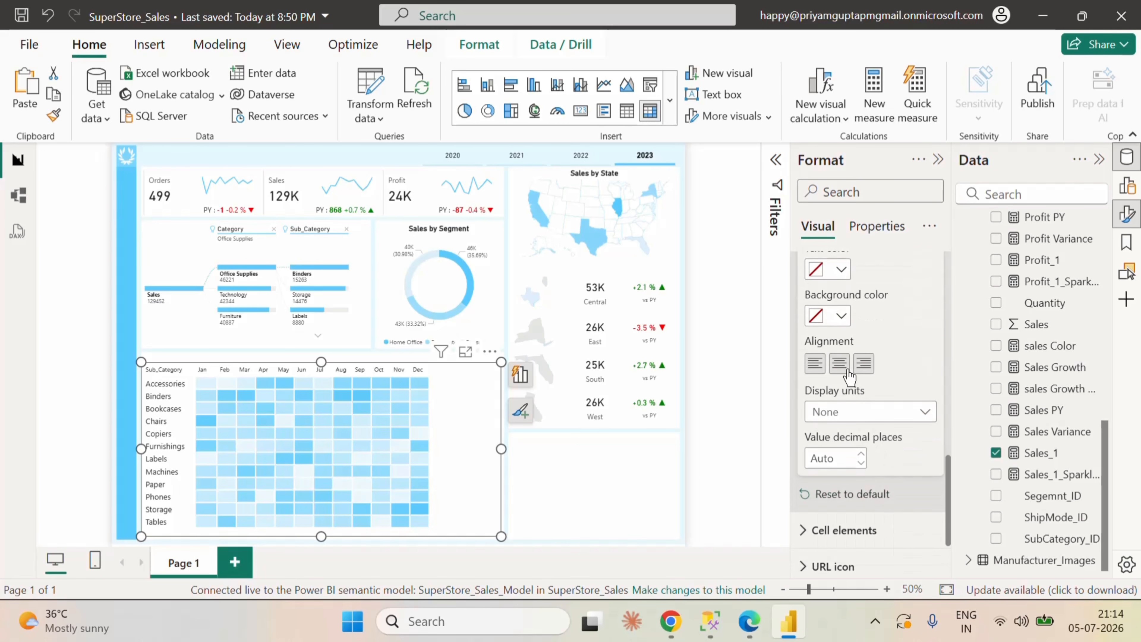
scroll(858, 394, "up", 6)
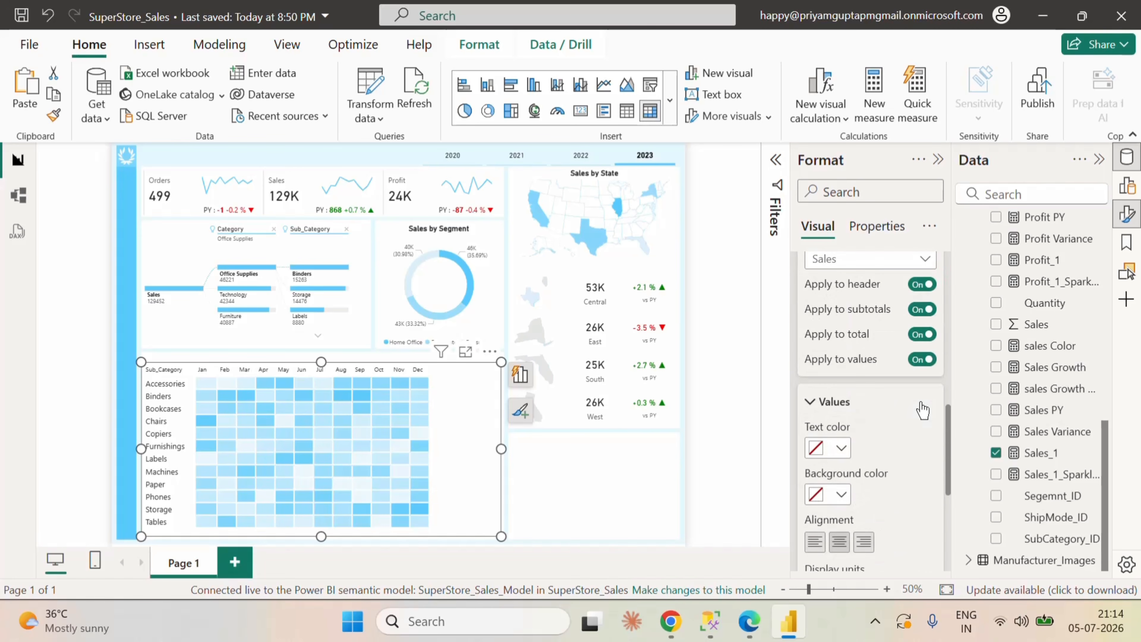
scroll(860, 413, "up", 2)
left_click(866, 439)
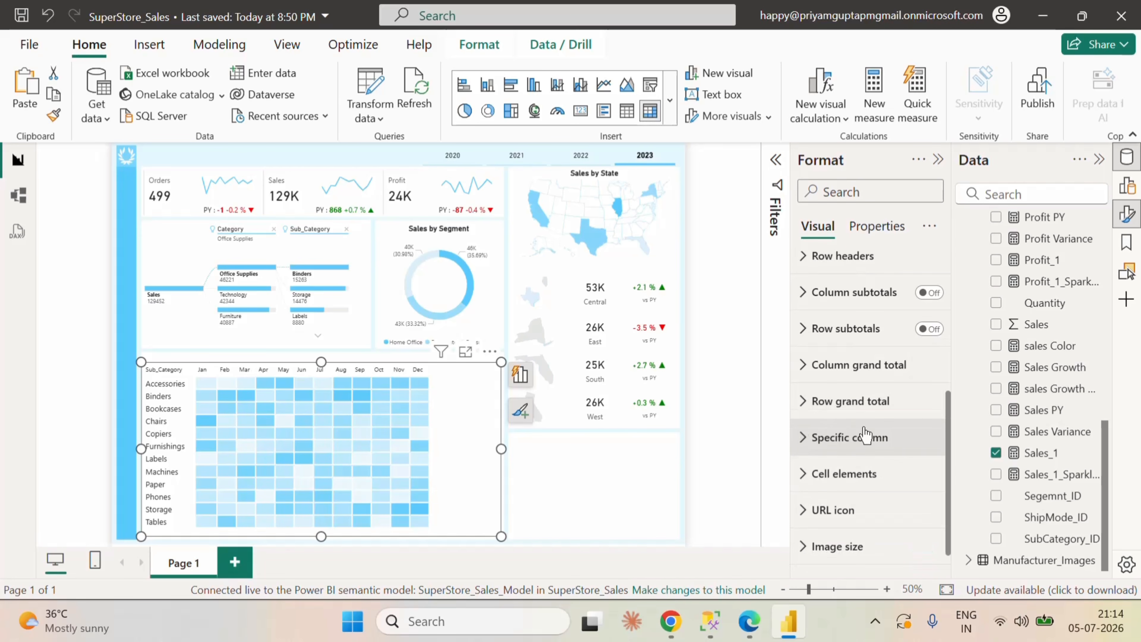
Step: Set the font size of the matrix's column headers to 12
scroll(866, 435, "up", 4)
scroll(866, 429, "up", 2)
scroll(874, 418, "down", 5)
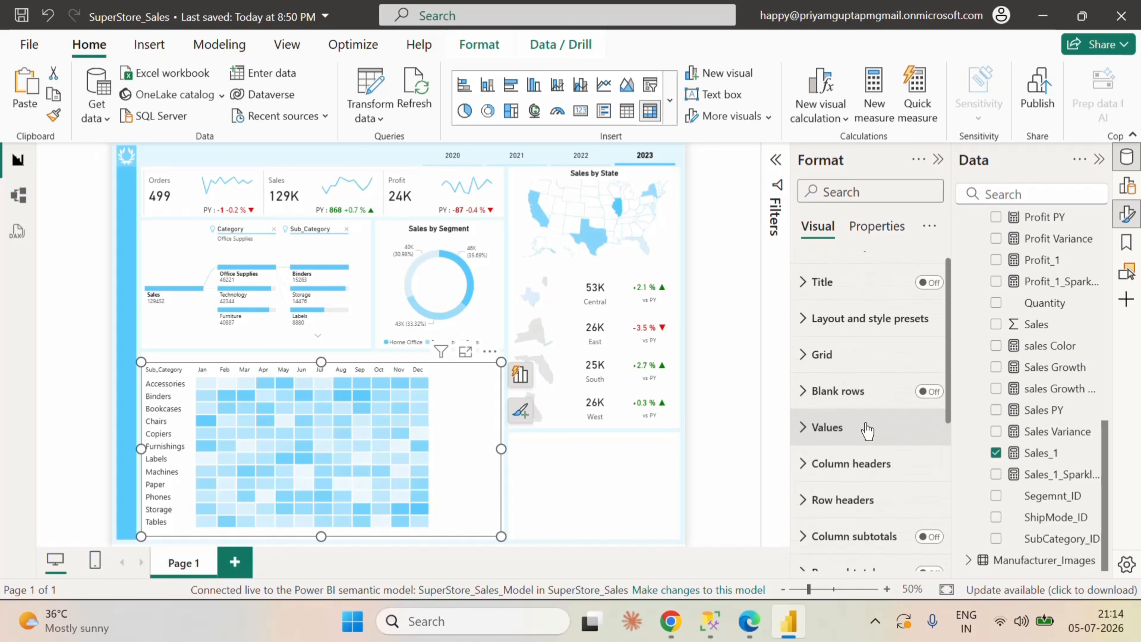
left_click(814, 313)
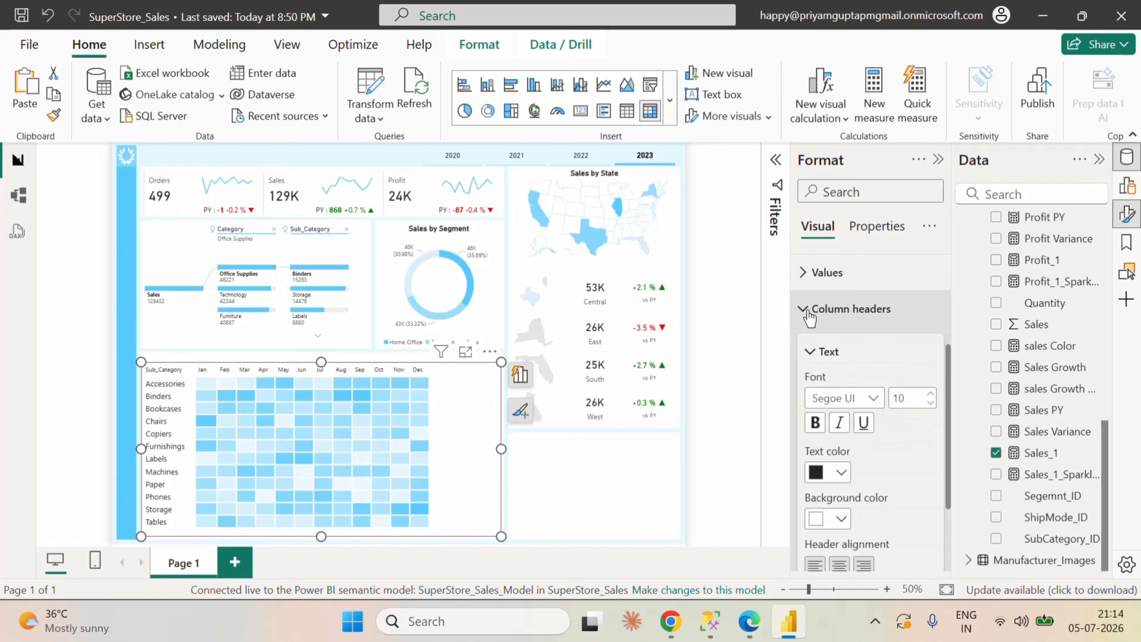
scroll(912, 473, "down", 2)
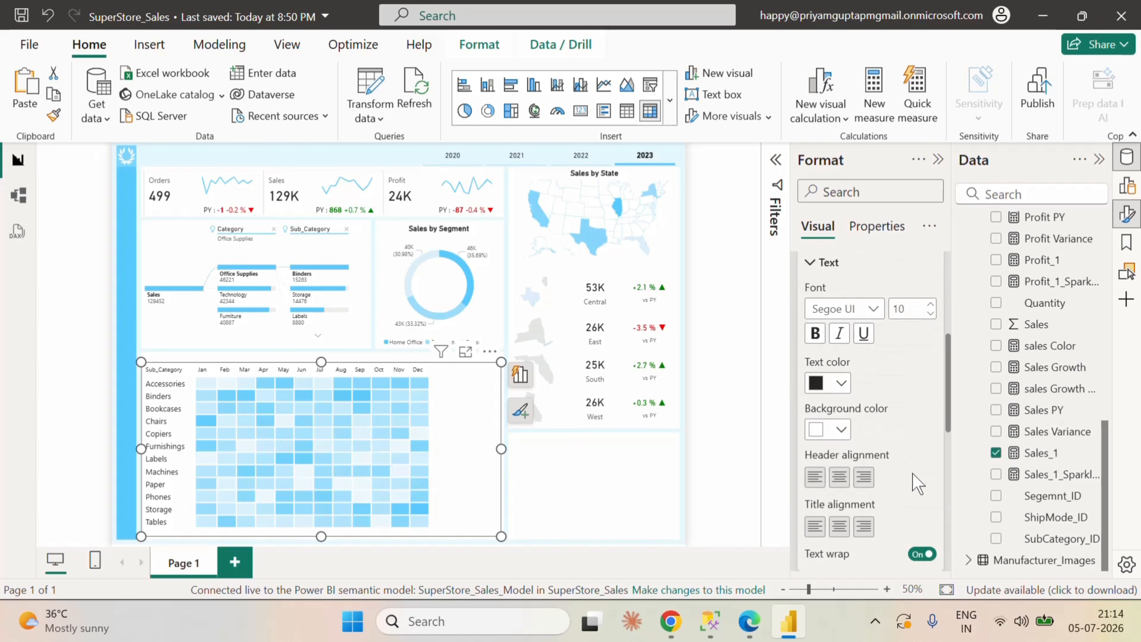
left_click(931, 307)
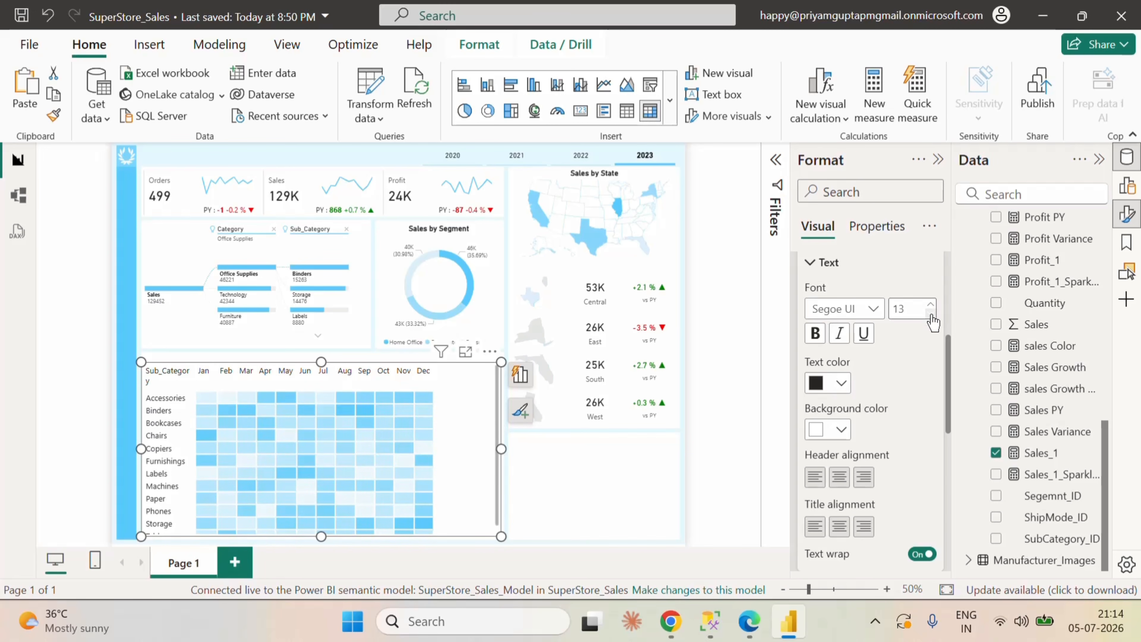
left_click(930, 313)
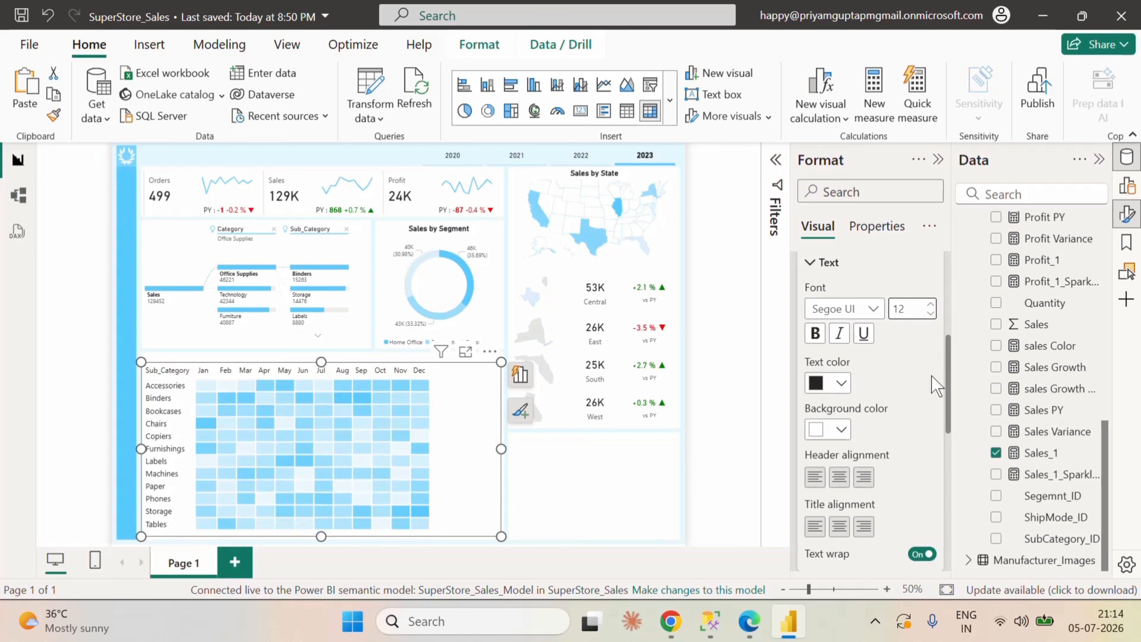
scroll(921, 404, "up", 3)
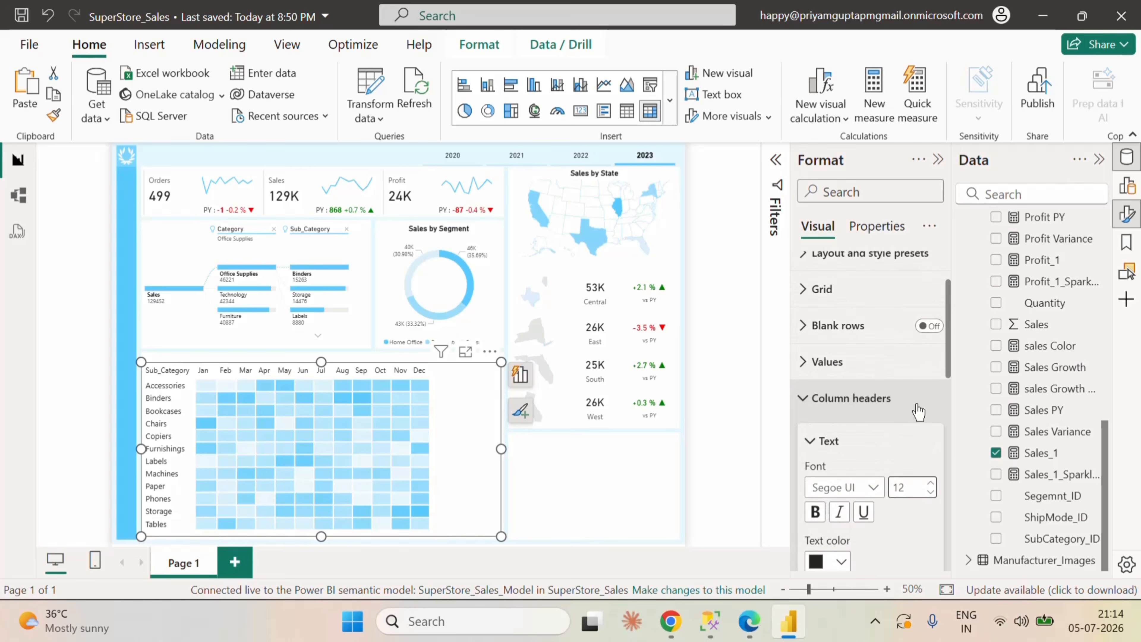
left_click(811, 402)
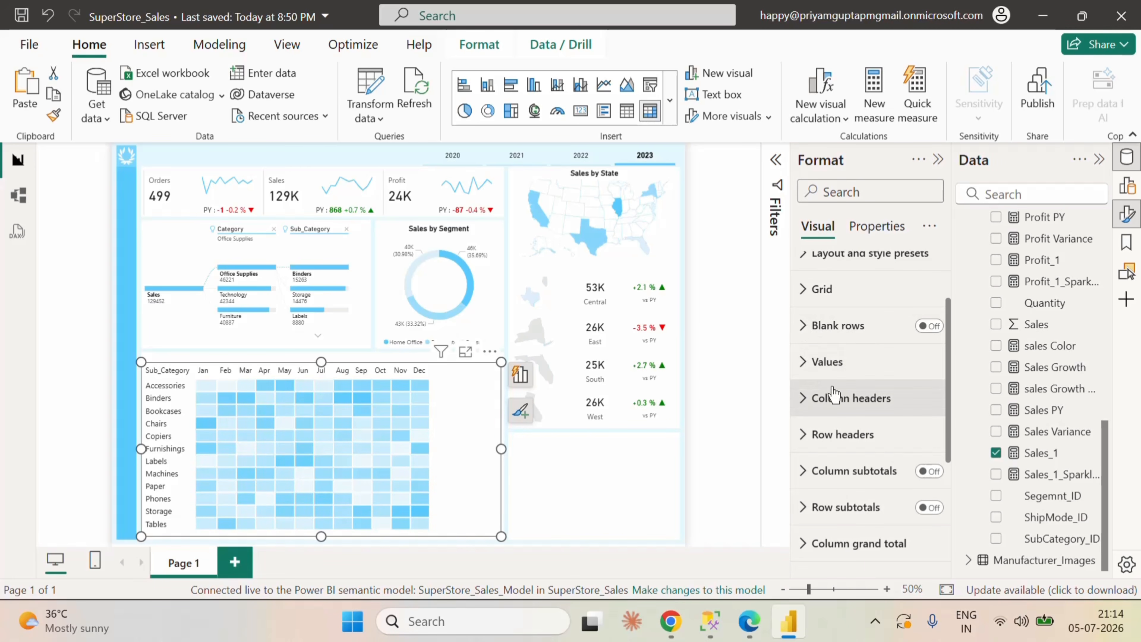
Step: Set the matrix's row header font size to 12 and narrow the visual to remove empty space beside the Dec column
left_click(804, 400)
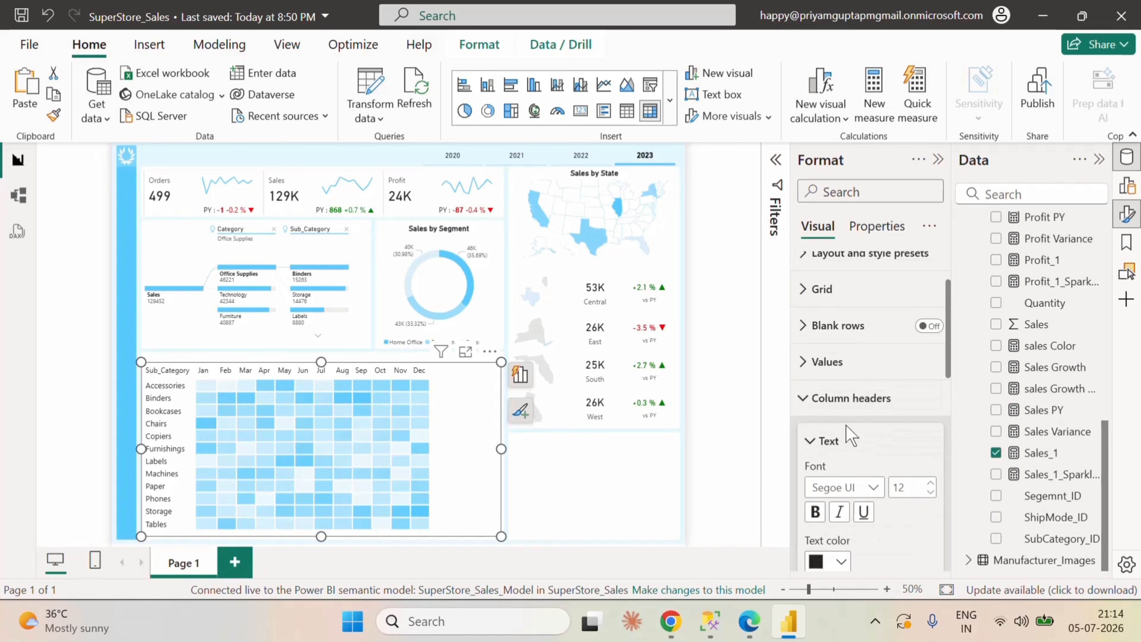
scroll(923, 456, "down", 2)
left_click(809, 309)
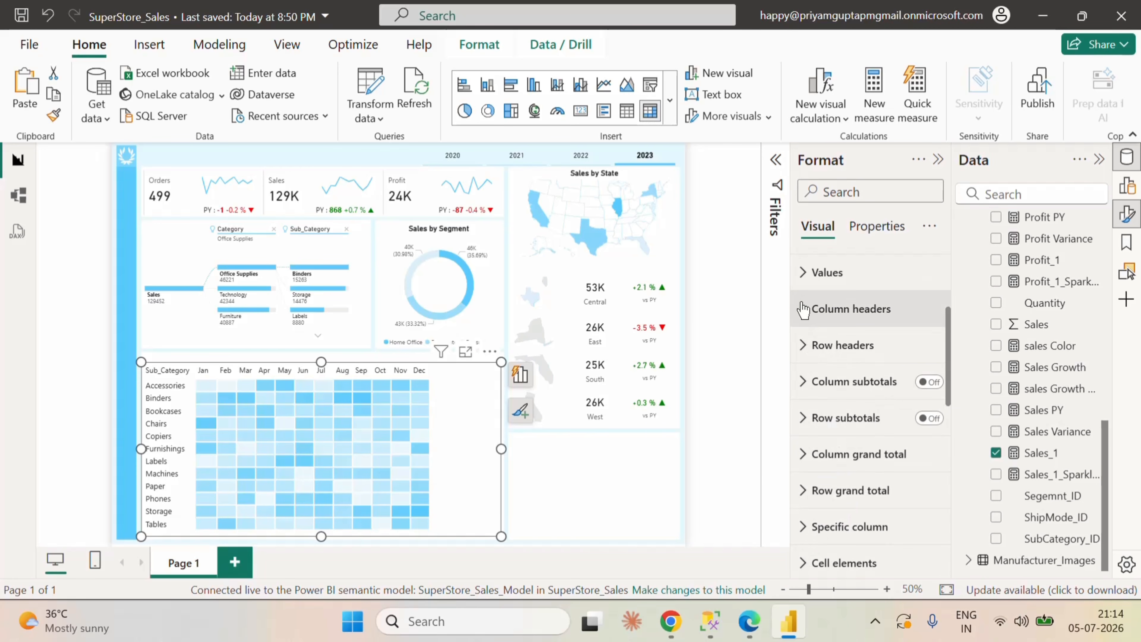
left_click(808, 346)
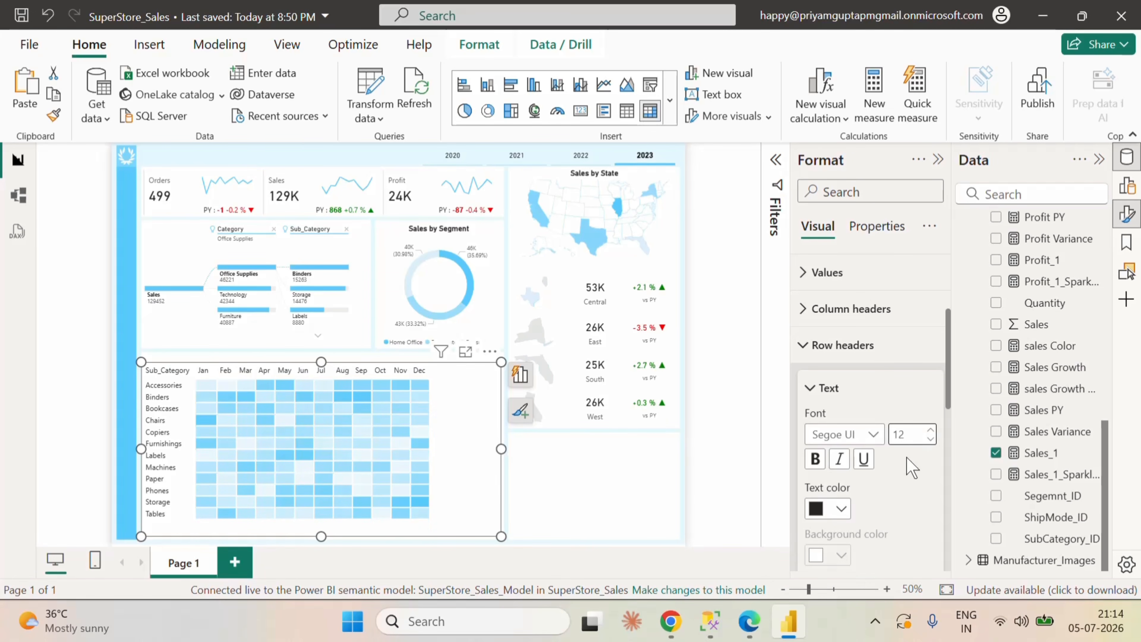
left_click(802, 346)
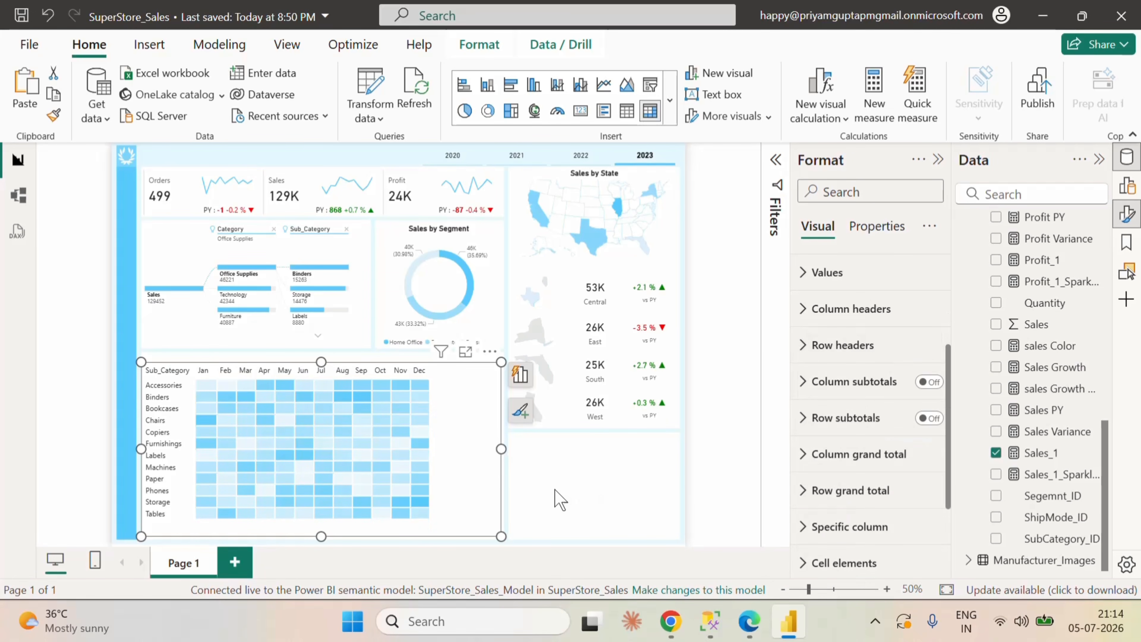
left_click_drag(498, 446, 452, 445)
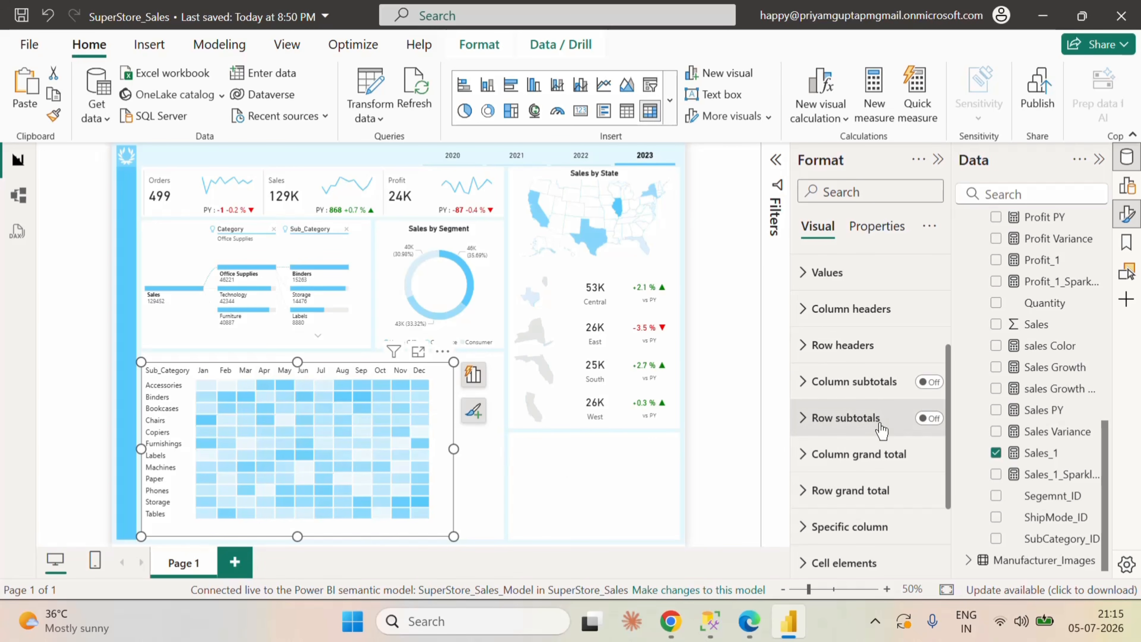
Step: Turn on the matrix's title and set its text to "Sales By Subcategory"
scroll(873, 412, "up", 4)
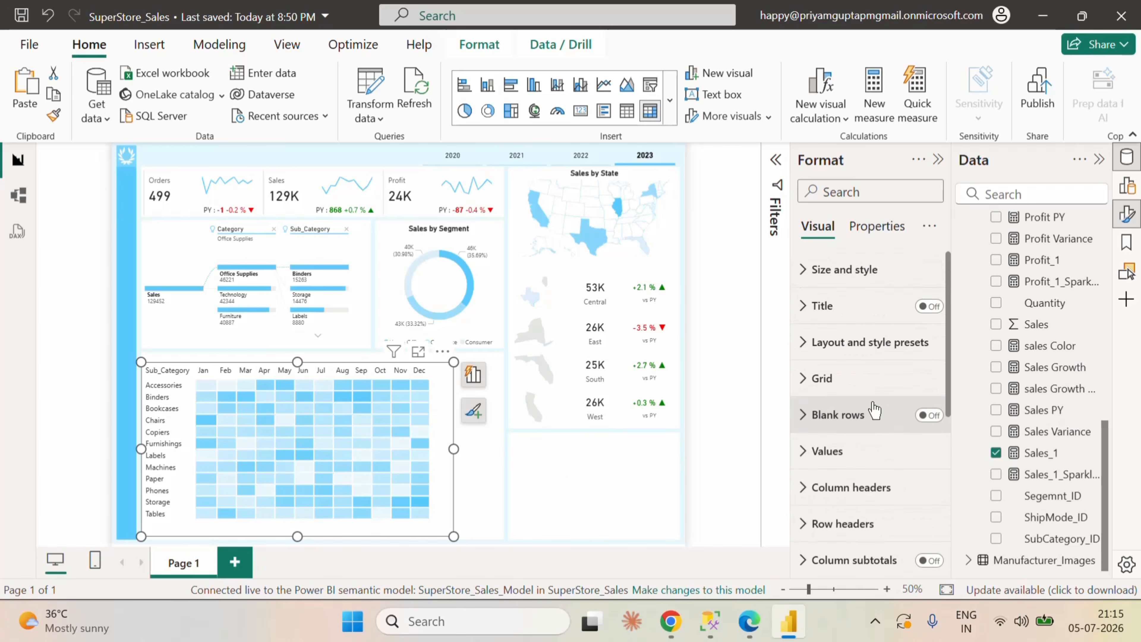
left_click(928, 306)
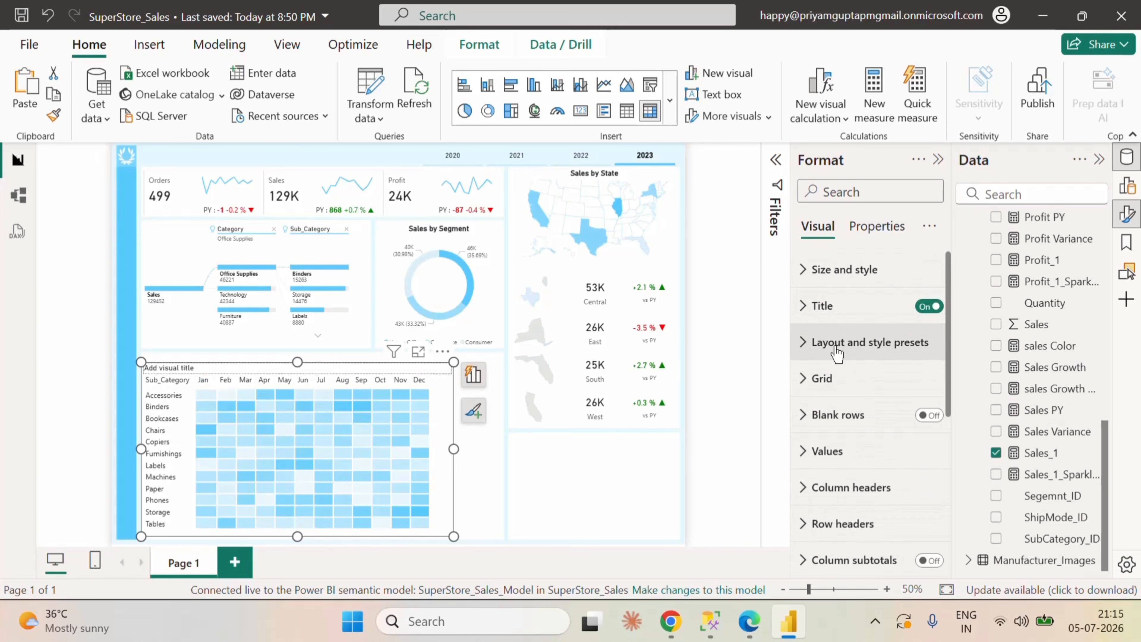
left_click(803, 306)
left_click(845, 402)
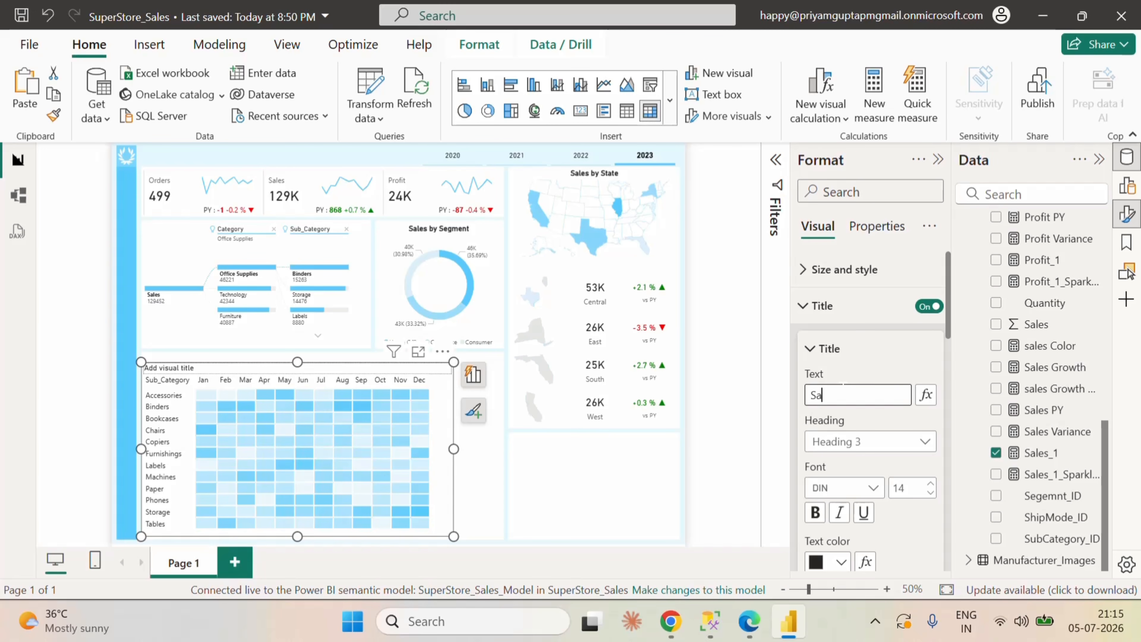
type("Sales By Subcate")
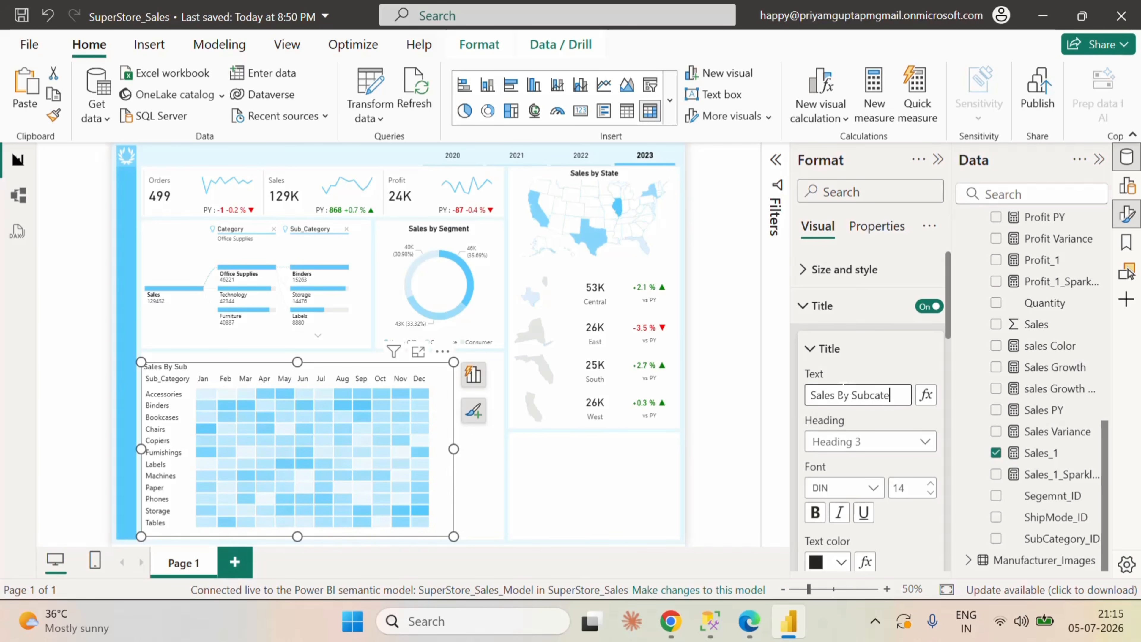
type("y")
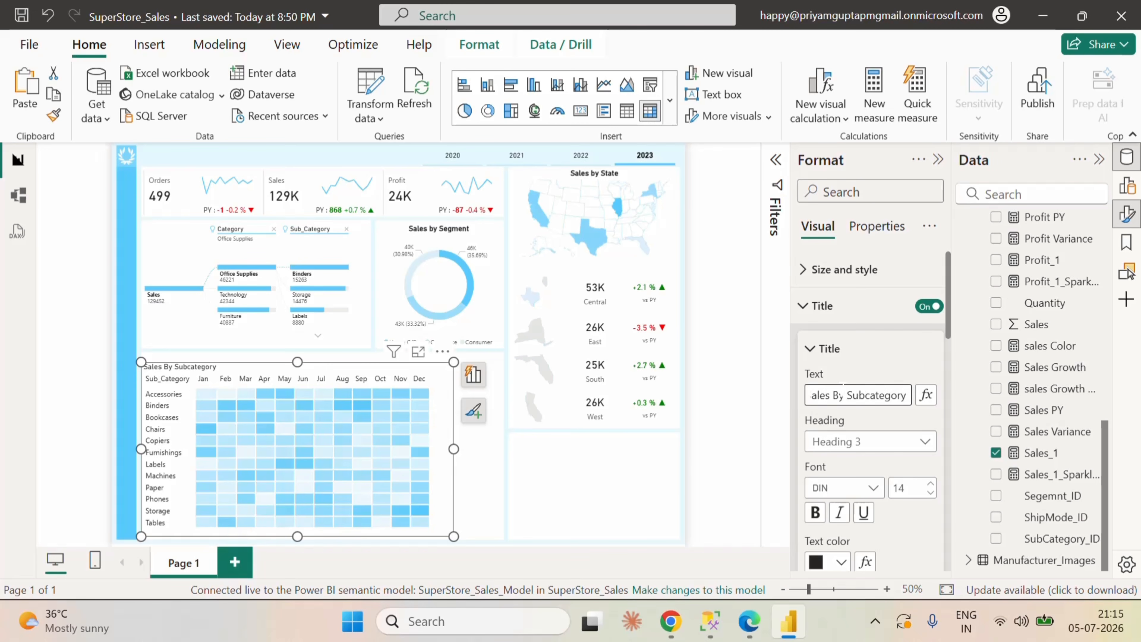
Step: Make the matrix title bold and center it horizontally
scroll(845, 450, "down", 3)
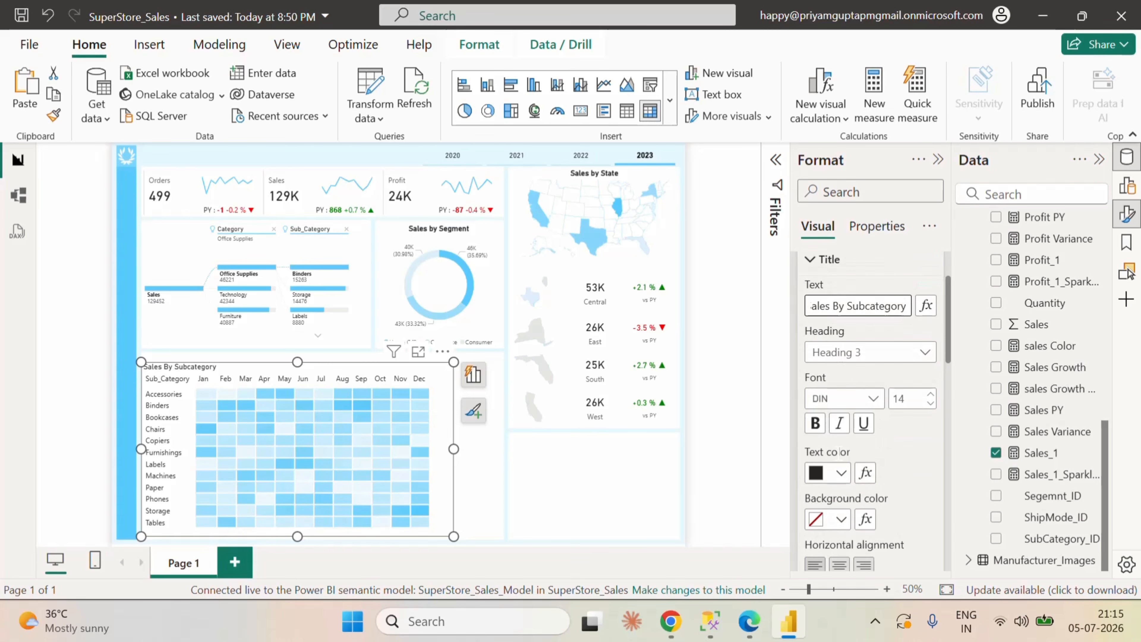
left_click(815, 423)
left_click(839, 564)
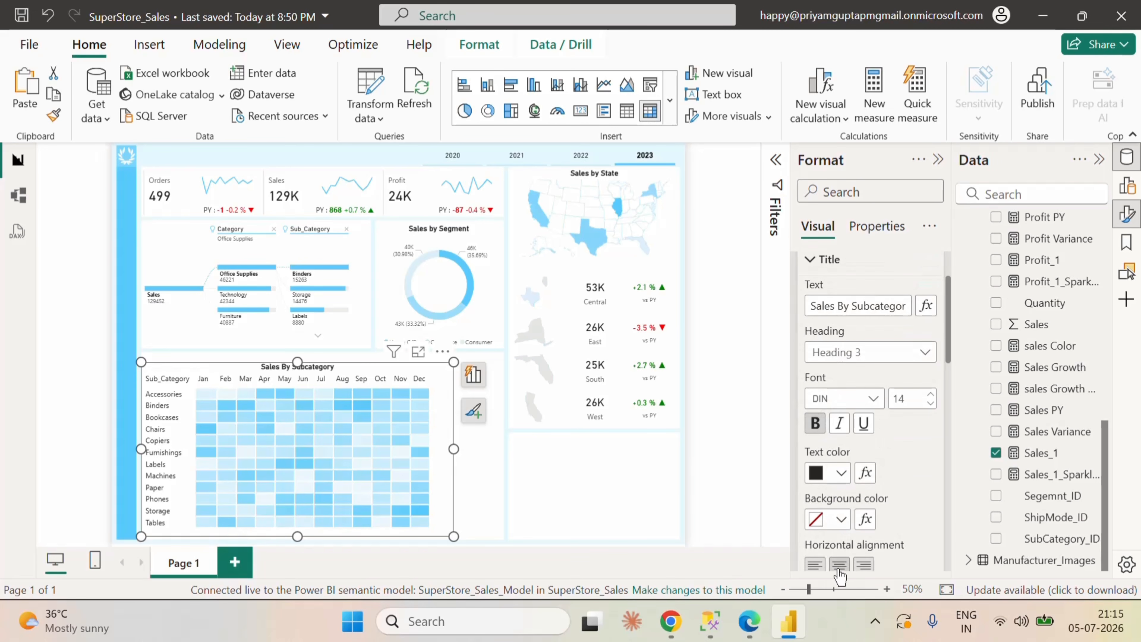
left_click(710, 335)
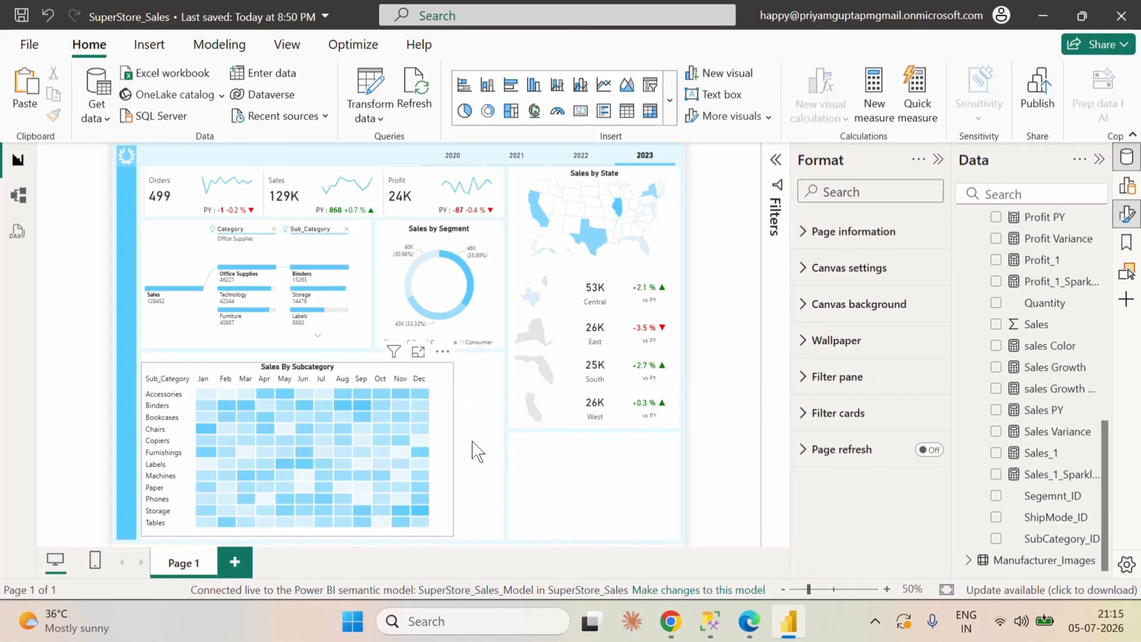
Step: Widen the matrix slightly and move it to line up with the right edge of its background card
left_click(453, 448)
left_click_drag(453, 446, 478, 453)
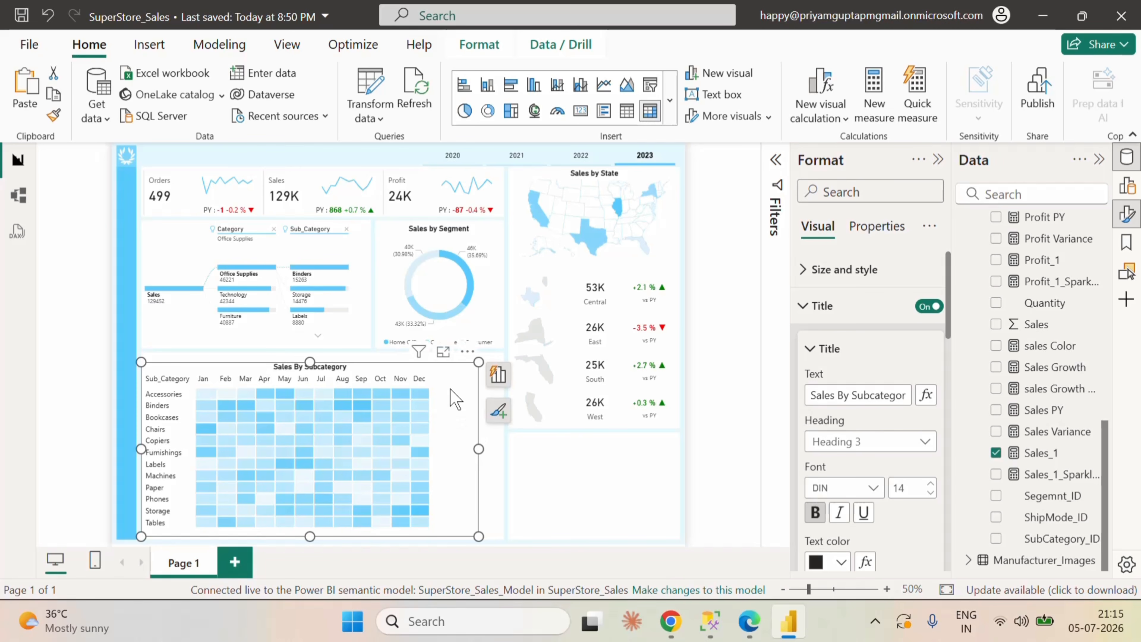
mouse_move(453, 395)
left_mouse_down()
mouse_move(471, 399)
mouse_move(471, 385)
left_mouse_up()
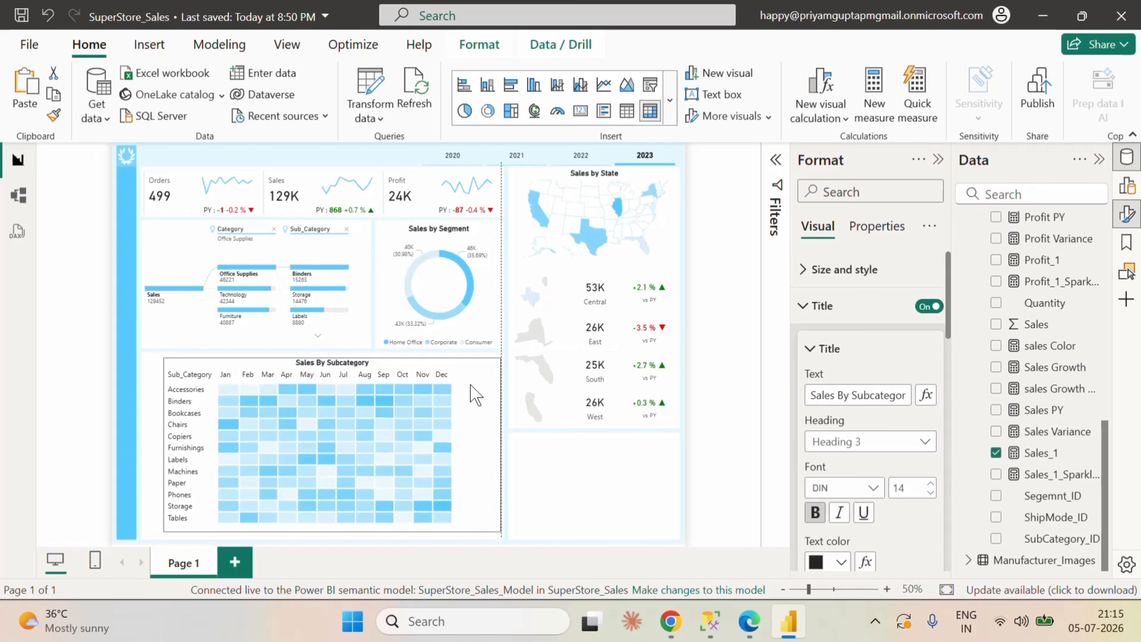
left_click(739, 420)
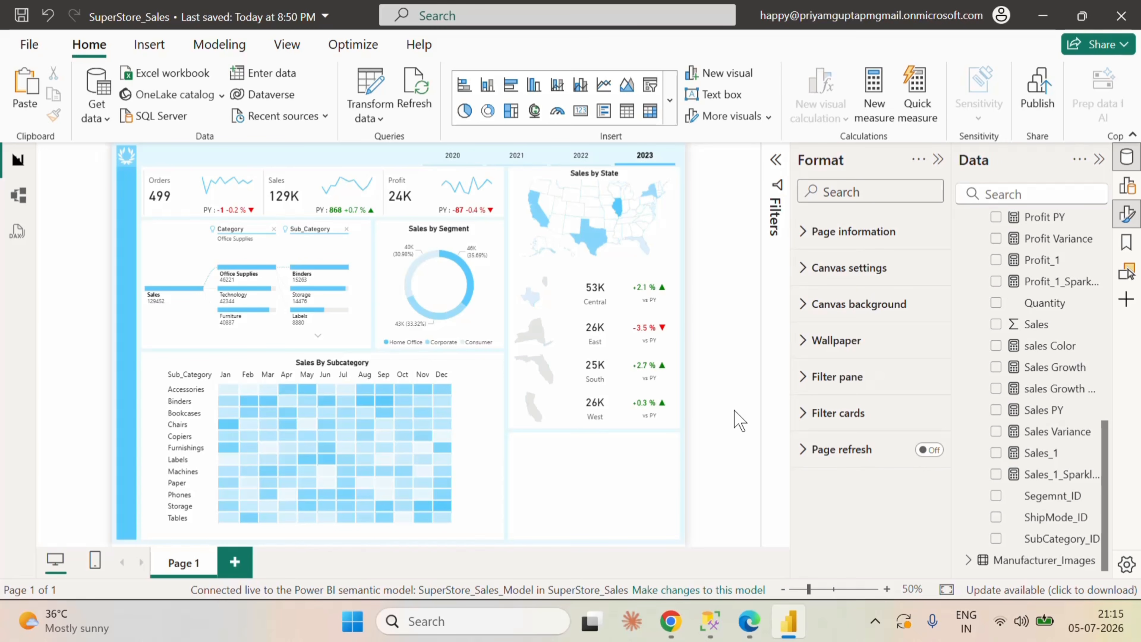
Step: Insert a table visual and fit it to the empty background card below the regional sales figures
left_click(625, 112)
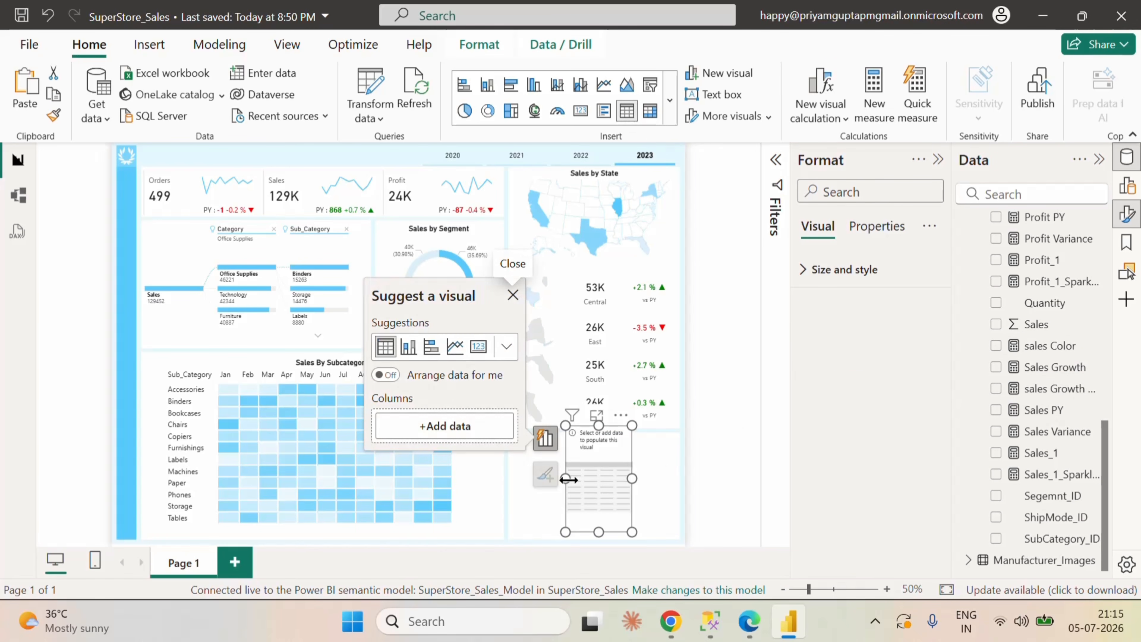
left_click_drag(567, 479, 510, 479)
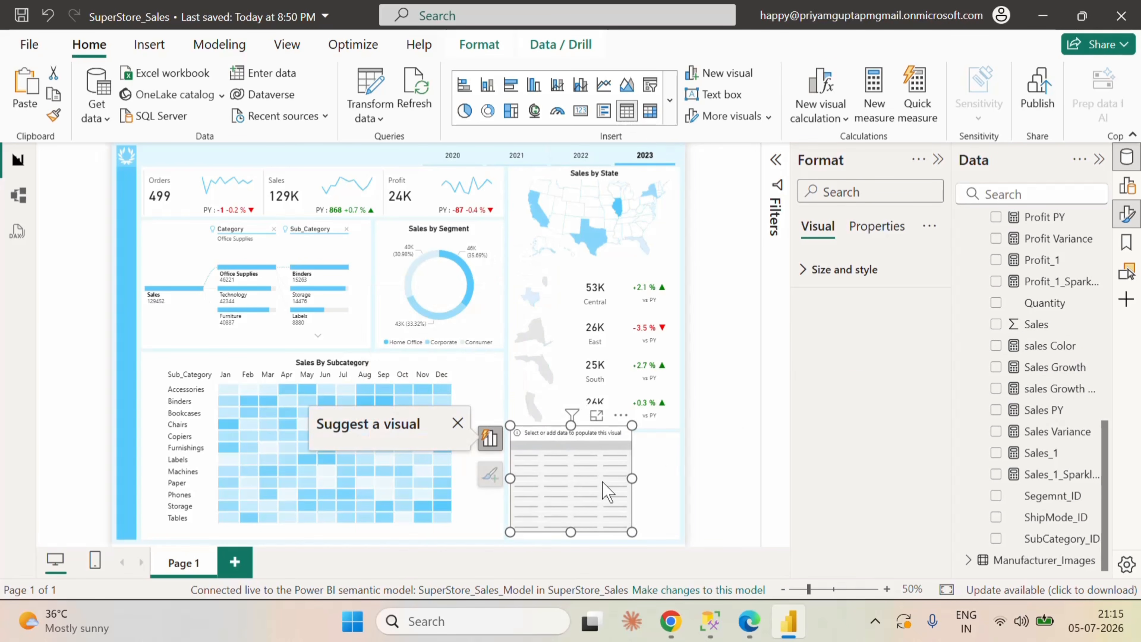
left_click_drag(596, 462, 687, 489)
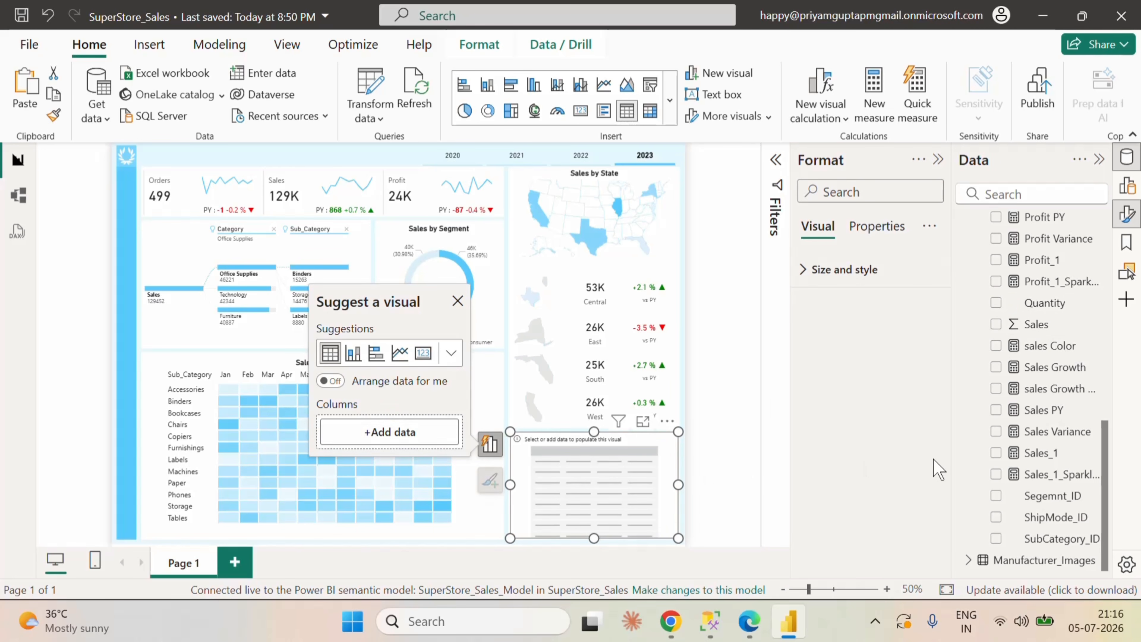
Step: Add the Name field from the Manufacturer_Images table to the new table visual
scroll(970, 454, "up", 10)
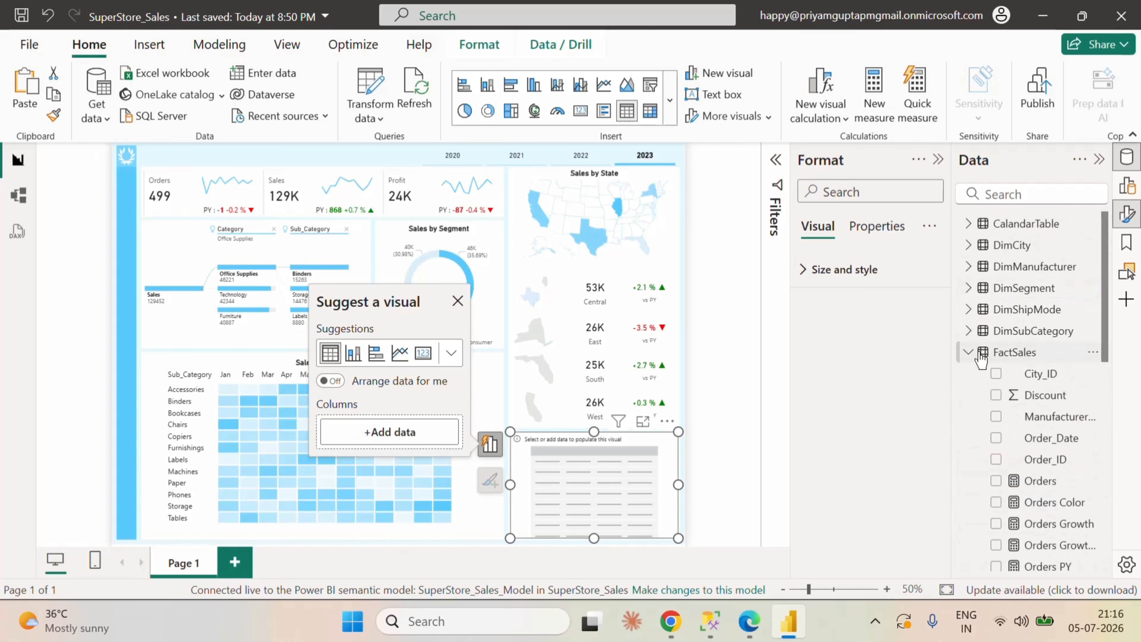
left_click(980, 354)
left_click(968, 373)
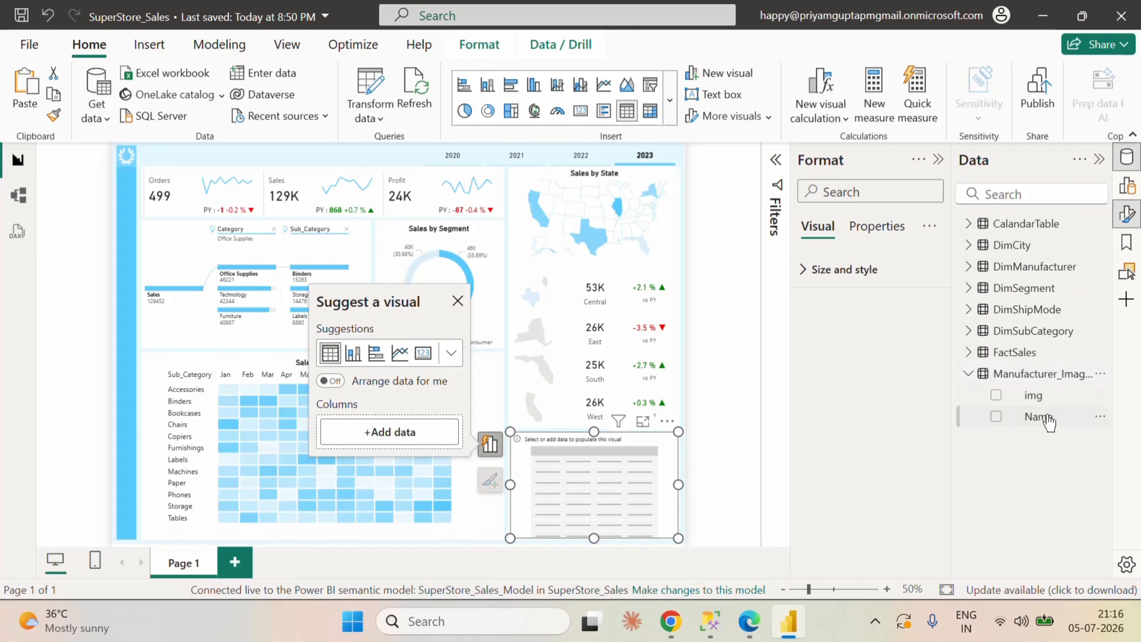
left_click(996, 417)
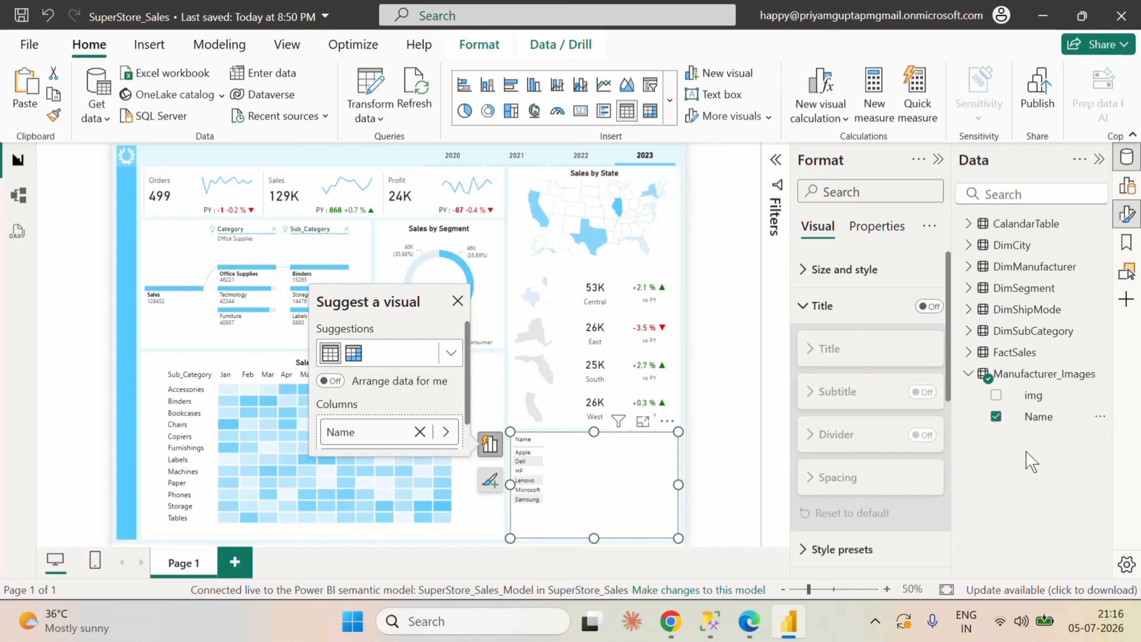
Step: Add the Sales Growth measure from FactSales to the manufacturer table
left_click(967, 374)
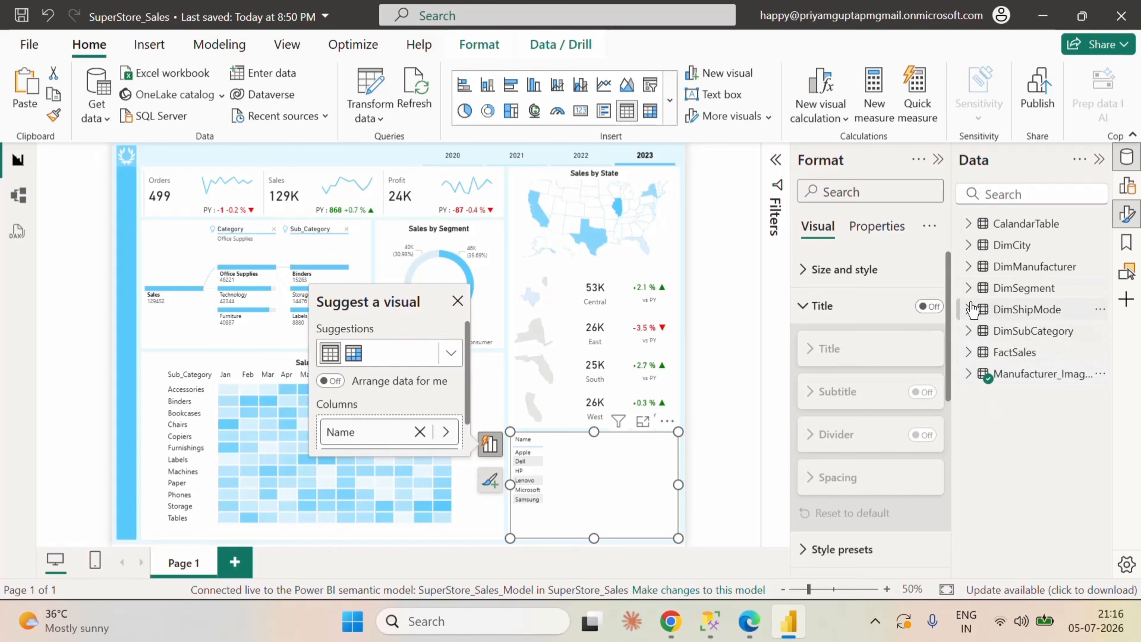
left_click(972, 352)
scroll(1016, 460, "down", 8)
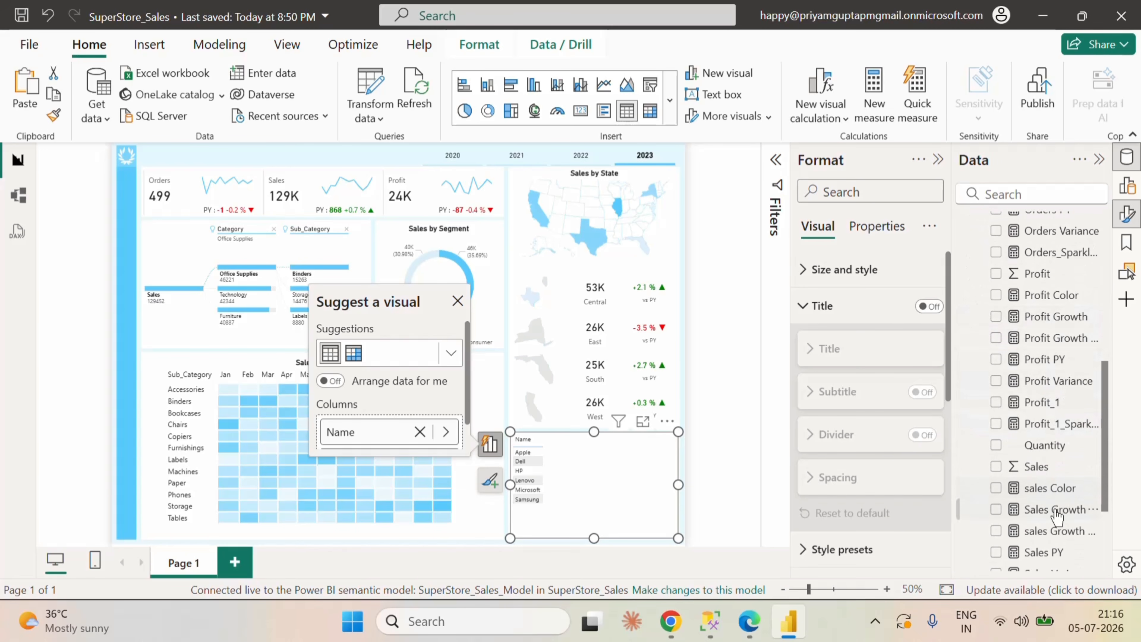
scroll(1061, 524, "down", 2)
left_click(996, 420)
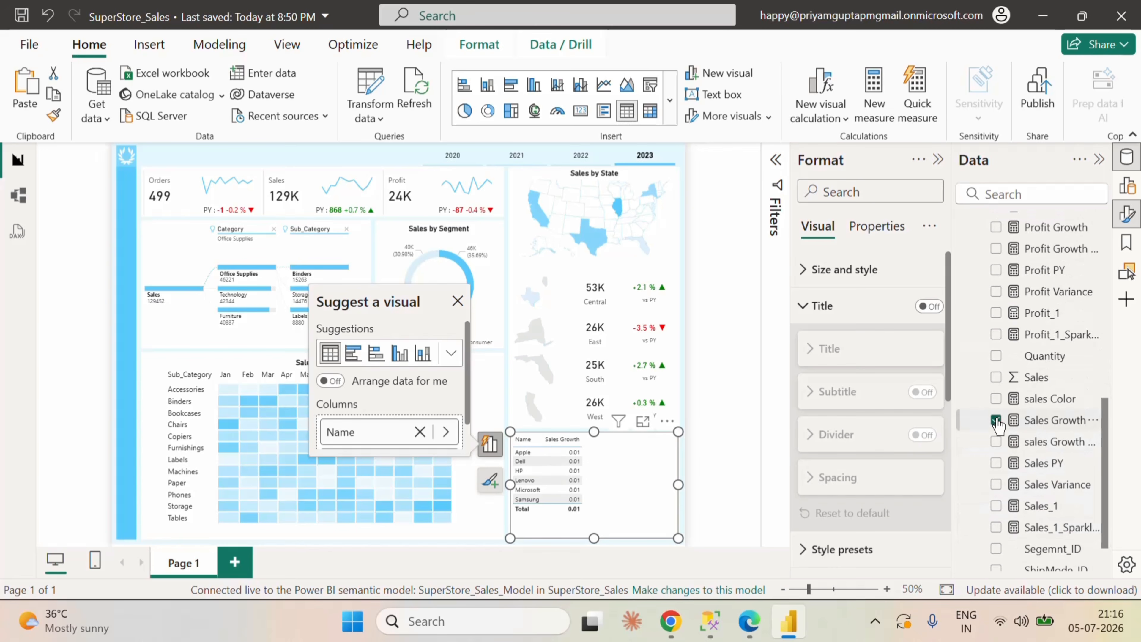
Step: Add the Sales_1 measure from FactSales to the manufacturer table
scroll(1035, 477, "up", 10)
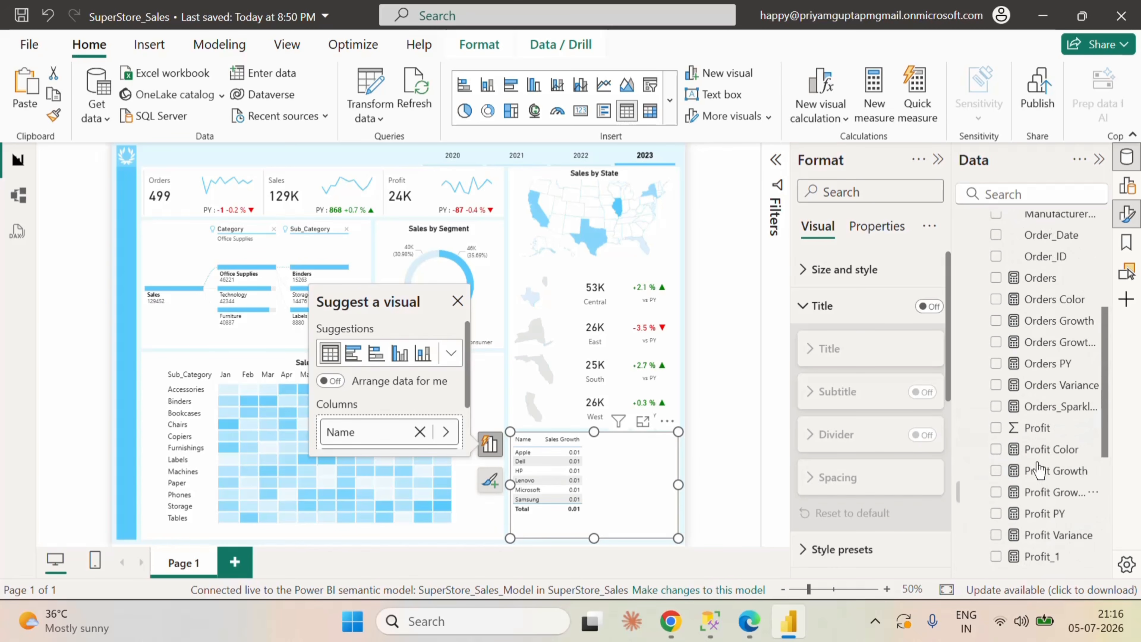
left_click(969, 353)
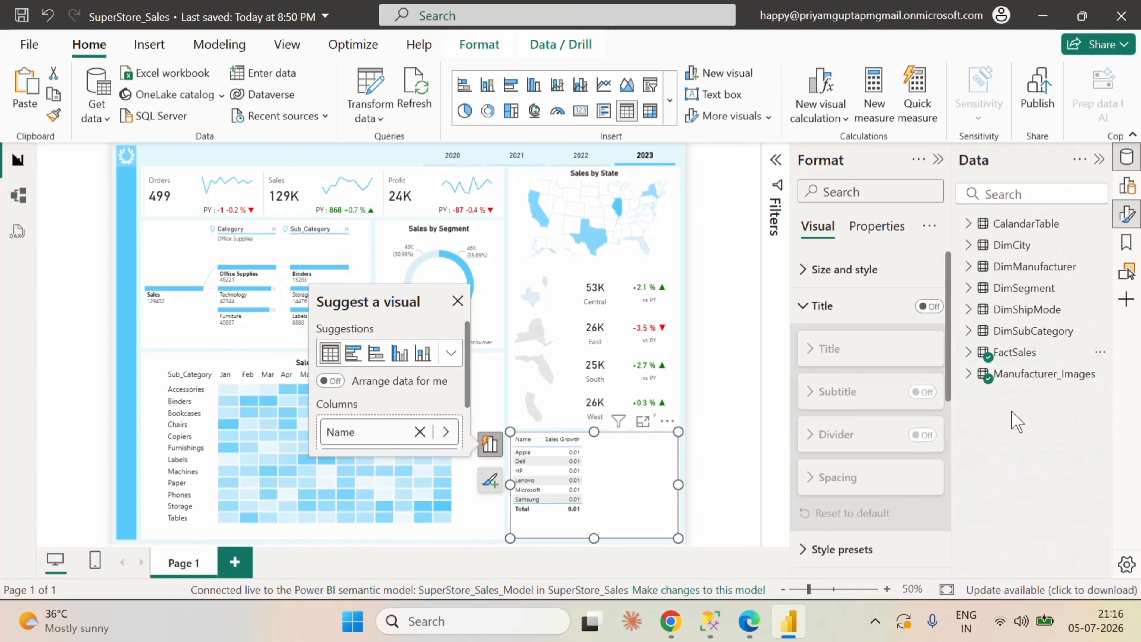
left_click(969, 352)
scroll(1038, 467, "down", 8)
scroll(1033, 472, "down", 3)
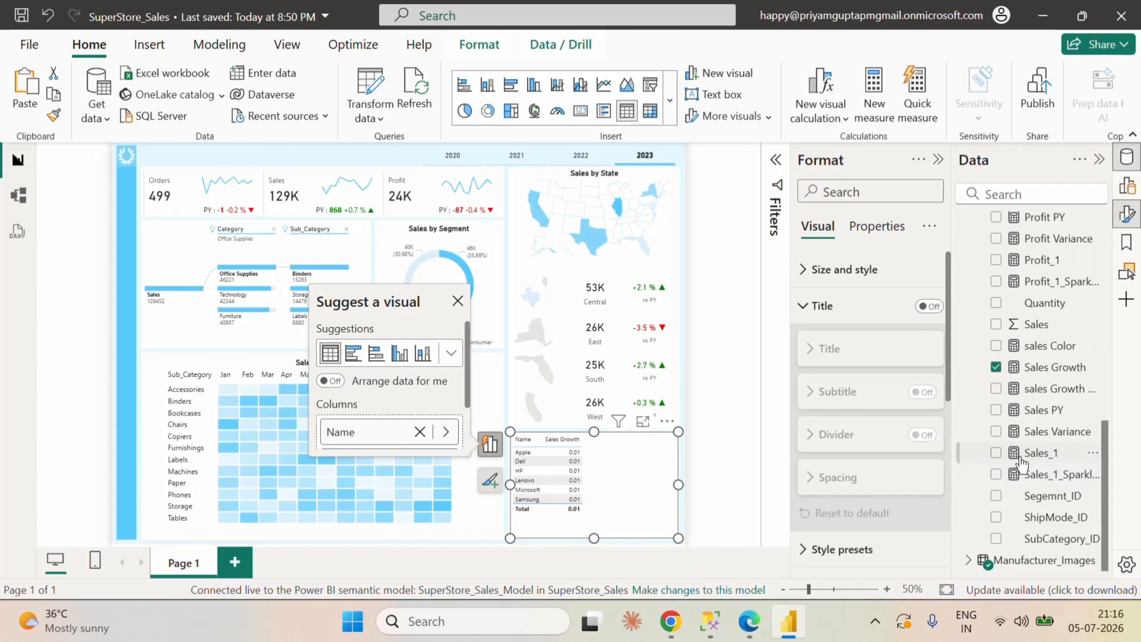
left_click(996, 453)
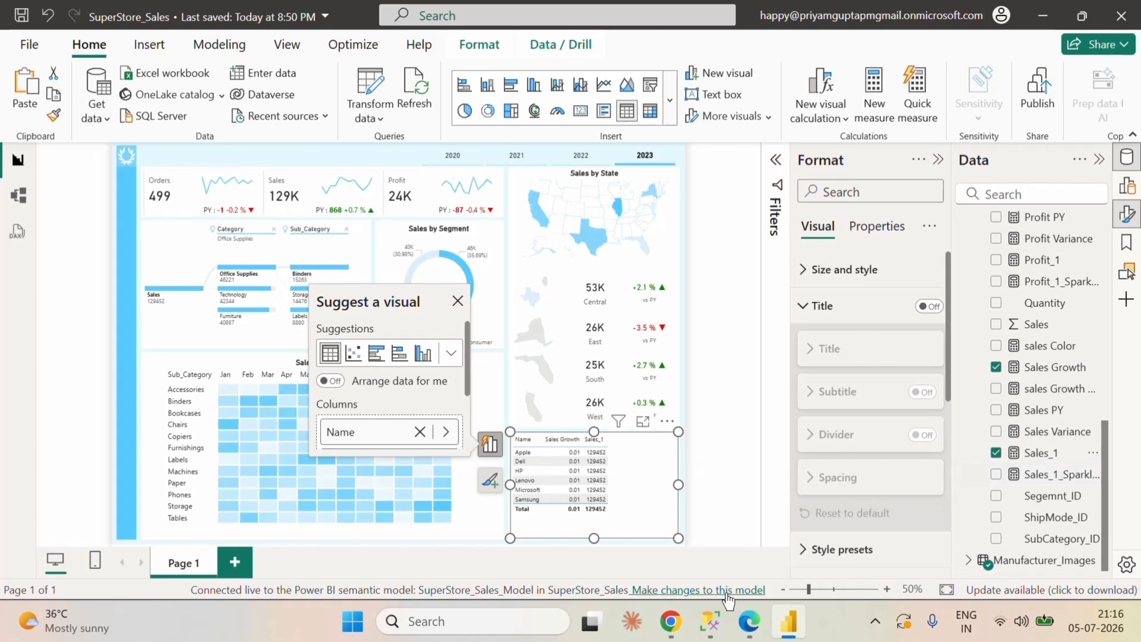
Step: Switch to the Fabric model in Edge, examine the relationships linking Manufacturer_Images, DimManufacturer and FactSales, and return to Power BI Desktop
left_click(750, 620)
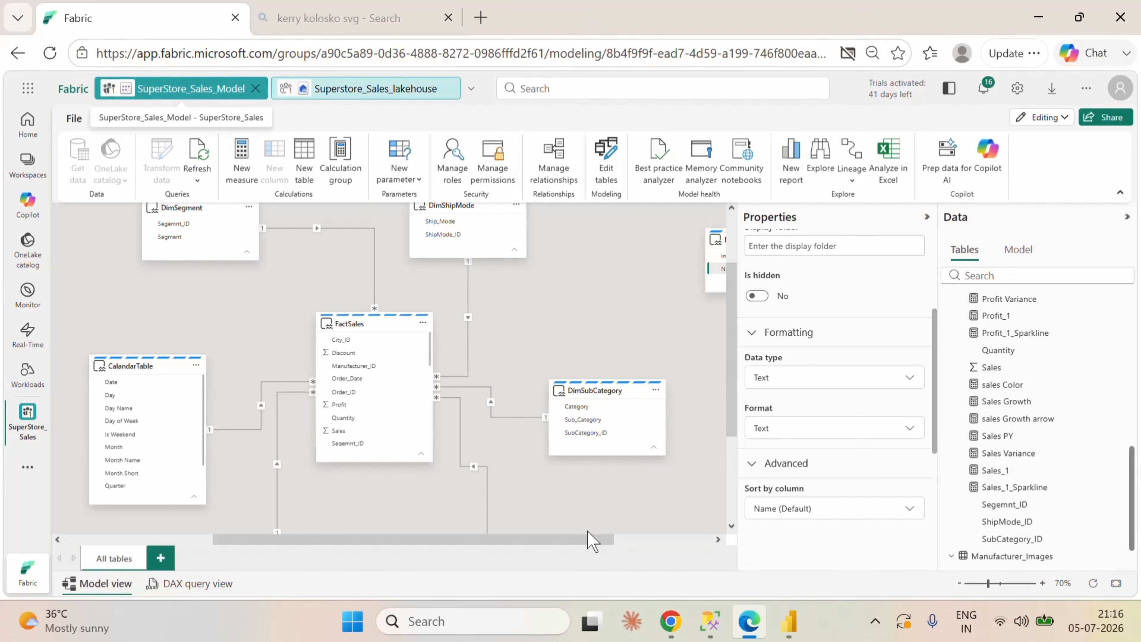
scroll(652, 400, "up", 2)
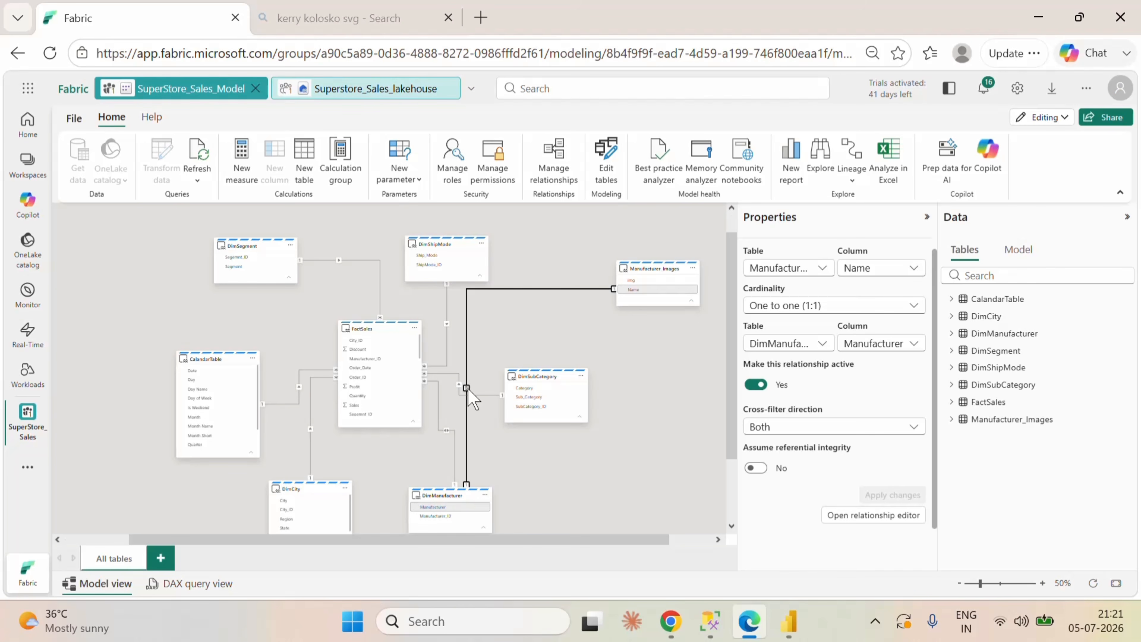
left_click(518, 453)
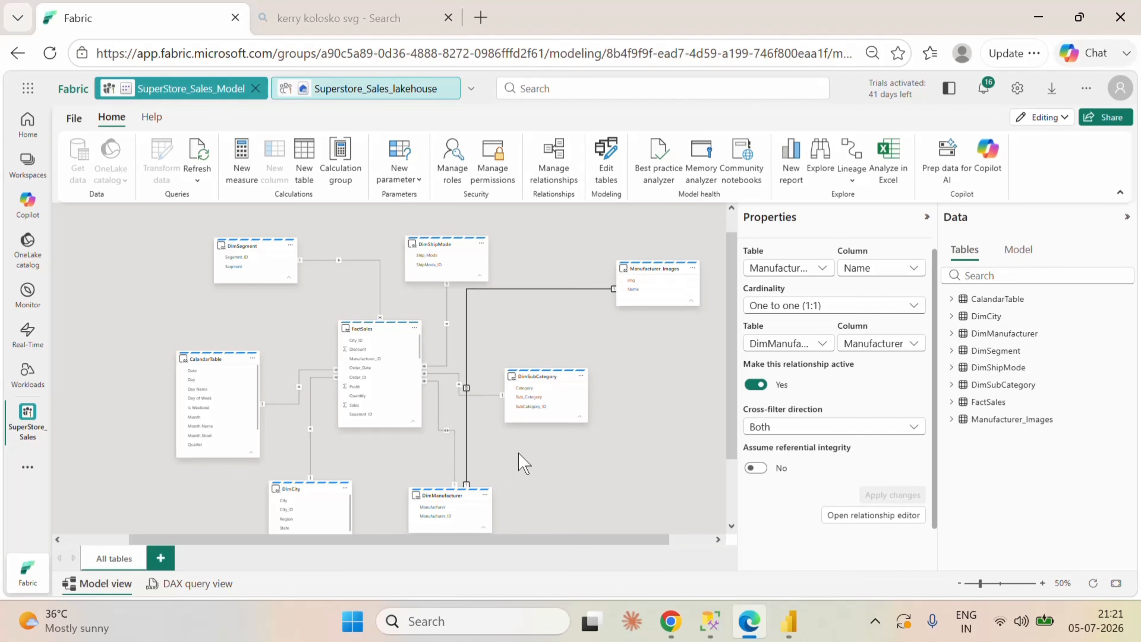
left_click(455, 434)
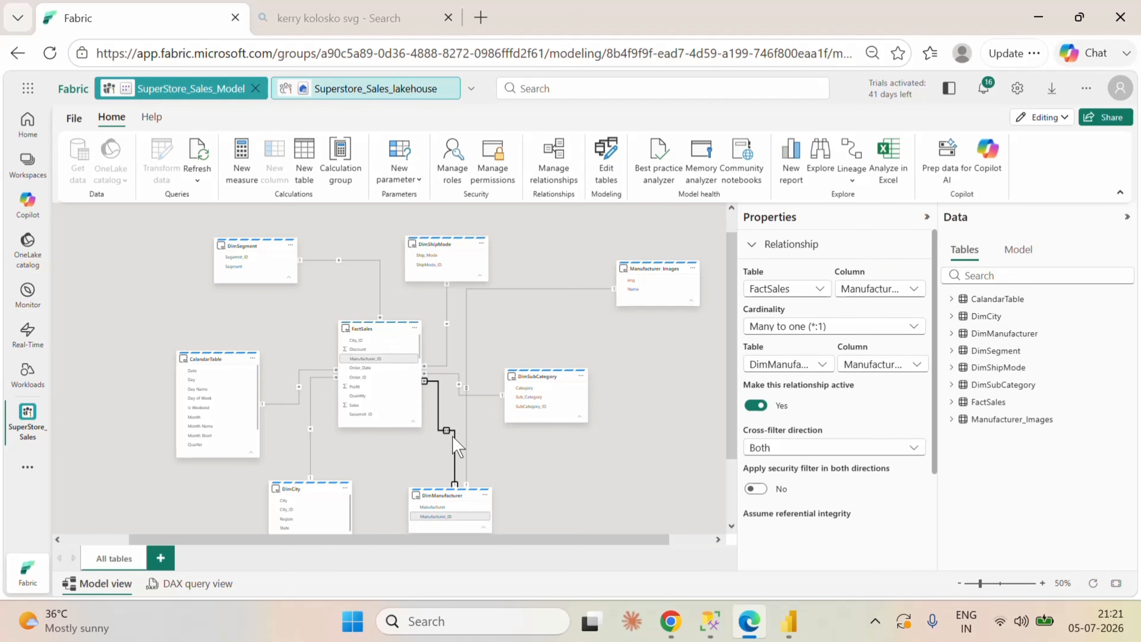
left_click(789, 621)
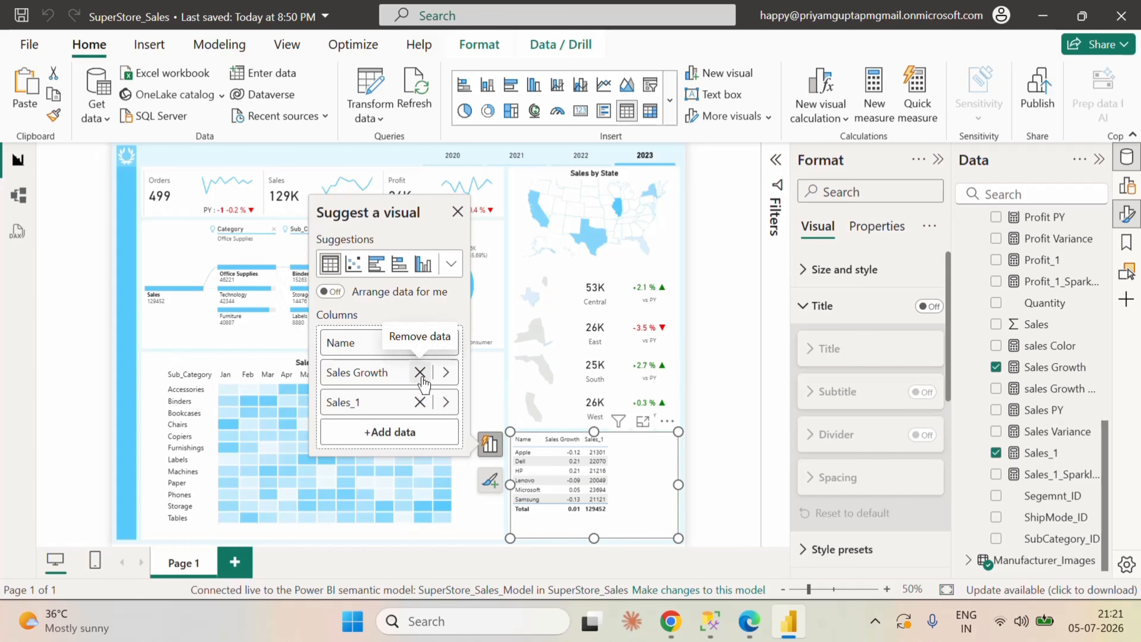
Step: Replace the manufacturer table's Sales Growth column with sales Growth arrow and rename its Sales_1 column to Sales
left_click(445, 372)
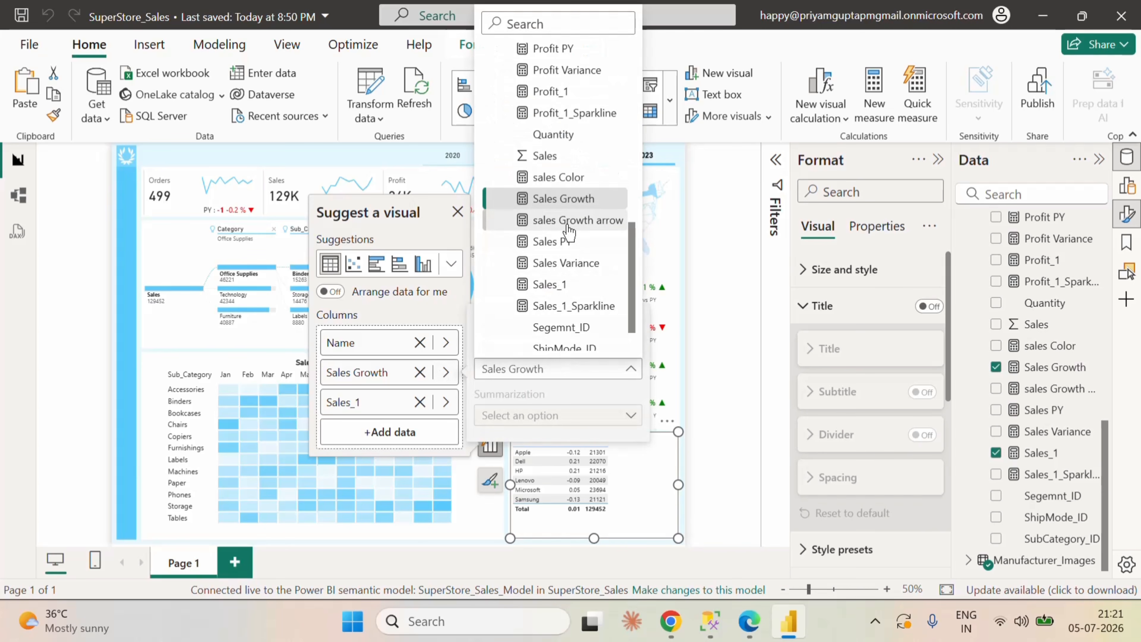
left_click(569, 220)
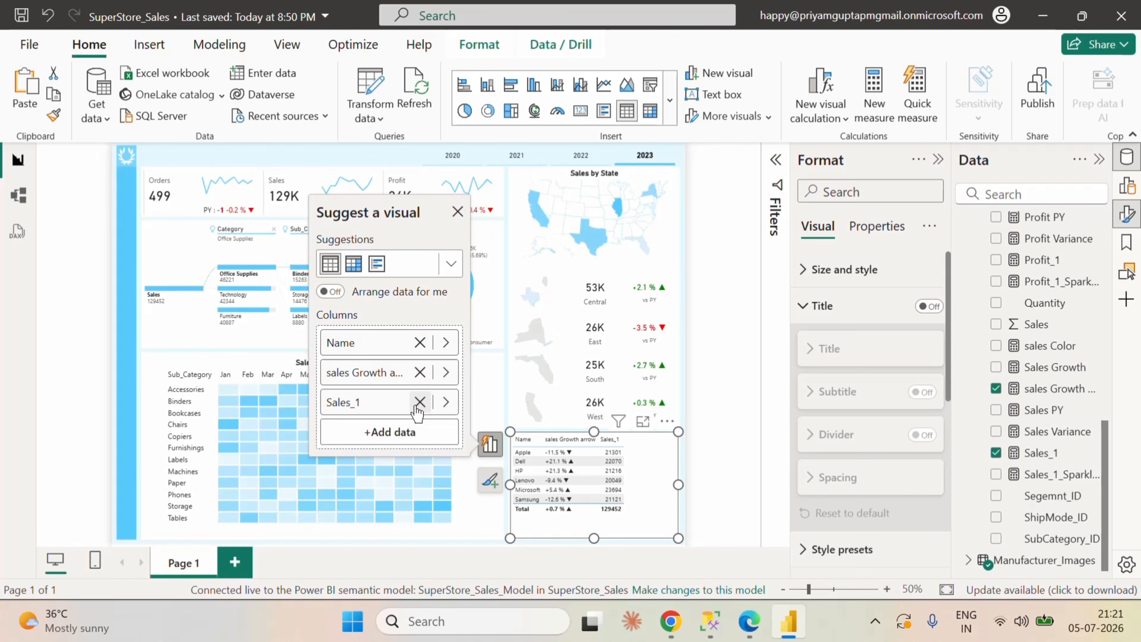
double_click(362, 406)
Step: Format the manufacturer table's Sales column as a whole number with the thousands separator on
left_click(806, 309)
left_click(877, 226)
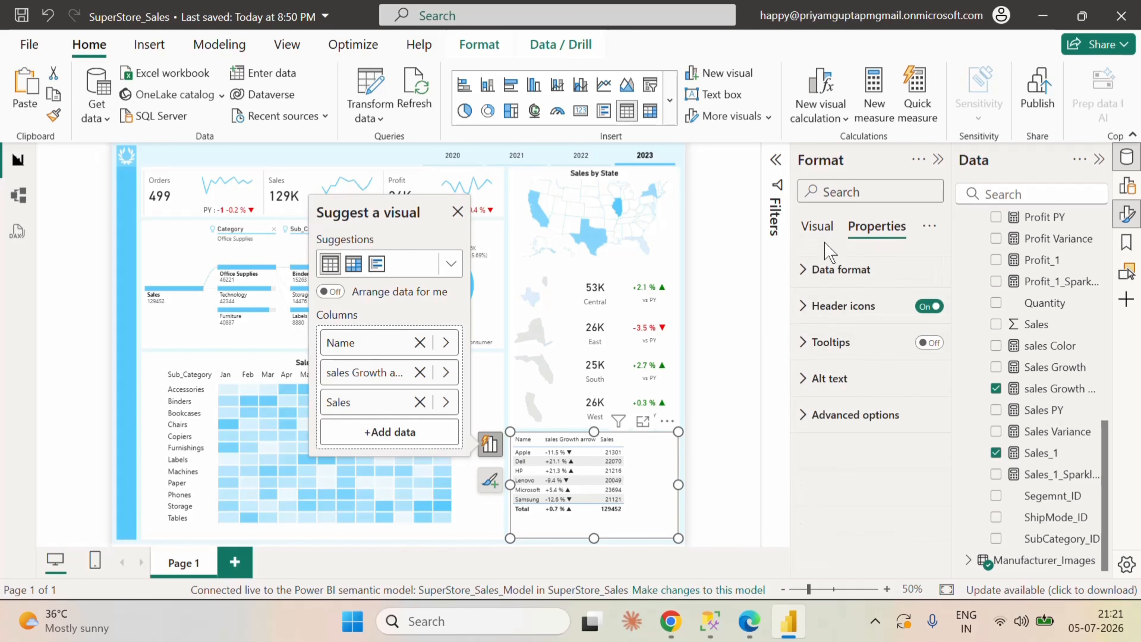
left_click(809, 268)
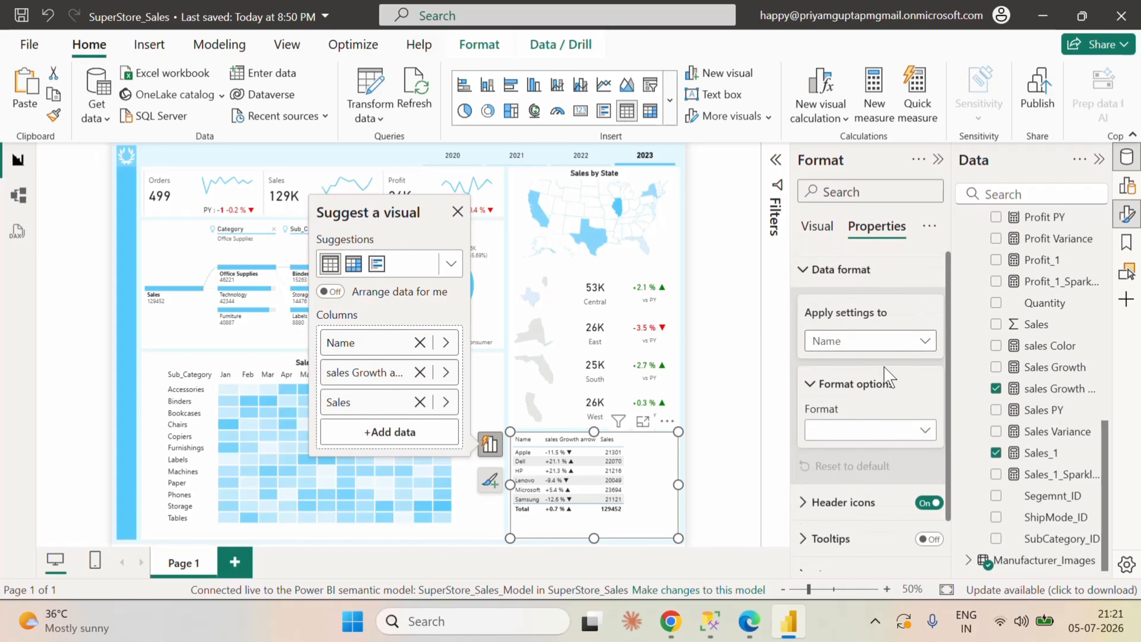
left_click(864, 347)
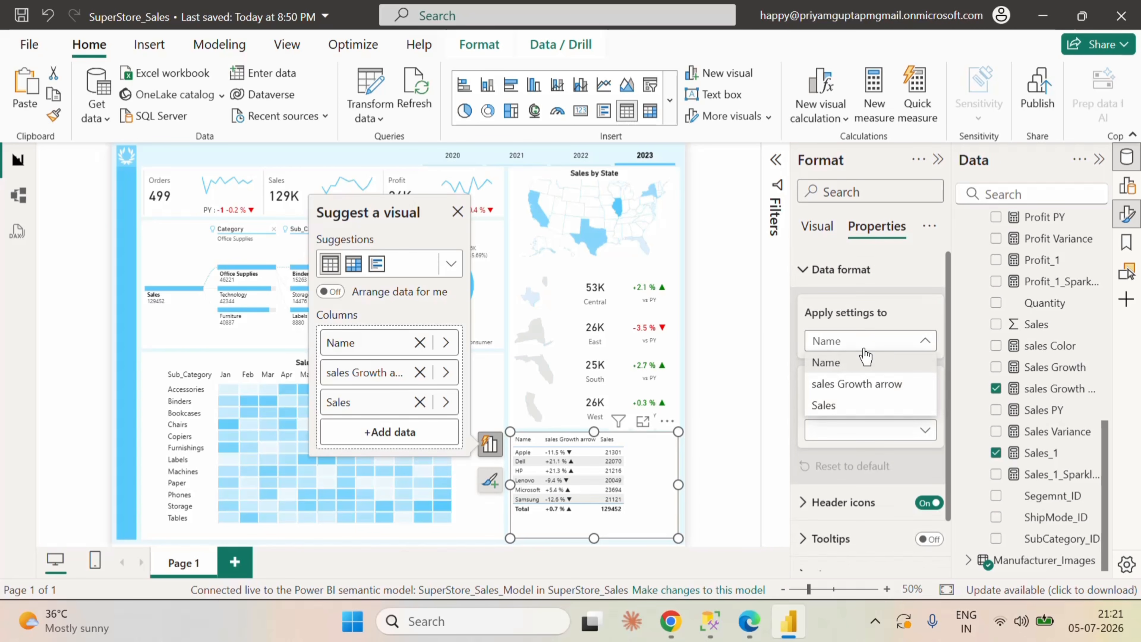
left_click(840, 405)
left_click(857, 431)
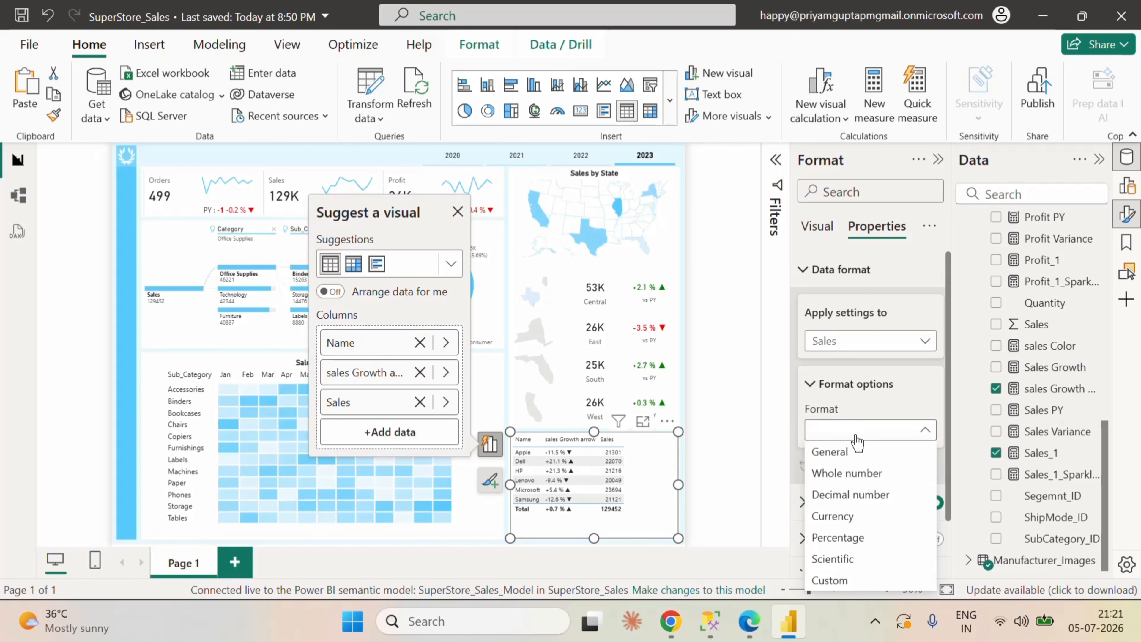
left_click(859, 474)
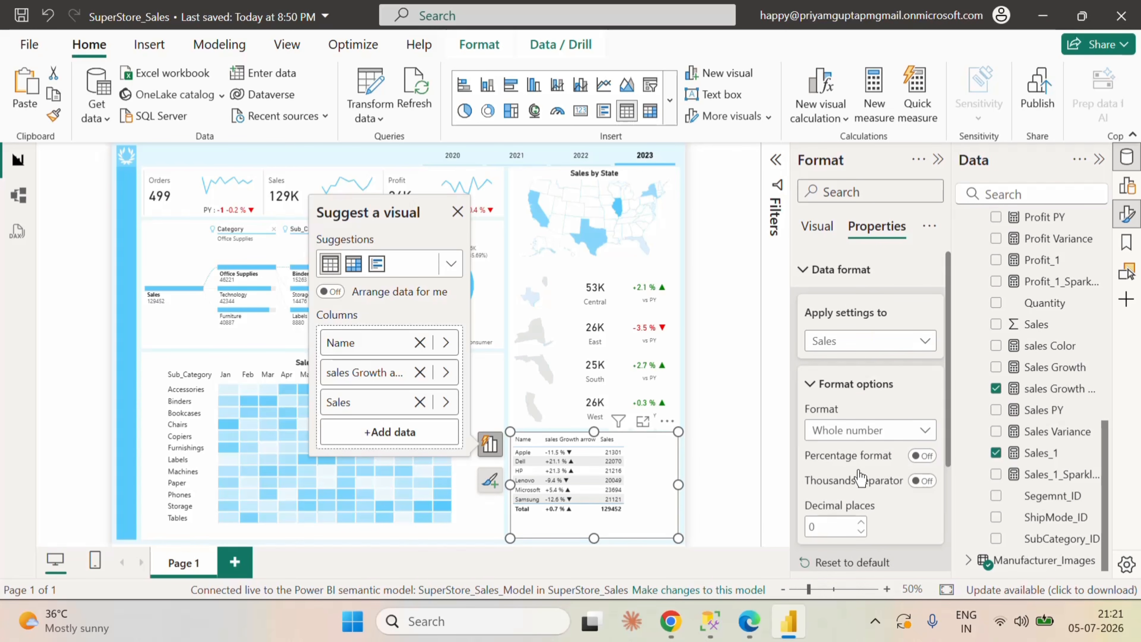
left_click(922, 481)
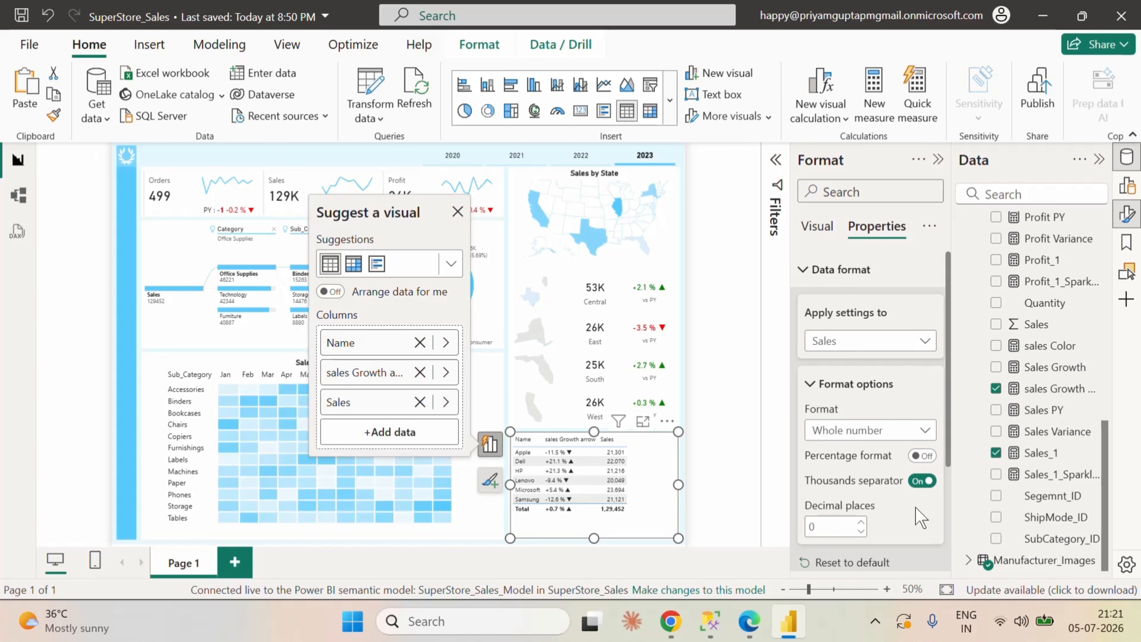
scroll(884, 475, "down", 2)
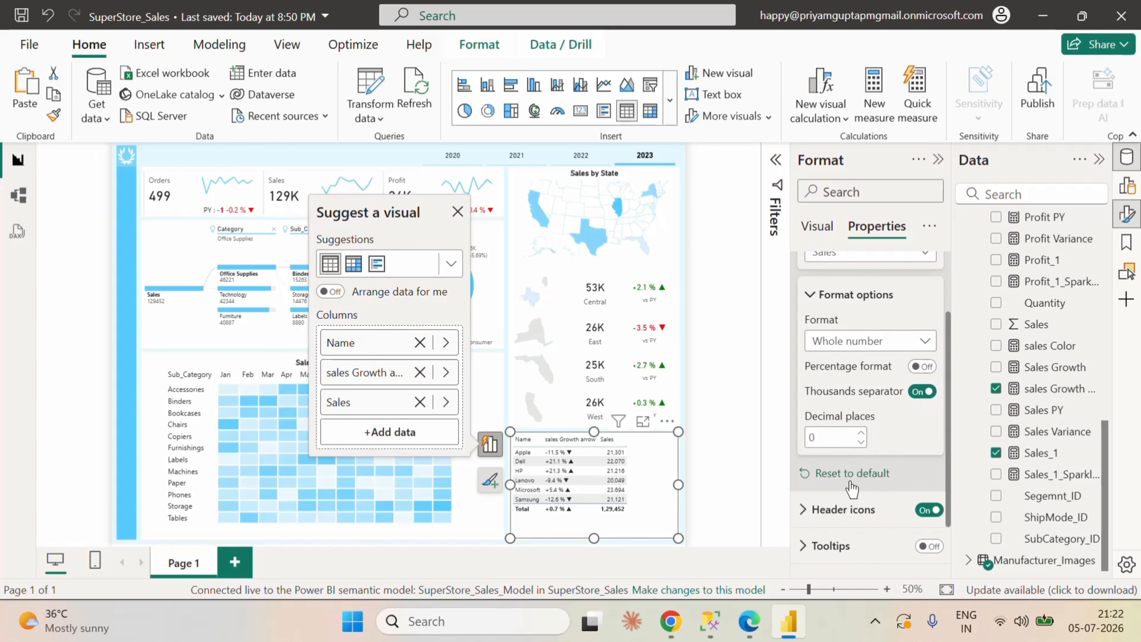
scroll(898, 438, "up", 1)
scroll(900, 448, "up", 3)
Step: Set the display units of the manufacturer table's Sales column to Thousands and collapse the formatting options
left_click(817, 226)
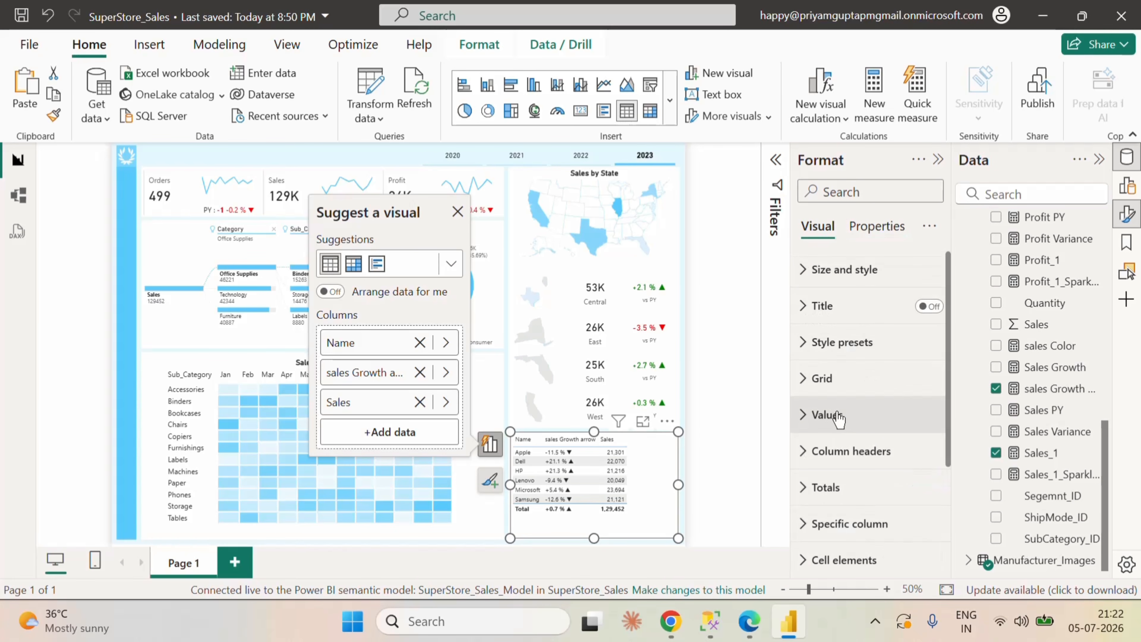
scroll(862, 490, "down", 1)
scroll(862, 490, "down", 2)
left_click(831, 437)
scroll(867, 449, "down", 4)
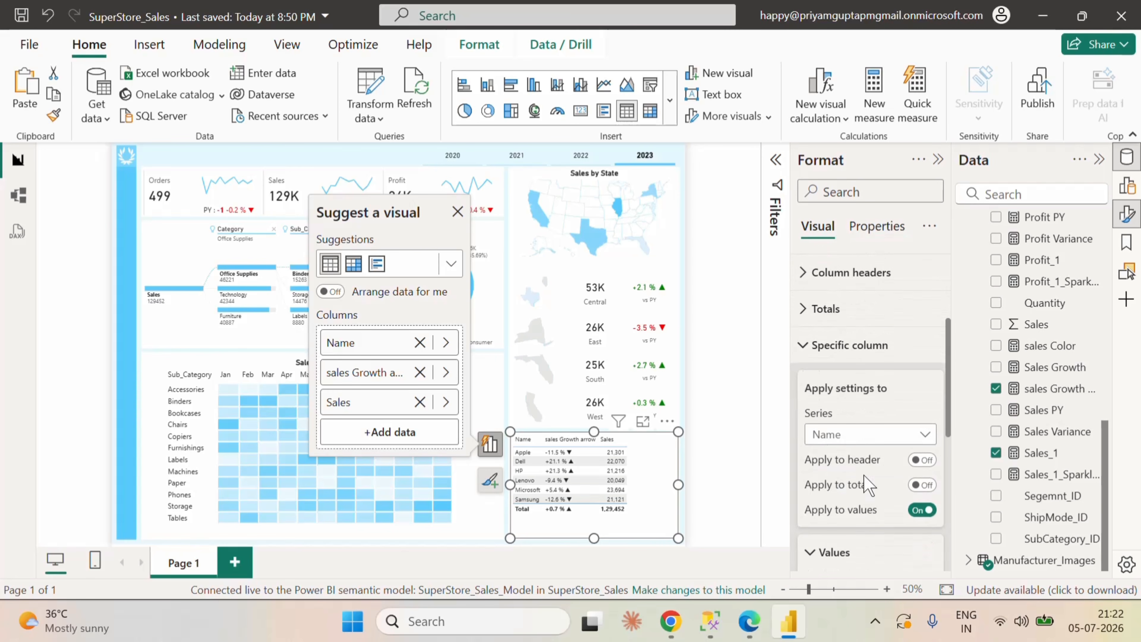
left_click(878, 345)
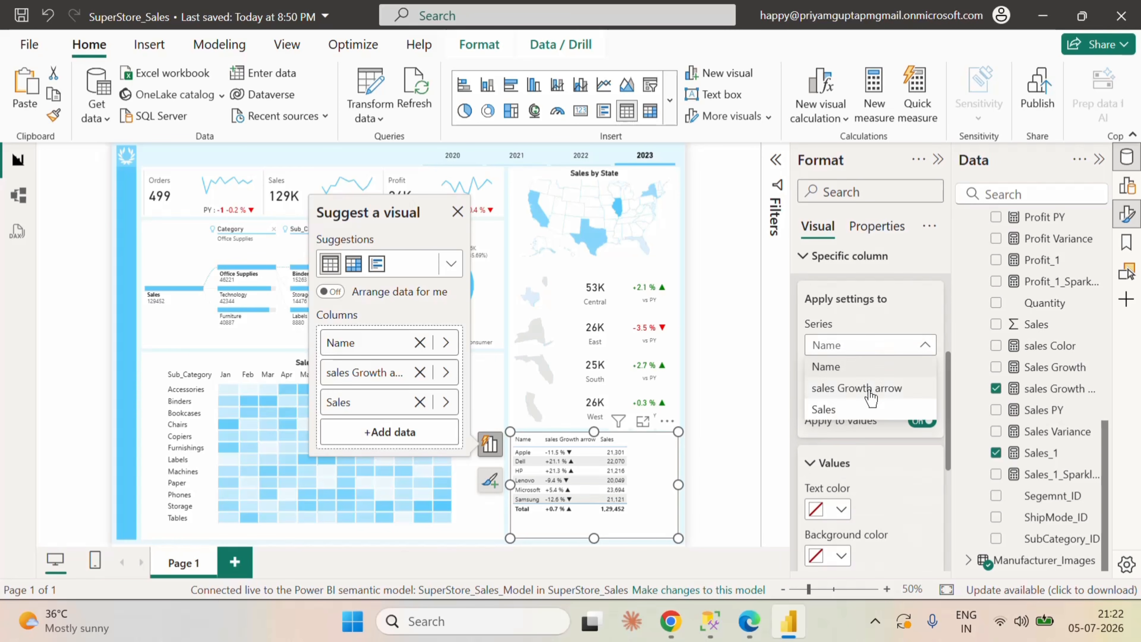
left_click(838, 413)
scroll(903, 499, "down", 5)
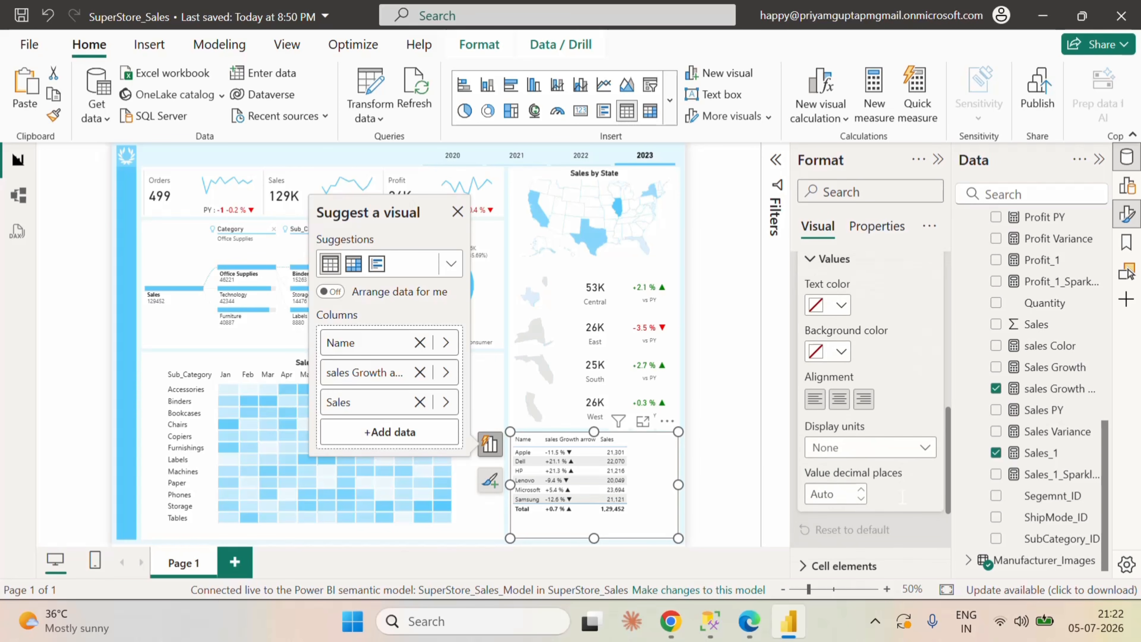
left_click(887, 386)
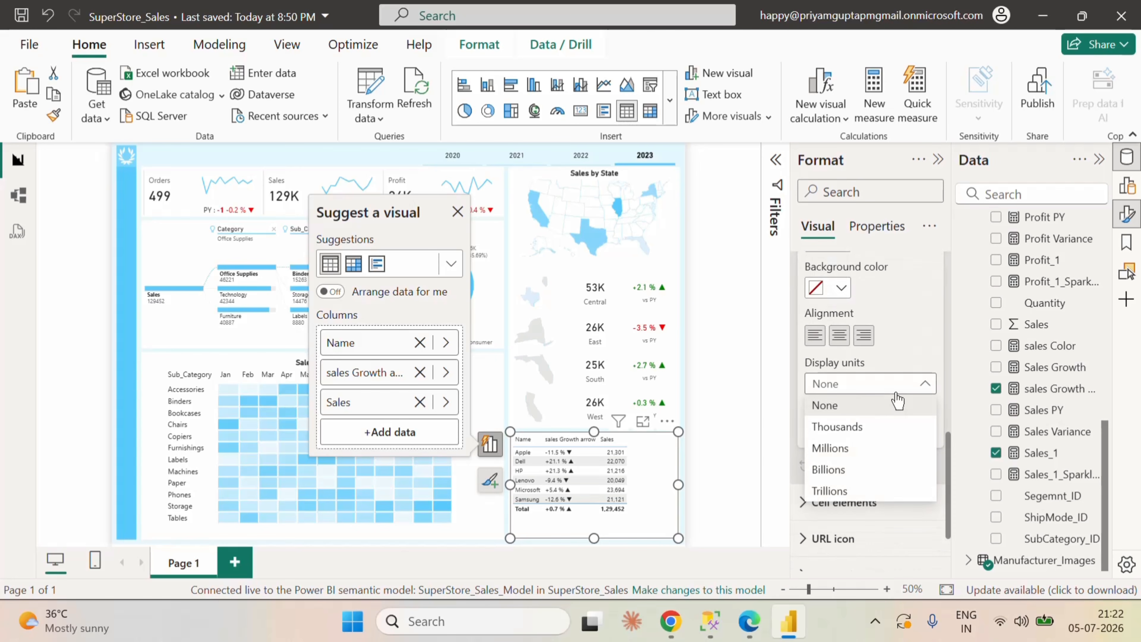
left_click(863, 433)
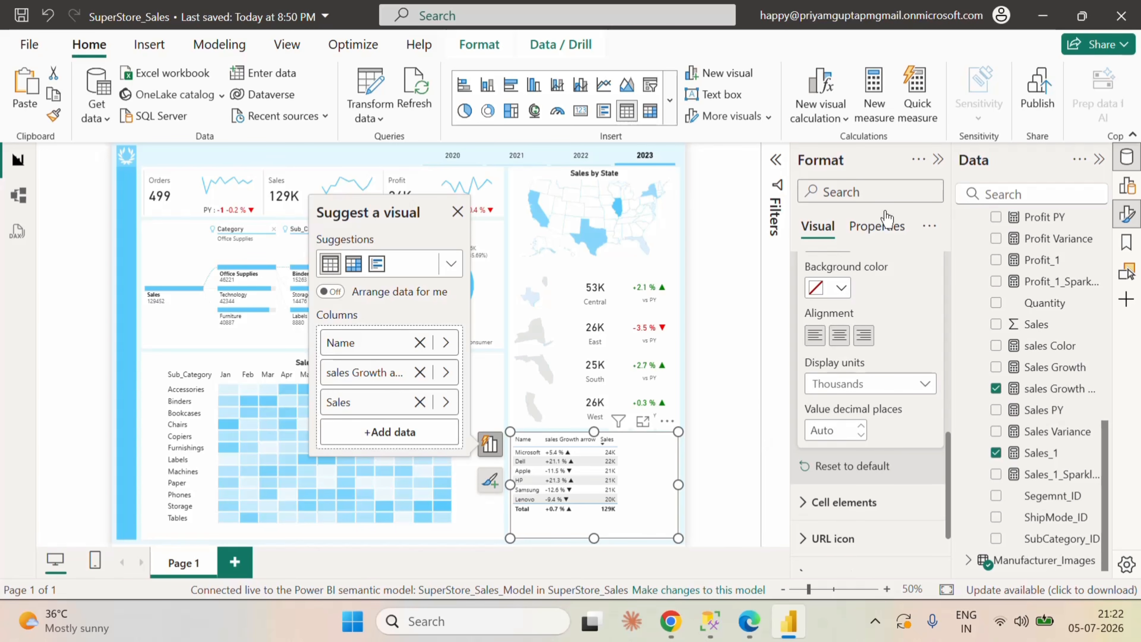
left_click(937, 159)
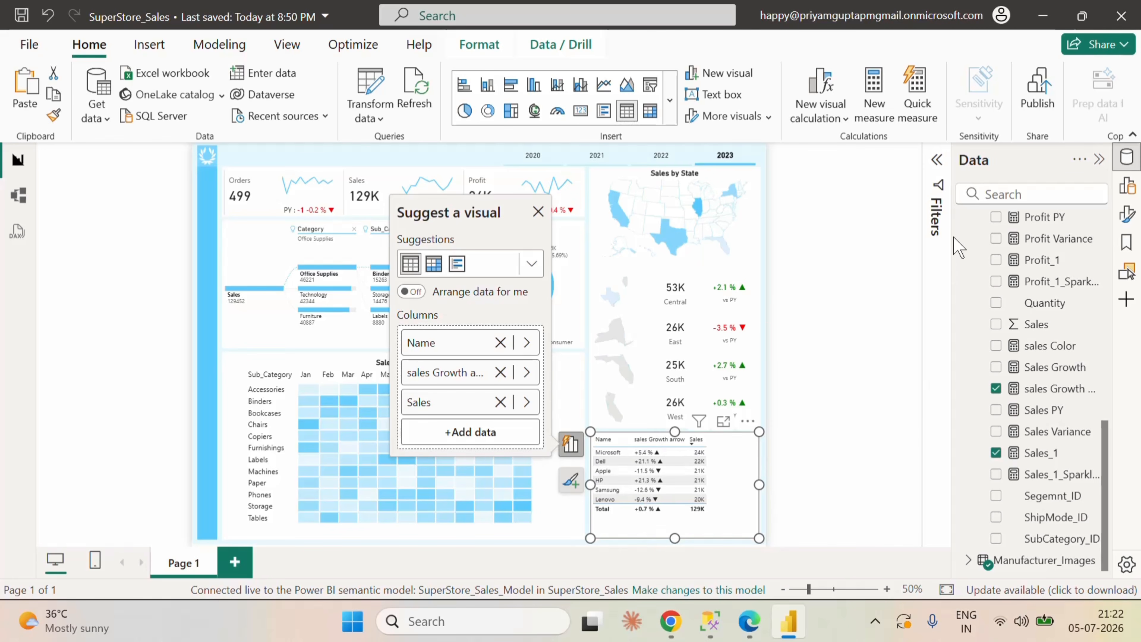
Step: Turn off the totals row of the manufacturer table
left_click(937, 167)
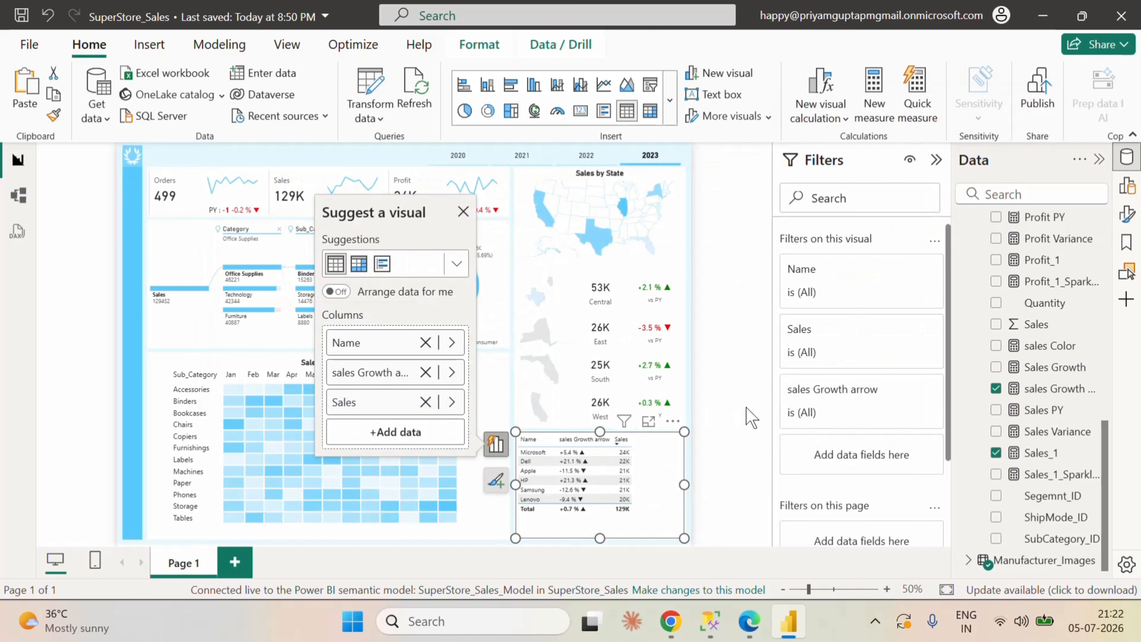
left_click(937, 164)
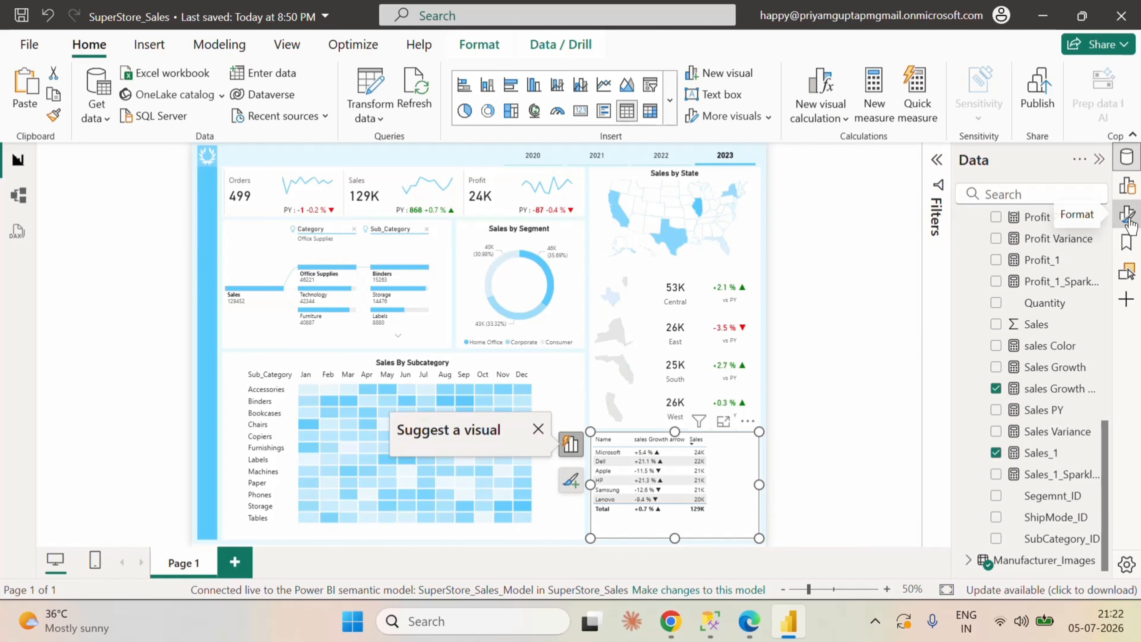
left_click(1127, 215)
scroll(882, 505, "down", 3)
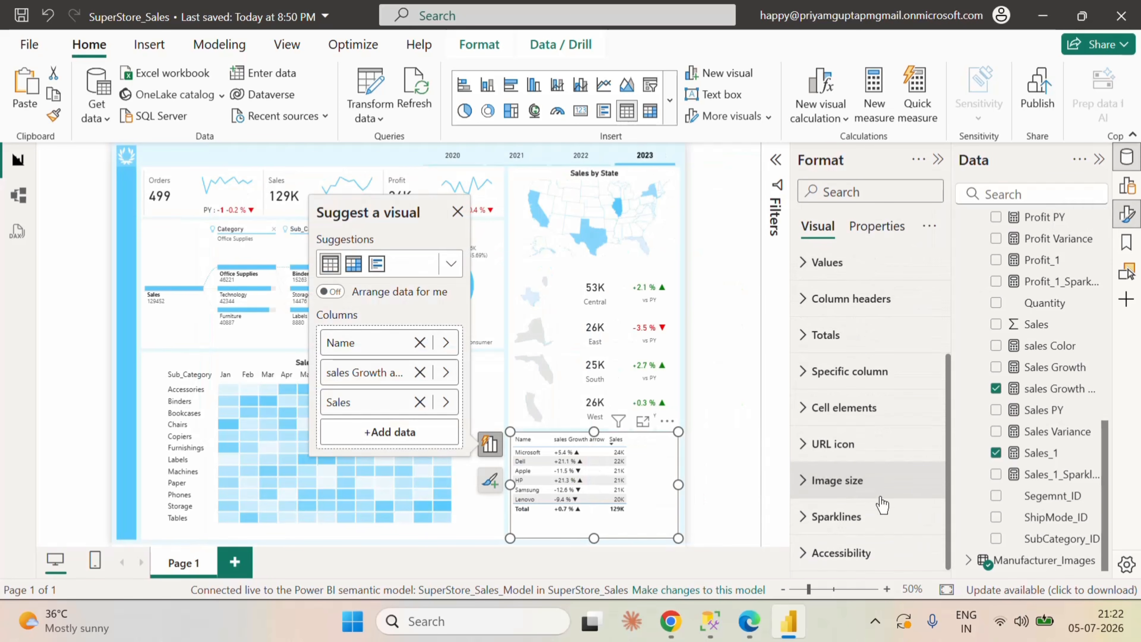
scroll(883, 496, "up", 2)
left_click(816, 430)
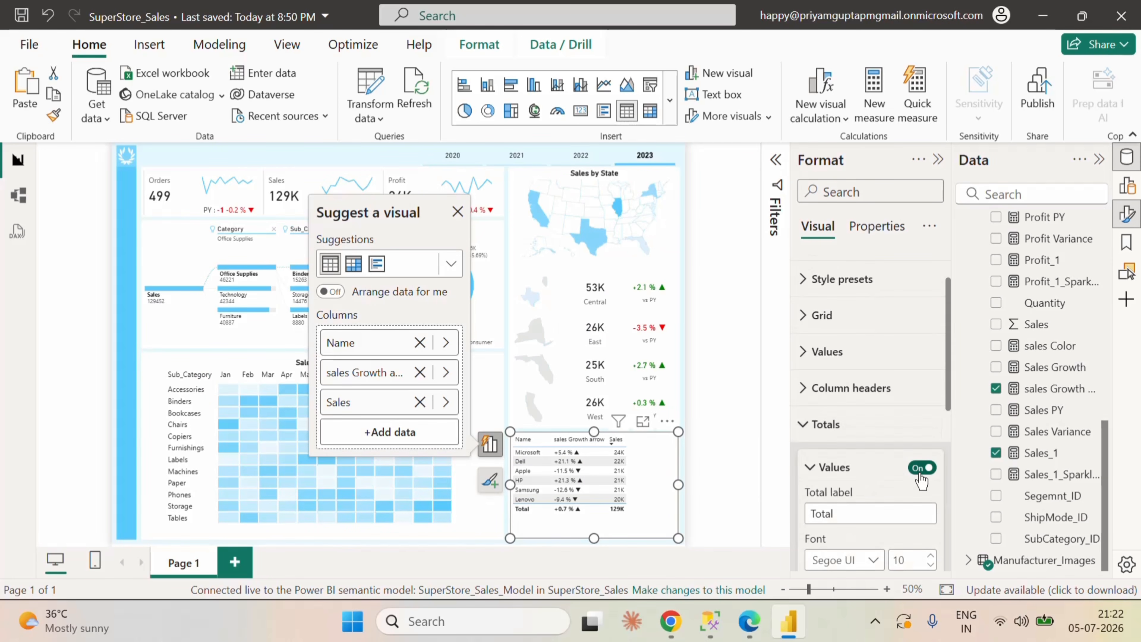
left_click(819, 424)
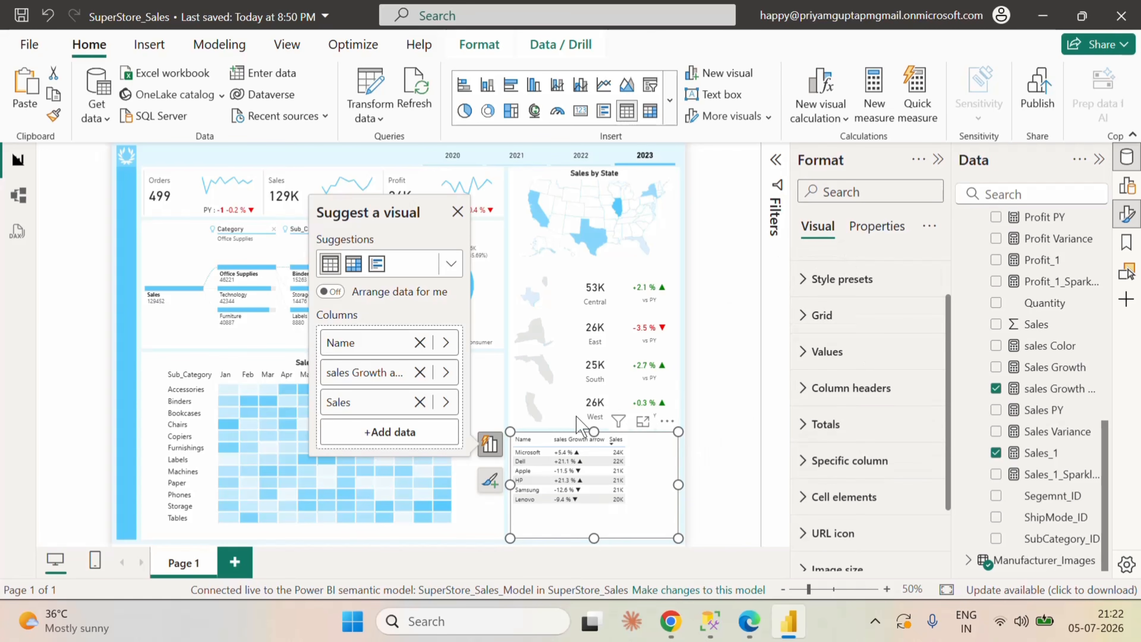
Step: Start font color conditional formatting for the manufacturer table's sales Growth arrow column with the Field value format style
right_click(375, 374)
mouse_move(485, 463)
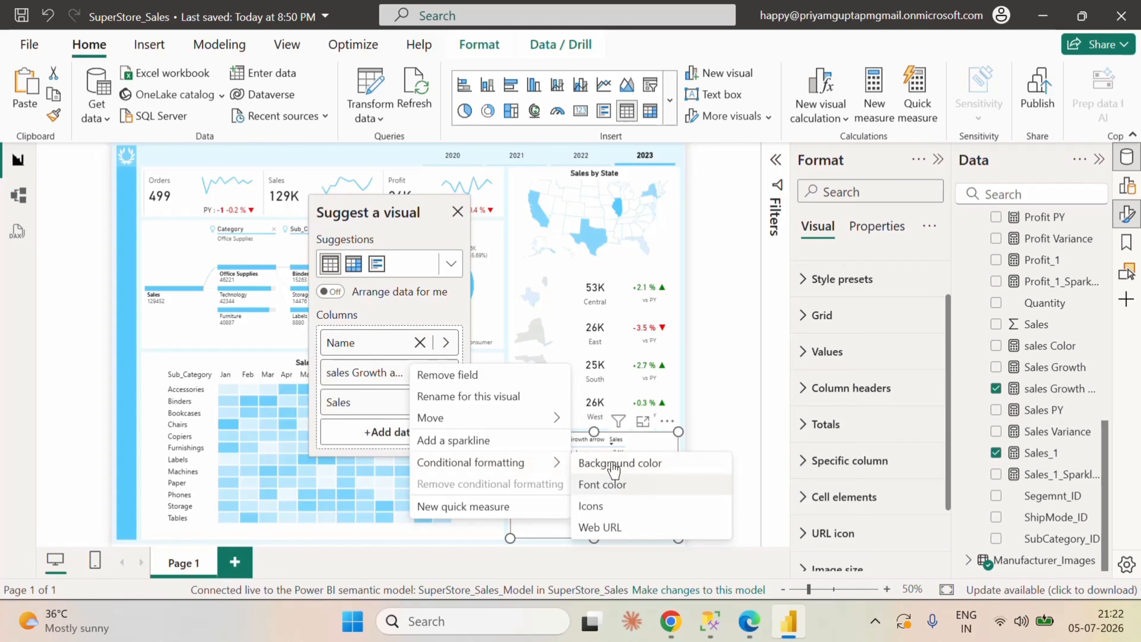
left_click(612, 486)
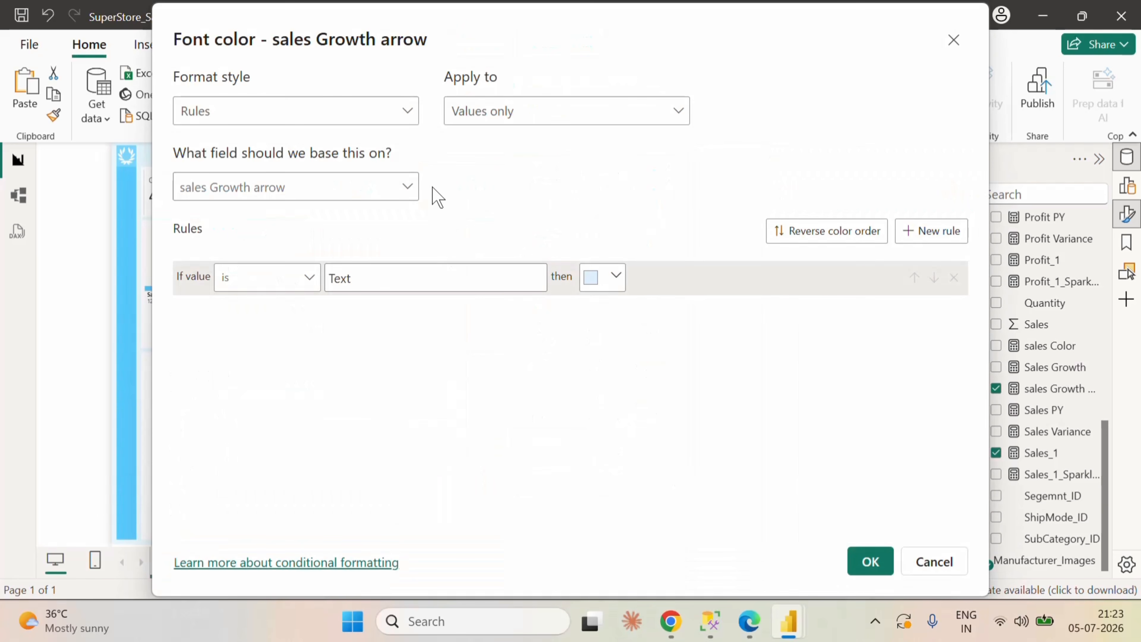
left_click(410, 112)
left_click(220, 198)
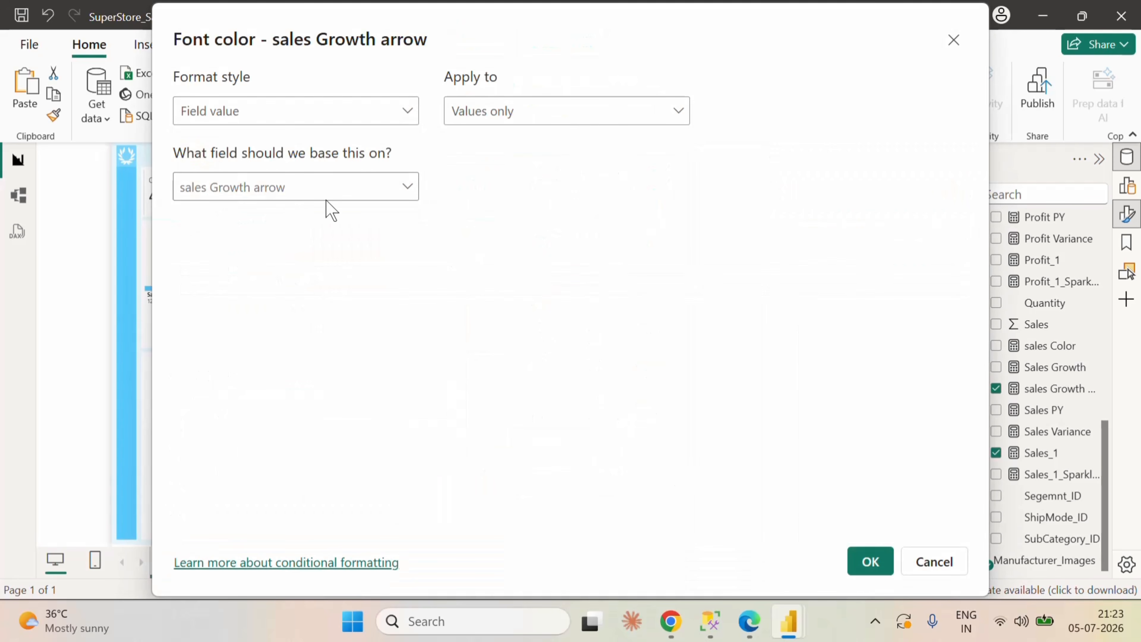
Step: Base the sales Growth arrow font color on the sales Color measure from FactSales and apply the formatting
left_click(335, 189)
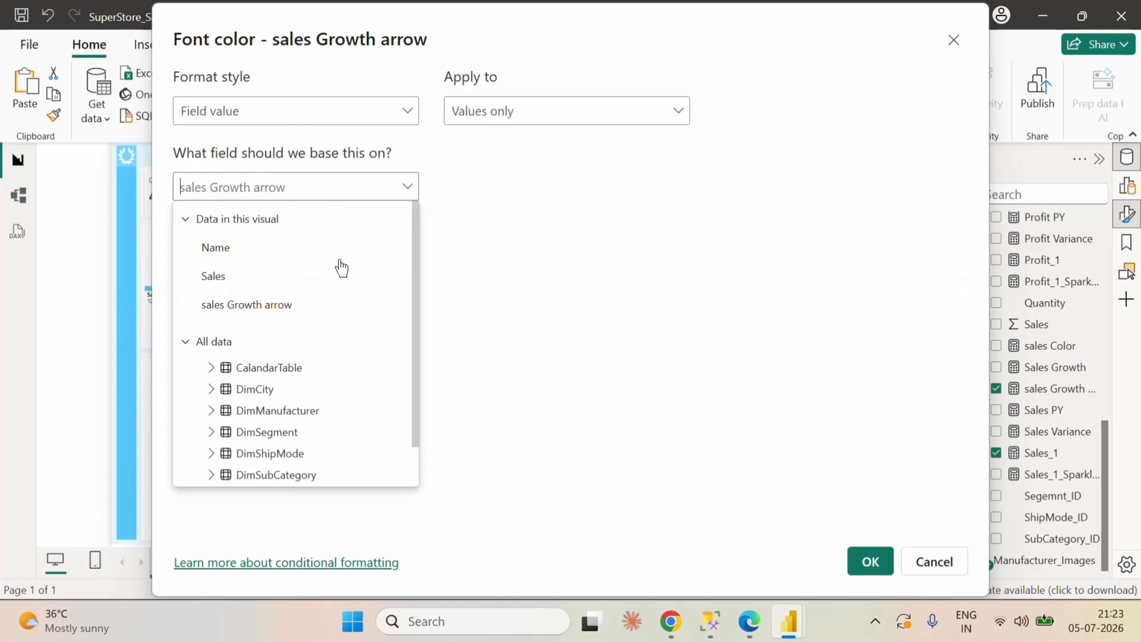
type("sales")
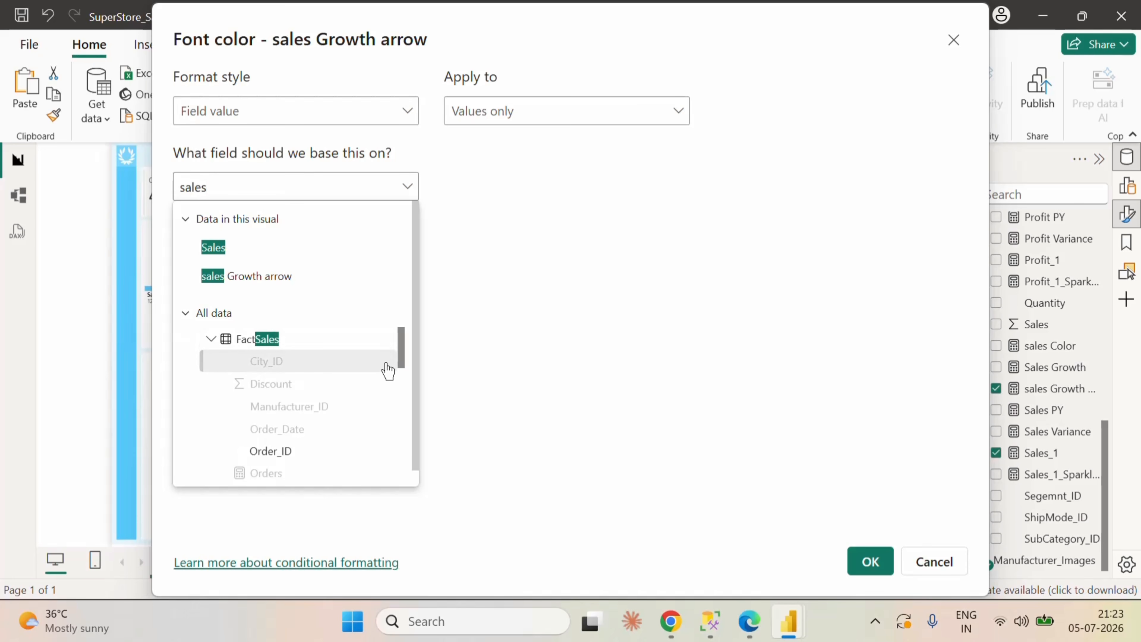
scroll(362, 339, "down", 5)
scroll(359, 366, "up", 6)
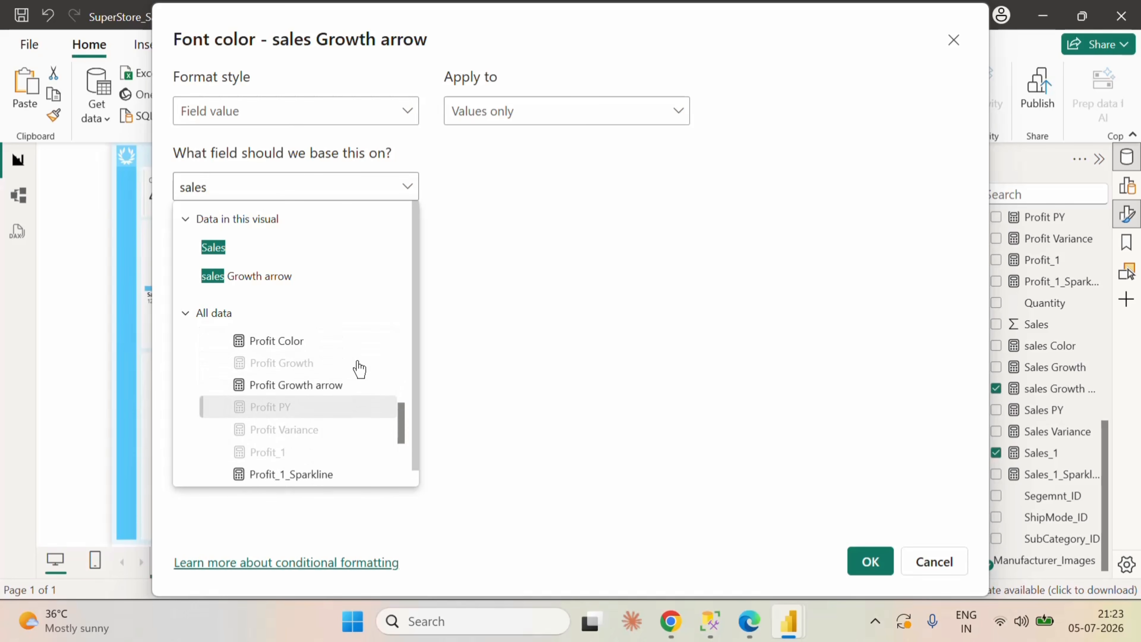
scroll(359, 368, "down", 8)
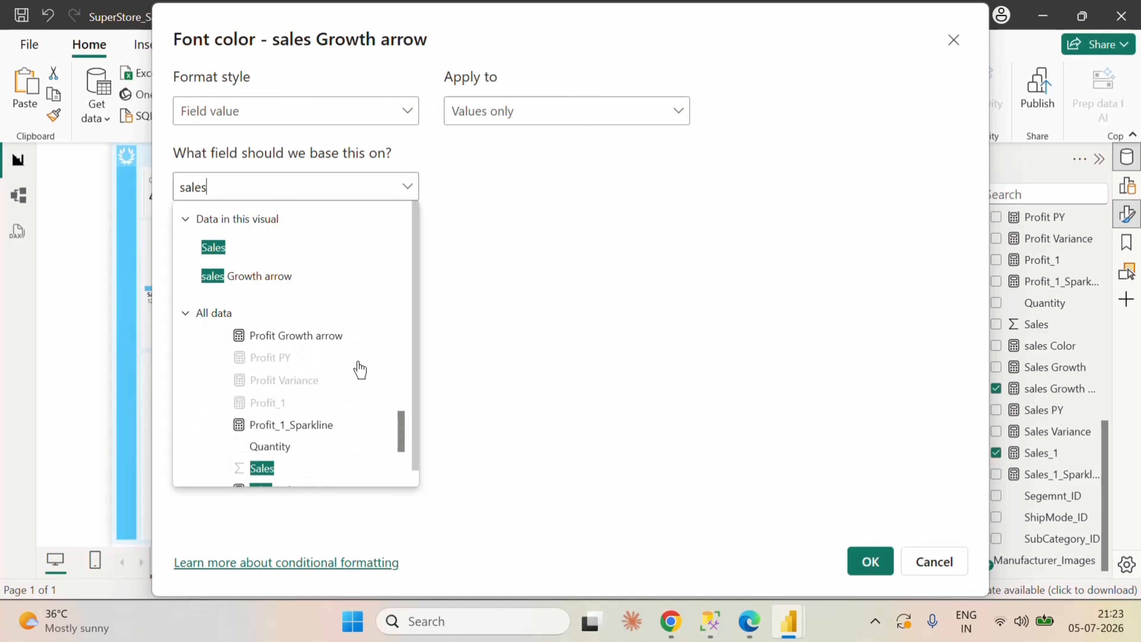
scroll(362, 375, "up", 1)
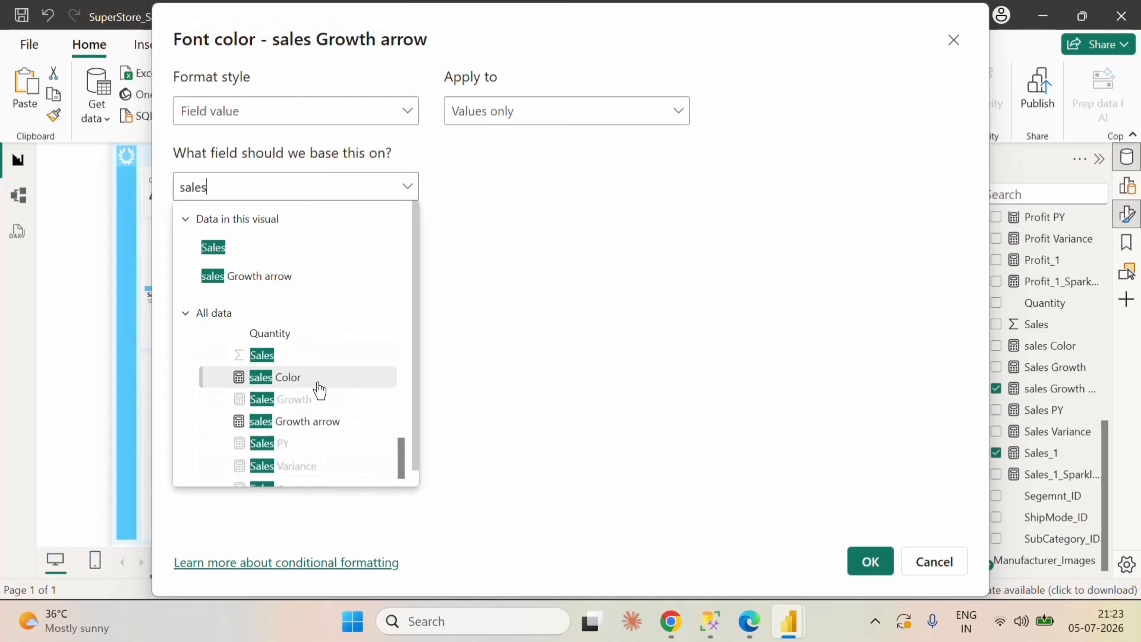
left_click(316, 381)
left_click(870, 561)
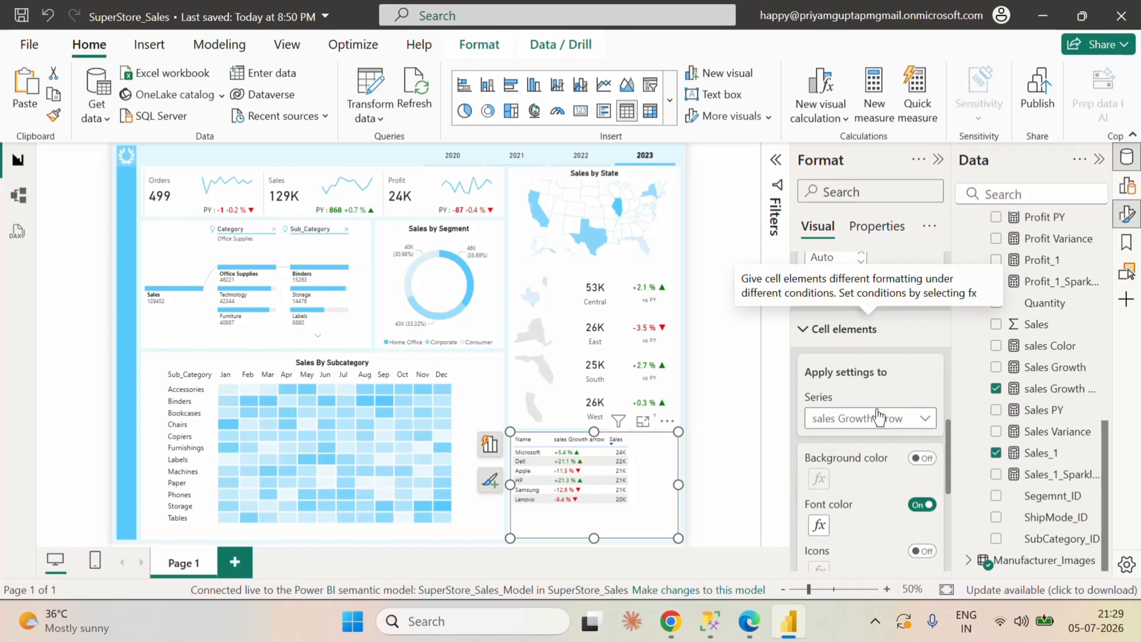
Step: Turn on data bars for the manufacturer table's Sales column
left_click(874, 426)
left_click(831, 479)
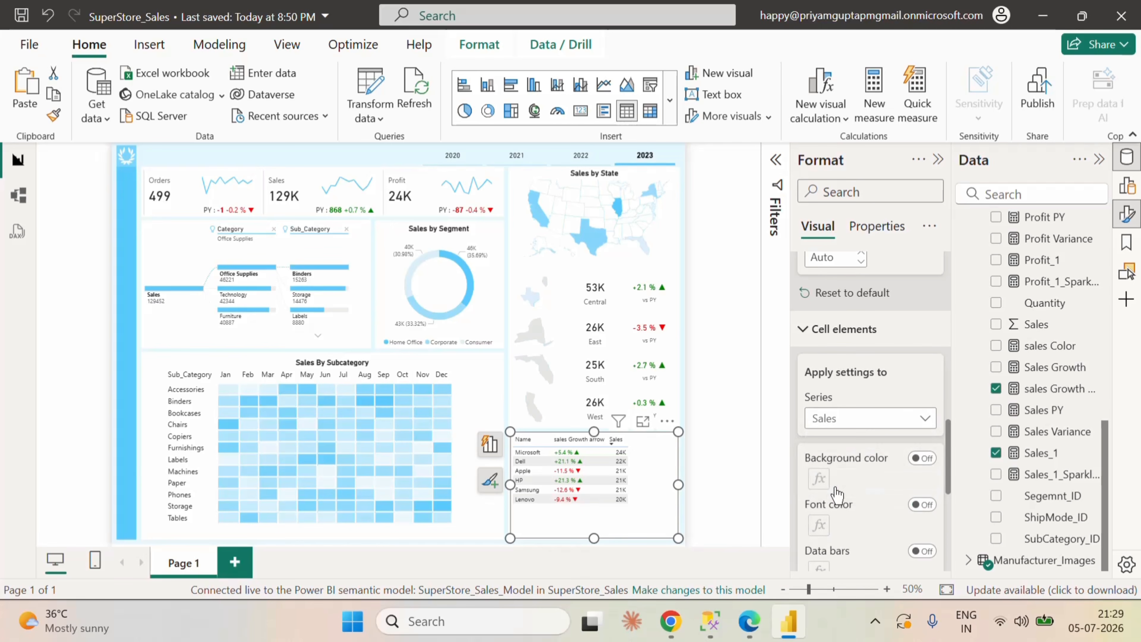
scroll(880, 517, "down", 2)
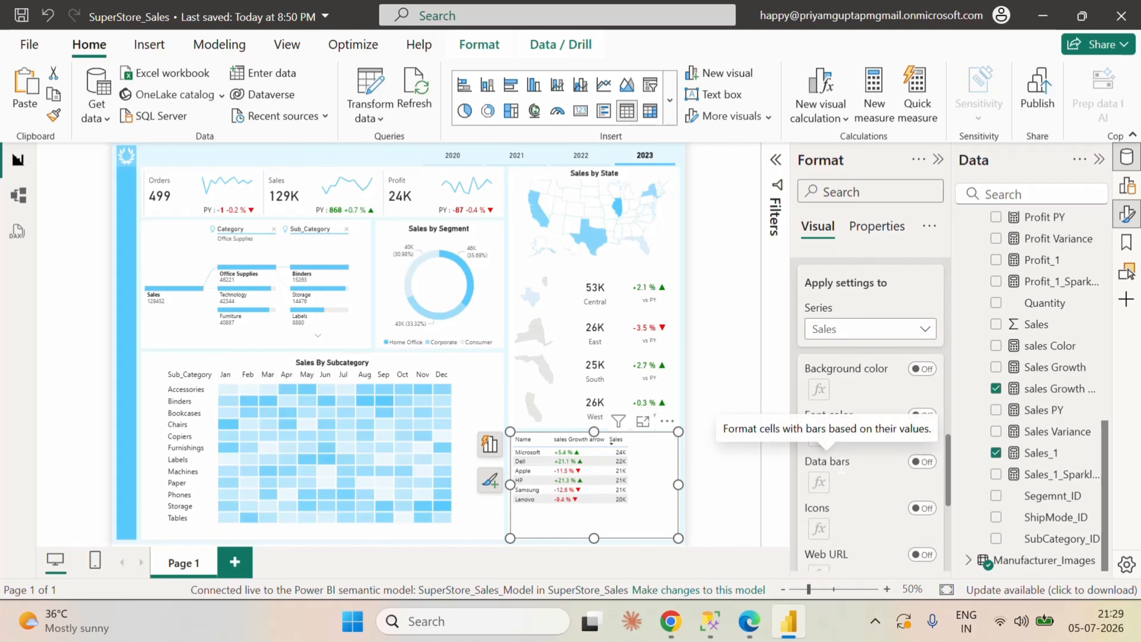
left_click(922, 462)
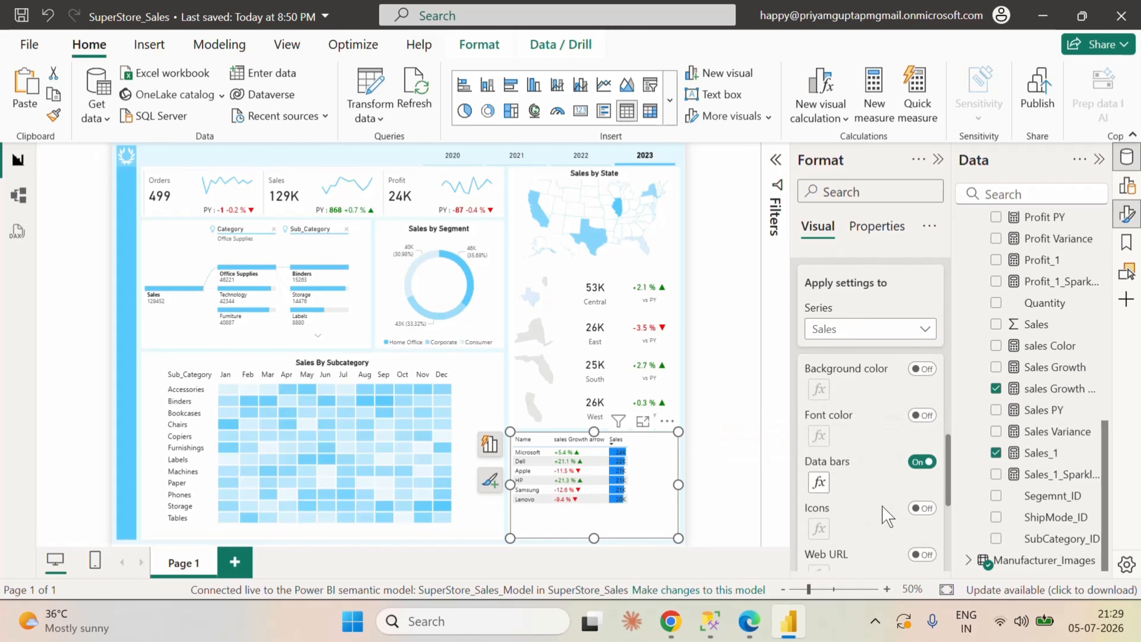
Step: Set the positive bar color of the Sales data bars to hex 58CAFD and apply it
left_click(819, 482)
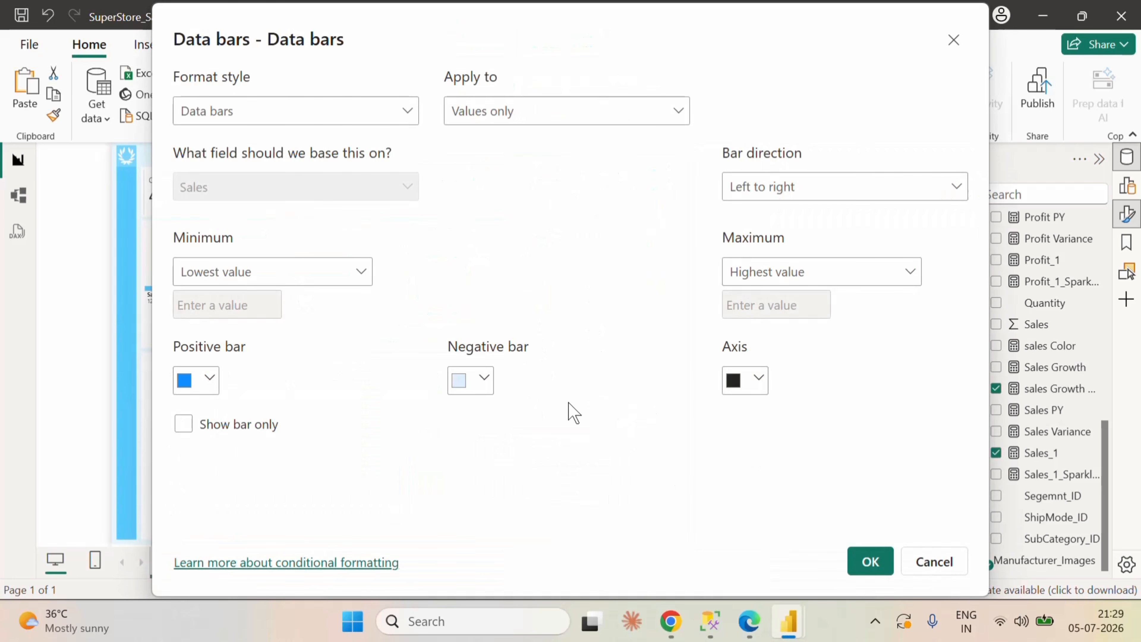
left_click(210, 381)
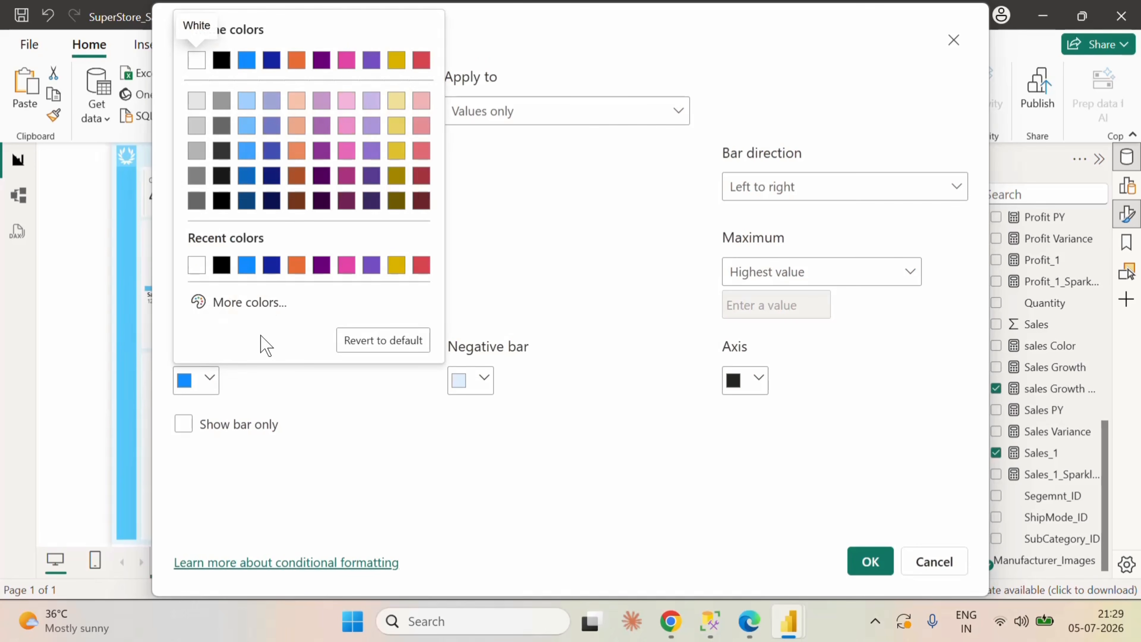
left_click(249, 302)
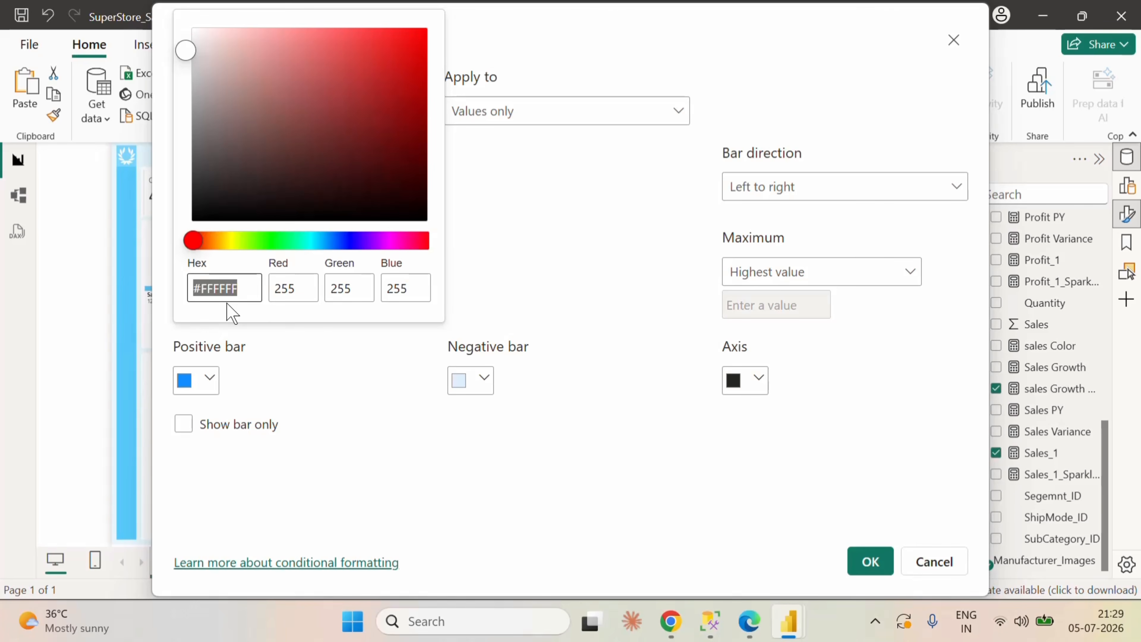
type("58")
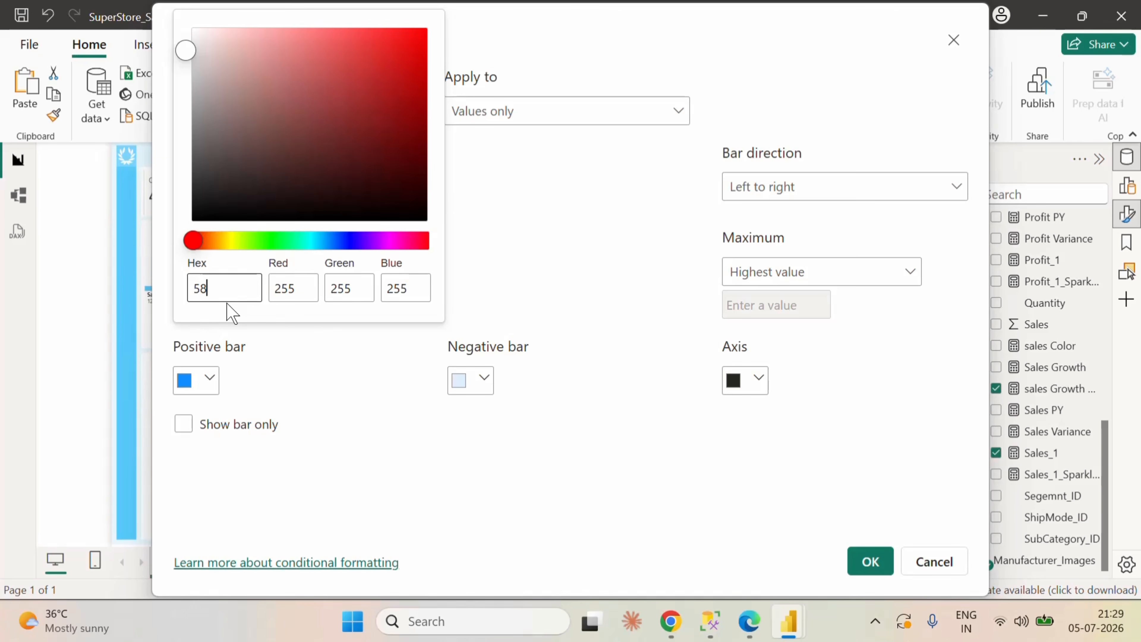
type("cafd")
left_click(485, 465)
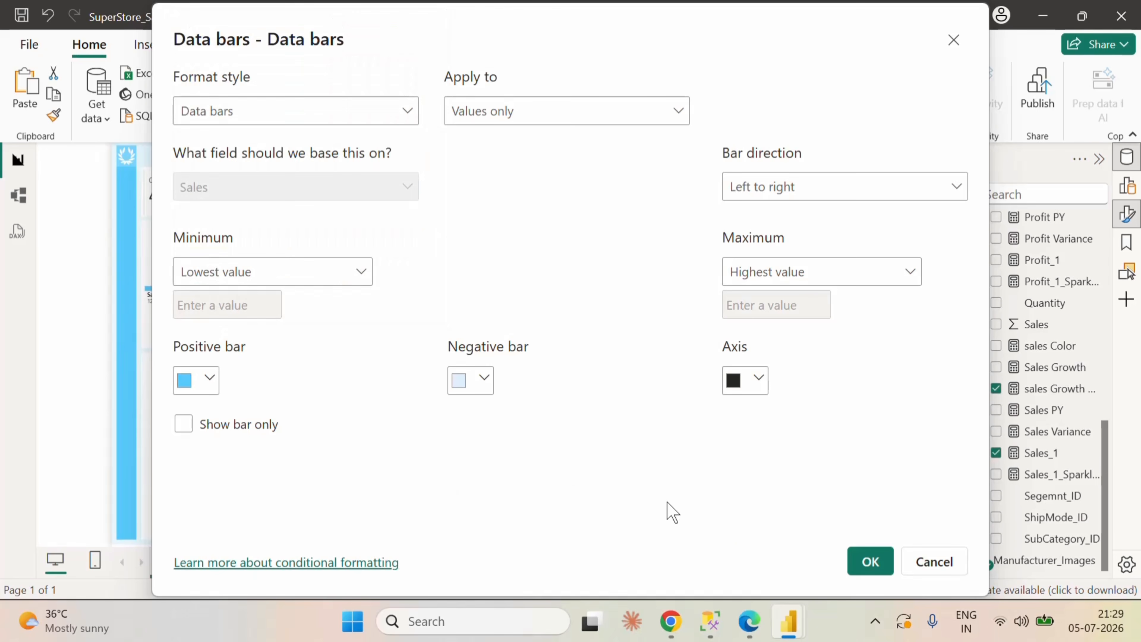
left_click(868, 568)
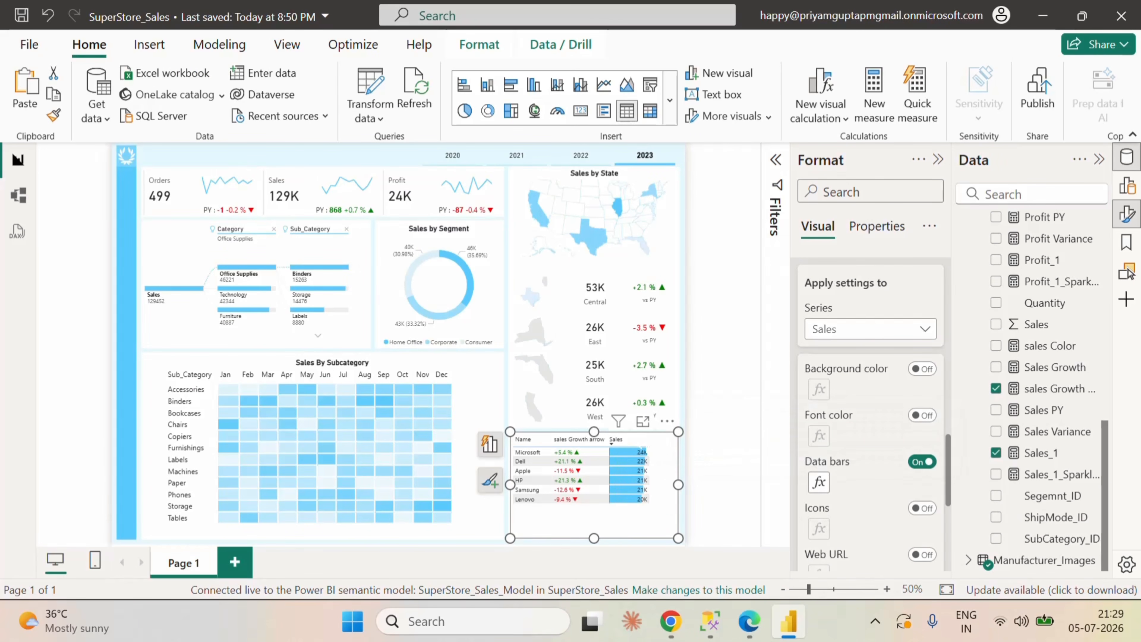
Step: Apply the Sales column's specific formatting to header and total as well, and center its alignment
scroll(891, 481, "down", 5)
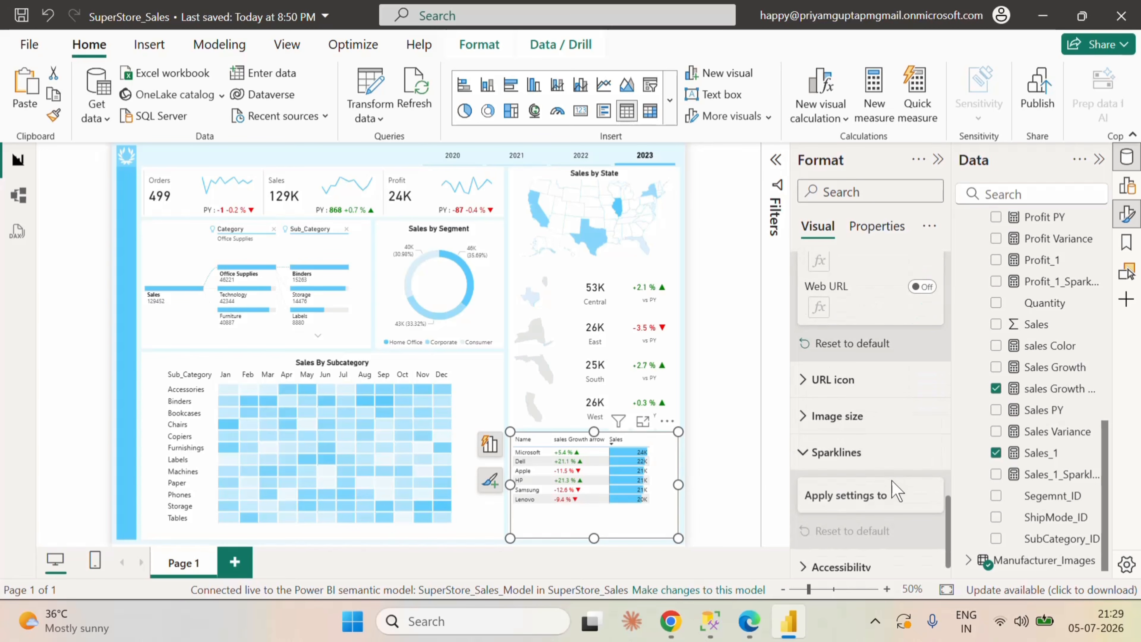
scroll(891, 480, "up", 6)
scroll(845, 346, "up", 8)
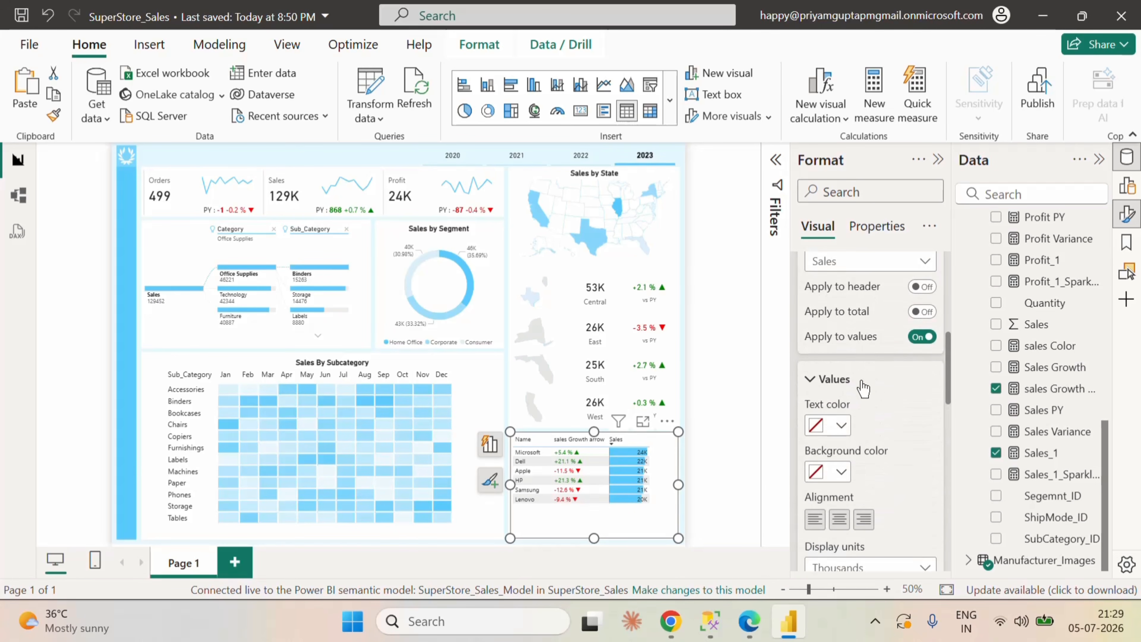
left_click(921, 287)
left_click(921, 311)
scroll(905, 391, "down", 2)
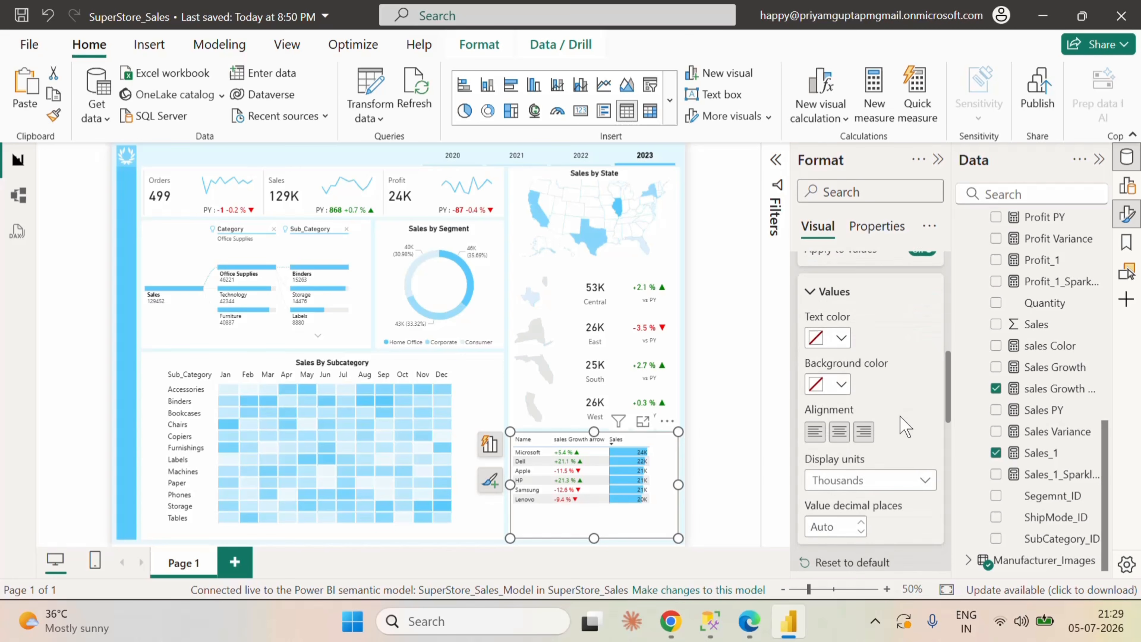
left_click(840, 431)
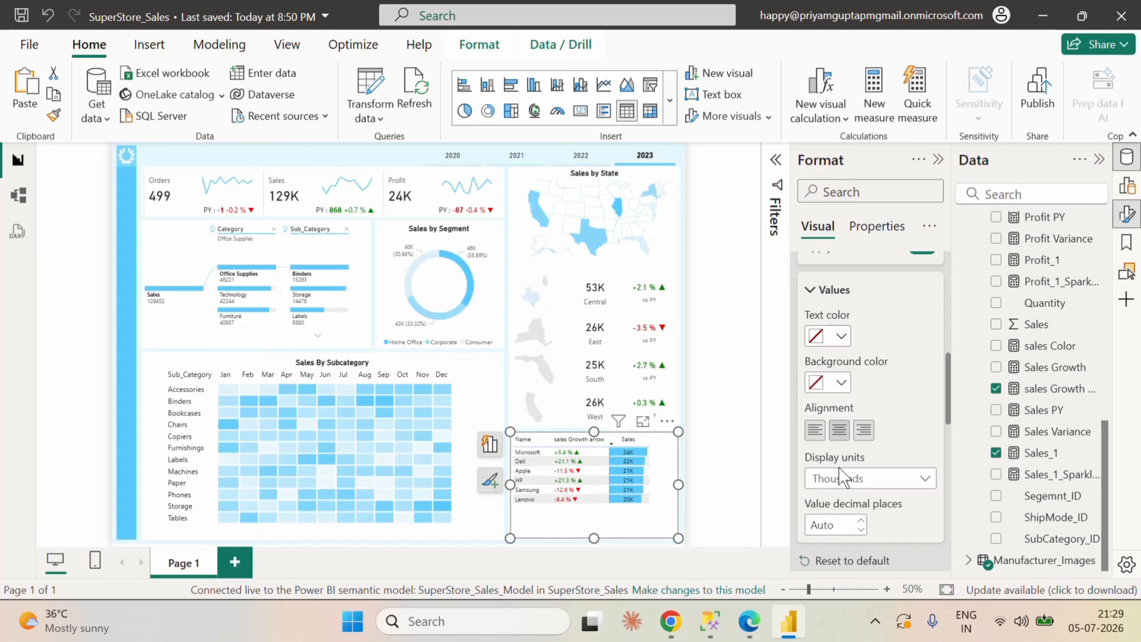
Step: Set the Sales column's text color to the recent light blue that matches the data bars
scroll(914, 440, "up", 2)
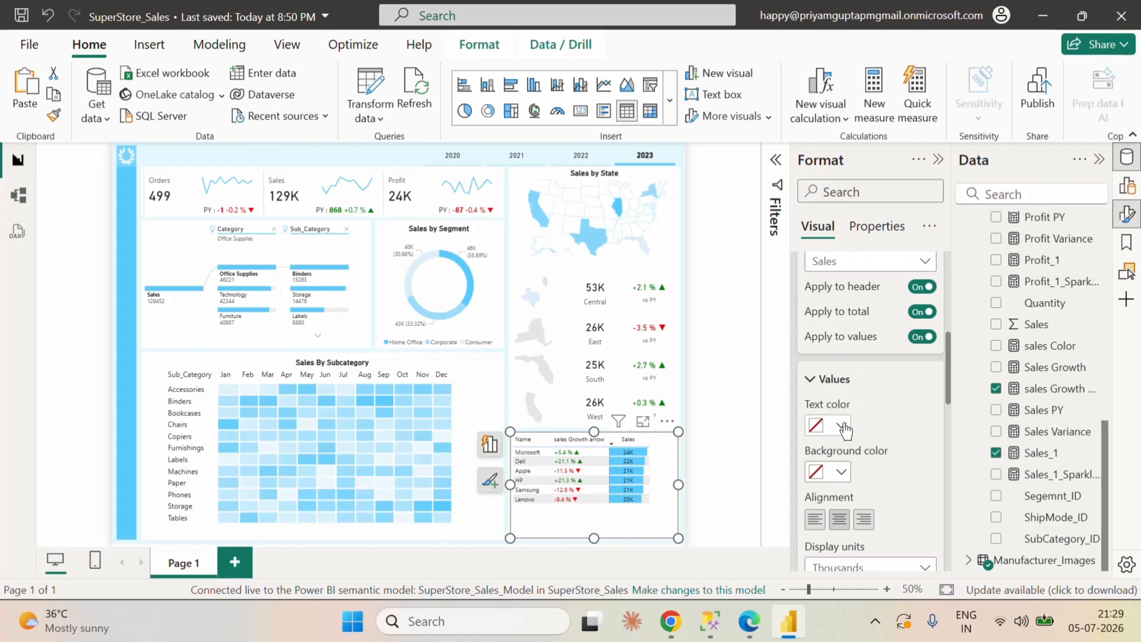
left_click(840, 425)
left_click(828, 347)
left_click(841, 425)
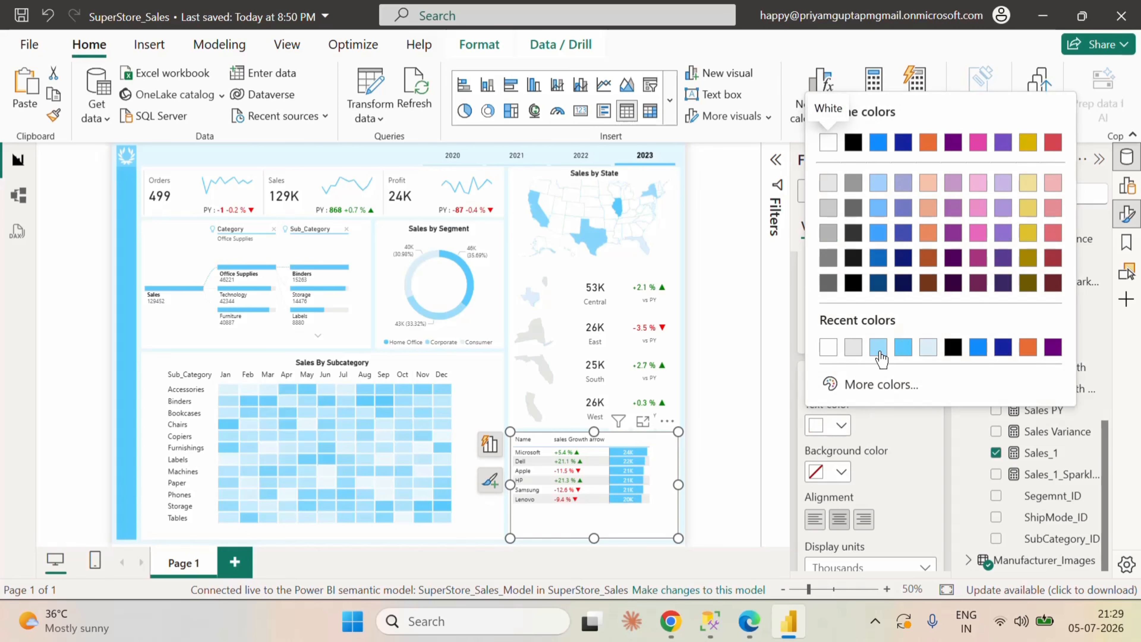
left_click(881, 347)
left_click(841, 425)
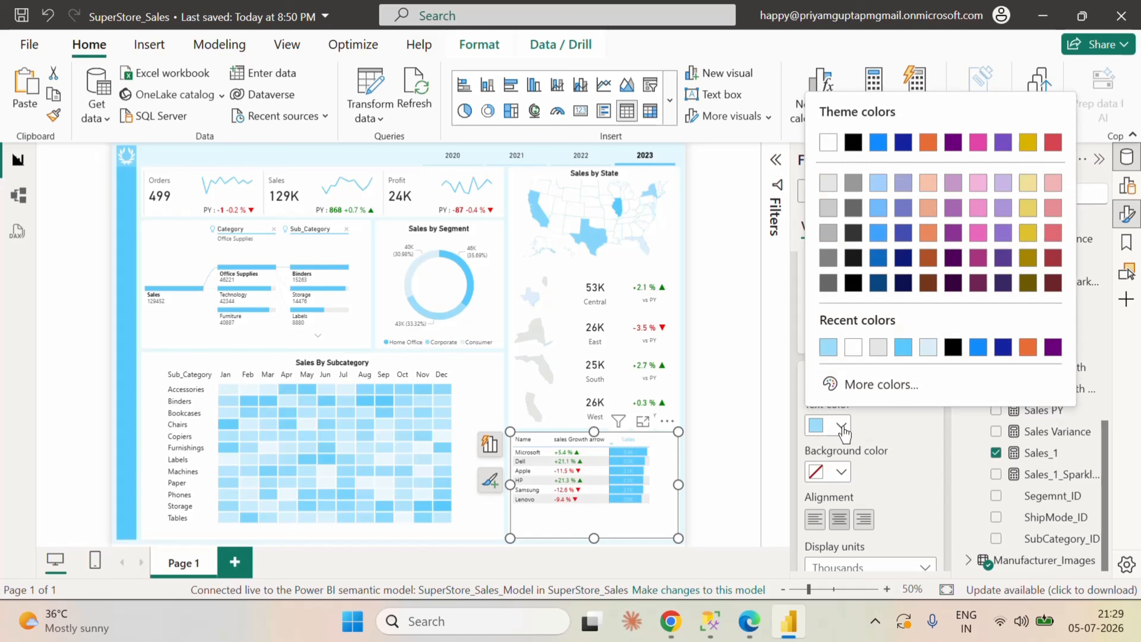
left_click(902, 350)
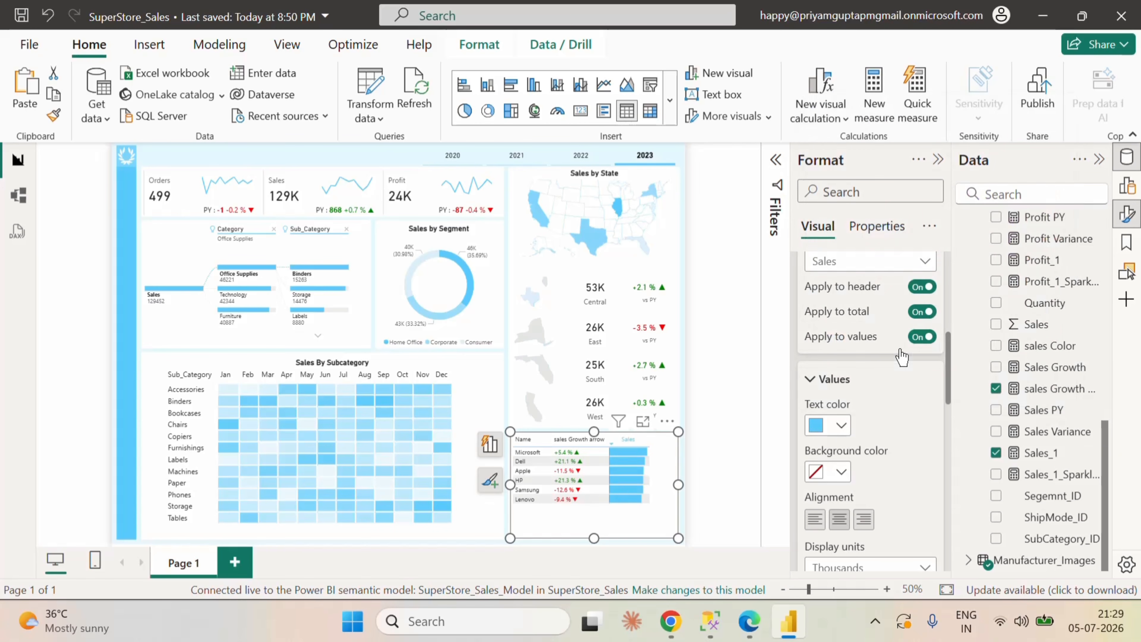
Step: Stop applying the Sales column's specific formatting to its header and collapse the Specific column options
scroll(881, 438, "up", 2)
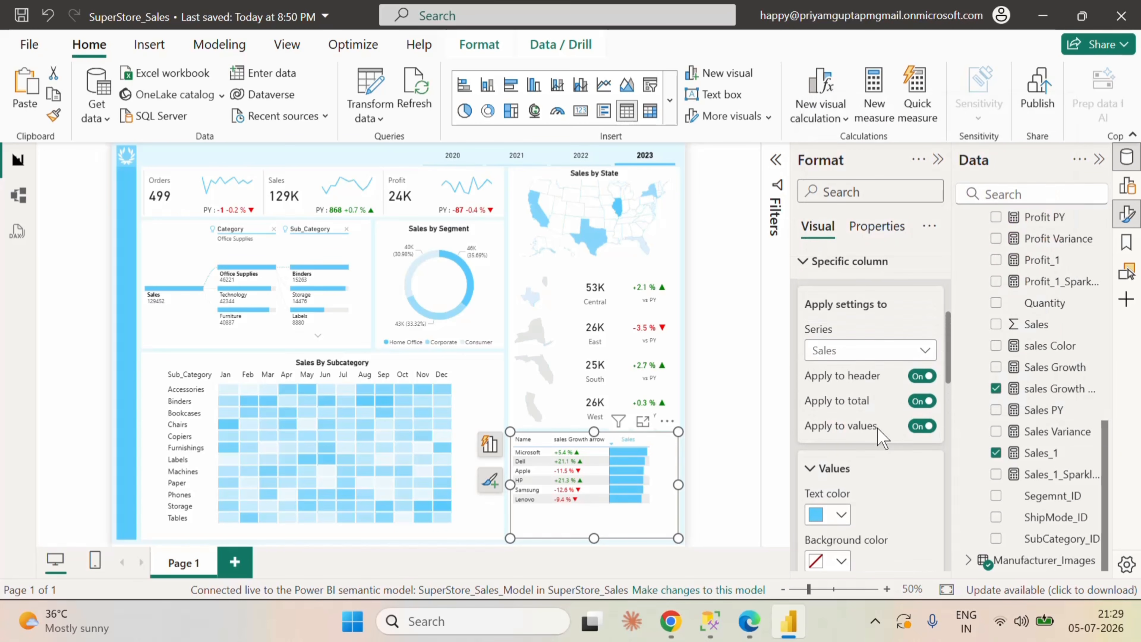
left_click(921, 376)
left_click(920, 376)
left_click(921, 377)
scroll(890, 495, "down", 4)
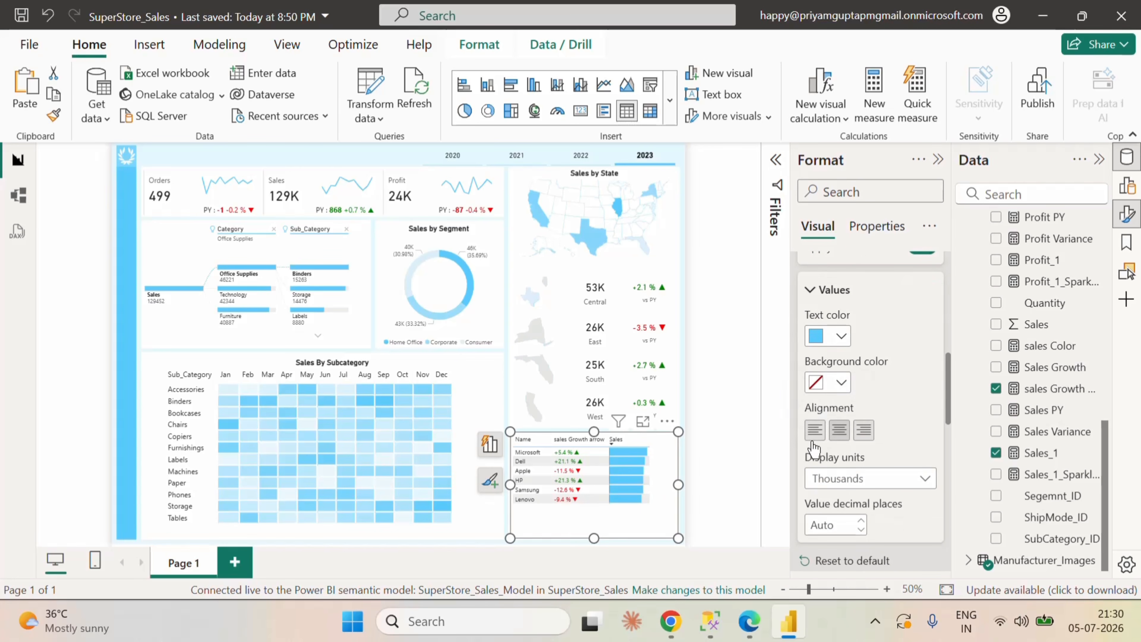
scroll(912, 450, "up", 4)
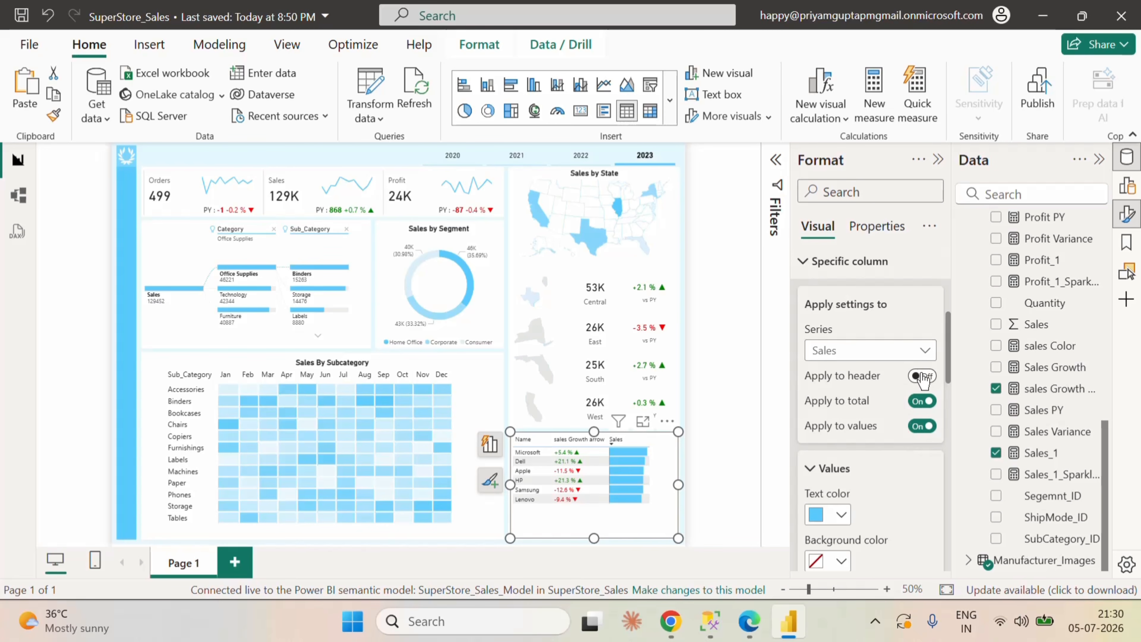
left_click(807, 264)
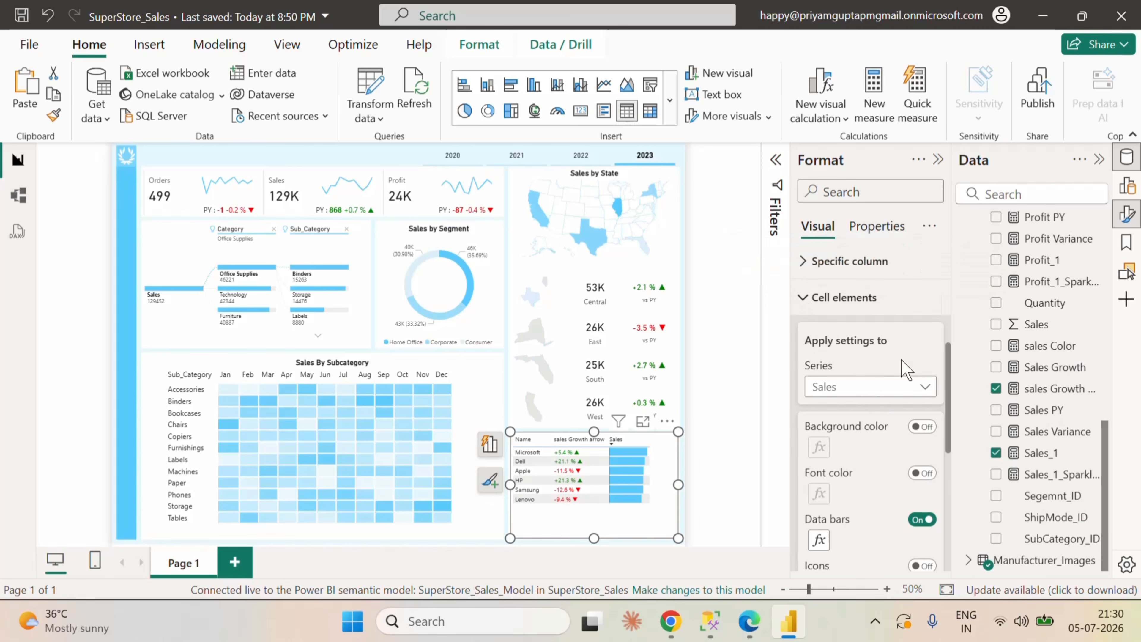
Step: Apply the Sales column's specific formatting to its header again and check the text color choices
left_click(805, 298)
left_click(922, 376)
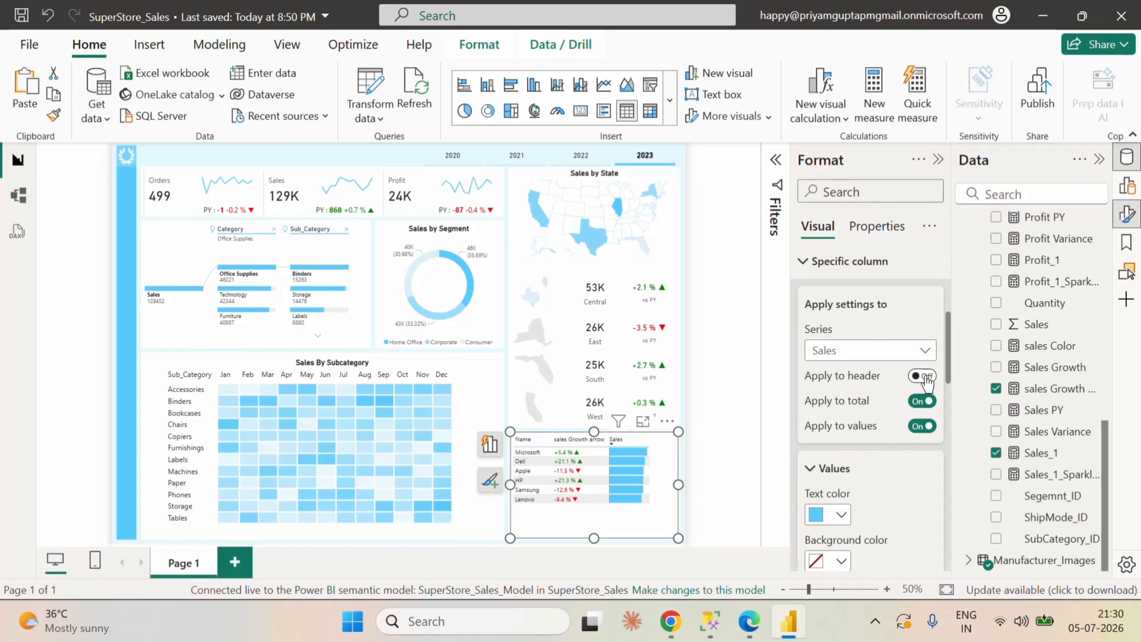
scroll(891, 470, "down", 2)
left_click(841, 426)
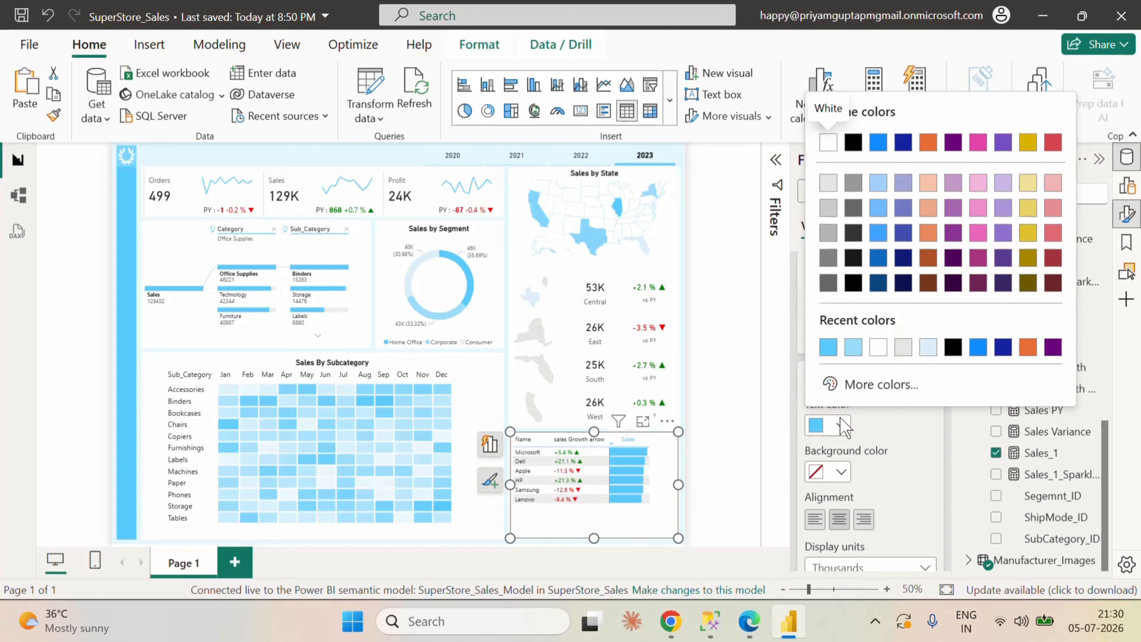
left_click(888, 470)
scroll(881, 499, "down", 3)
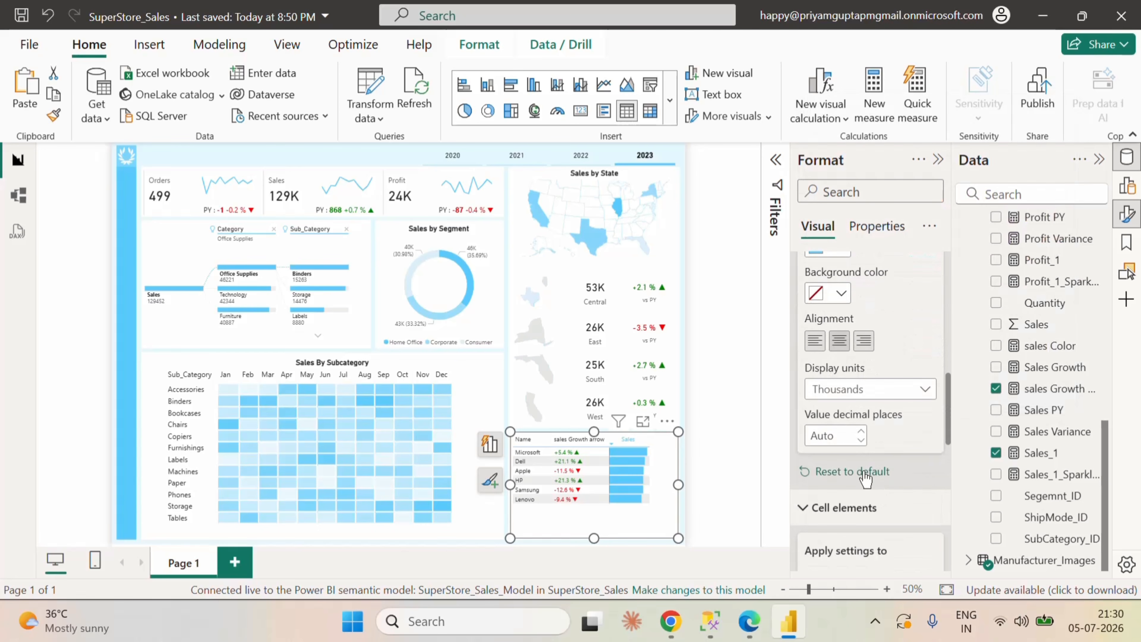
Step: Reset the manufacturer table's specific column formatting to default
left_click(866, 472)
scroll(894, 449, "up", 5)
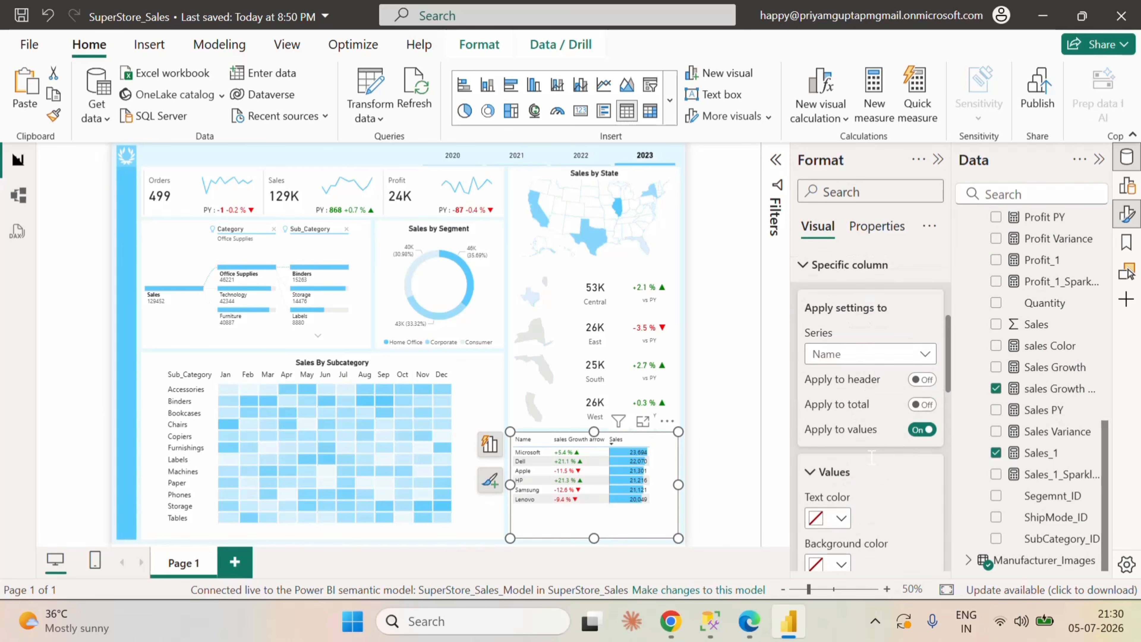
scroll(872, 382, "down", 6)
scroll(878, 404, "up", 5)
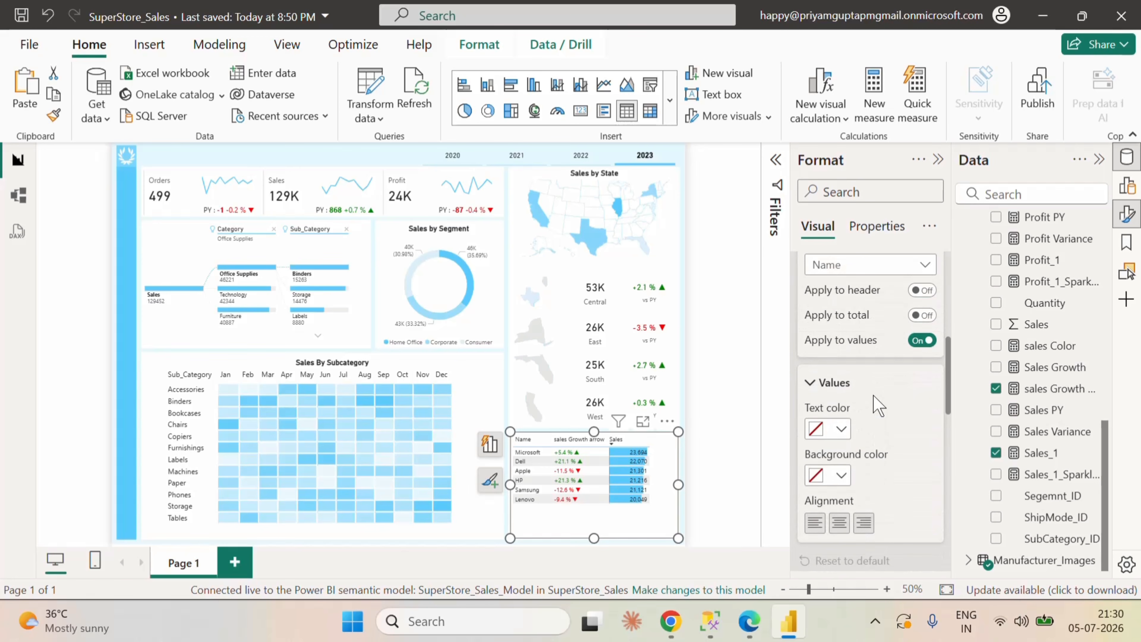
Step: Set the Sales column's display units to Thousands in the column-specific formatting
scroll(881, 378, "up", 2)
left_click(869, 354)
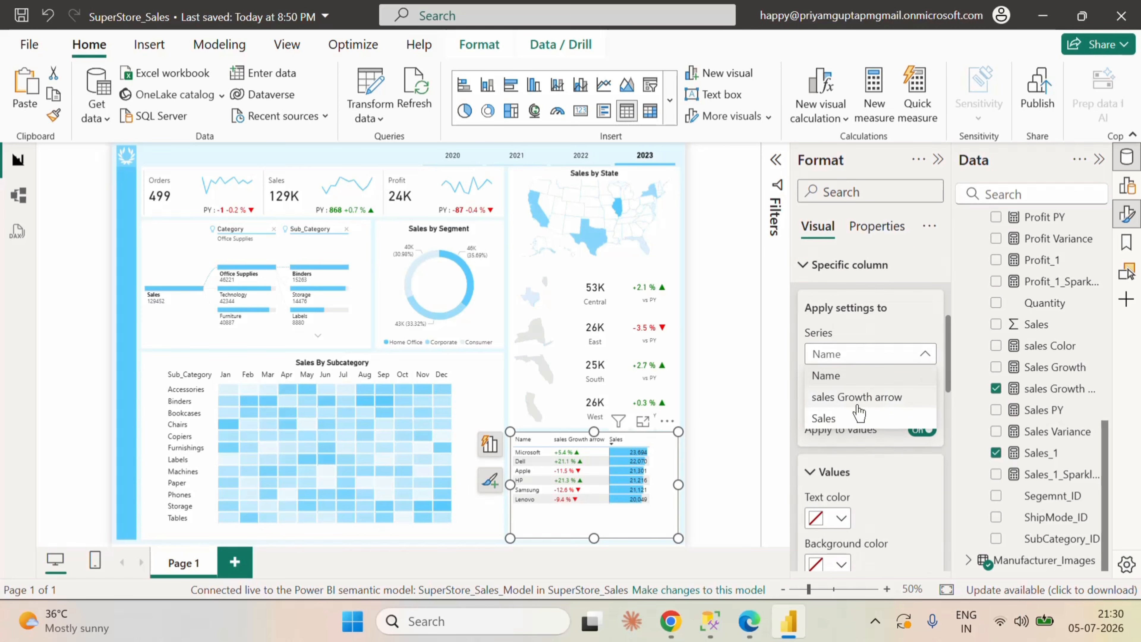
left_click(828, 374)
scroll(871, 427, "down", 5)
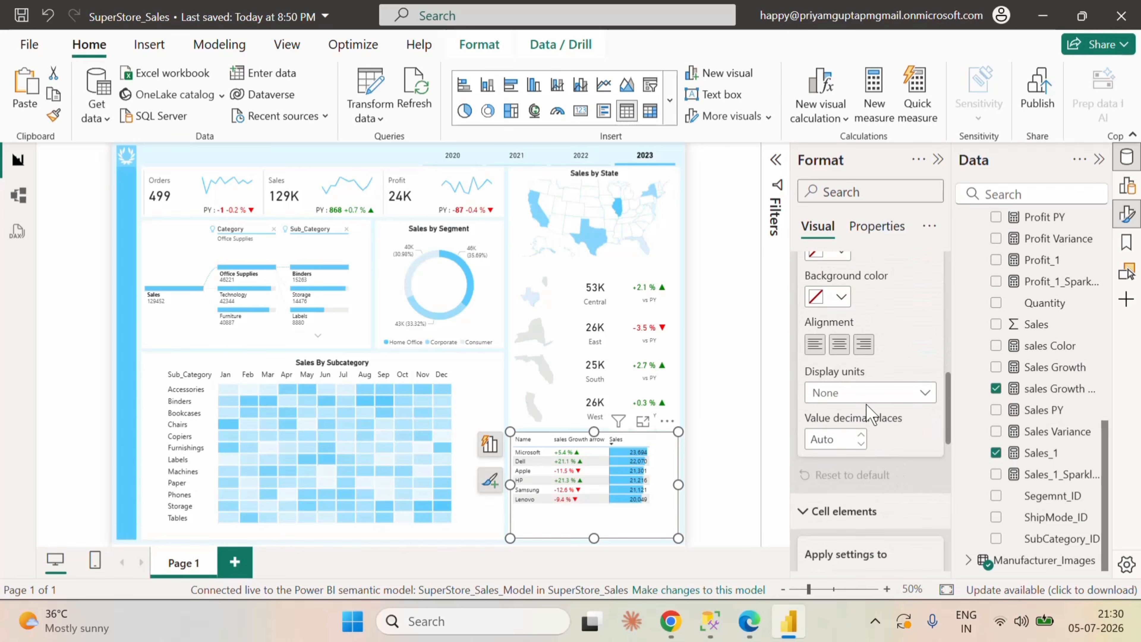
left_click(868, 403)
left_click(867, 435)
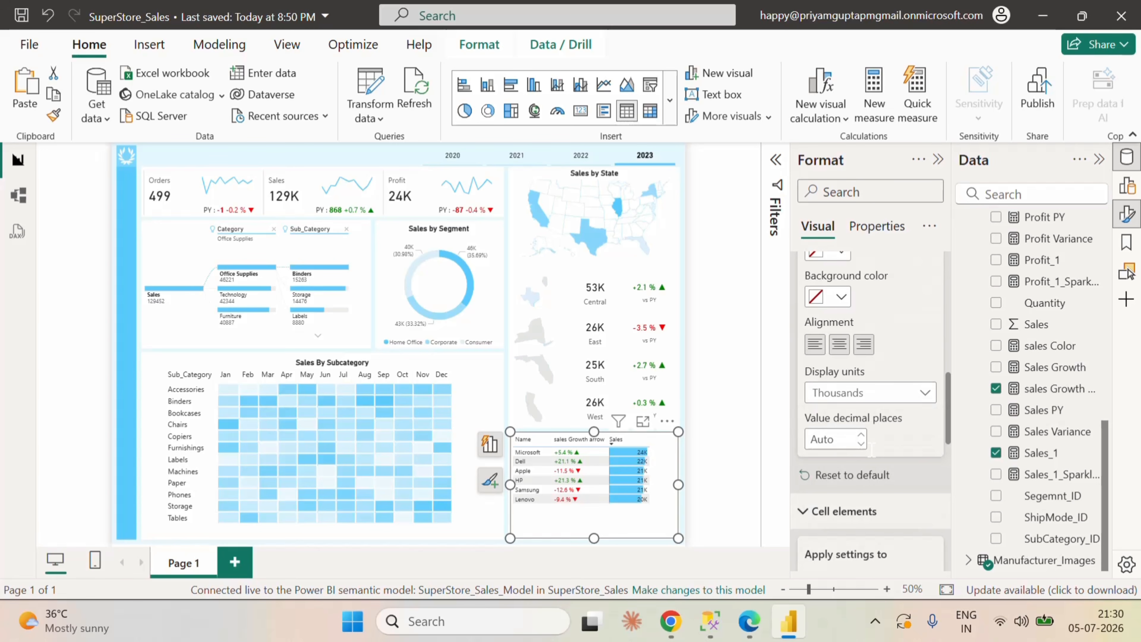
Step: Turn on conditional font color for the Sales column and set the gradient's maximum color to hex 58CAFD
scroll(906, 362, "down", 8)
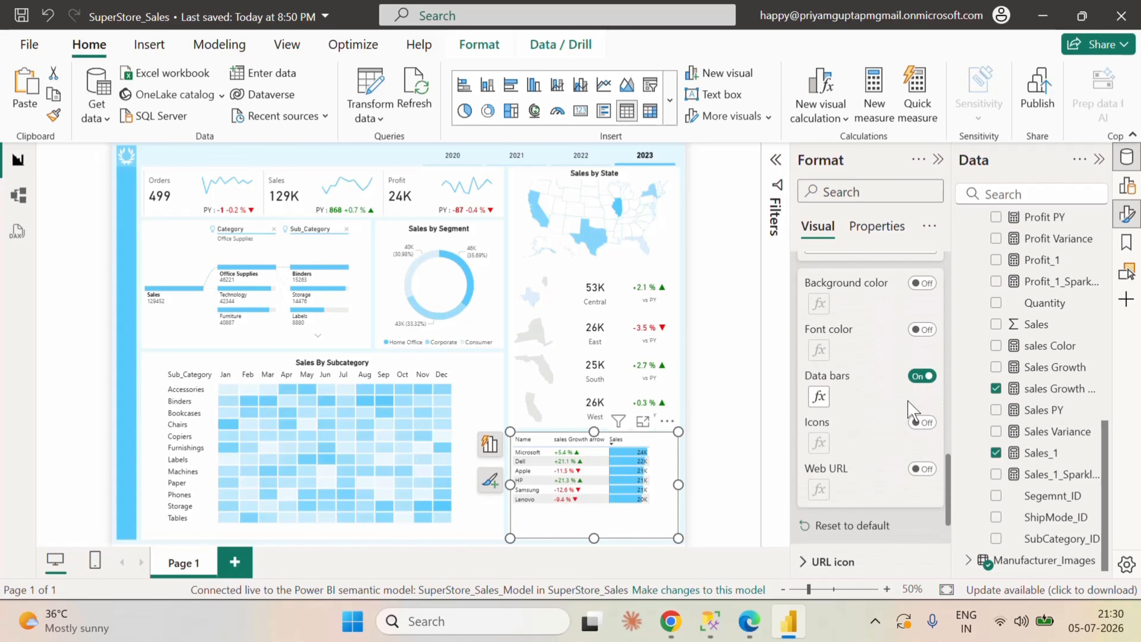
left_click(922, 329)
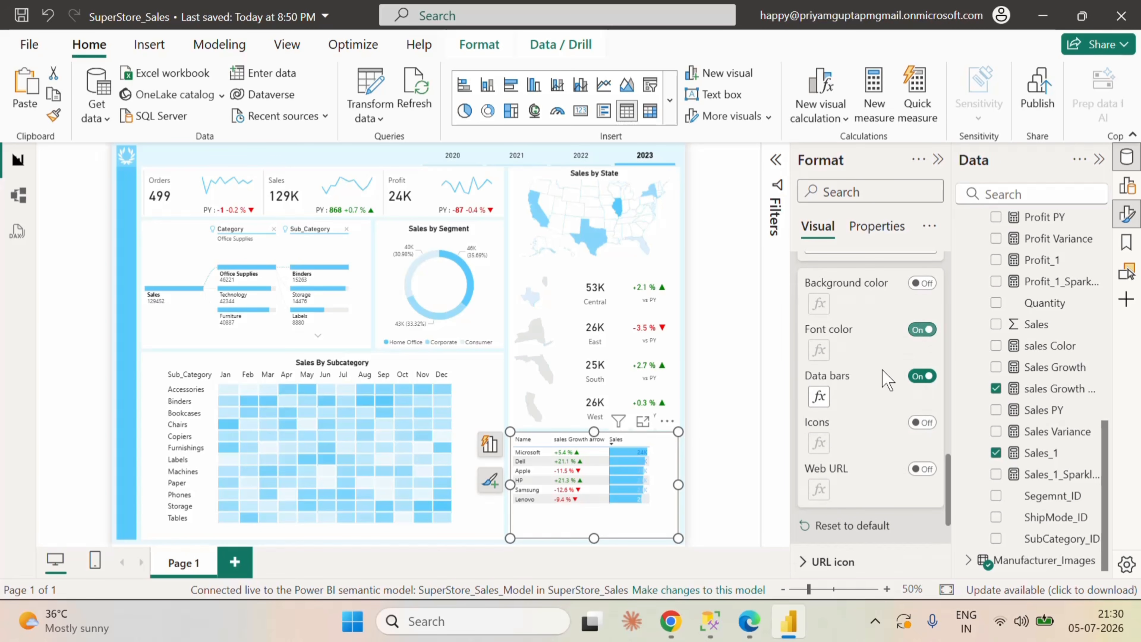
left_click(819, 351)
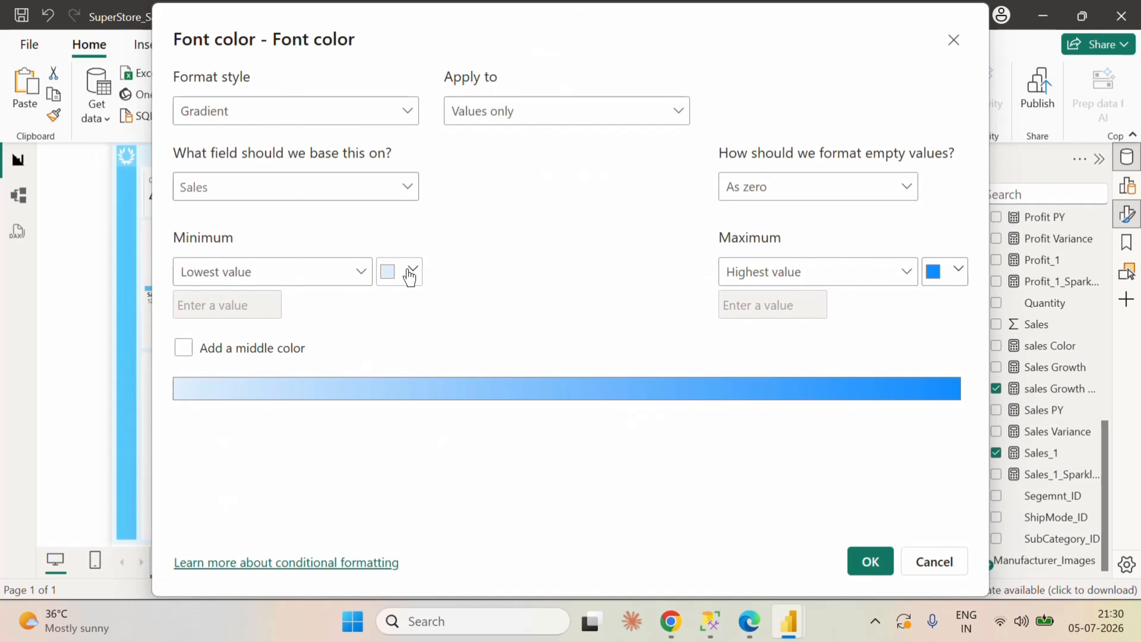
left_click(962, 282)
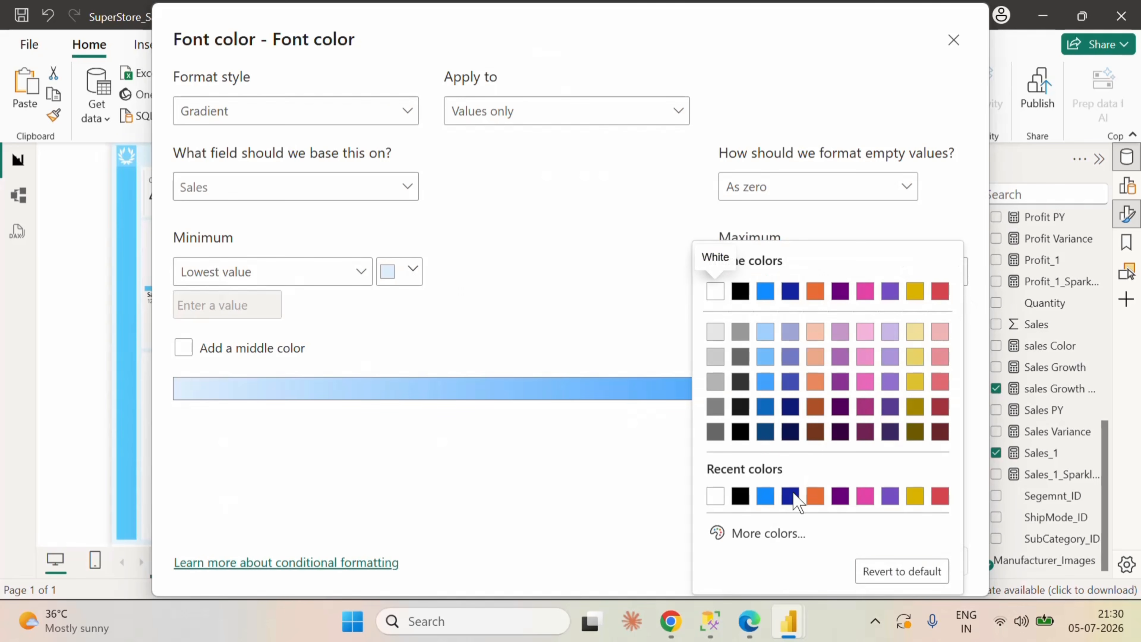
left_click(765, 534)
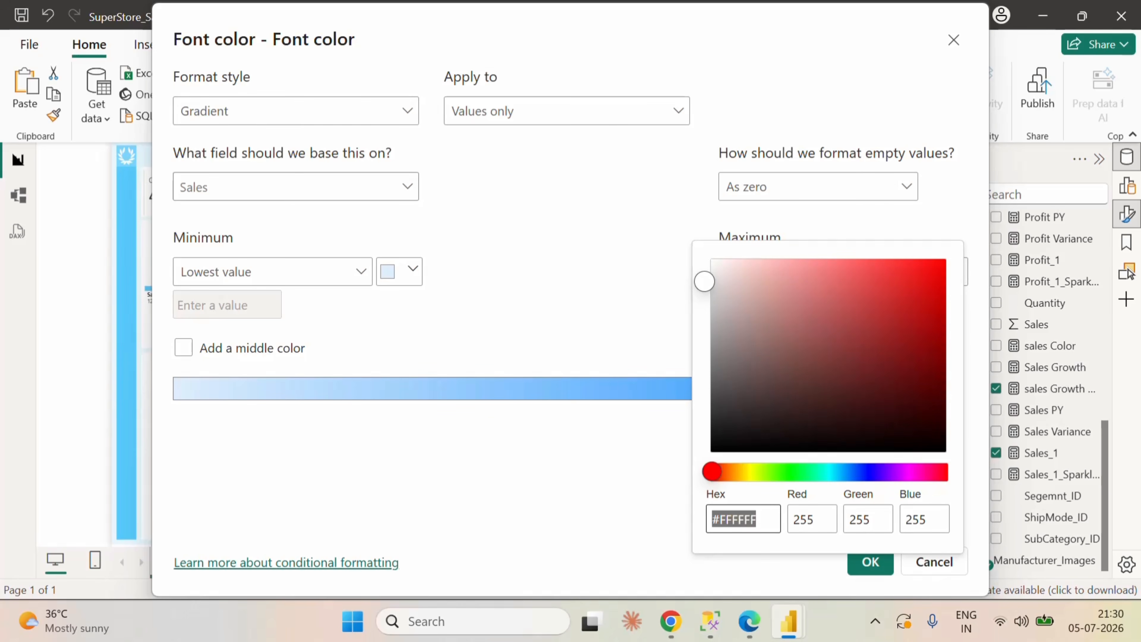
type("58")
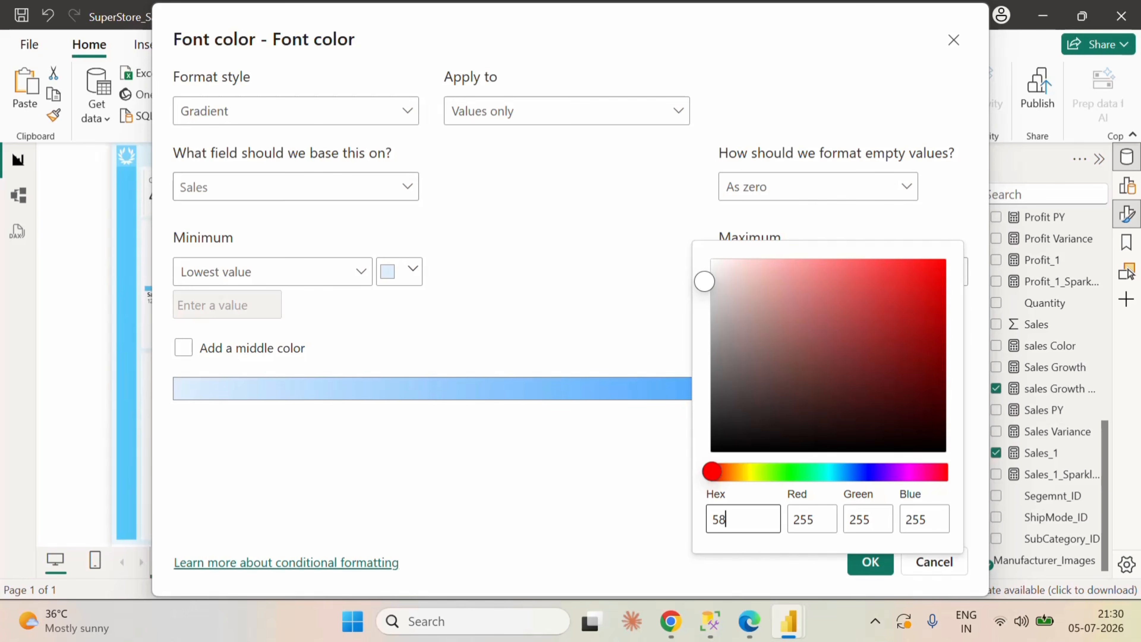
type("cafd")
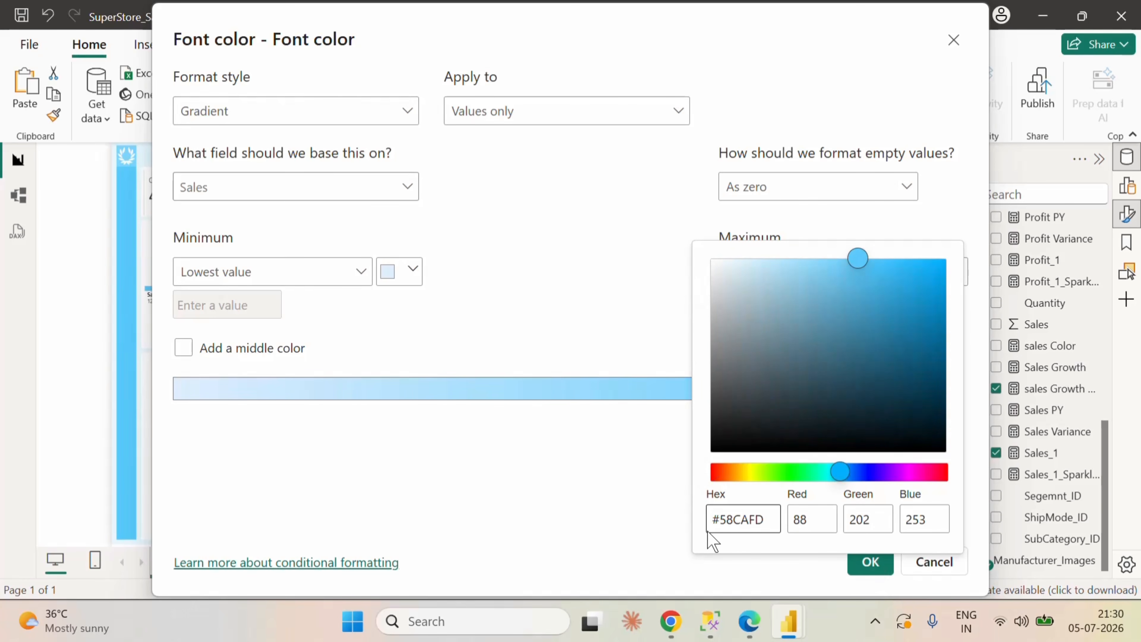
left_click(746, 563)
left_click(869, 562)
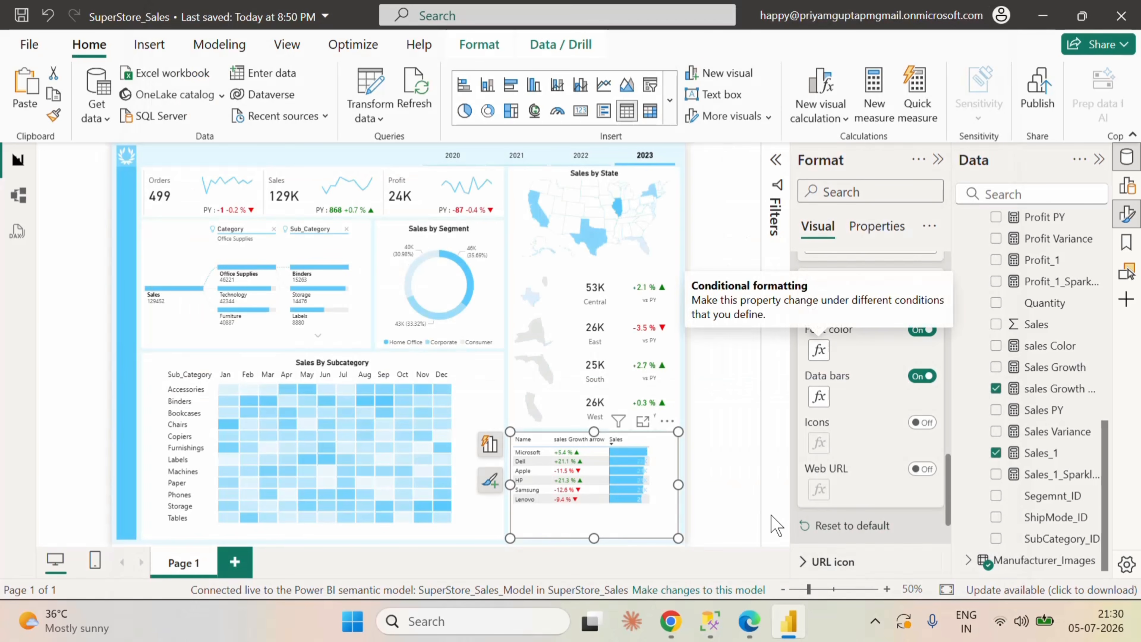
Step: Set the minimum color of the Sales font color gradient to hex 58CAFD and apply it
left_click(819, 396)
left_click(931, 561)
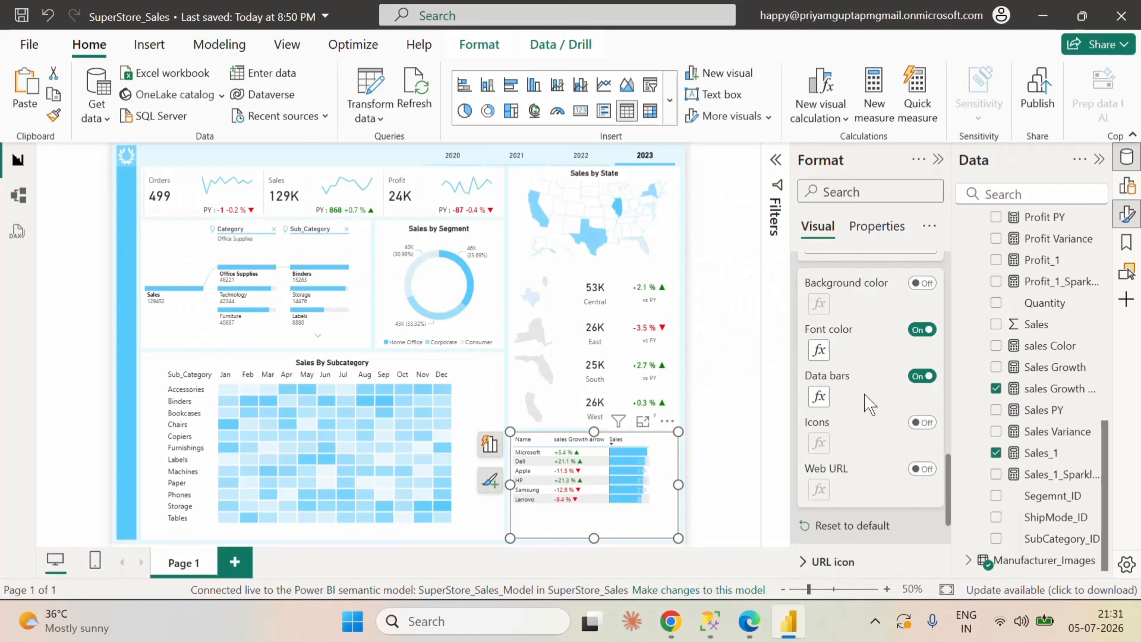
left_click(818, 350)
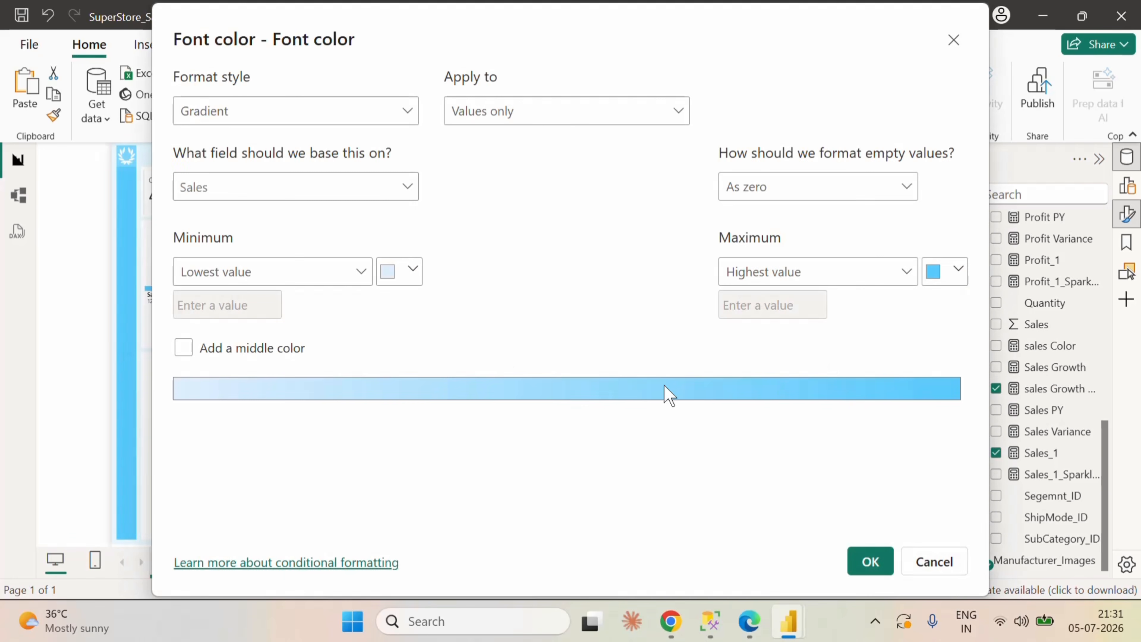
left_click(412, 272)
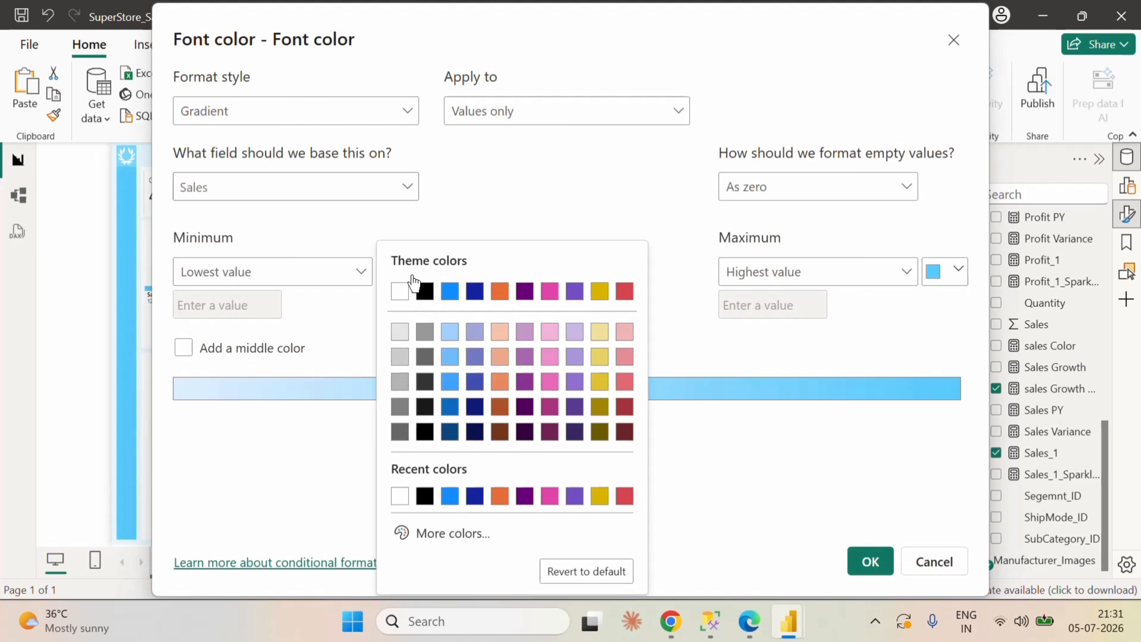
left_click(468, 533)
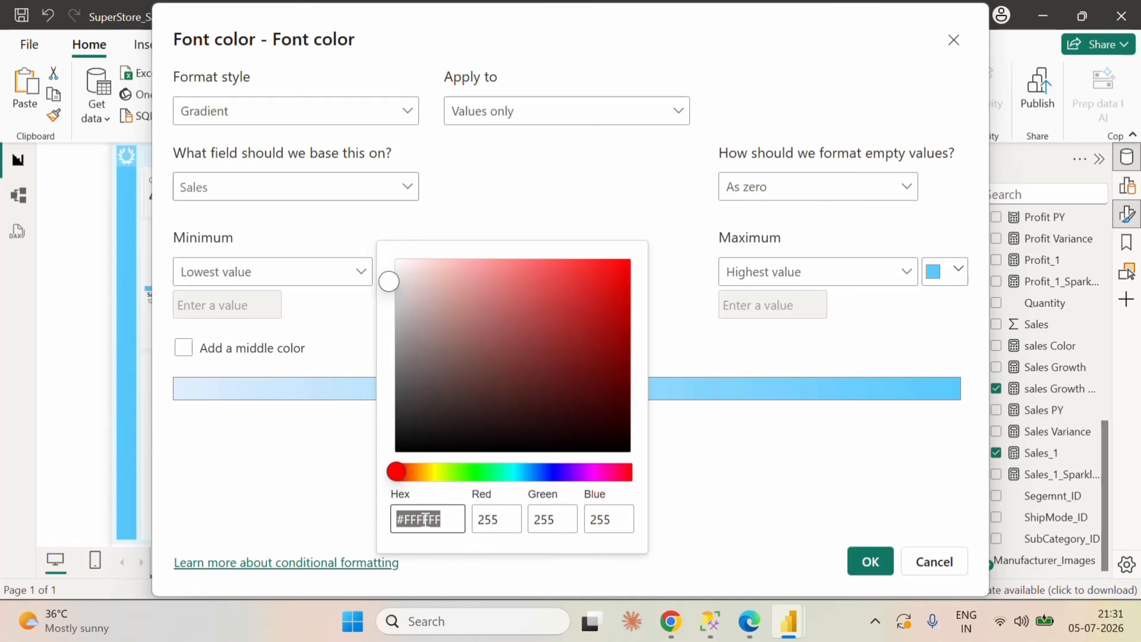
type("58")
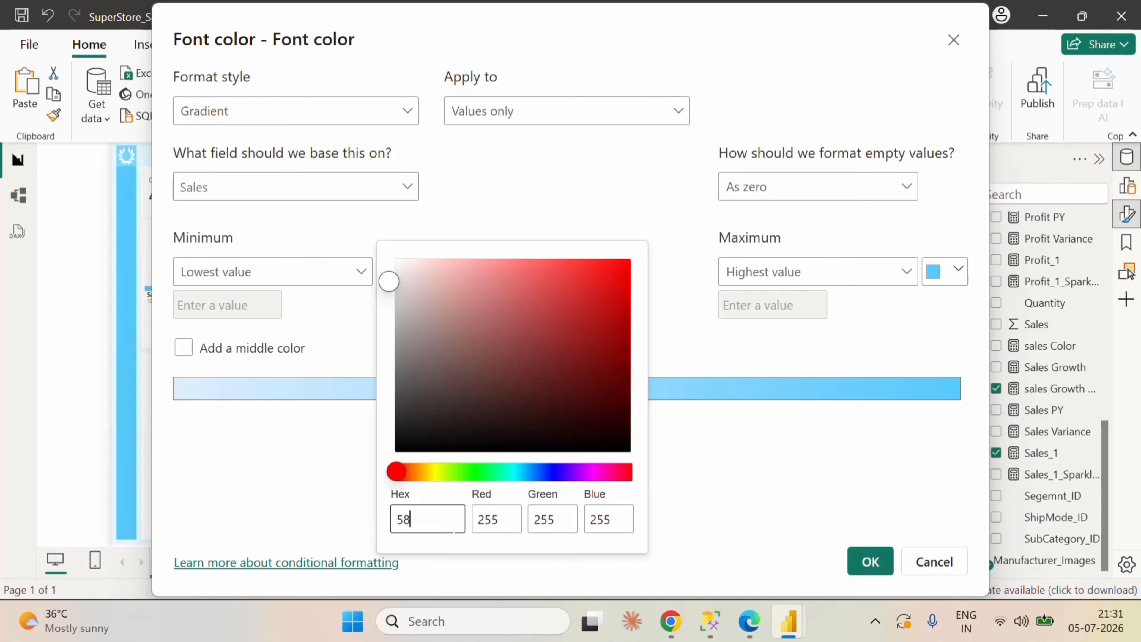
type("cafd")
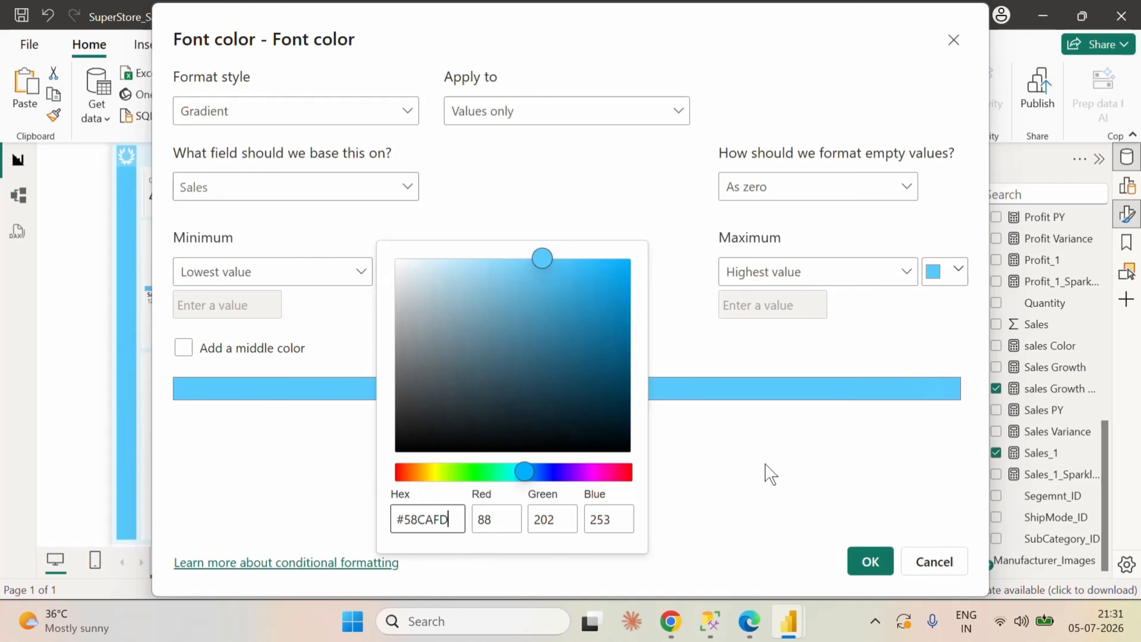
left_click(770, 472)
left_click(871, 561)
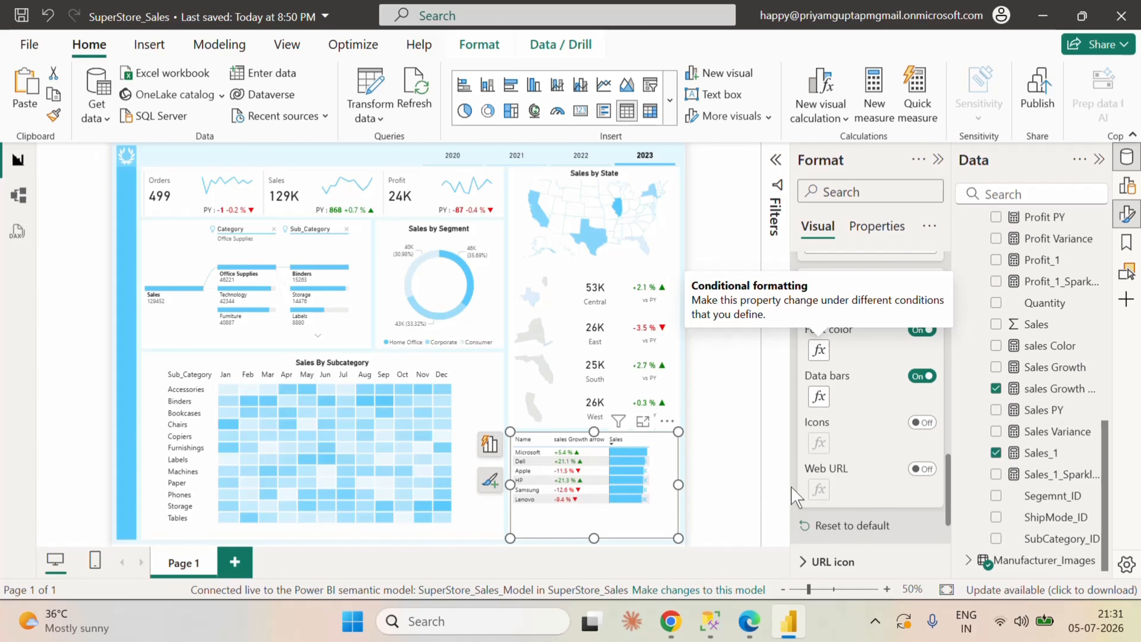
Step: Switch the Sales column's data bars off and on again, and turn off its conditional font color
left_click(922, 376)
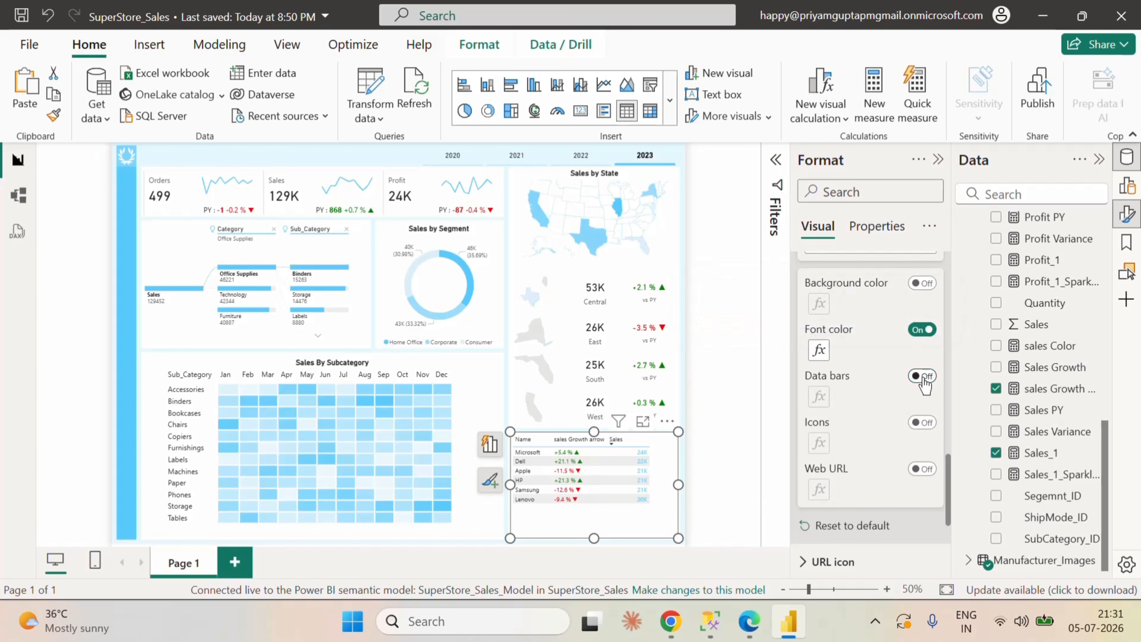
left_click(921, 376)
left_click(922, 330)
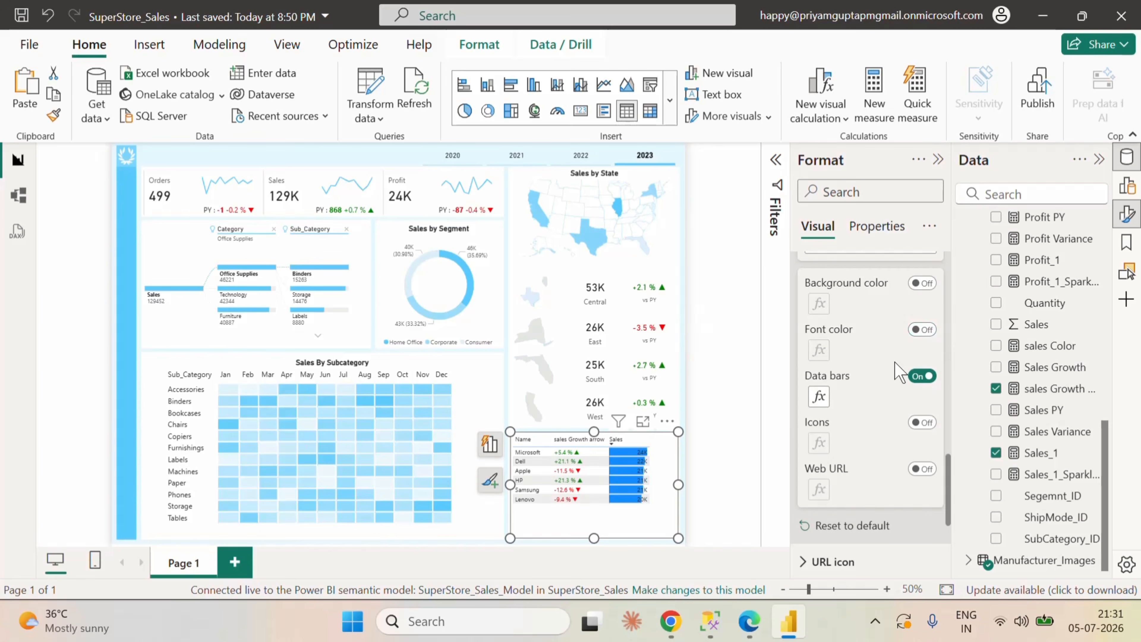
left_click(923, 330)
left_click(923, 331)
Step: Set the positive bar color of the Sales data bars to hex 58CAFD again and apply it
left_click(820, 398)
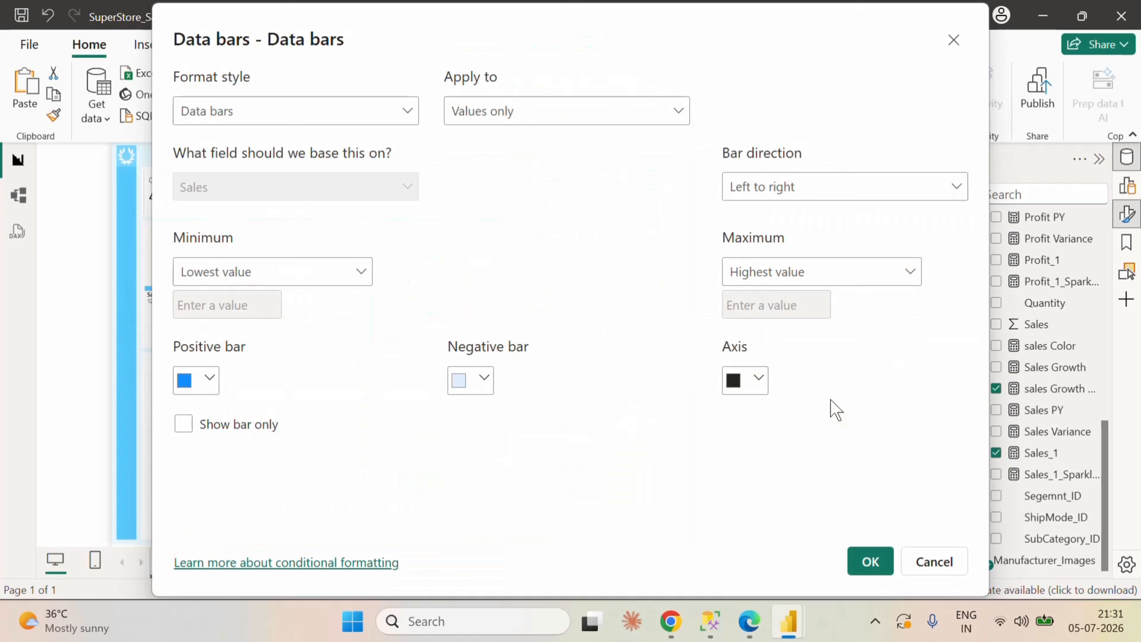
left_click(211, 381)
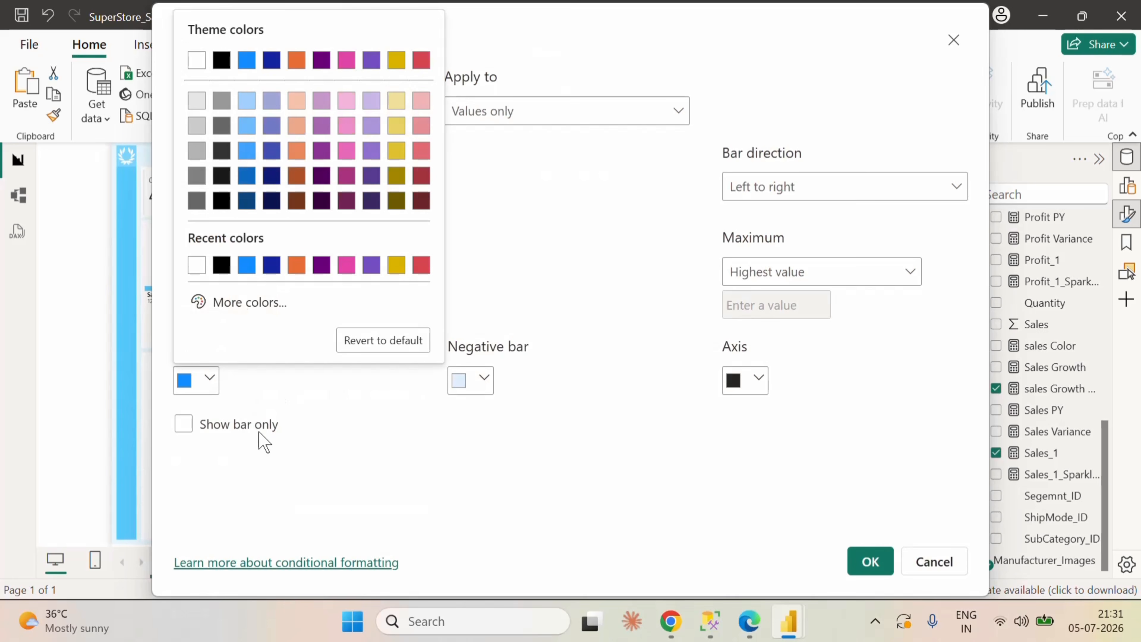
left_click(240, 309)
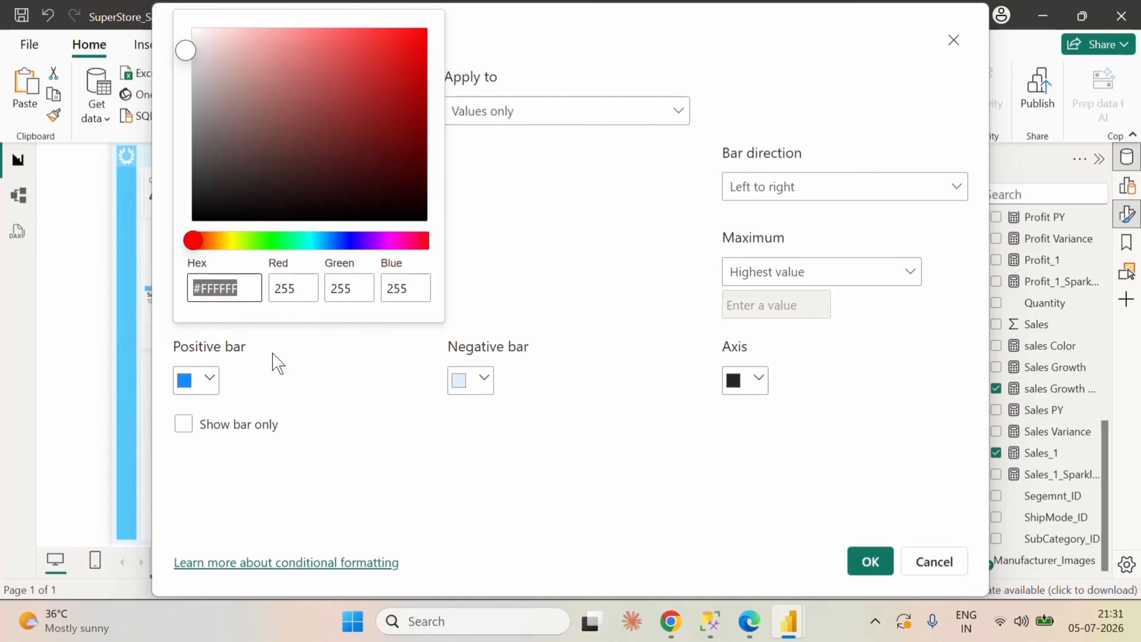
type("58")
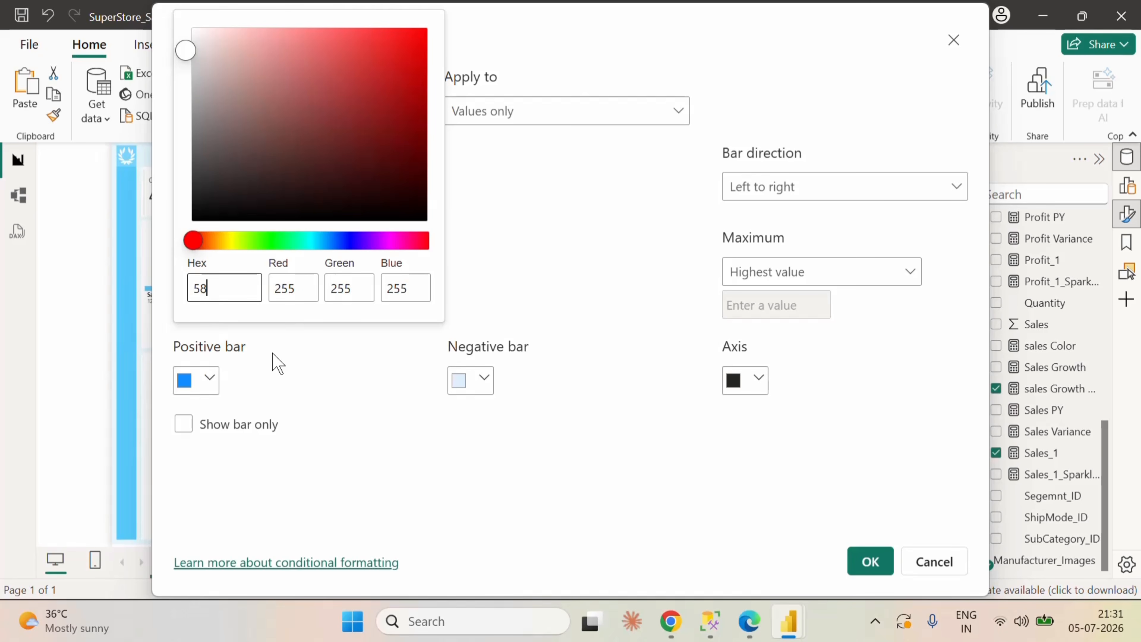
type("cafd")
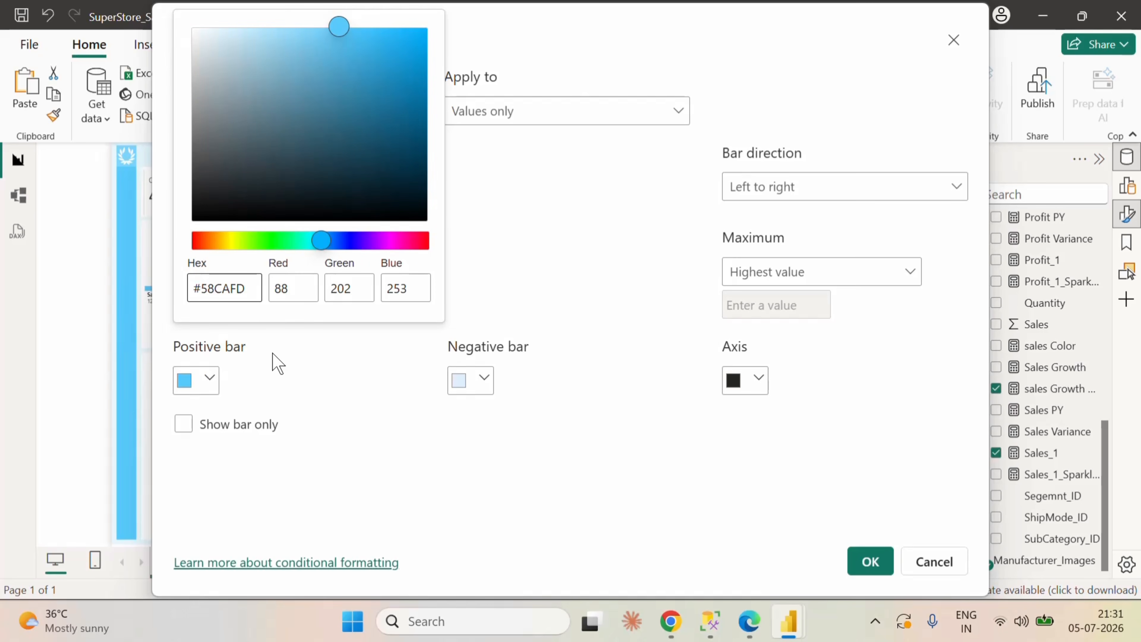
left_click(451, 481)
left_click(870, 561)
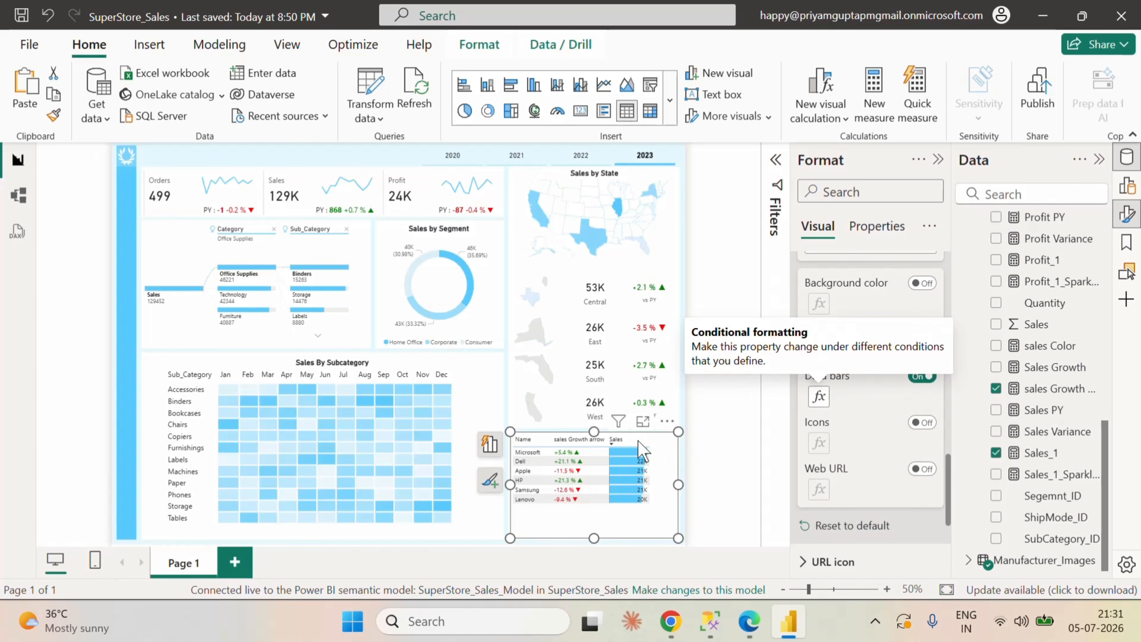
Step: Widen the sales Growth arrow column in the manufacturer table and close the formatting options
left_click_drag(607, 443, 630, 442)
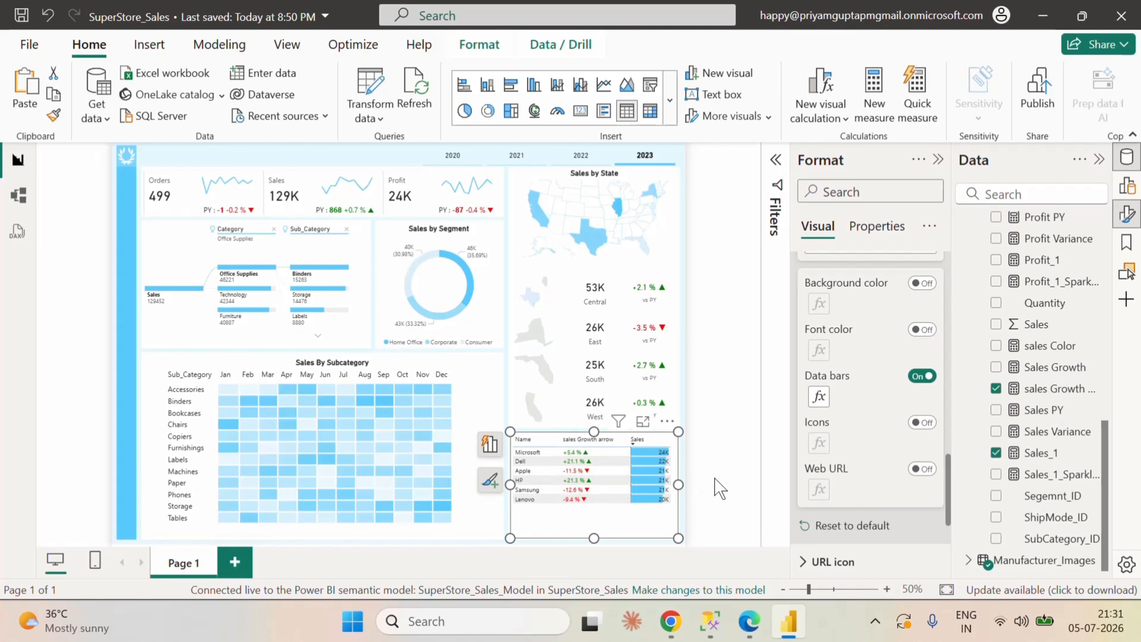
left_click(938, 162)
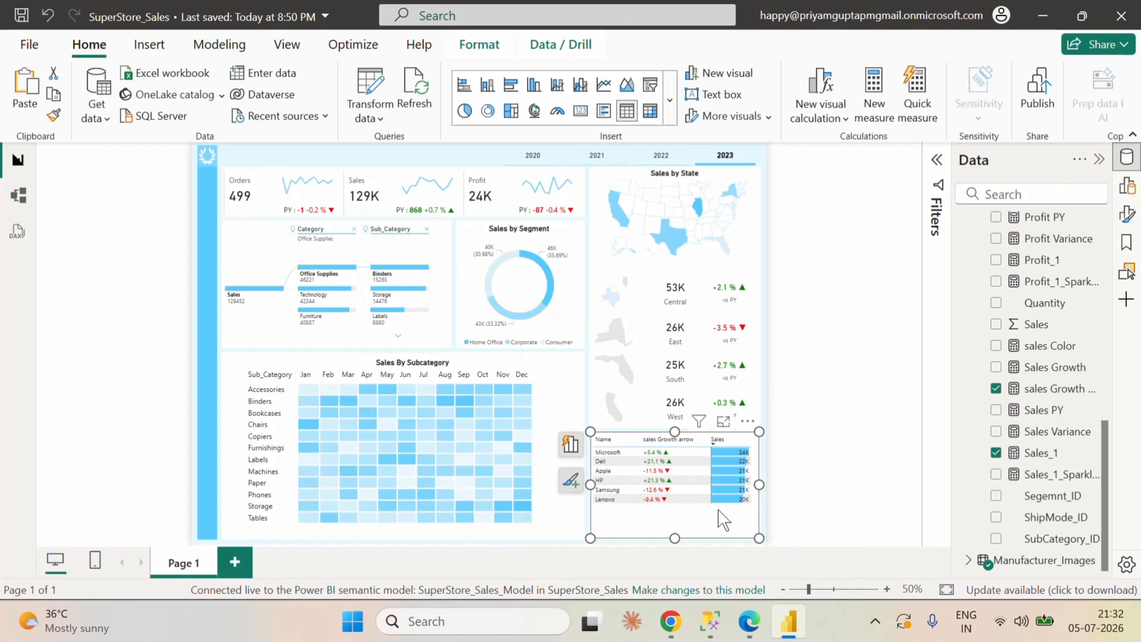
Step: Collapse the FactSales fields, expand the Manufacturer_Images fields, and remove the Name column from the manufacturer table
scroll(966, 382, "up", 8)
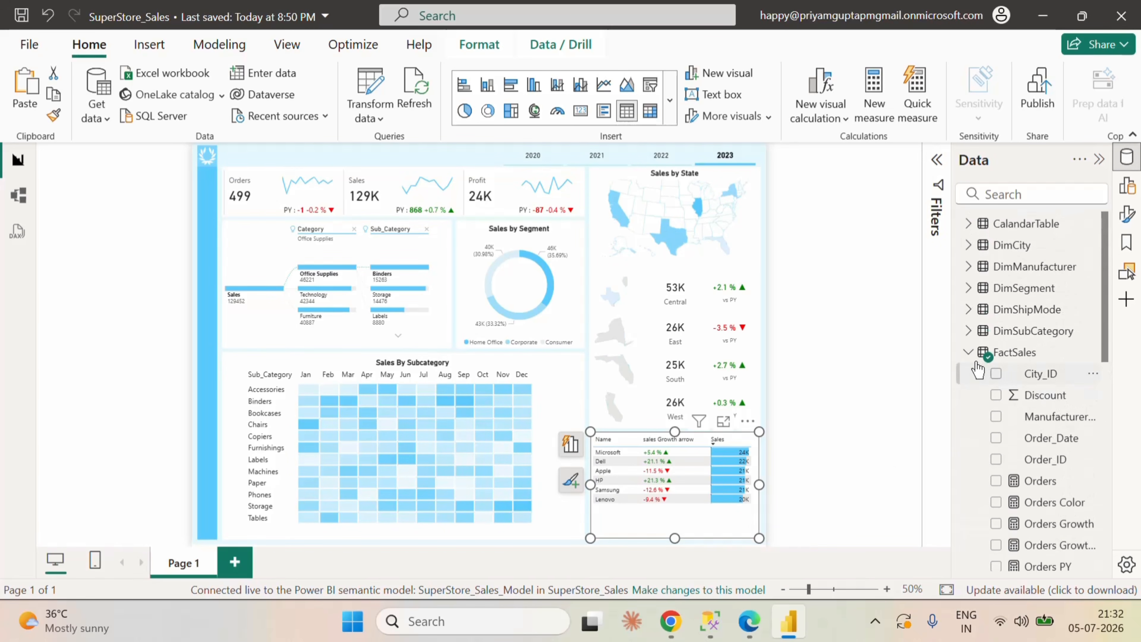
left_click(968, 352)
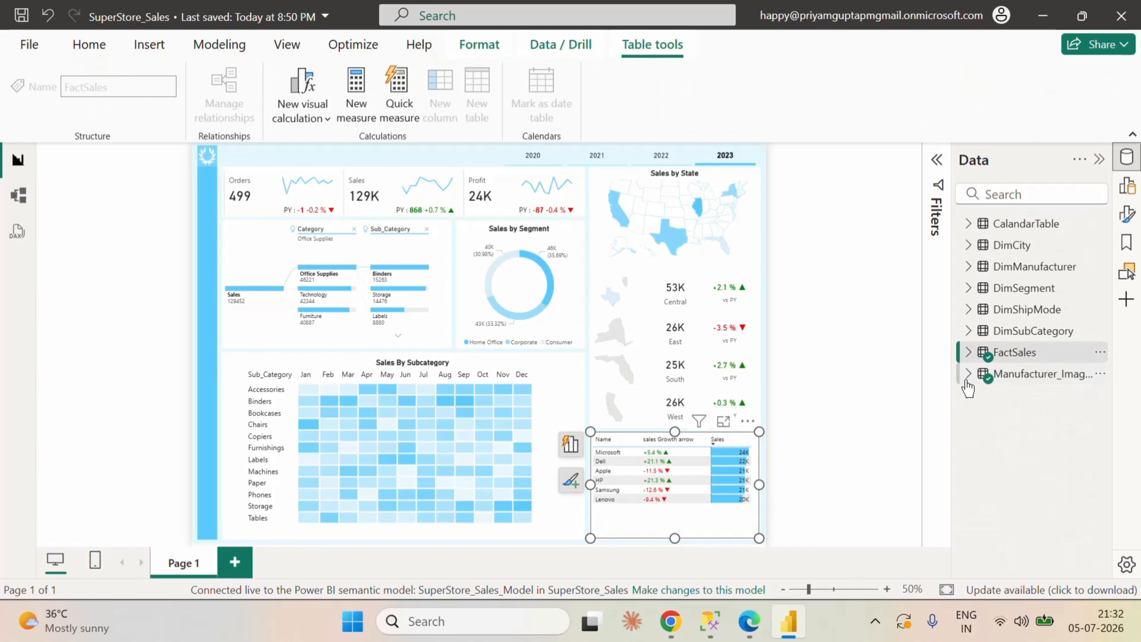
left_click(968, 375)
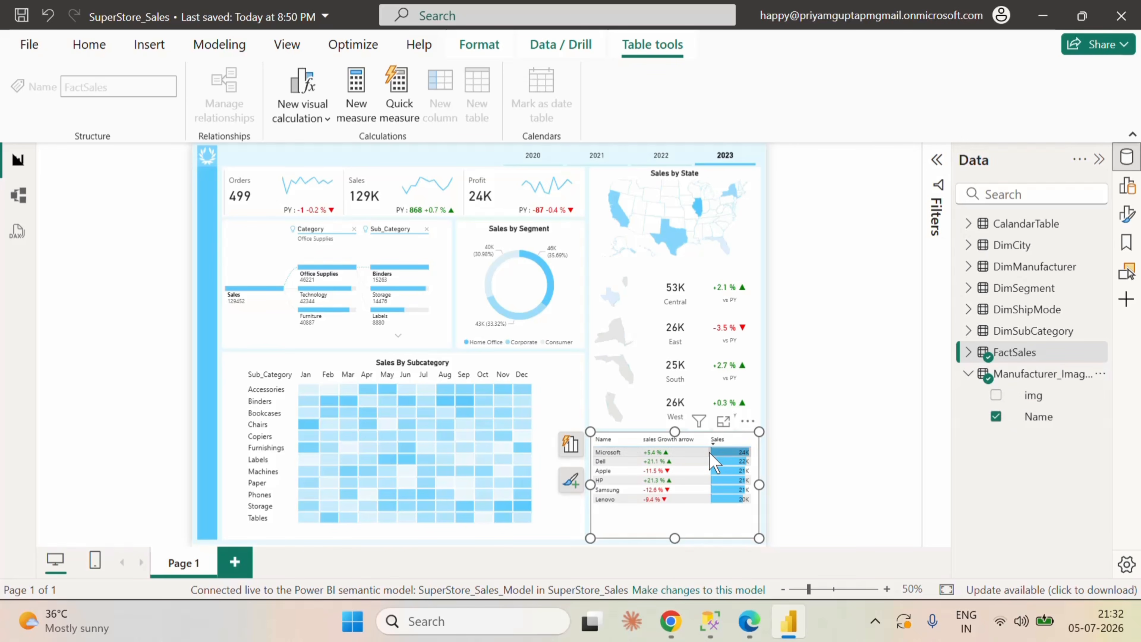
left_click(1127, 185)
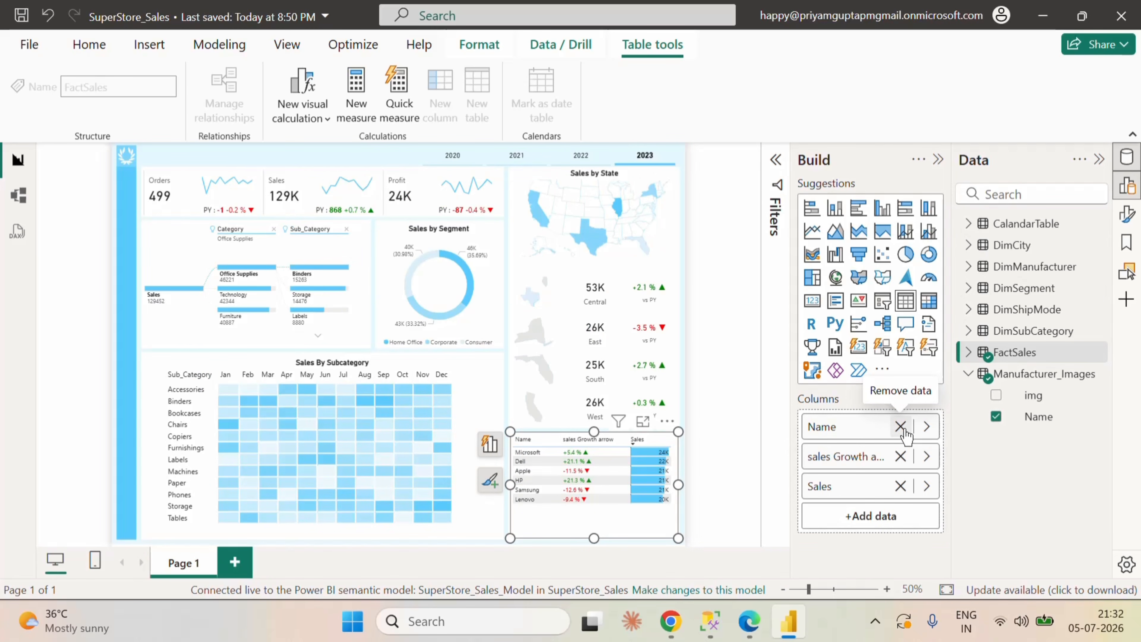
left_click(901, 428)
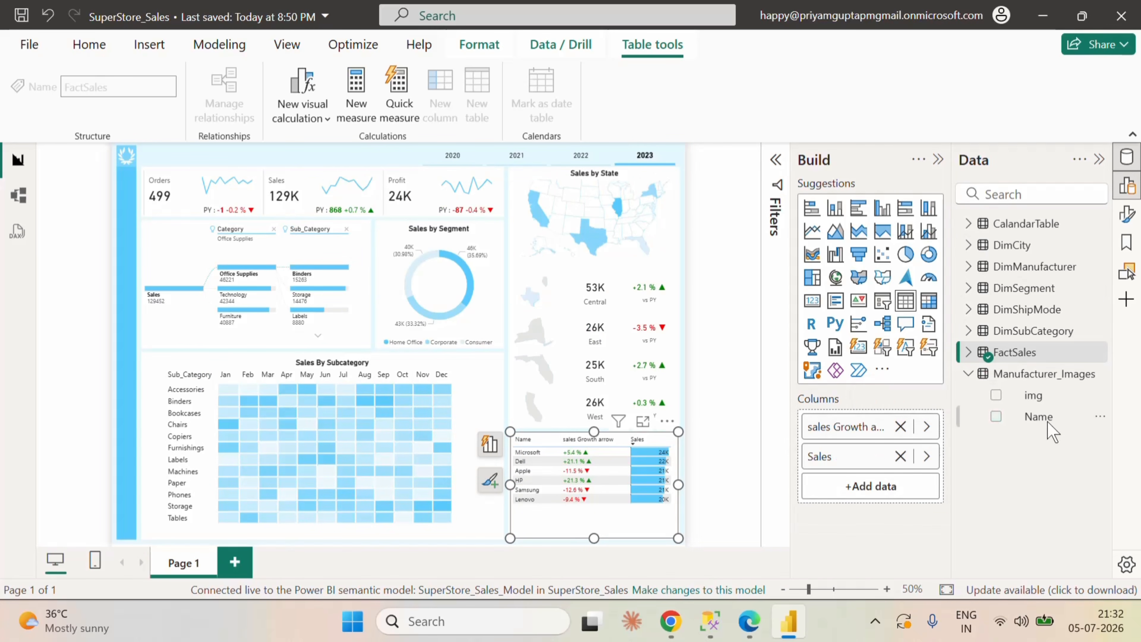
Step: Try to place the img field as the manufacturer table's first column, and remove it again
left_click_drag(1033, 395, 891, 420)
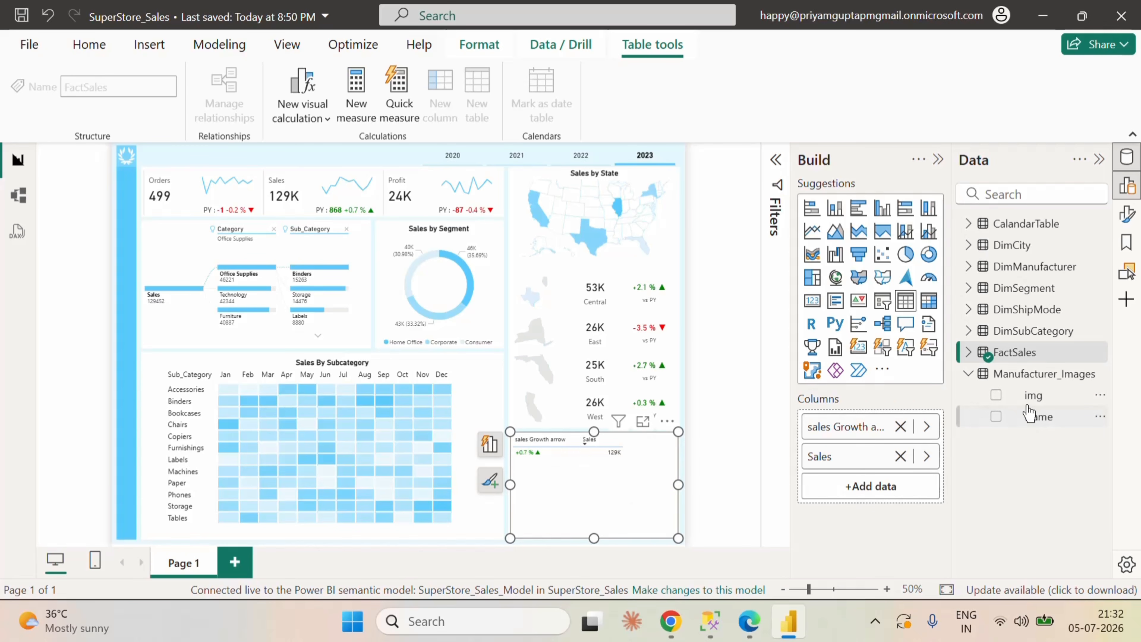
left_click(996, 395)
left_click_drag(866, 490, 866, 418)
left_click_drag(876, 485, 883, 416)
left_click(926, 491)
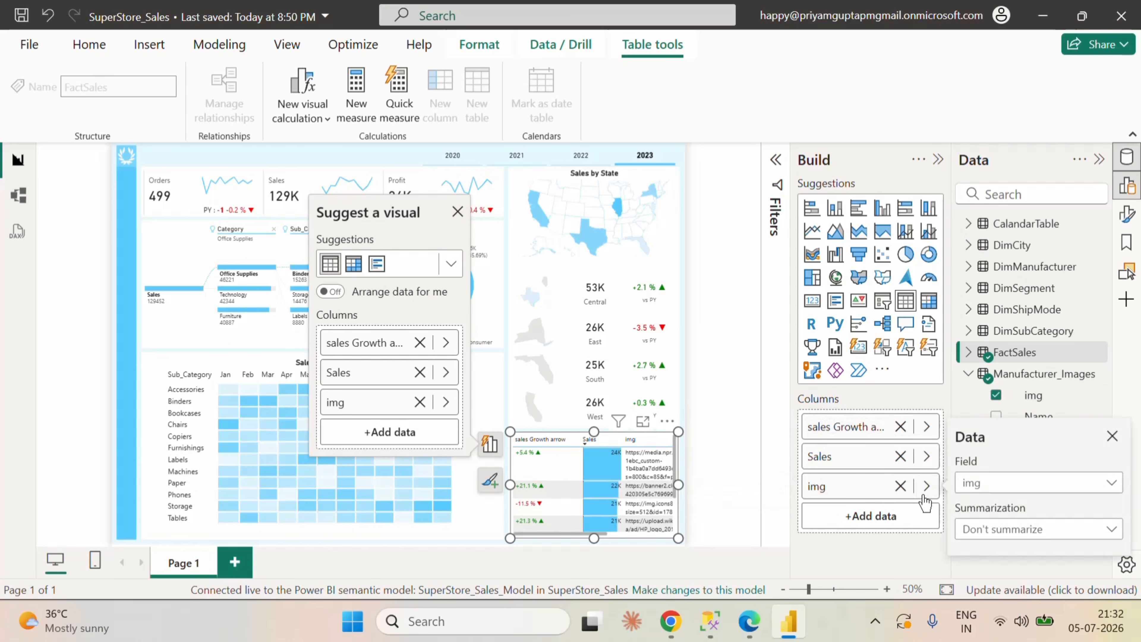
left_click(891, 491)
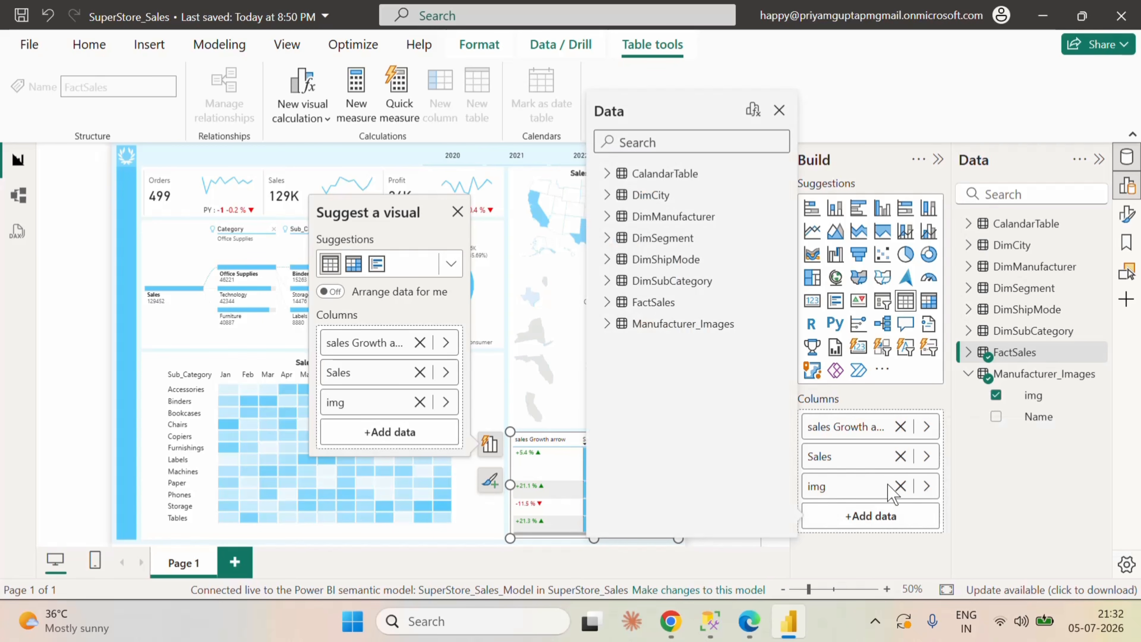
left_click(901, 485)
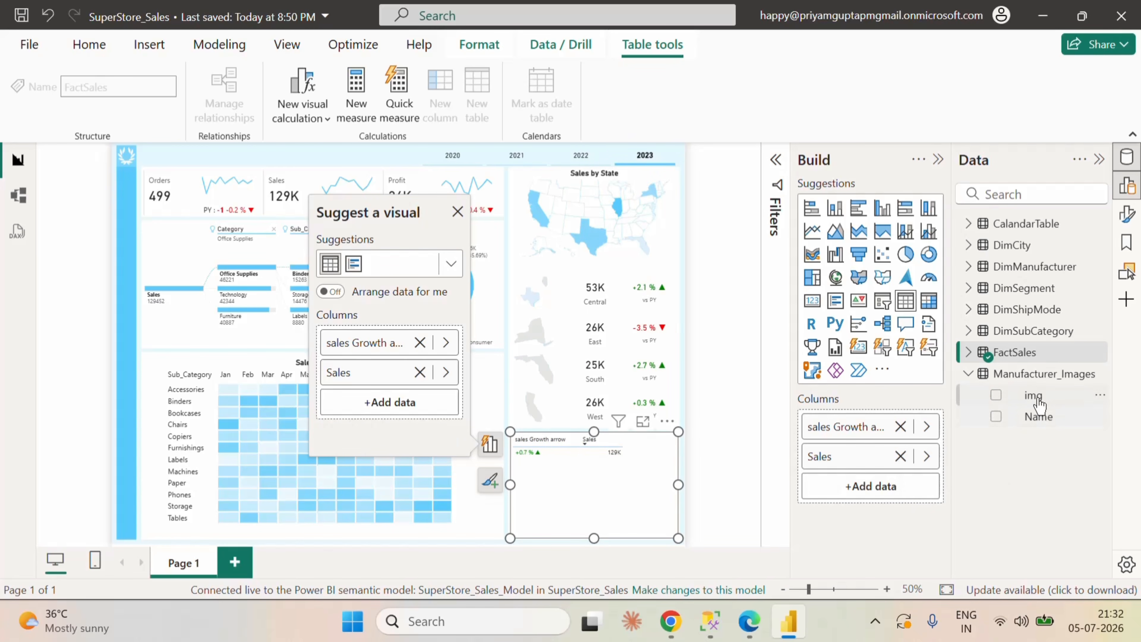
Step: Add the Name and img fields from Manufacturer_Images to the manufacturer table
left_click_drag(1037, 419, 887, 425)
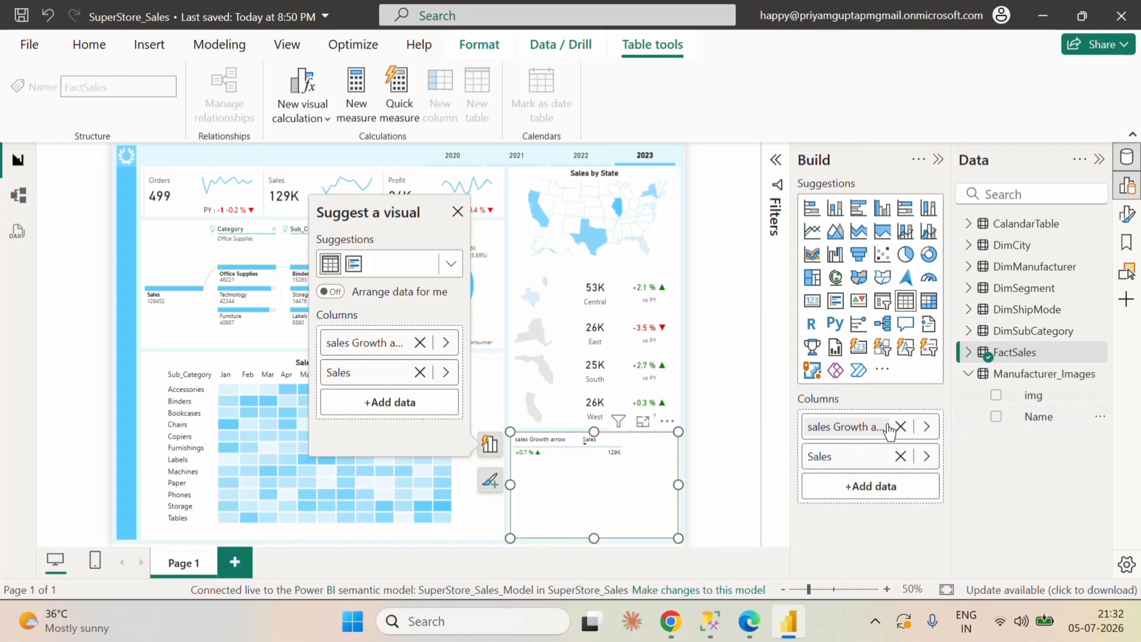
left_click(996, 416)
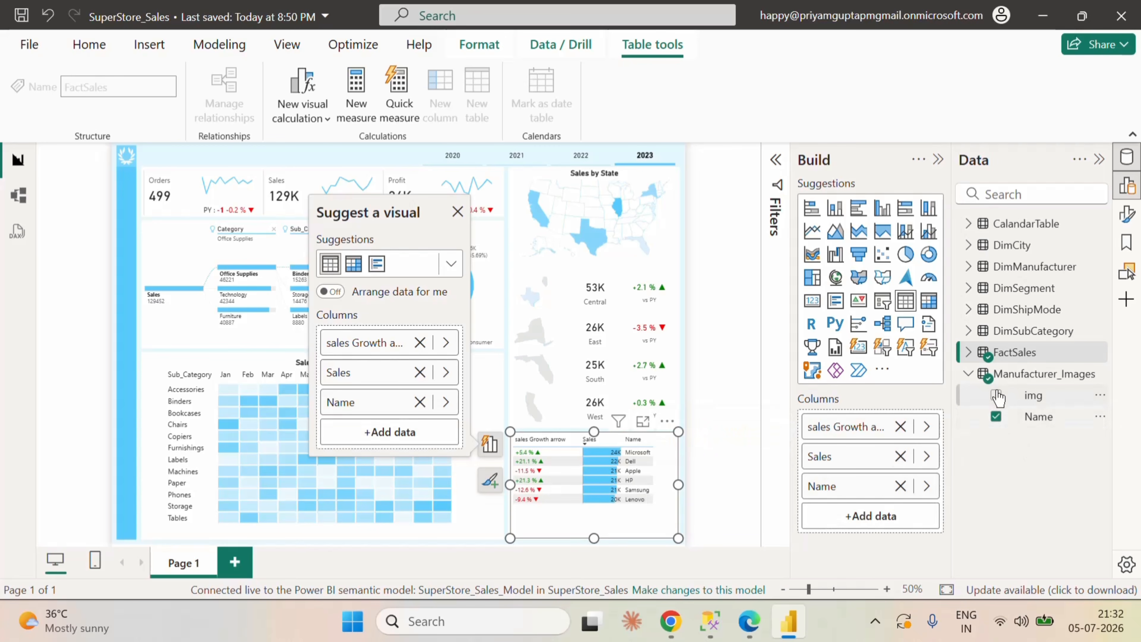
left_click(996, 395)
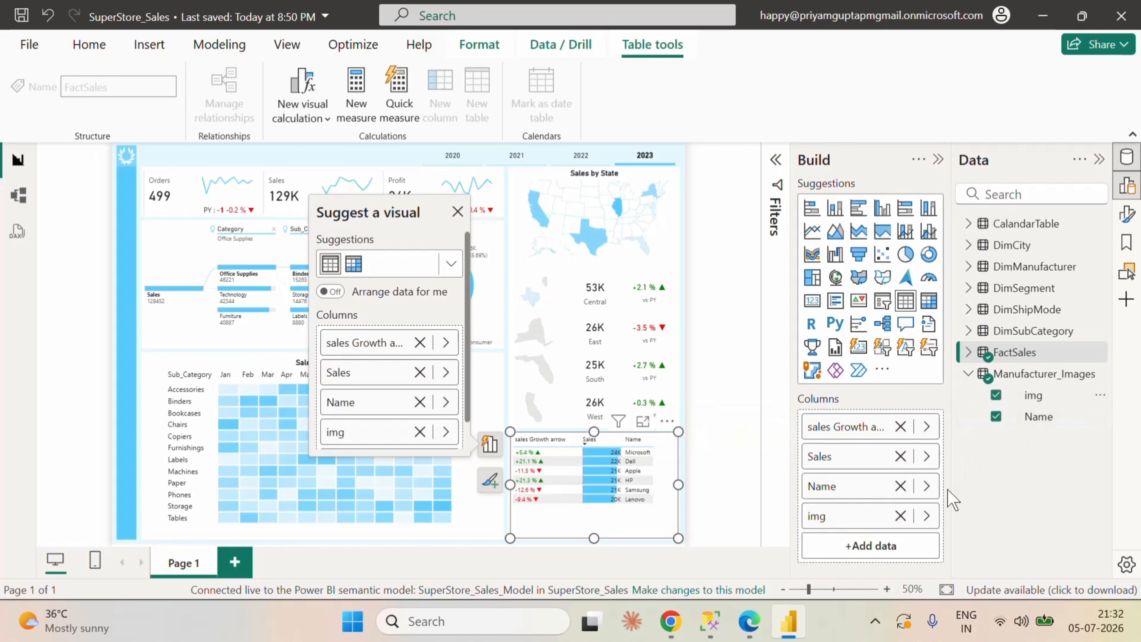
Step: Move the img field to the first position in the manufacturer table's column order
right_click(848, 521)
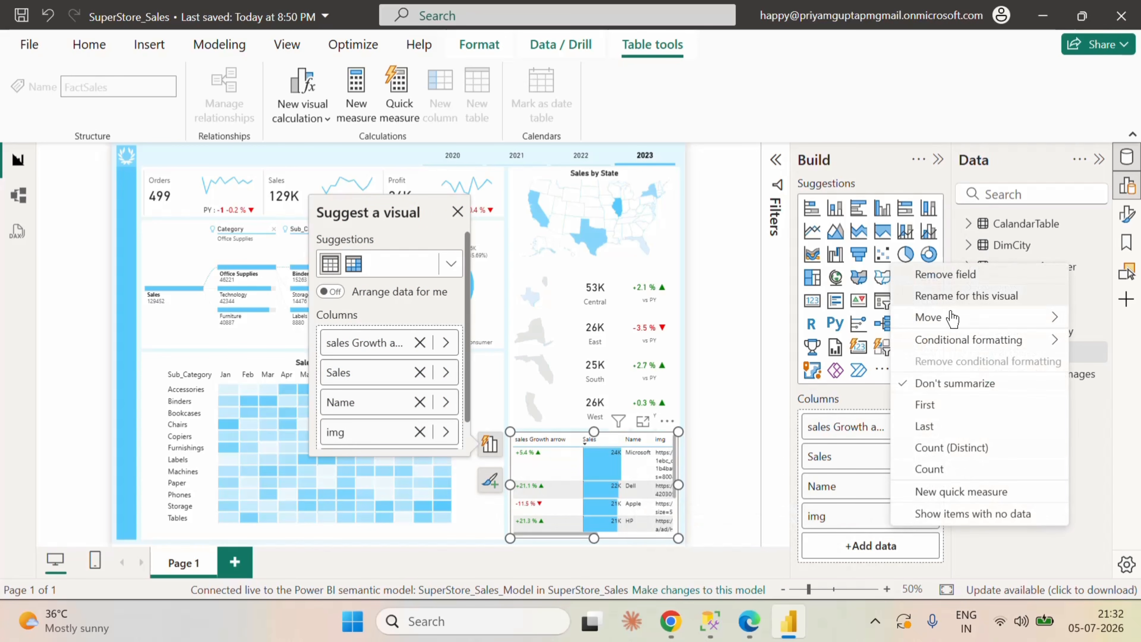
mouse_move(951, 318)
left_click(789, 320)
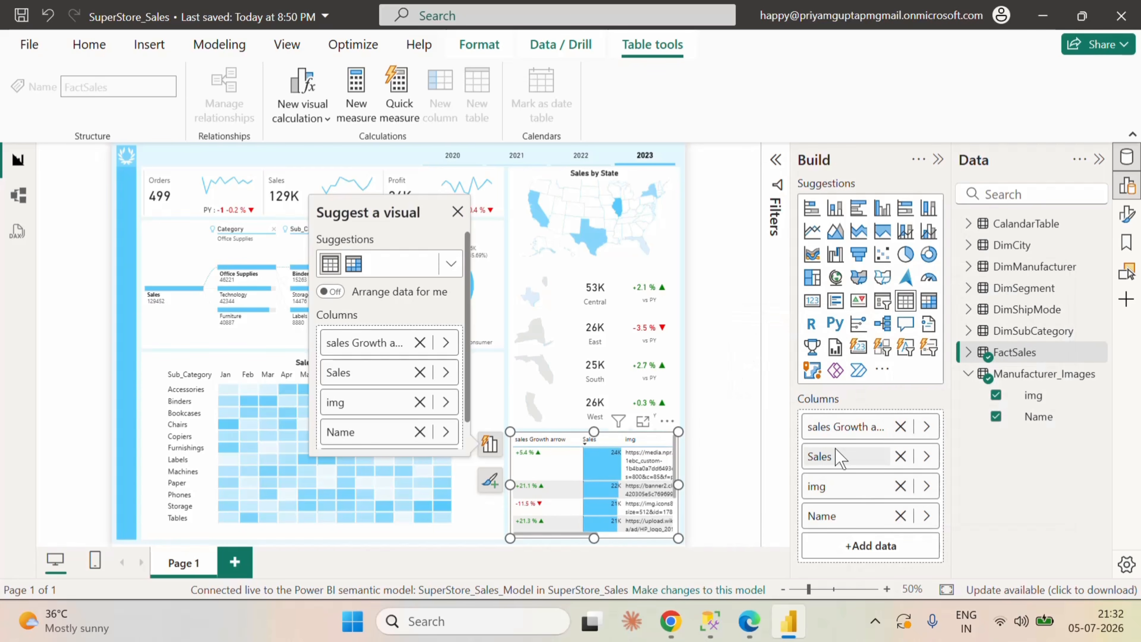
right_click(840, 491)
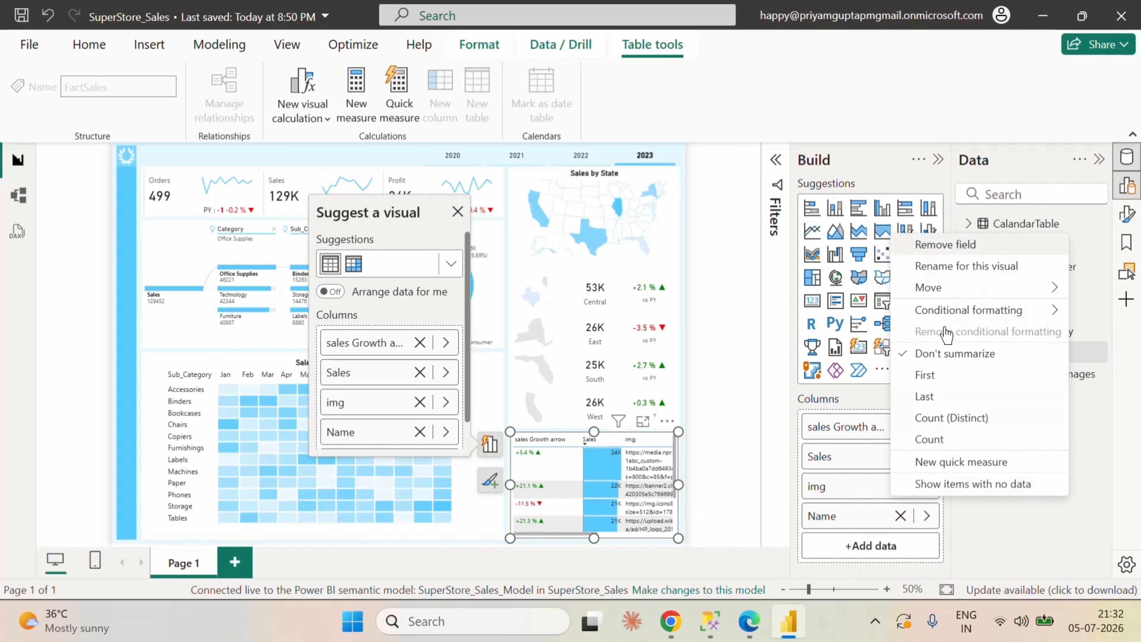
mouse_move(948, 288)
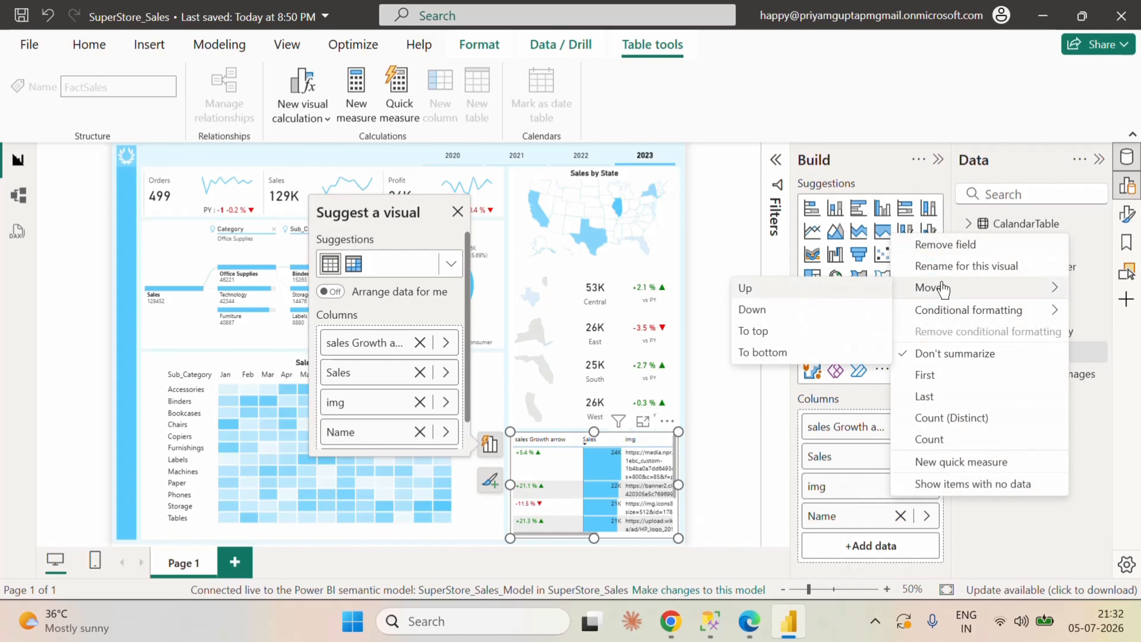
left_click(758, 335)
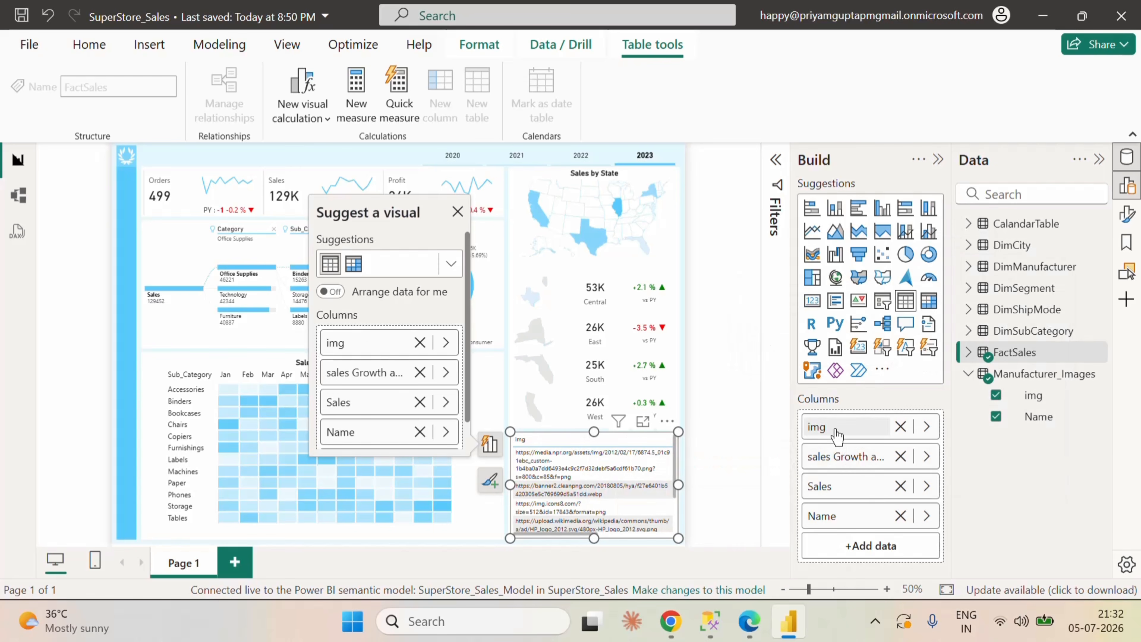
Step: Switch to the SuperStore_Sales_Model in the Fabric browser window and open the advanced properties of the Manufacturer_Images img column
left_click(1038, 402)
left_click(758, 616)
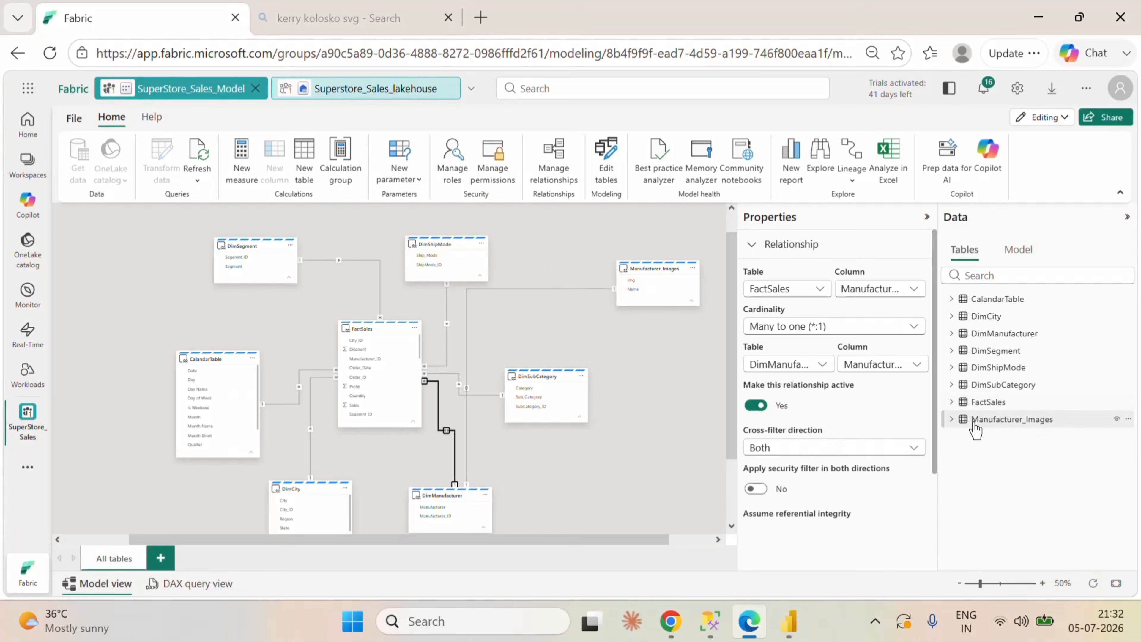
left_click(994, 418)
left_click(988, 435)
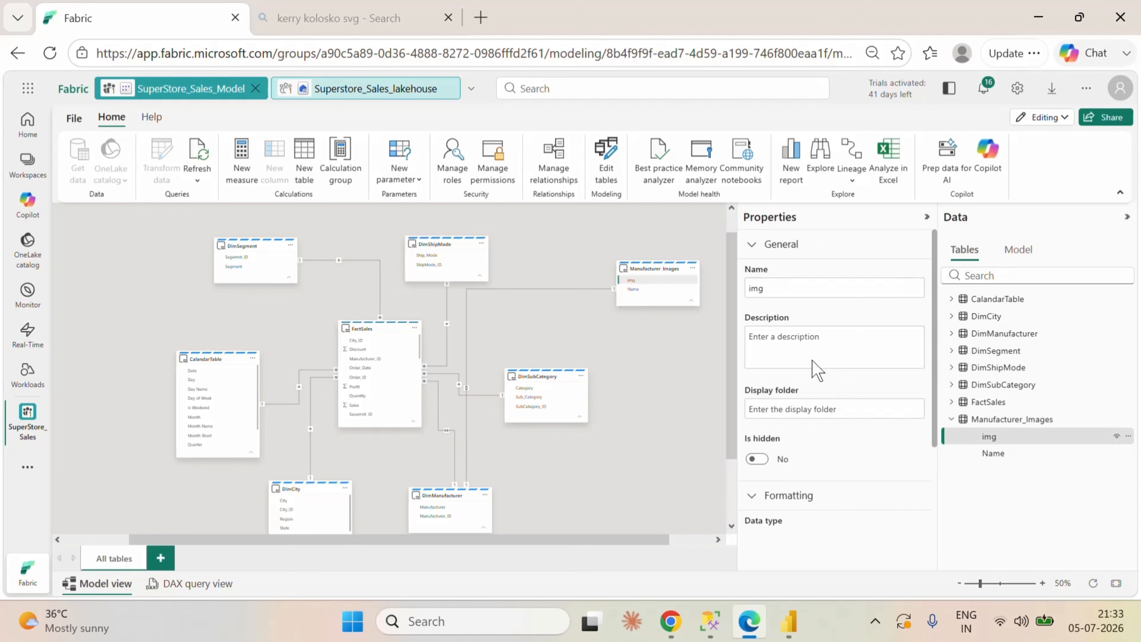
scroll(792, 334, "down", 3)
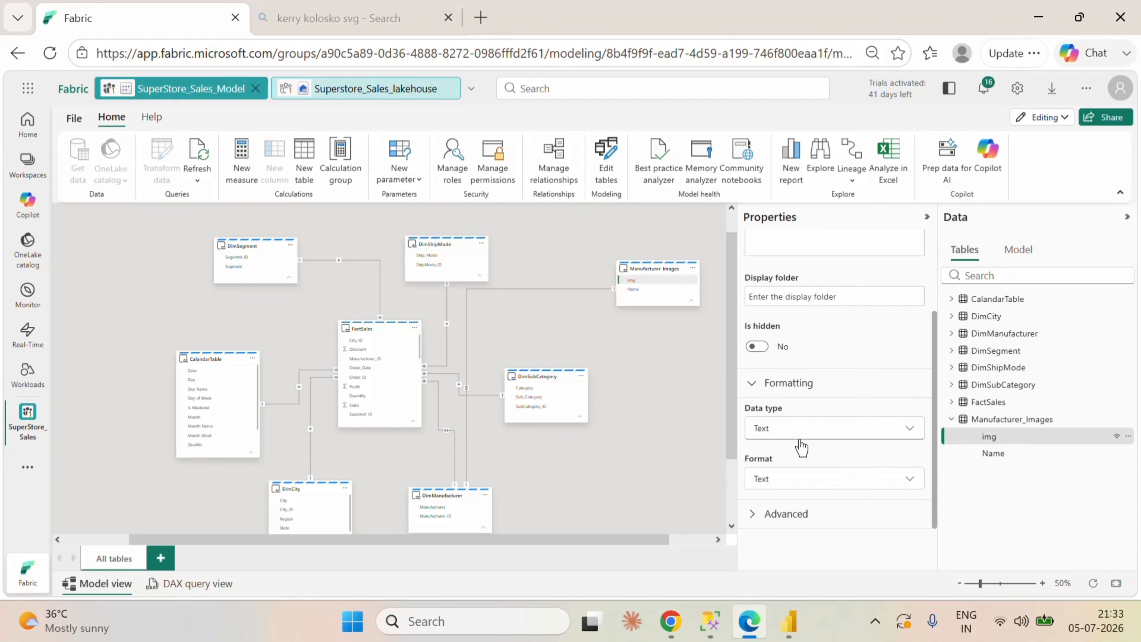
left_click(803, 432)
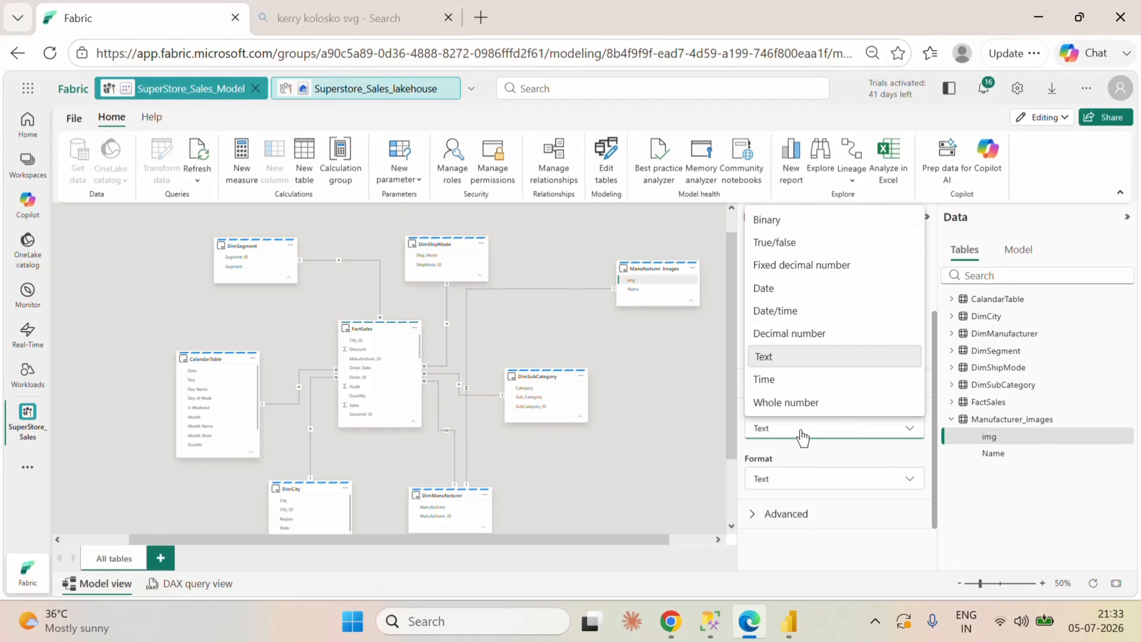
left_click(816, 485)
left_click(822, 513)
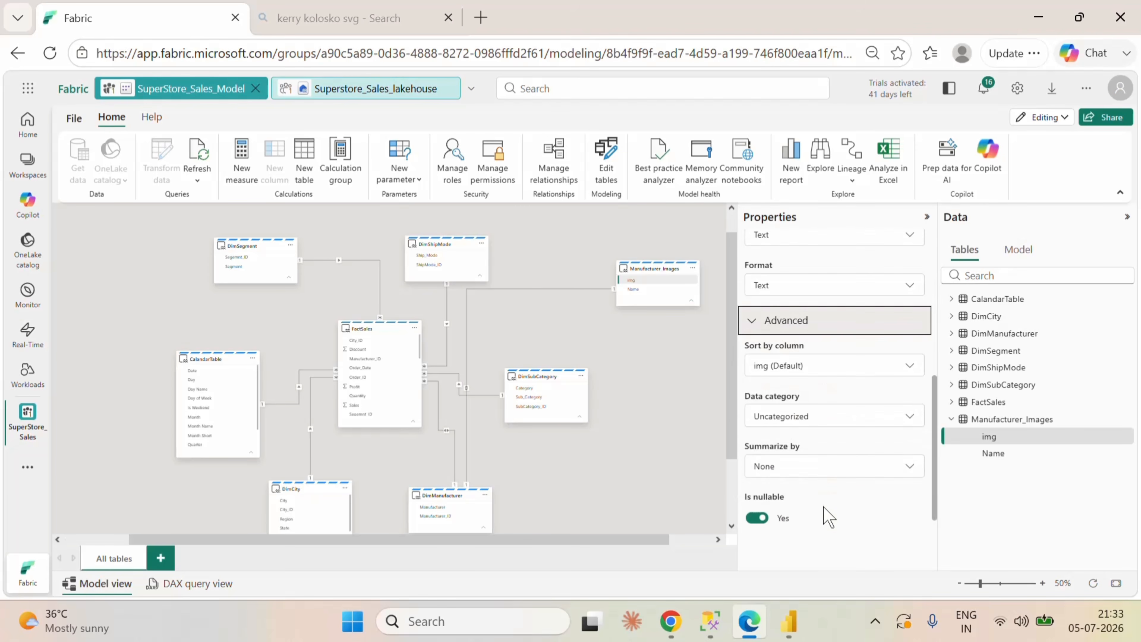
Step: Set the img column's data category to Image URL and switch back to the report in Power BI Desktop
left_click(814, 405)
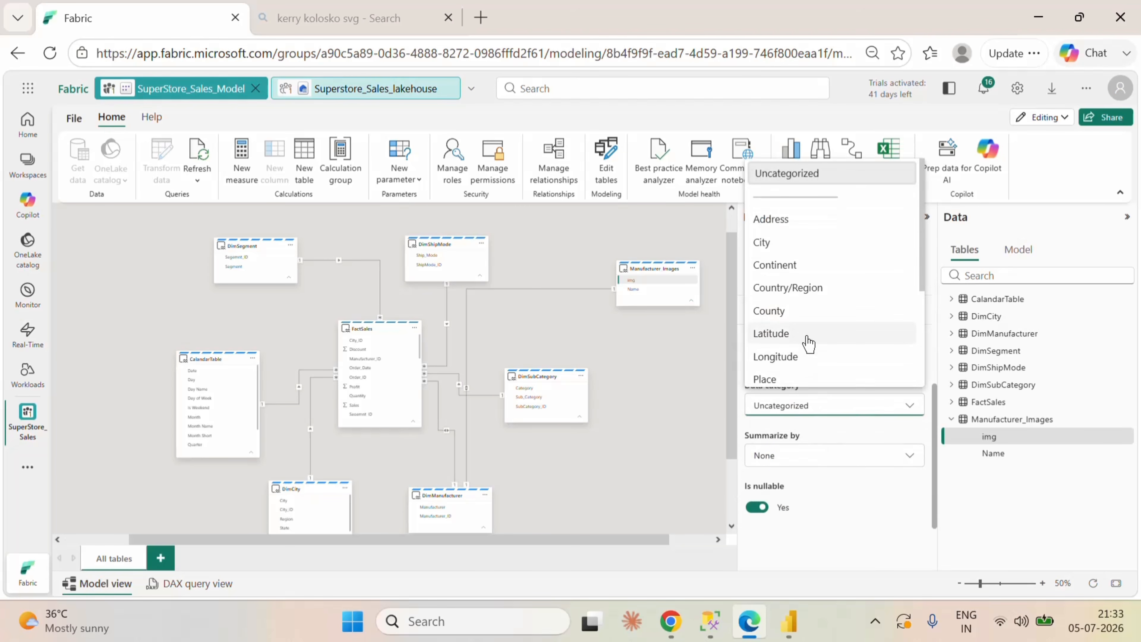
scroll(809, 339, "down", 3)
left_click(712, 395)
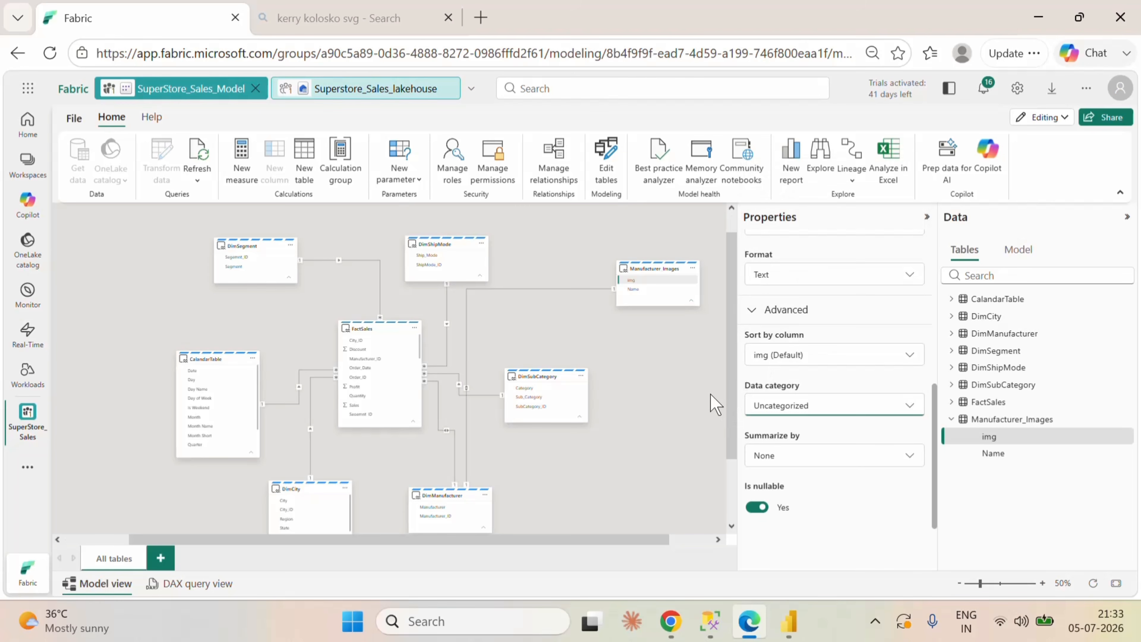
key("alt+Tab")
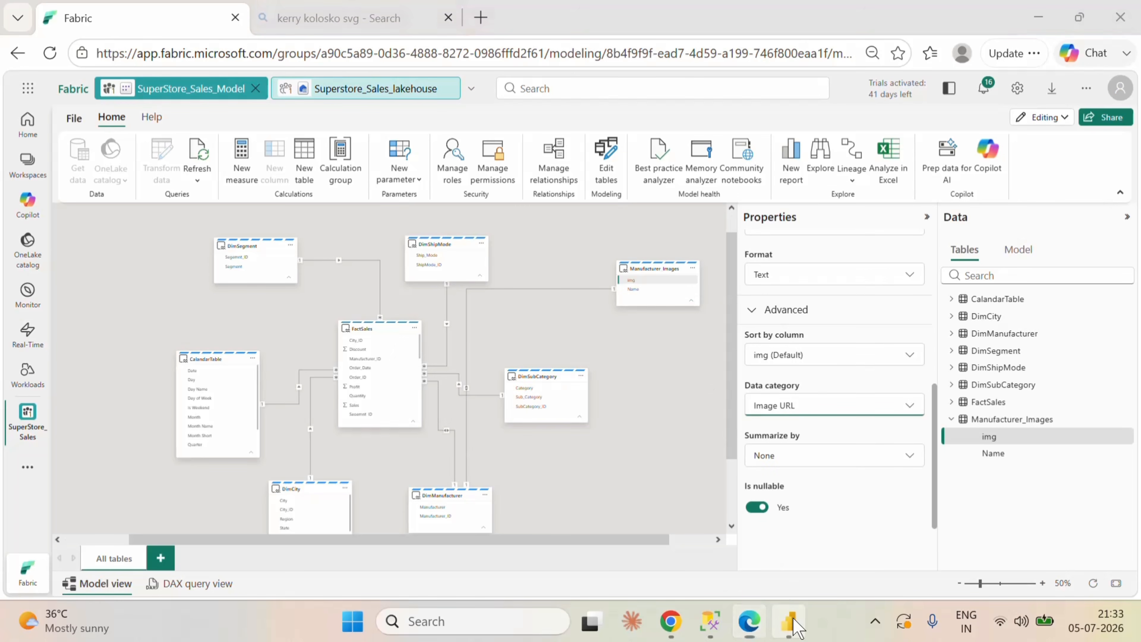
left_click(89, 44)
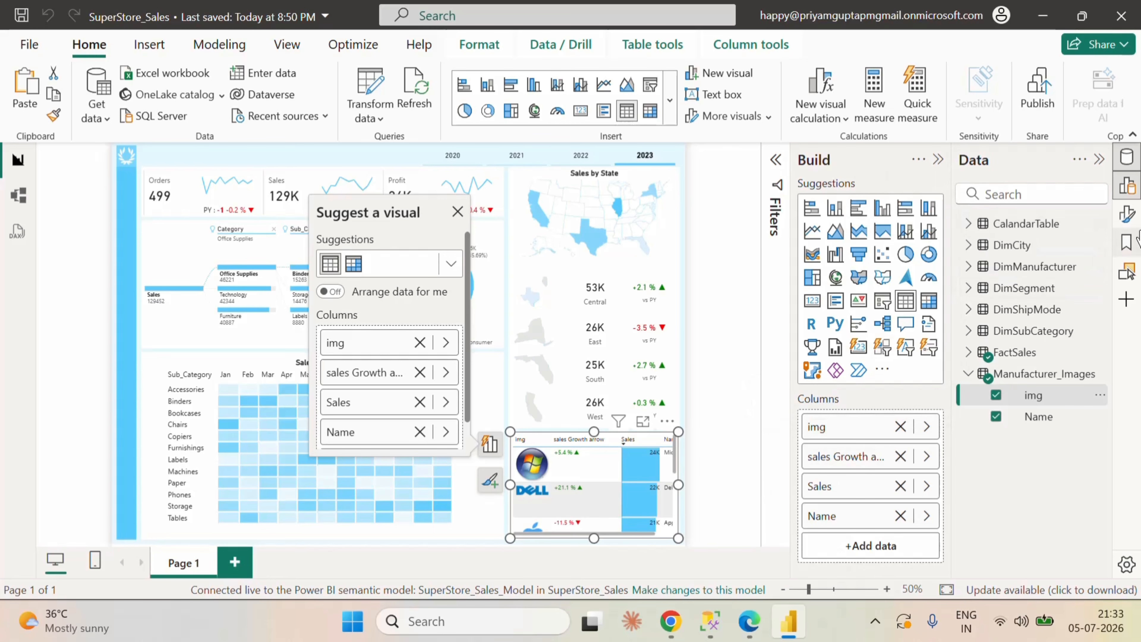
Step: Open the manufacturer table's image size formatting and set the image width to 70 px
left_click(1126, 215)
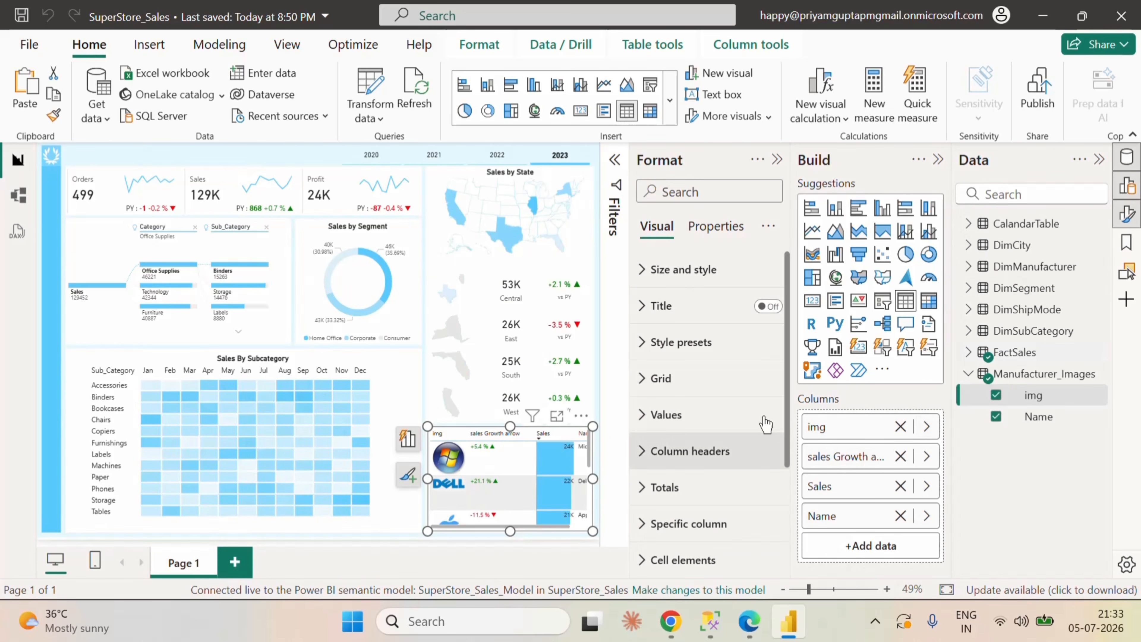
left_click(937, 161)
scroll(853, 427, "down", 5)
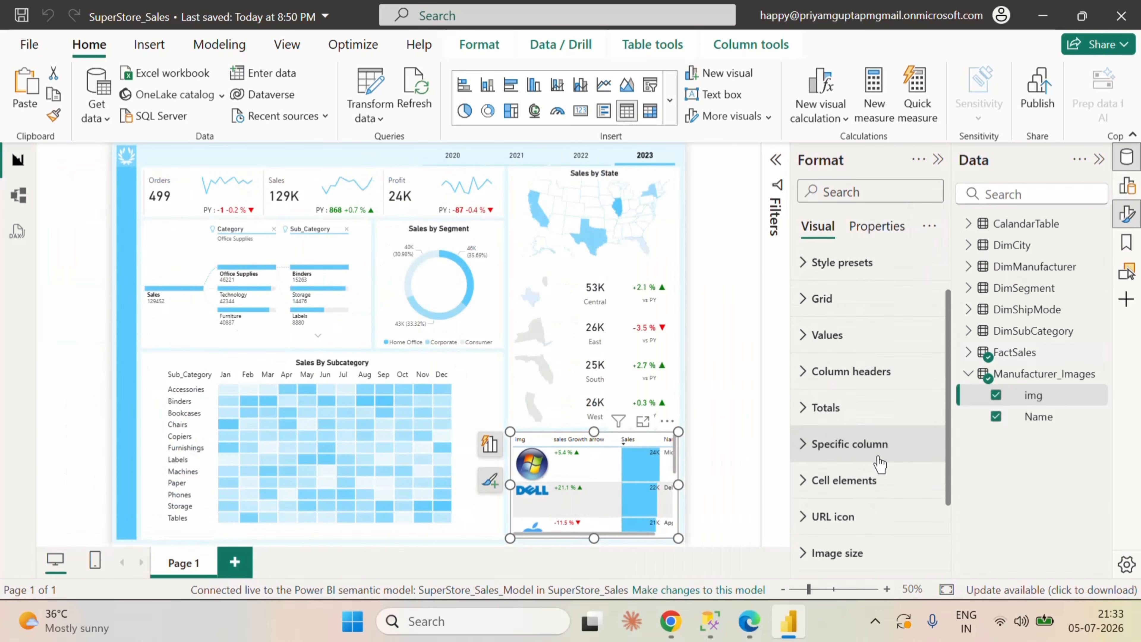
left_click(817, 492)
scroll(880, 499, "down", 3)
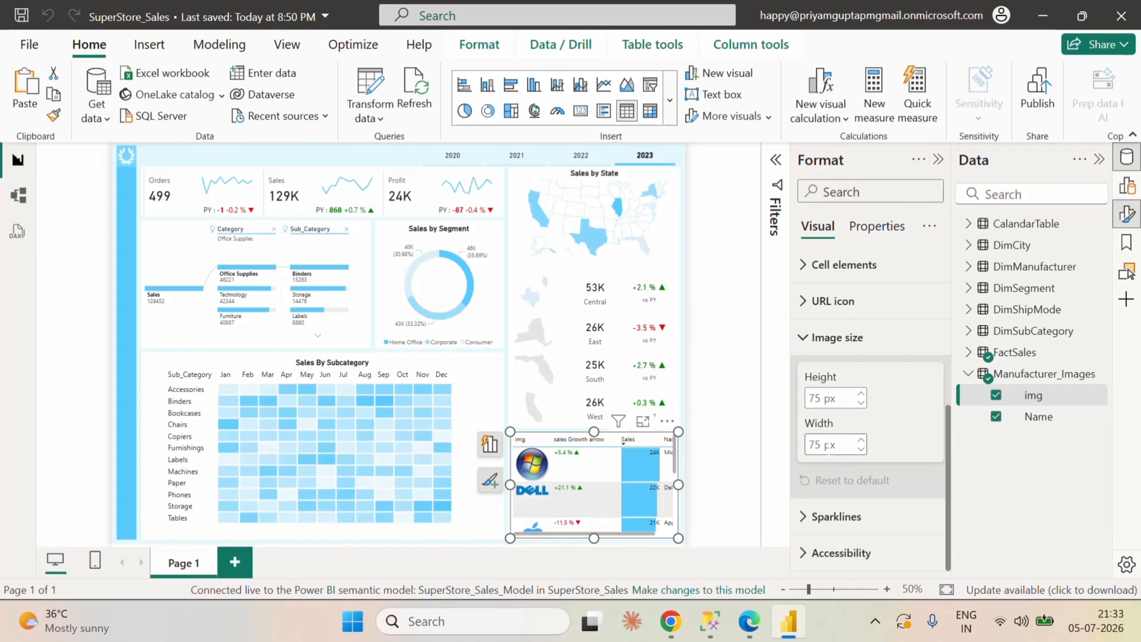
left_click(837, 444)
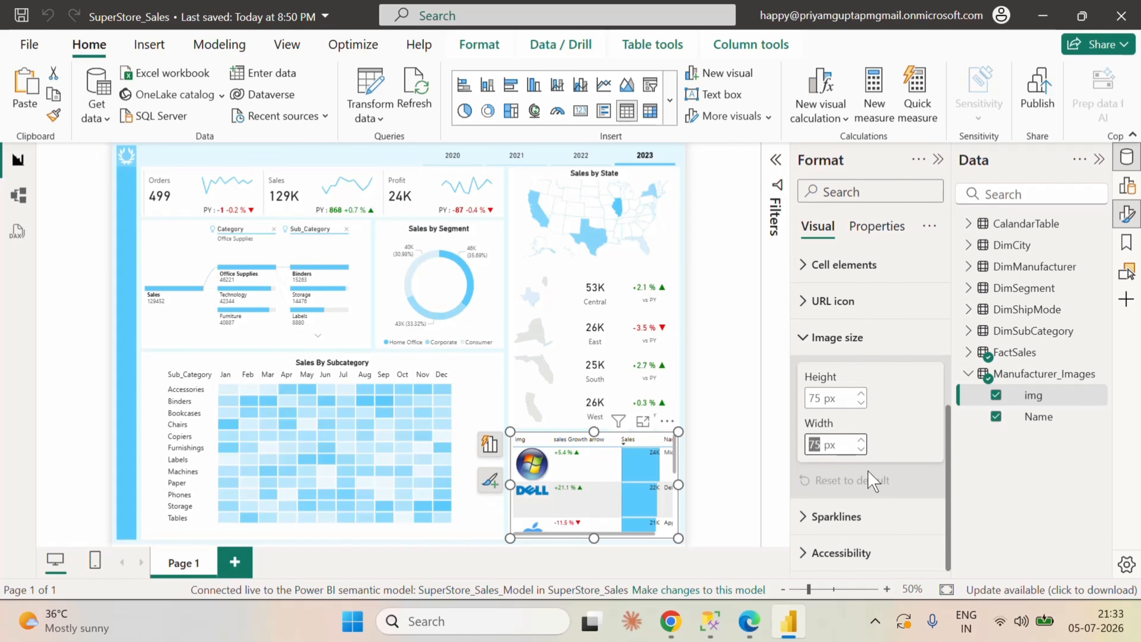
type("30")
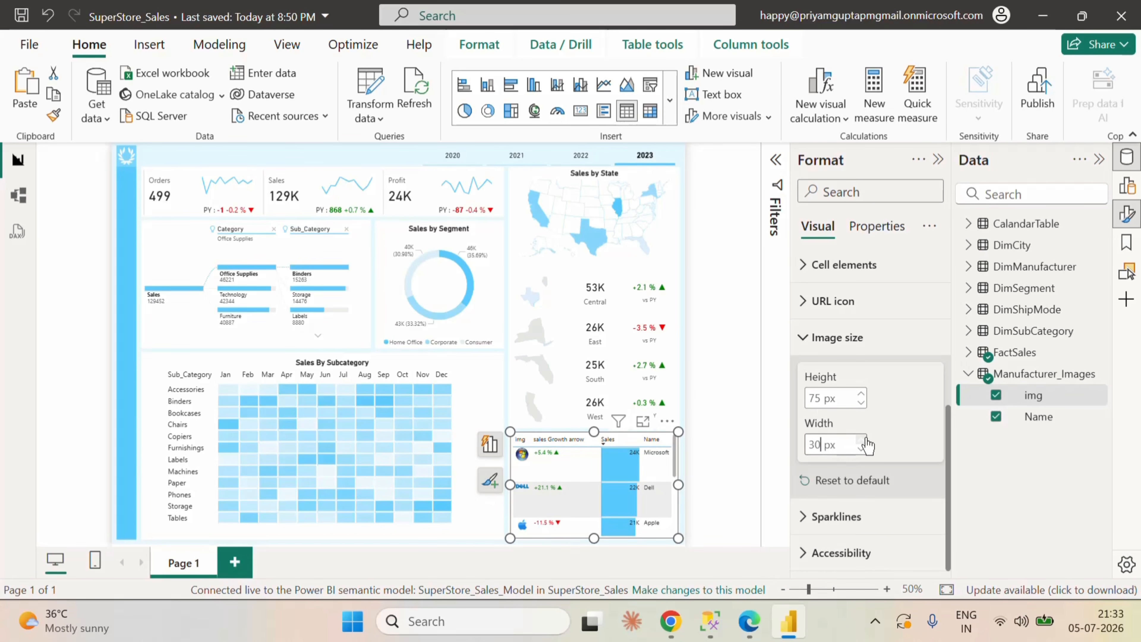
key("BackSpace")
key("BackSpace")
type("70")
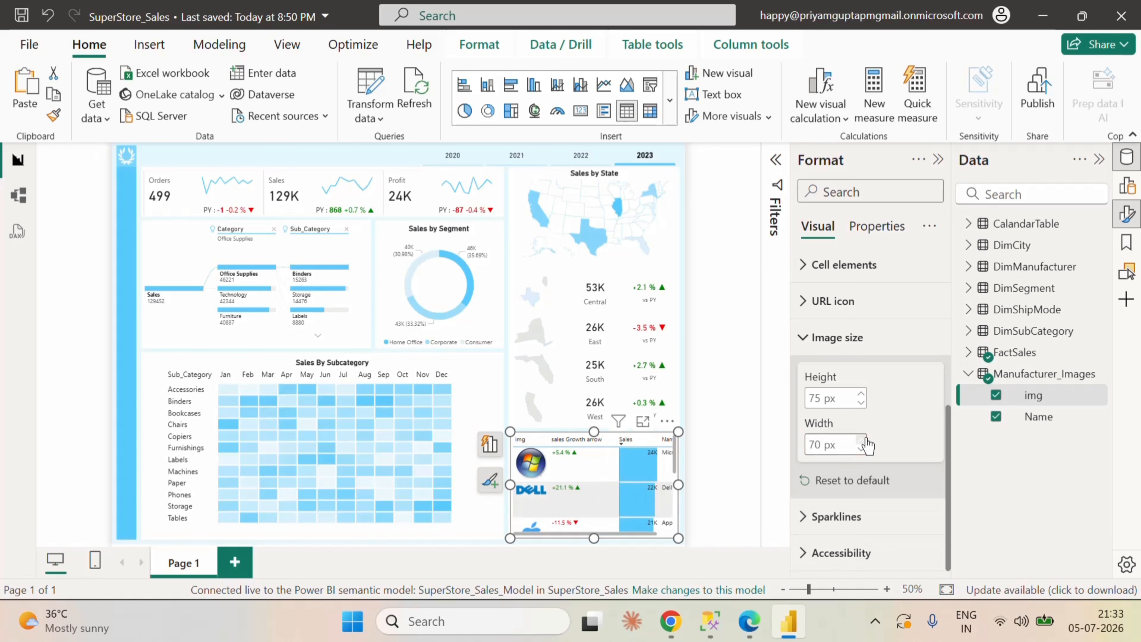
Step: Set the manufacturer table's image height to 40 px and narrow the sales Growth arrow column
left_click(841, 410)
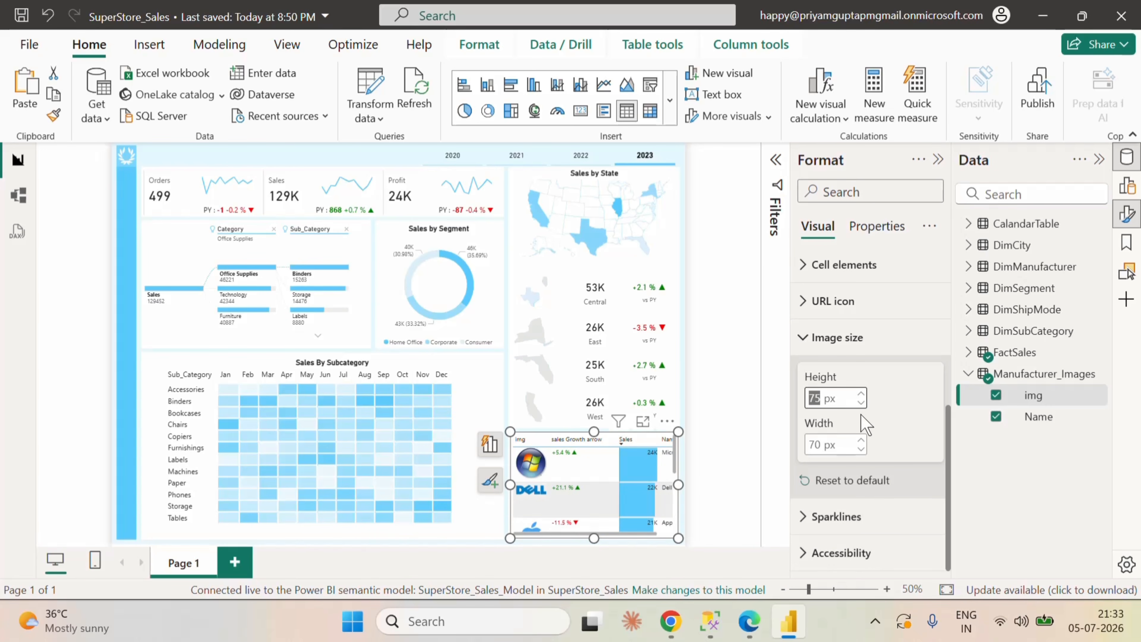
type("40")
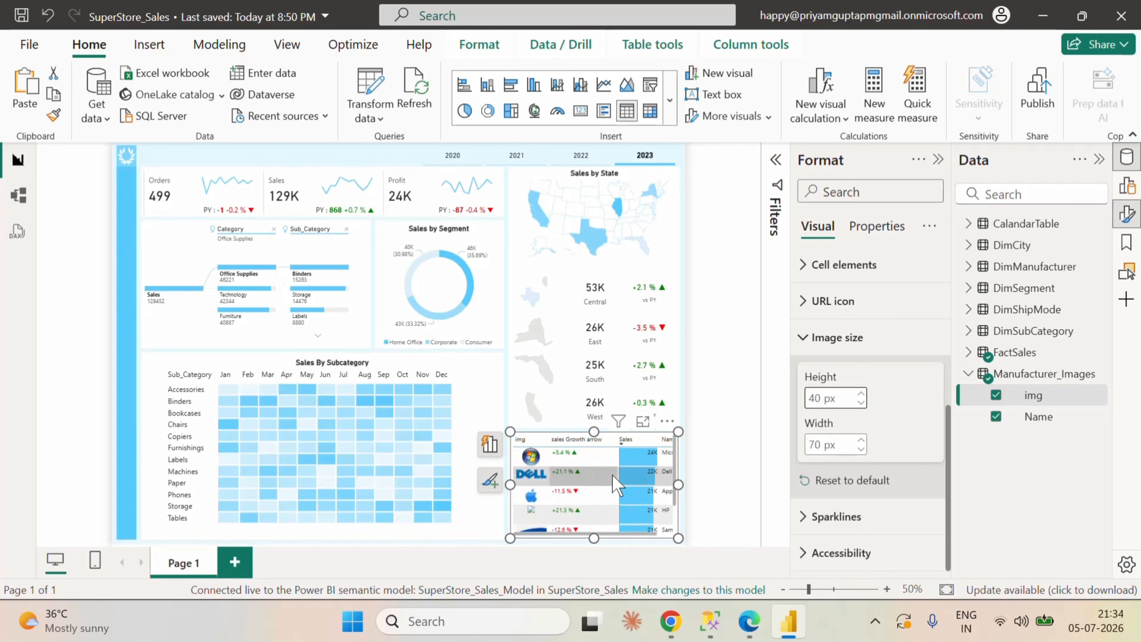
mouse_move(616, 441)
left_mouse_down()
mouse_move(588, 439)
mouse_move(602, 439)
left_mouse_up()
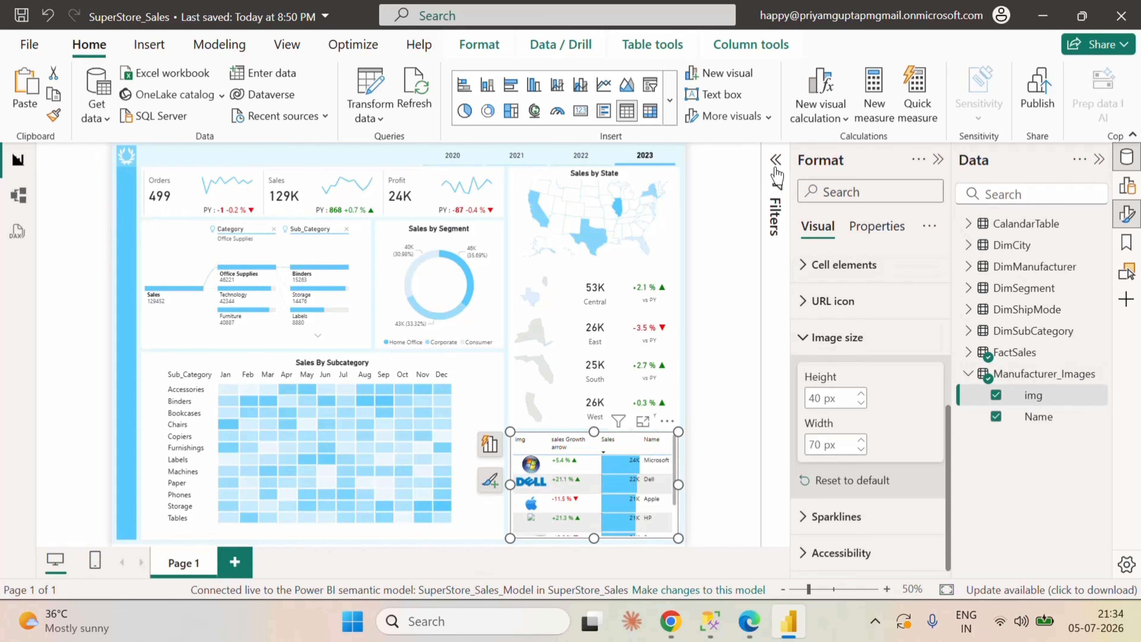
Step: Rename the sales Growth arrow column to Growth in the manufacturer table
left_click(1127, 186)
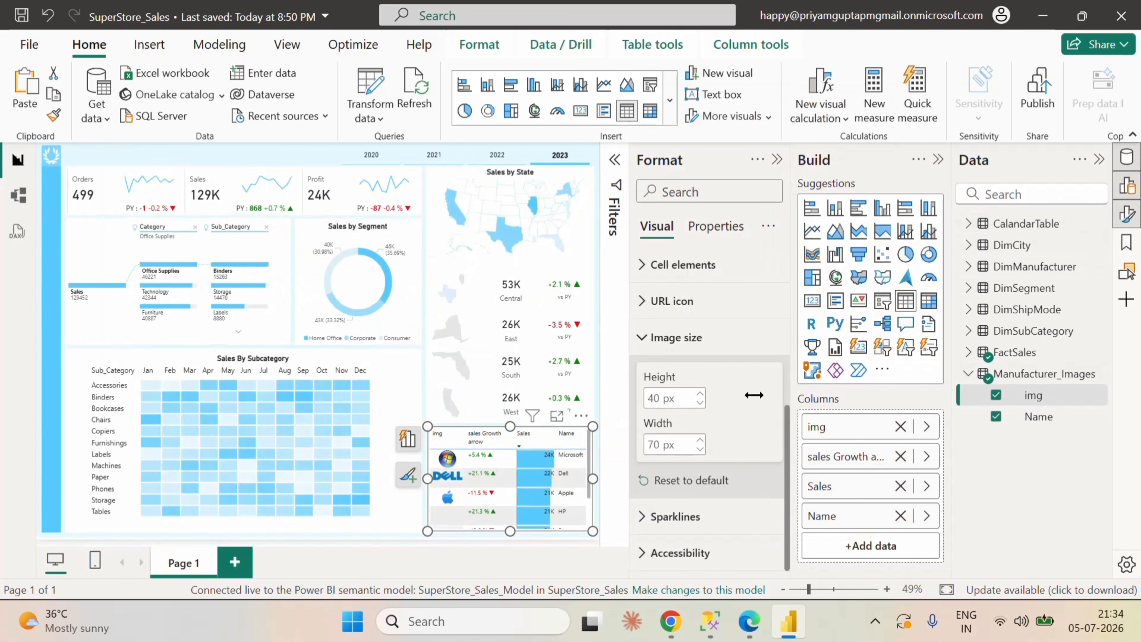
double_click(862, 463)
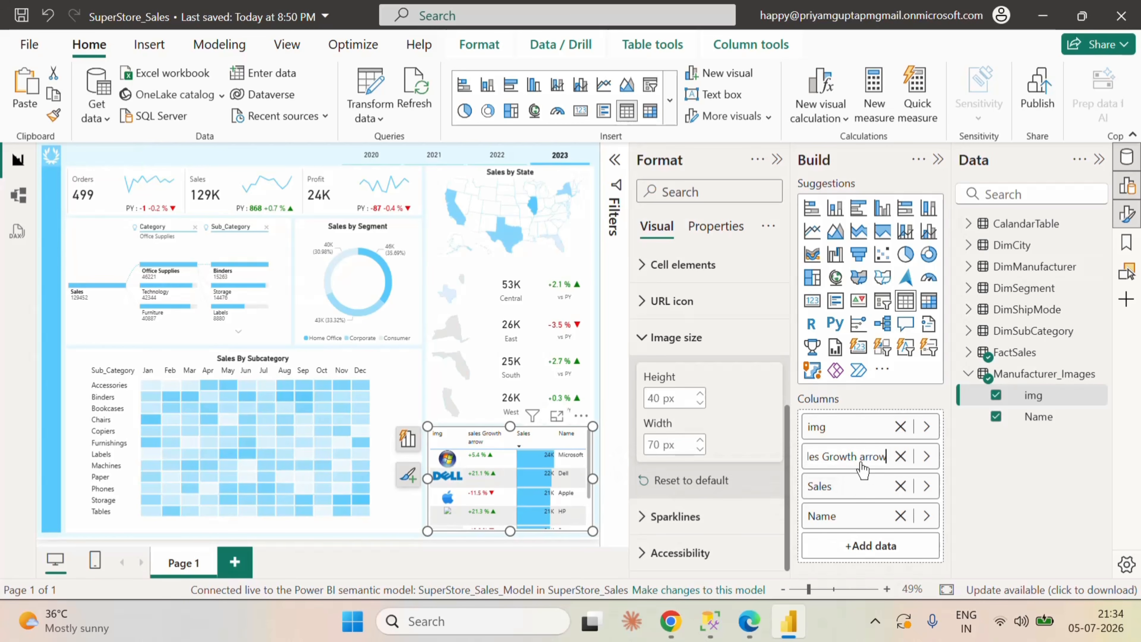
key("Return")
key("BackSpace")
key("BackSpace")
key("BackSpace")
key("BackSpace")
key("BackSpace")
key("BackSpace")
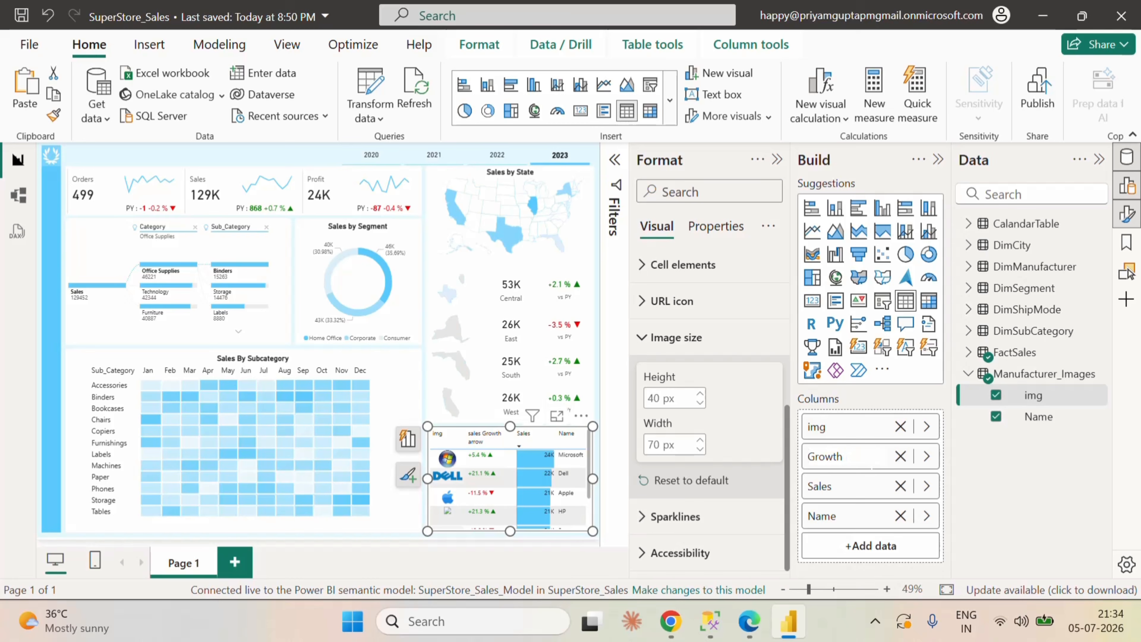
Step: Rename the img column to Manufacturer in the manufacturer table
left_click(847, 431)
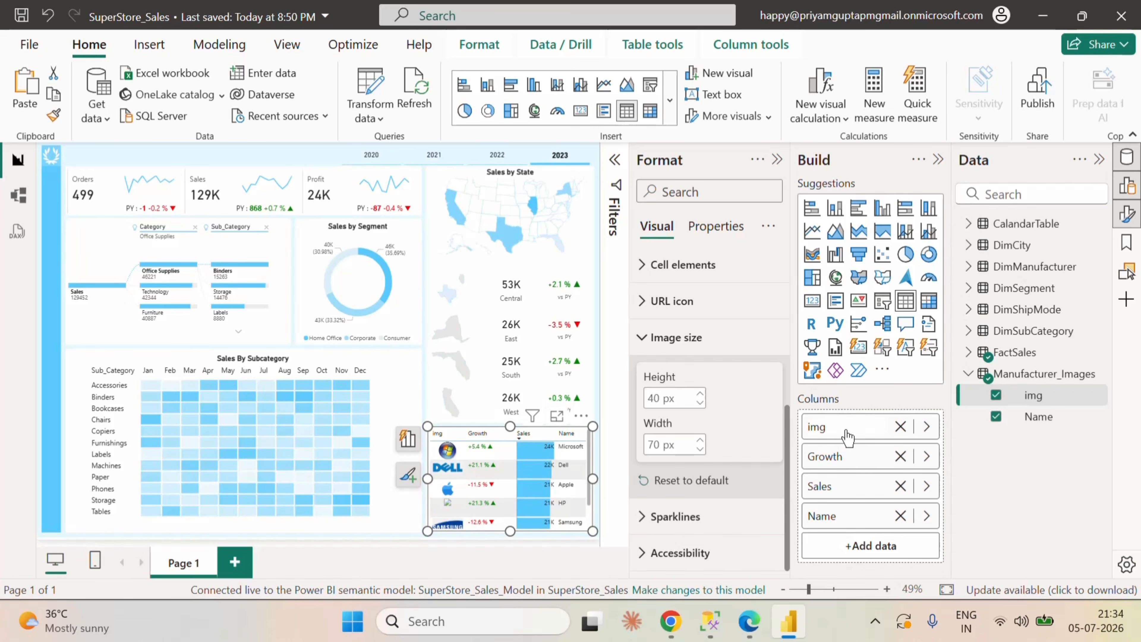
double_click(847, 432)
type("i")
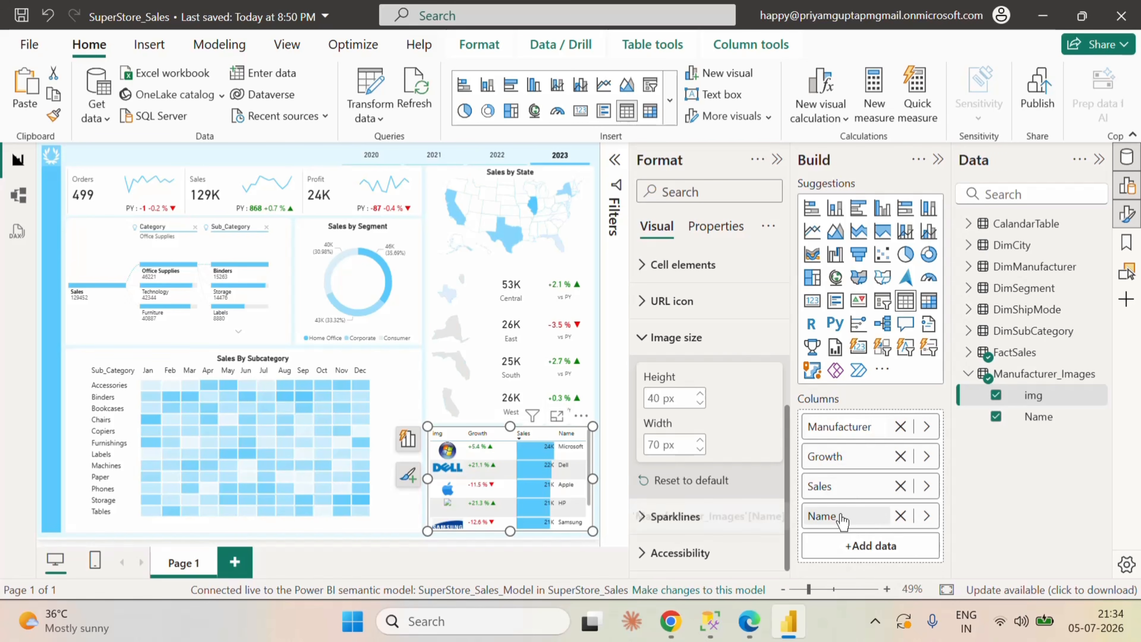
key("Return")
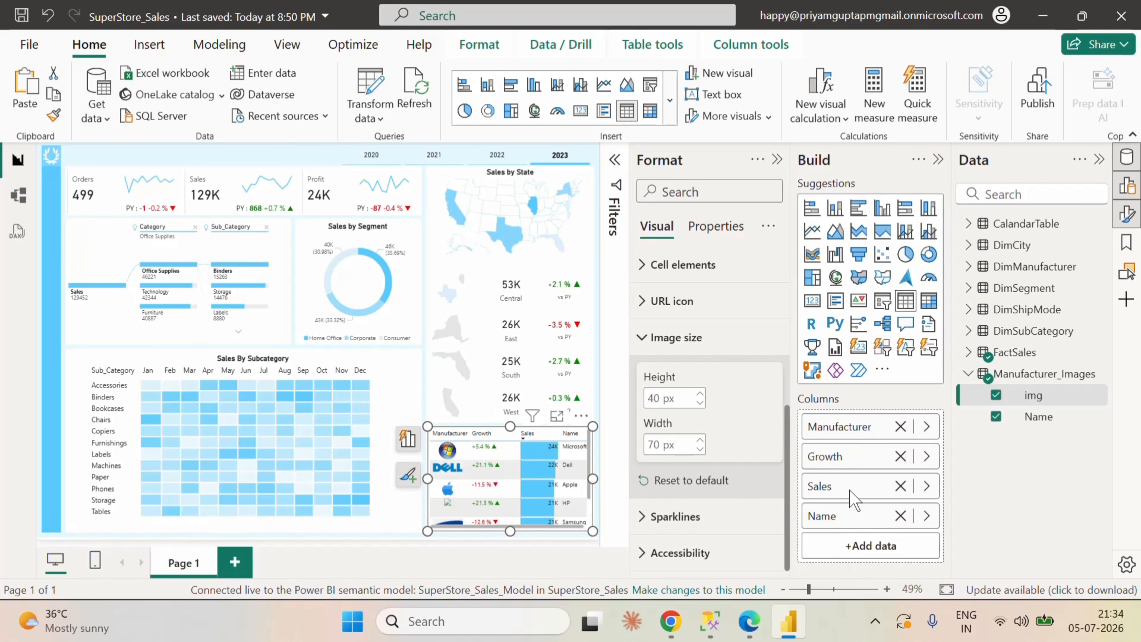
Step: Reorder the manufacturer table's columns so Name comes directly after Manufacturer
right_click(856, 522)
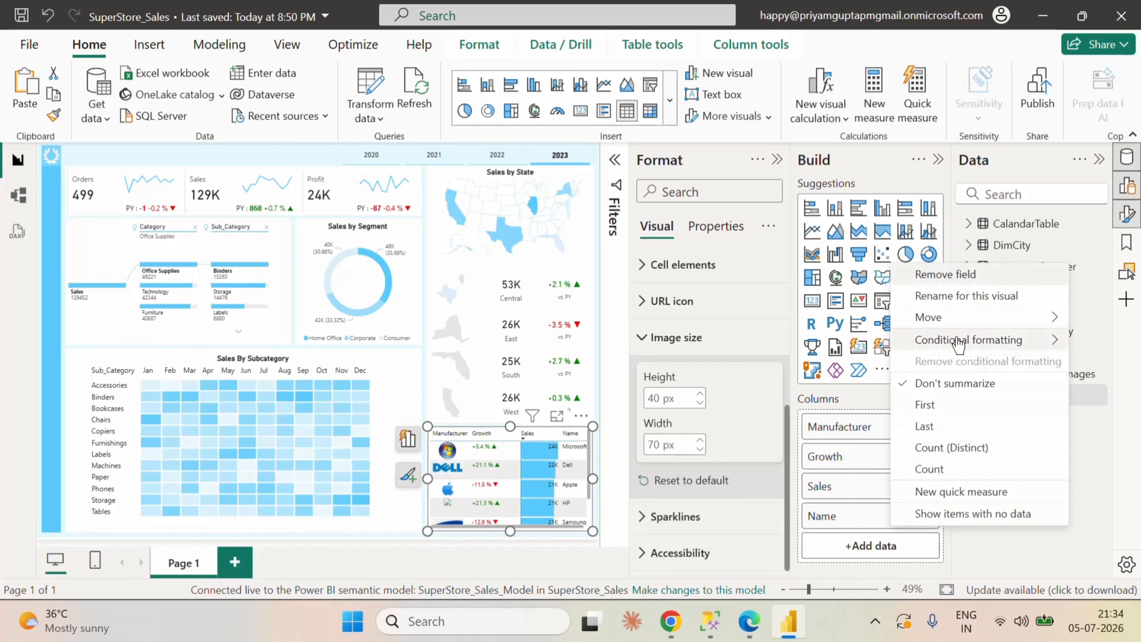
mouse_move(943, 317)
left_click(779, 361)
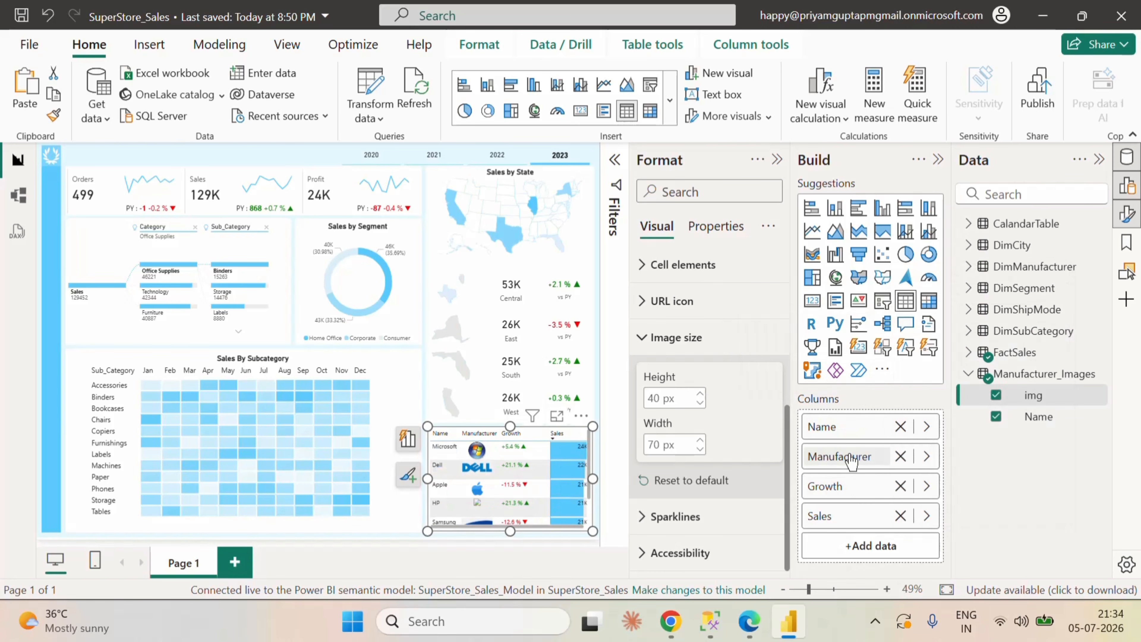
right_click(838, 431)
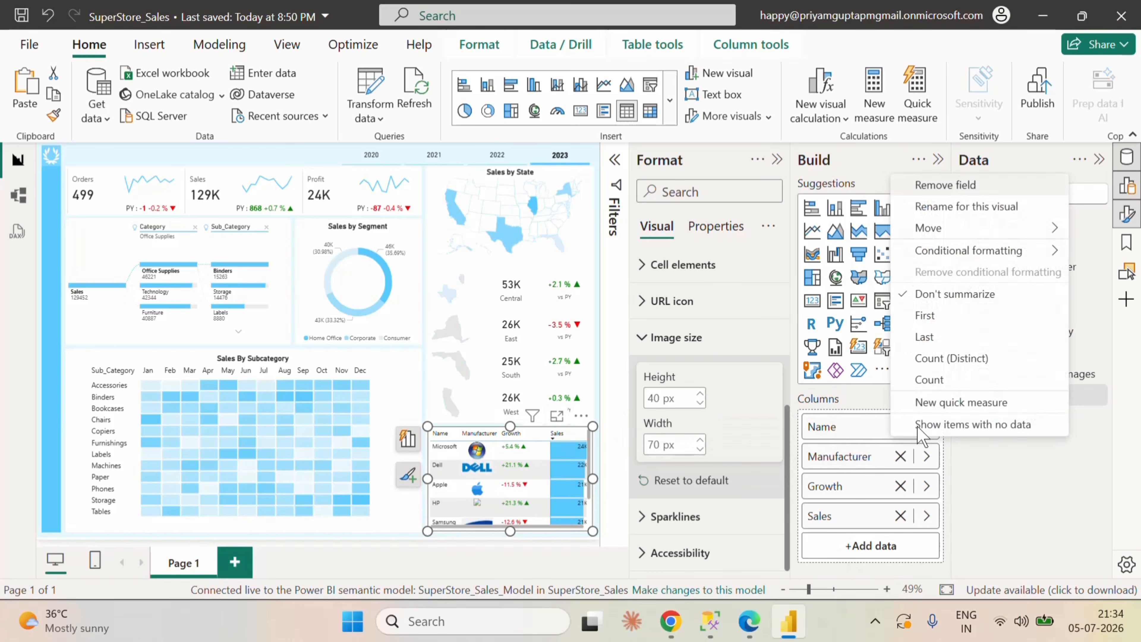
mouse_move(937, 235)
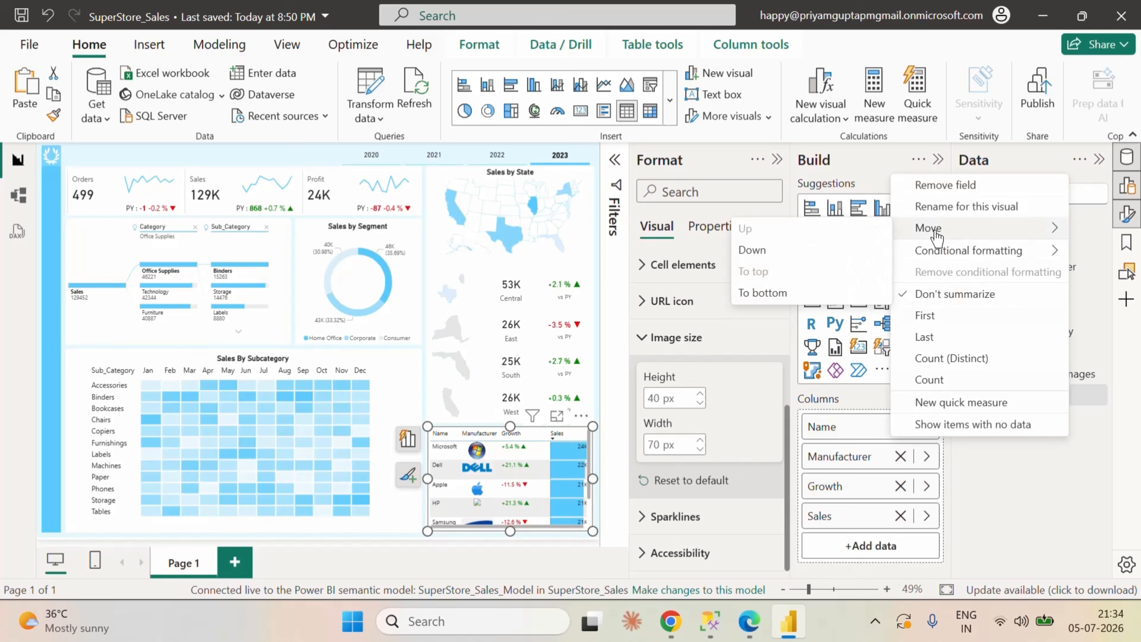
left_click(784, 251)
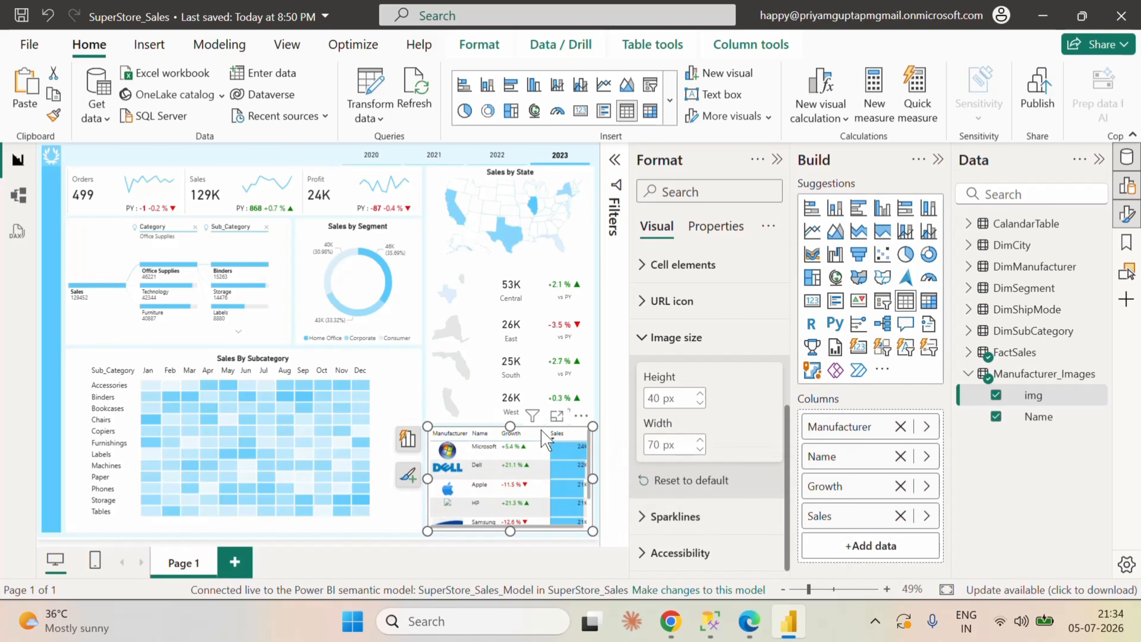
Step: Narrow the table's Growth column and set the manufacturer image height to 30 px
left_click_drag(552, 437, 542, 437)
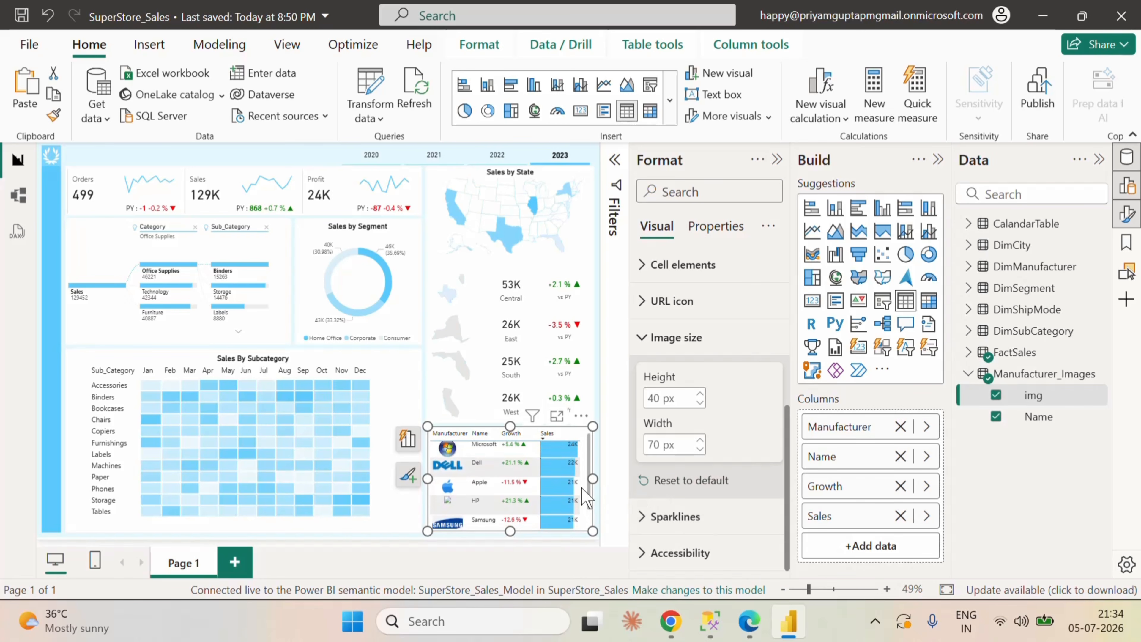
scroll(523, 467, "down", 2)
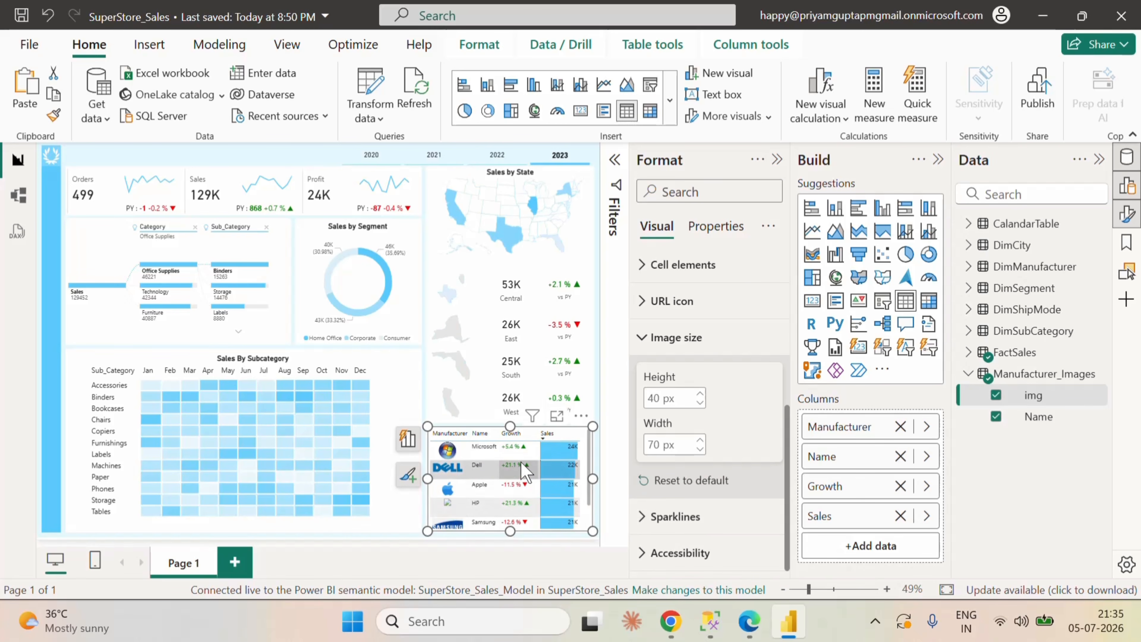
scroll(520, 461, "up", 2)
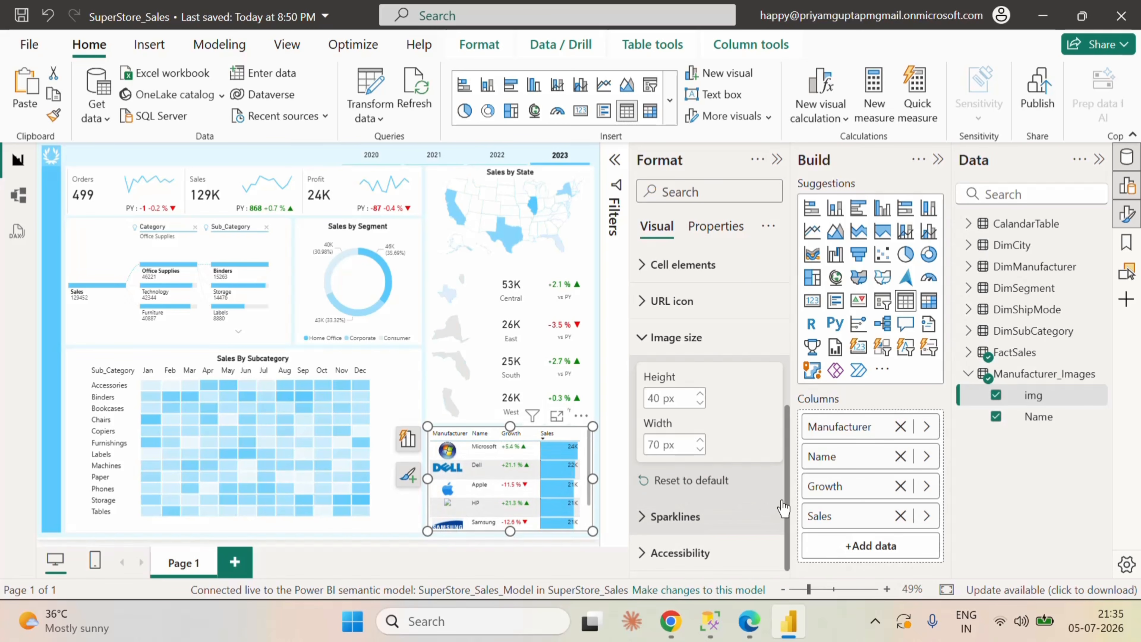
double_click(654, 398)
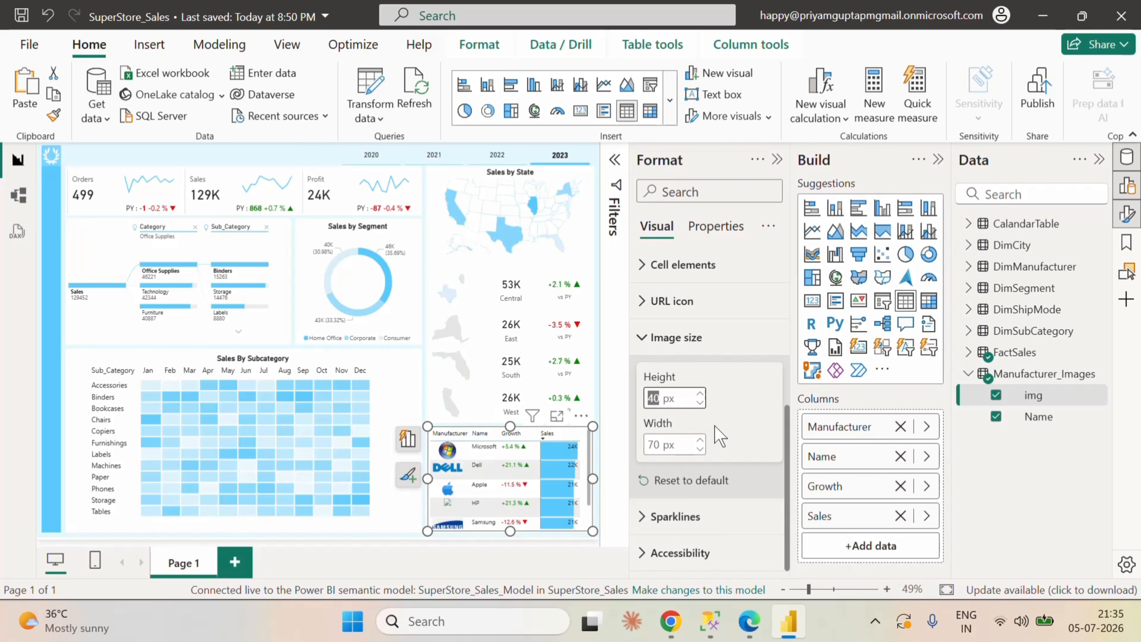
type("30")
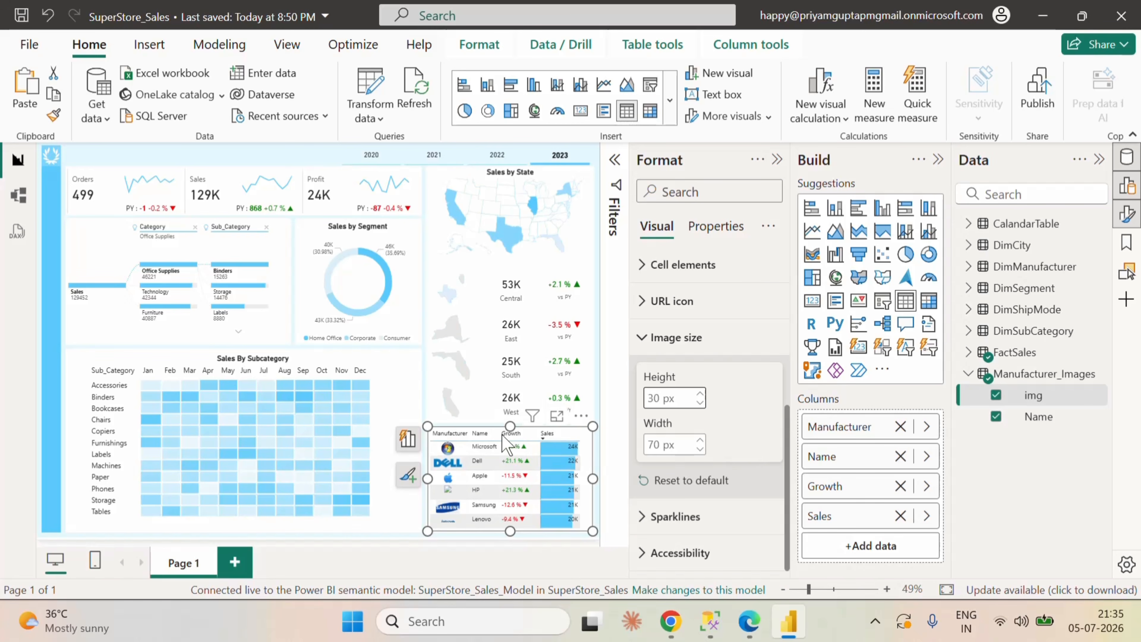
key("Return")
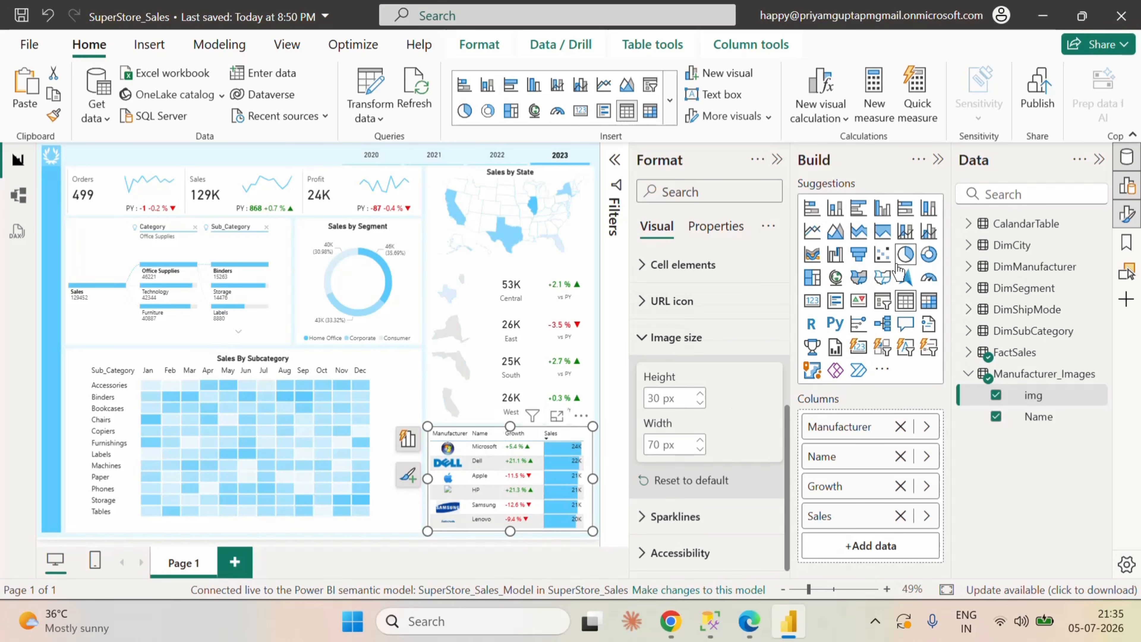
left_click(683, 337)
Step: Set the alternate background color of the manufacturer table's values to white
scroll(727, 368, "up", 3)
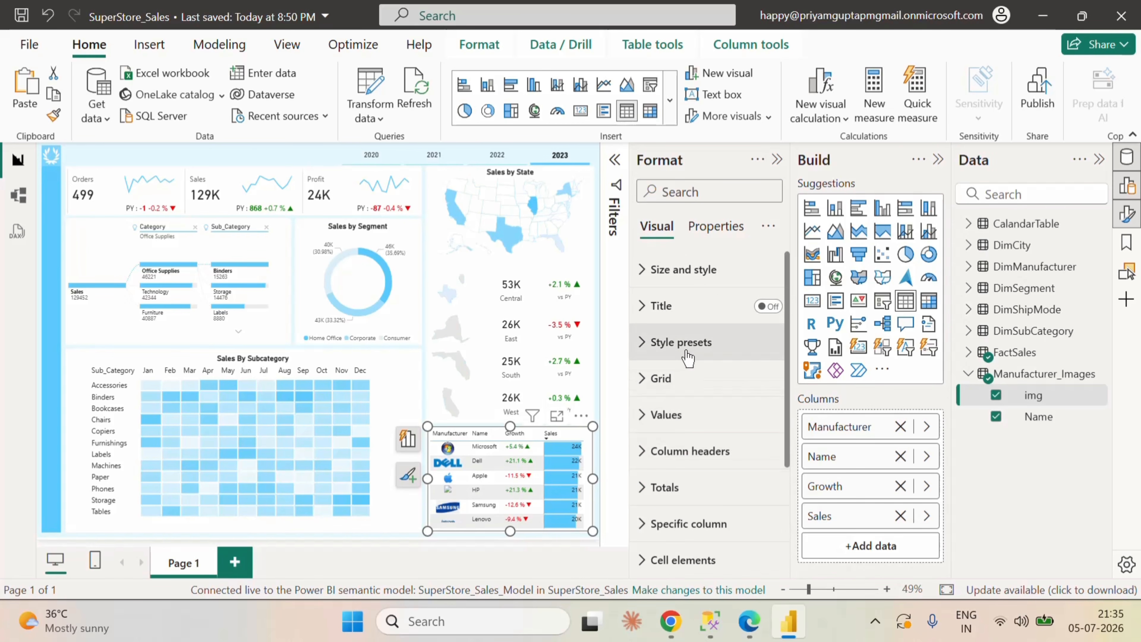
left_click(645, 428)
scroll(710, 463, "down", 5)
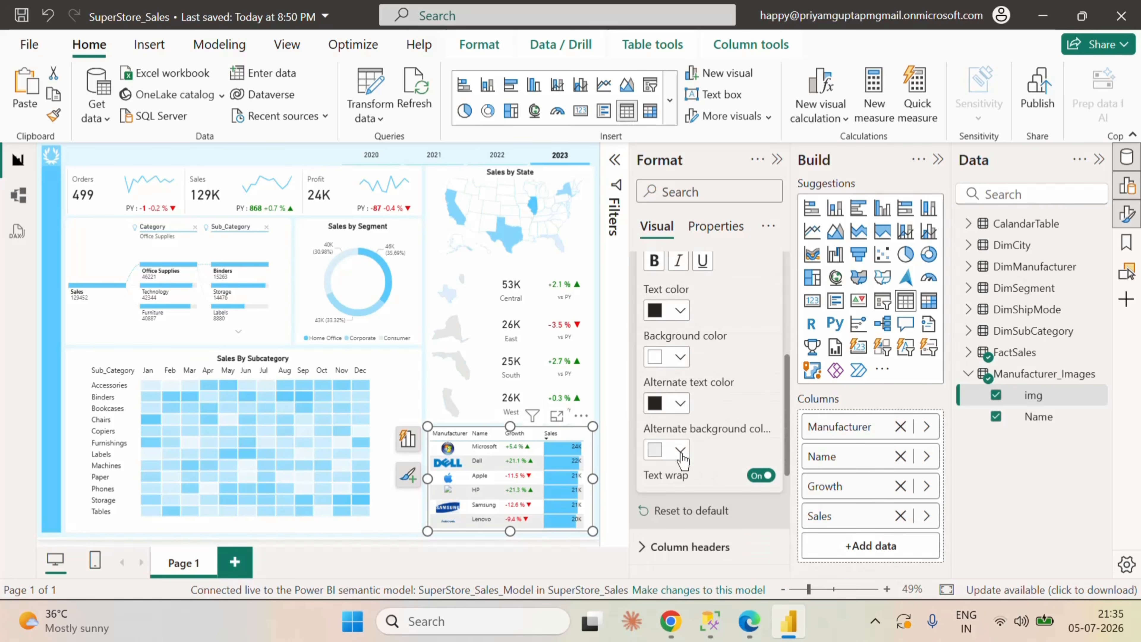
left_click(680, 449)
left_click(723, 382)
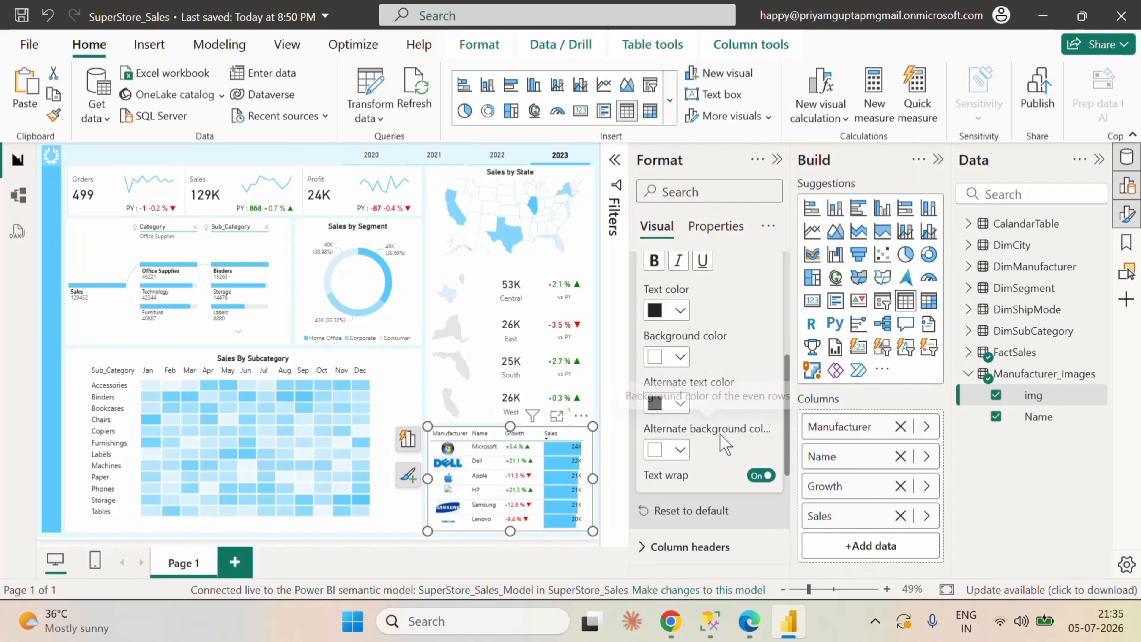
scroll(736, 440, "up", 7)
left_click(668, 418)
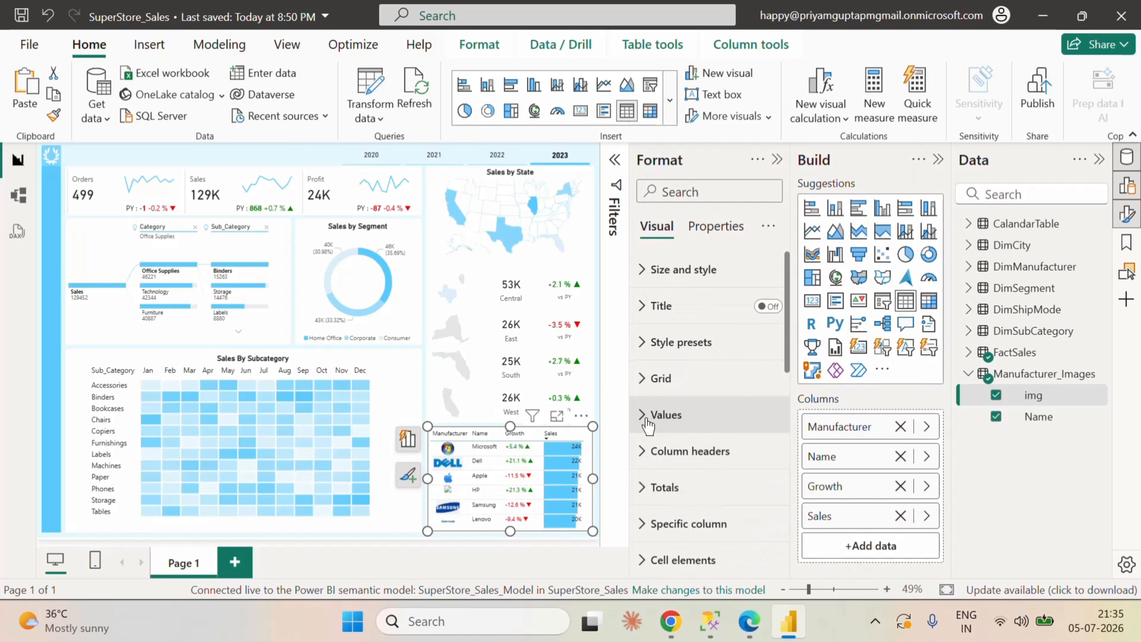
Step: Turn off the horizontal gridlines of the manufacturer table
left_click(641, 377)
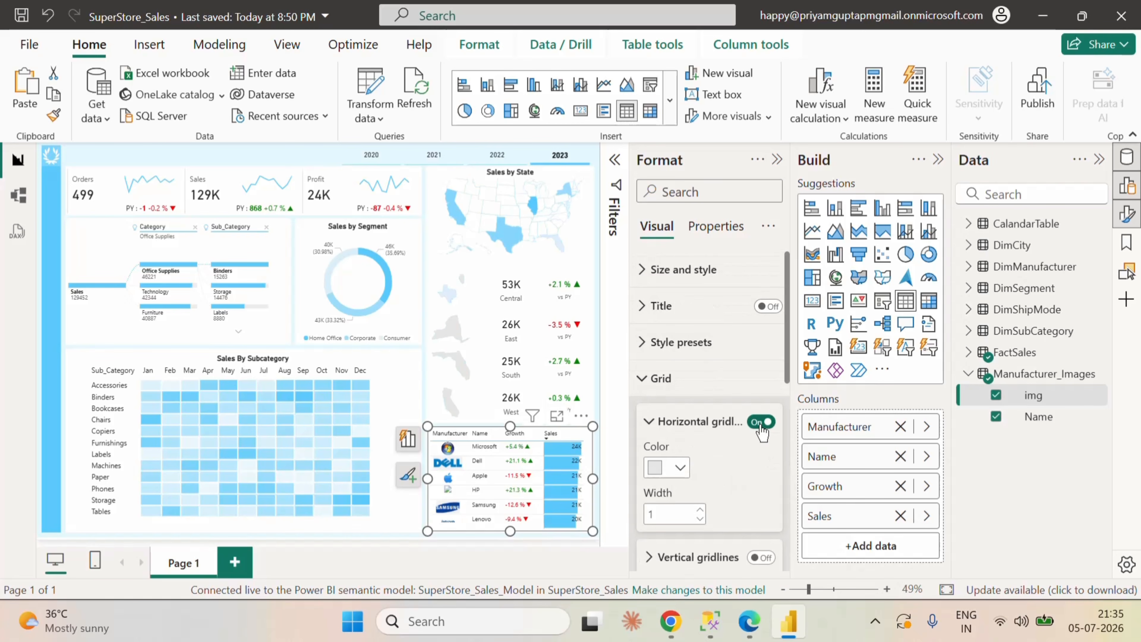
scroll(747, 451, "down", 4)
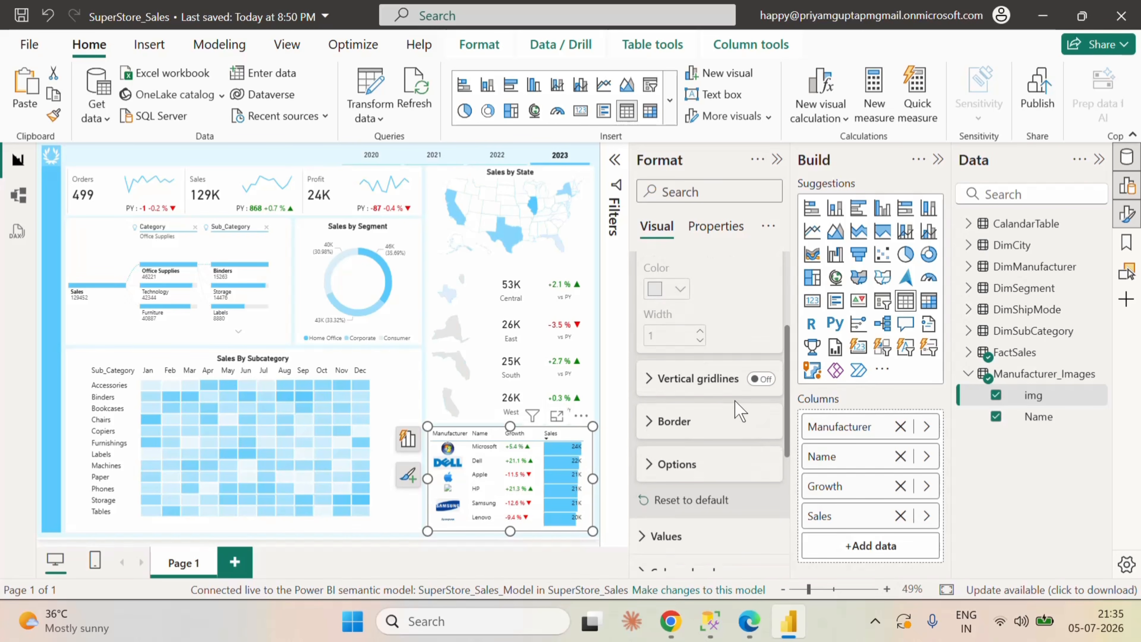
scroll(738, 403, "up", 4)
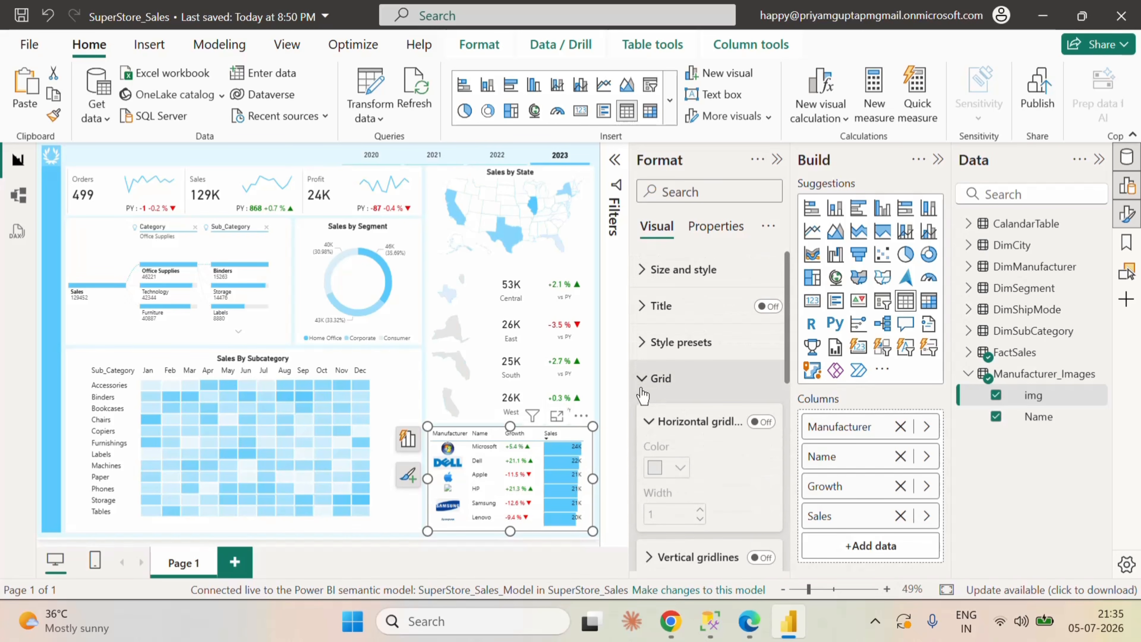
left_click(641, 388)
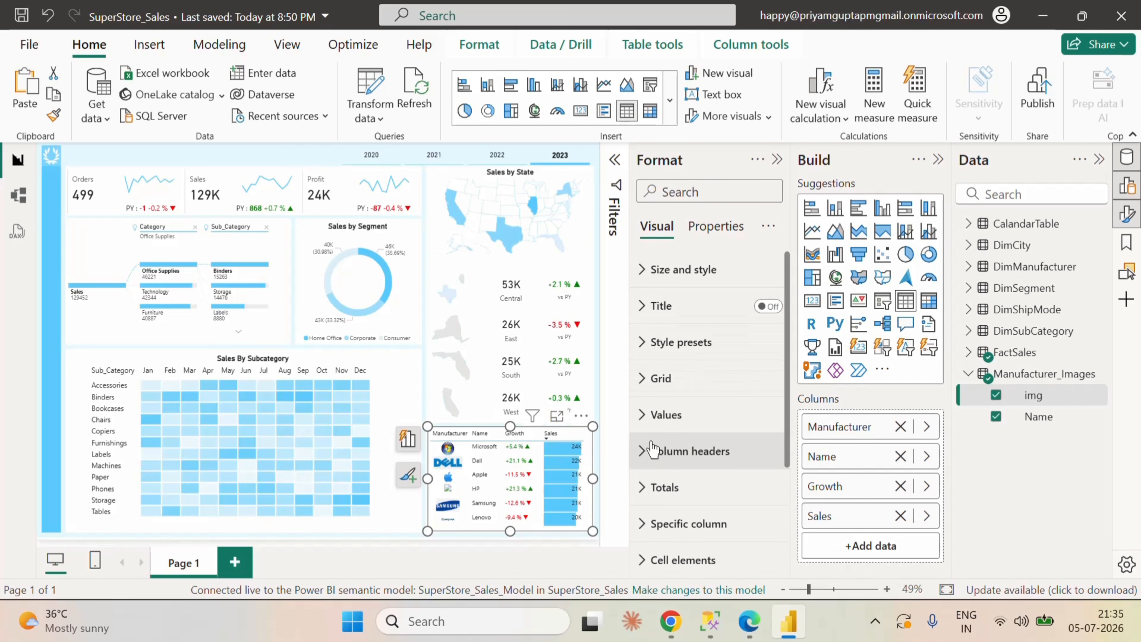
Step: Nudge the manufacturer table slightly down on the report page
left_click(595, 442)
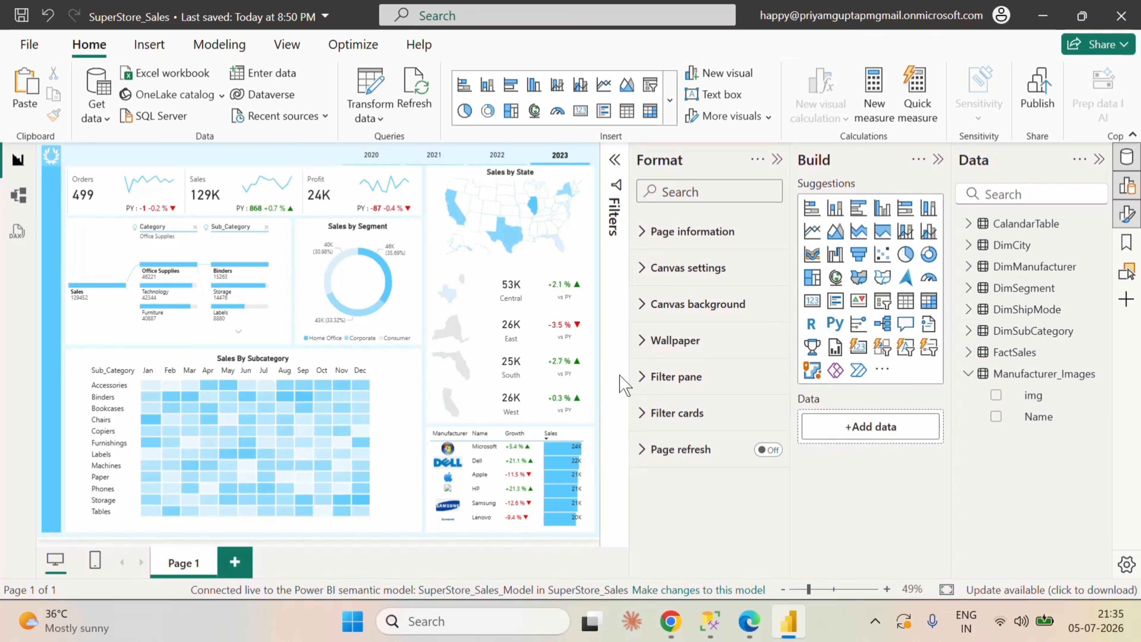
left_click(591, 445)
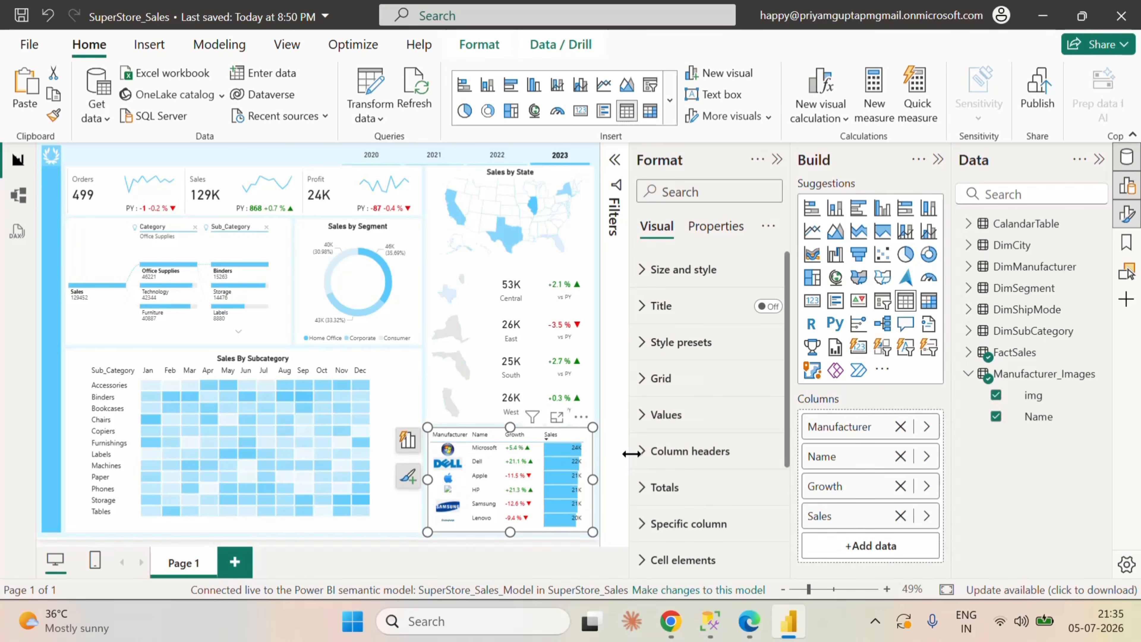
key("Down")
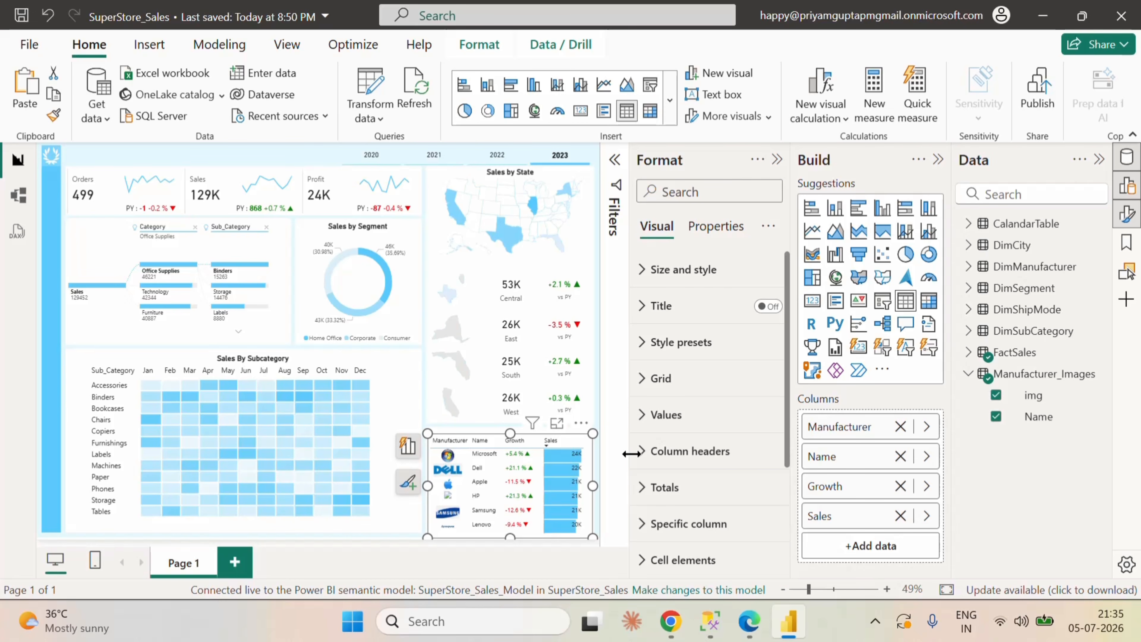
Step: Turn on the manufacturer table's title and extend the table's upper edge slightly upward
left_click(768, 307)
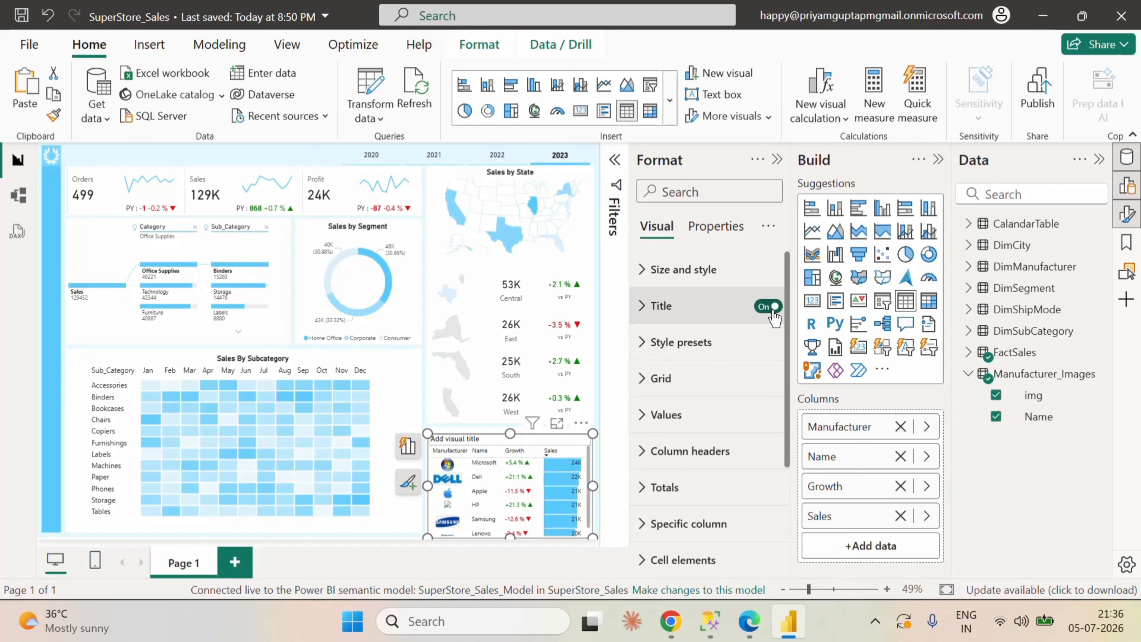
scroll(577, 492, "down", 1)
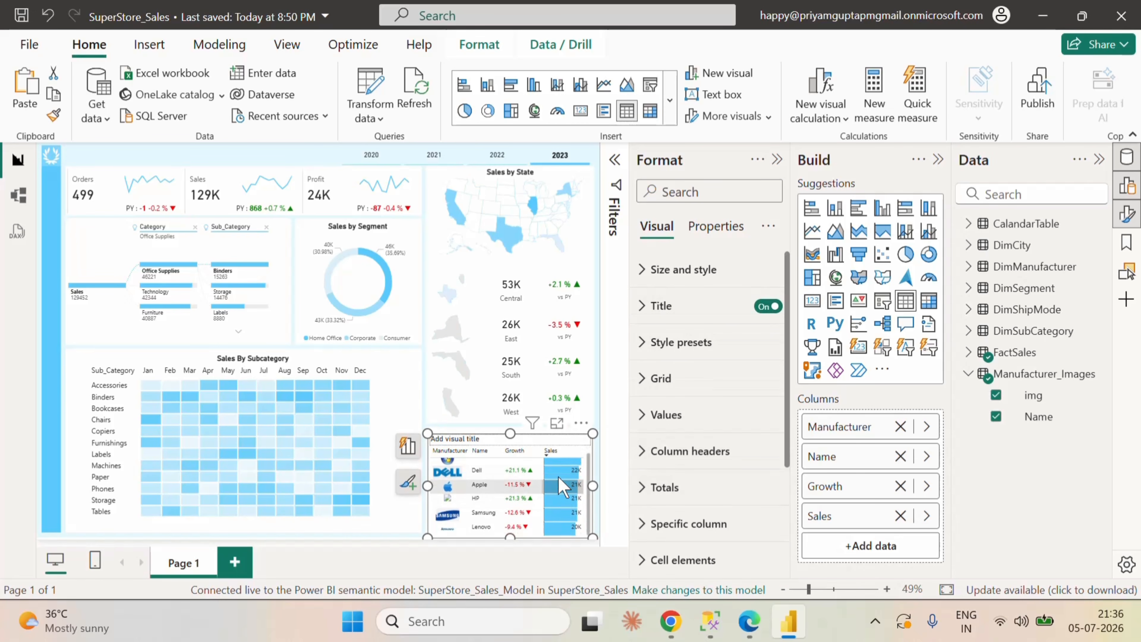
left_click_drag(509, 433, 508, 425)
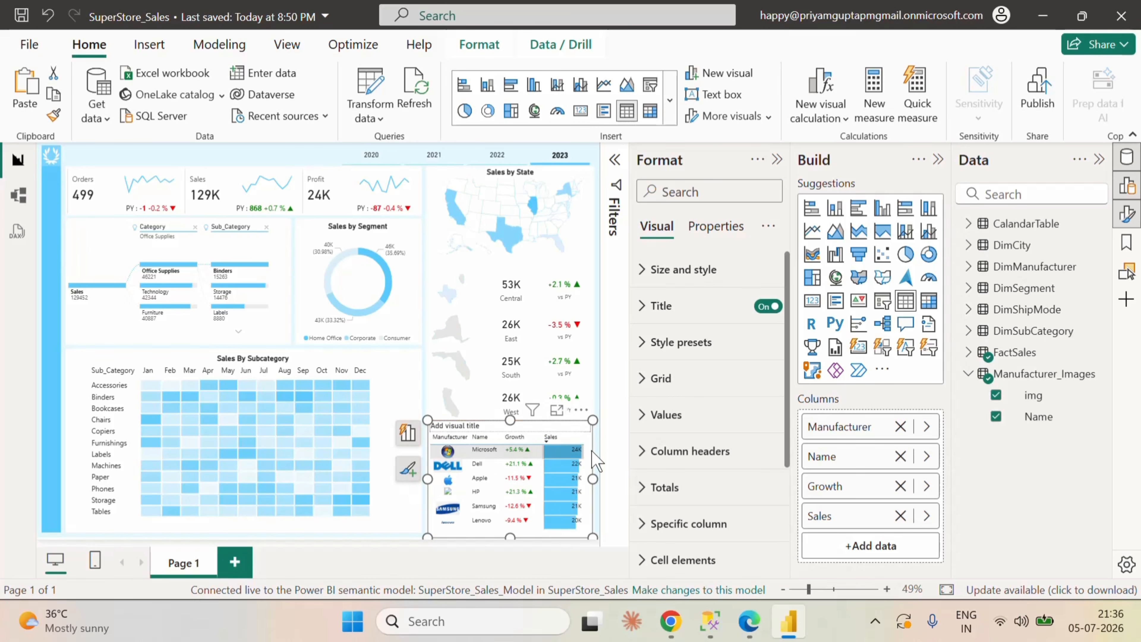
Step: Set the table's title text to "Sales By Manufacturer" and make it bold and horizontally centered
left_click(638, 311)
left_click(674, 395)
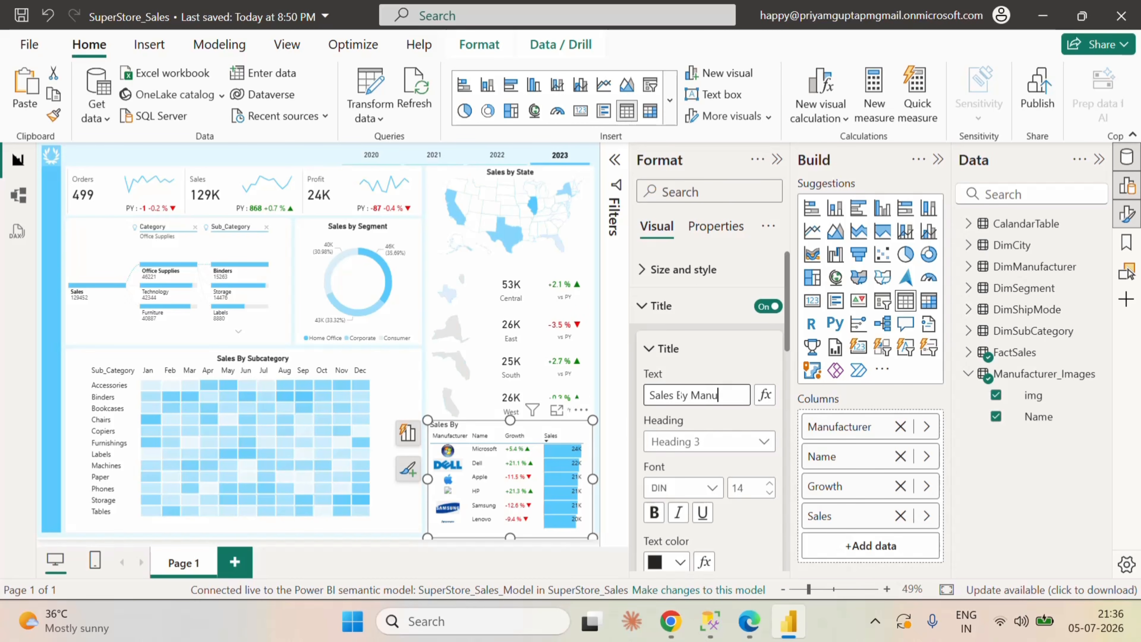
type("facturer")
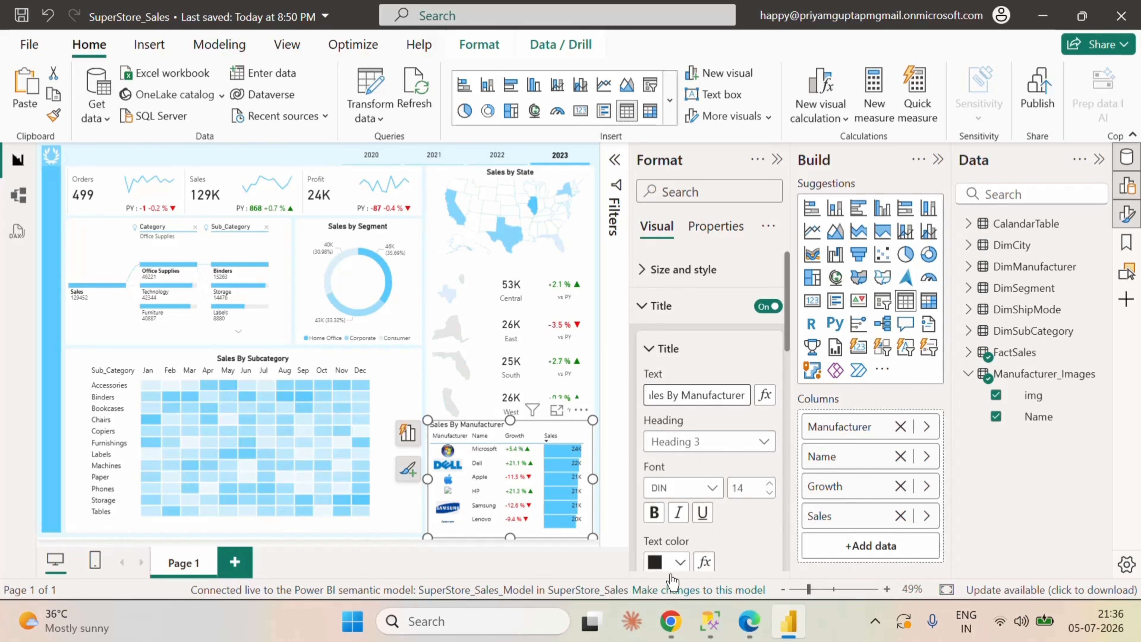
left_click(654, 512)
scroll(713, 545, "down", 2)
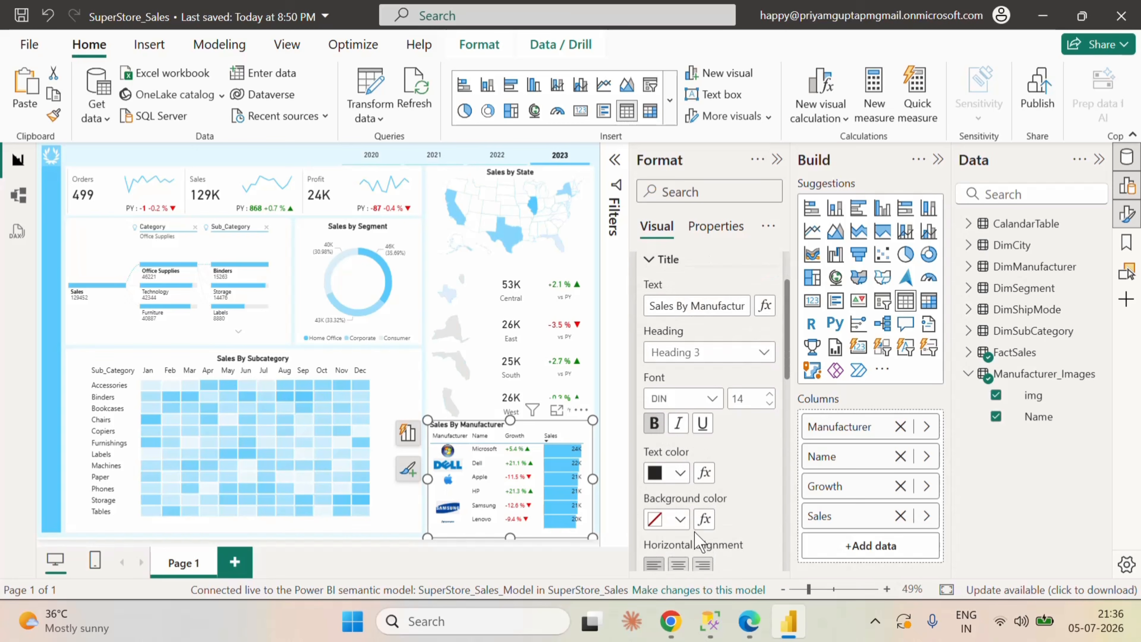
left_click(678, 564)
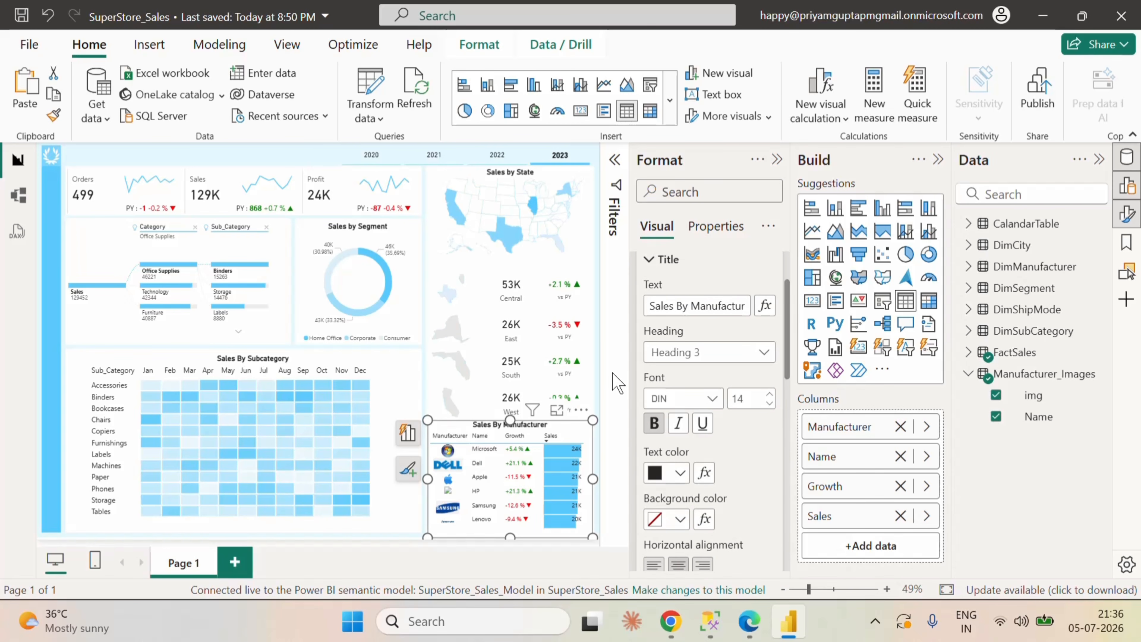
Step: Shorten the manufacturer table slightly from its lower edge and nudge it down to clear the West region row
left_click(776, 159)
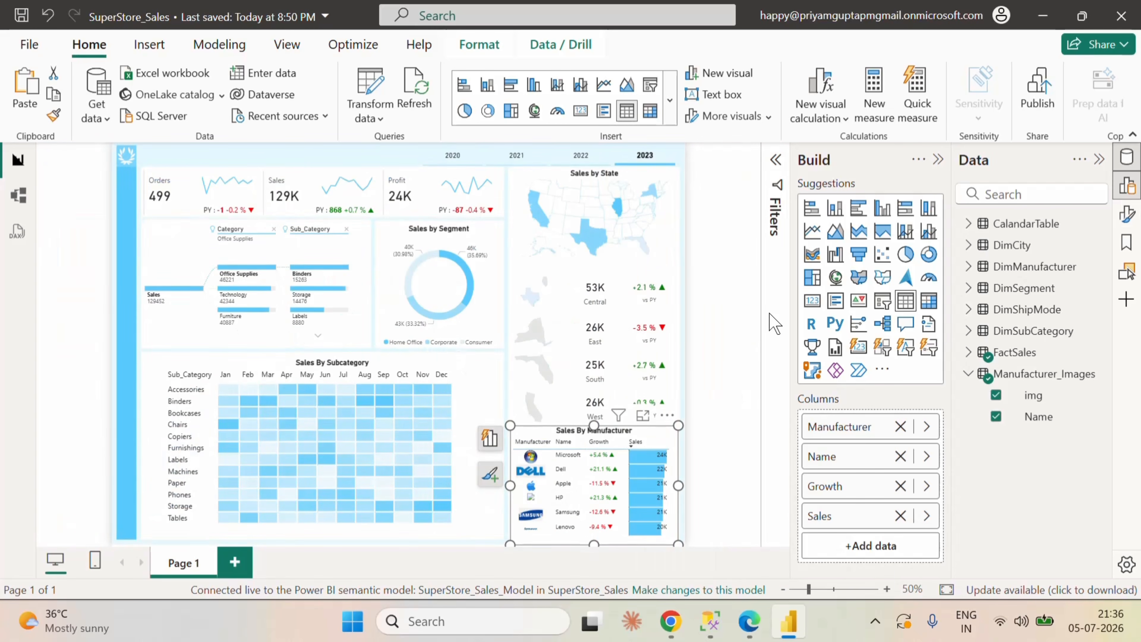
left_click(733, 327)
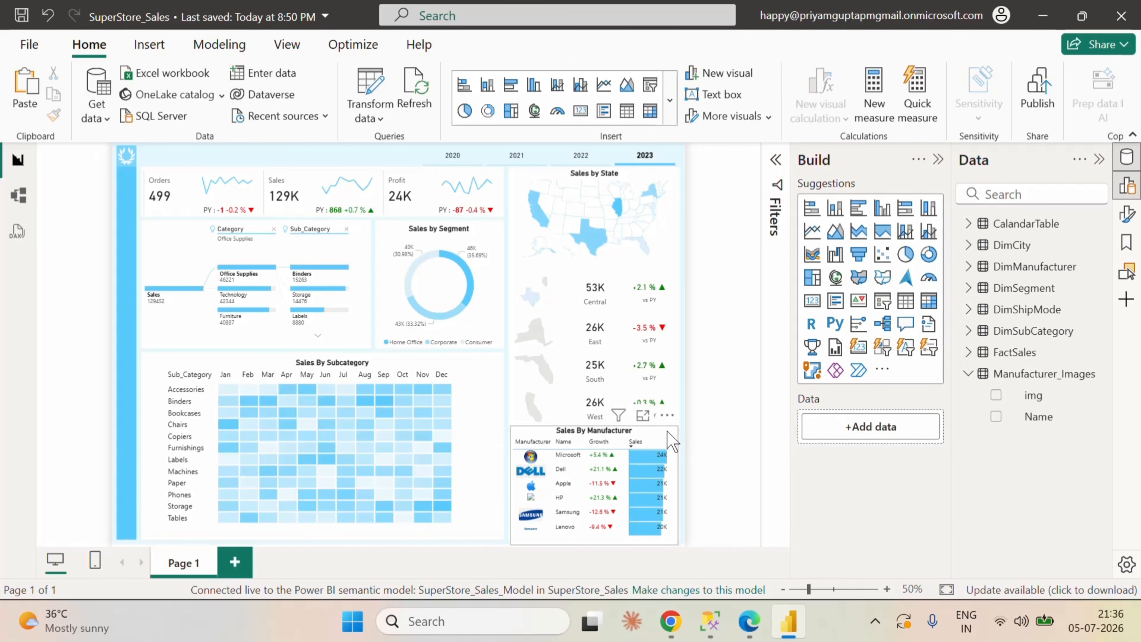
left_click(672, 441)
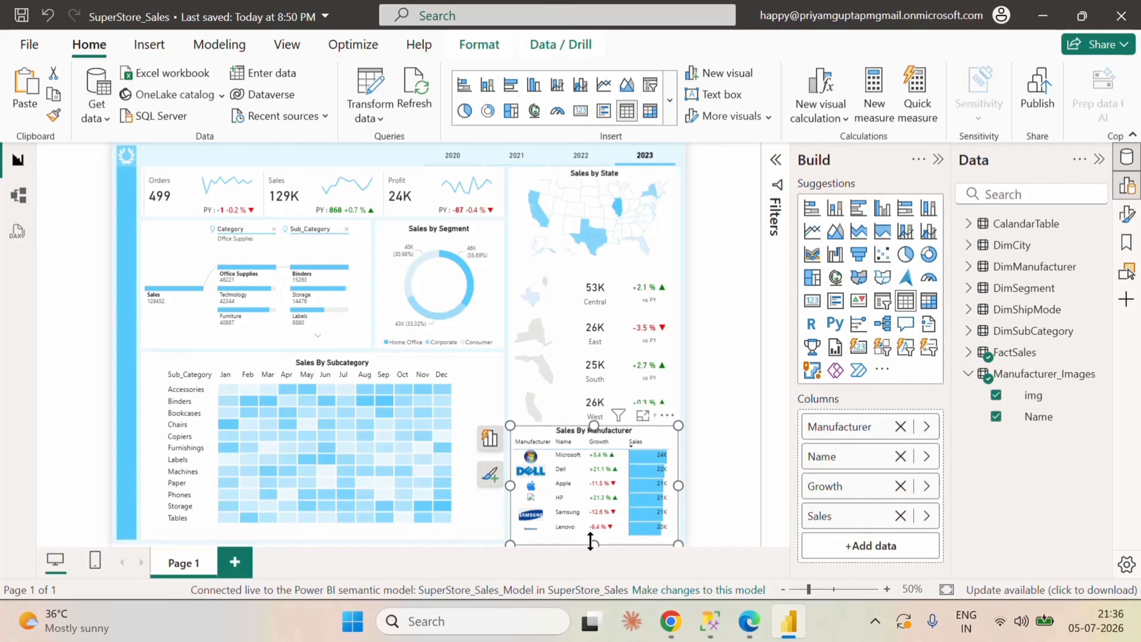
left_click_drag(591, 542, 589, 538)
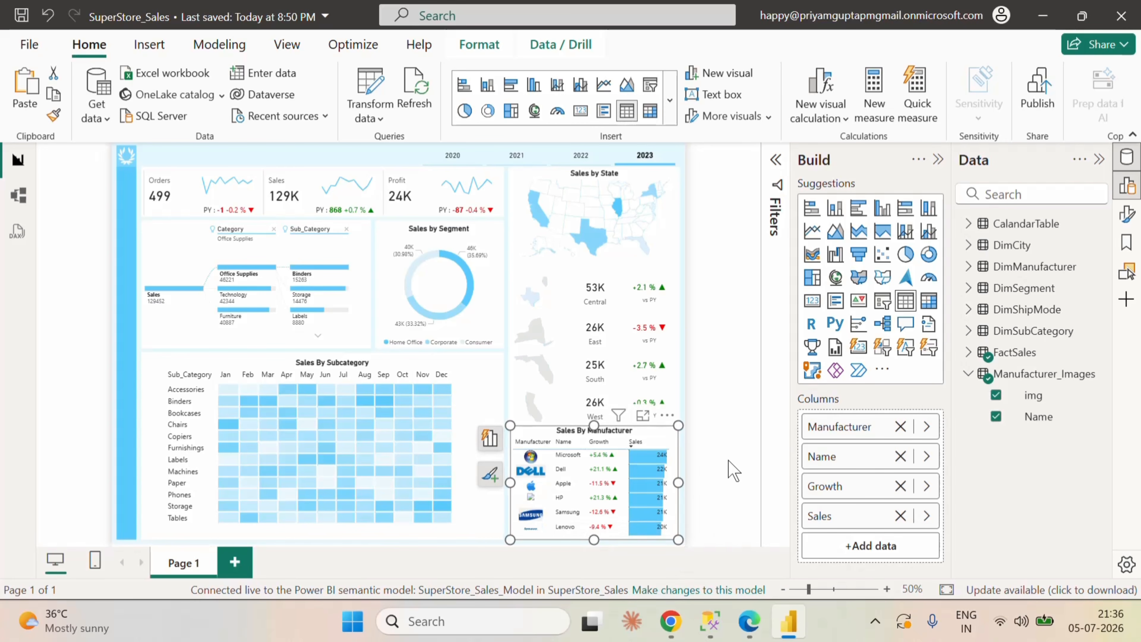
key("Down")
key("Down")
key("Down")
key("Down")
key("Down")
key("Down")
key("Down")
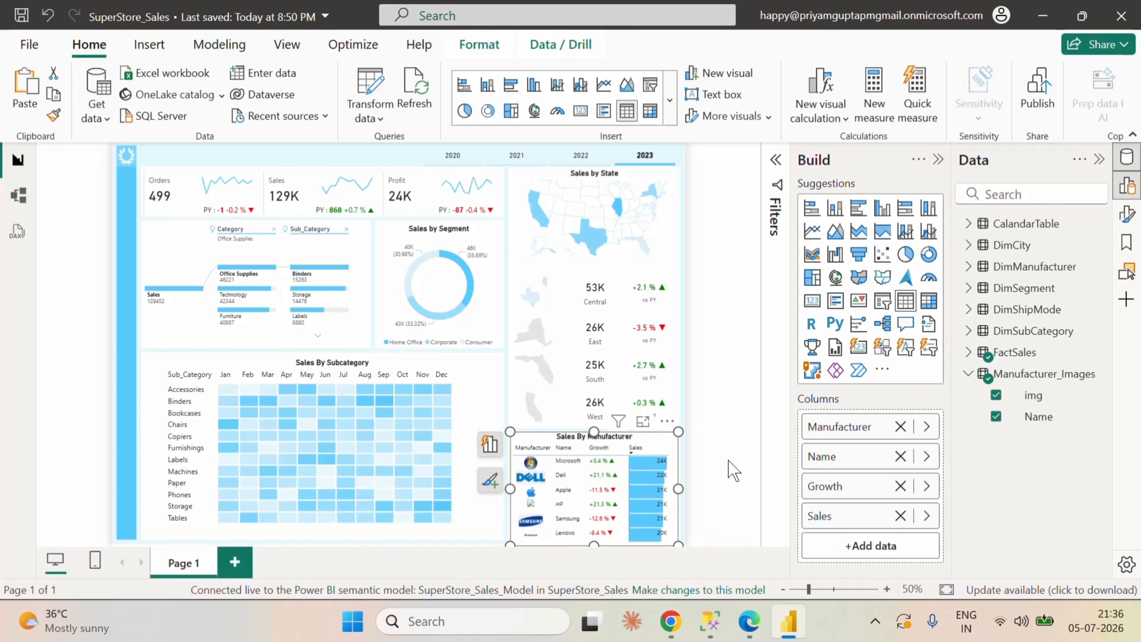
left_click(733, 470)
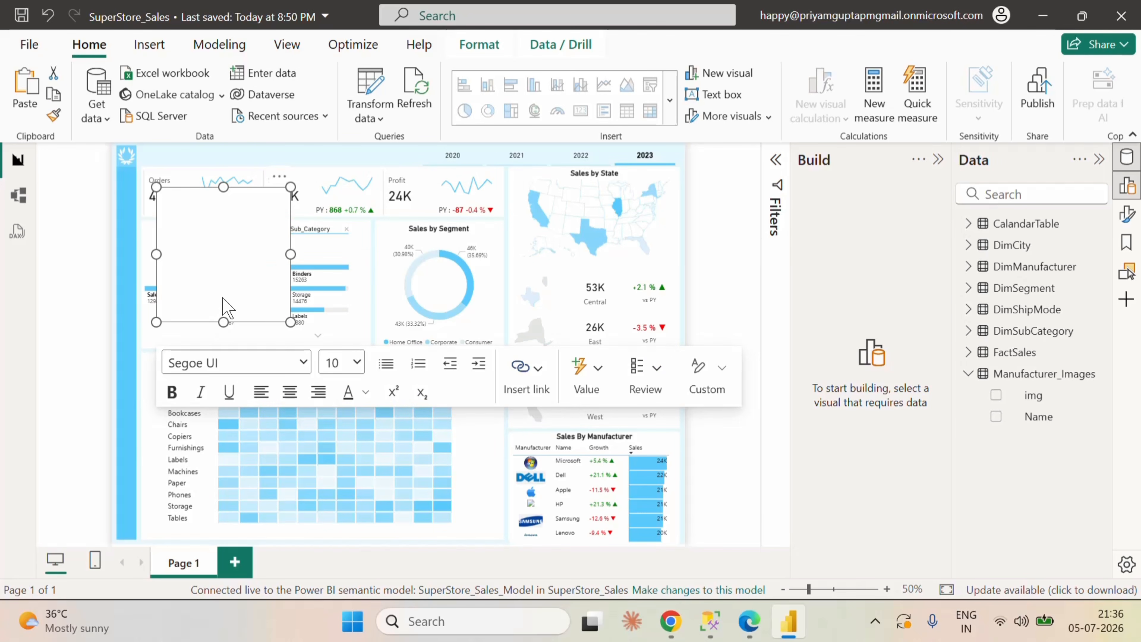
Step: Add a shallow text box reading "SuperStore Dashboard" and set its font size to 24
left_click_drag(223, 322, 224, 224)
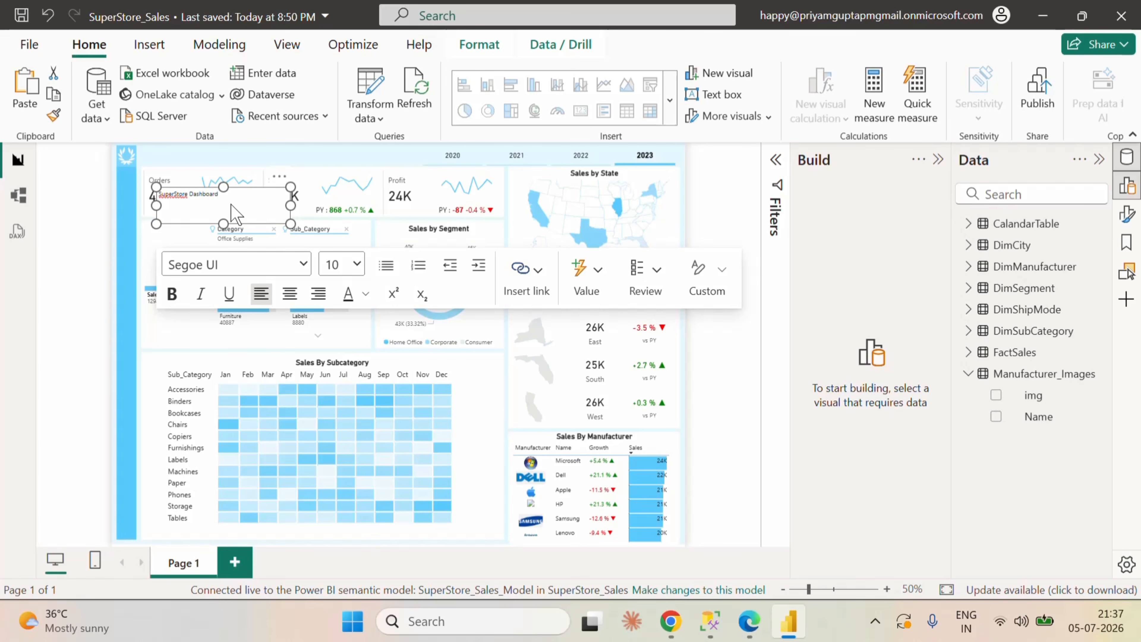
key("ctrl+a")
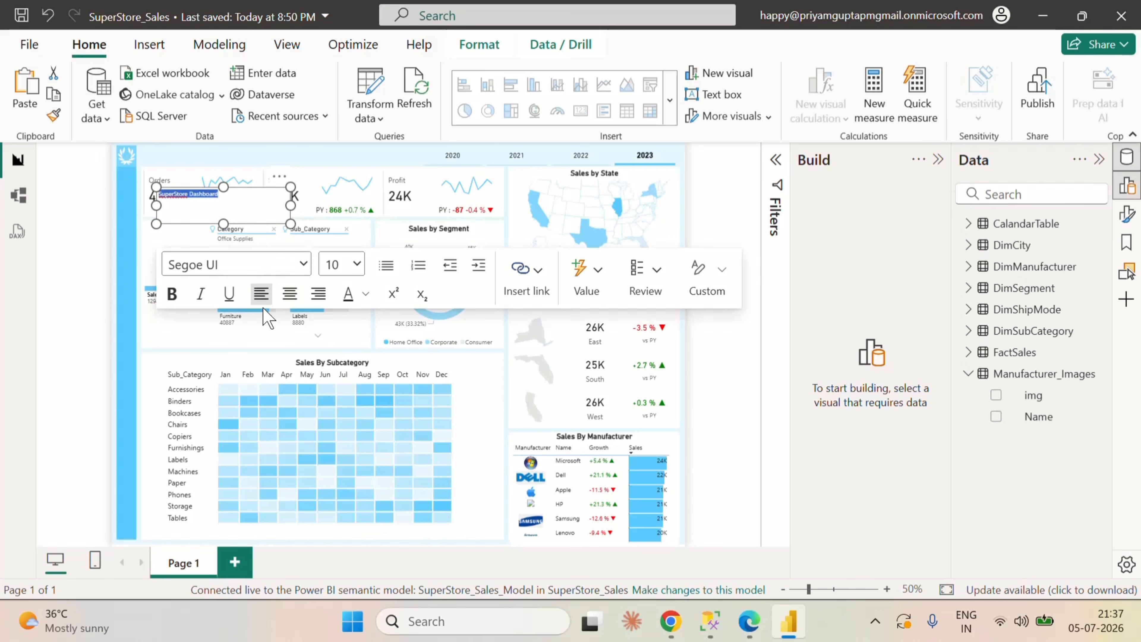
left_click(303, 265)
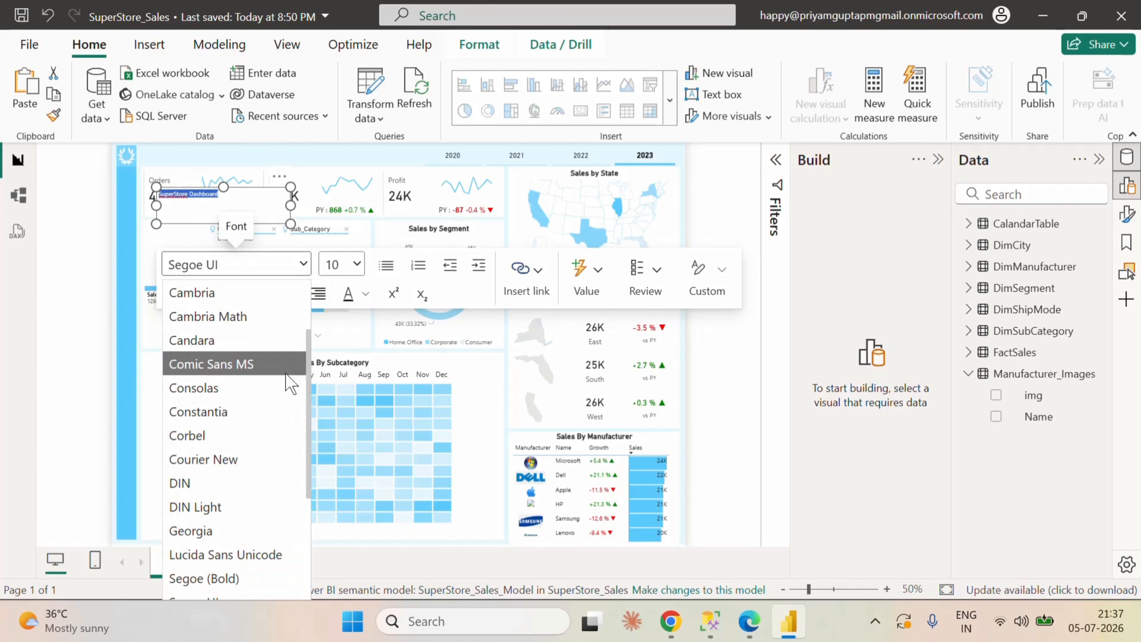
left_click(355, 264)
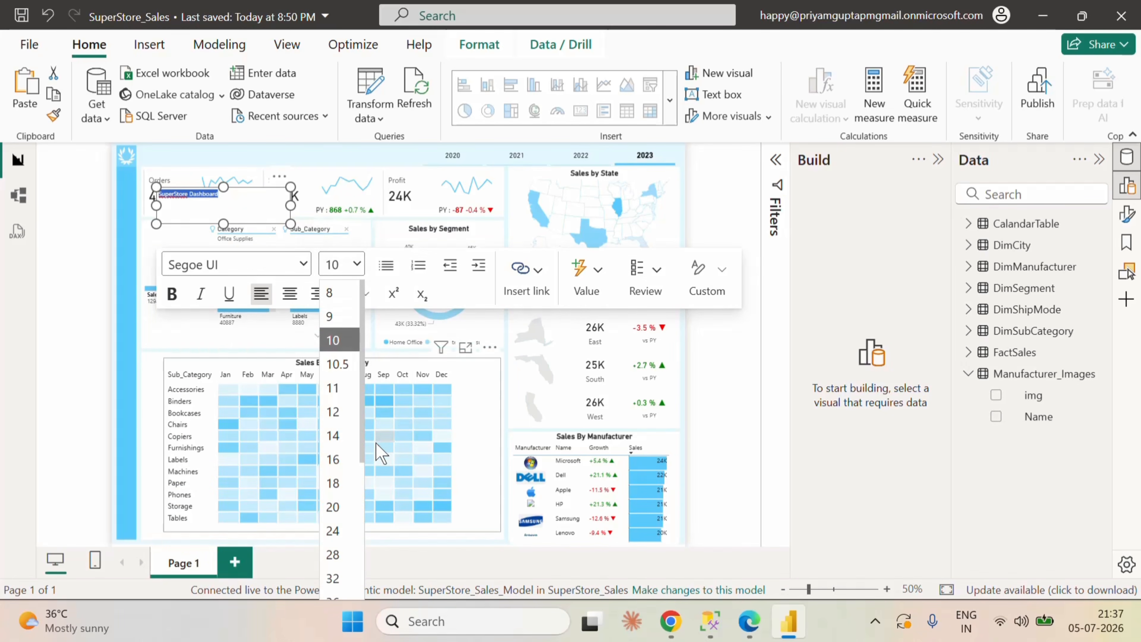
left_click(333, 506)
left_click(357, 264)
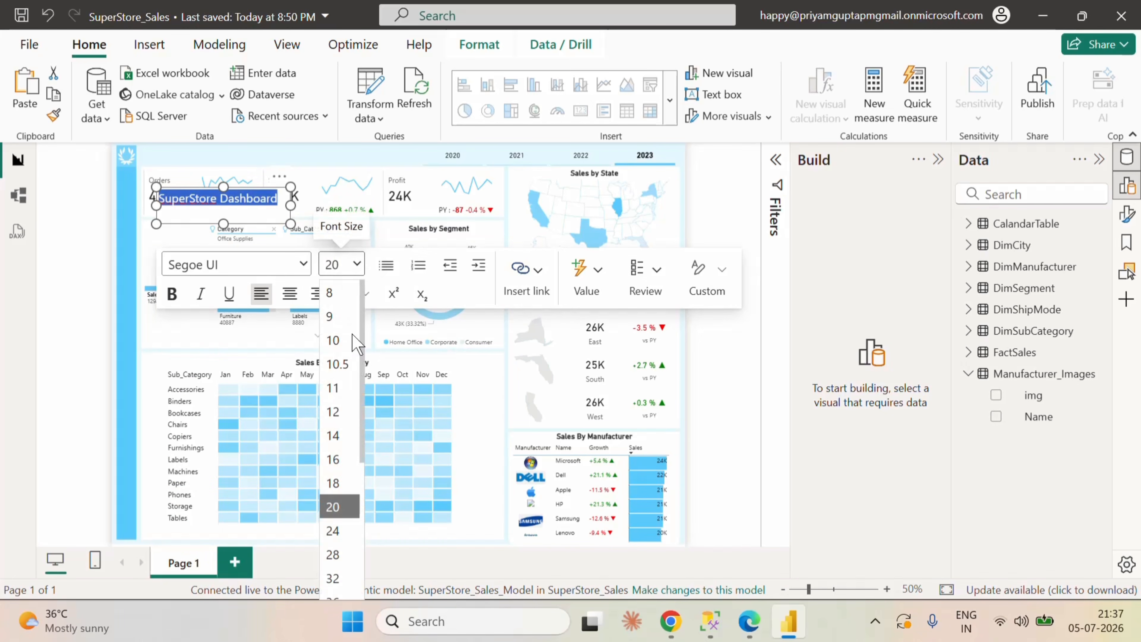
scroll(355, 449, "down", 5)
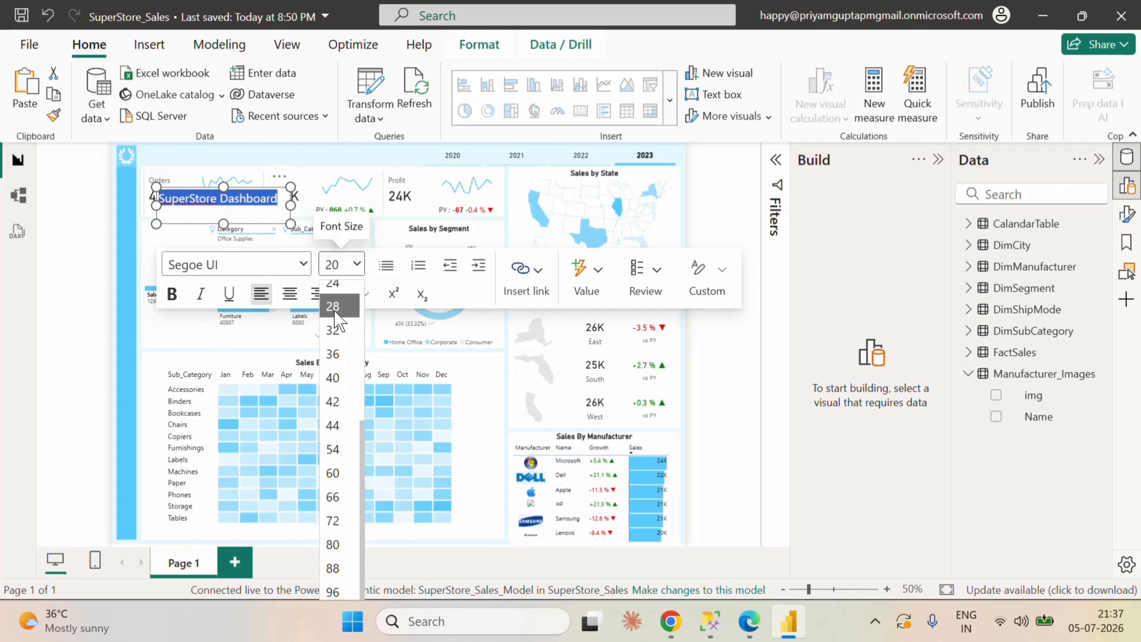
left_click(338, 332)
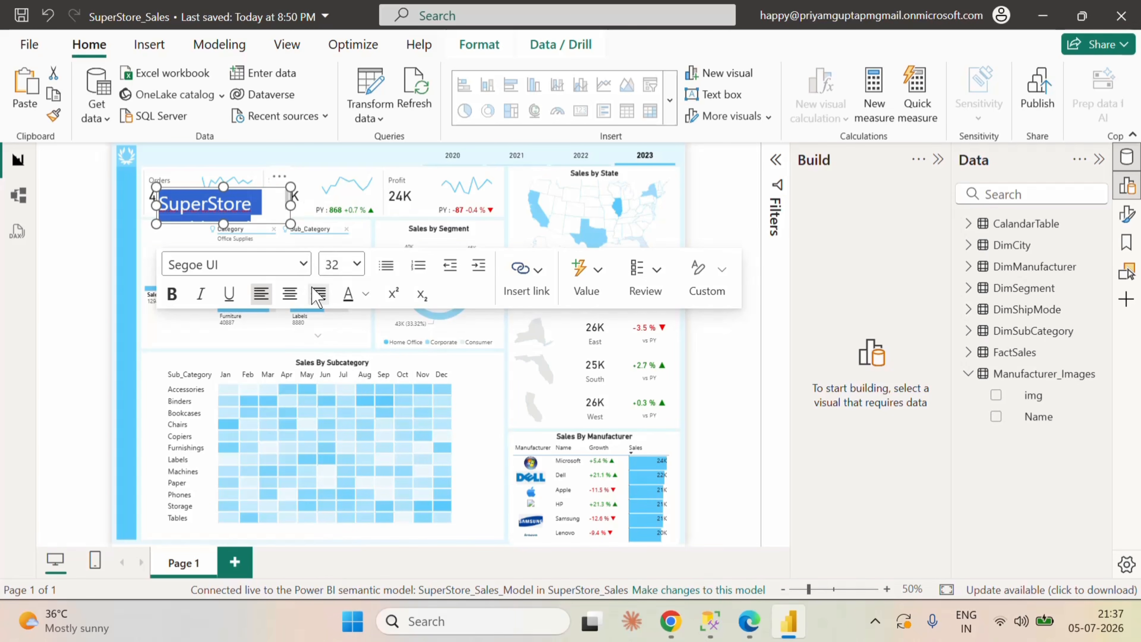
left_click(357, 264)
scroll(346, 424, "down", 3)
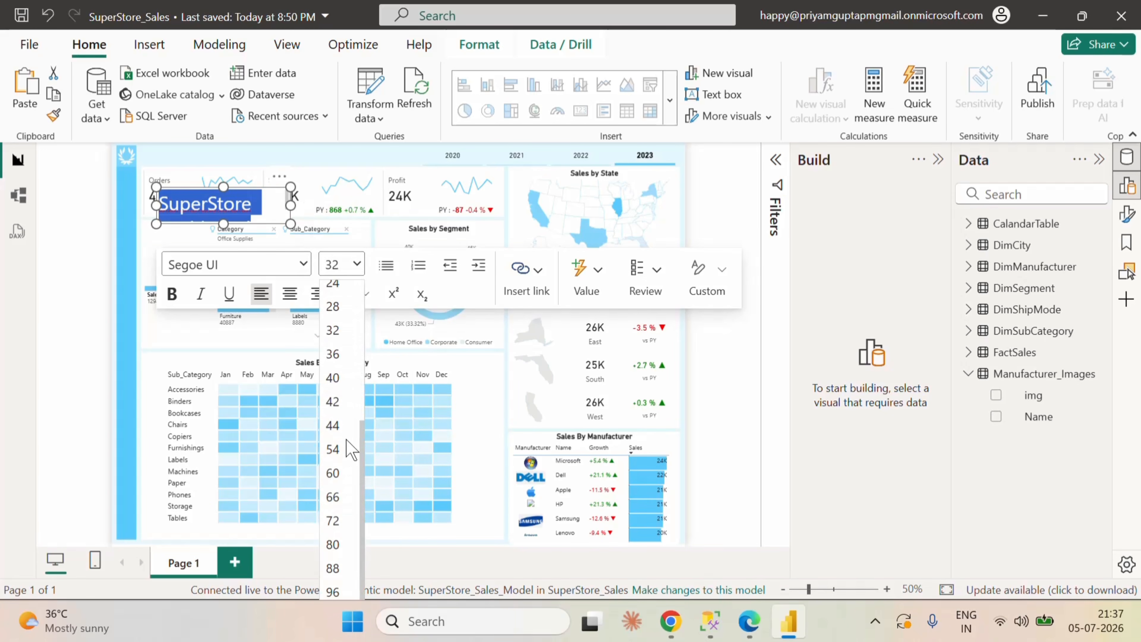
left_click(338, 376)
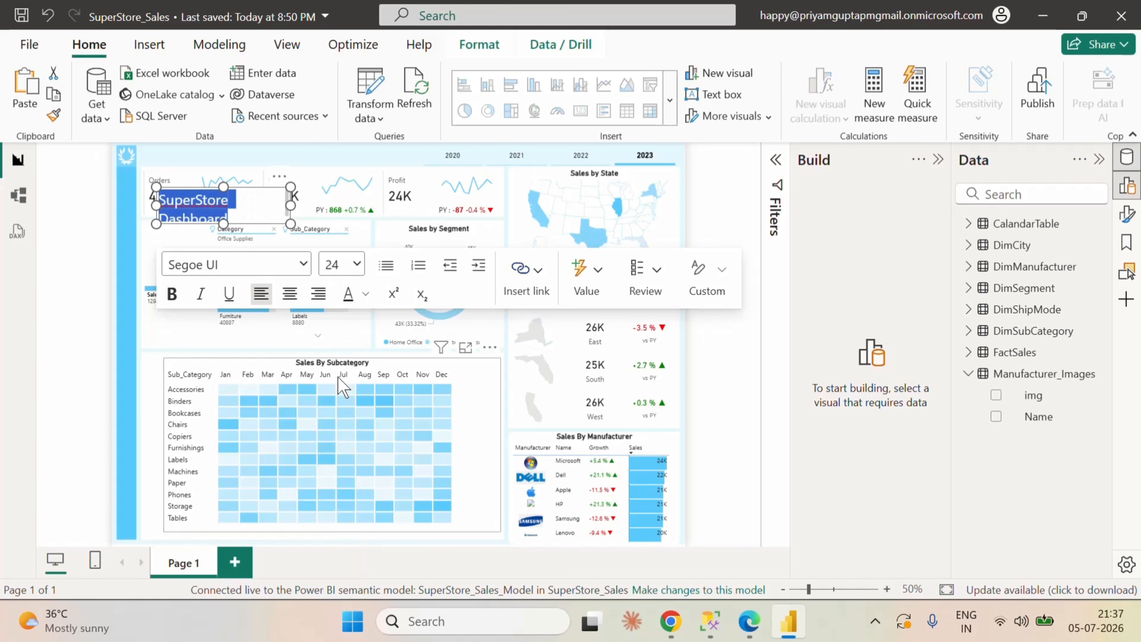
Step: Make the "SuperStore Dashboard" text bold and light blue, and widen its text box so the title fits on one line
left_click(173, 304)
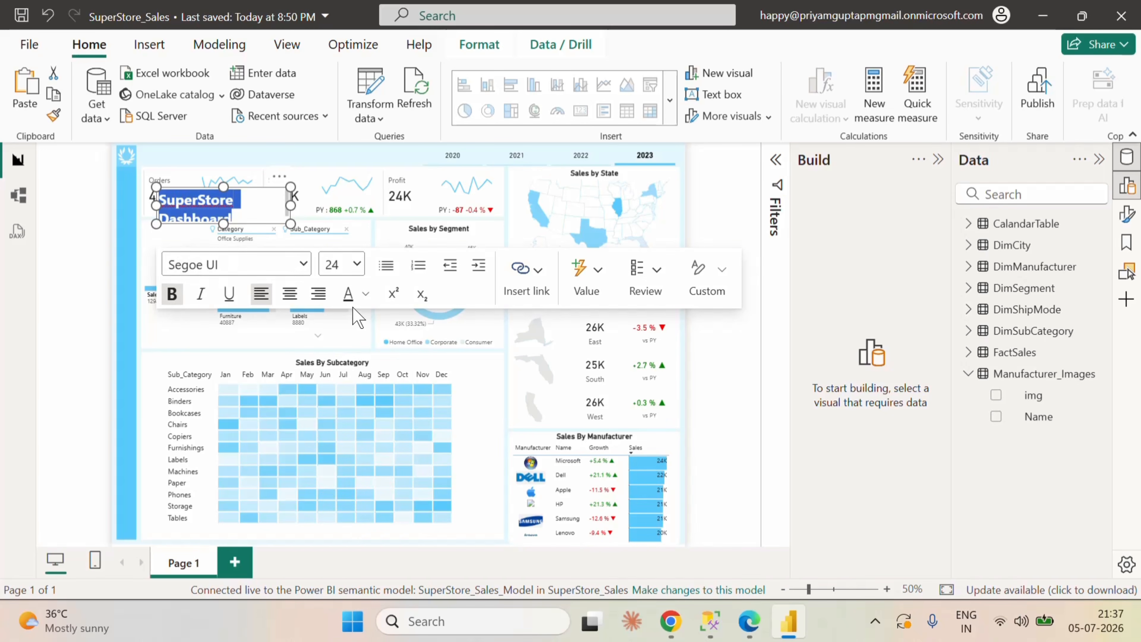
left_click(365, 294)
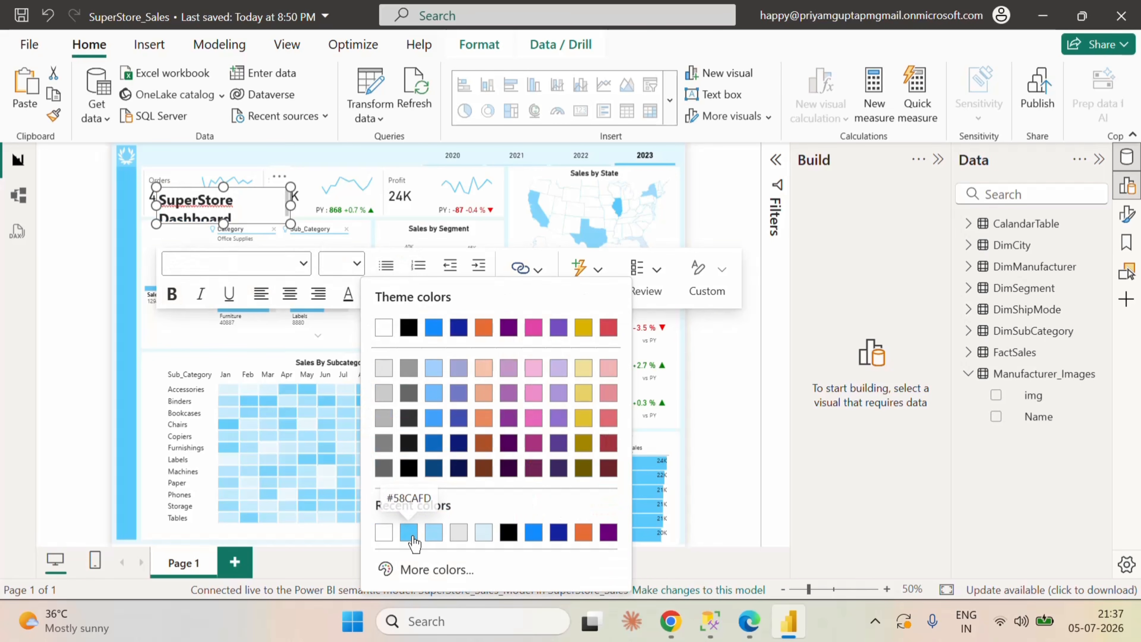
left_click(427, 526)
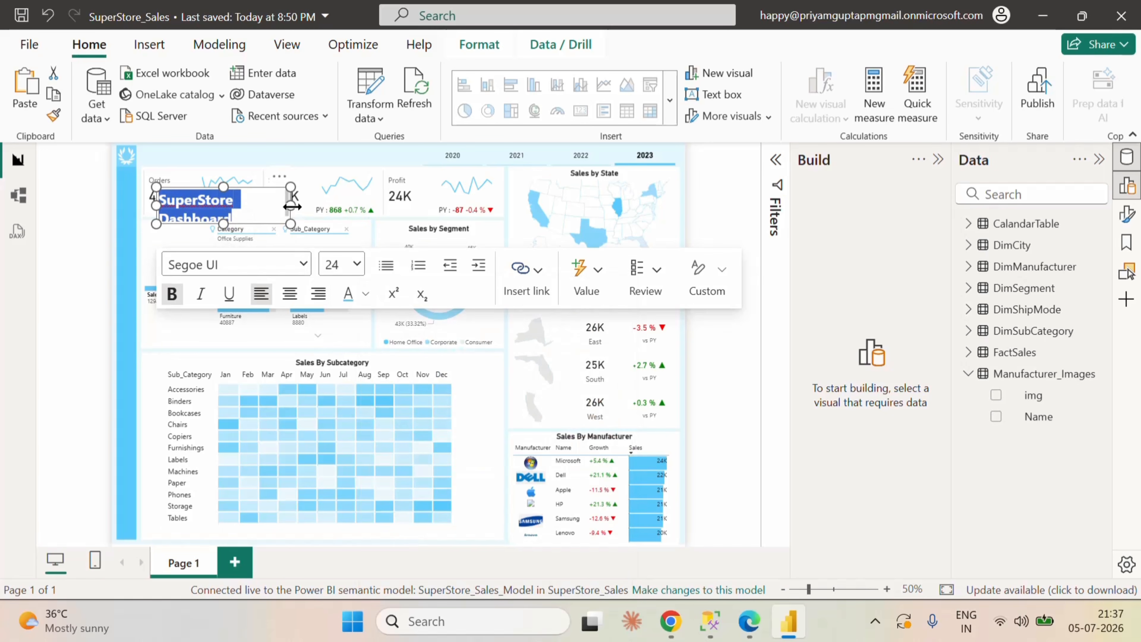
left_click_drag(291, 206, 321, 204)
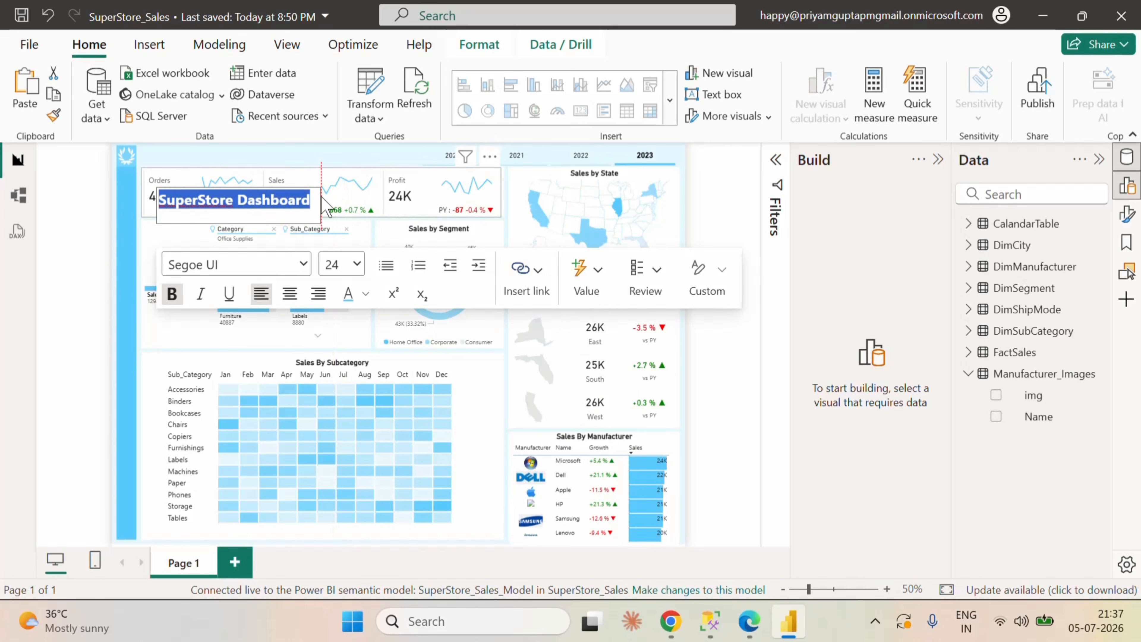
left_click(93, 217)
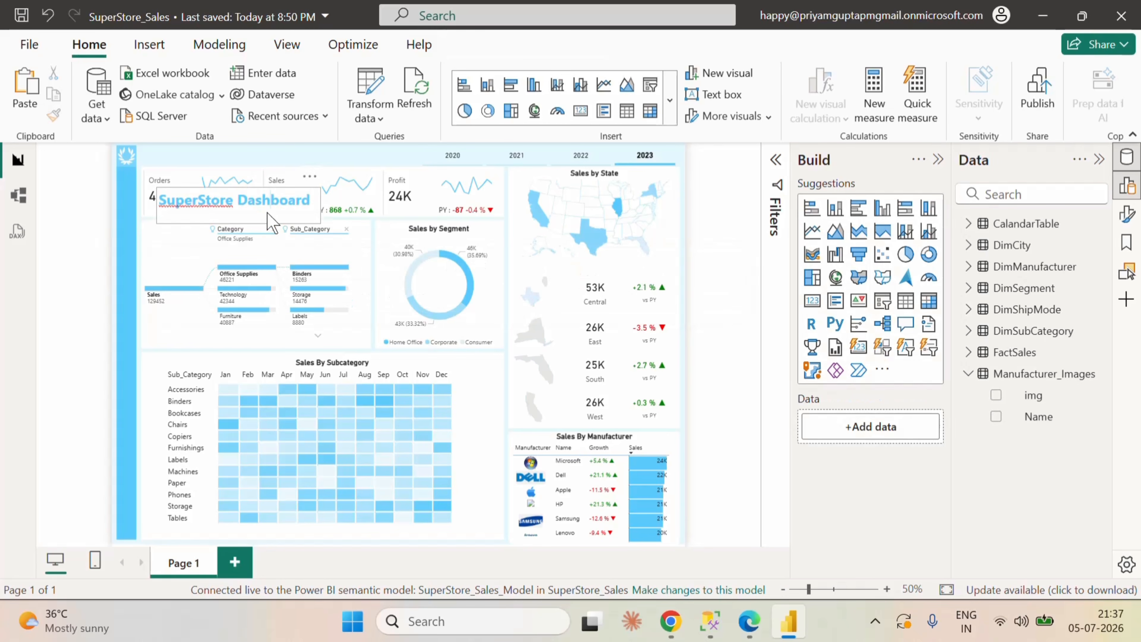
Step: Move the "SuperStore Dashboard" text box up into the header band above the KPI cards
left_click(271, 200)
left_click(102, 252)
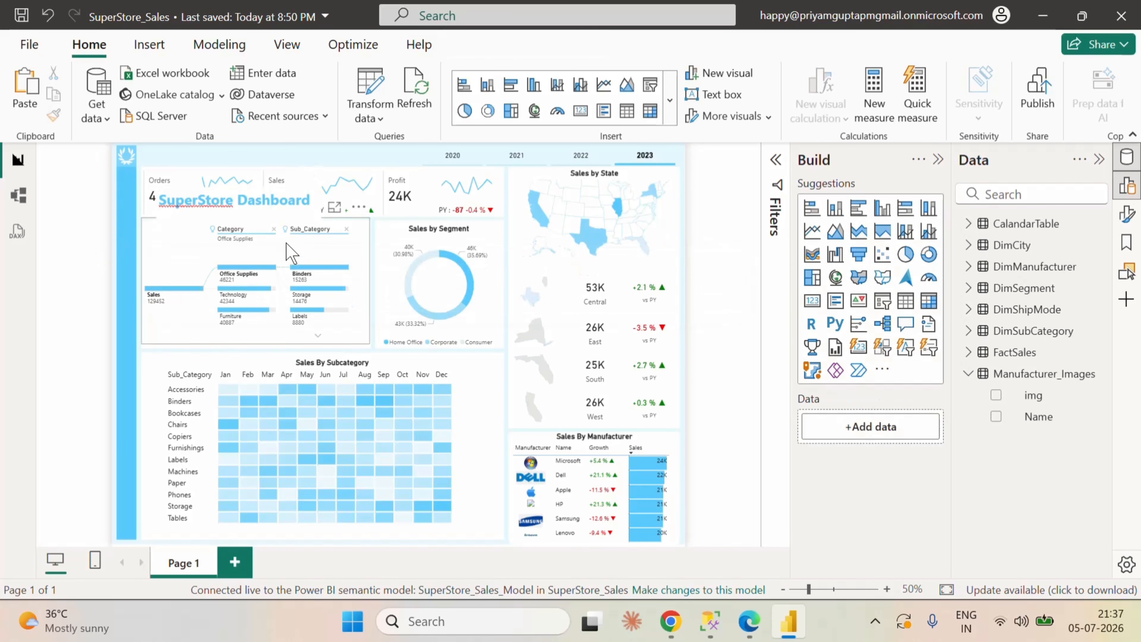
left_click(320, 224)
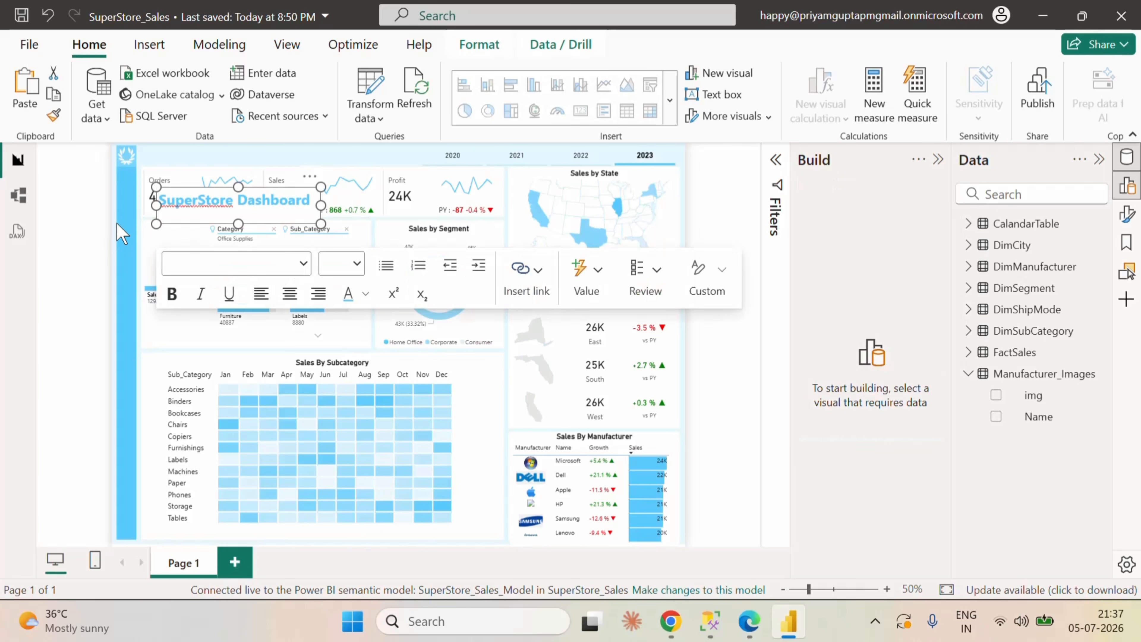
key("Up")
key("Up")
key("Up")
key("Up")
key("Up")
key("Up")
key("Up")
key("Up")
key("Up")
key("Up")
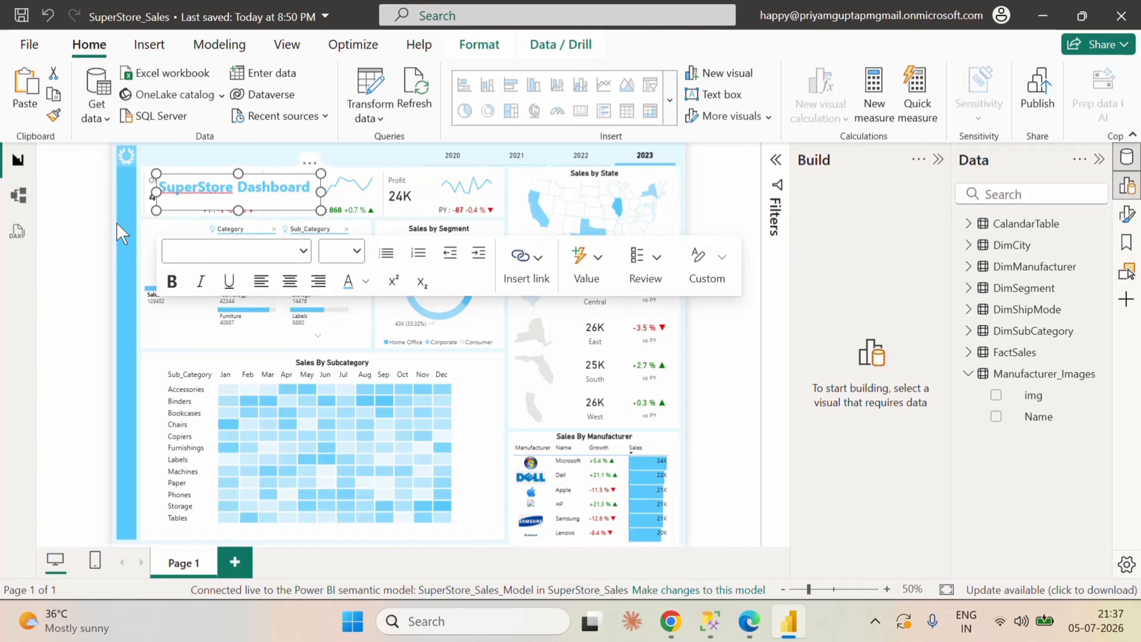
key("Up")
key("Up")
key("Up")
key("Up")
key("Up")
key("Up")
key("Up")
key("Up")
key("Up")
key("Up")
key("Up")
key("Up")
key("Up")
key("Up")
key("Up")
key("Up")
key("Up")
key("Up")
key("Up")
key("Up")
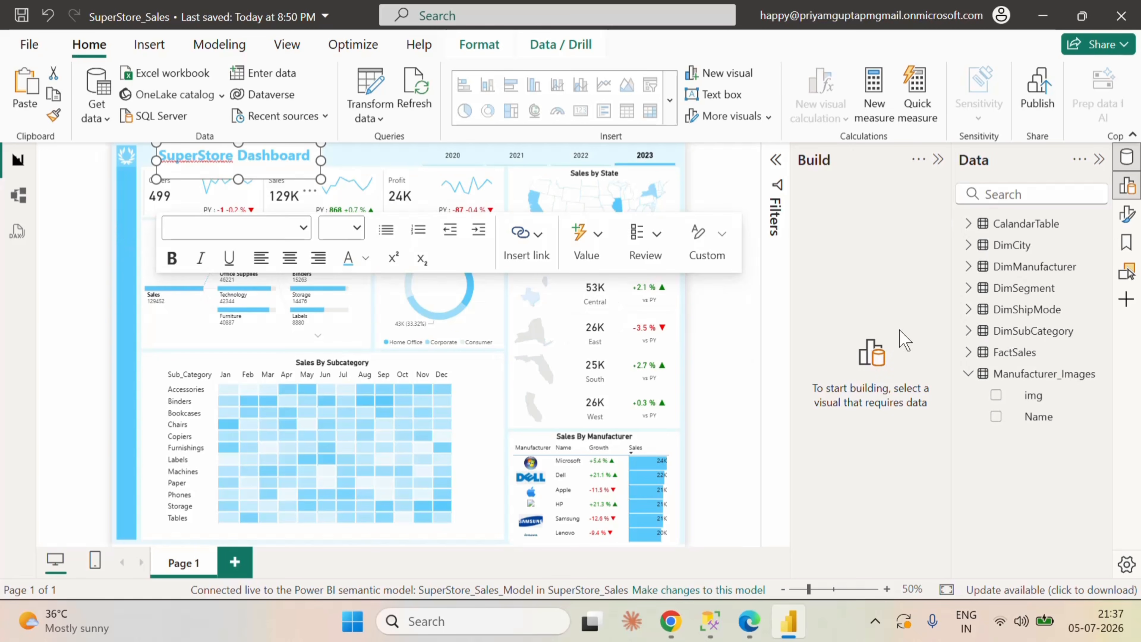
Step: Turn off the background of the "SuperStore Dashboard" text box
left_click(1127, 213)
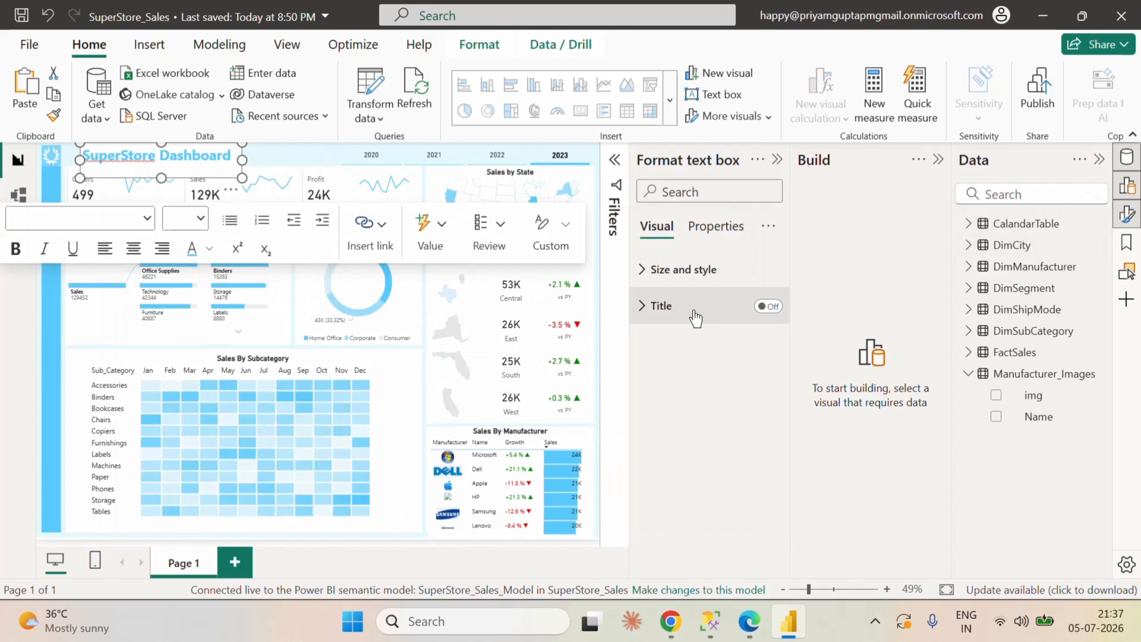
left_click(649, 284)
scroll(737, 449, "down", 5)
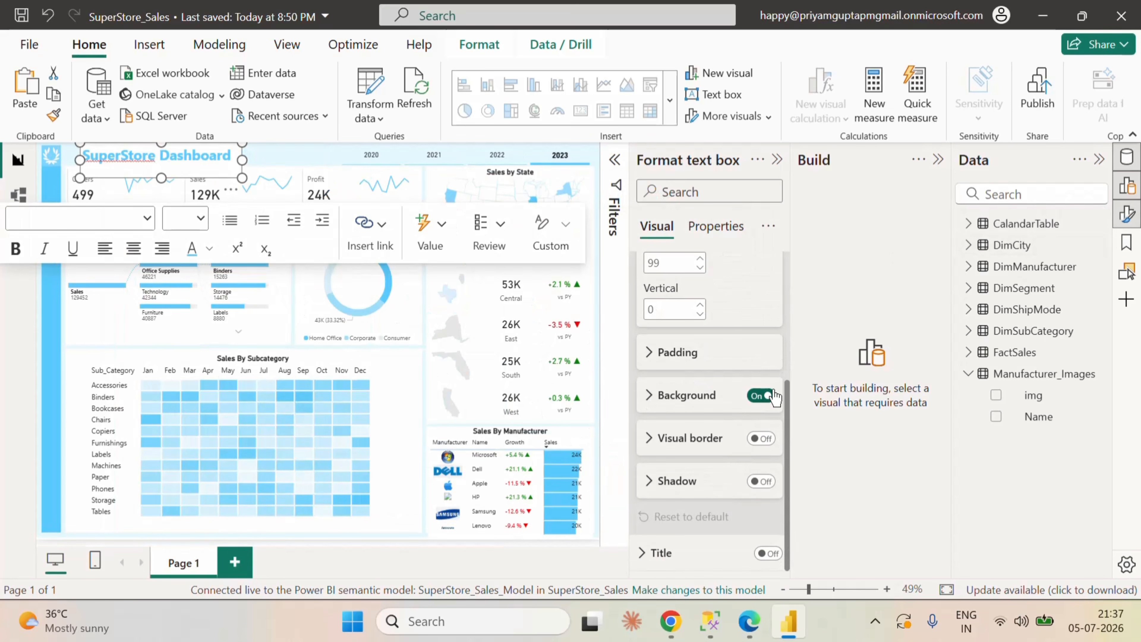
left_click(769, 396)
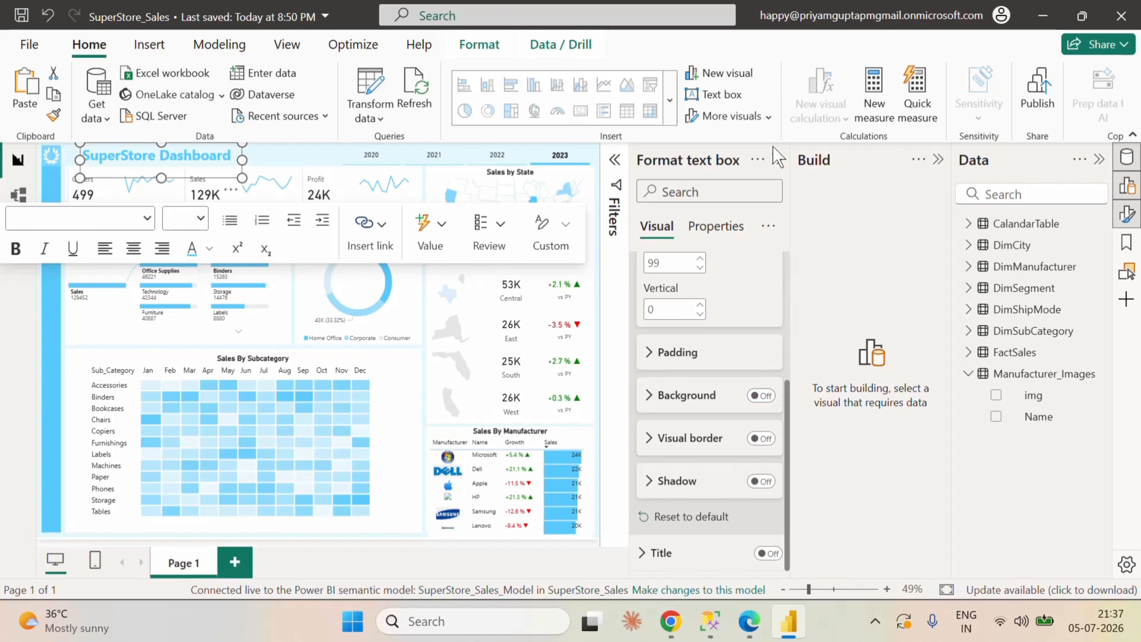
left_click(779, 160)
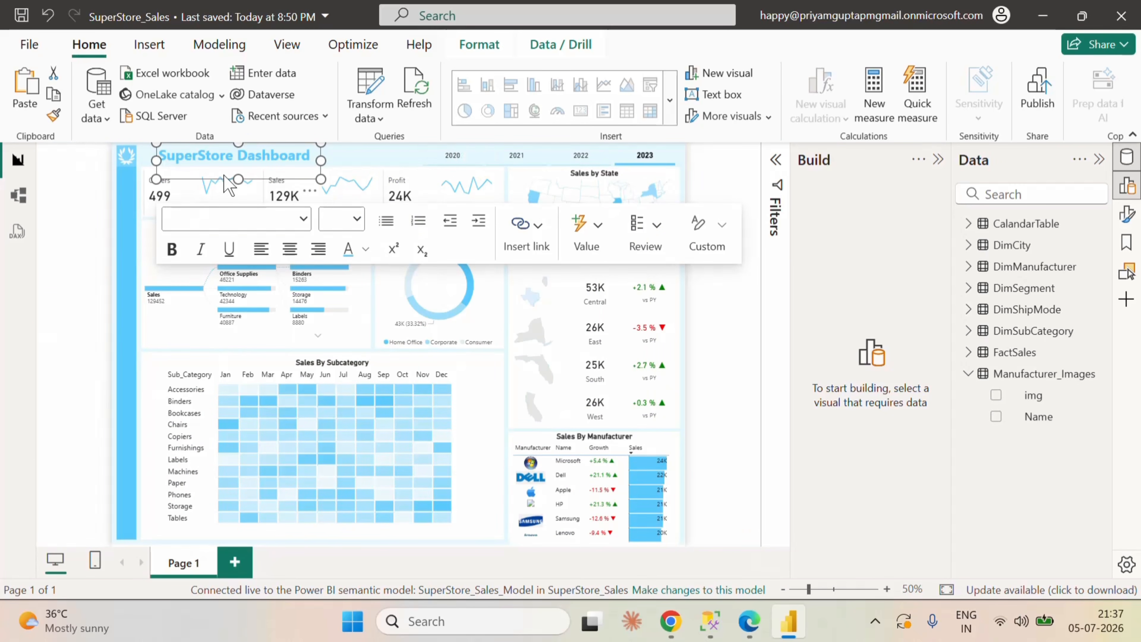
Step: Reduce the dashboard title text box's height to fit the header band and widen it slightly
left_click_drag(238, 179, 257, 169)
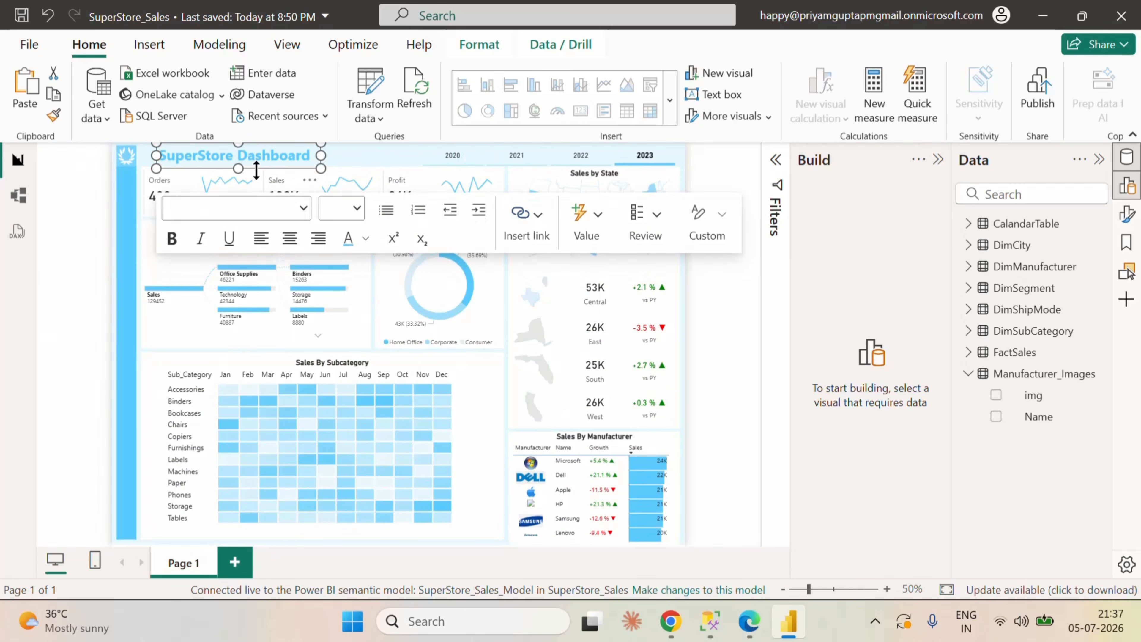
mouse_move(320, 156)
left_mouse_down()
mouse_move(333, 157)
mouse_move(324, 157)
left_mouse_up()
left_click(79, 223)
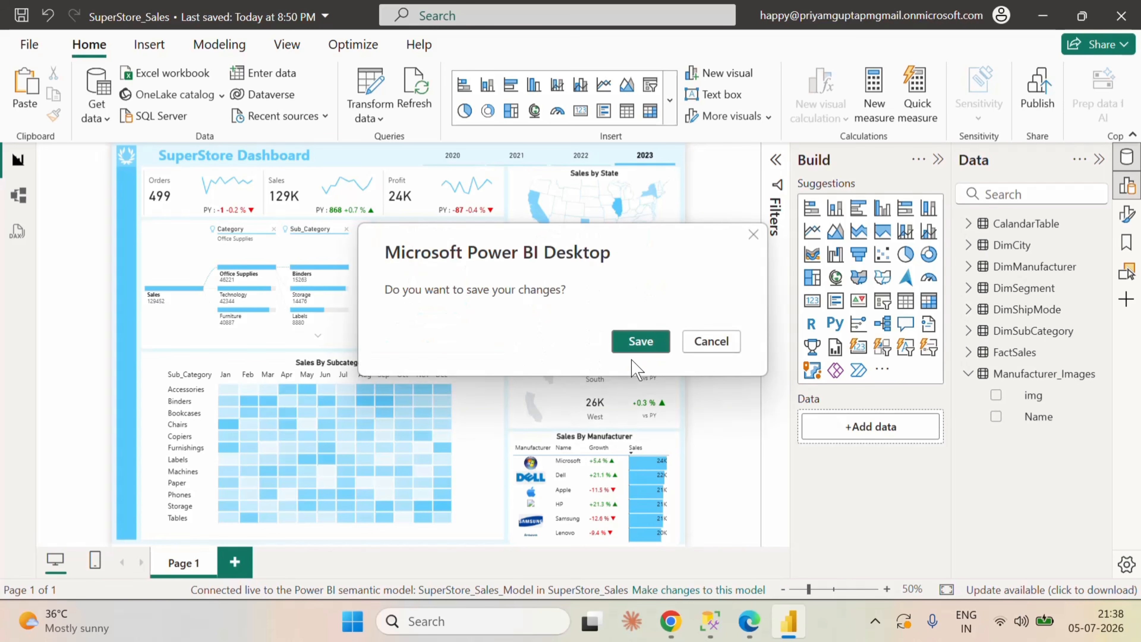
Step: Save the report and publish it to the SuperStore_Sales workspace
left_click(714, 339)
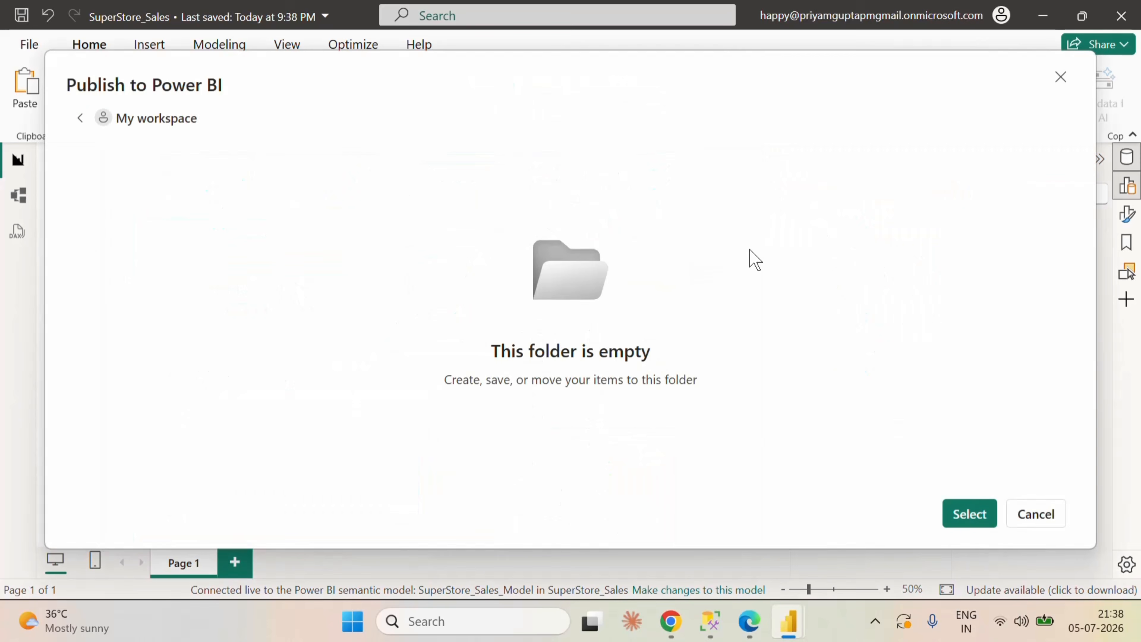
left_click(170, 274)
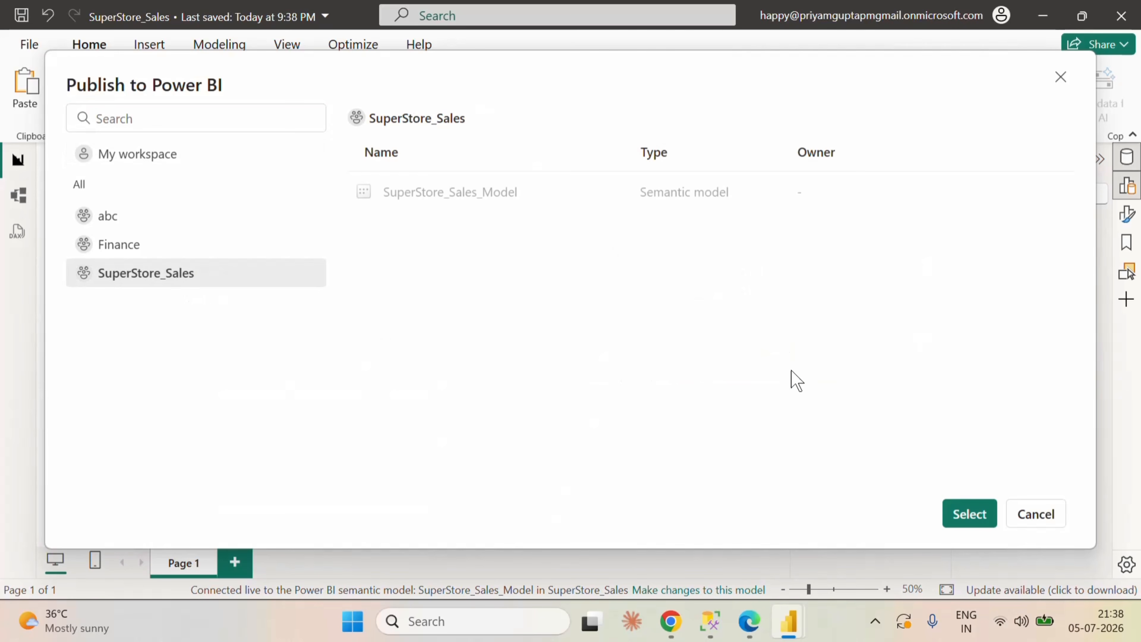
left_click(968, 515)
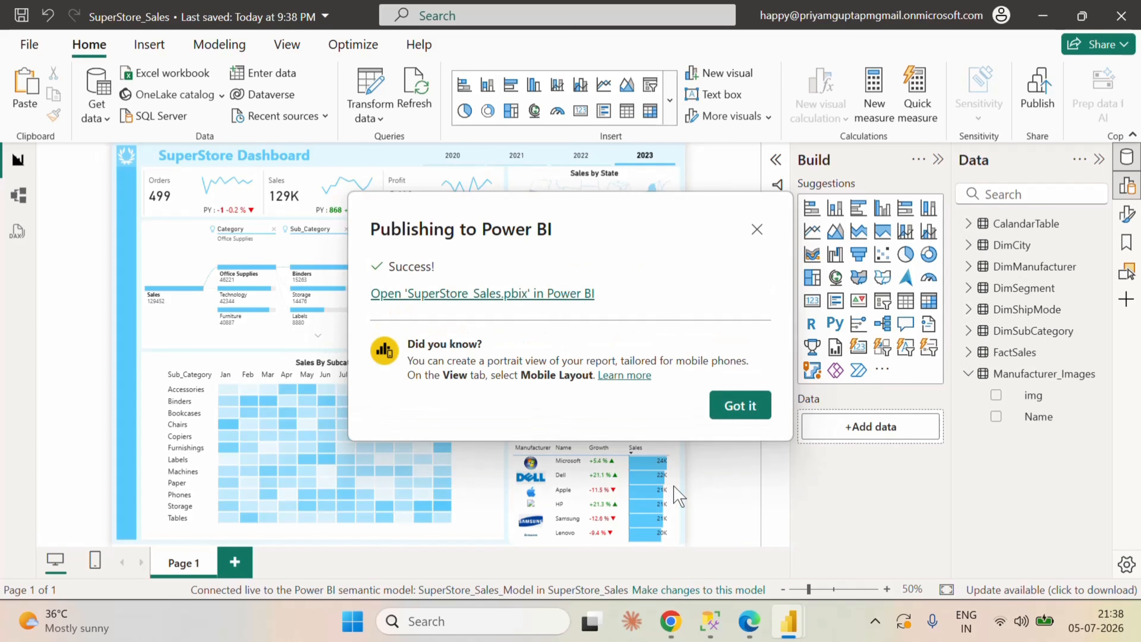
Step: Switch to Microsoft Fabric in the browser and open the SuperStore_Sales workspace
left_click(749, 620)
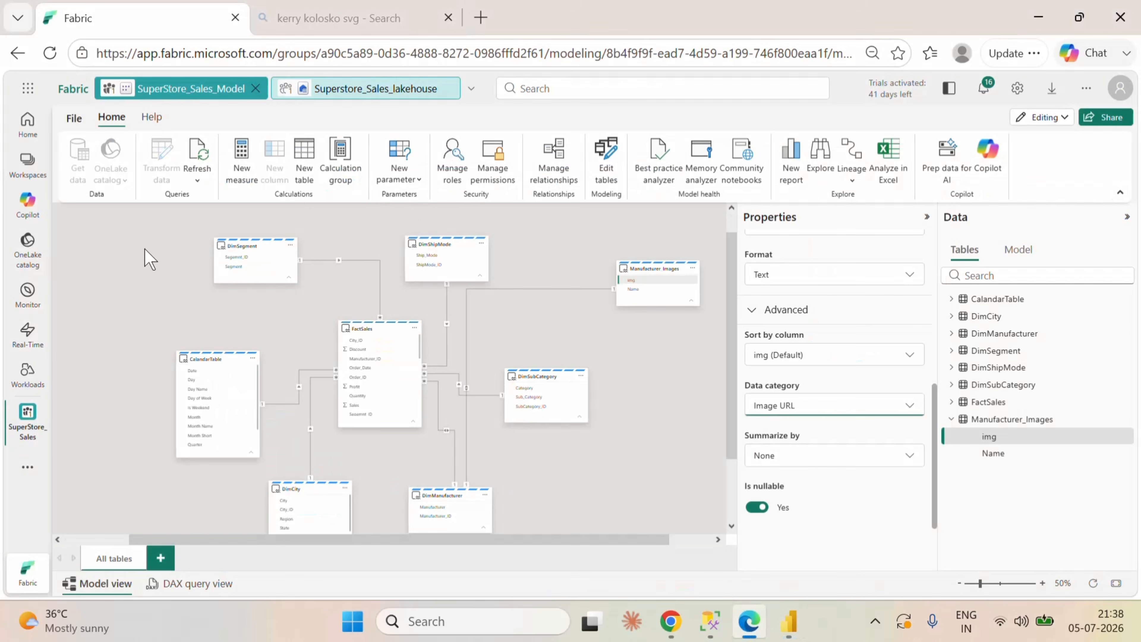
left_click(33, 412)
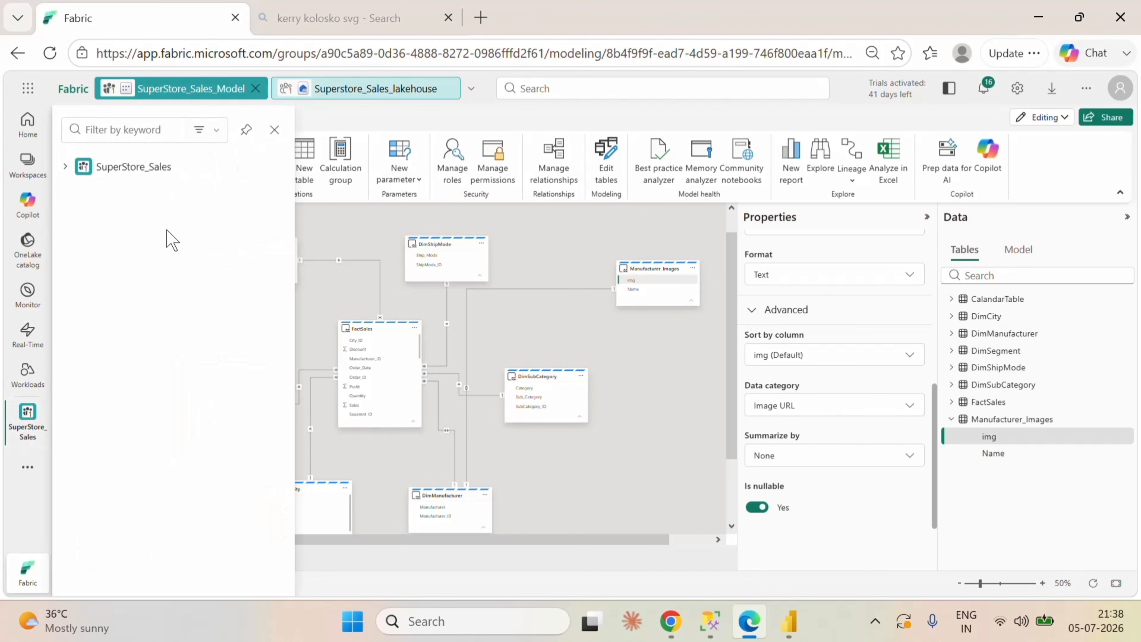
left_click(133, 167)
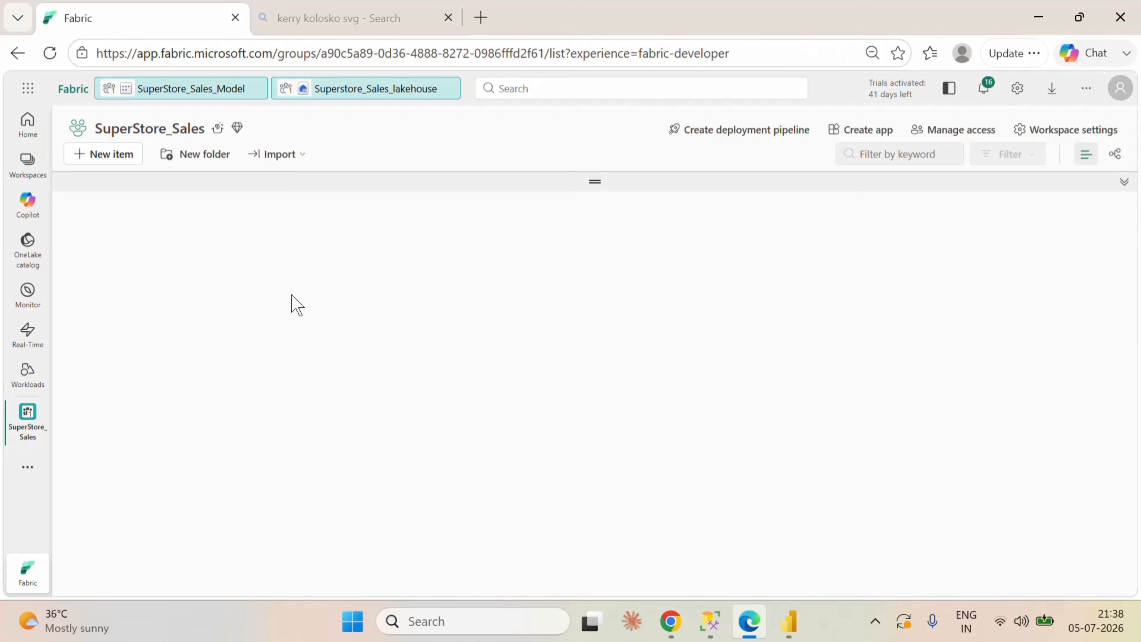
Step: Create a new pipeline named Superstore_Pipeline in the SuperStore_Sales workspace, closing the open lakehouse item first
left_click(449, 89)
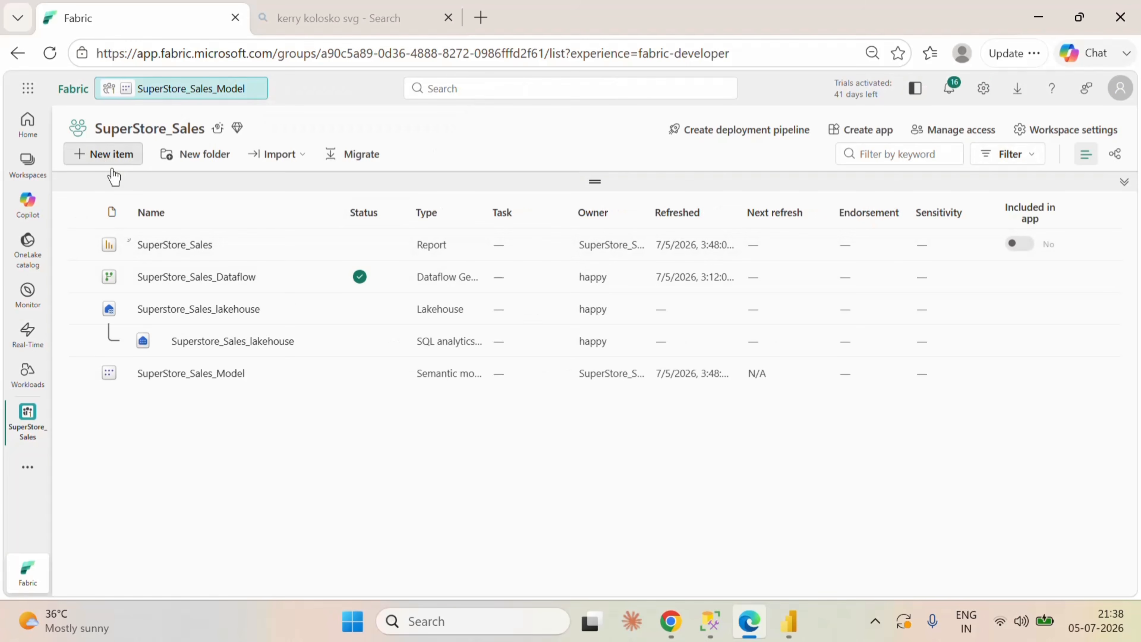
left_click(108, 158)
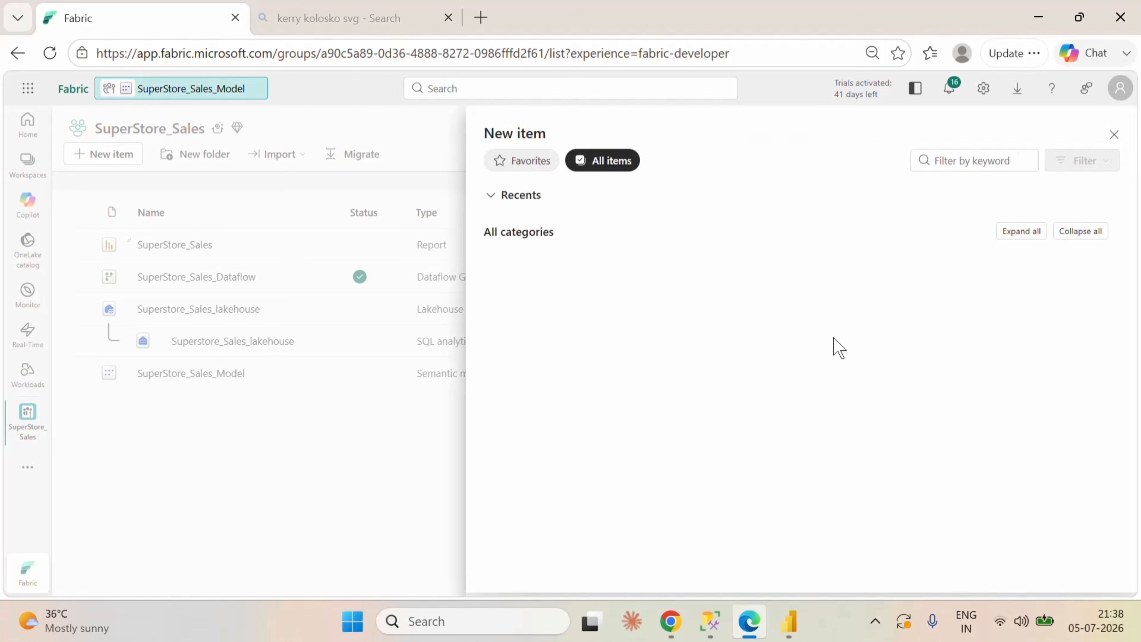
left_click(961, 258)
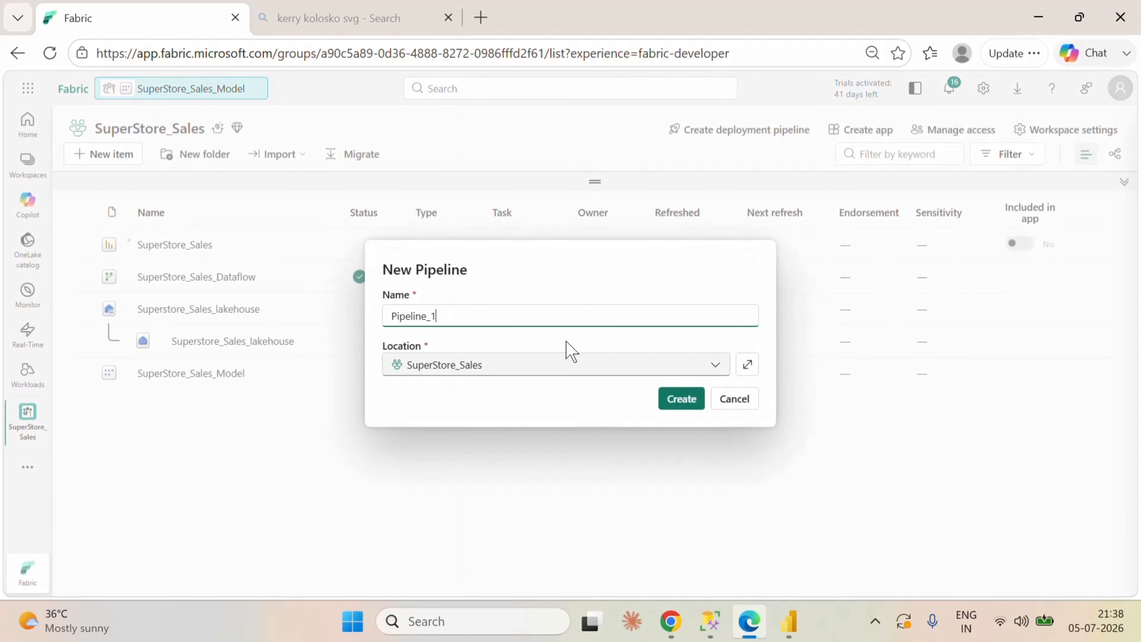
left_click_drag(438, 316, 376, 320)
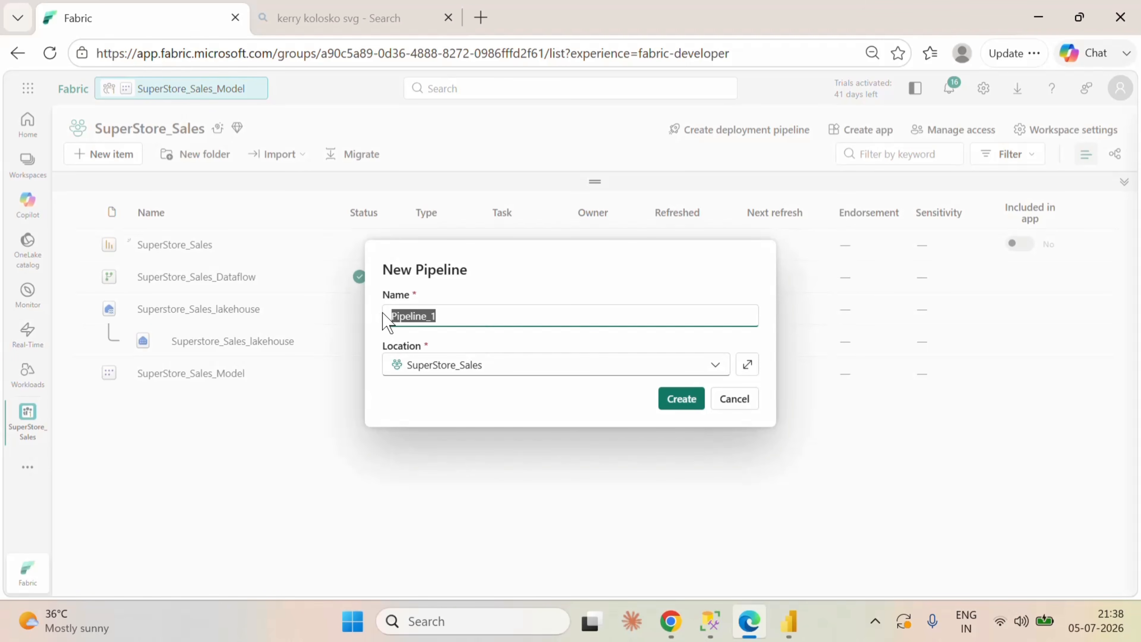
type("Supers")
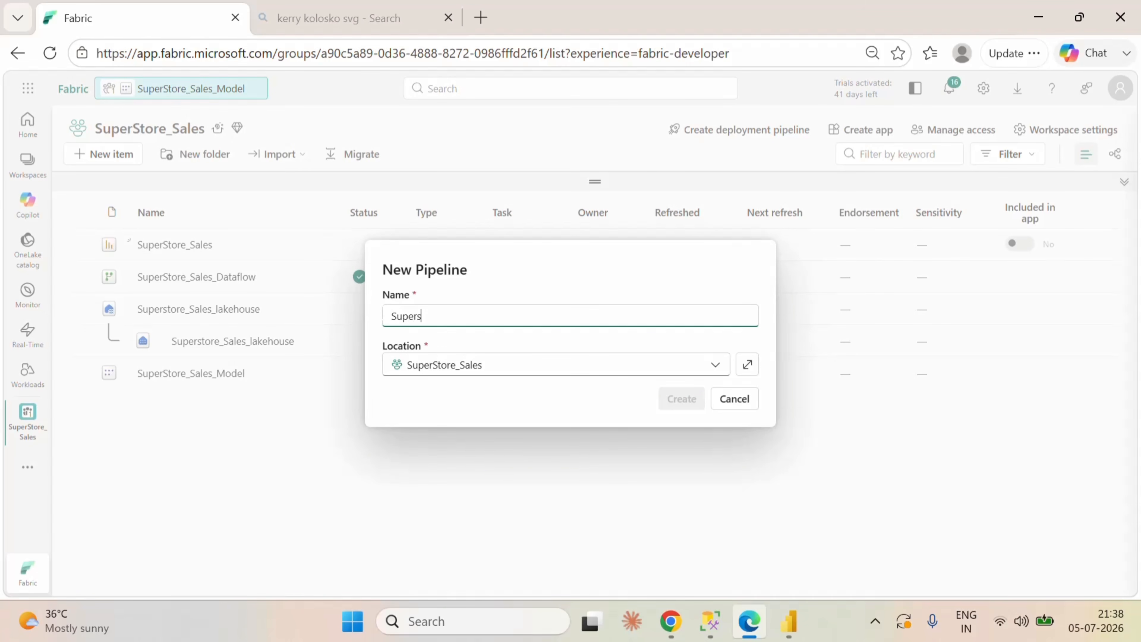
type("tore_Pipeline")
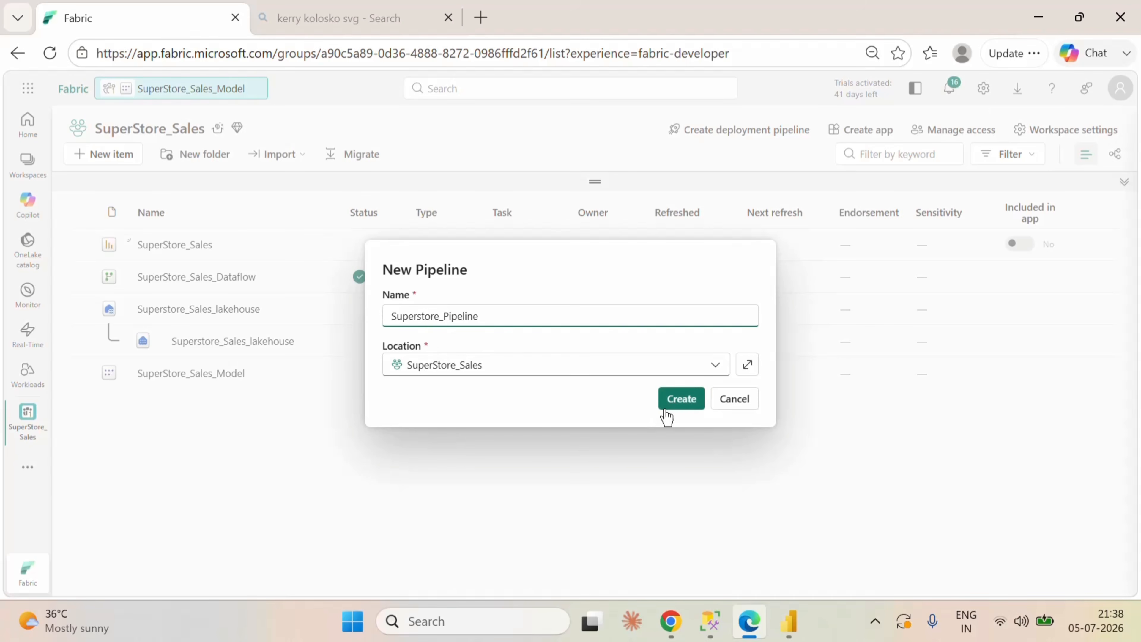
left_click(686, 402)
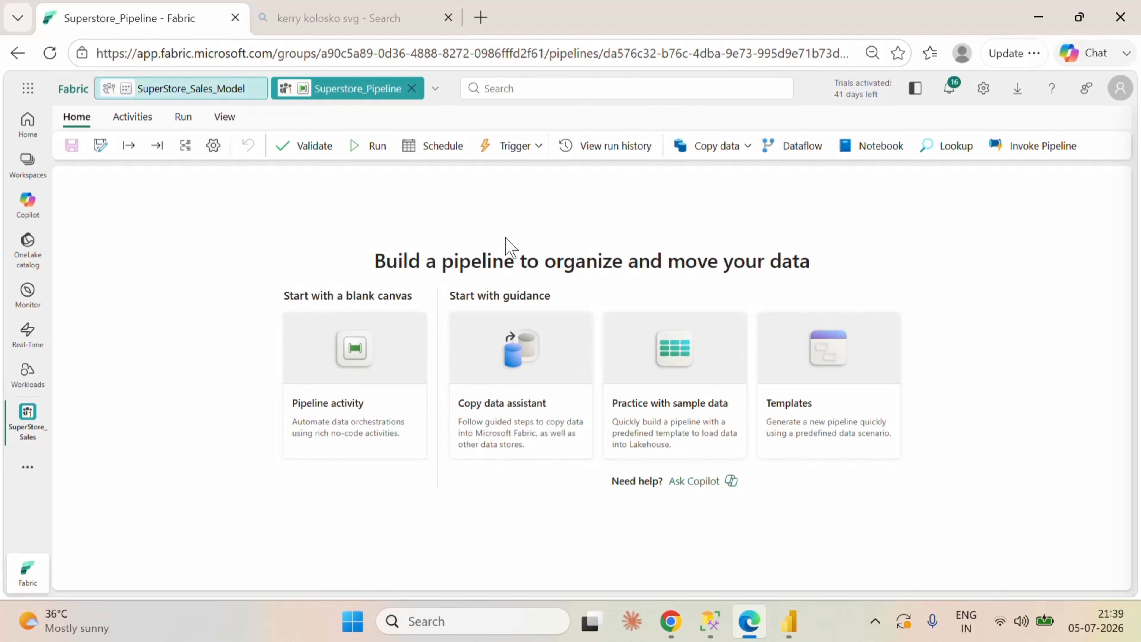
Step: Add a Dataflow activity to the pipeline and point it to SuperStore_Sales_Dataflow
left_click(804, 146)
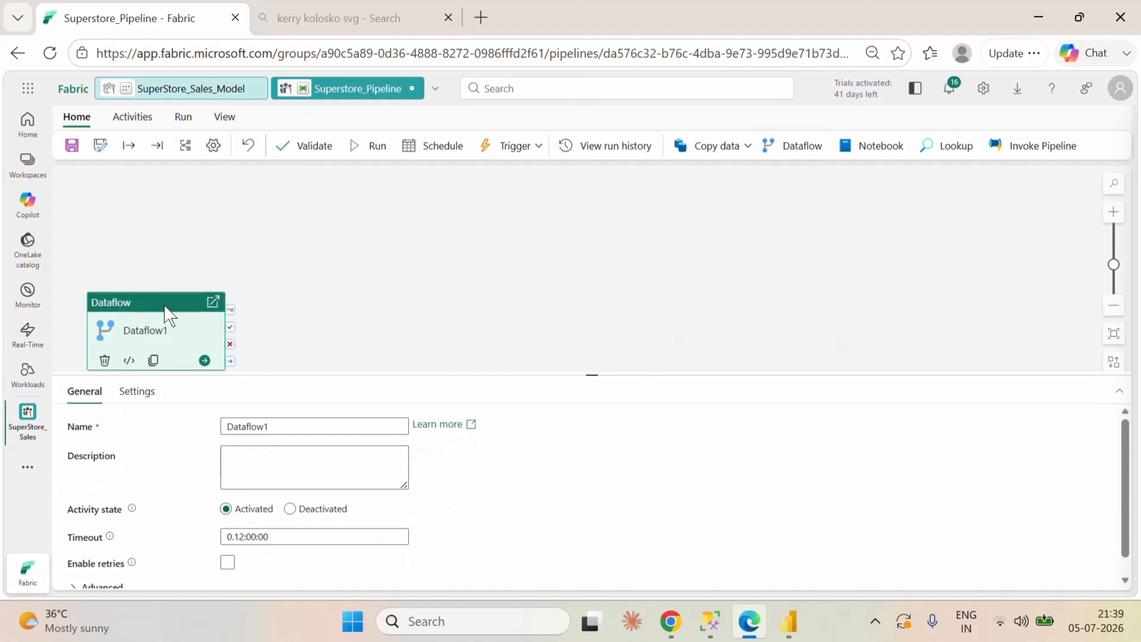
left_click(130, 391)
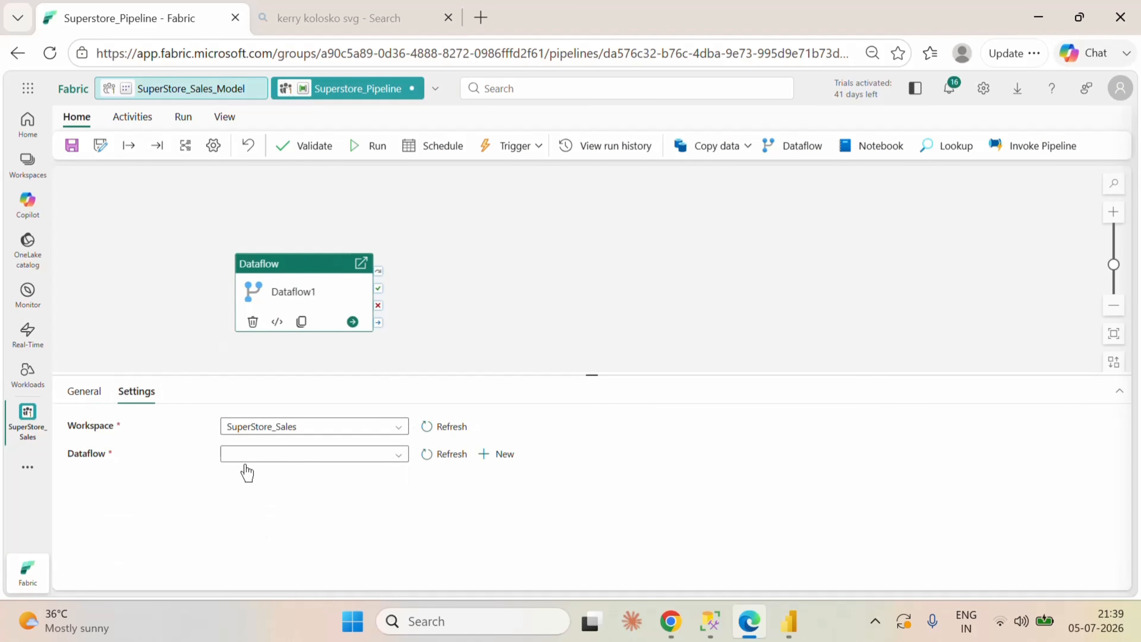
left_click(313, 454)
left_click(301, 496)
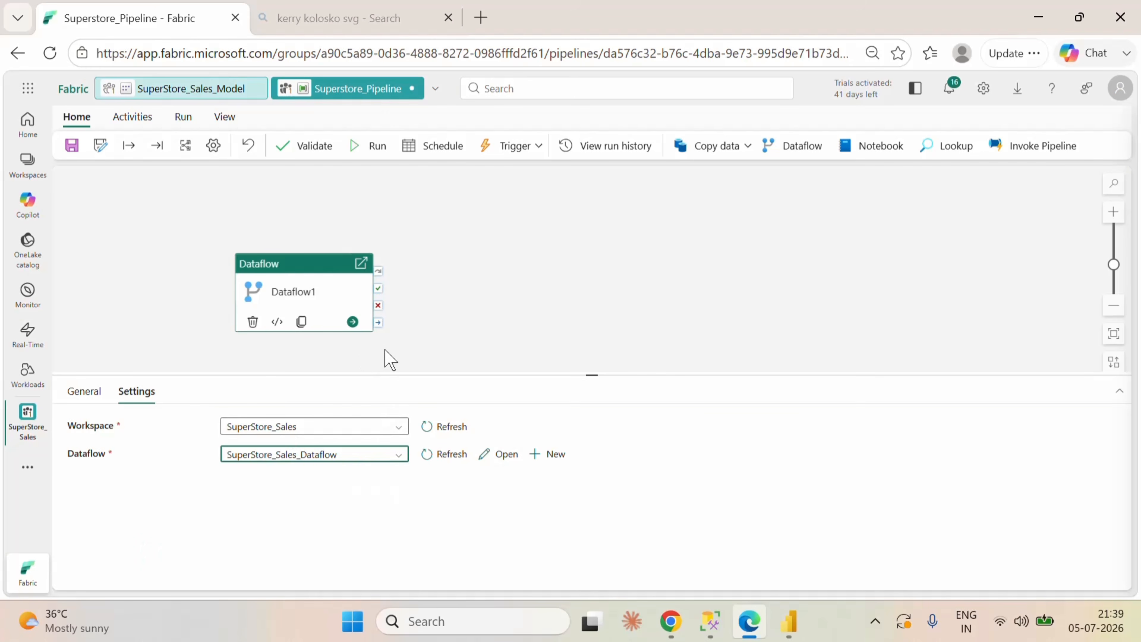
left_click(470, 296)
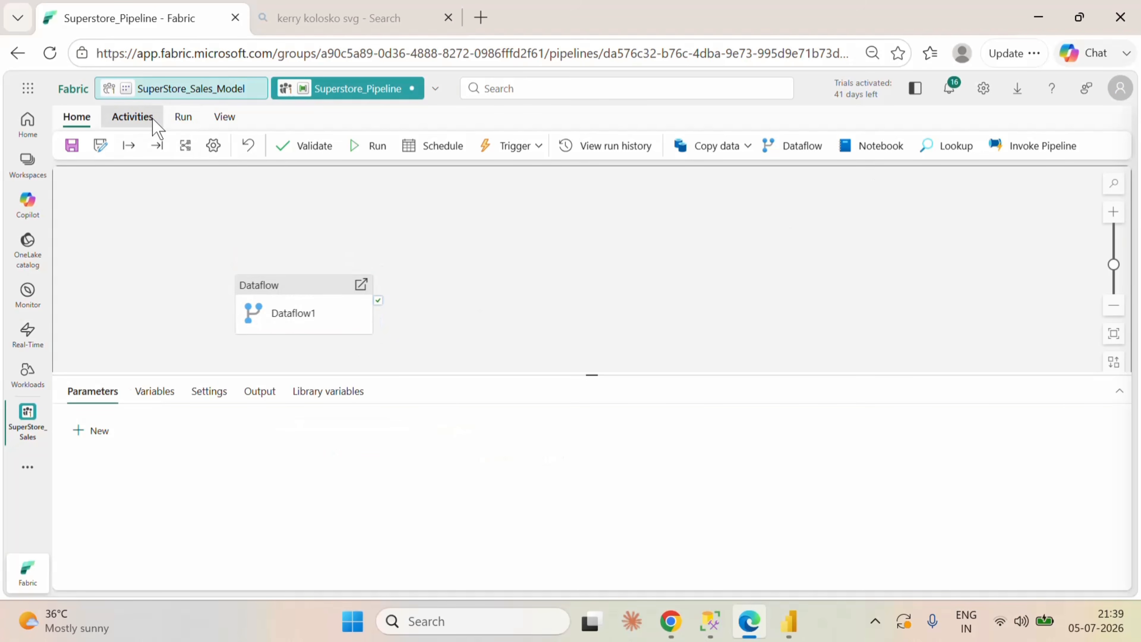
Step: Add a Semantic model refresh activity beside the Dataflow activity and link it to run on the dataflow's success
left_click(132, 117)
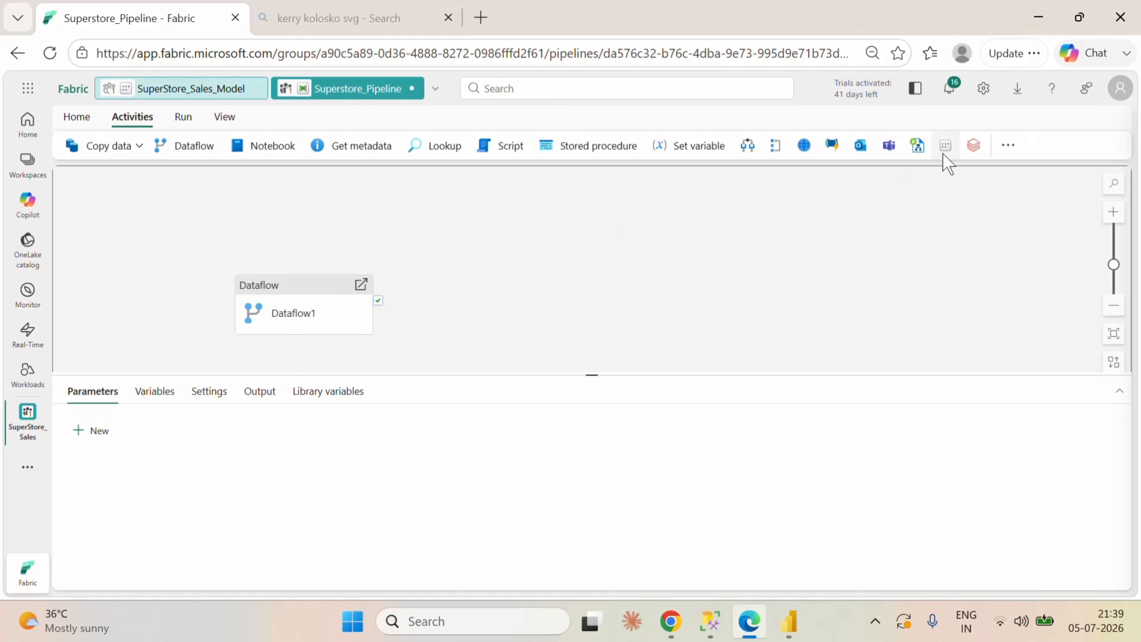
left_click(946, 144)
left_click_drag(484, 283, 513, 317)
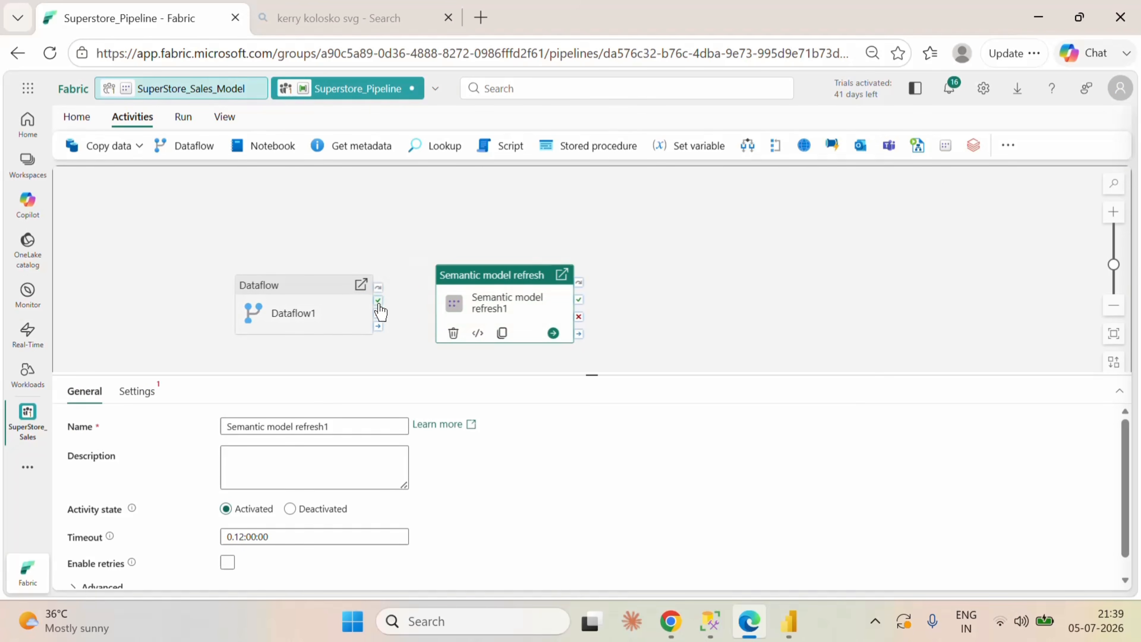
left_click_drag(378, 300, 521, 287)
left_click(508, 357)
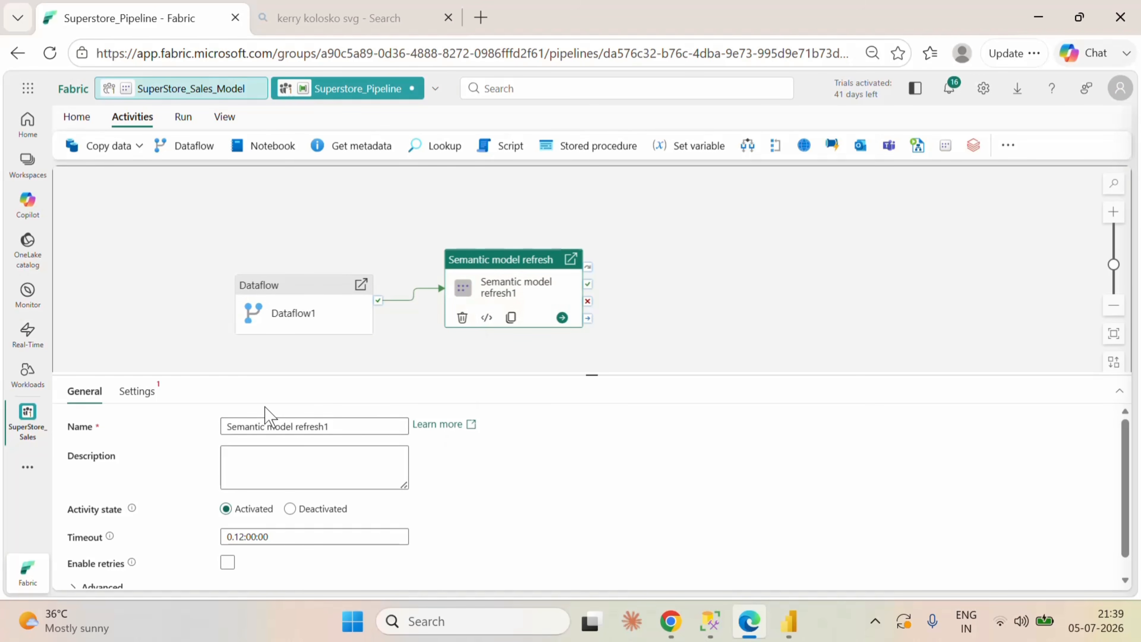
Step: Configure the semantic model refresh with the PowerBIDatasets connection, the SuperStore_Sales_Model semantic model and all of its tables
left_click(150, 390)
left_click(312, 430)
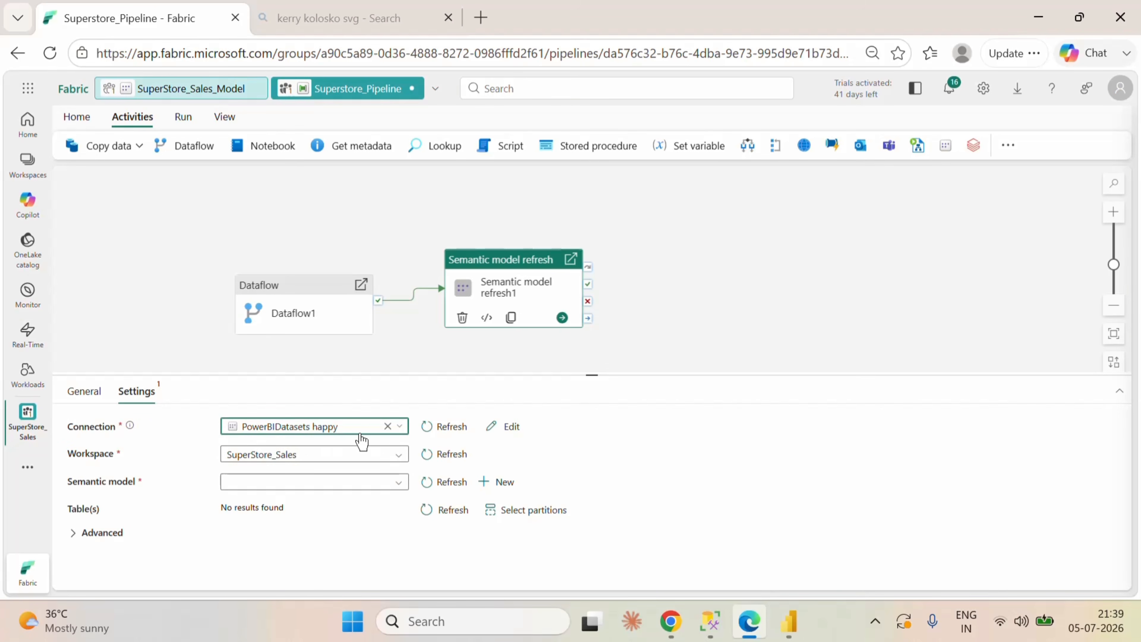
left_click(299, 483)
left_click(295, 502)
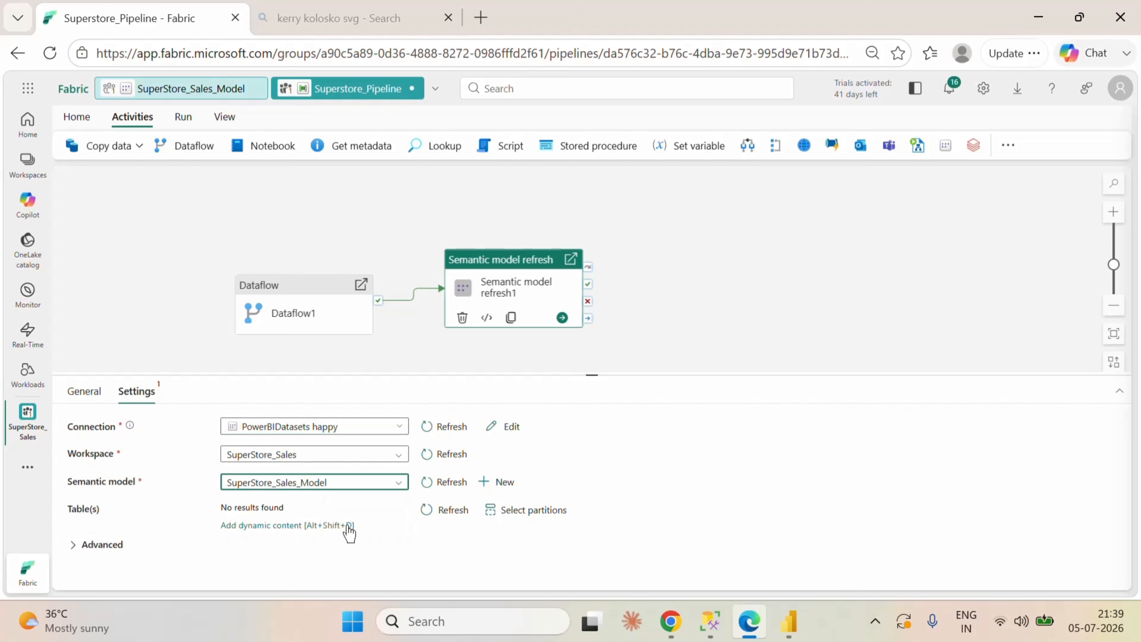
left_click(395, 513)
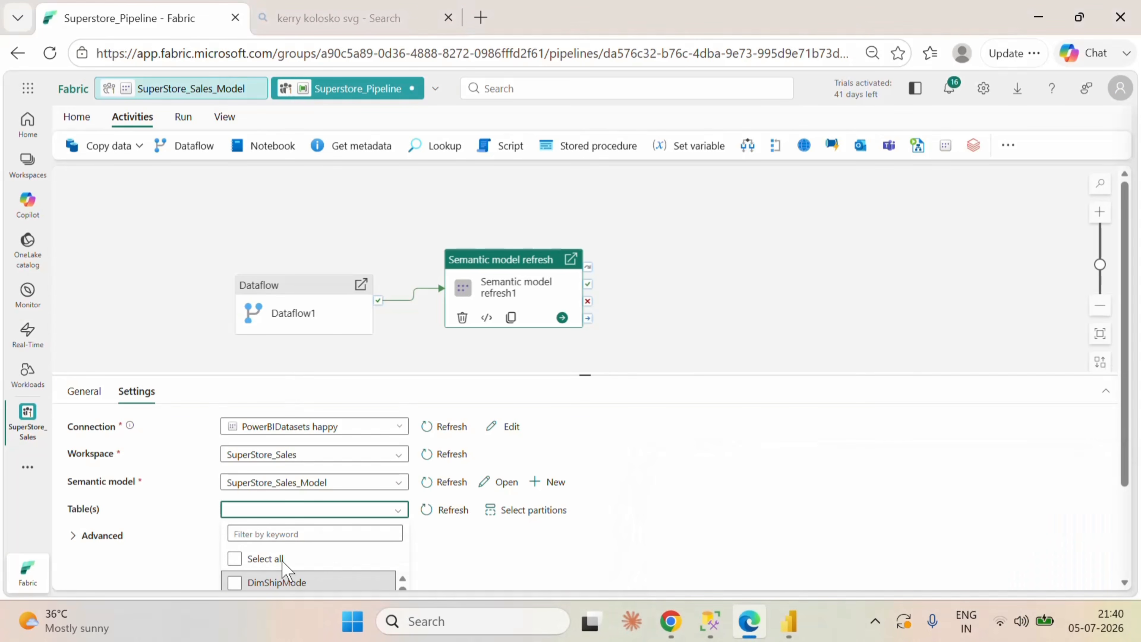
left_click(234, 558)
scroll(317, 562, "down", 3)
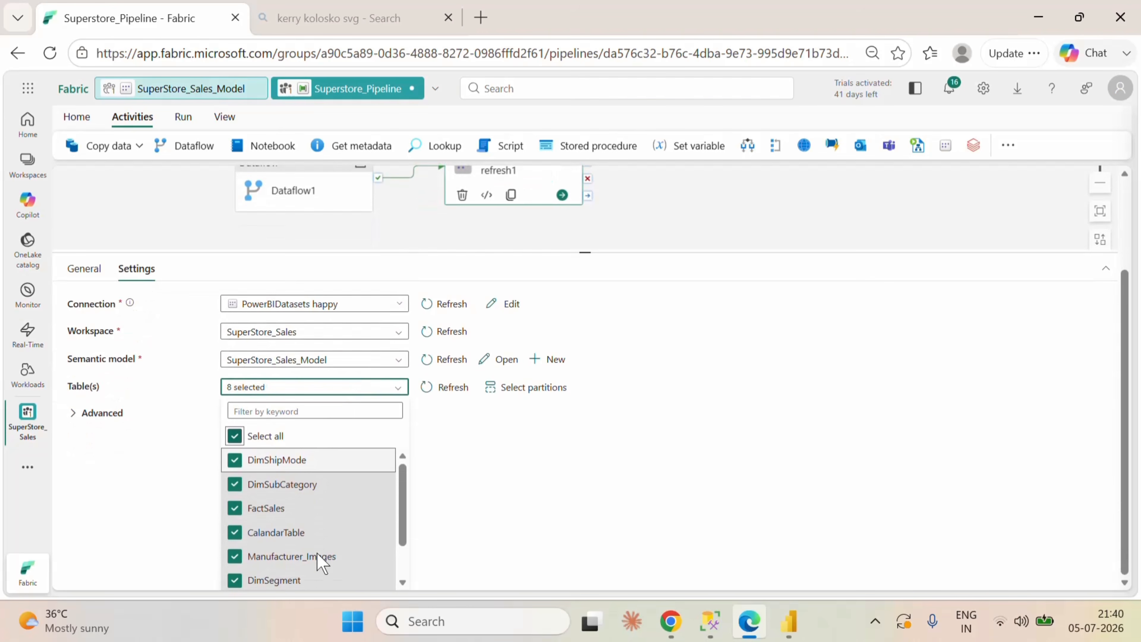
scroll(318, 530, "down", 1)
scroll(320, 531, "up", 1)
scroll(474, 484, "up", 3)
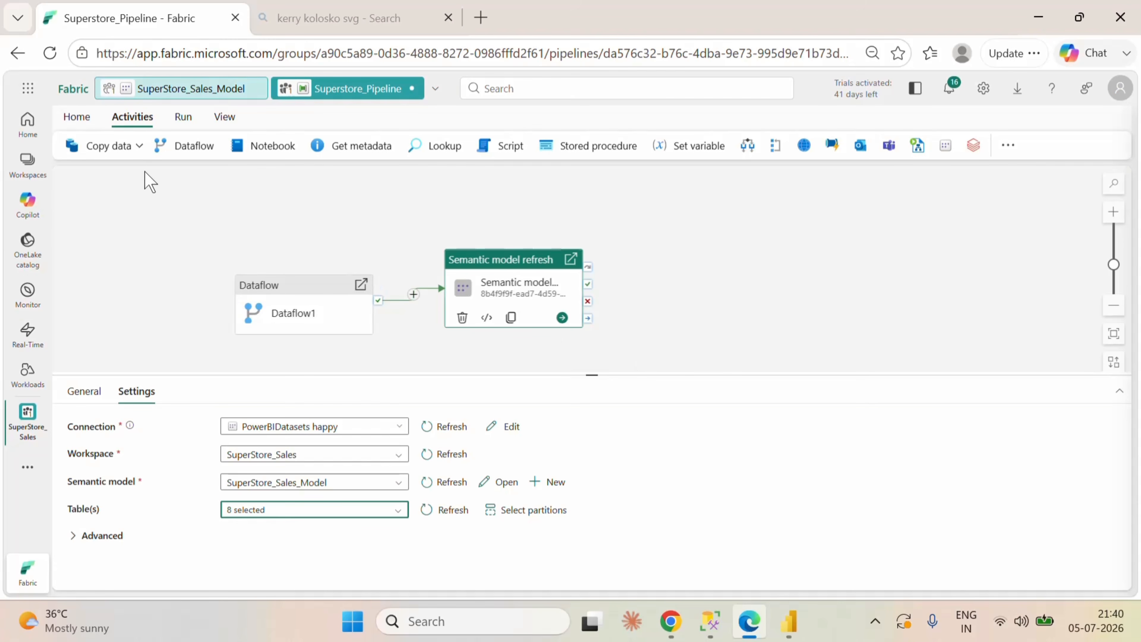
Step: Add a fixed schedule to the pipeline and set it to repeat daily
left_click(77, 118)
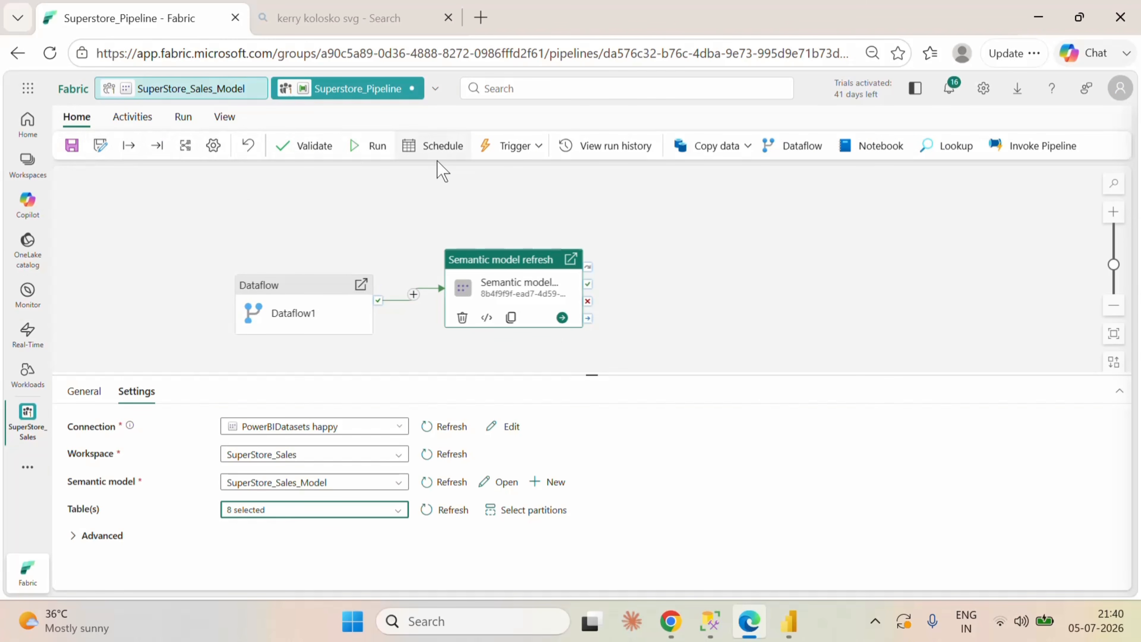
left_click(436, 145)
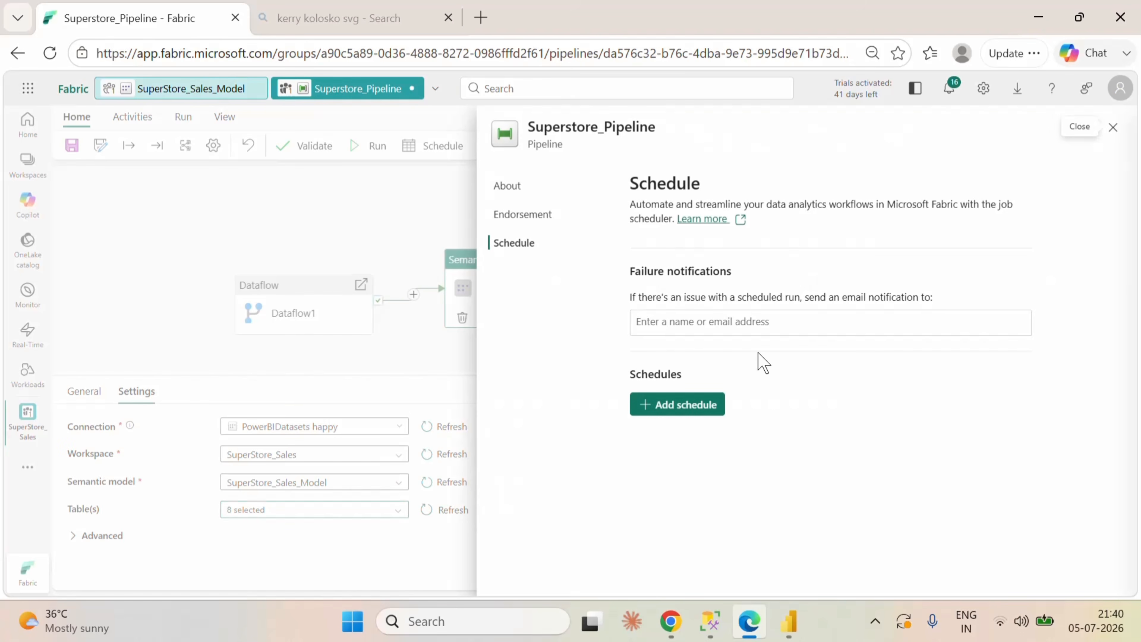
left_click(683, 404)
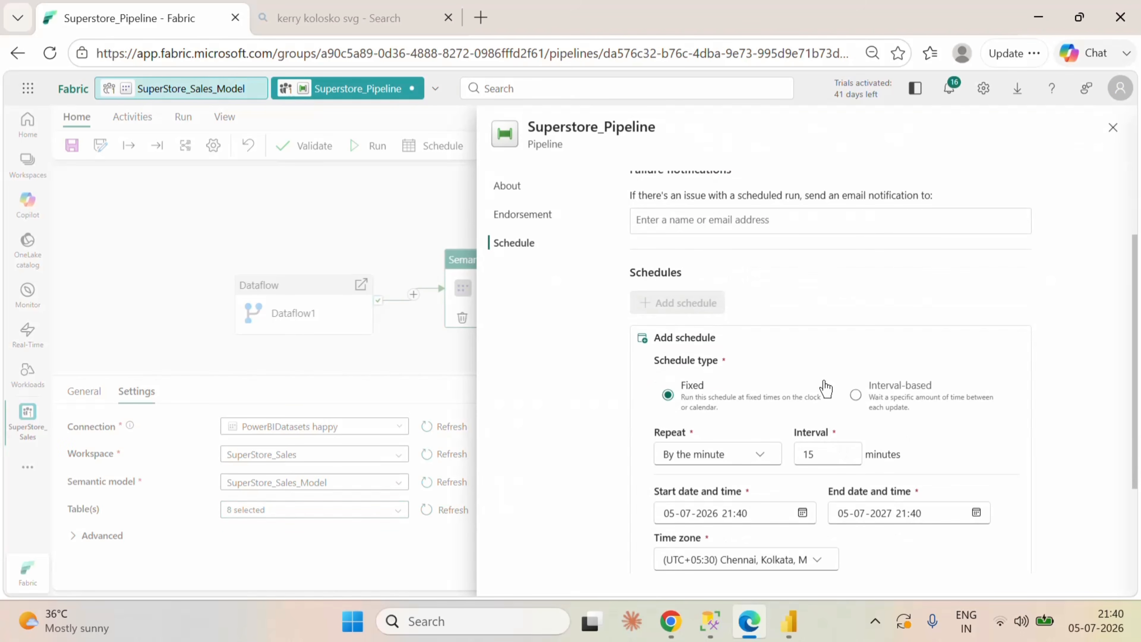
scroll(825, 387, "down", 3)
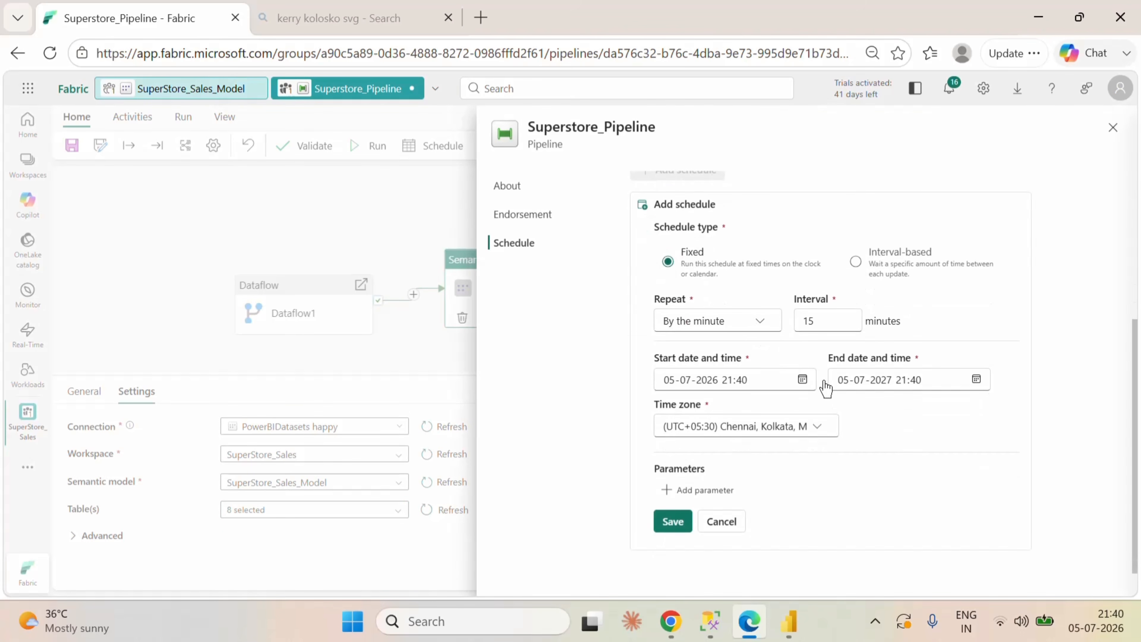
left_click(742, 324)
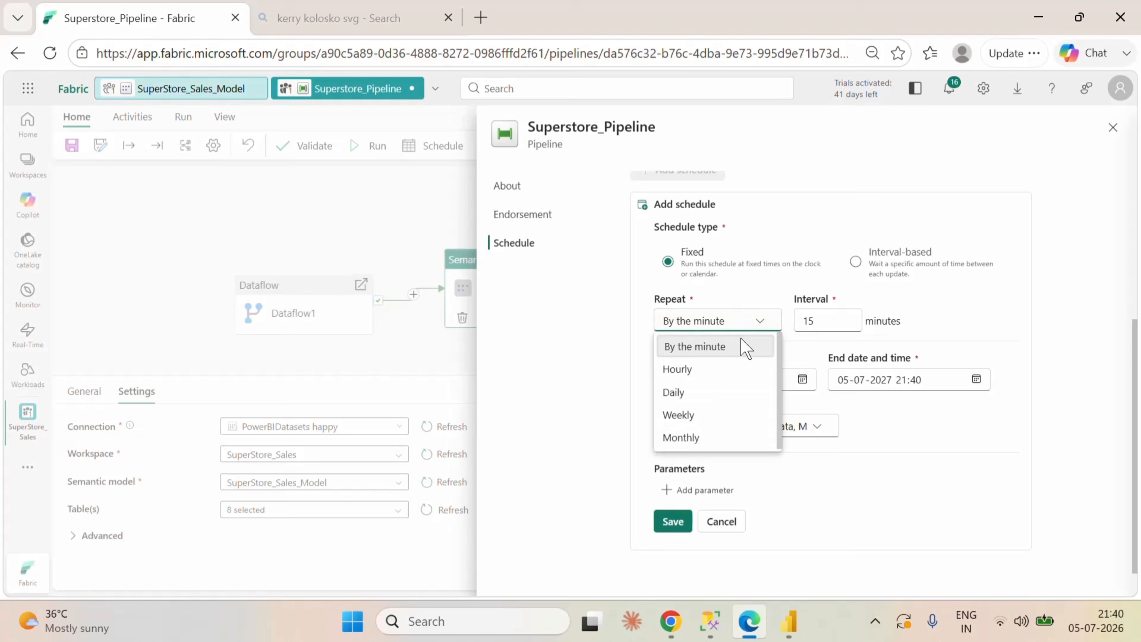
left_click(703, 390)
Step: Set the daily schedule's time of day to 22:00, save the schedule and close the scheduling settings
left_click(726, 366)
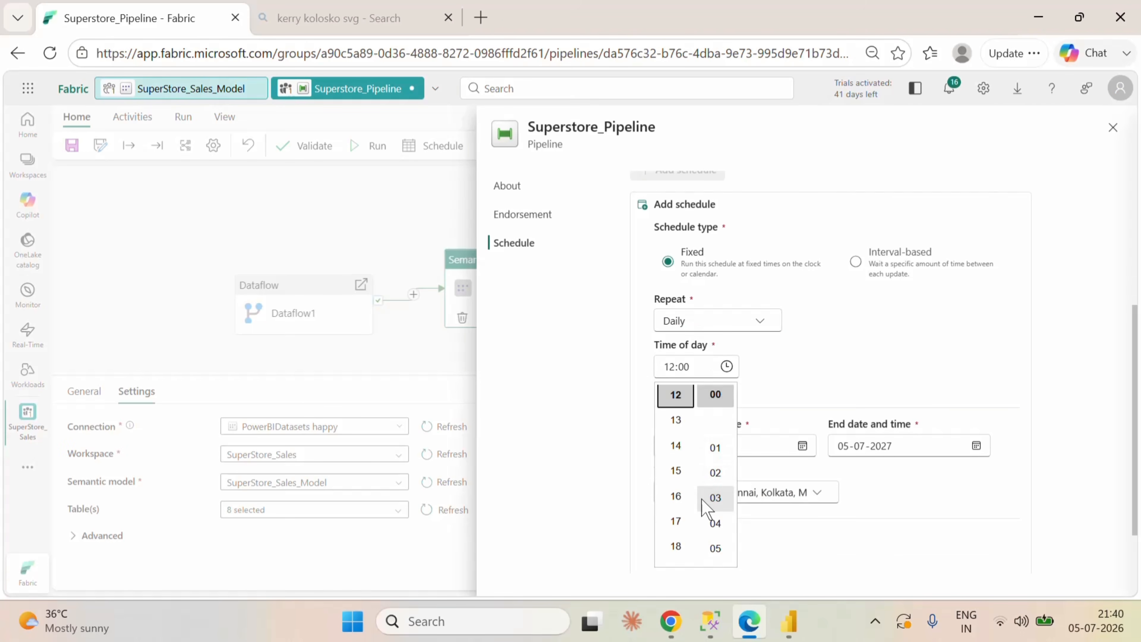
scroll(705, 505, "down", 3)
scroll(687, 502, "down", 6)
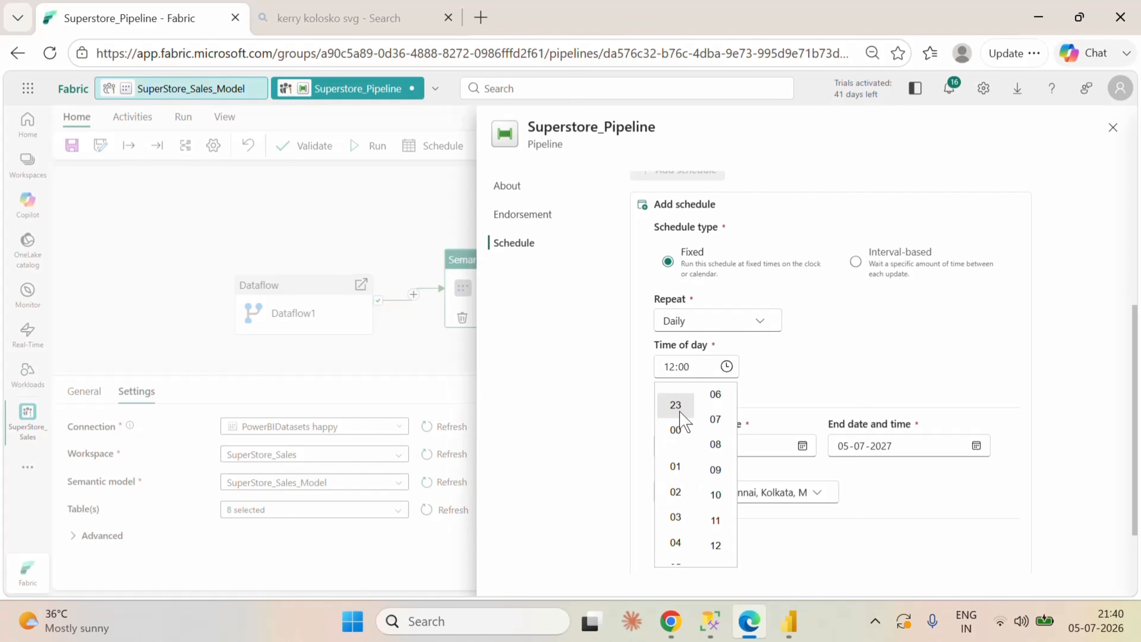
scroll(679, 422, "up", 3)
left_click(675, 466)
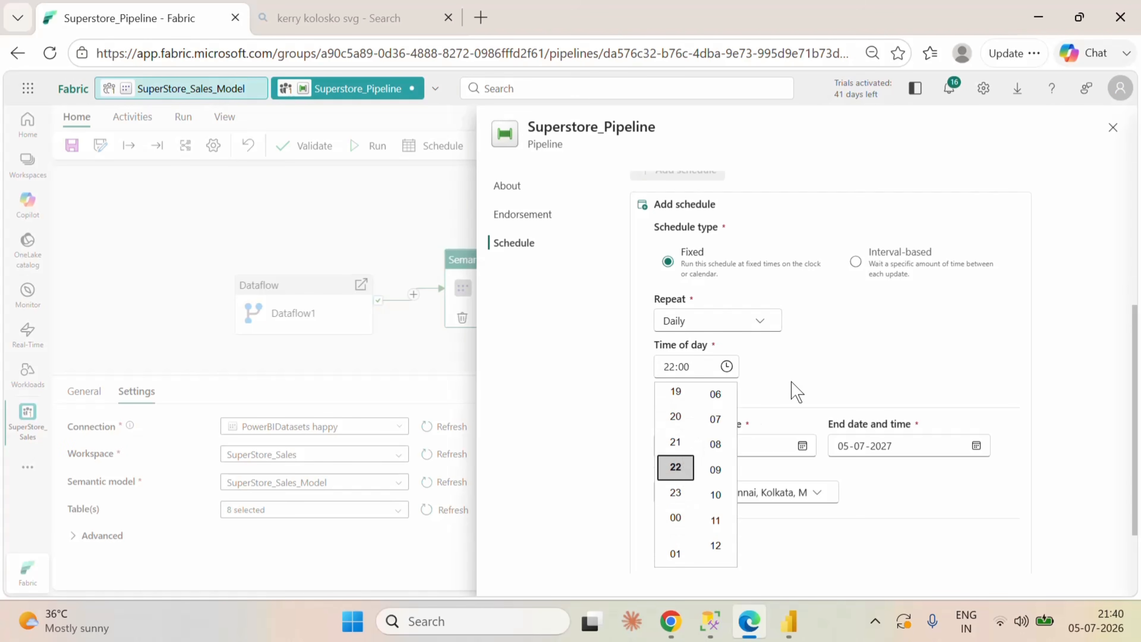
left_click(777, 362)
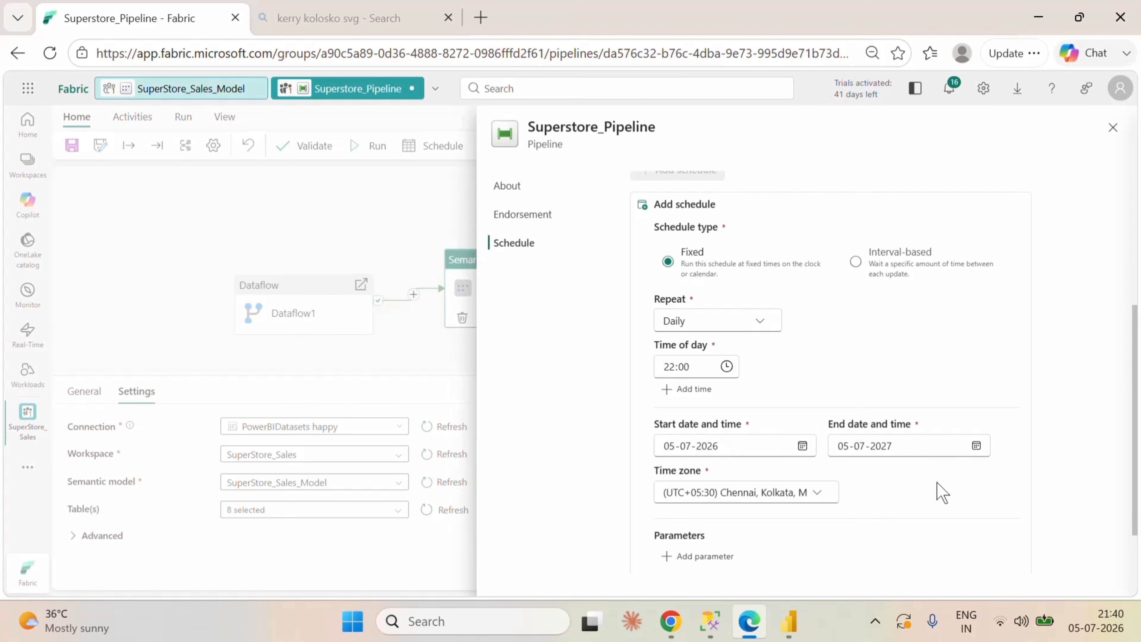
scroll(935, 492, "down", 2)
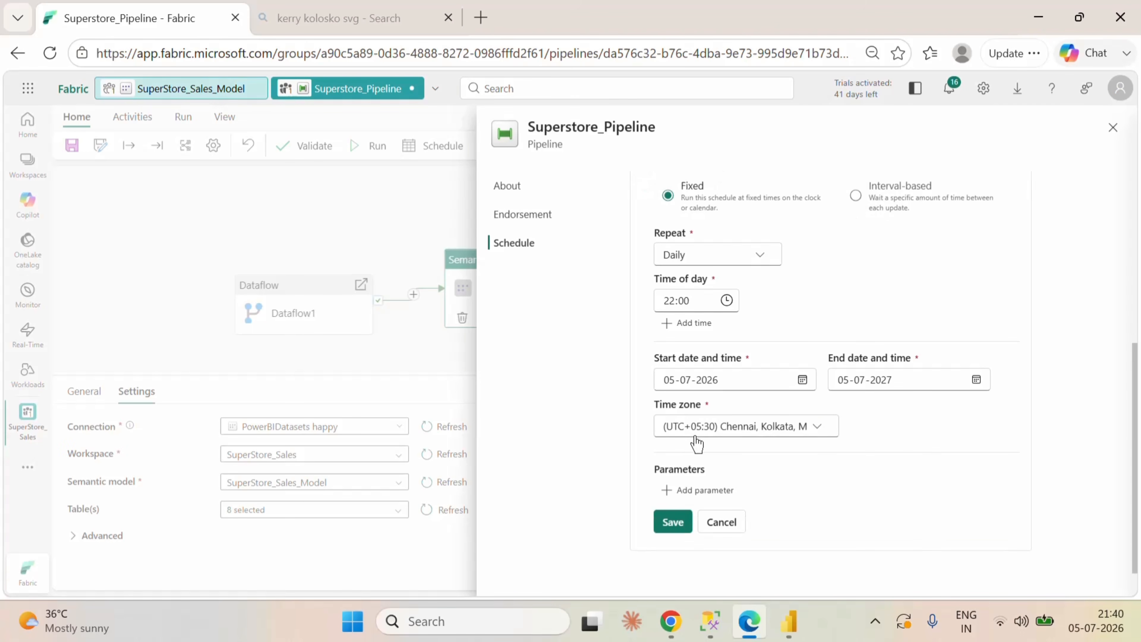
left_click(672, 523)
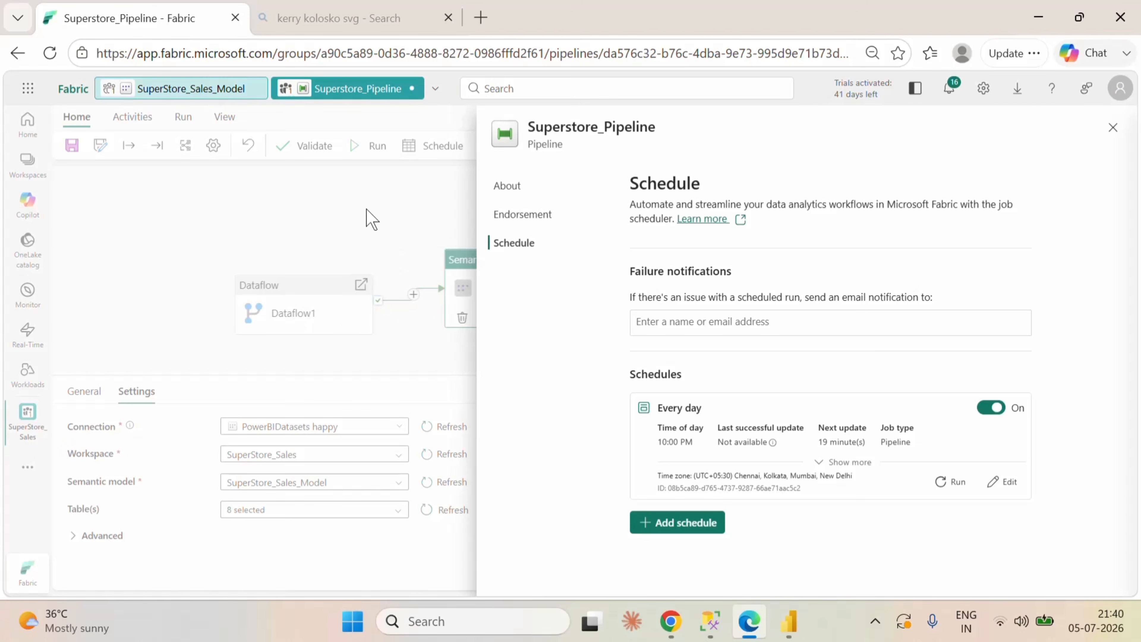
left_click(1114, 131)
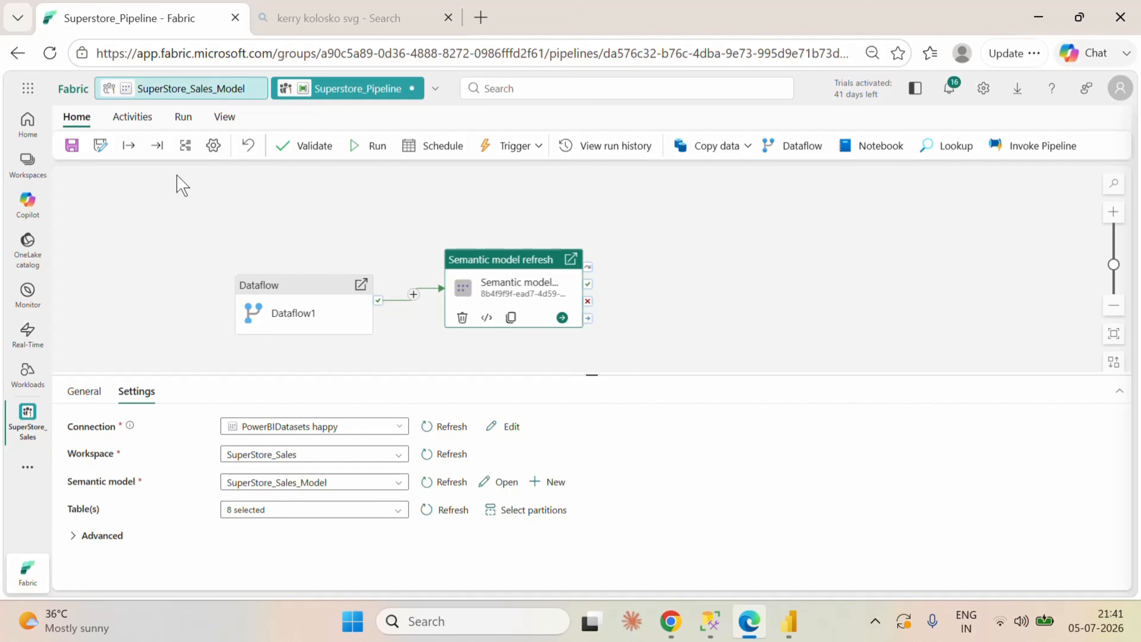
Step: Save the pipeline and return to the SuperStore_Sales workspace's item list
left_click(74, 151)
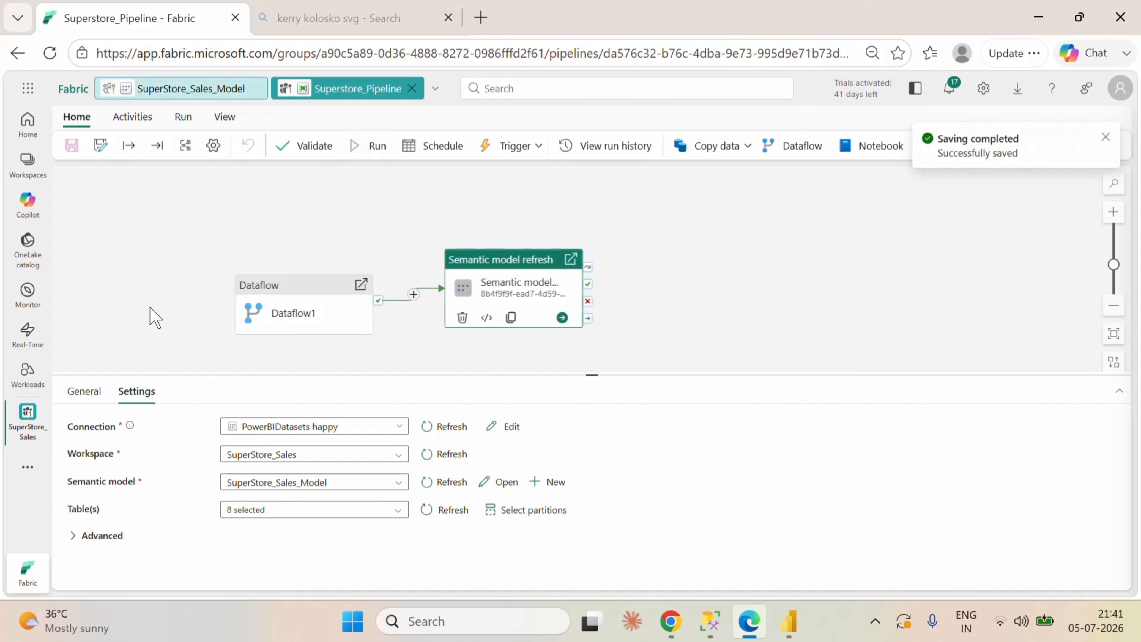
left_click(28, 417)
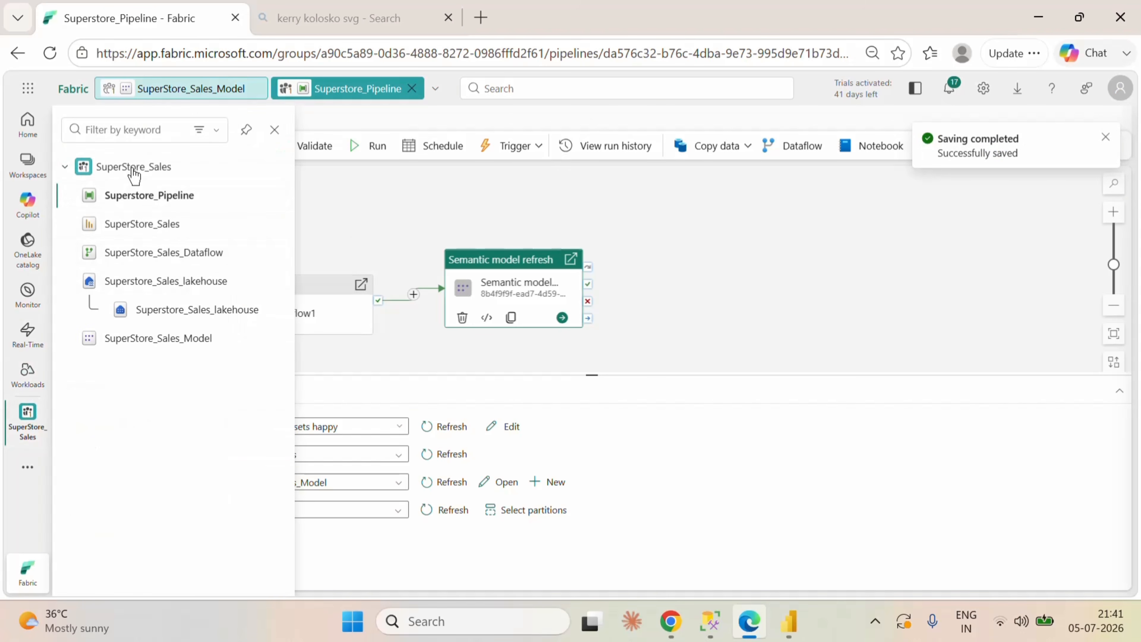
left_click(133, 168)
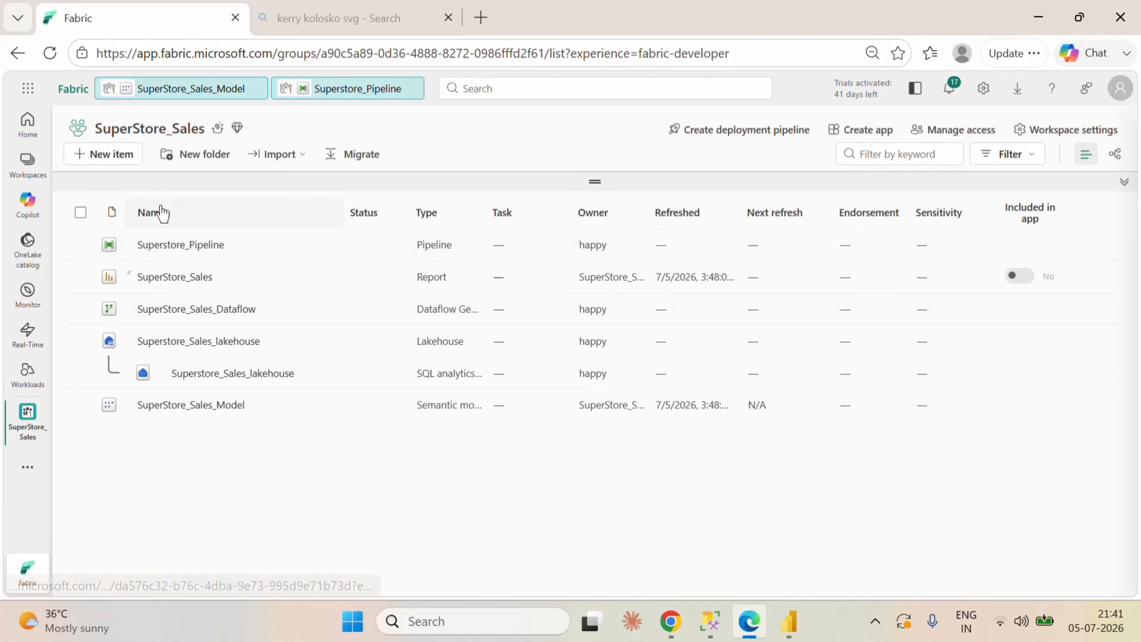